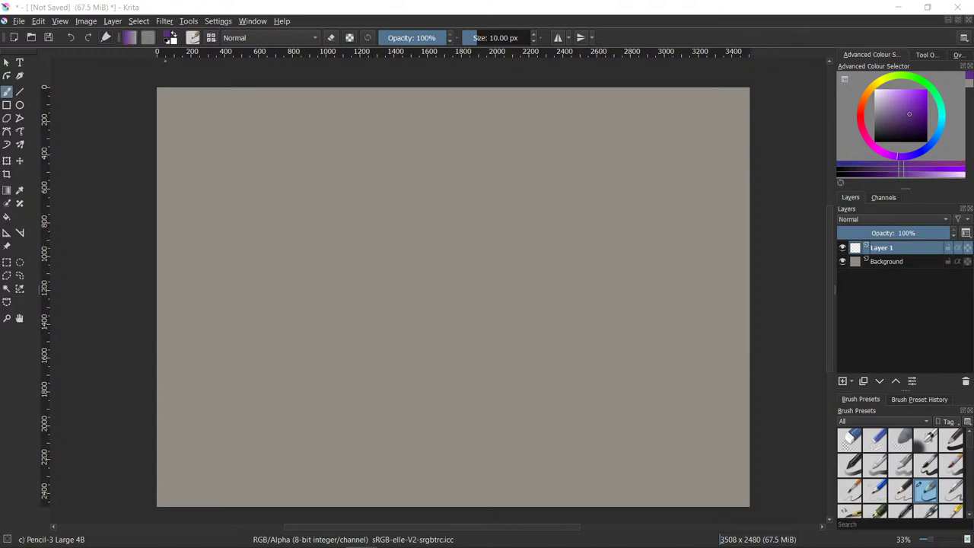
{"action": "left_click", "coordinate": [712, 10]}
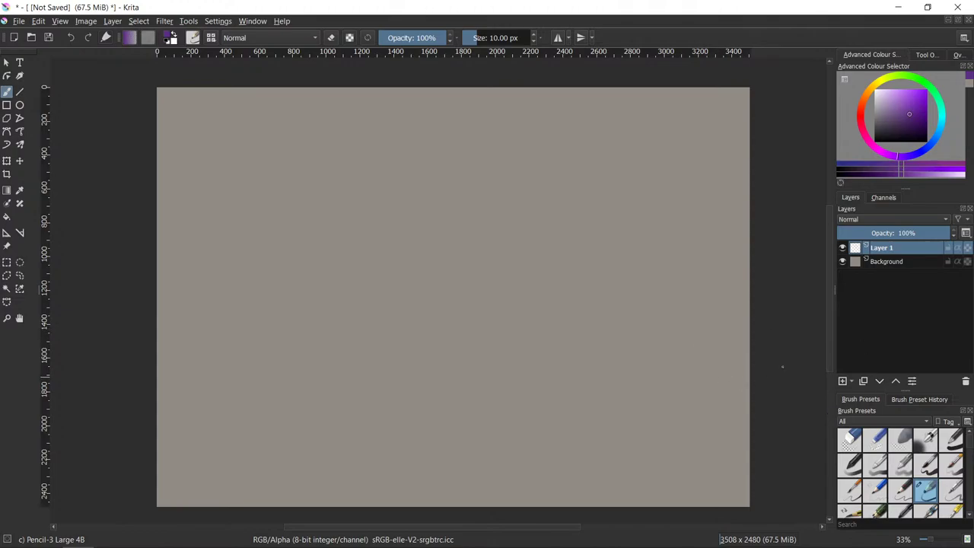
{"action": "mouse_move", "coordinate": [612, 311]}
{"action": "left_mouse_down"}
{"action": "mouse_move", "coordinate": [644, 294]}
{"action": "mouse_move", "coordinate": [477, 315]}
{"action": "mouse_move", "coordinate": [558, 466]}
{"action": "mouse_move", "coordinate": [674, 282]}
{"action": "left_mouse_up"}
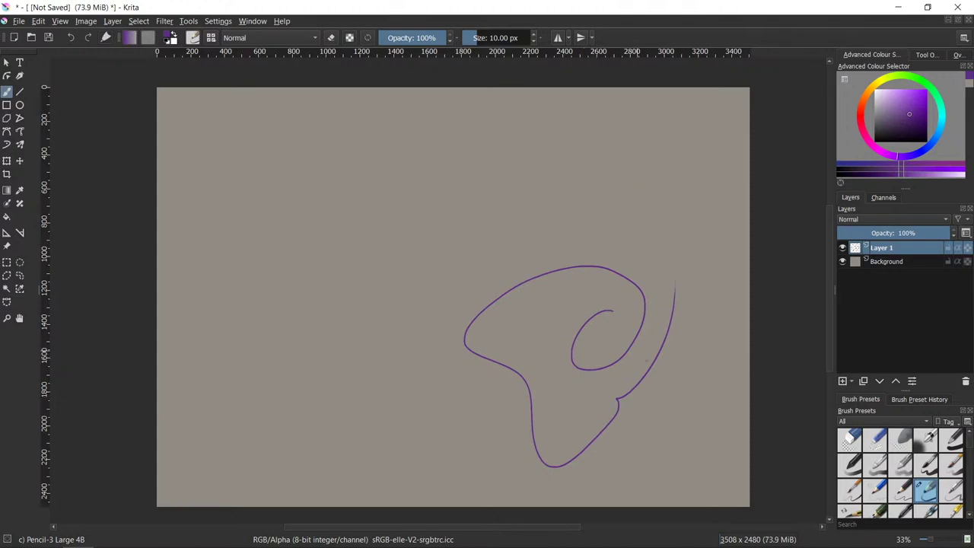
{"action": "key", "text": "Delete"}
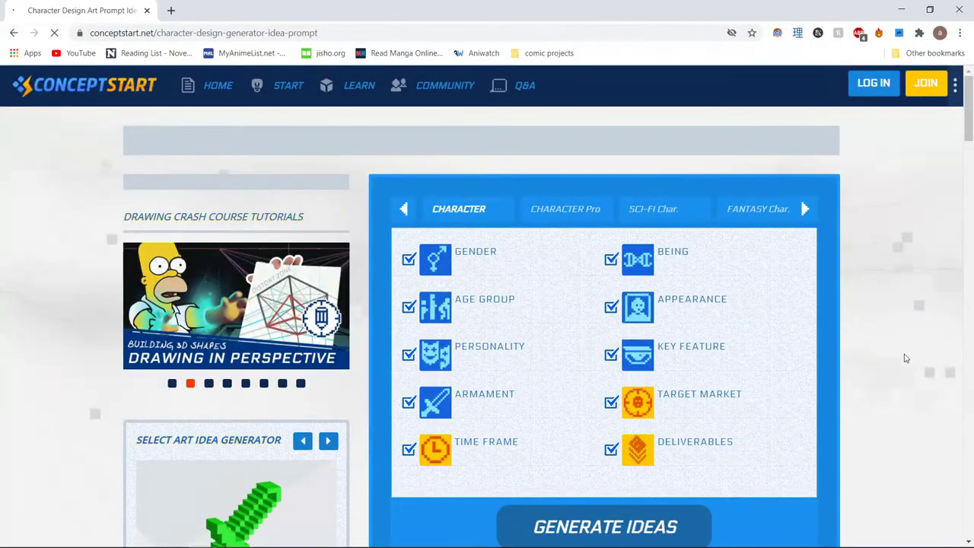
- Exclude Time Frame, Deliverables and Target Market from the character prompt on ConceptStart and generate ideas
{"action": "scroll", "coordinate": [394, 316], "scroll_direction": "down", "scroll_amount": 2}
{"action": "scroll", "coordinate": [395, 316], "scroll_direction": "up", "scroll_amount": 2}
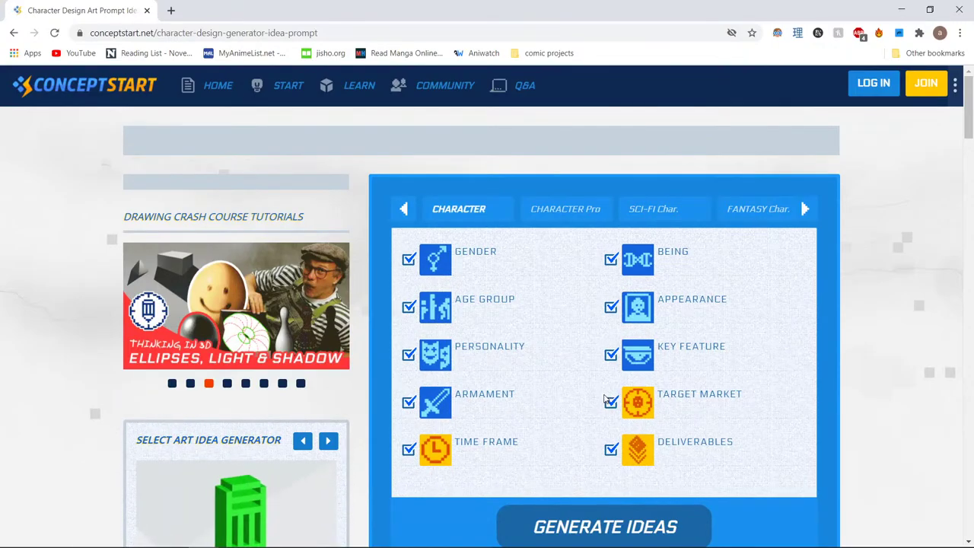
{"action": "scroll", "coordinate": [609, 403], "scroll_direction": "down", "scroll_amount": 2}
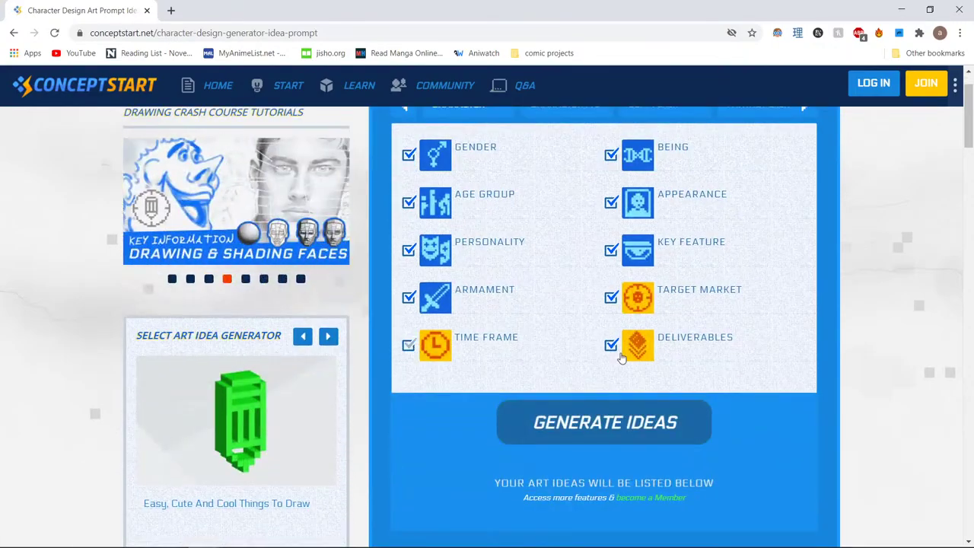
{"action": "left_click", "coordinate": [613, 347]}
{"action": "left_click", "coordinate": [613, 297]}
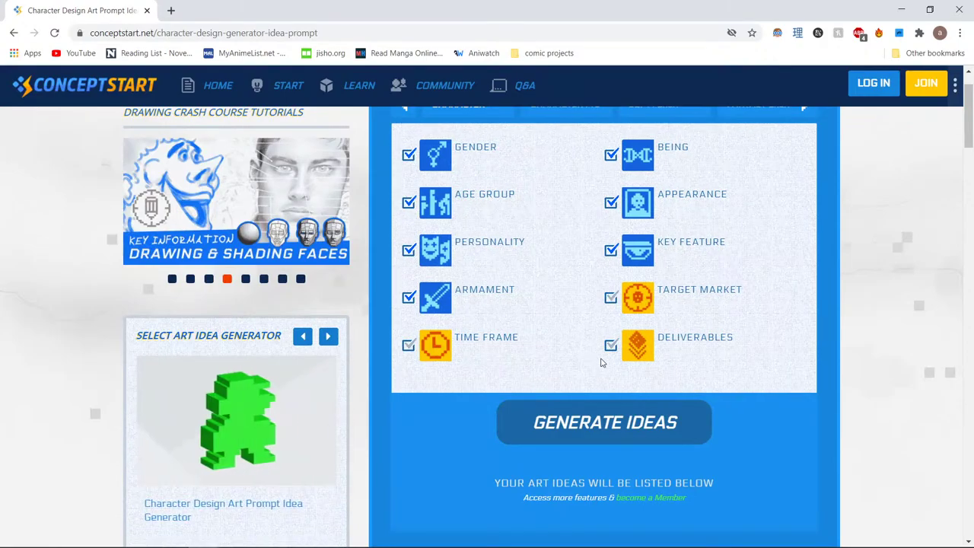
{"action": "scroll", "coordinate": [578, 350], "scroll_direction": "up", "scroll_amount": 2}
{"action": "scroll", "coordinate": [589, 372], "scroll_direction": "down", "scroll_amount": 2}
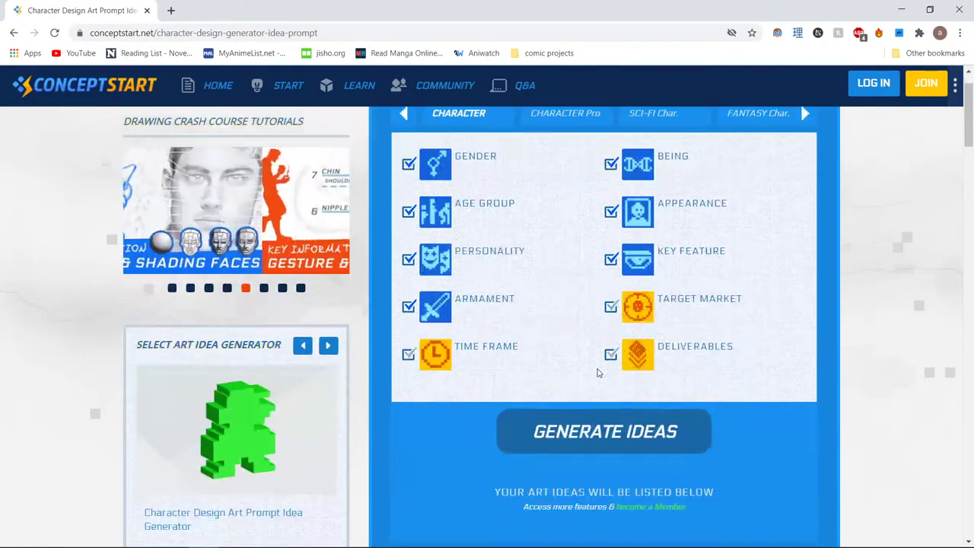
{"action": "left_click", "coordinate": [572, 430]}
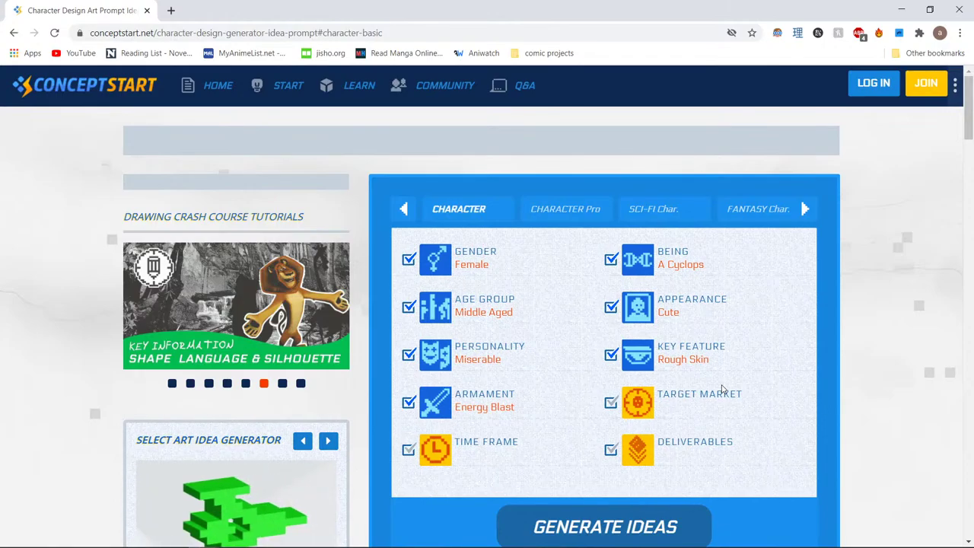
- Review the generated character traits, including gender, being, appearance, personality, key feature and armament
{"action": "scroll", "coordinate": [690, 392], "scroll_direction": "down", "scroll_amount": 2}
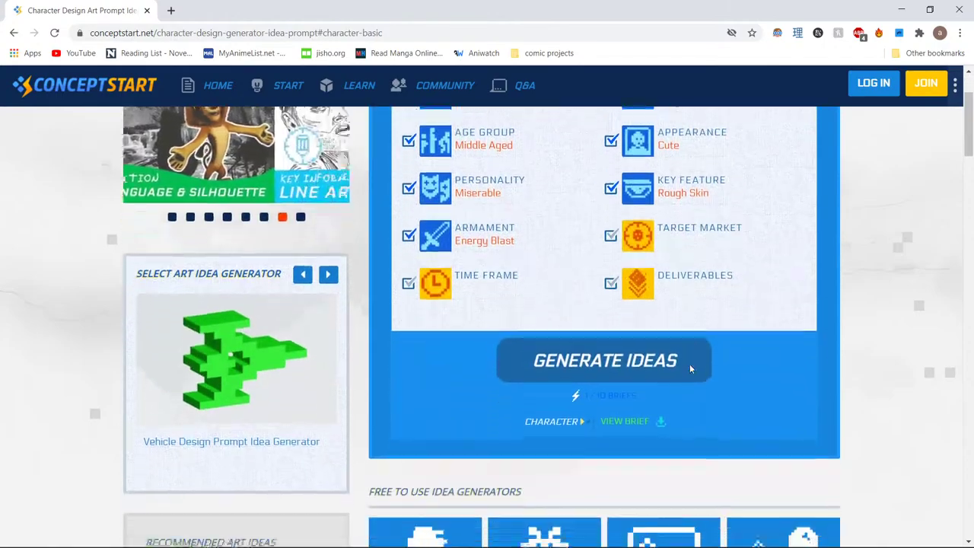
{"action": "left_click", "coordinate": [690, 368]}
{"action": "scroll", "coordinate": [690, 369], "scroll_direction": "down", "scroll_amount": 1}
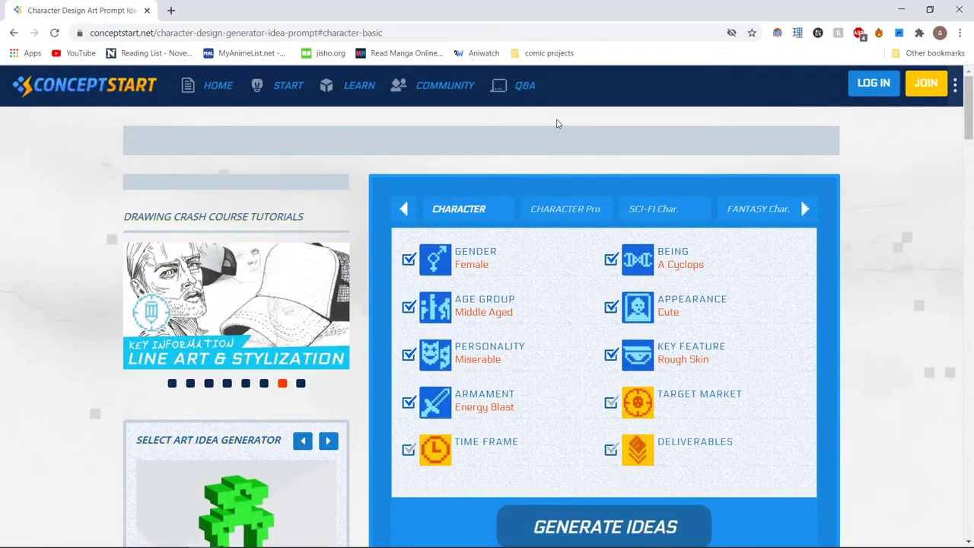
{"action": "scroll", "coordinate": [503, 251], "scroll_direction": "down", "scroll_amount": 1}
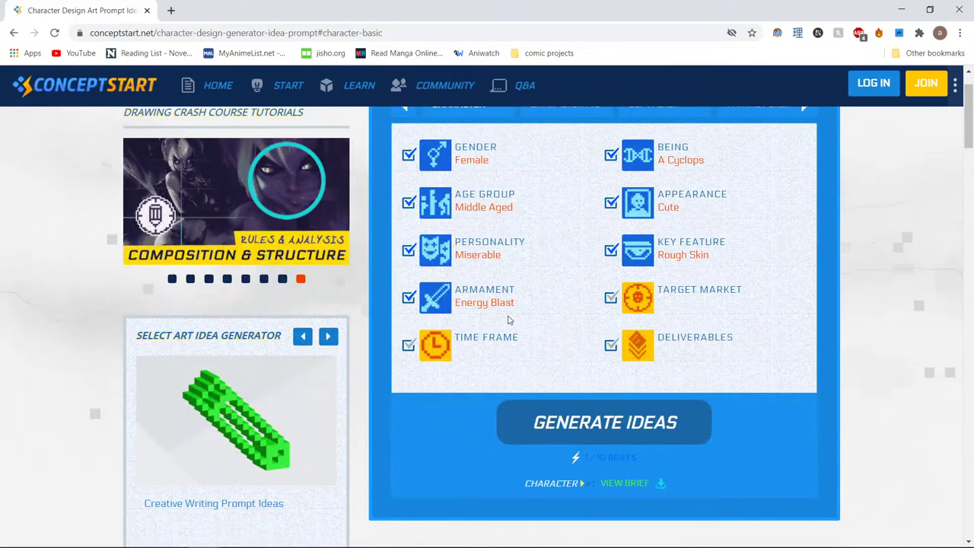
{"action": "mouse_move", "coordinate": [676, 220]}
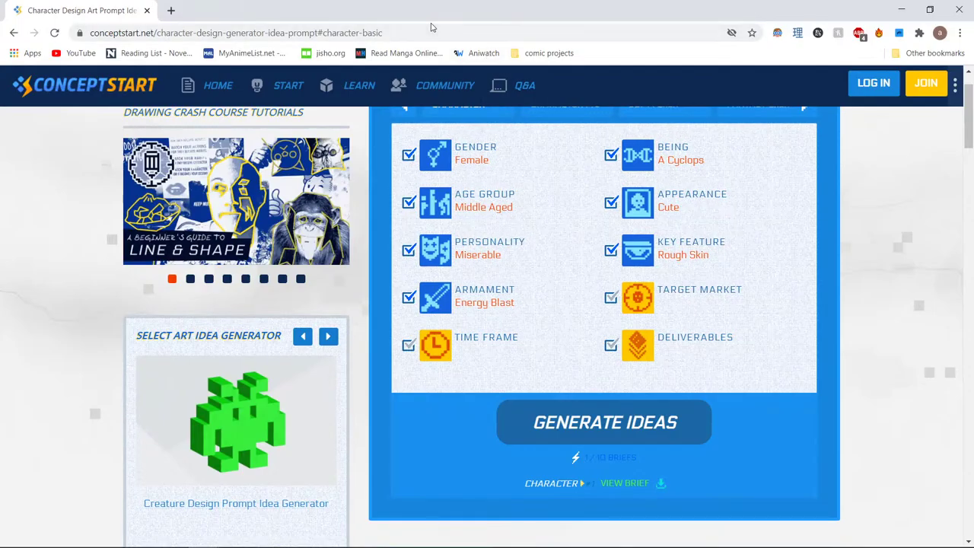
- Generate a second set of character ideas and move the browser window aside to return to the Krita canvas
{"action": "left_click_drag", "start_coordinate": [435, 17], "coordinate": [923, 5]}
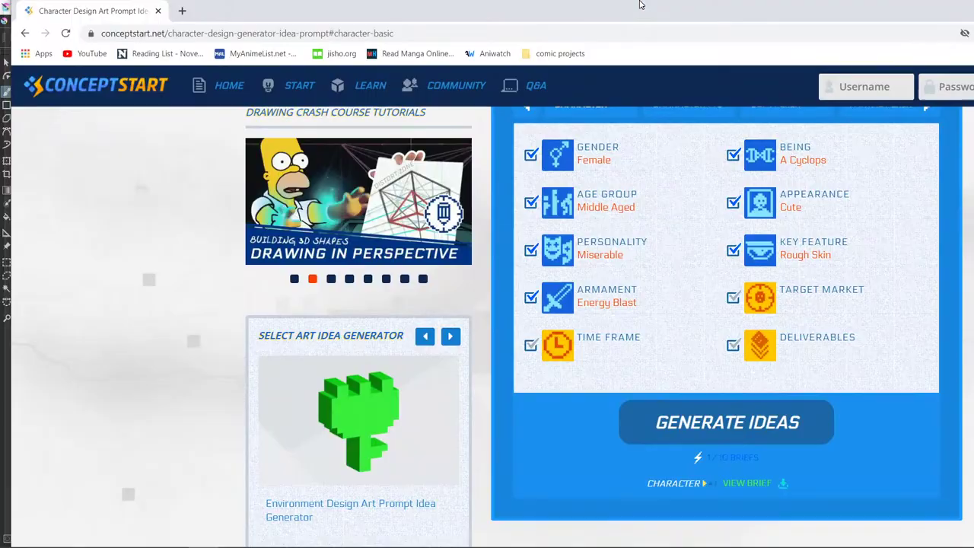
{"action": "double_click", "coordinate": [639, 4]}
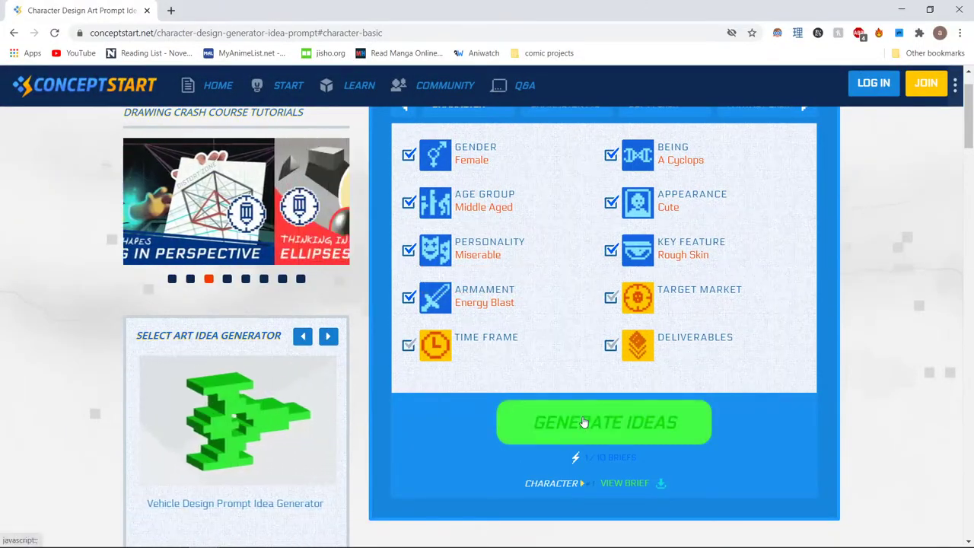
{"action": "left_click", "coordinate": [584, 430]}
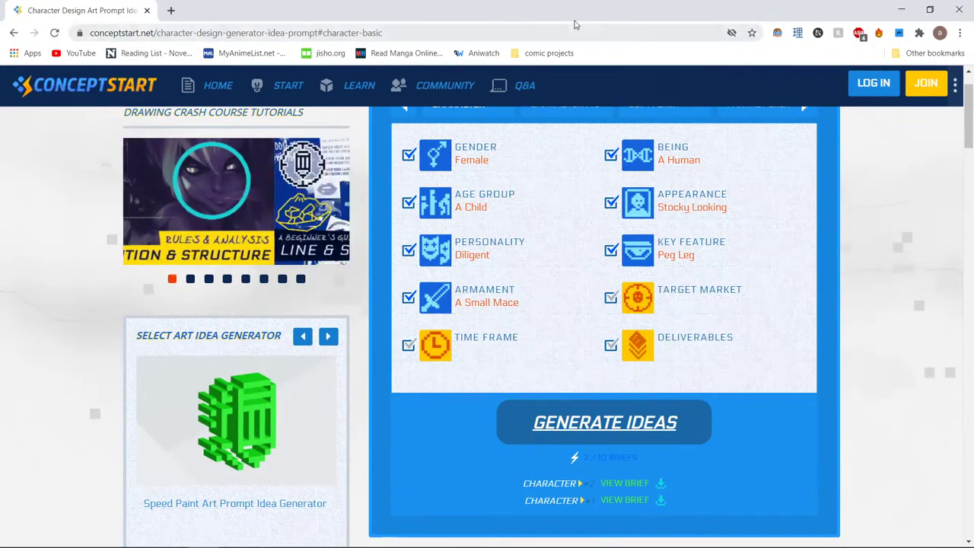
{"action": "mouse_move", "coordinate": [582, 16]}
{"action": "left_mouse_down"}
{"action": "mouse_move", "coordinate": [581, 28]}
{"action": "mouse_move", "coordinate": [108, 25]}
{"action": "left_mouse_up"}
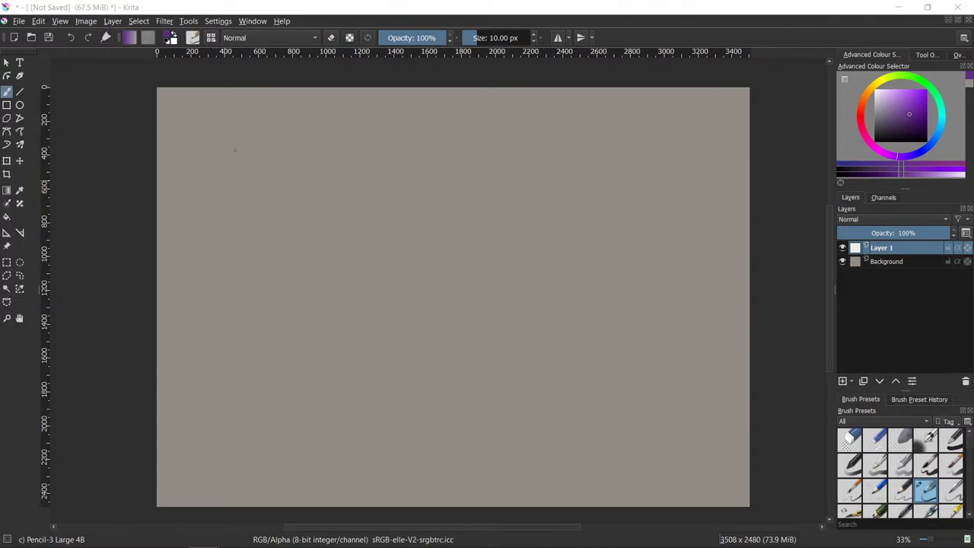
- Sketch an angular head outline in purple pencil in the canvas's upper-left area, with a curve for the back of the skull
{"action": "mouse_move", "coordinate": [220, 144]}
{"action": "left_mouse_down"}
{"action": "mouse_move", "coordinate": [222, 193]}
{"action": "mouse_move", "coordinate": [222, 148]}
{"action": "mouse_move", "coordinate": [233, 140]}
{"action": "mouse_move", "coordinate": [246, 147]}
{"action": "mouse_move", "coordinate": [224, 139]}
{"action": "mouse_move", "coordinate": [272, 136]}
{"action": "mouse_move", "coordinate": [233, 137]}
{"action": "mouse_move", "coordinate": [282, 141]}
{"action": "left_mouse_up"}
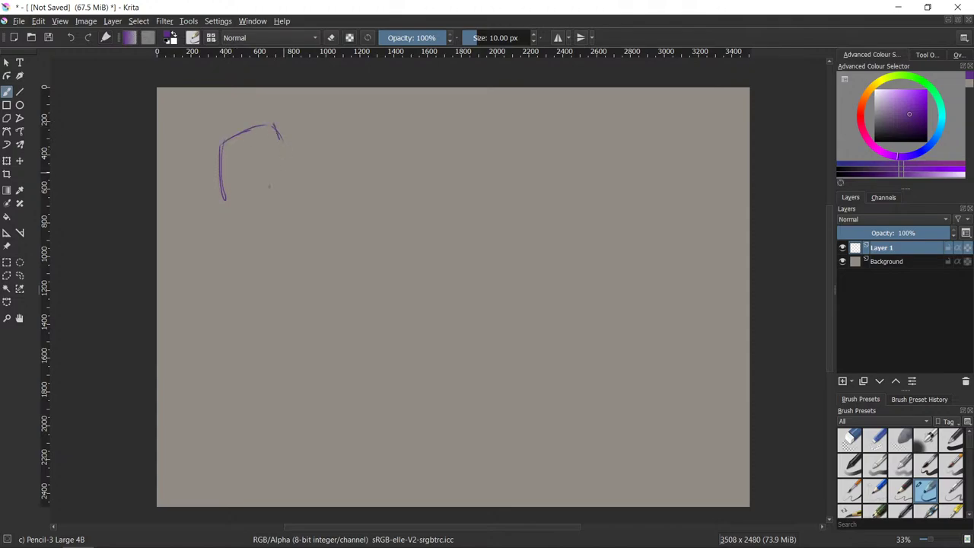
{"action": "mouse_move", "coordinate": [223, 199]}
{"action": "left_mouse_down"}
{"action": "mouse_move", "coordinate": [251, 216]}
{"action": "mouse_move", "coordinate": [275, 204]}
{"action": "mouse_move", "coordinate": [282, 140]}
{"action": "mouse_move", "coordinate": [290, 158]}
{"action": "left_mouse_up"}
{"action": "left_click_drag", "start_coordinate": [271, 123], "coordinate": [289, 121]}
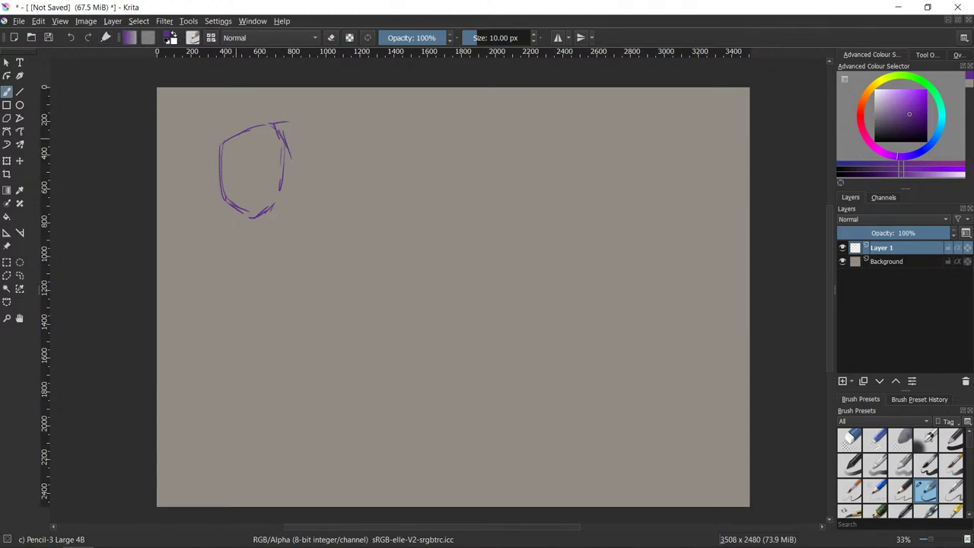
{"action": "mouse_move", "coordinate": [222, 142]}
{"action": "left_mouse_down"}
{"action": "mouse_move", "coordinate": [288, 118]}
{"action": "mouse_move", "coordinate": [307, 156]}
{"action": "mouse_move", "coordinate": [284, 189]}
{"action": "left_mouse_up"}
{"action": "left_click_drag", "start_coordinate": [301, 152], "coordinate": [288, 193]}
- Clean up the stray lines by the jaw and mark both sides of the neck with short strokes
{"action": "key", "text": "e"}
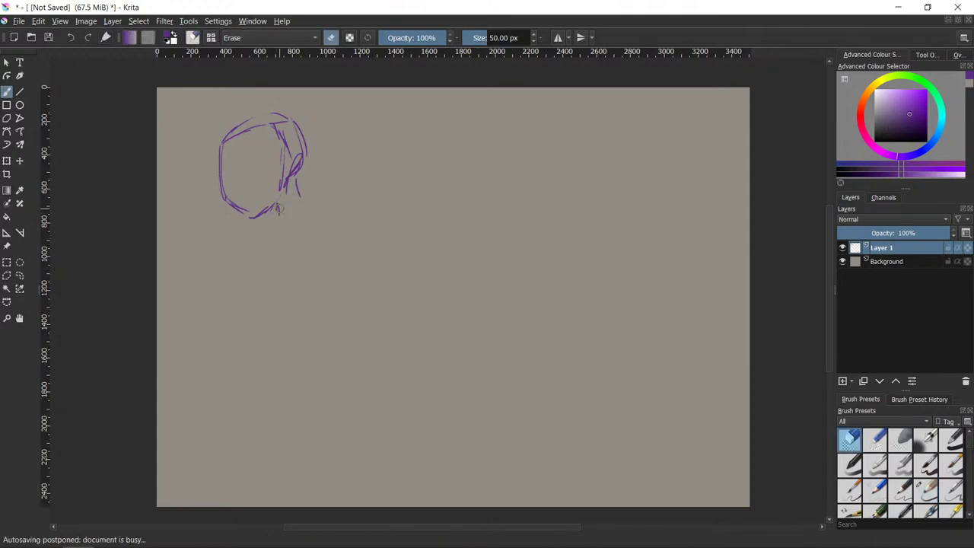
{"action": "key", "text": "e"}
{"action": "left_click_drag", "start_coordinate": [247, 217], "coordinate": [248, 226]}
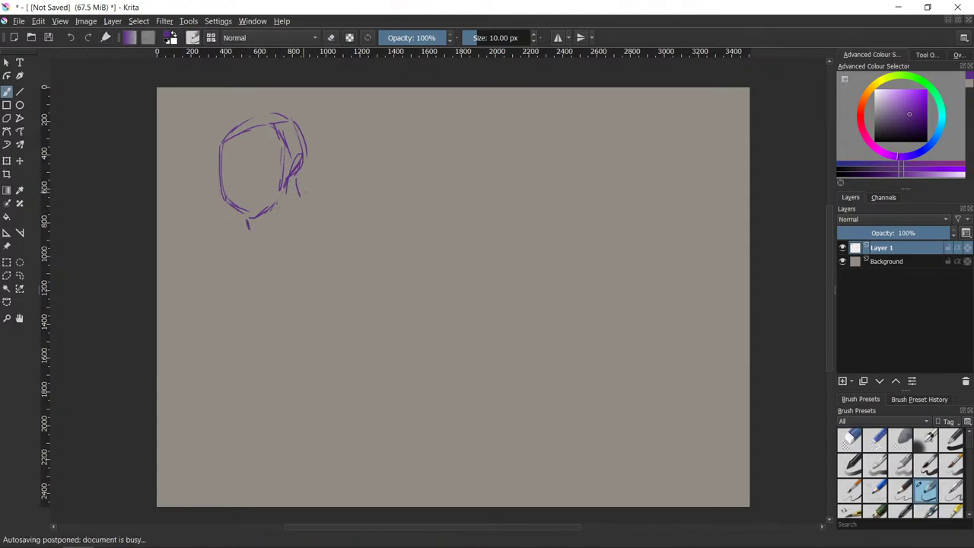
{"action": "key", "text": "e"}
{"action": "left_click_drag", "start_coordinate": [299, 177], "coordinate": [292, 210]}
{"action": "key", "text": "slash"}
{"action": "key", "text": "slash"}
- Erase the construction lines inside the head and redraw the skull contour as one rounded outline
{"action": "mouse_move", "coordinate": [287, 157]}
{"action": "left_mouse_down"}
{"action": "mouse_move", "coordinate": [274, 123]}
{"action": "mouse_move", "coordinate": [238, 140]}
{"action": "mouse_move", "coordinate": [281, 119]}
{"action": "left_mouse_up"}
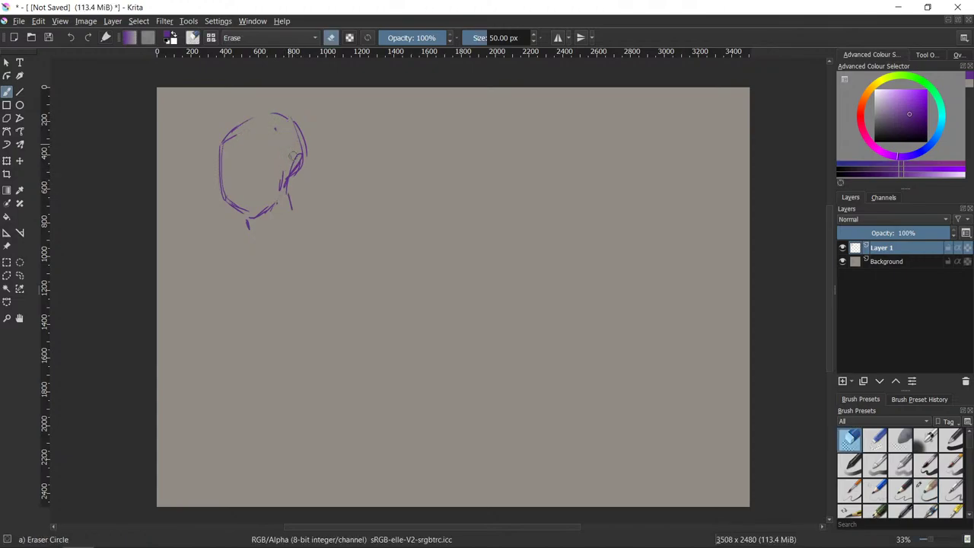
{"action": "left_click_drag", "start_coordinate": [289, 173], "coordinate": [292, 158]}
{"action": "key", "text": "slash"}
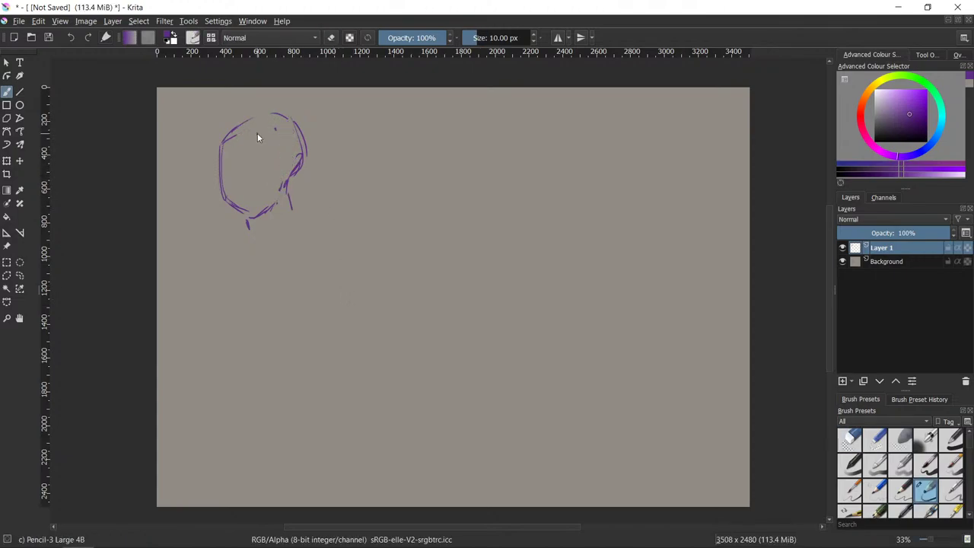
{"action": "key", "text": "slash"}
{"action": "mouse_move", "coordinate": [286, 115]}
{"action": "left_mouse_down"}
{"action": "mouse_move", "coordinate": [269, 114]}
{"action": "mouse_move", "coordinate": [292, 121]}
{"action": "mouse_move", "coordinate": [283, 186]}
{"action": "mouse_move", "coordinate": [292, 182]}
{"action": "left_mouse_up"}
{"action": "key", "text": "slash"}
{"action": "key", "text": "slash"}
{"action": "key", "text": "slash"}
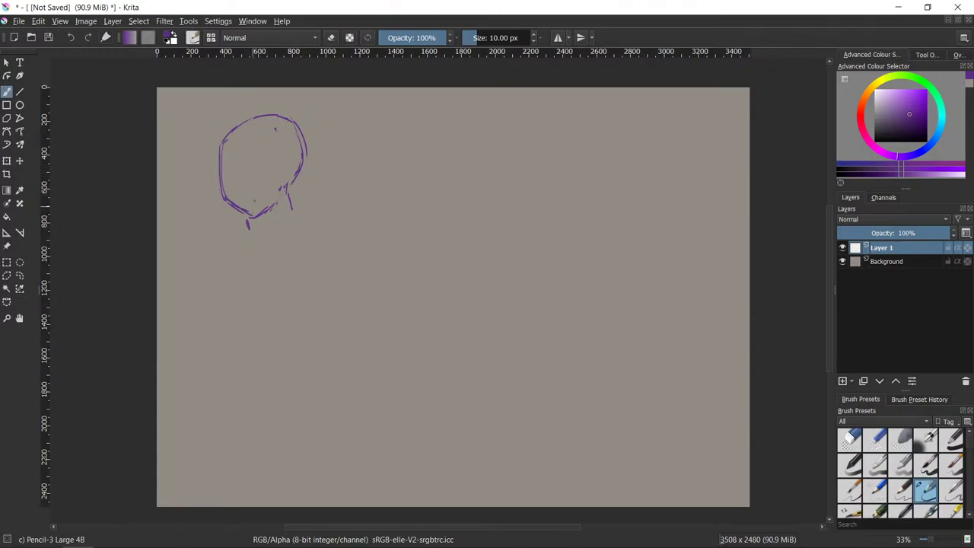
- Darken the jaw and chin line and erase the back of the head together with the right neck line
{"action": "mouse_move", "coordinate": [250, 214]}
{"action": "left_mouse_down"}
{"action": "mouse_move", "coordinate": [286, 184]}
{"action": "mouse_move", "coordinate": [299, 129]}
{"action": "mouse_move", "coordinate": [300, 144]}
{"action": "left_mouse_up"}
{"action": "key", "text": "/"}
{"action": "key", "text": "/"}
{"action": "key", "text": "slash"}
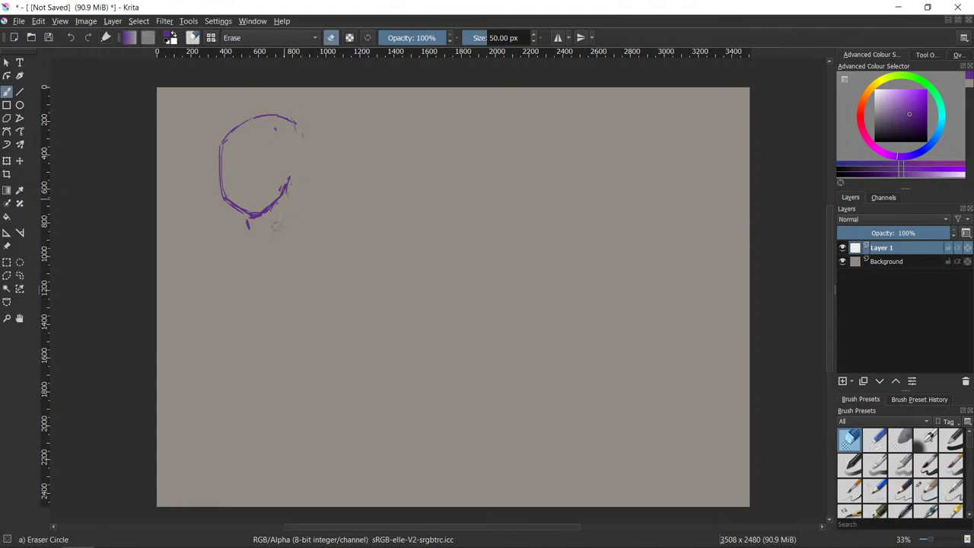
{"action": "key", "text": "slash"}
{"action": "key", "text": "slash"}
{"action": "key", "text": "slash"}
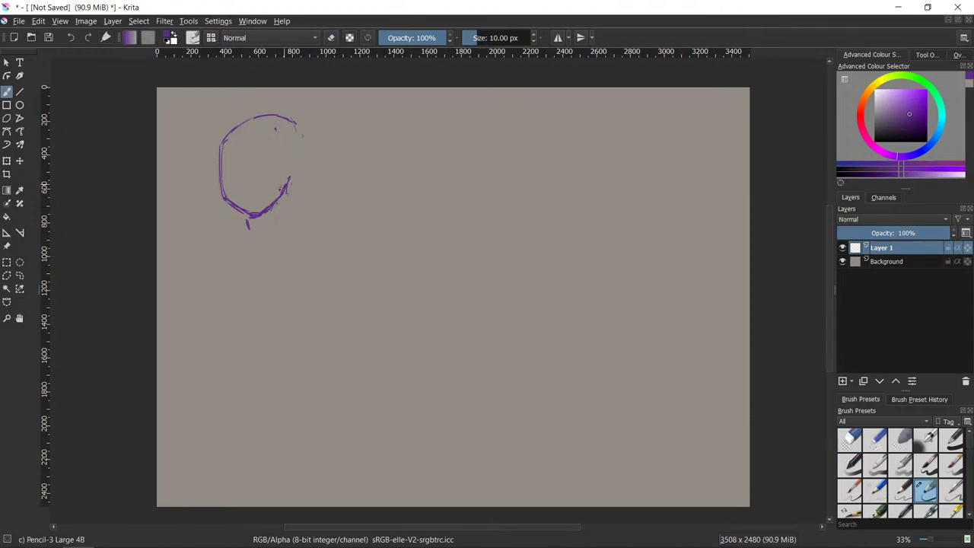
- Erase the right part of the head's top curve and redraw the right jaw line as a straight diagonal
{"action": "key", "text": "slash"}
{"action": "mouse_move", "coordinate": [282, 189]}
{"action": "left_mouse_down"}
{"action": "mouse_move", "coordinate": [294, 130]}
{"action": "mouse_move", "coordinate": [287, 111]}
{"action": "mouse_move", "coordinate": [265, 119]}
{"action": "left_mouse_up"}
{"action": "key", "text": "slash"}
{"action": "left_click_drag", "start_coordinate": [262, 210], "coordinate": [288, 186]}
- Sketch the lips above the chin with short strokes for the upper and lower contours
{"action": "left_click_drag", "start_coordinate": [241, 183], "coordinate": [256, 177]}
{"action": "key", "text": "slash"}
{"action": "left_click_drag", "start_coordinate": [277, 171], "coordinate": [263, 189]}
{"action": "key", "text": "slash"}
{"action": "key", "text": "e"}
{"action": "key", "text": "e"}
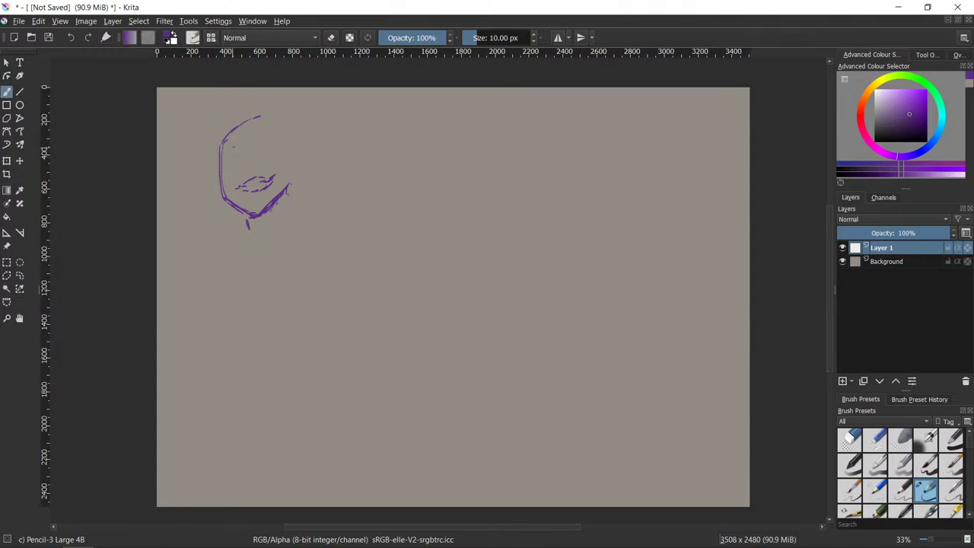
- Sketch the arched upper lid of the left eye, erasing the first misplaced mark
{"action": "mouse_move", "coordinate": [223, 159]}
{"action": "left_mouse_down"}
{"action": "mouse_move", "coordinate": [236, 142]}
{"action": "mouse_move", "coordinate": [247, 147]}
{"action": "mouse_move", "coordinate": [228, 153]}
{"action": "left_mouse_up"}
{"action": "key", "text": "e"}
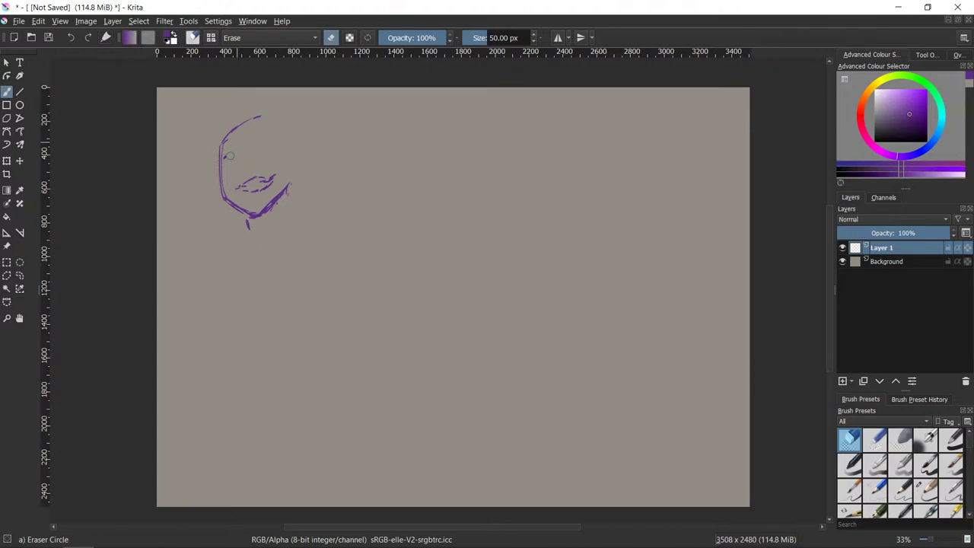
{"action": "key", "text": "e"}
{"action": "key", "text": "e"}
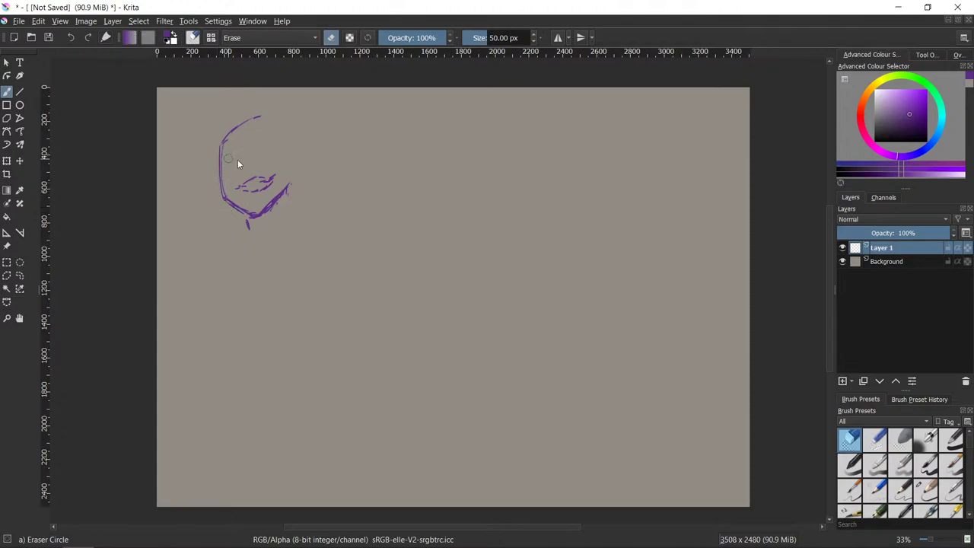
{"action": "key", "text": "slash"}
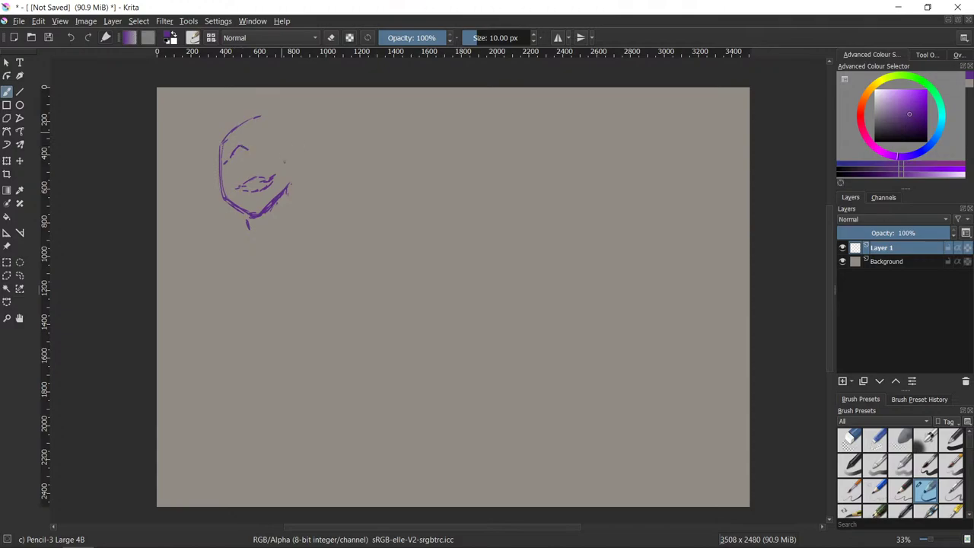
- Draw the right eye's upper lid and add lash and iris strokes to both eyes
{"action": "left_click_drag", "start_coordinate": [260, 145], "coordinate": [288, 142]}
{"action": "left_click_drag", "start_coordinate": [227, 156], "coordinate": [236, 149]}
{"action": "mouse_move", "coordinate": [275, 143]}
{"action": "left_mouse_down"}
{"action": "mouse_move", "coordinate": [281, 154]}
{"action": "mouse_move", "coordinate": [270, 154]}
{"action": "left_mouse_up"}
{"action": "key", "text": "slash"}
{"action": "key", "text": "slash"}
{"action": "key", "text": "e"}
{"action": "key", "text": "e"}
- Sketch a slanted eyebrow above each eye
{"action": "mouse_move", "coordinate": [263, 133]}
{"action": "left_mouse_down"}
{"action": "mouse_move", "coordinate": [273, 122]}
{"action": "mouse_move", "coordinate": [231, 140]}
{"action": "left_mouse_up"}
{"action": "key", "text": "/"}
{"action": "key", "text": "e"}
{"action": "key", "text": "e"}
{"action": "key", "text": "e"}
{"action": "key", "text": "/"}
{"action": "key", "text": "/"}
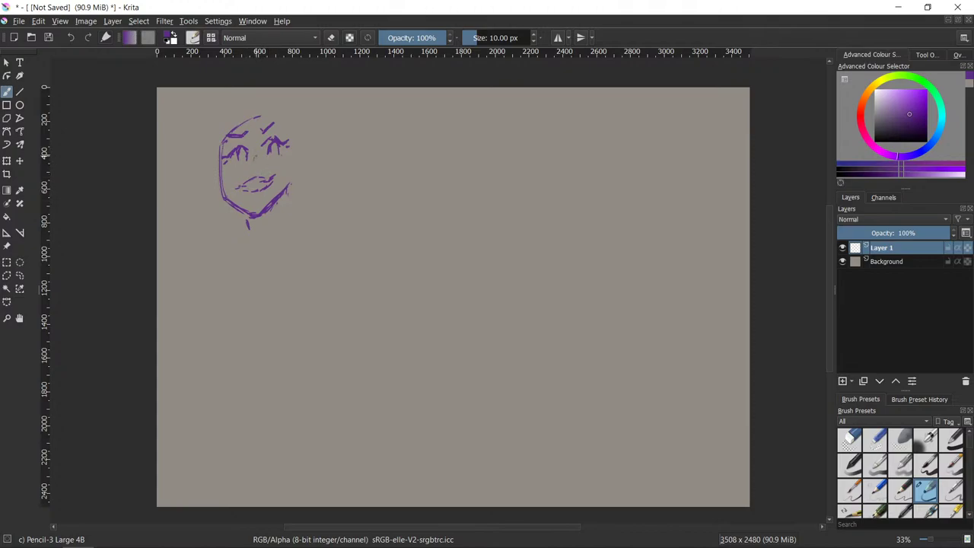
- Refine the right eyebrow into an angled arch and trim the upper end of the right jaw line
{"action": "key", "text": "/"}
{"action": "key", "text": "/"}
{"action": "key", "text": "e"}
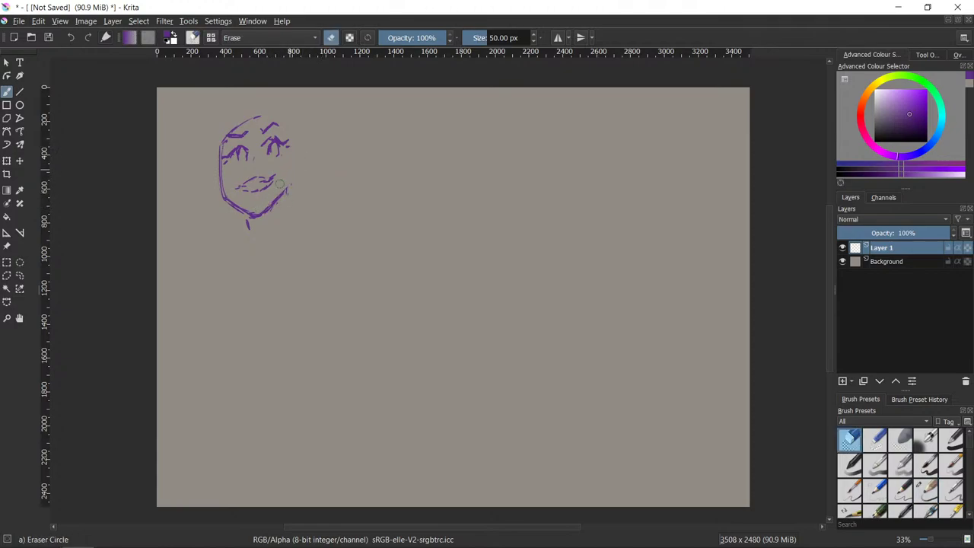
{"action": "key", "text": "e"}
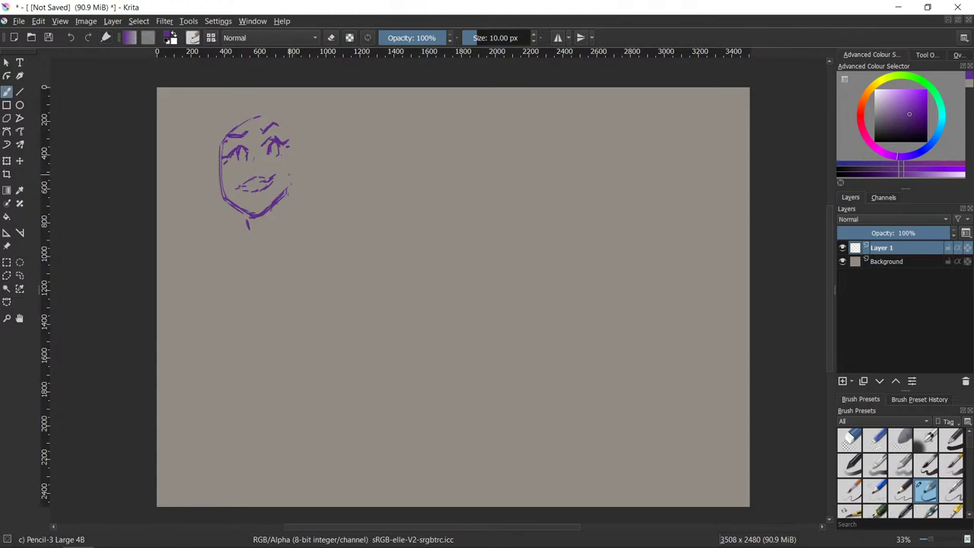
- Reshape the lower face with a fuller left cheek and a higher chin, erasing the old chin line and neck mark
{"action": "left_click_drag", "start_coordinate": [218, 160], "coordinate": [214, 190]}
{"action": "key", "text": "e"}
{"action": "mouse_move", "coordinate": [227, 198]}
{"action": "left_mouse_down"}
{"action": "mouse_move", "coordinate": [247, 216]}
{"action": "mouse_move", "coordinate": [251, 207]}
{"action": "left_mouse_up"}
{"action": "key", "text": "e"}
{"action": "mouse_move", "coordinate": [236, 198]}
{"action": "left_mouse_down"}
{"action": "mouse_move", "coordinate": [256, 210]}
{"action": "mouse_move", "coordinate": [247, 206]}
{"action": "mouse_move", "coordinate": [271, 203]}
{"action": "left_mouse_up"}
{"action": "key", "text": "e"}
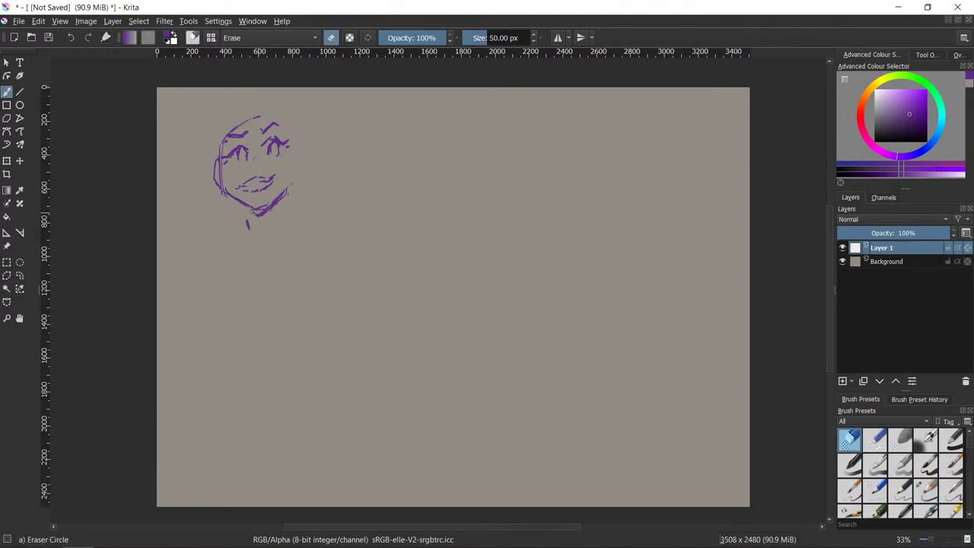
{"action": "key", "text": "e"}
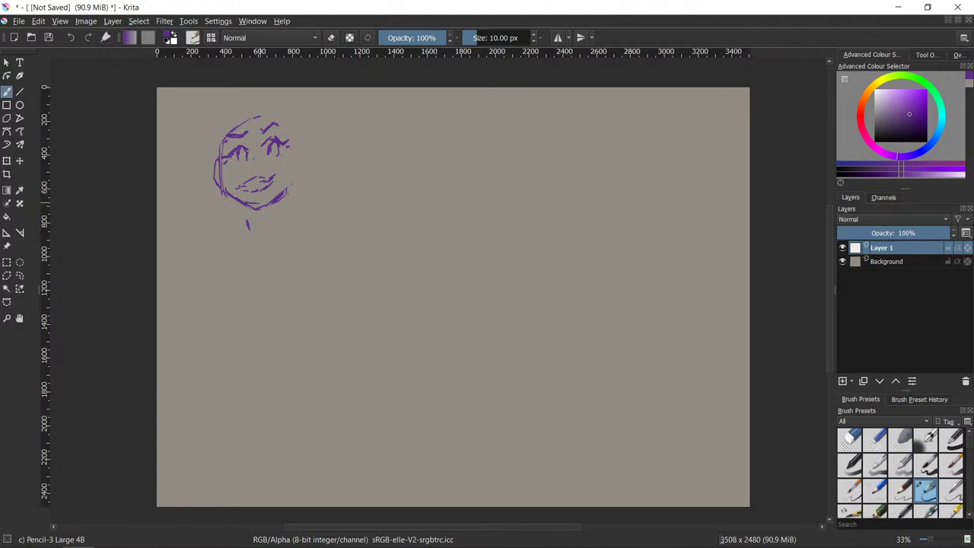
{"action": "key", "text": "e"}
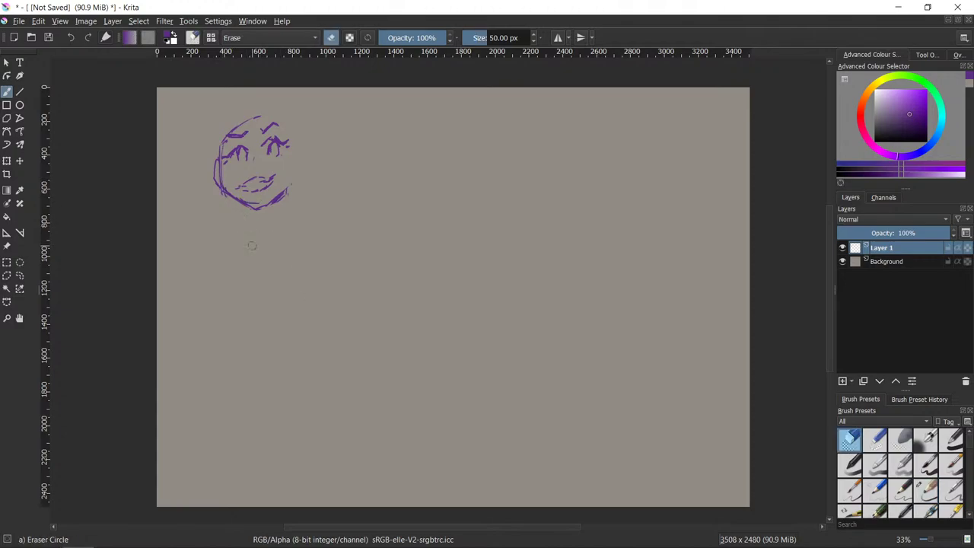
- Clean the chin and jaw into one rounded line, erasing the doubled strokes, and outline the irises in both eyes
{"action": "key", "text": "e"}
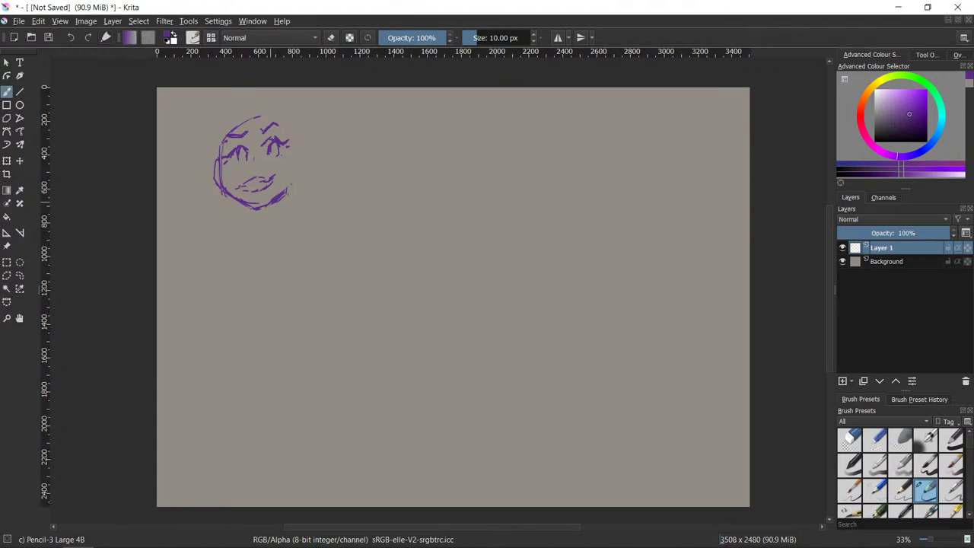
{"action": "key", "text": "e"}
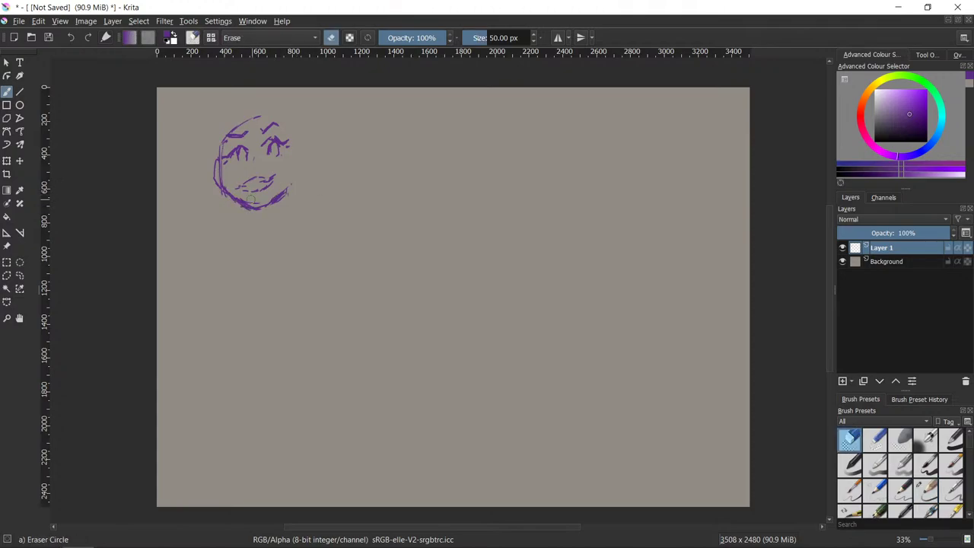
{"action": "key", "text": "e"}
{"action": "key", "text": "e"}
{"action": "key", "text": "e"}
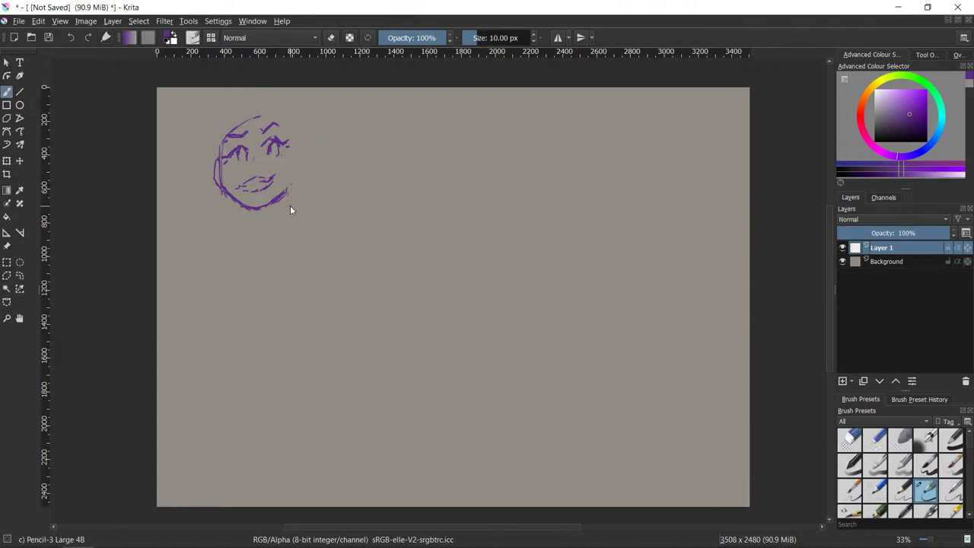
{"action": "key", "text": "e"}
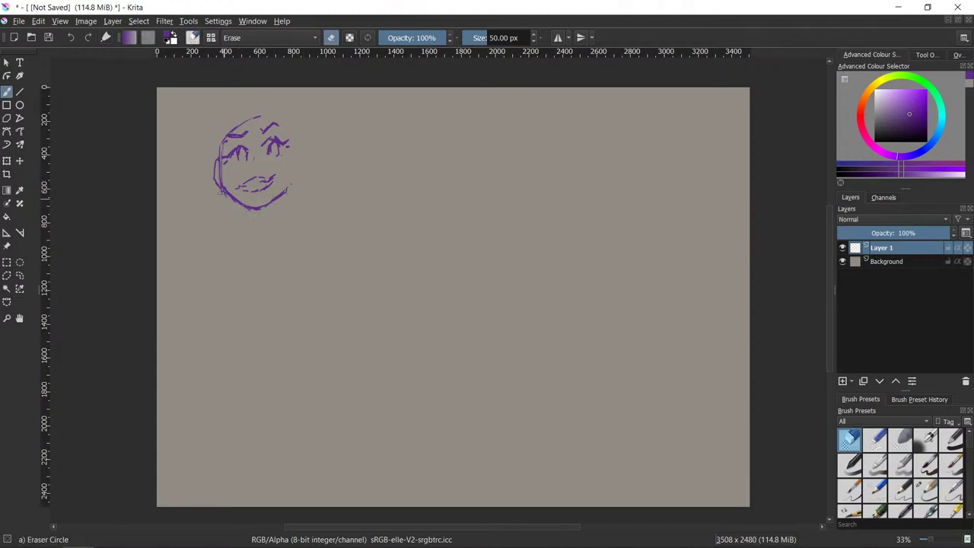
{"action": "key", "text": "e"}
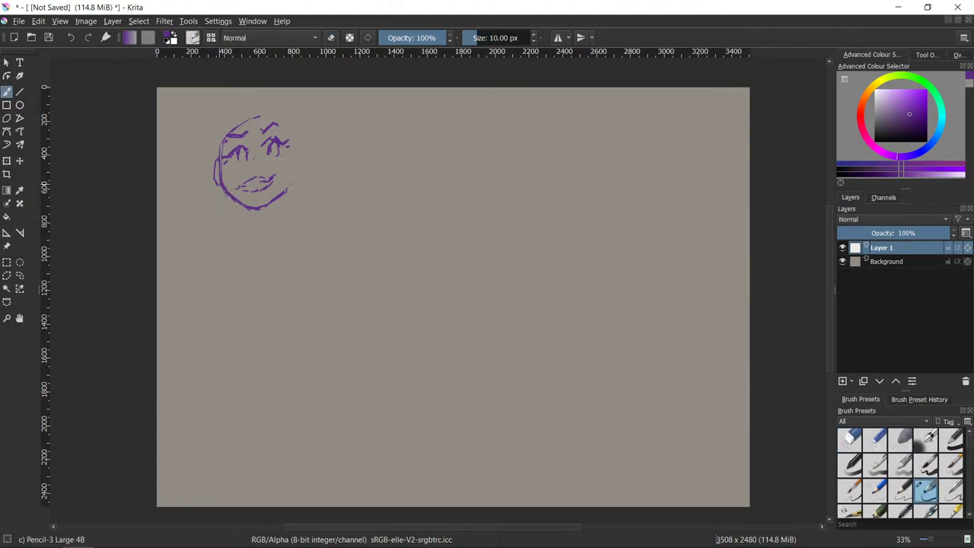
{"action": "key", "text": "e"}
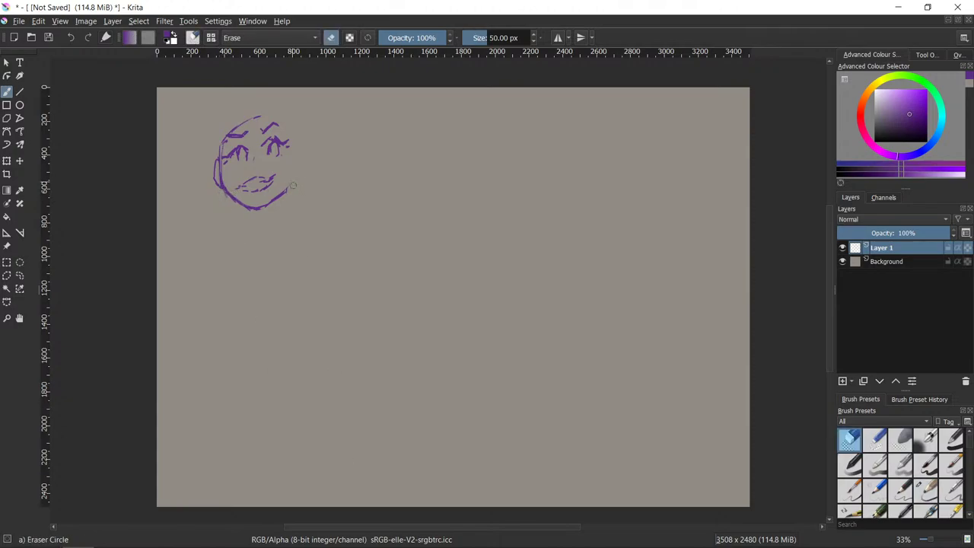
{"action": "key", "text": "e"}
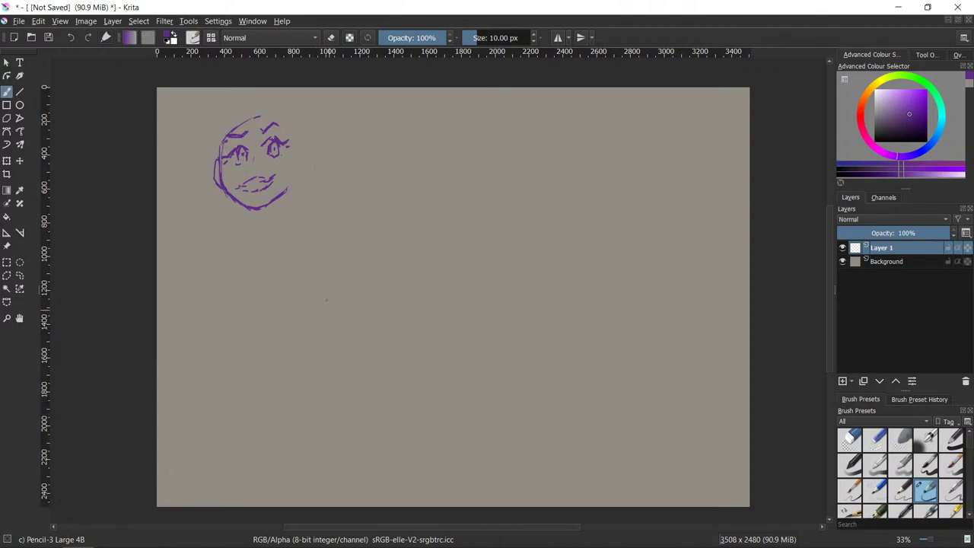
- Redraw the left forehead line and extend the right side of the face up to the temple with an ear
{"action": "key", "text": "slash"}
{"action": "mouse_move", "coordinate": [242, 127]}
{"action": "left_mouse_down"}
{"action": "mouse_move", "coordinate": [223, 143]}
{"action": "mouse_move", "coordinate": [227, 122]}
{"action": "mouse_move", "coordinate": [261, 102]}
{"action": "mouse_move", "coordinate": [258, 114]}
{"action": "mouse_move", "coordinate": [228, 124]}
{"action": "mouse_move", "coordinate": [235, 120]}
{"action": "left_mouse_up"}
{"action": "key", "text": "e"}
{"action": "key", "text": "slash"}
{"action": "key", "text": "slash"}
{"action": "key", "text": "slash"}
{"action": "key", "text": "e"}
{"action": "key", "text": "e"}
{"action": "key", "text": "e"}
{"action": "mouse_move", "coordinate": [223, 156]}
{"action": "left_mouse_down"}
{"action": "mouse_move", "coordinate": [227, 125]}
{"action": "mouse_move", "coordinate": [256, 114]}
{"action": "left_mouse_up"}
{"action": "mouse_move", "coordinate": [286, 189]}
{"action": "left_mouse_down"}
{"action": "mouse_move", "coordinate": [304, 142]}
{"action": "mouse_move", "coordinate": [291, 141]}
{"action": "left_mouse_up"}
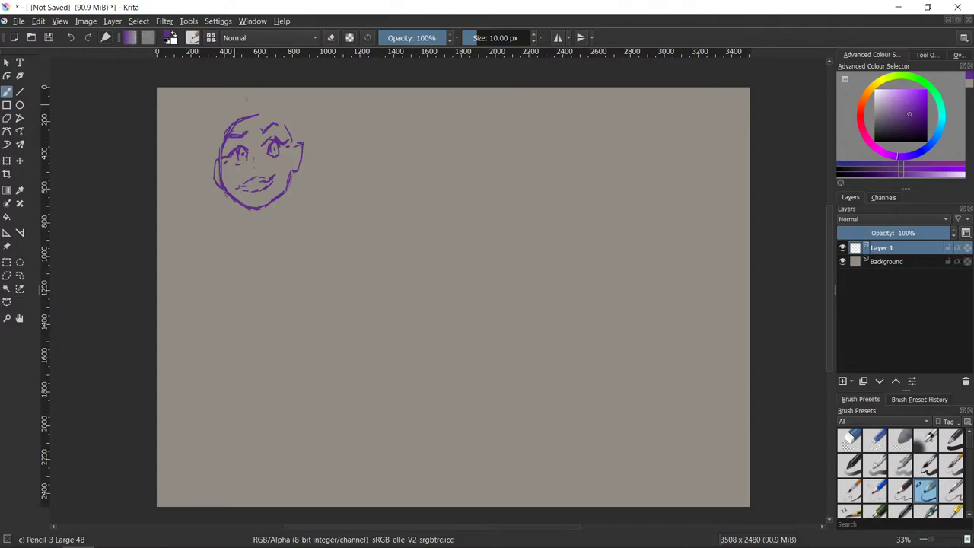
- Sketch a crown guide stroke, a pointed fringe across the forehead and hair locks along both sides of the face
{"action": "left_click_drag", "start_coordinate": [235, 99], "coordinate": [264, 97]}
{"action": "mouse_move", "coordinate": [247, 136]}
{"action": "left_mouse_down"}
{"action": "mouse_move", "coordinate": [260, 154]}
{"action": "mouse_move", "coordinate": [264, 131]}
{"action": "left_mouse_up"}
{"action": "mouse_move", "coordinate": [262, 112]}
{"action": "left_mouse_down"}
{"action": "mouse_move", "coordinate": [272, 129]}
{"action": "mouse_move", "coordinate": [286, 120]}
{"action": "mouse_move", "coordinate": [287, 133]}
{"action": "left_mouse_up"}
{"action": "left_click_drag", "start_coordinate": [289, 136], "coordinate": [287, 169]}
{"action": "left_click_drag", "start_coordinate": [222, 117], "coordinate": [227, 161]}
{"action": "left_click_drag", "start_coordinate": [212, 133], "coordinate": [215, 175]}
- Mark where the hair is gathered on each side of the head and outline the hair's upper left contour
{"action": "left_click_drag", "start_coordinate": [203, 119], "coordinate": [215, 130]}
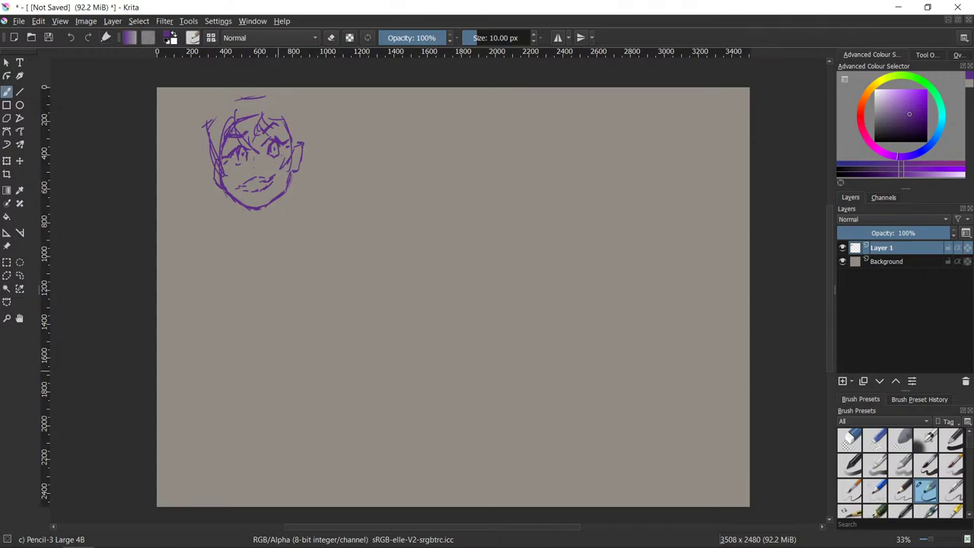
{"action": "left_click_drag", "start_coordinate": [299, 117], "coordinate": [301, 136]}
{"action": "left_click_drag", "start_coordinate": [224, 98], "coordinate": [244, 95]}
{"action": "left_click_drag", "start_coordinate": [216, 133], "coordinate": [228, 97]}
- Draw a small looped hair tie high on each side of the head
{"action": "key", "text": "/"}
{"action": "key", "text": "/"}
{"action": "mouse_move", "coordinate": [204, 129]}
{"action": "left_mouse_down"}
{"action": "mouse_move", "coordinate": [211, 111]}
{"action": "mouse_move", "coordinate": [215, 135]}
{"action": "left_mouse_up"}
{"action": "mouse_move", "coordinate": [301, 126]}
{"action": "left_mouse_down"}
{"action": "mouse_move", "coordinate": [307, 108]}
{"action": "mouse_move", "coordinate": [311, 122]}
{"action": "left_mouse_up"}
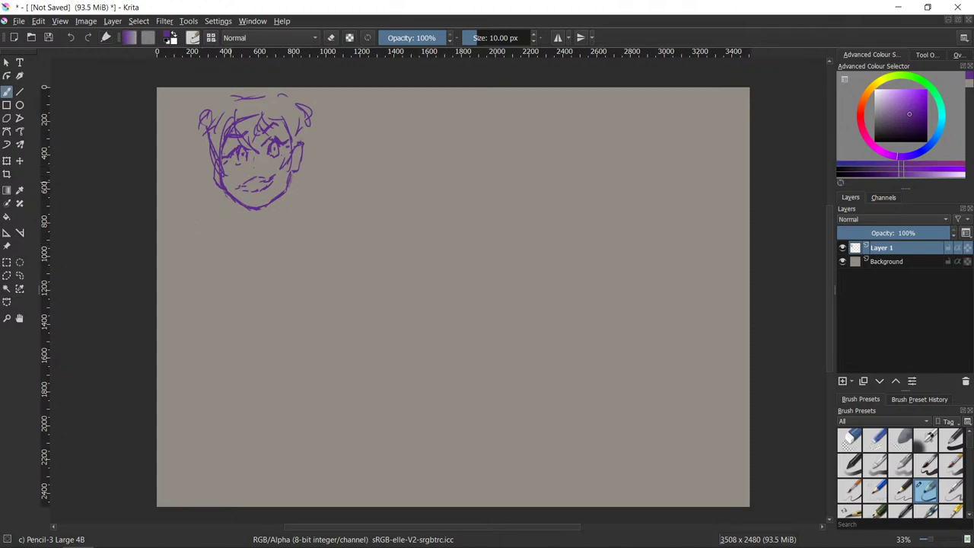
- Erase the high hair ties and redraw them lower beside the ears, adding outer hair strokes leading down to them
{"action": "left_click", "coordinate": [850, 439]}
{"action": "left_click_drag", "start_coordinate": [210, 130], "coordinate": [211, 105]}
{"action": "mouse_move", "coordinate": [308, 126]}
{"action": "left_mouse_down"}
{"action": "mouse_move", "coordinate": [303, 105]}
{"action": "mouse_move", "coordinate": [302, 120]}
{"action": "left_mouse_up"}
{"action": "left_click", "coordinate": [926, 491]}
{"action": "left_click_drag", "start_coordinate": [218, 110], "coordinate": [201, 152]}
{"action": "left_click_drag", "start_coordinate": [302, 122], "coordinate": [305, 142]}
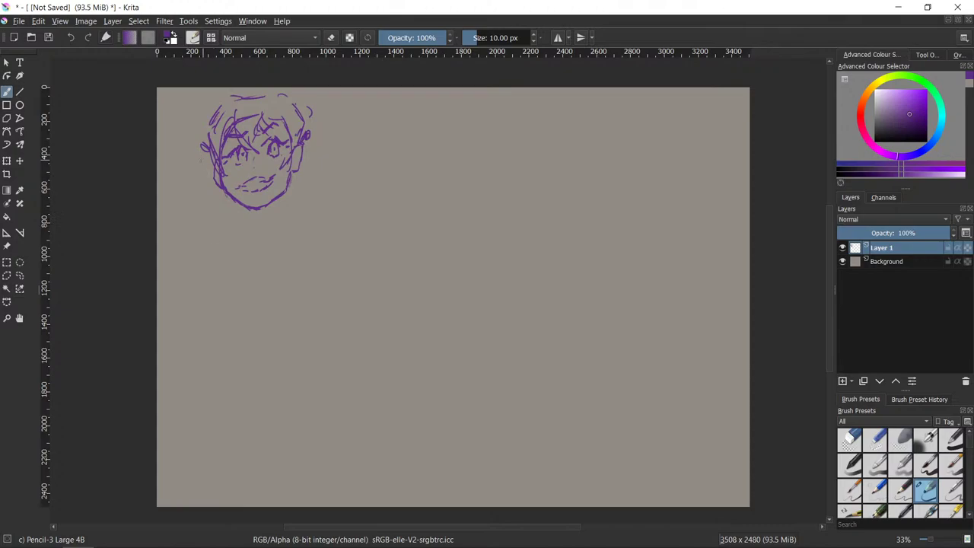
- Draw a long pigtail hanging from each hair tie and redraw the crown line at the top of the head
{"action": "left_click_drag", "start_coordinate": [200, 147], "coordinate": [190, 200]}
{"action": "left_click_drag", "start_coordinate": [195, 156], "coordinate": [204, 233]}
{"action": "left_click_drag", "start_coordinate": [209, 153], "coordinate": [207, 227]}
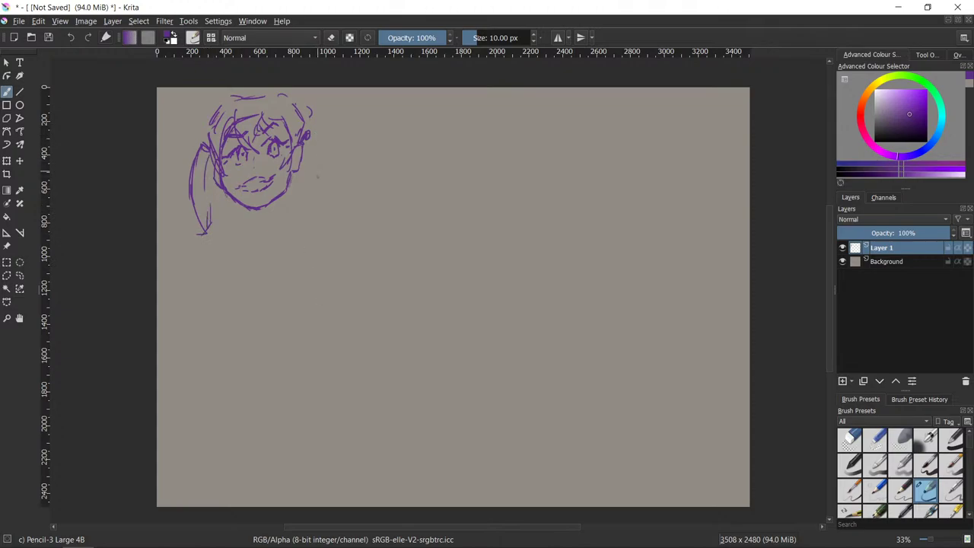
{"action": "mouse_move", "coordinate": [309, 133]}
{"action": "left_mouse_down"}
{"action": "mouse_move", "coordinate": [316, 213]}
{"action": "mouse_move", "coordinate": [326, 217]}
{"action": "left_mouse_up"}
{"action": "mouse_move", "coordinate": [308, 154]}
{"action": "left_mouse_down"}
{"action": "mouse_move", "coordinate": [302, 186]}
{"action": "mouse_move", "coordinate": [325, 224]}
{"action": "left_mouse_up"}
{"action": "key", "text": "slash"}
{"action": "key", "text": "slash"}
{"action": "left_click_drag", "start_coordinate": [239, 99], "coordinate": [274, 95]}
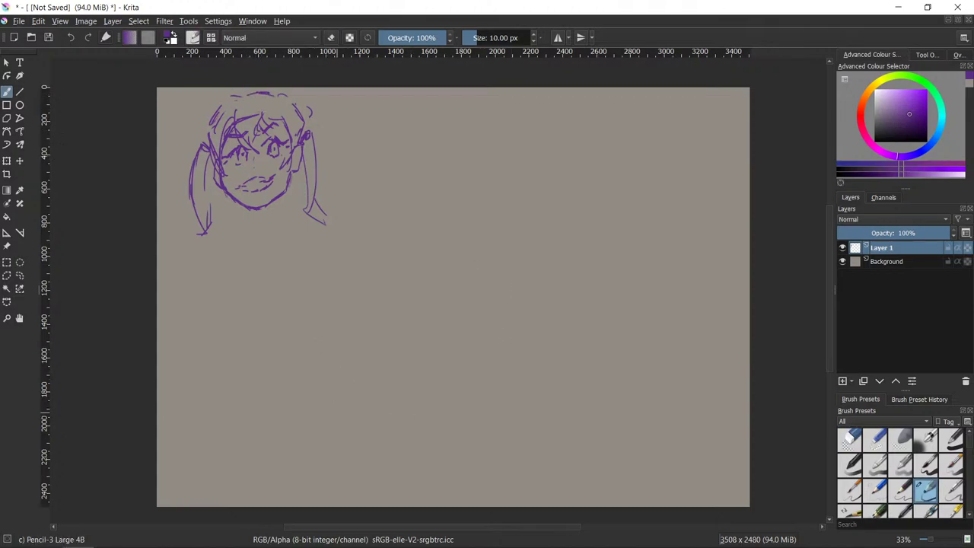
- Check the sketch in the mirrored view and skew it vertically so its right side sits slightly lower
{"action": "key", "text": "m"}
{"action": "key", "text": "m"}
{"action": "left_click", "coordinate": [7, 161]}
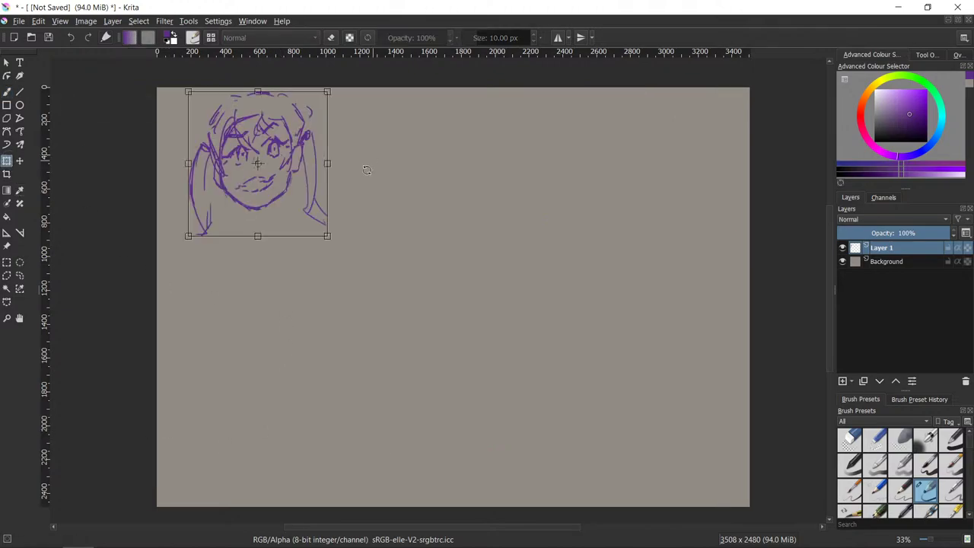
{"action": "left_click_drag", "start_coordinate": [327, 116], "coordinate": [328, 116]}
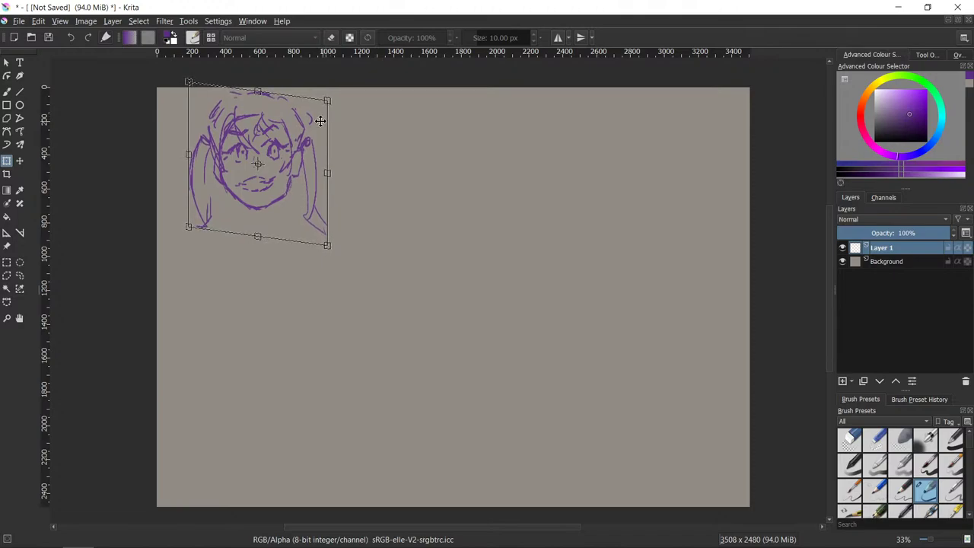
{"action": "key", "text": "Return"}
- Remove the lower end of the left pigtail and move the whole head sketch down and slightly to the right
{"action": "key", "text": "b"}
{"action": "mouse_move", "coordinate": [212, 216]}
{"action": "left_mouse_down"}
{"action": "mouse_move", "coordinate": [213, 202]}
{"action": "mouse_move", "coordinate": [200, 215]}
{"action": "mouse_move", "coordinate": [197, 196]}
{"action": "left_mouse_up"}
{"action": "key", "text": "ctrl+t"}
{"action": "left_click_drag", "start_coordinate": [198, 166], "coordinate": [197, 205]}
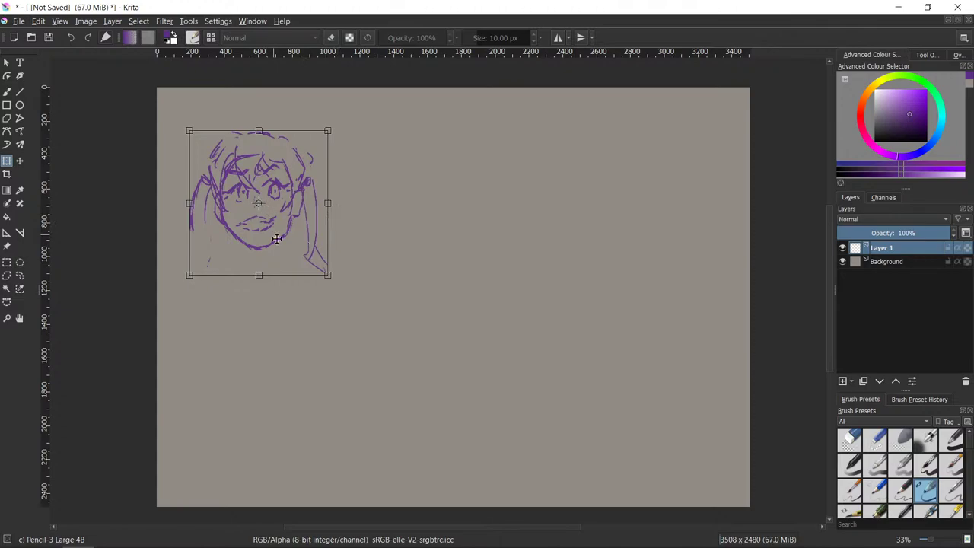
{"action": "left_click_drag", "start_coordinate": [288, 242], "coordinate": [297, 236]}
{"action": "key", "text": "Return"}
{"action": "key", "text": "b"}
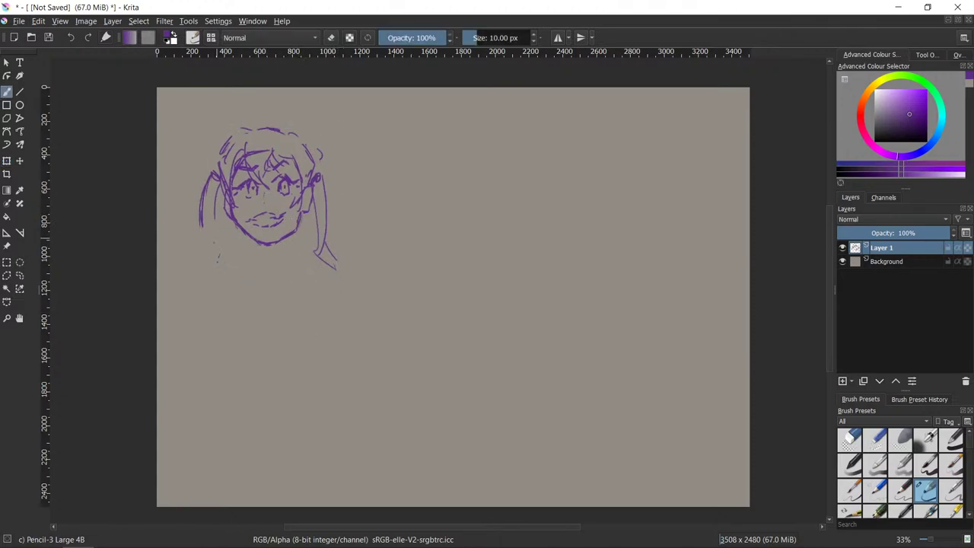
- Redraw the lower half of the left pigtail with a long tapered tip and check the sketch mirrored
{"action": "mouse_move", "coordinate": [206, 237]}
{"action": "left_mouse_down"}
{"action": "mouse_move", "coordinate": [199, 281]}
{"action": "mouse_move", "coordinate": [207, 268]}
{"action": "left_mouse_up"}
{"action": "left_click_drag", "start_coordinate": [215, 201], "coordinate": [210, 237]}
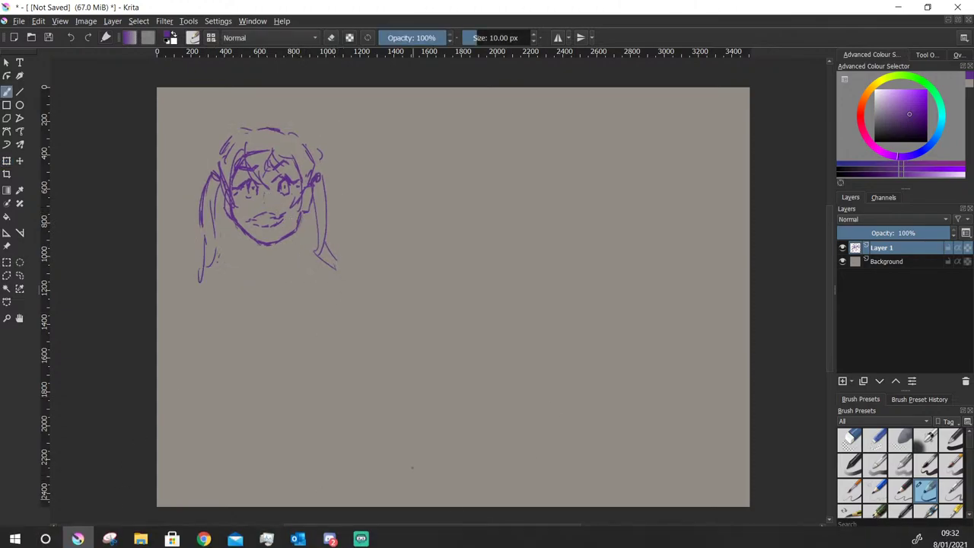
{"action": "key", "text": "m"}
{"action": "key", "text": "m"}
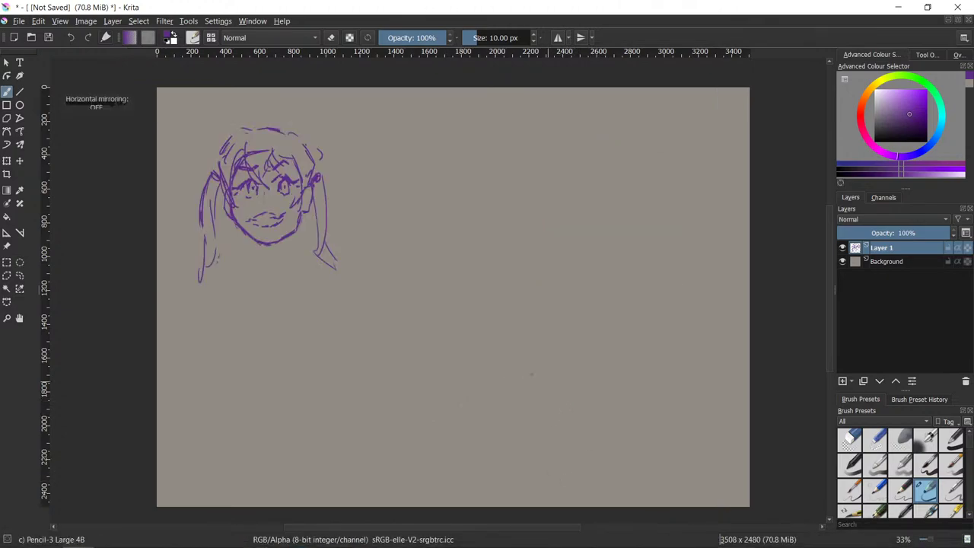
- Erase part of the right jaw line and redraw it slimmer toward the chin
{"action": "key", "text": "e"}
{"action": "mouse_move", "coordinate": [299, 224]}
{"action": "left_mouse_down"}
{"action": "mouse_move", "coordinate": [271, 244]}
{"action": "mouse_move", "coordinate": [290, 228]}
{"action": "left_mouse_up"}
{"action": "key", "text": "e"}
{"action": "key", "text": "e"}
{"action": "key", "text": "e"}
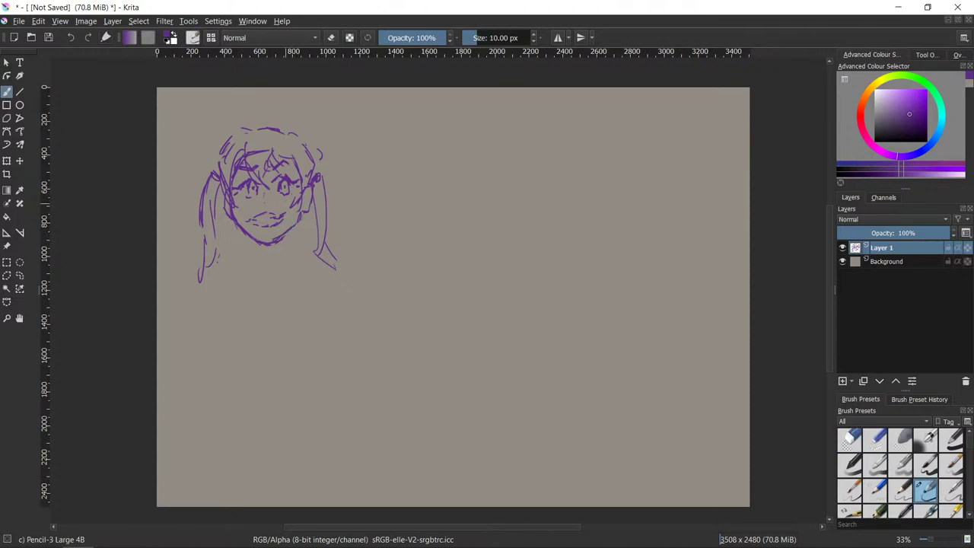
- Erase the arched right eyebrow and strengthen the upper lid and lash strokes of the eyes
{"action": "key", "text": "e"}
{"action": "left_click_drag", "start_coordinate": [292, 172], "coordinate": [280, 175]}
{"action": "key", "text": "e"}
{"action": "key", "text": "slash"}
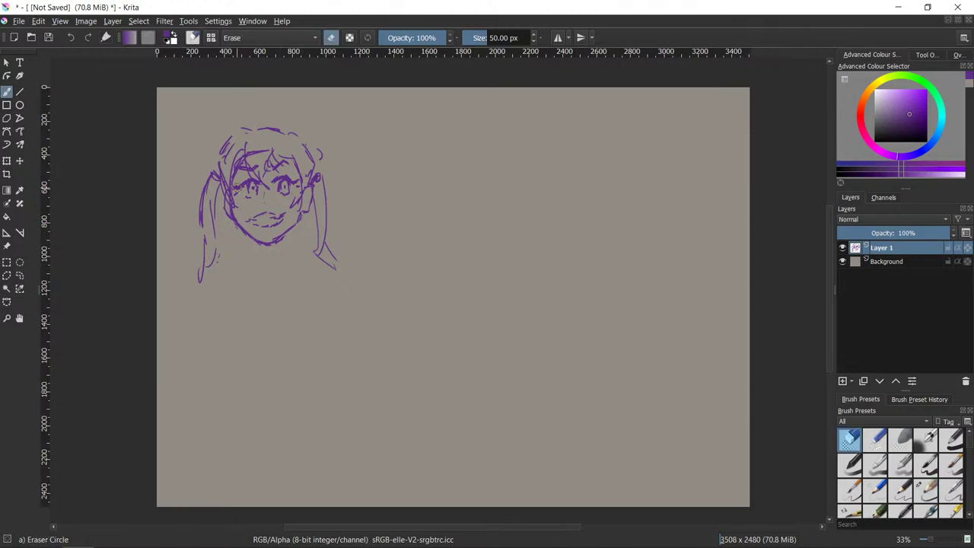
{"action": "key", "text": "slash"}
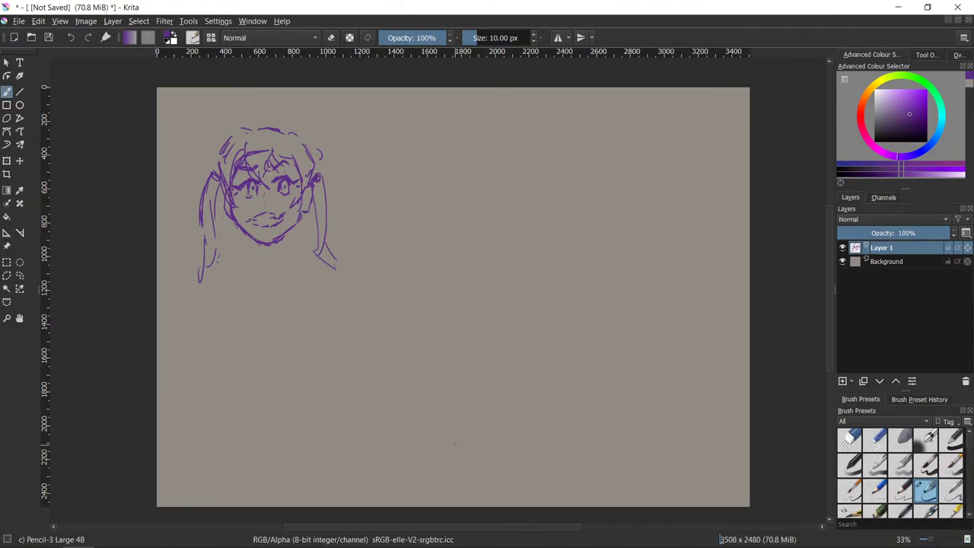
- Erase the old forehead line running through the fringe and reinforce the hair lock along the left side of the face
{"action": "key", "text": "e"}
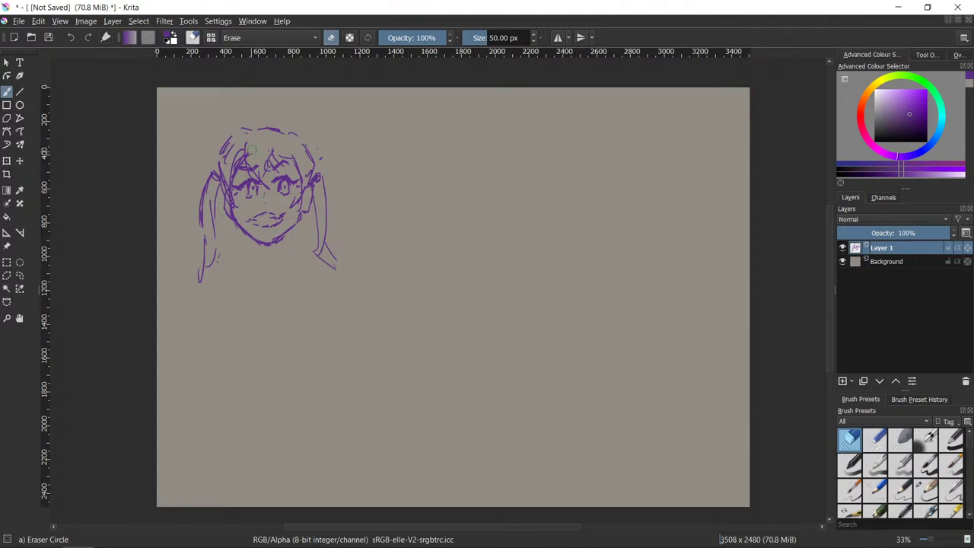
{"action": "key", "text": "e"}
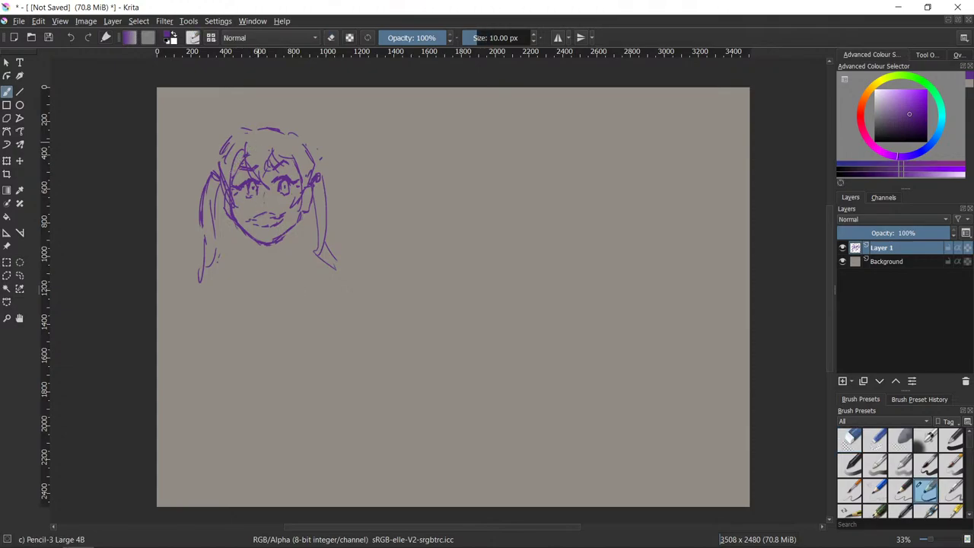
{"action": "left_click_drag", "start_coordinate": [244, 151], "coordinate": [236, 175]}
{"action": "left_click_drag", "start_coordinate": [232, 187], "coordinate": [235, 203]}
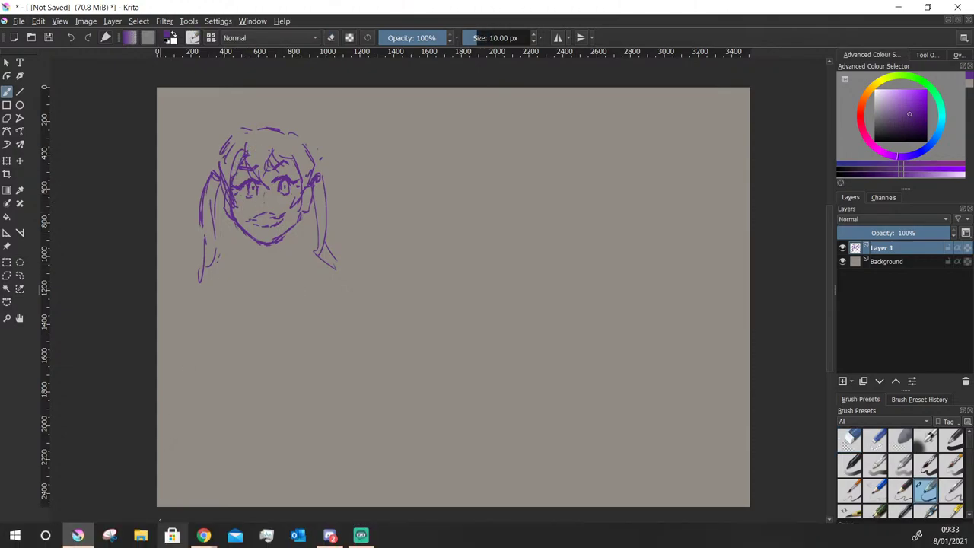
- Close the gap in the hair outline at the upper right of the head
{"action": "mouse_move", "coordinate": [368, 545]}
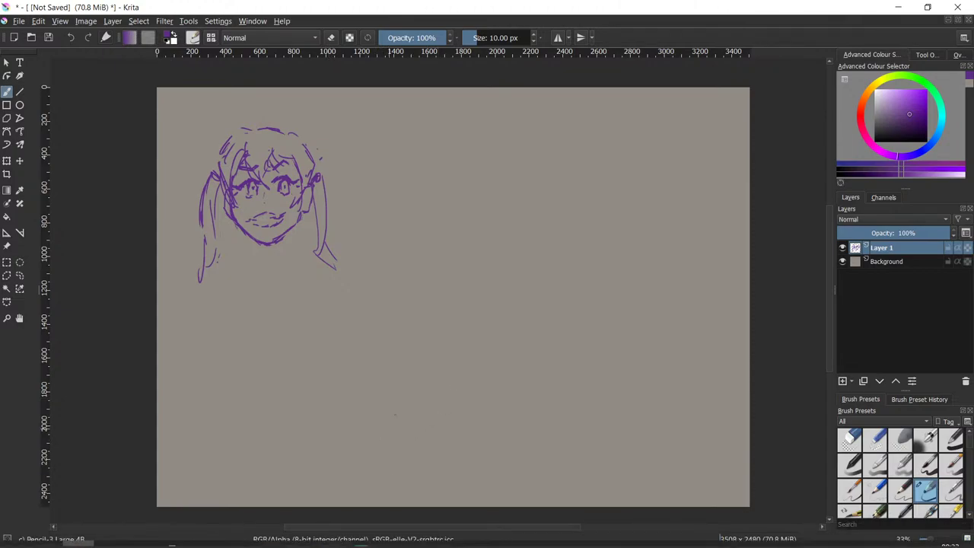
{"action": "key", "text": "/"}
{"action": "mouse_move", "coordinate": [301, 142]}
{"action": "left_mouse_down"}
{"action": "mouse_move", "coordinate": [290, 133]}
{"action": "mouse_move", "coordinate": [305, 144]}
{"action": "left_mouse_up"}
{"action": "key", "text": "/"}
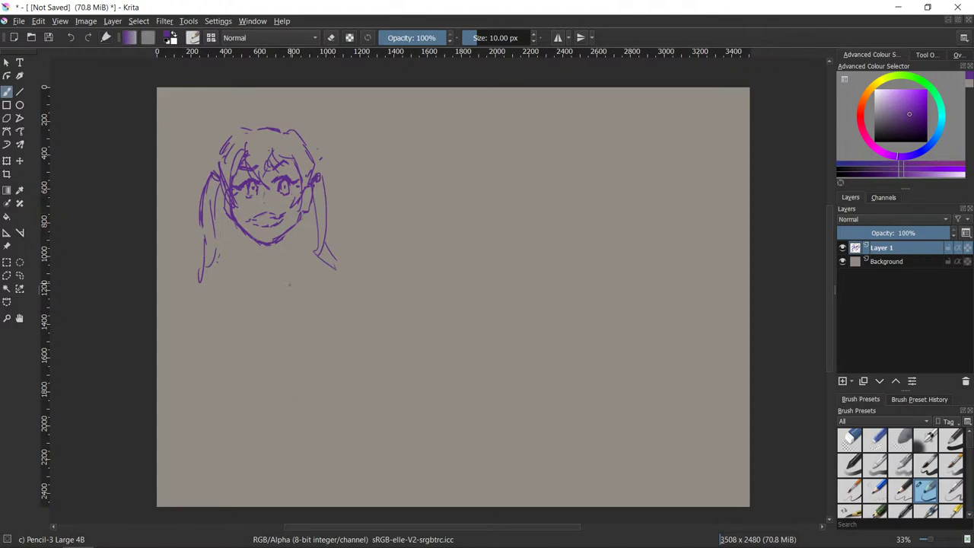
- Try reshaping the lips into a wider, fuller mouth
{"action": "key", "text": "e"}
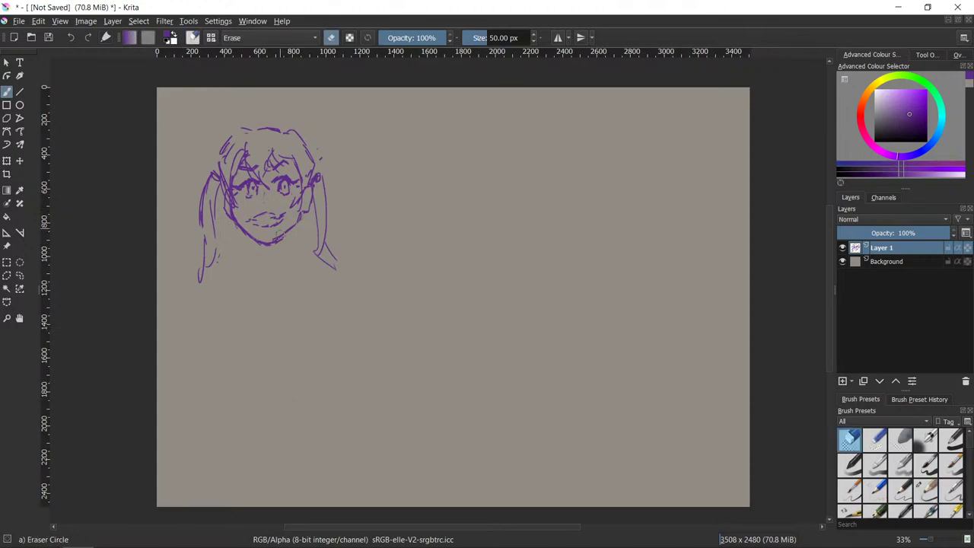
{"action": "key", "text": "e"}
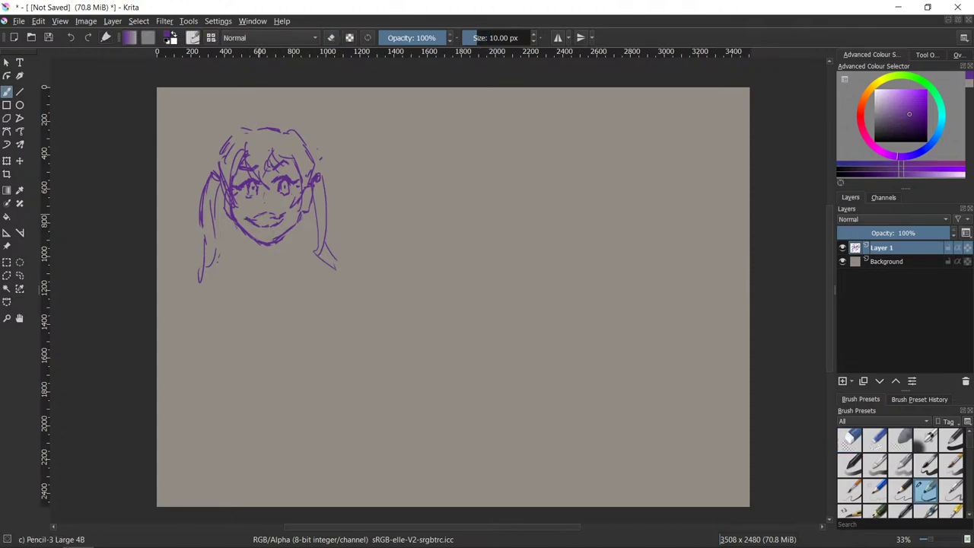
{"action": "key", "text": "e"}
{"action": "key", "text": "e"}
{"action": "key", "text": "e"}
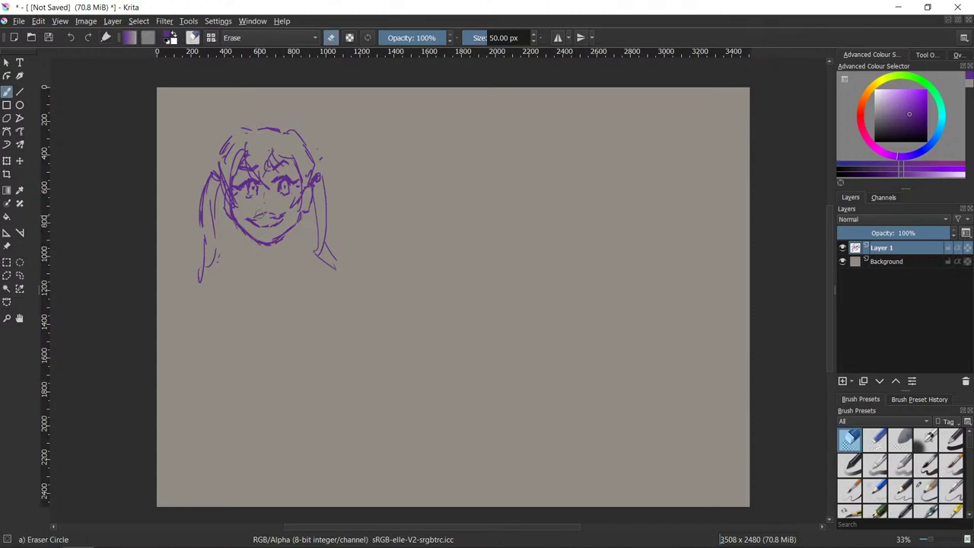
- Erase the large lips and draw a small, slightly downturned mouth in their place
{"action": "mouse_move", "coordinate": [266, 215]}
{"action": "left_mouse_down"}
{"action": "mouse_move", "coordinate": [275, 222]}
{"action": "mouse_move", "coordinate": [247, 219]}
{"action": "mouse_move", "coordinate": [283, 220]}
{"action": "mouse_move", "coordinate": [276, 226]}
{"action": "left_mouse_up"}
{"action": "key", "text": "e"}
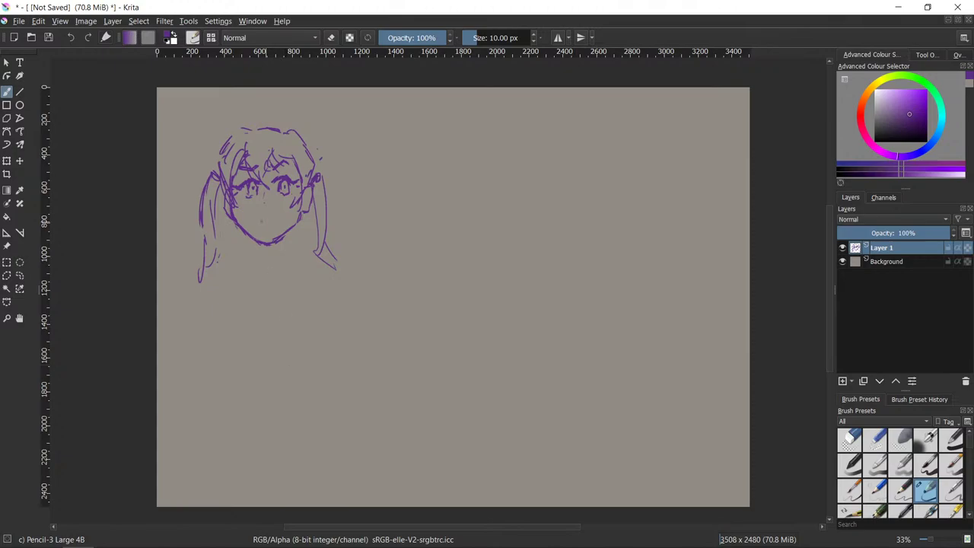
{"action": "left_click_drag", "start_coordinate": [251, 218], "coordinate": [262, 219]}
{"action": "key", "text": "e"}
{"action": "left_click_drag", "start_coordinate": [251, 220], "coordinate": [269, 221]}
- Touch up the short fringe strands above the right eye with the eraser and pencil
{"action": "key", "text": "slash"}
{"action": "key", "text": "/"}
{"action": "key", "text": "/"}
{"action": "key", "text": "/"}
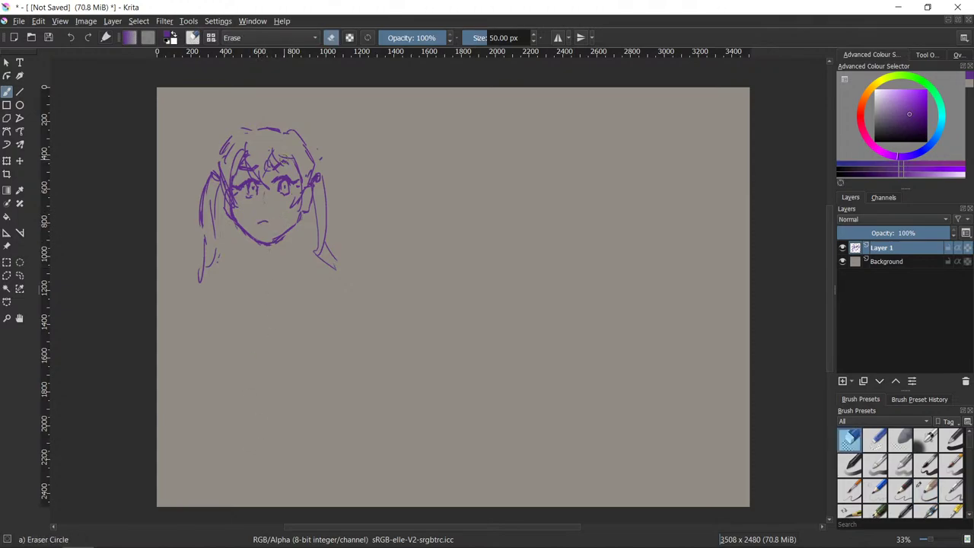
{"action": "key", "text": "/"}
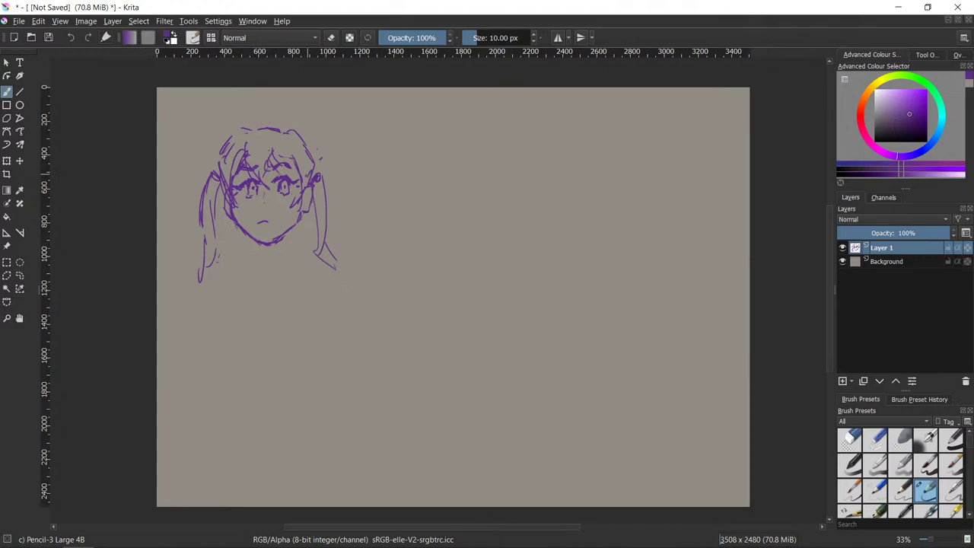
{"action": "key", "text": "/"}
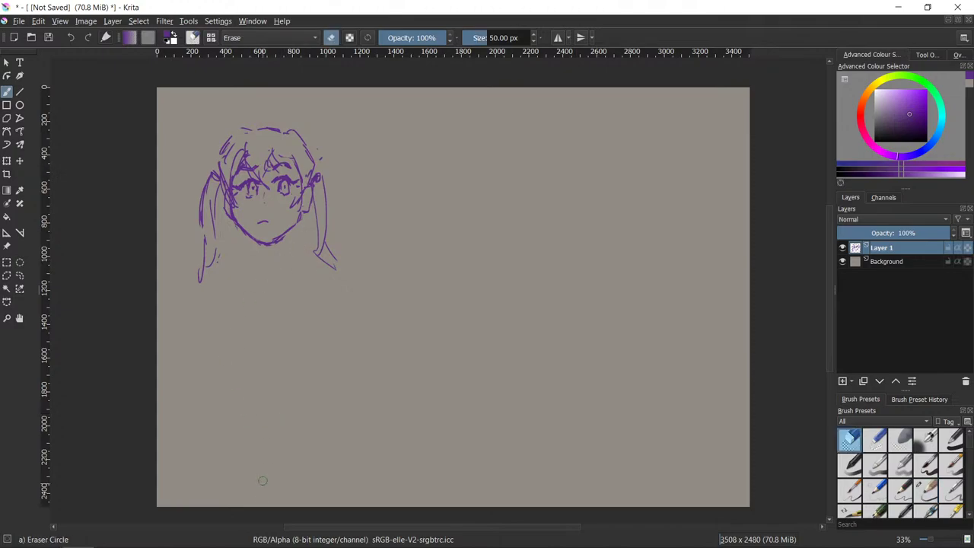
{"action": "key", "text": "/"}
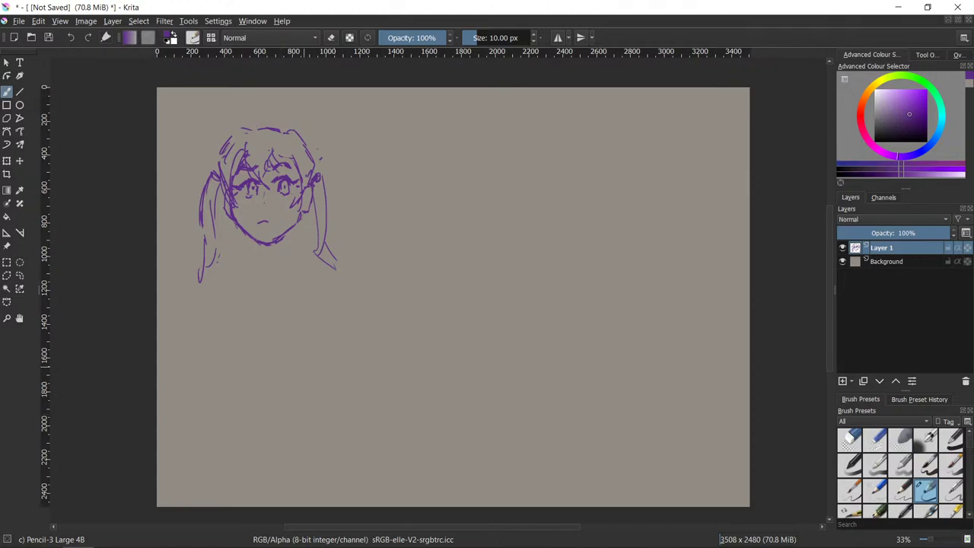
- Draw short neck lines beneath both sides of the jaw and trim the tip of the left pigtail
{"action": "mouse_move", "coordinate": [244, 232]}
{"action": "left_mouse_down"}
{"action": "mouse_move", "coordinate": [245, 254]}
{"action": "mouse_move", "coordinate": [286, 254]}
{"action": "left_mouse_up"}
{"action": "key", "text": "slash"}
{"action": "left_click_drag", "start_coordinate": [200, 281], "coordinate": [204, 271]}
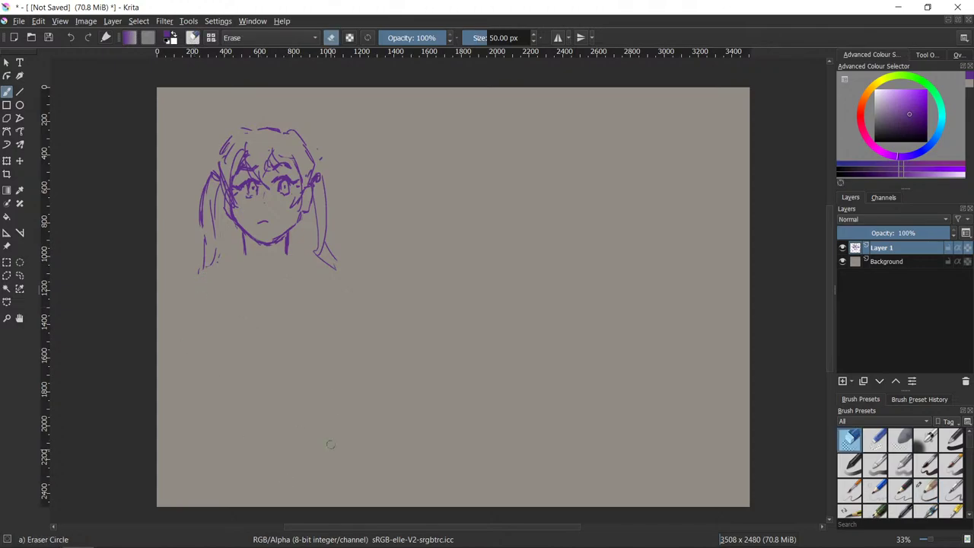
{"action": "key", "text": "slash"}
{"action": "left_click_drag", "start_coordinate": [244, 233], "coordinate": [245, 248]}
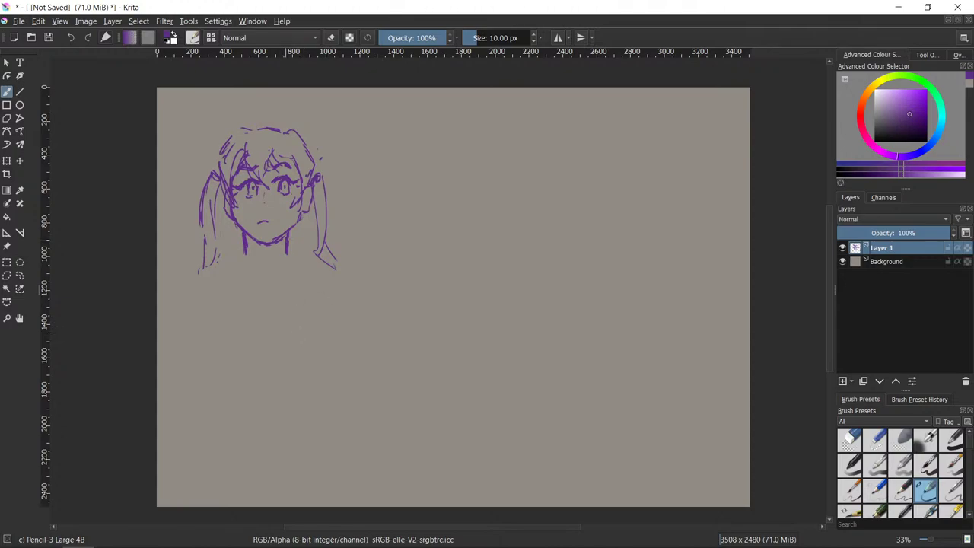
- Erase the pointed chin and lower jaw, and redraw them as a shorter, rounder curve closer to the mouth
{"action": "key", "text": "slash"}
{"action": "key", "text": "slash"}
{"action": "key", "text": "slash"}
{"action": "left_click_drag", "start_coordinate": [283, 246], "coordinate": [300, 220]}
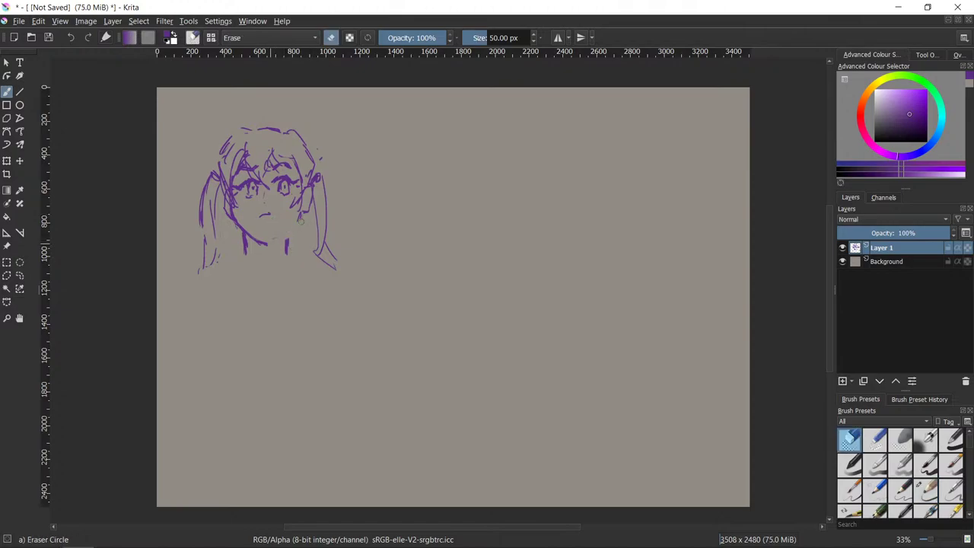
{"action": "mouse_move", "coordinate": [242, 230]}
{"action": "left_mouse_down"}
{"action": "mouse_move", "coordinate": [266, 244]}
{"action": "mouse_move", "coordinate": [279, 231]}
{"action": "left_mouse_up"}
{"action": "key", "text": "slash"}
{"action": "left_click_drag", "start_coordinate": [297, 221], "coordinate": [254, 228]}
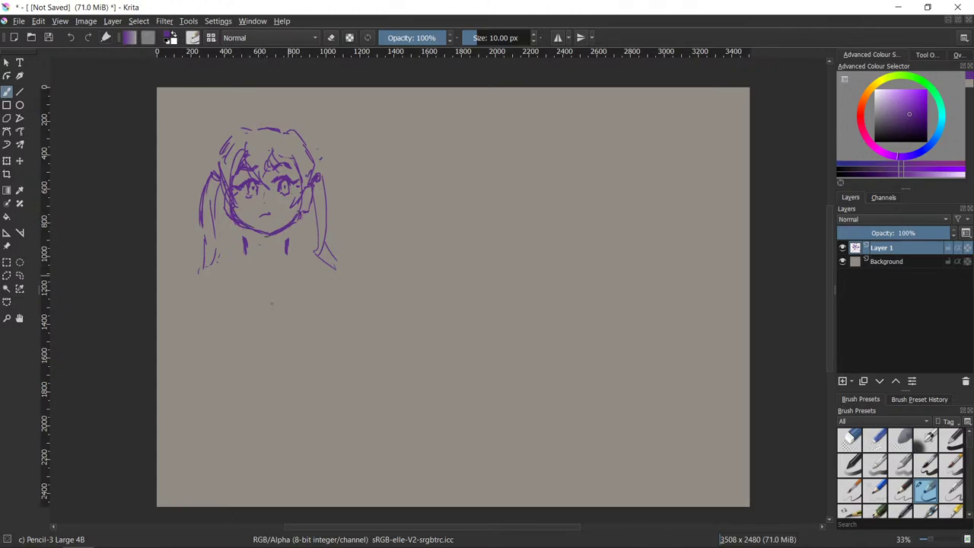
- Clean up the sides of the new jawline, erasing overlapping strokes and reconnecting it to the cheeks
{"action": "key", "text": "slash"}
{"action": "left_click_drag", "start_coordinate": [241, 210], "coordinate": [234, 222]}
{"action": "key", "text": "slash"}
{"action": "key", "text": "slash"}
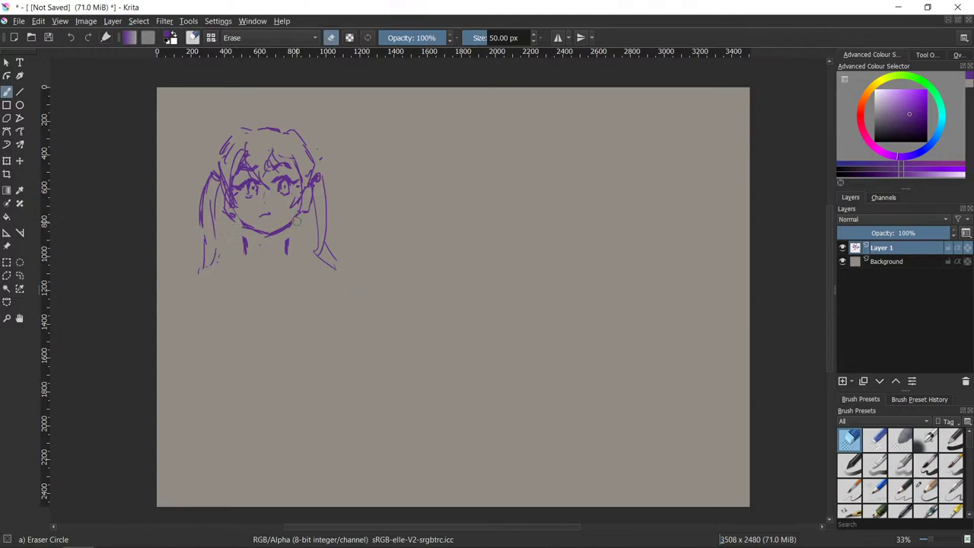
{"action": "key", "text": "slash"}
{"action": "key", "text": "slash"}
{"action": "key", "text": "slash"}
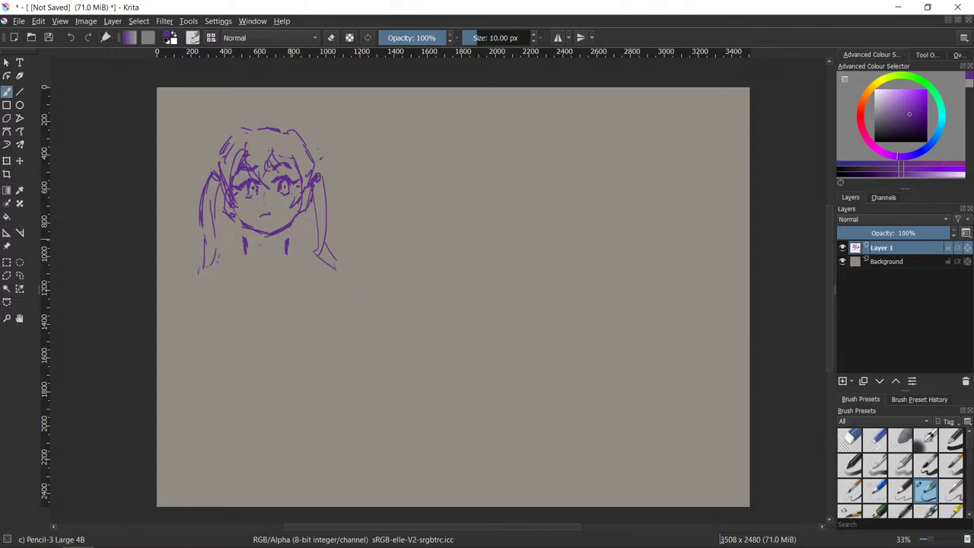
{"action": "key", "text": "slash"}
{"action": "key", "text": "slash"}
{"action": "key", "text": "slash"}
- Rework the neck lines to start right under the raised chin, and check the face in mirrored view
{"action": "mouse_move", "coordinate": [245, 239]}
{"action": "left_mouse_down"}
{"action": "mouse_move", "coordinate": [246, 254]}
{"action": "mouse_move", "coordinate": [285, 250]}
{"action": "mouse_move", "coordinate": [248, 243]}
{"action": "mouse_move", "coordinate": [286, 238]}
{"action": "left_mouse_up"}
{"action": "key", "text": "slash"}
{"action": "key", "text": "m"}
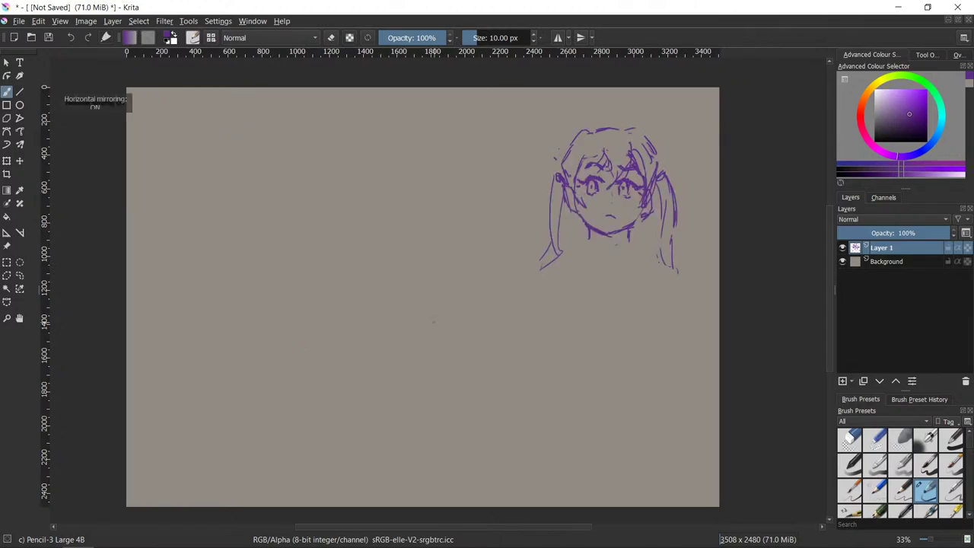
{"action": "key", "text": "m"}
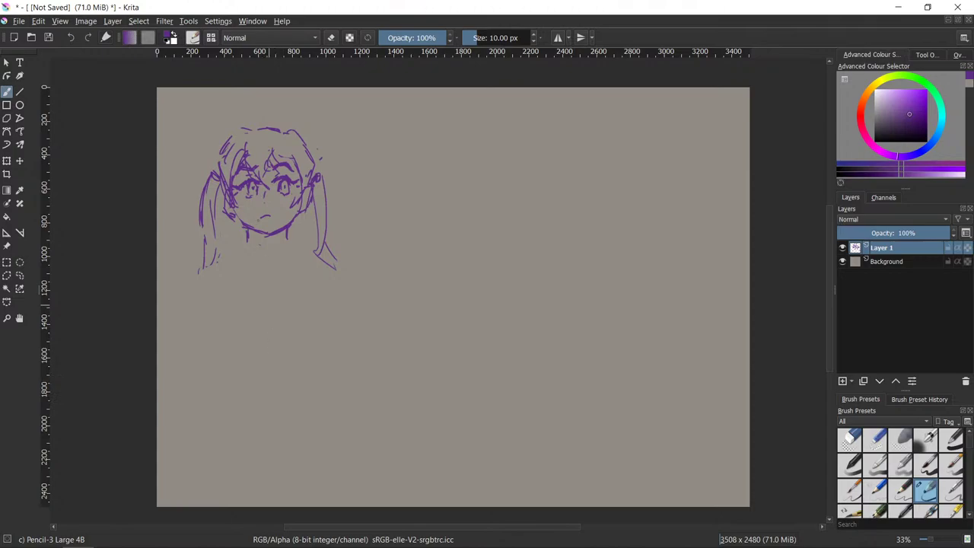
- Refine the left cheek and jaw contour and clean stray marks beneath the chin
{"action": "key", "text": "slash"}
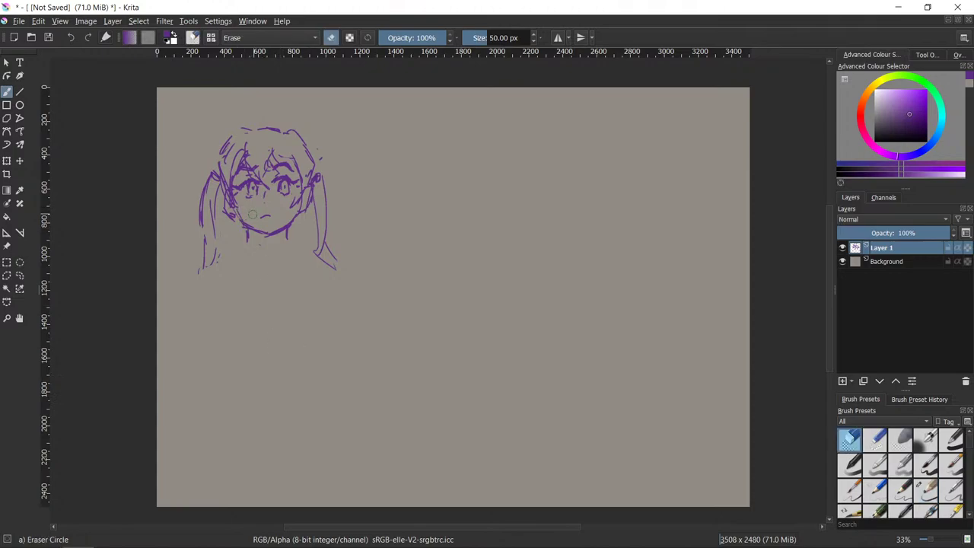
{"action": "left_click_drag", "start_coordinate": [251, 215], "coordinate": [240, 212]}
{"action": "key", "text": "slash"}
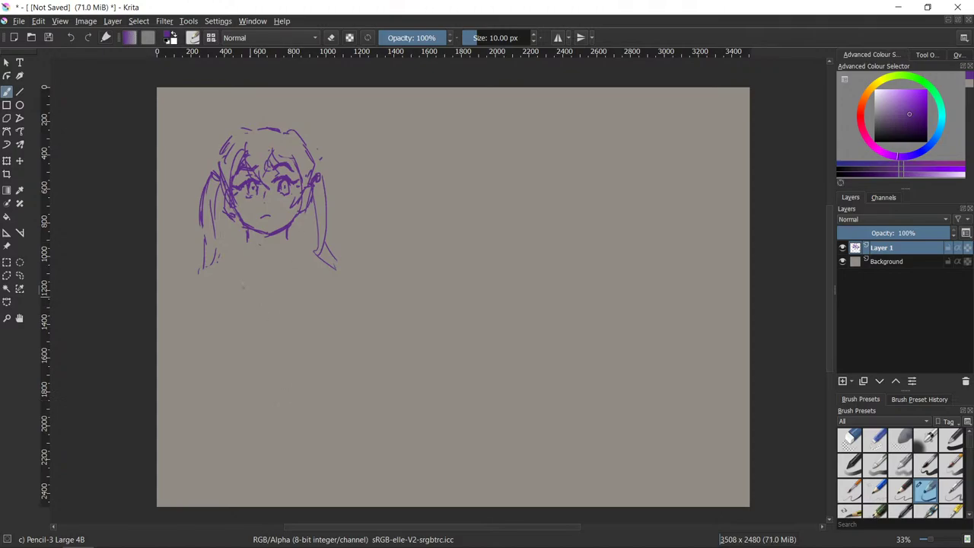
{"action": "key", "text": "e"}
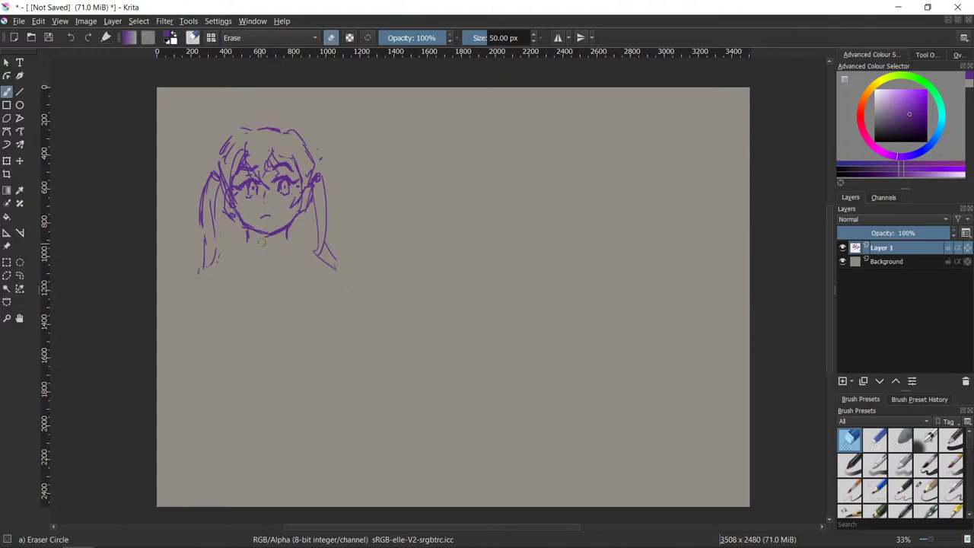
{"action": "key", "text": "e"}
{"action": "key", "text": "e"}
{"action": "key", "text": "e"}
- Shorten the left pigtail into a pointed tip and tidy the flared end of the right one
{"action": "left_click_drag", "start_coordinate": [214, 248], "coordinate": [206, 262]}
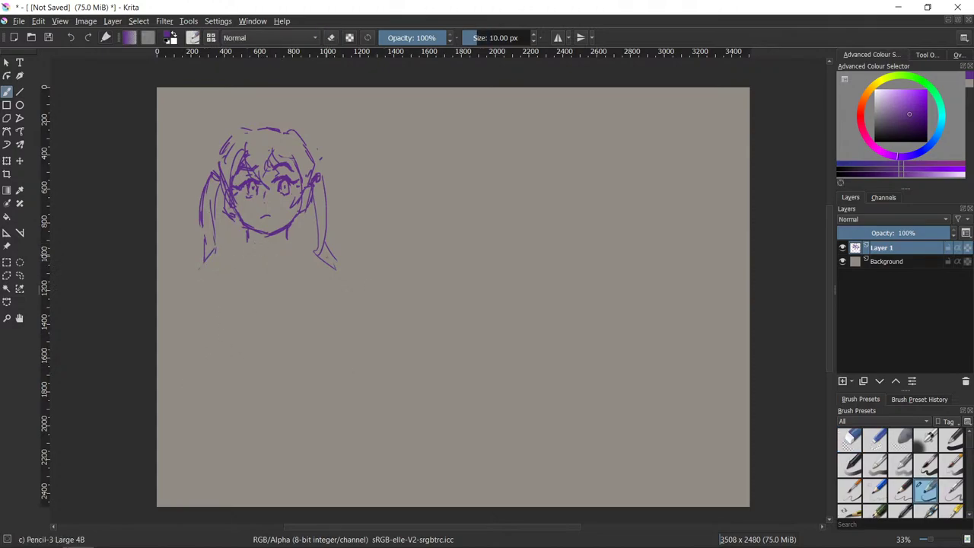
{"action": "key", "text": "e"}
{"action": "left_click_drag", "start_coordinate": [318, 248], "coordinate": [335, 269]}
{"action": "key", "text": "e"}
{"action": "key", "text": "e"}
{"action": "mouse_move", "coordinate": [217, 242]}
{"action": "left_mouse_down"}
{"action": "mouse_move", "coordinate": [202, 263]}
{"action": "mouse_move", "coordinate": [212, 240]}
{"action": "left_mouse_up"}
{"action": "key", "text": "e"}
- Scale the head sketch down slightly with the Transform tool and move it closer to the canvas's upper edge
{"action": "key", "text": "slash"}
{"action": "key", "text": "slash"}
{"action": "mouse_move", "coordinate": [415, 544]}
{"action": "left_click", "coordinate": [6, 161]}
{"action": "left_click_drag", "start_coordinate": [280, 245], "coordinate": [309, 229]}
{"action": "left_click_drag", "start_coordinate": [365, 111], "coordinate": [357, 118]}
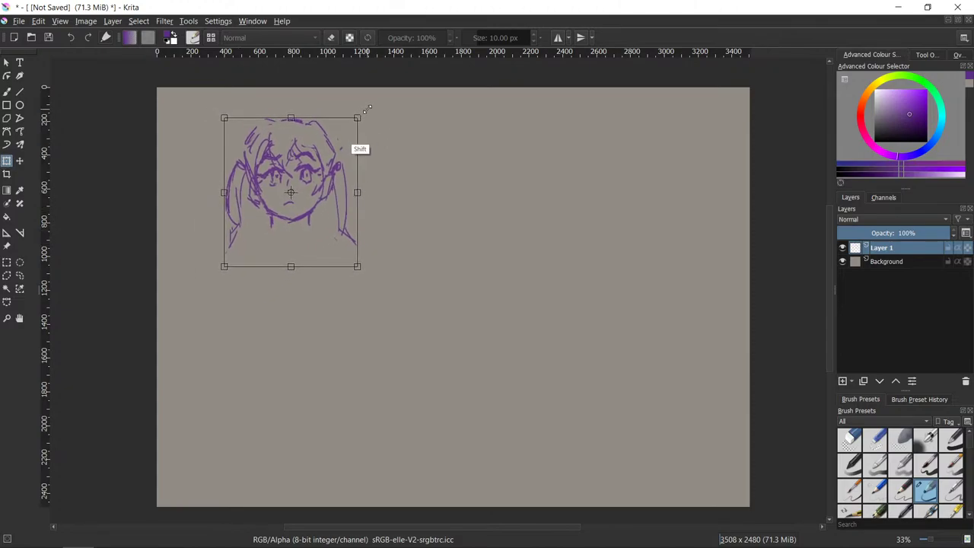
{"action": "left_click_drag", "start_coordinate": [332, 220], "coordinate": [317, 178]}
{"action": "key", "text": "Return"}
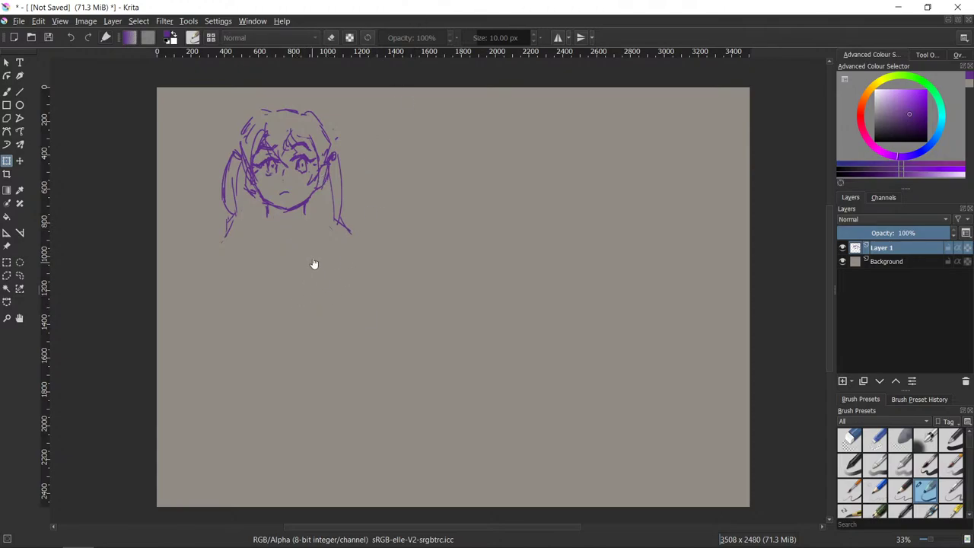
- Extend the neck lines downward below the jaw and clean up their ends with the eraser
{"action": "key", "text": "b"}
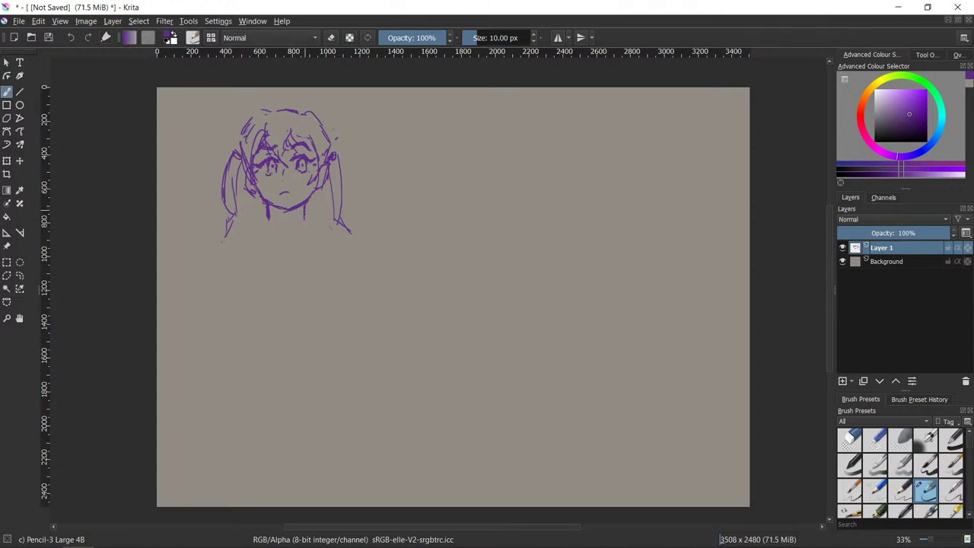
{"action": "key", "text": "slash"}
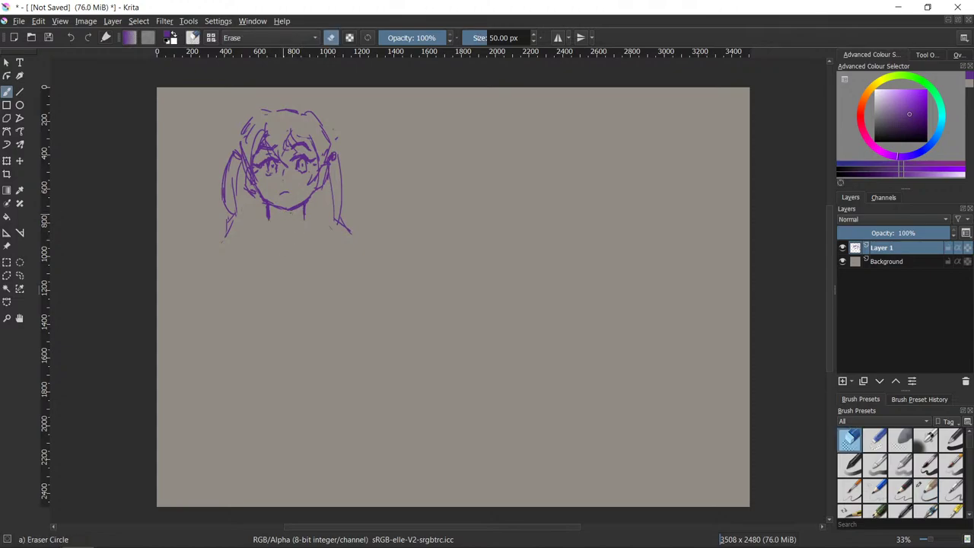
{"action": "key", "text": "e"}
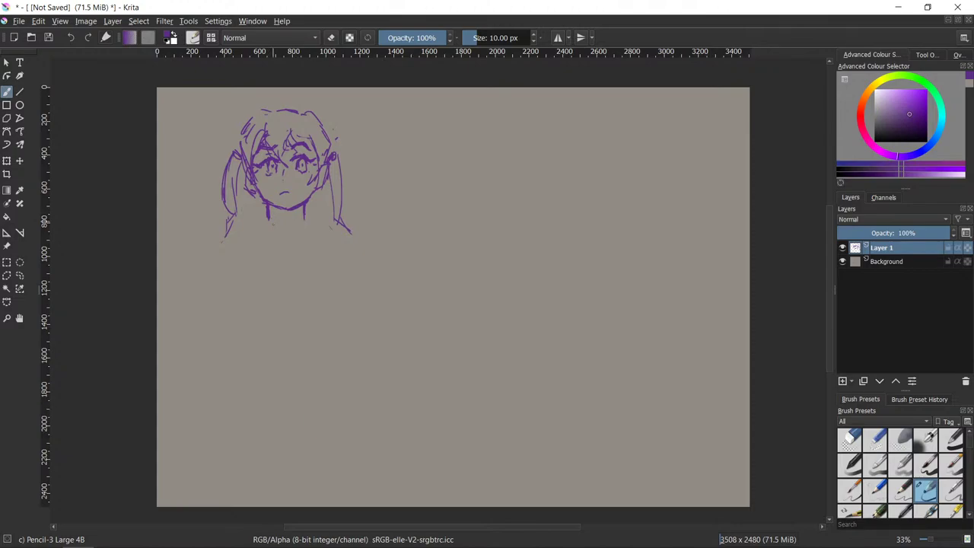
{"action": "key", "text": "e"}
{"action": "left_click_drag", "start_coordinate": [265, 211], "coordinate": [270, 216]}
{"action": "key", "text": "slash"}
- Block in the torso below the neck with a curved shoulder line, tapering sides and a short waist line
{"action": "mouse_move", "coordinate": [245, 236]}
{"action": "left_mouse_down"}
{"action": "mouse_move", "coordinate": [320, 220]}
{"action": "mouse_move", "coordinate": [330, 240]}
{"action": "mouse_move", "coordinate": [323, 286]}
{"action": "left_mouse_up"}
{"action": "mouse_move", "coordinate": [241, 243]}
{"action": "left_mouse_down"}
{"action": "mouse_move", "coordinate": [259, 311]}
{"action": "mouse_move", "coordinate": [311, 335]}
{"action": "left_mouse_up"}
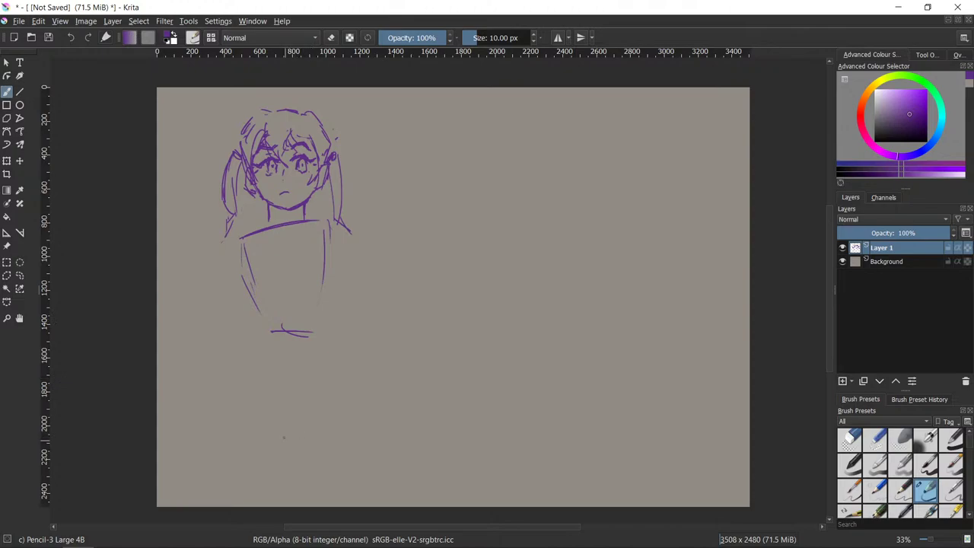
{"action": "mouse_move", "coordinate": [239, 236]}
{"action": "left_mouse_down"}
{"action": "mouse_move", "coordinate": [238, 272]}
{"action": "mouse_move", "coordinate": [256, 303]}
{"action": "left_mouse_up"}
{"action": "left_click_drag", "start_coordinate": [241, 284], "coordinate": [264, 330]}
{"action": "left_click_drag", "start_coordinate": [269, 226], "coordinate": [343, 227]}
{"action": "mouse_move", "coordinate": [302, 223]}
{"action": "left_mouse_down"}
{"action": "mouse_move", "coordinate": [344, 227]}
{"action": "mouse_move", "coordinate": [328, 301]}
{"action": "left_mouse_up"}
{"action": "left_click_drag", "start_coordinate": [341, 246], "coordinate": [324, 313]}
{"action": "left_click_drag", "start_coordinate": [341, 228], "coordinate": [337, 324]}
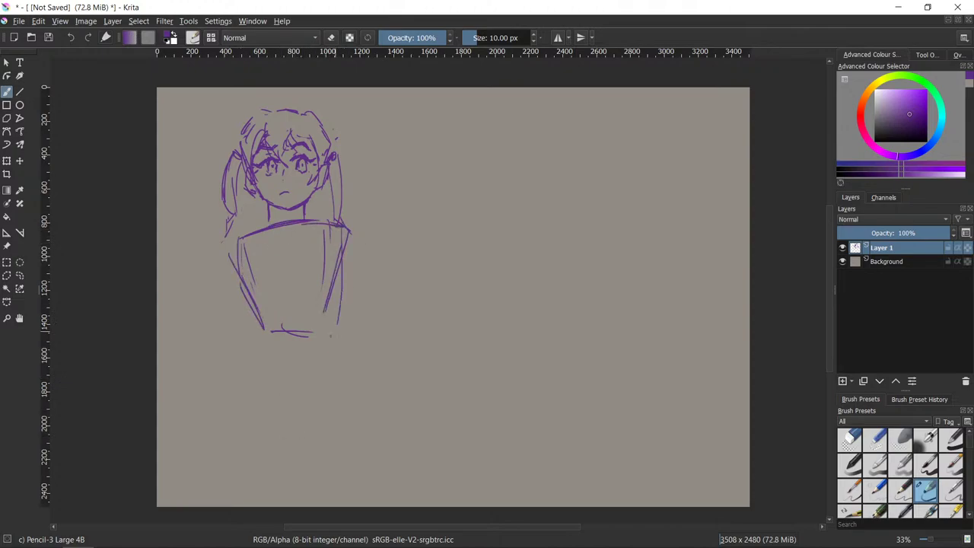
{"action": "left_click_drag", "start_coordinate": [344, 248], "coordinate": [327, 316]}
- Erase the torso's inner construction lines and widen its lower edge with a long curved stroke
{"action": "key", "text": "/"}
{"action": "left_click_drag", "start_coordinate": [325, 239], "coordinate": [321, 319]}
{"action": "left_click_drag", "start_coordinate": [335, 261], "coordinate": [328, 323]}
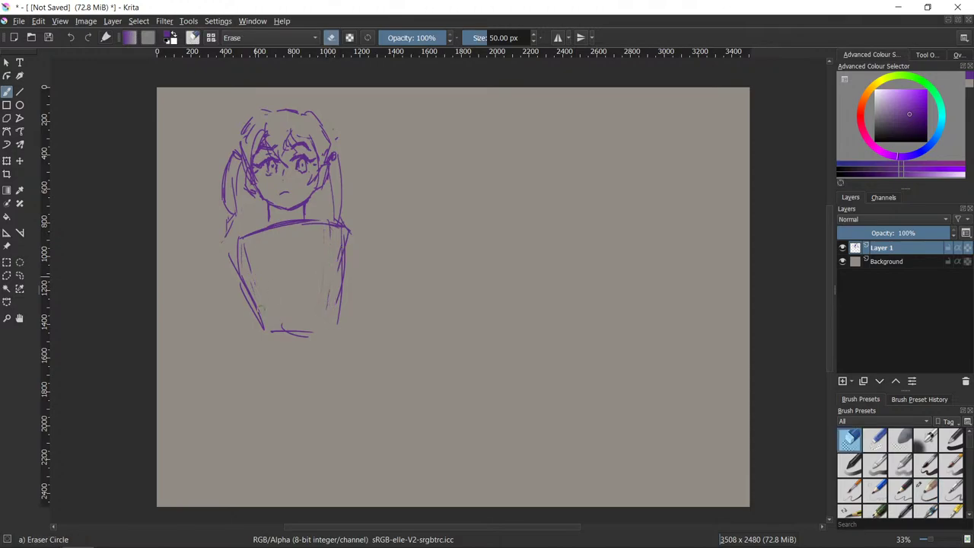
{"action": "mouse_move", "coordinate": [247, 256]}
{"action": "left_mouse_down"}
{"action": "mouse_move", "coordinate": [265, 334]}
{"action": "mouse_move", "coordinate": [275, 330]}
{"action": "left_mouse_up"}
{"action": "key", "text": "slash"}
{"action": "left_click_drag", "start_coordinate": [282, 325], "coordinate": [333, 333]}
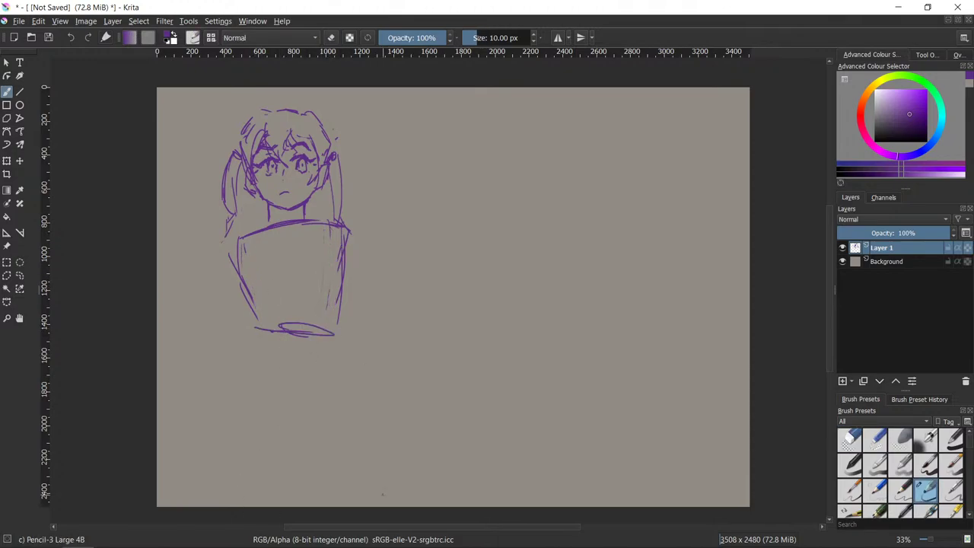
- Redraw the torso's lower left corner as a rounded curve and erase the stray lines around the block
{"action": "key", "text": "slash"}
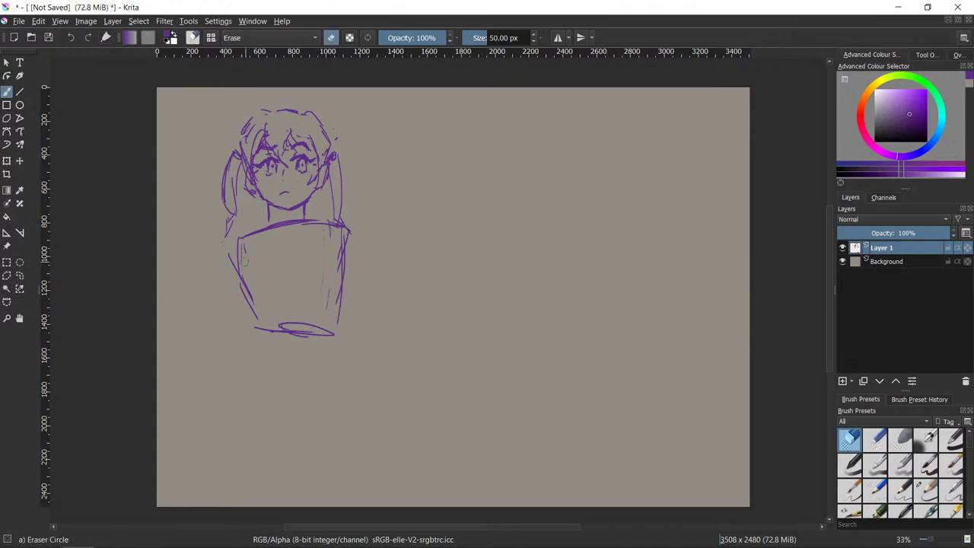
{"action": "mouse_move", "coordinate": [244, 283]}
{"action": "left_mouse_down"}
{"action": "mouse_move", "coordinate": [255, 316]}
{"action": "mouse_move", "coordinate": [246, 310]}
{"action": "mouse_move", "coordinate": [268, 331]}
{"action": "mouse_move", "coordinate": [336, 333]}
{"action": "mouse_move", "coordinate": [333, 324]}
{"action": "mouse_move", "coordinate": [280, 320]}
{"action": "left_mouse_up"}
{"action": "key", "text": "slash"}
{"action": "key", "text": "slash"}
{"action": "key", "text": "slash"}
{"action": "key", "text": "slash"}
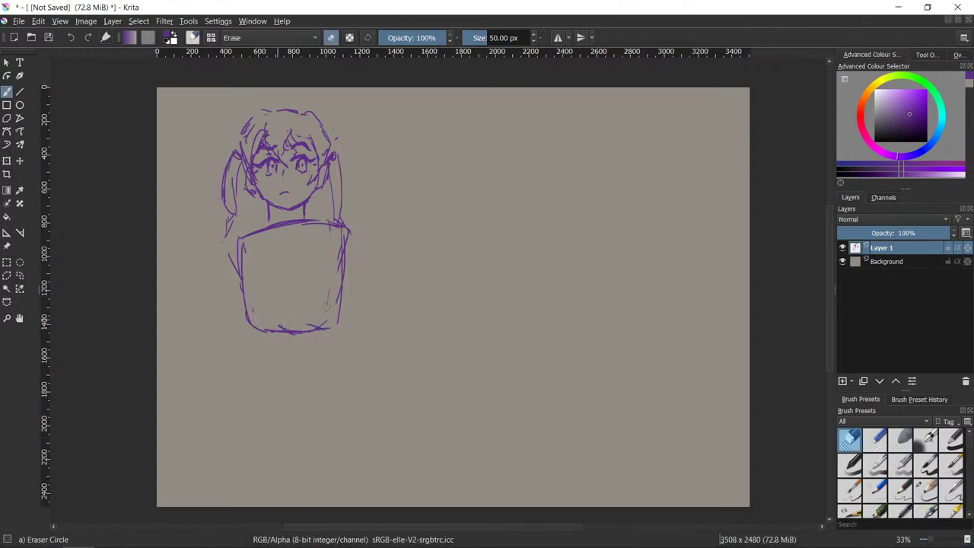
{"action": "key", "text": "slash"}
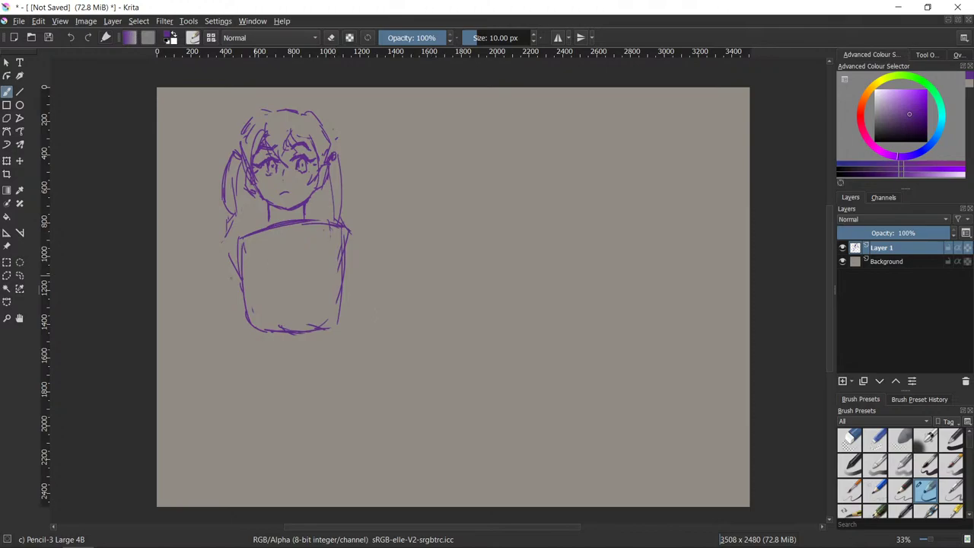
{"action": "key", "text": "slash"}
{"action": "left_click_drag", "start_coordinate": [232, 271], "coordinate": [233, 241]}
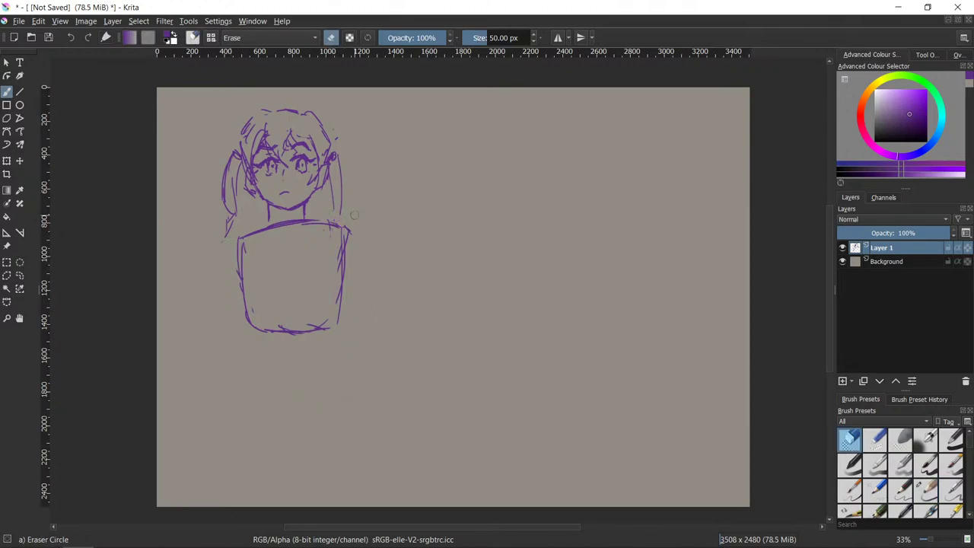
- Redraw both pigtail ends as short pointed tips resting above the shoulders
{"action": "key", "text": "slash"}
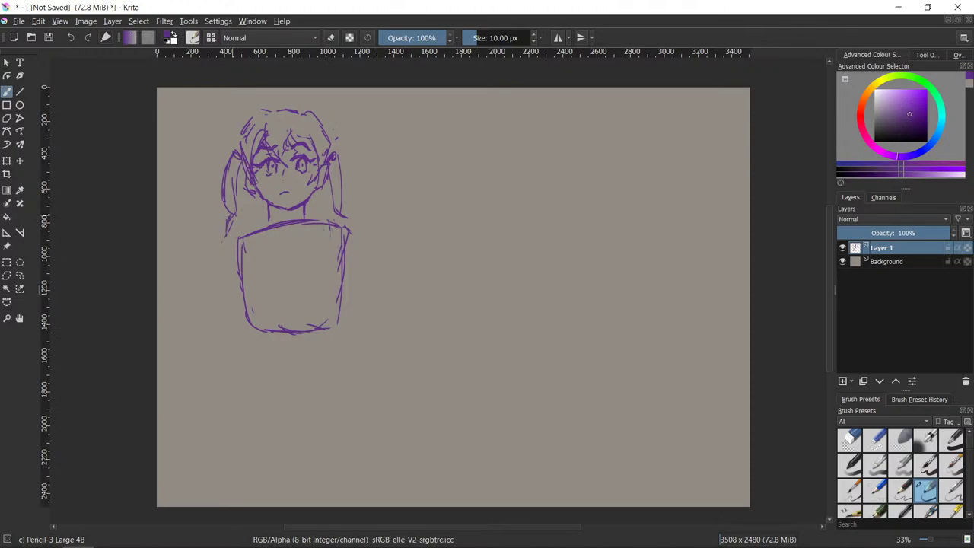
{"action": "left_click_drag", "start_coordinate": [228, 238], "coordinate": [235, 207]}
{"action": "left_click_drag", "start_coordinate": [336, 203], "coordinate": [344, 212]}
{"action": "key", "text": "slash"}
{"action": "left_click_drag", "start_coordinate": [342, 204], "coordinate": [348, 198]}
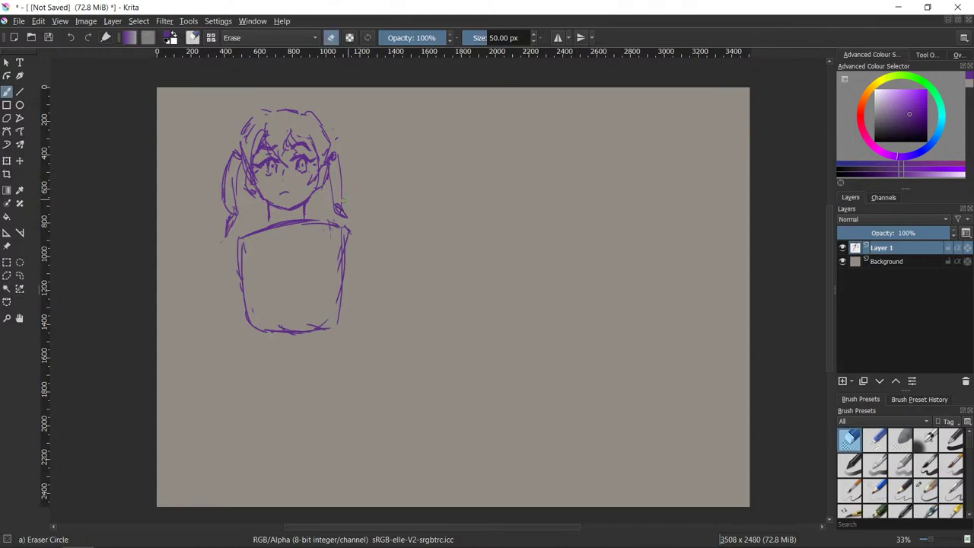
{"action": "key", "text": "slash"}
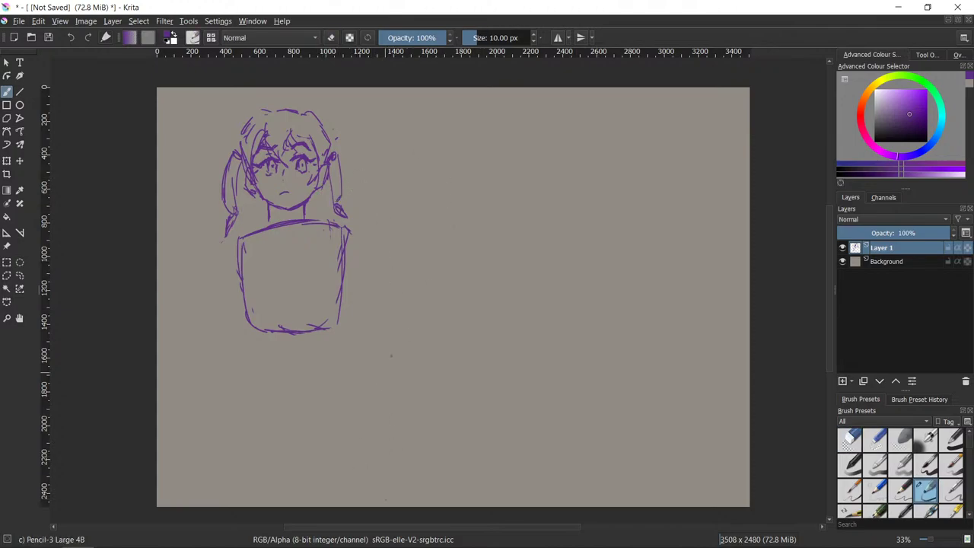
- Erase the raised right shoulder corner and redraw the shoulder line sloping down to the torso's side
{"action": "key", "text": "e"}
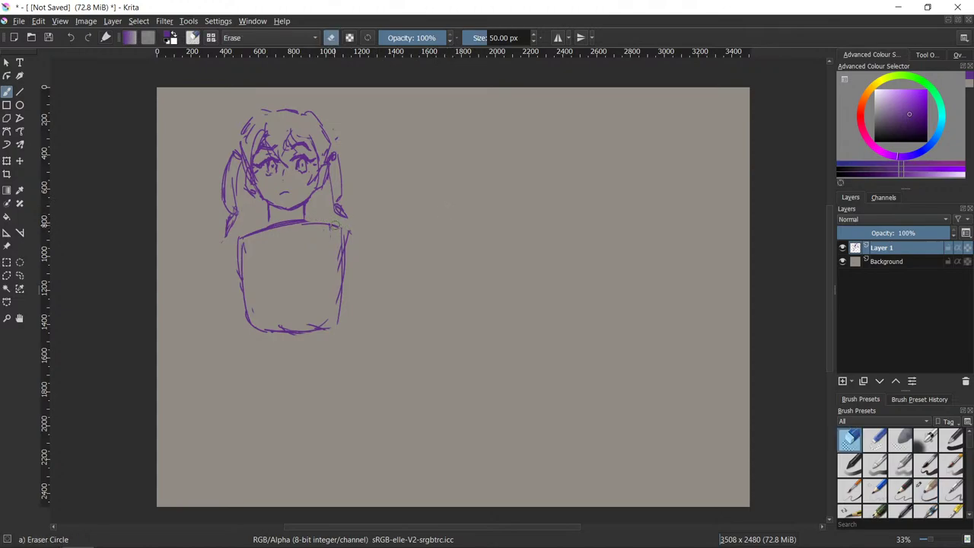
{"action": "key", "text": "e"}
{"action": "mouse_move", "coordinate": [339, 226]}
{"action": "left_mouse_down"}
{"action": "mouse_move", "coordinate": [306, 223]}
{"action": "mouse_move", "coordinate": [341, 232]}
{"action": "left_mouse_up"}
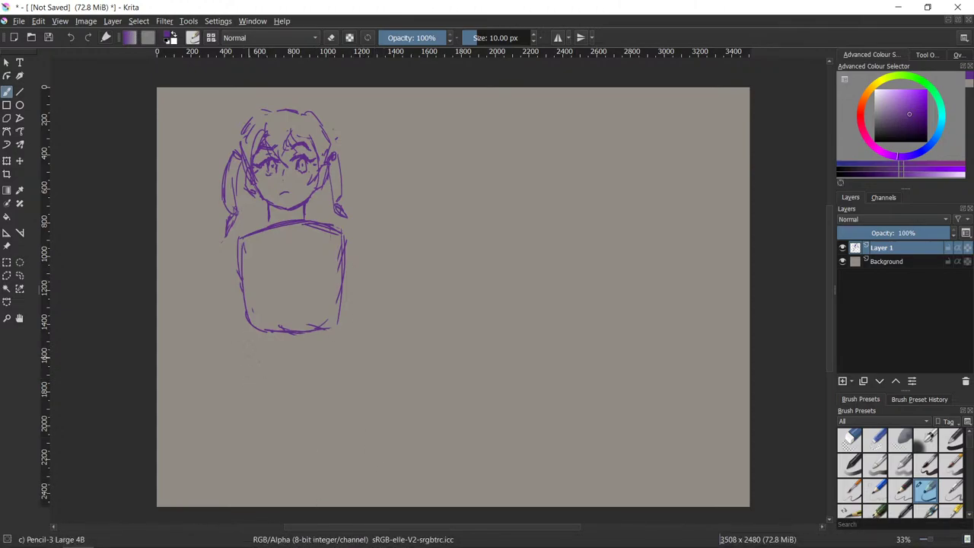
- Sketch a wide, shallow pelvis block directly below the torso
{"action": "left_click_drag", "start_coordinate": [245, 343], "coordinate": [244, 373]}
{"action": "mouse_move", "coordinate": [242, 346]}
{"action": "left_mouse_down"}
{"action": "mouse_move", "coordinate": [244, 371]}
{"action": "mouse_move", "coordinate": [279, 337]}
{"action": "mouse_move", "coordinate": [342, 329]}
{"action": "mouse_move", "coordinate": [347, 361]}
{"action": "left_mouse_up"}
{"action": "left_click_drag", "start_coordinate": [338, 335], "coordinate": [334, 368]}
{"action": "mouse_move", "coordinate": [247, 373]}
{"action": "left_mouse_down"}
{"action": "mouse_move", "coordinate": [338, 372]}
{"action": "mouse_move", "coordinate": [238, 371]}
{"action": "mouse_move", "coordinate": [313, 380]}
{"action": "left_mouse_up"}
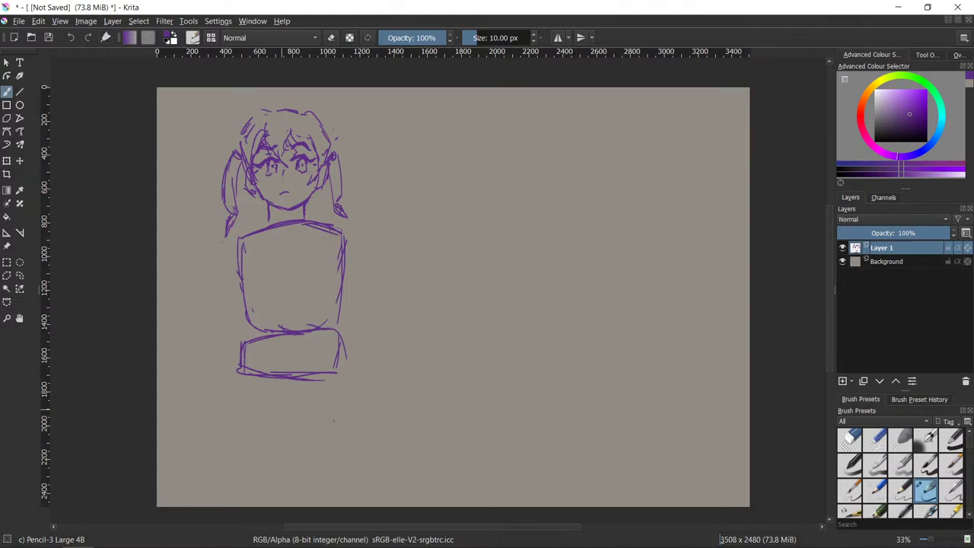
- Scale the whole figure down with the Transform tool and move it up to leave room for the legs
{"action": "left_click", "coordinate": [6, 160]}
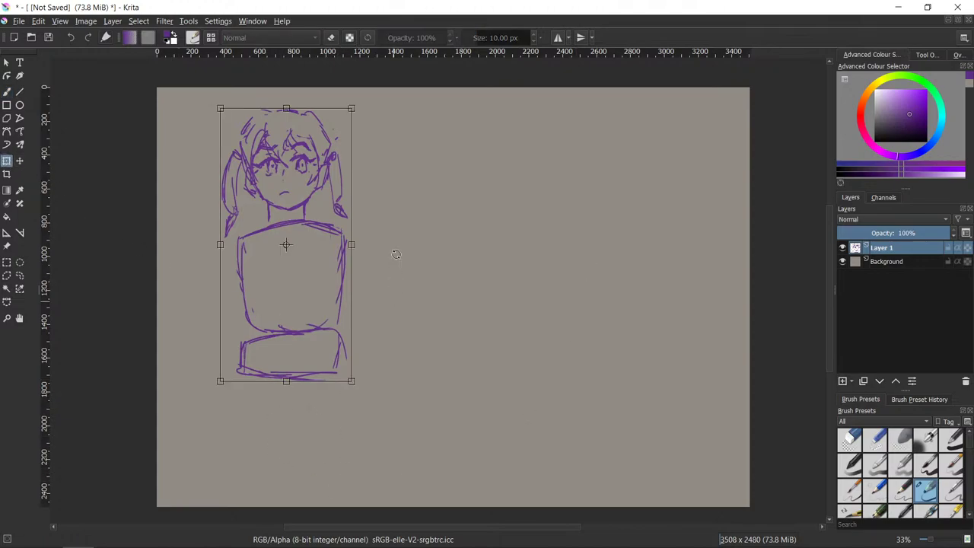
{"action": "left_click_drag", "start_coordinate": [352, 107], "coordinate": [335, 138]}
{"action": "mouse_move", "coordinate": [299, 314]}
{"action": "left_mouse_down"}
{"action": "mouse_move", "coordinate": [308, 264]}
{"action": "mouse_move", "coordinate": [302, 283]}
{"action": "left_mouse_up"}
{"action": "key", "text": "Return"}
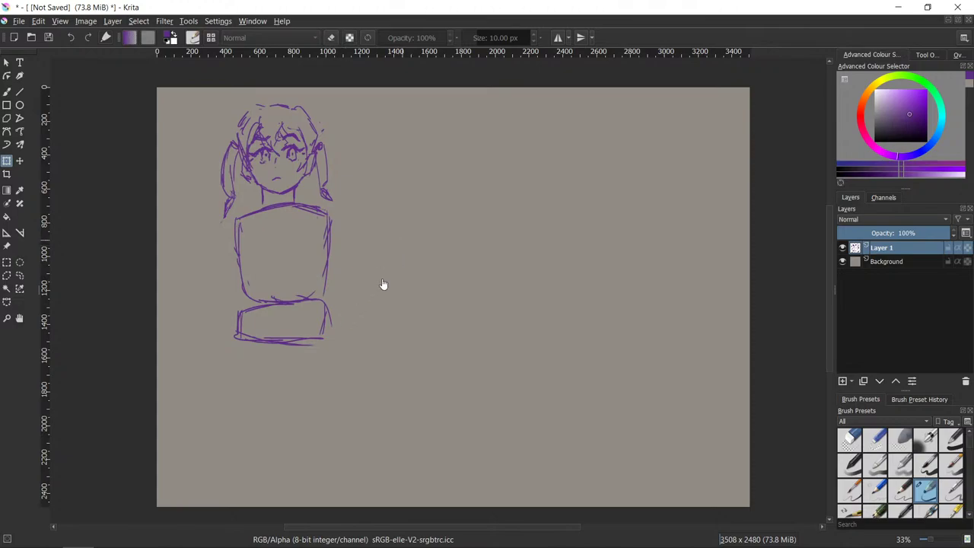
- Clean up the left pigtail's tip by erasing stray strokes and redrawing its pointed end
{"action": "key", "text": "b"}
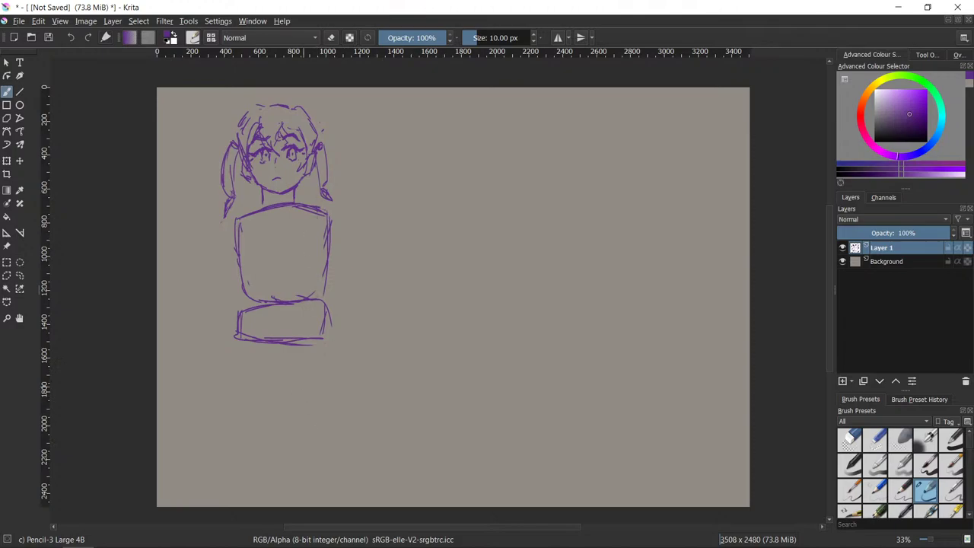
{"action": "key", "text": "slash"}
{"action": "left_click_drag", "start_coordinate": [237, 199], "coordinate": [226, 205]}
{"action": "key", "text": "slash"}
{"action": "key", "text": "e"}
{"action": "key", "text": "e"}
{"action": "key", "text": "e"}
{"action": "key", "text": "e"}
- Redraw the torso's sides and add a curved line across its bottom to define the waist
{"action": "left_click_drag", "start_coordinate": [238, 225], "coordinate": [253, 291]}
{"action": "left_click_drag", "start_coordinate": [330, 214], "coordinate": [330, 296]}
{"action": "mouse_move", "coordinate": [260, 292]}
{"action": "left_mouse_down"}
{"action": "mouse_move", "coordinate": [328, 295]}
{"action": "mouse_move", "coordinate": [304, 298]}
{"action": "left_mouse_up"}
- Reshape the pelvis block with a slanted left side that widens toward the hips, and rework its right side
{"action": "key", "text": "e"}
{"action": "left_click_drag", "start_coordinate": [239, 312], "coordinate": [239, 339]}
{"action": "key", "text": "e"}
{"action": "mouse_move", "coordinate": [292, 303]}
{"action": "left_mouse_down"}
{"action": "mouse_move", "coordinate": [312, 300]}
{"action": "mouse_move", "coordinate": [333, 336]}
{"action": "mouse_move", "coordinate": [309, 338]}
{"action": "left_mouse_up"}
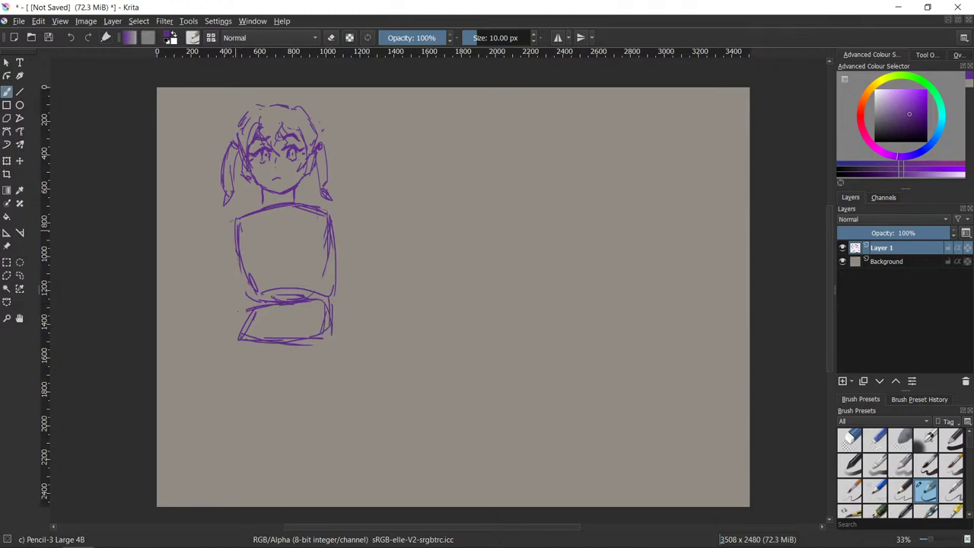
- Start the left shoulder's outer curve and sketch a long upright club beside the figure, with a grip and a bulging head
{"action": "left_click_drag", "start_coordinate": [234, 219], "coordinate": [212, 260]}
{"action": "mouse_move", "coordinate": [190, 347]}
{"action": "left_mouse_down"}
{"action": "mouse_move", "coordinate": [215, 349]}
{"action": "mouse_move", "coordinate": [213, 333]}
{"action": "mouse_move", "coordinate": [196, 362]}
{"action": "mouse_move", "coordinate": [210, 350]}
{"action": "left_mouse_up"}
{"action": "mouse_move", "coordinate": [217, 368]}
{"action": "left_mouse_down"}
{"action": "mouse_move", "coordinate": [217, 349]}
{"action": "mouse_move", "coordinate": [197, 438]}
{"action": "mouse_move", "coordinate": [209, 423]}
{"action": "mouse_move", "coordinate": [212, 455]}
{"action": "mouse_move", "coordinate": [192, 464]}
{"action": "mouse_move", "coordinate": [190, 485]}
{"action": "mouse_move", "coordinate": [214, 491]}
{"action": "left_mouse_up"}
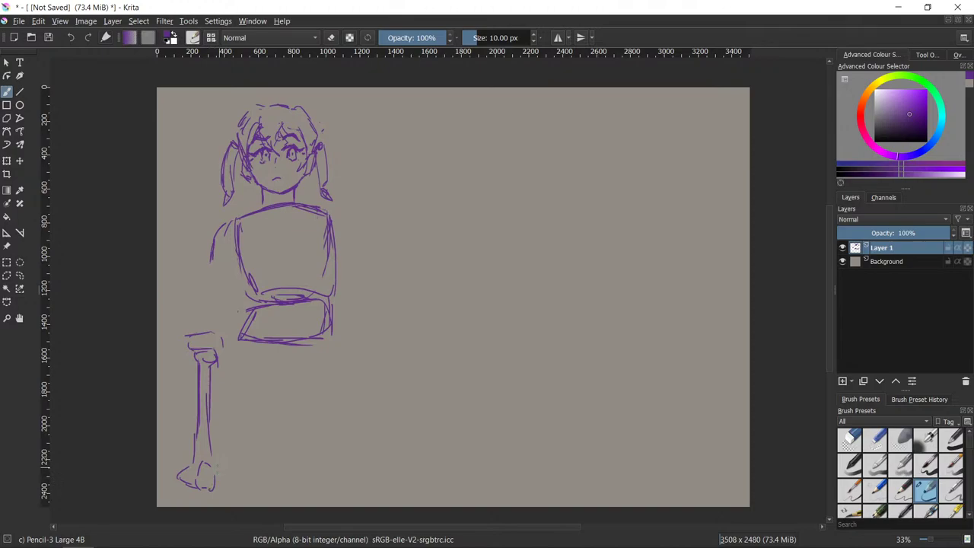
{"action": "left_click_drag", "start_coordinate": [210, 457], "coordinate": [222, 466]}
{"action": "mouse_move", "coordinate": [220, 472]}
{"action": "left_mouse_down"}
{"action": "mouse_move", "coordinate": [228, 485]}
{"action": "mouse_move", "coordinate": [225, 473]}
{"action": "mouse_move", "coordinate": [194, 480]}
{"action": "mouse_move", "coordinate": [211, 490]}
{"action": "left_mouse_up"}
{"action": "mouse_move", "coordinate": [200, 441]}
{"action": "left_mouse_down"}
{"action": "mouse_move", "coordinate": [200, 412]}
{"action": "mouse_move", "coordinate": [199, 462]}
{"action": "left_mouse_up"}
{"action": "left_click_drag", "start_coordinate": [196, 363], "coordinate": [213, 362]}
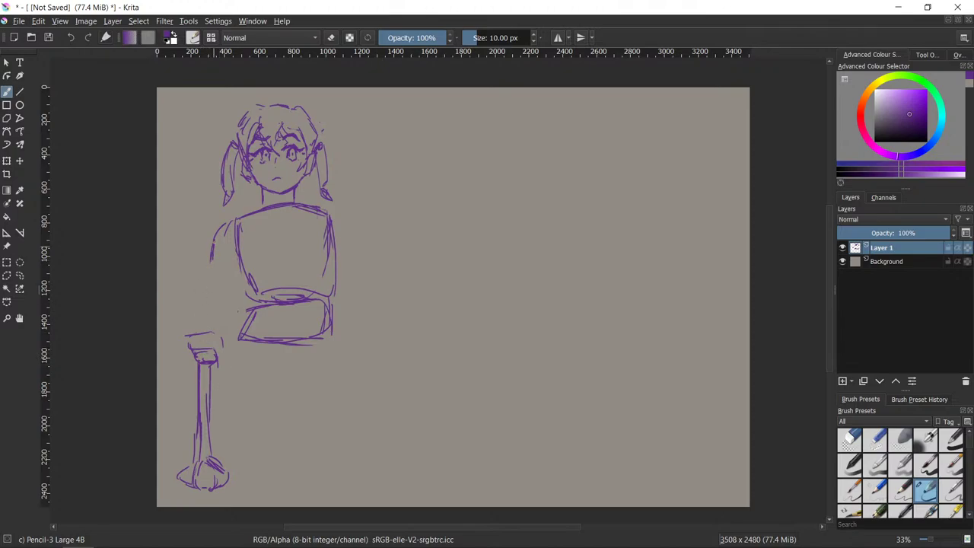
- Sketch the left upper arm and forearm, linking the shoulder to the club's grip and erasing stray strokes
{"action": "mouse_move", "coordinate": [230, 298]}
{"action": "left_mouse_down"}
{"action": "mouse_move", "coordinate": [228, 321]}
{"action": "mouse_move", "coordinate": [199, 329]}
{"action": "mouse_move", "coordinate": [204, 316]}
{"action": "mouse_move", "coordinate": [200, 333]}
{"action": "mouse_move", "coordinate": [236, 255]}
{"action": "left_mouse_up"}
{"action": "key", "text": "slash"}
{"action": "mouse_move", "coordinate": [221, 290]}
{"action": "left_mouse_down"}
{"action": "mouse_move", "coordinate": [212, 302]}
{"action": "mouse_move", "coordinate": [208, 287]}
{"action": "left_mouse_up"}
{"action": "key", "text": "slash"}
{"action": "mouse_move", "coordinate": [213, 282]}
{"action": "left_mouse_down"}
{"action": "mouse_move", "coordinate": [214, 269]}
{"action": "mouse_move", "coordinate": [221, 283]}
{"action": "mouse_move", "coordinate": [212, 248]}
{"action": "left_mouse_up"}
{"action": "key", "text": "slash"}
{"action": "key", "text": "slash"}
{"action": "left_click_drag", "start_coordinate": [202, 312], "coordinate": [208, 289]}
{"action": "left_click_drag", "start_coordinate": [238, 256], "coordinate": [227, 283]}
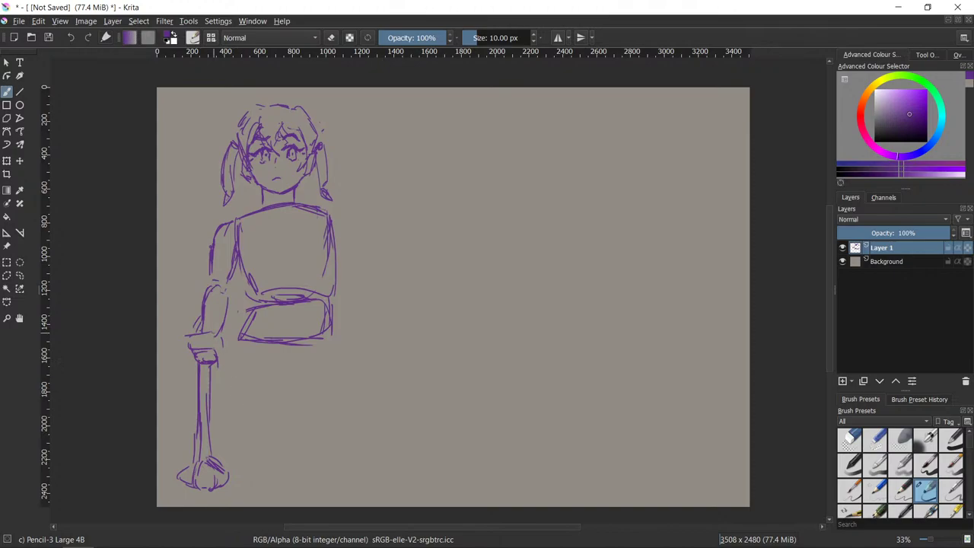
- Draw the left hand gripping the club, with separate fingers and a thumb, and clean up its edges
{"action": "left_click_drag", "start_coordinate": [216, 334], "coordinate": [216, 346]}
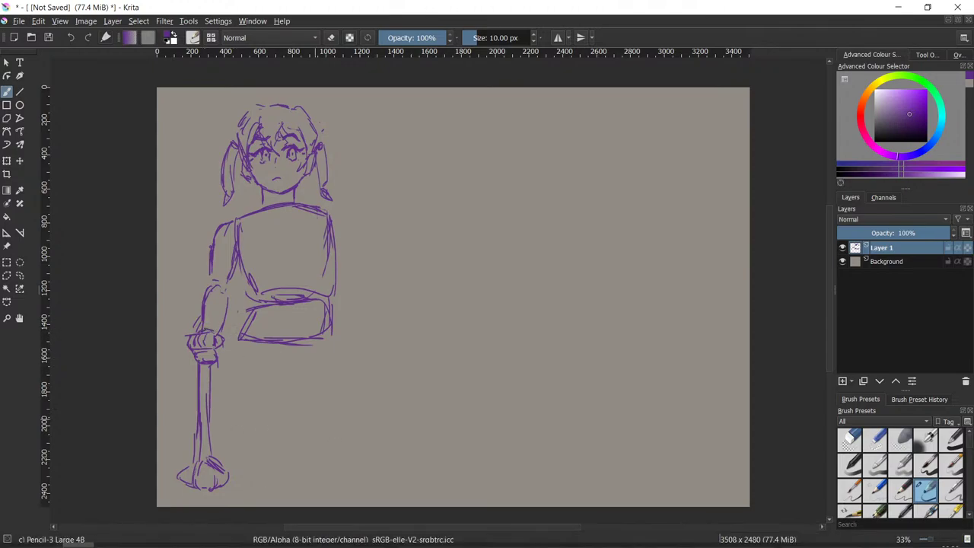
{"action": "key", "text": "/"}
{"action": "left_click_drag", "start_coordinate": [225, 340], "coordinate": [221, 335]}
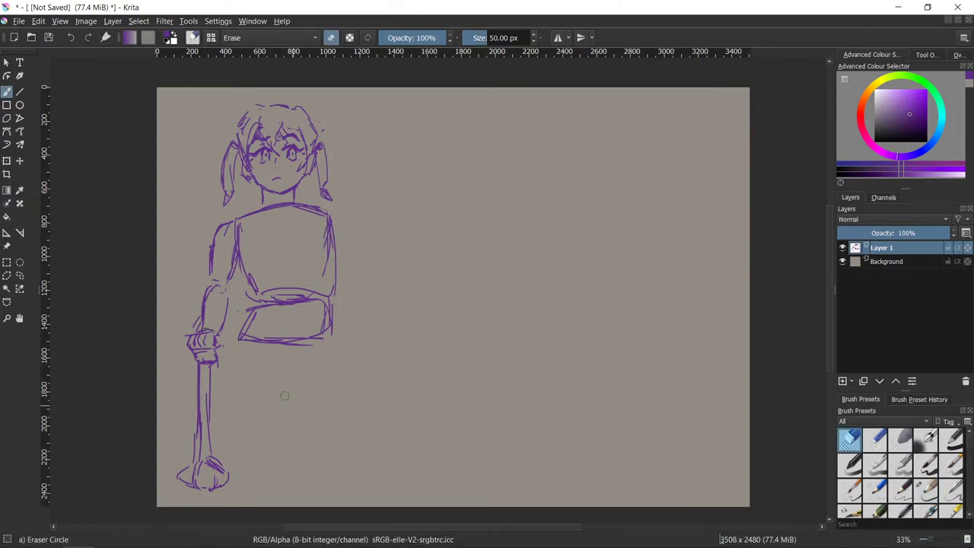
{"action": "key", "text": "slash"}
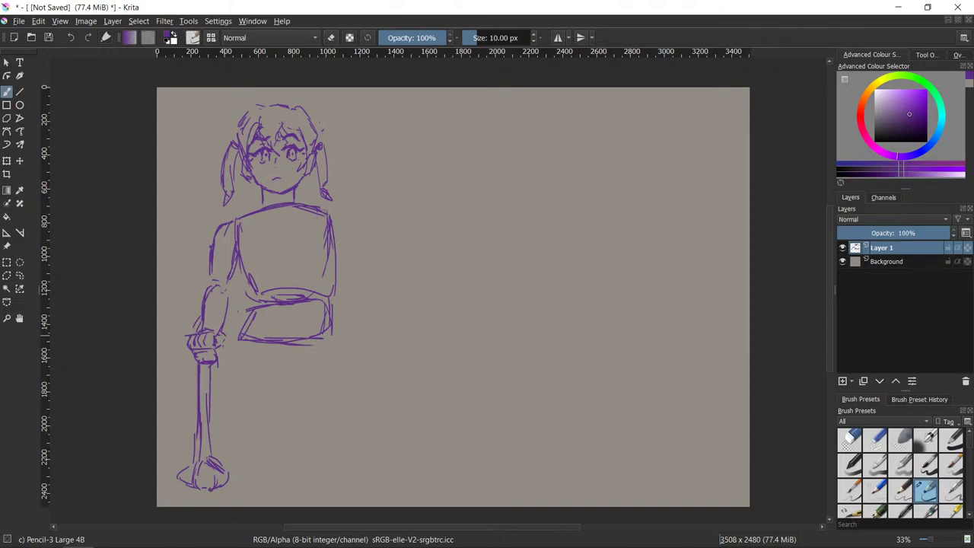
{"action": "key", "text": "slash"}
{"action": "key", "text": "slash"}
{"action": "key", "text": "/"}
{"action": "left_click_drag", "start_coordinate": [218, 346], "coordinate": [211, 352]}
{"action": "key", "text": "/"}
- Erase the curved waistline and the torso's lower right edge, and redraw the pelvis's right side and bottom edge
{"action": "key", "text": "e"}
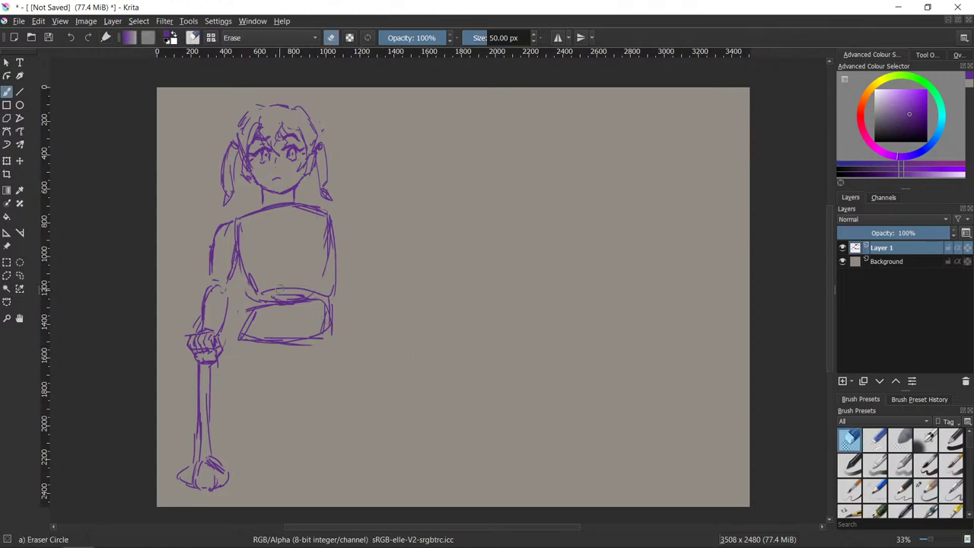
{"action": "mouse_move", "coordinate": [304, 298]}
{"action": "left_mouse_down"}
{"action": "mouse_move", "coordinate": [256, 289]}
{"action": "mouse_move", "coordinate": [289, 300]}
{"action": "left_mouse_up"}
{"action": "key", "text": "e"}
{"action": "left_click_drag", "start_coordinate": [332, 248], "coordinate": [331, 287]}
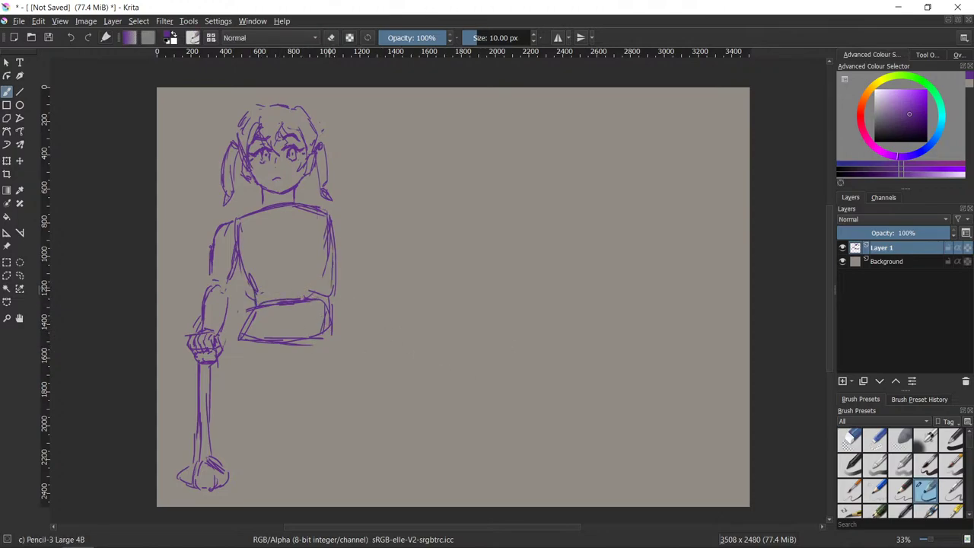
{"action": "left_click_drag", "start_coordinate": [330, 326], "coordinate": [331, 346]}
{"action": "left_click_drag", "start_coordinate": [334, 300], "coordinate": [335, 342]}
{"action": "left_click_drag", "start_coordinate": [275, 340], "coordinate": [331, 340]}
{"action": "left_click_drag", "start_coordinate": [332, 342], "coordinate": [296, 353]}
{"action": "key", "text": "e"}
{"action": "mouse_move", "coordinate": [335, 289]}
{"action": "left_mouse_down"}
{"action": "mouse_move", "coordinate": [339, 257]}
{"action": "mouse_move", "coordinate": [325, 293]}
{"action": "left_mouse_up"}
{"action": "key", "text": "e"}
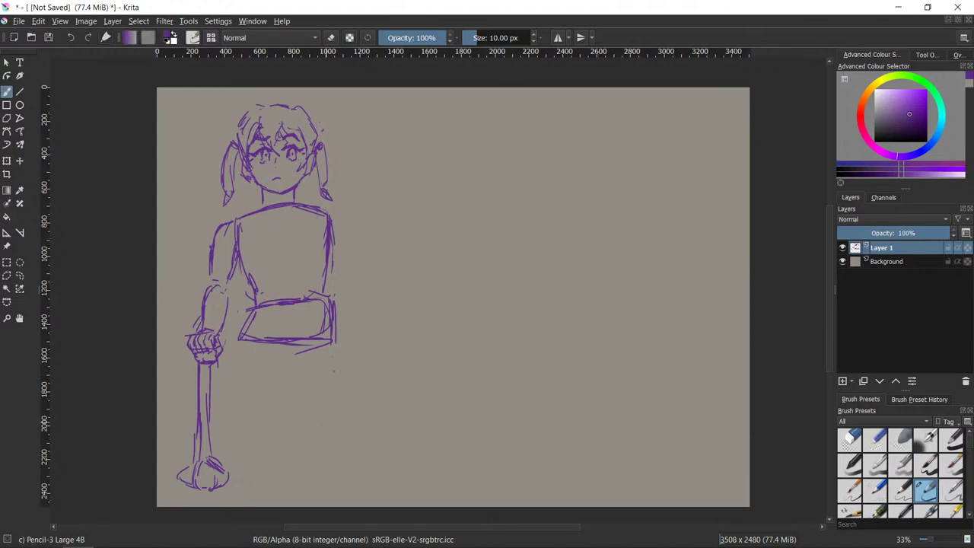
- Close the torso higher up with a new bottom edge and a flat ellipse above the waist
{"action": "key", "text": "e"}
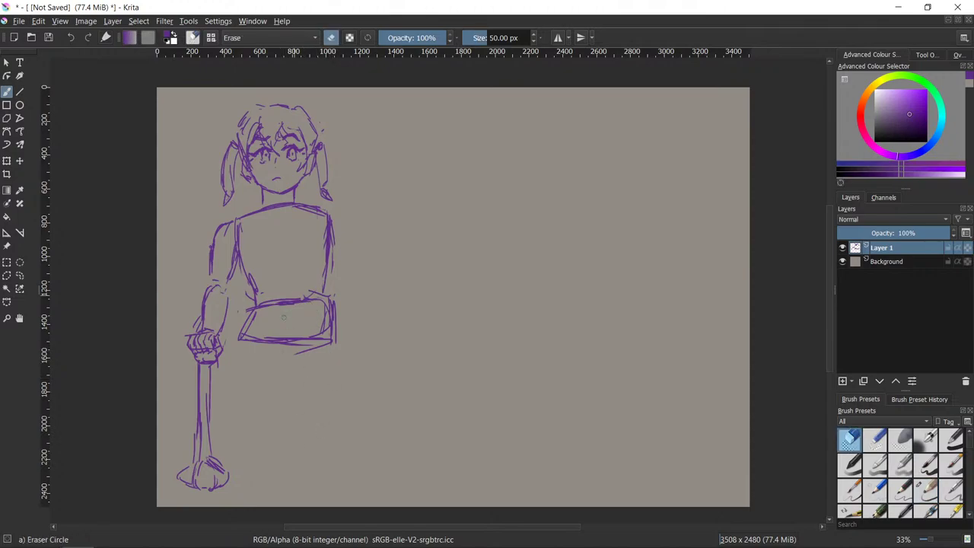
{"action": "mouse_move", "coordinate": [304, 302]}
{"action": "left_mouse_down"}
{"action": "mouse_move", "coordinate": [250, 294]}
{"action": "mouse_move", "coordinate": [300, 281]}
{"action": "left_mouse_up"}
{"action": "key", "text": "slash"}
{"action": "mouse_move", "coordinate": [318, 269]}
{"action": "left_mouse_down"}
{"action": "mouse_move", "coordinate": [324, 245]}
{"action": "mouse_move", "coordinate": [270, 286]}
{"action": "mouse_move", "coordinate": [305, 278]}
{"action": "mouse_move", "coordinate": [323, 299]}
{"action": "left_mouse_up"}
{"action": "key", "text": "slash"}
- Erase the pelvis outline and redraw it as a separate block with slanted sides beneath the torso
{"action": "left_click_drag", "start_coordinate": [242, 337], "coordinate": [291, 339]}
{"action": "left_click_drag", "start_coordinate": [329, 335], "coordinate": [286, 342]}
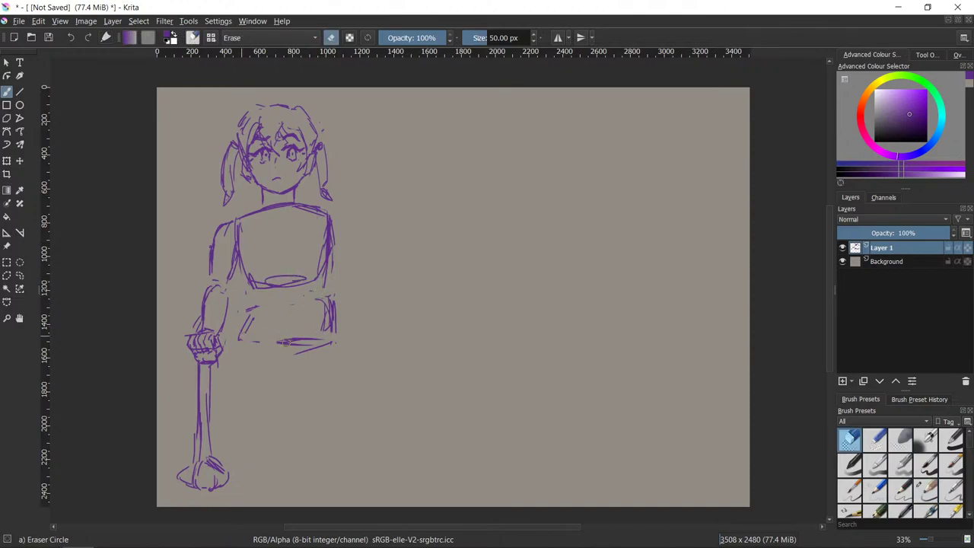
{"action": "key", "text": "e"}
{"action": "mouse_move", "coordinate": [258, 298]}
{"action": "left_mouse_down"}
{"action": "mouse_move", "coordinate": [245, 335]}
{"action": "mouse_move", "coordinate": [244, 325]}
{"action": "left_mouse_up"}
{"action": "left_click_drag", "start_coordinate": [241, 336], "coordinate": [333, 333]}
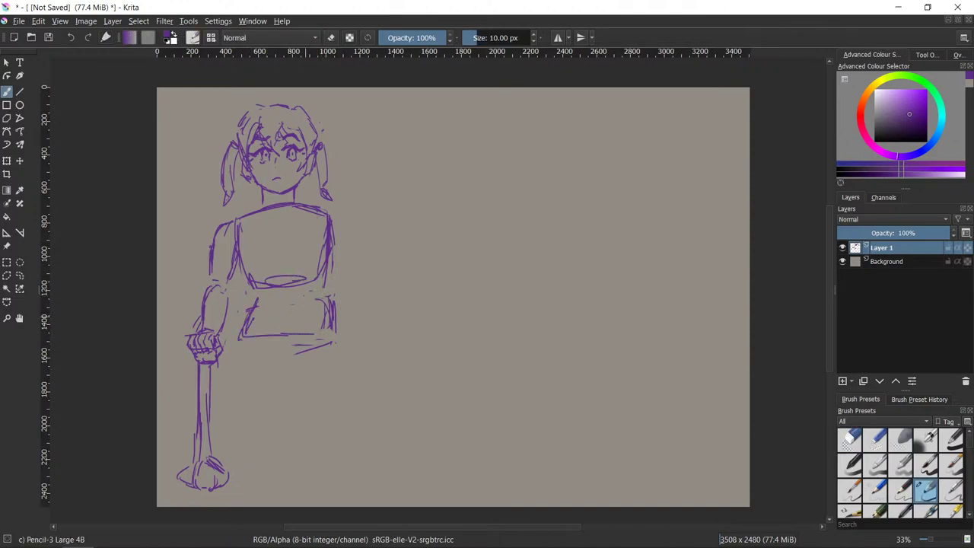
{"action": "mouse_move", "coordinate": [262, 297]}
{"action": "left_mouse_down"}
{"action": "mouse_move", "coordinate": [314, 290]}
{"action": "mouse_move", "coordinate": [327, 306]}
{"action": "left_mouse_up"}
{"action": "left_click_drag", "start_coordinate": [327, 305], "coordinate": [329, 336]}
- Sketch the left thigh with a long outer line and an inner line tapering down to the knee
{"action": "left_click_drag", "start_coordinate": [244, 341], "coordinate": [249, 416]}
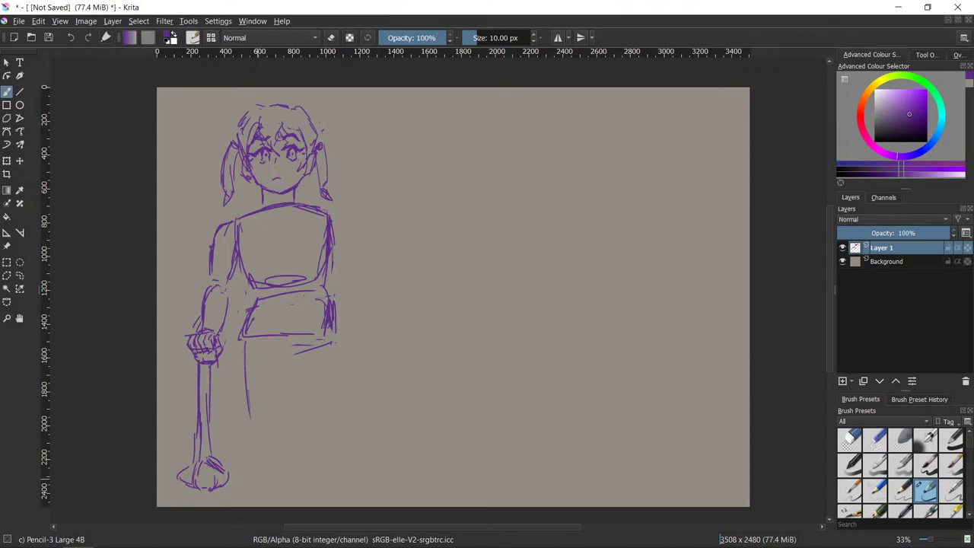
{"action": "mouse_move", "coordinate": [244, 346]}
{"action": "left_mouse_down"}
{"action": "mouse_move", "coordinate": [256, 481]}
{"action": "mouse_move", "coordinate": [267, 439]}
{"action": "mouse_move", "coordinate": [286, 443]}
{"action": "mouse_move", "coordinate": [296, 366]}
{"action": "left_mouse_up"}
{"action": "key", "text": "slash"}
{"action": "key", "text": "slash"}
{"action": "left_click_drag", "start_coordinate": [285, 419], "coordinate": [289, 360]}
{"action": "left_click_drag", "start_coordinate": [278, 426], "coordinate": [286, 363]}
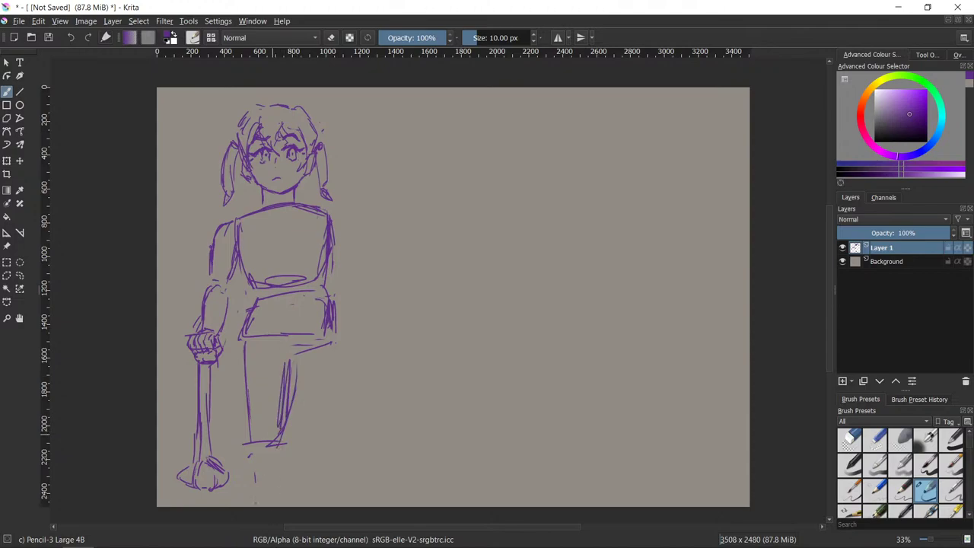
- Add the left lower leg and a band around the knee, then redraw the thigh's outer line with a curve
{"action": "left_click_drag", "start_coordinate": [248, 458], "coordinate": [257, 505]}
{"action": "left_click_drag", "start_coordinate": [279, 442], "coordinate": [274, 506]}
{"action": "mouse_move", "coordinate": [245, 436]}
{"action": "left_mouse_down"}
{"action": "mouse_move", "coordinate": [248, 458]}
{"action": "mouse_move", "coordinate": [289, 428]}
{"action": "mouse_move", "coordinate": [283, 452]}
{"action": "left_mouse_up"}
{"action": "left_click_drag", "start_coordinate": [242, 450], "coordinate": [277, 450]}
{"action": "key", "text": "/"}
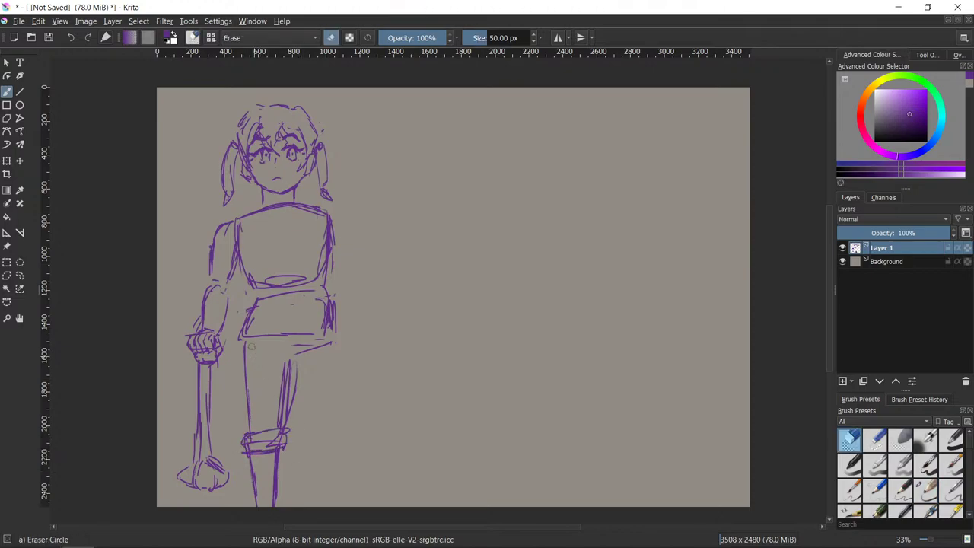
{"action": "left_click_drag", "start_coordinate": [244, 346], "coordinate": [251, 431]}
{"action": "key", "text": "/"}
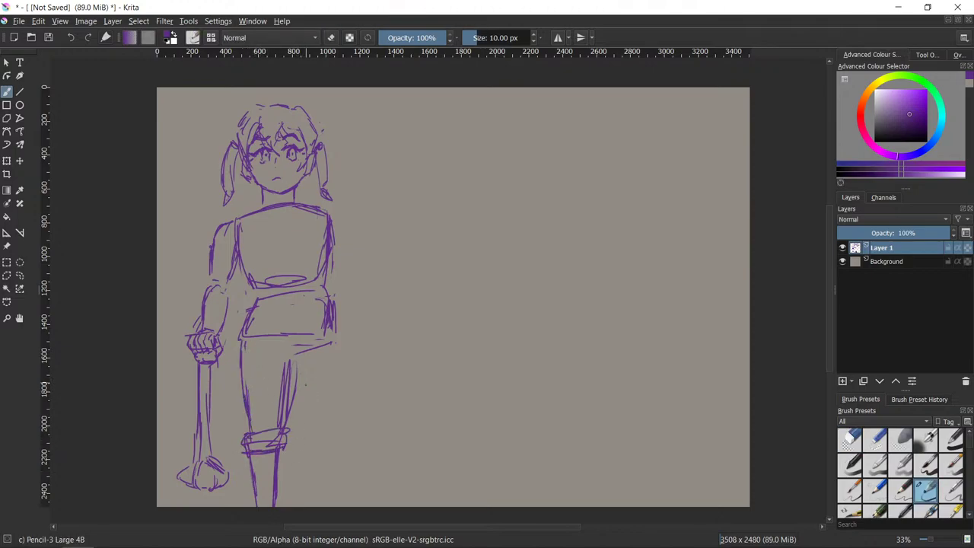
- Rough in the right leg with an outer thigh line and an inward-slanting shin
{"action": "key", "text": "/"}
{"action": "key", "text": "/"}
{"action": "mouse_move", "coordinate": [279, 372]}
{"action": "left_mouse_down"}
{"action": "mouse_move", "coordinate": [284, 430]}
{"action": "mouse_move", "coordinate": [337, 361]}
{"action": "mouse_move", "coordinate": [337, 403]}
{"action": "left_mouse_up"}
{"action": "left_click_drag", "start_coordinate": [333, 429], "coordinate": [309, 461]}
{"action": "mouse_move", "coordinate": [340, 429]}
{"action": "left_mouse_down"}
{"action": "mouse_move", "coordinate": [302, 492]}
{"action": "mouse_move", "coordinate": [276, 496]}
{"action": "left_mouse_up"}
{"action": "key", "text": "/"}
{"action": "key", "text": "/"}
{"action": "key", "text": "e"}
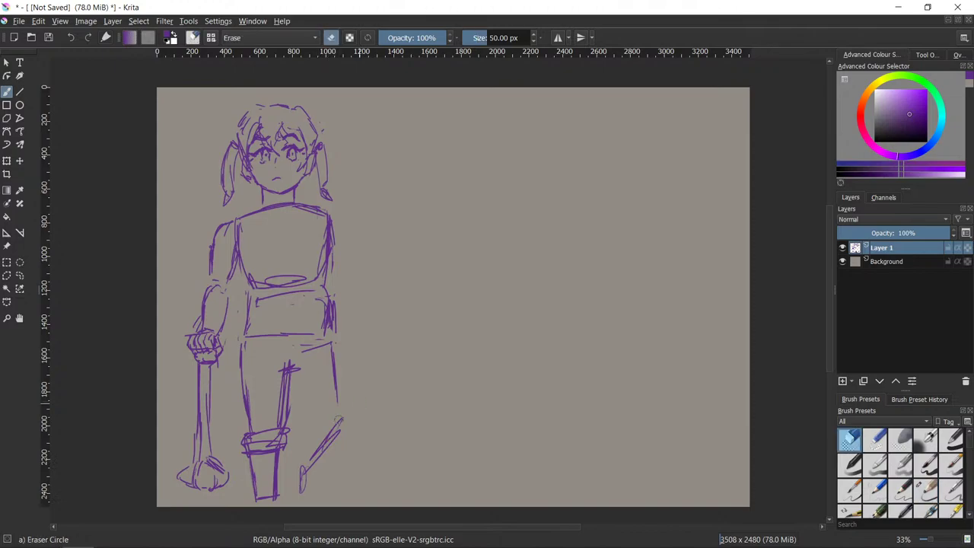
- Erase the right thigh's outer line and redraw the pelvis's bottom edge higher with a slight slant
{"action": "left_click_drag", "start_coordinate": [334, 344], "coordinate": [336, 402]}
{"action": "mouse_move", "coordinate": [329, 329]}
{"action": "left_mouse_down"}
{"action": "mouse_move", "coordinate": [272, 329]}
{"action": "mouse_move", "coordinate": [334, 324]}
{"action": "left_mouse_up"}
{"action": "key", "text": "e"}
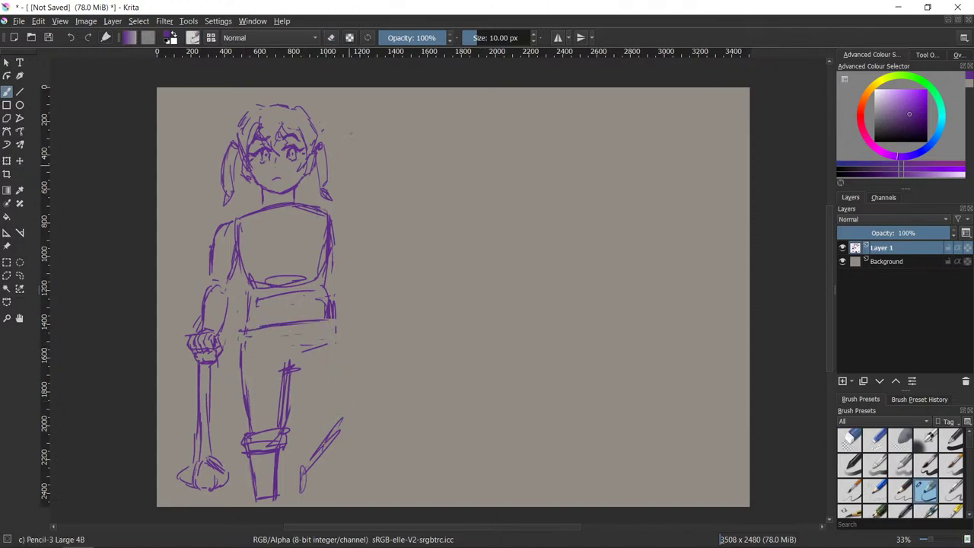
{"action": "key", "text": "e"}
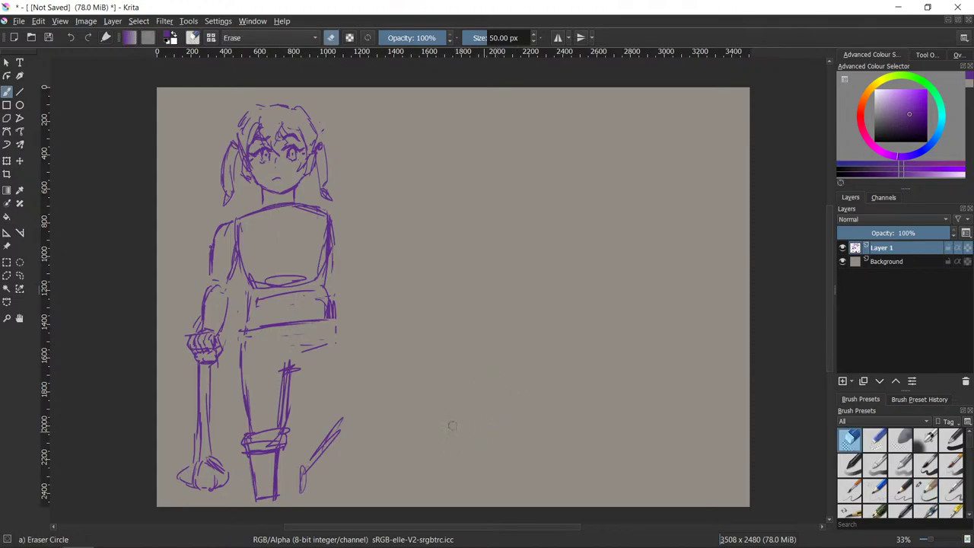
{"action": "key", "text": "e"}
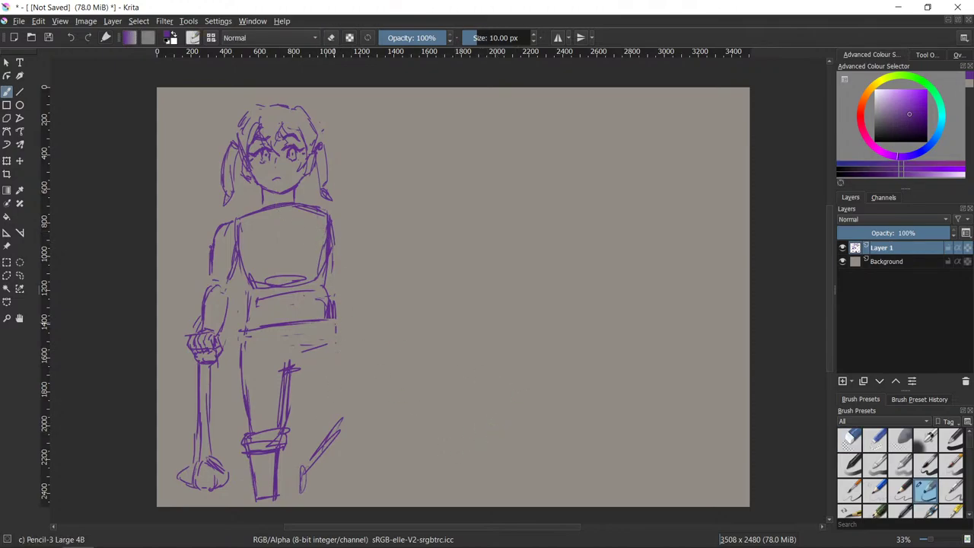
- Redraw the right leg flaring outward to a bent knee, with inner thigh and shin lines
{"action": "mouse_move", "coordinate": [333, 320]}
{"action": "left_mouse_down"}
{"action": "mouse_move", "coordinate": [356, 413]}
{"action": "mouse_move", "coordinate": [353, 402]}
{"action": "mouse_move", "coordinate": [329, 427]}
{"action": "mouse_move", "coordinate": [328, 464]}
{"action": "mouse_move", "coordinate": [311, 447]}
{"action": "mouse_move", "coordinate": [301, 486]}
{"action": "left_mouse_up"}
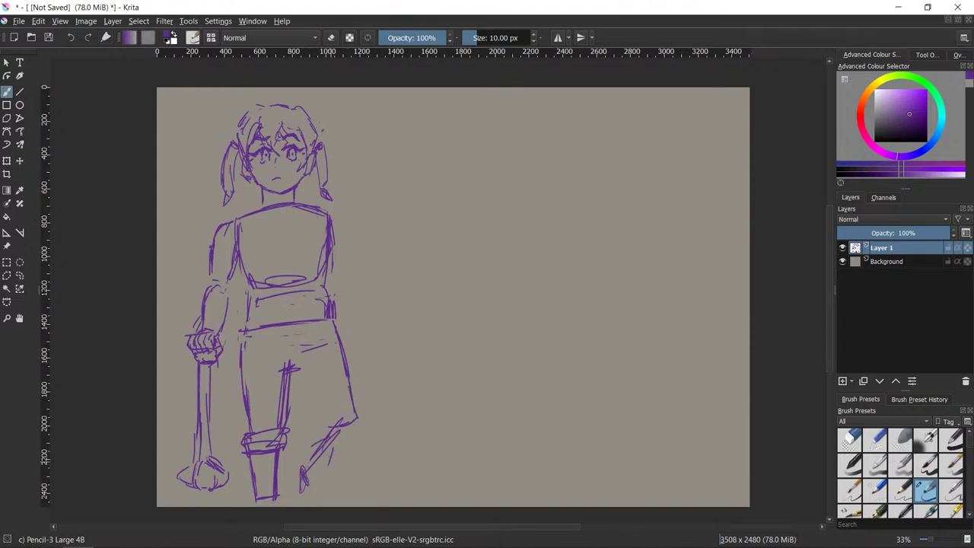
{"action": "mouse_move", "coordinate": [292, 371]}
{"action": "left_mouse_down"}
{"action": "mouse_move", "coordinate": [316, 396]}
{"action": "mouse_move", "coordinate": [297, 404]}
{"action": "mouse_move", "coordinate": [291, 454]}
{"action": "left_mouse_up"}
{"action": "mouse_move", "coordinate": [308, 400]}
{"action": "left_mouse_down"}
{"action": "mouse_move", "coordinate": [293, 444]}
{"action": "mouse_move", "coordinate": [293, 433]}
{"action": "left_mouse_up"}
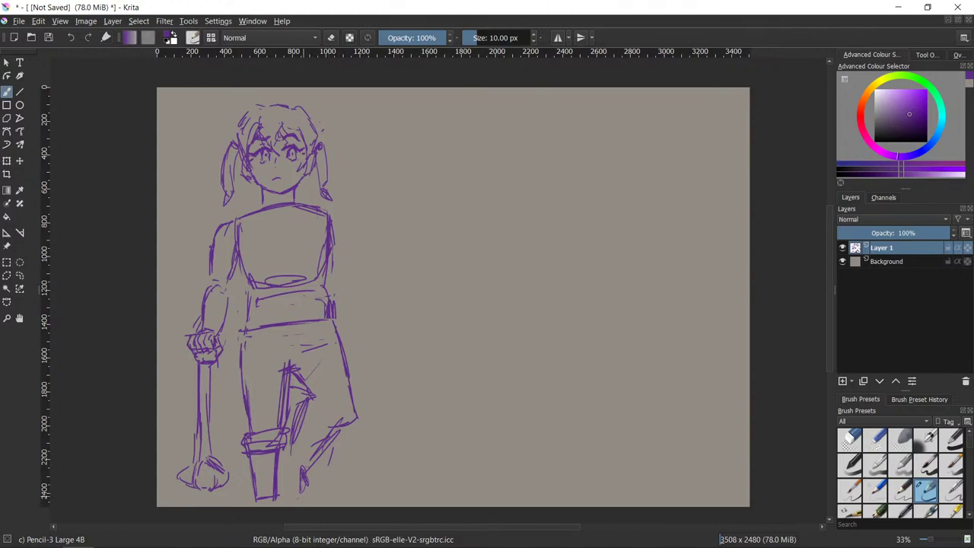
{"action": "mouse_move", "coordinate": [307, 465]}
{"action": "left_mouse_down"}
{"action": "mouse_move", "coordinate": [322, 485]}
{"action": "mouse_move", "coordinate": [310, 465]}
{"action": "mouse_move", "coordinate": [292, 459]}
{"action": "mouse_move", "coordinate": [292, 486]}
{"action": "left_mouse_up"}
- Erase both lower legs' rough strokes and redraw the left shin narrower and longer, down past the canvas edge
{"action": "key", "text": "slash"}
{"action": "mouse_move", "coordinate": [304, 400]}
{"action": "left_mouse_down"}
{"action": "mouse_move", "coordinate": [298, 448]}
{"action": "mouse_move", "coordinate": [315, 476]}
{"action": "mouse_move", "coordinate": [291, 464]}
{"action": "mouse_move", "coordinate": [343, 474]}
{"action": "mouse_move", "coordinate": [274, 458]}
{"action": "mouse_move", "coordinate": [280, 497]}
{"action": "left_mouse_up"}
{"action": "left_click_drag", "start_coordinate": [250, 461], "coordinate": [257, 493]}
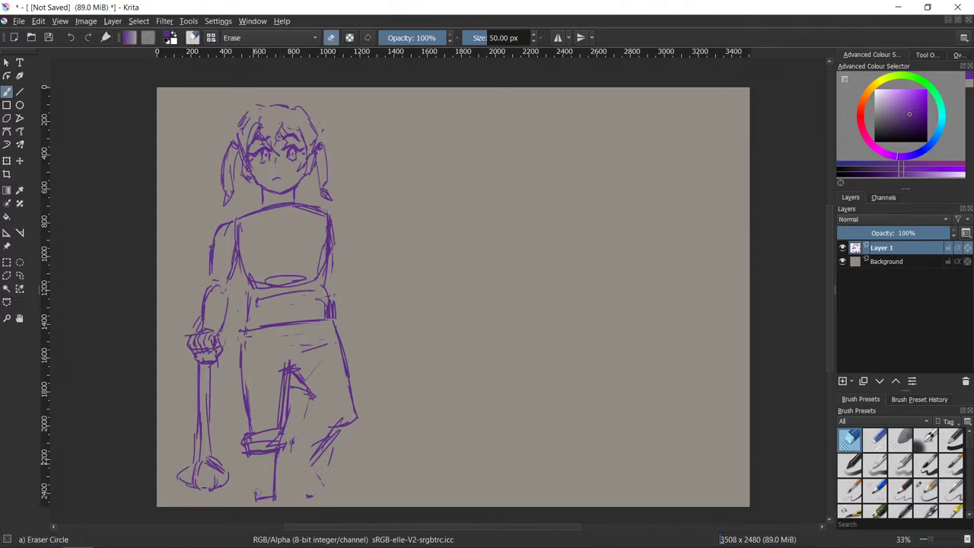
{"action": "key", "text": "slash"}
{"action": "mouse_move", "coordinate": [273, 456]}
{"action": "left_mouse_down"}
{"action": "mouse_move", "coordinate": [275, 495]}
{"action": "mouse_move", "coordinate": [259, 506]}
{"action": "left_mouse_up"}
{"action": "key", "text": "e"}
{"action": "key", "text": "e"}
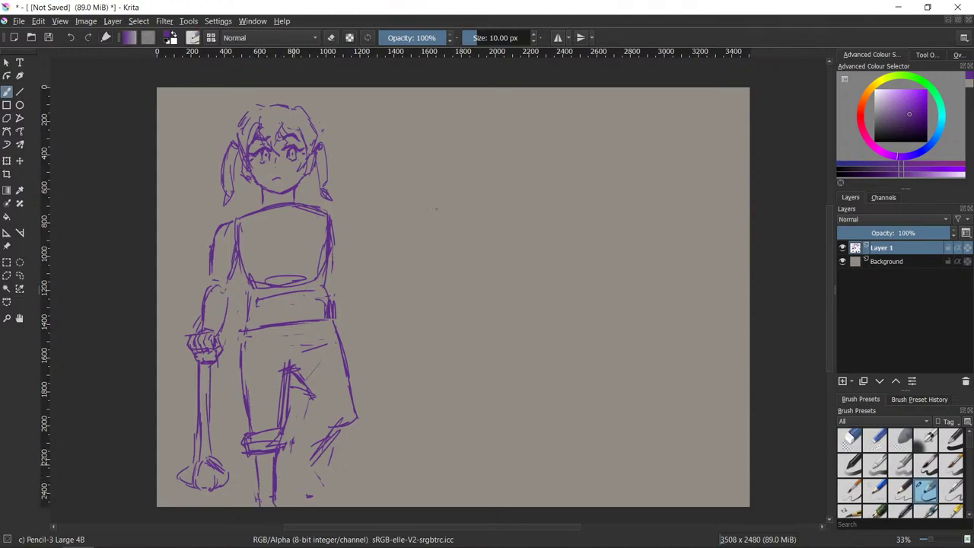
- Scale the whole figure down with the Transform tool and move it up so the legs fit on the canvas
{"action": "left_click", "coordinate": [7, 161]}
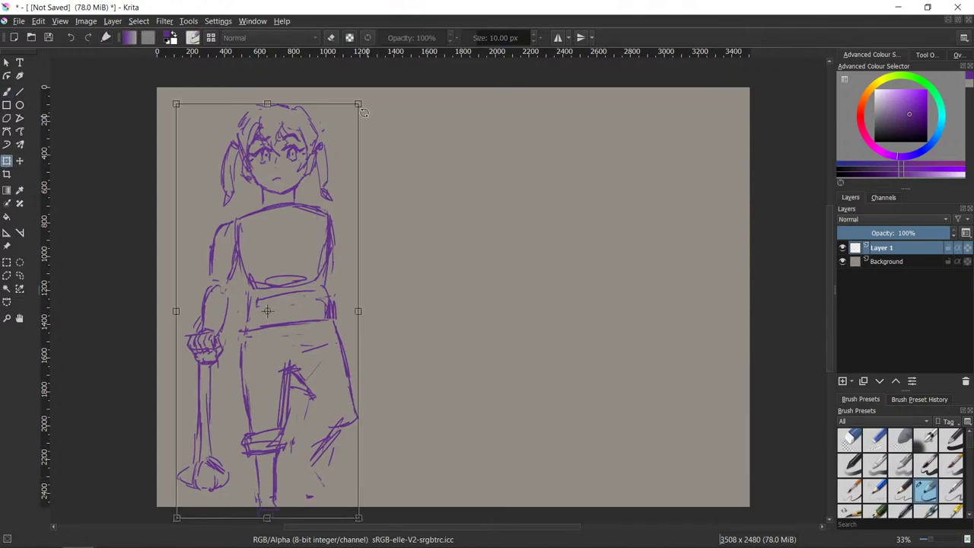
{"action": "left_click_drag", "start_coordinate": [364, 112], "coordinate": [344, 157]}
{"action": "mouse_move", "coordinate": [284, 431]}
{"action": "left_mouse_down"}
{"action": "mouse_move", "coordinate": [296, 383]}
{"action": "mouse_move", "coordinate": [294, 395]}
{"action": "left_mouse_up"}
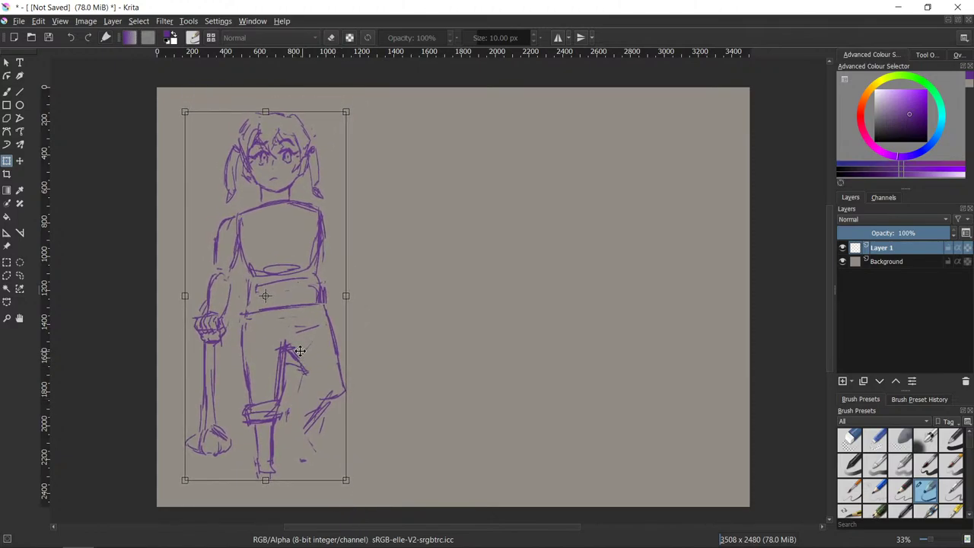
{"action": "key", "text": "Return"}
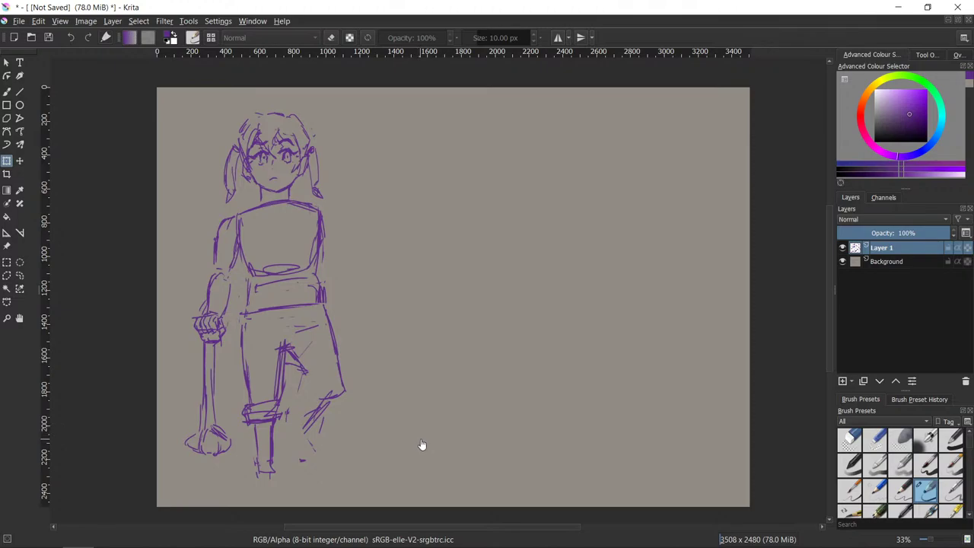
{"action": "key", "text": "b"}
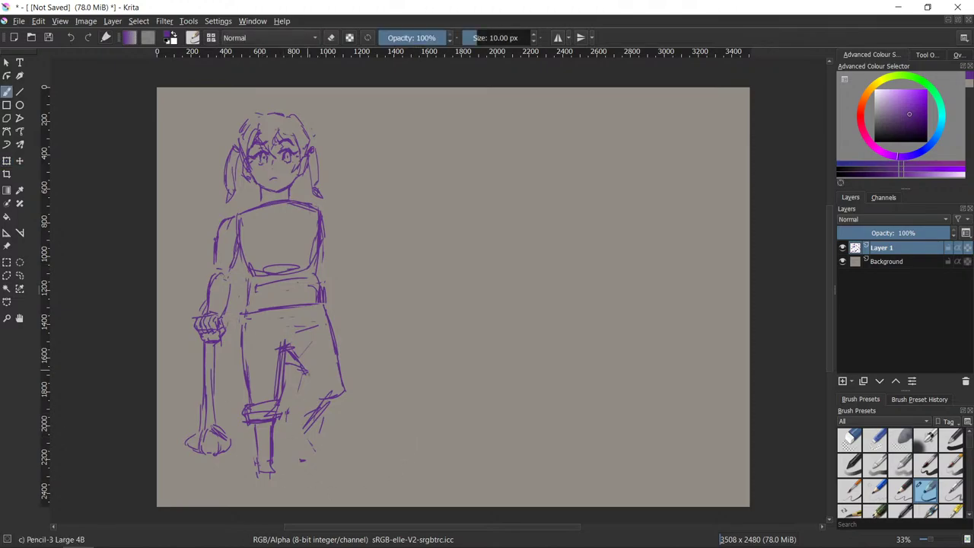
- Redraw the right lower leg below the bent knee, with the inner knee, shin and a pointed foot
{"action": "key", "text": "/"}
{"action": "key", "text": "/"}
{"action": "mouse_move", "coordinate": [307, 373]}
{"action": "left_mouse_down"}
{"action": "mouse_move", "coordinate": [307, 393]}
{"action": "mouse_move", "coordinate": [333, 403]}
{"action": "mouse_move", "coordinate": [292, 409]}
{"action": "mouse_move", "coordinate": [287, 449]}
{"action": "mouse_move", "coordinate": [304, 467]}
{"action": "left_mouse_up"}
{"action": "key", "text": "e"}
{"action": "key", "text": "e"}
{"action": "mouse_move", "coordinate": [308, 431]}
{"action": "left_mouse_down"}
{"action": "mouse_move", "coordinate": [315, 475]}
{"action": "mouse_move", "coordinate": [289, 452]}
{"action": "mouse_move", "coordinate": [298, 467]}
{"action": "mouse_move", "coordinate": [309, 436]}
{"action": "mouse_move", "coordinate": [310, 464]}
{"action": "left_mouse_up"}
{"action": "key", "text": "slash"}
{"action": "key", "text": "e"}
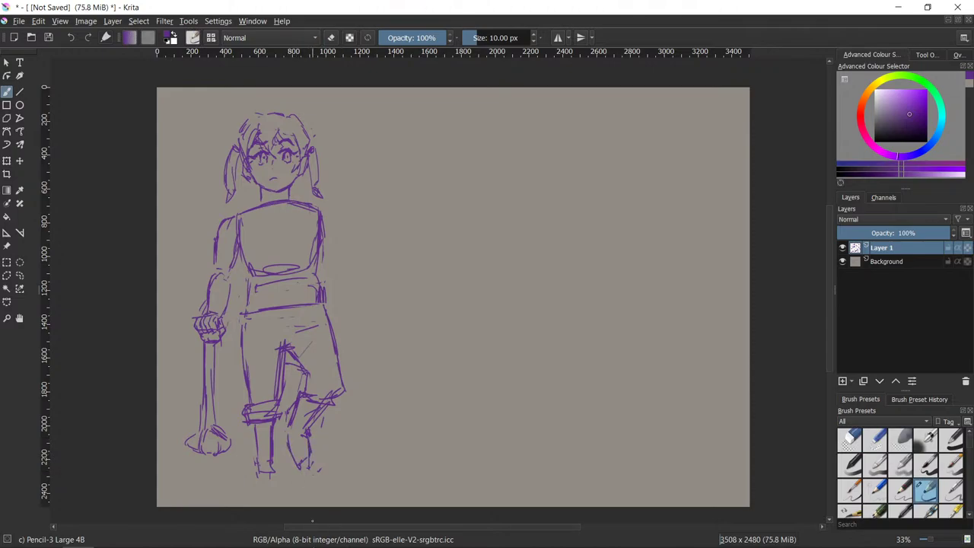
- Rework the right lower leg, adding a trouser hem line above the knee and a rounded shape beside the shin
{"action": "key", "text": "e"}
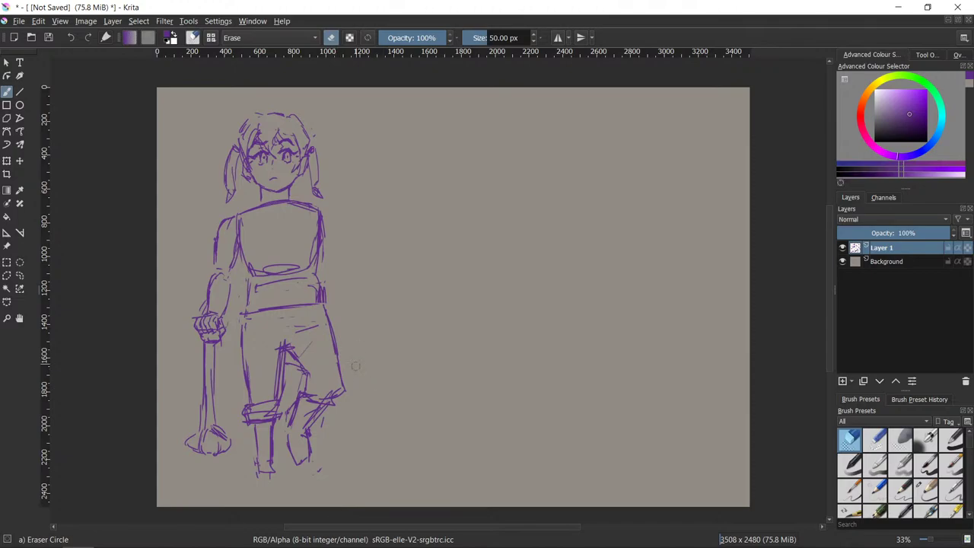
{"action": "key", "text": "e"}
{"action": "key", "text": "e"}
{"action": "mouse_move", "coordinate": [319, 409]}
{"action": "left_mouse_down"}
{"action": "mouse_move", "coordinate": [312, 429]}
{"action": "mouse_move", "coordinate": [329, 383]}
{"action": "mouse_move", "coordinate": [323, 393]}
{"action": "mouse_move", "coordinate": [332, 398]}
{"action": "mouse_move", "coordinate": [304, 392]}
{"action": "mouse_move", "coordinate": [318, 417]}
{"action": "mouse_move", "coordinate": [309, 429]}
{"action": "left_mouse_up"}
{"action": "key", "text": "slash"}
{"action": "key", "text": "slash"}
{"action": "key", "text": "slash"}
{"action": "key", "text": "/"}
{"action": "key", "text": "/"}
{"action": "mouse_move", "coordinate": [308, 424]}
{"action": "left_mouse_down"}
{"action": "mouse_move", "coordinate": [299, 438]}
{"action": "mouse_move", "coordinate": [313, 440]}
{"action": "mouse_move", "coordinate": [300, 454]}
{"action": "left_mouse_up"}
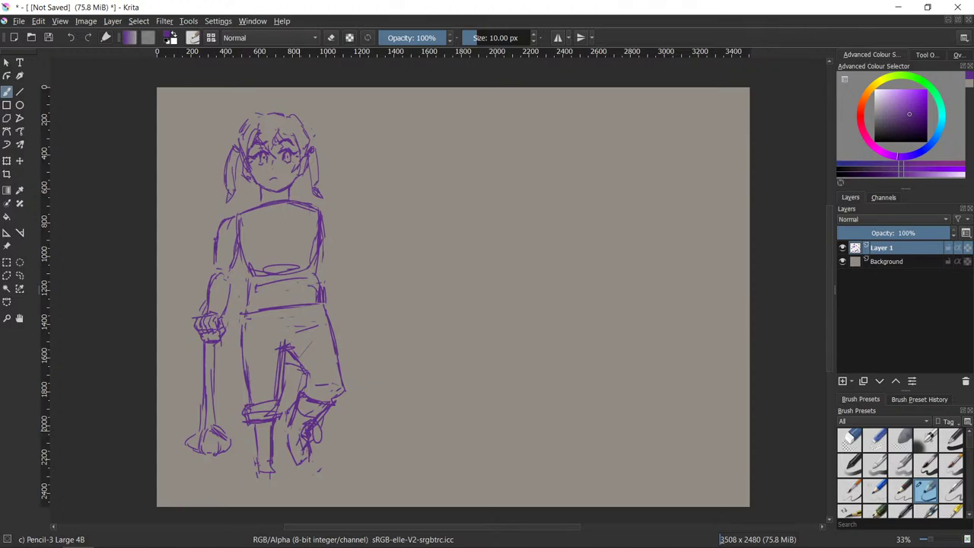
- Refine the right shin's contour and outline the foot with a flat base at its tip
{"action": "left_click_drag", "start_coordinate": [304, 415], "coordinate": [301, 430]}
{"action": "left_click_drag", "start_coordinate": [303, 417], "coordinate": [300, 429]}
{"action": "mouse_move", "coordinate": [299, 466]}
{"action": "left_mouse_down"}
{"action": "mouse_move", "coordinate": [313, 457]}
{"action": "mouse_move", "coordinate": [306, 463]}
{"action": "left_mouse_up"}
{"action": "key", "text": "slash"}
{"action": "key", "text": "slash"}
{"action": "key", "text": "e"}
{"action": "key", "text": "e"}
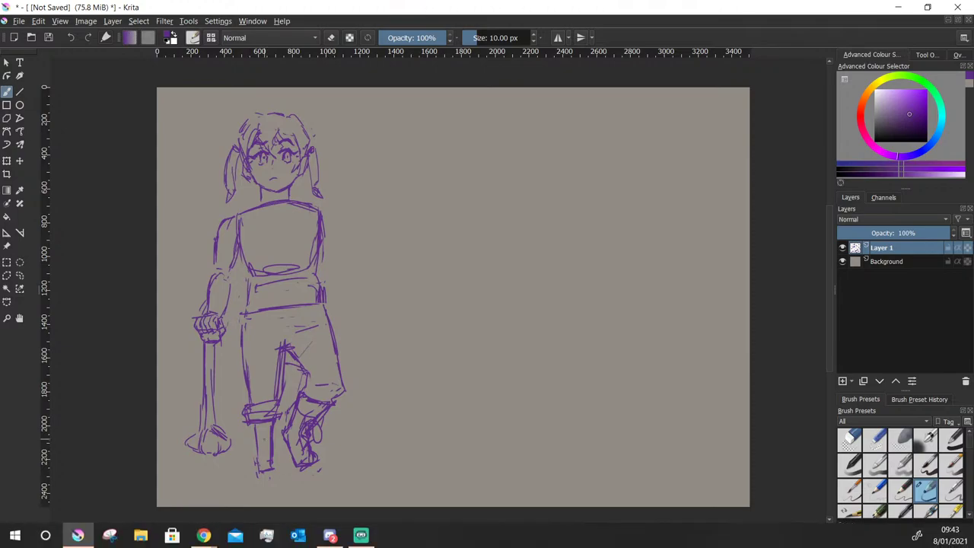
- Erase the left shin's lower end and extend it into a longer, tapering peg with a narrow tip
{"action": "key", "text": "slash"}
{"action": "left_click_drag", "start_coordinate": [272, 469], "coordinate": [271, 464]}
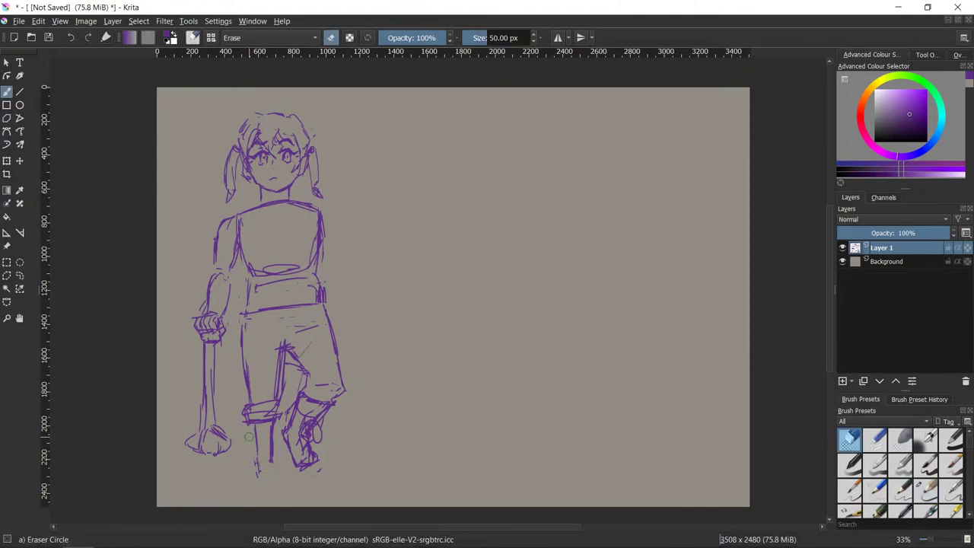
{"action": "key", "text": "e"}
{"action": "left_click_drag", "start_coordinate": [253, 429], "coordinate": [262, 499]}
{"action": "left_click_drag", "start_coordinate": [272, 452], "coordinate": [263, 504]}
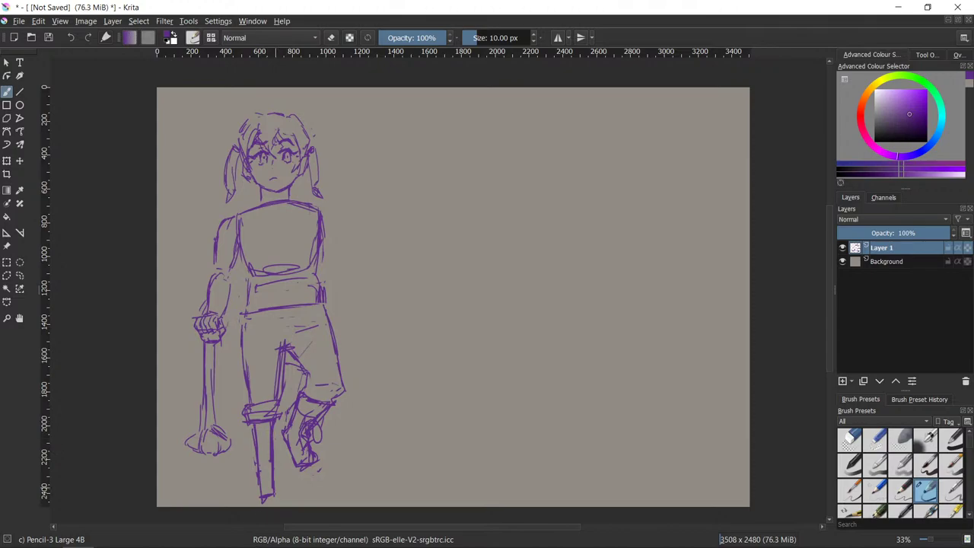
- Erase the held weapon's head and lower shaft and redraw the shaft as two longer parallel lines reaching peg-tip level
{"action": "key", "text": "e"}
{"action": "mouse_move", "coordinate": [210, 376]}
{"action": "left_mouse_down"}
{"action": "mouse_move", "coordinate": [196, 448]}
{"action": "mouse_move", "coordinate": [230, 446]}
{"action": "left_mouse_up"}
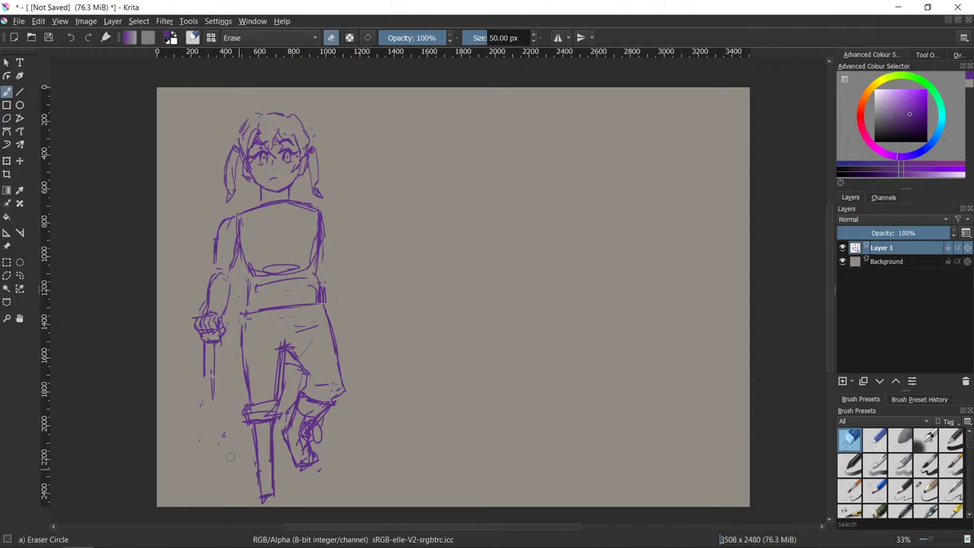
{"action": "key", "text": "e"}
{"action": "left_click_drag", "start_coordinate": [205, 375], "coordinate": [206, 469]}
{"action": "left_click_drag", "start_coordinate": [216, 344], "coordinate": [217, 467]}
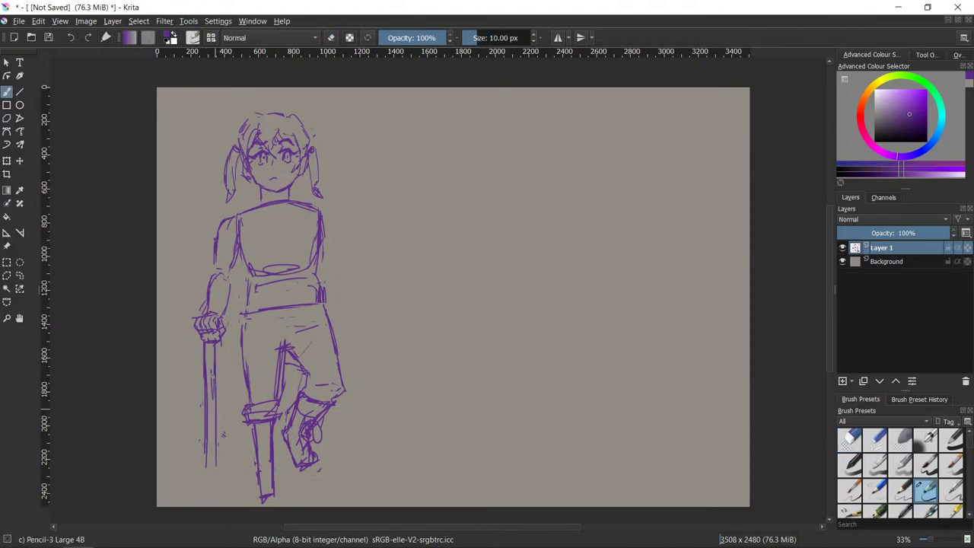
- Draw a wide rounded head at the weapon's lower end and add lengthwise strokes inside the shaft
{"action": "mouse_move", "coordinate": [220, 422]}
{"action": "left_mouse_down"}
{"action": "mouse_move", "coordinate": [204, 500]}
{"action": "mouse_move", "coordinate": [232, 497]}
{"action": "mouse_move", "coordinate": [236, 480]}
{"action": "mouse_move", "coordinate": [205, 481]}
{"action": "left_mouse_up"}
{"action": "left_click_drag", "start_coordinate": [200, 489], "coordinate": [207, 498]}
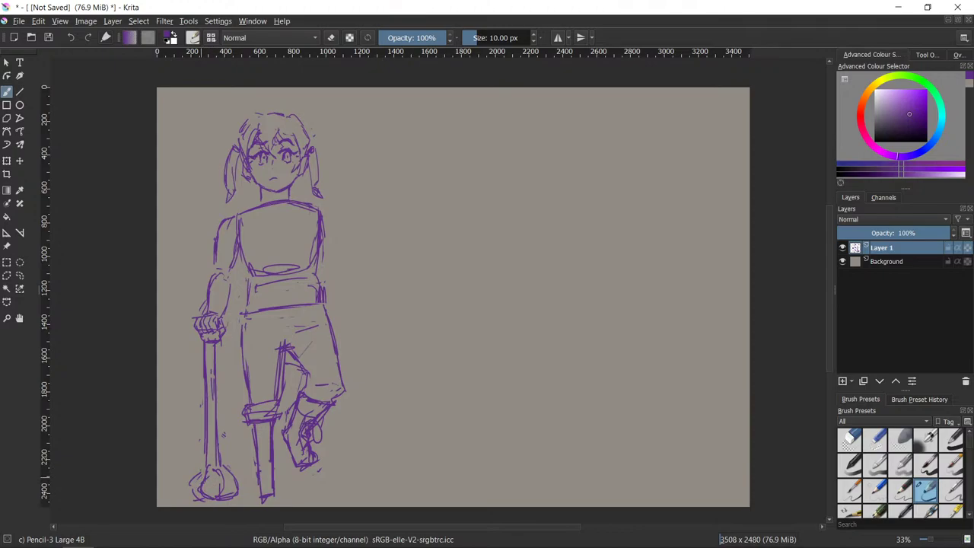
{"action": "left_click_drag", "start_coordinate": [192, 477], "coordinate": [205, 496]}
{"action": "left_click_drag", "start_coordinate": [211, 370], "coordinate": [210, 463]}
{"action": "left_click_drag", "start_coordinate": [212, 417], "coordinate": [212, 474]}
- Straighten the weapon arm's outer contour from the shoulder to the elbow and erase and restart the outer forearm line
{"action": "mouse_move", "coordinate": [225, 274]}
{"action": "left_mouse_down"}
{"action": "mouse_move", "coordinate": [226, 304]}
{"action": "mouse_move", "coordinate": [227, 286]}
{"action": "left_mouse_up"}
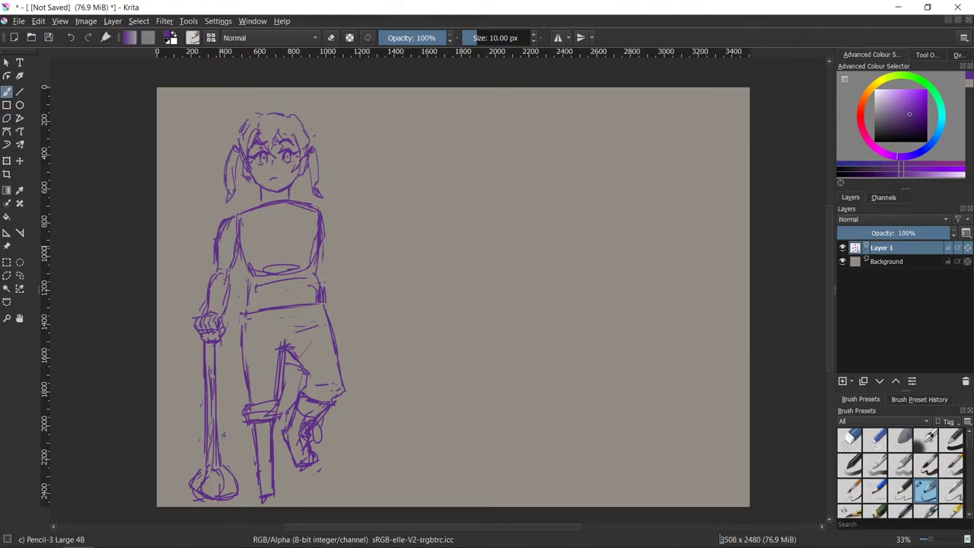
{"action": "key", "text": "e"}
{"action": "key", "text": "e"}
{"action": "key", "text": "e"}
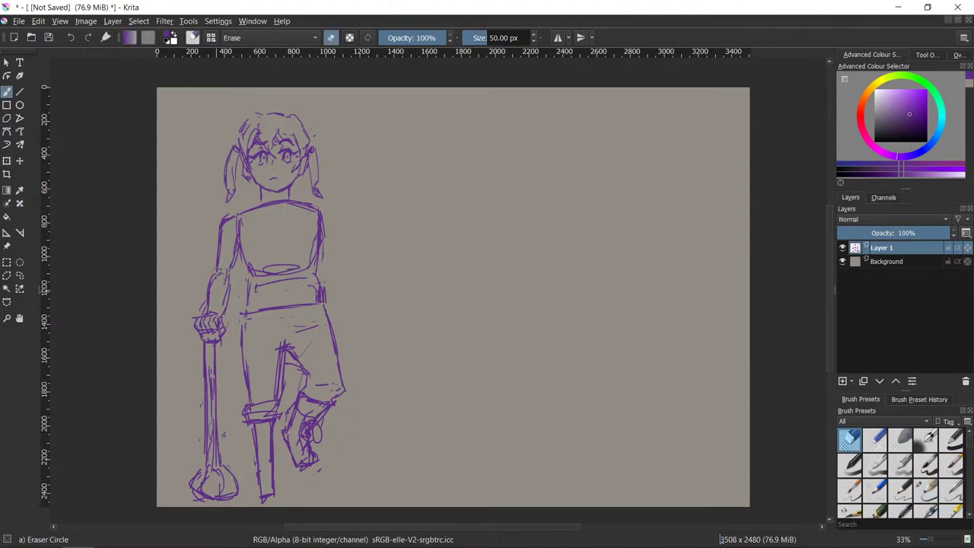
{"action": "key", "text": "e"}
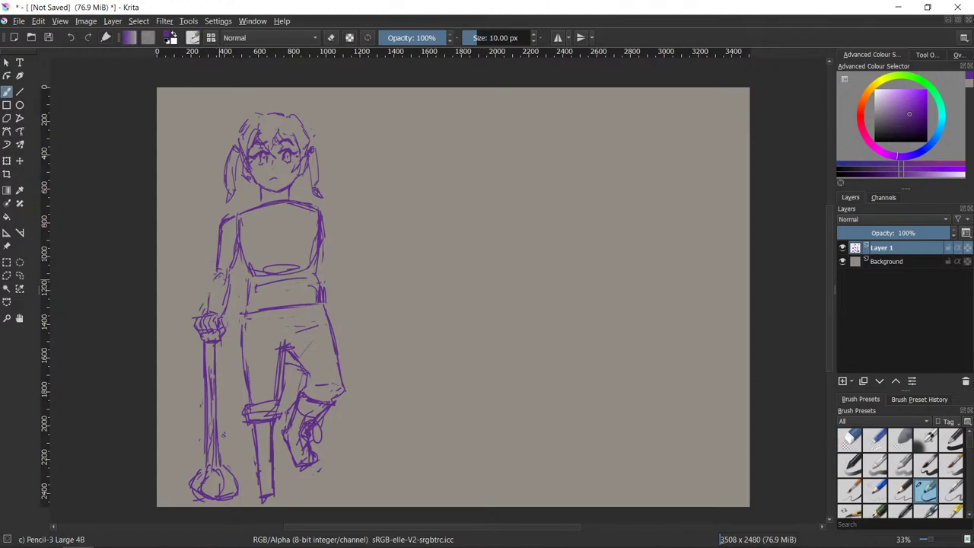
{"action": "mouse_move", "coordinate": [216, 272]}
{"action": "left_mouse_down"}
{"action": "mouse_move", "coordinate": [206, 314]}
{"action": "mouse_move", "coordinate": [212, 277]}
{"action": "mouse_move", "coordinate": [208, 311]}
{"action": "mouse_move", "coordinate": [210, 294]}
{"action": "left_mouse_up"}
- Clean up the elbow and continue the weapon arm's outer forearm line down to the wrist
{"action": "key", "text": "e"}
{"action": "key", "text": "e"}
{"action": "key", "text": "e"}
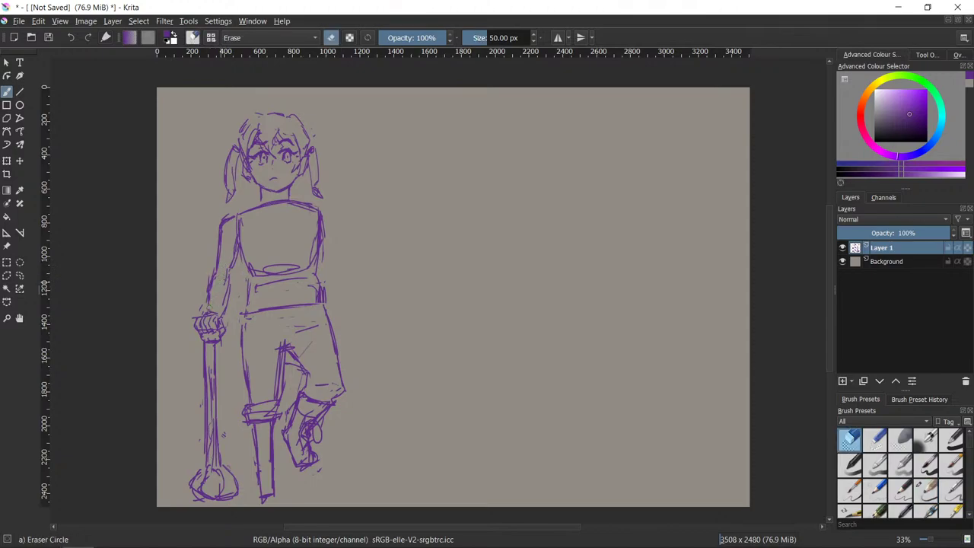
{"action": "key", "text": "e"}
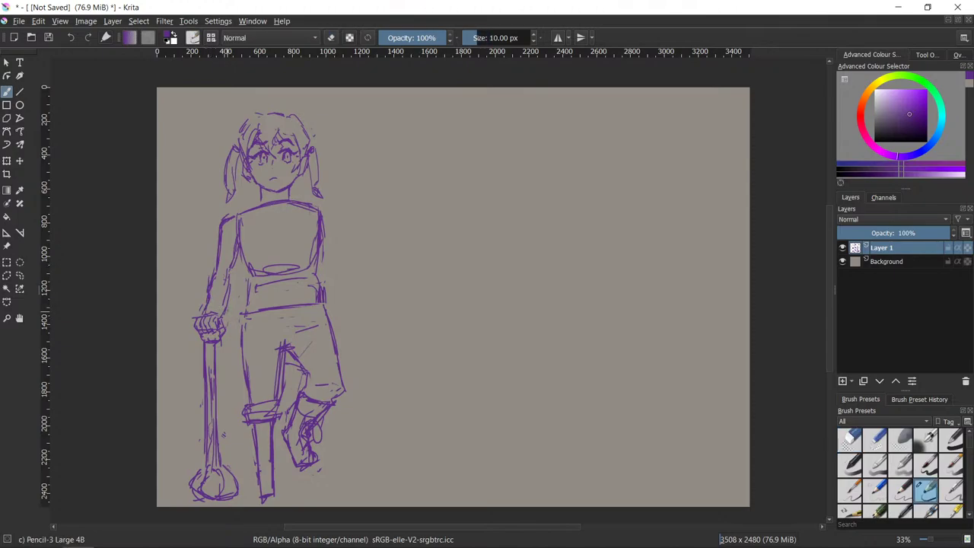
{"action": "key", "text": "e"}
{"action": "key", "text": "e"}
{"action": "key", "text": "e"}
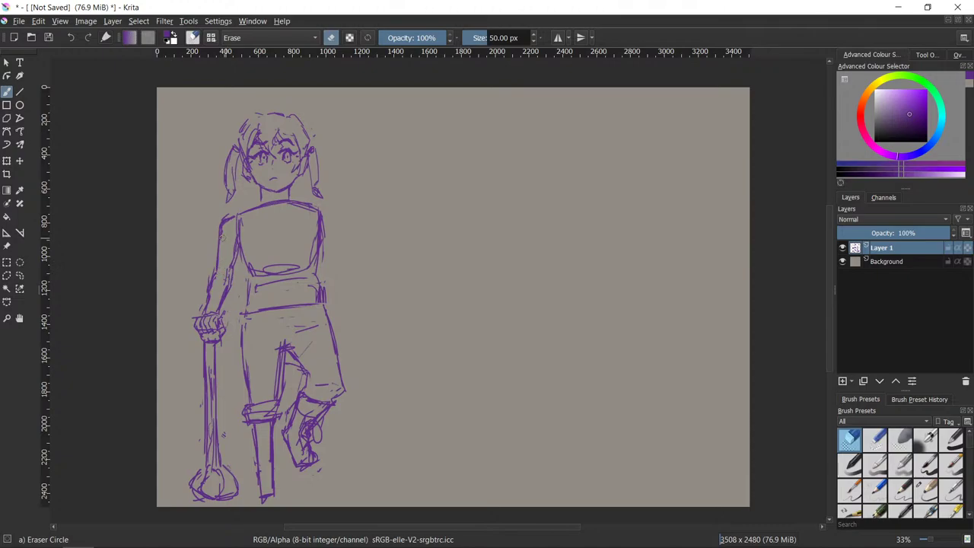
- Redraw the weapon arm's inner contour as a slimmer line to the wrist and erase the stray elbow marks
{"action": "key", "text": "e"}
{"action": "key", "text": "e"}
{"action": "key", "text": "e"}
{"action": "key", "text": "/"}
{"action": "mouse_move", "coordinate": [227, 279]}
{"action": "left_mouse_down"}
{"action": "mouse_move", "coordinate": [217, 303]}
{"action": "mouse_move", "coordinate": [204, 291]}
{"action": "mouse_move", "coordinate": [204, 312]}
{"action": "left_mouse_up"}
{"action": "key", "text": "/"}
{"action": "key", "text": "/"}
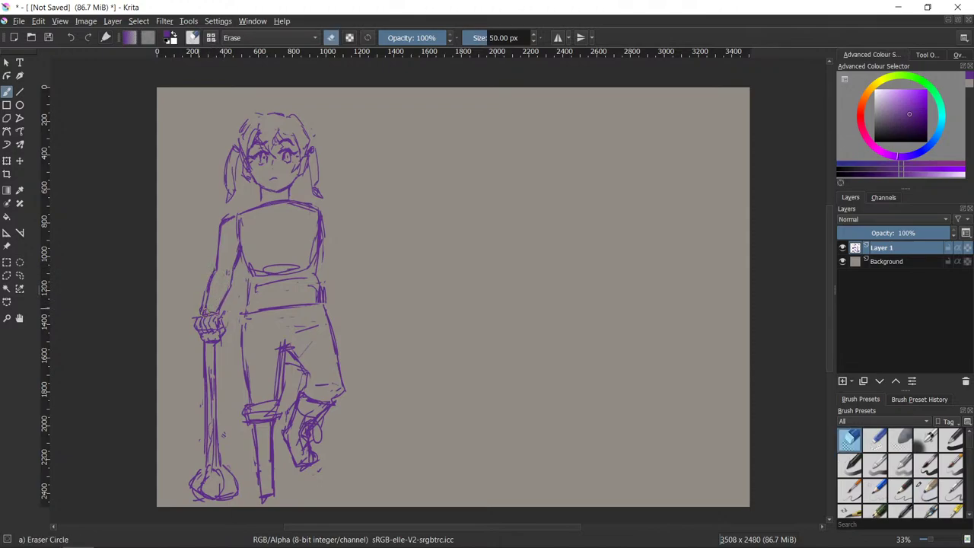
{"action": "key", "text": "e"}
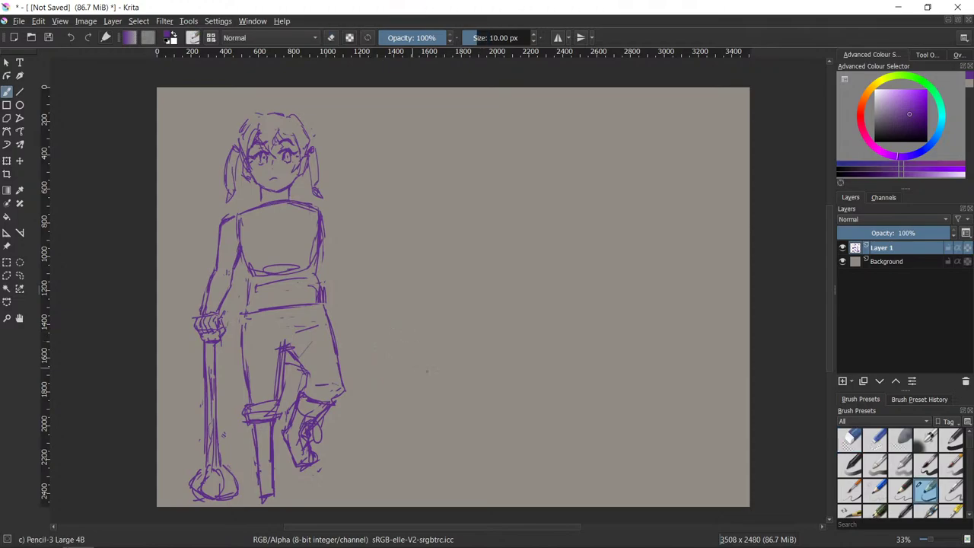
- Erase and redraw the wrist and the upper edge of the hand on the weapon
{"action": "key", "text": "e"}
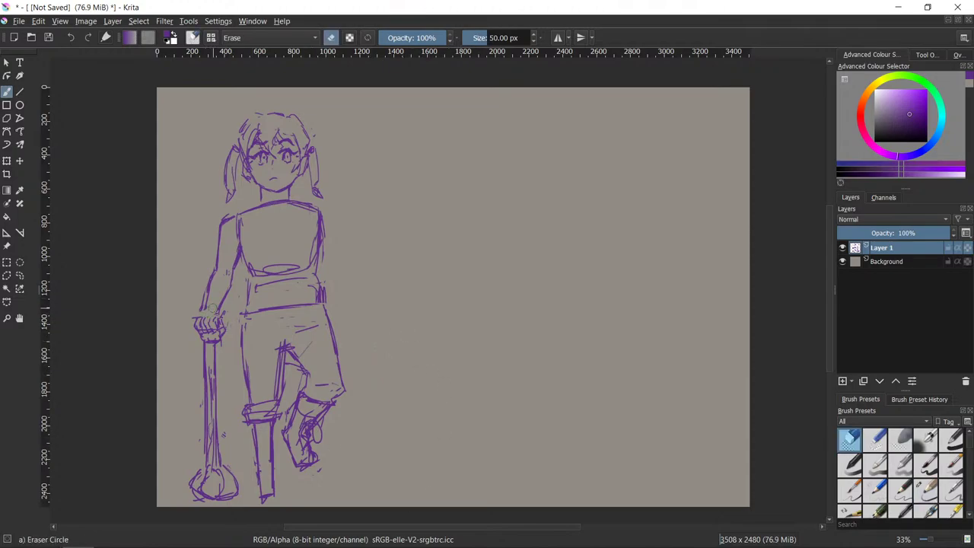
{"action": "key", "text": "e"}
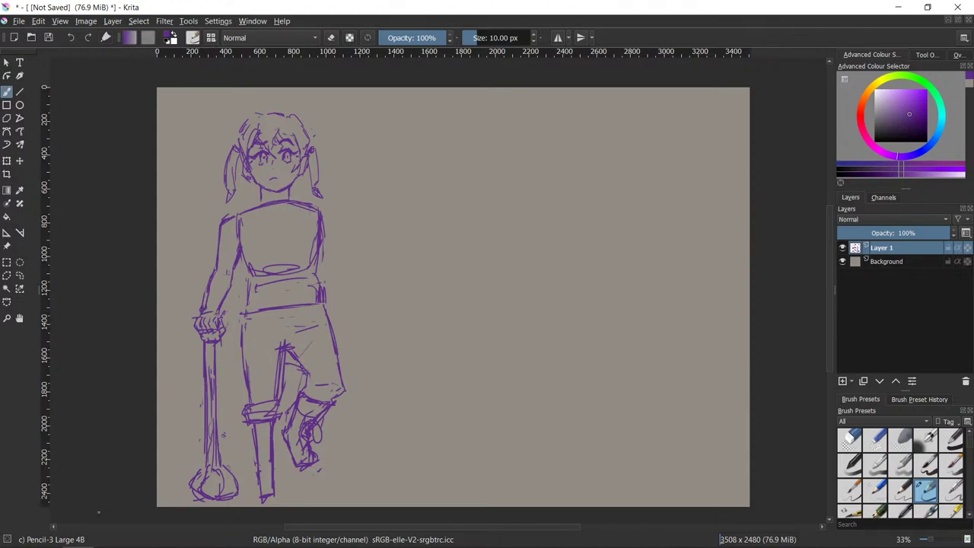
{"action": "key", "text": "e"}
{"action": "key", "text": "e"}
{"action": "key", "text": "e"}
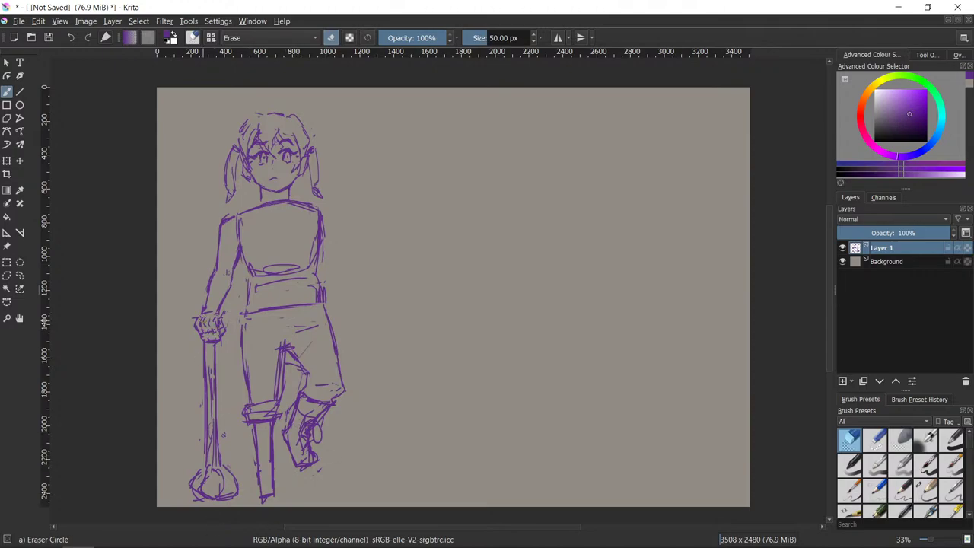
{"action": "key", "text": "e"}
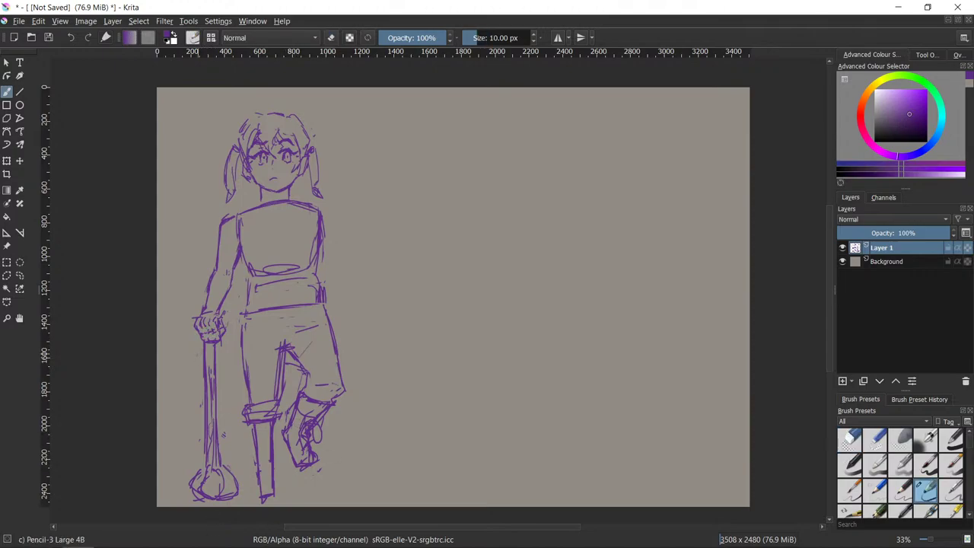
- Erase the finger lines and draw a round pommel at the shaft's upper end with the hand wrapped around it
{"action": "key", "text": "e"}
{"action": "key", "text": "e"}
{"action": "key", "text": "e"}
{"action": "key", "text": "e"}
{"action": "key", "text": "e"}
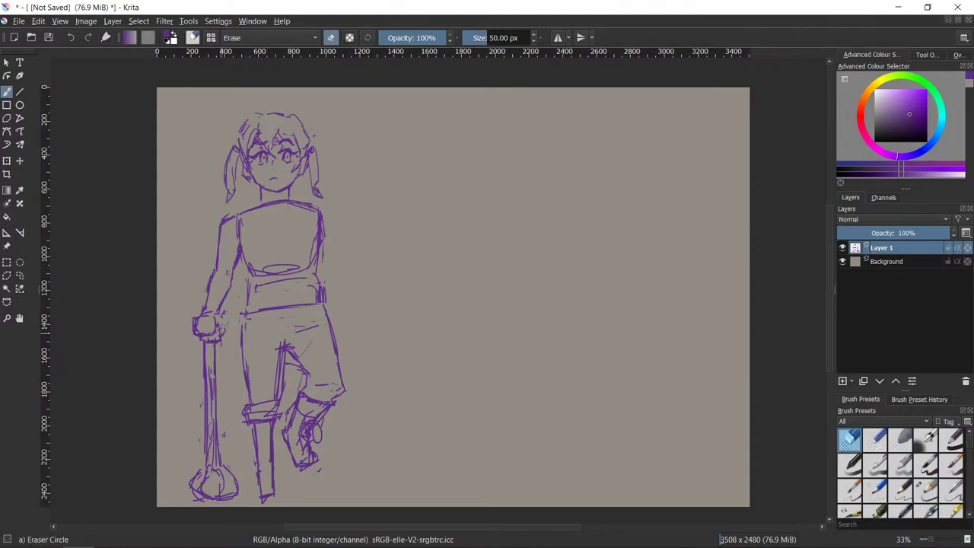
{"action": "key", "text": "e"}
- Check the figure's proportions in a mirrored view and restore the normal orientation
{"action": "mouse_move", "coordinate": [266, 540]}
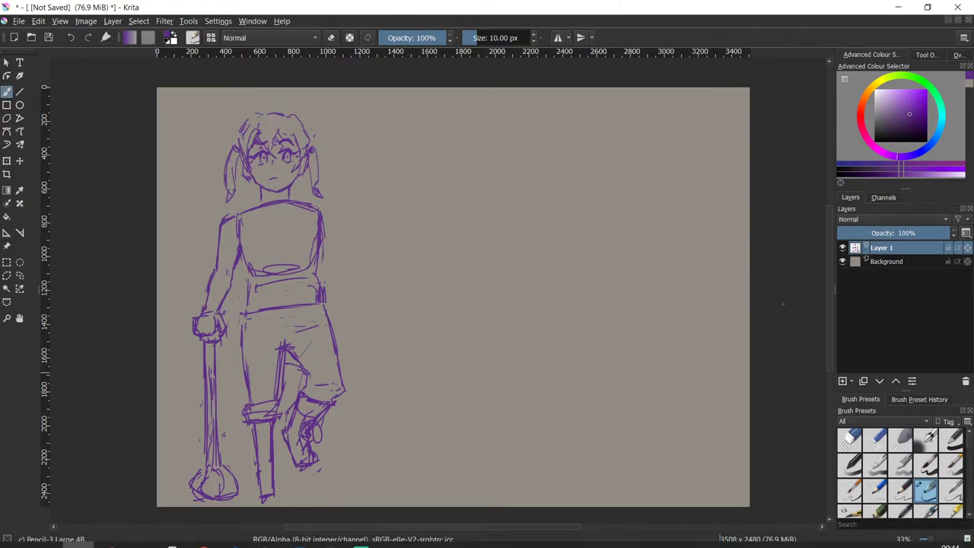
{"action": "left_click_drag", "start_coordinate": [827, 292], "coordinate": [827, 305]}
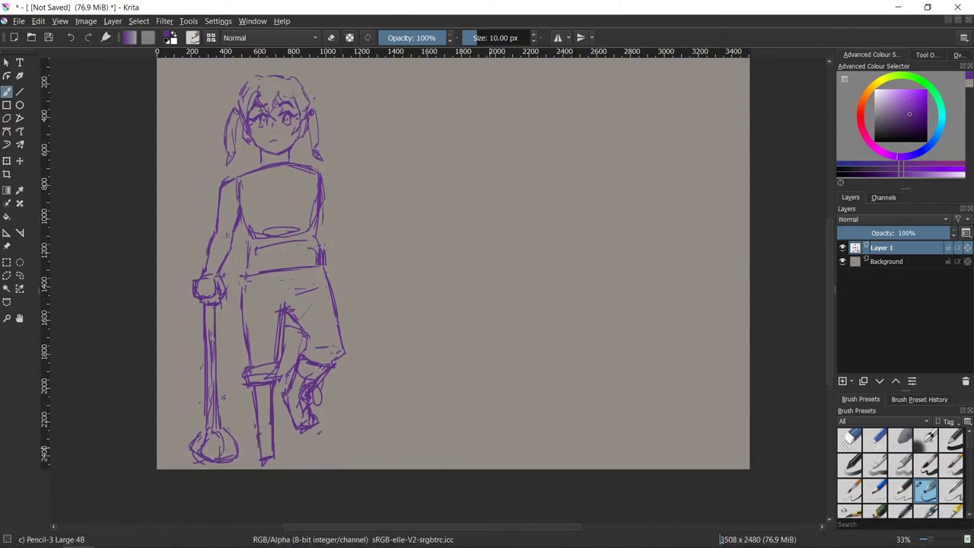
{"action": "key", "text": "slash"}
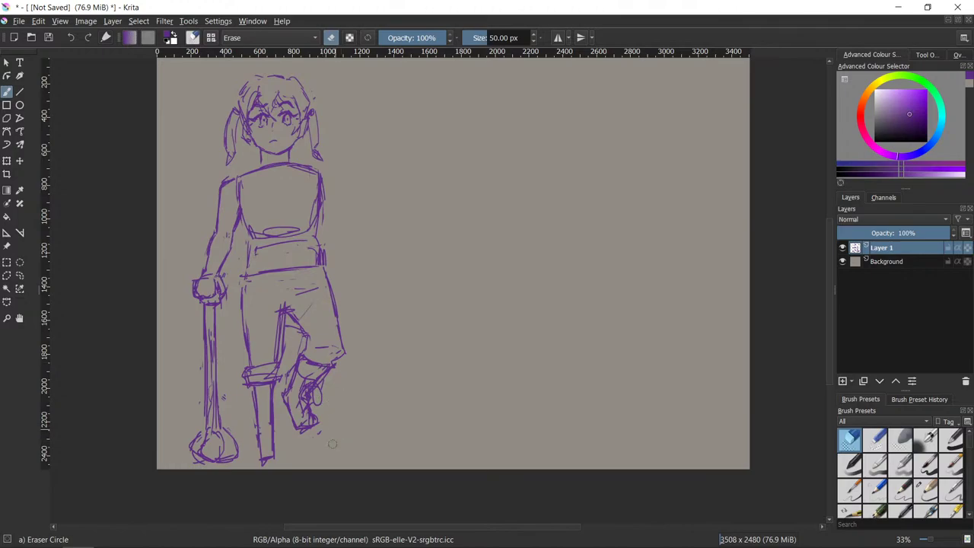
{"action": "key", "text": "m"}
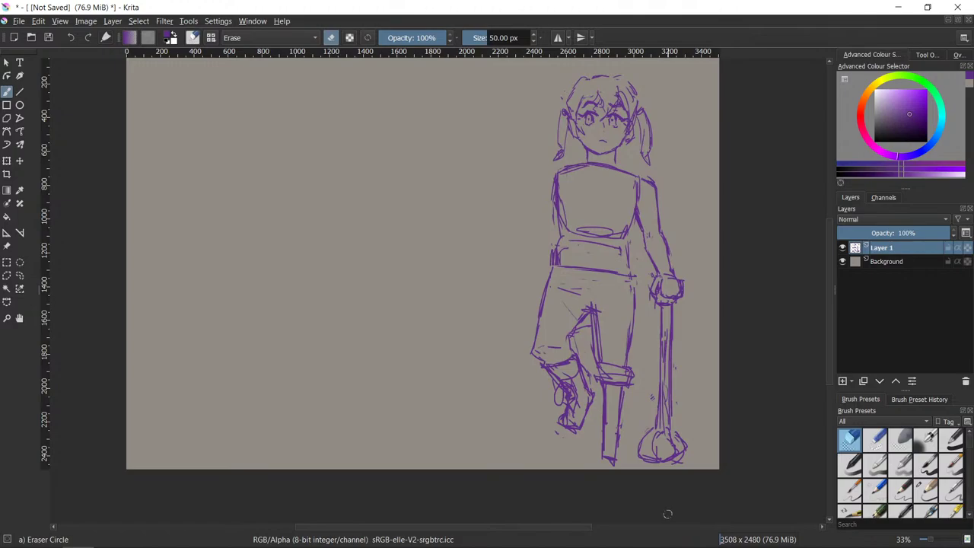
{"action": "key", "text": "m"}
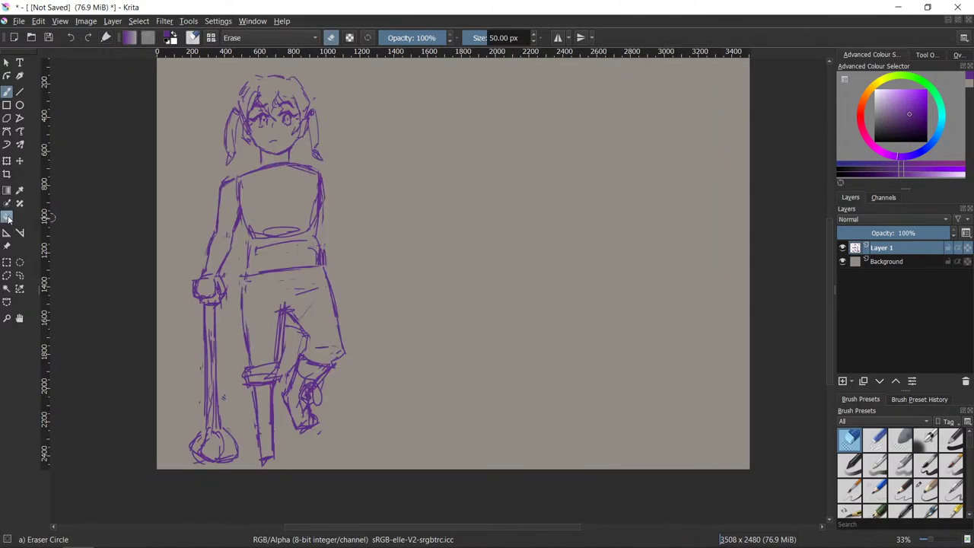
- Select the right lower leg and knee with a closed polygonal outline
{"action": "left_click", "coordinate": [7, 277]}
{"action": "left_click", "coordinate": [293, 349]}
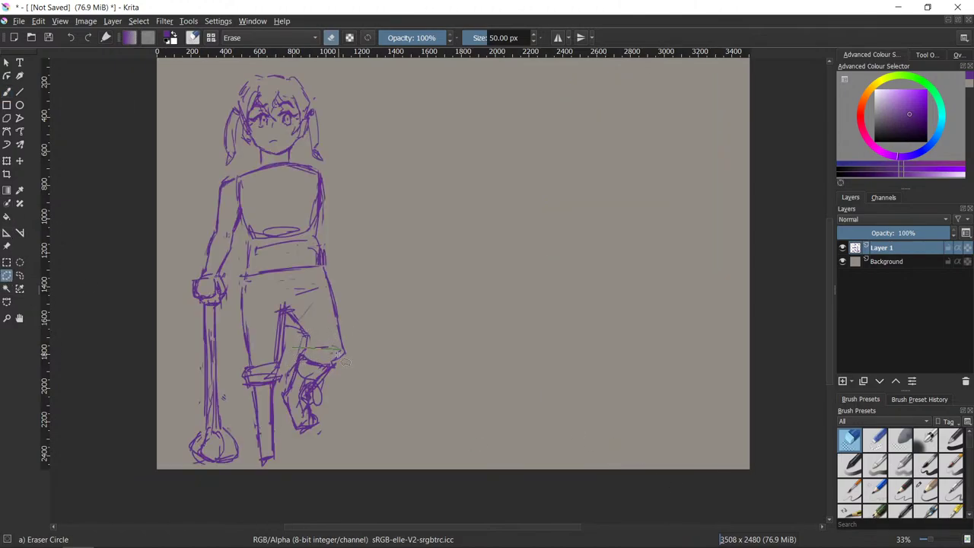
{"action": "left_click", "coordinate": [347, 352]}
{"action": "left_click", "coordinate": [346, 441]}
{"action": "left_click", "coordinate": [295, 463]}
{"action": "left_click", "coordinate": [278, 397]}
{"action": "left_click", "coordinate": [294, 349]}
- Transform the selected leg with a slight shear, stretch and tilt, shift it downward, apply the change and clear the selection
{"action": "left_click", "coordinate": [7, 161]}
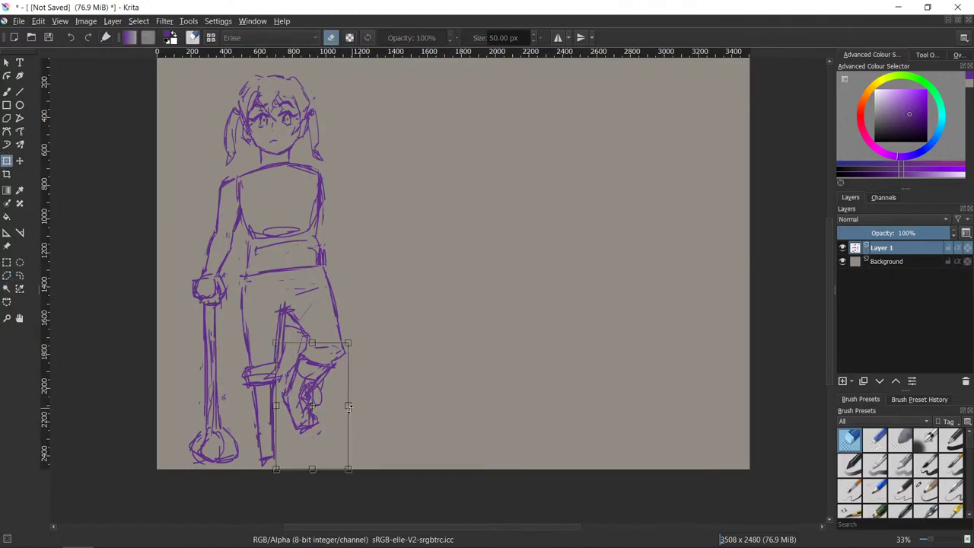
{"action": "left_click_drag", "start_coordinate": [349, 408], "coordinate": [330, 419]}
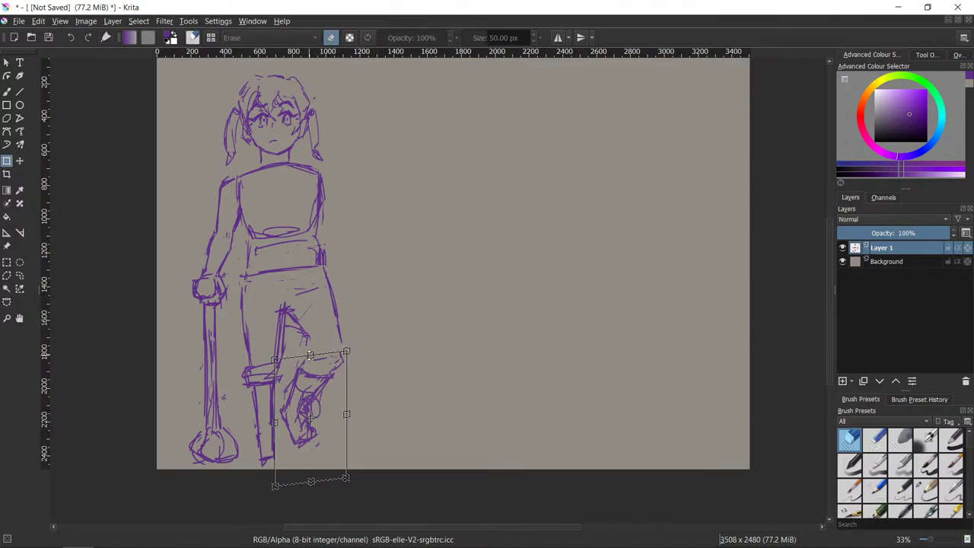
{"action": "left_click_drag", "start_coordinate": [310, 354], "coordinate": [310, 342]}
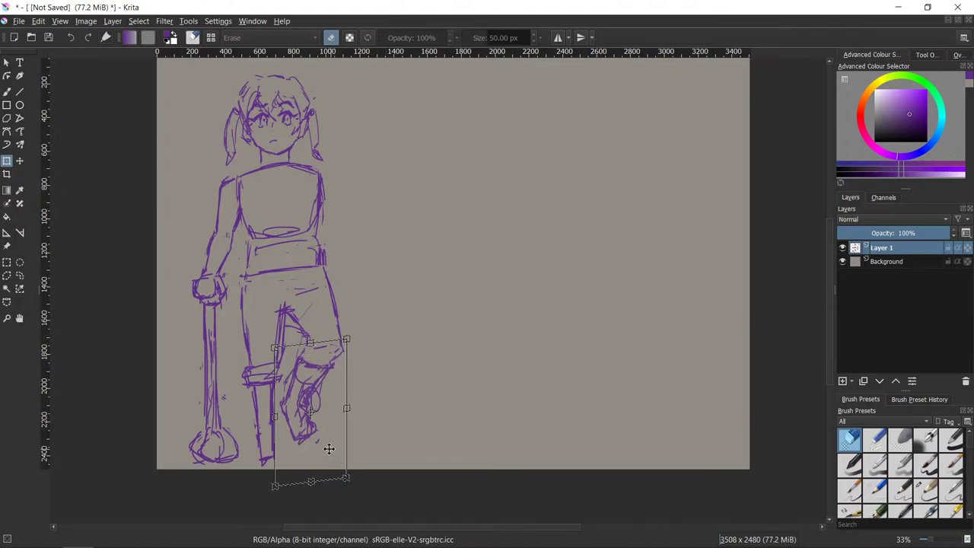
{"action": "left_click_drag", "start_coordinate": [330, 447], "coordinate": [336, 454]}
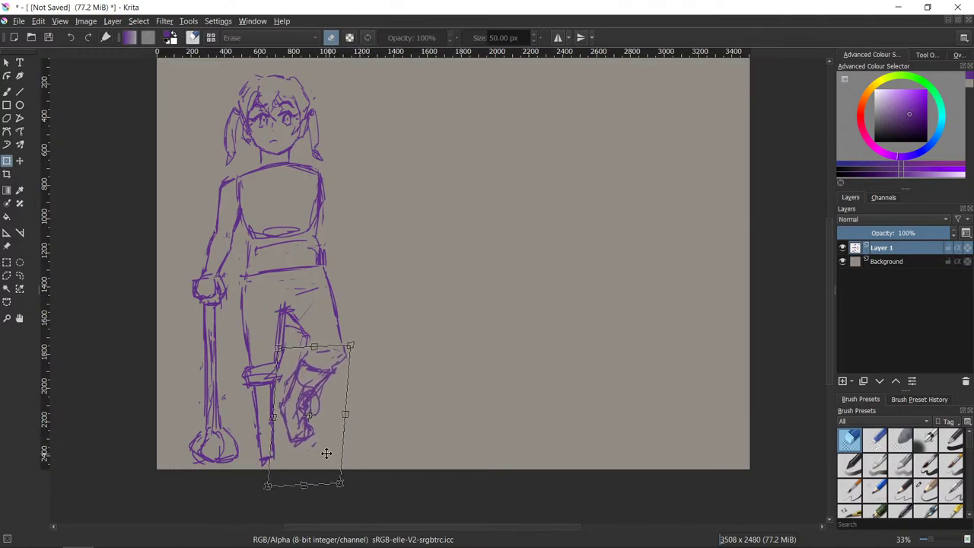
{"action": "left_click_drag", "start_coordinate": [375, 441], "coordinate": [374, 444]}
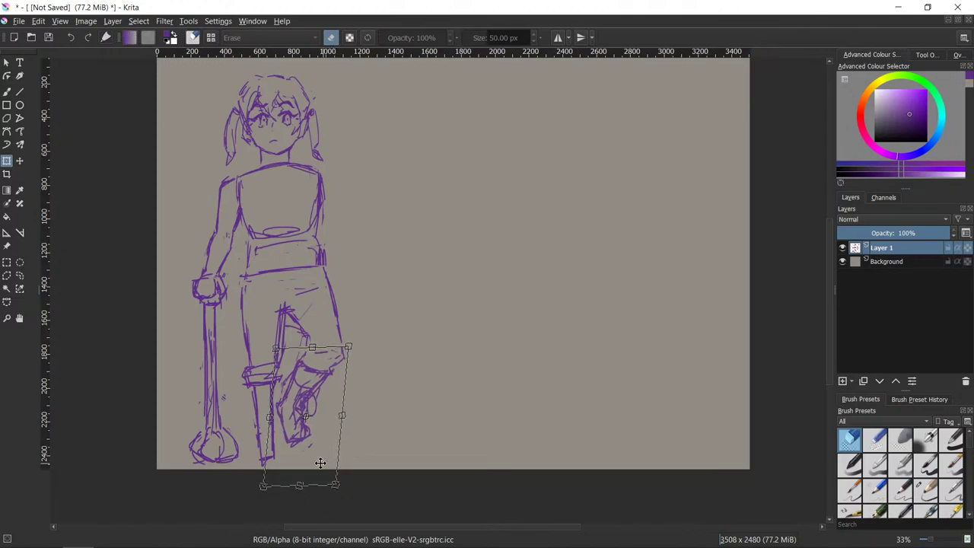
{"action": "left_click_drag", "start_coordinate": [326, 439], "coordinate": [334, 463]}
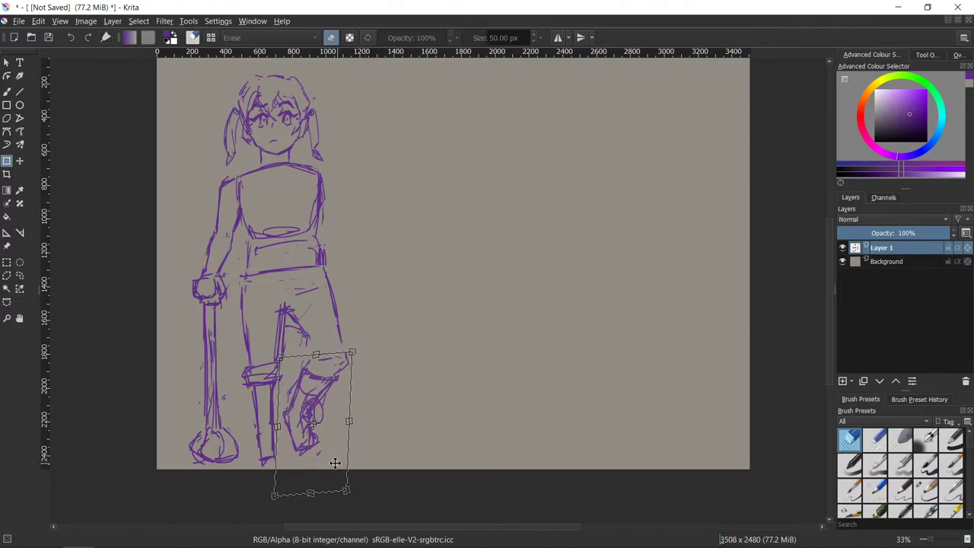
{"action": "key", "text": "Return"}
{"action": "key", "text": "b"}
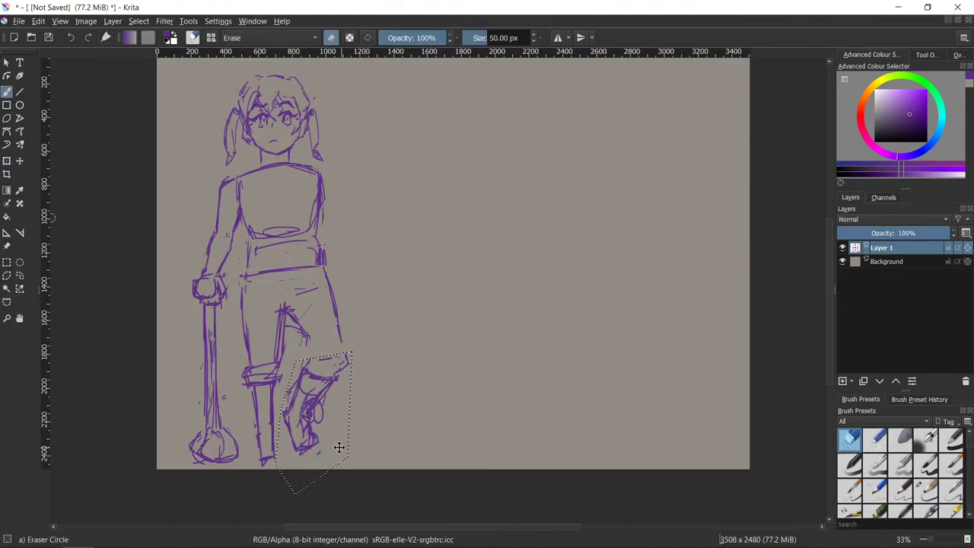
{"action": "key", "text": "ctrl+shift+a"}
- Trim the peg leg to a flat base and draw a slanted ground line beneath the weapon and both legs
{"action": "key", "text": "/"}
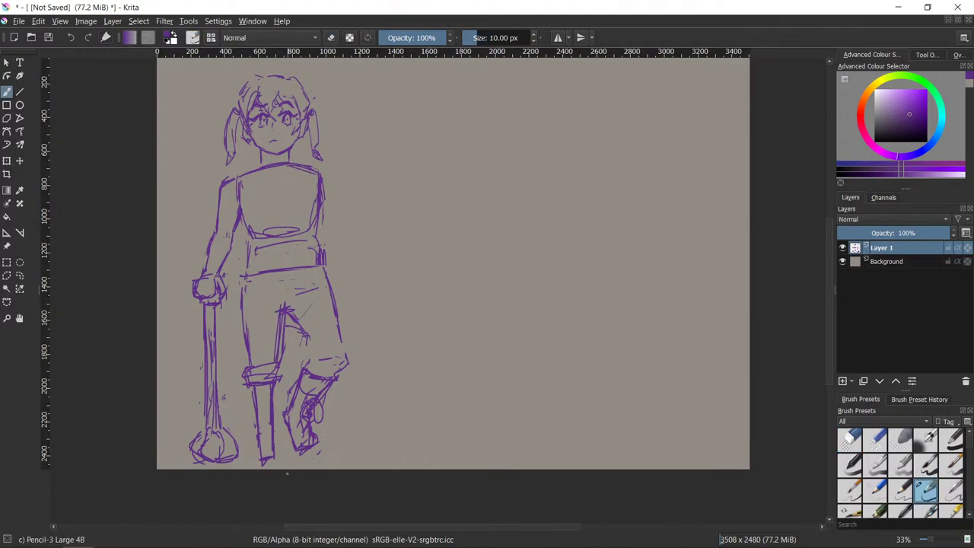
{"action": "key", "text": "/"}
{"action": "key", "text": "/"}
{"action": "mouse_move", "coordinate": [269, 456]}
{"action": "left_mouse_down"}
{"action": "mouse_move", "coordinate": [261, 461]}
{"action": "mouse_move", "coordinate": [274, 452]}
{"action": "left_mouse_up"}
{"action": "left_click_drag", "start_coordinate": [188, 459], "coordinate": [421, 444]}
{"action": "left_click_drag", "start_coordinate": [357, 451], "coordinate": [157, 466]}
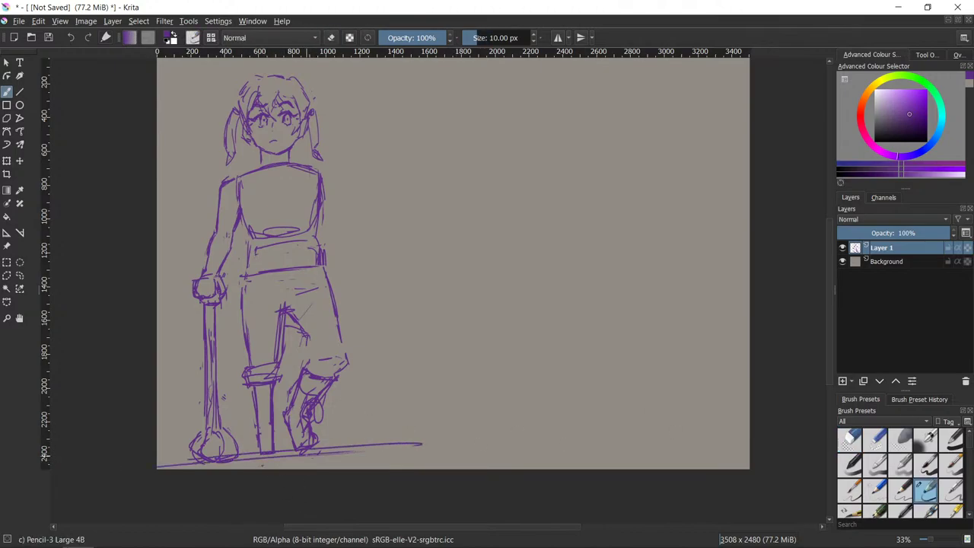
- Redraw the right foot resting on the ground line and reconnect the inner trouser line at the knee
{"action": "left_click_drag", "start_coordinate": [308, 450], "coordinate": [320, 449]}
{"action": "key", "text": "slash"}
{"action": "key", "text": "slash"}
{"action": "mouse_move", "coordinate": [317, 431]}
{"action": "left_mouse_down"}
{"action": "mouse_move", "coordinate": [323, 441]}
{"action": "mouse_move", "coordinate": [296, 445]}
{"action": "left_mouse_up"}
{"action": "left_click_drag", "start_coordinate": [305, 336], "coordinate": [307, 358]}
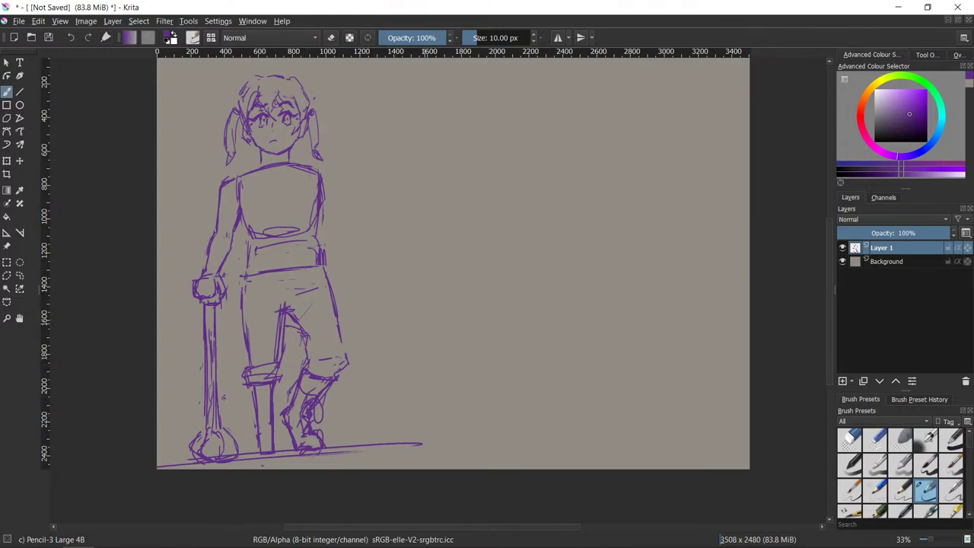
- Erase the belly oval, lower chest curve and waistband lines inside the torso
{"action": "key", "text": "slash"}
{"action": "mouse_move", "coordinate": [264, 228]}
{"action": "left_mouse_down"}
{"action": "mouse_move", "coordinate": [259, 252]}
{"action": "mouse_move", "coordinate": [296, 228]}
{"action": "mouse_move", "coordinate": [283, 218]}
{"action": "mouse_move", "coordinate": [270, 223]}
{"action": "mouse_move", "coordinate": [300, 230]}
{"action": "mouse_move", "coordinate": [253, 243]}
{"action": "left_mouse_up"}
{"action": "key", "text": "e"}
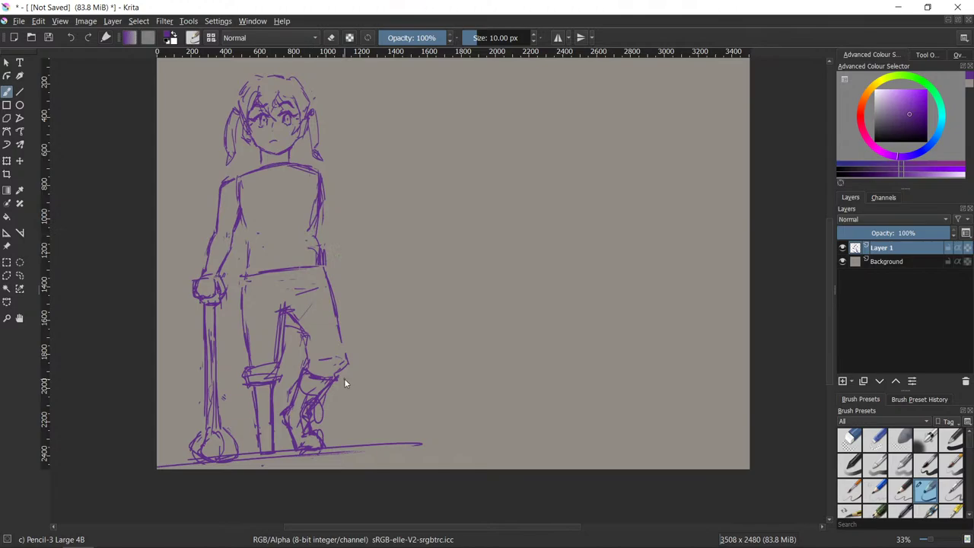
{"action": "key", "text": "e"}
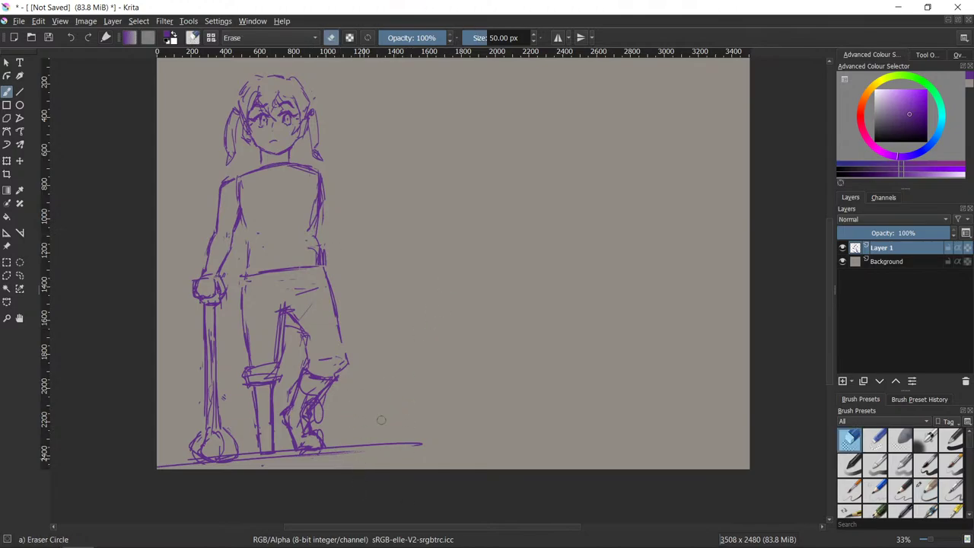
{"action": "scroll", "coordinate": [826, 240], "scroll_direction": "up", "scroll_amount": 2}
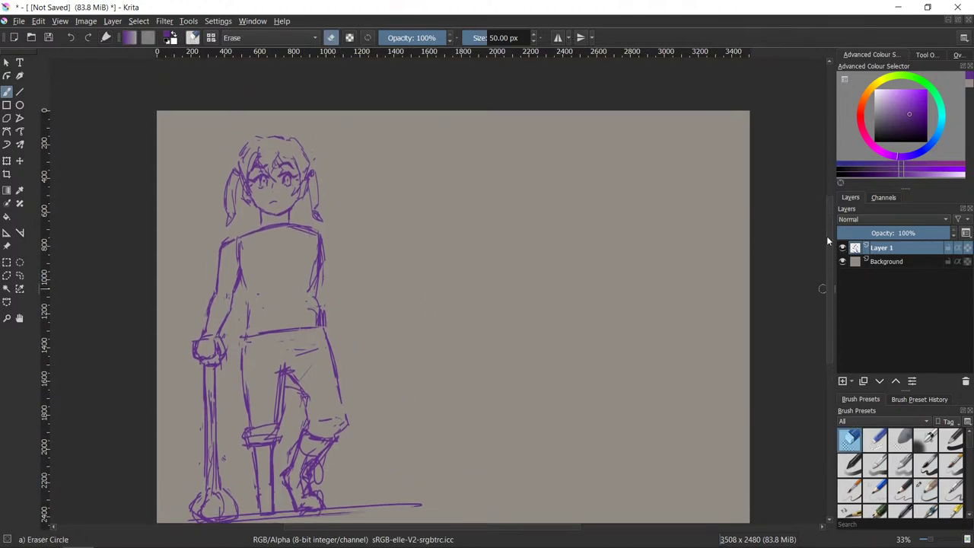
- Erase the doubled strokes along the torso's right side and beneath the right shoulder line
{"action": "scroll", "coordinate": [828, 252], "scroll_direction": "down", "scroll_amount": 2}
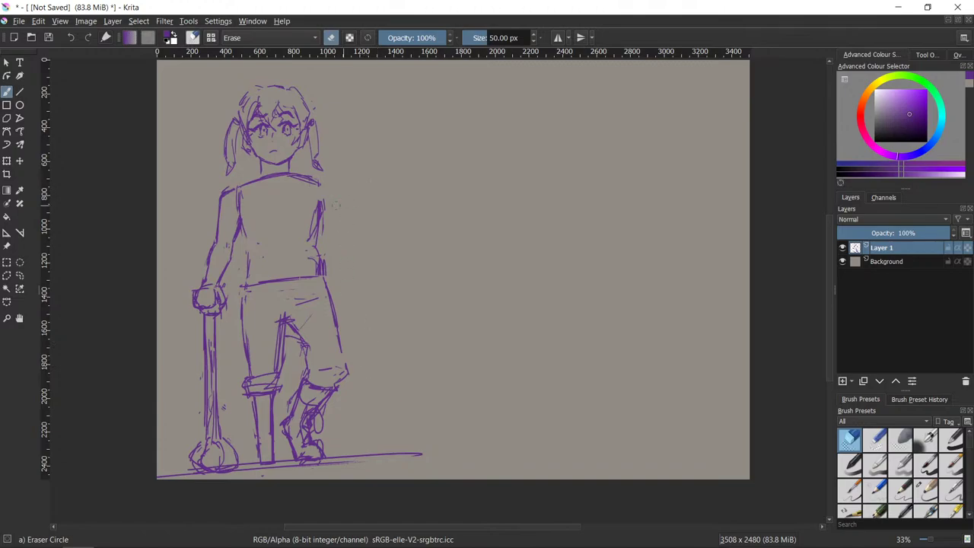
{"action": "mouse_move", "coordinate": [318, 204]}
{"action": "left_mouse_down"}
{"action": "mouse_move", "coordinate": [327, 203]}
{"action": "mouse_move", "coordinate": [313, 236]}
{"action": "left_mouse_up"}
{"action": "key", "text": "slash"}
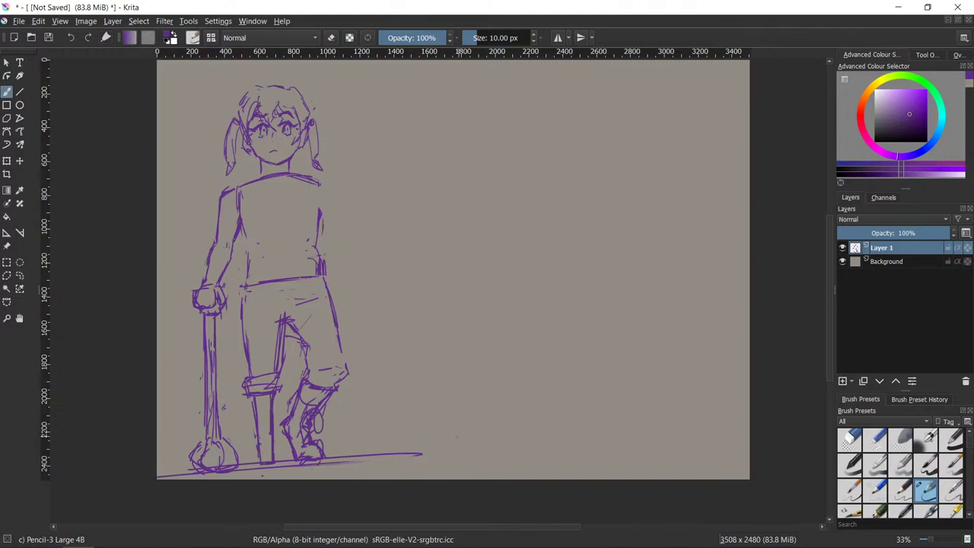
{"action": "key", "text": "/"}
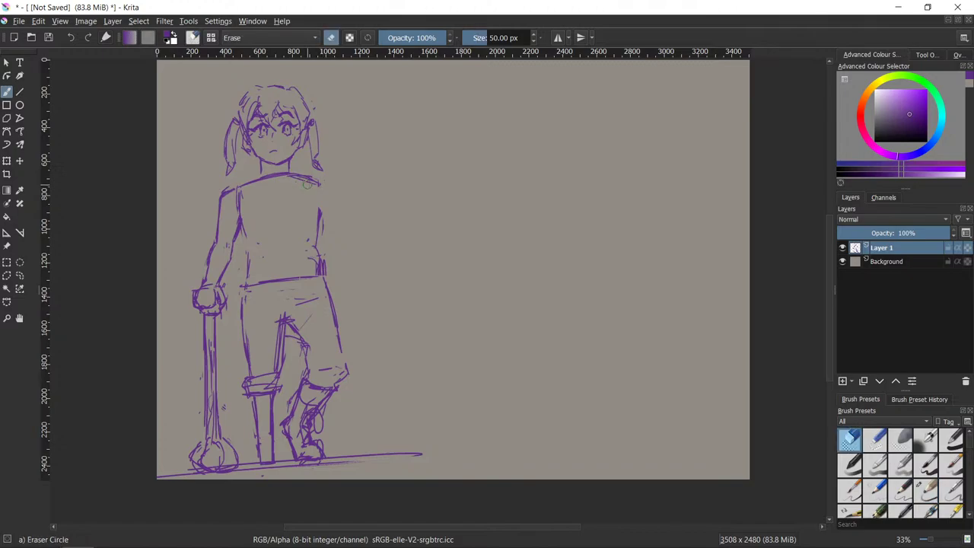
{"action": "mouse_move", "coordinate": [304, 181]}
{"action": "left_mouse_down"}
{"action": "mouse_move", "coordinate": [327, 185]}
{"action": "mouse_move", "coordinate": [310, 178]}
{"action": "left_mouse_up"}
- Redraw the shoulder lines so they meet the neck, erasing the neck-base curve and the overlapping line above the left armpit
{"action": "key", "text": "/"}
{"action": "key", "text": "e"}
{"action": "key", "text": "e"}
{"action": "key", "text": "e"}
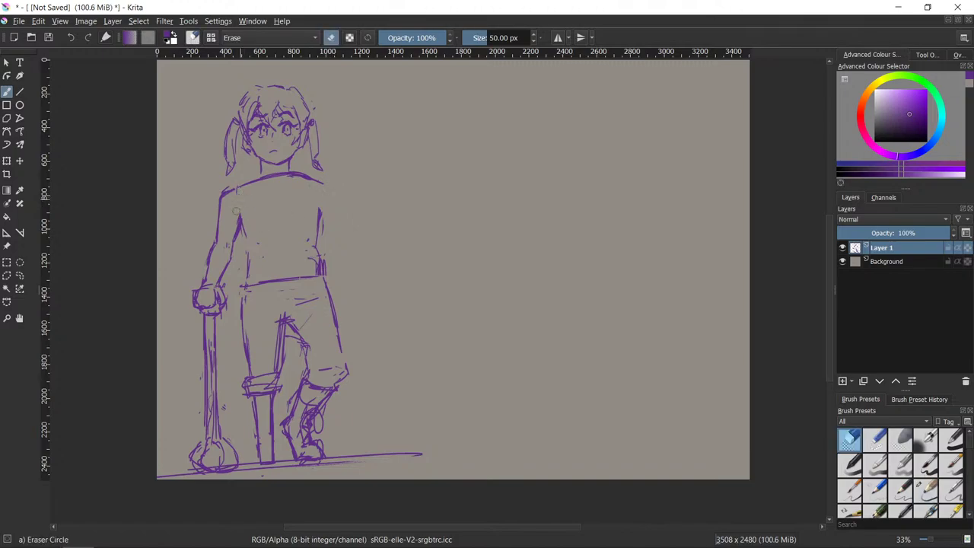
{"action": "key", "text": "e"}
{"action": "key", "text": "e"}
{"action": "key", "text": "e"}
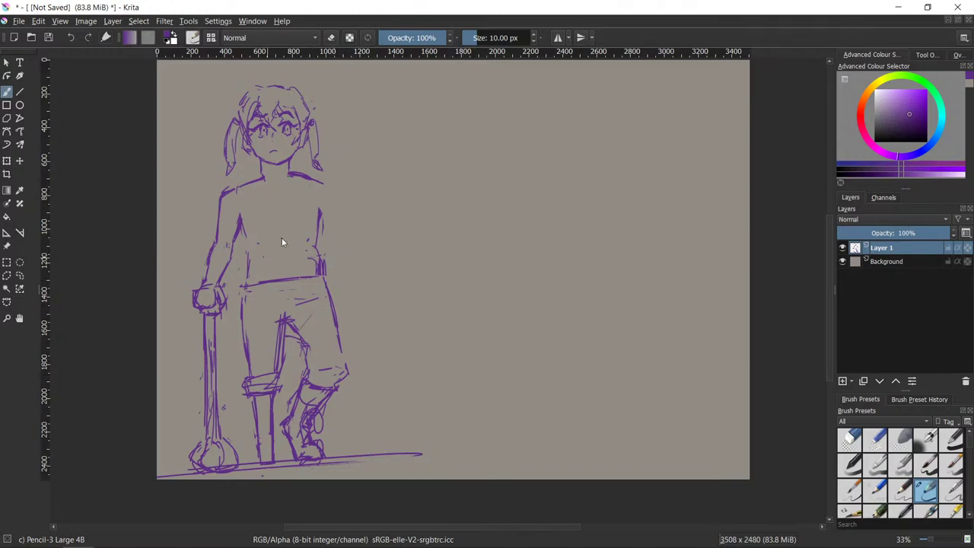
{"action": "key", "text": "e"}
{"action": "key", "text": "e"}
- Redraw the torso's left side and the outer line of the left trouser leg down to its cuff
{"action": "left_click_drag", "start_coordinate": [245, 235], "coordinate": [258, 280]}
{"action": "left_click_drag", "start_coordinate": [244, 309], "coordinate": [243, 368]}
{"action": "left_click_drag", "start_coordinate": [242, 359], "coordinate": [257, 371]}
- Draw a waistband across the top of the trousers with a short centre fly line beneath it
{"action": "left_click_drag", "start_coordinate": [246, 290], "coordinate": [238, 299]}
{"action": "left_click_drag", "start_coordinate": [238, 302], "coordinate": [327, 283]}
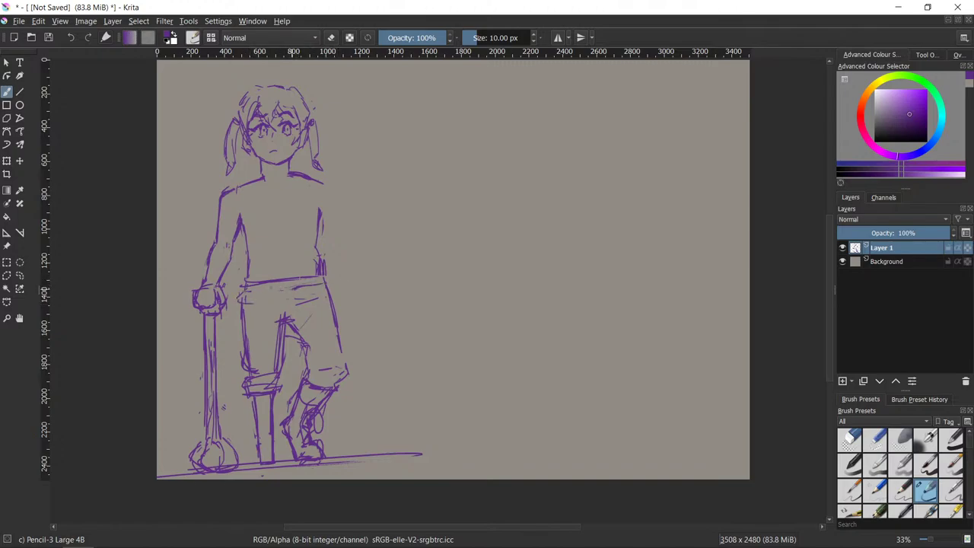
{"action": "left_click_drag", "start_coordinate": [250, 291], "coordinate": [292, 288]}
{"action": "left_click_drag", "start_coordinate": [284, 293], "coordinate": [290, 322]}
{"action": "scroll", "coordinate": [827, 243], "scroll_direction": "up", "scroll_amount": 2}
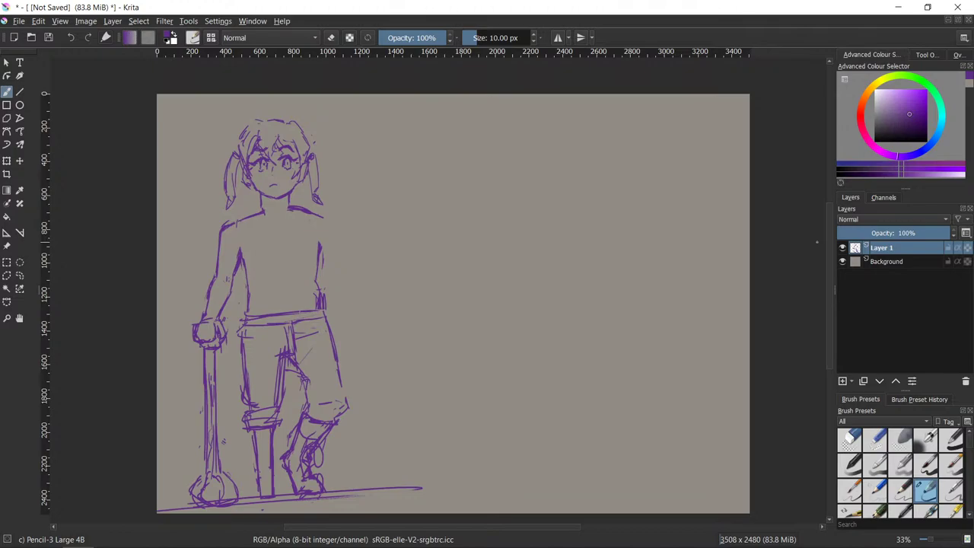
- Erase the angular corner of the left shoulder and redraw it as a rounder curve
{"action": "key", "text": "/"}
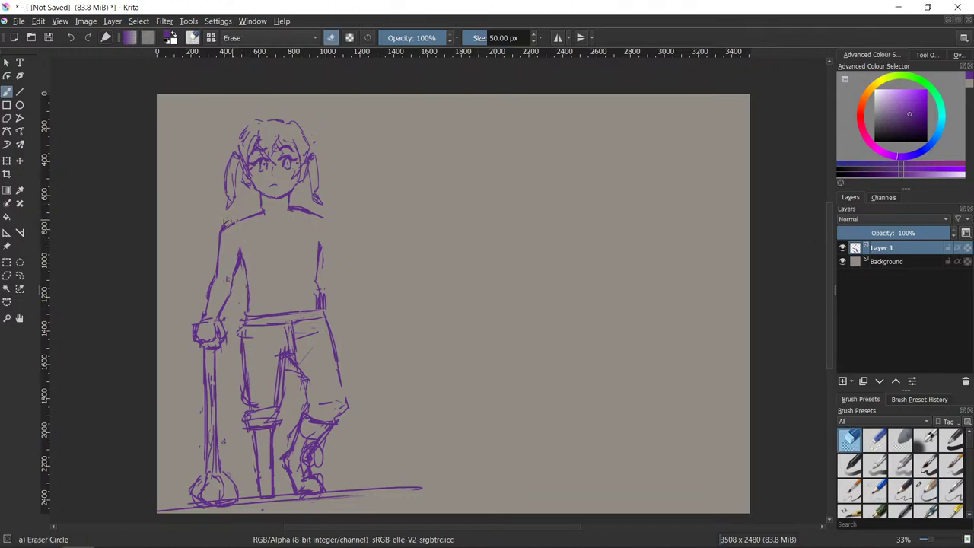
{"action": "key", "text": "/"}
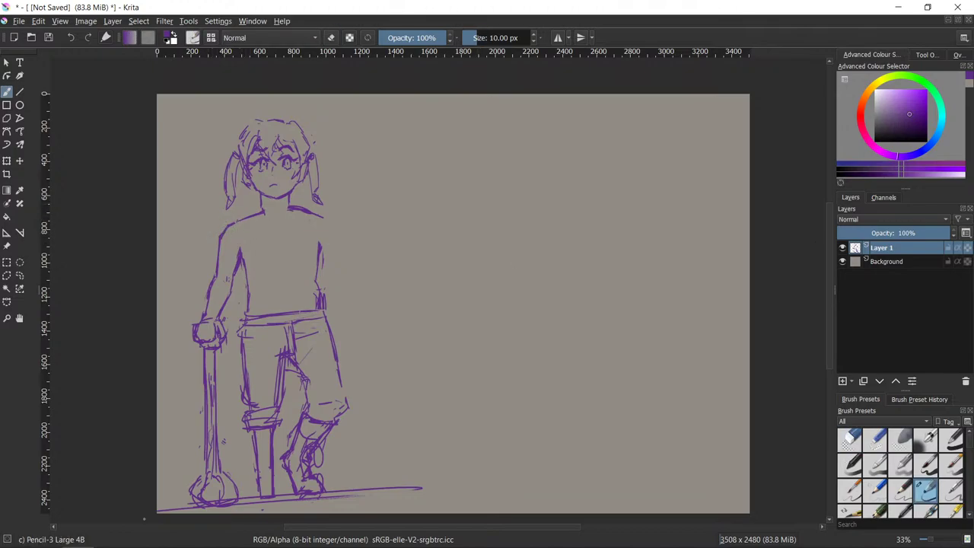
{"action": "key", "text": "slash"}
{"action": "key", "text": "slash"}
{"action": "key", "text": "slash"}
{"action": "key", "text": "slash"}
- Draw a short sleeve hem on the left upper arm and a V-shaped neckline on the shirt
{"action": "mouse_move", "coordinate": [233, 251]}
{"action": "left_mouse_down"}
{"action": "mouse_move", "coordinate": [226, 269]}
{"action": "mouse_move", "coordinate": [236, 262]}
{"action": "left_mouse_up"}
{"action": "left_click_drag", "start_coordinate": [220, 248], "coordinate": [216, 261]}
{"action": "left_click_drag", "start_coordinate": [267, 222], "coordinate": [332, 219]}
{"action": "left_click_drag", "start_coordinate": [237, 225], "coordinate": [243, 293]}
{"action": "mouse_move", "coordinate": [250, 219]}
{"action": "left_mouse_down"}
{"action": "mouse_move", "coordinate": [275, 251]}
{"action": "mouse_move", "coordinate": [294, 241]}
{"action": "mouse_move", "coordinate": [280, 253]}
{"action": "left_mouse_up"}
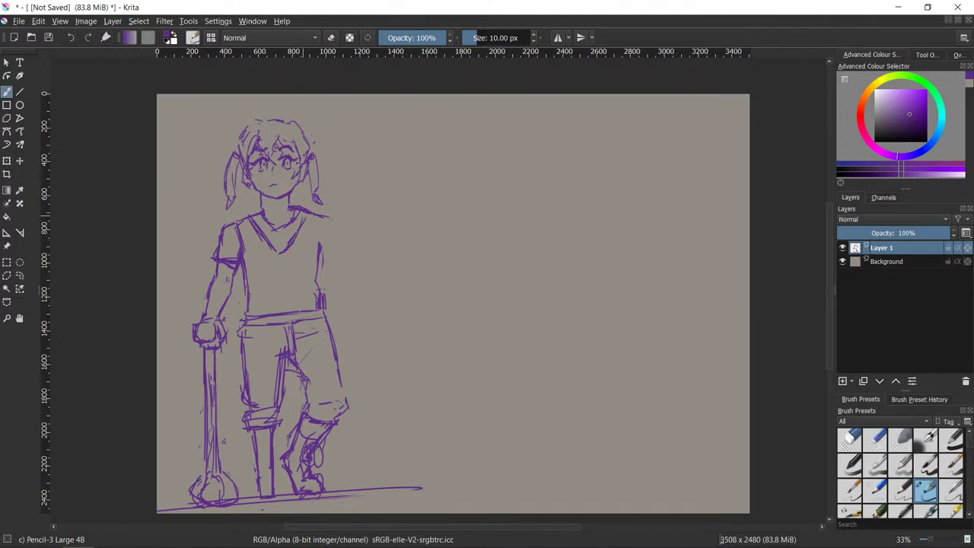
- Draw the right armhole edge and firm up both side lines of the shirt down to the waist
{"action": "left_click_drag", "start_coordinate": [312, 210], "coordinate": [322, 237]}
{"action": "key", "text": "e"}
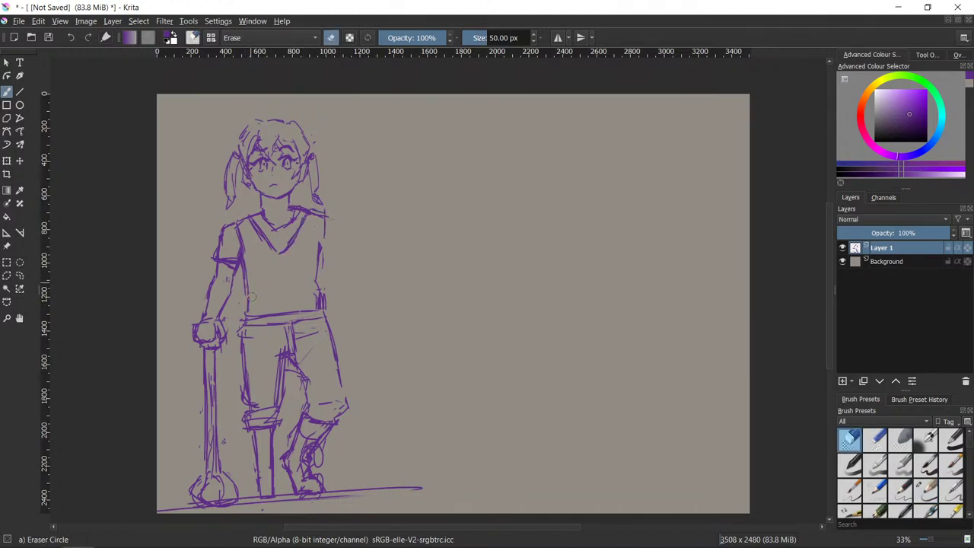
{"action": "key", "text": "e"}
{"action": "left_click_drag", "start_coordinate": [244, 283], "coordinate": [248, 312]}
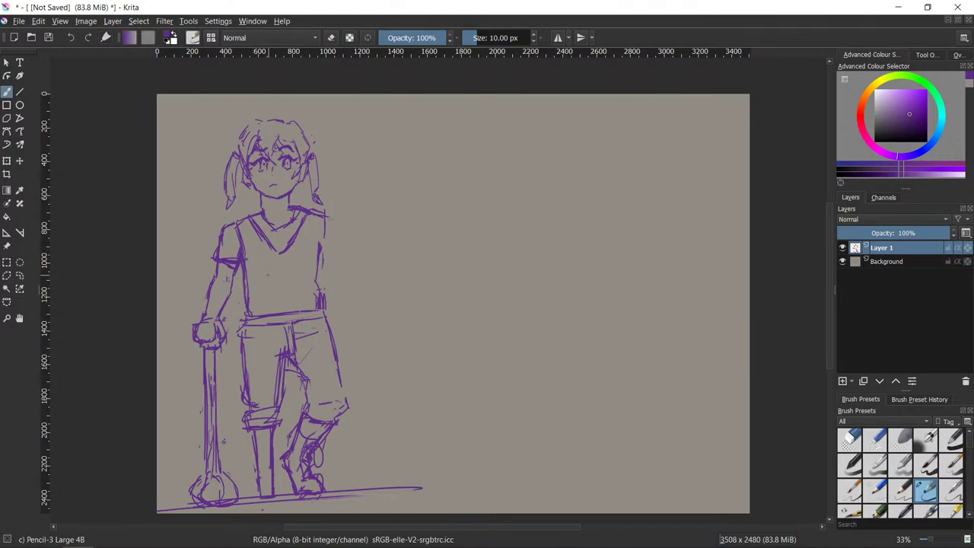
{"action": "key", "text": "e"}
{"action": "key", "text": "e"}
{"action": "mouse_move", "coordinate": [322, 252]}
{"action": "left_mouse_down"}
{"action": "mouse_move", "coordinate": [321, 295]}
{"action": "mouse_move", "coordinate": [320, 254]}
{"action": "left_mouse_up"}
{"action": "mouse_move", "coordinate": [318, 215]}
{"action": "left_mouse_down"}
{"action": "mouse_move", "coordinate": [318, 248]}
{"action": "mouse_move", "coordinate": [317, 213]}
{"action": "left_mouse_up"}
{"action": "key", "text": "e"}
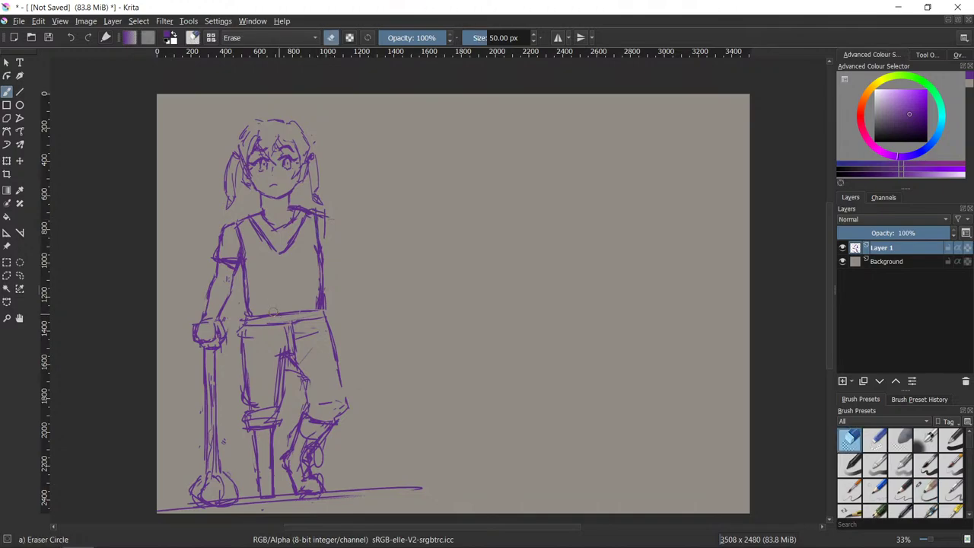
- Sketch the shirt's flared hem overlapping the waistband from one hip to the other
{"action": "key", "text": "slash"}
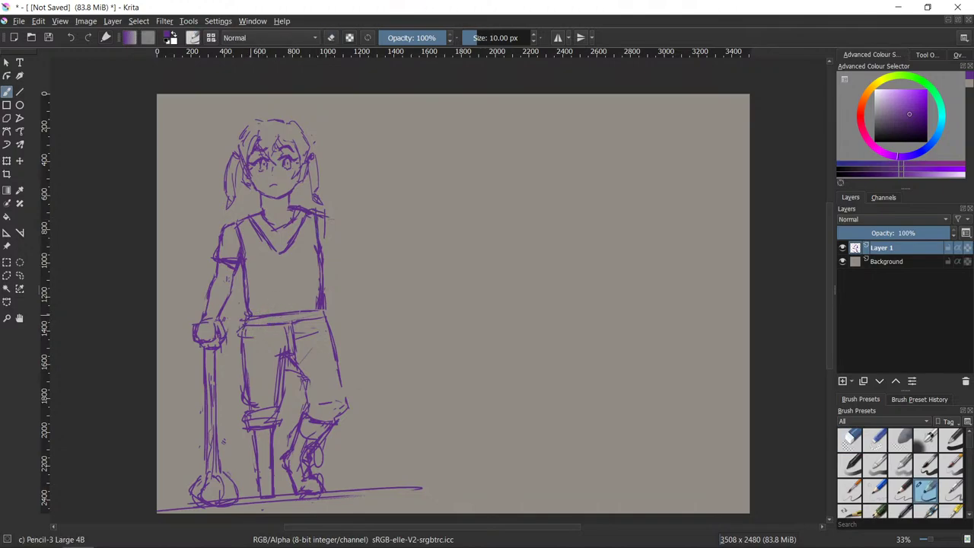
{"action": "mouse_move", "coordinate": [238, 335]}
{"action": "left_mouse_down"}
{"action": "mouse_move", "coordinate": [286, 316]}
{"action": "mouse_move", "coordinate": [333, 316]}
{"action": "left_mouse_up"}
{"action": "left_click_drag", "start_coordinate": [318, 316], "coordinate": [335, 314]}
{"action": "key", "text": "e"}
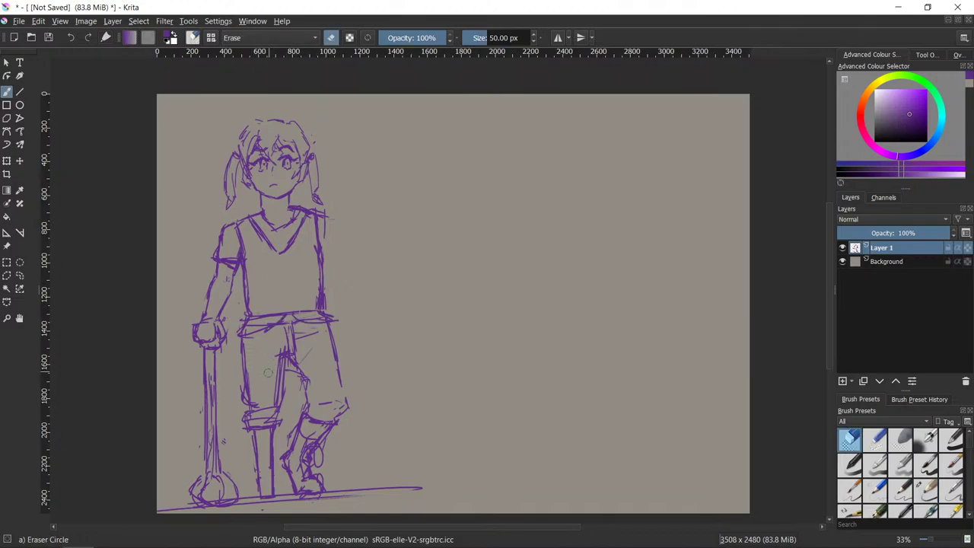
{"action": "key", "text": "e"}
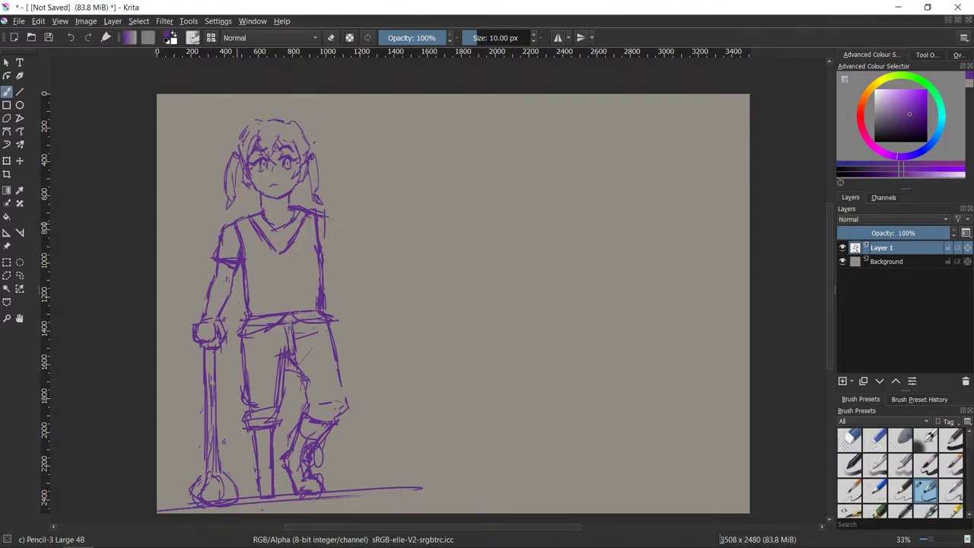
- Rework the neckline into a smaller inner V, erasing the point of the outer V to leave open vest lapels
{"action": "left_click_drag", "start_coordinate": [258, 219], "coordinate": [284, 302]}
{"action": "left_click_drag", "start_coordinate": [279, 260], "coordinate": [278, 308]}
{"action": "key", "text": "slash"}
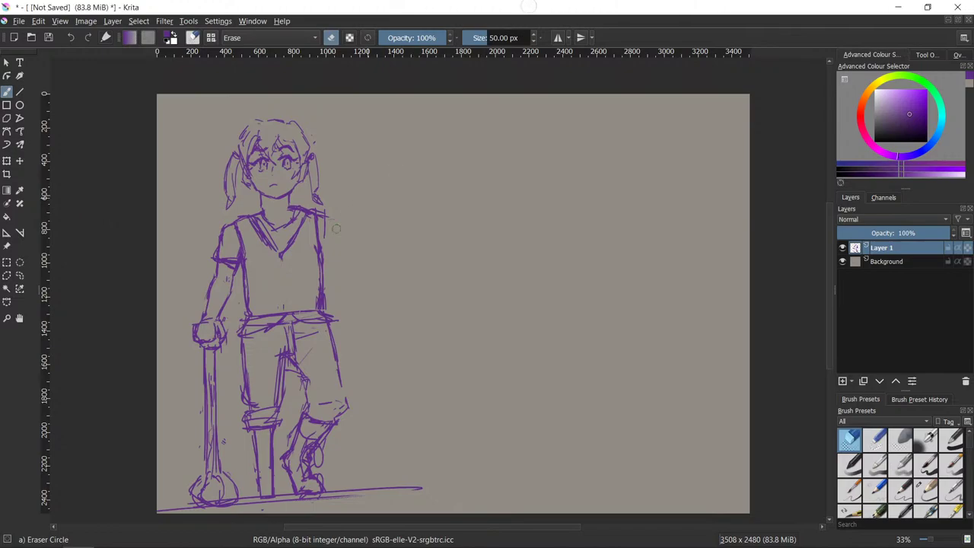
{"action": "key", "text": "slash"}
{"action": "key", "text": "slash"}
{"action": "key", "text": "slash"}
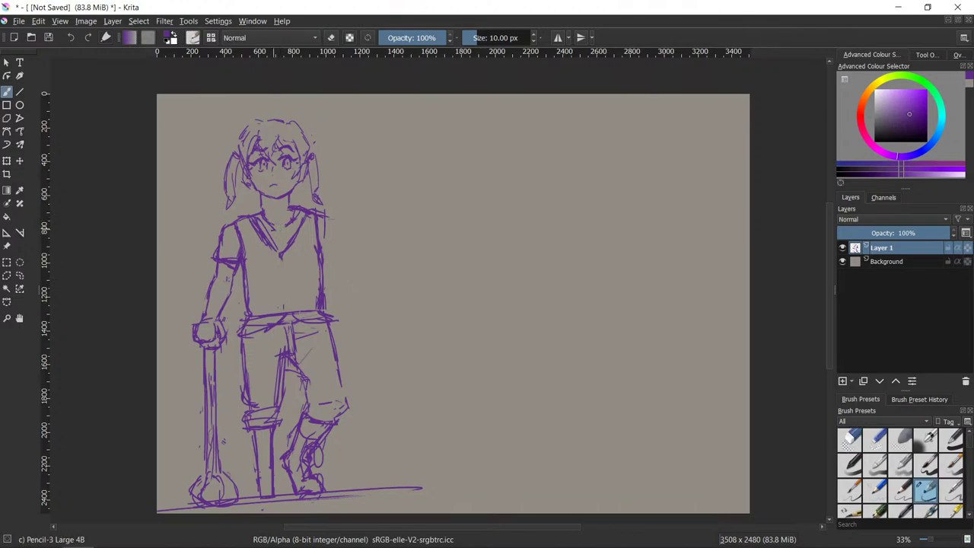
{"action": "key", "text": "slash"}
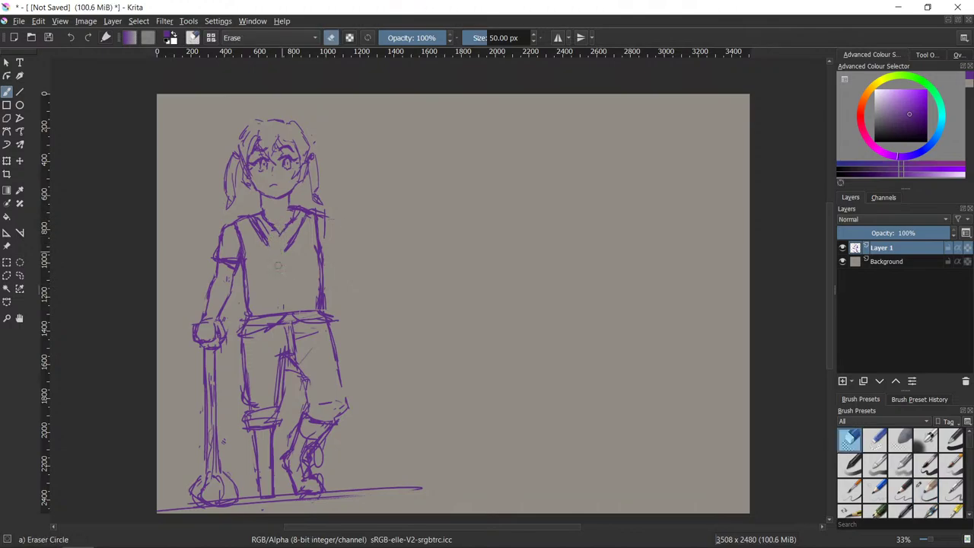
{"action": "key", "text": "slash"}
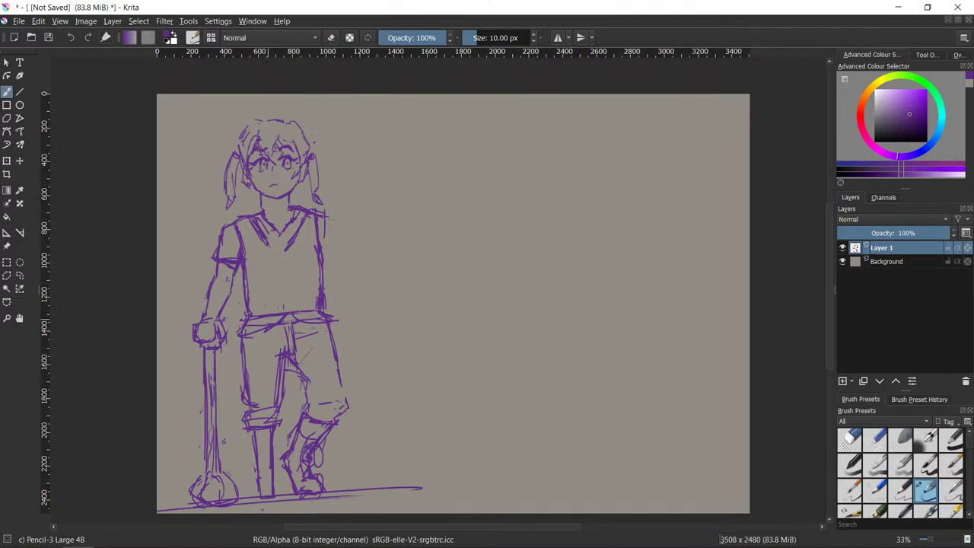
- Replace the hem's left and centre parts with a left vest panel that has a lower hem and a long front edge
{"action": "key", "text": "slash"}
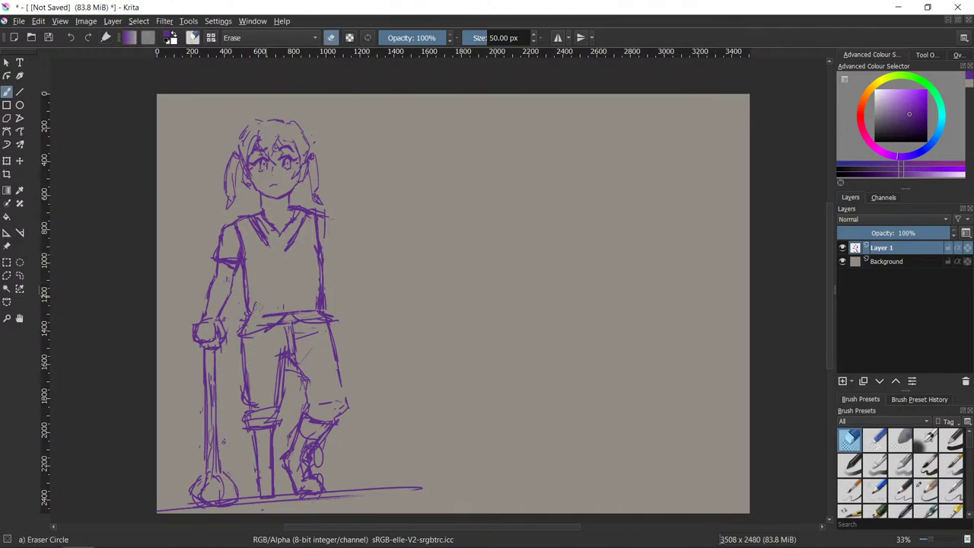
{"action": "key", "text": "slash"}
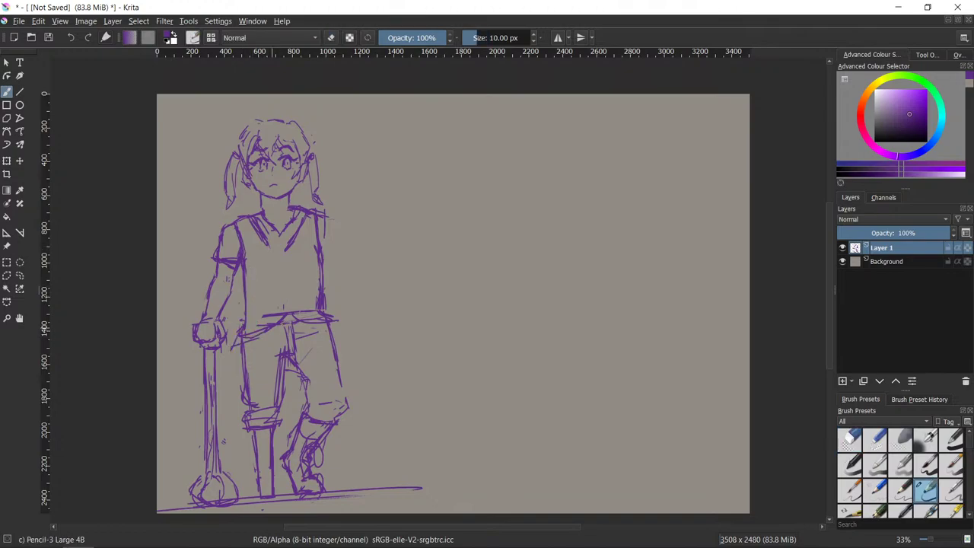
{"action": "left_click_drag", "start_coordinate": [266, 252], "coordinate": [274, 284]}
{"action": "key", "text": "slash"}
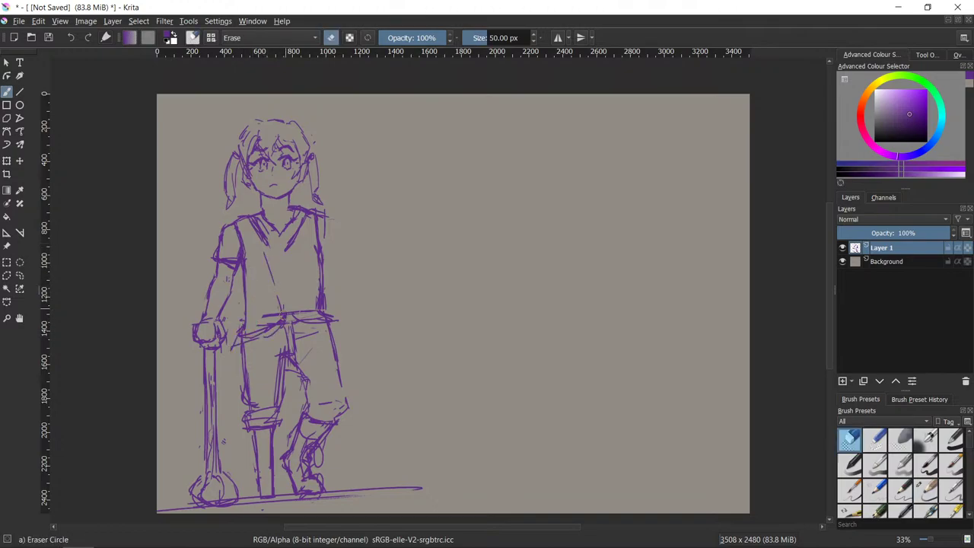
{"action": "mouse_move", "coordinate": [282, 326]}
{"action": "left_mouse_down"}
{"action": "mouse_move", "coordinate": [281, 298]}
{"action": "mouse_move", "coordinate": [276, 313]}
{"action": "left_mouse_up"}
{"action": "key", "text": "slash"}
{"action": "left_click_drag", "start_coordinate": [268, 272], "coordinate": [271, 318]}
{"action": "left_click_drag", "start_coordinate": [265, 254], "coordinate": [272, 332]}
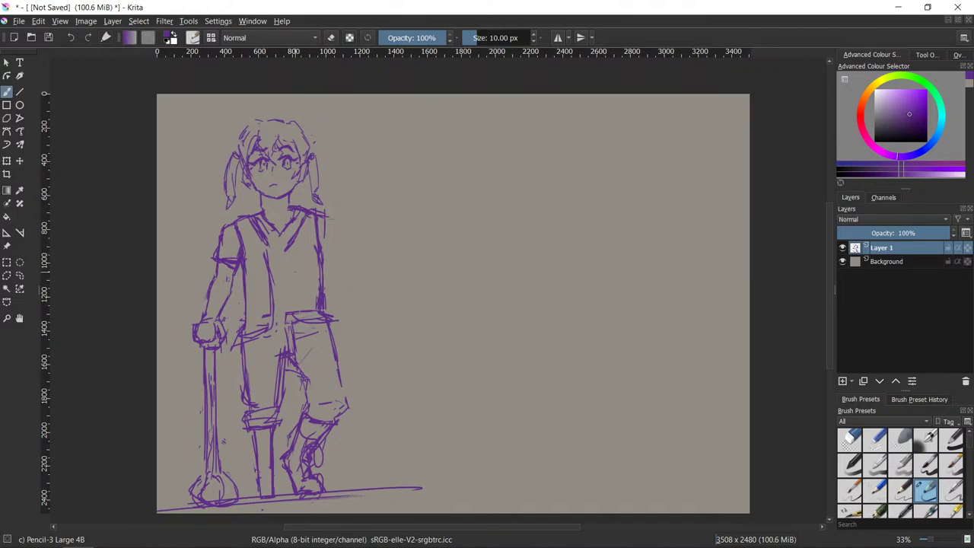
- Redraw the left vest panel's outer edge so it flares outward to the hem at the hip
{"action": "key", "text": "slash"}
{"action": "key", "text": "slash"}
{"action": "key", "text": "slash"}
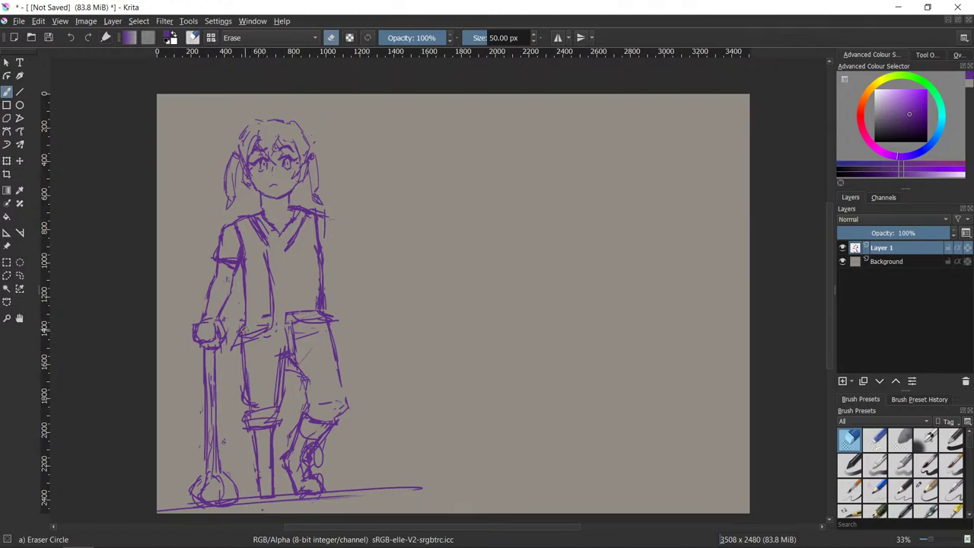
{"action": "key", "text": "slash"}
{"action": "left_click_drag", "start_coordinate": [236, 350], "coordinate": [245, 301]}
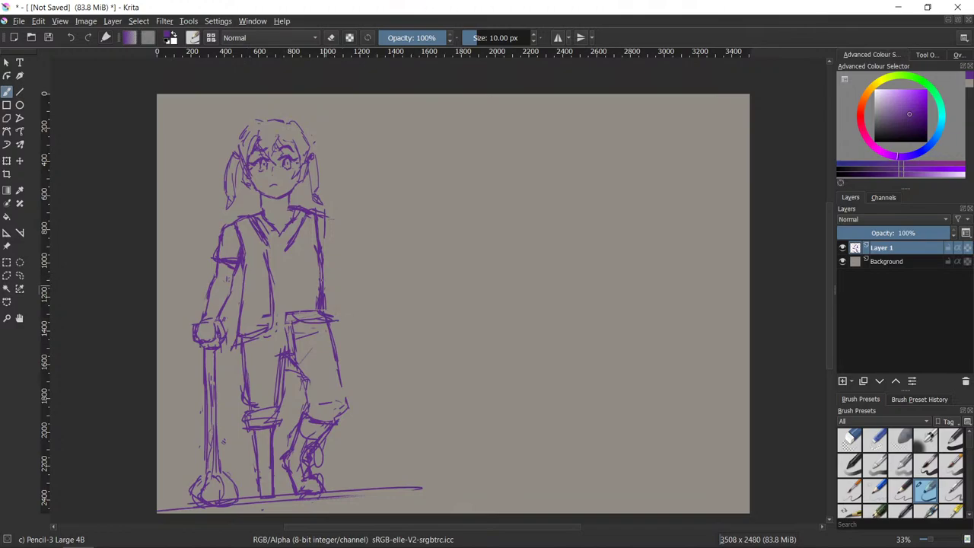
- Erase the torso's lower right side and draw the right vest panel with a flared outer edge and a long front edge
{"action": "key", "text": "slash"}
{"action": "key", "text": "slash"}
{"action": "key", "text": "slash"}
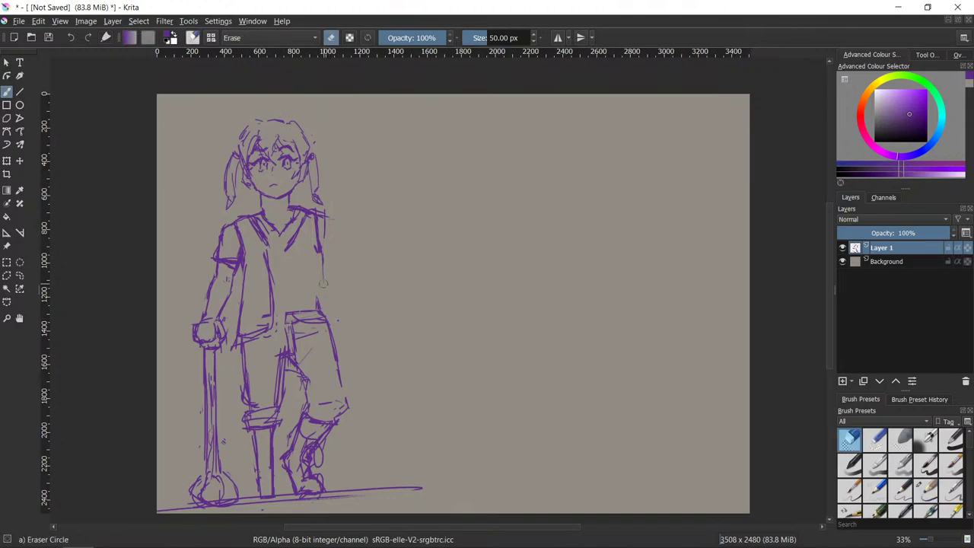
{"action": "key", "text": "slash"}
{"action": "mouse_move", "coordinate": [323, 263]}
{"action": "left_mouse_down"}
{"action": "mouse_move", "coordinate": [334, 328]}
{"action": "mouse_move", "coordinate": [300, 276]}
{"action": "mouse_move", "coordinate": [296, 246]}
{"action": "left_mouse_up"}
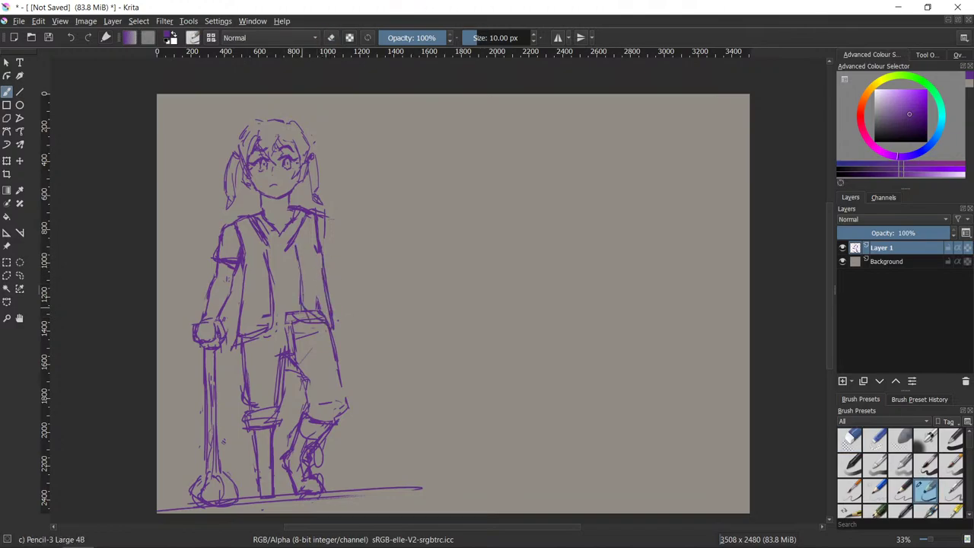
{"action": "mouse_move", "coordinate": [303, 289]}
{"action": "left_mouse_down"}
{"action": "mouse_move", "coordinate": [298, 246]}
{"action": "mouse_move", "coordinate": [286, 251]}
{"action": "left_mouse_up"}
{"action": "key", "text": "slash"}
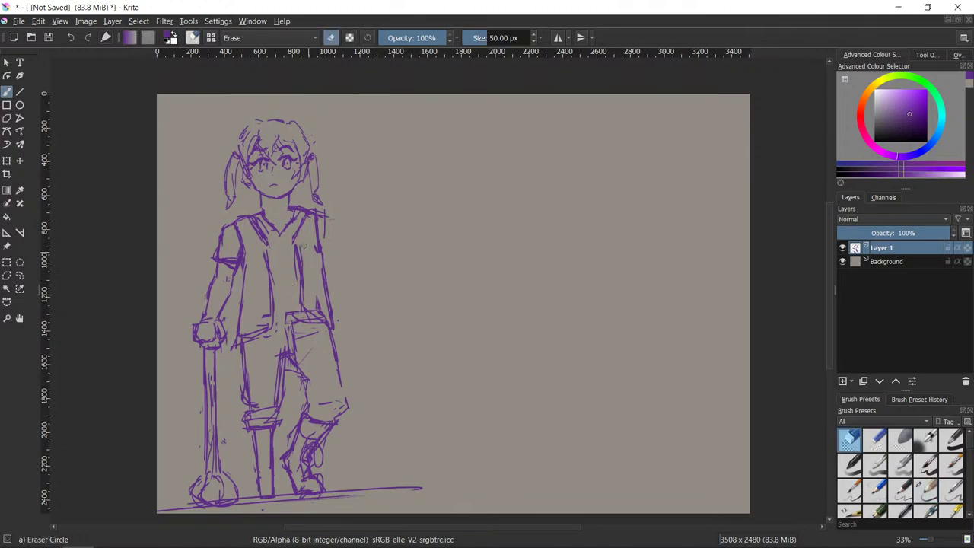
{"action": "key", "text": "slash"}
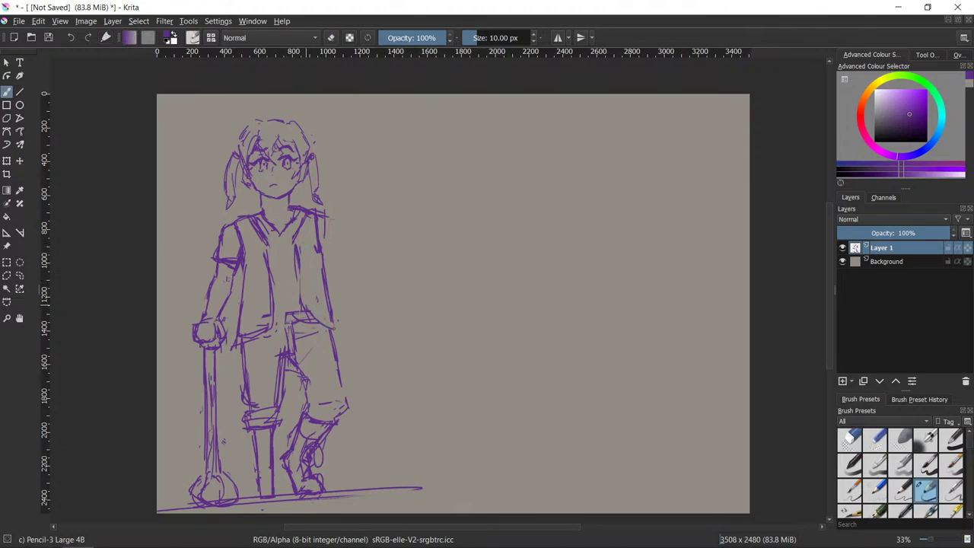
- Clean up the right vest panel's slanted hem and redraw the shirt's waistline between the two panels
{"action": "key", "text": "slash"}
{"action": "key", "text": "slash"}
{"action": "key", "text": "slash"}
{"action": "key", "text": "slash"}
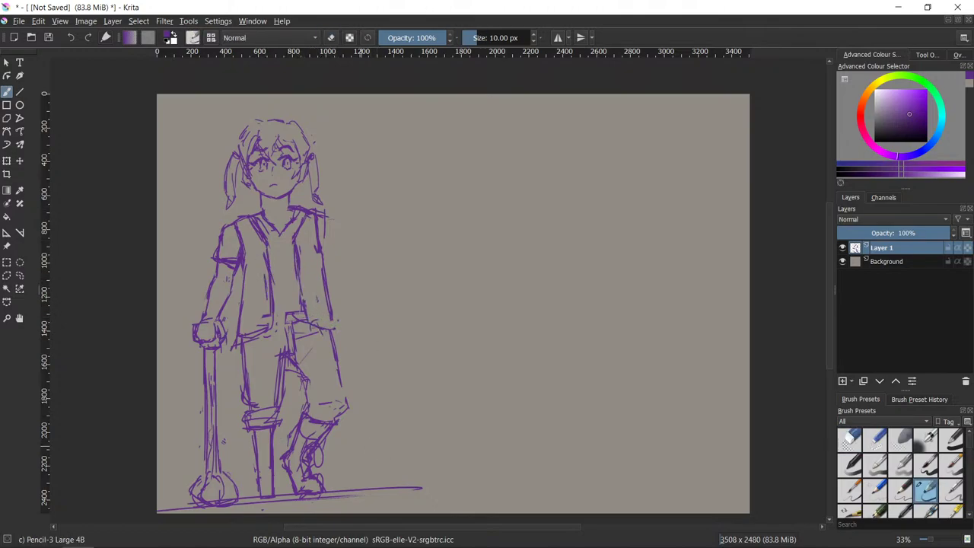
{"action": "mouse_move", "coordinate": [277, 312]}
{"action": "left_mouse_down"}
{"action": "mouse_move", "coordinate": [296, 307]}
{"action": "mouse_move", "coordinate": [293, 317]}
{"action": "left_mouse_up"}
- Strengthen the right armhole and draw a raised, folded collar on both sides of the vest's neck opening
{"action": "left_click_drag", "start_coordinate": [319, 216], "coordinate": [321, 242]}
{"action": "mouse_move", "coordinate": [311, 208]}
{"action": "left_mouse_down"}
{"action": "mouse_move", "coordinate": [324, 212]}
{"action": "mouse_move", "coordinate": [319, 243]}
{"action": "left_mouse_up"}
{"action": "mouse_move", "coordinate": [251, 198]}
{"action": "left_mouse_down"}
{"action": "mouse_move", "coordinate": [245, 212]}
{"action": "mouse_move", "coordinate": [234, 203]}
{"action": "mouse_move", "coordinate": [233, 216]}
{"action": "left_mouse_up"}
{"action": "mouse_move", "coordinate": [245, 217]}
{"action": "left_mouse_down"}
{"action": "mouse_move", "coordinate": [263, 247]}
{"action": "mouse_move", "coordinate": [247, 217]}
{"action": "mouse_move", "coordinate": [256, 227]}
{"action": "mouse_move", "coordinate": [295, 225]}
{"action": "left_mouse_up"}
{"action": "key", "text": "slash"}
{"action": "key", "text": "slash"}
{"action": "left_click_drag", "start_coordinate": [310, 196], "coordinate": [302, 207]}
{"action": "key", "text": "/"}
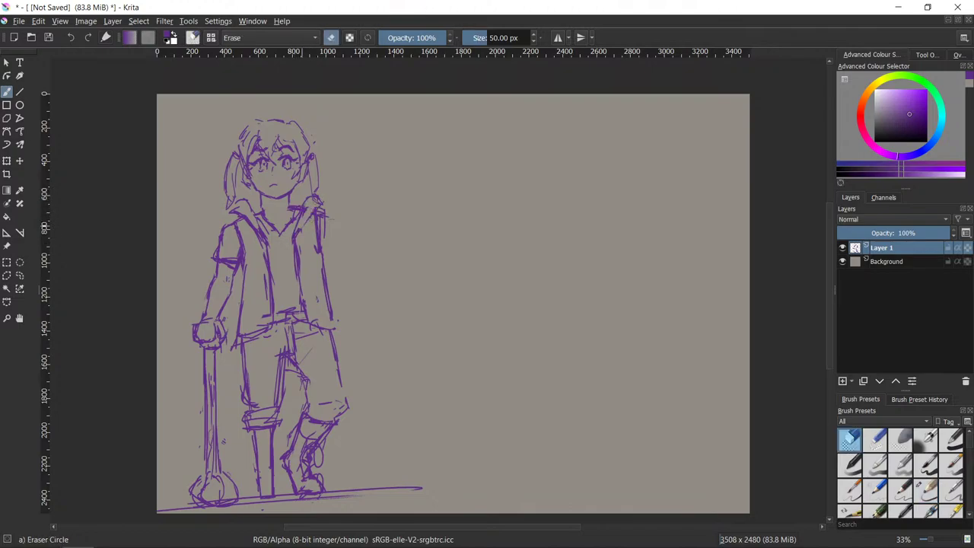
- Redraw both front edges of the vest as continuous lines running down from the collar
{"action": "left_click_drag", "start_coordinate": [255, 227], "coordinate": [264, 254]}
{"action": "key", "text": "slash"}
{"action": "left_click_drag", "start_coordinate": [255, 228], "coordinate": [266, 276]}
{"action": "key", "text": "slash"}
{"action": "left_click_drag", "start_coordinate": [299, 230], "coordinate": [303, 276]}
{"action": "key", "text": "slash"}
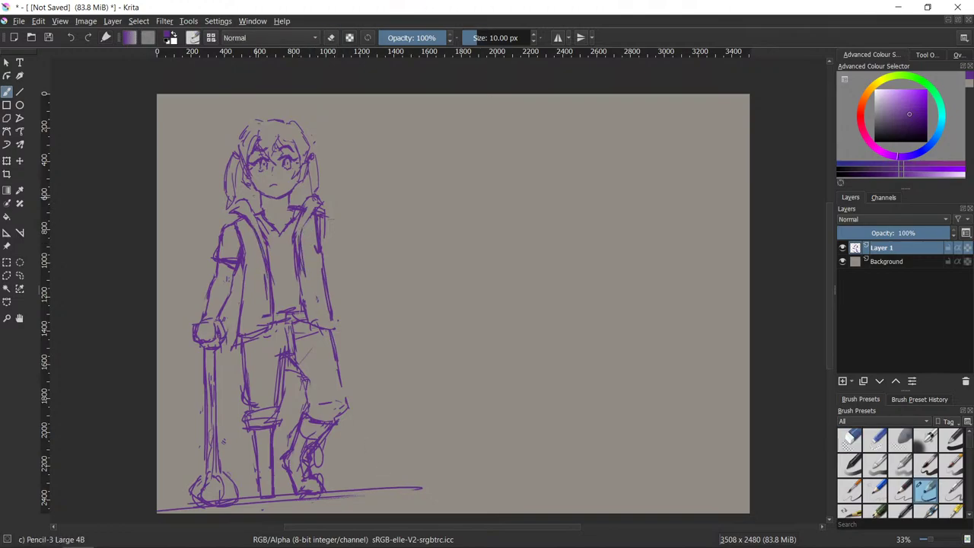
- Sketch a laced opening down the shirt's centre and add parallel trim lines along both front edges of the vest
{"action": "left_click_drag", "start_coordinate": [305, 196], "coordinate": [283, 196]}
{"action": "left_click_drag", "start_coordinate": [278, 245], "coordinate": [286, 300]}
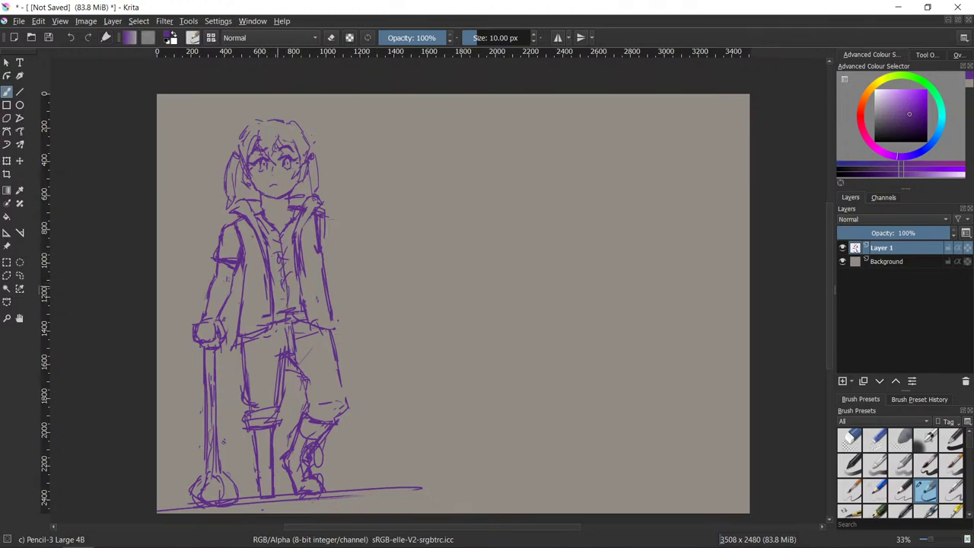
{"action": "mouse_move", "coordinate": [260, 245]}
{"action": "left_mouse_down"}
{"action": "mouse_move", "coordinate": [258, 313]}
{"action": "mouse_move", "coordinate": [268, 310]}
{"action": "left_mouse_up"}
{"action": "left_click_drag", "start_coordinate": [265, 274], "coordinate": [262, 292]}
{"action": "left_click_drag", "start_coordinate": [313, 239], "coordinate": [304, 318]}
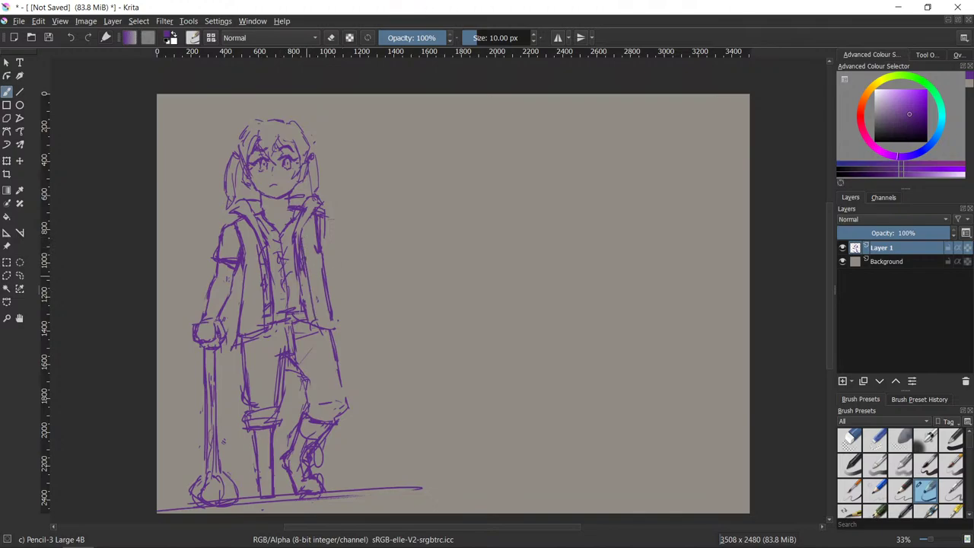
- Add short diagonal marks along the right vest front's trim and tidy the lines around them with the eraser
{"action": "left_click_drag", "start_coordinate": [303, 279], "coordinate": [310, 286]}
{"action": "left_click_drag", "start_coordinate": [305, 301], "coordinate": [312, 306]}
{"action": "key", "text": "e"}
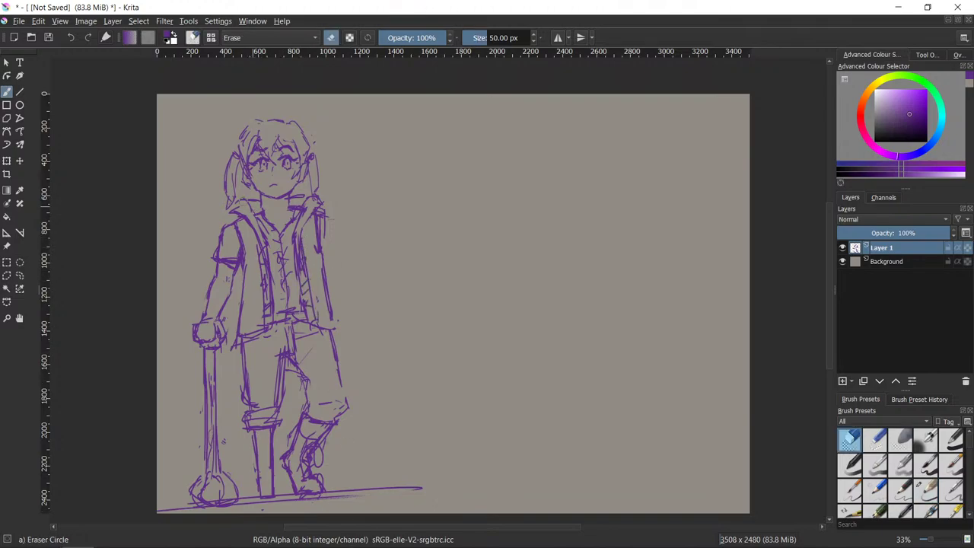
{"action": "key", "text": "e"}
{"action": "key", "text": "e"}
{"action": "key", "text": "e"}
{"action": "key", "text": "e"}
{"action": "key", "text": "e"}
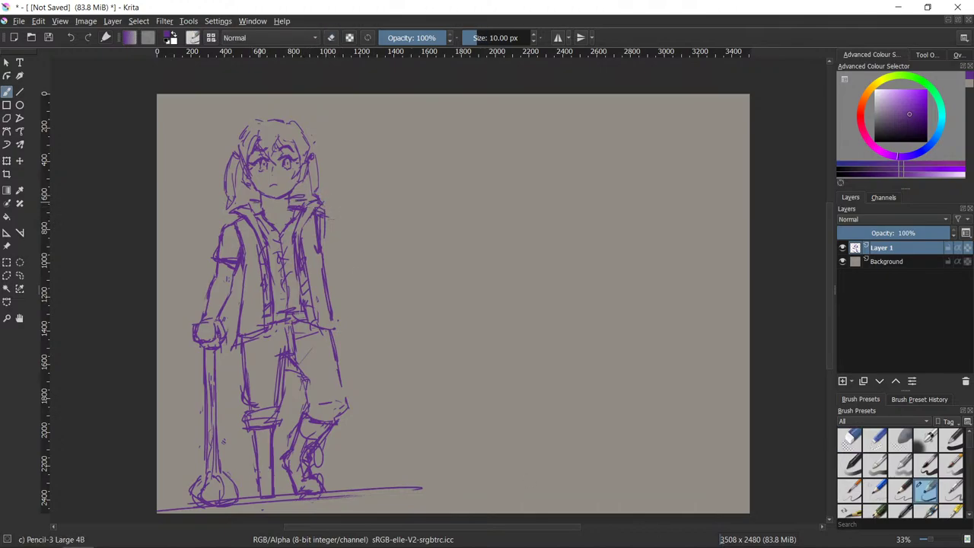
- Clean up the stray lines around the vest's right collar and redraw the collar's top edge
{"action": "key", "text": "e"}
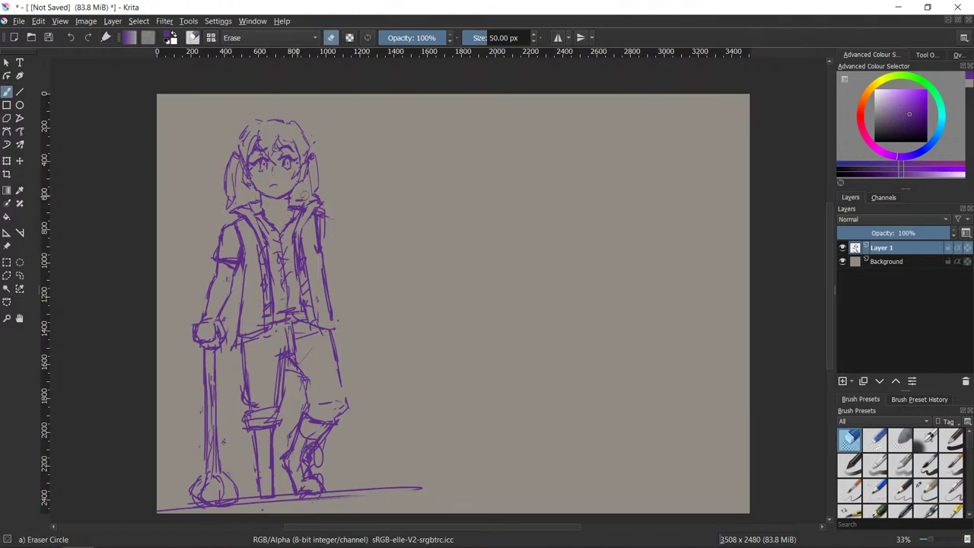
{"action": "key", "text": "e"}
{"action": "key", "text": "e"}
{"action": "key", "text": "e"}
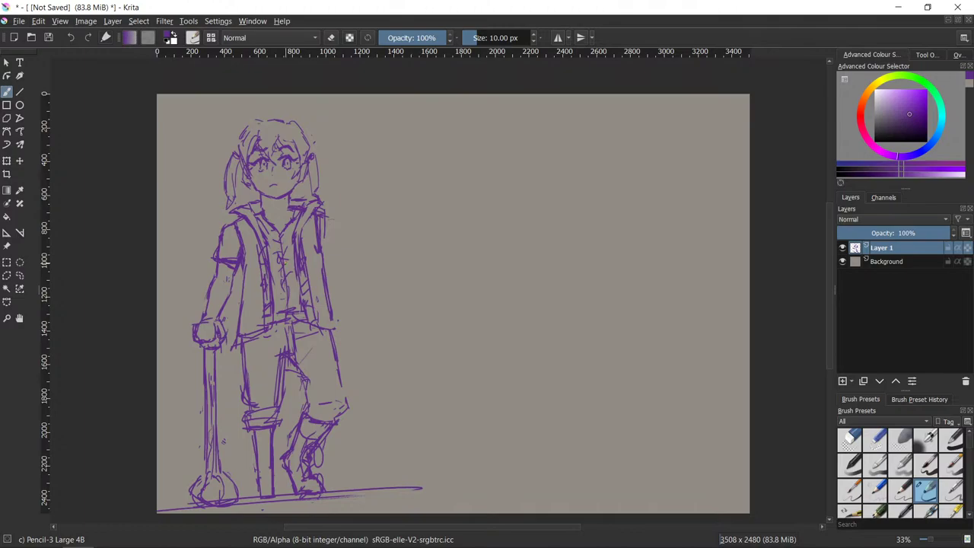
{"action": "key", "text": "e"}
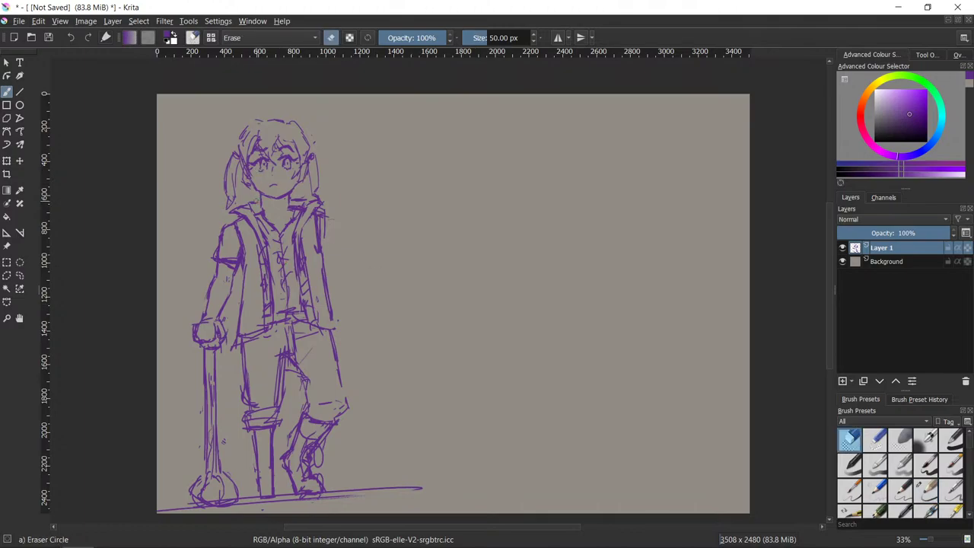
{"action": "key", "text": "e"}
{"action": "key", "text": "e"}
{"action": "key", "text": "e"}
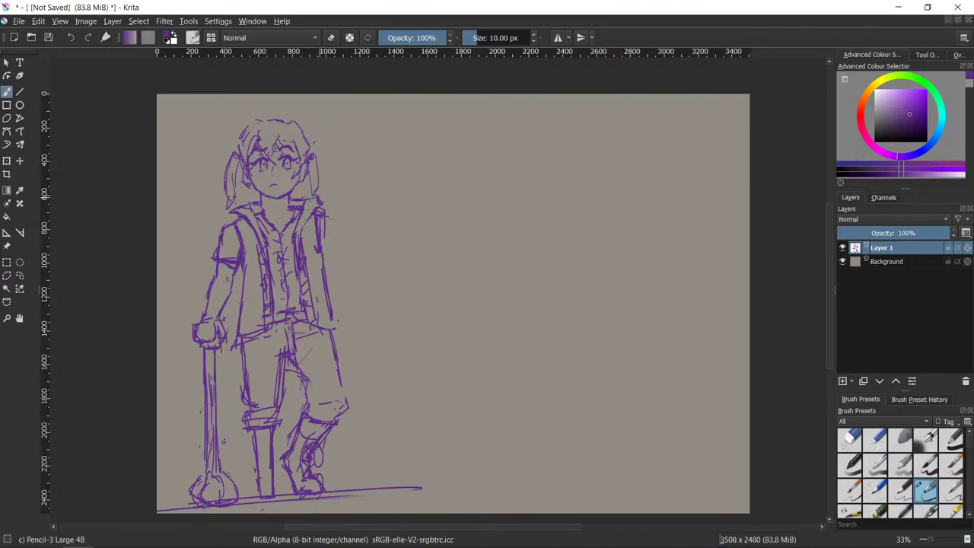
{"action": "left_click_drag", "start_coordinate": [305, 202], "coordinate": [318, 199]}
- Redraw the neck lines and add short collarbone strokes above the shirt's neckline
{"action": "key", "text": "e"}
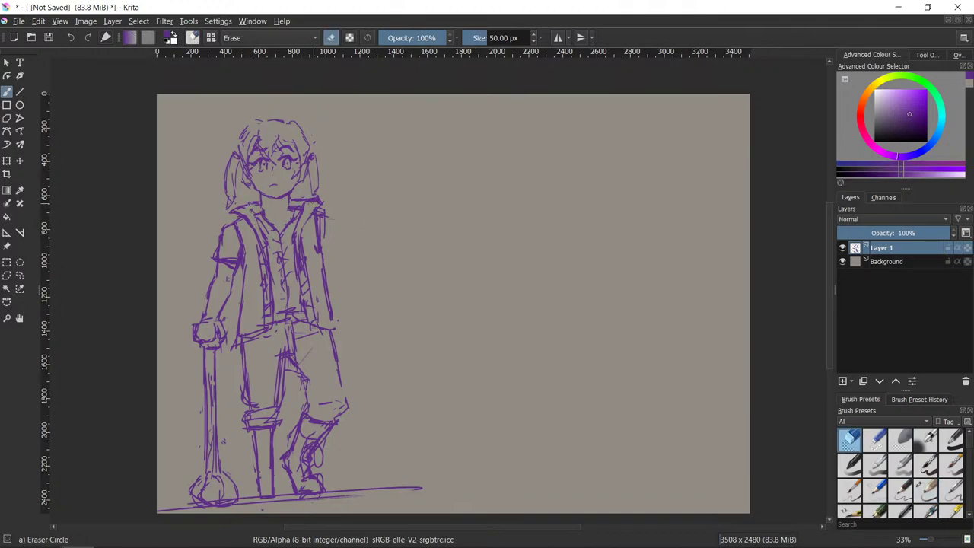
{"action": "key", "text": "e"}
{"action": "key", "text": "e"}
{"action": "key", "text": "e"}
{"action": "key", "text": "e"}
{"action": "key", "text": "e"}
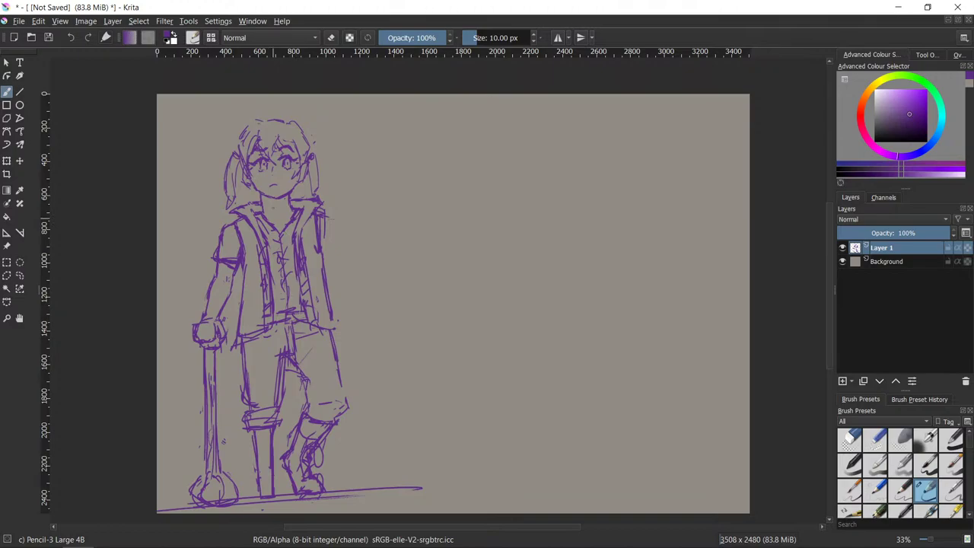
{"action": "key", "text": "e"}
{"action": "key", "text": "e"}
{"action": "key", "text": "e"}
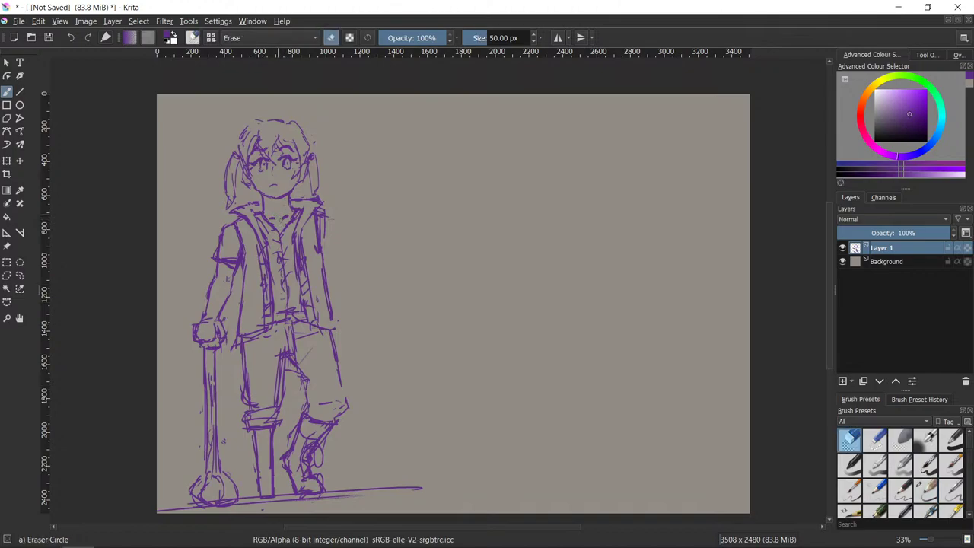
{"action": "key", "text": "e"}
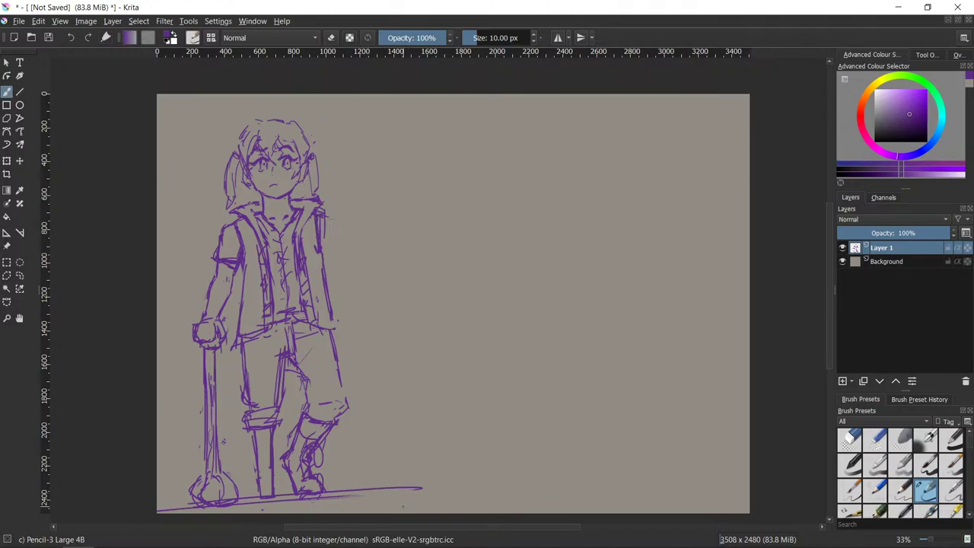
{"action": "mouse_move", "coordinate": [526, 520]}
- Erase the straight band on the left sleeve and draw a slanted, rolled-up cuff in its place
{"action": "key", "text": "e"}
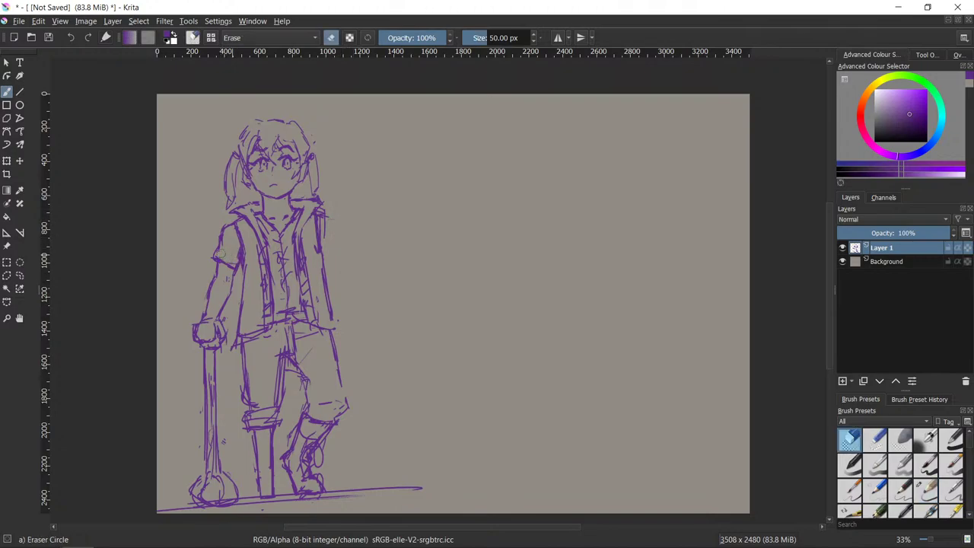
{"action": "key", "text": "e"}
{"action": "mouse_move", "coordinate": [210, 244]}
{"action": "left_mouse_down"}
{"action": "mouse_move", "coordinate": [230, 247]}
{"action": "mouse_move", "coordinate": [245, 272]}
{"action": "mouse_move", "coordinate": [220, 251]}
{"action": "mouse_move", "coordinate": [240, 266]}
{"action": "mouse_move", "coordinate": [220, 242]}
{"action": "mouse_move", "coordinate": [234, 219]}
{"action": "mouse_move", "coordinate": [210, 241]}
{"action": "left_mouse_up"}
{"action": "key", "text": "/"}
{"action": "key", "text": "/"}
{"action": "key", "text": "/"}
{"action": "key", "text": "/"}
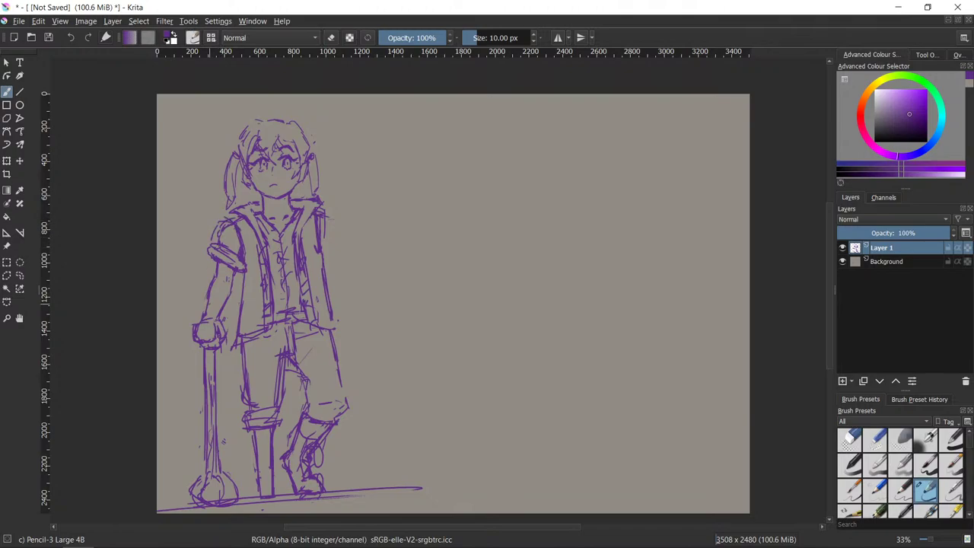
- Redraw the left sleeve's outline between the shoulder and the rolled cuff, erasing the old arm lines
{"action": "key", "text": "e"}
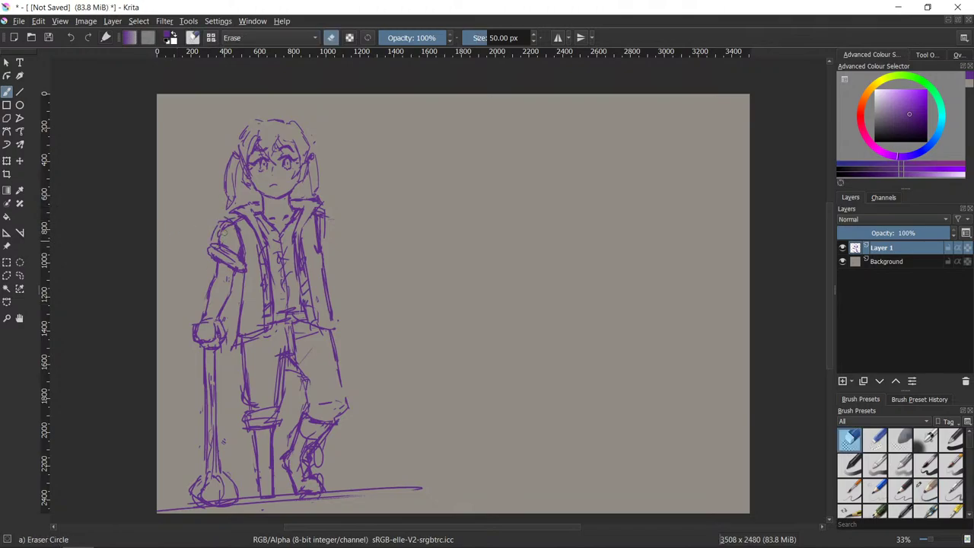
{"action": "key", "text": "e"}
{"action": "left_click_drag", "start_coordinate": [222, 221], "coordinate": [226, 243]}
{"action": "key", "text": "e"}
{"action": "key", "text": "e"}
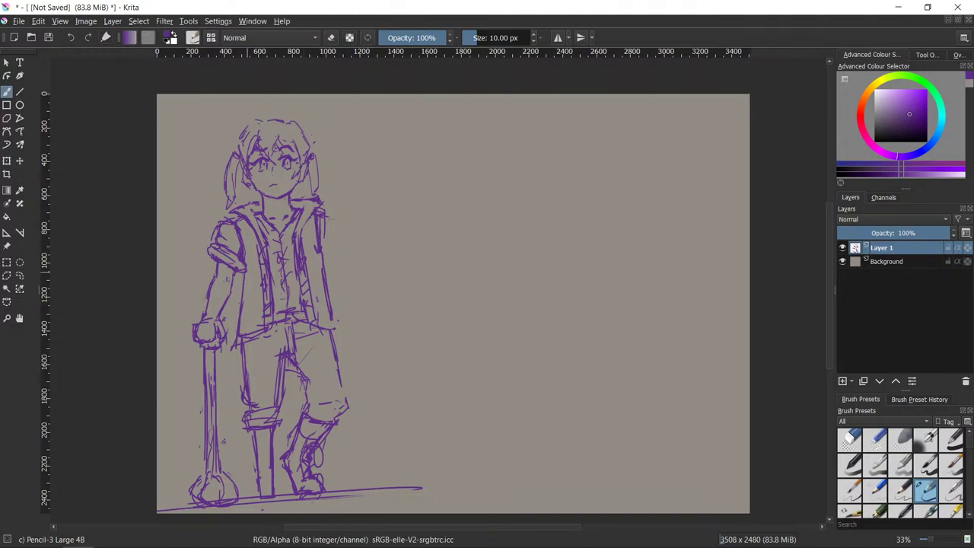
{"action": "key", "text": "e"}
{"action": "key", "text": "e"}
{"action": "key", "text": "e"}
{"action": "key", "text": "e"}
{"action": "key", "text": "e"}
{"action": "key", "text": "e"}
{"action": "key", "text": "e"}
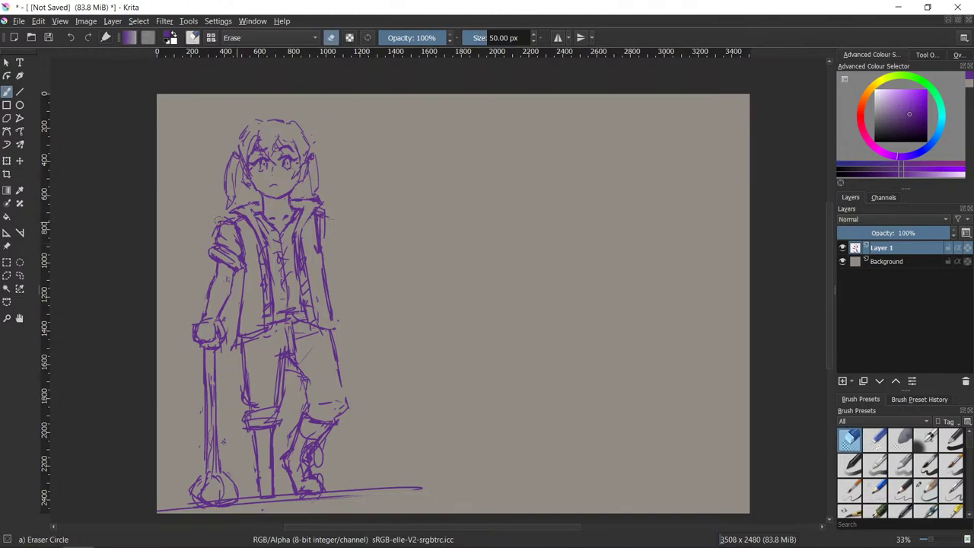
- Erase the bulging left shoulder line and redraw it sloping from the vest's armhole down to the cuff
{"action": "key", "text": "e"}
{"action": "key", "text": "e"}
{"action": "key", "text": "e"}
{"action": "key", "text": "e"}
{"action": "key", "text": "e"}
{"action": "key", "text": "e"}
{"action": "key", "text": "e"}
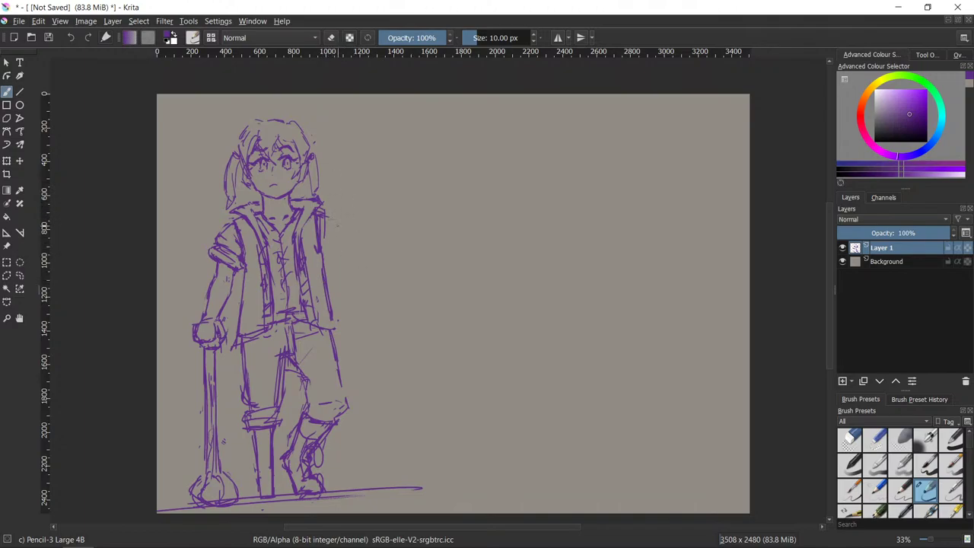
- Draw the right short sleeve with an oval cuff and rework the vest's side edge beneath it
{"action": "mouse_move", "coordinate": [324, 211]}
{"action": "left_mouse_down"}
{"action": "mouse_move", "coordinate": [338, 223]}
{"action": "mouse_move", "coordinate": [328, 254]}
{"action": "mouse_move", "coordinate": [345, 226]}
{"action": "mouse_move", "coordinate": [329, 261]}
{"action": "left_mouse_up"}
{"action": "left_click_drag", "start_coordinate": [340, 227], "coordinate": [339, 260]}
{"action": "key", "text": "slash"}
{"action": "mouse_move", "coordinate": [326, 287]}
{"action": "left_mouse_down"}
{"action": "mouse_move", "coordinate": [331, 312]}
{"action": "mouse_move", "coordinate": [328, 296]}
{"action": "mouse_move", "coordinate": [315, 310]}
{"action": "mouse_move", "coordinate": [299, 308]}
{"action": "mouse_move", "coordinate": [305, 318]}
{"action": "mouse_move", "coordinate": [303, 273]}
{"action": "left_mouse_up"}
{"action": "key", "text": "slash"}
{"action": "key", "text": "slash"}
{"action": "key", "text": "slash"}
{"action": "key", "text": "slash"}
{"action": "key", "text": "slash"}
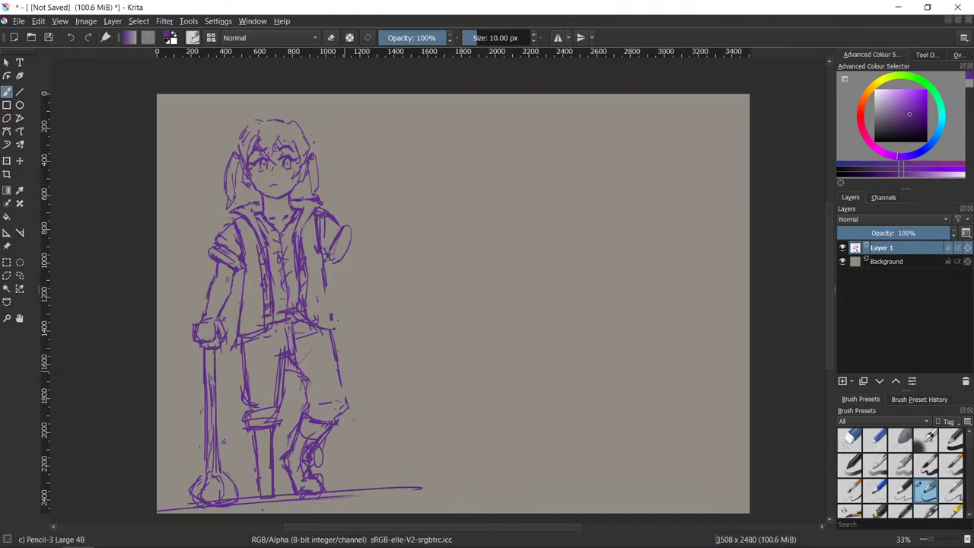
- Sketch the right arm bent outward from the sleeve with its hand resting on the hip, erasing overlapping lines
{"action": "mouse_move", "coordinate": [352, 235]}
{"action": "left_mouse_down"}
{"action": "mouse_move", "coordinate": [372, 276]}
{"action": "mouse_move", "coordinate": [337, 315]}
{"action": "left_mouse_up"}
{"action": "mouse_move", "coordinate": [350, 262]}
{"action": "left_mouse_down"}
{"action": "mouse_move", "coordinate": [311, 316]}
{"action": "mouse_move", "coordinate": [318, 321]}
{"action": "mouse_move", "coordinate": [322, 310]}
{"action": "left_mouse_up"}
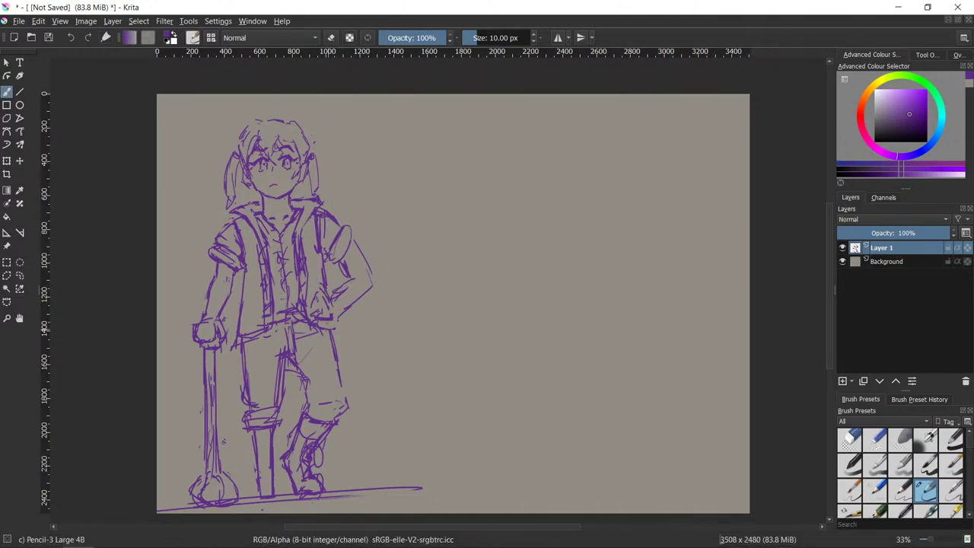
{"action": "key", "text": "slash"}
{"action": "left_click_drag", "start_coordinate": [319, 307], "coordinate": [321, 316]}
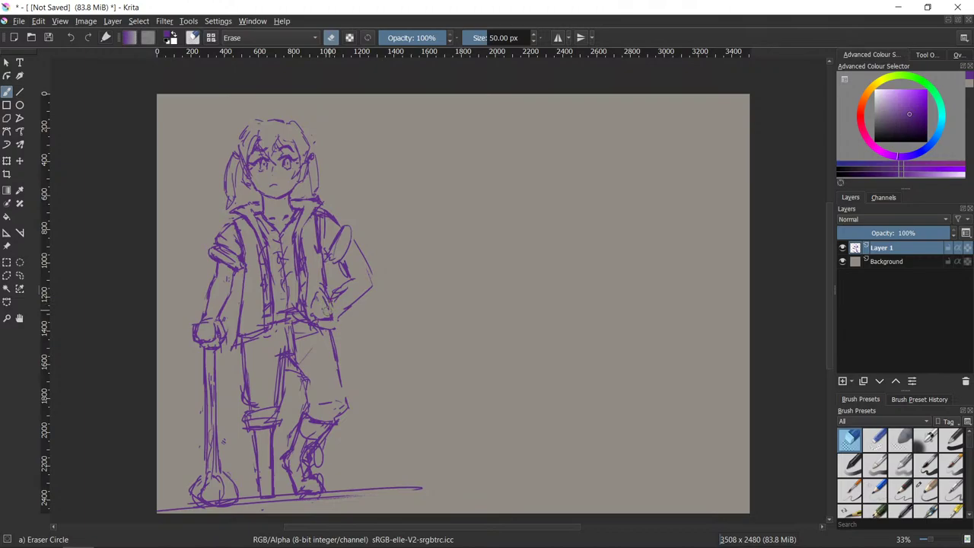
{"action": "key", "text": "slash"}
{"action": "key", "text": "slash"}
{"action": "key", "text": "slash"}
{"action": "key", "text": "slash"}
{"action": "key", "text": "slash"}
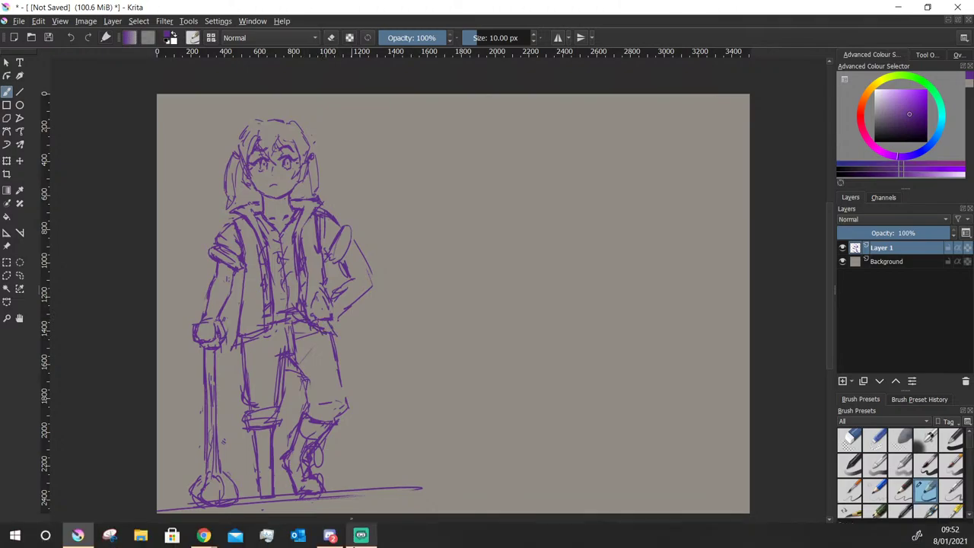
- Erase the rough right forearm line and redraw the arm's outer contour with a rounder elbow
{"action": "mouse_move", "coordinate": [361, 535]}
{"action": "key", "text": "slash"}
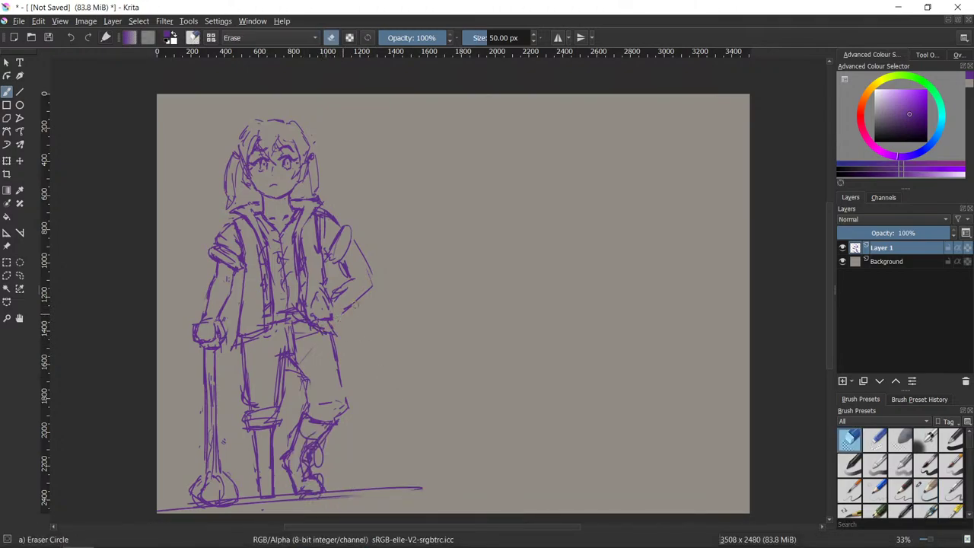
{"action": "key", "text": "slash"}
{"action": "key", "text": "slash"}
{"action": "key", "text": "slash"}
{"action": "key", "text": "slash"}
{"action": "key", "text": "slash"}
{"action": "key", "text": "slash"}
{"action": "key", "text": "slash"}
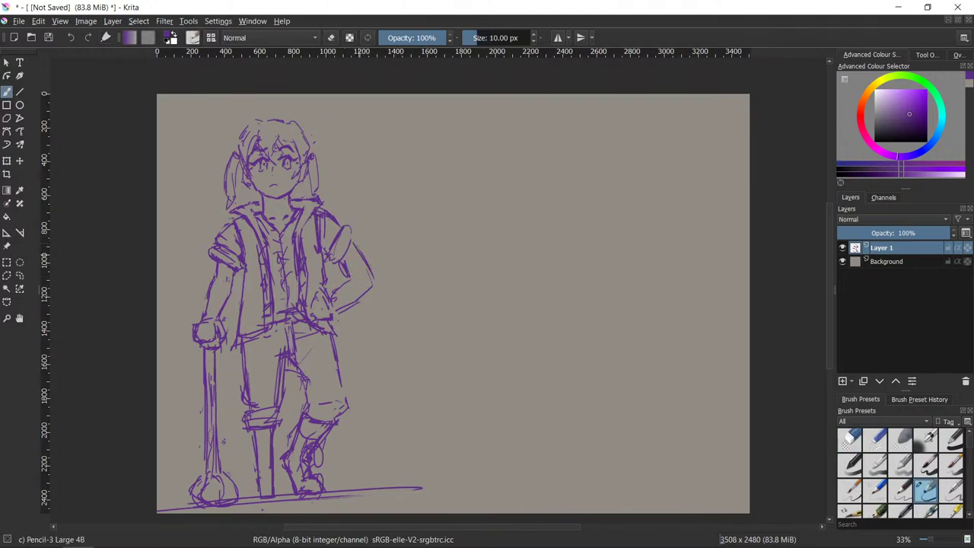
- Strengthen the right elbow's outer line and clean up the inner bend of the arm
{"action": "left_click_drag", "start_coordinate": [372, 261], "coordinate": [366, 284]}
{"action": "mouse_move", "coordinate": [480, 522]}
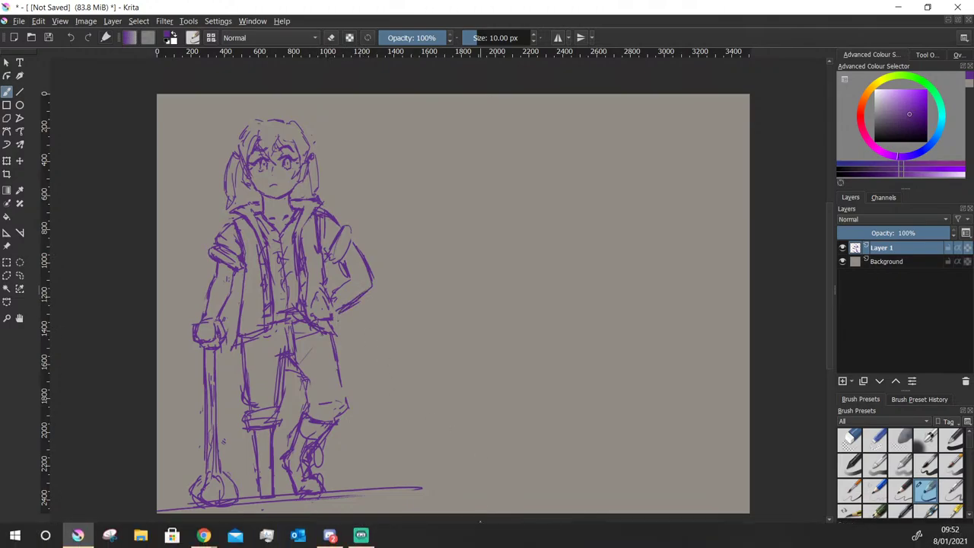
{"action": "key", "text": "e"}
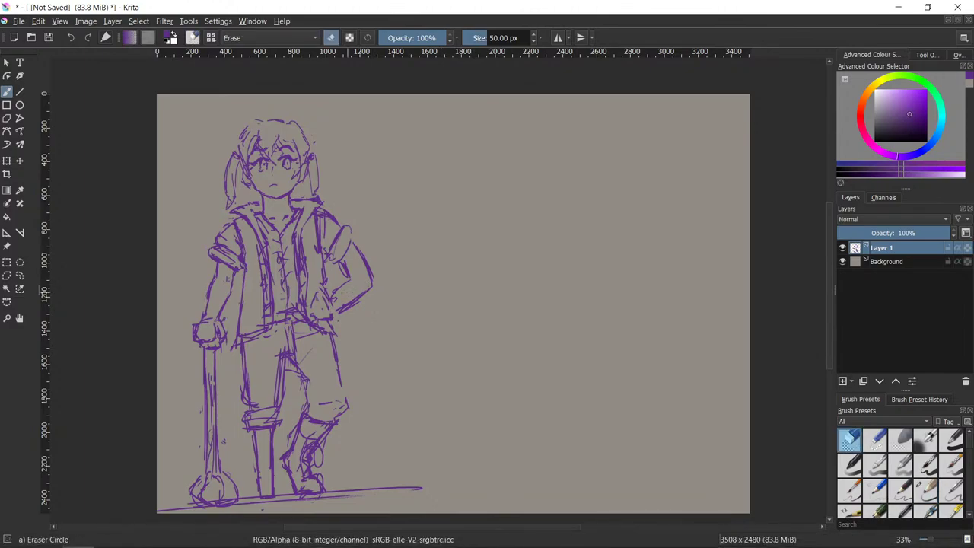
{"action": "key", "text": "e"}
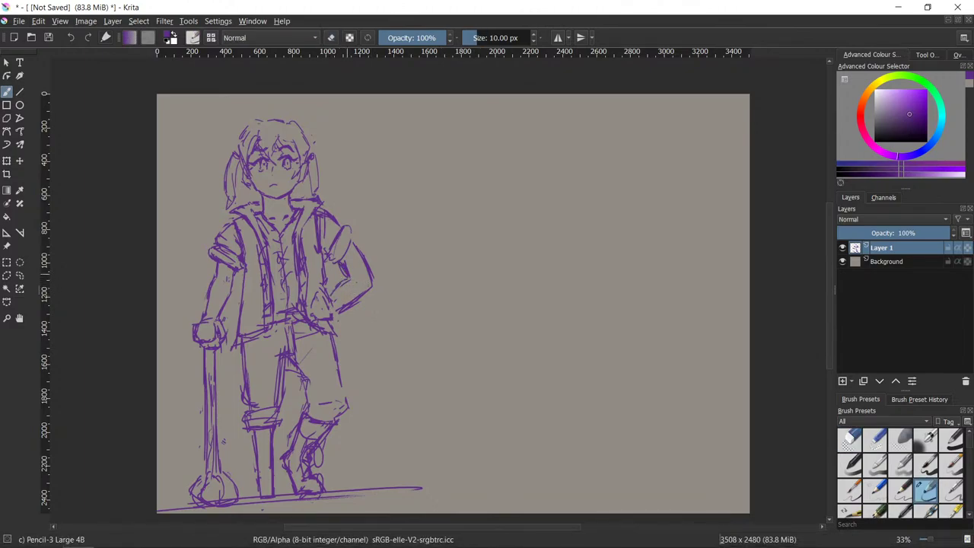
{"action": "key", "text": "e"}
{"action": "key", "text": "e"}
- Reinforce the hair's top outline and fringe, and define the rolled cuff on the right sleeve
{"action": "mouse_move", "coordinate": [245, 129]}
{"action": "left_mouse_down"}
{"action": "mouse_move", "coordinate": [264, 120]}
{"action": "mouse_move", "coordinate": [304, 133]}
{"action": "left_mouse_up"}
{"action": "key", "text": "e"}
{"action": "key", "text": "e"}
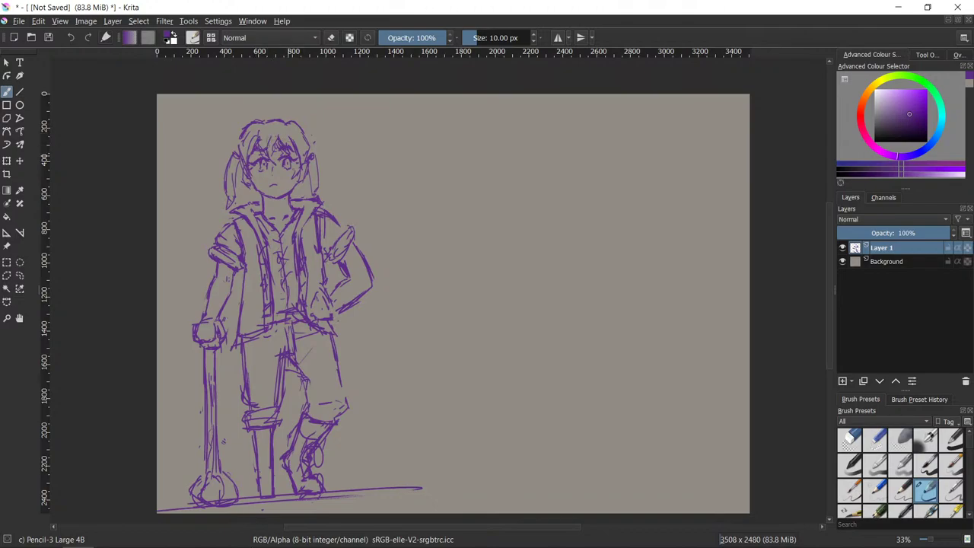
{"action": "key", "text": "/"}
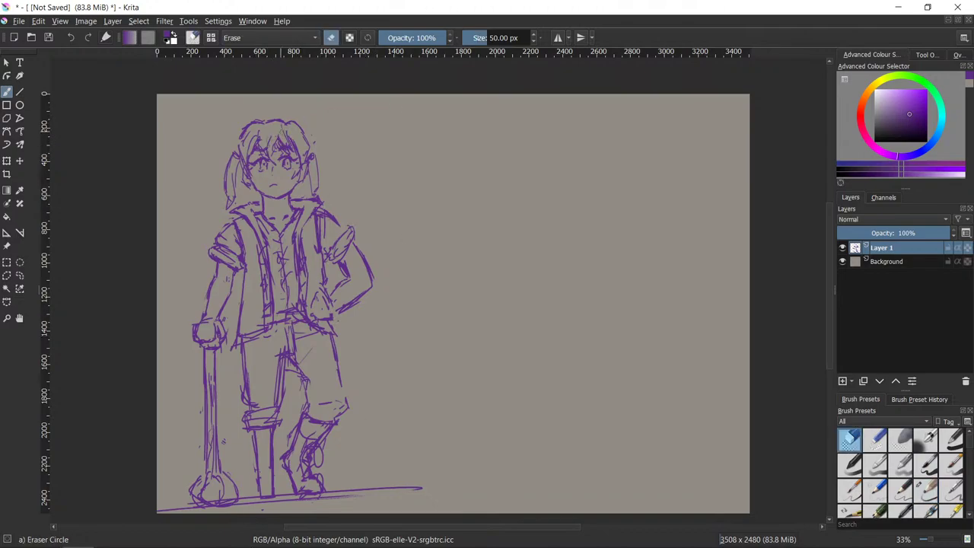
{"action": "key", "text": "/"}
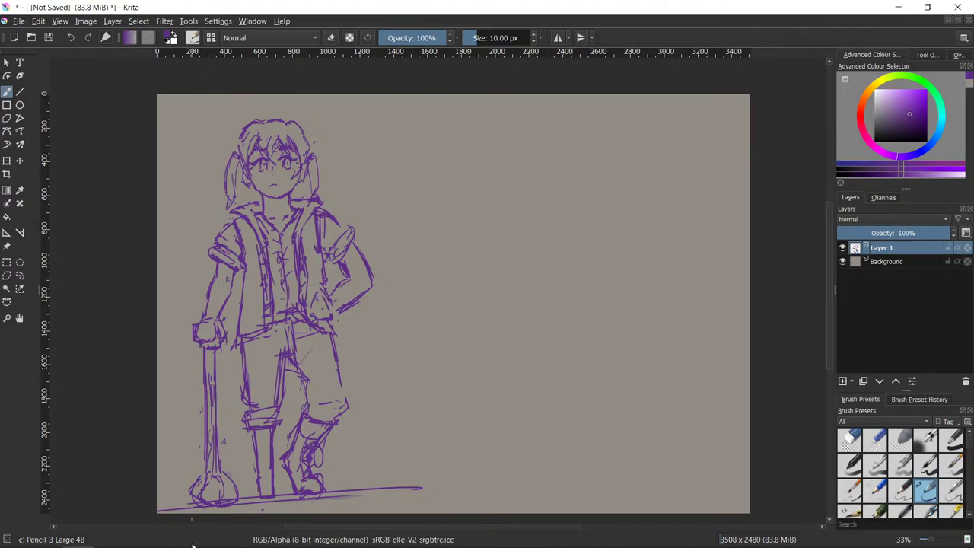
- Define the hand on the hip with darker lines and refine the forearm's lower edge at the wrist
{"action": "key", "text": "e"}
{"action": "key", "text": "e"}
{"action": "key", "text": "e"}
{"action": "key", "text": "e"}
{"action": "left_click_drag", "start_coordinate": [318, 291], "coordinate": [318, 317]}
{"action": "key", "text": "e"}
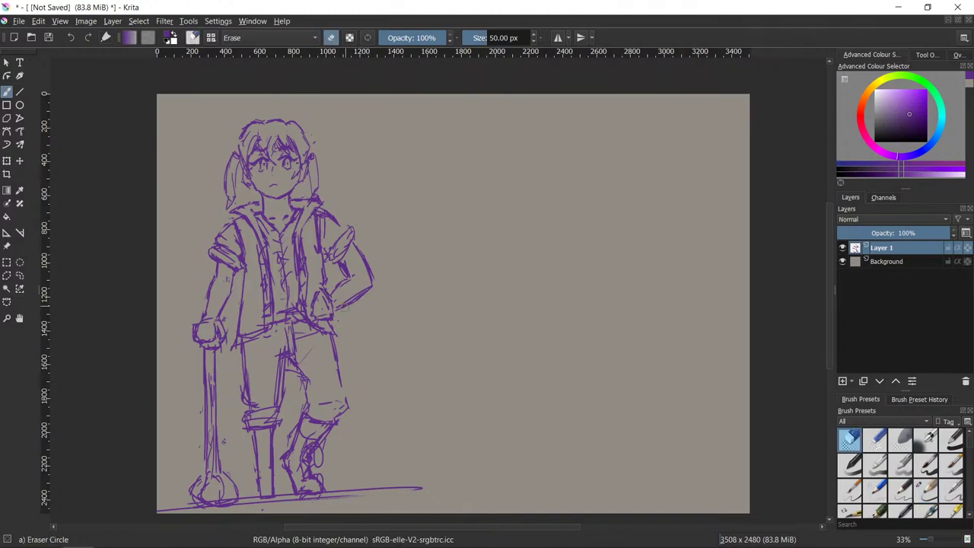
{"action": "key", "text": "e"}
{"action": "key", "text": "e"}
{"action": "key", "text": "e"}
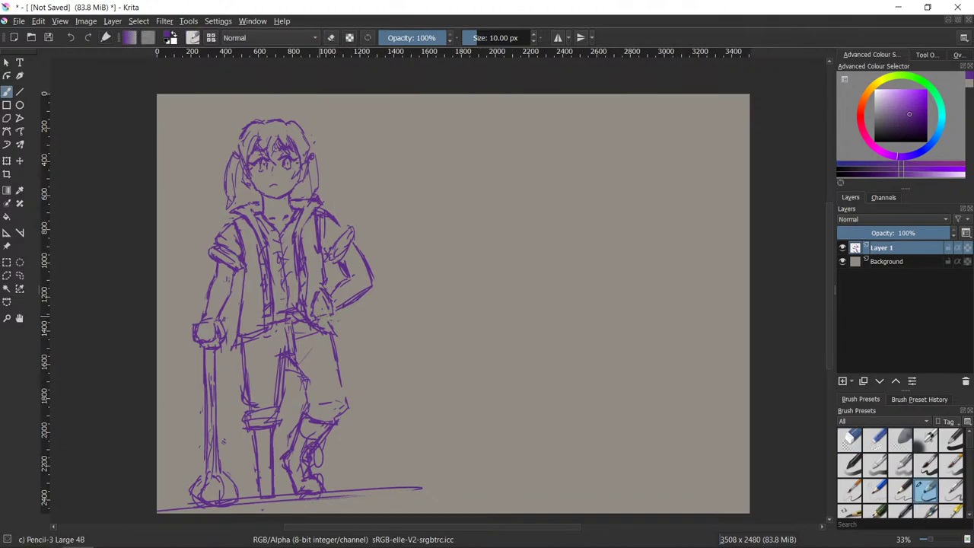
- Redraw the vest's right hem where it flares out below the hand on the hip
{"action": "mouse_move", "coordinate": [329, 316]}
{"action": "left_mouse_down"}
{"action": "mouse_move", "coordinate": [338, 330]}
{"action": "mouse_move", "coordinate": [340, 322]}
{"action": "left_mouse_up"}
{"action": "key", "text": "e"}
{"action": "key", "text": "slash"}
{"action": "key", "text": "slash"}
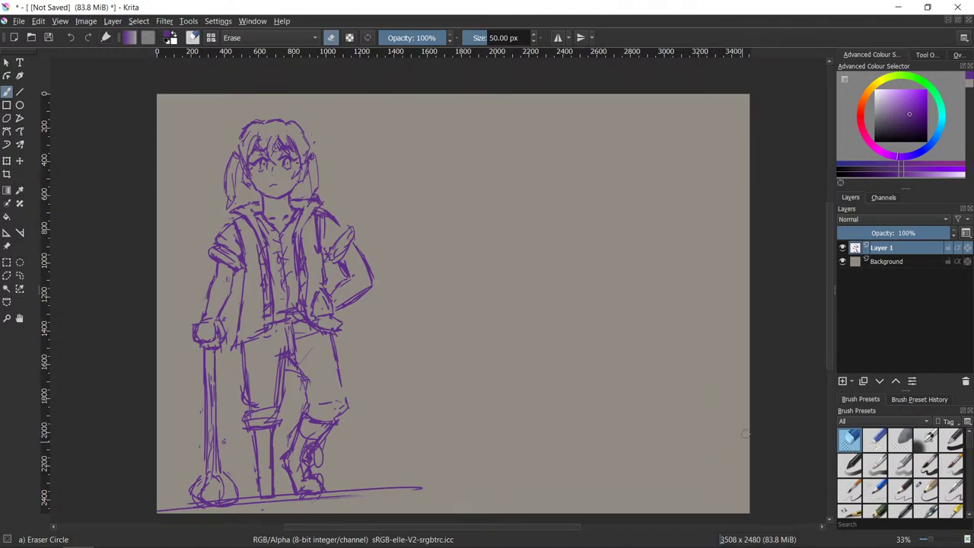
- Try the Multiply blending mode on Layer 1 and return the layer to Normal
{"action": "left_click", "coordinate": [897, 219]}
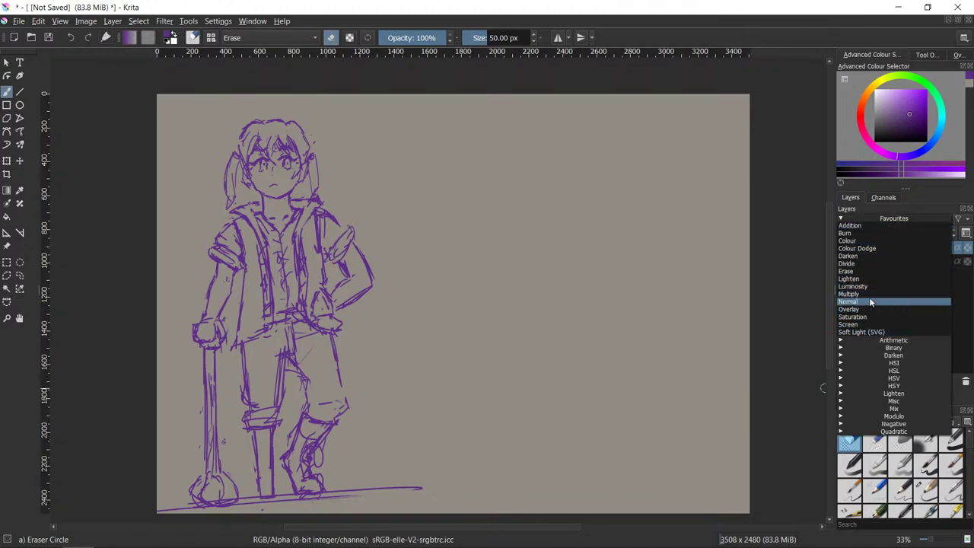
{"action": "left_click", "coordinate": [869, 295]}
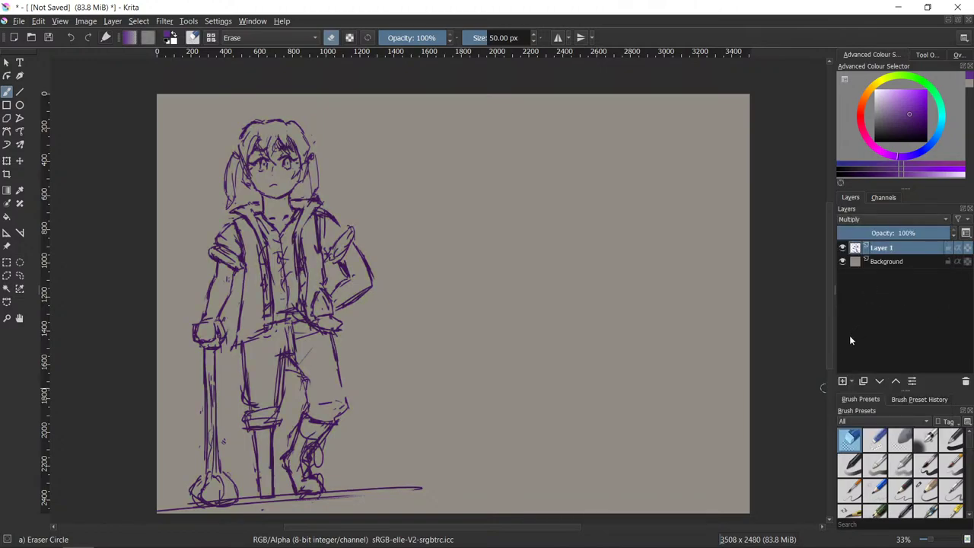
{"action": "left_click", "coordinate": [900, 220]}
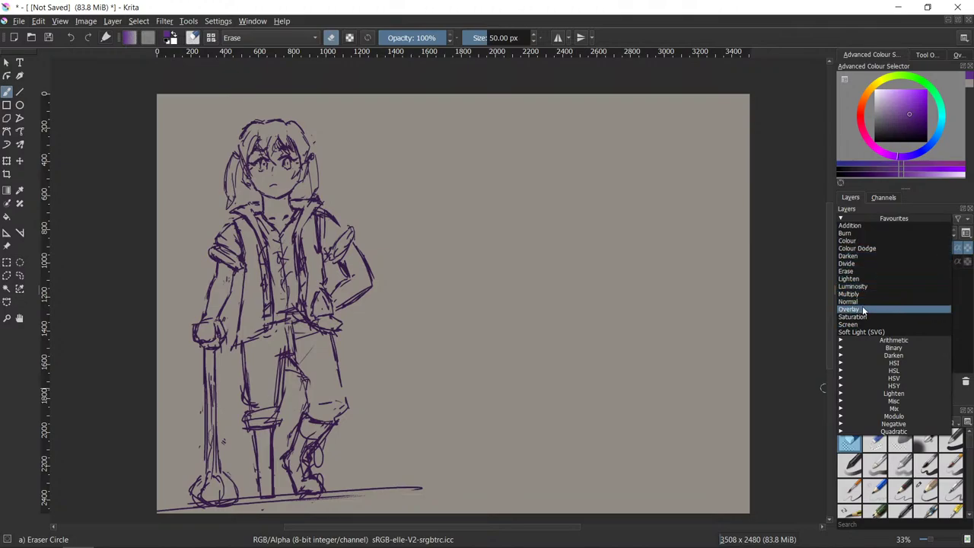
{"action": "left_click", "coordinate": [864, 302]}
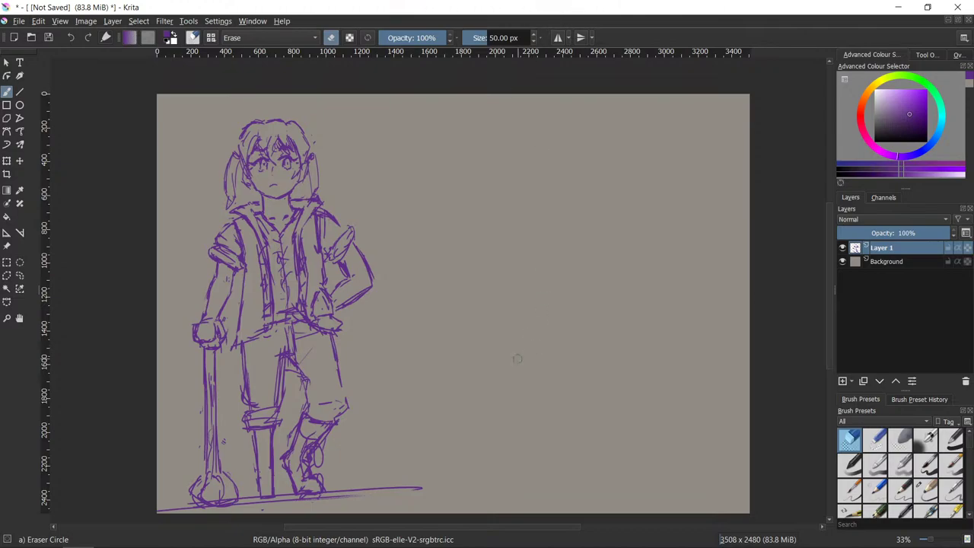
- Erase stray lines around both knees and redraw the lower outlines of the two trouser legs
{"action": "key", "text": "slash"}
{"action": "key", "text": "slash"}
{"action": "key", "text": "slash"}
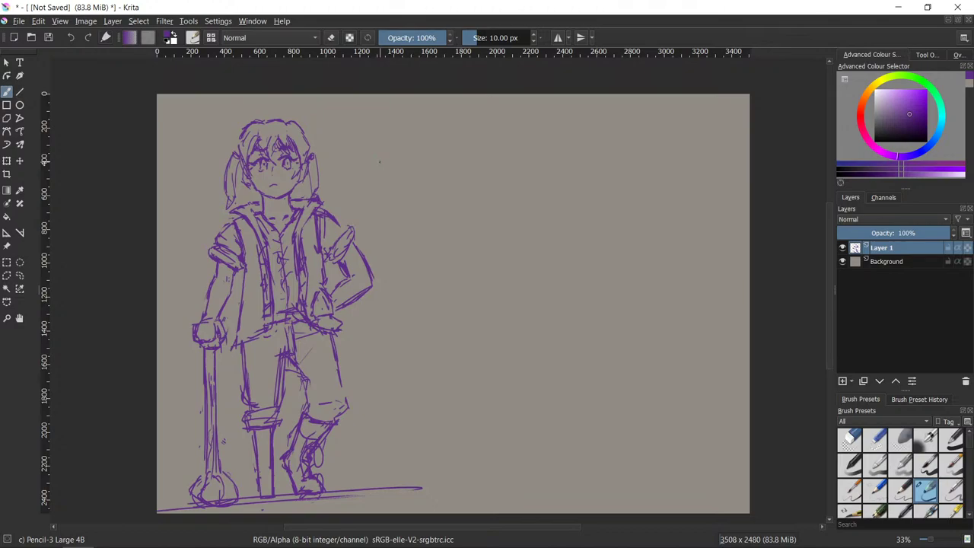
{"action": "key", "text": "slash"}
{"action": "key", "text": "slash"}
{"action": "key", "text": "slash"}
{"action": "mouse_move", "coordinate": [249, 383]}
{"action": "left_mouse_down"}
{"action": "mouse_move", "coordinate": [248, 402]}
{"action": "mouse_move", "coordinate": [279, 400]}
{"action": "mouse_move", "coordinate": [282, 377]}
{"action": "mouse_move", "coordinate": [249, 414]}
{"action": "left_mouse_up"}
{"action": "key", "text": "slash"}
{"action": "key", "text": "slash"}
{"action": "key", "text": "slash"}
{"action": "key", "text": "slash"}
{"action": "key", "text": "slash"}
{"action": "key", "text": "slash"}
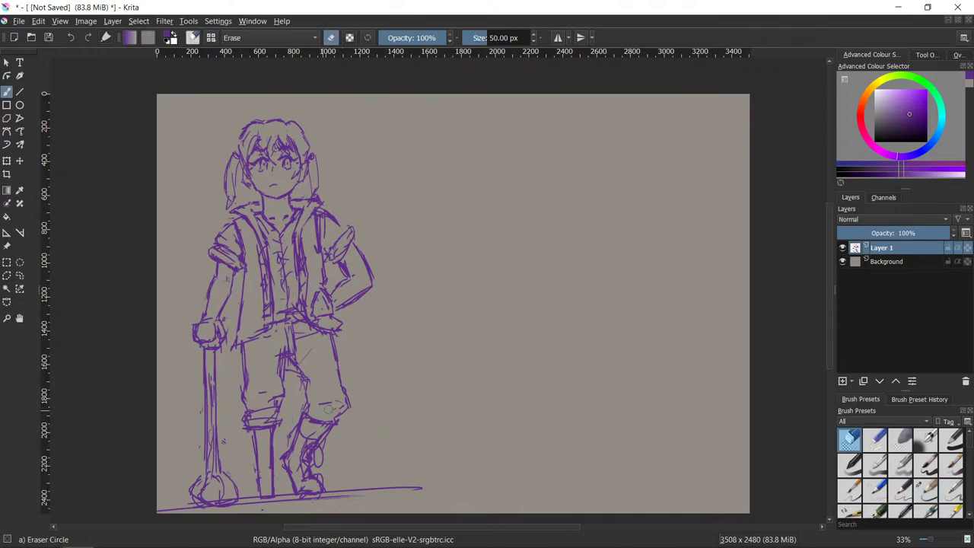
{"action": "key", "text": "slash"}
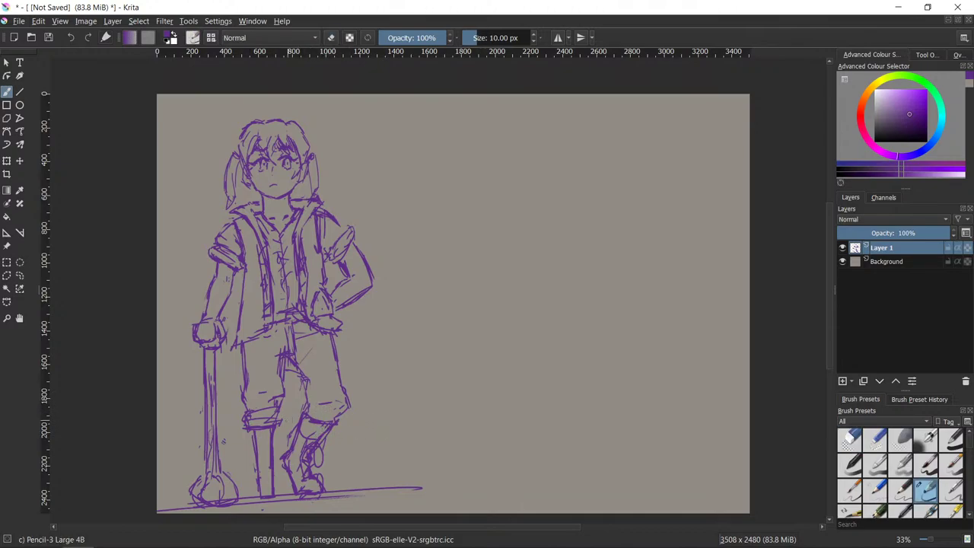
- Redraw the rolled trouser cuff above the peg leg as a clean band and reinforce the cuff edge above the boot
{"action": "key", "text": "slash"}
{"action": "mouse_move", "coordinate": [248, 419]}
{"action": "left_mouse_down"}
{"action": "mouse_move", "coordinate": [277, 407]}
{"action": "mouse_move", "coordinate": [280, 421]}
{"action": "left_mouse_up"}
{"action": "key", "text": "slash"}
{"action": "mouse_move", "coordinate": [280, 422]}
{"action": "left_mouse_down"}
{"action": "mouse_move", "coordinate": [260, 425]}
{"action": "mouse_move", "coordinate": [344, 417]}
{"action": "left_mouse_up"}
{"action": "key", "text": "slash"}
{"action": "key", "text": "slash"}
{"action": "left_click_drag", "start_coordinate": [335, 427], "coordinate": [328, 439]}
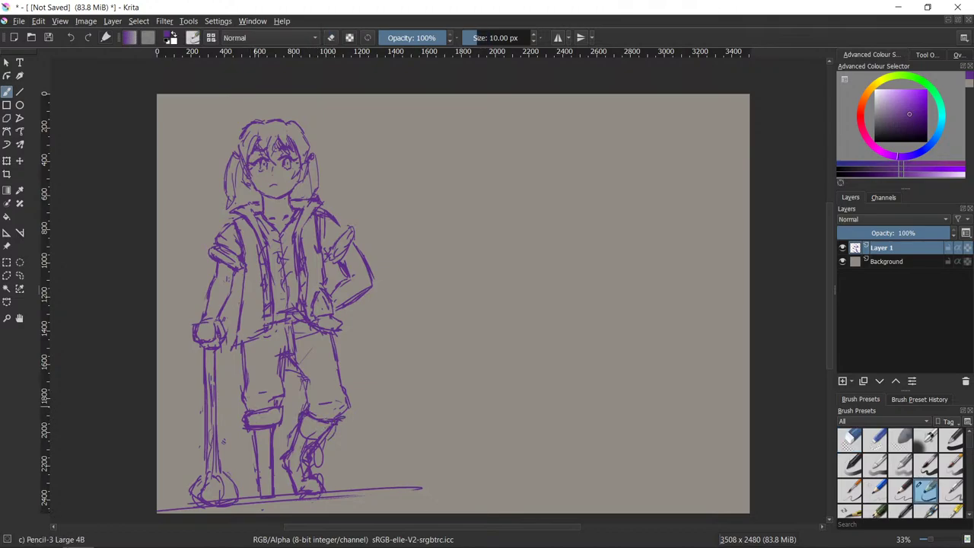
{"action": "key", "text": "slash"}
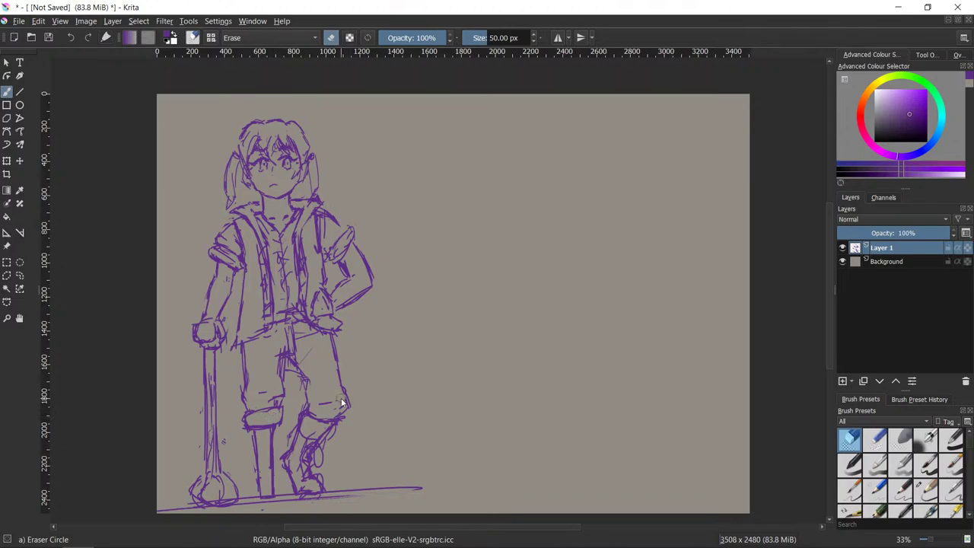
{"action": "key", "text": "slash"}
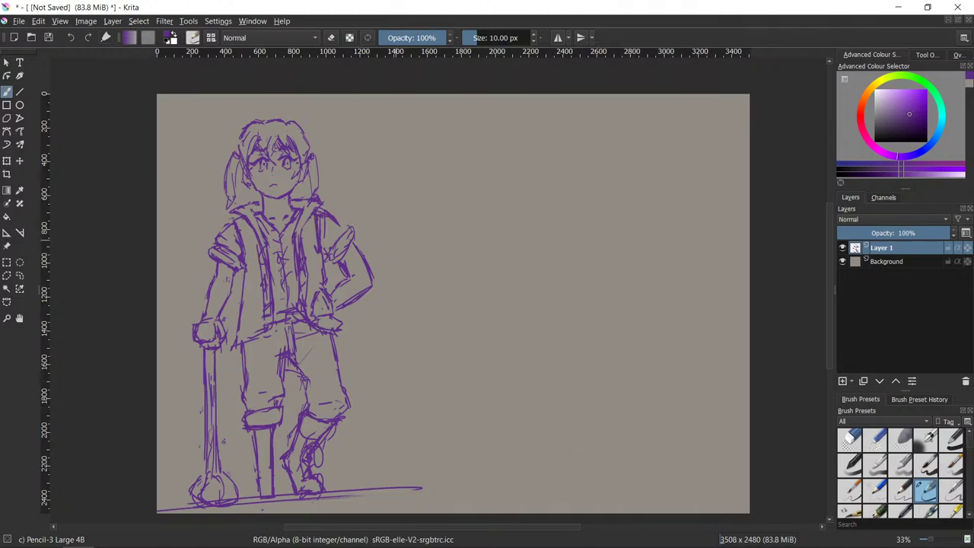
{"action": "key", "text": "slash"}
{"action": "key", "text": "slash"}
{"action": "key", "text": "slash"}
{"action": "key", "text": "slash"}
{"action": "key", "text": "e"}
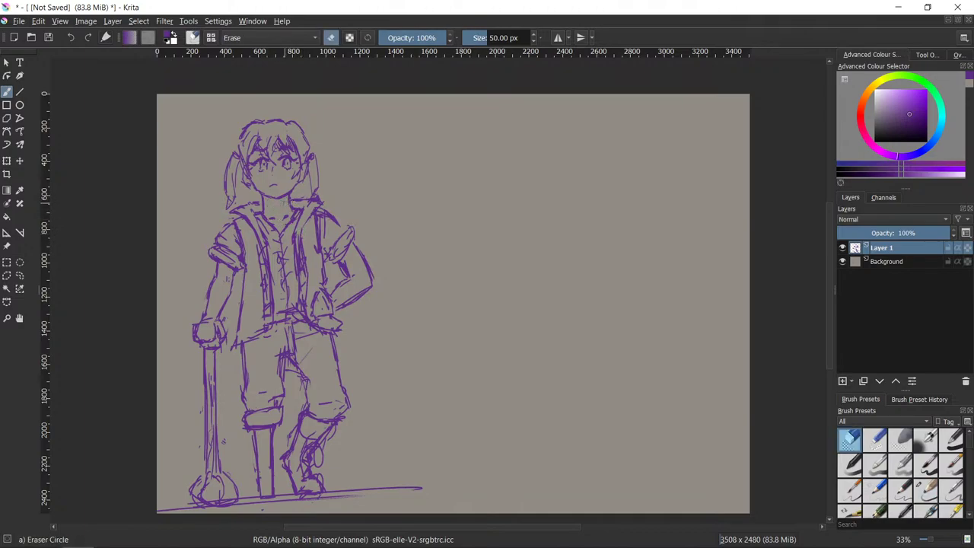
{"action": "key", "text": "e"}
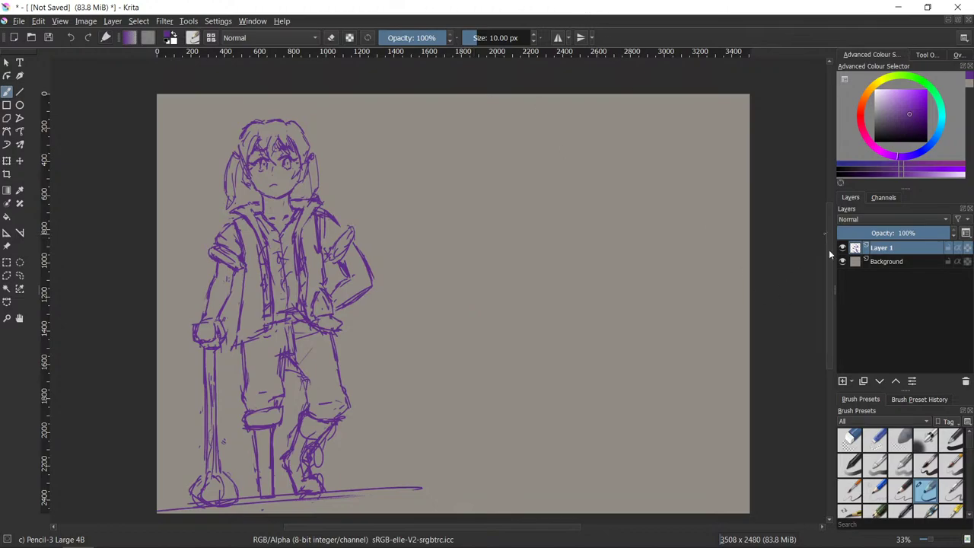
- Draw a collar band on the mace handle below the hand and sketch curved flanges across the mace head
{"action": "left_click_drag", "start_coordinate": [829, 254], "coordinate": [827, 256]}
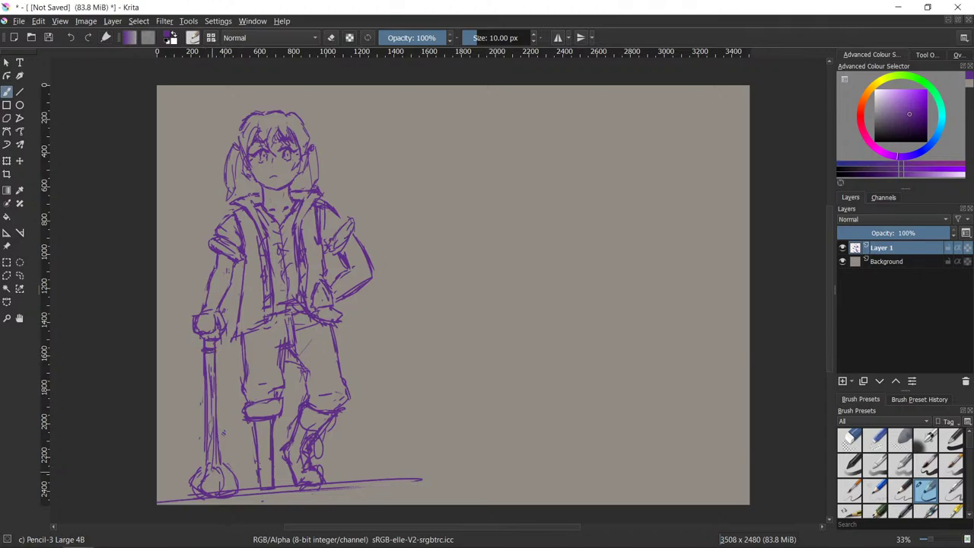
{"action": "mouse_move", "coordinate": [197, 470]}
{"action": "left_mouse_down"}
{"action": "mouse_move", "coordinate": [214, 493]}
{"action": "mouse_move", "coordinate": [214, 471]}
{"action": "mouse_move", "coordinate": [228, 487]}
{"action": "mouse_move", "coordinate": [231, 467]}
{"action": "mouse_move", "coordinate": [228, 488]}
{"action": "left_mouse_up"}
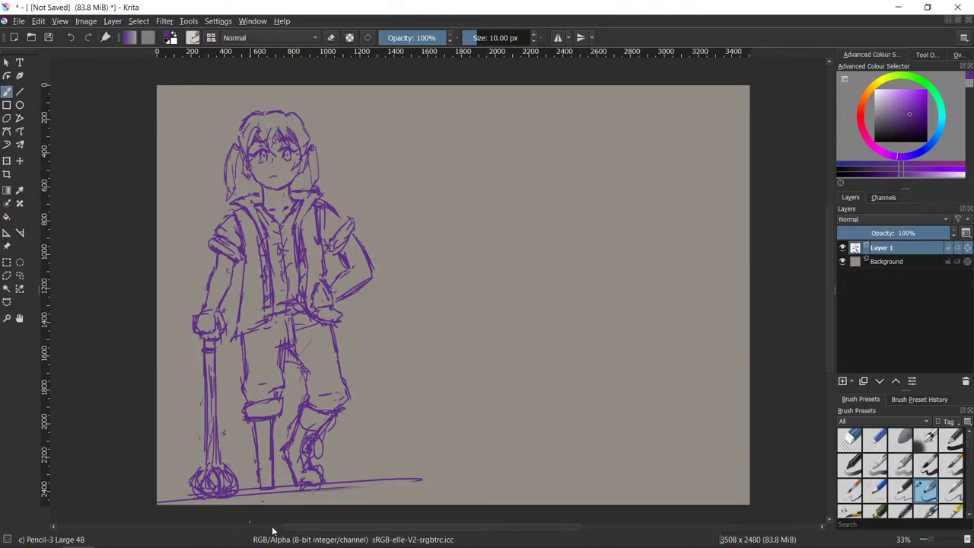
{"action": "key", "text": "e"}
{"action": "key", "text": "e"}
{"action": "key", "text": "e"}
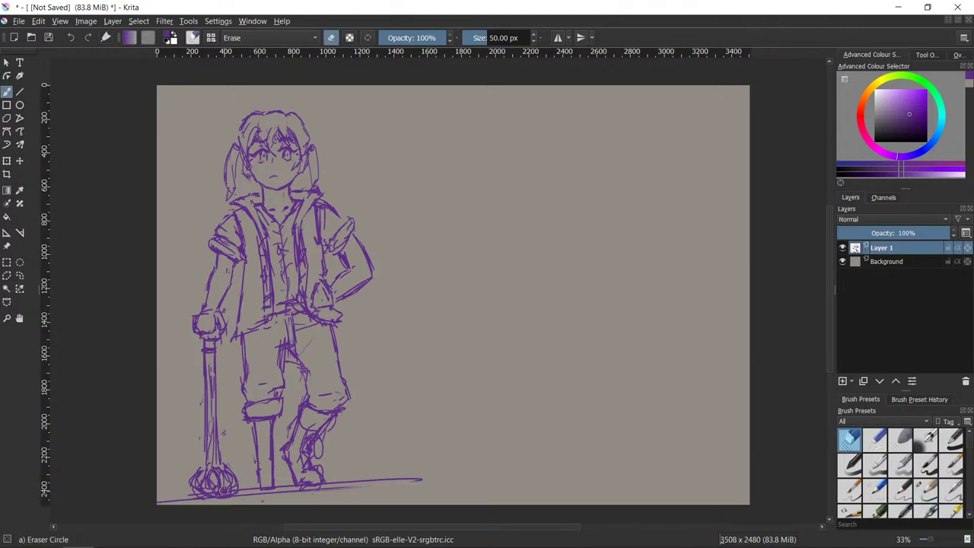
{"action": "key", "text": "e"}
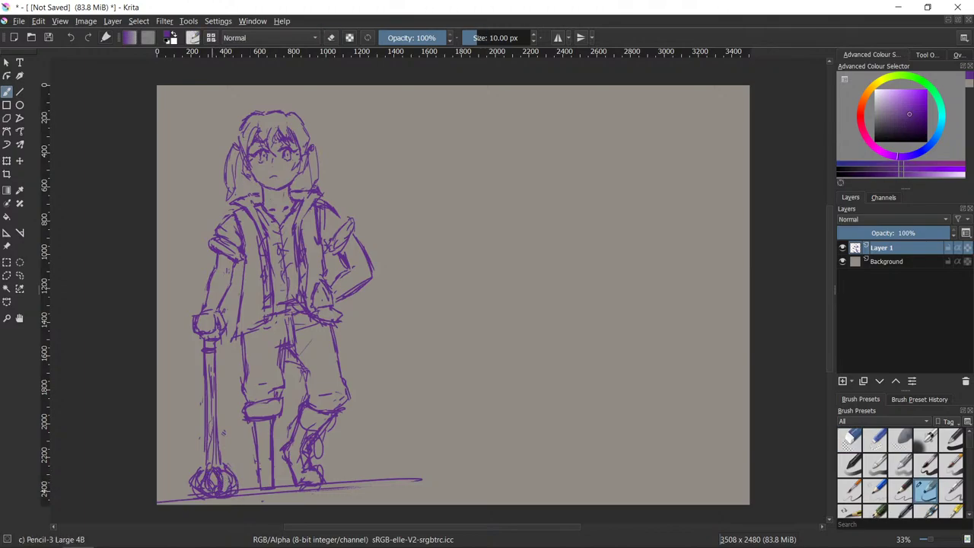
- Erase the mace head's rough flange lines and redraw it as overlapping rounded lobes
{"action": "key", "text": "e"}
{"action": "key", "text": "e"}
{"action": "key", "text": "e"}
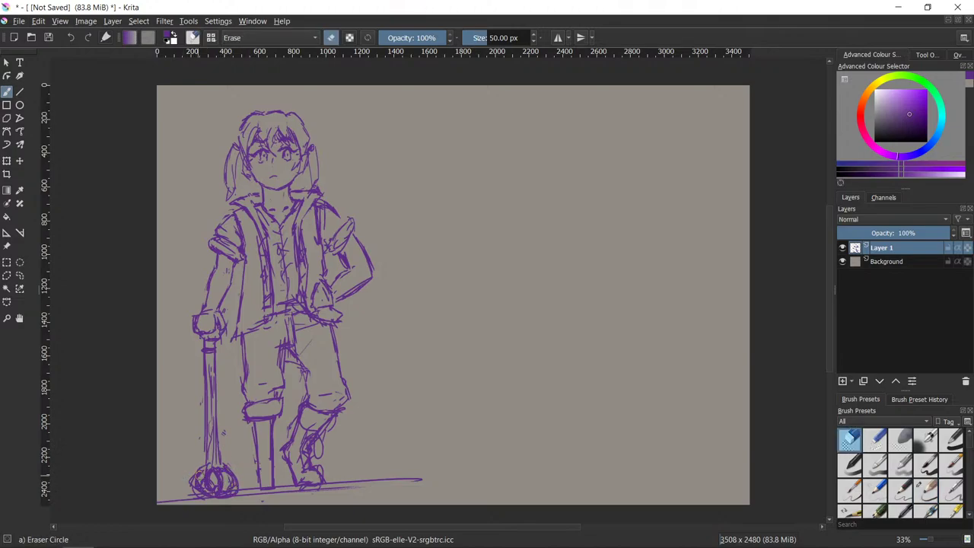
{"action": "key", "text": "e"}
{"action": "left_click_drag", "start_coordinate": [204, 474], "coordinate": [203, 492]}
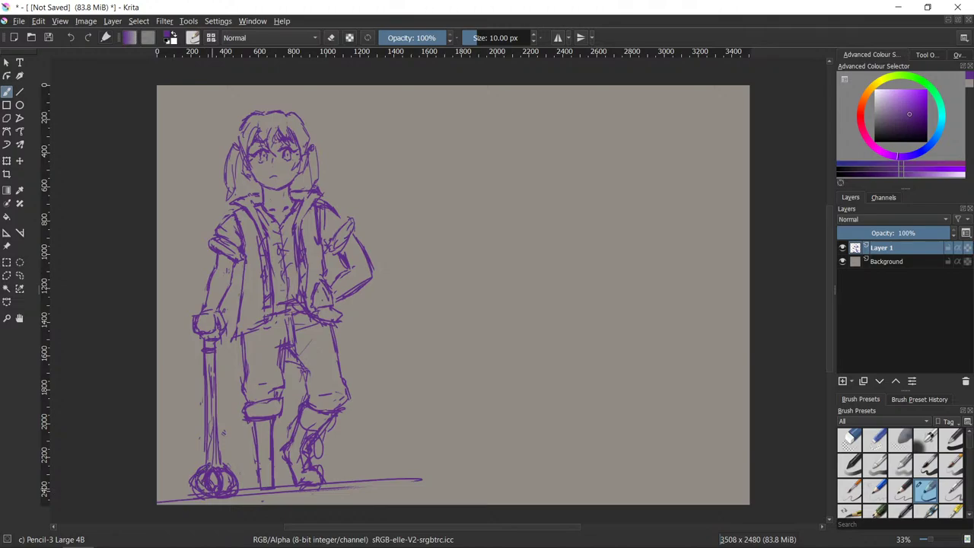
{"action": "key", "text": "e"}
{"action": "key", "text": "e"}
{"action": "mouse_move", "coordinate": [830, 278]}
{"action": "left_mouse_down"}
{"action": "mouse_move", "coordinate": [828, 262]}
{"action": "mouse_move", "coordinate": [826, 296]}
{"action": "left_mouse_up"}
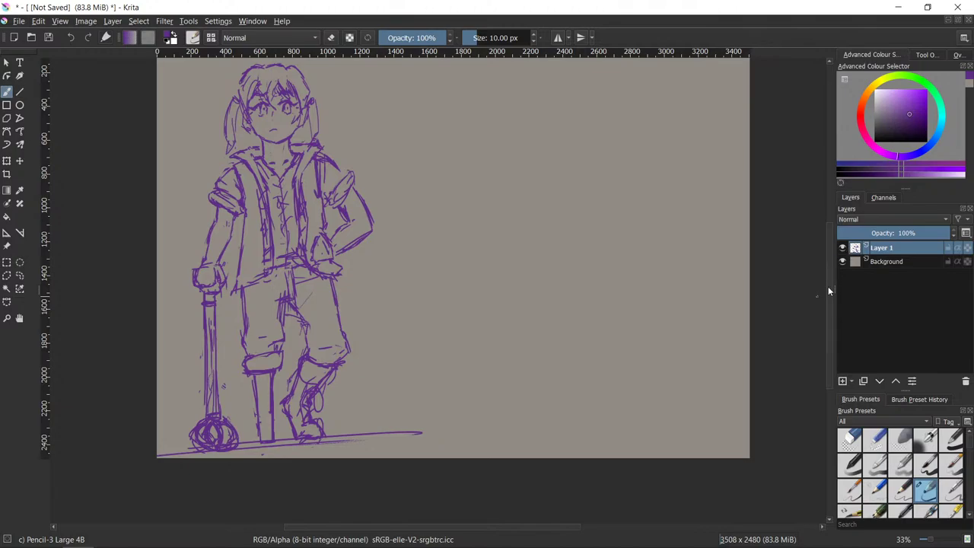
{"action": "left_click_drag", "start_coordinate": [828, 286], "coordinate": [828, 272]}
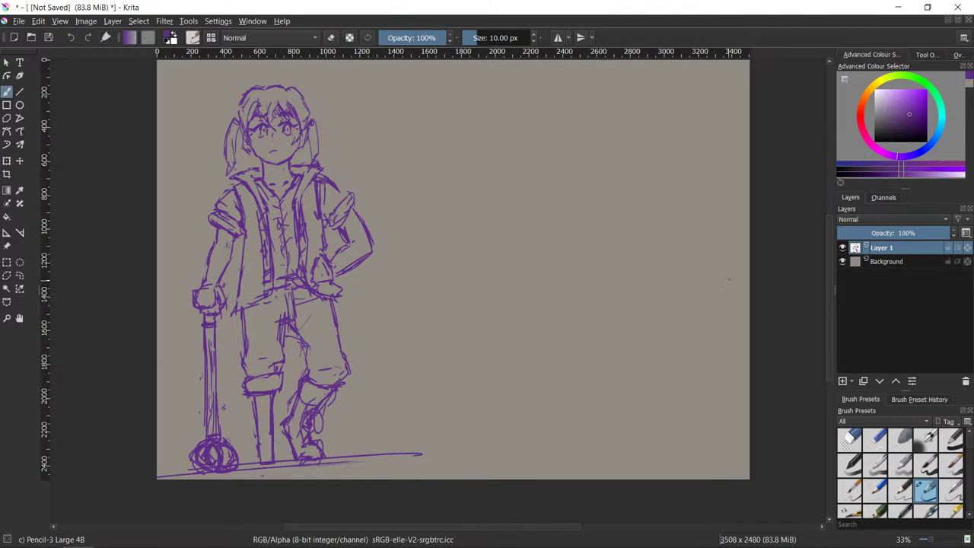
{"action": "left_click_drag", "start_coordinate": [830, 248], "coordinate": [825, 240]}
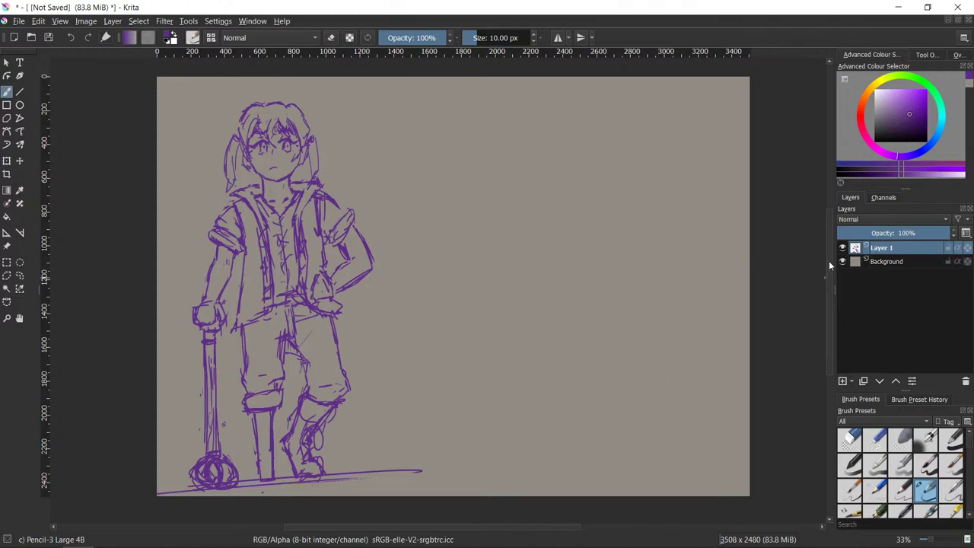
{"action": "scroll", "coordinate": [828, 259], "scroll_direction": "up", "scroll_amount": 1}
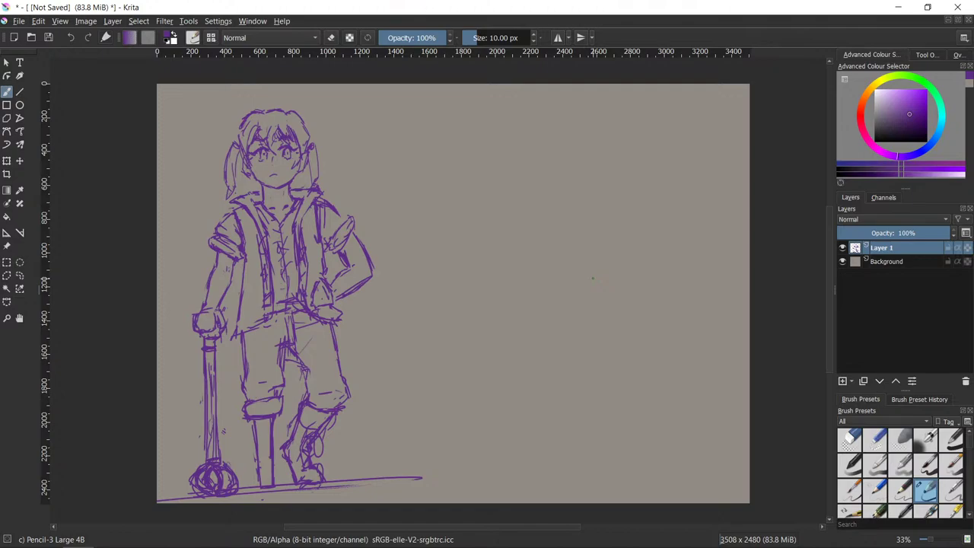
{"action": "scroll", "coordinate": [829, 269], "scroll_direction": "up", "scroll_amount": 1}
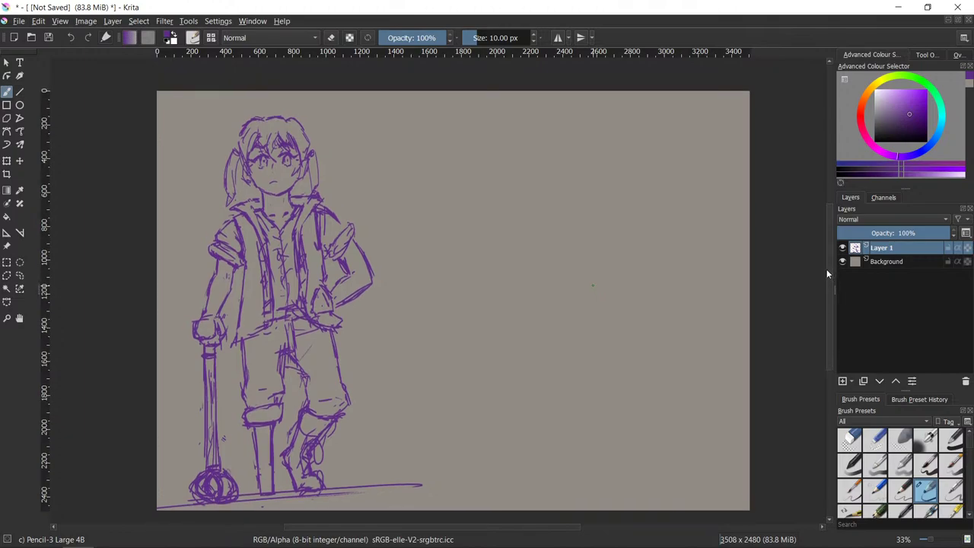
{"action": "scroll", "coordinate": [826, 243], "scroll_direction": "up", "scroll_amount": 2}
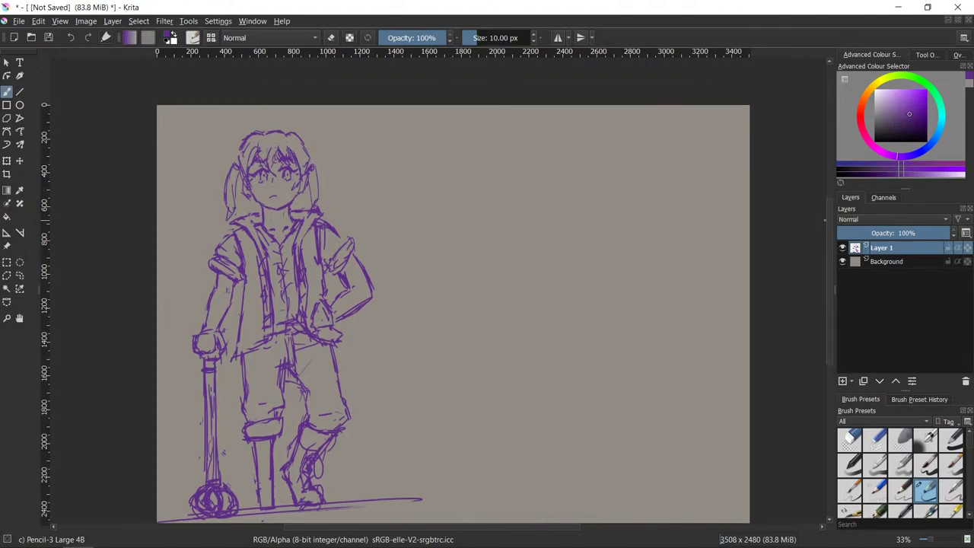
{"action": "scroll", "coordinate": [829, 259], "scroll_direction": "down", "scroll_amount": 3}
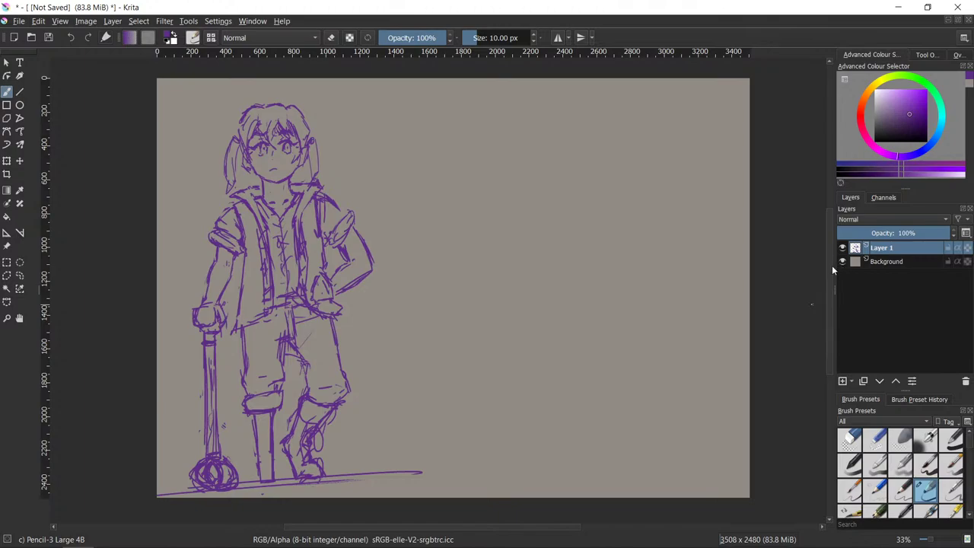
{"action": "scroll", "coordinate": [830, 263], "scroll_direction": "up", "scroll_amount": 2}
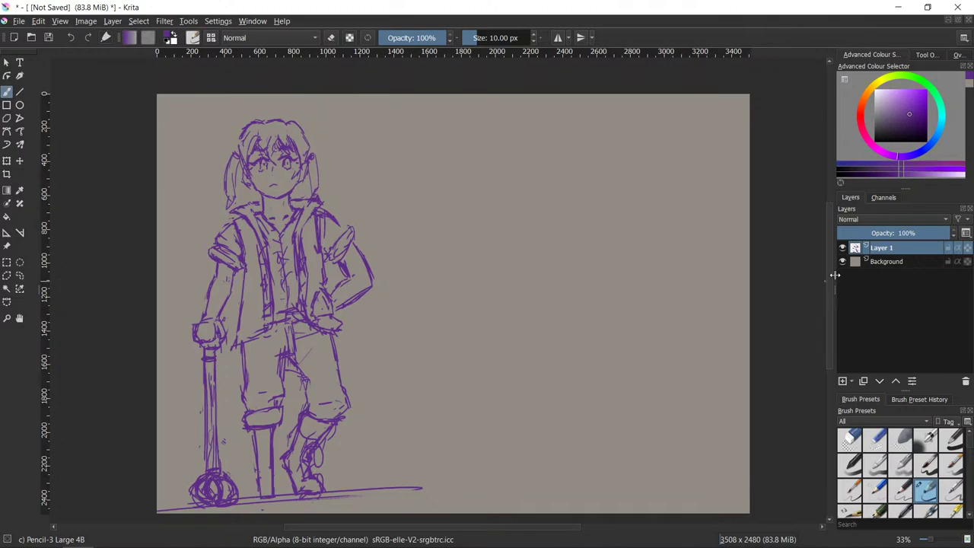
{"action": "mouse_move", "coordinate": [829, 283]}
{"action": "left_mouse_down"}
{"action": "mouse_move", "coordinate": [829, 272]}
{"action": "mouse_move", "coordinate": [829, 286]}
{"action": "left_mouse_up"}
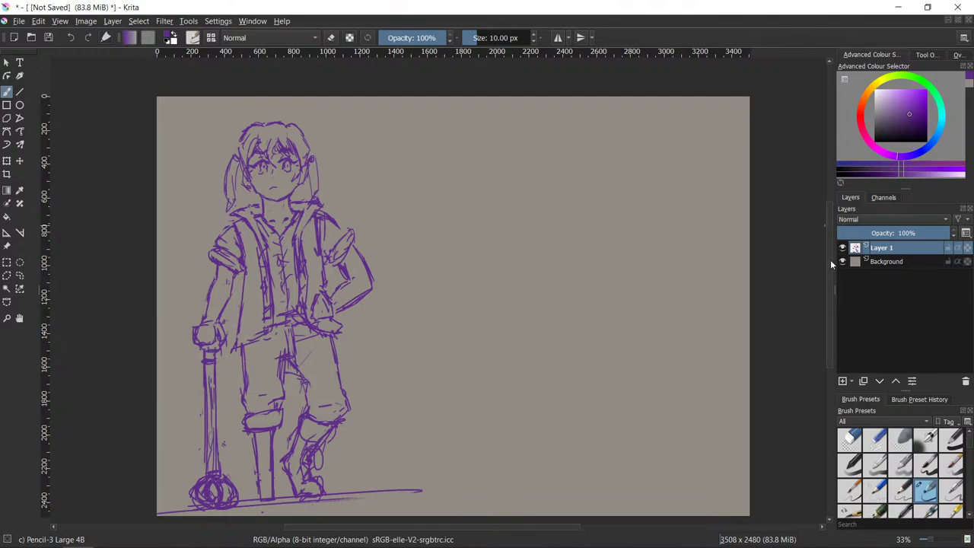
{"action": "left_click_drag", "start_coordinate": [830, 260], "coordinate": [828, 266]}
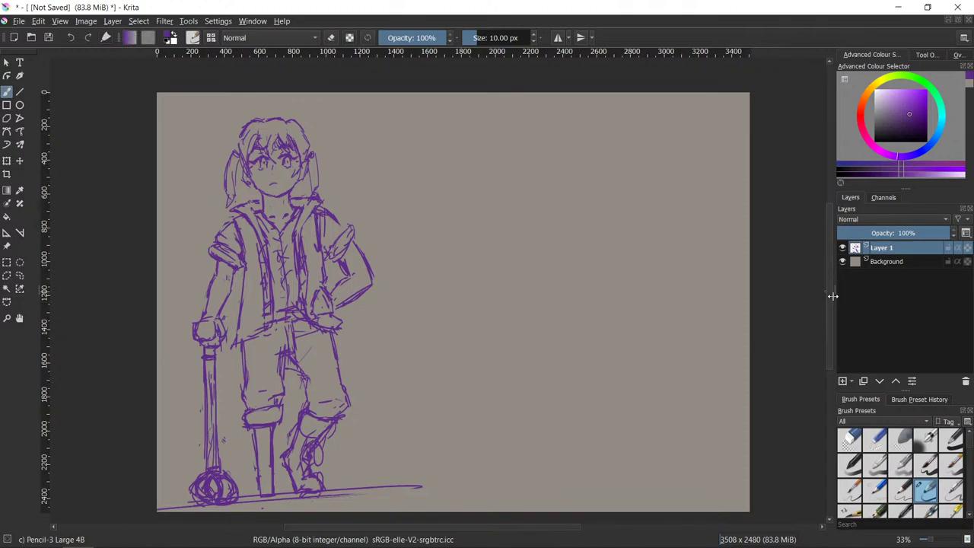
{"action": "left_click_drag", "start_coordinate": [828, 304], "coordinate": [823, 312]}
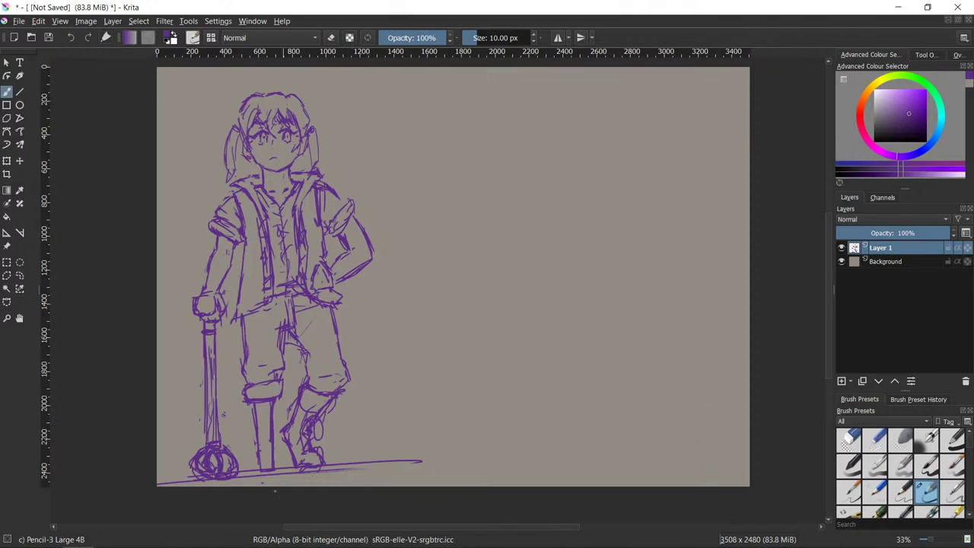
- Extend the sloping ground line beneath the character across to the canvas's right edge
{"action": "left_click_drag", "start_coordinate": [156, 484], "coordinate": [469, 455]}
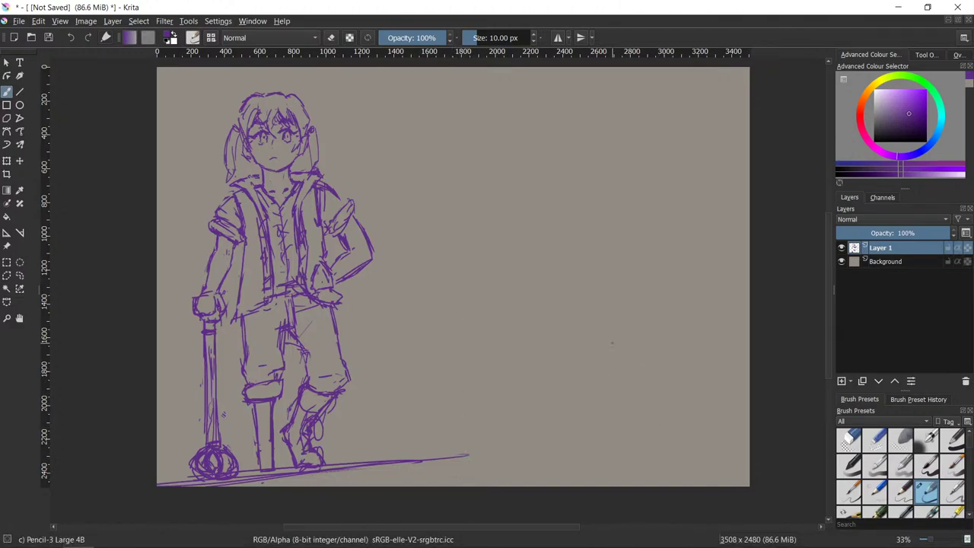
{"action": "scroll", "coordinate": [796, 245], "scroll_direction": "down", "scroll_amount": 2}
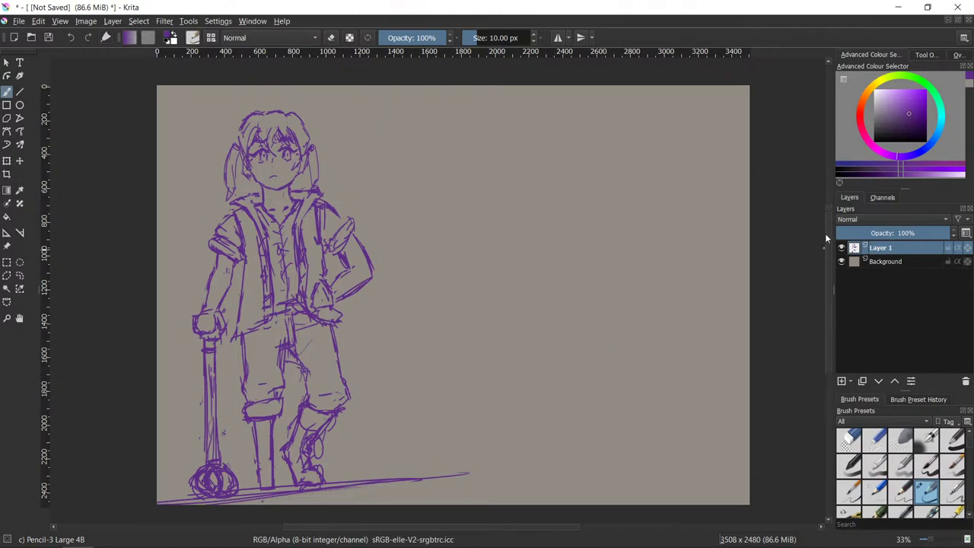
{"action": "mouse_move", "coordinate": [259, 429]}
{"action": "left_mouse_down"}
{"action": "mouse_move", "coordinate": [749, 347]}
{"action": "mouse_move", "coordinate": [385, 417]}
{"action": "mouse_move", "coordinate": [749, 371]}
{"action": "left_mouse_up"}
- Erase the rough ground strokes beyond the boot and redraw the ground as a double line rising to the right edge
{"action": "left_click", "coordinate": [848, 440]}
{"action": "left_click_drag", "start_coordinate": [347, 415], "coordinate": [373, 410]}
{"action": "left_click_drag", "start_coordinate": [669, 356], "coordinate": [799, 349]}
{"action": "left_click_drag", "start_coordinate": [373, 408], "coordinate": [555, 373]}
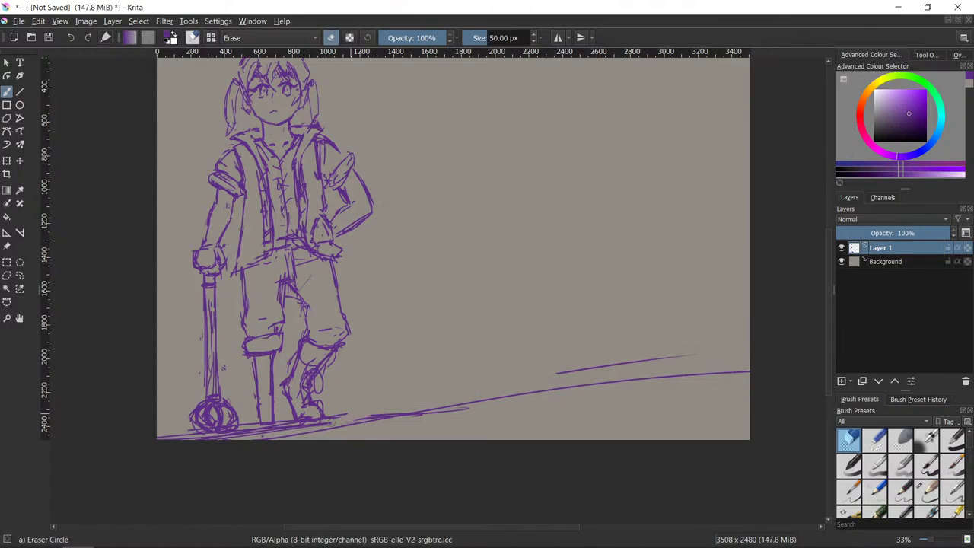
{"action": "left_click_drag", "start_coordinate": [329, 420], "coordinate": [749, 371]}
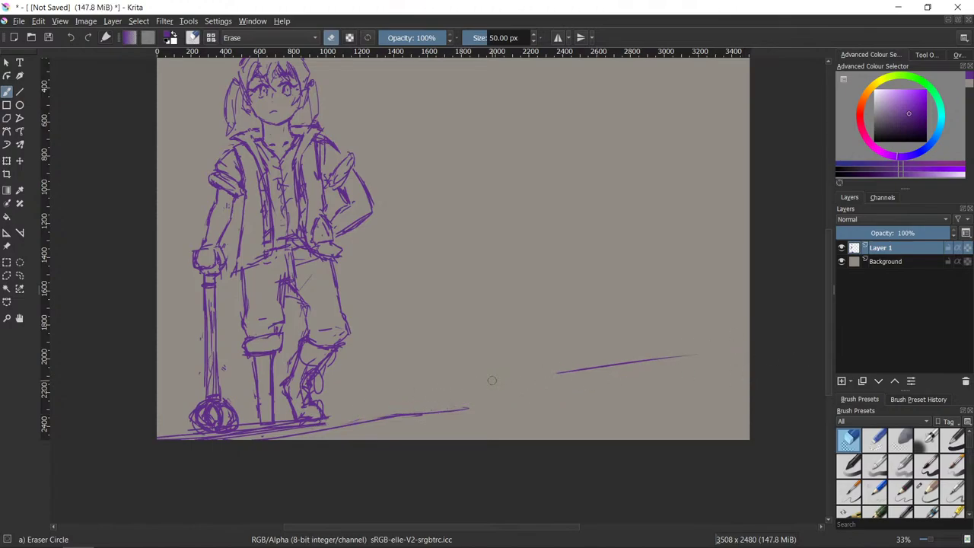
{"action": "key", "text": "/"}
{"action": "mouse_move", "coordinate": [288, 439]}
{"action": "left_mouse_down"}
{"action": "mouse_move", "coordinate": [791, 388]}
{"action": "mouse_move", "coordinate": [230, 448]}
{"action": "left_mouse_up"}
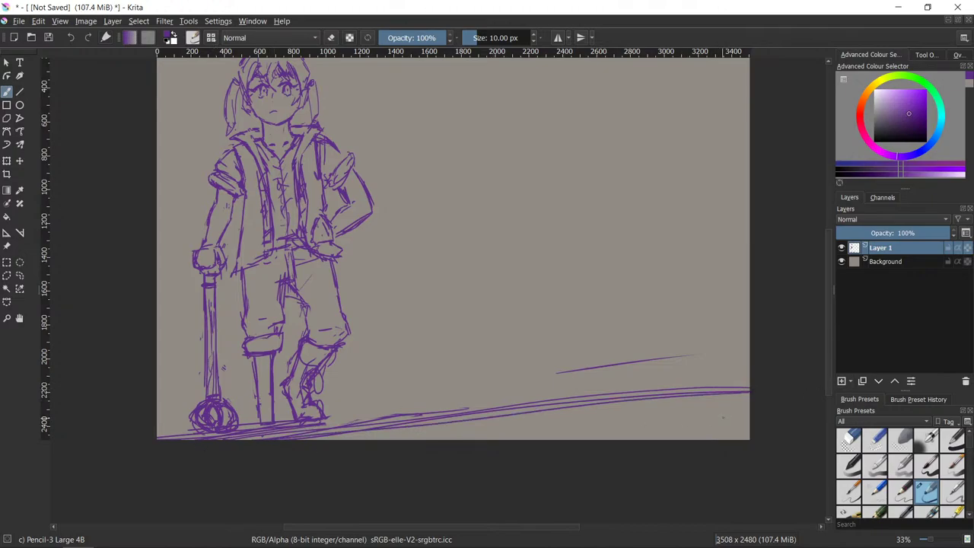
- Sketch a tall slanted post in the background, running from the canvas's top edge down to the ground line
{"action": "mouse_move", "coordinate": [827, 351]}
{"action": "left_mouse_down"}
{"action": "mouse_move", "coordinate": [822, 308]}
{"action": "mouse_move", "coordinate": [818, 321]}
{"action": "left_mouse_up"}
{"action": "scroll", "coordinate": [818, 325], "scroll_direction": "down", "scroll_amount": 1}
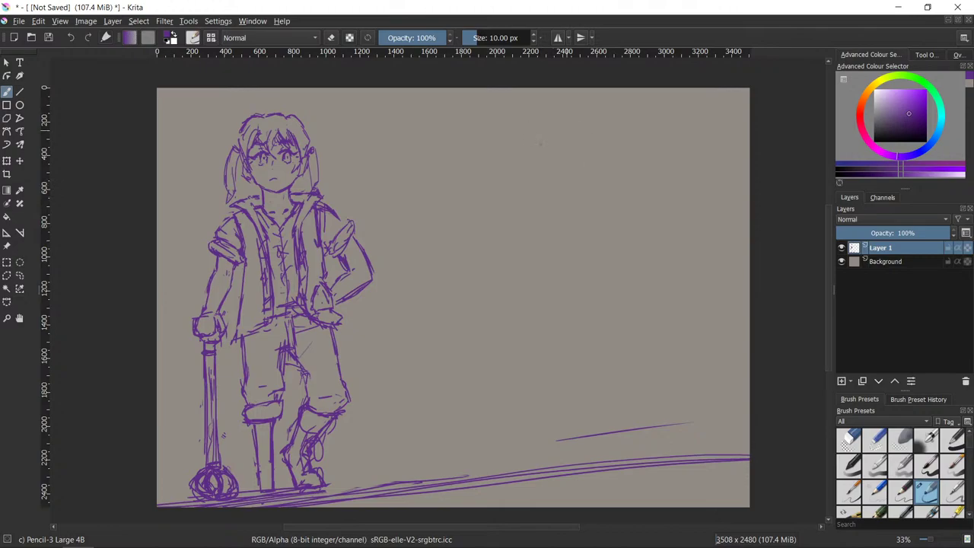
{"action": "mouse_move", "coordinate": [522, 97]}
{"action": "left_mouse_down"}
{"action": "mouse_move", "coordinate": [552, 337]}
{"action": "mouse_move", "coordinate": [580, 424]}
{"action": "mouse_move", "coordinate": [571, 442]}
{"action": "left_mouse_up"}
{"action": "left_click_drag", "start_coordinate": [528, 213], "coordinate": [589, 466]}
{"action": "left_click_drag", "start_coordinate": [572, 377], "coordinate": [518, 88]}
{"action": "left_click_drag", "start_coordinate": [526, 152], "coordinate": [562, 369]}
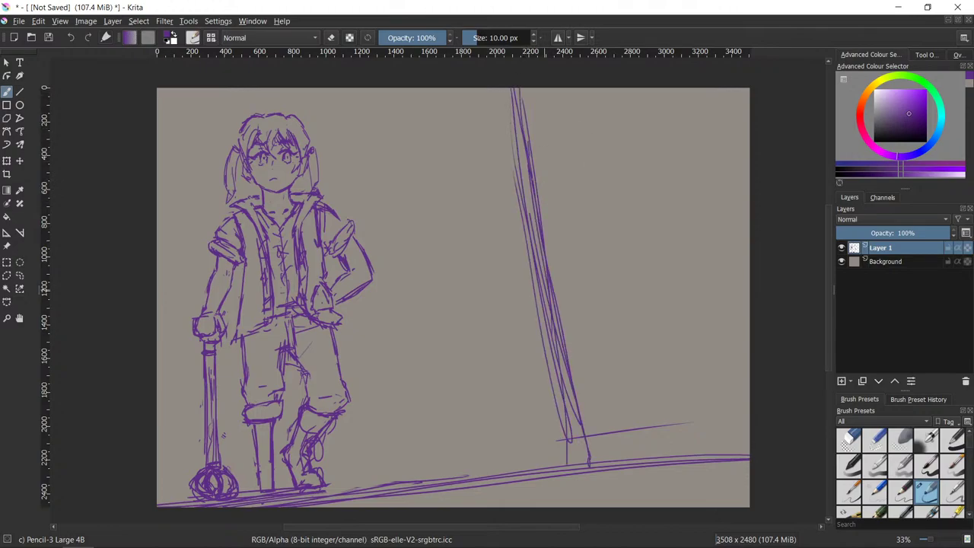
- Sketch curved base strokes from the foot of the slanted post to the canvas's right edge
{"action": "mouse_move", "coordinate": [555, 336]}
{"action": "left_mouse_down"}
{"action": "mouse_move", "coordinate": [585, 483]}
{"action": "mouse_move", "coordinate": [737, 470]}
{"action": "left_mouse_up"}
{"action": "left_click_drag", "start_coordinate": [549, 461], "coordinate": [750, 476]}
{"action": "left_click_drag", "start_coordinate": [610, 424], "coordinate": [749, 439]}
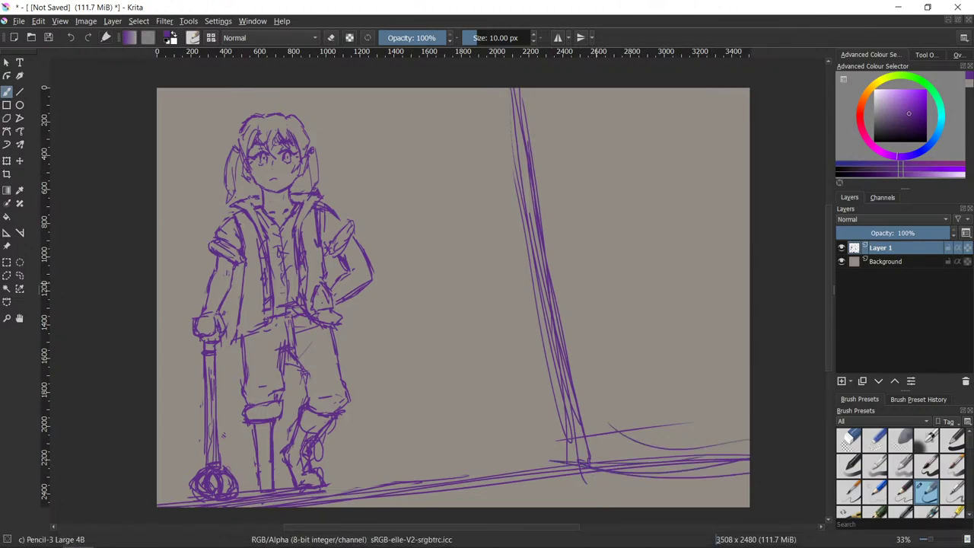
- Sketch loose wood-grain strokes and a knot on the background surface to the right of the tall slanted post
{"action": "left_click_drag", "start_coordinate": [602, 270], "coordinate": [629, 416]}
{"action": "left_click_drag", "start_coordinate": [585, 196], "coordinate": [593, 248]}
{"action": "left_click_drag", "start_coordinate": [560, 109], "coordinate": [584, 194]}
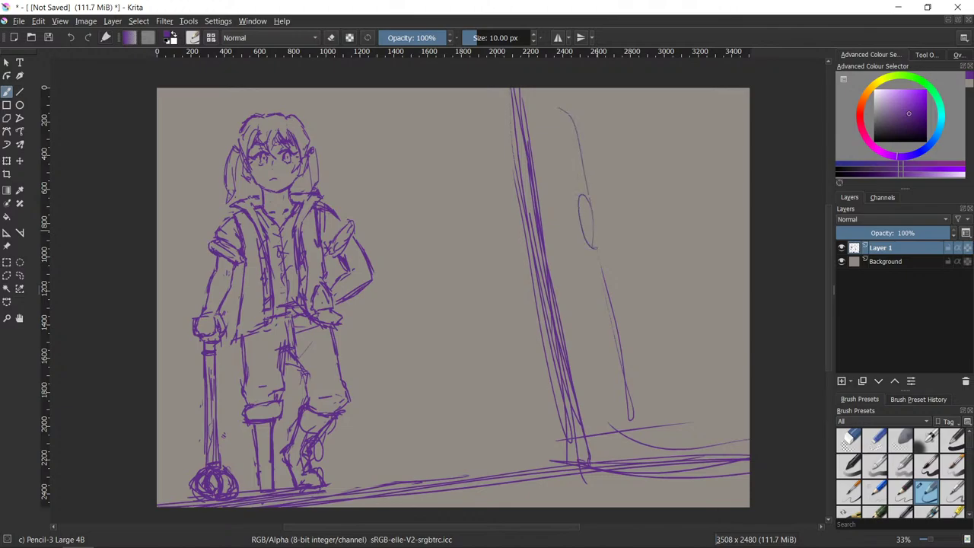
{"action": "left_click_drag", "start_coordinate": [658, 225], "coordinate": [674, 339]}
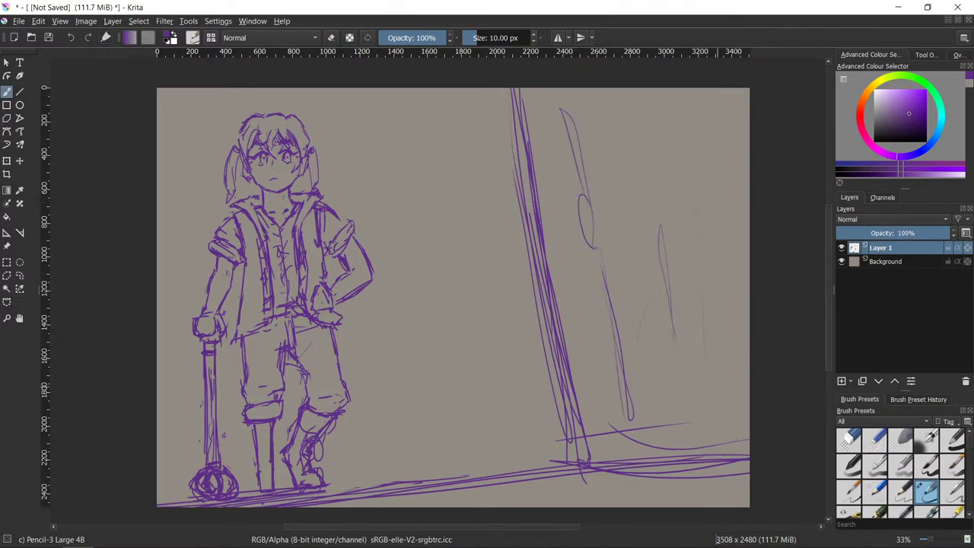
{"action": "left_click_drag", "start_coordinate": [693, 193], "coordinate": [676, 372]}
- Sketch angled plank and crack lines in the ground along the canvas's lower edge
{"action": "scroll", "coordinate": [830, 327], "scroll_direction": "down", "scroll_amount": 2}
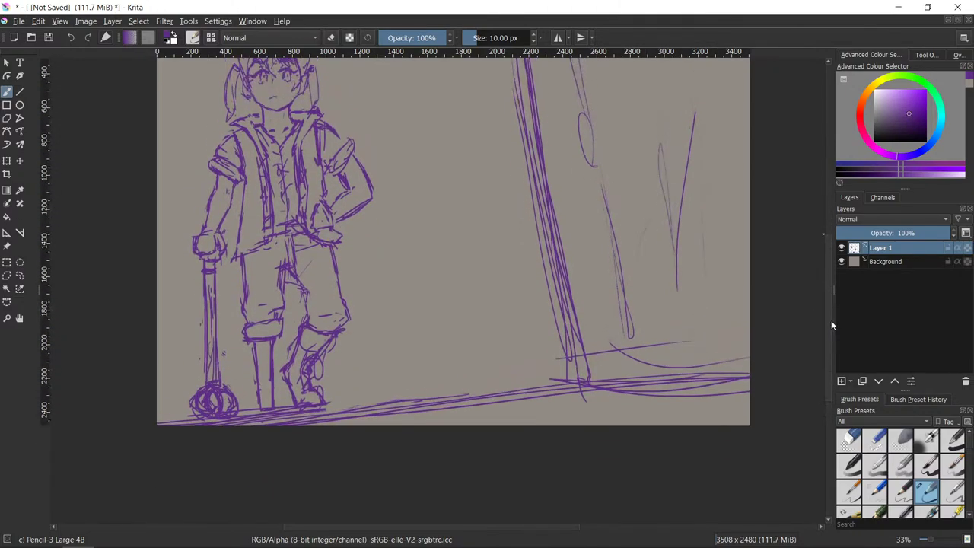
{"action": "left_click_drag", "start_coordinate": [495, 405], "coordinate": [518, 424]}
{"action": "left_click_drag", "start_coordinate": [583, 390], "coordinate": [624, 425]}
{"action": "left_click_drag", "start_coordinate": [673, 382], "coordinate": [738, 425]}
{"action": "left_click_drag", "start_coordinate": [428, 422], "coordinate": [400, 425]}
{"action": "left_click_drag", "start_coordinate": [518, 418], "coordinate": [600, 401]}
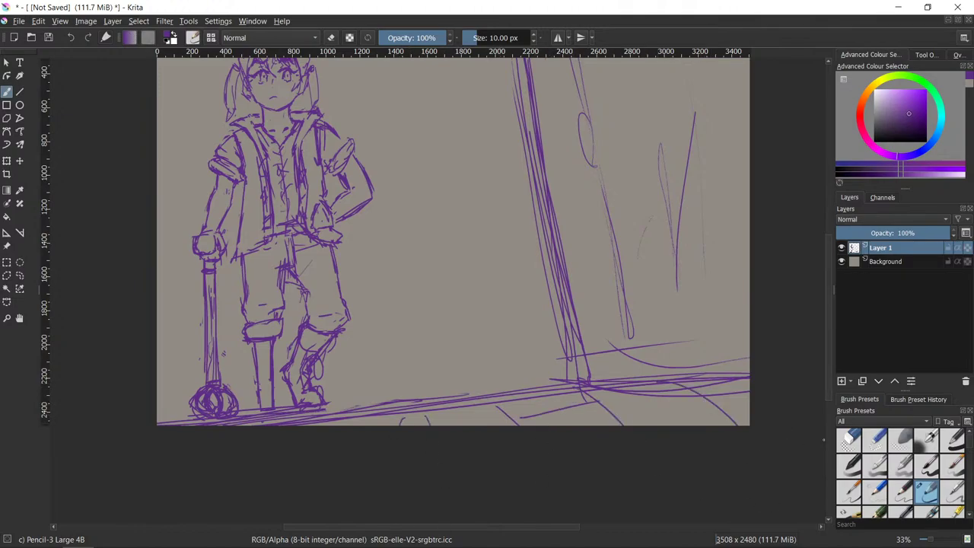
{"action": "left_click_drag", "start_coordinate": [425, 422], "coordinate": [338, 422]}
{"action": "scroll", "coordinate": [826, 332], "scroll_direction": "up", "scroll_amount": 3}
{"action": "scroll", "coordinate": [825, 305], "scroll_direction": "down", "scroll_amount": 1}
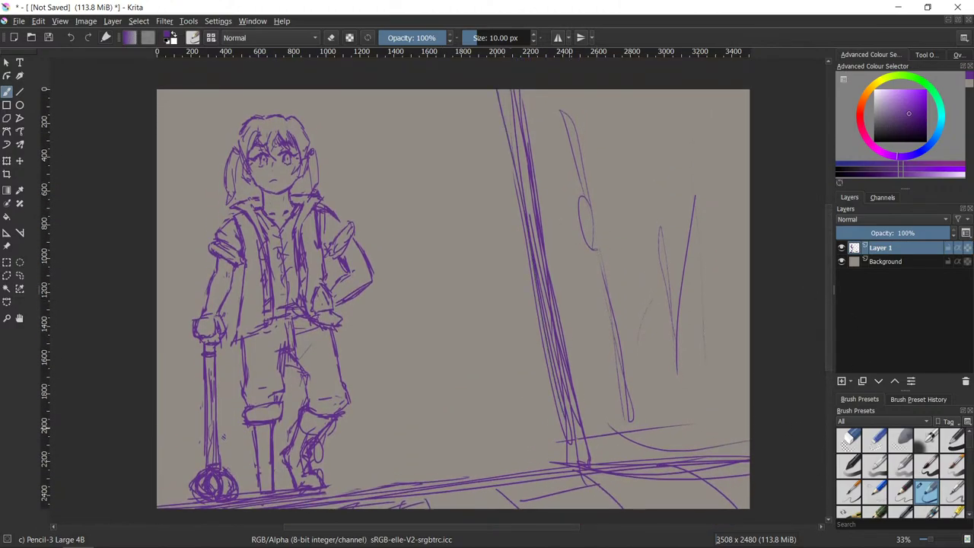
- Erase the middle of the curved base stroke to the right of the tall post's foot
{"action": "left_click", "coordinate": [849, 439]}
{"action": "mouse_move", "coordinate": [632, 464]}
{"action": "left_mouse_down"}
{"action": "mouse_move", "coordinate": [715, 450]}
{"action": "mouse_move", "coordinate": [639, 446]}
{"action": "left_mouse_up"}
{"action": "left_click", "coordinate": [925, 490]}
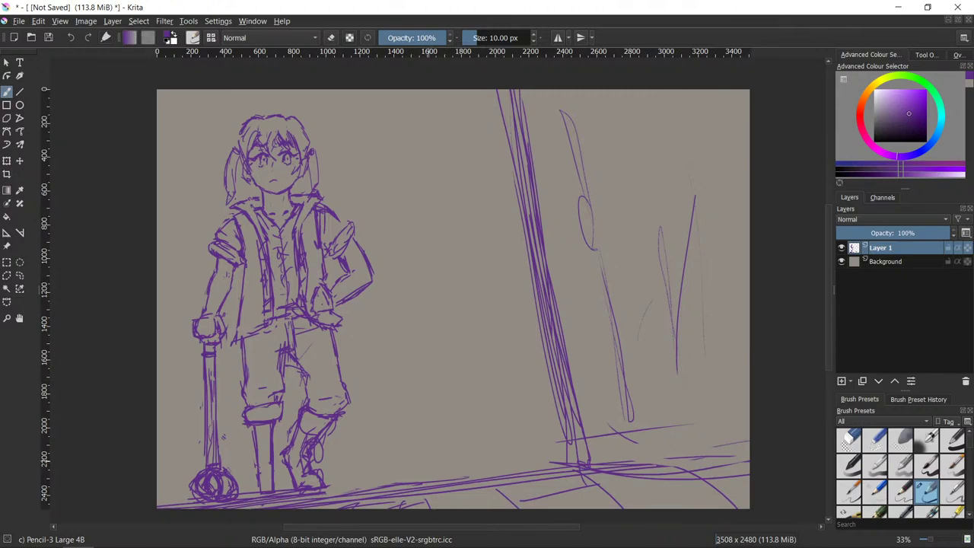
- Sketch both long slanted edges of a second post between the character and the tall post
{"action": "left_click_drag", "start_coordinate": [387, 296], "coordinate": [424, 442]}
{"action": "left_click_drag", "start_coordinate": [380, 265], "coordinate": [424, 440]}
{"action": "left_click_drag", "start_coordinate": [383, 244], "coordinate": [430, 452]}
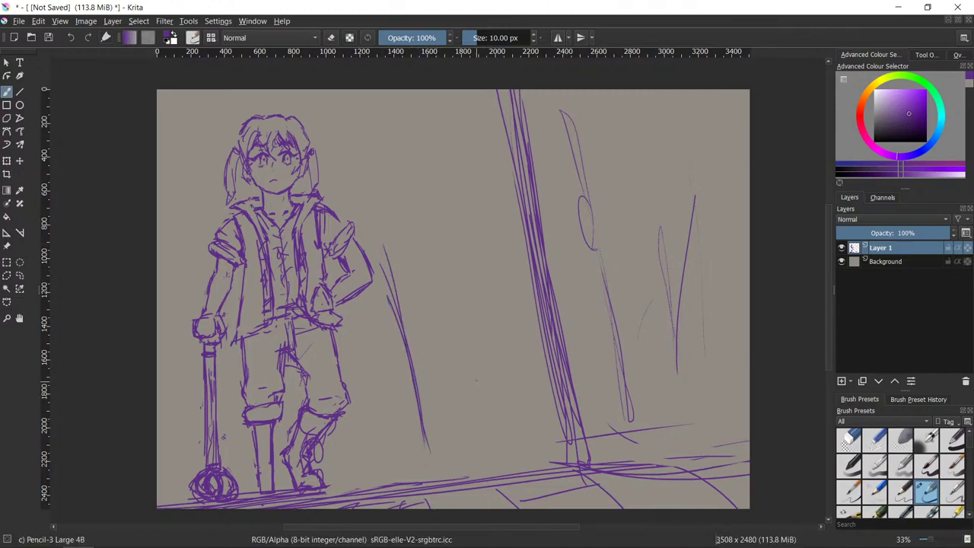
{"action": "left_click_drag", "start_coordinate": [423, 224], "coordinate": [475, 441]}
{"action": "left_click_drag", "start_coordinate": [384, 116], "coordinate": [459, 358]}
{"action": "left_click_drag", "start_coordinate": [372, 93], "coordinate": [453, 334]}
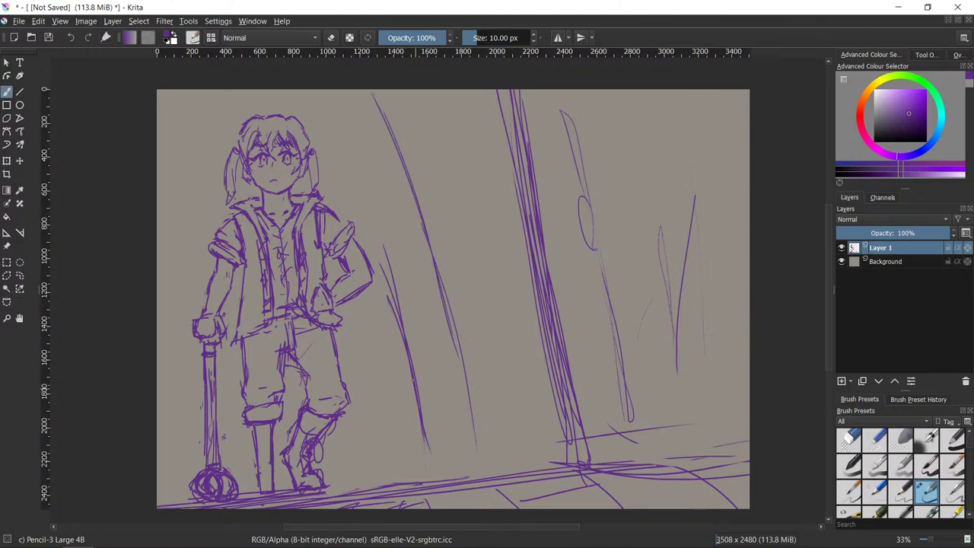
{"action": "left_click_drag", "start_coordinate": [335, 97], "coordinate": [407, 365]}
{"action": "left_click_drag", "start_coordinate": [336, 99], "coordinate": [395, 280]}
- Erase the second post's right edge and redraw it at a steeper angle, removing stray strokes along its lower part
{"action": "key", "text": "slash"}
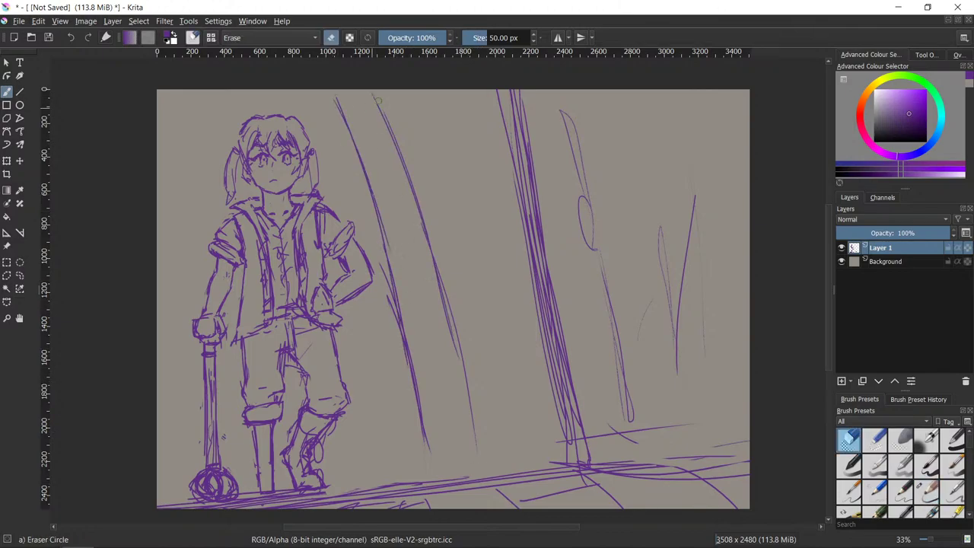
{"action": "mouse_move", "coordinate": [372, 94]}
{"action": "left_mouse_down"}
{"action": "mouse_move", "coordinate": [416, 216]}
{"action": "mouse_move", "coordinate": [408, 137]}
{"action": "mouse_move", "coordinate": [446, 281]}
{"action": "left_mouse_up"}
{"action": "key", "text": "slash"}
{"action": "left_click_drag", "start_coordinate": [413, 134], "coordinate": [473, 395]}
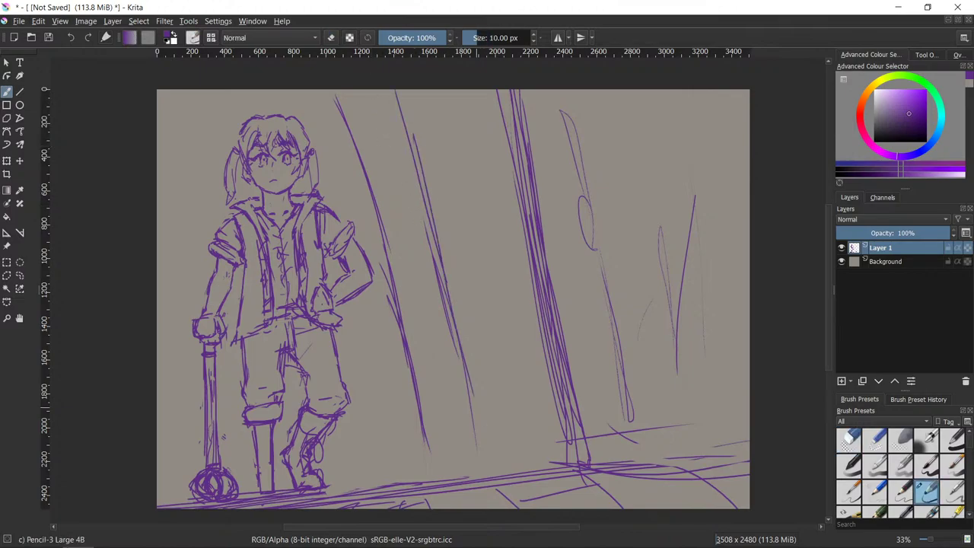
{"action": "left_click_drag", "start_coordinate": [443, 280], "coordinate": [477, 447]}
{"action": "key", "text": "slash"}
{"action": "left_click_drag", "start_coordinate": [423, 258], "coordinate": [469, 408]}
{"action": "left_click_drag", "start_coordinate": [436, 270], "coordinate": [471, 444]}
{"action": "key", "text": "slash"}
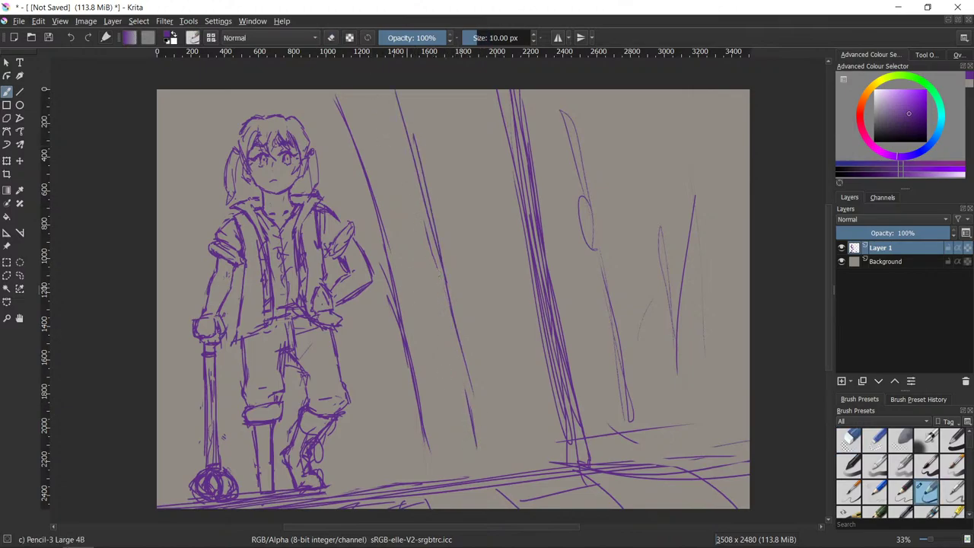
- Extend both edges of the second post down to the ground line
{"action": "left_click_drag", "start_coordinate": [389, 274], "coordinate": [419, 449]}
{"action": "left_click_drag", "start_coordinate": [400, 351], "coordinate": [428, 481]}
{"action": "left_click_drag", "start_coordinate": [416, 170], "coordinate": [484, 478]}
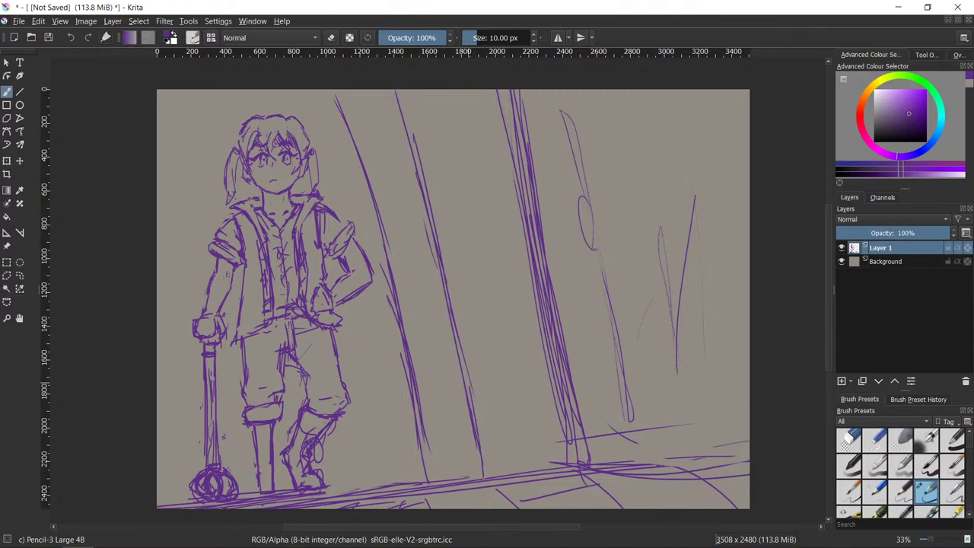
{"action": "left_click_drag", "start_coordinate": [465, 380], "coordinate": [481, 468]}
- Erase the upper parts of the second post's two edges and redraw them up to the canvas's top edge
{"action": "key", "text": "e"}
{"action": "left_click_drag", "start_coordinate": [333, 101], "coordinate": [397, 261]}
{"action": "key", "text": "e"}
{"action": "key", "text": "e"}
{"action": "left_click_drag", "start_coordinate": [394, 91], "coordinate": [431, 220]}
{"action": "key", "text": "e"}
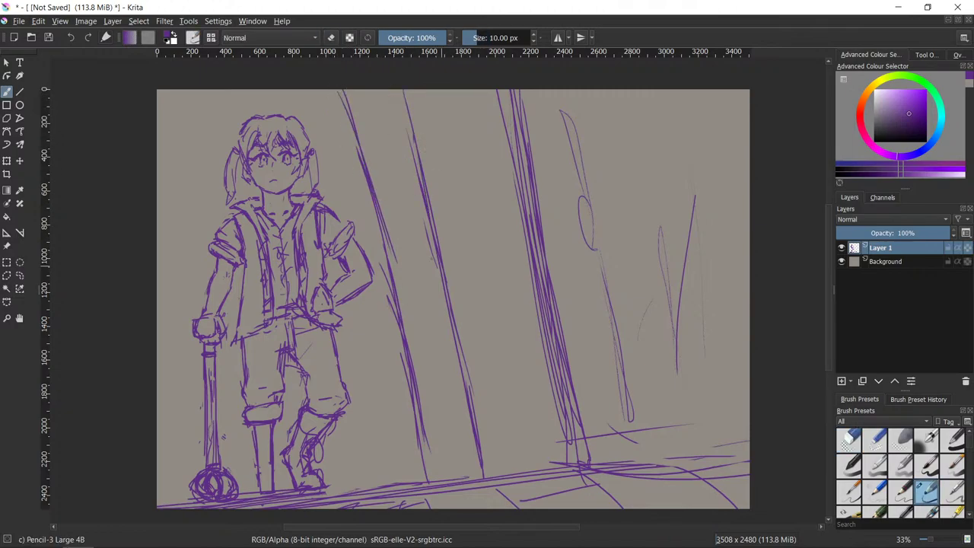
- Clean up a stray stroke on the second post and darken the middle of its left edge
{"action": "key", "text": "e"}
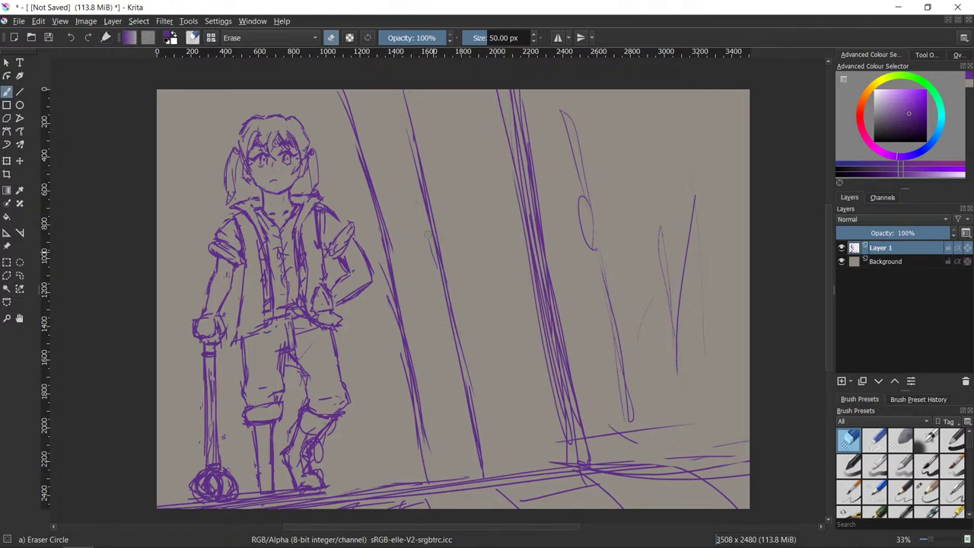
{"action": "key", "text": "e"}
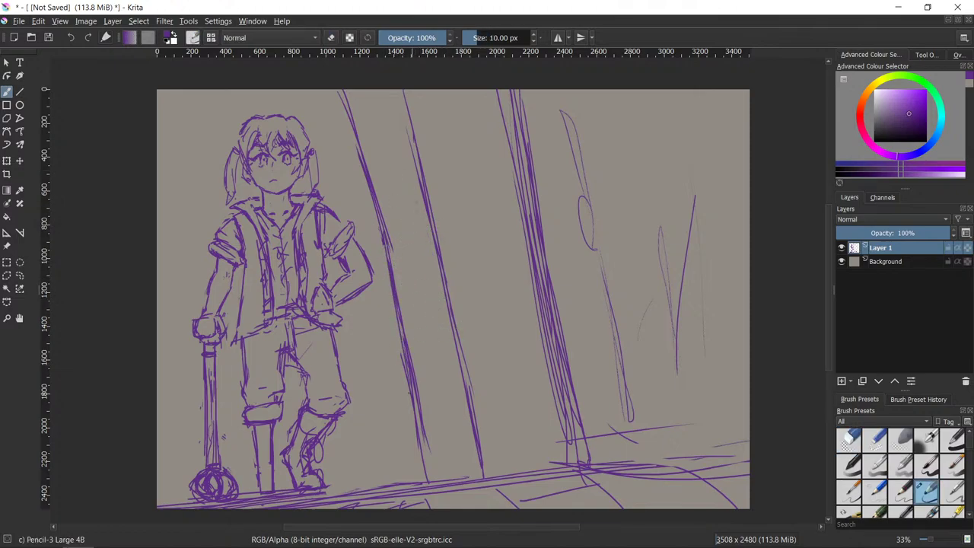
{"action": "left_click_drag", "start_coordinate": [384, 249], "coordinate": [420, 431]}
- Try redrawing the top of the second post's right edge with a stronger lean towards the character
{"action": "key", "text": "slash"}
{"action": "mouse_move", "coordinate": [403, 92]}
{"action": "left_mouse_down"}
{"action": "mouse_move", "coordinate": [431, 216]}
{"action": "mouse_move", "coordinate": [430, 192]}
{"action": "left_mouse_up"}
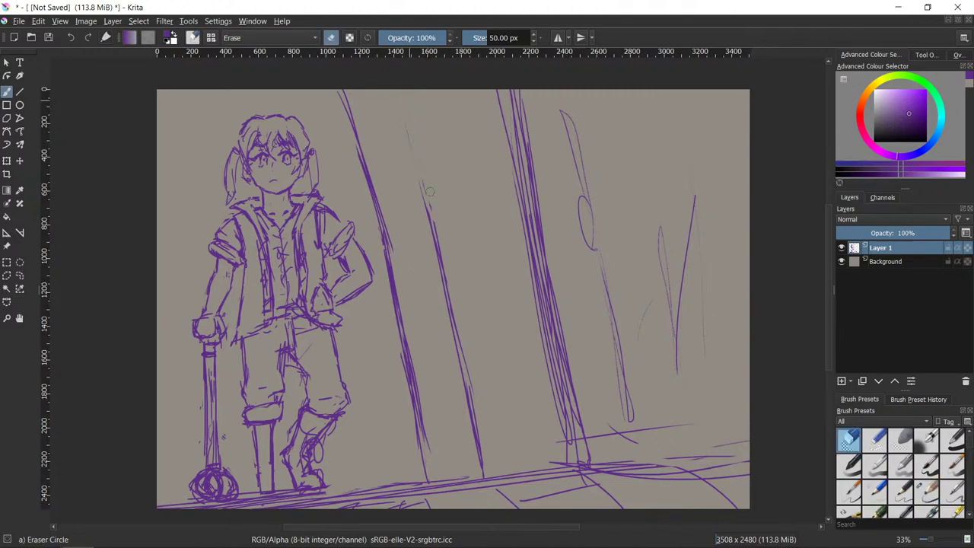
{"action": "key", "text": "slash"}
{"action": "left_click_drag", "start_coordinate": [386, 90], "coordinate": [435, 230]}
{"action": "key", "text": "slash"}
{"action": "key", "text": "e"}
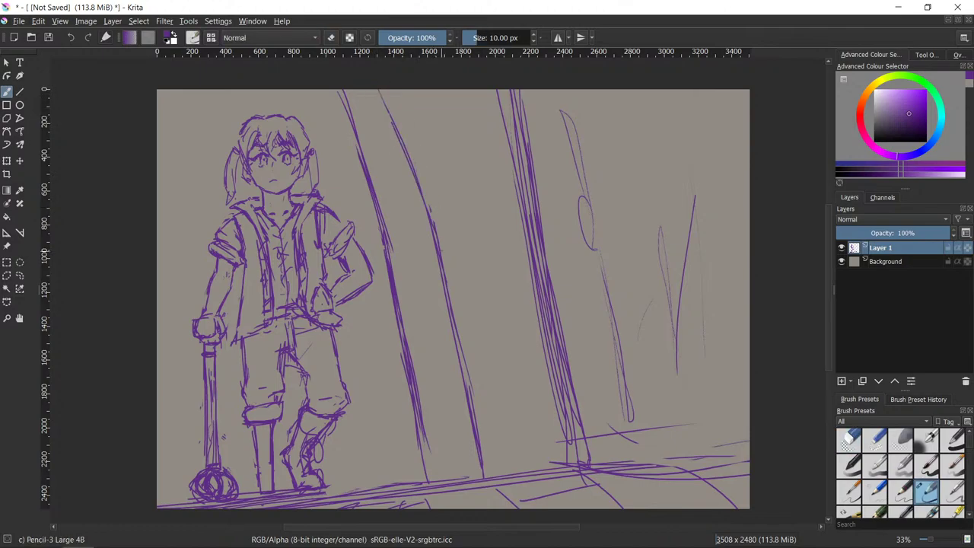
{"action": "mouse_move", "coordinate": [417, 185]}
{"action": "left_mouse_down"}
{"action": "mouse_move", "coordinate": [431, 222]}
{"action": "mouse_move", "coordinate": [429, 212]}
{"action": "left_mouse_up"}
- Darken the lower halves of the second post's edges and tidy its left foot where it meets the ground
{"action": "key", "text": "slash"}
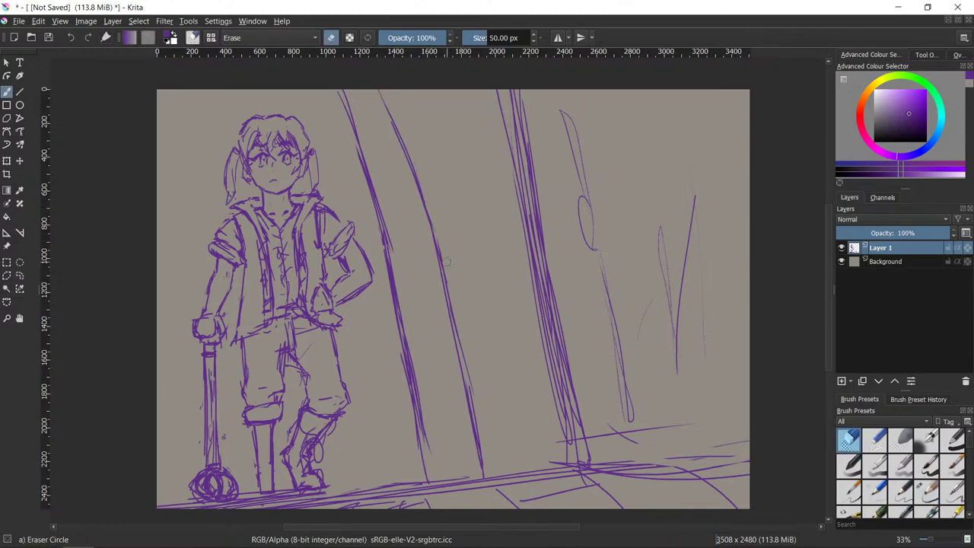
{"action": "key", "text": "slash"}
{"action": "left_click_drag", "start_coordinate": [456, 326], "coordinate": [476, 397]}
{"action": "left_click_drag", "start_coordinate": [464, 357], "coordinate": [473, 470]}
{"action": "left_click_drag", "start_coordinate": [472, 427], "coordinate": [478, 472]}
{"action": "key", "text": "slash"}
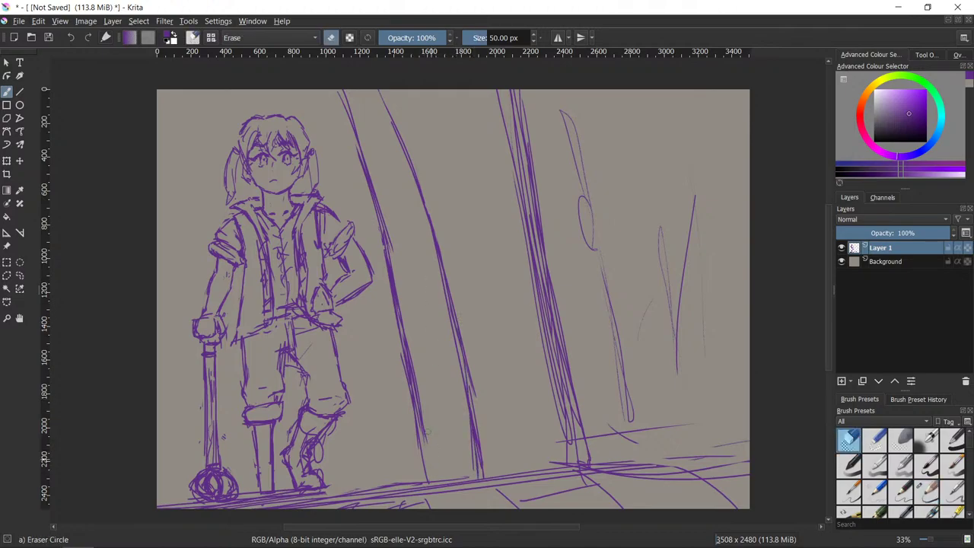
{"action": "left_click_drag", "start_coordinate": [424, 426], "coordinate": [430, 442]}
{"action": "key", "text": "slash"}
{"action": "left_click_drag", "start_coordinate": [412, 404], "coordinate": [421, 481]}
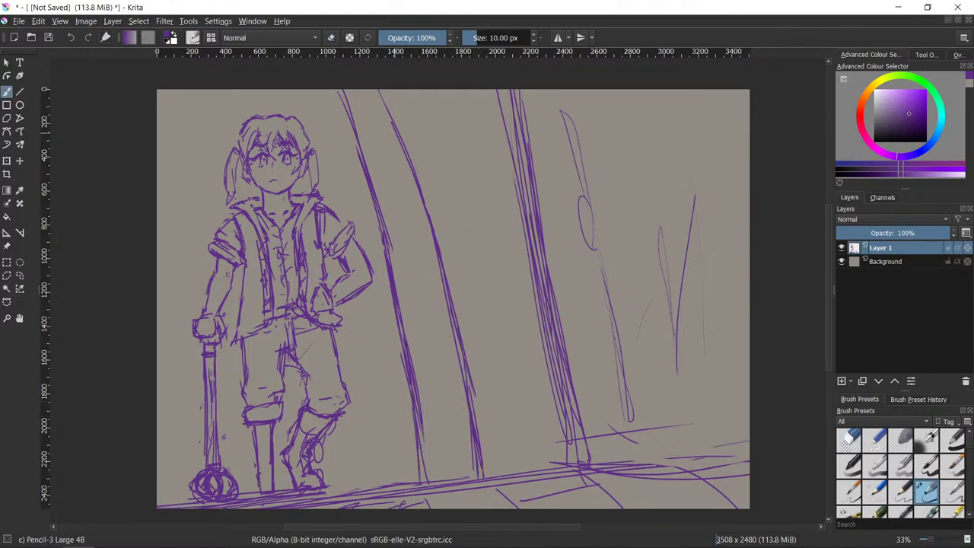
- Erase the top of the second post's right edge and try a bolder leaning line in its place
{"action": "key", "text": "e"}
{"action": "left_click_drag", "start_coordinate": [380, 93], "coordinate": [417, 180]}
{"action": "key", "text": "e"}
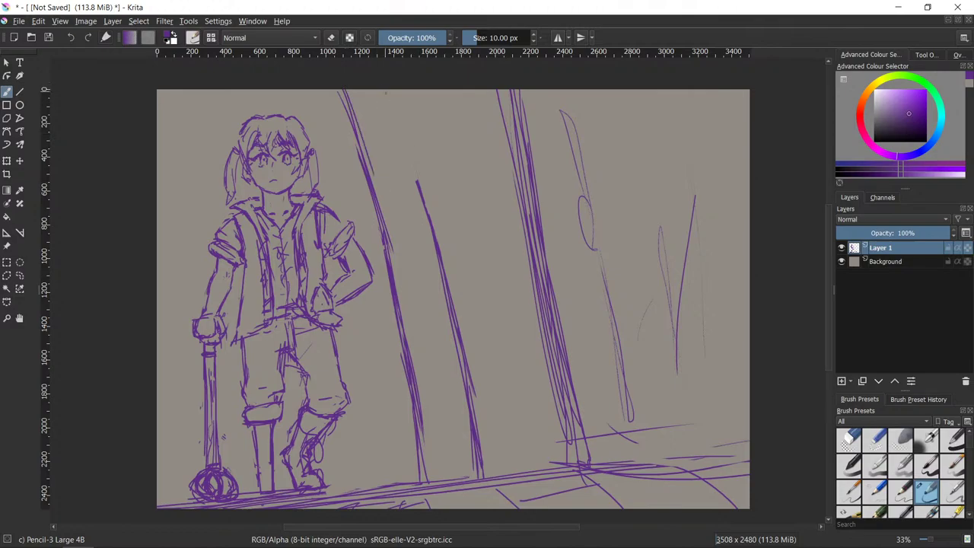
{"action": "left_click_drag", "start_coordinate": [382, 90], "coordinate": [421, 201]}
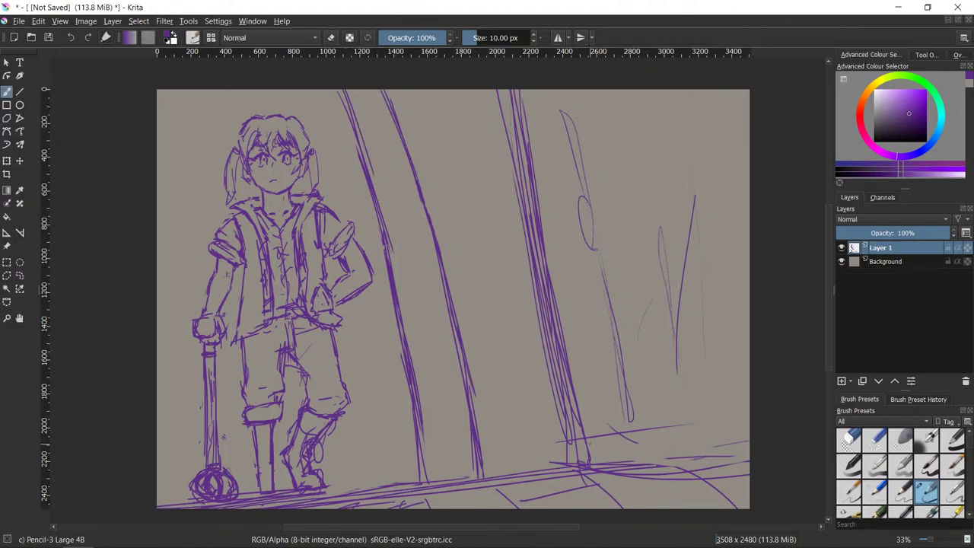
- Thin the doubled strokes on the upper part of the second post's left edge with the eraser
{"action": "left_click_drag", "start_coordinate": [339, 90], "coordinate": [371, 210]}
{"action": "key", "text": "e"}
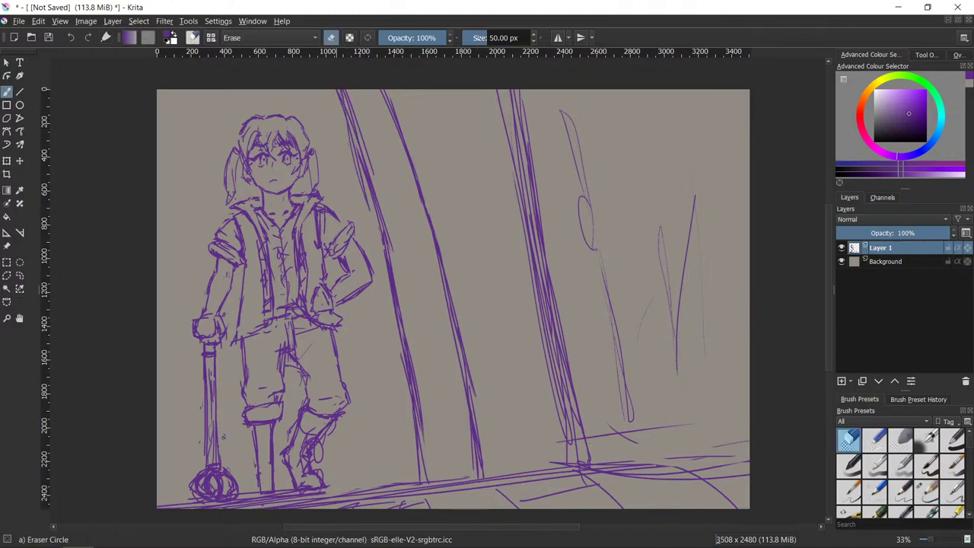
{"action": "left_click_drag", "start_coordinate": [339, 92], "coordinate": [392, 258]}
{"action": "key", "text": "e"}
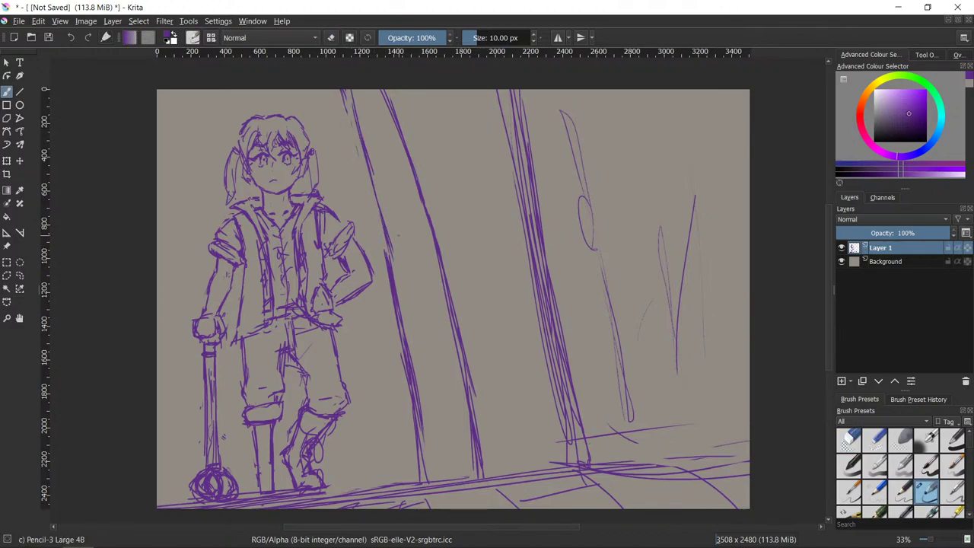
- Replace the upper part of the second post's right edge with a steeper line that runs parallel to the left edge
{"action": "key", "text": "e"}
{"action": "left_click_drag", "start_coordinate": [383, 89], "coordinate": [433, 235]}
{"action": "key", "text": "e"}
{"action": "left_click_drag", "start_coordinate": [403, 97], "coordinate": [438, 234]}
{"action": "left_click_drag", "start_coordinate": [423, 155], "coordinate": [455, 309]}
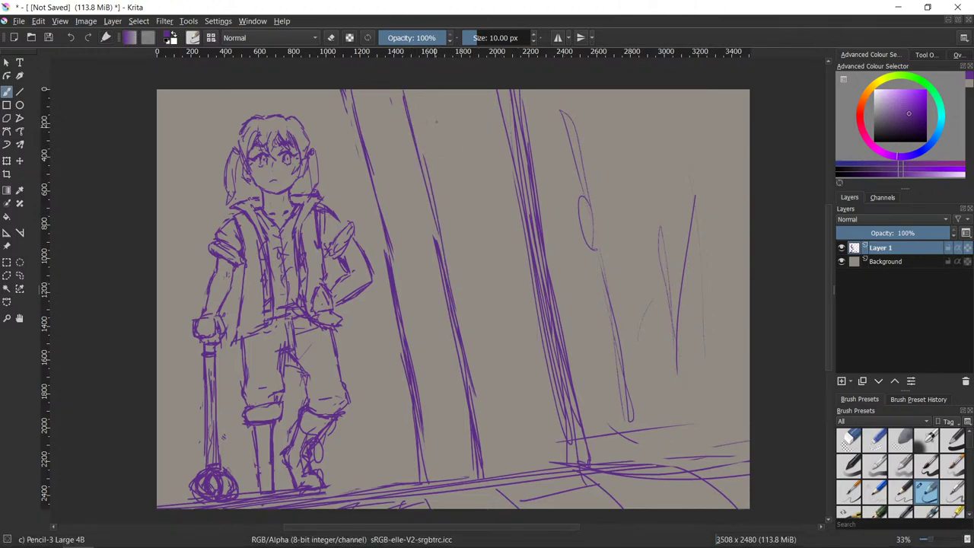
- Sketch a sloping crossbeam behind the character's head, running from the canvas's left edge towards the tall post
{"action": "left_click_drag", "start_coordinate": [330, 168], "coordinate": [452, 136]}
{"action": "mouse_move", "coordinate": [327, 163]}
{"action": "left_mouse_down"}
{"action": "mouse_move", "coordinate": [493, 122]}
{"action": "mouse_move", "coordinate": [442, 138]}
{"action": "left_mouse_up"}
{"action": "left_click_drag", "start_coordinate": [352, 158], "coordinate": [315, 168]}
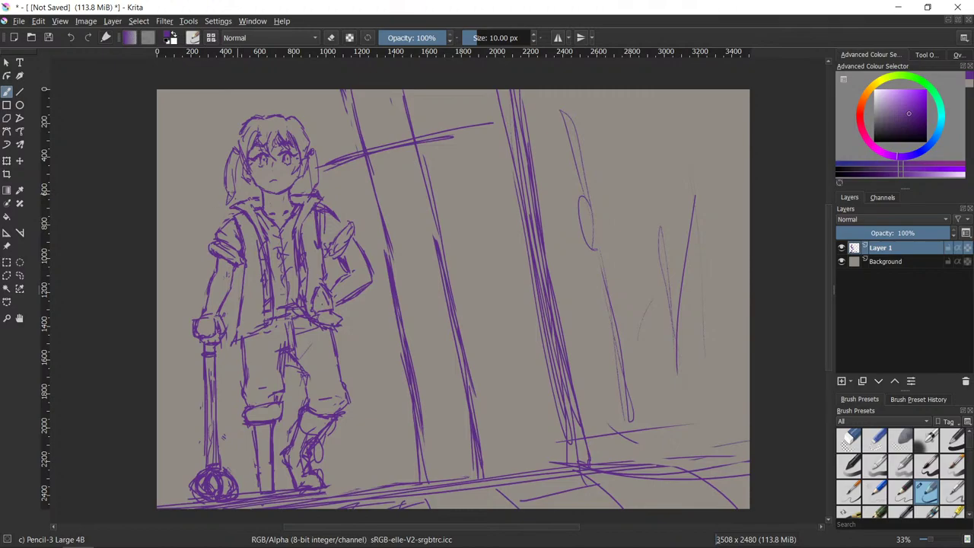
{"action": "left_click_drag", "start_coordinate": [225, 199], "coordinate": [130, 228]}
{"action": "left_click_drag", "start_coordinate": [459, 133], "coordinate": [499, 122]}
{"action": "left_click_drag", "start_coordinate": [155, 213], "coordinate": [221, 188]}
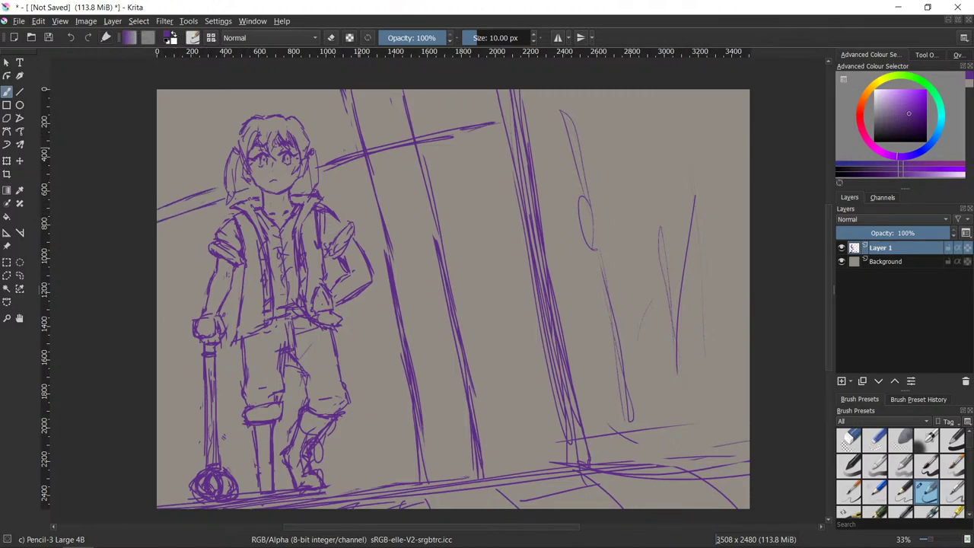
- Add the crossbeam's upper edge between the head and the tall post, and erase the post lines crossing the beam
{"action": "left_click_drag", "start_coordinate": [315, 158], "coordinate": [496, 105]}
{"action": "left_click_drag", "start_coordinate": [366, 144], "coordinate": [509, 108]}
{"action": "key", "text": "/"}
{"action": "left_click_drag", "start_coordinate": [416, 134], "coordinate": [363, 149]}
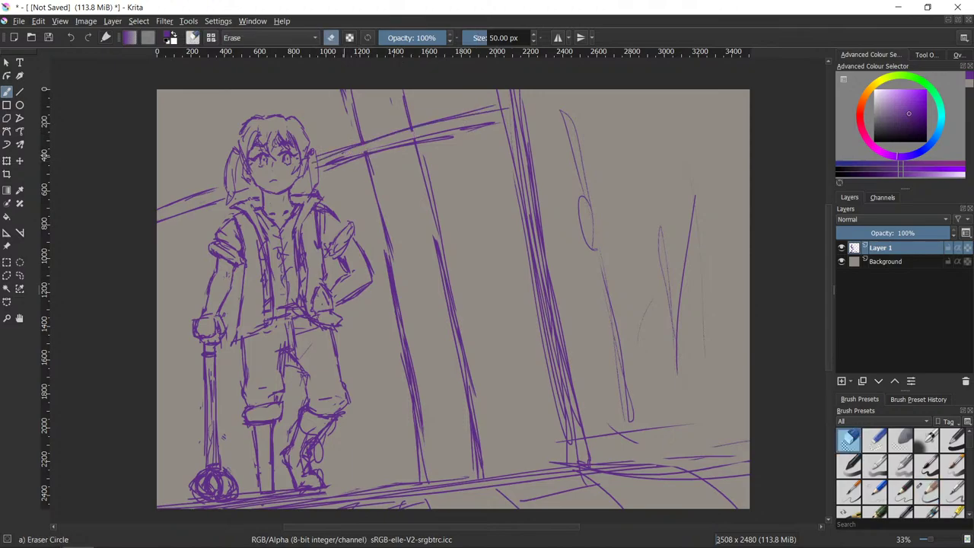
{"action": "left_click_drag", "start_coordinate": [453, 120], "coordinate": [491, 112]}
{"action": "key", "text": "/"}
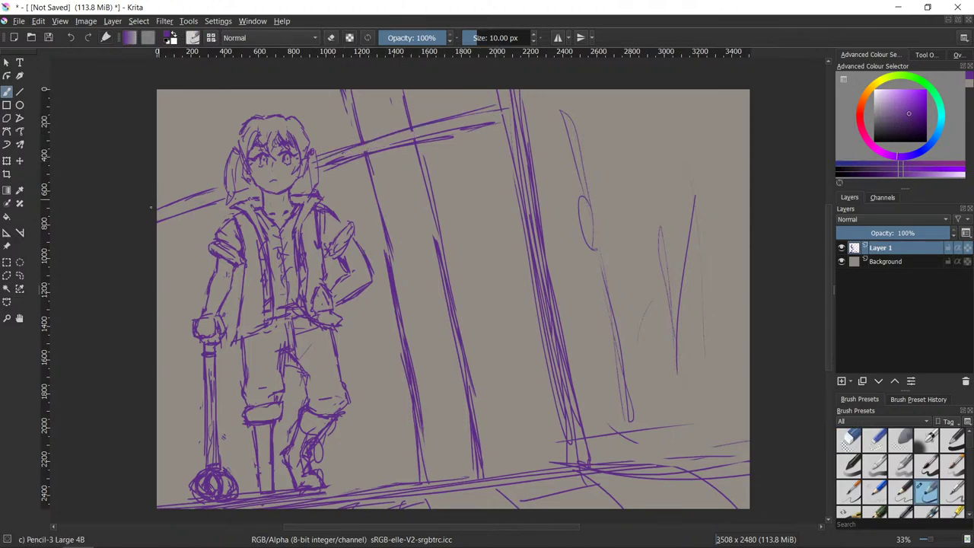
{"action": "key", "text": "slash"}
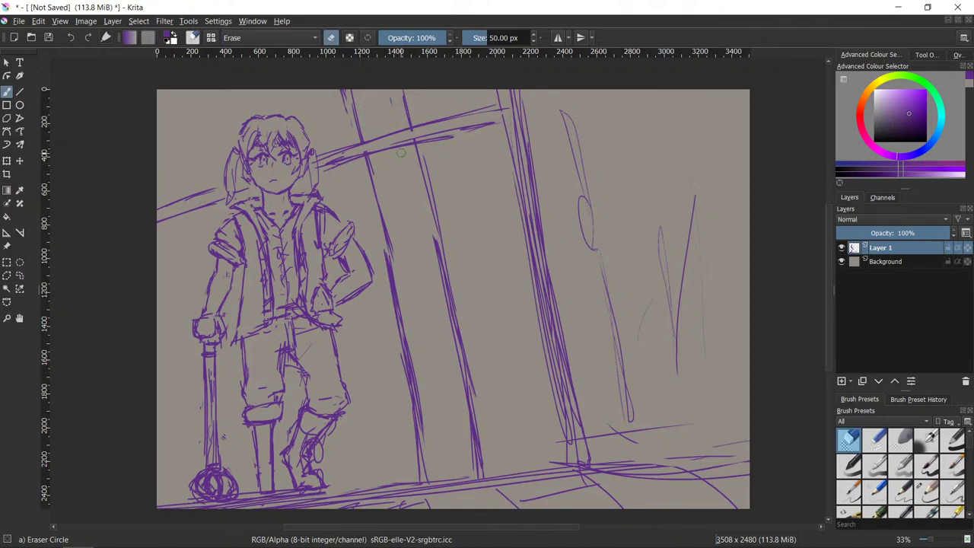
- Sketch a double-lined arch above the crossbeam, curving from the canvas's left edge behind the head to the second post
{"action": "key", "text": "slash"}
{"action": "mouse_move", "coordinate": [160, 204]}
{"action": "left_mouse_down"}
{"action": "mouse_move", "coordinate": [194, 158]}
{"action": "mouse_move", "coordinate": [249, 118]}
{"action": "left_mouse_up"}
{"action": "left_click_drag", "start_coordinate": [158, 173], "coordinate": [245, 121]}
{"action": "left_click_drag", "start_coordinate": [196, 156], "coordinate": [339, 89]}
{"action": "left_click_drag", "start_coordinate": [260, 128], "coordinate": [339, 94]}
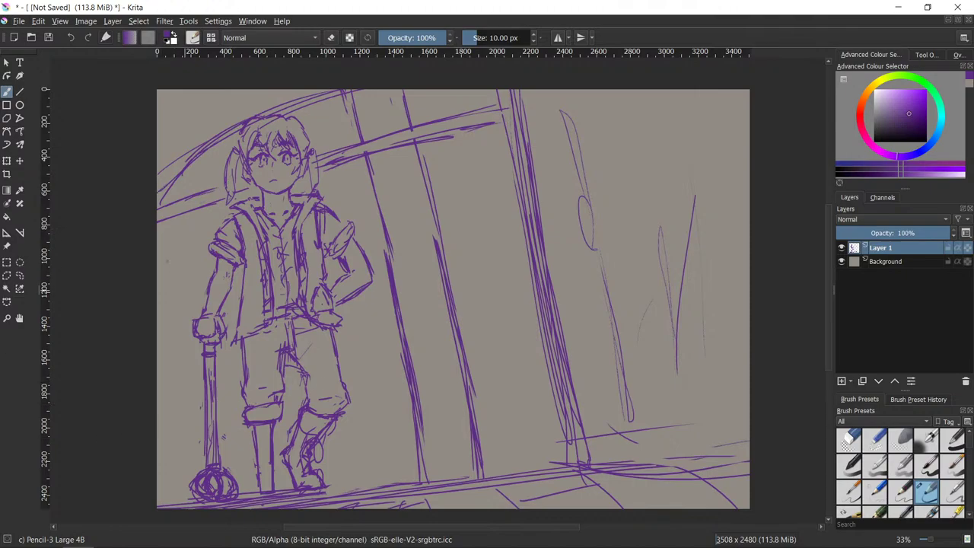
{"action": "left_click_drag", "start_coordinate": [159, 201], "coordinate": [159, 225]}
- Add faint outer curves above the arch near the canvas's upper-left corner and clean up the marks between them
{"action": "left_click_drag", "start_coordinate": [828, 278], "coordinate": [826, 280]}
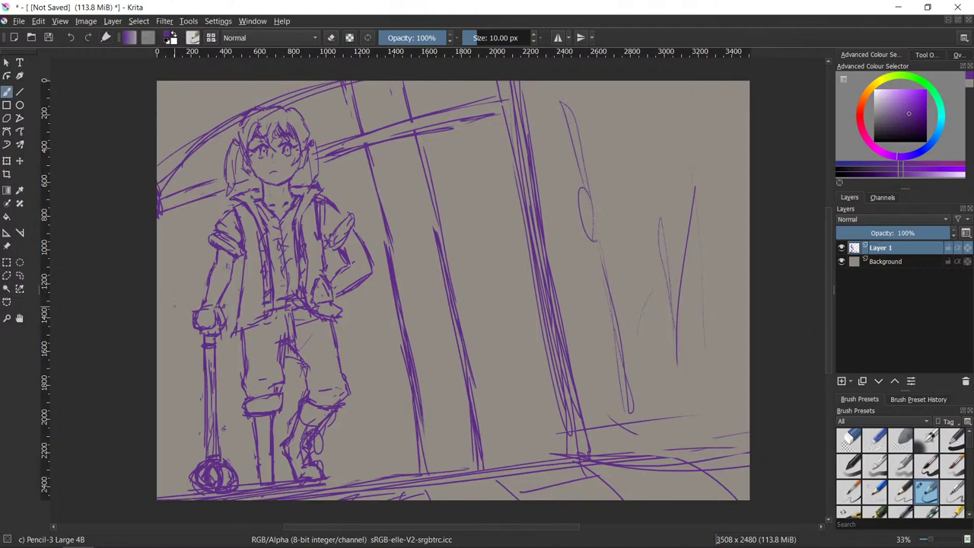
{"action": "left_click_drag", "start_coordinate": [829, 276], "coordinate": [831, 278]}
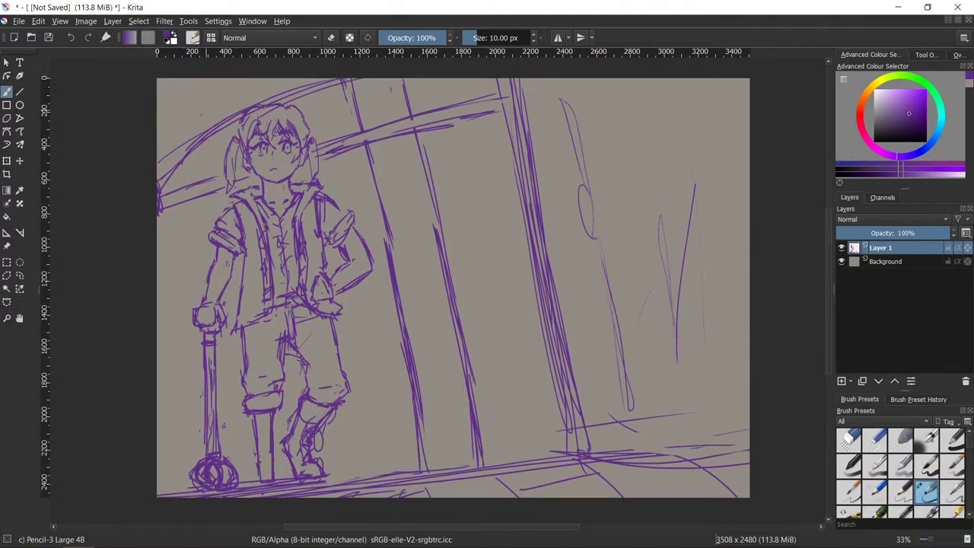
{"action": "left_click_drag", "start_coordinate": [219, 98], "coordinate": [159, 146]}
{"action": "mouse_move", "coordinate": [184, 105]}
{"action": "left_mouse_down"}
{"action": "mouse_move", "coordinate": [191, 124]}
{"action": "mouse_move", "coordinate": [277, 78]}
{"action": "left_mouse_up"}
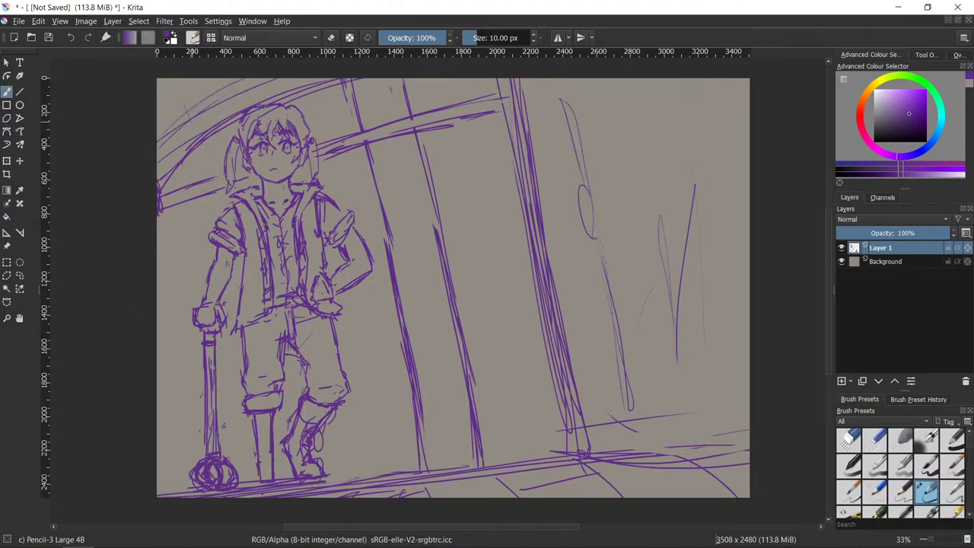
{"action": "key", "text": "slash"}
{"action": "mouse_move", "coordinate": [190, 106]}
{"action": "left_mouse_down"}
{"action": "mouse_move", "coordinate": [183, 122]}
{"action": "mouse_move", "coordinate": [176, 116]}
{"action": "left_mouse_up"}
{"action": "key", "text": "slash"}
- Add light wood-grain strokes along the second post, from its top down to near the ground
{"action": "left_click_drag", "start_coordinate": [420, 348], "coordinate": [429, 455]}
{"action": "left_click_drag", "start_coordinate": [445, 366], "coordinate": [450, 410]}
{"action": "left_click_drag", "start_coordinate": [402, 239], "coordinate": [409, 270]}
{"action": "left_click_drag", "start_coordinate": [391, 86], "coordinate": [399, 110]}
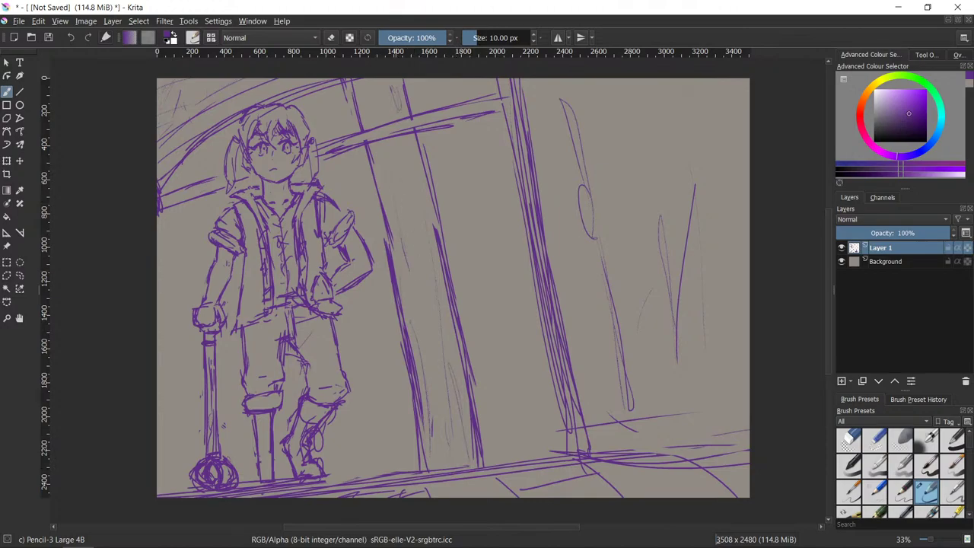
- Extend the crossbeam's upper edge just past the tall post and darken the edge lines of the second post
{"action": "mouse_move", "coordinate": [457, 547]}
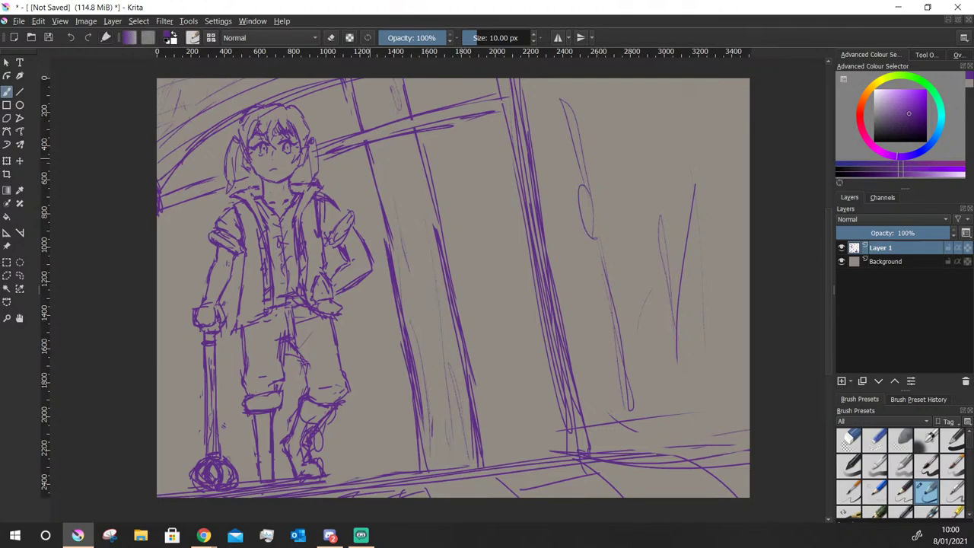
{"action": "left_click_drag", "start_coordinate": [358, 141], "coordinate": [511, 94]}
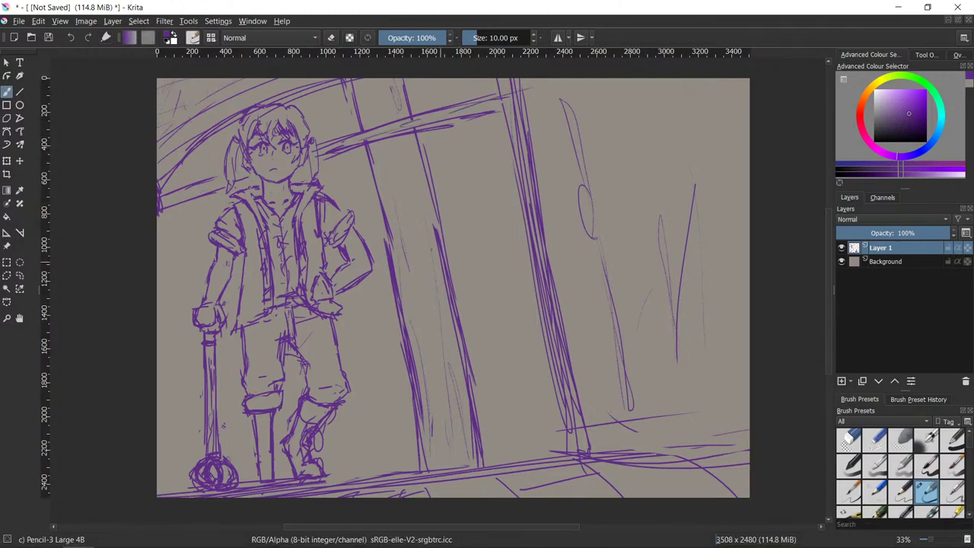
{"action": "mouse_move", "coordinate": [401, 310]}
{"action": "left_mouse_down"}
{"action": "mouse_move", "coordinate": [380, 214]}
{"action": "mouse_move", "coordinate": [447, 274]}
{"action": "left_mouse_up"}
{"action": "key", "text": "slash"}
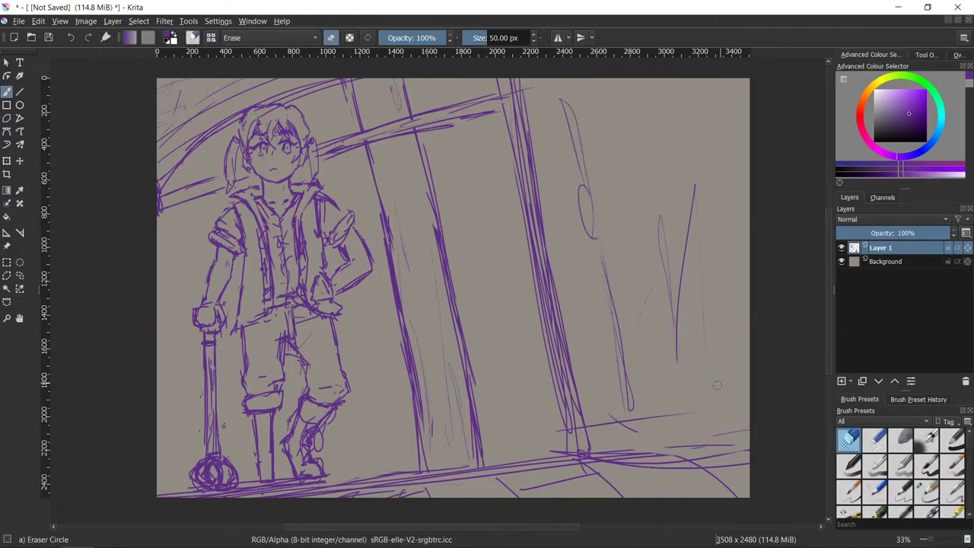
- Lightly erase the outline along the top of the character's hair
{"action": "left_click_drag", "start_coordinate": [830, 332], "coordinate": [831, 333]}
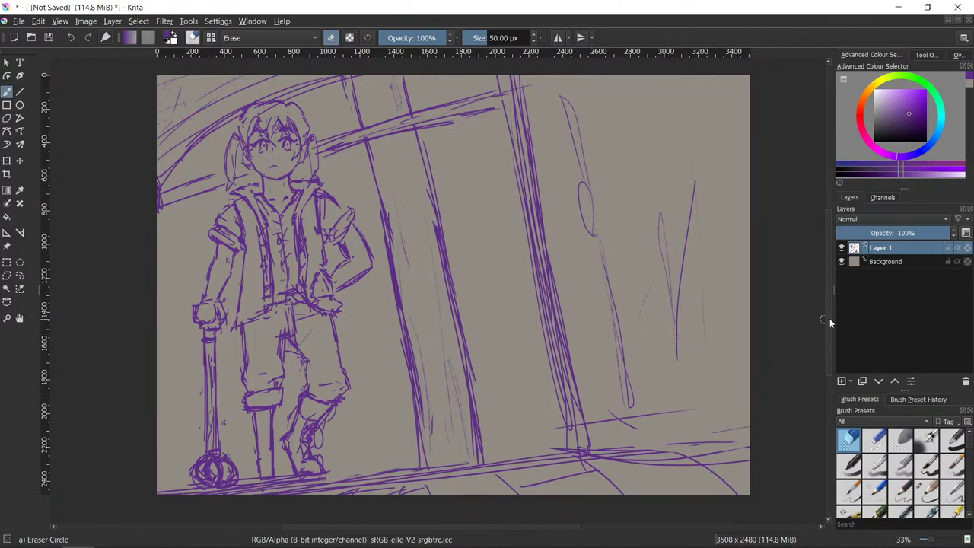
{"action": "scroll", "coordinate": [829, 318], "scroll_direction": "down", "scroll_amount": 2}
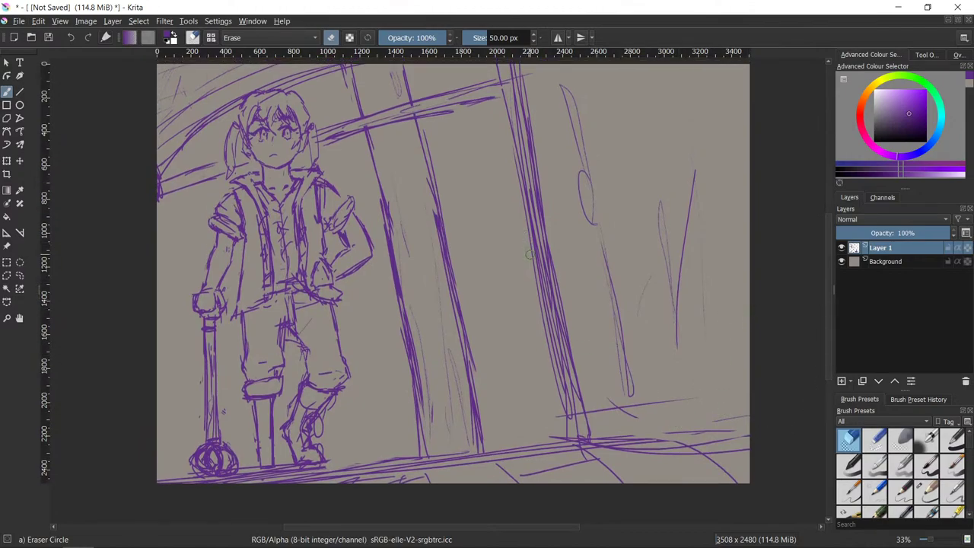
{"action": "key", "text": "slash"}
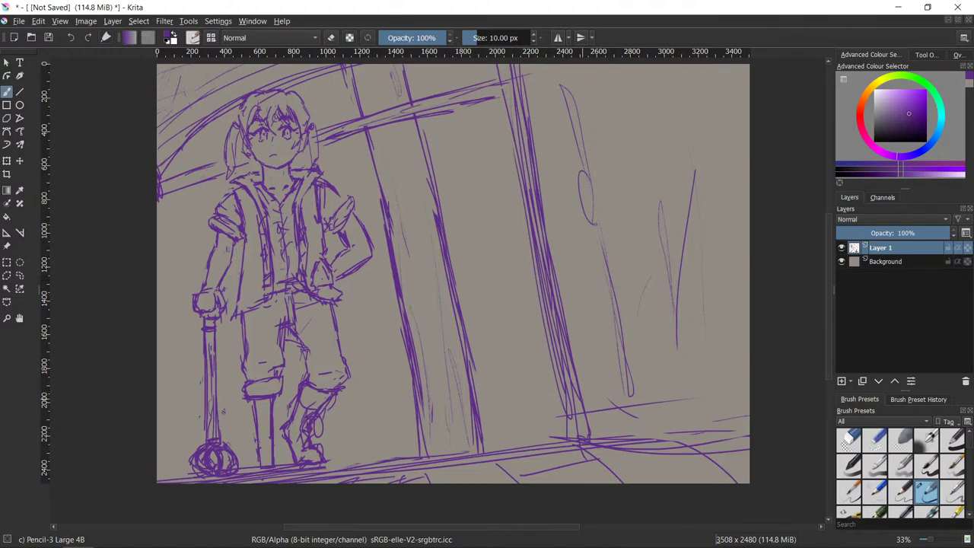
{"action": "key", "text": "slash"}
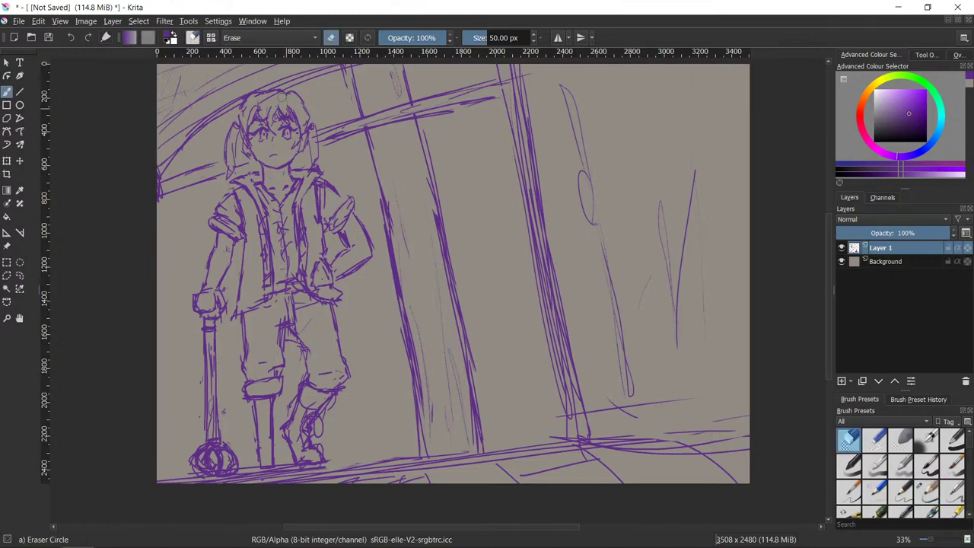
{"action": "left_click_drag", "start_coordinate": [282, 97], "coordinate": [246, 115]}
{"action": "key", "text": "e"}
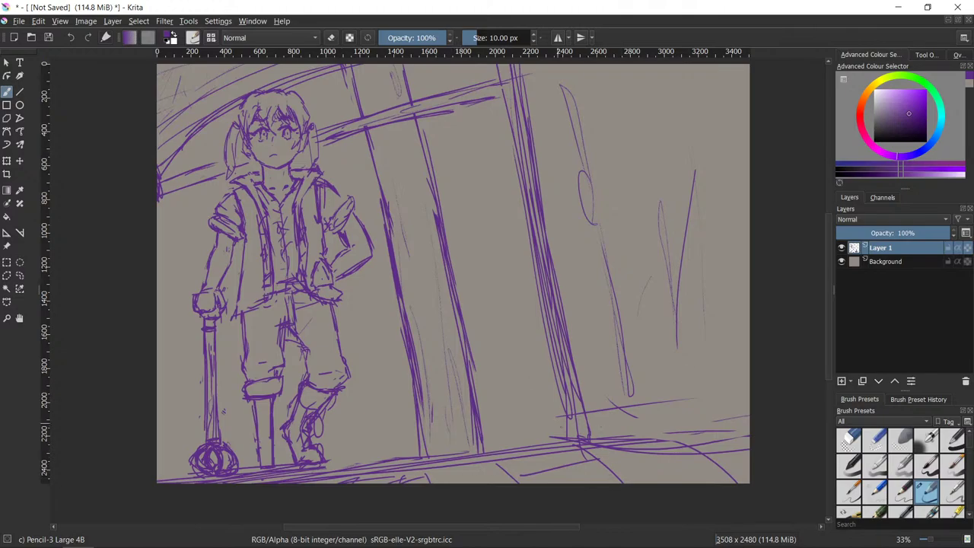
- Sketch a low panel with short inner marks between the bases of the second and tall posts, and erase its rough upper line
{"action": "mouse_move", "coordinate": [487, 426]}
{"action": "left_mouse_down"}
{"action": "mouse_move", "coordinate": [560, 407]}
{"action": "mouse_move", "coordinate": [492, 449]}
{"action": "mouse_move", "coordinate": [550, 433]}
{"action": "left_mouse_up"}
{"action": "left_click_drag", "start_coordinate": [511, 440], "coordinate": [572, 437]}
{"action": "mouse_move", "coordinate": [514, 422]}
{"action": "left_mouse_down"}
{"action": "mouse_move", "coordinate": [519, 436]}
{"action": "mouse_move", "coordinate": [555, 430]}
{"action": "left_mouse_up"}
{"action": "mouse_move", "coordinate": [490, 430]}
{"action": "left_mouse_down"}
{"action": "mouse_move", "coordinate": [542, 418]}
{"action": "mouse_move", "coordinate": [559, 400]}
{"action": "left_mouse_up"}
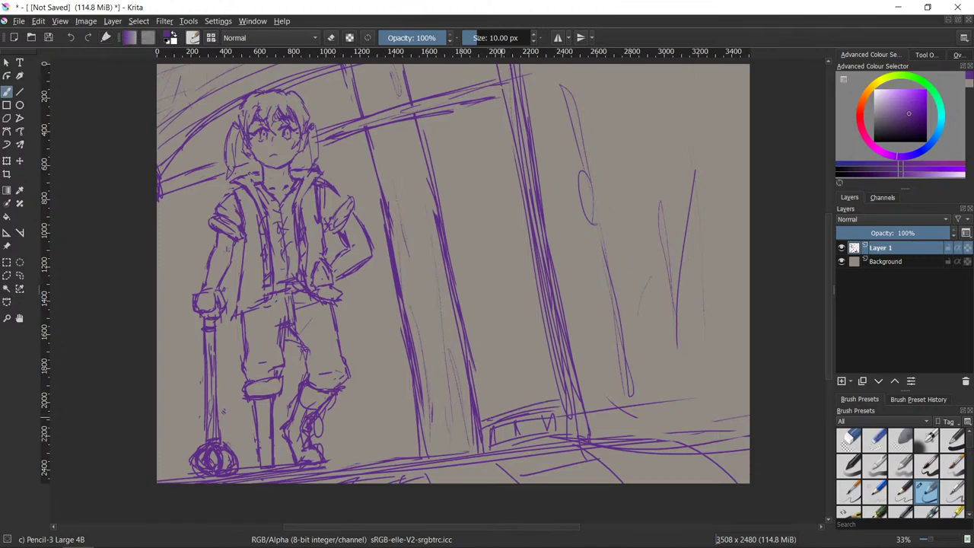
{"action": "key", "text": "slash"}
{"action": "mouse_move", "coordinate": [503, 414]}
{"action": "left_mouse_down"}
{"action": "mouse_move", "coordinate": [569, 414]}
{"action": "mouse_move", "coordinate": [570, 433]}
{"action": "mouse_move", "coordinate": [518, 400]}
{"action": "mouse_move", "coordinate": [487, 419]}
{"action": "left_mouse_up"}
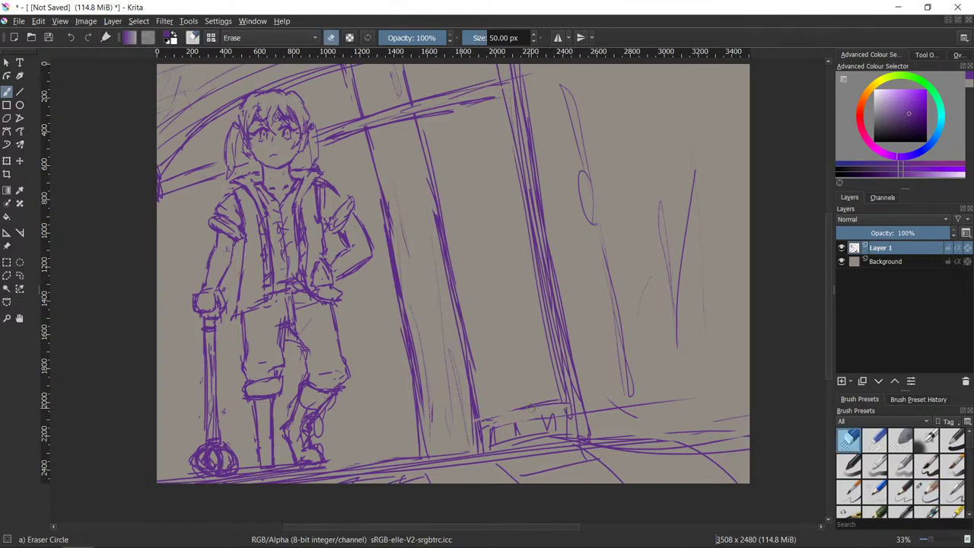
{"action": "key", "text": "e"}
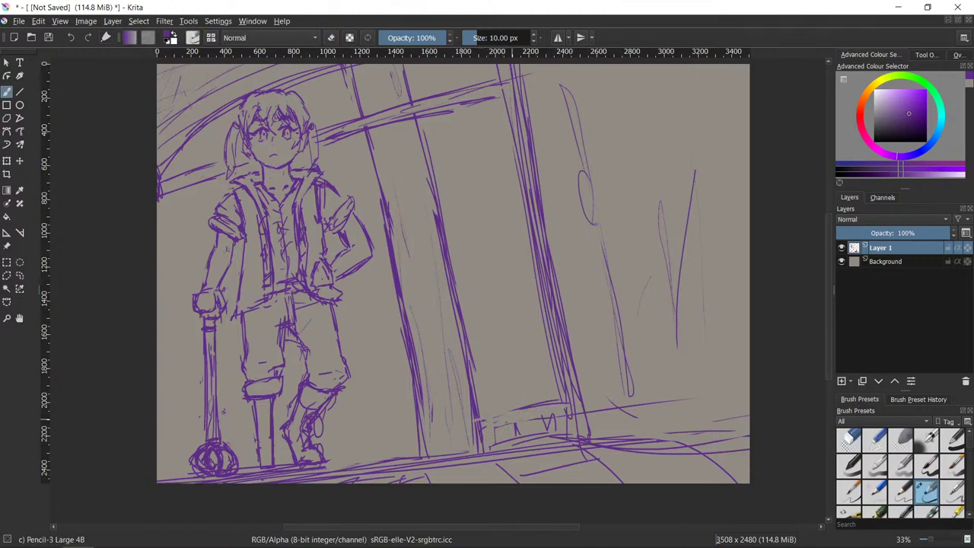
- Redraw the low panel's upper edge, fill in its inner marks, and touch up the second post's lines
{"action": "mouse_move", "coordinate": [538, 420]}
{"action": "left_mouse_down"}
{"action": "mouse_move", "coordinate": [541, 430]}
{"action": "mouse_move", "coordinate": [563, 415]}
{"action": "left_mouse_up"}
{"action": "left_click_drag", "start_coordinate": [503, 417], "coordinate": [567, 403]}
{"action": "key", "text": "e"}
{"action": "key", "text": "e"}
{"action": "left_click_drag", "start_coordinate": [481, 413], "coordinate": [482, 441]}
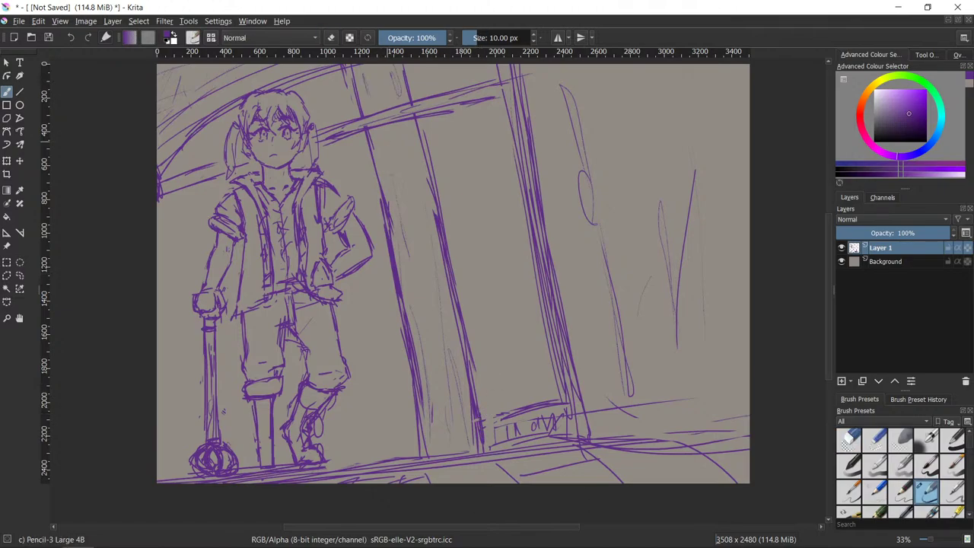
{"action": "left_click_drag", "start_coordinate": [390, 142], "coordinate": [382, 173]}
{"action": "mouse_move", "coordinate": [826, 293]}
{"action": "left_mouse_down"}
{"action": "mouse_move", "coordinate": [826, 311]}
{"action": "mouse_move", "coordinate": [826, 290]}
{"action": "left_mouse_up"}
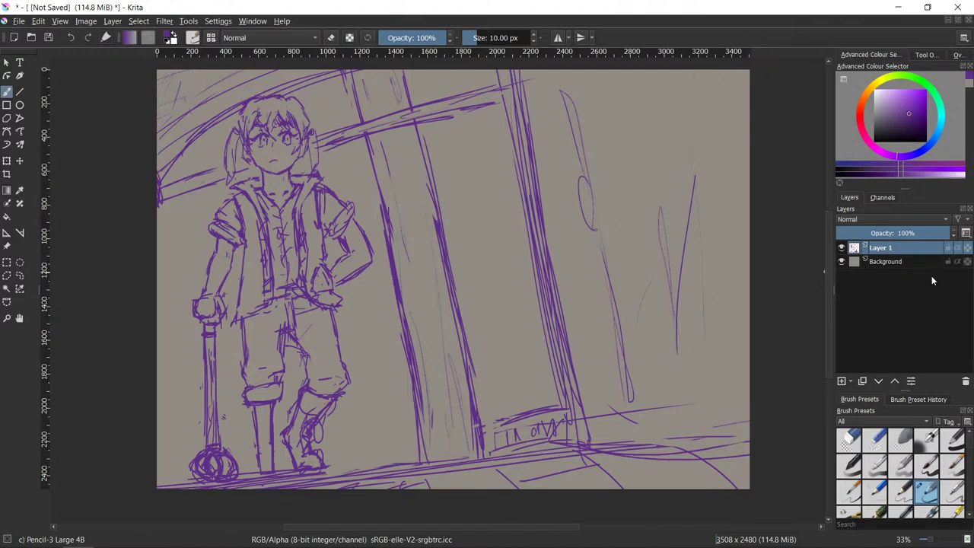
- Sketch a low row of vertical boards behind the cane, from the canvas's left edge to the peg leg
{"action": "left_click_drag", "start_coordinate": [158, 446], "coordinate": [188, 434]}
{"action": "mouse_move", "coordinate": [158, 422]}
{"action": "left_mouse_down"}
{"action": "mouse_move", "coordinate": [194, 433]}
{"action": "mouse_move", "coordinate": [162, 478]}
{"action": "left_mouse_up"}
{"action": "key", "text": "slash"}
{"action": "key", "text": "e"}
{"action": "left_click_drag", "start_coordinate": [187, 438], "coordinate": [185, 481]}
{"action": "mouse_move", "coordinate": [182, 437]}
{"action": "left_mouse_down"}
{"action": "mouse_move", "coordinate": [179, 479]}
{"action": "mouse_move", "coordinate": [200, 435]}
{"action": "mouse_move", "coordinate": [245, 428]}
{"action": "mouse_move", "coordinate": [230, 453]}
{"action": "mouse_move", "coordinate": [221, 432]}
{"action": "mouse_move", "coordinate": [246, 438]}
{"action": "mouse_move", "coordinate": [243, 466]}
{"action": "mouse_move", "coordinate": [199, 454]}
{"action": "mouse_move", "coordinate": [202, 446]}
{"action": "left_mouse_up"}
{"action": "key", "text": "slash"}
{"action": "key", "text": "slash"}
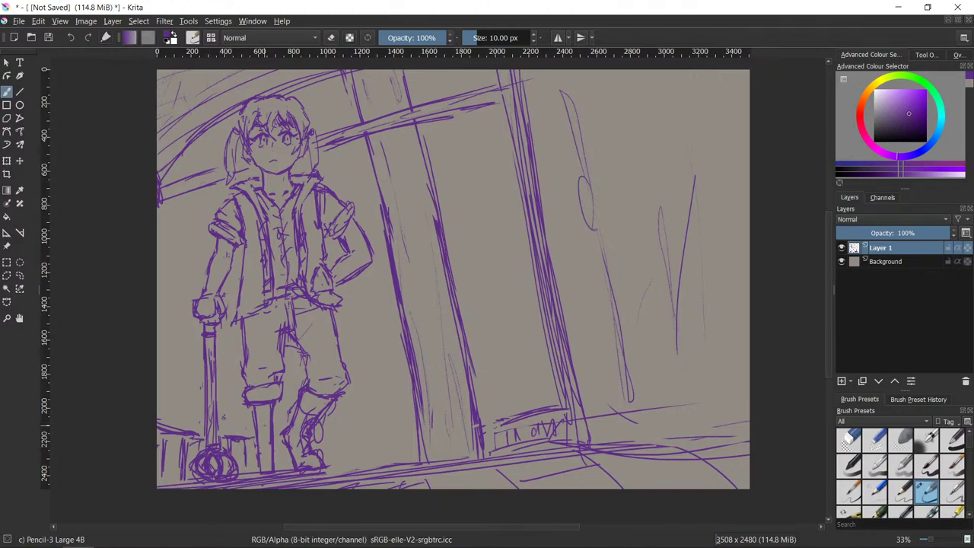
- Add wood-grain strokes to the character's peg leg and hatch the band at its top
{"action": "left_click_drag", "start_coordinate": [258, 418], "coordinate": [267, 456]}
{"action": "mouse_move", "coordinate": [248, 386]}
{"action": "left_mouse_down"}
{"action": "mouse_move", "coordinate": [282, 382]}
{"action": "mouse_move", "coordinate": [260, 386]}
{"action": "mouse_move", "coordinate": [278, 389]}
{"action": "left_mouse_up"}
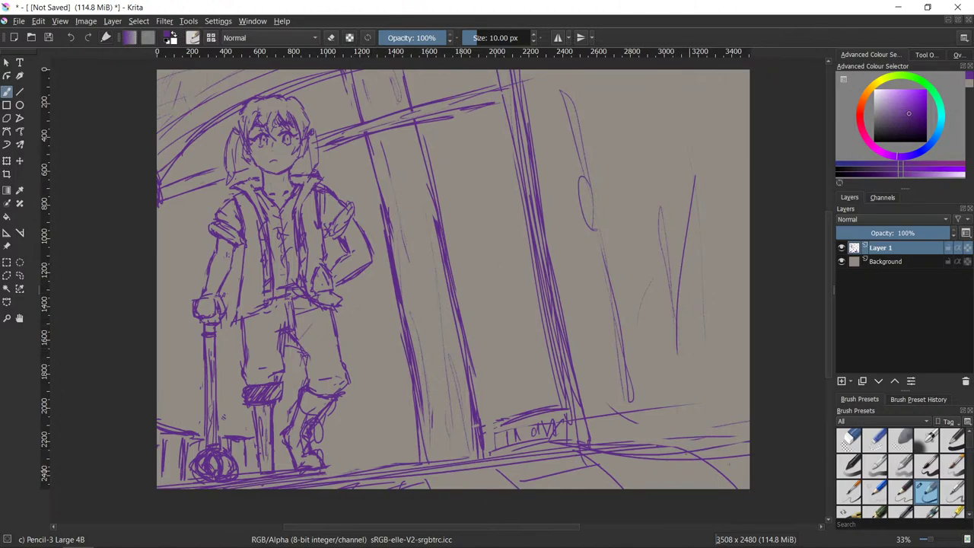
- Erase the crossbeam lines overshooting the tall post and thin out the post's overlapping lines
{"action": "mouse_move", "coordinate": [826, 309]}
{"action": "left_mouse_down"}
{"action": "mouse_move", "coordinate": [826, 300]}
{"action": "mouse_move", "coordinate": [826, 309]}
{"action": "left_mouse_up"}
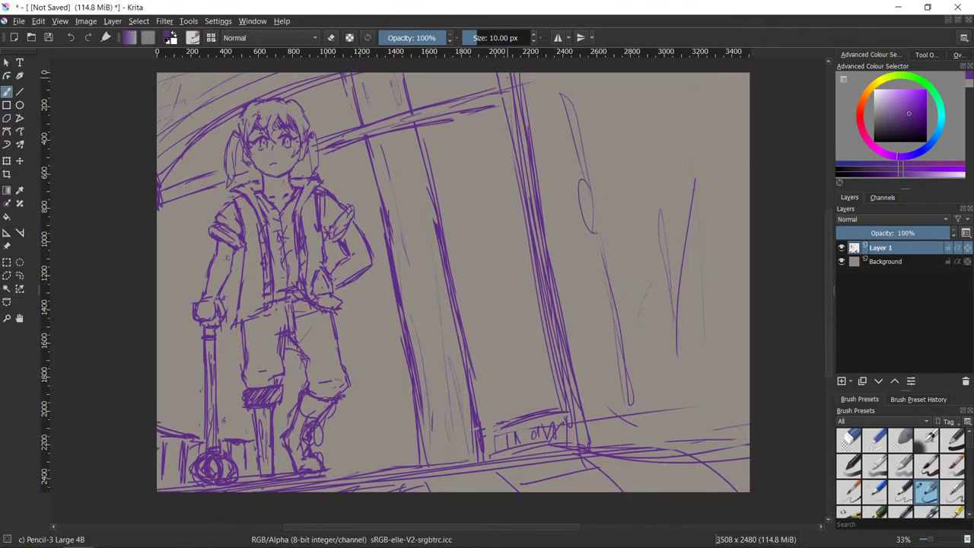
{"action": "key", "text": "slash"}
{"action": "left_click_drag", "start_coordinate": [537, 85], "coordinate": [522, 88]}
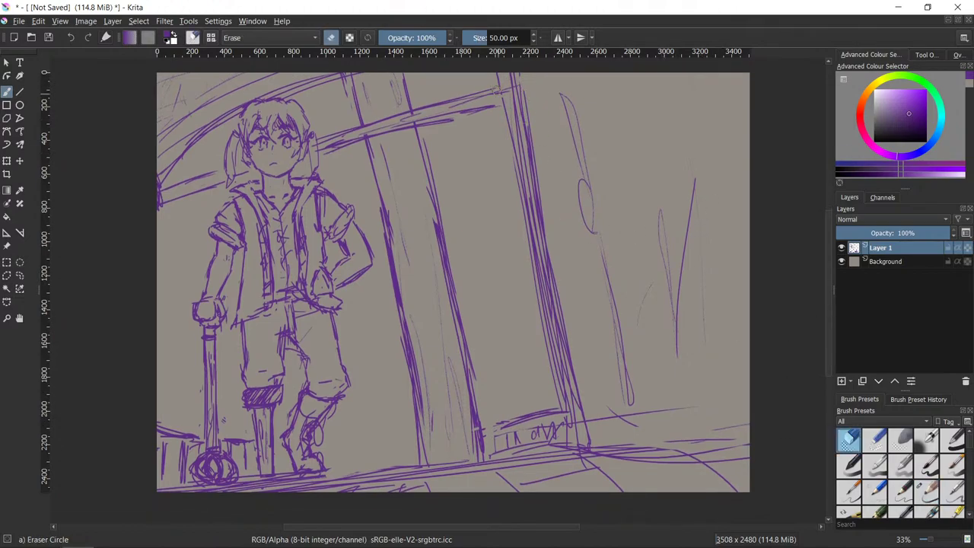
{"action": "key", "text": "e"}
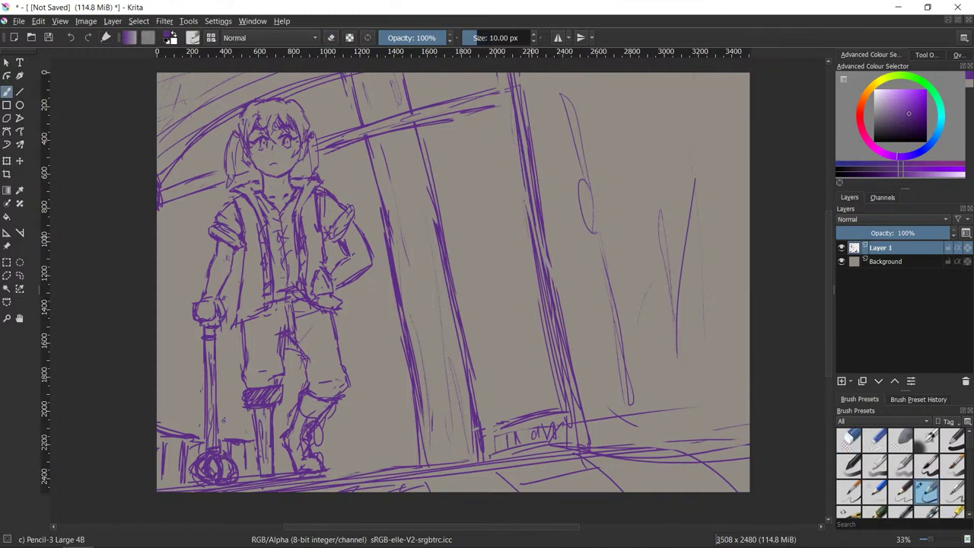
- Redraw the tall post's left edge and add faint slanted strokes in the open area to the post's right
{"action": "left_click_drag", "start_coordinate": [504, 75], "coordinate": [558, 340]}
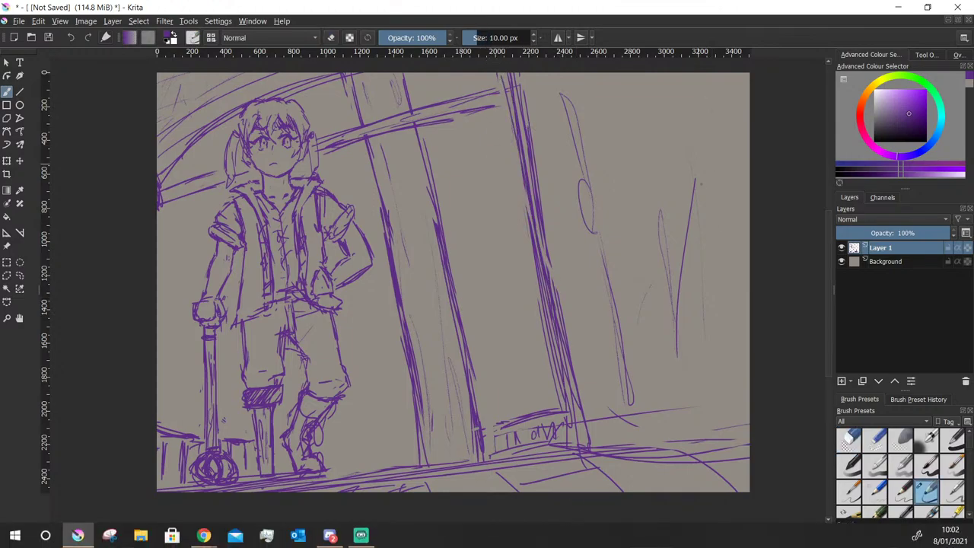
{"action": "left_click_drag", "start_coordinate": [648, 102], "coordinate": [669, 174]}
{"action": "left_click_drag", "start_coordinate": [716, 89], "coordinate": [749, 326]}
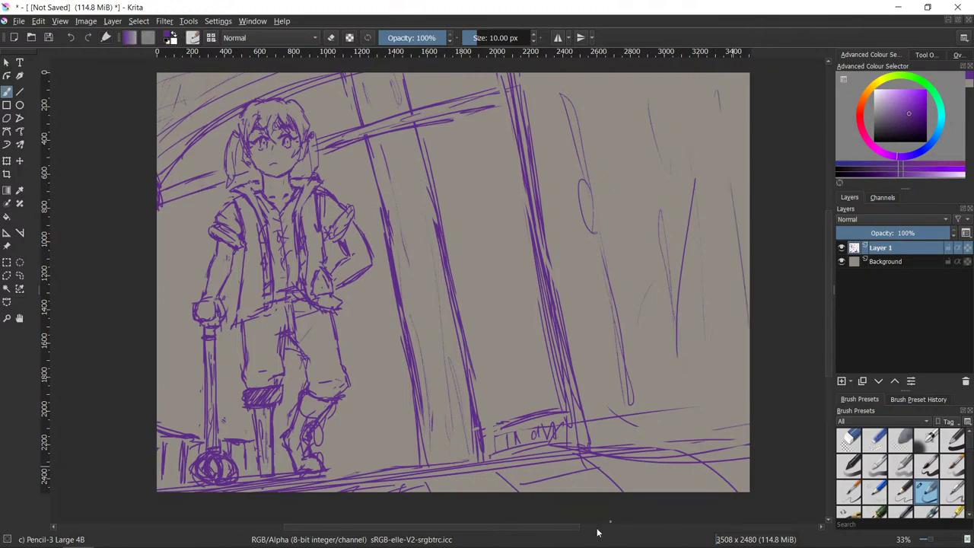
- Draw a diagonal ground edge from the tall post's base toward the canvas's lower-right corner, and erase the earlier ground lines around it
{"action": "left_click_drag", "start_coordinate": [581, 442], "coordinate": [730, 485]}
{"action": "left_click_drag", "start_coordinate": [580, 438], "coordinate": [721, 477]}
{"action": "left_click", "coordinate": [849, 439]}
{"action": "mouse_move", "coordinate": [670, 458]}
{"action": "left_mouse_down"}
{"action": "mouse_move", "coordinate": [706, 445]}
{"action": "mouse_move", "coordinate": [763, 470]}
{"action": "mouse_move", "coordinate": [633, 435]}
{"action": "mouse_move", "coordinate": [660, 459]}
{"action": "left_mouse_up"}
{"action": "left_click_drag", "start_coordinate": [590, 438], "coordinate": [728, 483]}
{"action": "key", "text": "slash"}
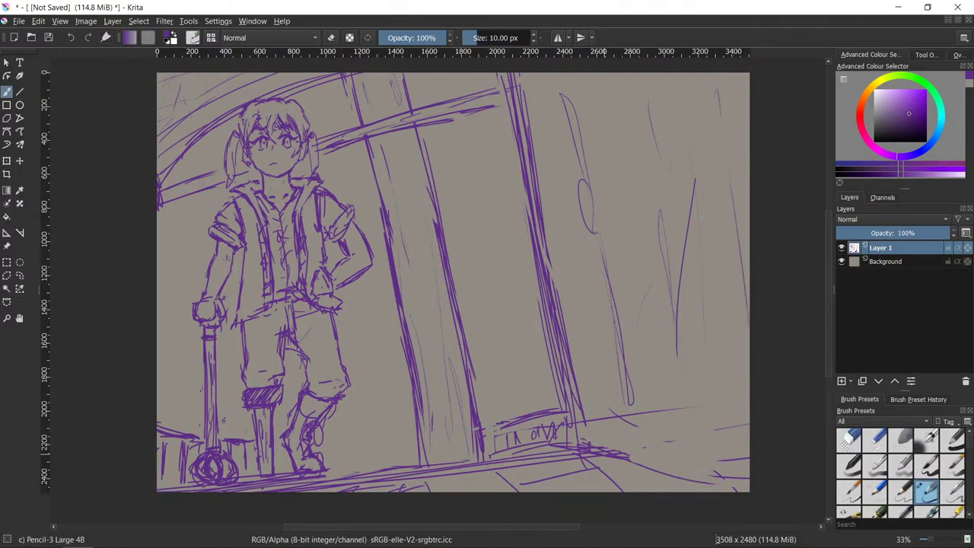
{"action": "key", "text": "slash"}
{"action": "mouse_move", "coordinate": [639, 461]}
{"action": "left_mouse_down"}
{"action": "mouse_move", "coordinate": [595, 445]}
{"action": "mouse_move", "coordinate": [704, 481]}
{"action": "left_mouse_up"}
{"action": "key", "text": "slash"}
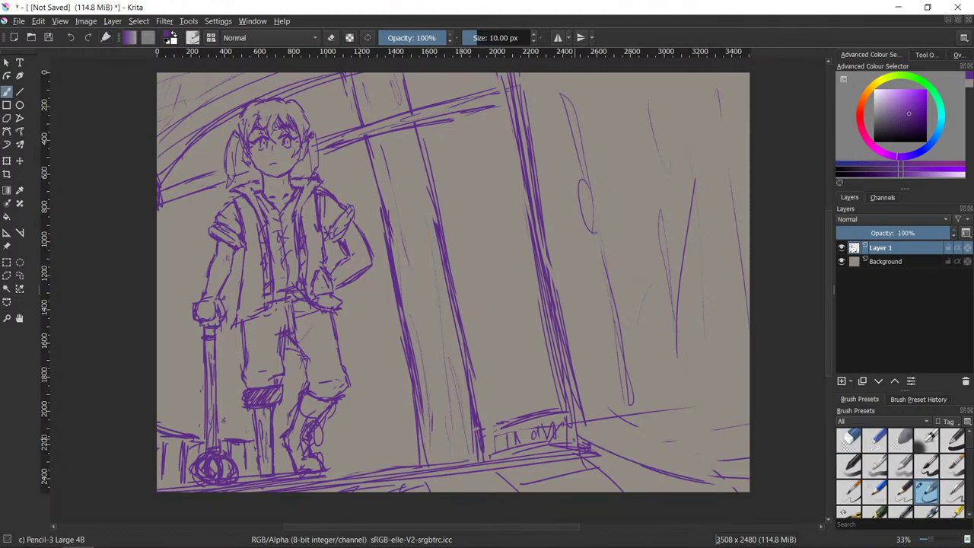
- Sketch long, uneven wood-grain lines and an oval knot down the right wall, and reinforce the curved floor edge below it
{"action": "left_click_drag", "start_coordinate": [591, 447], "coordinate": [750, 486]}
{"action": "left_click_drag", "start_coordinate": [561, 75], "coordinate": [593, 194]}
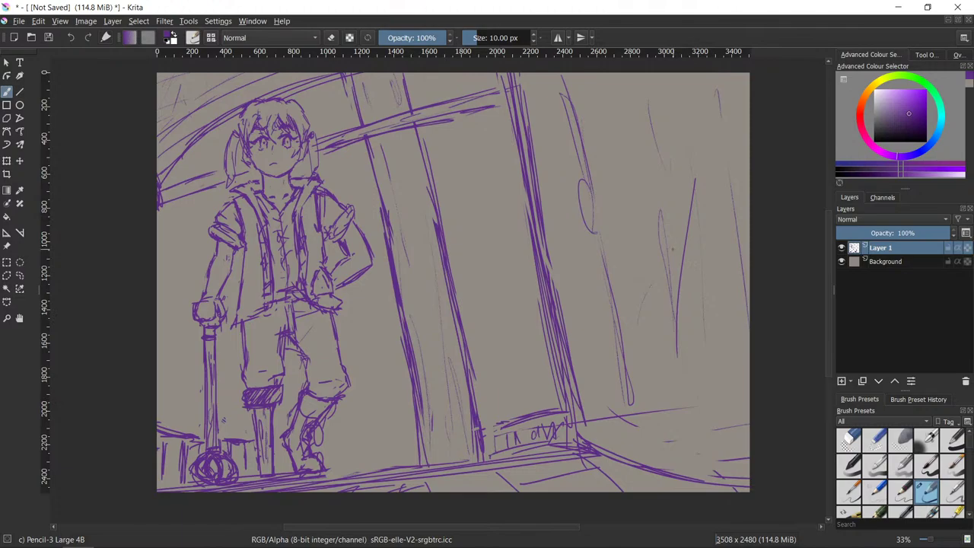
{"action": "key", "text": "slash"}
{"action": "mouse_move", "coordinate": [668, 169]}
{"action": "left_mouse_down"}
{"action": "mouse_move", "coordinate": [659, 146]}
{"action": "mouse_move", "coordinate": [652, 161]}
{"action": "left_mouse_up"}
{"action": "key", "text": "slash"}
{"action": "left_click_drag", "start_coordinate": [670, 94], "coordinate": [700, 230]}
{"action": "mouse_move", "coordinate": [659, 173]}
{"action": "left_mouse_down"}
{"action": "mouse_move", "coordinate": [638, 137]}
{"action": "mouse_move", "coordinate": [682, 263]}
{"action": "mouse_move", "coordinate": [681, 367]}
{"action": "left_mouse_up"}
{"action": "mouse_move", "coordinate": [567, 152]}
{"action": "left_mouse_down"}
{"action": "mouse_move", "coordinate": [595, 322]}
{"action": "mouse_move", "coordinate": [598, 435]}
{"action": "left_mouse_up"}
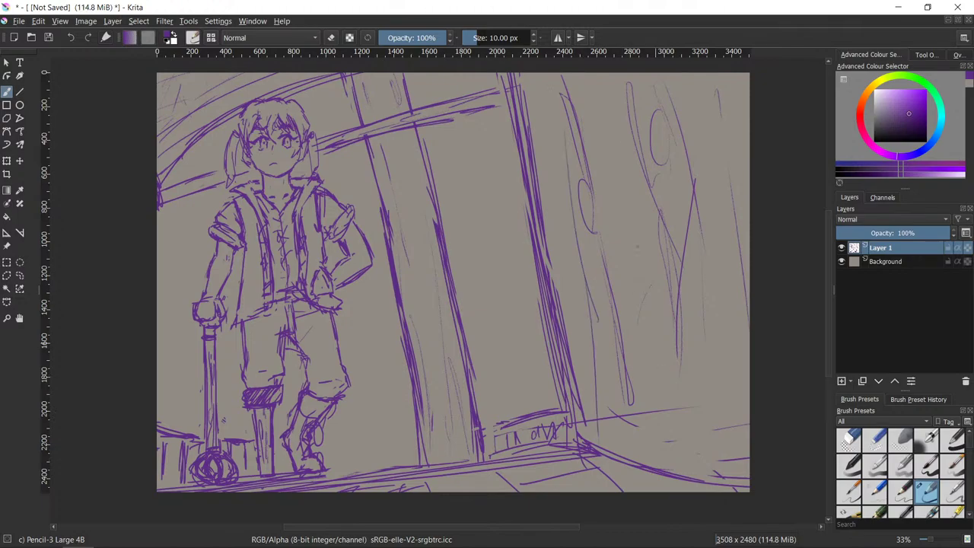
{"action": "left_click_drag", "start_coordinate": [601, 110], "coordinate": [636, 394]}
- Erase the upper oval knot and break up the crossing grain lines on the right wall into separate streaks
{"action": "key", "text": "slash"}
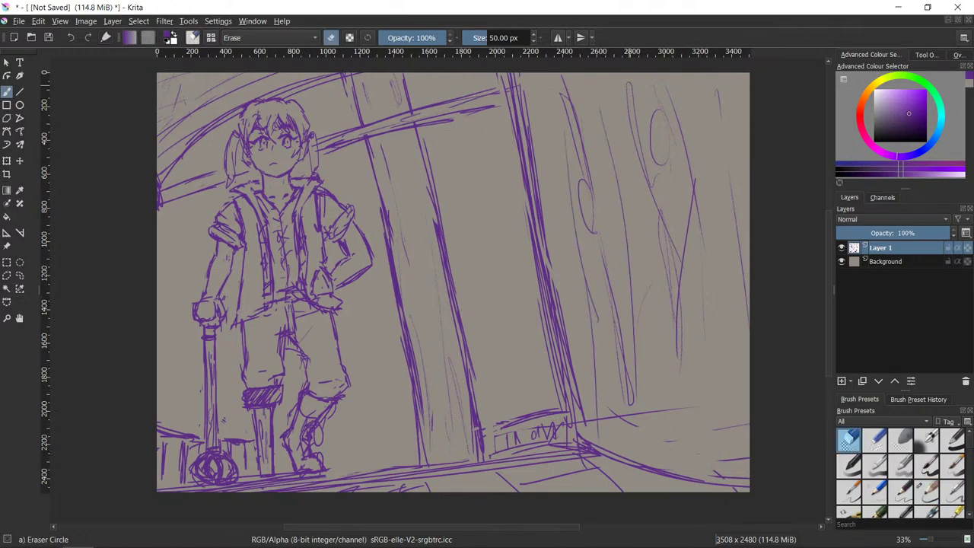
{"action": "mouse_move", "coordinate": [639, 114]}
{"action": "left_mouse_down"}
{"action": "mouse_move", "coordinate": [653, 161]}
{"action": "mouse_move", "coordinate": [667, 161]}
{"action": "left_mouse_up"}
{"action": "left_click_drag", "start_coordinate": [688, 221], "coordinate": [677, 353]}
{"action": "left_click_drag", "start_coordinate": [672, 239], "coordinate": [666, 376]}
{"action": "key", "text": "slash"}
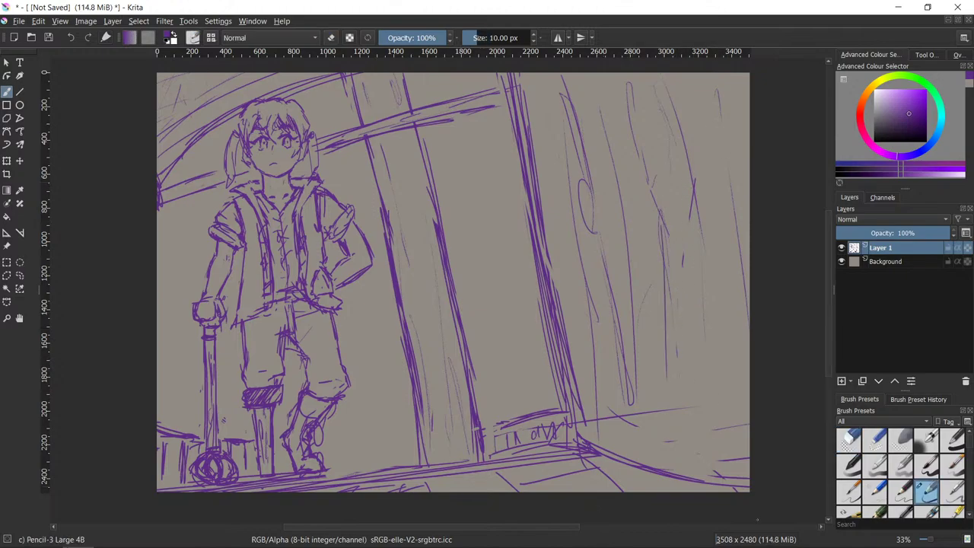
- Fill the curved band along the foot of the right wall with dense purple pencil strokes
{"action": "left_click_drag", "start_coordinate": [654, 416], "coordinate": [666, 443]}
{"action": "mouse_move", "coordinate": [591, 421]}
{"action": "left_mouse_down"}
{"action": "mouse_move", "coordinate": [627, 455]}
{"action": "mouse_move", "coordinate": [648, 458]}
{"action": "mouse_move", "coordinate": [572, 452]}
{"action": "mouse_move", "coordinate": [639, 458]}
{"action": "left_mouse_up"}
{"action": "left_click_drag", "start_coordinate": [585, 432], "coordinate": [749, 470]}
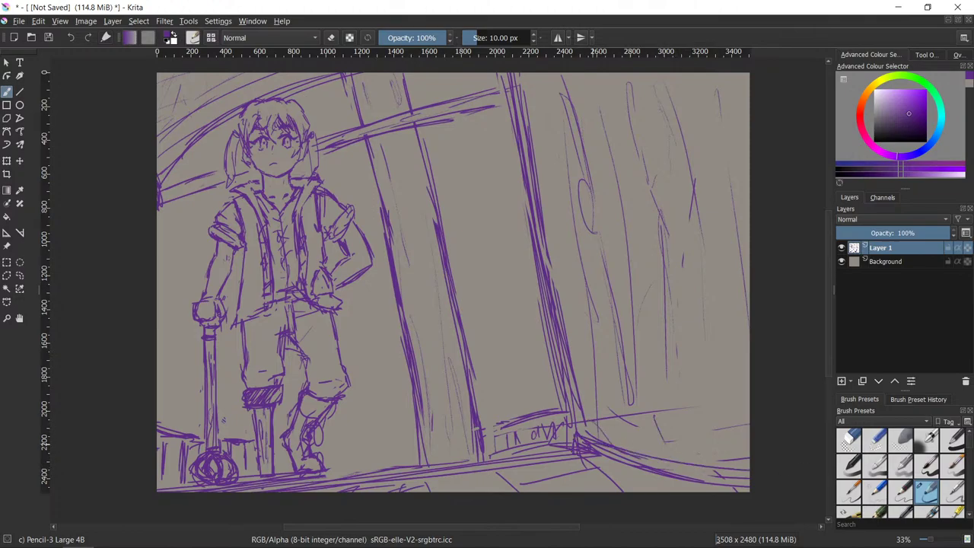
{"action": "left_click_drag", "start_coordinate": [625, 452], "coordinate": [711, 470]}
{"action": "mouse_move", "coordinate": [603, 454]}
{"action": "left_mouse_down"}
{"action": "mouse_move", "coordinate": [692, 465]}
{"action": "mouse_move", "coordinate": [744, 487]}
{"action": "left_mouse_up"}
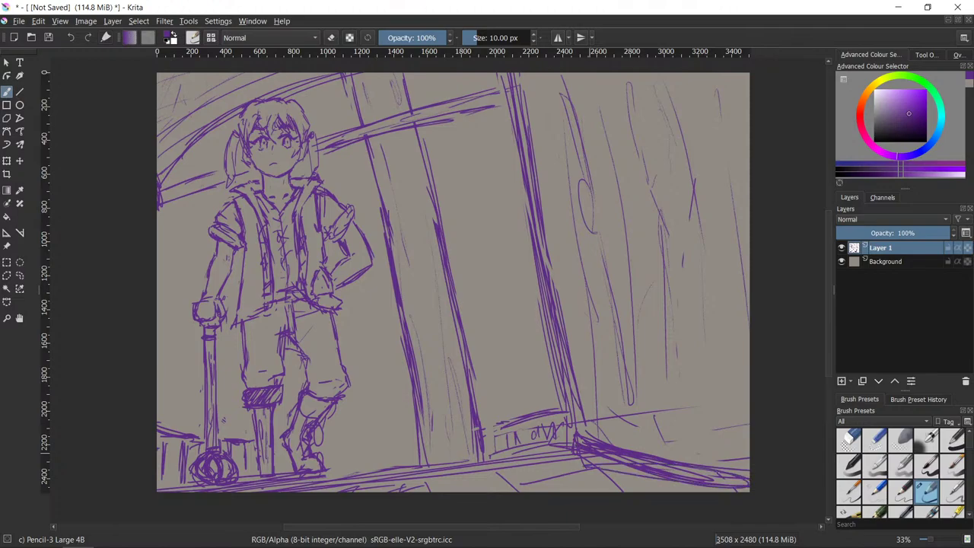
{"action": "left_click_drag", "start_coordinate": [688, 472], "coordinate": [728, 484]}
{"action": "mouse_move", "coordinate": [594, 458]}
{"action": "left_mouse_down"}
{"action": "mouse_move", "coordinate": [748, 491]}
{"action": "mouse_move", "coordinate": [682, 488]}
{"action": "left_mouse_up"}
{"action": "left_click_drag", "start_coordinate": [613, 473], "coordinate": [705, 491]}
{"action": "left_click_drag", "start_coordinate": [550, 469], "coordinate": [701, 469]}
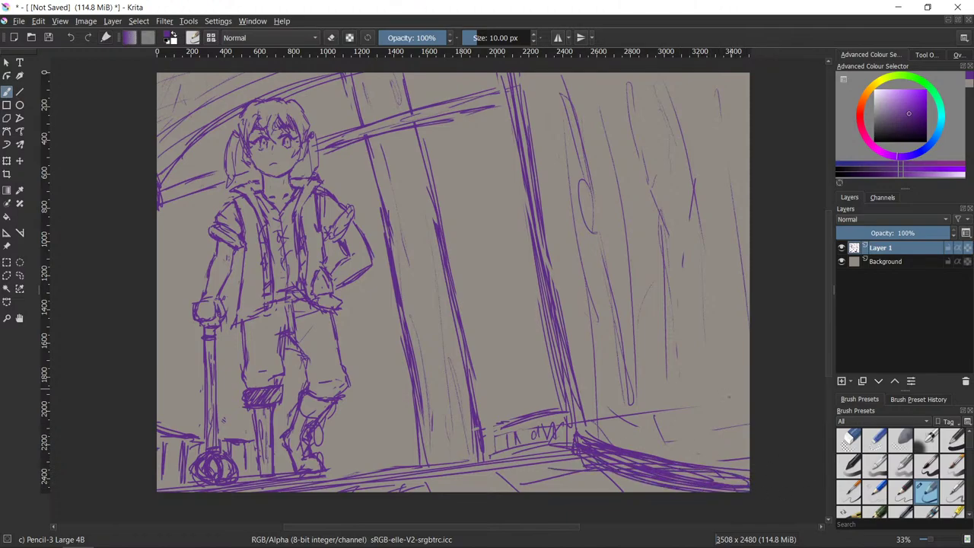
{"action": "left_click_drag", "start_coordinate": [600, 458], "coordinate": [659, 481]}
{"action": "left_click_drag", "start_coordinate": [637, 461], "coordinate": [745, 484]}
{"action": "left_click_drag", "start_coordinate": [575, 436], "coordinate": [576, 450]}
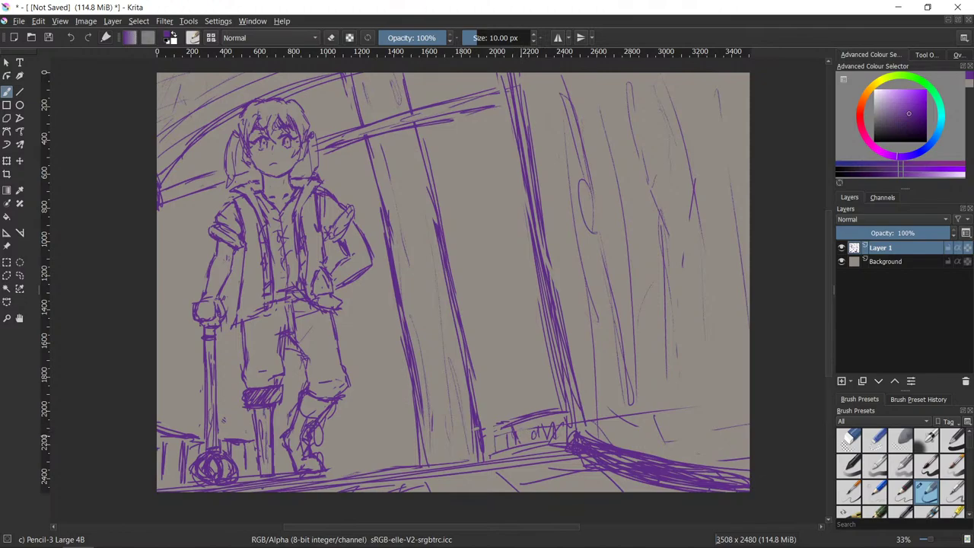
- Reinforce the slatted strip at the foot of the door frame and the lower edge of the crossbeam
{"action": "left_click_drag", "start_coordinate": [526, 430], "coordinate": [565, 425]}
{"action": "left_click_drag", "start_coordinate": [832, 248], "coordinate": [829, 241]}
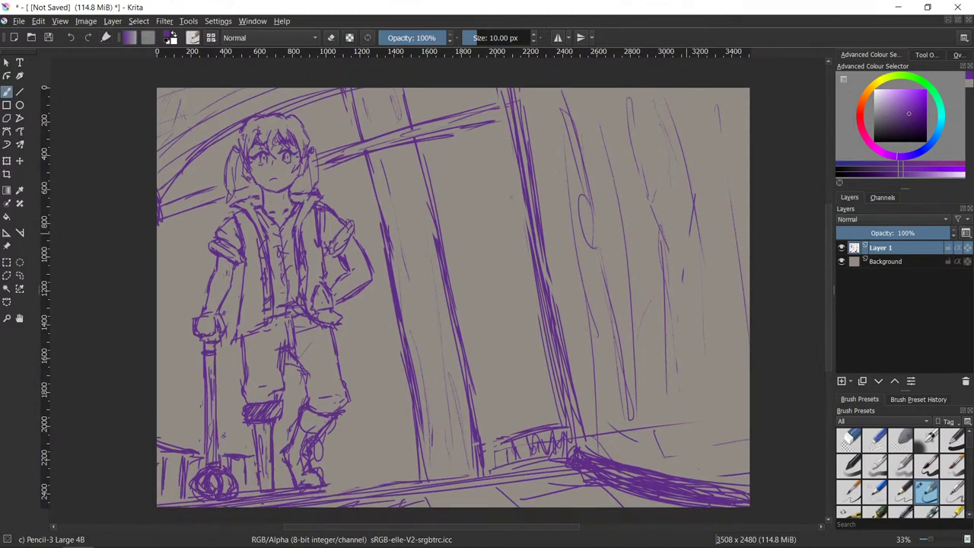
{"action": "left_click_drag", "start_coordinate": [445, 132], "coordinate": [488, 123]}
{"action": "left_click_drag", "start_coordinate": [452, 127], "coordinate": [499, 105]}
{"action": "scroll", "coordinate": [828, 303], "scroll_direction": "down", "scroll_amount": 1}
{"action": "key", "text": "m"}
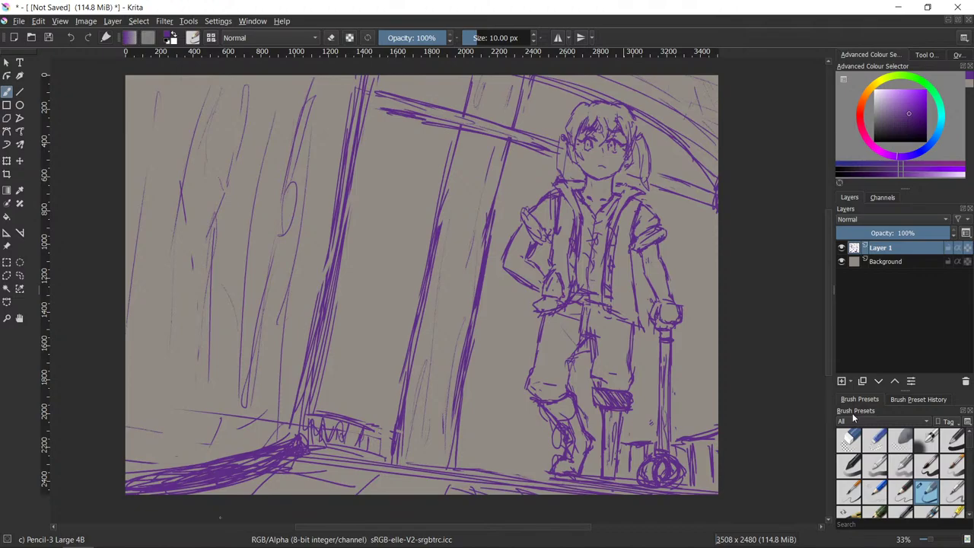
{"action": "key", "text": "m"}
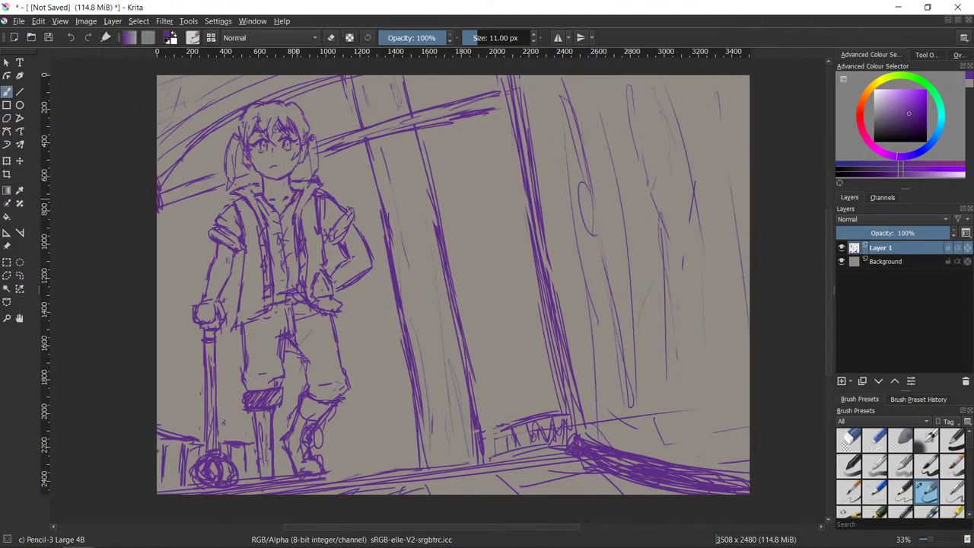
- Set the pencil size to 12 px and replace the iris of the character's right-hand eye with a narrower one
{"action": "key", "text": "bracketright"}
{"action": "scroll", "coordinate": [332, 232], "scroll_direction": "up", "scroll_amount": 2}
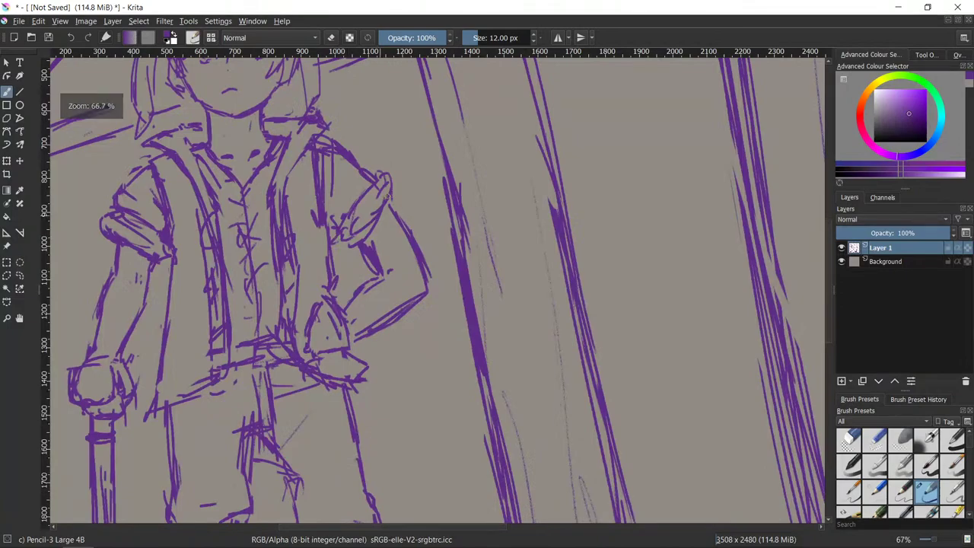
{"action": "left_click_drag", "start_coordinate": [384, 191], "coordinate": [465, 411]}
{"action": "scroll", "coordinate": [466, 410], "scroll_direction": "up", "scroll_amount": 1}
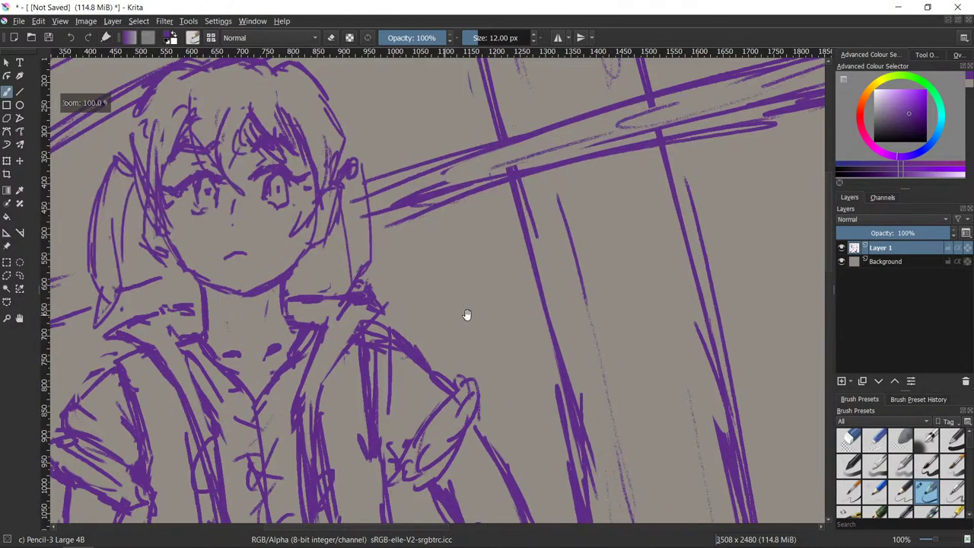
{"action": "left_click_drag", "start_coordinate": [467, 315], "coordinate": [531, 351]}
{"action": "key", "text": "e"}
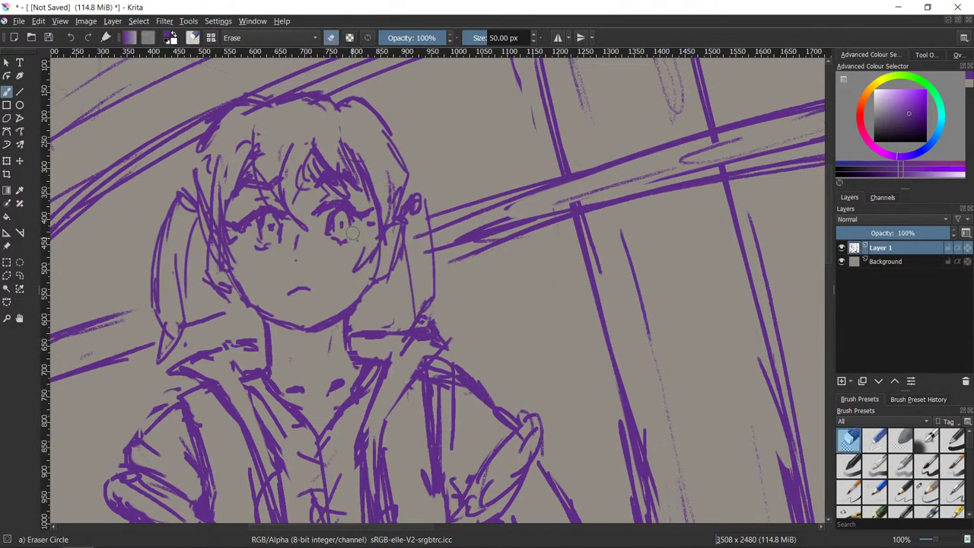
{"action": "key", "text": "e"}
{"action": "mouse_move", "coordinate": [349, 217]}
{"action": "left_mouse_down"}
{"action": "mouse_move", "coordinate": [346, 232]}
{"action": "mouse_move", "coordinate": [333, 232]}
{"action": "mouse_move", "coordinate": [331, 210]}
{"action": "left_mouse_up"}
{"action": "key", "text": "slash"}
{"action": "key", "text": "slash"}
{"action": "key", "text": "e"}
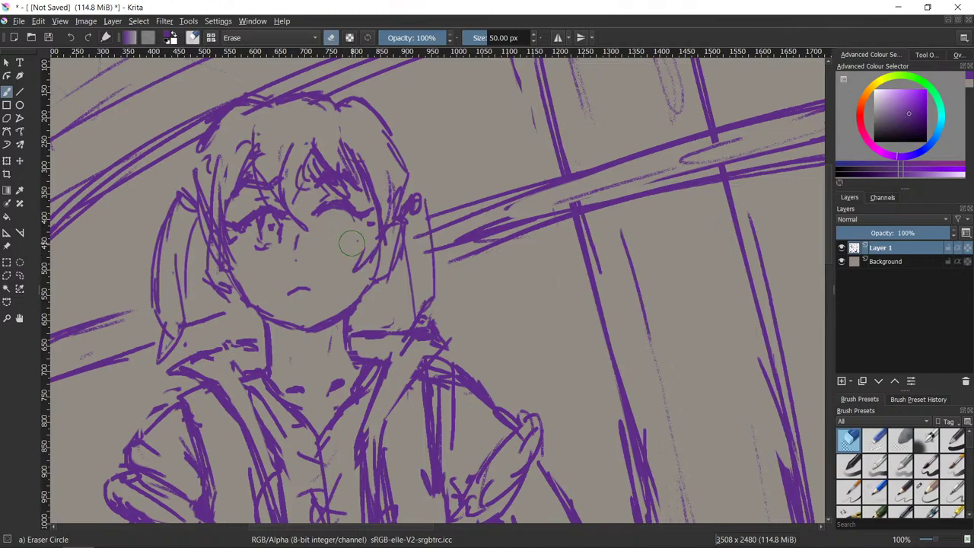
{"action": "key", "text": "e"}
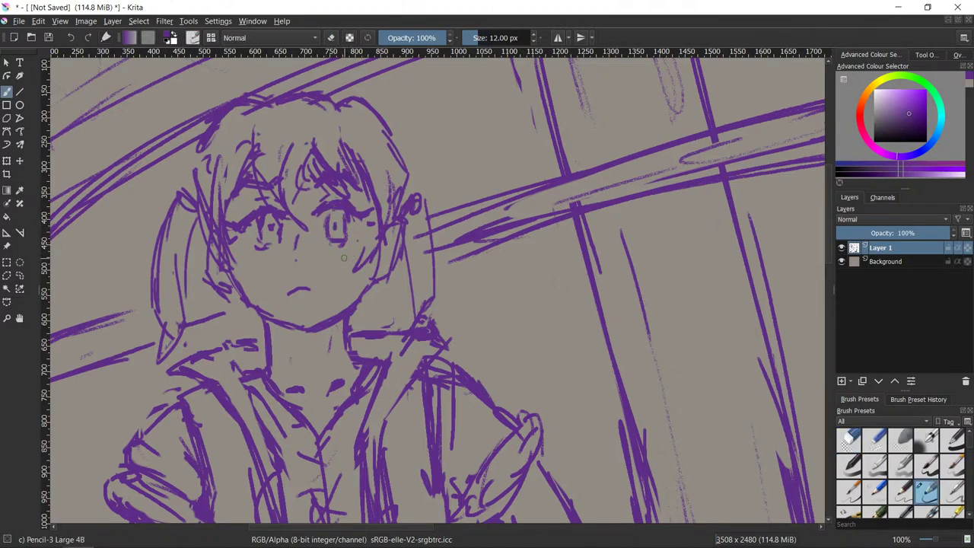
- Erase the narrow iris of the right-hand eye and redraw it as a round ring with a pupil
{"action": "key", "text": "e"}
{"action": "key", "text": "e"}
{"action": "key", "text": "e"}
{"action": "key", "text": "e"}
{"action": "key", "text": "e"}
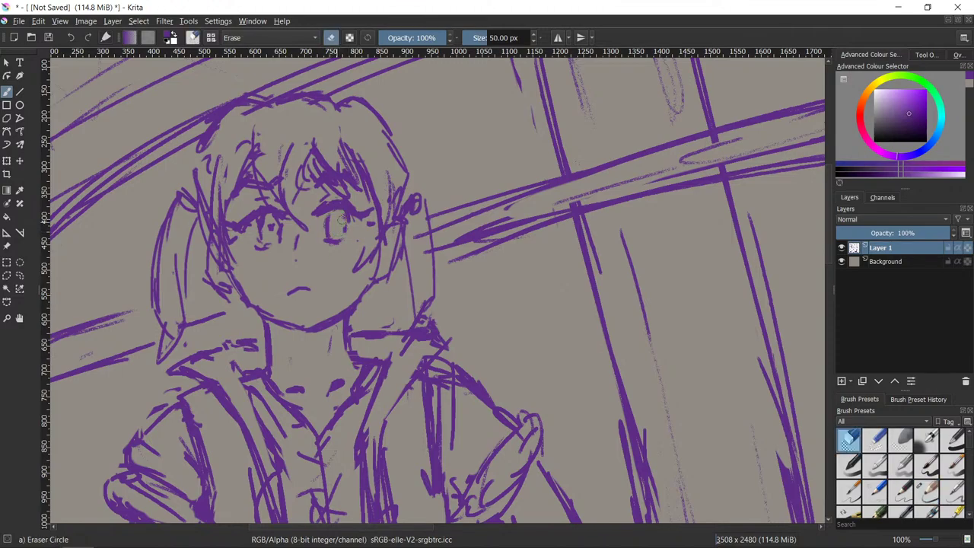
{"action": "key", "text": "e"}
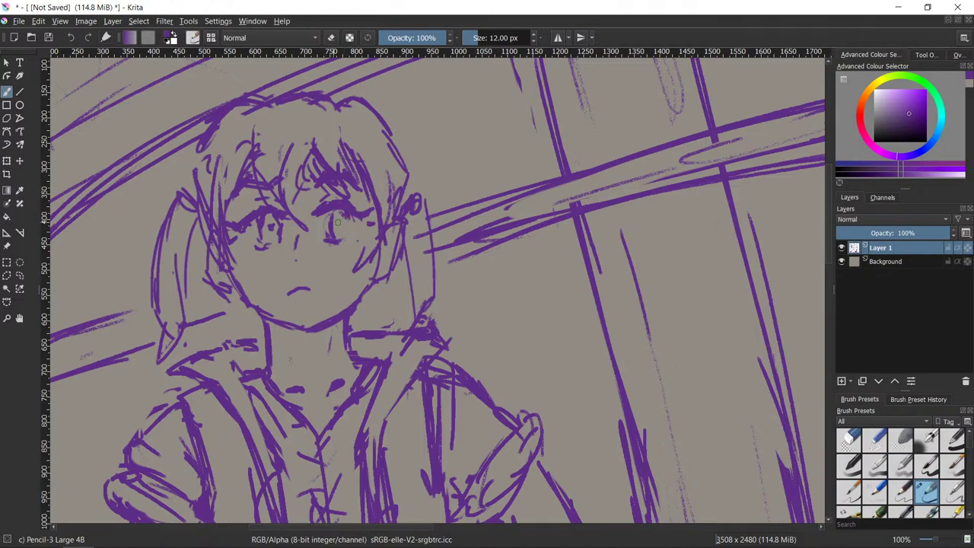
{"action": "key", "text": "e"}
{"action": "key", "text": "e"}
{"action": "mouse_move", "coordinate": [346, 215]}
{"action": "left_mouse_down"}
{"action": "mouse_move", "coordinate": [340, 237]}
{"action": "mouse_move", "coordinate": [347, 232]}
{"action": "left_mouse_up"}
- Rework the left-hand eye with a rounder iris and a short lower-lid stroke
{"action": "mouse_move", "coordinate": [266, 225]}
{"action": "left_mouse_down"}
{"action": "mouse_move", "coordinate": [272, 241]}
{"action": "mouse_move", "coordinate": [262, 222]}
{"action": "left_mouse_up"}
{"action": "key", "text": "e"}
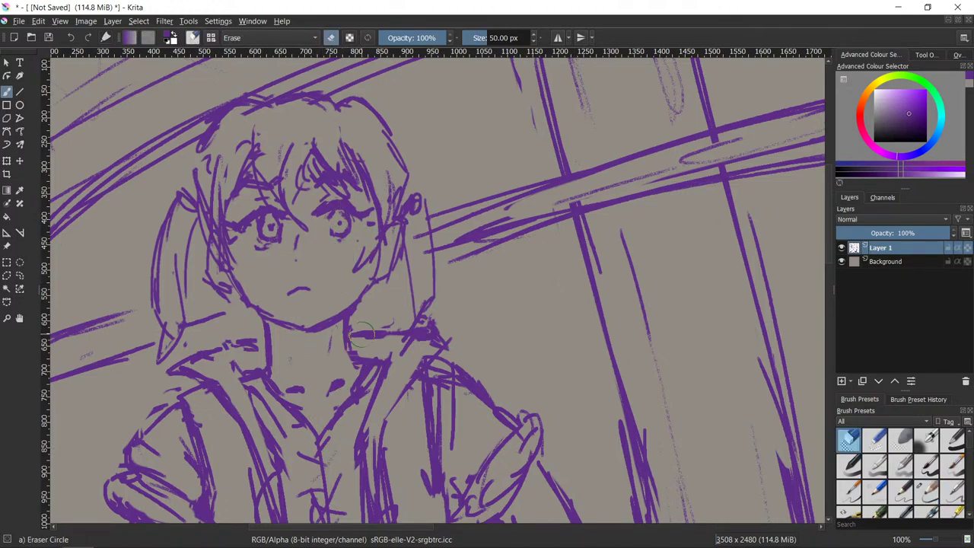
{"action": "left_click_drag", "start_coordinate": [267, 230], "coordinate": [262, 226]}
{"action": "key", "text": "e"}
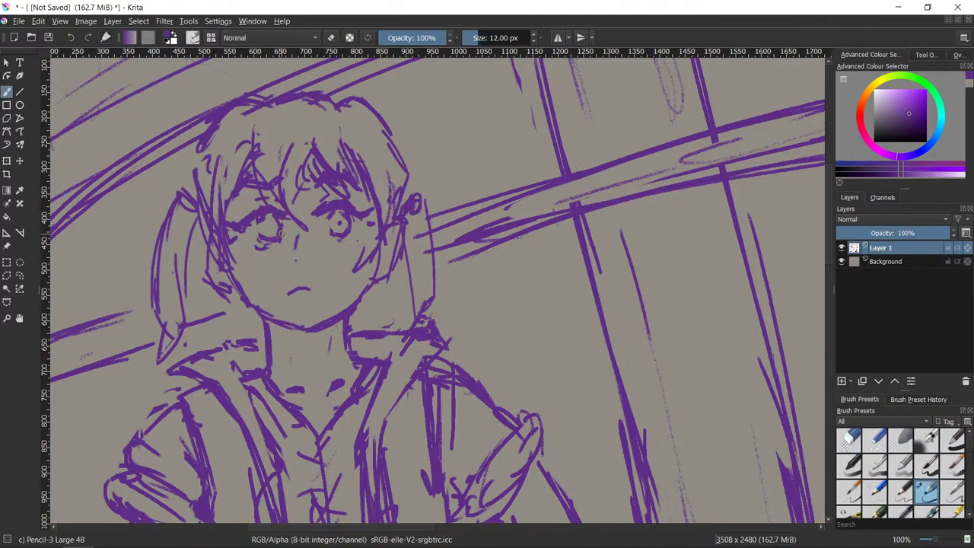
{"action": "key", "text": "e"}
{"action": "key", "text": "e"}
{"action": "left_click_drag", "start_coordinate": [261, 242], "coordinate": [271, 245]}
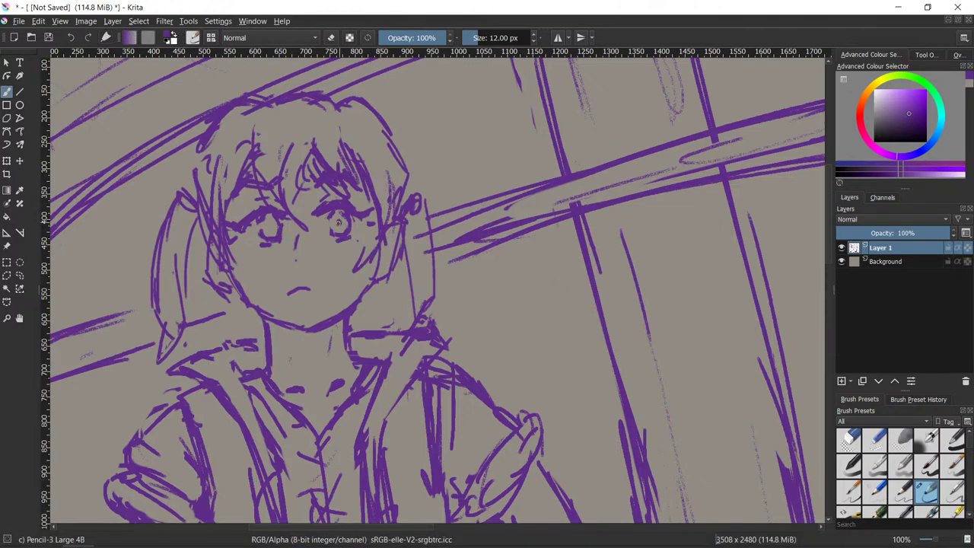
- Draw the pupils inside both irises and clean up the stray marks around them
{"action": "left_click_drag", "start_coordinate": [264, 225], "coordinate": [271, 228]}
{"action": "key", "text": "e"}
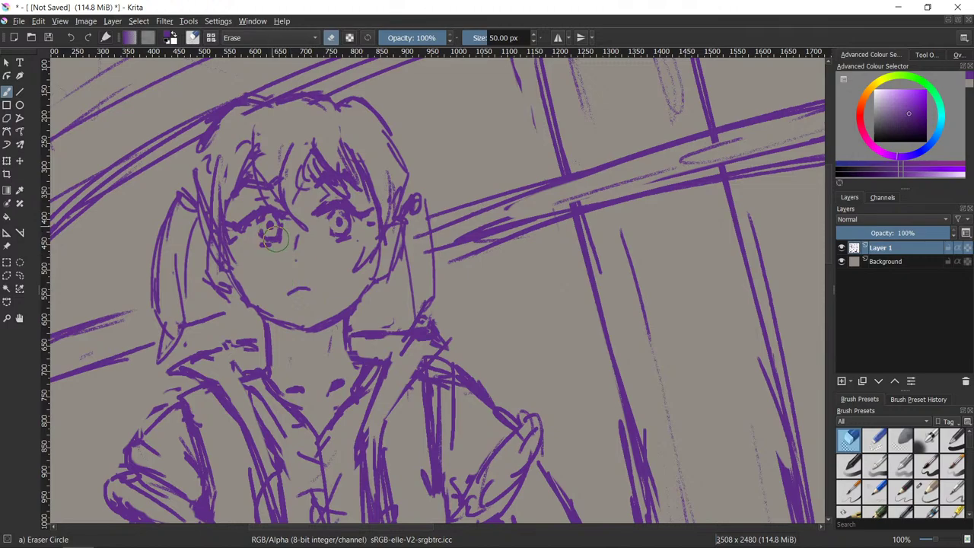
{"action": "key", "text": "e"}
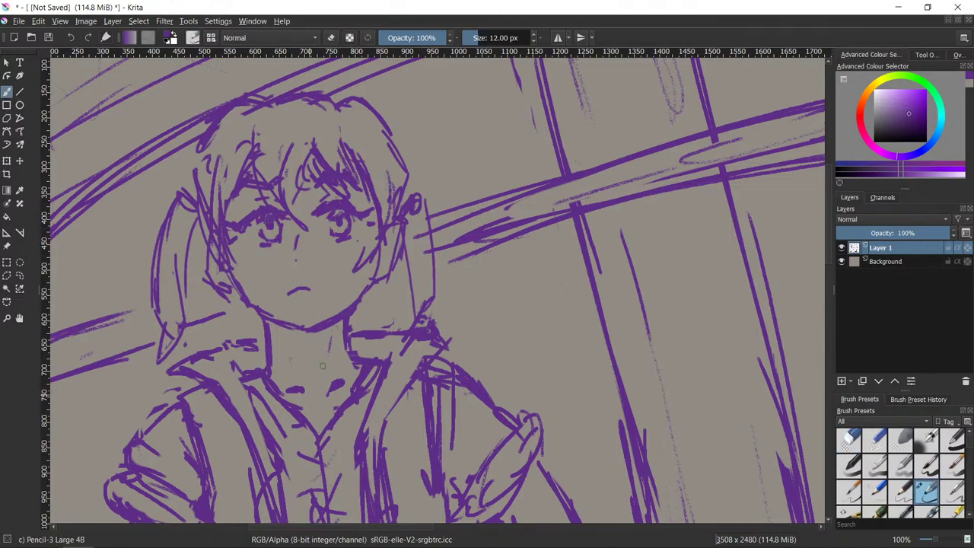
{"action": "mouse_move", "coordinate": [336, 216]}
{"action": "left_mouse_down"}
{"action": "mouse_move", "coordinate": [344, 210]}
{"action": "mouse_move", "coordinate": [345, 222]}
{"action": "left_mouse_up"}
- Erase the dot below the nose and redraw the mouth as a wider, downturned curve
{"action": "scroll", "coordinate": [495, 384], "scroll_direction": "down", "scroll_amount": 2}
{"action": "scroll", "coordinate": [538, 428], "scroll_direction": "up", "scroll_amount": 1}
{"action": "scroll", "coordinate": [538, 427], "scroll_direction": "up", "scroll_amount": 1}
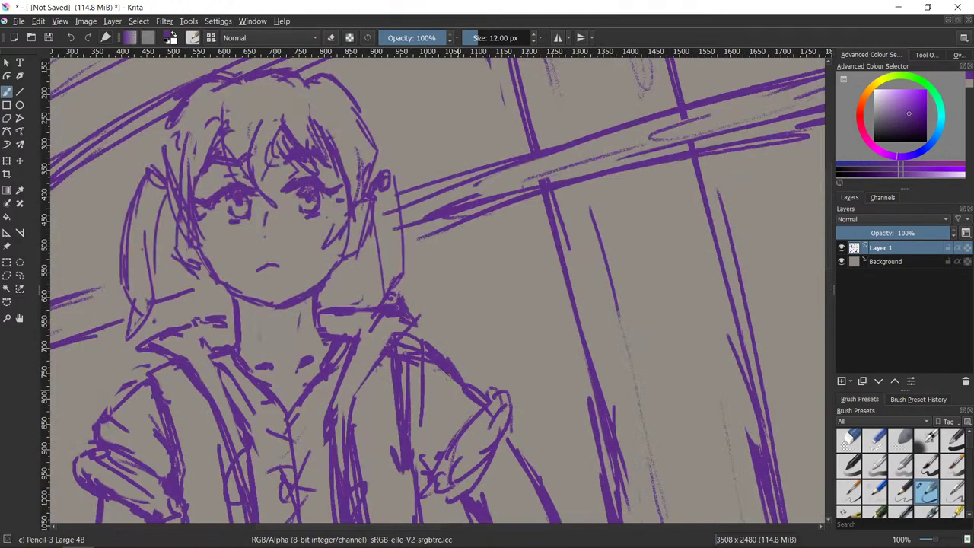
{"action": "scroll", "coordinate": [548, 365], "scroll_direction": "up", "scroll_amount": 2}
{"action": "key", "text": "/"}
{"action": "mouse_move", "coordinate": [390, 215]}
{"action": "left_mouse_down"}
{"action": "mouse_move", "coordinate": [391, 232]}
{"action": "mouse_move", "coordinate": [390, 215]}
{"action": "left_mouse_up"}
{"action": "key", "text": "/"}
{"action": "key", "text": "e"}
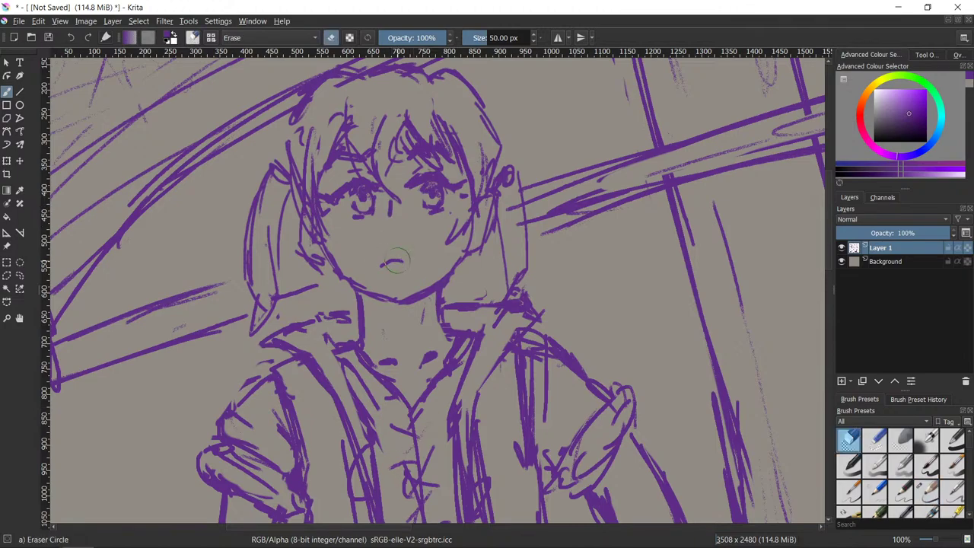
{"action": "mouse_move", "coordinate": [382, 263]}
{"action": "left_mouse_down"}
{"action": "mouse_move", "coordinate": [415, 248]}
{"action": "mouse_move", "coordinate": [403, 246]}
{"action": "mouse_move", "coordinate": [409, 254]}
{"action": "left_mouse_up"}
{"action": "key", "text": "e"}
{"action": "key", "text": "e"}
{"action": "key", "text": "e"}
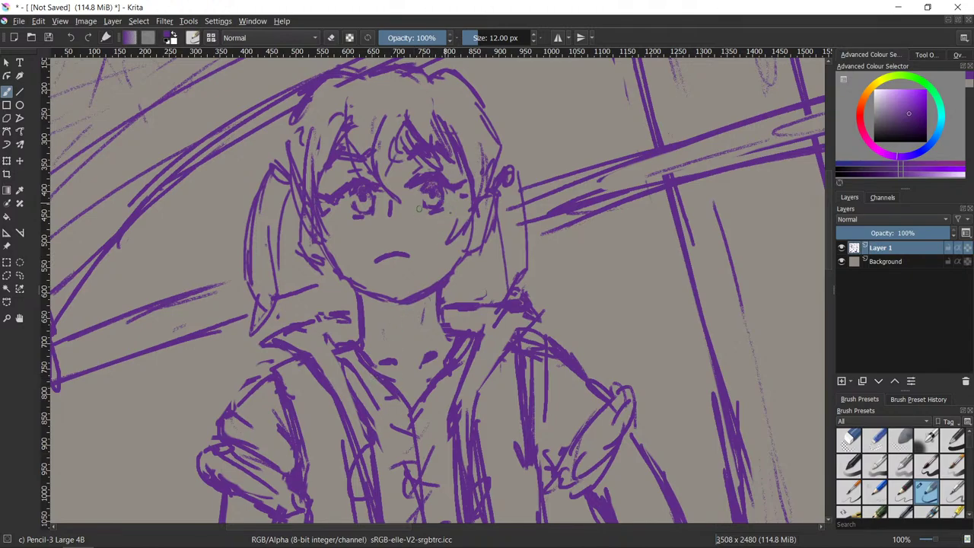
- Touch up the lower part of both irises by alternating small eraser and pencil strokes
{"action": "key", "text": "e"}
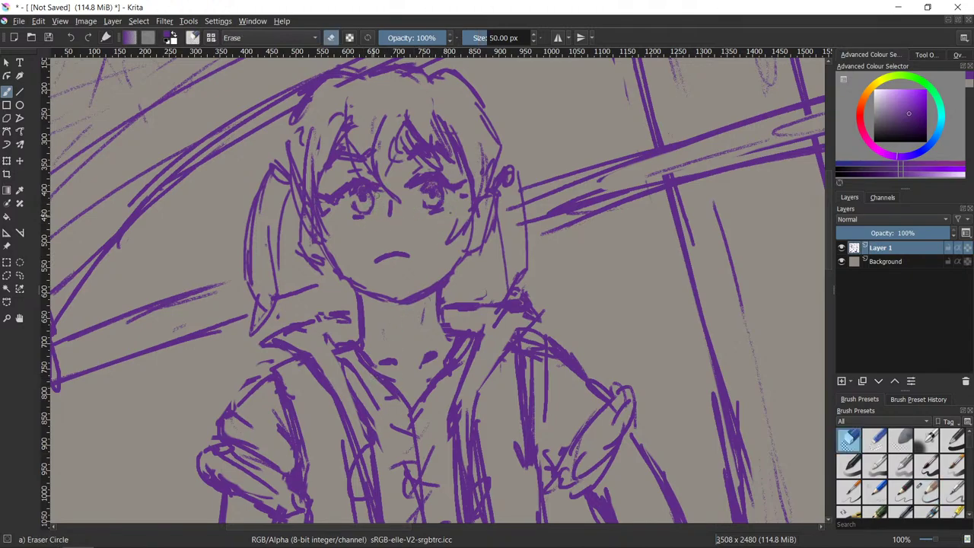
{"action": "key", "text": "e"}
{"action": "key", "text": "e"}
{"action": "left_click_drag", "start_coordinate": [427, 204], "coordinate": [438, 204]}
{"action": "key", "text": "slash"}
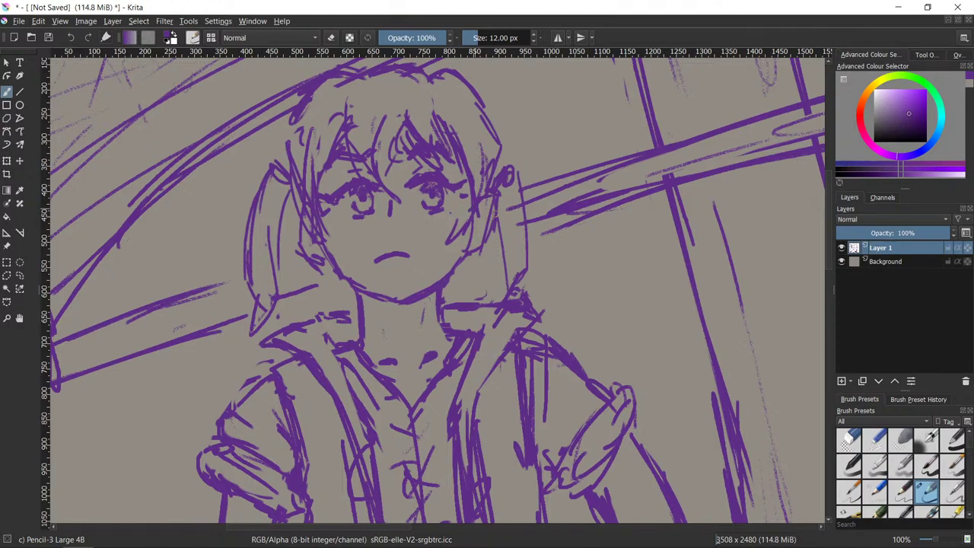
- Refine the jawline and darken the side locks and eyebrows framing the face
{"action": "key", "text": "/"}
{"action": "mouse_move", "coordinate": [465, 235]}
{"action": "left_mouse_down"}
{"action": "mouse_move", "coordinate": [455, 264]}
{"action": "mouse_move", "coordinate": [410, 302]}
{"action": "left_mouse_up"}
{"action": "key", "text": "/"}
{"action": "key", "text": "/"}
{"action": "key", "text": "/"}
{"action": "key", "text": "/"}
{"action": "mouse_move", "coordinate": [478, 254]}
{"action": "left_mouse_down"}
{"action": "mouse_move", "coordinate": [487, 205]}
{"action": "mouse_move", "coordinate": [480, 236]}
{"action": "mouse_move", "coordinate": [469, 233]}
{"action": "mouse_move", "coordinate": [484, 242]}
{"action": "mouse_move", "coordinate": [471, 254]}
{"action": "left_mouse_up"}
{"action": "key", "text": "/"}
{"action": "left_click_drag", "start_coordinate": [329, 264], "coordinate": [307, 251]}
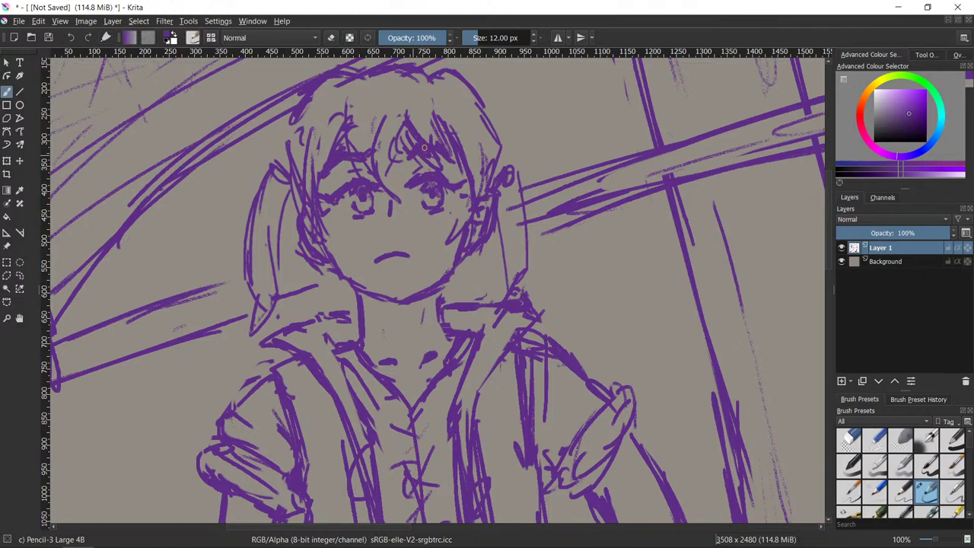
{"action": "left_click_drag", "start_coordinate": [445, 152], "coordinate": [453, 159]}
- Try short, slanted nose-tip strokes between the nose bridge and the mouth
{"action": "key", "text": "e"}
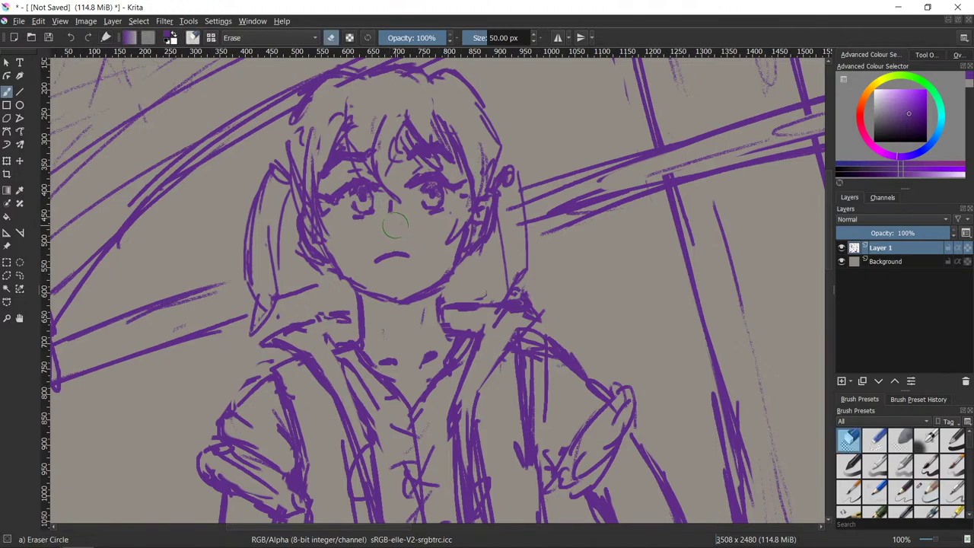
{"action": "key", "text": "e"}
{"action": "key", "text": "e"}
{"action": "key", "text": "e"}
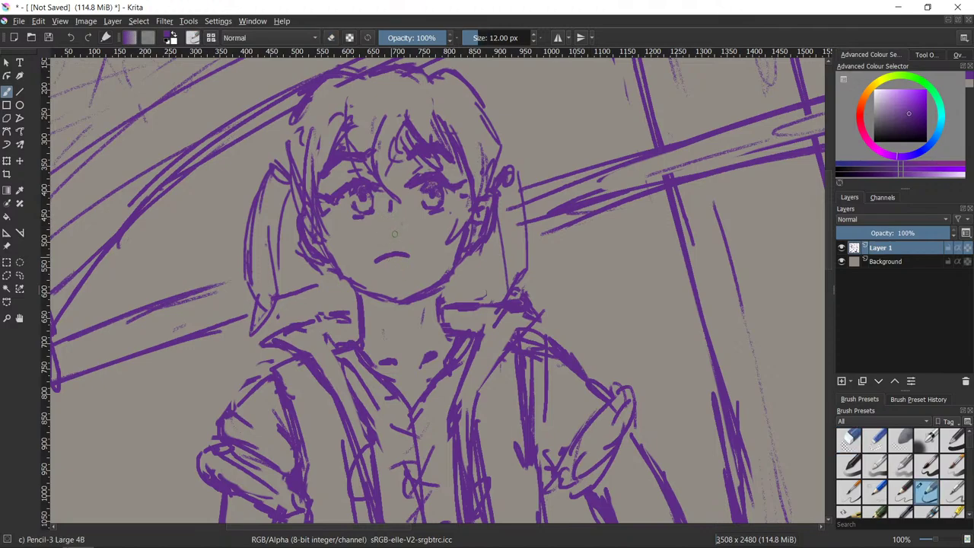
{"action": "key", "text": "e"}
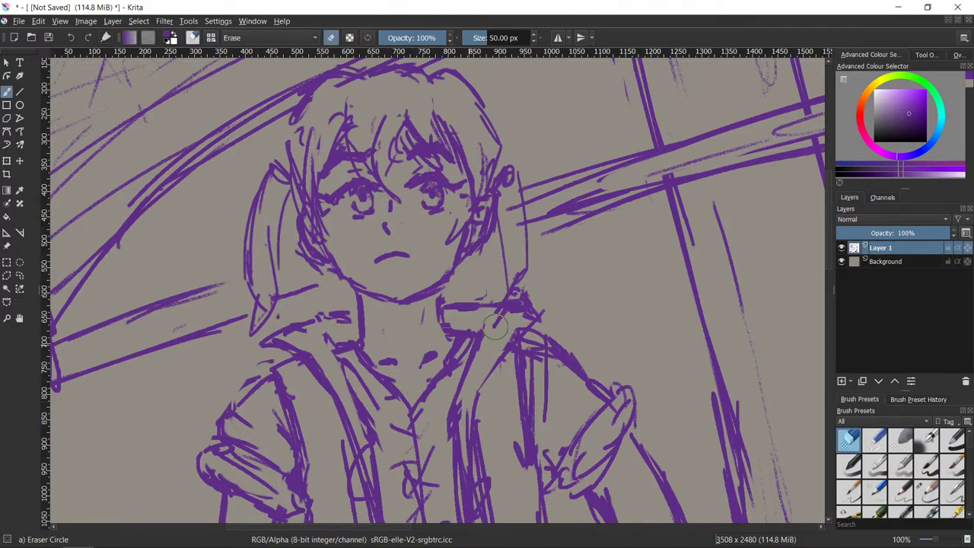
{"action": "key", "text": "e"}
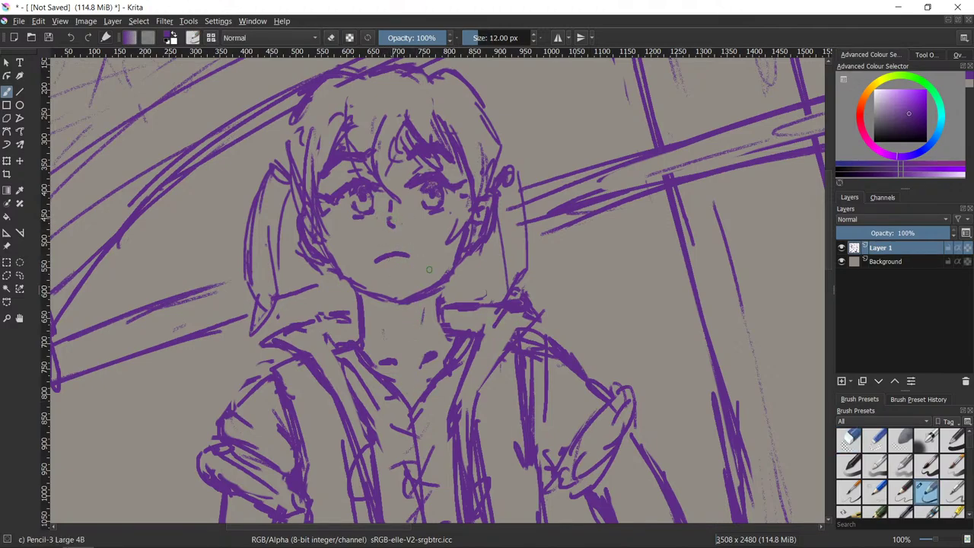
{"action": "key", "text": "e"}
{"action": "key", "text": "e"}
{"action": "key", "text": "e"}
{"action": "key", "text": "e"}
- Erase the nose bridge and tip strokes from the middle of the face
{"action": "left_click_drag", "start_coordinate": [391, 203], "coordinate": [392, 218]}
{"action": "key", "text": "e"}
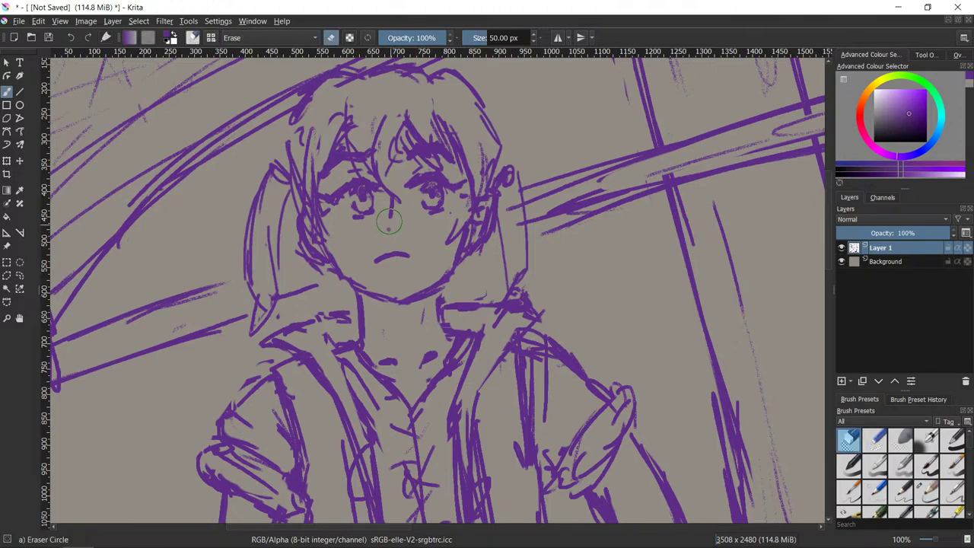
{"action": "mouse_move", "coordinate": [388, 228]}
{"action": "left_mouse_down"}
{"action": "mouse_move", "coordinate": [392, 201]}
{"action": "mouse_move", "coordinate": [407, 214]}
{"action": "left_mouse_up"}
{"action": "key", "text": "e"}
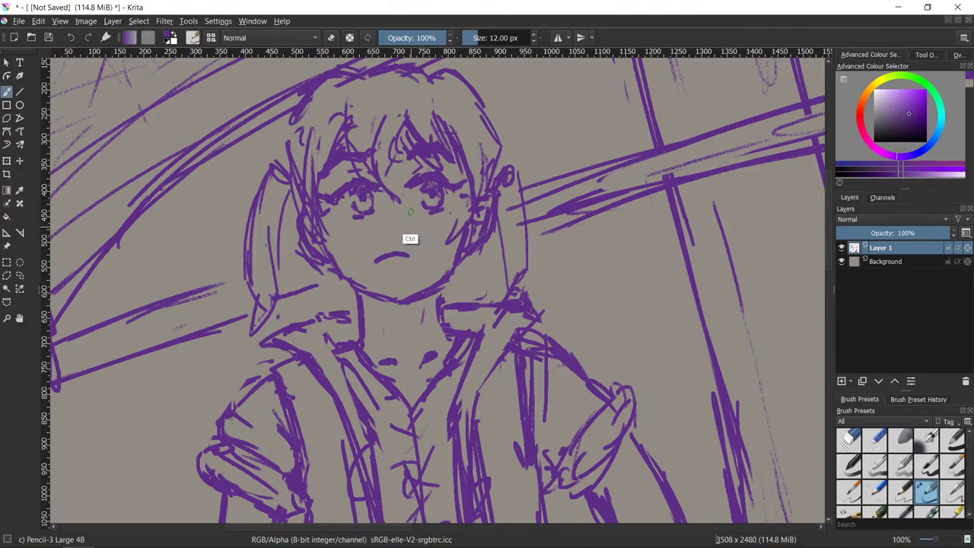
- Replace the trial nose stroke with a small pencil dot for the nose tip just above the mouth, erasing the excess
{"action": "key", "text": "ctrl+z"}
{"action": "left_click_drag", "start_coordinate": [391, 197], "coordinate": [392, 226]}
{"action": "key", "text": "slash"}
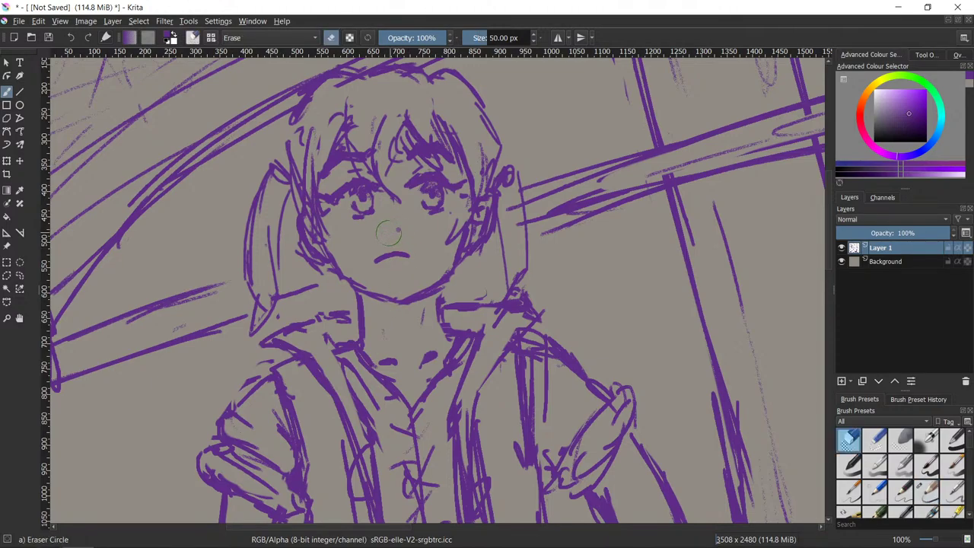
{"action": "key", "text": "slash"}
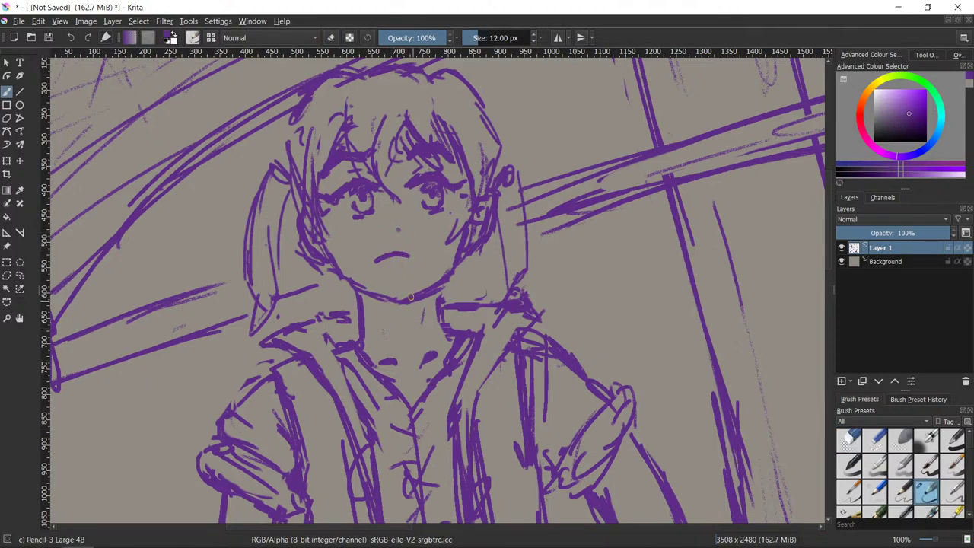
{"action": "key", "text": "slash"}
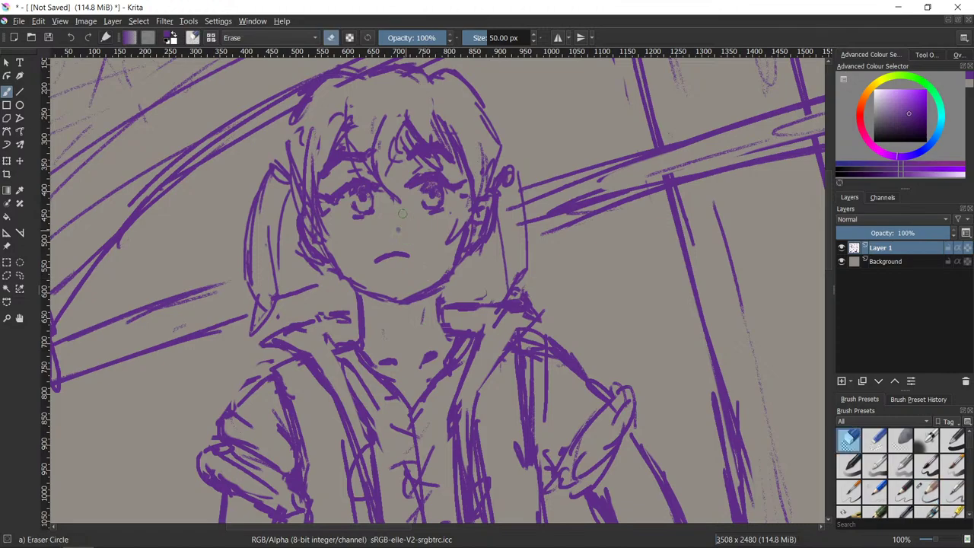
{"action": "key", "text": "slash"}
{"action": "key", "text": "slash"}
{"action": "key", "text": "slash"}
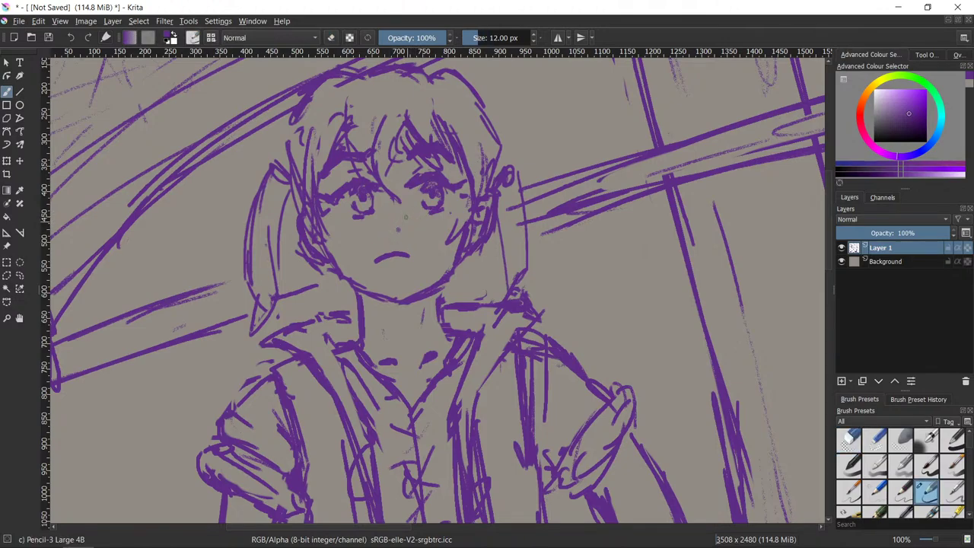
- Add a short, faint nose-bridge mark above the nose-tip dot, trimming it with the eraser
{"action": "key", "text": "slash"}
{"action": "key", "text": "slash"}
{"action": "key", "text": "slash"}
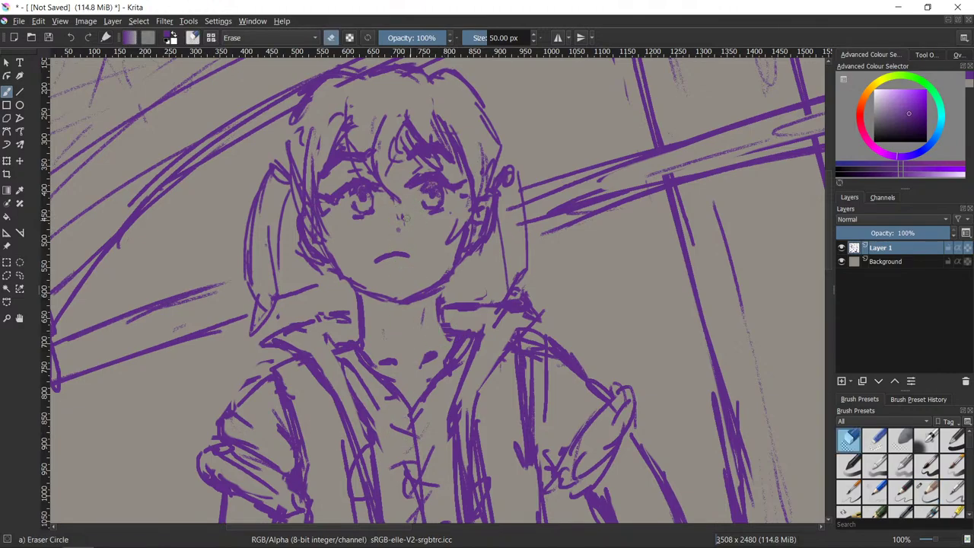
{"action": "key", "text": "slash"}
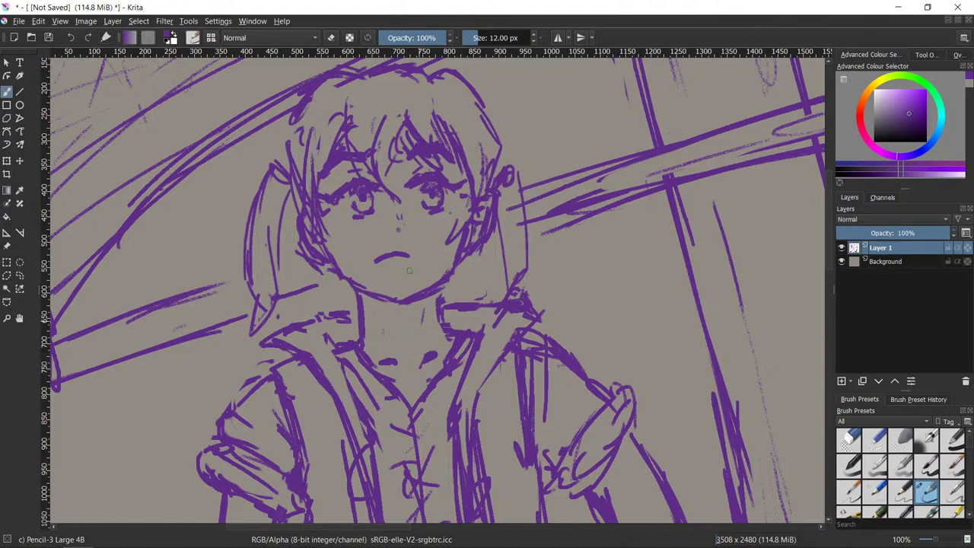
- Reshape the nose-tip dot into a small slanted mark by alternating pencil and eraser touches
{"action": "key", "text": "/"}
{"action": "left_click", "coordinate": [400, 232]}
{"action": "key", "text": "/"}
{"action": "key", "text": "/"}
{"action": "key", "text": "/"}
{"action": "key", "text": "/"}
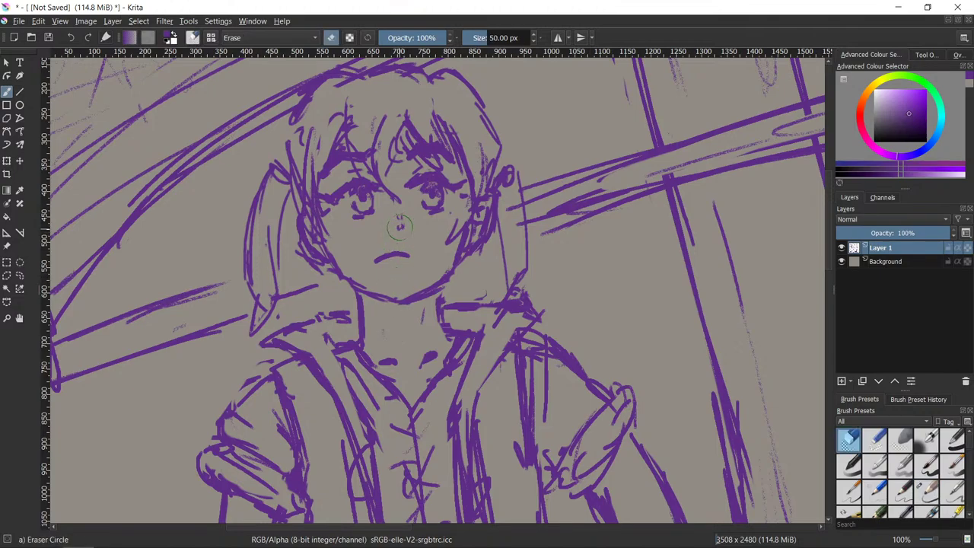
{"action": "left_click_drag", "start_coordinate": [396, 228], "coordinate": [401, 231]}
{"action": "key", "text": "/"}
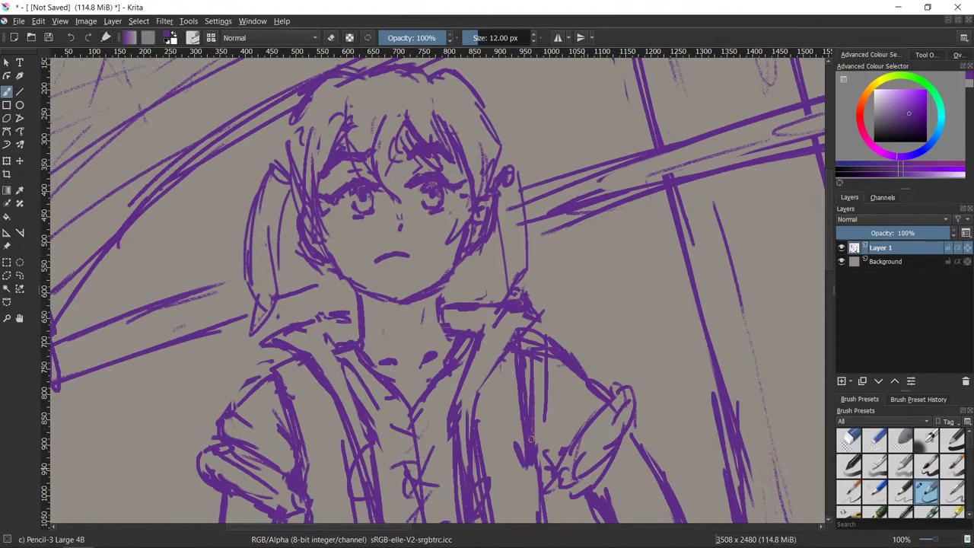
- Erase the rounded chin and redraw the jawline on the viewer's right so it tapers to a narrower chin
{"action": "key", "text": "slash"}
{"action": "key", "text": "slash"}
{"action": "key", "text": "slash"}
{"action": "mouse_move", "coordinate": [424, 301]}
{"action": "left_mouse_down"}
{"action": "mouse_move", "coordinate": [449, 274]}
{"action": "mouse_move", "coordinate": [400, 300]}
{"action": "left_mouse_up"}
{"action": "key", "text": "slash"}
{"action": "left_click_drag", "start_coordinate": [454, 259], "coordinate": [427, 286]}
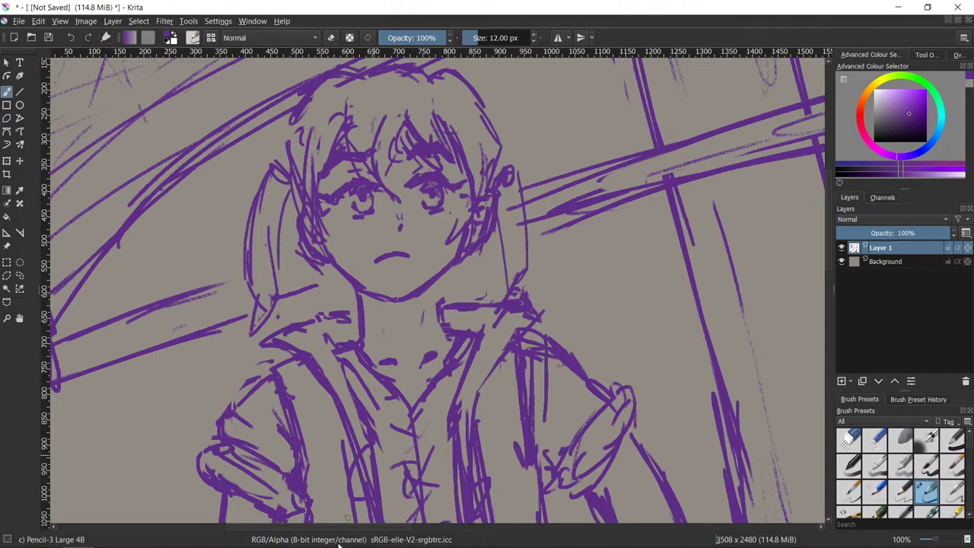
{"action": "key", "text": "slash"}
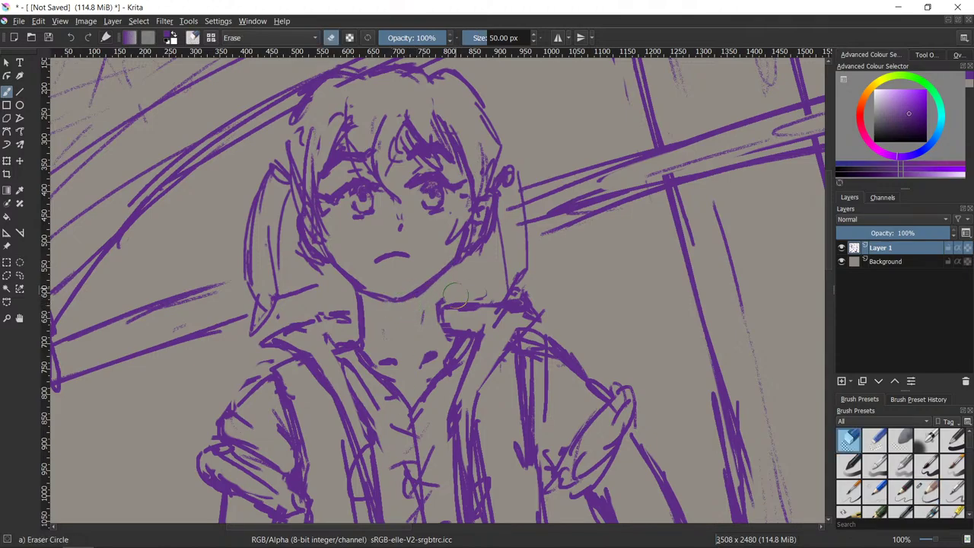
{"action": "key", "text": "slash"}
{"action": "mouse_move", "coordinate": [397, 299]}
{"action": "left_mouse_down"}
{"action": "mouse_move", "coordinate": [425, 285]}
{"action": "mouse_move", "coordinate": [406, 300]}
{"action": "left_mouse_up"}
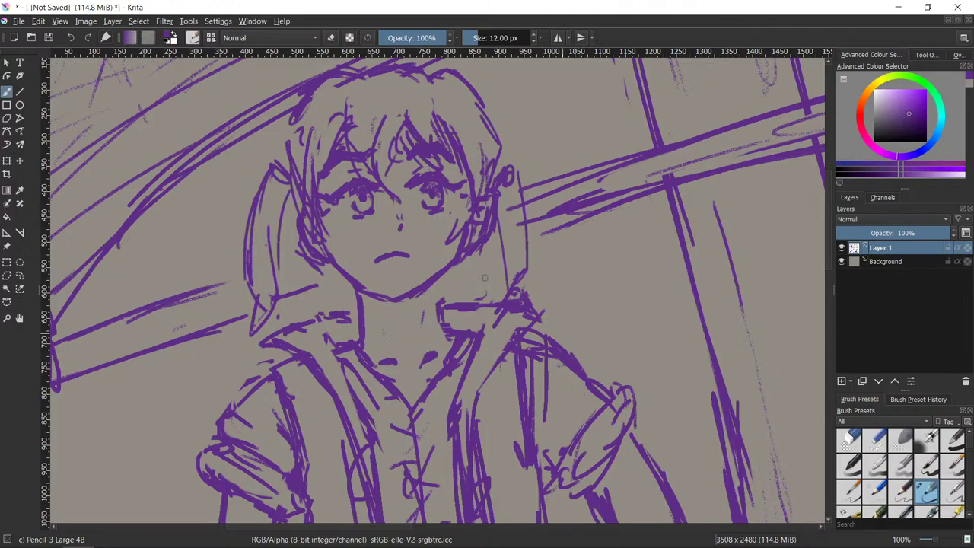
- Strengthen the hair outline beside the face on the viewer's left and draw darker strands in the central bangs
{"action": "left_click_drag", "start_coordinate": [299, 124], "coordinate": [311, 222]}
{"action": "left_click_drag", "start_coordinate": [312, 155], "coordinate": [312, 199]}
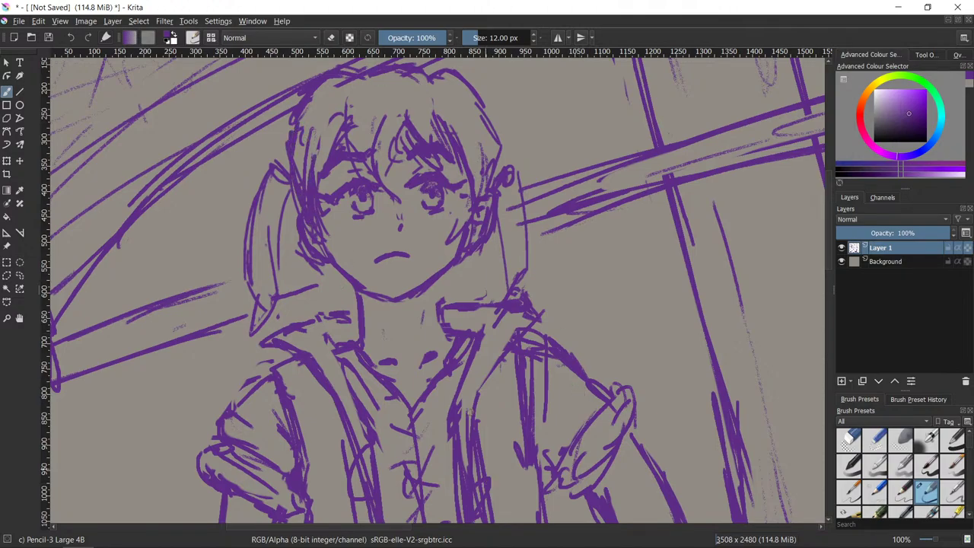
{"action": "mouse_move", "coordinate": [394, 144]}
{"action": "left_mouse_down"}
{"action": "mouse_move", "coordinate": [385, 192]}
{"action": "mouse_move", "coordinate": [402, 127]}
{"action": "left_mouse_up"}
{"action": "key", "text": "slash"}
{"action": "key", "text": "slash"}
{"action": "left_click_drag", "start_coordinate": [407, 166], "coordinate": [413, 119]}
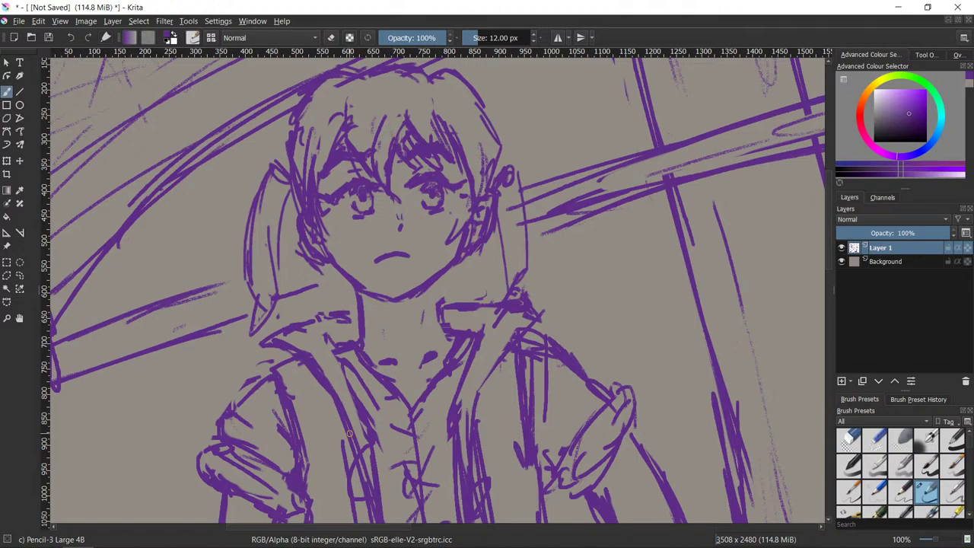
- Rework the bangs above the eye on the viewer's right, erasing the crowded strokes to separate the strands
{"action": "key", "text": "slash"}
{"action": "mouse_move", "coordinate": [408, 167]}
{"action": "left_mouse_down"}
{"action": "mouse_move", "coordinate": [401, 111]}
{"action": "mouse_move", "coordinate": [403, 182]}
{"action": "mouse_move", "coordinate": [420, 108]}
{"action": "left_mouse_up"}
{"action": "key", "text": "slash"}
{"action": "key", "text": "slash"}
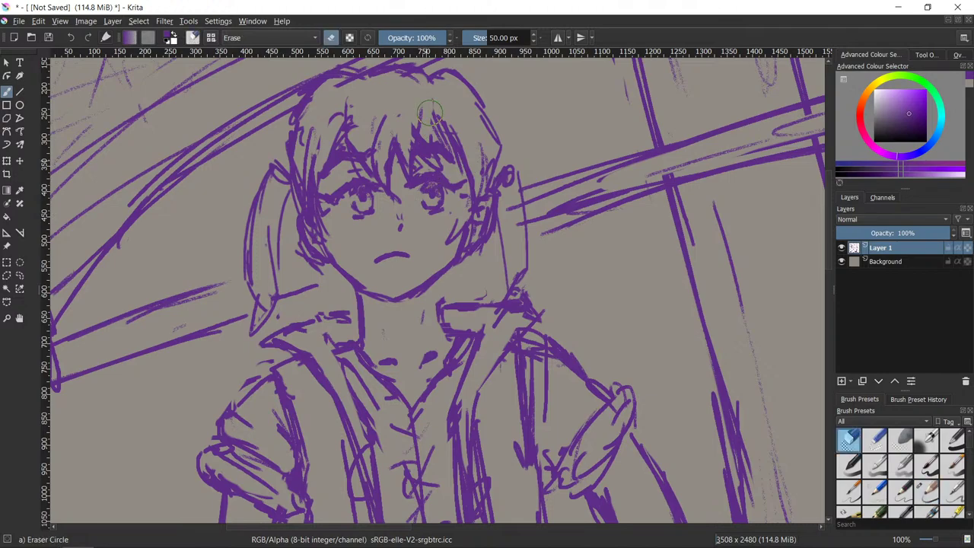
{"action": "mouse_move", "coordinate": [434, 142]}
{"action": "left_mouse_down"}
{"action": "mouse_move", "coordinate": [427, 105]}
{"action": "mouse_move", "coordinate": [420, 145]}
{"action": "mouse_move", "coordinate": [411, 116]}
{"action": "left_mouse_up"}
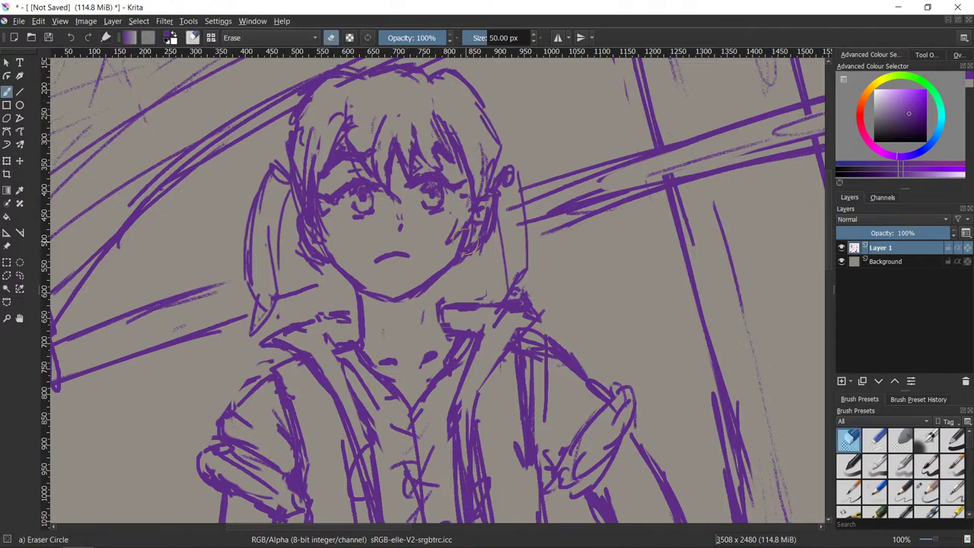
{"action": "mouse_move", "coordinate": [397, 179]}
{"action": "left_mouse_down"}
{"action": "mouse_move", "coordinate": [391, 164]}
{"action": "mouse_move", "coordinate": [391, 181]}
{"action": "left_mouse_up"}
{"action": "key", "text": "slash"}
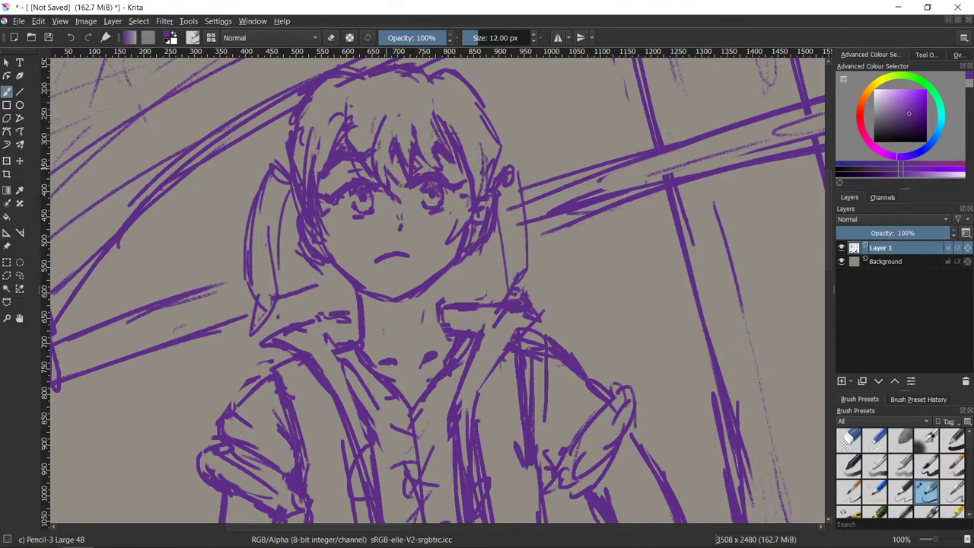
- Sketch pointed strands into the middle of the bangs between the eyebrows and clean up their edges
{"action": "mouse_move", "coordinate": [394, 128]}
{"action": "left_mouse_down"}
{"action": "mouse_move", "coordinate": [397, 171]}
{"action": "mouse_move", "coordinate": [371, 165]}
{"action": "mouse_move", "coordinate": [395, 190]}
{"action": "mouse_move", "coordinate": [403, 181]}
{"action": "mouse_move", "coordinate": [383, 179]}
{"action": "mouse_move", "coordinate": [406, 173]}
{"action": "left_mouse_up"}
{"action": "key", "text": "slash"}
{"action": "key", "text": "slash"}
{"action": "key", "text": "slash"}
{"action": "key", "text": "slash"}
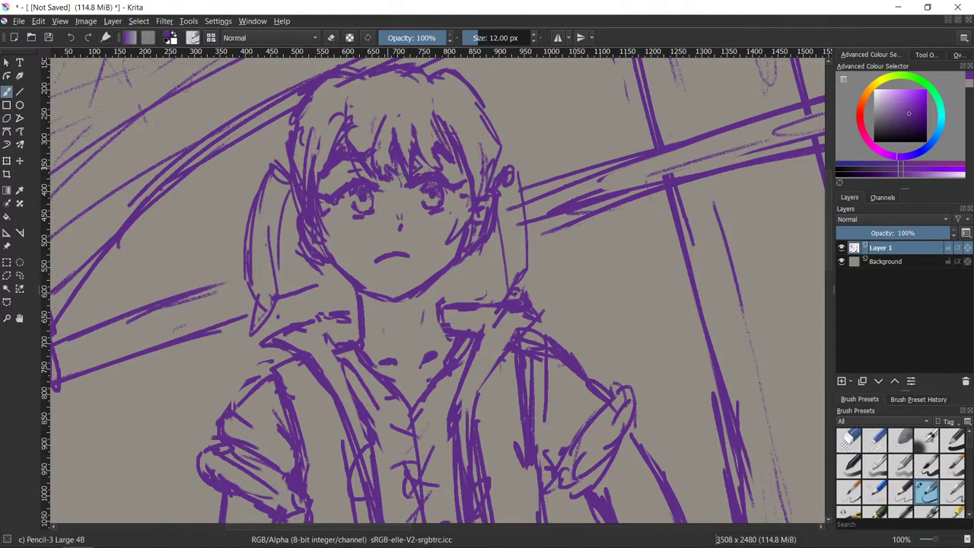
{"action": "key", "text": "slash"}
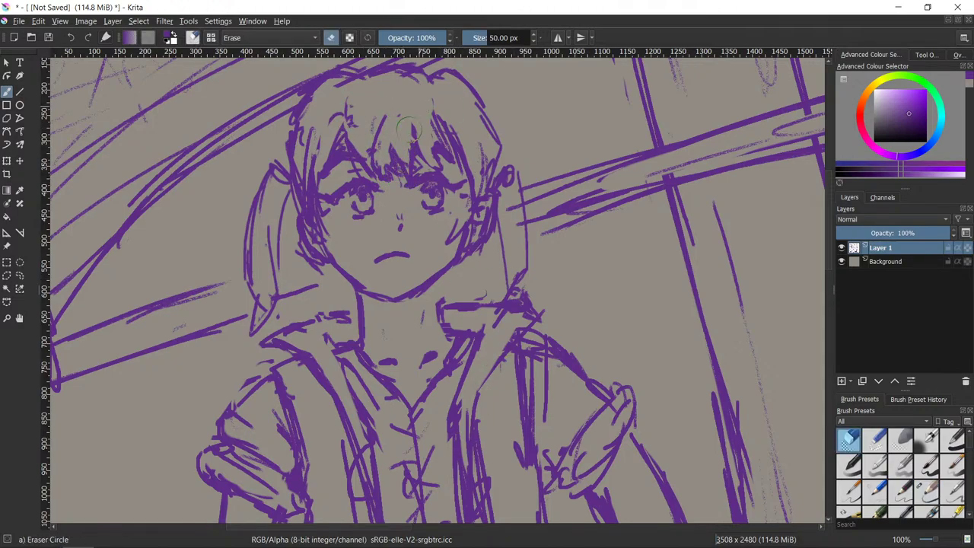
- Extend the central bangs into a longer pointed strand between the eyes, erasing the lines it replaces
{"action": "mouse_move", "coordinate": [376, 161]}
{"action": "left_mouse_down"}
{"action": "mouse_move", "coordinate": [394, 198]}
{"action": "mouse_move", "coordinate": [392, 165]}
{"action": "left_mouse_up"}
{"action": "key", "text": "slash"}
{"action": "mouse_move", "coordinate": [398, 196]}
{"action": "left_mouse_down"}
{"action": "mouse_move", "coordinate": [405, 179]}
{"action": "mouse_move", "coordinate": [405, 195]}
{"action": "left_mouse_up"}
{"action": "key", "text": "slash"}
{"action": "key", "text": "slash"}
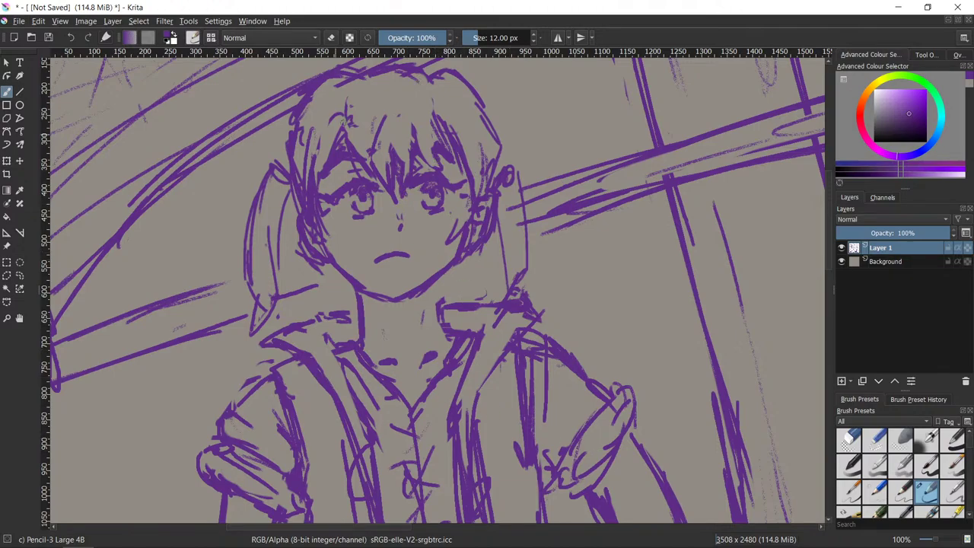
- Redraw the pigtail on the viewer's right with a taller, fuller outline and strengthen the adjacent neck line
{"action": "key", "text": "slash"}
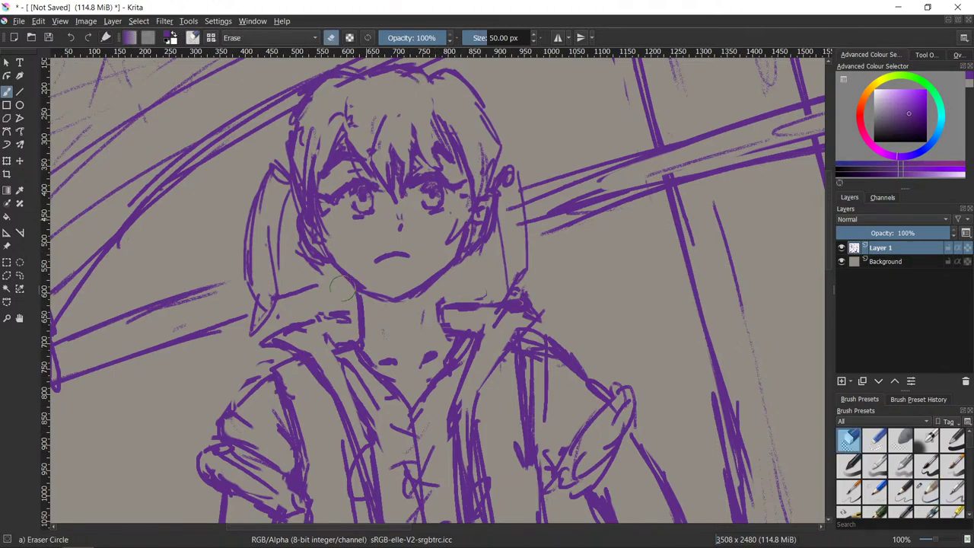
{"action": "mouse_move", "coordinate": [528, 226]}
{"action": "left_mouse_down"}
{"action": "mouse_move", "coordinate": [514, 178]}
{"action": "mouse_move", "coordinate": [525, 236]}
{"action": "mouse_move", "coordinate": [518, 217]}
{"action": "left_mouse_up"}
{"action": "key", "text": "slash"}
{"action": "mouse_move", "coordinate": [506, 164]}
{"action": "left_mouse_down"}
{"action": "mouse_move", "coordinate": [531, 203]}
{"action": "mouse_move", "coordinate": [528, 170]}
{"action": "mouse_move", "coordinate": [523, 226]}
{"action": "mouse_move", "coordinate": [538, 296]}
{"action": "left_mouse_up"}
{"action": "left_click_drag", "start_coordinate": [505, 257], "coordinate": [518, 272]}
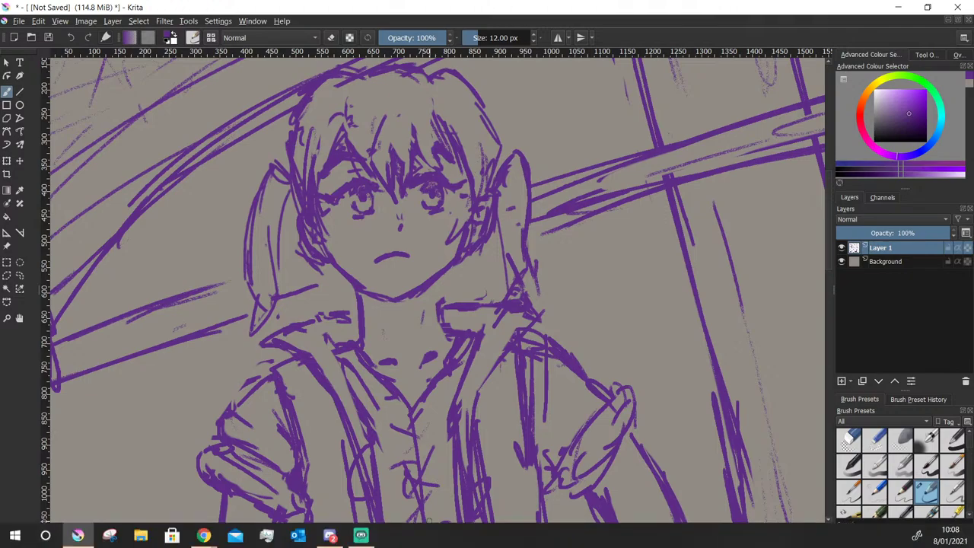
{"action": "left_click_drag", "start_coordinate": [435, 303], "coordinate": [436, 323]}
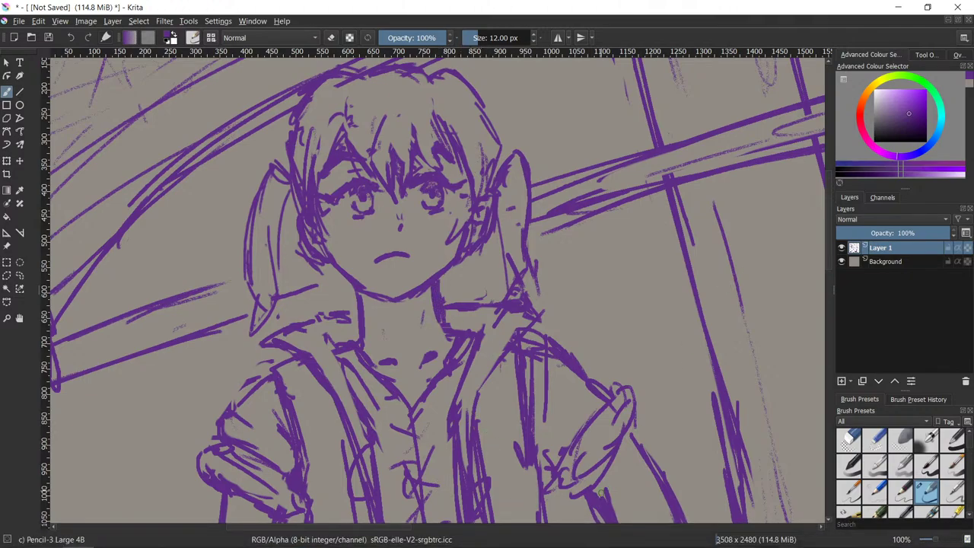
- Examine the whole sketch's proportions in mirrored view and restore the normal orientation
{"action": "scroll", "coordinate": [601, 494], "scroll_direction": "down", "scroll_amount": 1}
{"action": "left_click_drag", "start_coordinate": [701, 441], "coordinate": [656, 351]}
{"action": "scroll", "coordinate": [700, 441], "scroll_direction": "down", "scroll_amount": 3}
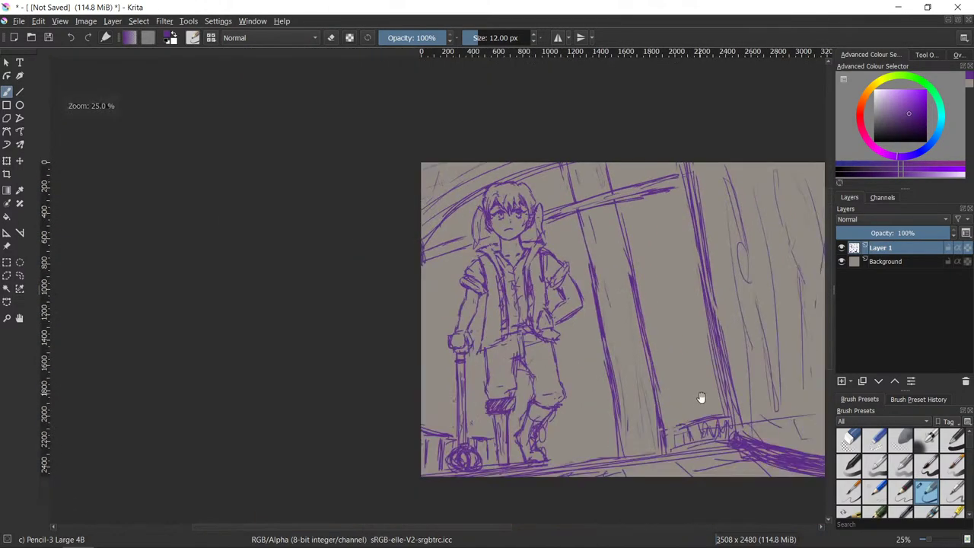
{"action": "mouse_move", "coordinate": [702, 397]}
{"action": "left_mouse_down"}
{"action": "mouse_move", "coordinate": [527, 342]}
{"action": "mouse_move", "coordinate": [519, 349]}
{"action": "left_mouse_up"}
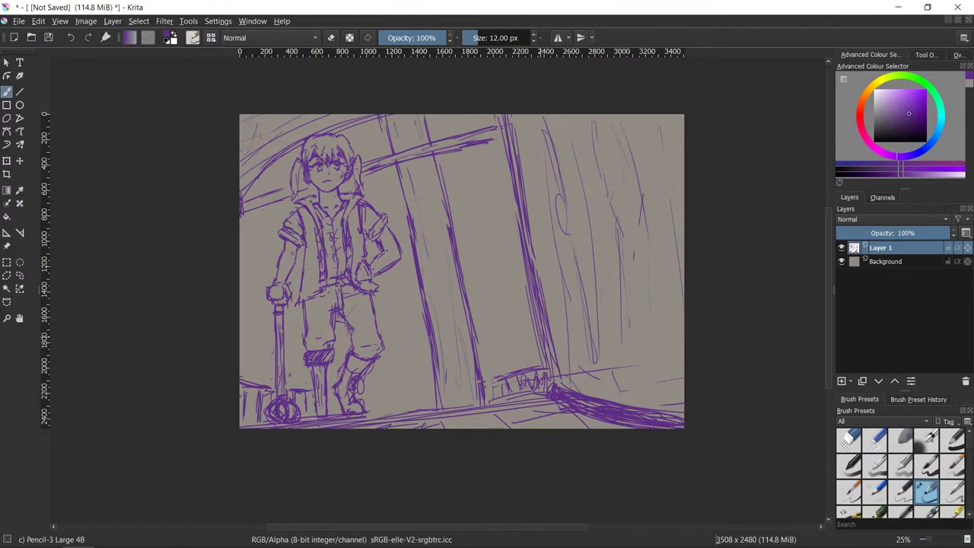
{"action": "key", "text": "m"}
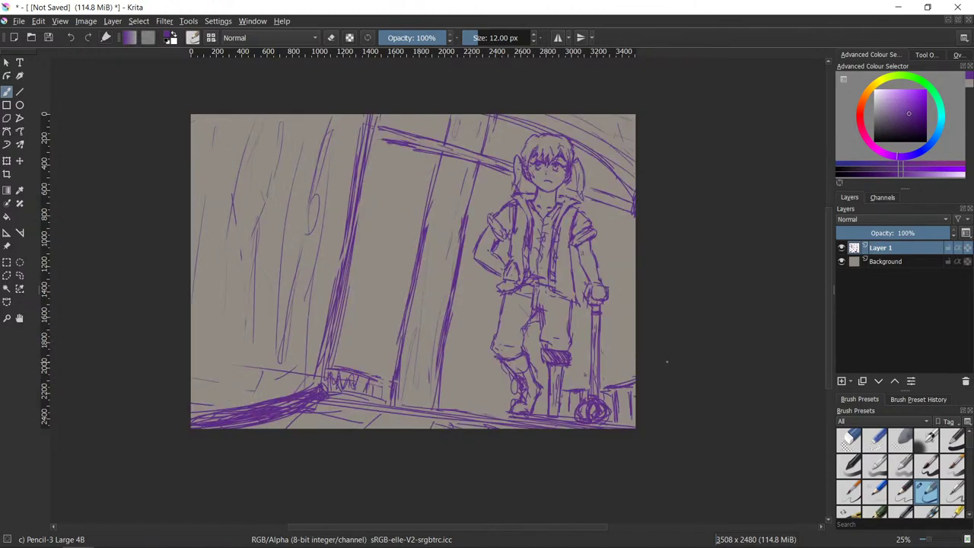
{"action": "key", "text": "m"}
- Erase and redraw the jawline on the viewer's right, touching up the side lock beside it
{"action": "scroll", "coordinate": [499, 333], "scroll_direction": "up", "scroll_amount": 2}
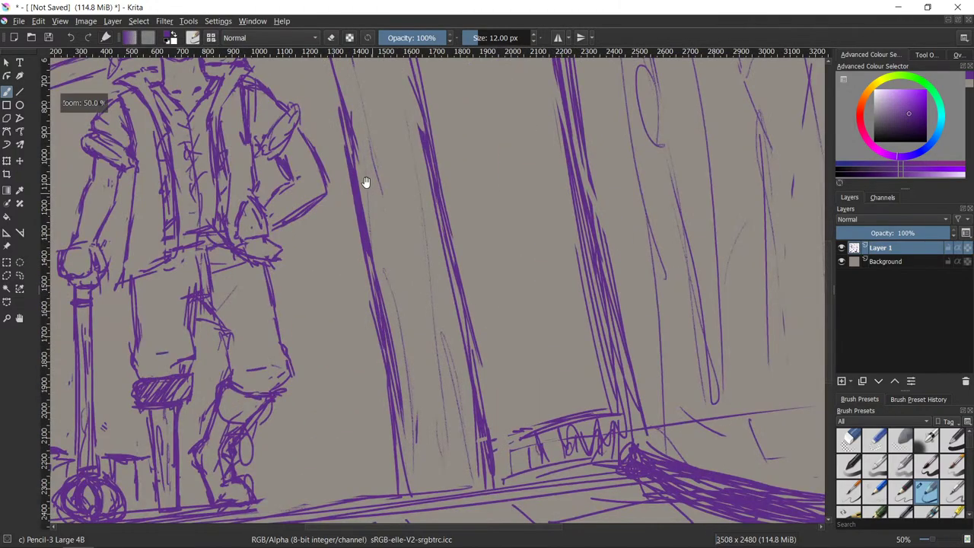
{"action": "left_click_drag", "start_coordinate": [368, 183], "coordinate": [528, 428]}
{"action": "scroll", "coordinate": [528, 428], "scroll_direction": "up", "scroll_amount": 1}
{"action": "key", "text": "/"}
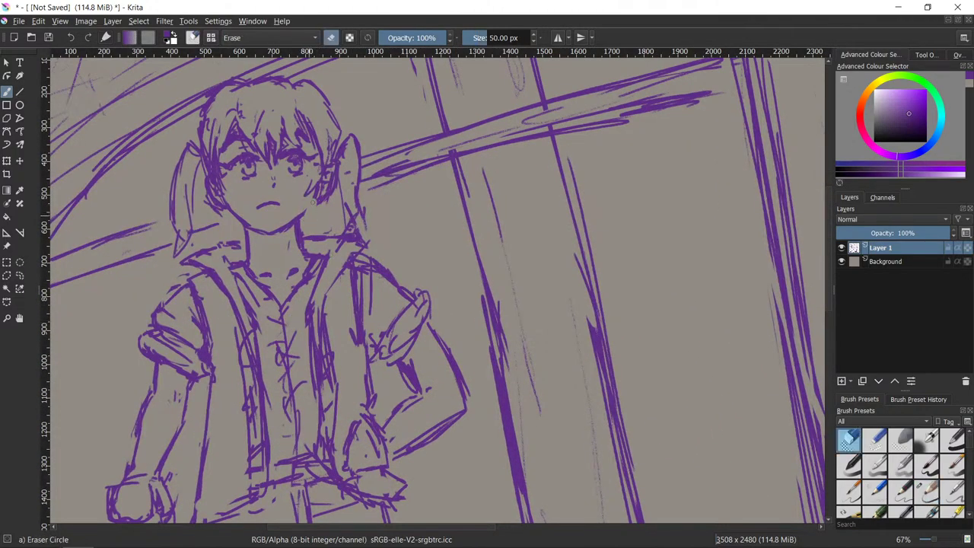
{"action": "key", "text": "slash"}
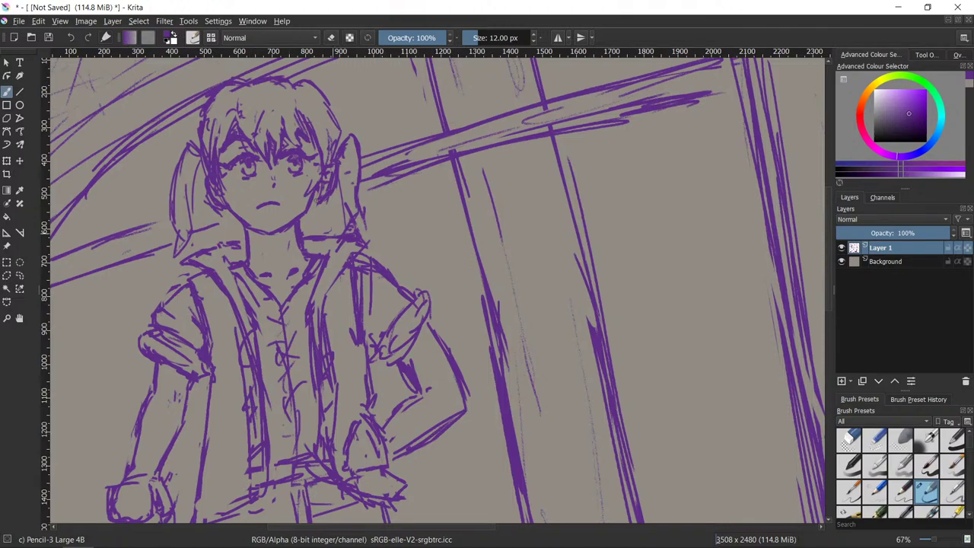
{"action": "key", "text": "e"}
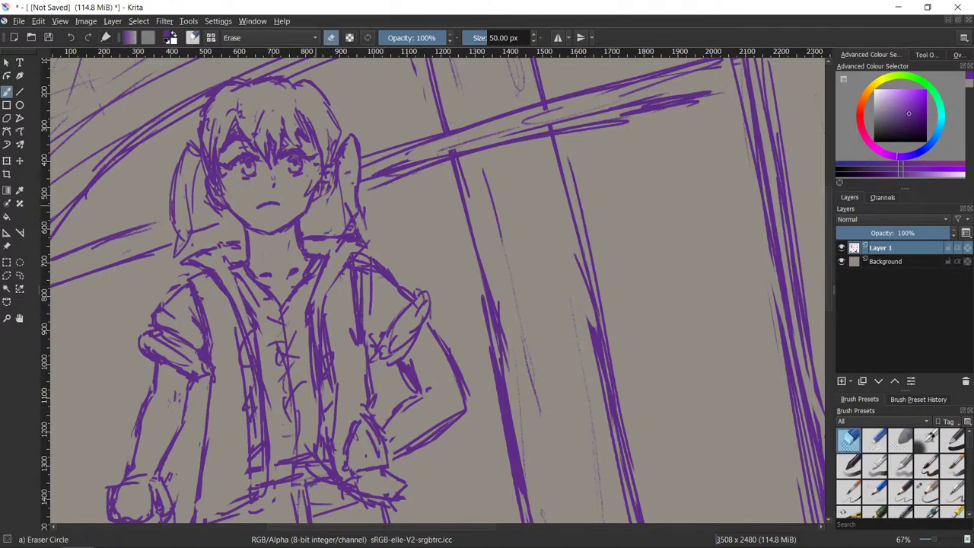
{"action": "key", "text": "slash"}
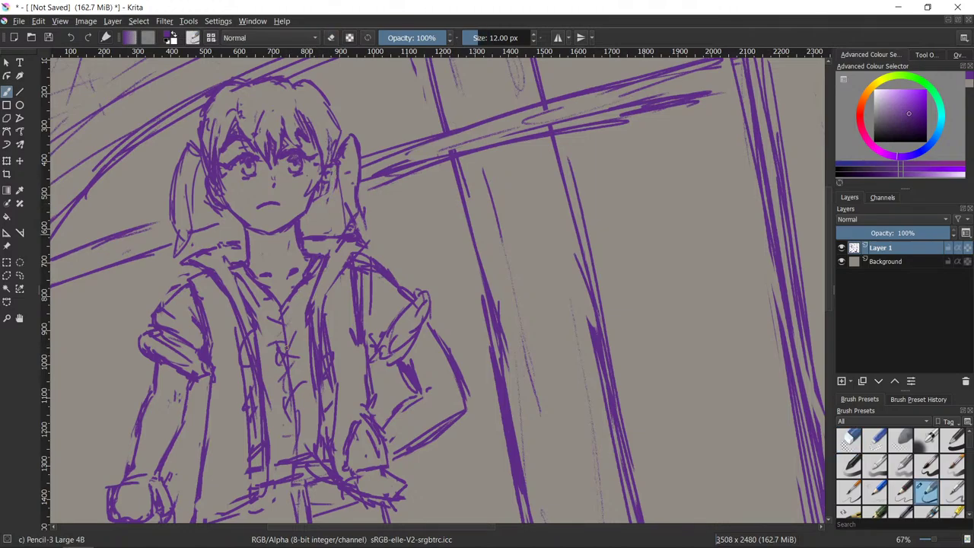
{"action": "key", "text": "slash"}
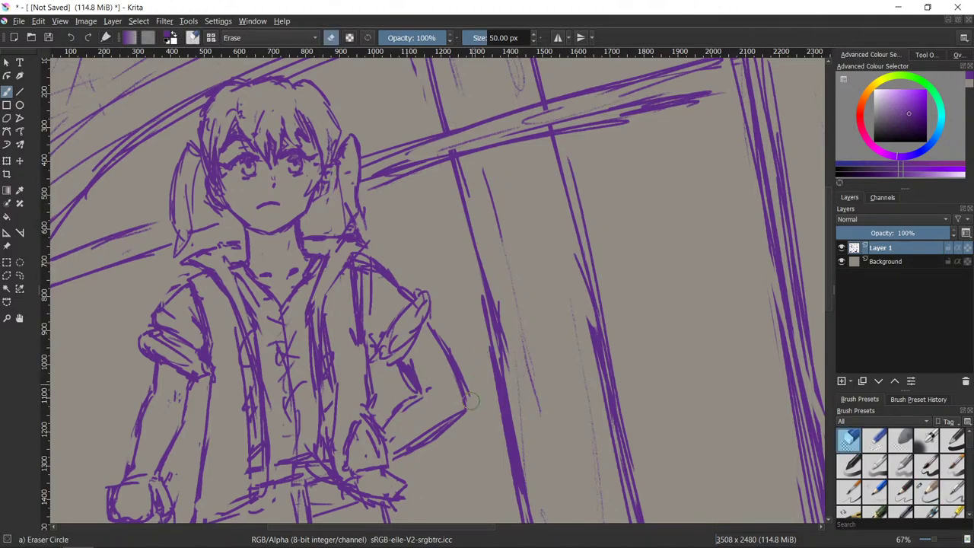
{"action": "scroll", "coordinate": [528, 428], "scroll_direction": "down", "scroll_amount": 2}
{"action": "left_click_drag", "start_coordinate": [661, 431], "coordinate": [575, 342]}
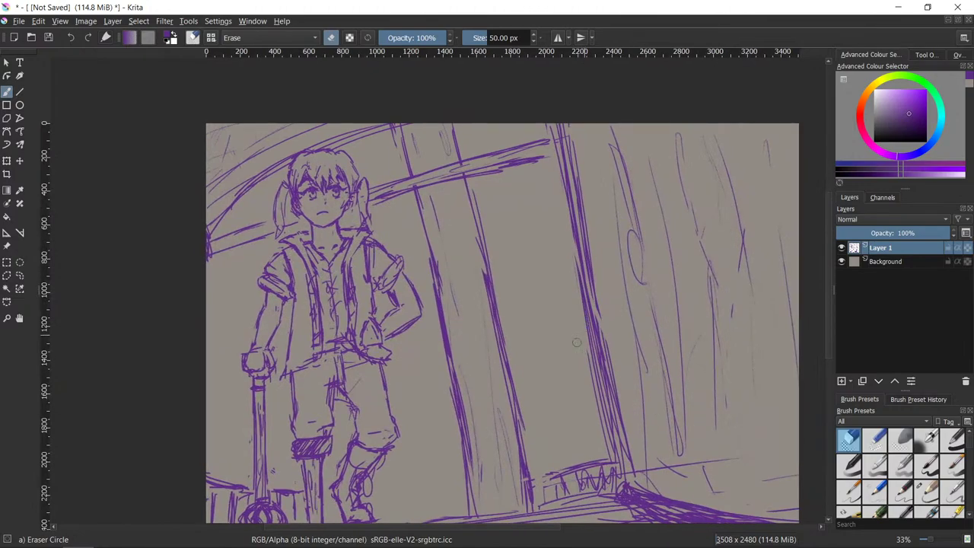
{"action": "key", "text": "slash"}
{"action": "key", "text": "slash"}
{"action": "key", "text": "slash"}
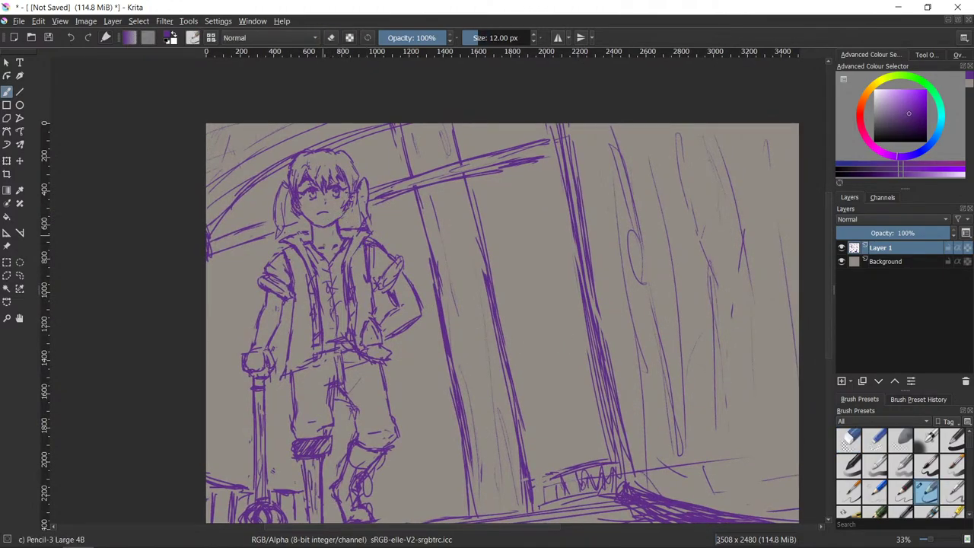
{"action": "key", "text": "slash"}
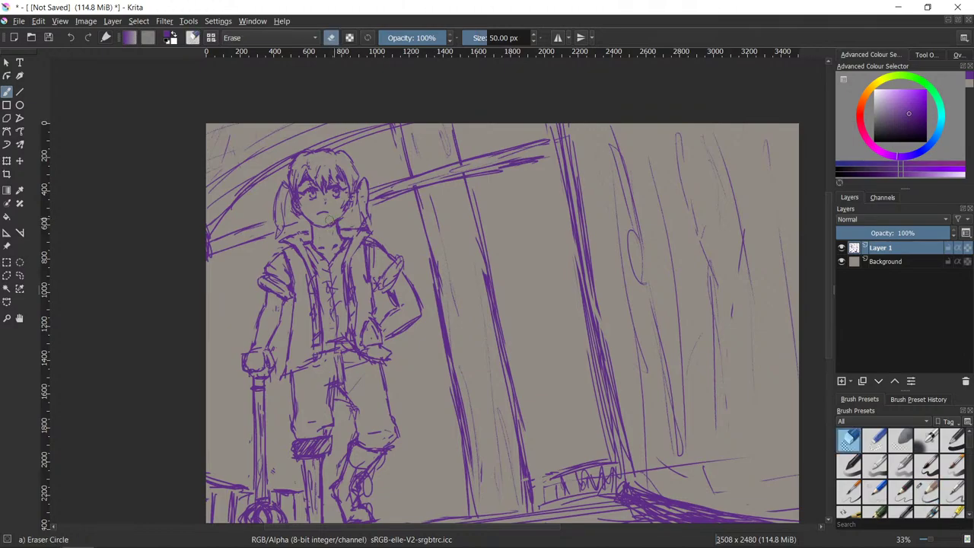
{"action": "key", "text": "slash"}
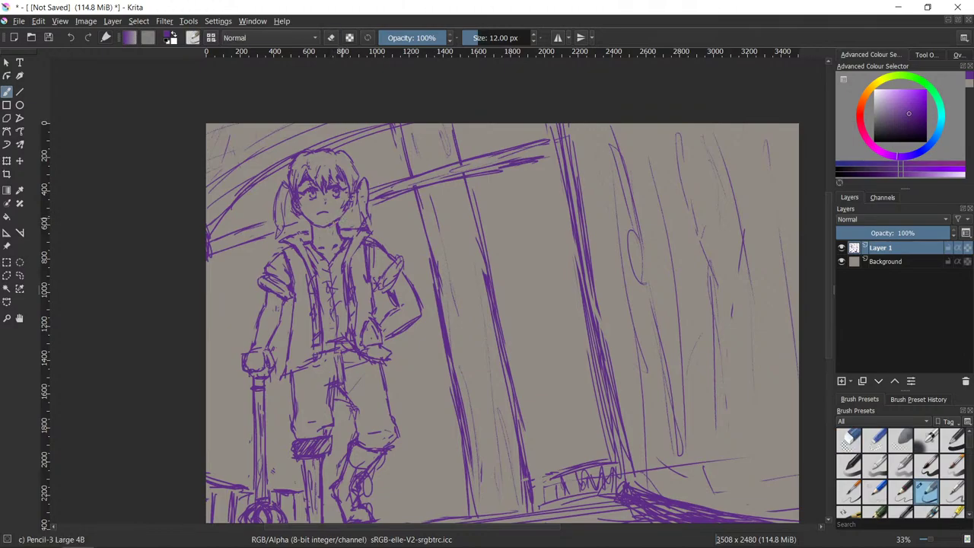
- Erase and redraw the jawline on the viewer's left down to the chin with thicker pencil strokes
{"action": "key", "text": "slash"}
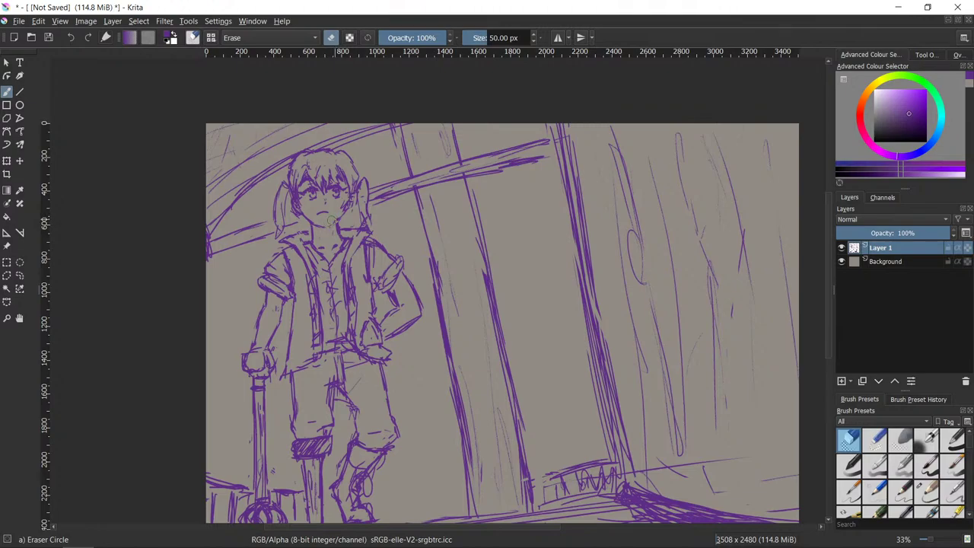
{"action": "key", "text": "slash"}
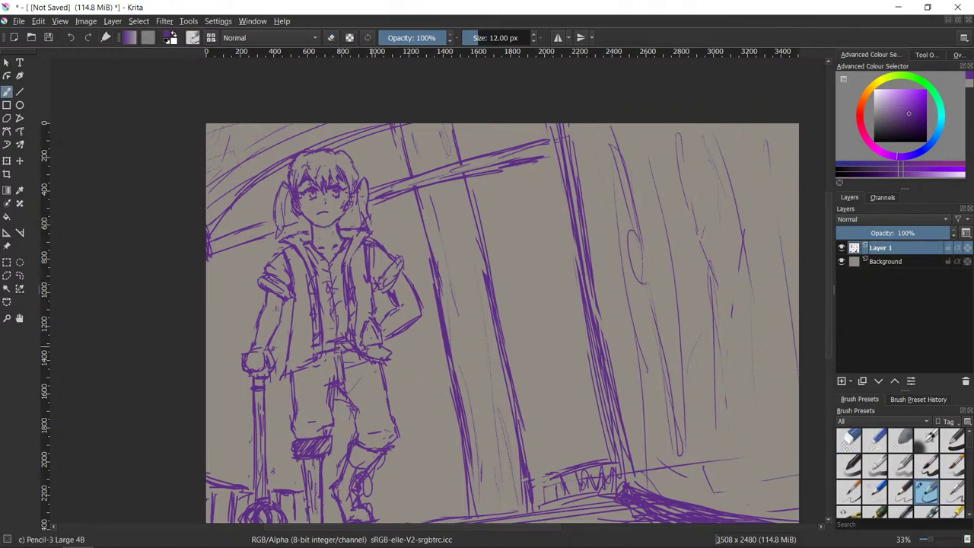
{"action": "key", "text": "slash"}
{"action": "key", "text": "slash"}
{"action": "scroll", "coordinate": [414, 299], "scroll_direction": "up", "scroll_amount": 4}
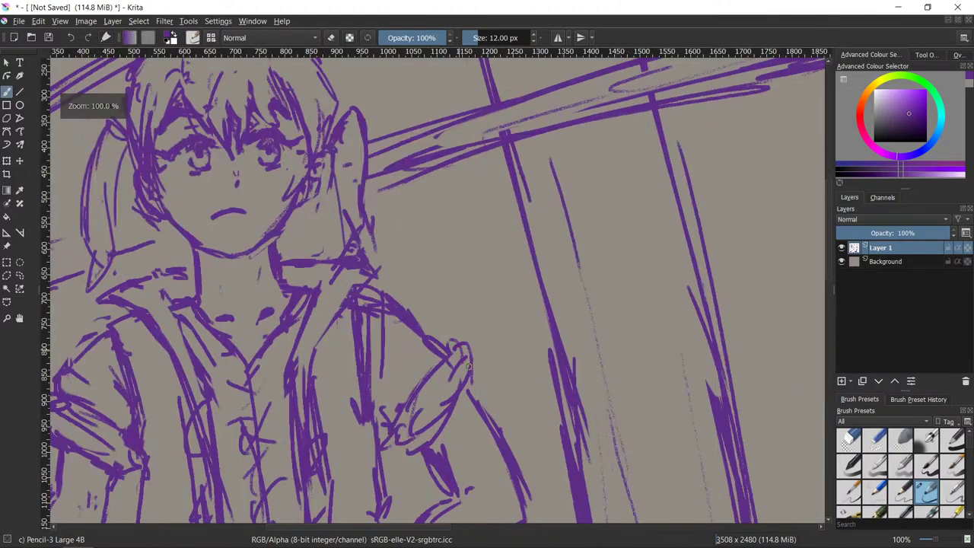
{"action": "left_click_drag", "start_coordinate": [418, 216], "coordinate": [631, 237]}
{"action": "key", "text": "slash"}
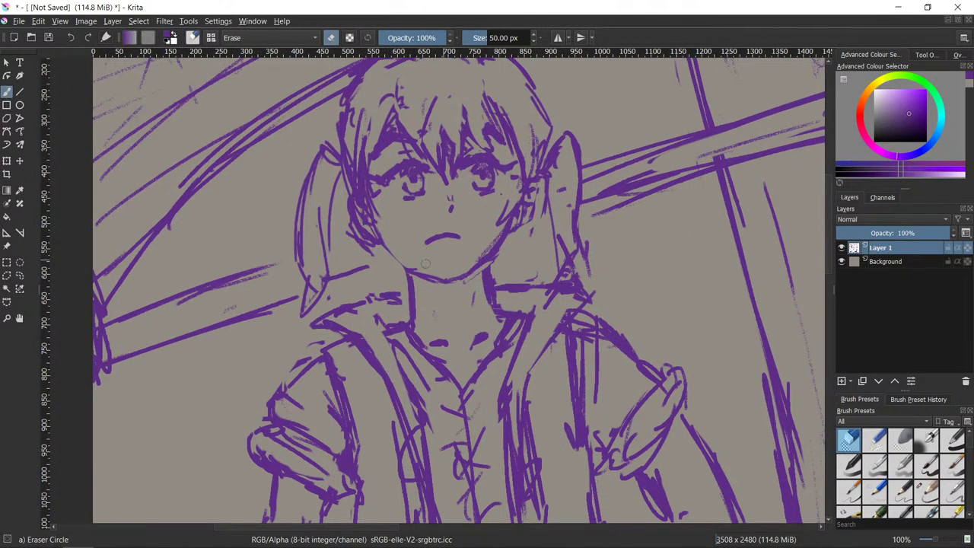
{"action": "key", "text": "slash"}
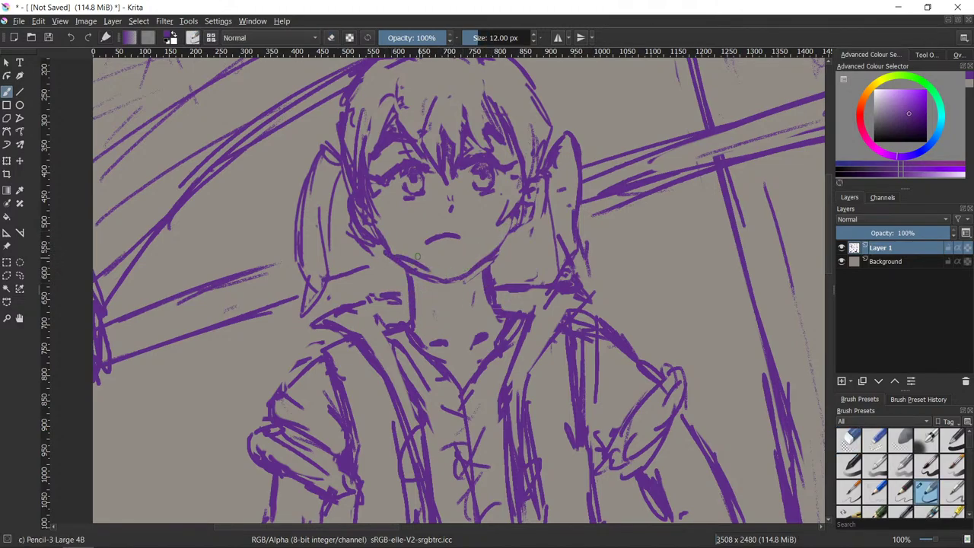
{"action": "key", "text": "slash"}
{"action": "key", "text": "slash"}
{"action": "mouse_move", "coordinate": [396, 522]}
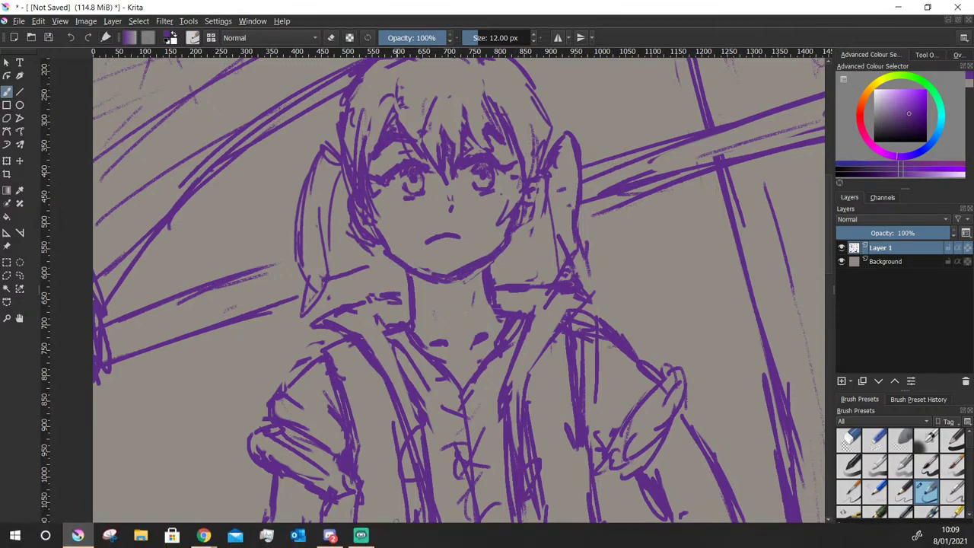
- Erase the chin contour on the viewer's right and redraw it as a smooth curve toward the jaw
{"action": "key", "text": "slash"}
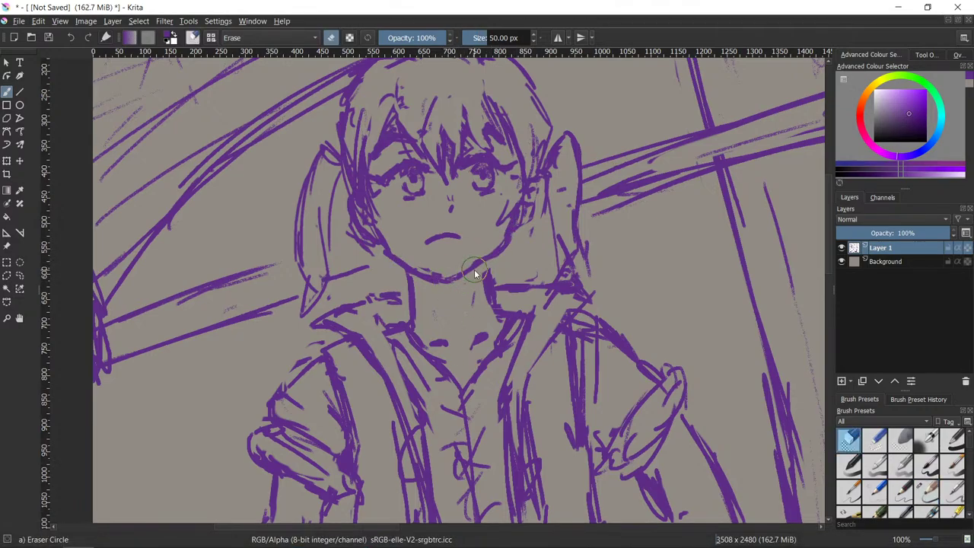
{"action": "key", "text": "slash"}
{"action": "key", "text": "slash"}
{"action": "mouse_move", "coordinate": [464, 284]}
{"action": "left_mouse_down"}
{"action": "mouse_move", "coordinate": [427, 277]}
{"action": "mouse_move", "coordinate": [446, 280]}
{"action": "mouse_move", "coordinate": [480, 263]}
{"action": "left_mouse_up"}
{"action": "key", "text": "slash"}
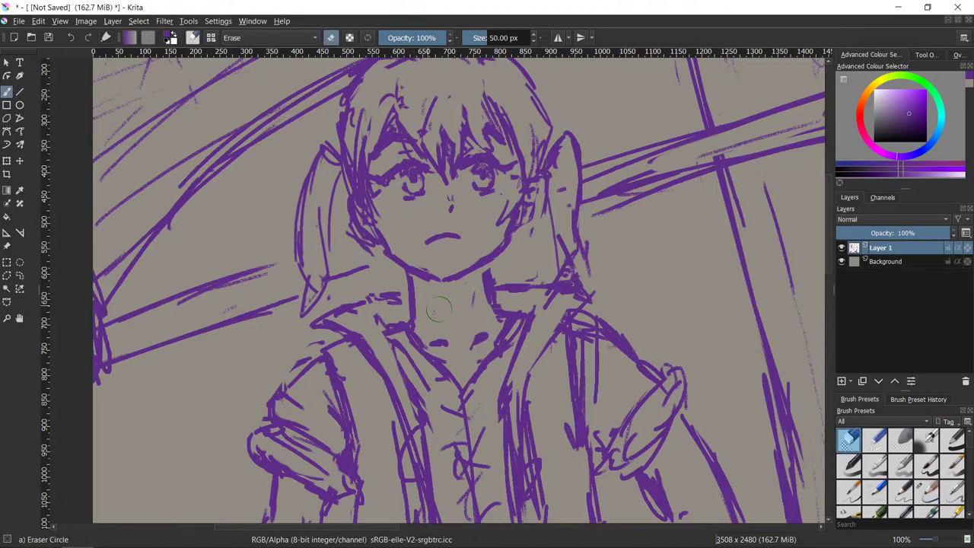
- Rework the jaw contour on the viewer's left, alternating erasing and short pencil strokes beside the neck
{"action": "key", "text": "slash"}
{"action": "key", "text": "slash"}
{"action": "left_click_drag", "start_coordinate": [398, 257], "coordinate": [434, 276]}
{"action": "key", "text": "slash"}
{"action": "key", "text": "slash"}
{"action": "key", "text": "slash"}
{"action": "key", "text": "slash"}
{"action": "key", "text": "slash"}
{"action": "key", "text": "slash"}
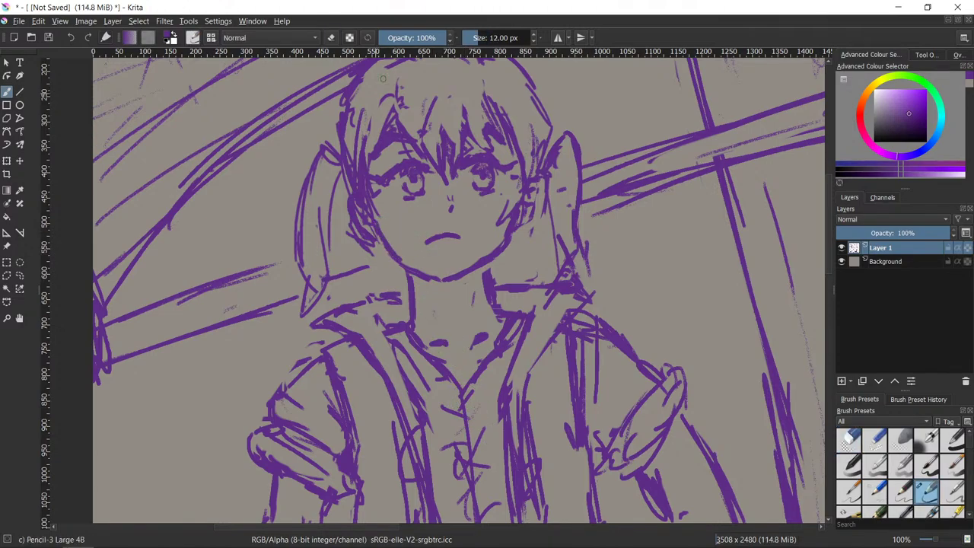
- Thin the chin line and redraw the curve from the chin up the viewer's-right jaw
{"action": "key", "text": "slash"}
{"action": "key", "text": "slash"}
{"action": "key", "text": "slash"}
{"action": "key", "text": "slash"}
{"action": "key", "text": "slash"}
{"action": "key", "text": "slash"}
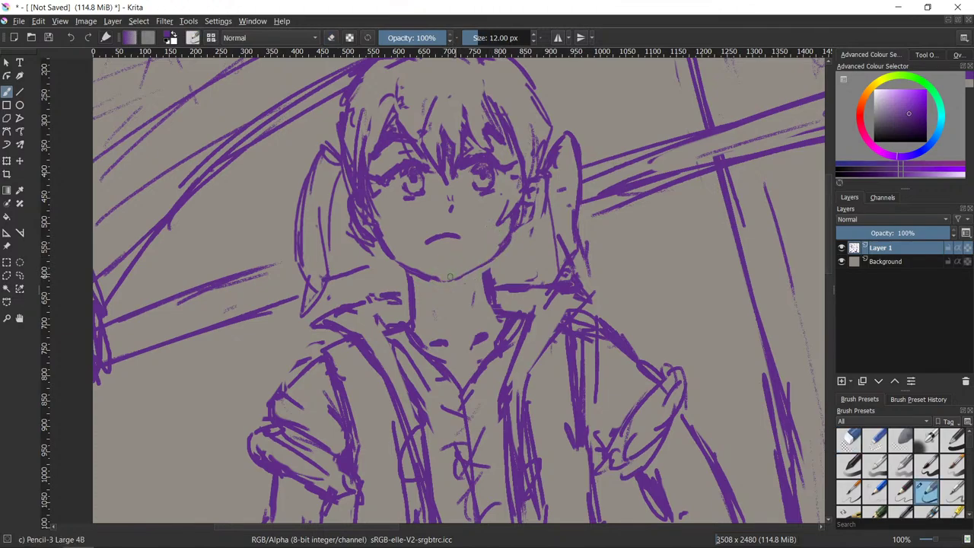
{"action": "mouse_move", "coordinate": [449, 277]}
{"action": "left_mouse_down"}
{"action": "mouse_move", "coordinate": [490, 258]}
{"action": "mouse_move", "coordinate": [510, 231]}
{"action": "left_mouse_up"}
- Outline the character's head, including the hair and both pigtails, with a polygonal selection
{"action": "scroll", "coordinate": [603, 410], "scroll_direction": "down", "scroll_amount": 2}
{"action": "left_click_drag", "start_coordinate": [708, 422], "coordinate": [607, 331]}
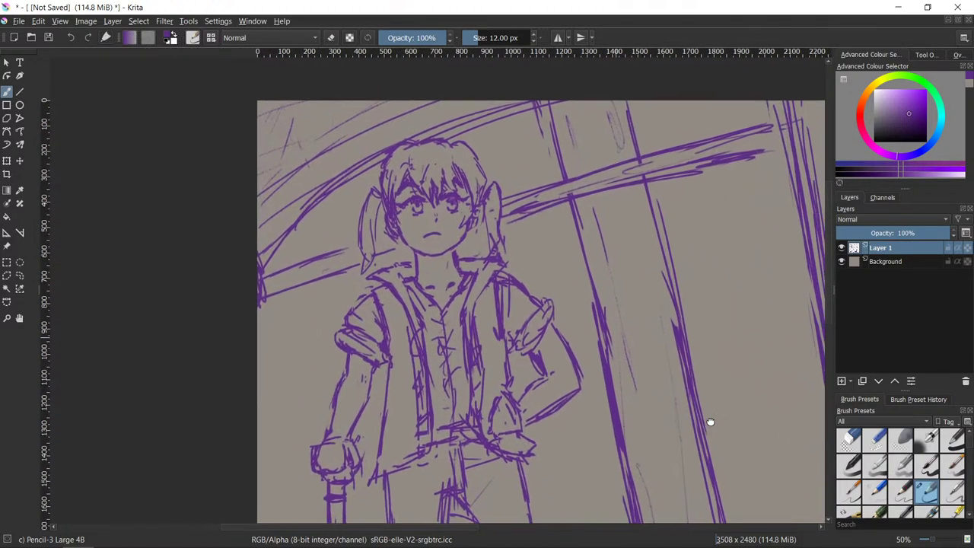
{"action": "scroll", "coordinate": [710, 421], "scroll_direction": "down", "scroll_amount": 2}
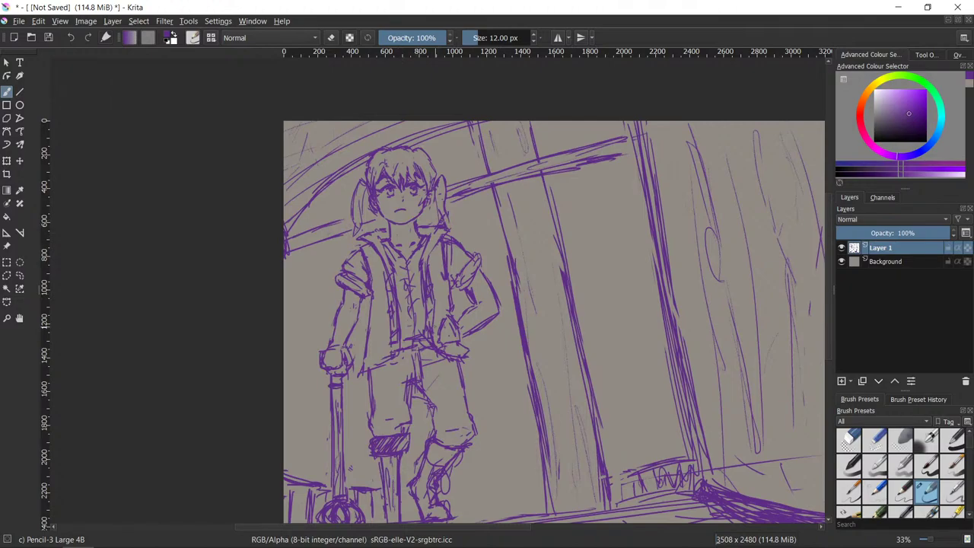
{"action": "scroll", "coordinate": [513, 220], "scroll_direction": "up", "scroll_amount": 2}
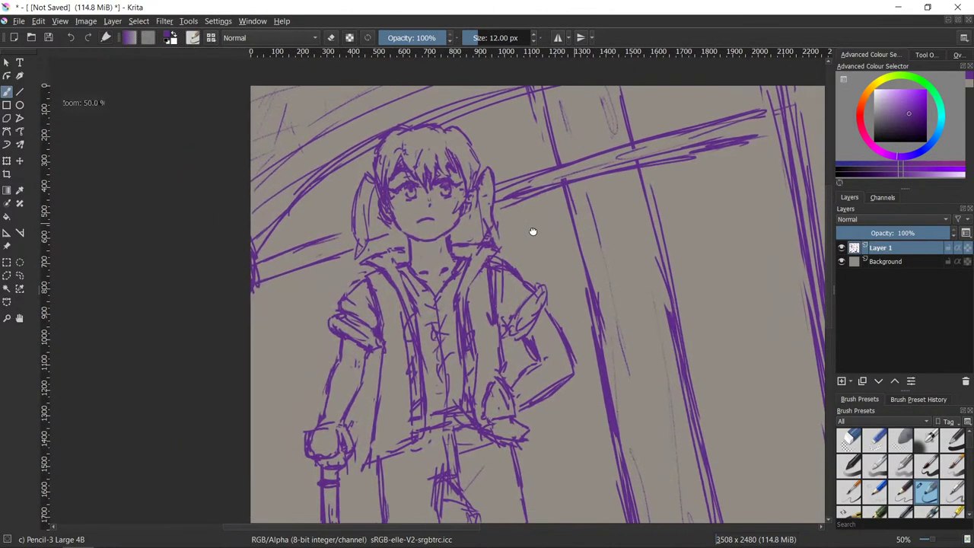
{"action": "left_click_drag", "start_coordinate": [532, 231], "coordinate": [524, 227]}
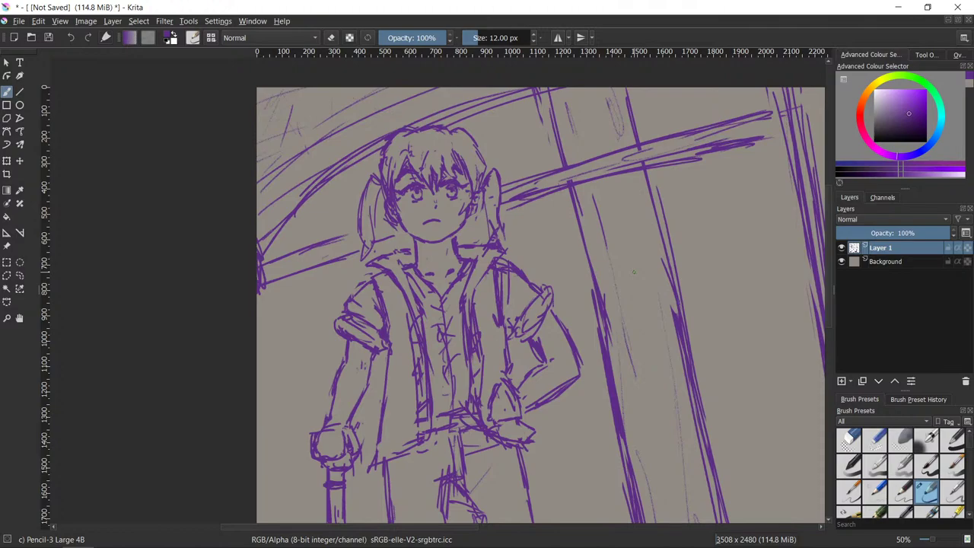
{"action": "left_click", "coordinate": [6, 275]}
{"action": "left_click", "coordinate": [446, 248]}
{"action": "left_click", "coordinate": [461, 232]}
{"action": "left_click", "coordinate": [485, 232]}
{"action": "left_click", "coordinate": [493, 240]}
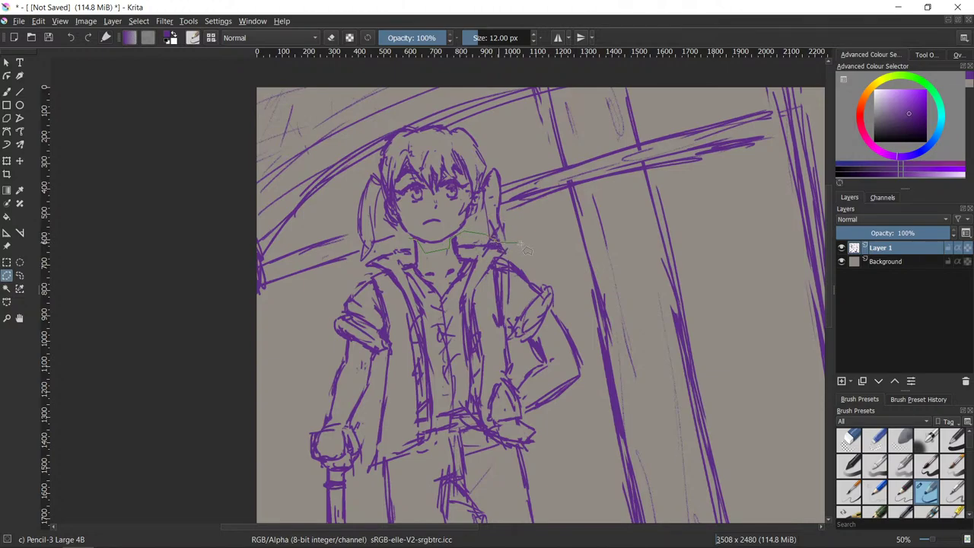
{"action": "left_click", "coordinate": [504, 161]}
{"action": "left_click", "coordinate": [495, 133]}
{"action": "left_click", "coordinate": [473, 127]}
{"action": "left_click", "coordinate": [451, 127]}
{"action": "left_click", "coordinate": [395, 122]}
{"action": "left_click", "coordinate": [379, 224]}
{"action": "left_click", "coordinate": [399, 233]}
{"action": "double_click", "coordinate": [411, 242]}
- Transform the selected head, lowering it slightly onto the neck and tilting it a few degrees counter-clockwise
{"action": "key", "text": "ctrl+t"}
{"action": "left_click_drag", "start_coordinate": [473, 187], "coordinate": [473, 195]}
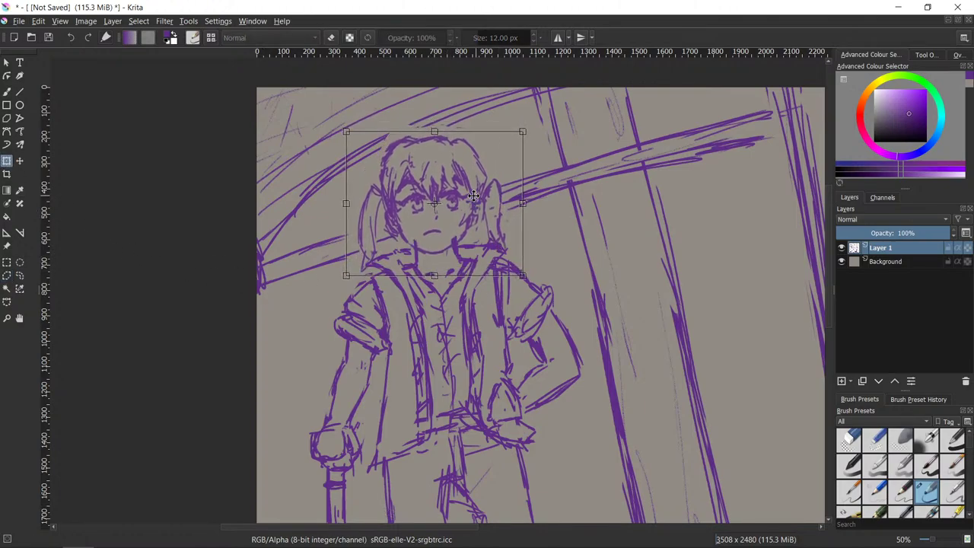
{"action": "left_click_drag", "start_coordinate": [485, 220], "coordinate": [487, 216]}
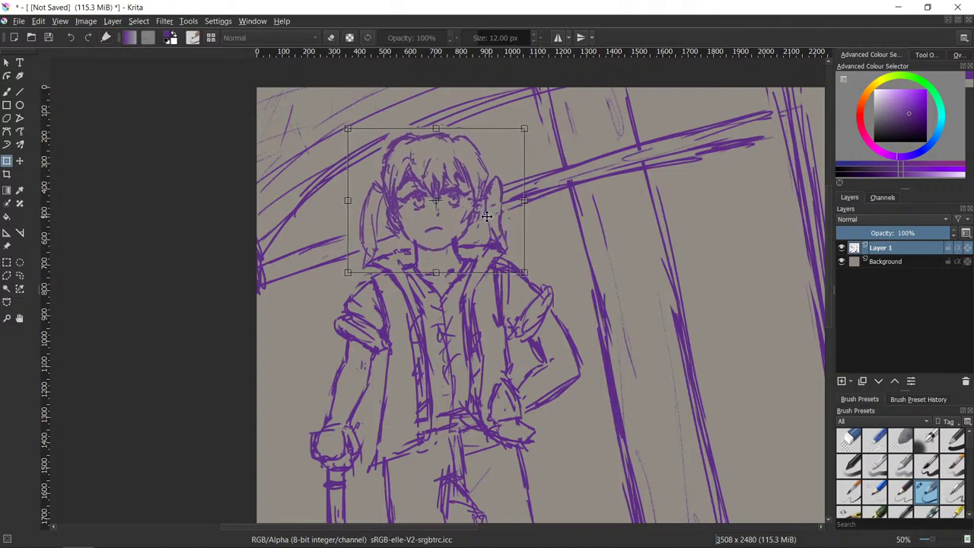
{"action": "left_click_drag", "start_coordinate": [549, 182], "coordinate": [549, 178]}
{"action": "mouse_move", "coordinate": [485, 220]}
{"action": "left_mouse_down"}
{"action": "mouse_move", "coordinate": [527, 200]}
{"action": "mouse_move", "coordinate": [492, 224]}
{"action": "left_mouse_up"}
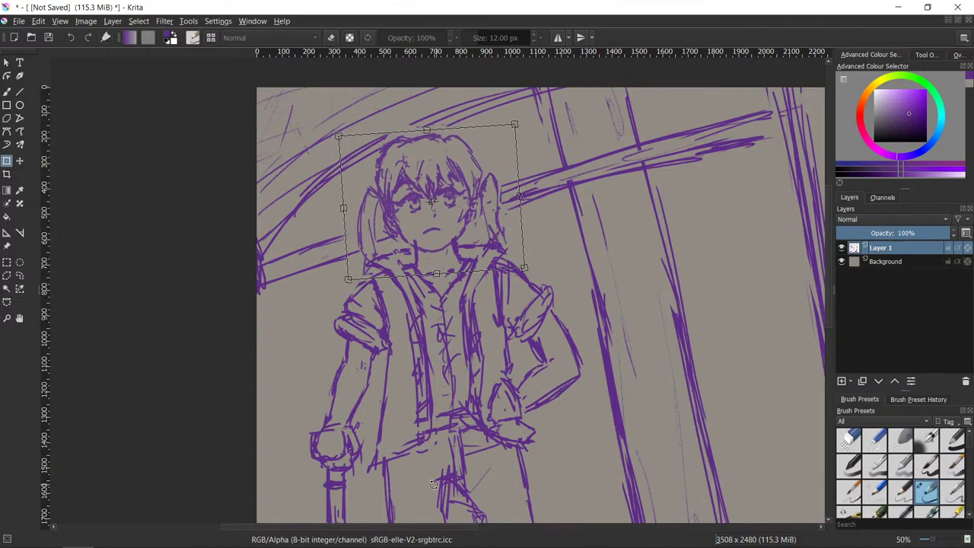
- Fine-tune the tilted head's position against the whole figure, apply the transformation and clear the selection
{"action": "scroll", "coordinate": [692, 397], "scroll_direction": "down", "scroll_amount": 2}
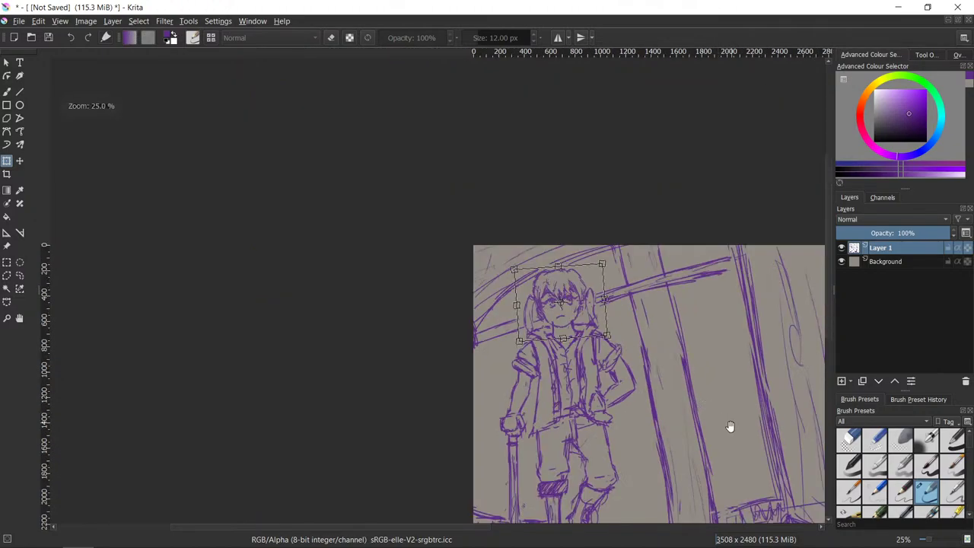
{"action": "left_click_drag", "start_coordinate": [728, 427], "coordinate": [617, 300]}
{"action": "scroll", "coordinate": [610, 296], "scroll_direction": "up", "scroll_amount": 1}
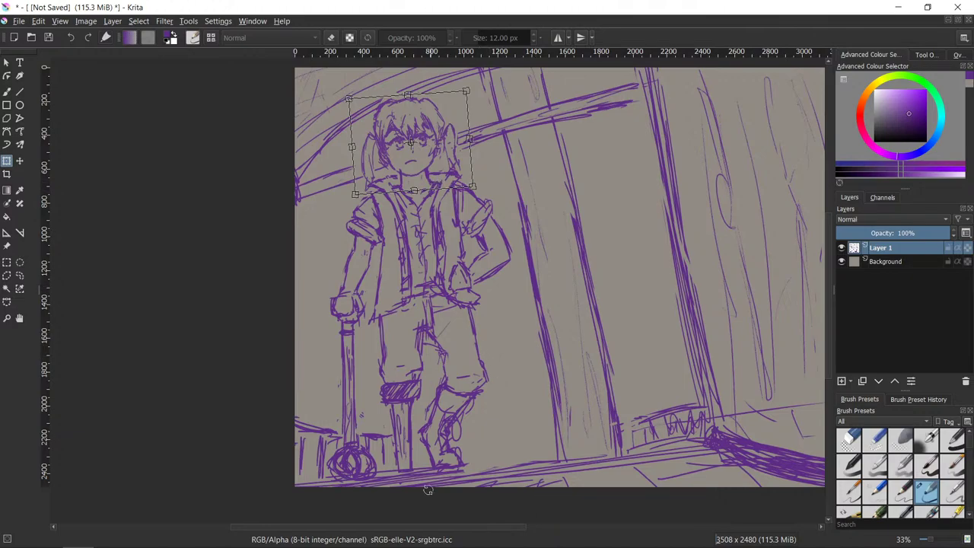
{"action": "left_click_drag", "start_coordinate": [436, 156], "coordinate": [435, 155]}
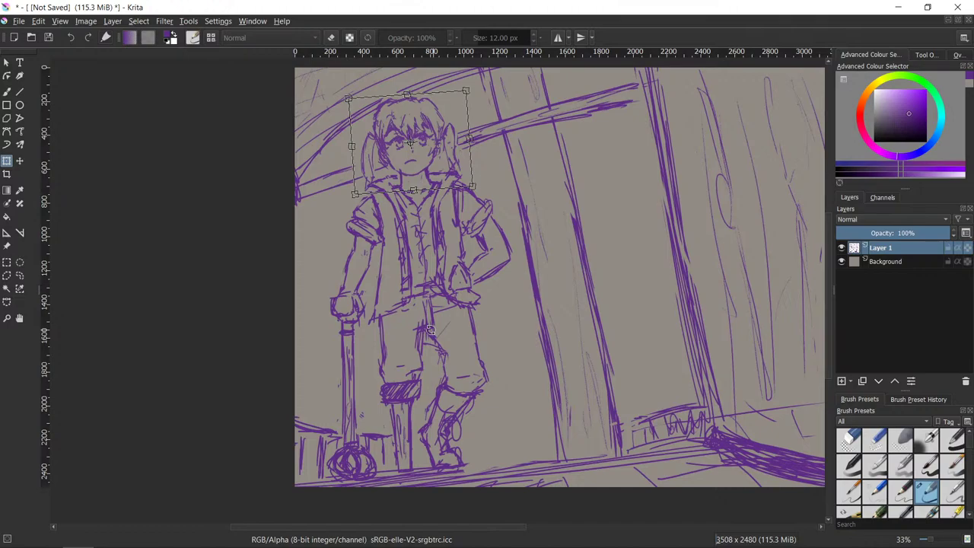
{"action": "left_click_drag", "start_coordinate": [438, 152], "coordinate": [441, 155]}
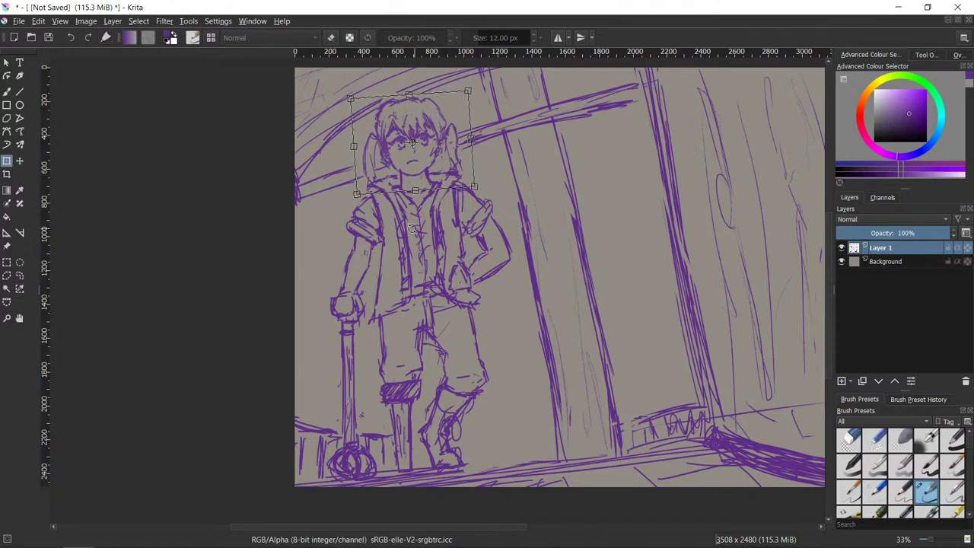
{"action": "left_click_drag", "start_coordinate": [446, 156], "coordinate": [445, 159]}
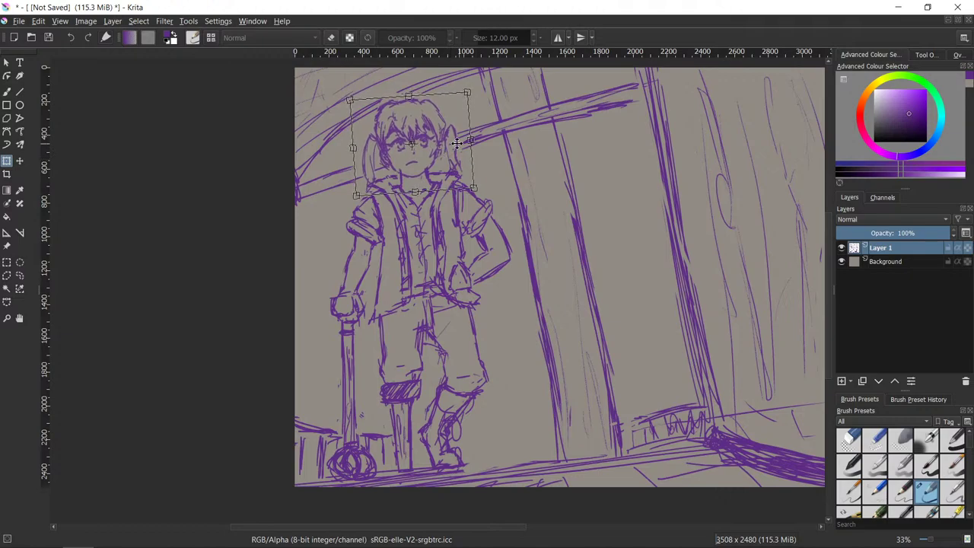
{"action": "key", "text": "Return"}
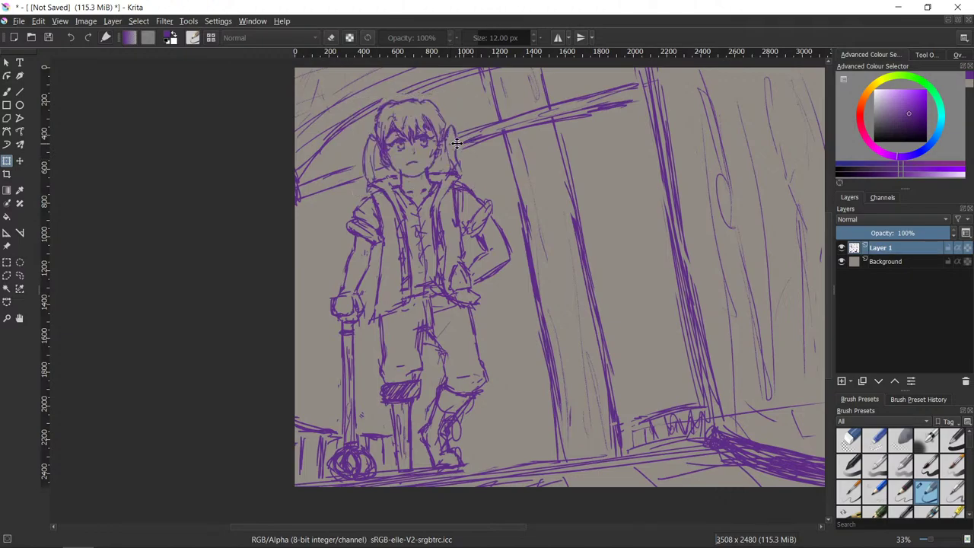
{"action": "key", "text": "ctrl+shift+a"}
- Erase the stray overlapping lines around the jaw, neck and collar left by the repositioned head
{"action": "key", "text": "b"}
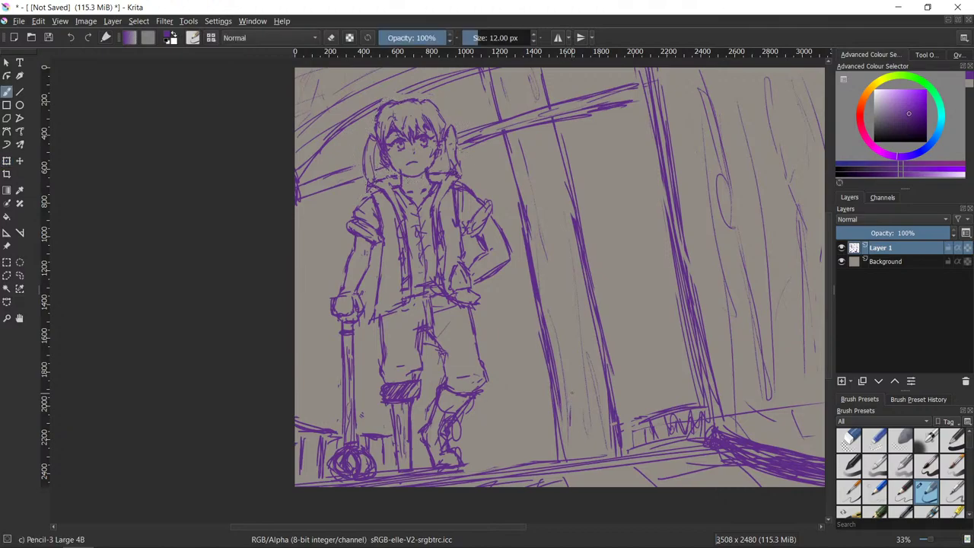
{"action": "key", "text": "ctrl+plus"}
{"action": "left_click_drag", "start_coordinate": [511, 160], "coordinate": [517, 176]}
{"action": "key", "text": "ctrl+plus"}
{"action": "key", "text": "slash"}
{"action": "left_click_drag", "start_coordinate": [389, 240], "coordinate": [428, 243]}
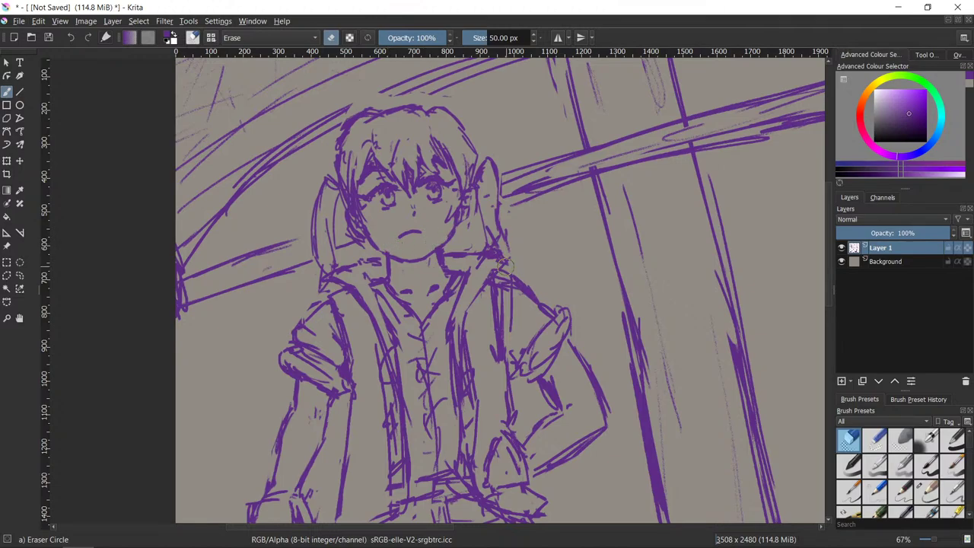
{"action": "key", "text": "e"}
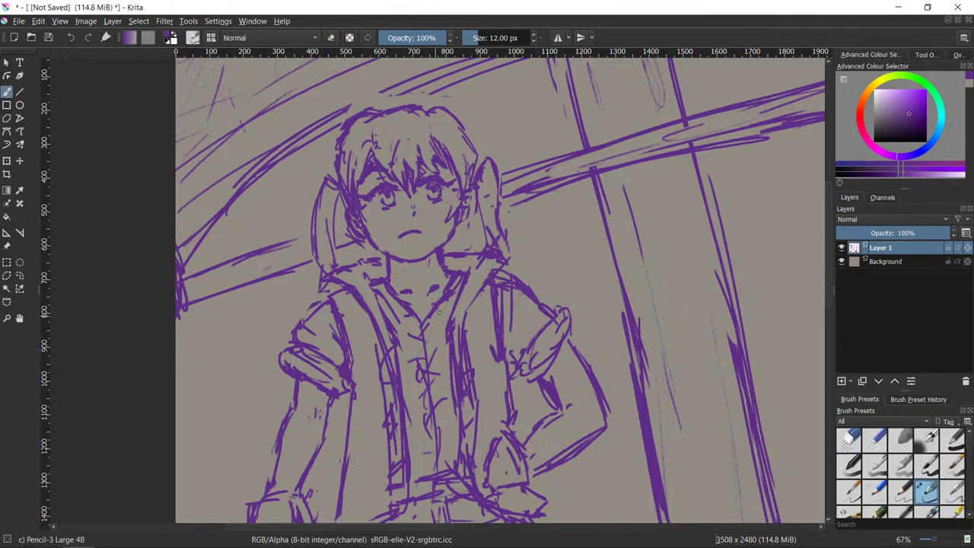
- Clean up and redraw the ear and side-lock lines on both sides of the face
{"action": "key", "text": "e"}
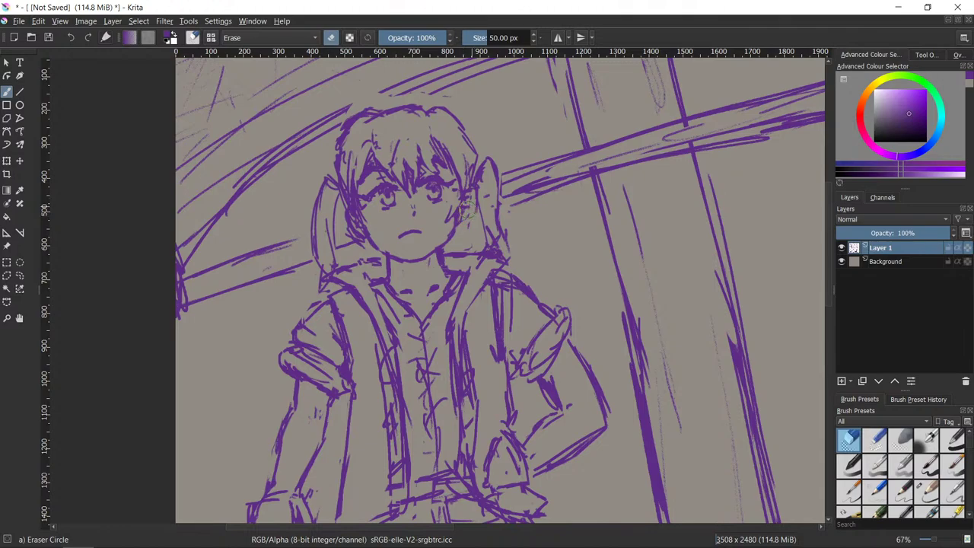
{"action": "key", "text": "e"}
{"action": "left_click_drag", "start_coordinate": [458, 220], "coordinate": [474, 203]}
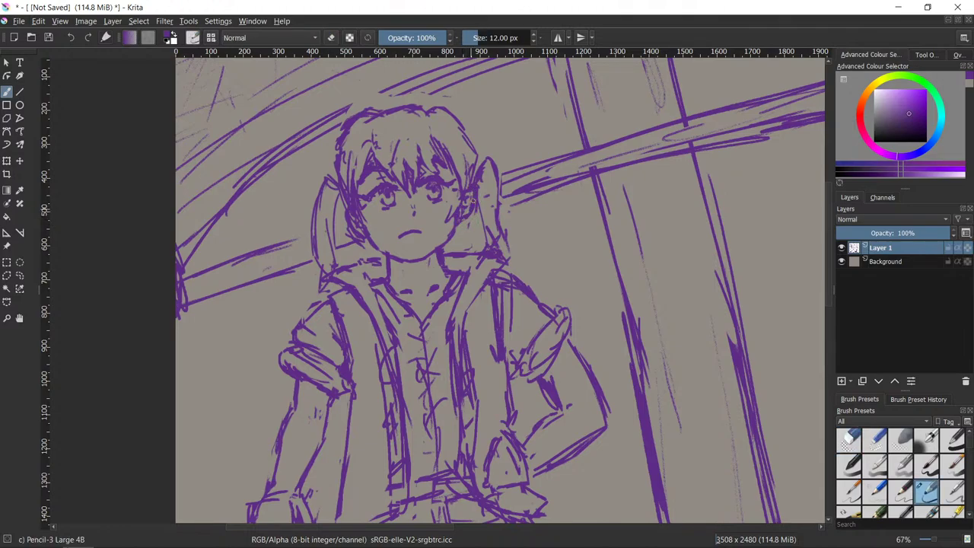
{"action": "key", "text": "e"}
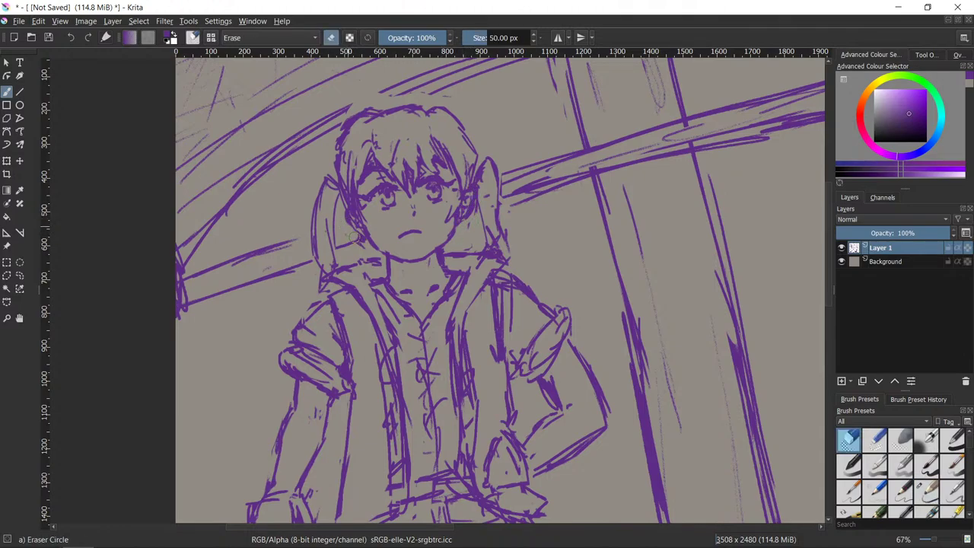
{"action": "key", "text": "e"}
{"action": "left_click_drag", "start_coordinate": [354, 232], "coordinate": [347, 206]}
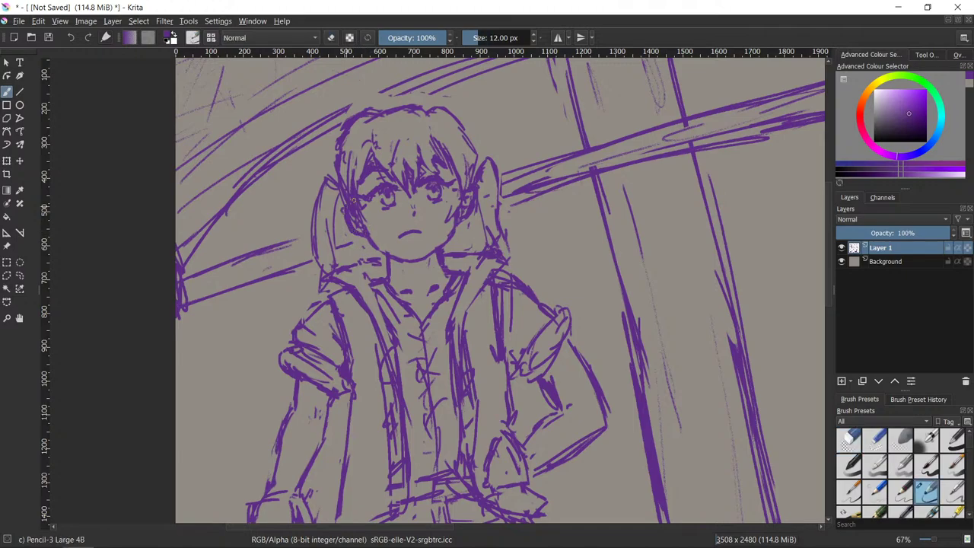
- Erase and redraw strands of both pigtails, refining the viewer's-right one where it meets the collar
{"action": "key", "text": "slash"}
{"action": "key", "text": "slash"}
{"action": "key", "text": "/"}
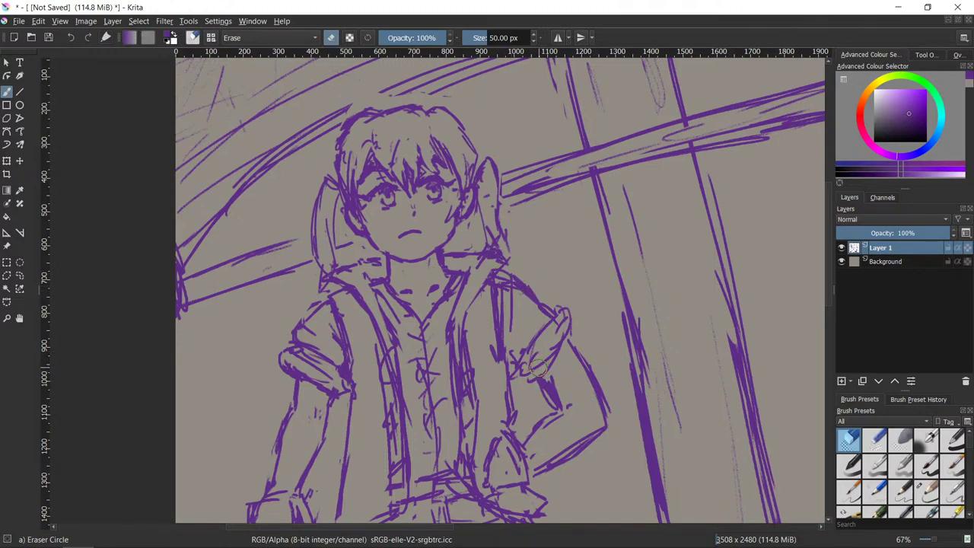
{"action": "key", "text": "slash"}
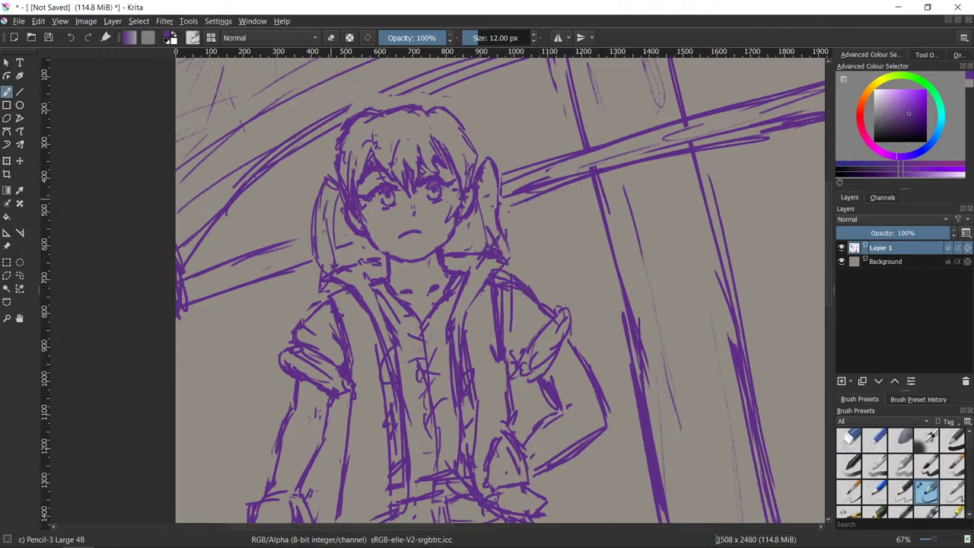
{"action": "left_click_drag", "start_coordinate": [489, 218], "coordinate": [494, 238]}
{"action": "key", "text": "slash"}
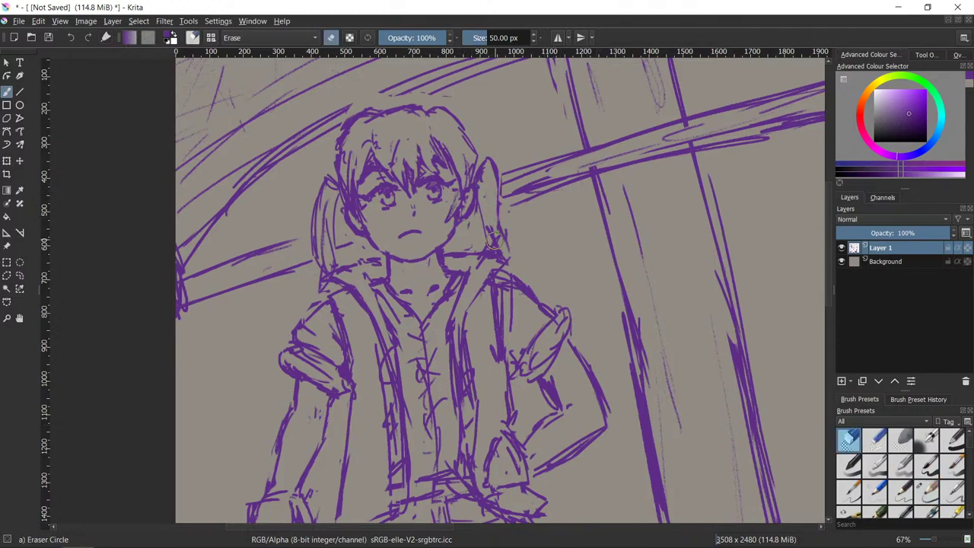
{"action": "key", "text": "slash"}
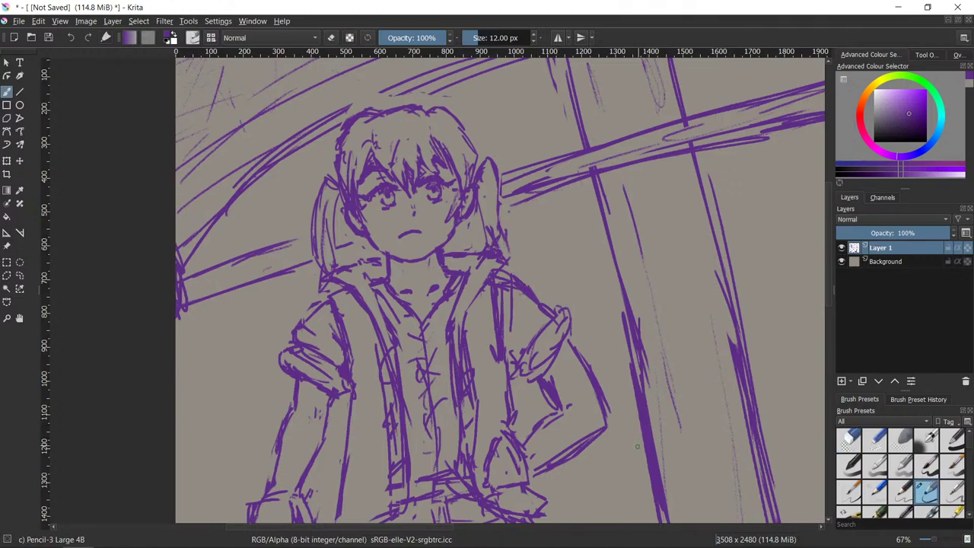
- Erase and redraw the side hair outline and the spot where the viewer's-left pigtail attaches to the head
{"action": "left_click_drag", "start_coordinate": [641, 434], "coordinate": [641, 466]}
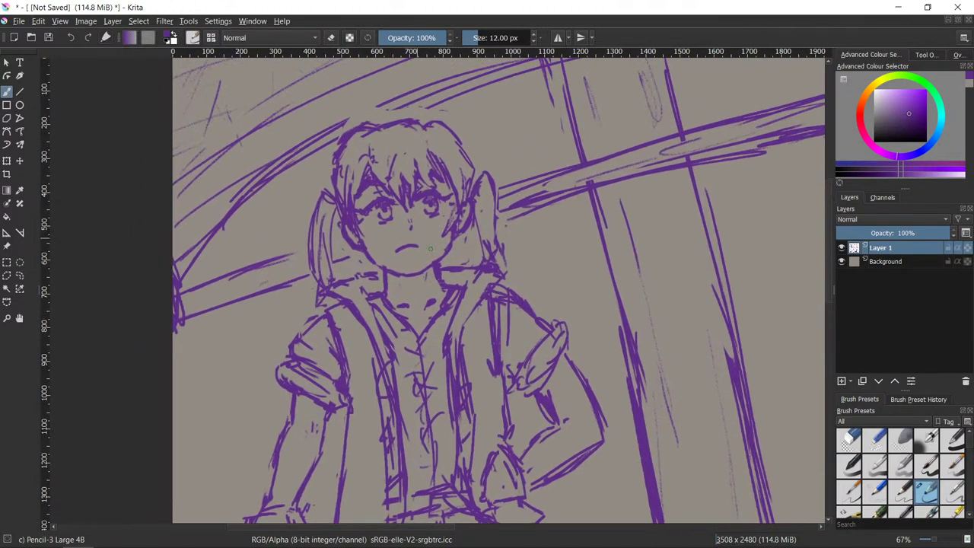
{"action": "key", "text": "slash"}
{"action": "key", "text": "slash"}
{"action": "key", "text": "slash"}
{"action": "key", "text": "slash"}
{"action": "key", "text": "slash"}
{"action": "key", "text": "slash"}
{"action": "key", "text": "slash"}
{"action": "key", "text": "slash"}
{"action": "key", "text": "slash"}
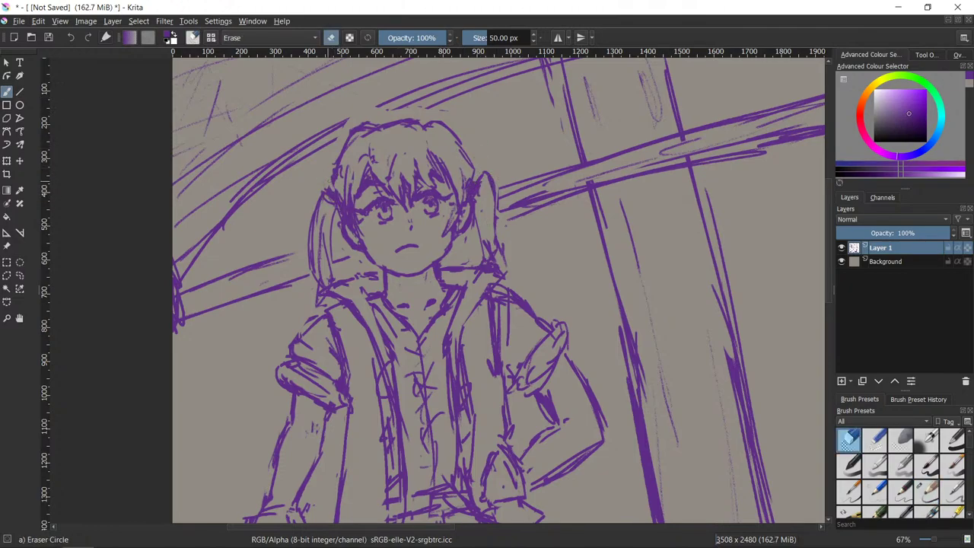
{"action": "key", "text": "slash"}
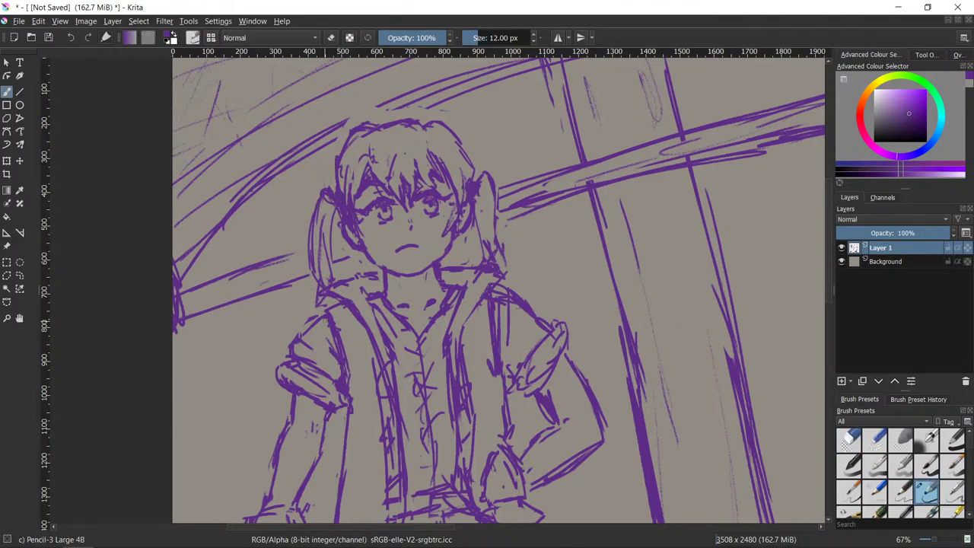
{"action": "key", "text": "slash"}
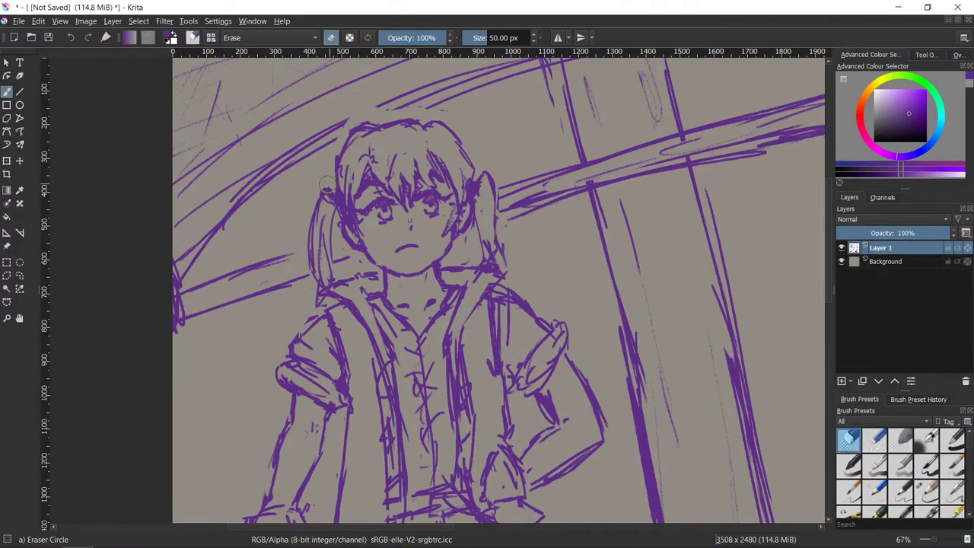
{"action": "key", "text": "slash"}
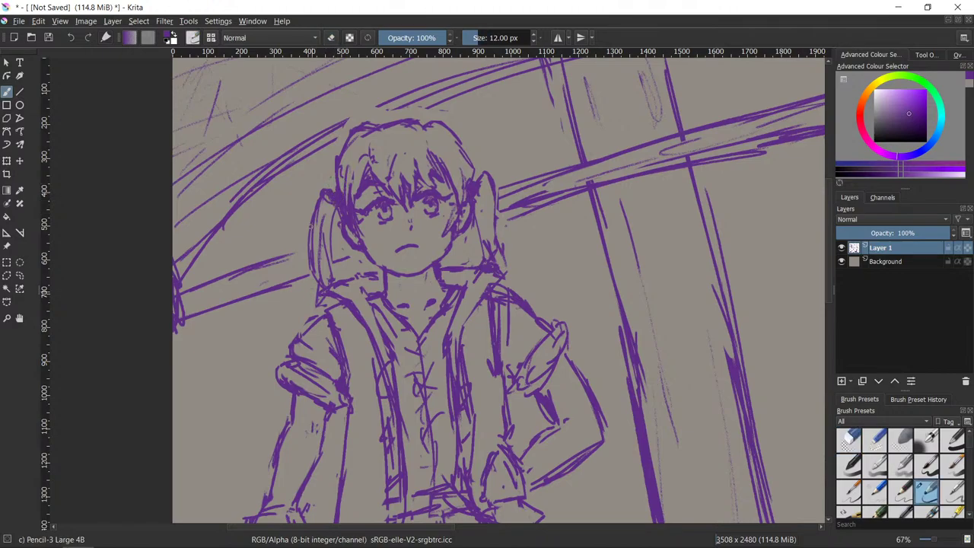
{"action": "key", "text": "slash"}
{"action": "key", "text": "slash"}
{"action": "key", "text": "slash"}
{"action": "key", "text": "slash"}
- Tidy the rolled sleeve and forearm lines of the arm resting on the hip, judging them against the whole figure
{"action": "key", "text": "minus"}
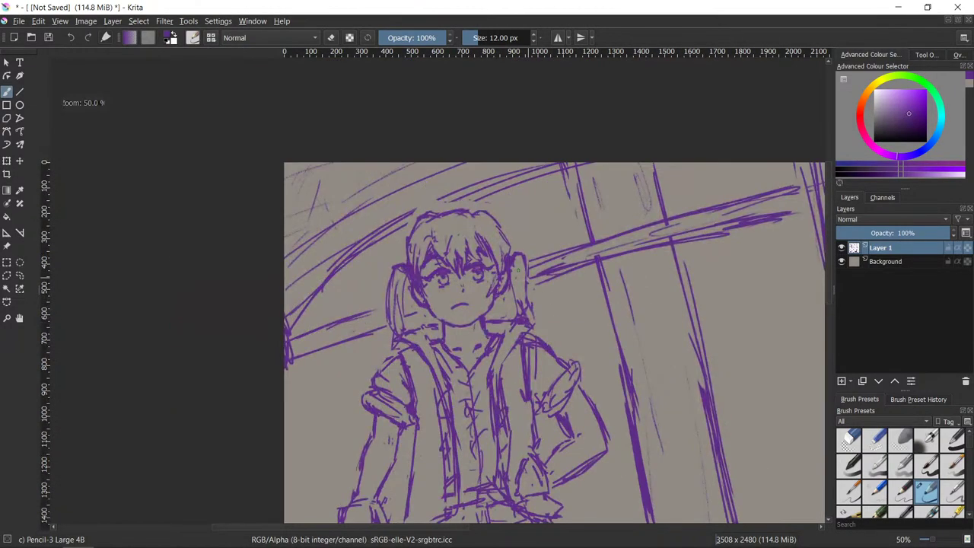
{"action": "scroll", "coordinate": [622, 433], "scroll_direction": "down", "scroll_amount": 1}
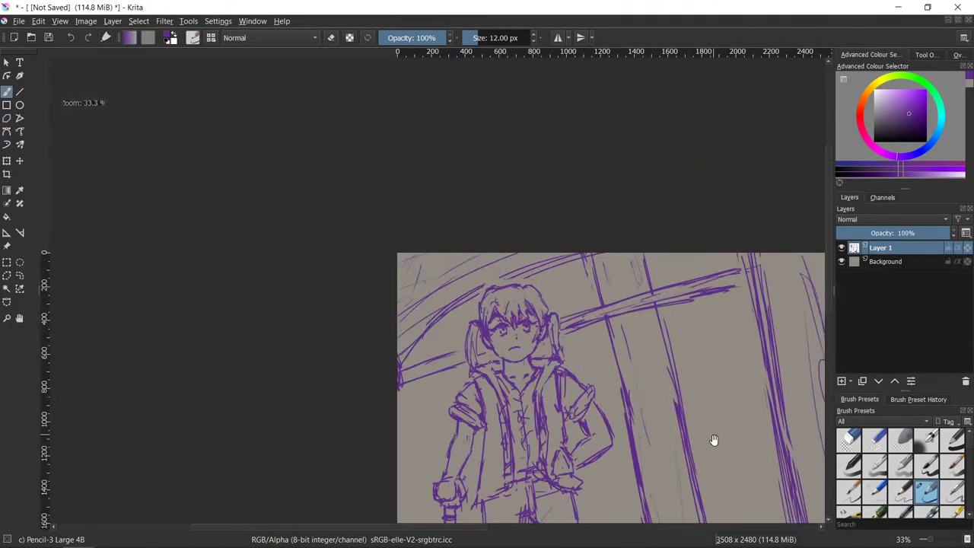
{"action": "mouse_move", "coordinate": [715, 442]}
{"action": "left_mouse_down"}
{"action": "mouse_move", "coordinate": [537, 319]}
{"action": "mouse_move", "coordinate": [406, 261]}
{"action": "mouse_move", "coordinate": [475, 274]}
{"action": "mouse_move", "coordinate": [516, 268]}
{"action": "left_mouse_up"}
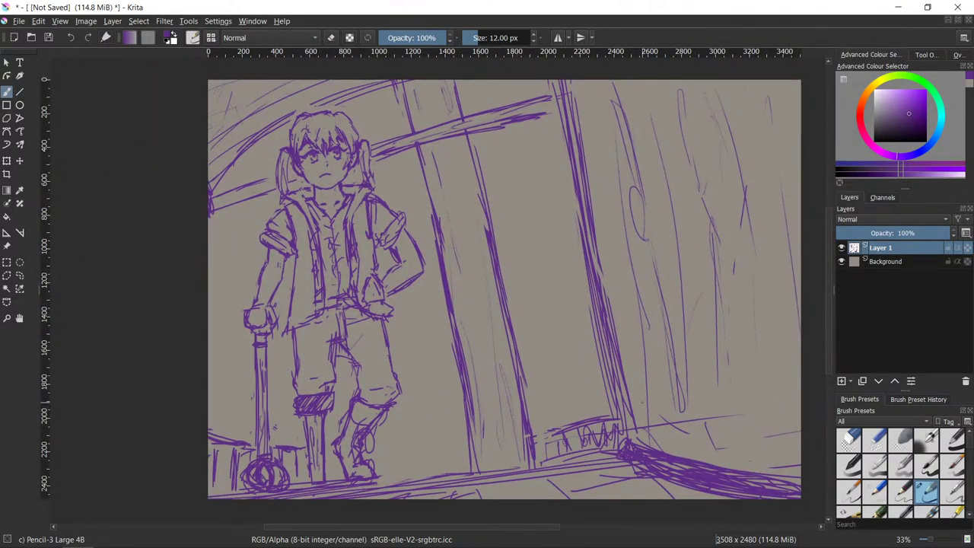
{"action": "left_click_drag", "start_coordinate": [643, 417], "coordinate": [709, 373]}
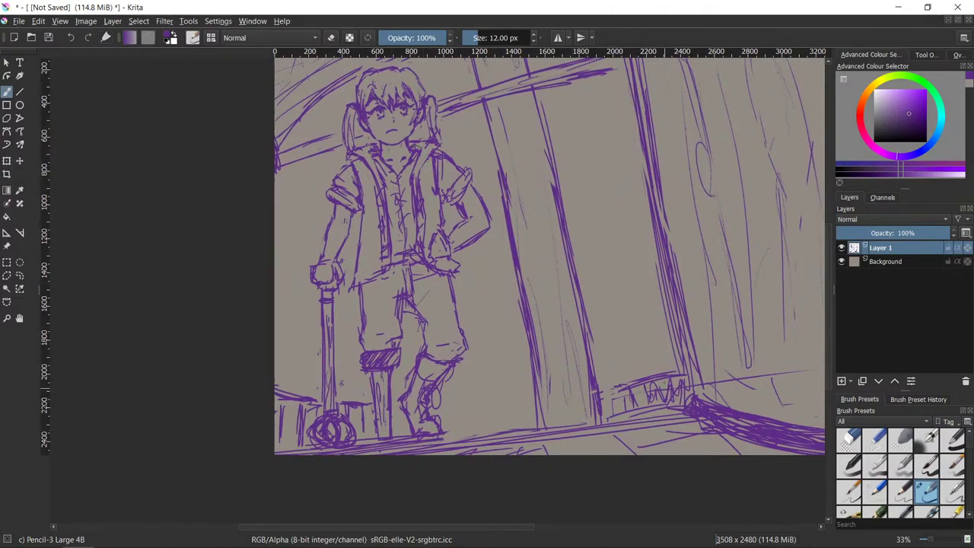
{"action": "left_click_drag", "start_coordinate": [753, 293], "coordinate": [652, 329]}
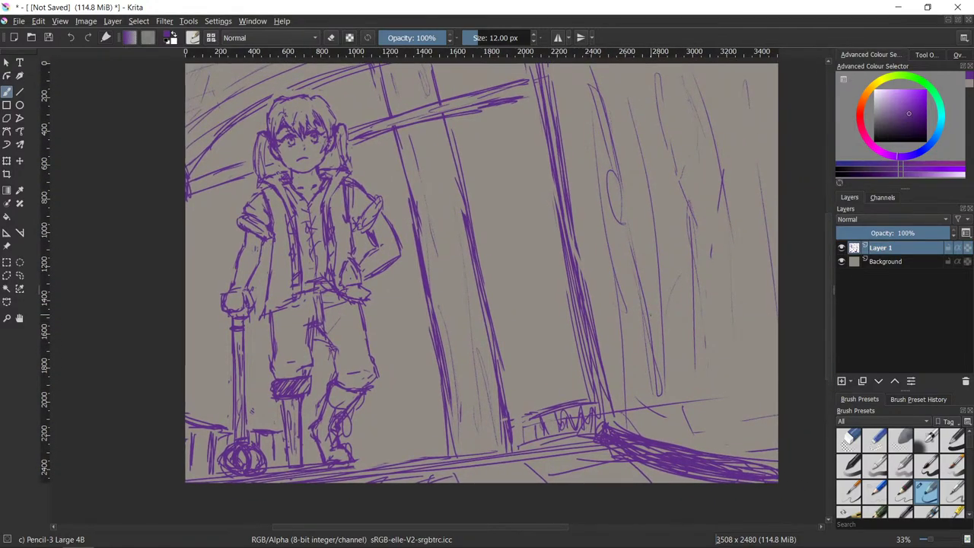
{"action": "key", "text": "e"}
{"action": "key", "text": "e"}
{"action": "key", "text": "e"}
{"action": "key", "text": "e"}
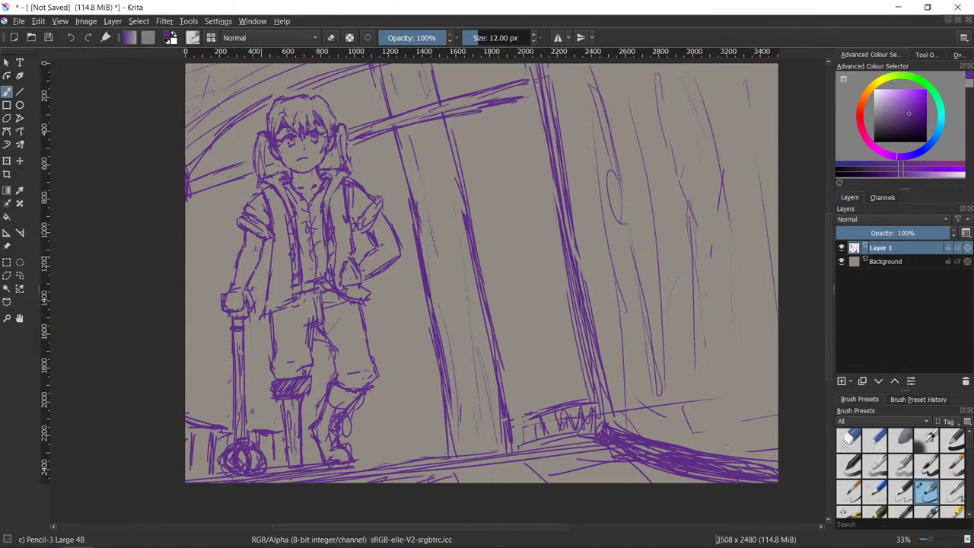
{"action": "key", "text": "e"}
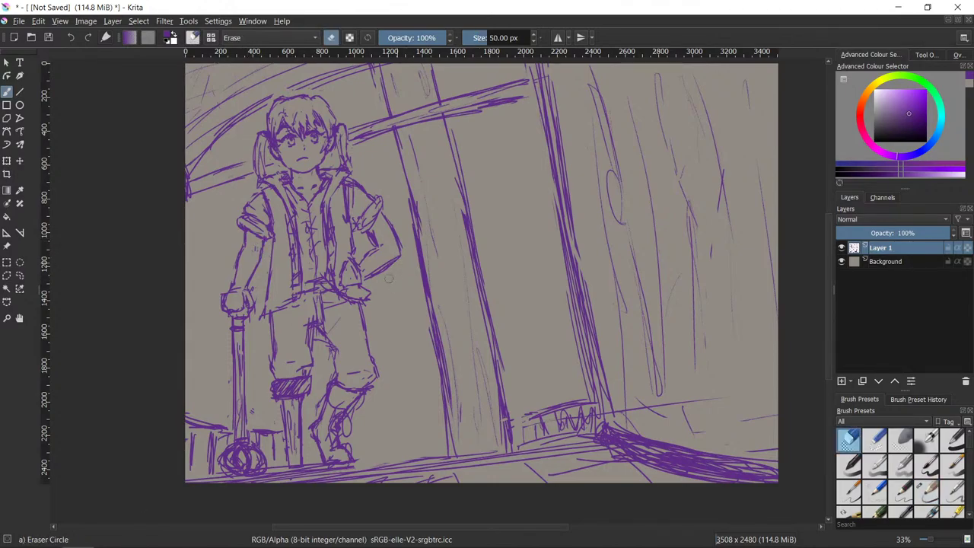
{"action": "key", "text": "e"}
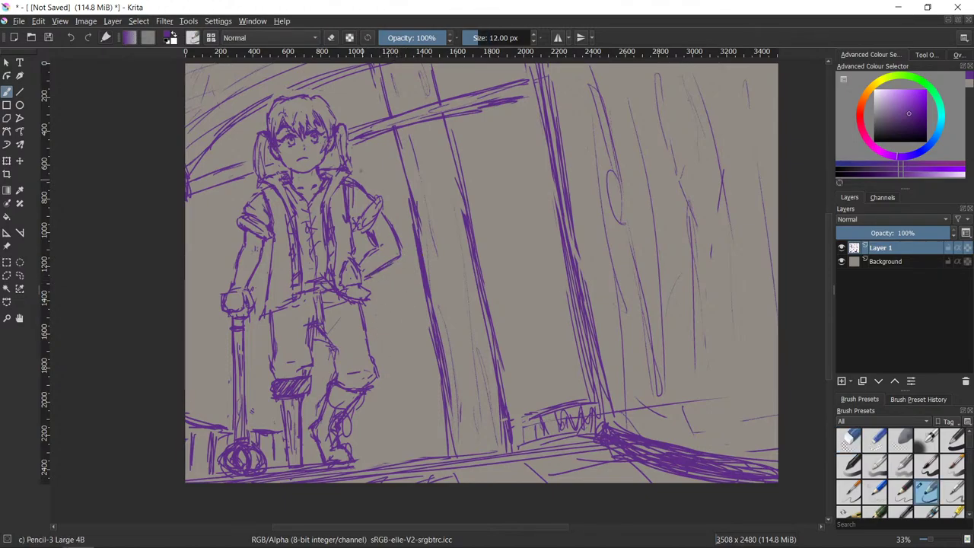
{"action": "key", "text": "e"}
{"action": "key", "text": "e"}
{"action": "key", "text": "e"}
- Erase the outer forearm line of the arm resting on the hip and redraw it from elbow to wrist
{"action": "key", "text": "slash"}
{"action": "key", "text": "slash"}
{"action": "mouse_move", "coordinate": [378, 270]}
{"action": "left_mouse_down"}
{"action": "mouse_move", "coordinate": [395, 258]}
{"action": "mouse_move", "coordinate": [374, 274]}
{"action": "left_mouse_up"}
{"action": "key", "text": "e"}
{"action": "key", "text": "e"}
{"action": "key", "text": "e"}
{"action": "key", "text": "e"}
{"action": "key", "text": "e"}
{"action": "key", "text": "e"}
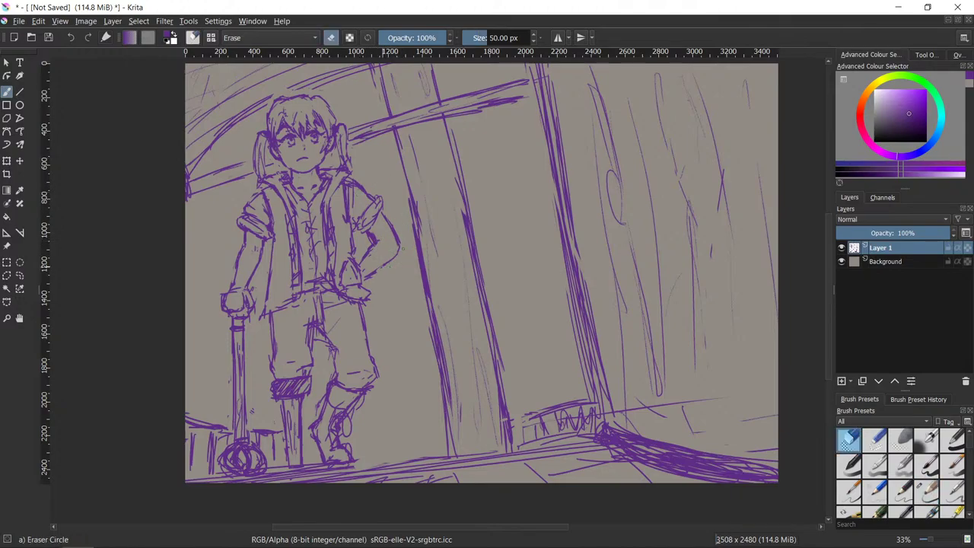
{"action": "left_click_drag", "start_coordinate": [377, 269], "coordinate": [372, 274]}
{"action": "key", "text": "/"}
{"action": "left_click_drag", "start_coordinate": [400, 244], "coordinate": [371, 276]}
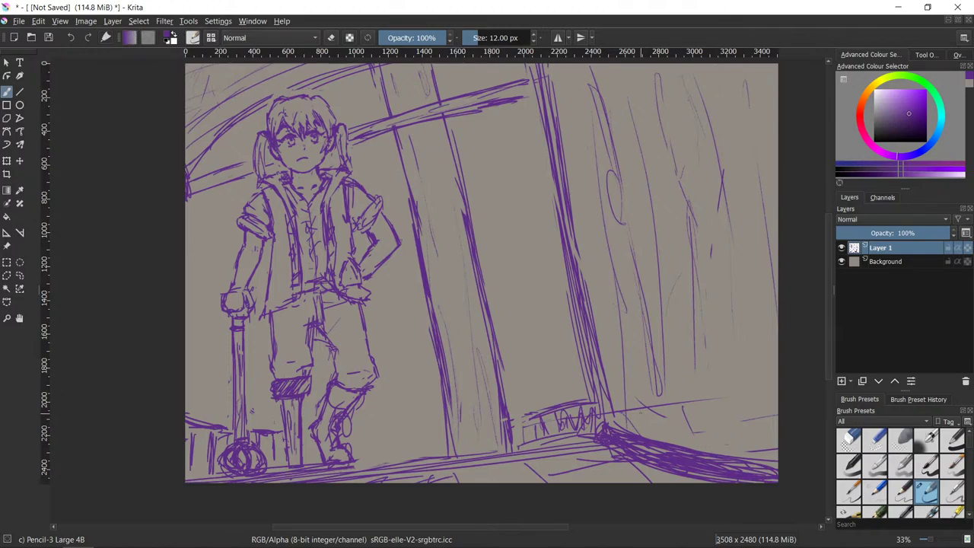
- Check the whole composition mirrored, restore its orientation and trim the hair outline beside the viewer's-right pigtail
{"action": "left_click_drag", "start_coordinate": [725, 385], "coordinate": [615, 372]}
{"action": "scroll", "coordinate": [614, 364], "scroll_direction": "down", "scroll_amount": 1}
{"action": "mouse_move", "coordinate": [617, 330]}
{"action": "left_mouse_down"}
{"action": "mouse_move", "coordinate": [695, 344]}
{"action": "mouse_move", "coordinate": [611, 333]}
{"action": "mouse_move", "coordinate": [603, 318]}
{"action": "left_mouse_up"}
{"action": "mouse_move", "coordinate": [700, 366]}
{"action": "left_mouse_down"}
{"action": "mouse_move", "coordinate": [684, 361]}
{"action": "mouse_move", "coordinate": [709, 377]}
{"action": "mouse_move", "coordinate": [698, 378]}
{"action": "left_mouse_up"}
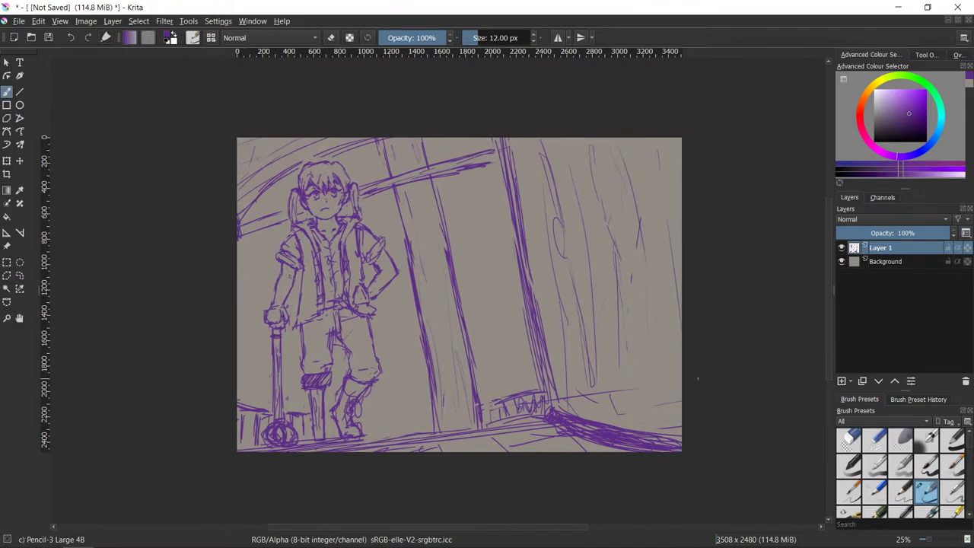
{"action": "key", "text": "m"}
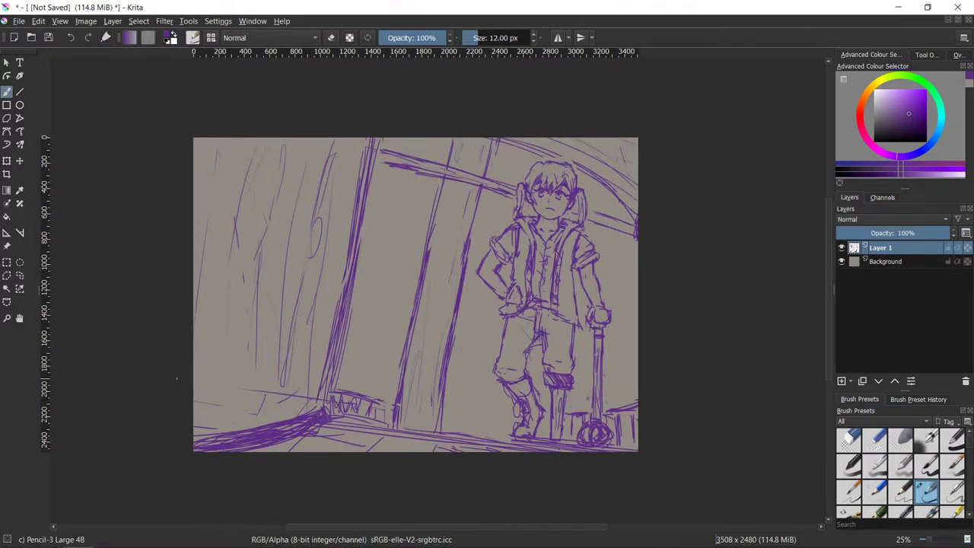
{"action": "key", "text": "m"}
{"action": "scroll", "coordinate": [436, 340], "scroll_direction": "up", "scroll_amount": 2}
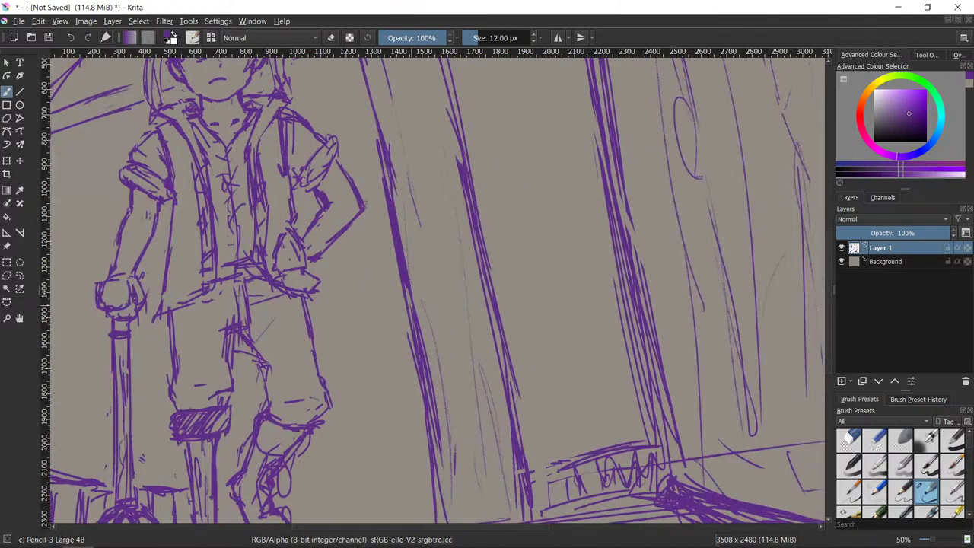
{"action": "left_click_drag", "start_coordinate": [420, 152], "coordinate": [448, 361]}
{"action": "key", "text": "slash"}
{"action": "left_click_drag", "start_coordinate": [286, 216], "coordinate": [284, 241]}
{"action": "key", "text": "slash"}
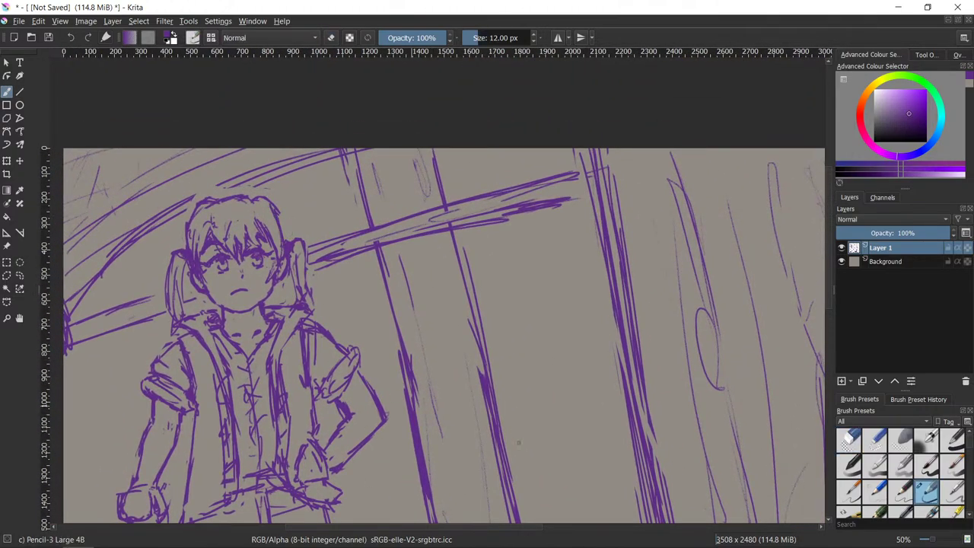
- Mirror the canvas view, erase and redraw the hair outline across the top of the head, and restore the normal orientation
{"action": "scroll", "coordinate": [581, 473], "scroll_direction": "down", "scroll_amount": 2}
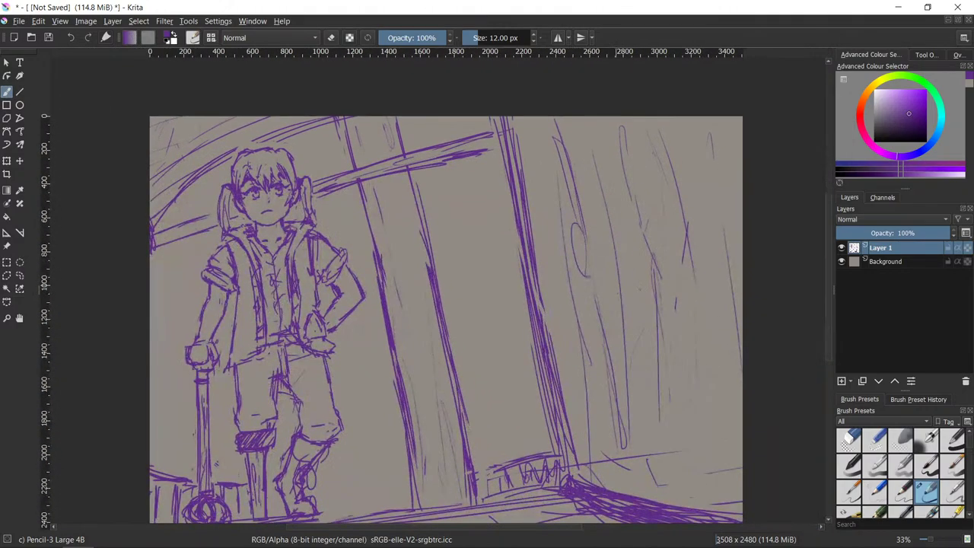
{"action": "key", "text": "m"}
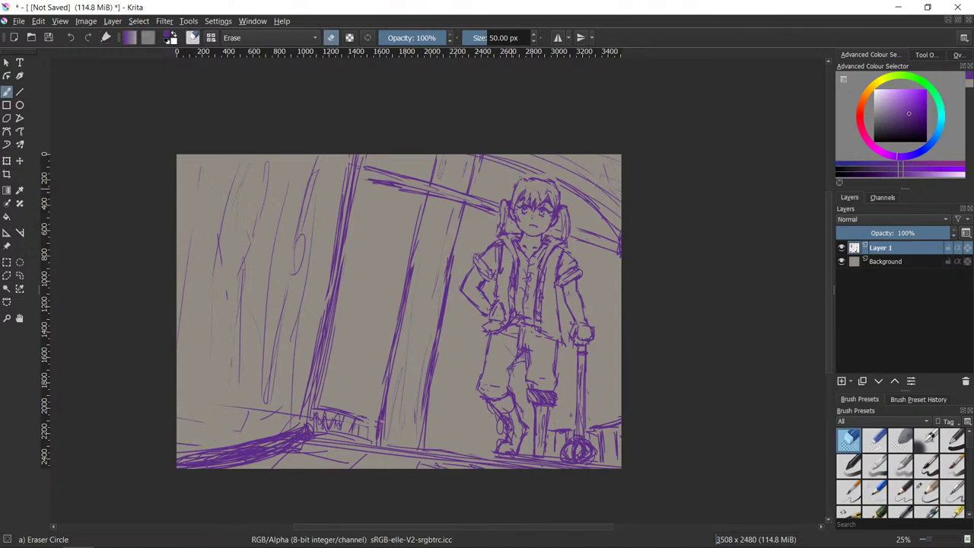
{"action": "key", "text": "slash"}
{"action": "key", "text": "slash"}
{"action": "key", "text": "slash"}
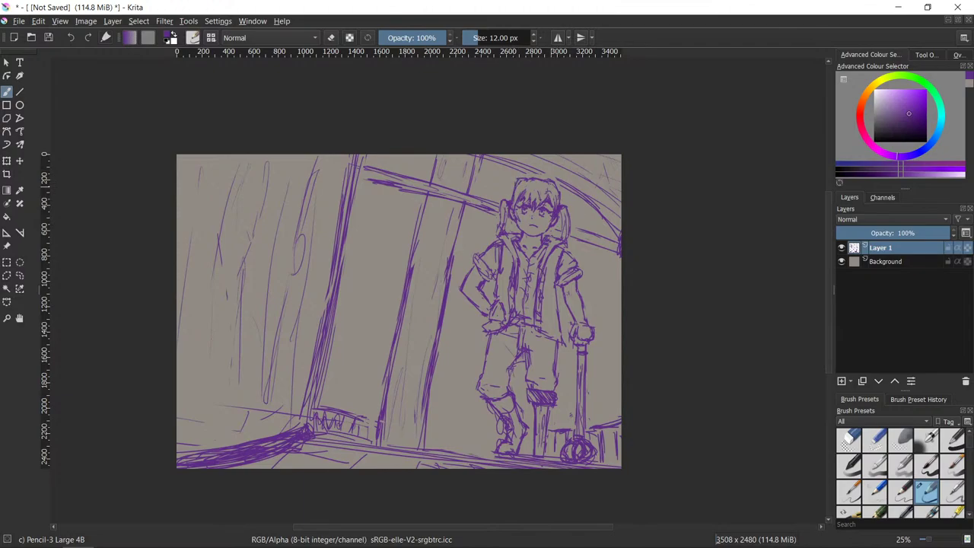
{"action": "key", "text": "slash"}
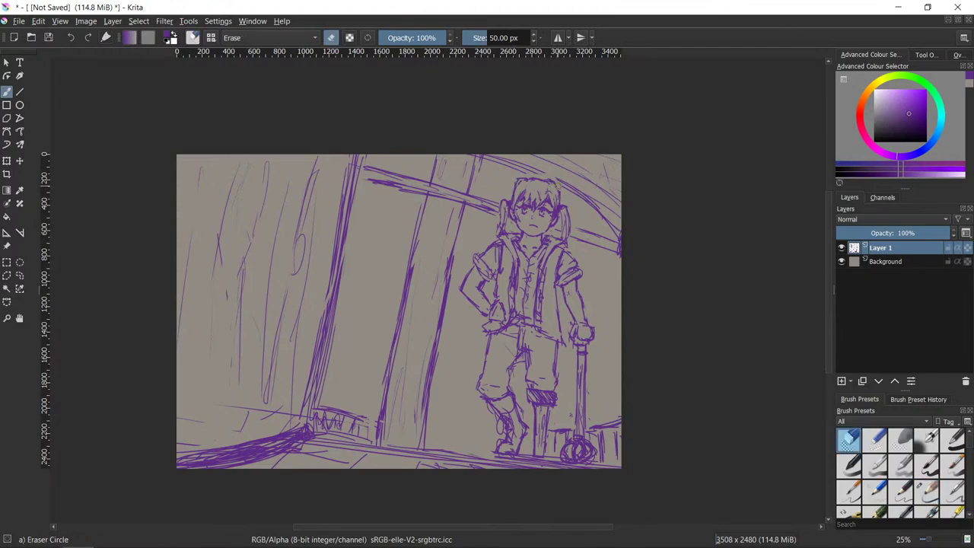
{"action": "key", "text": "slash"}
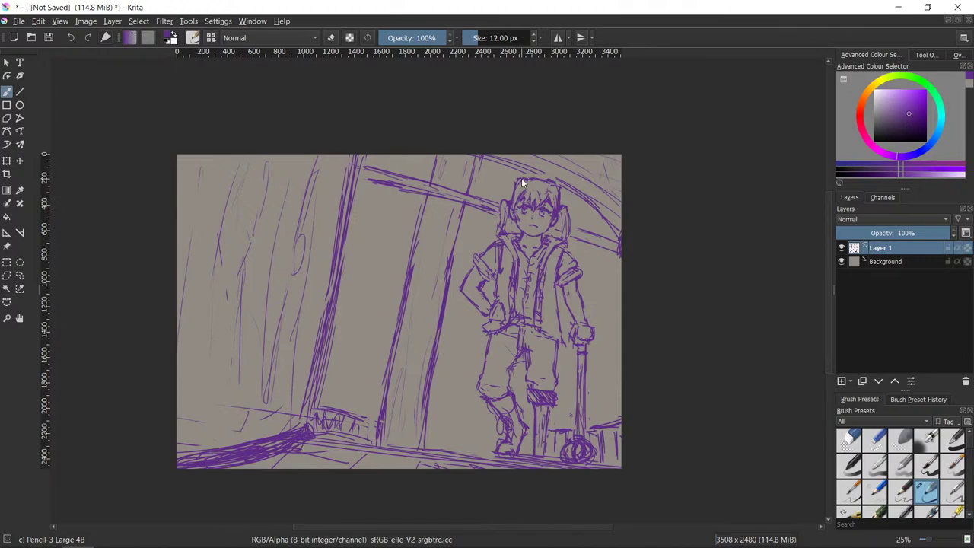
{"action": "key", "text": "slash"}
{"action": "key", "text": "slash"}
{"action": "key", "text": "slash"}
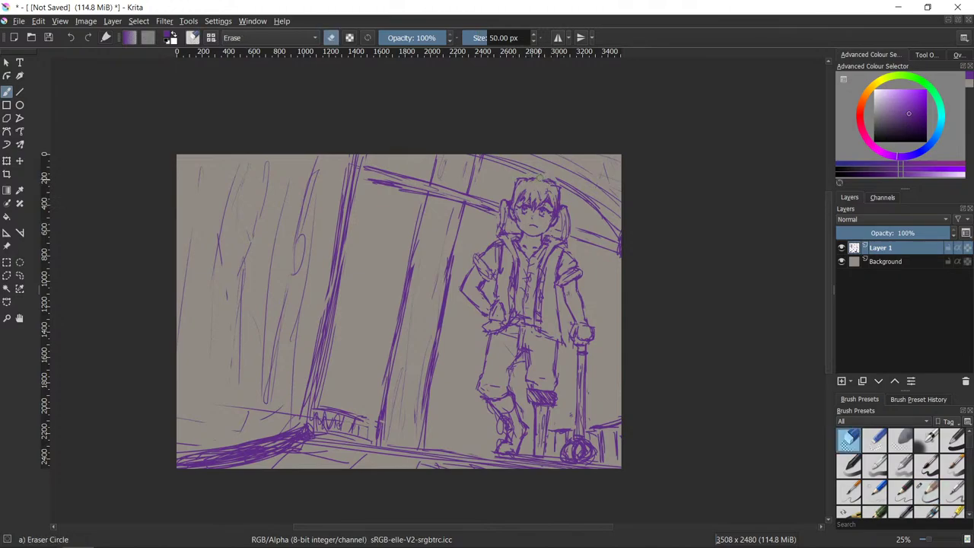
{"action": "key", "text": "slash"}
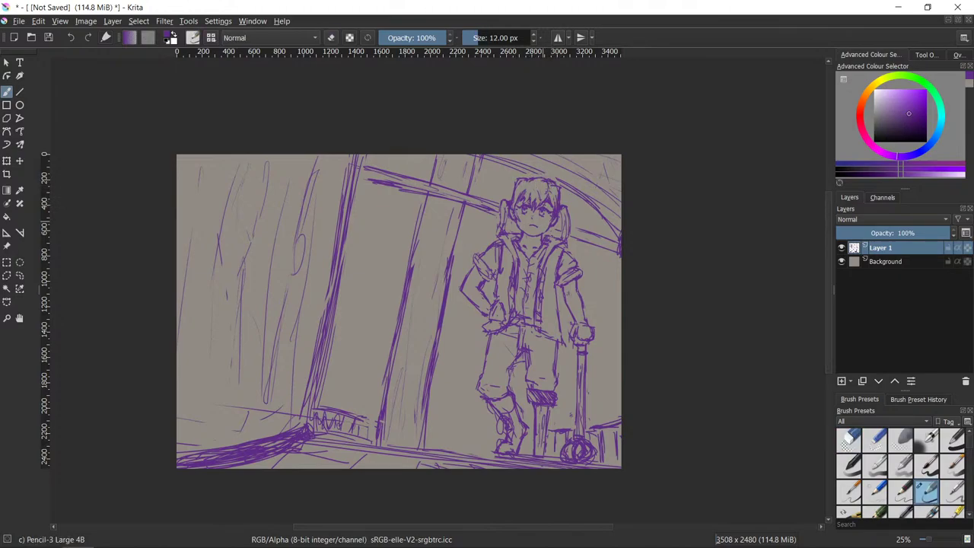
{"action": "key", "text": "slash"}
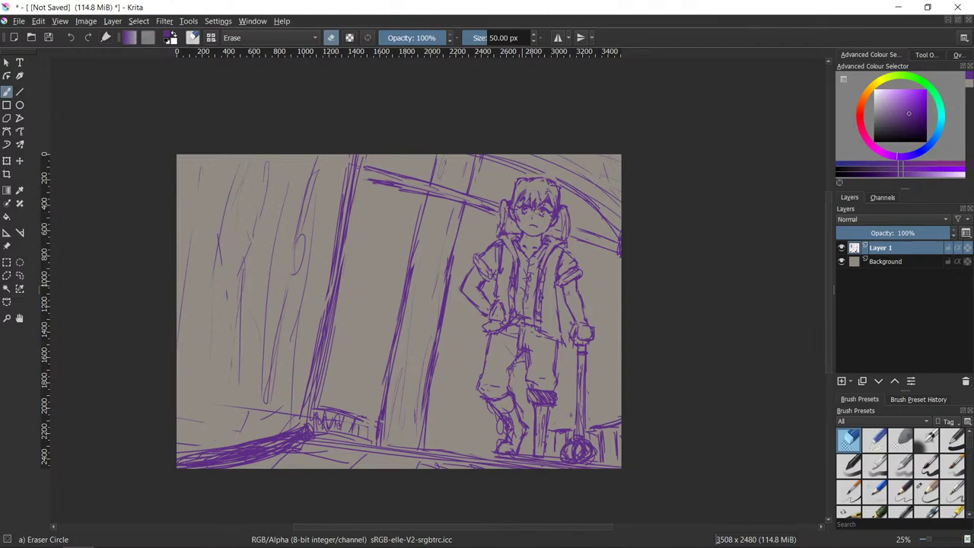
{"action": "key", "text": "slash"}
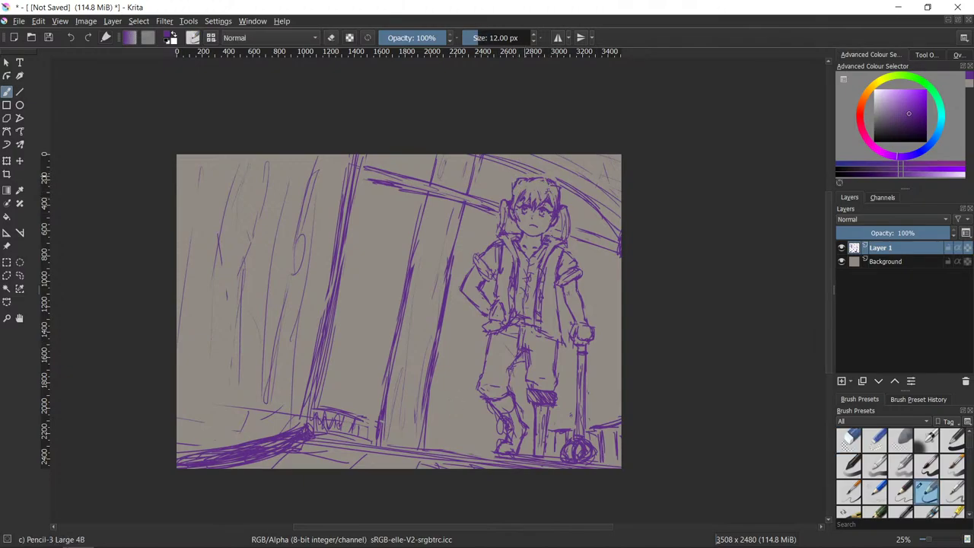
{"action": "key", "text": "slash"}
{"action": "key", "text": "slash"}
{"action": "key", "text": "slash"}
{"action": "key", "text": "slash"}
{"action": "key", "text": "slash"}
{"action": "key", "text": "slash"}
{"action": "key", "text": "slash"}
{"action": "key", "text": "slash"}
{"action": "key", "text": "m"}
- Erase the hair outline over the crown of the head, leaving the fringe and face intact
{"action": "scroll", "coordinate": [431, 232], "scroll_direction": "up", "scroll_amount": 4}
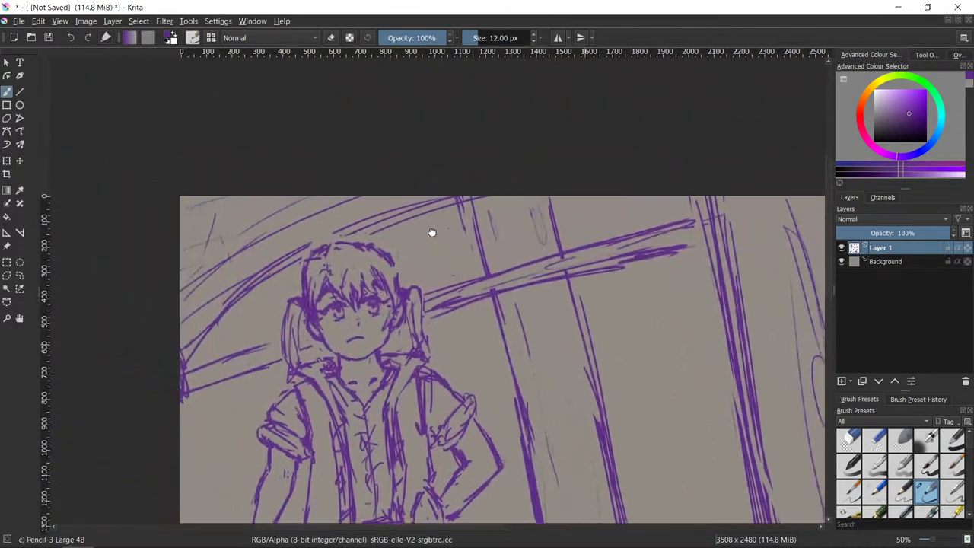
{"action": "left_click_drag", "start_coordinate": [432, 232], "coordinate": [404, 193]}
{"action": "scroll", "coordinate": [497, 302], "scroll_direction": "up", "scroll_amount": 1}
{"action": "left_click_drag", "start_coordinate": [498, 302], "coordinate": [584, 351]}
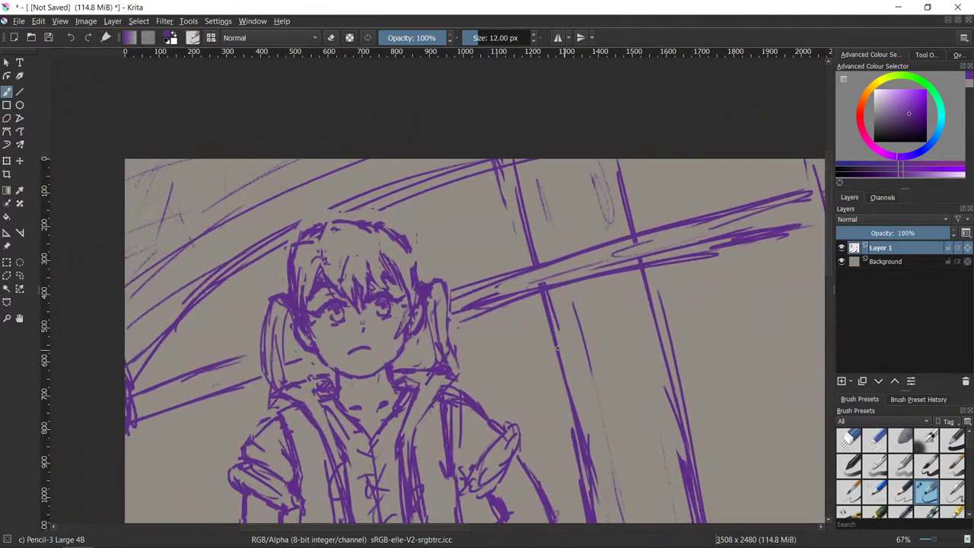
{"action": "key", "text": "slash"}
{"action": "mouse_move", "coordinate": [384, 237]}
{"action": "left_mouse_down"}
{"action": "mouse_move", "coordinate": [300, 254]}
{"action": "mouse_move", "coordinate": [302, 262]}
{"action": "mouse_move", "coordinate": [333, 232]}
{"action": "mouse_move", "coordinate": [411, 247]}
{"action": "left_mouse_up"}
{"action": "key", "text": "slash"}
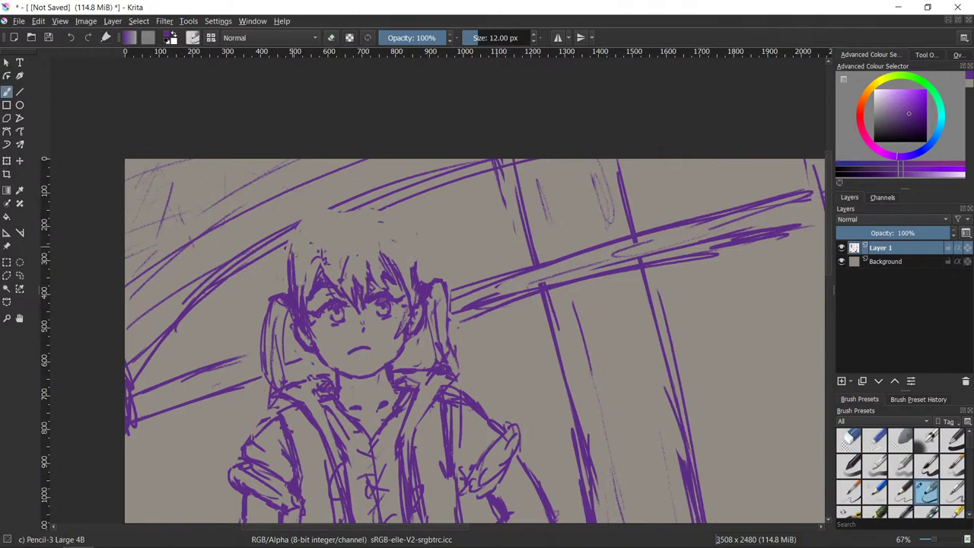
- Redraw the crown as a taller, rounder curve and extend the hair outline down the viewer's-left side
{"action": "mouse_move", "coordinate": [295, 243]}
{"action": "left_mouse_down"}
{"action": "mouse_move", "coordinate": [354, 208]}
{"action": "mouse_move", "coordinate": [387, 219]}
{"action": "mouse_move", "coordinate": [362, 206]}
{"action": "mouse_move", "coordinate": [398, 219]}
{"action": "mouse_move", "coordinate": [417, 245]}
{"action": "mouse_move", "coordinate": [398, 227]}
{"action": "left_mouse_up"}
{"action": "key", "text": "/"}
{"action": "key", "text": "/"}
{"action": "key", "text": "e"}
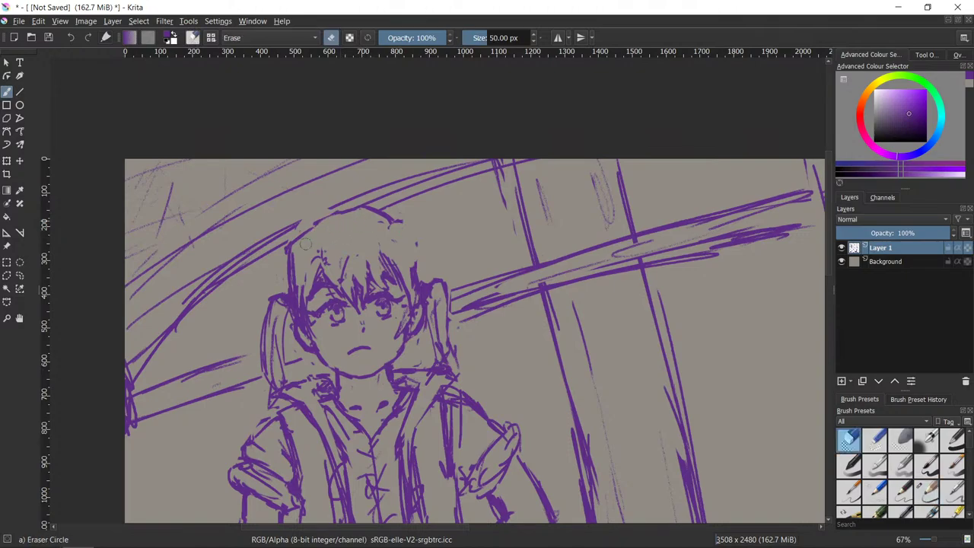
{"action": "key", "text": "e"}
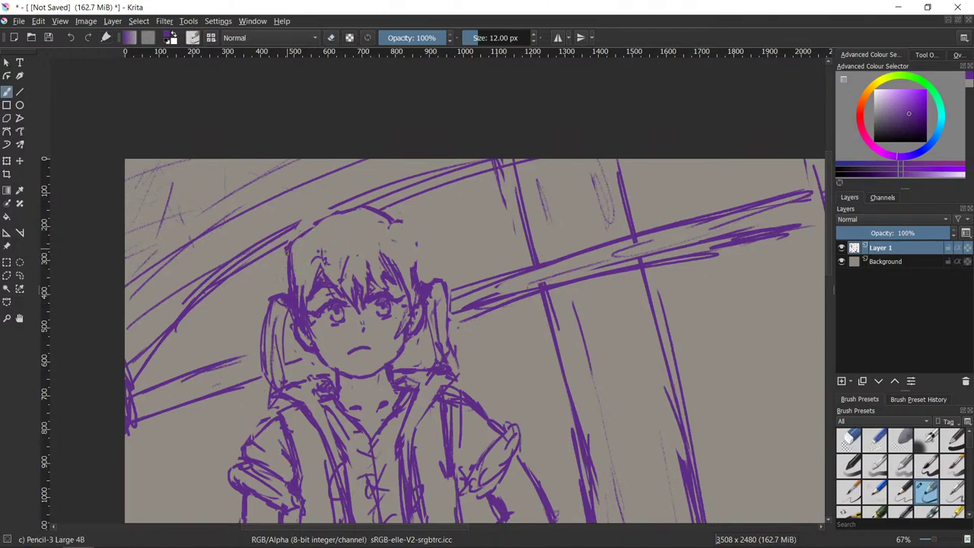
{"action": "left_click_drag", "start_coordinate": [292, 278], "coordinate": [293, 292]}
{"action": "mouse_move", "coordinate": [289, 251]}
{"action": "left_mouse_down"}
{"action": "mouse_move", "coordinate": [283, 289]}
{"action": "mouse_move", "coordinate": [302, 274]}
{"action": "mouse_move", "coordinate": [295, 242]}
{"action": "mouse_move", "coordinate": [311, 230]}
{"action": "left_mouse_up"}
{"action": "key", "text": "slash"}
{"action": "key", "text": "slash"}
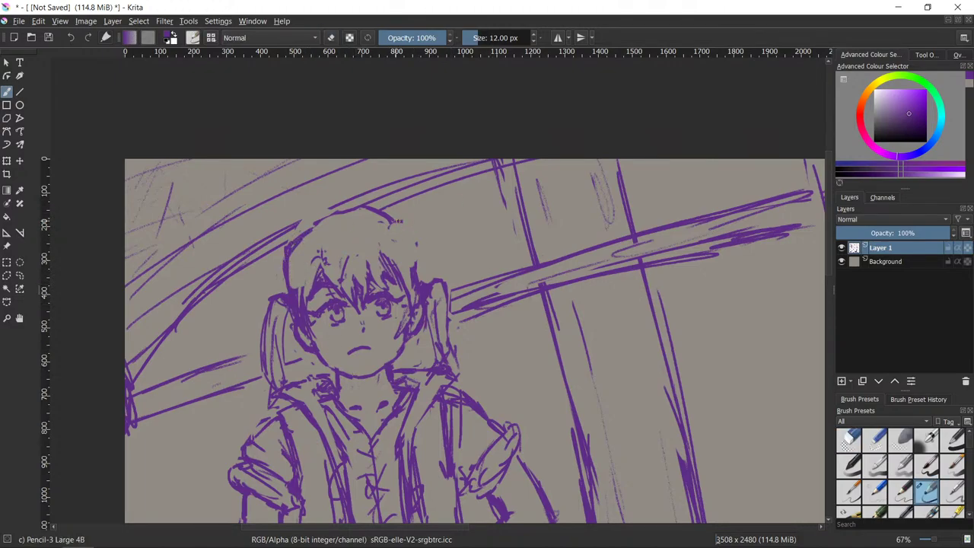
- Trim the hair outline at the viewer's-left top of the head and extend the crown line towards the viewer's right
{"action": "key", "text": "e"}
{"action": "key", "text": "e"}
{"action": "key", "text": "slash"}
{"action": "mouse_move", "coordinate": [322, 232]}
{"action": "left_mouse_down"}
{"action": "mouse_move", "coordinate": [303, 237]}
{"action": "mouse_move", "coordinate": [325, 213]}
{"action": "mouse_move", "coordinate": [365, 207]}
{"action": "mouse_move", "coordinate": [357, 215]}
{"action": "mouse_move", "coordinate": [350, 204]}
{"action": "mouse_move", "coordinate": [386, 220]}
{"action": "mouse_move", "coordinate": [340, 203]}
{"action": "left_mouse_up"}
{"action": "key", "text": "slash"}
{"action": "key", "text": "slash"}
{"action": "key", "text": "slash"}
{"action": "key", "text": "slash"}
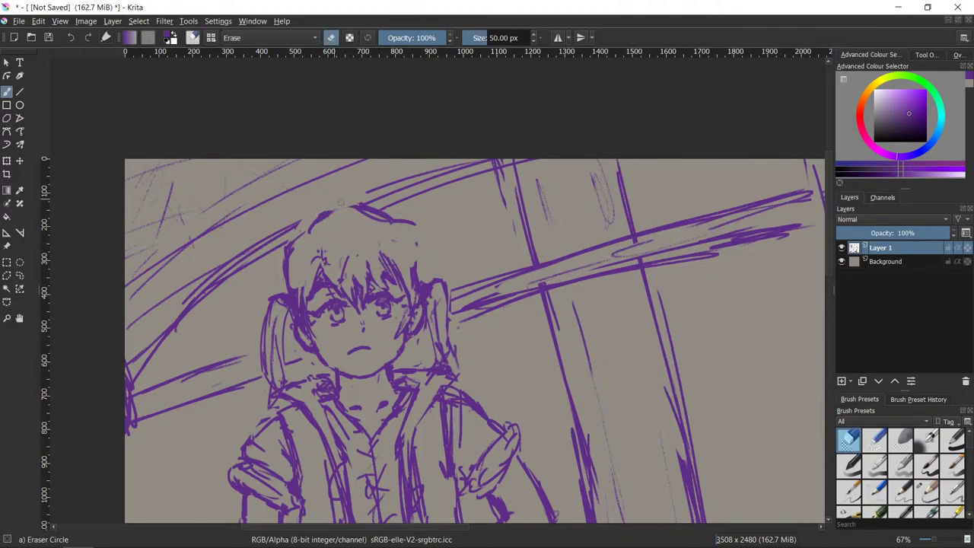
- Draw the hair outline down the viewer's-right side of the head and trim its protruding upper corner
{"action": "key", "text": "e"}
{"action": "mouse_move", "coordinate": [411, 227]}
{"action": "left_mouse_down"}
{"action": "mouse_move", "coordinate": [423, 230]}
{"action": "mouse_move", "coordinate": [420, 253]}
{"action": "left_mouse_up"}
{"action": "key", "text": "e"}
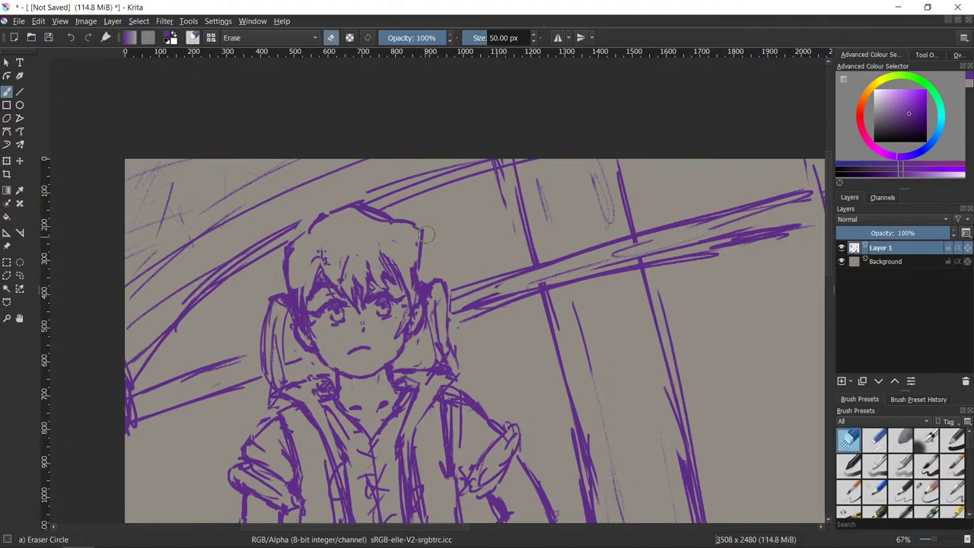
{"action": "key", "text": "e"}
{"action": "key", "text": "e"}
{"action": "key", "text": "e"}
{"action": "mouse_move", "coordinate": [411, 229]}
{"action": "left_mouse_down"}
{"action": "mouse_move", "coordinate": [416, 254]}
{"action": "mouse_move", "coordinate": [404, 225]}
{"action": "left_mouse_up"}
{"action": "key", "text": "slash"}
{"action": "key", "text": "slash"}
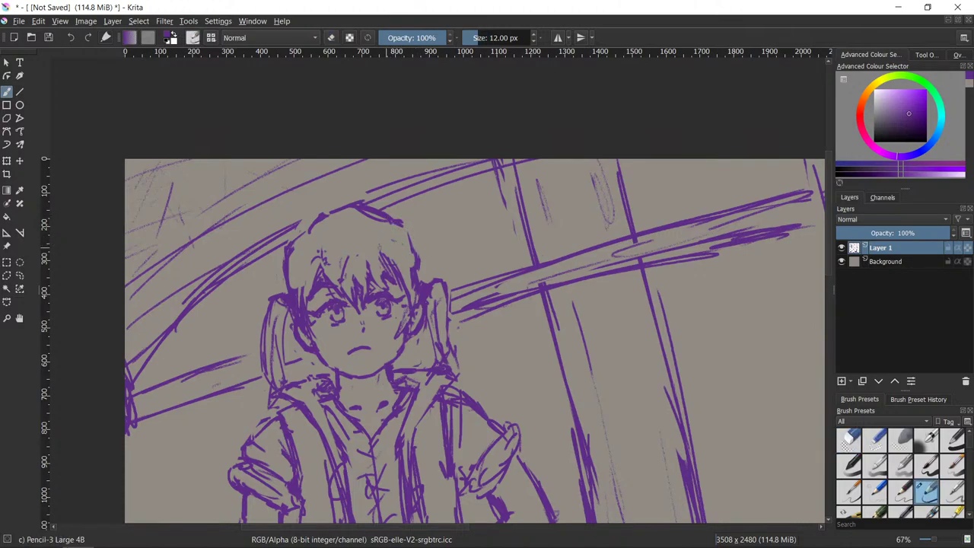
- Erase stray marks inside the viewer's-left hair and sketch a long side strand running down towards the face
{"action": "key", "text": "e"}
{"action": "key", "text": "e"}
{"action": "left_click_drag", "start_coordinate": [330, 233], "coordinate": [312, 284]}
{"action": "mouse_move", "coordinate": [287, 246]}
{"action": "left_mouse_down"}
{"action": "mouse_move", "coordinate": [315, 218]}
{"action": "mouse_move", "coordinate": [292, 238]}
{"action": "mouse_move", "coordinate": [320, 266]}
{"action": "mouse_move", "coordinate": [308, 297]}
{"action": "left_mouse_up"}
{"action": "key", "text": "e"}
{"action": "key", "text": "/"}
{"action": "left_click_drag", "start_coordinate": [321, 239], "coordinate": [309, 286]}
{"action": "mouse_move", "coordinate": [305, 227]}
{"action": "left_mouse_down"}
{"action": "mouse_move", "coordinate": [290, 251]}
{"action": "mouse_move", "coordinate": [310, 234]}
{"action": "left_mouse_up"}
{"action": "key", "text": "e"}
- Sketch the side lock beside the viewer's-right cheek and strengthen the outer hair outline next to it
{"action": "mouse_move", "coordinate": [363, 219]}
{"action": "left_mouse_down"}
{"action": "mouse_move", "coordinate": [410, 241]}
{"action": "mouse_move", "coordinate": [394, 246]}
{"action": "mouse_move", "coordinate": [411, 323]}
{"action": "left_mouse_up"}
{"action": "key", "text": "e"}
{"action": "key", "text": "e"}
{"action": "key", "text": "e"}
{"action": "left_click_drag", "start_coordinate": [401, 271], "coordinate": [401, 339]}
{"action": "left_click_drag", "start_coordinate": [411, 290], "coordinate": [410, 326]}
{"action": "left_click_drag", "start_coordinate": [413, 244], "coordinate": [413, 302]}
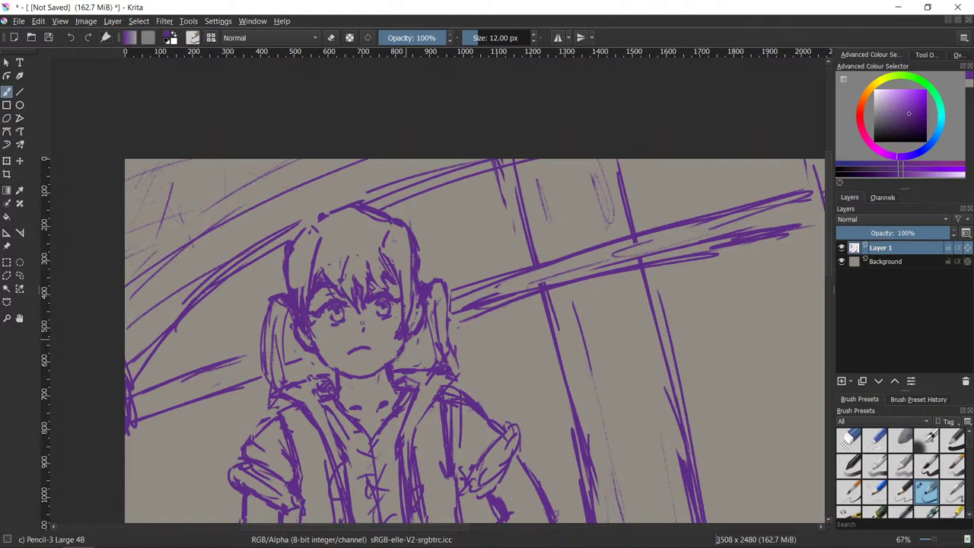
- Clean up strokes inside the hair and redraw the side locks framing both sides of the face
{"action": "key", "text": "slash"}
{"action": "left_click_drag", "start_coordinate": [401, 242], "coordinate": [406, 274]}
{"action": "key", "text": "slash"}
{"action": "key", "text": "e"}
{"action": "mouse_move", "coordinate": [319, 221]}
{"action": "left_mouse_down"}
{"action": "mouse_move", "coordinate": [313, 249]}
{"action": "mouse_move", "coordinate": [312, 235]}
{"action": "left_mouse_up"}
{"action": "key", "text": "e"}
{"action": "key", "text": "e"}
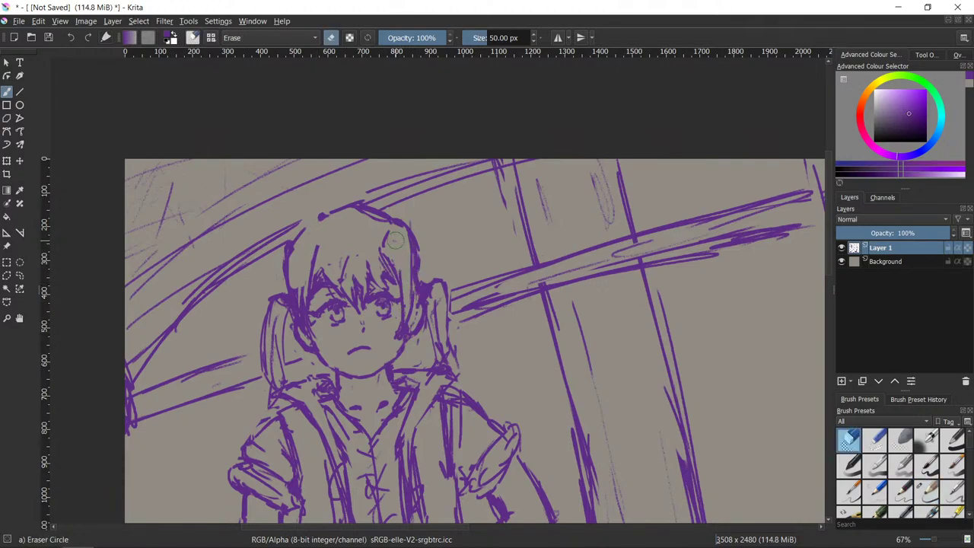
{"action": "mouse_move", "coordinate": [404, 231]}
{"action": "left_mouse_down"}
{"action": "mouse_move", "coordinate": [373, 246]}
{"action": "mouse_move", "coordinate": [395, 249]}
{"action": "mouse_move", "coordinate": [406, 292]}
{"action": "left_mouse_up"}
{"action": "left_click_drag", "start_coordinate": [298, 281], "coordinate": [305, 326]}
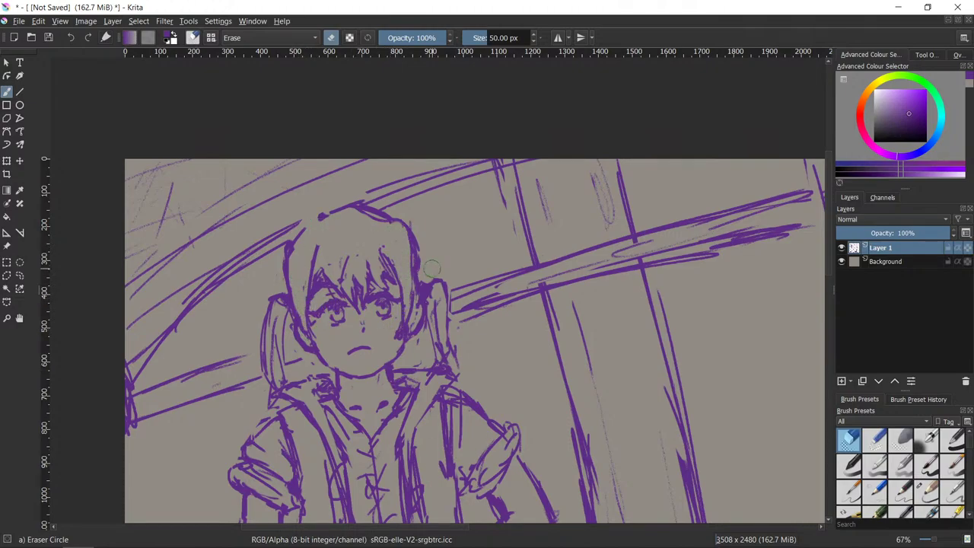
{"action": "mouse_move", "coordinate": [417, 310]}
{"action": "left_mouse_down"}
{"action": "mouse_move", "coordinate": [408, 229]}
{"action": "mouse_move", "coordinate": [405, 281]}
{"action": "left_mouse_up"}
- Erase the thick upper hair outline on both sides and redraw the viewer's-right side as a thinner, rounder curve
{"action": "key", "text": "/"}
{"action": "mouse_move", "coordinate": [406, 228]}
{"action": "left_mouse_down"}
{"action": "mouse_move", "coordinate": [418, 266]}
{"action": "mouse_move", "coordinate": [411, 307]}
{"action": "left_mouse_up"}
{"action": "key", "text": "/"}
{"action": "left_click_drag", "start_coordinate": [294, 236], "coordinate": [288, 266]}
{"action": "key", "text": "/"}
{"action": "key", "text": "e"}
{"action": "left_click_drag", "start_coordinate": [420, 237], "coordinate": [405, 222]}
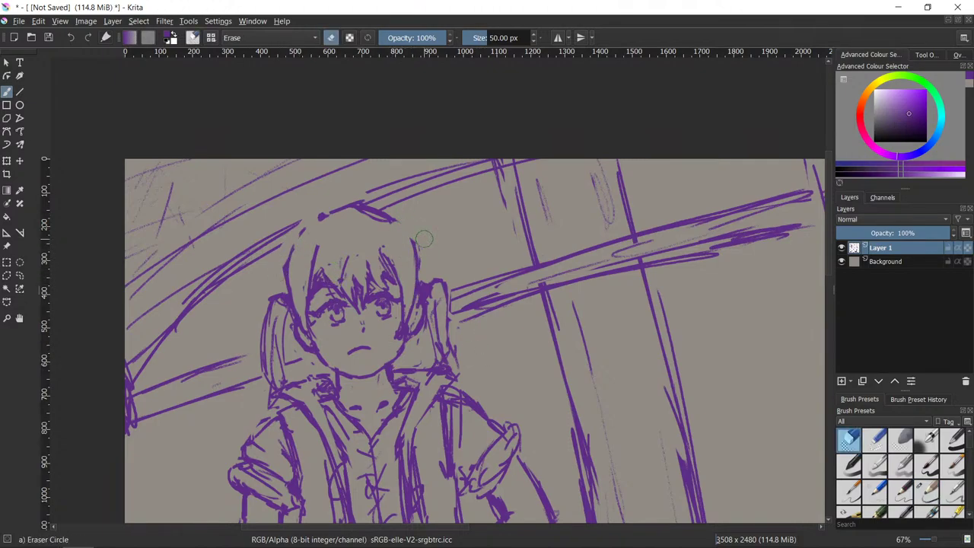
{"action": "key", "text": "e"}
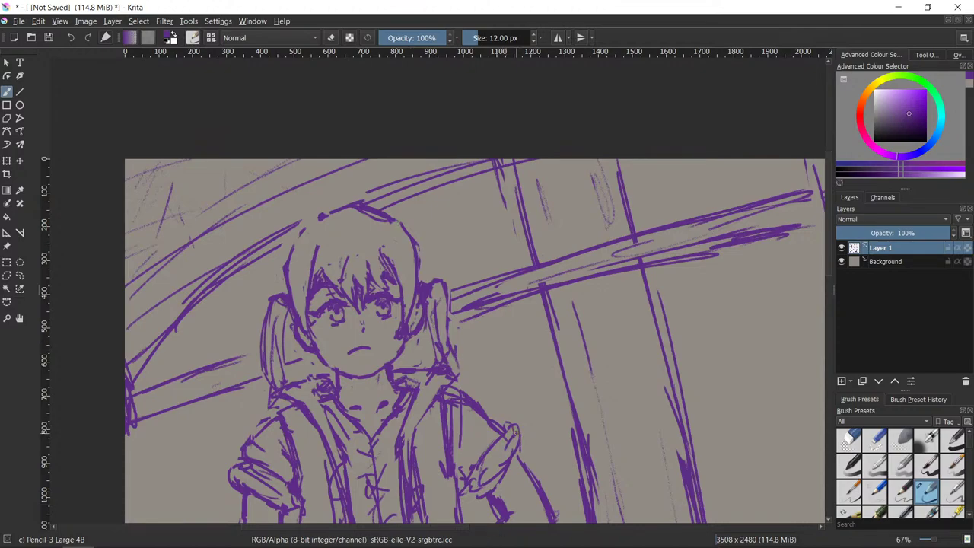
- Erase the pointed peak of the crown and redraw it as two short curves meeting at a central parting
{"action": "key", "text": "e"}
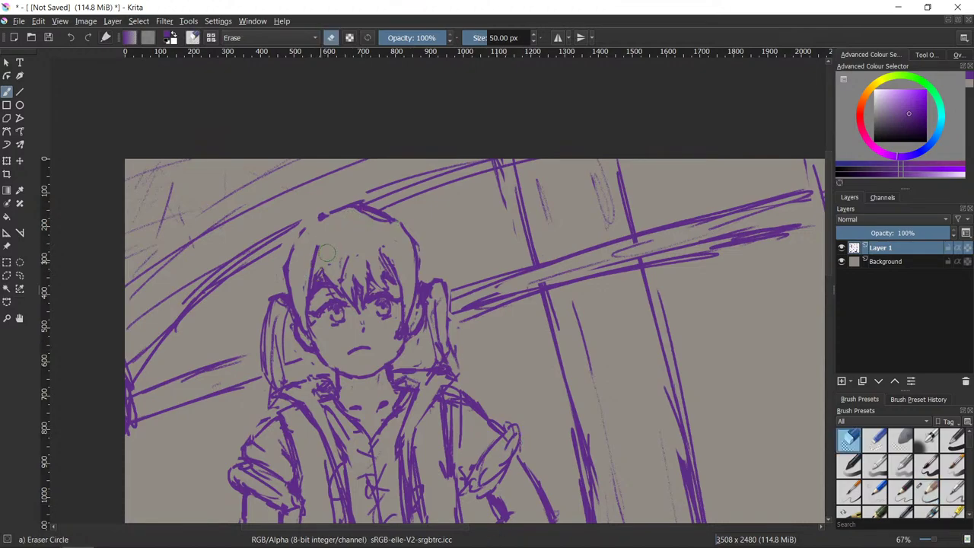
{"action": "key", "text": "e"}
{"action": "mouse_move", "coordinate": [321, 222]}
{"action": "left_mouse_down"}
{"action": "mouse_move", "coordinate": [327, 238]}
{"action": "mouse_move", "coordinate": [323, 228]}
{"action": "left_mouse_up"}
{"action": "key", "text": "e"}
{"action": "key", "text": "e"}
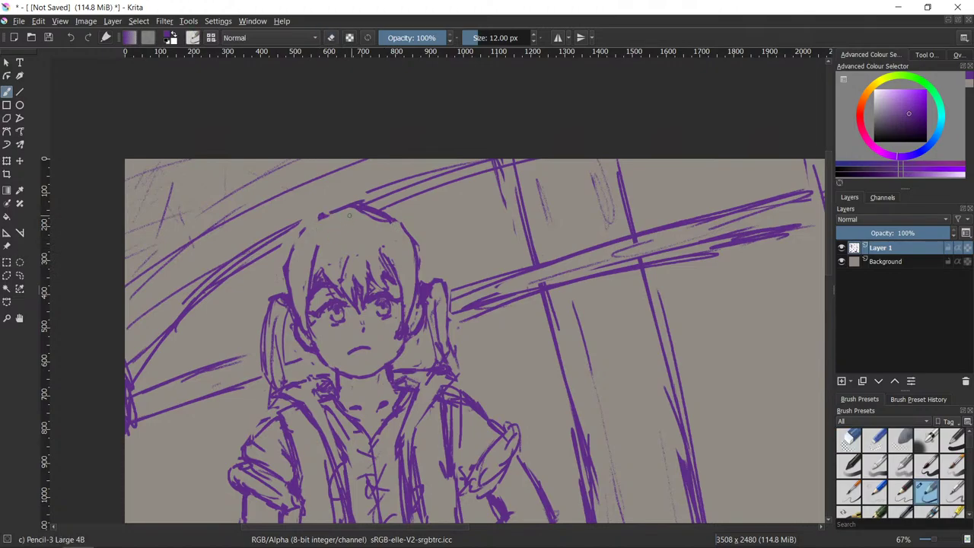
{"action": "key", "text": "e"}
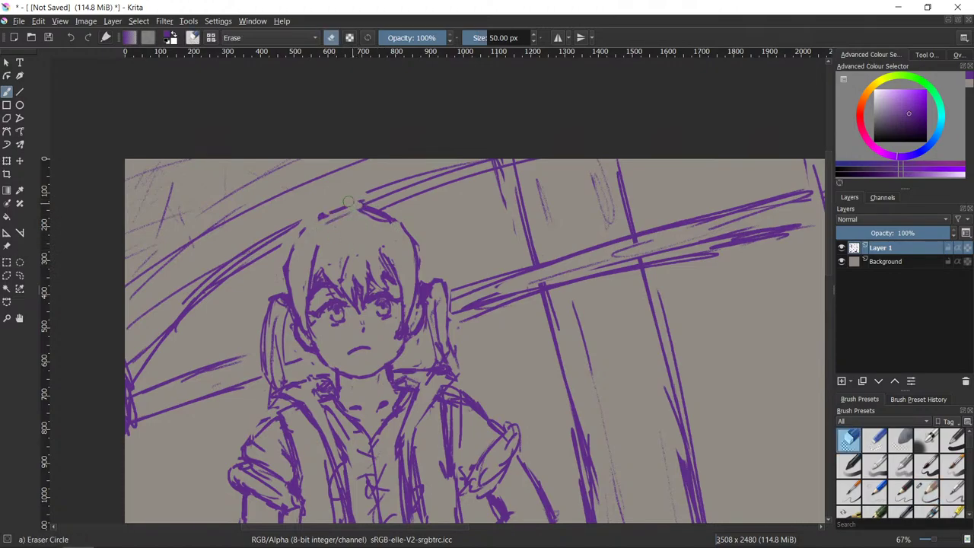
{"action": "key", "text": "e"}
{"action": "key", "text": "e"}
{"action": "key", "text": "e"}
{"action": "mouse_move", "coordinate": [339, 217]}
{"action": "left_mouse_down"}
{"action": "mouse_move", "coordinate": [378, 210]}
{"action": "mouse_move", "coordinate": [395, 219]}
{"action": "left_mouse_up"}
{"action": "key", "text": "e"}
{"action": "key", "text": "e"}
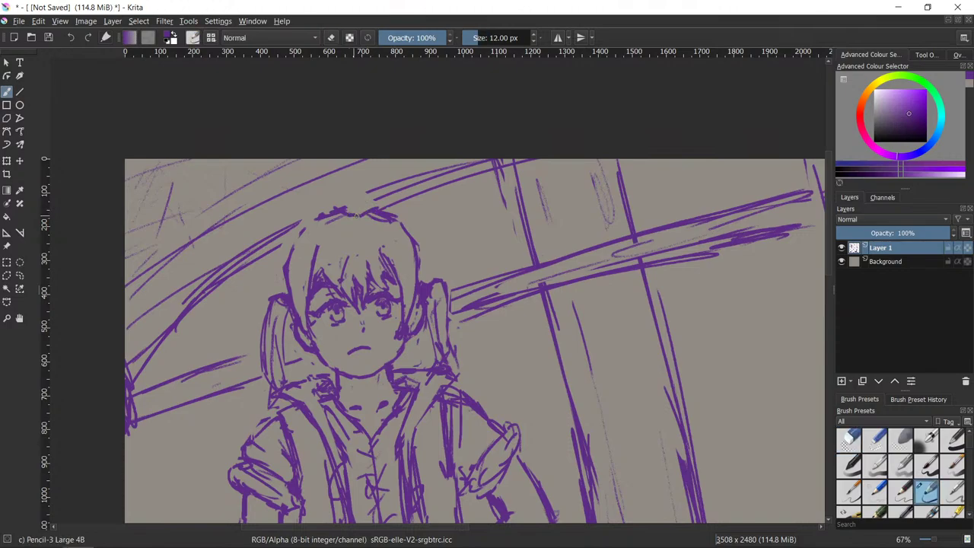
- Sketch hair strands flowing from the central parting down both sides into the fringe
{"action": "key", "text": "e"}
{"action": "key", "text": "e"}
{"action": "left_click_drag", "start_coordinate": [324, 248], "coordinate": [318, 262]}
{"action": "mouse_move", "coordinate": [331, 237]}
{"action": "left_mouse_down"}
{"action": "mouse_move", "coordinate": [321, 254]}
{"action": "mouse_move", "coordinate": [388, 261]}
{"action": "left_mouse_up"}
{"action": "mouse_move", "coordinate": [370, 226]}
{"action": "left_mouse_down"}
{"action": "mouse_move", "coordinate": [376, 243]}
{"action": "mouse_move", "coordinate": [348, 218]}
{"action": "left_mouse_up"}
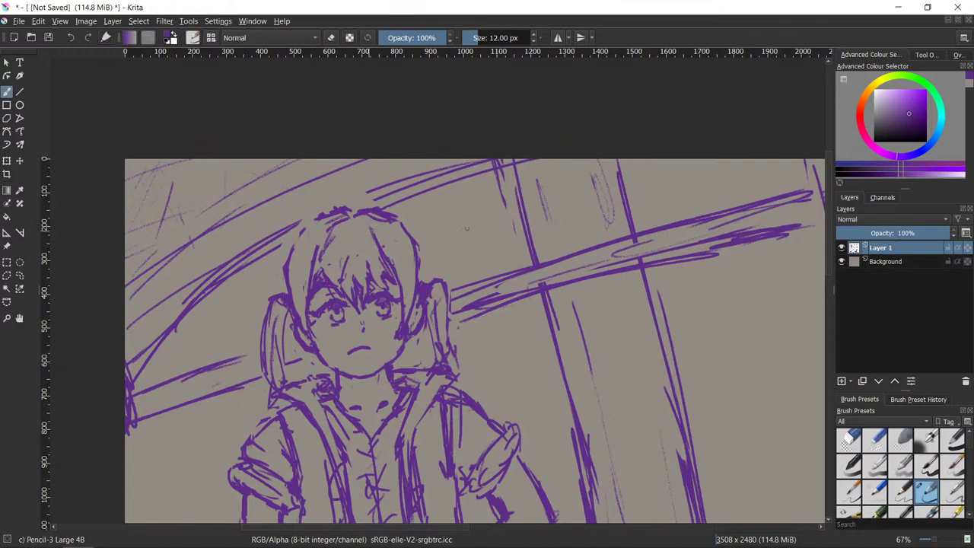
{"action": "mouse_move", "coordinate": [297, 295]}
{"action": "left_mouse_down"}
{"action": "mouse_move", "coordinate": [301, 245]}
{"action": "mouse_move", "coordinate": [335, 216]}
{"action": "left_mouse_up"}
{"action": "mouse_move", "coordinate": [389, 234]}
{"action": "left_mouse_down"}
{"action": "mouse_move", "coordinate": [374, 219]}
{"action": "mouse_move", "coordinate": [403, 269]}
{"action": "left_mouse_up"}
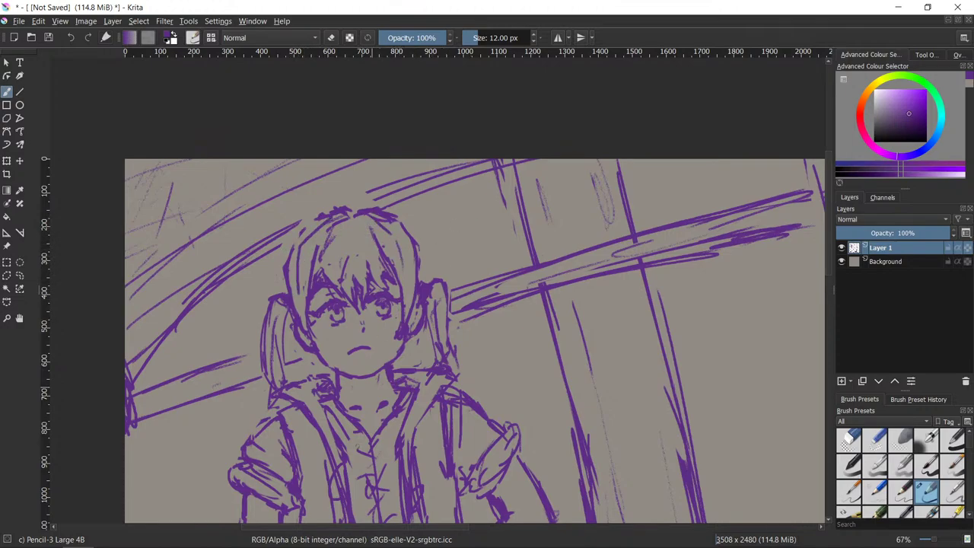
- Erase the heavy overlapping strokes along the crown outline on both sides of the parting
{"action": "mouse_move", "coordinate": [359, 212]}
{"action": "left_mouse_down"}
{"action": "mouse_move", "coordinate": [337, 217]}
{"action": "mouse_move", "coordinate": [298, 256]}
{"action": "left_mouse_up"}
{"action": "key", "text": "slash"}
{"action": "mouse_move", "coordinate": [378, 212]}
{"action": "left_mouse_down"}
{"action": "mouse_move", "coordinate": [369, 213]}
{"action": "mouse_move", "coordinate": [402, 222]}
{"action": "left_mouse_up"}
{"action": "key", "text": "slash"}
{"action": "key", "text": "/"}
{"action": "mouse_move", "coordinate": [327, 223]}
{"action": "left_mouse_down"}
{"action": "mouse_move", "coordinate": [350, 218]}
{"action": "mouse_move", "coordinate": [350, 202]}
{"action": "mouse_move", "coordinate": [345, 218]}
{"action": "mouse_move", "coordinate": [315, 216]}
{"action": "left_mouse_up"}
{"action": "key", "text": "/"}
- Redraw the viewer's-left crown outline as a cleaner curve rising towards the parting
{"action": "key", "text": "/"}
{"action": "key", "text": "/"}
{"action": "key", "text": "/"}
{"action": "mouse_move", "coordinate": [302, 250]}
{"action": "left_mouse_down"}
{"action": "mouse_move", "coordinate": [334, 210]}
{"action": "mouse_move", "coordinate": [326, 213]}
{"action": "left_mouse_up"}
{"action": "key", "text": "/"}
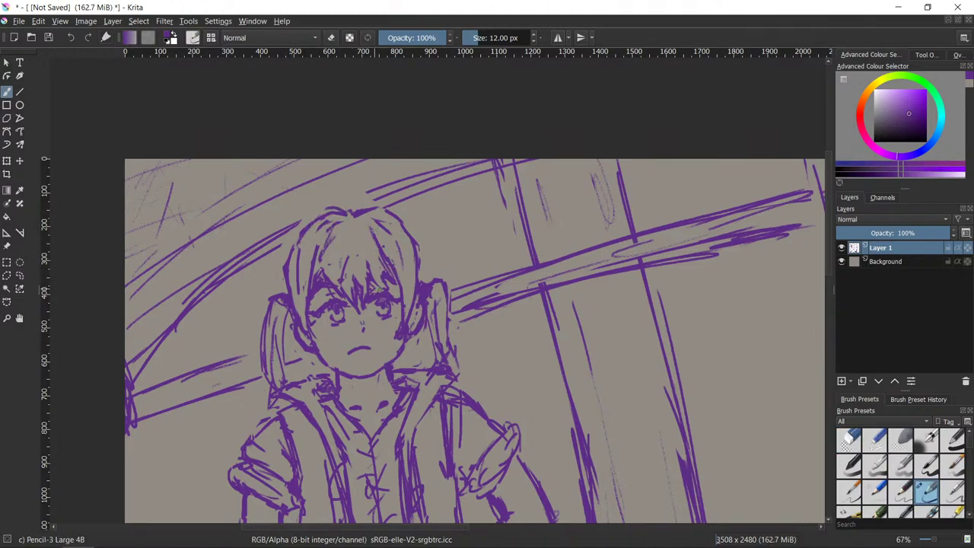
- Trim the outline at the parting and sketch strands from it down into the middle of the fringe
{"action": "key", "text": "/"}
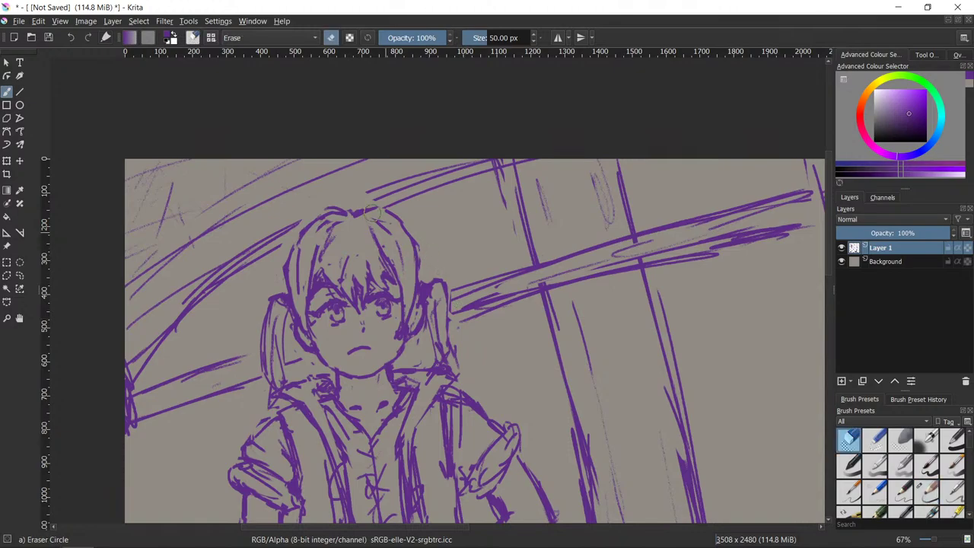
{"action": "mouse_move", "coordinate": [368, 210]}
{"action": "left_mouse_down"}
{"action": "mouse_move", "coordinate": [353, 201]}
{"action": "mouse_move", "coordinate": [359, 207]}
{"action": "left_mouse_up"}
{"action": "key", "text": "/"}
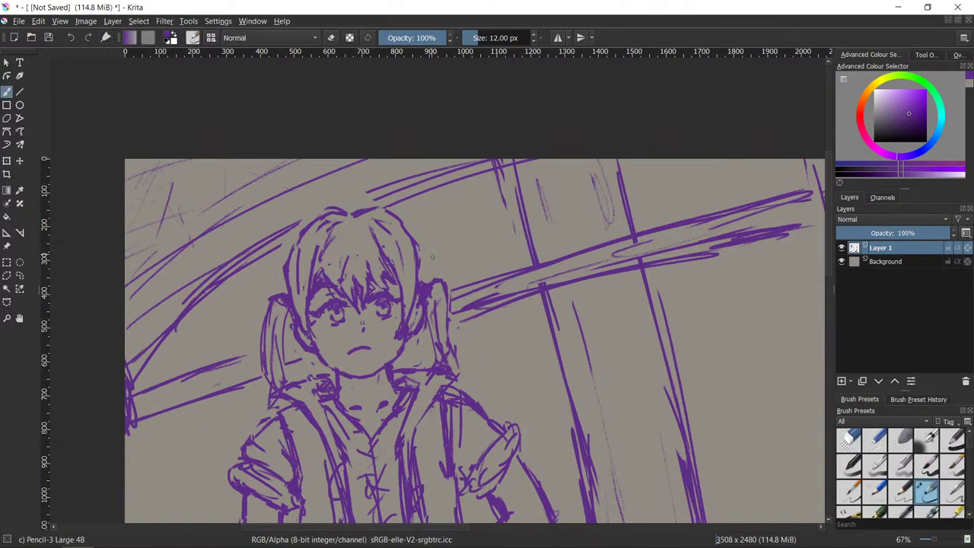
{"action": "left_click_drag", "start_coordinate": [331, 269], "coordinate": [334, 252]}
{"action": "left_click_drag", "start_coordinate": [344, 232], "coordinate": [337, 267]}
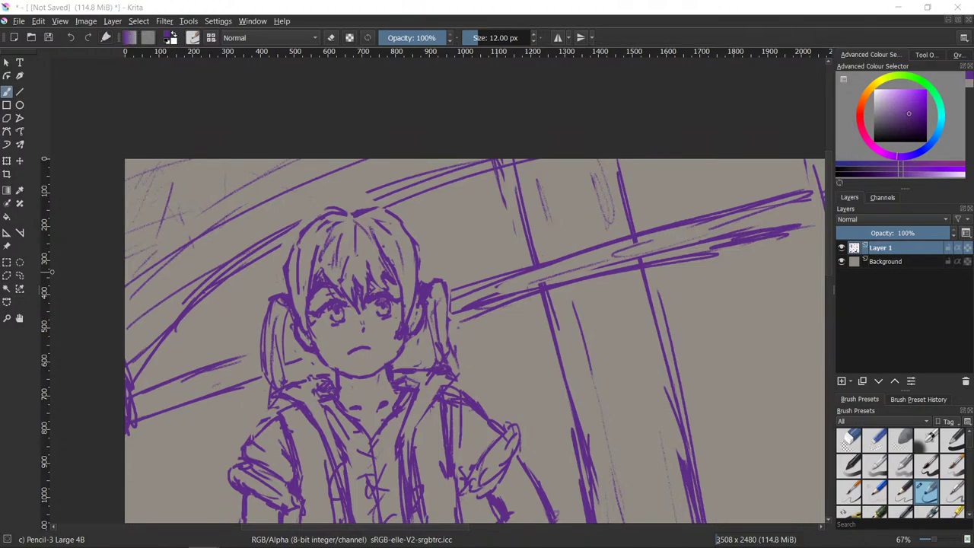
- Erase the raised tuft on the viewer's-left crown and redraw the crown outline as a smoother dome with a thicker viewer's-right curve
{"action": "key", "text": "slash"}
{"action": "left_click_drag", "start_coordinate": [306, 229], "coordinate": [343, 206]}
{"action": "key", "text": "/"}
{"action": "mouse_move", "coordinate": [287, 261]}
{"action": "left_mouse_down"}
{"action": "mouse_move", "coordinate": [324, 216]}
{"action": "mouse_move", "coordinate": [419, 232]}
{"action": "mouse_move", "coordinate": [411, 245]}
{"action": "left_mouse_up"}
{"action": "key", "text": "/"}
{"action": "key", "text": "/"}
{"action": "left_click_drag", "start_coordinate": [380, 216], "coordinate": [409, 248]}
{"action": "mouse_move", "coordinate": [374, 212]}
{"action": "left_mouse_down"}
{"action": "mouse_move", "coordinate": [394, 222]}
{"action": "mouse_move", "coordinate": [382, 207]}
{"action": "left_mouse_up"}
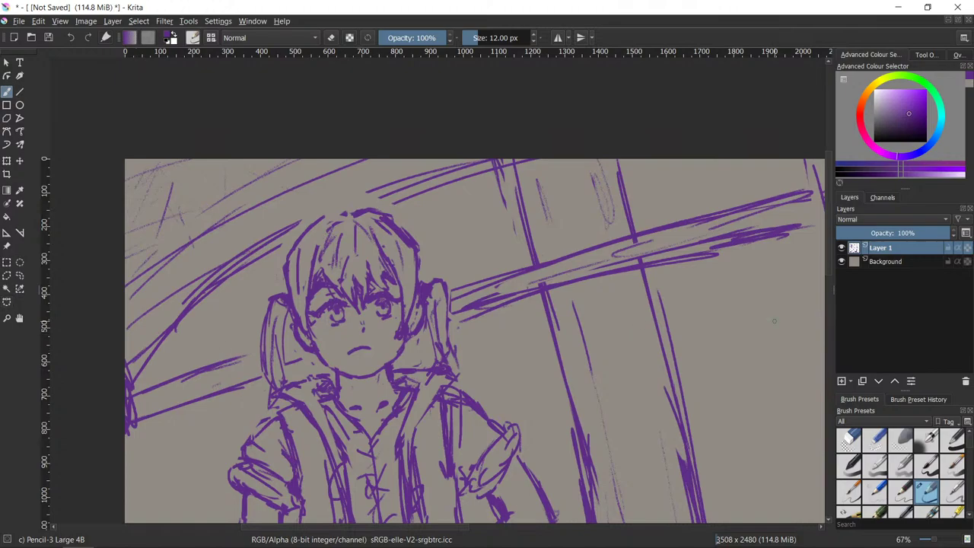
{"action": "mouse_move", "coordinate": [822, 535]}
{"action": "key", "text": "alt+Tab"}
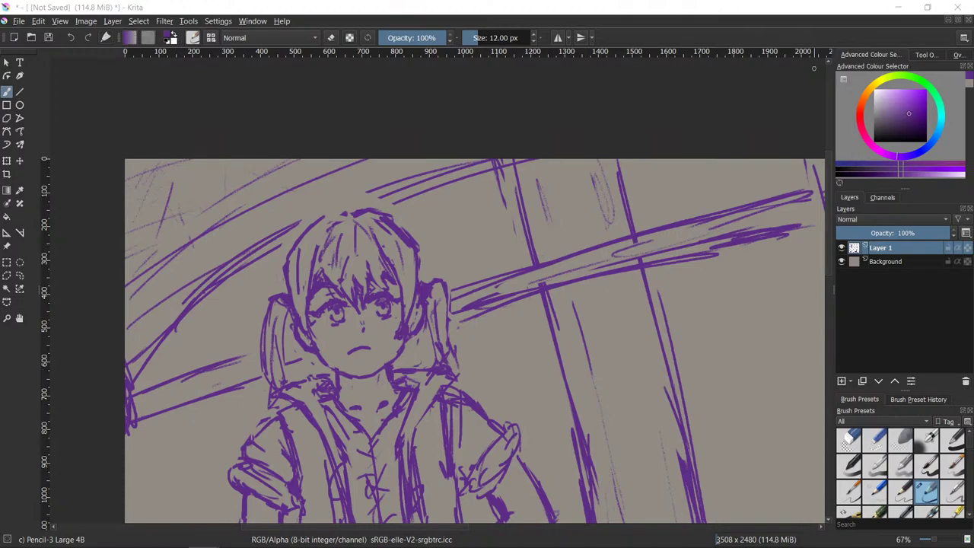
{"action": "left_click", "coordinate": [568, 7]}
- Redraw the viewer's-left hair outline as a slightly wider curve running down to the pigtail
{"action": "key", "text": "slash"}
{"action": "mouse_move", "coordinate": [300, 312]}
{"action": "left_mouse_down"}
{"action": "mouse_move", "coordinate": [293, 259]}
{"action": "mouse_move", "coordinate": [307, 308]}
{"action": "left_mouse_up"}
{"action": "key", "text": "slash"}
{"action": "mouse_move", "coordinate": [291, 252]}
{"action": "left_mouse_down"}
{"action": "mouse_move", "coordinate": [282, 275]}
{"action": "mouse_move", "coordinate": [305, 325]}
{"action": "left_mouse_up"}
{"action": "left_click_drag", "start_coordinate": [285, 287], "coordinate": [298, 309]}
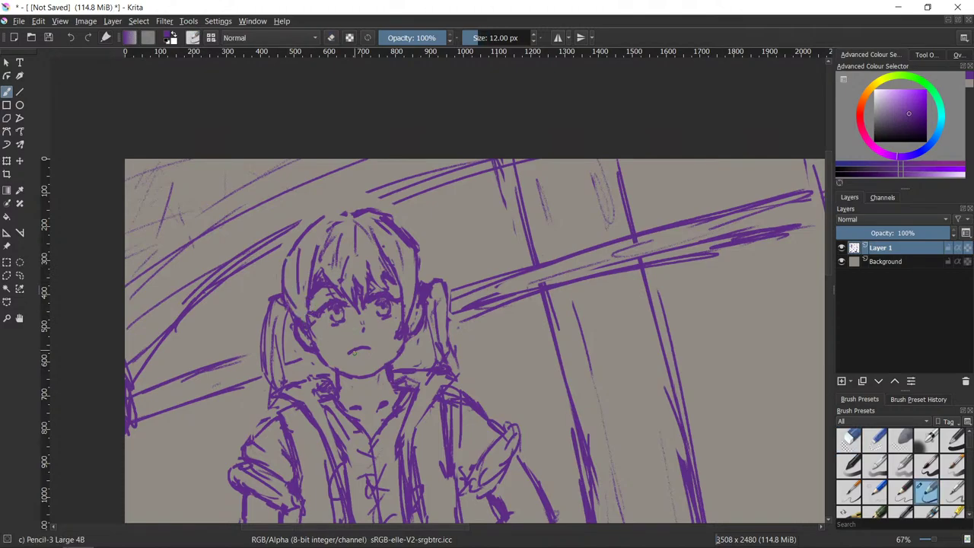
- Erase the viewer's-right hair outline and redraw it farther out as a rounder curve down to the pigtail
{"action": "key", "text": "e"}
{"action": "mouse_move", "coordinate": [418, 248]}
{"action": "left_mouse_down"}
{"action": "mouse_move", "coordinate": [411, 306]}
{"action": "mouse_move", "coordinate": [419, 270]}
{"action": "mouse_move", "coordinate": [398, 331]}
{"action": "mouse_move", "coordinate": [395, 325]}
{"action": "left_mouse_up"}
{"action": "key", "text": "e"}
{"action": "key", "text": "slash"}
{"action": "key", "text": "slash"}
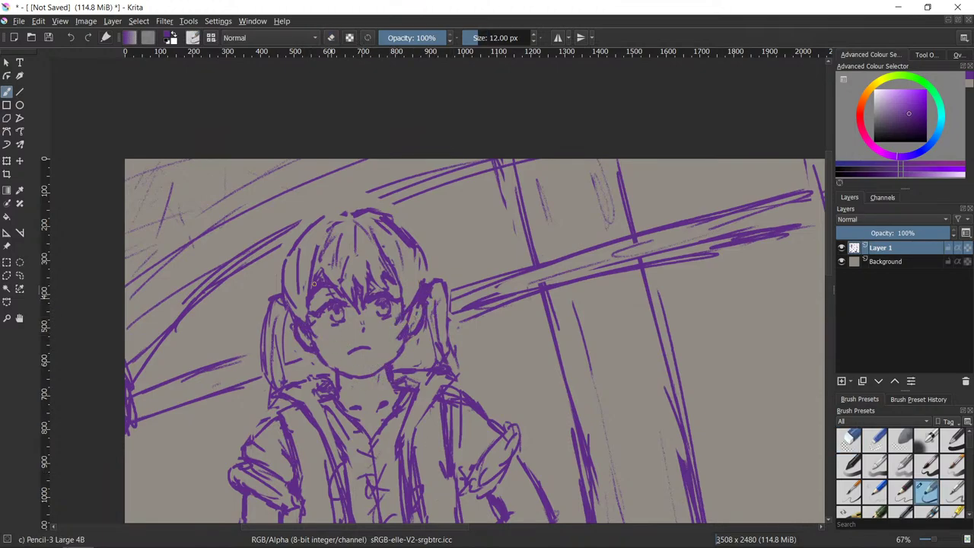
- Rework the top line of the crown and erase it between the two side curves
{"action": "key", "text": "e"}
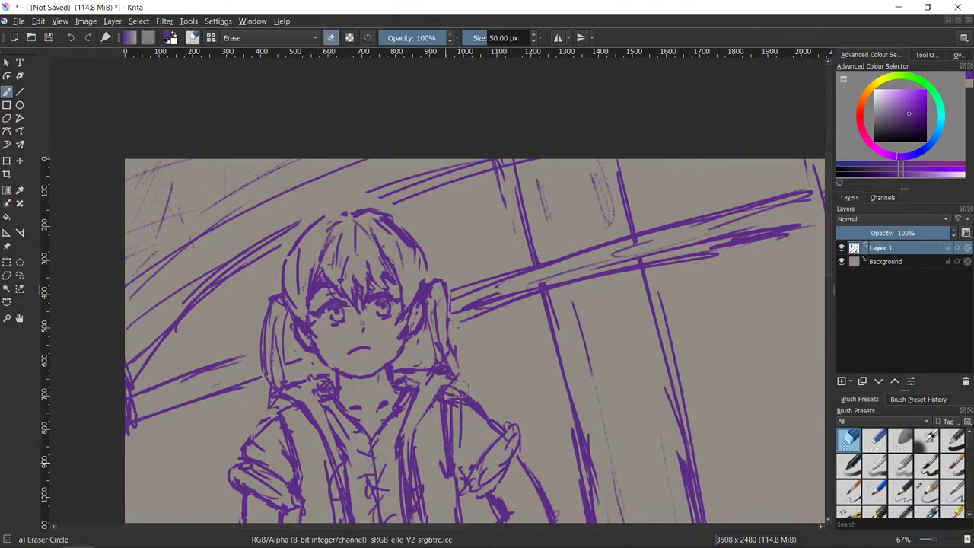
{"action": "key", "text": "e"}
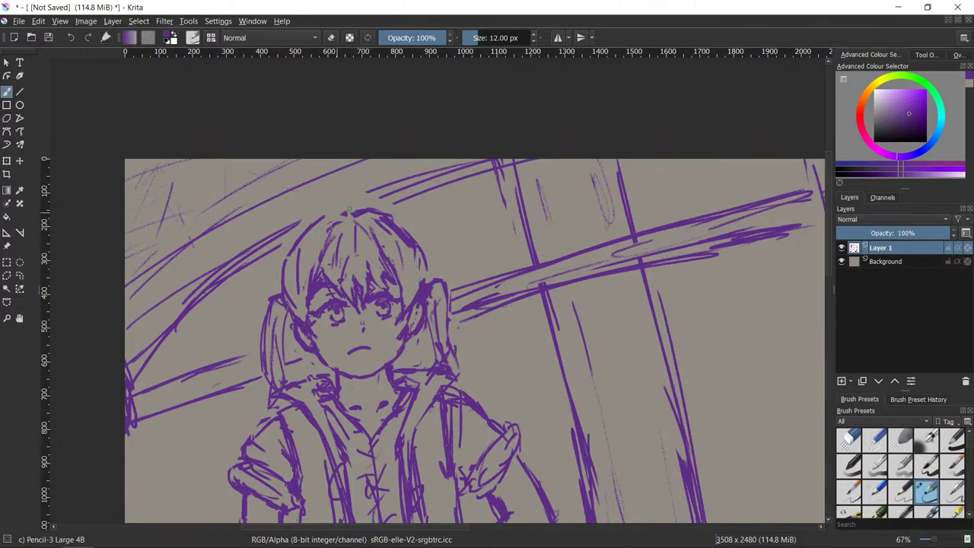
{"action": "key", "text": "e"}
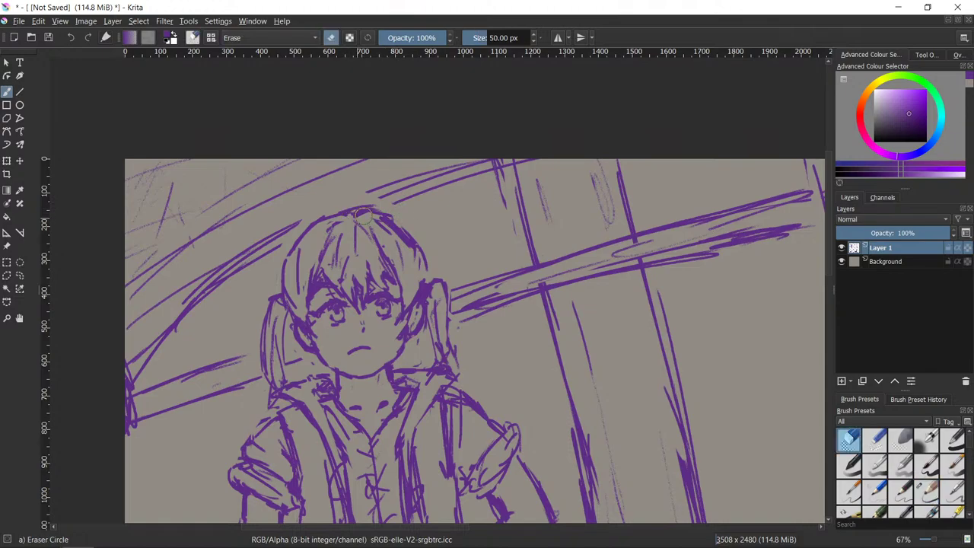
{"action": "key", "text": "e"}
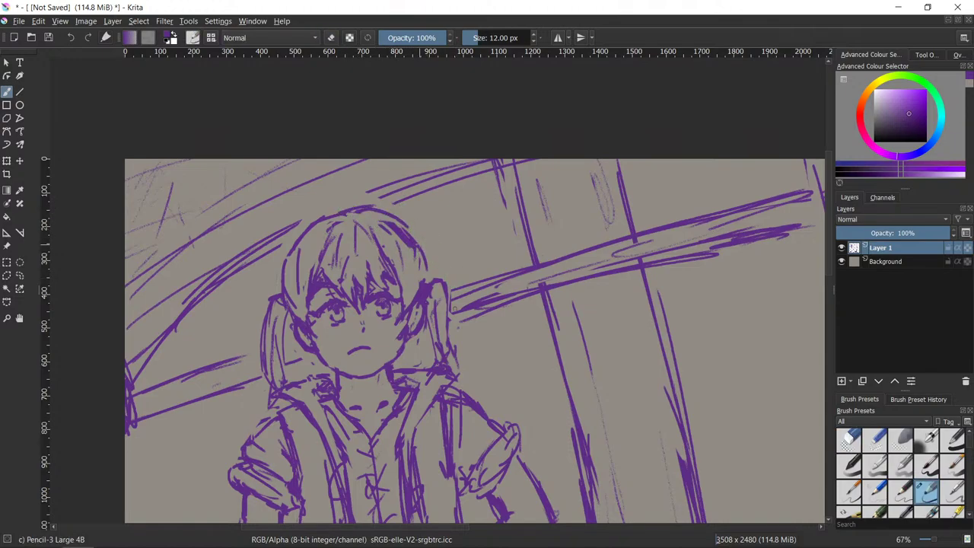
{"action": "key", "text": "e"}
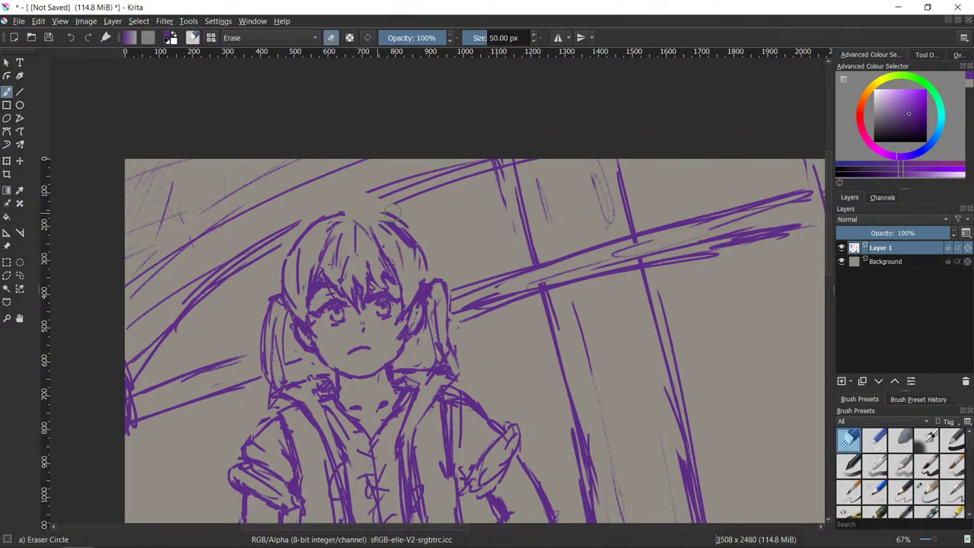
{"action": "key", "text": "e"}
{"action": "key", "text": "e"}
{"action": "key", "text": "e"}
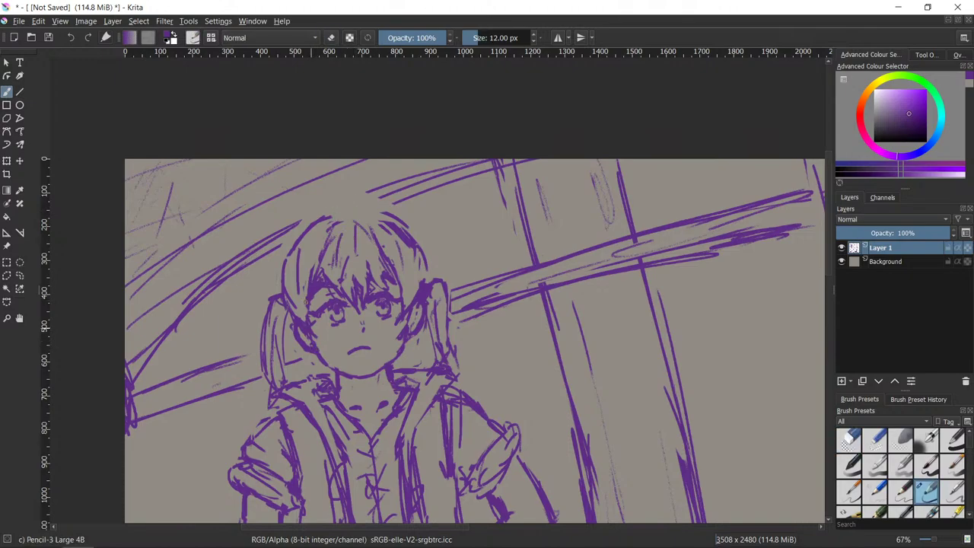
- Erase the parting strands above the viewer's-left half of the fringe
{"action": "key", "text": "e"}
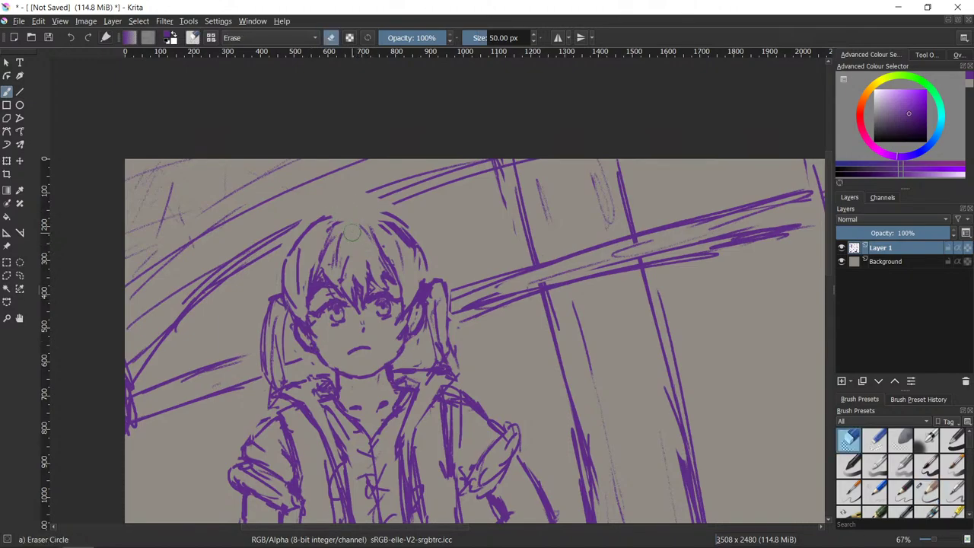
{"action": "mouse_move", "coordinate": [338, 243]}
{"action": "left_mouse_down"}
{"action": "mouse_move", "coordinate": [344, 258]}
{"action": "mouse_move", "coordinate": [329, 238]}
{"action": "mouse_move", "coordinate": [332, 249]}
{"action": "left_mouse_up"}
{"action": "key", "text": "e"}
{"action": "key", "text": "e"}
{"action": "key", "text": "e"}
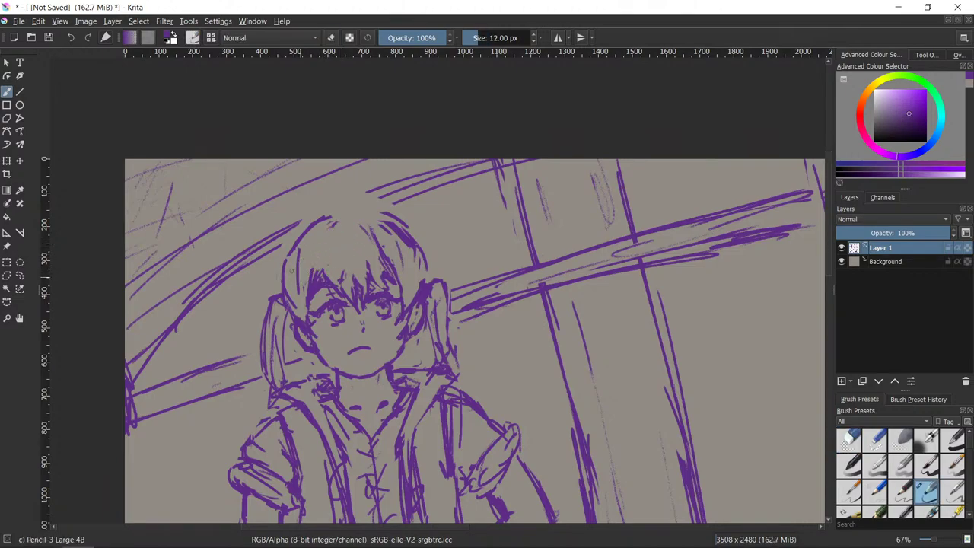
- Tidy the inner hair strokes and draw a low, flat arc across the crown between the two side curves
{"action": "key", "text": "slash"}
{"action": "mouse_move", "coordinate": [326, 233]}
{"action": "left_mouse_down"}
{"action": "mouse_move", "coordinate": [302, 266]}
{"action": "mouse_move", "coordinate": [304, 244]}
{"action": "mouse_move", "coordinate": [298, 268]}
{"action": "left_mouse_up"}
{"action": "left_click_drag", "start_coordinate": [403, 218], "coordinate": [392, 234]}
{"action": "key", "text": "slash"}
{"action": "left_click_drag", "start_coordinate": [323, 234], "coordinate": [383, 219]}
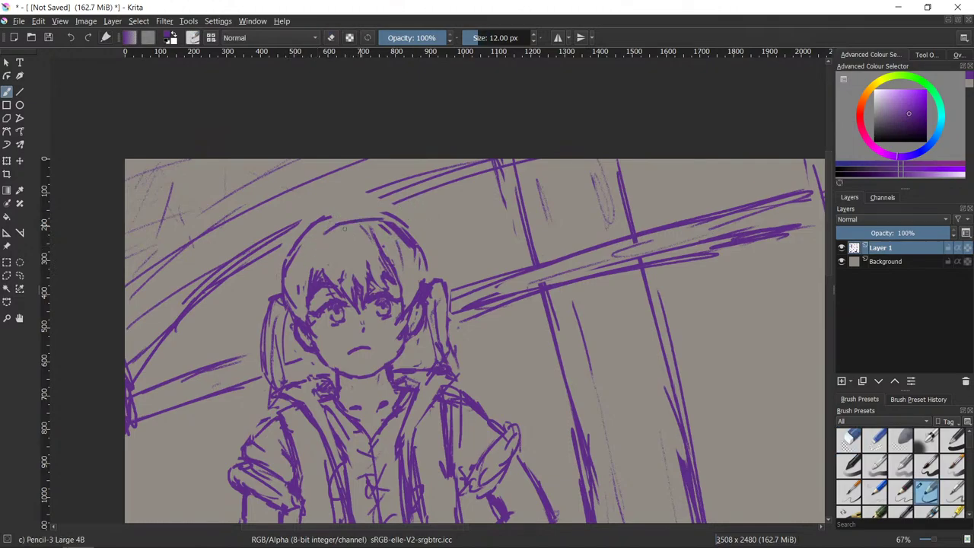
- Replace the flat crown line with a slightly higher arc that joins the viewer's-left hair outline
{"action": "key", "text": "slash"}
{"action": "key", "text": "slash"}
{"action": "left_click_drag", "start_coordinate": [318, 236], "coordinate": [373, 222]}
{"action": "left_click_drag", "start_coordinate": [329, 231], "coordinate": [379, 214]}
{"action": "key", "text": "e"}
{"action": "key", "text": "e"}
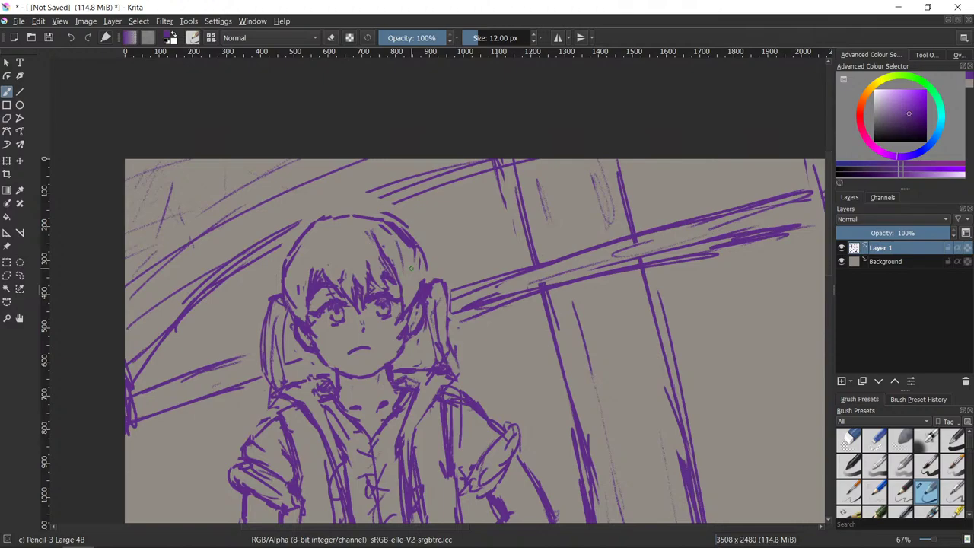
- Erase and redraw the crown outline across the parting and the viewer's-right top of the head, and check the head's overall shape
{"action": "key", "text": "e"}
{"action": "key", "text": "e"}
{"action": "key", "text": "e"}
{"action": "mouse_move", "coordinate": [412, 248]}
{"action": "left_mouse_down"}
{"action": "mouse_move", "coordinate": [374, 216]}
{"action": "mouse_move", "coordinate": [330, 219]}
{"action": "mouse_move", "coordinate": [327, 228]}
{"action": "mouse_move", "coordinate": [355, 217]}
{"action": "mouse_move", "coordinate": [380, 225]}
{"action": "left_mouse_up"}
{"action": "key", "text": "e"}
{"action": "key", "text": "/"}
{"action": "key", "text": "/"}
{"action": "key", "text": "/"}
{"action": "key", "text": "/"}
{"action": "left_click_drag", "start_coordinate": [315, 222], "coordinate": [390, 210]}
{"action": "key", "text": "e"}
{"action": "key", "text": "/"}
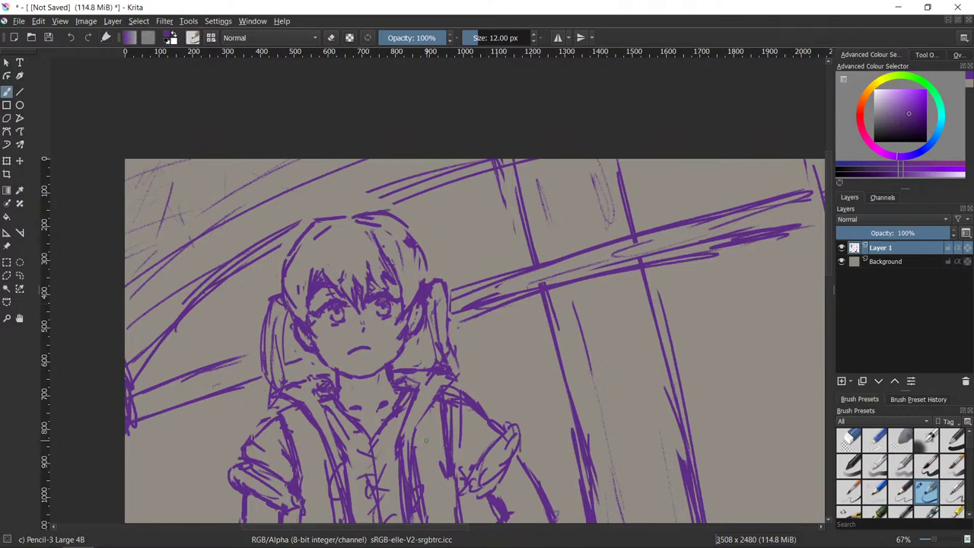
{"action": "scroll", "coordinate": [630, 401], "scroll_direction": "down", "scroll_amount": 1}
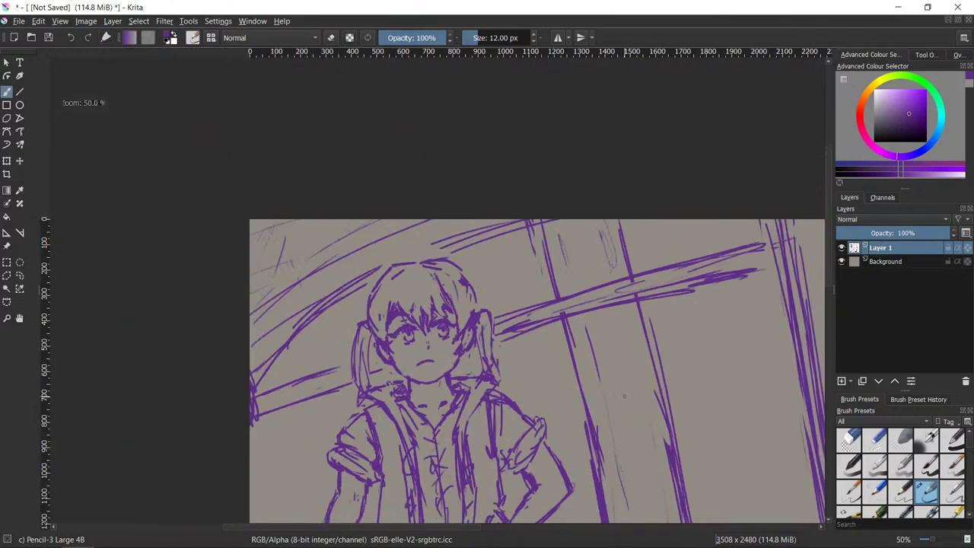
{"action": "scroll", "coordinate": [488, 374], "scroll_direction": "up", "scroll_amount": 1}
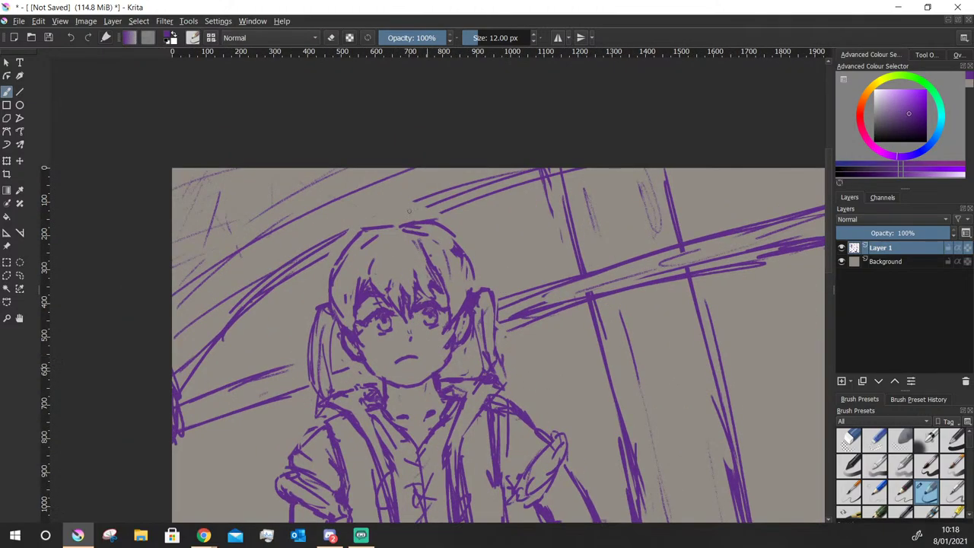
- Erase stray marks in the fringe and draw side strands framing the face at both temples
{"action": "key", "text": "e"}
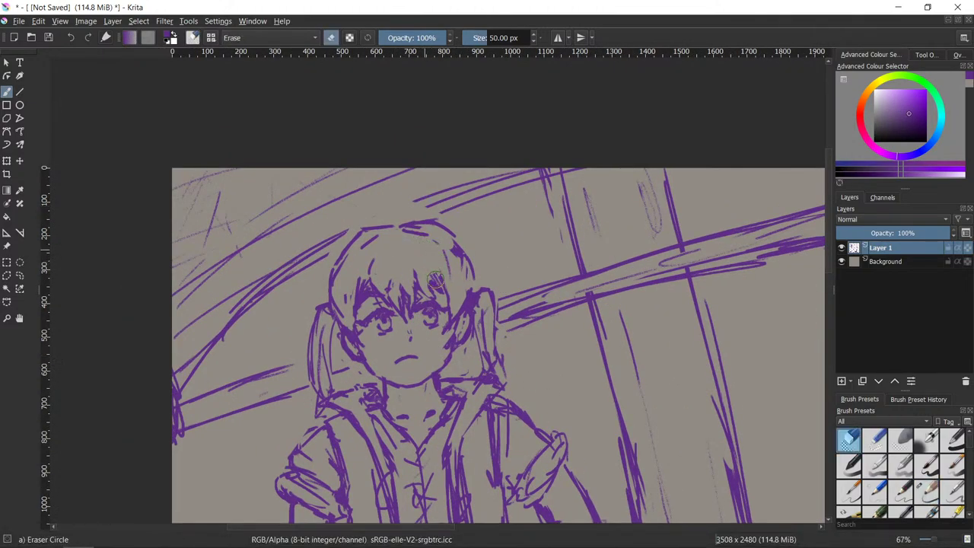
{"action": "key", "text": "e"}
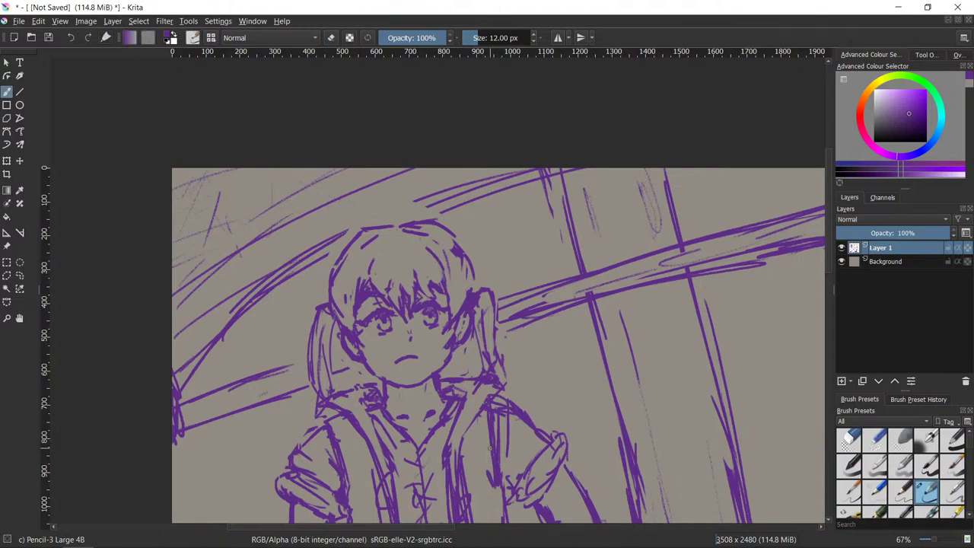
{"action": "left_click_drag", "start_coordinate": [361, 312], "coordinate": [358, 319]}
{"action": "left_click_drag", "start_coordinate": [355, 286], "coordinate": [352, 322]}
{"action": "left_click_drag", "start_coordinate": [452, 282], "coordinate": [449, 309]}
- Erase and redraw the side hair and cheek edge below the viewer's-left temple
{"action": "key", "text": "e"}
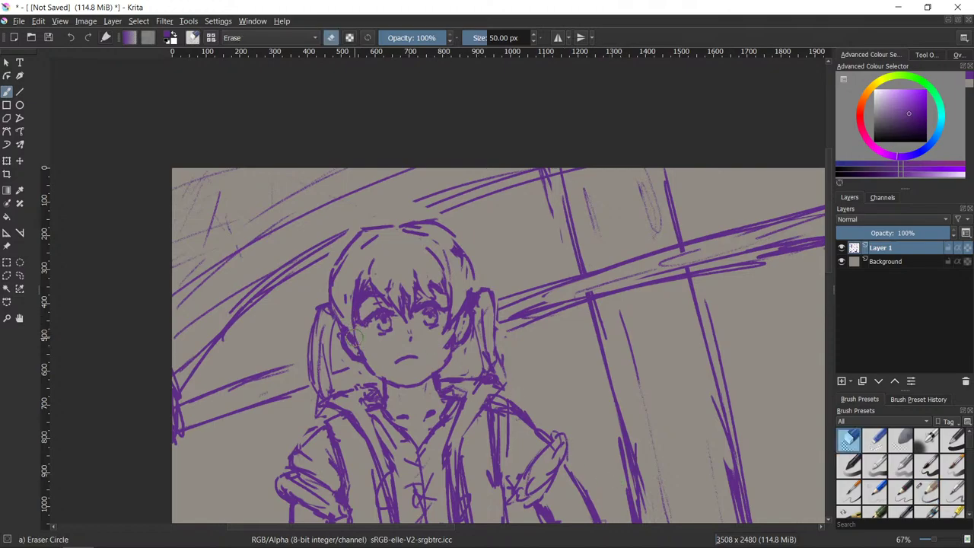
{"action": "key", "text": "e"}
{"action": "key", "text": "e"}
{"action": "key", "text": "e"}
{"action": "key", "text": "e"}
{"action": "key", "text": "e"}
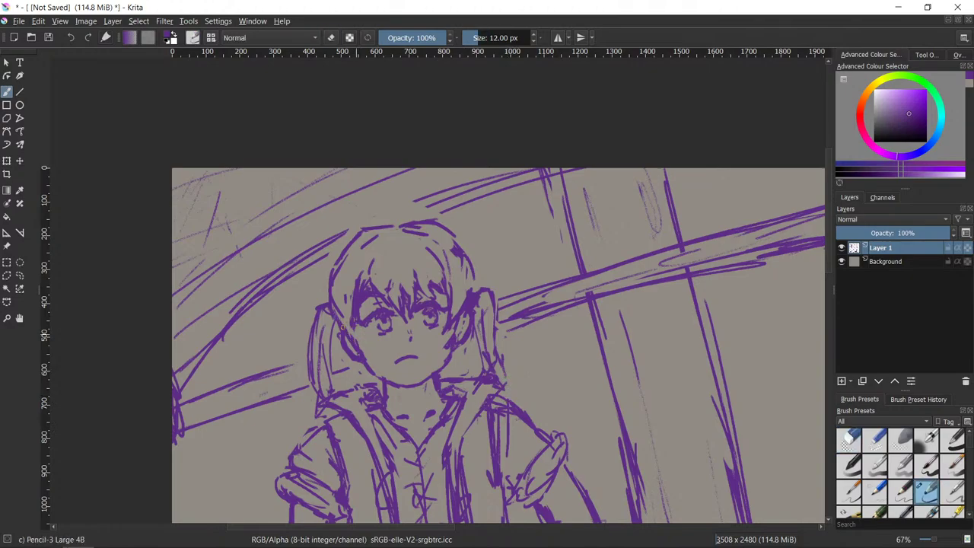
{"action": "left_click_drag", "start_coordinate": [348, 327], "coordinate": [358, 340]}
{"action": "key", "text": "e"}
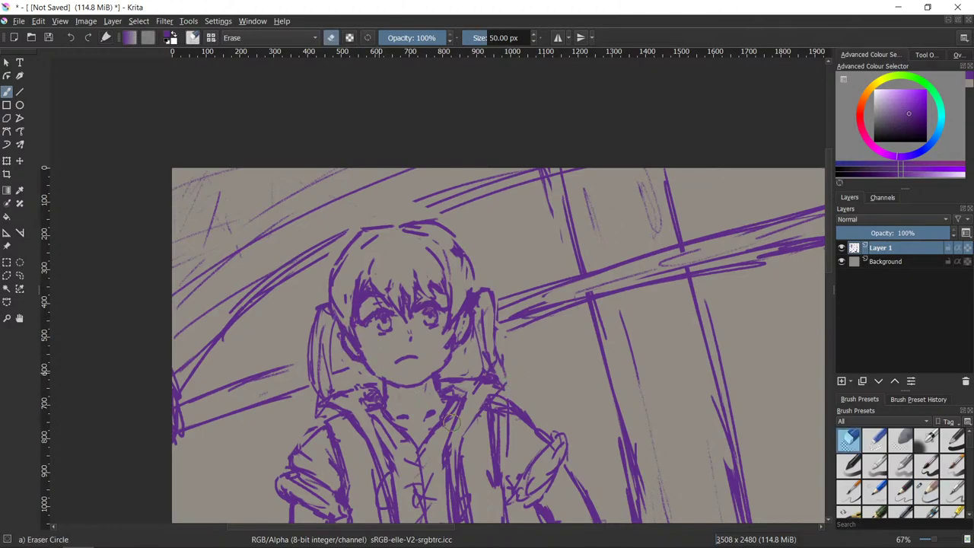
{"action": "key", "text": "e"}
- Erase and redraw the jawline on the viewer's-left side of the chin
{"action": "key", "text": "minus"}
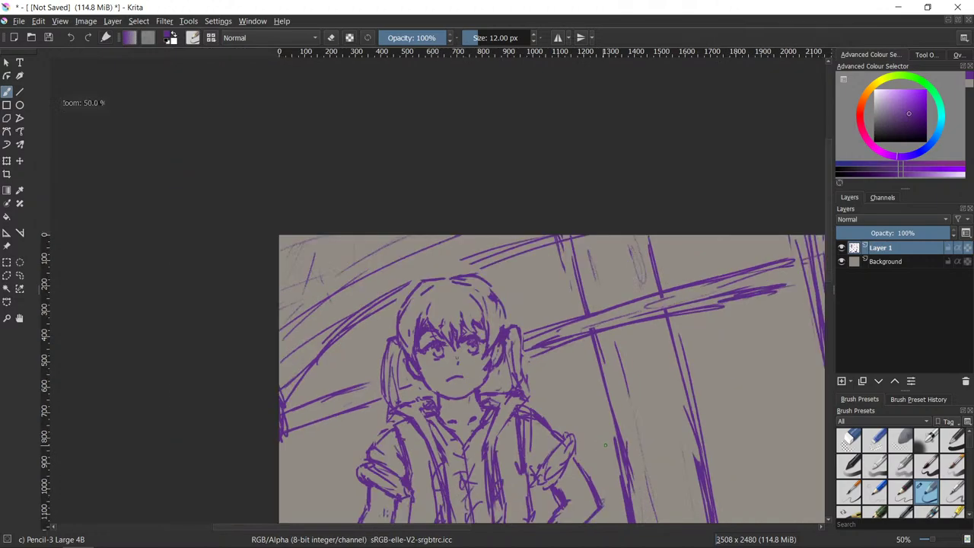
{"action": "left_click_drag", "start_coordinate": [696, 441], "coordinate": [535, 224]}
{"action": "key", "text": "/"}
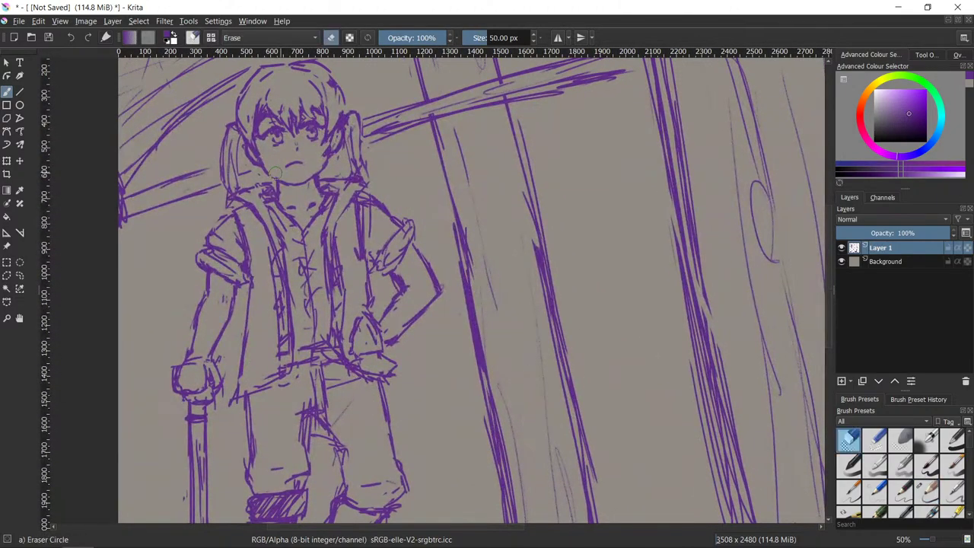
{"action": "mouse_move", "coordinate": [278, 172]}
{"action": "left_mouse_down"}
{"action": "mouse_move", "coordinate": [271, 183]}
{"action": "mouse_move", "coordinate": [293, 187]}
{"action": "left_mouse_up"}
{"action": "key", "text": "/"}
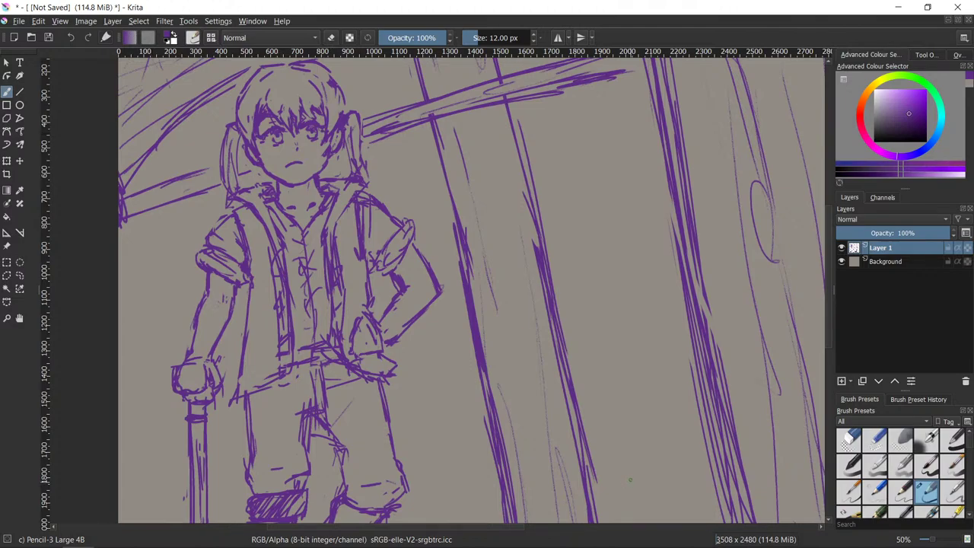
- Check the whole composition by mirroring the canvas view horizontally and restoring it
{"action": "left_click_drag", "start_coordinate": [675, 459], "coordinate": [619, 365]}
{"action": "scroll", "coordinate": [636, 427], "scroll_direction": "down", "scroll_amount": 1}
{"action": "left_click_drag", "start_coordinate": [674, 398], "coordinate": [636, 381]}
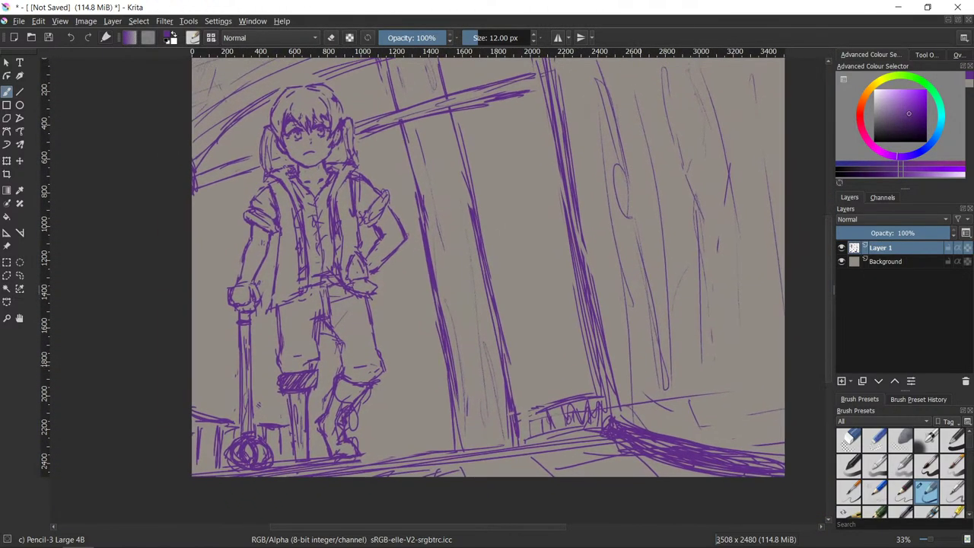
{"action": "scroll", "coordinate": [639, 363], "scroll_direction": "down", "scroll_amount": 1}
{"action": "left_click_drag", "start_coordinate": [742, 415], "coordinate": [671, 413]}
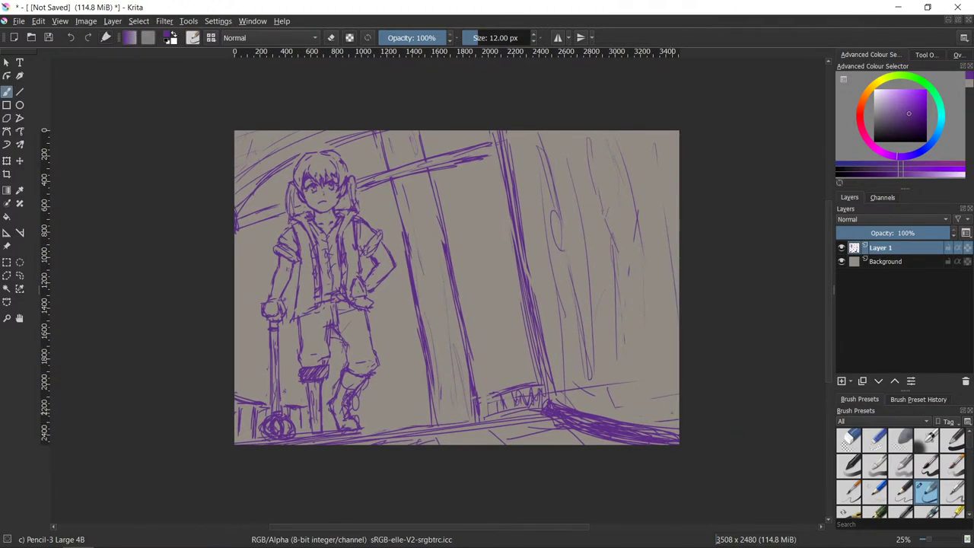
{"action": "key", "text": "m"}
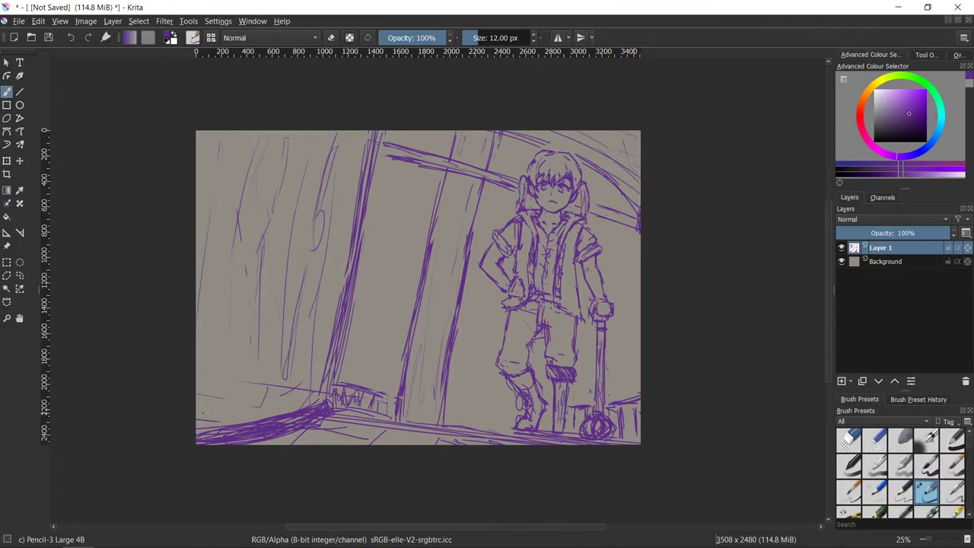
{"action": "key", "text": "m"}
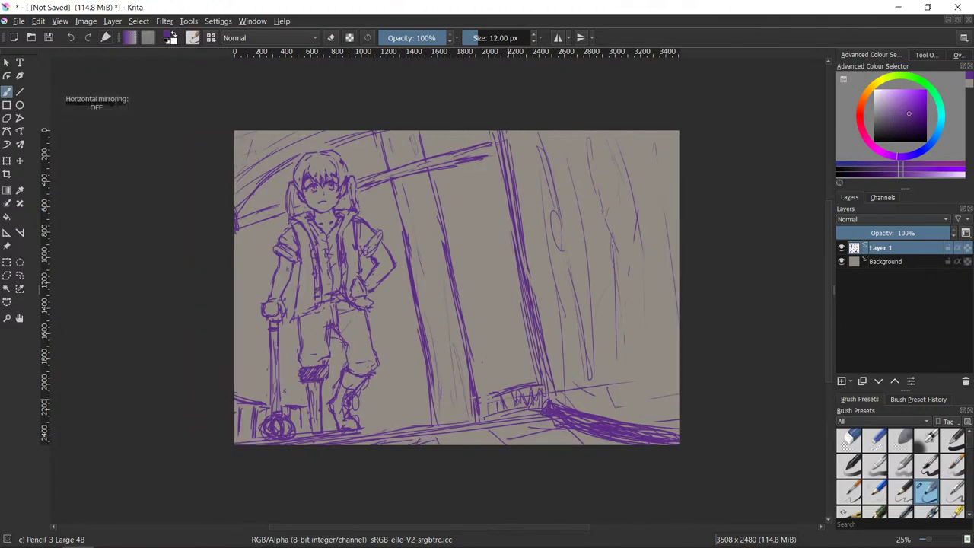
- Mirror the canvas view horizontally and retouch the upper lid of the eye nearer the door
{"action": "scroll", "coordinate": [464, 331], "scroll_direction": "up", "scroll_amount": 2}
{"action": "left_click_drag", "start_coordinate": [408, 116], "coordinate": [565, 334]}
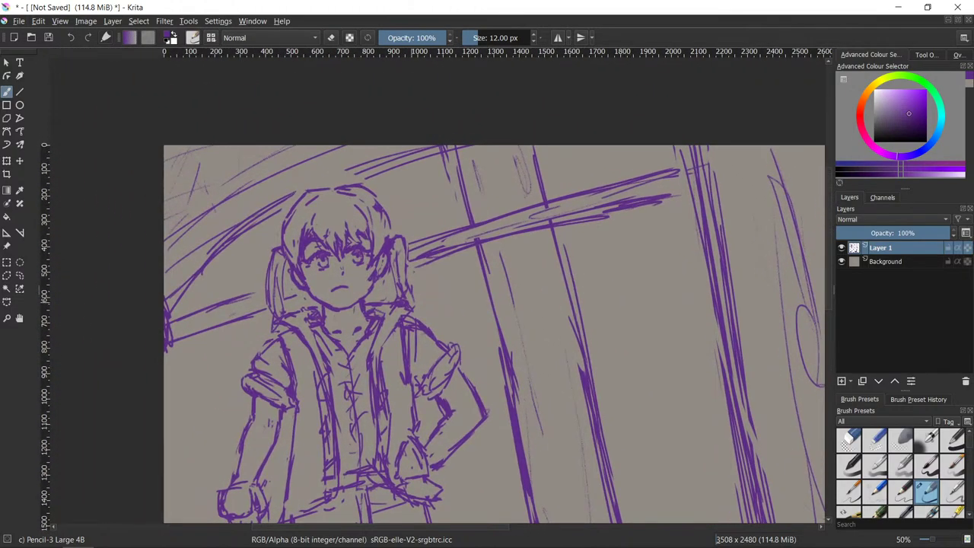
{"action": "key", "text": "m"}
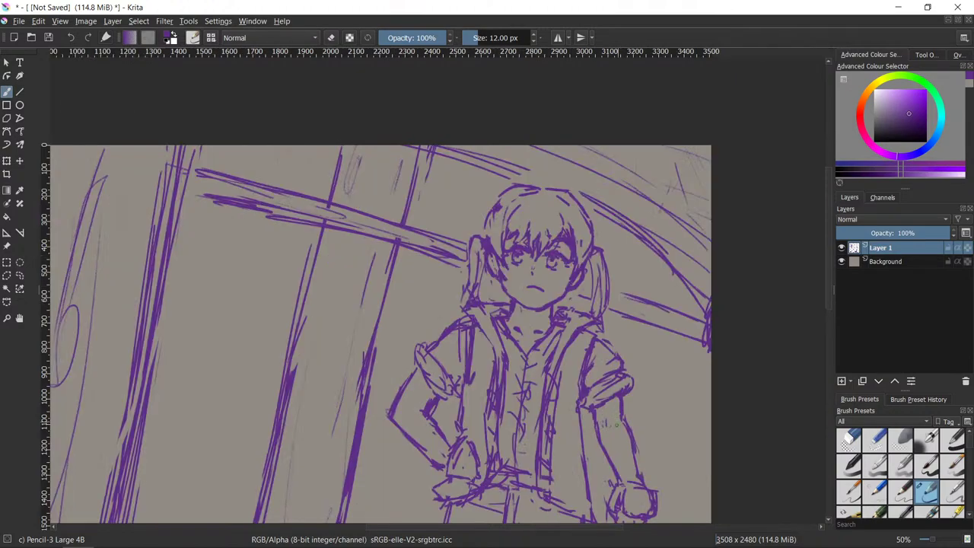
{"action": "key", "text": "e"}
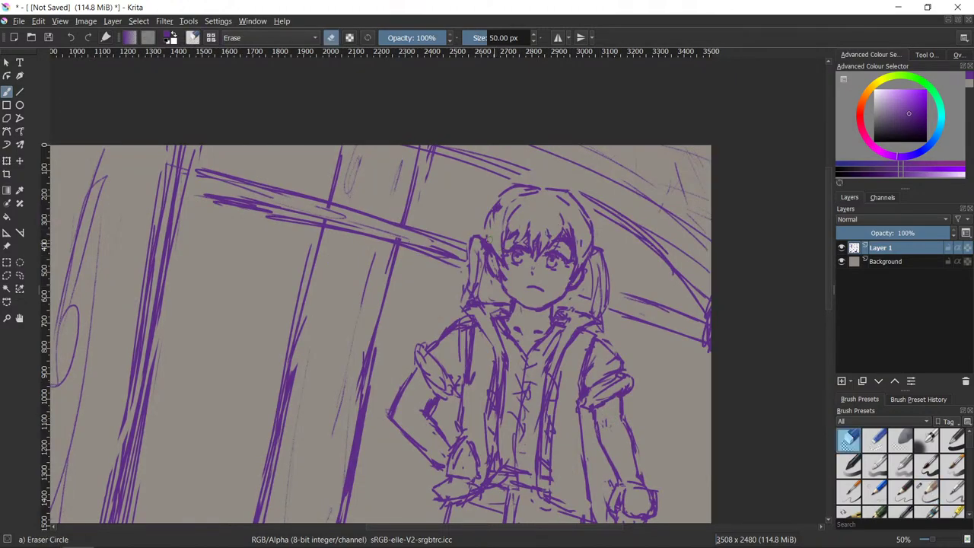
{"action": "key", "text": "e"}
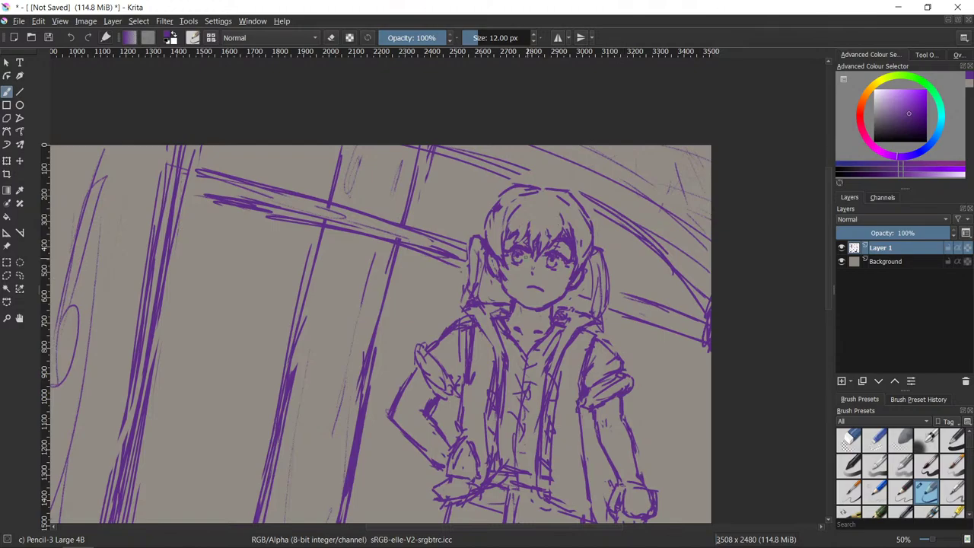
{"action": "key", "text": "e"}
{"action": "key", "text": "e"}
{"action": "key", "text": "e"}
{"action": "key", "text": "e"}
- Erase and redraw the iris and outer corner of the eye nearer the door
{"action": "key", "text": "/"}
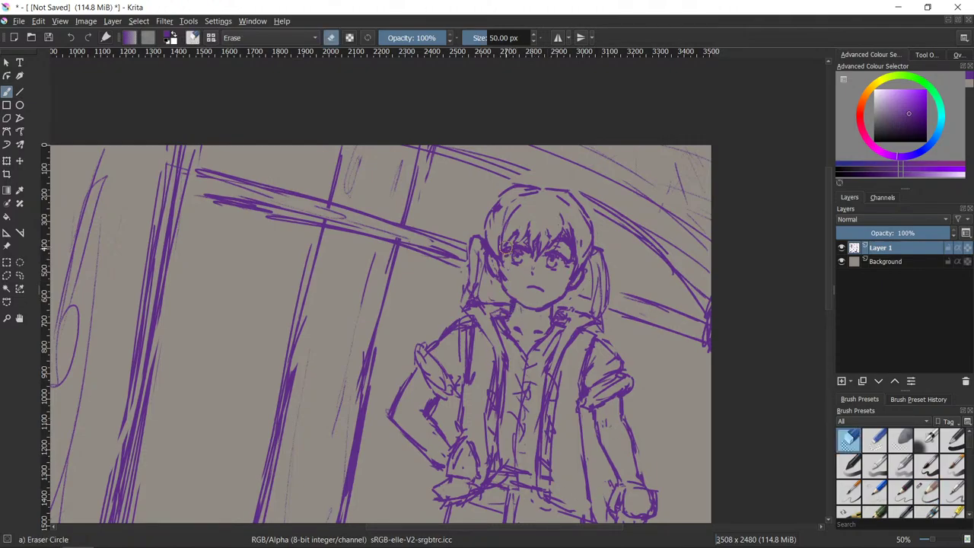
{"action": "key", "text": "e"}
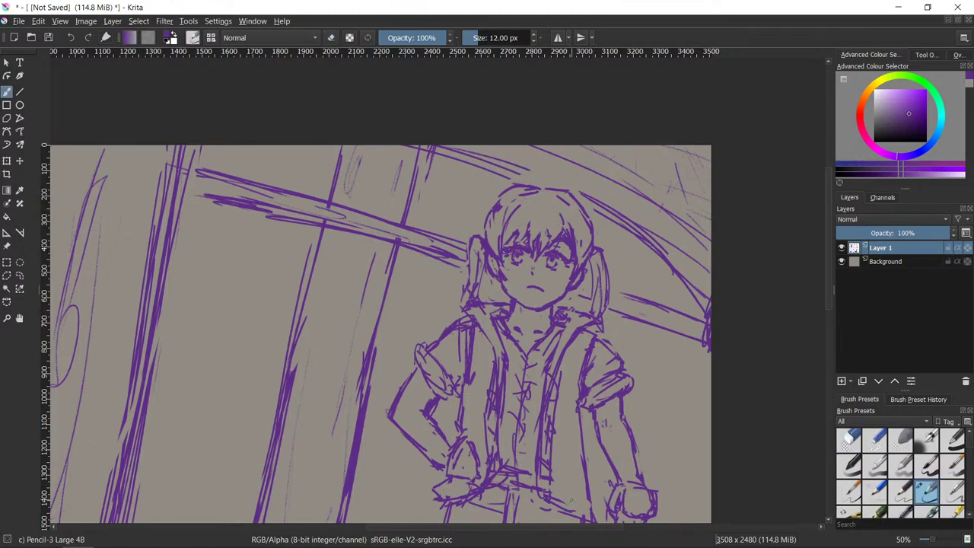
{"action": "key", "text": "e"}
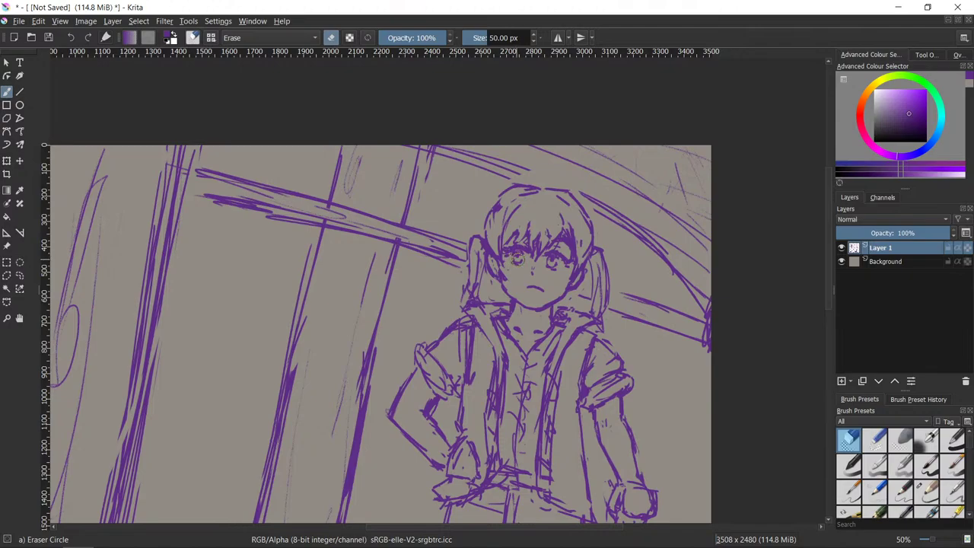
{"action": "key", "text": "e"}
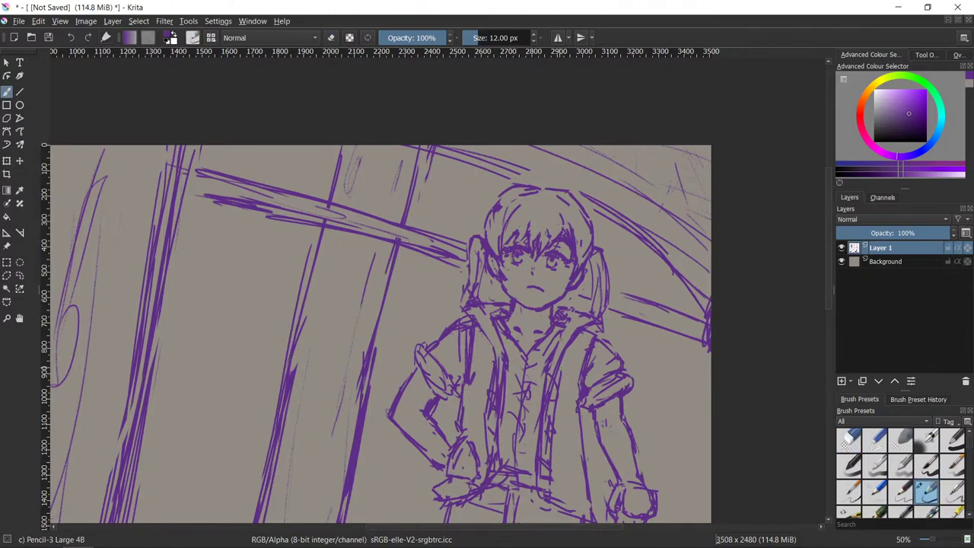
{"action": "key", "text": "e"}
{"action": "key", "text": "e"}
- Erase and redraw the outer corner and lower lid of the eye farther from the door
{"action": "key", "text": "e"}
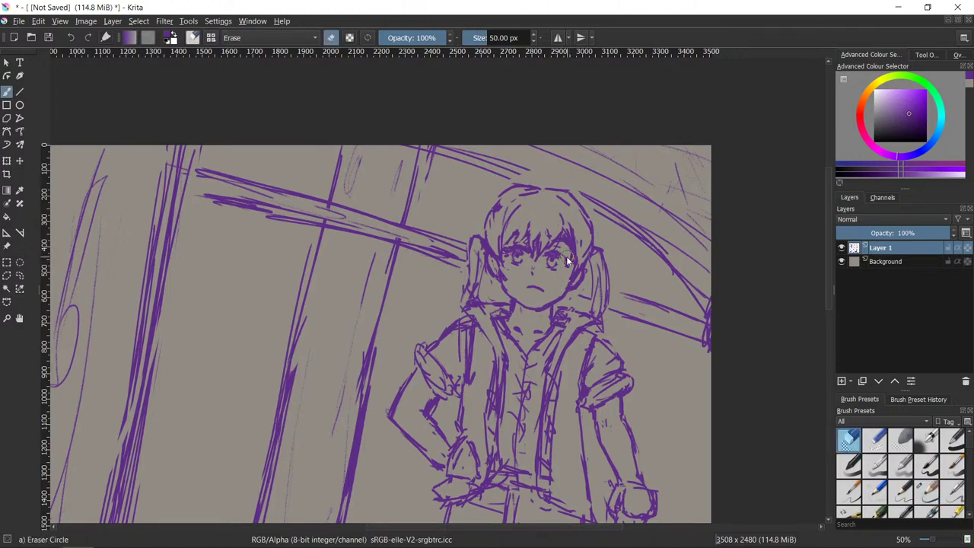
{"action": "key", "text": "e"}
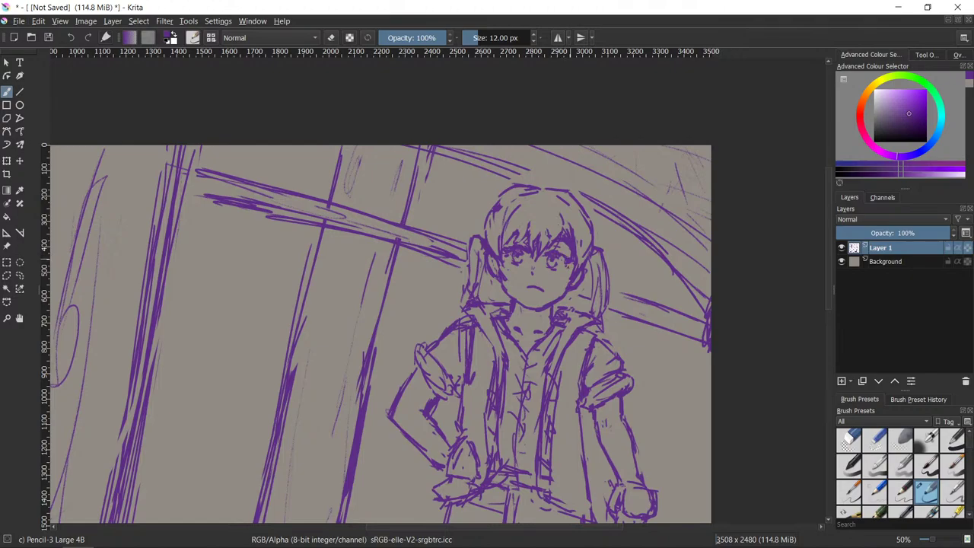
{"action": "key", "text": "e"}
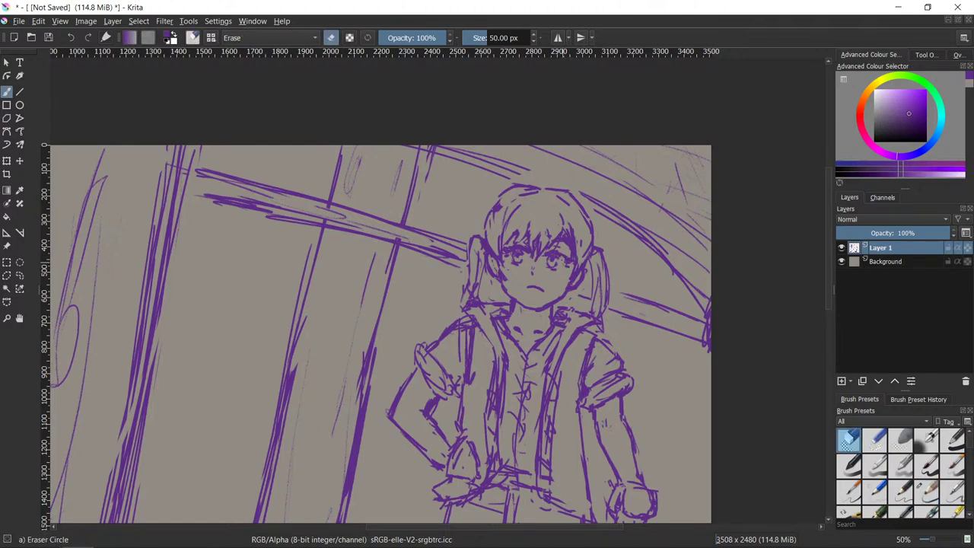
{"action": "key", "text": "e"}
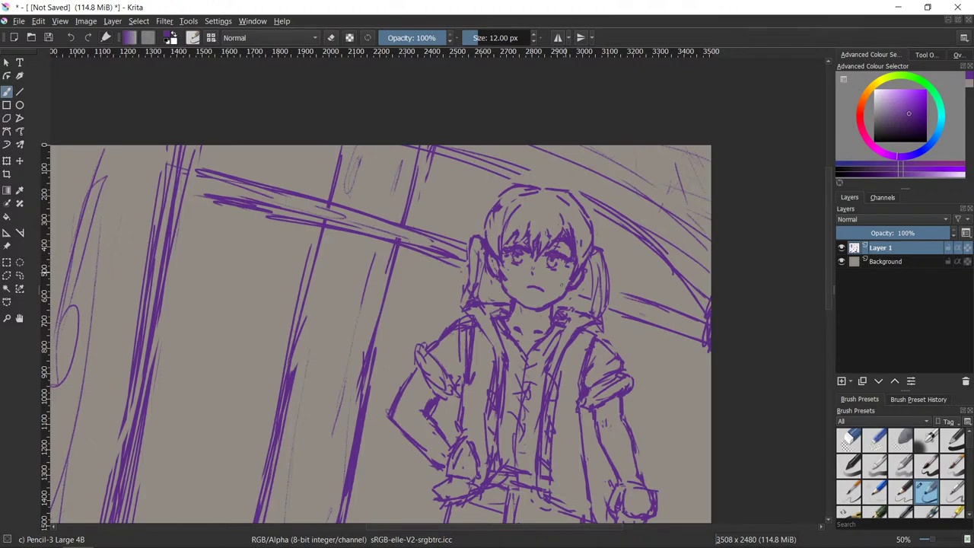
{"action": "key", "text": "e"}
{"action": "key", "text": "e"}
{"action": "key", "text": "e"}
{"action": "key", "text": "e"}
{"action": "key", "text": "e"}
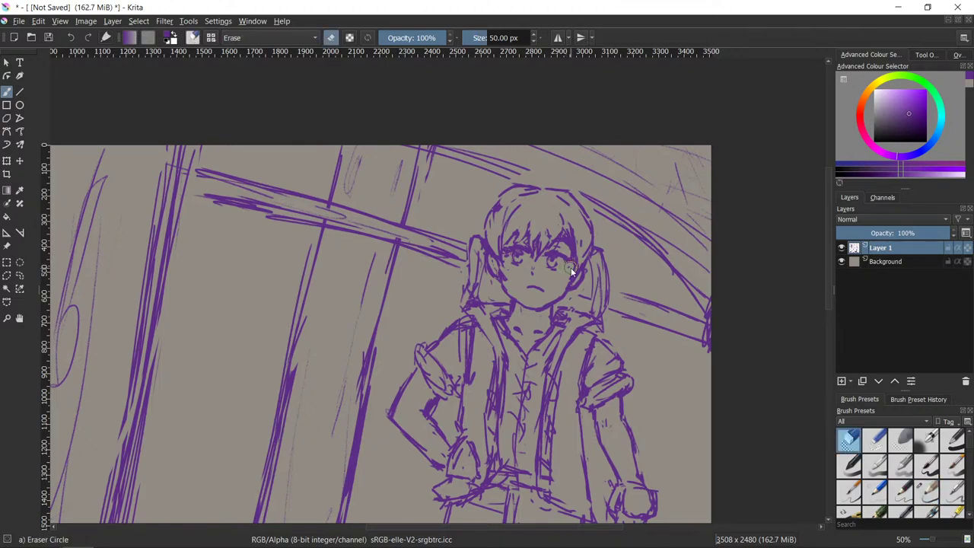
{"action": "key", "text": "e"}
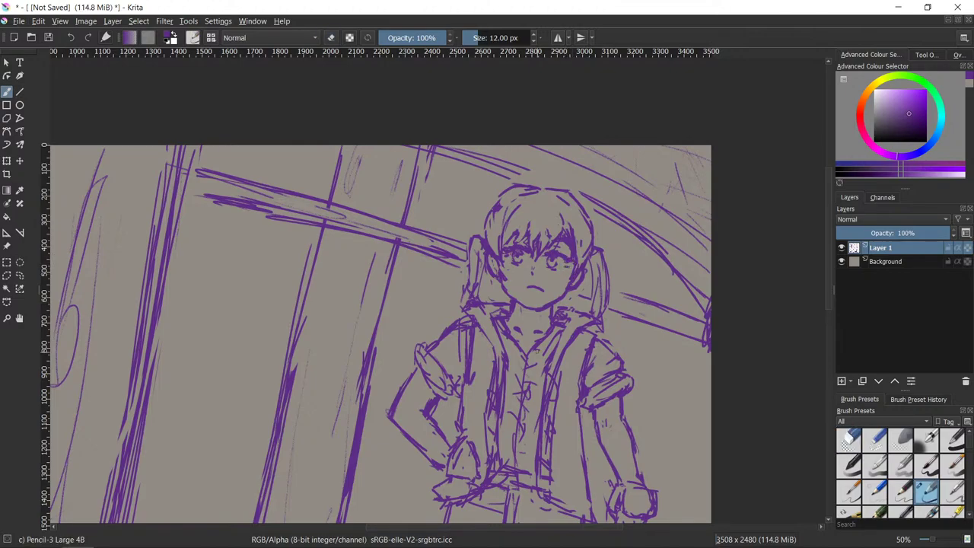
- Clean up the lower edge of the eye nearer the door and the face area below it
{"action": "key", "text": "e"}
{"action": "key", "text": "e"}
{"action": "key", "text": "e"}
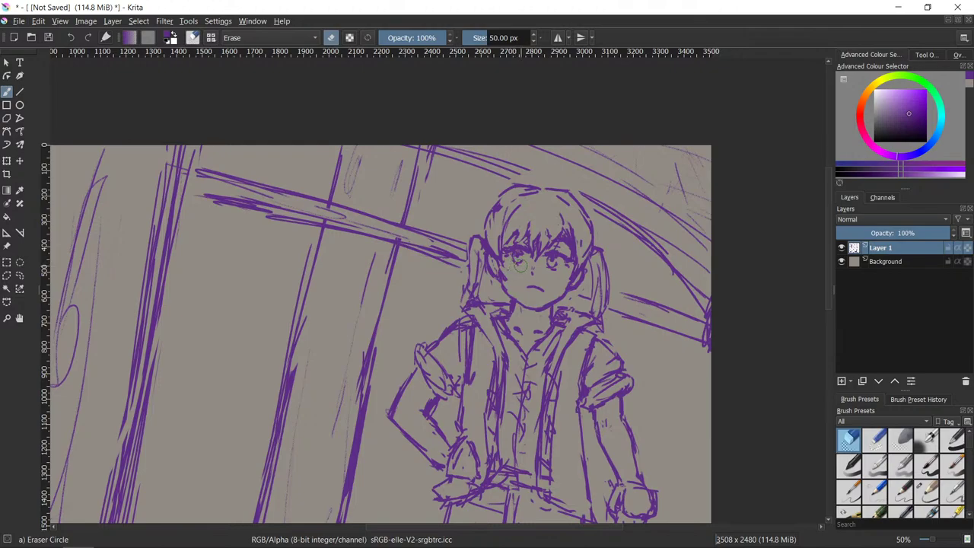
{"action": "key", "text": "e"}
{"action": "key", "text": "e"}
{"action": "key", "text": "e"}
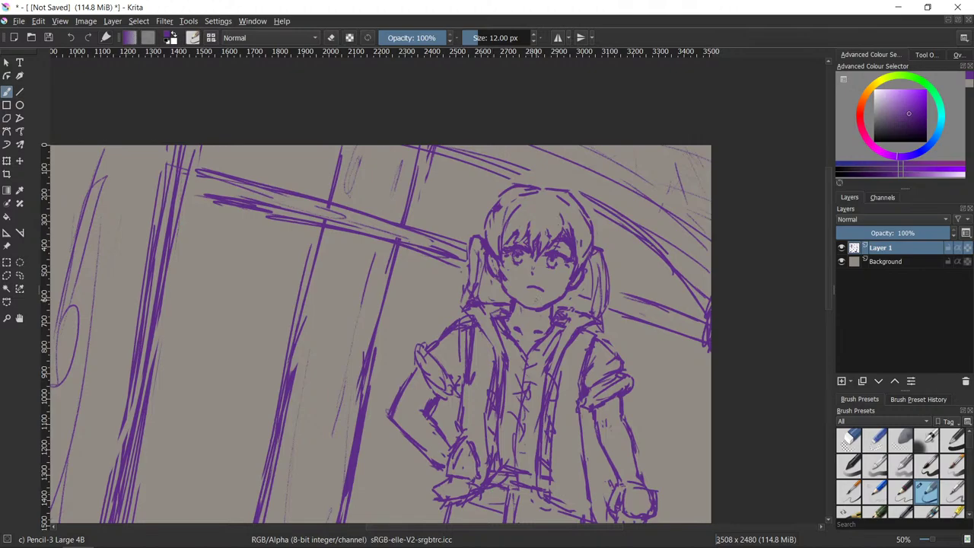
- Tidy the stray pencil marks around the collar below the pigtail and on the tool-holding forearm
{"action": "key", "text": "e"}
{"action": "key", "text": "e"}
{"action": "key", "text": "e"}
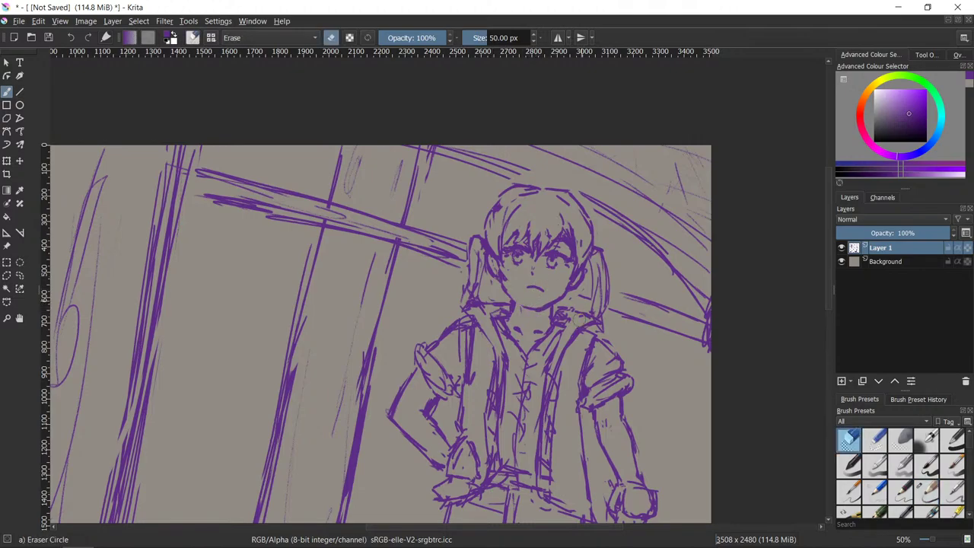
{"action": "key", "text": "e"}
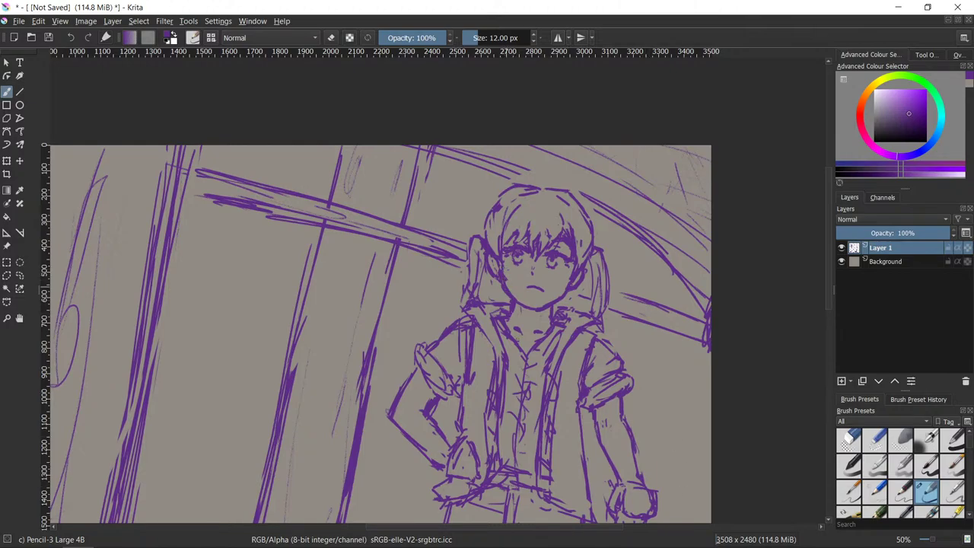
{"action": "key", "text": "/"}
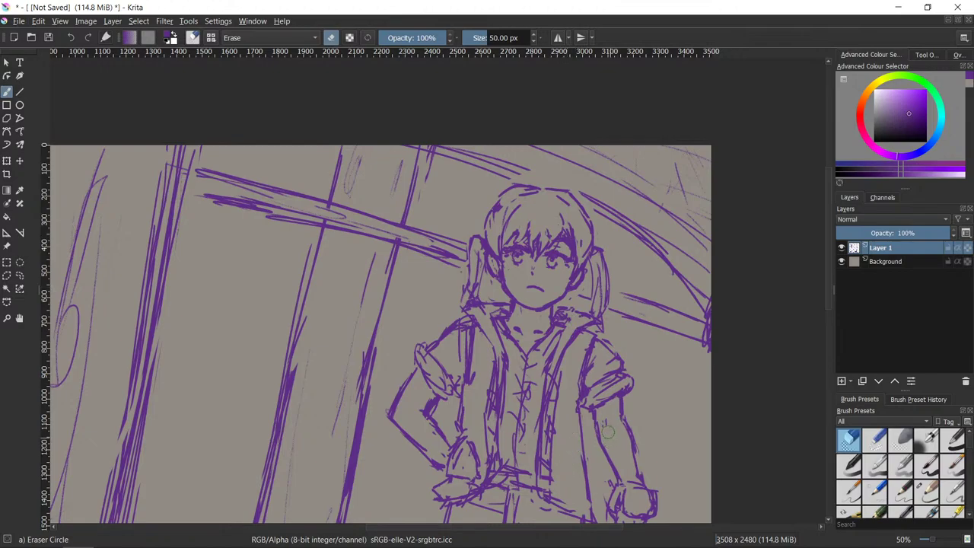
{"action": "key", "text": "slash"}
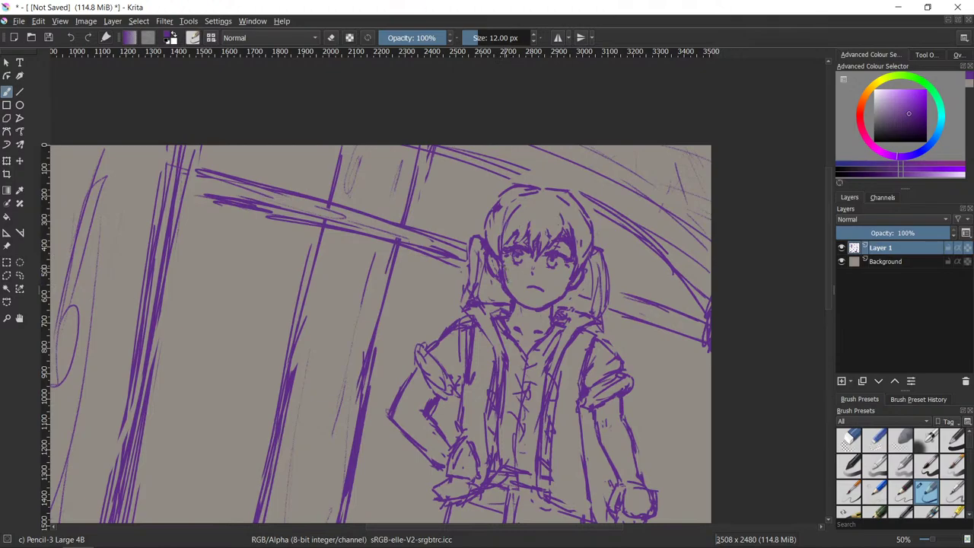
- Erase and redraw the outer hair outline on the side of the head nearer the door, bringing it closer in
{"action": "key", "text": "slash"}
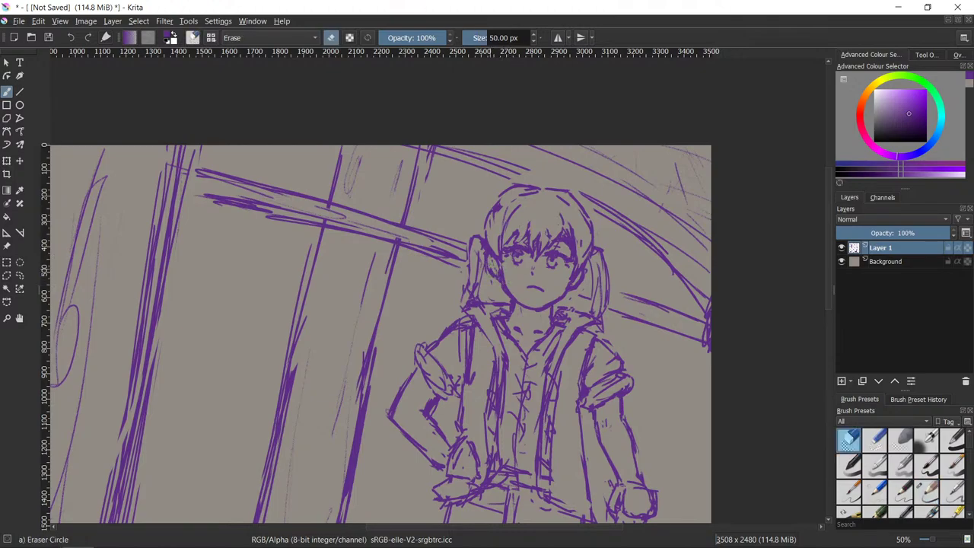
{"action": "key", "text": "slash"}
{"action": "left_click_drag", "start_coordinate": [489, 255], "coordinate": [494, 274]}
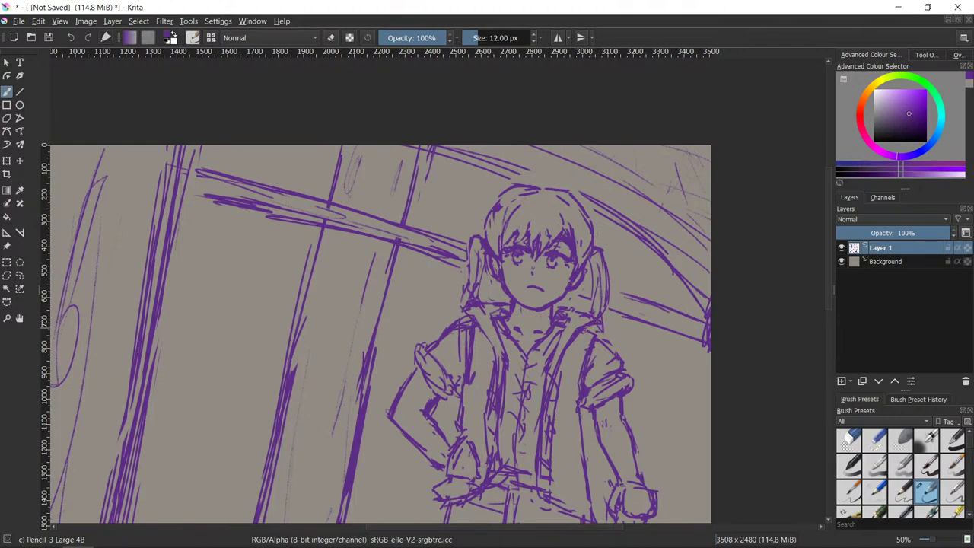
{"action": "key", "text": "slash"}
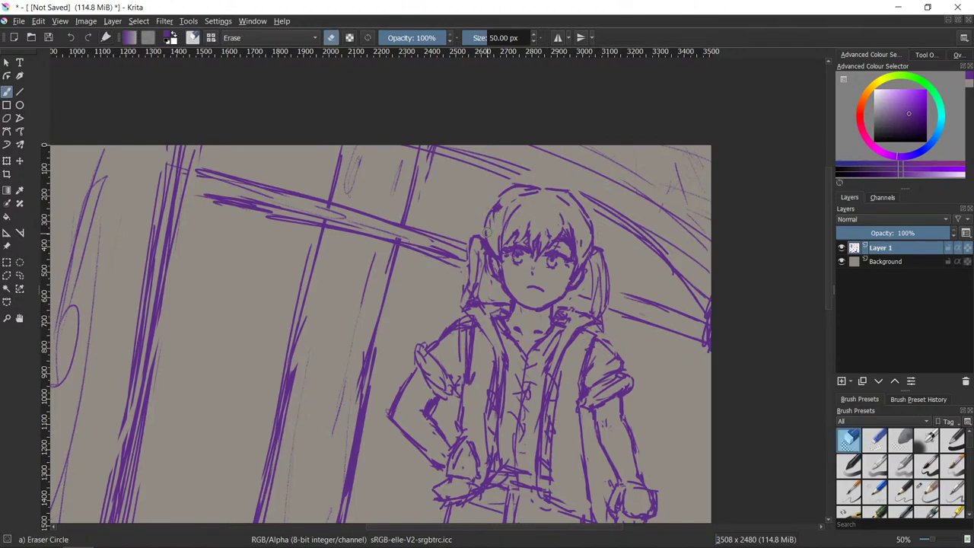
{"action": "mouse_move", "coordinate": [491, 215]}
{"action": "left_mouse_down"}
{"action": "mouse_move", "coordinate": [487, 235]}
{"action": "mouse_move", "coordinate": [512, 187]}
{"action": "left_mouse_up"}
{"action": "key", "text": "slash"}
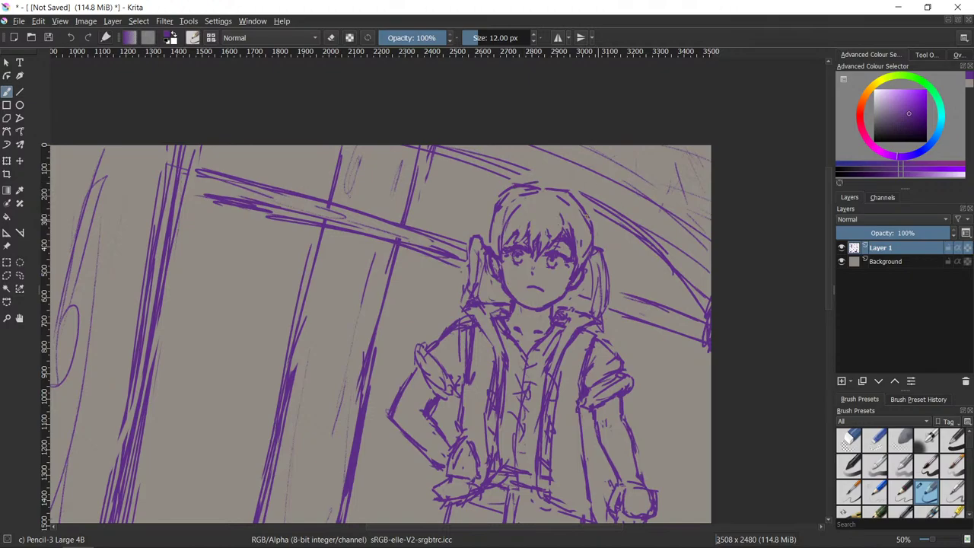
- Clean up and redraw the fringe strands above the eye nearer the door
{"action": "key", "text": "slash"}
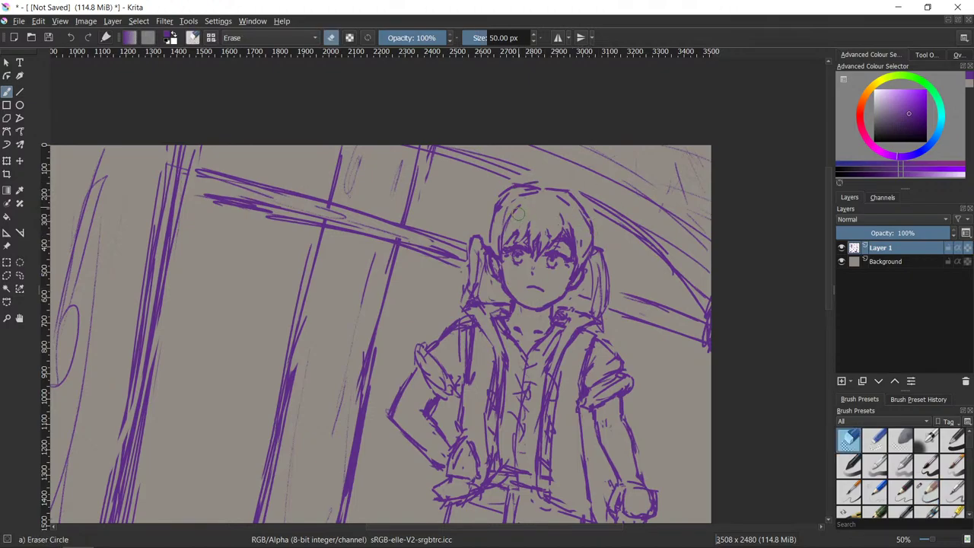
{"action": "left_click_drag", "start_coordinate": [517, 214], "coordinate": [510, 240]}
{"action": "key", "text": "slash"}
{"action": "left_click_drag", "start_coordinate": [531, 199], "coordinate": [516, 221]}
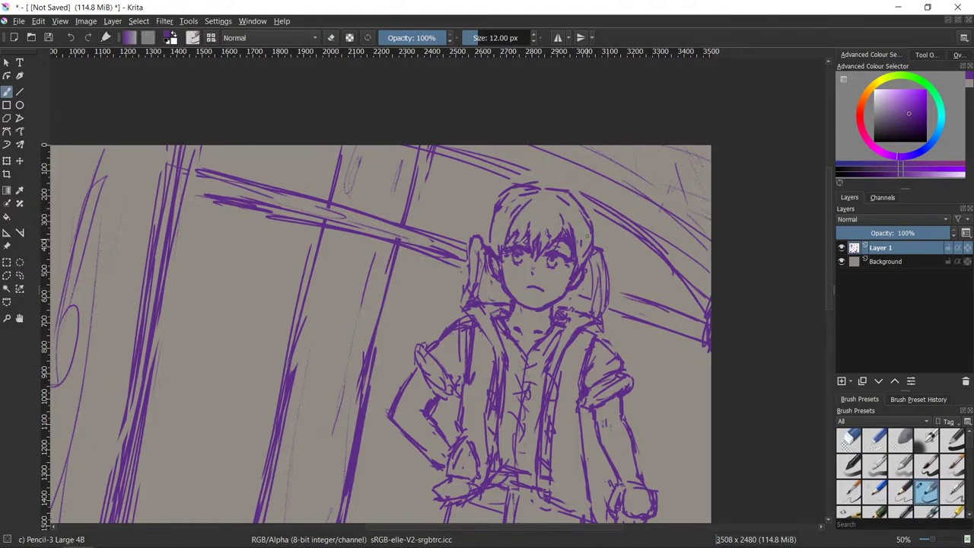
- Rework the hair outline on the side of the head farther from the door, up toward the crown
{"action": "key", "text": "slash"}
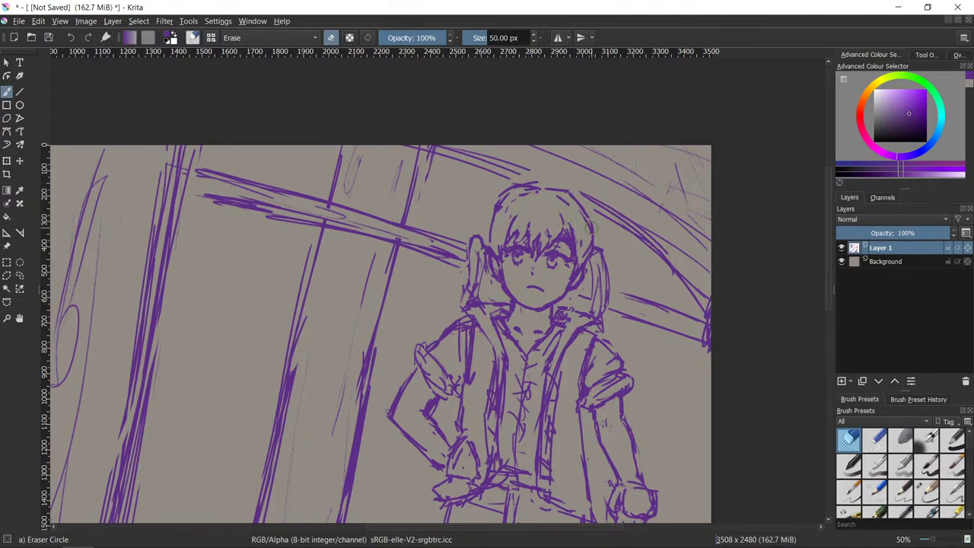
{"action": "key", "text": "slash"}
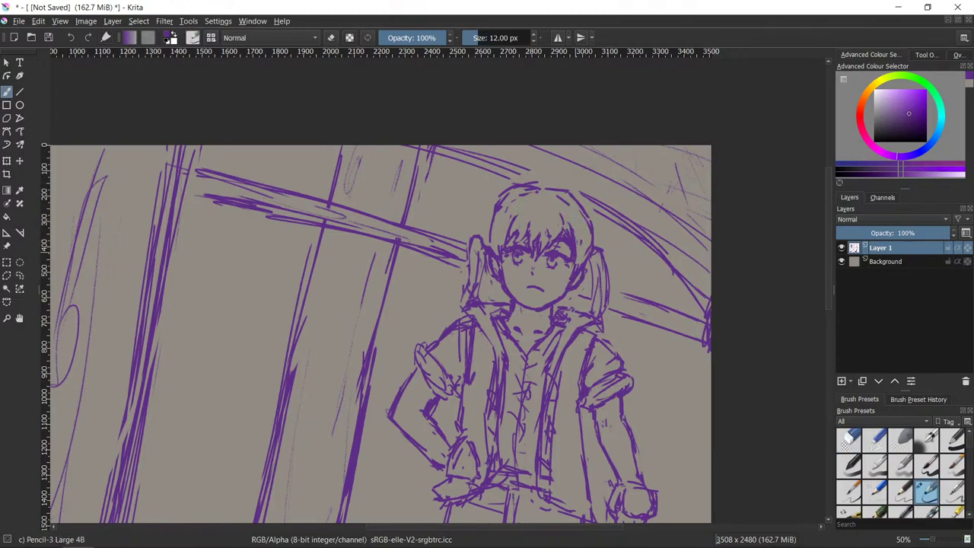
{"action": "mouse_move", "coordinate": [574, 264]}
{"action": "left_mouse_down"}
{"action": "mouse_move", "coordinate": [586, 245]}
{"action": "mouse_move", "coordinate": [579, 201]}
{"action": "mouse_move", "coordinate": [586, 209]}
{"action": "left_mouse_up"}
{"action": "key", "text": "slash"}
{"action": "key", "text": "slash"}
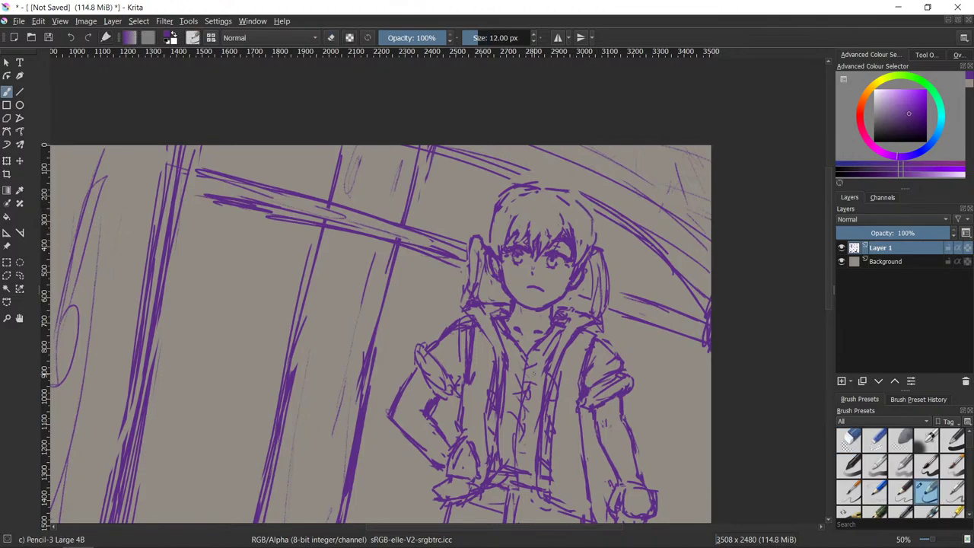
- Mirror the canvas view horizontally and look over the whole composition
{"action": "key", "text": "m"}
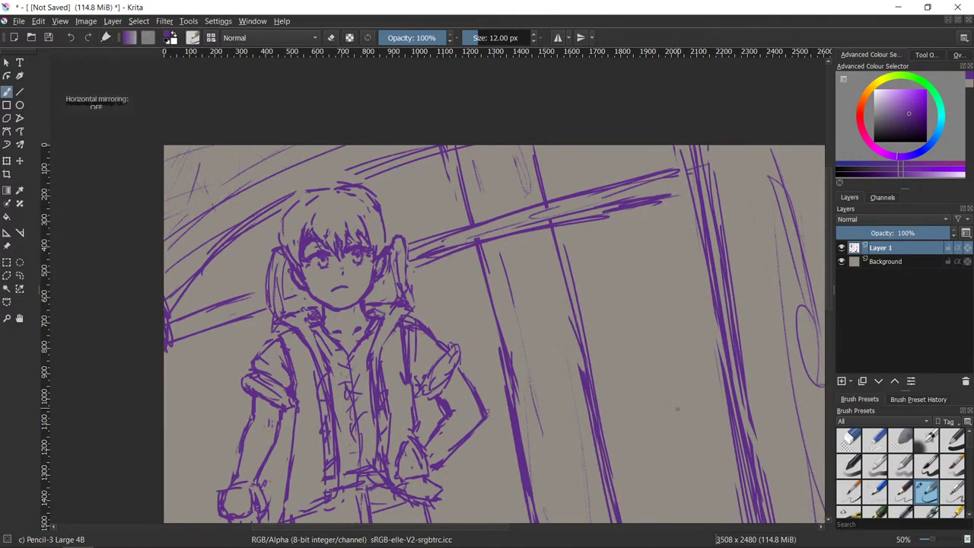
{"action": "scroll", "coordinate": [677, 407], "scroll_direction": "down", "scroll_amount": 2}
{"action": "left_click_drag", "start_coordinate": [727, 446], "coordinate": [645, 373]}
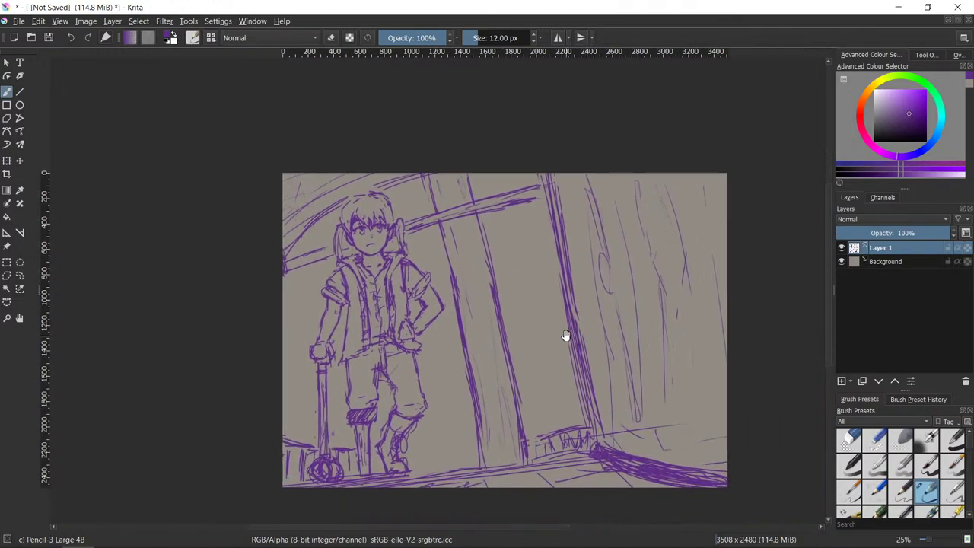
{"action": "mouse_move", "coordinate": [665, 416]}
{"action": "left_mouse_down"}
{"action": "mouse_move", "coordinate": [643, 409]}
{"action": "mouse_move", "coordinate": [605, 417]}
{"action": "mouse_move", "coordinate": [641, 382]}
{"action": "left_mouse_up"}
{"action": "scroll", "coordinate": [580, 404], "scroll_direction": "up", "scroll_amount": 1}
- Fade the sketch by lowering the opacity of Layer 1, and add a new paint layer above it
{"action": "key", "text": "e"}
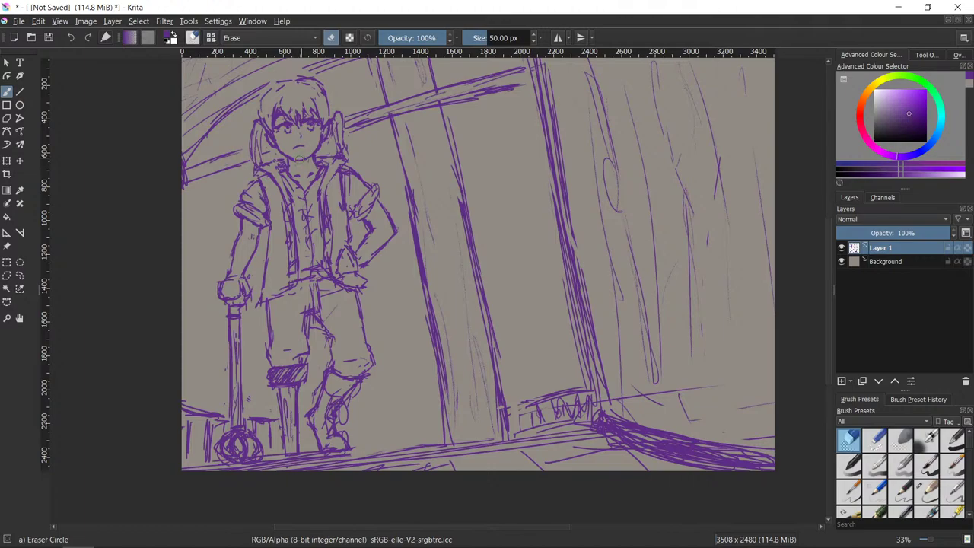
{"action": "key", "text": "e"}
{"action": "key", "text": "e"}
{"action": "key", "text": "e"}
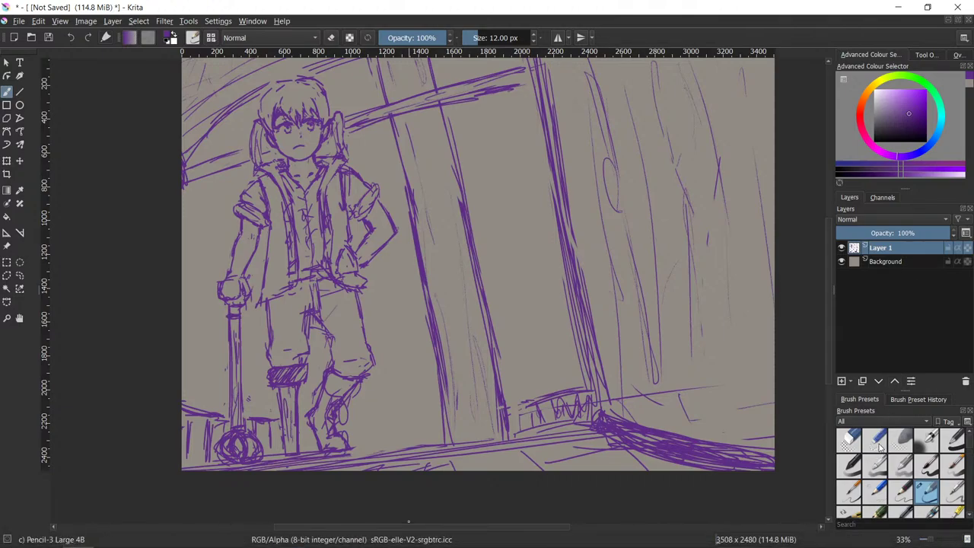
{"action": "left_click_drag", "start_coordinate": [883, 232], "coordinate": [861, 233]}
{"action": "left_click", "coordinate": [842, 382]}
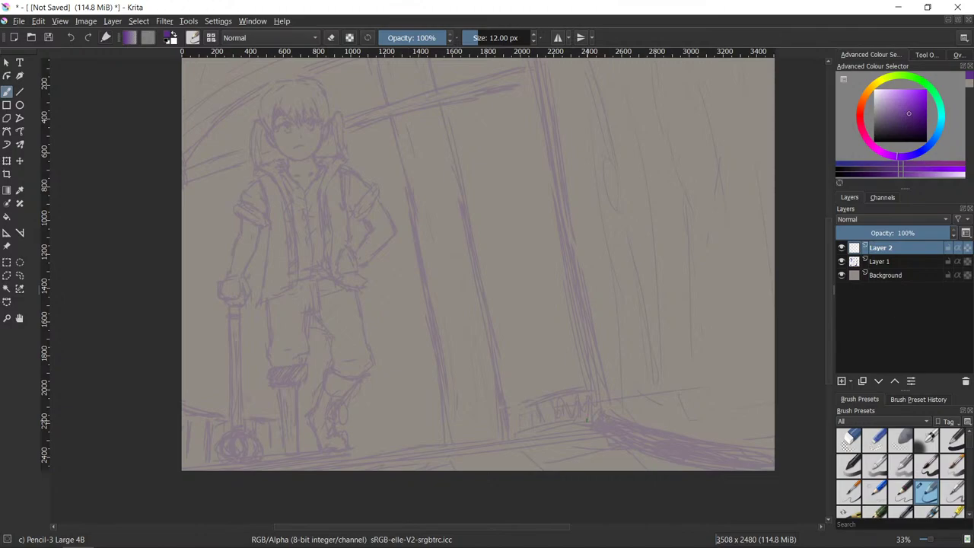
- Choose a dark, muted purple for the line art, trying shades with test strokes on the new layer and undoing them
{"action": "scroll", "coordinate": [598, 419], "scroll_direction": "up", "scroll_amount": 2}
{"action": "left_click_drag", "start_coordinate": [261, 114], "coordinate": [723, 480]}
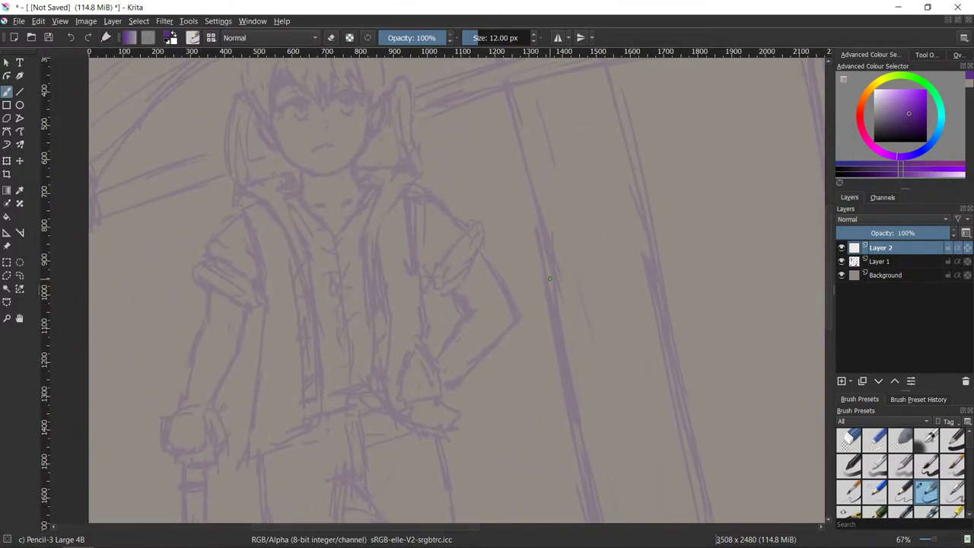
{"action": "left_click_drag", "start_coordinate": [477, 142], "coordinate": [518, 221]}
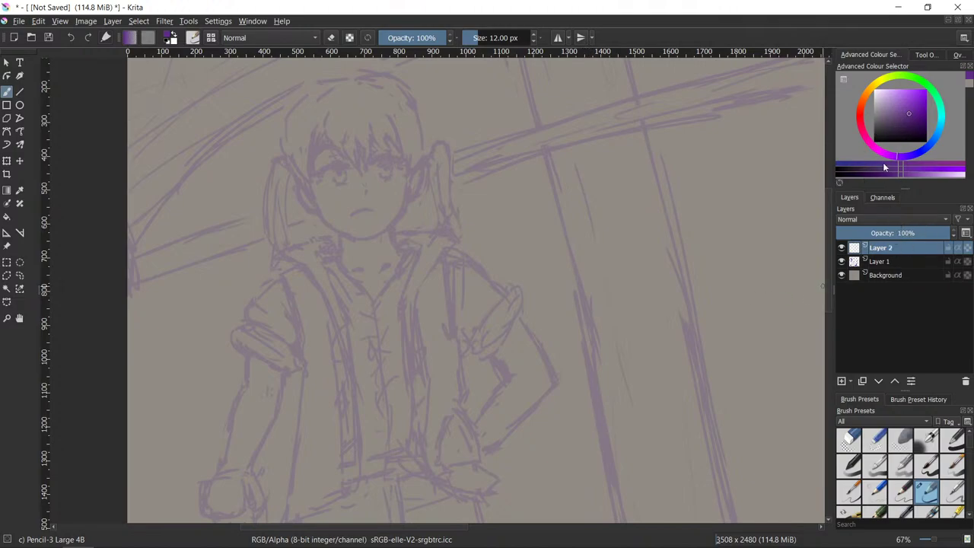
{"action": "left_click_drag", "start_coordinate": [886, 119], "coordinate": [886, 137]}
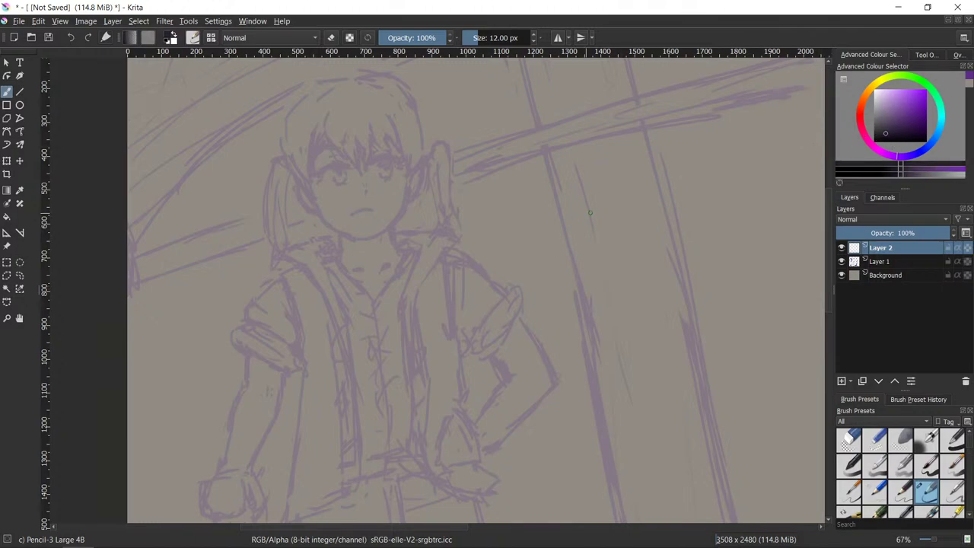
{"action": "mouse_move", "coordinate": [589, 207]}
{"action": "left_mouse_down"}
{"action": "mouse_move", "coordinate": [560, 308]}
{"action": "mouse_move", "coordinate": [648, 193]}
{"action": "mouse_move", "coordinate": [642, 182]}
{"action": "mouse_move", "coordinate": [611, 445]}
{"action": "mouse_move", "coordinate": [739, 320]}
{"action": "mouse_move", "coordinate": [757, 251]}
{"action": "mouse_move", "coordinate": [779, 300]}
{"action": "mouse_move", "coordinate": [772, 362]}
{"action": "left_mouse_up"}
{"action": "key", "text": "ctrl+z"}
{"action": "left_click", "coordinate": [901, 131]}
{"action": "mouse_move", "coordinate": [681, 202]}
{"action": "left_mouse_down"}
{"action": "mouse_move", "coordinate": [604, 358]}
{"action": "mouse_move", "coordinate": [658, 128]}
{"action": "mouse_move", "coordinate": [574, 134]}
{"action": "mouse_move", "coordinate": [533, 11]}
{"action": "left_mouse_up"}
{"action": "key", "text": "ctrl+z"}
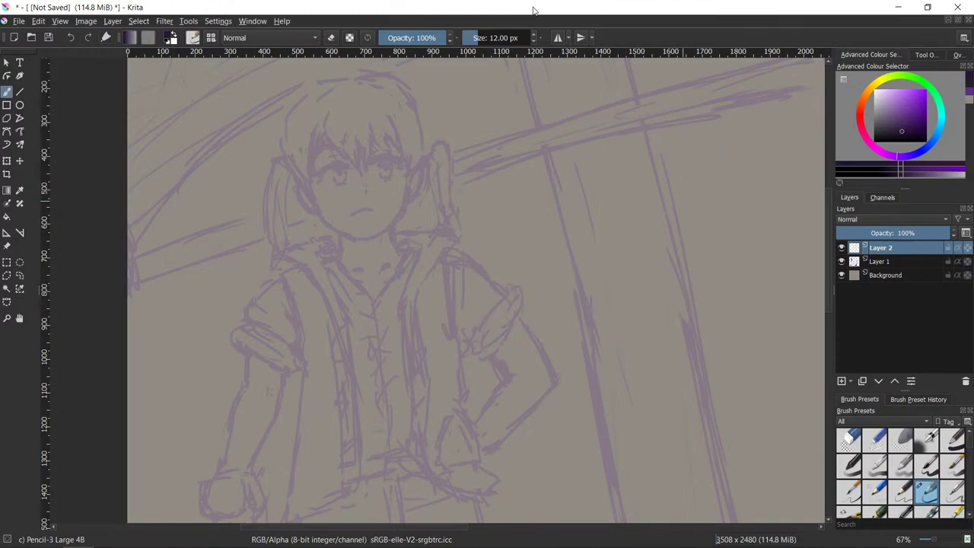
{"action": "mouse_move", "coordinate": [532, 418]}
{"action": "left_mouse_down"}
{"action": "mouse_move", "coordinate": [617, 337]}
{"action": "mouse_move", "coordinate": [635, 281]}
{"action": "left_mouse_up"}
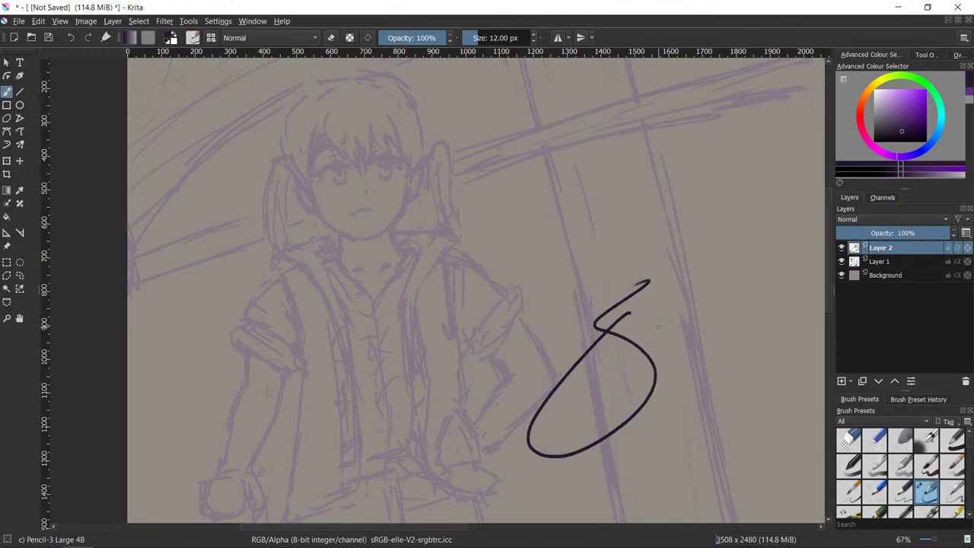
{"action": "key", "text": "ctrl+z"}
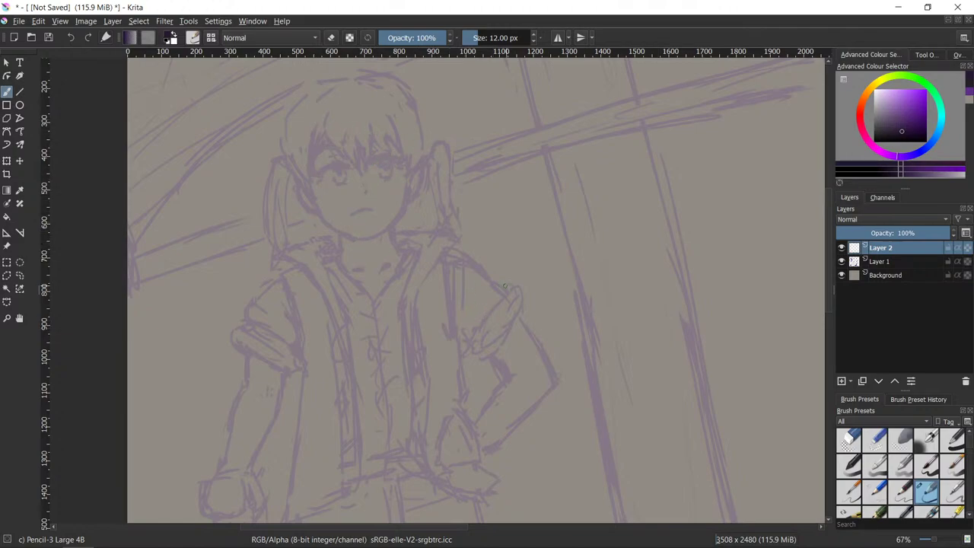
{"action": "mouse_move", "coordinate": [407, 184]}
{"action": "left_mouse_down"}
{"action": "mouse_move", "coordinate": [402, 211]}
{"action": "mouse_move", "coordinate": [405, 178]}
{"action": "left_mouse_up"}
{"action": "key", "text": "ctrl+z"}
{"action": "key", "text": "ctrl+z"}
- Compare two ink pen presets with scribbles that are undone, and select Ink-4 Pen Rough as the brush
{"action": "scroll", "coordinate": [972, 459], "scroll_direction": "down", "scroll_amount": 2}
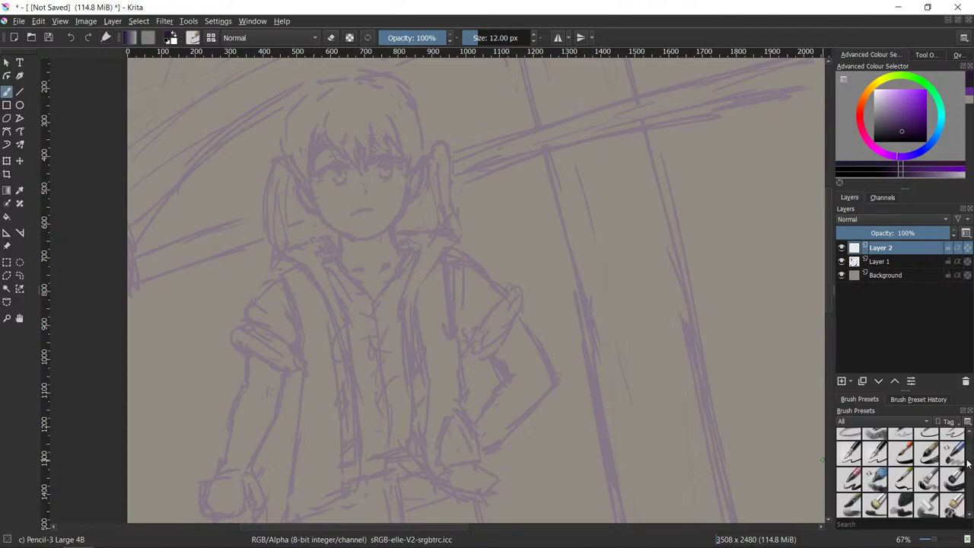
{"action": "left_click", "coordinate": [849, 451]}
{"action": "mouse_move", "coordinate": [628, 253]}
{"action": "left_mouse_down"}
{"action": "mouse_move", "coordinate": [605, 333]}
{"action": "mouse_move", "coordinate": [697, 336]}
{"action": "left_mouse_up"}
{"action": "key", "text": "ctrl+z"}
{"action": "left_click", "coordinate": [874, 451]}
{"action": "mouse_move", "coordinate": [696, 383]}
{"action": "left_mouse_down"}
{"action": "mouse_move", "coordinate": [711, 428]}
{"action": "mouse_move", "coordinate": [667, 367]}
{"action": "mouse_move", "coordinate": [563, 444]}
{"action": "left_mouse_up"}
{"action": "key", "text": "ctrl+z"}
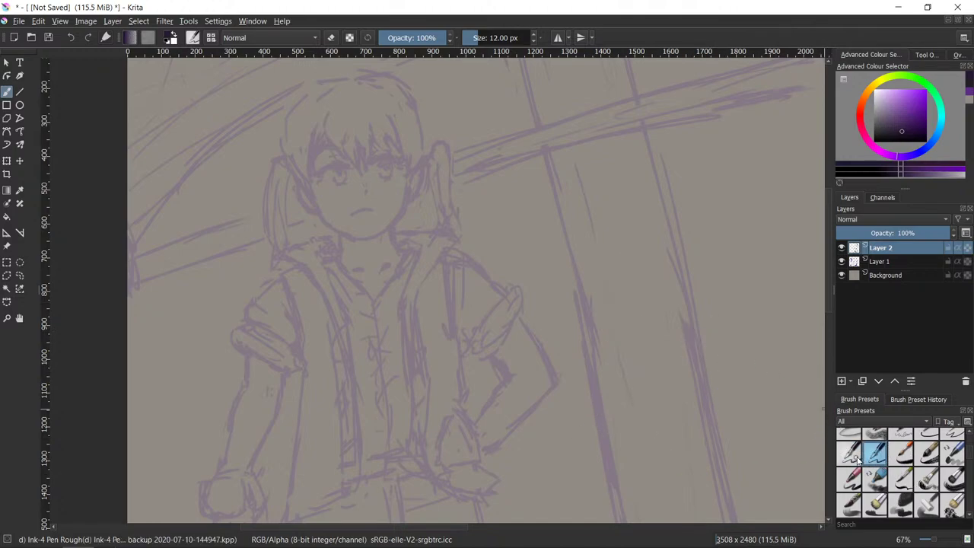
{"action": "left_click", "coordinate": [857, 460]}
{"action": "mouse_move", "coordinate": [694, 407]}
{"action": "left_mouse_down"}
{"action": "mouse_move", "coordinate": [702, 457]}
{"action": "mouse_move", "coordinate": [701, 314]}
{"action": "mouse_move", "coordinate": [574, 435]}
{"action": "mouse_move", "coordinate": [593, 433]}
{"action": "mouse_move", "coordinate": [691, 372]}
{"action": "left_mouse_up"}
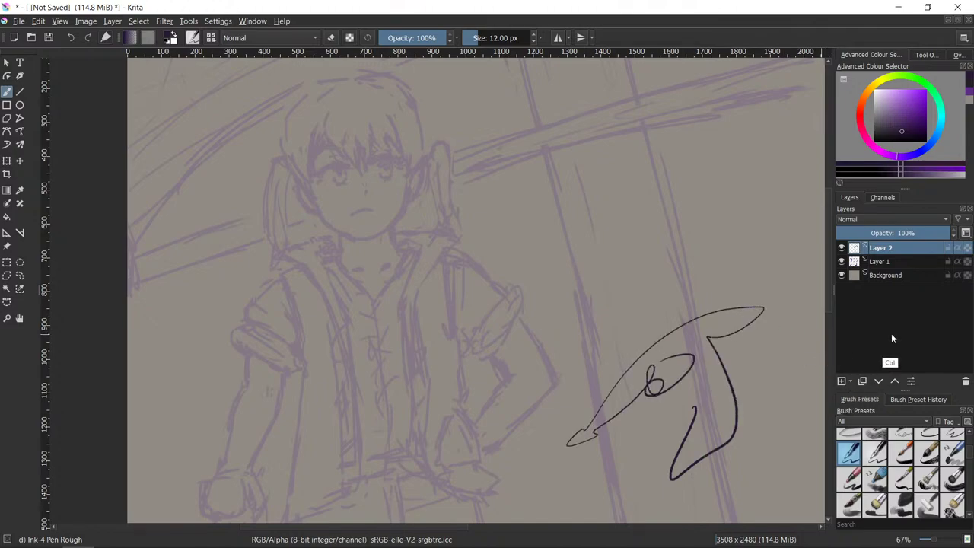
{"action": "key", "text": "ctrl+z"}
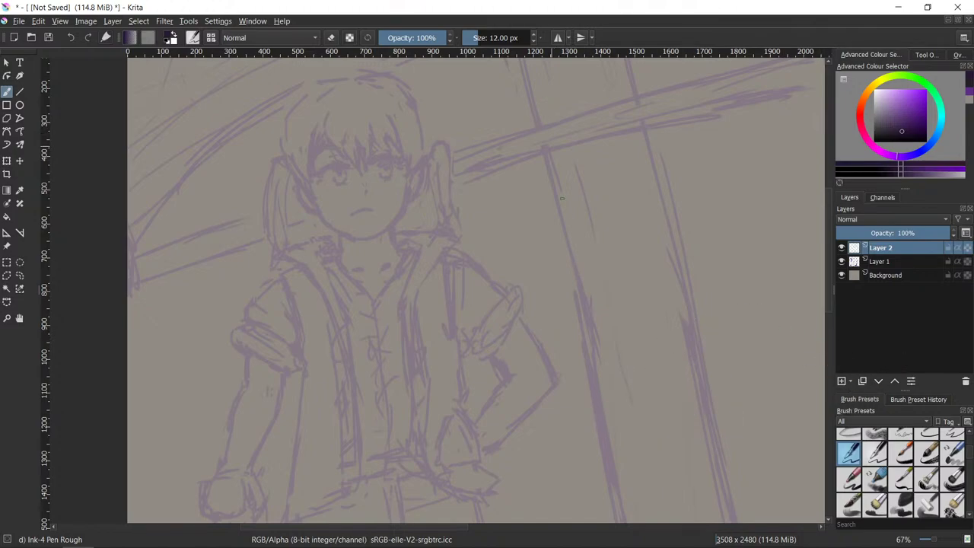
- Set the ink pen's size to 5 px, testing smaller and smaller sizes with scribbles and undoing each one
{"action": "mouse_move", "coordinate": [620, 239]}
{"action": "left_mouse_down"}
{"action": "mouse_move", "coordinate": [612, 337]}
{"action": "mouse_move", "coordinate": [664, 221]}
{"action": "mouse_move", "coordinate": [645, 161]}
{"action": "mouse_move", "coordinate": [670, 169]}
{"action": "mouse_move", "coordinate": [671, 120]}
{"action": "left_mouse_up"}
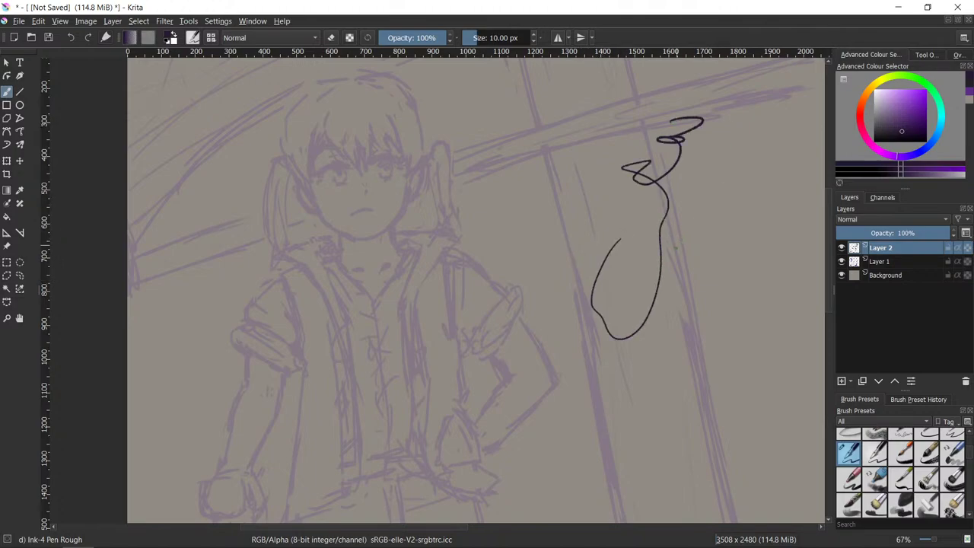
{"action": "key", "text": "ctrl+z"}
{"action": "key", "text": "bracketleft"}
{"action": "mouse_move", "coordinate": [664, 244]}
{"action": "left_mouse_down"}
{"action": "mouse_move", "coordinate": [645, 268]}
{"action": "mouse_move", "coordinate": [680, 188]}
{"action": "mouse_move", "coordinate": [576, 331]}
{"action": "mouse_move", "coordinate": [536, 173]}
{"action": "mouse_move", "coordinate": [563, 135]}
{"action": "left_mouse_up"}
{"action": "key", "text": "ctrl+z"}
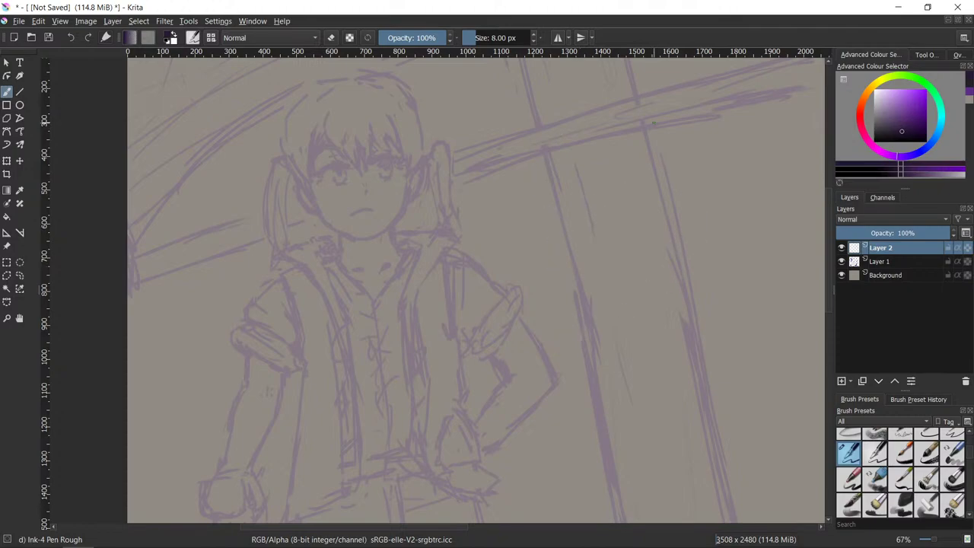
{"action": "key", "text": "bracketleft"}
{"action": "mouse_move", "coordinate": [658, 265]}
{"action": "left_mouse_down"}
{"action": "mouse_move", "coordinate": [623, 358]}
{"action": "mouse_move", "coordinate": [678, 221]}
{"action": "mouse_move", "coordinate": [624, 192]}
{"action": "mouse_move", "coordinate": [597, 293]}
{"action": "mouse_move", "coordinate": [635, 145]}
{"action": "mouse_move", "coordinate": [584, 244]}
{"action": "left_mouse_up"}
{"action": "key", "text": "ctrl+z"}
- Ink the jaw line from the cheek farther from the door, around the chin and up the opposite side
{"action": "scroll", "coordinate": [507, 289], "scroll_direction": "up", "scroll_amount": 2}
{"action": "left_click_drag", "start_coordinate": [525, 213], "coordinate": [696, 382]}
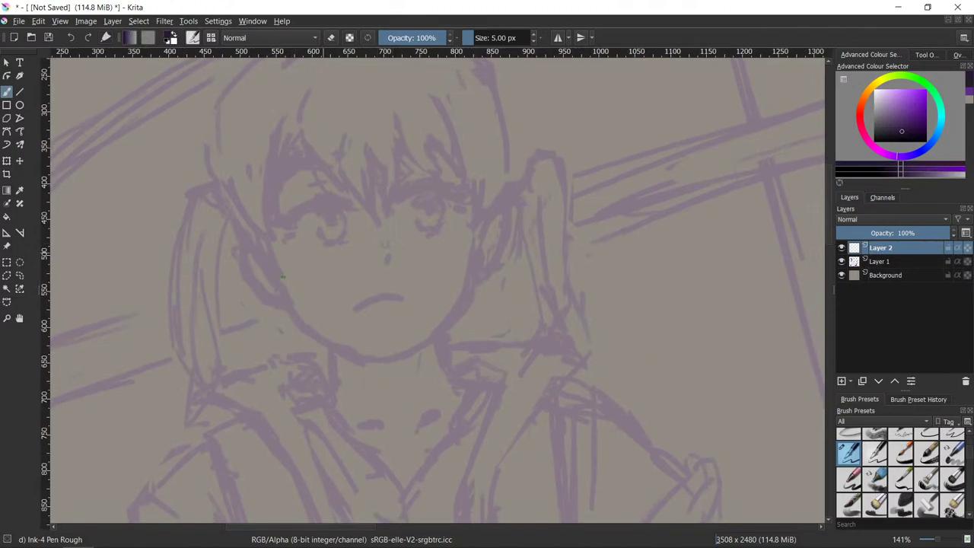
{"action": "mouse_move", "coordinate": [267, 246]}
{"action": "left_mouse_down"}
{"action": "mouse_move", "coordinate": [301, 321]}
{"action": "mouse_move", "coordinate": [341, 352]}
{"action": "left_mouse_up"}
{"action": "left_click_drag", "start_coordinate": [294, 321], "coordinate": [350, 354]}
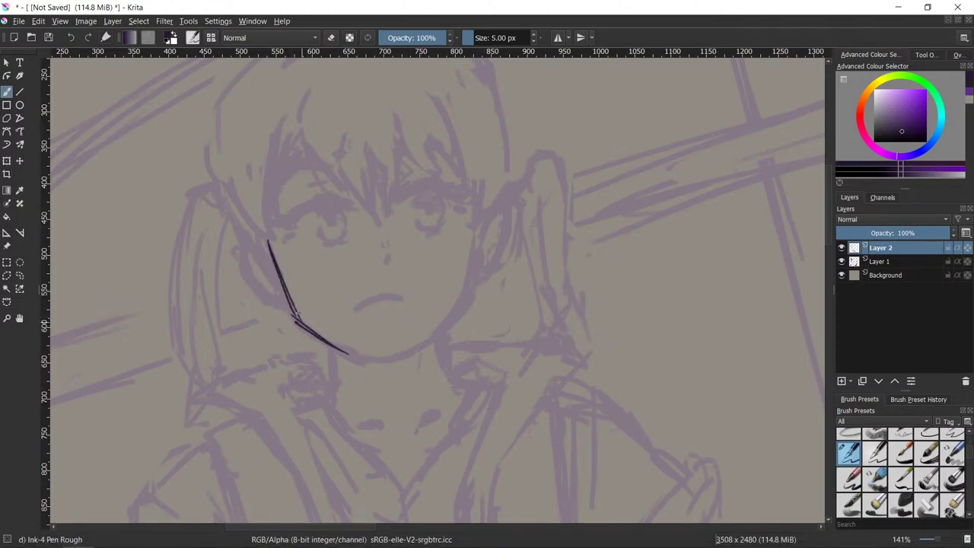
{"action": "mouse_move", "coordinate": [295, 321]}
{"action": "left_mouse_down"}
{"action": "mouse_move", "coordinate": [361, 361]}
{"action": "mouse_move", "coordinate": [412, 354]}
{"action": "left_mouse_up"}
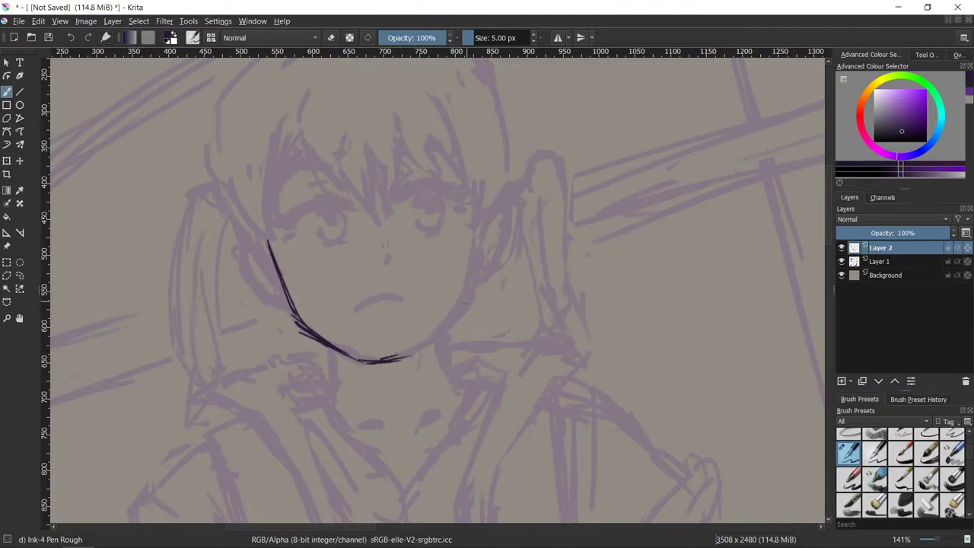
{"action": "left_click_drag", "start_coordinate": [467, 293], "coordinate": [421, 348]}
- Clean up the inked jaw corner farther from the door and reduce the eraser size to 22.23 px
{"action": "key", "text": "/"}
{"action": "mouse_move", "coordinate": [290, 304]}
{"action": "left_mouse_down"}
{"action": "mouse_move", "coordinate": [307, 338]}
{"action": "mouse_move", "coordinate": [321, 339]}
{"action": "left_mouse_up"}
{"action": "key", "text": "/"}
{"action": "key", "text": "e"}
{"action": "key", "text": "shift"}
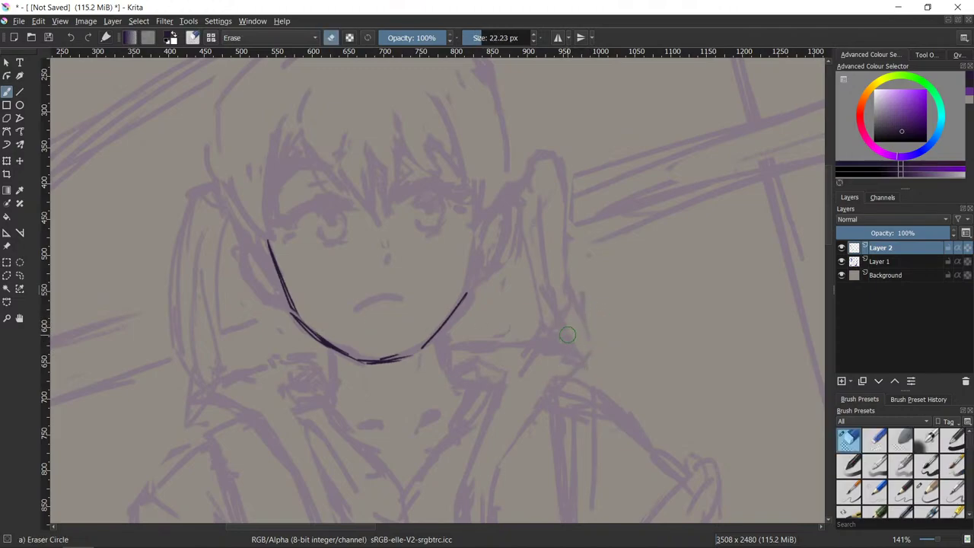
- Ink the cheek line nearer the door, from the jaw up to beside the eye
{"action": "key", "text": "e"}
{"action": "mouse_move", "coordinate": [476, 232]}
{"action": "left_mouse_down"}
{"action": "mouse_move", "coordinate": [462, 302]}
{"action": "mouse_move", "coordinate": [473, 219]}
{"action": "left_mouse_up"}
{"action": "key", "text": "slash"}
{"action": "key", "text": "e"}
{"action": "left_click_drag", "start_coordinate": [469, 267], "coordinate": [478, 216]}
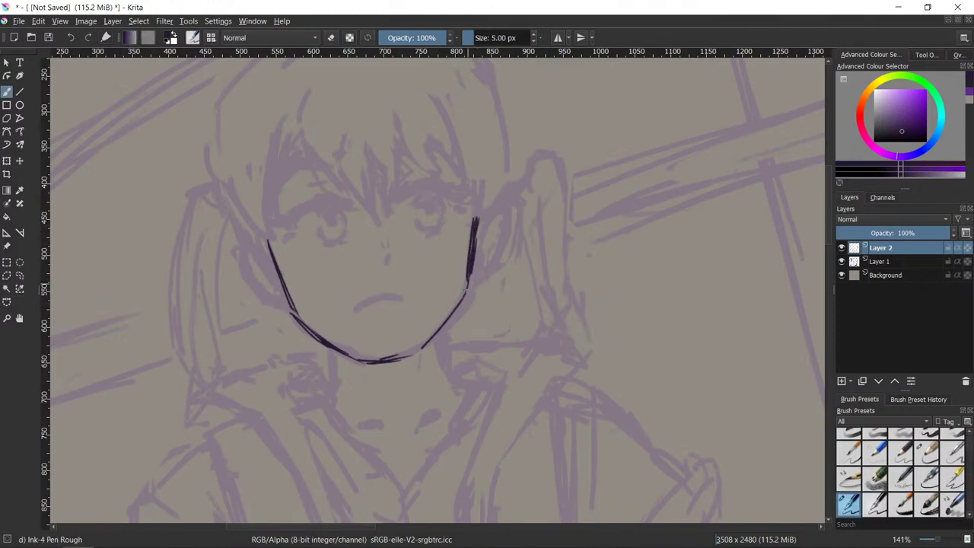
- Erase the rough overlaps and join the inked strokes at both jaw corners and along the chin into a continuous line
{"action": "key", "text": "slash"}
{"action": "mouse_move", "coordinate": [294, 307]}
{"action": "left_mouse_down"}
{"action": "mouse_move", "coordinate": [308, 323]}
{"action": "mouse_move", "coordinate": [286, 293]}
{"action": "mouse_move", "coordinate": [307, 331]}
{"action": "left_mouse_up"}
{"action": "key", "text": "slash"}
{"action": "mouse_move", "coordinate": [475, 233]}
{"action": "left_mouse_down"}
{"action": "mouse_move", "coordinate": [461, 273]}
{"action": "mouse_move", "coordinate": [471, 209]}
{"action": "mouse_move", "coordinate": [461, 301]}
{"action": "left_mouse_up"}
{"action": "key", "text": "slash"}
{"action": "key", "text": "e"}
{"action": "mouse_move", "coordinate": [432, 336]}
{"action": "left_mouse_down"}
{"action": "mouse_move", "coordinate": [409, 357]}
{"action": "mouse_move", "coordinate": [375, 363]}
{"action": "left_mouse_up"}
{"action": "key", "text": "e"}
{"action": "key", "text": "e"}
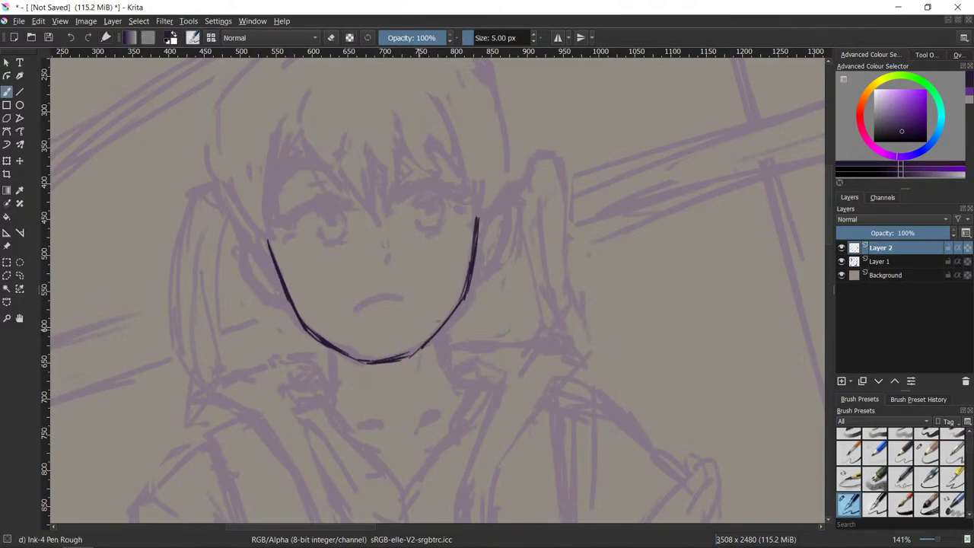
- Clean up the jaw corner farther from the door and ink a second stroke thickening the cheek line above it
{"action": "key", "text": "e"}
{"action": "mouse_move", "coordinate": [314, 335]}
{"action": "left_mouse_down"}
{"action": "mouse_move", "coordinate": [322, 350]}
{"action": "mouse_move", "coordinate": [372, 359]}
{"action": "mouse_move", "coordinate": [300, 322]}
{"action": "left_mouse_up"}
{"action": "key", "text": "e"}
{"action": "key", "text": "e"}
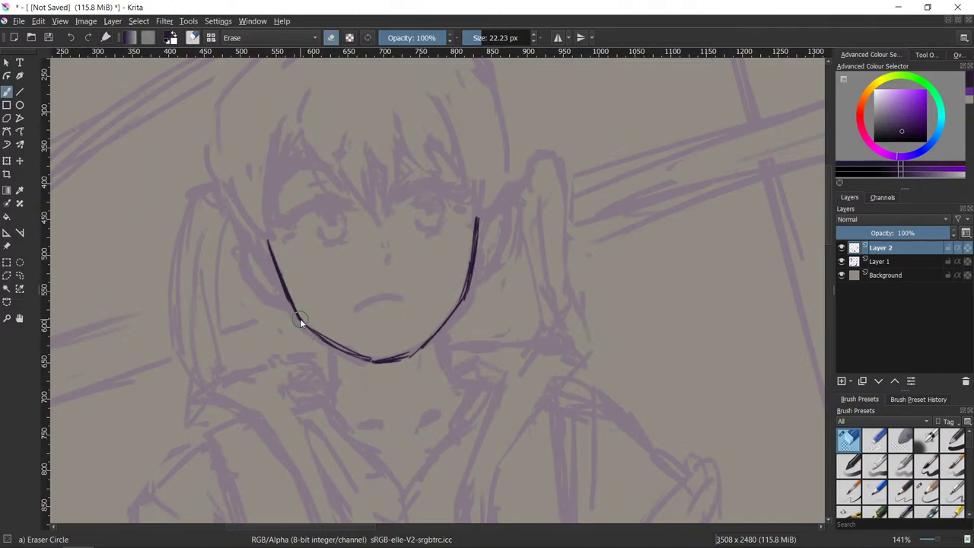
{"action": "key", "text": "e"}
{"action": "left_click_drag", "start_coordinate": [272, 250], "coordinate": [315, 331]}
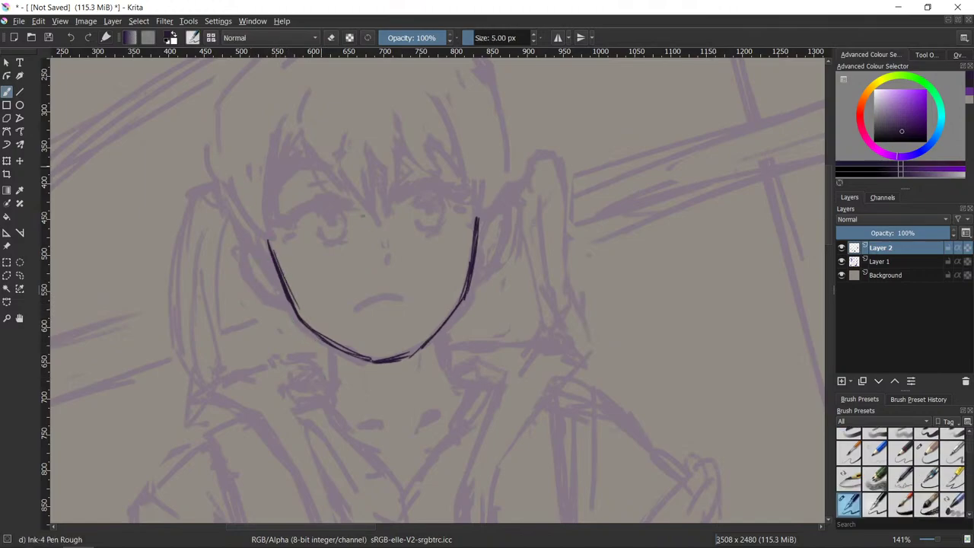
{"action": "key", "text": "e"}
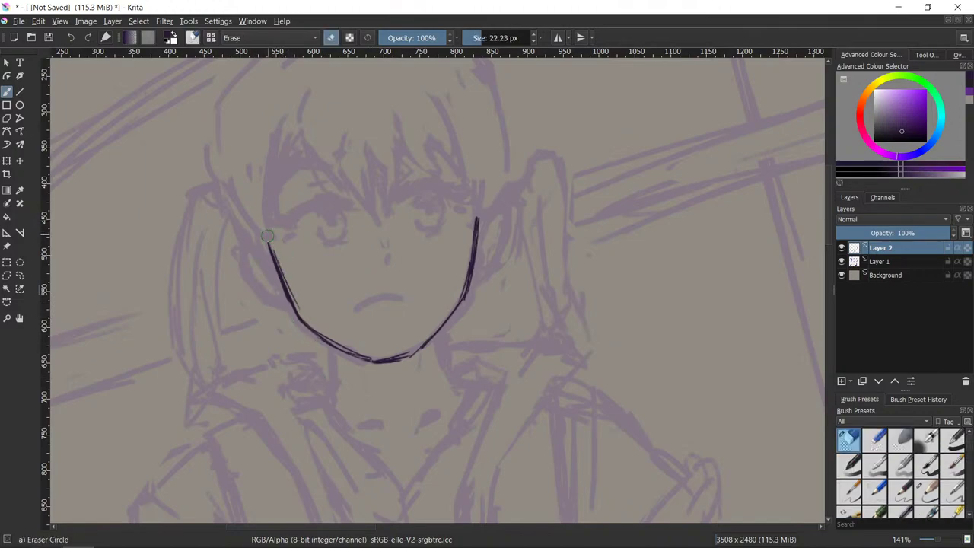
{"action": "key", "text": "e"}
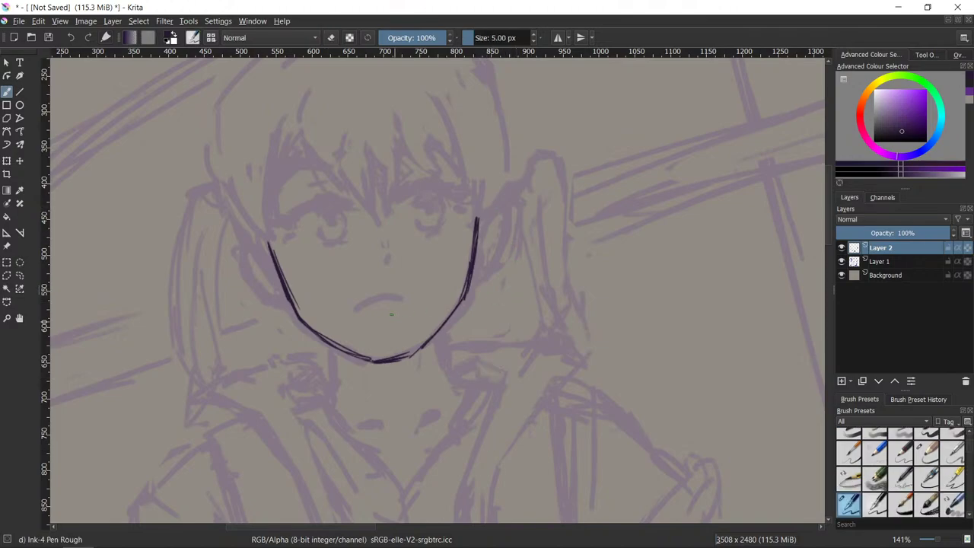
- Ink the nose marks and the downturned mouth with a gap at its centre, checking them with the sketch layer hidden briefly
{"action": "left_click_drag", "start_coordinate": [356, 309], "coordinate": [400, 298]}
{"action": "key", "text": "ctrl+z"}
{"action": "left_click_drag", "start_coordinate": [387, 257], "coordinate": [386, 262]}
{"action": "left_click", "coordinate": [842, 262]}
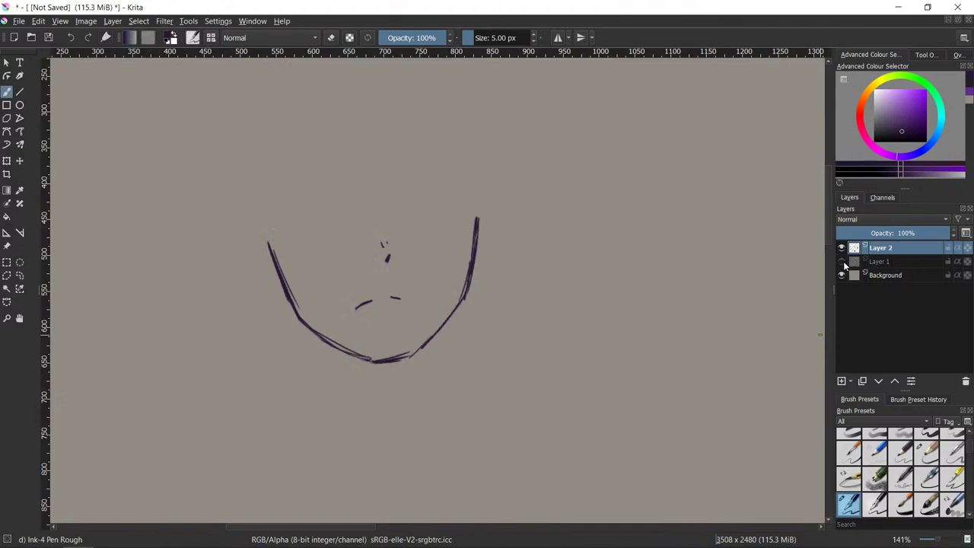
{"action": "left_click", "coordinate": [841, 262]}
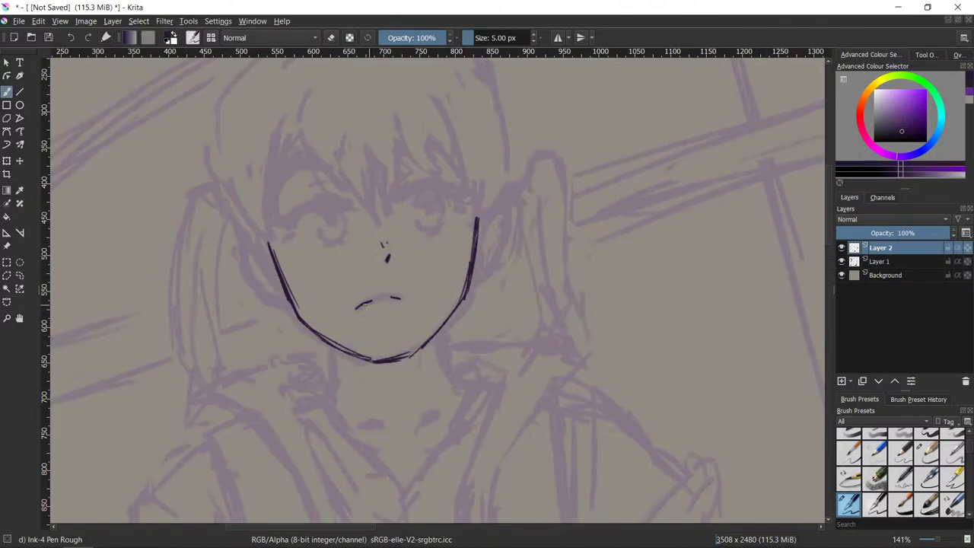
{"action": "left_click_drag", "start_coordinate": [354, 308], "coordinate": [401, 301]}
{"action": "key", "text": "/"}
{"action": "key", "text": "/"}
- Thicken the jaw line on both sides of the chin and erase its rough edges into one smooth contour
{"action": "mouse_move", "coordinate": [416, 360]}
{"action": "left_mouse_down"}
{"action": "mouse_move", "coordinate": [395, 357]}
{"action": "mouse_move", "coordinate": [453, 309]}
{"action": "mouse_move", "coordinate": [432, 332]}
{"action": "left_mouse_up"}
{"action": "left_click_drag", "start_coordinate": [305, 322], "coordinate": [371, 359]}
{"action": "mouse_move", "coordinate": [319, 335]}
{"action": "left_mouse_down"}
{"action": "mouse_move", "coordinate": [369, 356]}
{"action": "mouse_move", "coordinate": [307, 326]}
{"action": "mouse_move", "coordinate": [352, 352]}
{"action": "left_mouse_up"}
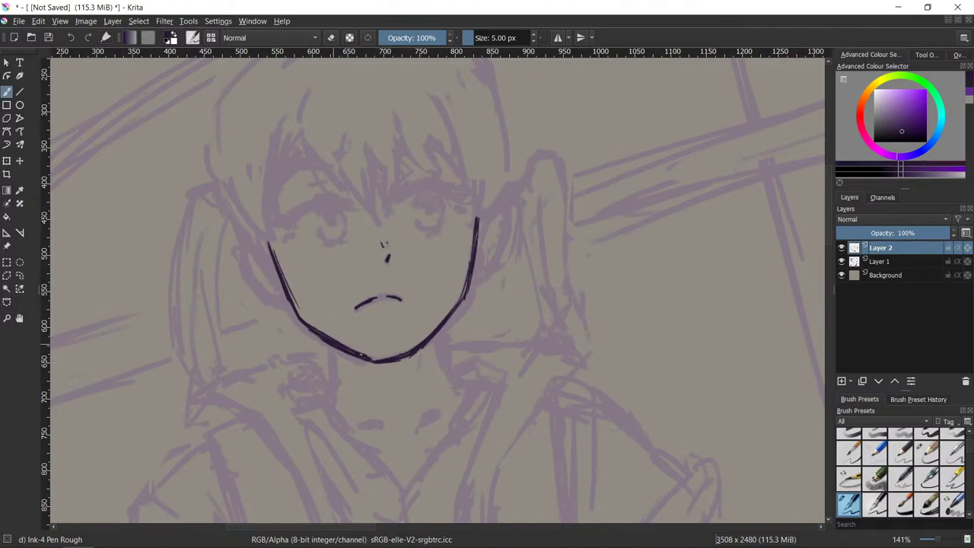
{"action": "key", "text": "e"}
{"action": "key", "text": "e"}
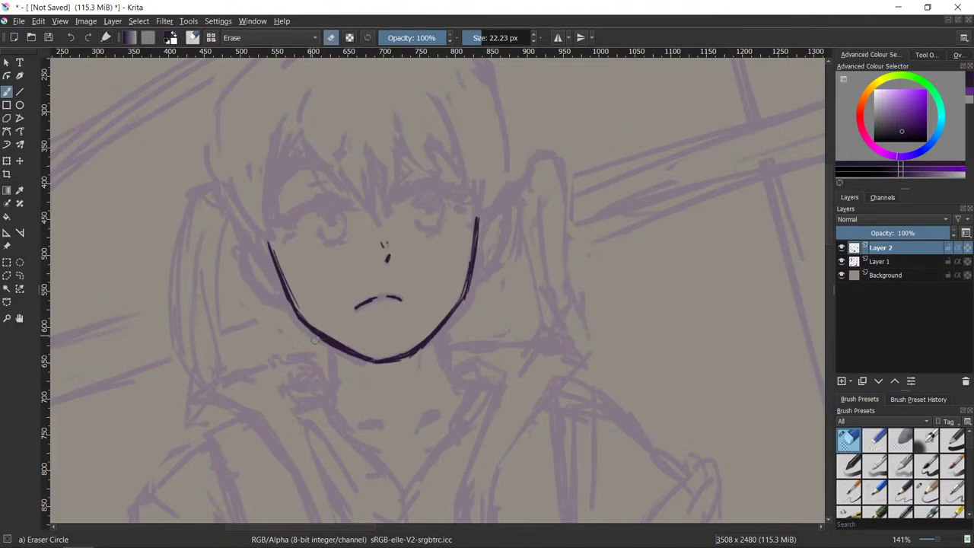
{"action": "key", "text": "slash"}
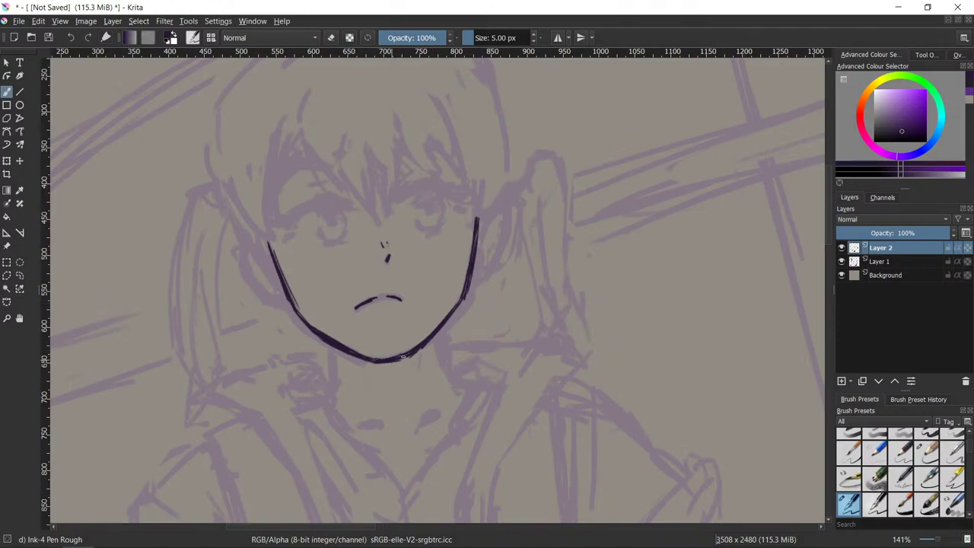
{"action": "key", "text": "slash"}
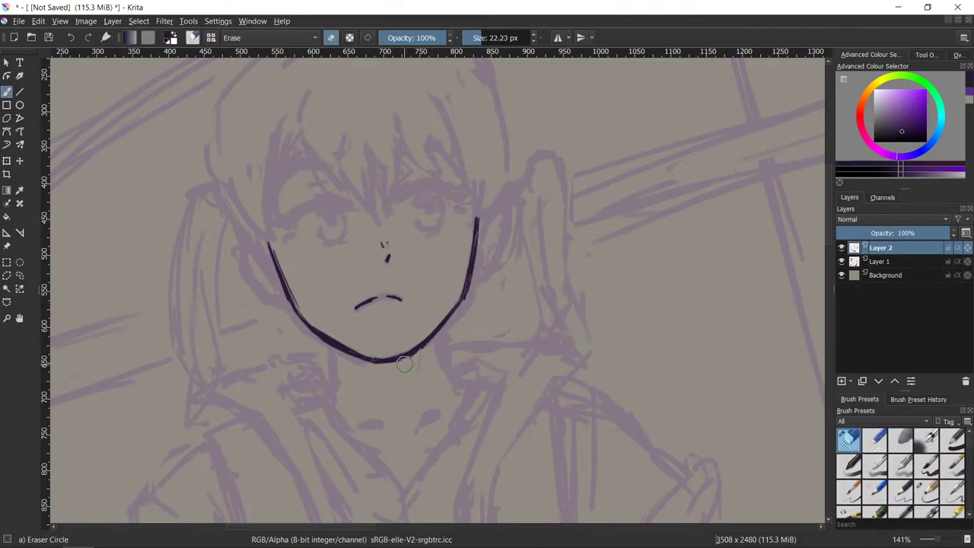
{"action": "key", "text": "slash"}
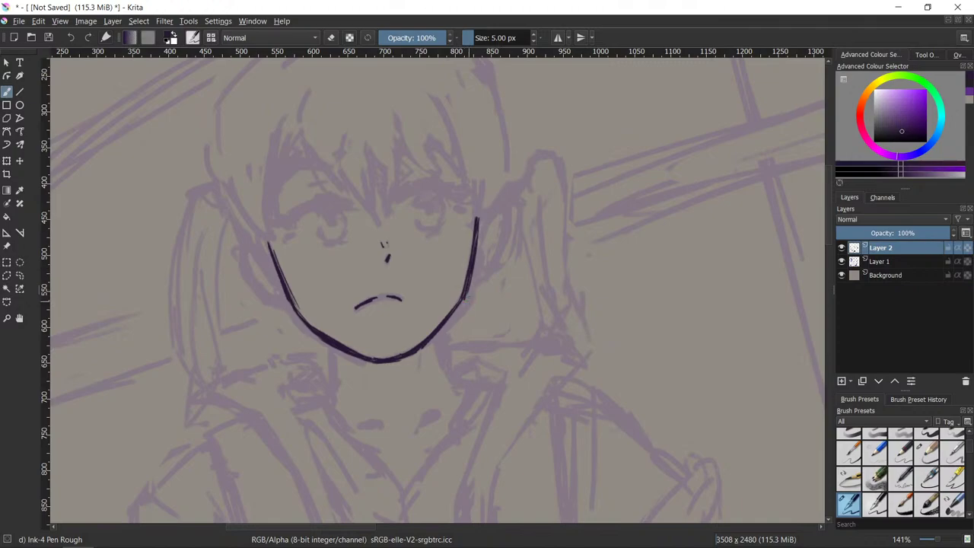
{"action": "key", "text": "slash"}
{"action": "key", "text": "slash"}
- Ink the upper lash outline and small outer lower lash farther from the door, and start the other lash's inner corner
{"action": "mouse_move", "coordinate": [295, 227]}
{"action": "left_mouse_down"}
{"action": "mouse_move", "coordinate": [333, 202]}
{"action": "mouse_move", "coordinate": [353, 207]}
{"action": "mouse_move", "coordinate": [311, 197]}
{"action": "mouse_move", "coordinate": [286, 220]}
{"action": "mouse_move", "coordinate": [274, 215]}
{"action": "mouse_move", "coordinate": [295, 226]}
{"action": "left_mouse_up"}
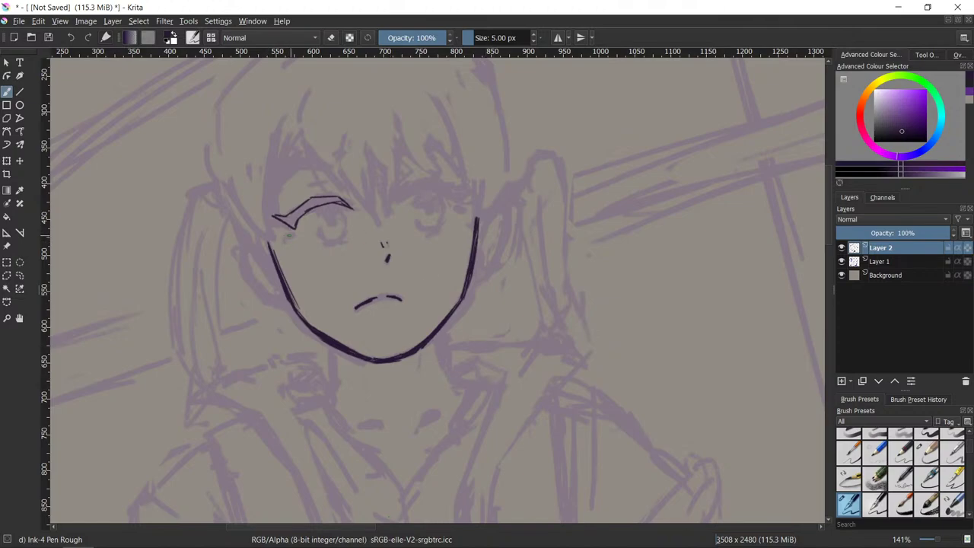
{"action": "left_click_drag", "start_coordinate": [284, 235], "coordinate": [296, 237]}
{"action": "left_click_drag", "start_coordinate": [404, 191], "coordinate": [394, 204]}
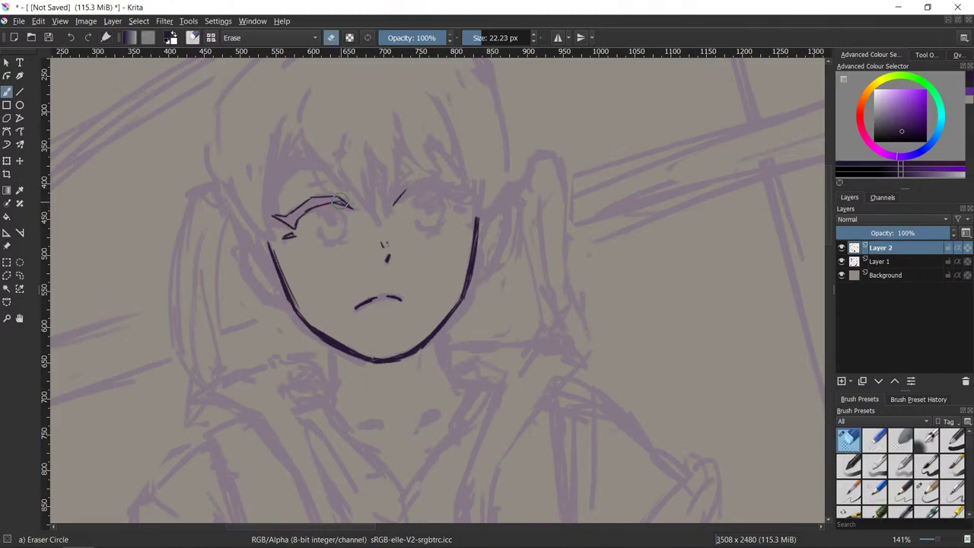
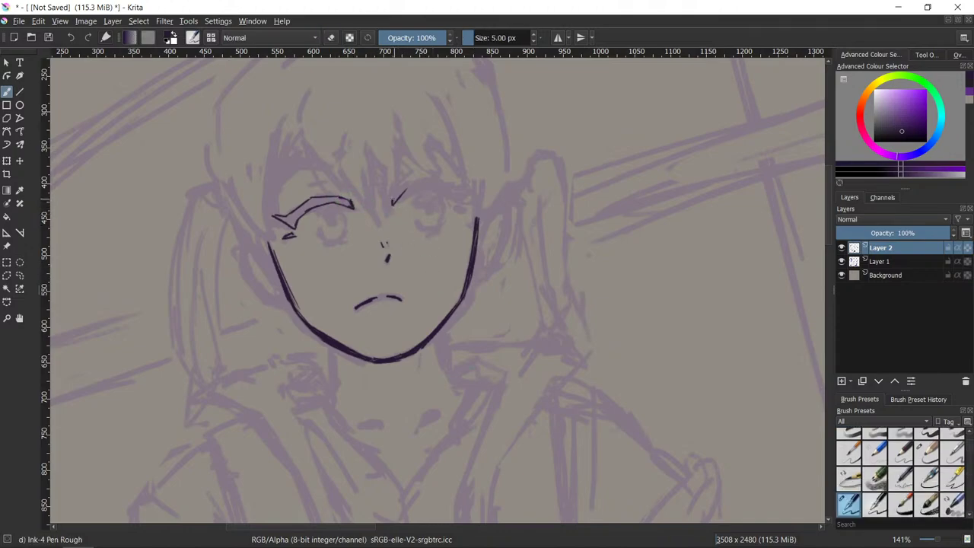
- Ink the lower edge of the upper lash nearer the door, from the inner corner out to a pointed outer tip
{"action": "left_click_drag", "start_coordinate": [395, 204], "coordinate": [411, 195]}
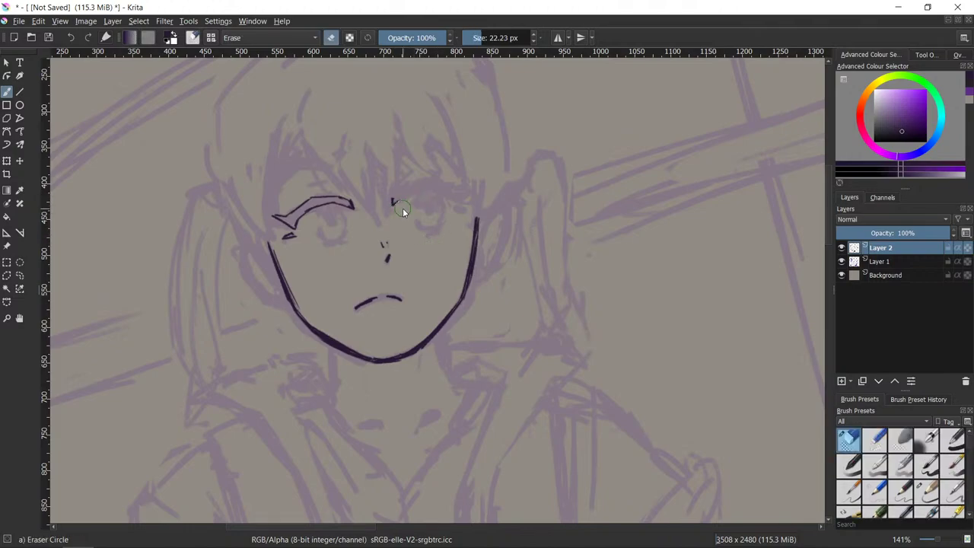
{"action": "left_click_drag", "start_coordinate": [411, 195], "coordinate": [469, 195]}
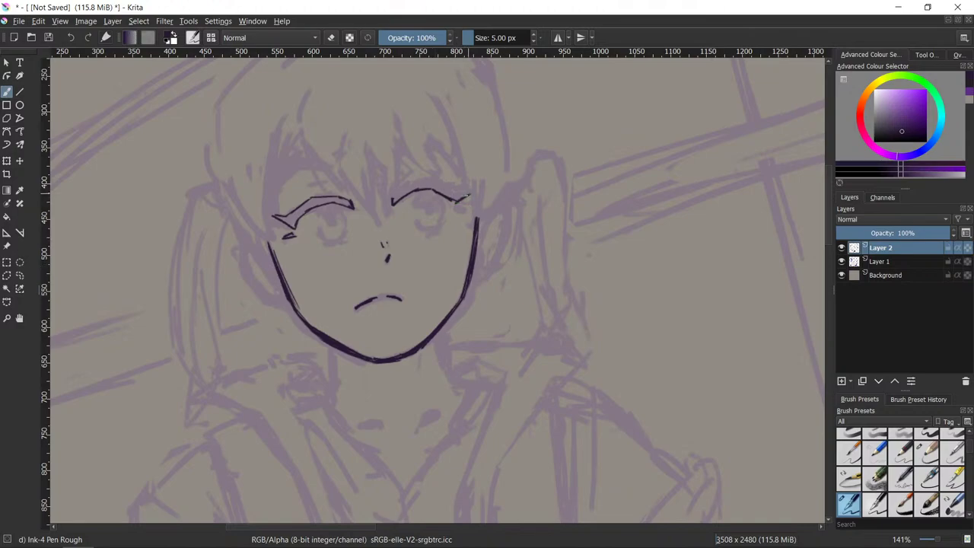
{"action": "key", "text": "e"}
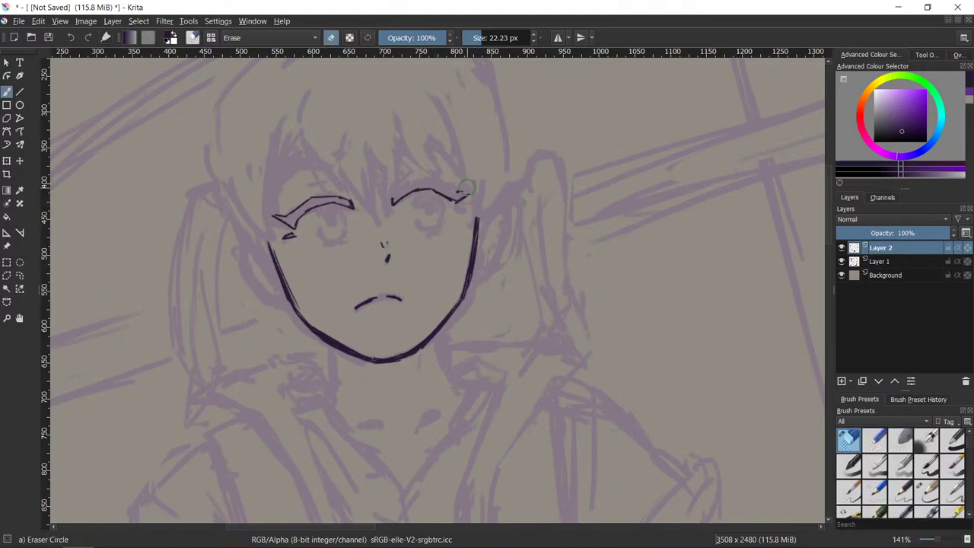
{"action": "key", "text": "e"}
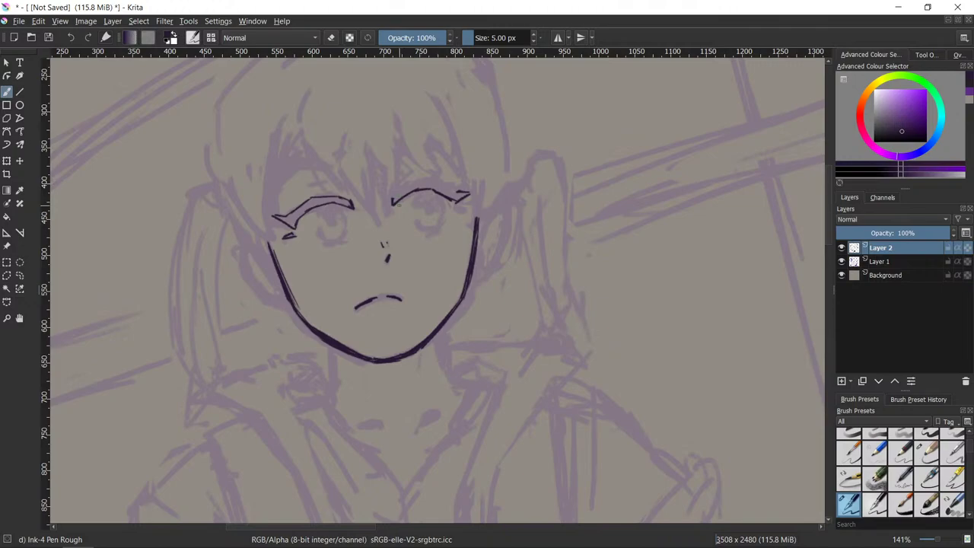
- Ink the upper edge of the lash nearer the door, redrawing its curve, and add a small outer lower-lash mark
{"action": "left_click_drag", "start_coordinate": [392, 202], "coordinate": [411, 180]}
{"action": "mouse_move", "coordinate": [410, 181]}
{"action": "left_mouse_down"}
{"action": "mouse_move", "coordinate": [431, 178]}
{"action": "mouse_move", "coordinate": [455, 190]}
{"action": "mouse_move", "coordinate": [440, 175]}
{"action": "mouse_move", "coordinate": [457, 193]}
{"action": "left_mouse_up"}
{"action": "key", "text": "ctrl+z"}
{"action": "key", "text": "ctrl+z"}
{"action": "key", "text": "ctrl+z"}
{"action": "key", "text": "ctrl+z"}
{"action": "key", "text": "ctrl+z"}
{"action": "key", "text": "ctrl+z"}
{"action": "mouse_move", "coordinate": [413, 183]}
{"action": "left_mouse_down"}
{"action": "mouse_move", "coordinate": [438, 178]}
{"action": "mouse_move", "coordinate": [458, 190]}
{"action": "left_mouse_up"}
{"action": "key", "text": "ctrl+z"}
{"action": "key", "text": "e"}
{"action": "key", "text": "e"}
{"action": "key", "text": "e"}
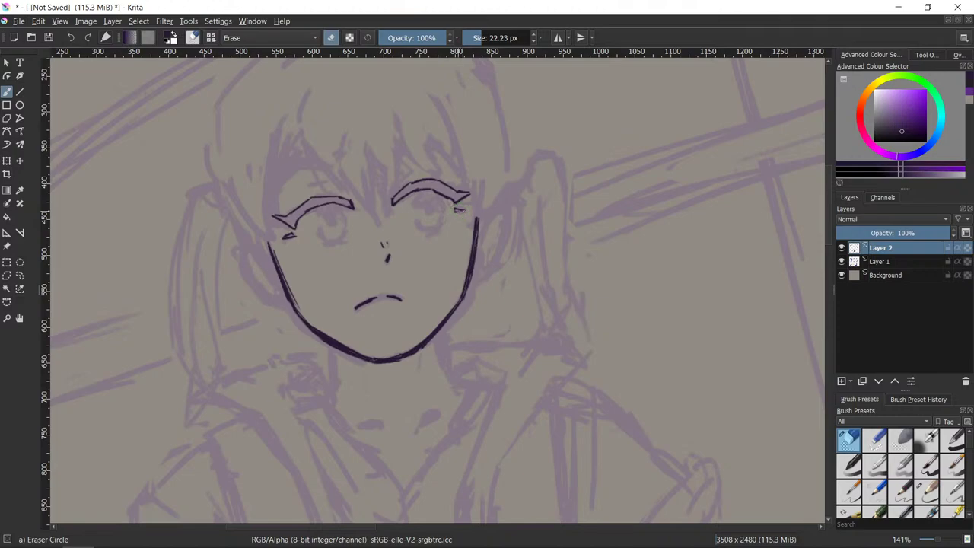
{"action": "key", "text": "e"}
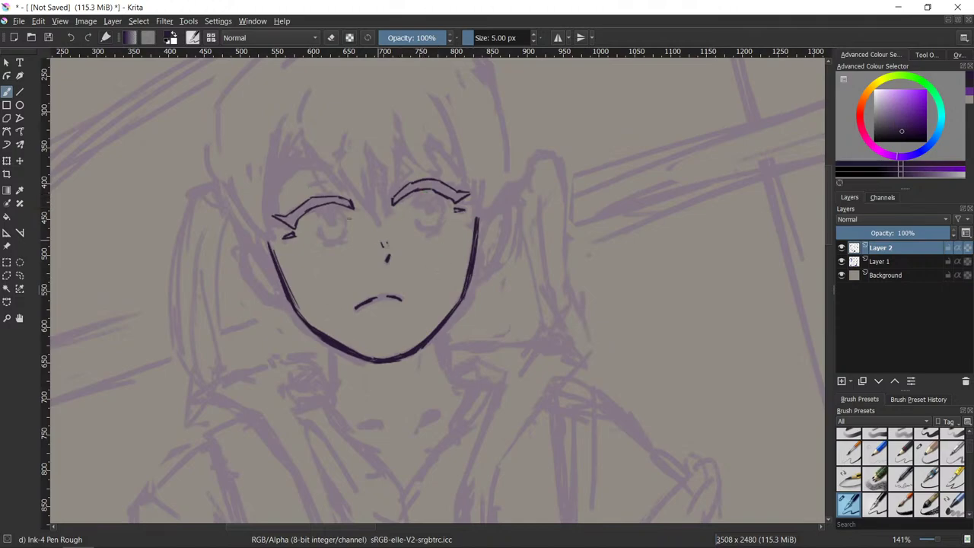
- Ink the first side arcs of both irises beneath the upper lashes
{"action": "left_click_drag", "start_coordinate": [323, 208], "coordinate": [342, 217]}
{"action": "mouse_move", "coordinate": [418, 193]}
{"action": "left_mouse_down"}
{"action": "mouse_move", "coordinate": [441, 208]}
{"action": "mouse_move", "coordinate": [439, 223]}
{"action": "left_mouse_up"}
- Examine how the inked face sits against the full-figure sketch and return to the face
{"action": "scroll", "coordinate": [659, 425], "scroll_direction": "down", "scroll_amount": 2}
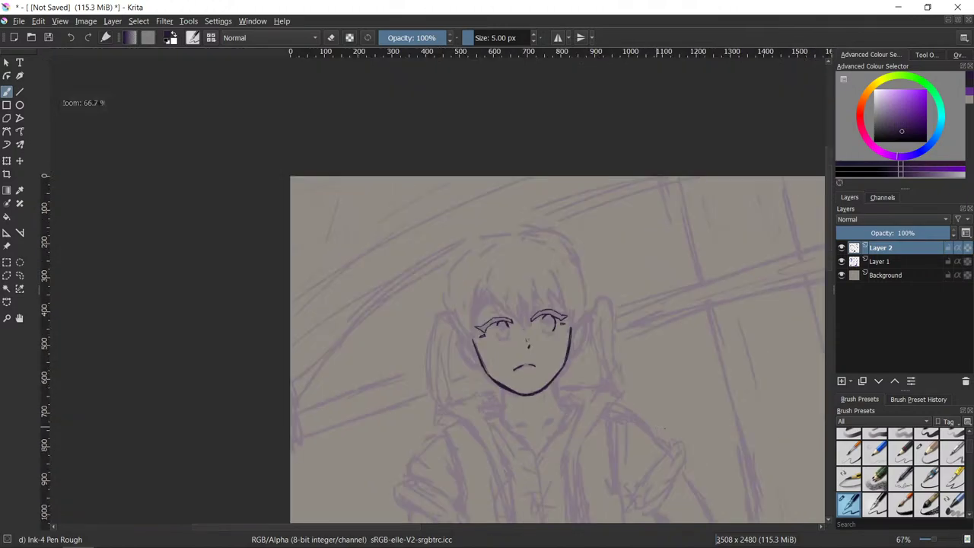
{"action": "left_click_drag", "start_coordinate": [779, 493], "coordinate": [542, 262]}
{"action": "scroll", "coordinate": [680, 414], "scroll_direction": "down", "scroll_amount": 2}
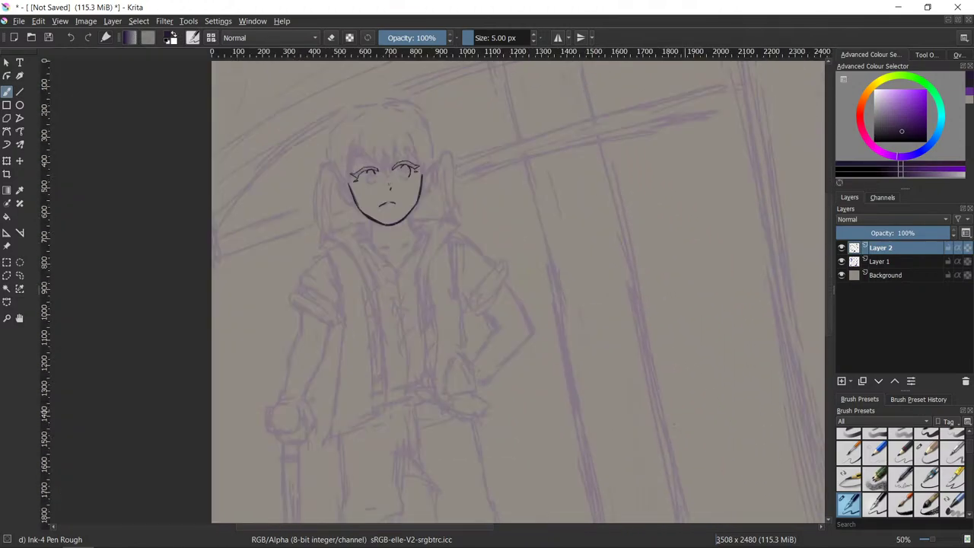
{"action": "left_click_drag", "start_coordinate": [697, 449], "coordinate": [643, 328]}
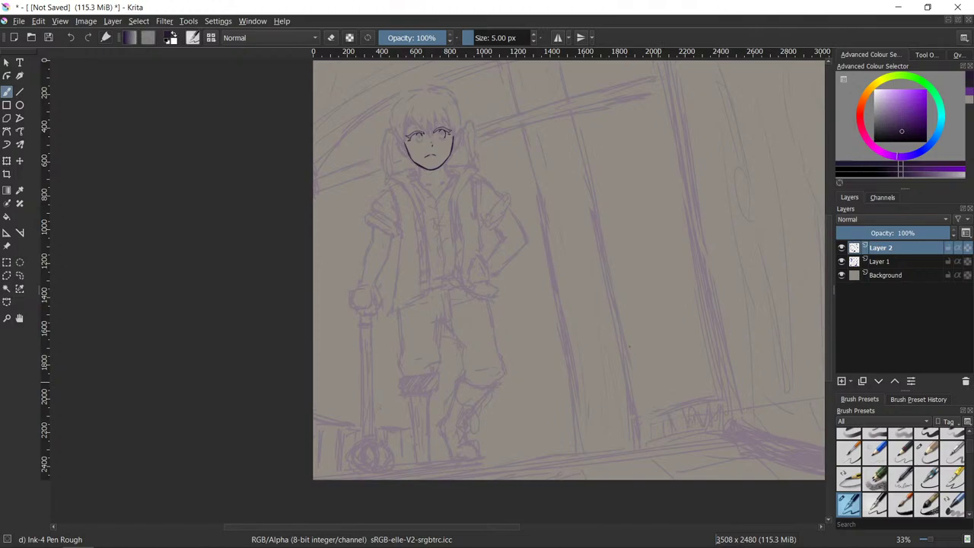
{"action": "scroll", "coordinate": [637, 246], "scroll_direction": "up", "scroll_amount": 2}
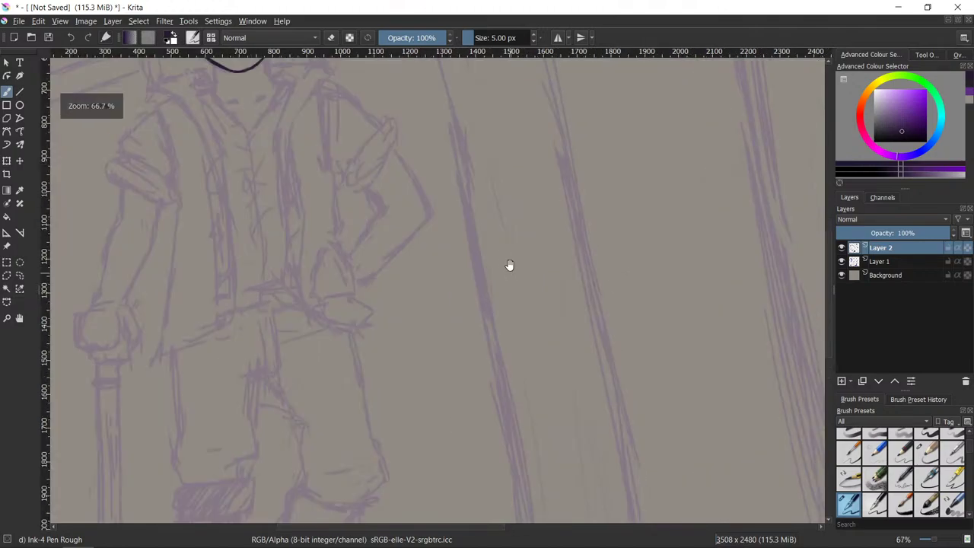
{"action": "scroll", "coordinate": [491, 233], "scroll_direction": "up", "scroll_amount": 3}
{"action": "scroll", "coordinate": [521, 279], "scroll_direction": "up", "scroll_amount": 3}
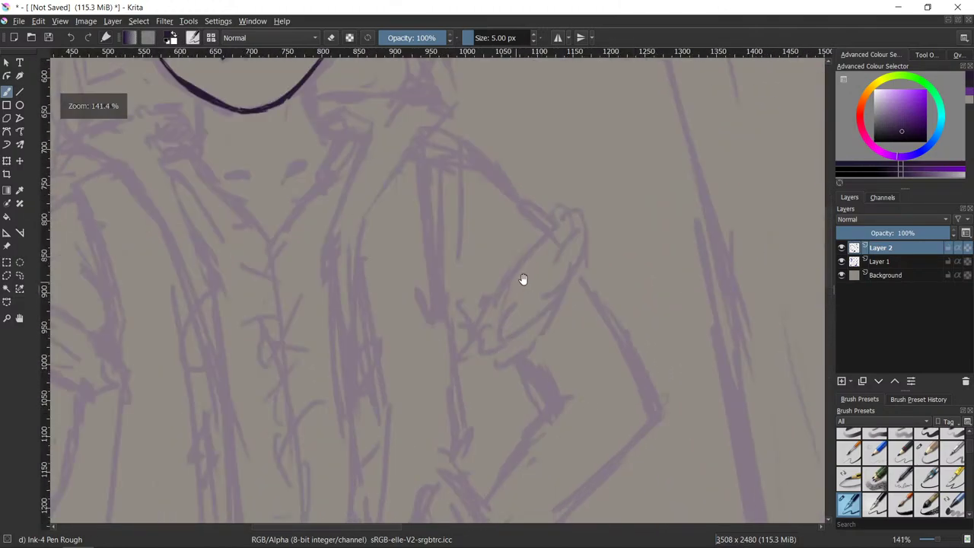
{"action": "scroll", "coordinate": [527, 287], "scroll_direction": "up", "scroll_amount": 2}
{"action": "scroll", "coordinate": [531, 288], "scroll_direction": "up", "scroll_amount": 1}
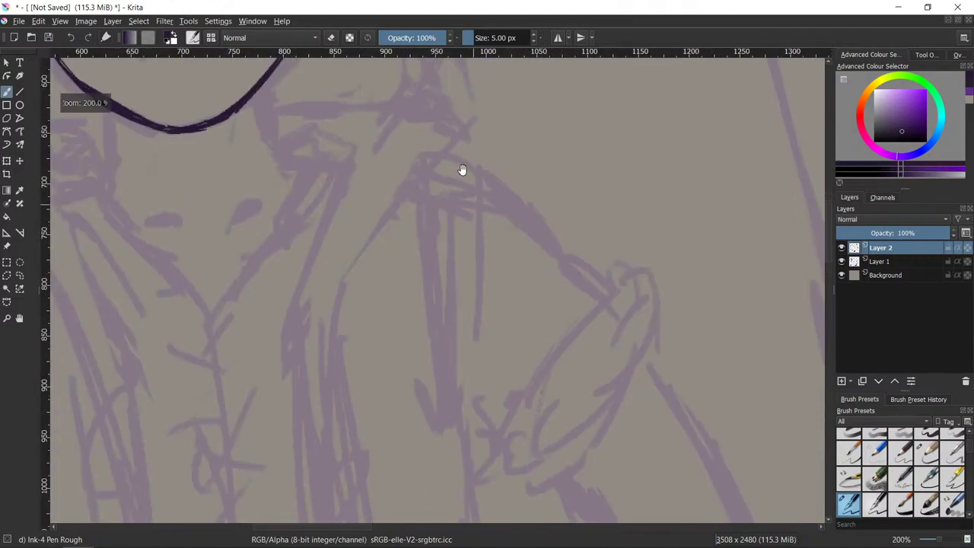
{"action": "left_click_drag", "start_coordinate": [462, 170], "coordinate": [671, 402]}
{"action": "scroll", "coordinate": [617, 393], "scroll_direction": "down", "scroll_amount": 1}
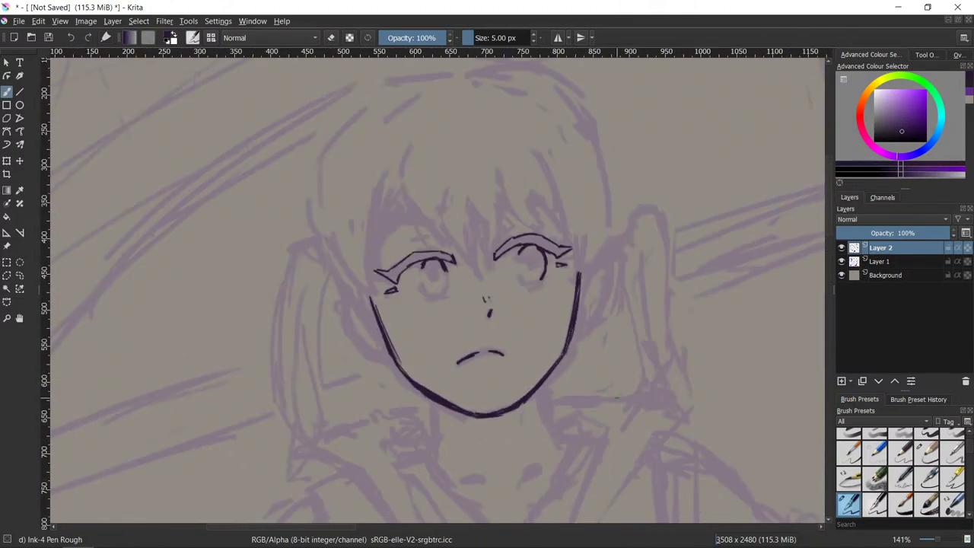
{"action": "left_click_drag", "start_coordinate": [765, 447], "coordinate": [622, 409]}
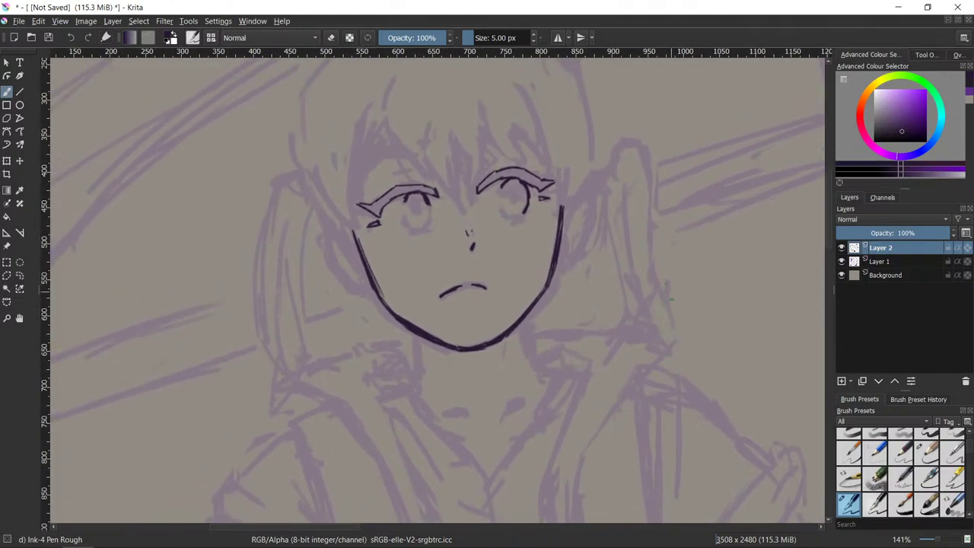
{"action": "scroll", "coordinate": [666, 332], "scroll_direction": "down", "scroll_amount": 1}
{"action": "scroll", "coordinate": [666, 331], "scroll_direction": "up", "scroll_amount": 2}
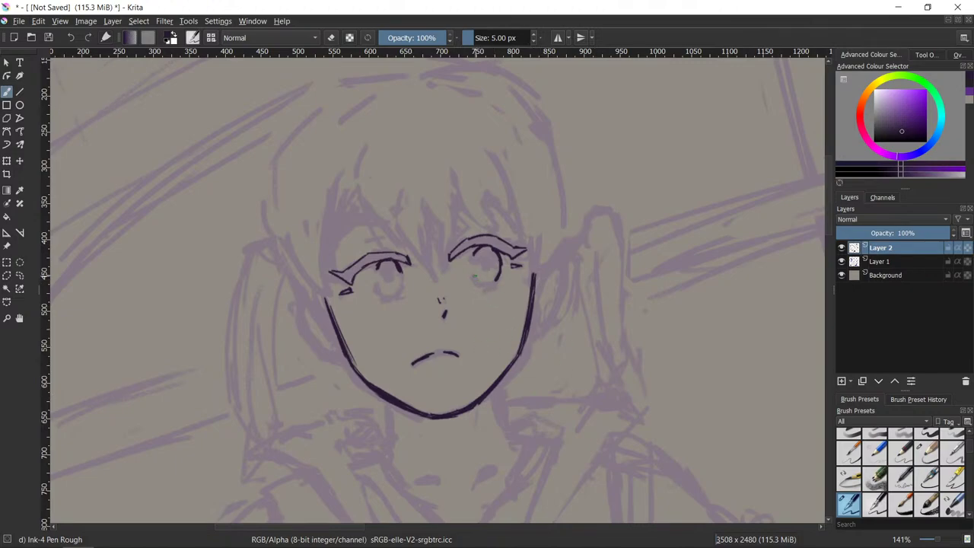
- Ink the remaining sides and lower curves of both irises and clean up their edges
{"action": "left_click_drag", "start_coordinate": [473, 276], "coordinate": [493, 281]}
{"action": "mouse_move", "coordinate": [375, 283]}
{"action": "left_mouse_down"}
{"action": "mouse_move", "coordinate": [380, 297]}
{"action": "mouse_move", "coordinate": [403, 287]}
{"action": "mouse_move", "coordinate": [396, 295]}
{"action": "left_mouse_up"}
{"action": "key", "text": "/"}
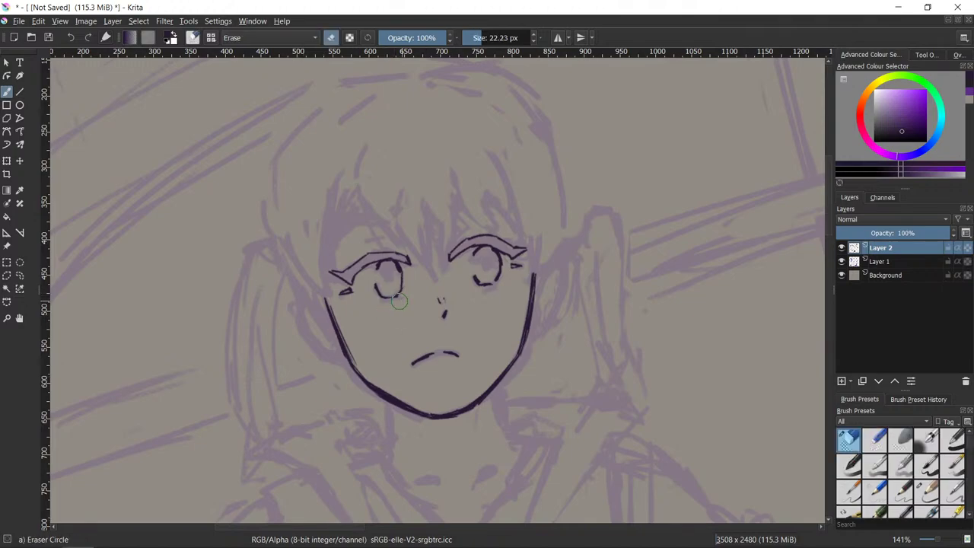
{"action": "key", "text": "/"}
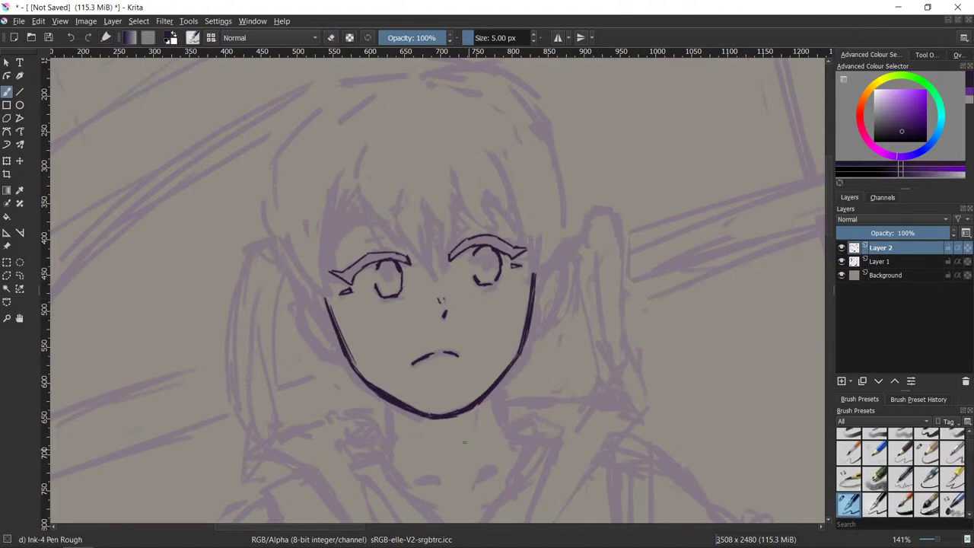
- Ink short lower-lid strokes beneath both irises
{"action": "left_click_drag", "start_coordinate": [382, 301], "coordinate": [395, 298]}
{"action": "left_click_drag", "start_coordinate": [479, 286], "coordinate": [493, 288]}
{"action": "left_click_drag", "start_coordinate": [385, 301], "coordinate": [380, 307]}
- Trim and re-ink the upper lash line and outer corner of the eye on the viewer's right
{"action": "key", "text": "e"}
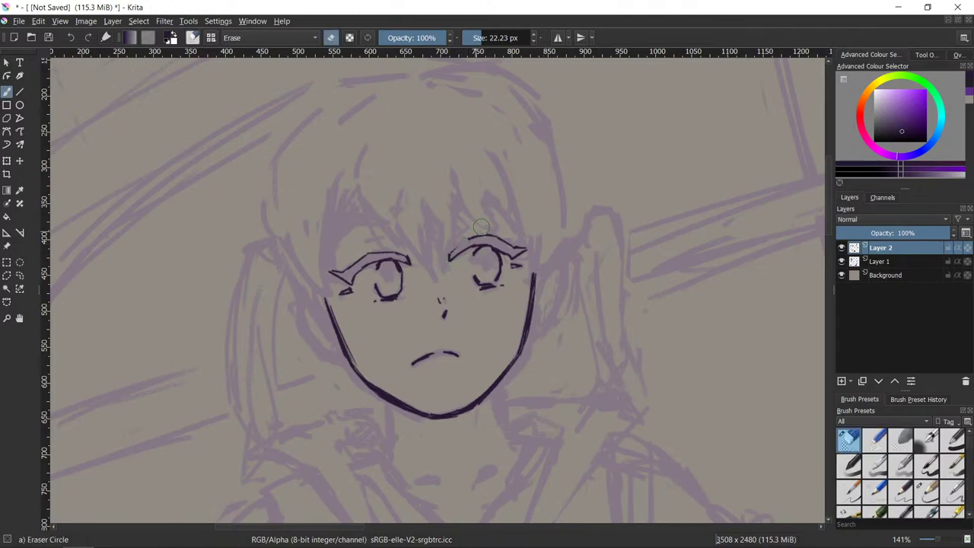
{"action": "key", "text": "e"}
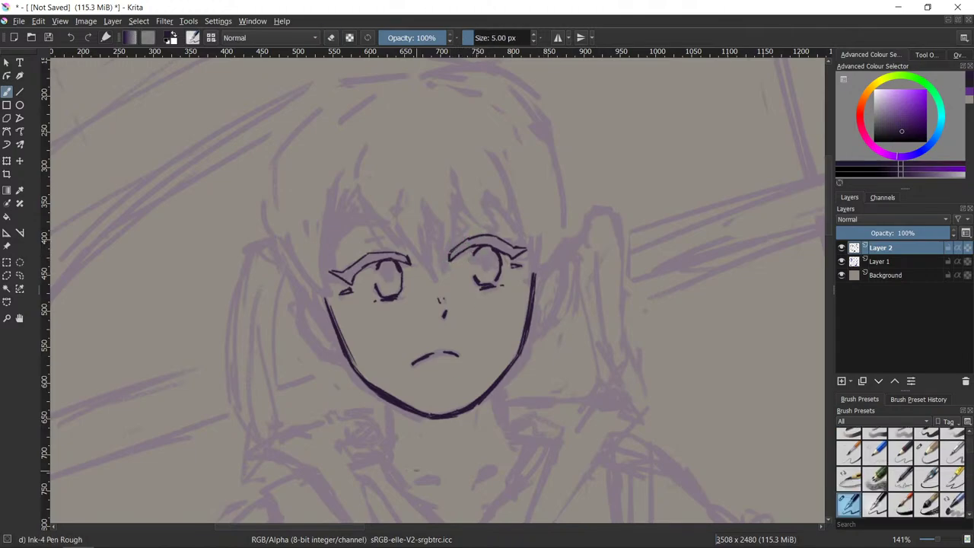
{"action": "key", "text": "e"}
{"action": "key", "text": "e"}
{"action": "key", "text": "e"}
{"action": "key", "text": "e"}
{"action": "key", "text": "e"}
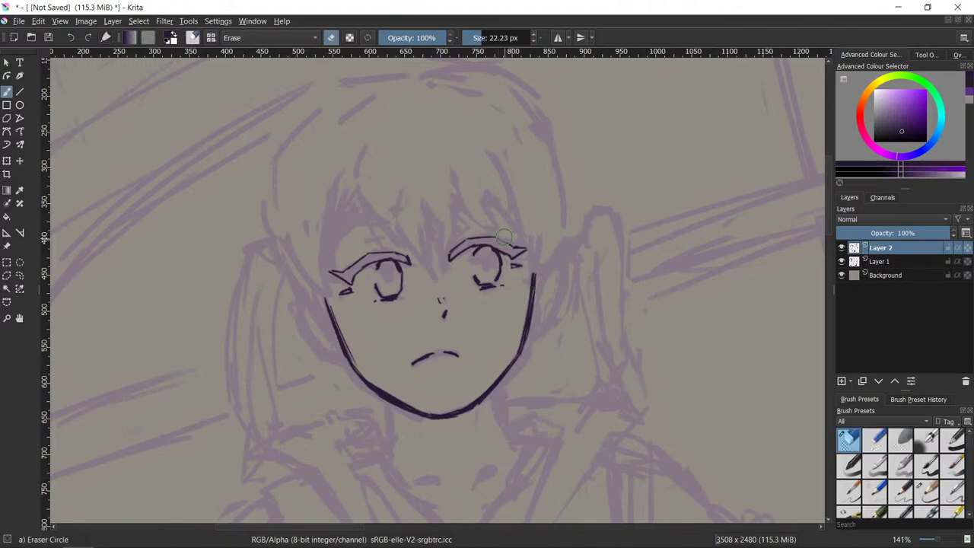
{"action": "key", "text": "e"}
{"action": "key", "text": "e"}
{"action": "key", "text": "e"}
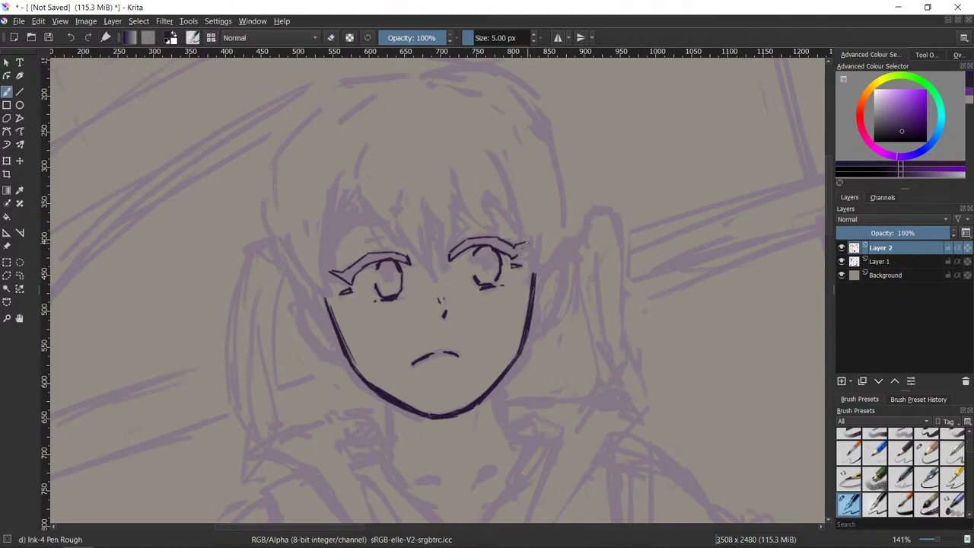
- Ink a pointed outer wing tip on the viewer's-right upper lash and clean up its edges
{"action": "key", "text": "slash"}
{"action": "left_click", "coordinate": [527, 242]}
{"action": "key", "text": "slash"}
{"action": "left_click_drag", "start_coordinate": [514, 248], "coordinate": [525, 244]}
{"action": "mouse_move", "coordinate": [525, 245]}
{"action": "left_mouse_down"}
{"action": "mouse_move", "coordinate": [516, 256]}
{"action": "mouse_move", "coordinate": [529, 244]}
{"action": "left_mouse_up"}
{"action": "key", "text": "e"}
{"action": "key", "text": "e"}
{"action": "key", "text": "e"}
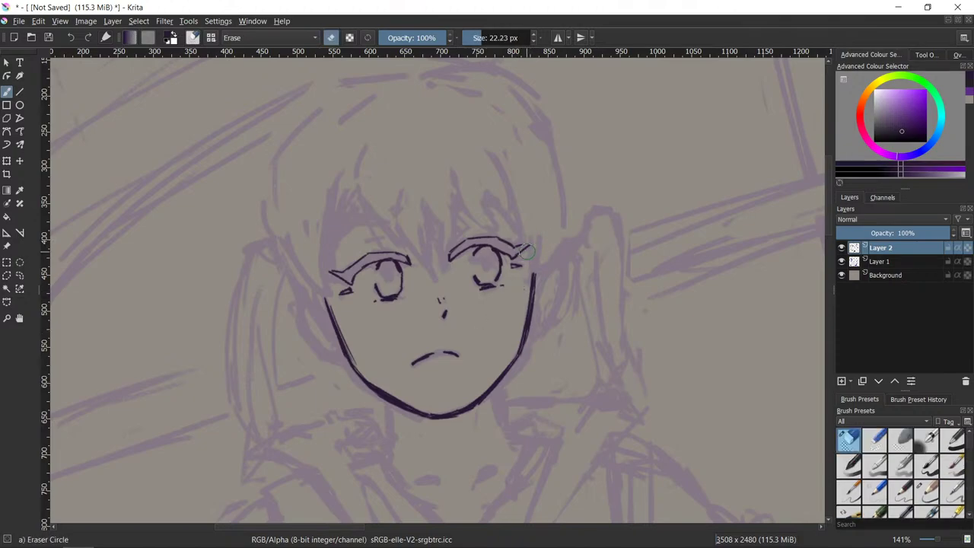
{"action": "key", "text": "e"}
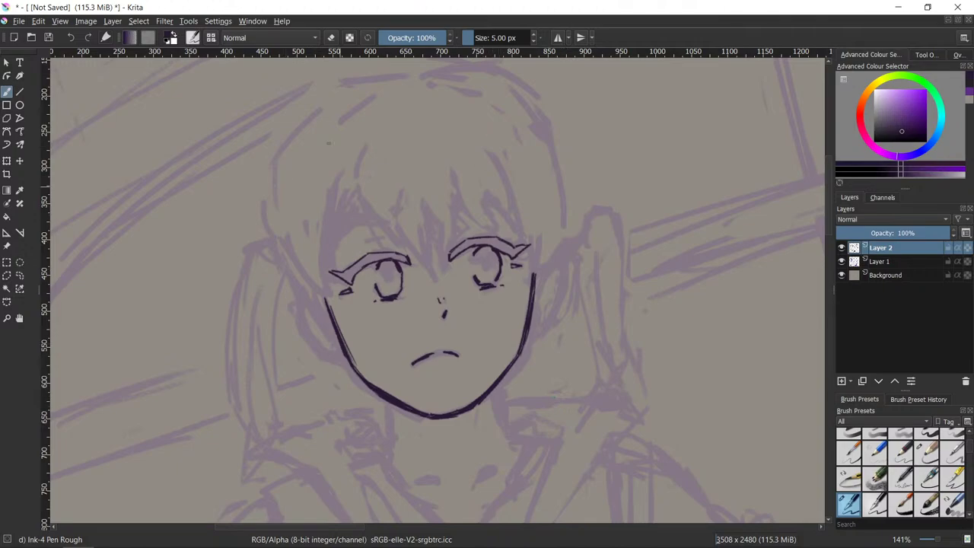
- Ink the hair's outer contour on the viewer's left down to the cheek, plus the inner edge of the side lock
{"action": "mouse_move", "coordinate": [322, 105]}
{"action": "left_mouse_down"}
{"action": "mouse_move", "coordinate": [282, 149]}
{"action": "mouse_move", "coordinate": [276, 213]}
{"action": "mouse_move", "coordinate": [285, 243]}
{"action": "mouse_move", "coordinate": [333, 293]}
{"action": "left_mouse_up"}
{"action": "left_click_drag", "start_coordinate": [283, 242], "coordinate": [328, 295]}
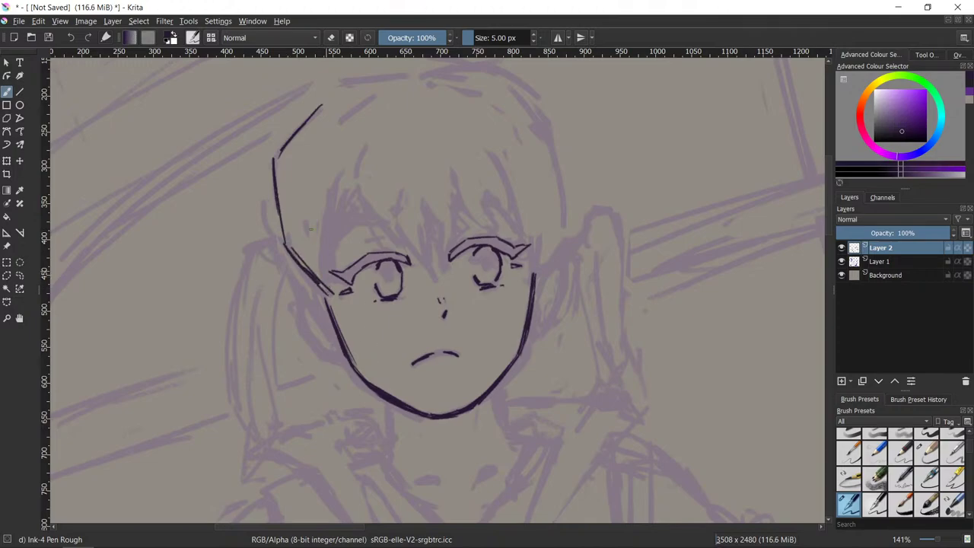
{"action": "mouse_move", "coordinate": [285, 143]}
{"action": "left_mouse_down"}
{"action": "mouse_move", "coordinate": [283, 242]}
{"action": "mouse_move", "coordinate": [308, 273]}
{"action": "mouse_move", "coordinate": [346, 164]}
{"action": "left_mouse_up"}
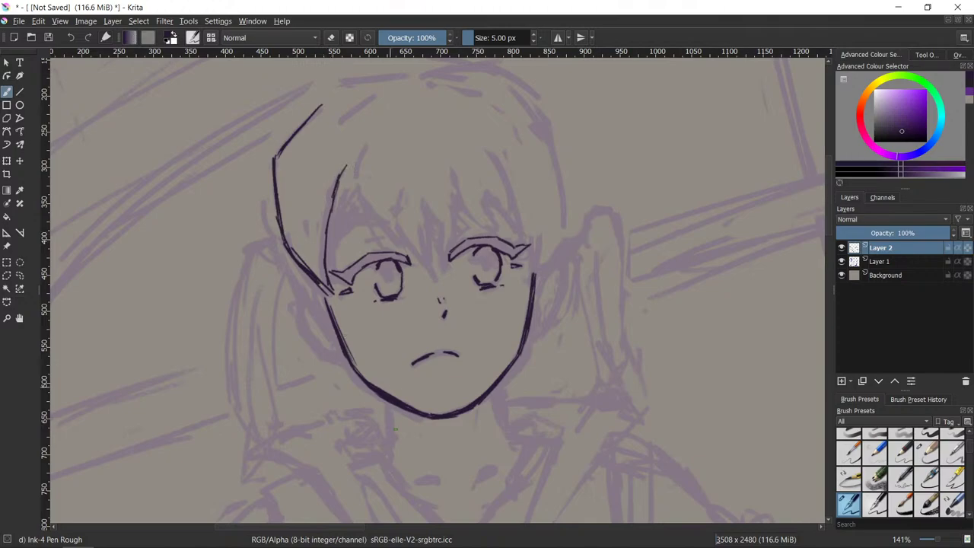
- Ink the zigzag fringe points across the forehead down to both eyes and the nose bridge
{"action": "mouse_move", "coordinate": [332, 241]}
{"action": "left_mouse_down"}
{"action": "mouse_move", "coordinate": [328, 277]}
{"action": "mouse_move", "coordinate": [410, 244]}
{"action": "left_mouse_up"}
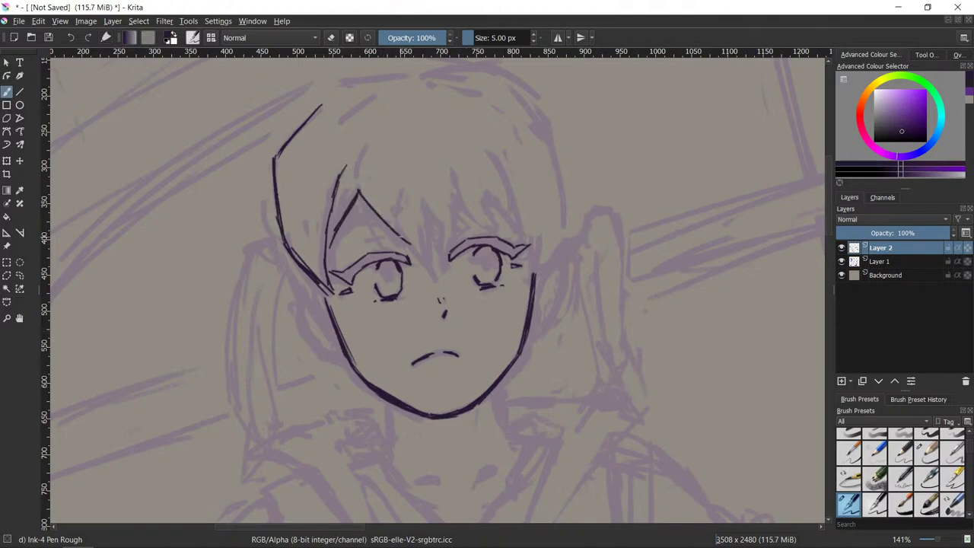
{"action": "mouse_move", "coordinate": [399, 199]}
{"action": "left_mouse_down"}
{"action": "mouse_move", "coordinate": [400, 241]}
{"action": "mouse_move", "coordinate": [437, 285]}
{"action": "mouse_move", "coordinate": [426, 211]}
{"action": "mouse_move", "coordinate": [430, 255]}
{"action": "left_mouse_up"}
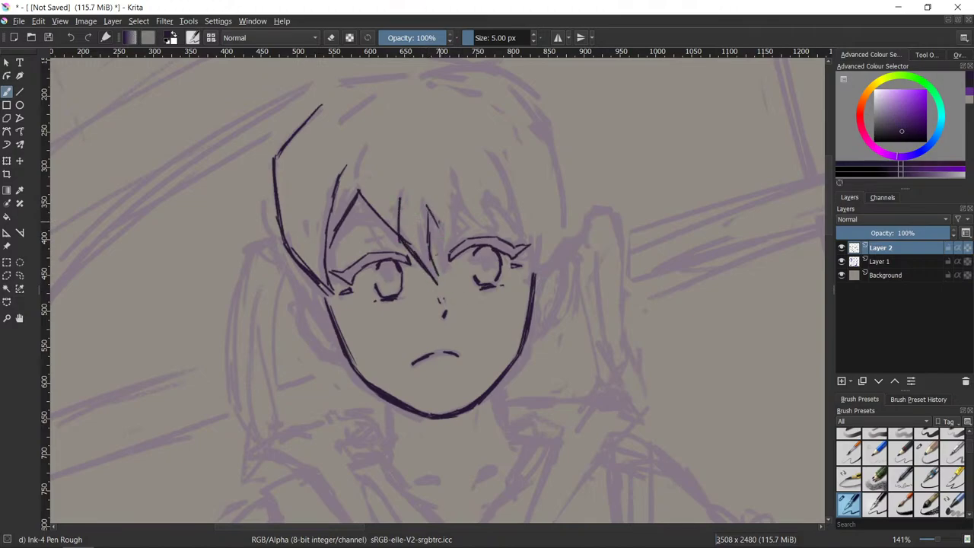
{"action": "left_click_drag", "start_coordinate": [436, 222], "coordinate": [439, 270]}
{"action": "mouse_move", "coordinate": [451, 234]}
{"action": "left_mouse_down"}
{"action": "mouse_move", "coordinate": [439, 266]}
{"action": "mouse_move", "coordinate": [444, 251]}
{"action": "left_mouse_up"}
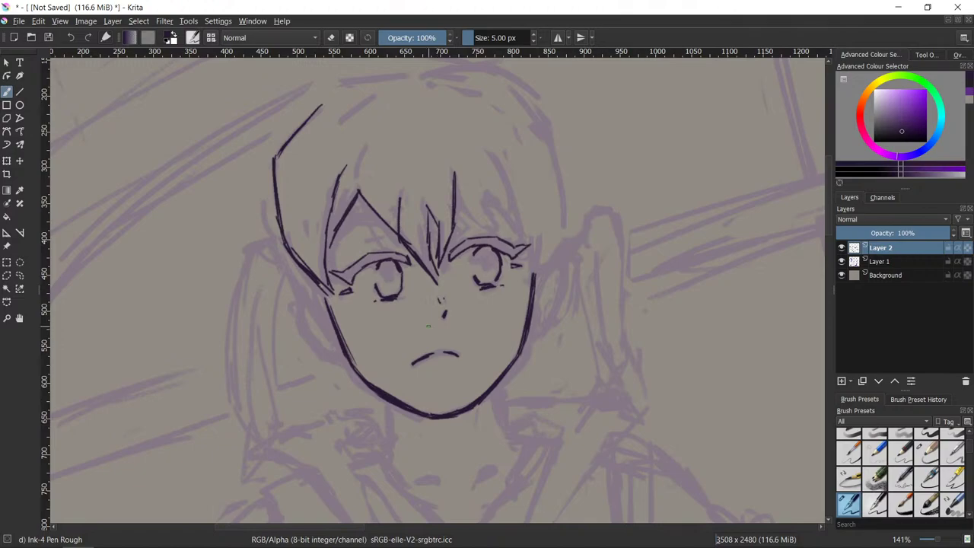
{"action": "left_click_drag", "start_coordinate": [455, 196], "coordinate": [494, 232]}
{"action": "left_click_drag", "start_coordinate": [488, 195], "coordinate": [525, 237]}
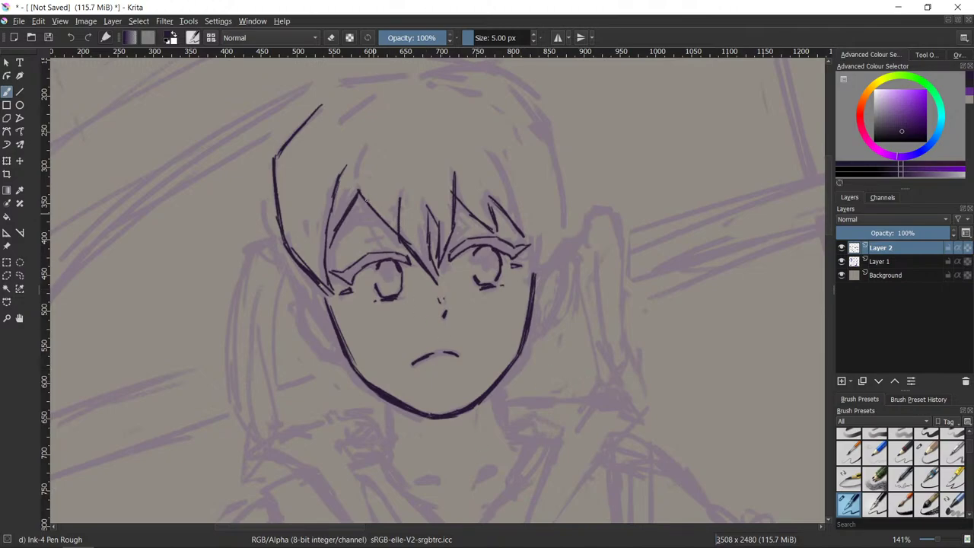
- Ink a strand rising above the viewer's-left fringe and erase its lower part to leave a short stroke
{"action": "mouse_move", "coordinate": [366, 147]}
{"action": "left_mouse_down"}
{"action": "mouse_move", "coordinate": [356, 185]}
{"action": "mouse_move", "coordinate": [375, 183]}
{"action": "mouse_move", "coordinate": [368, 194]}
{"action": "mouse_move", "coordinate": [391, 224]}
{"action": "left_mouse_up"}
{"action": "key", "text": "slash"}
{"action": "key", "text": "slash"}
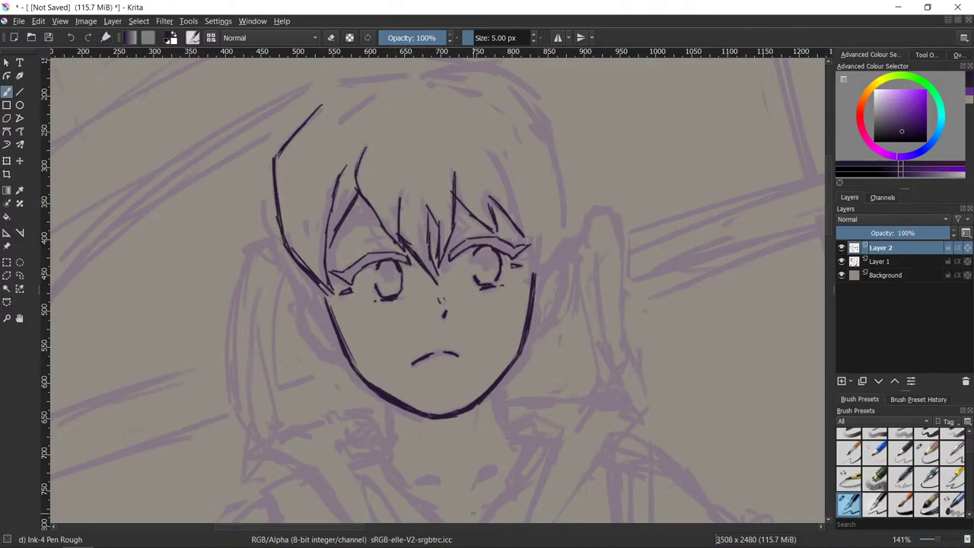
{"action": "key", "text": "slash"}
{"action": "key", "text": "slash"}
{"action": "key", "text": "slash"}
{"action": "left_click_drag", "start_coordinate": [353, 187], "coordinate": [372, 144]}
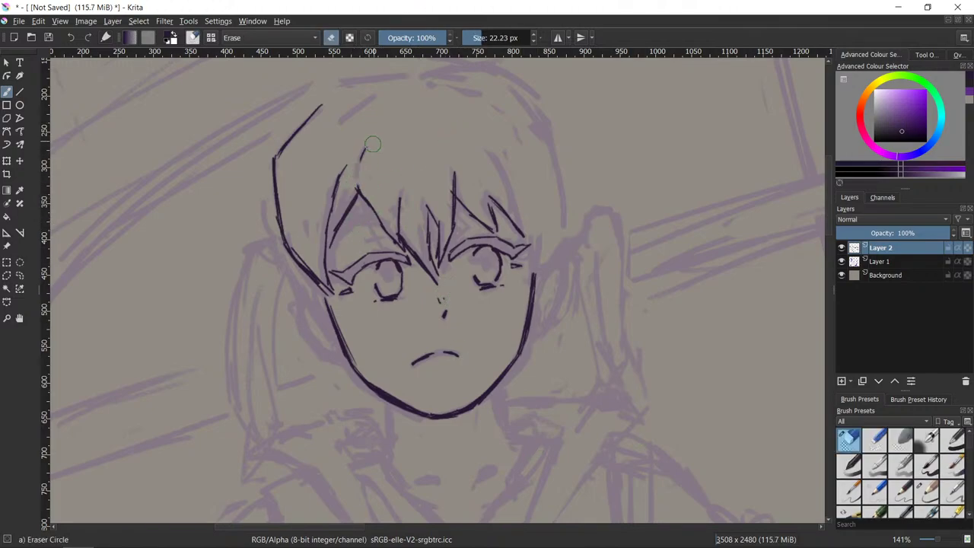
- Rework the peak of the viewer's-left fringe lock, erasing its old lines and inking small overlapping strands
{"action": "key", "text": "slash"}
{"action": "key", "text": "slash"}
{"action": "key", "text": "slash"}
{"action": "left_click_drag", "start_coordinate": [354, 201], "coordinate": [374, 230]}
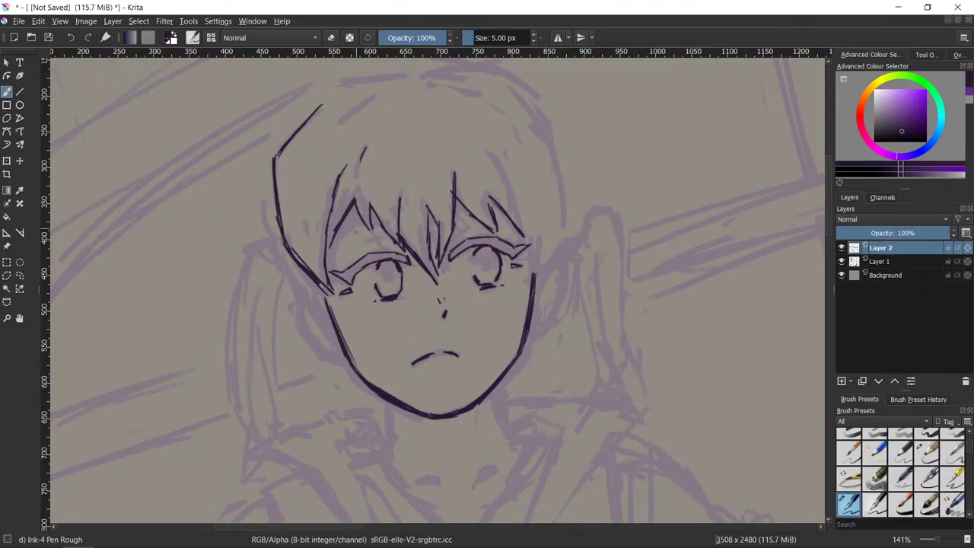
{"action": "key", "text": "slash"}
{"action": "left_click_drag", "start_coordinate": [345, 212], "coordinate": [337, 235]}
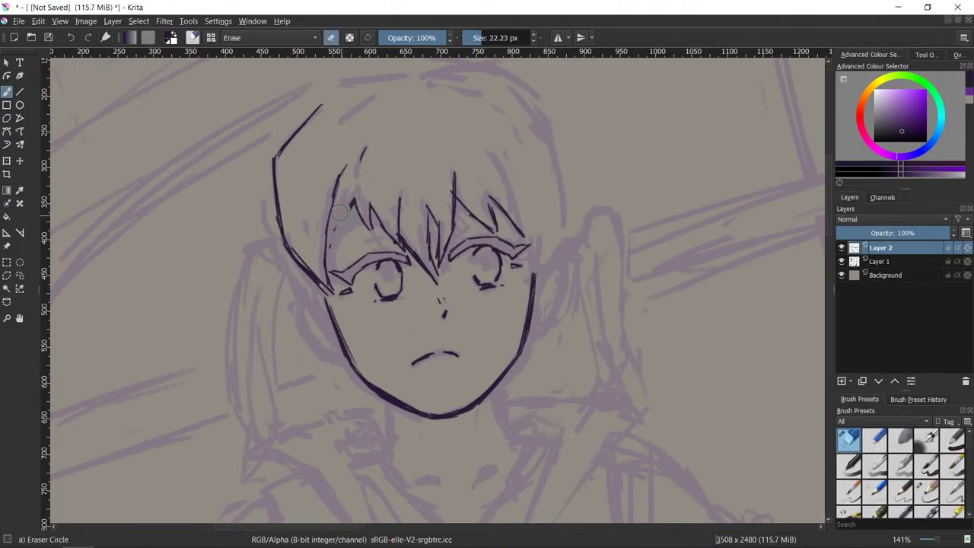
{"action": "key", "text": "slash"}
{"action": "mouse_move", "coordinate": [353, 203]}
{"action": "left_mouse_down"}
{"action": "mouse_move", "coordinate": [328, 245]}
{"action": "mouse_move", "coordinate": [363, 214]}
{"action": "mouse_move", "coordinate": [372, 226]}
{"action": "left_mouse_up"}
{"action": "key", "text": "slash"}
{"action": "key", "text": "slash"}
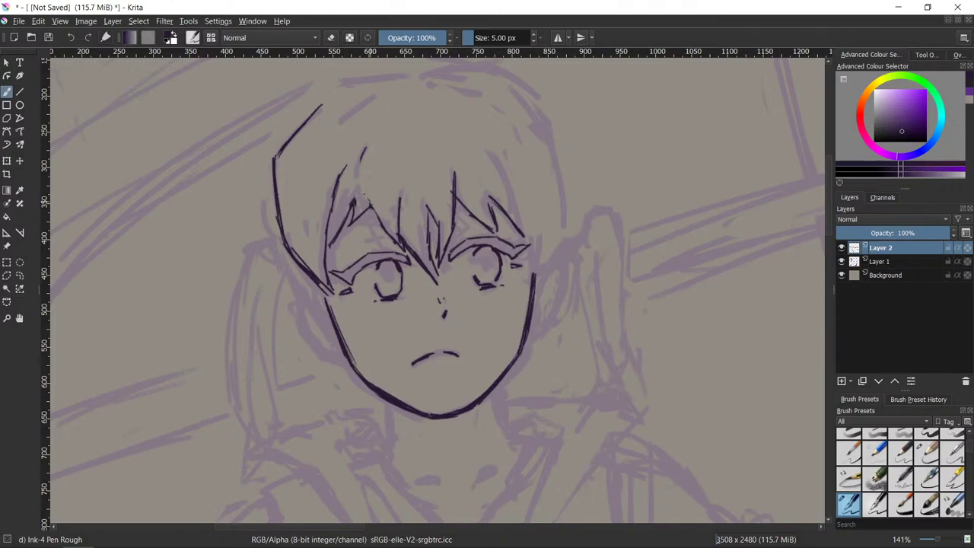
{"action": "mouse_move", "coordinate": [360, 187]}
{"action": "left_mouse_down"}
{"action": "mouse_move", "coordinate": [374, 208]}
{"action": "mouse_move", "coordinate": [365, 204]}
{"action": "left_mouse_up"}
- Ink the hair outline over the crown and down the viewer's-right side, adding the inner side strand beside the fringe
{"action": "scroll", "coordinate": [666, 390], "scroll_direction": "down", "scroll_amount": 1}
{"action": "scroll", "coordinate": [666, 390], "scroll_direction": "up", "scroll_amount": 2}
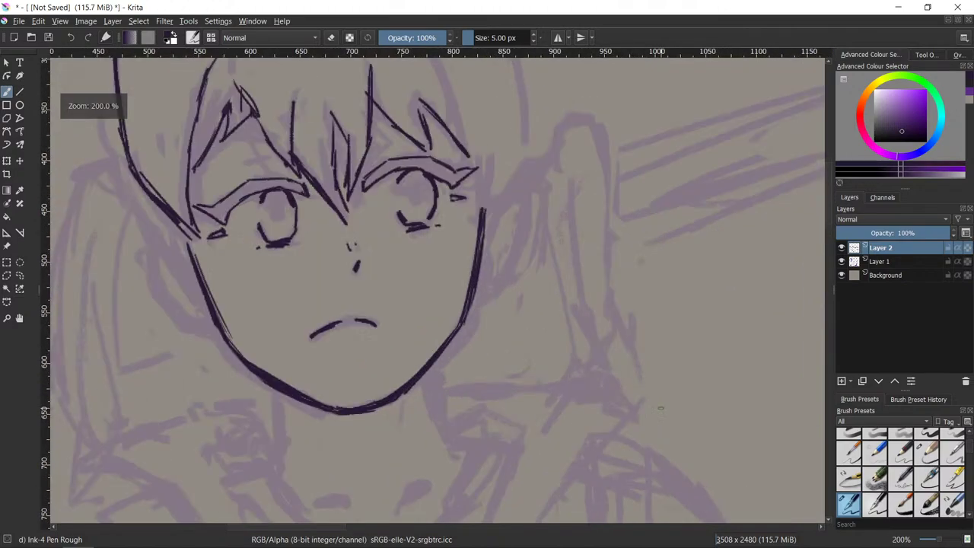
{"action": "scroll", "coordinate": [666, 390], "scroll_direction": "down", "scroll_amount": 2}
{"action": "left_click_drag", "start_coordinate": [654, 360], "coordinate": [683, 369]}
{"action": "scroll", "coordinate": [659, 376], "scroll_direction": "up", "scroll_amount": 1}
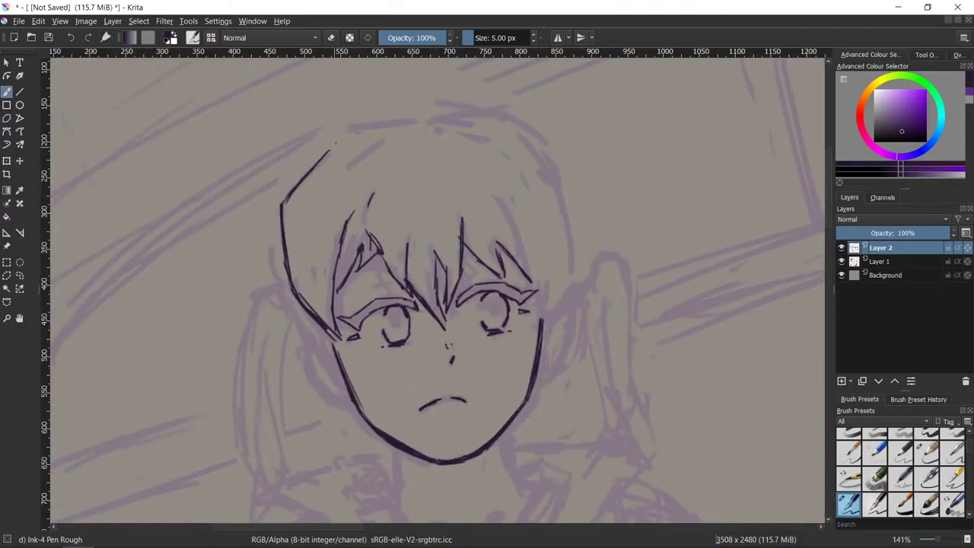
{"action": "mouse_move", "coordinate": [332, 146]}
{"action": "left_mouse_down"}
{"action": "mouse_move", "coordinate": [399, 122]}
{"action": "mouse_move", "coordinate": [421, 126]}
{"action": "left_mouse_up"}
{"action": "key", "text": "slash"}
{"action": "key", "text": "slash"}
{"action": "mouse_move", "coordinate": [400, 121]}
{"action": "left_mouse_down"}
{"action": "mouse_move", "coordinate": [470, 109]}
{"action": "mouse_move", "coordinate": [538, 128]}
{"action": "mouse_move", "coordinate": [523, 134]}
{"action": "mouse_move", "coordinate": [567, 222]}
{"action": "mouse_move", "coordinate": [558, 278]}
{"action": "mouse_move", "coordinate": [527, 327]}
{"action": "left_mouse_up"}
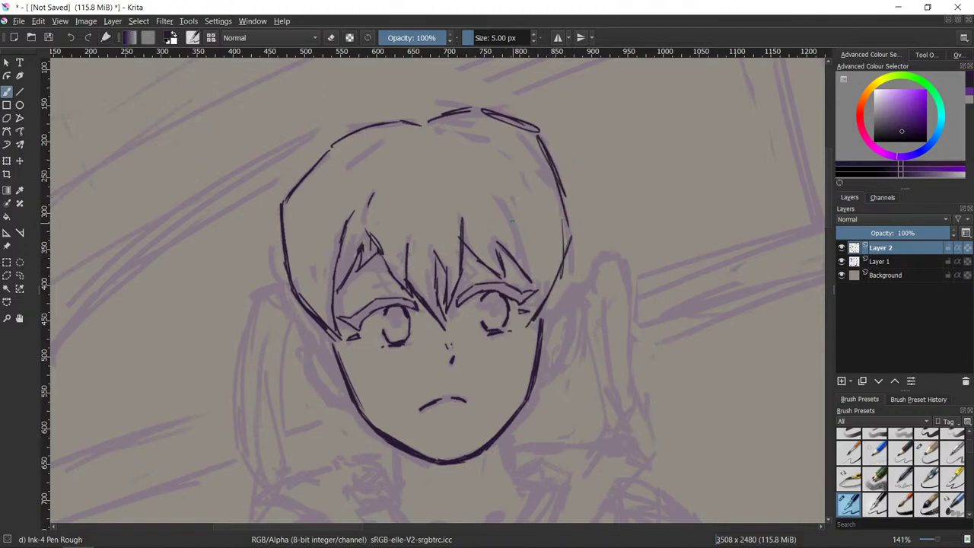
{"action": "mouse_move", "coordinate": [495, 192]}
{"action": "left_mouse_down"}
{"action": "mouse_move", "coordinate": [523, 241]}
{"action": "mouse_move", "coordinate": [528, 327]}
{"action": "left_mouse_up"}
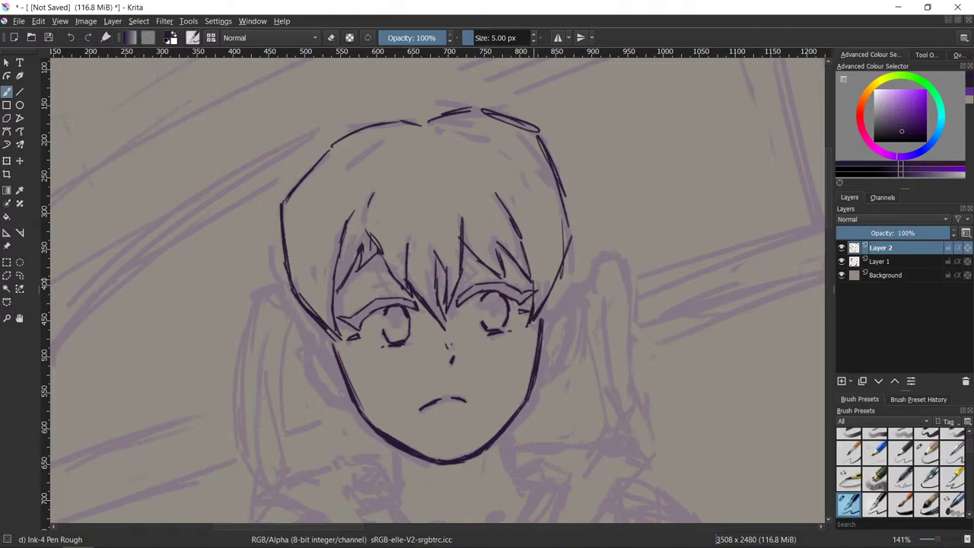
- Erase the lower hair contour on the viewer's right and re-ink it as a wider curve toward the cheek
{"action": "key", "text": "e"}
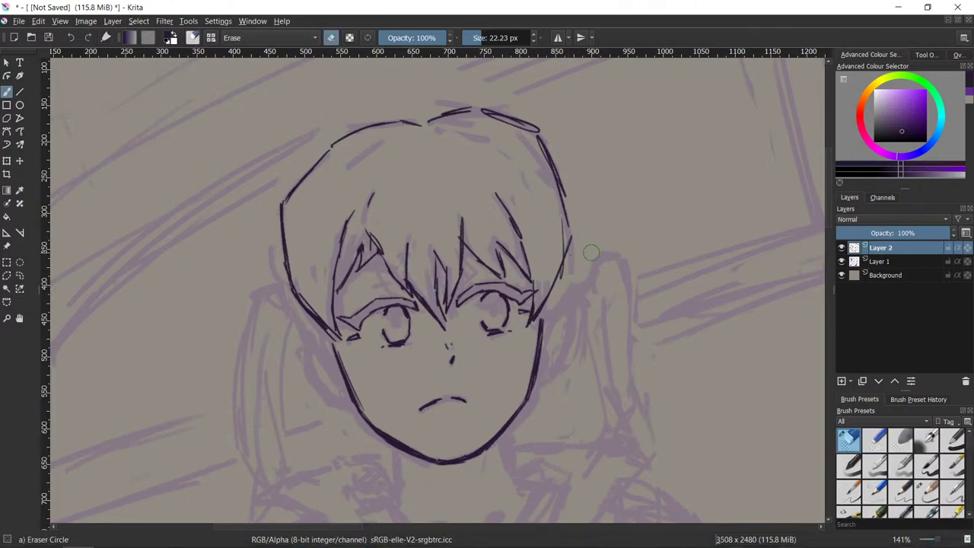
{"action": "key", "text": "e"}
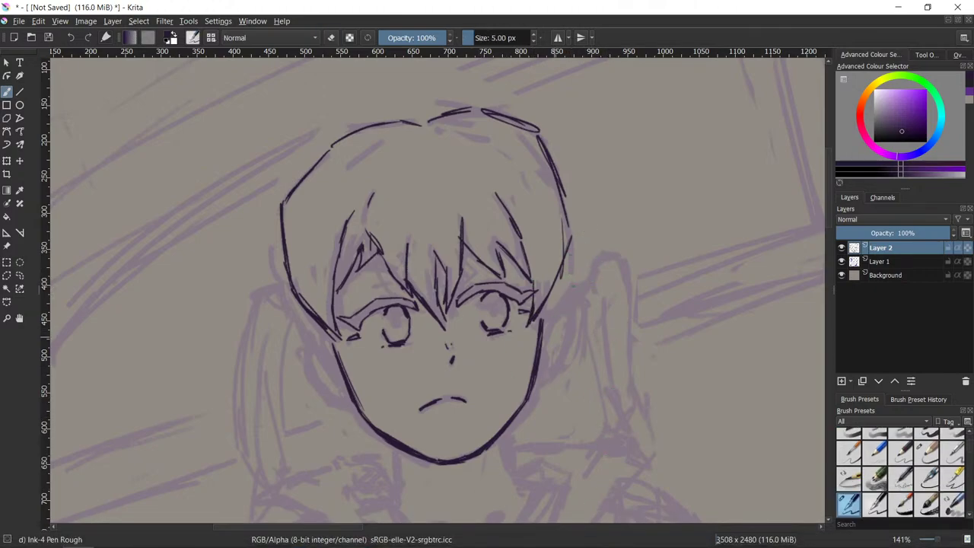
{"action": "key", "text": "slash"}
{"action": "mouse_move", "coordinate": [560, 279]}
{"action": "left_mouse_down"}
{"action": "mouse_move", "coordinate": [533, 320]}
{"action": "mouse_move", "coordinate": [572, 275]}
{"action": "left_mouse_up"}
{"action": "key", "text": "slash"}
{"action": "key", "text": "e"}
{"action": "mouse_move", "coordinate": [568, 217]}
{"action": "left_mouse_down"}
{"action": "mouse_move", "coordinate": [560, 265]}
{"action": "mouse_move", "coordinate": [560, 192]}
{"action": "mouse_move", "coordinate": [541, 139]}
{"action": "mouse_move", "coordinate": [572, 202]}
{"action": "left_mouse_up"}
{"action": "key", "text": "e"}
{"action": "key", "text": "e"}
{"action": "key", "text": "e"}
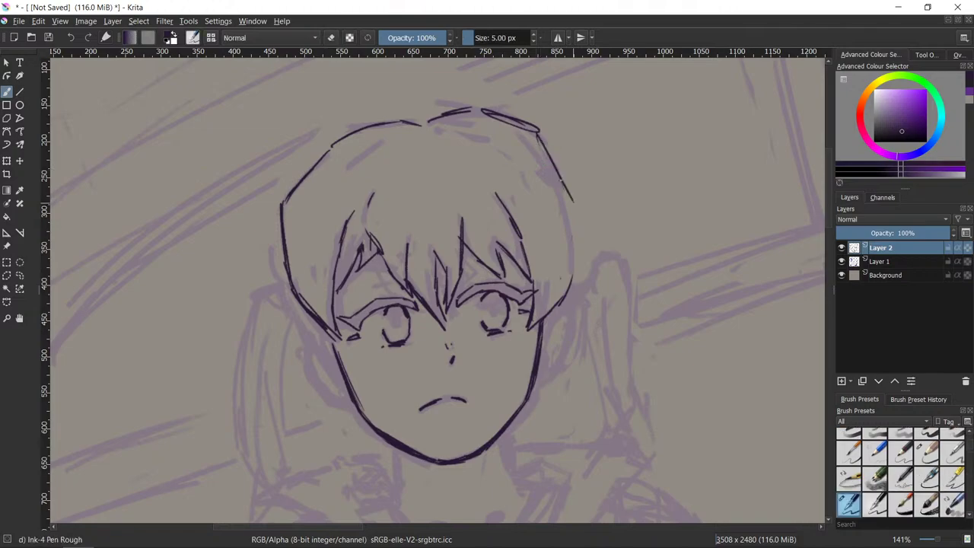
- Ink a fuller, rounder upper hair contour on the viewer's right and erase the excess overlapping lines
{"action": "mouse_move", "coordinate": [547, 149]}
{"action": "left_mouse_down"}
{"action": "mouse_move", "coordinate": [572, 207]}
{"action": "mouse_move", "coordinate": [576, 278]}
{"action": "left_mouse_up"}
{"action": "key", "text": "e"}
{"action": "mouse_move", "coordinate": [542, 134]}
{"action": "left_mouse_down"}
{"action": "mouse_move", "coordinate": [485, 111]}
{"action": "mouse_move", "coordinate": [563, 168]}
{"action": "left_mouse_up"}
{"action": "key", "text": "e"}
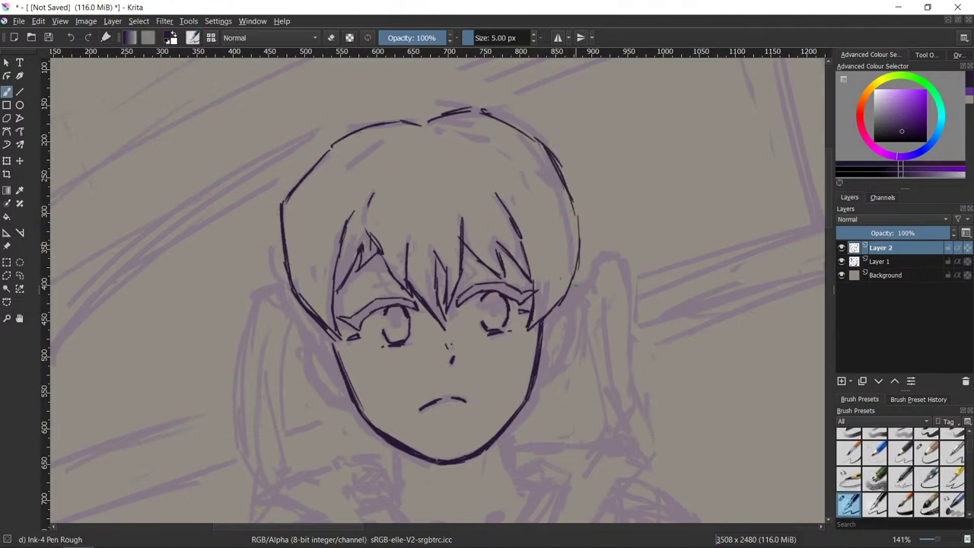
{"action": "key", "text": "e"}
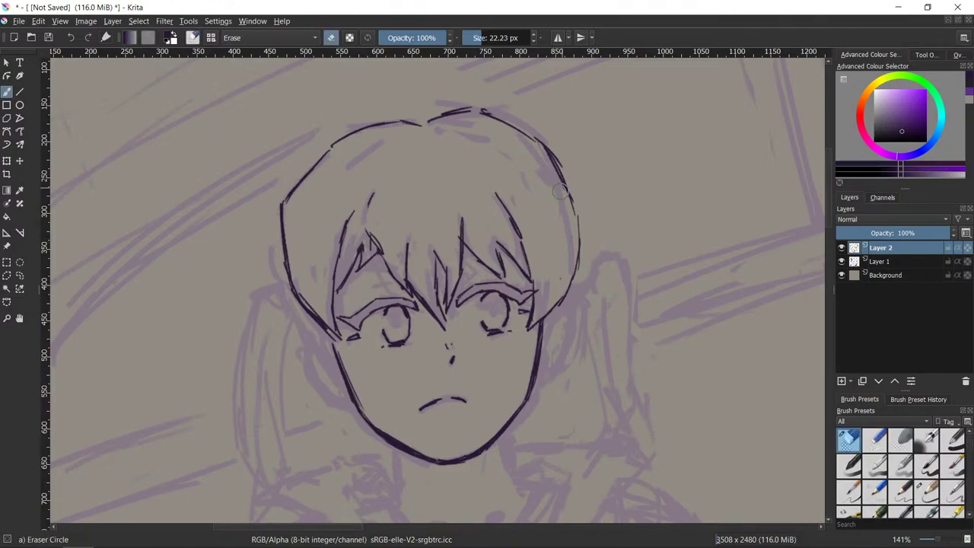
{"action": "left_click_drag", "start_coordinate": [554, 158], "coordinate": [578, 222]}
{"action": "key", "text": "e"}
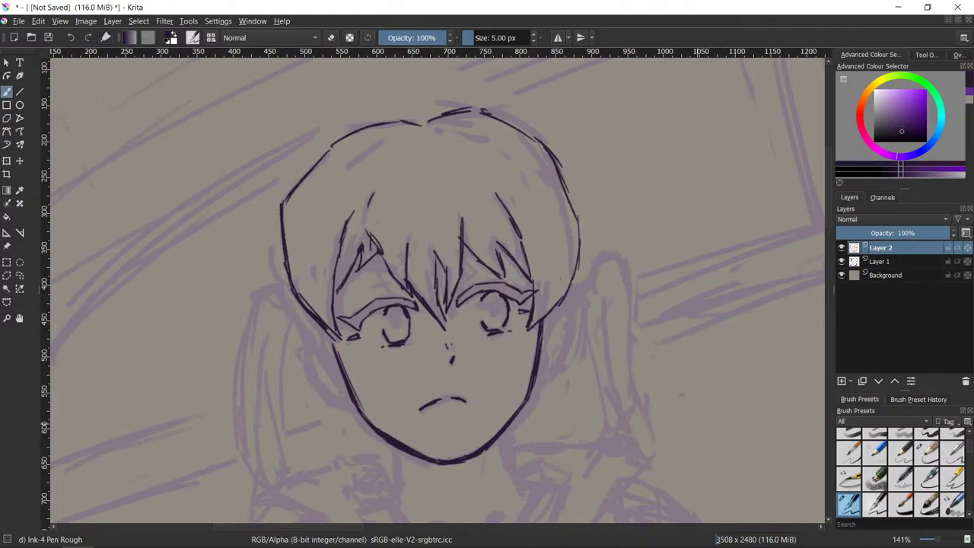
- Show the canvas overview and enlarge its preview by making the docker area wider and taller
{"action": "scroll", "coordinate": [682, 396], "scroll_direction": "down", "scroll_amount": 3}
{"action": "left_click_drag", "start_coordinate": [760, 445], "coordinate": [602, 386]}
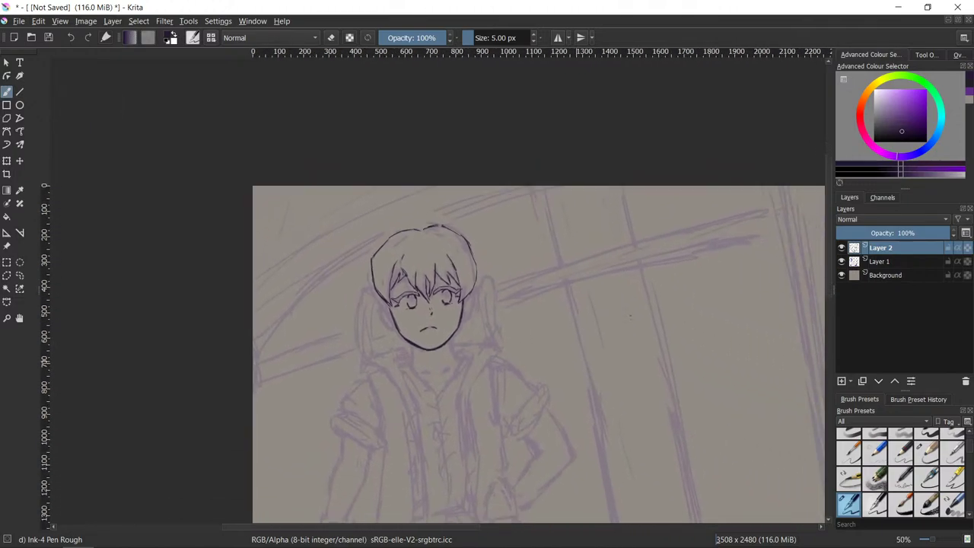
{"action": "left_click", "coordinate": [959, 54]}
{"action": "scroll", "coordinate": [556, 412], "scroll_direction": "up", "scroll_amount": 3}
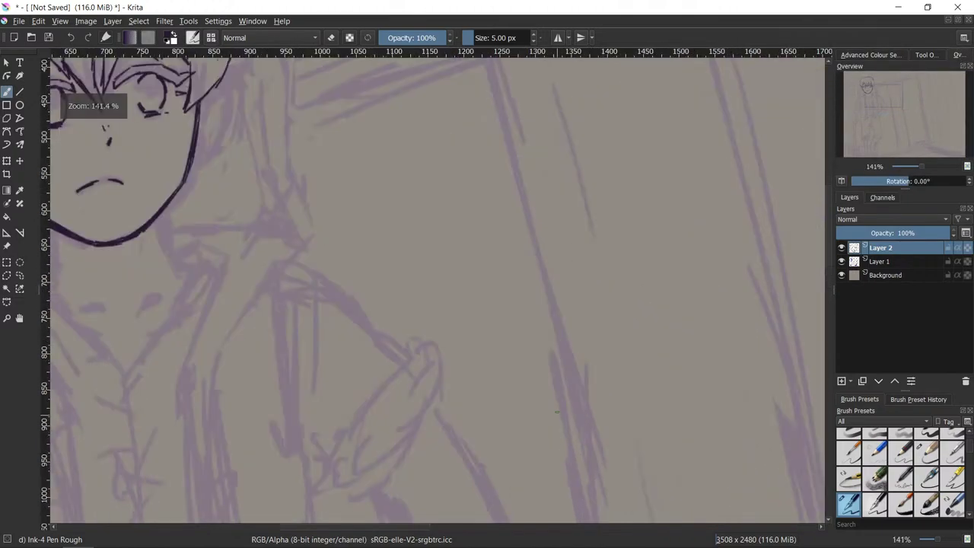
{"action": "left_click_drag", "start_coordinate": [413, 270], "coordinate": [661, 419]}
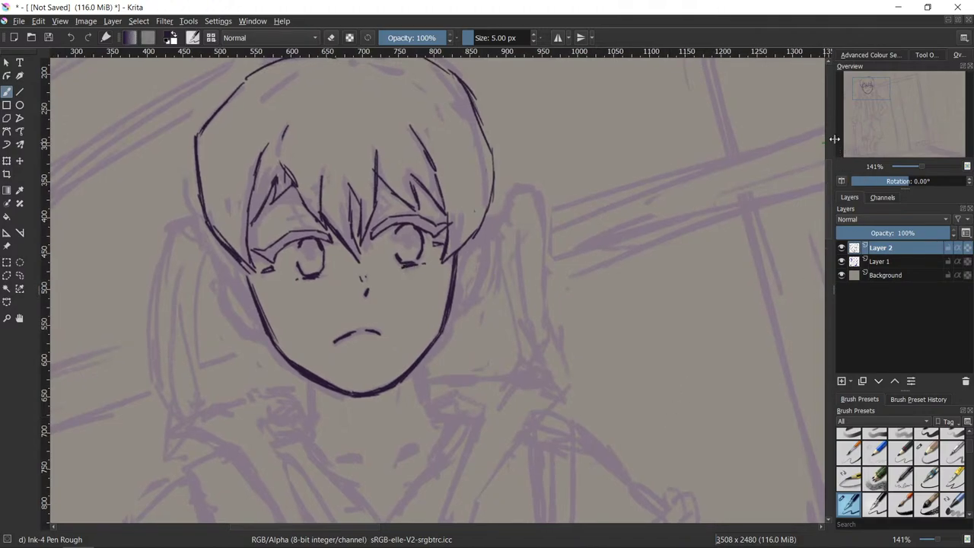
{"action": "left_click_drag", "start_coordinate": [835, 142], "coordinate": [793, 148]}
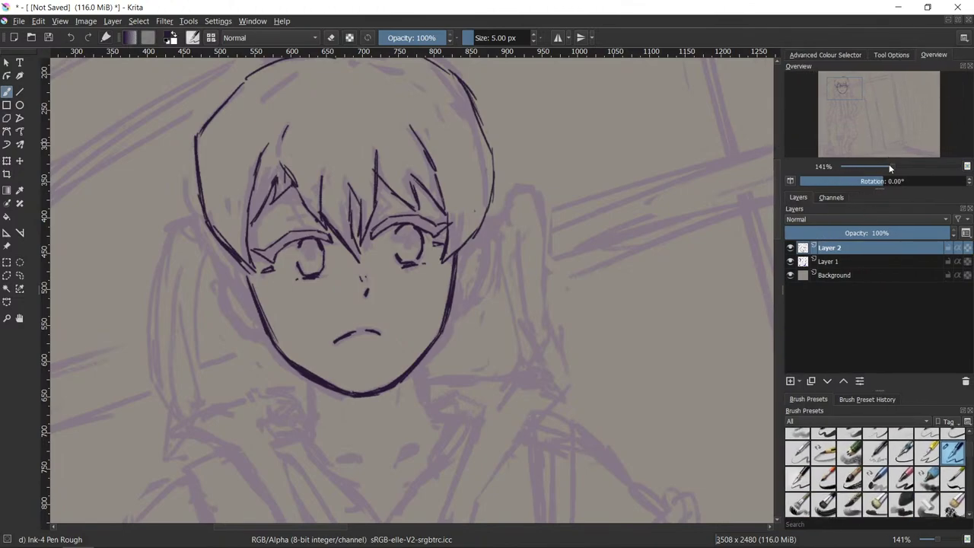
{"action": "left_click_drag", "start_coordinate": [883, 188], "coordinate": [876, 257]}
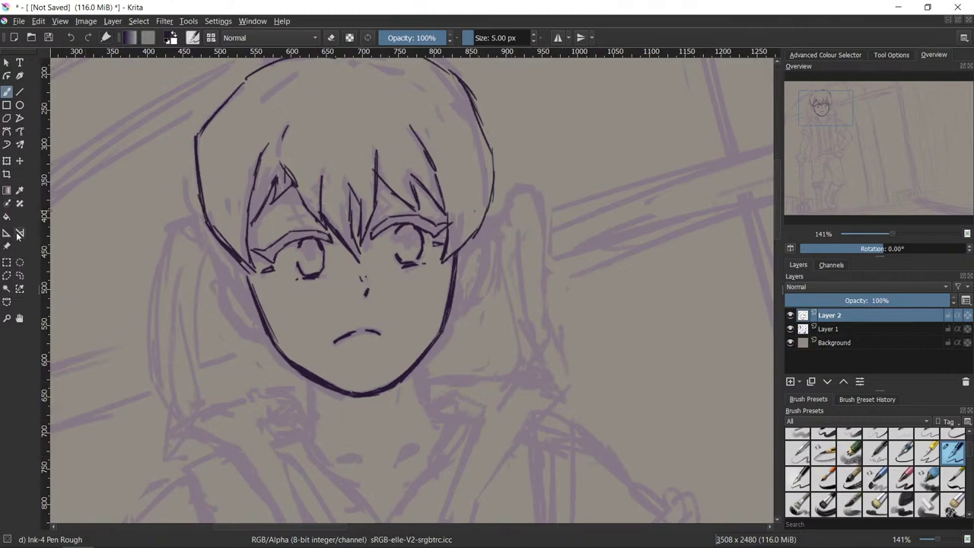
- Select the inked jawline with a polygonal selection that leaves out the eyes, nose and mouth
{"action": "left_click", "coordinate": [7, 274]}
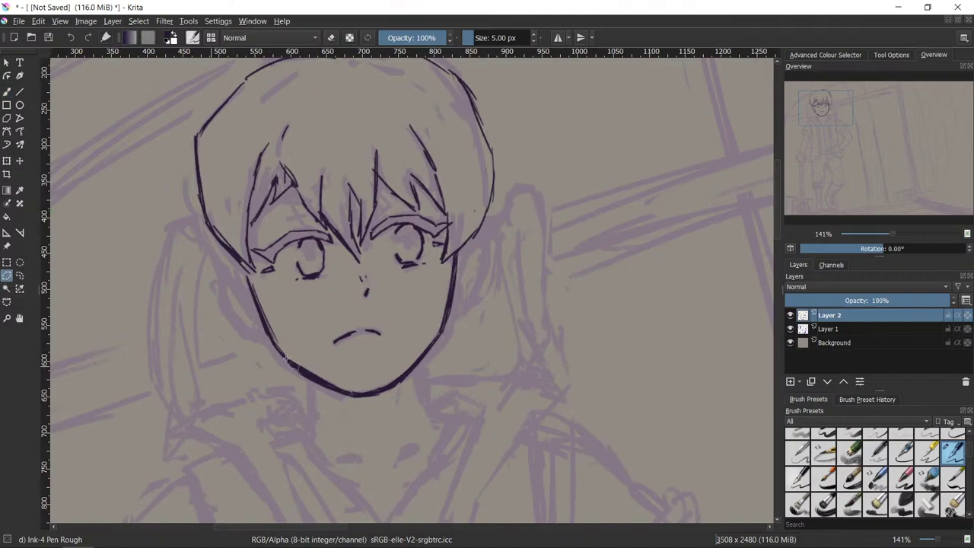
{"action": "left_click", "coordinate": [236, 275]}
{"action": "left_click", "coordinate": [333, 360]}
{"action": "left_click", "coordinate": [398, 355]}
{"action": "left_click", "coordinate": [464, 247]}
{"action": "left_click", "coordinate": [508, 286]}
{"action": "left_click", "coordinate": [460, 401]}
{"action": "left_click", "coordinate": [314, 474]}
{"action": "left_click", "coordinate": [204, 413]}
{"action": "left_click", "coordinate": [213, 299]}
{"action": "left_click", "coordinate": [239, 278]}
- Shift the selected jawline slightly up, widen it a little, nudge it left to fit the face, and remove the selection
{"action": "left_click", "coordinate": [7, 161]}
{"action": "left_click_drag", "start_coordinate": [386, 425], "coordinate": [385, 418]}
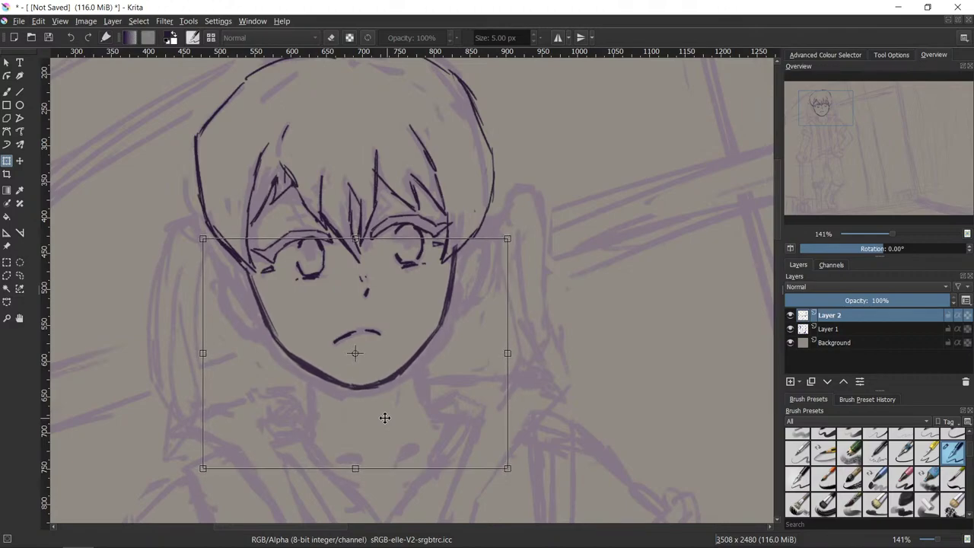
{"action": "left_click_drag", "start_coordinate": [507, 353], "coordinate": [516, 353]}
{"action": "key", "text": "Left"}
{"action": "key", "text": "Left"}
{"action": "key", "text": "Left"}
{"action": "key", "text": "Left"}
{"action": "key", "text": "Left"}
{"action": "key", "text": "Left"}
{"action": "key", "text": "Left"}
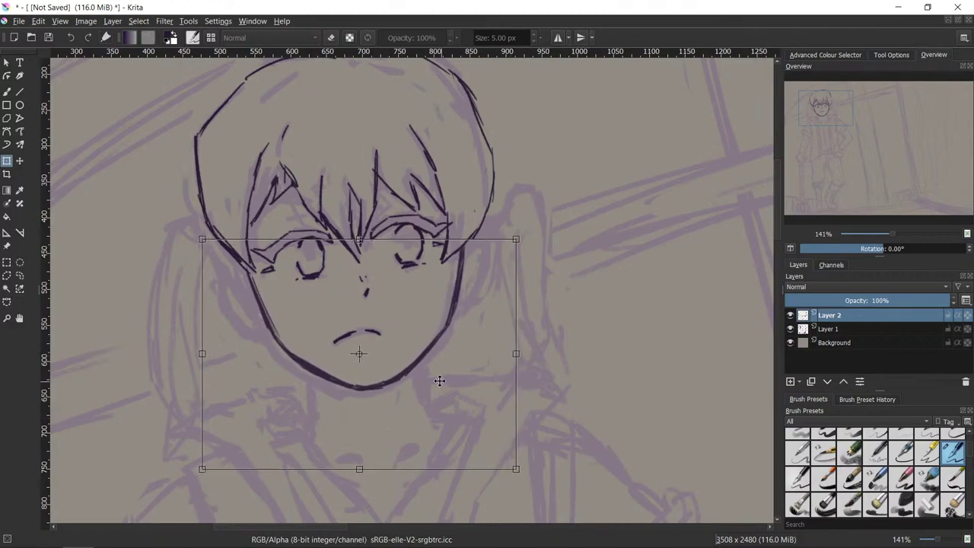
{"action": "key", "text": "Down"}
{"action": "key", "text": "Down"}
{"action": "key", "text": "Down"}
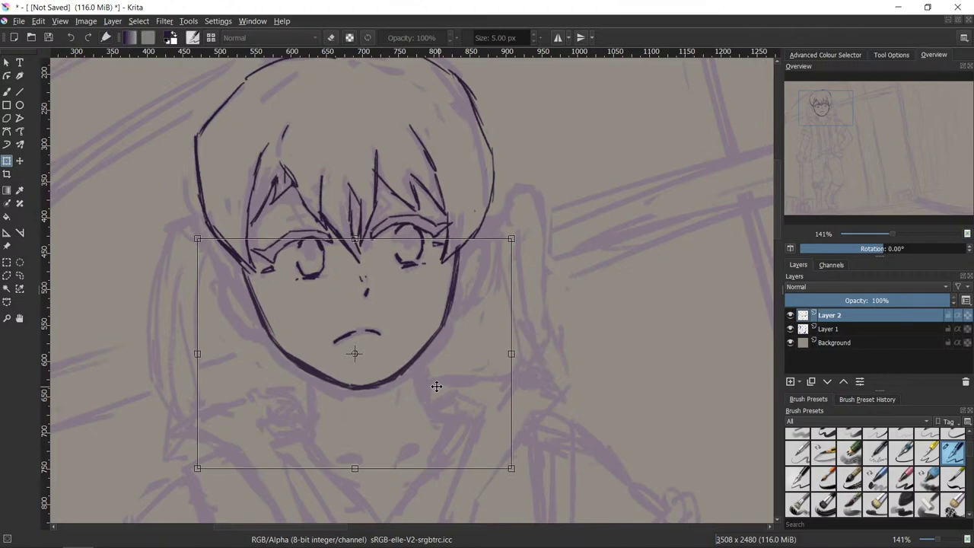
{"action": "key", "text": "Up"}
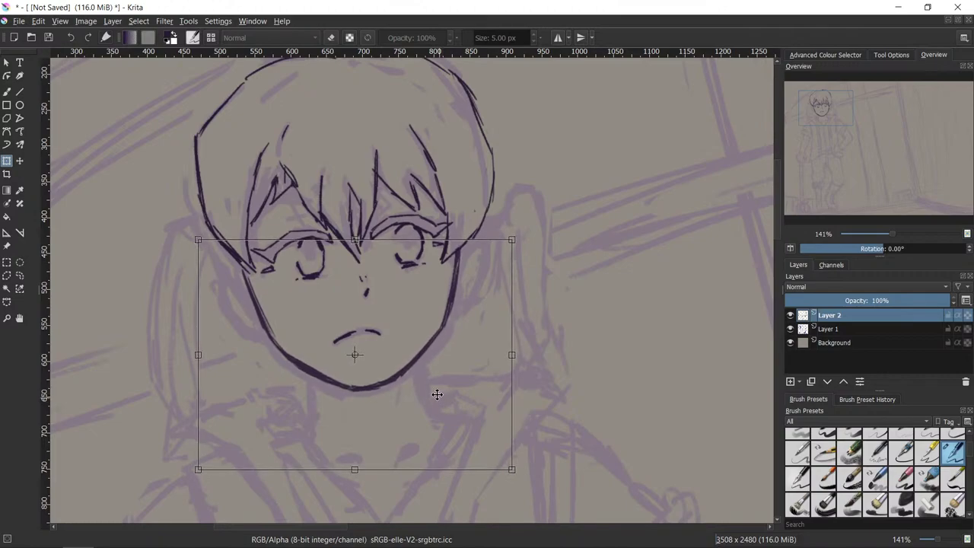
{"action": "key", "text": "Return"}
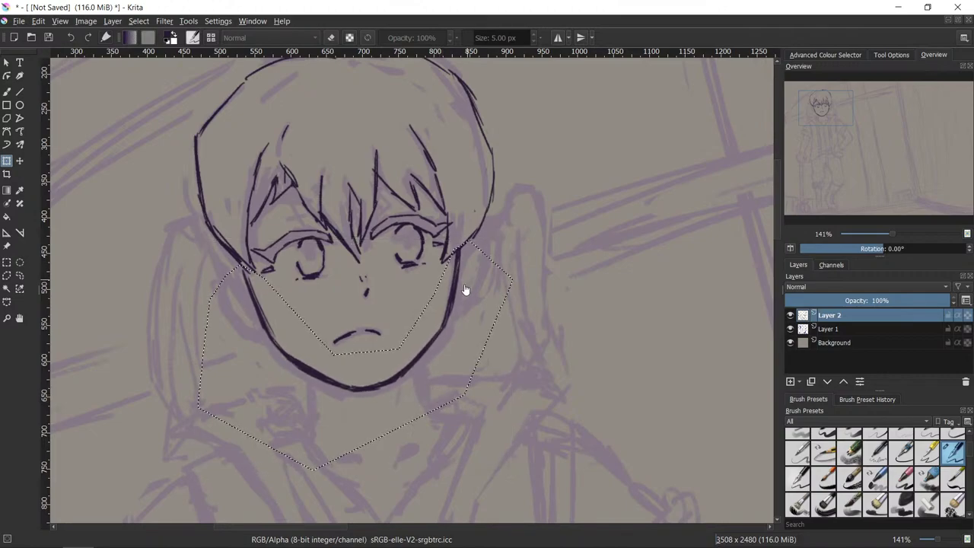
{"action": "key", "text": "ctrl+shift+a"}
- Touch up the jawline's upper end on the viewer's left and tidy the overlapping strands in the fringe with pen and eraser
{"action": "key", "text": "b"}
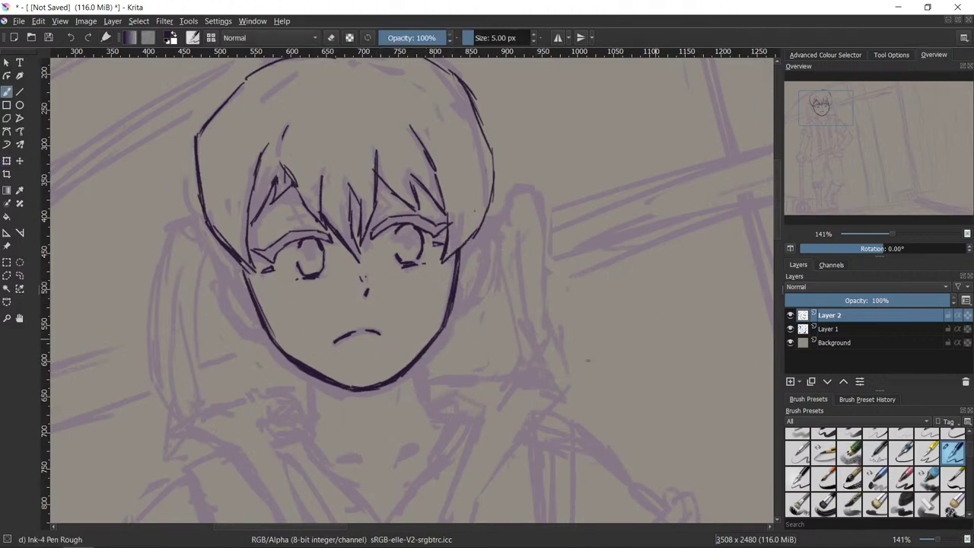
{"action": "left_click_drag", "start_coordinate": [246, 270], "coordinate": [255, 293]}
{"action": "key", "text": "/"}
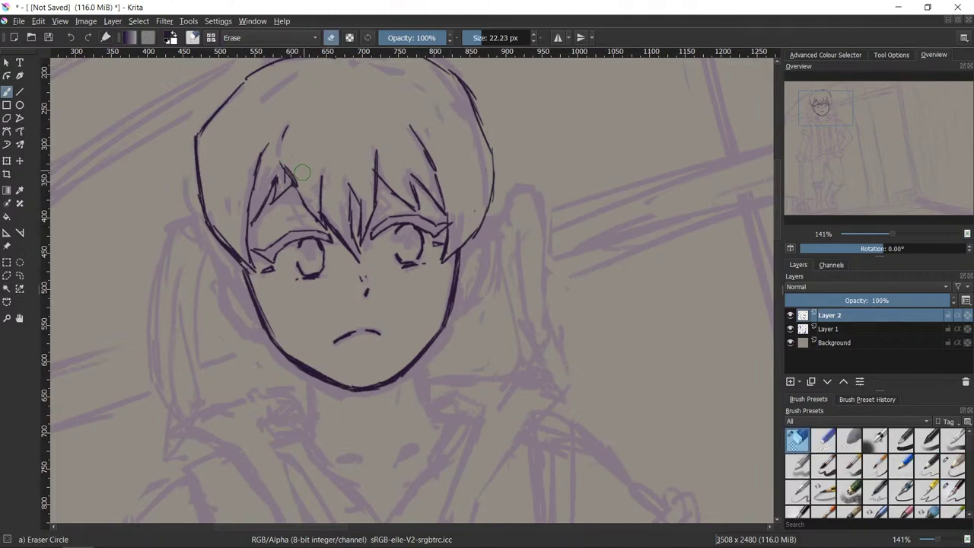
{"action": "left_click_drag", "start_coordinate": [295, 178], "coordinate": [286, 167]}
{"action": "key", "text": "/"}
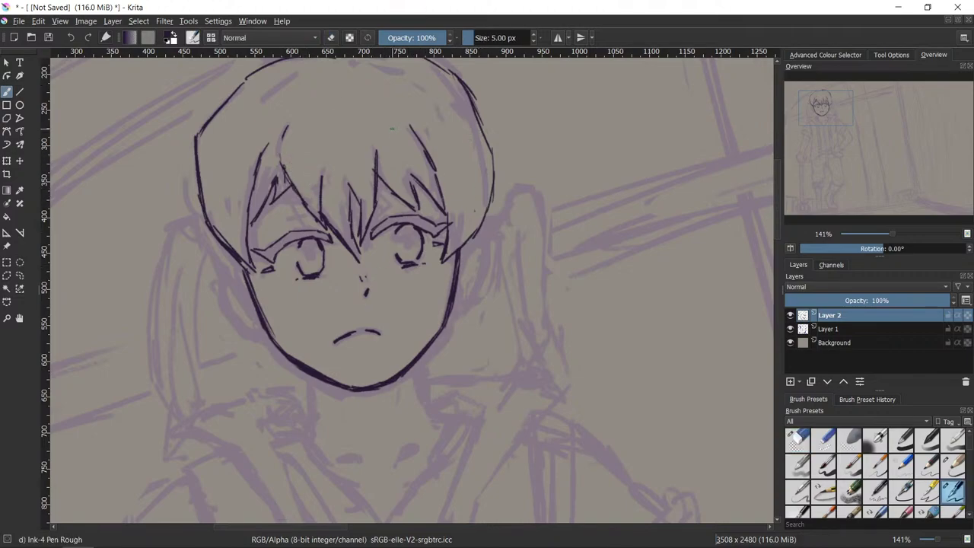
{"action": "key", "text": "slash"}
{"action": "key", "text": "slash"}
{"action": "key", "text": "slash"}
{"action": "key", "text": "slash"}
{"action": "left_click_drag", "start_coordinate": [353, 233], "coordinate": [361, 257]}
{"action": "key", "text": "slash"}
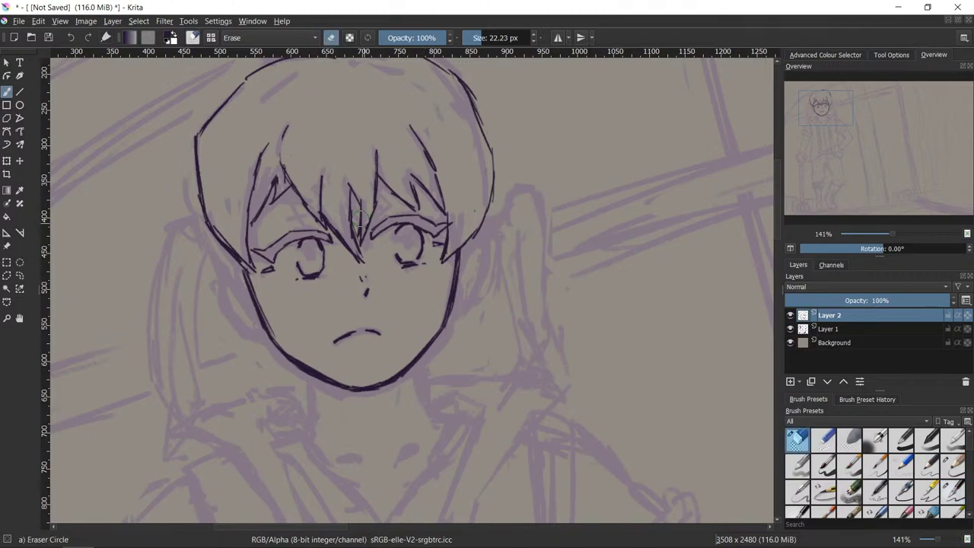
{"action": "key", "text": "slash"}
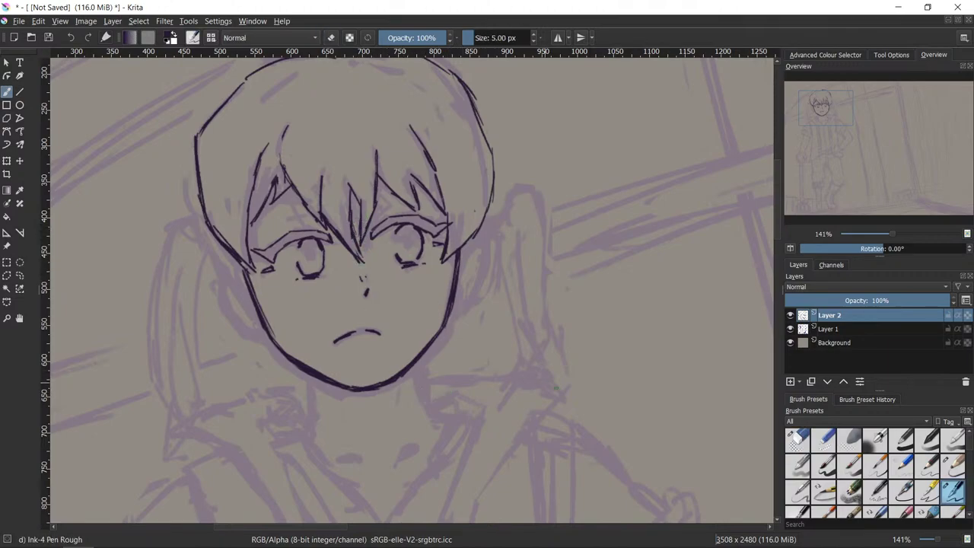
- Ink thin side-lock strokes at the hair tips on both sides of the face and outline both ears
{"action": "left_click_drag", "start_coordinate": [251, 265], "coordinate": [232, 226]}
{"action": "left_click_drag", "start_coordinate": [447, 251], "coordinate": [463, 224]}
{"action": "left_click_drag", "start_coordinate": [448, 249], "coordinate": [465, 221]}
{"action": "mouse_move", "coordinate": [238, 263]}
{"action": "left_mouse_down"}
{"action": "mouse_move", "coordinate": [221, 265]}
{"action": "mouse_move", "coordinate": [225, 292]}
{"action": "mouse_move", "coordinate": [248, 330]}
{"action": "mouse_move", "coordinate": [265, 336]}
{"action": "left_mouse_up"}
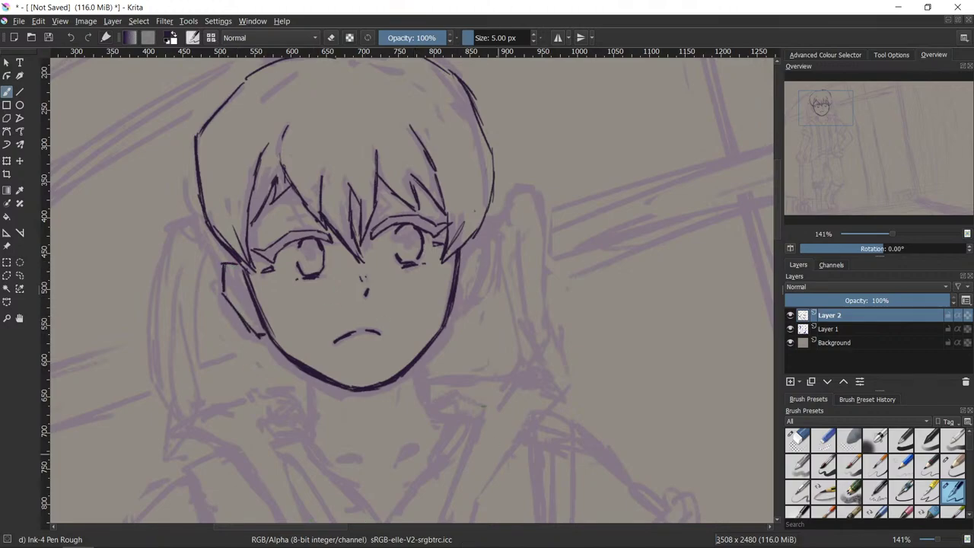
{"action": "mouse_move", "coordinate": [467, 233]}
{"action": "left_mouse_down"}
{"action": "mouse_move", "coordinate": [486, 239]}
{"action": "mouse_move", "coordinate": [462, 304]}
{"action": "left_mouse_up"}
- Erase the angular lower edges of both ears and re-ink them as rounder curves meeting the jaw
{"action": "key", "text": "/"}
{"action": "left_click_drag", "start_coordinate": [257, 339], "coordinate": [265, 334]}
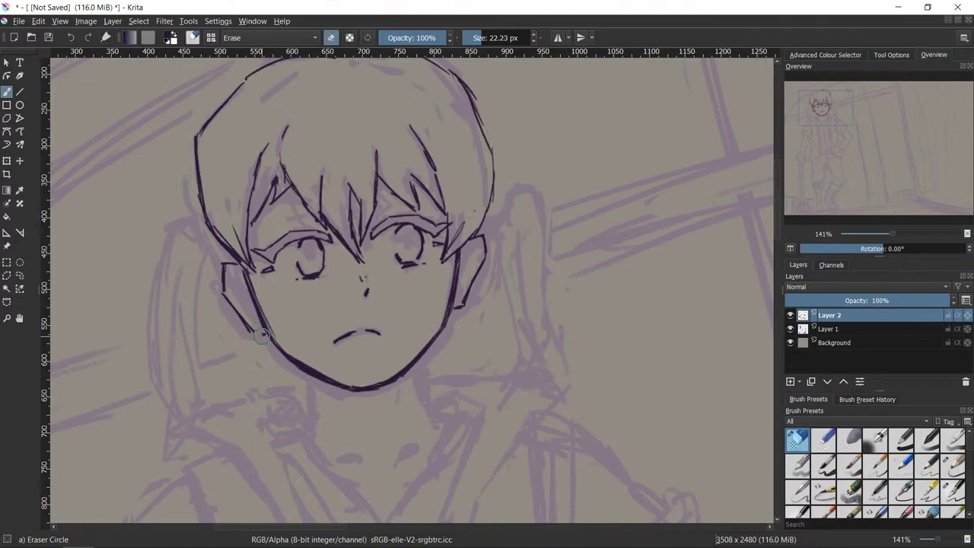
{"action": "key", "text": "/"}
{"action": "key", "text": "slash"}
{"action": "mouse_move", "coordinate": [466, 301]}
{"action": "left_mouse_down"}
{"action": "mouse_move", "coordinate": [449, 319]}
{"action": "mouse_move", "coordinate": [487, 252]}
{"action": "mouse_move", "coordinate": [467, 299]}
{"action": "left_mouse_up"}
{"action": "key", "text": "slash"}
{"action": "key", "text": "slash"}
{"action": "key", "text": "slash"}
{"action": "key", "text": "slash"}
{"action": "mouse_move", "coordinate": [245, 302]}
{"action": "left_mouse_down"}
{"action": "mouse_move", "coordinate": [231, 290]}
{"action": "mouse_move", "coordinate": [254, 329]}
{"action": "mouse_move", "coordinate": [242, 322]}
{"action": "mouse_move", "coordinate": [275, 341]}
{"action": "mouse_move", "coordinate": [264, 334]}
{"action": "left_mouse_up"}
{"action": "key", "text": "slash"}
{"action": "key", "text": "slash"}
{"action": "key", "text": "slash"}
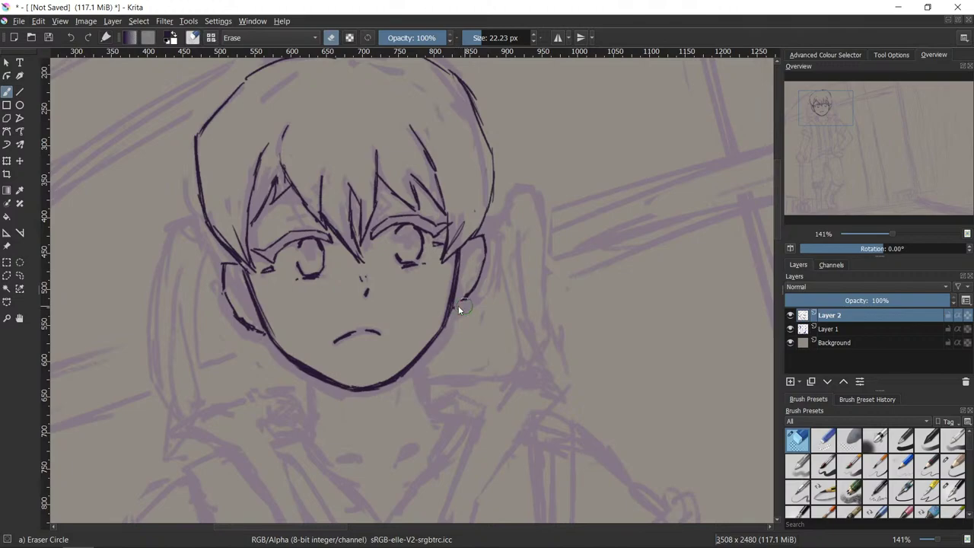
- Smooth the outer edge of the ear on the viewer's left and clean up the lobes of both ears
{"action": "key", "text": "slash"}
{"action": "key", "text": "slash"}
{"action": "key", "text": "slash"}
{"action": "left_click_drag", "start_coordinate": [224, 286], "coordinate": [229, 297]}
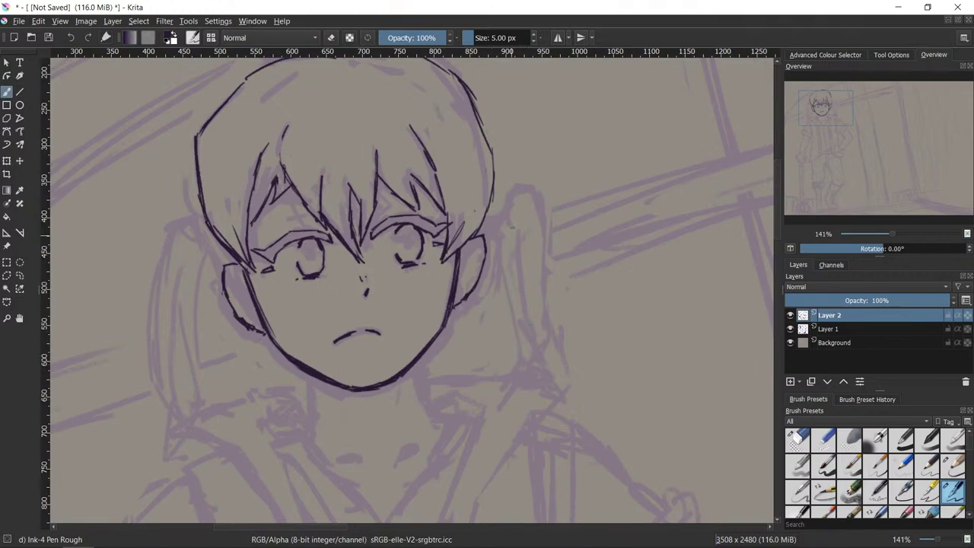
{"action": "key", "text": "slash"}
{"action": "key", "text": "slash"}
{"action": "key", "text": "slash"}
{"action": "key", "text": "slash"}
{"action": "key", "text": "slash"}
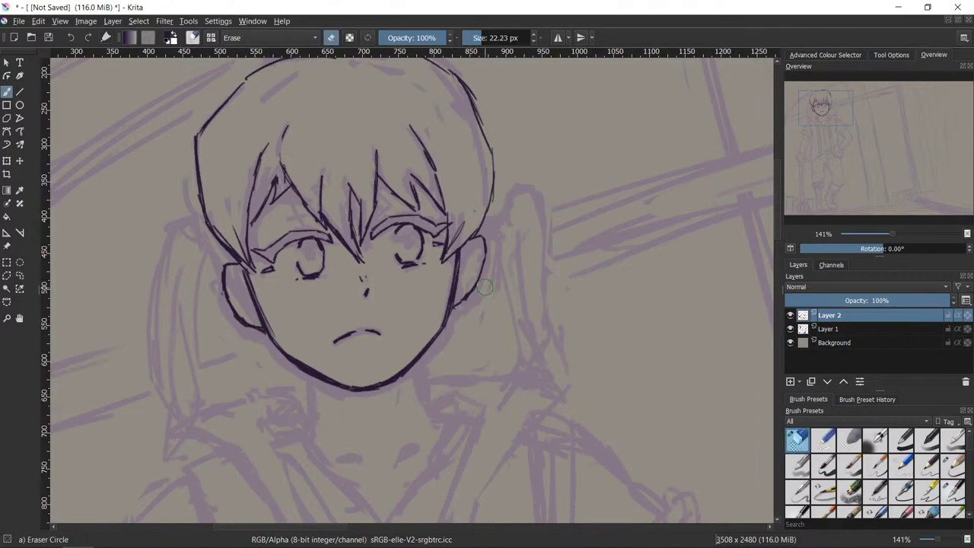
{"action": "key", "text": "slash"}
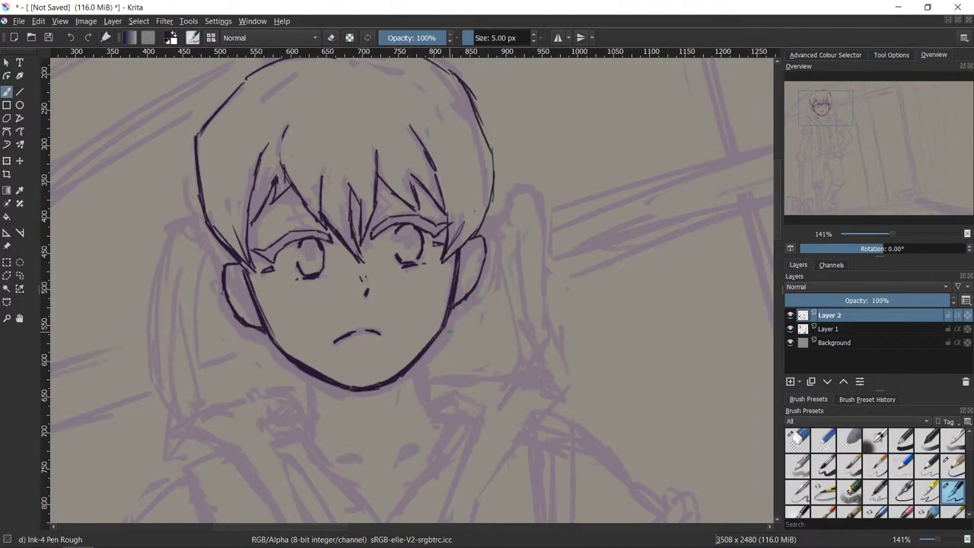
{"action": "left_click_drag", "start_coordinate": [452, 312], "coordinate": [459, 306]}
- Ink short inner fold lines inside both ears and trim them with the eraser
{"action": "left_click_drag", "start_coordinate": [238, 286], "coordinate": [244, 295]}
{"action": "mouse_move", "coordinate": [469, 275]}
{"action": "left_mouse_down"}
{"action": "mouse_move", "coordinate": [461, 278]}
{"action": "mouse_move", "coordinate": [472, 259]}
{"action": "left_mouse_up"}
{"action": "key", "text": "/"}
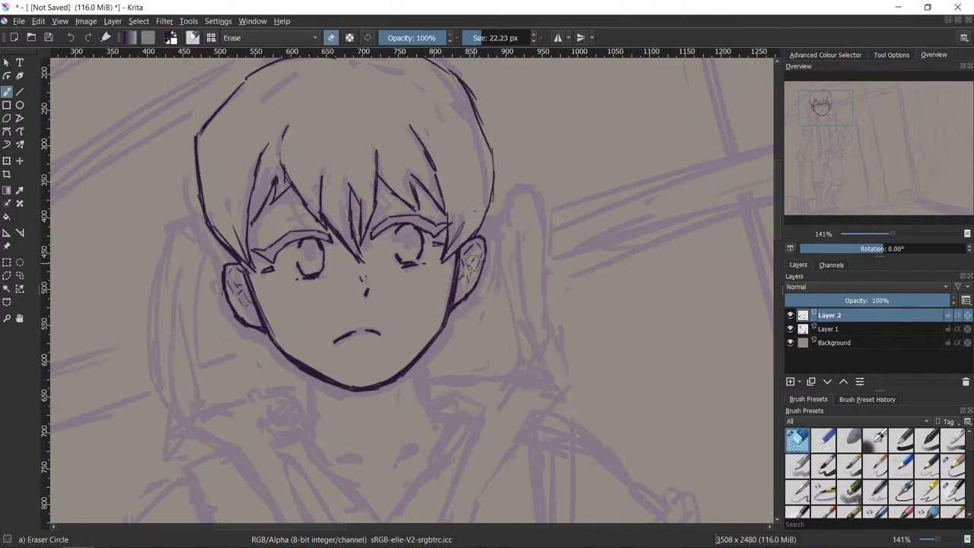
{"action": "key", "text": "/"}
{"action": "key", "text": "/"}
{"action": "key", "text": "/"}
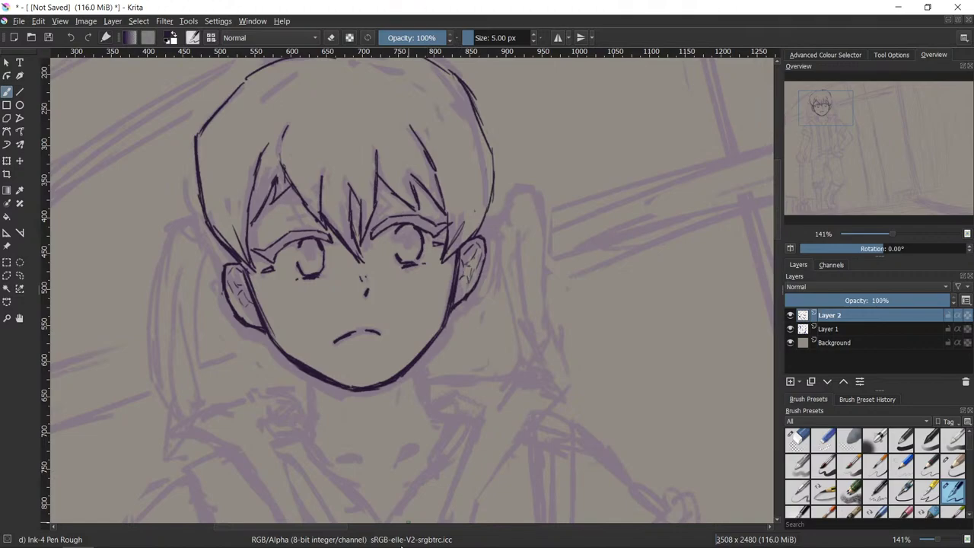
- Ink the eyebrow on the viewer's left beneath the fringe strands and erase its excess overlapping lines
{"action": "key", "text": "slash"}
{"action": "key", "text": "slash"}
{"action": "key", "text": "slash"}
{"action": "key", "text": "slash"}
{"action": "key", "text": "slash"}
{"action": "key", "text": "slash"}
{"action": "mouse_move", "coordinate": [391, 546]}
{"action": "left_click_drag", "start_coordinate": [307, 217], "coordinate": [303, 221]}
{"action": "key", "text": "ctrl+z"}
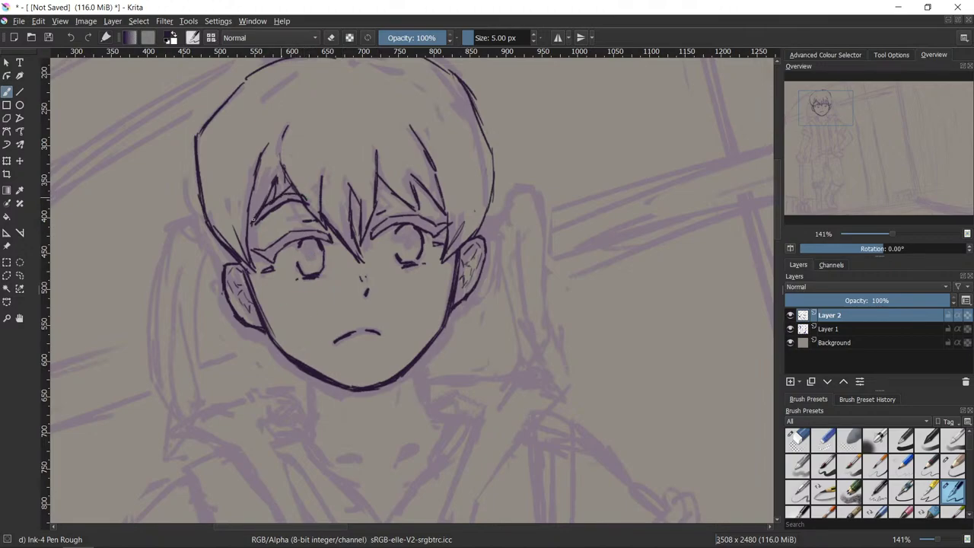
{"action": "left_click_drag", "start_coordinate": [261, 213], "coordinate": [310, 201]}
{"action": "key", "text": "ctrl+z"}
{"action": "key", "text": "slash"}
{"action": "left_click_drag", "start_coordinate": [310, 200], "coordinate": [305, 194]}
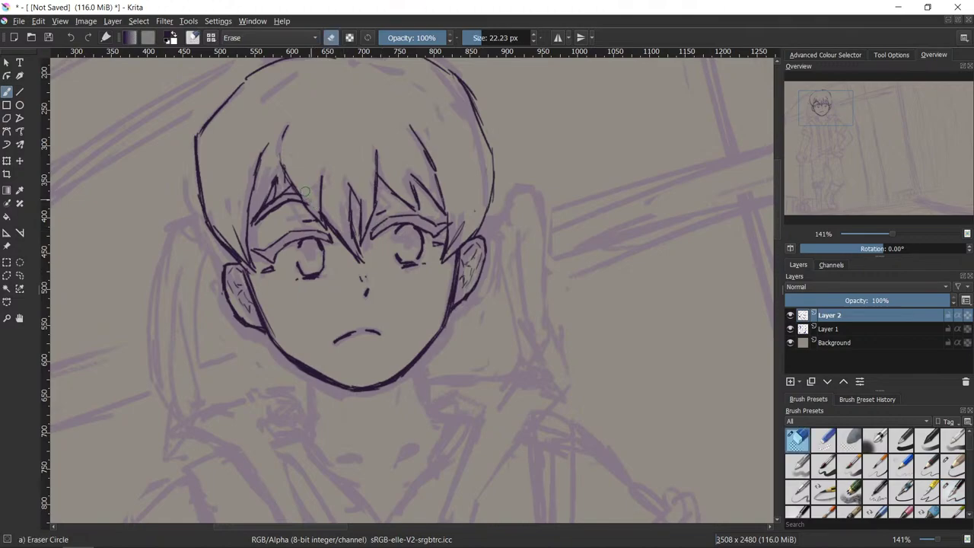
{"action": "key", "text": "slash"}
{"action": "key", "text": "slash"}
{"action": "key", "text": "slash"}
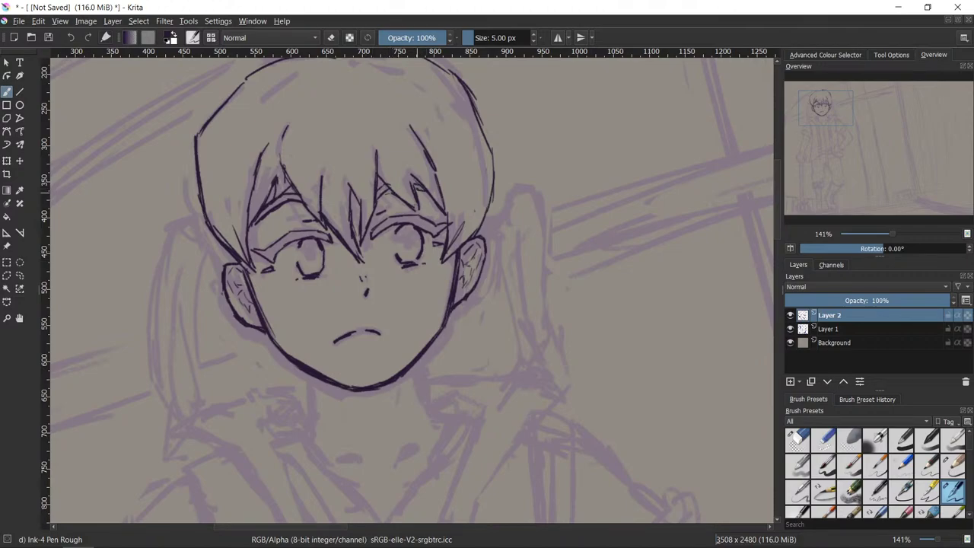
- Ink the eyebrow on the viewer's right between the fringe strands and clean up where it crosses the hair
{"action": "mouse_move", "coordinate": [361, 535]}
{"action": "key", "text": "e"}
{"action": "key", "text": "e"}
{"action": "key", "text": "e"}
{"action": "key", "text": "e"}
{"action": "key", "text": "e"}
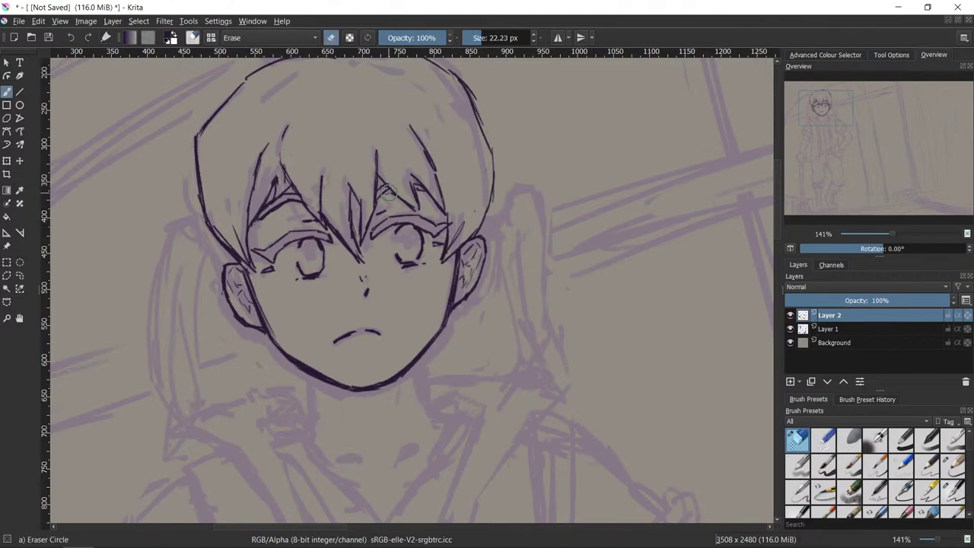
{"action": "key", "text": "e"}
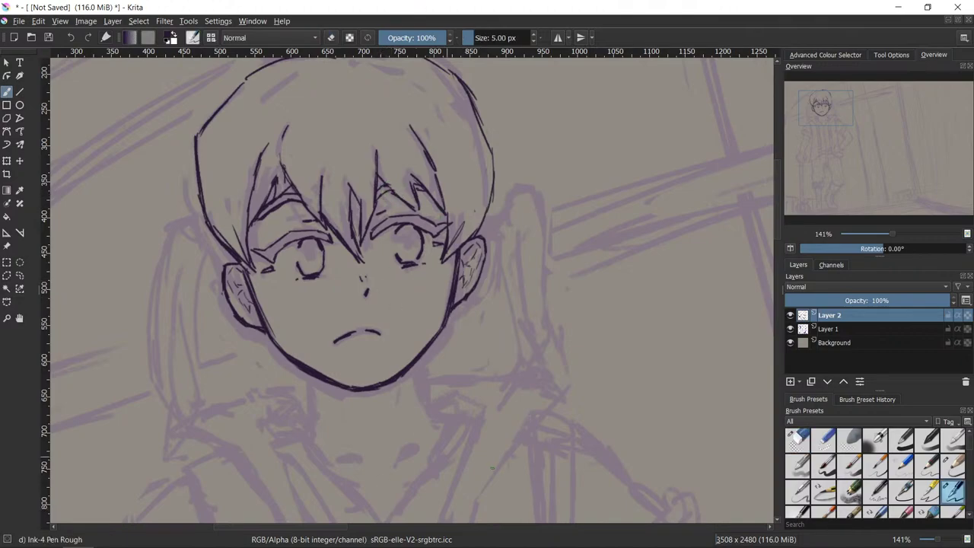
{"action": "key", "text": "e"}
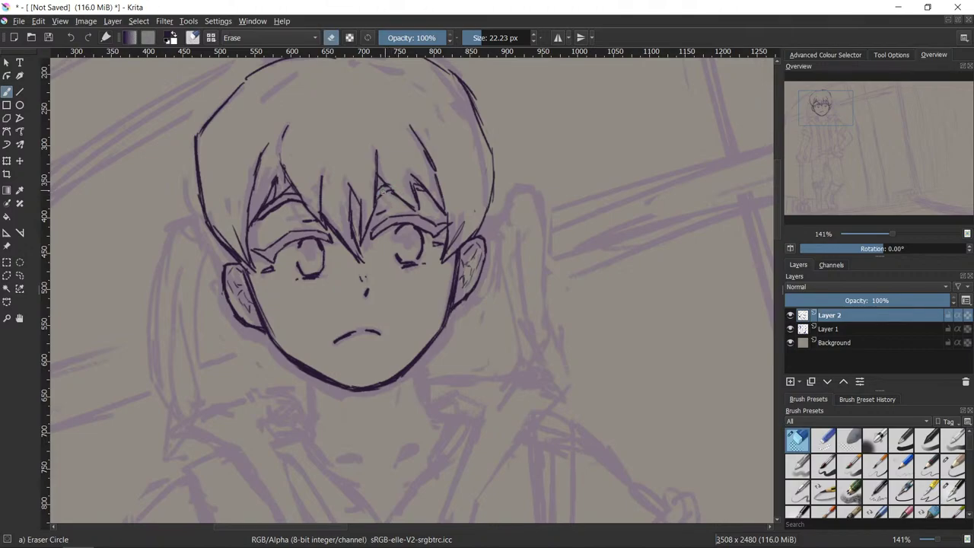
{"action": "key", "text": "e"}
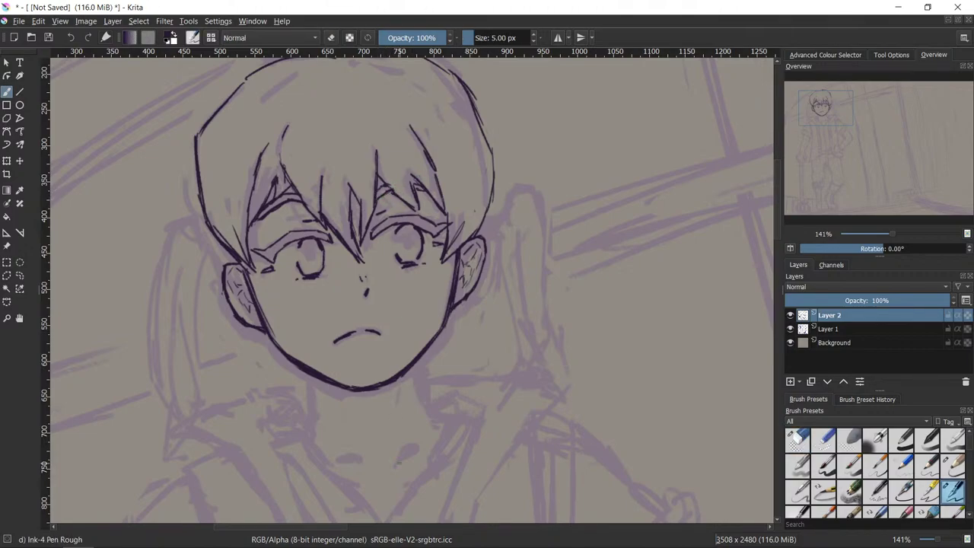
{"action": "key", "text": "slash"}
{"action": "key", "text": "slash"}
{"action": "left_click_drag", "start_coordinate": [411, 177], "coordinate": [412, 207]}
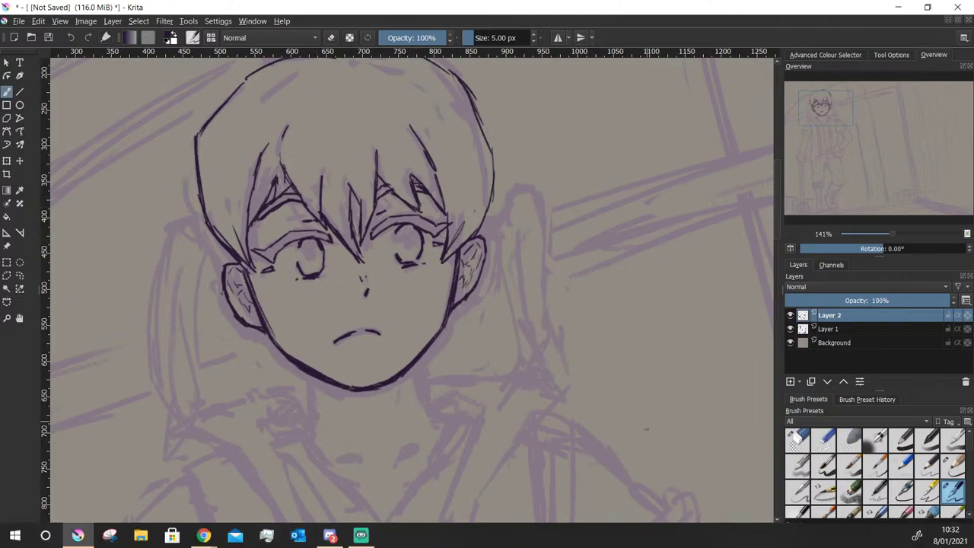
- Examine the inked head against the surrounding body sketch at several zoom levels
{"action": "scroll", "coordinate": [638, 446], "scroll_direction": "down", "scroll_amount": 3}
{"action": "scroll", "coordinate": [637, 449], "scroll_direction": "up", "scroll_amount": 2}
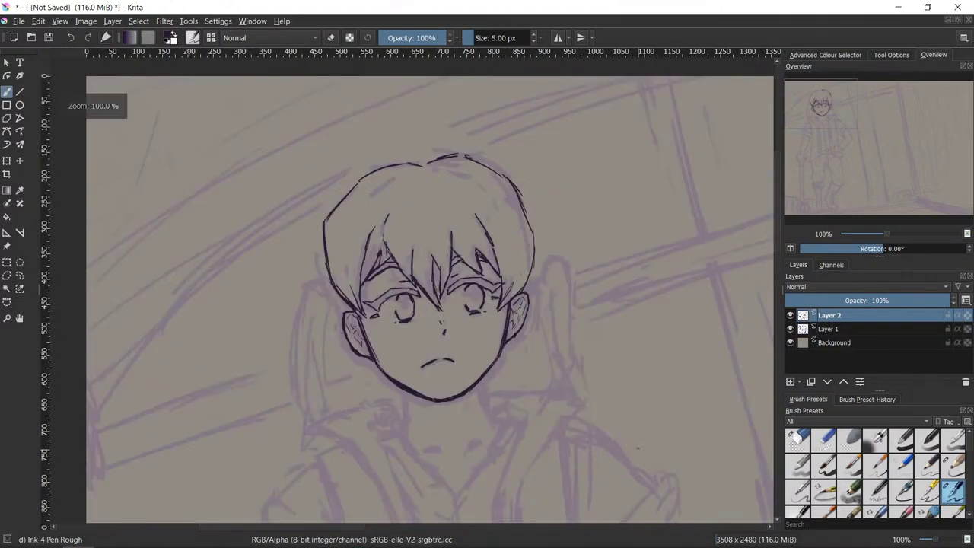
{"action": "scroll", "coordinate": [647, 443], "scroll_direction": "up", "scroll_amount": 1}
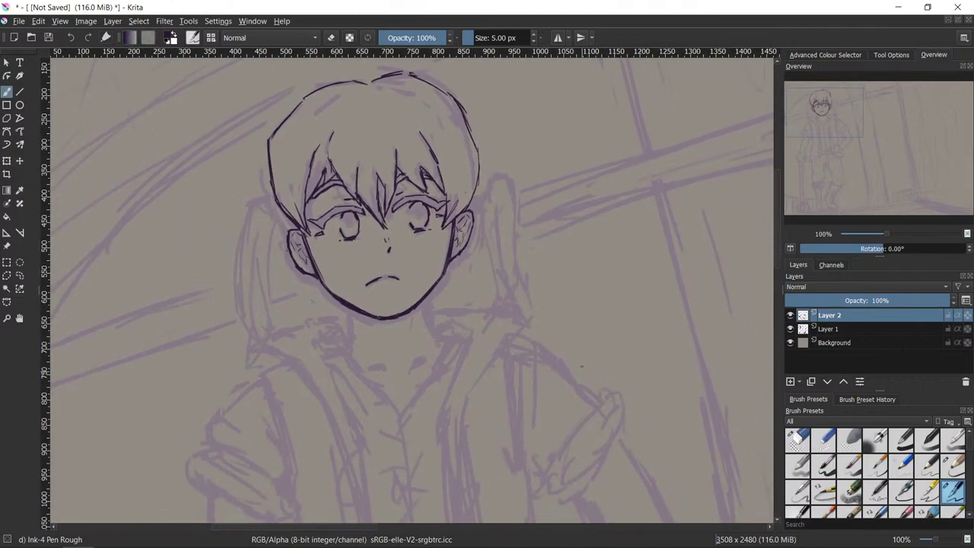
{"action": "left_click_drag", "start_coordinate": [599, 314], "coordinate": [637, 340]}
{"action": "scroll", "coordinate": [646, 358], "scroll_direction": "up", "scroll_amount": 1}
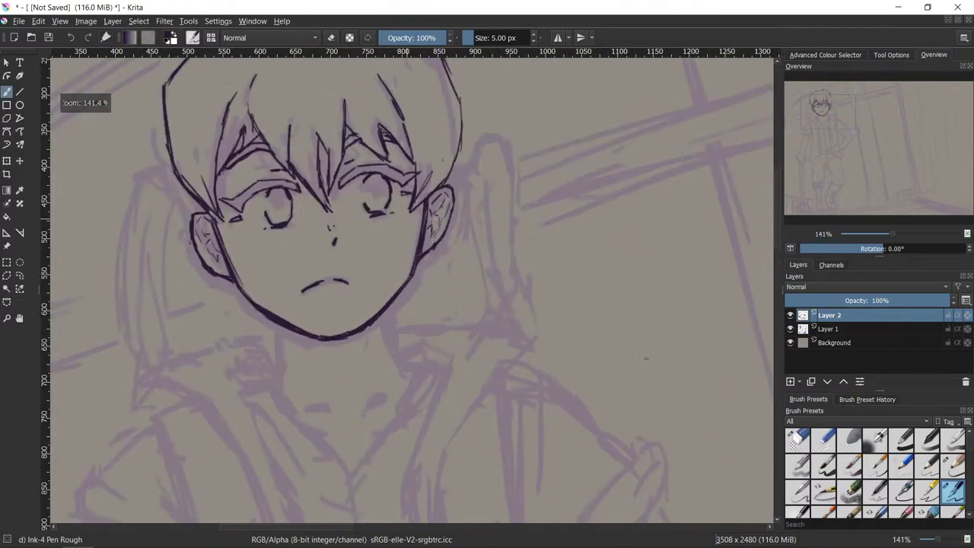
{"action": "scroll", "coordinate": [568, 365], "scroll_direction": "down", "scroll_amount": 2}
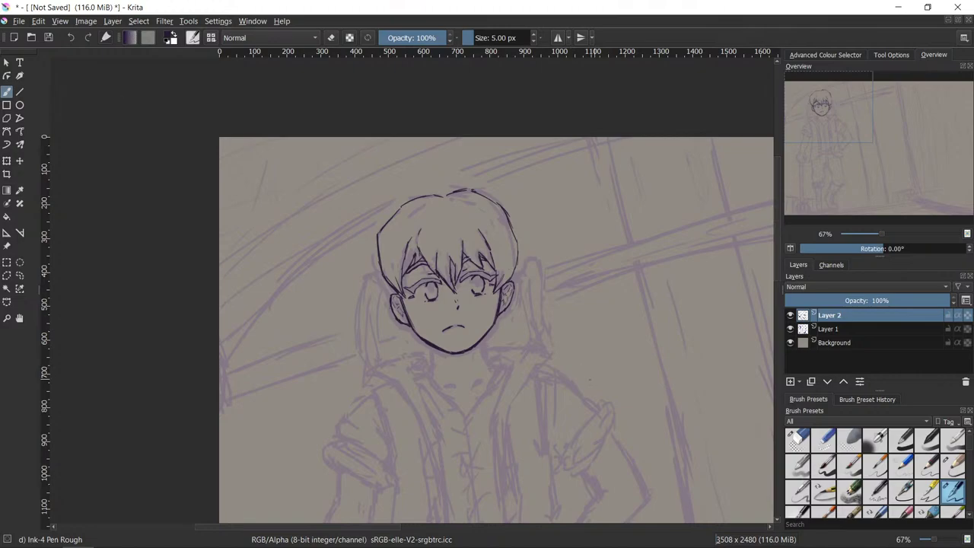
{"action": "mouse_move", "coordinate": [589, 379]}
{"action": "left_mouse_down"}
{"action": "mouse_move", "coordinate": [614, 387]}
{"action": "mouse_move", "coordinate": [553, 324]}
{"action": "left_mouse_up"}
{"action": "scroll", "coordinate": [579, 352], "scroll_direction": "down", "scroll_amount": 1}
{"action": "left_click_drag", "start_coordinate": [632, 399], "coordinate": [567, 417]}
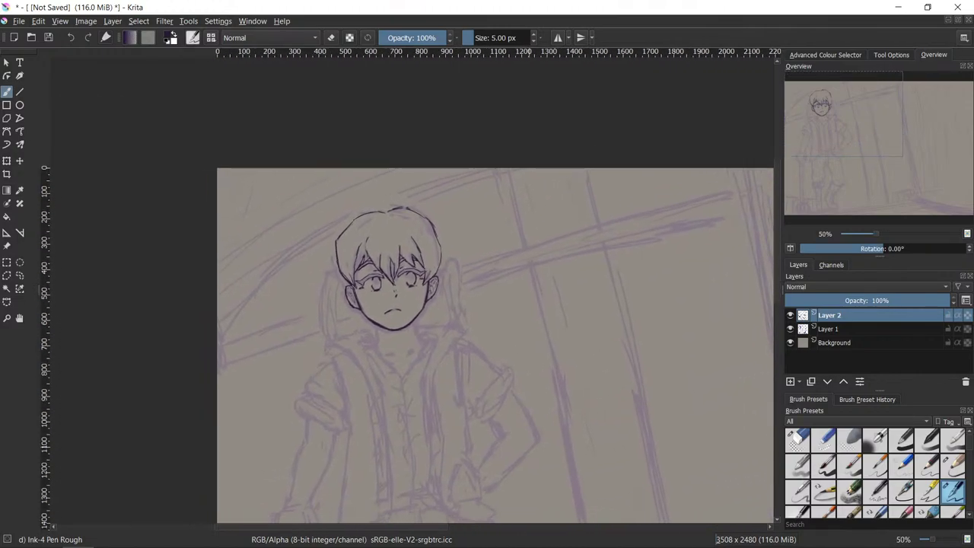
{"action": "scroll", "coordinate": [529, 447], "scroll_direction": "up", "scroll_amount": 1}
{"action": "left_click_drag", "start_coordinate": [551, 356], "coordinate": [653, 412]}
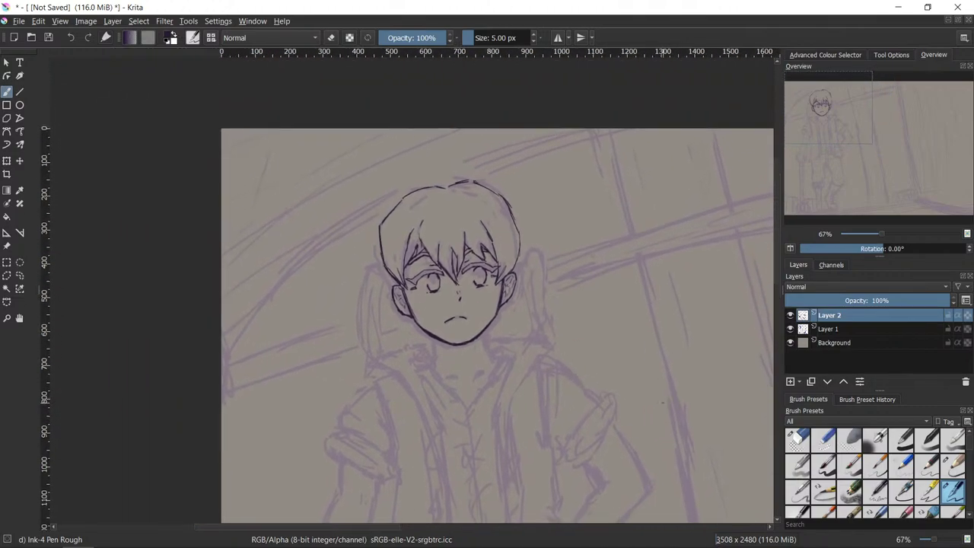
- Ink small hair tufts above both ears and erase the parts that overlap the head outline
{"action": "scroll", "coordinate": [651, 413], "scroll_direction": "up", "scroll_amount": 1}
{"action": "left_click_drag", "start_coordinate": [616, 386], "coordinate": [634, 397]}
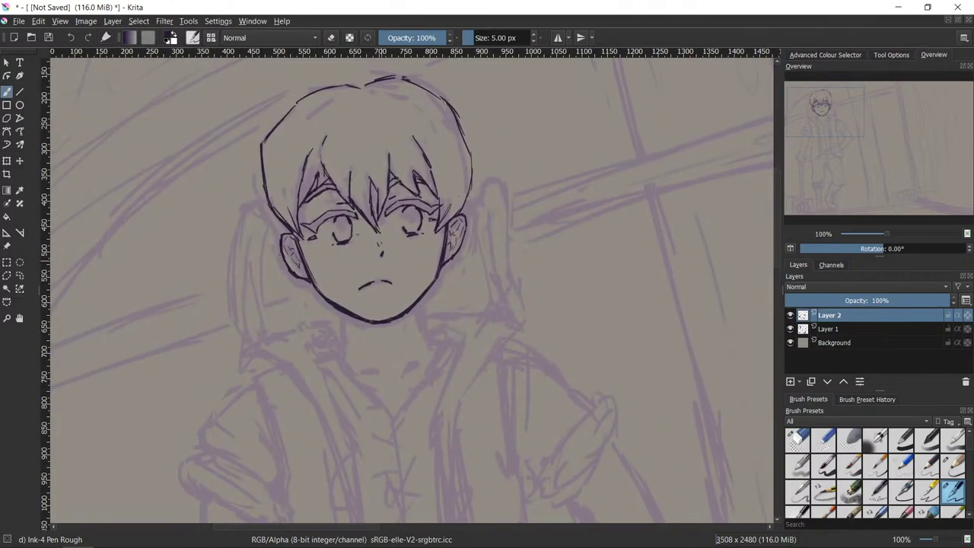
{"action": "left_click_drag", "start_coordinate": [263, 200], "coordinate": [281, 226]}
{"action": "left_click_drag", "start_coordinate": [472, 194], "coordinate": [475, 211]}
{"action": "key", "text": "slash"}
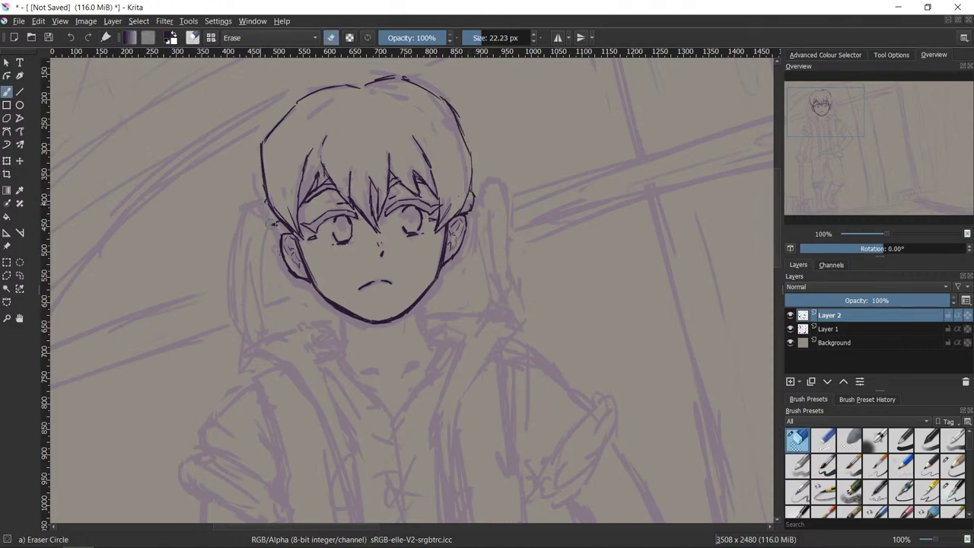
{"action": "left_click_drag", "start_coordinate": [262, 202], "coordinate": [280, 234]}
{"action": "key", "text": "e"}
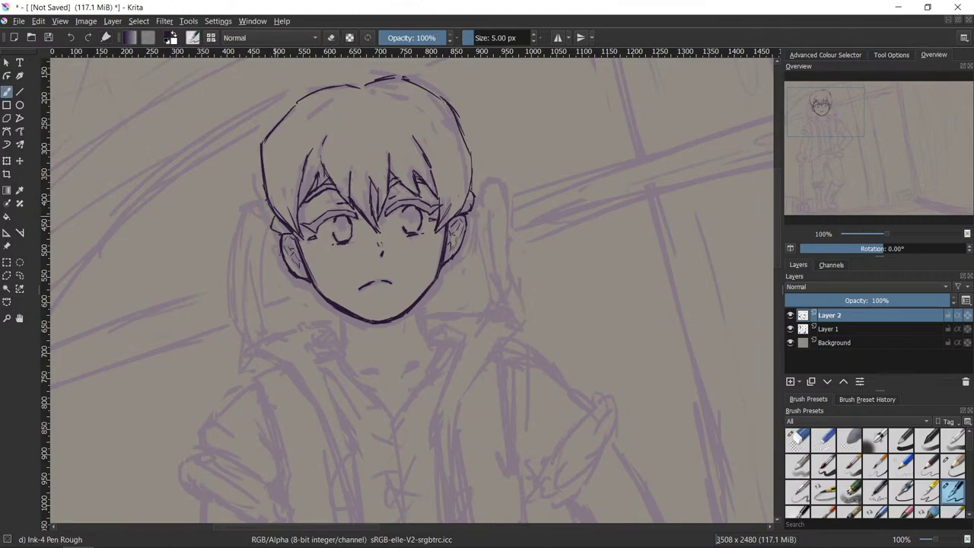
{"action": "key", "text": "e"}
{"action": "mouse_move", "coordinate": [474, 193]}
{"action": "left_mouse_down"}
{"action": "mouse_move", "coordinate": [471, 210]}
{"action": "mouse_move", "coordinate": [475, 195]}
{"action": "left_mouse_up"}
{"action": "key", "text": "e"}
- Darken and hatch the small hair tufts above both ears, cleaning up their edges with the eraser
{"action": "scroll", "coordinate": [776, 282], "scroll_direction": "down", "scroll_amount": 2}
{"action": "scroll", "coordinate": [777, 282], "scroll_direction": "up", "scroll_amount": 1}
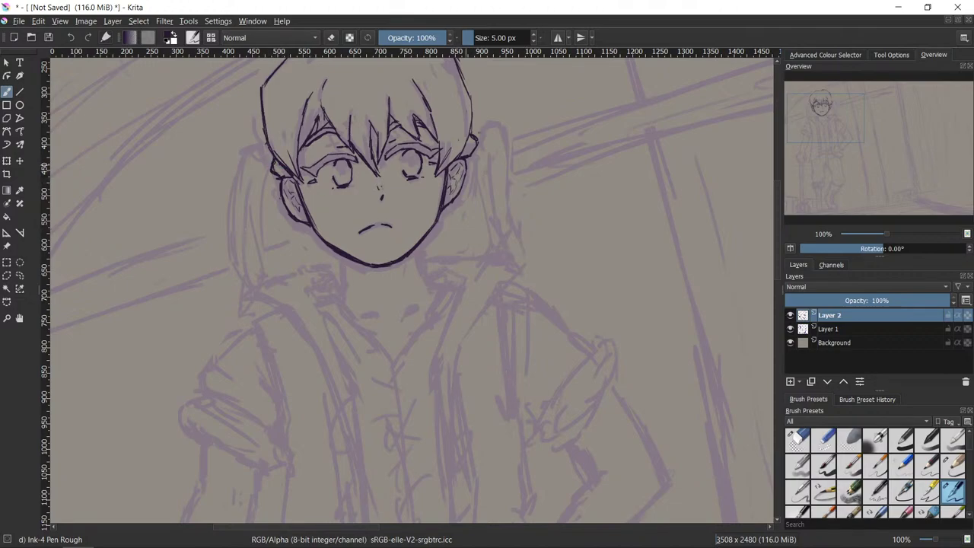
{"action": "left_click_drag", "start_coordinate": [473, 136], "coordinate": [465, 152]}
{"action": "left_click_drag", "start_coordinate": [272, 164], "coordinate": [280, 170]}
{"action": "key", "text": "slash"}
{"action": "left_click_drag", "start_coordinate": [467, 143], "coordinate": [473, 148]}
{"action": "key", "text": "slash"}
{"action": "left_click_drag", "start_coordinate": [281, 172], "coordinate": [287, 175]}
{"action": "left_click_drag", "start_coordinate": [277, 167], "coordinate": [287, 176]}
{"action": "mouse_move", "coordinate": [776, 234]}
{"action": "left_mouse_down"}
{"action": "mouse_move", "coordinate": [774, 246]}
{"action": "mouse_move", "coordinate": [772, 201]}
{"action": "mouse_move", "coordinate": [768, 227]}
{"action": "left_mouse_up"}
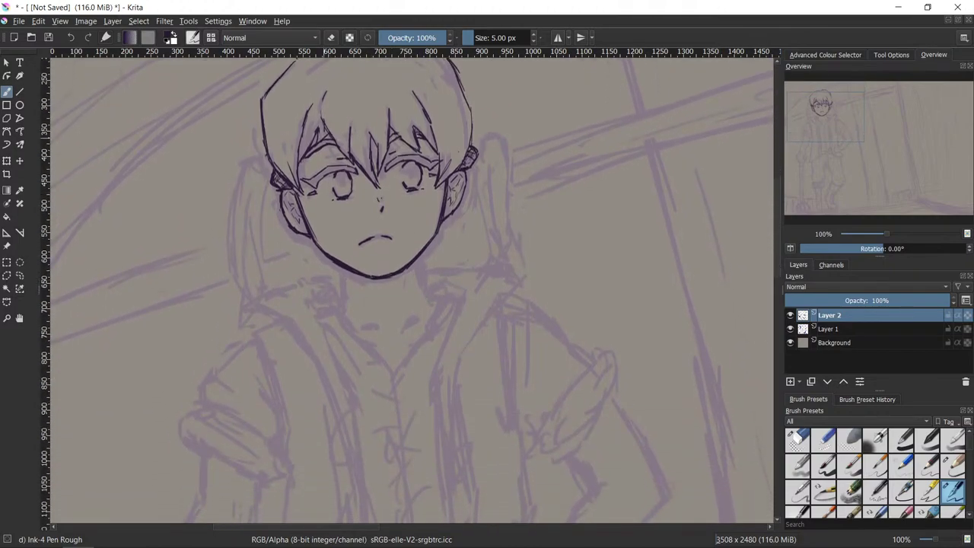
{"action": "key", "text": "slash"}
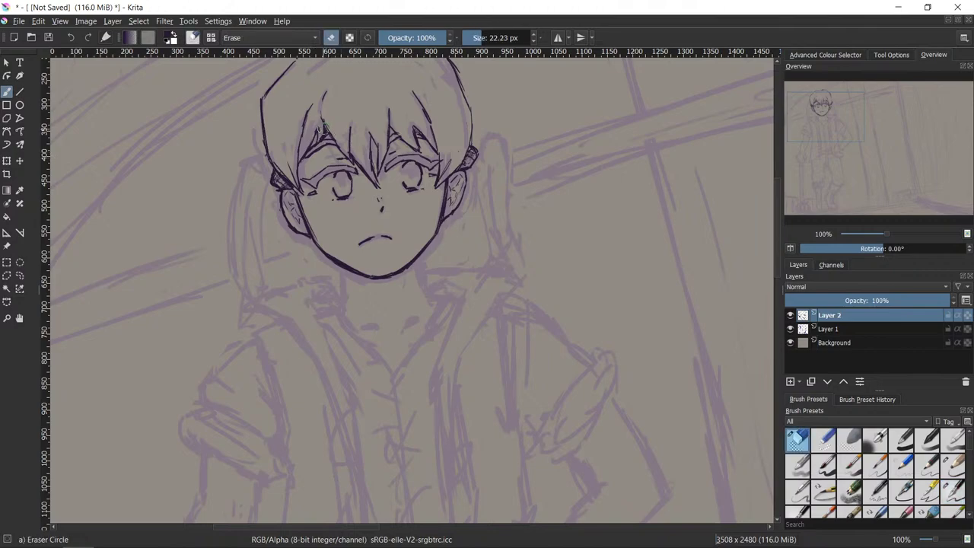
{"action": "key", "text": "slash"}
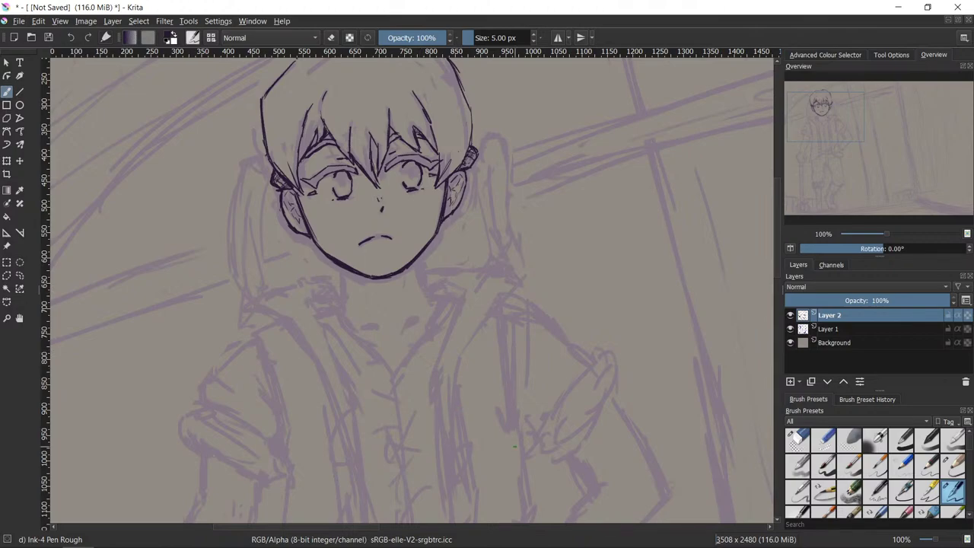
- Ink both sides of the neck and the V-shaped shirt neckline, with short collar strokes at its upper ends
{"action": "left_click_drag", "start_coordinate": [776, 262], "coordinate": [778, 242]}
{"action": "scroll", "coordinate": [773, 274], "scroll_direction": "down", "scroll_amount": 4}
{"action": "scroll", "coordinate": [769, 283], "scroll_direction": "up", "scroll_amount": 1}
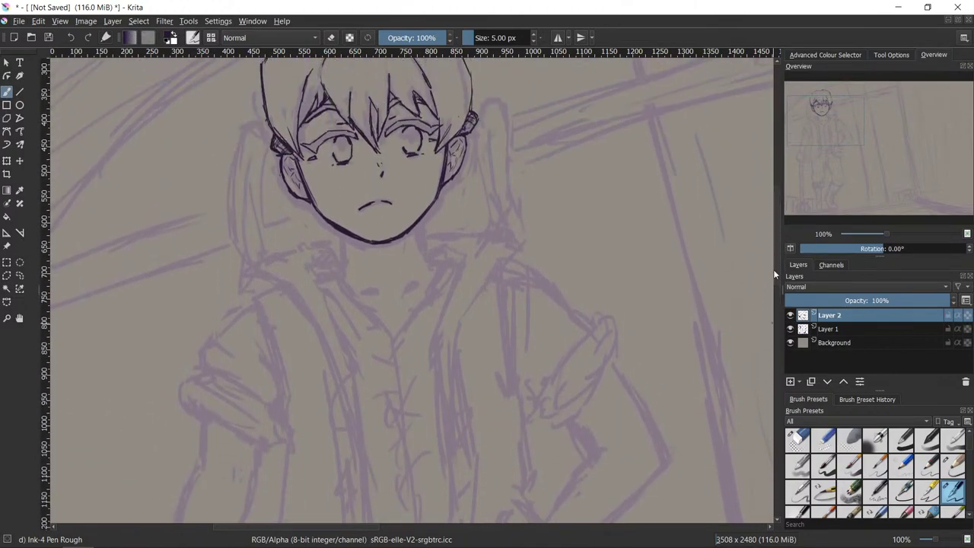
{"action": "scroll", "coordinate": [735, 445], "scroll_direction": "down", "scroll_amount": 1}
{"action": "left_click_drag", "start_coordinate": [661, 423], "coordinate": [549, 423]}
{"action": "scroll", "coordinate": [563, 383], "scroll_direction": "up", "scroll_amount": 1}
{"action": "scroll", "coordinate": [626, 293], "scroll_direction": "up", "scroll_amount": 2}
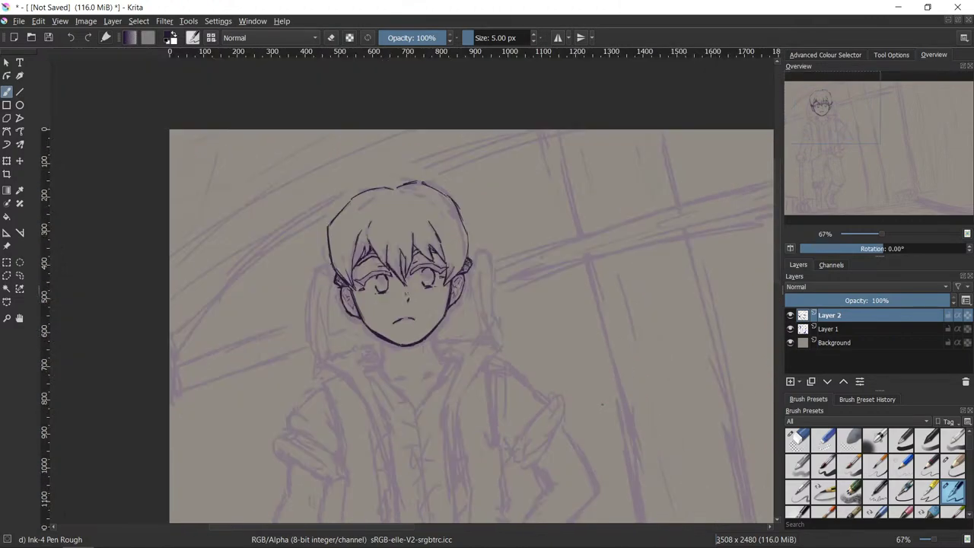
{"action": "scroll", "coordinate": [623, 435], "scroll_direction": "down", "scroll_amount": 1}
{"action": "left_click_drag", "start_coordinate": [624, 435], "coordinate": [611, 327]}
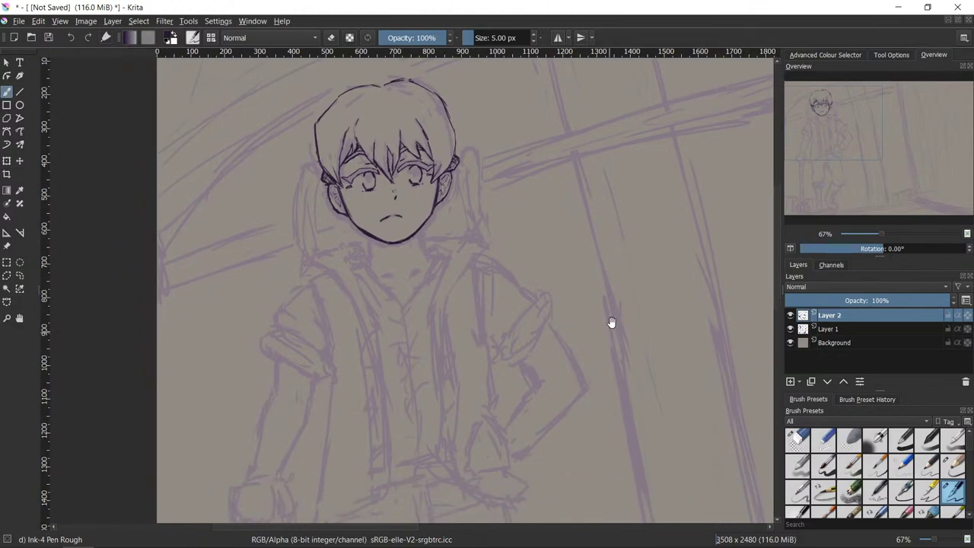
{"action": "left_click_drag", "start_coordinate": [598, 366], "coordinate": [593, 396]}
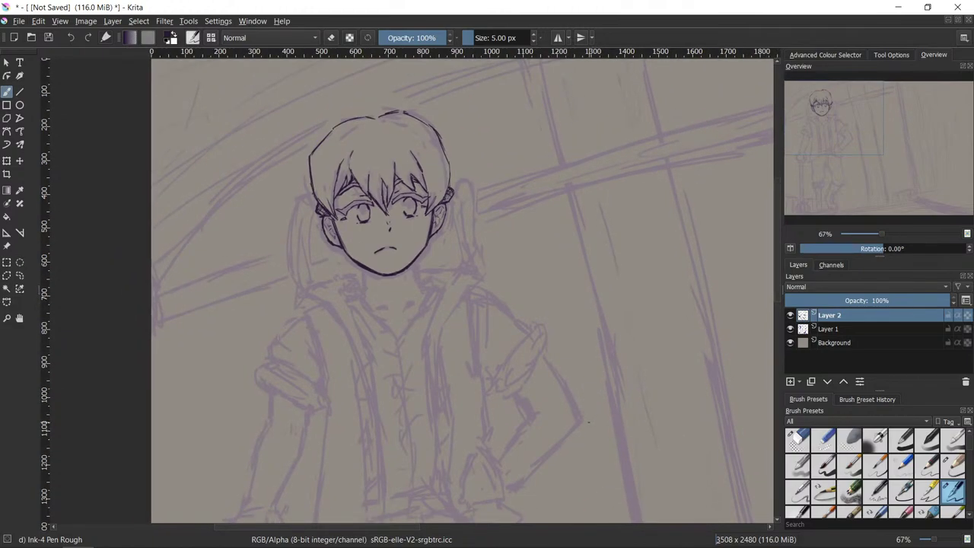
{"action": "scroll", "coordinate": [491, 444], "scroll_direction": "up", "scroll_amount": 1}
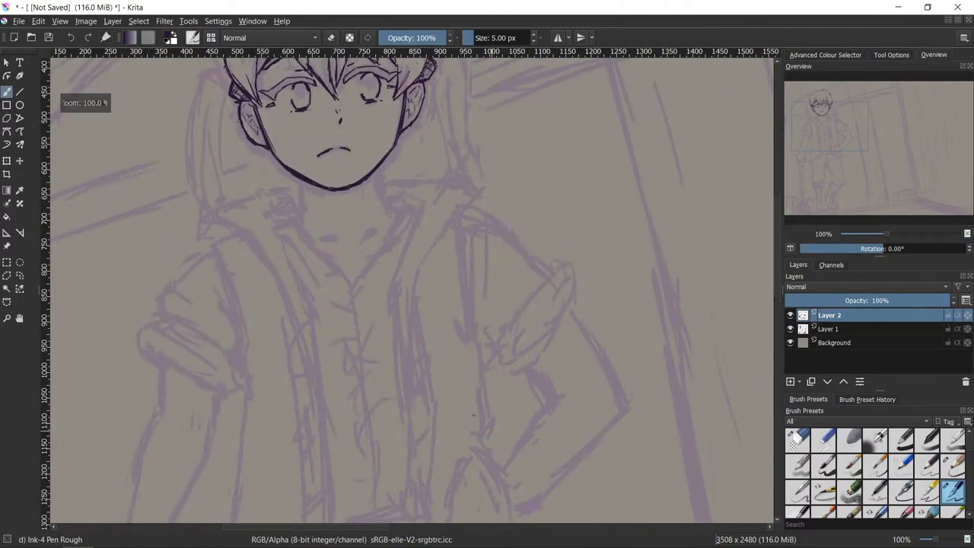
{"action": "left_click_drag", "start_coordinate": [304, 182], "coordinate": [305, 223]}
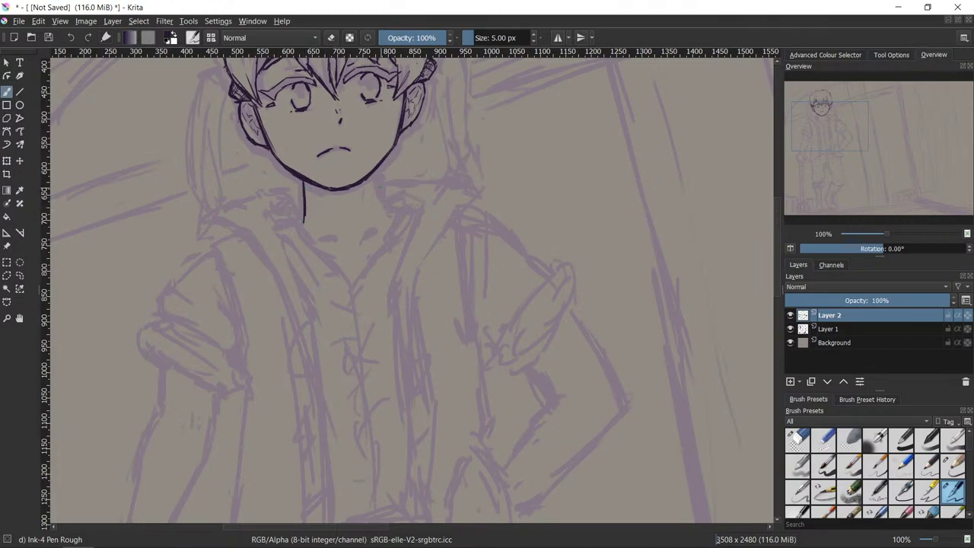
{"action": "left_click_drag", "start_coordinate": [377, 169], "coordinate": [385, 204]}
{"action": "mouse_move", "coordinate": [330, 264]}
{"action": "left_mouse_down"}
{"action": "mouse_move", "coordinate": [301, 223]}
{"action": "mouse_move", "coordinate": [347, 286]}
{"action": "mouse_move", "coordinate": [397, 207]}
{"action": "left_mouse_up"}
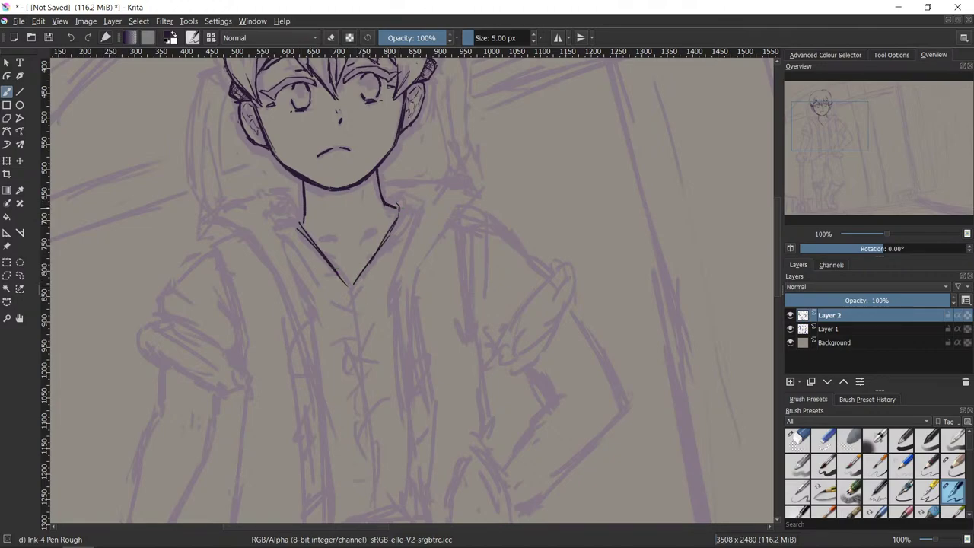
{"action": "left_click_drag", "start_coordinate": [297, 223], "coordinate": [278, 227]}
{"action": "left_click_drag", "start_coordinate": [399, 206], "coordinate": [416, 209]}
- Ink the shirt's front opening from the neckline's point down to the waist, with short hem strokes at its lower end
{"action": "mouse_move", "coordinate": [297, 222]}
{"action": "left_mouse_down"}
{"action": "mouse_move", "coordinate": [333, 261]}
{"action": "mouse_move", "coordinate": [358, 341]}
{"action": "left_mouse_up"}
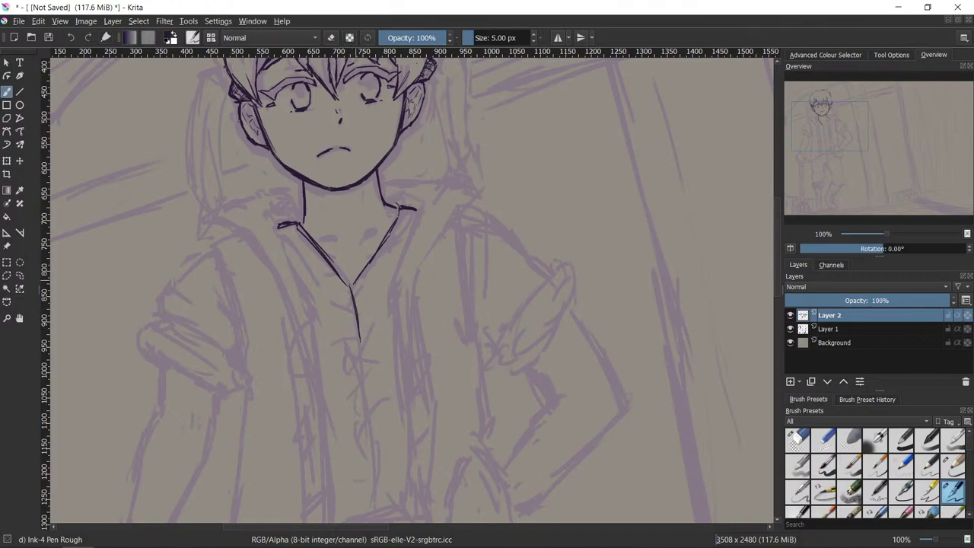
{"action": "left_click_drag", "start_coordinate": [353, 283], "coordinate": [365, 376]}
{"action": "scroll", "coordinate": [775, 284], "scroll_direction": "down", "scroll_amount": 5}
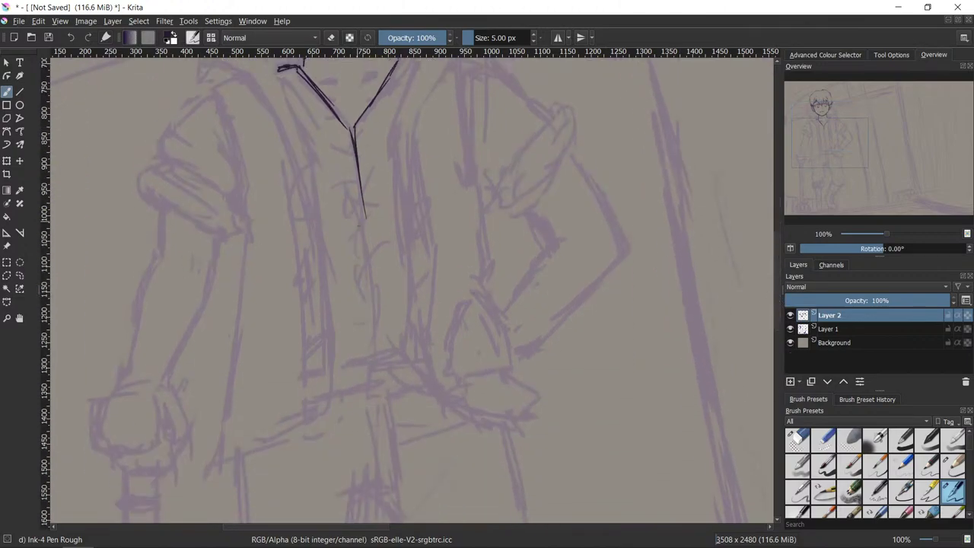
{"action": "mouse_move", "coordinate": [364, 206]}
{"action": "left_mouse_down"}
{"action": "mouse_move", "coordinate": [379, 310]}
{"action": "mouse_move", "coordinate": [375, 377]}
{"action": "left_mouse_up"}
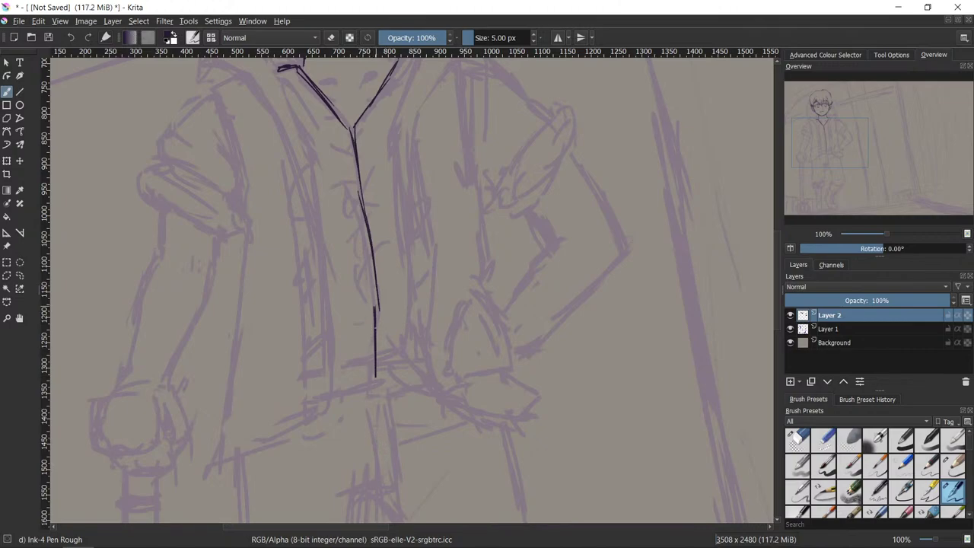
{"action": "left_click_drag", "start_coordinate": [376, 381], "coordinate": [334, 393]}
{"action": "left_click_drag", "start_coordinate": [380, 355], "coordinate": [401, 352]}
{"action": "mouse_move", "coordinate": [378, 303]}
{"action": "left_mouse_down"}
{"action": "mouse_move", "coordinate": [377, 379]}
{"action": "mouse_move", "coordinate": [331, 393]}
{"action": "left_mouse_up"}
- Erase the lines at the neckline's point and redraw the left edge running into the front opening
{"action": "key", "text": "slash"}
{"action": "key", "text": "e"}
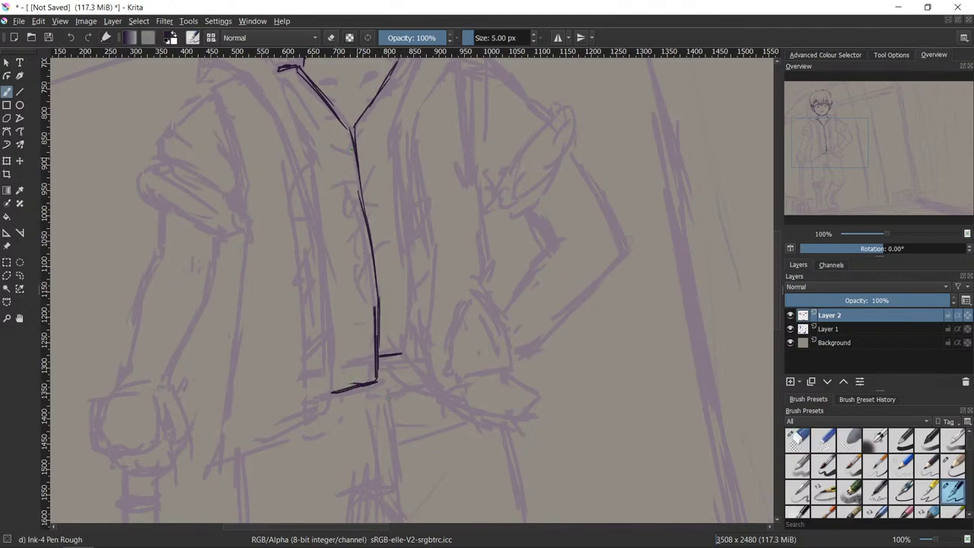
{"action": "key", "text": "e"}
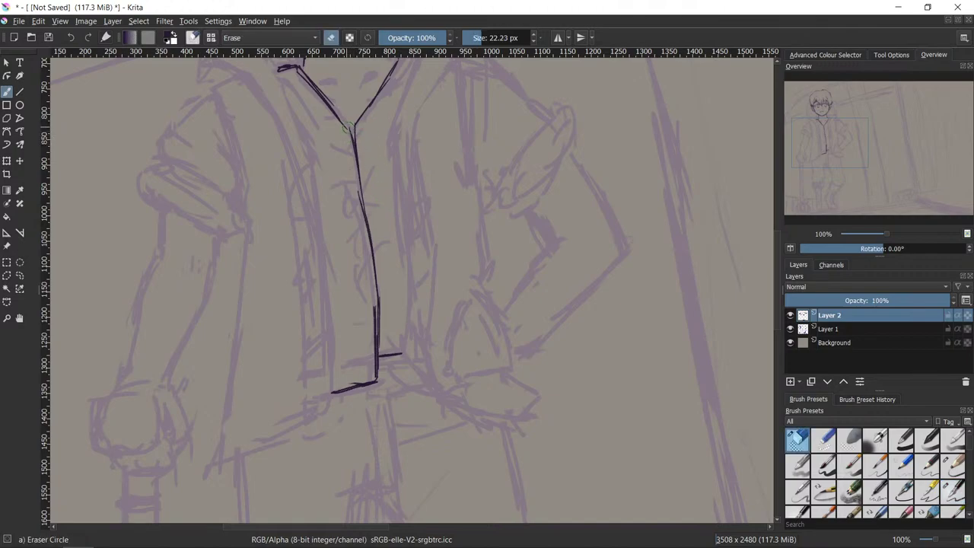
{"action": "mouse_move", "coordinate": [346, 128]}
{"action": "left_mouse_down"}
{"action": "mouse_move", "coordinate": [354, 137]}
{"action": "mouse_move", "coordinate": [335, 107]}
{"action": "mouse_move", "coordinate": [354, 157]}
{"action": "left_mouse_up"}
{"action": "key", "text": "e"}
{"action": "left_click_drag", "start_coordinate": [316, 95], "coordinate": [359, 151]}
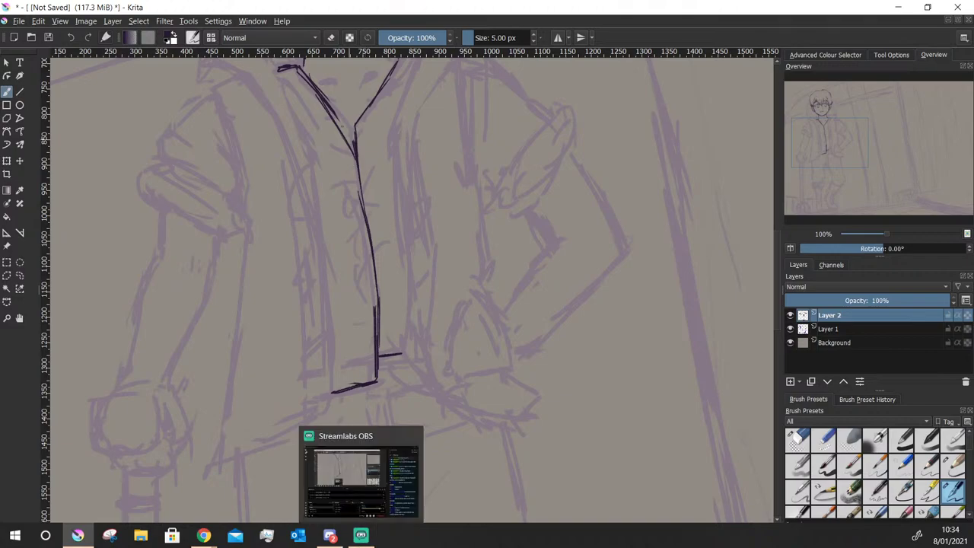
{"action": "key", "text": "e"}
{"action": "key", "text": "e"}
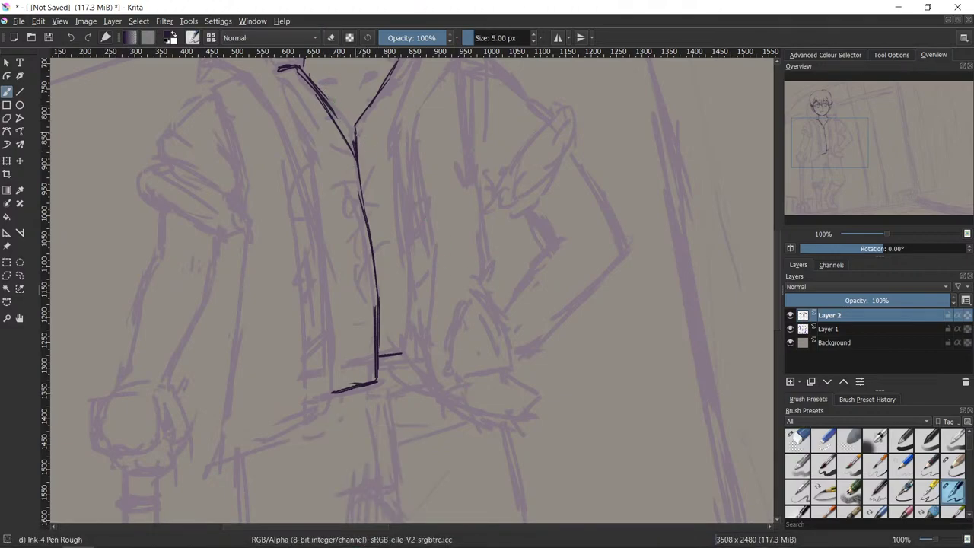
- Erase part of the neckline's right edge and redraw it with an angled notch
{"action": "key", "text": "/"}
{"action": "mouse_move", "coordinate": [378, 92]}
{"action": "left_mouse_down"}
{"action": "mouse_move", "coordinate": [367, 110]}
{"action": "mouse_move", "coordinate": [392, 86]}
{"action": "mouse_move", "coordinate": [384, 86]}
{"action": "left_mouse_up"}
{"action": "key", "text": "e"}
{"action": "left_click_drag", "start_coordinate": [394, 82], "coordinate": [395, 102]}
- Erase the stray vertical stroke beside the neckline's right edge and redraw the short line joining it to the front opening
{"action": "scroll", "coordinate": [779, 253], "scroll_direction": "up", "scroll_amount": 4}
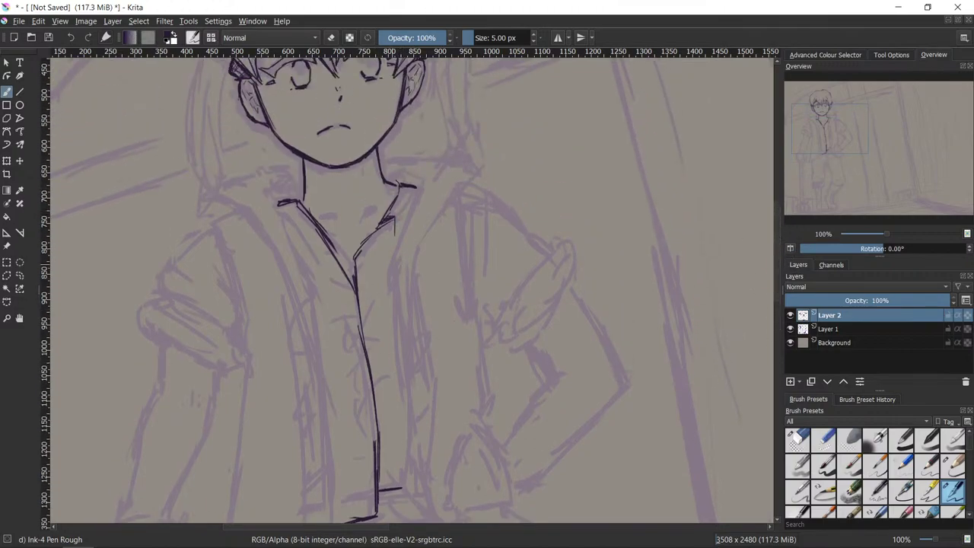
{"action": "key", "text": "slash"}
{"action": "left_click_drag", "start_coordinate": [395, 232], "coordinate": [391, 218]}
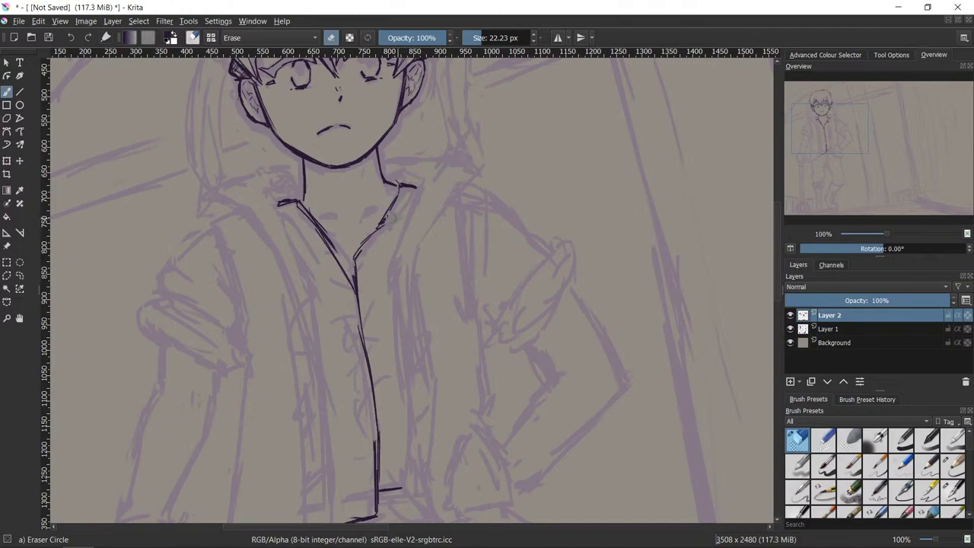
{"action": "key", "text": "e"}
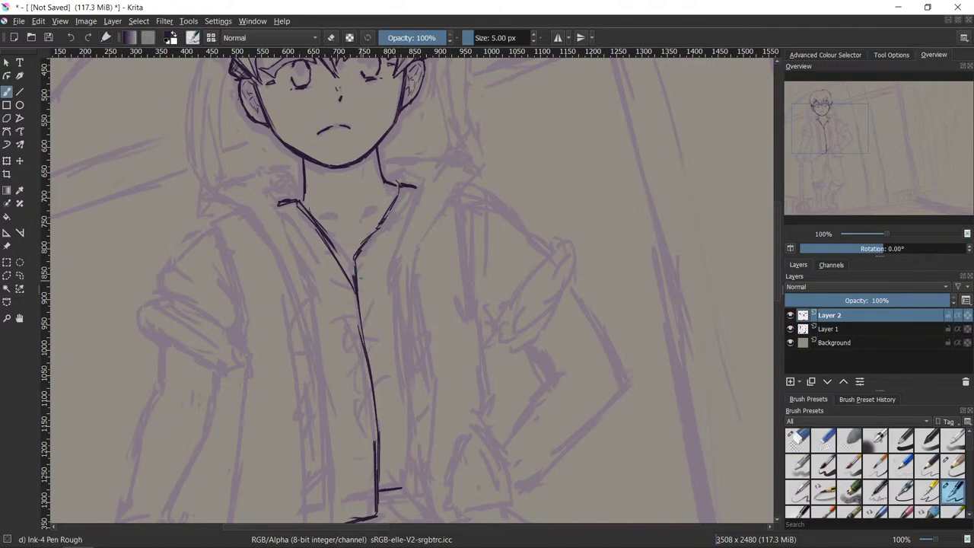
{"action": "key", "text": "e"}
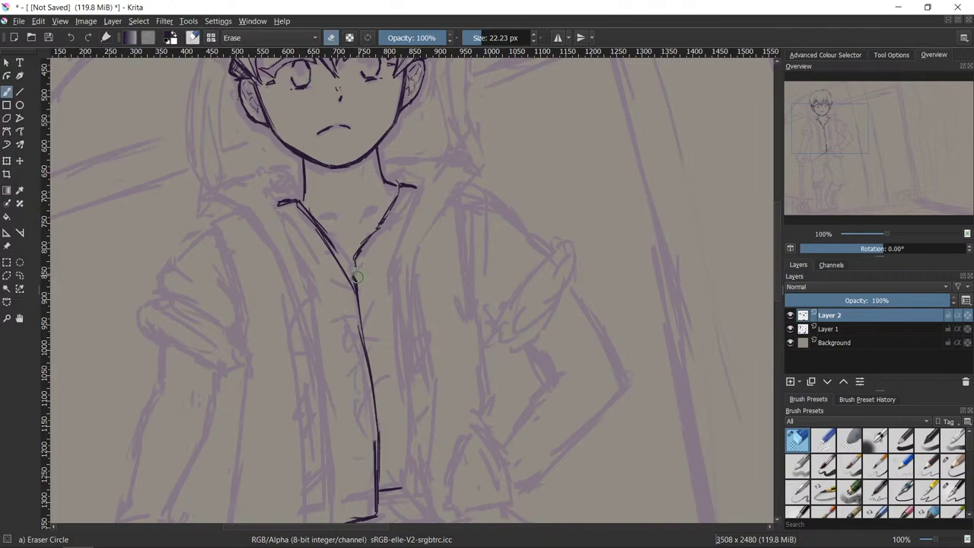
{"action": "key", "text": "e"}
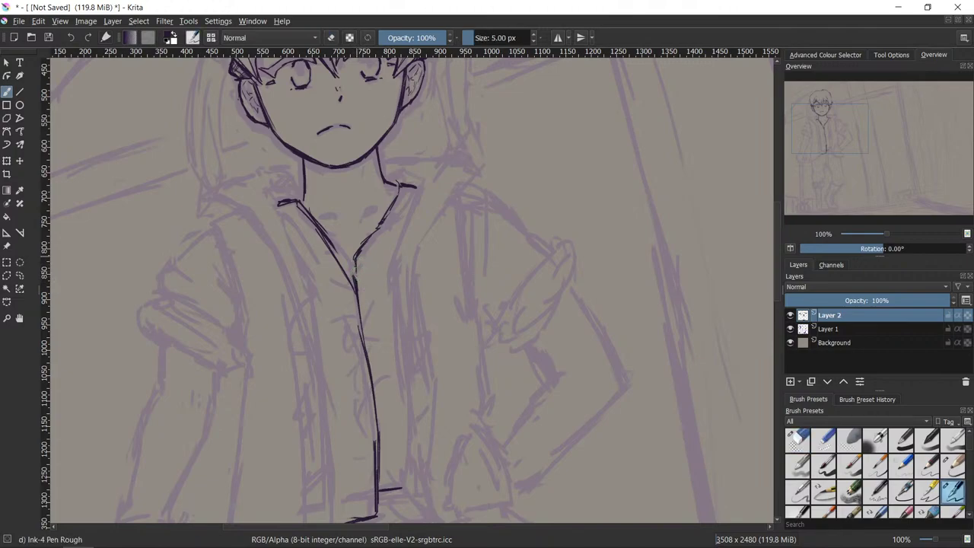
{"action": "left_click_drag", "start_coordinate": [355, 259], "coordinate": [356, 282]}
- Erase the middle of the neckline's right edge and redraw it as one smoother diagonal line
{"action": "key", "text": "e"}
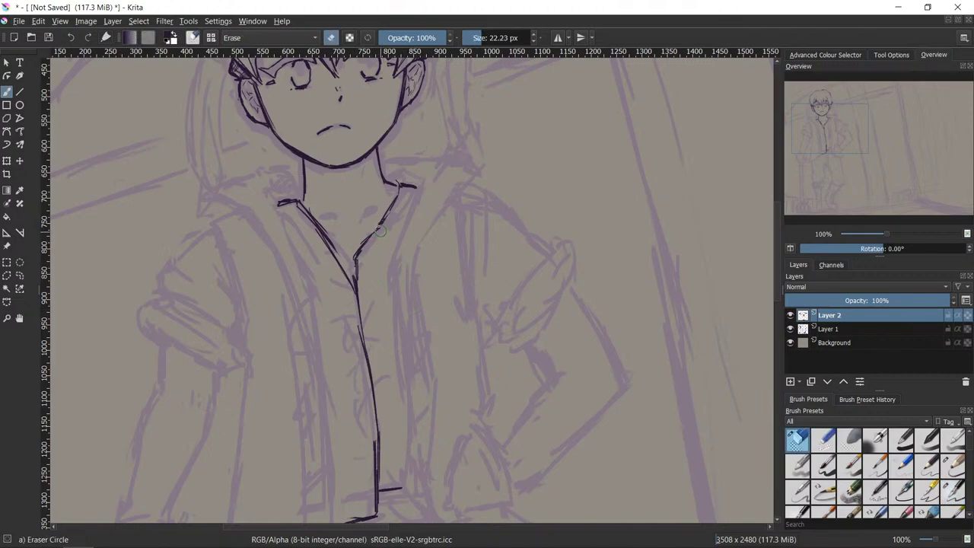
{"action": "key", "text": "e"}
{"action": "key", "text": "e"}
{"action": "key", "text": "e"}
{"action": "key", "text": "e"}
{"action": "key", "text": "e"}
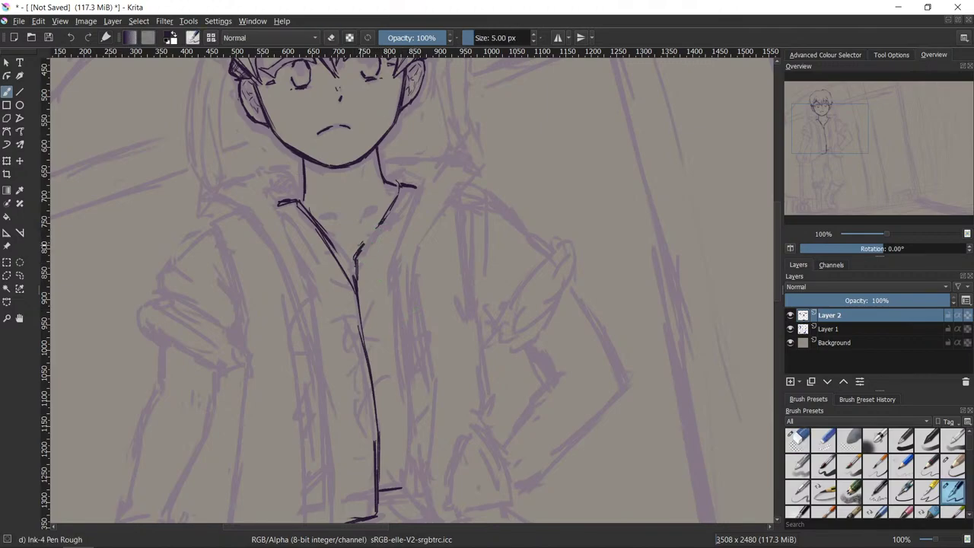
{"action": "left_click_drag", "start_coordinate": [378, 223], "coordinate": [356, 254]}
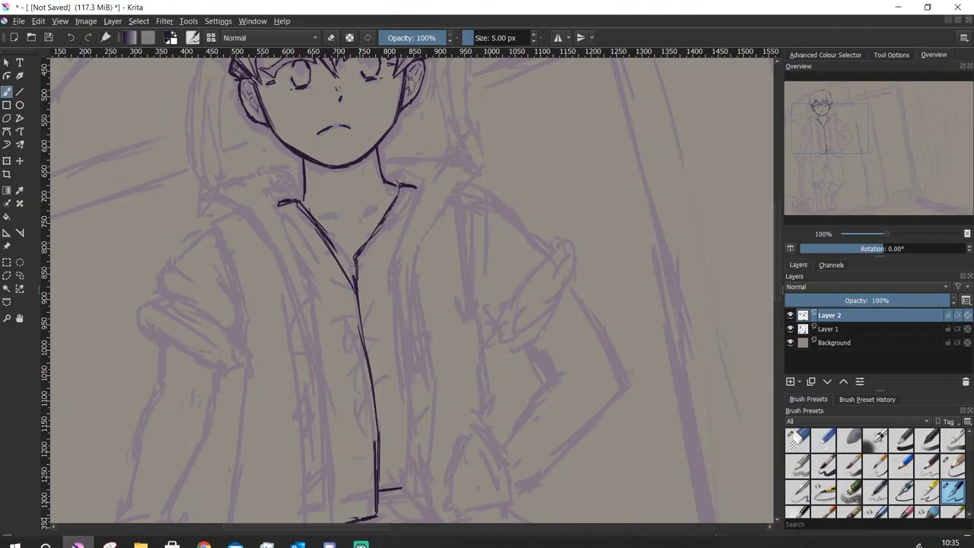
- Add thin parallel fold strokes on the shirt beside the neckline's left edge
{"action": "mouse_move", "coordinate": [360, 535]}
{"action": "key", "text": "e"}
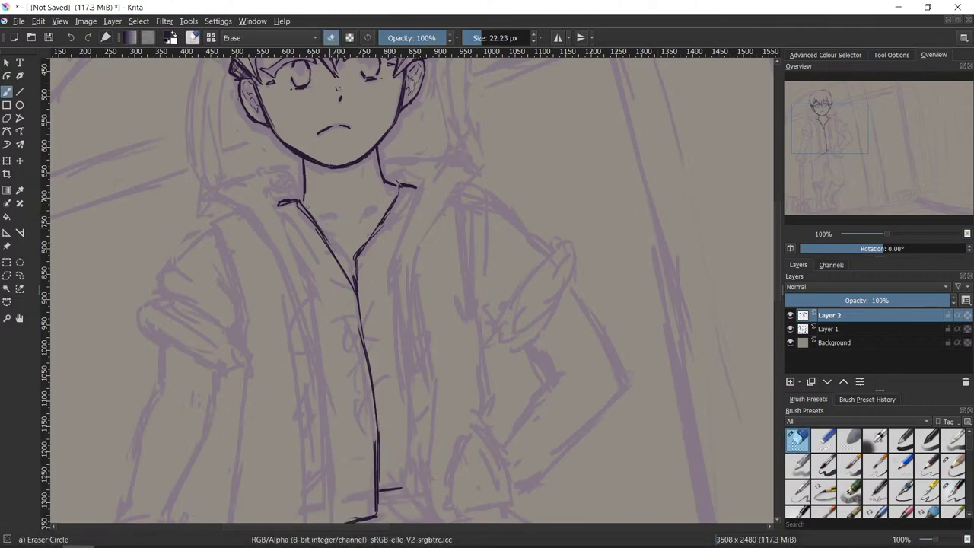
{"action": "key", "text": "e"}
{"action": "left_click_drag", "start_coordinate": [304, 226], "coordinate": [343, 290]}
{"action": "left_click_drag", "start_coordinate": [300, 239], "coordinate": [336, 284]}
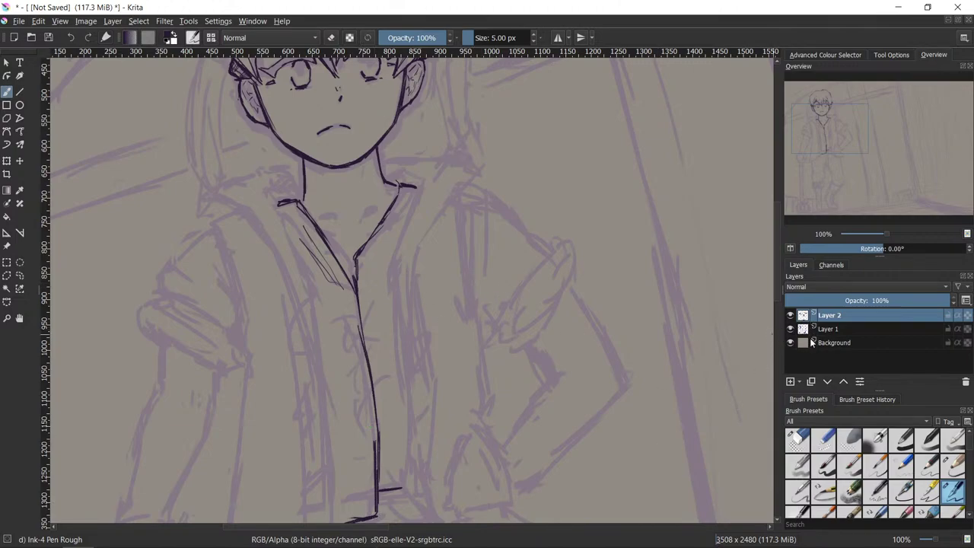
- Ink zigzag lacing down the shirt's front opening and add opposing strokes so the laces cross
{"action": "scroll", "coordinate": [768, 277], "scroll_direction": "down", "scroll_amount": 5}
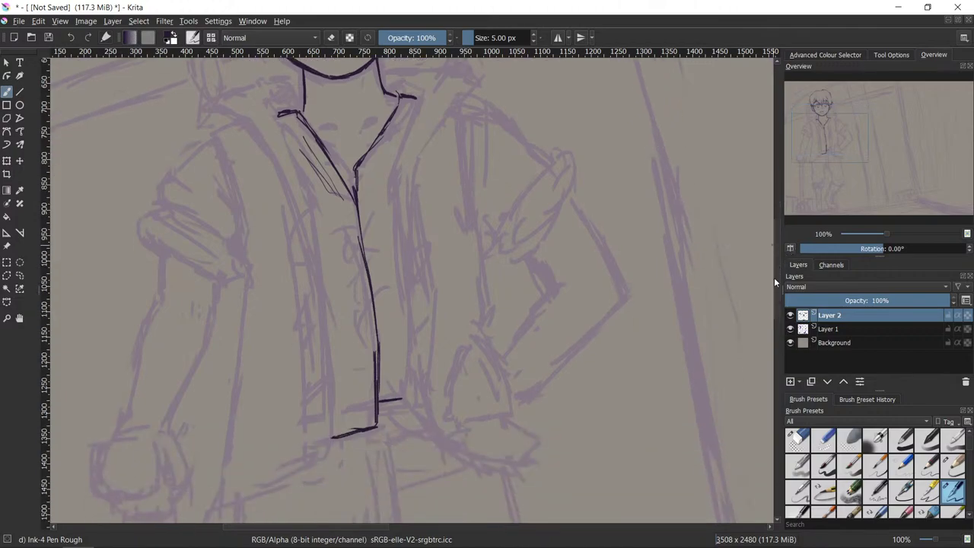
{"action": "mouse_move", "coordinate": [364, 160]}
{"action": "left_mouse_down"}
{"action": "mouse_move", "coordinate": [344, 205]}
{"action": "mouse_move", "coordinate": [372, 195]}
{"action": "mouse_move", "coordinate": [349, 243]}
{"action": "mouse_move", "coordinate": [377, 230]}
{"action": "mouse_move", "coordinate": [355, 264]}
{"action": "mouse_move", "coordinate": [380, 262]}
{"action": "mouse_move", "coordinate": [361, 303]}
{"action": "mouse_move", "coordinate": [379, 284]}
{"action": "left_mouse_up"}
{"action": "left_click_drag", "start_coordinate": [376, 286], "coordinate": [355, 319]}
{"action": "mouse_move", "coordinate": [355, 319]}
{"action": "left_mouse_down"}
{"action": "mouse_move", "coordinate": [381, 306]}
{"action": "mouse_move", "coordinate": [361, 361]}
{"action": "mouse_move", "coordinate": [389, 348]}
{"action": "mouse_move", "coordinate": [366, 390]}
{"action": "left_mouse_up"}
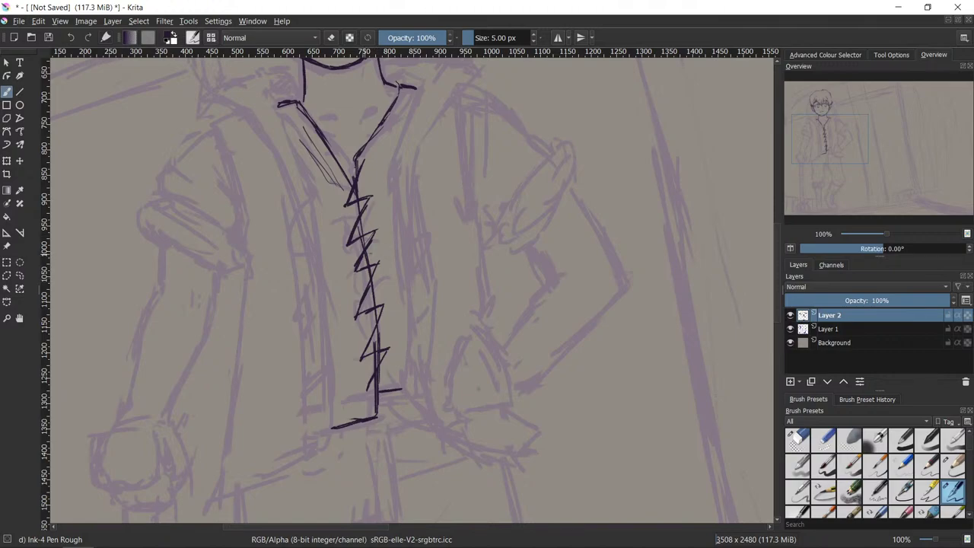
{"action": "mouse_move", "coordinate": [356, 280]}
{"action": "left_mouse_down"}
{"action": "mouse_move", "coordinate": [385, 297]}
{"action": "mouse_move", "coordinate": [358, 321]}
{"action": "mouse_move", "coordinate": [384, 331]}
{"action": "left_mouse_up"}
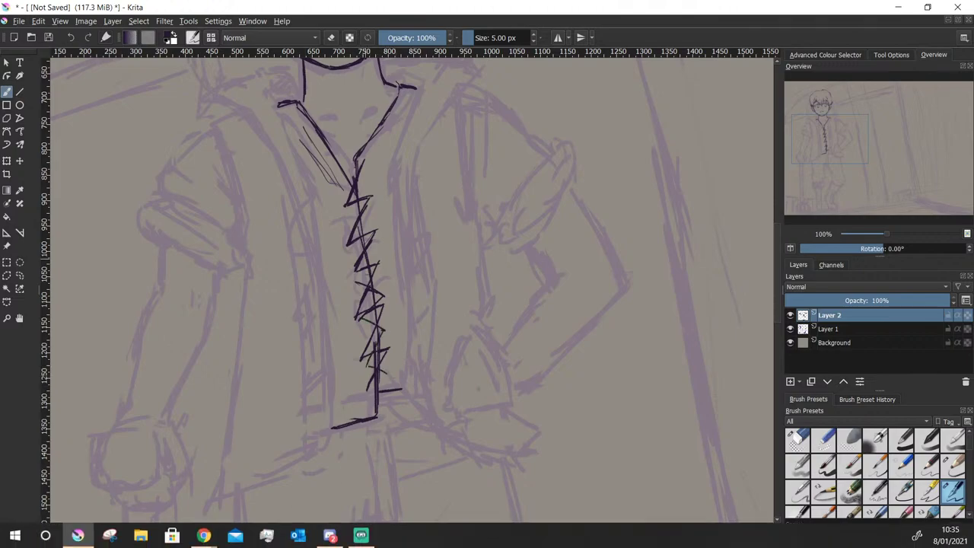
{"action": "left_click_drag", "start_coordinate": [374, 210], "coordinate": [352, 248]}
{"action": "left_click_drag", "start_coordinate": [344, 210], "coordinate": [374, 216]}
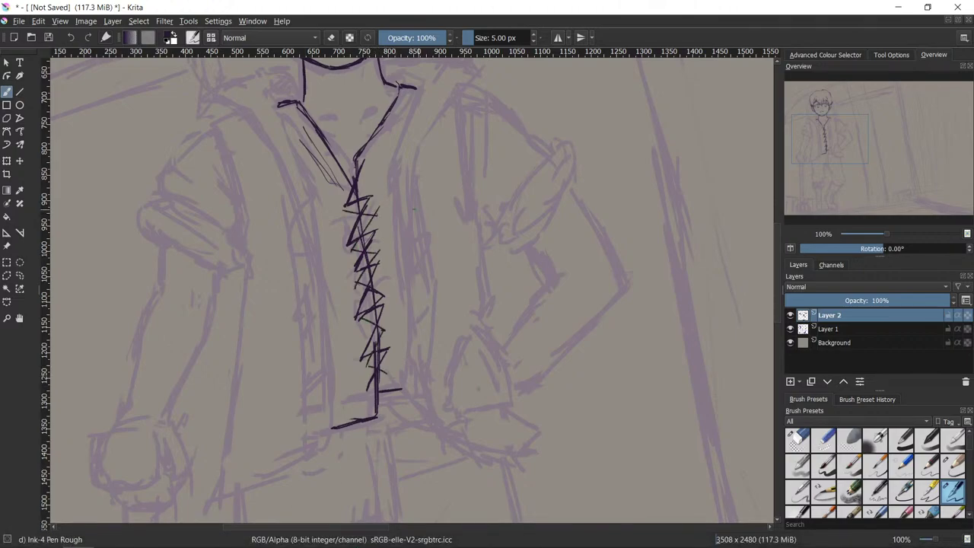
- Ink two short collarbone strokes at the base of the neck, just above the V neckline
{"action": "key", "text": "/"}
{"action": "key", "text": "/"}
{"action": "scroll", "coordinate": [778, 295], "scroll_direction": "up", "scroll_amount": 3}
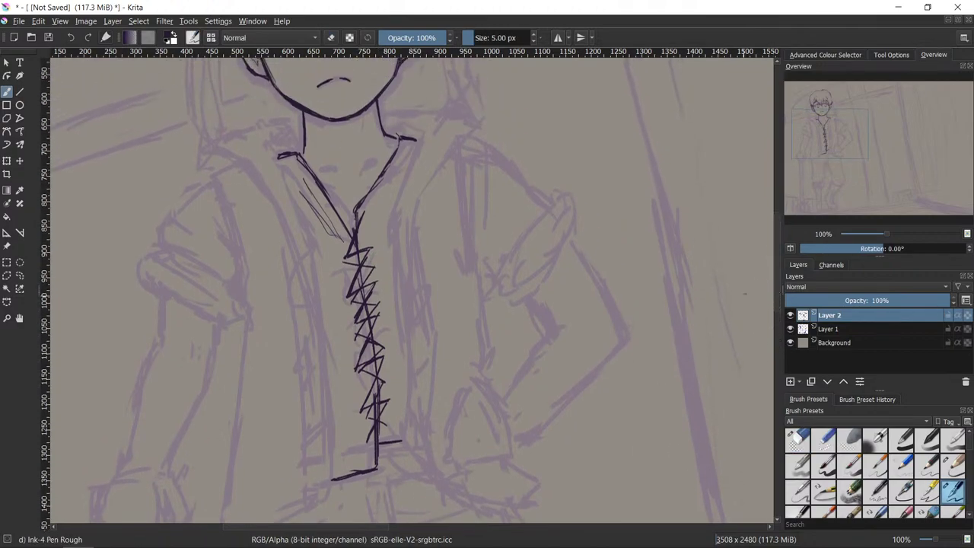
{"action": "scroll", "coordinate": [776, 289], "scroll_direction": "down", "scroll_amount": 1}
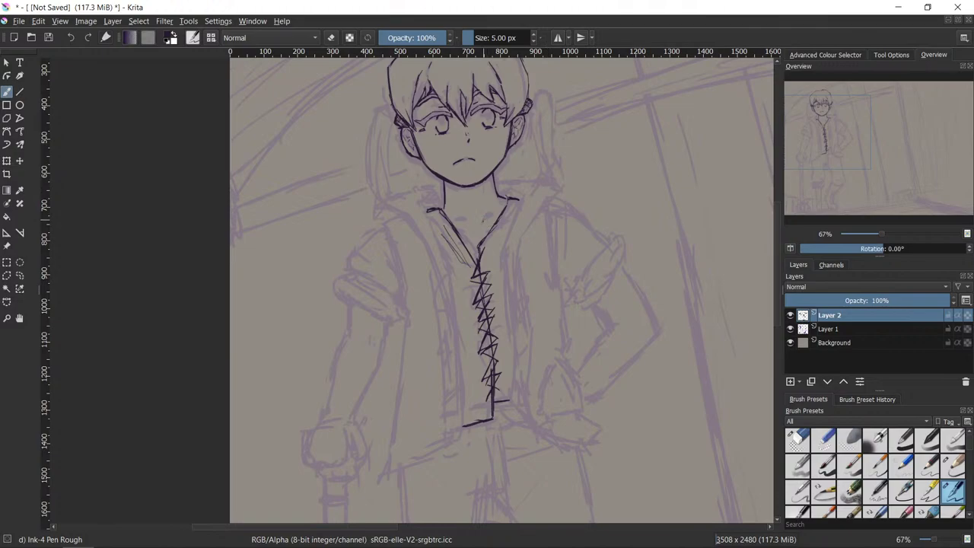
{"action": "left_click_drag", "start_coordinate": [456, 222], "coordinate": [467, 219]}
{"action": "key", "text": "slash"}
{"action": "key", "text": "/"}
{"action": "key", "text": "/"}
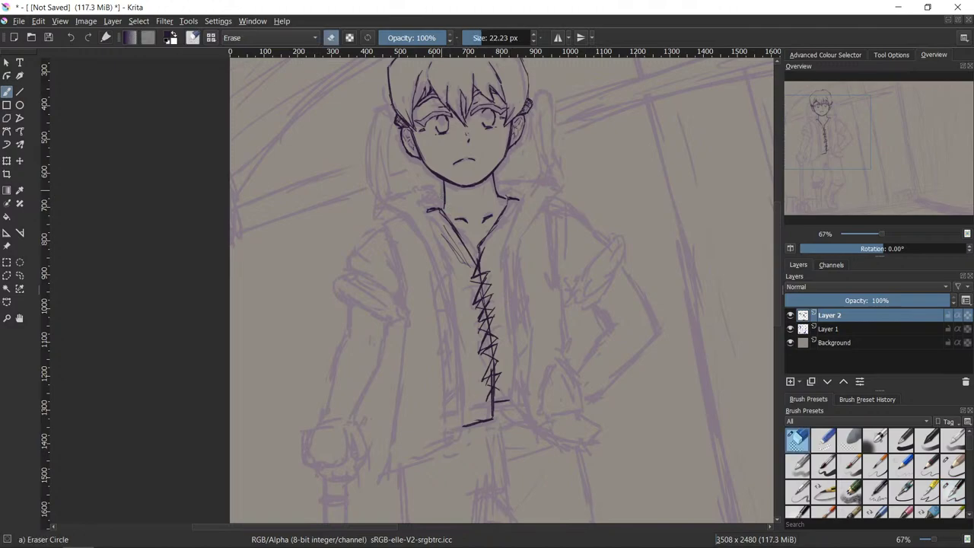
{"action": "key", "text": "/"}
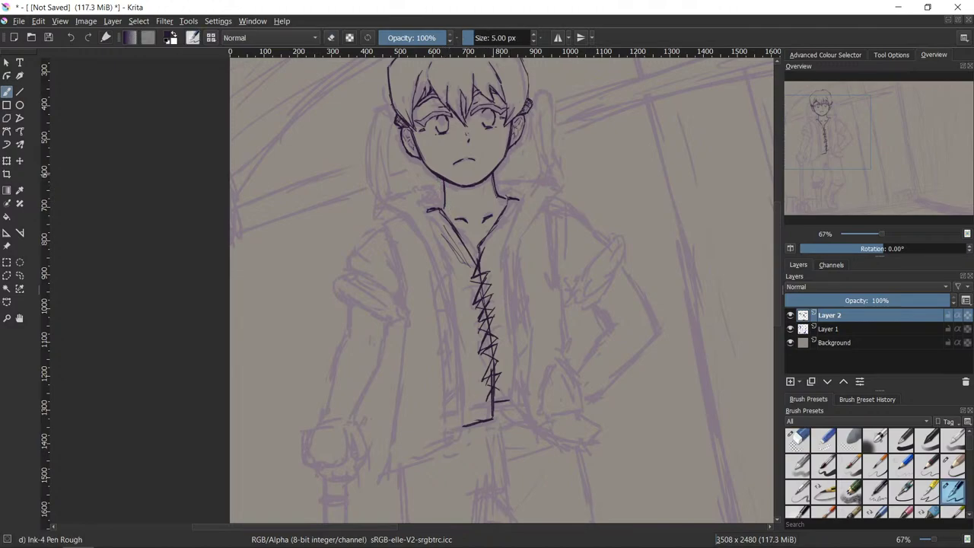
{"action": "key", "text": "/"}
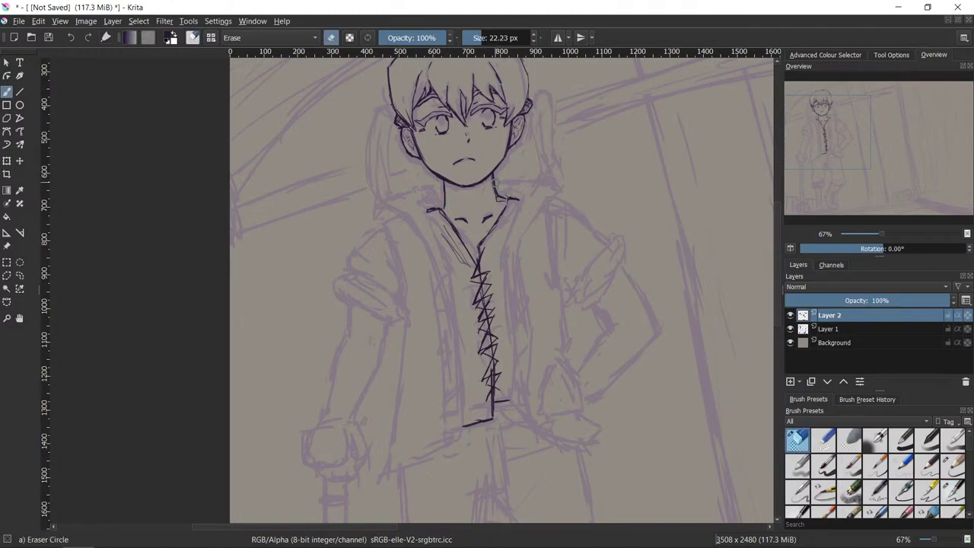
{"action": "key", "text": "/"}
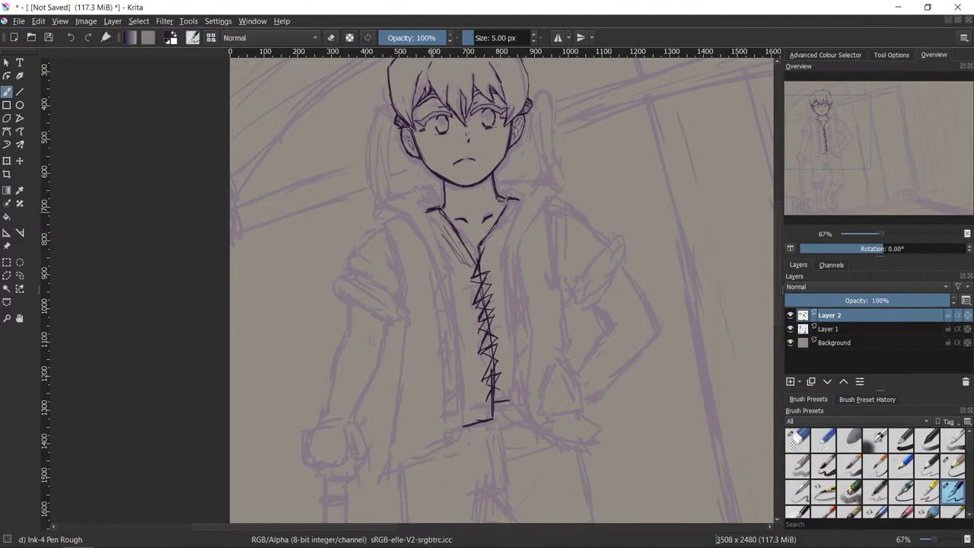
- Reinforce the neckline's left corner and touch up its right edge beside the collarbone
{"action": "left_click_drag", "start_coordinate": [436, 204], "coordinate": [446, 221]}
{"action": "left_click_drag", "start_coordinate": [775, 237], "coordinate": [774, 220]}
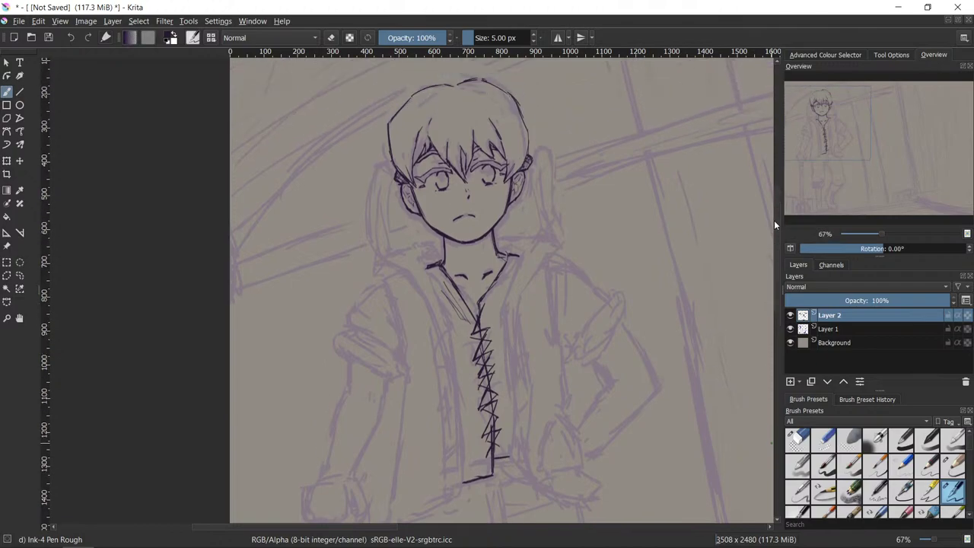
{"action": "key", "text": "1"}
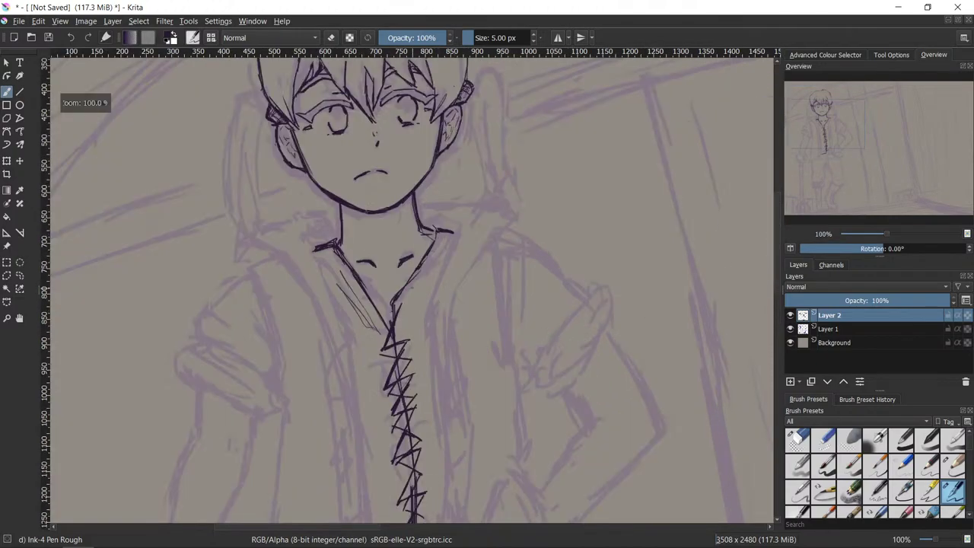
{"action": "mouse_move", "coordinate": [416, 273]}
{"action": "left_mouse_down"}
{"action": "mouse_move", "coordinate": [401, 297]}
{"action": "mouse_move", "coordinate": [422, 271]}
{"action": "left_mouse_up"}
{"action": "key", "text": "slash"}
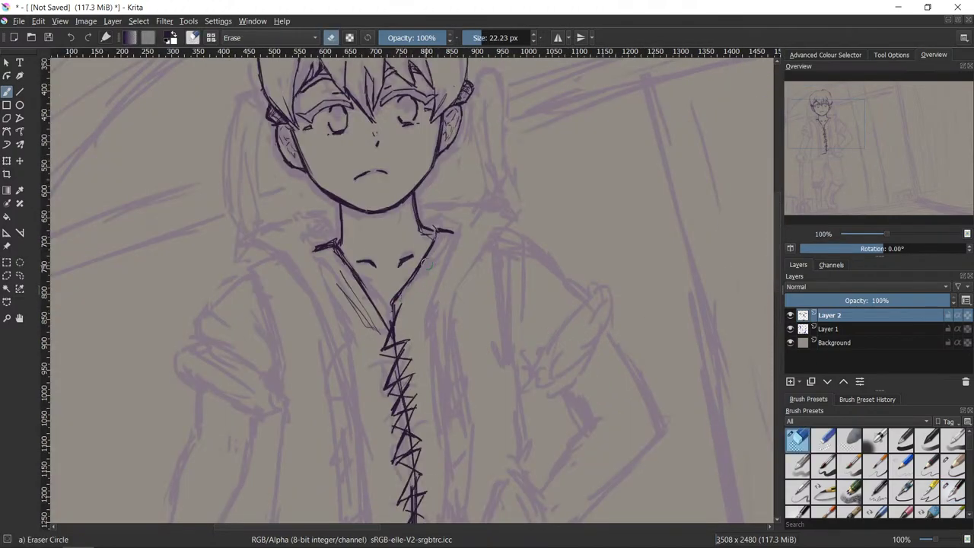
{"action": "key", "text": "slash"}
{"action": "key", "text": "slash"}
{"action": "key", "text": "slash"}
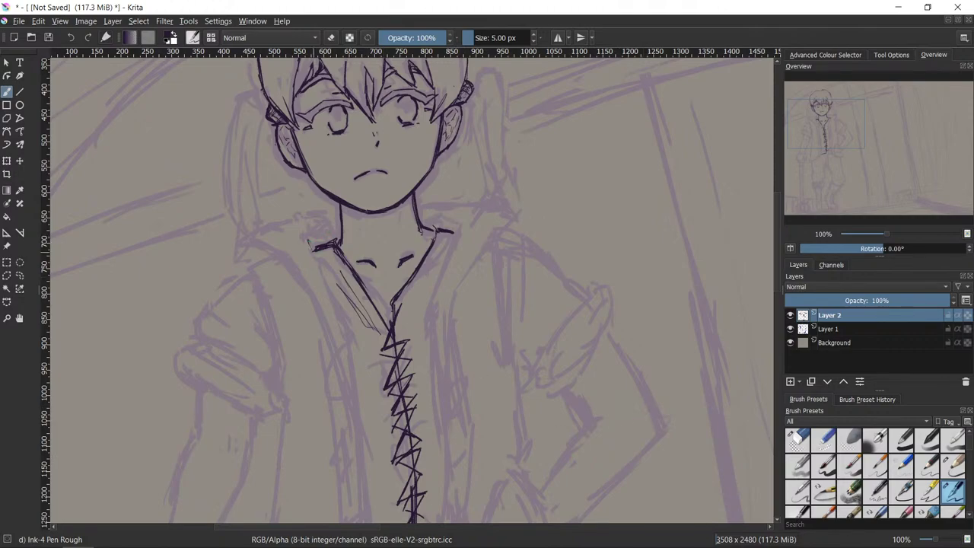
- Ink the vest's left collar flap with its pointed tip and run the lapel lines down beside the lacing
{"action": "left_click_drag", "start_coordinate": [307, 240], "coordinate": [340, 328]}
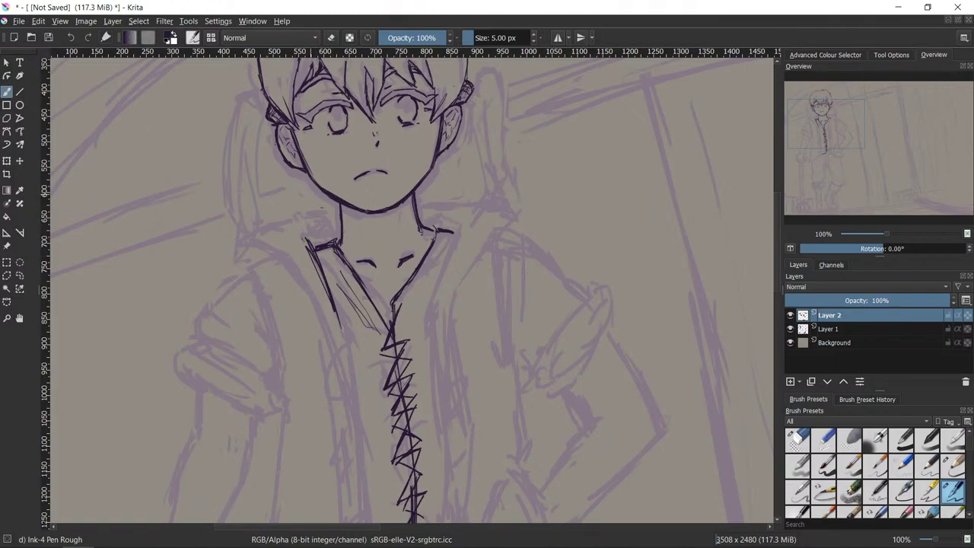
{"action": "mouse_move", "coordinate": [323, 212]}
{"action": "left_mouse_down"}
{"action": "mouse_move", "coordinate": [337, 210]}
{"action": "mouse_move", "coordinate": [245, 241]}
{"action": "mouse_move", "coordinate": [289, 220]}
{"action": "left_mouse_up"}
{"action": "mouse_move", "coordinate": [274, 252]}
{"action": "left_mouse_down"}
{"action": "mouse_move", "coordinate": [245, 240]}
{"action": "mouse_move", "coordinate": [296, 271]}
{"action": "mouse_move", "coordinate": [264, 254]}
{"action": "mouse_move", "coordinate": [289, 259]}
{"action": "mouse_move", "coordinate": [327, 321]}
{"action": "left_mouse_up"}
{"action": "key", "text": "slash"}
{"action": "key", "text": "slash"}
{"action": "left_click_drag", "start_coordinate": [284, 250], "coordinate": [330, 329]}
{"action": "left_click_drag", "start_coordinate": [300, 268], "coordinate": [355, 401]}
{"action": "left_click_drag", "start_coordinate": [337, 317], "coordinate": [358, 401]}
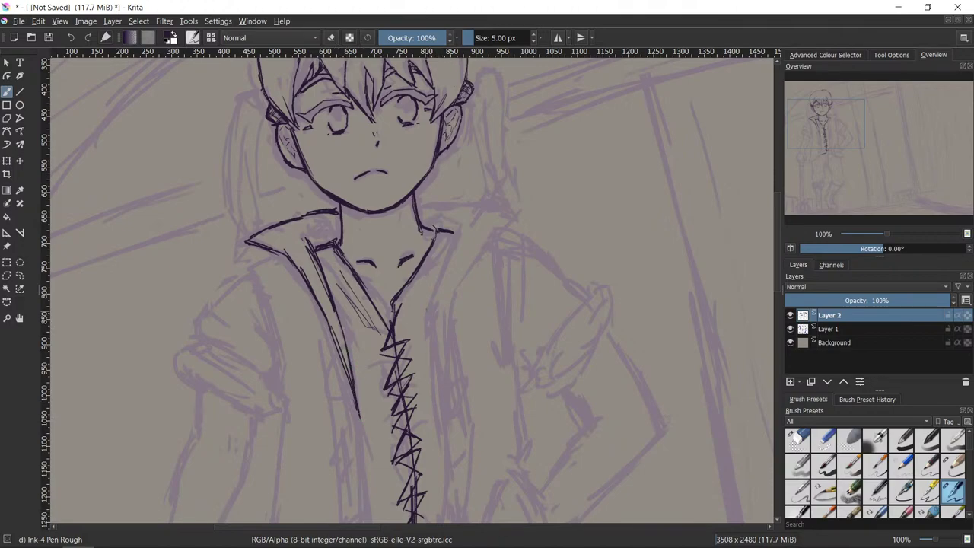
- Ink the vest's right lapel with two lines down the chest and diagonals rising toward the collar
{"action": "left_click_drag", "start_coordinate": [426, 310], "coordinate": [449, 439]}
{"action": "left_click_drag", "start_coordinate": [448, 306], "coordinate": [454, 432]}
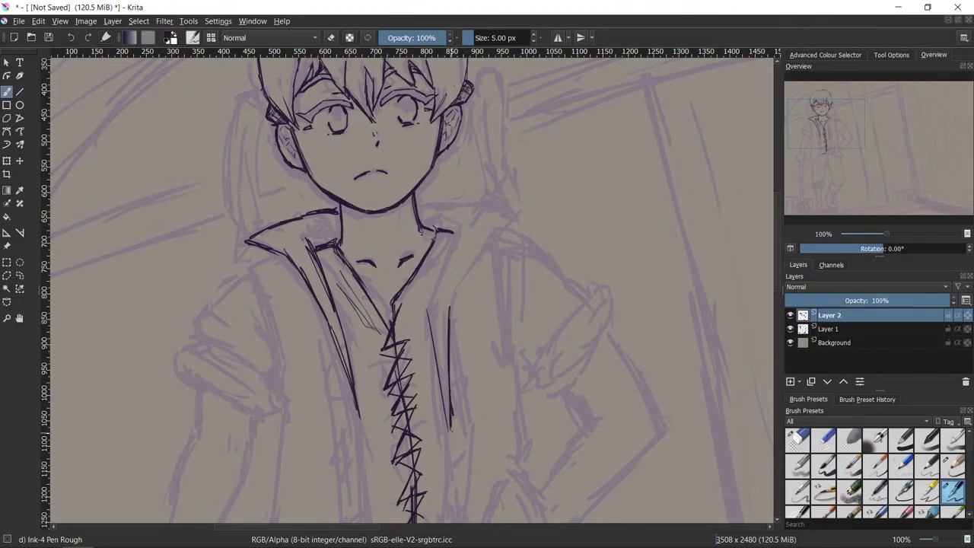
{"action": "key", "text": "e"}
{"action": "key", "text": "/"}
{"action": "mouse_move", "coordinate": [431, 309]}
{"action": "left_mouse_down"}
{"action": "mouse_move", "coordinate": [460, 226]}
{"action": "mouse_move", "coordinate": [431, 315]}
{"action": "left_mouse_up"}
{"action": "mouse_move", "coordinate": [454, 238]}
{"action": "left_mouse_down"}
{"action": "mouse_move", "coordinate": [434, 310]}
{"action": "mouse_move", "coordinate": [502, 228]}
{"action": "left_mouse_up"}
{"action": "left_click_drag", "start_coordinate": [465, 289], "coordinate": [502, 231]}
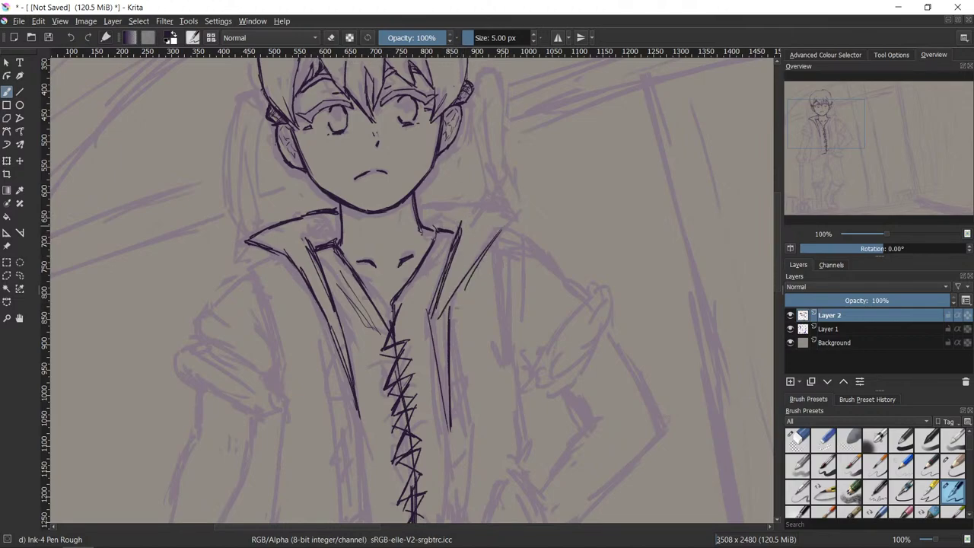
- Complete the right collar flap with its outer diagonal edge and a top edge running from the neck to the tip
{"action": "key", "text": "/"}
{"action": "left_click_drag", "start_coordinate": [440, 316], "coordinate": [516, 213]}
{"action": "key", "text": "/"}
{"action": "left_click_drag", "start_coordinate": [416, 204], "coordinate": [517, 212]}
{"action": "key", "text": "/"}
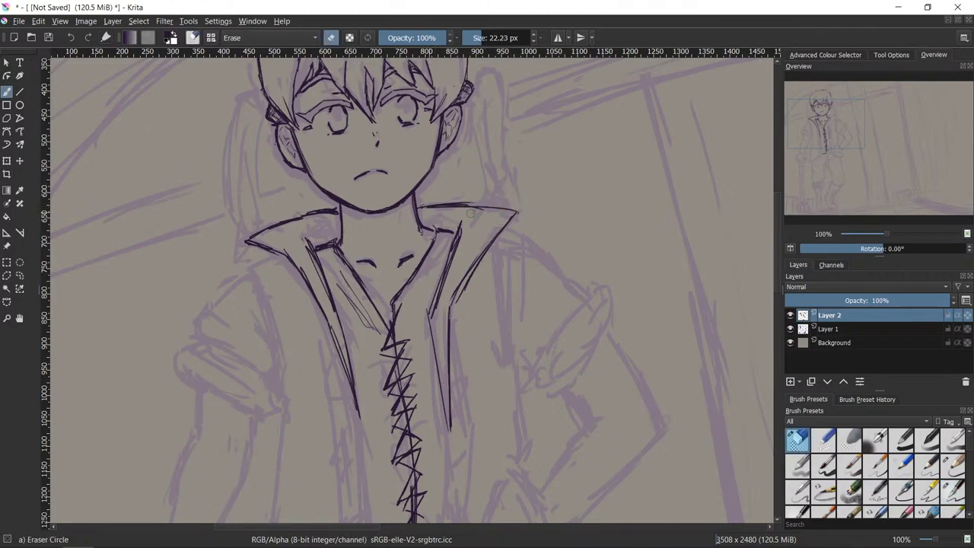
- Rework the top edge and tip of the right collar flap into a slightly blunter point
{"action": "key", "text": "/"}
{"action": "mouse_move", "coordinate": [449, 204]}
{"action": "left_mouse_down"}
{"action": "mouse_move", "coordinate": [528, 204]}
{"action": "mouse_move", "coordinate": [494, 199]}
{"action": "mouse_move", "coordinate": [518, 211]}
{"action": "mouse_move", "coordinate": [502, 213]}
{"action": "mouse_move", "coordinate": [516, 216]}
{"action": "mouse_move", "coordinate": [505, 229]}
{"action": "left_mouse_up"}
{"action": "key", "text": "/"}
{"action": "key", "text": "/"}
{"action": "key", "text": "/"}
{"action": "key", "text": "/"}
{"action": "key", "text": "/"}
{"action": "key", "text": "/"}
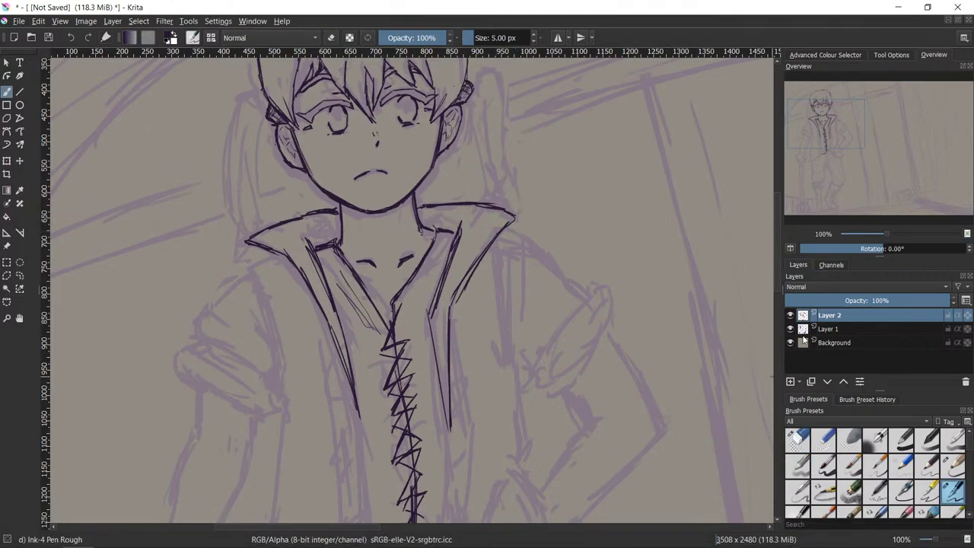
{"action": "mouse_move", "coordinate": [776, 268]}
{"action": "left_mouse_down"}
{"action": "mouse_move", "coordinate": [775, 254]}
{"action": "mouse_move", "coordinate": [774, 267]}
{"action": "left_mouse_up"}
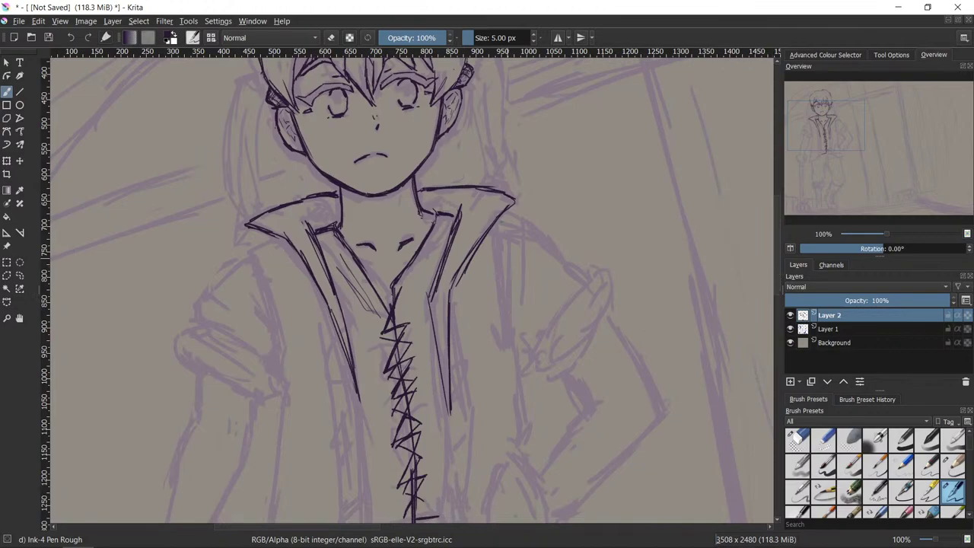
{"action": "key", "text": "/"}
{"action": "key", "text": "/"}
{"action": "key", "text": "/"}
{"action": "key", "text": "/"}
- Ink the vest's left outer edge from below the collar down past the waist to the hem
{"action": "scroll", "coordinate": [619, 404], "scroll_direction": "down", "scroll_amount": 4}
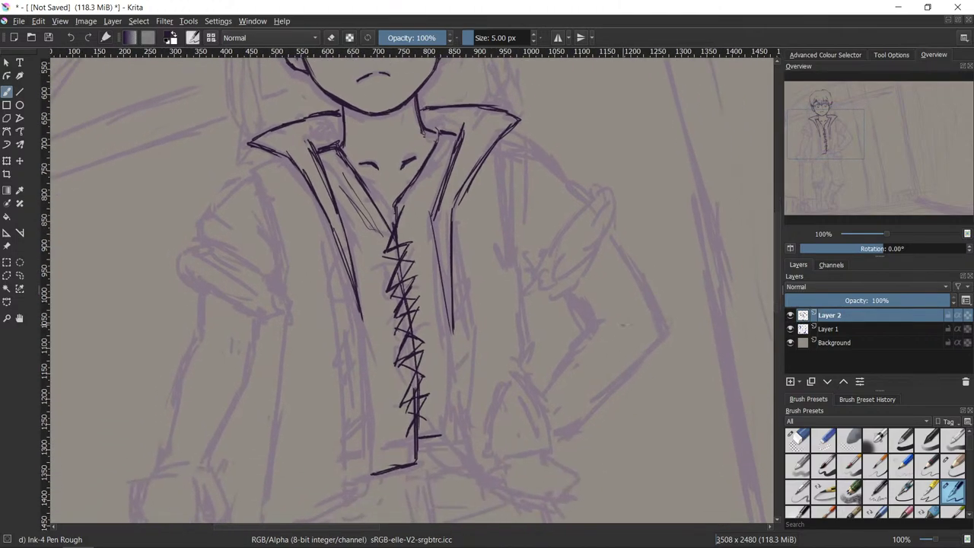
{"action": "scroll", "coordinate": [620, 403], "scroll_direction": "down", "scroll_amount": 1, "text": "ctrl"}
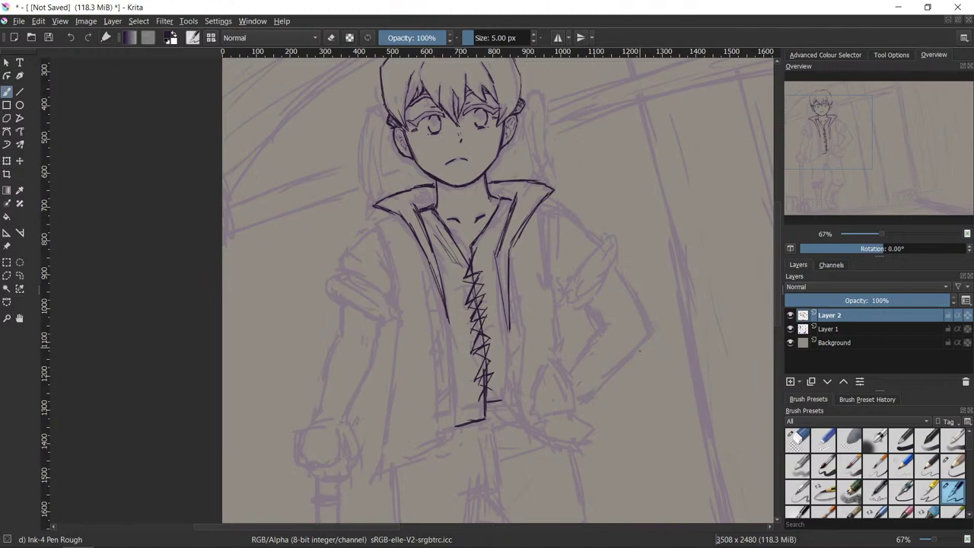
{"action": "left_click_drag", "start_coordinate": [660, 378], "coordinate": [616, 380]}
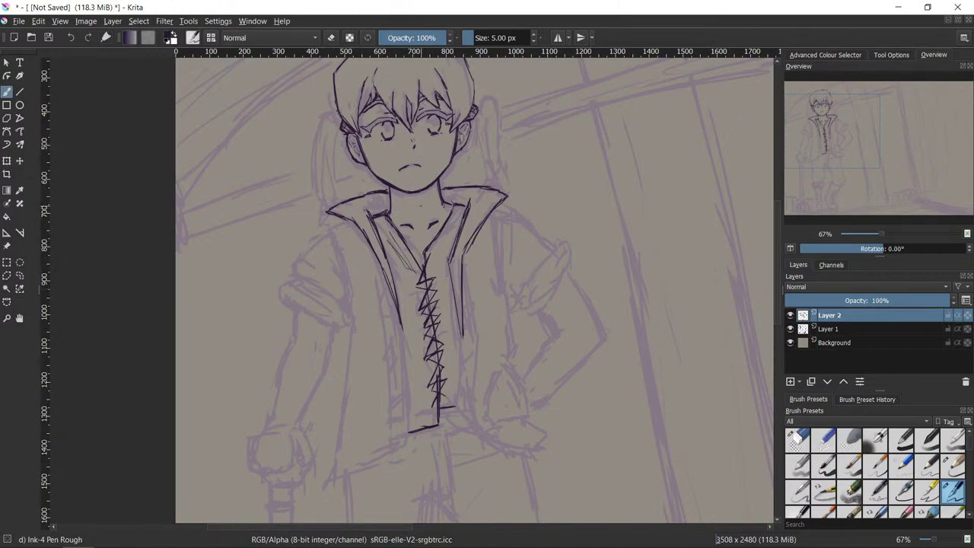
{"action": "mouse_move", "coordinate": [353, 219]}
{"action": "left_mouse_down"}
{"action": "mouse_move", "coordinate": [334, 228]}
{"action": "mouse_move", "coordinate": [352, 295]}
{"action": "left_mouse_up"}
{"action": "mouse_move", "coordinate": [342, 256]}
{"action": "left_mouse_down"}
{"action": "mouse_move", "coordinate": [355, 303]}
{"action": "mouse_move", "coordinate": [350, 420]}
{"action": "left_mouse_up"}
{"action": "left_click_drag", "start_coordinate": [353, 343], "coordinate": [338, 469]}
{"action": "left_click_drag", "start_coordinate": [349, 383], "coordinate": [329, 484]}
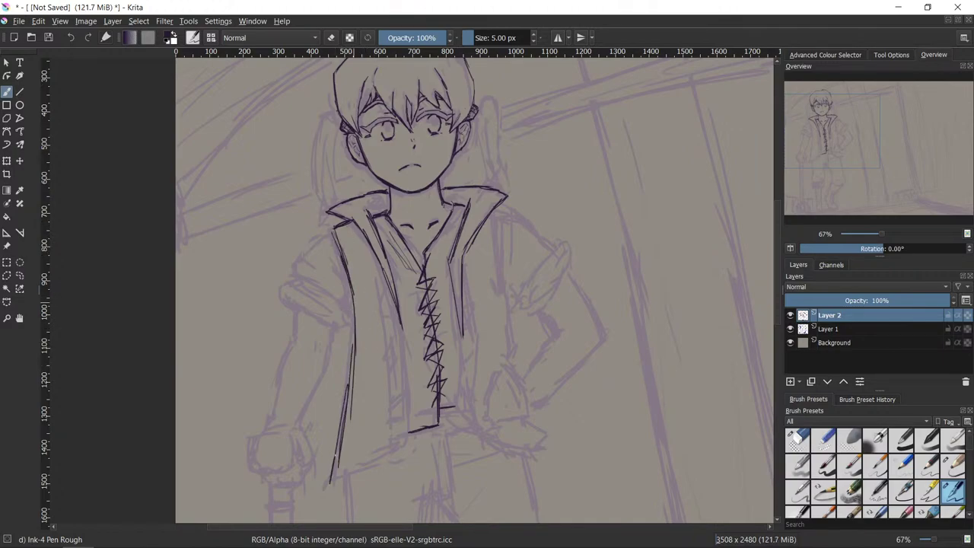
- Erase the lower part of the vest's left outer edge, keeping the upper section below the collar
{"action": "key", "text": "e"}
{"action": "left_click_drag", "start_coordinate": [356, 304], "coordinate": [347, 419]}
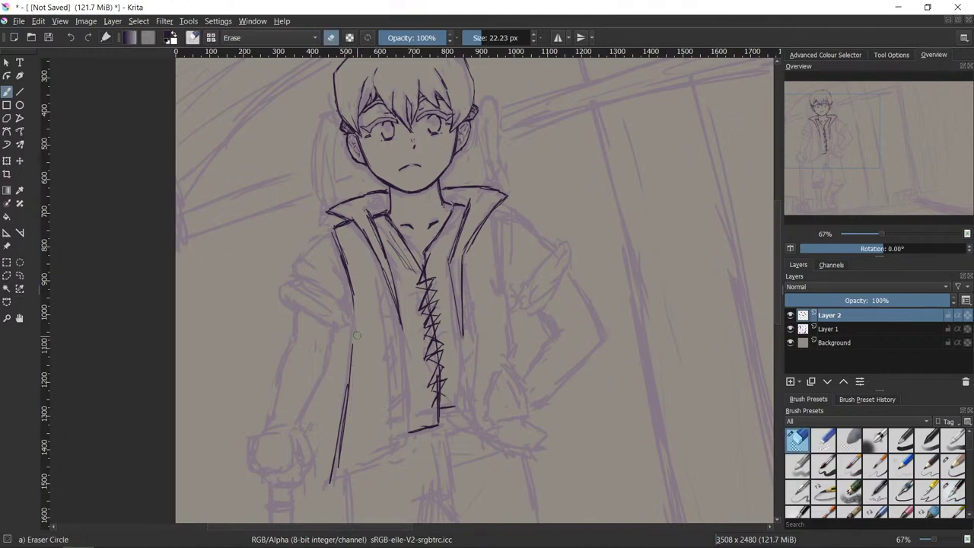
{"action": "mouse_move", "coordinate": [334, 474]}
{"action": "left_mouse_down"}
{"action": "mouse_move", "coordinate": [348, 380]}
{"action": "mouse_move", "coordinate": [330, 482]}
{"action": "left_mouse_up"}
{"action": "left_click_drag", "start_coordinate": [330, 228], "coordinate": [343, 267]}
{"action": "key", "text": "/"}
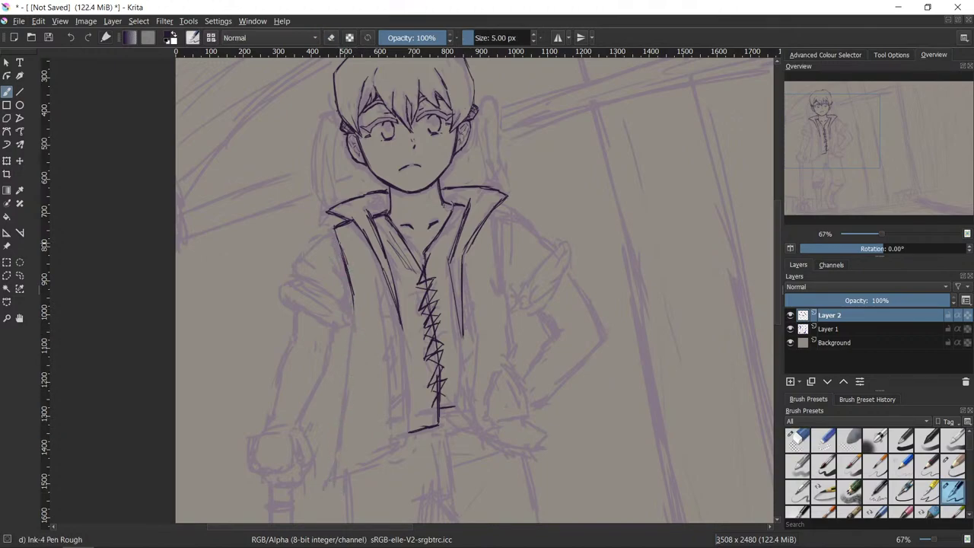
{"action": "mouse_move", "coordinate": [337, 231]}
{"action": "left_mouse_down"}
{"action": "mouse_move", "coordinate": [352, 308]}
{"action": "mouse_move", "coordinate": [322, 477]}
{"action": "left_mouse_up"}
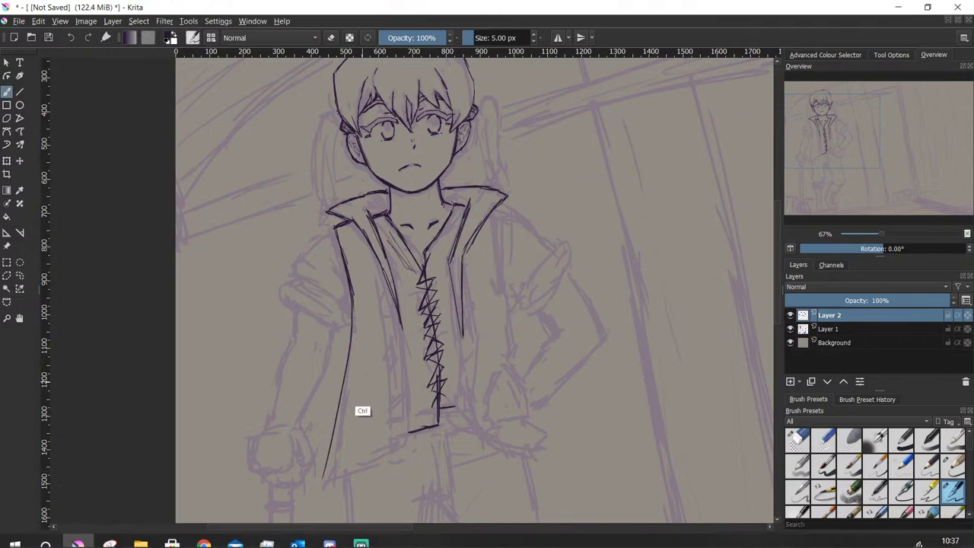
{"action": "key", "text": "ctrl+z"}
{"action": "left_click_drag", "start_coordinate": [353, 301], "coordinate": [319, 498]}
{"action": "key", "text": "ctrl+z"}
- Redraw the vest's left outer edge from the armpit down to the hem corner with overlapping strokes
{"action": "mouse_move", "coordinate": [353, 303]}
{"action": "left_mouse_down"}
{"action": "mouse_move", "coordinate": [352, 403]}
{"action": "mouse_move", "coordinate": [328, 487]}
{"action": "left_mouse_up"}
{"action": "left_click_drag", "start_coordinate": [352, 331], "coordinate": [328, 480]}
{"action": "left_click_drag", "start_coordinate": [355, 319], "coordinate": [339, 438]}
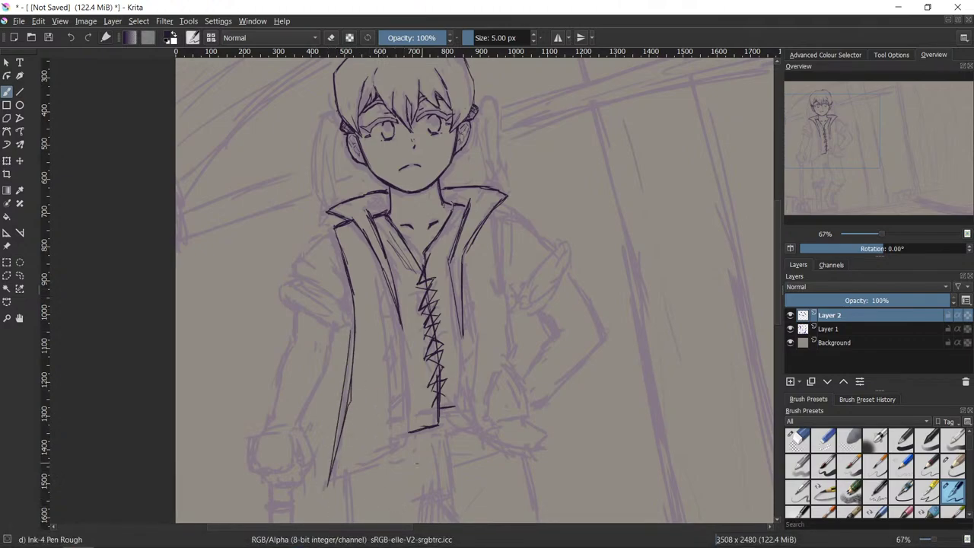
- Ink the left vest panel's slanted hem and extend its front edge down to meet it
{"action": "left_click_drag", "start_coordinate": [326, 481], "coordinate": [408, 443]}
{"action": "left_click_drag", "start_coordinate": [408, 355], "coordinate": [406, 385]}
{"action": "left_click_drag", "start_coordinate": [402, 326], "coordinate": [408, 448]}
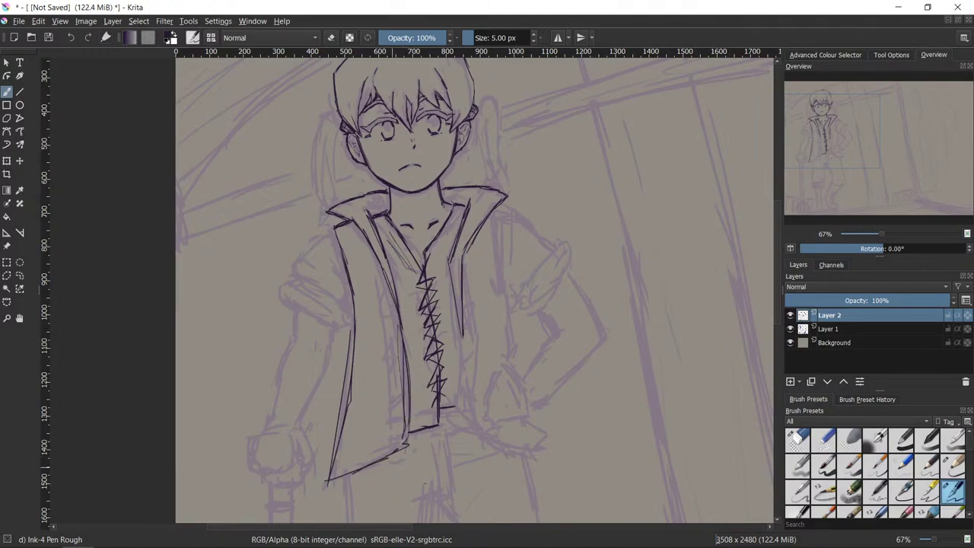
- Clean up the doubled strokes on the vest's left outer edge and redraw it as a firmer line
{"action": "key", "text": "slash"}
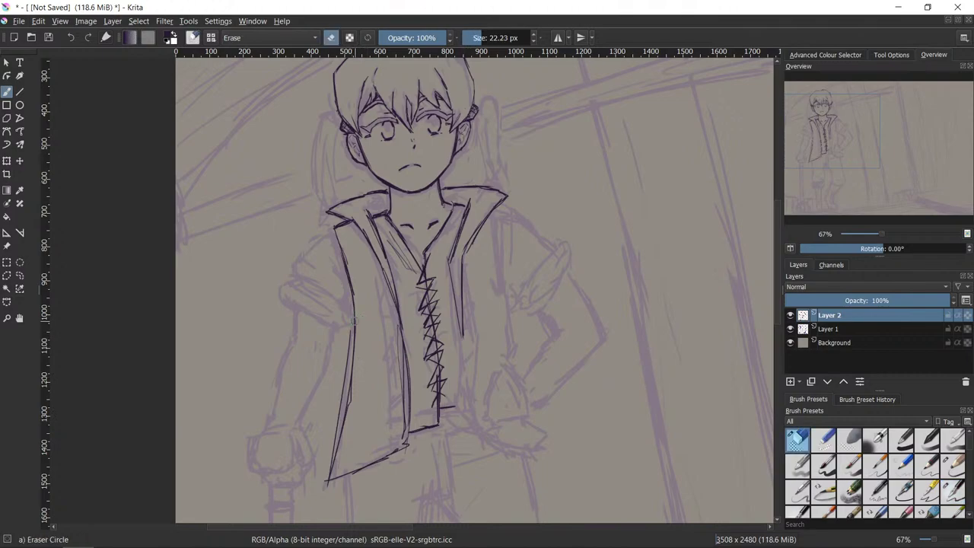
{"action": "key", "text": "slash"}
{"action": "left_click_drag", "start_coordinate": [354, 326], "coordinate": [343, 410]}
{"action": "left_click_drag", "start_coordinate": [355, 318], "coordinate": [341, 428]}
{"action": "key", "text": "slash"}
{"action": "mouse_move", "coordinate": [358, 333]}
{"action": "left_mouse_down"}
{"action": "mouse_move", "coordinate": [345, 423]}
{"action": "mouse_move", "coordinate": [349, 374]}
{"action": "left_mouse_up"}
{"action": "key", "text": "slash"}
{"action": "mouse_move", "coordinate": [344, 414]}
{"action": "left_mouse_down"}
{"action": "mouse_move", "coordinate": [337, 470]}
{"action": "mouse_move", "coordinate": [349, 314]}
{"action": "left_mouse_up"}
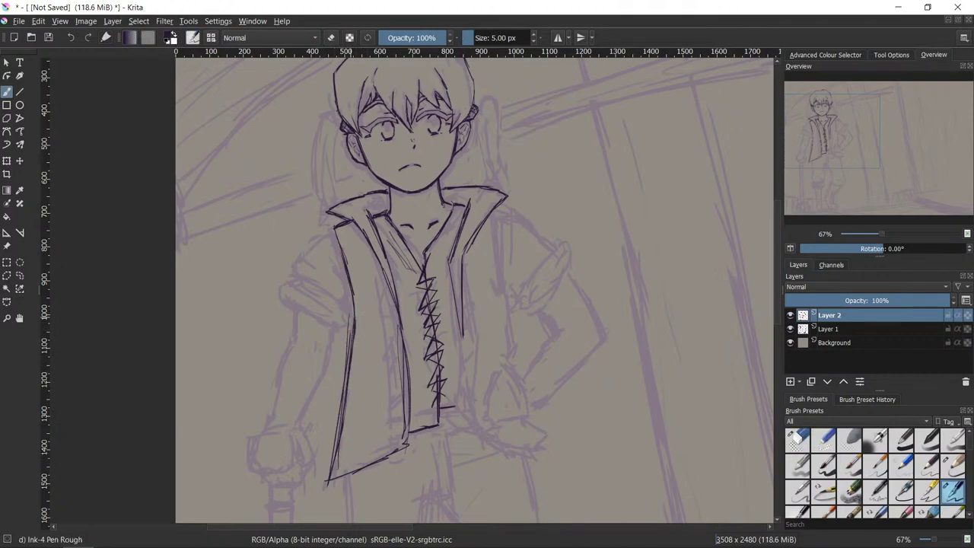
{"action": "key", "text": "slash"}
{"action": "left_click_drag", "start_coordinate": [343, 415], "coordinate": [337, 468]}
- Ink the right vest panel's front edge and sweep its curved hem out to a pointed end by the hip
{"action": "key", "text": "/"}
{"action": "mouse_move", "coordinate": [464, 332]}
{"action": "left_mouse_down"}
{"action": "mouse_move", "coordinate": [460, 407]}
{"action": "mouse_move", "coordinate": [528, 455]}
{"action": "mouse_move", "coordinate": [548, 436]}
{"action": "mouse_move", "coordinate": [531, 420]}
{"action": "mouse_move", "coordinate": [516, 426]}
{"action": "mouse_move", "coordinate": [551, 432]}
{"action": "left_mouse_up"}
{"action": "key", "text": "/"}
{"action": "key", "text": "/"}
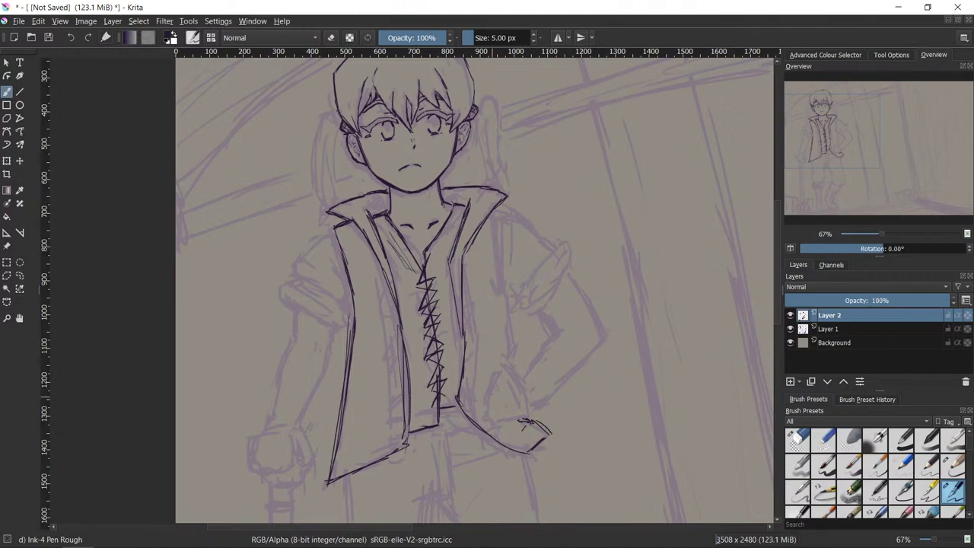
{"action": "key", "text": "ctrl+z"}
- Ink the right vest panel's outer edge from the waist up to the collar
{"action": "mouse_move", "coordinate": [508, 353]}
{"action": "left_mouse_down"}
{"action": "mouse_move", "coordinate": [504, 365]}
{"action": "mouse_move", "coordinate": [510, 326]}
{"action": "left_mouse_up"}
{"action": "left_click_drag", "start_coordinate": [508, 332], "coordinate": [503, 286]}
{"action": "left_click_drag", "start_coordinate": [505, 307], "coordinate": [496, 202]}
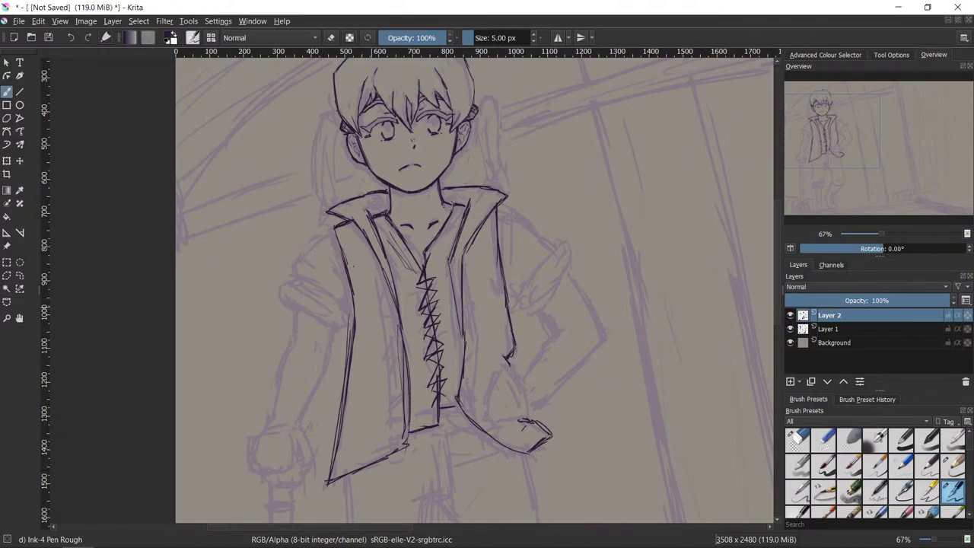
- Rework the vest's left outer edge at the waist and add a short diagonal fold running inward from it
{"action": "key", "text": "e"}
{"action": "key", "text": "e"}
{"action": "key", "text": "e"}
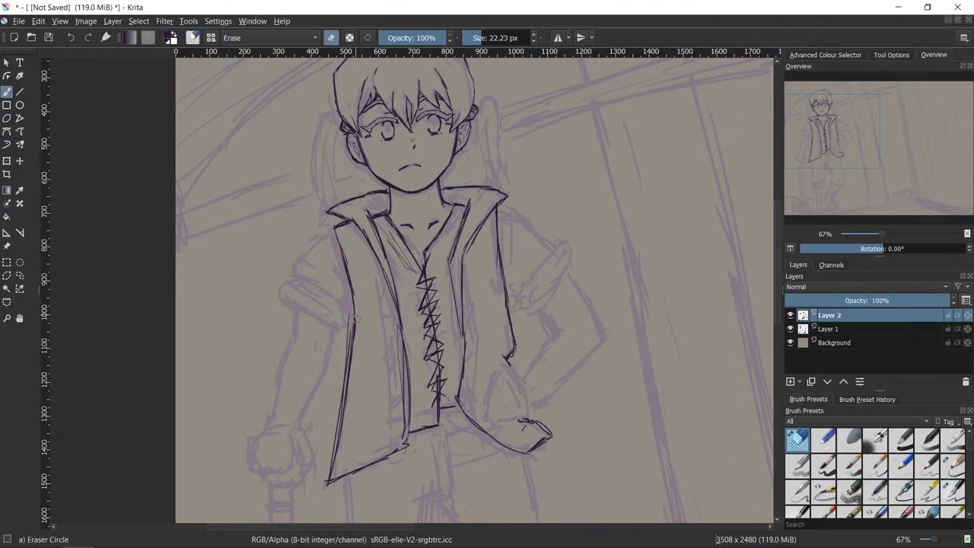
{"action": "key", "text": "e"}
{"action": "mouse_move", "coordinate": [356, 321]}
{"action": "left_mouse_down"}
{"action": "mouse_move", "coordinate": [375, 361]}
{"action": "mouse_move", "coordinate": [347, 360]}
{"action": "mouse_move", "coordinate": [350, 344]}
{"action": "mouse_move", "coordinate": [349, 391]}
{"action": "left_mouse_up"}
{"action": "key", "text": "e"}
{"action": "key", "text": "e"}
{"action": "left_click_drag", "start_coordinate": [356, 347], "coordinate": [346, 429]}
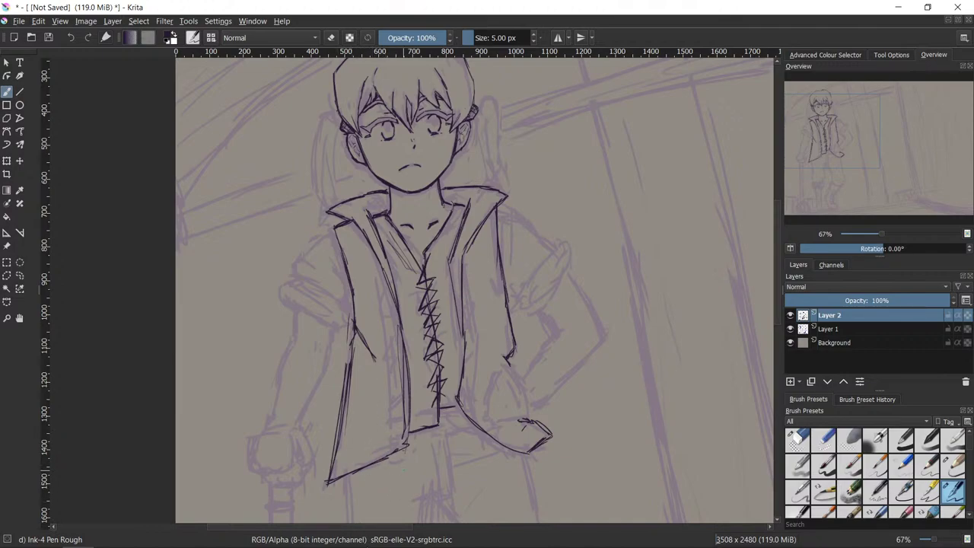
- Ink a long, near-vertical fold line inside the left vest panel, beside its front edge
{"action": "key", "text": "e"}
{"action": "key", "text": "e"}
{"action": "left_click_drag", "start_coordinate": [392, 341], "coordinate": [392, 367]}
{"action": "left_click_drag", "start_coordinate": [390, 362], "coordinate": [384, 417]}
{"action": "left_click_drag", "start_coordinate": [394, 328], "coordinate": [389, 380]}
{"action": "left_click_drag", "start_coordinate": [386, 402], "coordinate": [382, 427]}
{"action": "left_click_drag", "start_coordinate": [392, 333], "coordinate": [383, 407]}
{"action": "key", "text": "slash"}
{"action": "key", "text": "slash"}
{"action": "key", "text": "e"}
{"action": "left_click_drag", "start_coordinate": [390, 348], "coordinate": [380, 443]}
{"action": "key", "text": "e"}
{"action": "left_click_drag", "start_coordinate": [390, 350], "coordinate": [382, 432]}
{"action": "key", "text": "e"}
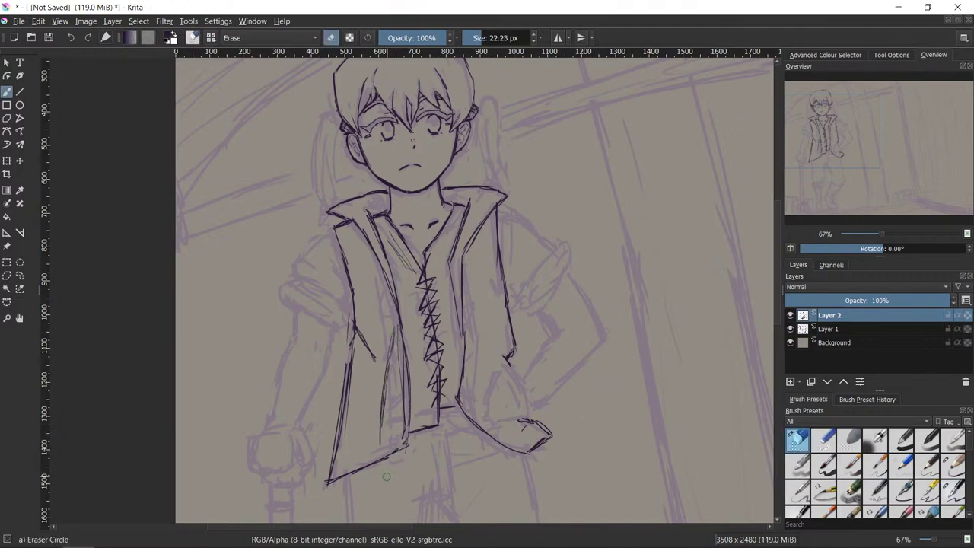
- Extend the left vest panel's vertical fold line down to the hem
{"action": "key", "text": "e"}
{"action": "left_click_drag", "start_coordinate": [382, 441], "coordinate": [379, 459]}
{"action": "mouse_move", "coordinate": [385, 414]}
{"action": "left_mouse_down"}
{"action": "mouse_move", "coordinate": [380, 451]}
{"action": "mouse_move", "coordinate": [330, 482]}
{"action": "mouse_move", "coordinate": [377, 456]}
{"action": "left_mouse_up"}
{"action": "key", "text": "e"}
{"action": "key", "text": "e"}
{"action": "left_click_drag", "start_coordinate": [381, 419], "coordinate": [379, 458]}
- Erase the upper part of the vertical fold and rework the left panel's hem where the fold meets it
{"action": "key", "text": "slash"}
{"action": "mouse_move", "coordinate": [393, 329]}
{"action": "left_mouse_down"}
{"action": "mouse_move", "coordinate": [383, 429]}
{"action": "mouse_move", "coordinate": [384, 327]}
{"action": "left_mouse_up"}
{"action": "key", "text": "e"}
{"action": "mouse_move", "coordinate": [382, 385]}
{"action": "left_mouse_down"}
{"action": "mouse_move", "coordinate": [378, 461]}
{"action": "mouse_move", "coordinate": [409, 456]}
{"action": "left_mouse_up"}
{"action": "mouse_move", "coordinate": [388, 458]}
{"action": "left_mouse_down"}
{"action": "mouse_move", "coordinate": [401, 454]}
{"action": "mouse_move", "coordinate": [341, 472]}
{"action": "mouse_move", "coordinate": [378, 465]}
{"action": "left_mouse_up"}
{"action": "key", "text": "e"}
{"action": "key", "text": "slash"}
{"action": "key", "text": "slash"}
{"action": "key", "text": "slash"}
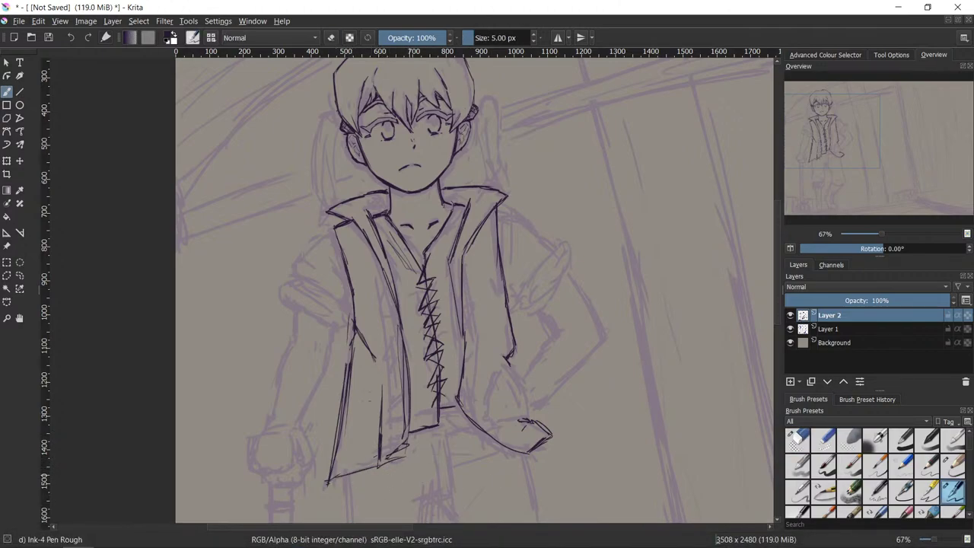
- Erase the vertical and diagonal folds inside the left vest panel and re-ink its outer edge at the waist
{"action": "key", "text": "e"}
{"action": "mouse_move", "coordinate": [382, 386]}
{"action": "left_mouse_down"}
{"action": "mouse_move", "coordinate": [380, 464]}
{"action": "mouse_move", "coordinate": [407, 449]}
{"action": "left_mouse_up"}
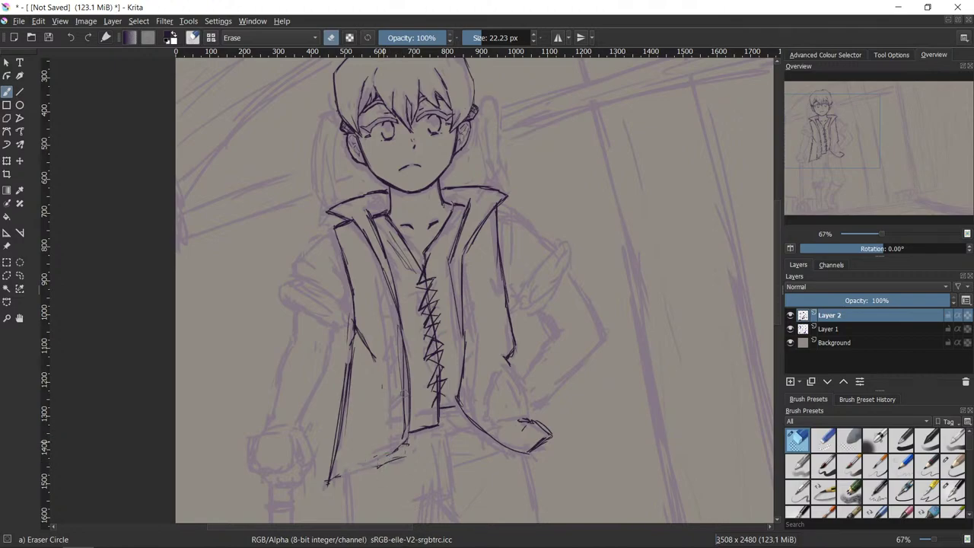
{"action": "key", "text": "e"}
{"action": "key", "text": "e"}
{"action": "key", "text": "e"}
{"action": "left_click_drag", "start_coordinate": [358, 317], "coordinate": [351, 390]}
{"action": "left_click_drag", "start_coordinate": [353, 344], "coordinate": [349, 365]}
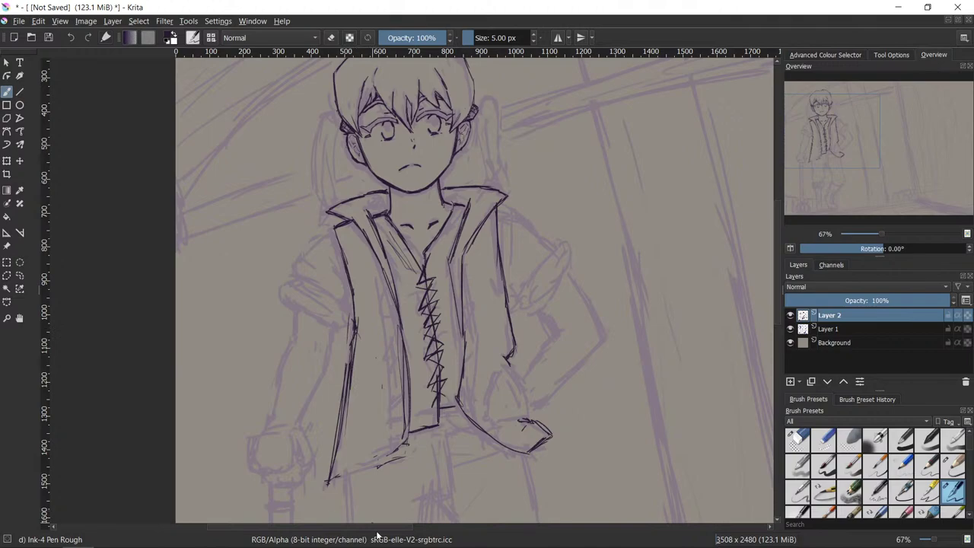
- Redraw the left vest panel's hem as one continuous curve from its outer corner to the front edge
{"action": "key", "text": "e"}
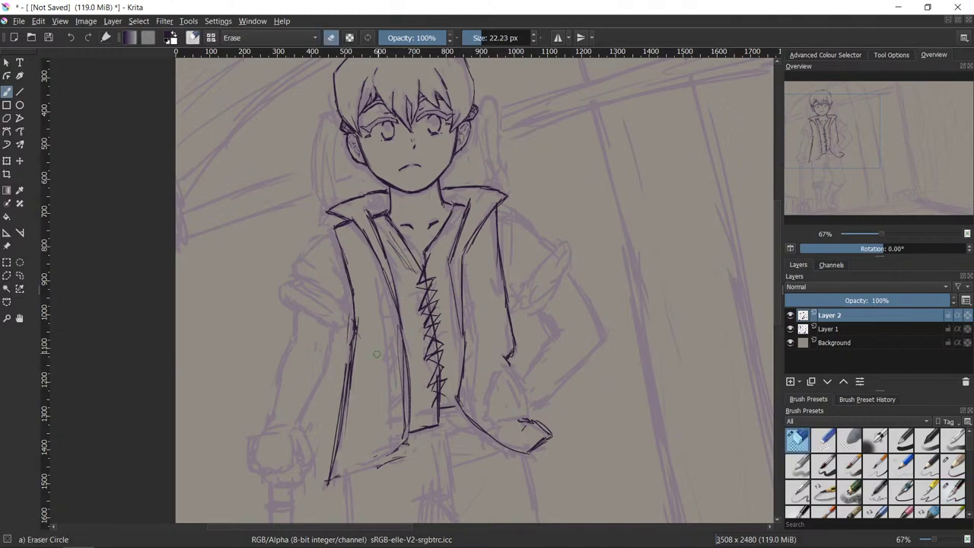
{"action": "key", "text": "e"}
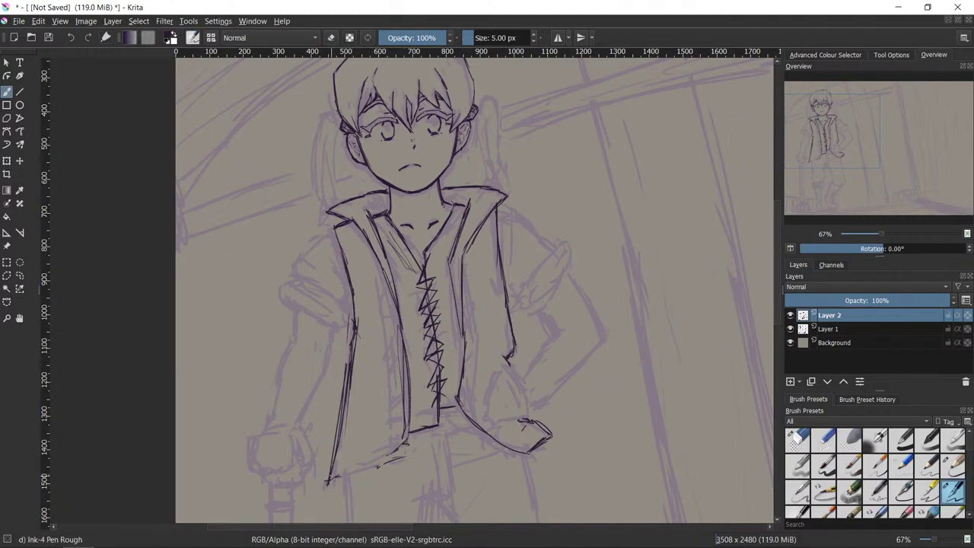
{"action": "left_click_drag", "start_coordinate": [331, 477], "coordinate": [394, 447]}
{"action": "key", "text": "e"}
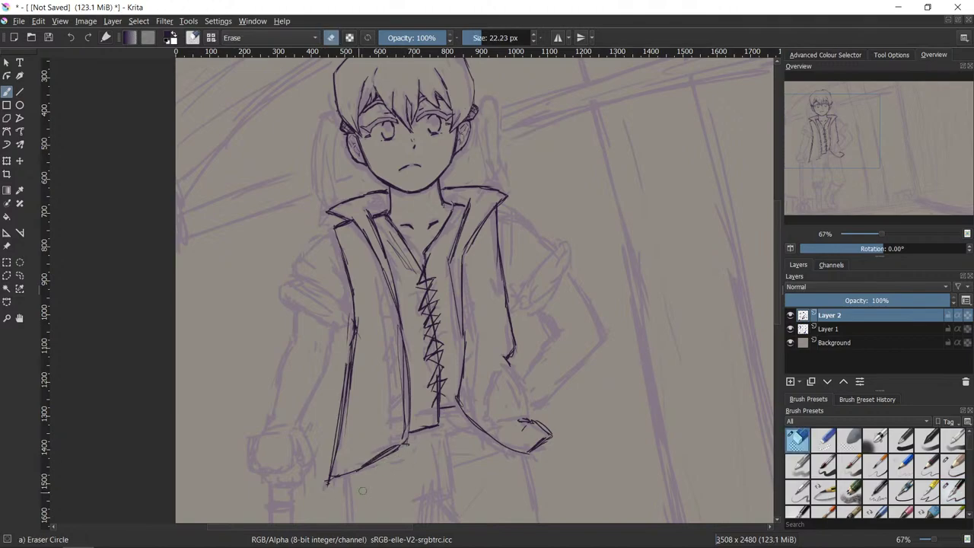
{"action": "mouse_move", "coordinate": [329, 535]}
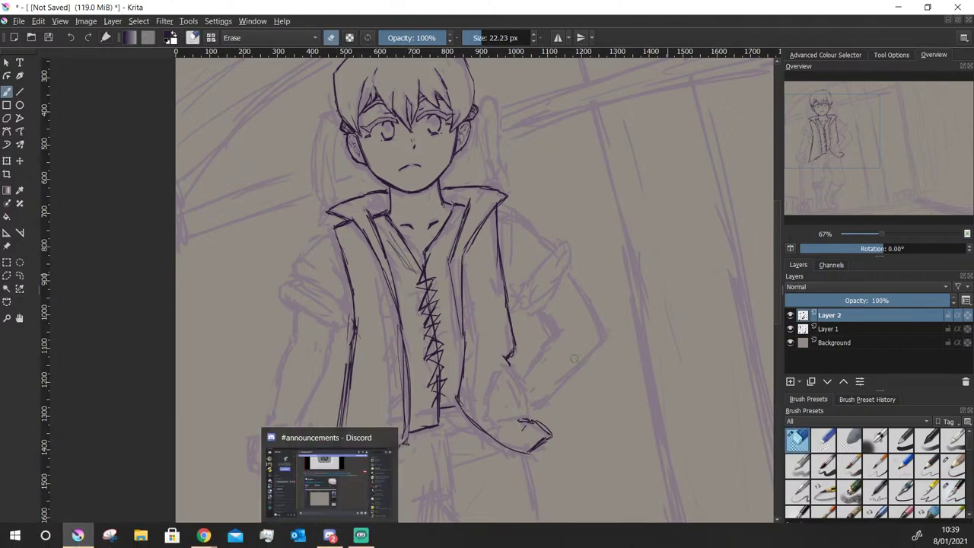
- Ink a short diagonal fold at the right vest panel's waist and the top contour of the hand on the hip
{"action": "key", "text": "e"}
{"action": "left_click_drag", "start_coordinate": [481, 333], "coordinate": [496, 350]}
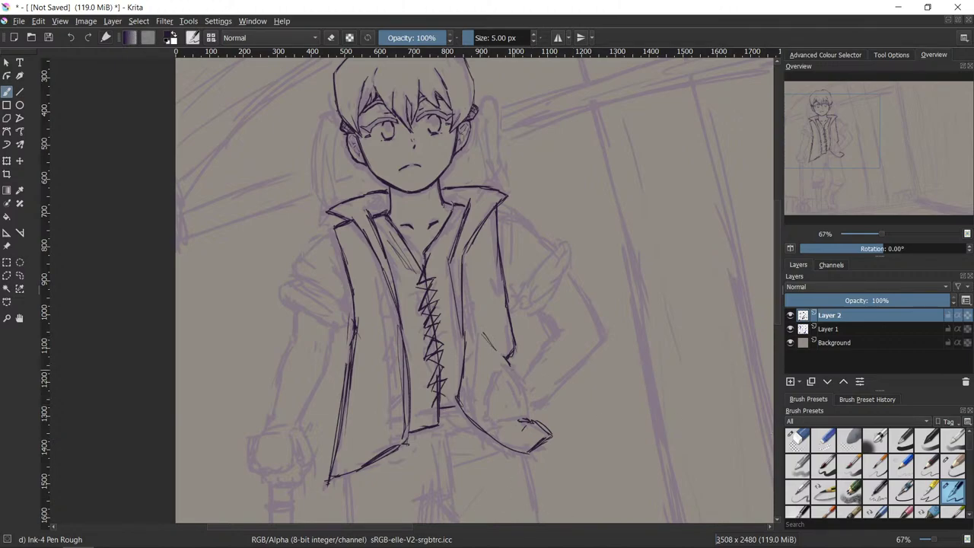
{"action": "left_click_drag", "start_coordinate": [507, 368], "coordinate": [521, 385]}
{"action": "key", "text": "slash"}
{"action": "left_click_drag", "start_coordinate": [521, 382], "coordinate": [515, 375]}
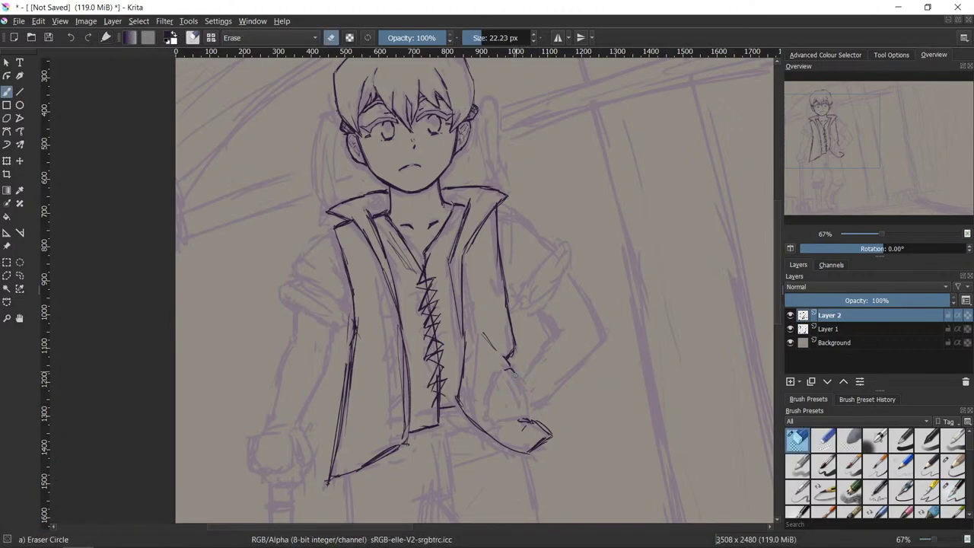
{"action": "key", "text": "e"}
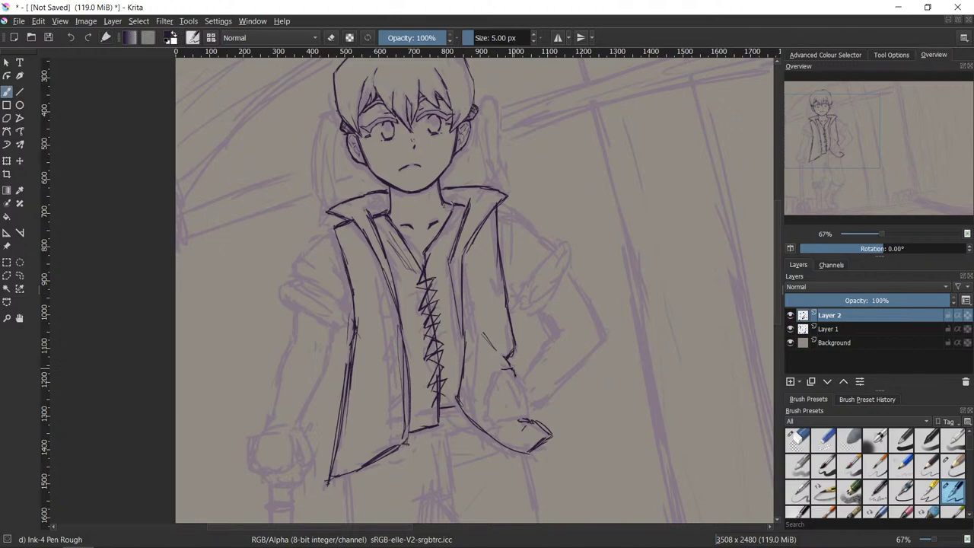
- Ink both side contours of the hand resting on the hip and trim the lower end of its inner side
{"action": "left_click_drag", "start_coordinate": [514, 377], "coordinate": [526, 412]}
{"action": "left_click_drag", "start_coordinate": [497, 376], "coordinate": [488, 415]}
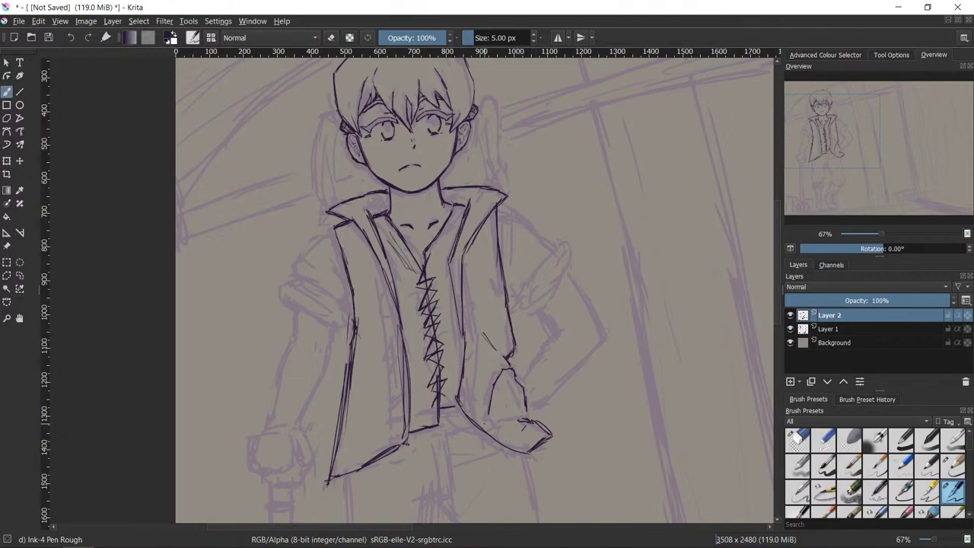
{"action": "key", "text": "e"}
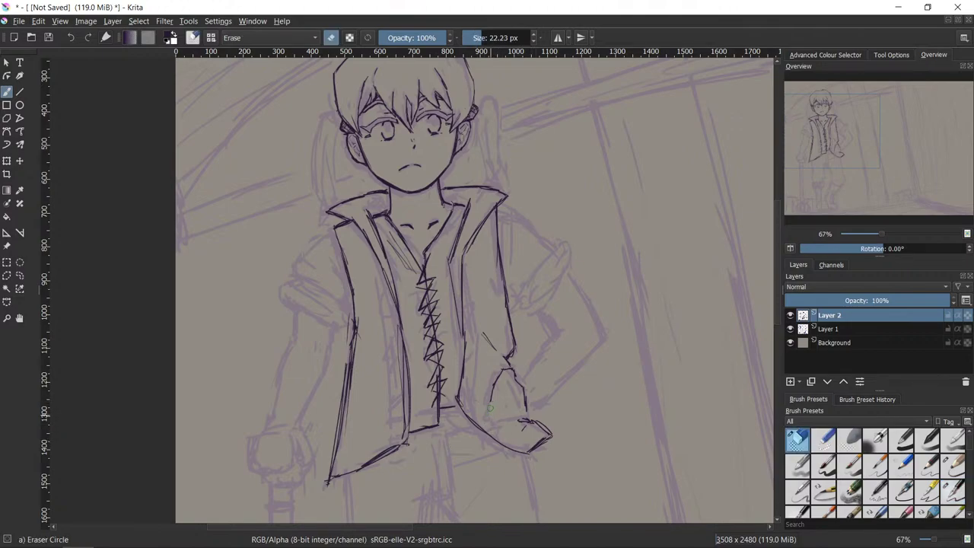
{"action": "key", "text": "e"}
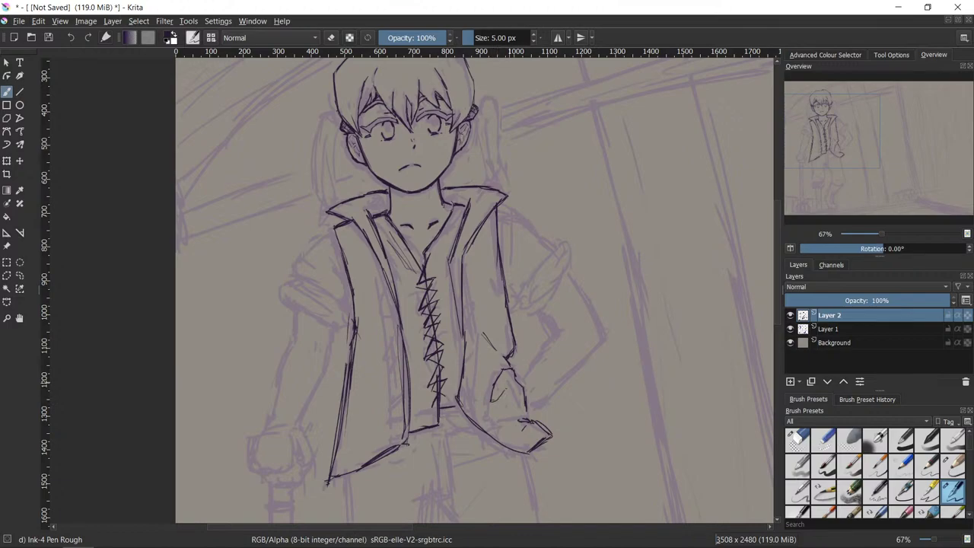
- Ink the slanted lines separating the fingers of the hip hand, cleaning up the contour near the vest flap
{"action": "left_click_drag", "start_coordinate": [505, 384], "coordinate": [497, 398]}
{"action": "left_click_drag", "start_coordinate": [506, 393], "coordinate": [513, 405]}
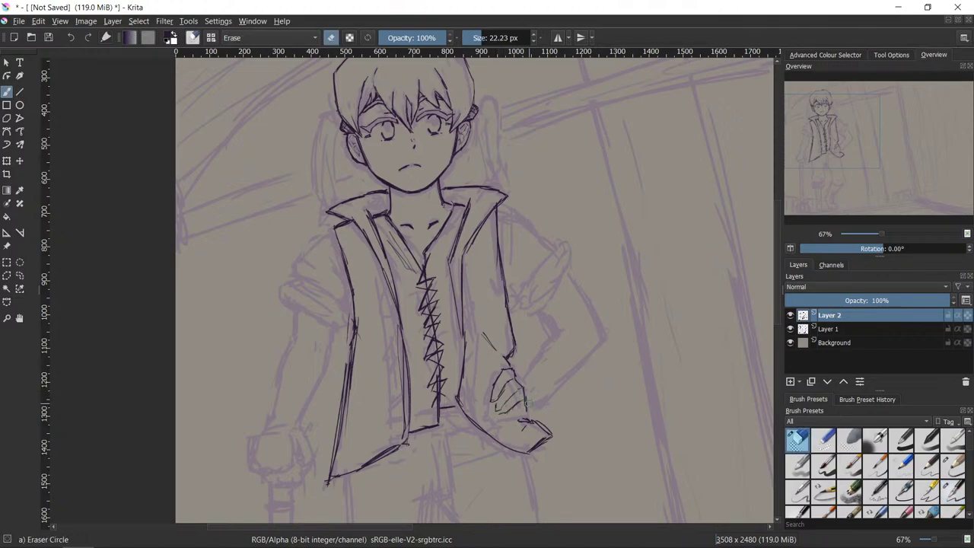
{"action": "mouse_move", "coordinate": [529, 403]}
{"action": "left_mouse_down"}
{"action": "mouse_move", "coordinate": [514, 418]}
{"action": "mouse_move", "coordinate": [527, 394]}
{"action": "mouse_move", "coordinate": [515, 415]}
{"action": "mouse_move", "coordinate": [524, 416]}
{"action": "left_mouse_up"}
{"action": "key", "text": "slash"}
{"action": "key", "text": "slash"}
{"action": "key", "text": "slash"}
{"action": "key", "text": "slash"}
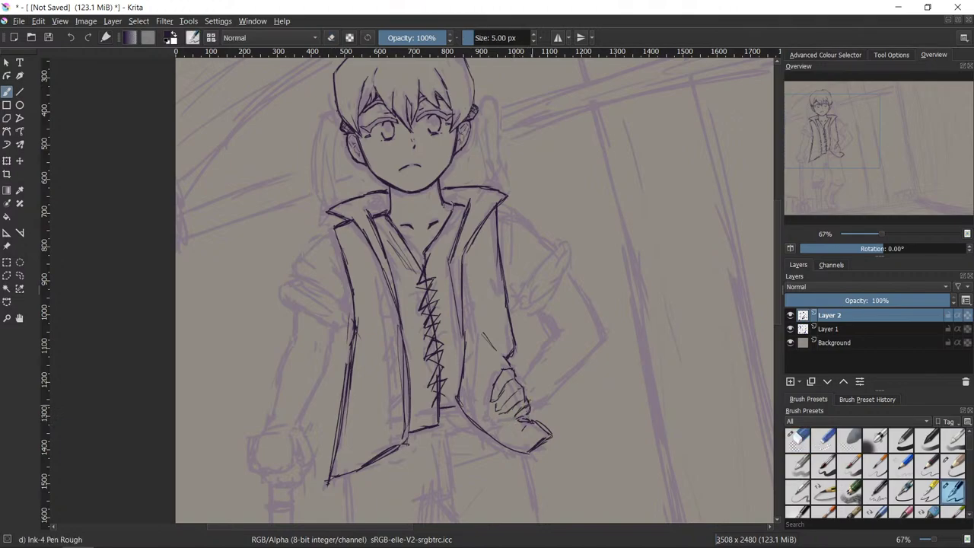
- Erase the rough fingertip ends of the hip hand and redraw them as shorter, separate tips
{"action": "key", "text": "e"}
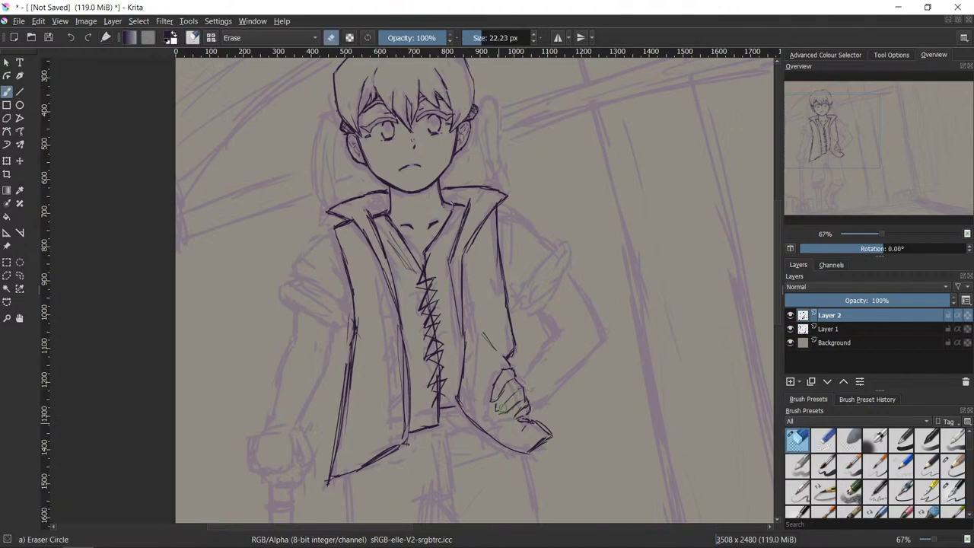
{"action": "key", "text": "e"}
{"action": "key", "text": "e"}
{"action": "key", "text": "e"}
{"action": "key", "text": "e"}
{"action": "key", "text": "e"}
{"action": "key", "text": "e"}
{"action": "key", "text": "e"}
{"action": "key", "text": "e"}
{"action": "key", "text": "e"}
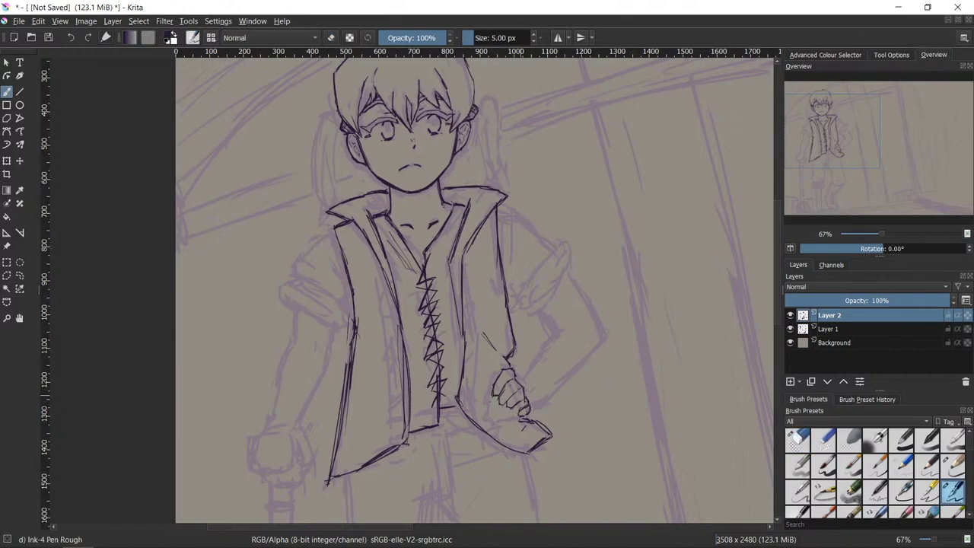
- Rework the hip hand's fingers into rounded shapes, erasing and re-inking the knuckles and outer contour
{"action": "key", "text": "e"}
{"action": "key", "text": "e"}
{"action": "key", "text": "e"}
{"action": "key", "text": "e"}
{"action": "left_click_drag", "start_coordinate": [508, 395], "coordinate": [500, 380]}
{"action": "key", "text": "e"}
{"action": "key", "text": "e"}
{"action": "mouse_move", "coordinate": [516, 390]}
{"action": "left_mouse_down"}
{"action": "mouse_move", "coordinate": [505, 400]}
{"action": "mouse_move", "coordinate": [512, 393]}
{"action": "mouse_move", "coordinate": [509, 406]}
{"action": "mouse_move", "coordinate": [521, 403]}
{"action": "left_mouse_up"}
{"action": "key", "text": "slash"}
{"action": "key", "text": "slash"}
{"action": "key", "text": "e"}
{"action": "key", "text": "e"}
{"action": "key", "text": "e"}
{"action": "key", "text": "e"}
{"action": "key", "text": "e"}
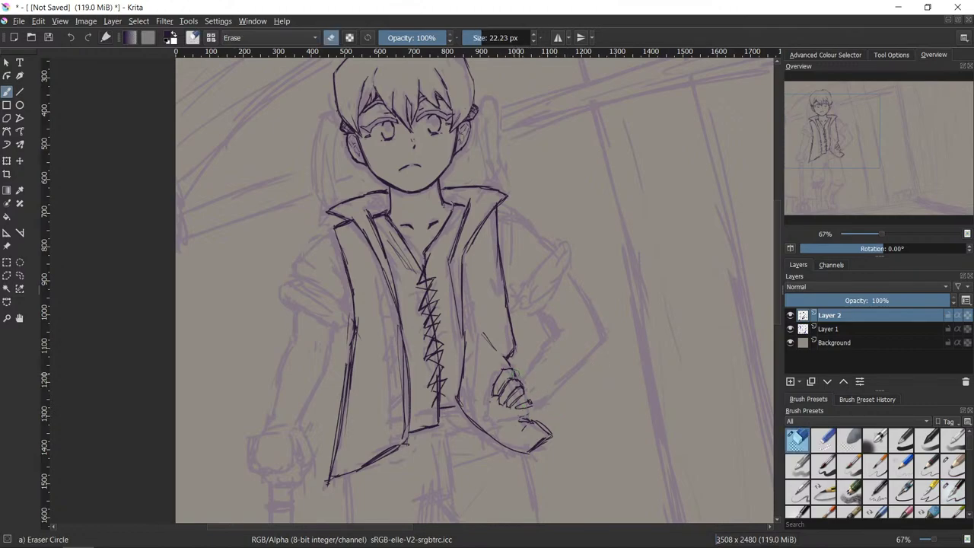
- Rework the short lines joining the hip hand to the vest edge above it and the flap below it
{"action": "key", "text": "slash"}
{"action": "key", "text": "slash"}
{"action": "key", "text": "slash"}
{"action": "key", "text": "slash"}
{"action": "left_click", "coordinate": [511, 368]}
{"action": "key", "text": "slash"}
{"action": "left_click_drag", "start_coordinate": [521, 411], "coordinate": [526, 419]}
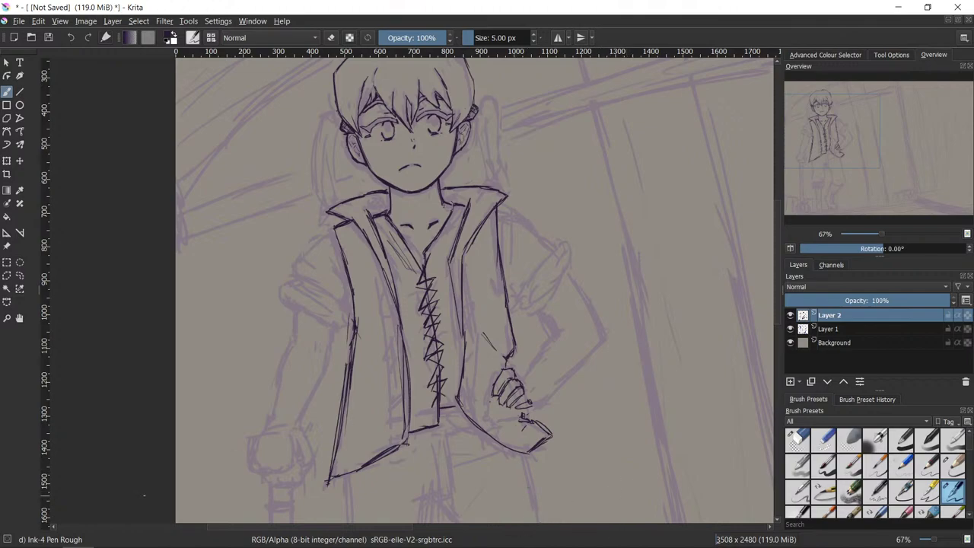
- Enclose the hip hand in a polygonal selection and enlarge it slightly toward its lower inner corner with the Transform tool
{"action": "left_click", "coordinate": [6, 275]}
{"action": "left_click", "coordinate": [506, 362]}
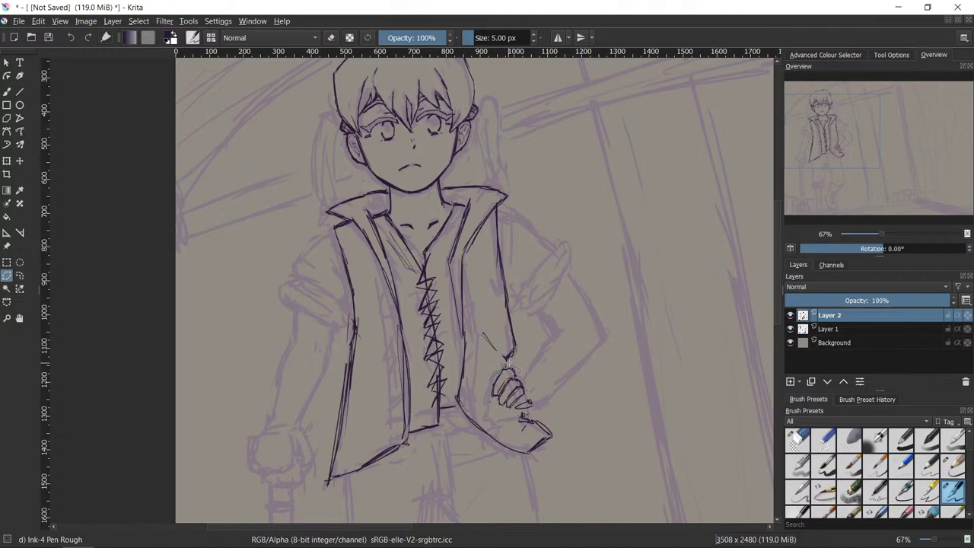
{"action": "left_click", "coordinate": [562, 367]}
{"action": "left_click", "coordinate": [557, 405]}
{"action": "left_click", "coordinate": [526, 410]}
{"action": "left_click", "coordinate": [497, 420]}
{"action": "double_click", "coordinate": [488, 379]}
{"action": "left_click", "coordinate": [6, 160]}
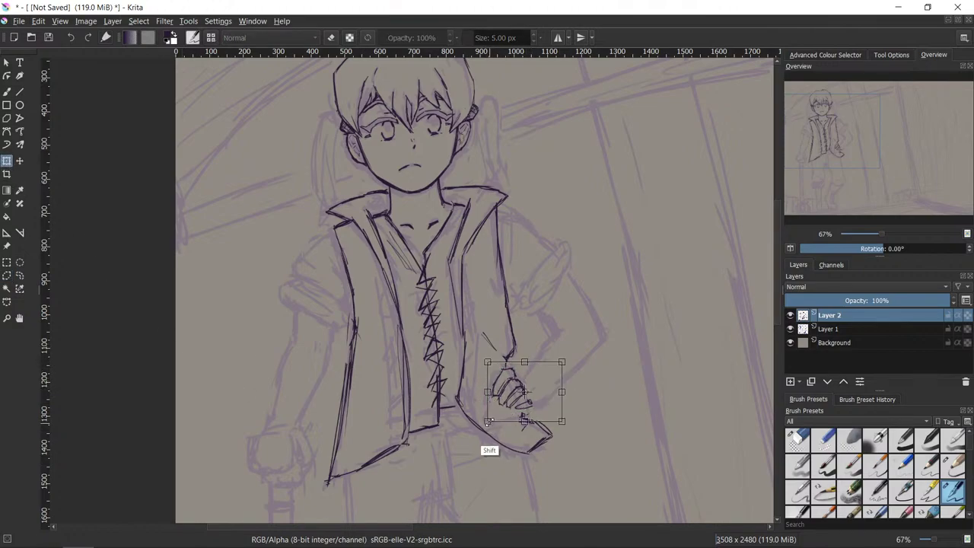
{"action": "left_click_drag", "start_coordinate": [487, 420], "coordinate": [479, 428]}
{"action": "left_click_drag", "start_coordinate": [550, 407], "coordinate": [549, 409]}
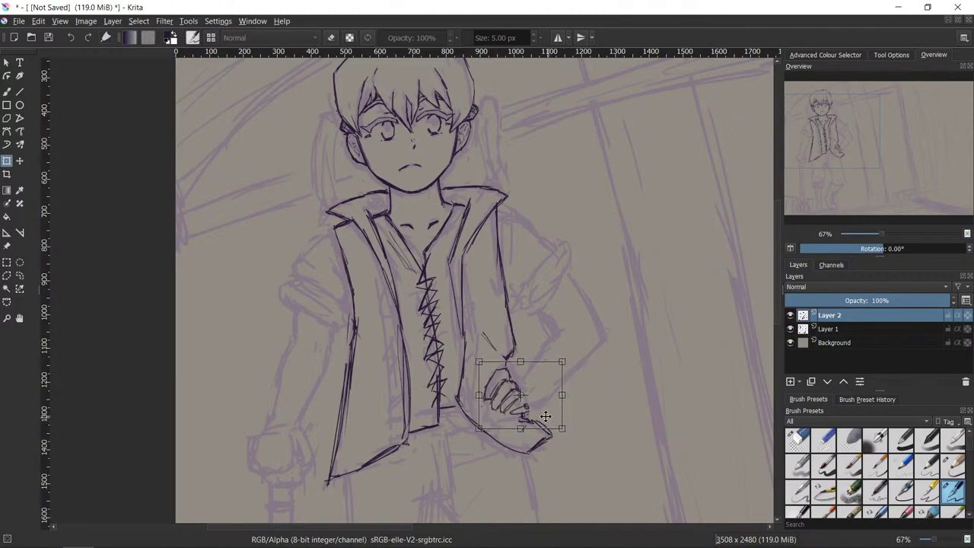
{"action": "key", "text": "Return"}
{"action": "key", "text": "b"}
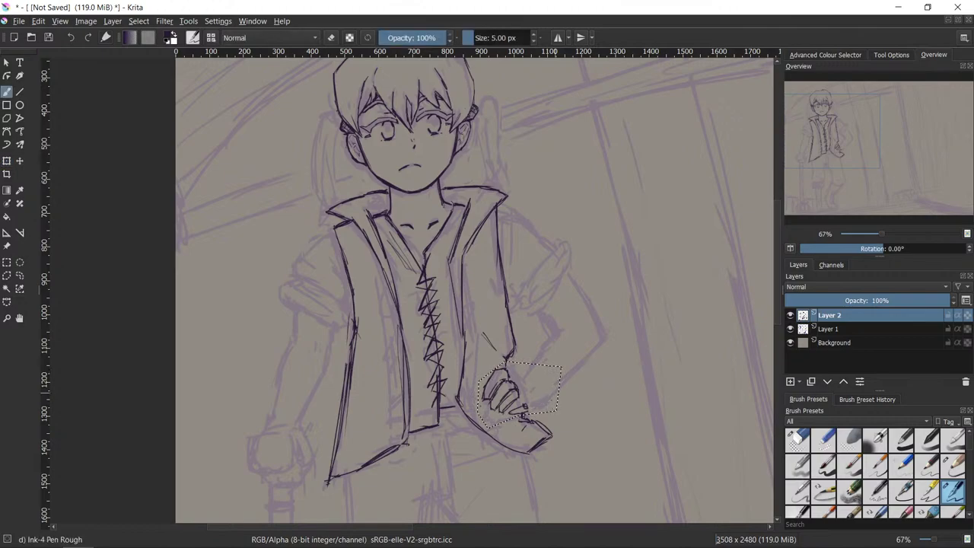
- Deselect the enlarged hand and refine the outlines of its topmost fingers with small erasures and pen touch-ups
{"action": "key", "text": "e"}
{"action": "key", "text": "slash"}
{"action": "key", "text": "slash"}
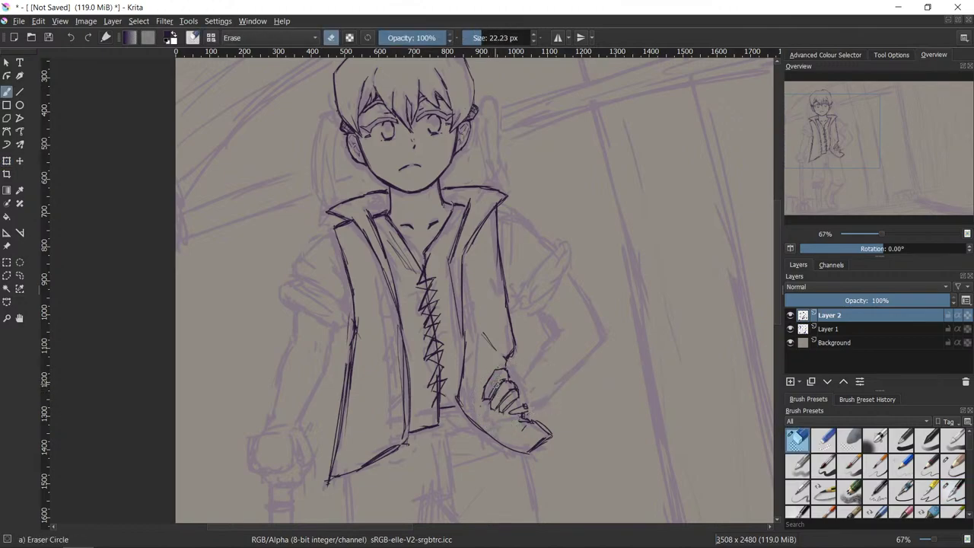
{"action": "key", "text": "slash"}
{"action": "left_click_drag", "start_coordinate": [486, 382], "coordinate": [485, 400]}
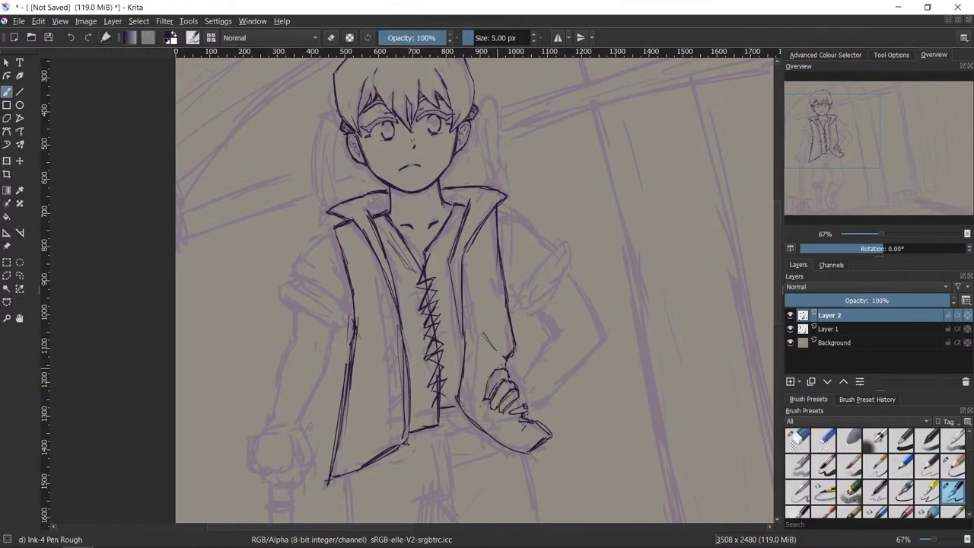
{"action": "key", "text": "slash"}
{"action": "key", "text": "slash"}
{"action": "key", "text": "slash"}
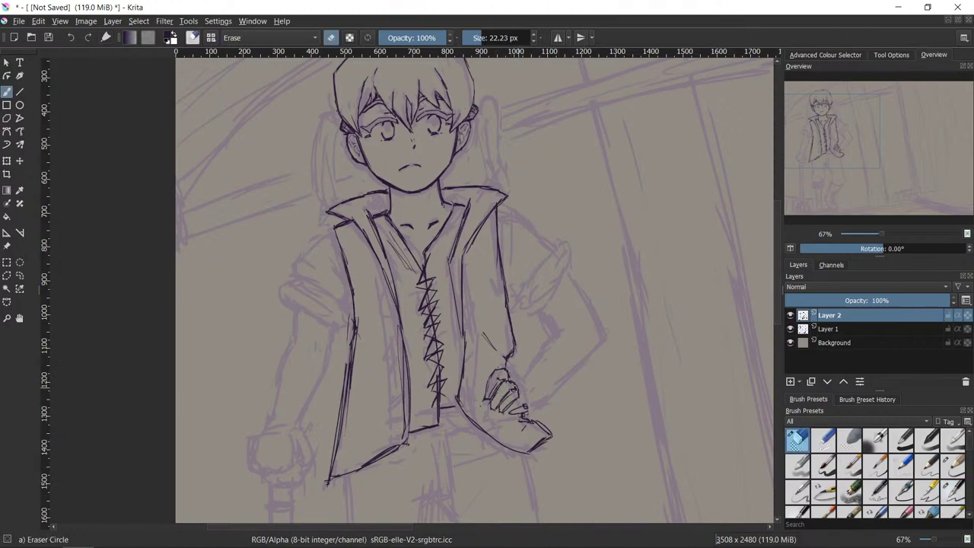
{"action": "key", "text": "slash"}
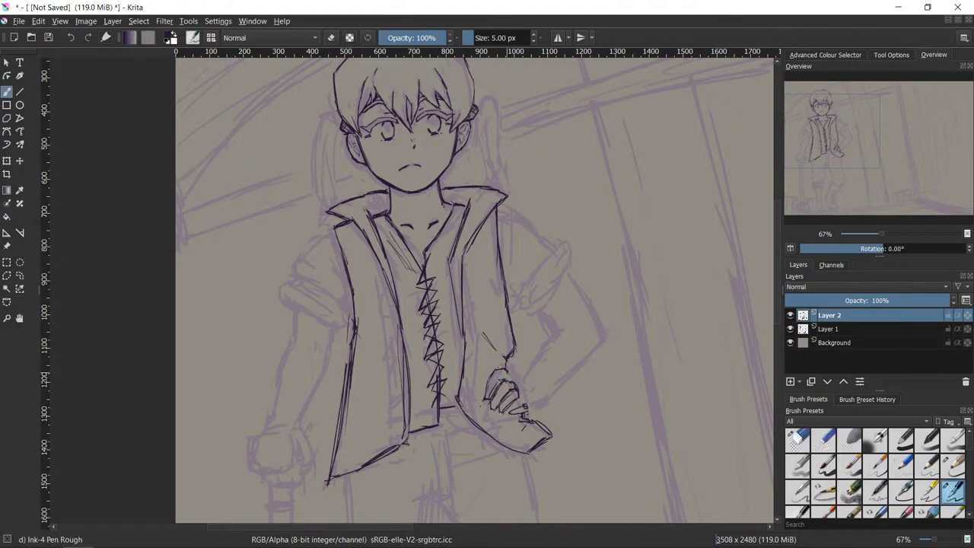
{"action": "key", "text": "slash"}
{"action": "key", "text": "slash"}
{"action": "key", "text": "slash"}
{"action": "key", "text": "slash"}
{"action": "key", "text": "slash"}
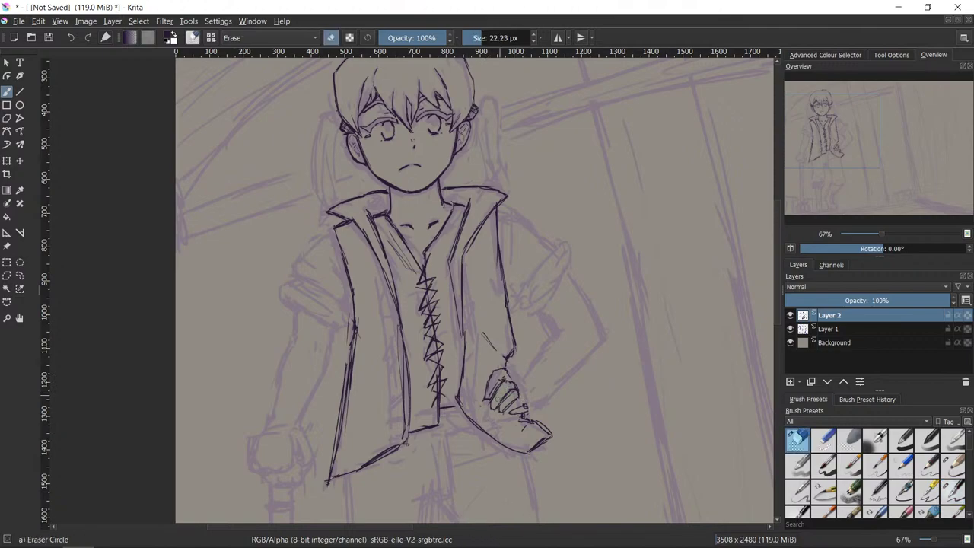
{"action": "key", "text": "slash"}
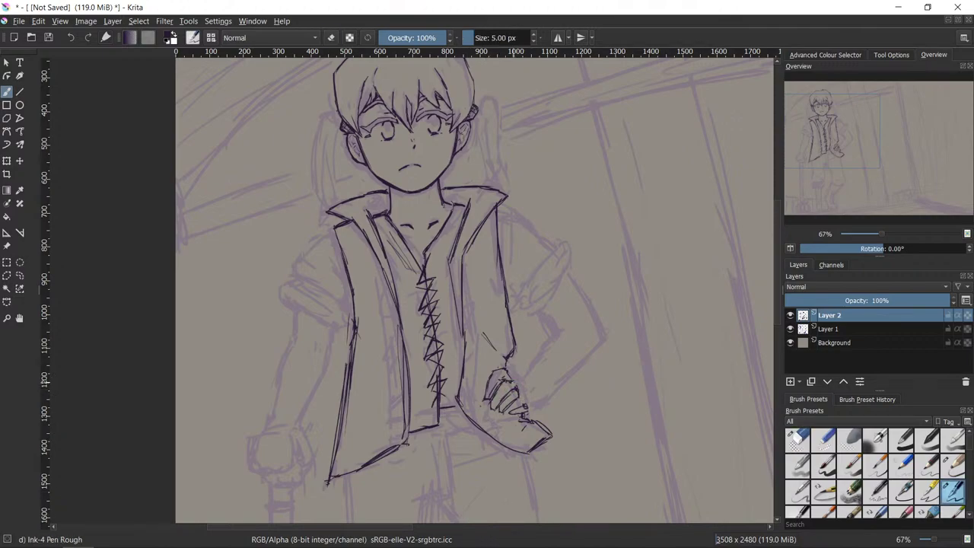
- Erase and redraw the hip hand's finger divisions and back contour, including the lines leading up to the wrist
{"action": "key", "text": "slash"}
{"action": "key", "text": "slash"}
{"action": "key", "text": "slash"}
{"action": "mouse_move", "coordinate": [521, 394]}
{"action": "left_mouse_down"}
{"action": "mouse_move", "coordinate": [502, 415]}
{"action": "mouse_move", "coordinate": [518, 408]}
{"action": "left_mouse_up"}
{"action": "key", "text": "slash"}
{"action": "mouse_move", "coordinate": [512, 396]}
{"action": "left_mouse_down"}
{"action": "mouse_move", "coordinate": [524, 404]}
{"action": "mouse_move", "coordinate": [491, 405]}
{"action": "mouse_move", "coordinate": [502, 382]}
{"action": "mouse_move", "coordinate": [503, 409]}
{"action": "mouse_move", "coordinate": [517, 405]}
{"action": "left_mouse_up"}
{"action": "key", "text": "slash"}
{"action": "key", "text": "slash"}
{"action": "key", "text": "slash"}
{"action": "key", "text": "slash"}
{"action": "key", "text": "slash"}
{"action": "key", "text": "slash"}
{"action": "key", "text": "slash"}
{"action": "key", "text": "slash"}
{"action": "key", "text": "slash"}
{"action": "mouse_move", "coordinate": [485, 397]}
{"action": "left_mouse_down"}
{"action": "mouse_move", "coordinate": [493, 371]}
{"action": "mouse_move", "coordinate": [487, 392]}
{"action": "left_mouse_up"}
{"action": "key", "text": "slash"}
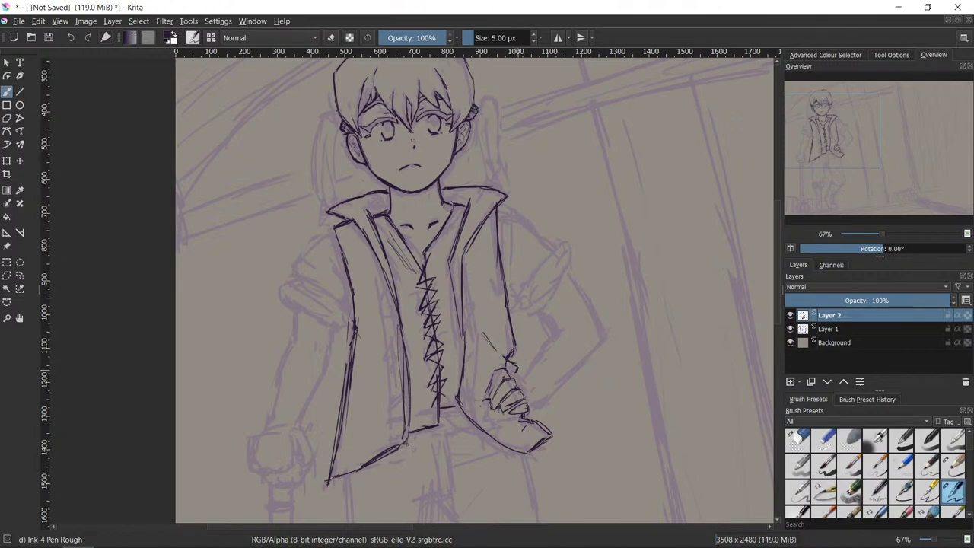
- Ink and trim the short wrist contour between the hip hand and the right vest edge
{"action": "left_click_drag", "start_coordinate": [518, 375], "coordinate": [526, 384]}
{"action": "key", "text": "/"}
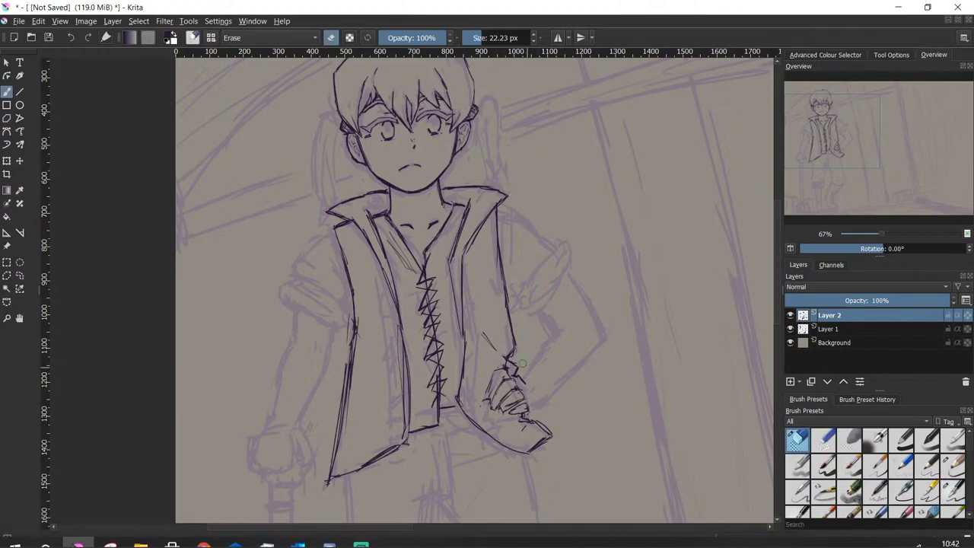
{"action": "key", "text": "/"}
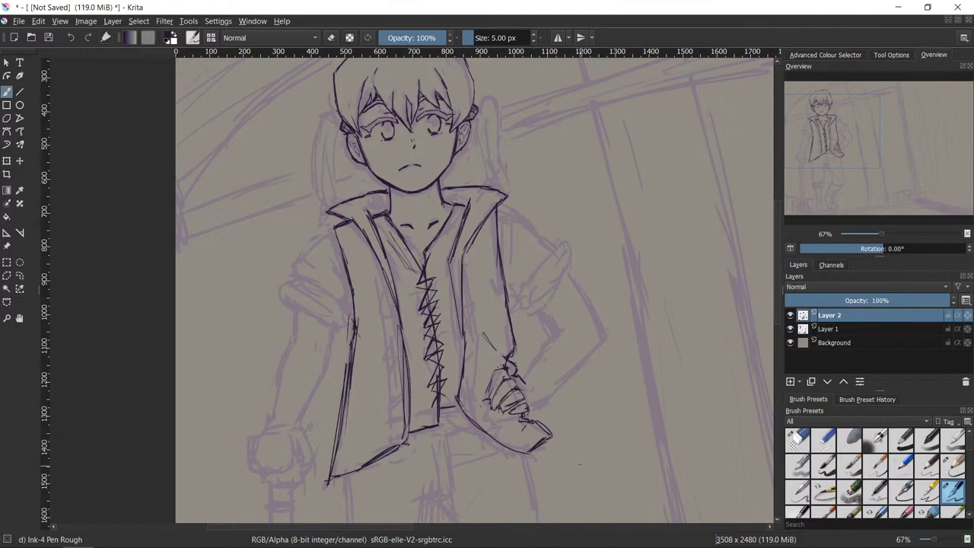
- Ink the bent right-hand arm: both forearm contours, the outer elbow and the upper-arm lines up to the rolled sleeve
{"action": "mouse_move", "coordinate": [540, 394]}
{"action": "left_mouse_down"}
{"action": "mouse_move", "coordinate": [538, 408]}
{"action": "mouse_move", "coordinate": [582, 361]}
{"action": "left_mouse_up"}
{"action": "left_click_drag", "start_coordinate": [522, 376], "coordinate": [552, 329]}
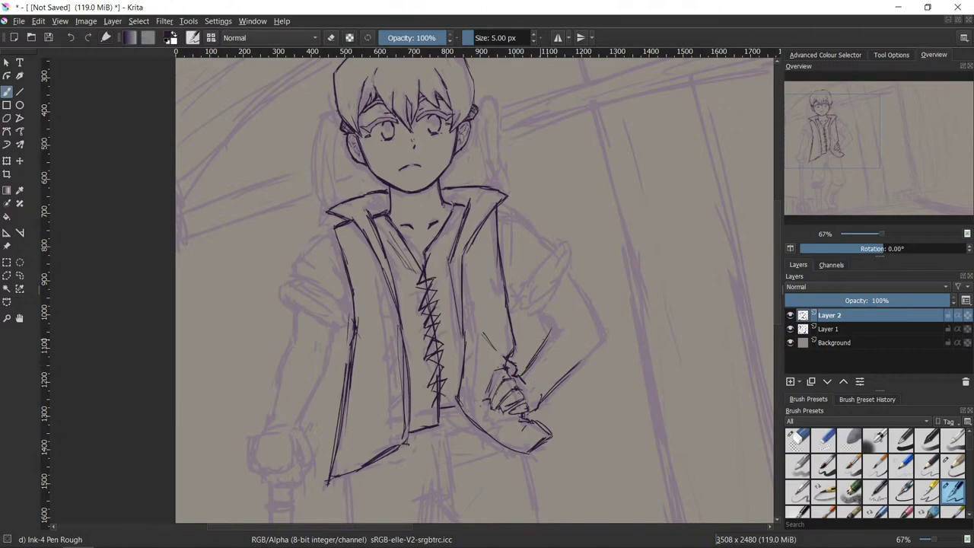
{"action": "left_click_drag", "start_coordinate": [527, 365], "coordinate": [560, 323]}
{"action": "left_click_drag", "start_coordinate": [542, 403], "coordinate": [606, 340]}
{"action": "left_click_drag", "start_coordinate": [568, 270], "coordinate": [605, 337]}
{"action": "mouse_move", "coordinate": [537, 307]}
{"action": "left_mouse_down"}
{"action": "mouse_move", "coordinate": [550, 329]}
{"action": "mouse_move", "coordinate": [524, 373]}
{"action": "mouse_move", "coordinate": [543, 335]}
{"action": "left_mouse_up"}
- Strengthen the bent arm's lower forearm contour and sharpen the corner at the inner elbow
{"action": "key", "text": "/"}
{"action": "key", "text": "/"}
{"action": "key", "text": "/"}
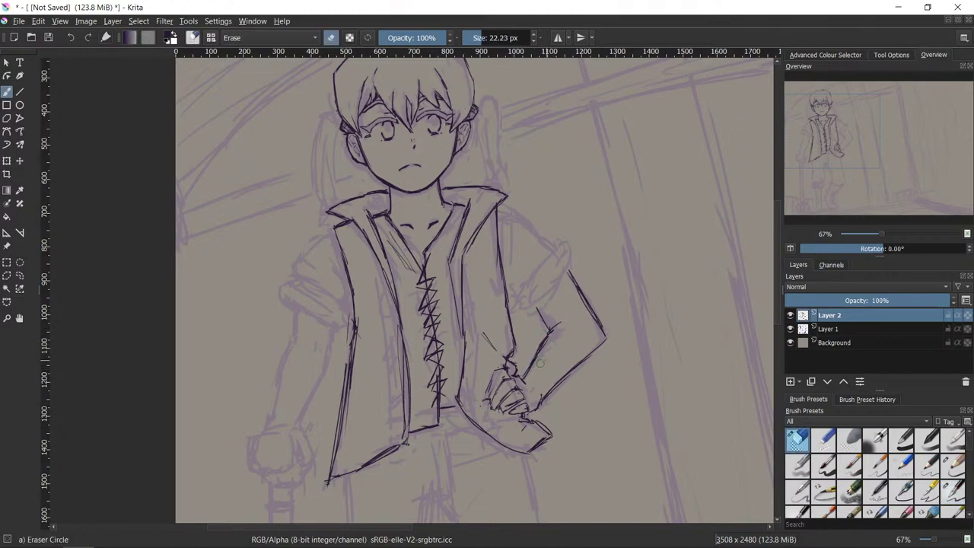
{"action": "key", "text": "e"}
{"action": "key", "text": "/"}
{"action": "left_click_drag", "start_coordinate": [546, 401], "coordinate": [597, 347]}
{"action": "key", "text": "/"}
{"action": "mouse_move", "coordinate": [569, 278]}
{"action": "left_mouse_down"}
{"action": "mouse_move", "coordinate": [593, 321]}
{"action": "mouse_move", "coordinate": [547, 330]}
{"action": "mouse_move", "coordinate": [554, 322]}
{"action": "mouse_move", "coordinate": [539, 347]}
{"action": "mouse_move", "coordinate": [567, 316]}
{"action": "mouse_move", "coordinate": [561, 331]}
{"action": "left_mouse_up"}
{"action": "key", "text": "/"}
{"action": "key", "text": "/"}
{"action": "key", "text": "e"}
{"action": "key", "text": "e"}
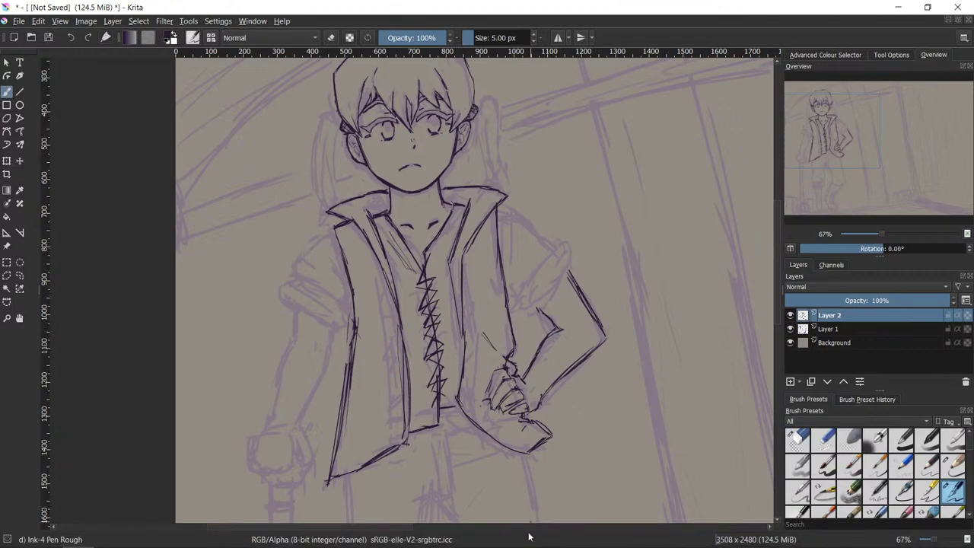
- Erase the bent arm's pointed outer elbow and redraw it with a blunter, rounder corner
{"action": "key", "text": "e"}
{"action": "left_click_drag", "start_coordinate": [607, 337], "coordinate": [587, 362]}
{"action": "left_click_drag", "start_coordinate": [608, 317], "coordinate": [595, 340]}
{"action": "key", "text": "e"}
{"action": "key", "text": "e"}
{"action": "key", "text": "e"}
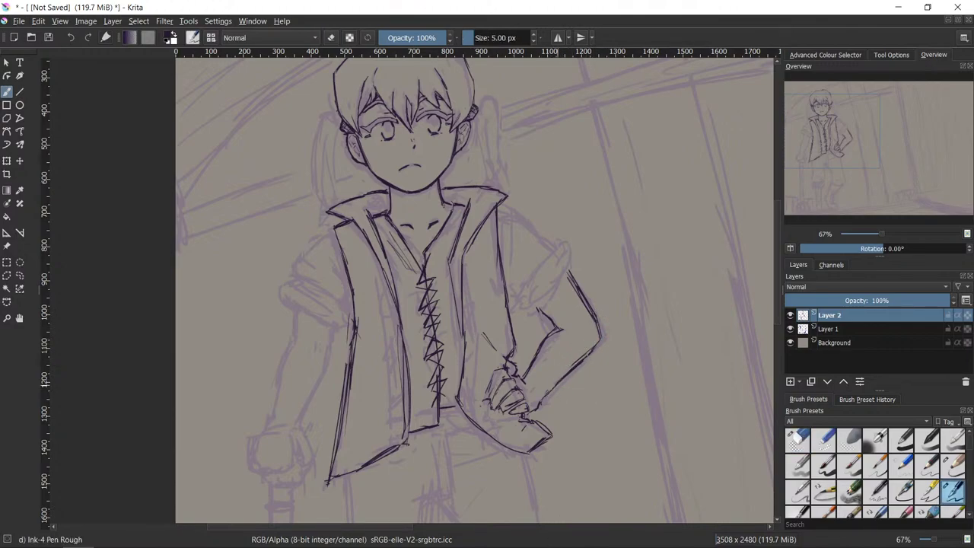
- Strengthen the contours of the hip hand's fingers, from the outer index finger edge down to the lowest finger
{"action": "scroll", "coordinate": [660, 449], "scroll_direction": "down", "scroll_amount": 2}
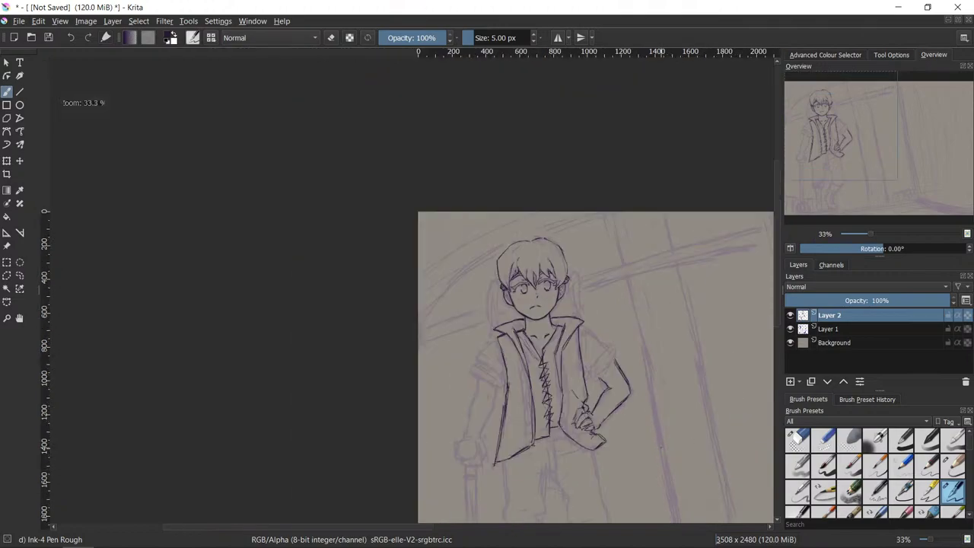
{"action": "scroll", "coordinate": [661, 449], "scroll_direction": "up", "scroll_amount": 4}
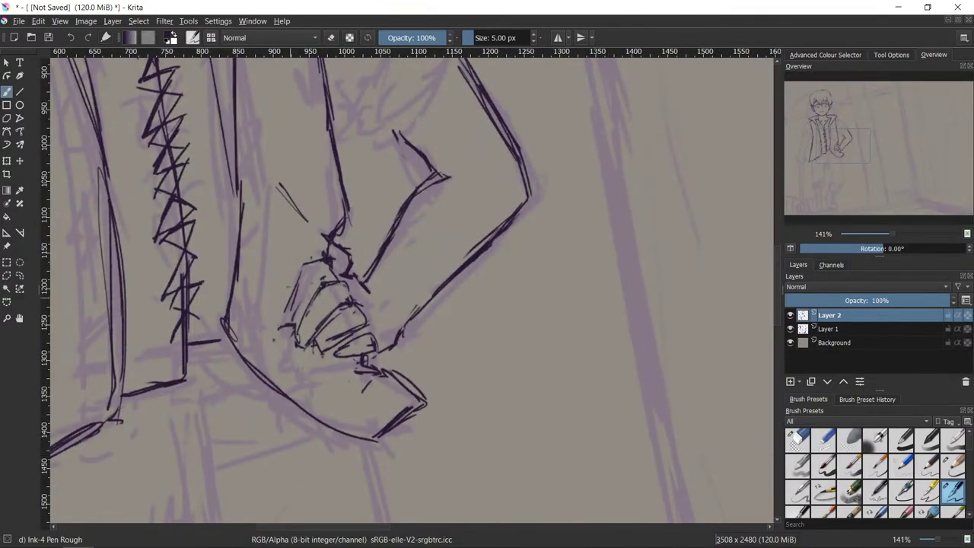
{"action": "mouse_move", "coordinate": [298, 282]}
{"action": "left_mouse_down"}
{"action": "mouse_move", "coordinate": [288, 318]}
{"action": "mouse_move", "coordinate": [303, 263]}
{"action": "mouse_move", "coordinate": [324, 257]}
{"action": "left_mouse_up"}
{"action": "mouse_move", "coordinate": [318, 293]}
{"action": "left_mouse_down"}
{"action": "mouse_move", "coordinate": [300, 344]}
{"action": "mouse_move", "coordinate": [318, 335]}
{"action": "mouse_move", "coordinate": [324, 355]}
{"action": "mouse_move", "coordinate": [363, 335]}
{"action": "left_mouse_up"}
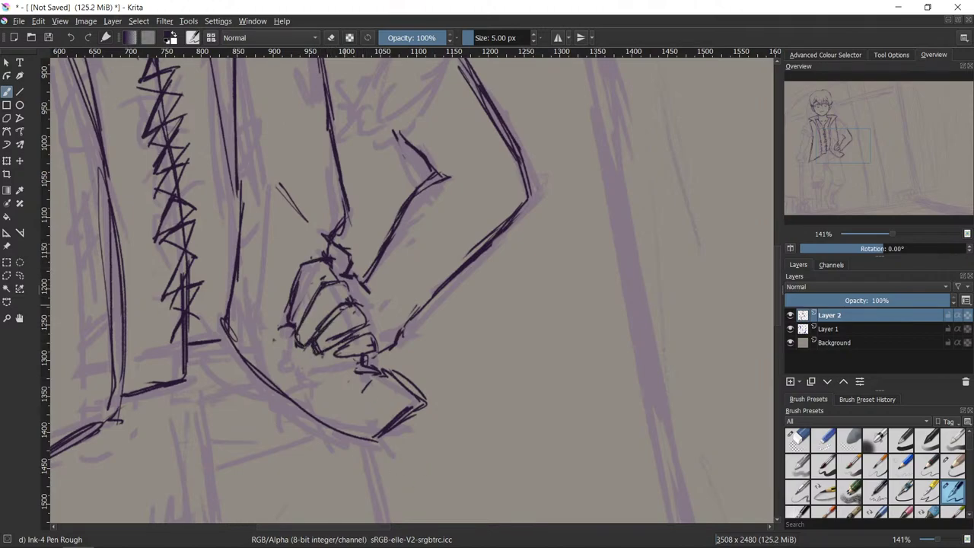
{"action": "key", "text": "e"}
{"action": "key", "text": "e"}
{"action": "left_click_drag", "start_coordinate": [318, 350], "coordinate": [371, 323]}
- Erase the rounded contour between the hip hand's top knuckle and the wrist, and redraw it narrower and more angular
{"action": "key", "text": "/"}
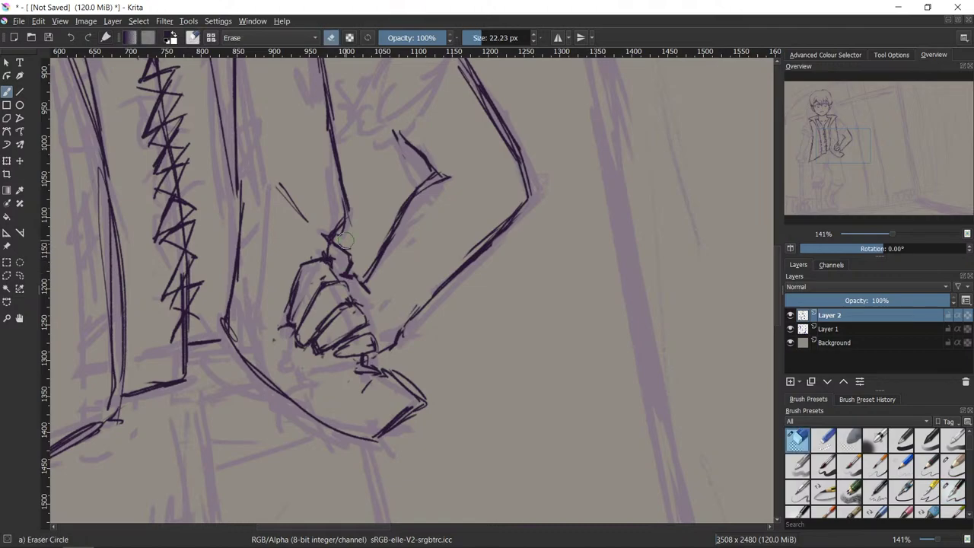
{"action": "left_click_drag", "start_coordinate": [346, 241], "coordinate": [339, 246]}
{"action": "key", "text": "/"}
{"action": "key", "text": "/"}
{"action": "key", "text": "slash"}
{"action": "mouse_move", "coordinate": [345, 252]}
{"action": "left_mouse_down"}
{"action": "mouse_move", "coordinate": [331, 235]}
{"action": "mouse_move", "coordinate": [329, 260]}
{"action": "left_mouse_up"}
{"action": "key", "text": "/"}
{"action": "key", "text": "/"}
{"action": "left_click_drag", "start_coordinate": [330, 246], "coordinate": [327, 259]}
{"action": "key", "text": "slash"}
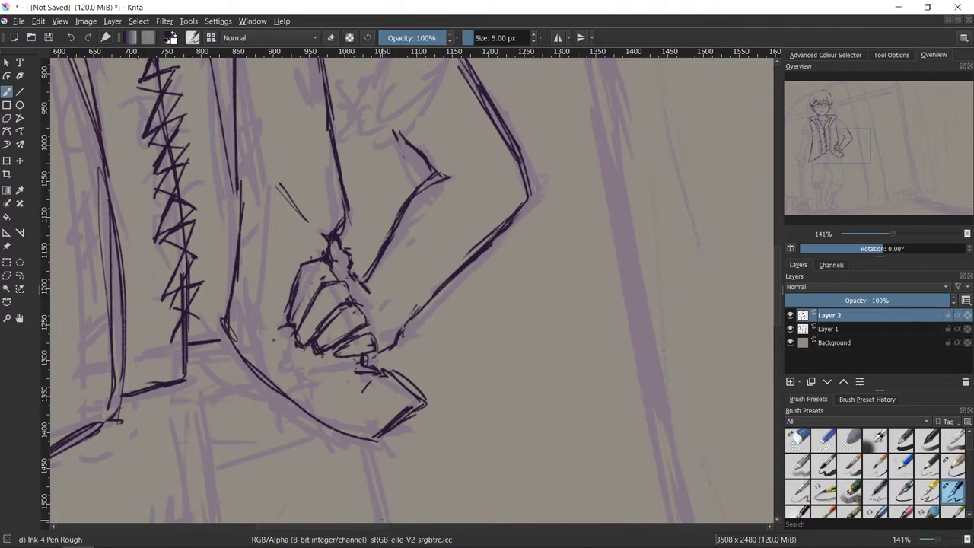
{"action": "key", "text": "slash"}
{"action": "key", "text": "slash"}
{"action": "key", "text": "slash"}
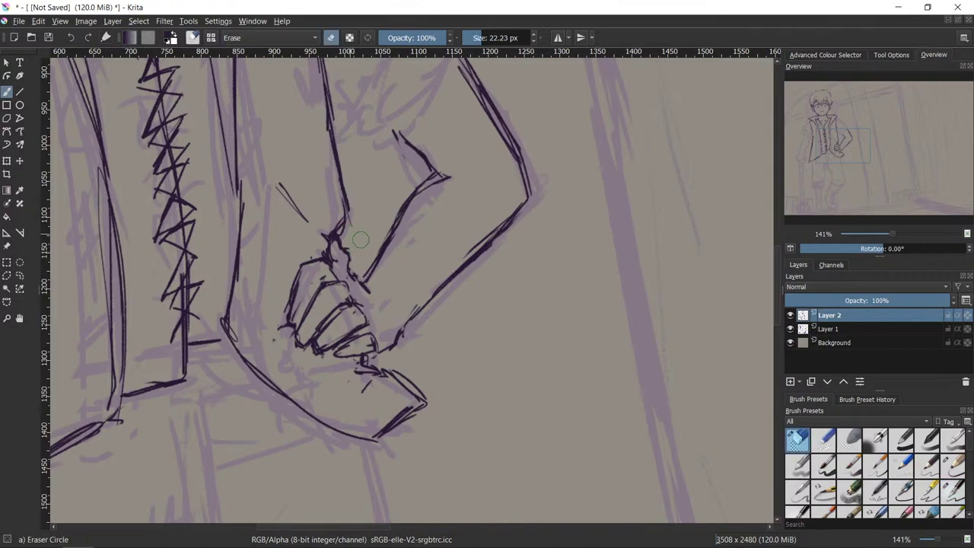
- Thin the outer edge of the hip hand's first finger and erase the stray marks beside its tip
{"action": "key", "text": "slash"}
{"action": "key", "text": "slash"}
{"action": "key", "text": "slash"}
{"action": "left_click_drag", "start_coordinate": [305, 266], "coordinate": [290, 305]}
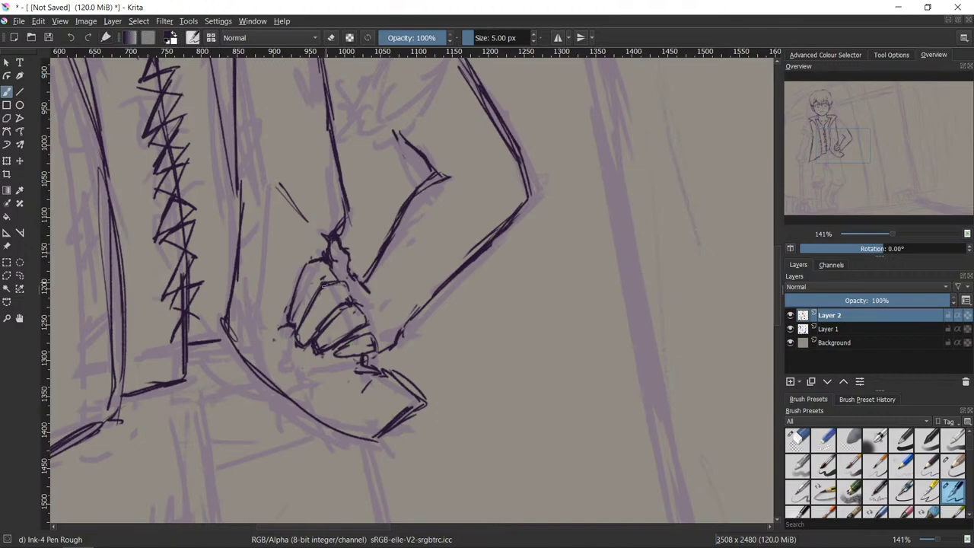
{"action": "key", "text": "slash"}
{"action": "mouse_move", "coordinate": [297, 344]}
{"action": "left_mouse_down"}
{"action": "mouse_move", "coordinate": [304, 348]}
{"action": "mouse_move", "coordinate": [295, 333]}
{"action": "mouse_move", "coordinate": [281, 347]}
{"action": "left_mouse_up"}
{"action": "key", "text": "slash"}
{"action": "key", "text": "slash"}
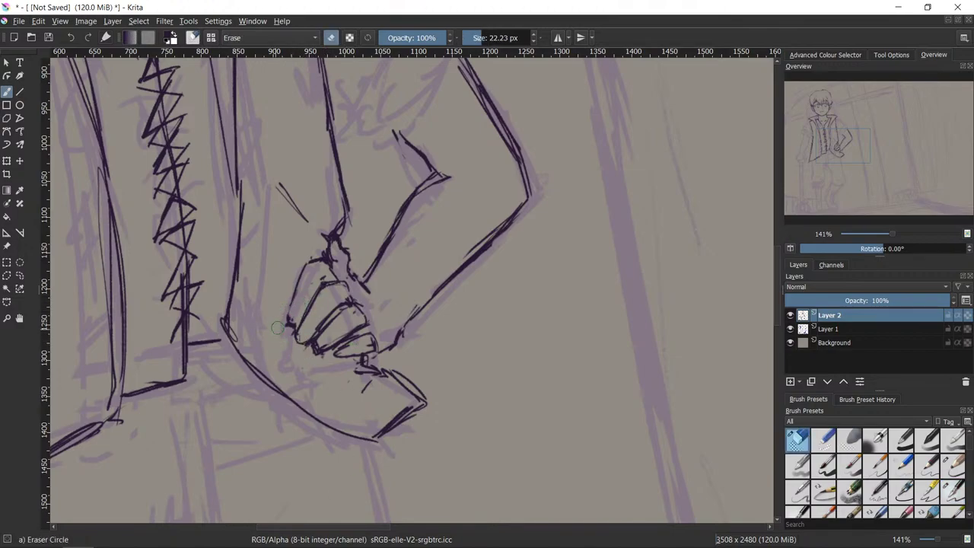
{"action": "key", "text": "slash"}
{"action": "key", "text": "slash"}
- Trim and touch up the knuckle edges of the hip hand's lower fingers
{"action": "mouse_move", "coordinate": [365, 333]}
{"action": "left_mouse_down"}
{"action": "mouse_move", "coordinate": [366, 348]}
{"action": "mouse_move", "coordinate": [376, 340]}
{"action": "left_mouse_up"}
{"action": "key", "text": "slash"}
{"action": "key", "text": "slash"}
{"action": "key", "text": "slash"}
{"action": "mouse_move", "coordinate": [366, 304]}
{"action": "left_mouse_down"}
{"action": "mouse_move", "coordinate": [359, 326]}
{"action": "mouse_move", "coordinate": [349, 306]}
{"action": "mouse_move", "coordinate": [362, 337]}
{"action": "left_mouse_up"}
{"action": "key", "text": "slash"}
{"action": "key", "text": "slash"}
{"action": "key", "text": "slash"}
- Ink a short knuckle line between the hip hand's upper two fingers and trim its excess
{"action": "left_click_drag", "start_coordinate": [338, 298], "coordinate": [352, 297]}
{"action": "key", "text": "slash"}
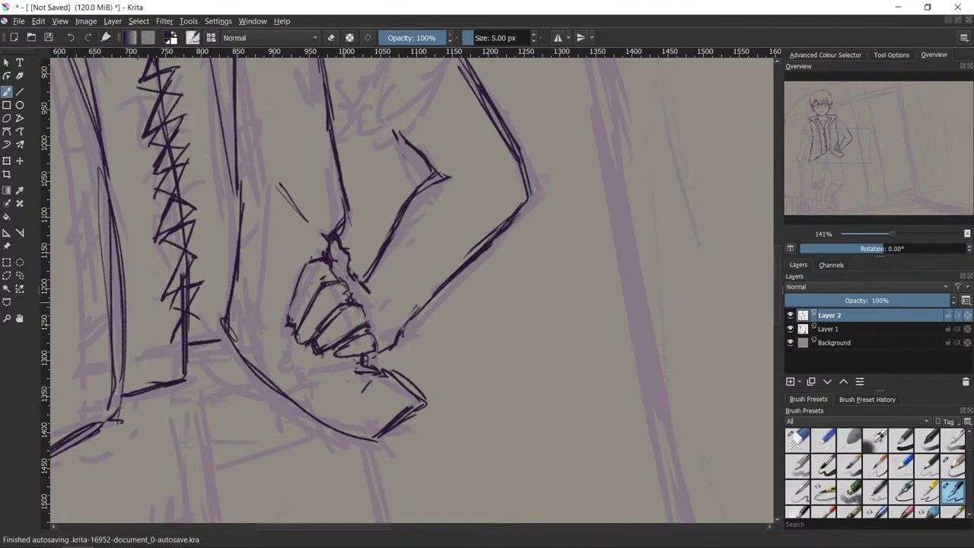
{"action": "key", "text": "slash"}
{"action": "left_click_drag", "start_coordinate": [341, 293], "coordinate": [350, 300]}
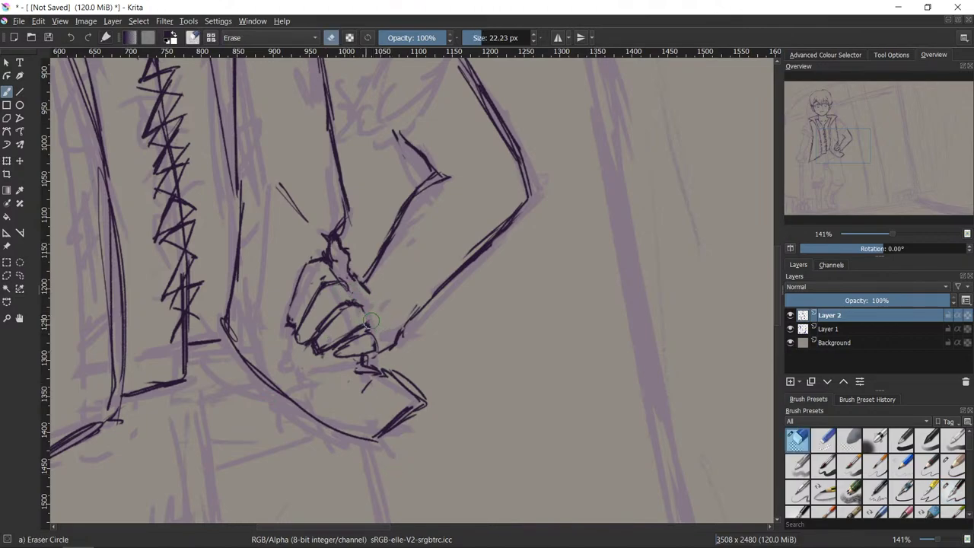
- Erase the rough wrist lines beside the lowest knuckle and redraw the lower forearm contour to meet the hand
{"action": "key", "text": "slash"}
{"action": "key", "text": "slash"}
{"action": "key", "text": "slash"}
{"action": "key", "text": "slash"}
{"action": "key", "text": "slash"}
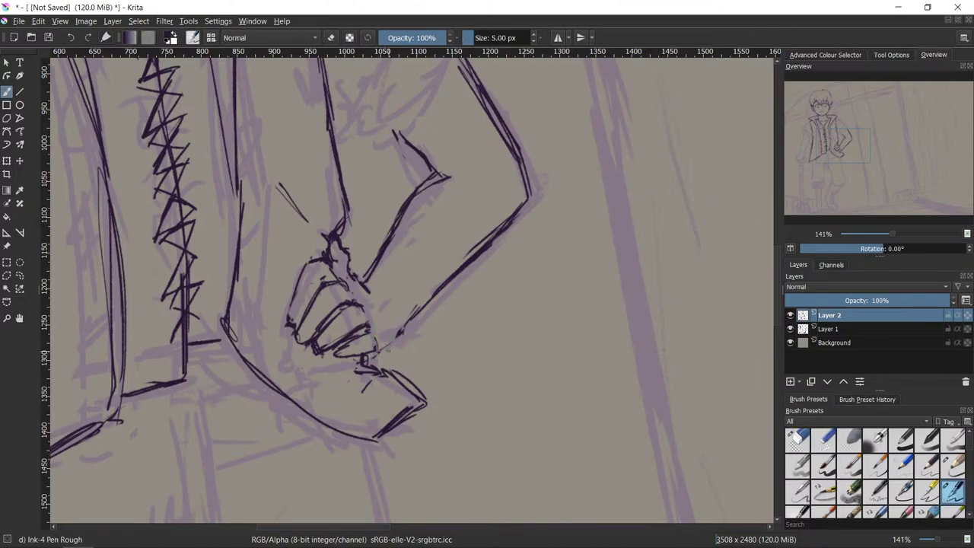
{"action": "key", "text": "slash"}
{"action": "key", "text": "slash"}
{"action": "key", "text": "slash"}
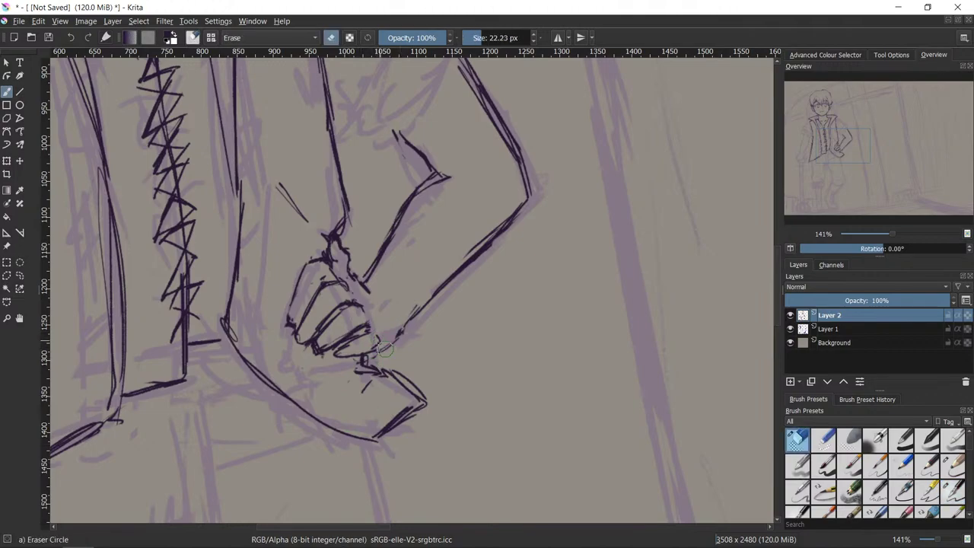
{"action": "key", "text": "slash"}
{"action": "key", "text": "slash"}
{"action": "left_click_drag", "start_coordinate": [385, 350], "coordinate": [402, 329]}
{"action": "key", "text": "slash"}
{"action": "key", "text": "slash"}
- Thin the thick lines of the hip hand's fingers, from the outer finger to the lowest one
{"action": "mouse_move", "coordinate": [302, 259]}
{"action": "left_mouse_down"}
{"action": "mouse_move", "coordinate": [303, 327]}
{"action": "mouse_move", "coordinate": [322, 286]}
{"action": "mouse_move", "coordinate": [309, 339]}
{"action": "left_mouse_up"}
{"action": "key", "text": "slash"}
{"action": "key", "text": "slash"}
{"action": "key", "text": "slash"}
{"action": "key", "text": "slash"}
{"action": "key", "text": "slash"}
{"action": "key", "text": "slash"}
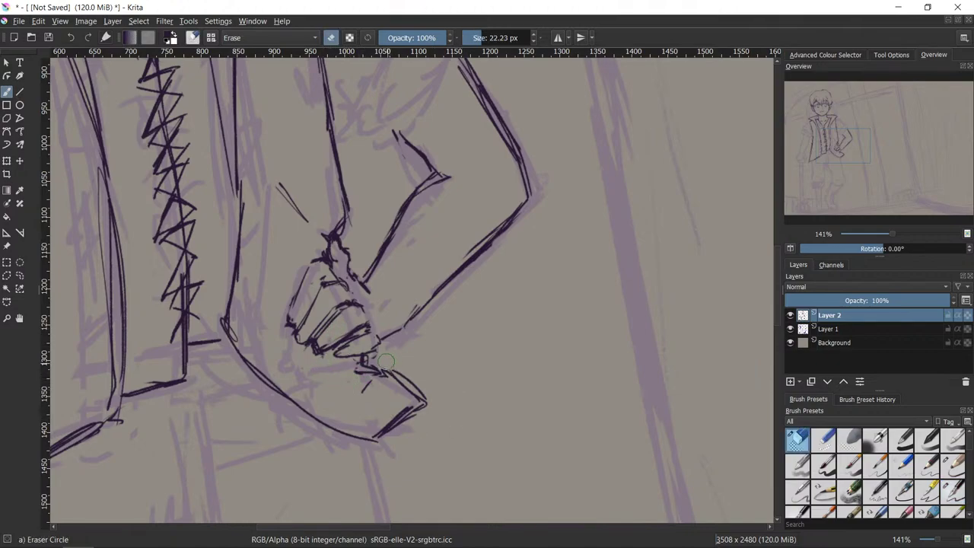
{"action": "left_click_drag", "start_coordinate": [322, 353], "coordinate": [365, 324]}
{"action": "key", "text": "slash"}
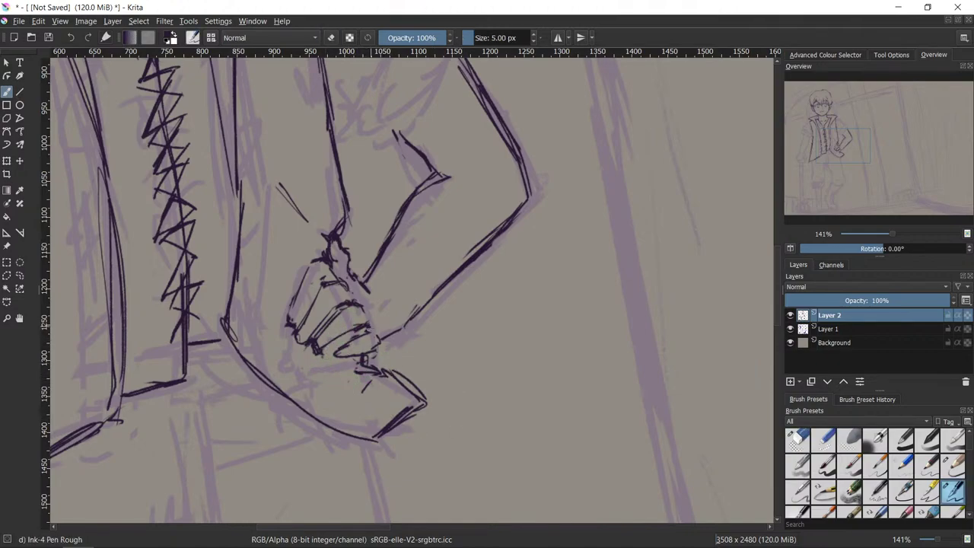
- Clean up the lower forearm contour where it joins the hip hand with small erasing and inking touches
{"action": "scroll", "coordinate": [533, 457], "scroll_direction": "down", "scroll_amount": 3}
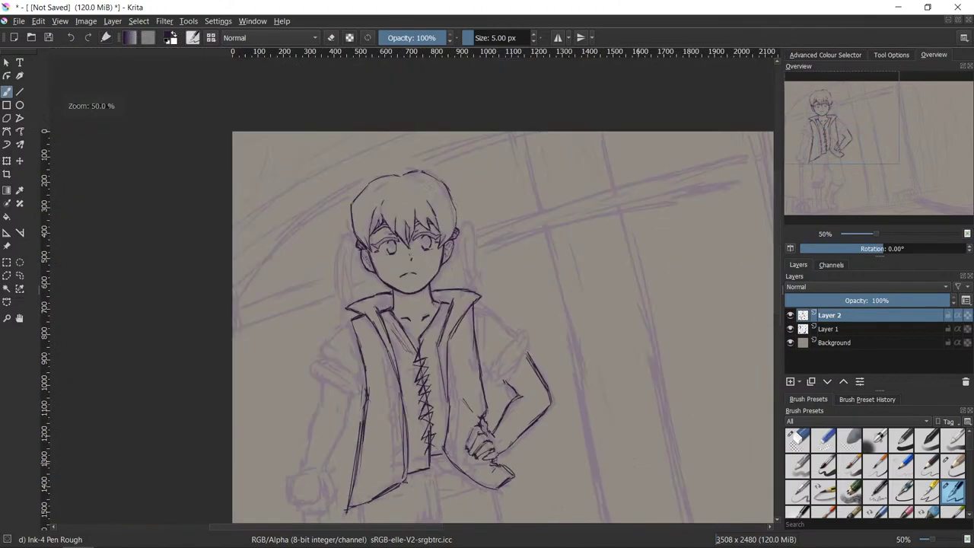
{"action": "left_click_drag", "start_coordinate": [607, 474], "coordinate": [551, 332]}
{"action": "left_click_drag", "start_coordinate": [562, 411], "coordinate": [549, 374]}
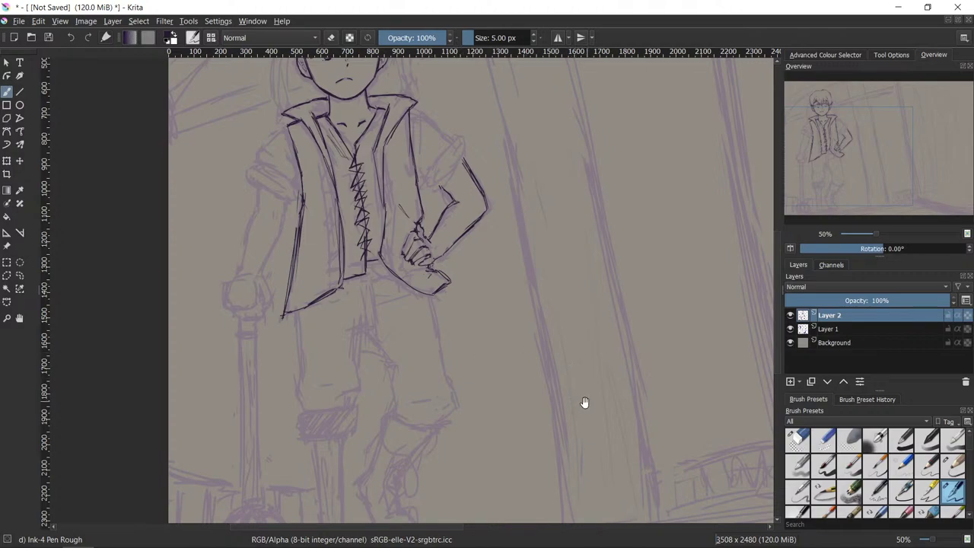
{"action": "left_click_drag", "start_coordinate": [590, 425], "coordinate": [585, 457]}
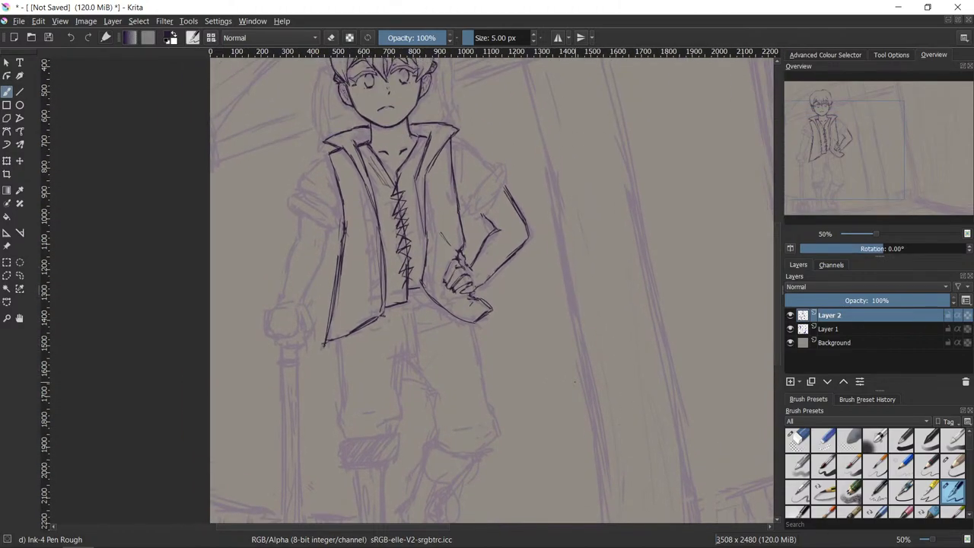
{"action": "key", "text": "/"}
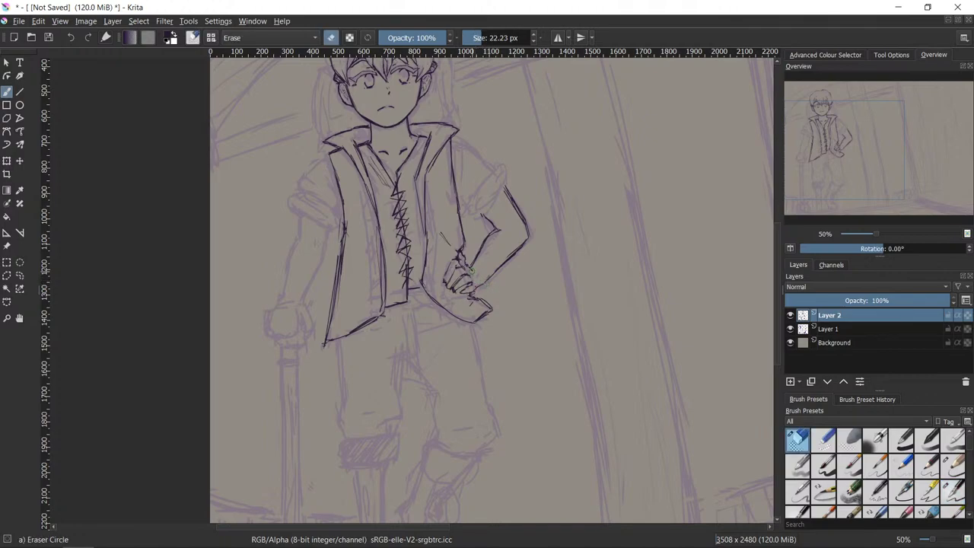
{"action": "key", "text": "e"}
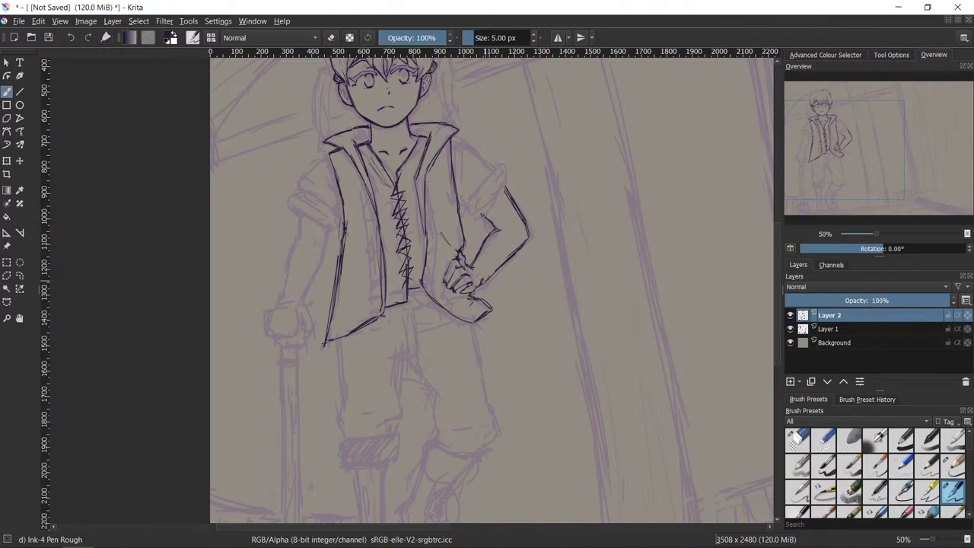
{"action": "key", "text": "e"}
{"action": "key", "text": "e"}
{"action": "key", "text": "e"}
{"action": "key", "text": "e"}
{"action": "key", "text": "e"}
{"action": "key", "text": "e"}
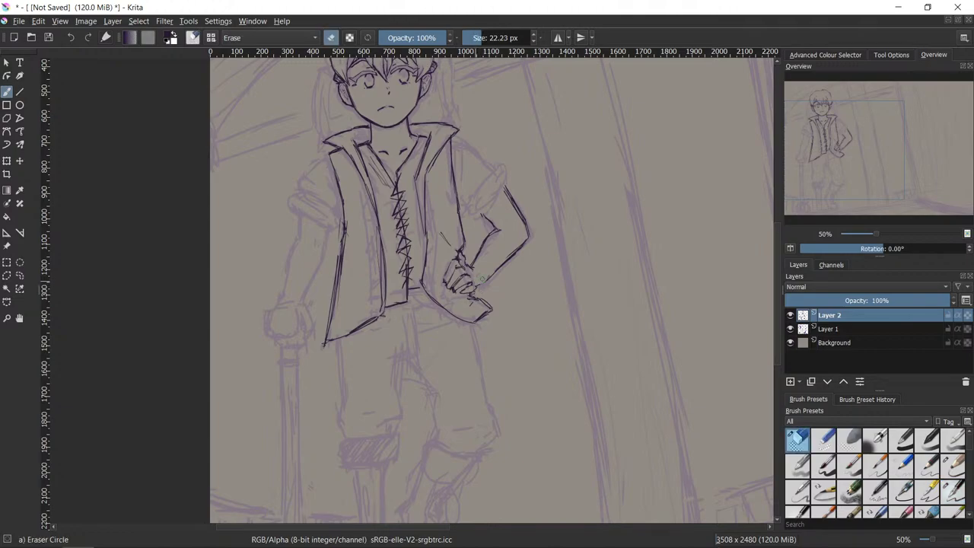
{"action": "left_click_drag", "start_coordinate": [478, 287], "coordinate": [491, 274]}
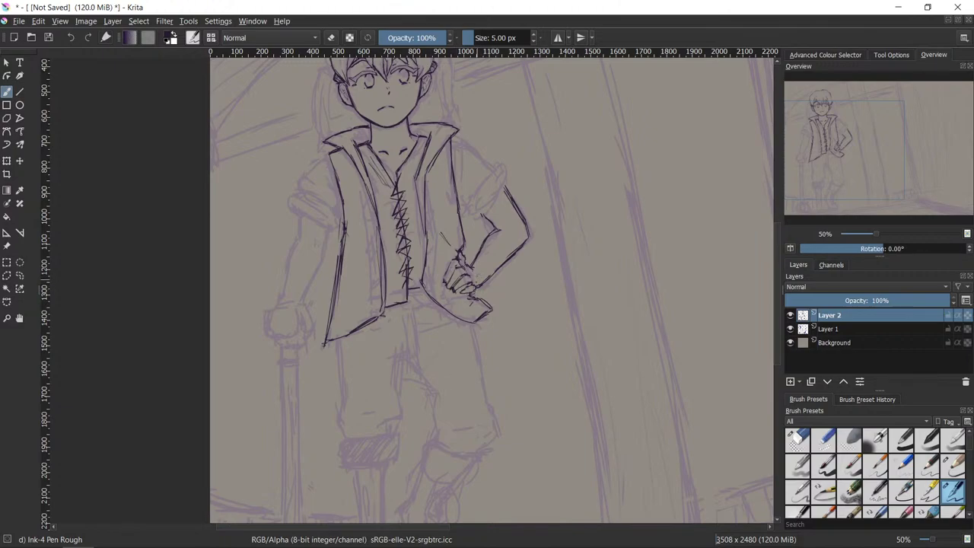
- Ink the bent arm's sleeve with shoulder line, rolled cuff and inner fold, and tidy the shoulder contour
{"action": "mouse_move", "coordinate": [443, 546]}
{"action": "left_click_drag", "start_coordinate": [455, 141], "coordinate": [498, 172]}
{"action": "mouse_move", "coordinate": [460, 198]}
{"action": "left_mouse_down"}
{"action": "mouse_move", "coordinate": [467, 207]}
{"action": "mouse_move", "coordinate": [499, 162]}
{"action": "mouse_move", "coordinate": [503, 175]}
{"action": "mouse_move", "coordinate": [485, 213]}
{"action": "mouse_move", "coordinate": [465, 202]}
{"action": "mouse_move", "coordinate": [476, 207]}
{"action": "left_mouse_up"}
{"action": "left_click_drag", "start_coordinate": [462, 148], "coordinate": [466, 175]}
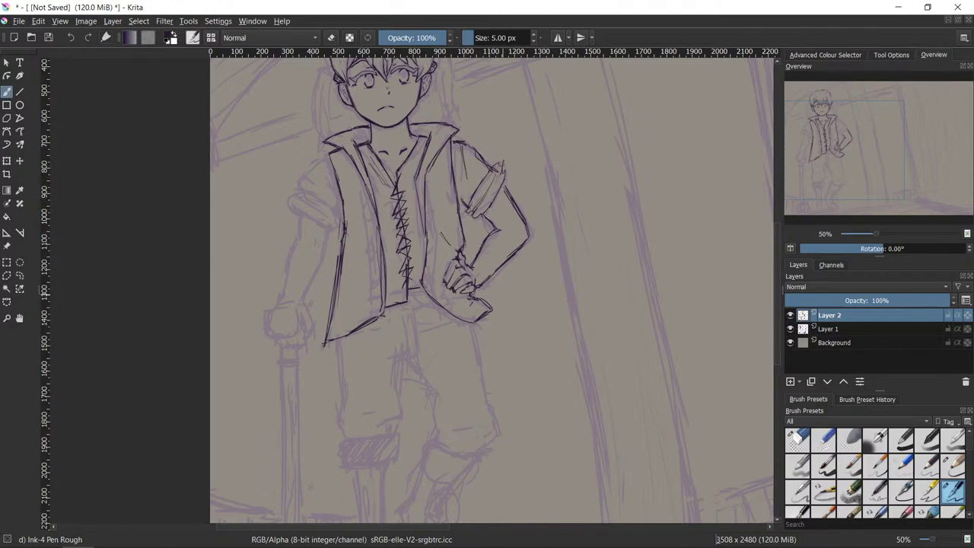
{"action": "key", "text": "/"}
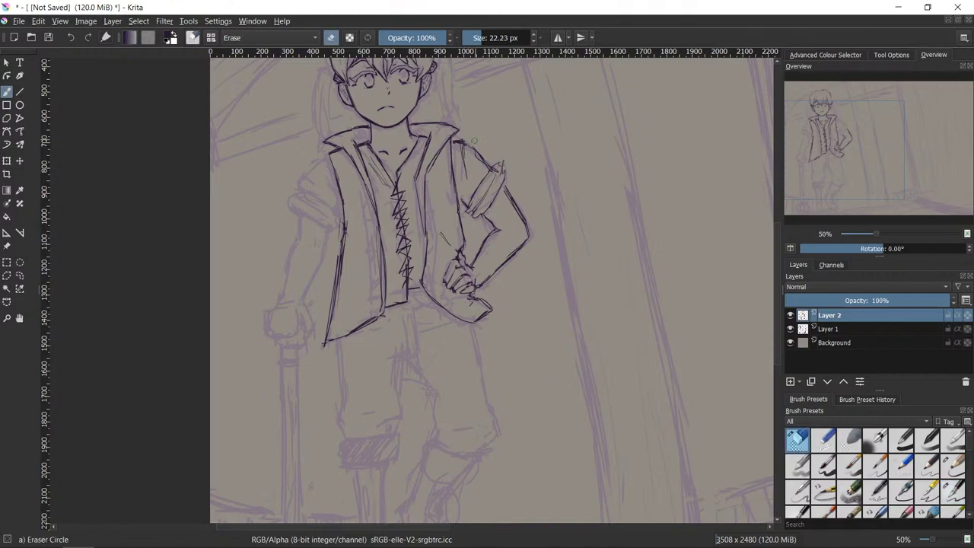
{"action": "key", "text": "/"}
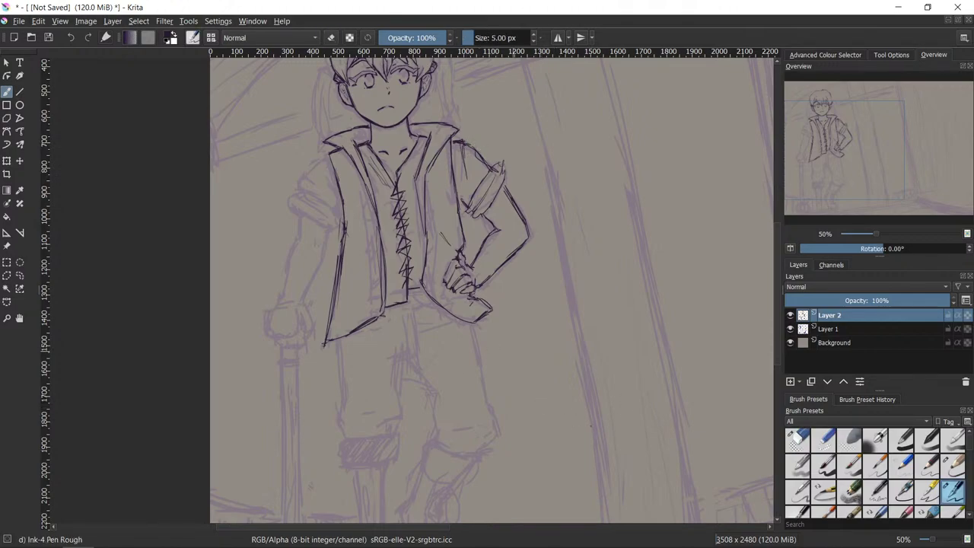
- Ink the straight arm's sleeve beside the left vest edge, with shoulder line, folds and rolled cuff
{"action": "left_click_drag", "start_coordinate": [569, 376], "coordinate": [603, 373]}
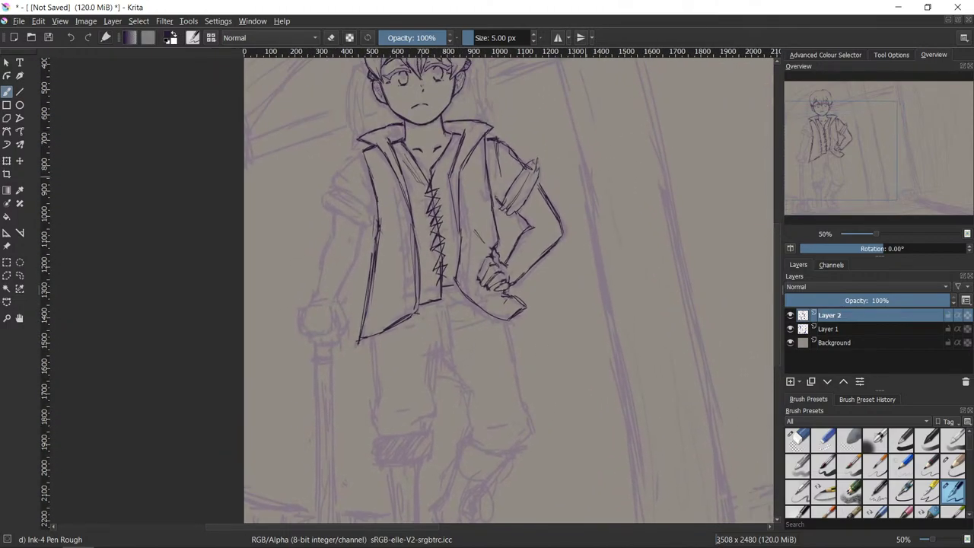
{"action": "mouse_move", "coordinate": [355, 156]}
{"action": "left_mouse_down"}
{"action": "mouse_move", "coordinate": [335, 187]}
{"action": "mouse_move", "coordinate": [346, 172]}
{"action": "mouse_move", "coordinate": [371, 191]}
{"action": "mouse_move", "coordinate": [371, 208]}
{"action": "left_mouse_up"}
{"action": "left_click_drag", "start_coordinate": [325, 200], "coordinate": [365, 230]}
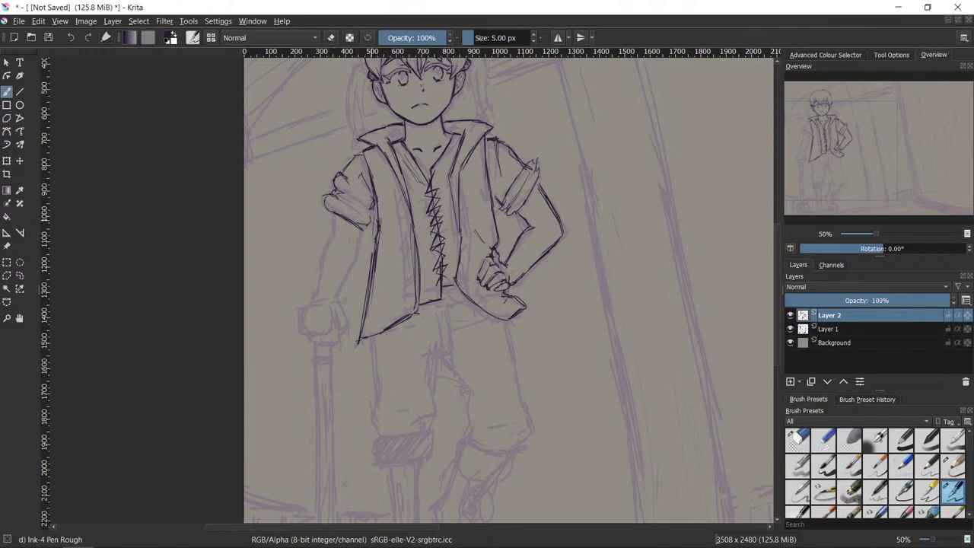
{"action": "left_click_drag", "start_coordinate": [372, 215], "coordinate": [366, 205]}
- Examine the whole inked figure in normal and mirrored view, and the sketched trousers and legs below the vest
{"action": "mouse_move", "coordinate": [399, 545]}
{"action": "mouse_move", "coordinate": [600, 410]}
{"action": "left_mouse_down"}
{"action": "mouse_move", "coordinate": [598, 395]}
{"action": "mouse_move", "coordinate": [598, 406]}
{"action": "left_mouse_up"}
{"action": "scroll", "coordinate": [594, 379], "scroll_direction": "up", "scroll_amount": 1}
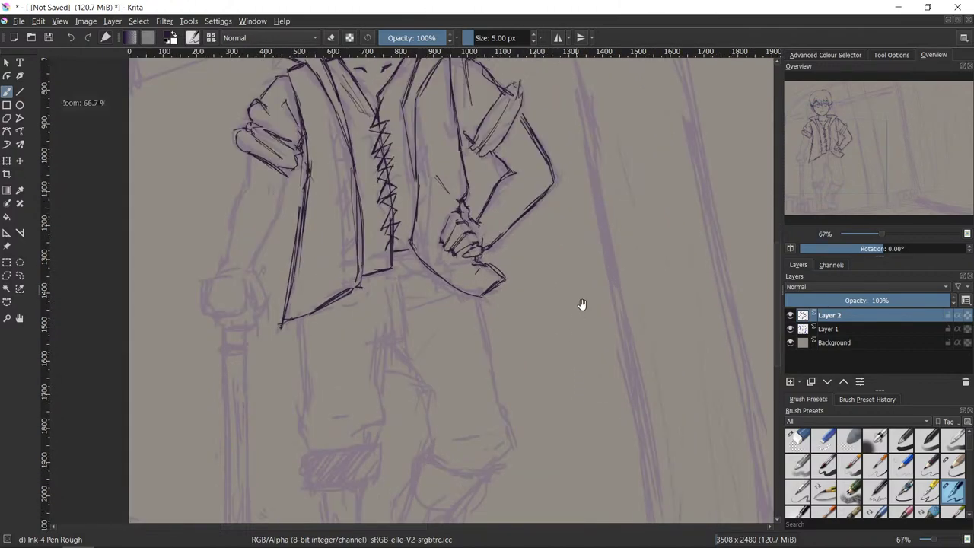
{"action": "left_click_drag", "start_coordinate": [582, 304], "coordinate": [592, 397]}
{"action": "scroll", "coordinate": [613, 414], "scroll_direction": "down", "scroll_amount": 1}
{"action": "scroll", "coordinate": [661, 405], "scroll_direction": "down", "scroll_amount": 1}
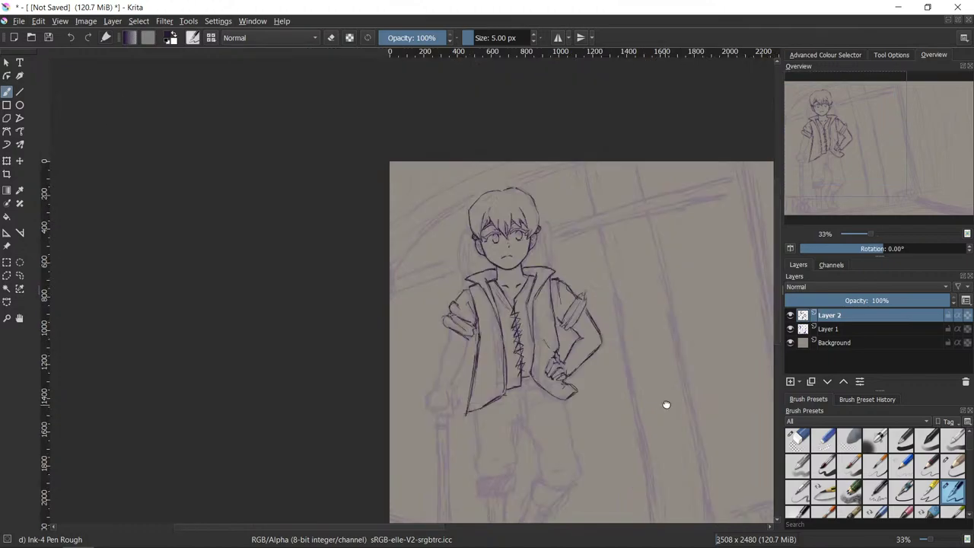
{"action": "left_click_drag", "start_coordinate": [661, 406], "coordinate": [398, 343]}
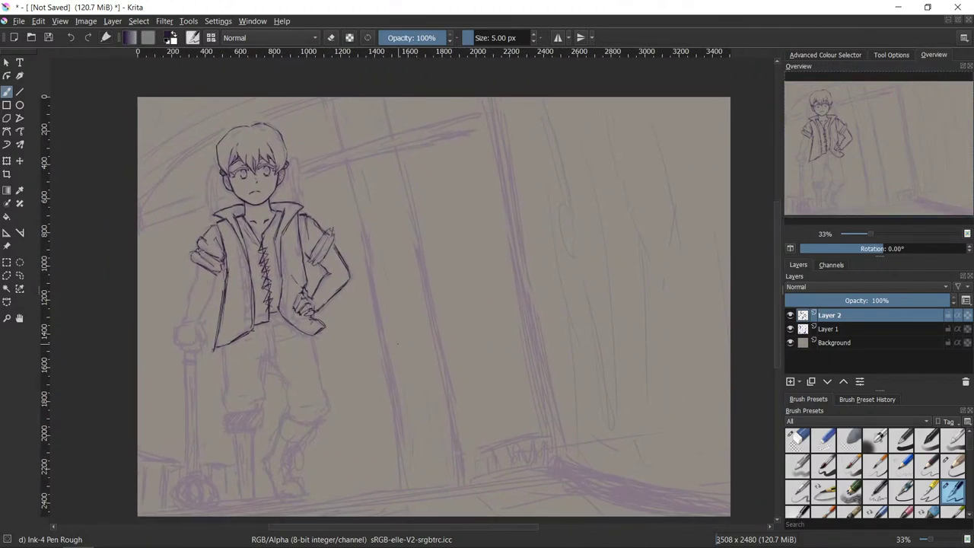
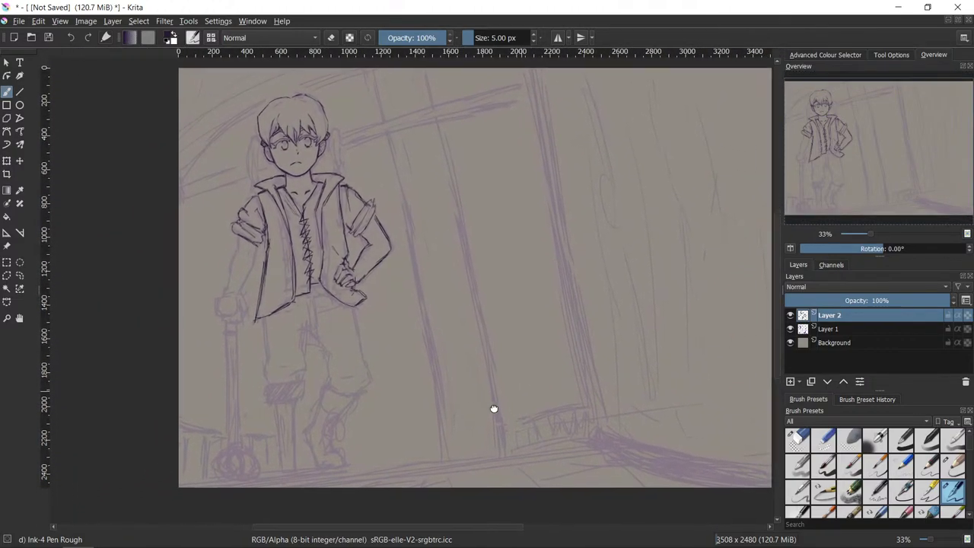
{"action": "key", "text": "m"}
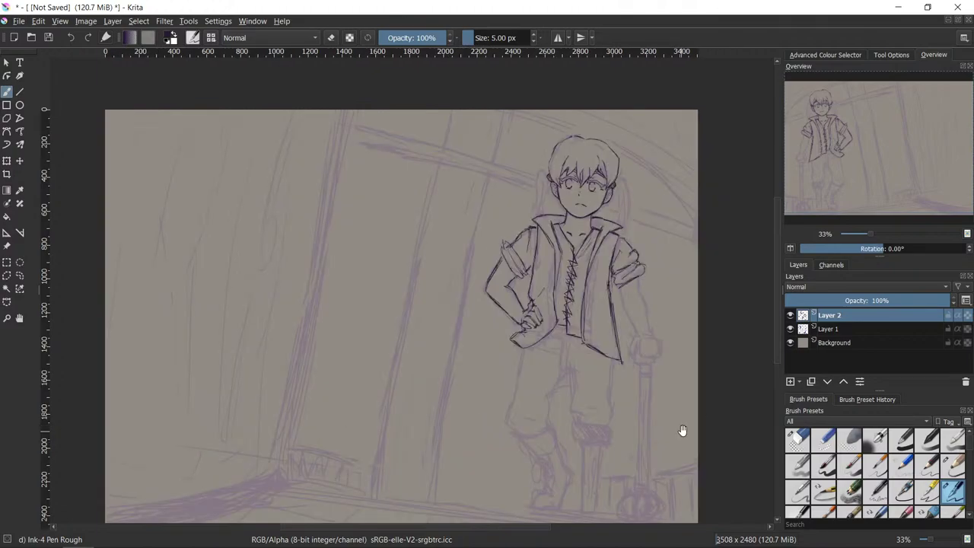
{"action": "left_click_drag", "start_coordinate": [681, 430], "coordinate": [606, 413]}
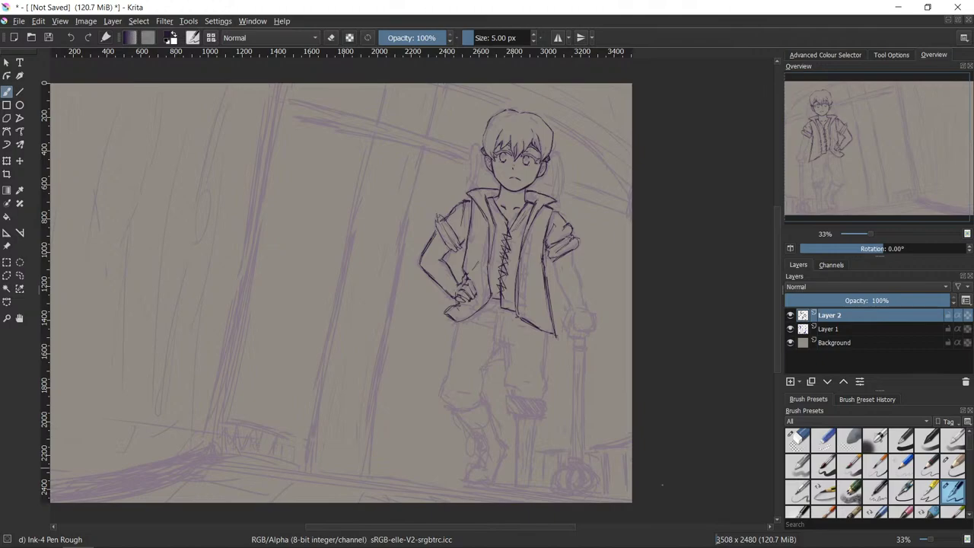
{"action": "key", "text": "m"}
{"action": "scroll", "coordinate": [517, 447], "scroll_direction": "up", "scroll_amount": 2}
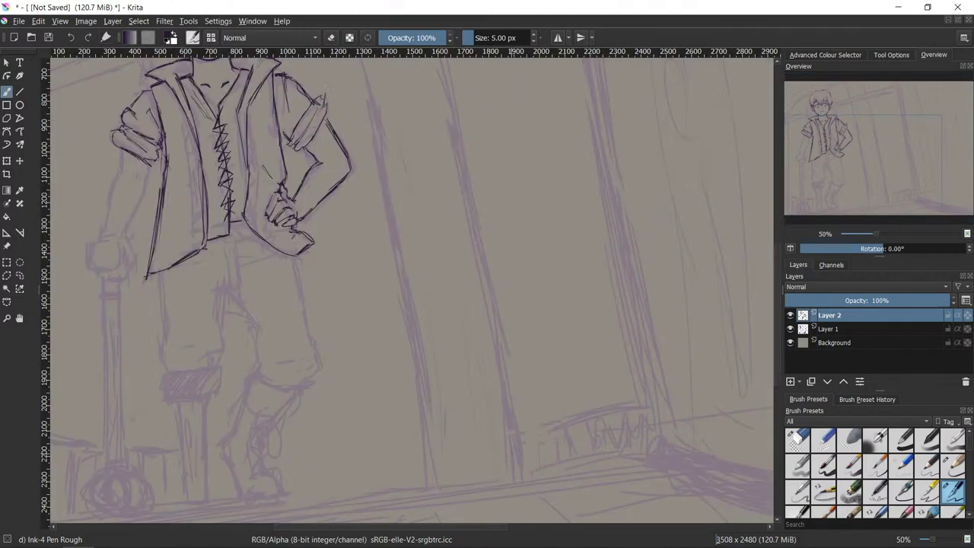
{"action": "mouse_move", "coordinate": [197, 362]}
{"action": "left_mouse_down"}
{"action": "mouse_move", "coordinate": [462, 375]}
{"action": "mouse_move", "coordinate": [464, 293]}
{"action": "mouse_move", "coordinate": [448, 317]}
{"action": "mouse_move", "coordinate": [458, 265]}
{"action": "mouse_move", "coordinate": [436, 354]}
{"action": "mouse_move", "coordinate": [469, 293]}
{"action": "mouse_move", "coordinate": [460, 367]}
{"action": "mouse_move", "coordinate": [461, 358]}
{"action": "left_mouse_up"}
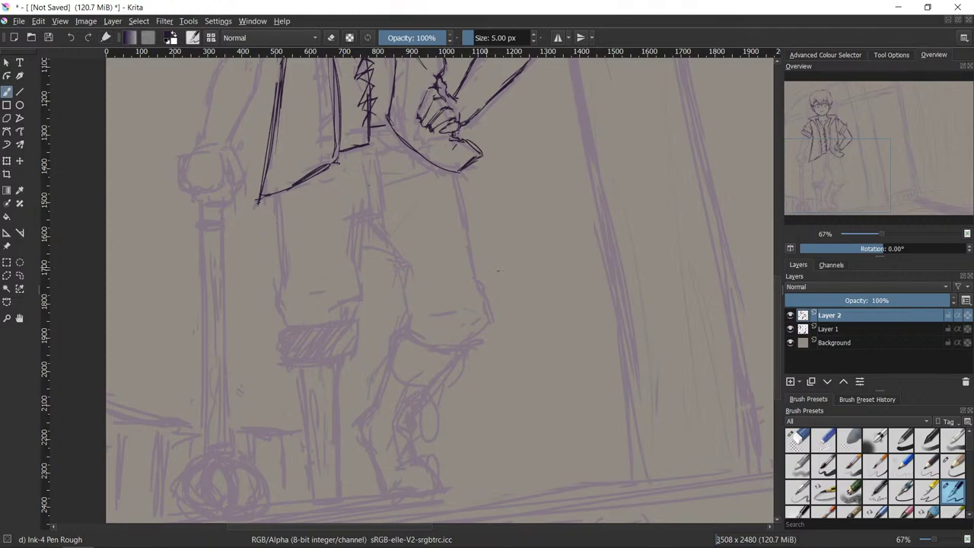
{"action": "left_click_drag", "start_coordinate": [566, 258], "coordinate": [570, 223]}
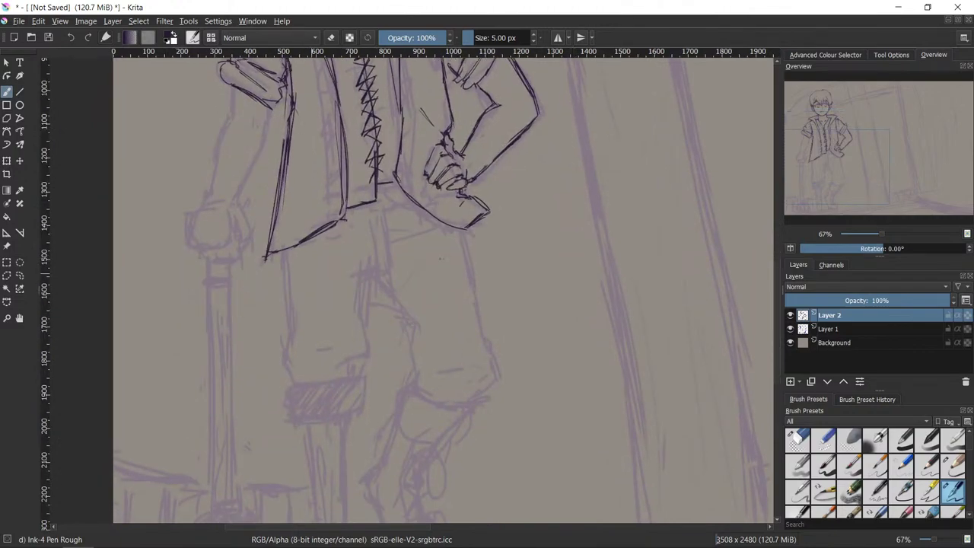
- Ink the outer and inner contours of the straight forearm from the rolled cuff down to the wrist
{"action": "left_click_drag", "start_coordinate": [557, 435], "coordinate": [570, 215]}
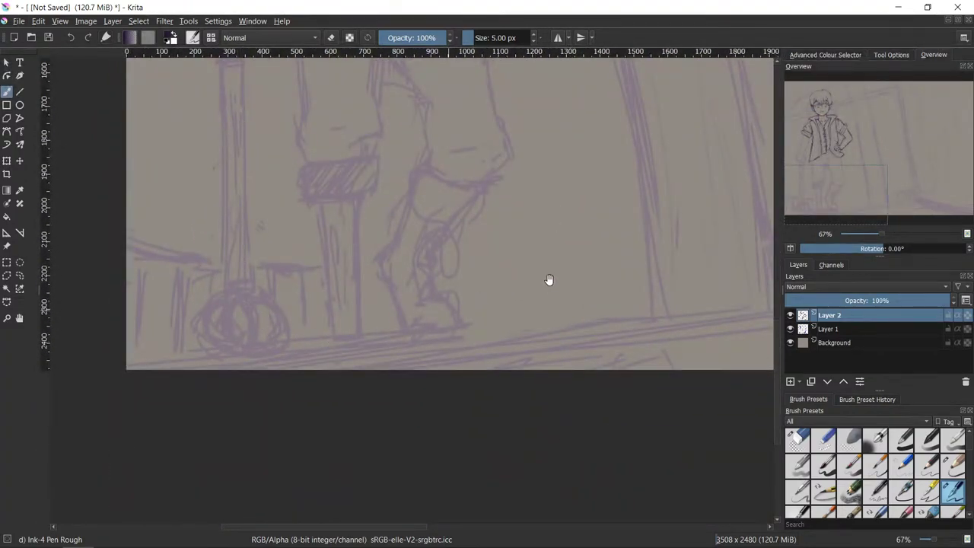
{"action": "mouse_move", "coordinate": [540, 304]}
{"action": "left_mouse_down"}
{"action": "mouse_move", "coordinate": [493, 426]}
{"action": "mouse_move", "coordinate": [482, 369]}
{"action": "mouse_move", "coordinate": [493, 450]}
{"action": "mouse_move", "coordinate": [543, 360]}
{"action": "mouse_move", "coordinate": [543, 337]}
{"action": "mouse_move", "coordinate": [558, 439]}
{"action": "left_mouse_up"}
{"action": "mouse_move", "coordinate": [586, 309]}
{"action": "left_mouse_down"}
{"action": "mouse_move", "coordinate": [574, 377]}
{"action": "mouse_move", "coordinate": [568, 326]}
{"action": "mouse_move", "coordinate": [544, 411]}
{"action": "left_mouse_up"}
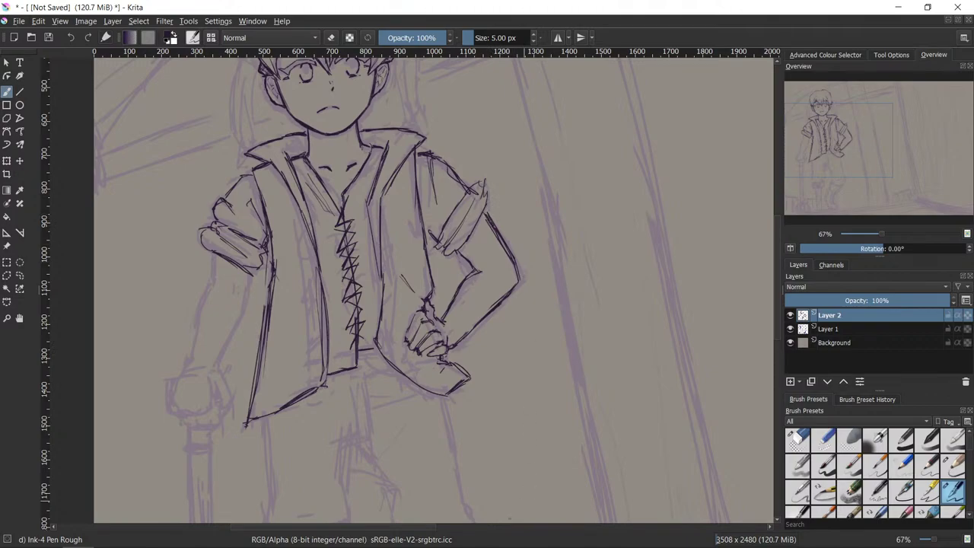
{"action": "mouse_move", "coordinate": [214, 252]}
{"action": "left_mouse_down"}
{"action": "mouse_move", "coordinate": [214, 277]}
{"action": "mouse_move", "coordinate": [250, 296]}
{"action": "mouse_move", "coordinate": [215, 365]}
{"action": "left_mouse_up"}
{"action": "left_click_drag", "start_coordinate": [216, 275], "coordinate": [185, 372]}
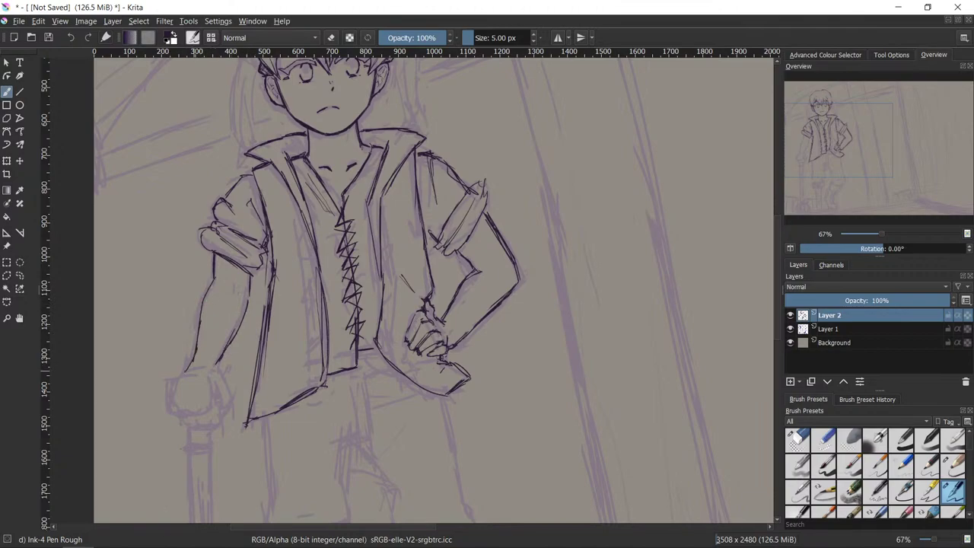
{"action": "mouse_move", "coordinate": [251, 542]}
{"action": "key", "text": "e"}
{"action": "key", "text": "e"}
{"action": "left_click_drag", "start_coordinate": [201, 318], "coordinate": [197, 348]}
{"action": "key", "text": "e"}
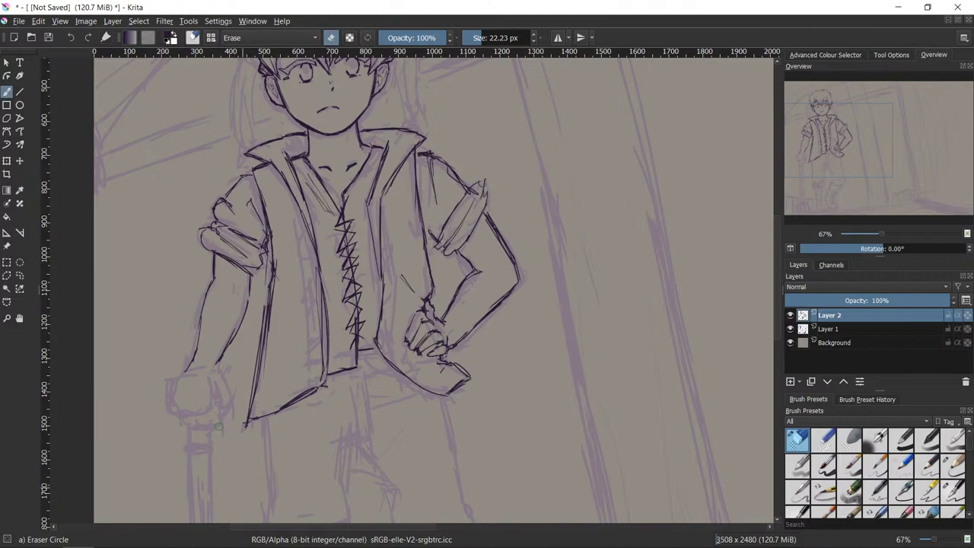
{"action": "key", "text": "e"}
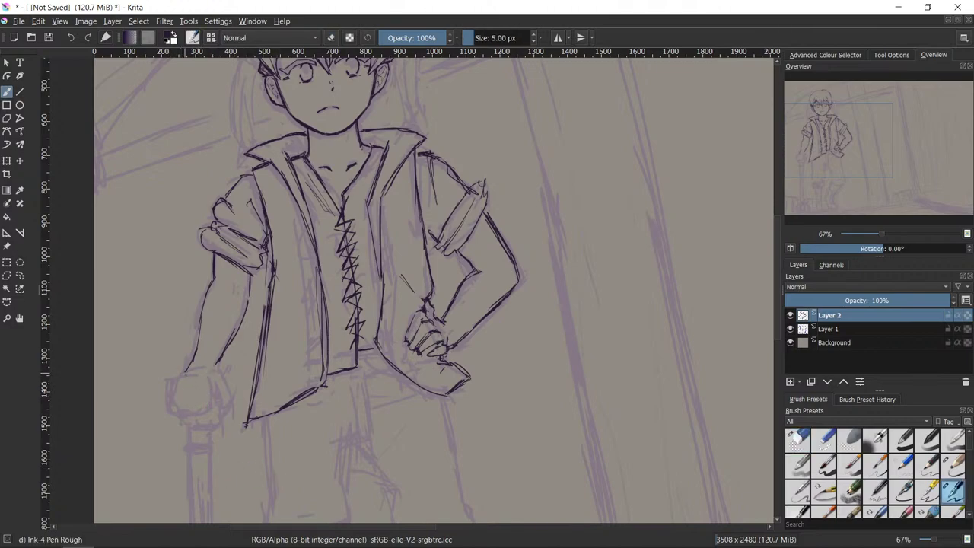
- Ink the rounded outline of the hand resting on the cane and join it to the outer wrist contour
{"action": "mouse_move", "coordinate": [187, 369]}
{"action": "left_mouse_down"}
{"action": "mouse_move", "coordinate": [172, 376]}
{"action": "mouse_move", "coordinate": [179, 423]}
{"action": "left_mouse_up"}
{"action": "key", "text": "e"}
{"action": "mouse_move", "coordinate": [170, 380]}
{"action": "left_mouse_down"}
{"action": "mouse_move", "coordinate": [175, 428]}
{"action": "mouse_move", "coordinate": [196, 423]}
{"action": "mouse_move", "coordinate": [206, 378]}
{"action": "mouse_move", "coordinate": [203, 406]}
{"action": "left_mouse_up"}
{"action": "key", "text": "e"}
{"action": "key", "text": "slash"}
{"action": "key", "text": "slash"}
{"action": "left_click_drag", "start_coordinate": [194, 361], "coordinate": [175, 375]}
{"action": "key", "text": "slash"}
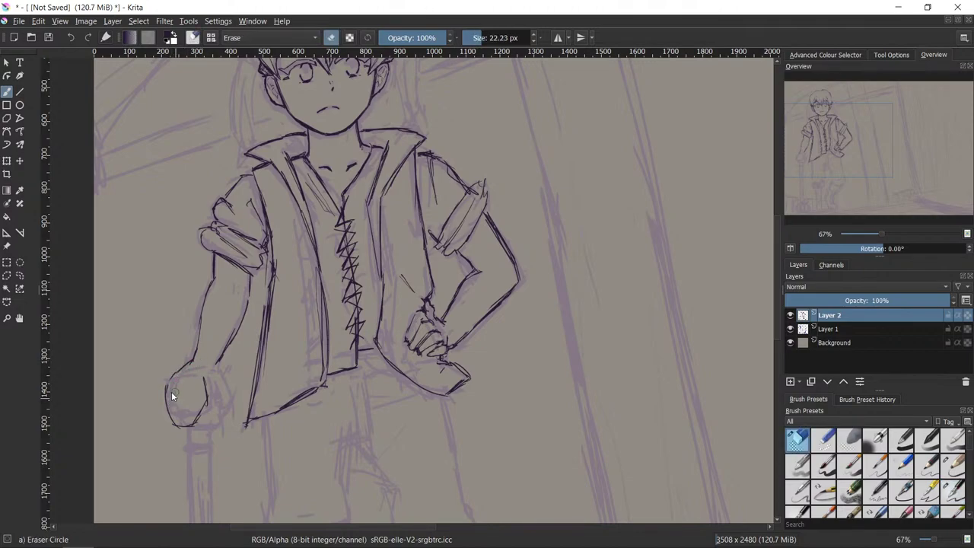
{"action": "key", "text": "e"}
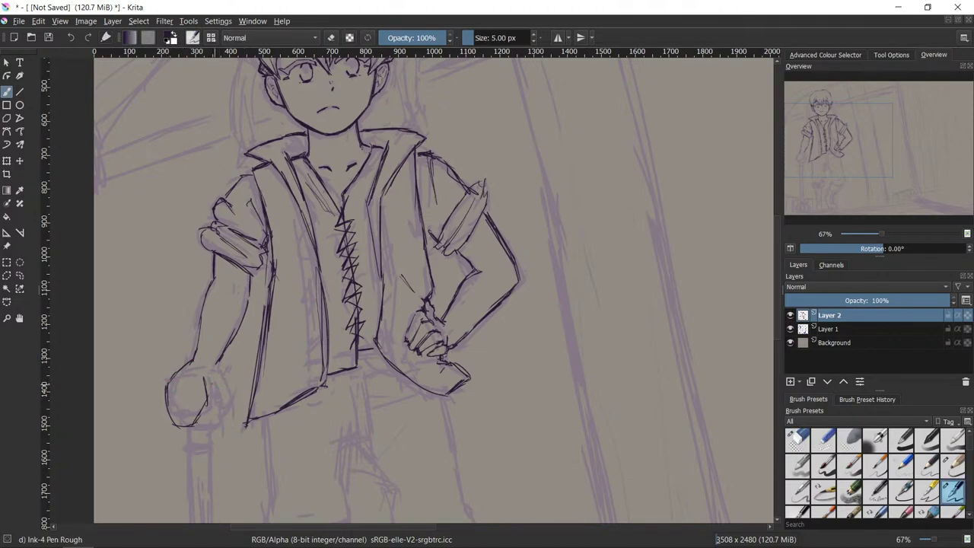
- Ink the thumb beside the cane hand, connect it to the inner wrist, and trim its overlapping lines
{"action": "left_click_drag", "start_coordinate": [216, 383], "coordinate": [221, 398]}
{"action": "key", "text": "e"}
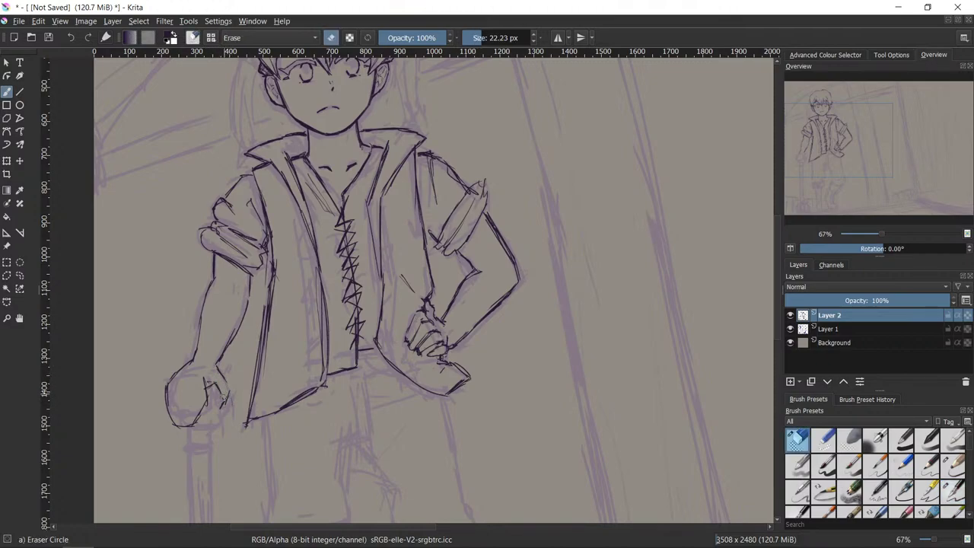
{"action": "key", "text": "e"}
{"action": "left_click_drag", "start_coordinate": [230, 392], "coordinate": [226, 407]}
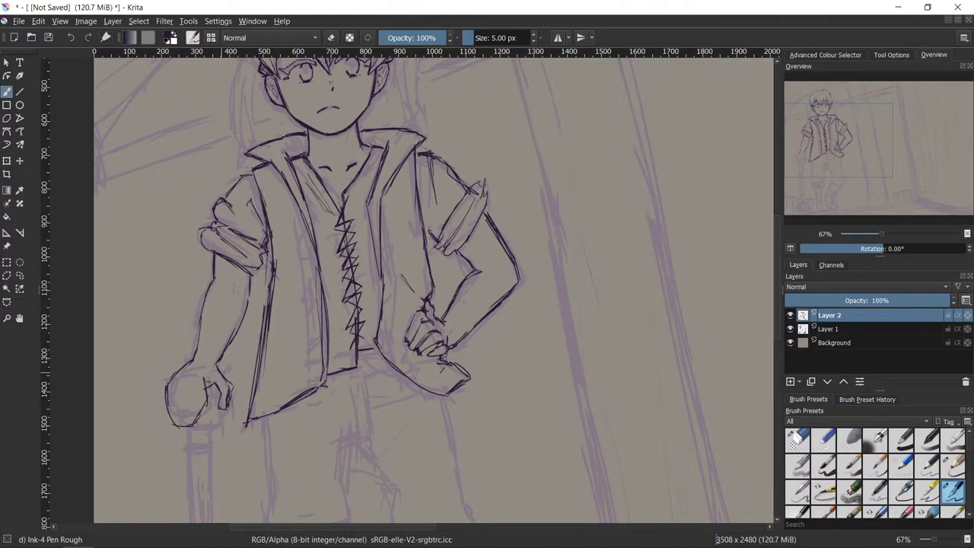
{"action": "key", "text": "e"}
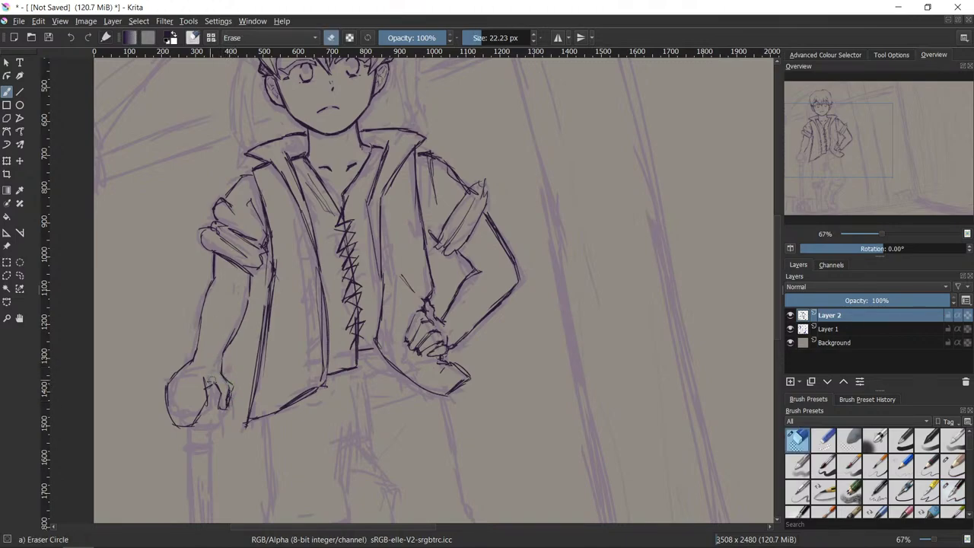
{"action": "key", "text": "e"}
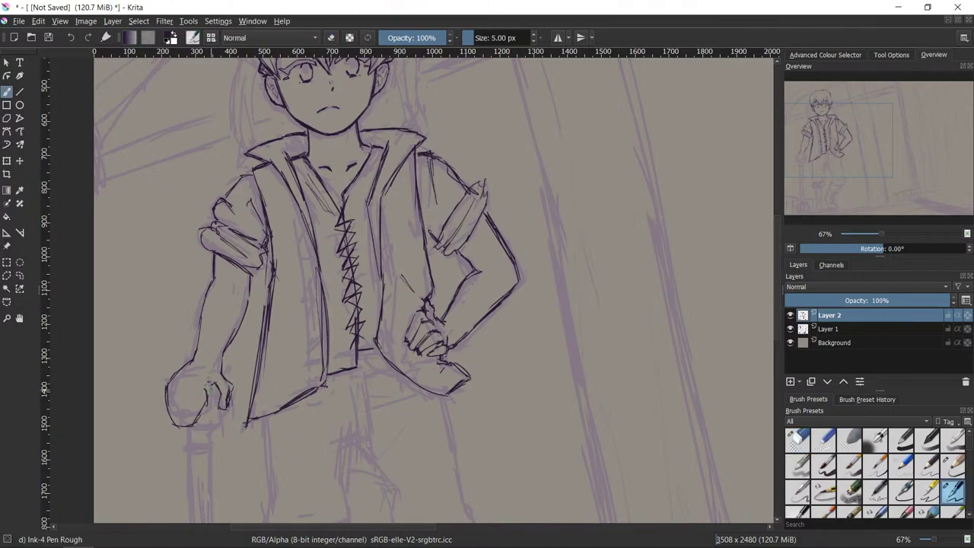
{"action": "key", "text": "e"}
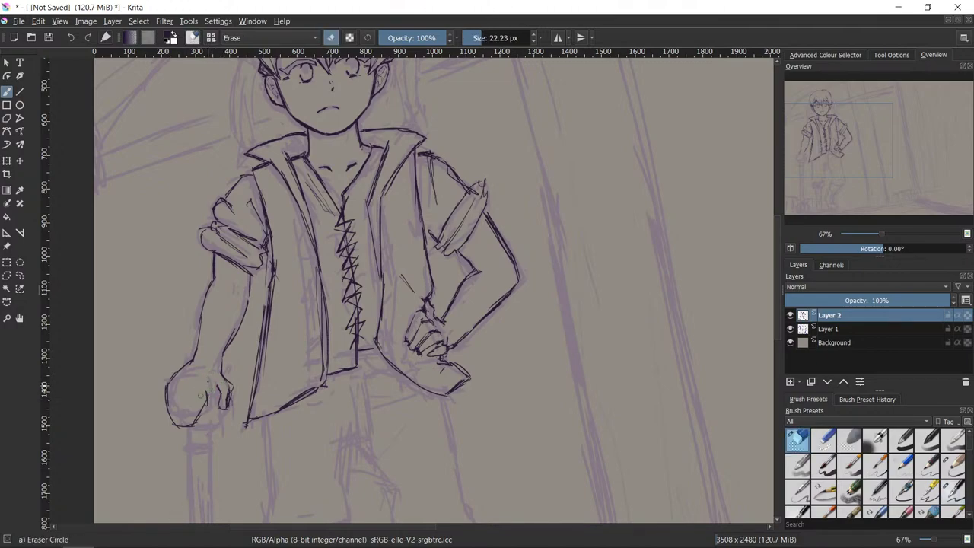
{"action": "key", "text": "e"}
{"action": "key", "text": "e"}
{"action": "key", "text": "e"}
{"action": "key", "text": "e"}
{"action": "key", "text": "e"}
{"action": "key", "text": "e"}
- Erase the underside of the cane hand's outline and rework the inner forearm contour down to the wrist
{"action": "left_click_drag", "start_coordinate": [321, 505], "coordinate": [395, 460]}
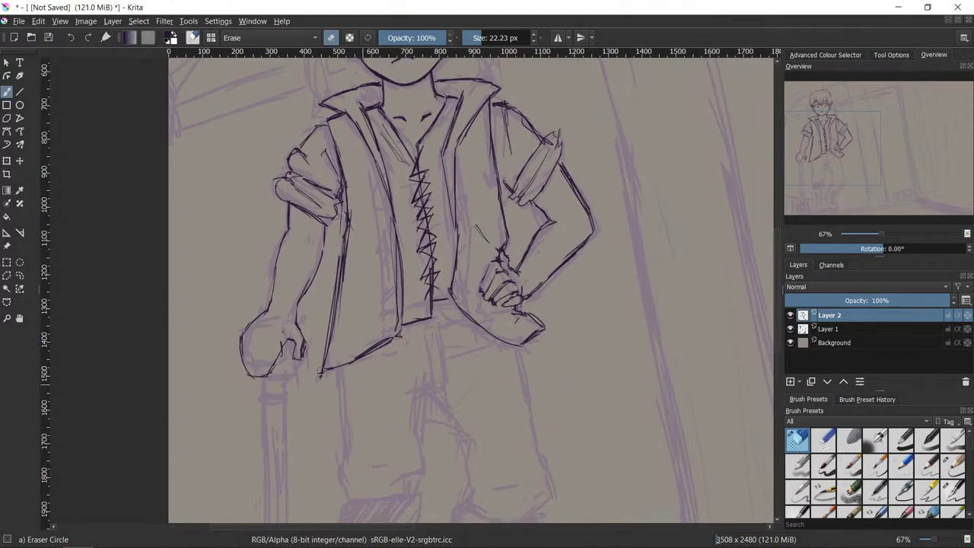
{"action": "key", "text": "e"}
{"action": "key", "text": "e"}
{"action": "left_click_drag", "start_coordinate": [256, 374], "coordinate": [270, 370]}
{"action": "key", "text": "e"}
{"action": "key", "text": "slash"}
{"action": "left_click_drag", "start_coordinate": [323, 255], "coordinate": [295, 319]}
{"action": "key", "text": "slash"}
{"action": "key", "text": "e"}
{"action": "key", "text": "e"}
{"action": "key", "text": "e"}
{"action": "key", "text": "e"}
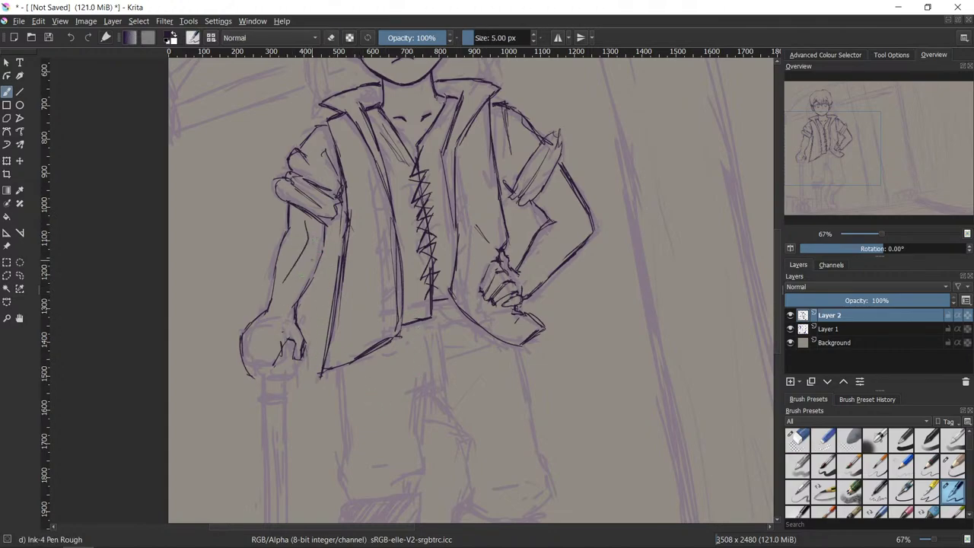
- Reshape the cane hand's thumb tip by alternately erasing and re-inking its contour
{"action": "key", "text": "e"}
{"action": "key", "text": "e"}
{"action": "key", "text": "e"}
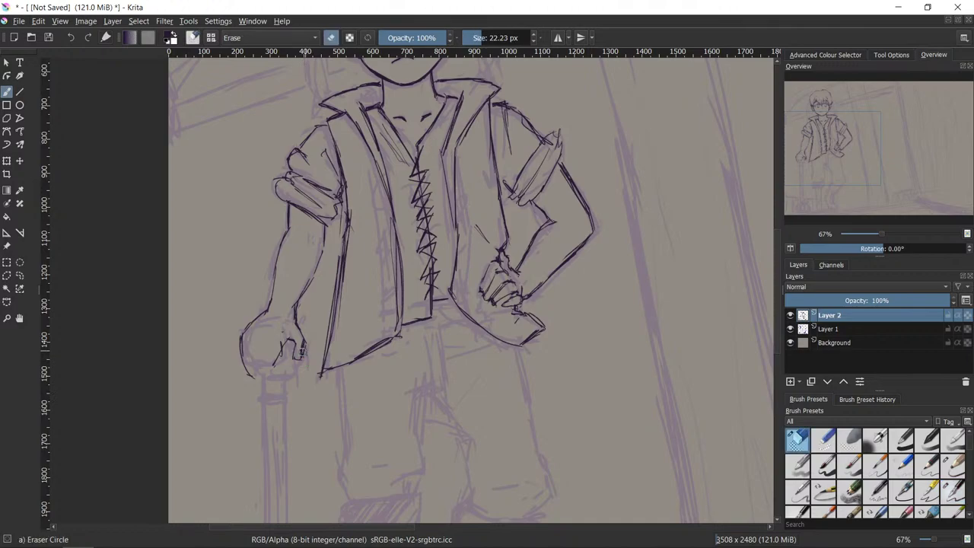
{"action": "key", "text": "e"}
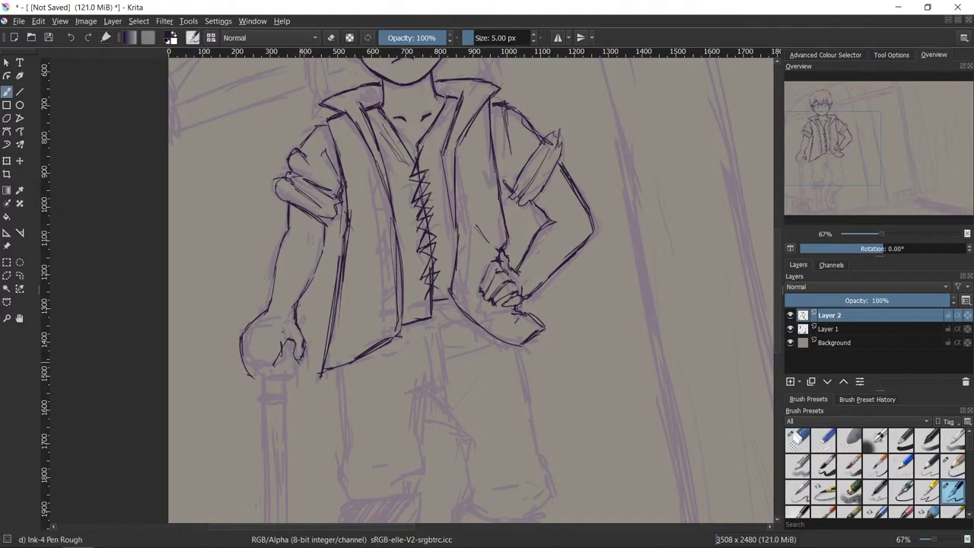
{"action": "key", "text": "e"}
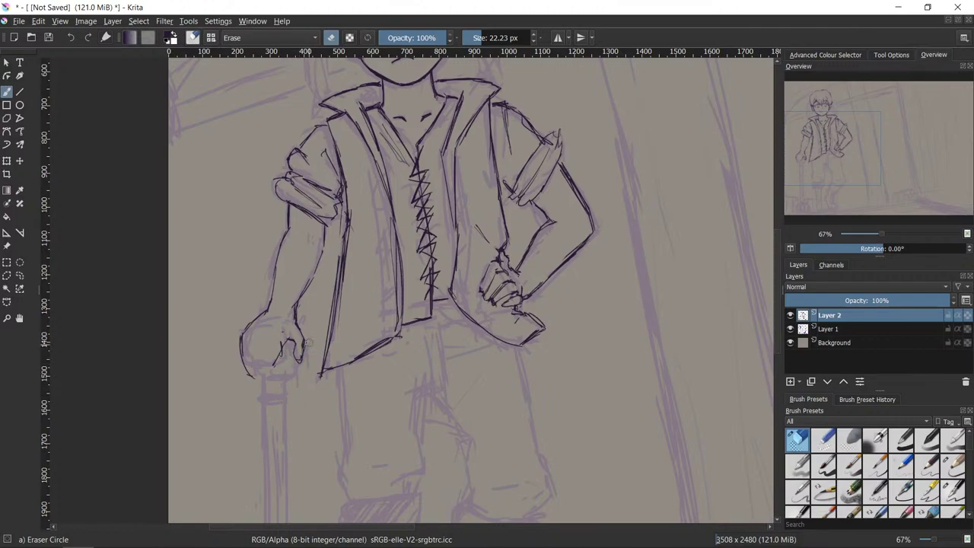
{"action": "key", "text": "e"}
{"action": "key", "text": "e"}
{"action": "key", "text": "e"}
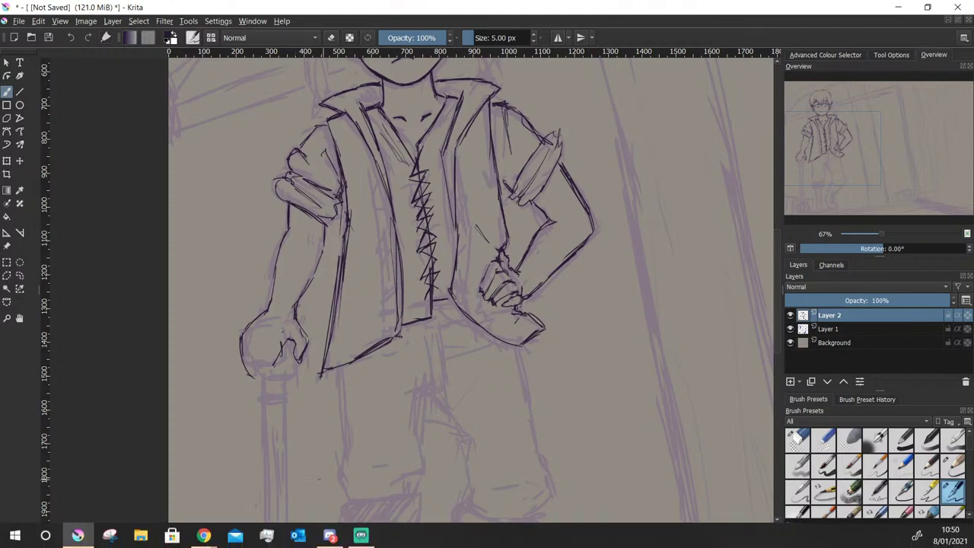
- Erase the loose line inside the cane hand's palm and re-ink the hand's outer lower corner
{"action": "key", "text": "e"}
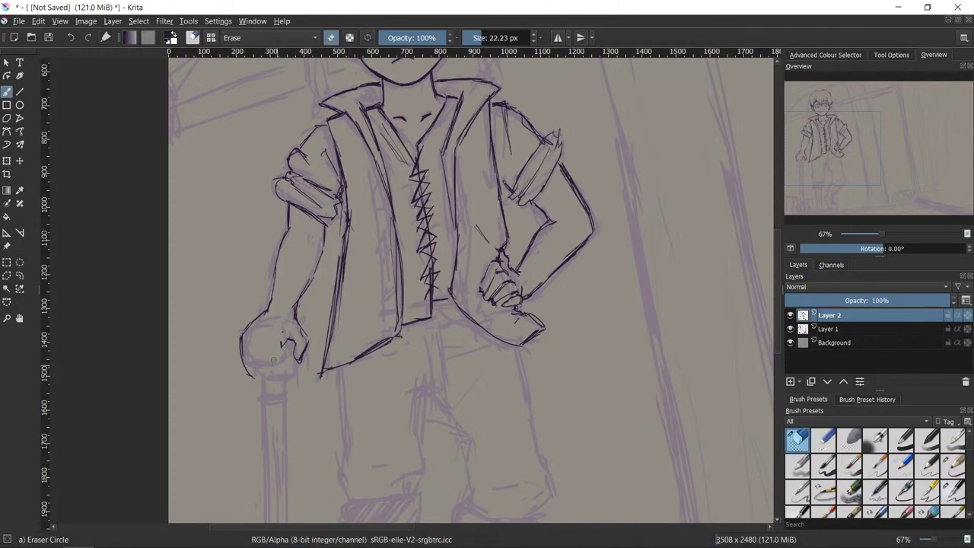
{"action": "key", "text": "e"}
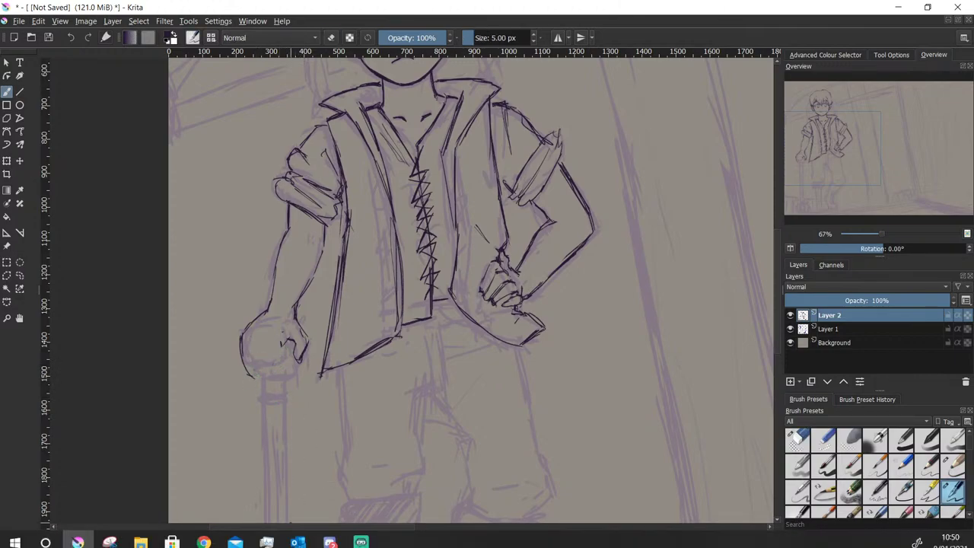
{"action": "key", "text": "e"}
{"action": "key", "text": "e"}
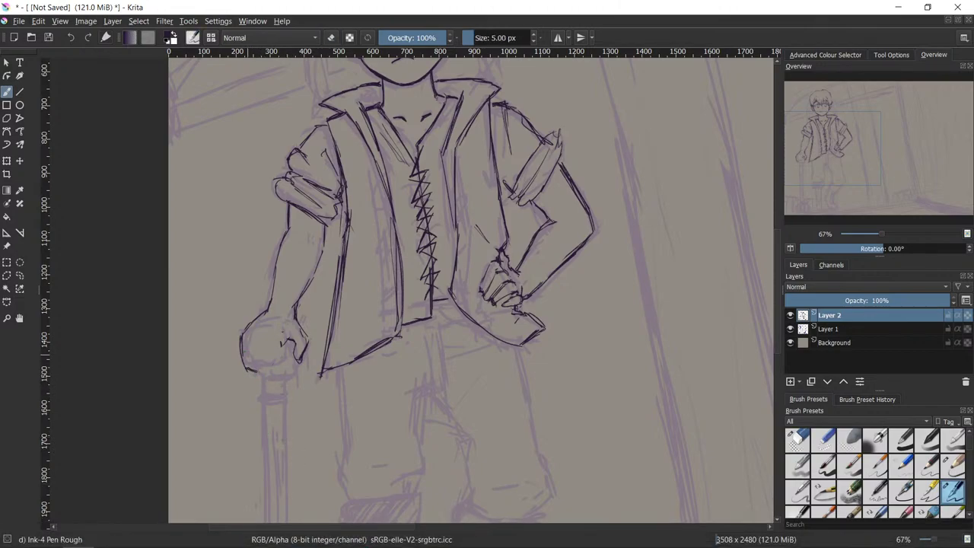
- Ink the knuckle line and the separate curled fingers on the cane hand
{"action": "mouse_move", "coordinate": [248, 336]}
{"action": "left_mouse_down"}
{"action": "mouse_move", "coordinate": [247, 356]}
{"action": "mouse_move", "coordinate": [262, 370]}
{"action": "left_mouse_up"}
{"action": "mouse_move", "coordinate": [252, 335]}
{"action": "left_mouse_down"}
{"action": "mouse_move", "coordinate": [279, 332]}
{"action": "mouse_move", "coordinate": [260, 334]}
{"action": "left_mouse_up"}
{"action": "left_click_drag", "start_coordinate": [277, 351], "coordinate": [271, 369]}
{"action": "mouse_move", "coordinate": [265, 356]}
{"action": "left_mouse_down"}
{"action": "mouse_move", "coordinate": [261, 370]}
{"action": "mouse_move", "coordinate": [265, 346]}
{"action": "mouse_move", "coordinate": [260, 352]}
{"action": "mouse_move", "coordinate": [277, 353]}
{"action": "mouse_move", "coordinate": [274, 344]}
{"action": "left_mouse_up"}
{"action": "key", "text": "slash"}
{"action": "key", "text": "slash"}
{"action": "key", "text": "slash"}
{"action": "key", "text": "e"}
{"action": "key", "text": "e"}
{"action": "key", "text": "e"}
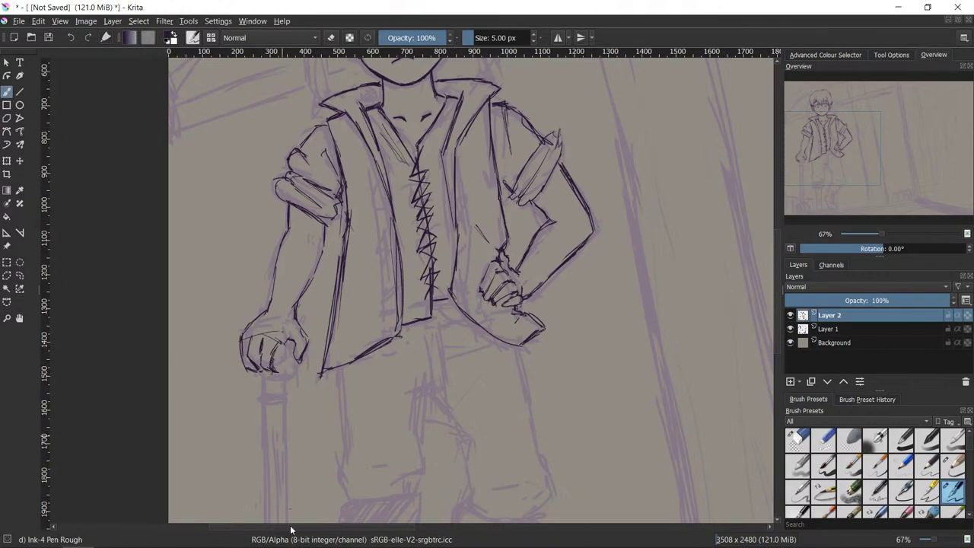
- Erase the knuckle line across the cane hand and refine the finger separation lines and fingertips
{"action": "key", "text": "e"}
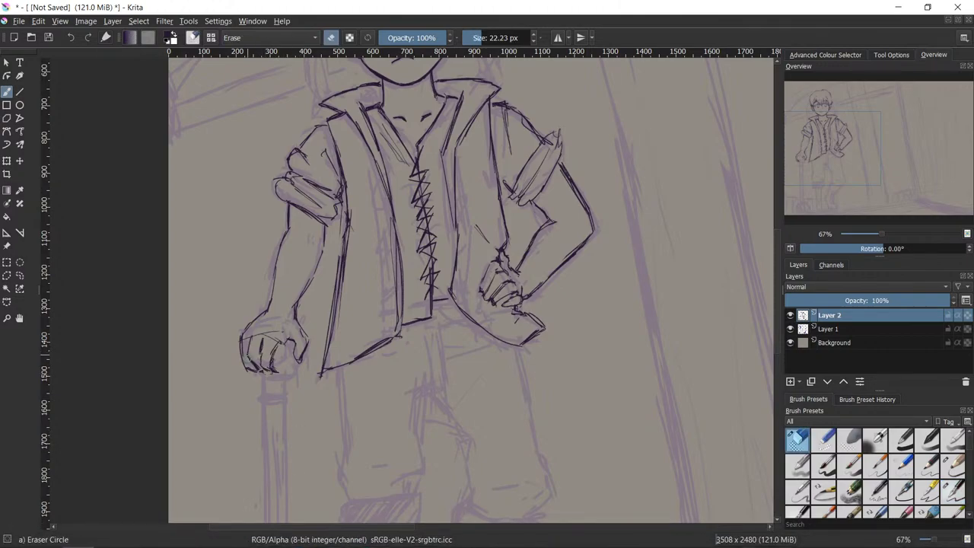
{"action": "left_click_drag", "start_coordinate": [247, 371], "coordinate": [250, 368]}
{"action": "key", "text": "slash"}
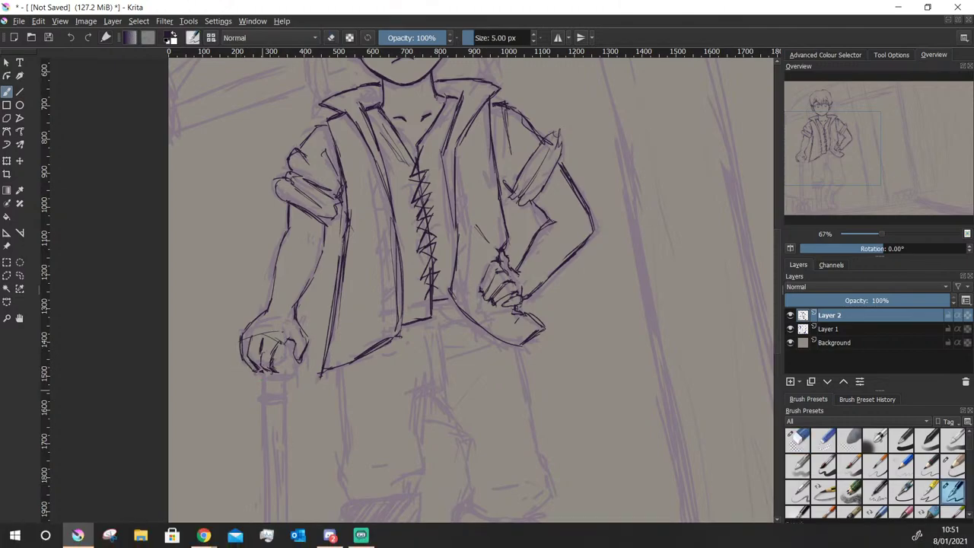
{"action": "key", "text": "e"}
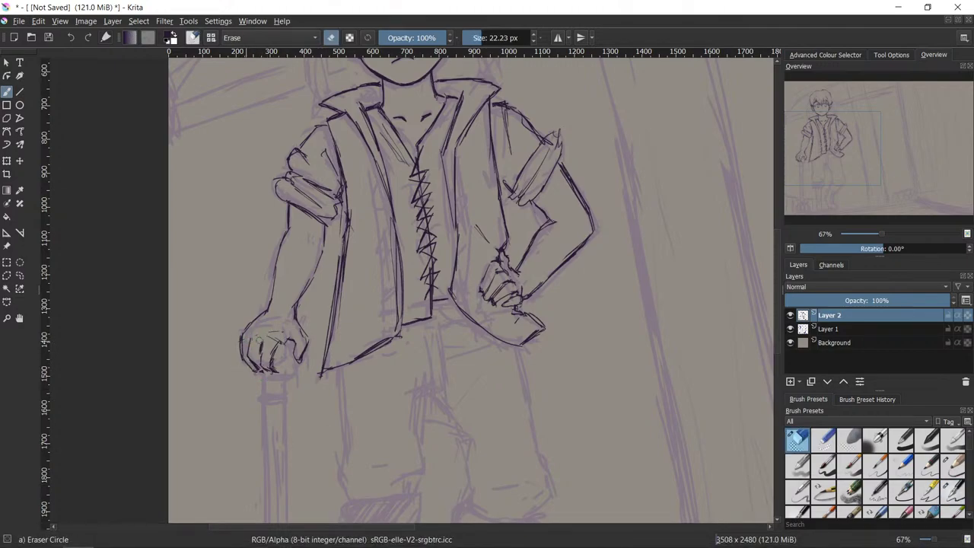
{"action": "mouse_move", "coordinate": [260, 340]}
{"action": "left_mouse_down"}
{"action": "mouse_move", "coordinate": [274, 348]}
{"action": "mouse_move", "coordinate": [269, 359]}
{"action": "mouse_move", "coordinate": [267, 344]}
{"action": "mouse_move", "coordinate": [263, 368]}
{"action": "mouse_move", "coordinate": [264, 343]}
{"action": "mouse_move", "coordinate": [260, 355]}
{"action": "left_mouse_up"}
{"action": "key", "text": "e"}
{"action": "key", "text": "slash"}
{"action": "key", "text": "slash"}
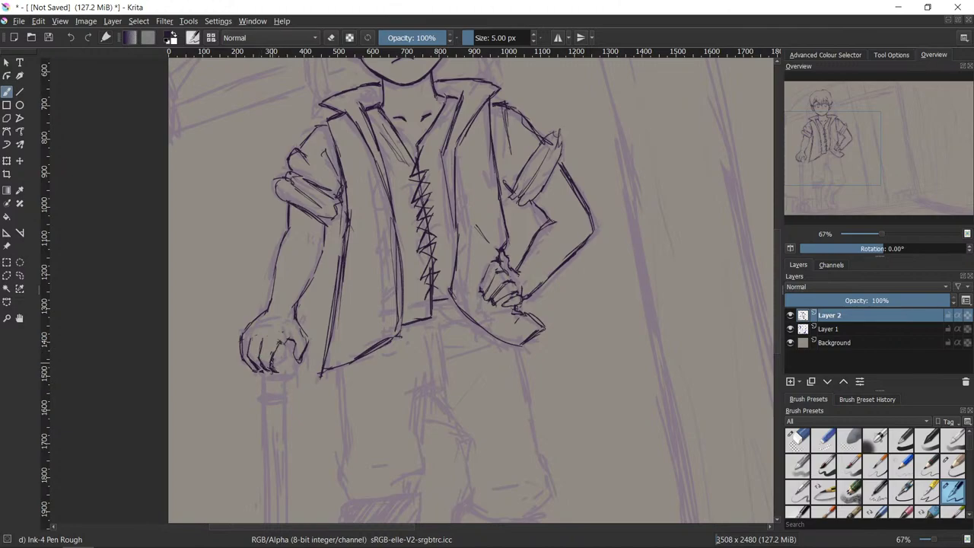
- Tidy the fingertip of the cane hand's finger nearest the thumb with small erasing and inking touches
{"action": "key", "text": "e"}
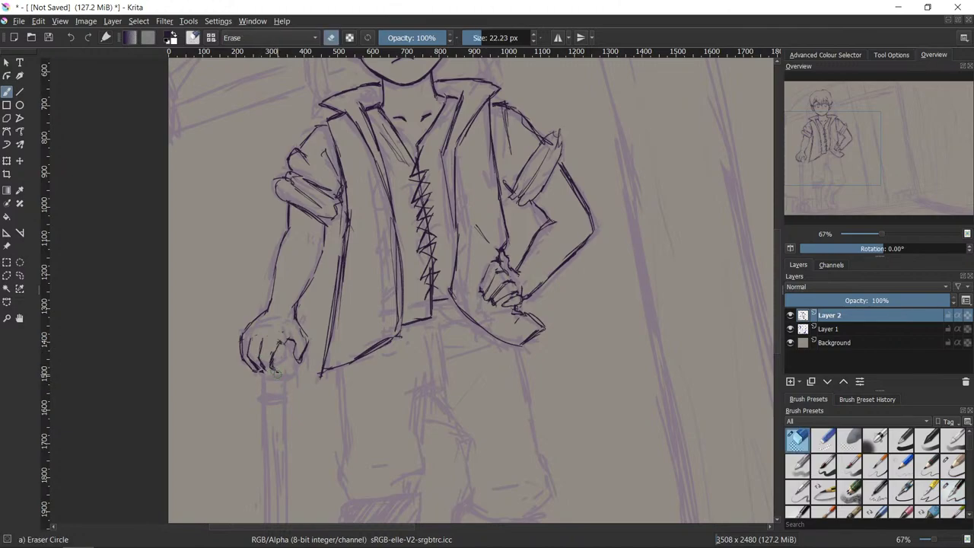
{"action": "key", "text": "e"}
{"action": "key", "text": "e"}
{"action": "key", "text": "e"}
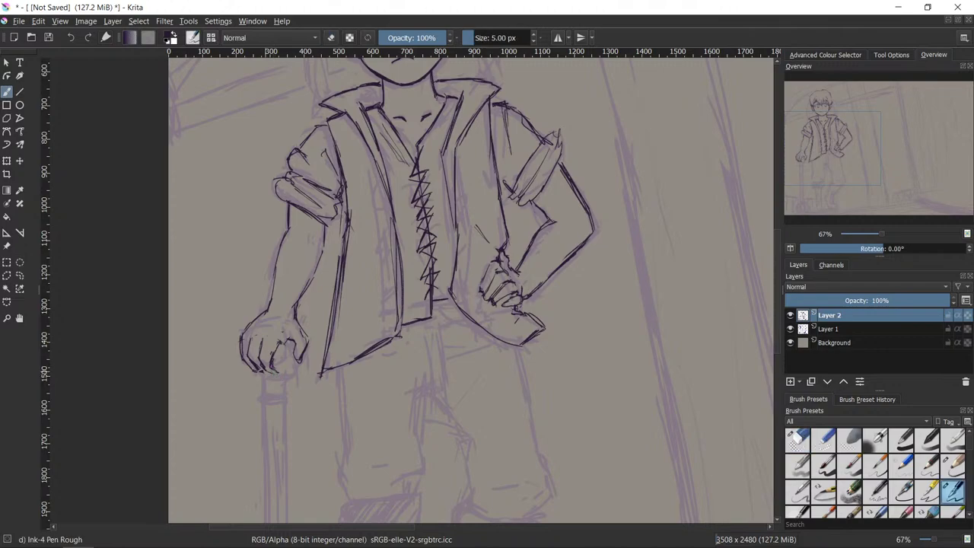
{"action": "key", "text": "e"}
{"action": "key", "text": "e"}
{"action": "key", "text": "e"}
{"action": "left_click_drag", "start_coordinate": [276, 368], "coordinate": [277, 372]}
{"action": "key", "text": "e"}
{"action": "key", "text": "e"}
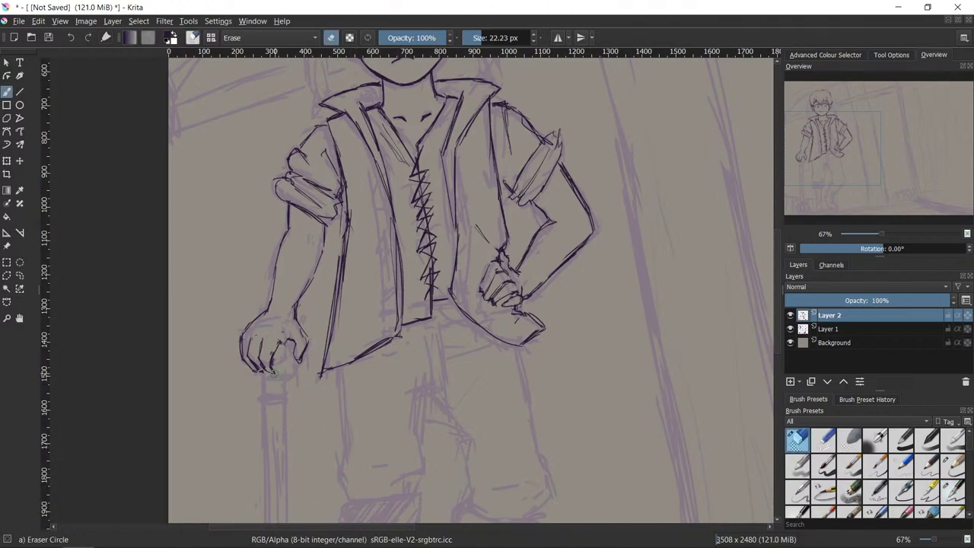
{"action": "key", "text": "e"}
{"action": "key", "text": "e"}
{"action": "key", "text": "e"}
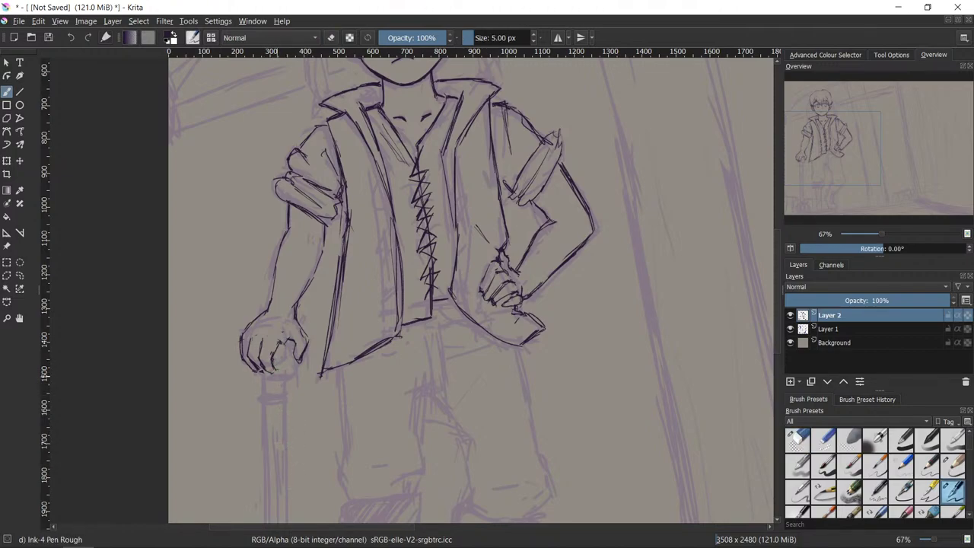
- Erase and re-ink the lower tip of the cane hand's index finger with short touches
{"action": "key", "text": "e"}
{"action": "key", "text": "e"}
{"action": "key", "text": "e"}
{"action": "key", "text": "e"}
{"action": "key", "text": "e"}
{"action": "key", "text": "e"}
{"action": "key", "text": "e"}
{"action": "key", "text": "e"}
{"action": "key", "text": "e"}
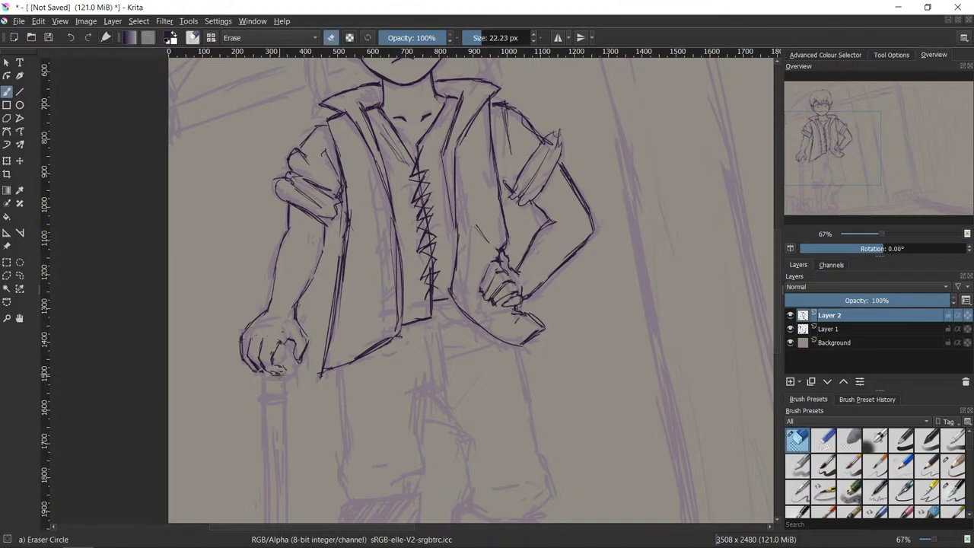
{"action": "key", "text": "e"}
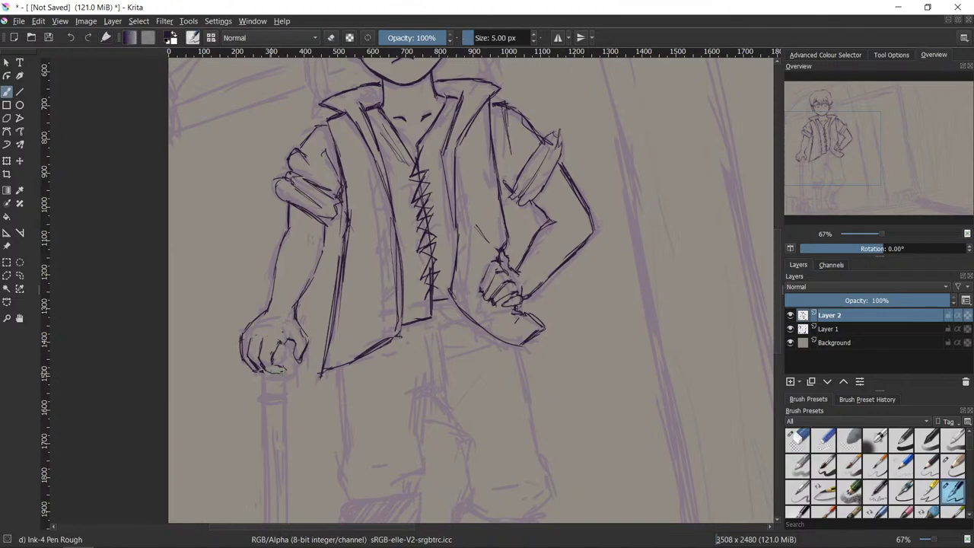
{"action": "key", "text": "e"}
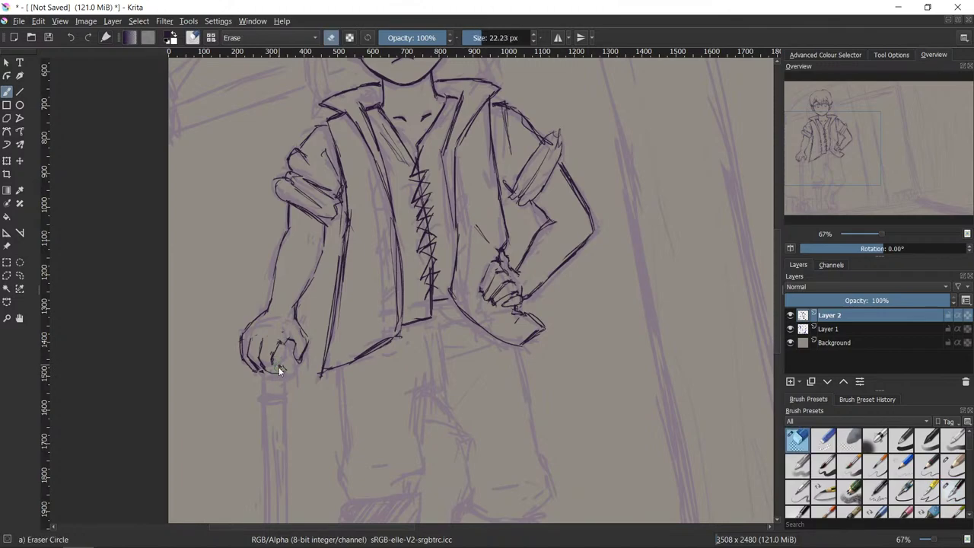
{"action": "key", "text": "e"}
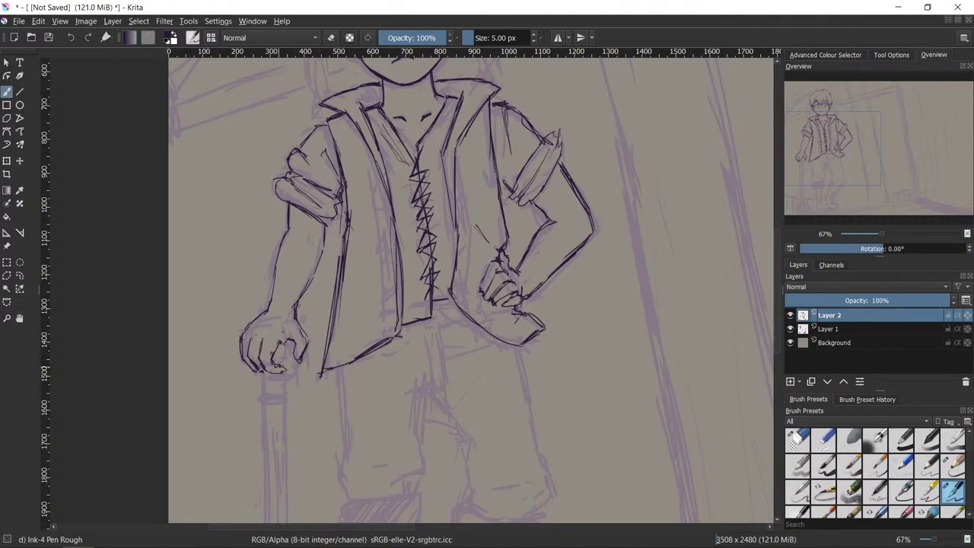
- Close the index fingertip's lower outline on the cane hand and clean its stray ink marks
{"action": "key", "text": "e"}
{"action": "key", "text": "e"}
{"action": "key", "text": "/"}
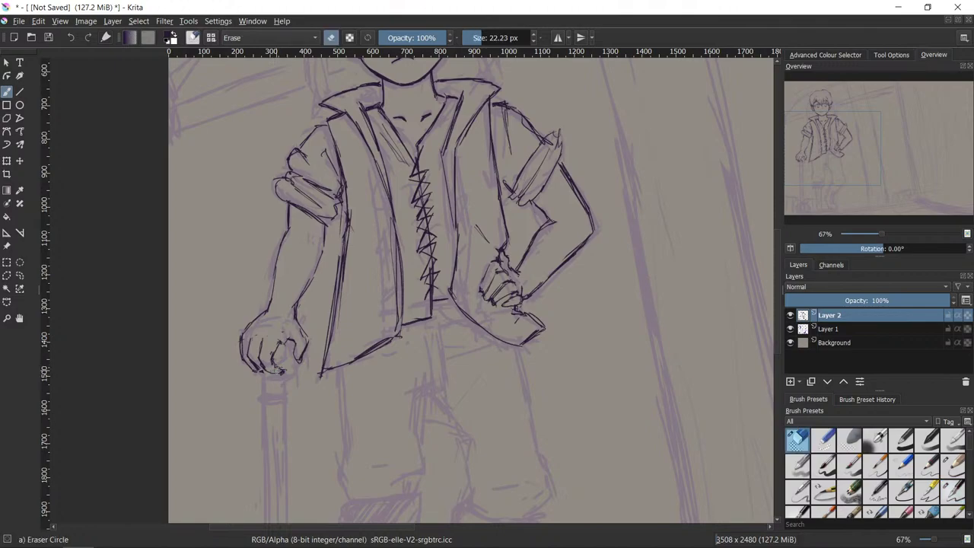
{"action": "left_click_drag", "start_coordinate": [278, 371], "coordinate": [283, 374]}
{"action": "key", "text": "/"}
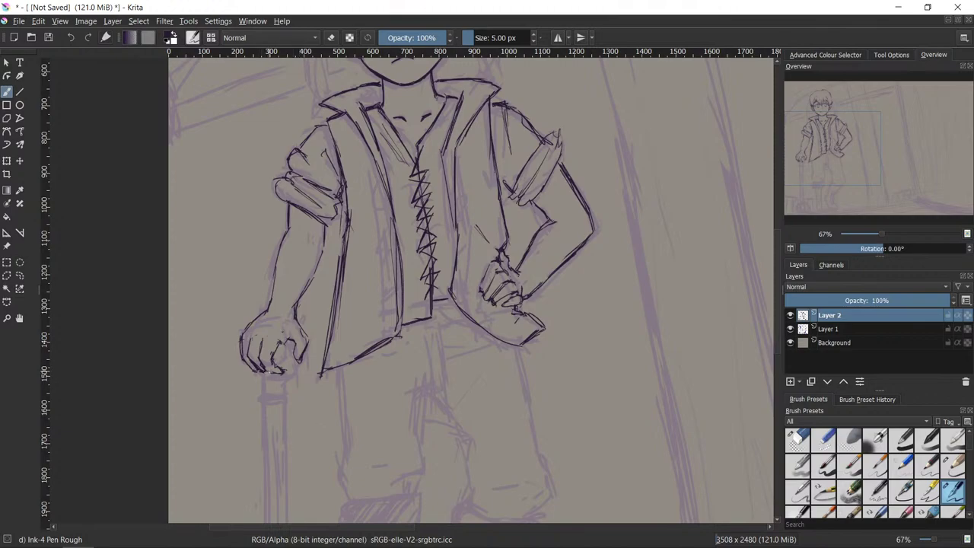
{"action": "key", "text": "e"}
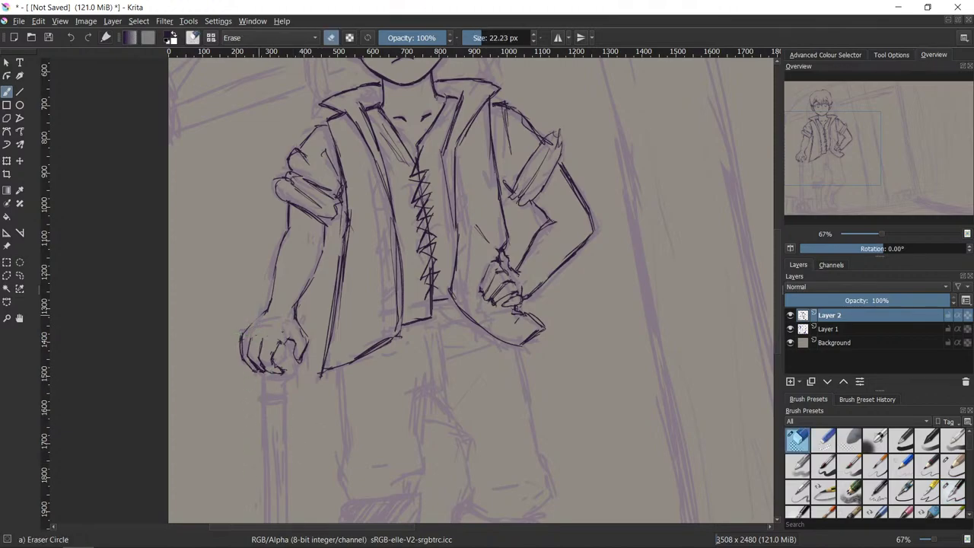
{"action": "key", "text": "e"}
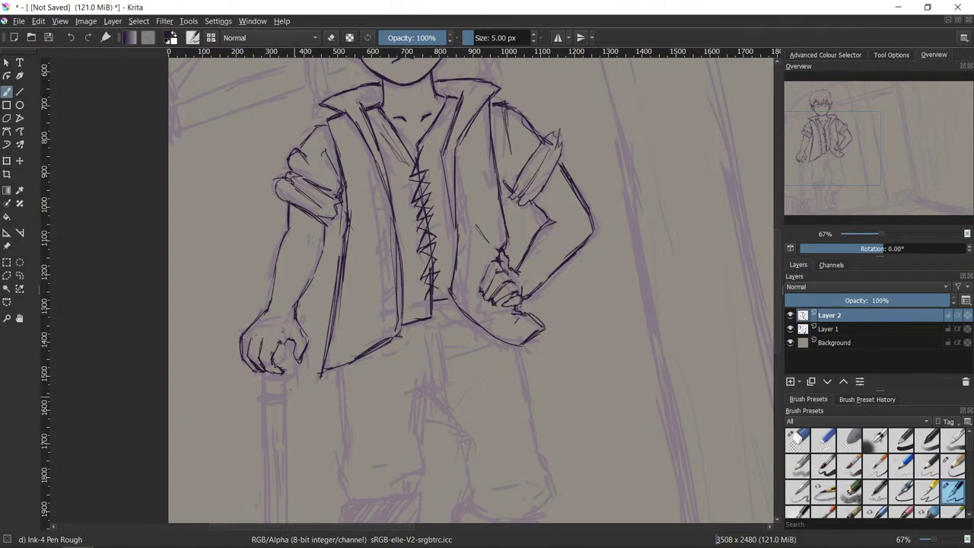
- Erase and re-ink the arch between the thumb and index finger of the cane hand
{"action": "key", "text": "e"}
{"action": "key", "text": "e"}
{"action": "key", "text": "e"}
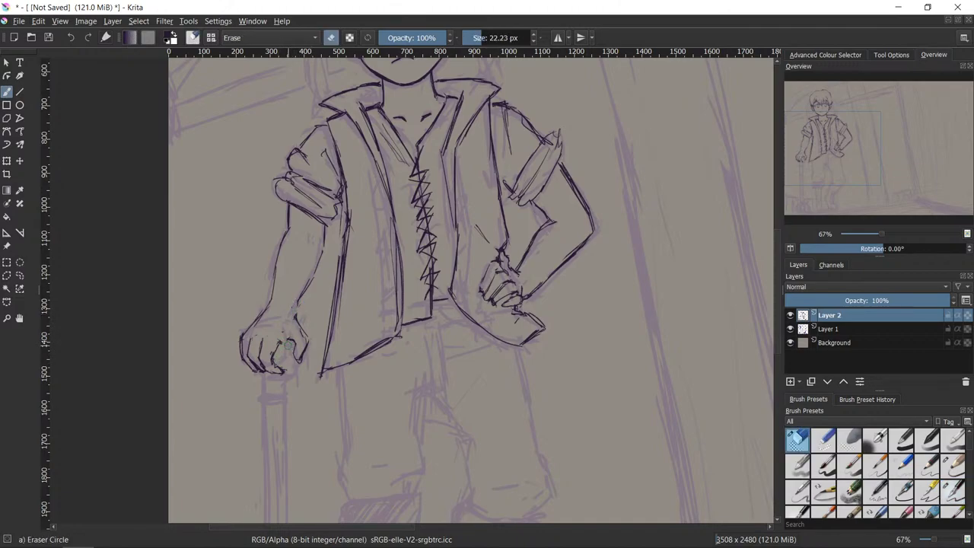
{"action": "key", "text": "e"}
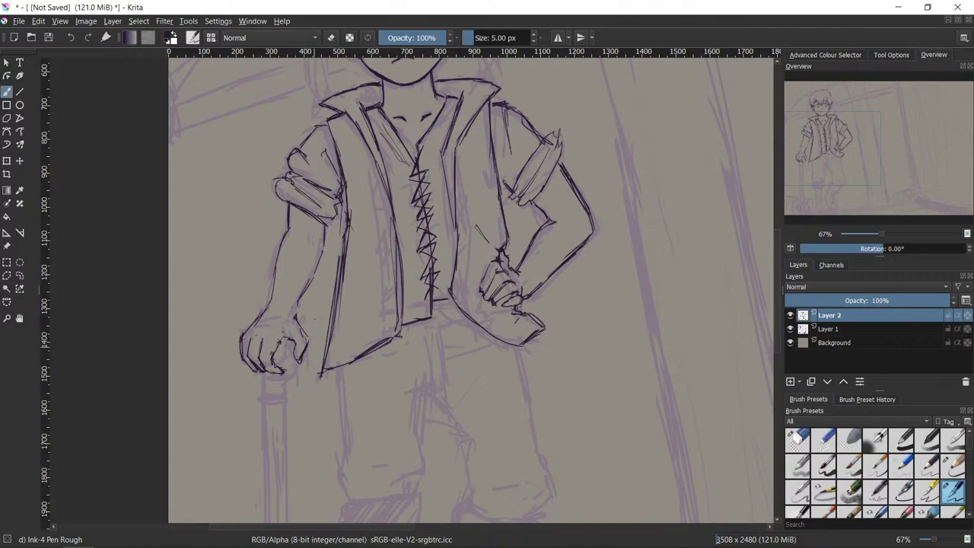
- Erase the rough inner forearm line above the cane hand's wrist and re-ink it down to the thumb
{"action": "key", "text": "slash"}
{"action": "mouse_move", "coordinate": [310, 290]}
{"action": "left_mouse_down"}
{"action": "mouse_move", "coordinate": [323, 257]}
{"action": "mouse_move", "coordinate": [308, 287]}
{"action": "left_mouse_up"}
{"action": "key", "text": "slash"}
{"action": "key", "text": "e"}
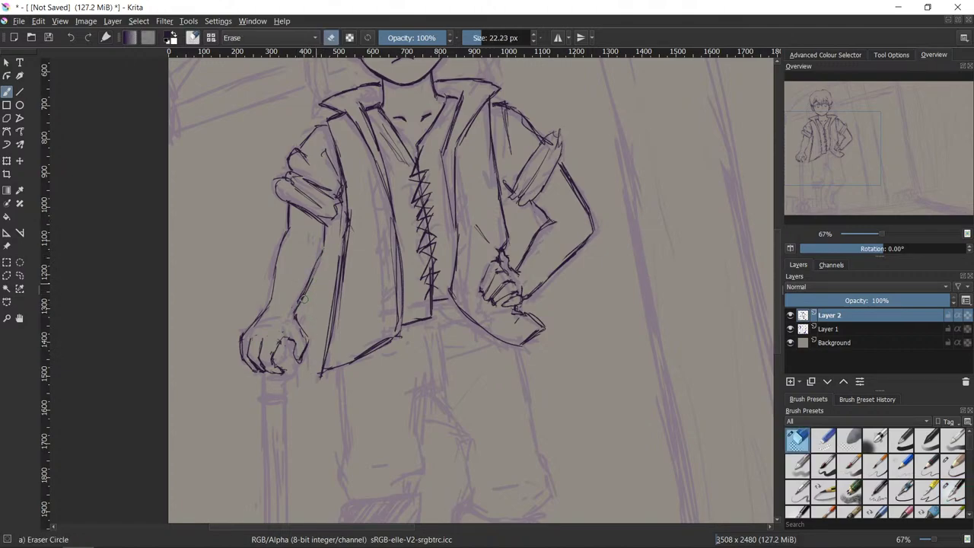
{"action": "key", "text": "e"}
{"action": "key", "text": "e"}
{"action": "key", "text": "e"}
{"action": "key", "text": "e"}
{"action": "key", "text": "e"}
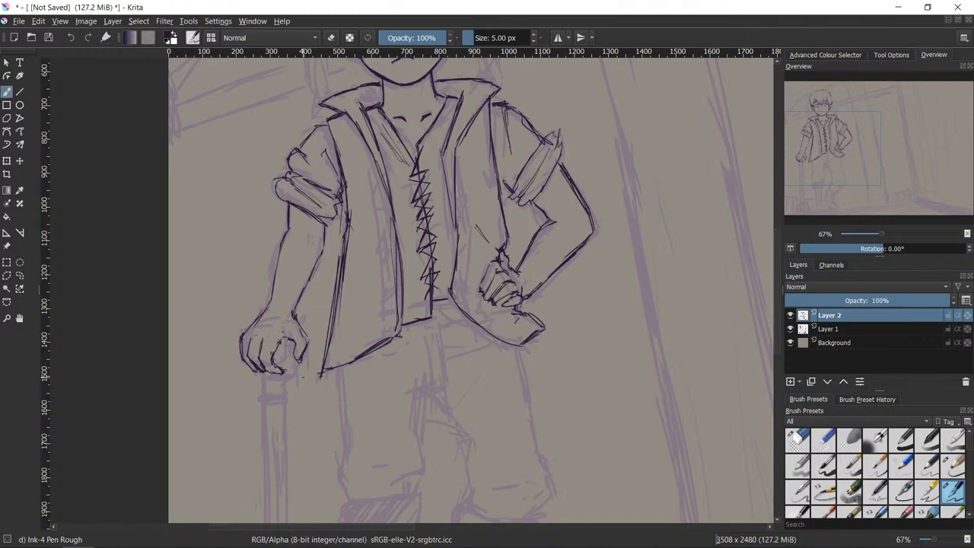
- Erase the cane hand's outer edge and finger separation lines, re-inking the outer contour
{"action": "key", "text": "e"}
{"action": "key", "text": "e"}
{"action": "key", "text": "e"}
{"action": "key", "text": "e"}
{"action": "key", "text": "e"}
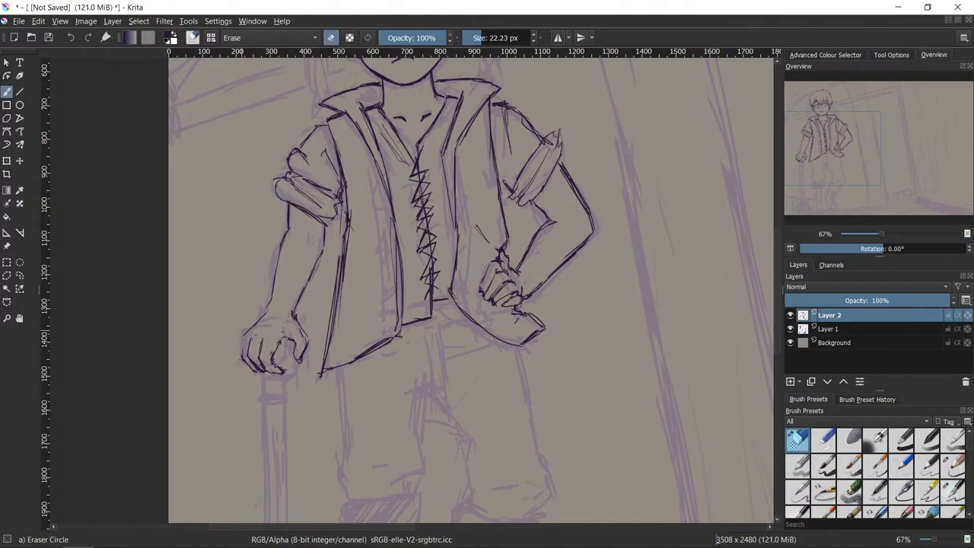
{"action": "key", "text": "e"}
{"action": "key", "text": "e"}
{"action": "key", "text": "e"}
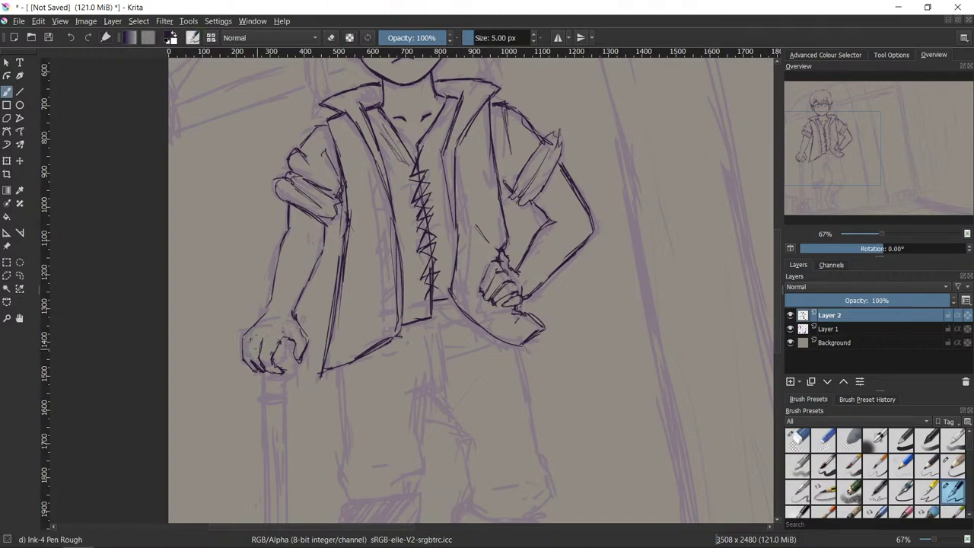
{"action": "key", "text": "e"}
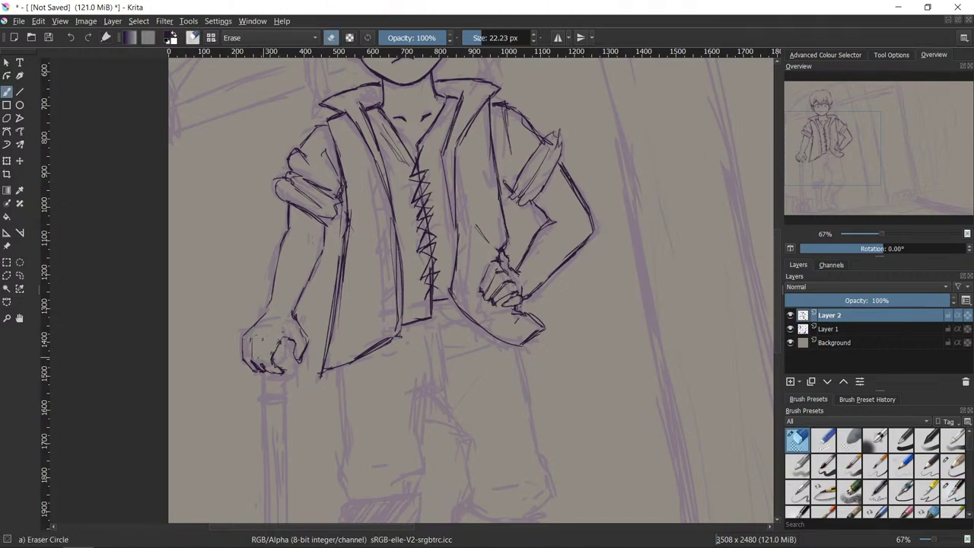
{"action": "key", "text": "e"}
- Re-ink the separation lines between the cane hand's curled fingers
{"action": "key", "text": "/"}
{"action": "mouse_move", "coordinate": [282, 341]}
{"action": "left_mouse_down"}
{"action": "mouse_move", "coordinate": [267, 364]}
{"action": "mouse_move", "coordinate": [252, 361]}
{"action": "left_mouse_up"}
{"action": "key", "text": "/"}
{"action": "key", "text": "e"}
{"action": "key", "text": "e"}
{"action": "key", "text": "e"}
{"action": "key", "text": "e"}
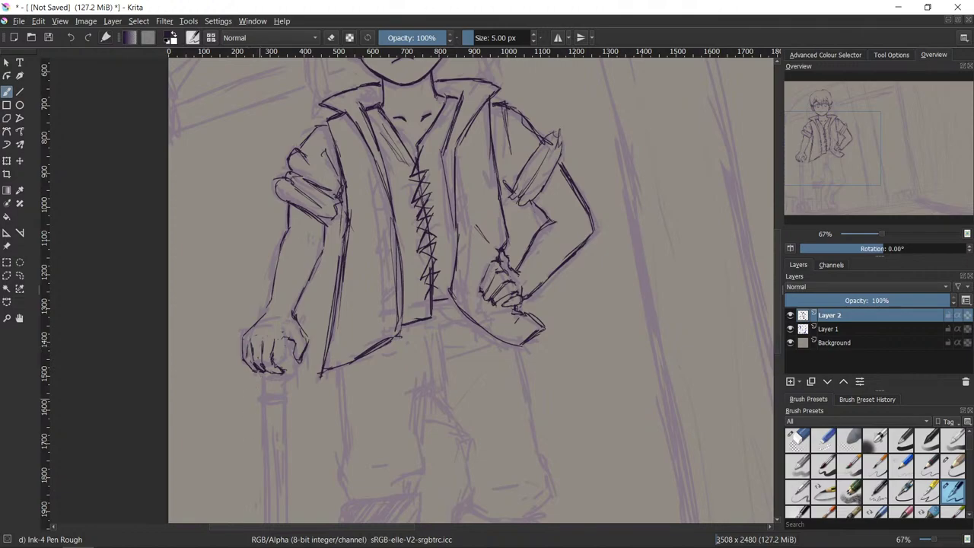
- Trim the cane hand's outer edge inward and redraw the little finger's contour
{"action": "key", "text": "e"}
{"action": "mouse_move", "coordinate": [248, 346]}
{"action": "left_mouse_down"}
{"action": "mouse_move", "coordinate": [249, 362]}
{"action": "mouse_move", "coordinate": [245, 351]}
{"action": "left_mouse_up"}
{"action": "key", "text": "e"}
{"action": "key", "text": "e"}
{"action": "key", "text": "e"}
{"action": "key", "text": "e"}
{"action": "left_click_drag", "start_coordinate": [309, 370], "coordinate": [314, 376]}
{"action": "key", "text": "e"}
{"action": "key", "text": "e"}
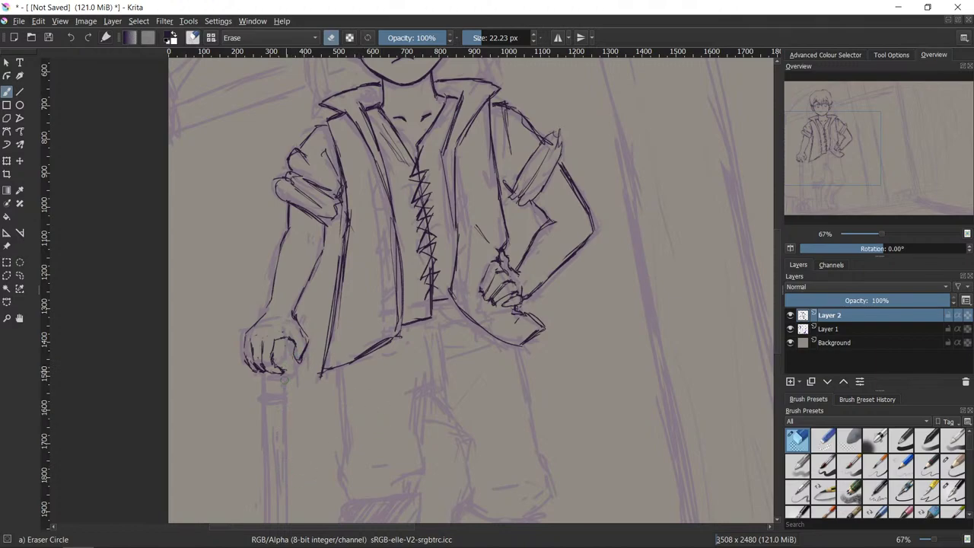
- Refine the index finger's side line on the cane hand with small erasing and inking touches
{"action": "key", "text": "slash"}
{"action": "key", "text": "slash"}
{"action": "key", "text": "e"}
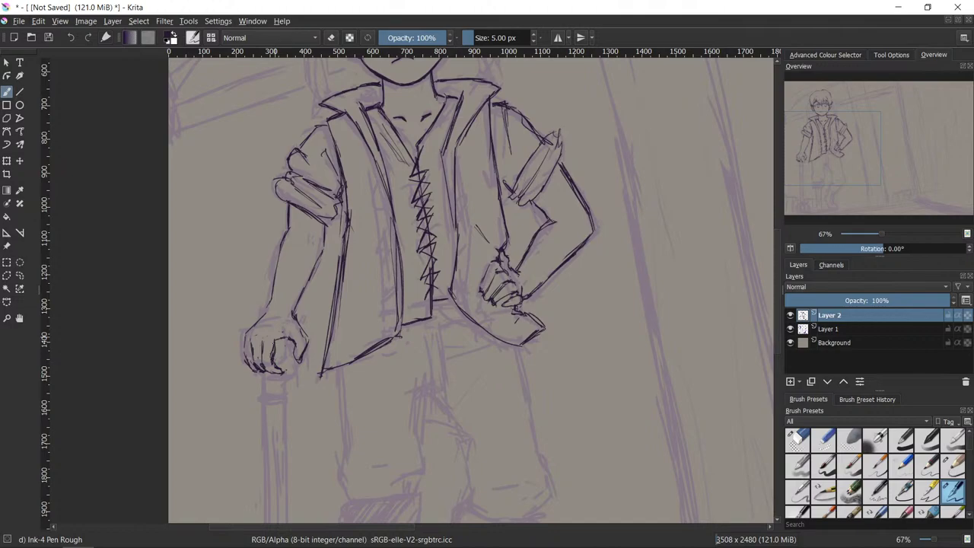
{"action": "key", "text": "e"}
{"action": "mouse_move", "coordinate": [273, 354]}
{"action": "left_mouse_down"}
{"action": "mouse_move", "coordinate": [269, 341]}
{"action": "mouse_move", "coordinate": [267, 354]}
{"action": "mouse_move", "coordinate": [276, 346]}
{"action": "left_mouse_up"}
{"action": "key", "text": "e"}
{"action": "key", "text": "e"}
{"action": "key", "text": "e"}
{"action": "key", "text": "e"}
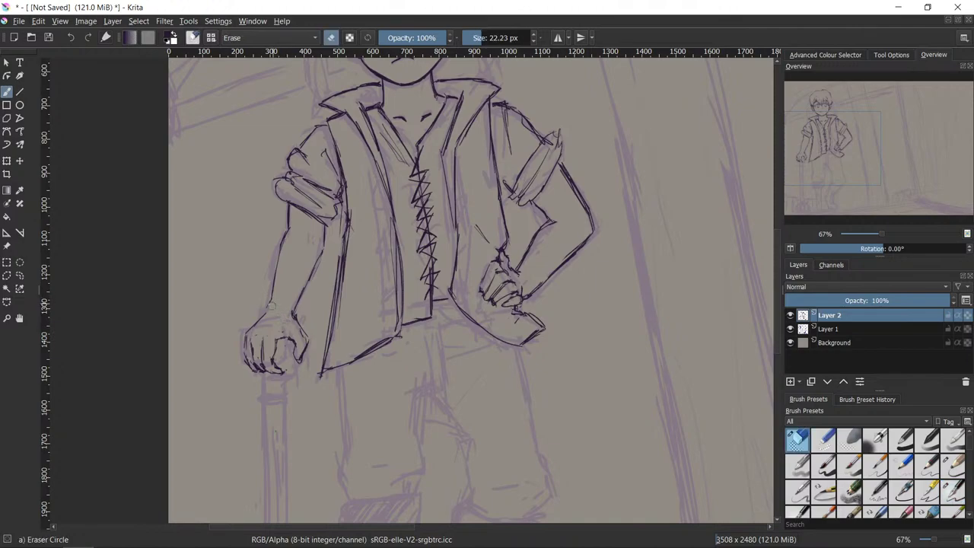
- Clean up the inner forearm line of the straight arm and re-ink it between wrist and elbow
{"action": "key", "text": "e"}
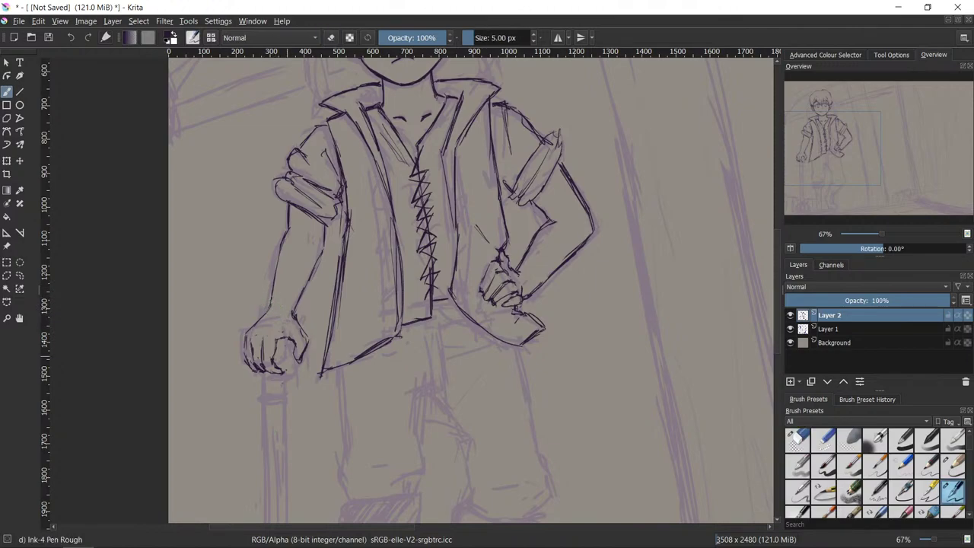
{"action": "key", "text": "e"}
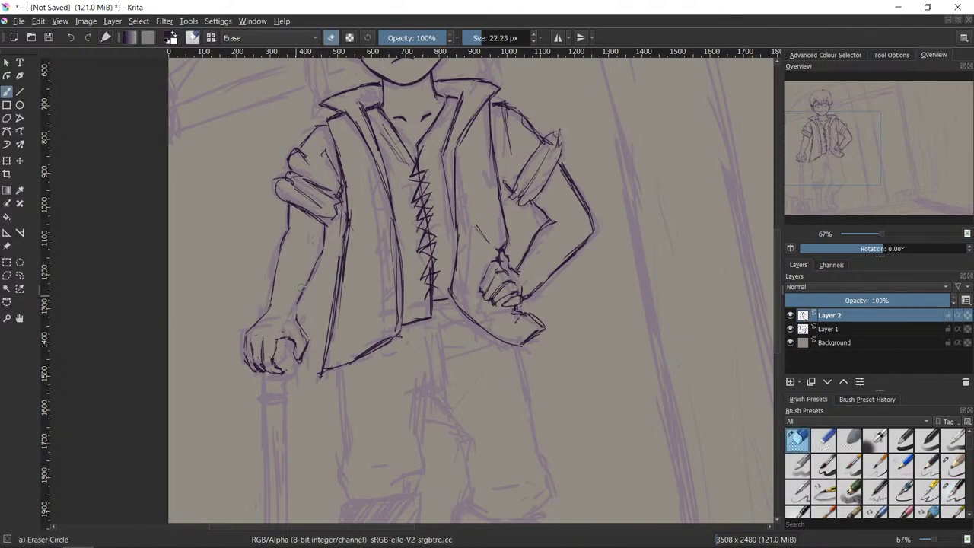
{"action": "key", "text": "e"}
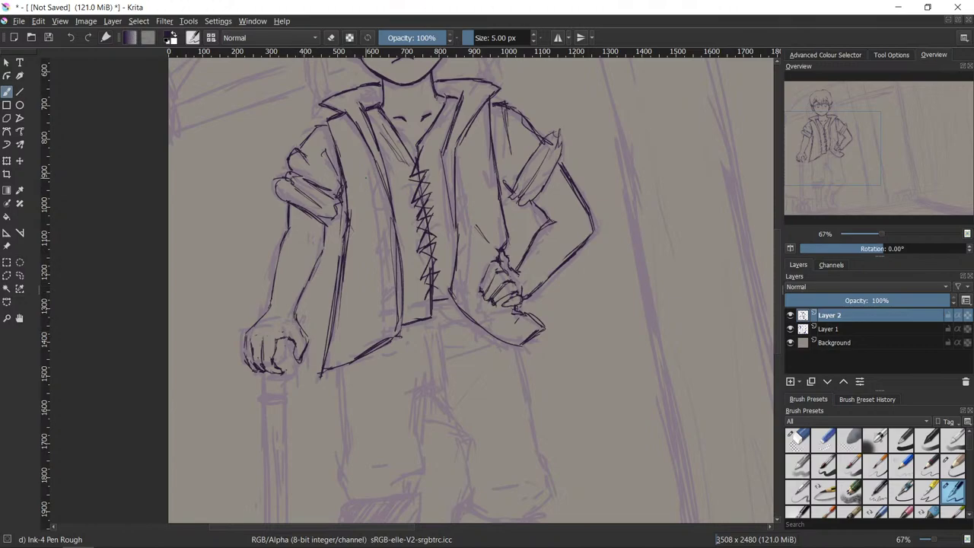
{"action": "key", "text": "e"}
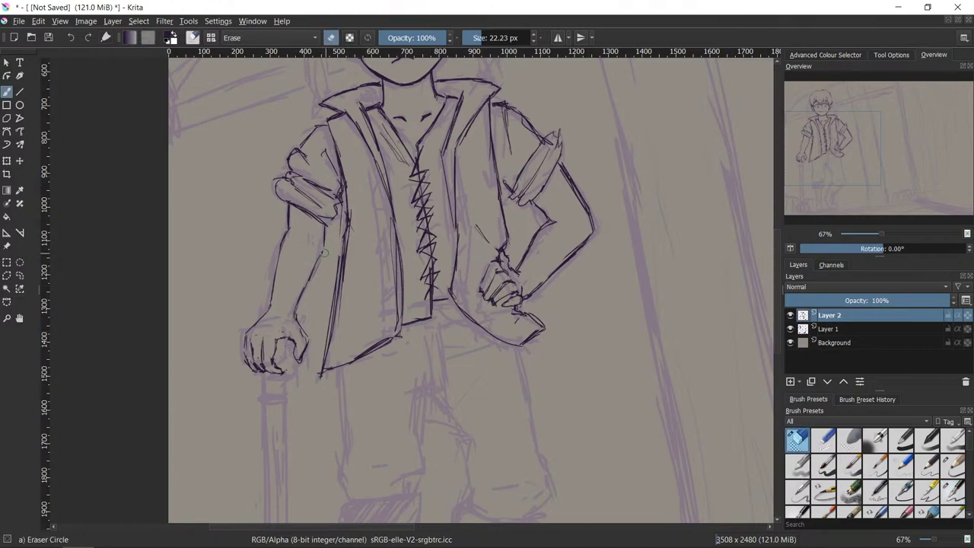
{"action": "key", "text": "e"}
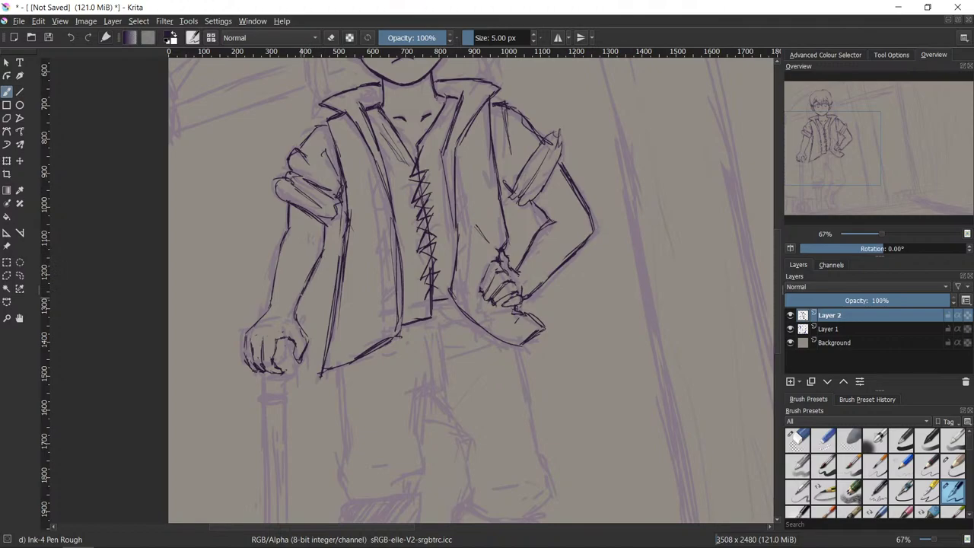
{"action": "key", "text": "e"}
{"action": "key", "text": "e"}
- Touch up the outer finger lines of the cane hand by alternately erasing and inking
{"action": "scroll", "coordinate": [734, 355], "scroll_direction": "down", "scroll_amount": 2}
{"action": "scroll", "coordinate": [655, 413], "scroll_direction": "up", "scroll_amount": 2}
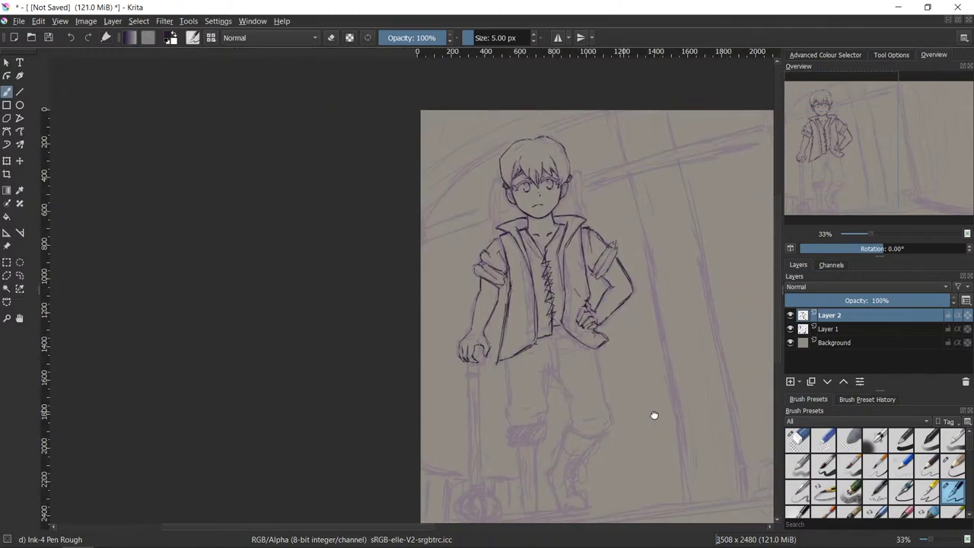
{"action": "left_click_drag", "start_coordinate": [559, 422], "coordinate": [585, 396]}
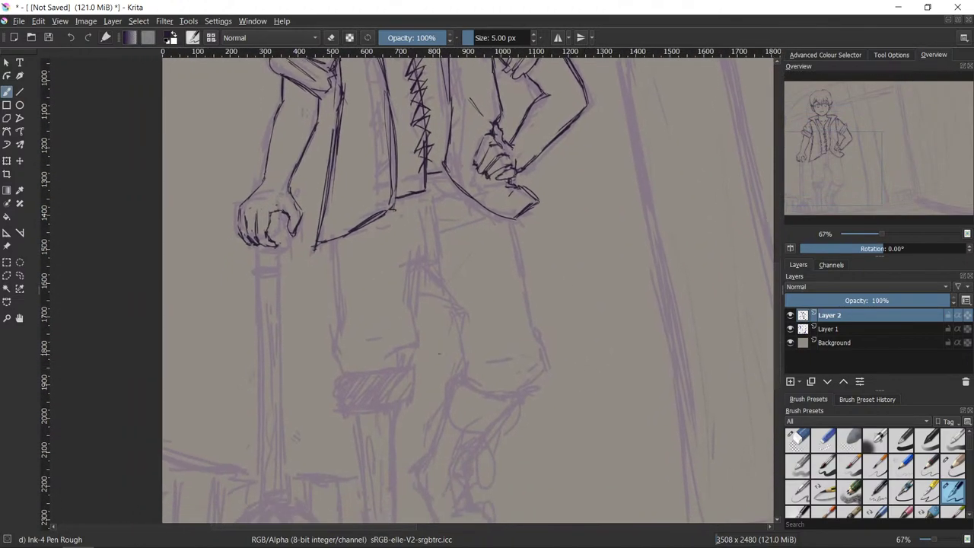
{"action": "key", "text": "e"}
{"action": "key", "text": "e"}
{"action": "key", "text": "e"}
{"action": "key", "text": "e"}
{"action": "key", "text": "e"}
{"action": "key", "text": "e"}
{"action": "key", "text": "e"}
{"action": "key", "text": "e"}
{"action": "key", "text": "e"}
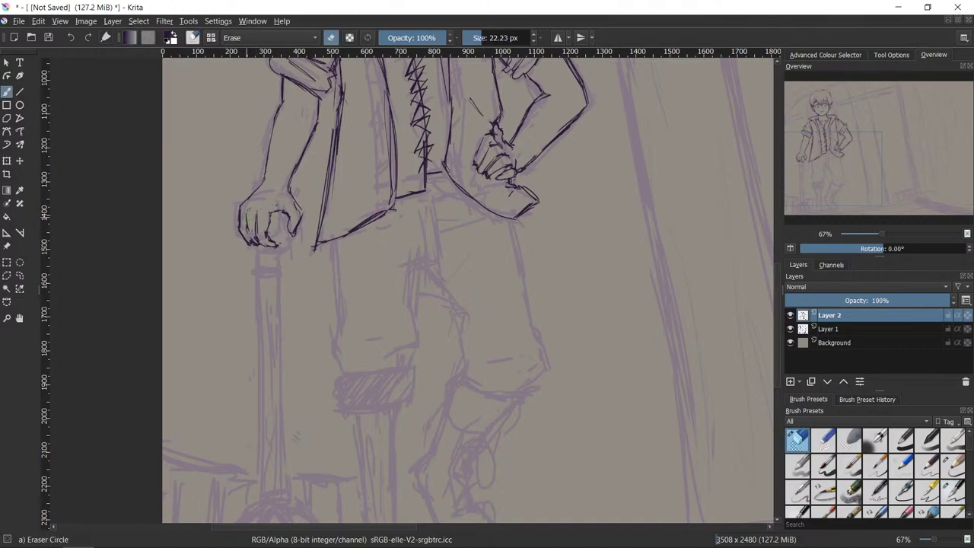
{"action": "key", "text": "e"}
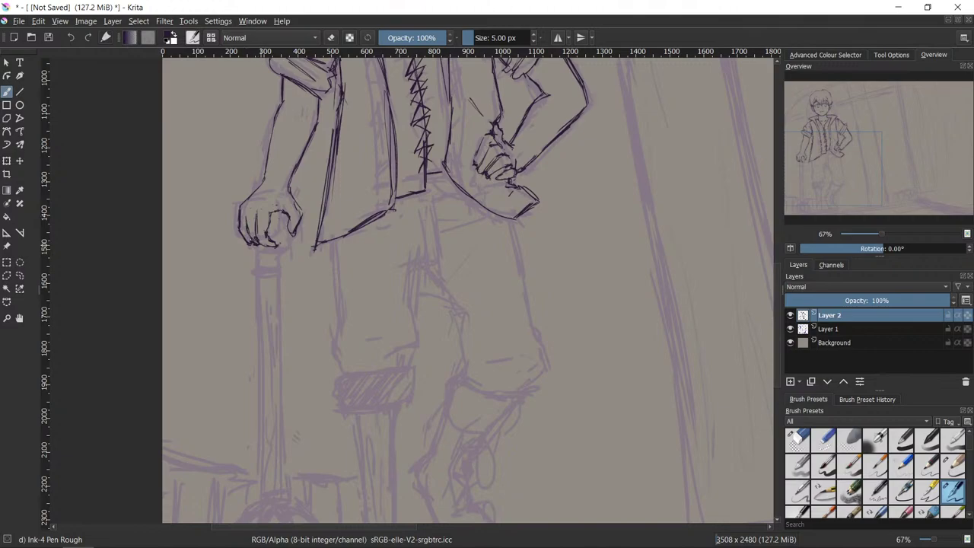
- Refine the lower fingertips of the cane hand's middle and index fingers above the cane top
{"action": "key", "text": "e"}
{"action": "key", "text": "e"}
{"action": "key", "text": "e"}
{"action": "key", "text": "e"}
{"action": "key", "text": "e"}
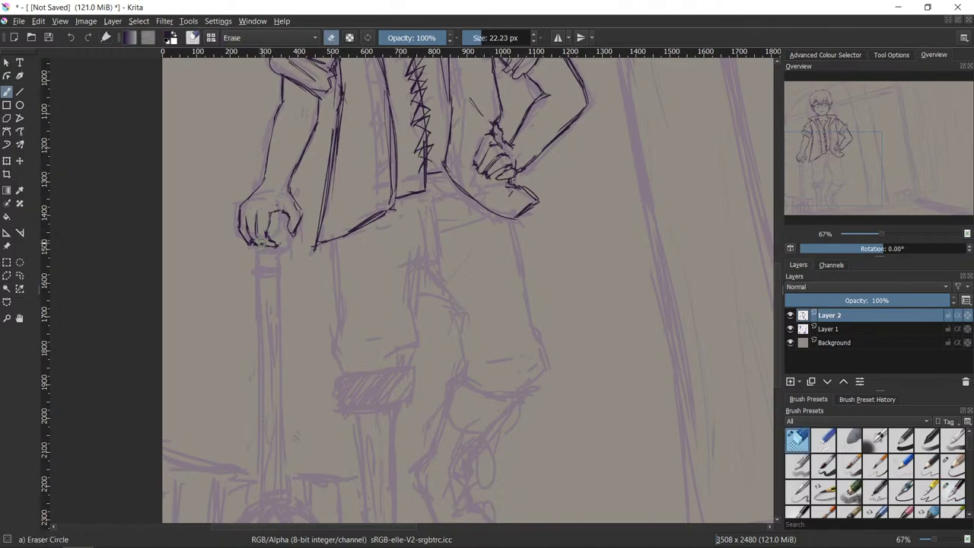
{"action": "key", "text": "e"}
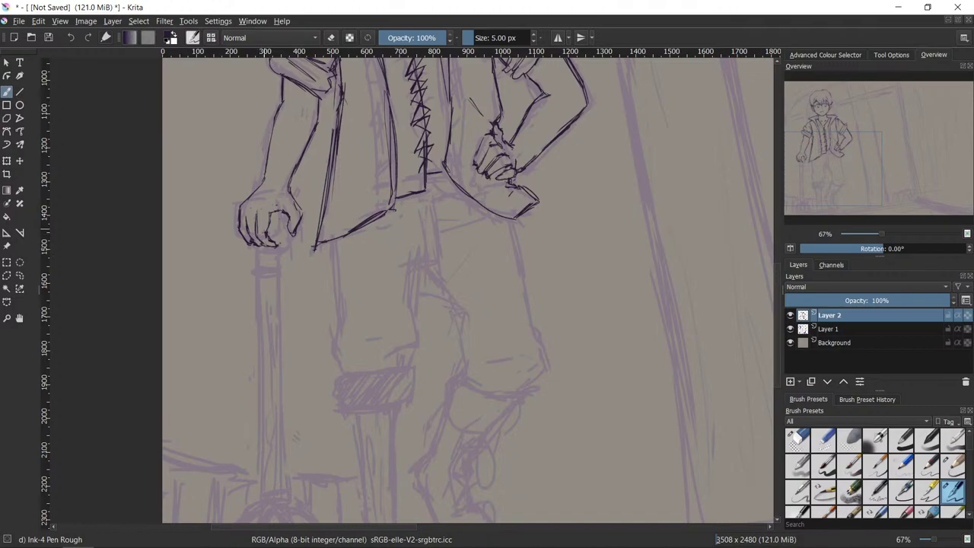
{"action": "key", "text": "e"}
{"action": "key", "text": "e"}
{"action": "key", "text": "e"}
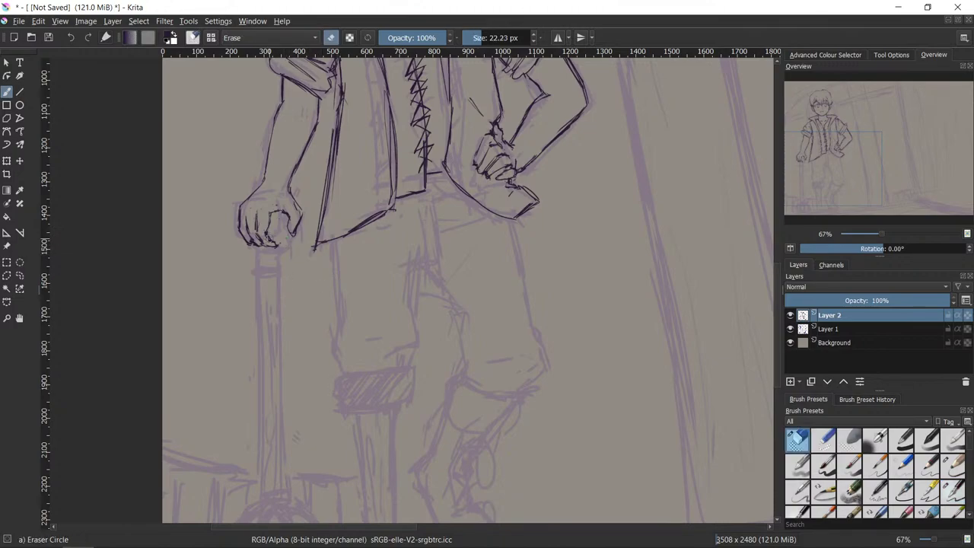
{"action": "key", "text": "e"}
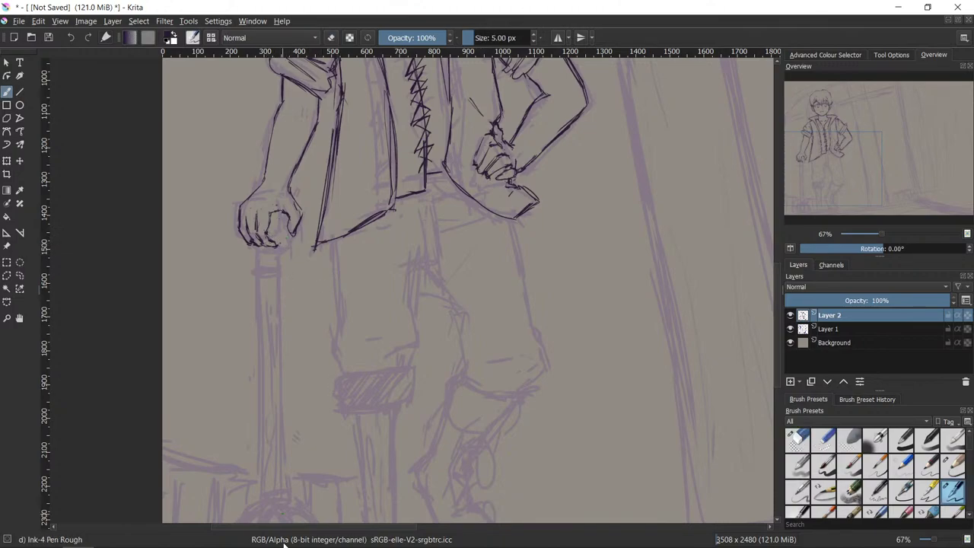
- Redraw the little finger's outer contour on the cane hand slightly farther outward
{"action": "key", "text": "e"}
{"action": "key", "text": "e"}
{"action": "key", "text": "e"}
{"action": "key", "text": "e"}
{"action": "left_click_drag", "start_coordinate": [237, 212], "coordinate": [233, 222]}
{"action": "key", "text": "e"}
{"action": "key", "text": "e"}
{"action": "key", "text": "e"}
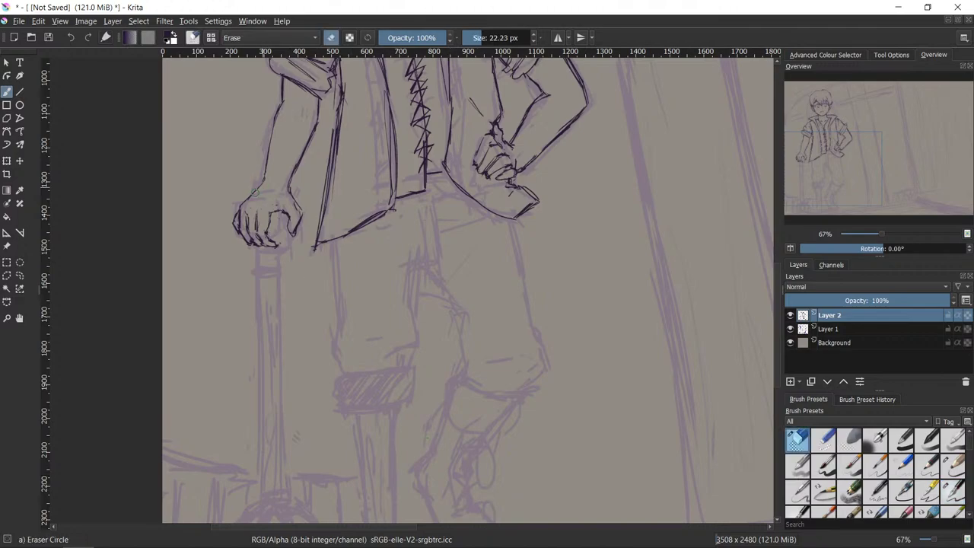
{"action": "key", "text": "e"}
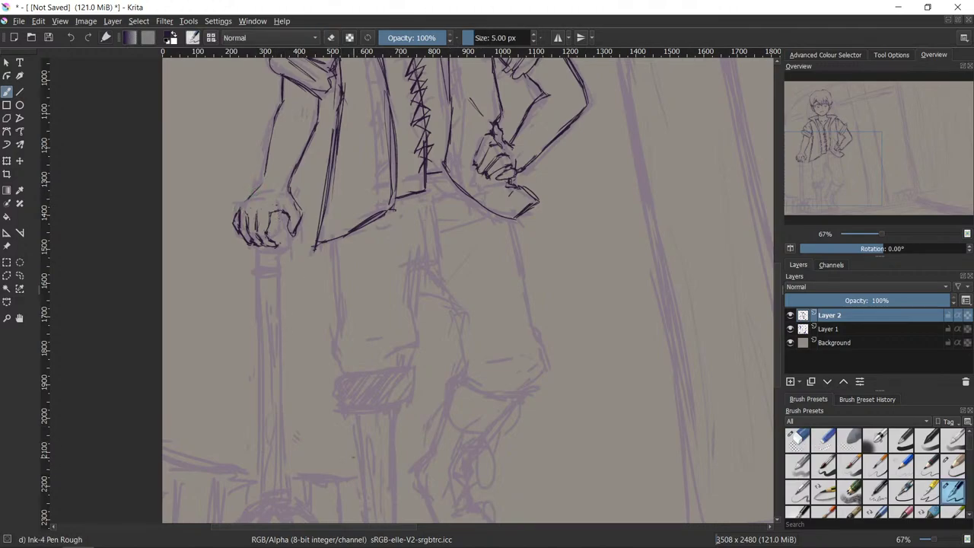
- Erase the inner thumb lines of the cane hand and redraw the thumb's inner contour
{"action": "key", "text": "e"}
{"action": "key", "text": "e"}
{"action": "left_click_drag", "start_coordinate": [249, 200], "coordinate": [266, 157]}
{"action": "key", "text": "e"}
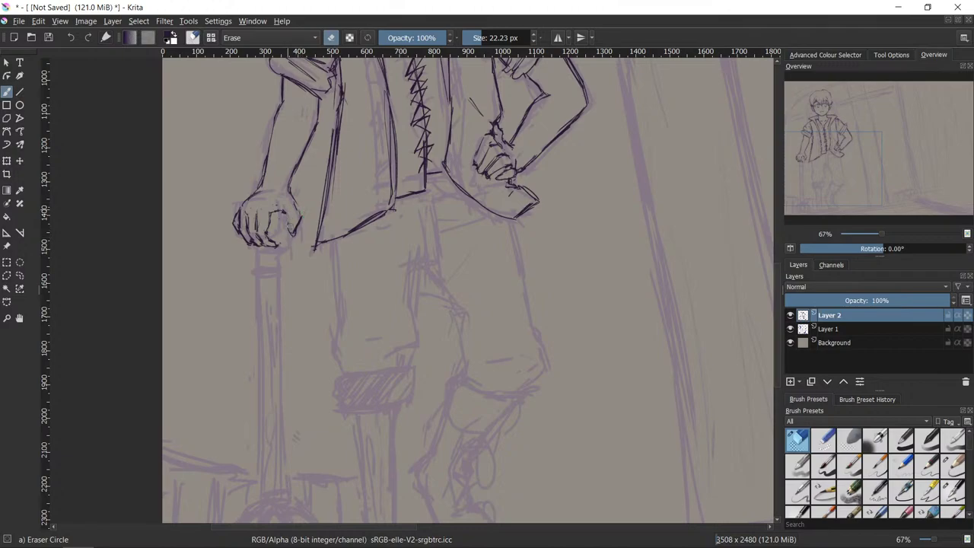
{"action": "mouse_move", "coordinate": [294, 218]}
{"action": "left_mouse_down"}
{"action": "mouse_move", "coordinate": [294, 231]}
{"action": "mouse_move", "coordinate": [283, 207]}
{"action": "left_mouse_up"}
{"action": "key", "text": "e"}
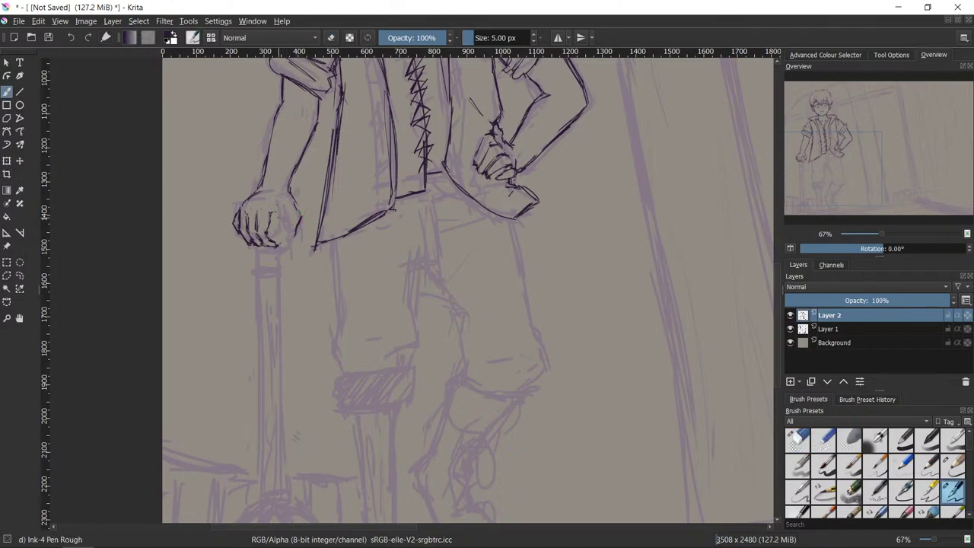
{"action": "key", "text": "e"}
{"action": "key", "text": "e"}
{"action": "key", "text": "e"}
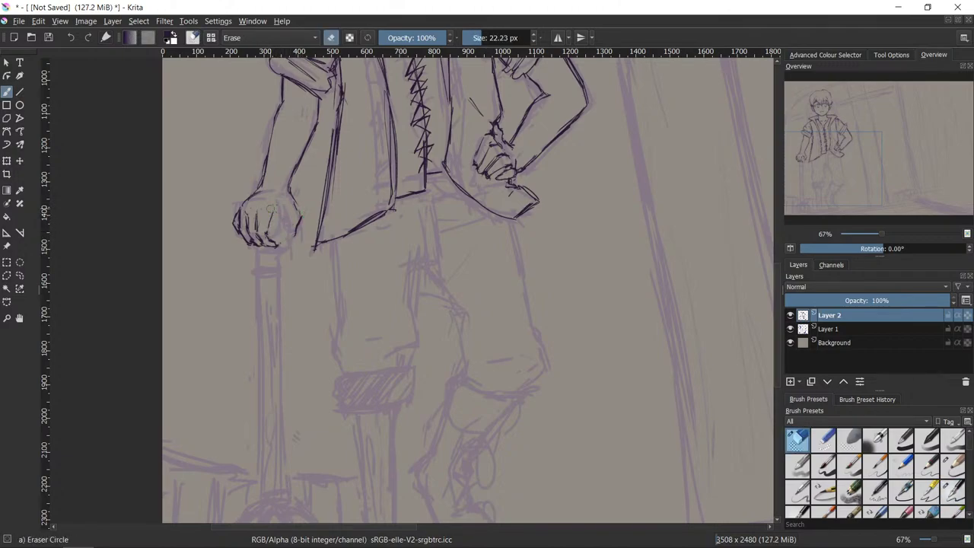
{"action": "key", "text": "e"}
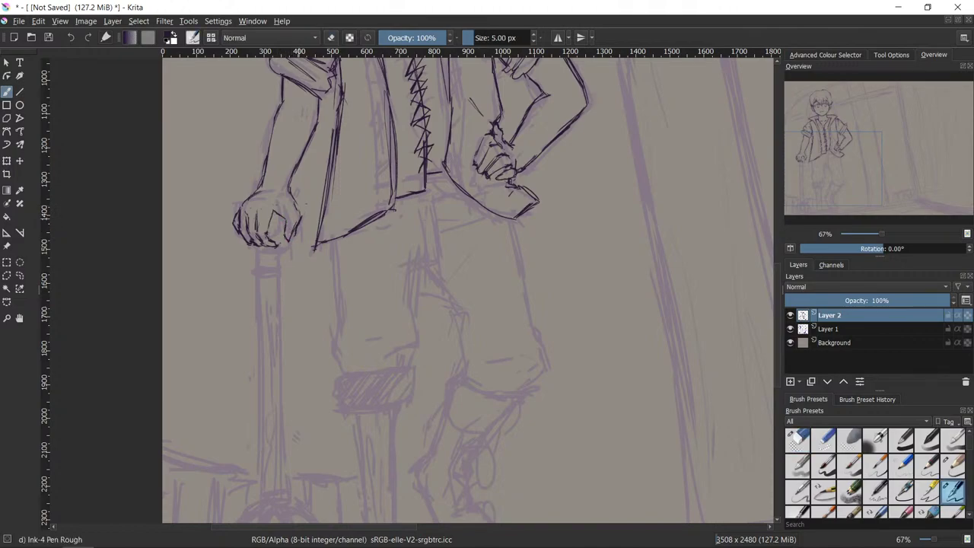
- Redraw the thumb's outer contour on the cane hand slightly farther inward for a slimmer thumb
{"action": "key", "text": "e"}
{"action": "left_click_drag", "start_coordinate": [300, 236], "coordinate": [294, 197]}
{"action": "key", "text": "e"}
{"action": "key", "text": "e"}
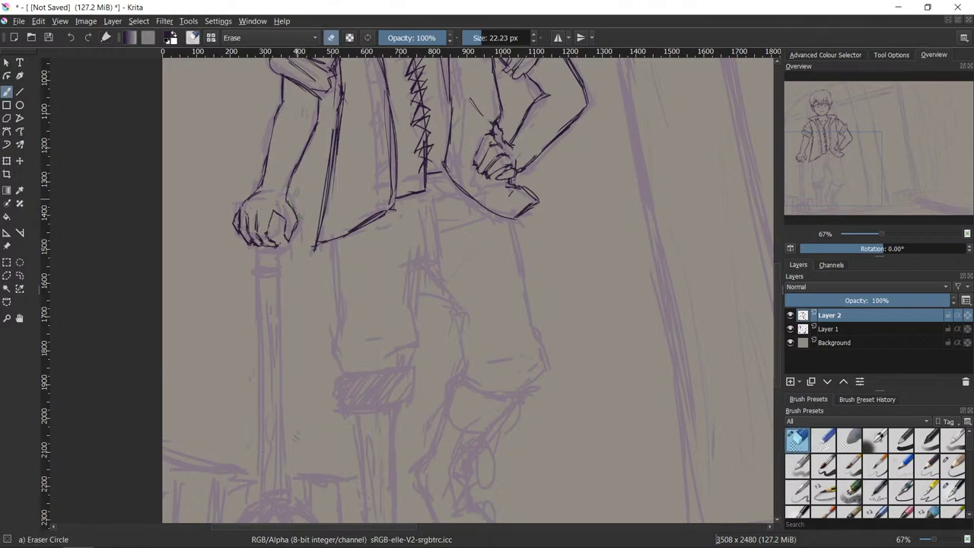
{"action": "left_click_drag", "start_coordinate": [297, 213], "coordinate": [293, 241]}
{"action": "key", "text": "e"}
{"action": "key", "text": "e"}
{"action": "key", "text": "e"}
{"action": "key", "text": "e"}
{"action": "key", "text": "e"}
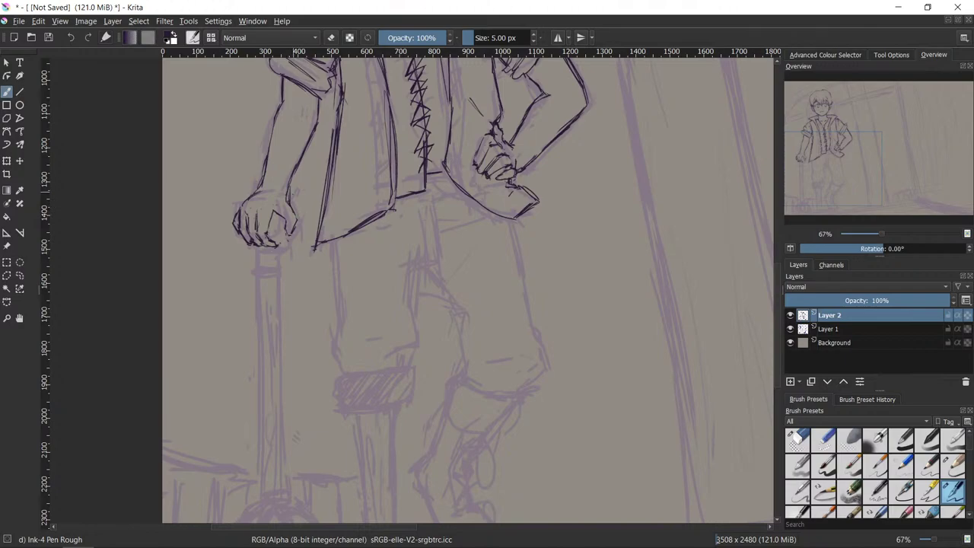
- Clean up the finger lines beside the thumb opening of the cane hand
{"action": "key", "text": "e"}
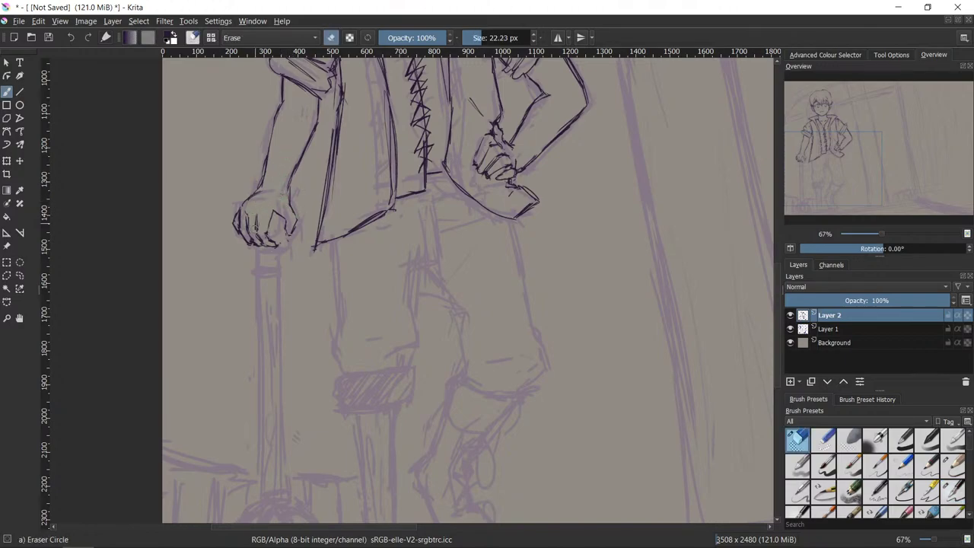
{"action": "key", "text": "e"}
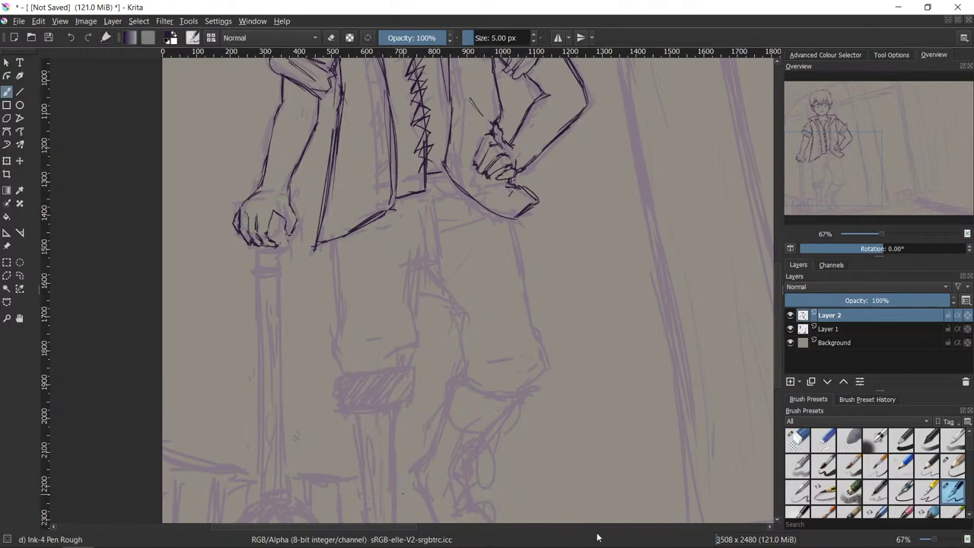
{"action": "key", "text": "e"}
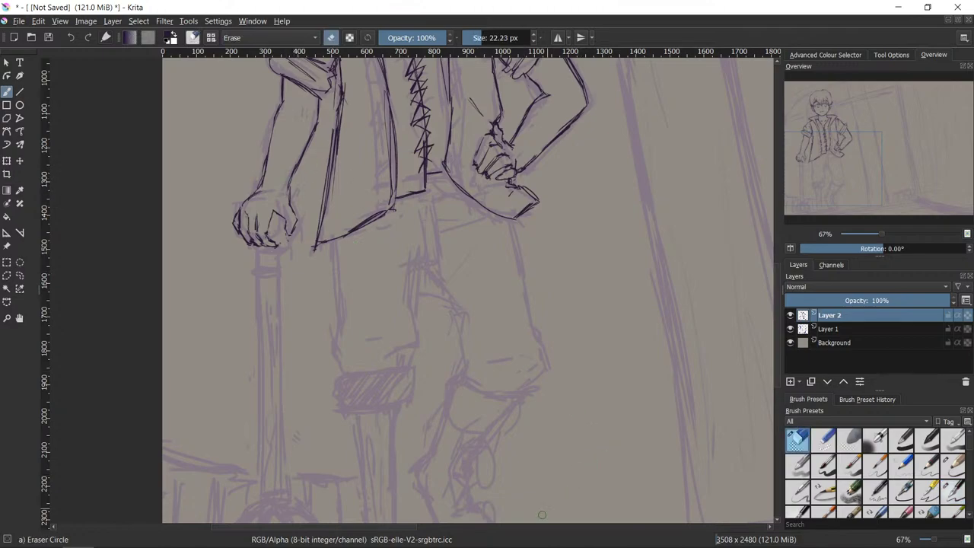
{"action": "key", "text": "e"}
{"action": "key", "text": "e"}
{"action": "key", "text": "e"}
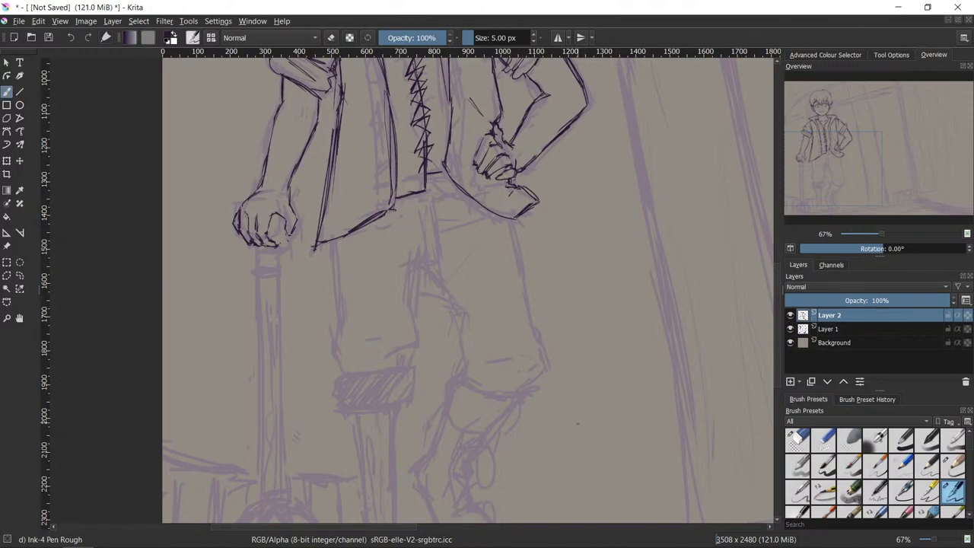
- Tidy the line ends where the bent arm's sleeve meets the vest at the shoulder
{"action": "scroll", "coordinate": [577, 423], "scroll_direction": "down", "scroll_amount": 1}
{"action": "mouse_move", "coordinate": [637, 415]}
{"action": "left_mouse_down"}
{"action": "mouse_move", "coordinate": [564, 417]}
{"action": "mouse_move", "coordinate": [514, 388]}
{"action": "mouse_move", "coordinate": [530, 432]}
{"action": "mouse_move", "coordinate": [641, 430]}
{"action": "left_mouse_up"}
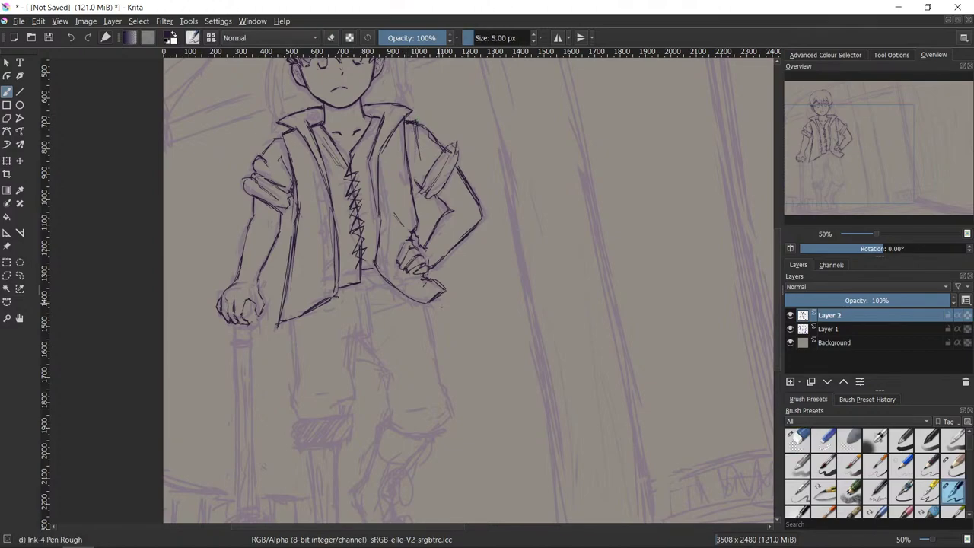
{"action": "key", "text": "/"}
{"action": "left_click_drag", "start_coordinate": [417, 123], "coordinate": [406, 121]}
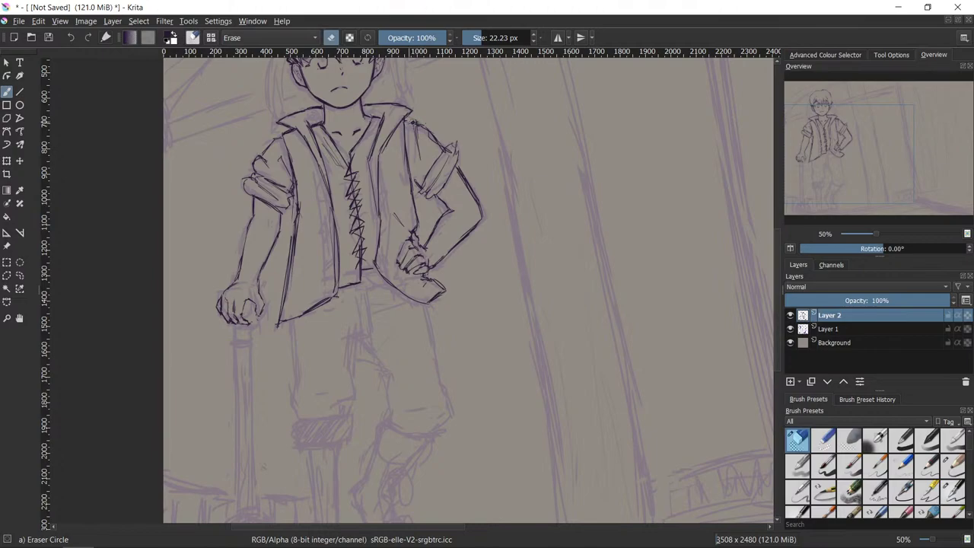
{"action": "key", "text": "/"}
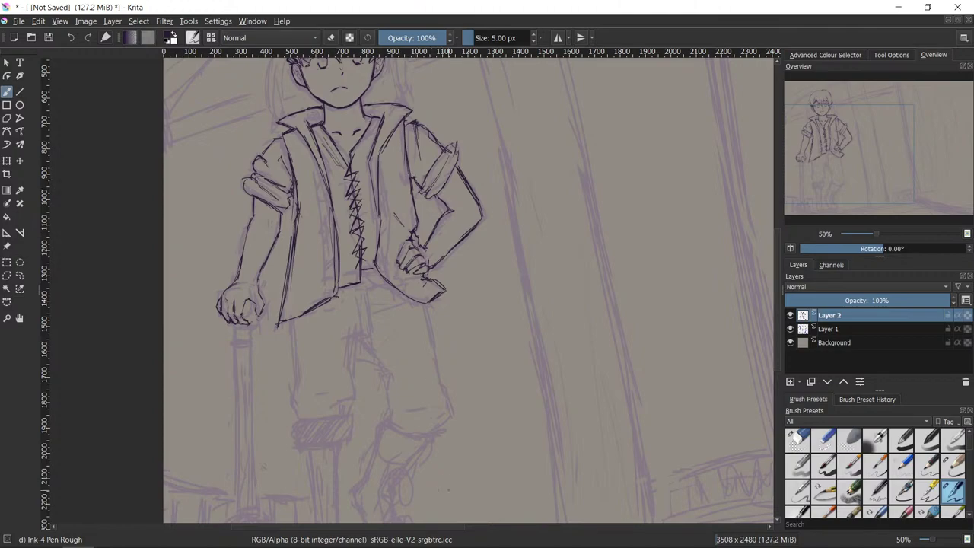
{"action": "key", "text": "slash"}
{"action": "key", "text": "slash"}
- Ink the trouser leg above the peg leg with its outer line, inner line and knee folds
{"action": "mouse_move", "coordinate": [566, 450]}
{"action": "left_mouse_down"}
{"action": "mouse_move", "coordinate": [553, 342]}
{"action": "mouse_move", "coordinate": [555, 503]}
{"action": "mouse_move", "coordinate": [556, 465]}
{"action": "left_mouse_up"}
{"action": "left_click_drag", "start_coordinate": [559, 423], "coordinate": [575, 329]}
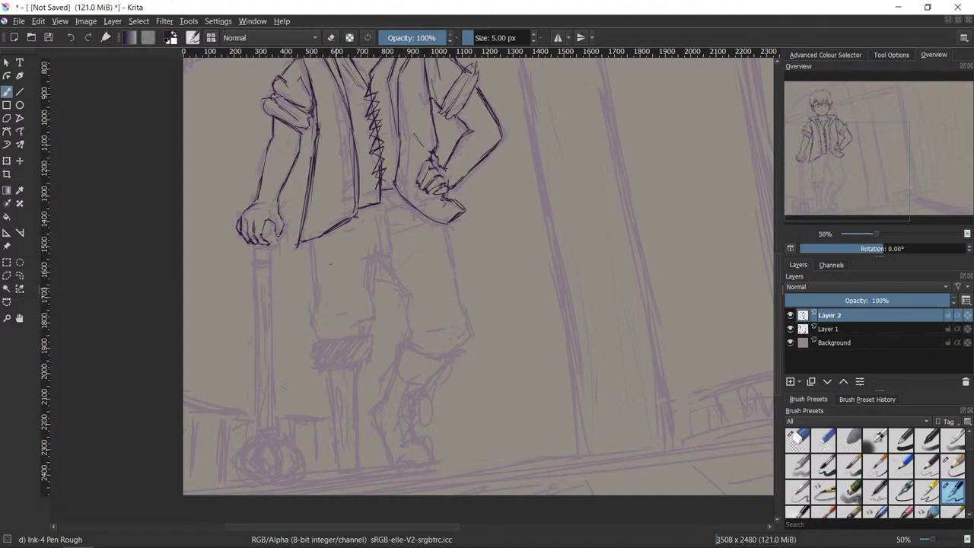
{"action": "left_click_drag", "start_coordinate": [310, 242], "coordinate": [320, 302]}
{"action": "left_click_drag", "start_coordinate": [316, 302], "coordinate": [320, 335]}
{"action": "mouse_move", "coordinate": [312, 309]}
{"action": "left_mouse_down"}
{"action": "mouse_move", "coordinate": [314, 329]}
{"action": "mouse_move", "coordinate": [321, 295]}
{"action": "left_mouse_up"}
{"action": "key", "text": "slash"}
{"action": "key", "text": "/"}
{"action": "key", "text": "e"}
{"action": "key", "text": "/"}
{"action": "mouse_move", "coordinate": [373, 260]}
{"action": "left_mouse_down"}
{"action": "mouse_move", "coordinate": [370, 301]}
{"action": "mouse_move", "coordinate": [350, 330]}
{"action": "mouse_move", "coordinate": [370, 333]}
{"action": "mouse_move", "coordinate": [346, 310]}
{"action": "left_mouse_up"}
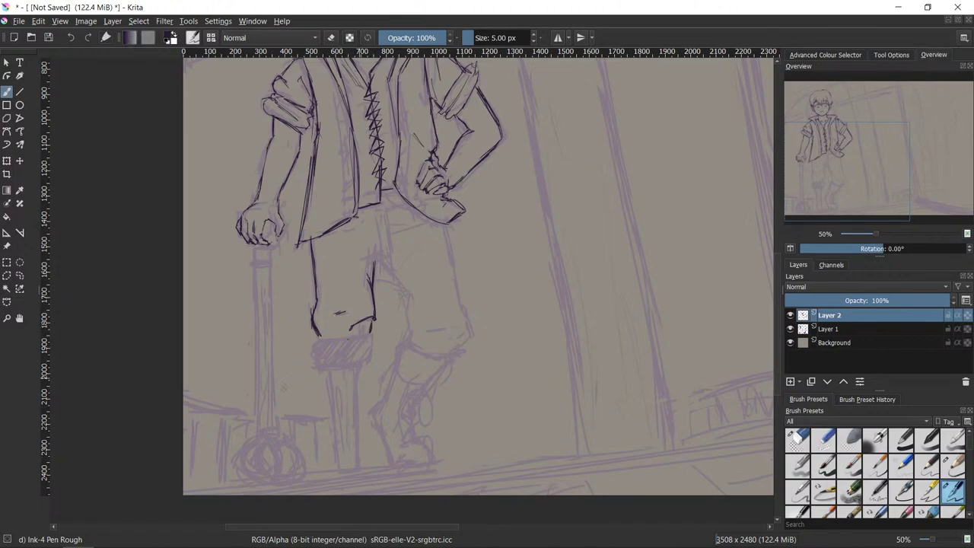
- Ink the inner, hem and outer lines of the booted leg's trouser, redoing the outer thigh line
{"action": "mouse_move", "coordinate": [390, 253]}
{"action": "left_mouse_down"}
{"action": "mouse_move", "coordinate": [363, 262]}
{"action": "mouse_move", "coordinate": [403, 283]}
{"action": "left_mouse_up"}
{"action": "mouse_move", "coordinate": [408, 294]}
{"action": "left_mouse_down"}
{"action": "mouse_move", "coordinate": [412, 340]}
{"action": "mouse_move", "coordinate": [437, 359]}
{"action": "mouse_move", "coordinate": [468, 342]}
{"action": "mouse_move", "coordinate": [464, 309]}
{"action": "left_mouse_up"}
{"action": "left_click_drag", "start_coordinate": [447, 225], "coordinate": [463, 305]}
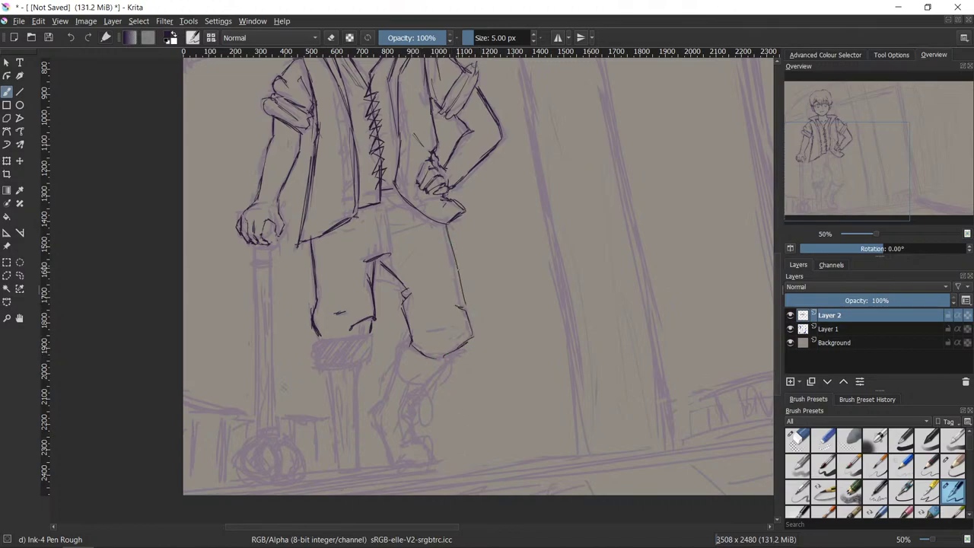
{"action": "key", "text": "ctrl+z"}
{"action": "left_click_drag", "start_coordinate": [445, 226], "coordinate": [461, 306]}
- Clean up the knee corner of the booted leg's trouser and add short fold lines above the hem
{"action": "key", "text": "slash"}
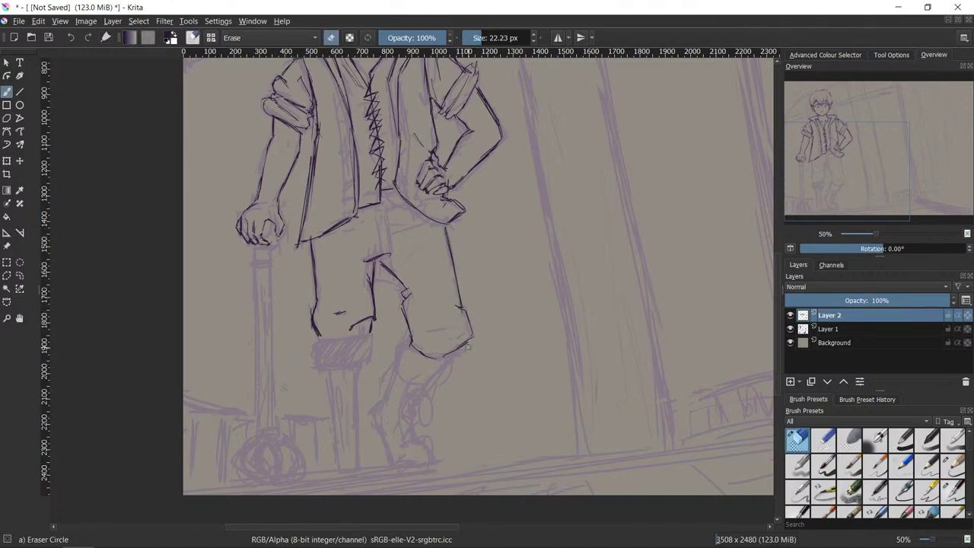
{"action": "left_click", "coordinate": [467, 345]}
{"action": "key", "text": "slash"}
{"action": "mouse_move", "coordinate": [466, 310]}
{"action": "left_mouse_down"}
{"action": "mouse_move", "coordinate": [470, 333]}
{"action": "mouse_move", "coordinate": [445, 330]}
{"action": "left_mouse_up"}
{"action": "left_click_drag", "start_coordinate": [450, 326], "coordinate": [463, 342]}
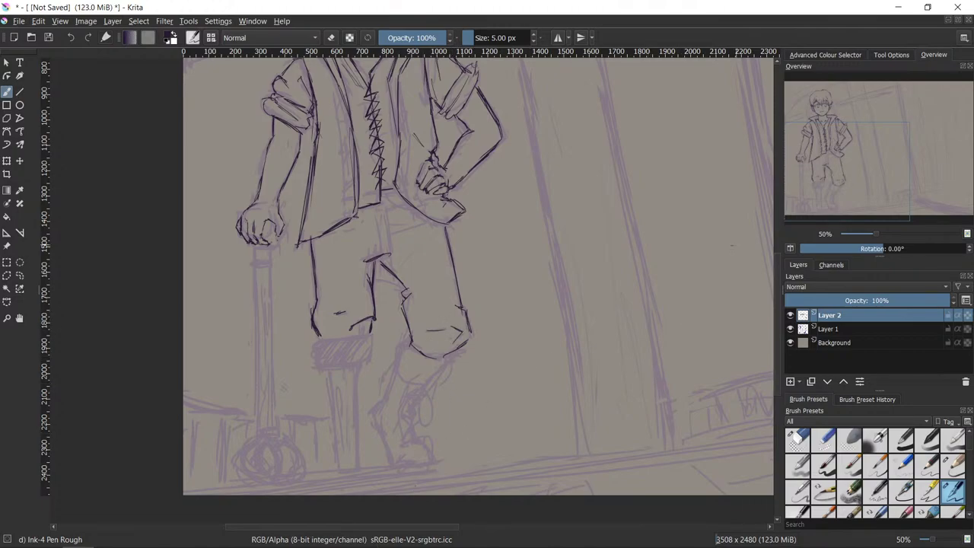
- Ink the trouser waistline below the shirt and the two hanging drawstring ends
{"action": "mouse_move", "coordinate": [381, 219]}
{"action": "left_mouse_down"}
{"action": "mouse_move", "coordinate": [375, 249]}
{"action": "mouse_move", "coordinate": [390, 245]}
{"action": "left_mouse_up"}
{"action": "mouse_move", "coordinate": [376, 204]}
{"action": "left_mouse_down"}
{"action": "mouse_move", "coordinate": [375, 225]}
{"action": "mouse_move", "coordinate": [401, 199]}
{"action": "mouse_move", "coordinate": [391, 241]}
{"action": "mouse_move", "coordinate": [374, 241]}
{"action": "left_mouse_up"}
{"action": "left_click_drag", "start_coordinate": [356, 209], "coordinate": [374, 208]}
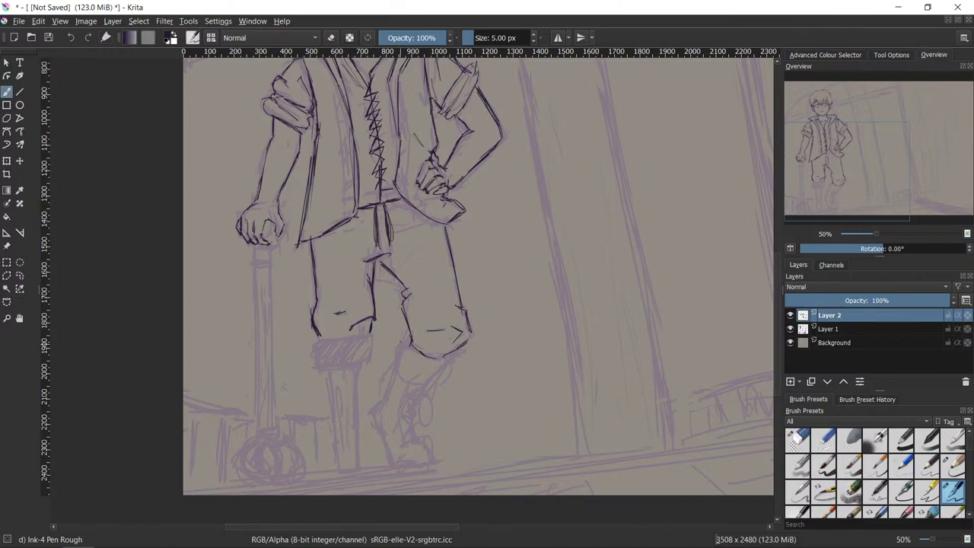
{"action": "key", "text": "slash"}
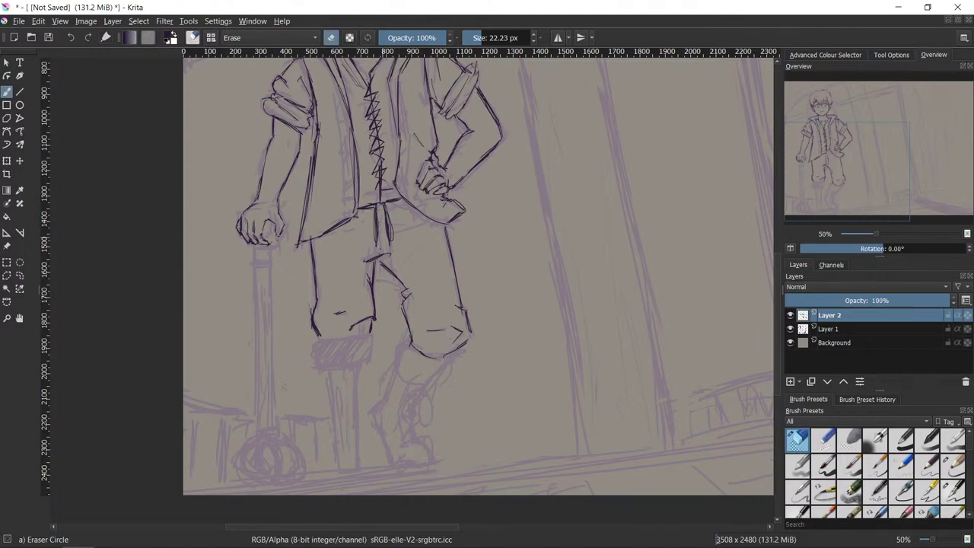
{"action": "key", "text": "e"}
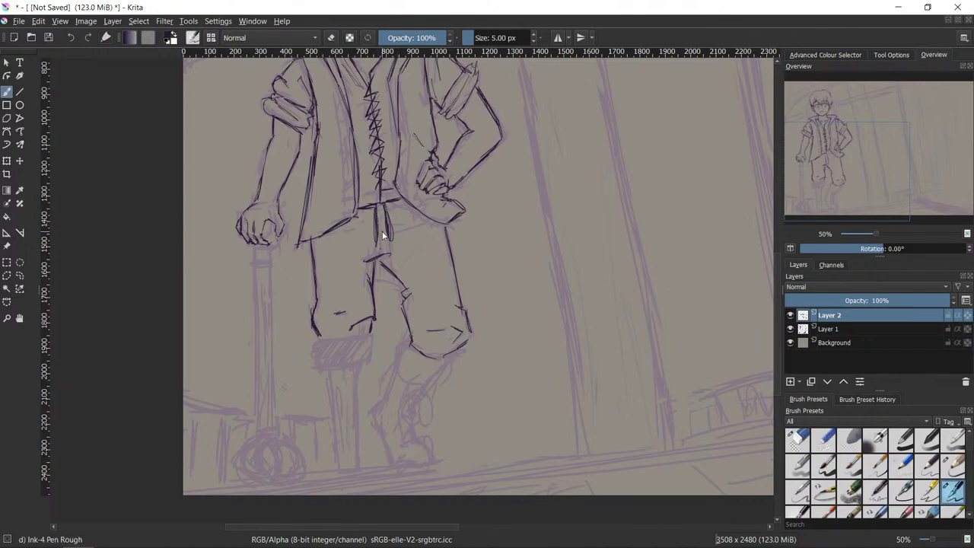
- Thin out and clean up the lines of the two hanging drawstring ends
{"action": "key", "text": "slash"}
{"action": "left_click_drag", "start_coordinate": [377, 242], "coordinate": [376, 208]}
{"action": "left_click_drag", "start_coordinate": [388, 214], "coordinate": [391, 238]}
{"action": "key", "text": "e"}
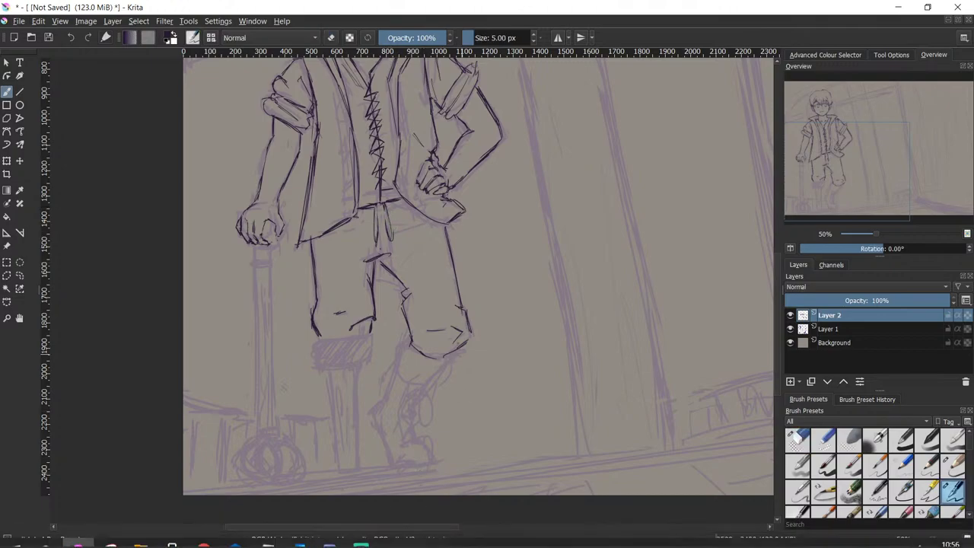
{"action": "key", "text": "slash"}
{"action": "left_click_drag", "start_coordinate": [390, 212], "coordinate": [390, 237]}
{"action": "key", "text": "slash"}
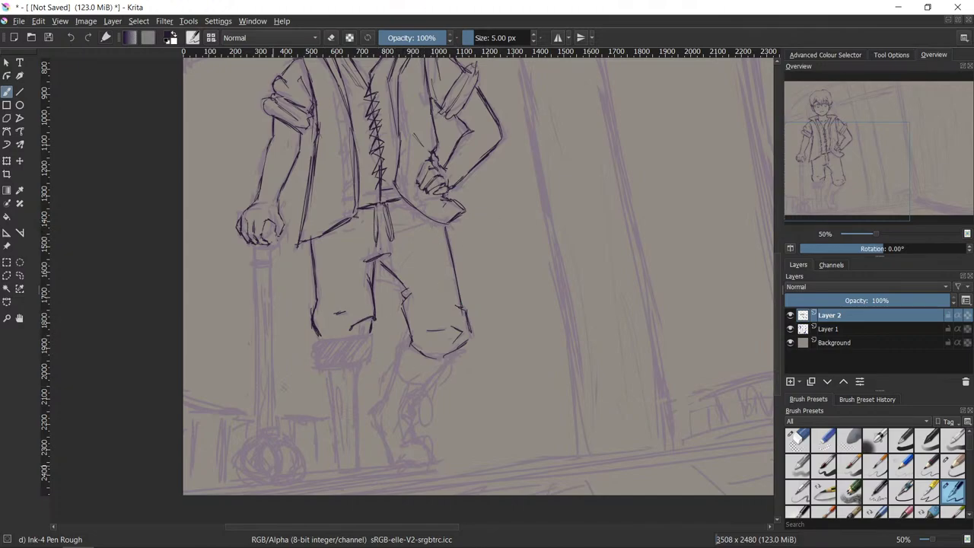
- Ink the outline of the rolled trouser cuff above the peg leg
{"action": "mouse_move", "coordinate": [315, 339]}
{"action": "left_mouse_down"}
{"action": "mouse_move", "coordinate": [374, 333]}
{"action": "mouse_move", "coordinate": [335, 337]}
{"action": "mouse_move", "coordinate": [315, 355]}
{"action": "mouse_move", "coordinate": [329, 369]}
{"action": "mouse_move", "coordinate": [347, 368]}
{"action": "mouse_move", "coordinate": [340, 369]}
{"action": "mouse_move", "coordinate": [362, 367]}
{"action": "mouse_move", "coordinate": [370, 337]}
{"action": "left_mouse_up"}
{"action": "key", "text": "slash"}
{"action": "key", "text": "e"}
{"action": "key", "text": "e"}
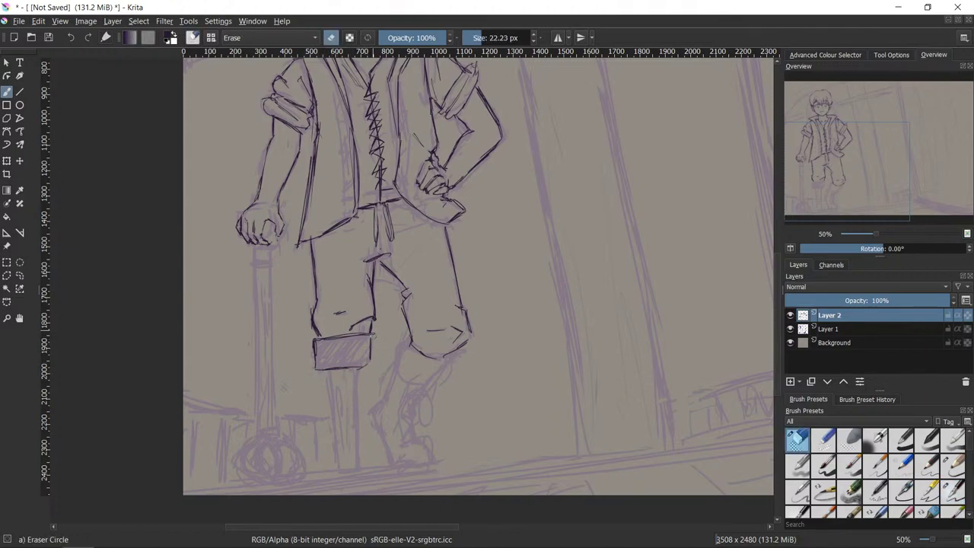
{"action": "key", "text": "e"}
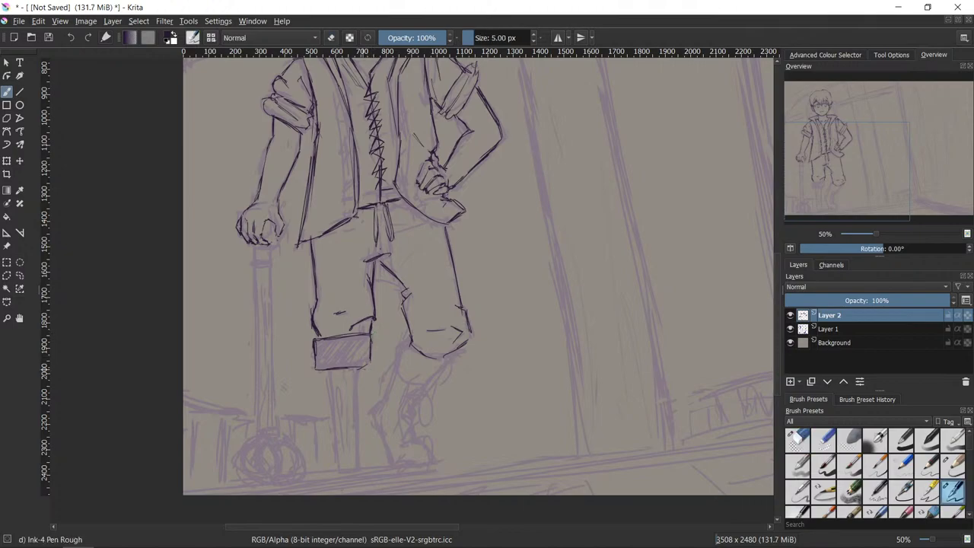
- Erase and re-ink the lower edge of the rolled cuff above the peg leg
{"action": "key", "text": "e"}
{"action": "key", "text": "e"}
{"action": "mouse_move", "coordinate": [316, 370]}
{"action": "left_mouse_down"}
{"action": "mouse_move", "coordinate": [371, 368]}
{"action": "mouse_move", "coordinate": [357, 366]}
{"action": "left_mouse_up"}
{"action": "key", "text": "e"}
{"action": "key", "text": "e"}
{"action": "key", "text": "e"}
{"action": "key", "text": "e"}
{"action": "key", "text": "e"}
{"action": "key", "text": "e"}
{"action": "key", "text": "e"}
{"action": "key", "text": "e"}
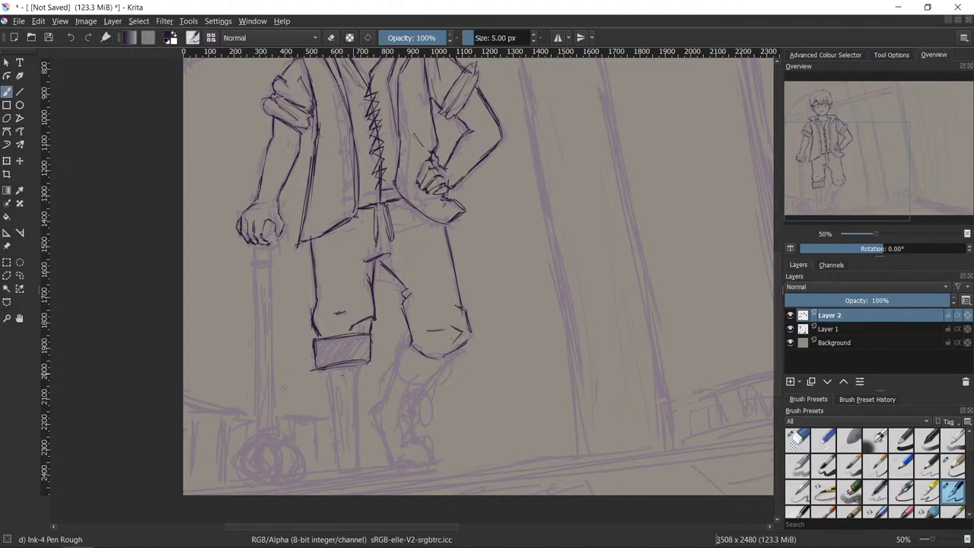
- Ink both tapering sides of the peg leg and trim the overshooting line at its foot
{"action": "mouse_move", "coordinate": [329, 370]}
{"action": "left_mouse_down"}
{"action": "mouse_move", "coordinate": [340, 475]}
{"action": "mouse_move", "coordinate": [337, 453]}
{"action": "left_mouse_up"}
{"action": "left_click_drag", "start_coordinate": [358, 362], "coordinate": [358, 449]}
{"action": "left_click_drag", "start_coordinate": [354, 363], "coordinate": [356, 461]}
{"action": "left_click_drag", "start_coordinate": [355, 400], "coordinate": [355, 436]}
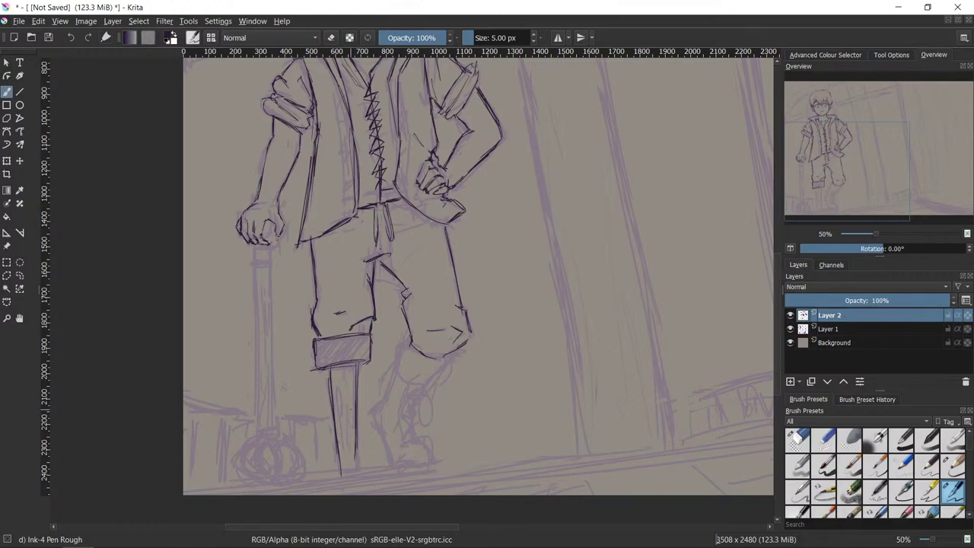
{"action": "key", "text": "e"}
{"action": "mouse_move", "coordinate": [340, 476]}
{"action": "left_mouse_down"}
{"action": "mouse_move", "coordinate": [337, 441]}
{"action": "mouse_move", "coordinate": [336, 466]}
{"action": "left_mouse_up"}
{"action": "key", "text": "e"}
{"action": "left_click_drag", "start_coordinate": [329, 375], "coordinate": [334, 455]}
{"action": "left_click_drag", "start_coordinate": [357, 382], "coordinate": [349, 468]}
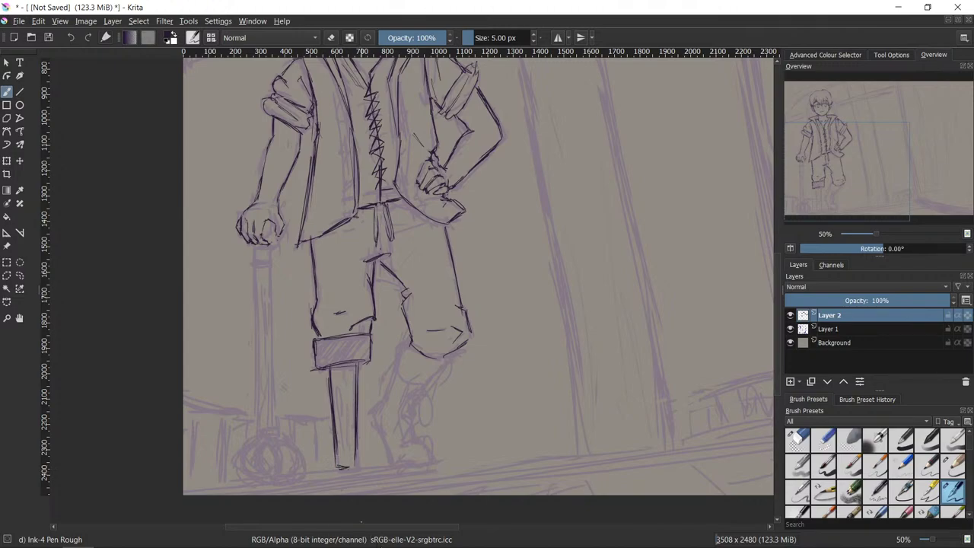
- Refine the peg leg's bottom edge and lower side line by alternately erasing and inking
{"action": "key", "text": "e"}
{"action": "key", "text": "e"}
{"action": "key", "text": "e"}
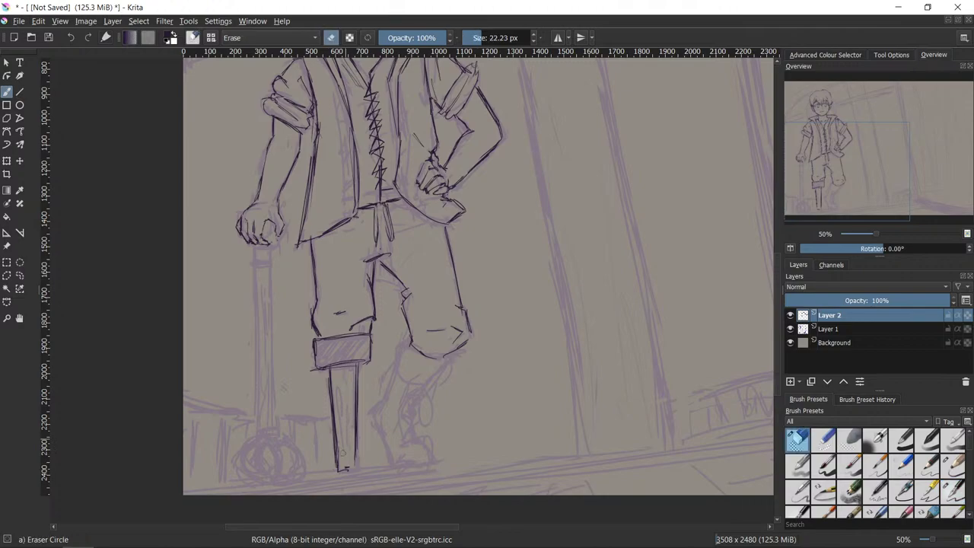
{"action": "key", "text": "e"}
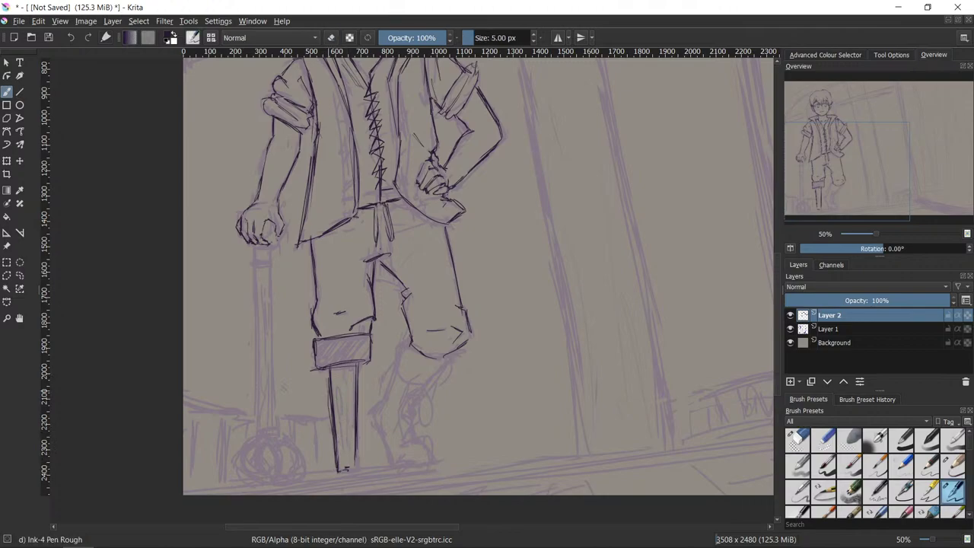
{"action": "key", "text": "e"}
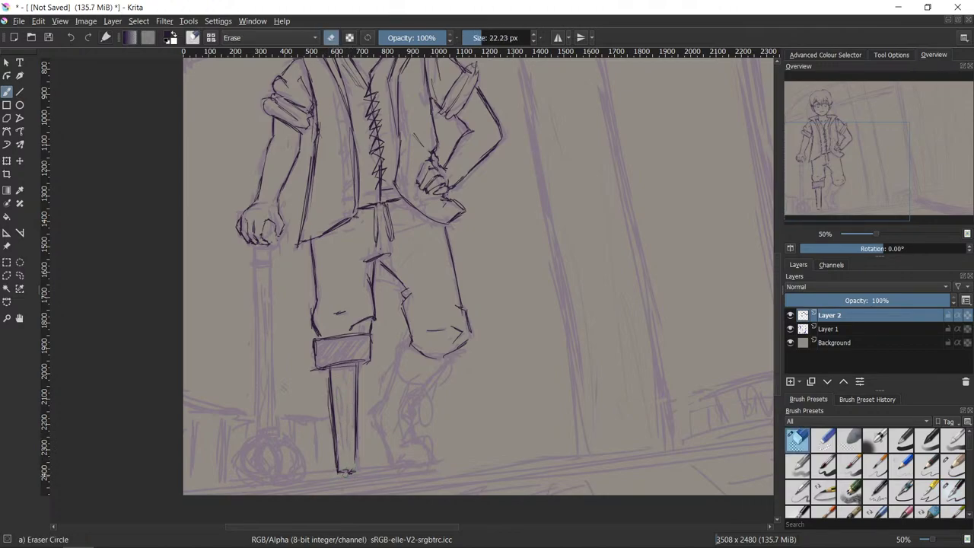
{"action": "key", "text": "e"}
{"action": "key", "text": "e"}
{"action": "key", "text": "e"}
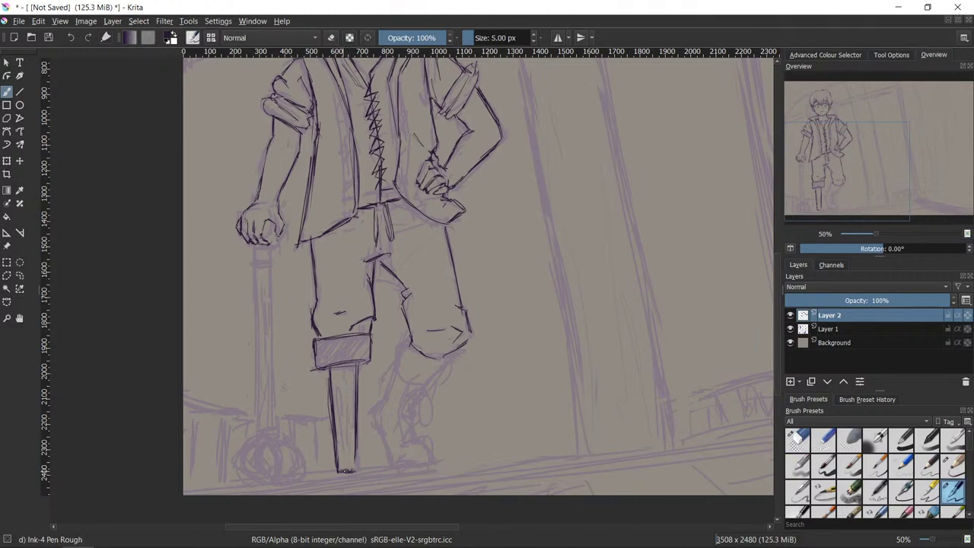
{"action": "left_click_drag", "start_coordinate": [352, 423], "coordinate": [355, 469]}
{"action": "key", "text": "e"}
- Draw vertical wood grain lines inside the peg leg
{"action": "key", "text": "/"}
{"action": "left_click_drag", "start_coordinate": [339, 389], "coordinate": [340, 450]}
{"action": "left_click_drag", "start_coordinate": [340, 411], "coordinate": [340, 456]}
{"action": "left_click_drag", "start_coordinate": [348, 411], "coordinate": [348, 438]}
{"action": "left_click_drag", "start_coordinate": [348, 387], "coordinate": [348, 408]}
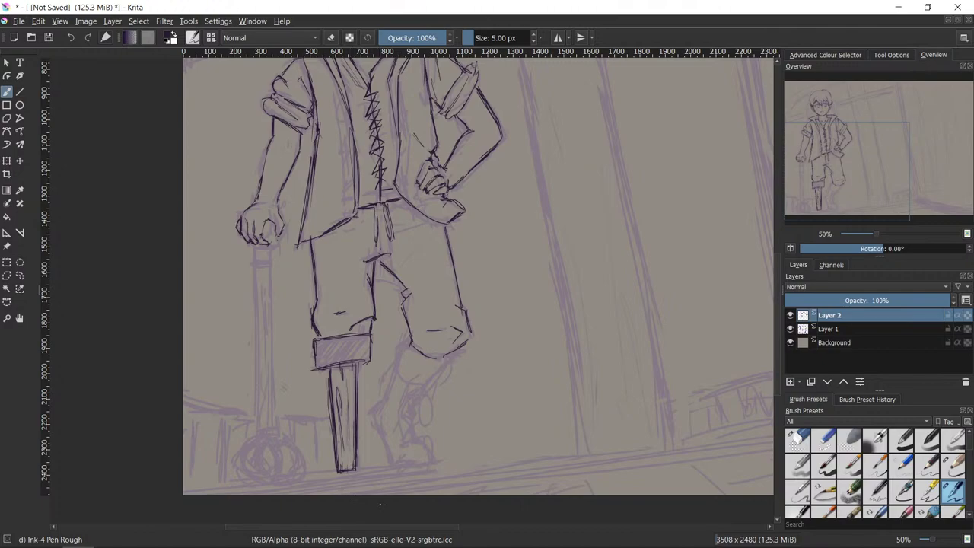
{"action": "scroll", "coordinate": [777, 321], "scroll_direction": "down", "scroll_amount": 2}
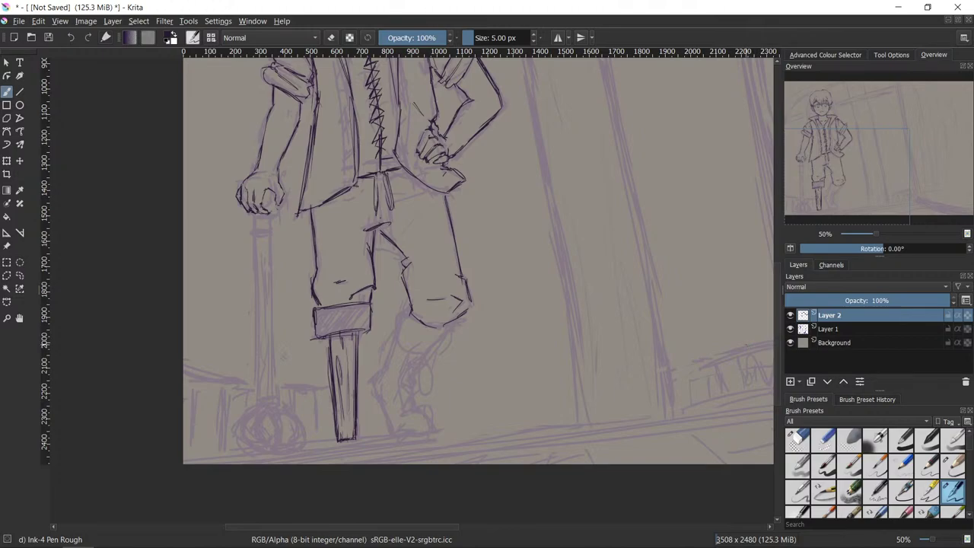
{"action": "scroll", "coordinate": [770, 277], "scroll_direction": "up", "scroll_amount": 5}
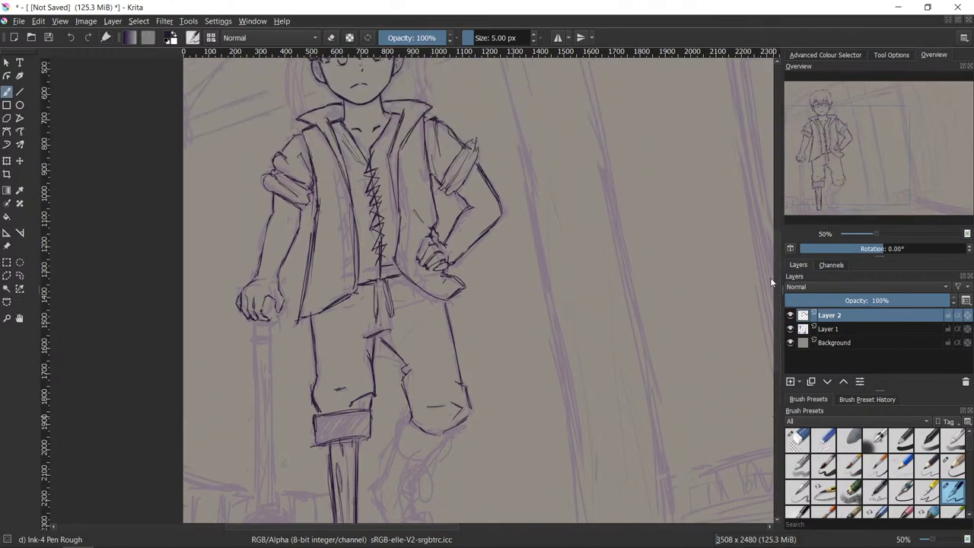
- Strengthen the outer trouser line of the bent leg and ink the folded cuff below its knee
{"action": "left_click_drag", "start_coordinate": [770, 281], "coordinate": [767, 280]}
{"action": "scroll", "coordinate": [370, 340], "scroll_direction": "down", "scroll_amount": 1}
{"action": "scroll", "coordinate": [369, 340], "scroll_direction": "up", "scroll_amount": 1}
{"action": "key", "text": "e"}
{"action": "key", "text": "e"}
{"action": "scroll", "coordinate": [772, 289], "scroll_direction": "down", "scroll_amount": 3}
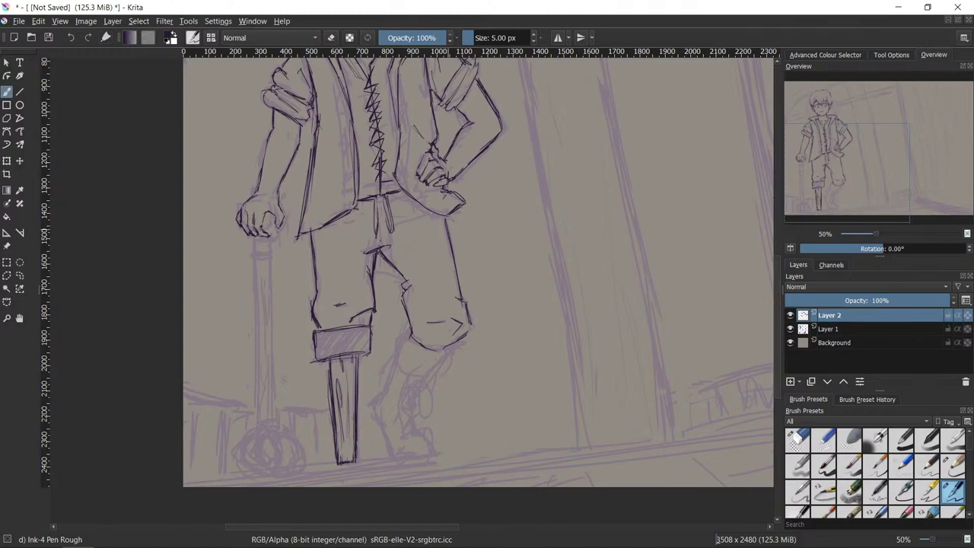
{"action": "left_click_drag", "start_coordinate": [446, 216], "coordinate": [460, 293]}
{"action": "mouse_move", "coordinate": [400, 337]}
{"action": "left_mouse_down"}
{"action": "mouse_move", "coordinate": [397, 356]}
{"action": "mouse_move", "coordinate": [418, 376]}
{"action": "mouse_move", "coordinate": [445, 356]}
{"action": "mouse_move", "coordinate": [454, 376]}
{"action": "mouse_move", "coordinate": [456, 346]}
{"action": "mouse_move", "coordinate": [455, 359]}
{"action": "left_mouse_up"}
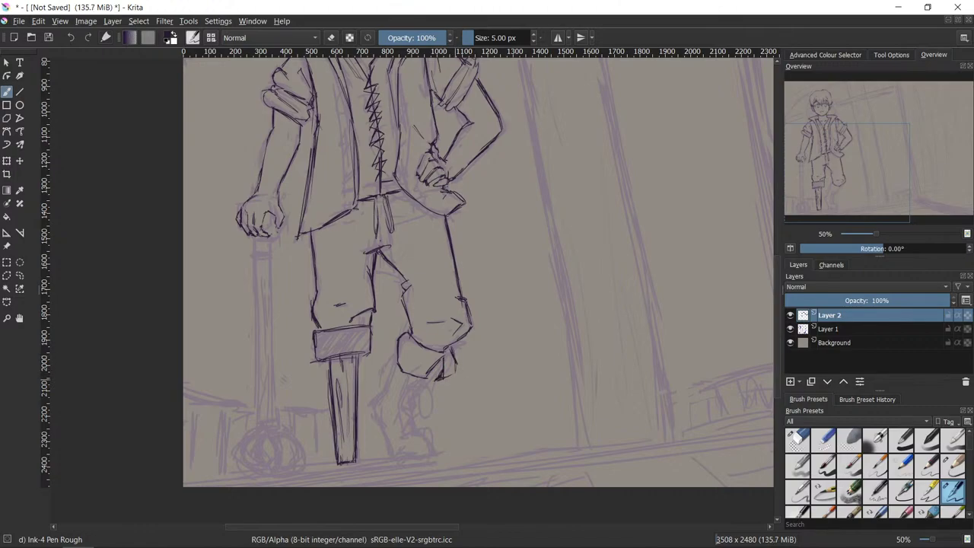
- Ink the outline of the boot below the folded cuff, including its shaft, sole and toe
{"action": "mouse_move", "coordinate": [456, 544]}
{"action": "mouse_move", "coordinate": [394, 355]}
{"action": "left_mouse_down"}
{"action": "mouse_move", "coordinate": [371, 417]}
{"action": "mouse_move", "coordinate": [391, 458]}
{"action": "mouse_move", "coordinate": [435, 459]}
{"action": "left_mouse_up"}
{"action": "mouse_move", "coordinate": [405, 425]}
{"action": "left_mouse_down"}
{"action": "mouse_move", "coordinate": [422, 429]}
{"action": "mouse_move", "coordinate": [432, 455]}
{"action": "left_mouse_up"}
{"action": "mouse_move", "coordinate": [427, 427]}
{"action": "left_mouse_down"}
{"action": "mouse_move", "coordinate": [435, 461]}
{"action": "mouse_move", "coordinate": [396, 461]}
{"action": "left_mouse_up"}
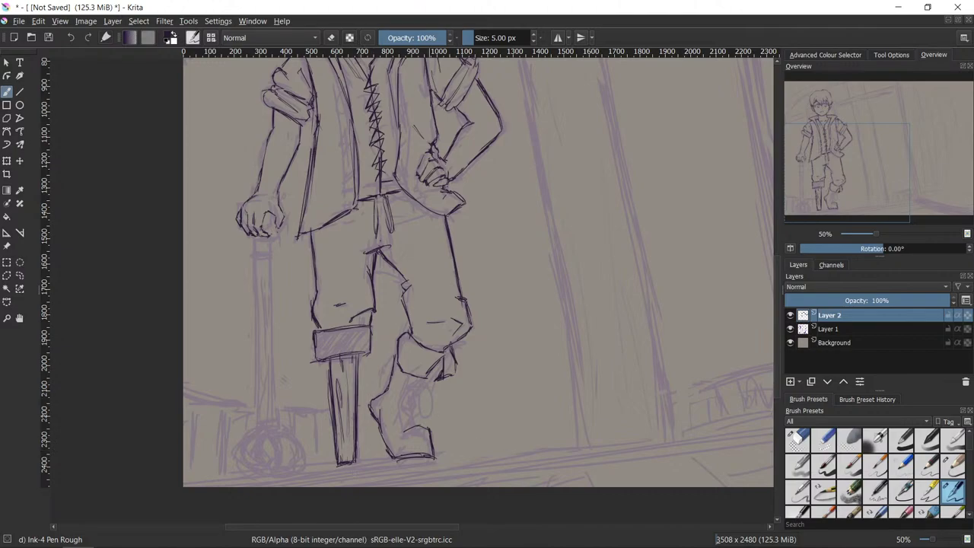
- Ink the inner front opening and the slanted edge of the boot shaft up to the cuff
{"action": "left_click_drag", "start_coordinate": [415, 401], "coordinate": [411, 426]}
{"action": "left_click_drag", "start_coordinate": [432, 383], "coordinate": [412, 403]}
{"action": "left_click_drag", "start_coordinate": [438, 363], "coordinate": [414, 399]}
{"action": "key", "text": "/"}
{"action": "key", "text": "/"}
{"action": "left_click_drag", "start_coordinate": [436, 370], "coordinate": [414, 423]}
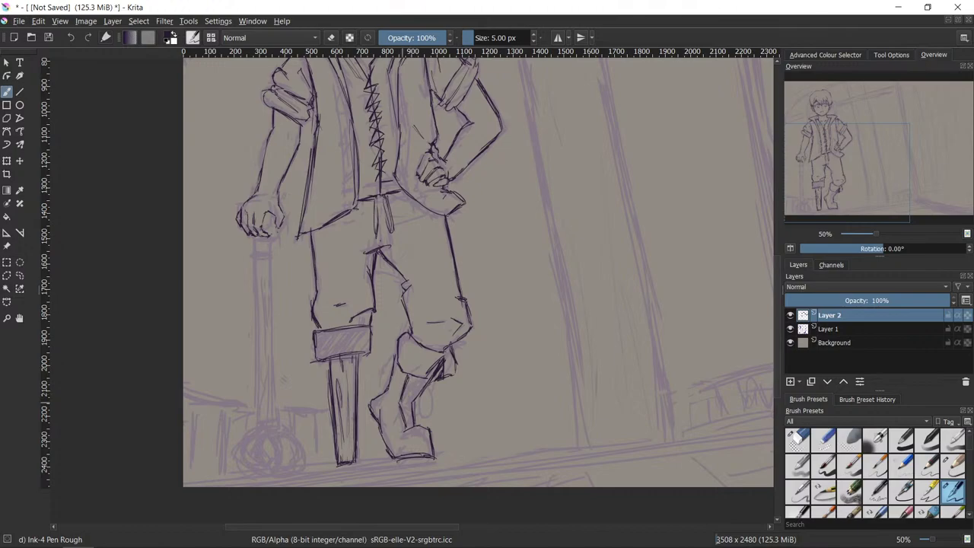
- Refine the boot shaft's slanted edge above the foot by alternately erasing and inking
{"action": "key", "text": "e"}
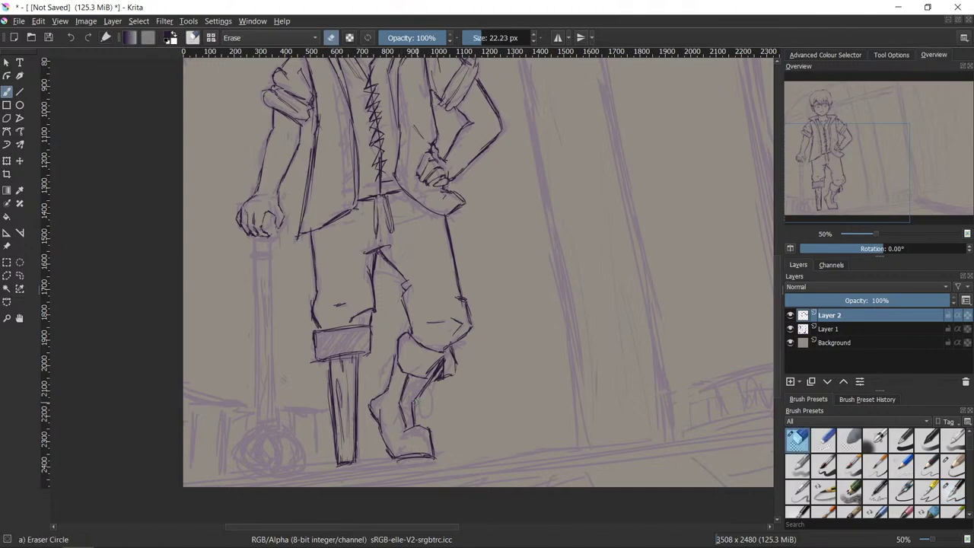
{"action": "key", "text": "e"}
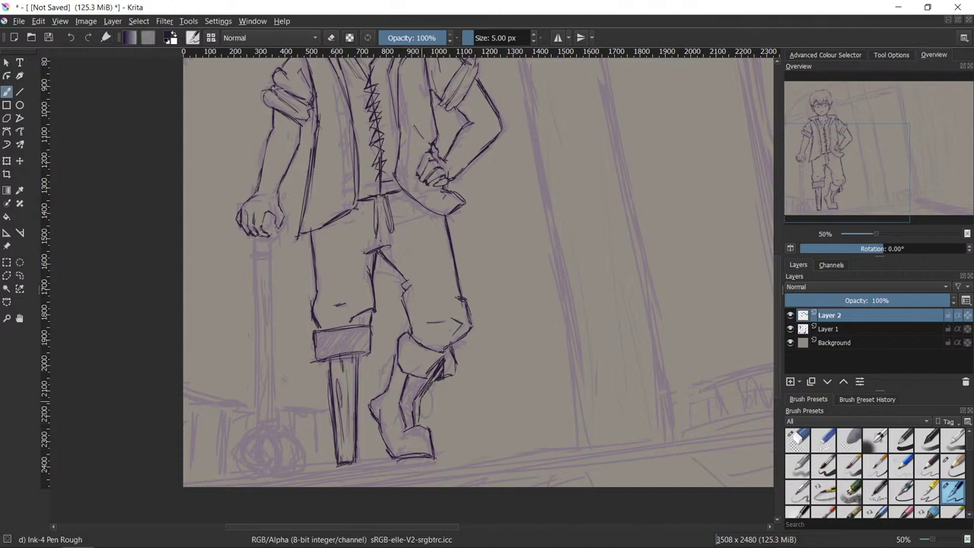
{"action": "key", "text": "e"}
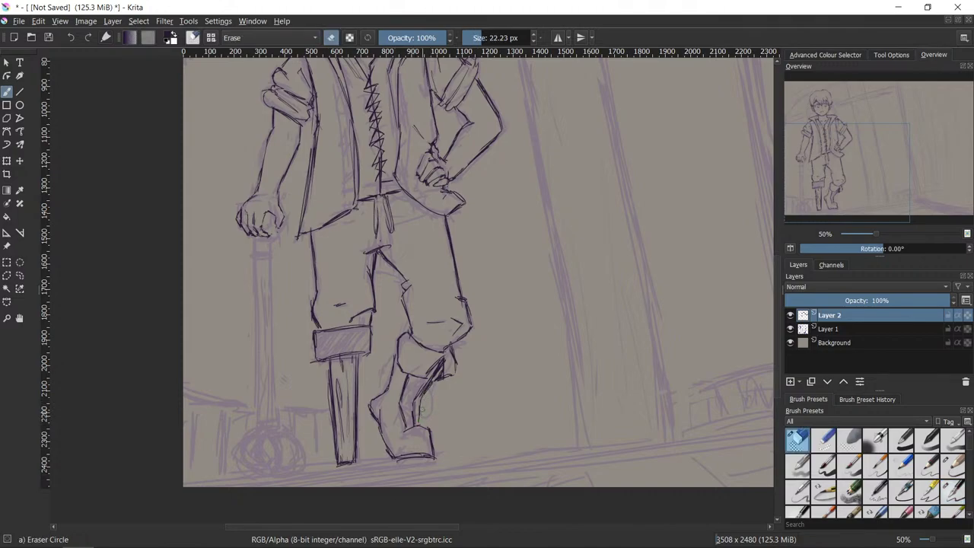
{"action": "key", "text": "e"}
{"action": "key", "text": "e"}
{"action": "key", "text": "e"}
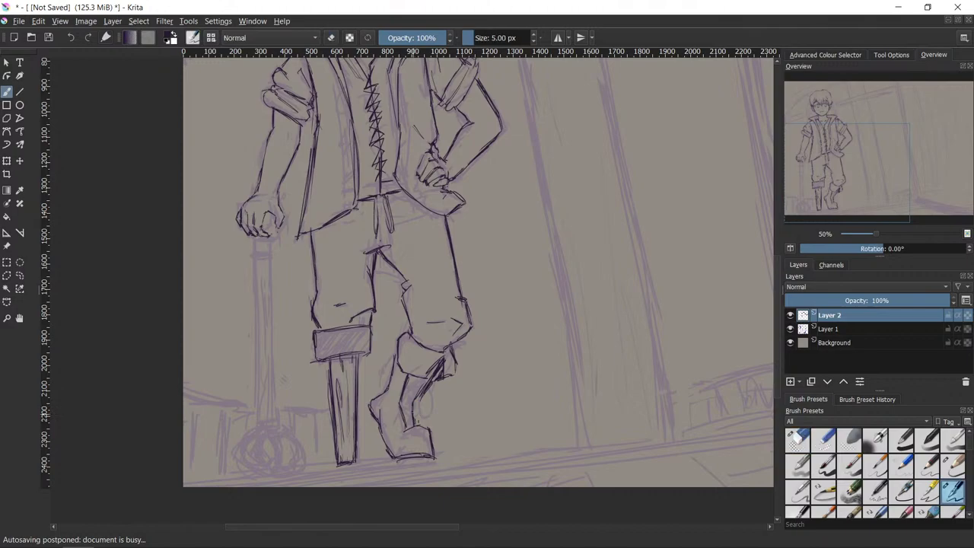
{"action": "key", "text": "e"}
{"action": "key", "text": "e"}
{"action": "key", "text": "e"}
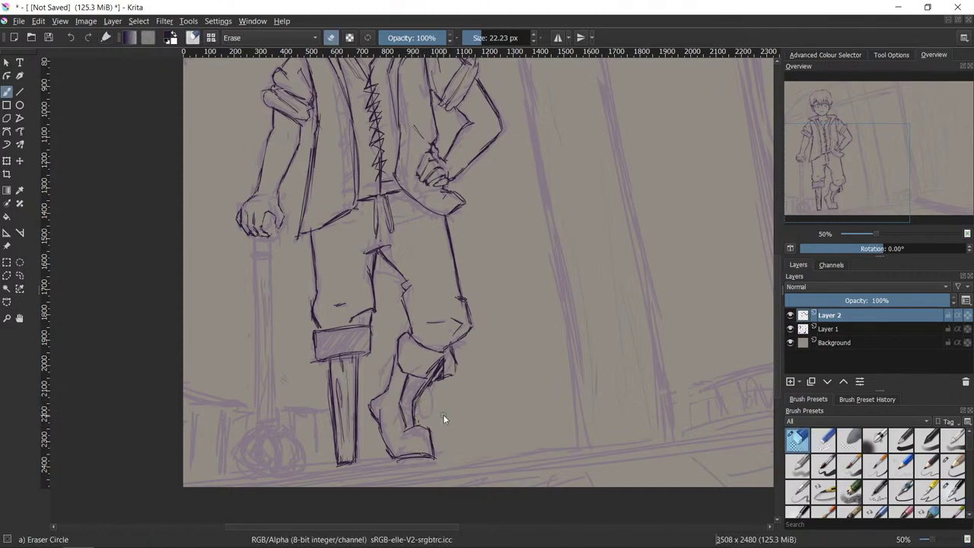
- Ink crisscross laces along the boot's lower shaft and touch up the toe of the boot
{"action": "key", "text": "e"}
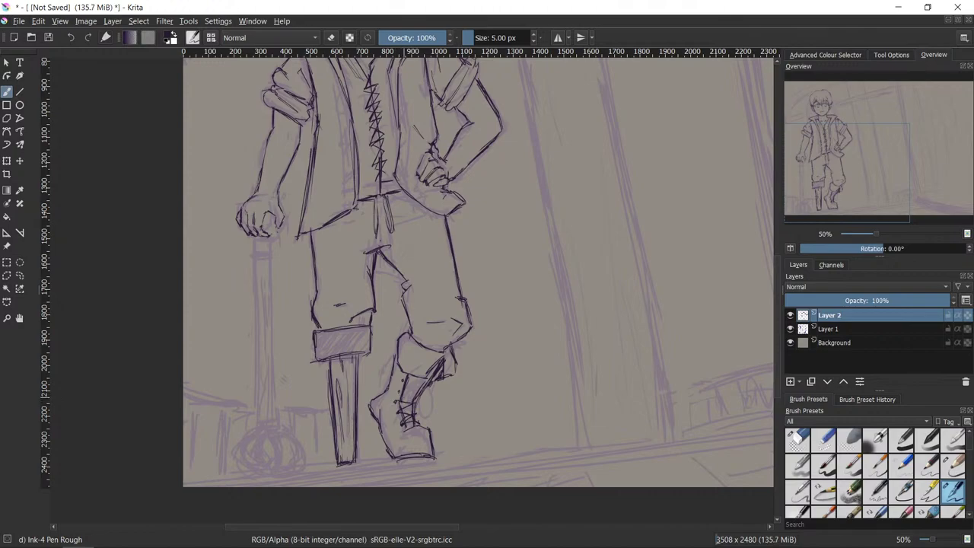
{"action": "mouse_move", "coordinate": [415, 397]}
{"action": "left_mouse_down"}
{"action": "mouse_move", "coordinate": [397, 401]}
{"action": "mouse_move", "coordinate": [416, 396]}
{"action": "mouse_move", "coordinate": [423, 380]}
{"action": "left_mouse_up"}
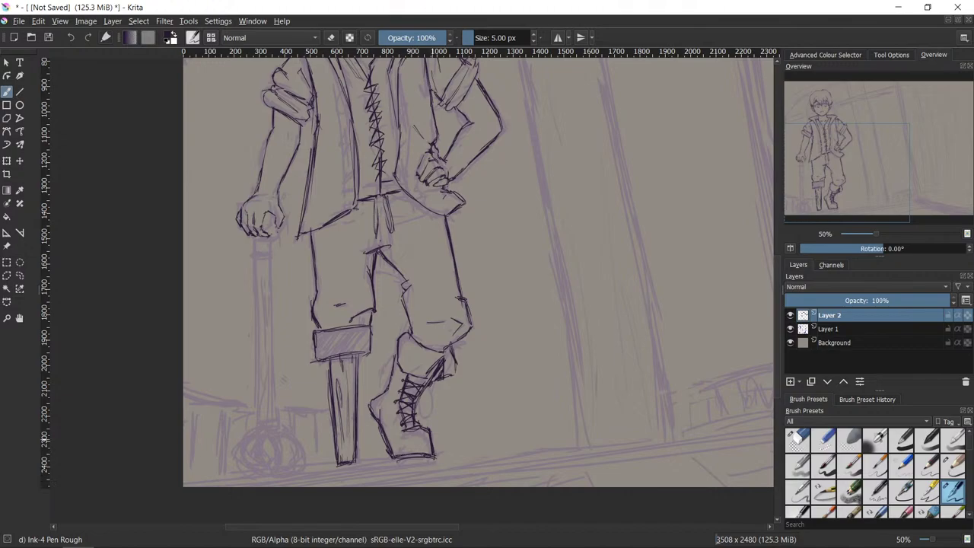
{"action": "key", "text": "e"}
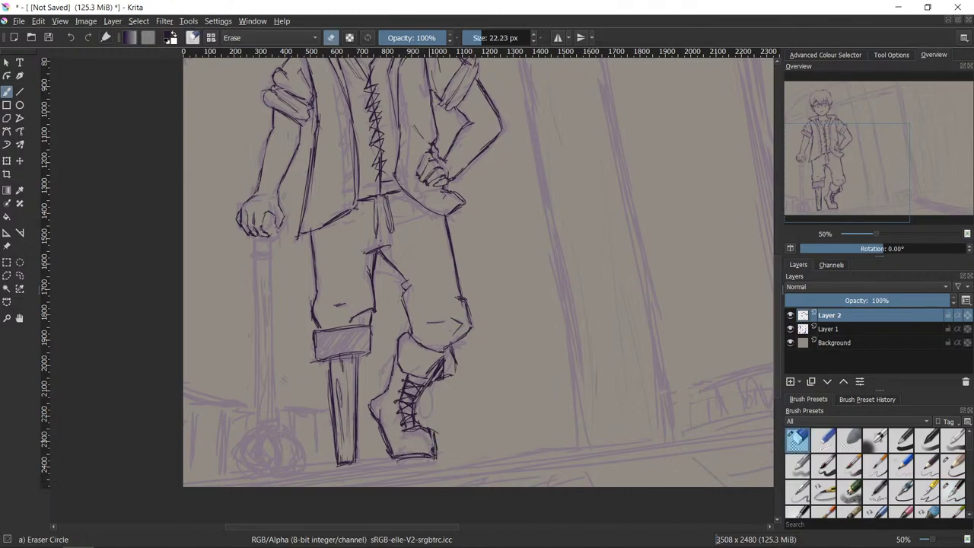
{"action": "key", "text": "e"}
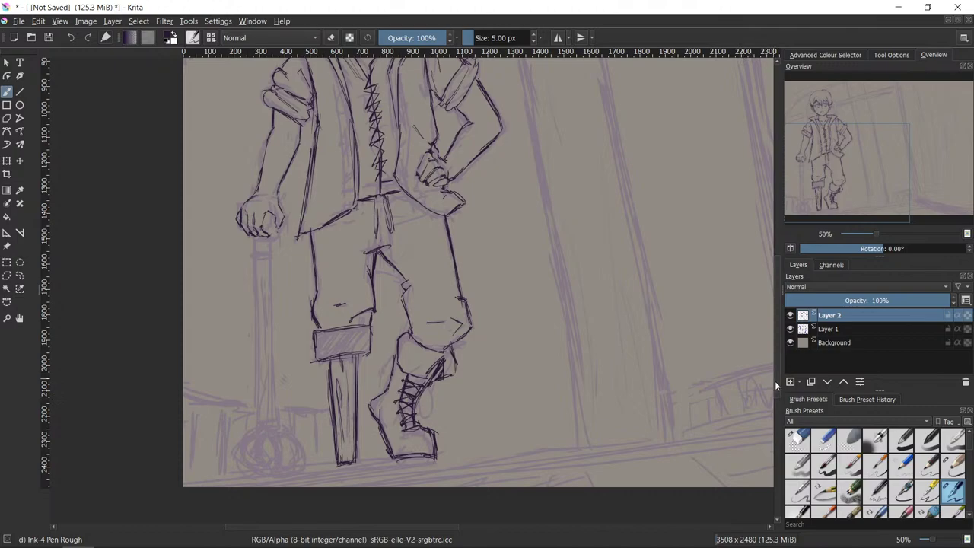
- Ink a curved toe cap line across the front of the boot
{"action": "mouse_move", "coordinate": [776, 381]}
{"action": "left_mouse_down"}
{"action": "mouse_move", "coordinate": [765, 351]}
{"action": "mouse_move", "coordinate": [763, 368]}
{"action": "left_mouse_up"}
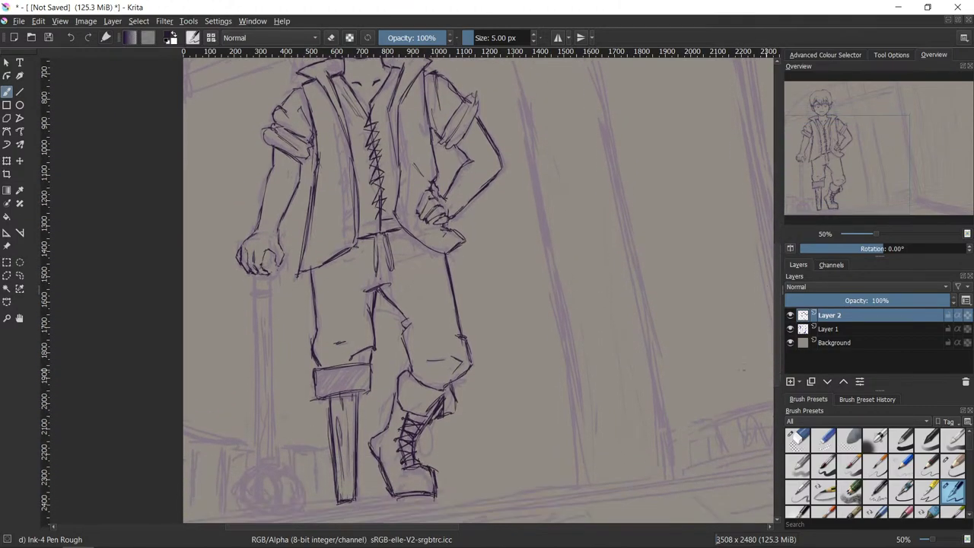
{"action": "key", "text": "e"}
{"action": "key", "text": "e"}
{"action": "left_click_drag", "start_coordinate": [403, 470], "coordinate": [398, 483]}
{"action": "mouse_move", "coordinate": [402, 545]}
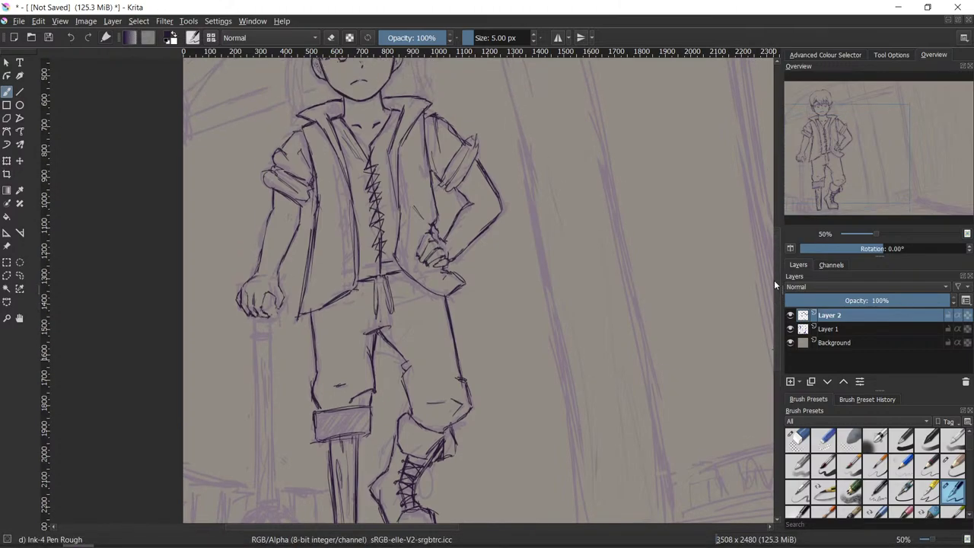
- Rework the lower edge of the folded cuff above the boot by alternately erasing and inking
{"action": "key", "text": "e"}
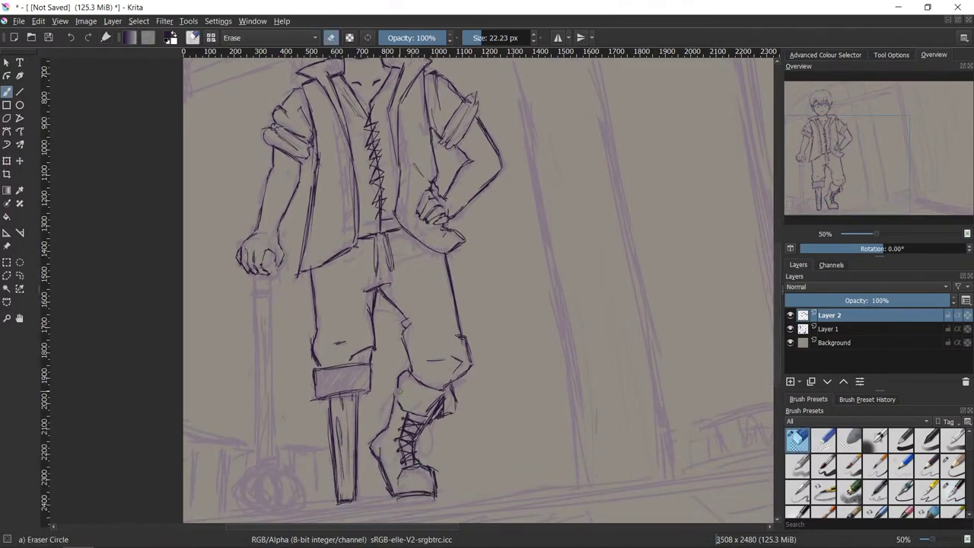
{"action": "key", "text": "slash"}
{"action": "key", "text": "slash"}
{"action": "key", "text": "slash"}
{"action": "key", "text": "slash"}
{"action": "key", "text": "slash"}
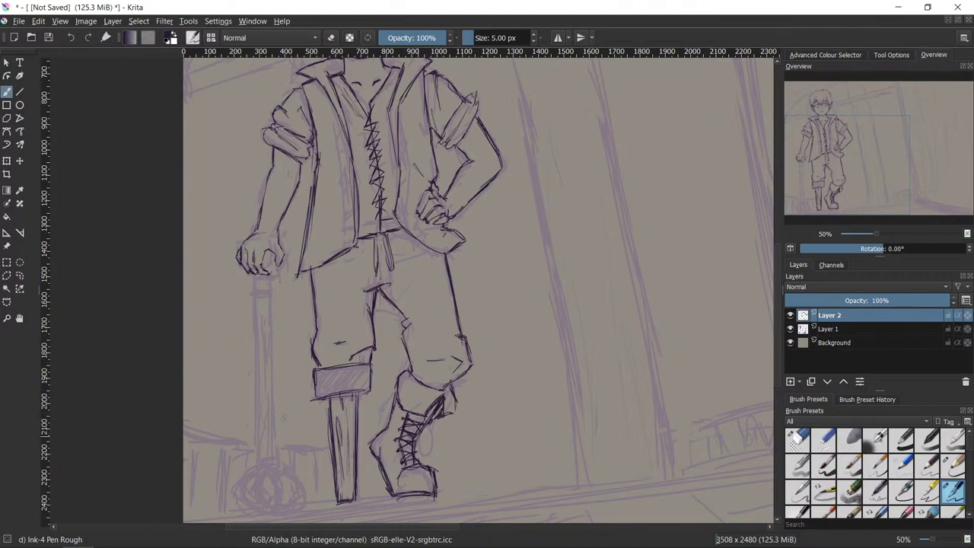
{"action": "key", "text": "slash"}
{"action": "key", "text": "slash"}
{"action": "key", "text": "slash"}
{"action": "key", "text": "slash"}
{"action": "key", "text": "slash"}
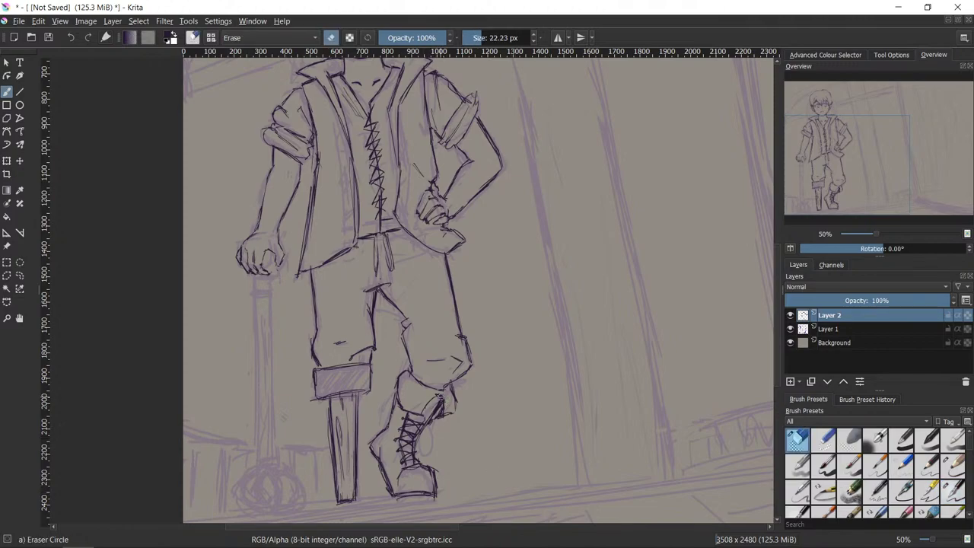
{"action": "key", "text": "slash"}
- Extend the crisscross laces up the boot's slanted upper shaft to the cuff, cleaning up stray marks
{"action": "mouse_move", "coordinate": [410, 418]}
{"action": "left_mouse_down"}
{"action": "mouse_move", "coordinate": [435, 413]}
{"action": "mouse_move", "coordinate": [431, 405]}
{"action": "left_mouse_up"}
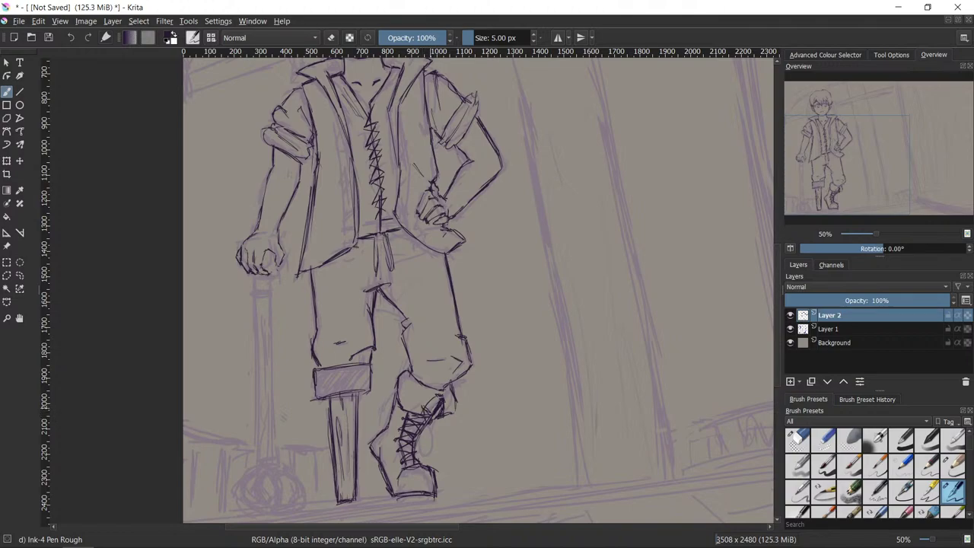
{"action": "left_click_drag", "start_coordinate": [427, 407], "coordinate": [437, 405]}
{"action": "key", "text": "slash"}
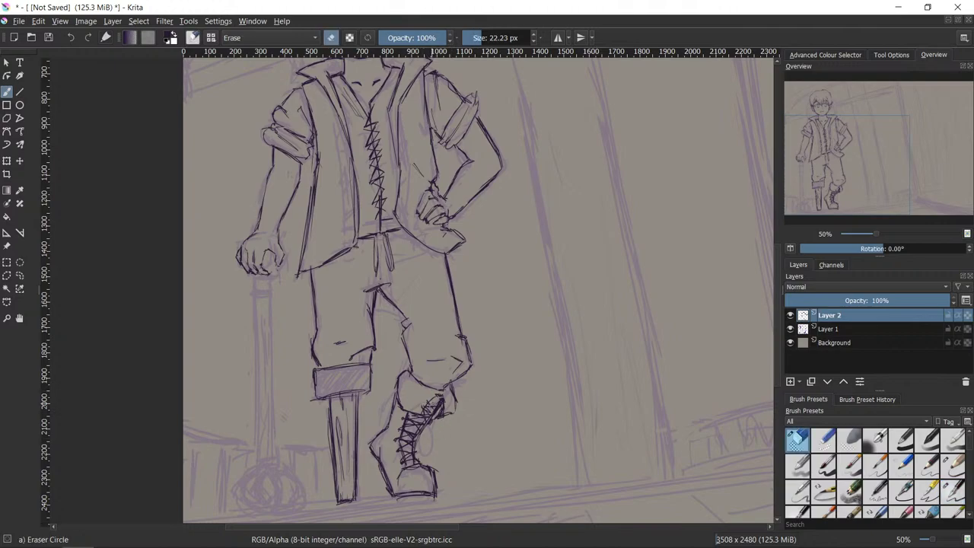
{"action": "key", "text": "e"}
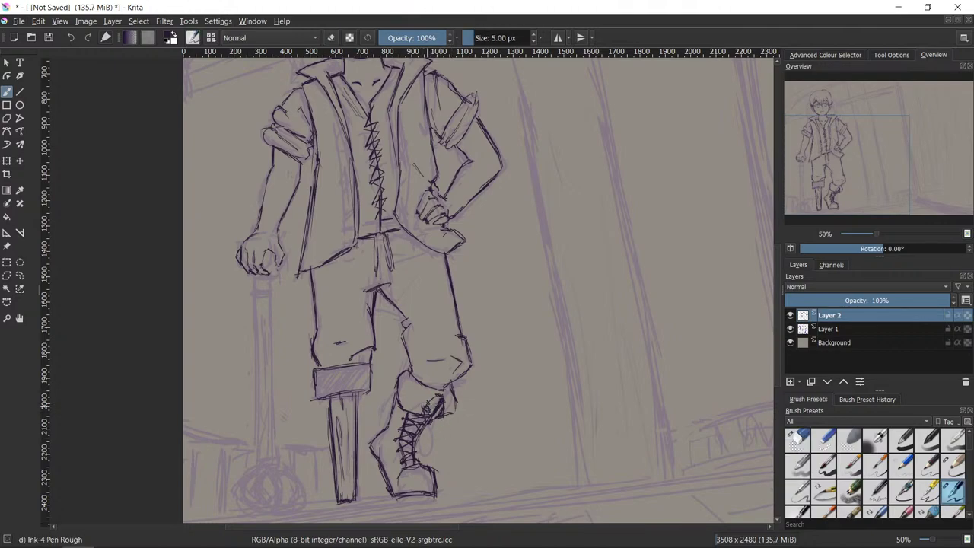
{"action": "left_click_drag", "start_coordinate": [426, 406], "coordinate": [435, 403]}
- Sketch a small tilted box-shaped head in the empty space beside the boy, starting its eyelines
{"action": "mouse_move", "coordinate": [777, 299]}
{"action": "left_mouse_down"}
{"action": "mouse_move", "coordinate": [773, 250]}
{"action": "mouse_move", "coordinate": [766, 295]}
{"action": "left_mouse_up"}
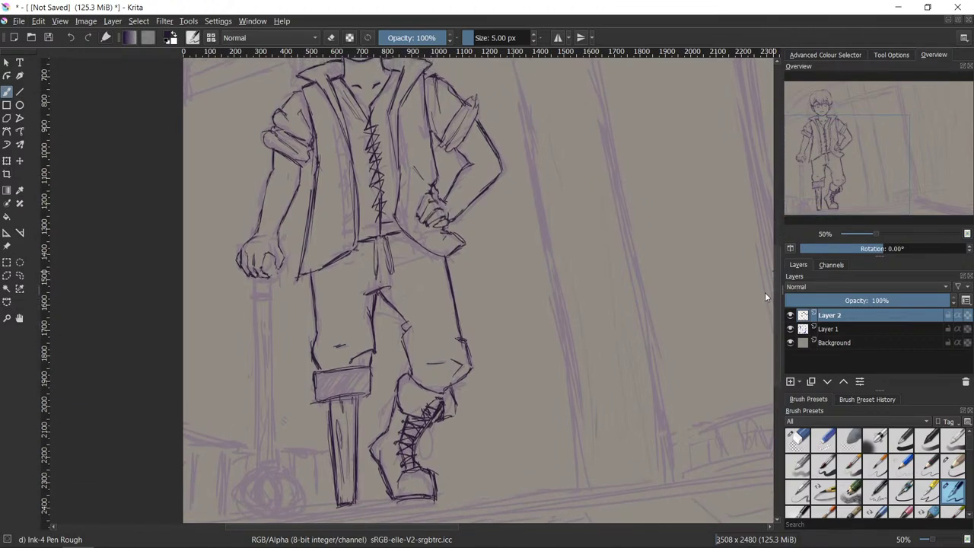
{"action": "left_click_drag", "start_coordinate": [764, 292], "coordinate": [759, 234]}
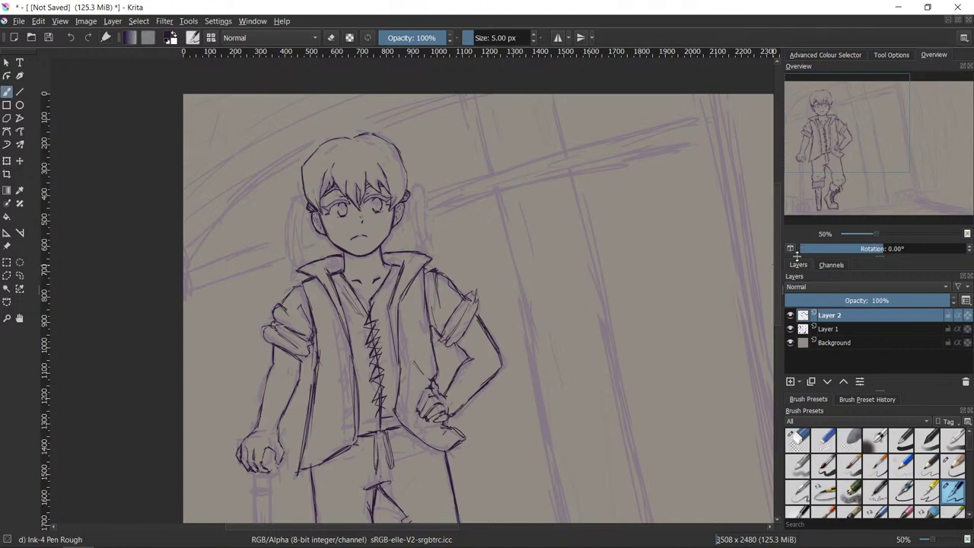
{"action": "left_click_drag", "start_coordinate": [776, 261], "coordinate": [767, 286]}
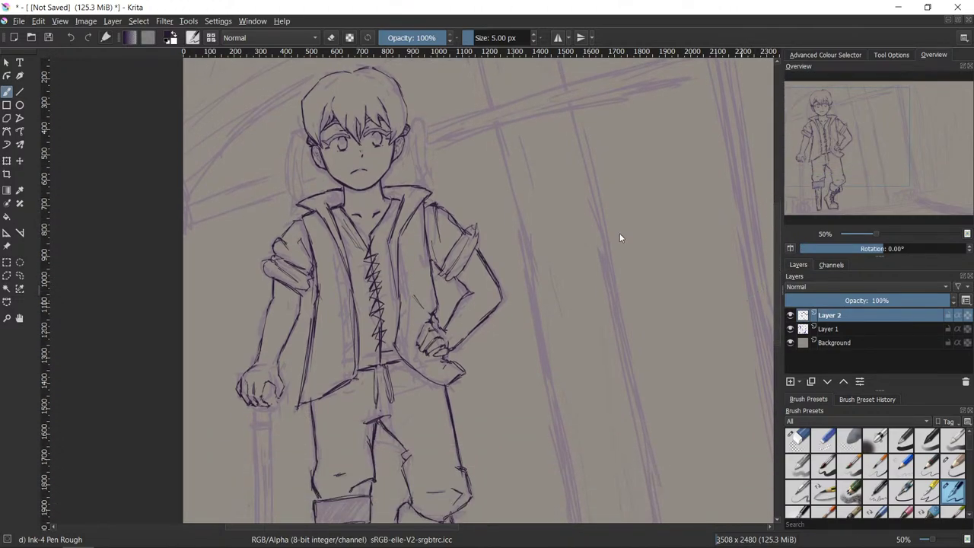
{"action": "mouse_move", "coordinate": [565, 281]}
{"action": "left_mouse_down"}
{"action": "mouse_move", "coordinate": [637, 219]}
{"action": "mouse_move", "coordinate": [572, 318]}
{"action": "mouse_move", "coordinate": [575, 331]}
{"action": "left_mouse_up"}
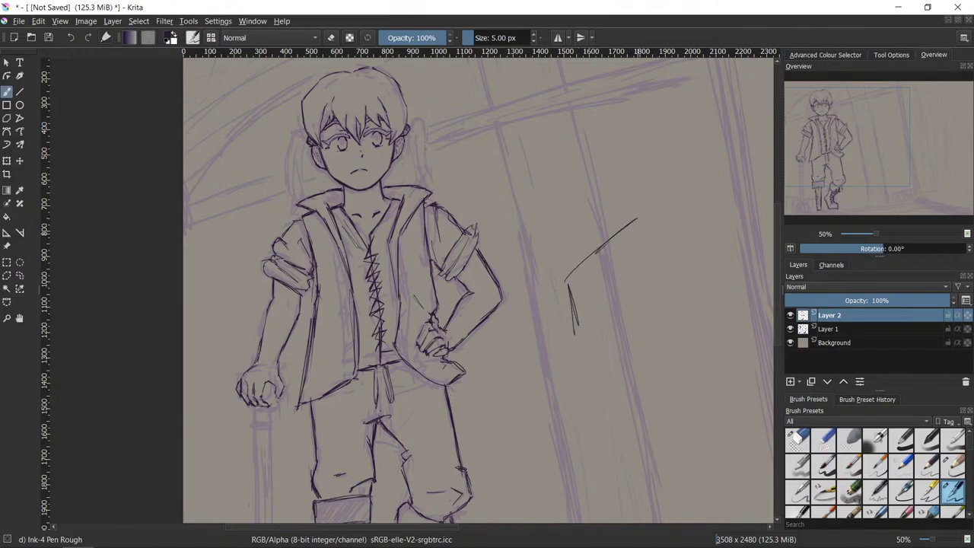
{"action": "left_click_drag", "start_coordinate": [638, 225], "coordinate": [656, 256]}
{"action": "mouse_move", "coordinate": [577, 343]}
{"action": "left_mouse_down"}
{"action": "mouse_move", "coordinate": [624, 346]}
{"action": "mouse_move", "coordinate": [668, 308]}
{"action": "left_mouse_up"}
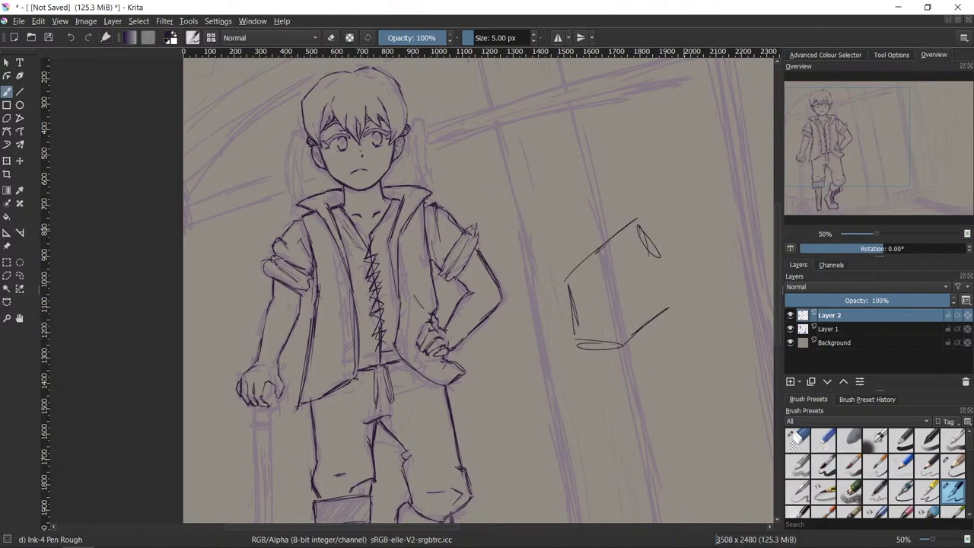
{"action": "left_click_drag", "start_coordinate": [661, 254], "coordinate": [664, 297]}
{"action": "mouse_move", "coordinate": [581, 293]}
{"action": "left_mouse_down"}
{"action": "mouse_move", "coordinate": [606, 268]}
{"action": "mouse_move", "coordinate": [593, 299]}
{"action": "left_mouse_up"}
{"action": "left_click_drag", "start_coordinate": [644, 244], "coordinate": [625, 258]}
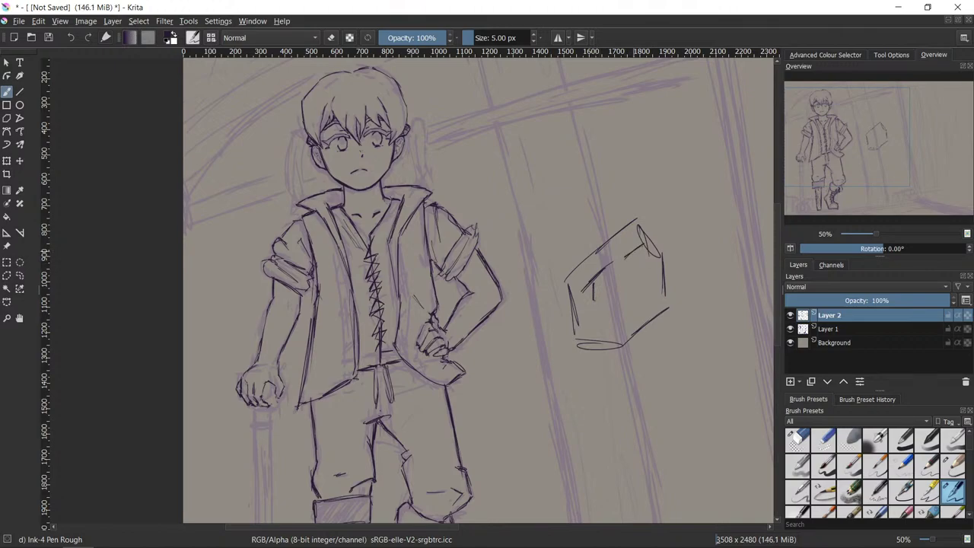
- Draw the two eyes and the mouth on the box-shaped head
{"action": "left_click_drag", "start_coordinate": [597, 298], "coordinate": [607, 293]}
{"action": "left_click_drag", "start_coordinate": [630, 261], "coordinate": [634, 273]}
{"action": "left_click_drag", "start_coordinate": [634, 272], "coordinate": [643, 270]}
{"action": "left_click_drag", "start_coordinate": [637, 252], "coordinate": [638, 267]}
{"action": "key", "text": "slash"}
{"action": "key", "text": "e"}
{"action": "left_click_drag", "start_coordinate": [608, 320], "coordinate": [647, 300]}
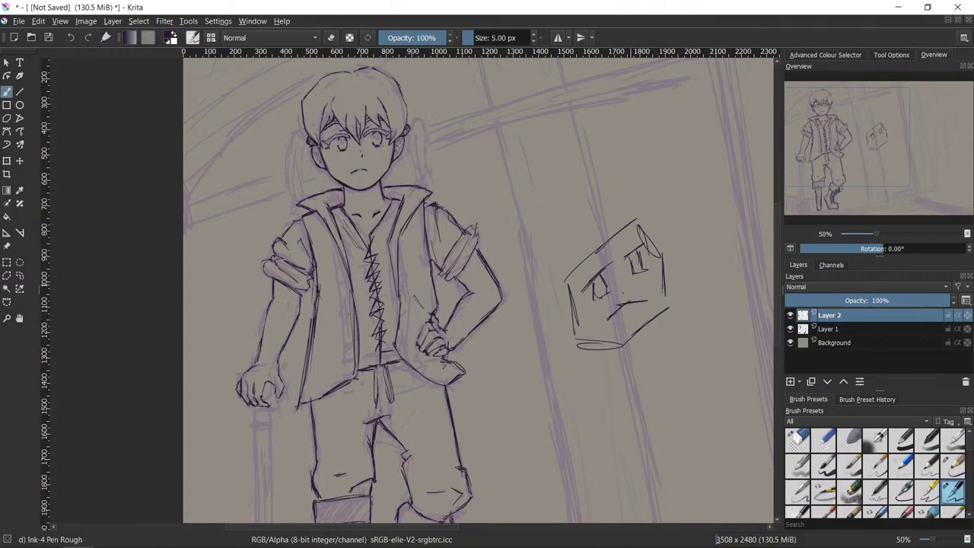
- Erase the whole box-shaped head doodle beside the boy
{"action": "key", "text": "e"}
{"action": "mouse_move", "coordinate": [636, 221]}
{"action": "left_mouse_down"}
{"action": "mouse_move", "coordinate": [584, 260]}
{"action": "mouse_move", "coordinate": [572, 312]}
{"action": "mouse_move", "coordinate": [584, 266]}
{"action": "left_mouse_up"}
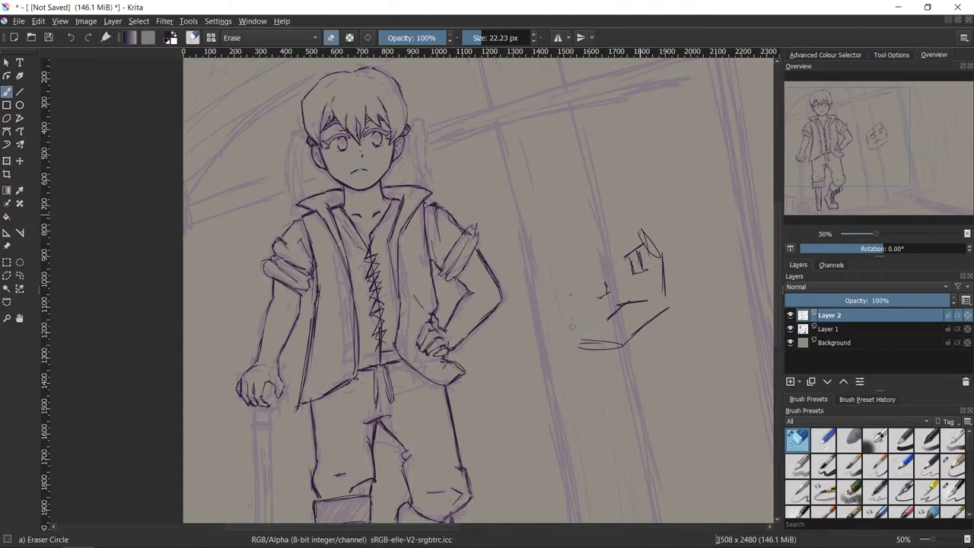
{"action": "left_click_drag", "start_coordinate": [577, 352], "coordinate": [598, 318]}
{"action": "mouse_move", "coordinate": [611, 279]}
{"action": "left_mouse_down"}
{"action": "mouse_move", "coordinate": [601, 347]}
{"action": "mouse_move", "coordinate": [626, 271]}
{"action": "mouse_move", "coordinate": [606, 315]}
{"action": "mouse_move", "coordinate": [621, 299]}
{"action": "mouse_move", "coordinate": [623, 338]}
{"action": "mouse_move", "coordinate": [646, 228]}
{"action": "left_mouse_up"}
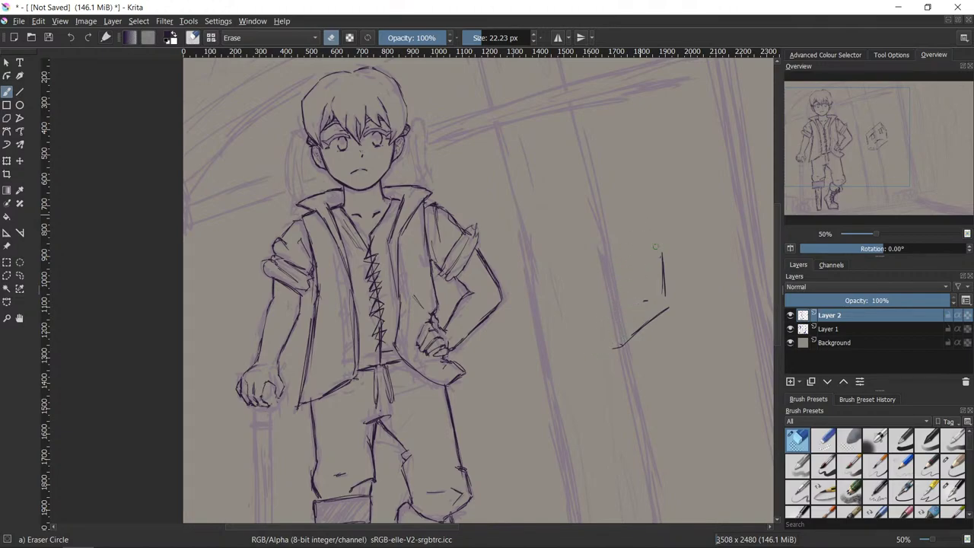
{"action": "mouse_move", "coordinate": [643, 267]}
{"action": "left_mouse_down"}
{"action": "mouse_move", "coordinate": [663, 289]}
{"action": "mouse_move", "coordinate": [670, 277]}
{"action": "mouse_move", "coordinate": [627, 341]}
{"action": "left_mouse_up"}
{"action": "scroll", "coordinate": [776, 306], "scroll_direction": "down", "scroll_amount": 5}
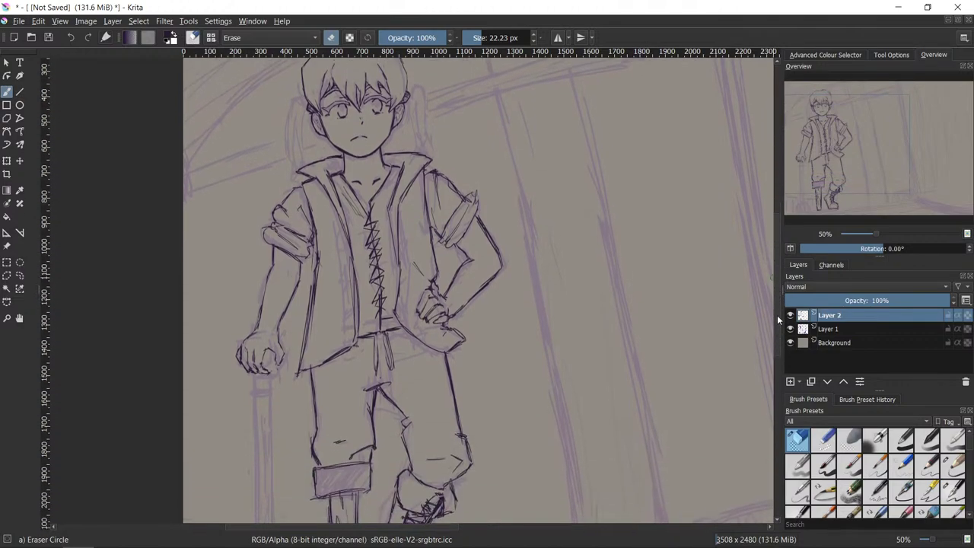
{"action": "scroll", "coordinate": [767, 333], "scroll_direction": "down", "scroll_amount": 3}
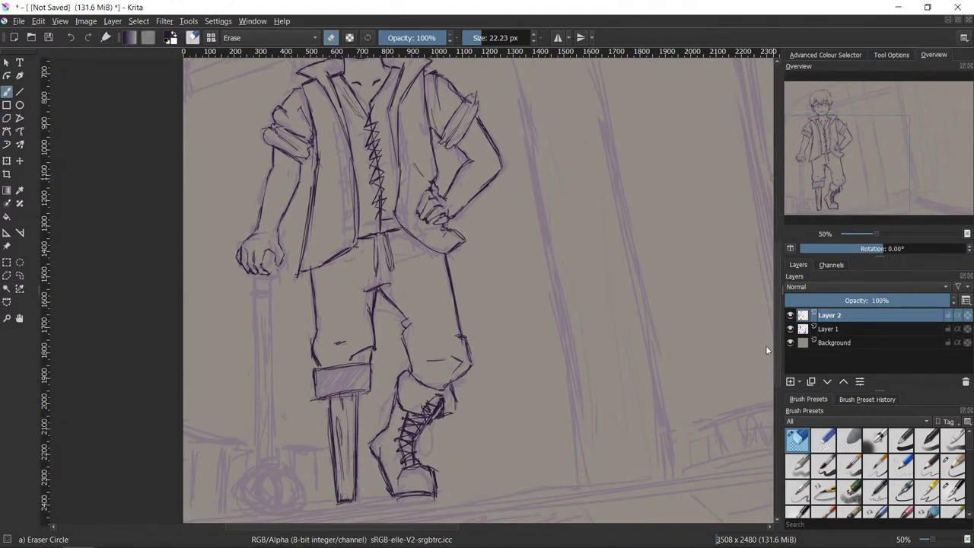
{"action": "scroll", "coordinate": [765, 345], "scroll_direction": "down", "scroll_amount": 1}
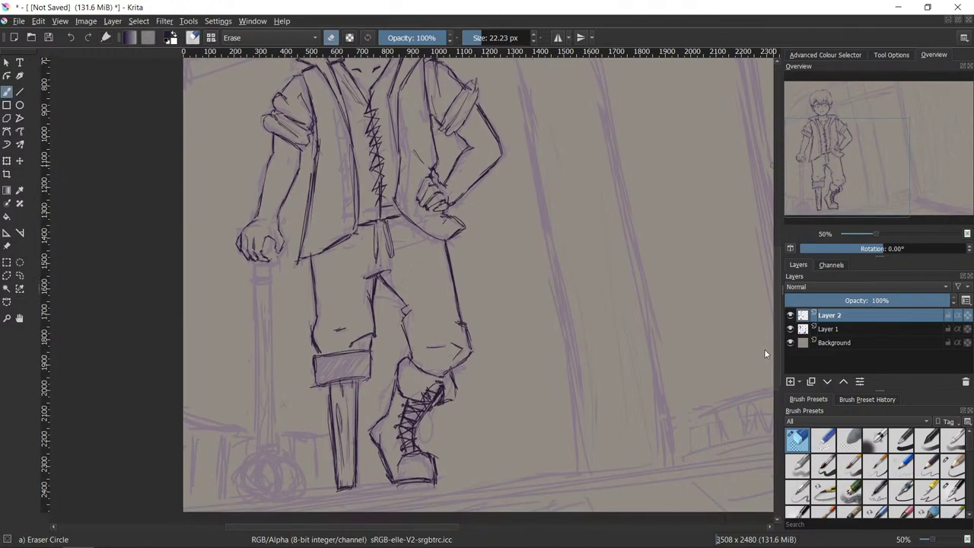
{"action": "scroll", "coordinate": [764, 348], "scroll_direction": "up", "scroll_amount": 4}
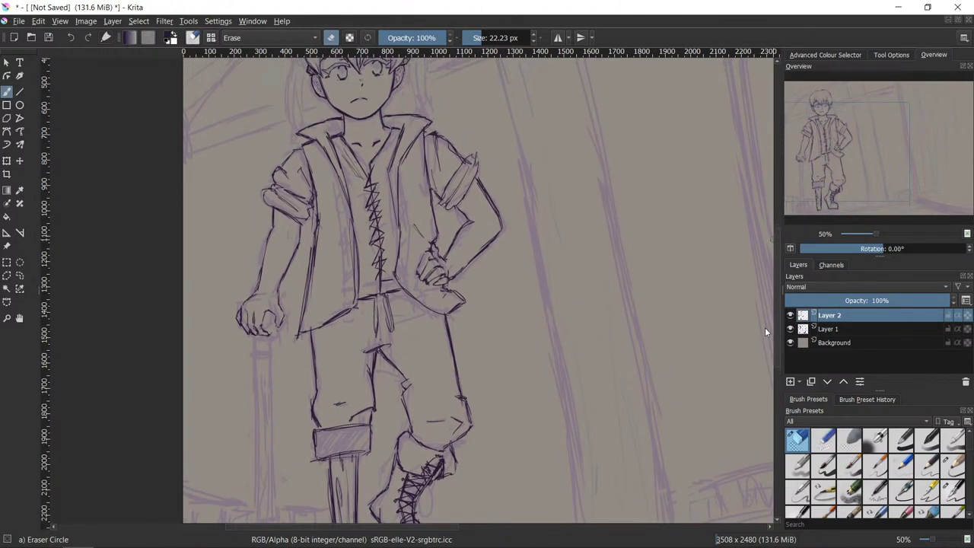
{"action": "scroll", "coordinate": [765, 327], "scroll_direction": "down", "scroll_amount": 1}
{"action": "key", "text": "/"}
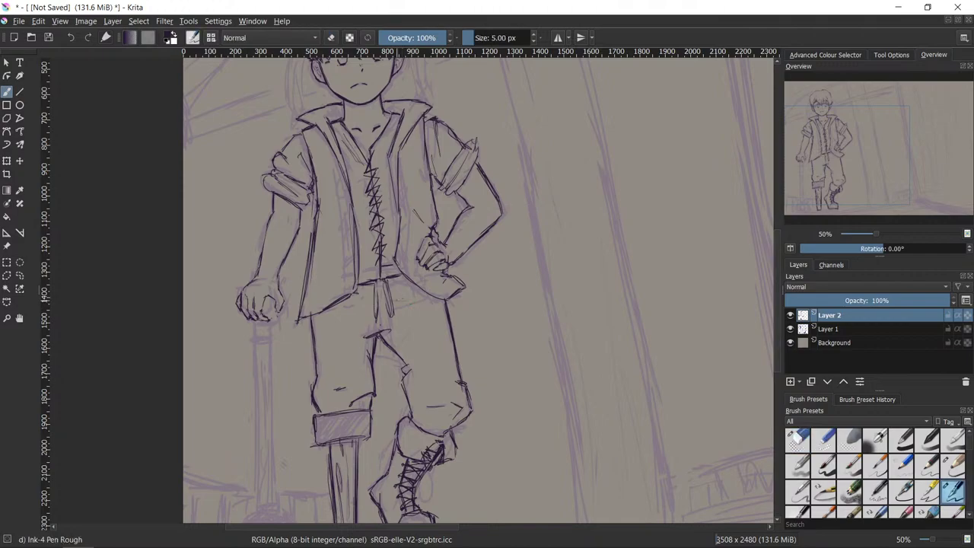
- Ink a short crease across the top of the trousers beside the waist drawstring
{"action": "left_click_drag", "start_coordinate": [374, 298], "coordinate": [405, 303]}
{"action": "key", "text": "ctrl+z"}
{"action": "left_click_drag", "start_coordinate": [393, 299], "coordinate": [425, 300]}
- Ink an inner trim line with short horizontal bars along both front edges of the open vest
{"action": "scroll", "coordinate": [606, 415], "scroll_direction": "down", "scroll_amount": 3}
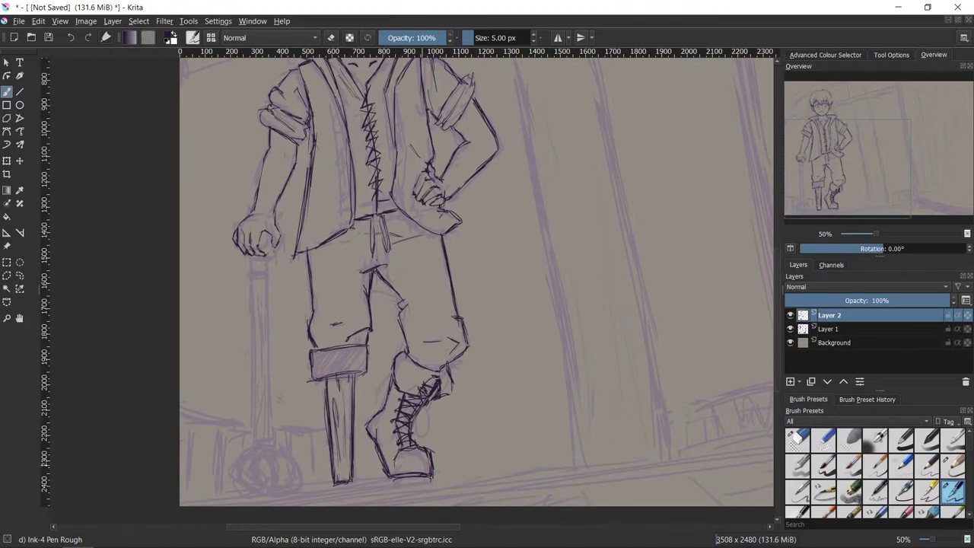
{"action": "left_click_drag", "start_coordinate": [332, 109], "coordinate": [340, 229]}
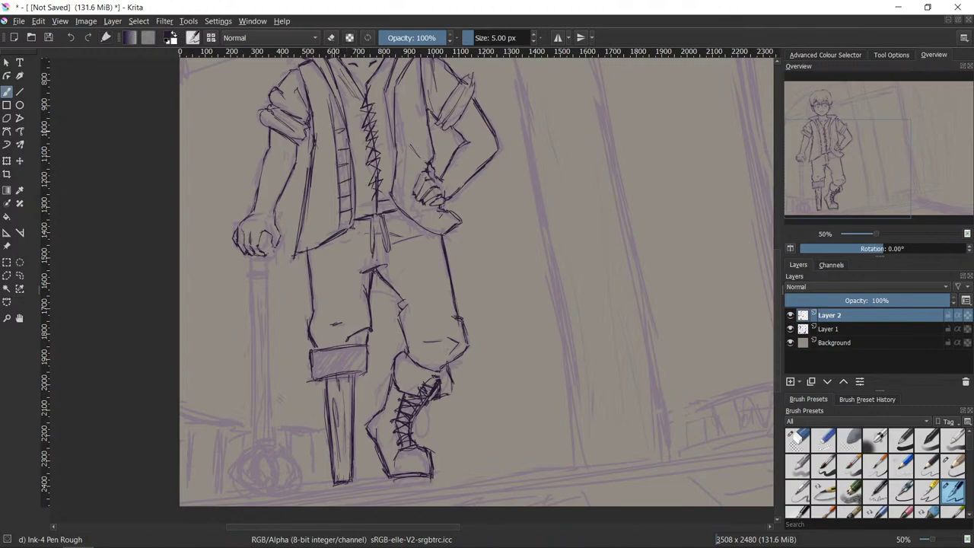
{"action": "mouse_move", "coordinate": [397, 87]}
{"action": "left_mouse_down"}
{"action": "mouse_move", "coordinate": [406, 215]}
{"action": "mouse_move", "coordinate": [404, 161]}
{"action": "left_mouse_up"}
{"action": "mouse_move", "coordinate": [385, 99]}
{"action": "left_mouse_down"}
{"action": "mouse_move", "coordinate": [396, 148]}
{"action": "mouse_move", "coordinate": [392, 135]}
{"action": "left_mouse_up"}
{"action": "mouse_move", "coordinate": [382, 82]}
{"action": "left_mouse_down"}
{"action": "mouse_move", "coordinate": [381, 105]}
{"action": "mouse_move", "coordinate": [342, 114]}
{"action": "left_mouse_up"}
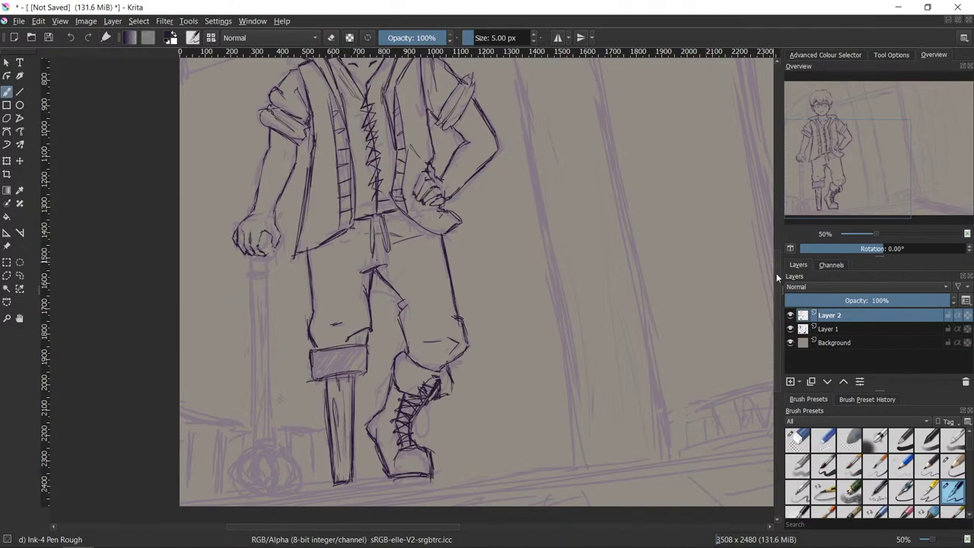
{"action": "left_click_drag", "start_coordinate": [777, 274], "coordinate": [768, 292]}
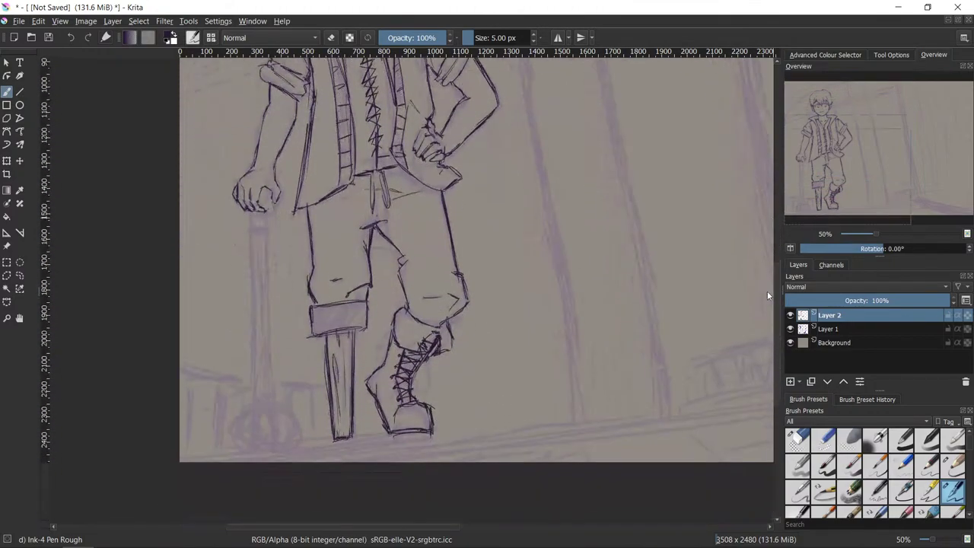
{"action": "scroll", "coordinate": [767, 295], "scroll_direction": "down", "scroll_amount": 1}
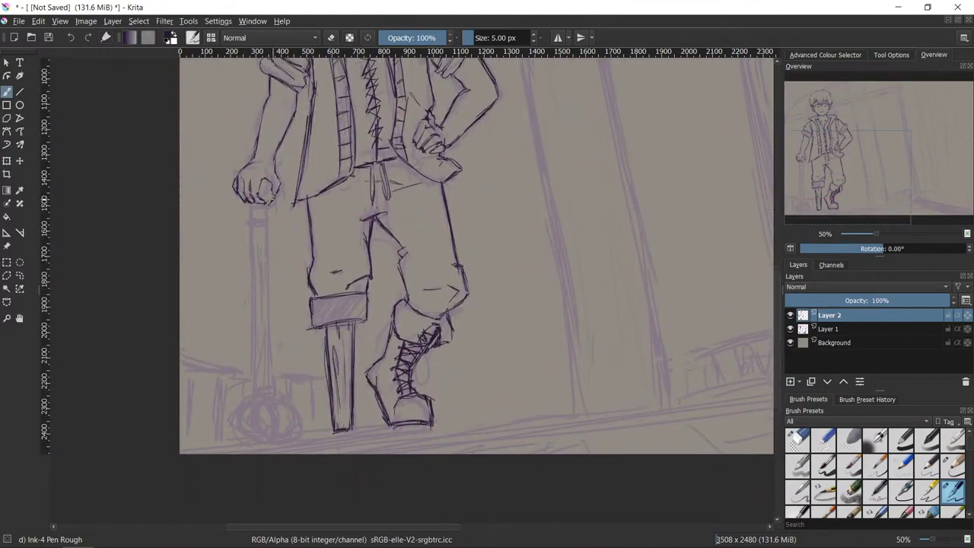
{"action": "left_click", "coordinate": [251, 201]}
{"action": "key", "text": "ctrl+z"}
{"action": "mouse_move", "coordinate": [267, 208]}
{"action": "left_mouse_down"}
{"action": "mouse_move", "coordinate": [252, 242]}
{"action": "mouse_move", "coordinate": [258, 349]}
{"action": "left_mouse_up"}
{"action": "left_click_drag", "start_coordinate": [252, 211], "coordinate": [258, 379]}
{"action": "key", "text": "ctrl+z"}
{"action": "key", "text": "ctrl+z"}
- Ink the two long straight edges of the mace's shaft below the boy's hand and trim the overshoot at the lower end
{"action": "left_click_drag", "start_coordinate": [251, 215], "coordinate": [251, 345]}
{"action": "left_click_drag", "start_coordinate": [254, 208], "coordinate": [254, 371]}
{"action": "left_click_drag", "start_coordinate": [252, 261], "coordinate": [253, 404]}
{"action": "left_click_drag", "start_coordinate": [264, 208], "coordinate": [265, 333]}
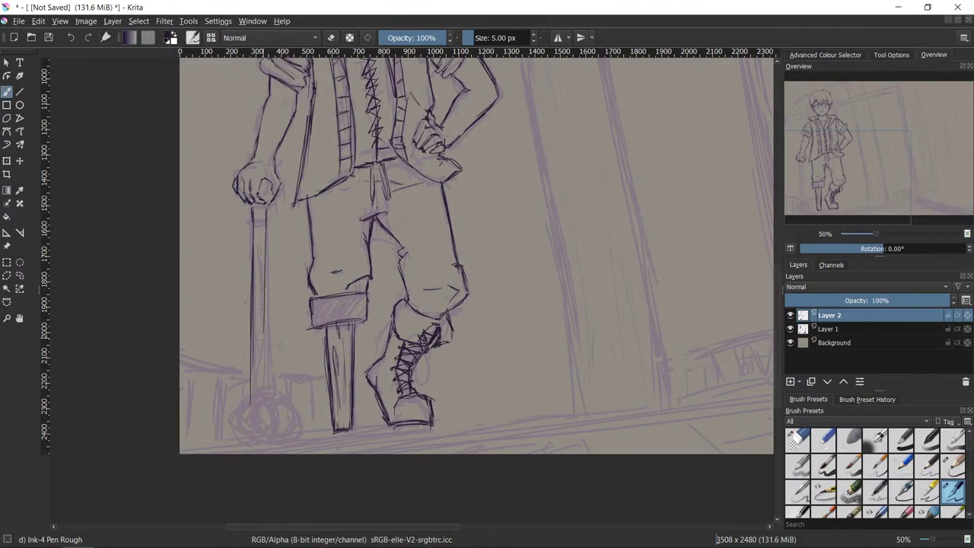
{"action": "left_click_drag", "start_coordinate": [263, 235], "coordinate": [264, 366]}
{"action": "left_click_drag", "start_coordinate": [263, 332], "coordinate": [263, 393]}
{"action": "key", "text": "/"}
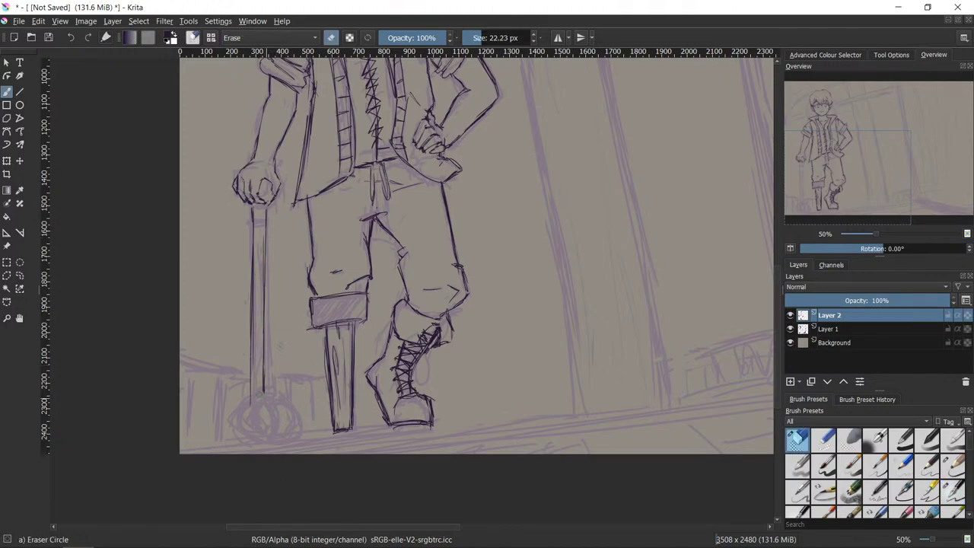
{"action": "key", "text": "e"}
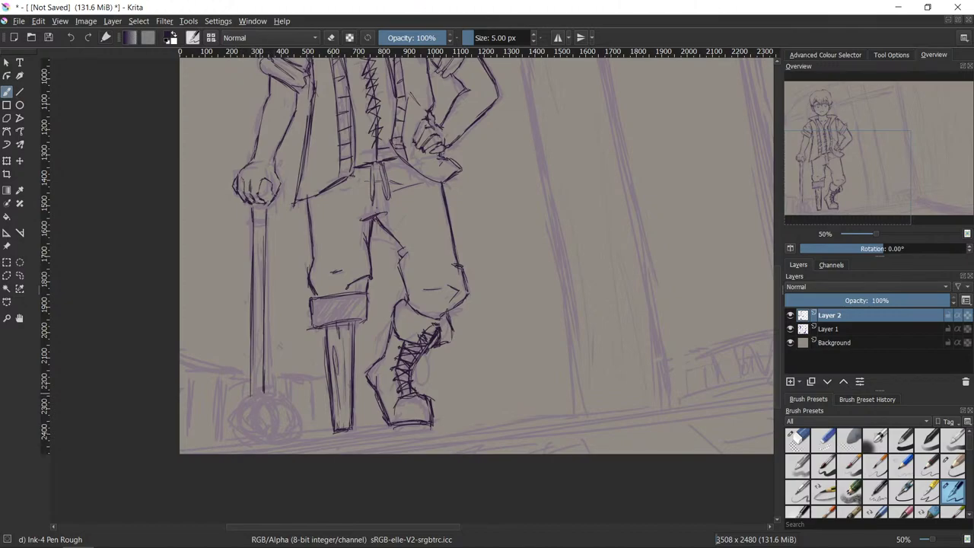
{"action": "key", "text": "e"}
{"action": "key", "text": "e"}
- Ink the angular flanges of the mace head at the shaft's foot, with pointed outer sides and two inner blades
{"action": "mouse_move", "coordinate": [244, 394]}
{"action": "left_mouse_down"}
{"action": "mouse_move", "coordinate": [238, 441]}
{"action": "mouse_move", "coordinate": [225, 415]}
{"action": "mouse_move", "coordinate": [240, 416]}
{"action": "mouse_move", "coordinate": [241, 438]}
{"action": "mouse_move", "coordinate": [226, 421]}
{"action": "left_mouse_up"}
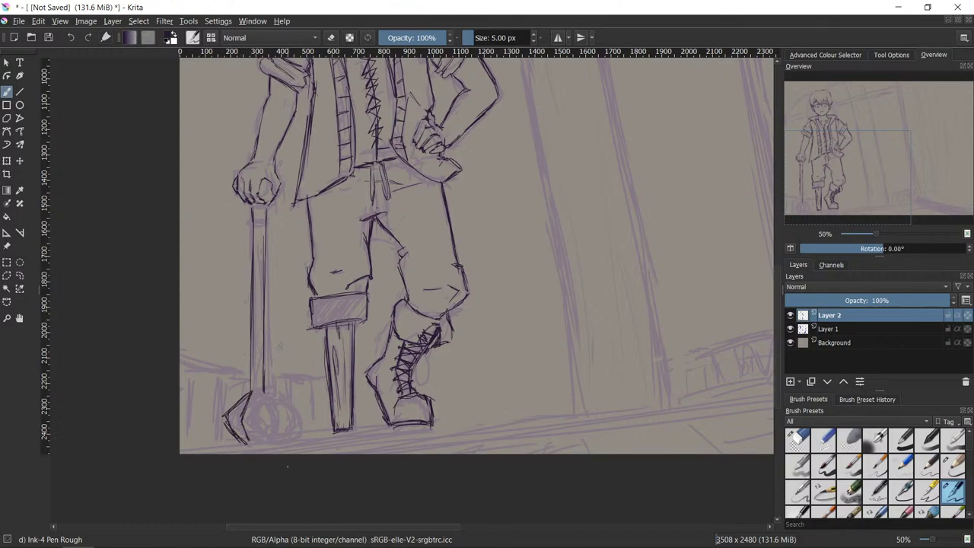
{"action": "mouse_move", "coordinate": [258, 389]}
{"action": "left_mouse_down"}
{"action": "mouse_move", "coordinate": [260, 430]}
{"action": "mouse_move", "coordinate": [257, 407]}
{"action": "mouse_move", "coordinate": [258, 440]}
{"action": "left_mouse_up"}
{"action": "mouse_move", "coordinate": [262, 406]}
{"action": "left_mouse_down"}
{"action": "mouse_move", "coordinate": [261, 430]}
{"action": "mouse_move", "coordinate": [275, 418]}
{"action": "mouse_move", "coordinate": [267, 438]}
{"action": "left_mouse_up"}
{"action": "mouse_move", "coordinate": [266, 391]}
{"action": "left_mouse_down"}
{"action": "mouse_move", "coordinate": [287, 418]}
{"action": "mouse_move", "coordinate": [265, 445]}
{"action": "left_mouse_up"}
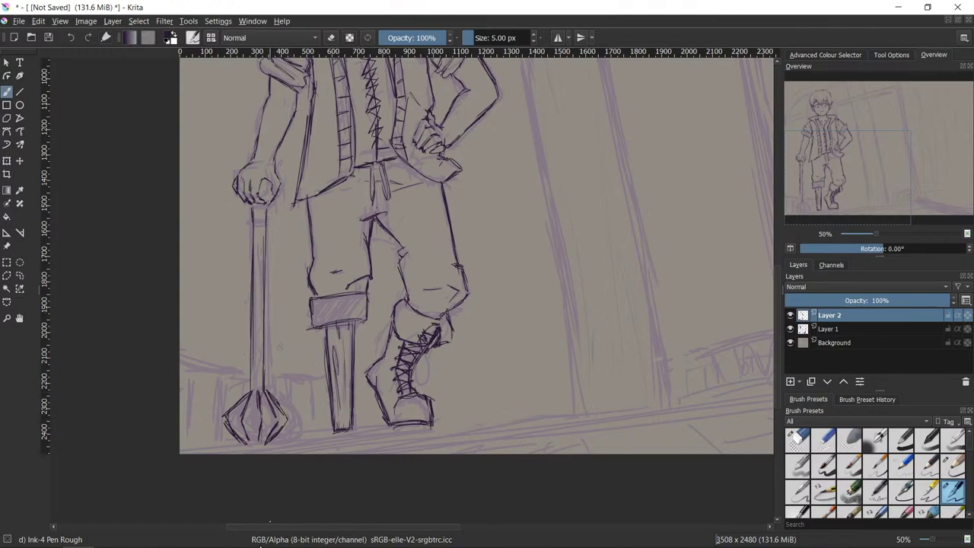
{"action": "key", "text": "e"}
{"action": "key", "text": "e"}
{"action": "key", "text": "e"}
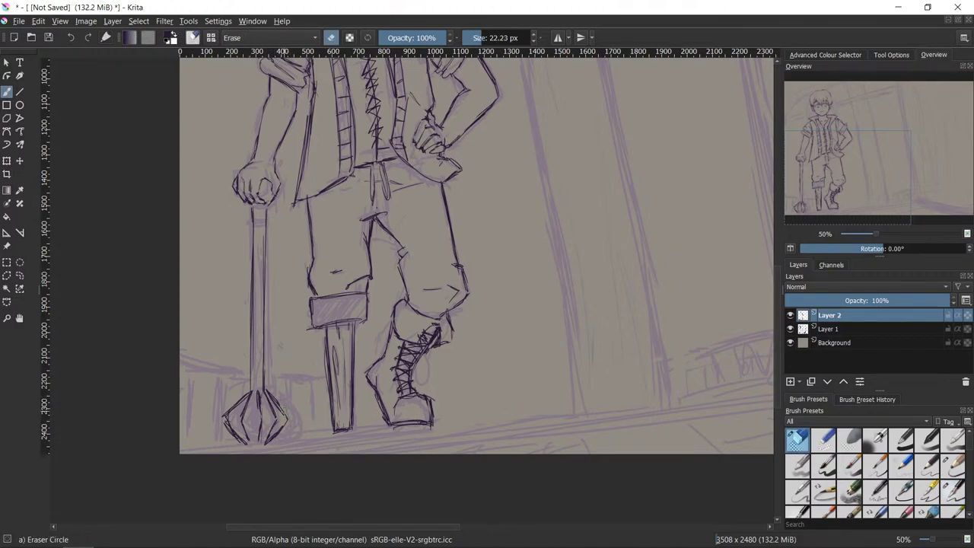
{"action": "key", "text": "e"}
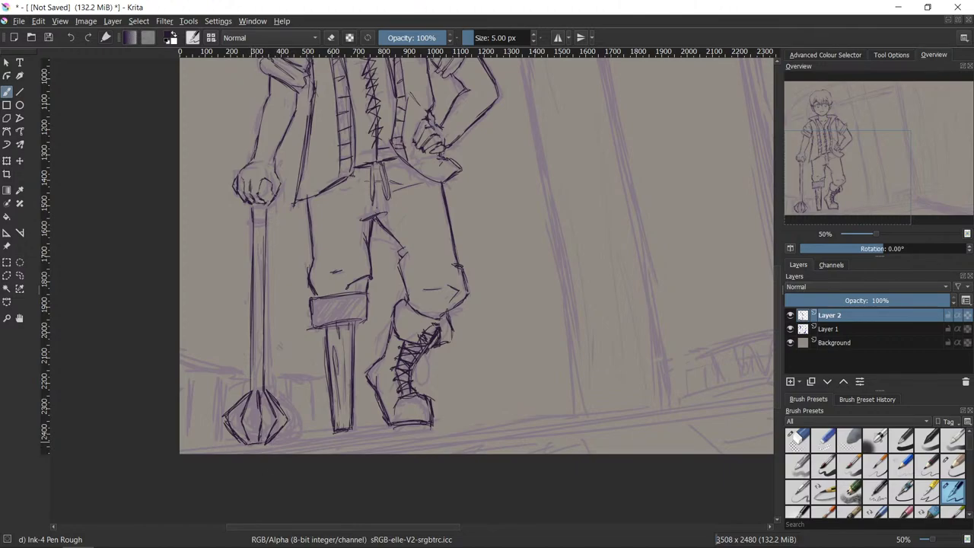
- Close the underside of the mace head and ink its central ridge, erasing and redrawing the messy inner lines
{"action": "left_click_drag", "start_coordinate": [244, 440], "coordinate": [265, 440]}
{"action": "left_click_drag", "start_coordinate": [255, 395], "coordinate": [256, 438]}
{"action": "left_click_drag", "start_coordinate": [255, 398], "coordinate": [254, 441]}
{"action": "key", "text": "e"}
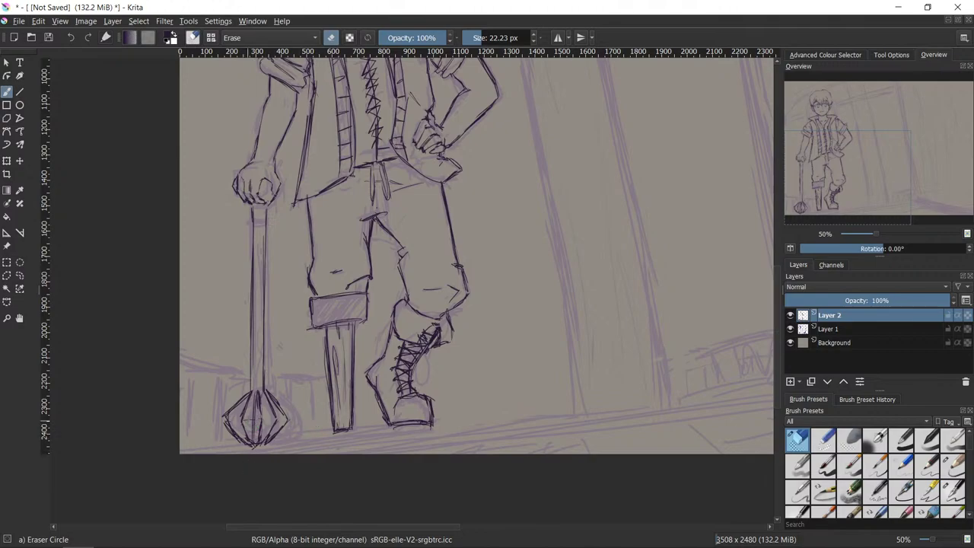
{"action": "key", "text": "/"}
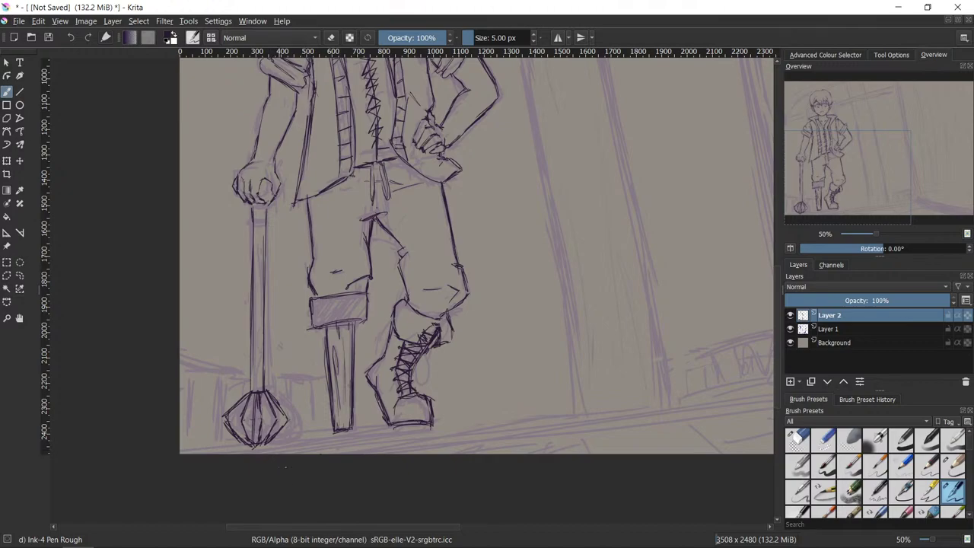
{"action": "key", "text": "/"}
{"action": "key", "text": "/"}
{"action": "key", "text": "/"}
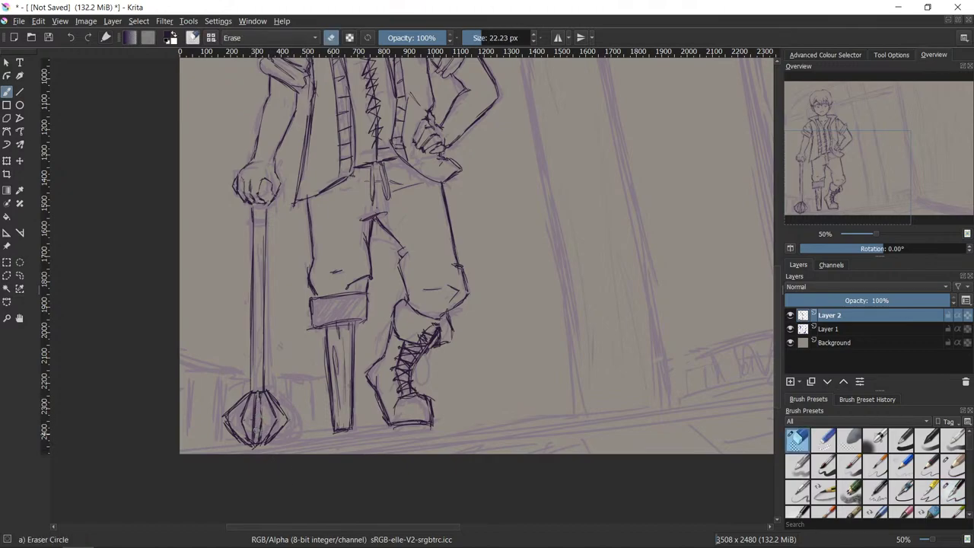
{"action": "key", "text": "/"}
{"action": "key", "text": "/"}
{"action": "left_click_drag", "start_coordinate": [255, 429], "coordinate": [254, 406]}
{"action": "key", "text": "/"}
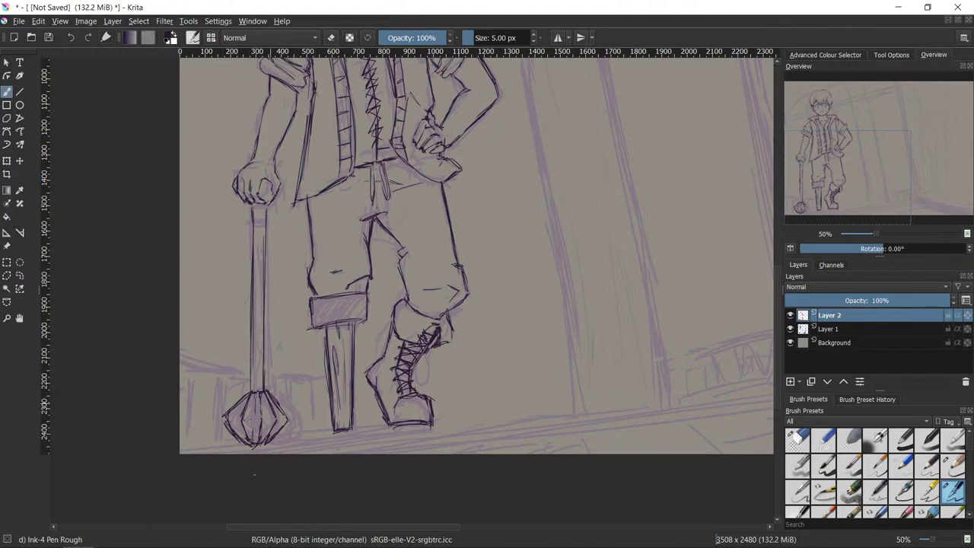
- Trim the rough outer corner of the mace head with the eraser and return to the ink pen
{"action": "key", "text": "/"}
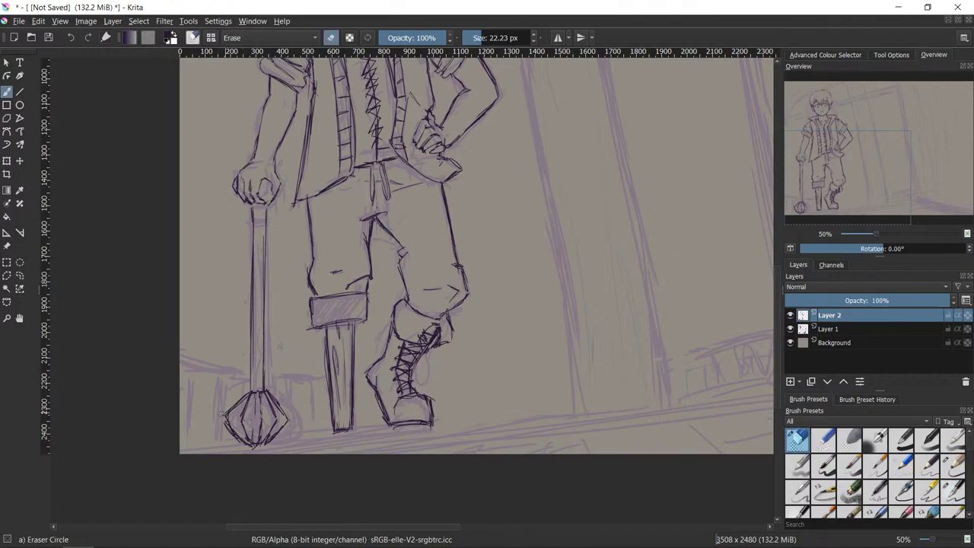
{"action": "left_click_drag", "start_coordinate": [225, 414], "coordinate": [236, 402]}
{"action": "key", "text": "/"}
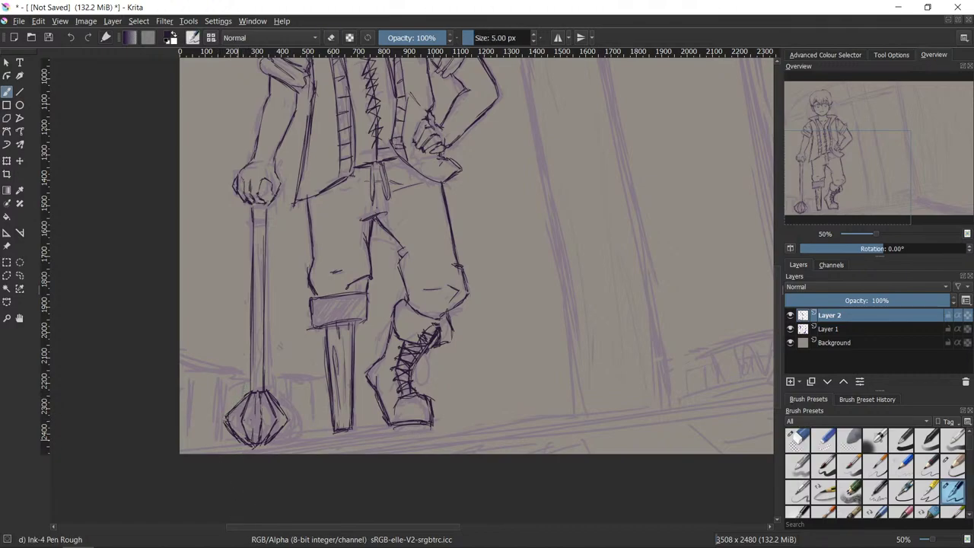
{"action": "key", "text": "/"}
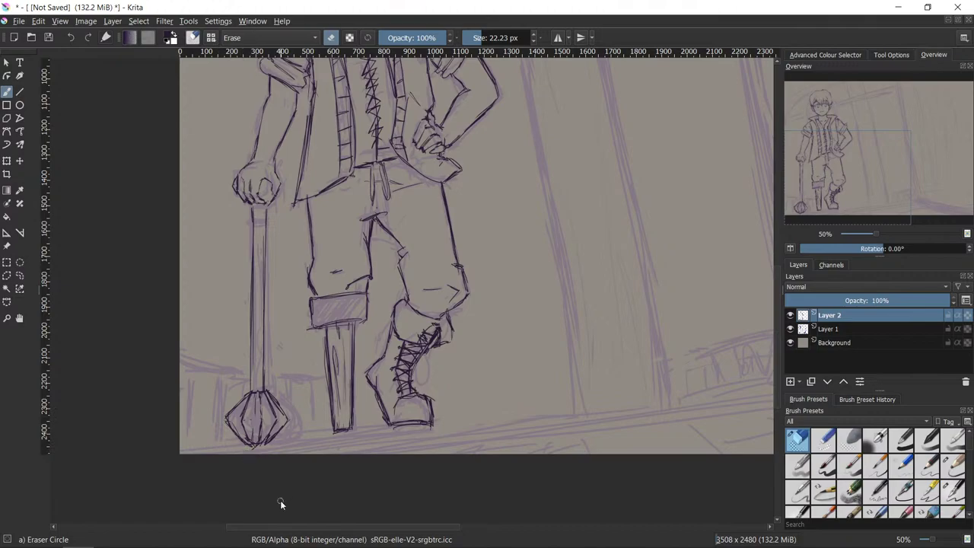
{"action": "key", "text": "/"}
- Ink collar bands near both ends of the mace's shaft and a long grain line down its middle
{"action": "scroll", "coordinate": [774, 299], "scroll_direction": "up", "scroll_amount": 3}
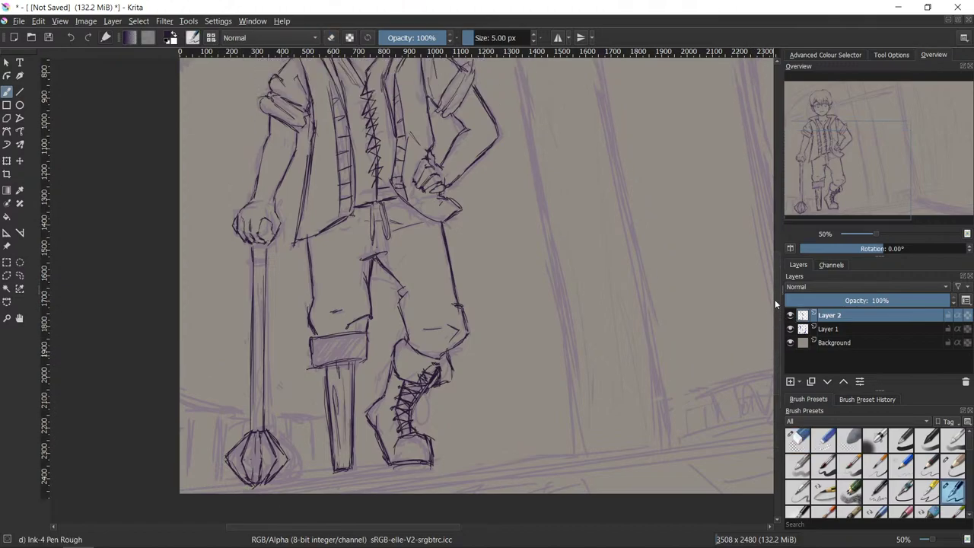
{"action": "left_click_drag", "start_coordinate": [264, 446], "coordinate": [251, 445]}
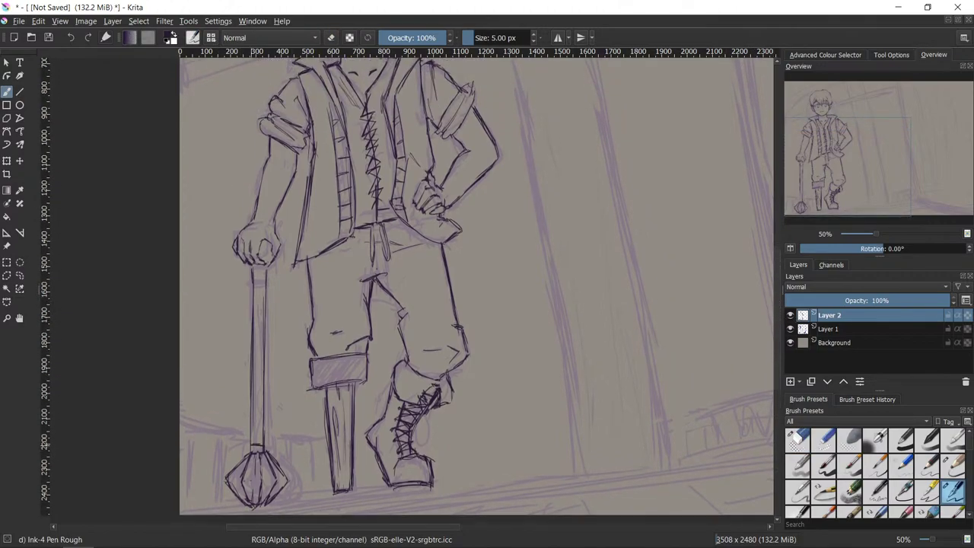
{"action": "mouse_move", "coordinate": [263, 277]}
{"action": "left_mouse_down"}
{"action": "mouse_move", "coordinate": [251, 280]}
{"action": "mouse_move", "coordinate": [265, 283]}
{"action": "left_mouse_up"}
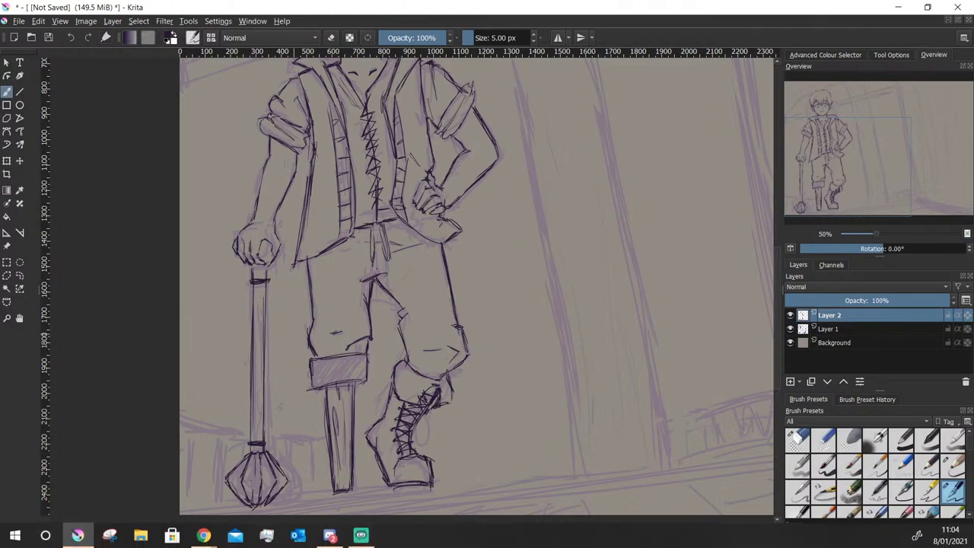
{"action": "left_click_drag", "start_coordinate": [257, 289], "coordinate": [258, 416]}
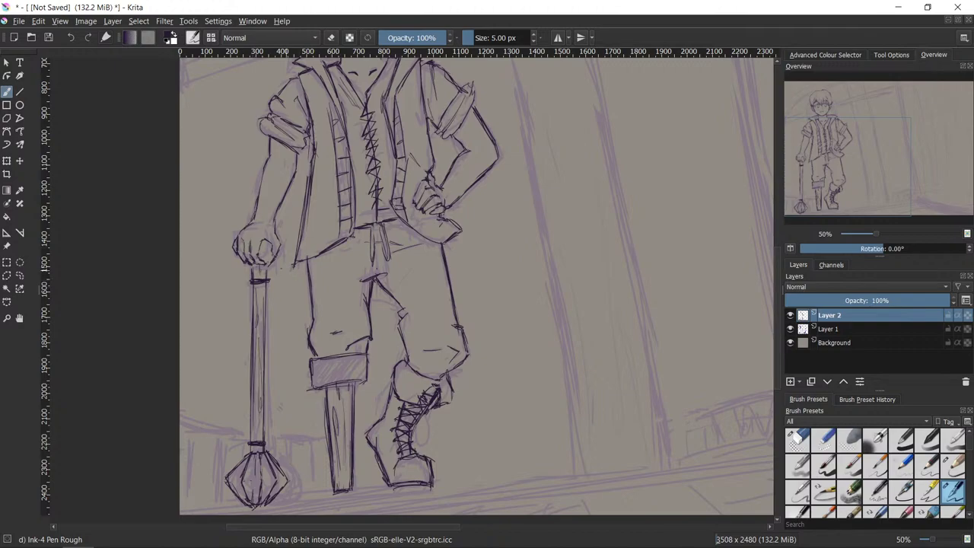
- Shade a small dark oval in the boy's fist resting on the mace, undoing the strokes that miss
{"action": "left_click_drag", "start_coordinate": [252, 266], "coordinate": [263, 266]}
{"action": "key", "text": "ctrl+z"}
{"action": "mouse_move", "coordinate": [266, 244]}
{"action": "left_mouse_down"}
{"action": "mouse_move", "coordinate": [267, 259]}
{"action": "mouse_move", "coordinate": [269, 245]}
{"action": "left_mouse_up"}
{"action": "key", "text": "ctrl+z"}
{"action": "mouse_move", "coordinate": [264, 245]}
{"action": "left_mouse_down"}
{"action": "mouse_move", "coordinate": [266, 257]}
{"action": "mouse_move", "coordinate": [268, 248]}
{"action": "left_mouse_up"}
{"action": "mouse_move", "coordinate": [778, 311]}
{"action": "left_mouse_down"}
{"action": "mouse_move", "coordinate": [776, 286]}
{"action": "mouse_move", "coordinate": [767, 322]}
{"action": "mouse_move", "coordinate": [772, 315]}
{"action": "left_mouse_up"}
{"action": "scroll", "coordinate": [772, 319], "scroll_direction": "down", "scroll_amount": 3}
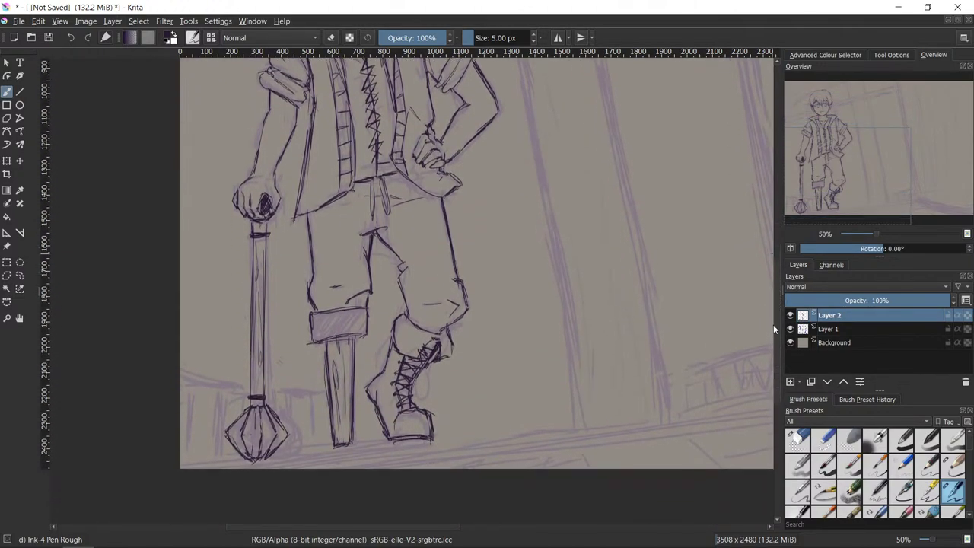
{"action": "scroll", "coordinate": [771, 335], "scroll_direction": "up", "scroll_amount": 2}
{"action": "scroll", "coordinate": [777, 322], "scroll_direction": "down", "scroll_amount": 2}
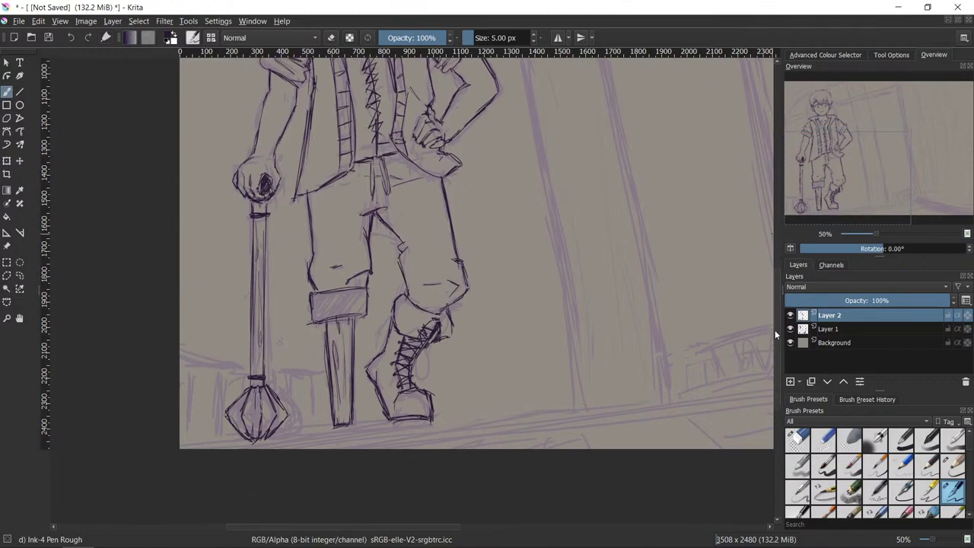
{"action": "scroll", "coordinate": [778, 286], "scroll_direction": "up", "scroll_amount": 3}
{"action": "scroll", "coordinate": [777, 305], "scroll_direction": "down", "scroll_amount": 1}
{"action": "scroll", "coordinate": [776, 305], "scroll_direction": "down", "scroll_amount": 1}
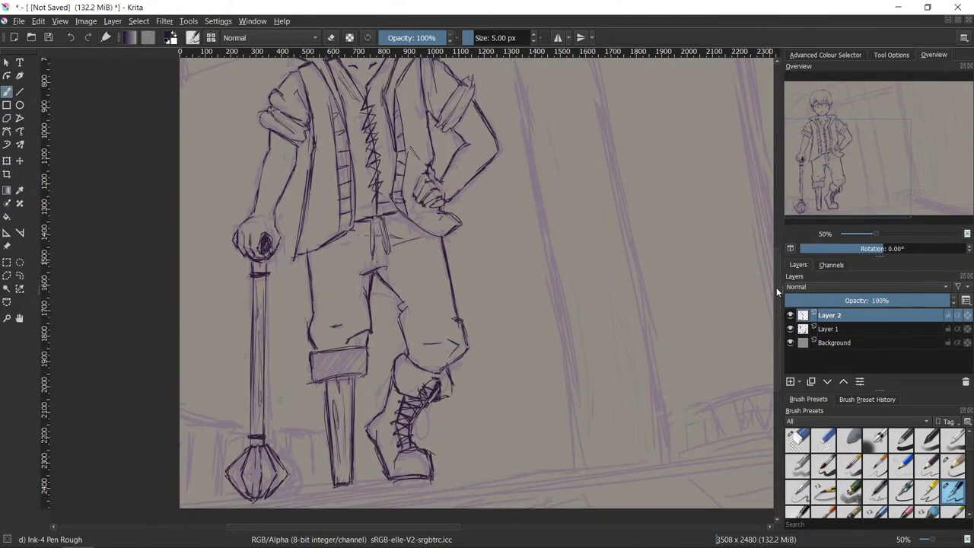
{"action": "scroll", "coordinate": [776, 287], "scroll_direction": "up", "scroll_amount": 2}
{"action": "scroll", "coordinate": [772, 275], "scroll_direction": "down", "scroll_amount": 4}
{"action": "scroll", "coordinate": [763, 300], "scroll_direction": "up", "scroll_amount": 4}
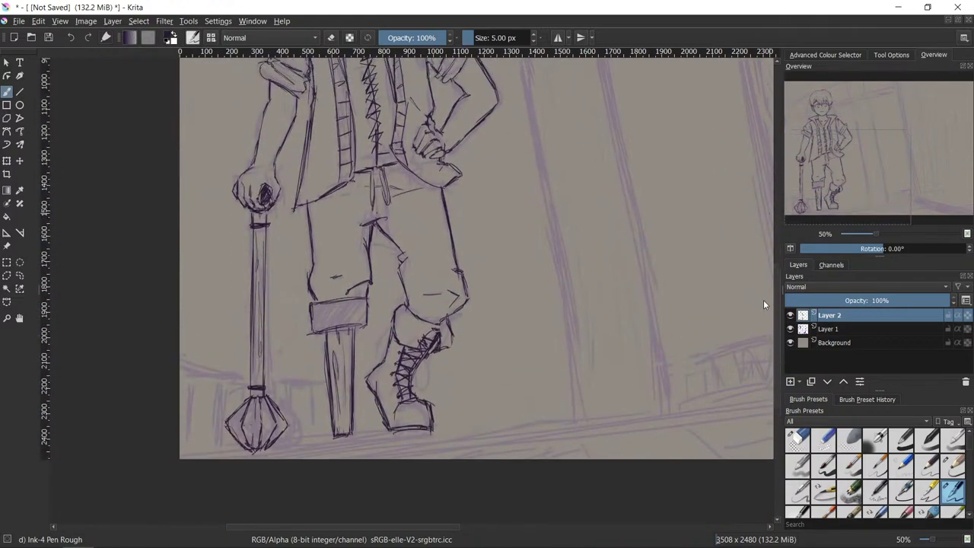
{"action": "scroll", "coordinate": [759, 304], "scroll_direction": "down", "scroll_amount": 4}
{"action": "scroll", "coordinate": [758, 308], "scroll_direction": "up", "scroll_amount": 3}
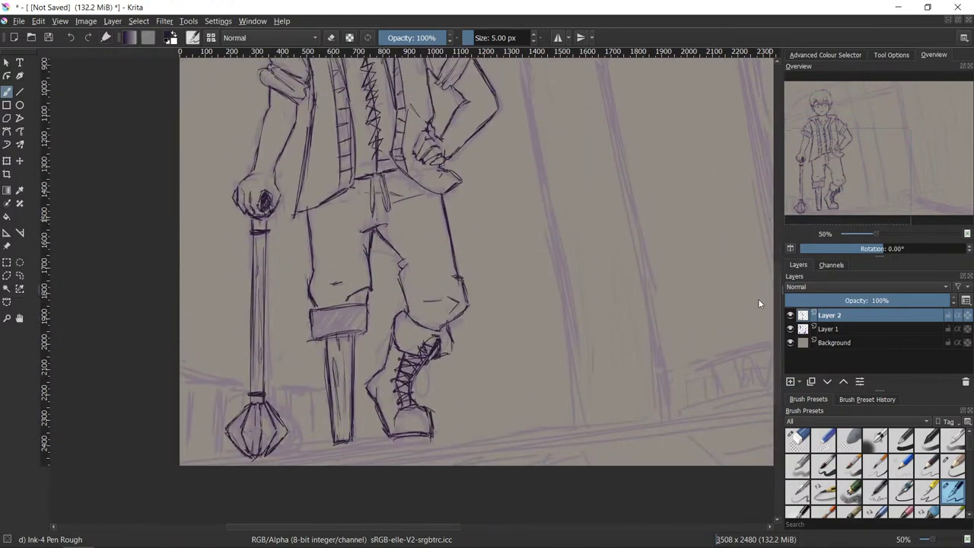
{"action": "mouse_move", "coordinate": [756, 261]}
{"action": "left_mouse_down"}
{"action": "mouse_move", "coordinate": [758, 308]}
{"action": "mouse_move", "coordinate": [756, 269]}
{"action": "mouse_move", "coordinate": [757, 279]}
{"action": "left_mouse_up"}
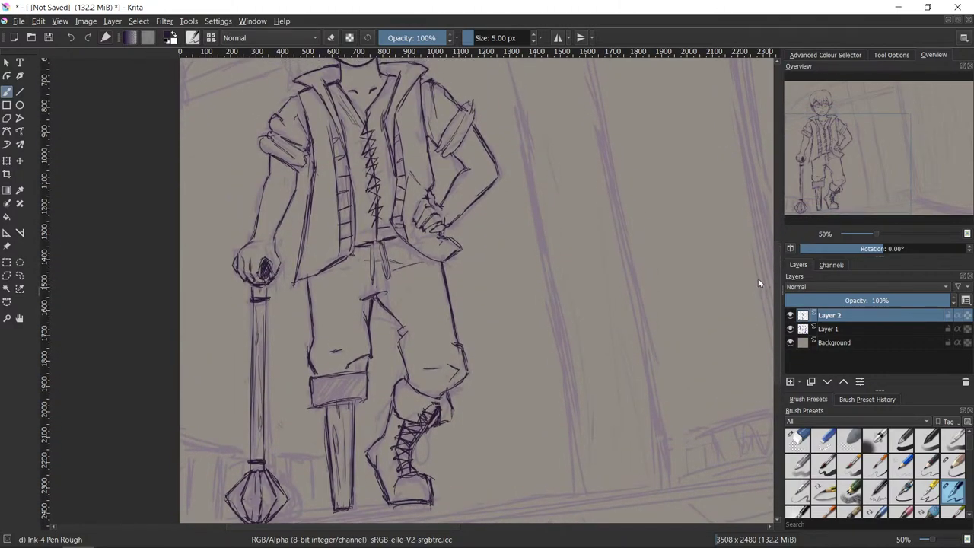
{"action": "scroll", "coordinate": [757, 277], "scroll_direction": "down", "scroll_amount": 2}
{"action": "scroll", "coordinate": [757, 277], "scroll_direction": "up", "scroll_amount": 2}
- Ink the curved pigtail on the mace-hand side of the boy's head and start the top of the opposite one
{"action": "key", "text": "minus"}
{"action": "left_click_drag", "start_coordinate": [649, 379], "coordinate": [572, 441]}
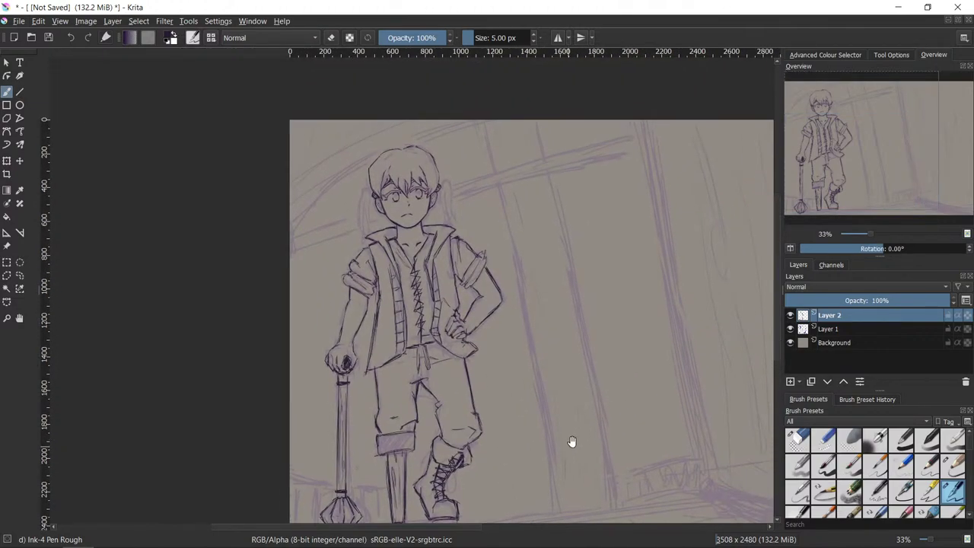
{"action": "scroll", "coordinate": [562, 418], "scroll_direction": "up", "scroll_amount": 1}
{"action": "scroll", "coordinate": [497, 258], "scroll_direction": "up", "scroll_amount": 4}
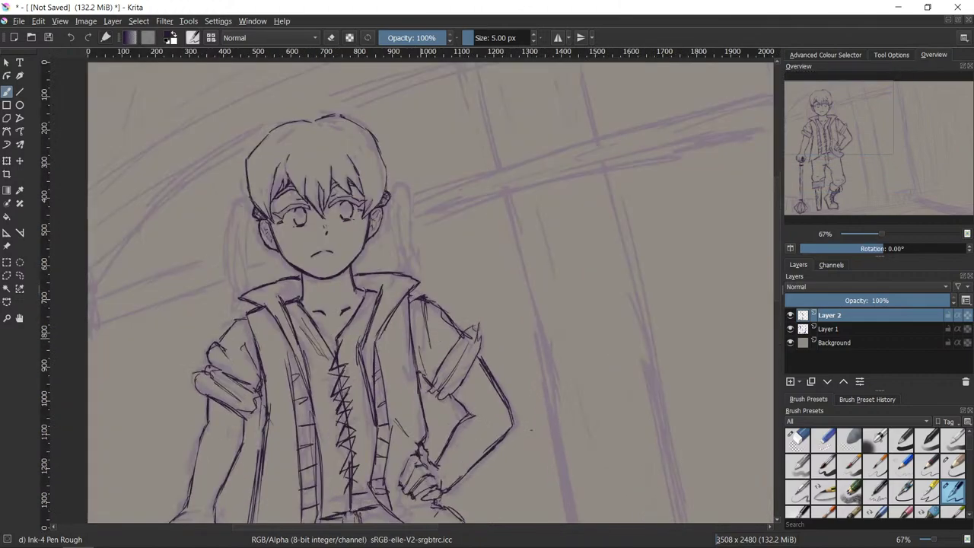
{"action": "left_click_drag", "start_coordinate": [478, 251], "coordinate": [546, 205]}
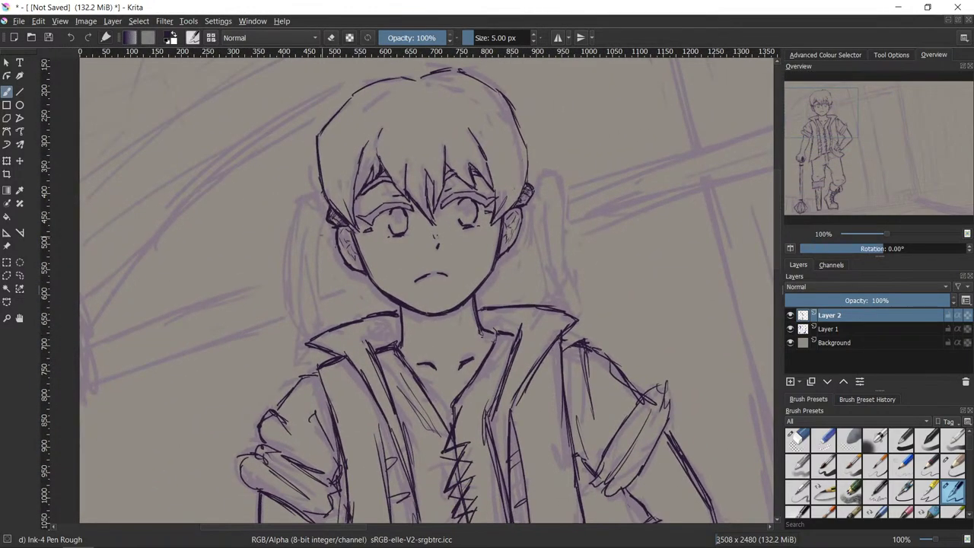
{"action": "mouse_move", "coordinate": [327, 215]}
{"action": "left_mouse_down"}
{"action": "mouse_move", "coordinate": [313, 218]}
{"action": "mouse_move", "coordinate": [301, 249]}
{"action": "left_mouse_up"}
{"action": "mouse_move", "coordinate": [533, 193]}
{"action": "left_mouse_down"}
{"action": "mouse_move", "coordinate": [545, 184]}
{"action": "mouse_move", "coordinate": [563, 202]}
{"action": "mouse_move", "coordinate": [560, 214]}
{"action": "left_mouse_up"}
{"action": "mouse_move", "coordinate": [302, 245]}
{"action": "left_mouse_down"}
{"action": "mouse_move", "coordinate": [302, 286]}
{"action": "mouse_move", "coordinate": [320, 328]}
{"action": "mouse_move", "coordinate": [336, 310]}
{"action": "mouse_move", "coordinate": [331, 228]}
{"action": "left_mouse_up"}
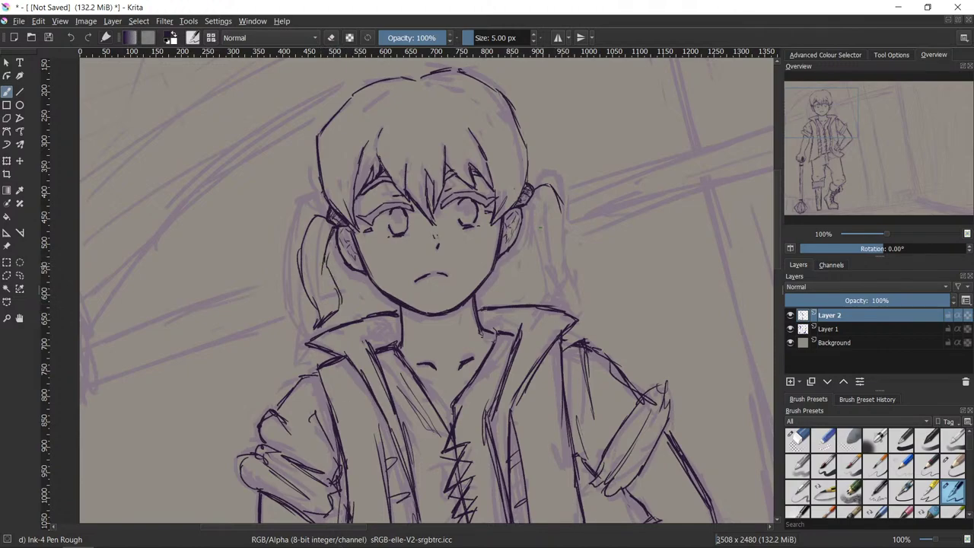
- Ink the pigtail on the hand-on-hip side down to a pointed tip, with fine strand lines inside
{"action": "left_click_drag", "start_coordinate": [527, 207], "coordinate": [543, 297]}
{"action": "left_click_drag", "start_coordinate": [560, 228], "coordinate": [542, 270]}
{"action": "mouse_move", "coordinate": [555, 207]}
{"action": "left_mouse_down"}
{"action": "mouse_move", "coordinate": [540, 292]}
{"action": "mouse_move", "coordinate": [528, 276]}
{"action": "left_mouse_up"}
{"action": "left_click_drag", "start_coordinate": [534, 240], "coordinate": [531, 269]}
{"action": "left_click_drag", "start_coordinate": [537, 267], "coordinate": [536, 289]}
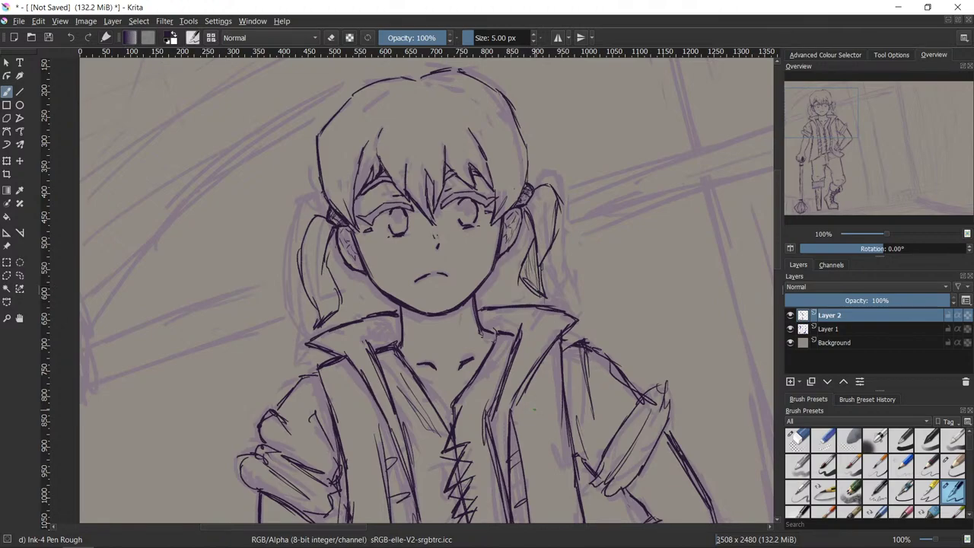
- Undo the last strand strokes in the hand-on-hip side pigtail and add an inner strand line to the other one
{"action": "key", "text": "ctrl+z"}
{"action": "key", "text": "ctrl+z"}
{"action": "left_click_drag", "start_coordinate": [324, 258], "coordinate": [318, 308]}
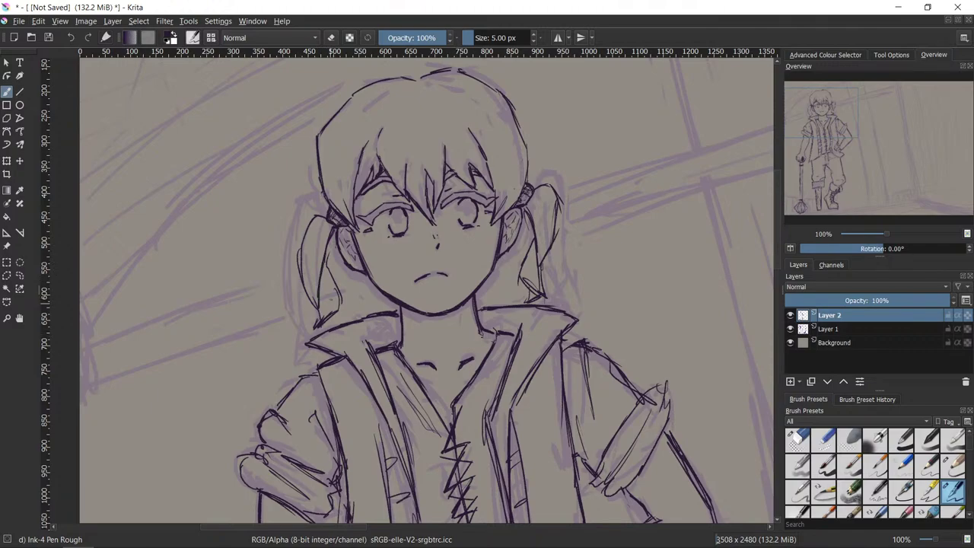
- Ink an inner strand line in the mace-hand side pigtail and erase the stray ink near its tip
{"action": "left_click_drag", "start_coordinate": [323, 268], "coordinate": [320, 317]}
{"action": "key", "text": "/"}
{"action": "left_click_drag", "start_coordinate": [319, 311], "coordinate": [308, 334]}
{"action": "key", "text": "slash"}
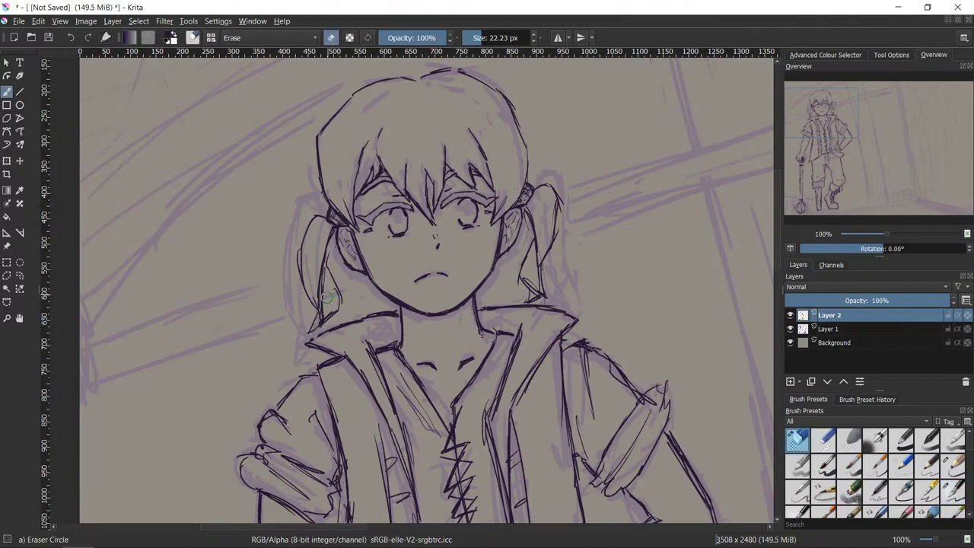
{"action": "mouse_move", "coordinate": [325, 295]}
{"action": "left_mouse_down"}
{"action": "mouse_move", "coordinate": [319, 303]}
{"action": "mouse_move", "coordinate": [320, 262]}
{"action": "mouse_move", "coordinate": [319, 297]}
{"action": "mouse_move", "coordinate": [302, 268]}
{"action": "mouse_move", "coordinate": [318, 308]}
{"action": "left_mouse_up"}
{"action": "key", "text": "slash"}
{"action": "key", "text": "slash"}
{"action": "key", "text": "slash"}
{"action": "left_click_drag", "start_coordinate": [303, 259], "coordinate": [319, 301]}
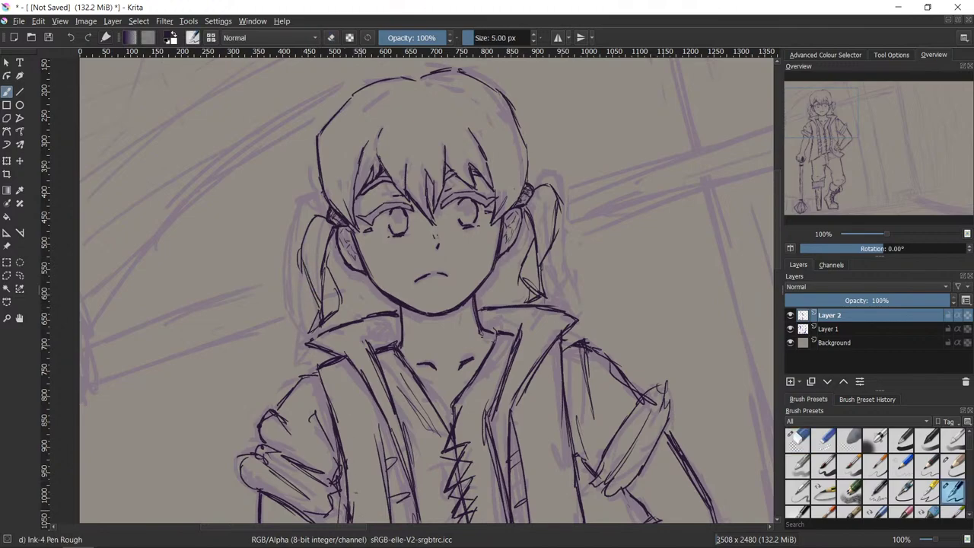
- Refine the lower end of the mace-hand side pigtail with short inner-edge strokes, erasing the excess at its tip
{"action": "key", "text": "/"}
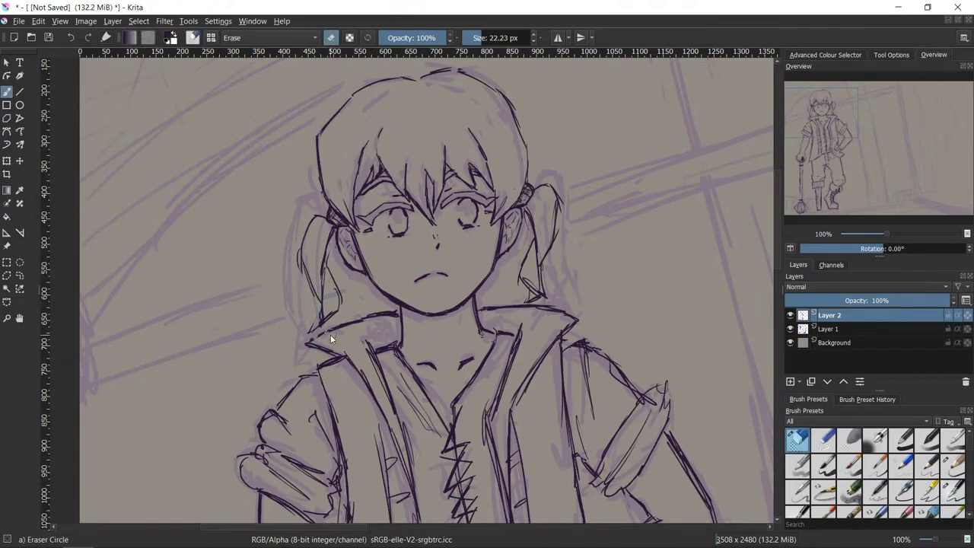
{"action": "key", "text": "/"}
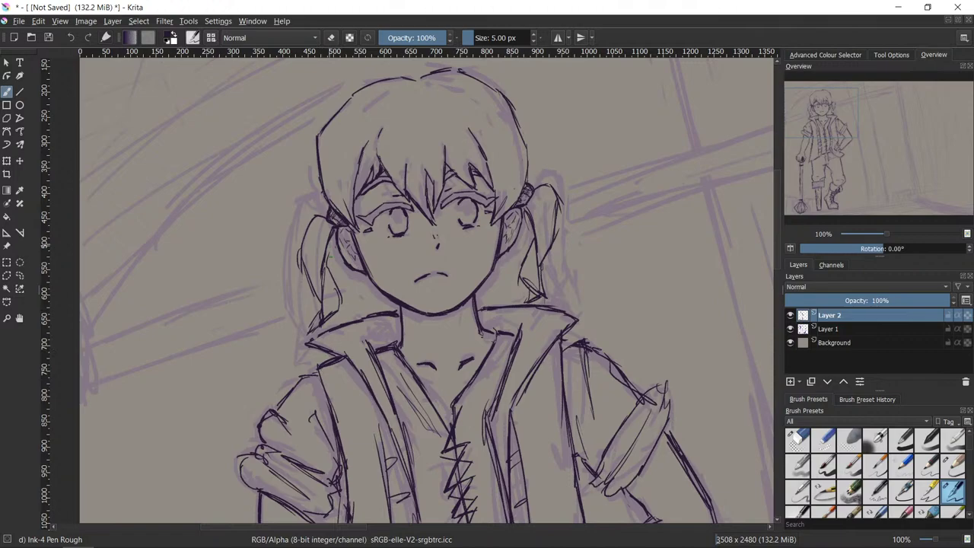
{"action": "left_click_drag", "start_coordinate": [333, 260], "coordinate": [326, 279]}
{"action": "key", "text": "/"}
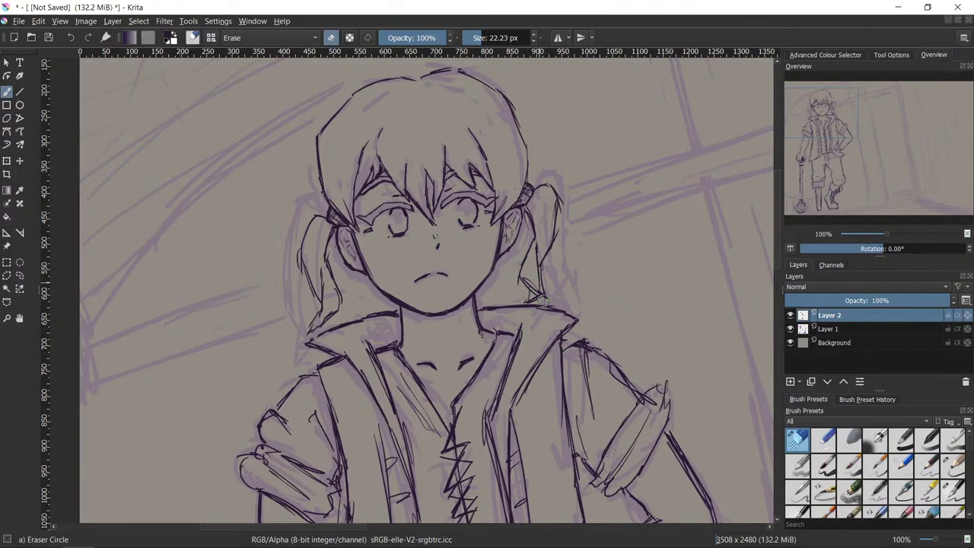
{"action": "key", "text": "slash"}
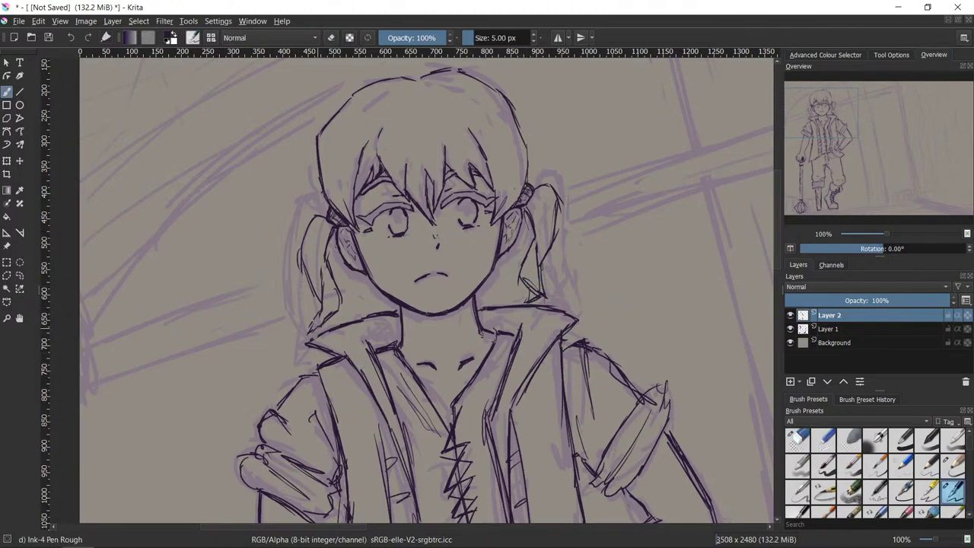
{"action": "key", "text": "slash"}
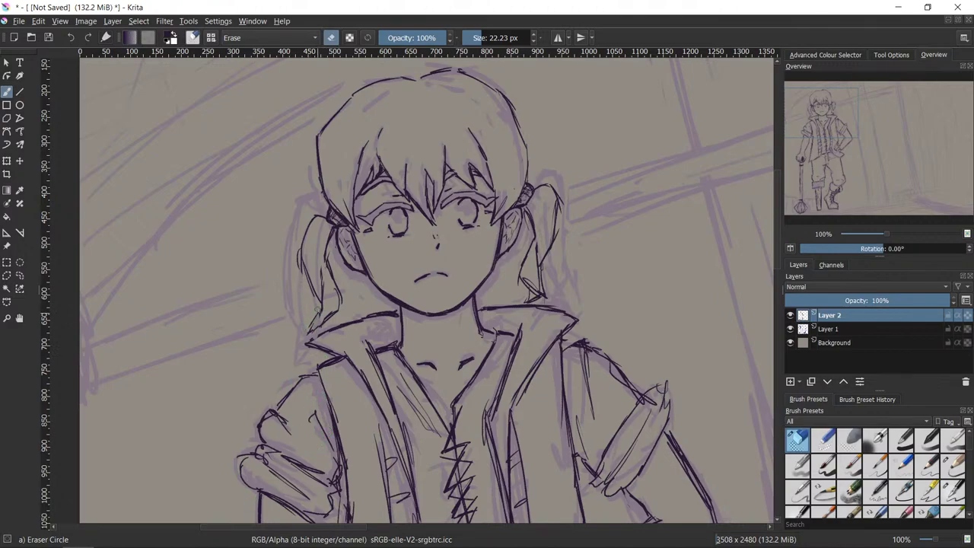
{"action": "key", "text": "slash"}
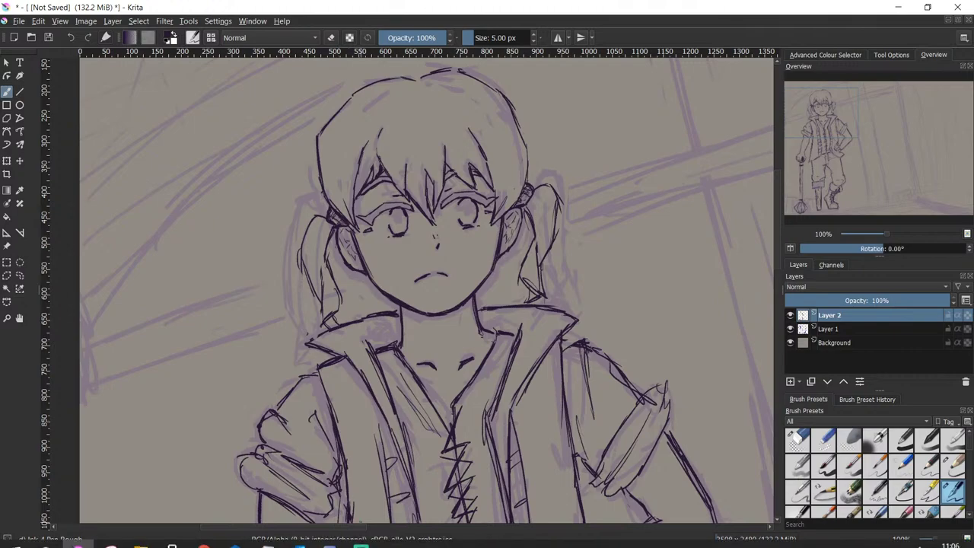
{"action": "left_click", "coordinate": [335, 319], "text": "ctrl"}
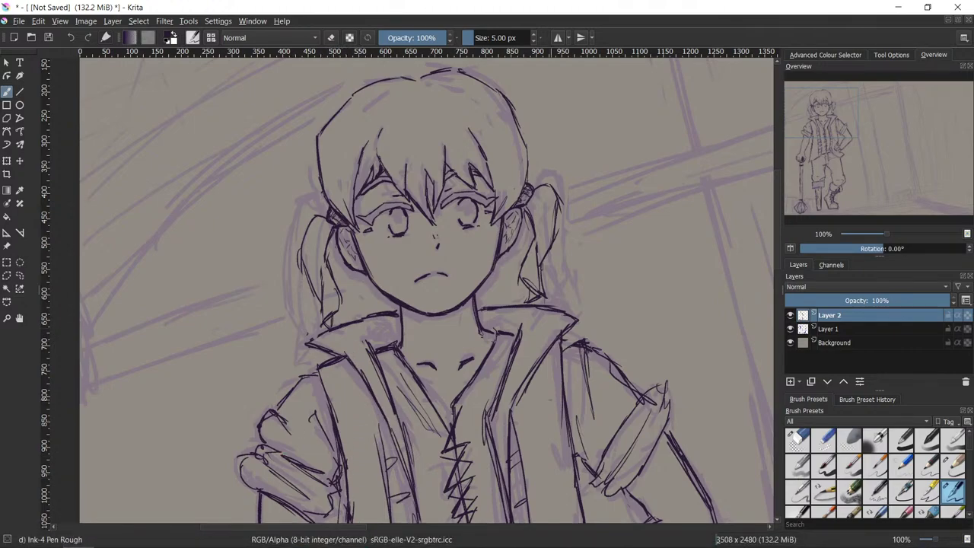
- Erase the rough ink along the outer edge of the mace-hand side pigtail to leave one clean contour
{"action": "scroll", "coordinate": [655, 403], "scroll_direction": "down", "scroll_amount": 1}
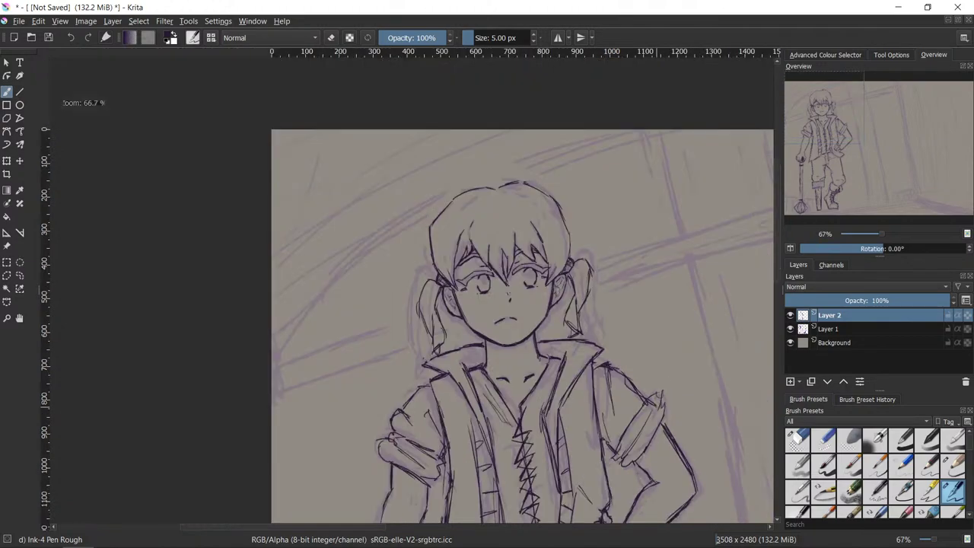
{"action": "left_click_drag", "start_coordinate": [662, 403], "coordinate": [461, 293]}
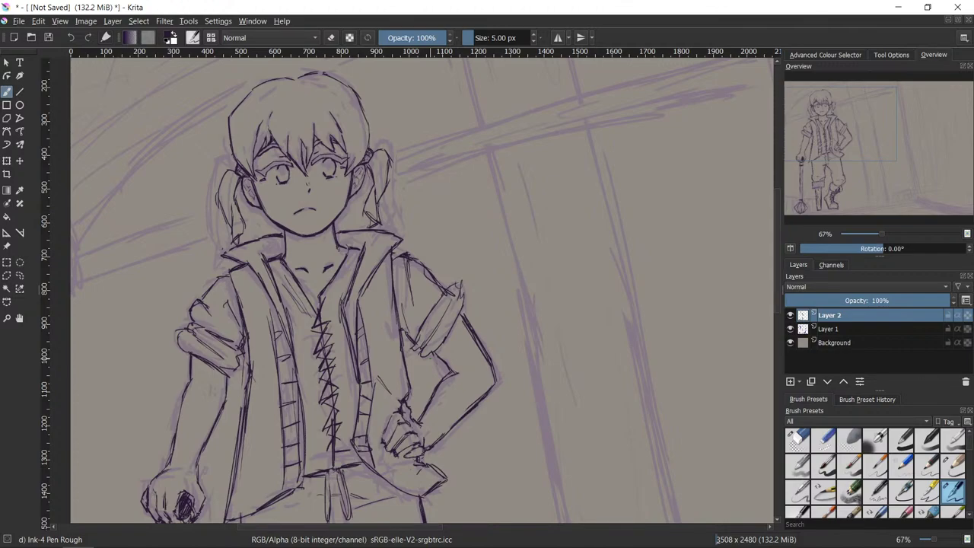
{"action": "left_click_drag", "start_coordinate": [528, 396], "coordinate": [539, 423]}
{"action": "scroll", "coordinate": [515, 428], "scroll_direction": "up", "scroll_amount": 1}
{"action": "left_click_drag", "start_coordinate": [528, 304], "coordinate": [490, 284]}
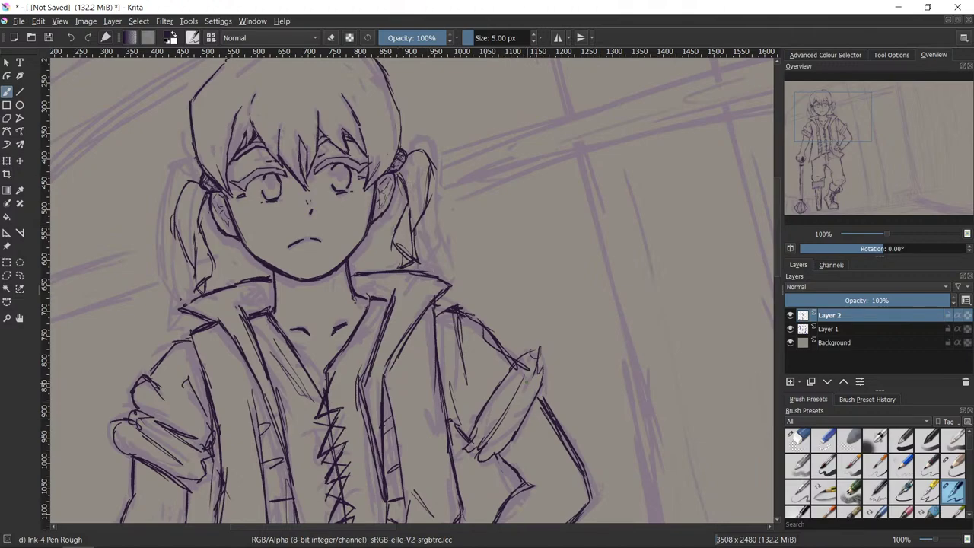
{"action": "key", "text": "slash"}
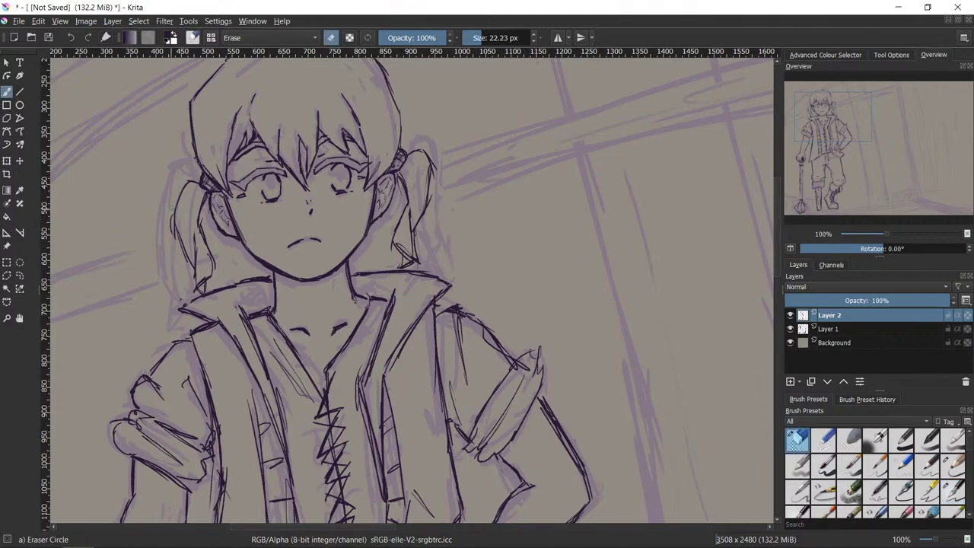
{"action": "left_click_drag", "start_coordinate": [174, 210], "coordinate": [191, 258]}
{"action": "key", "text": "slash"}
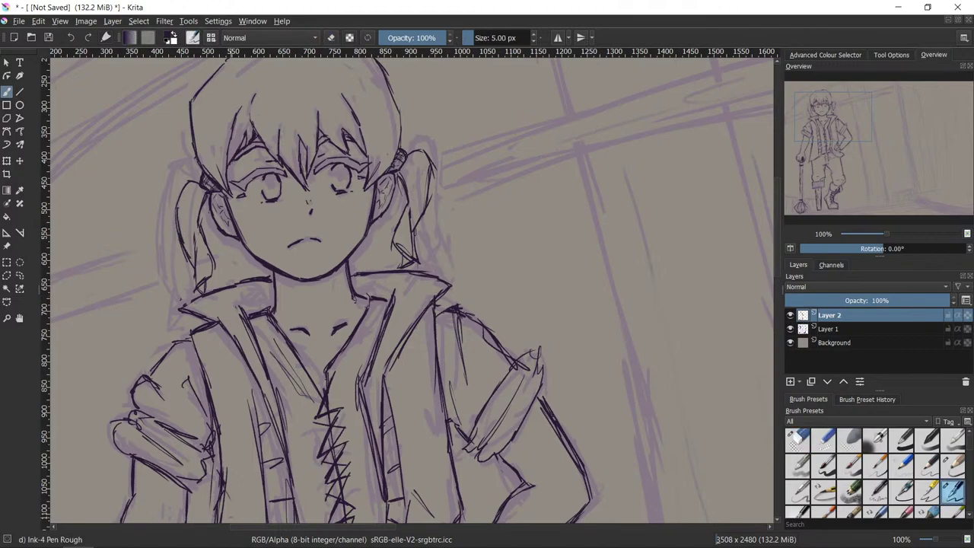
- Examine the whole inked figure against the full canvas, from the head down to the mace and boots
{"action": "scroll", "coordinate": [607, 452], "scroll_direction": "down", "scroll_amount": 2}
{"action": "mouse_move", "coordinate": [646, 441]}
{"action": "left_mouse_down"}
{"action": "mouse_move", "coordinate": [503, 220]}
{"action": "mouse_move", "coordinate": [600, 501]}
{"action": "left_mouse_up"}
{"action": "key", "text": "minus"}
{"action": "left_click_drag", "start_coordinate": [617, 465], "coordinate": [547, 387]}
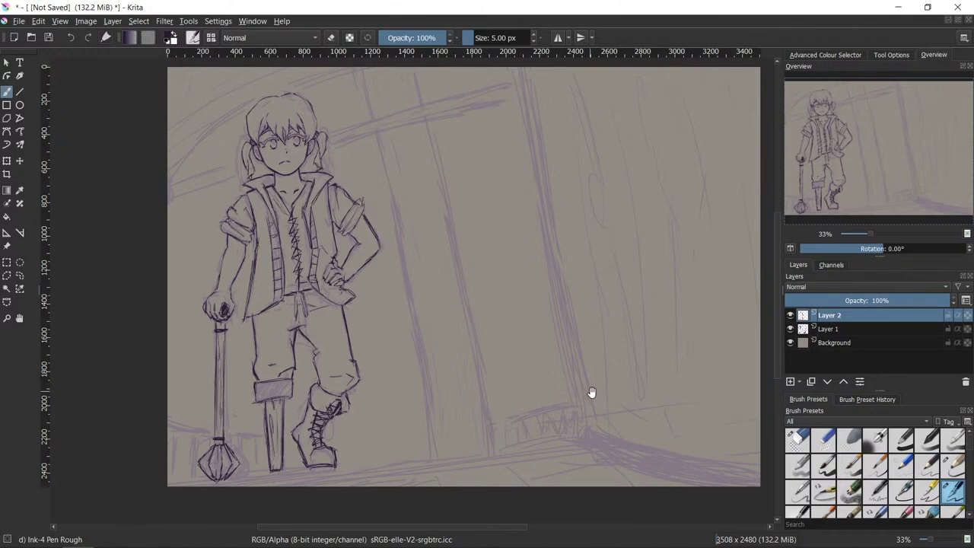
{"action": "mouse_move", "coordinate": [599, 335]}
{"action": "left_mouse_down"}
{"action": "mouse_move", "coordinate": [603, 353]}
{"action": "mouse_move", "coordinate": [575, 389]}
{"action": "left_mouse_up"}
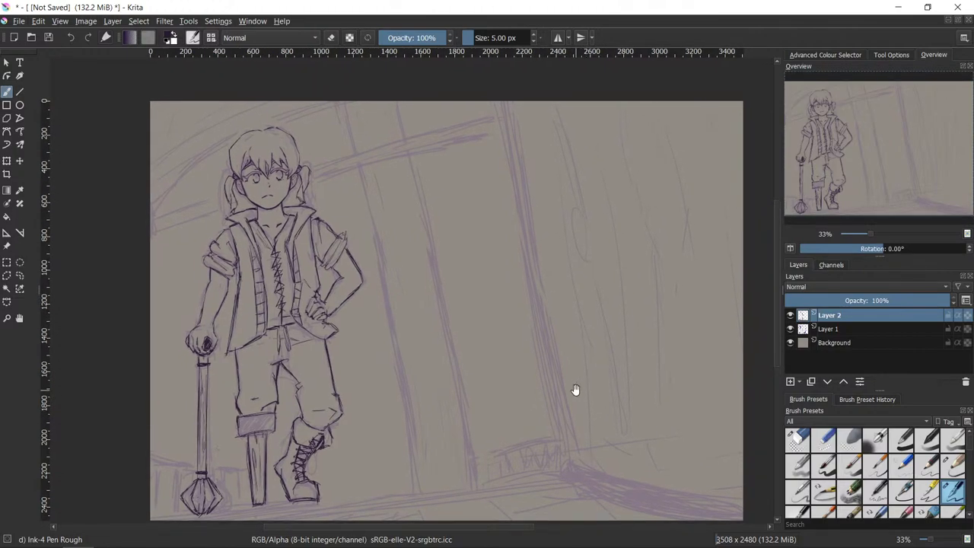
{"action": "key", "text": "/"}
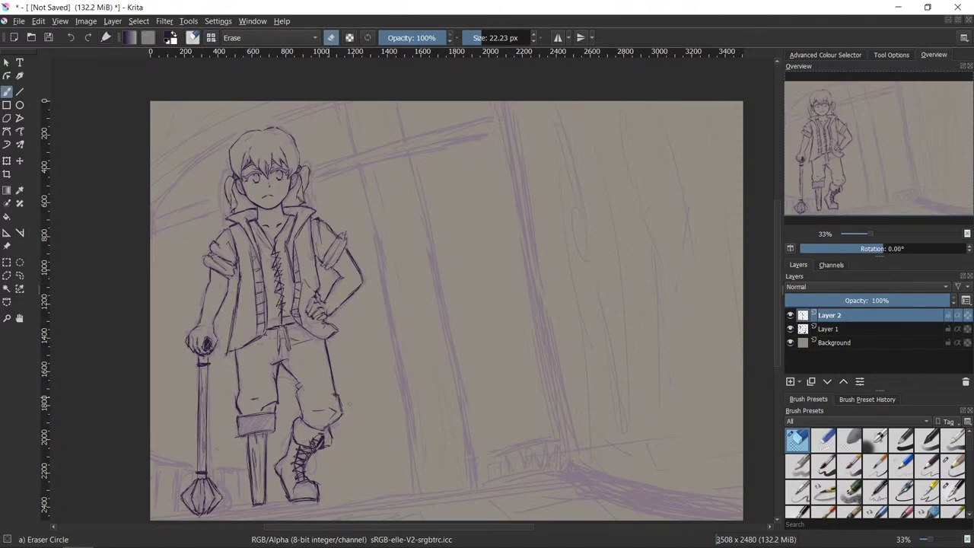
{"action": "key", "text": "e"}
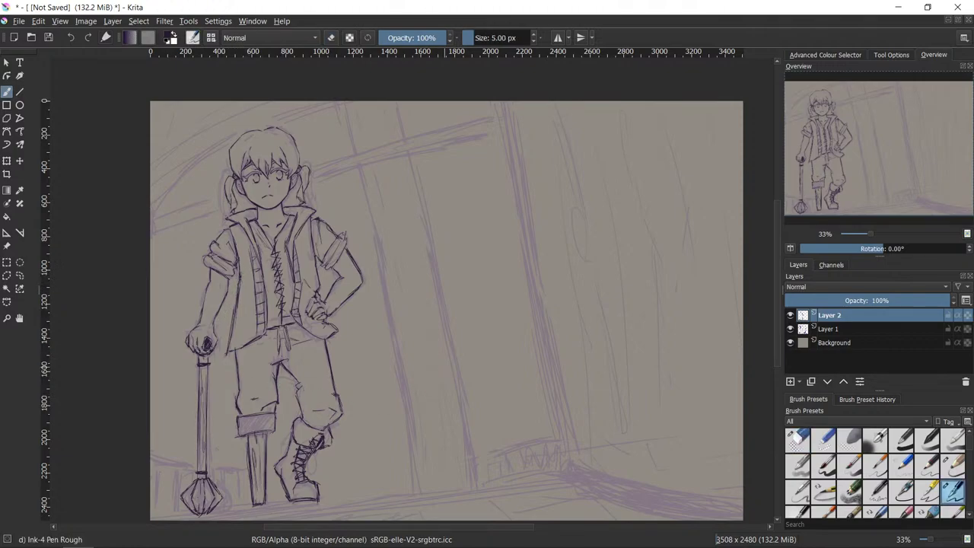
{"action": "left_click_drag", "start_coordinate": [608, 433], "coordinate": [612, 397]}
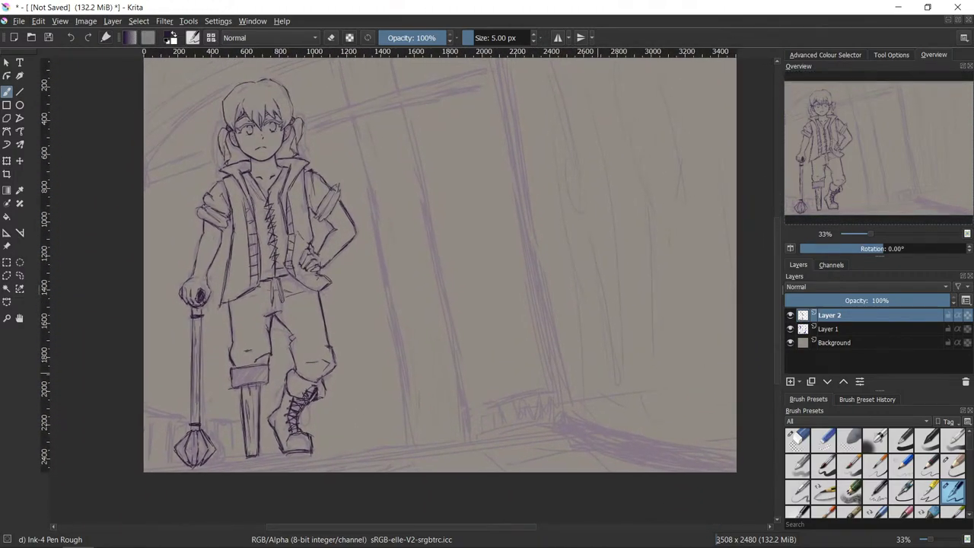
- Add a new paint layer directly above Layer 1 and below the character's line art
{"action": "left_click", "coordinate": [854, 330]}
{"action": "left_click", "coordinate": [790, 381]}
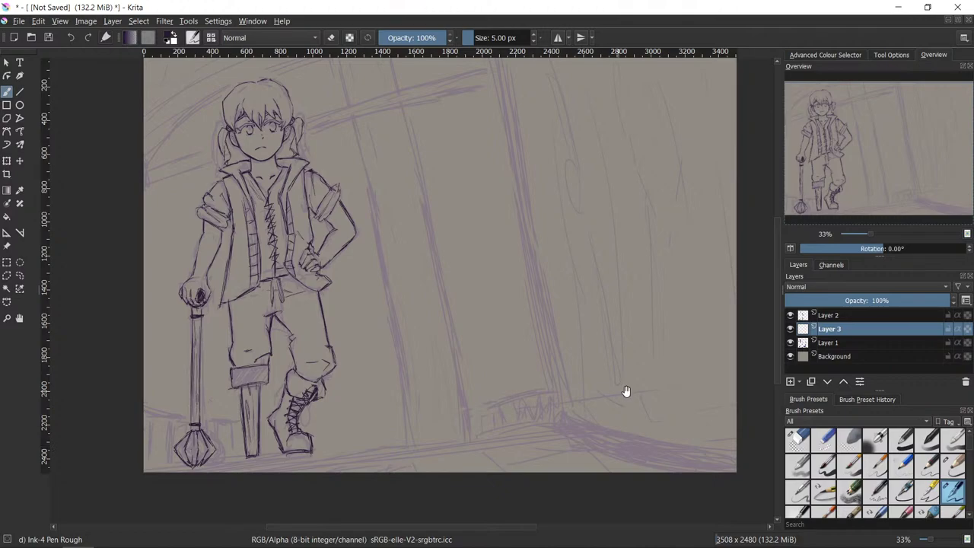
{"action": "mouse_move", "coordinate": [626, 391]}
{"action": "left_mouse_down"}
{"action": "mouse_move", "coordinate": [612, 347]}
{"action": "mouse_move", "coordinate": [604, 354]}
{"action": "left_mouse_up"}
{"action": "scroll", "coordinate": [601, 398], "scroll_direction": "down", "scroll_amount": 1}
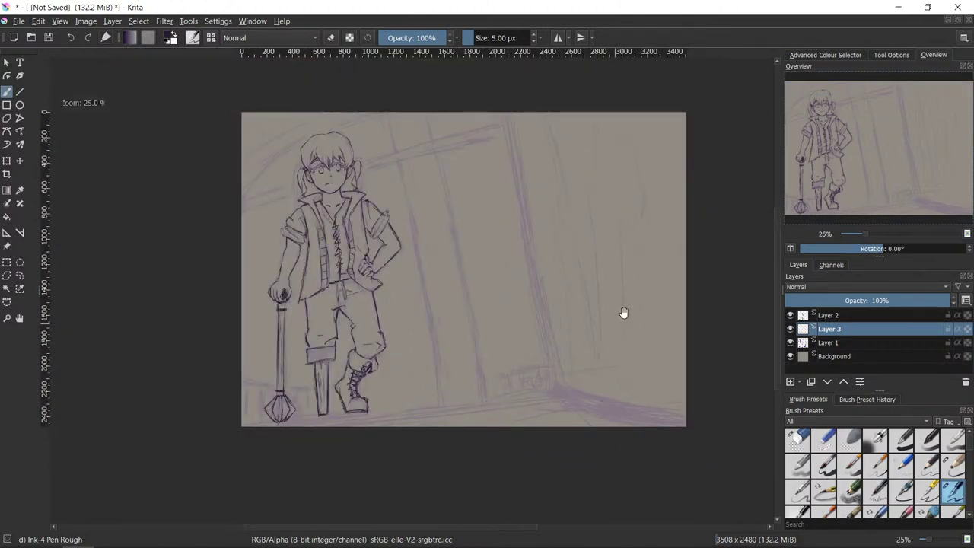
{"action": "left_click_drag", "start_coordinate": [622, 312], "coordinate": [613, 352]}
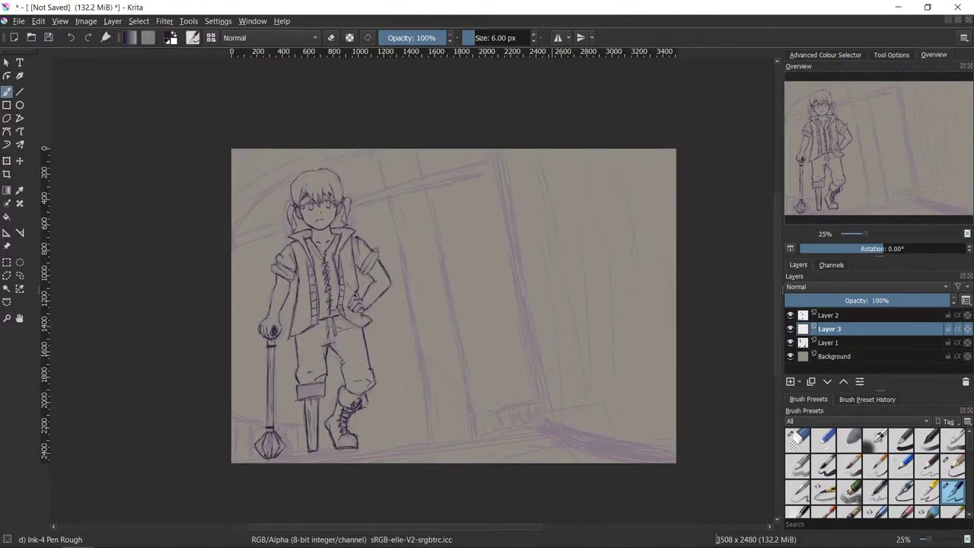
- Set the ink brush to 10 px and draw the floor line from the boy's feet to the room corner, undoing the first stroke
{"action": "key", "text": "bracketright"}
{"action": "left_click_drag", "start_coordinate": [511, 426], "coordinate": [365, 449]}
{"action": "key", "text": "ctrl+z"}
{"action": "left_click_drag", "start_coordinate": [267, 460], "coordinate": [555, 436]}
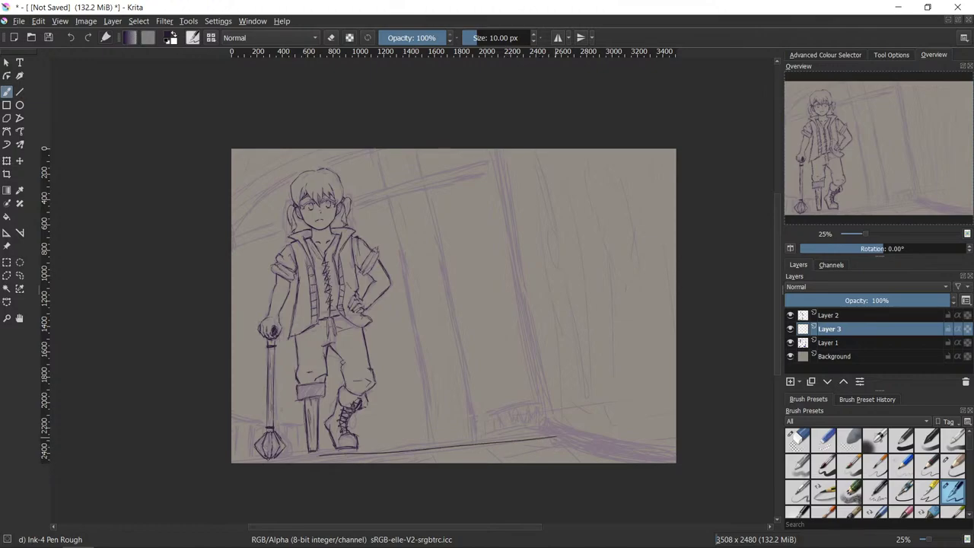
{"action": "mouse_move", "coordinate": [492, 448]}
{"action": "left_mouse_down"}
{"action": "mouse_move", "coordinate": [231, 461]}
{"action": "mouse_move", "coordinate": [563, 446]}
{"action": "left_mouse_up"}
{"action": "mouse_move", "coordinate": [447, 446]}
{"action": "left_mouse_down"}
{"action": "mouse_move", "coordinate": [286, 461]}
{"action": "mouse_move", "coordinate": [456, 448]}
{"action": "left_mouse_up"}
- Erase parts of the floor line and re-ink it from the canvas edge below the mace toward the room corner
{"action": "key", "text": "e"}
{"action": "left_click_drag", "start_coordinate": [541, 446], "coordinate": [316, 458]}
{"action": "key", "text": "e"}
{"action": "left_click_drag", "start_coordinate": [246, 461], "coordinate": [550, 441]}
{"action": "key", "text": "slash"}
{"action": "left_click_drag", "start_coordinate": [286, 461], "coordinate": [469, 451]}
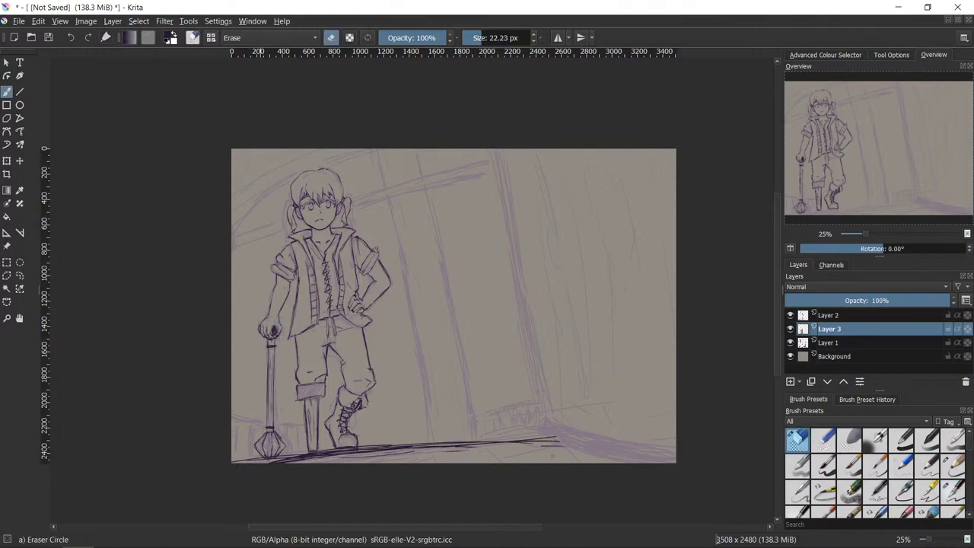
{"action": "mouse_move", "coordinate": [382, 451]}
{"action": "left_mouse_down"}
{"action": "mouse_move", "coordinate": [276, 461]}
{"action": "mouse_move", "coordinate": [482, 453]}
{"action": "left_mouse_up"}
- Layer more long strokes along the floor line and erase the excess to thin it beyond the boy's boot
{"action": "key", "text": "slash"}
{"action": "left_click_drag", "start_coordinate": [243, 461], "coordinate": [478, 440]}
{"action": "left_click_drag", "start_coordinate": [280, 456], "coordinate": [534, 437]}
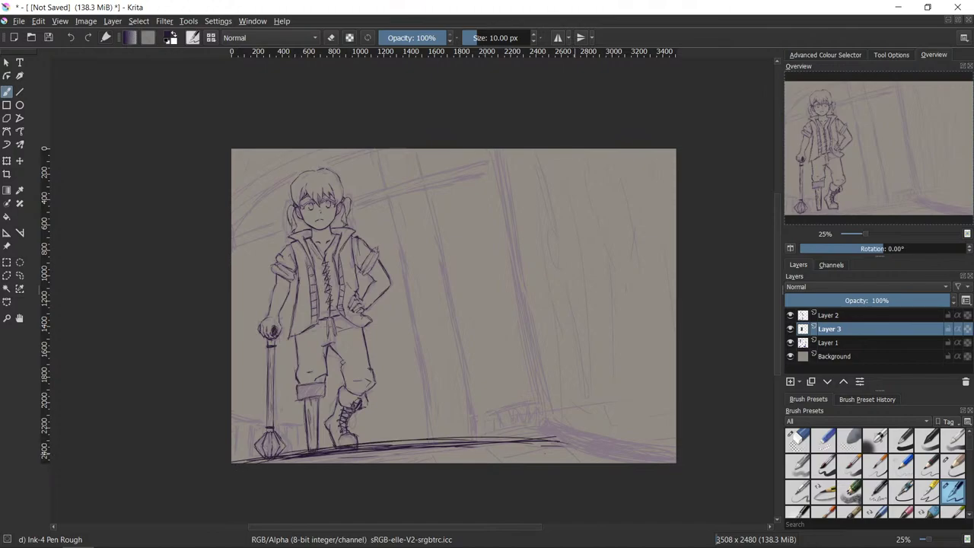
{"action": "key", "text": "e"}
{"action": "left_click_drag", "start_coordinate": [304, 456], "coordinate": [557, 439]}
{"action": "key", "text": "e"}
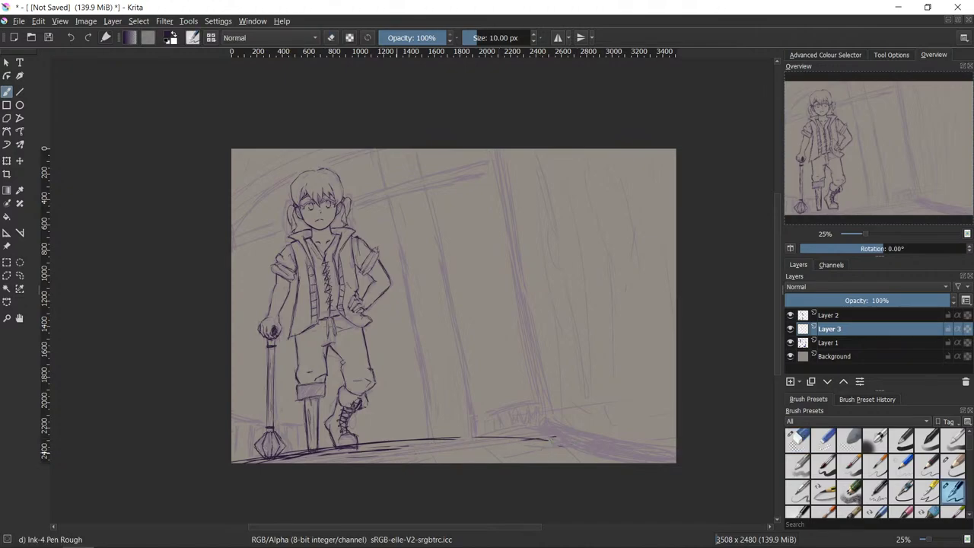
- Draw the curved floor line beneath the character on Layer 3 with the 10 px Ink-4 Pen Rough brush
{"action": "key", "text": "e"}
{"action": "key", "text": "e"}
{"action": "key", "text": "e"}
{"action": "key", "text": "e"}
{"action": "left_click_drag", "start_coordinate": [285, 455], "coordinate": [450, 434]}
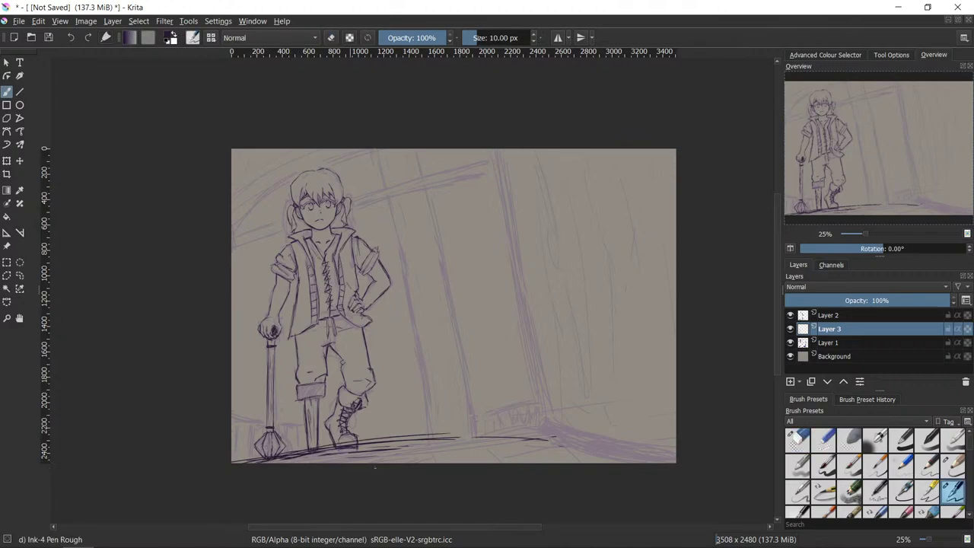
{"action": "key", "text": "ctrl+z"}
{"action": "left_click_drag", "start_coordinate": [251, 461], "coordinate": [523, 439]}
{"action": "left_click_drag", "start_coordinate": [369, 447], "coordinate": [600, 442]}
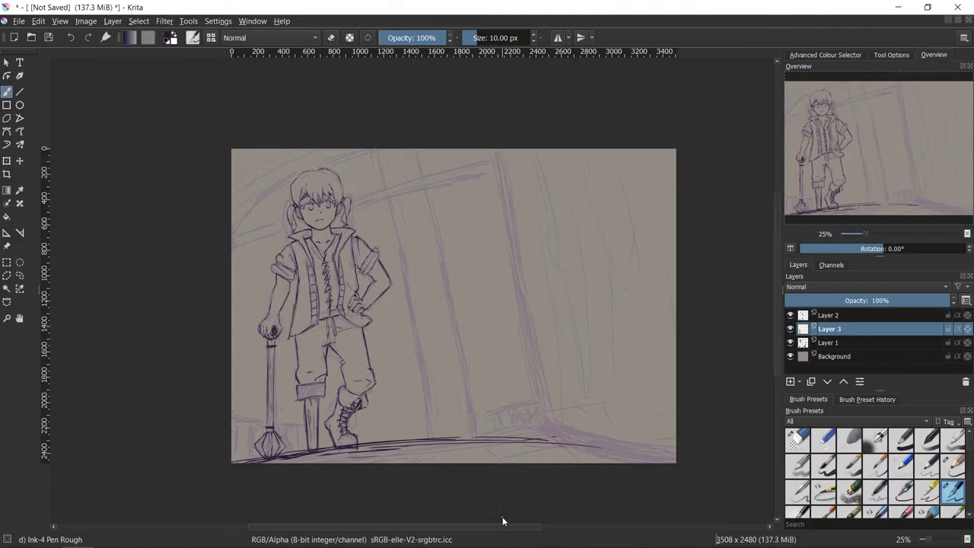
- Erase the overlapping stray strokes below the floor line and its rough end near the wall corner
{"action": "key", "text": "e"}
{"action": "mouse_move", "coordinate": [326, 455]}
{"action": "left_mouse_down"}
{"action": "mouse_move", "coordinate": [400, 446]}
{"action": "mouse_move", "coordinate": [282, 458]}
{"action": "left_mouse_up"}
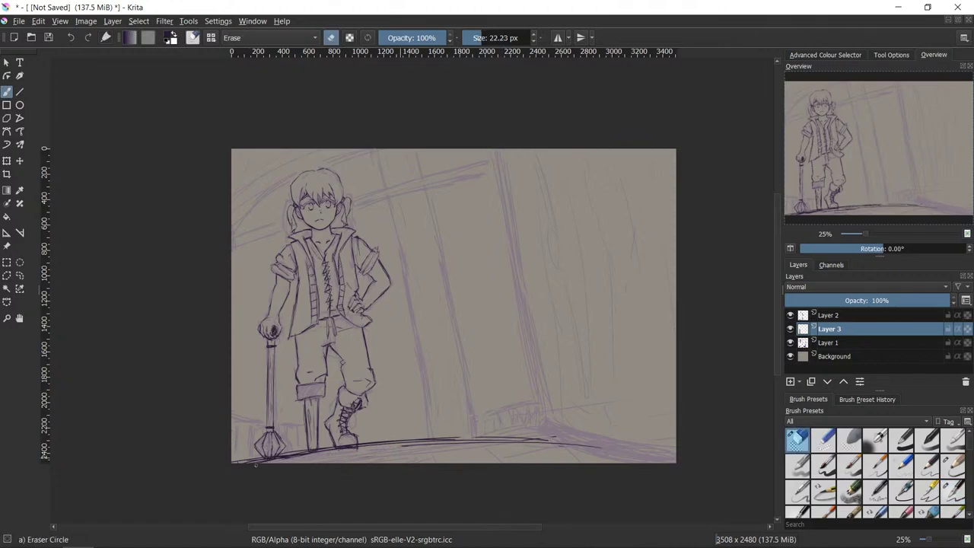
{"action": "left_click_drag", "start_coordinate": [426, 445], "coordinate": [410, 448]}
{"action": "key", "text": "slash"}
{"action": "left_click_drag", "start_coordinate": [590, 447], "coordinate": [481, 441]}
{"action": "key", "text": "slash"}
{"action": "left_click_drag", "start_coordinate": [597, 446], "coordinate": [449, 445]}
{"action": "left_click_drag", "start_coordinate": [515, 441], "coordinate": [475, 438]}
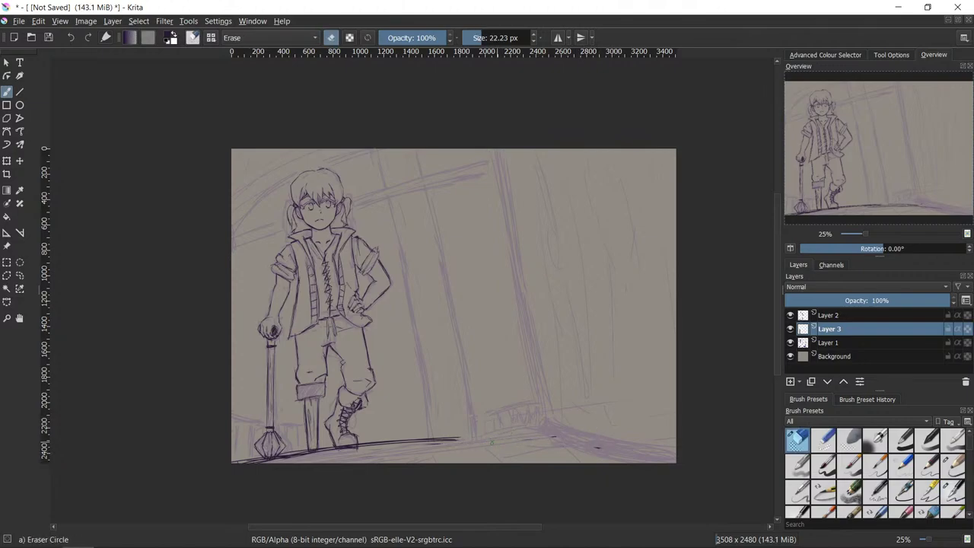
- Enlarge the eraser to 51 px and redraw the floor line with the ink pen up to the post's base
{"action": "key", "text": "bracketright"}
{"action": "key", "text": "bracketright"}
{"action": "key", "text": "bracketright"}
{"action": "key", "text": "bracketright"}
{"action": "key", "text": "slash"}
{"action": "mouse_move", "coordinate": [447, 442]}
{"action": "left_mouse_down"}
{"action": "mouse_move", "coordinate": [430, 442]}
{"action": "mouse_move", "coordinate": [561, 437]}
{"action": "mouse_move", "coordinate": [544, 439]}
{"action": "left_mouse_up"}
{"action": "key", "text": "slash"}
{"action": "key", "text": "slash"}
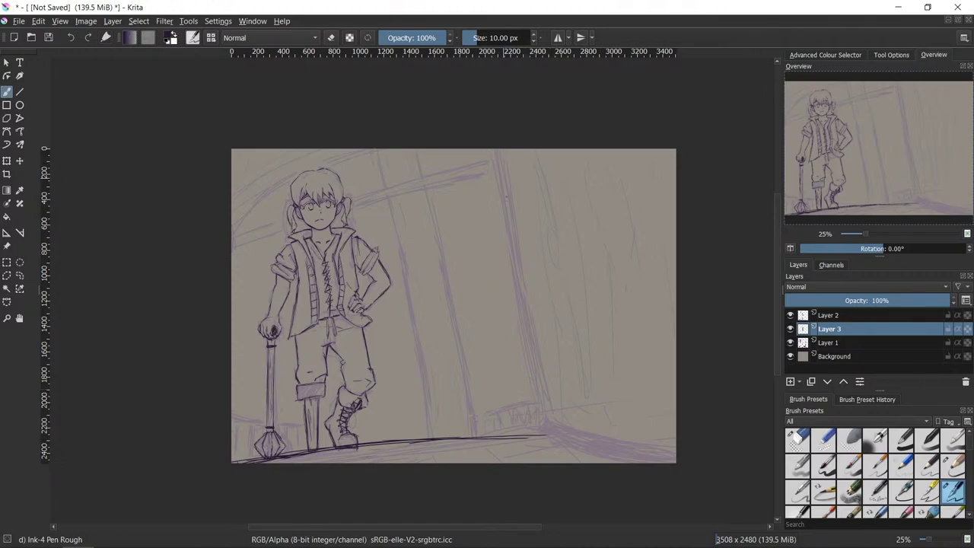
{"action": "mouse_move", "coordinate": [491, 151]}
{"action": "left_mouse_down"}
{"action": "mouse_move", "coordinate": [512, 308]}
{"action": "mouse_move", "coordinate": [525, 332]}
{"action": "left_mouse_up"}
{"action": "key", "text": "ctrl+z"}
{"action": "key", "text": "ctrl+z"}
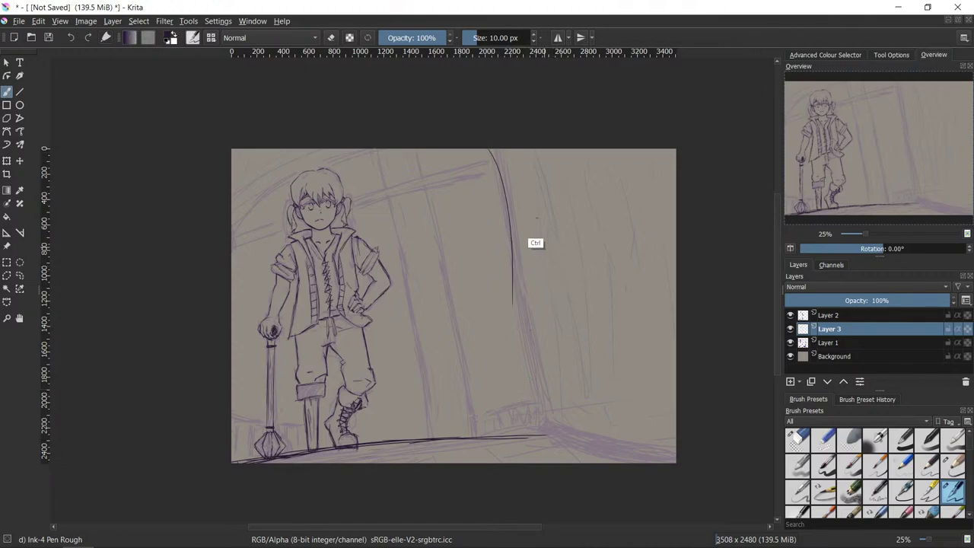
- Ink the post's slanted edge with repeated strokes from the canvas's upper edge down to the floor corner
{"action": "left_click_drag", "start_coordinate": [494, 158], "coordinate": [531, 350]}
{"action": "left_click_drag", "start_coordinate": [499, 183], "coordinate": [523, 284]}
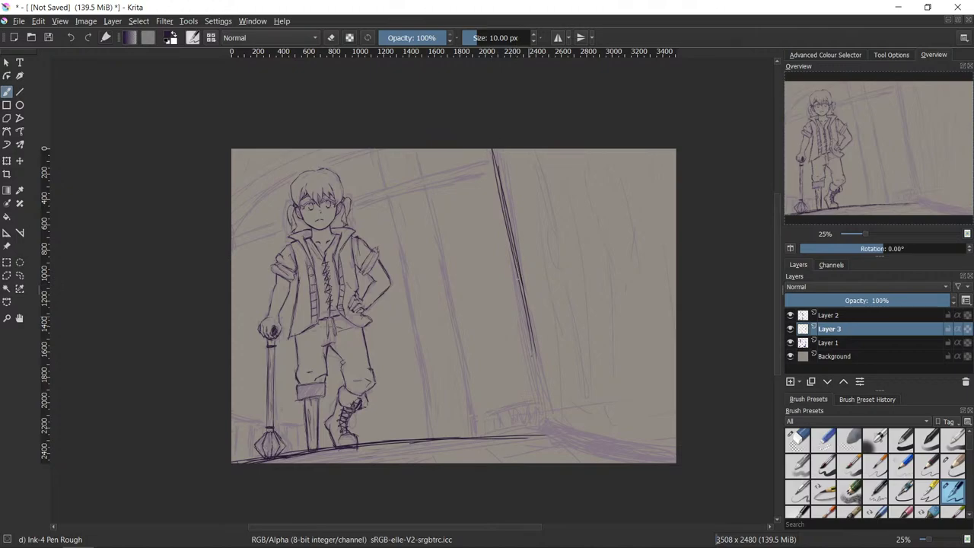
{"action": "left_click_drag", "start_coordinate": [496, 150], "coordinate": [540, 387]}
{"action": "left_click_drag", "start_coordinate": [488, 149], "coordinate": [543, 431]}
{"action": "left_click_drag", "start_coordinate": [531, 368], "coordinate": [542, 421]}
{"action": "left_click_drag", "start_coordinate": [533, 351], "coordinate": [544, 424]}
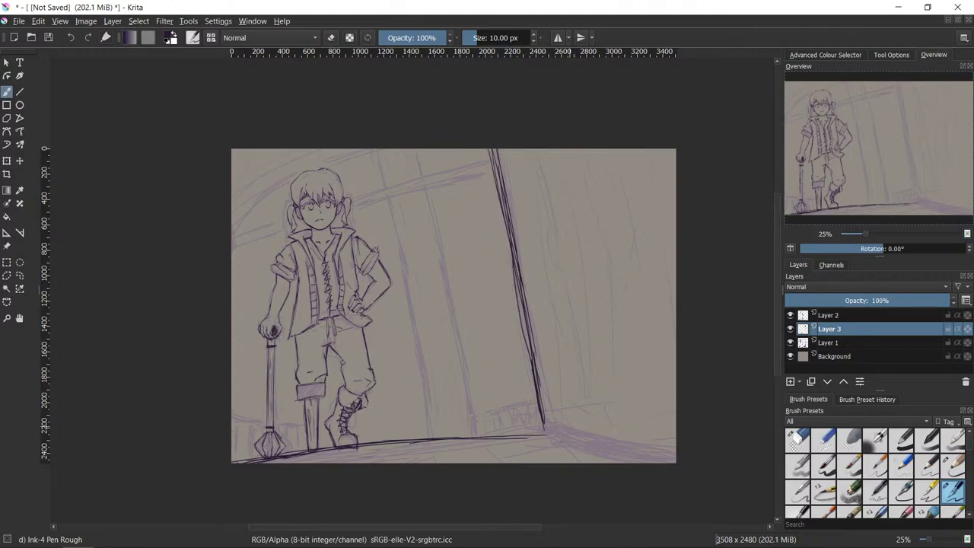
- Draw the curved baseboard lines from the floor corner toward the canvas's right side, erasing the excess stroke at the lower edge
{"action": "key", "text": "slash"}
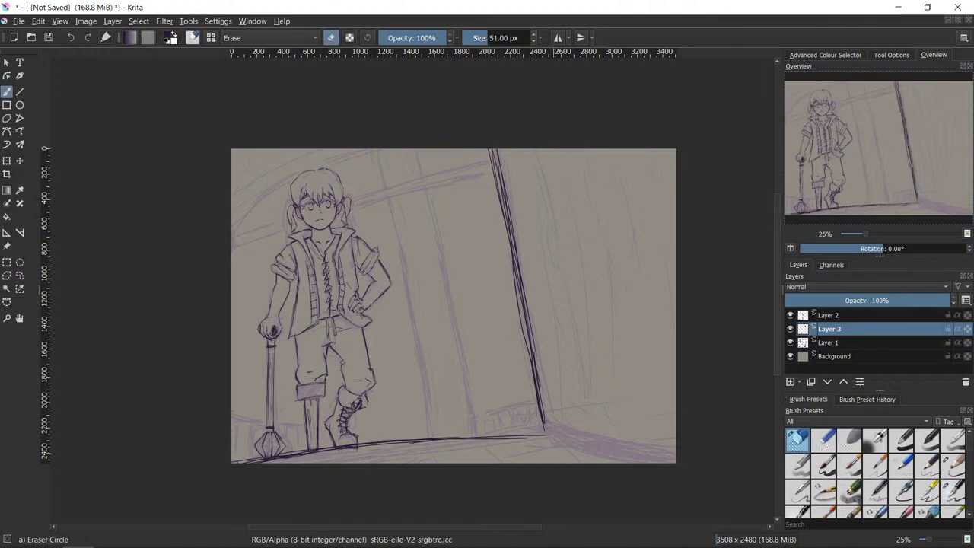
{"action": "mouse_move", "coordinate": [543, 421]}
{"action": "left_mouse_down"}
{"action": "mouse_move", "coordinate": [545, 433]}
{"action": "mouse_move", "coordinate": [605, 458]}
{"action": "left_mouse_up"}
{"action": "key", "text": "slash"}
{"action": "mouse_move", "coordinate": [554, 438]}
{"action": "left_mouse_down"}
{"action": "mouse_move", "coordinate": [641, 461]}
{"action": "mouse_move", "coordinate": [668, 448]}
{"action": "left_mouse_up"}
{"action": "key", "text": "slash"}
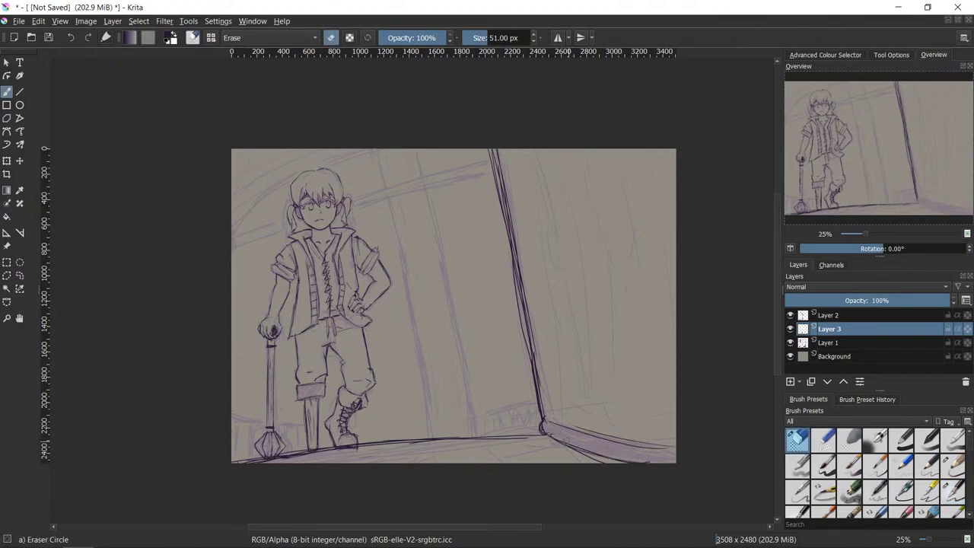
{"action": "key", "text": "slash"}
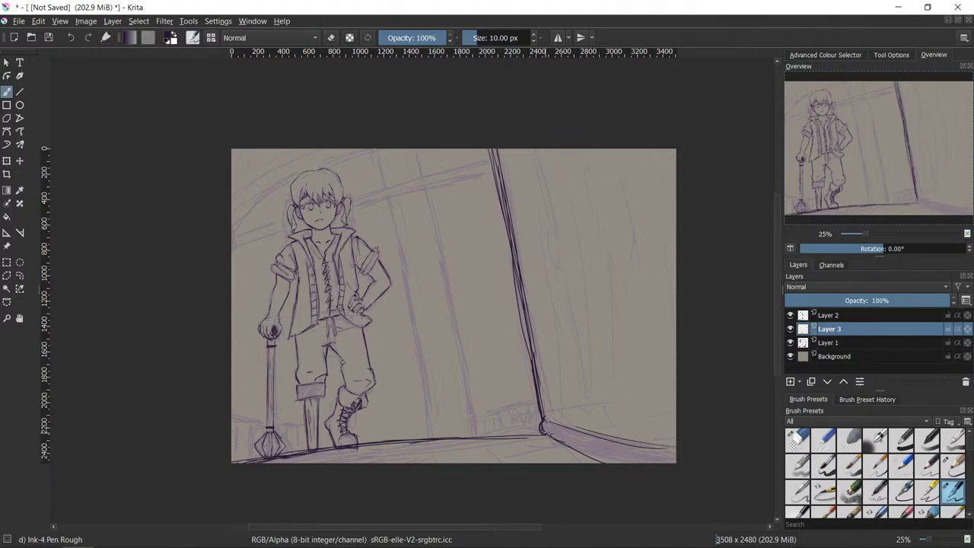
{"action": "mouse_move", "coordinate": [549, 418]}
{"action": "left_mouse_down"}
{"action": "mouse_move", "coordinate": [685, 447]}
{"action": "mouse_move", "coordinate": [730, 467]}
{"action": "left_mouse_up"}
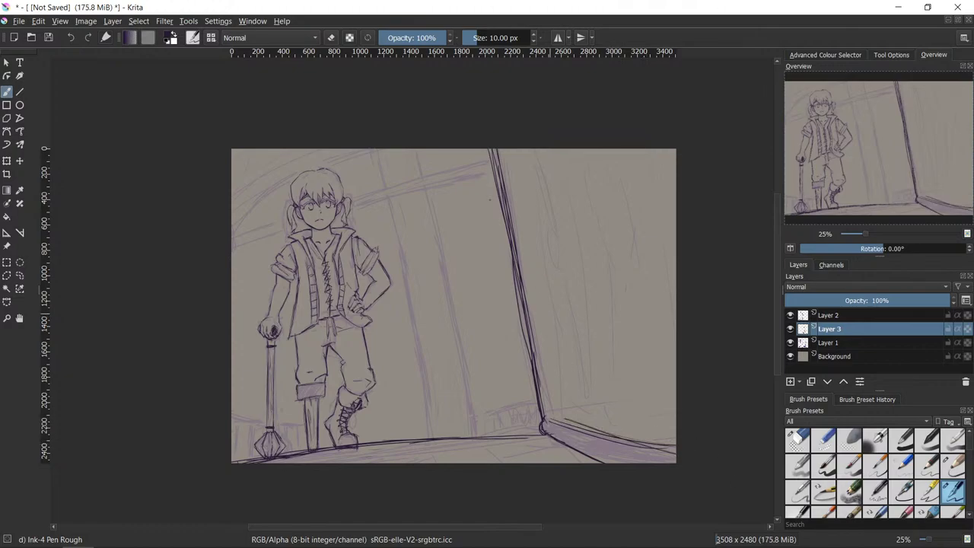
- Sketch long vertical wood grain lines and a knot on the wall surface beside the post's edge
{"action": "mouse_move", "coordinate": [553, 233]}
{"action": "left_mouse_down"}
{"action": "mouse_move", "coordinate": [545, 204]}
{"action": "mouse_move", "coordinate": [565, 292]}
{"action": "mouse_move", "coordinate": [574, 419]}
{"action": "left_mouse_up"}
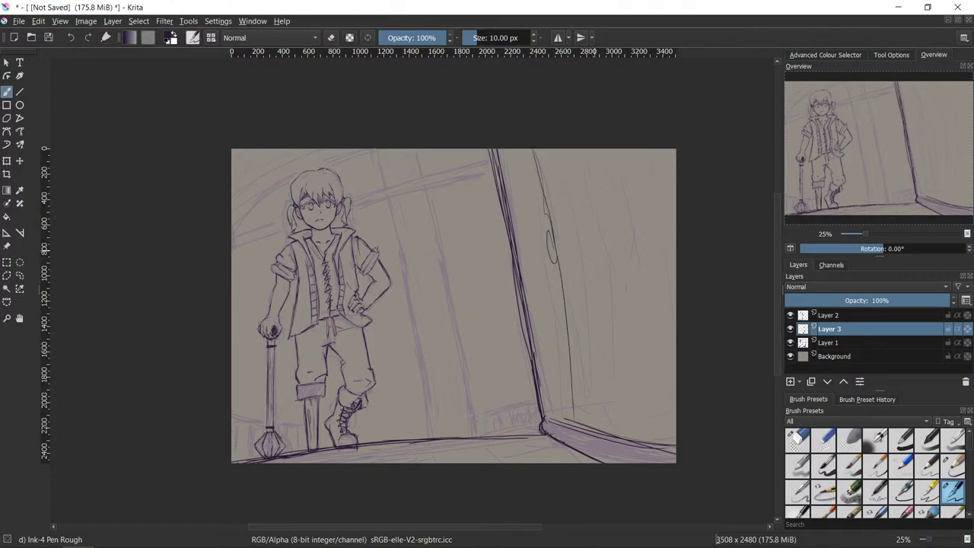
{"action": "left_click_drag", "start_coordinate": [567, 196], "coordinate": [584, 371]}
{"action": "mouse_move", "coordinate": [586, 158]}
{"action": "left_mouse_down"}
{"action": "mouse_move", "coordinate": [584, 190]}
{"action": "mouse_move", "coordinate": [607, 243]}
{"action": "mouse_move", "coordinate": [598, 413]}
{"action": "left_mouse_up"}
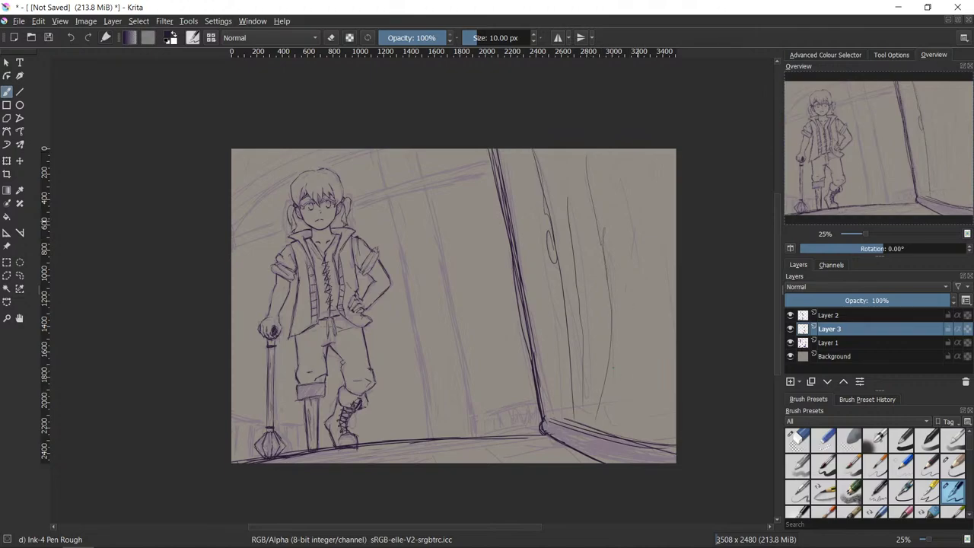
{"action": "left_click_drag", "start_coordinate": [629, 210], "coordinate": [637, 335]}
{"action": "left_click_drag", "start_coordinate": [631, 239], "coordinate": [641, 341]}
{"action": "left_click_drag", "start_coordinate": [537, 201], "coordinate": [555, 332]}
- Erase the lower ends of the wood grain lines and the grain strokes farthest from the post's edge
{"action": "key", "text": "e"}
{"action": "mouse_move", "coordinate": [577, 418]}
{"action": "left_mouse_down"}
{"action": "mouse_move", "coordinate": [583, 320]}
{"action": "mouse_move", "coordinate": [609, 358]}
{"action": "mouse_move", "coordinate": [613, 310]}
{"action": "left_mouse_up"}
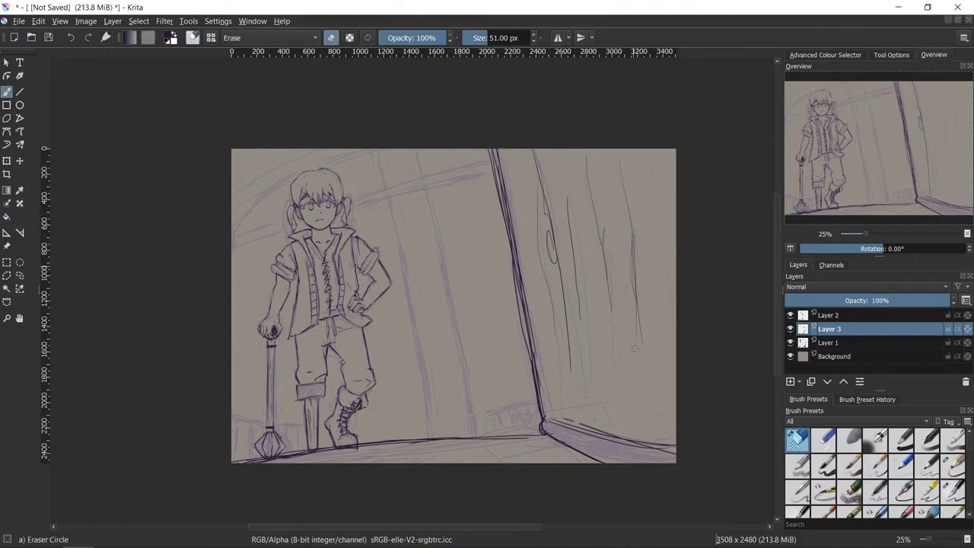
{"action": "left_click_drag", "start_coordinate": [635, 221], "coordinate": [623, 160]}
{"action": "key", "text": "slash"}
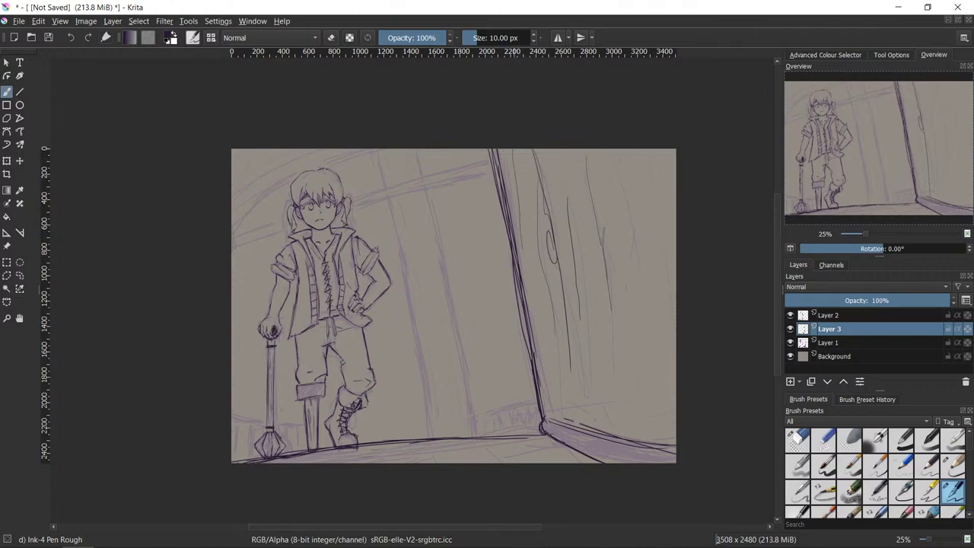
- Add finer grain lines close to the post's edge and darken the edge with extra long strokes
{"action": "left_click_drag", "start_coordinate": [532, 287], "coordinate": [549, 400]}
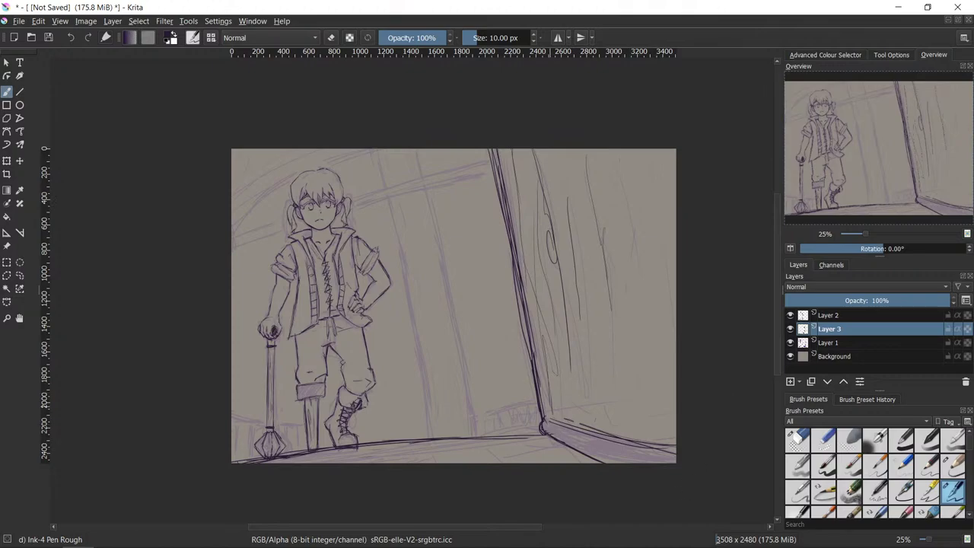
{"action": "left_click_drag", "start_coordinate": [506, 159], "coordinate": [514, 207]}
{"action": "key", "text": "e"}
{"action": "key", "text": "e"}
{"action": "left_click_drag", "start_coordinate": [496, 152], "coordinate": [513, 270]}
{"action": "left_click_drag", "start_coordinate": [493, 175], "coordinate": [528, 397]}
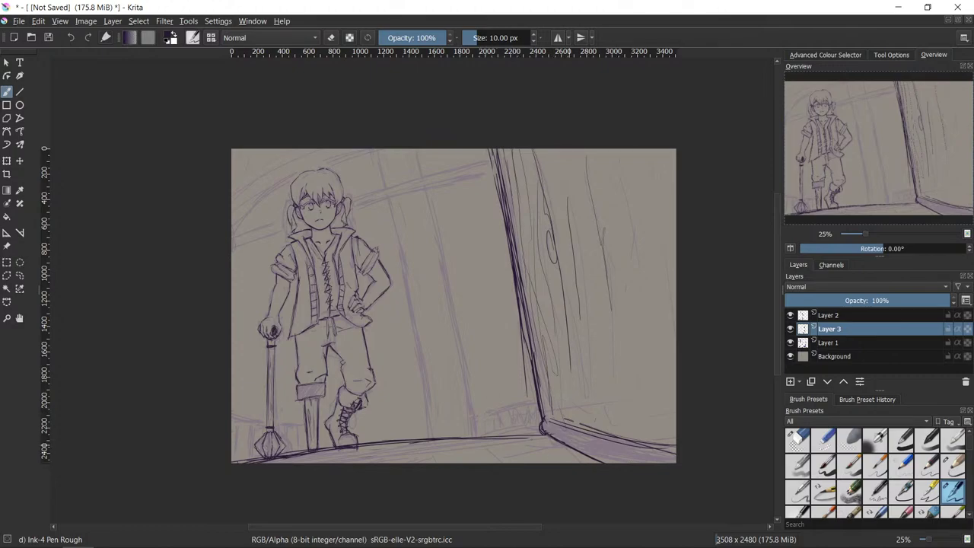
- Sketch the low slatted shapes at the foot of the post and behind the character's mace
{"action": "mouse_move", "coordinate": [474, 419]}
{"action": "left_mouse_down"}
{"action": "mouse_move", "coordinate": [536, 397]}
{"action": "mouse_move", "coordinate": [506, 409]}
{"action": "mouse_move", "coordinate": [485, 439]}
{"action": "left_mouse_up"}
{"action": "mouse_move", "coordinate": [490, 417]}
{"action": "left_mouse_down"}
{"action": "mouse_move", "coordinate": [488, 432]}
{"action": "mouse_move", "coordinate": [520, 423]}
{"action": "left_mouse_up"}
{"action": "mouse_move", "coordinate": [532, 407]}
{"action": "left_mouse_down"}
{"action": "mouse_move", "coordinate": [530, 425]}
{"action": "mouse_move", "coordinate": [539, 422]}
{"action": "left_mouse_up"}
{"action": "key", "text": "e"}
{"action": "key", "text": "slash"}
{"action": "left_click_drag", "start_coordinate": [483, 435], "coordinate": [539, 426]}
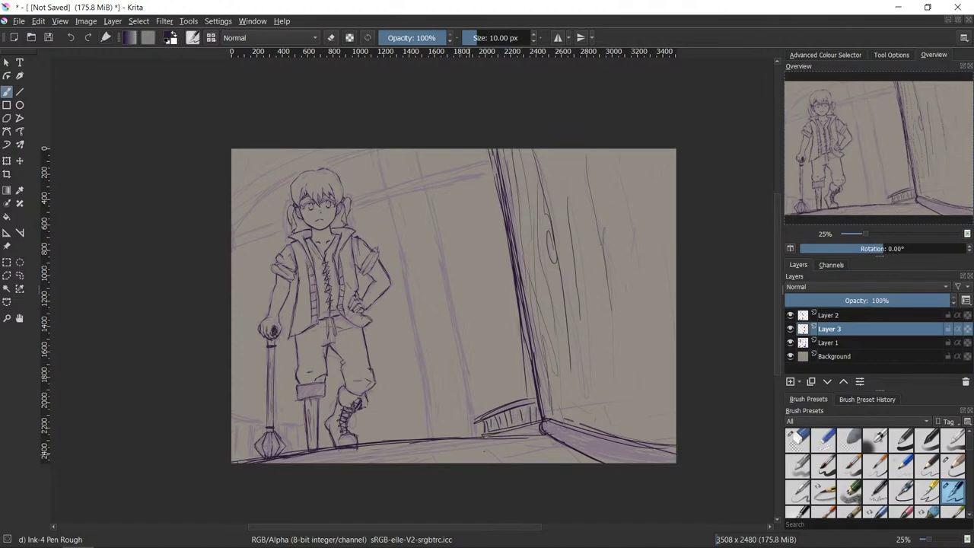
{"action": "mouse_move", "coordinate": [233, 420]}
{"action": "left_mouse_down"}
{"action": "mouse_move", "coordinate": [302, 427]}
{"action": "mouse_move", "coordinate": [236, 463]}
{"action": "mouse_move", "coordinate": [252, 457]}
{"action": "left_mouse_up"}
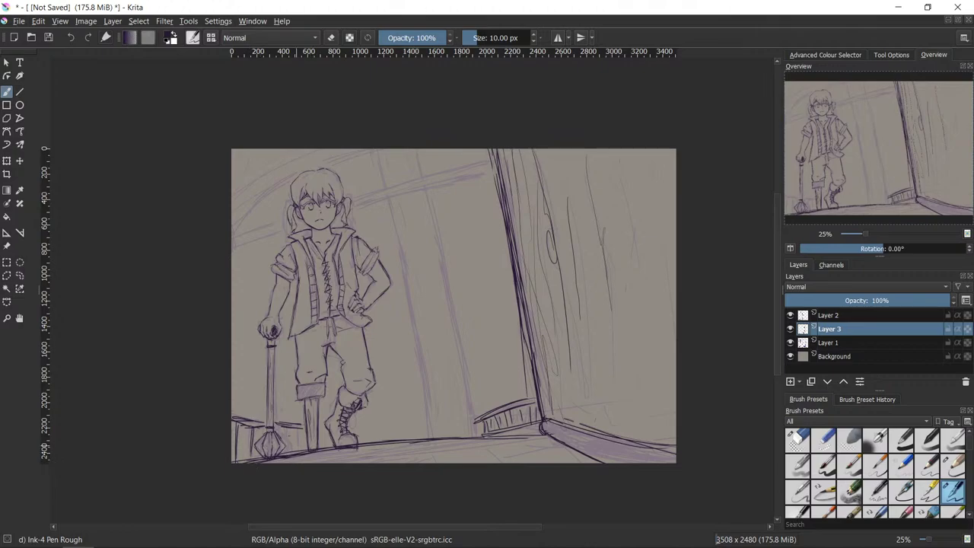
{"action": "mouse_move", "coordinate": [286, 425]}
{"action": "left_mouse_down"}
{"action": "mouse_move", "coordinate": [286, 450]}
{"action": "mouse_move", "coordinate": [299, 454]}
{"action": "mouse_move", "coordinate": [301, 444]}
{"action": "left_mouse_up"}
{"action": "left_click_drag", "start_coordinate": [495, 174], "coordinate": [231, 249]}
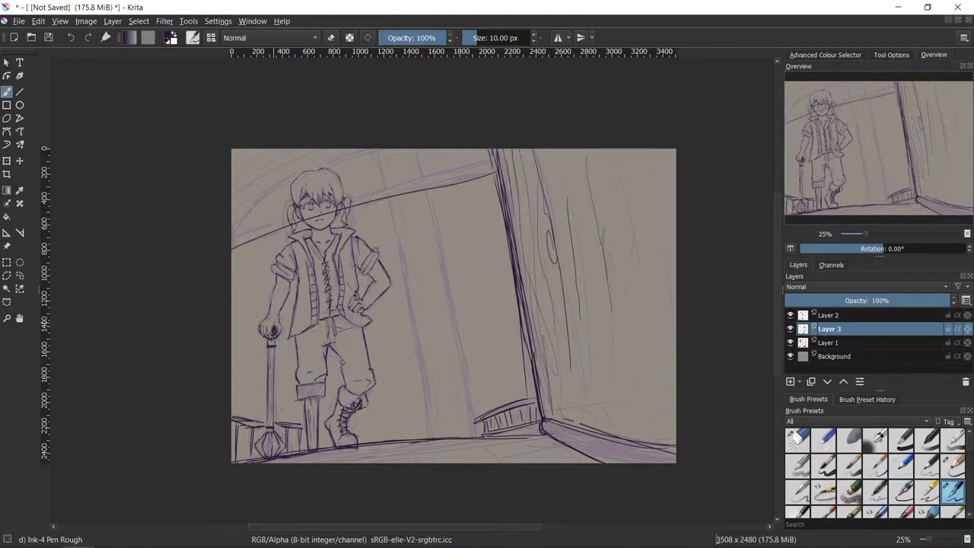
{"action": "key", "text": "ctrl+z"}
{"action": "left_click_drag", "start_coordinate": [231, 249], "coordinate": [514, 175]}
{"action": "key", "text": "ctrl+z"}
- Draw two parallel slanted beam lines behind the character and erase them where they cross the face and the post
{"action": "left_click_drag", "start_coordinate": [232, 249], "coordinate": [520, 165]}
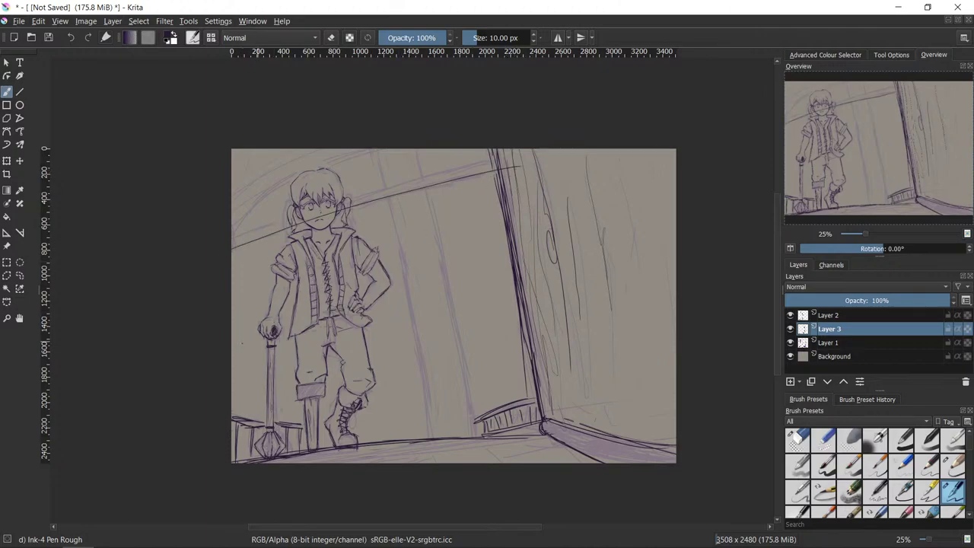
{"action": "left_click_drag", "start_coordinate": [231, 240], "coordinate": [533, 155]}
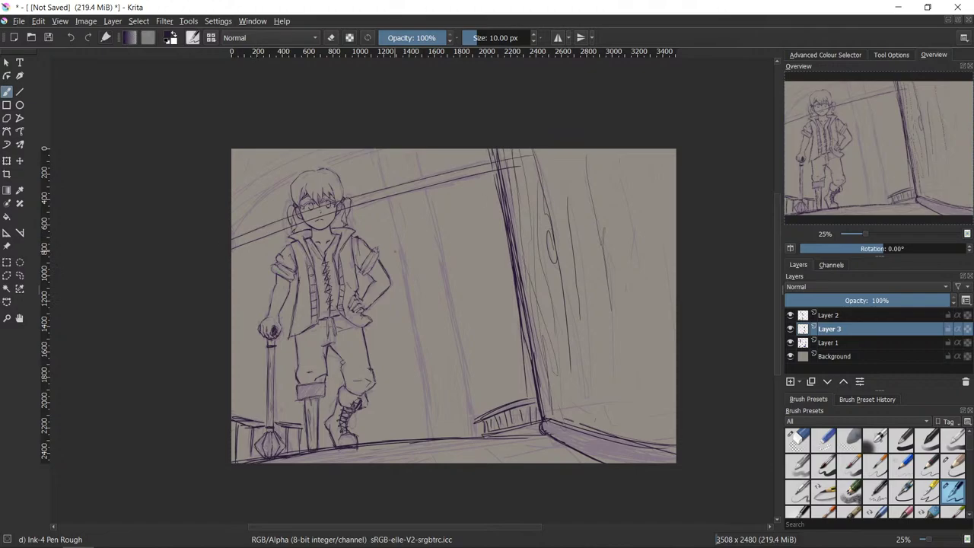
{"action": "key", "text": "e"}
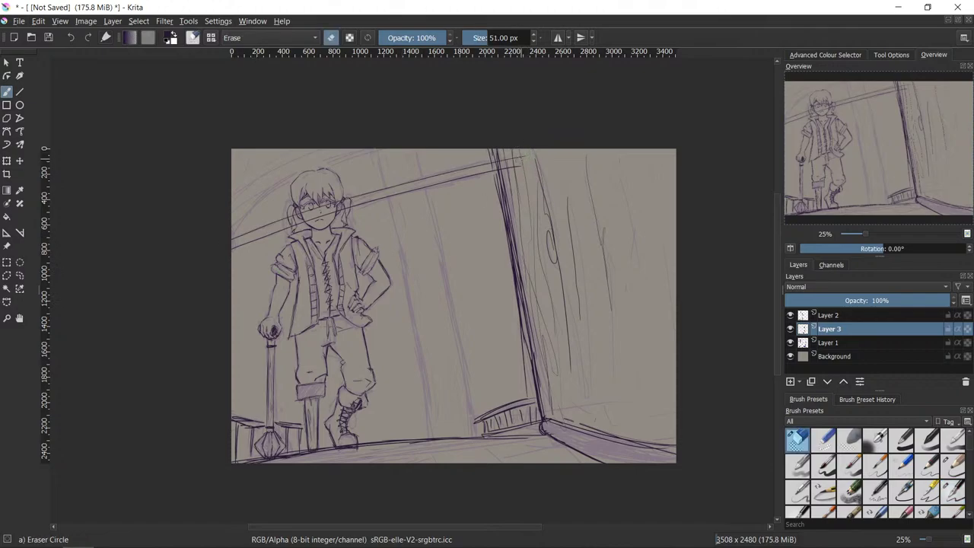
{"action": "mouse_move", "coordinate": [521, 158]}
{"action": "left_mouse_down"}
{"action": "mouse_move", "coordinate": [518, 169]}
{"action": "mouse_move", "coordinate": [517, 155]}
{"action": "mouse_move", "coordinate": [503, 158]}
{"action": "left_mouse_up"}
{"action": "left_click_drag", "start_coordinate": [304, 207], "coordinate": [332, 216]}
{"action": "scroll", "coordinate": [261, 398], "scroll_direction": "up", "scroll_amount": 1}
{"action": "mouse_move", "coordinate": [666, 378]}
{"action": "left_mouse_down"}
{"action": "mouse_move", "coordinate": [546, 396]}
{"action": "mouse_move", "coordinate": [673, 371]}
{"action": "left_mouse_up"}
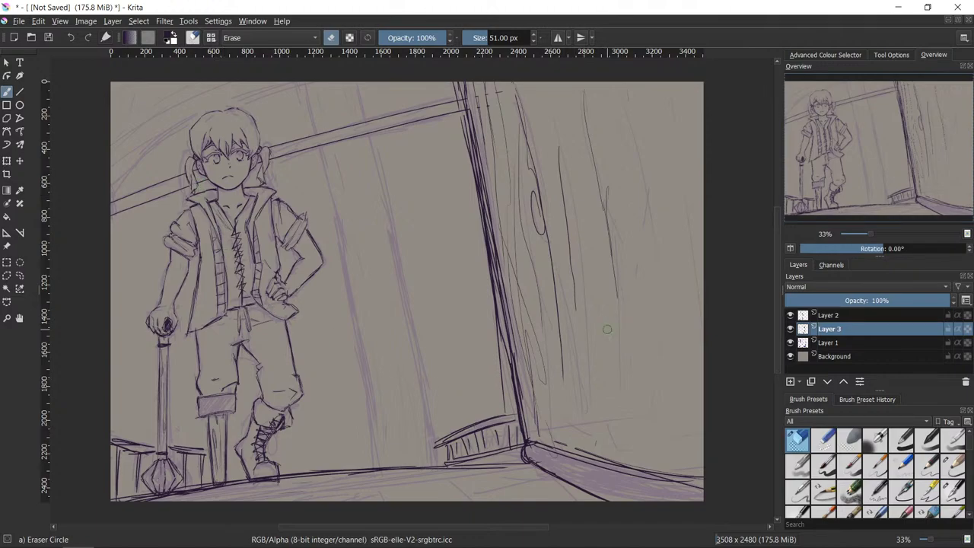
{"action": "scroll", "coordinate": [602, 294], "scroll_direction": "up", "scroll_amount": 2}
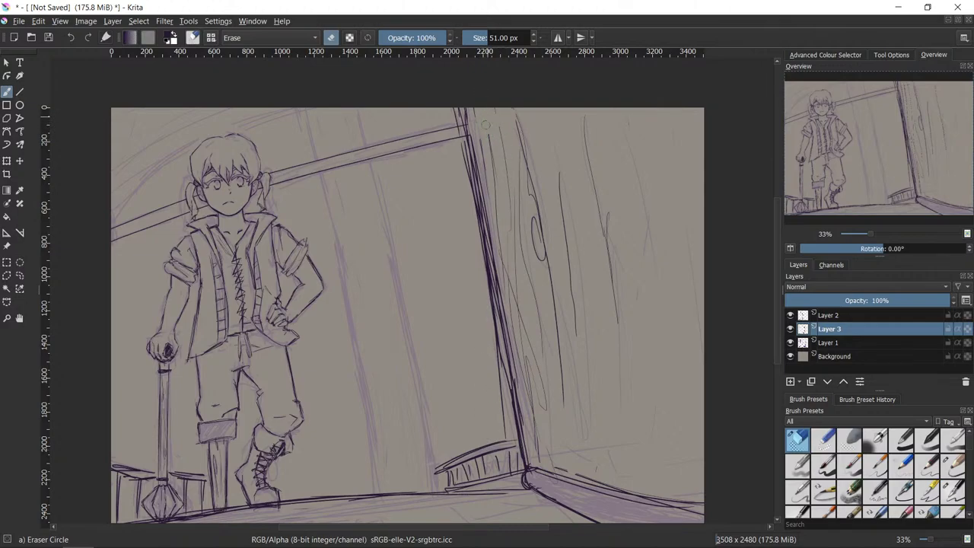
- Ink the first long plank line beside the character from the beam's underside down toward the floor
{"action": "key", "text": "slash"}
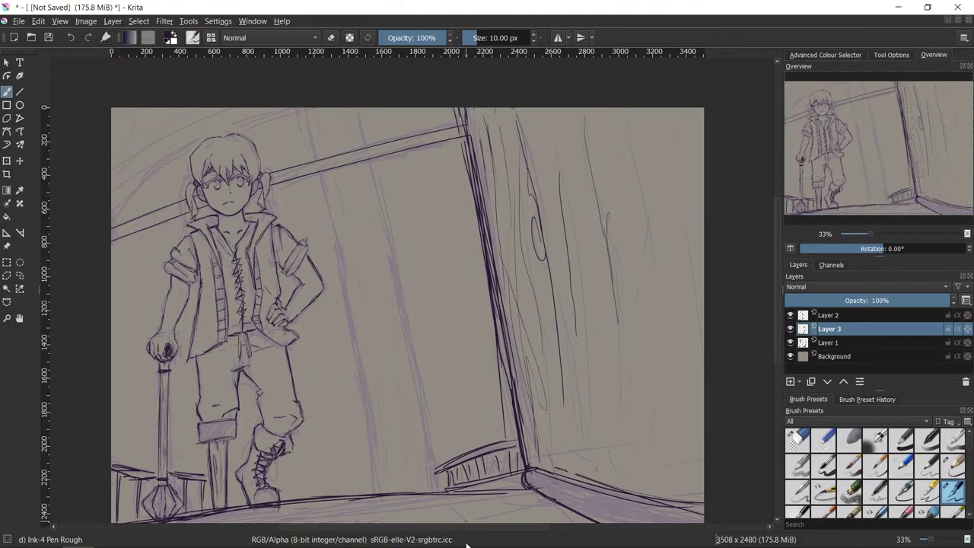
{"action": "key", "text": "slash"}
{"action": "key", "text": "slash"}
{"action": "mouse_move", "coordinate": [319, 170]}
{"action": "left_mouse_down"}
{"action": "mouse_move", "coordinate": [349, 289]}
{"action": "mouse_move", "coordinate": [374, 482]}
{"action": "left_mouse_up"}
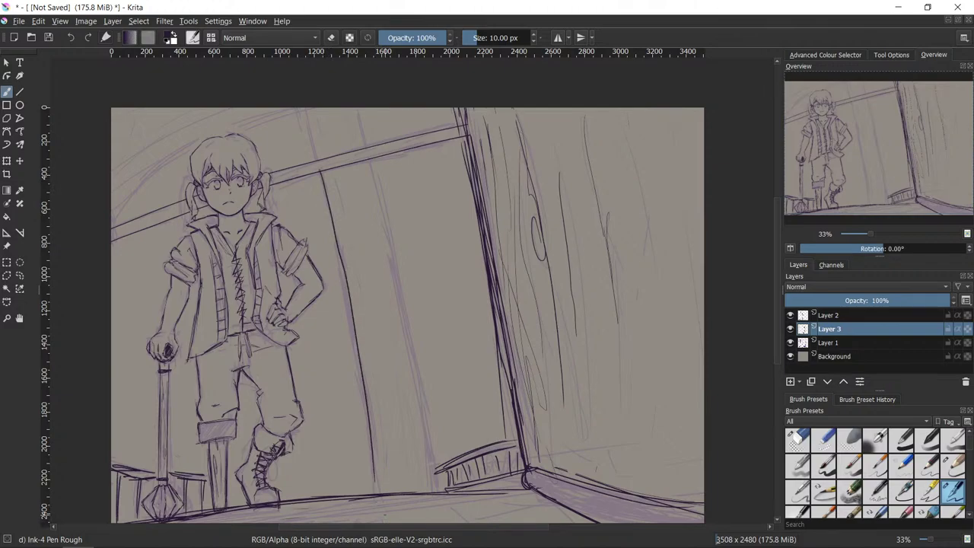
{"action": "mouse_move", "coordinate": [371, 157]}
{"action": "left_mouse_down"}
{"action": "mouse_move", "coordinate": [423, 376]}
{"action": "mouse_move", "coordinate": [432, 490]}
{"action": "left_mouse_up"}
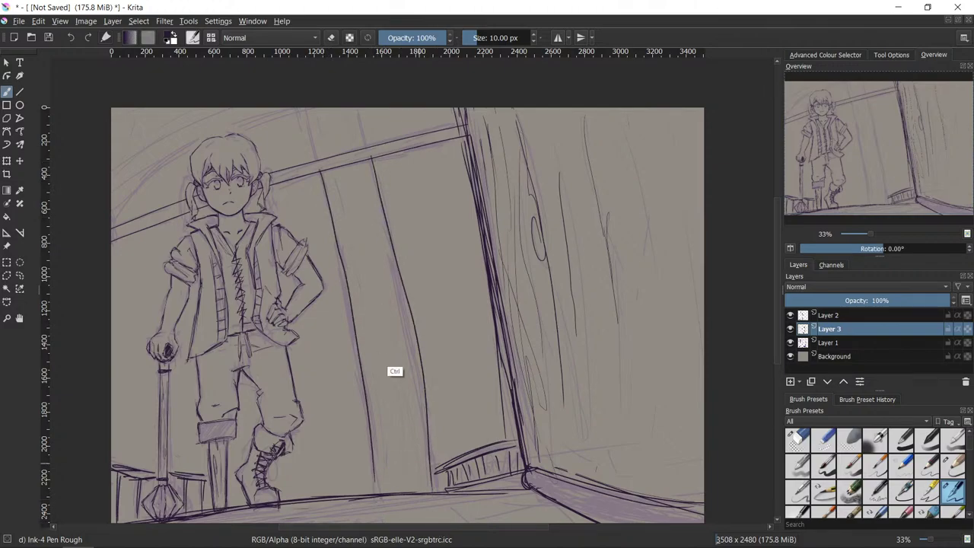
{"action": "key", "text": "ctrl+z"}
{"action": "left_click_drag", "start_coordinate": [366, 161], "coordinate": [444, 464]}
{"action": "key", "text": "ctrl+z"}
- Ink the second plank line between the first one and the post, redraw its middle section, and extend the first to the floor
{"action": "mouse_move", "coordinate": [368, 159]}
{"action": "left_mouse_down"}
{"action": "mouse_move", "coordinate": [438, 452]}
{"action": "mouse_move", "coordinate": [441, 494]}
{"action": "mouse_move", "coordinate": [397, 266]}
{"action": "mouse_move", "coordinate": [433, 492]}
{"action": "left_mouse_up"}
{"action": "key", "text": "ctrl+z"}
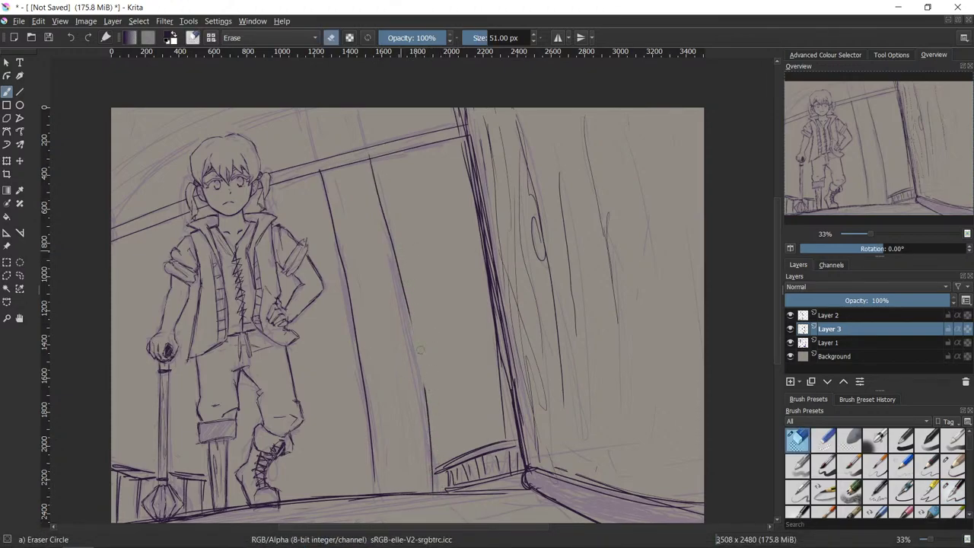
{"action": "left_click_drag", "start_coordinate": [399, 272], "coordinate": [424, 431]}
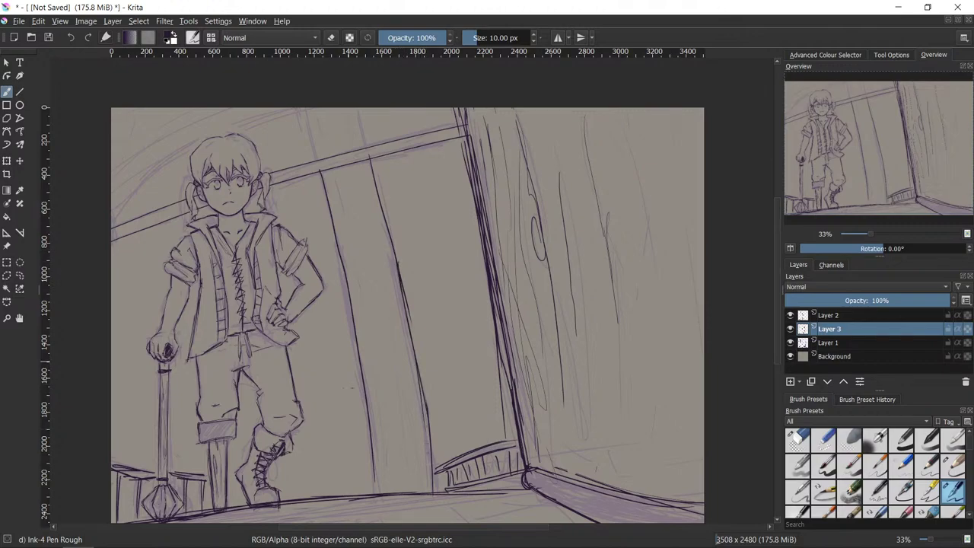
{"action": "left_click_drag", "start_coordinate": [373, 469], "coordinate": [376, 493]}
{"action": "key", "text": "/"}
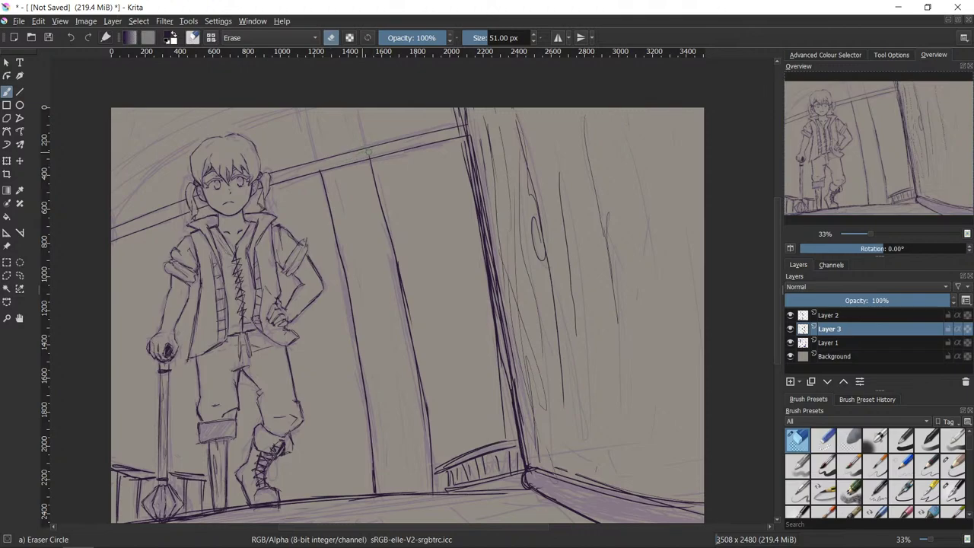
- Continue both plank lines above the beam to the canvas's upper edge and clean up their ends with the eraser
{"action": "key", "text": "e"}
{"action": "left_click_drag", "start_coordinate": [357, 109], "coordinate": [367, 144]}
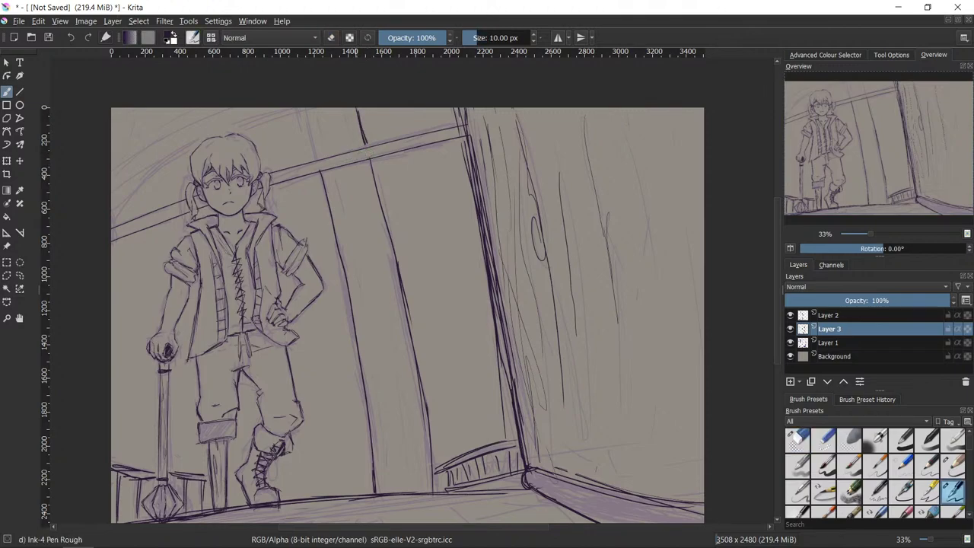
{"action": "mouse_move", "coordinate": [306, 108]}
{"action": "left_mouse_down"}
{"action": "mouse_move", "coordinate": [317, 158]}
{"action": "mouse_move", "coordinate": [349, 104]}
{"action": "left_mouse_up"}
{"action": "key", "text": "/"}
{"action": "left_click_drag", "start_coordinate": [364, 140], "coordinate": [348, 80]}
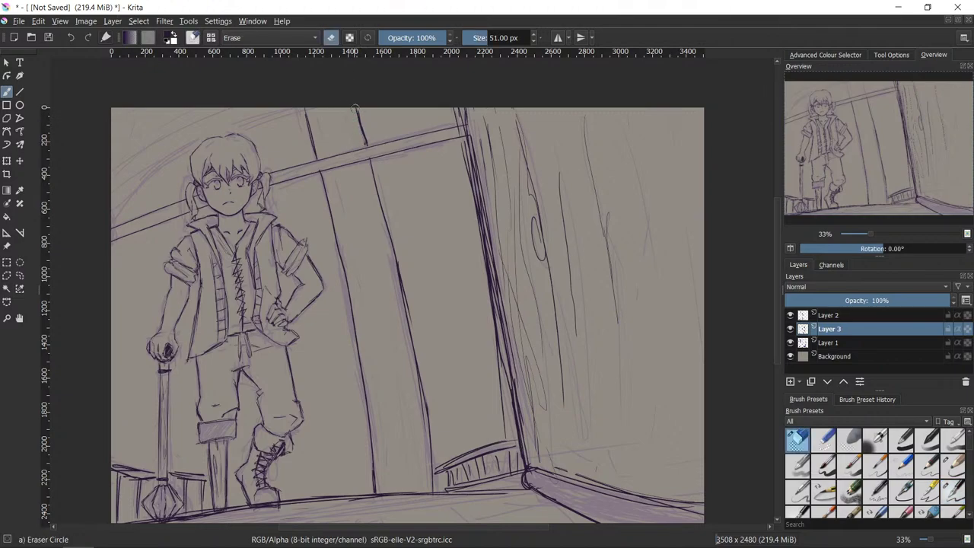
{"action": "key", "text": "/"}
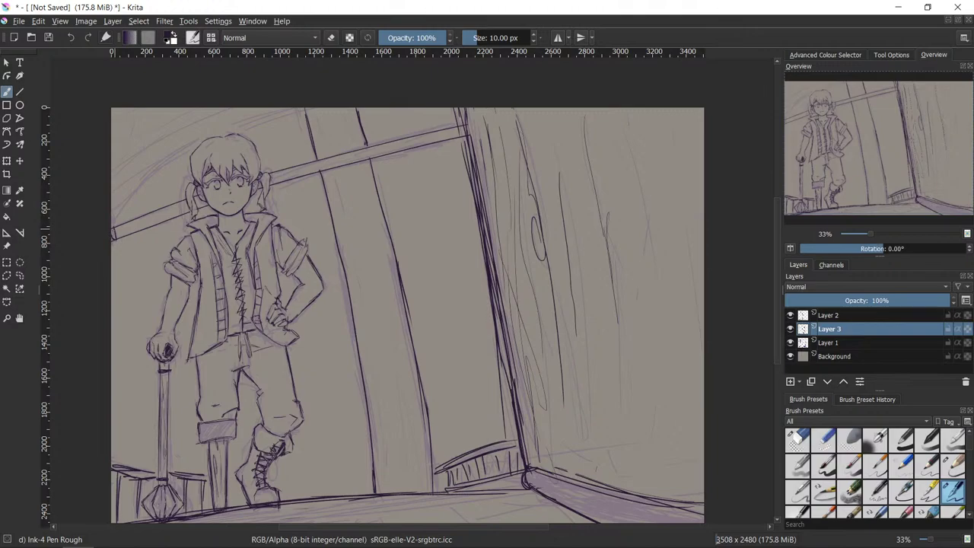
- Ink curved arch lines from the beam's outer end up behind the character's head to the canvas's upper edge
{"action": "key", "text": "e"}
{"action": "key", "text": "e"}
{"action": "mouse_move", "coordinate": [113, 220]}
{"action": "left_mouse_down"}
{"action": "mouse_move", "coordinate": [190, 153]}
{"action": "mouse_move", "coordinate": [311, 108]}
{"action": "left_mouse_up"}
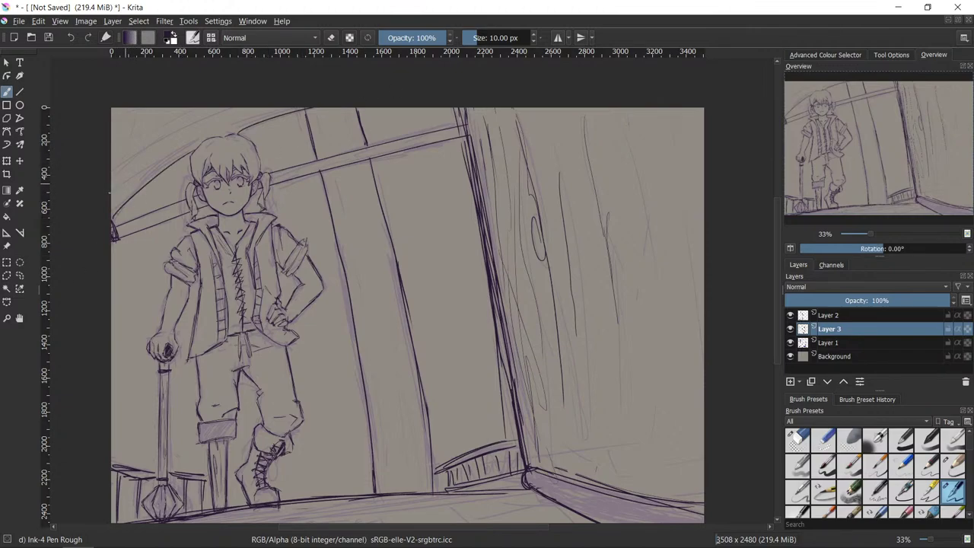
{"action": "mouse_move", "coordinate": [122, 183]}
{"action": "left_mouse_down"}
{"action": "mouse_move", "coordinate": [214, 129]}
{"action": "mouse_move", "coordinate": [182, 138]}
{"action": "mouse_move", "coordinate": [252, 111]}
{"action": "left_mouse_up"}
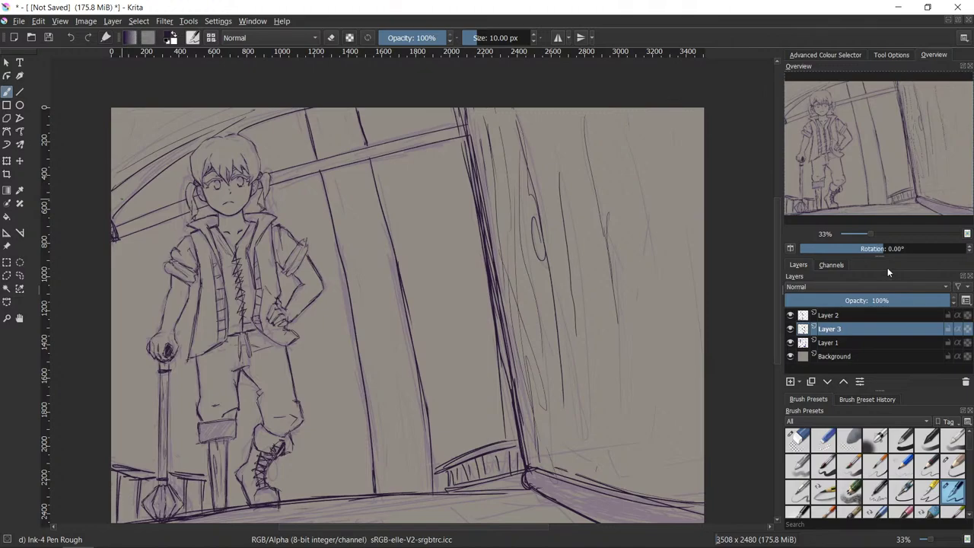
- Select Layer 2 and toggle the Layer 1 sketch to compare it with the inked lines, leaving Layer 1 hidden
{"action": "left_click_drag", "start_coordinate": [777, 257], "coordinate": [776, 280]}
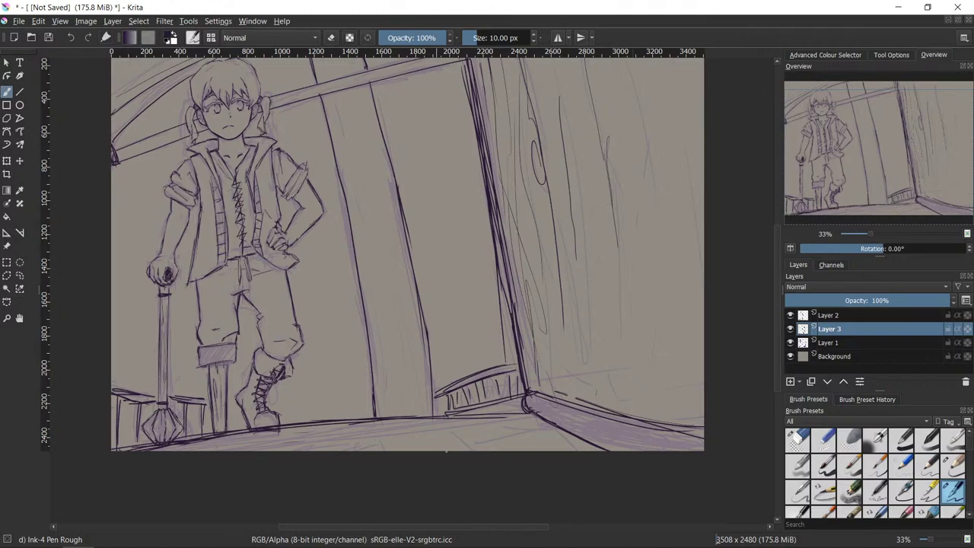
{"action": "key", "text": "minus"}
{"action": "left_click_drag", "start_coordinate": [622, 449], "coordinate": [566, 372]}
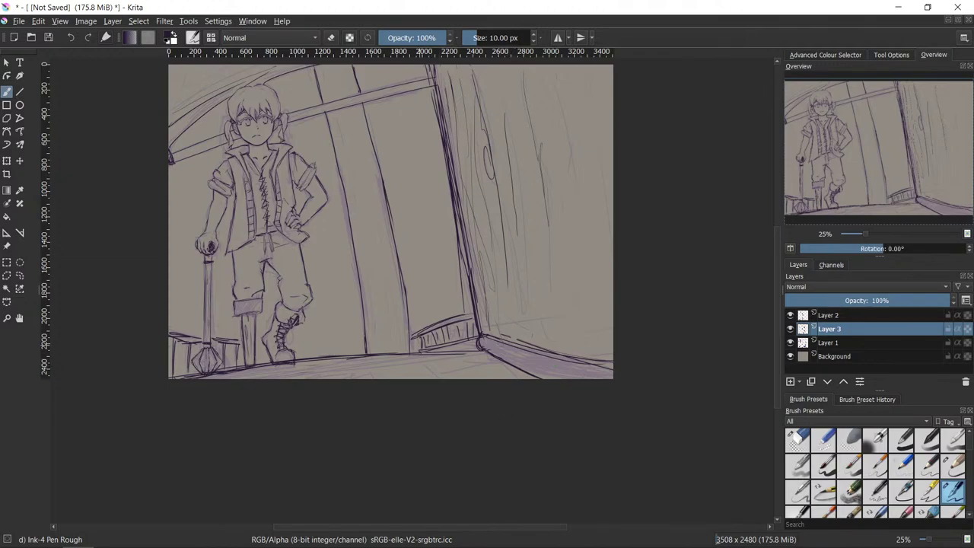
{"action": "mouse_move", "coordinate": [416, 522]}
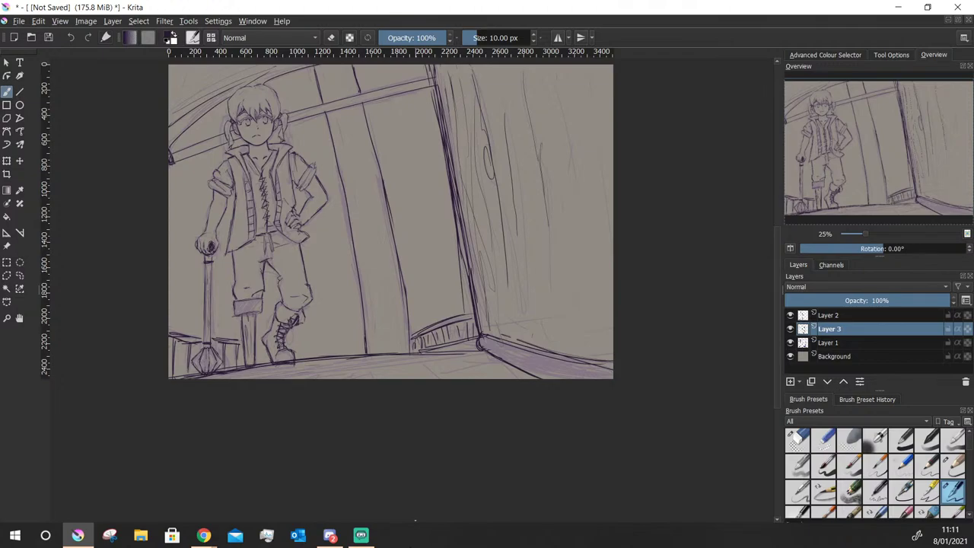
{"action": "left_click", "coordinate": [868, 316]}
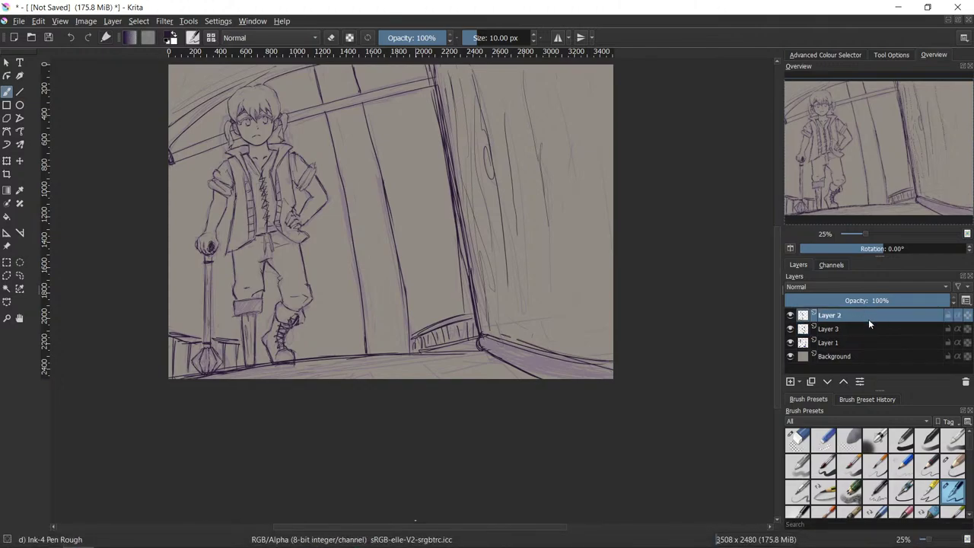
{"action": "left_click", "coordinate": [790, 344]}
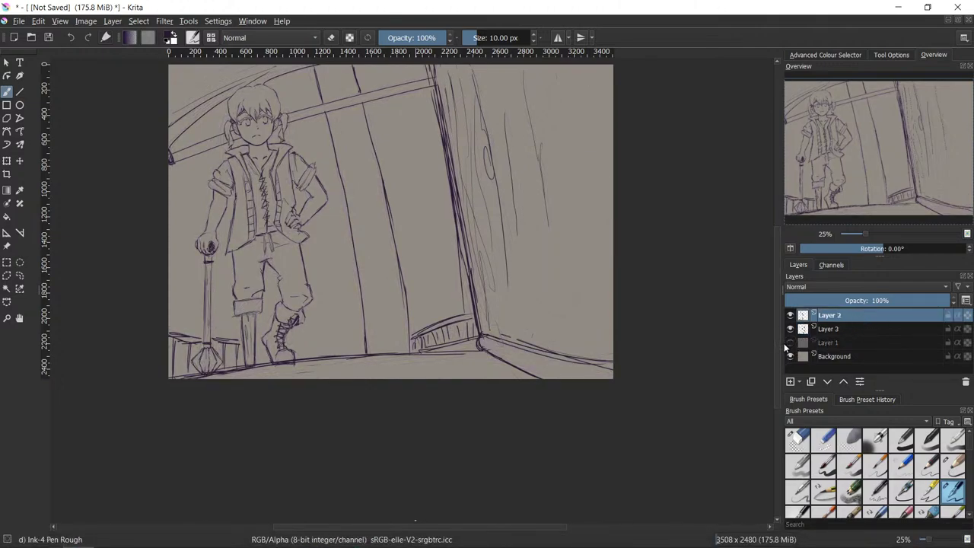
{"action": "left_click", "coordinate": [789, 343]}
{"action": "left_click", "coordinate": [789, 343]}
{"action": "left_click", "coordinate": [789, 344]}
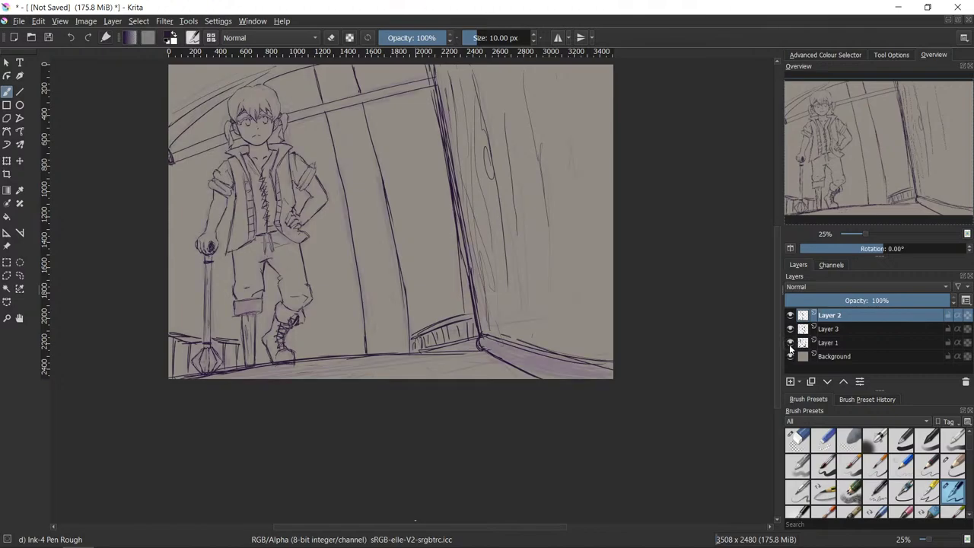
{"action": "left_click", "coordinate": [790, 345]}
{"action": "left_click", "coordinate": [790, 344]}
{"action": "left_click", "coordinate": [790, 344]}
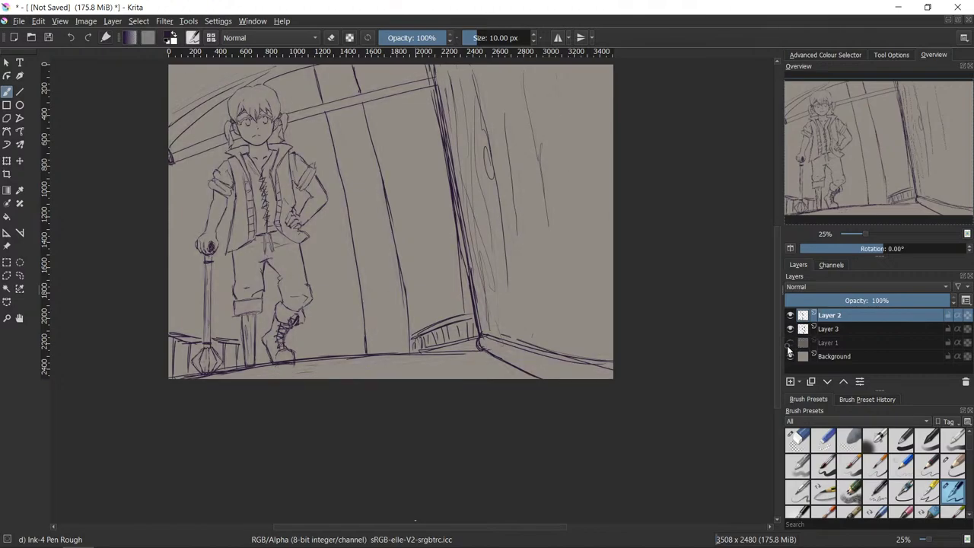
{"action": "mouse_move", "coordinate": [788, 350]}
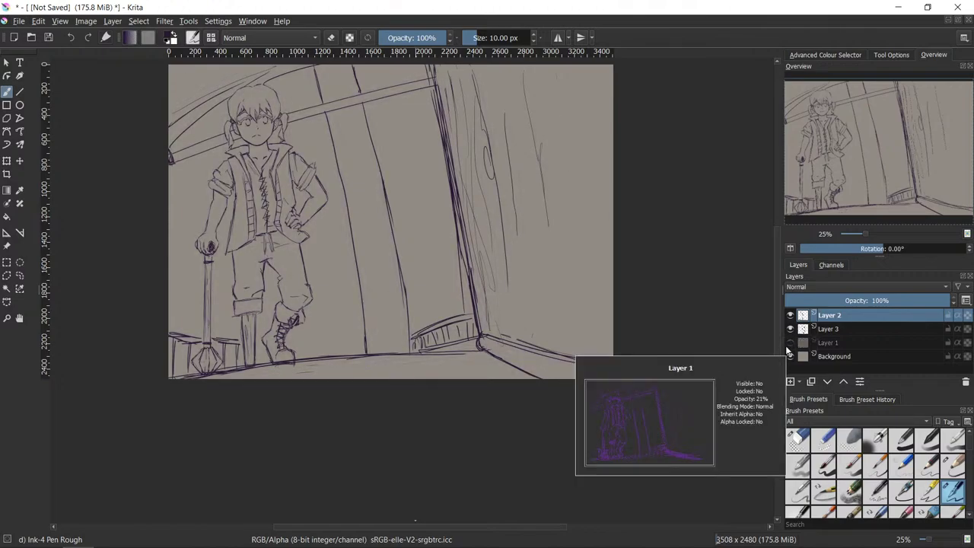
{"action": "left_click", "coordinate": [790, 344]}
{"action": "left_click", "coordinate": [790, 345]}
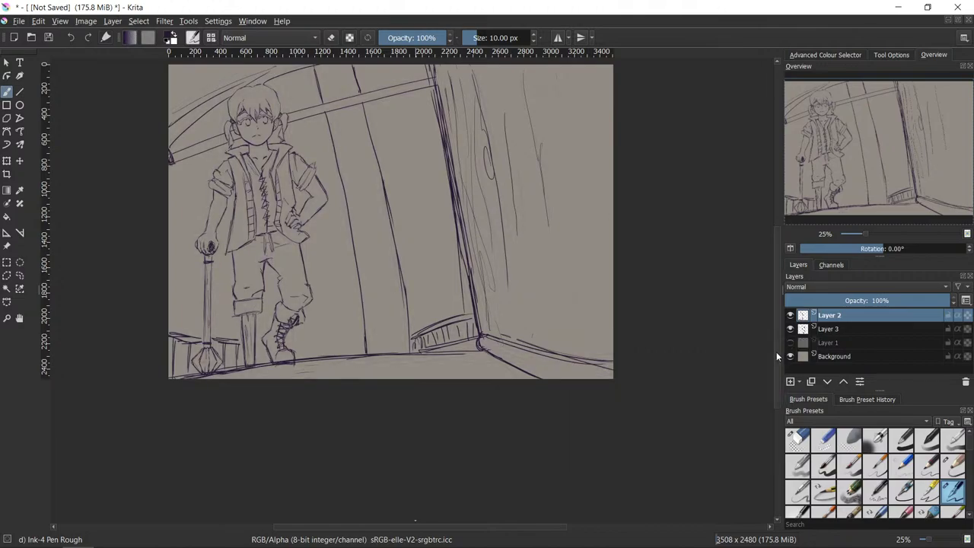
{"action": "left_click", "coordinate": [790, 345]}
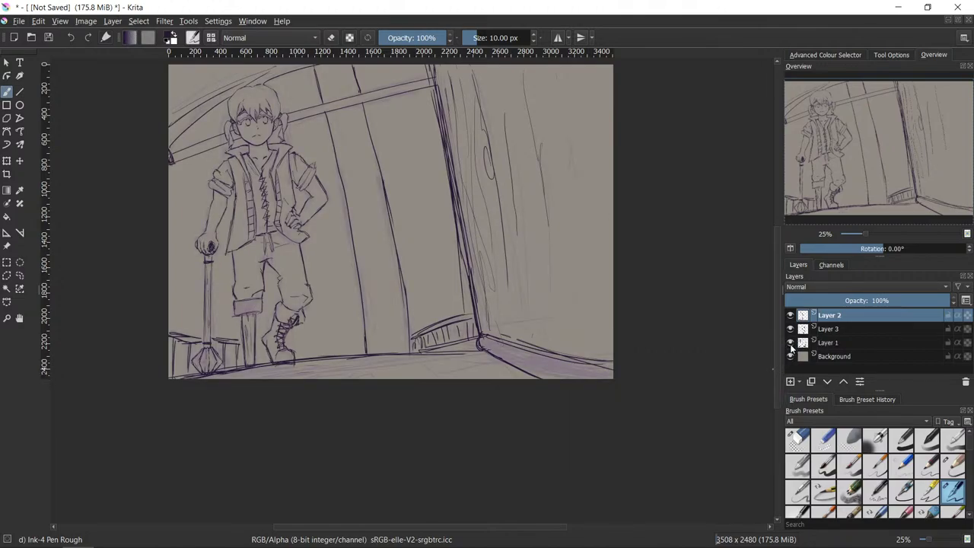
{"action": "left_click", "coordinate": [789, 346]}
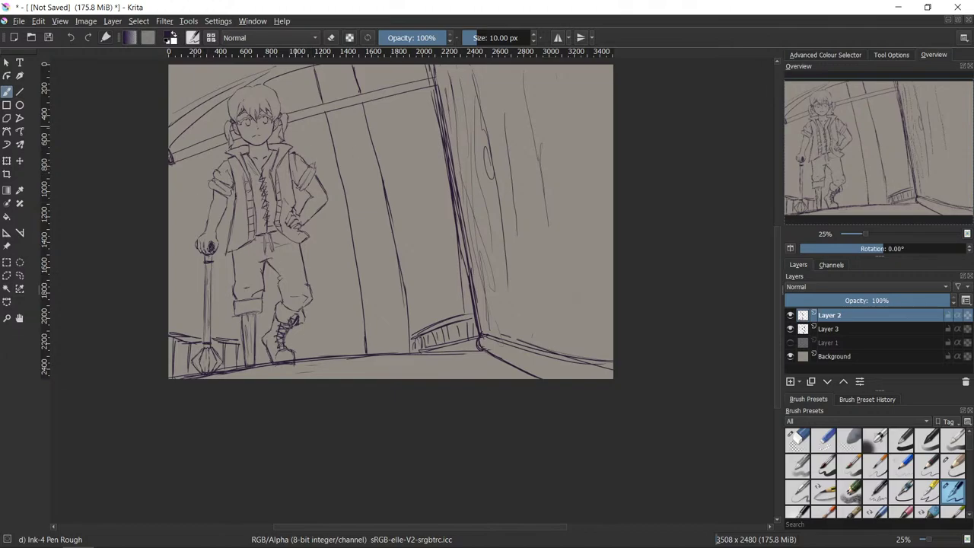
{"action": "left_click_drag", "start_coordinate": [294, 65], "coordinate": [295, 181]}
{"action": "left_click_drag", "start_coordinate": [201, 176], "coordinate": [297, 177]}
{"action": "key", "text": "ctrl+z"}
{"action": "key", "text": "ctrl+z"}
{"action": "key", "text": "ctrl+z"}
{"action": "scroll", "coordinate": [559, 404], "scroll_direction": "down", "scroll_amount": 1}
{"action": "scroll", "coordinate": [559, 403], "scroll_direction": "up", "scroll_amount": 2}
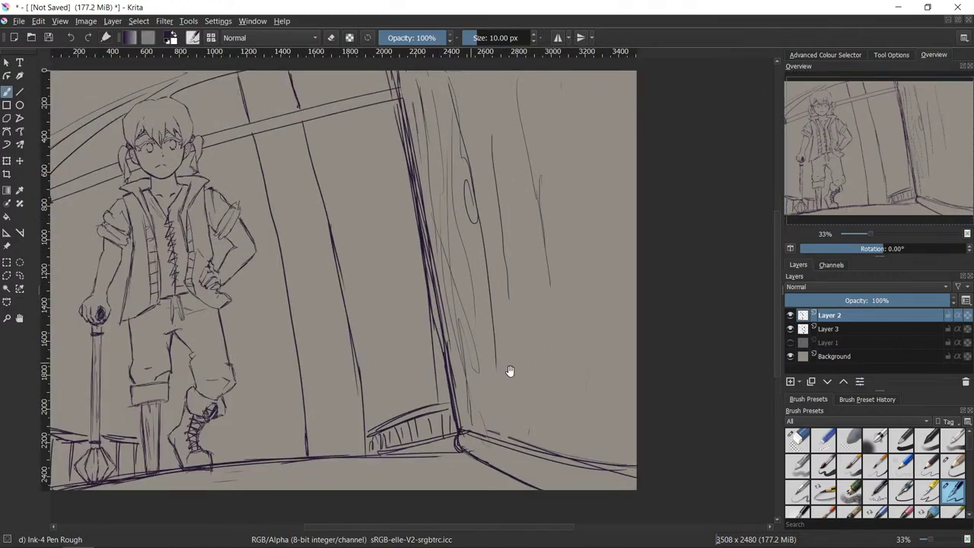
{"action": "left_click_drag", "start_coordinate": [363, 404], "coordinate": [435, 402]}
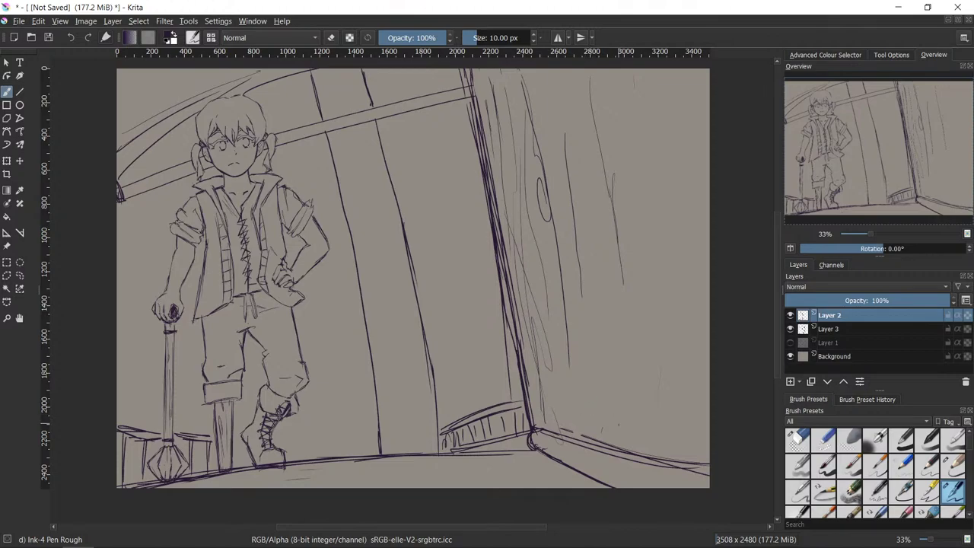
{"action": "left_click_drag", "start_coordinate": [676, 470], "coordinate": [642, 461]}
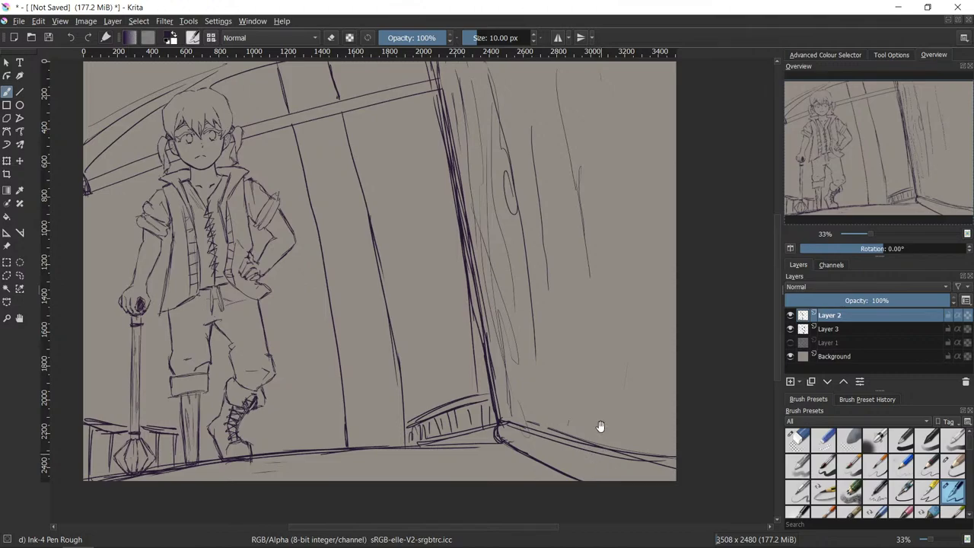
{"action": "left_click_drag", "start_coordinate": [600, 426], "coordinate": [631, 433]}
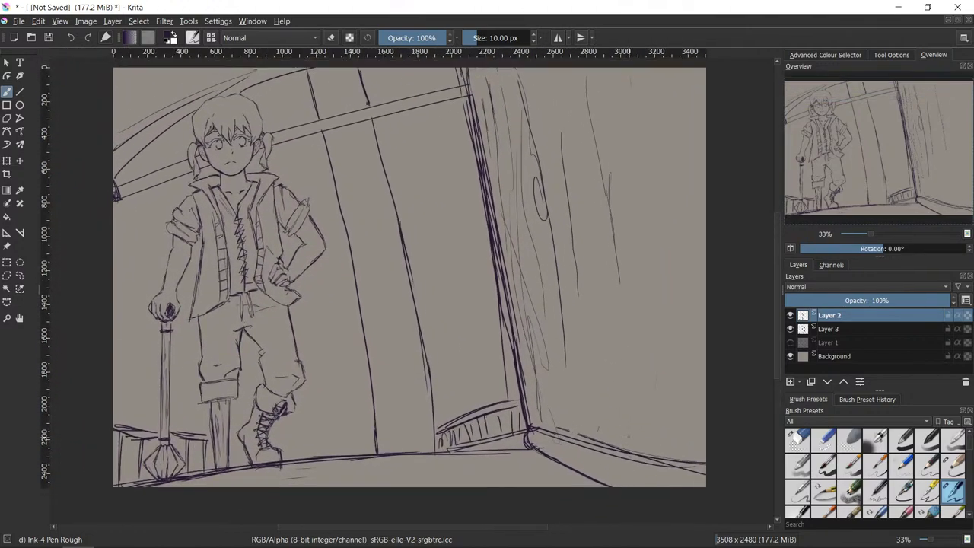
{"action": "key", "text": "e"}
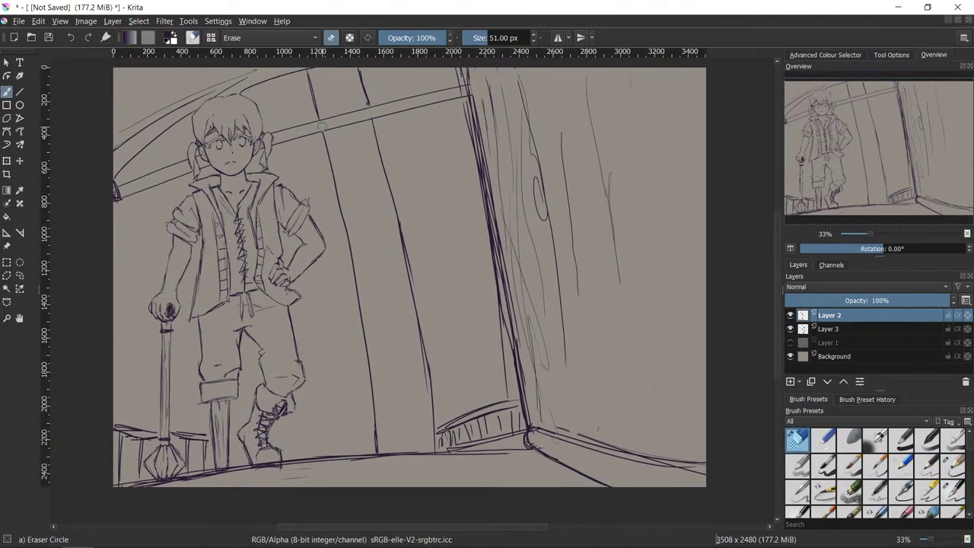
{"action": "key", "text": "e"}
- On Layer 3, ink an extra line along the beam and thin wood-grain strokes between the two plank lines
{"action": "left_click", "coordinate": [867, 328]}
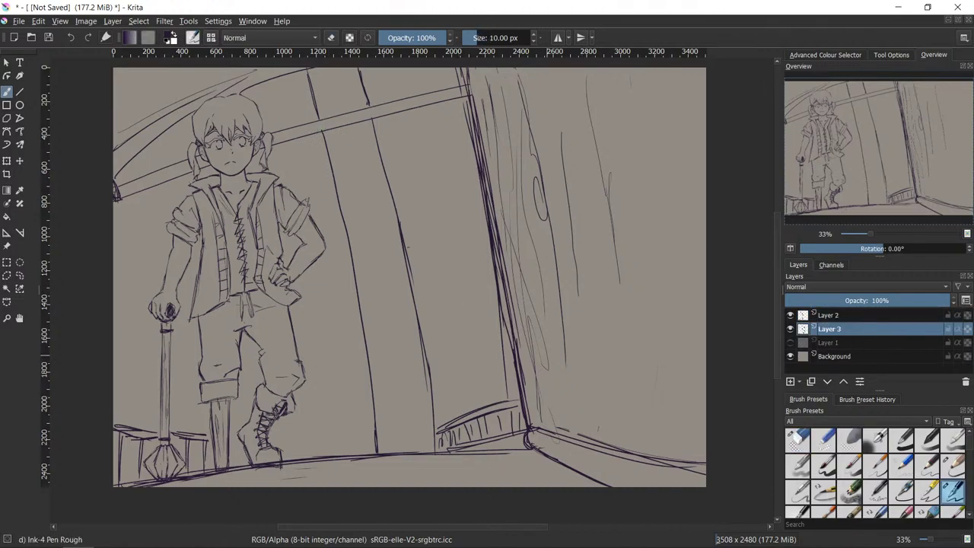
{"action": "key", "text": "e"}
{"action": "key", "text": "e"}
{"action": "mouse_move", "coordinate": [312, 120]}
{"action": "left_mouse_down"}
{"action": "mouse_move", "coordinate": [399, 99]}
{"action": "mouse_move", "coordinate": [318, 131]}
{"action": "left_mouse_up"}
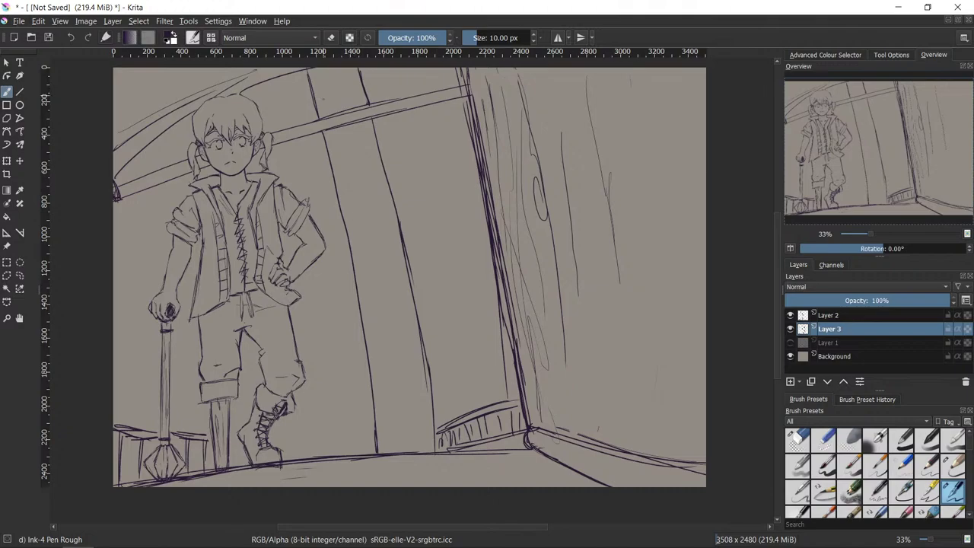
{"action": "left_click_drag", "start_coordinate": [365, 269], "coordinate": [371, 308]}
{"action": "left_click_drag", "start_coordinate": [347, 186], "coordinate": [379, 398]}
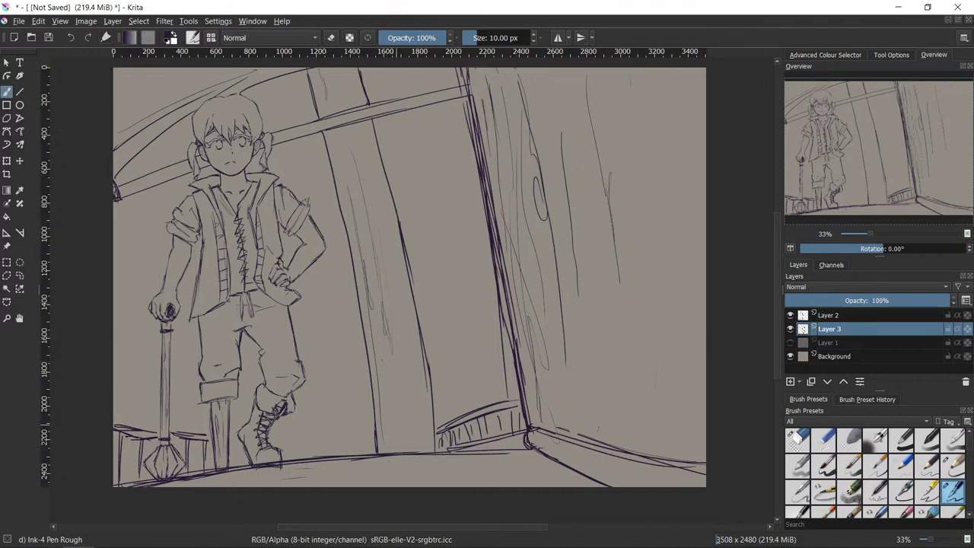
{"action": "mouse_move", "coordinate": [383, 356]}
{"action": "left_mouse_down"}
{"action": "mouse_move", "coordinate": [396, 443]}
{"action": "mouse_move", "coordinate": [397, 425]}
{"action": "left_mouse_up"}
- Erase part of the grain strokes between the two plank lines and return to the ink pen
{"action": "key", "text": "e"}
{"action": "key", "text": "e"}
{"action": "key", "text": "e"}
{"action": "left_click_drag", "start_coordinate": [360, 245], "coordinate": [378, 315]}
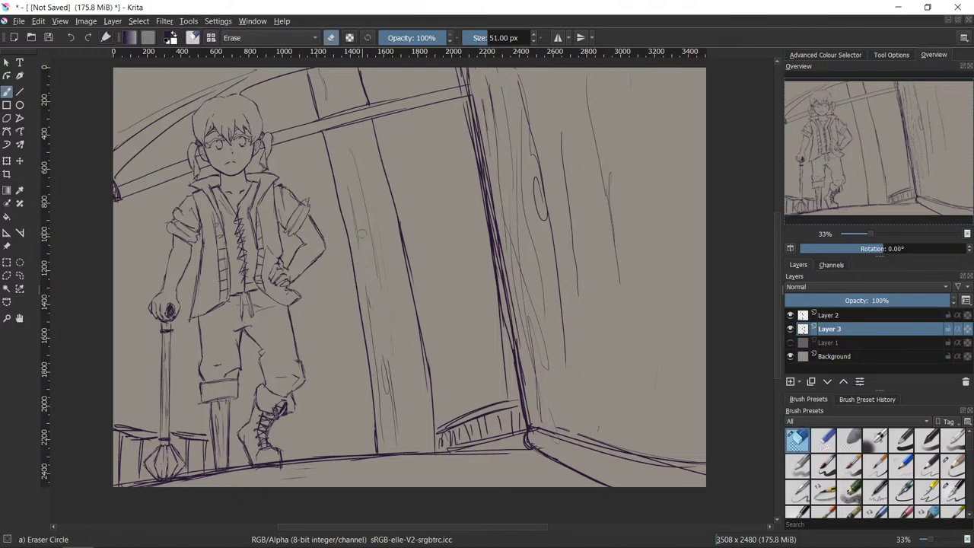
{"action": "key", "text": "e"}
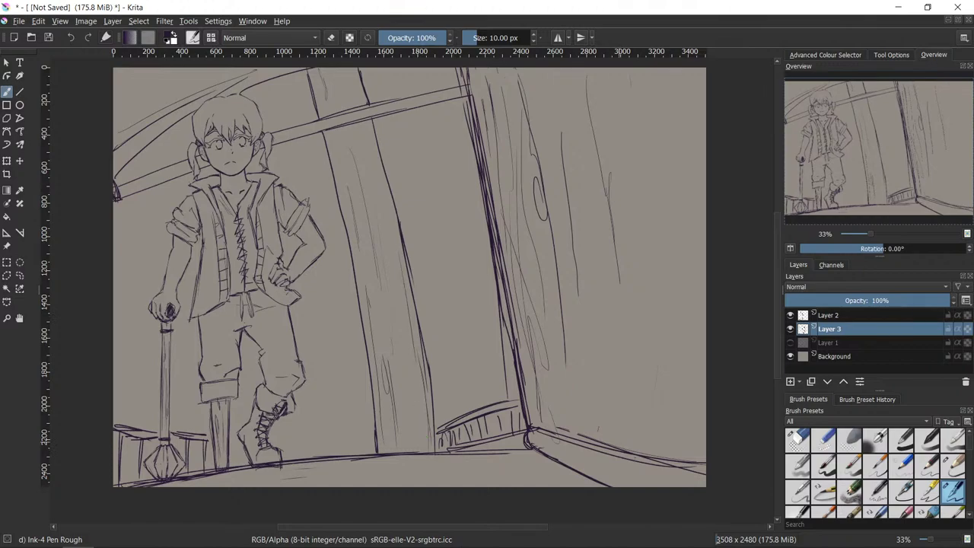
{"action": "left_click_drag", "start_coordinate": [685, 388], "coordinate": [677, 405]}
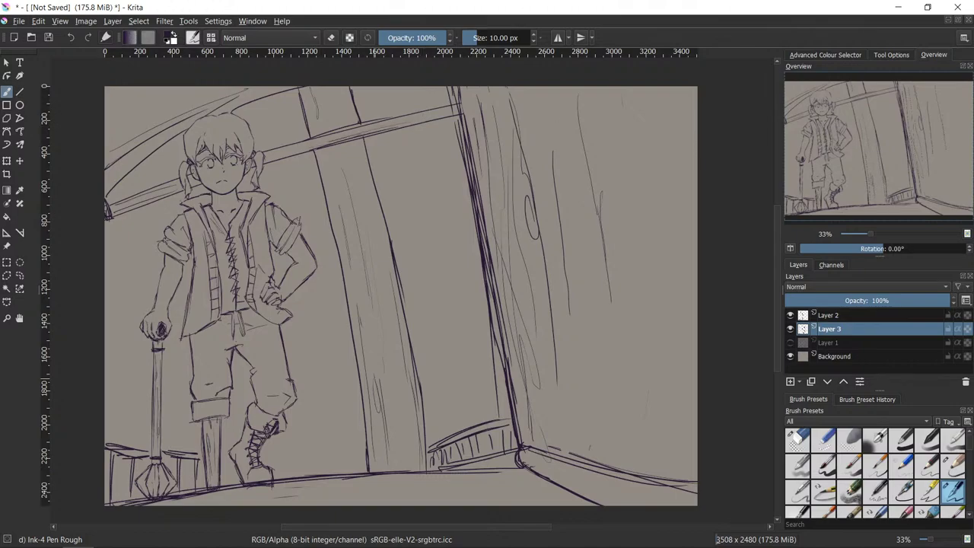
{"action": "left_click_drag", "start_coordinate": [684, 438], "coordinate": [653, 428]}
{"action": "scroll", "coordinate": [654, 429], "scroll_direction": "down", "scroll_amount": 1}
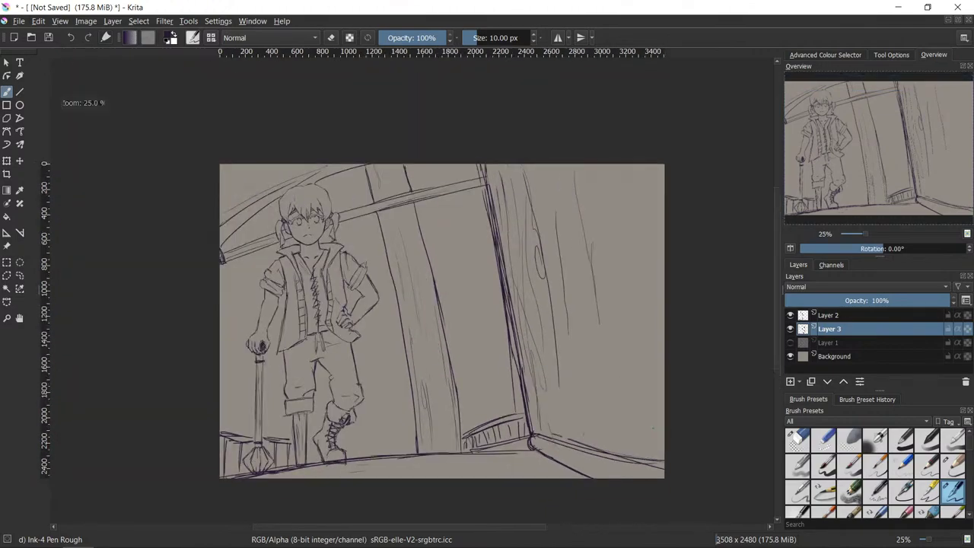
{"action": "scroll", "coordinate": [653, 428], "scroll_direction": "up", "scroll_amount": 1}
{"action": "left_click_drag", "start_coordinate": [514, 398], "coordinate": [600, 395]}
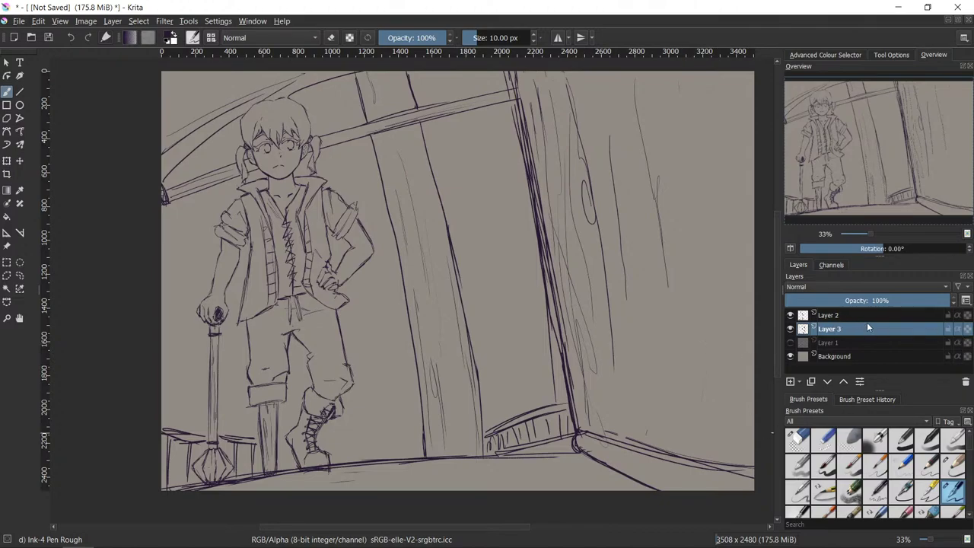
- Add a new empty layer directly above Layer 1 and delete the surplus Layer 5
{"action": "left_click", "coordinate": [834, 342]}
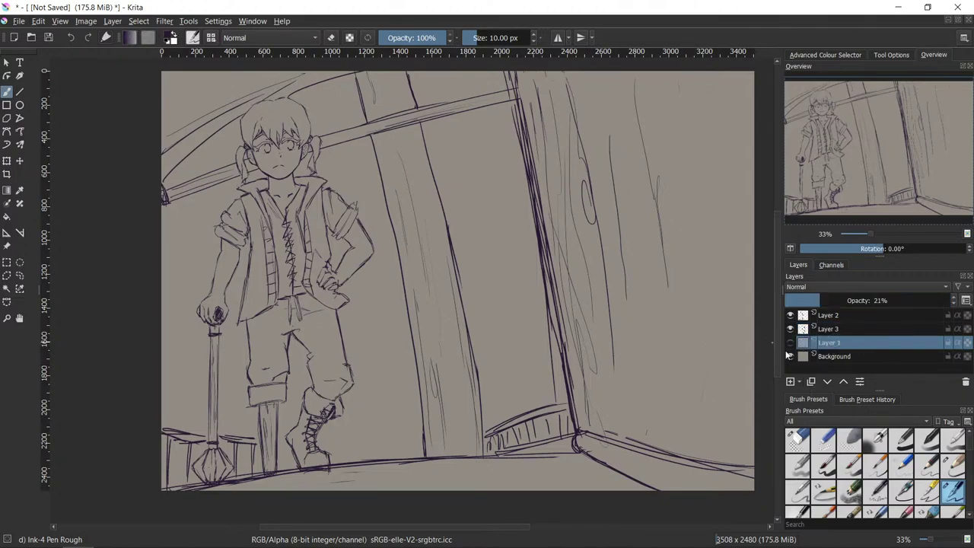
{"action": "left_click", "coordinate": [789, 381]}
{"action": "key", "text": "Insert"}
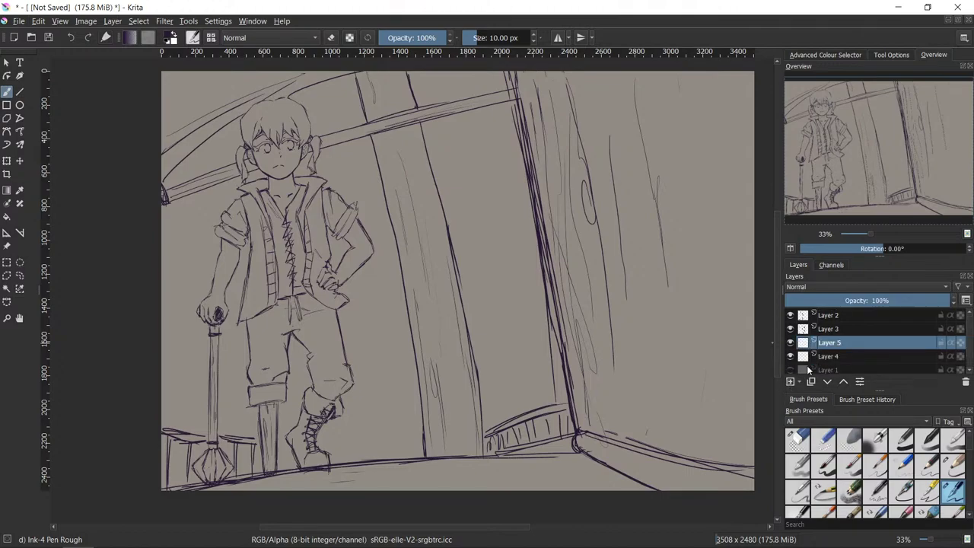
{"action": "left_click", "coordinate": [829, 358]}
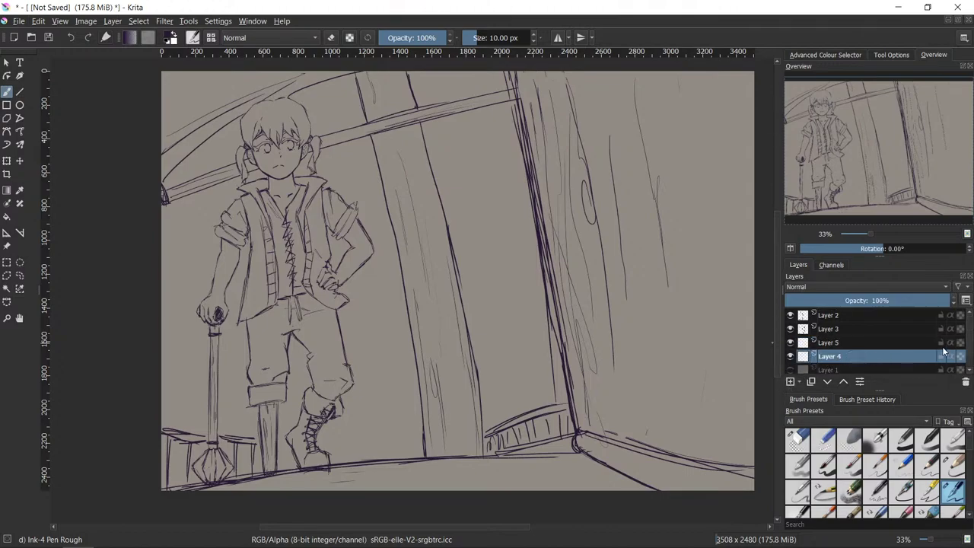
{"action": "left_click", "coordinate": [913, 339]}
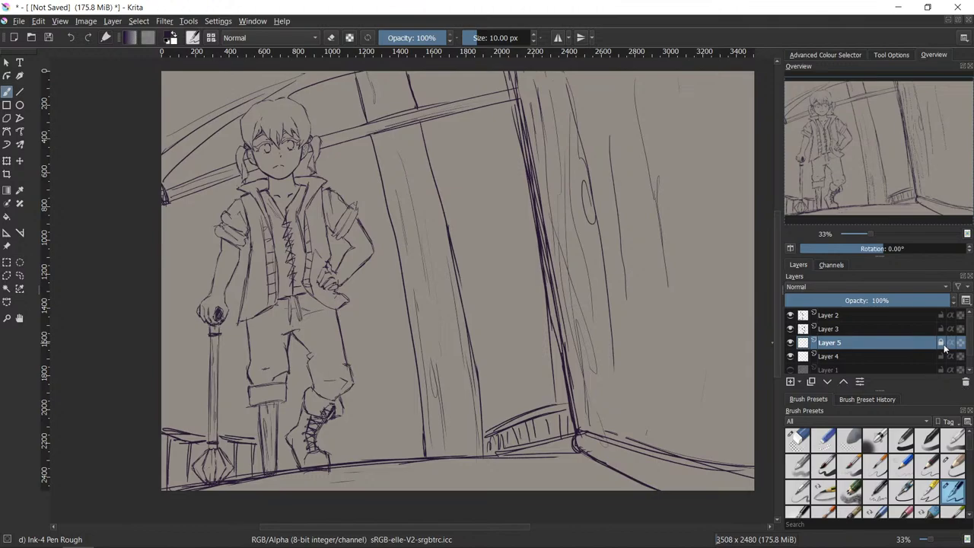
{"action": "left_click", "coordinate": [964, 381]}
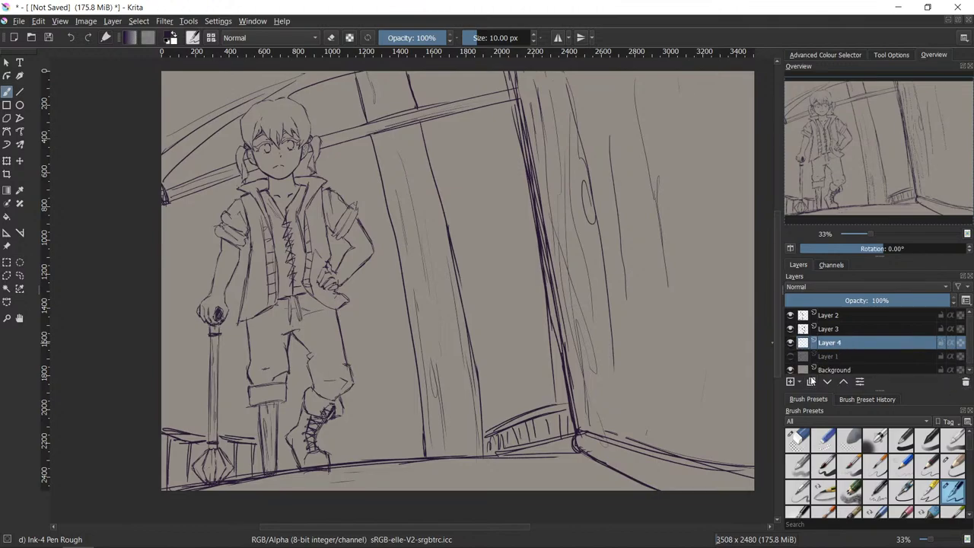
- Group Layer 2 and Layer 3 and rename the group "lineart"
{"action": "left_click", "coordinate": [856, 316]}
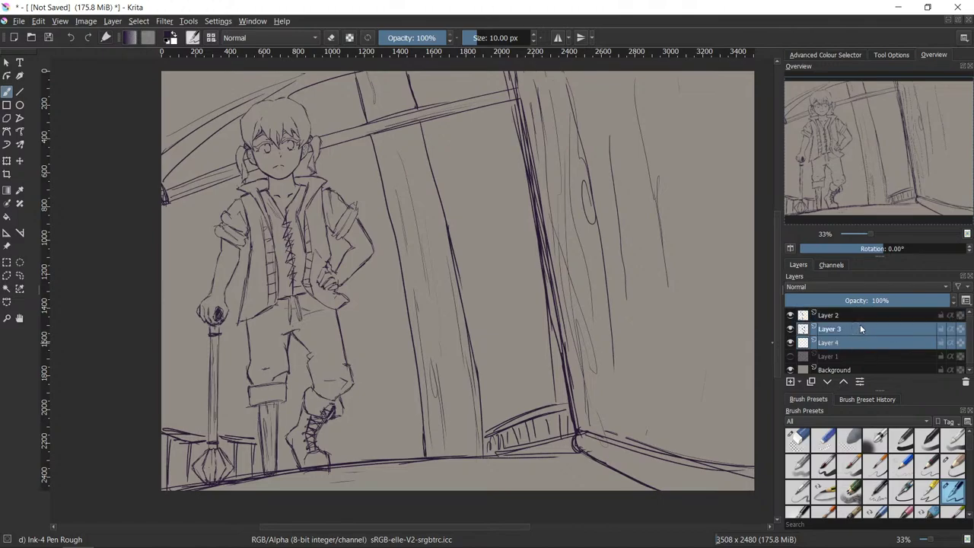
{"action": "left_click", "coordinate": [849, 329], "text": "shift"}
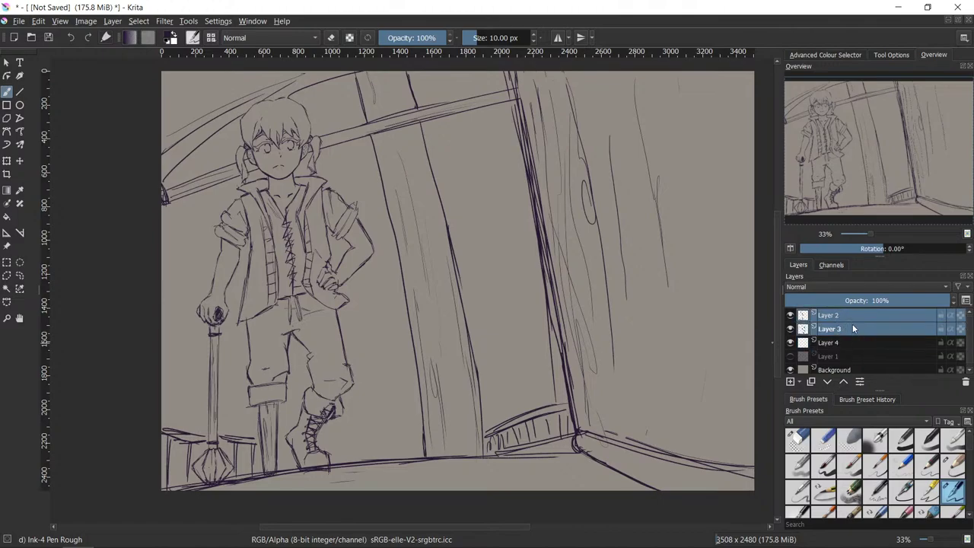
{"action": "key", "text": "ctrl+g"}
{"action": "double_click", "coordinate": [842, 317]}
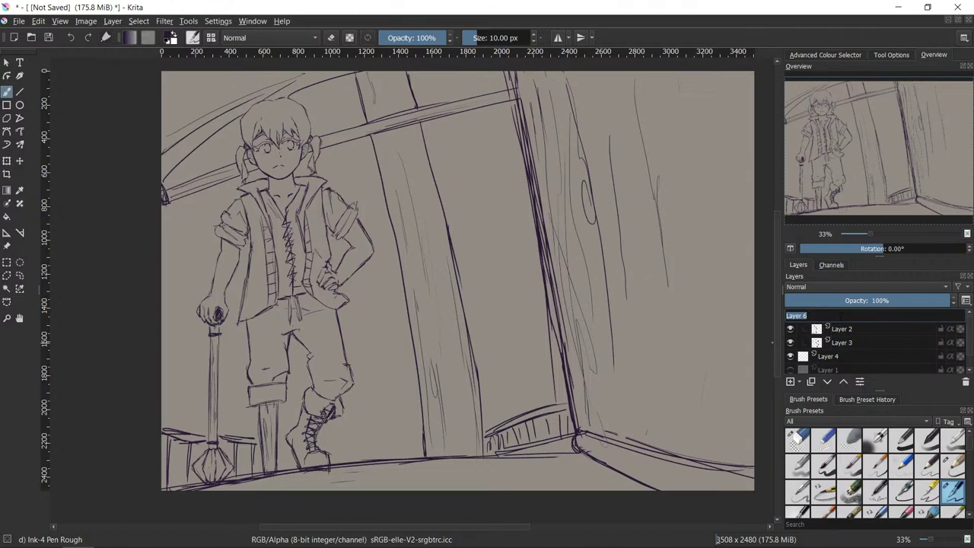
{"action": "key", "text": "BackSpace"}
{"action": "key", "text": "Return"}
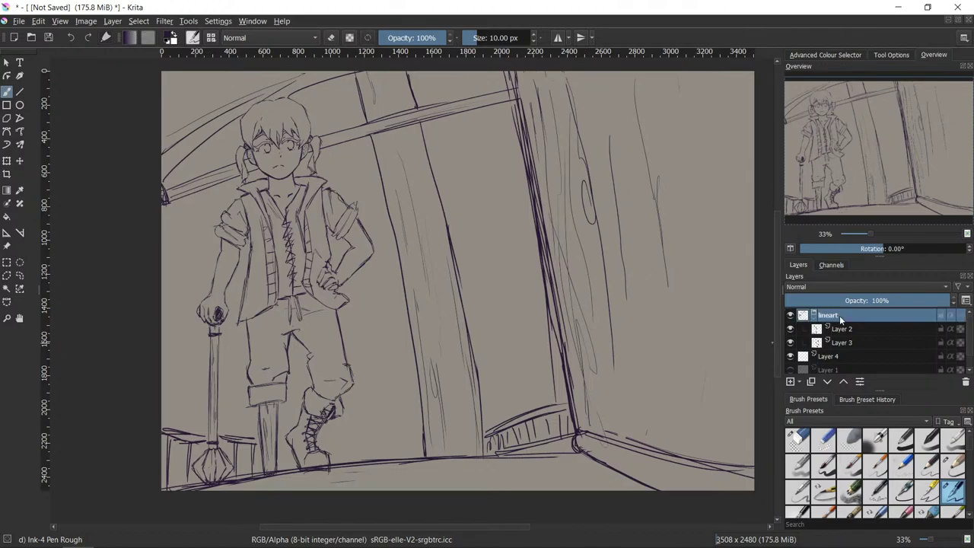
- Collapse the lineart group, make Layer 4 the active layer, and browse the brush presets for a painting brush
{"action": "left_click", "coordinate": [813, 319]}
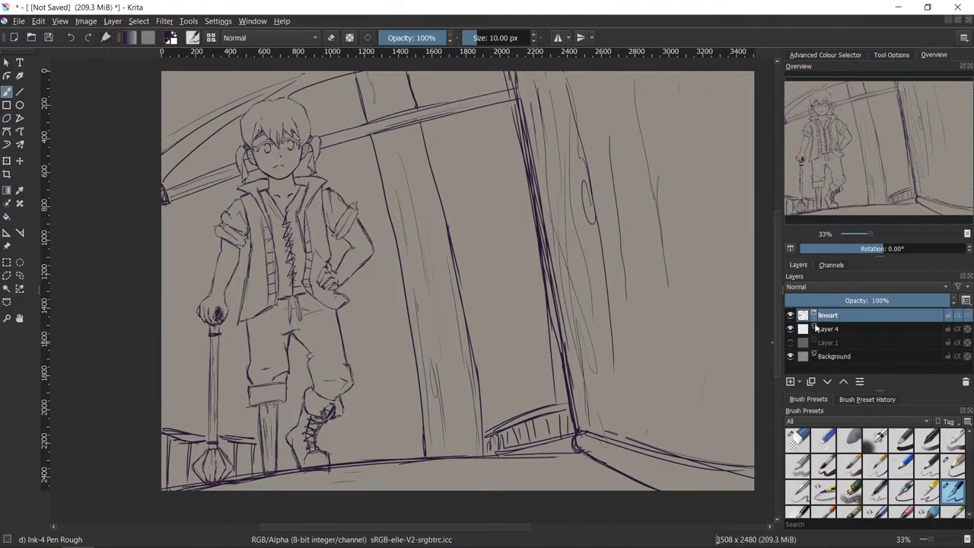
{"action": "left_click", "coordinate": [828, 331]}
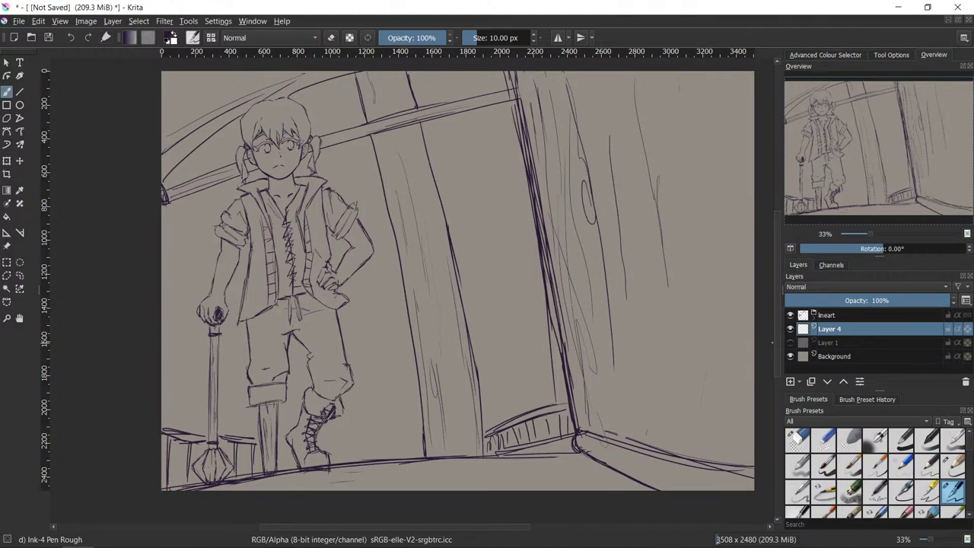
{"action": "scroll", "coordinate": [971, 449], "scroll_direction": "down", "scroll_amount": 4}
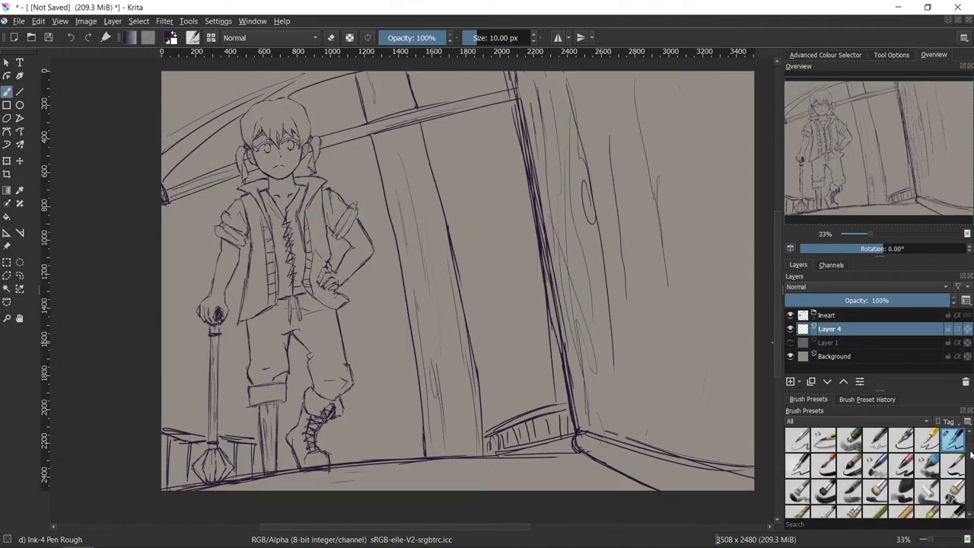
{"action": "scroll", "coordinate": [971, 453], "scroll_direction": "up", "scroll_amount": 1}
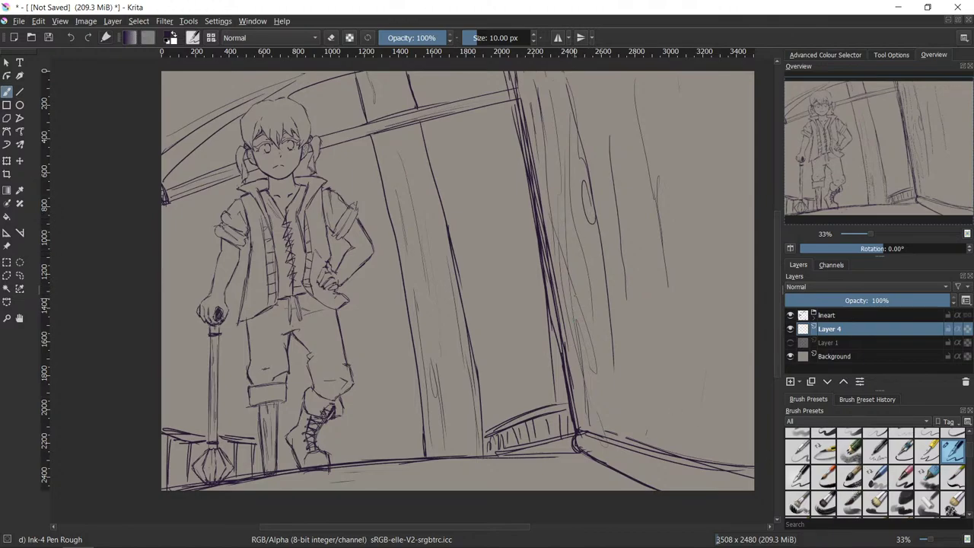
- Test broad Ink-4 Pen Rough strokes over the wooden wall on Layer 4 and undo them
{"action": "mouse_move", "coordinate": [572, 319]}
{"action": "left_mouse_down"}
{"action": "mouse_move", "coordinate": [571, 296]}
{"action": "mouse_move", "coordinate": [606, 266]}
{"action": "mouse_move", "coordinate": [701, 233]}
{"action": "left_mouse_up"}
{"action": "mouse_move", "coordinate": [632, 242]}
{"action": "left_mouse_down"}
{"action": "mouse_move", "coordinate": [643, 274]}
{"action": "mouse_move", "coordinate": [653, 243]}
{"action": "mouse_move", "coordinate": [622, 396]}
{"action": "mouse_move", "coordinate": [689, 196]}
{"action": "mouse_move", "coordinate": [585, 283]}
{"action": "mouse_move", "coordinate": [634, 240]}
{"action": "mouse_move", "coordinate": [592, 320]}
{"action": "left_mouse_up"}
{"action": "key", "text": "ctrl+z"}
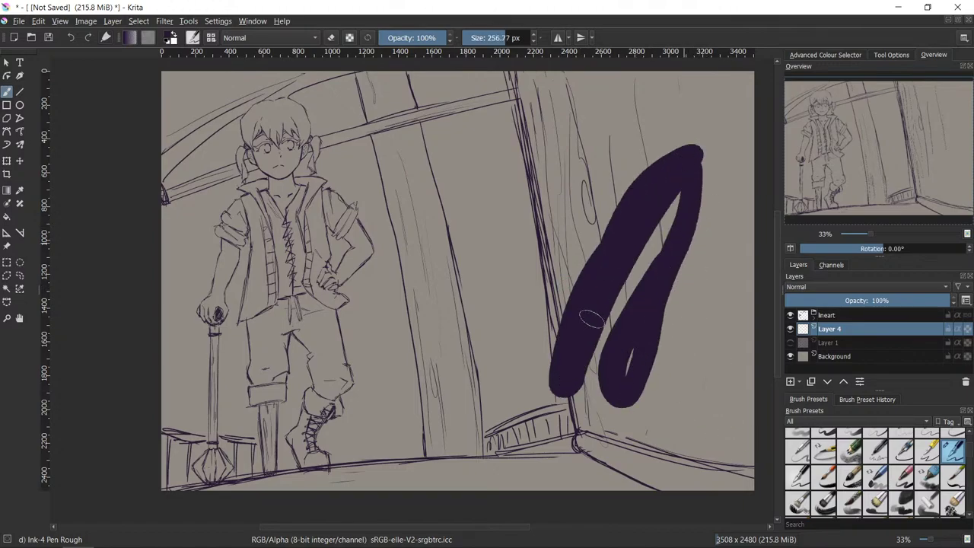
{"action": "key", "text": "ctrl+z"}
{"action": "key", "text": "bracketleft"}
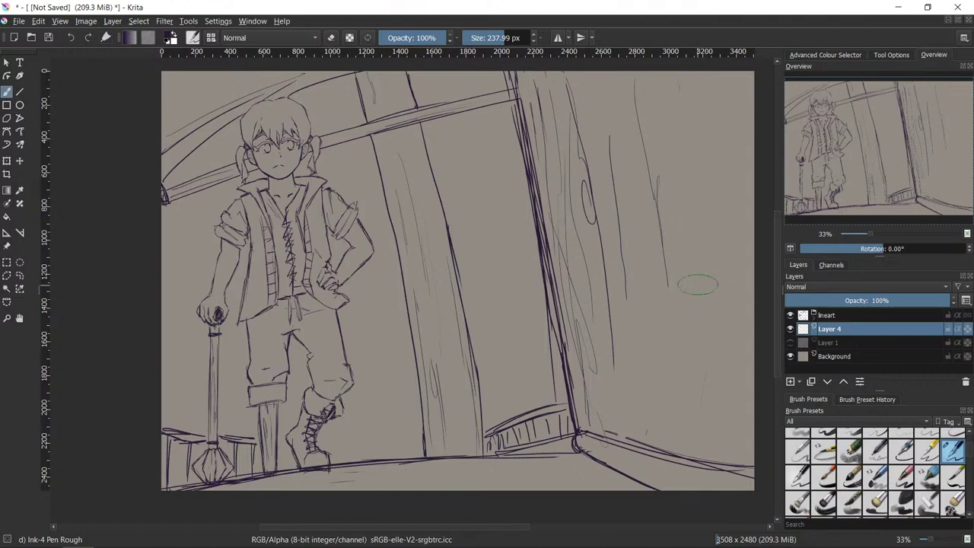
{"action": "key", "text": "bracketleft"}
- Show the colour selector, try the Bristles-3 Large Smooth brush on Layer 4, and clear the test strokes
{"action": "left_click", "coordinate": [829, 55]}
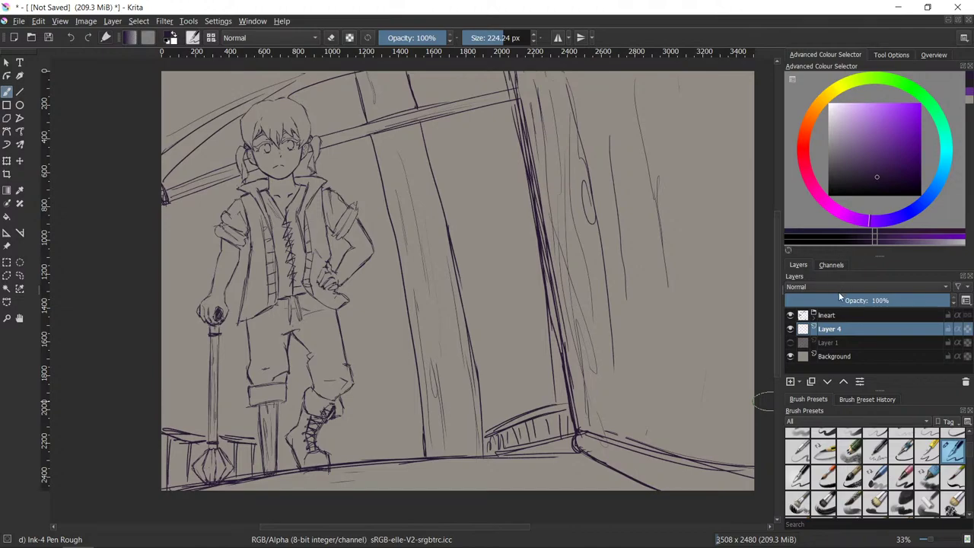
{"action": "scroll", "coordinate": [965, 459], "scroll_direction": "down", "scroll_amount": 6}
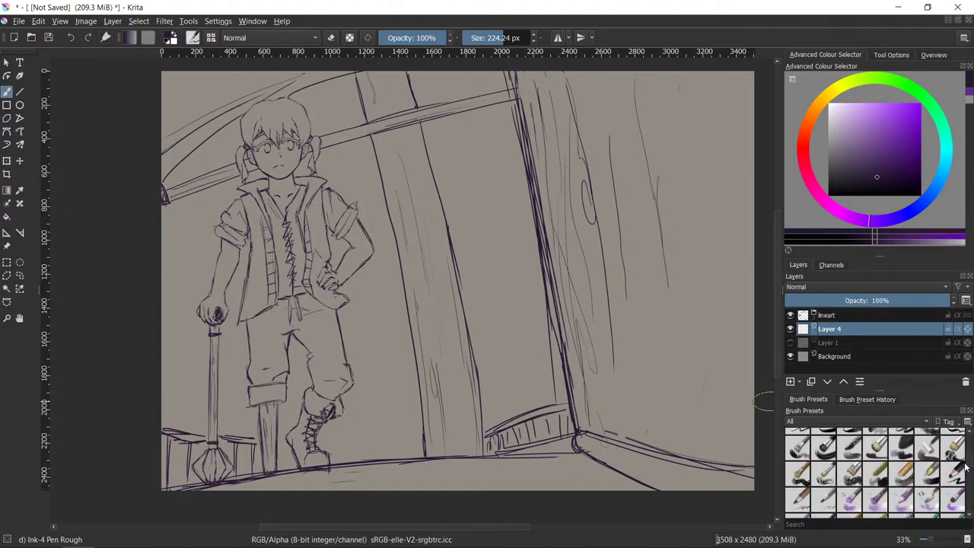
{"action": "left_click", "coordinate": [824, 450]}
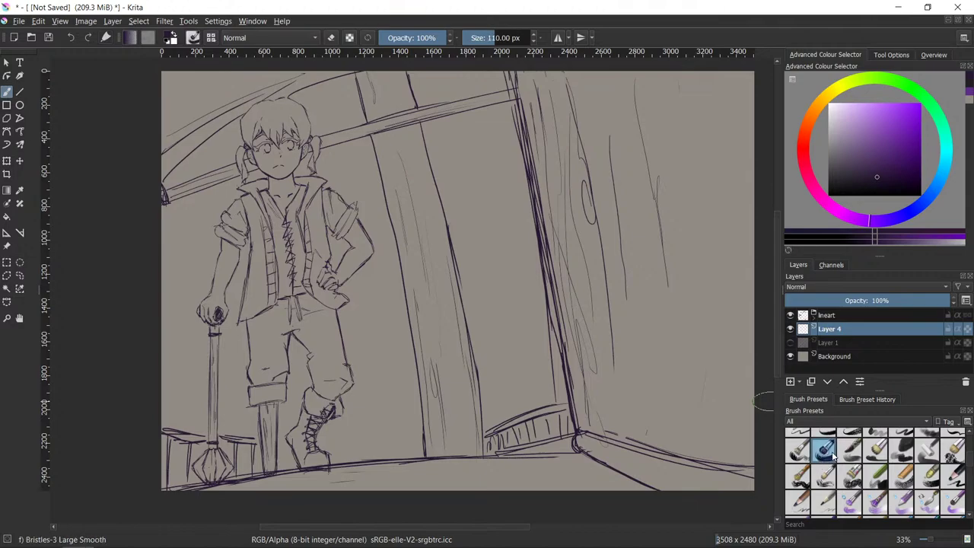
{"action": "left_click_drag", "start_coordinate": [685, 283], "coordinate": [716, 254]}
{"action": "mouse_move", "coordinate": [662, 363]}
{"action": "left_mouse_down"}
{"action": "mouse_move", "coordinate": [695, 181]}
{"action": "mouse_move", "coordinate": [632, 359]}
{"action": "left_mouse_up"}
{"action": "key", "text": "Delete"}
- Switch to the Bristles-4 Glaze brush, test painting and erasing on Layer 4, remove the tests, and enlarge the brush to about 344 px
{"action": "left_click", "coordinate": [849, 450]}
{"action": "mouse_move", "coordinate": [691, 318]}
{"action": "left_mouse_down"}
{"action": "mouse_move", "coordinate": [699, 356]}
{"action": "mouse_move", "coordinate": [732, 236]}
{"action": "mouse_move", "coordinate": [667, 178]}
{"action": "mouse_move", "coordinate": [589, 308]}
{"action": "mouse_move", "coordinate": [705, 205]}
{"action": "left_mouse_up"}
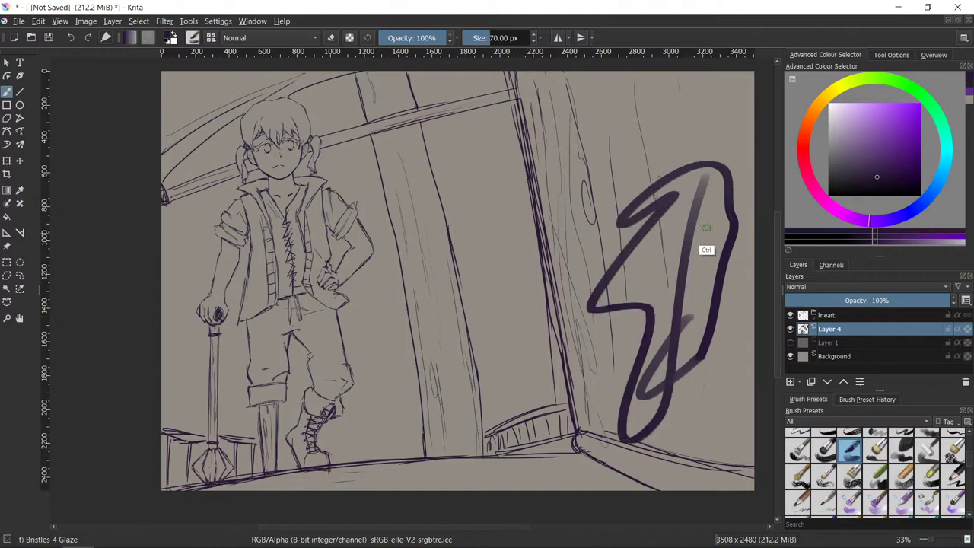
{"action": "key", "text": "Delete"}
{"action": "mouse_move", "coordinate": [721, 152]}
{"action": "left_mouse_down"}
{"action": "mouse_move", "coordinate": [585, 310]}
{"action": "mouse_move", "coordinate": [611, 396]}
{"action": "mouse_move", "coordinate": [640, 445]}
{"action": "mouse_move", "coordinate": [677, 308]}
{"action": "left_mouse_up"}
{"action": "key", "text": "e"}
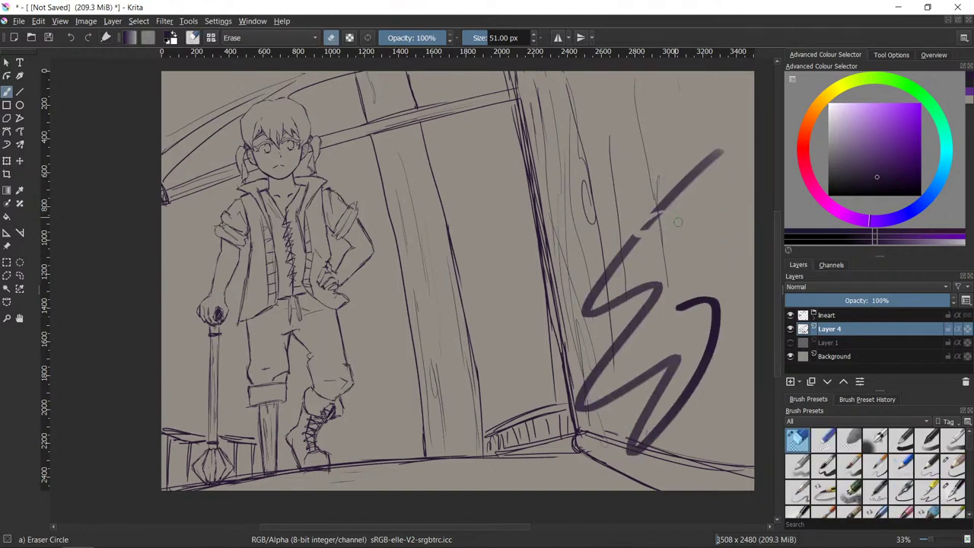
{"action": "key", "text": "/"}
{"action": "key", "text": "Delete"}
{"action": "mouse_move", "coordinate": [729, 226]}
{"action": "left_mouse_down"}
{"action": "mouse_move", "coordinate": [542, 362]}
{"action": "mouse_move", "coordinate": [492, 311]}
{"action": "mouse_move", "coordinate": [523, 258]}
{"action": "mouse_move", "coordinate": [461, 280]}
{"action": "mouse_move", "coordinate": [521, 246]}
{"action": "mouse_move", "coordinate": [458, 270]}
{"action": "mouse_move", "coordinate": [479, 283]}
{"action": "mouse_move", "coordinate": [409, 418]}
{"action": "mouse_move", "coordinate": [406, 459]}
{"action": "mouse_move", "coordinate": [609, 292]}
{"action": "mouse_move", "coordinate": [538, 317]}
{"action": "mouse_move", "coordinate": [681, 265]}
{"action": "left_mouse_up"}
{"action": "key", "text": "ctrl+z"}
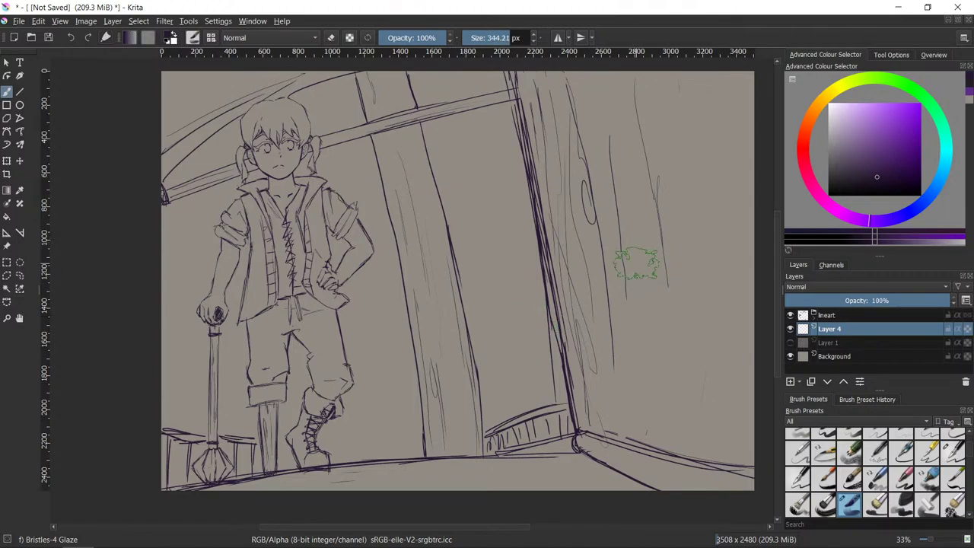
- Change the painting colour from dark purple to a saturated orange-brown
{"action": "left_click_drag", "start_coordinate": [812, 130], "coordinate": [808, 119]}
{"action": "left_click_drag", "start_coordinate": [783, 161], "coordinate": [813, 157]}
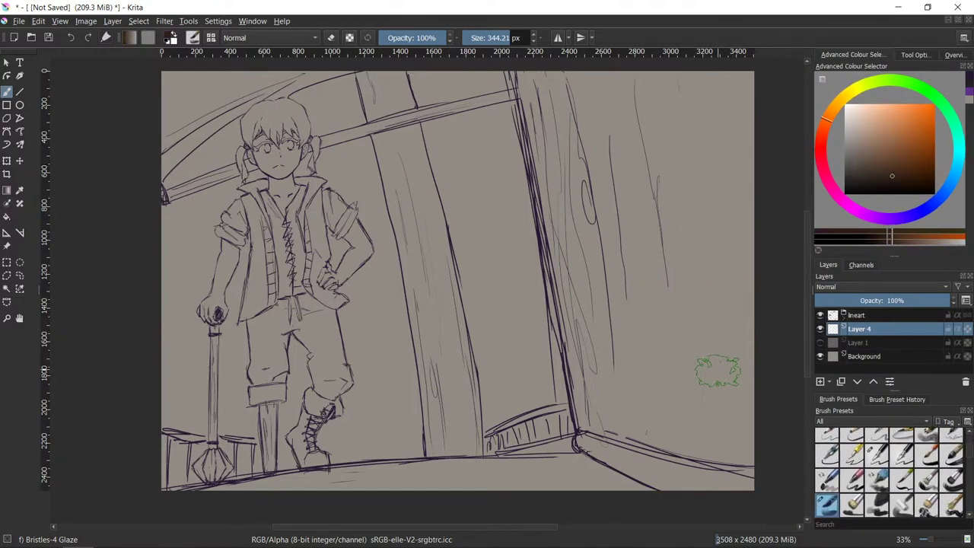
{"action": "left_click_drag", "start_coordinate": [718, 373], "coordinate": [696, 393]}
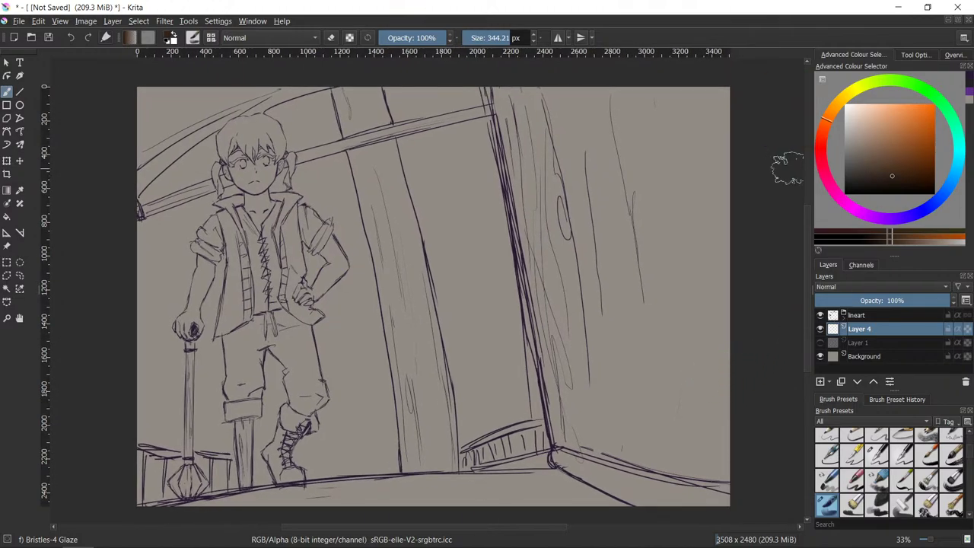
{"action": "left_click_drag", "start_coordinate": [811, 172], "coordinate": [791, 170]}
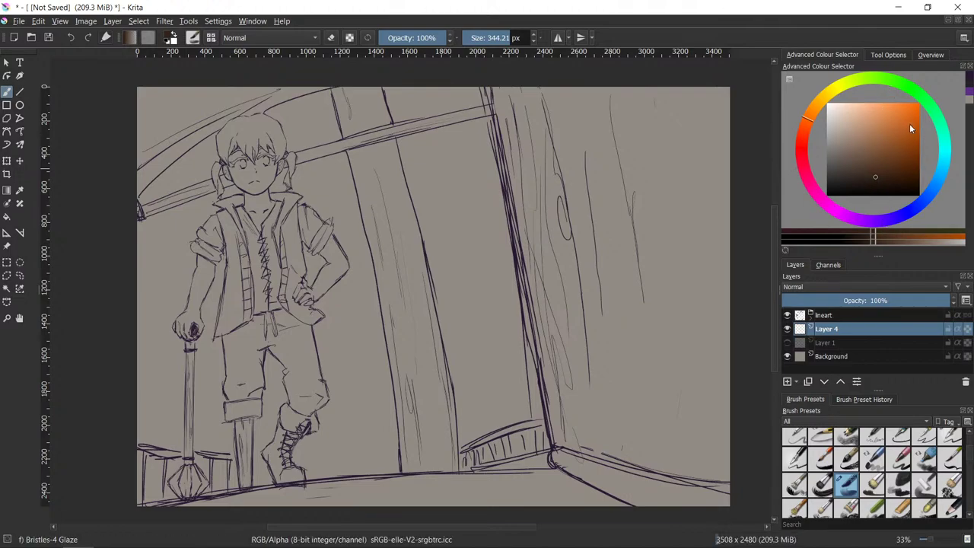
{"action": "left_click", "coordinate": [806, 121]}
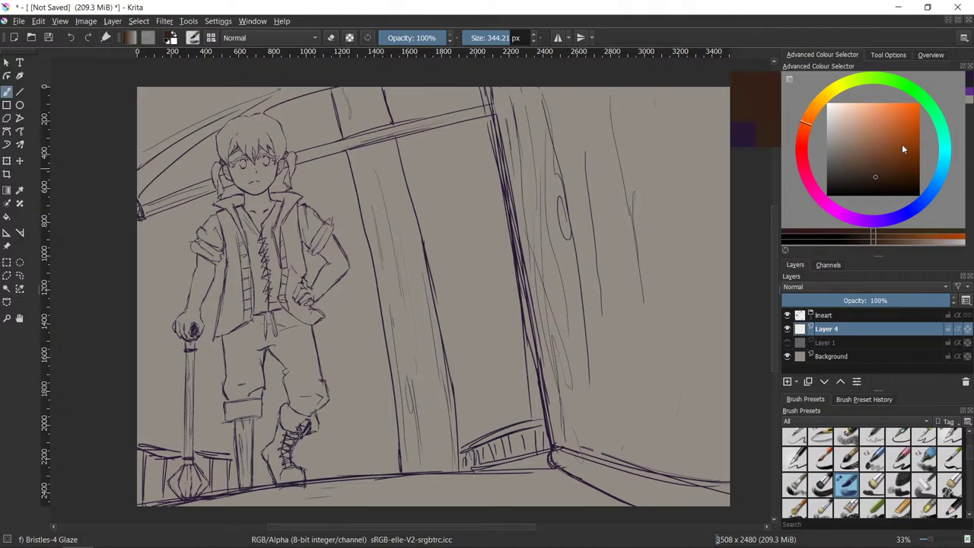
{"action": "left_click", "coordinate": [888, 155]}
{"action": "left_click", "coordinate": [907, 142]}
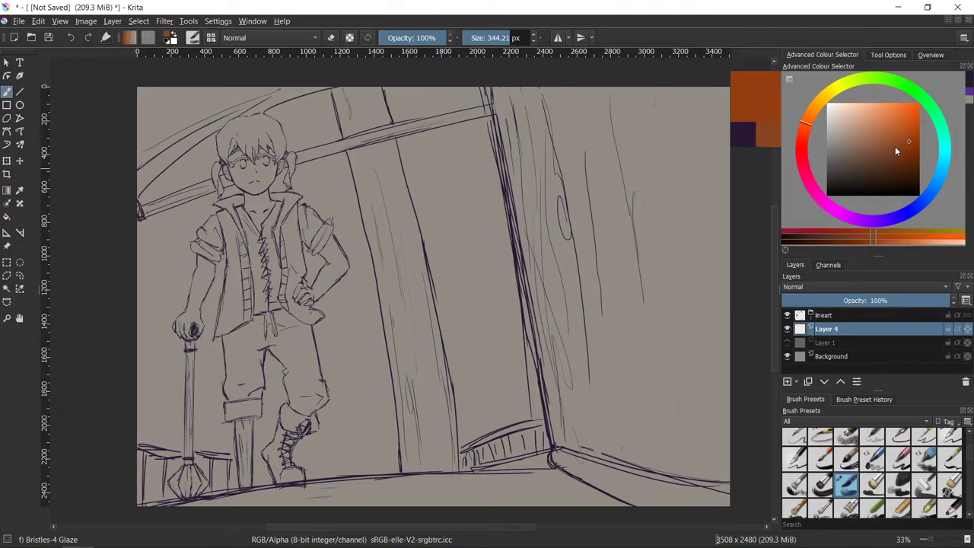
- Refine the colour to a deep reddish brown using test strokes, and fill the large right-hand wall with it on Layer 4
{"action": "left_click_drag", "start_coordinate": [571, 254], "coordinate": [584, 392]}
{"action": "key", "text": "ctrl+z"}
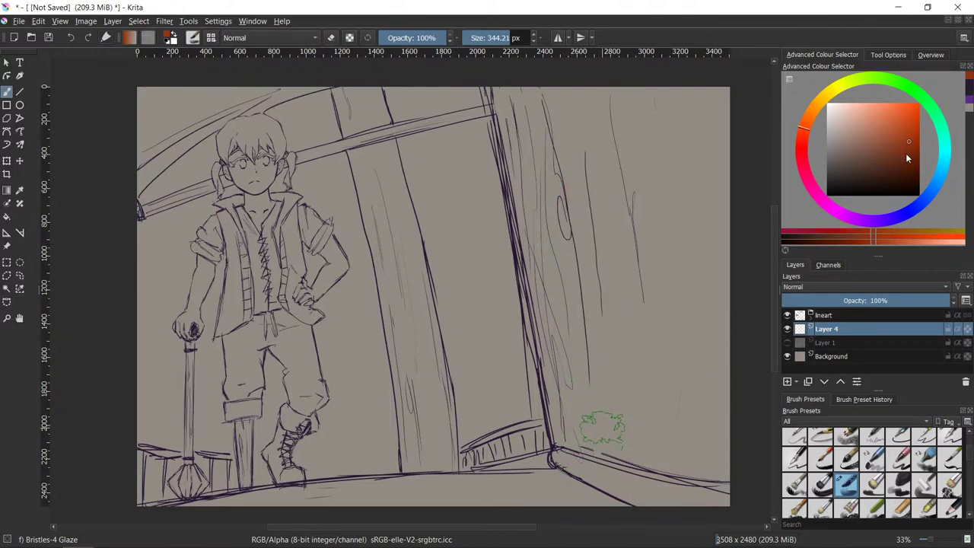
{"action": "left_click", "coordinate": [905, 154]}
{"action": "mouse_move", "coordinate": [575, 304]}
{"action": "left_mouse_down"}
{"action": "mouse_move", "coordinate": [605, 376]}
{"action": "mouse_move", "coordinate": [586, 392]}
{"action": "left_mouse_up"}
{"action": "key", "text": "ctrl+z"}
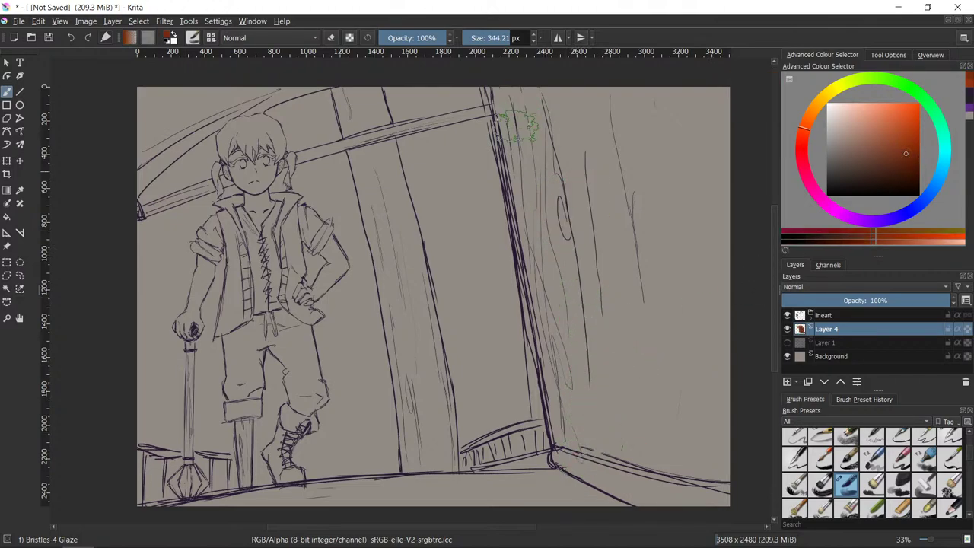
{"action": "mouse_move", "coordinate": [518, 129]}
{"action": "left_mouse_down"}
{"action": "mouse_move", "coordinate": [508, 78]}
{"action": "mouse_move", "coordinate": [571, 356]}
{"action": "mouse_move", "coordinate": [537, 224]}
{"action": "mouse_move", "coordinate": [576, 422]}
{"action": "mouse_move", "coordinate": [536, 276]}
{"action": "mouse_move", "coordinate": [602, 424]}
{"action": "mouse_move", "coordinate": [640, 445]}
{"action": "mouse_move", "coordinate": [592, 429]}
{"action": "mouse_move", "coordinate": [758, 456]}
{"action": "mouse_move", "coordinate": [647, 450]}
{"action": "mouse_move", "coordinate": [582, 411]}
{"action": "mouse_move", "coordinate": [568, 329]}
{"action": "mouse_move", "coordinate": [568, 133]}
{"action": "mouse_move", "coordinate": [564, 96]}
{"action": "mouse_move", "coordinate": [548, 86]}
{"action": "mouse_move", "coordinate": [566, 114]}
{"action": "mouse_move", "coordinate": [664, 72]}
{"action": "mouse_move", "coordinate": [553, 190]}
{"action": "mouse_move", "coordinate": [701, 124]}
{"action": "mouse_move", "coordinate": [585, 227]}
{"action": "mouse_move", "coordinate": [632, 233]}
{"action": "mouse_move", "coordinate": [723, 188]}
{"action": "mouse_move", "coordinate": [588, 342]}
{"action": "mouse_move", "coordinate": [727, 302]}
{"action": "mouse_move", "coordinate": [626, 408]}
{"action": "mouse_move", "coordinate": [747, 372]}
{"action": "mouse_move", "coordinate": [748, 397]}
{"action": "left_mouse_up"}
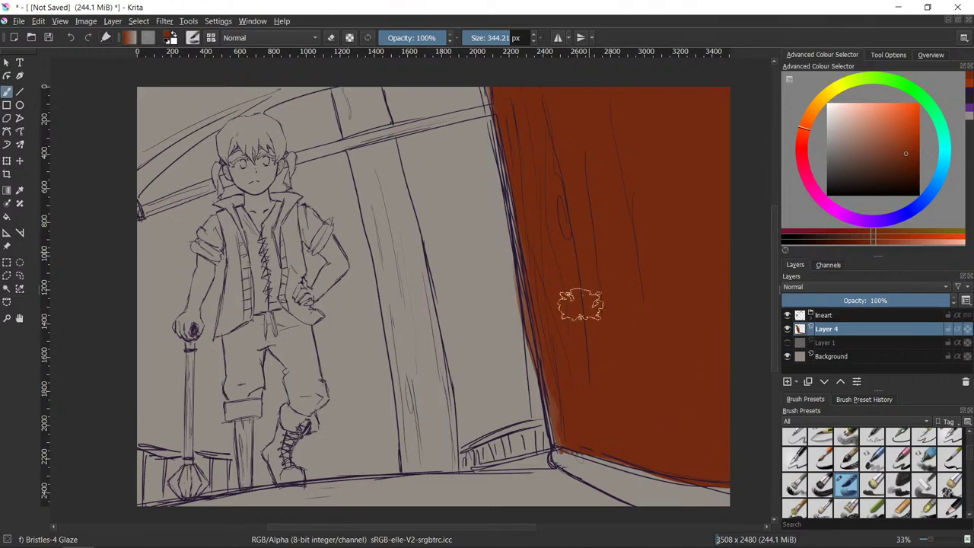
- Reduce the brush to about 160 px and then 113 px while painting the crossbeam behind the character reddish brown
{"action": "left_click_drag", "start_coordinate": [385, 175], "coordinate": [291, 291], "text": "shift"}
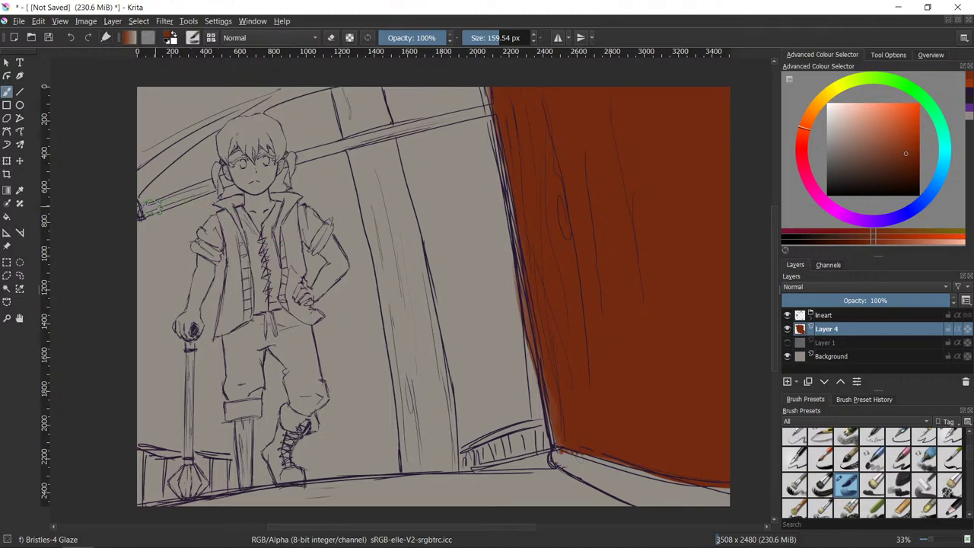
{"action": "mouse_move", "coordinate": [146, 211]}
{"action": "left_mouse_down"}
{"action": "mouse_move", "coordinate": [207, 186]}
{"action": "mouse_move", "coordinate": [151, 210]}
{"action": "left_mouse_up"}
{"action": "mouse_move", "coordinate": [479, 111]}
{"action": "left_mouse_down"}
{"action": "mouse_move", "coordinate": [335, 146]}
{"action": "mouse_move", "coordinate": [487, 113]}
{"action": "left_mouse_up"}
{"action": "left_click_drag", "start_coordinate": [300, 156], "coordinate": [486, 118]}
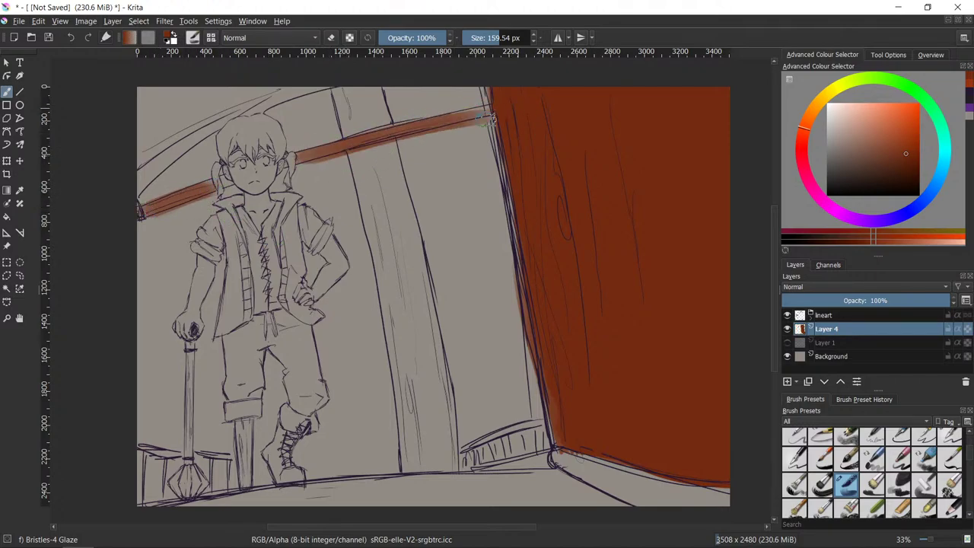
{"action": "key", "text": "ctrl+z"}
{"action": "left_click_drag", "start_coordinate": [406, 145], "coordinate": [383, 155]}
{"action": "mouse_move", "coordinate": [308, 153]}
{"action": "left_mouse_down"}
{"action": "mouse_move", "coordinate": [373, 135]}
{"action": "mouse_move", "coordinate": [301, 158]}
{"action": "mouse_move", "coordinate": [350, 137]}
{"action": "left_mouse_up"}
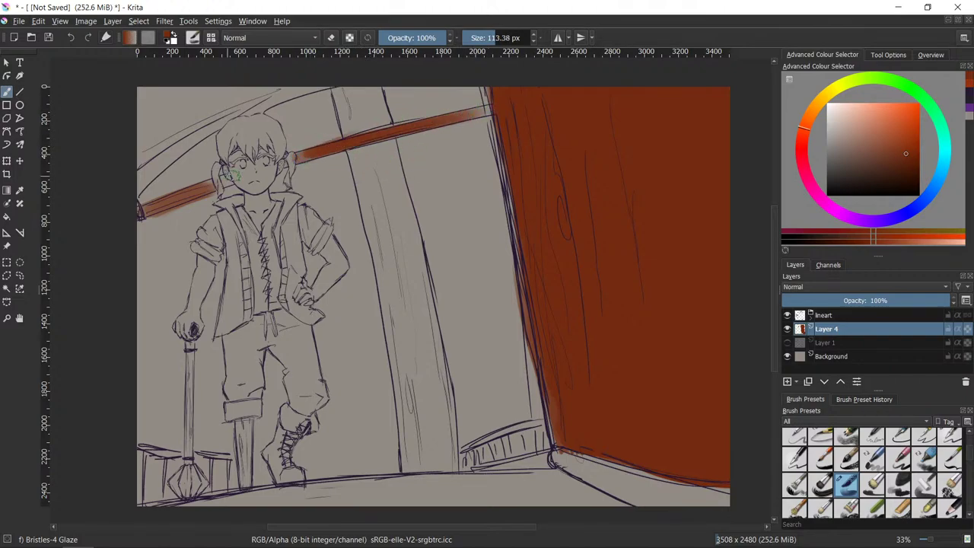
{"action": "left_click_drag", "start_coordinate": [484, 110], "coordinate": [466, 115]}
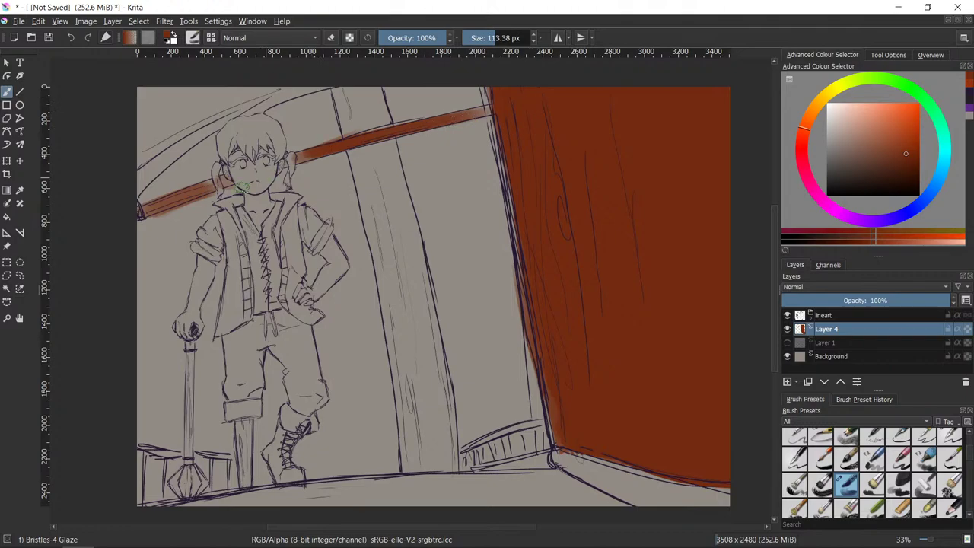
- Touch up the crossbeam's colour around the character's head and at its far left end, alternating between eraser and glaze brush
{"action": "key", "text": "slash"}
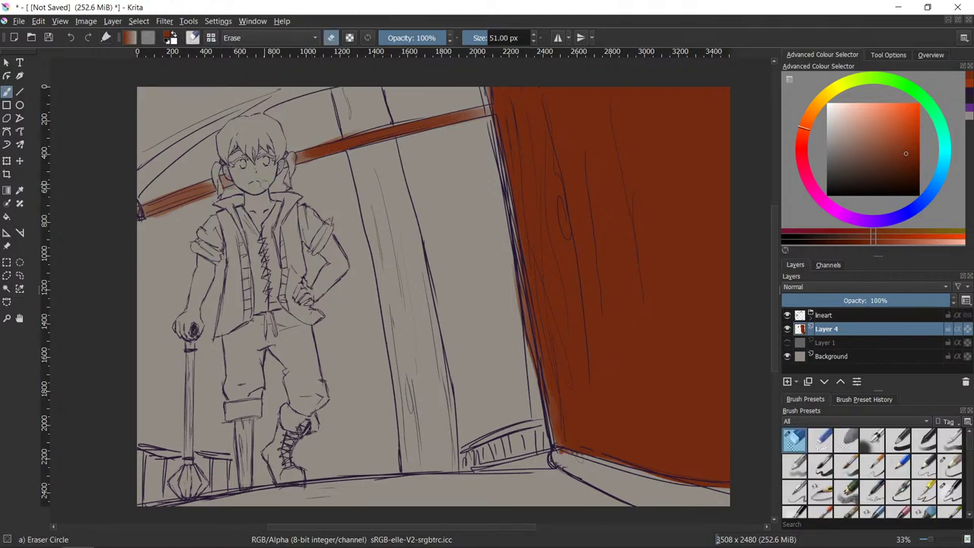
{"action": "key", "text": "slash"}
{"action": "left_click_drag", "start_coordinate": [233, 178], "coordinate": [221, 183]}
{"action": "key", "text": "slash"}
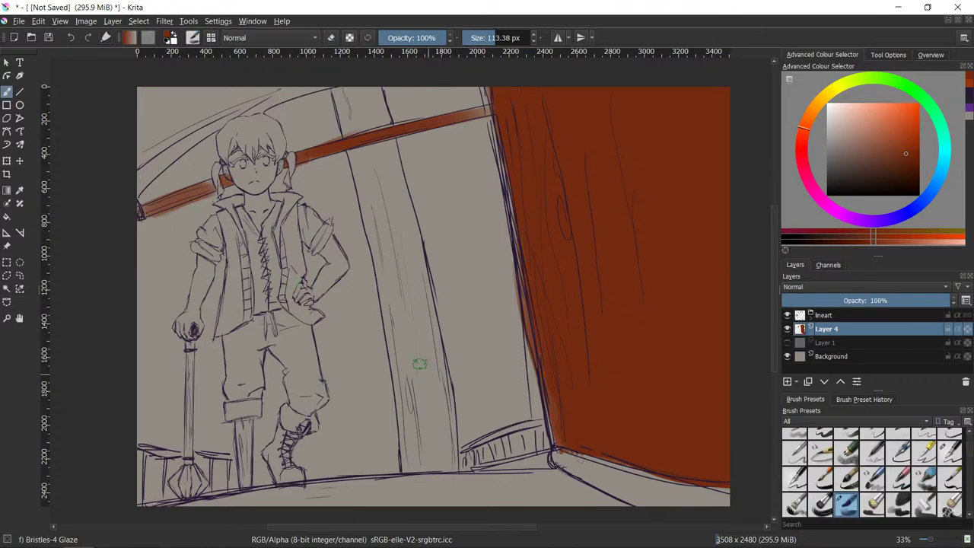
{"action": "key", "text": "slash"}
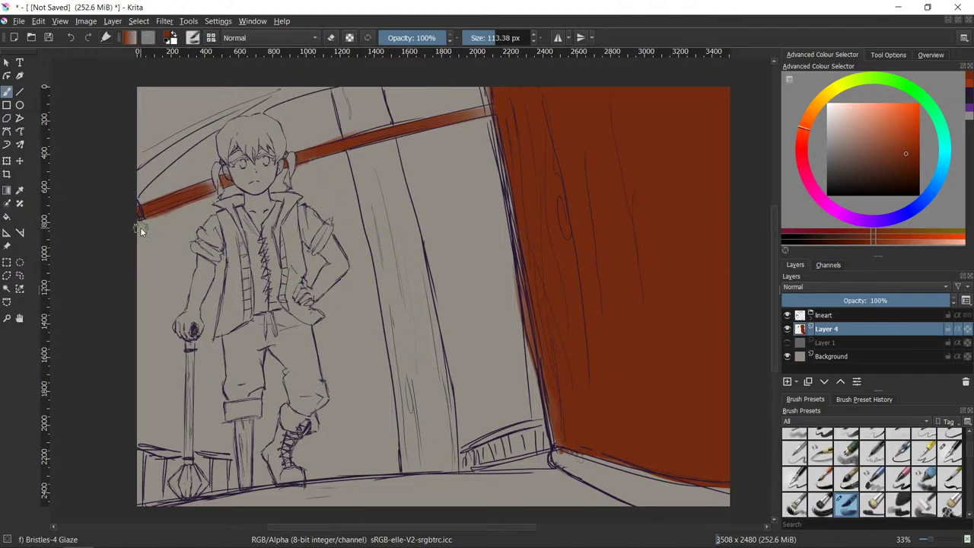
{"action": "key", "text": "slash"}
{"action": "key", "text": "slash"}
{"action": "key", "text": "slash"}
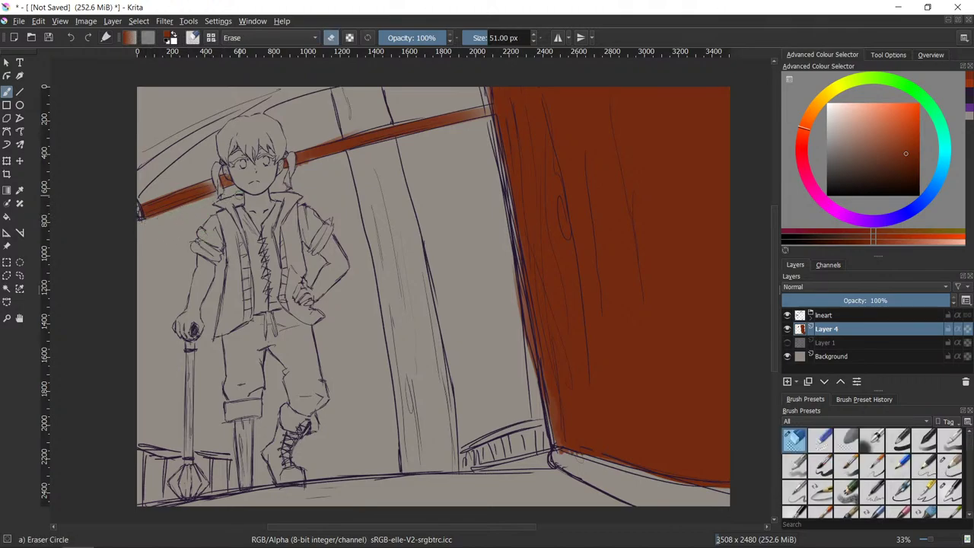
{"action": "key", "text": "slash"}
{"action": "key", "text": "slash"}
{"action": "key", "text": "slash"}
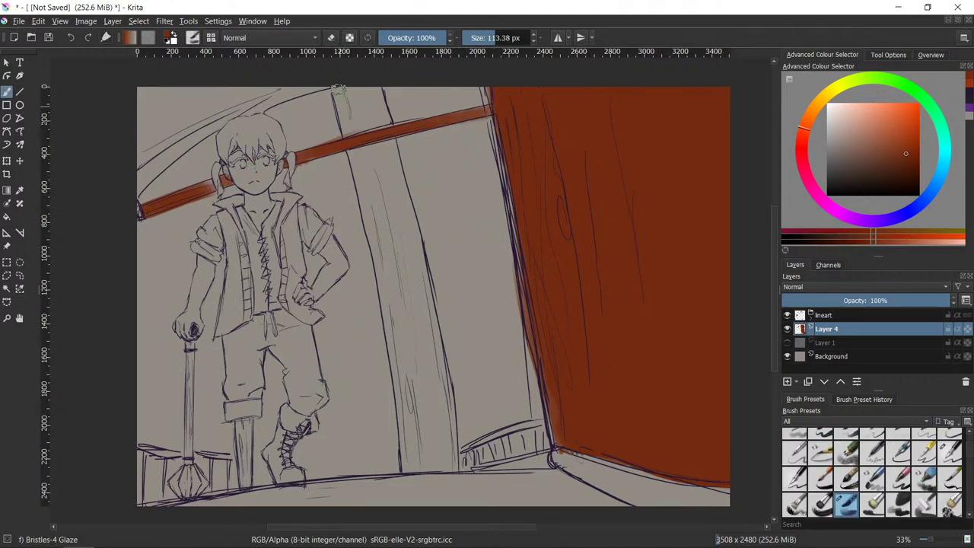
- Paint the upper half of the vertical post beside the character reddish brown, above and below the crossbeam
{"action": "left_click_drag", "start_coordinate": [338, 93], "coordinate": [342, 134]}
{"action": "key", "text": "ctrl+z"}
{"action": "left_click_drag", "start_coordinate": [339, 101], "coordinate": [361, 207]}
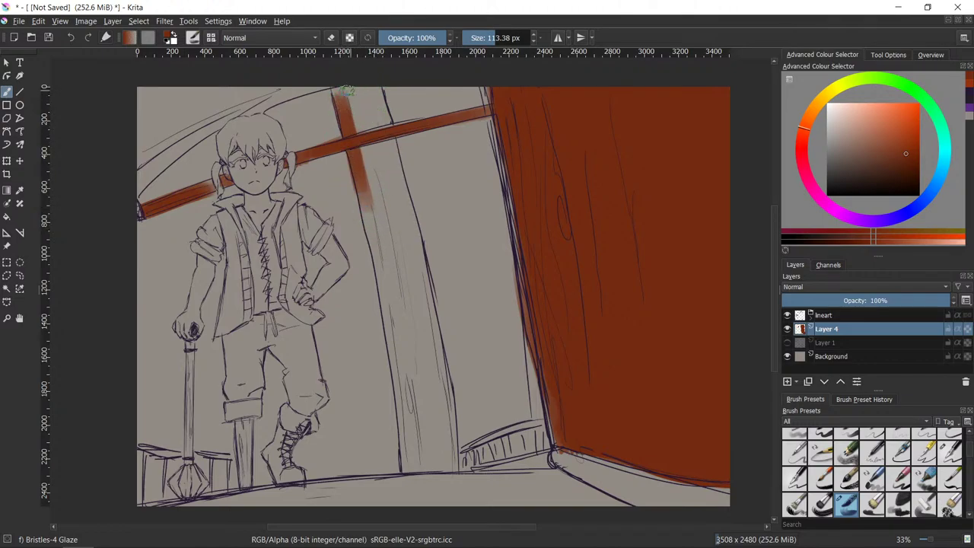
{"action": "mouse_move", "coordinate": [358, 88]}
{"action": "left_mouse_down"}
{"action": "mouse_move", "coordinate": [340, 93]}
{"action": "mouse_move", "coordinate": [359, 91]}
{"action": "mouse_move", "coordinate": [373, 122]}
{"action": "mouse_move", "coordinate": [358, 101]}
{"action": "mouse_move", "coordinate": [353, 113]}
{"action": "mouse_move", "coordinate": [415, 247]}
{"action": "left_mouse_up"}
{"action": "left_click_drag", "start_coordinate": [368, 149], "coordinate": [404, 314]}
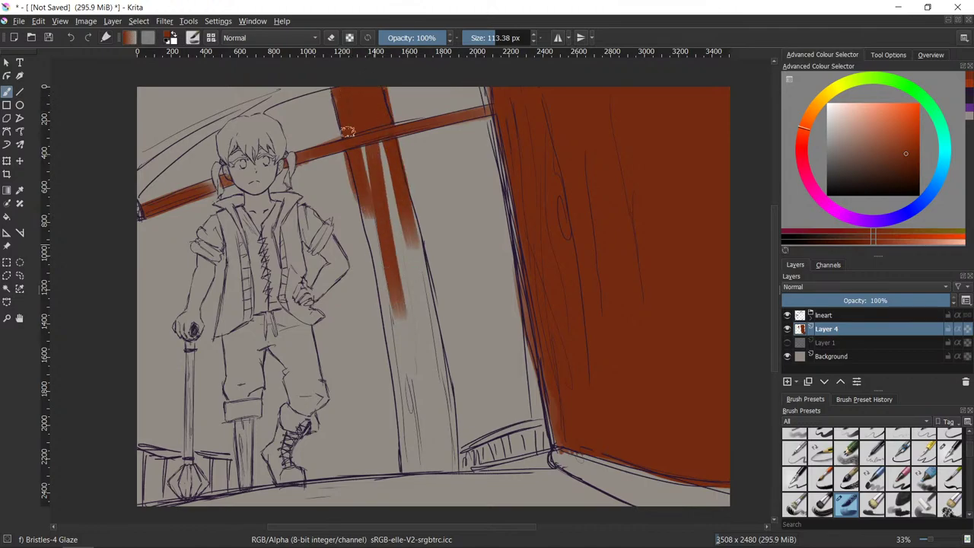
{"action": "left_click_drag", "start_coordinate": [365, 167], "coordinate": [400, 331]}
{"action": "left_click_drag", "start_coordinate": [367, 150], "coordinate": [419, 342]}
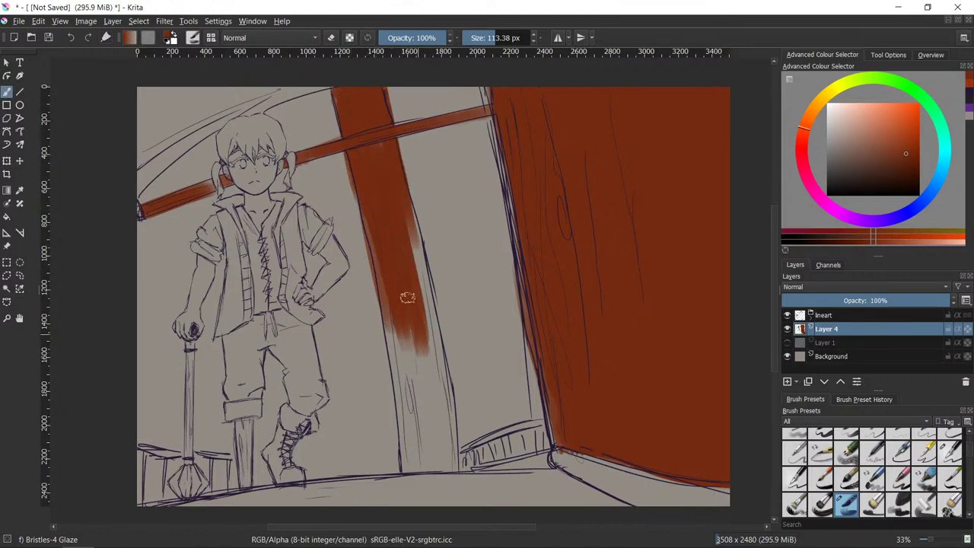
- Extend the reddish-brown fill down the lower half of the vertical post to the floor line
{"action": "left_click_drag", "start_coordinate": [409, 296], "coordinate": [431, 374]}
{"action": "left_click_drag", "start_coordinate": [401, 238], "coordinate": [452, 430]}
{"action": "left_click_drag", "start_coordinate": [402, 184], "coordinate": [438, 341]}
{"action": "left_click_drag", "start_coordinate": [414, 256], "coordinate": [452, 430]}
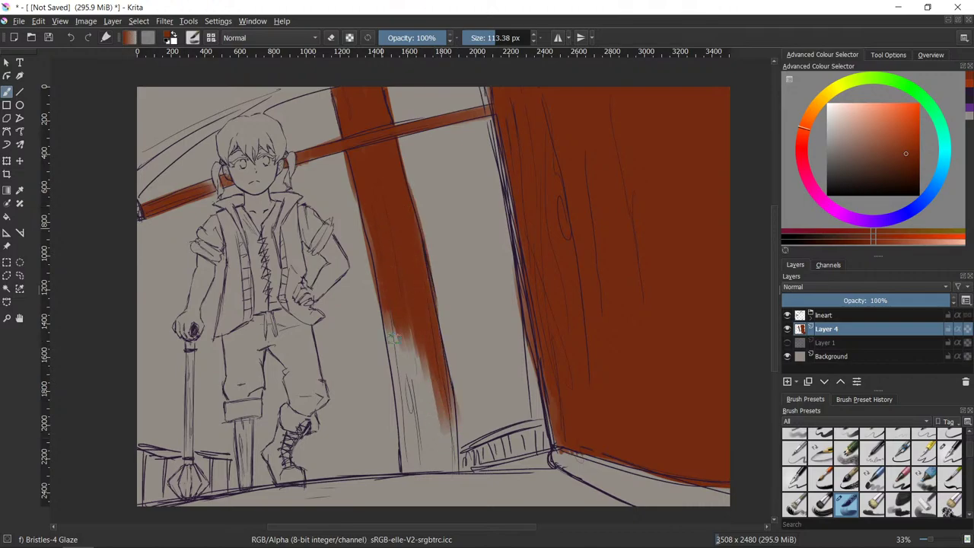
{"action": "left_click_drag", "start_coordinate": [386, 278], "coordinate": [414, 460]}
{"action": "mouse_move", "coordinate": [403, 334]}
{"action": "left_mouse_down"}
{"action": "mouse_move", "coordinate": [416, 460]}
{"action": "mouse_move", "coordinate": [448, 484]}
{"action": "left_mouse_up"}
{"action": "left_click_drag", "start_coordinate": [436, 369], "coordinate": [449, 487]}
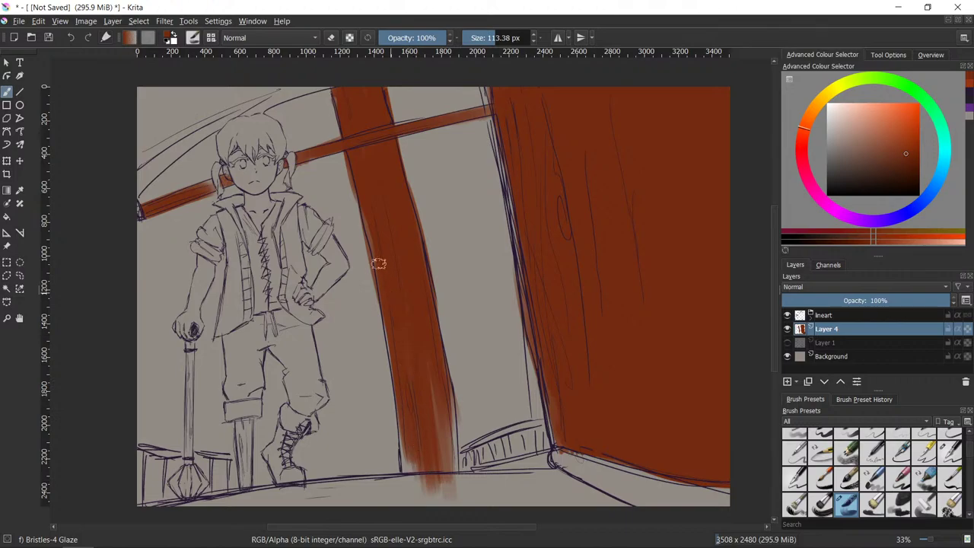
{"action": "mouse_move", "coordinate": [376, 242]}
{"action": "left_mouse_down"}
{"action": "mouse_move", "coordinate": [390, 351]}
{"action": "mouse_move", "coordinate": [378, 408]}
{"action": "mouse_move", "coordinate": [371, 207]}
{"action": "mouse_move", "coordinate": [414, 485]}
{"action": "left_mouse_up"}
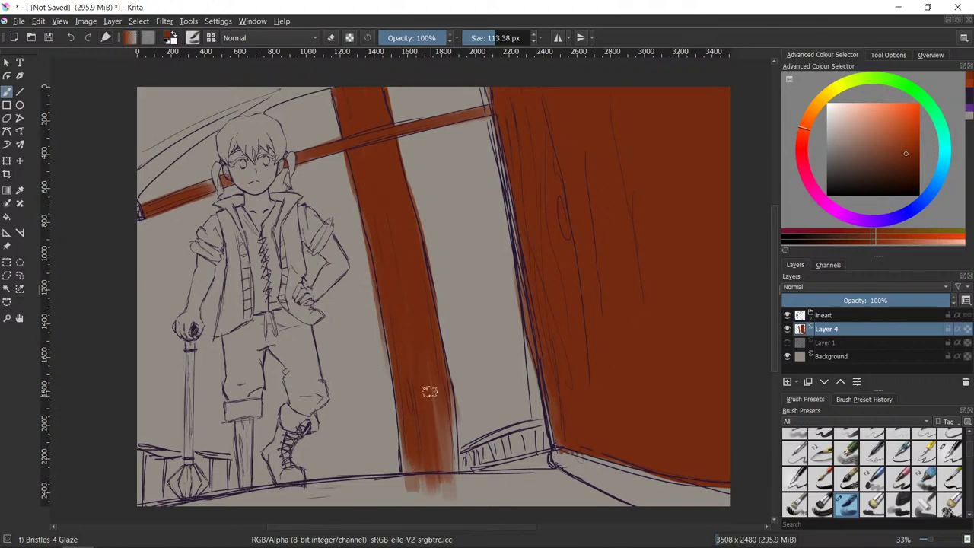
- Fill the foot of the vertical post with reddish brown and erase the paint spilling below the floor line
{"action": "mouse_move", "coordinate": [429, 389]}
{"action": "left_mouse_down"}
{"action": "mouse_move", "coordinate": [430, 455]}
{"action": "mouse_move", "coordinate": [449, 481]}
{"action": "left_mouse_up"}
{"action": "left_click_drag", "start_coordinate": [437, 354], "coordinate": [453, 490]}
{"action": "mouse_move", "coordinate": [403, 446]}
{"action": "left_mouse_down"}
{"action": "mouse_move", "coordinate": [454, 472]}
{"action": "mouse_move", "coordinate": [408, 483]}
{"action": "mouse_move", "coordinate": [421, 476]}
{"action": "mouse_move", "coordinate": [405, 497]}
{"action": "mouse_move", "coordinate": [492, 495]}
{"action": "mouse_move", "coordinate": [435, 473]}
{"action": "mouse_move", "coordinate": [407, 474]}
{"action": "mouse_move", "coordinate": [429, 480]}
{"action": "mouse_move", "coordinate": [419, 469]}
{"action": "mouse_move", "coordinate": [416, 476]}
{"action": "mouse_move", "coordinate": [430, 457]}
{"action": "mouse_move", "coordinate": [448, 487]}
{"action": "mouse_move", "coordinate": [454, 478]}
{"action": "mouse_move", "coordinate": [426, 479]}
{"action": "left_mouse_up"}
{"action": "key", "text": "/"}
{"action": "key", "text": "e"}
{"action": "key", "text": "/"}
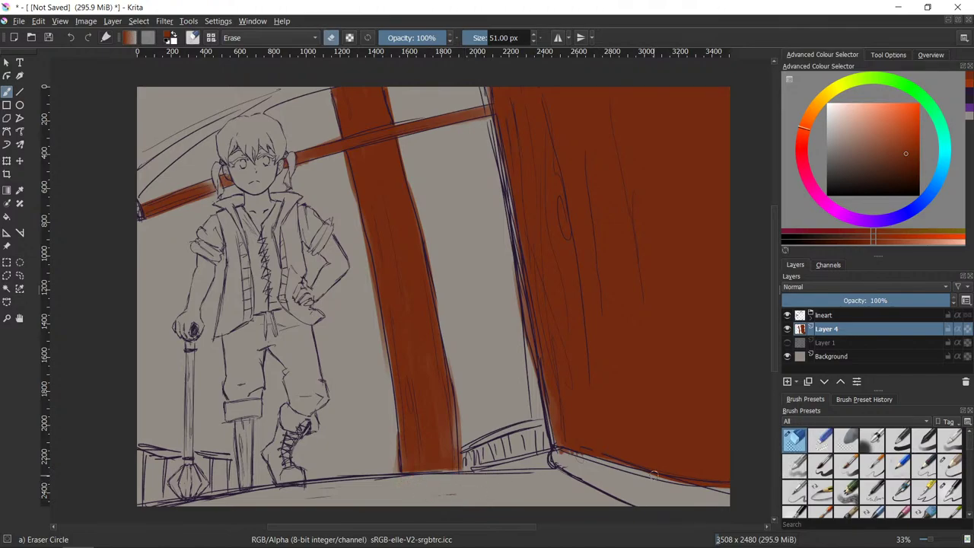
- Paint the top rails of both low balustrades reddish brown with the glaze brush at about 69 px, undoing the oversized first stroke
{"action": "key", "text": "/"}
{"action": "left_click_drag", "start_coordinate": [468, 449], "coordinate": [545, 419]}
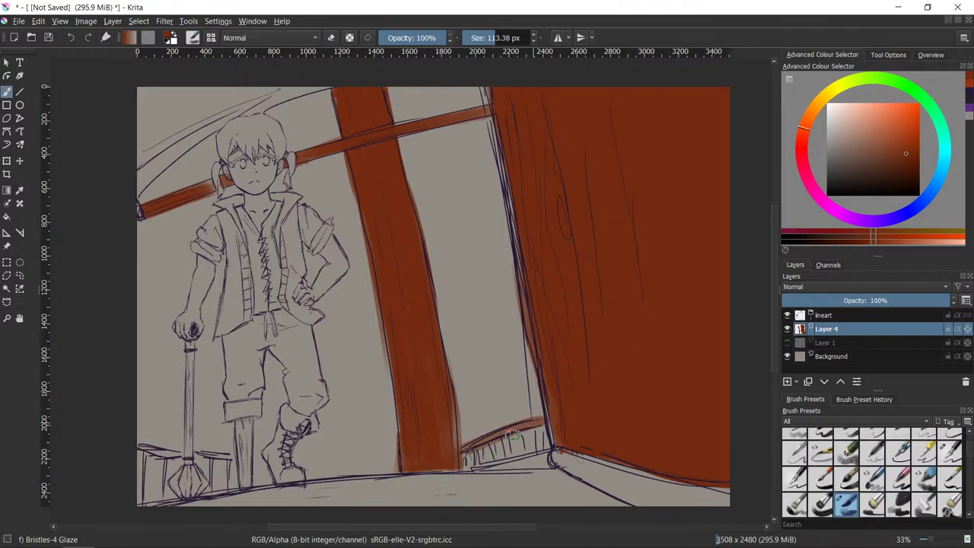
{"action": "key", "text": "ctrl+z"}
{"action": "mouse_move", "coordinate": [519, 451]}
{"action": "left_mouse_down"}
{"action": "mouse_move", "coordinate": [488, 452]}
{"action": "mouse_move", "coordinate": [543, 420]}
{"action": "left_mouse_up"}
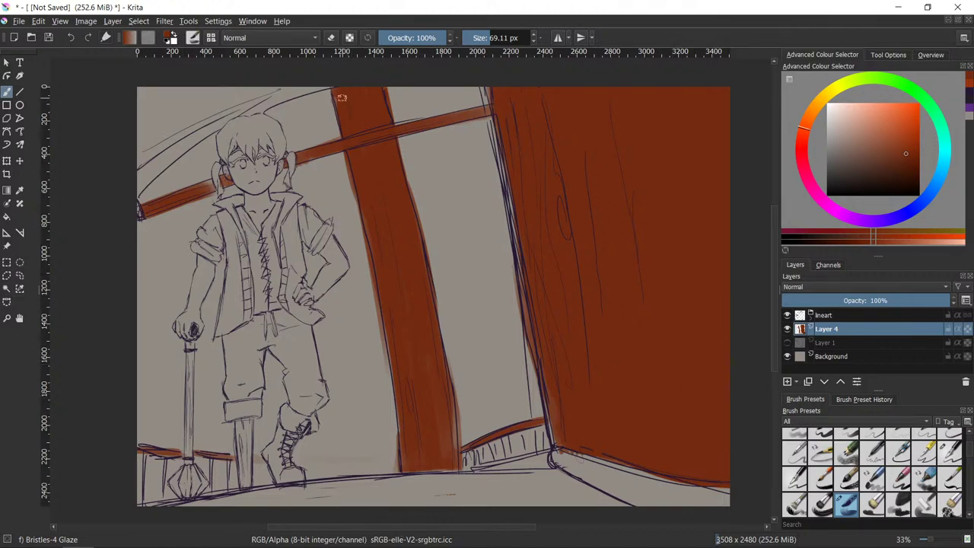
- Pick a darker, redder brown and shade the large wooden wall along its edge nearest the post with a brush of about 195 px
{"action": "left_click", "coordinate": [904, 163]}
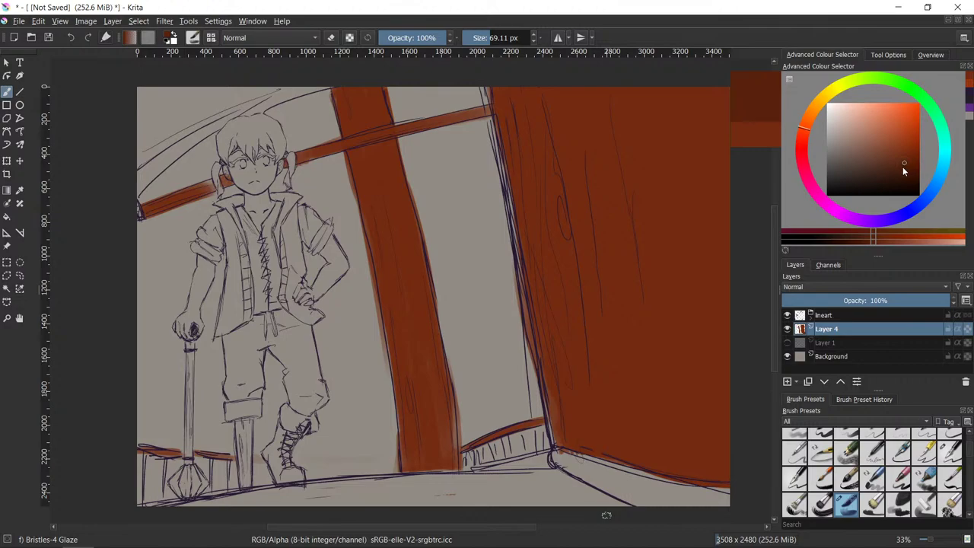
{"action": "left_click", "coordinate": [805, 138]}
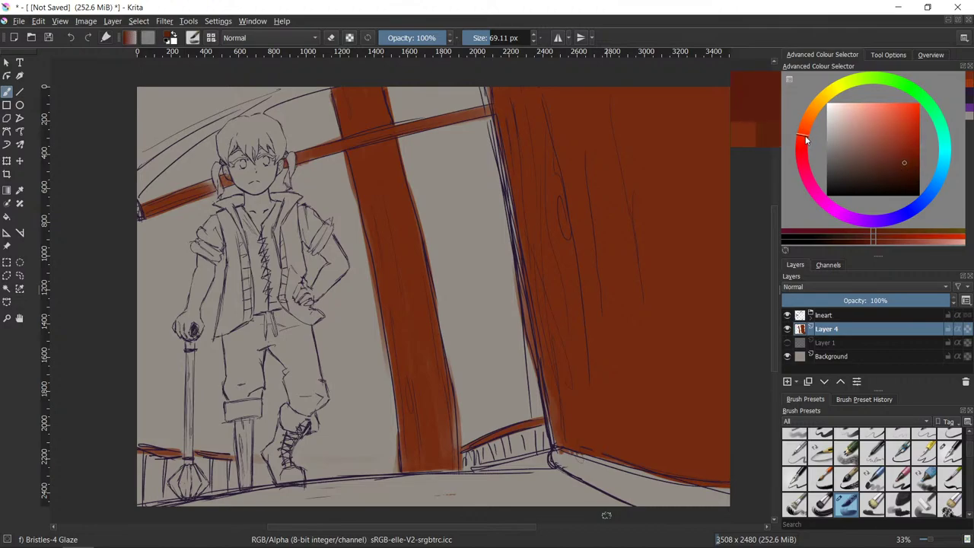
{"action": "left_click_drag", "start_coordinate": [601, 299], "coordinate": [609, 294]}
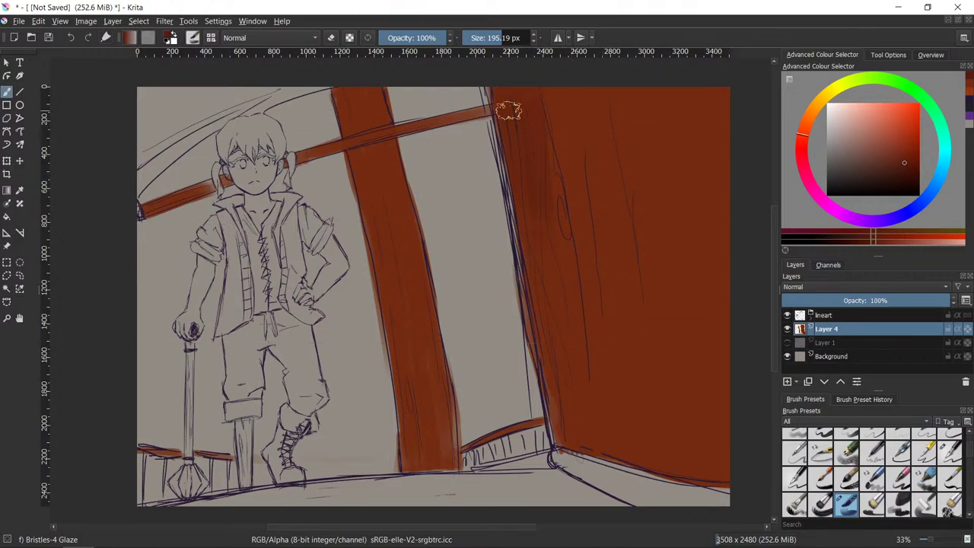
{"action": "left_click_drag", "start_coordinate": [531, 108], "coordinate": [562, 311]}
{"action": "left_click_drag", "start_coordinate": [528, 145], "coordinate": [562, 418]}
{"action": "left_click_drag", "start_coordinate": [496, 87], "coordinate": [556, 371]}
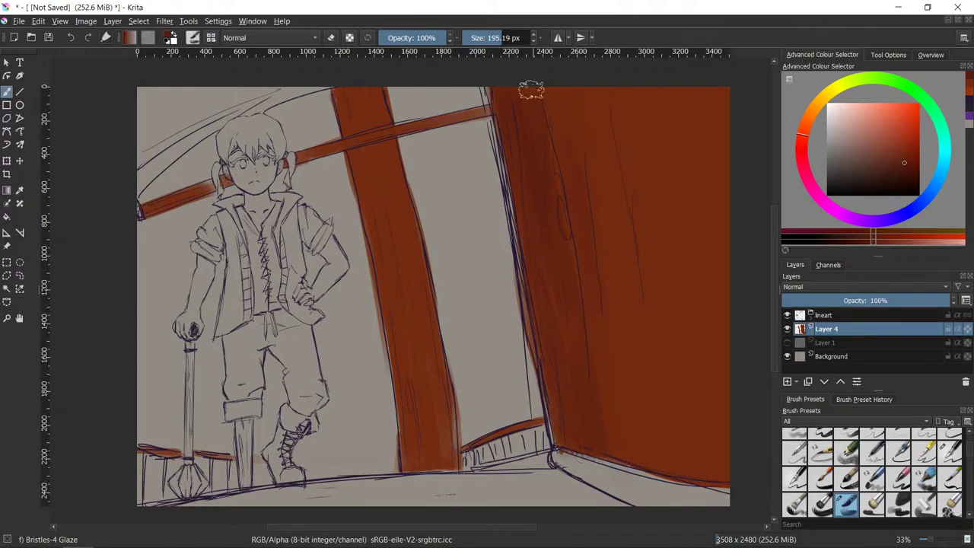
{"action": "left_click_drag", "start_coordinate": [508, 143], "coordinate": [514, 233]}
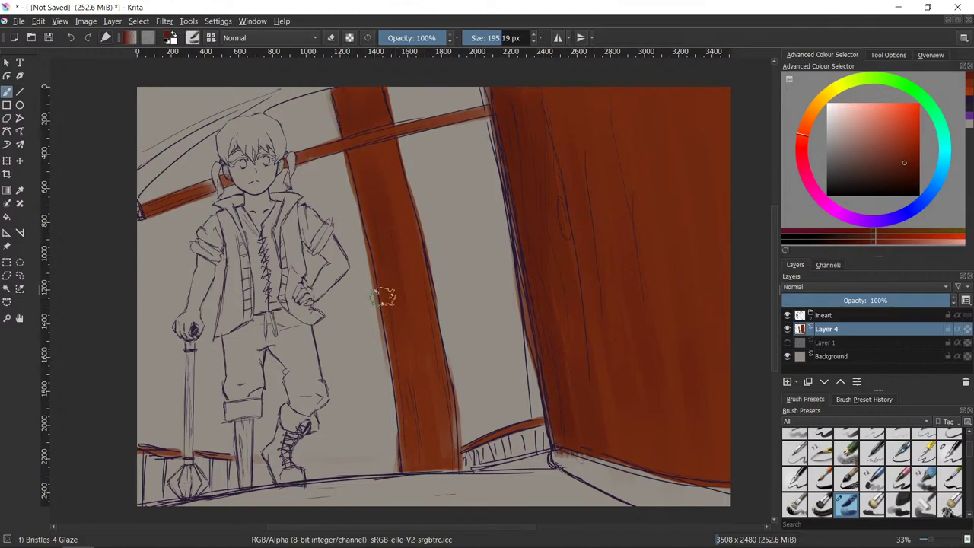
- Shade the vertical post's edge nearest the character dark red-brown and erase the overspill outside its outline
{"action": "mouse_move", "coordinate": [375, 255]}
{"action": "left_mouse_down"}
{"action": "mouse_move", "coordinate": [413, 444]}
{"action": "mouse_move", "coordinate": [382, 334]}
{"action": "left_mouse_up"}
{"action": "left_click_drag", "start_coordinate": [394, 388], "coordinate": [397, 455]}
{"action": "key", "text": "slash"}
{"action": "left_click_drag", "start_coordinate": [368, 277], "coordinate": [383, 372]}
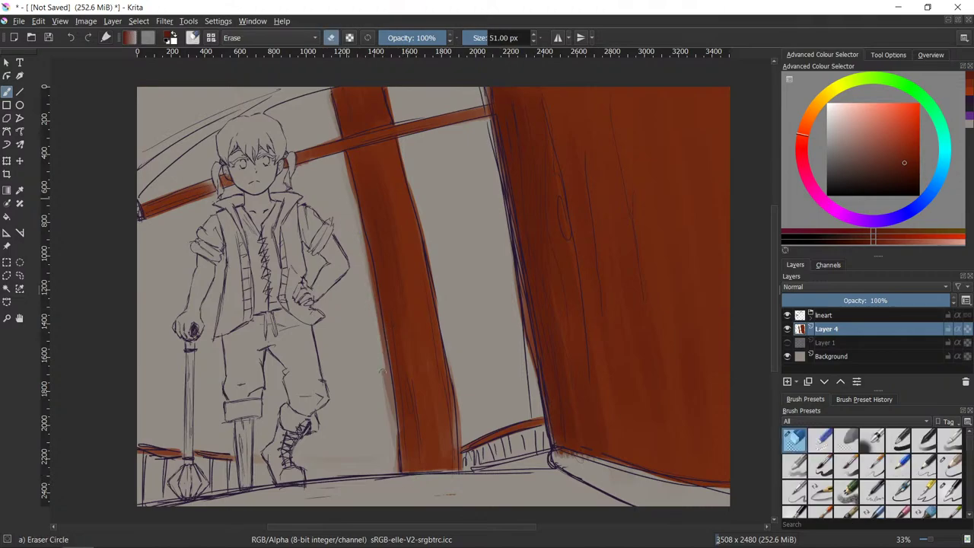
{"action": "left_click_drag", "start_coordinate": [367, 273], "coordinate": [391, 410]}
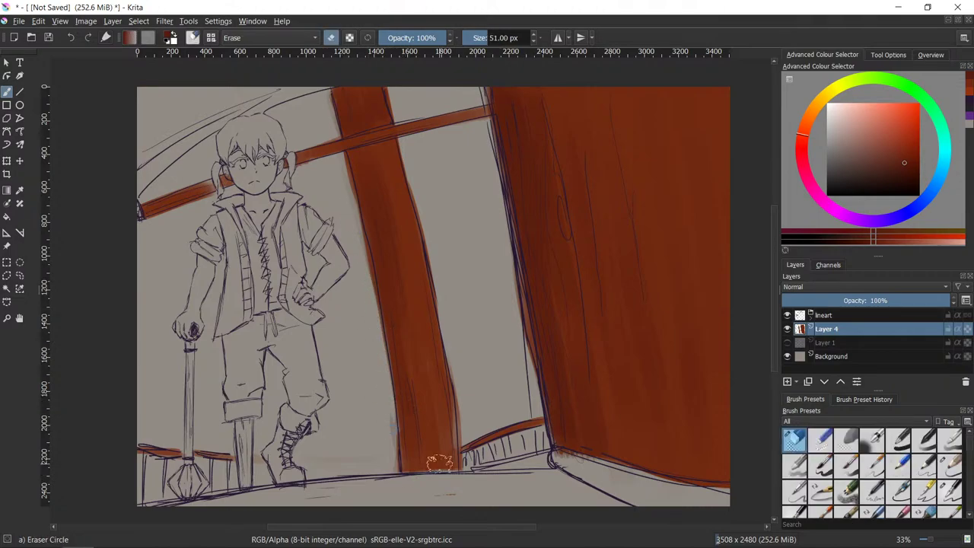
- Shade the vertical post's edge facing the large wall dark red-brown and clean up the overspill with the eraser
{"action": "key", "text": "slash"}
{"action": "left_click_drag", "start_coordinate": [396, 159], "coordinate": [446, 418]}
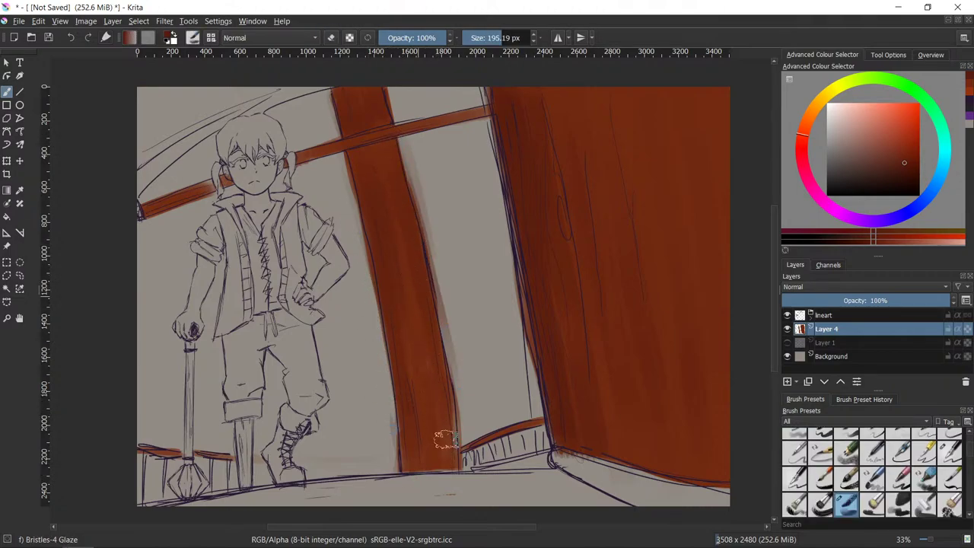
{"action": "key", "text": "e"}
{"action": "left_click_drag", "start_coordinate": [415, 179], "coordinate": [429, 241]}
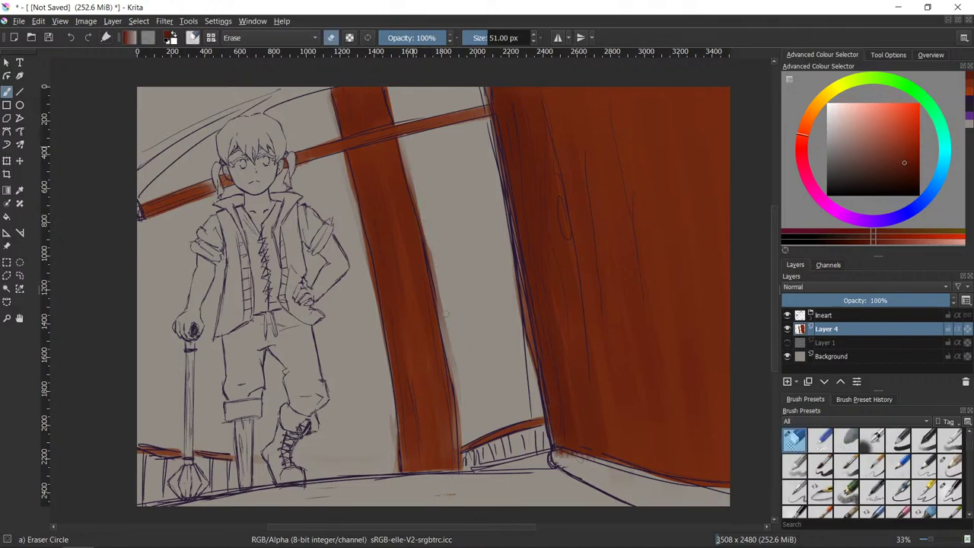
{"action": "left_click_drag", "start_coordinate": [445, 313], "coordinate": [433, 278]}
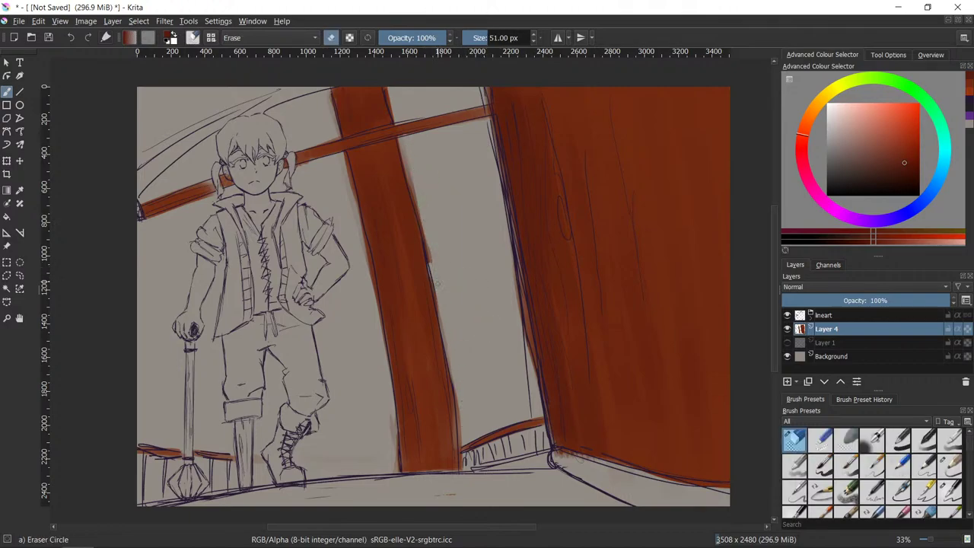
- Reduce the glaze brush to about 81 px and deepen the dark shading along both edges of the vertical post
{"action": "key", "text": "slash"}
{"action": "left_click_drag", "start_coordinate": [461, 226], "coordinate": [400, 272], "text": "shift"}
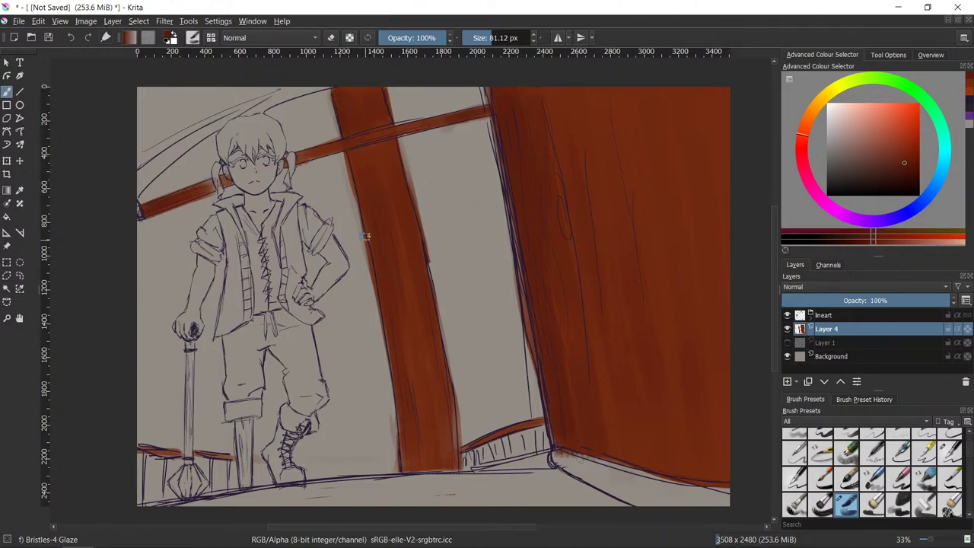
{"action": "mouse_move", "coordinate": [379, 315]}
{"action": "left_mouse_down"}
{"action": "mouse_move", "coordinate": [367, 237]}
{"action": "mouse_move", "coordinate": [382, 334]}
{"action": "left_mouse_up"}
{"action": "key", "text": "/"}
{"action": "key", "text": "/"}
{"action": "left_click_drag", "start_coordinate": [403, 161], "coordinate": [418, 226]}
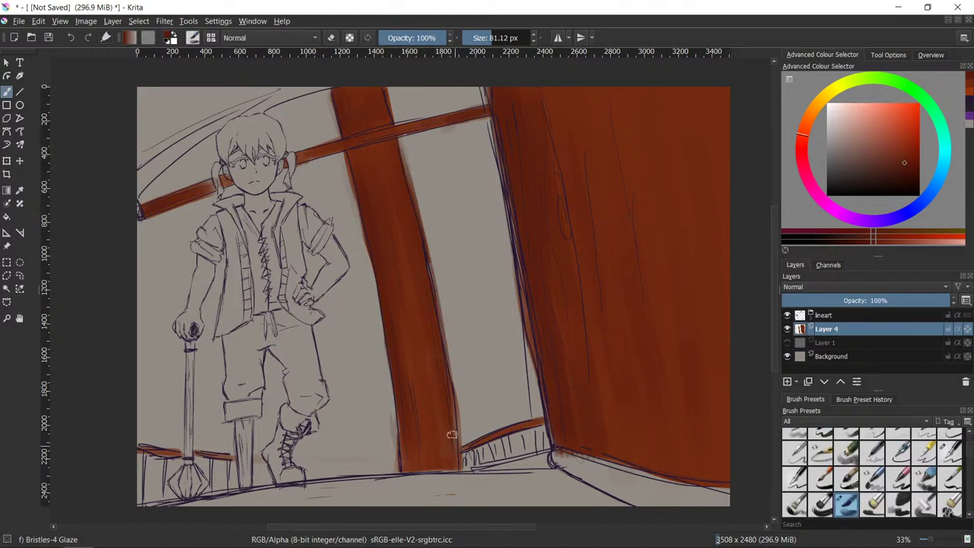
{"action": "key", "text": "e"}
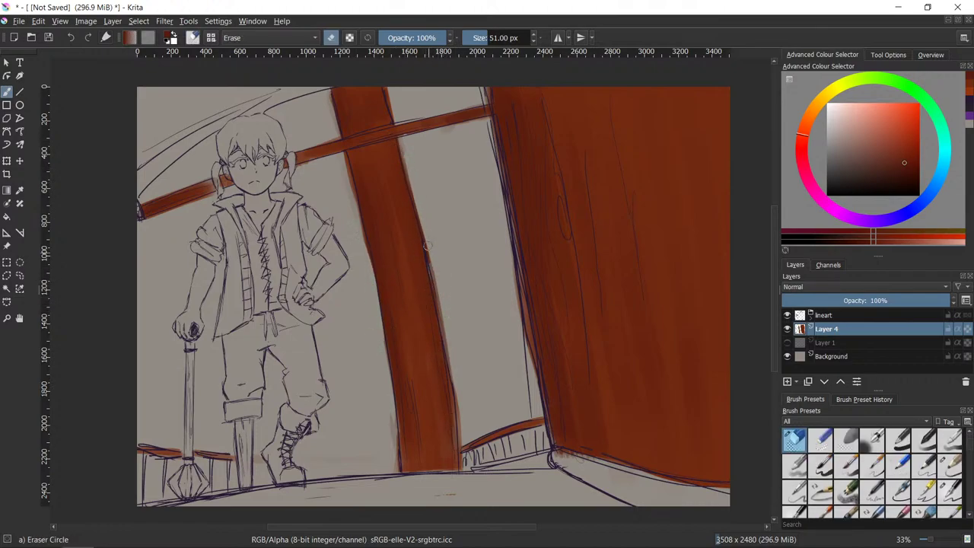
{"action": "key", "text": "e"}
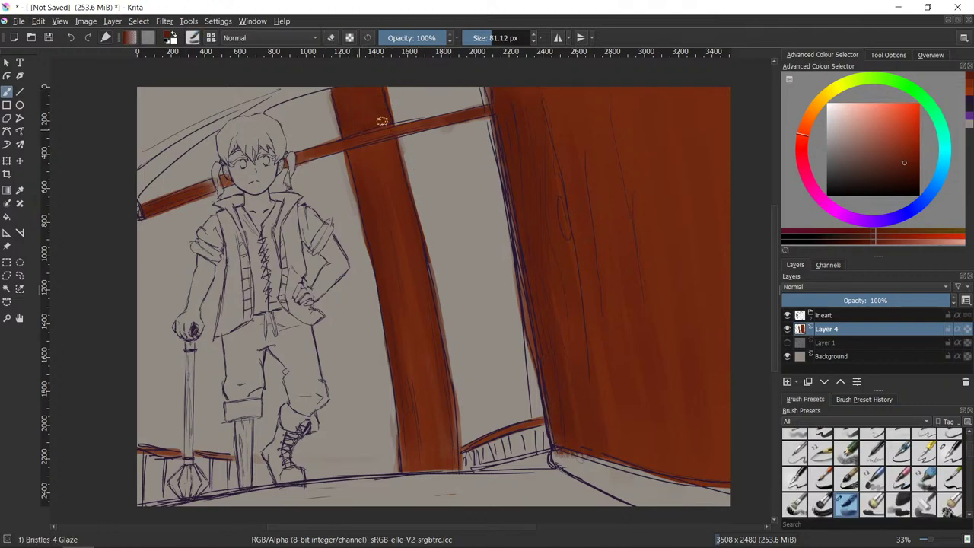
{"action": "left_click_drag", "start_coordinate": [398, 144], "coordinate": [409, 197]}
- Enlarge the glaze brush to about 468 px and build up broad dark red-brown shading over the large wooden wall
{"action": "mouse_move", "coordinate": [624, 371]}
{"action": "left_mouse_down", "text": "shift"}
{"action": "mouse_move", "coordinate": [615, 389]}
{"action": "mouse_move", "coordinate": [897, 239]}
{"action": "left_mouse_up", "text": "shift"}
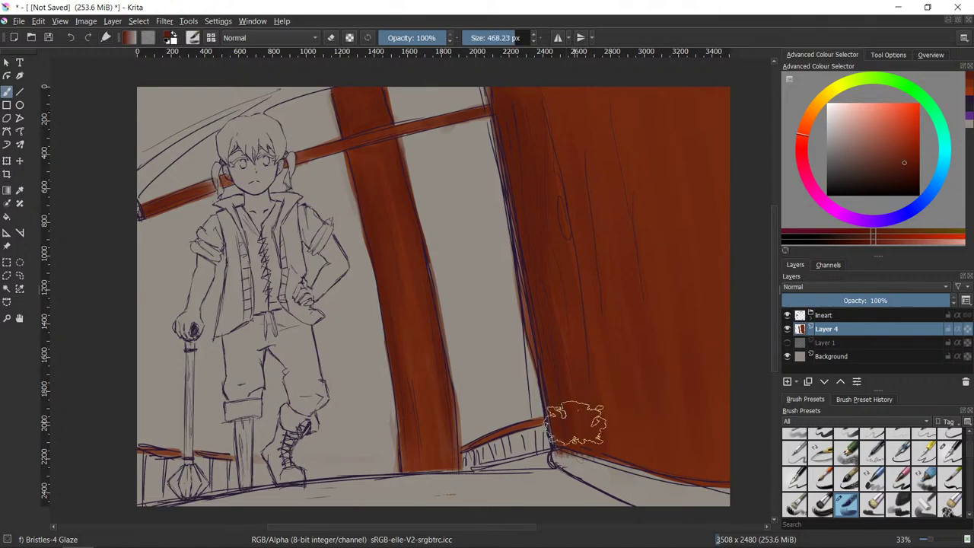
{"action": "left_click_drag", "start_coordinate": [578, 423], "coordinate": [514, 102]}
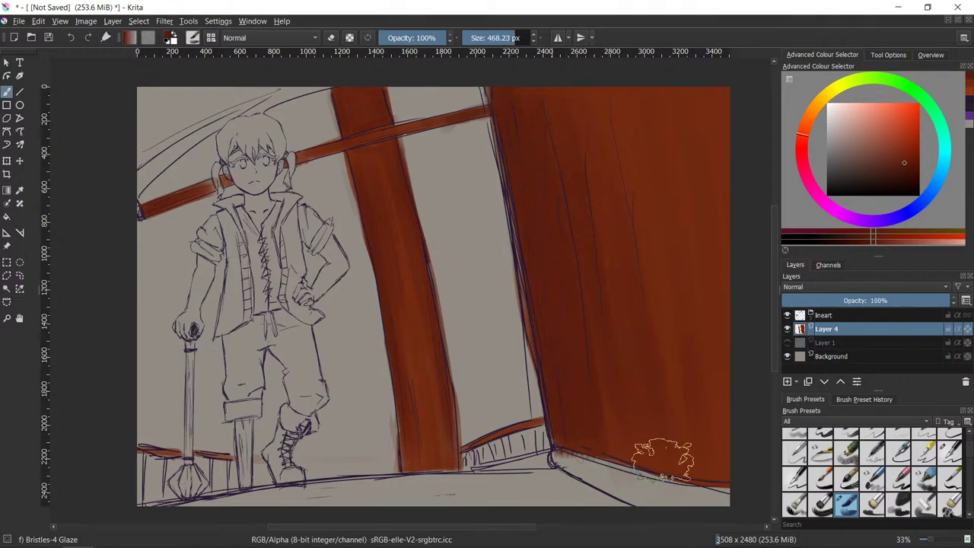
{"action": "mouse_move", "coordinate": [595, 419]}
{"action": "left_mouse_down"}
{"action": "mouse_move", "coordinate": [545, 283]}
{"action": "mouse_move", "coordinate": [506, 87]}
{"action": "left_mouse_up"}
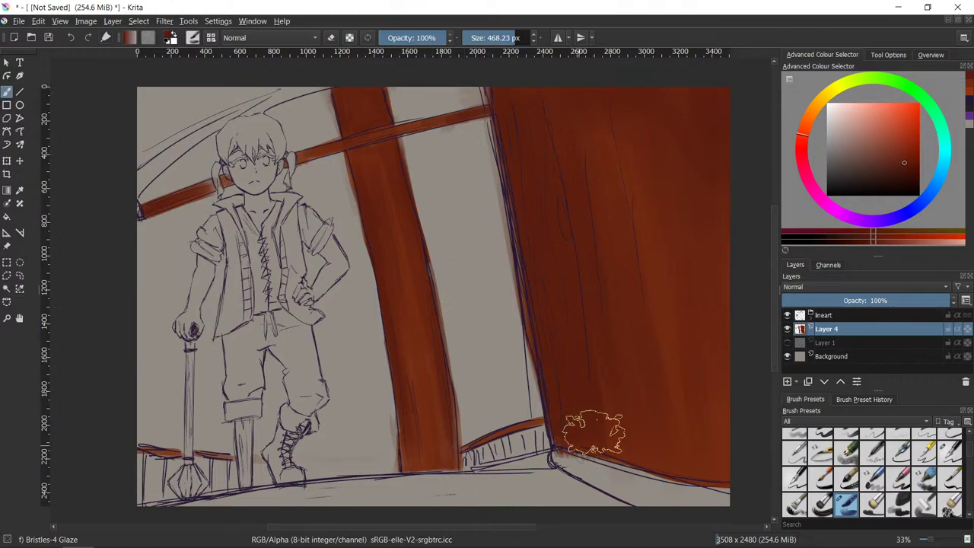
{"action": "key", "text": "e"}
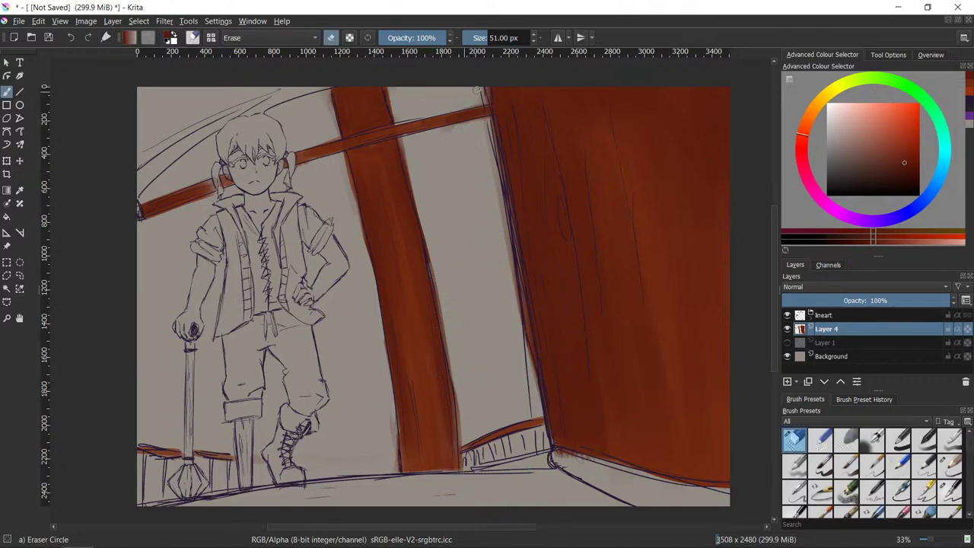
{"action": "key", "text": "e"}
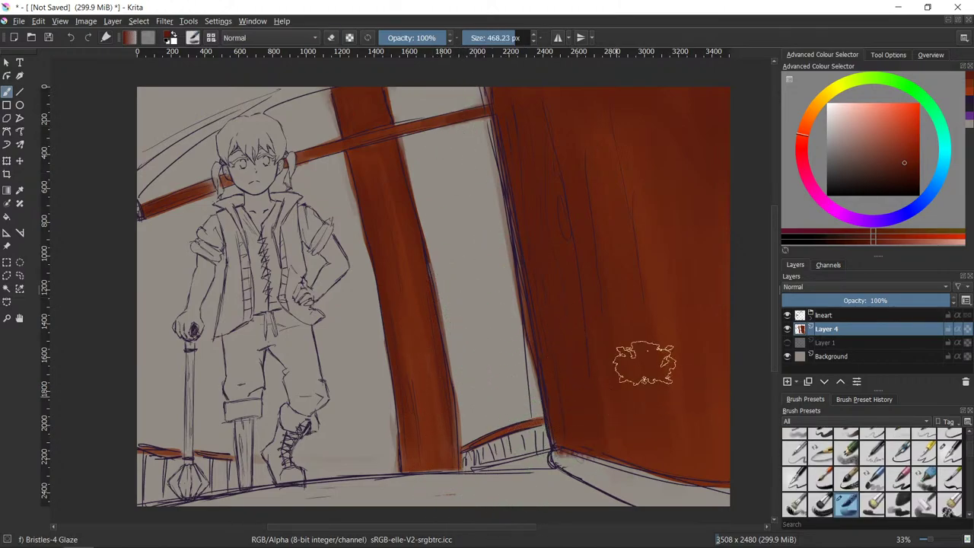
- Set the brush to about 321 px and pick a muted orange-brown for the floor, undoing the redder test stroke
{"action": "left_click_drag", "start_coordinate": [560, 437], "coordinate": [480, 481]}
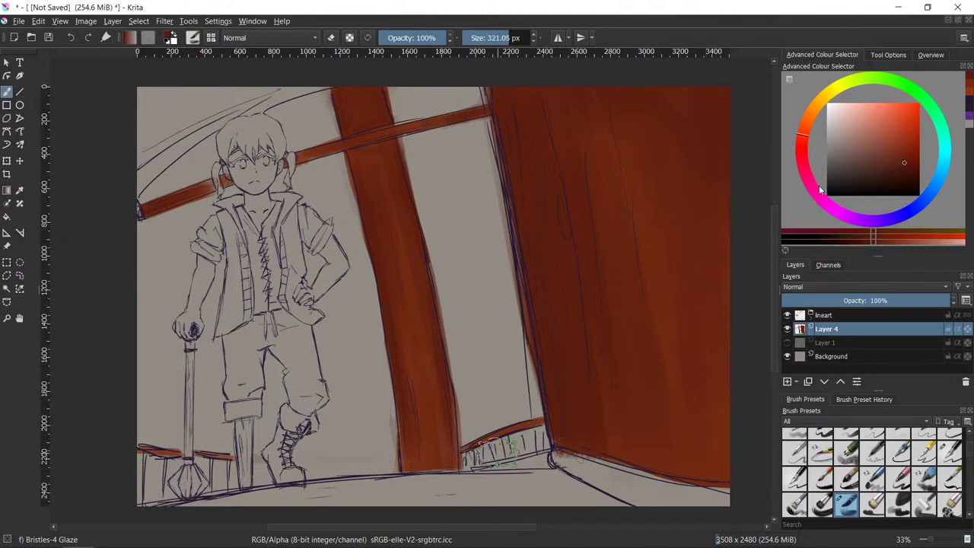
{"action": "left_click", "coordinate": [888, 149]}
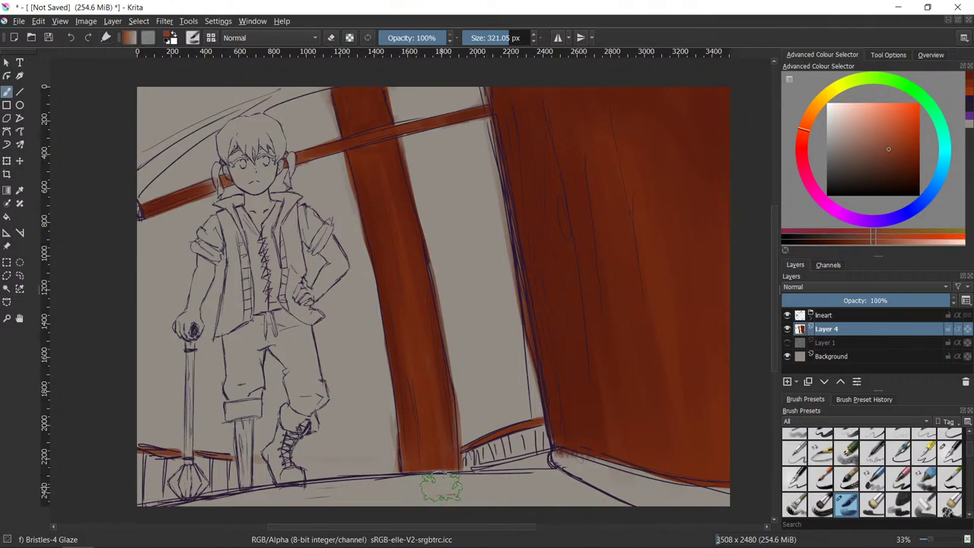
{"action": "left_click_drag", "start_coordinate": [441, 486], "coordinate": [574, 486]}
{"action": "key", "text": "ctrl+z"}
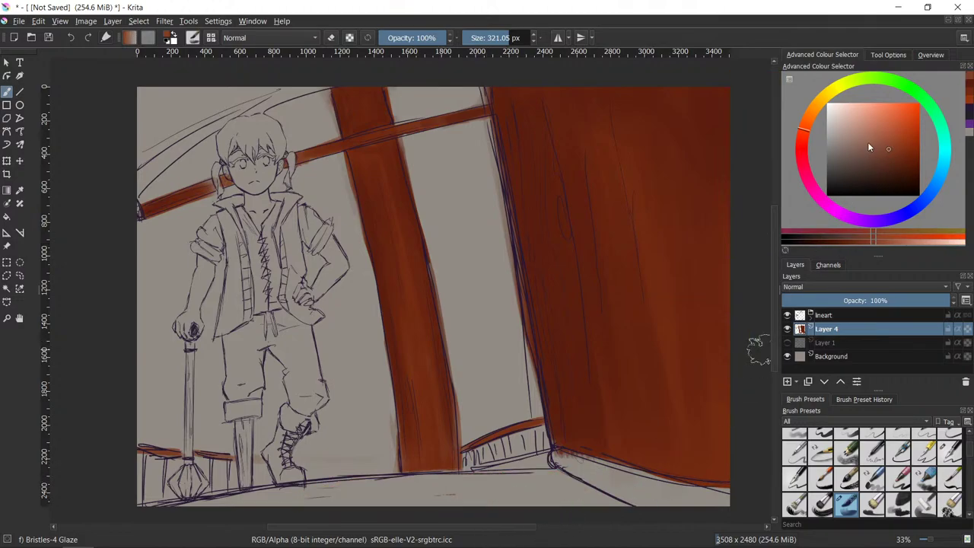
{"action": "left_click", "coordinate": [805, 120]}
{"action": "left_click_drag", "start_coordinate": [594, 478], "coordinate": [235, 509]}
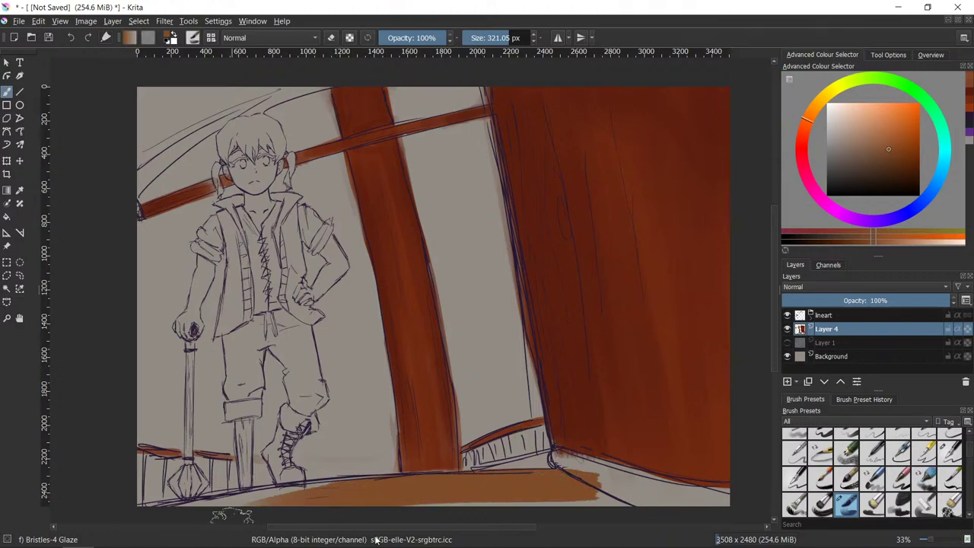
{"action": "key", "text": "ctrl+z"}
{"action": "left_click_drag", "start_coordinate": [567, 479], "coordinate": [237, 514]}
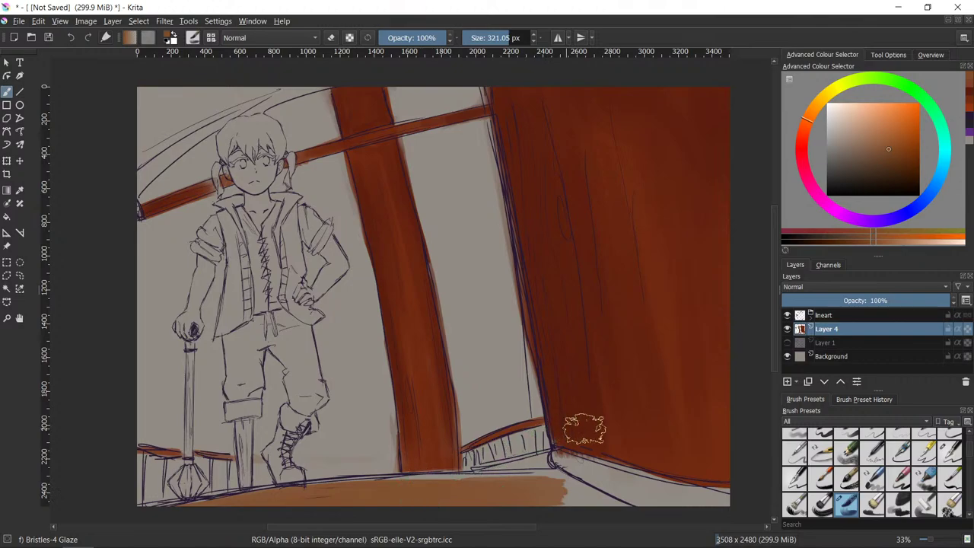
{"action": "left_click_drag", "start_coordinate": [669, 432], "coordinate": [638, 329]}
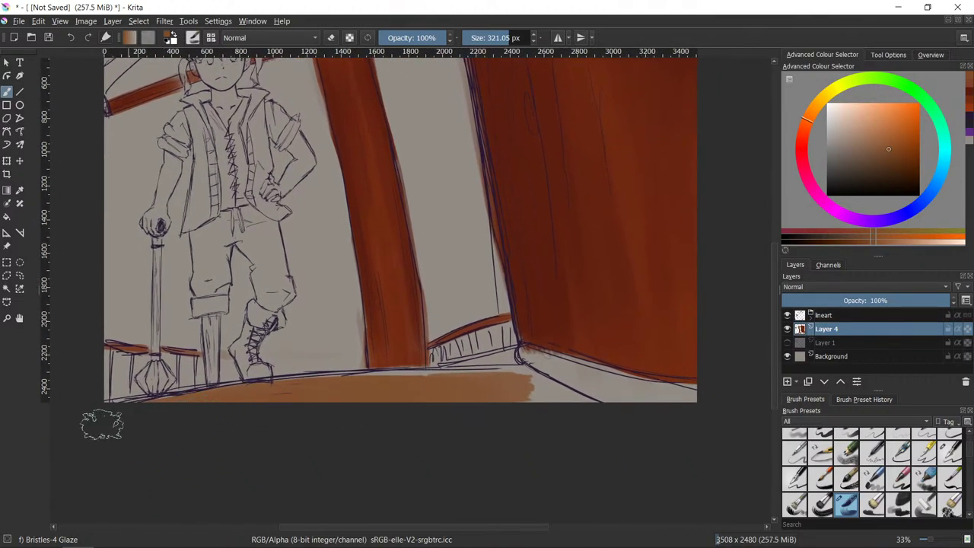
{"action": "mouse_move", "coordinate": [102, 424]}
{"action": "left_mouse_down"}
{"action": "mouse_move", "coordinate": [525, 387]}
{"action": "mouse_move", "coordinate": [577, 415]}
{"action": "left_mouse_up"}
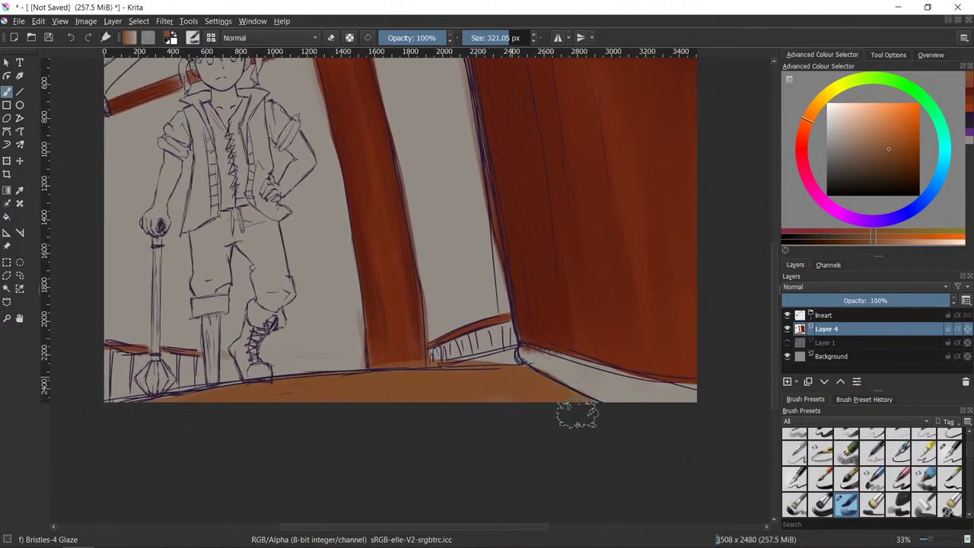
{"action": "key", "text": "ctrl+z"}
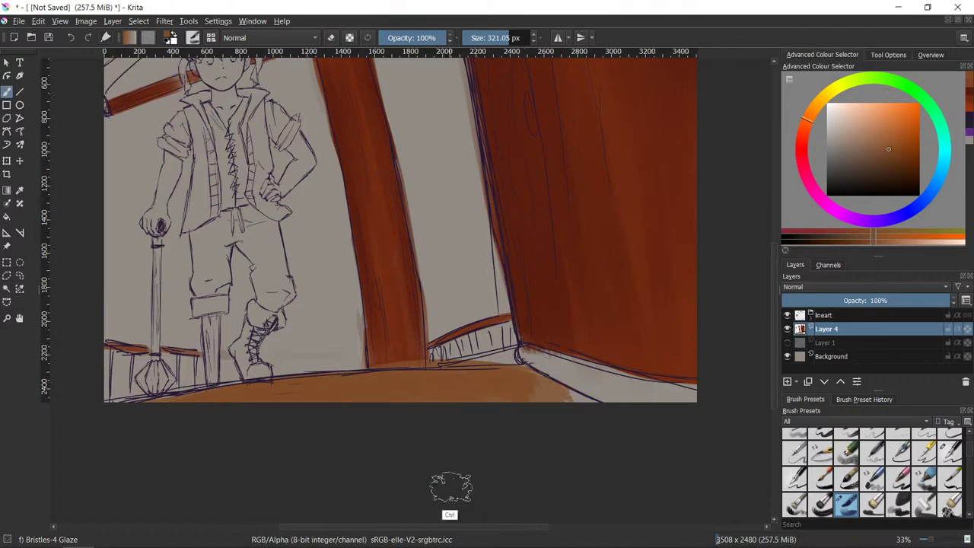
{"action": "key", "text": "ctrl+z"}
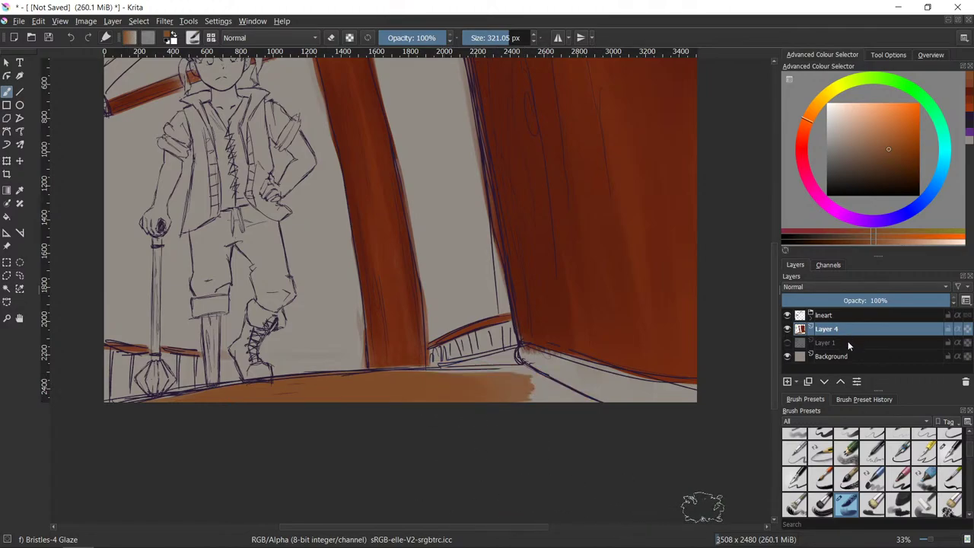
{"action": "key", "text": "ctrl+z"}
{"action": "key", "text": "ctrl+z"}
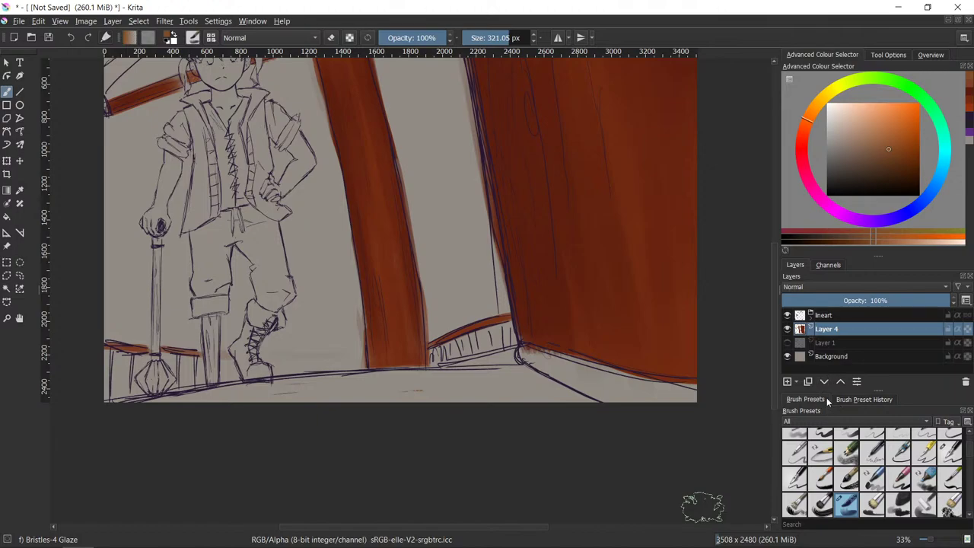
- Add a new paint layer between Layer 1 and Layer 4, fill the floor orange-brown on it, and trim the overspill with the eraser
{"action": "left_click", "coordinate": [827, 343]}
{"action": "left_click", "coordinate": [787, 381]}
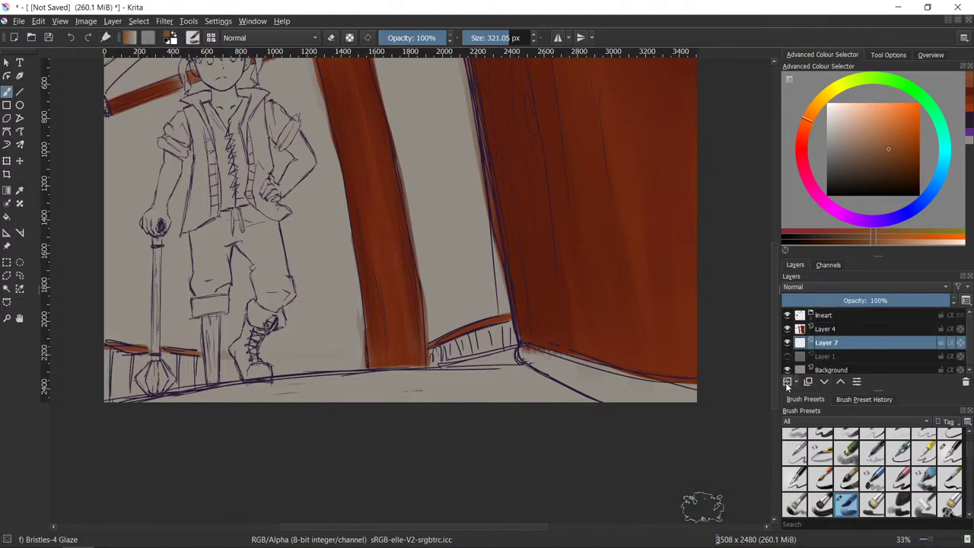
{"action": "mouse_move", "coordinate": [307, 392]}
{"action": "left_mouse_down"}
{"action": "mouse_move", "coordinate": [336, 403]}
{"action": "mouse_move", "coordinate": [202, 418]}
{"action": "mouse_move", "coordinate": [552, 398]}
{"action": "mouse_move", "coordinate": [410, 387]}
{"action": "mouse_move", "coordinate": [522, 380]}
{"action": "mouse_move", "coordinate": [512, 375]}
{"action": "mouse_move", "coordinate": [579, 404]}
{"action": "left_mouse_up"}
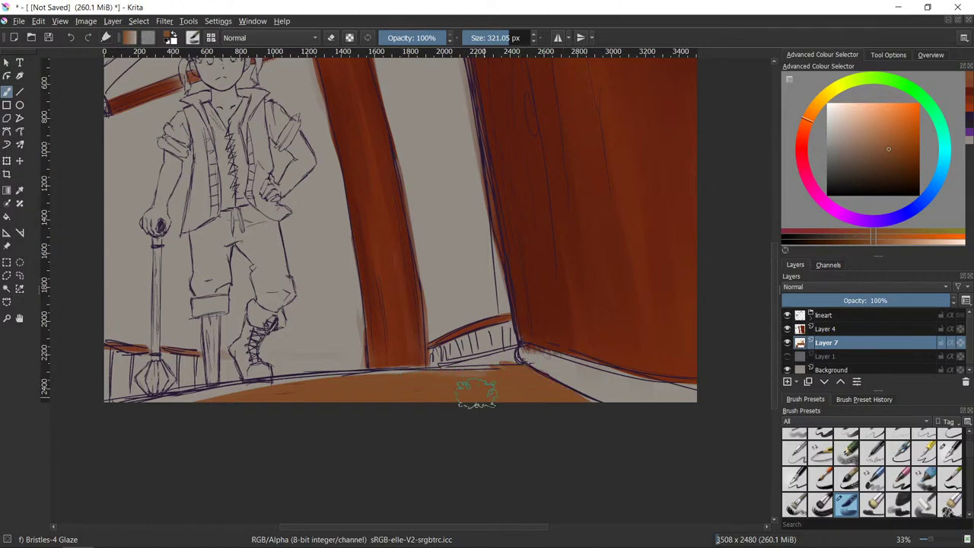
{"action": "mouse_move", "coordinate": [191, 392]}
{"action": "left_mouse_down"}
{"action": "mouse_move", "coordinate": [323, 395]}
{"action": "mouse_move", "coordinate": [113, 414]}
{"action": "mouse_move", "coordinate": [457, 394]}
{"action": "mouse_move", "coordinate": [356, 398]}
{"action": "mouse_move", "coordinate": [451, 389]}
{"action": "mouse_move", "coordinate": [347, 385]}
{"action": "mouse_move", "coordinate": [464, 380]}
{"action": "left_mouse_up"}
{"action": "key", "text": "e"}
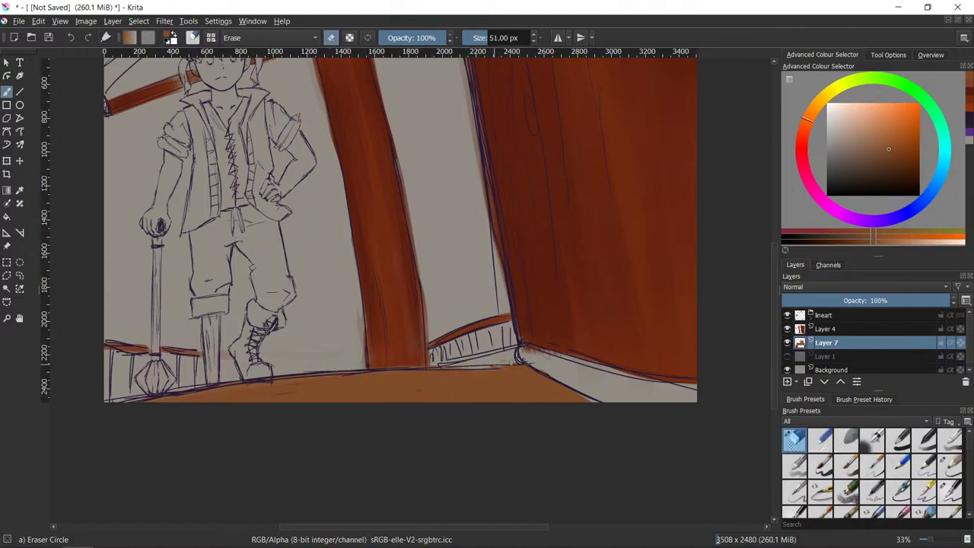
- Set the glaze brush to about 176 px and shade the floor with a darker orange-brown followed by a muted red-brown
{"action": "key", "text": "e"}
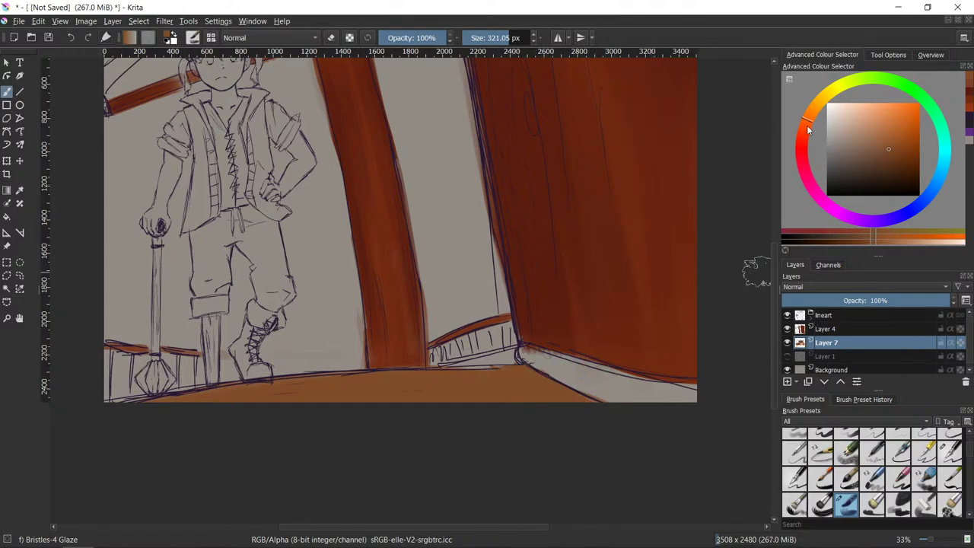
{"action": "left_click", "coordinate": [885, 162]}
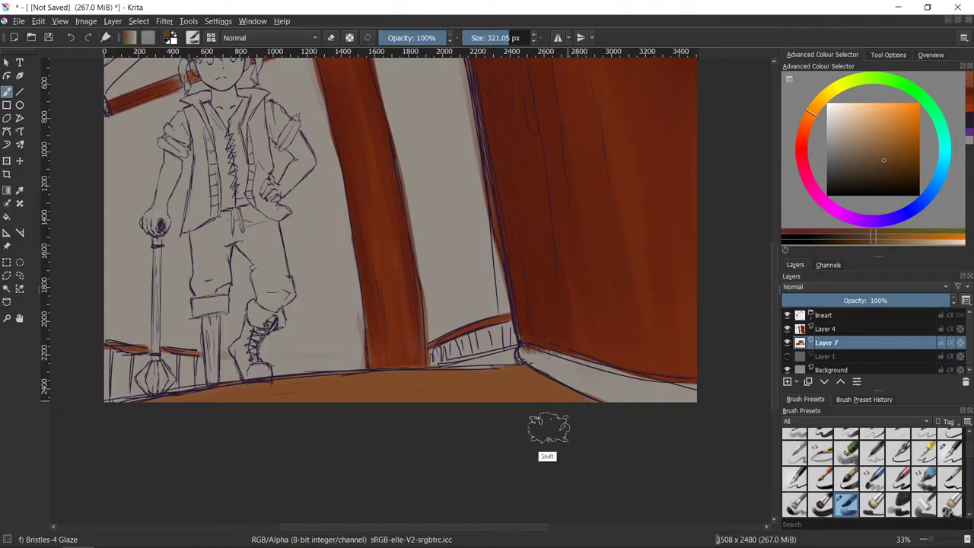
{"action": "mouse_move", "coordinate": [547, 429]}
{"action": "left_mouse_down", "text": "shift"}
{"action": "mouse_move", "coordinate": [462, 483]}
{"action": "mouse_move", "coordinate": [475, 456]}
{"action": "left_mouse_up", "text": "shift"}
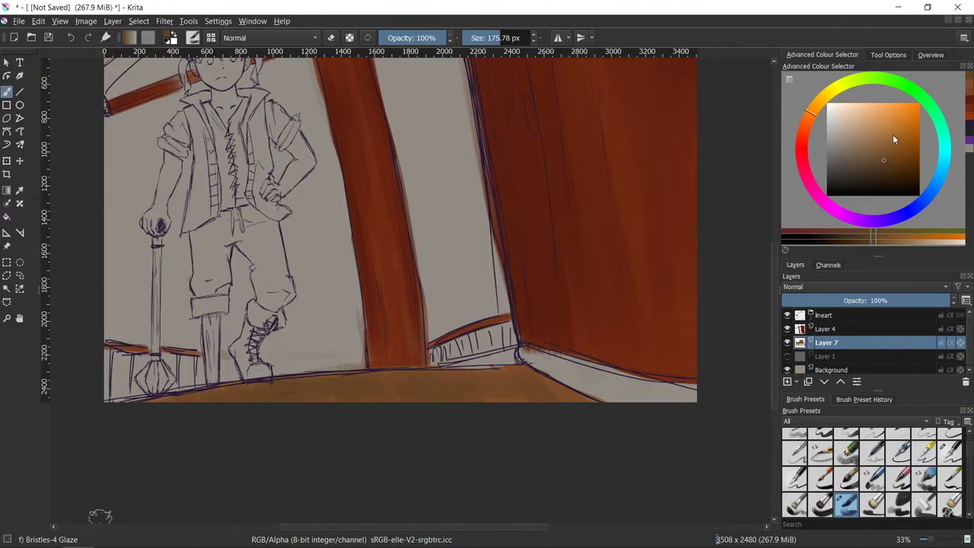
{"action": "left_click", "coordinate": [803, 131]}
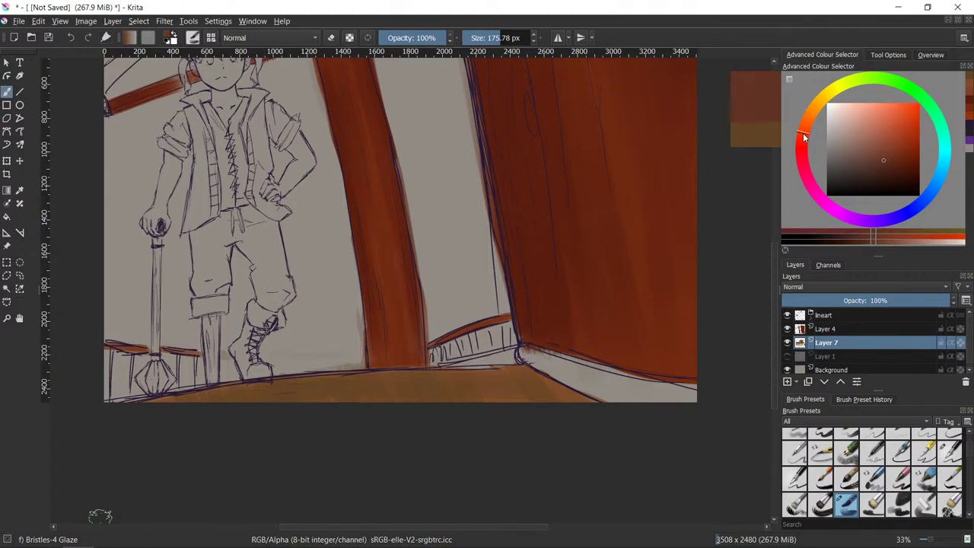
{"action": "left_click", "coordinate": [880, 164]}
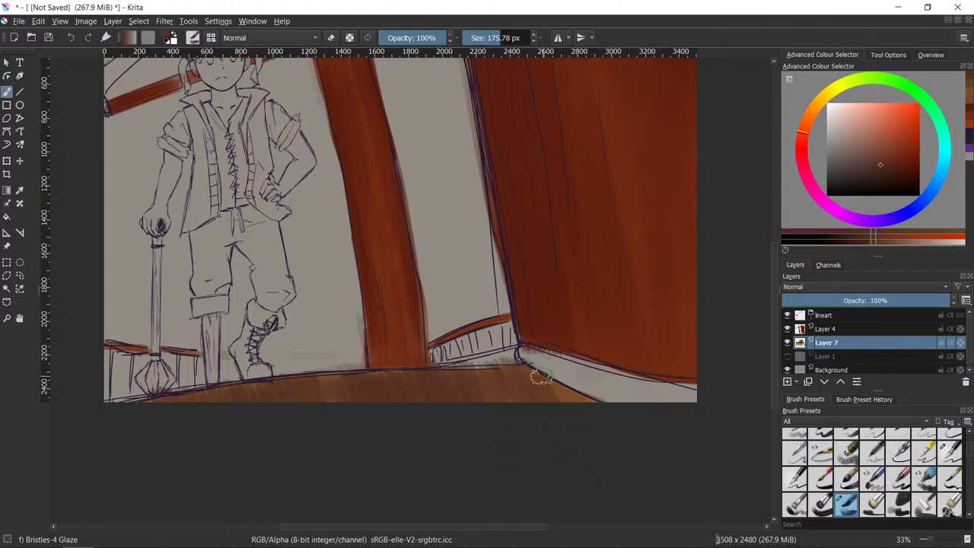
- Erase the floor paint that spills past the outline below the railing and around the wall corner
{"action": "key", "text": "e"}
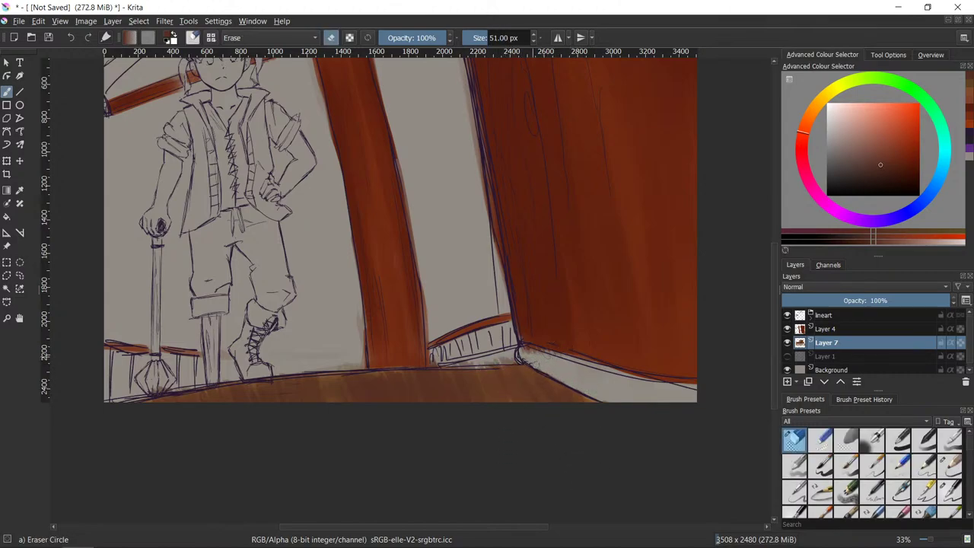
{"action": "left_click_drag", "start_coordinate": [467, 367], "coordinate": [524, 361]}
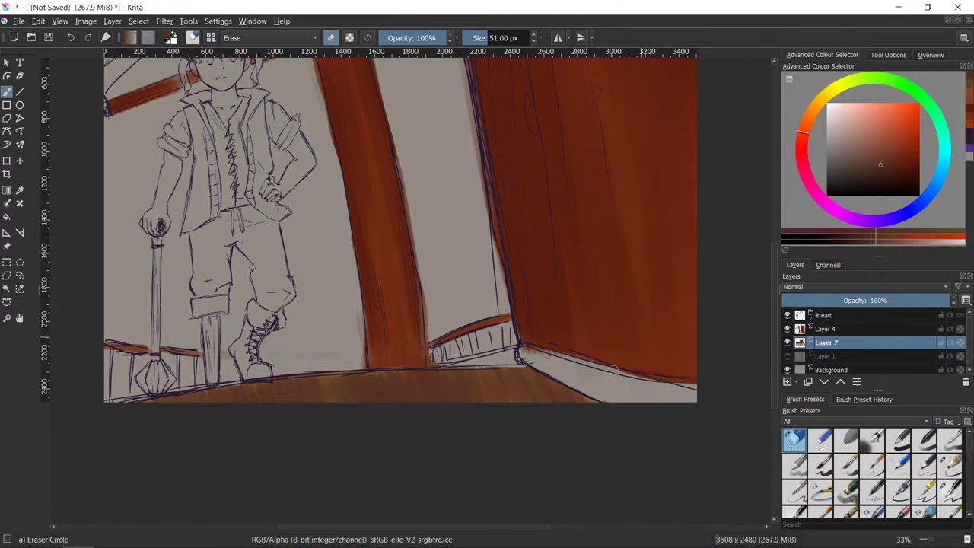
{"action": "key", "text": "slash"}
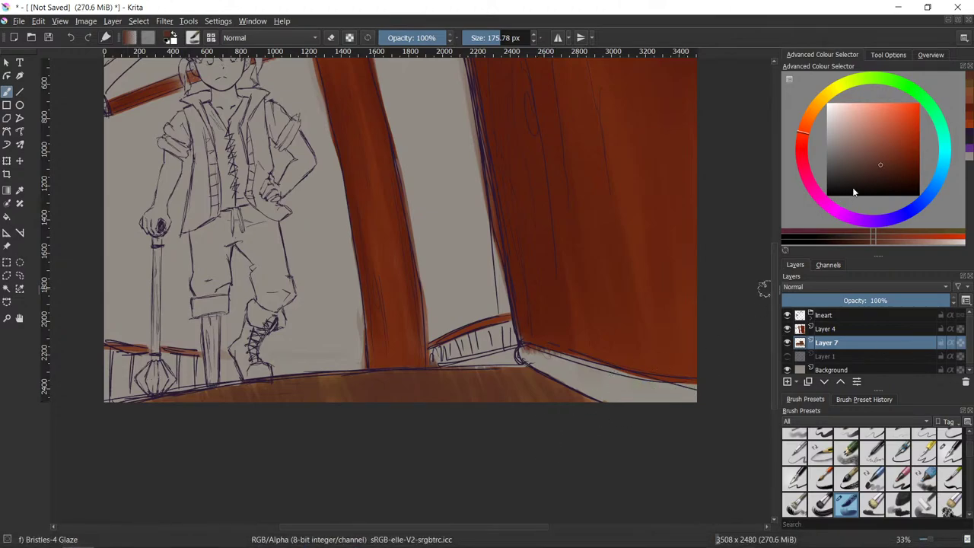
- Pick a darker red-brown and glaze it over the floor at about 98 px and then 145 px, erasing the overspill
{"action": "left_click", "coordinate": [802, 140]}
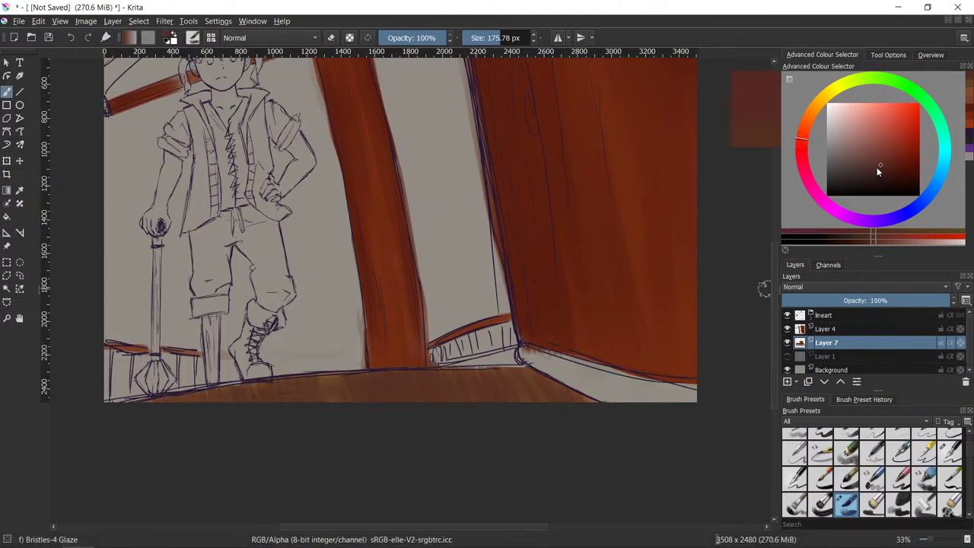
{"action": "left_click", "coordinate": [890, 166]}
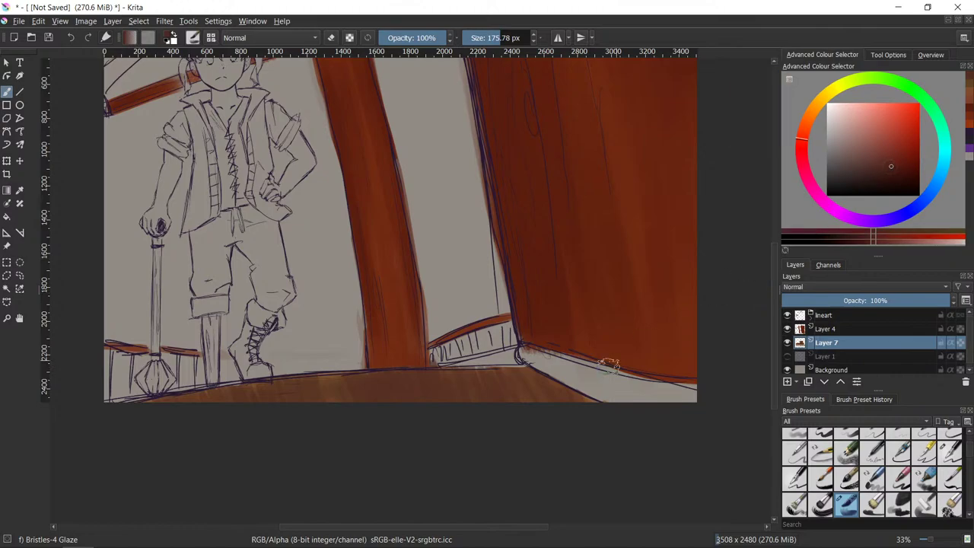
{"action": "mouse_move", "coordinate": [472, 458]}
{"action": "left_mouse_down", "text": "shift"}
{"action": "mouse_move", "coordinate": [422, 468]}
{"action": "mouse_move", "coordinate": [432, 468]}
{"action": "left_mouse_up", "text": "shift"}
{"action": "left_click_drag", "start_coordinate": [181, 404], "coordinate": [241, 450]}
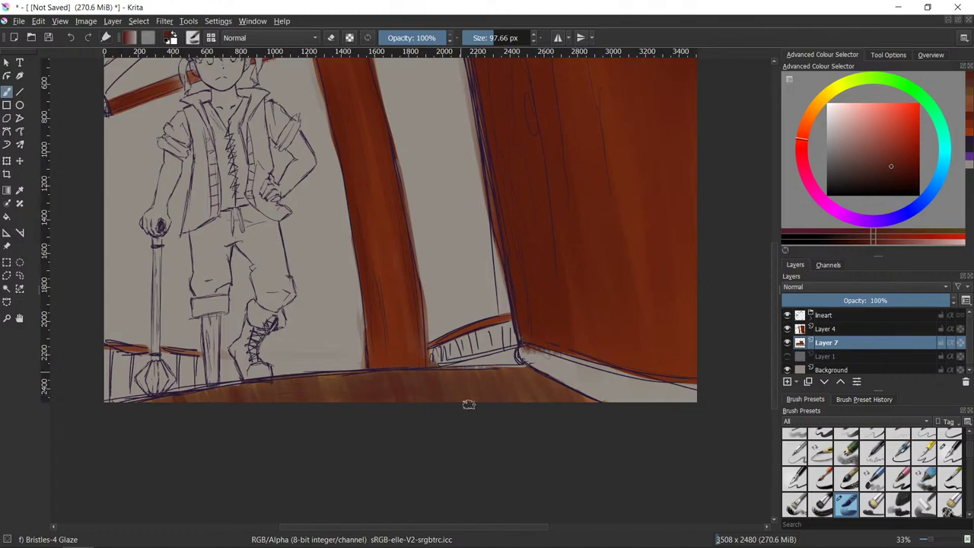
{"action": "key", "text": "bracketright"}
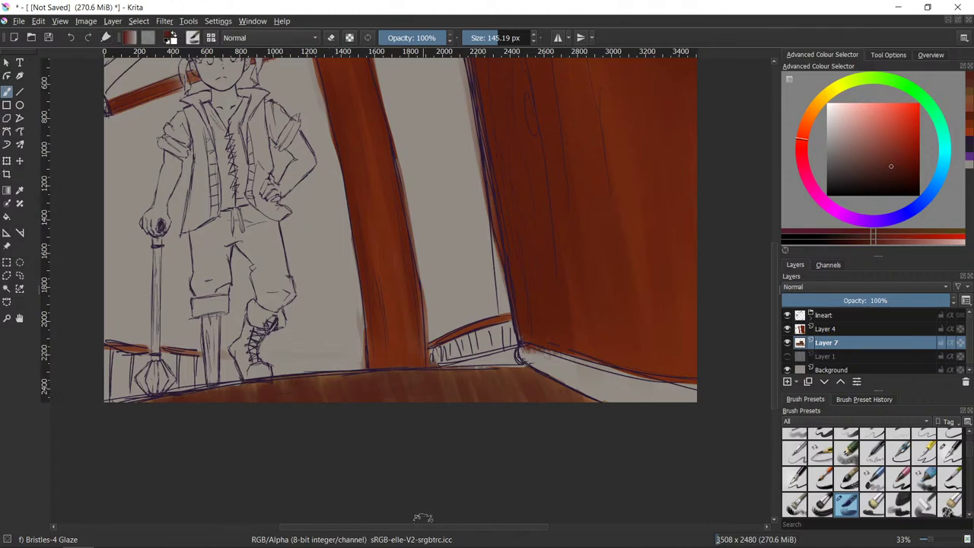
{"action": "left_click_drag", "start_coordinate": [494, 378], "coordinate": [586, 384]}
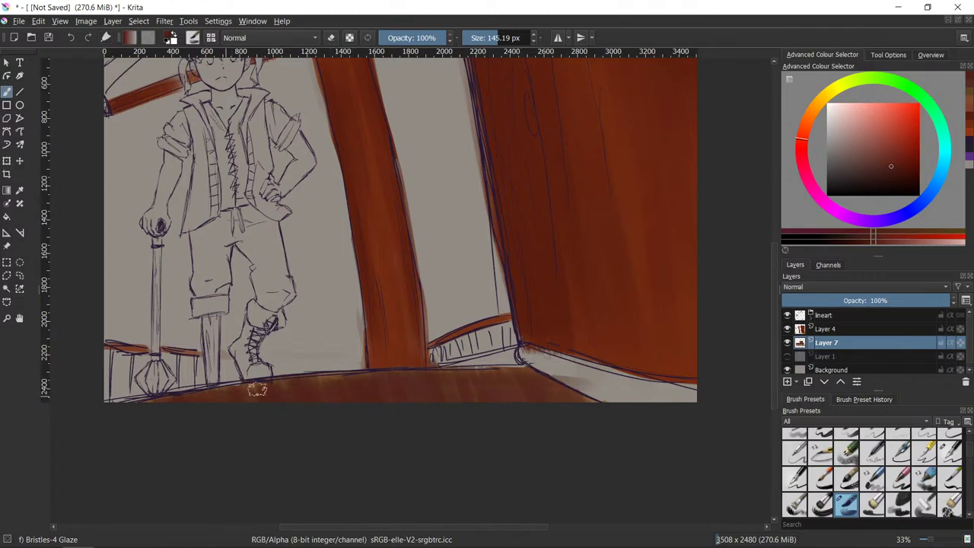
{"action": "key", "text": "/"}
{"action": "key", "text": "e"}
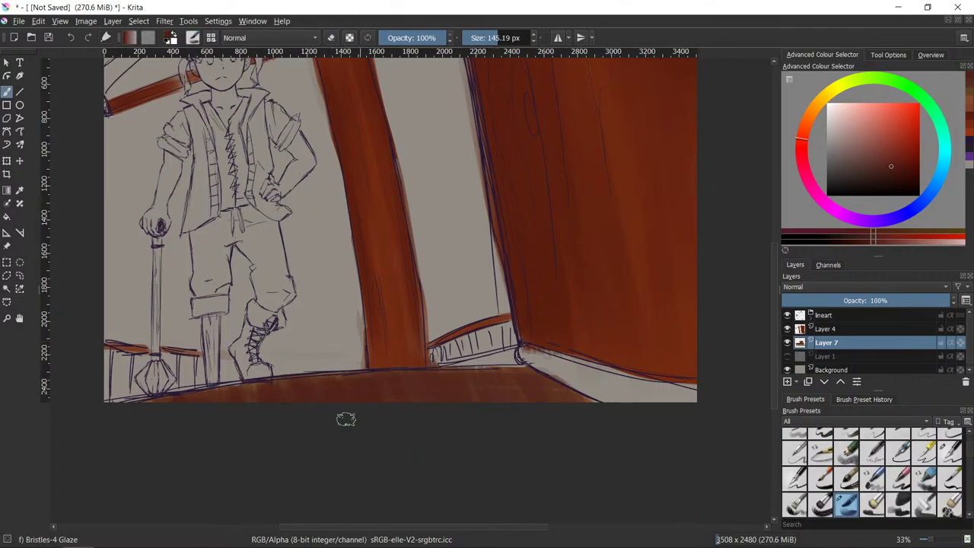
- Pick a lighter orange-brown and paint short light plank strips across the middle of the floor
{"action": "scroll", "coordinate": [687, 308], "scroll_direction": "up", "scroll_amount": 5}
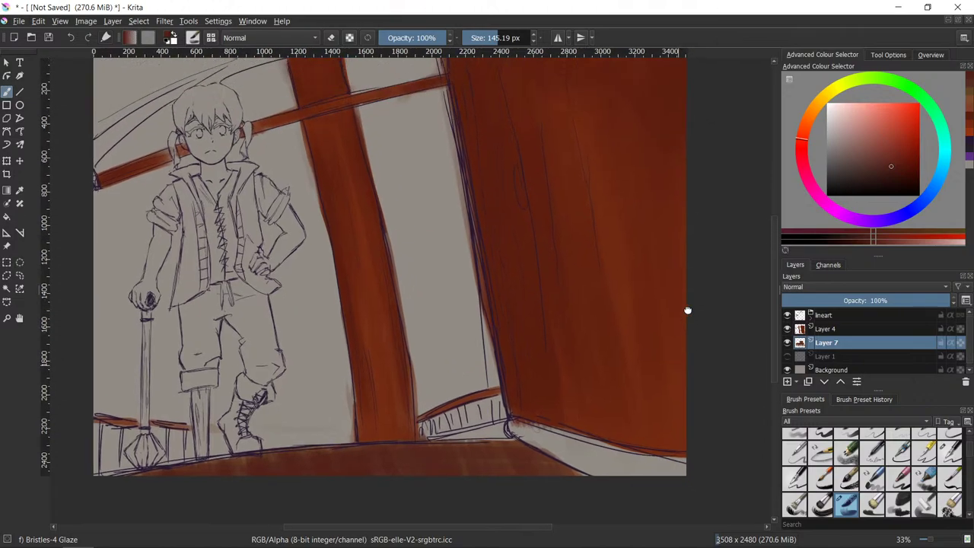
{"action": "left_click_drag", "start_coordinate": [688, 310], "coordinate": [690, 299]}
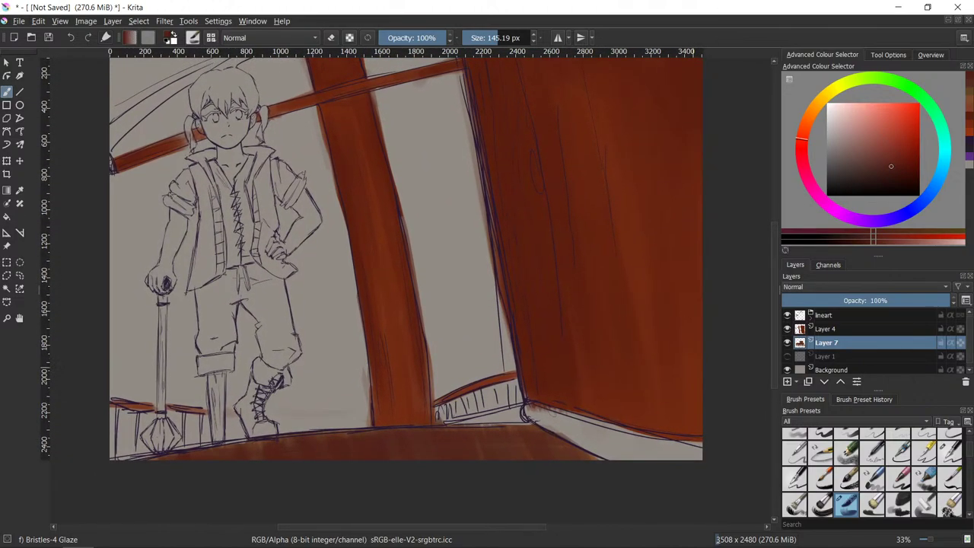
{"action": "left_click", "coordinate": [803, 128]}
{"action": "left_click", "coordinate": [880, 149]}
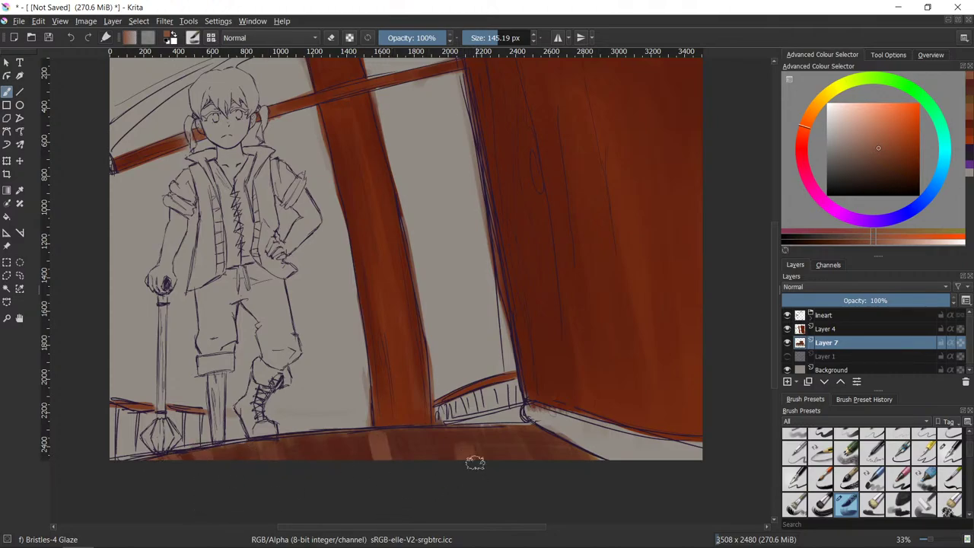
{"action": "key", "text": "e"}
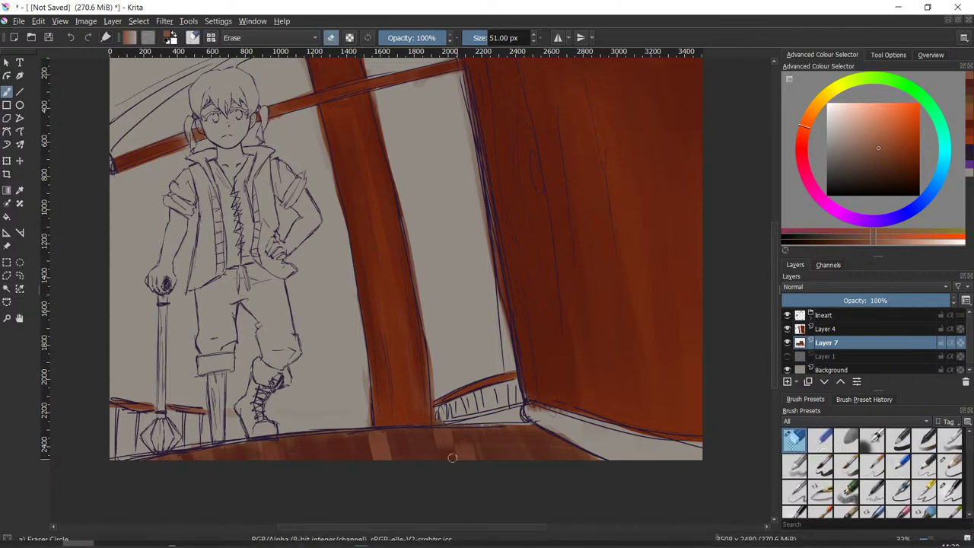
{"action": "key", "text": "e"}
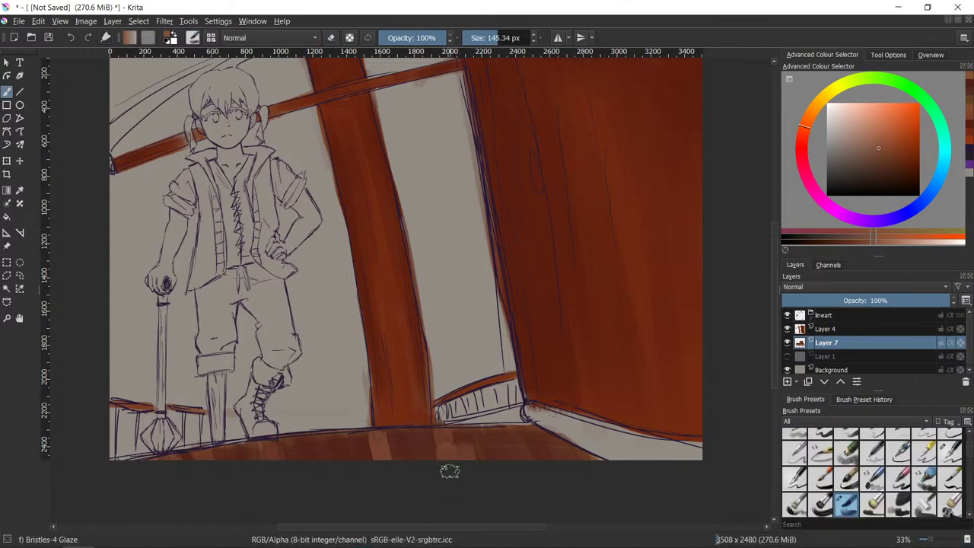
- Rework the floor's plank strips with dark and light browns sampled from the floor, adding another light strip near the character's boot
{"action": "left_click", "coordinate": [452, 460], "text": "ctrl"}
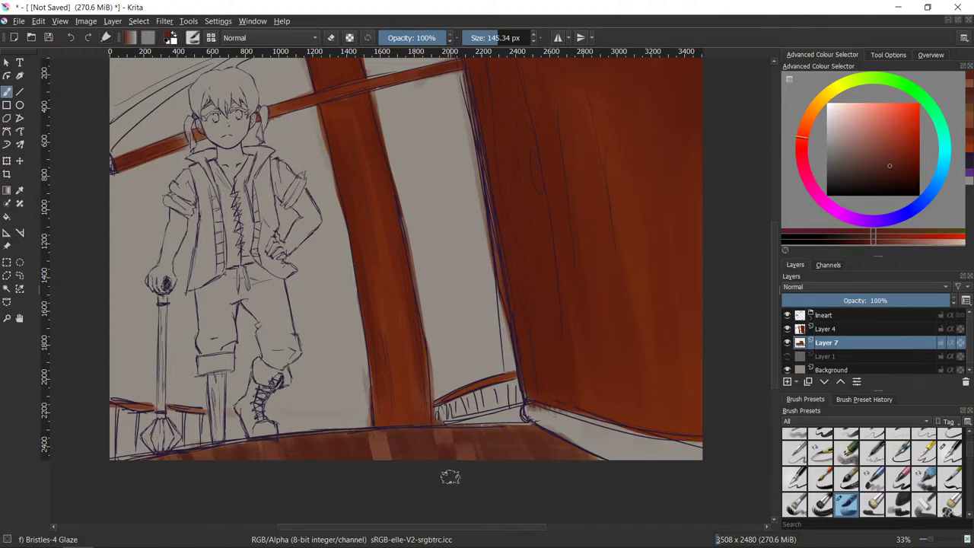
{"action": "left_click", "coordinate": [449, 454], "text": "ctrl"}
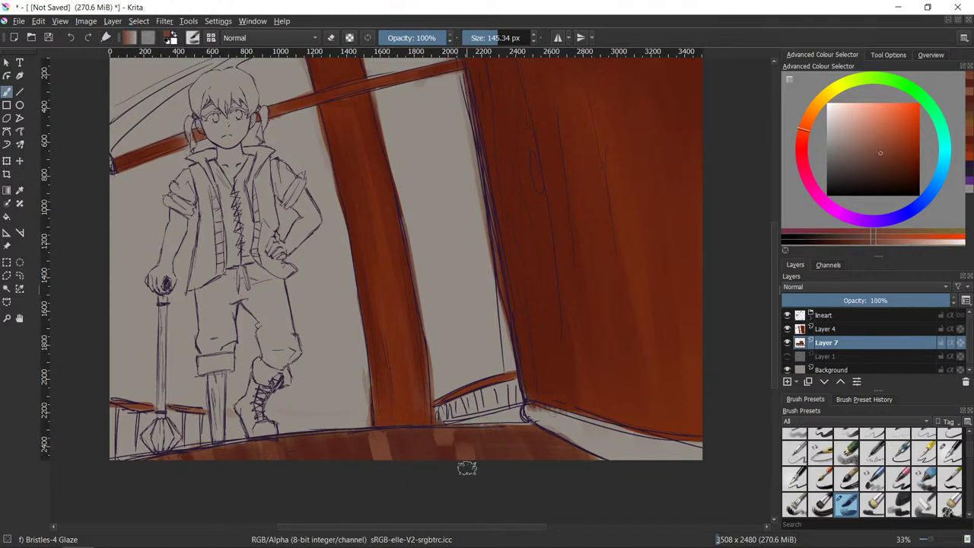
{"action": "left_click", "coordinate": [465, 445], "text": "ctrl"}
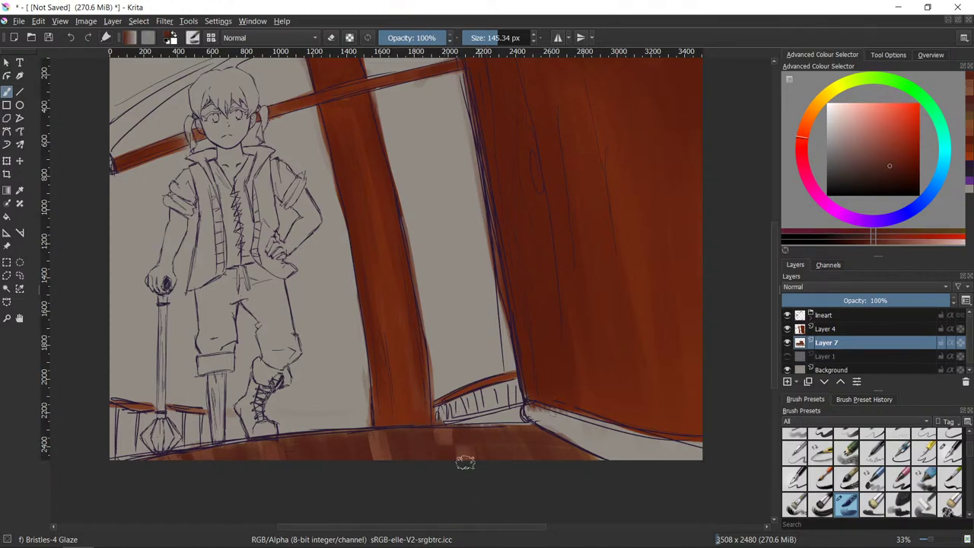
{"action": "left_click", "coordinate": [448, 433], "text": "ctrl"}
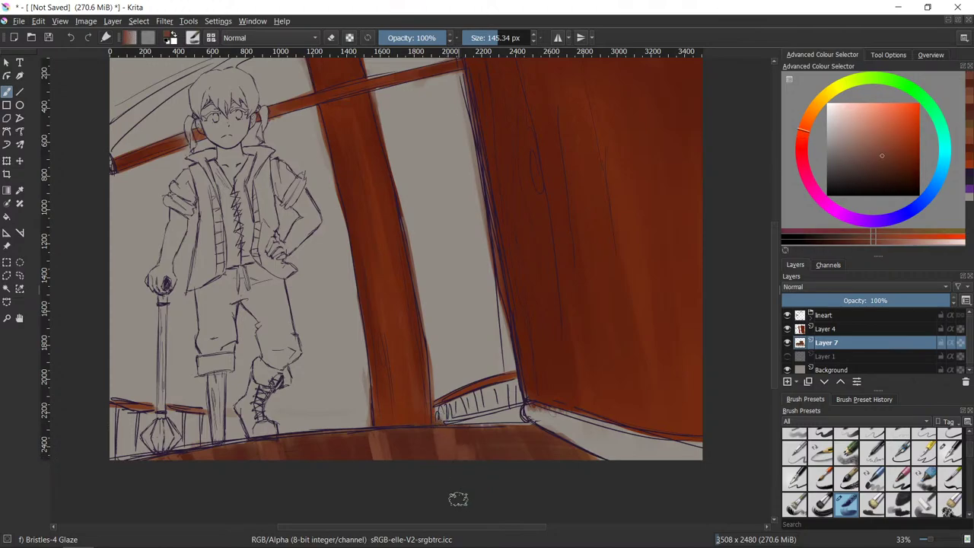
{"action": "left_click", "coordinate": [466, 453], "text": "ctrl"}
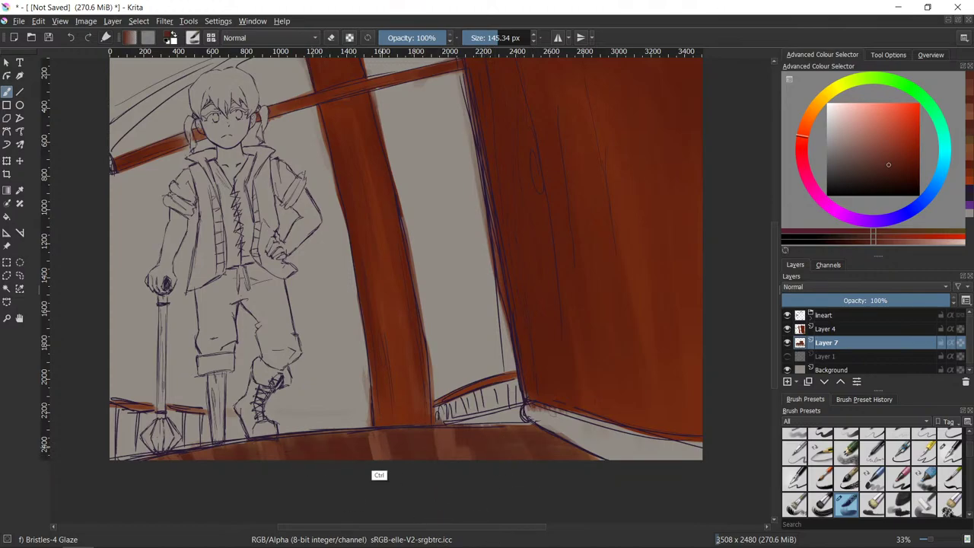
{"action": "left_click", "coordinate": [365, 450], "text": "ctrl"}
{"action": "left_click_drag", "start_coordinate": [314, 437], "coordinate": [315, 443]}
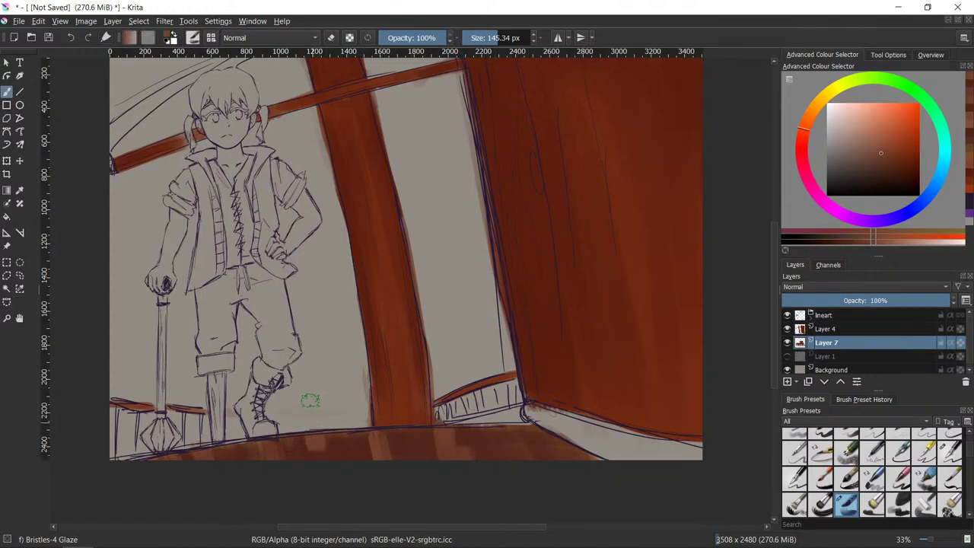
- Soften the plank strips with sampled red-browns and fill the narrow floor gap beneath the railing beside the large wall
{"action": "key", "text": "/"}
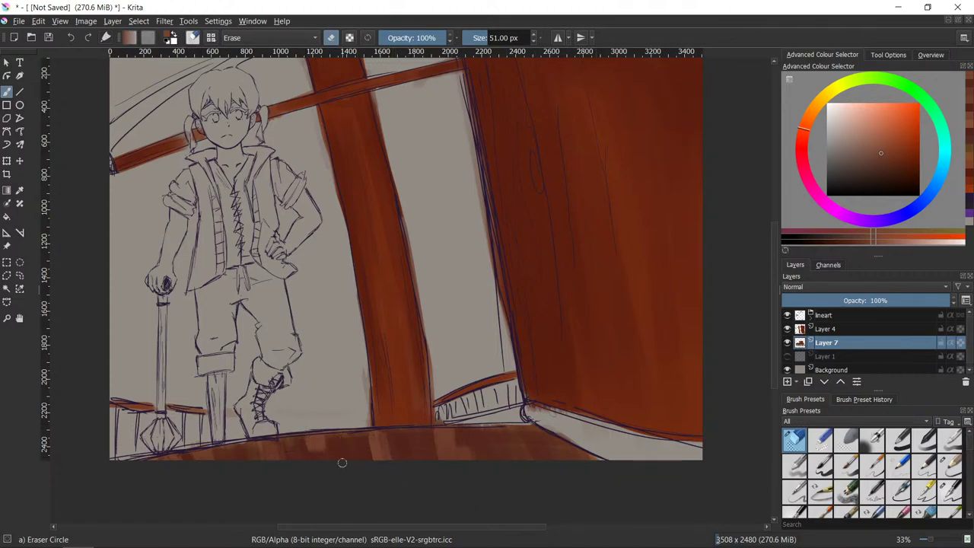
{"action": "key", "text": "e"}
{"action": "key", "text": "e"}
{"action": "key", "text": "e"}
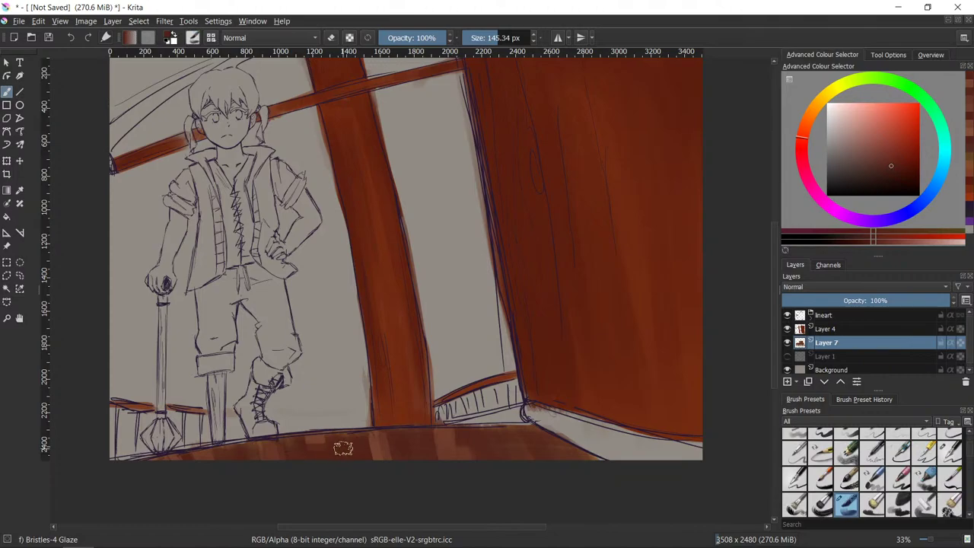
{"action": "left_click", "coordinate": [376, 459], "text": "ctrl"}
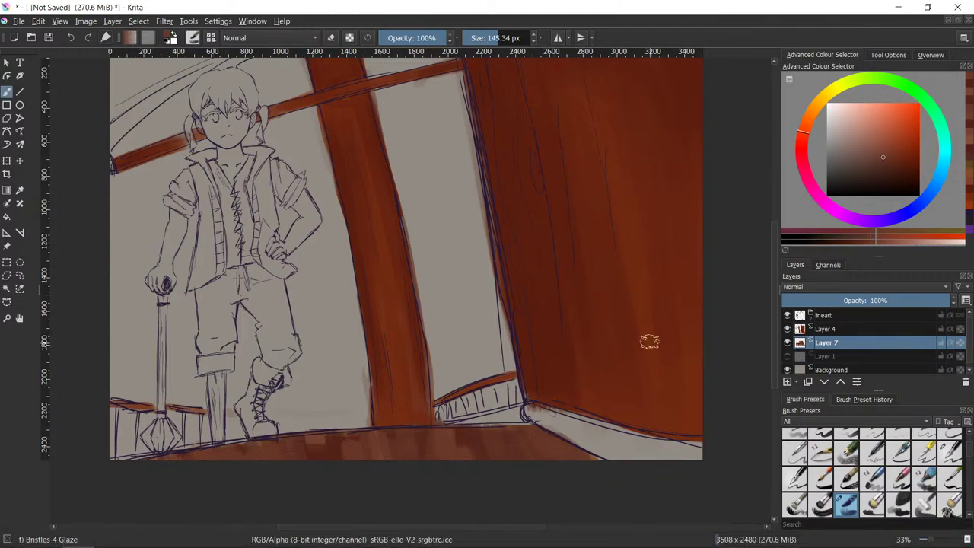
{"action": "mouse_move", "coordinate": [711, 227]}
{"action": "left_mouse_down"}
{"action": "mouse_move", "coordinate": [685, 285]}
{"action": "mouse_move", "coordinate": [689, 267]}
{"action": "left_mouse_up"}
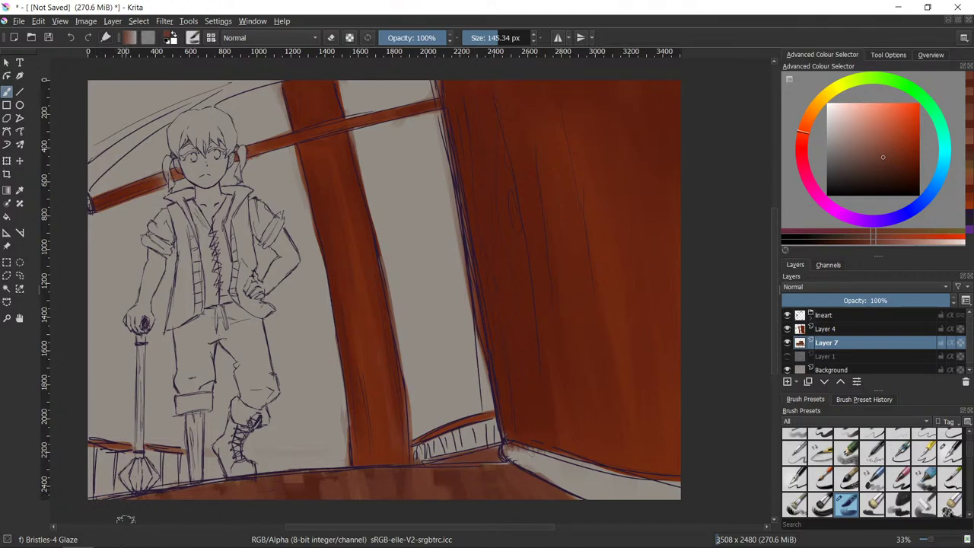
{"action": "key", "text": "e"}
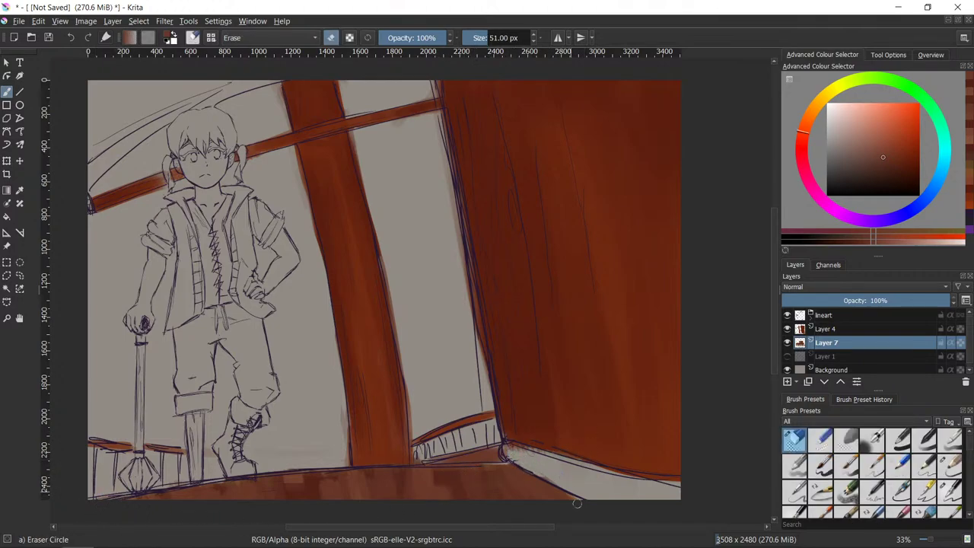
{"action": "key", "text": "e"}
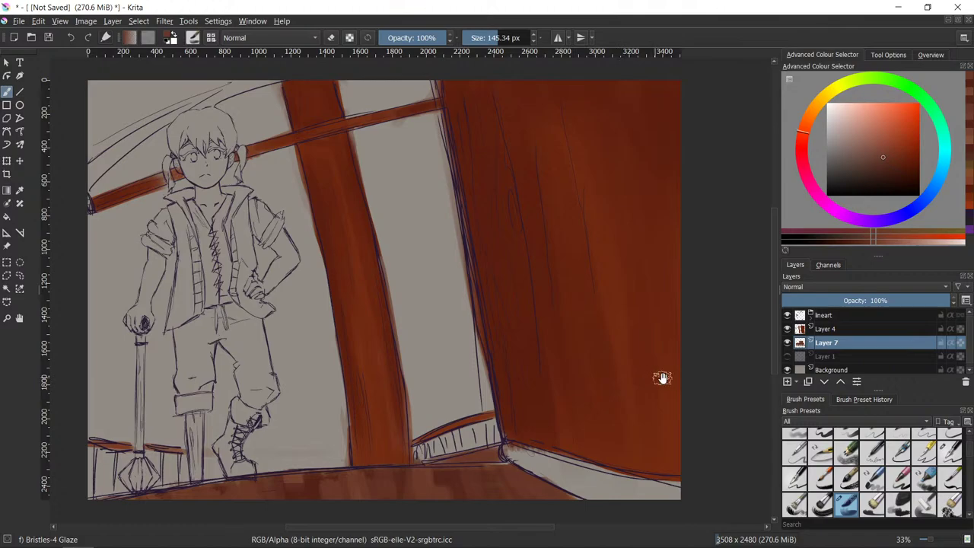
- Switch the paint colour to a pale yellowish beige, darkening it slightly from the first light cream
{"action": "mouse_move", "coordinate": [664, 394]}
{"action": "left_mouse_down"}
{"action": "mouse_move", "coordinate": [633, 337]}
{"action": "mouse_move", "coordinate": [652, 398]}
{"action": "mouse_move", "coordinate": [680, 405]}
{"action": "mouse_move", "coordinate": [683, 373]}
{"action": "left_mouse_up"}
{"action": "mouse_move", "coordinate": [815, 139]}
{"action": "left_mouse_down"}
{"action": "mouse_move", "coordinate": [807, 126]}
{"action": "mouse_move", "coordinate": [819, 101]}
{"action": "left_mouse_up"}
{"action": "left_click", "coordinate": [858, 113]}
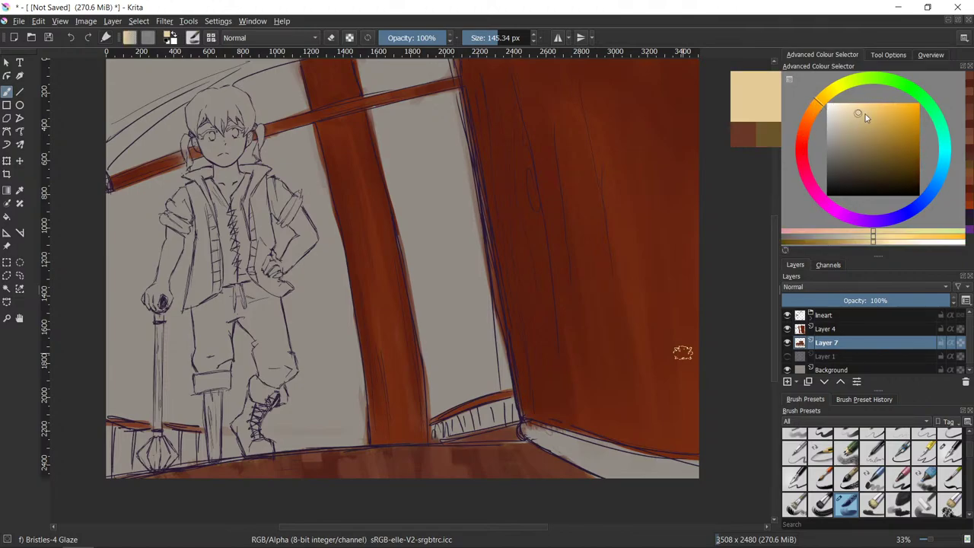
{"action": "left_click", "coordinate": [853, 114]}
{"action": "left_click", "coordinate": [851, 122]}
{"action": "left_click", "coordinate": [851, 113]}
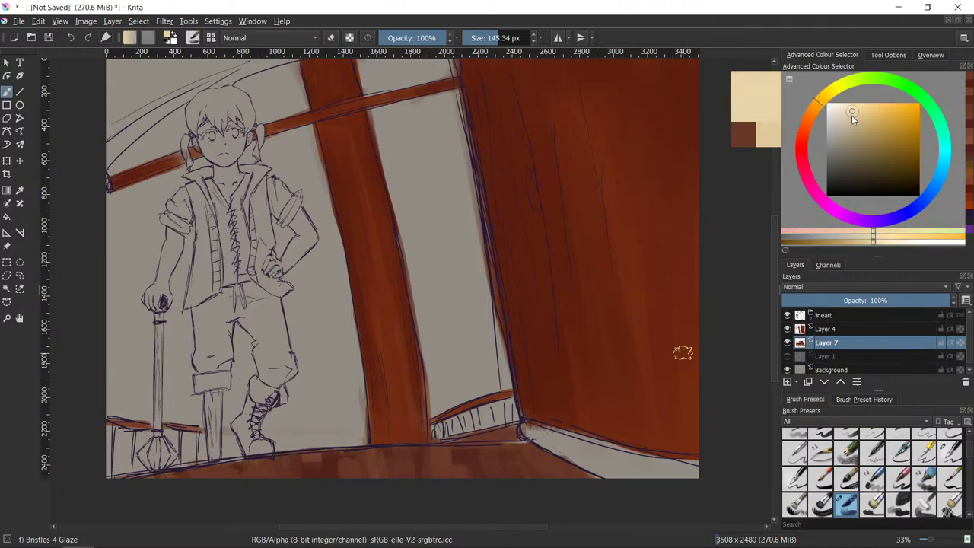
{"action": "left_click", "coordinate": [851, 117]}
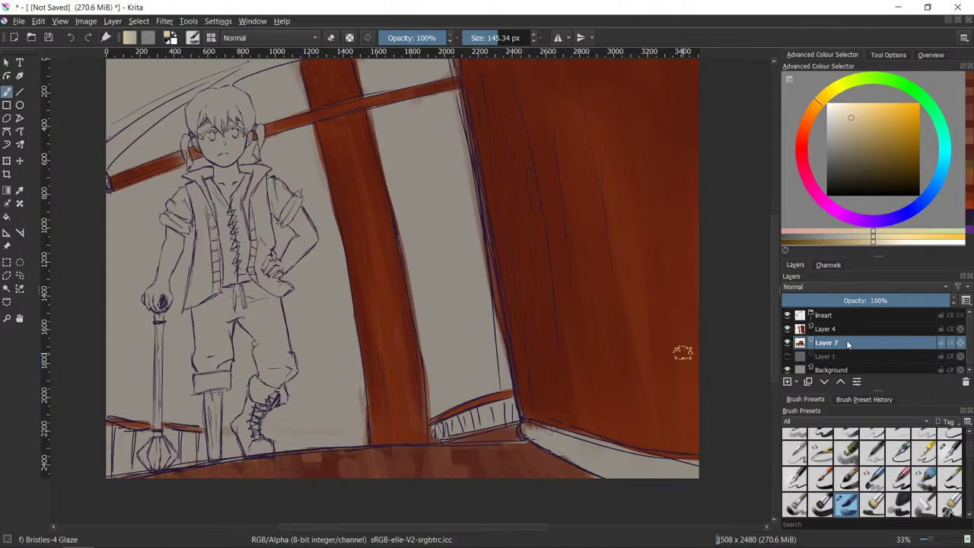
{"action": "left_click_drag", "start_coordinate": [851, 121], "coordinate": [851, 124]}
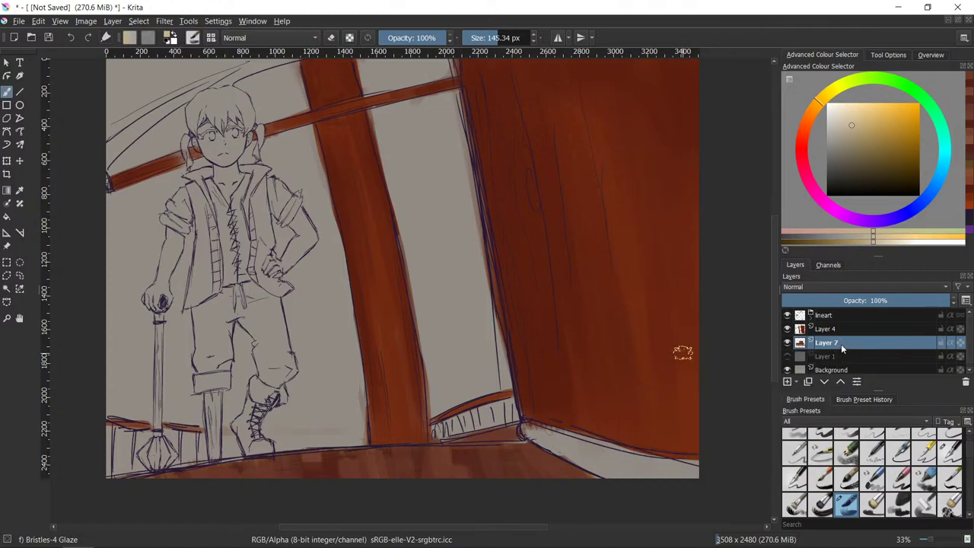
- Fill the arched area behind the character's head with pale beige on Layer 7 and erase the overflow along its curve
{"action": "mouse_move", "coordinate": [111, 156]}
{"action": "left_mouse_down"}
{"action": "mouse_move", "coordinate": [225, 73]}
{"action": "mouse_move", "coordinate": [193, 106]}
{"action": "left_mouse_up"}
{"action": "mouse_move", "coordinate": [131, 119]}
{"action": "left_mouse_down"}
{"action": "mouse_move", "coordinate": [175, 72]}
{"action": "mouse_move", "coordinate": [126, 83]}
{"action": "mouse_move", "coordinate": [110, 68]}
{"action": "left_mouse_up"}
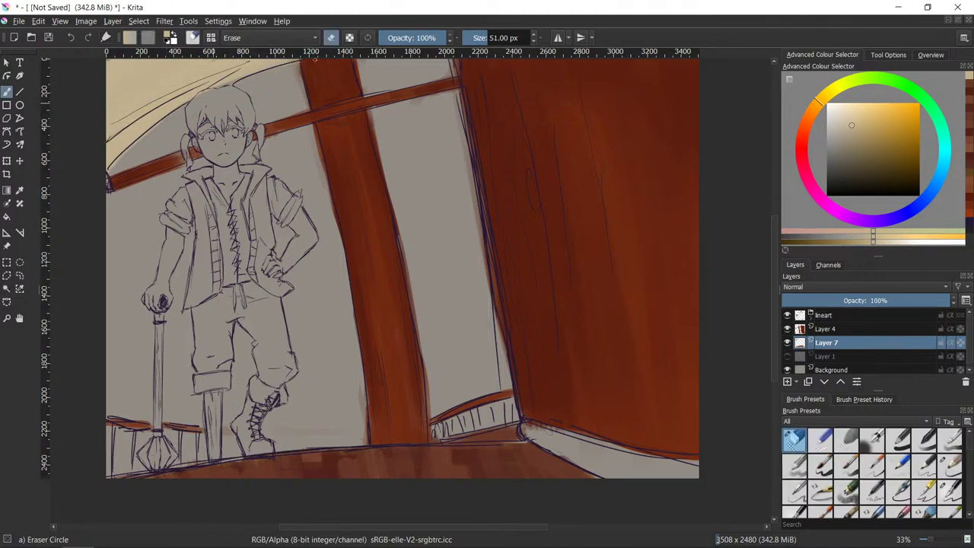
{"action": "key", "text": "e"}
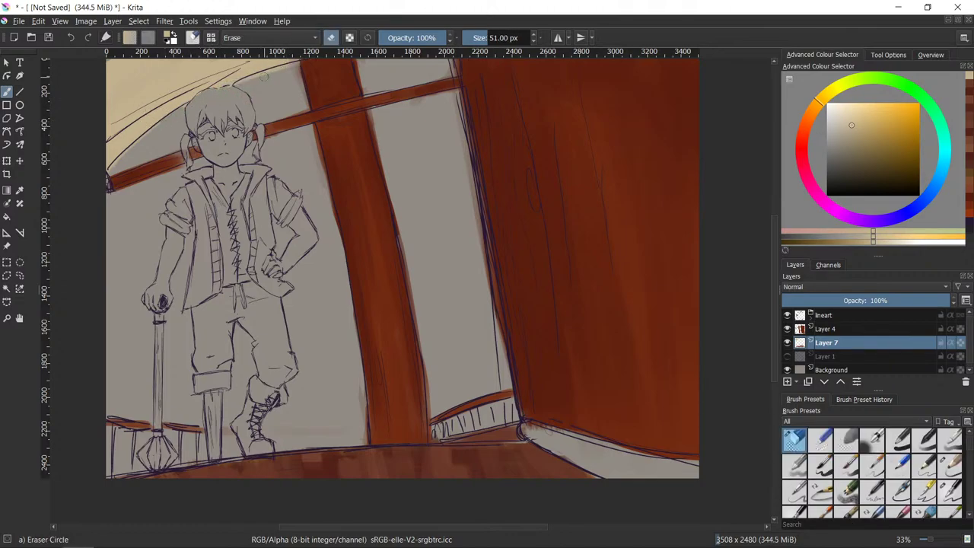
{"action": "key", "text": "/"}
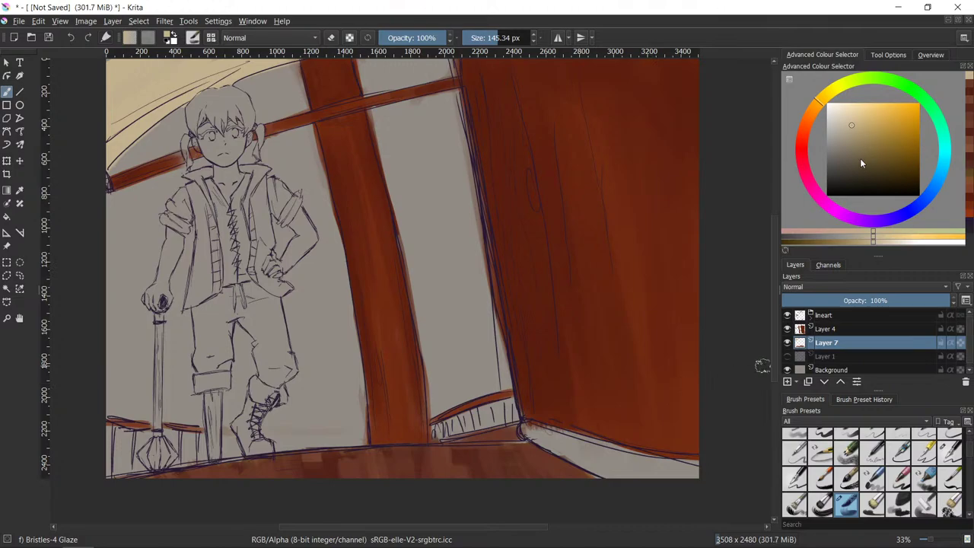
- Shade the beige arched area with a slightly darker beige and soften the strokes with tones sampled from it
{"action": "left_click", "coordinate": [857, 140]}
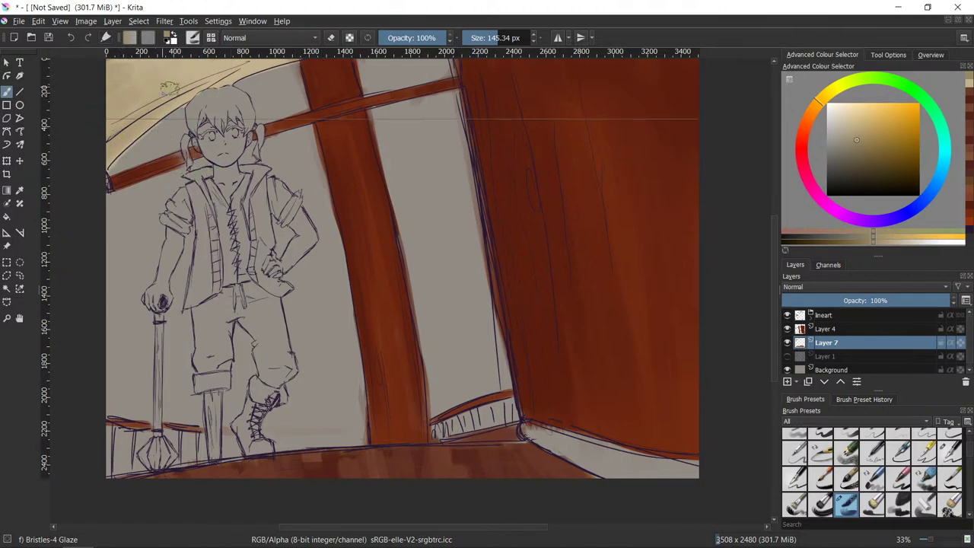
{"action": "left_click_drag", "start_coordinate": [775, 247], "coordinate": [772, 204]}
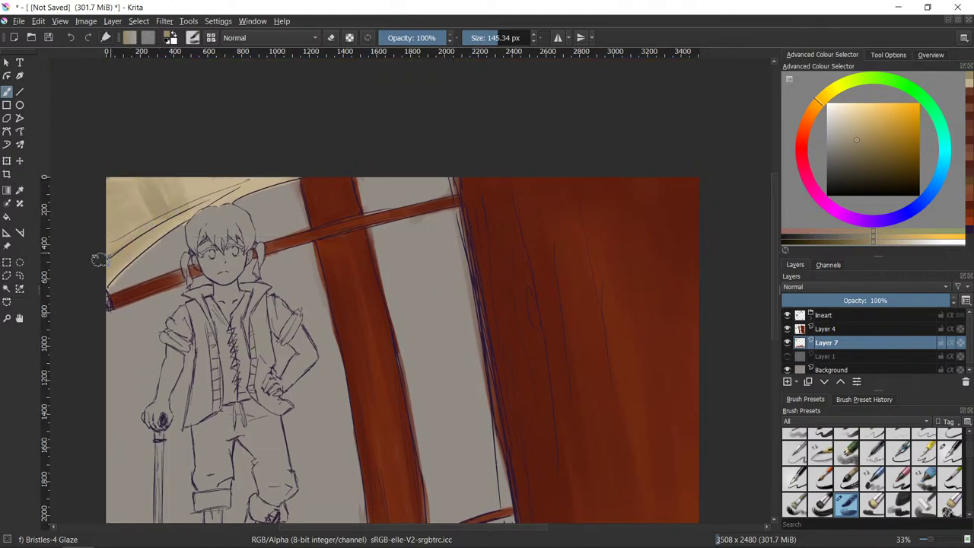
{"action": "left_click_drag", "start_coordinate": [99, 259], "coordinate": [94, 291]}
{"action": "left_click", "coordinate": [194, 219], "text": "ctrl"}
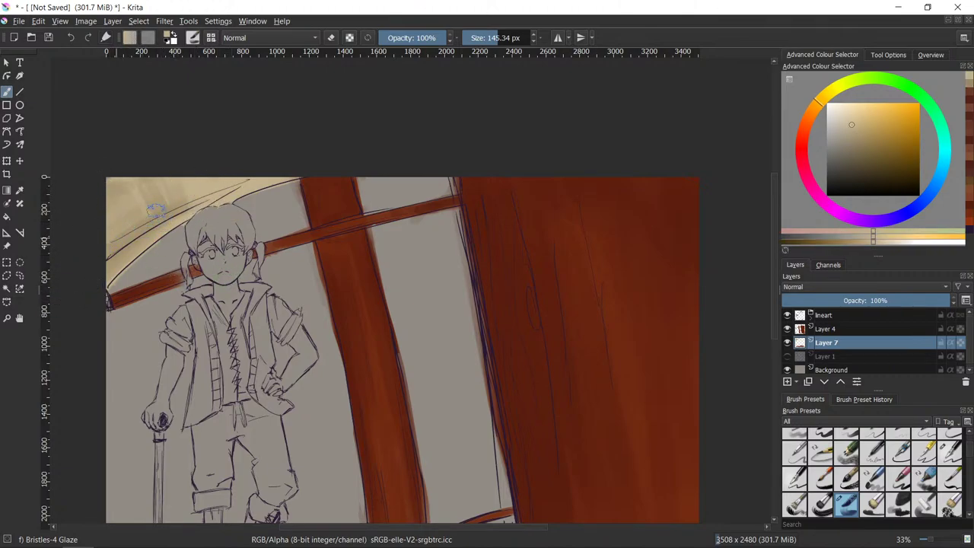
{"action": "left_click", "coordinate": [131, 275], "text": "ctrl"}
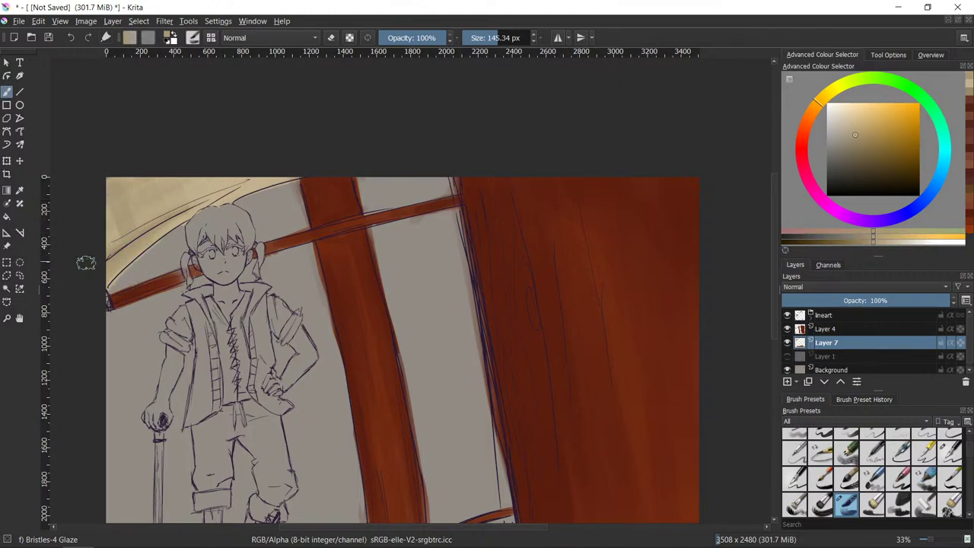
- Blend the arched area further with sampled mid-beige tones and return to the lighter beige for highlights
{"action": "mouse_move", "coordinate": [100, 290]}
{"action": "left_mouse_down"}
{"action": "mouse_move", "coordinate": [261, 177]}
{"action": "mouse_move", "coordinate": [128, 222]}
{"action": "left_mouse_up"}
{"action": "left_click", "coordinate": [188, 242], "text": "ctrl"}
{"action": "left_click", "coordinate": [131, 277], "text": "ctrl"}
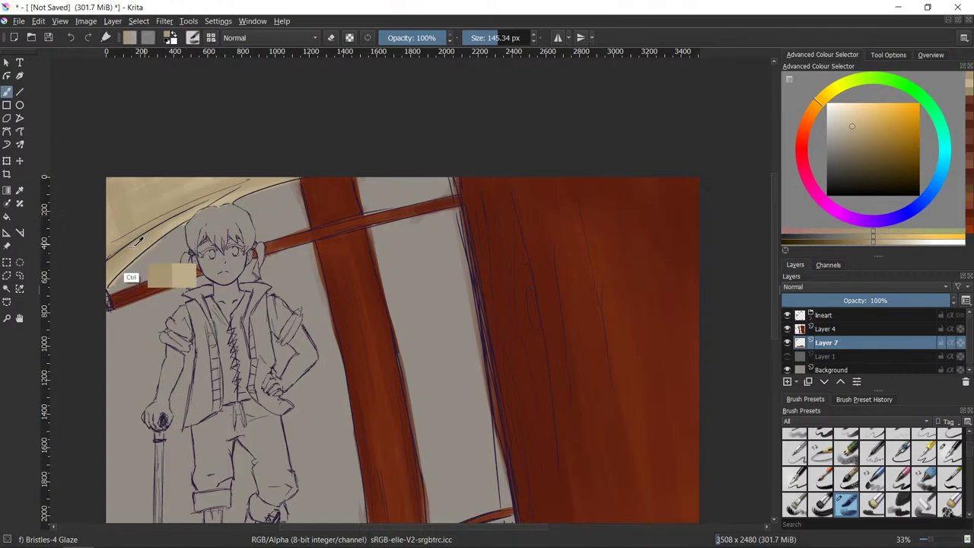
{"action": "left_click_drag", "start_coordinate": [190, 217], "coordinate": [142, 249]}
{"action": "left_click", "coordinate": [279, 207], "text": "ctrl"}
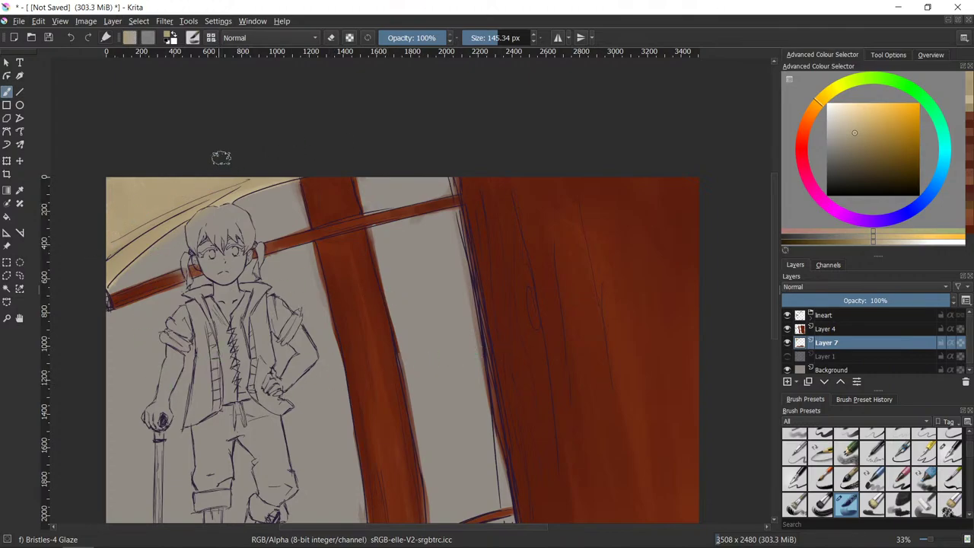
{"action": "left_click", "coordinate": [972, 104]}
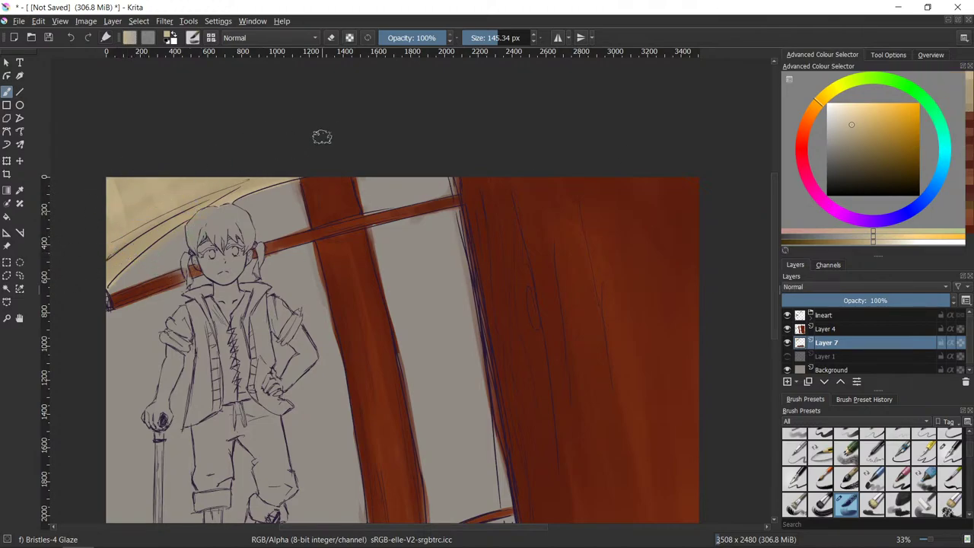
- Reduce the brush to 74.19 px, refine the arched area's curved rim with sampled beige and trim its edge with the eraser
{"action": "mouse_move", "coordinate": [204, 227]}
{"action": "left_mouse_down", "text": "shift"}
{"action": "mouse_move", "coordinate": [165, 278]}
{"action": "mouse_move", "coordinate": [169, 250]}
{"action": "left_mouse_up", "text": "shift"}
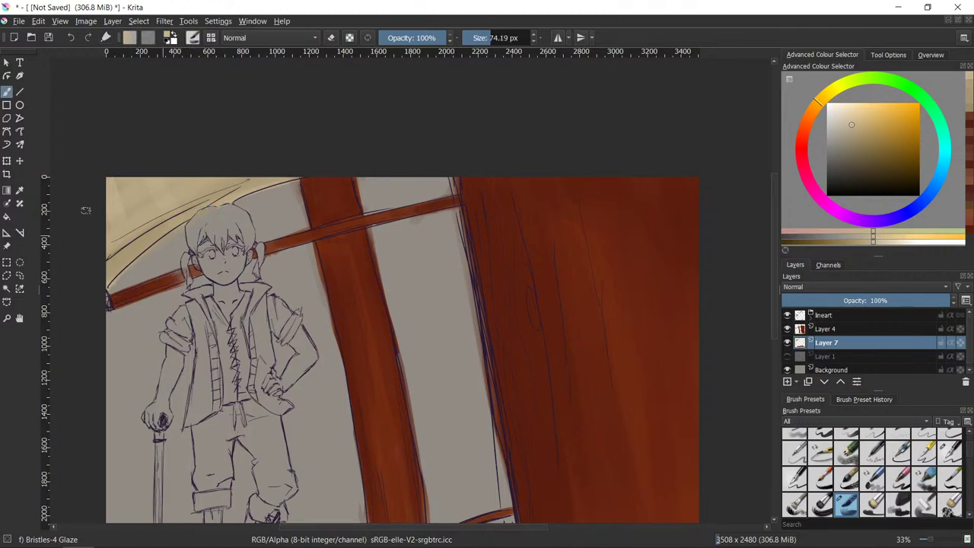
{"action": "left_click", "coordinate": [139, 243], "text": "ctrl"}
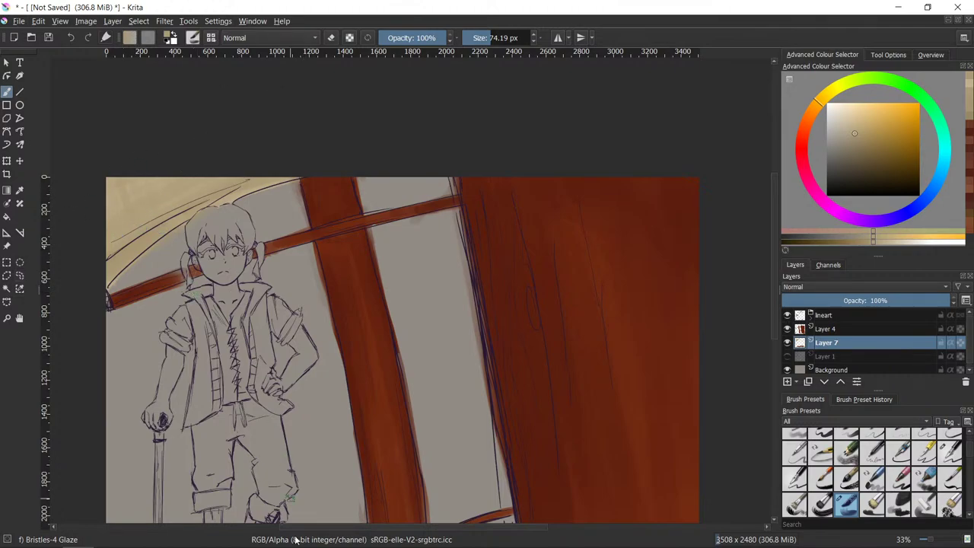
{"action": "left_click_drag", "start_coordinate": [189, 220], "coordinate": [257, 189]}
{"action": "key", "text": "e"}
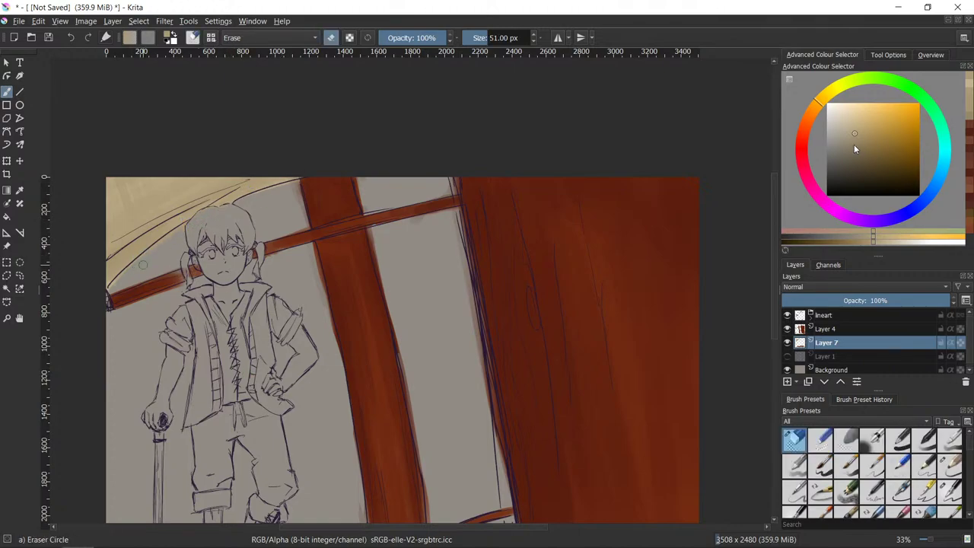
- Darken the arch's curved band with a deeper olive-brown and touch up the outer end of the horizontal beam with sampled beige
{"action": "left_click_drag", "start_coordinate": [854, 146], "coordinate": [867, 153]}
{"action": "key", "text": "/"}
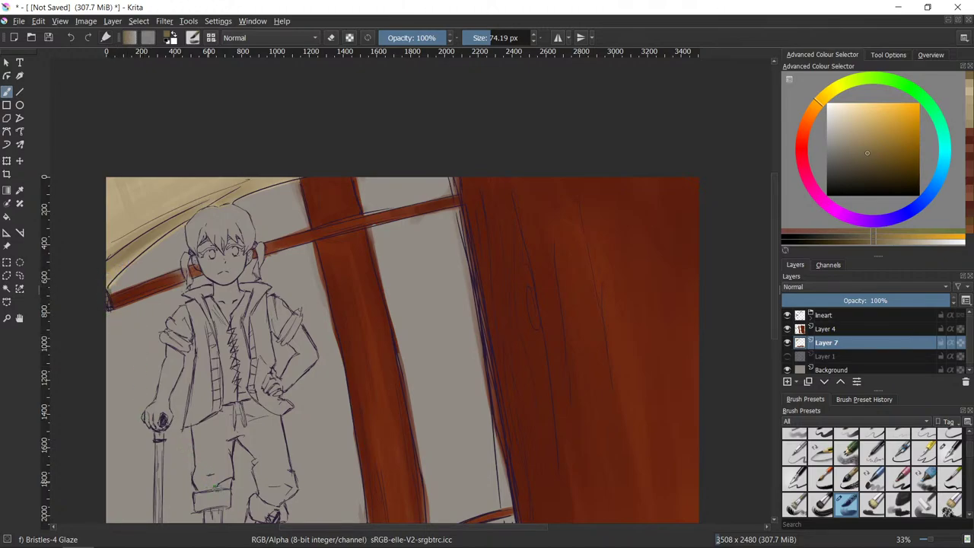
{"action": "key", "text": "Page_Up"}
{"action": "key", "text": "e"}
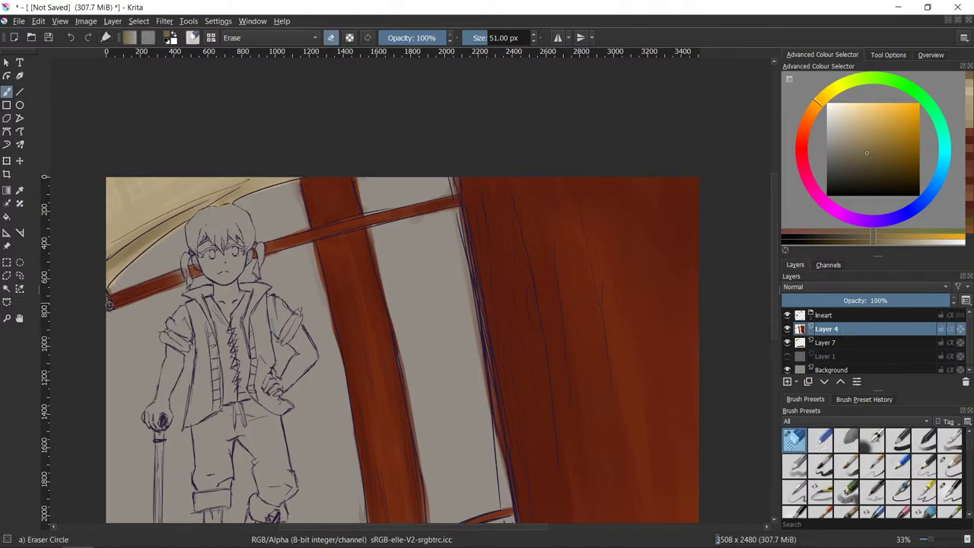
{"action": "left_click", "coordinate": [833, 344]}
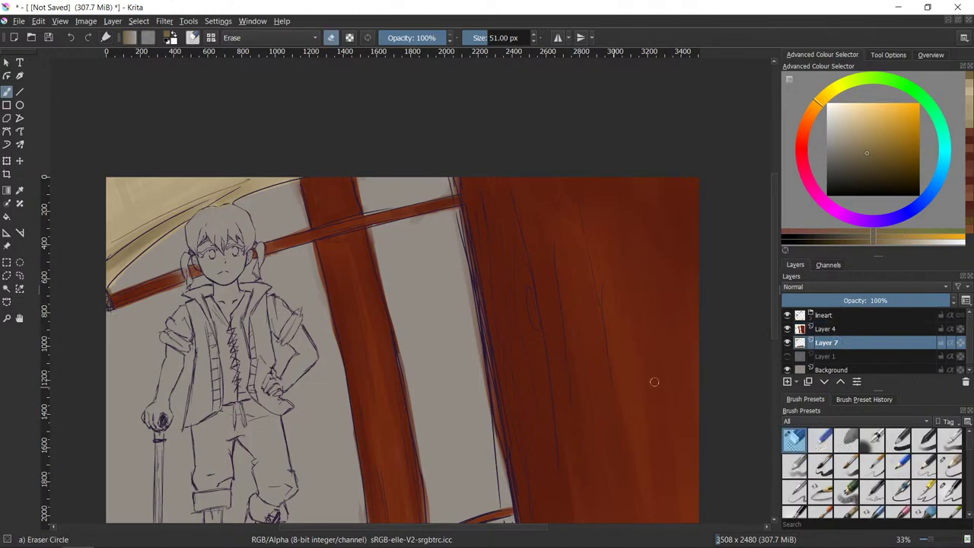
{"action": "key", "text": "/"}
{"action": "left_click", "coordinate": [125, 227], "text": "ctrl"}
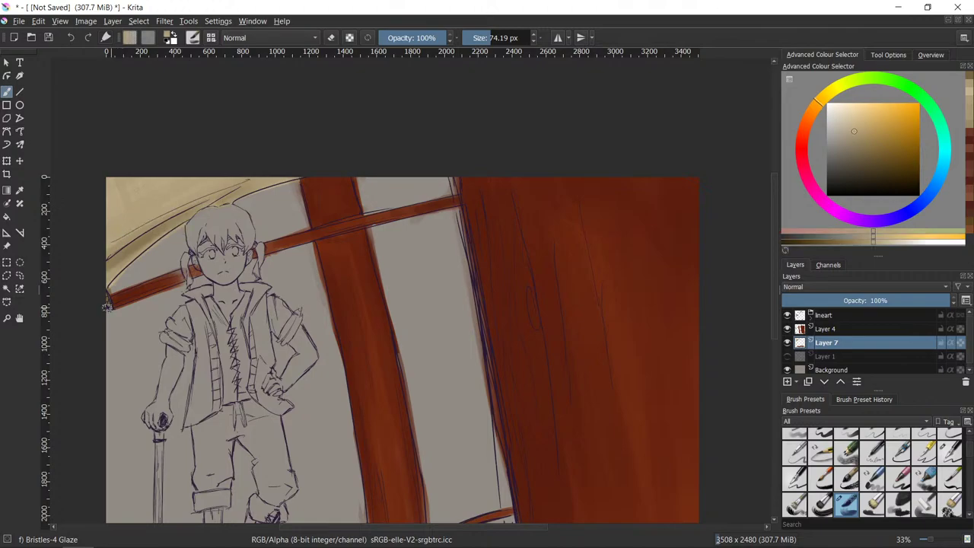
{"action": "left_click_drag", "start_coordinate": [108, 306], "coordinate": [108, 297]}
- Pick a very dark olive-brown and fill the curved strip beneath the large wooden wall, undoing and repainting its edge beside the floor
{"action": "mouse_move", "coordinate": [146, 543]}
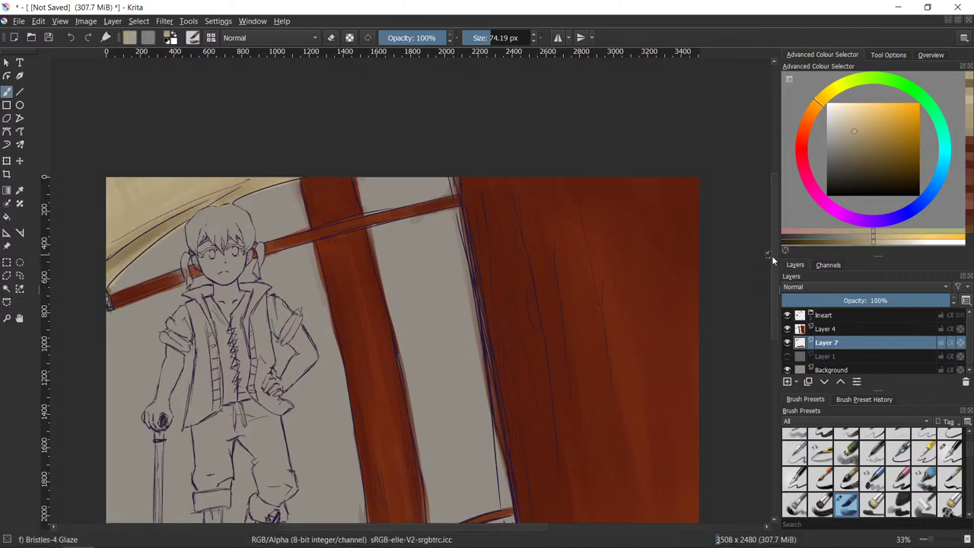
{"action": "mouse_move", "coordinate": [771, 256]}
{"action": "left_mouse_down"}
{"action": "mouse_move", "coordinate": [769, 312]}
{"action": "mouse_move", "coordinate": [771, 259]}
{"action": "mouse_move", "coordinate": [769, 289]}
{"action": "mouse_move", "coordinate": [759, 287]}
{"action": "left_mouse_up"}
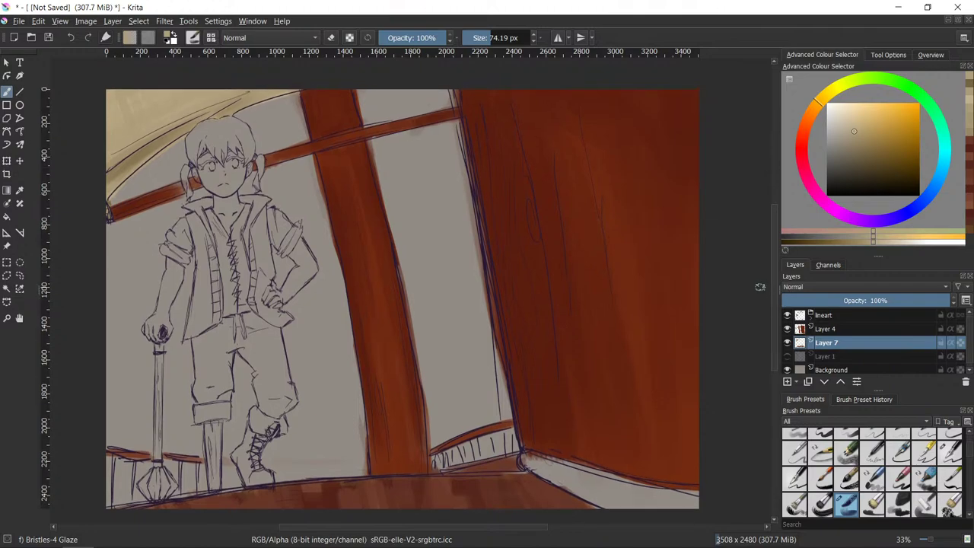
{"action": "key", "text": "ctrl"}
{"action": "left_click_drag", "start_coordinate": [846, 179], "coordinate": [855, 177]}
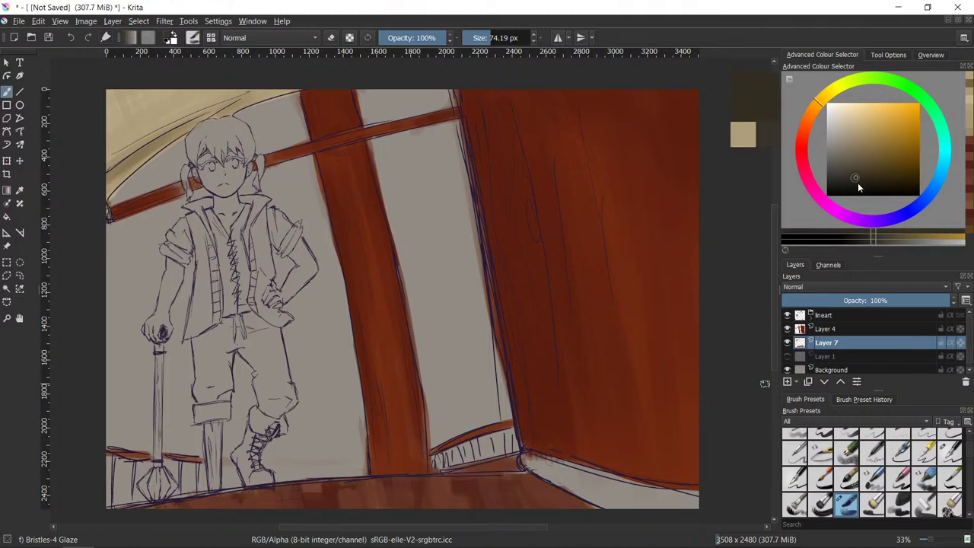
{"action": "left_click_drag", "start_coordinate": [525, 457], "coordinate": [602, 502]}
{"action": "mouse_move", "coordinate": [855, 179]}
{"action": "left_mouse_down"}
{"action": "mouse_move", "coordinate": [865, 174]}
{"action": "mouse_move", "coordinate": [872, 183]}
{"action": "left_mouse_up"}
{"action": "mouse_move", "coordinate": [533, 460]}
{"action": "left_mouse_down"}
{"action": "mouse_move", "coordinate": [565, 481]}
{"action": "mouse_move", "coordinate": [583, 480]}
{"action": "mouse_move", "coordinate": [556, 464]}
{"action": "mouse_move", "coordinate": [570, 461]}
{"action": "mouse_move", "coordinate": [538, 456]}
{"action": "mouse_move", "coordinate": [689, 496]}
{"action": "mouse_move", "coordinate": [536, 460]}
{"action": "mouse_move", "coordinate": [623, 506]}
{"action": "mouse_move", "coordinate": [647, 493]}
{"action": "mouse_move", "coordinate": [537, 449]}
{"action": "mouse_move", "coordinate": [651, 481]}
{"action": "mouse_move", "coordinate": [520, 450]}
{"action": "mouse_move", "coordinate": [675, 485]}
{"action": "mouse_move", "coordinate": [576, 484]}
{"action": "mouse_move", "coordinate": [546, 466]}
{"action": "mouse_move", "coordinate": [568, 487]}
{"action": "mouse_move", "coordinate": [554, 474]}
{"action": "mouse_move", "coordinate": [662, 517]}
{"action": "left_mouse_up"}
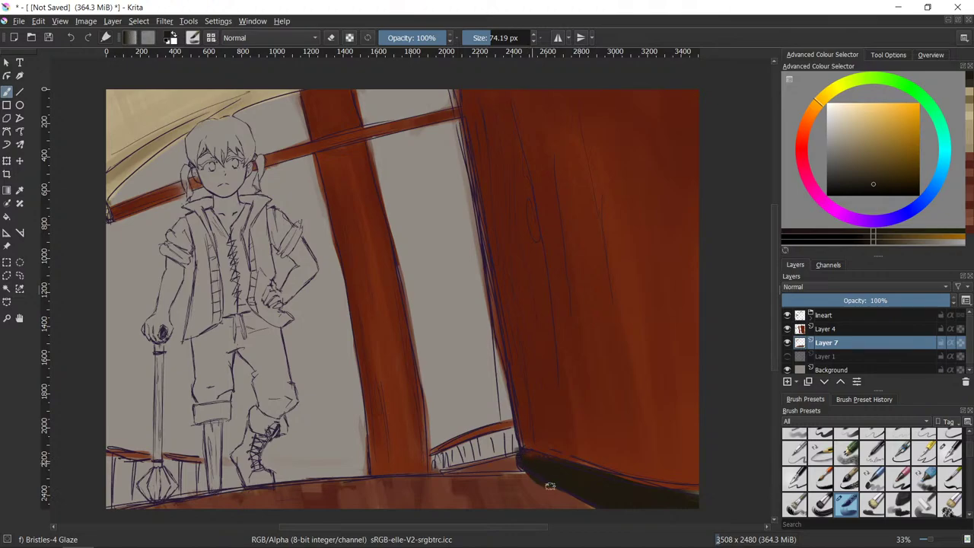
{"action": "key", "text": "ctrl+z"}
{"action": "left_click_drag", "start_coordinate": [524, 459], "coordinate": [592, 508]}
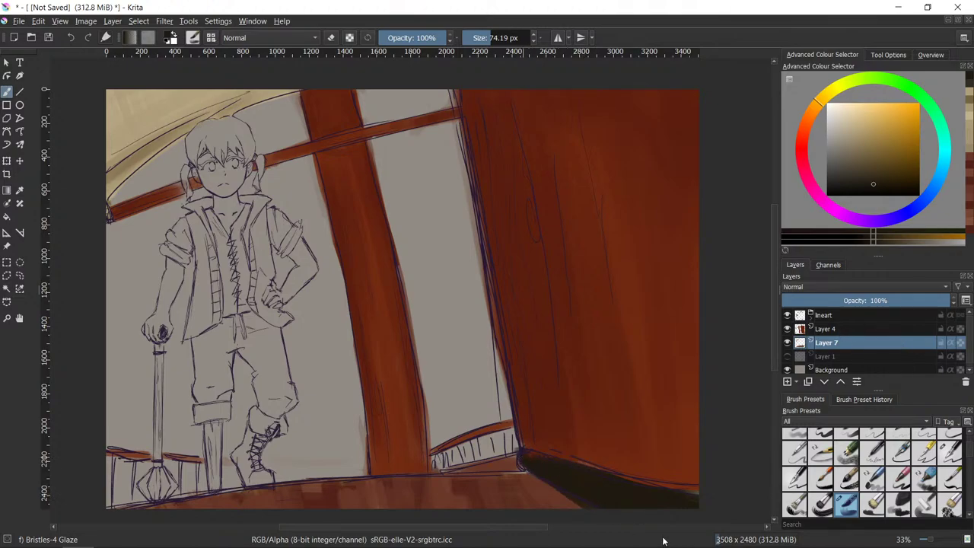
{"action": "left_click", "coordinate": [846, 315]}
{"action": "left_click", "coordinate": [843, 329]}
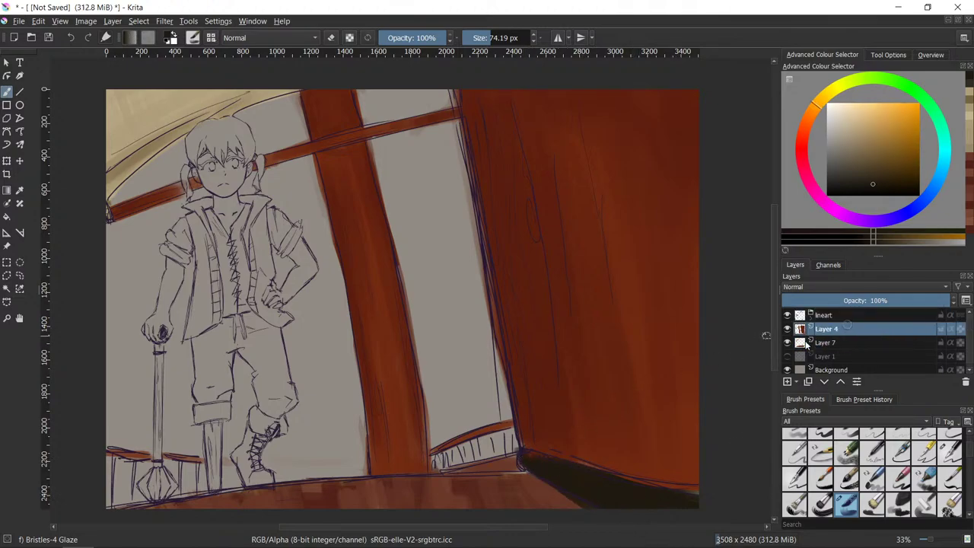
{"action": "key", "text": "/"}
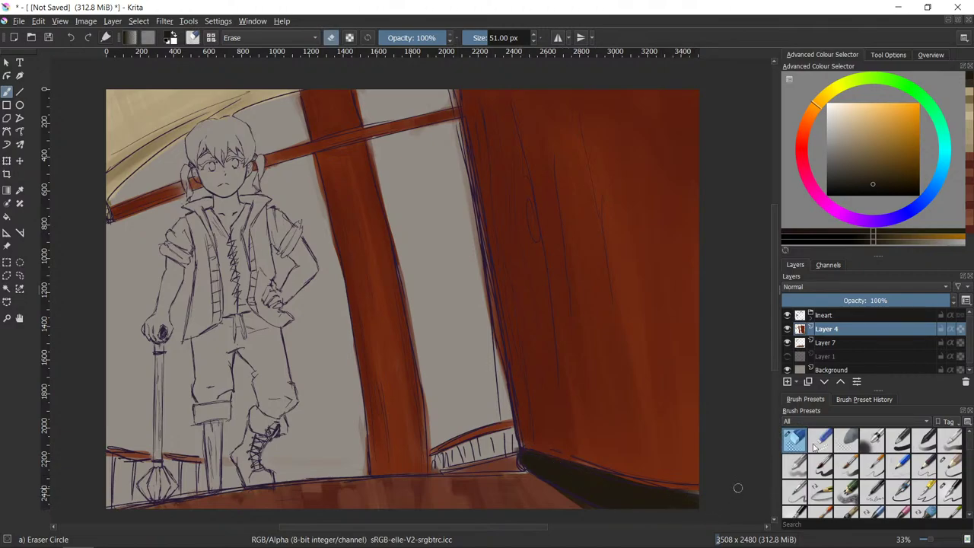
{"action": "left_click", "coordinate": [847, 339]}
{"action": "key", "text": "/"}
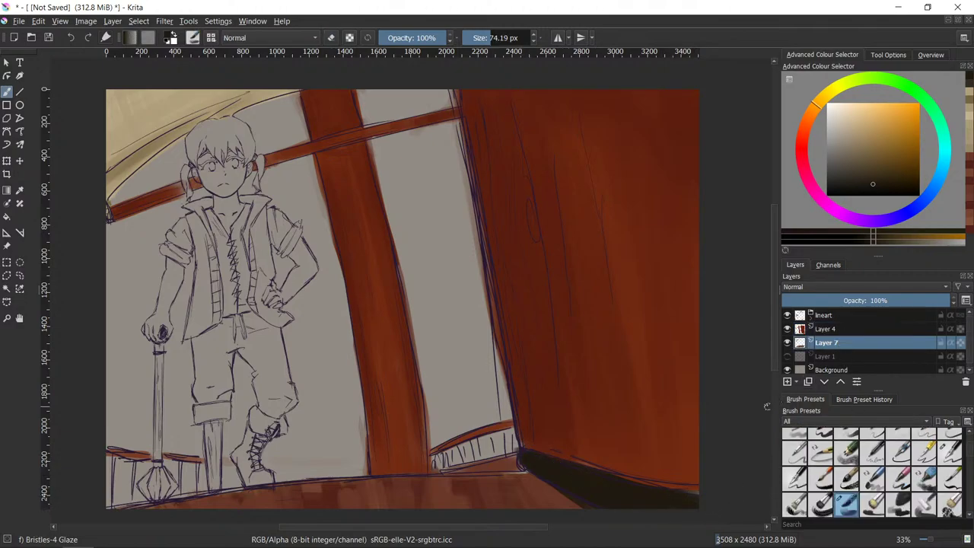
- Texture the dark strip beneath the large wall with near-black and dark grey strokes, blending with a colour sampled from the strip
{"action": "left_click", "coordinate": [846, 190]}
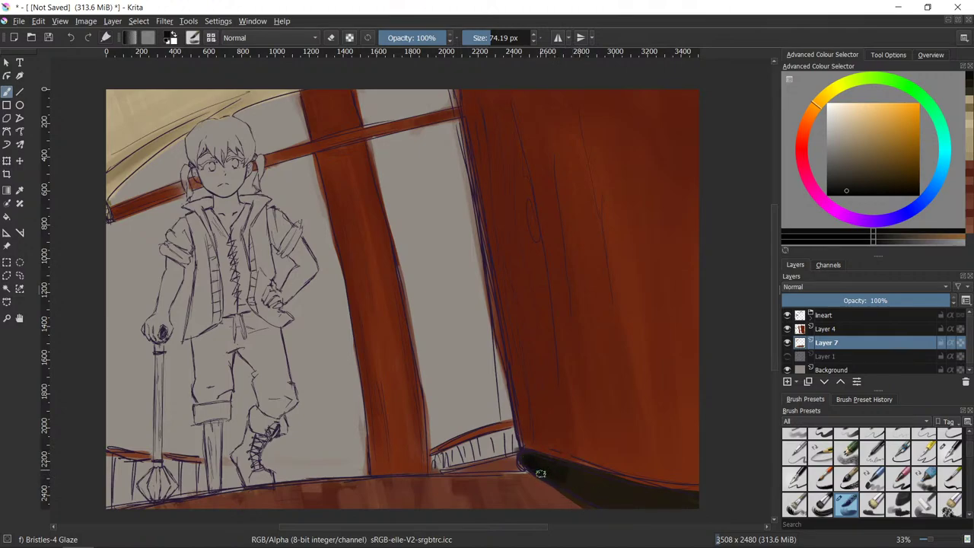
{"action": "left_click", "coordinate": [581, 484]}
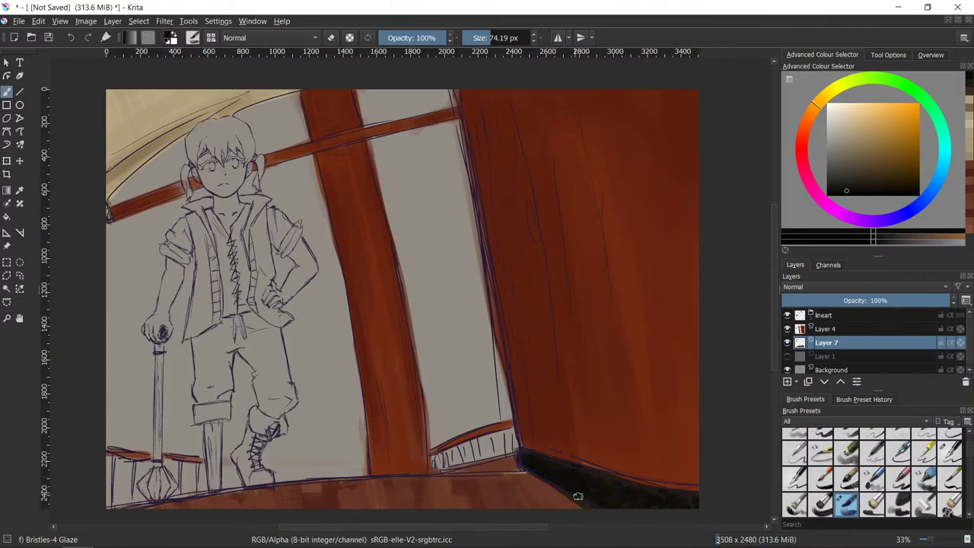
{"action": "left_click_drag", "start_coordinate": [541, 465], "coordinate": [604, 519]}
{"action": "left_click_drag", "start_coordinate": [836, 185], "coordinate": [830, 181]}
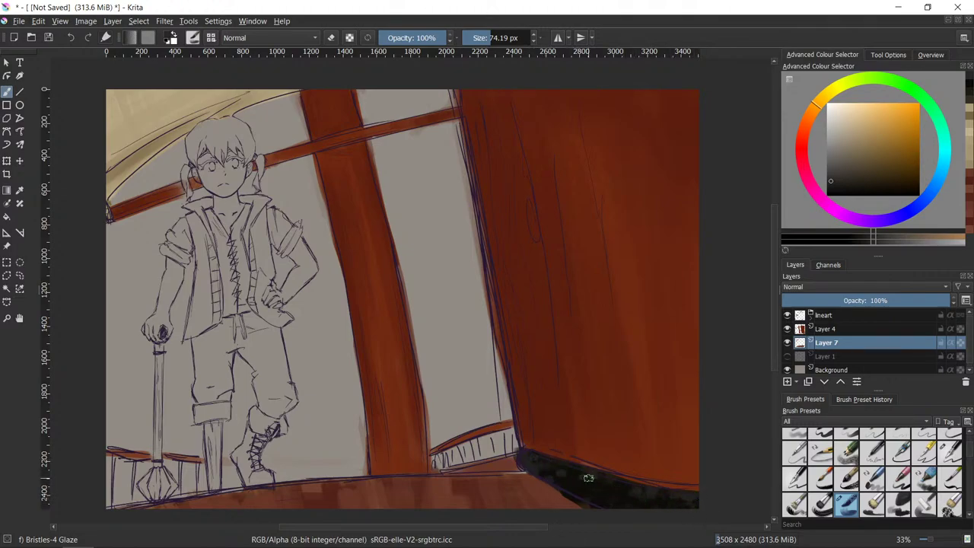
{"action": "left_click", "coordinate": [590, 486], "text": "ctrl"}
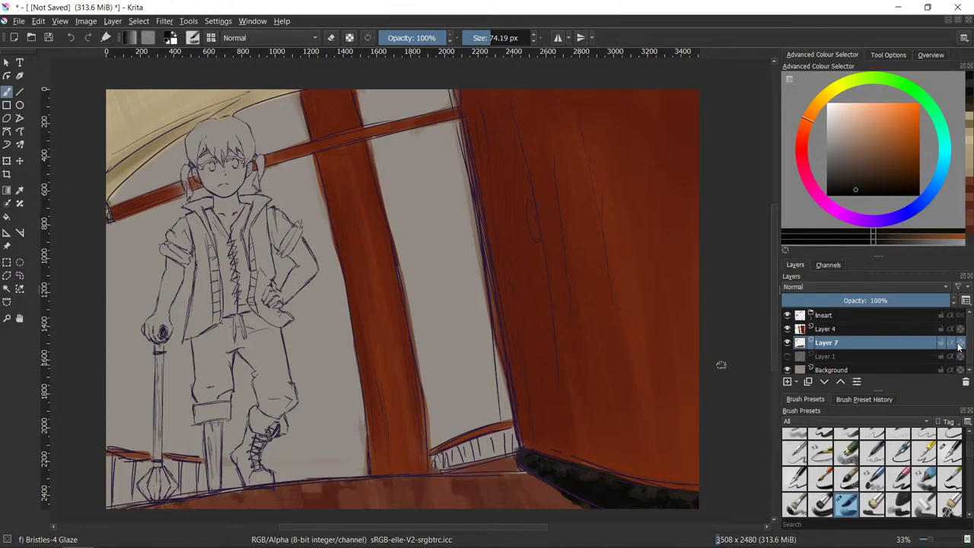
- Group Layer 4 and Layer 7 together
{"action": "left_click", "coordinate": [844, 329], "text": "ctrl"}
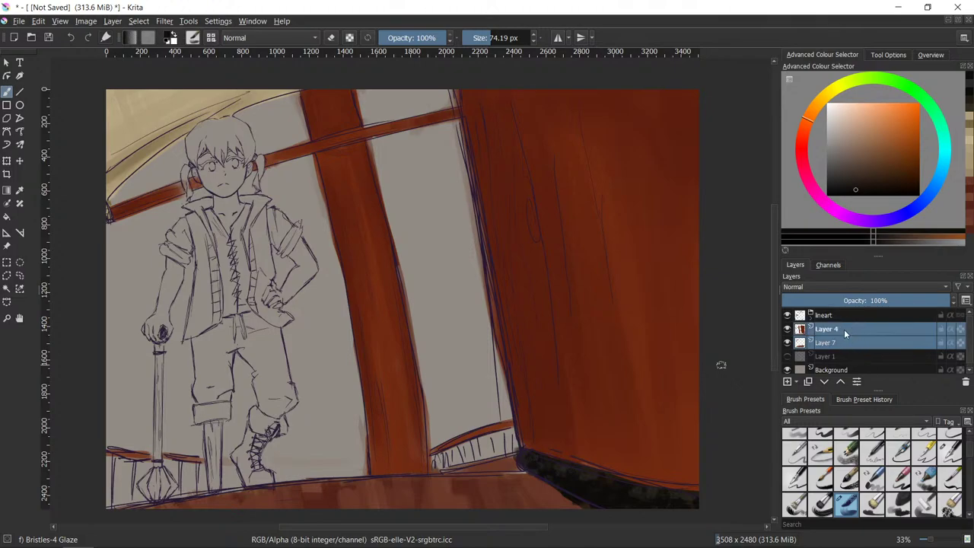
{"action": "right_click", "coordinate": [871, 325]}
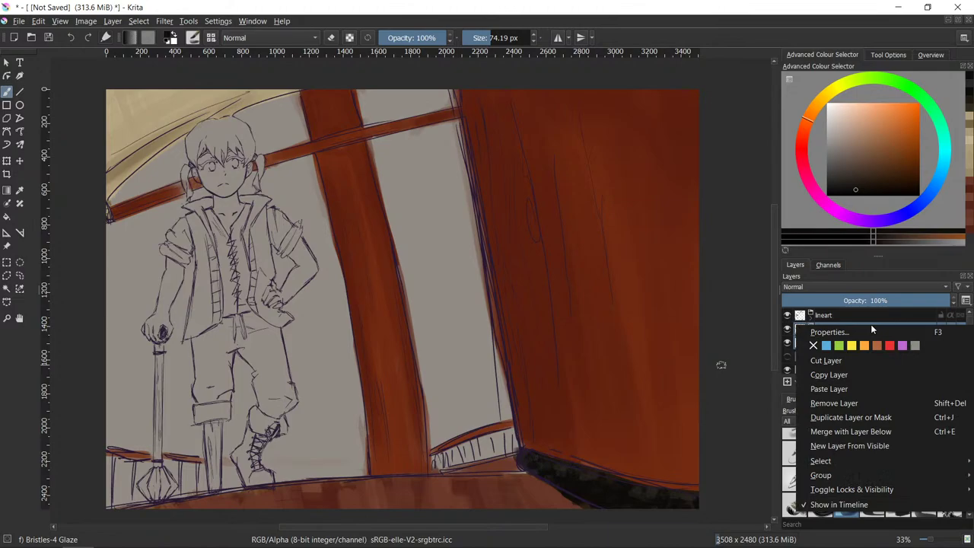
{"action": "left_click", "coordinate": [795, 331]}
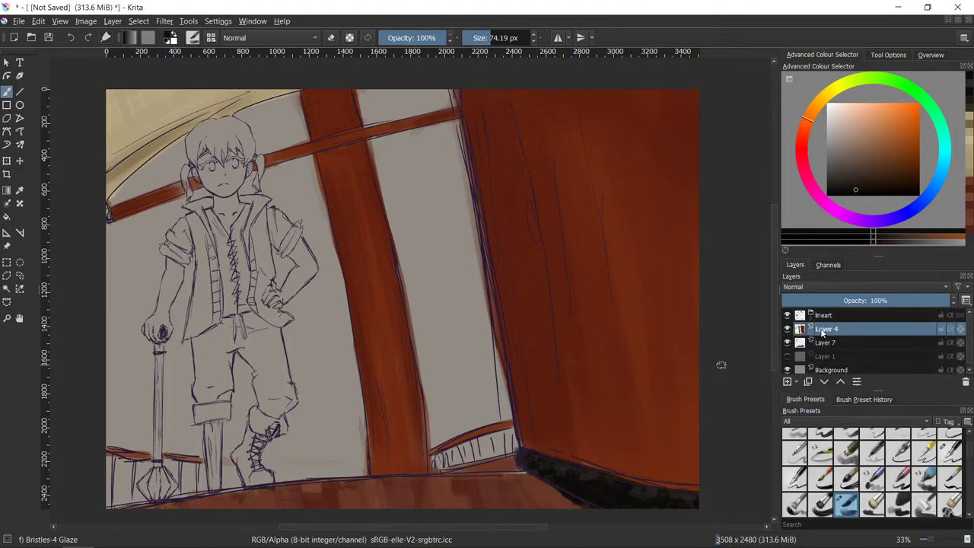
{"action": "left_click", "coordinate": [832, 342], "text": "ctrl"}
{"action": "key", "text": "ctrl+g"}
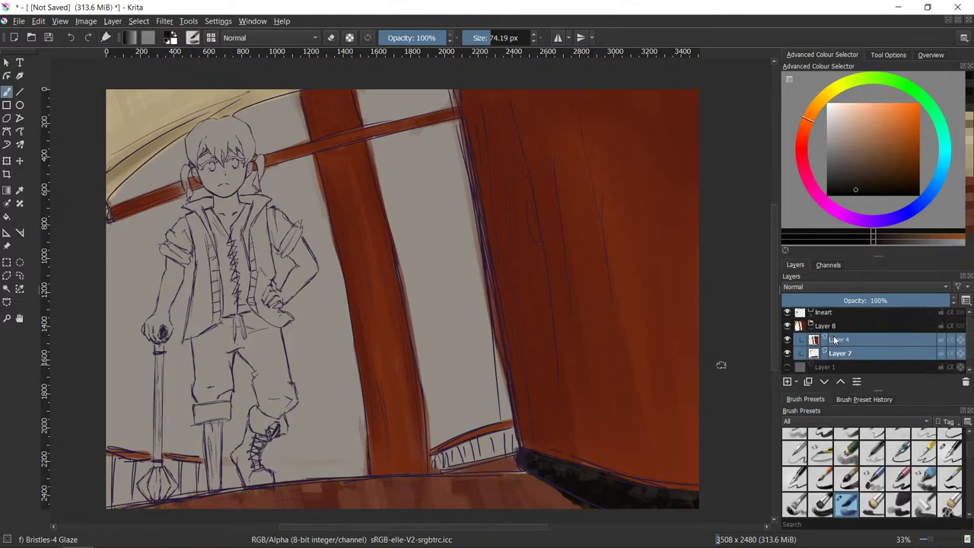
- Rename the new layer group as "Background colour"
{"action": "double_click", "coordinate": [831, 328]}
{"action": "type", "text": "Ba"}
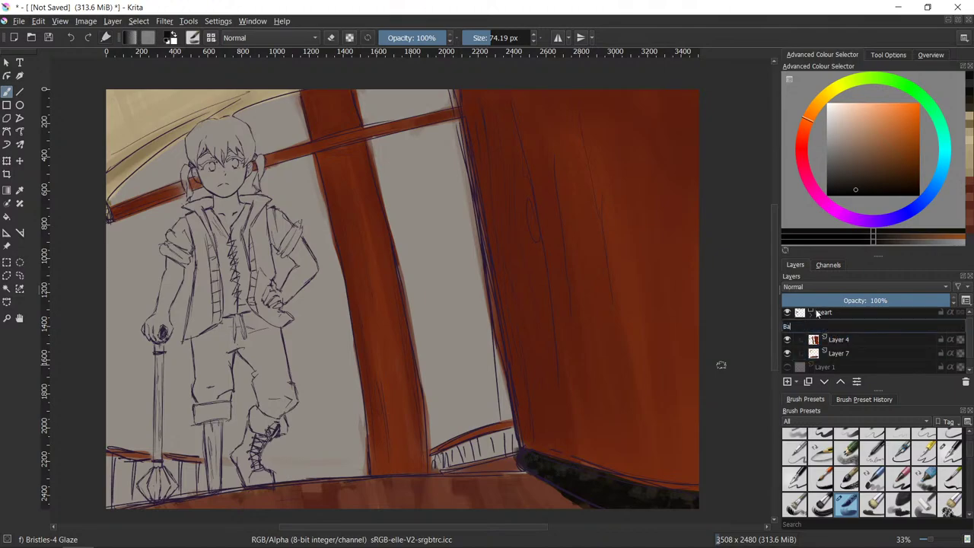
{"action": "type", "text": "ckground colour"}
{"action": "key", "text": "Return"}
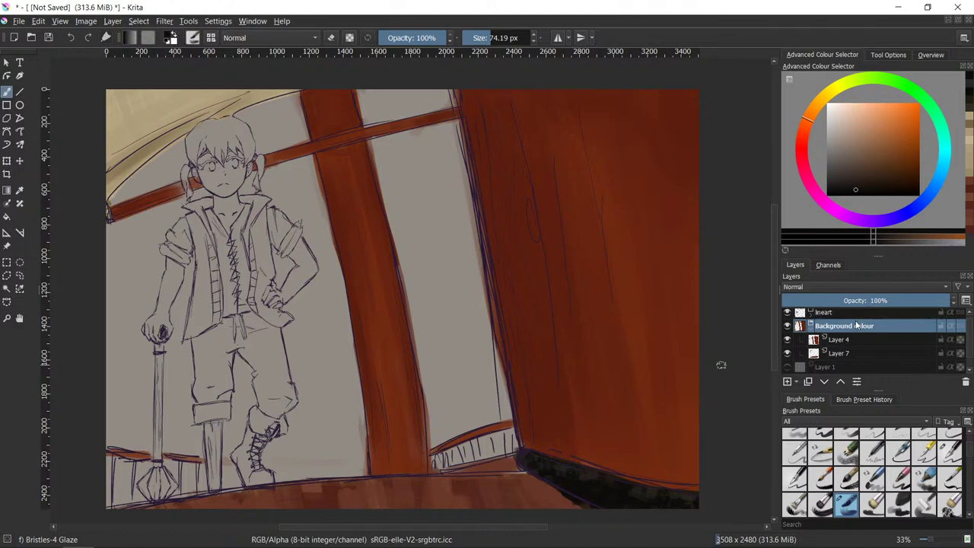
- Collapse the "Background colour" group and add a new paint layer directly above it for the character's colours
{"action": "left_click", "coordinate": [810, 328]}
{"action": "left_click", "coordinate": [786, 382]}
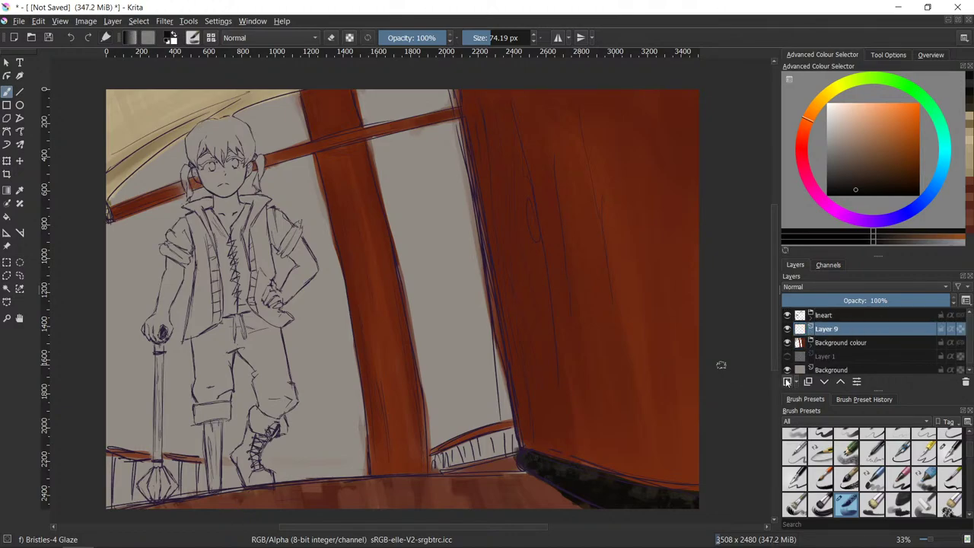
{"action": "mouse_move", "coordinate": [872, 315]}
{"action": "scroll", "coordinate": [970, 454], "scroll_direction": "down", "scroll_amount": 2}
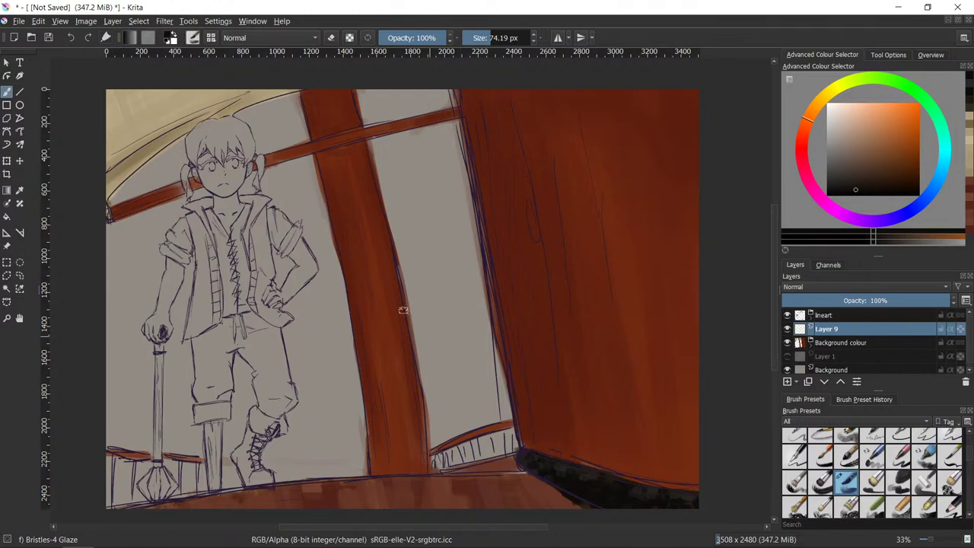
- Try a medium orange-brown on the crown of the character's hair and undo the stroke
{"action": "scroll", "coordinate": [403, 309], "scroll_direction": "up", "scroll_amount": 1}
{"action": "mouse_move", "coordinate": [404, 257]}
{"action": "left_mouse_down"}
{"action": "mouse_move", "coordinate": [534, 339]}
{"action": "mouse_move", "coordinate": [589, 319]}
{"action": "mouse_move", "coordinate": [575, 334]}
{"action": "mouse_move", "coordinate": [584, 369]}
{"action": "left_mouse_up"}
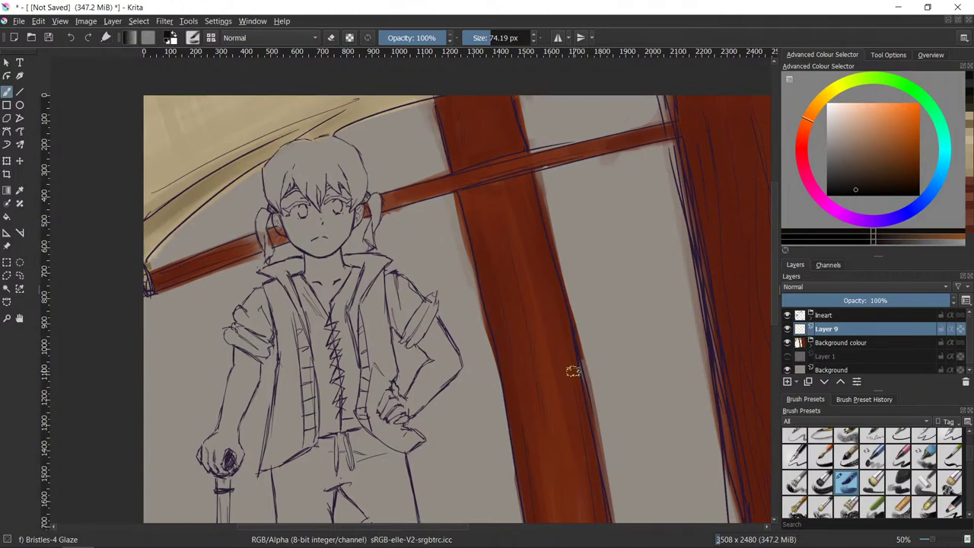
{"action": "left_click", "coordinate": [897, 141]}
{"action": "left_click", "coordinate": [893, 145]}
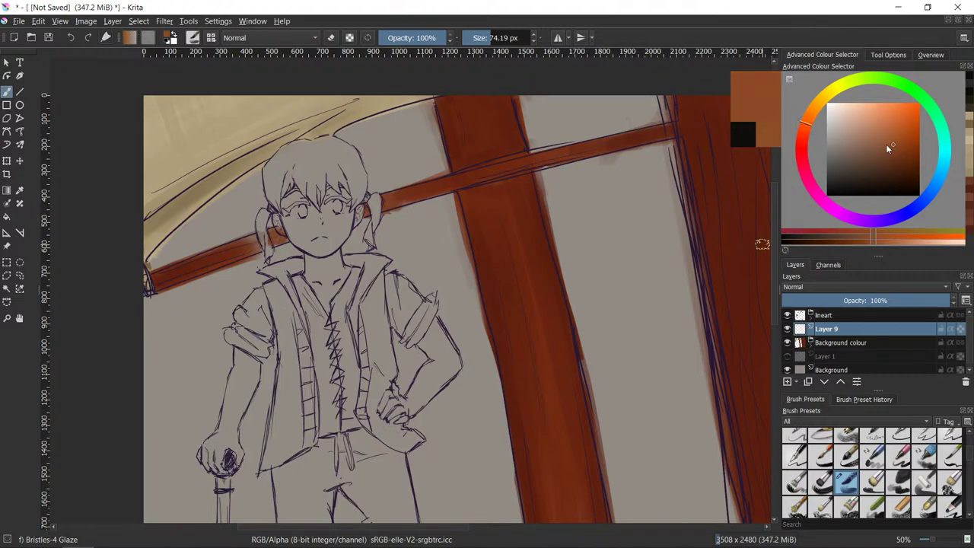
{"action": "left_click_drag", "start_coordinate": [297, 159], "coordinate": [326, 156]}
{"action": "key", "text": "ctrl+z"}
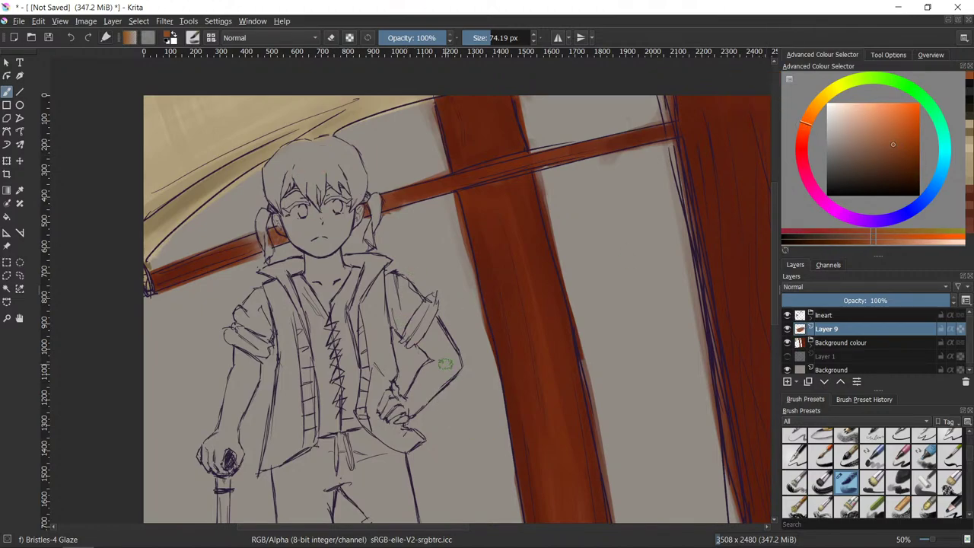
- Reduce the brush size to 37.57 px and test bright orange and muted brown on the right pigtail, undoing the orange stroke
{"action": "left_click_drag", "start_coordinate": [444, 248], "coordinate": [430, 269], "text": "shift"}
{"action": "mouse_move", "coordinate": [375, 211]}
{"action": "left_mouse_down"}
{"action": "mouse_move", "coordinate": [376, 200]}
{"action": "mouse_move", "coordinate": [376, 210]}
{"action": "left_mouse_up"}
{"action": "key", "text": "ctrl+z"}
{"action": "left_click", "coordinate": [900, 131]}
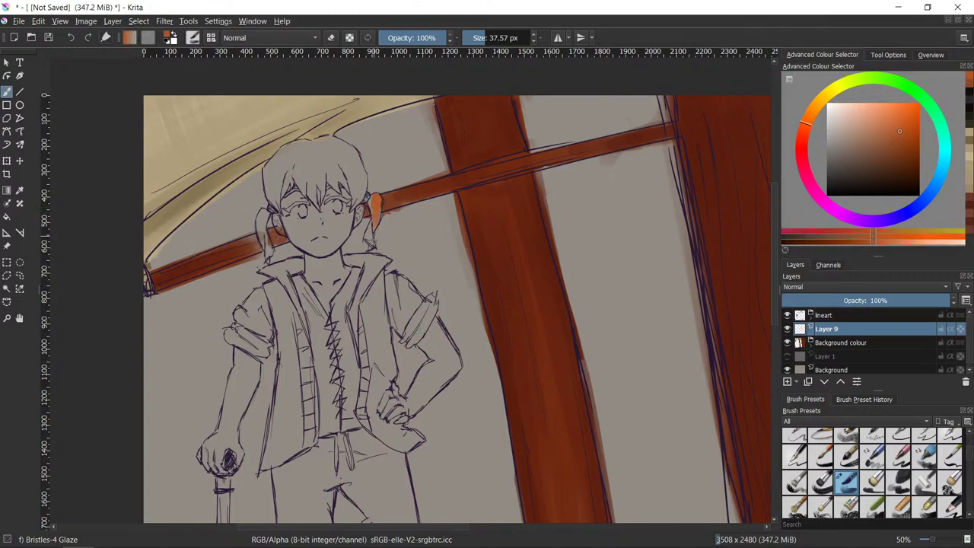
{"action": "left_click", "coordinate": [882, 147]}
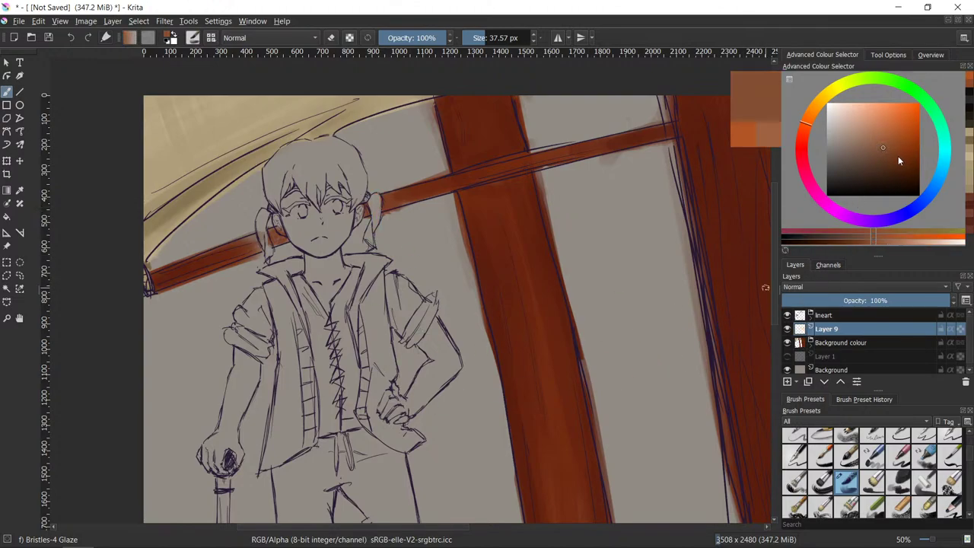
{"action": "left_click_drag", "start_coordinate": [370, 201], "coordinate": [375, 223]}
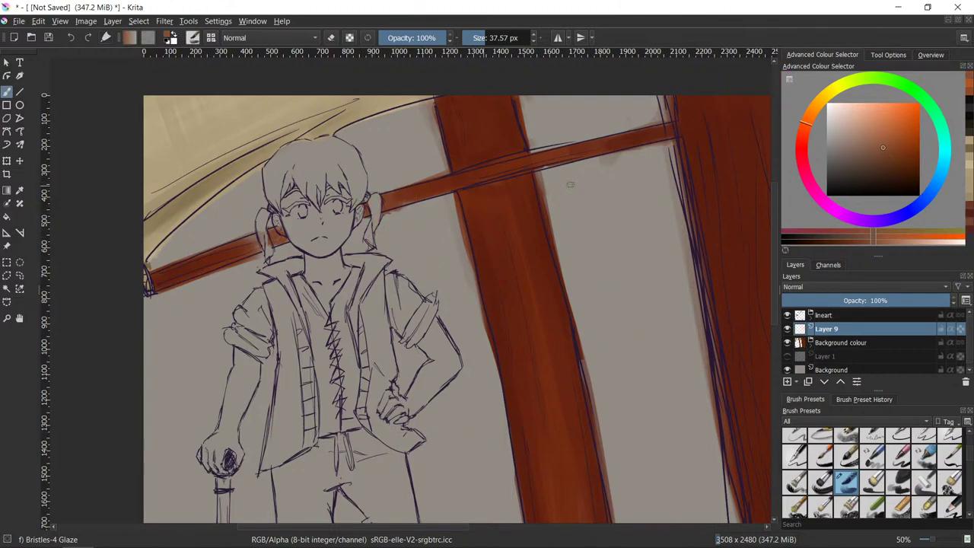
- Try a dark reddish brown on the right pigtail and undo the test strokes
{"action": "left_click", "coordinate": [904, 172]}
{"action": "left_click", "coordinate": [800, 136]}
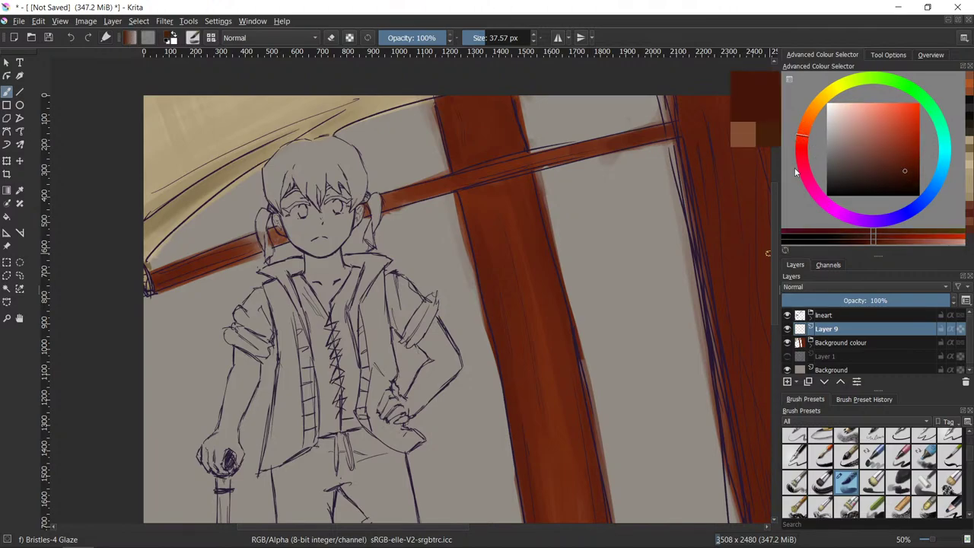
{"action": "left_click_drag", "start_coordinate": [374, 198], "coordinate": [367, 240]}
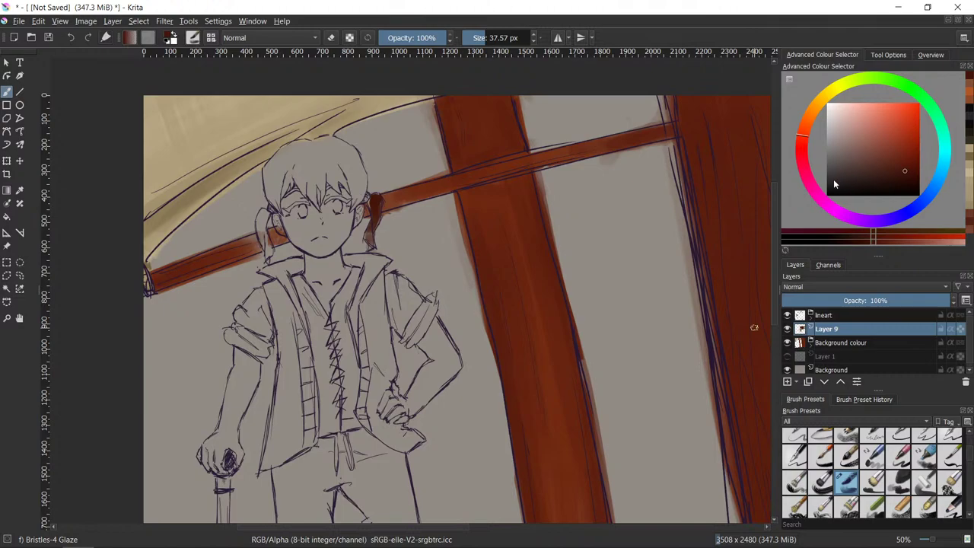
{"action": "key", "text": "ctrl"}
{"action": "key", "text": "ctrl+z"}
{"action": "key", "text": "ctrl+z"}
{"action": "key", "text": "ctrl+z"}
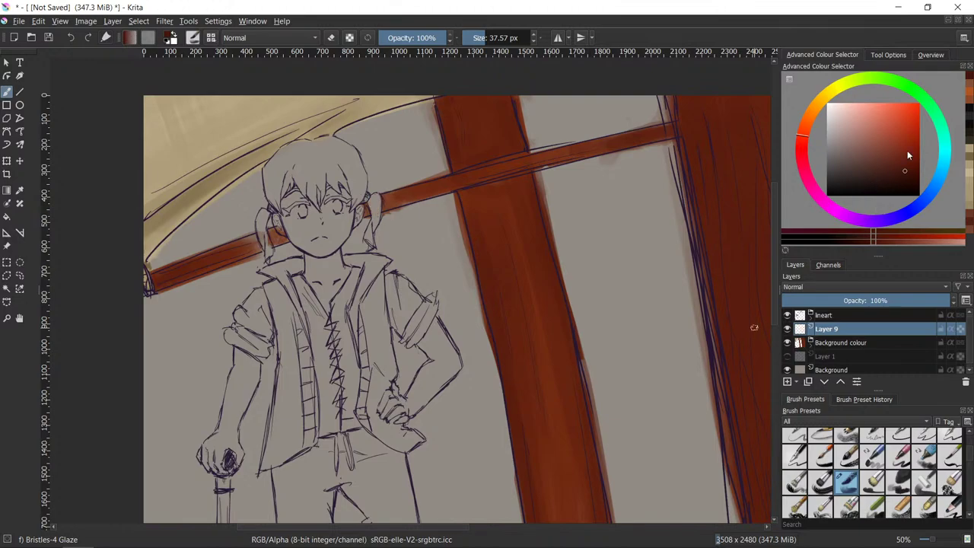
- Pick a dark crimson red and fill the right pigtail, crown and fringe, reducing the brush to 29.74 px
{"action": "left_click", "coordinate": [808, 121]}
{"action": "left_click", "coordinate": [803, 155]}
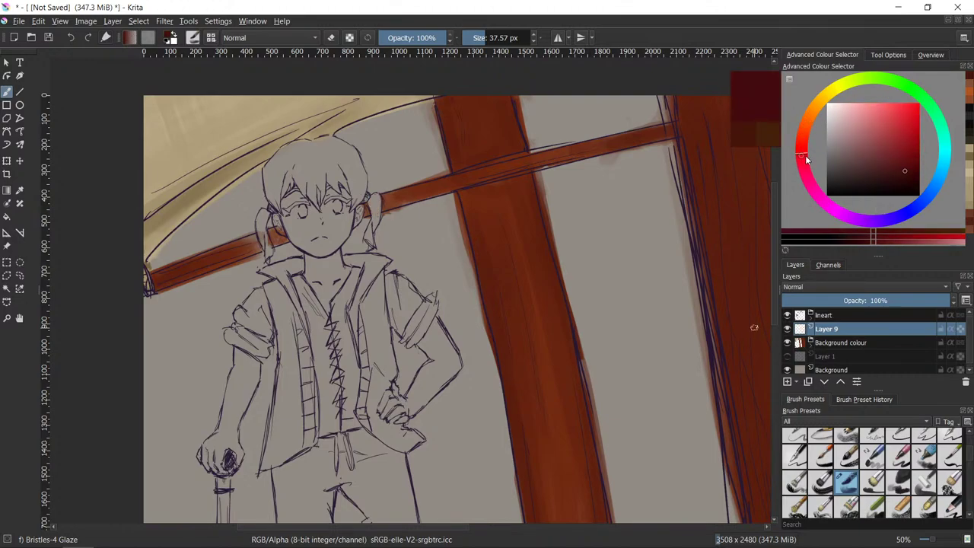
{"action": "left_click_drag", "start_coordinate": [901, 160], "coordinate": [895, 158]}
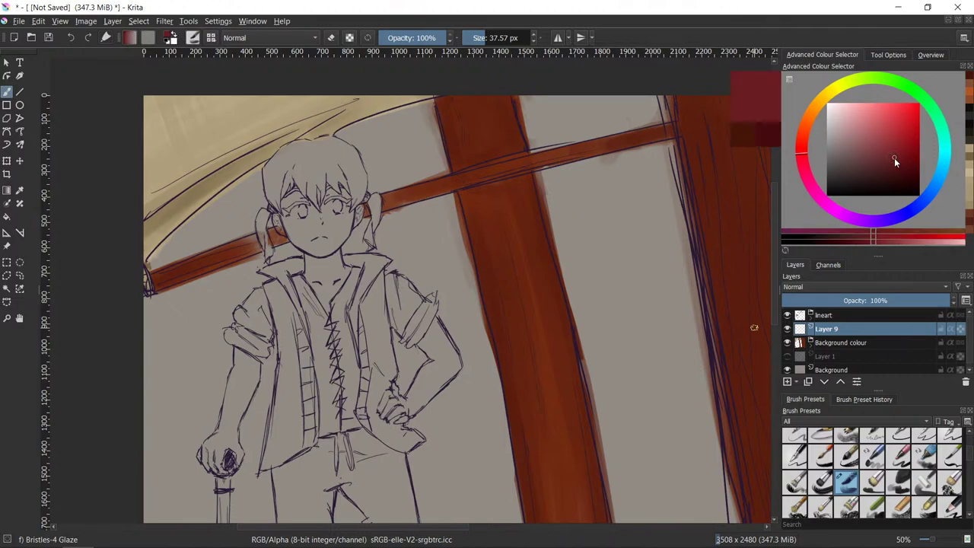
{"action": "mouse_move", "coordinate": [378, 196]}
{"action": "left_mouse_down"}
{"action": "mouse_move", "coordinate": [369, 240]}
{"action": "mouse_move", "coordinate": [375, 195]}
{"action": "mouse_move", "coordinate": [372, 245]}
{"action": "mouse_move", "coordinate": [374, 205]}
{"action": "mouse_move", "coordinate": [356, 169]}
{"action": "mouse_move", "coordinate": [355, 204]}
{"action": "mouse_move", "coordinate": [345, 176]}
{"action": "mouse_move", "coordinate": [356, 201]}
{"action": "left_mouse_up"}
{"action": "mouse_move", "coordinate": [356, 155]}
{"action": "left_mouse_down"}
{"action": "mouse_move", "coordinate": [362, 186]}
{"action": "mouse_move", "coordinate": [356, 162]}
{"action": "mouse_move", "coordinate": [315, 144]}
{"action": "mouse_move", "coordinate": [321, 139]}
{"action": "mouse_move", "coordinate": [344, 146]}
{"action": "mouse_move", "coordinate": [329, 141]}
{"action": "mouse_move", "coordinate": [341, 156]}
{"action": "mouse_move", "coordinate": [321, 141]}
{"action": "mouse_move", "coordinate": [303, 147]}
{"action": "mouse_move", "coordinate": [277, 195]}
{"action": "left_mouse_up"}
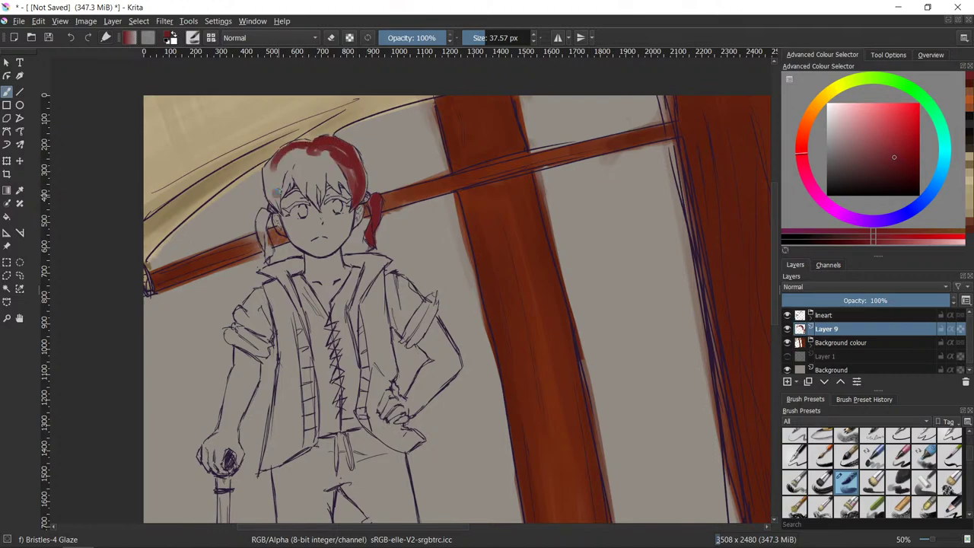
{"action": "mouse_move", "coordinate": [276, 153]}
{"action": "left_mouse_down"}
{"action": "mouse_move", "coordinate": [274, 202]}
{"action": "mouse_move", "coordinate": [284, 154]}
{"action": "mouse_move", "coordinate": [269, 175]}
{"action": "mouse_move", "coordinate": [300, 143]}
{"action": "mouse_move", "coordinate": [276, 190]}
{"action": "mouse_move", "coordinate": [297, 144]}
{"action": "mouse_move", "coordinate": [282, 187]}
{"action": "mouse_move", "coordinate": [298, 157]}
{"action": "mouse_move", "coordinate": [293, 178]}
{"action": "mouse_move", "coordinate": [291, 139]}
{"action": "mouse_move", "coordinate": [303, 154]}
{"action": "mouse_move", "coordinate": [295, 169]}
{"action": "mouse_move", "coordinate": [295, 145]}
{"action": "mouse_move", "coordinate": [282, 150]}
{"action": "mouse_move", "coordinate": [289, 146]}
{"action": "mouse_move", "coordinate": [269, 184]}
{"action": "mouse_move", "coordinate": [270, 164]}
{"action": "mouse_move", "coordinate": [273, 177]}
{"action": "mouse_move", "coordinate": [307, 156]}
{"action": "mouse_move", "coordinate": [285, 153]}
{"action": "mouse_move", "coordinate": [289, 146]}
{"action": "mouse_move", "coordinate": [353, 158]}
{"action": "mouse_move", "coordinate": [325, 172]}
{"action": "mouse_move", "coordinate": [329, 146]}
{"action": "mouse_move", "coordinate": [346, 153]}
{"action": "mouse_move", "coordinate": [308, 172]}
{"action": "mouse_move", "coordinate": [320, 175]}
{"action": "mouse_move", "coordinate": [314, 199]}
{"action": "mouse_move", "coordinate": [298, 174]}
{"action": "mouse_move", "coordinate": [284, 196]}
{"action": "mouse_move", "coordinate": [294, 173]}
{"action": "mouse_move", "coordinate": [308, 194]}
{"action": "mouse_move", "coordinate": [302, 167]}
{"action": "mouse_move", "coordinate": [305, 195]}
{"action": "mouse_move", "coordinate": [319, 150]}
{"action": "mouse_move", "coordinate": [313, 186]}
{"action": "mouse_move", "coordinate": [323, 198]}
{"action": "mouse_move", "coordinate": [321, 167]}
{"action": "mouse_move", "coordinate": [335, 188]}
{"action": "mouse_move", "coordinate": [337, 162]}
{"action": "mouse_move", "coordinate": [335, 185]}
{"action": "mouse_move", "coordinate": [346, 172]}
{"action": "mouse_move", "coordinate": [348, 190]}
{"action": "mouse_move", "coordinate": [335, 156]}
{"action": "mouse_move", "coordinate": [324, 183]}
{"action": "left_mouse_up"}
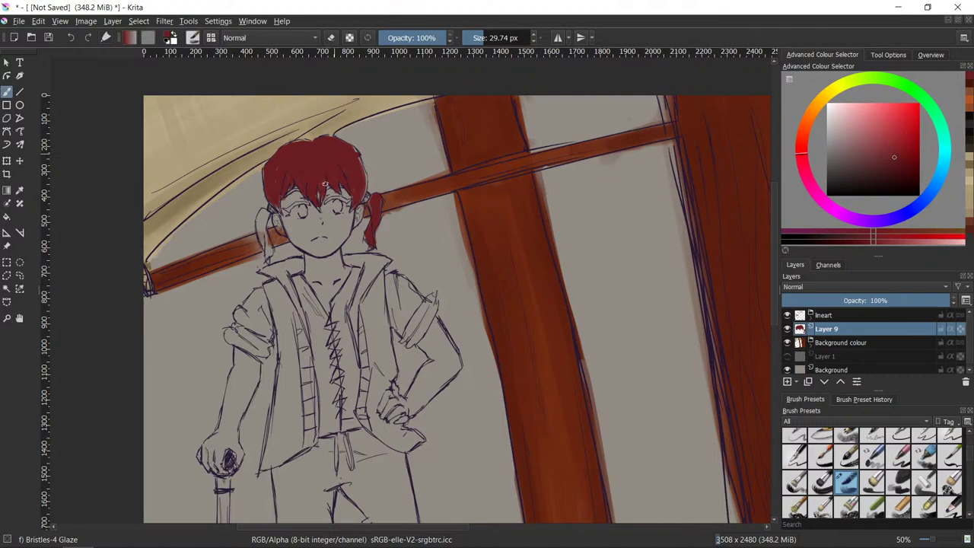
- Clean up the tips of the red fringe, alternating between Eraser Circle and the Bristles-4 Glaze brush
{"action": "key", "text": "e"}
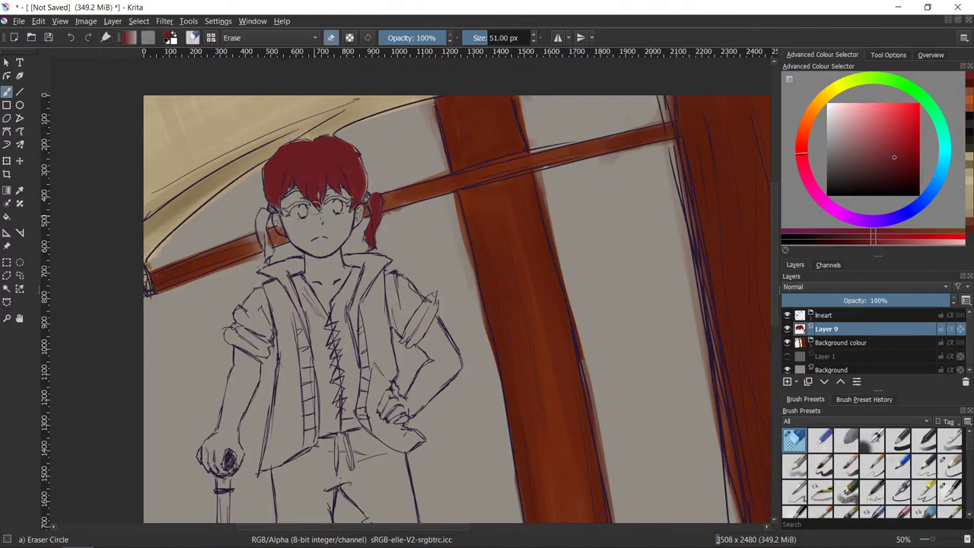
{"action": "key", "text": "e"}
{"action": "key", "text": "e"}
{"action": "key", "text": "e"}
{"action": "key", "text": "e"}
{"action": "key", "text": "slash"}
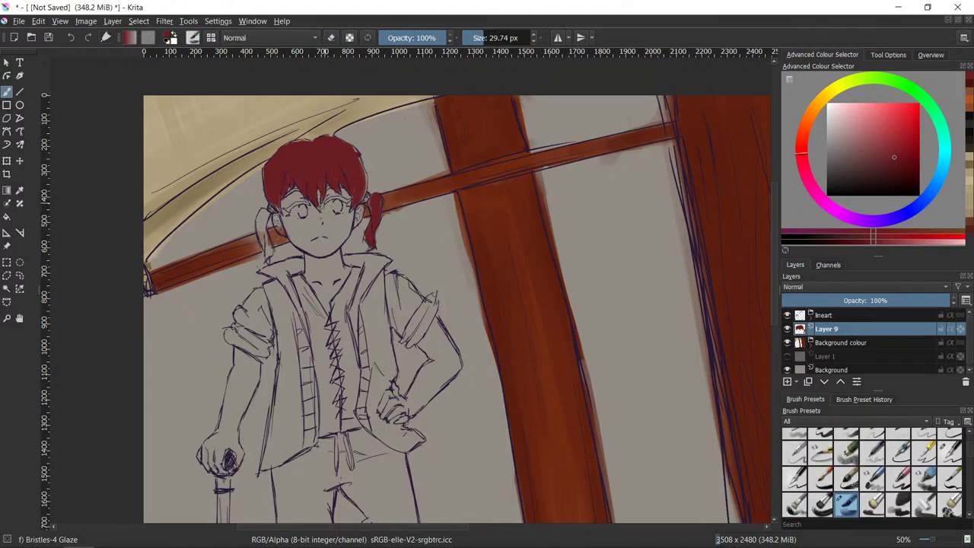
{"action": "key", "text": "slash"}
{"action": "key", "text": "slash"}
{"action": "key", "text": "slash"}
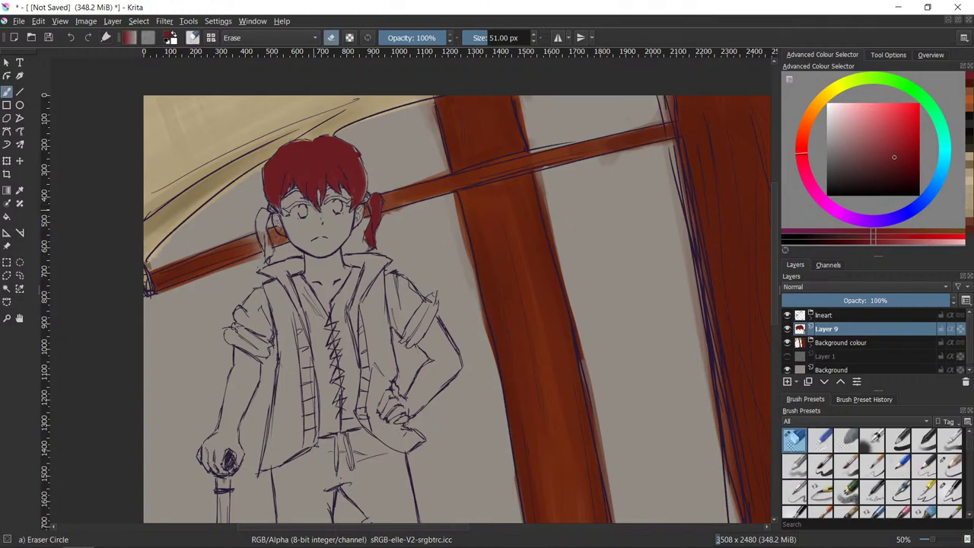
{"action": "key", "text": "slash"}
{"action": "key", "text": "slash"}
{"action": "key", "text": "slash"}
- Paint the left pigtail crimson and touch up the outer edges of the crown and right pigtail
{"action": "mouse_move", "coordinate": [353, 200]}
{"action": "left_mouse_down"}
{"action": "mouse_move", "coordinate": [353, 208]}
{"action": "mouse_move", "coordinate": [362, 186]}
{"action": "mouse_move", "coordinate": [353, 147]}
{"action": "mouse_move", "coordinate": [363, 199]}
{"action": "mouse_move", "coordinate": [362, 162]}
{"action": "left_mouse_up"}
{"action": "left_click_drag", "start_coordinate": [305, 144], "coordinate": [286, 143]}
{"action": "left_click_drag", "start_coordinate": [267, 211], "coordinate": [265, 249]}
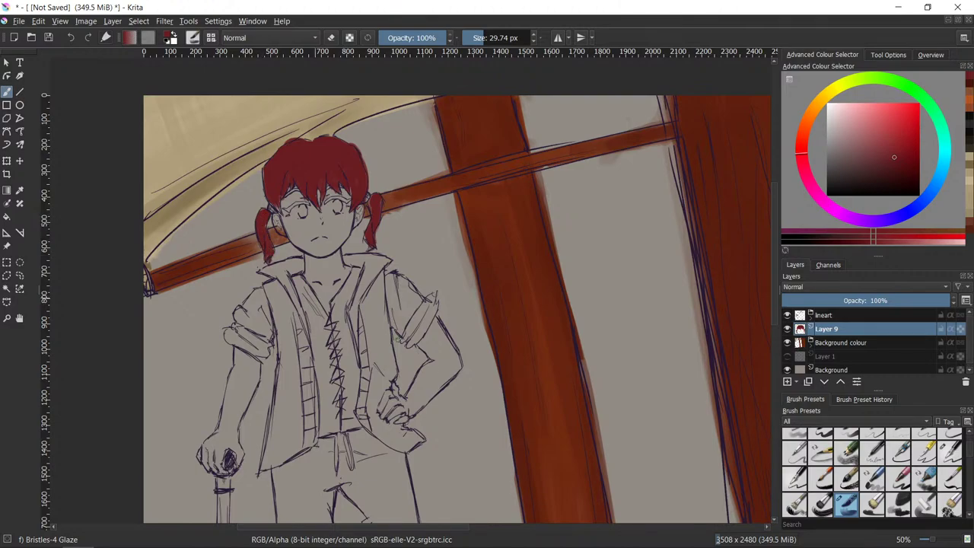
{"action": "left_click_drag", "start_coordinate": [369, 222], "coordinate": [372, 242]}
- Refine the edges of the left pigtail by alternately erasing red overspill and repainting inside the lineart
{"action": "mouse_move", "coordinate": [651, 384]}
{"action": "left_mouse_down"}
{"action": "mouse_move", "coordinate": [611, 356]}
{"action": "mouse_move", "coordinate": [606, 303]}
{"action": "mouse_move", "coordinate": [608, 370]}
{"action": "mouse_move", "coordinate": [665, 400]}
{"action": "left_mouse_up"}
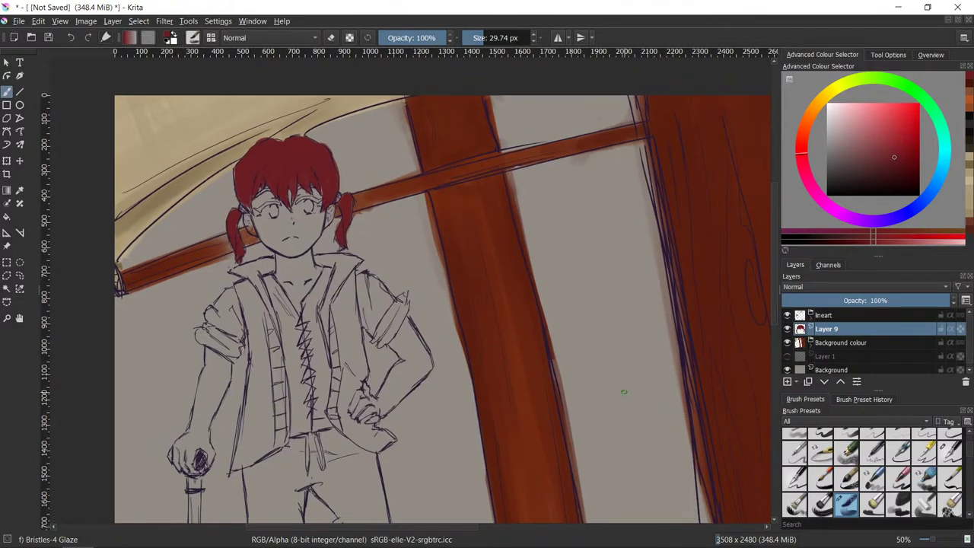
{"action": "scroll", "coordinate": [623, 391], "scroll_direction": "up", "scroll_amount": 1}
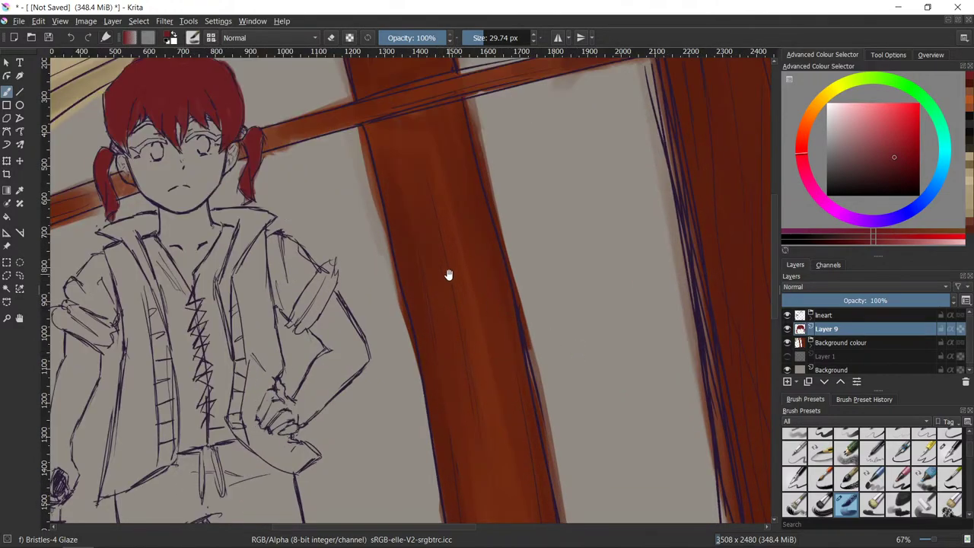
{"action": "mouse_move", "coordinate": [448, 274]}
{"action": "left_mouse_down"}
{"action": "mouse_move", "coordinate": [482, 266]}
{"action": "mouse_move", "coordinate": [583, 413]}
{"action": "left_mouse_up"}
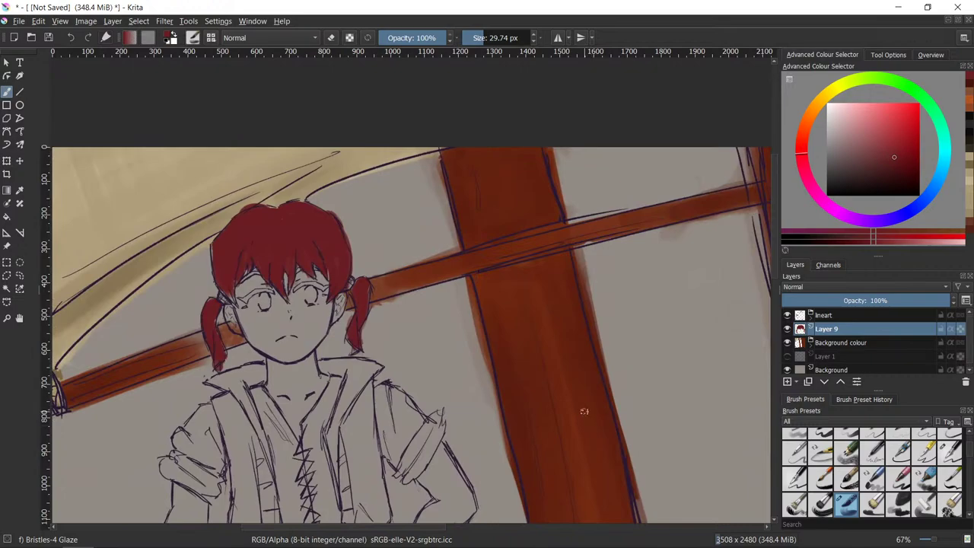
{"action": "key", "text": "/"}
{"action": "key", "text": "/"}
{"action": "key", "text": "/"}
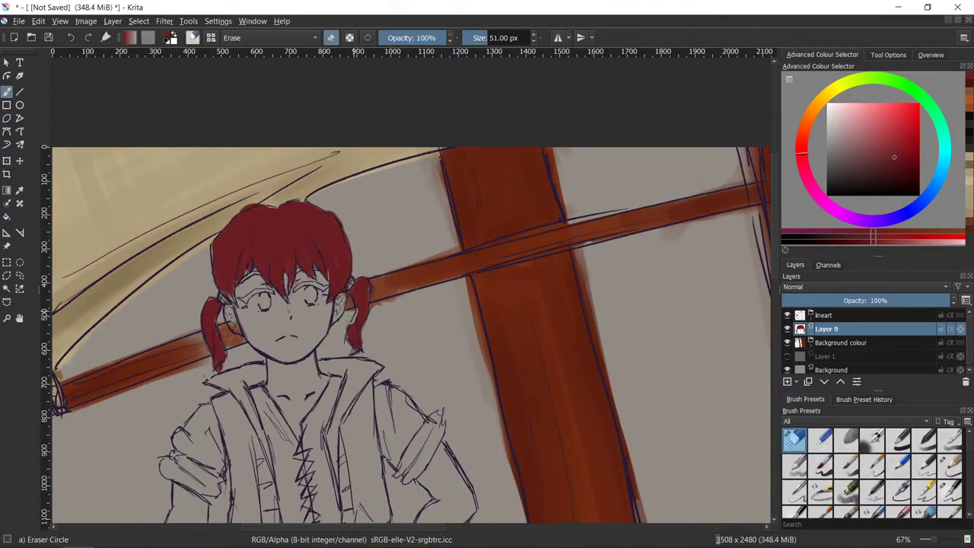
{"action": "key", "text": "slash"}
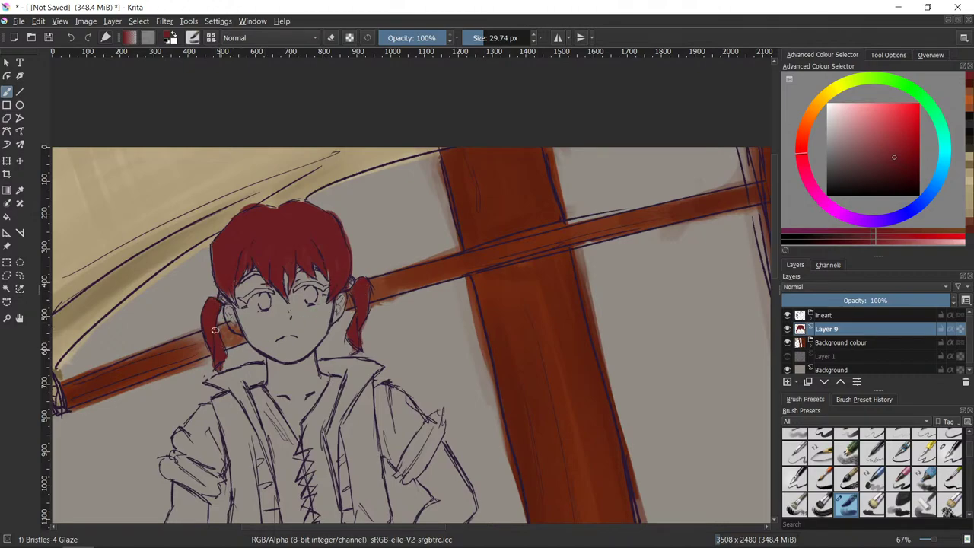
{"action": "key", "text": "slash"}
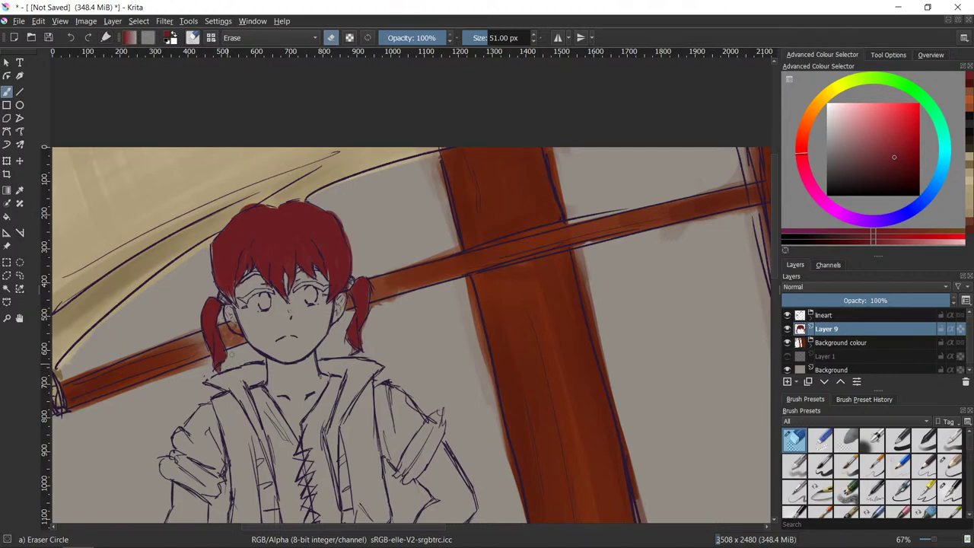
{"action": "key", "text": "slash"}
{"action": "key", "text": "slash"}
{"action": "key", "text": "slash"}
{"action": "key", "text": "slash"}
{"action": "key", "text": "slash"}
{"action": "key", "text": "slash"}
{"action": "key", "text": "slash"}
- Tidy the right pigtail and adjoining hair edge with a 13.45 px brush, erasing colour outside the lineart
{"action": "mouse_move", "coordinate": [353, 332]}
{"action": "left_mouse_down"}
{"action": "mouse_move", "coordinate": [377, 340]}
{"action": "mouse_move", "coordinate": [368, 351]}
{"action": "left_mouse_up"}
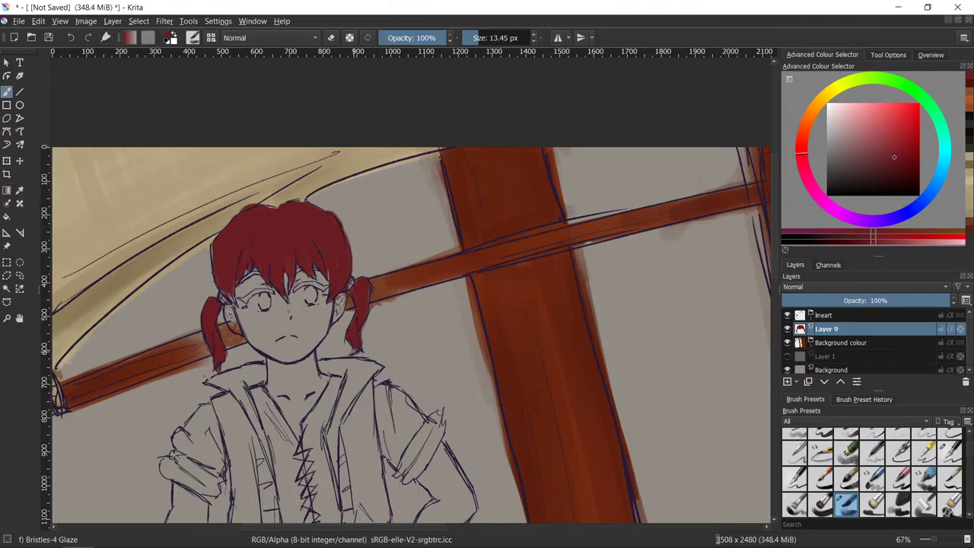
{"action": "key", "text": "slash"}
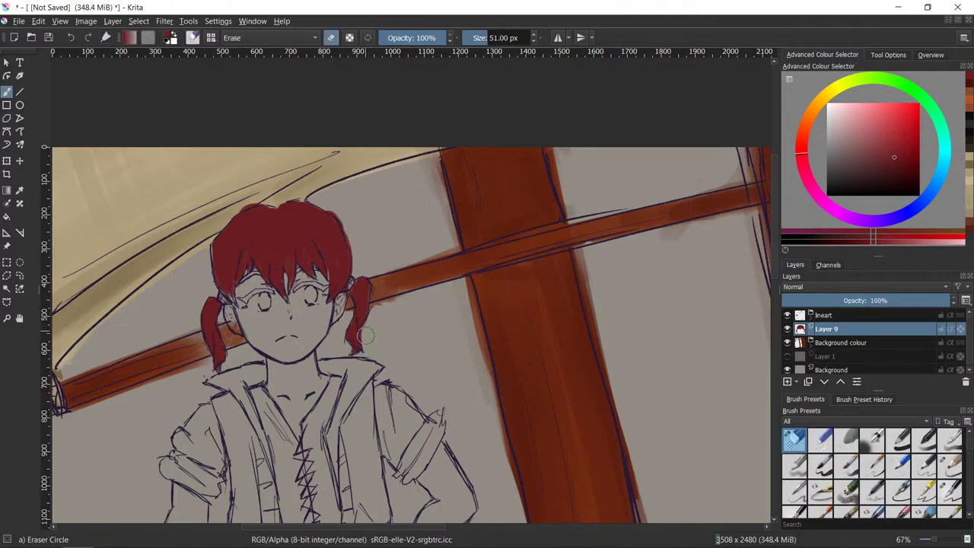
{"action": "key", "text": "slash"}
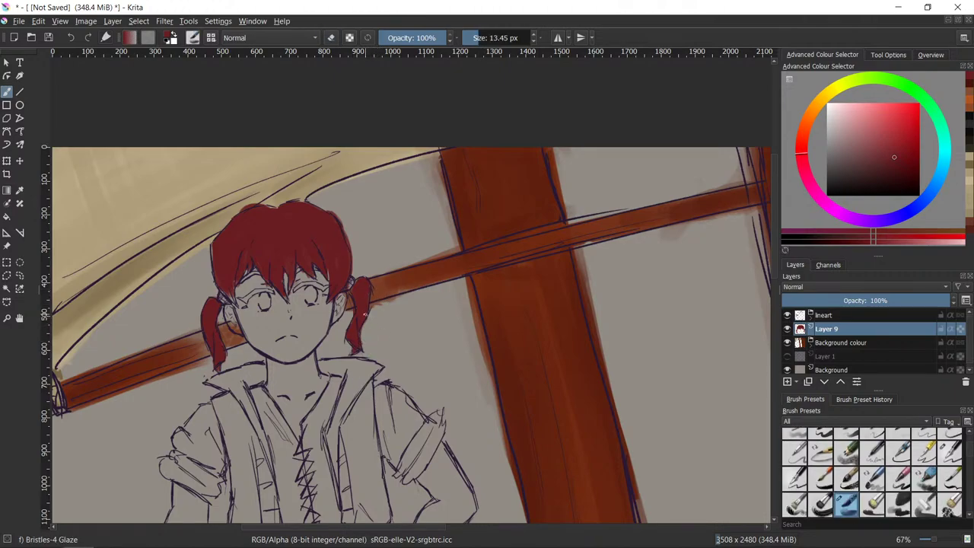
{"action": "key", "text": "slash"}
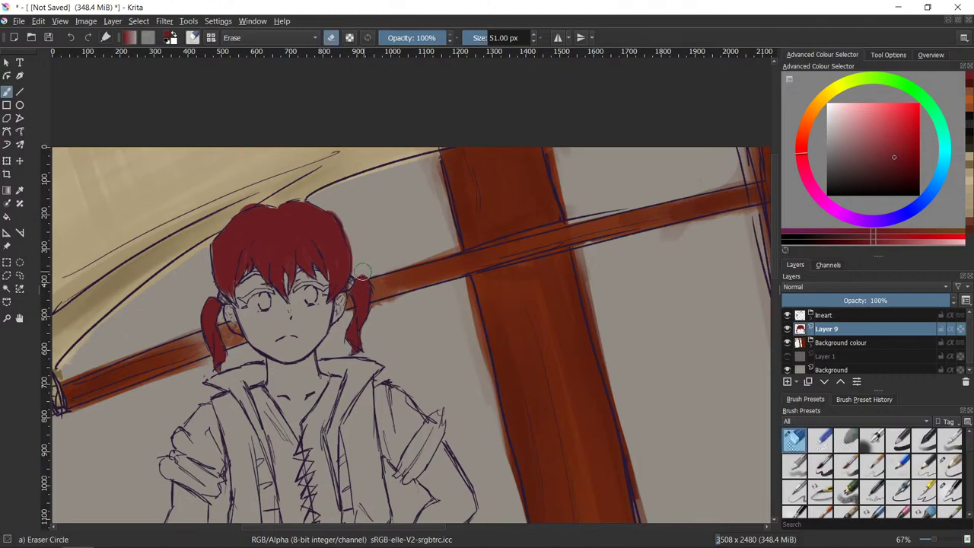
{"action": "key", "text": "slash"}
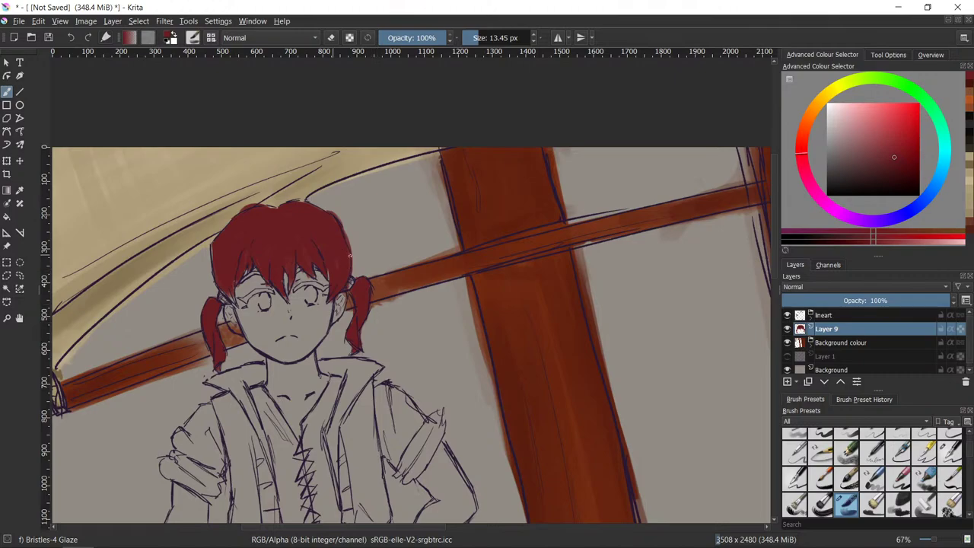
- Tidy the fringe tips and outer hair edge, alternating the 51 px Eraser Circle with the 13.45 px Bristles-4 Glaze brush
{"action": "key", "text": "slash"}
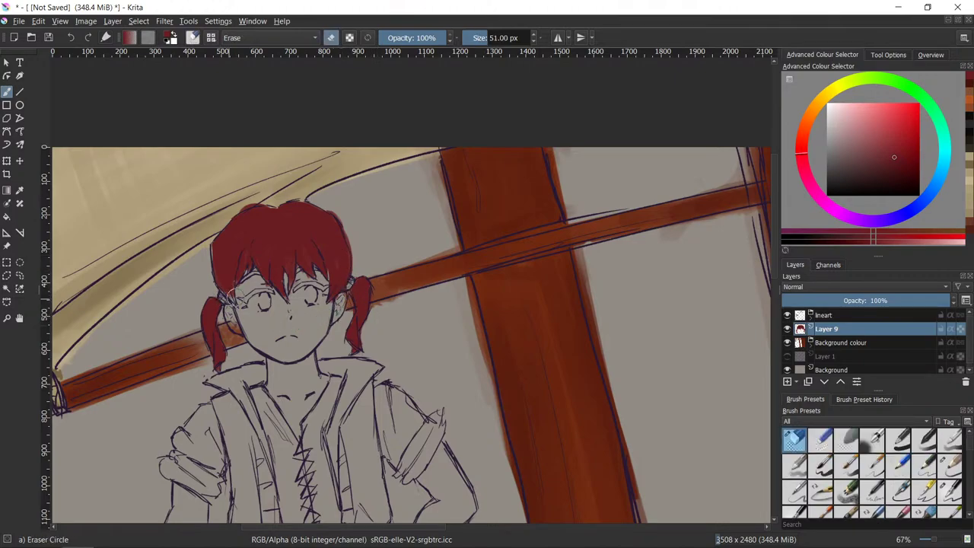
{"action": "key", "text": "slash"}
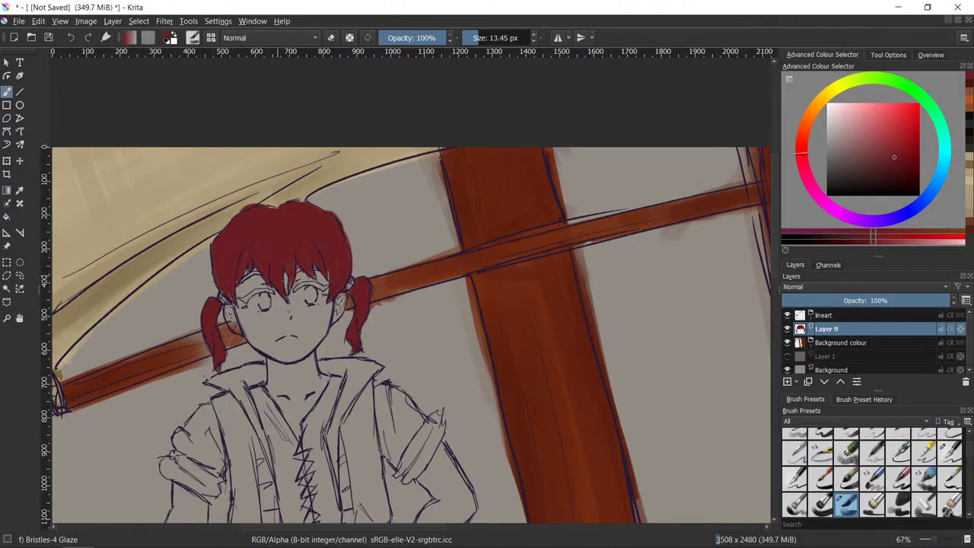
{"action": "key", "text": "slash"}
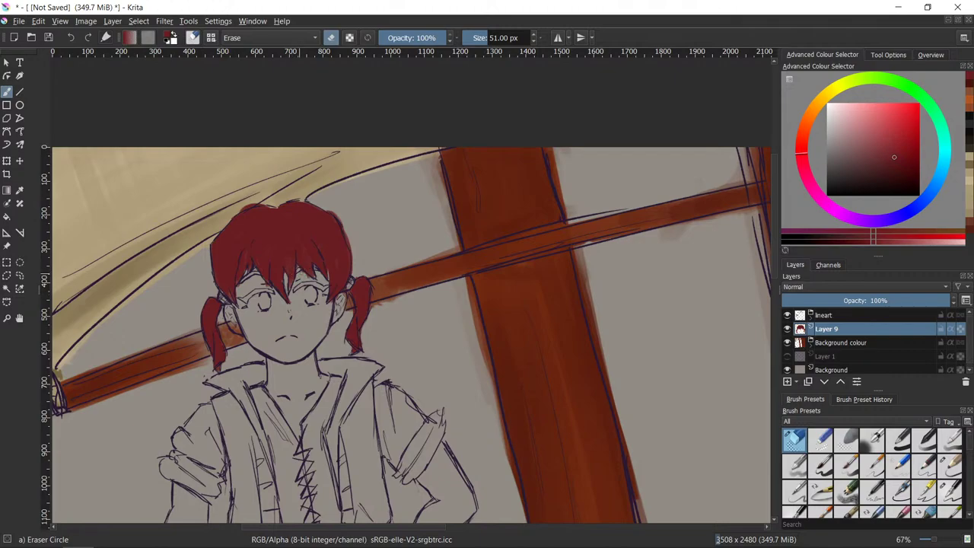
{"action": "key", "text": "slash"}
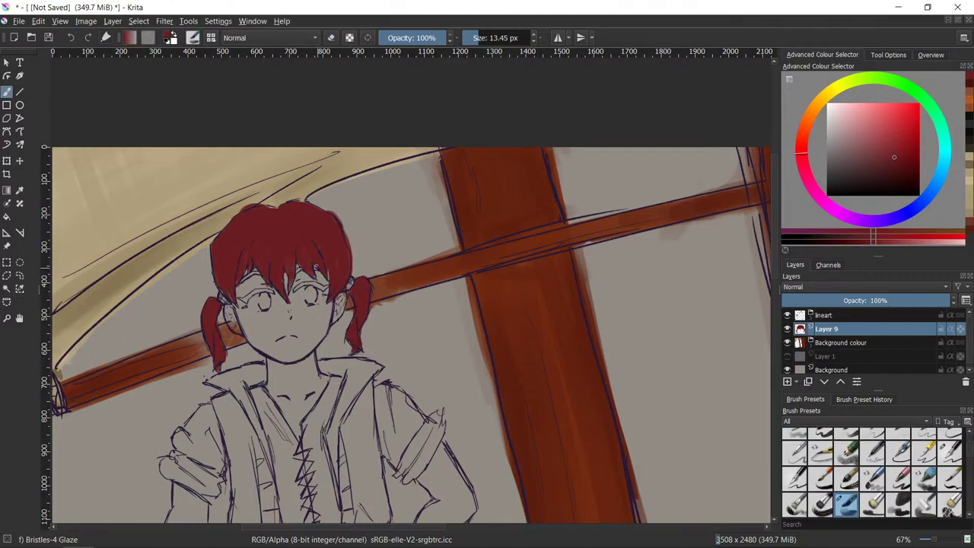
{"action": "key", "text": "slash"}
{"action": "key", "text": "slash"}
{"action": "key", "text": "slash"}
{"action": "key", "text": "slash"}
{"action": "key", "text": "slash"}
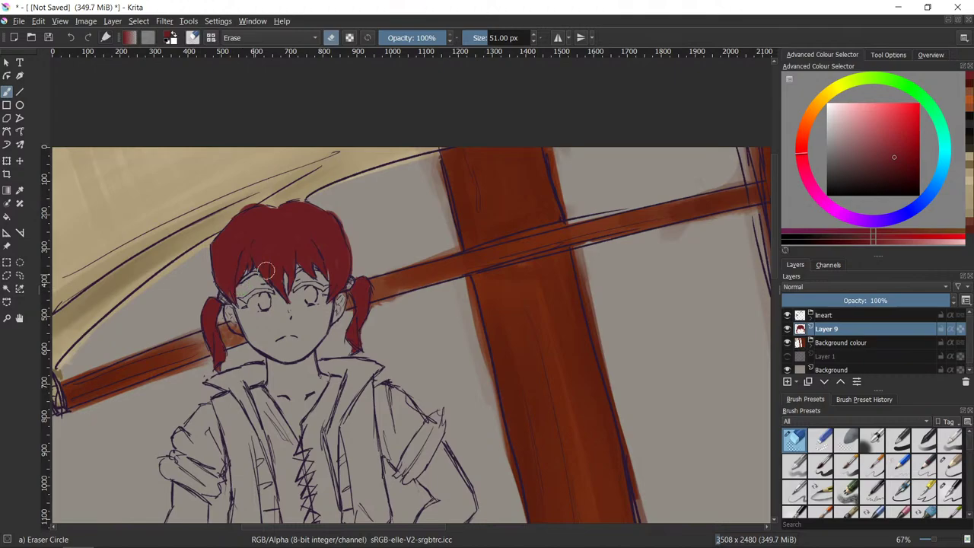
- Erase crimson overspill around the crown and right side of the head, repainting hair edges inside the lineart
{"action": "key", "text": "slash"}
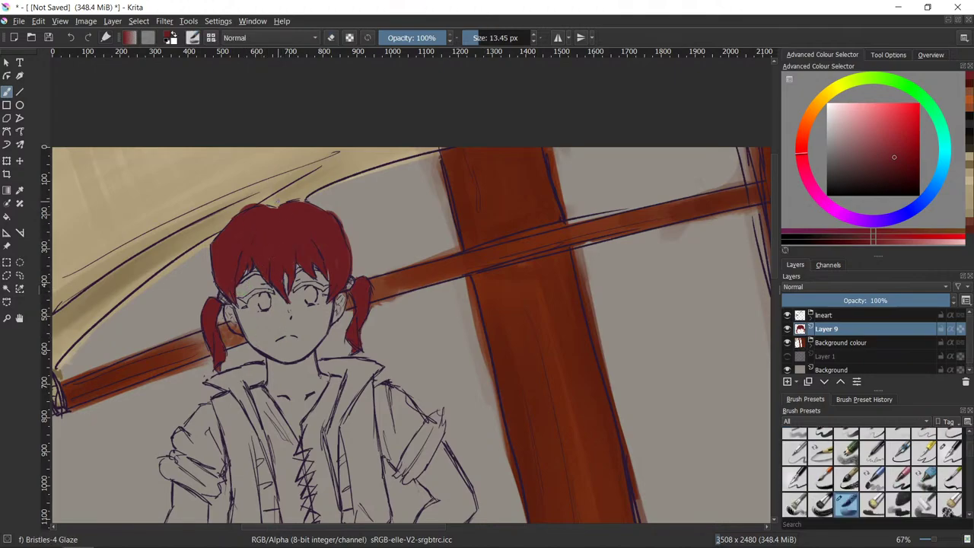
{"action": "key", "text": "slash"}
{"action": "key", "text": "slash"}
{"action": "key", "text": "e"}
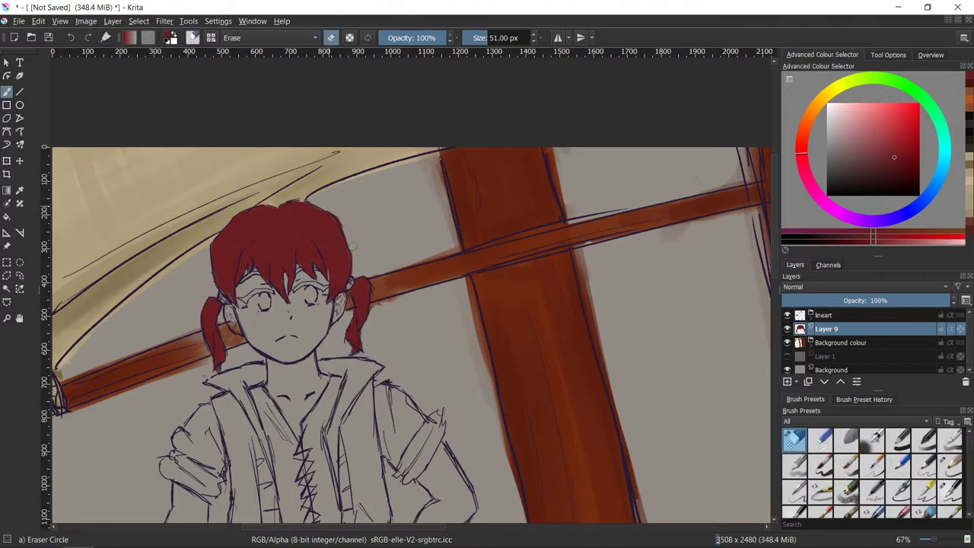
{"action": "key", "text": "e"}
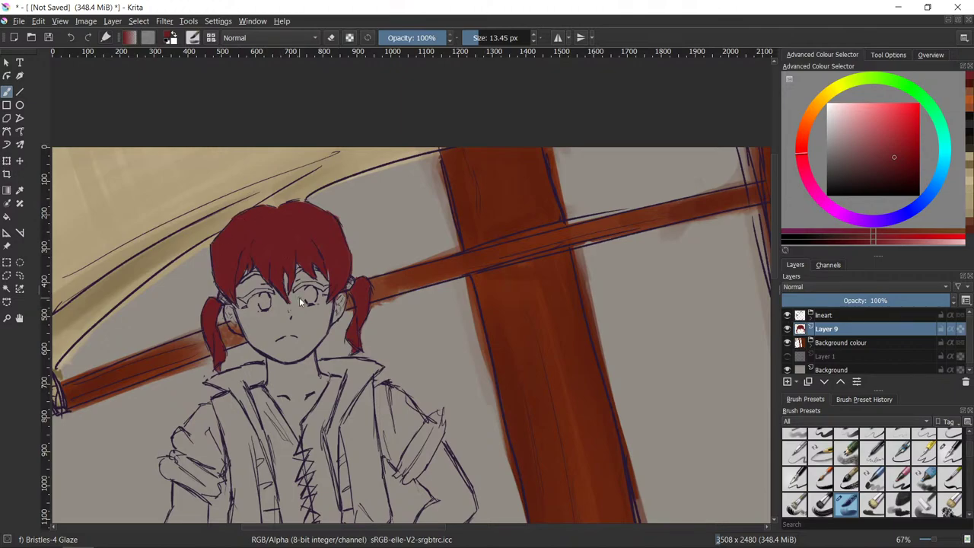
{"action": "key", "text": "e"}
{"action": "key", "text": "e"}
- Choose a darker red and paint both eyebrows and upper eyelash bands with the 13.45 px Bristles-4 Glaze brush
{"action": "left_click", "coordinate": [892, 169]}
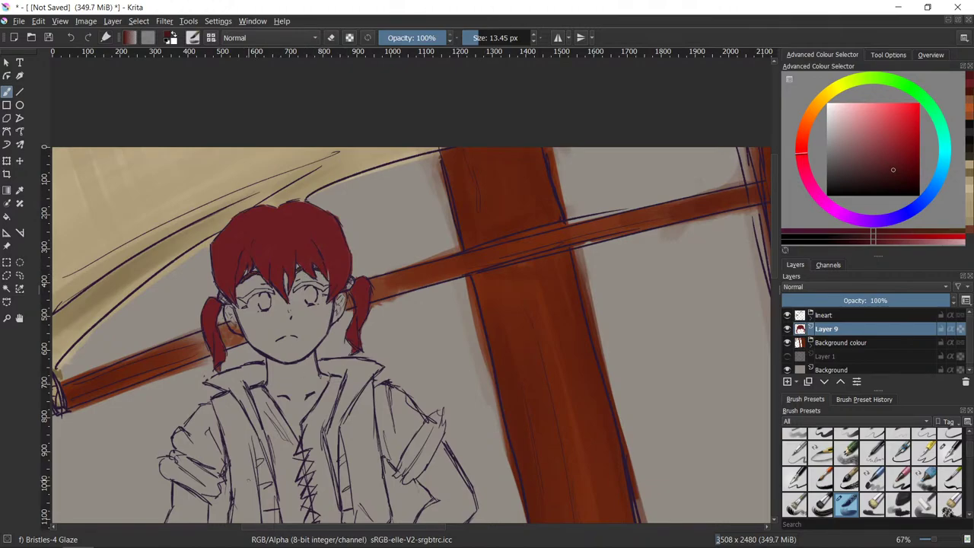
{"action": "key", "text": "ctrl+z"}
{"action": "mouse_move", "coordinate": [297, 543]}
{"action": "left_click_drag", "start_coordinate": [245, 297], "coordinate": [253, 293]}
{"action": "key", "text": "/"}
{"action": "key", "text": "/"}
{"action": "scroll", "coordinate": [357, 358], "scroll_direction": "up", "scroll_amount": 2}
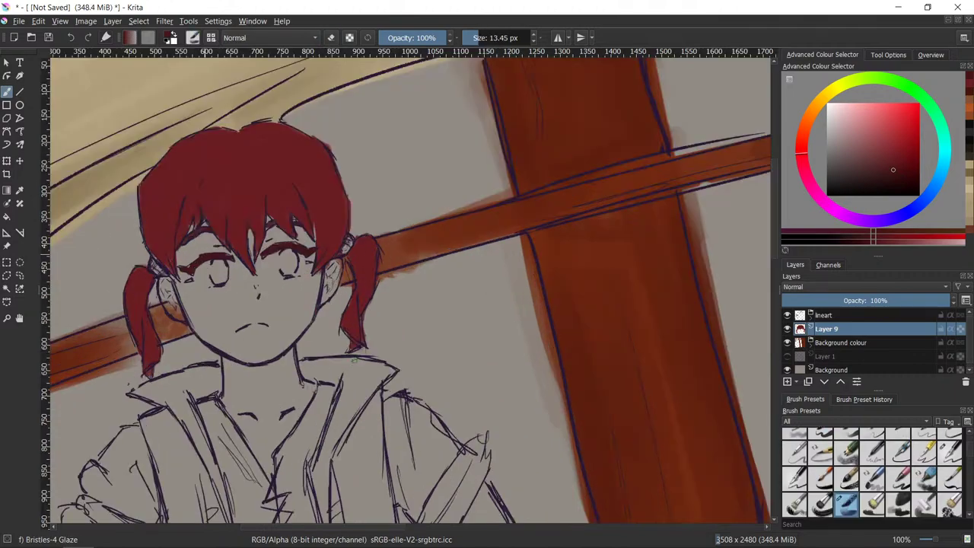
{"action": "scroll", "coordinate": [351, 317], "scroll_direction": "up", "scroll_amount": 2}
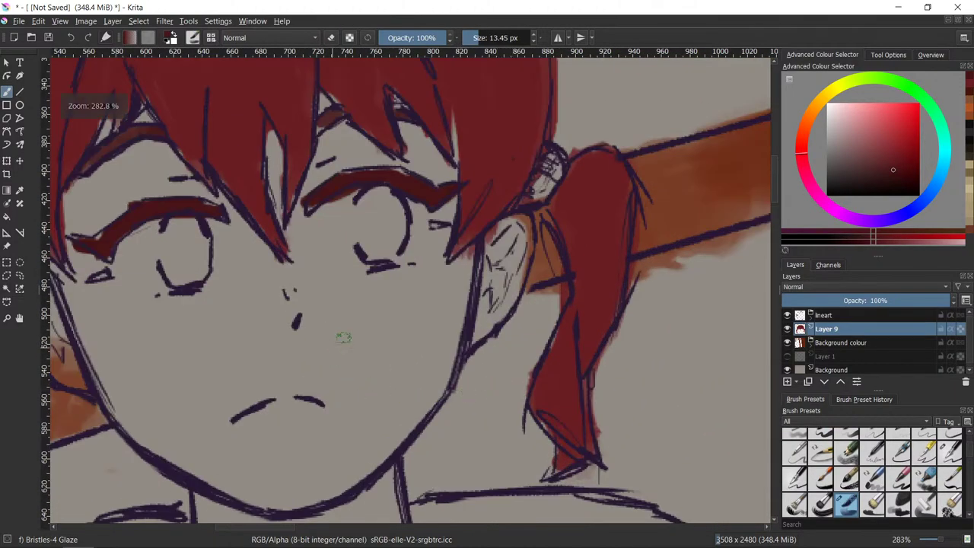
{"action": "left_click_drag", "start_coordinate": [366, 342], "coordinate": [567, 407]}
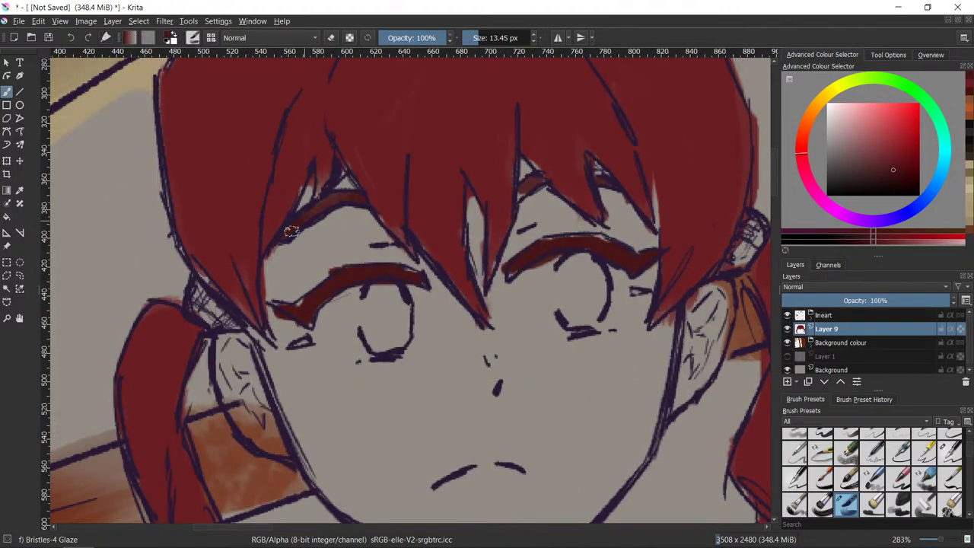
{"action": "left_click_drag", "start_coordinate": [522, 185], "coordinate": [539, 178]}
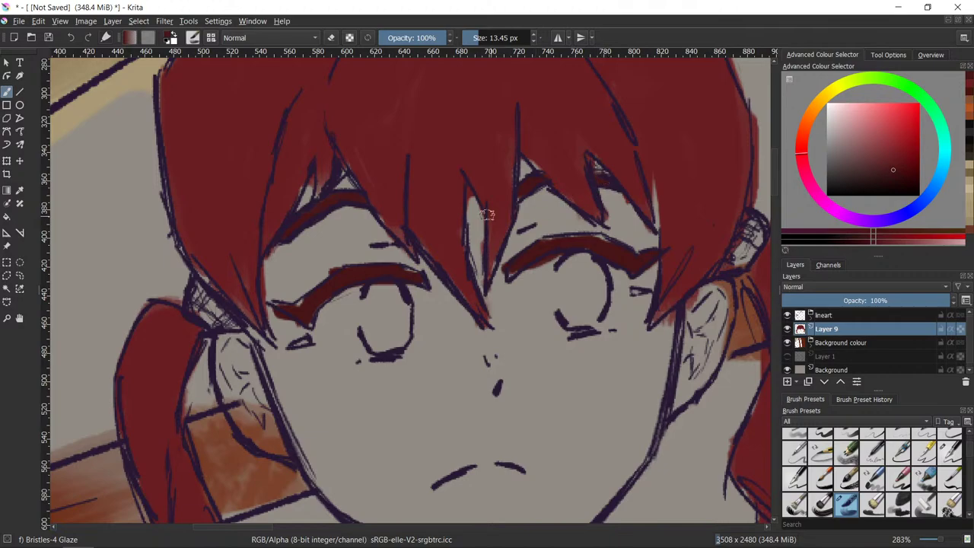
- Clear the narrow gap in the centre of the fringe and repaint the strands beside it in the hair's crimson
{"action": "key", "text": "e"}
{"action": "left_click_drag", "start_coordinate": [467, 194], "coordinate": [467, 199]}
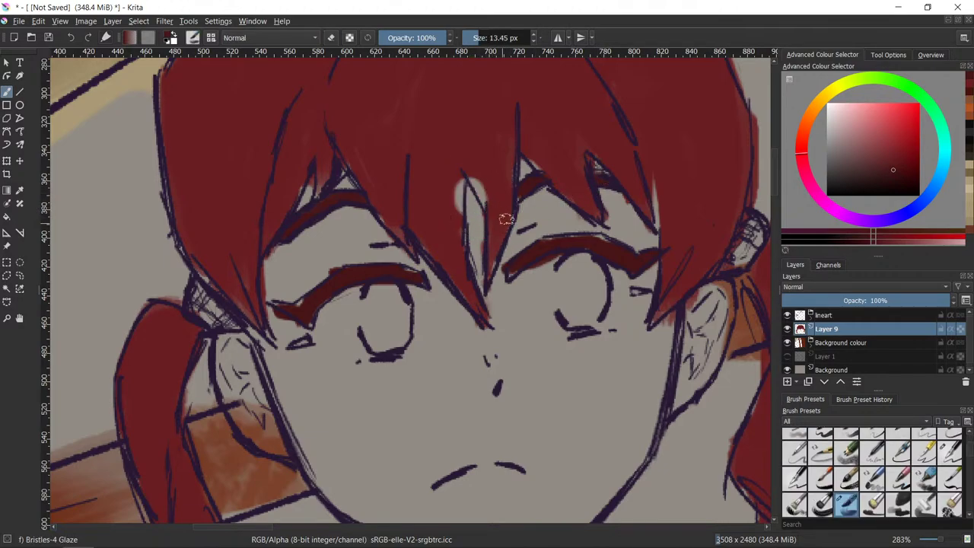
{"action": "key", "text": "e"}
{"action": "left_click_drag", "start_coordinate": [456, 165], "coordinate": [462, 207]}
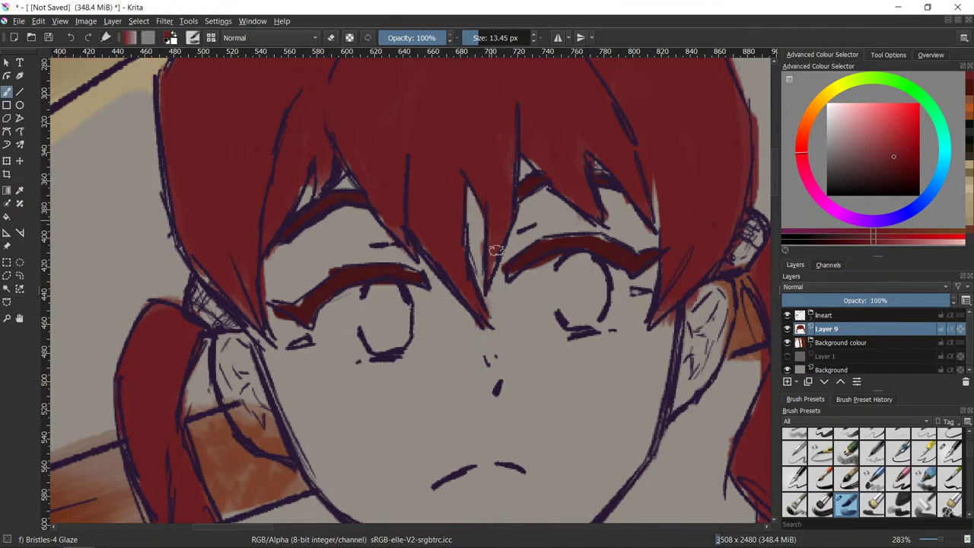
{"action": "key", "text": "e"}
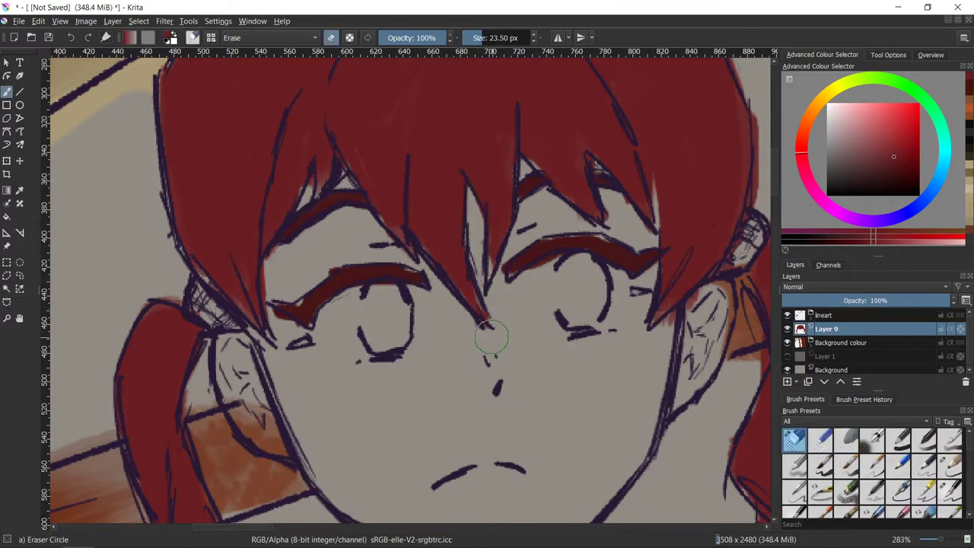
{"action": "key", "text": "e"}
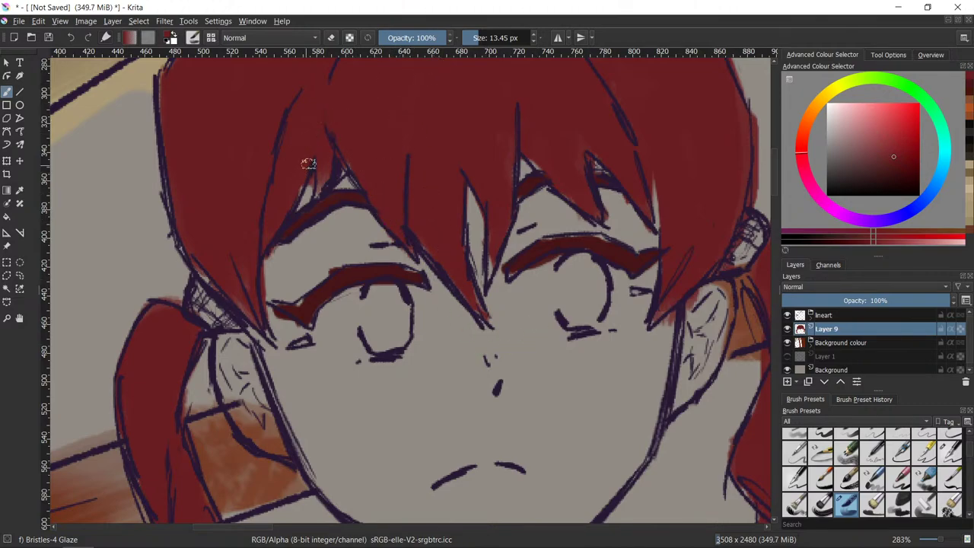
- Refine the fringe strands above the left eyebrow with crimson paint and a 23.50 px eraser
{"action": "left_click_drag", "start_coordinate": [308, 165], "coordinate": [301, 192]}
{"action": "key", "text": "e"}
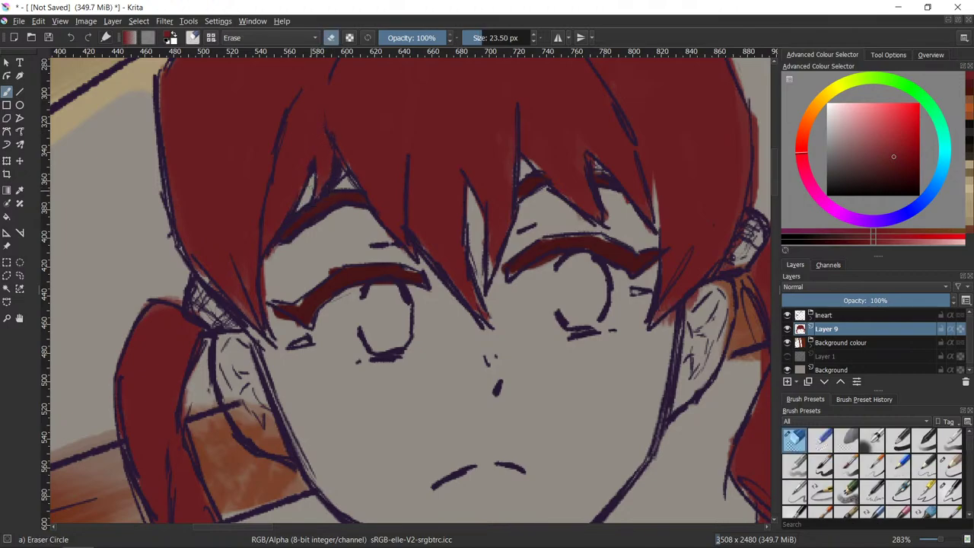
{"action": "key", "text": "e"}
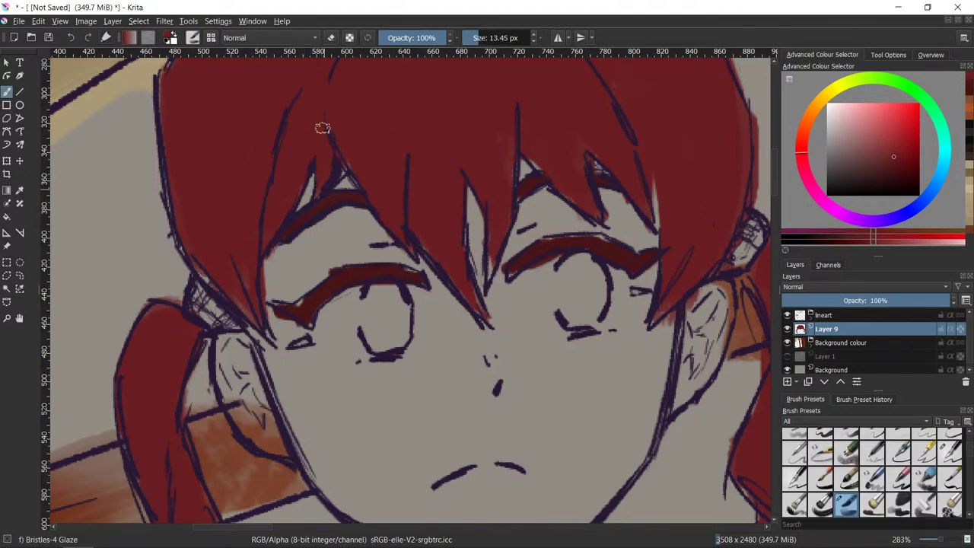
{"action": "key", "text": "e"}
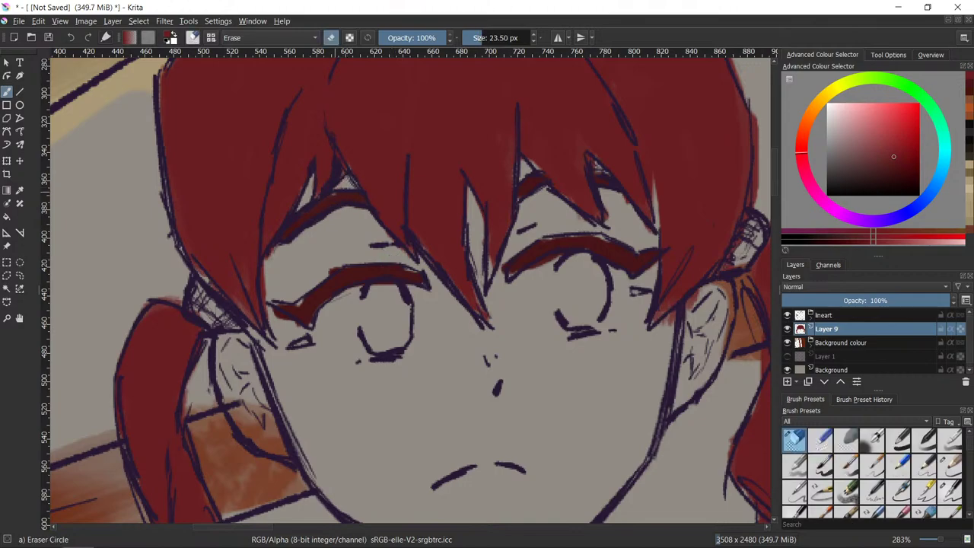
- Refill both upper eyelashes in dark red and erase the overspill around their edges
{"action": "key", "text": "e"}
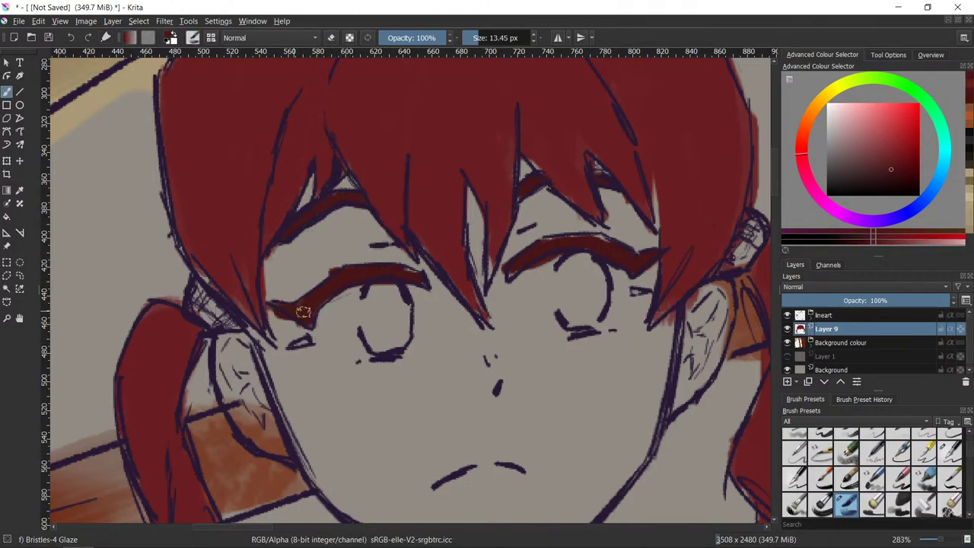
{"action": "key", "text": "e"}
{"action": "key", "text": "e"}
{"action": "key", "text": "e"}
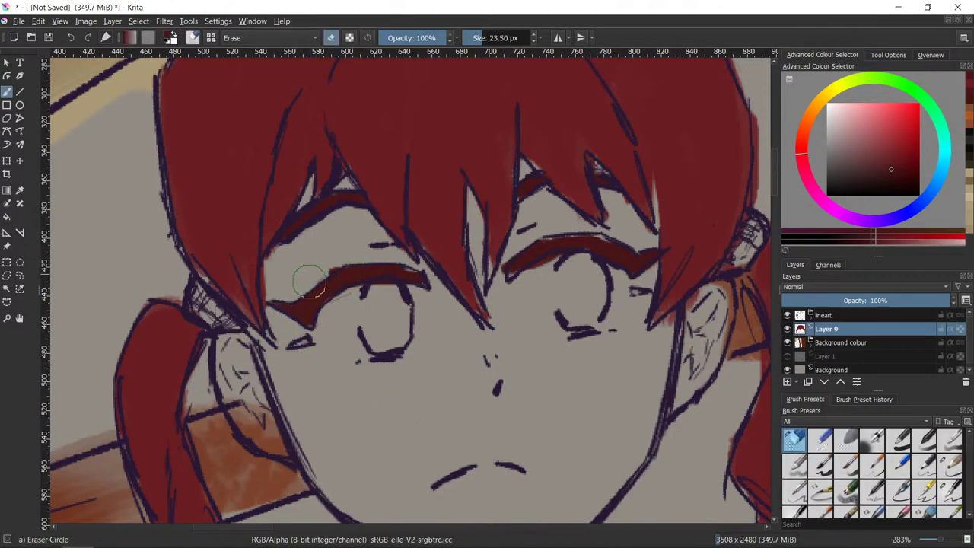
{"action": "key", "text": "e"}
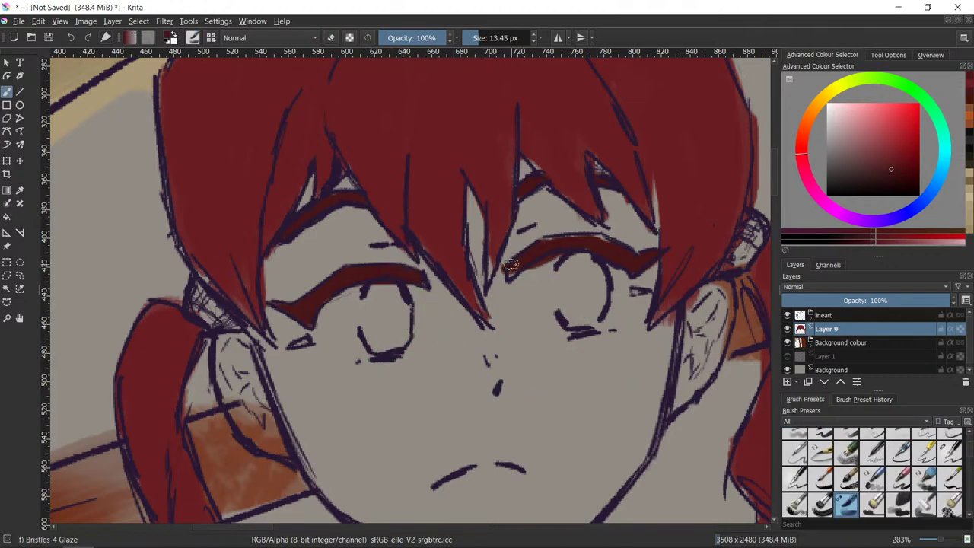
{"action": "key", "text": "e"}
{"action": "key", "text": "e"}
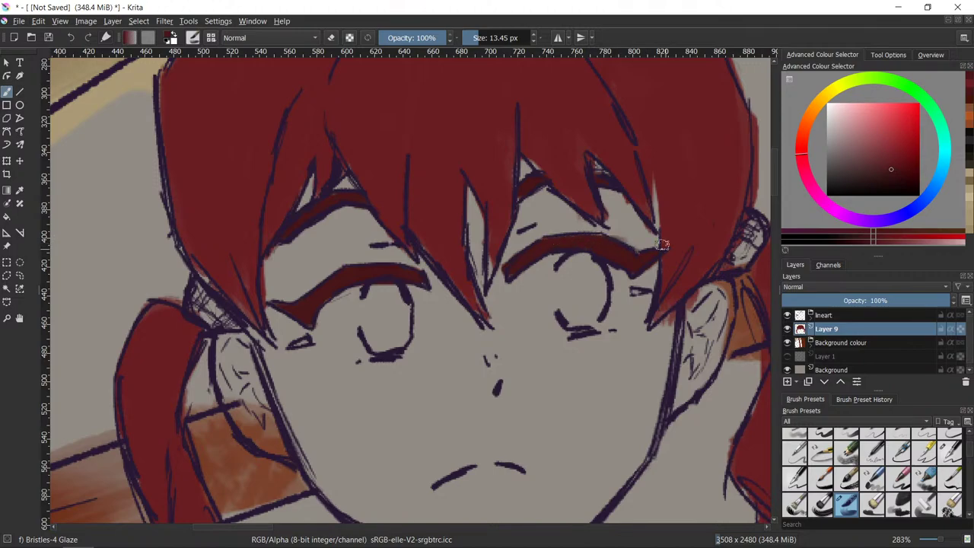
{"action": "key", "text": "e"}
- Reduce the brush to 3.99 px and fill the small outer lower lashes of both eyes with dark red
{"action": "key", "text": "/"}
{"action": "left_click_drag", "start_coordinate": [362, 392], "coordinate": [354, 410], "text": "shift"}
{"action": "left_click_drag", "start_coordinate": [305, 339], "coordinate": [296, 343]}
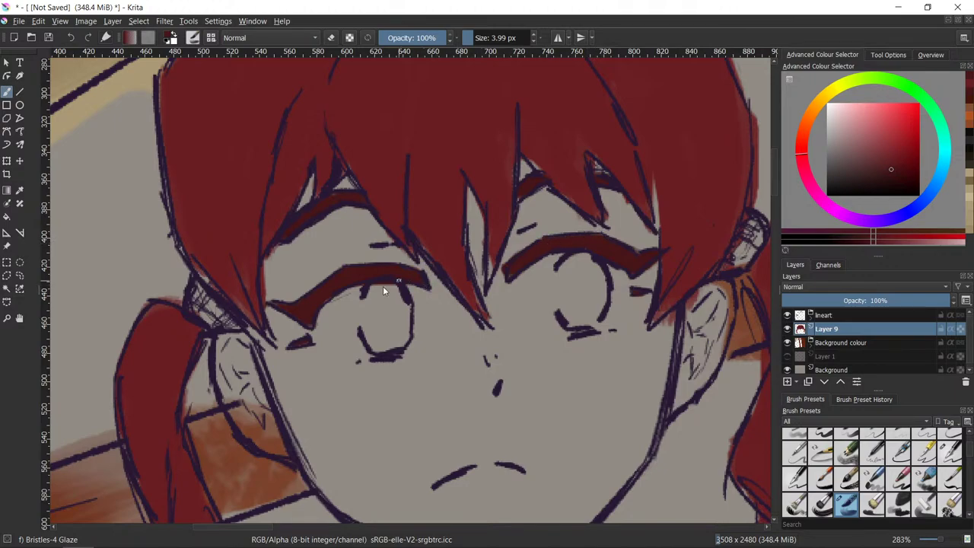
{"action": "key", "text": "e"}
{"action": "key", "text": "e"}
{"action": "left_click_drag", "start_coordinate": [379, 273], "coordinate": [314, 307]}
{"action": "key", "text": "ctrl+z"}
- Clean the inner corner of the right upper eyelash with the eraser and repaint its tip in dark red
{"action": "key", "text": "e"}
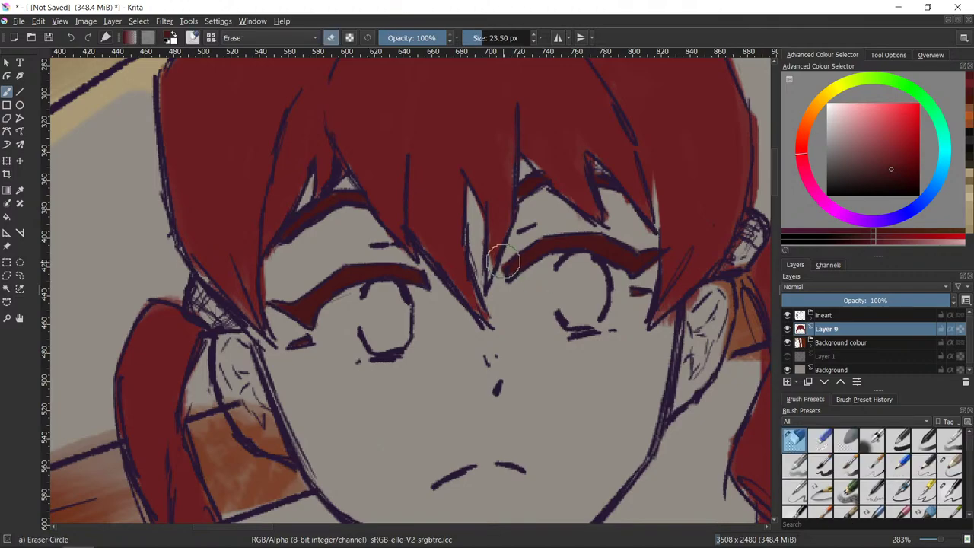
{"action": "key", "text": "e"}
{"action": "key", "text": "e"}
{"action": "key", "text": "e"}
{"action": "left_click_drag", "start_coordinate": [513, 273], "coordinate": [505, 265]}
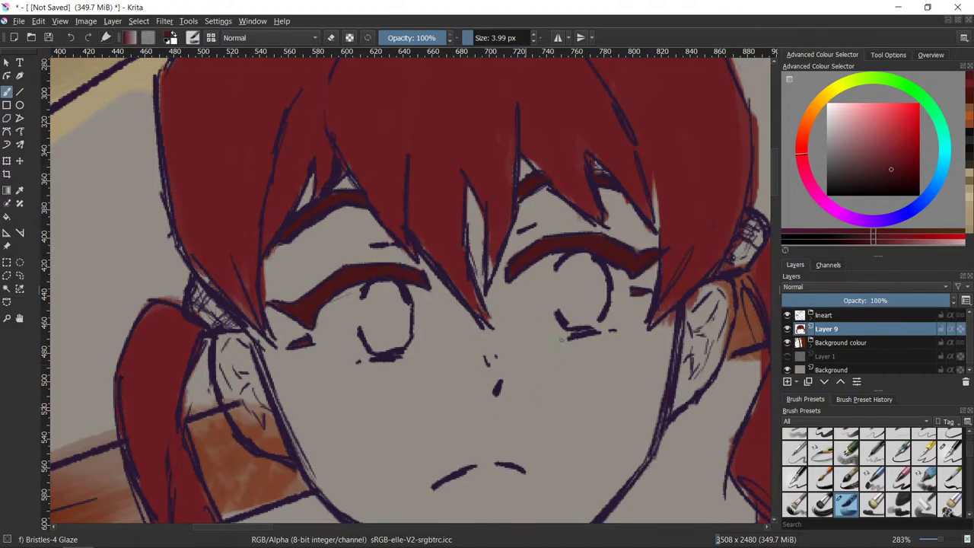
- Sharpen the central fringe gap by erasing inside it and repainting its edges with sampled crimson at 3.99 px
{"action": "key", "text": "e"}
{"action": "key", "text": "e"}
{"action": "key", "text": "e"}
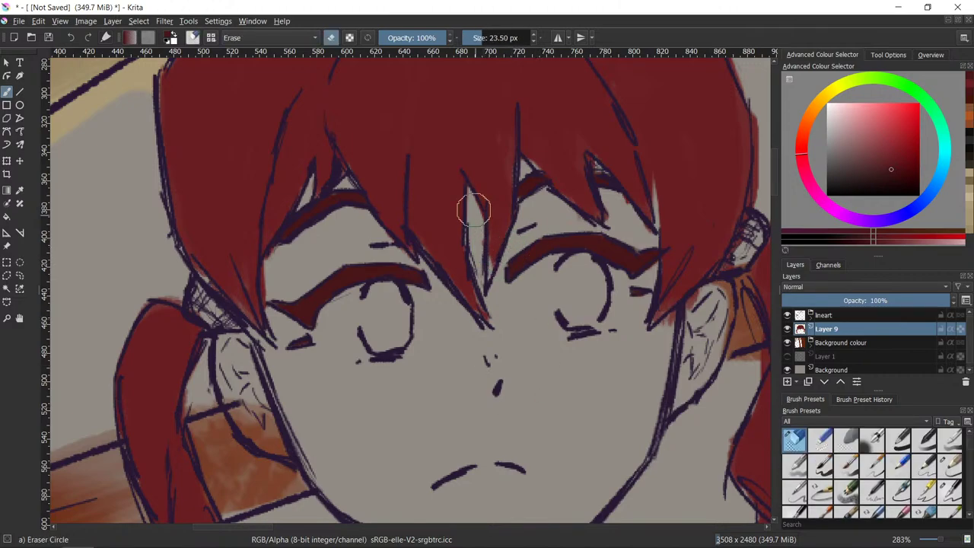
{"action": "key", "text": "e"}
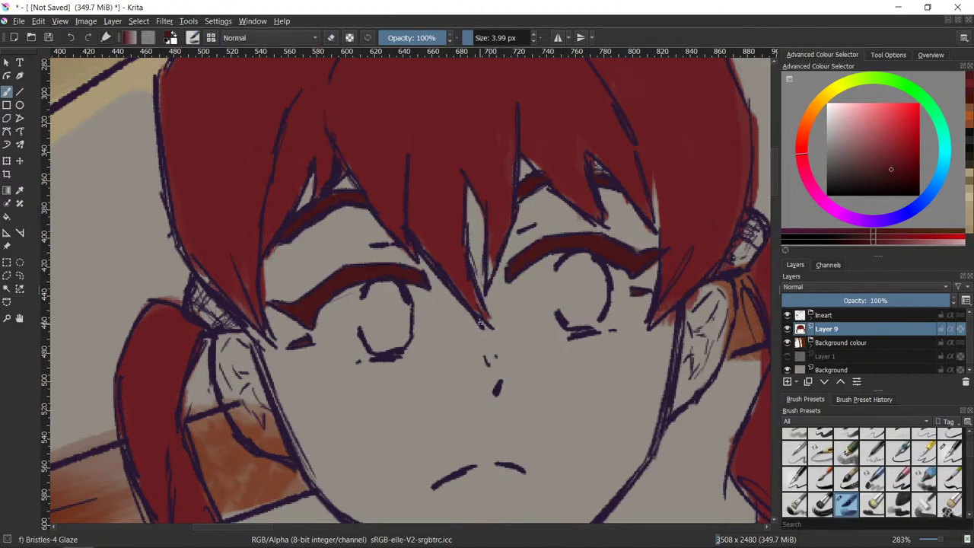
{"action": "left_click", "coordinate": [491, 267], "text": "ctrl"}
{"action": "left_click_drag", "start_coordinate": [491, 274], "coordinate": [490, 259]}
{"action": "key", "text": "e"}
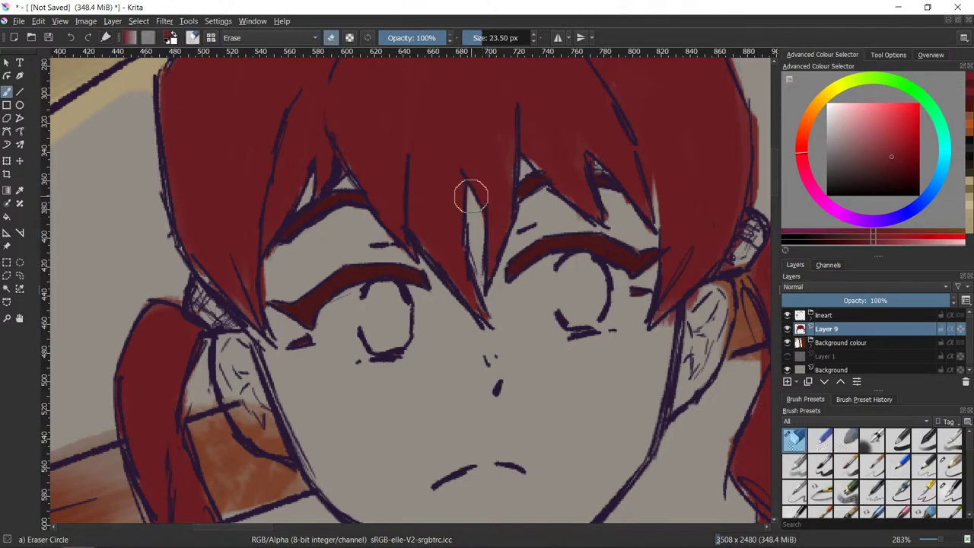
{"action": "key", "text": "e"}
{"action": "left_click", "coordinate": [482, 203], "text": "ctrl"}
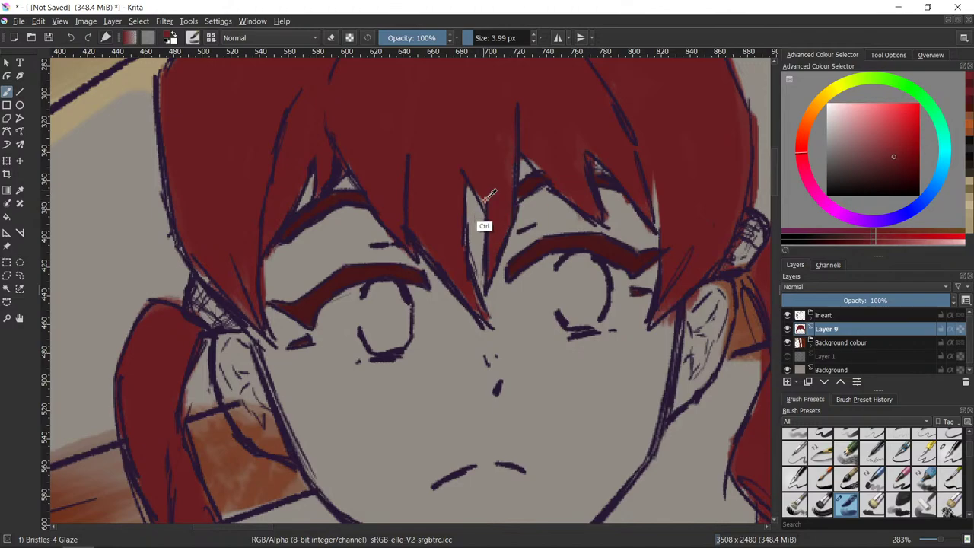
{"action": "left_click_drag", "start_coordinate": [482, 210], "coordinate": [477, 191]}
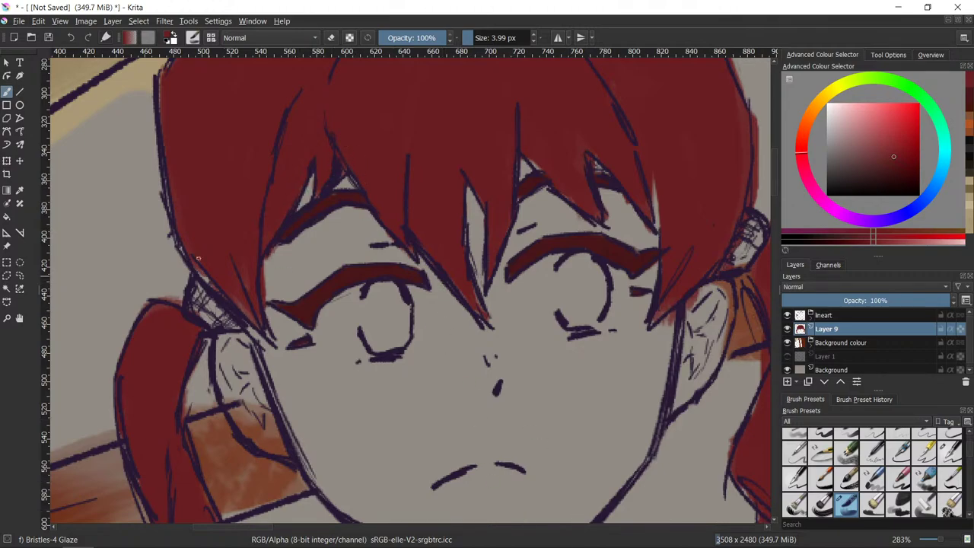
- Fill the left side lock's edge near the hair tie with crimson and erase the overspill around its tip
{"action": "left_click_drag", "start_coordinate": [199, 270], "coordinate": [200, 277]}
{"action": "key", "text": "e"}
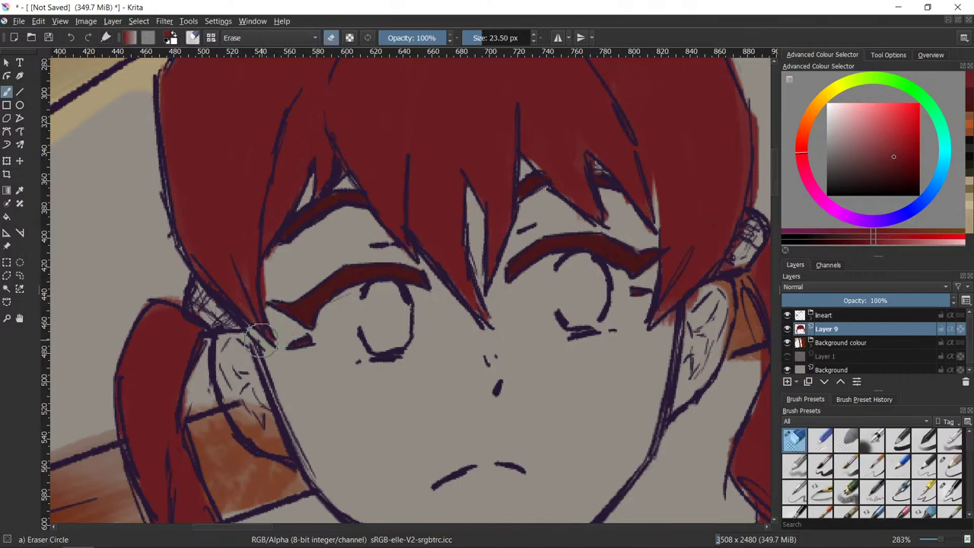
{"action": "left_click_drag", "start_coordinate": [268, 283], "coordinate": [264, 300]}
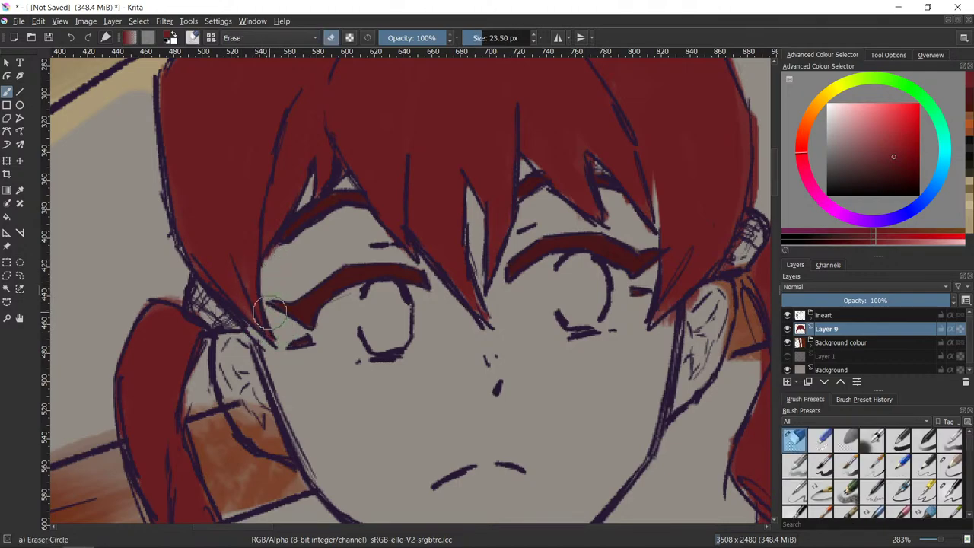
- Fill the narrow gap between the fringe and the right side lock with sampled crimson at 3.99 px
{"action": "key", "text": "e"}
{"action": "key", "text": "e"}
{"action": "key", "text": "e"}
{"action": "left_click", "coordinate": [671, 201], "text": "ctrl"}
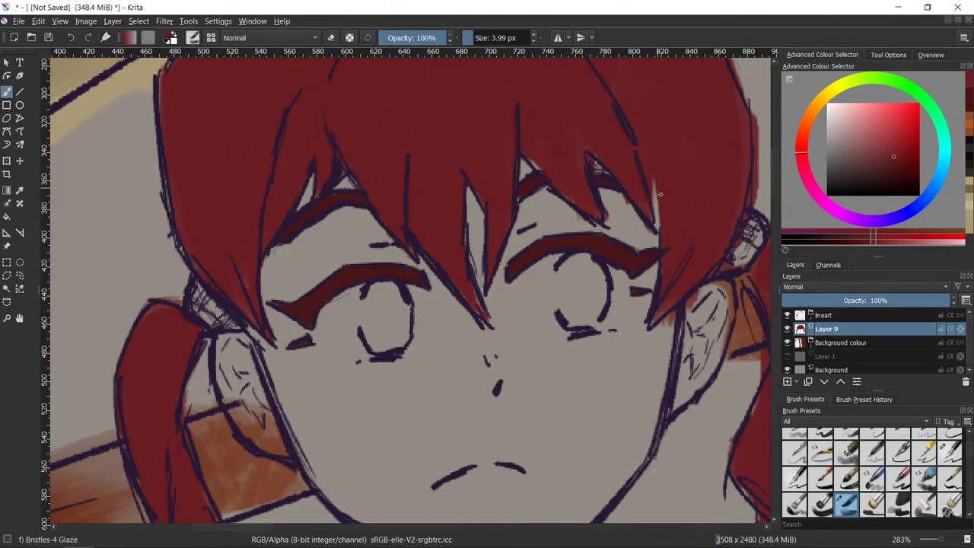
{"action": "mouse_move", "coordinate": [658, 195]}
{"action": "left_mouse_down"}
{"action": "mouse_move", "coordinate": [654, 223]}
{"action": "mouse_move", "coordinate": [650, 172]}
{"action": "left_mouse_up"}
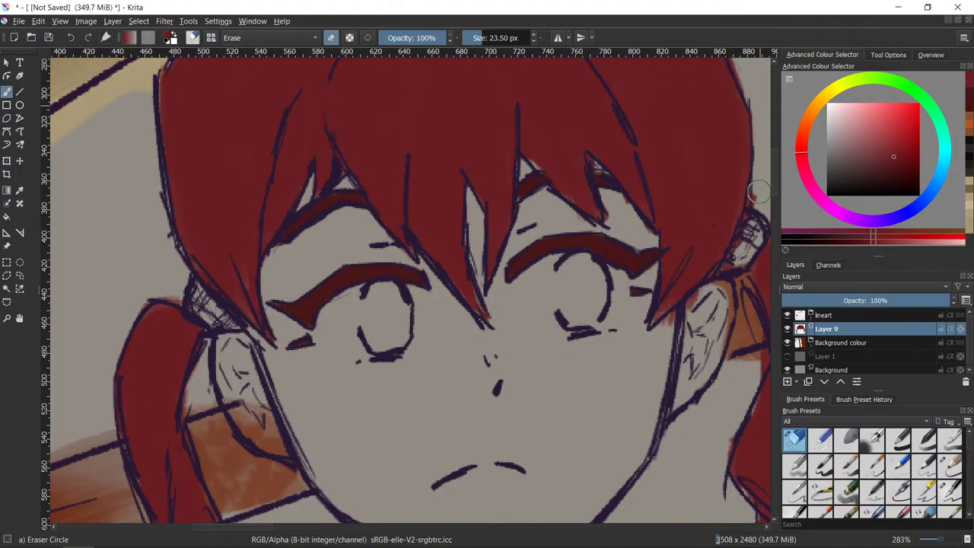
- Erase the crimson overspill outside the hair outline around the right hair tie and ear at 23.50 px
{"action": "key", "text": "e"}
{"action": "left_click_drag", "start_coordinate": [730, 263], "coordinate": [703, 286]}
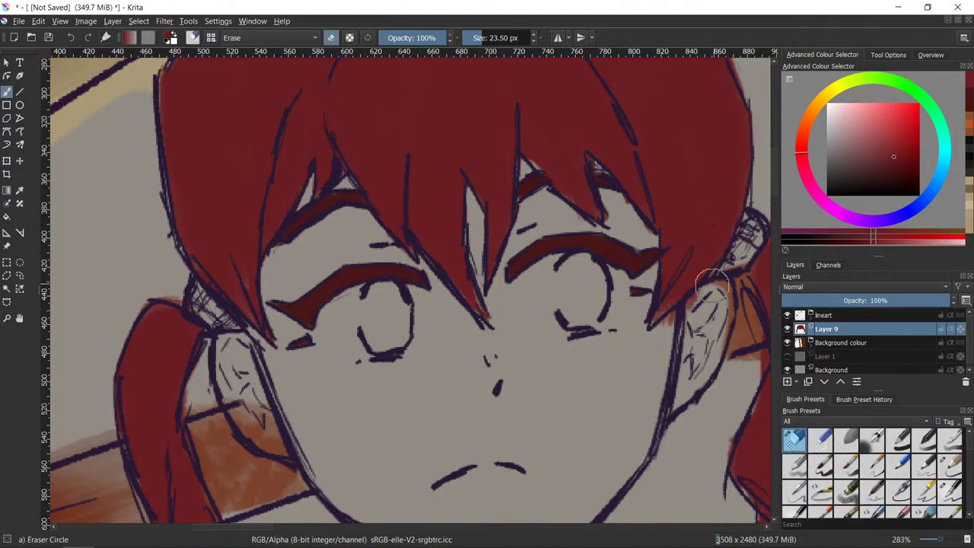
{"action": "key", "text": "e"}
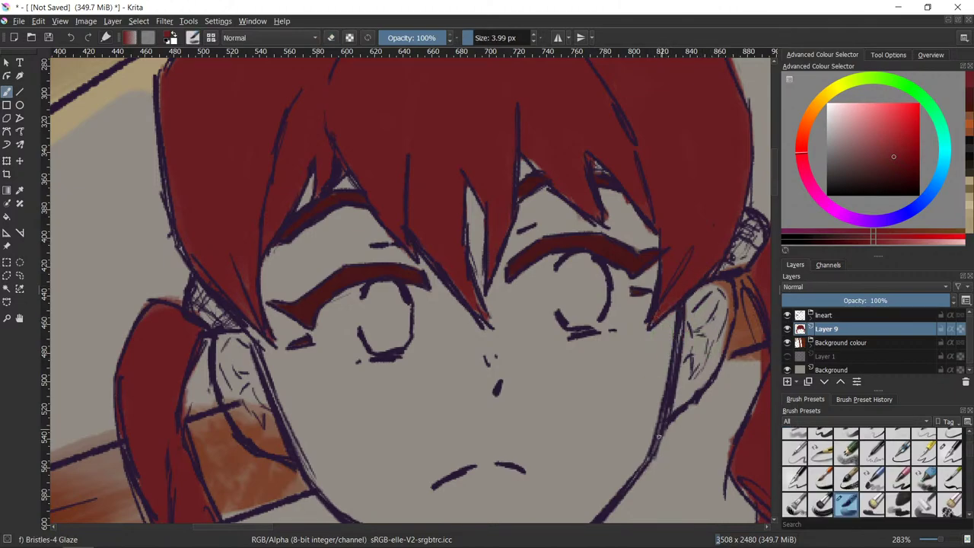
- Erase a short streak across the crown of the hair and repaint it in crimson with the brush at 27.41 px
{"action": "scroll", "coordinate": [626, 419], "scroll_direction": "down", "scroll_amount": 1}
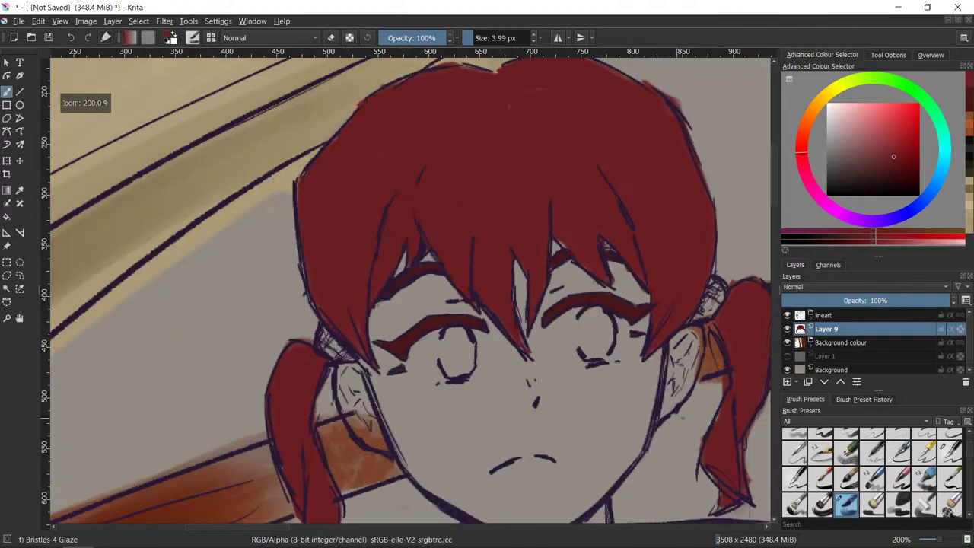
{"action": "left_click_drag", "start_coordinate": [657, 413], "coordinate": [624, 457]}
{"action": "key", "text": "slash"}
{"action": "left_click_drag", "start_coordinate": [465, 153], "coordinate": [519, 123]}
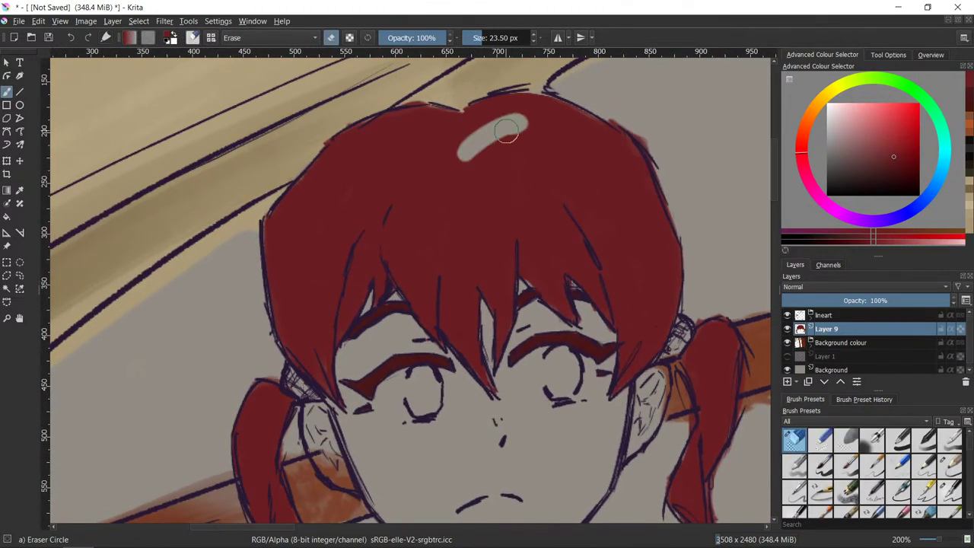
{"action": "key", "text": "slash"}
{"action": "left_click_drag", "start_coordinate": [524, 184], "coordinate": [531, 184], "text": "shift"}
{"action": "mouse_move", "coordinate": [488, 139]}
{"action": "left_mouse_down"}
{"action": "mouse_move", "coordinate": [447, 165]}
{"action": "mouse_move", "coordinate": [513, 122]}
{"action": "left_mouse_up"}
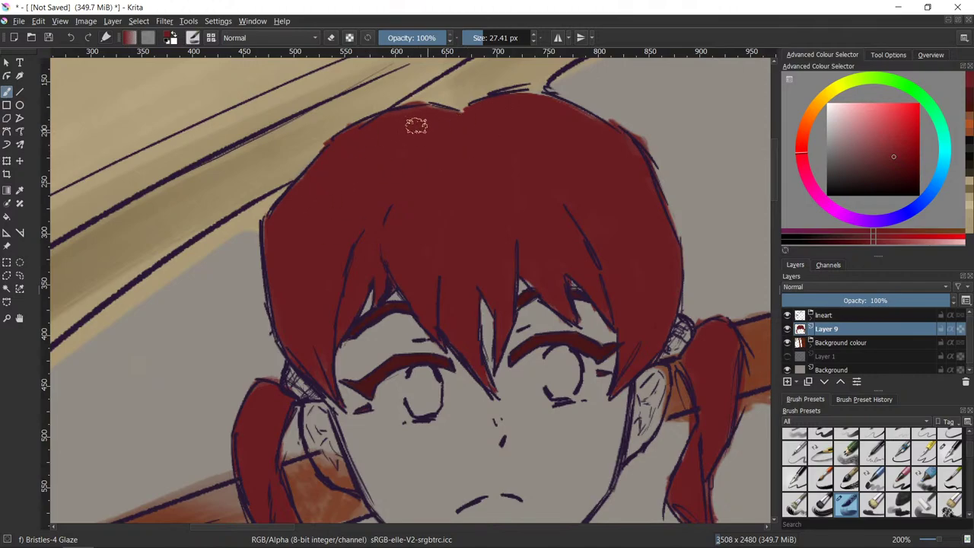
- Erase the crimson overspill outside the outline along the top and upper right edge of the head
{"action": "key", "text": "e"}
{"action": "key", "text": "e"}
{"action": "left_click_drag", "start_coordinate": [635, 445], "coordinate": [522, 403]}
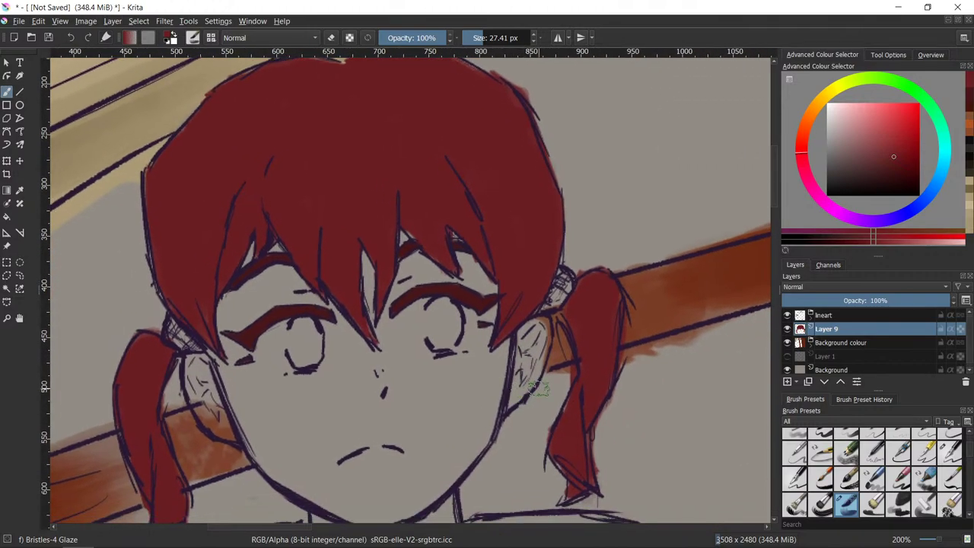
{"action": "key", "text": "e"}
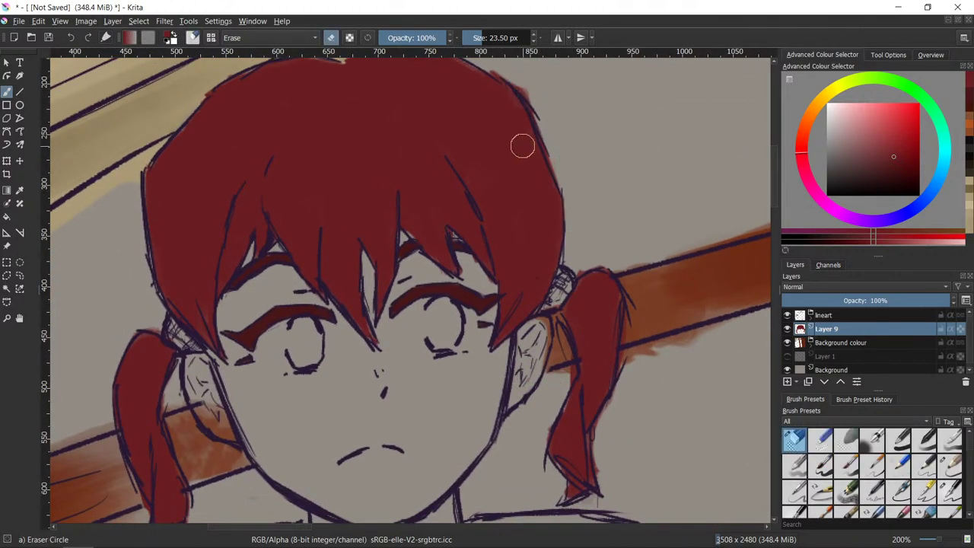
{"action": "key", "text": "e"}
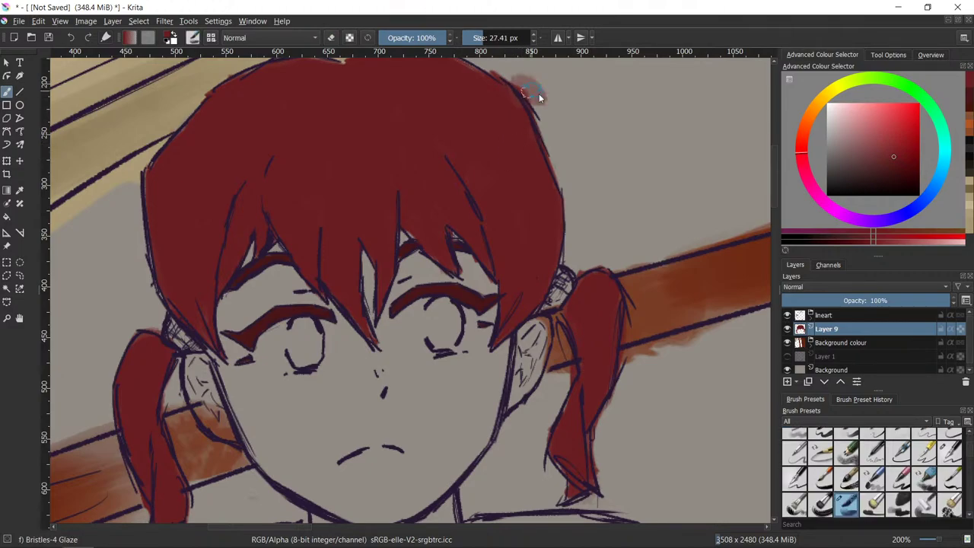
{"action": "key", "text": "e"}
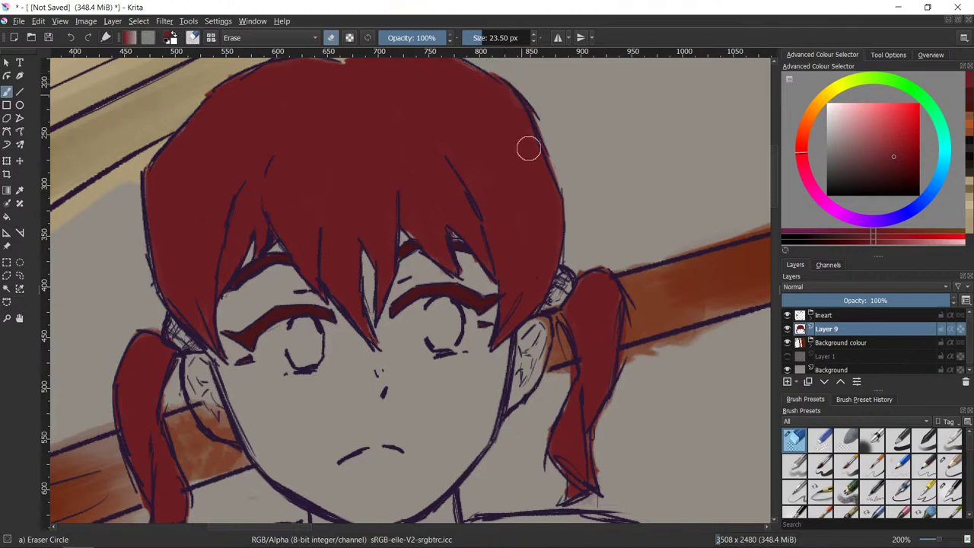
{"action": "key", "text": "e"}
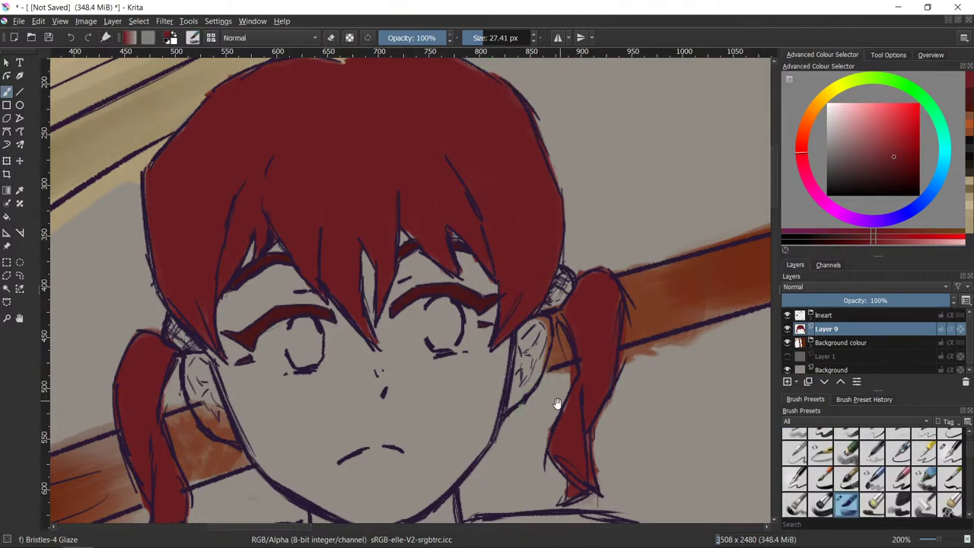
{"action": "left_click_drag", "start_coordinate": [545, 411], "coordinate": [556, 479]}
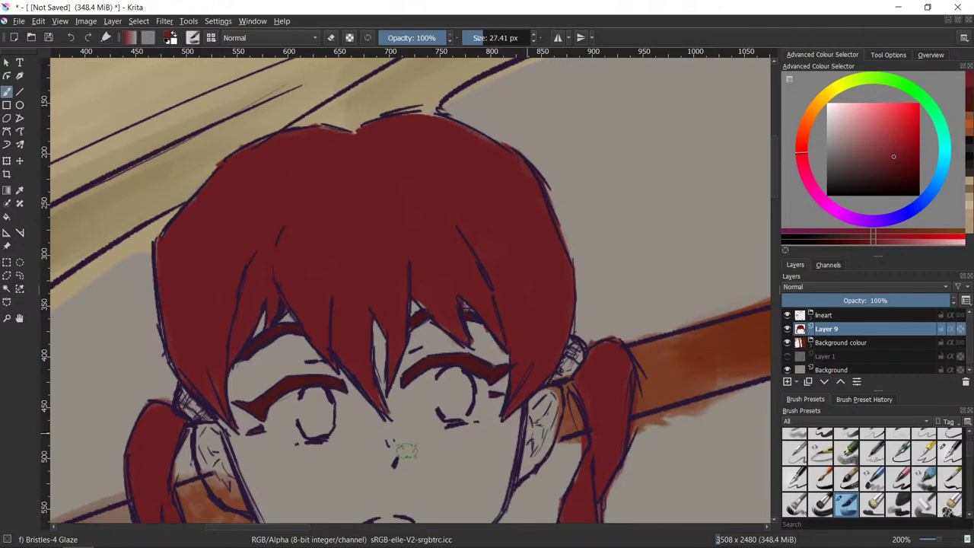
- Erase the stray crimson around the outer edge and tip of the right pigtail
{"action": "mouse_move", "coordinate": [232, 543]}
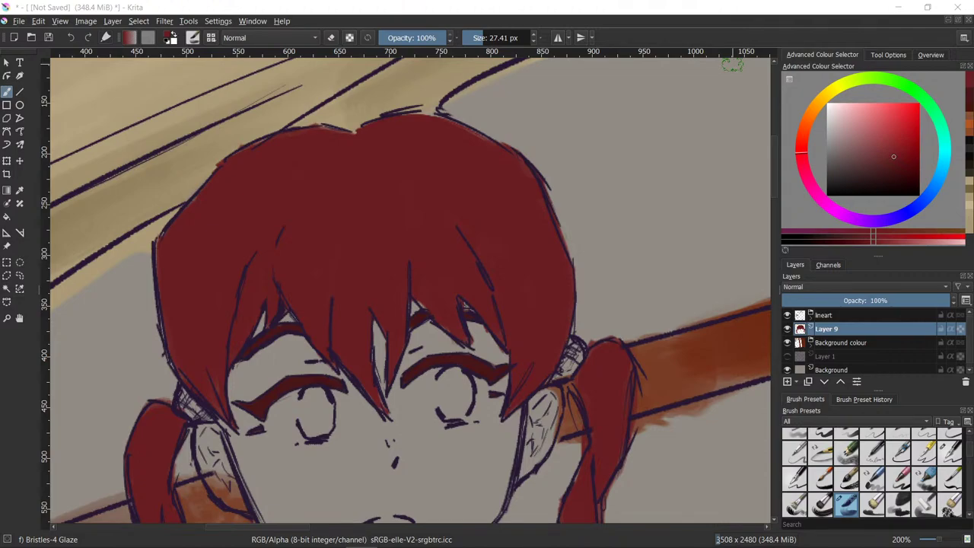
{"action": "left_click", "coordinate": [595, 8]}
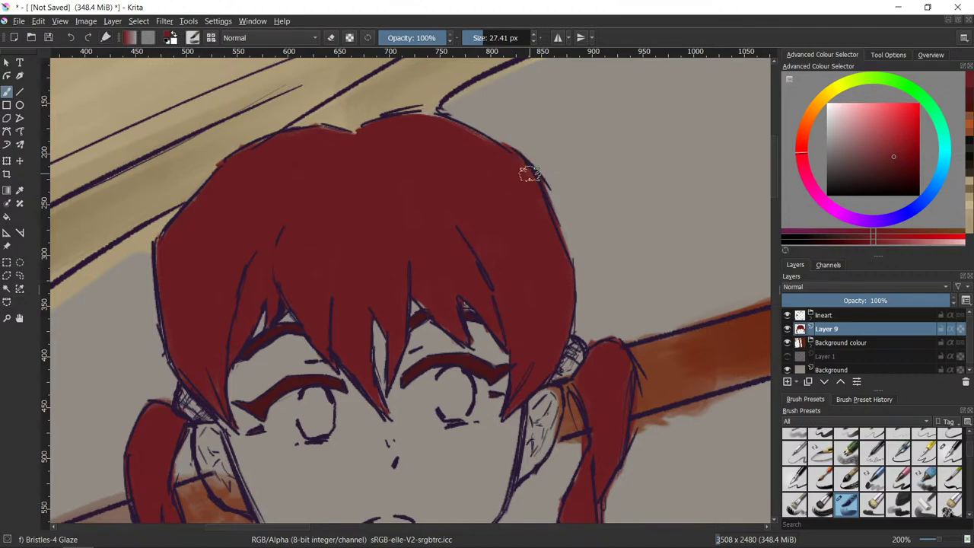
{"action": "scroll", "coordinate": [652, 383], "scroll_direction": "down", "scroll_amount": 1}
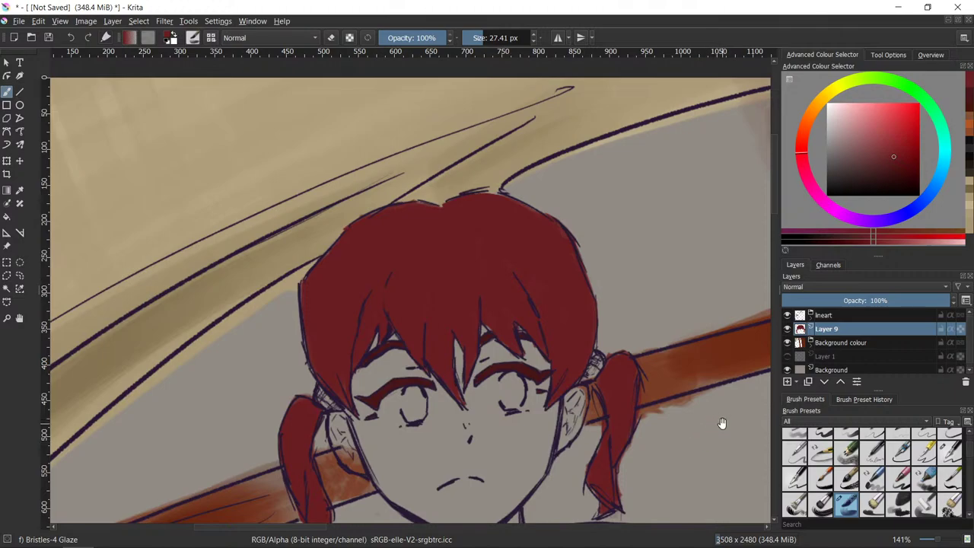
{"action": "left_click_drag", "start_coordinate": [722, 432], "coordinate": [625, 334]}
{"action": "key", "text": "e"}
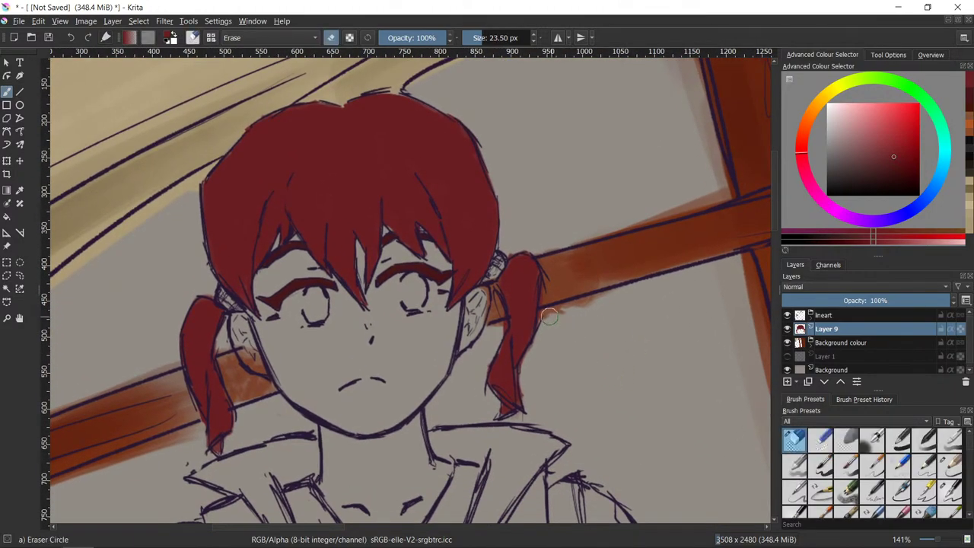
{"action": "key", "text": "e"}
- Examine the whole character from head to boots, including the uncoloured skin and clothing line art
{"action": "left_click_drag", "start_coordinate": [680, 429], "coordinate": [656, 342]}
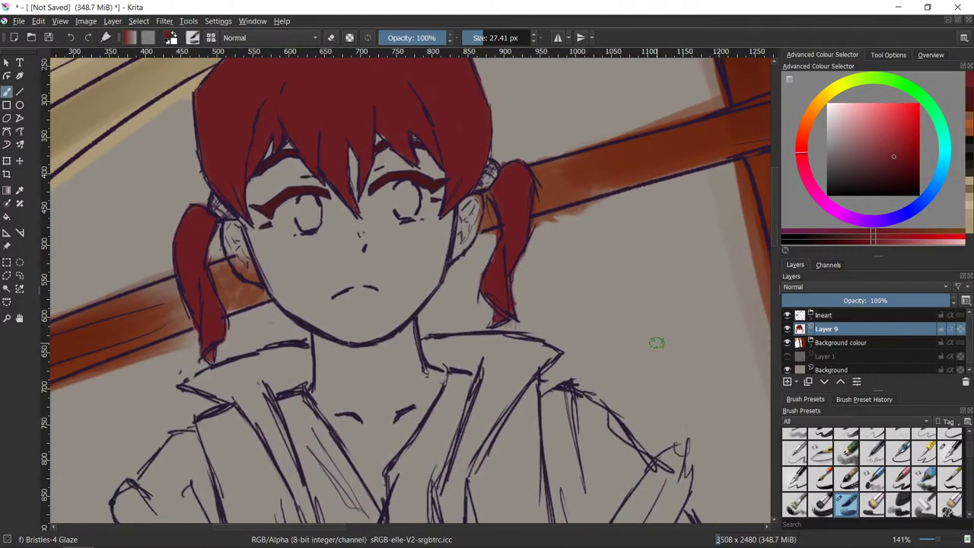
{"action": "left_click_drag", "start_coordinate": [667, 400], "coordinate": [652, 358]}
{"action": "scroll", "coordinate": [653, 358], "scroll_direction": "down", "scroll_amount": 1}
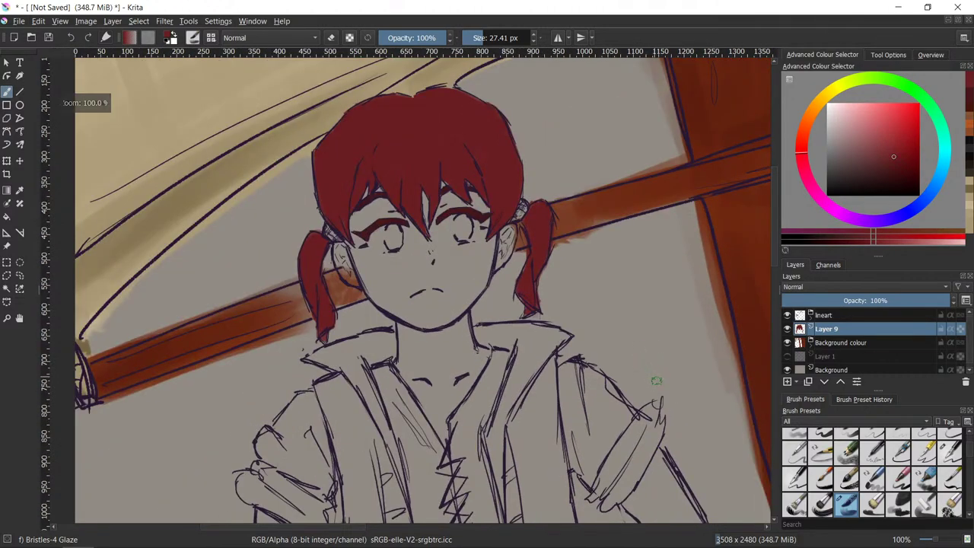
{"action": "left_click_drag", "start_coordinate": [677, 399], "coordinate": [638, 360]}
{"action": "scroll", "coordinate": [638, 359], "scroll_direction": "down", "scroll_amount": 1}
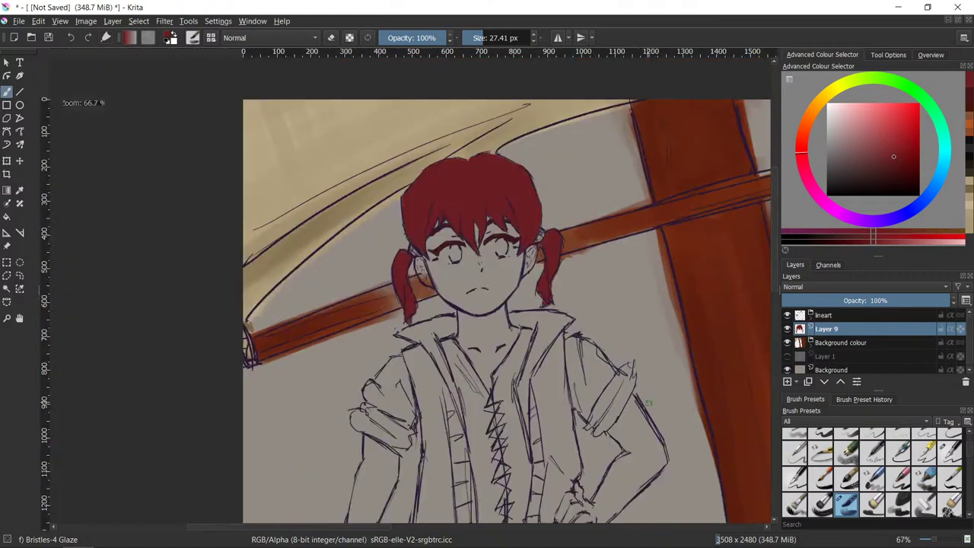
{"action": "mouse_move", "coordinate": [654, 419]}
{"action": "left_mouse_down"}
{"action": "mouse_move", "coordinate": [571, 274]}
{"action": "mouse_move", "coordinate": [564, 323]}
{"action": "mouse_move", "coordinate": [589, 433]}
{"action": "left_mouse_up"}
{"action": "scroll", "coordinate": [584, 450], "scroll_direction": "up", "scroll_amount": 1}
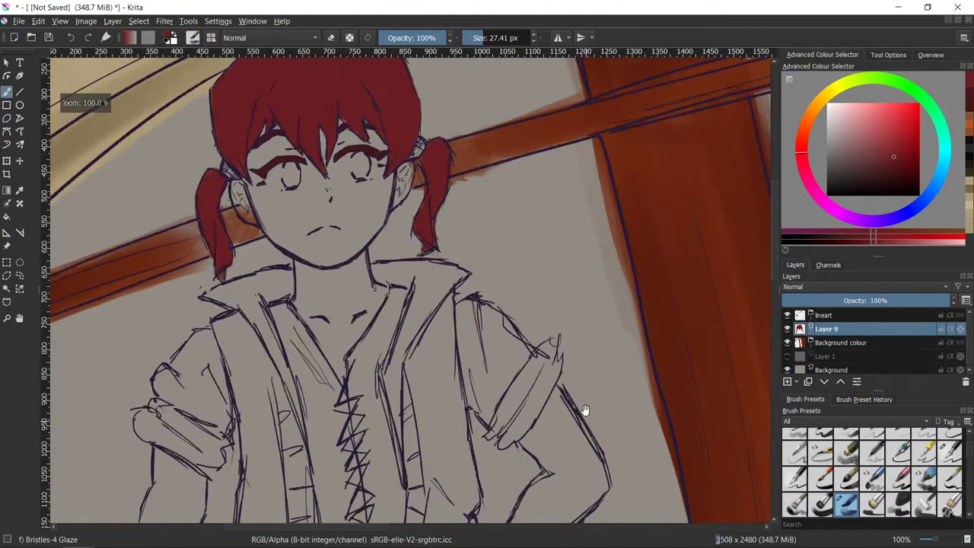
{"action": "left_click_drag", "start_coordinate": [538, 344], "coordinate": [575, 365]}
{"action": "scroll", "coordinate": [604, 391], "scroll_direction": "up", "scroll_amount": 1}
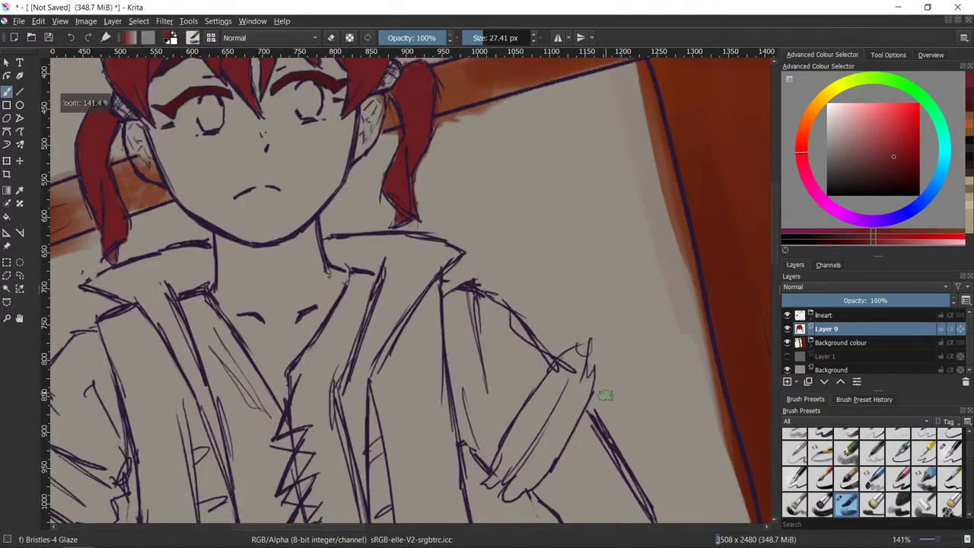
{"action": "mouse_move", "coordinate": [448, 372]}
{"action": "left_mouse_down"}
{"action": "mouse_move", "coordinate": [610, 511]}
{"action": "mouse_move", "coordinate": [562, 431]}
{"action": "mouse_move", "coordinate": [570, 448]}
{"action": "left_mouse_up"}
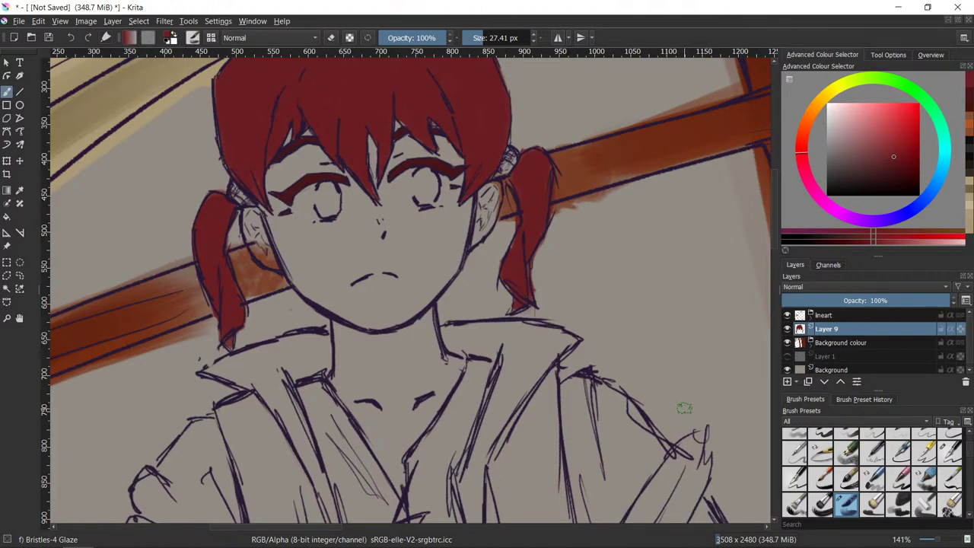
{"action": "left_click_drag", "start_coordinate": [684, 408], "coordinate": [632, 335]}
{"action": "scroll", "coordinate": [636, 344], "scroll_direction": "down", "scroll_amount": 2}
{"action": "left_click_drag", "start_coordinate": [688, 415], "coordinate": [567, 259]}
{"action": "left_click_drag", "start_coordinate": [645, 420], "coordinate": [614, 397]}
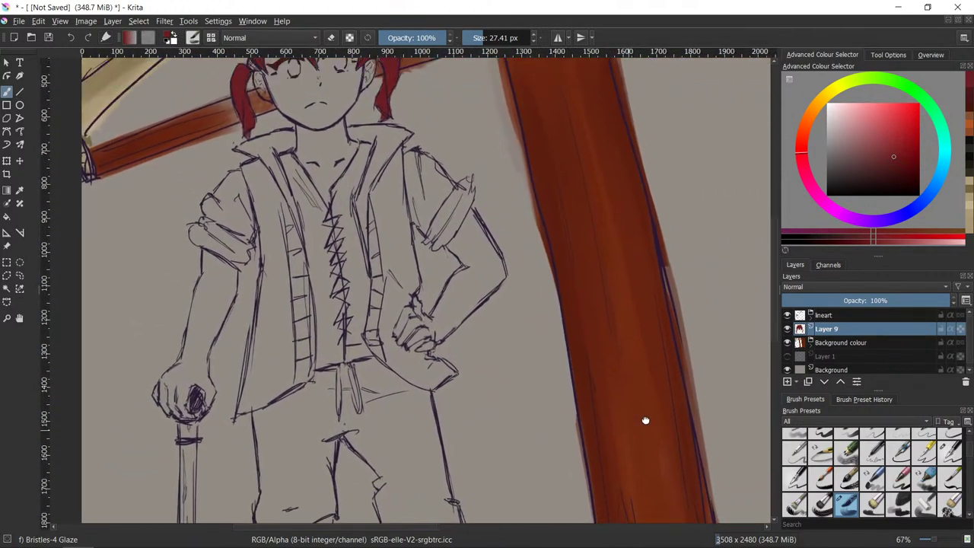
{"action": "scroll", "coordinate": [645, 420], "scroll_direction": "down", "scroll_amount": 8}
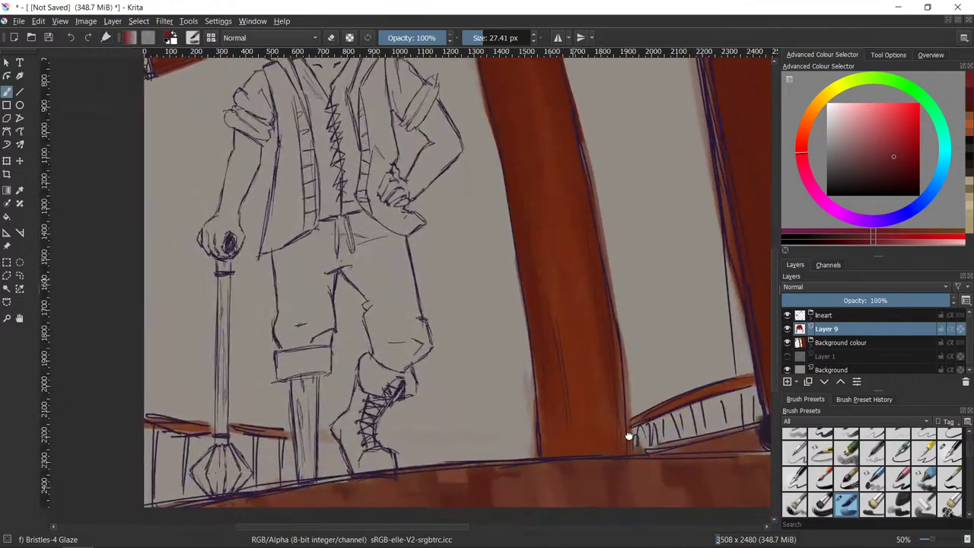
{"action": "scroll", "coordinate": [628, 435], "scroll_direction": "up", "scroll_amount": 5}
{"action": "scroll", "coordinate": [601, 441], "scroll_direction": "up", "scroll_amount": 3}
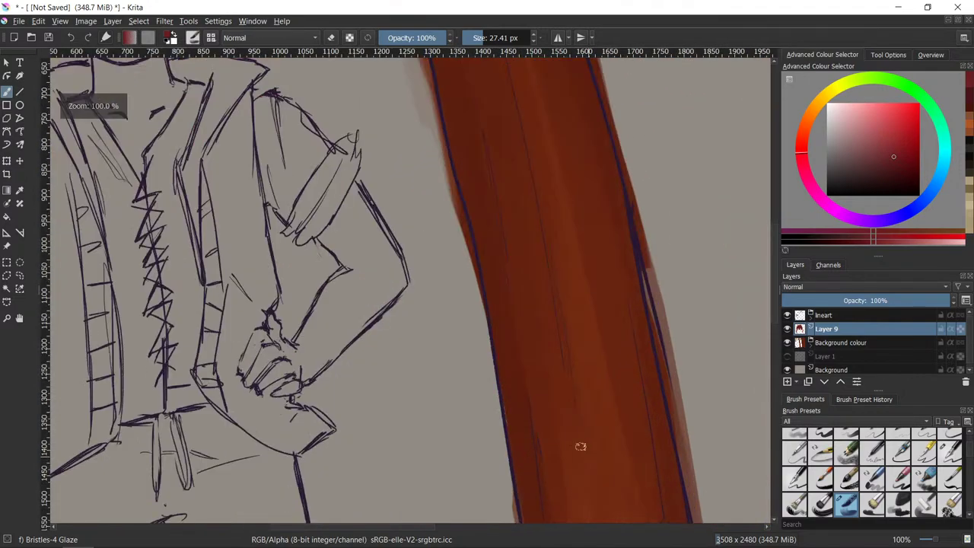
{"action": "left_click_drag", "start_coordinate": [458, 296], "coordinate": [710, 423]}
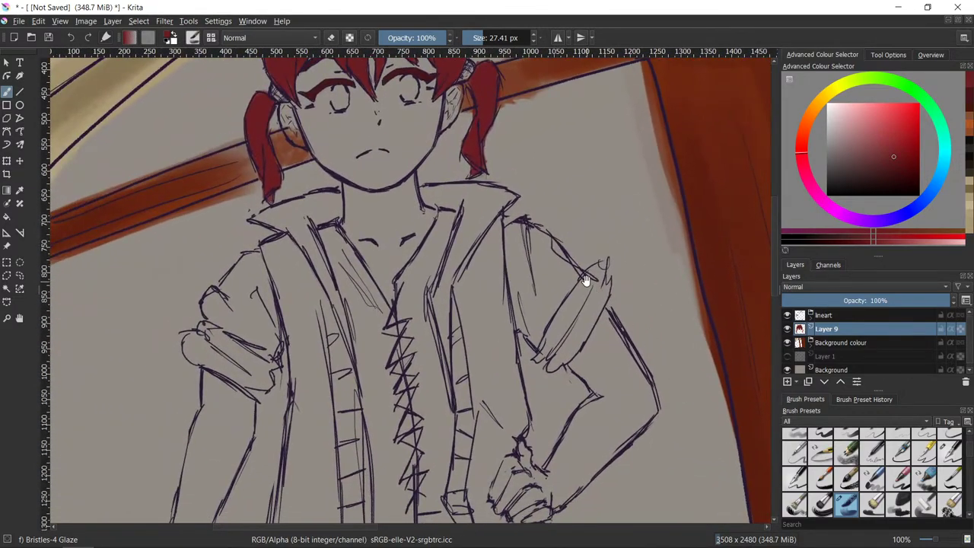
{"action": "scroll", "coordinate": [585, 280], "scroll_direction": "up", "scroll_amount": 4}
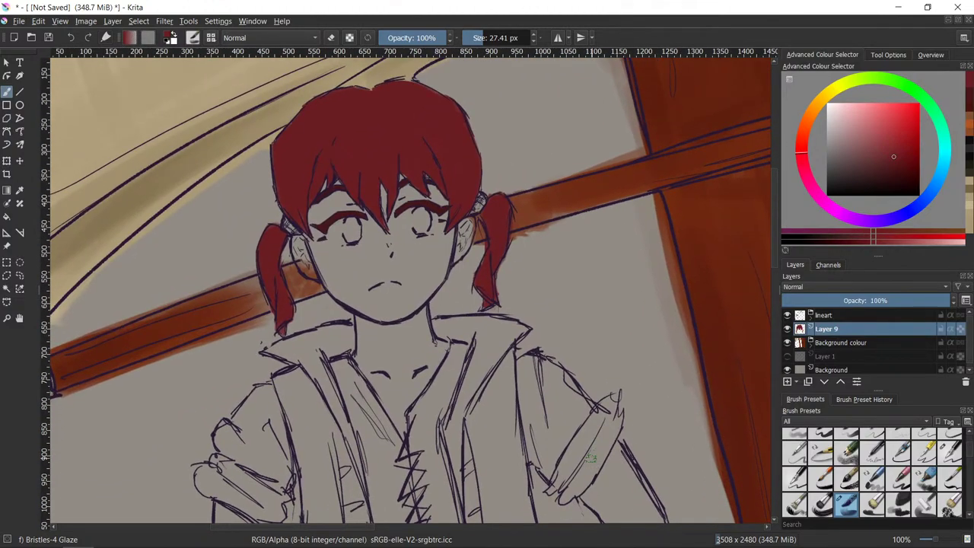
{"action": "scroll", "coordinate": [582, 381], "scroll_direction": "up", "scroll_amount": 1}
{"action": "scroll", "coordinate": [585, 397], "scroll_direction": "up", "scroll_amount": 1}
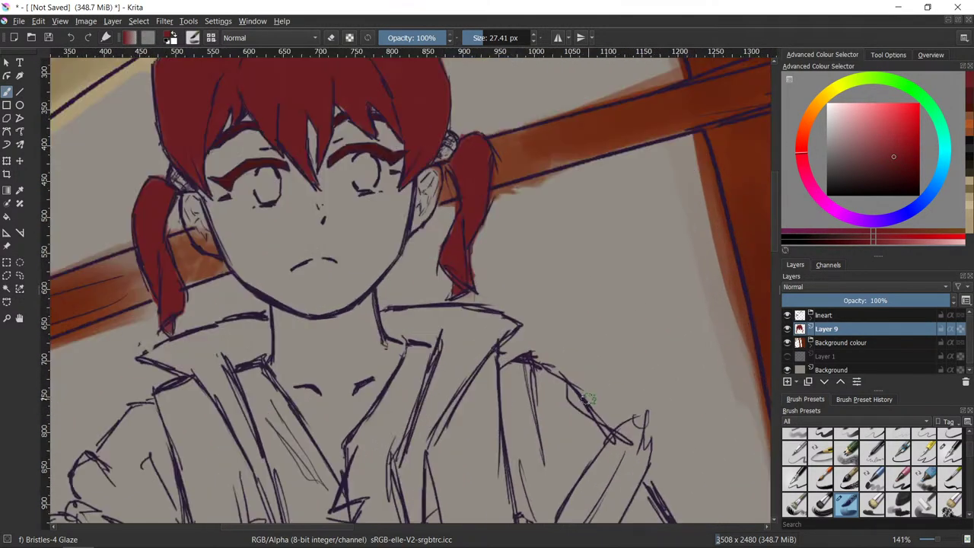
{"action": "mouse_move", "coordinate": [547, 374]}
{"action": "left_mouse_down"}
{"action": "mouse_move", "coordinate": [566, 368]}
{"action": "mouse_move", "coordinate": [599, 382]}
{"action": "left_mouse_up"}
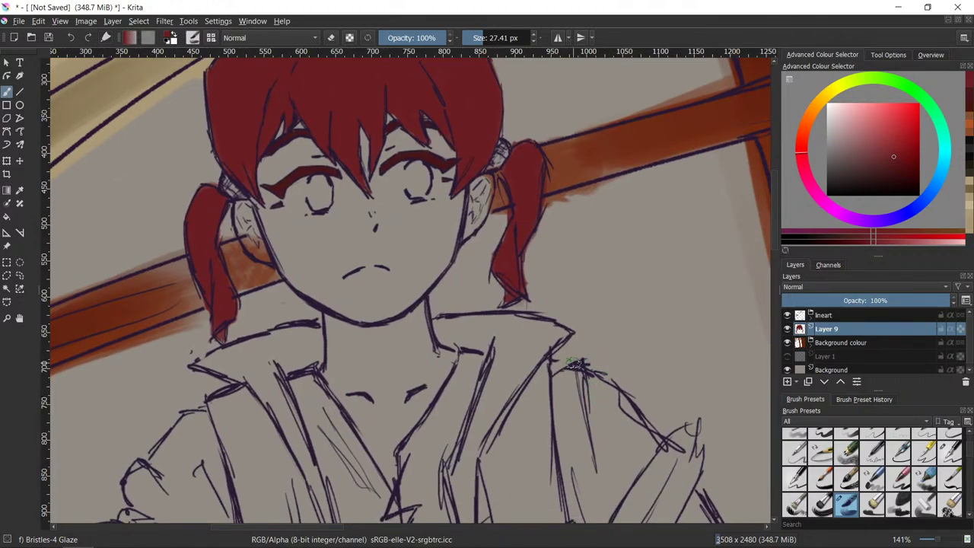
{"action": "scroll", "coordinate": [599, 360], "scroll_direction": "up", "scroll_amount": 1}
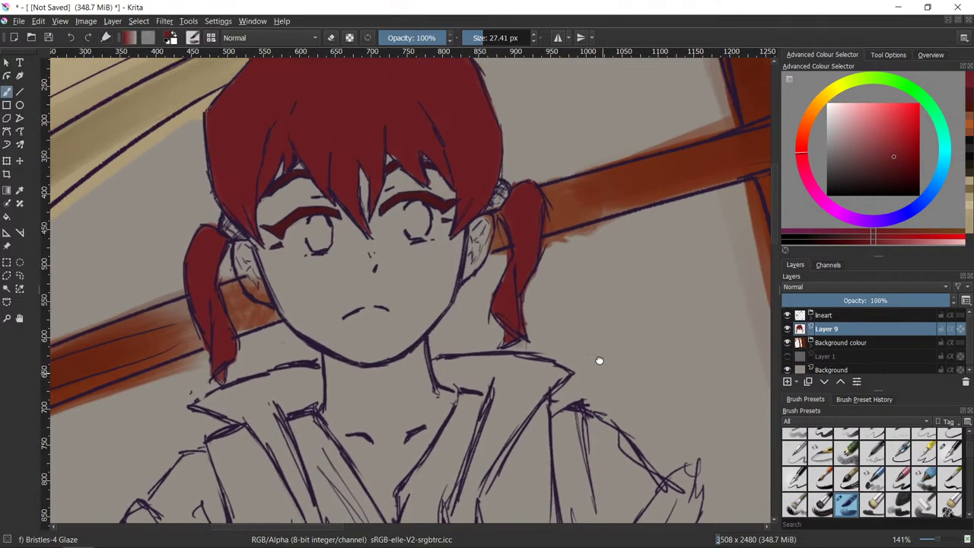
{"action": "scroll", "coordinate": [599, 360], "scroll_direction": "down", "scroll_amount": 1}
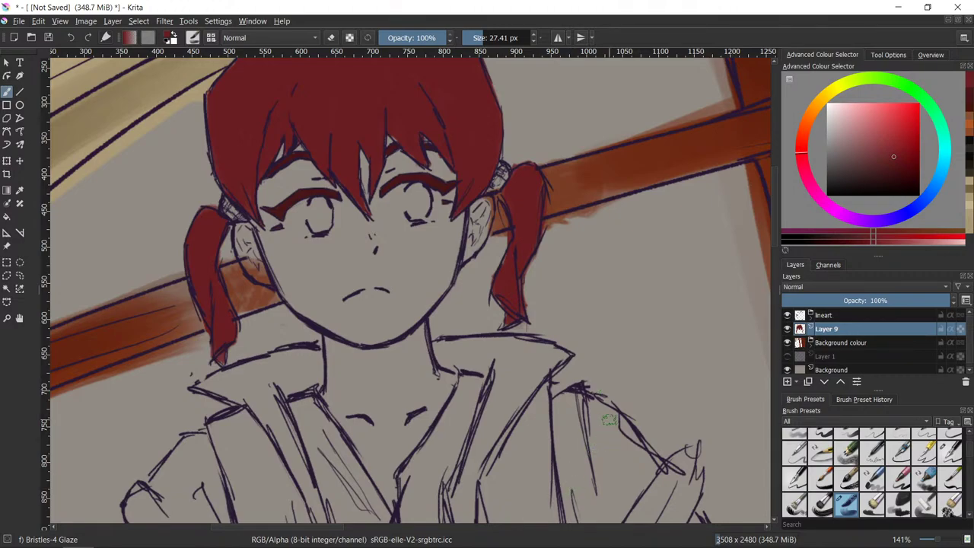
{"action": "scroll", "coordinate": [613, 333], "scroll_direction": "up", "scroll_amount": 1}
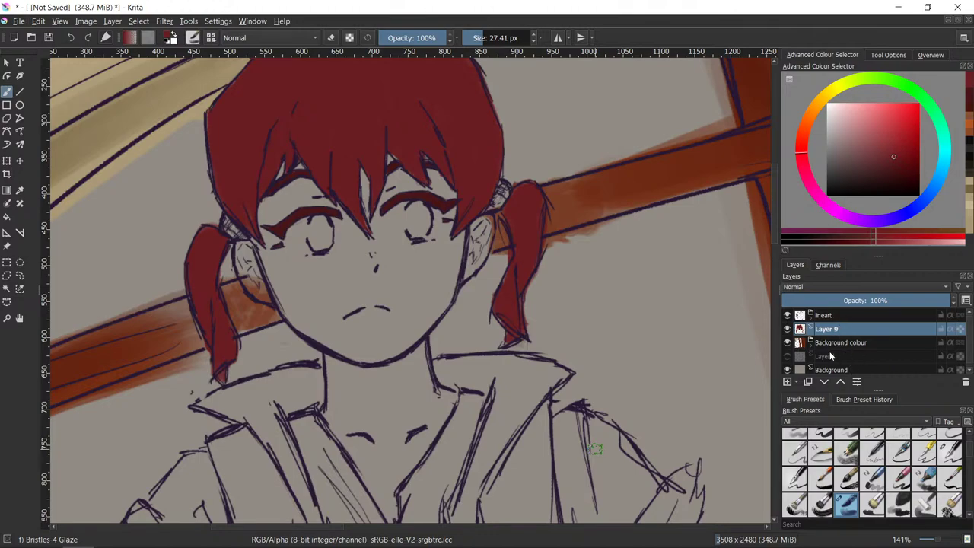
- Add a new paint layer directly beneath the hair layer and choose a very light pinkish grey as the painting colour
{"action": "left_click", "coordinate": [788, 381]}
{"action": "left_click_drag", "start_coordinate": [846, 332], "coordinate": [853, 345]}
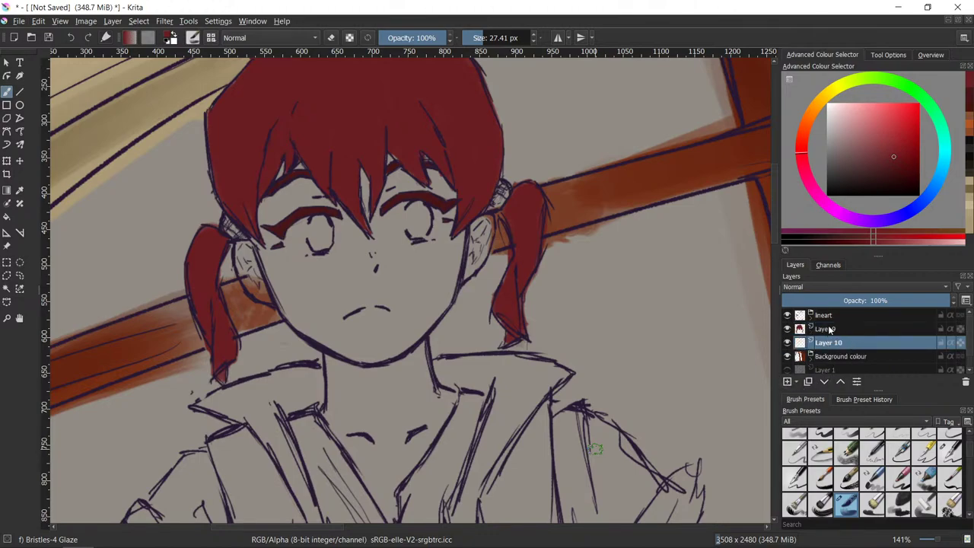
{"action": "left_click", "coordinate": [831, 118]}
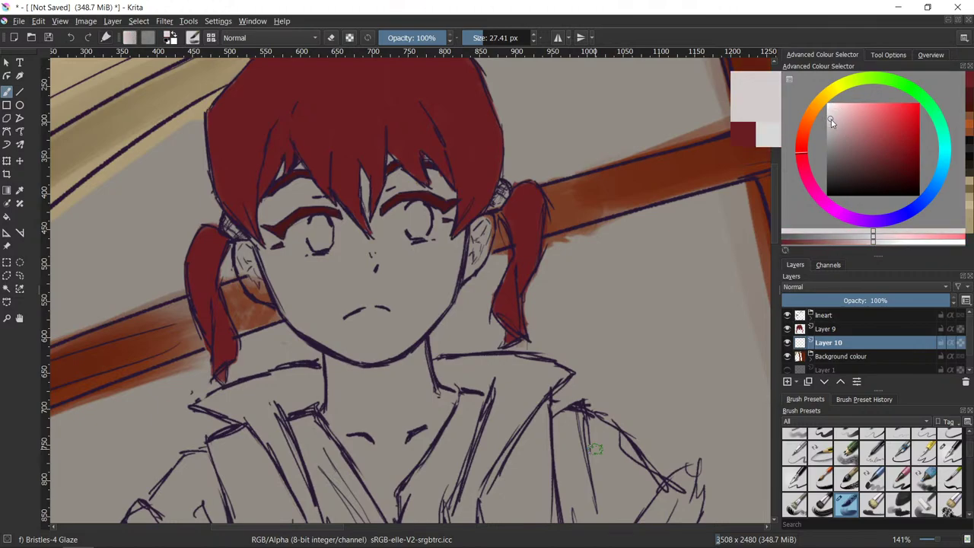
- Choose a slightly darker pinkish grey and paint the whites of both eyes, preparing the eraser for their edges
{"action": "left_click", "coordinate": [830, 121]}
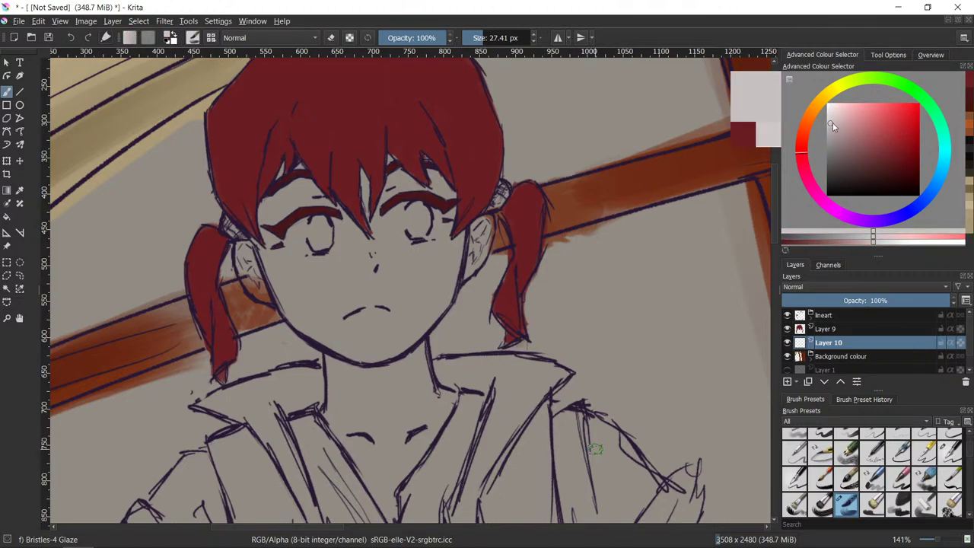
{"action": "mouse_move", "coordinate": [299, 234]}
{"action": "left_mouse_down"}
{"action": "mouse_move", "coordinate": [300, 245]}
{"action": "mouse_move", "coordinate": [317, 220]}
{"action": "mouse_move", "coordinate": [317, 241]}
{"action": "mouse_move", "coordinate": [321, 222]}
{"action": "mouse_move", "coordinate": [324, 233]}
{"action": "mouse_move", "coordinate": [333, 221]}
{"action": "mouse_move", "coordinate": [340, 243]}
{"action": "left_mouse_up"}
{"action": "mouse_move", "coordinate": [414, 236]}
{"action": "left_mouse_down"}
{"action": "mouse_move", "coordinate": [401, 215]}
{"action": "mouse_move", "coordinate": [430, 213]}
{"action": "mouse_move", "coordinate": [421, 235]}
{"action": "mouse_move", "coordinate": [429, 233]}
{"action": "left_mouse_up"}
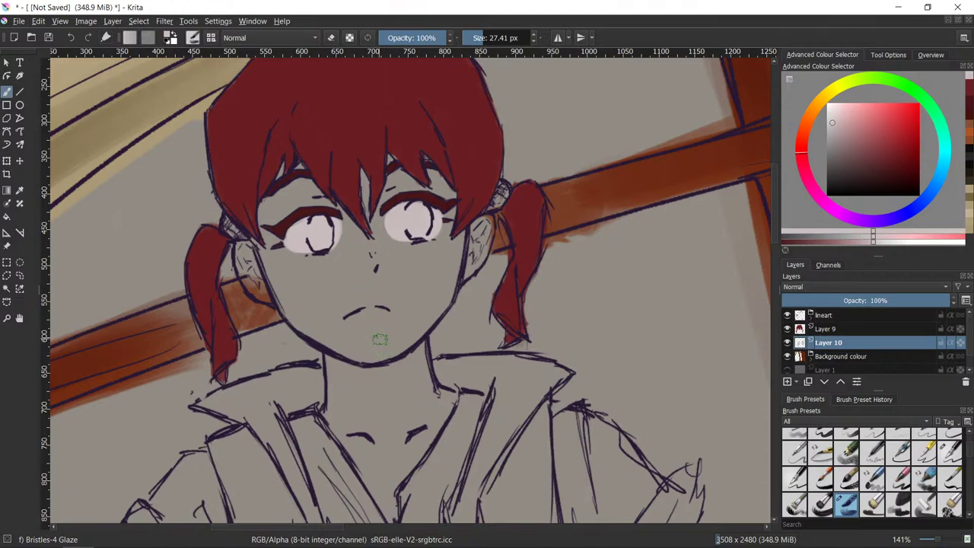
{"action": "key", "text": "slash"}
{"action": "key", "text": "slash"}
{"action": "key", "text": "e"}
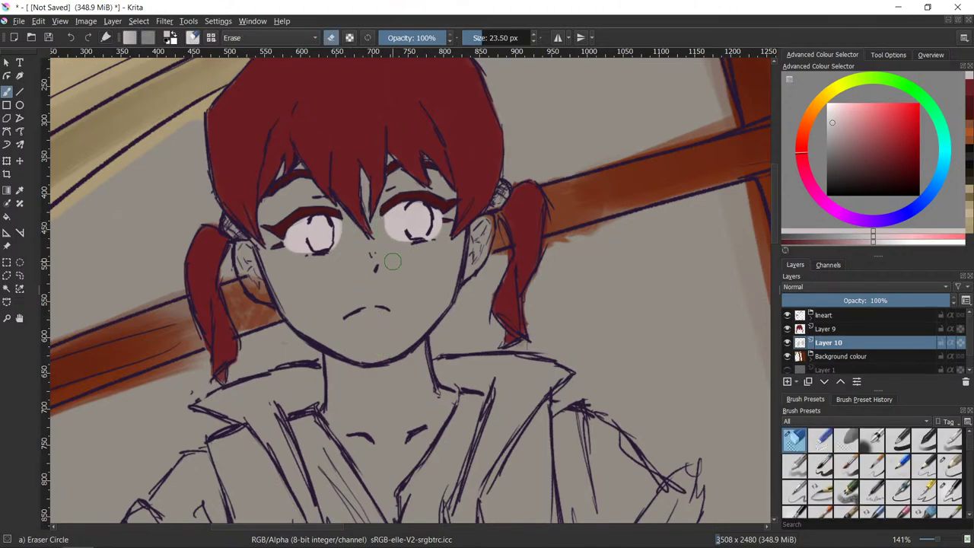
{"action": "key", "text": "e"}
{"action": "key", "text": "e"}
- Add a new paint layer directly above the background colour layer, and return to the eye-white layer with the Bristles-4 Glaze brush
{"action": "left_click", "coordinate": [832, 359]}
{"action": "left_click", "coordinate": [787, 382]}
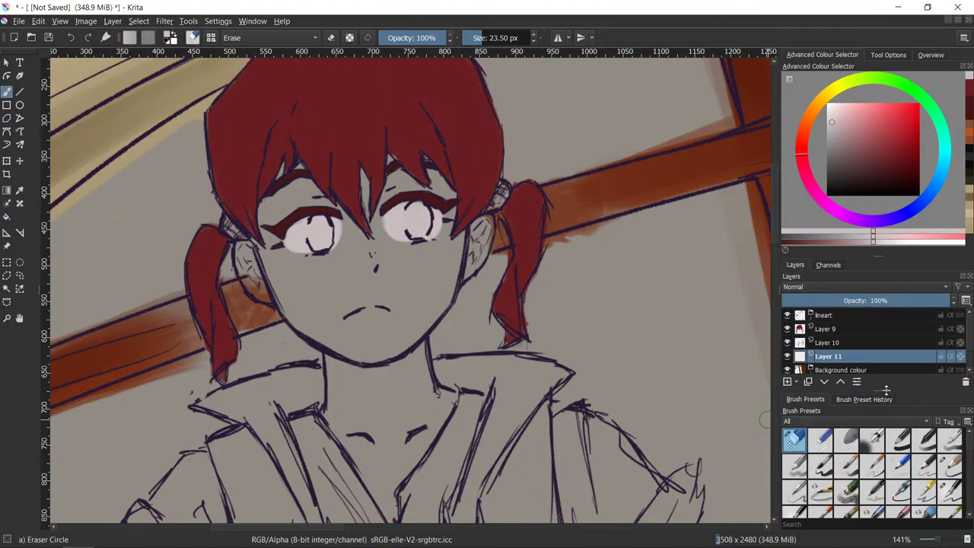
{"action": "left_click", "coordinate": [841, 345]}
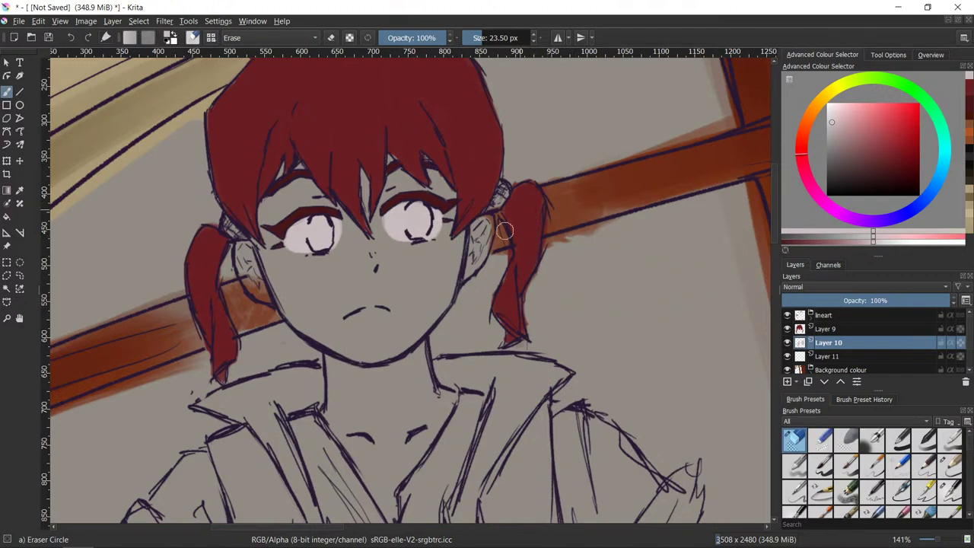
{"action": "key", "text": "slash"}
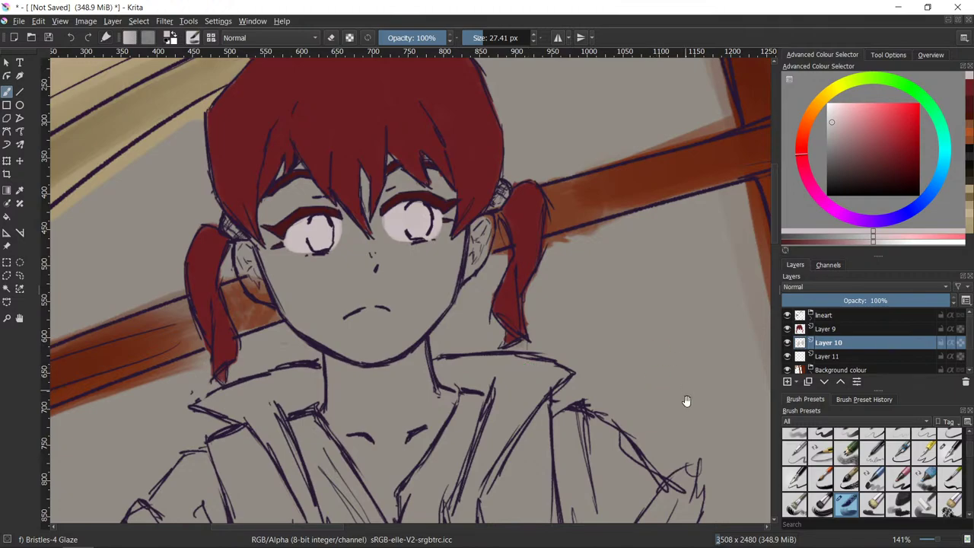
- Examine the character's painted eyes, face, rolled sleeves, laced top and trousers against the coloured background
{"action": "left_click_drag", "start_coordinate": [687, 403], "coordinate": [656, 419]}
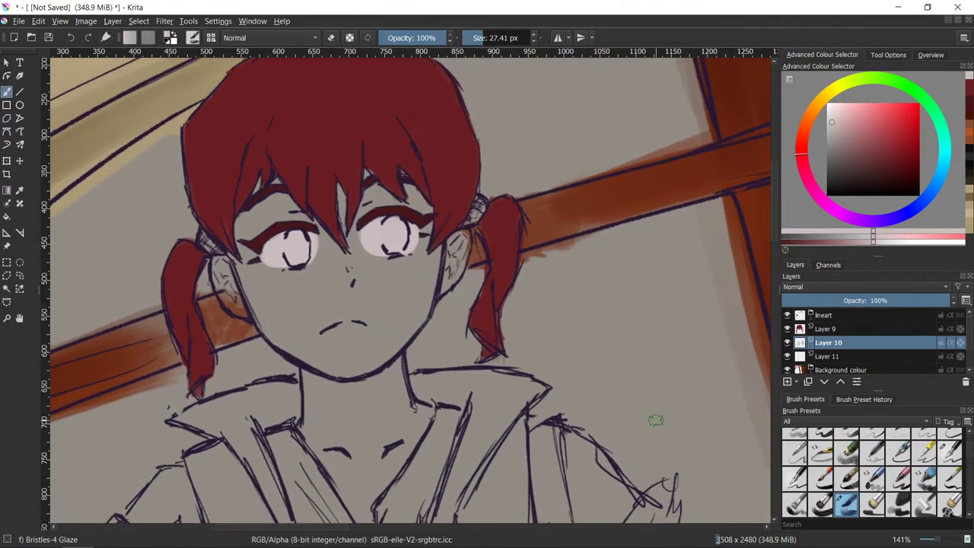
{"action": "left_click_drag", "start_coordinate": [651, 383], "coordinate": [655, 381]}
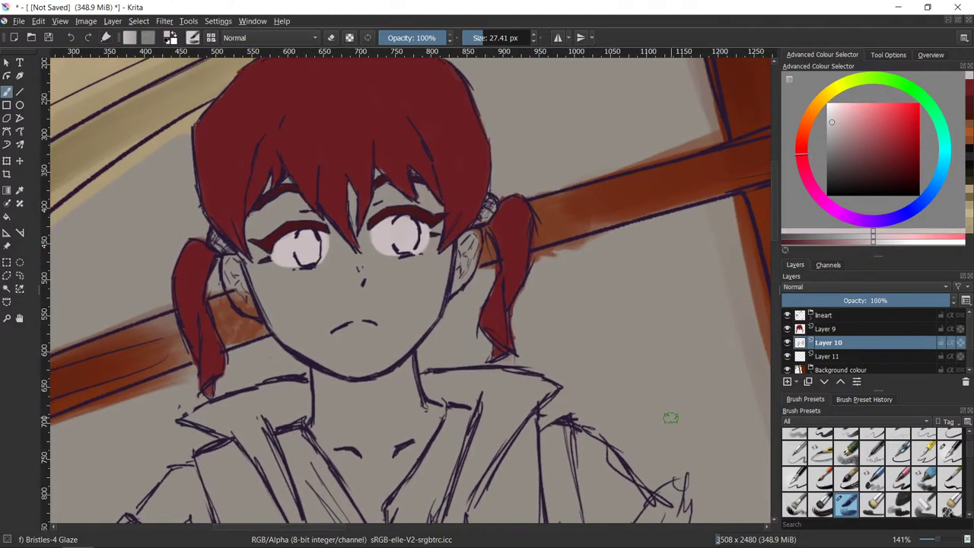
{"action": "scroll", "coordinate": [670, 418], "scroll_direction": "down", "scroll_amount": 1}
{"action": "left_click_drag", "start_coordinate": [689, 439], "coordinate": [594, 421]}
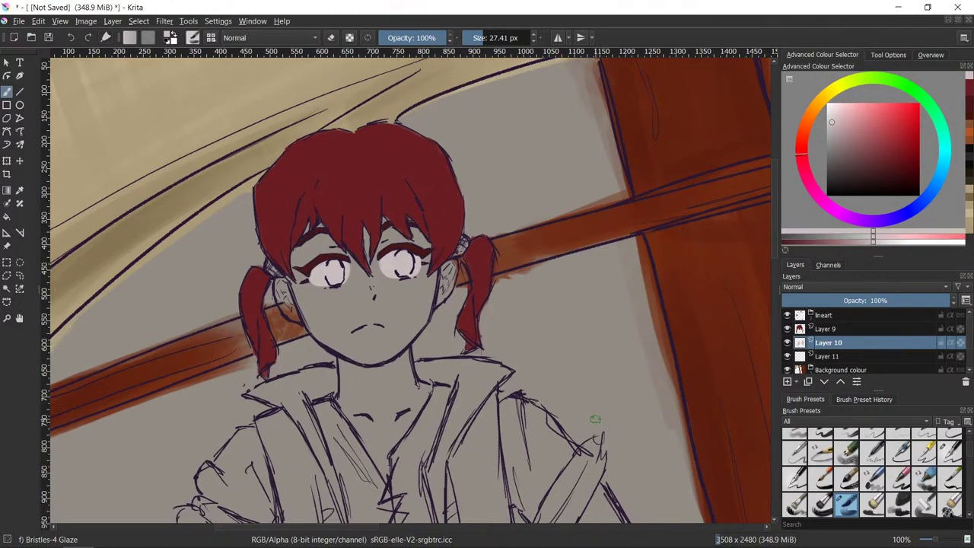
{"action": "left_click_drag", "start_coordinate": [658, 434], "coordinate": [584, 391]}
{"action": "key", "text": "minus"}
{"action": "scroll", "coordinate": [652, 445], "scroll_direction": "down", "scroll_amount": 1}
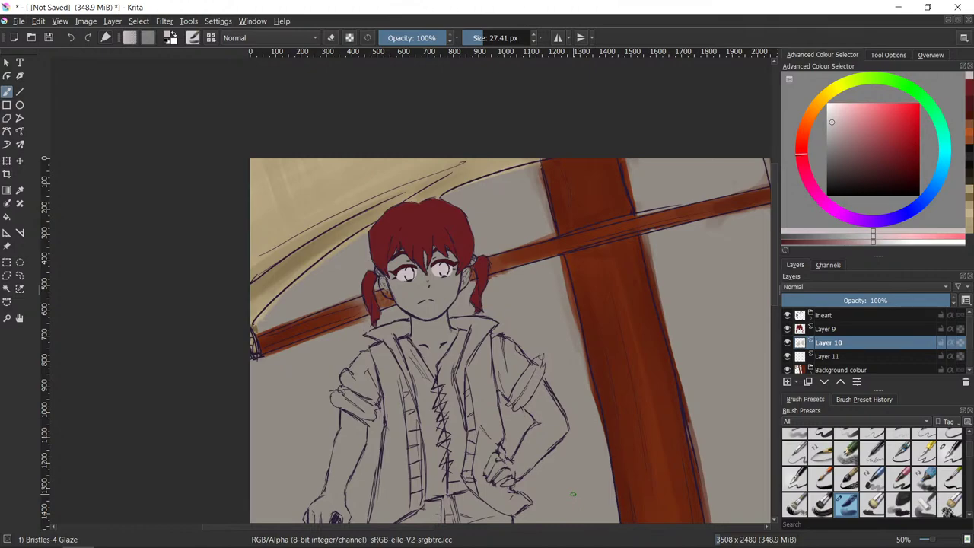
{"action": "left_click_drag", "start_coordinate": [621, 445], "coordinate": [614, 453]}
{"action": "scroll", "coordinate": [613, 453], "scroll_direction": "up", "scroll_amount": 1}
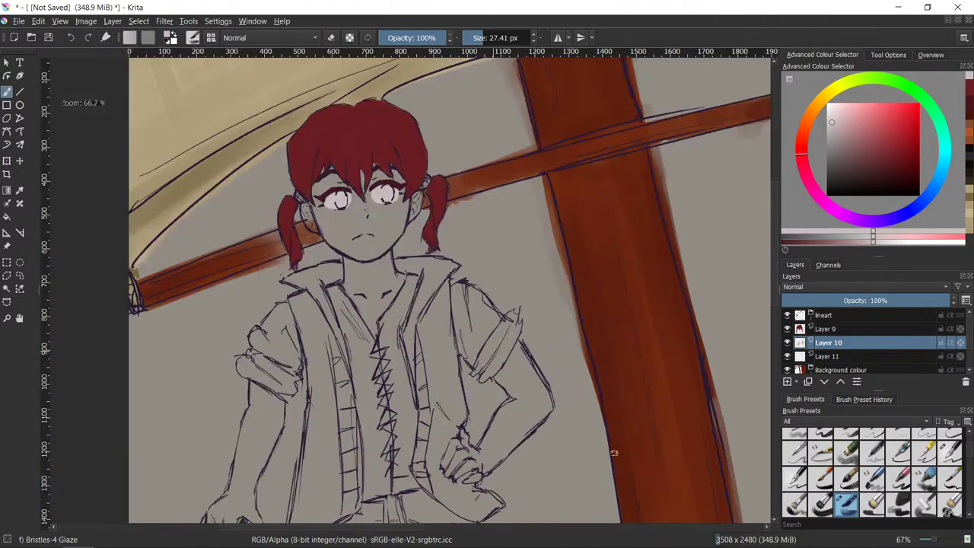
{"action": "left_click_drag", "start_coordinate": [610, 431], "coordinate": [590, 390]}
{"action": "left_click_drag", "start_coordinate": [599, 438], "coordinate": [600, 299]}
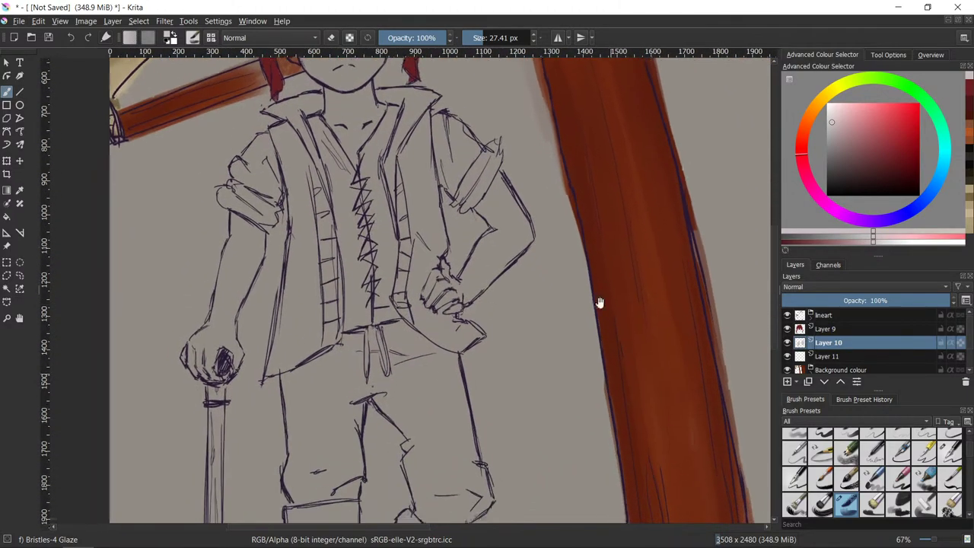
{"action": "scroll", "coordinate": [601, 319], "scroll_direction": "down", "scroll_amount": 1}
{"action": "mouse_move", "coordinate": [612, 417]}
{"action": "left_mouse_down"}
{"action": "mouse_move", "coordinate": [590, 227]}
{"action": "mouse_move", "coordinate": [554, 308]}
{"action": "mouse_move", "coordinate": [564, 427]}
{"action": "mouse_move", "coordinate": [578, 438]}
{"action": "left_mouse_up"}
{"action": "left_click_drag", "start_coordinate": [591, 312], "coordinate": [599, 350]}
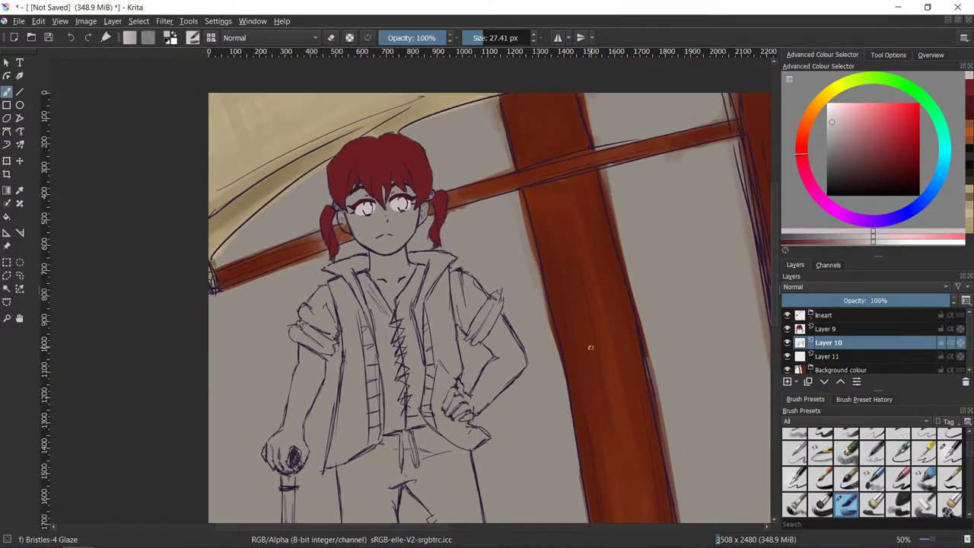
{"action": "scroll", "coordinate": [590, 346], "scroll_direction": "up", "scroll_amount": 1}
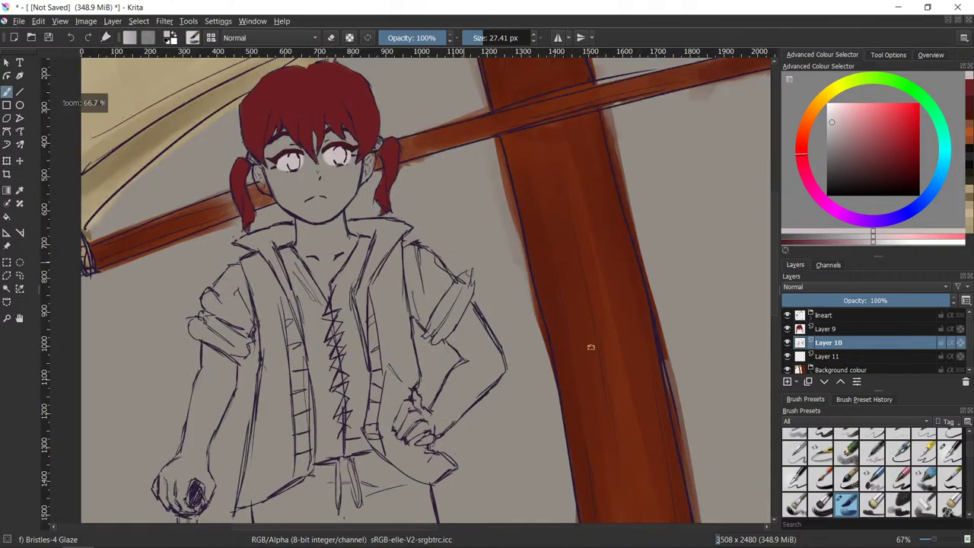
{"action": "mouse_move", "coordinate": [599, 320]}
{"action": "left_mouse_down"}
{"action": "mouse_move", "coordinate": [724, 344]}
{"action": "mouse_move", "coordinate": [627, 380]}
{"action": "left_mouse_up"}
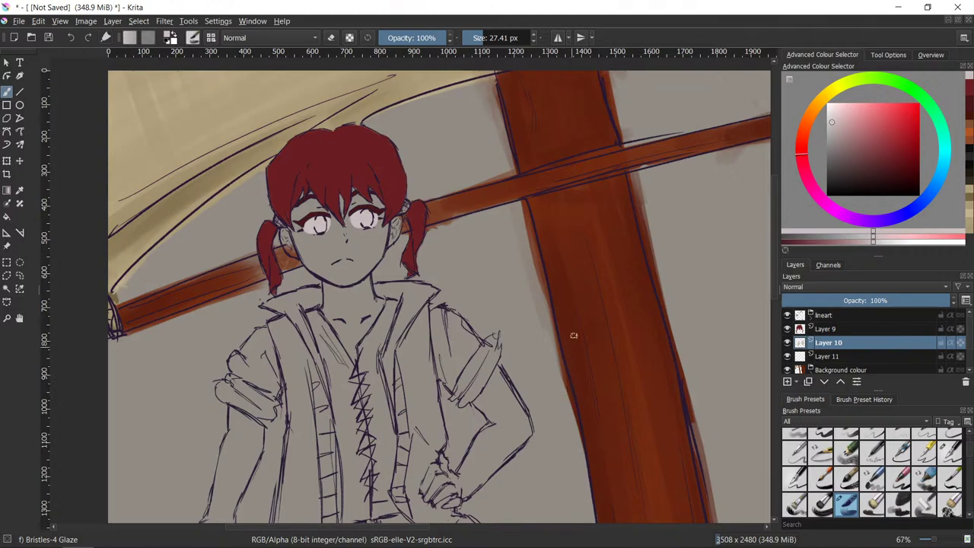
{"action": "left_click_drag", "start_coordinate": [582, 334], "coordinate": [591, 373]}
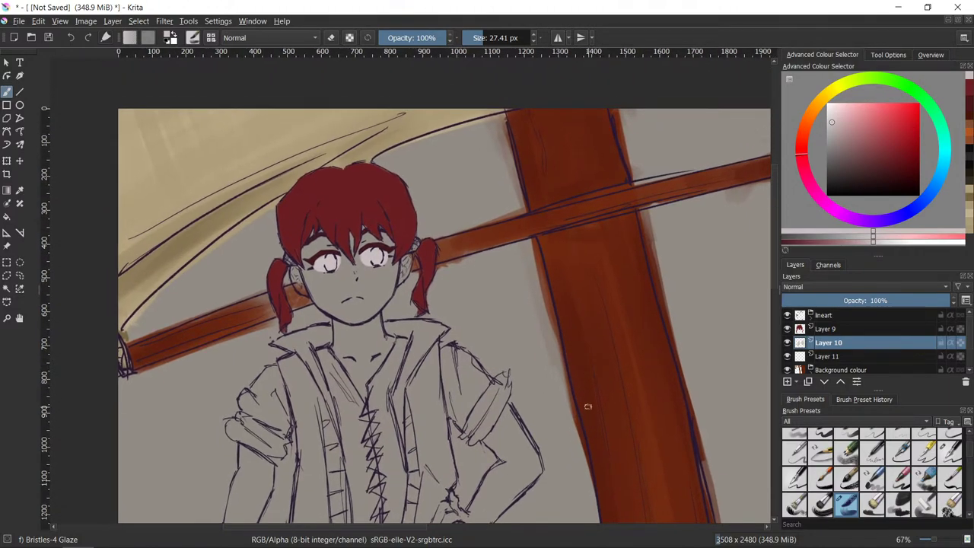
{"action": "scroll", "coordinate": [563, 347], "scroll_direction": "up", "scroll_amount": 1, "text": "ctrl"}
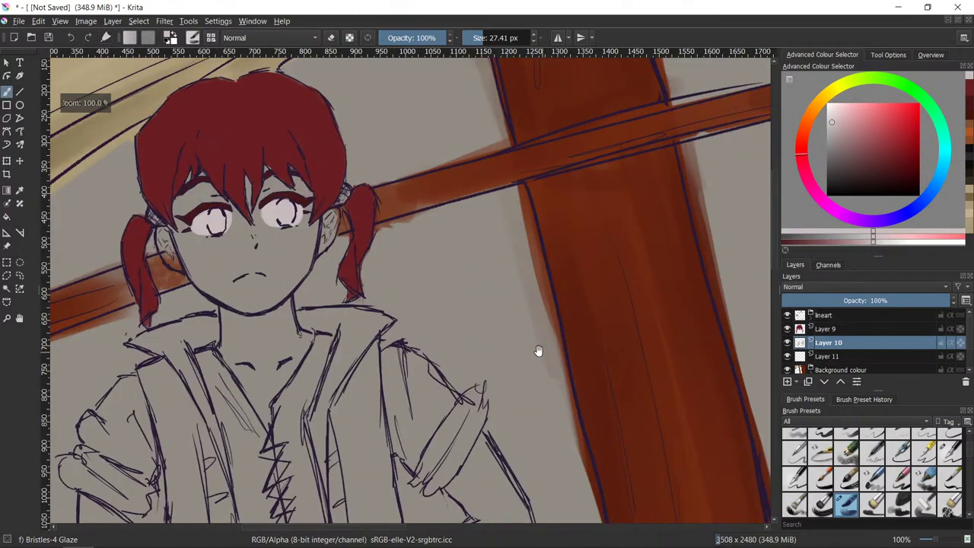
{"action": "left_click_drag", "start_coordinate": [479, 335], "coordinate": [534, 348]}
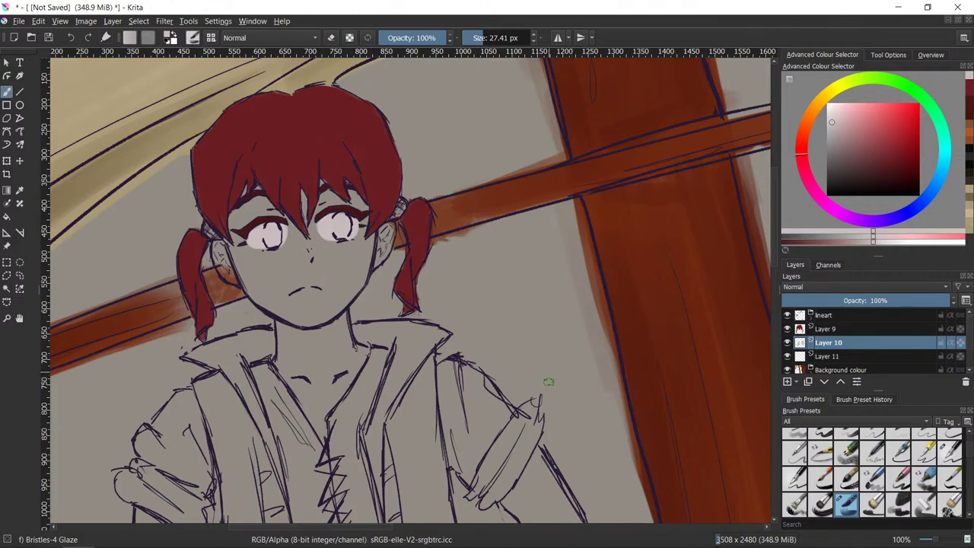
{"action": "left_click_drag", "start_coordinate": [555, 464], "coordinate": [540, 387]}
{"action": "scroll", "coordinate": [540, 326], "scroll_direction": "down", "scroll_amount": 1}
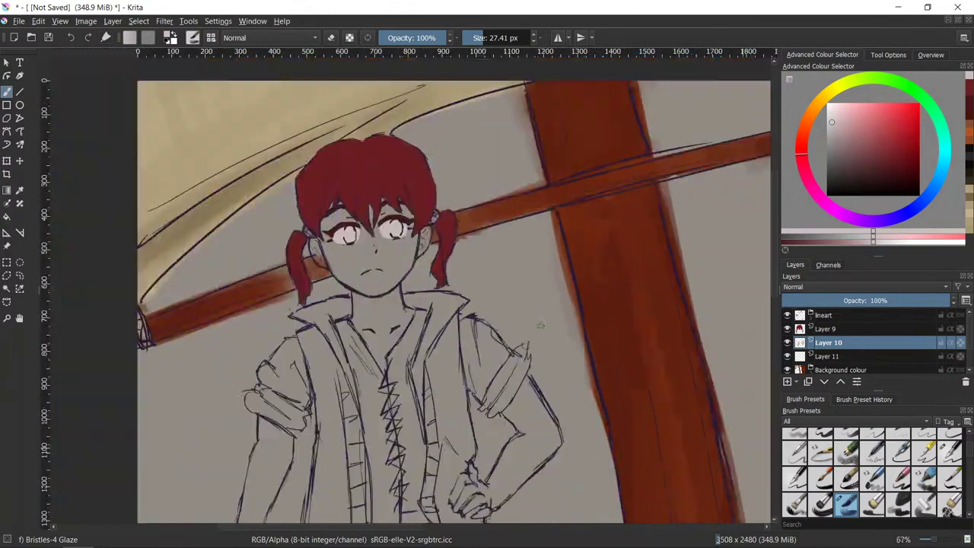
{"action": "scroll", "coordinate": [540, 326], "scroll_direction": "down", "scroll_amount": 2}
{"action": "left_click_drag", "start_coordinate": [617, 446], "coordinate": [589, 404]}
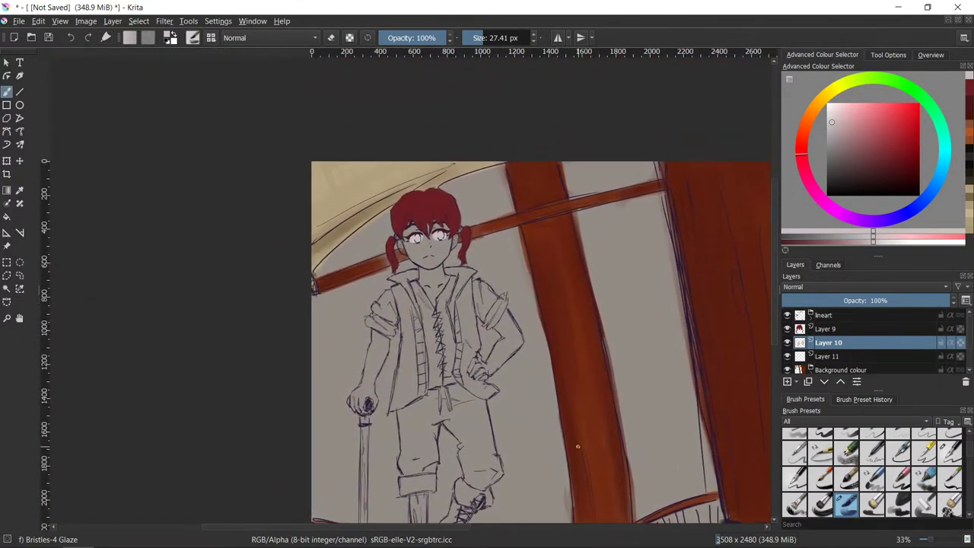
{"action": "scroll", "coordinate": [578, 447], "scroll_direction": "up", "scroll_amount": 1}
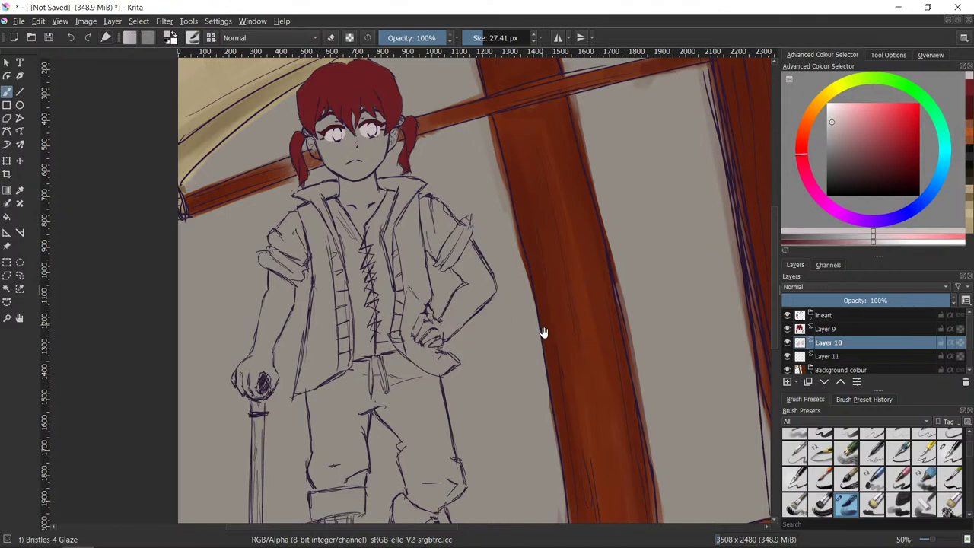
{"action": "left_click_drag", "start_coordinate": [543, 330], "coordinate": [599, 443]}
{"action": "scroll", "coordinate": [579, 504], "scroll_direction": "up", "scroll_amount": 1}
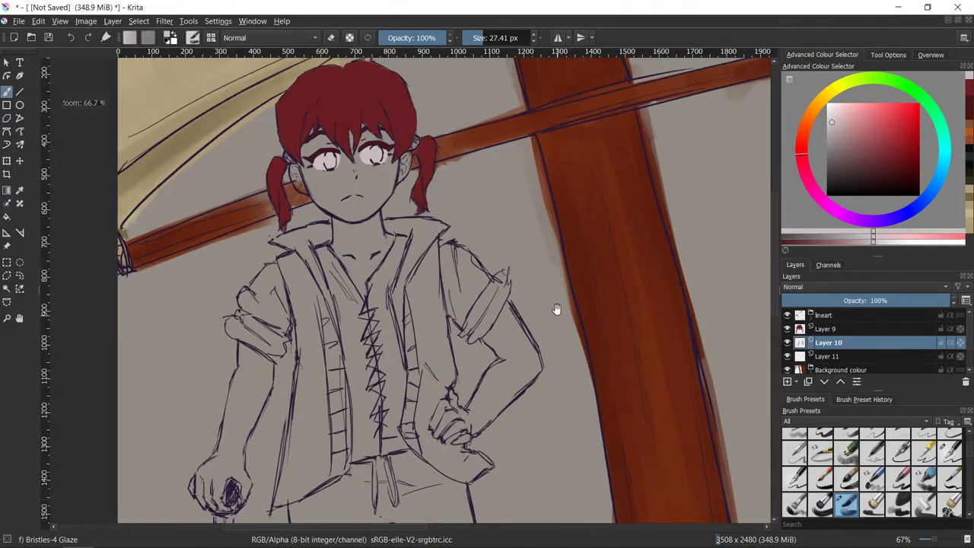
{"action": "left_click_drag", "start_coordinate": [556, 310], "coordinate": [575, 370]}
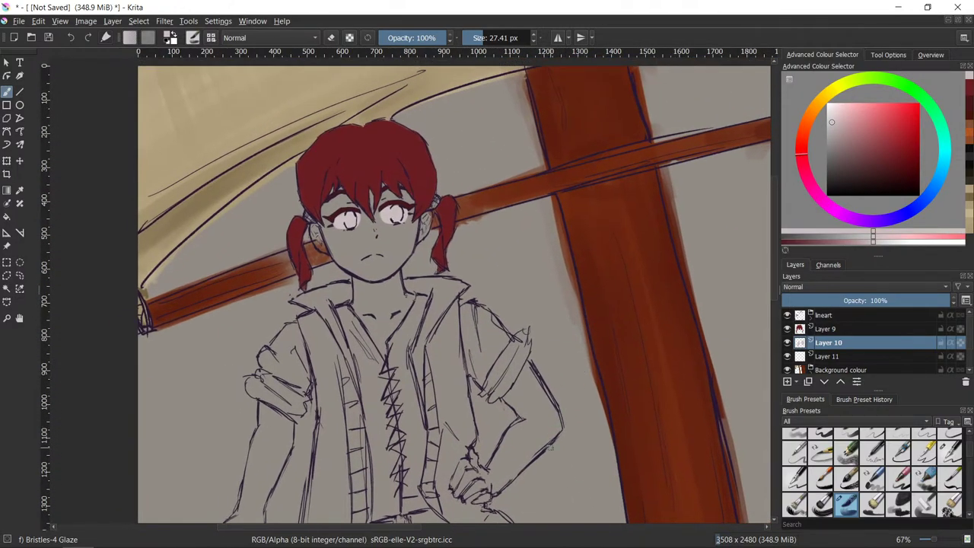
{"action": "left_click_drag", "start_coordinate": [570, 326], "coordinate": [582, 334]}
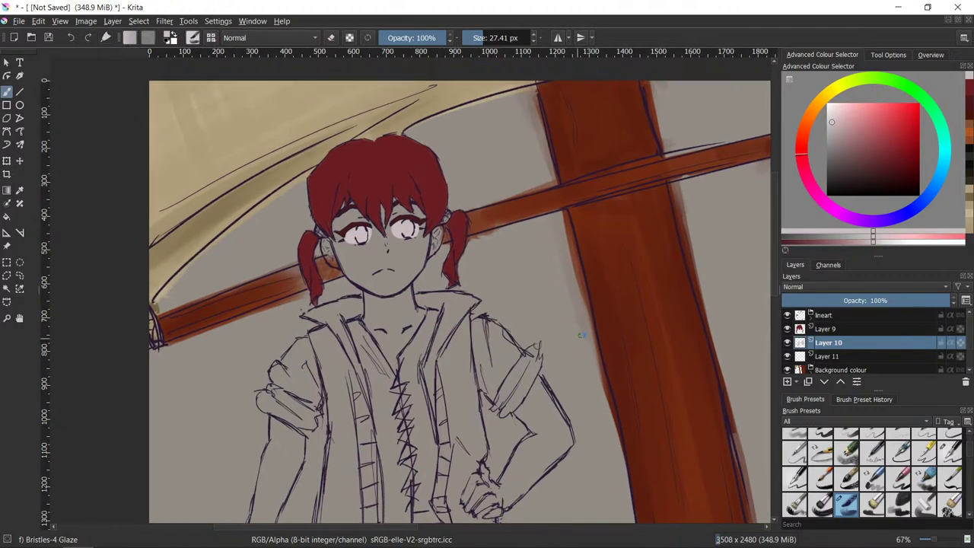
{"action": "scroll", "coordinate": [567, 347], "scroll_direction": "up", "scroll_amount": 1}
{"action": "mouse_move", "coordinate": [533, 285]}
{"action": "left_mouse_down"}
{"action": "mouse_move", "coordinate": [616, 334]}
{"action": "mouse_move", "coordinate": [569, 314]}
{"action": "left_mouse_up"}
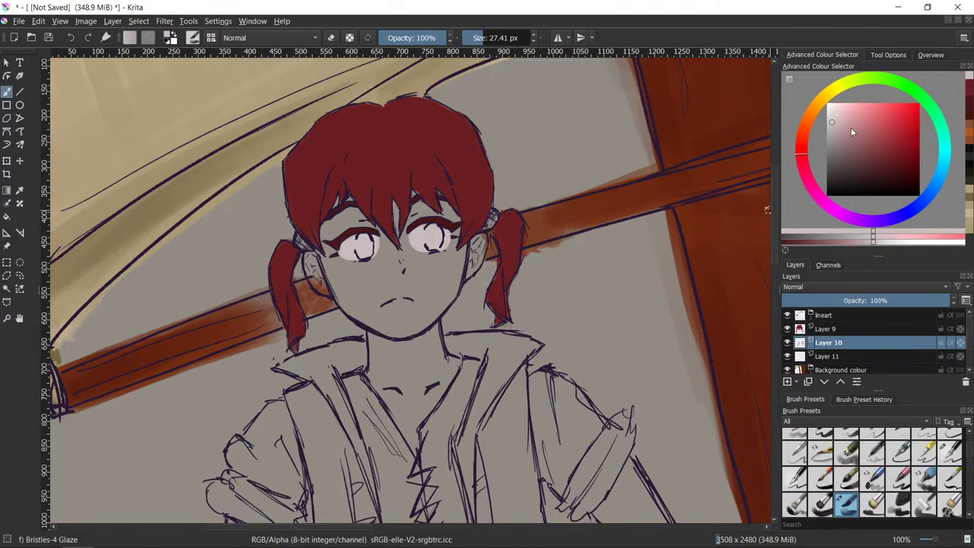
- Pick a bright orange and paint the hair ties of both pigtails on Layer 10
{"action": "left_click", "coordinate": [808, 118]}
{"action": "mouse_move", "coordinate": [883, 131]}
{"action": "left_mouse_down"}
{"action": "mouse_move", "coordinate": [912, 100]}
{"action": "mouse_move", "coordinate": [932, 98]}
{"action": "mouse_move", "coordinate": [909, 133]}
{"action": "left_mouse_up"}
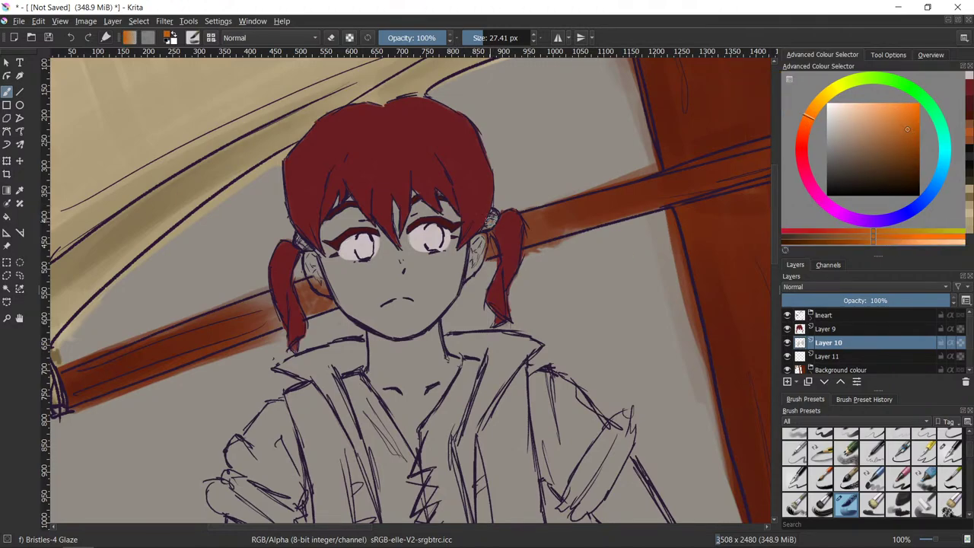
{"action": "left_click_drag", "start_coordinate": [492, 215], "coordinate": [495, 219]}
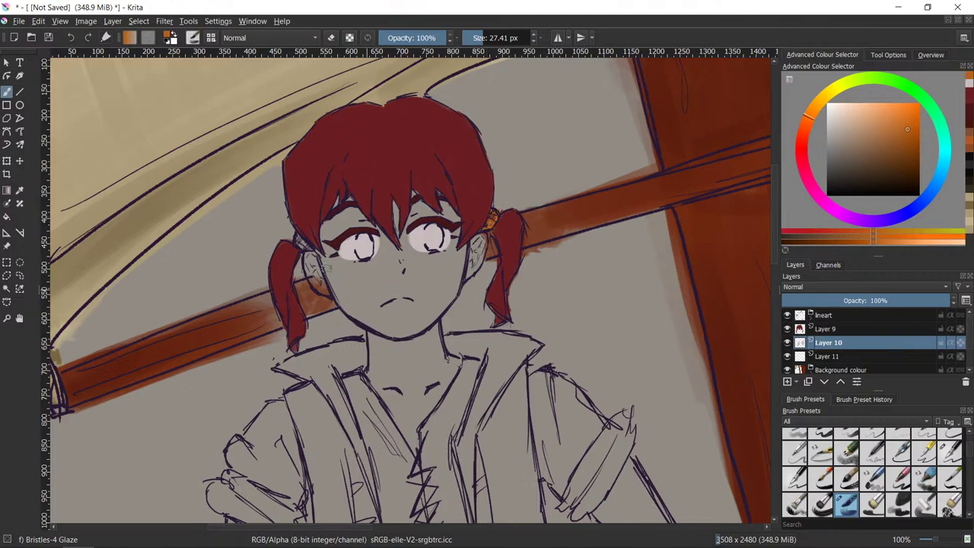
{"action": "left_click_drag", "start_coordinate": [304, 239], "coordinate": [305, 245]}
- Make Layer 11 active and mix a light peach skin tone, testing it with strokes on the face
{"action": "left_click", "coordinate": [856, 356]}
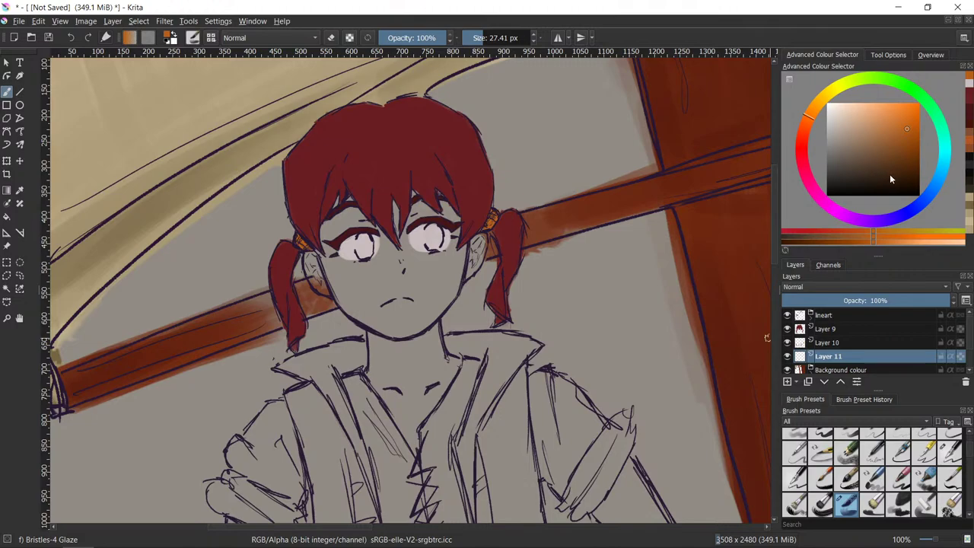
{"action": "left_click", "coordinate": [823, 102]}
{"action": "mouse_move", "coordinate": [818, 133]}
{"action": "left_mouse_down"}
{"action": "mouse_move", "coordinate": [809, 129]}
{"action": "mouse_move", "coordinate": [861, 117]}
{"action": "left_mouse_up"}
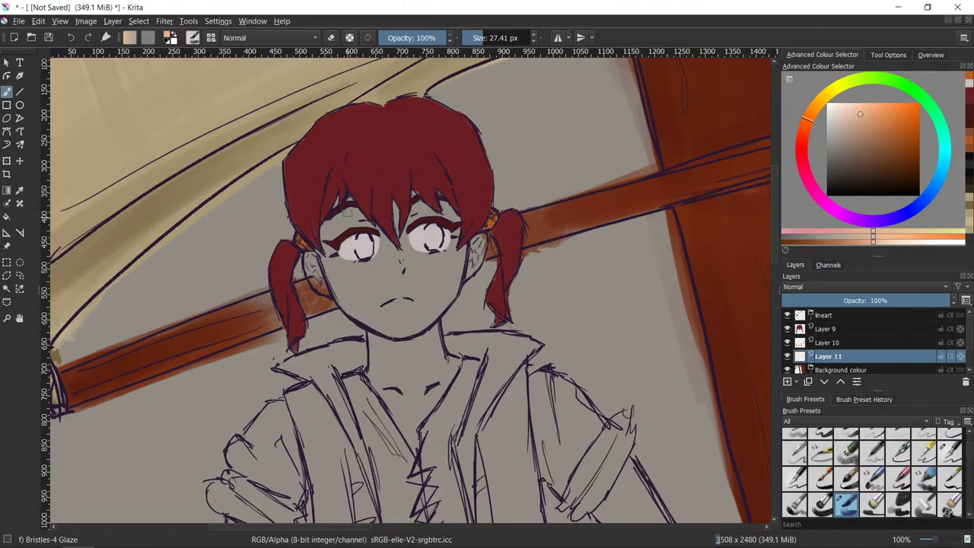
{"action": "left_click_drag", "start_coordinate": [348, 216], "coordinate": [330, 230]}
{"action": "key", "text": "ctrl+z"}
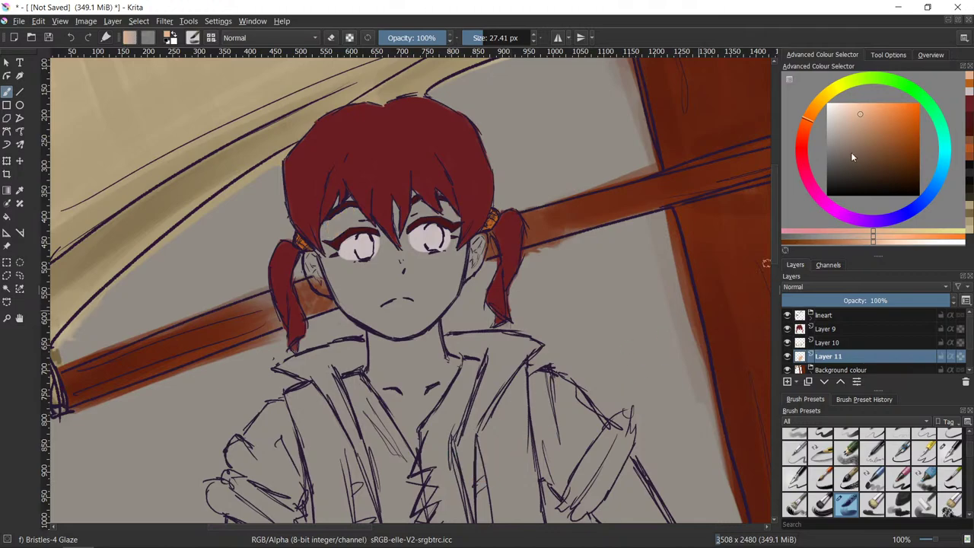
{"action": "left_click_drag", "start_coordinate": [806, 125], "coordinate": [803, 132]}
{"action": "left_click_drag", "start_coordinate": [402, 260], "coordinate": [364, 311]}
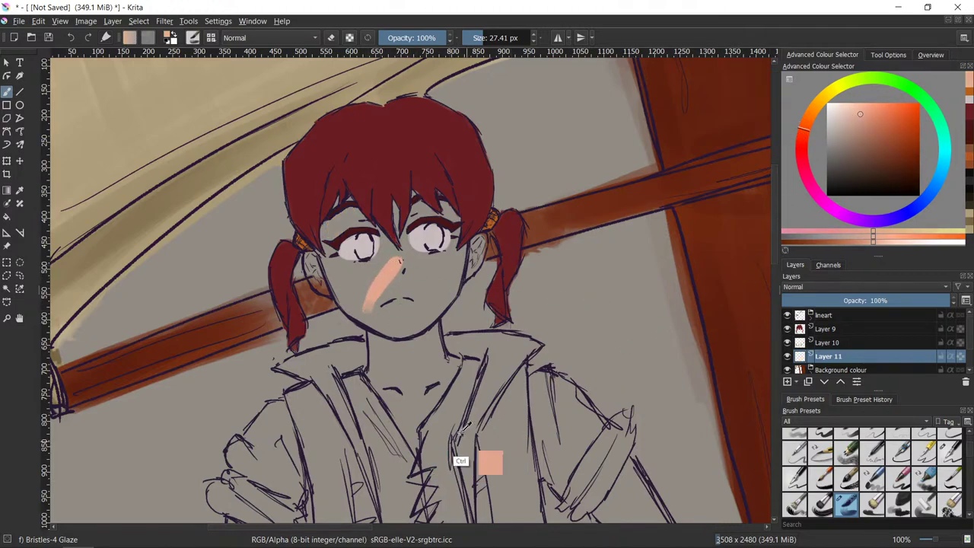
{"action": "key", "text": "ctrl+z"}
- Fill the character's face and both ears with the peach skin tone, continuing into the upper neck
{"action": "mouse_move", "coordinate": [356, 199]}
{"action": "left_mouse_down"}
{"action": "mouse_move", "coordinate": [335, 222]}
{"action": "mouse_move", "coordinate": [372, 213]}
{"action": "mouse_move", "coordinate": [316, 277]}
{"action": "mouse_move", "coordinate": [335, 293]}
{"action": "mouse_move", "coordinate": [387, 250]}
{"action": "mouse_move", "coordinate": [351, 268]}
{"action": "mouse_move", "coordinate": [356, 303]}
{"action": "mouse_move", "coordinate": [380, 301]}
{"action": "left_mouse_up"}
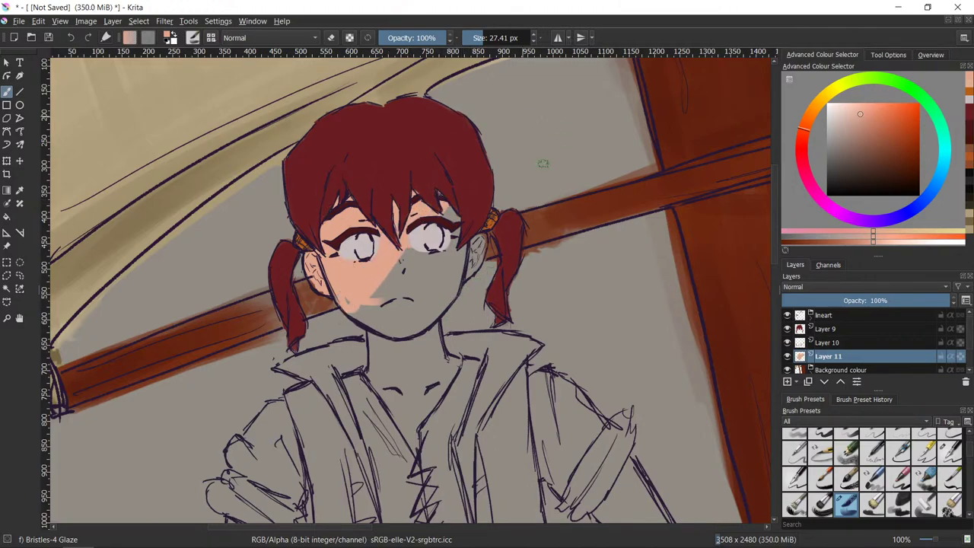
{"action": "mouse_move", "coordinate": [388, 255]}
{"action": "left_mouse_down"}
{"action": "mouse_move", "coordinate": [423, 277]}
{"action": "mouse_move", "coordinate": [479, 240]}
{"action": "mouse_move", "coordinate": [463, 270]}
{"action": "mouse_move", "coordinate": [467, 263]}
{"action": "mouse_move", "coordinate": [426, 283]}
{"action": "mouse_move", "coordinate": [384, 278]}
{"action": "mouse_move", "coordinate": [369, 312]}
{"action": "mouse_move", "coordinate": [350, 316]}
{"action": "left_mouse_up"}
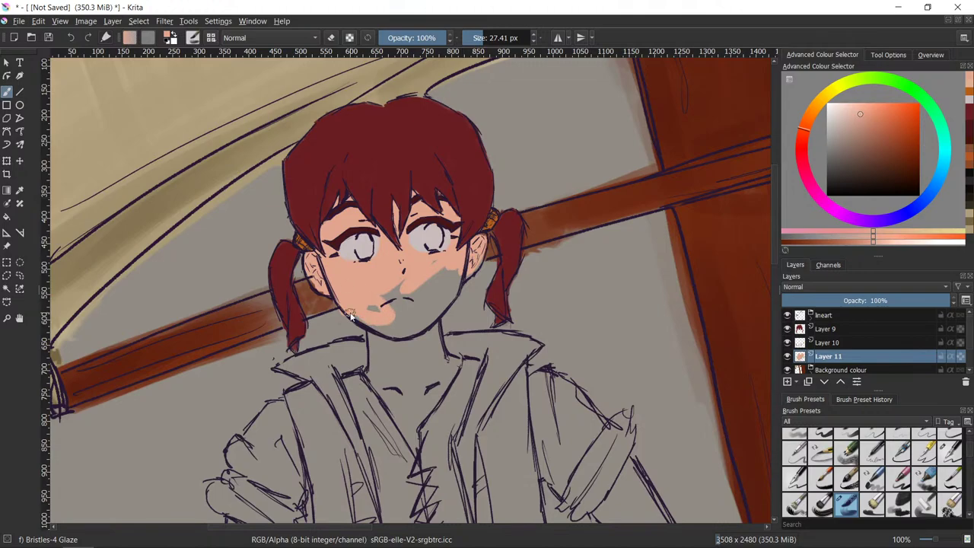
{"action": "key", "text": "e"}
{"action": "key", "text": "/"}
{"action": "mouse_move", "coordinate": [397, 277]}
{"action": "left_mouse_down"}
{"action": "mouse_move", "coordinate": [370, 313]}
{"action": "mouse_move", "coordinate": [390, 313]}
{"action": "mouse_move", "coordinate": [361, 309]}
{"action": "mouse_move", "coordinate": [384, 324]}
{"action": "mouse_move", "coordinate": [404, 315]}
{"action": "mouse_move", "coordinate": [447, 256]}
{"action": "mouse_move", "coordinate": [456, 266]}
{"action": "mouse_move", "coordinate": [432, 308]}
{"action": "mouse_move", "coordinate": [381, 324]}
{"action": "mouse_move", "coordinate": [389, 333]}
{"action": "mouse_move", "coordinate": [421, 321]}
{"action": "mouse_move", "coordinate": [419, 348]}
{"action": "mouse_move", "coordinate": [375, 345]}
{"action": "mouse_move", "coordinate": [377, 376]}
{"action": "mouse_move", "coordinate": [378, 326]}
{"action": "mouse_move", "coordinate": [396, 381]}
{"action": "mouse_move", "coordinate": [412, 384]}
{"action": "mouse_move", "coordinate": [423, 366]}
{"action": "mouse_move", "coordinate": [409, 332]}
{"action": "mouse_move", "coordinate": [432, 315]}
{"action": "mouse_move", "coordinate": [427, 359]}
{"action": "mouse_move", "coordinate": [409, 387]}
{"action": "mouse_move", "coordinate": [438, 338]}
{"action": "left_mouse_up"}
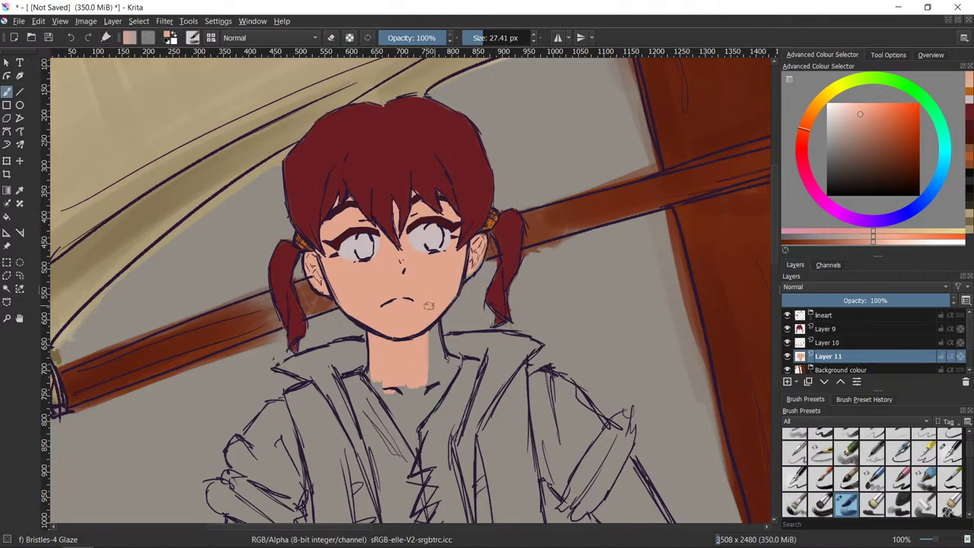
- Paint the rest of the neck and the V-shaped chest opening of the shirt in the peach skin tone, touching up the ear
{"action": "left_click_drag", "start_coordinate": [434, 327], "coordinate": [439, 331]}
{"action": "left_click_drag", "start_coordinate": [442, 366], "coordinate": [445, 358]}
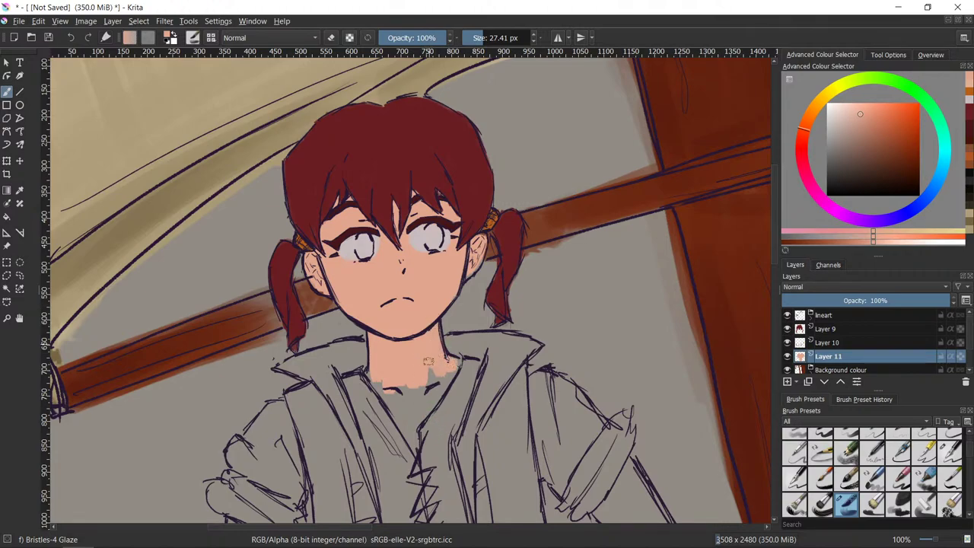
{"action": "scroll", "coordinate": [773, 277], "scroll_direction": "down", "scroll_amount": 10}
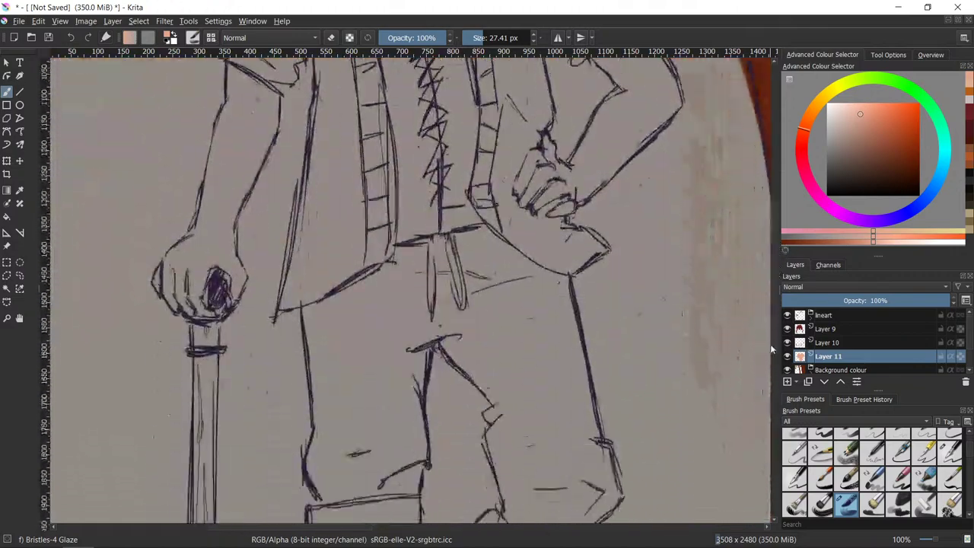
{"action": "scroll", "coordinate": [767, 366], "scroll_direction": "up", "scroll_amount": 10}
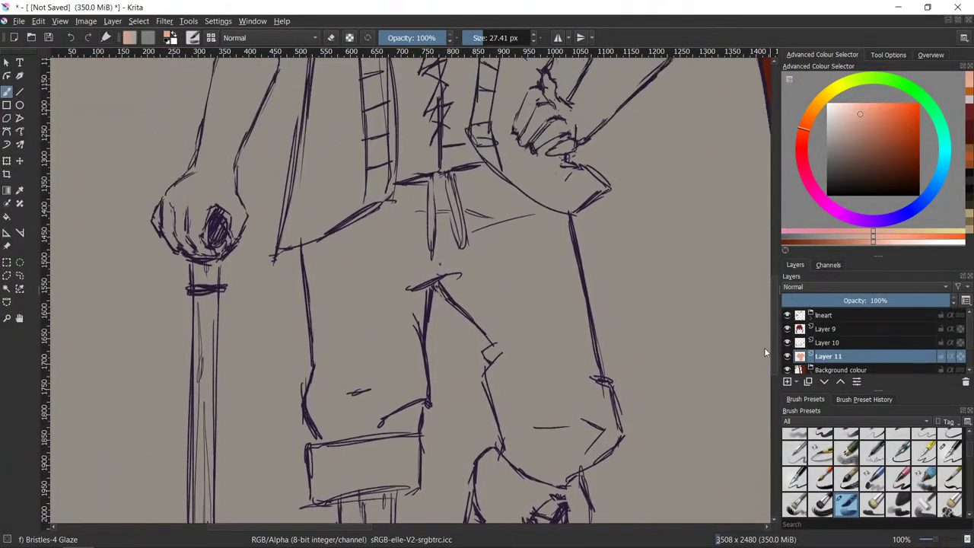
{"action": "scroll", "coordinate": [749, 278], "scroll_direction": "up", "scroll_amount": 4}
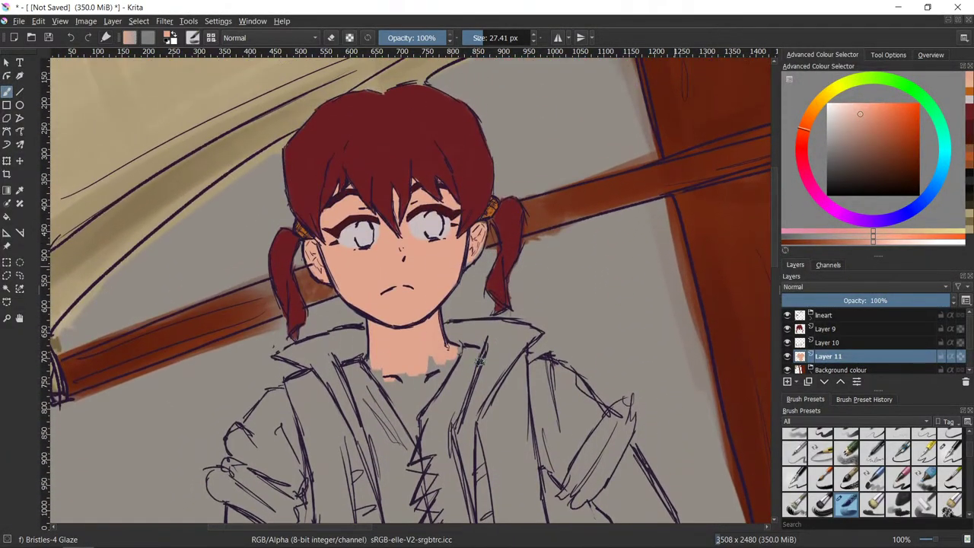
{"action": "mouse_move", "coordinate": [382, 356]}
{"action": "left_mouse_down"}
{"action": "mouse_move", "coordinate": [398, 386]}
{"action": "mouse_move", "coordinate": [402, 406]}
{"action": "mouse_move", "coordinate": [401, 369]}
{"action": "mouse_move", "coordinate": [428, 399]}
{"action": "left_mouse_up"}
{"action": "mouse_move", "coordinate": [445, 352]}
{"action": "left_mouse_down"}
{"action": "mouse_move", "coordinate": [417, 379]}
{"action": "mouse_move", "coordinate": [413, 392]}
{"action": "mouse_move", "coordinate": [431, 386]}
{"action": "mouse_move", "coordinate": [453, 353]}
{"action": "mouse_move", "coordinate": [421, 393]}
{"action": "mouse_move", "coordinate": [453, 348]}
{"action": "mouse_move", "coordinate": [418, 399]}
{"action": "mouse_move", "coordinate": [450, 361]}
{"action": "left_mouse_up"}
{"action": "left_click_drag", "start_coordinate": [415, 413], "coordinate": [415, 436]}
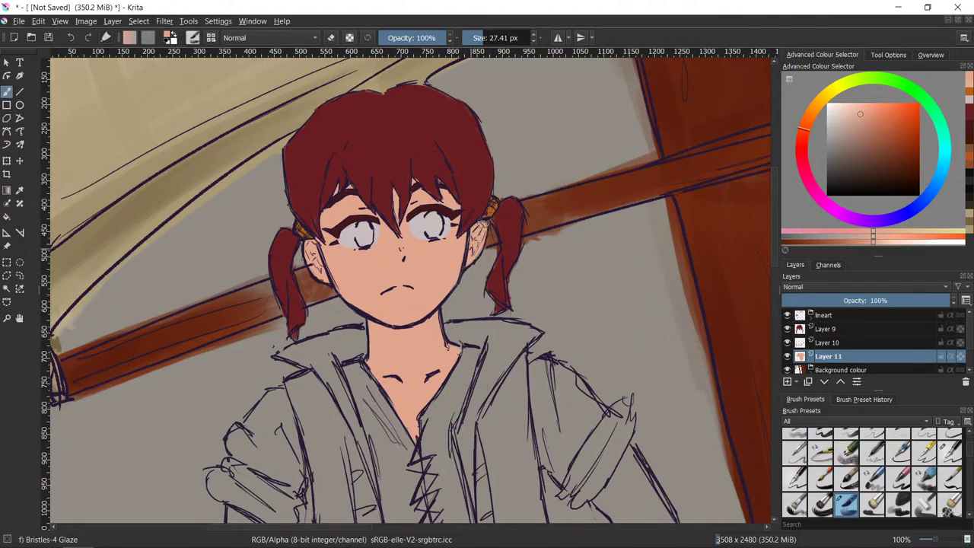
{"action": "left_click_drag", "start_coordinate": [318, 258], "coordinate": [327, 275]}
- Inspect Layer 3 in the lineart group by hiding and showing it, and make Layer 11 active again
{"action": "left_click", "coordinate": [810, 316]}
{"action": "left_click", "coordinate": [849, 333]}
{"action": "left_click", "coordinate": [832, 343]}
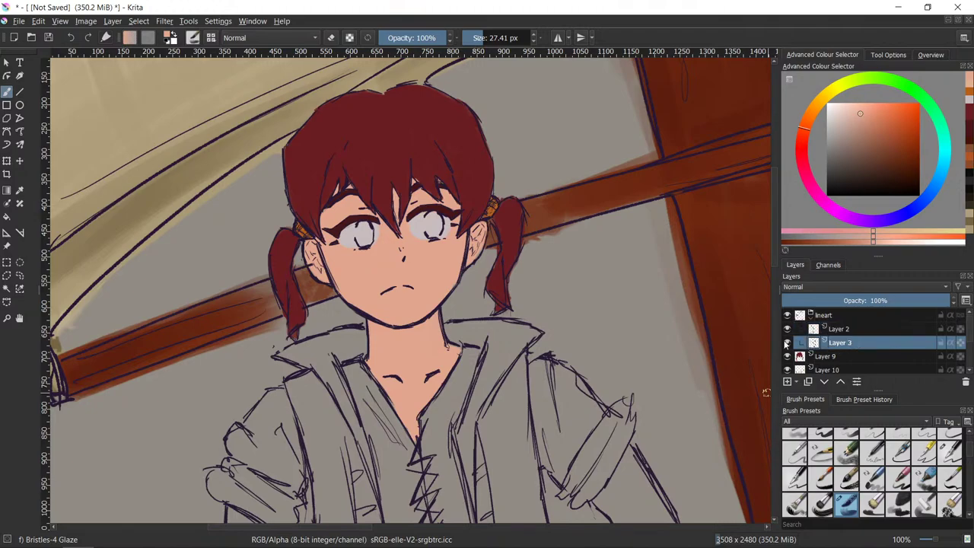
{"action": "left_click", "coordinate": [787, 343]}
{"action": "left_click", "coordinate": [787, 343]}
{"action": "key", "text": "e"}
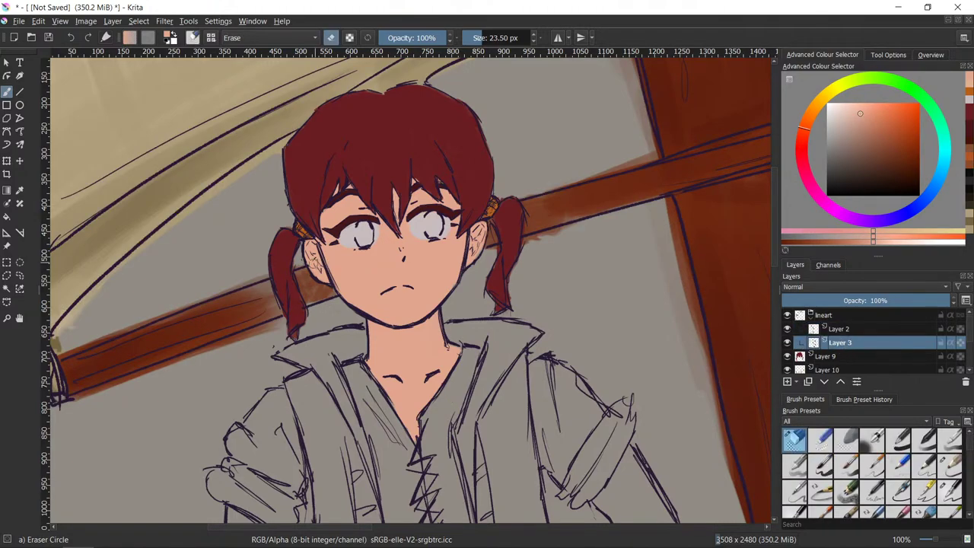
{"action": "left_click", "coordinate": [810, 316]}
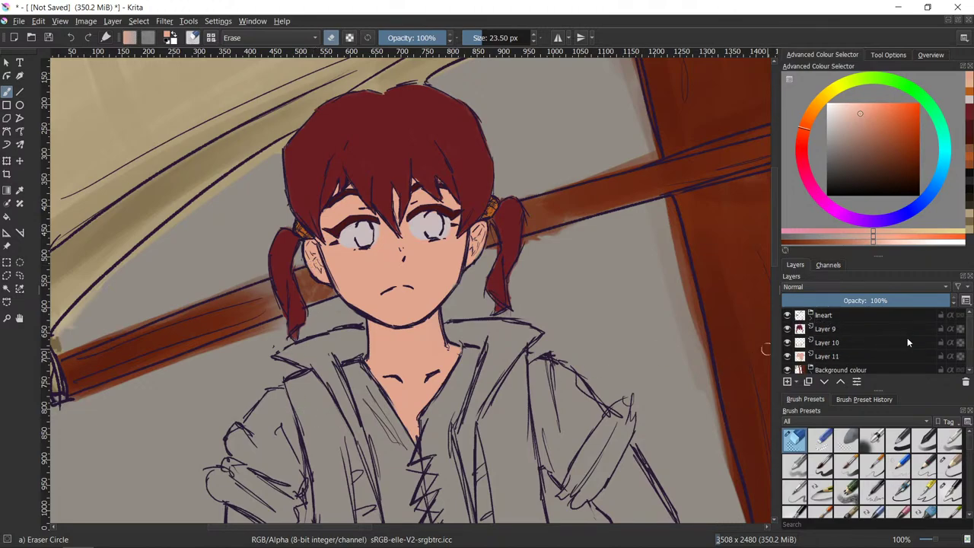
{"action": "left_click", "coordinate": [841, 358]}
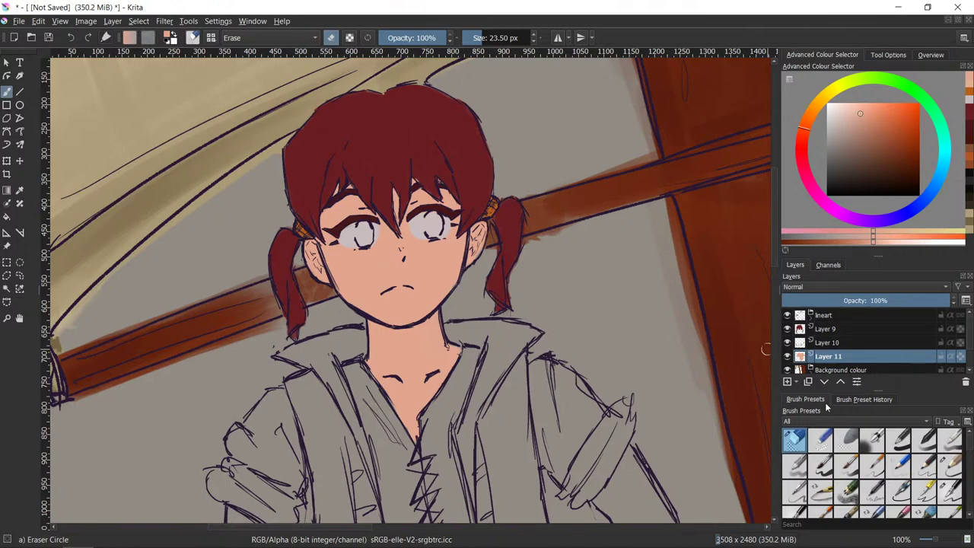
- Paint the bare forearm and the hand gripping the cane in the peach skin tone at 27.41 px
{"action": "key", "text": "slash"}
{"action": "left_click_drag", "start_coordinate": [562, 423], "coordinate": [511, 383]}
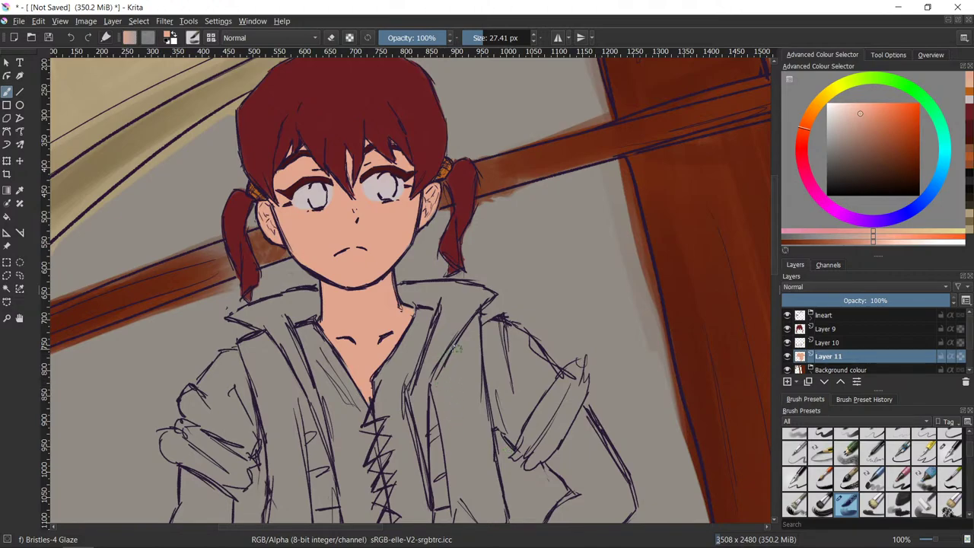
{"action": "left_click_drag", "start_coordinate": [507, 343], "coordinate": [492, 311]}
{"action": "key", "text": "ctrl+minus"}
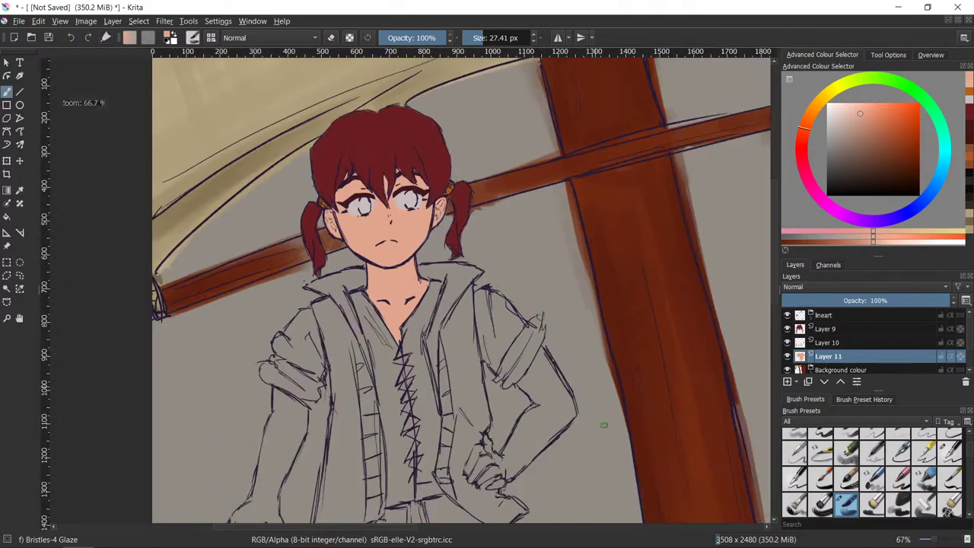
{"action": "left_click_drag", "start_coordinate": [594, 461], "coordinate": [591, 446]}
{"action": "mouse_move", "coordinate": [366, 332]}
{"action": "left_mouse_down"}
{"action": "mouse_move", "coordinate": [347, 305]}
{"action": "mouse_move", "coordinate": [382, 330]}
{"action": "mouse_move", "coordinate": [355, 340]}
{"action": "mouse_move", "coordinate": [347, 387]}
{"action": "mouse_move", "coordinate": [363, 326]}
{"action": "mouse_move", "coordinate": [379, 342]}
{"action": "mouse_move", "coordinate": [360, 318]}
{"action": "mouse_move", "coordinate": [387, 326]}
{"action": "mouse_move", "coordinate": [352, 410]}
{"action": "mouse_move", "coordinate": [358, 375]}
{"action": "mouse_move", "coordinate": [352, 421]}
{"action": "left_mouse_up"}
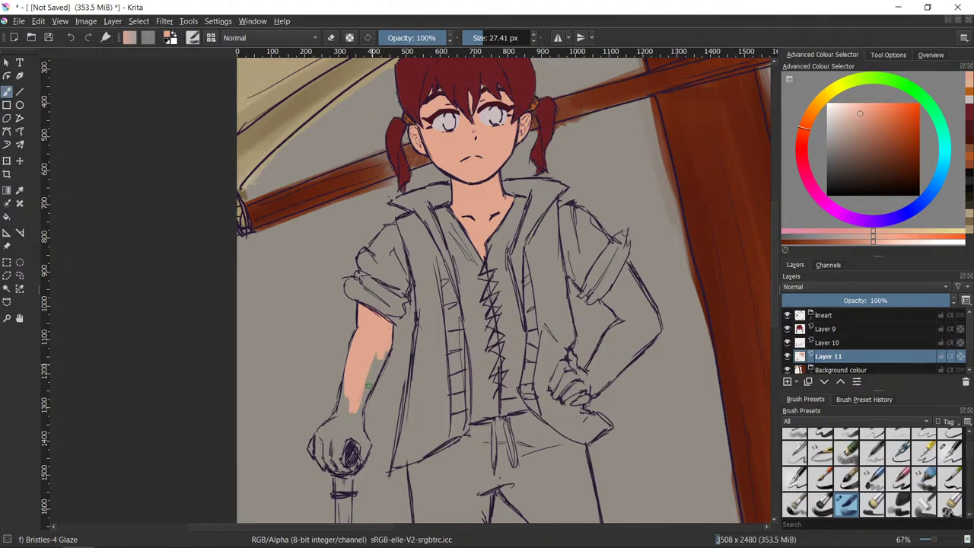
{"action": "mouse_move", "coordinate": [382, 344]}
{"action": "left_mouse_down"}
{"action": "mouse_move", "coordinate": [373, 384]}
{"action": "mouse_move", "coordinate": [378, 364]}
{"action": "mouse_move", "coordinate": [350, 382]}
{"action": "mouse_move", "coordinate": [336, 436]}
{"action": "mouse_move", "coordinate": [314, 444]}
{"action": "mouse_move", "coordinate": [321, 431]}
{"action": "mouse_move", "coordinate": [318, 442]}
{"action": "left_mouse_up"}
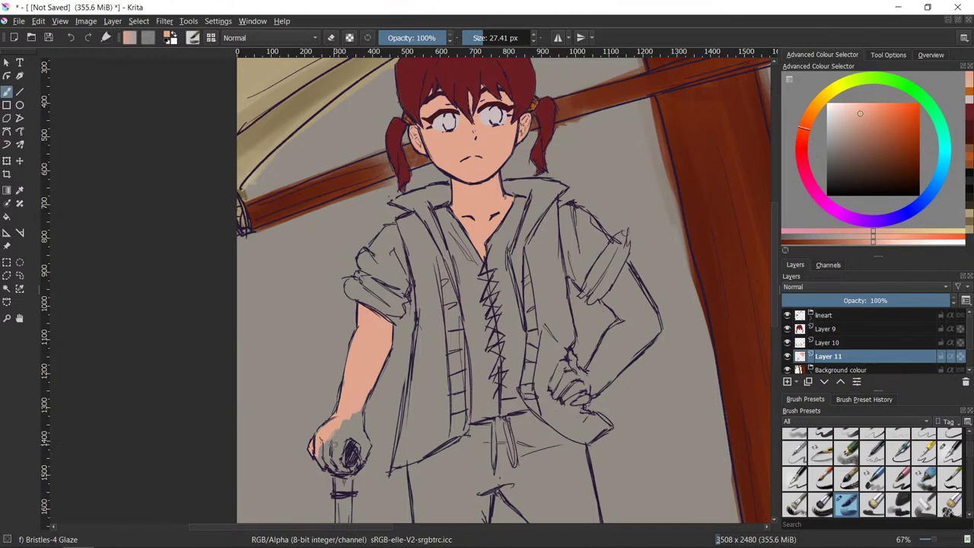
{"action": "key", "text": "e"}
{"action": "key", "text": "e"}
{"action": "mouse_move", "coordinate": [347, 438]}
{"action": "left_mouse_down"}
{"action": "mouse_move", "coordinate": [331, 461]}
{"action": "mouse_move", "coordinate": [322, 431]}
{"action": "mouse_move", "coordinate": [339, 416]}
{"action": "mouse_move", "coordinate": [330, 448]}
{"action": "mouse_move", "coordinate": [342, 467]}
{"action": "mouse_move", "coordinate": [339, 445]}
{"action": "mouse_move", "coordinate": [342, 469]}
{"action": "mouse_move", "coordinate": [325, 439]}
{"action": "mouse_move", "coordinate": [365, 444]}
{"action": "left_mouse_up"}
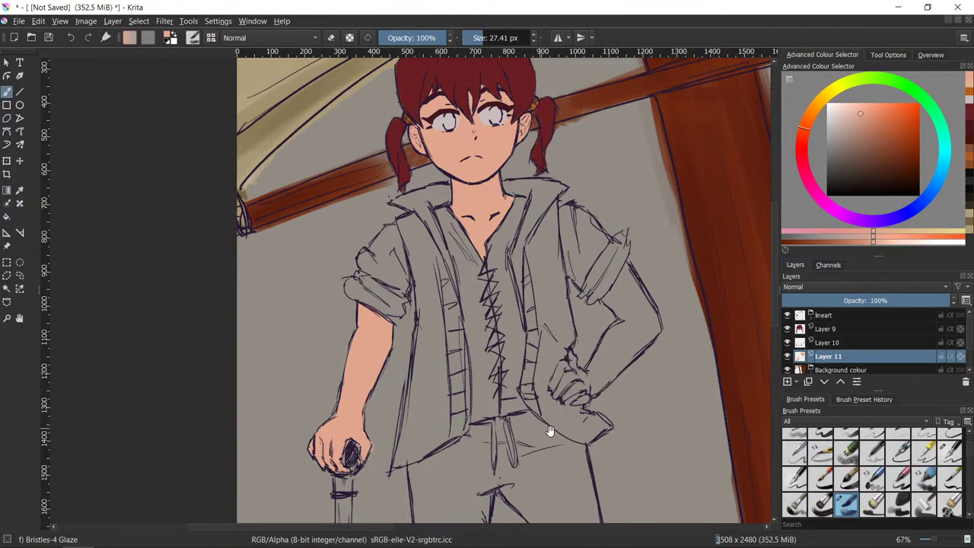
- Tidy the skin colour where the forearm meets the rolled sleeve cuff
{"action": "left_click_drag", "start_coordinate": [550, 431], "coordinate": [478, 420]}
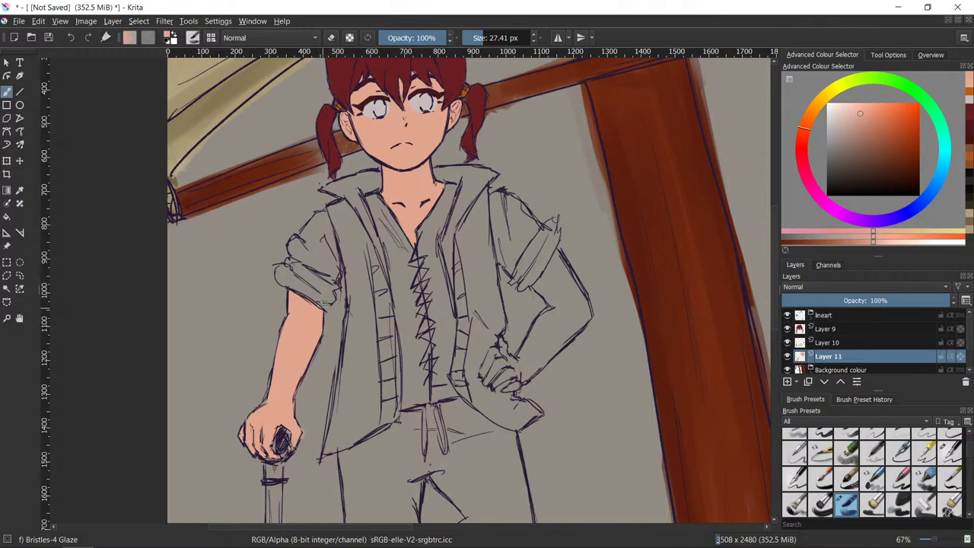
{"action": "key", "text": "e"}
{"action": "key", "text": "slash"}
{"action": "key", "text": "slash"}
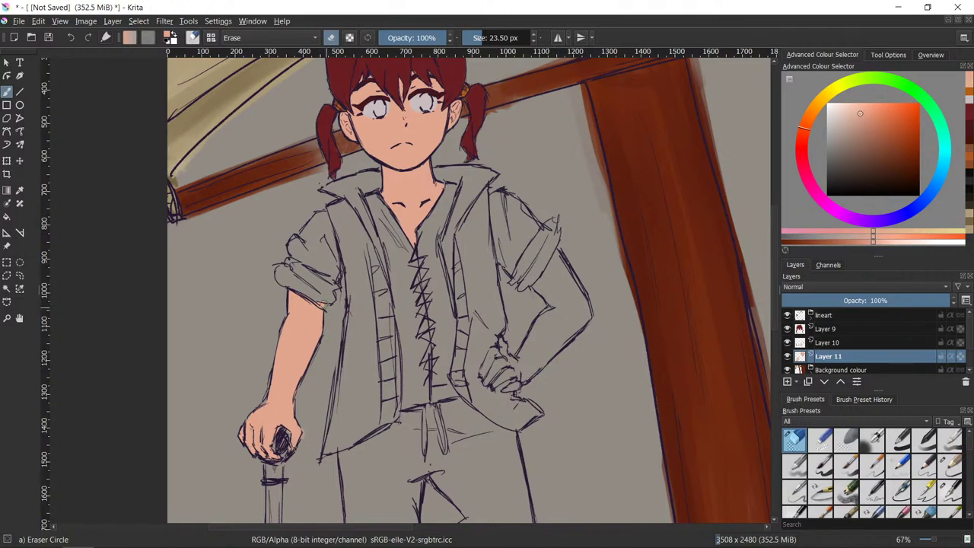
{"action": "key", "text": "slash"}
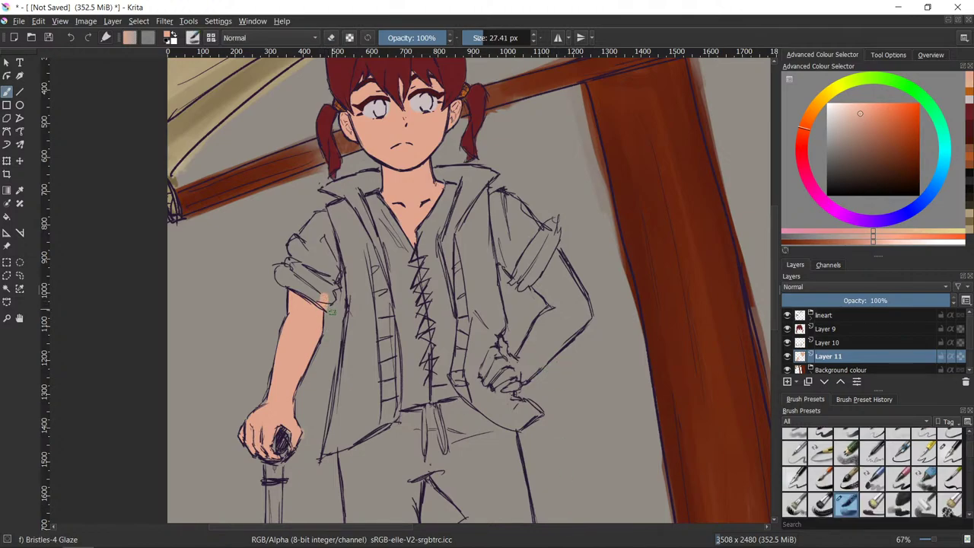
{"action": "left_click_drag", "start_coordinate": [320, 294], "coordinate": [330, 298]}
{"action": "key", "text": "slash"}
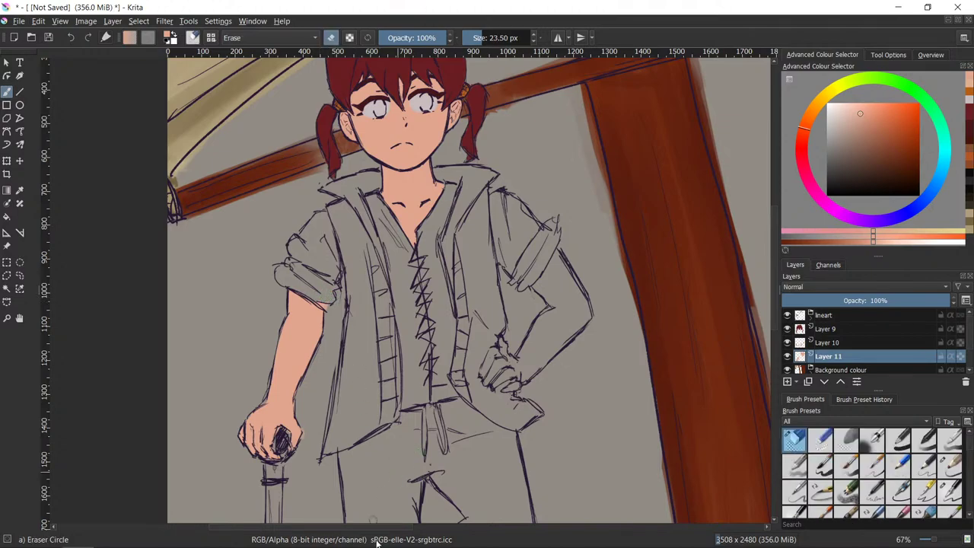
- Clean up the lines at the cane arm's rolled cuff on Layer 2, using the sampled dark purple and a 7.81 px eraser
{"action": "left_click", "coordinate": [811, 318]}
{"action": "scroll", "coordinate": [912, 343], "scroll_direction": "down", "scroll_amount": 1}
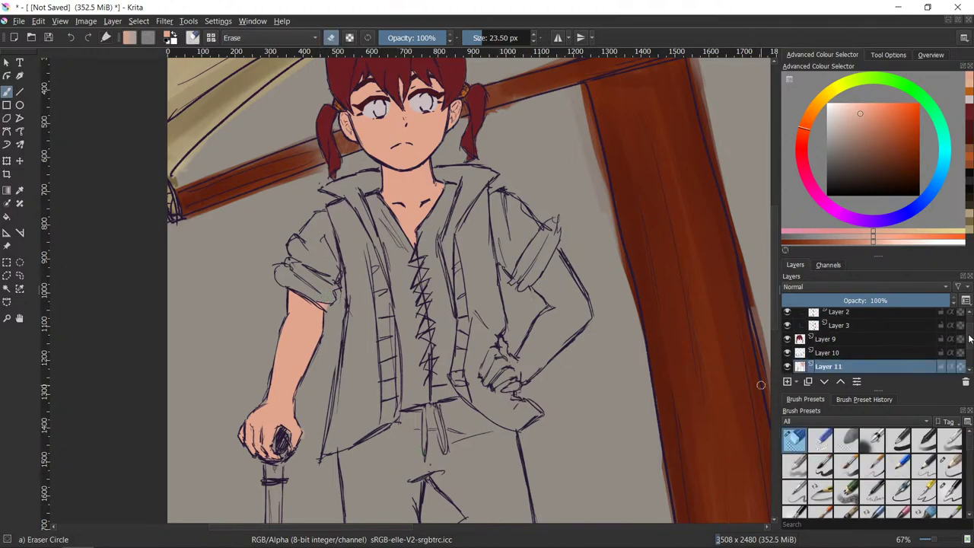
{"action": "left_click", "coordinate": [864, 323]}
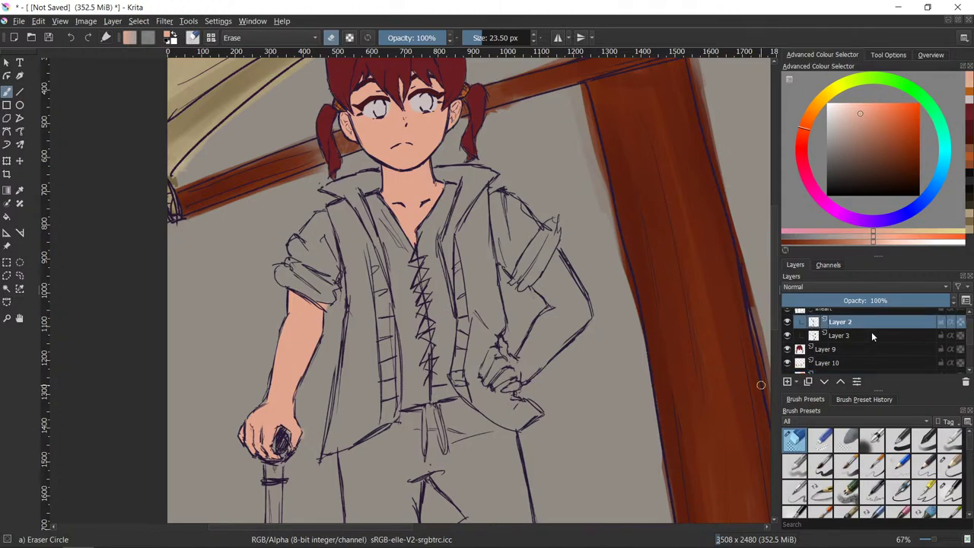
{"action": "left_click", "coordinate": [786, 322]}
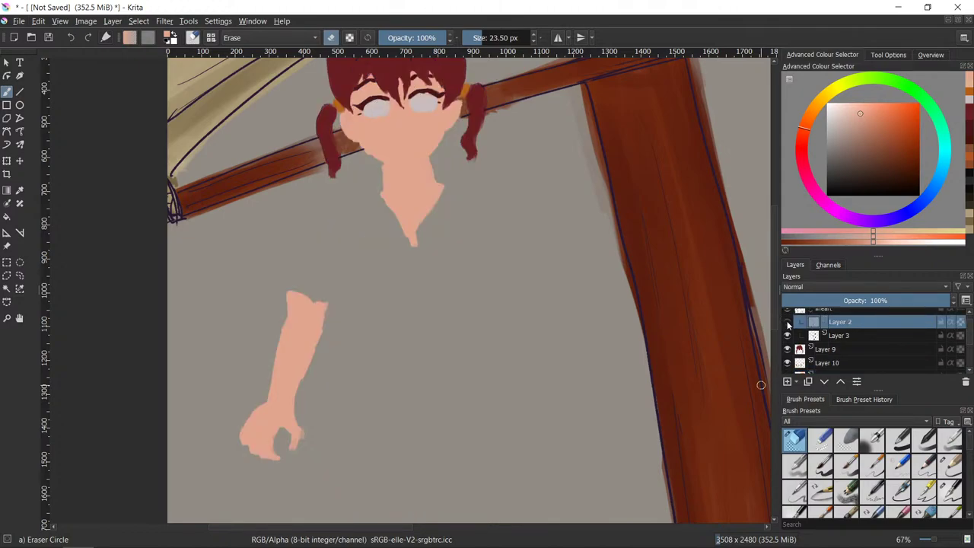
{"action": "left_click", "coordinate": [786, 322]}
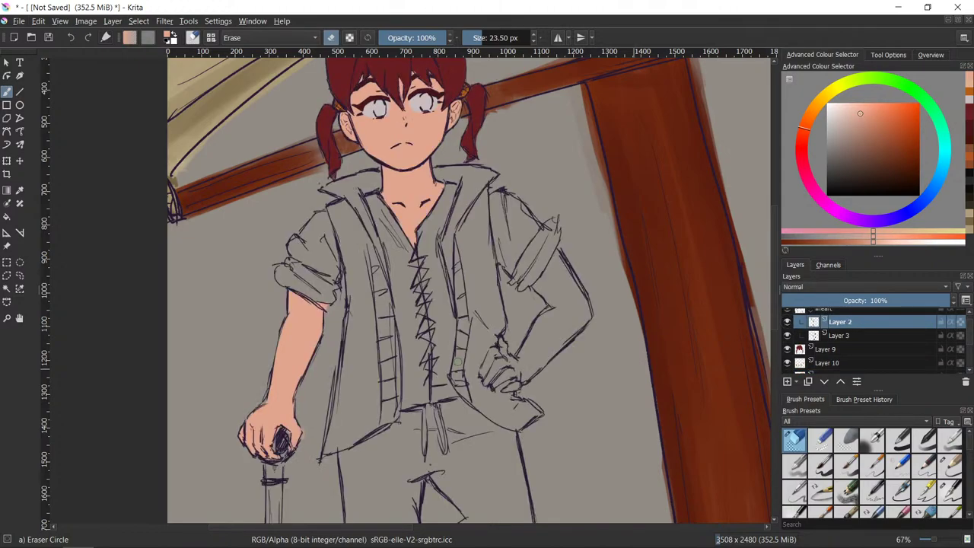
{"action": "left_click", "coordinate": [292, 242], "text": "ctrl"}
{"action": "left_click_drag", "start_coordinate": [329, 307], "coordinate": [312, 344], "text": "shift"}
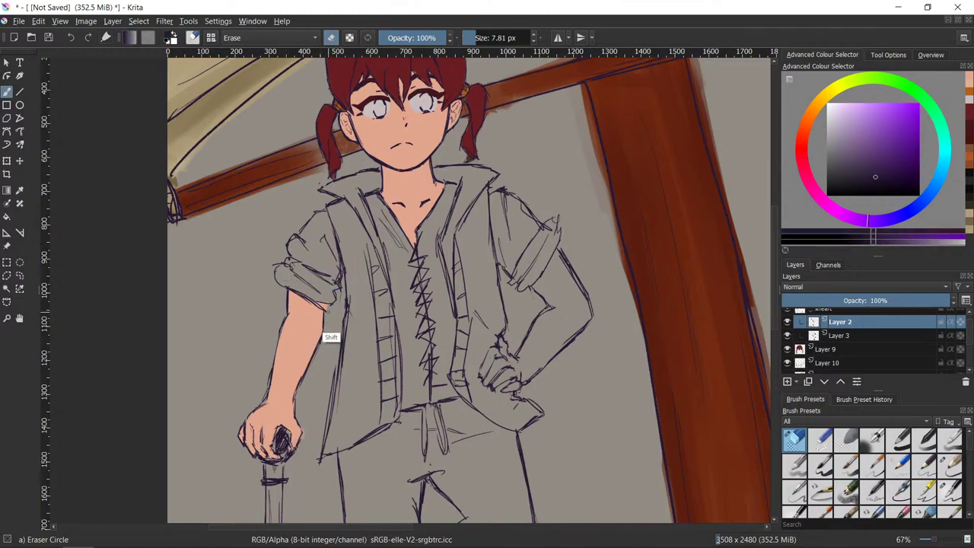
{"action": "key", "text": "/"}
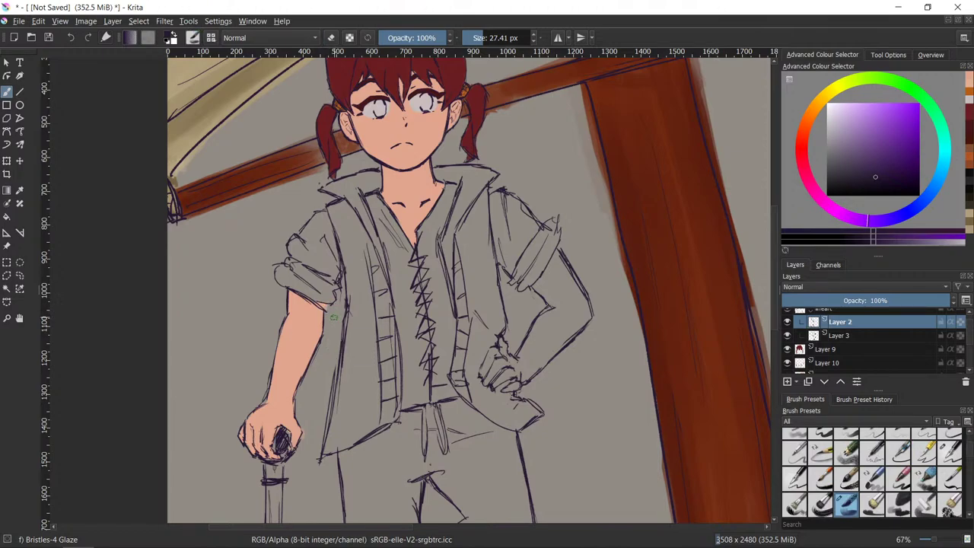
{"action": "left_click_drag", "start_coordinate": [335, 343], "coordinate": [316, 356]}
{"action": "key", "text": "e"}
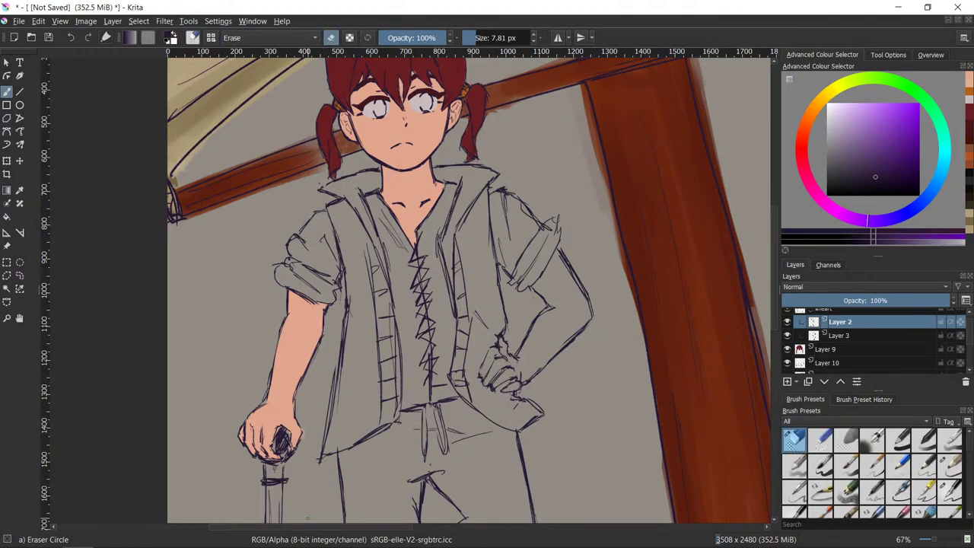
{"action": "left_click", "coordinate": [809, 313]}
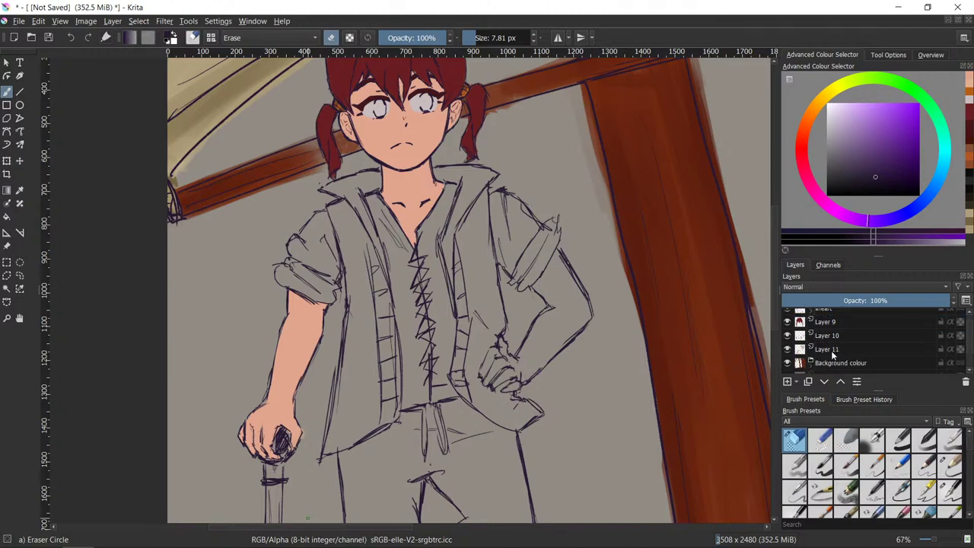
- Paint the bent forearm and the hand on the hip in the sampled peach skin tone on Layer 11 at 26.05 px
{"action": "left_click", "coordinate": [831, 350]}
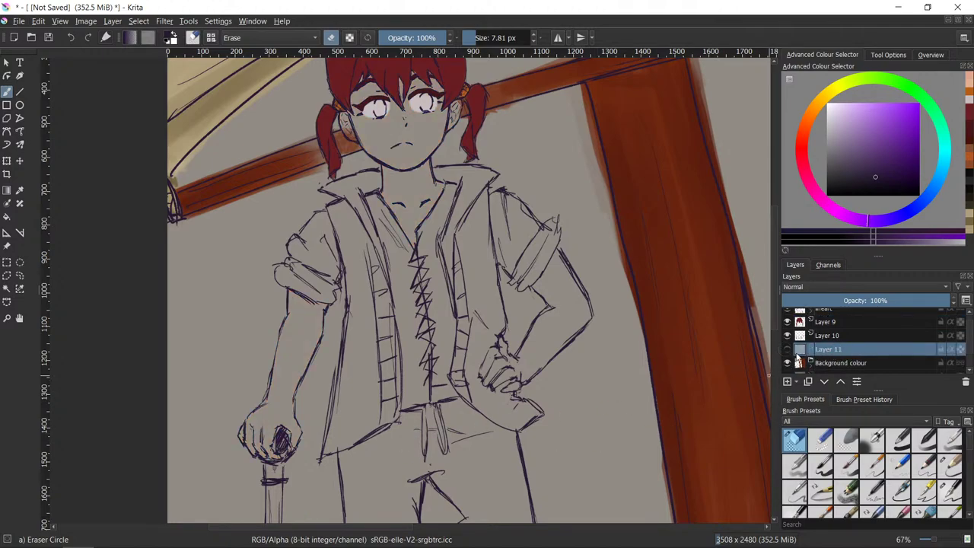
{"action": "left_click", "coordinate": [301, 354], "text": "ctrl"}
{"action": "key", "text": "e"}
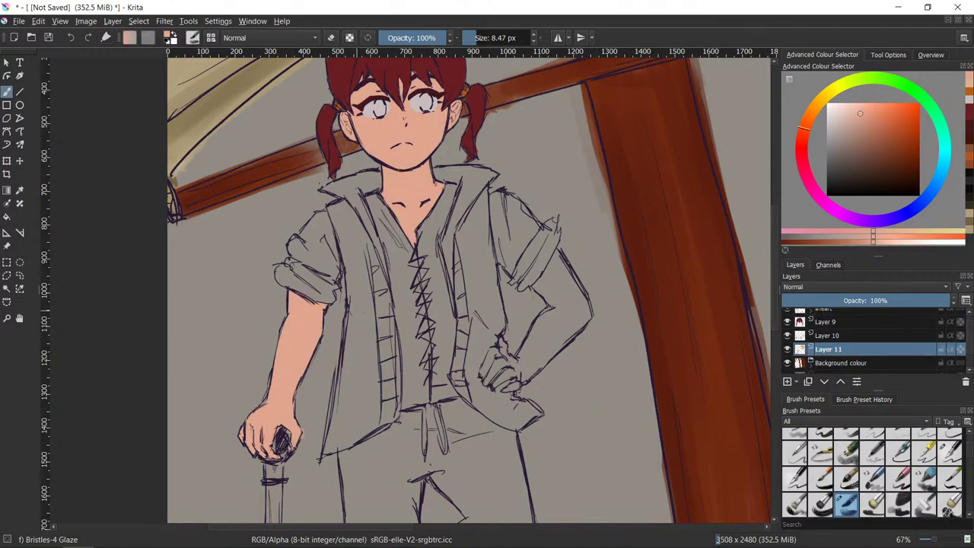
{"action": "key", "text": "e"}
{"action": "left_click_drag", "start_coordinate": [416, 337], "coordinate": [445, 336], "text": "shift"}
{"action": "key", "text": "/"}
{"action": "mouse_move", "coordinate": [556, 271]}
{"action": "left_mouse_down"}
{"action": "mouse_move", "coordinate": [548, 301]}
{"action": "mouse_move", "coordinate": [559, 303]}
{"action": "mouse_move", "coordinate": [545, 290]}
{"action": "mouse_move", "coordinate": [559, 266]}
{"action": "mouse_move", "coordinate": [553, 330]}
{"action": "mouse_move", "coordinate": [533, 334]}
{"action": "mouse_move", "coordinate": [523, 366]}
{"action": "left_mouse_up"}
{"action": "mouse_move", "coordinate": [535, 404]}
{"action": "left_mouse_down", "text": "shift"}
{"action": "mouse_move", "coordinate": [517, 411]}
{"action": "mouse_move", "coordinate": [536, 412]}
{"action": "left_mouse_up", "text": "shift"}
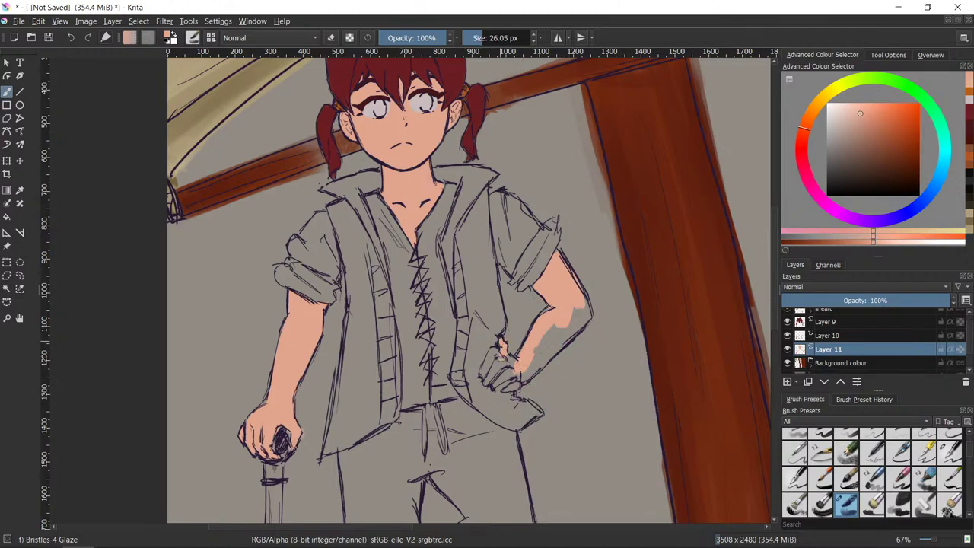
{"action": "mouse_move", "coordinate": [502, 356]}
{"action": "left_mouse_down"}
{"action": "mouse_move", "coordinate": [484, 371]}
{"action": "mouse_move", "coordinate": [513, 363]}
{"action": "mouse_move", "coordinate": [500, 383]}
{"action": "mouse_move", "coordinate": [521, 371]}
{"action": "mouse_move", "coordinate": [513, 388]}
{"action": "mouse_move", "coordinate": [535, 371]}
{"action": "mouse_move", "coordinate": [555, 328]}
{"action": "mouse_move", "coordinate": [535, 342]}
{"action": "mouse_move", "coordinate": [552, 348]}
{"action": "mouse_move", "coordinate": [582, 302]}
{"action": "mouse_move", "coordinate": [587, 313]}
{"action": "mouse_move", "coordinate": [551, 336]}
{"action": "left_mouse_up"}
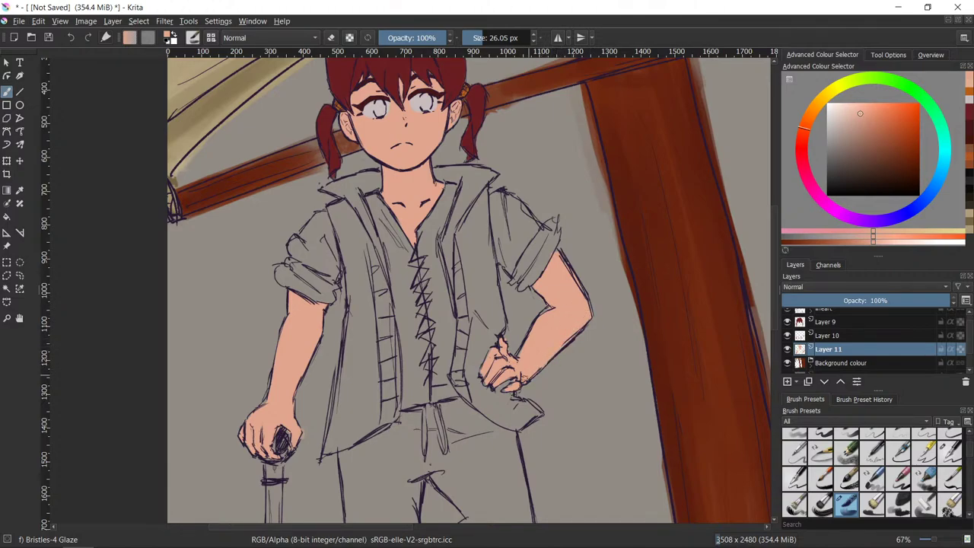
- Tidy the skin colour around the hip hand and bent forearm with a 27.47 px eraser and the 26.05 px bristle brush
{"action": "key", "text": "e"}
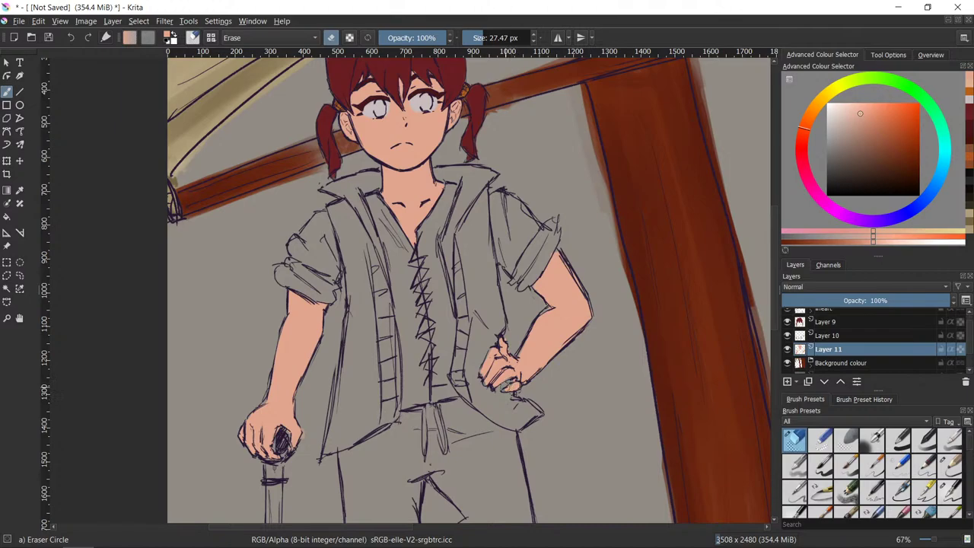
{"action": "key", "text": "slash"}
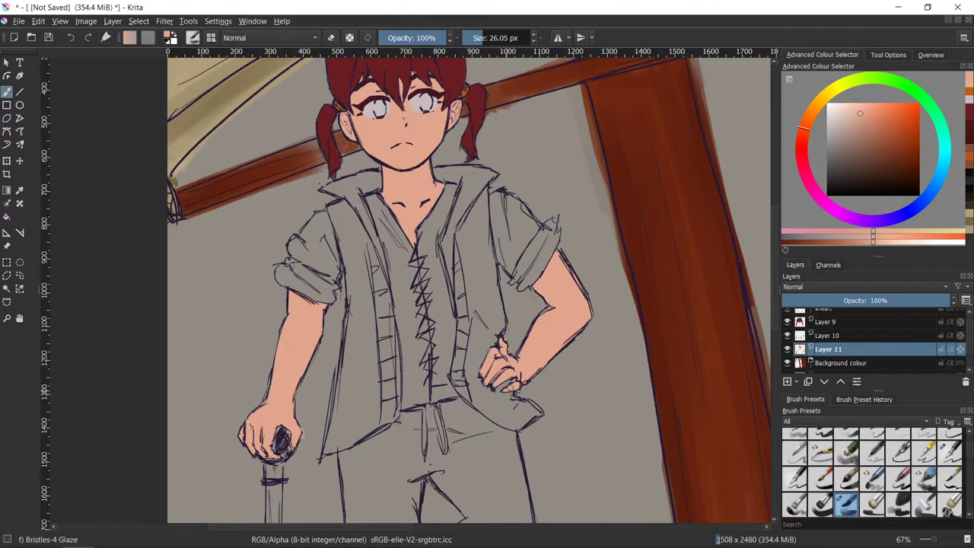
{"action": "left_click_drag", "start_coordinate": [487, 373], "coordinate": [483, 375]}
{"action": "key", "text": "e"}
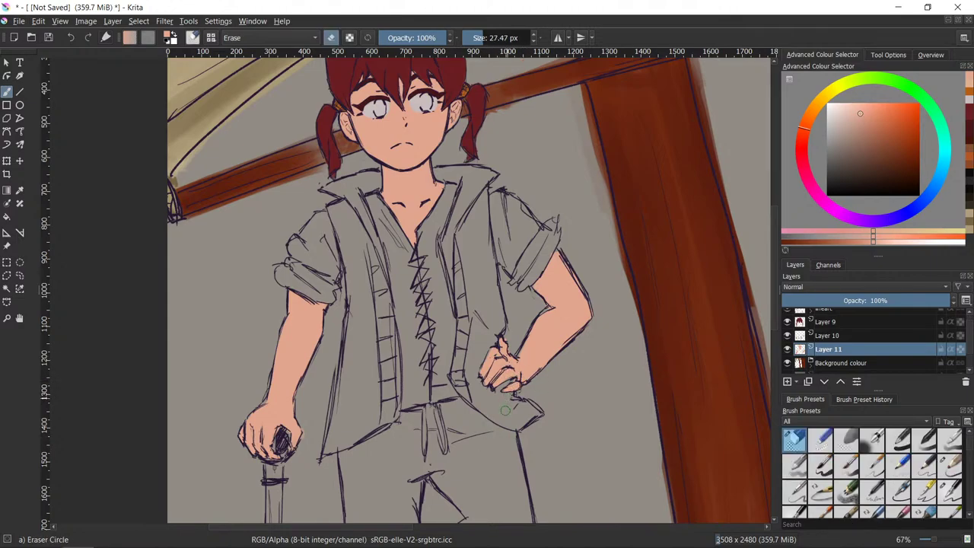
{"action": "key", "text": "ctrl+z"}
{"action": "key", "text": "/"}
{"action": "key", "text": "/"}
{"action": "key", "text": "/"}
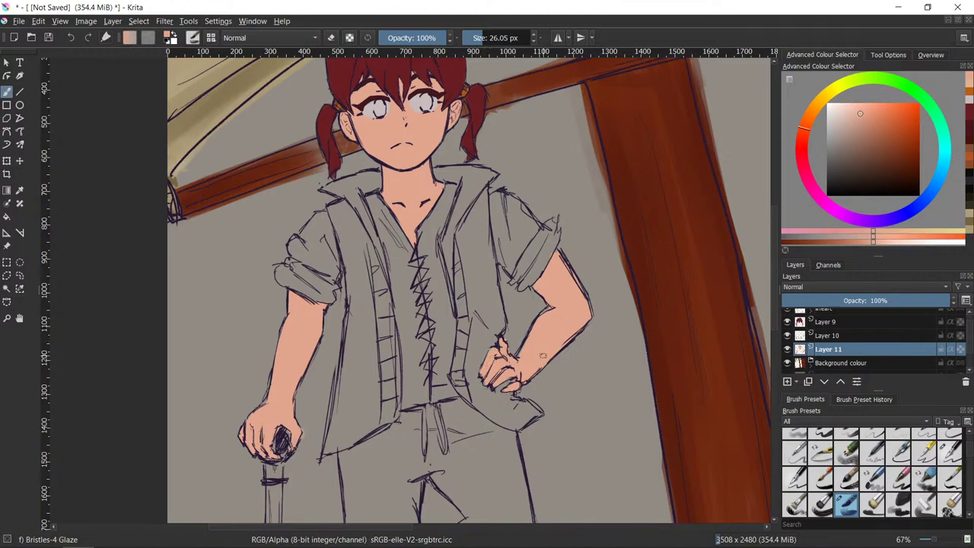
{"action": "key", "text": "/"}
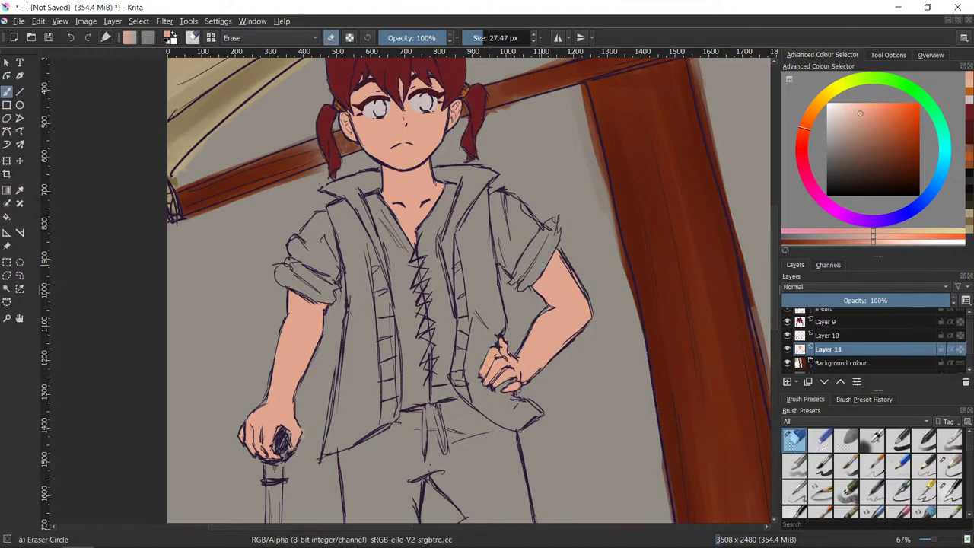
{"action": "key", "text": "/"}
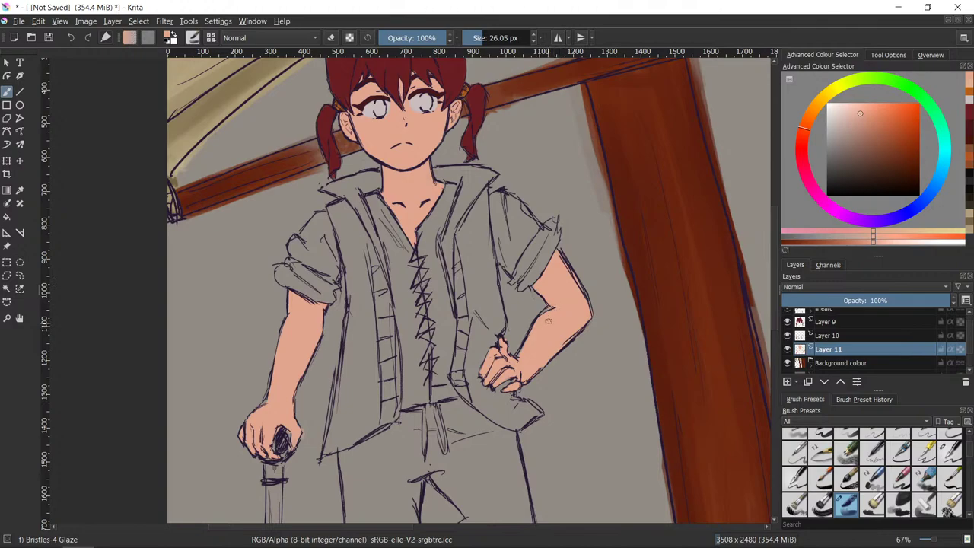
{"action": "key", "text": "/"}
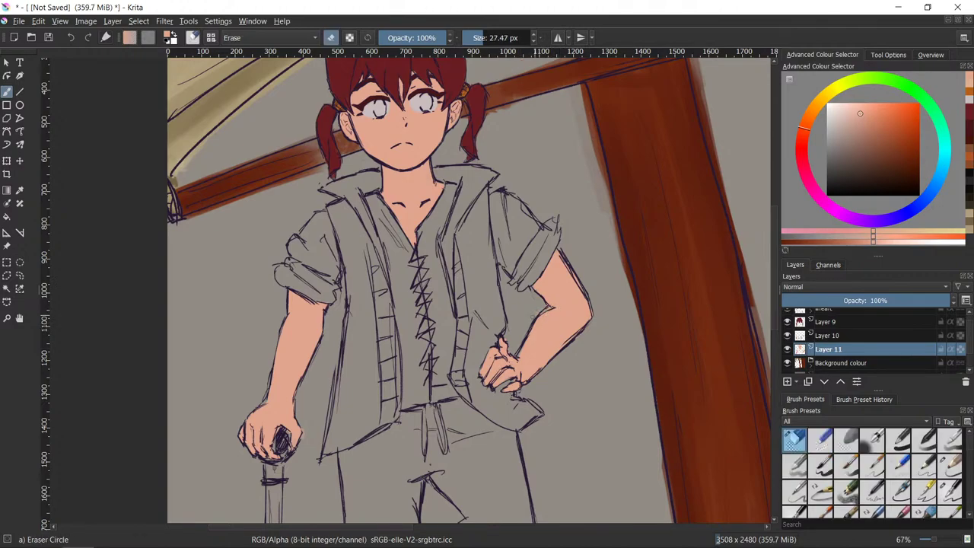
{"action": "key", "text": "/"}
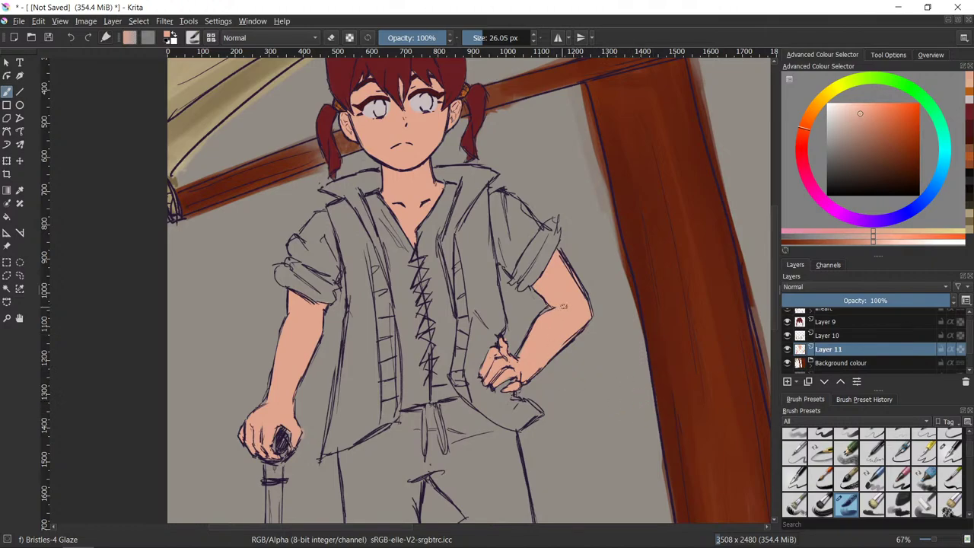
{"action": "key", "text": "/"}
{"action": "key", "text": "/"}
- Examine the hair and skin base colours on the character's face, neck, arms and hands
{"action": "scroll", "coordinate": [613, 405], "scroll_direction": "down", "scroll_amount": 2}
{"action": "left_click_drag", "start_coordinate": [693, 457], "coordinate": [517, 309]}
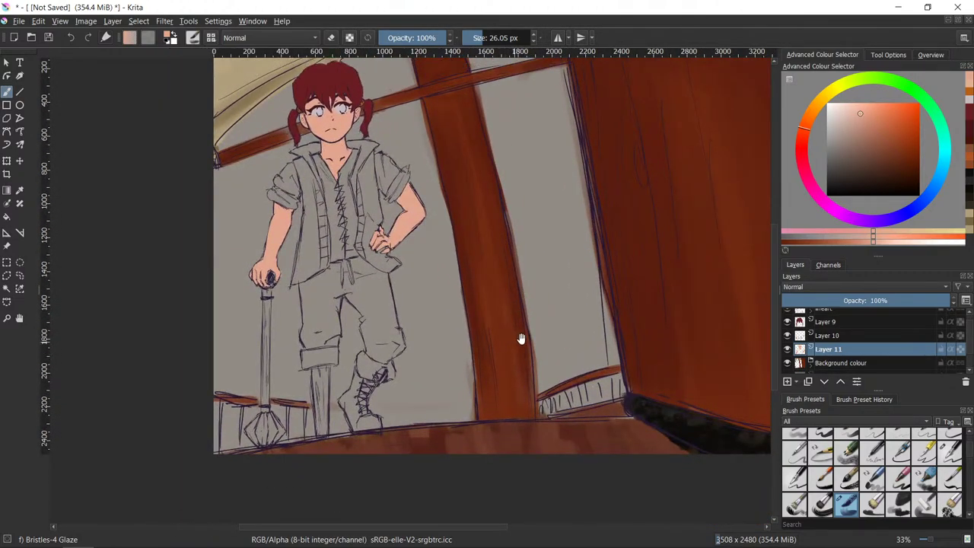
{"action": "scroll", "coordinate": [524, 337], "scroll_direction": "up", "scroll_amount": 1}
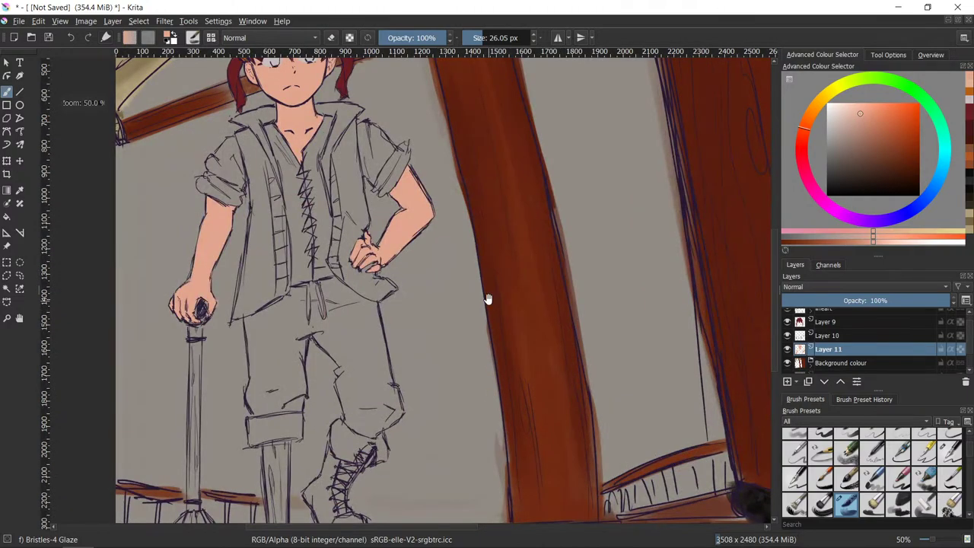
{"action": "left_click_drag", "start_coordinate": [434, 196], "coordinate": [518, 303]}
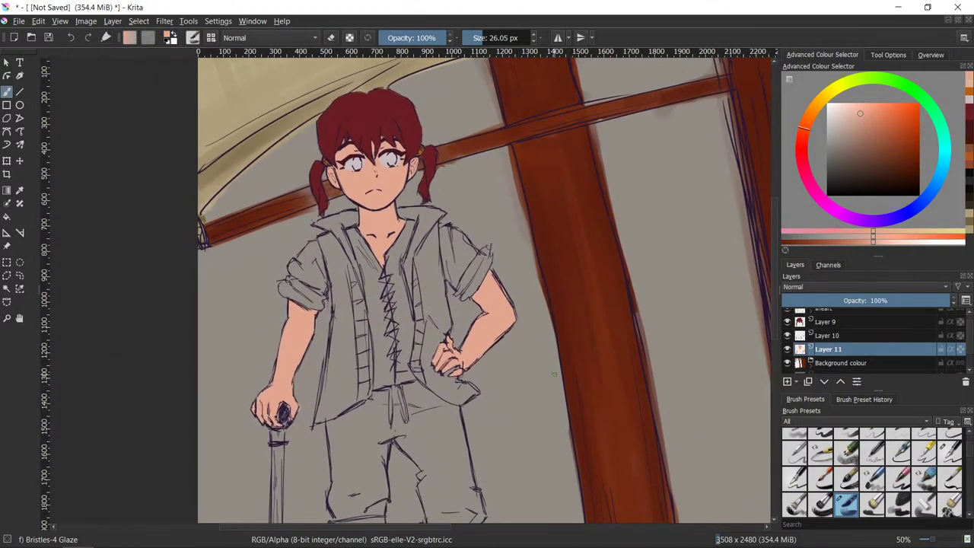
{"action": "left_click_drag", "start_coordinate": [553, 342], "coordinate": [576, 362]}
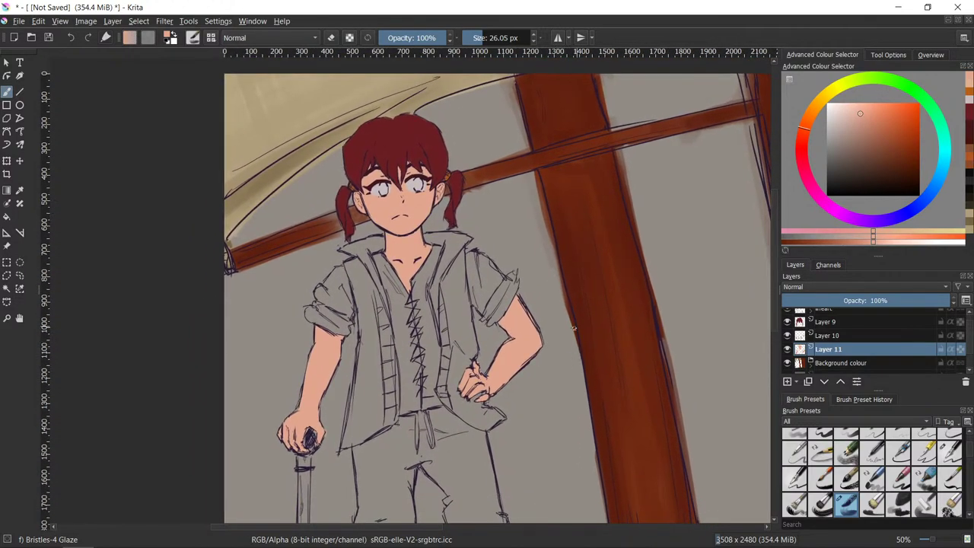
{"action": "scroll", "coordinate": [576, 327], "scroll_direction": "up", "scroll_amount": 1}
{"action": "mouse_move", "coordinate": [565, 310]}
{"action": "left_mouse_down"}
{"action": "mouse_move", "coordinate": [635, 391]}
{"action": "mouse_move", "coordinate": [619, 392]}
{"action": "left_mouse_up"}
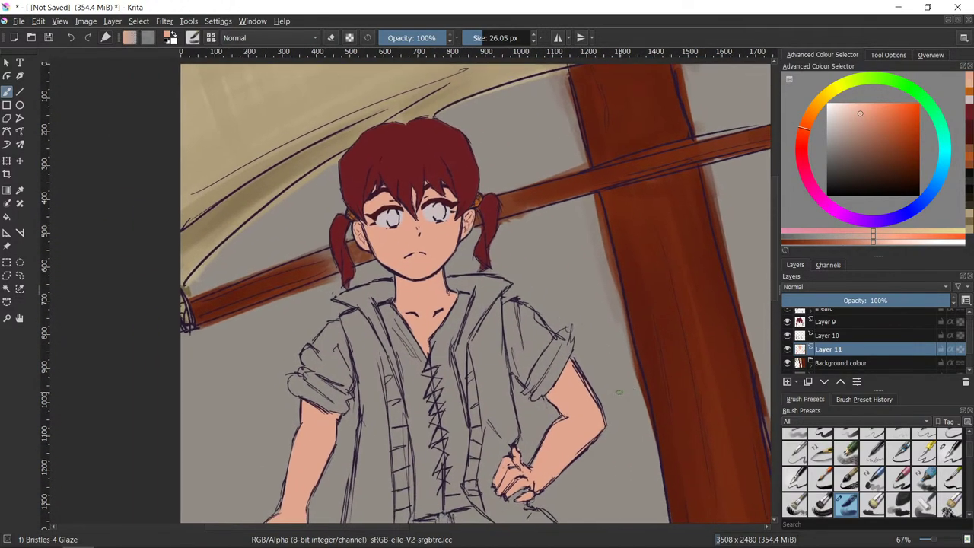
{"action": "scroll", "coordinate": [618, 391], "scroll_direction": "up", "scroll_amount": 1}
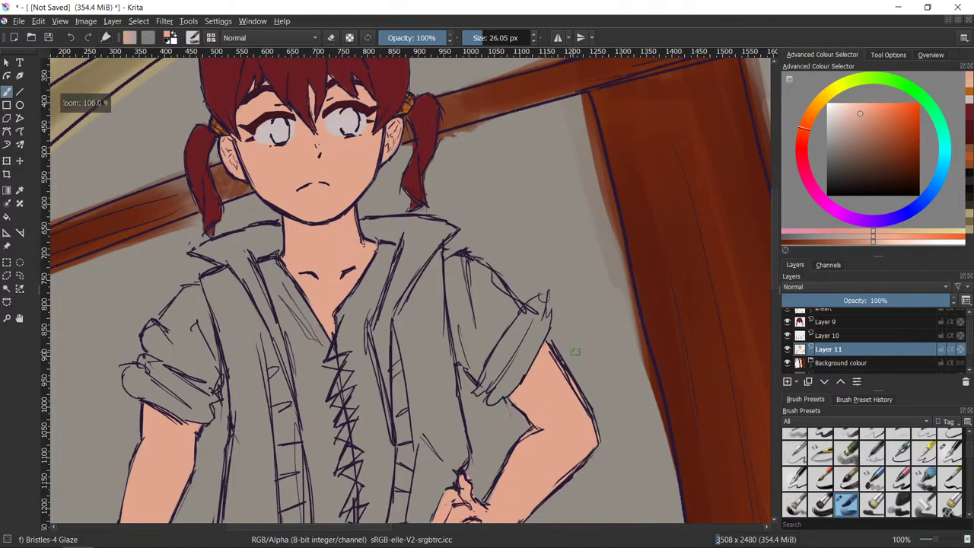
{"action": "left_click_drag", "start_coordinate": [559, 311], "coordinate": [630, 418]}
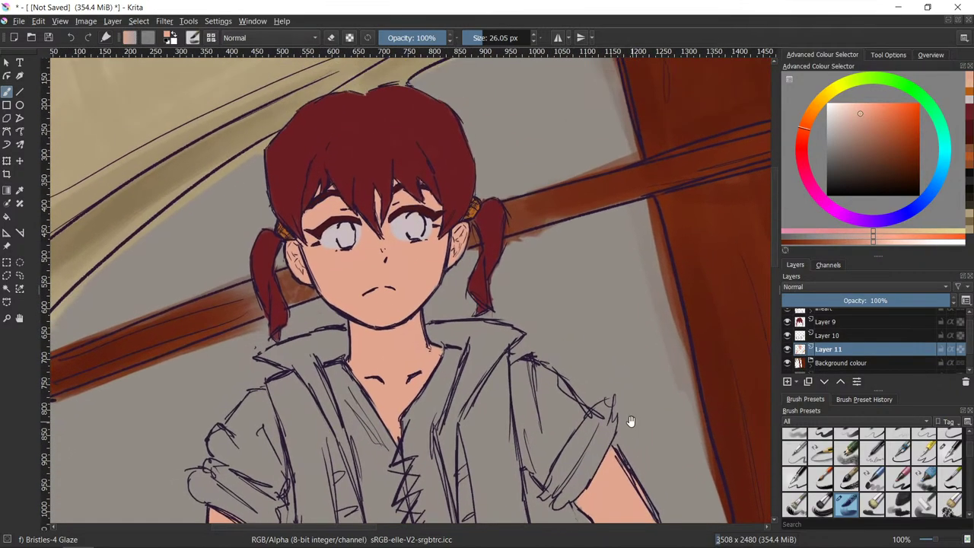
{"action": "left_click_drag", "start_coordinate": [603, 378], "coordinate": [621, 380]}
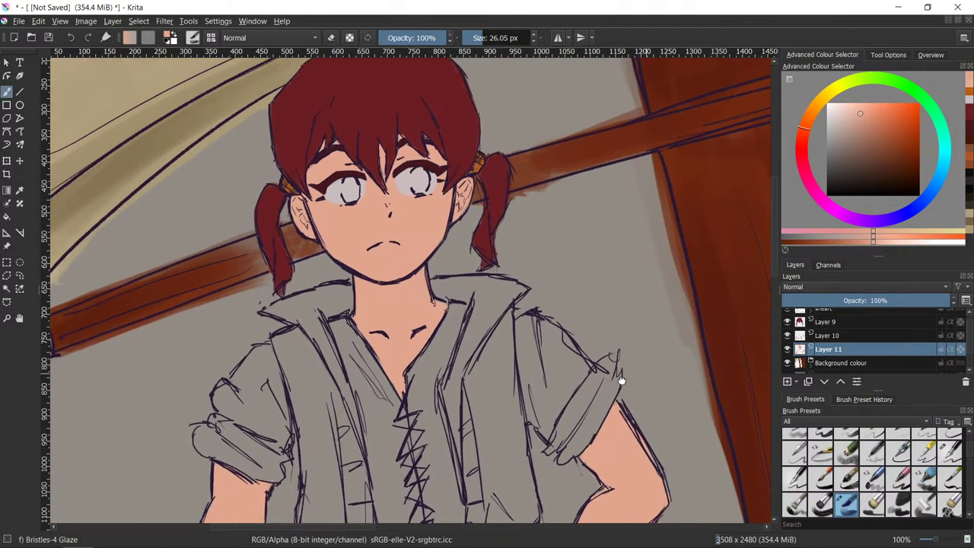
{"action": "scroll", "coordinate": [621, 380], "scroll_direction": "down", "scroll_amount": 3}
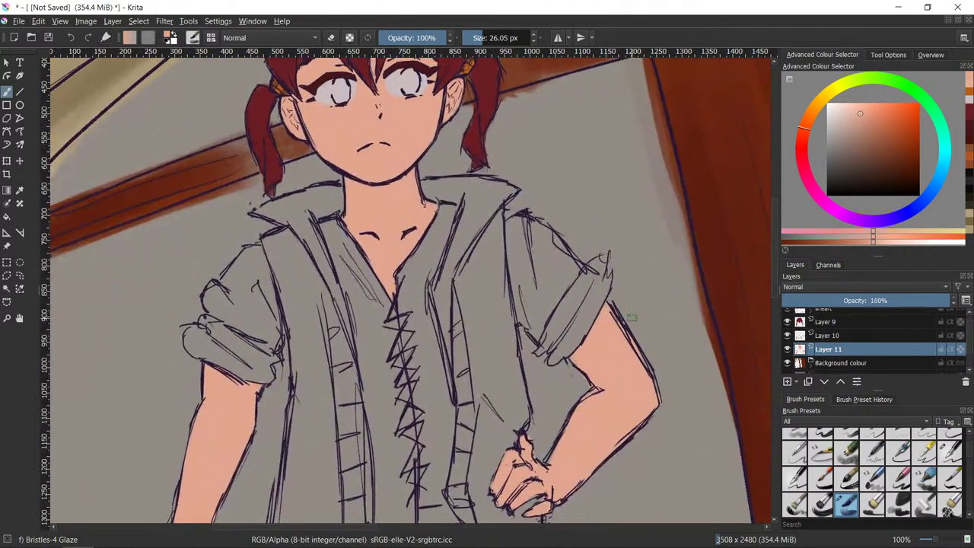
{"action": "scroll", "coordinate": [628, 349], "scroll_direction": "down", "scroll_amount": 1}
{"action": "left_click_drag", "start_coordinate": [682, 379], "coordinate": [598, 308]}
{"action": "scroll", "coordinate": [654, 258], "scroll_direction": "down", "scroll_amount": 1}
{"action": "scroll", "coordinate": [625, 292], "scroll_direction": "up", "scroll_amount": 2}
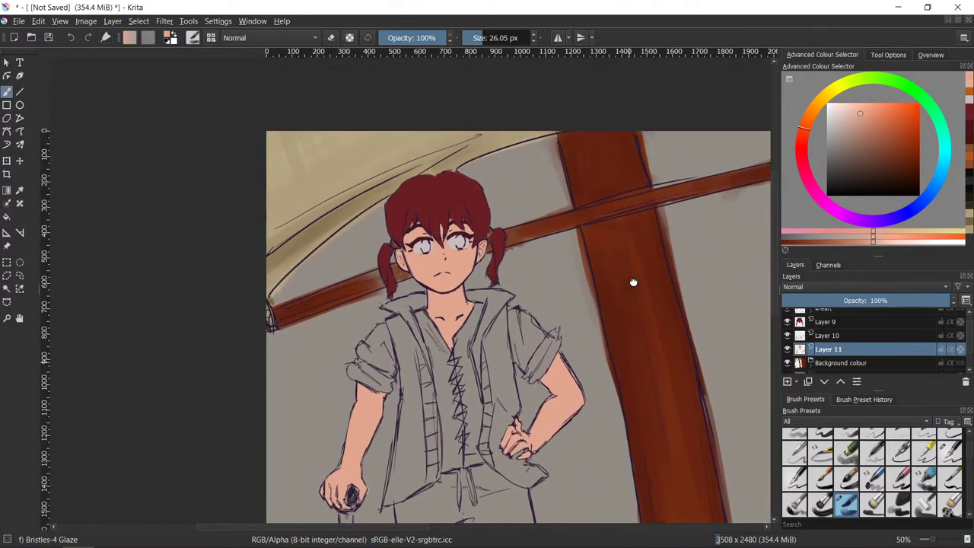
- Inspect the uncoloured trousers, peg leg, boot and cane on the character's lower half
{"action": "left_click_drag", "start_coordinate": [614, 412], "coordinate": [635, 265]}
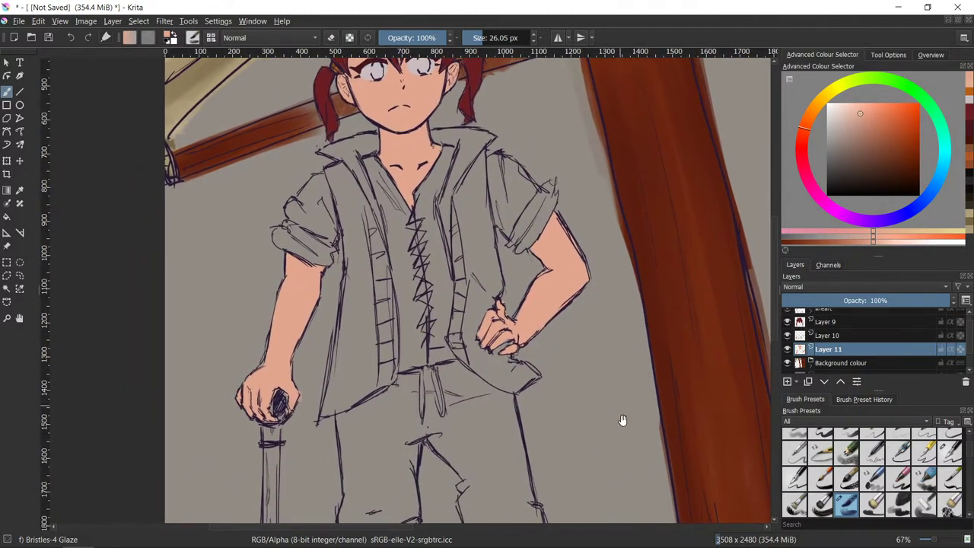
{"action": "left_click_drag", "start_coordinate": [624, 422], "coordinate": [598, 274]}
{"action": "left_click_drag", "start_coordinate": [621, 490], "coordinate": [598, 373]}
{"action": "scroll", "coordinate": [584, 329], "scroll_direction": "down", "scroll_amount": 1}
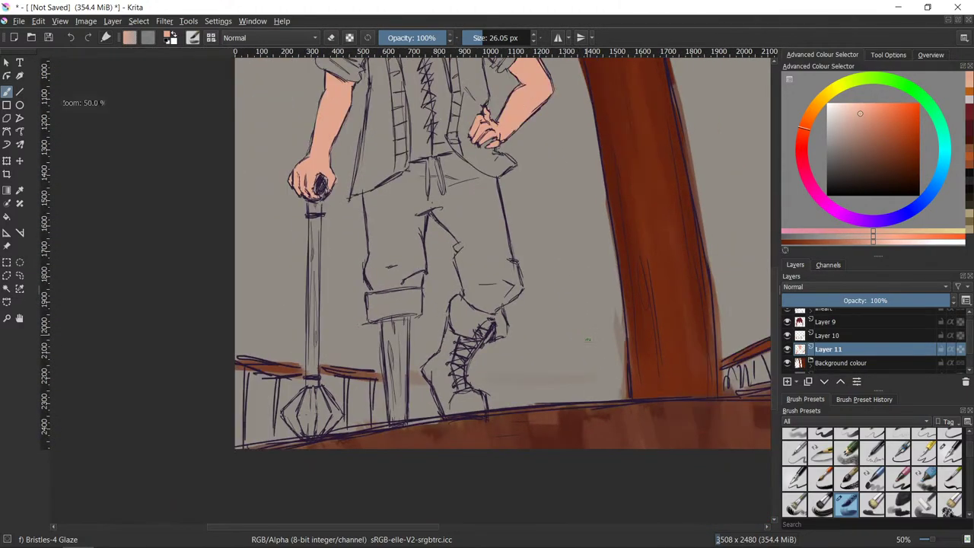
{"action": "left_click_drag", "start_coordinate": [589, 163], "coordinate": [583, 317]}
{"action": "left_click_drag", "start_coordinate": [578, 482], "coordinate": [582, 317]}
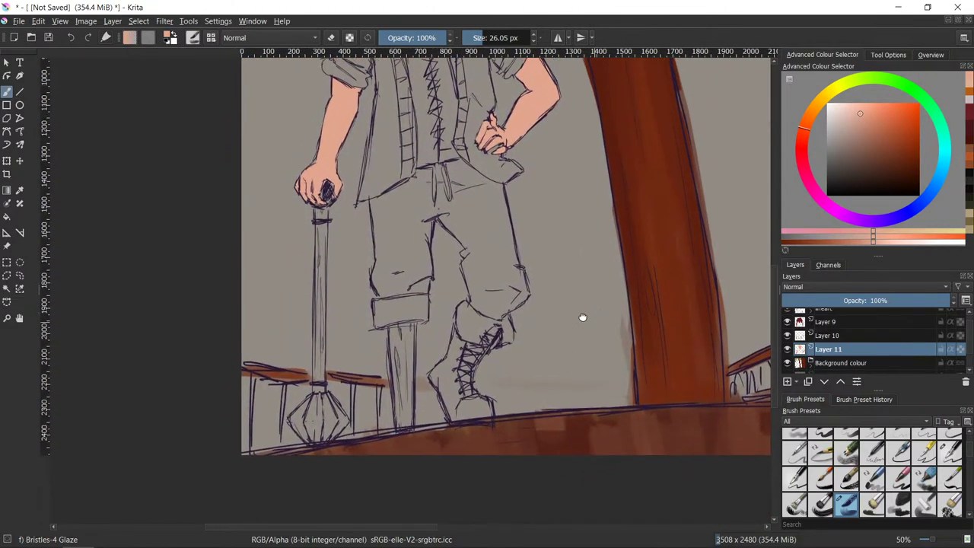
{"action": "scroll", "coordinate": [583, 317], "scroll_direction": "up", "scroll_amount": 3}
{"action": "scroll", "coordinate": [583, 320], "scroll_direction": "down", "scroll_amount": 3}
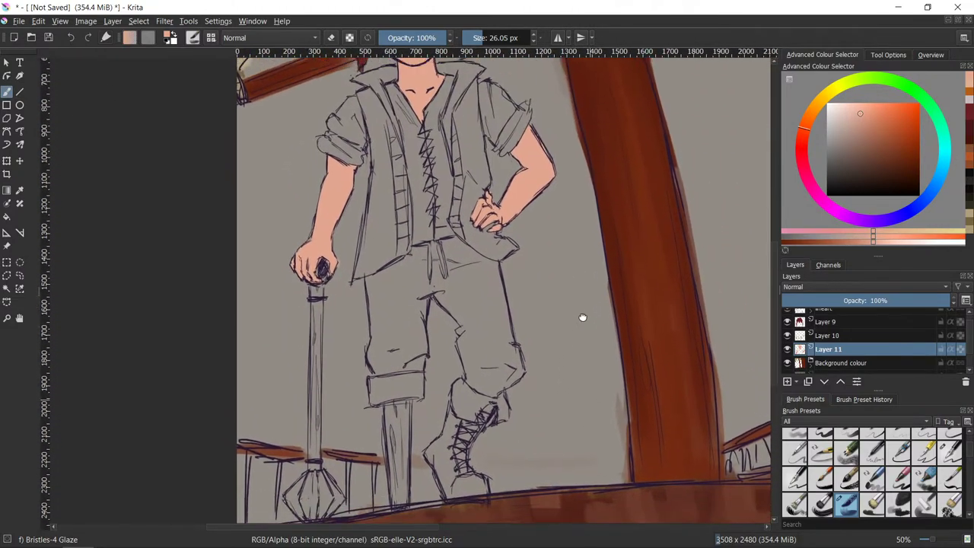
- Fill the wooden peg leg on Layer 9 with the dark brown sampled from the ship's mast, at 26.05 px
{"action": "left_click", "coordinate": [864, 321]}
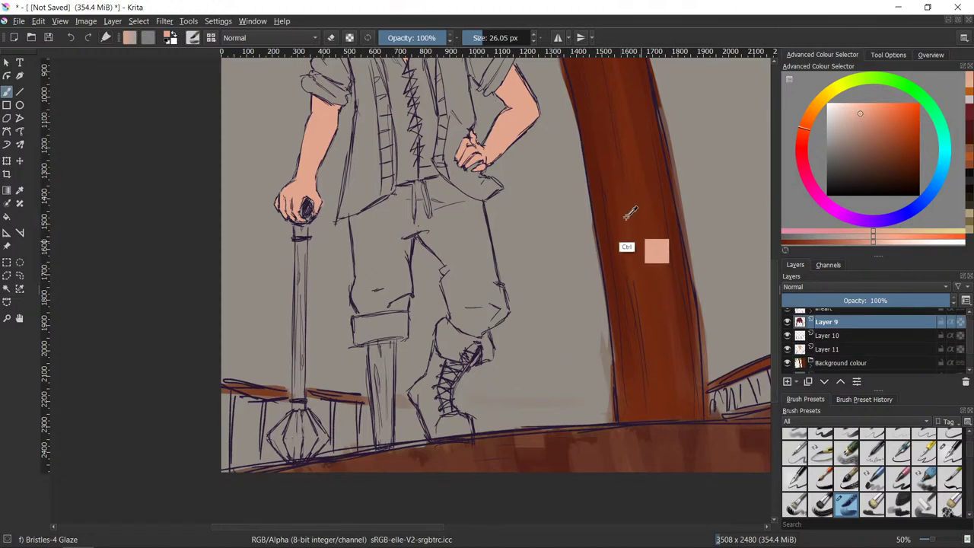
{"action": "left_click", "coordinate": [587, 140], "text": "ctrl"}
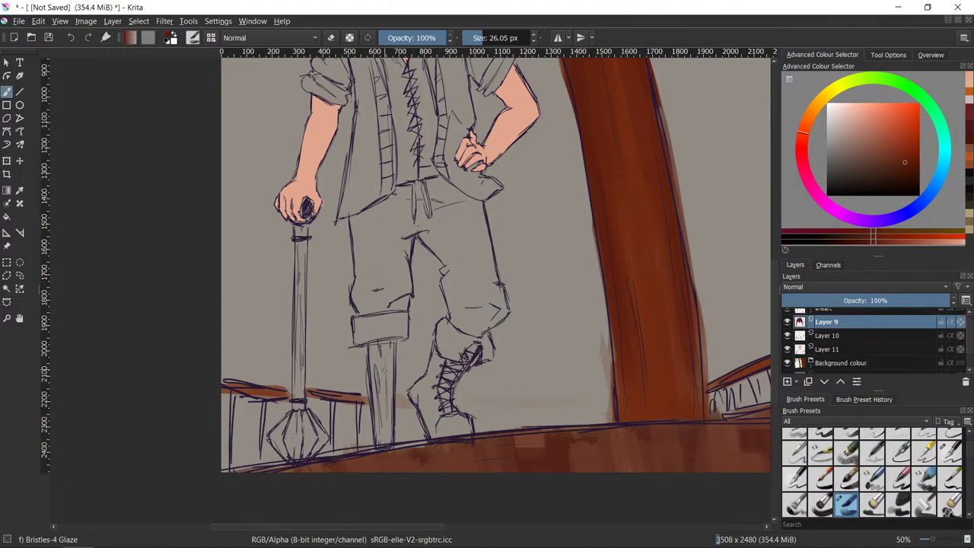
{"action": "mouse_move", "coordinate": [375, 346]}
{"action": "left_mouse_down"}
{"action": "mouse_move", "coordinate": [377, 415]}
{"action": "mouse_move", "coordinate": [374, 355]}
{"action": "mouse_move", "coordinate": [383, 340]}
{"action": "mouse_move", "coordinate": [378, 435]}
{"action": "mouse_move", "coordinate": [392, 343]}
{"action": "mouse_move", "coordinate": [379, 445]}
{"action": "mouse_move", "coordinate": [385, 396]}
{"action": "left_mouse_up"}
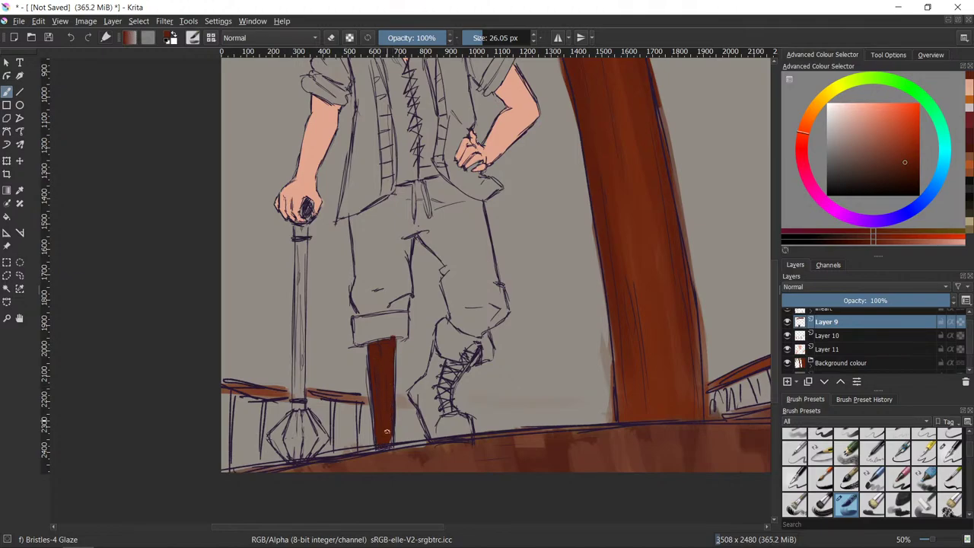
{"action": "mouse_move", "coordinate": [387, 431]}
{"action": "left_mouse_down"}
{"action": "mouse_move", "coordinate": [391, 406]}
{"action": "mouse_move", "coordinate": [382, 441]}
{"action": "mouse_move", "coordinate": [392, 445]}
{"action": "mouse_move", "coordinate": [374, 364]}
{"action": "left_mouse_up"}
- Paint lighter reddish-brown wood streaks down the peg leg and undo the last stroke
{"action": "left_click", "coordinate": [891, 143]}
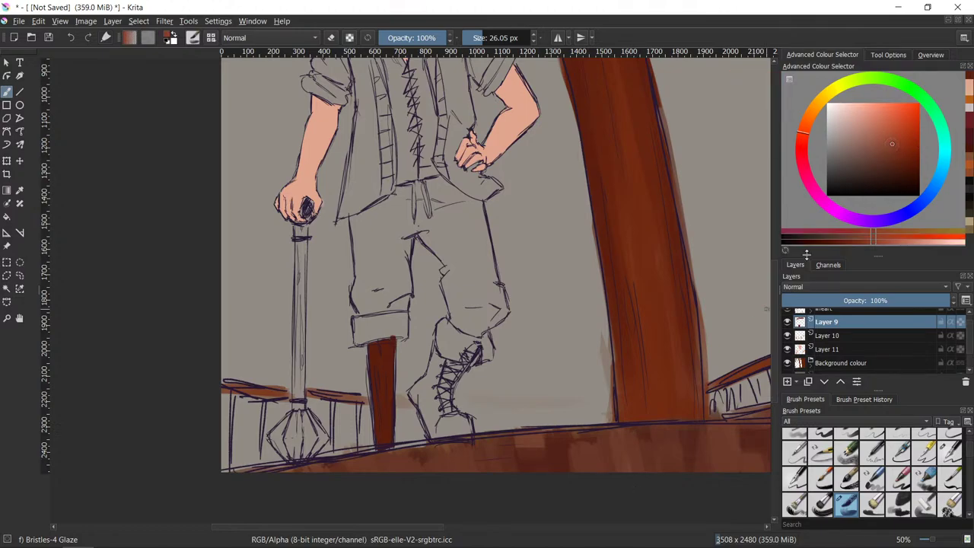
{"action": "left_click", "coordinate": [876, 147]}
{"action": "mouse_move", "coordinate": [389, 346]}
{"action": "left_mouse_down"}
{"action": "mouse_move", "coordinate": [389, 411]}
{"action": "mouse_move", "coordinate": [380, 345]}
{"action": "mouse_move", "coordinate": [378, 384]}
{"action": "left_mouse_up"}
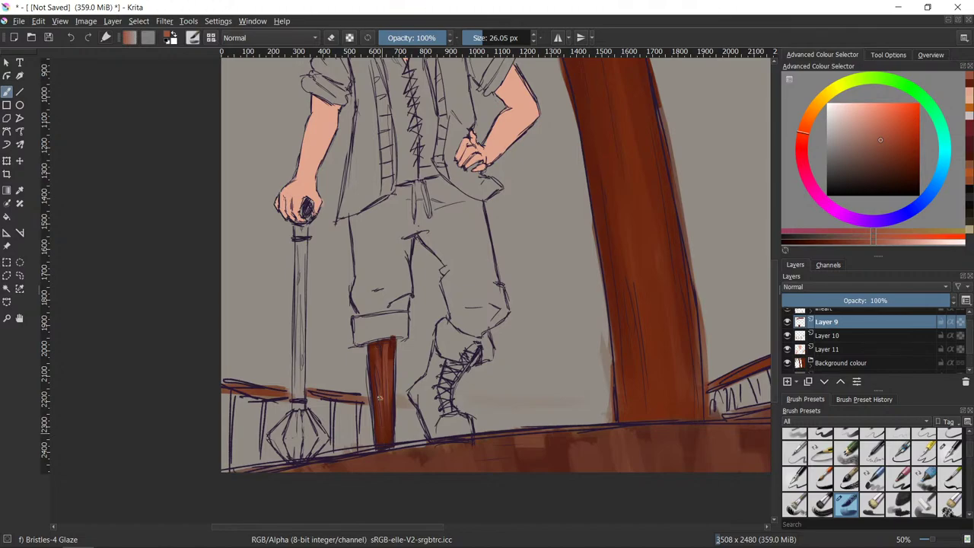
{"action": "left_click_drag", "start_coordinate": [383, 343], "coordinate": [389, 423]}
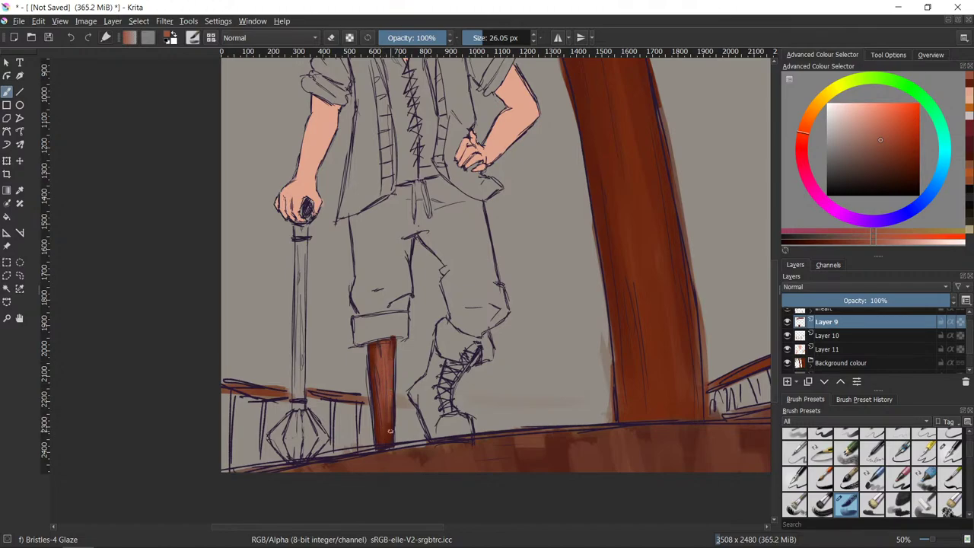
{"action": "key", "text": "ctrl+z"}
- Blend the streaks on the peg leg using brown tones sampled from the leg itself
{"action": "left_click_drag", "start_coordinate": [608, 356], "coordinate": [579, 370]}
{"action": "scroll", "coordinate": [608, 357], "scroll_direction": "up", "scroll_amount": 3}
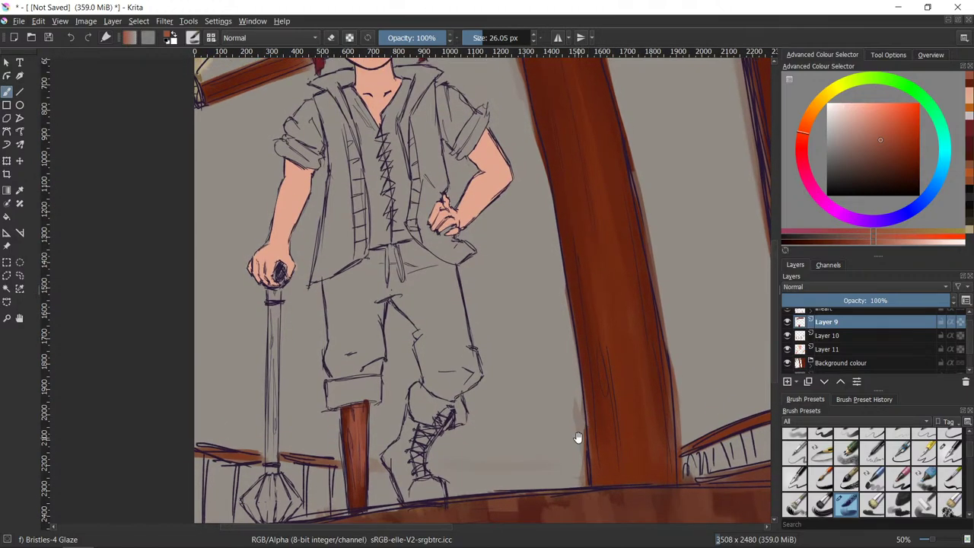
{"action": "mouse_move", "coordinate": [602, 313]}
{"action": "left_mouse_down"}
{"action": "mouse_move", "coordinate": [588, 442]}
{"action": "mouse_move", "coordinate": [619, 252]}
{"action": "left_mouse_up"}
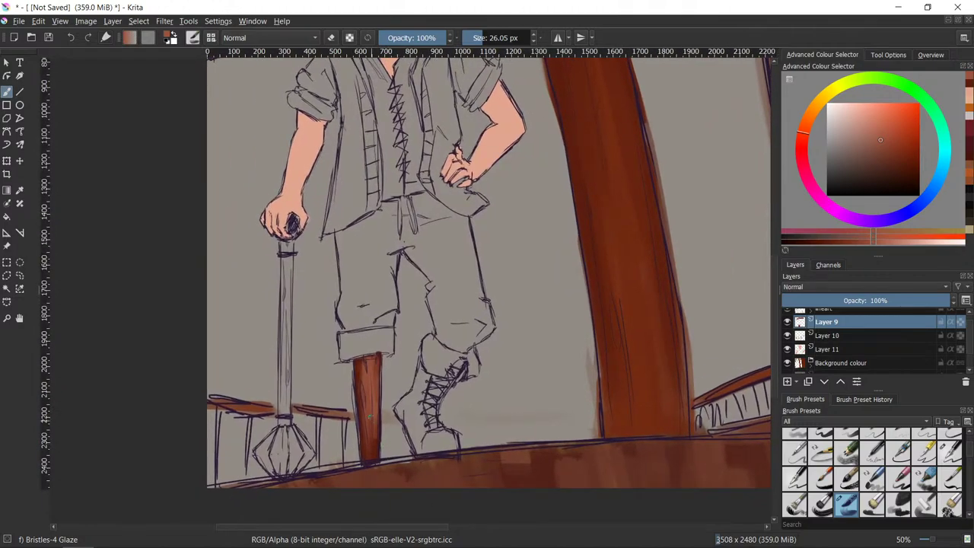
{"action": "left_click", "coordinate": [364, 405], "text": "ctrl"}
{"action": "left_click_drag", "start_coordinate": [363, 405], "coordinate": [362, 411]}
{"action": "left_click", "coordinate": [365, 392], "text": "ctrl"}
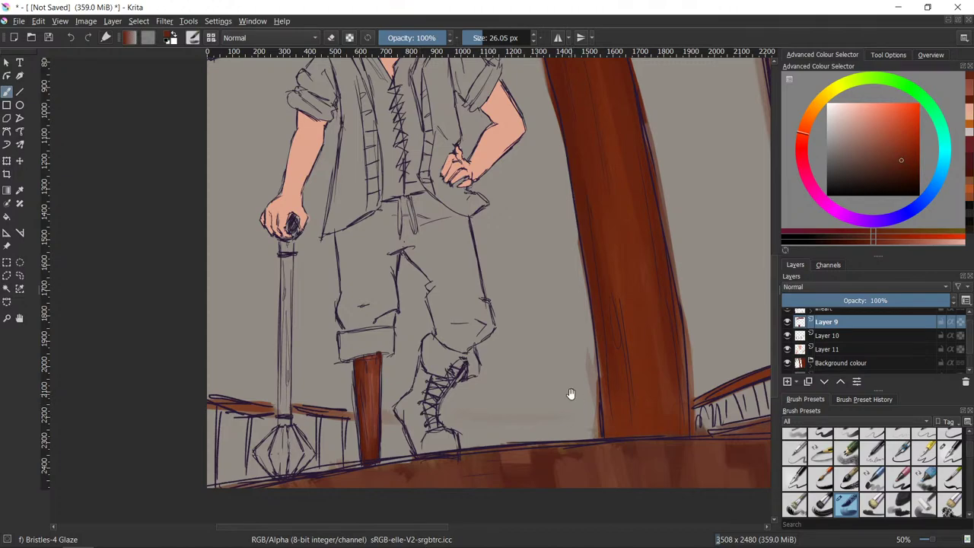
- Fill the cane's shaft on Layer 9 with the brown sampled from the peg leg, at 26.05 px, and erase the overspill along its edges
{"action": "left_click_drag", "start_coordinate": [569, 396], "coordinate": [588, 397]}
{"action": "left_click", "coordinate": [379, 394], "text": "ctrl"}
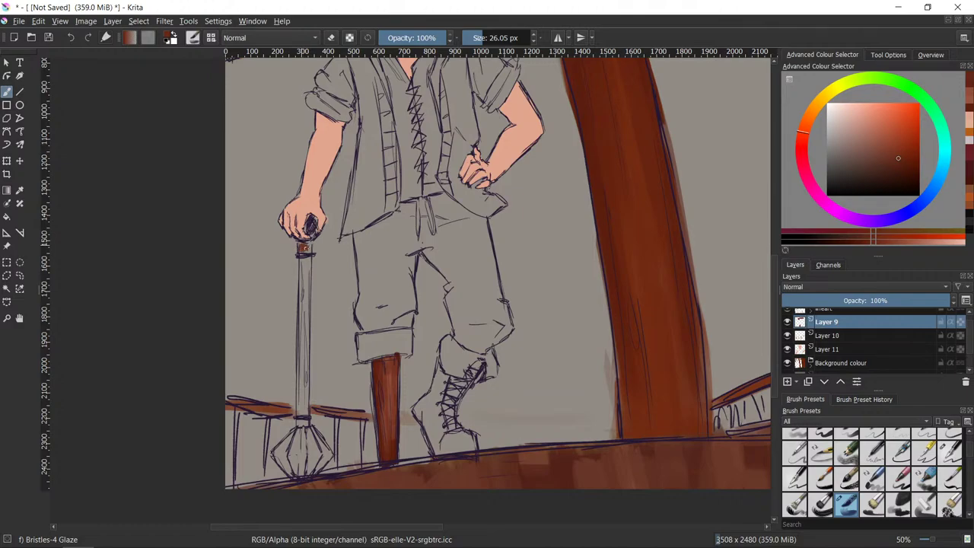
{"action": "mouse_move", "coordinate": [306, 245]}
{"action": "left_mouse_down"}
{"action": "mouse_move", "coordinate": [302, 417]}
{"action": "mouse_move", "coordinate": [304, 302]}
{"action": "left_mouse_up"}
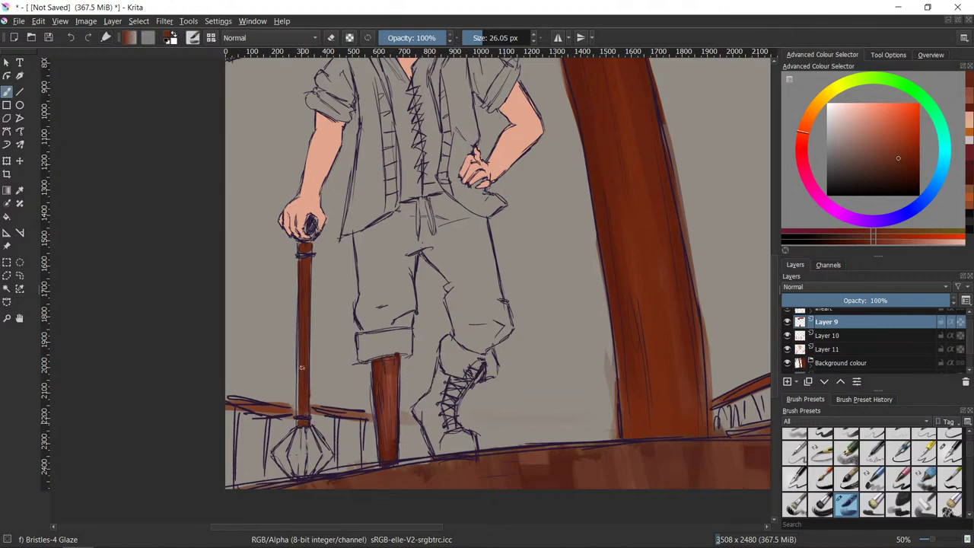
{"action": "left_click_drag", "start_coordinate": [301, 367], "coordinate": [302, 274]}
{"action": "key", "text": "e"}
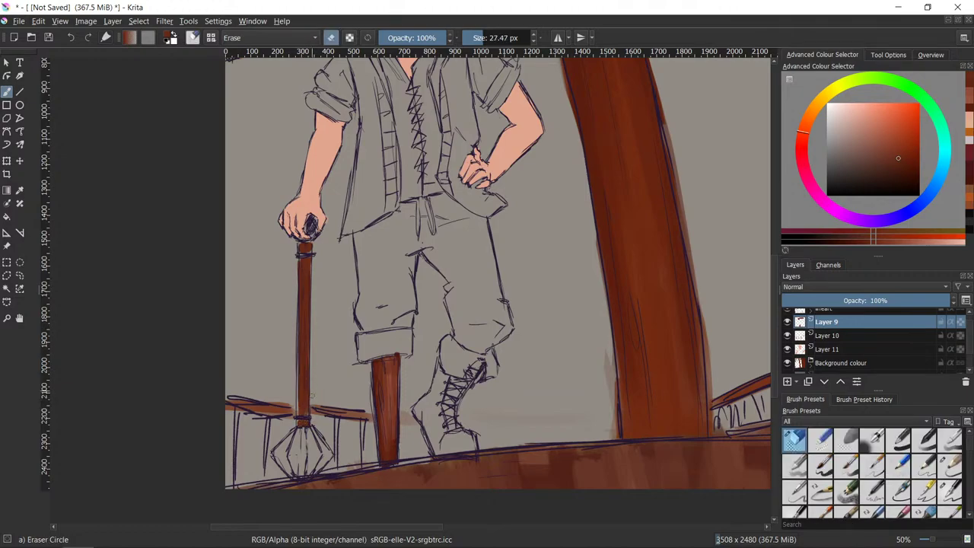
{"action": "key", "text": "e"}
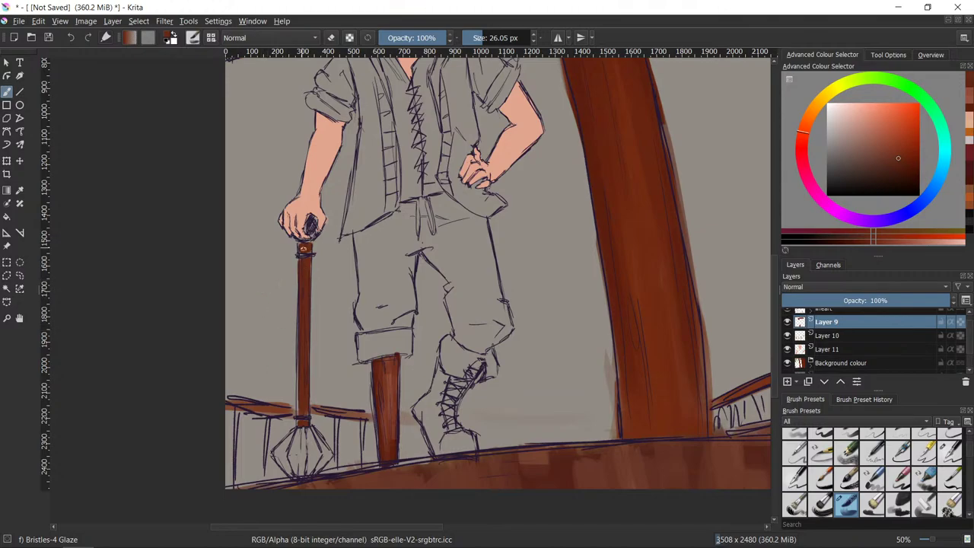
{"action": "key", "text": "e"}
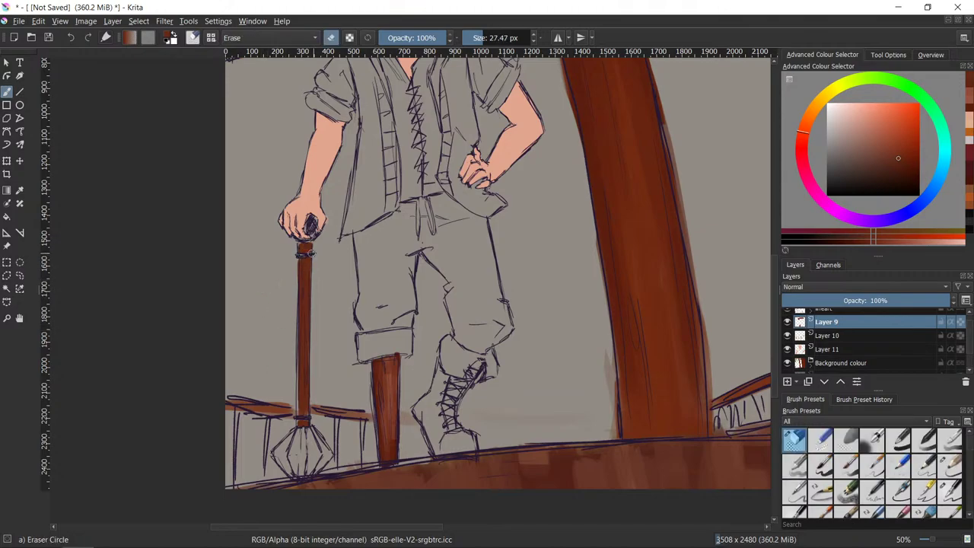
{"action": "key", "text": "e"}
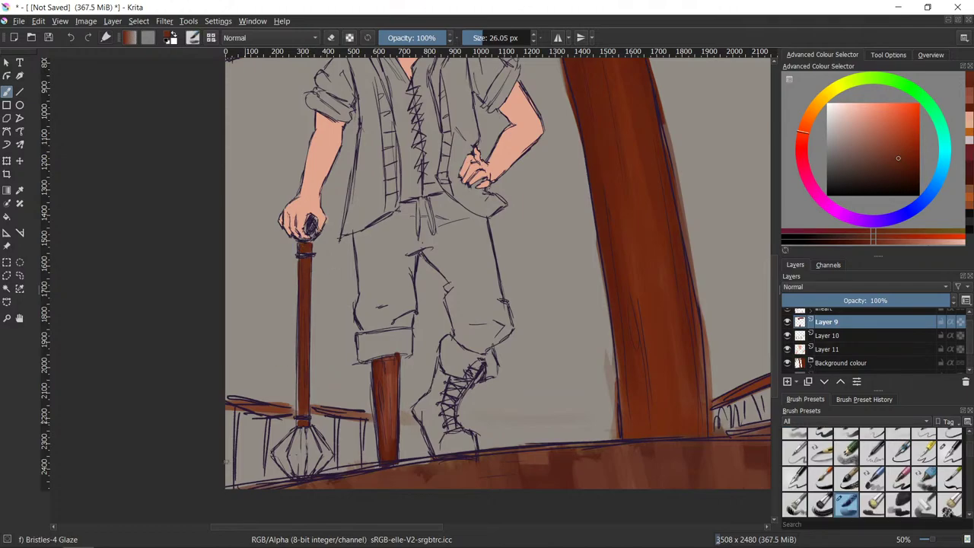
- Tidy the cane shaft's edges and paint wood streaks down it with browns sampled from the peg leg and the shaft
{"action": "left_click", "coordinate": [308, 251]}
{"action": "left_click_drag", "start_coordinate": [311, 261], "coordinate": [310, 318]}
{"action": "key", "text": "e"}
{"action": "key", "text": "e"}
{"action": "left_click_drag", "start_coordinate": [298, 416], "coordinate": [299, 370]}
{"action": "left_click", "coordinate": [385, 385], "text": "ctrl"}
{"action": "left_click_drag", "start_coordinate": [307, 269], "coordinate": [307, 291]}
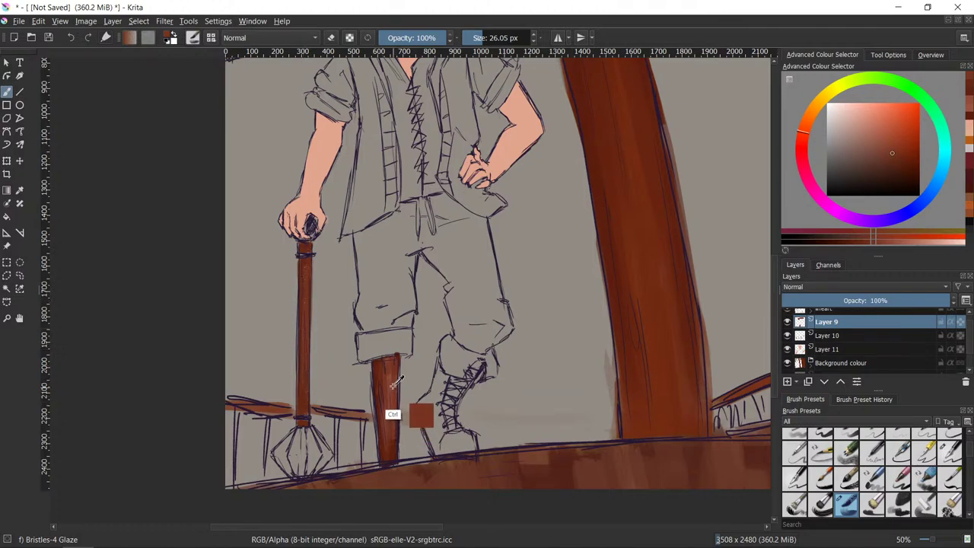
{"action": "left_click", "coordinate": [388, 413], "text": "ctrl"}
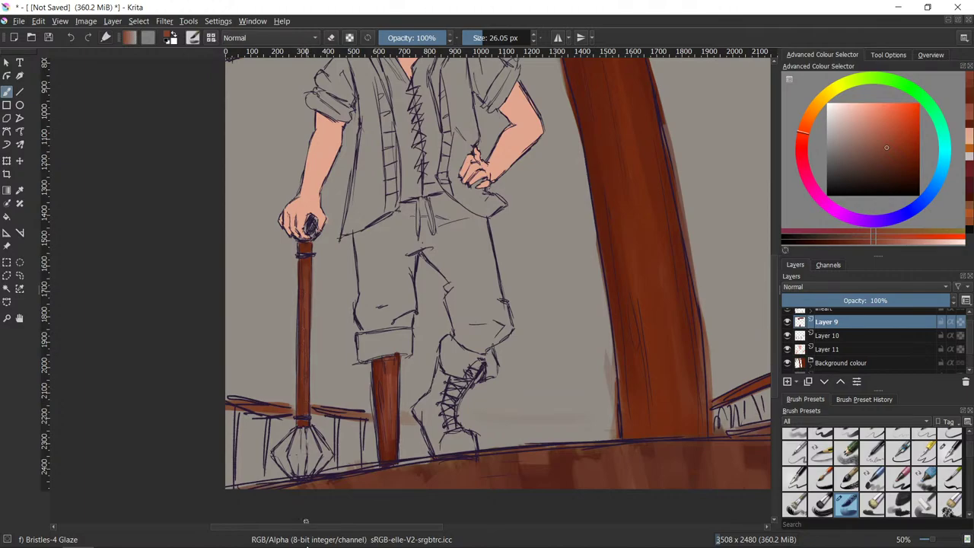
{"action": "left_click", "coordinate": [305, 295], "text": "ctrl"}
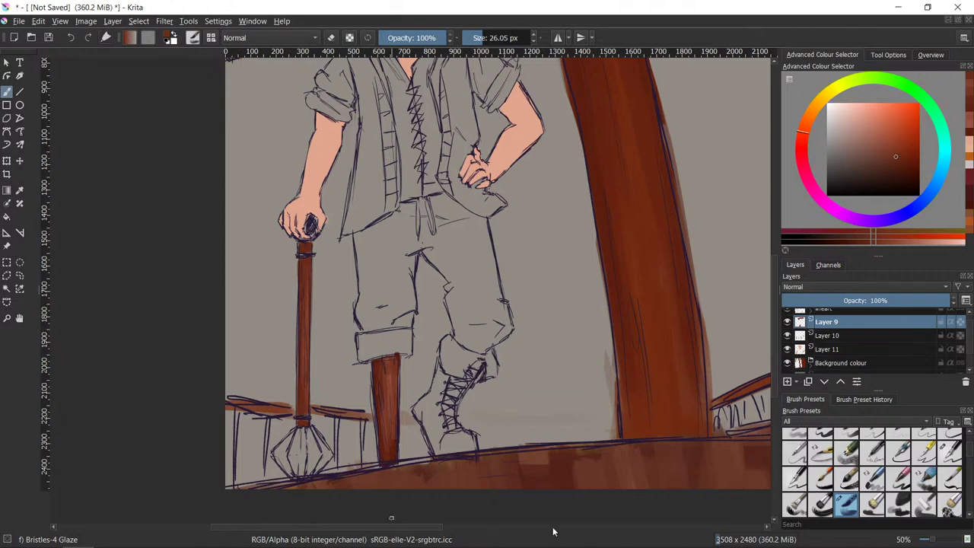
- Fill the faceted metal end of the cane with mid grey and shade its facets with a darker grey
{"action": "left_click_drag", "start_coordinate": [840, 140], "coordinate": [829, 153]}
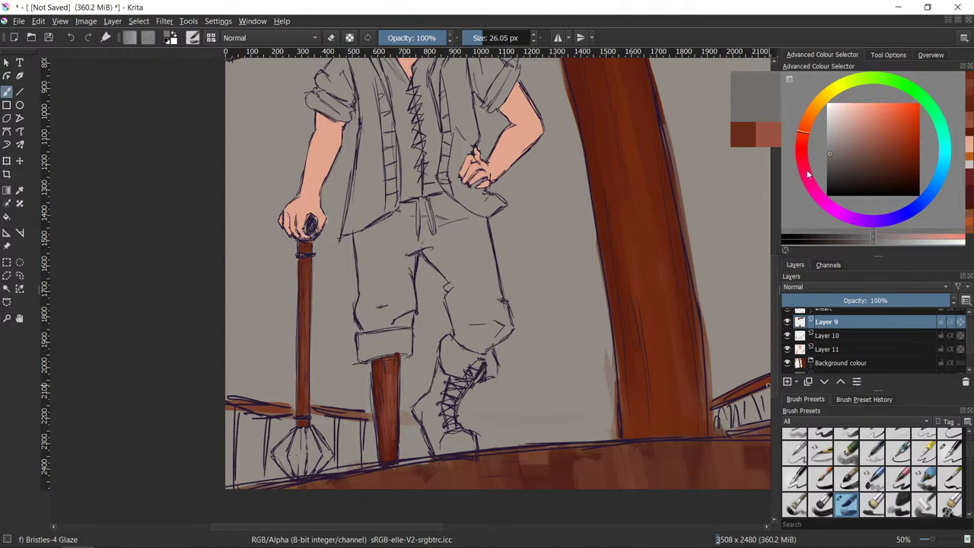
{"action": "mouse_move", "coordinate": [275, 450]}
{"action": "left_mouse_down"}
{"action": "mouse_move", "coordinate": [288, 468]}
{"action": "mouse_move", "coordinate": [293, 437]}
{"action": "mouse_move", "coordinate": [301, 472]}
{"action": "left_mouse_up"}
{"action": "mouse_move", "coordinate": [298, 433]}
{"action": "left_mouse_down"}
{"action": "mouse_move", "coordinate": [304, 466]}
{"action": "mouse_move", "coordinate": [303, 431]}
{"action": "mouse_move", "coordinate": [311, 450]}
{"action": "mouse_move", "coordinate": [318, 431]}
{"action": "mouse_move", "coordinate": [305, 471]}
{"action": "left_mouse_up"}
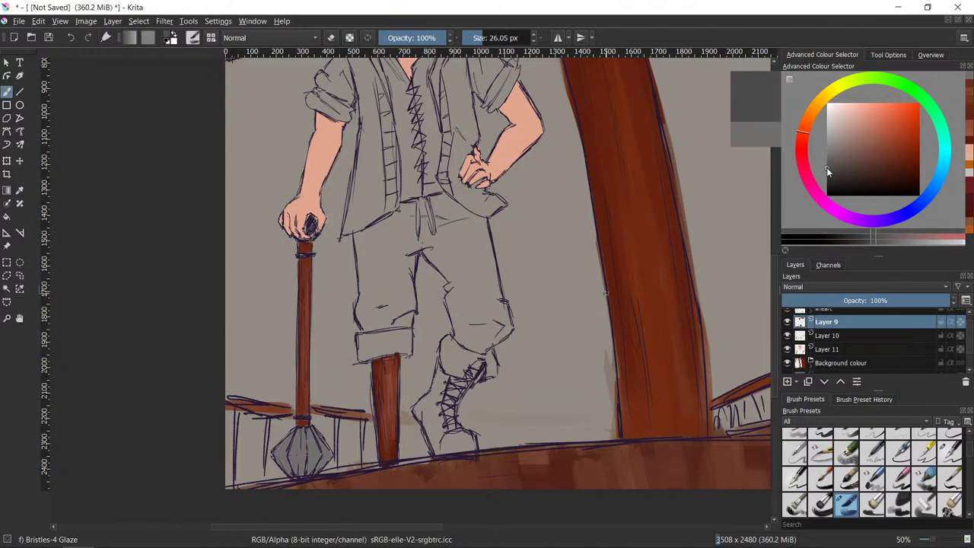
{"action": "left_click", "coordinate": [826, 168]}
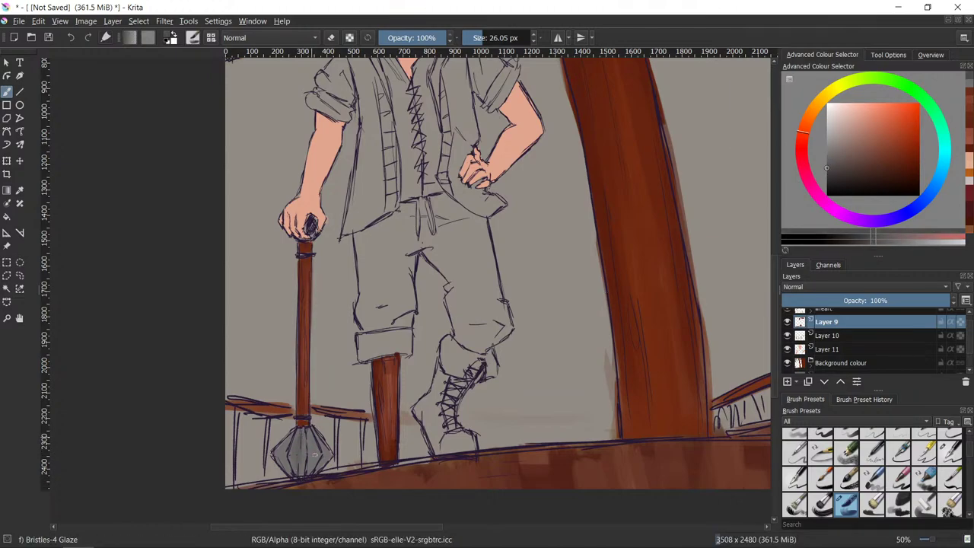
{"action": "mouse_move", "coordinate": [311, 436]}
{"action": "left_mouse_down"}
{"action": "mouse_move", "coordinate": [311, 466]}
{"action": "mouse_move", "coordinate": [286, 455]}
{"action": "left_mouse_up"}
{"action": "mouse_move", "coordinate": [275, 545]}
{"action": "key", "text": "shift"}
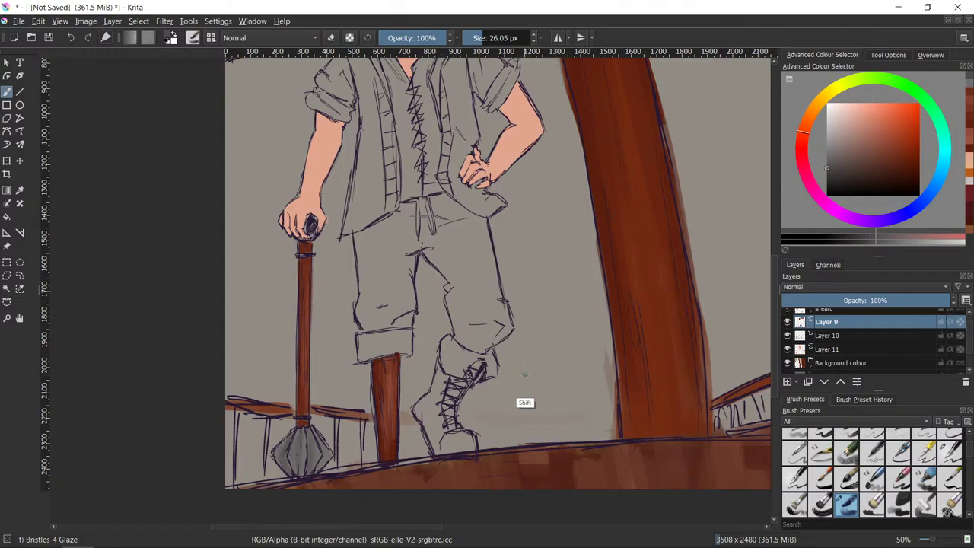
- Paint near-black shadow lines along the facets of the cane's metal end at 18.29 px and undo the last stroke
{"action": "left_click_drag", "start_coordinate": [524, 373], "coordinate": [528, 365]}
{"action": "mouse_move", "coordinate": [829, 171]}
{"action": "left_mouse_down"}
{"action": "mouse_move", "coordinate": [817, 177]}
{"action": "mouse_move", "coordinate": [822, 185]}
{"action": "left_mouse_up"}
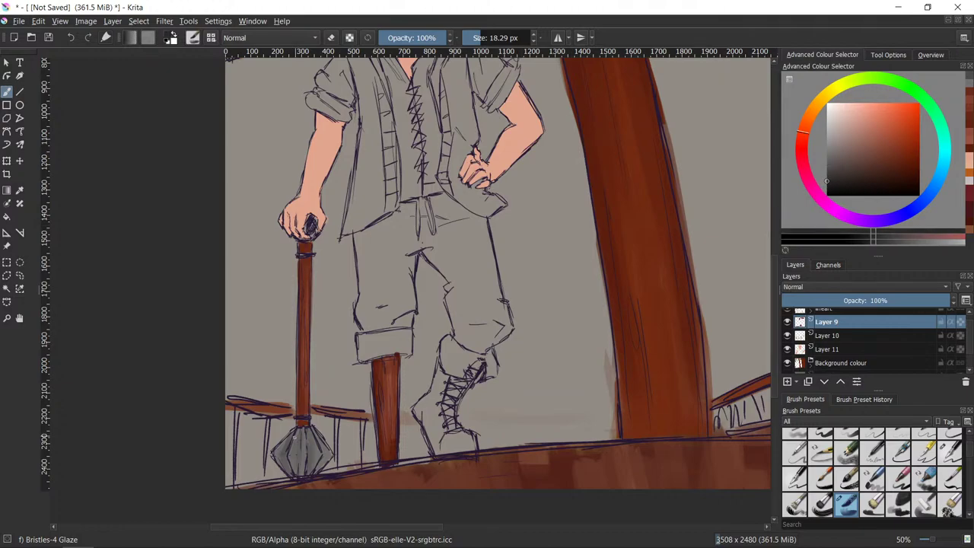
{"action": "left_click_drag", "start_coordinate": [287, 454], "coordinate": [294, 478]}
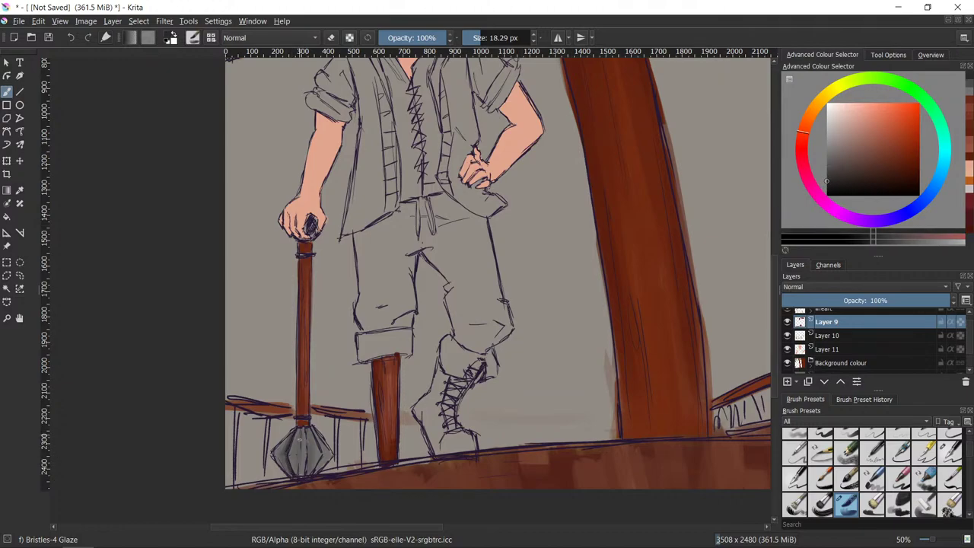
{"action": "left_click_drag", "start_coordinate": [301, 435], "coordinate": [299, 472]}
{"action": "left_click_drag", "start_coordinate": [308, 429], "coordinate": [308, 446]}
{"action": "mouse_move", "coordinate": [330, 539]}
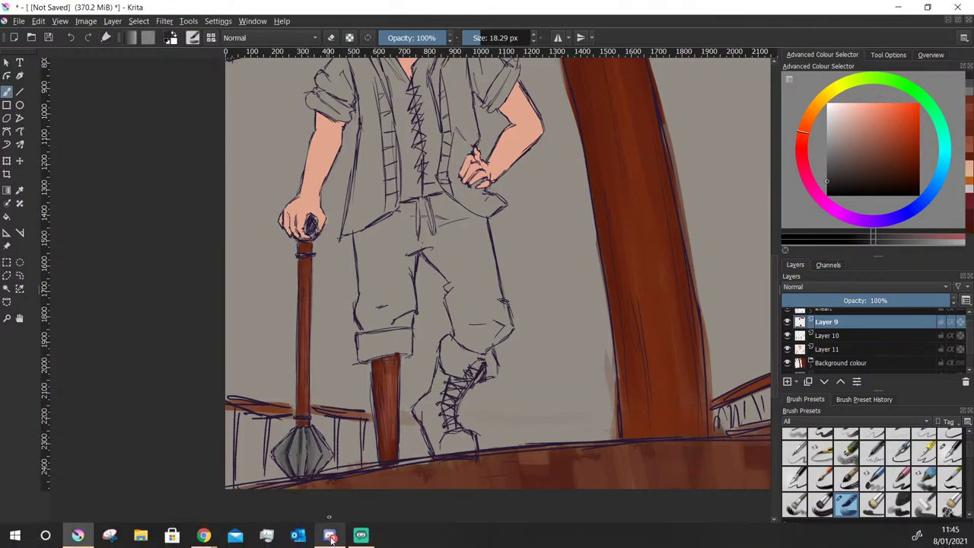
{"action": "key", "text": "ctrl+z"}
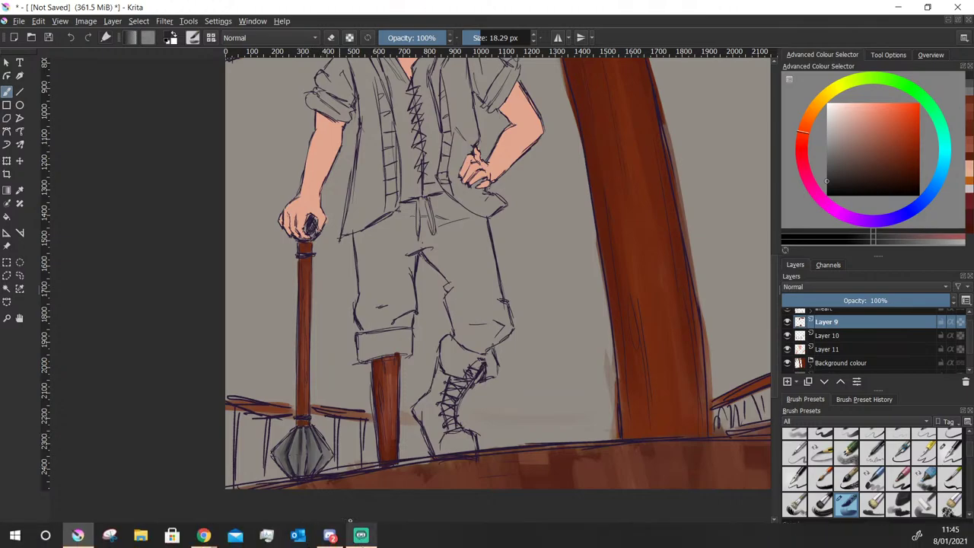
{"action": "mouse_move", "coordinate": [361, 535]}
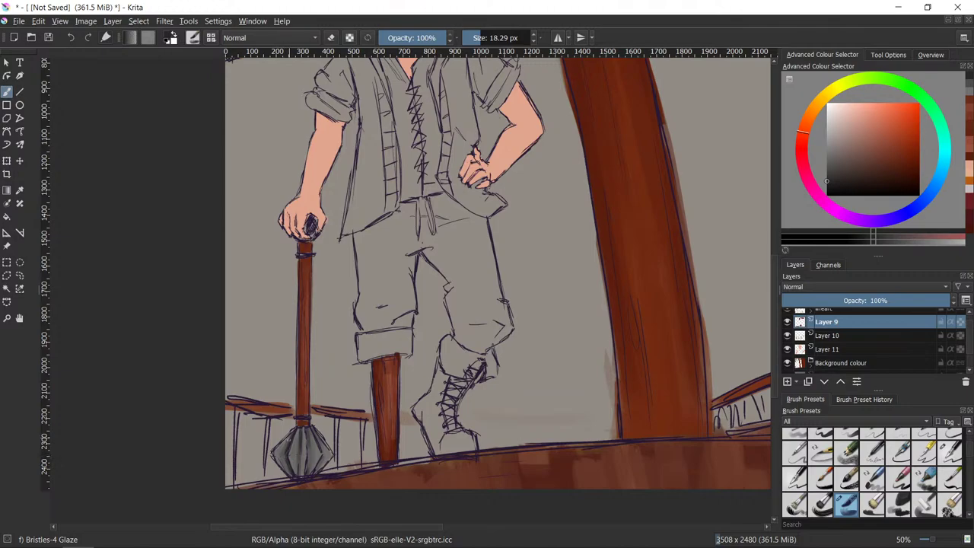
- Paint light grey highlights along the facets of the cane's metal end
{"action": "left_click", "coordinate": [826, 124]}
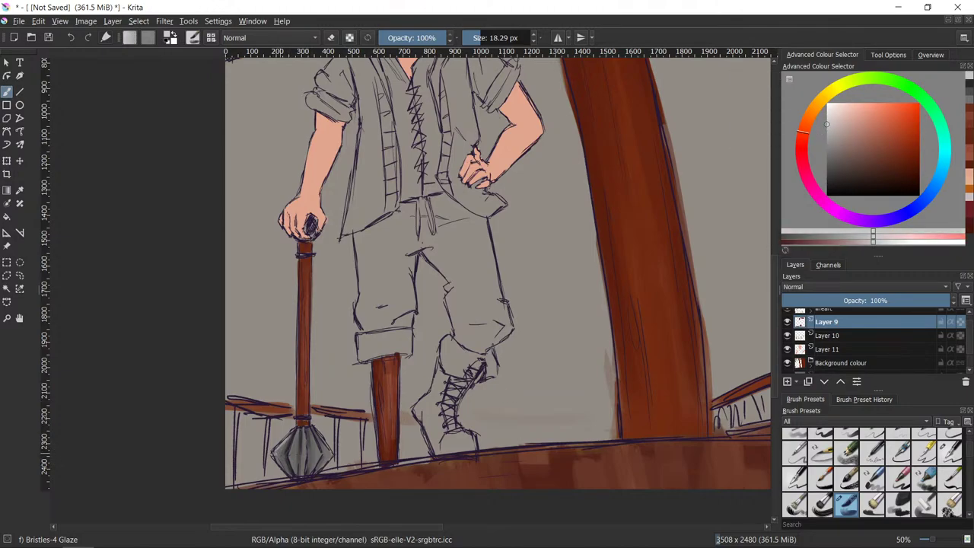
{"action": "left_click_drag", "start_coordinate": [275, 455], "coordinate": [285, 467]}
{"action": "left_click_drag", "start_coordinate": [292, 433], "coordinate": [296, 471]}
{"action": "mouse_move", "coordinate": [308, 437]}
{"action": "left_mouse_down"}
{"action": "mouse_move", "coordinate": [307, 456]}
{"action": "mouse_move", "coordinate": [322, 457]}
{"action": "mouse_move", "coordinate": [313, 469]}
{"action": "left_mouse_up"}
{"action": "left_click_drag", "start_coordinate": [314, 433], "coordinate": [316, 453]}
- Blend the highlights and shadows on the cane's metal end using greys sampled from its facets
{"action": "left_click", "coordinate": [297, 463], "text": "ctrl"}
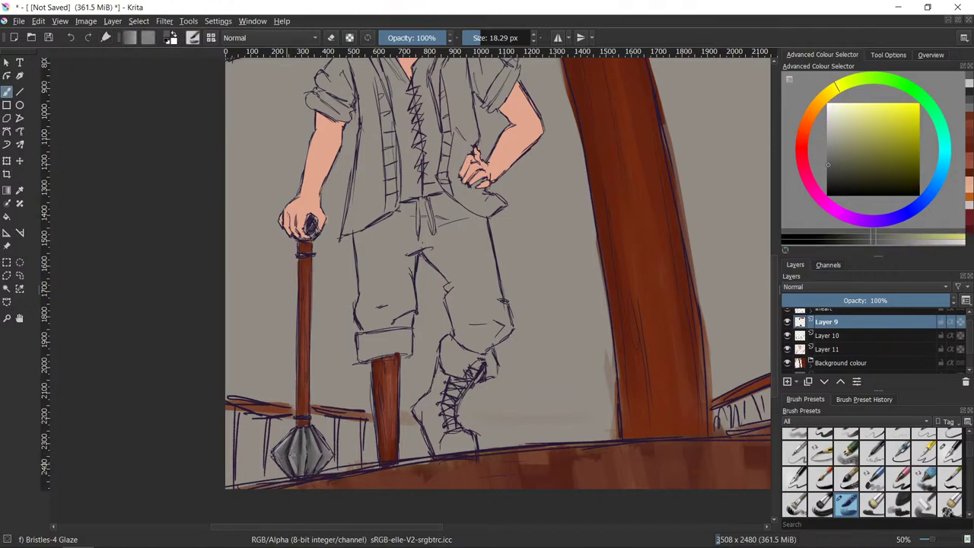
{"action": "left_click", "coordinate": [297, 452], "text": "ctrl"}
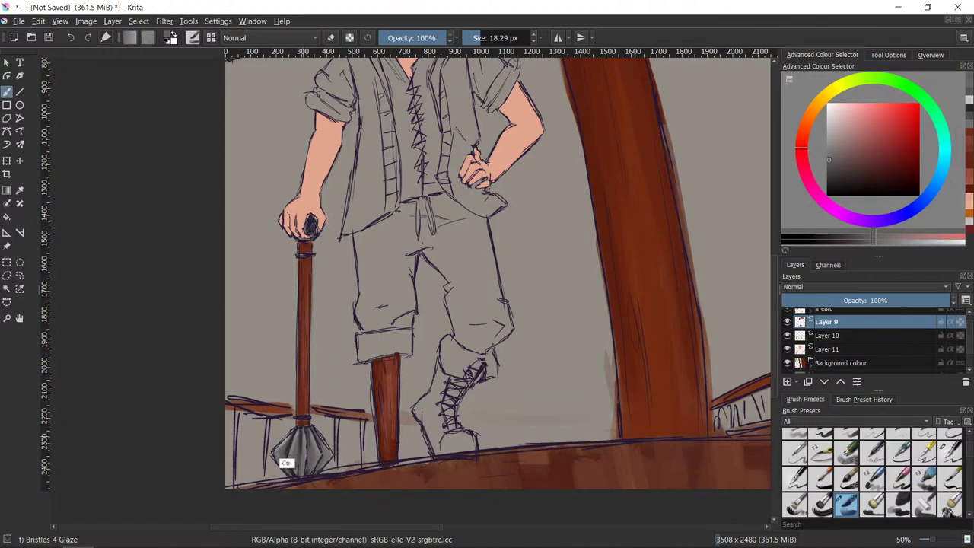
{"action": "left_click", "coordinate": [293, 458], "text": "ctrl"}
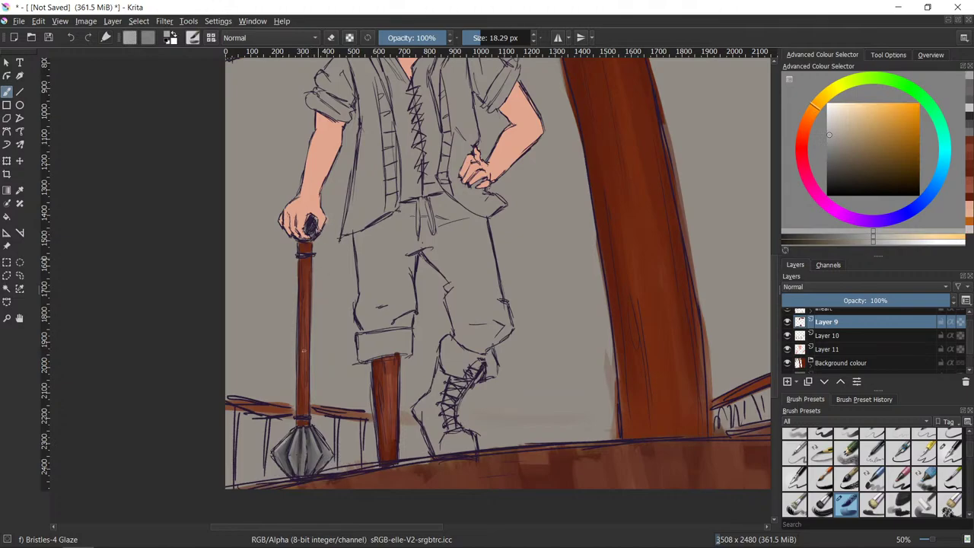
{"action": "left_click", "coordinate": [304, 462], "text": "ctrl"}
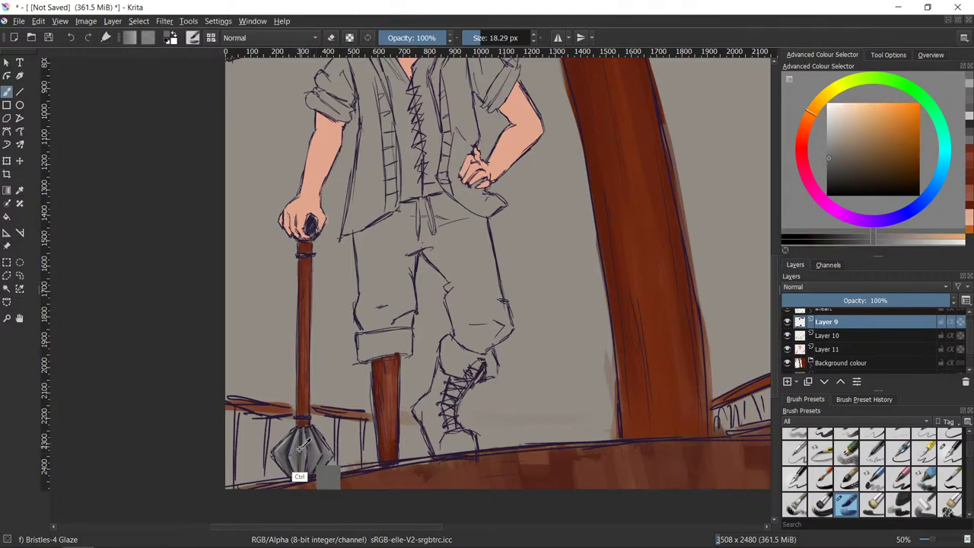
{"action": "left_click", "coordinate": [301, 465], "text": "ctrl"}
- Colour the cane's handle knob with dark purple sampled from the line art and refine the metal end's shading with sampled greys
{"action": "left_click", "coordinate": [300, 466], "text": "ctrl"}
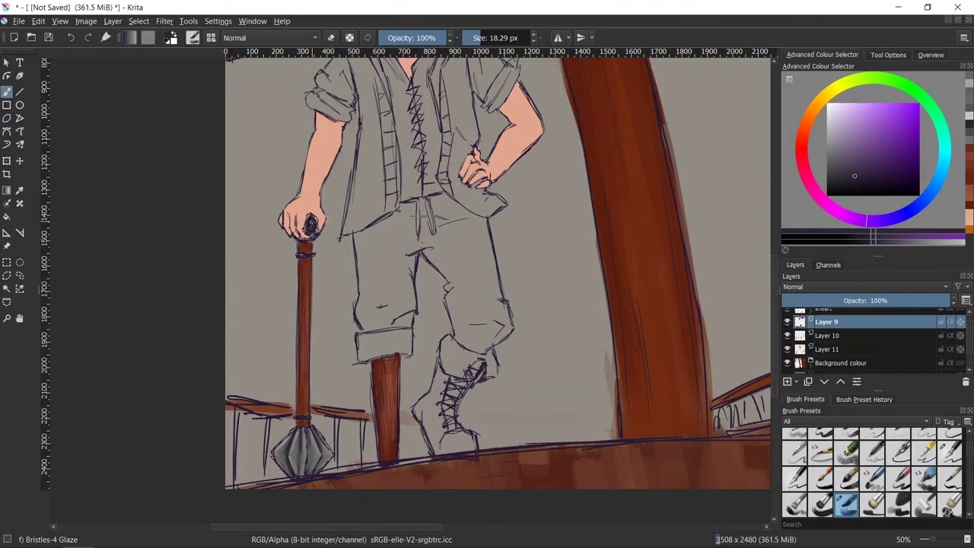
{"action": "left_click_drag", "start_coordinate": [312, 221], "coordinate": [313, 232]}
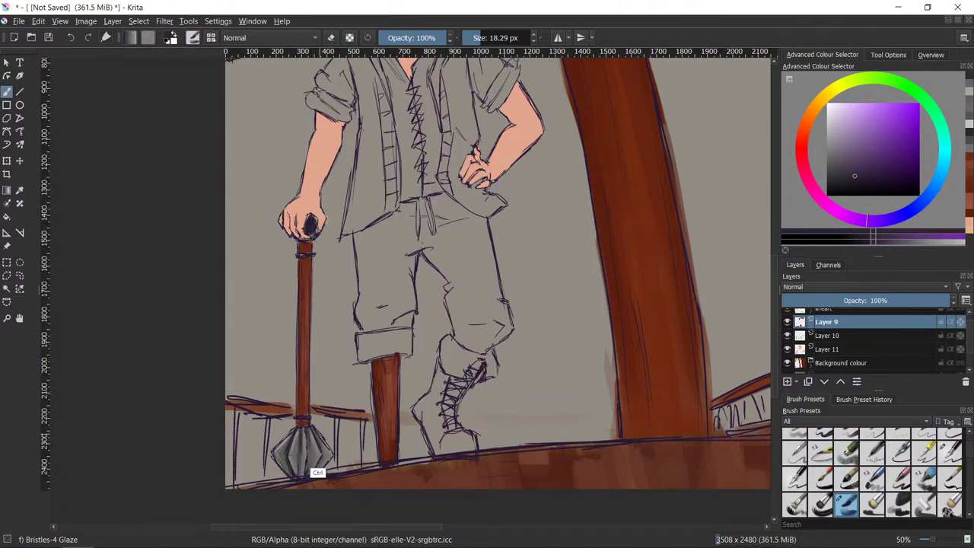
{"action": "left_click", "coordinate": [317, 438], "text": "ctrl"}
{"action": "left_click", "coordinate": [317, 438], "text": "ctrl"}
{"action": "left_click", "coordinate": [316, 438], "text": "ctrl"}
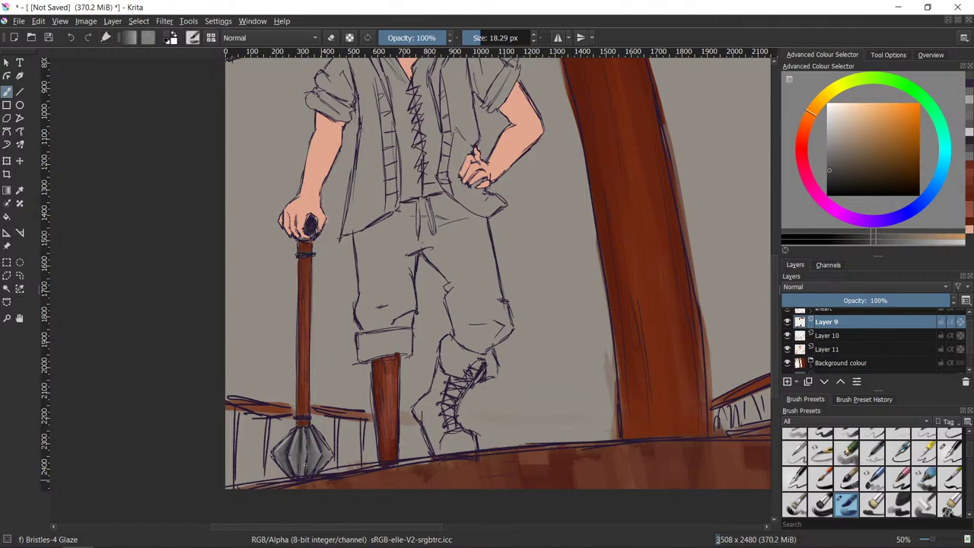
{"action": "left_click", "coordinate": [307, 475], "text": "ctrl"}
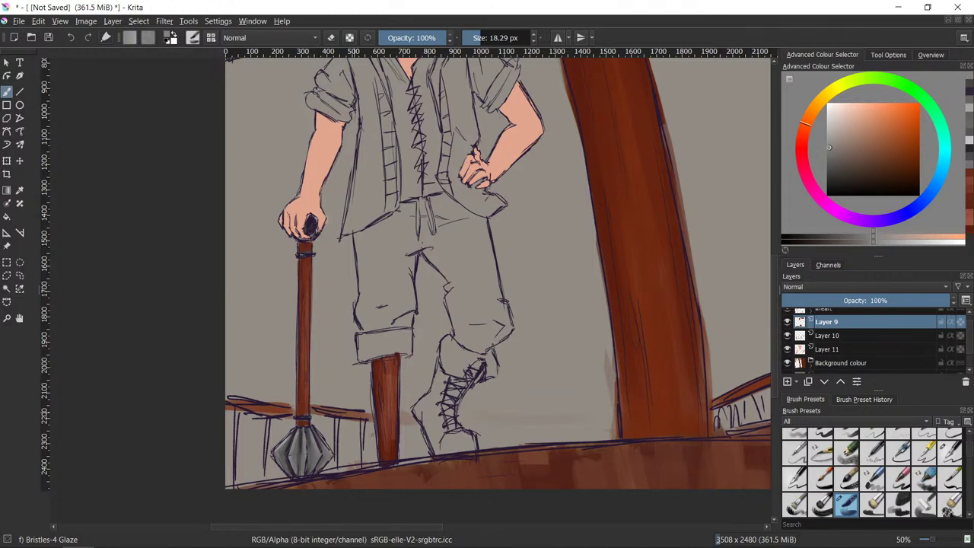
{"action": "mouse_move", "coordinate": [408, 521]}
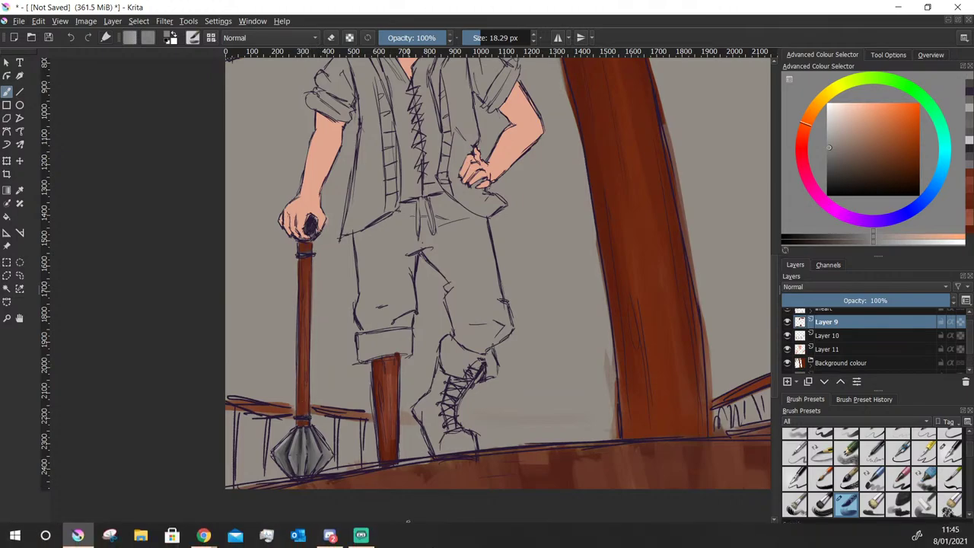
- Fill the laced boot with reddish browns sampled from the peg leg, covering its back, heel and toe around the lacing
{"action": "mouse_move", "coordinate": [617, 352]}
{"action": "left_mouse_down"}
{"action": "mouse_move", "coordinate": [612, 317]}
{"action": "mouse_move", "coordinate": [543, 376]}
{"action": "left_mouse_up"}
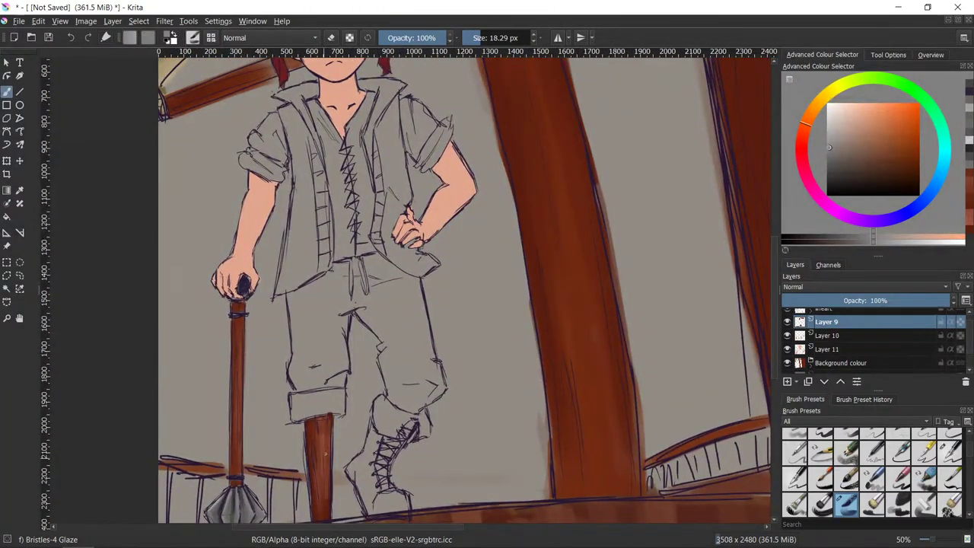
{"action": "left_click", "coordinate": [310, 424], "text": "ctrl"}
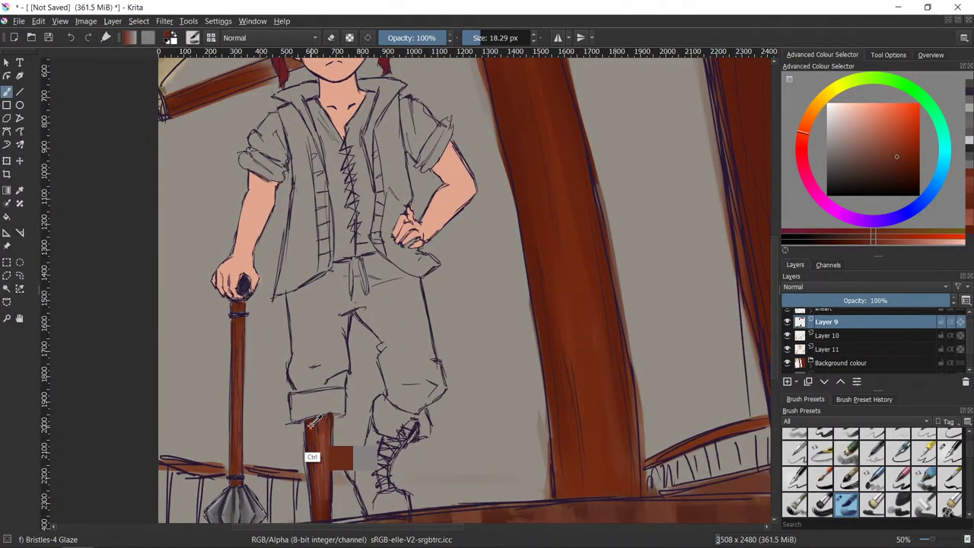
{"action": "left_click_drag", "start_coordinate": [373, 426], "coordinate": [352, 473]}
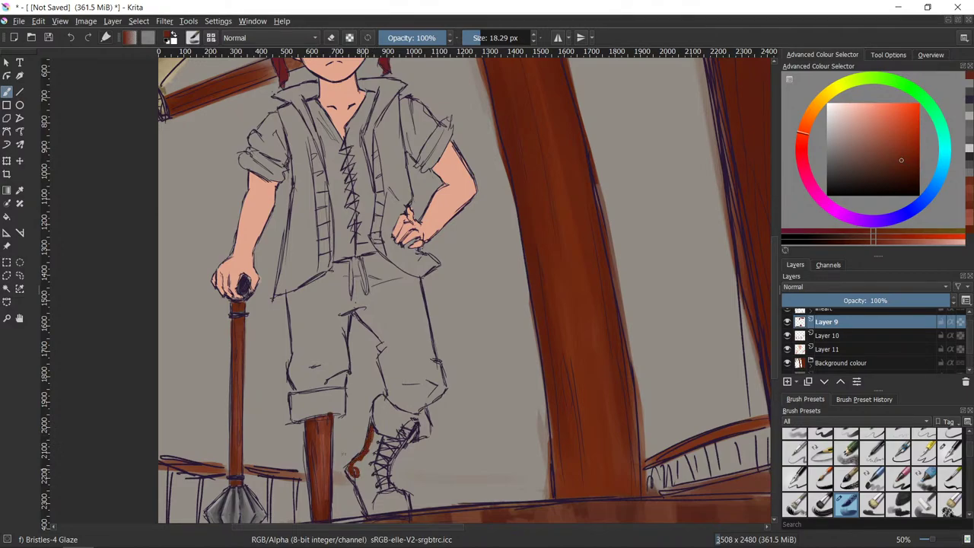
{"action": "left_click", "coordinate": [314, 463], "text": "ctrl"}
{"action": "left_click_drag", "start_coordinate": [375, 429], "coordinate": [349, 473]}
{"action": "left_click_drag", "start_coordinate": [377, 437], "coordinate": [367, 479]}
{"action": "mouse_move", "coordinate": [368, 459]}
{"action": "left_mouse_down"}
{"action": "mouse_move", "coordinate": [361, 508]}
{"action": "mouse_move", "coordinate": [368, 512]}
{"action": "mouse_move", "coordinate": [367, 491]}
{"action": "mouse_move", "coordinate": [373, 515]}
{"action": "mouse_move", "coordinate": [408, 506]}
{"action": "mouse_move", "coordinate": [401, 488]}
{"action": "mouse_move", "coordinate": [398, 496]}
{"action": "left_mouse_up"}
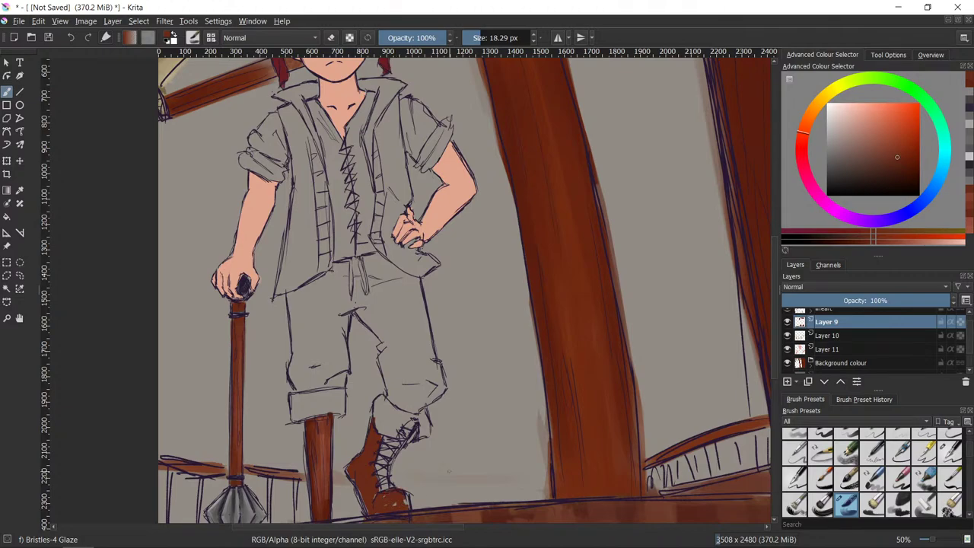
- Try to clean up the smudge in the background beside the boot using sampled background grey and the eraser
{"action": "scroll", "coordinate": [768, 373], "scroll_direction": "down", "scroll_amount": 2}
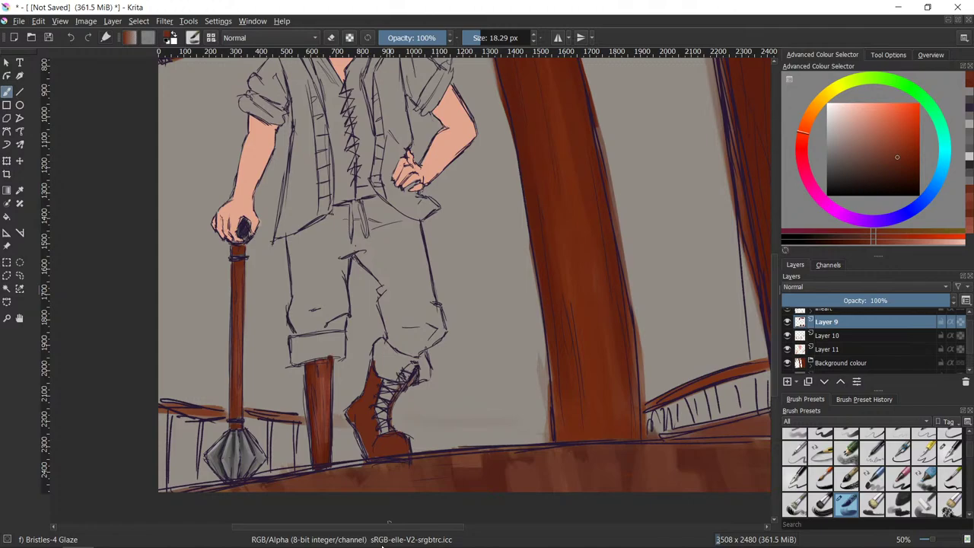
{"action": "left_click", "coordinate": [512, 414], "text": "ctrl"}
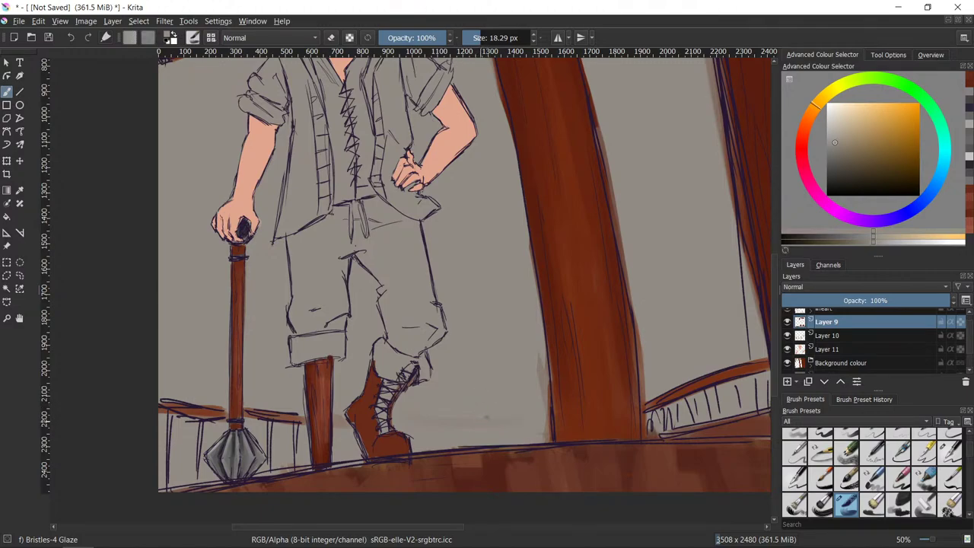
{"action": "left_click_drag", "start_coordinate": [489, 404], "coordinate": [515, 409]}
{"action": "key", "text": "e"}
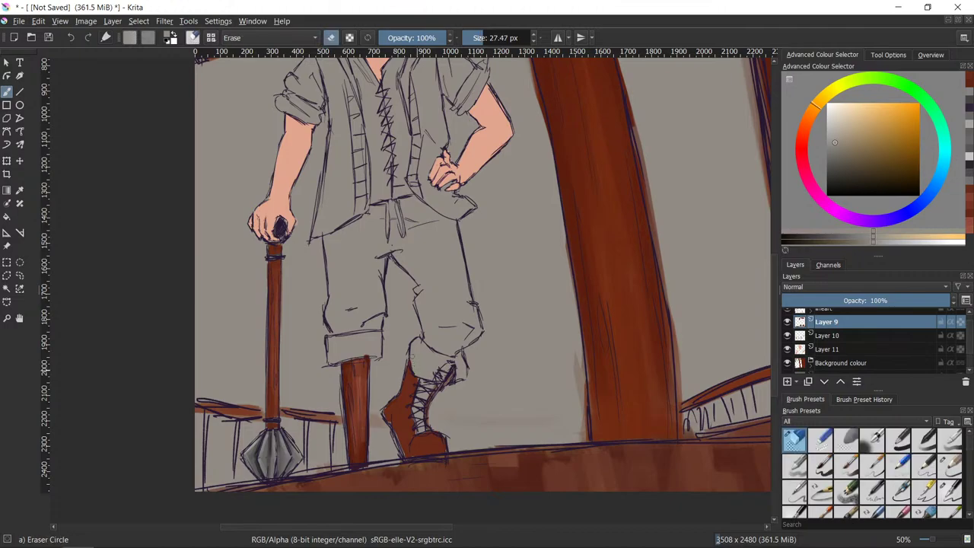
{"action": "key", "text": "e"}
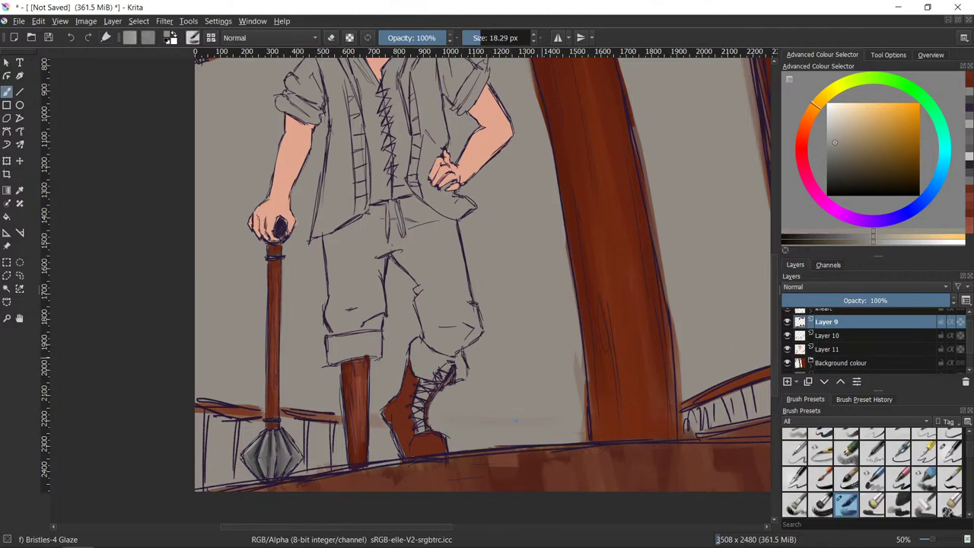
- Fill the cuff above the peg leg with dark grey sampled from the cane's metal end and add darker shading
{"action": "left_click", "coordinate": [268, 450], "text": "ctrl"}
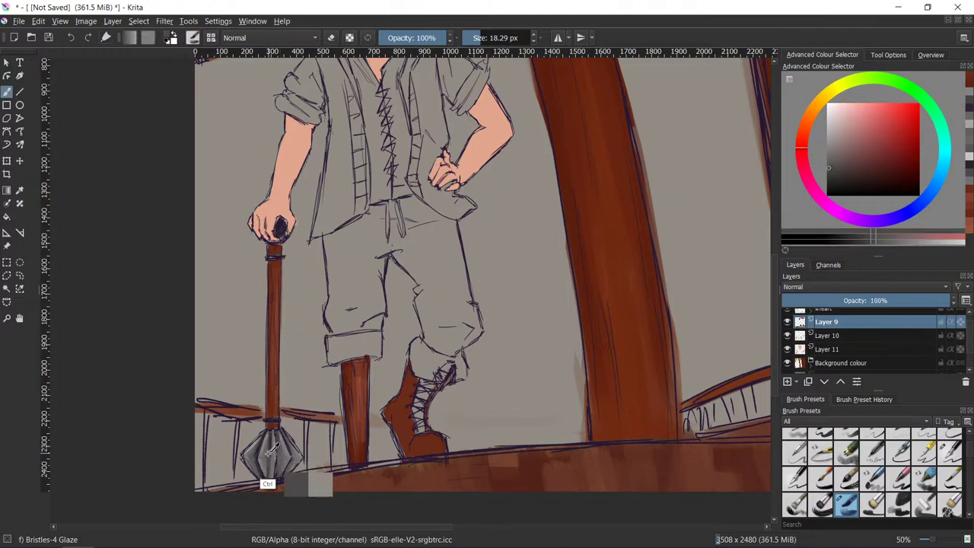
{"action": "left_click", "coordinate": [267, 451], "text": "ctrl"}
{"action": "mouse_move", "coordinate": [335, 340]}
{"action": "left_mouse_down"}
{"action": "mouse_move", "coordinate": [330, 360]}
{"action": "mouse_move", "coordinate": [349, 337]}
{"action": "mouse_move", "coordinate": [373, 332]}
{"action": "mouse_move", "coordinate": [334, 358]}
{"action": "mouse_move", "coordinate": [376, 356]}
{"action": "left_mouse_up"}
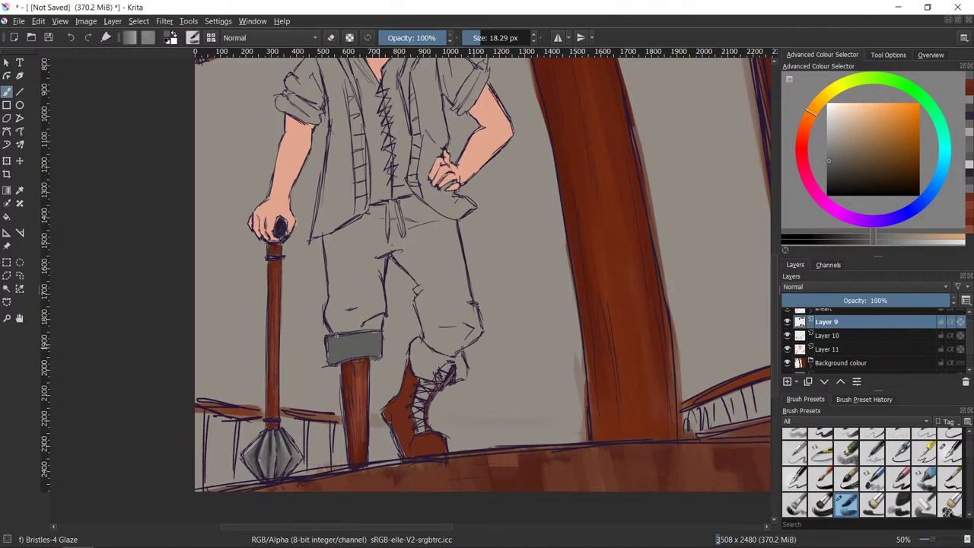
{"action": "left_click", "coordinate": [270, 441], "text": "ctrl"}
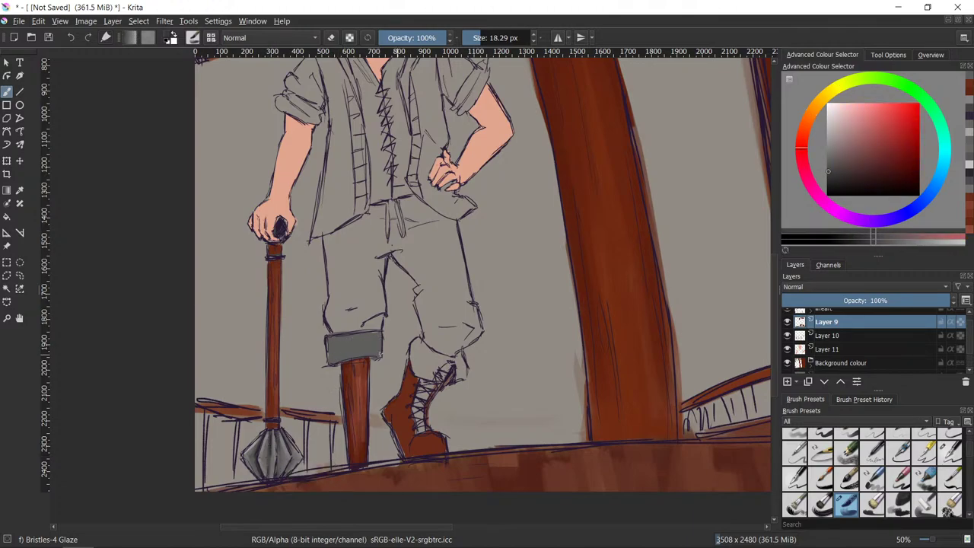
{"action": "left_click_drag", "start_coordinate": [381, 340], "coordinate": [331, 361]}
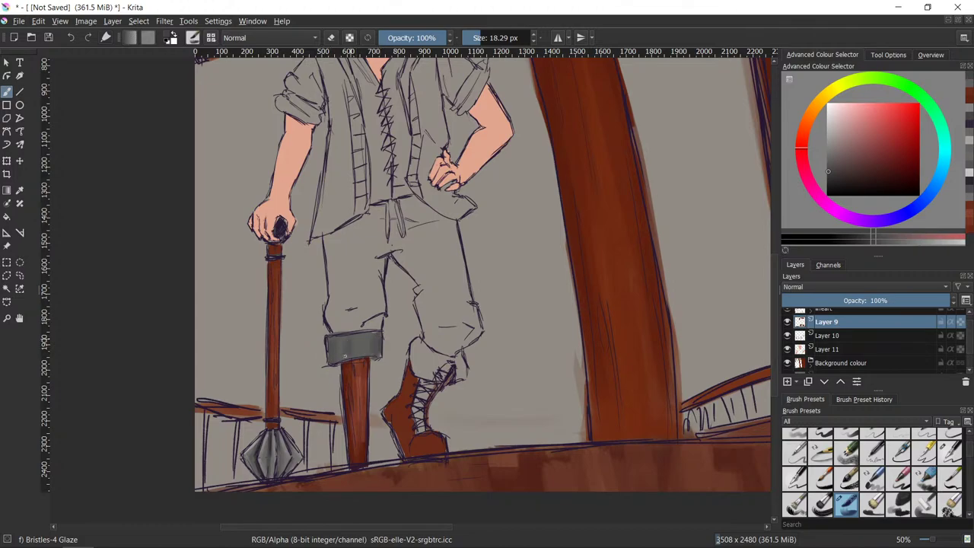
- Deepen the metal cuff's shading with a near-black grey and paint lighter grey highlights sampled from the cane's metal end
{"action": "left_click", "coordinate": [258, 475], "text": "ctrl"}
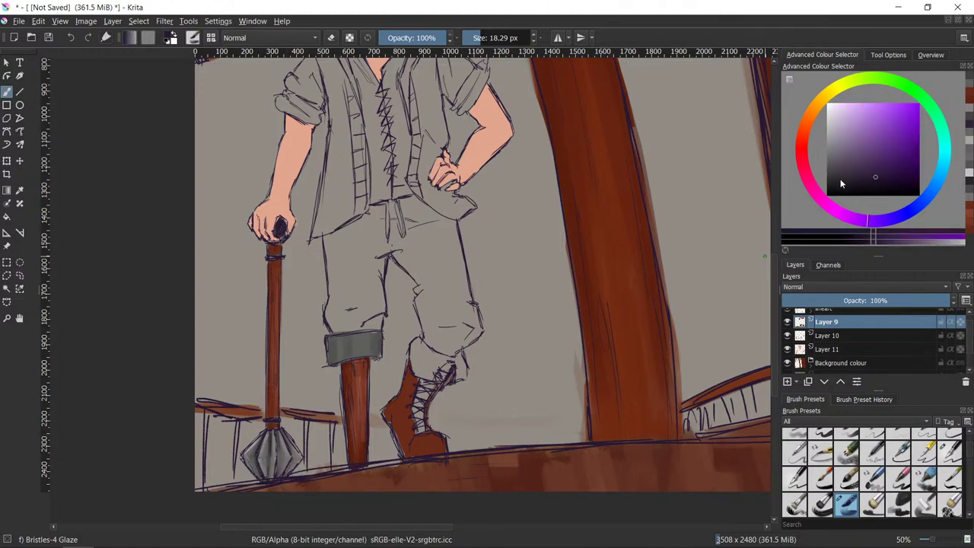
{"action": "left_click_drag", "start_coordinate": [840, 181], "coordinate": [828, 180]}
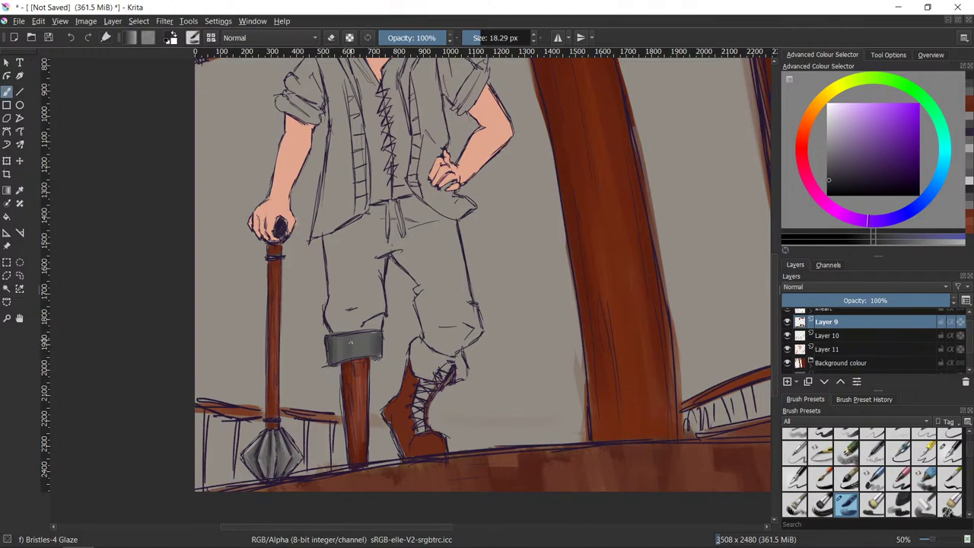
{"action": "left_click", "coordinate": [267, 450], "text": "ctrl"}
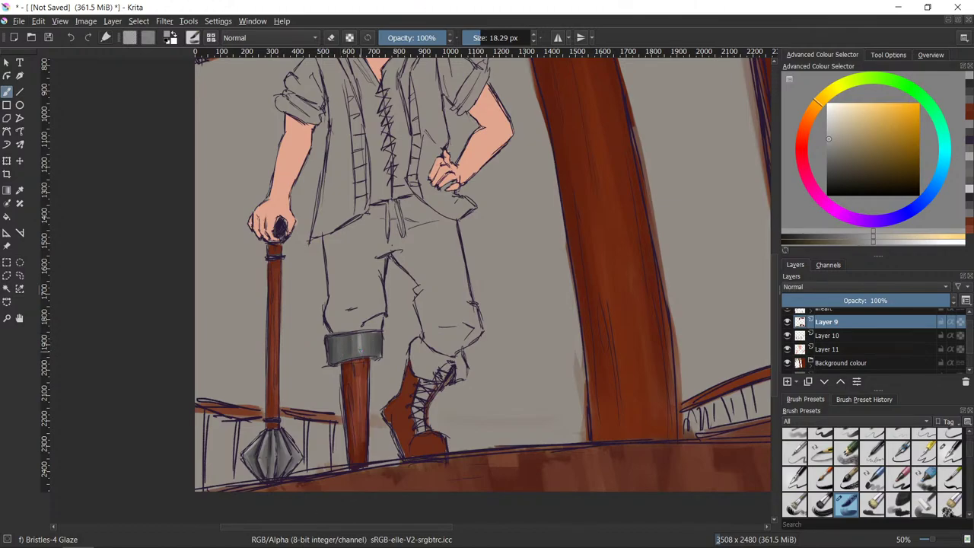
{"action": "left_click", "coordinate": [361, 339], "text": "ctrl"}
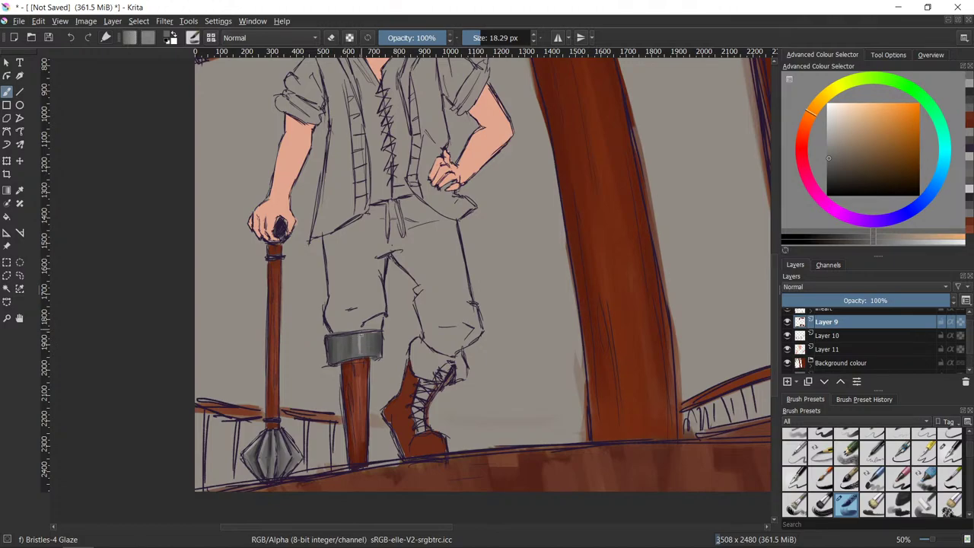
{"action": "left_click", "coordinate": [374, 368], "text": "ctrl"}
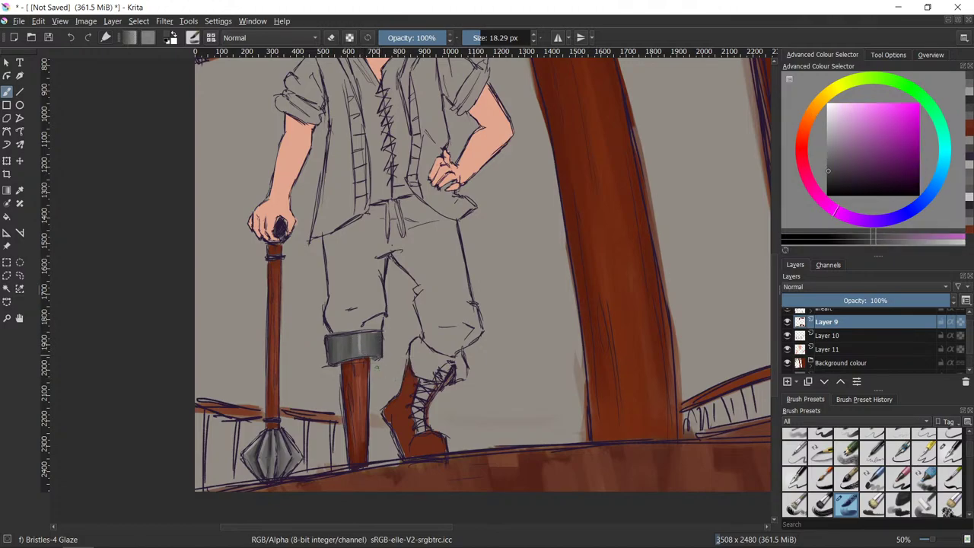
- Blend the metal cuff's midtones, lower edge and highlight using greys sampled from the cuff itself
{"action": "left_click", "coordinate": [334, 341], "text": "ctrl"}
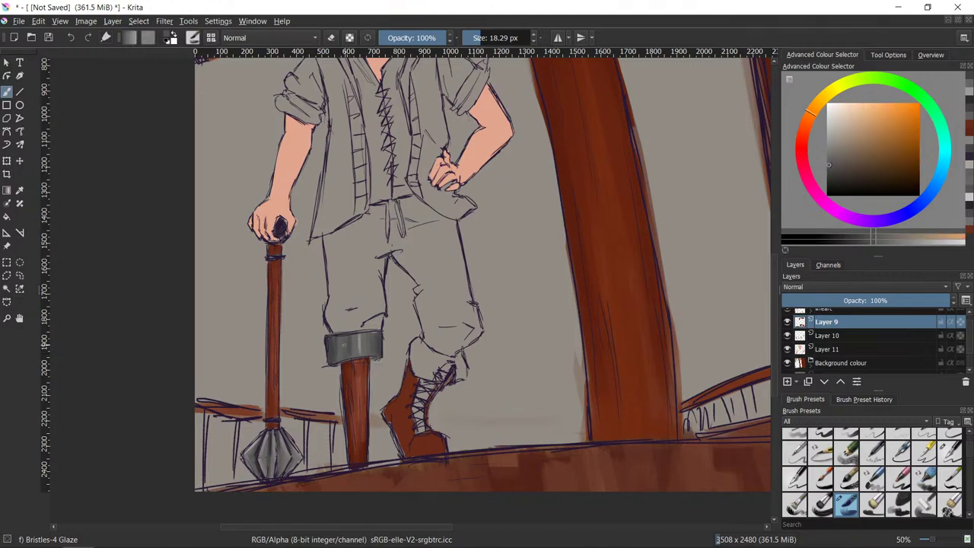
{"action": "left_click_drag", "start_coordinate": [334, 342], "coordinate": [339, 349]}
{"action": "mouse_move", "coordinate": [329, 535]}
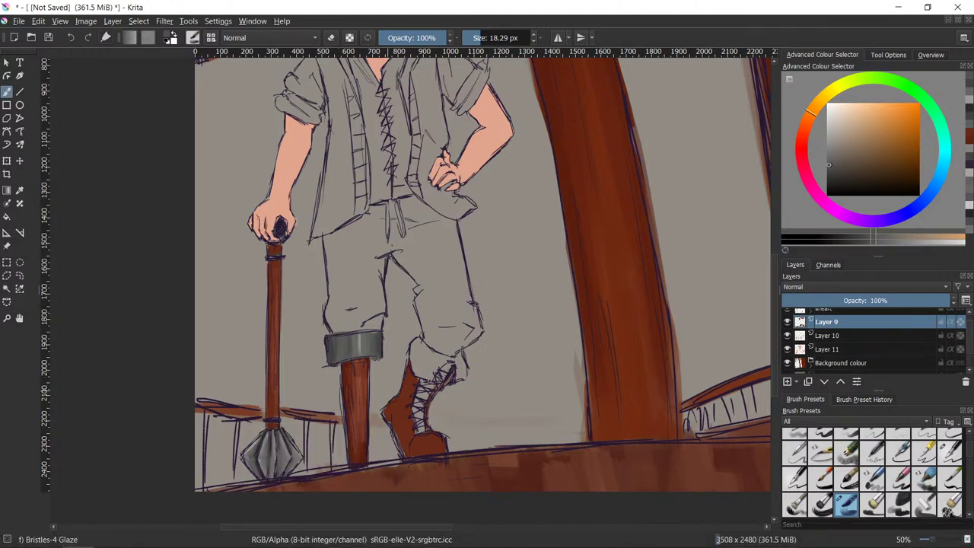
{"action": "left_click", "coordinate": [337, 350], "text": "ctrl"}
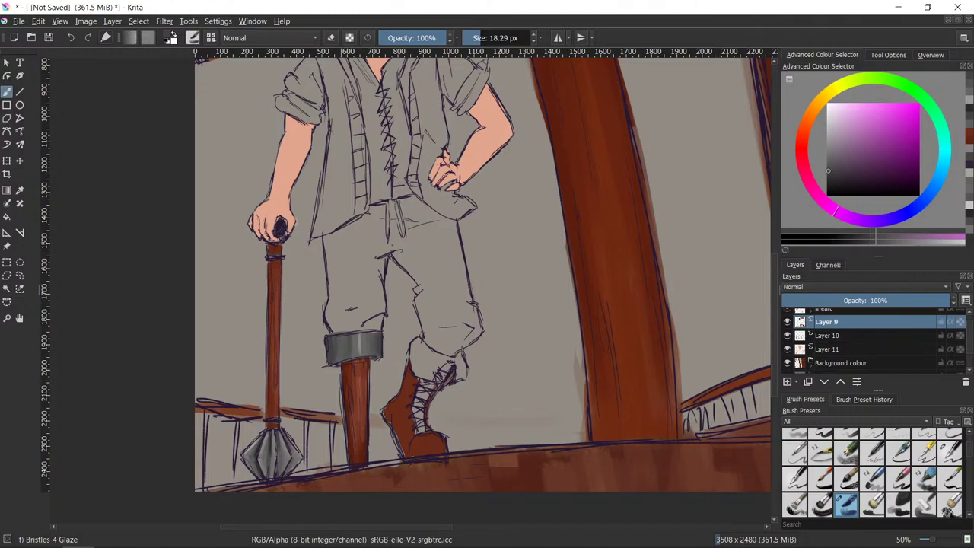
{"action": "left_click_drag", "start_coordinate": [341, 359], "coordinate": [365, 362]}
{"action": "left_click", "coordinate": [356, 342], "text": "ctrl"}
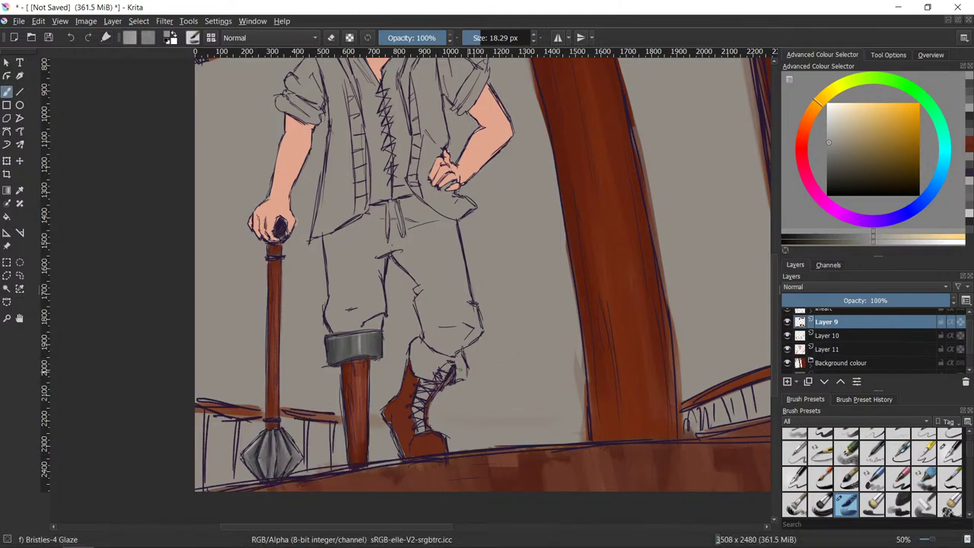
- Try a lightened orange sampled beside the character's face on the boot's folded top
{"action": "scroll", "coordinate": [773, 276], "scroll_direction": "up", "scroll_amount": 5}
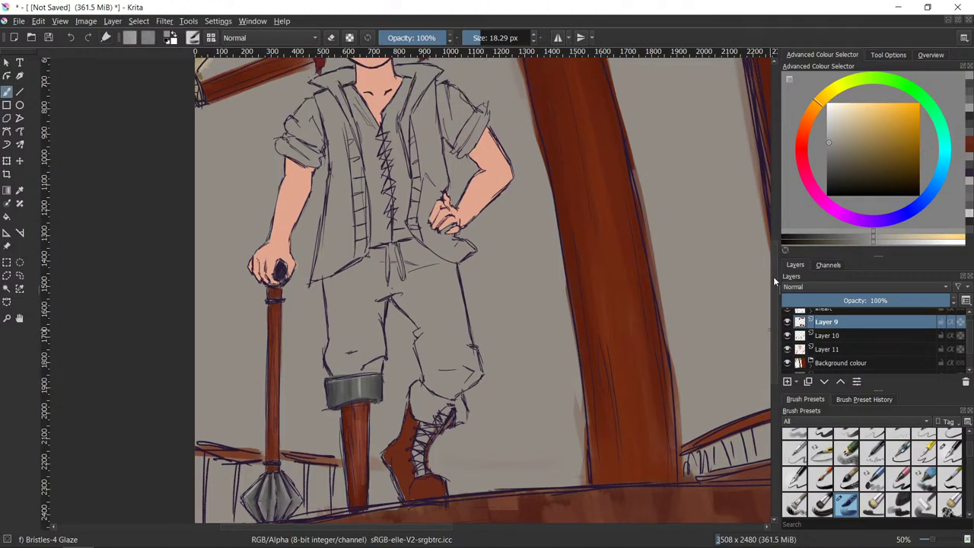
{"action": "scroll", "coordinate": [773, 259], "scroll_direction": "up", "scroll_amount": 1}
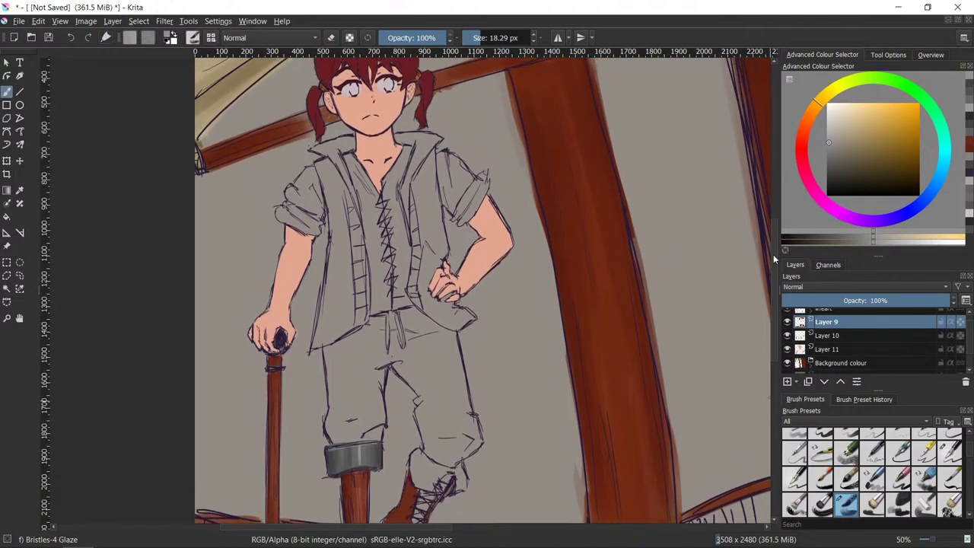
{"action": "left_click", "coordinate": [321, 111], "text": "ctrl"}
{"action": "left_click", "coordinate": [323, 96], "text": "ctrl"}
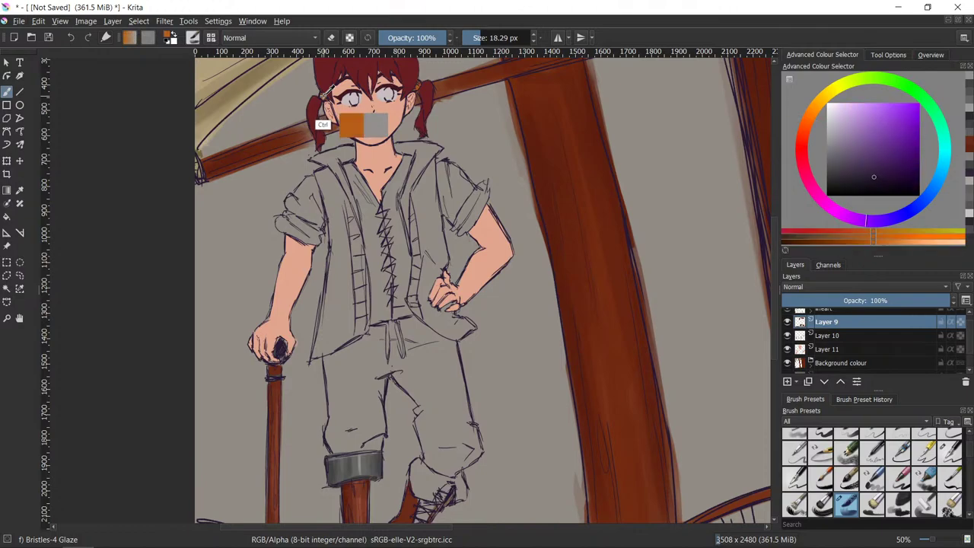
{"action": "left_click", "coordinate": [324, 96], "text": "ctrl"}
{"action": "left_click", "coordinate": [324, 96], "text": "ctrl"}
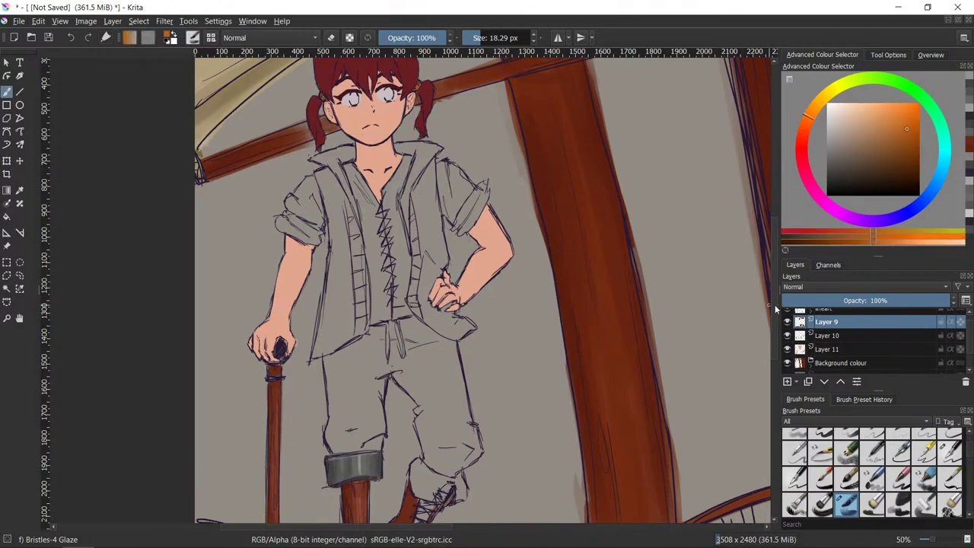
{"action": "left_click", "coordinate": [885, 122]}
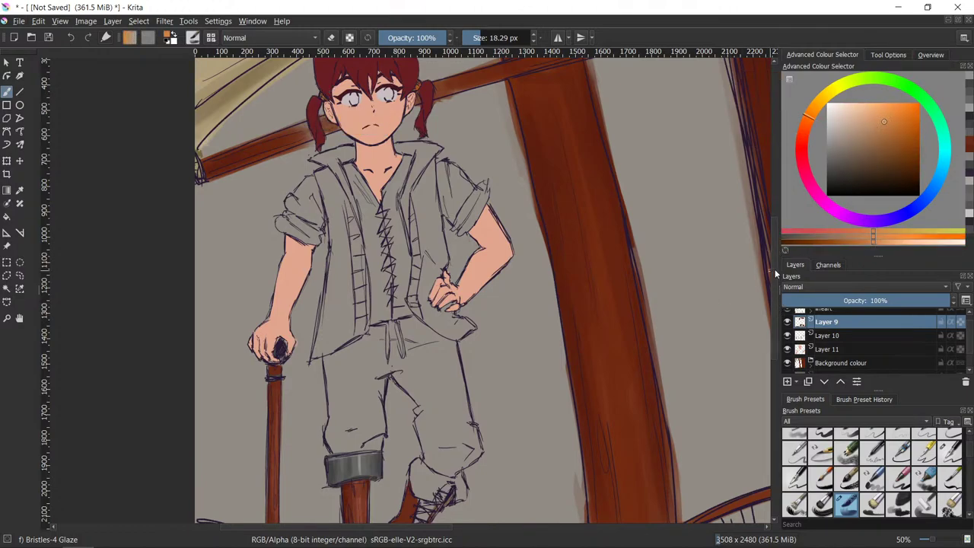
{"action": "scroll", "coordinate": [775, 269], "scroll_direction": "down", "scroll_amount": 4}
{"action": "scroll", "coordinate": [776, 313], "scroll_direction": "down", "scroll_amount": 1}
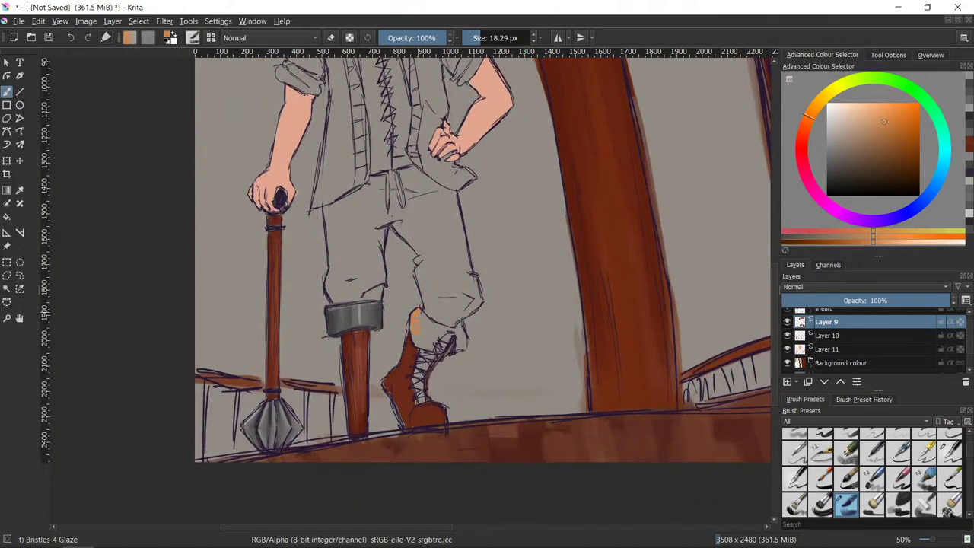
- Try paler orange tints on the boot's folded top and undo the test stroke
{"action": "left_click", "coordinate": [877, 112]}
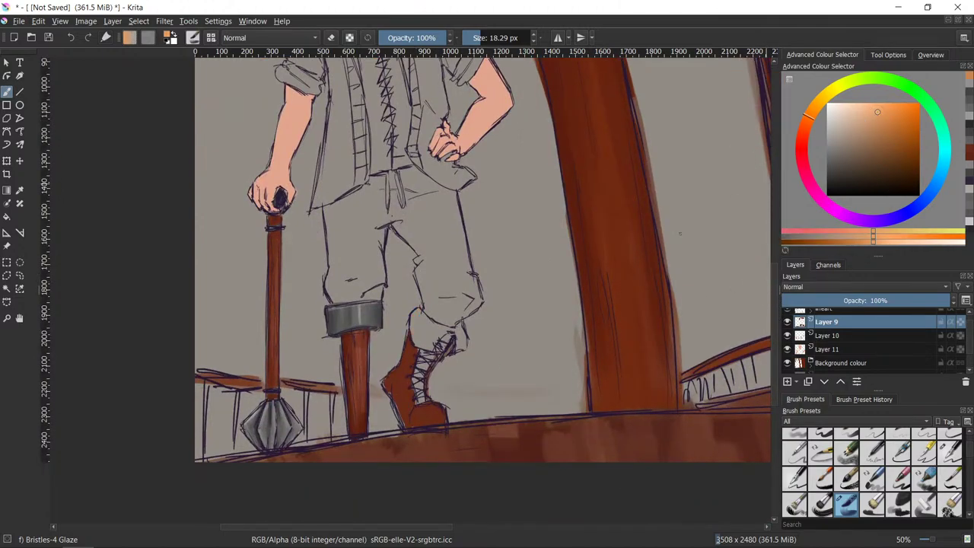
{"action": "left_click", "coordinate": [855, 109]}
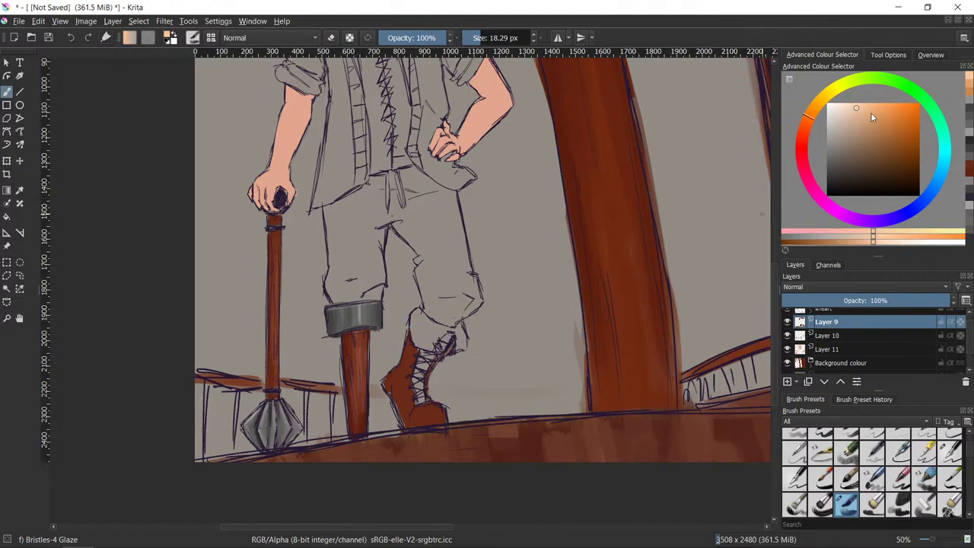
{"action": "left_click", "coordinate": [859, 116]}
{"action": "mouse_move", "coordinate": [417, 327]}
{"action": "left_mouse_down"}
{"action": "mouse_move", "coordinate": [417, 313]}
{"action": "mouse_move", "coordinate": [414, 329]}
{"action": "left_mouse_up"}
{"action": "key", "text": "ctrl+z"}
- Fill the boot's folded top on both sides of the lacing with beige sampled from the cloth in the background
{"action": "scroll", "coordinate": [578, 302], "scroll_direction": "down", "scroll_amount": 2}
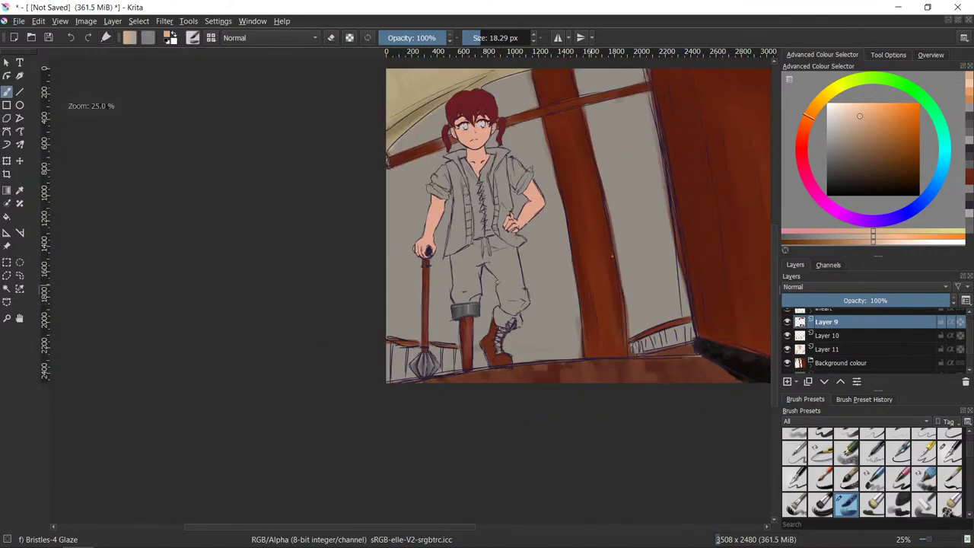
{"action": "left_click_drag", "start_coordinate": [612, 257], "coordinate": [619, 328]}
{"action": "left_click", "coordinate": [444, 176], "text": "ctrl"}
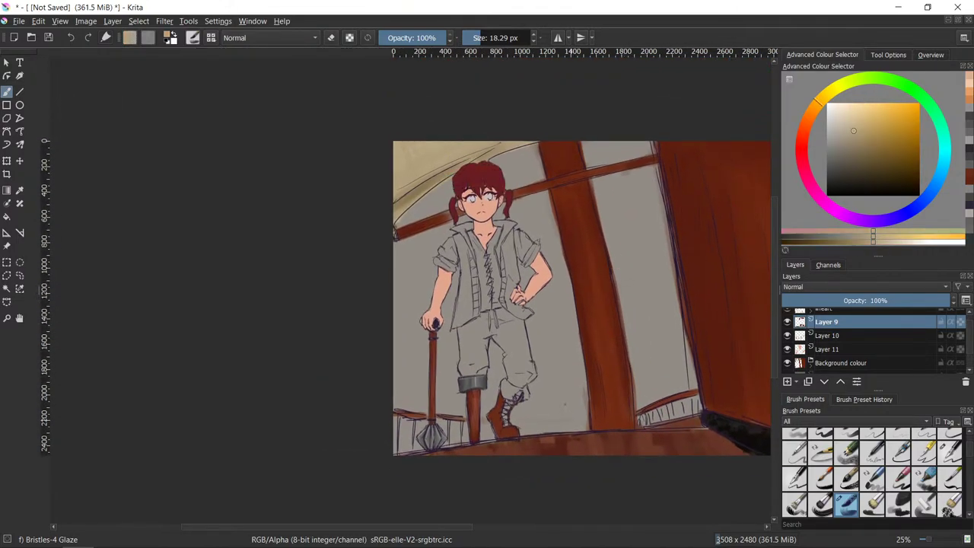
{"action": "scroll", "coordinate": [562, 403], "scroll_direction": "up", "scroll_amount": 3}
{"action": "left_click_drag", "start_coordinate": [558, 441], "coordinate": [602, 385]}
{"action": "scroll", "coordinate": [602, 386], "scroll_direction": "up", "scroll_amount": 1}
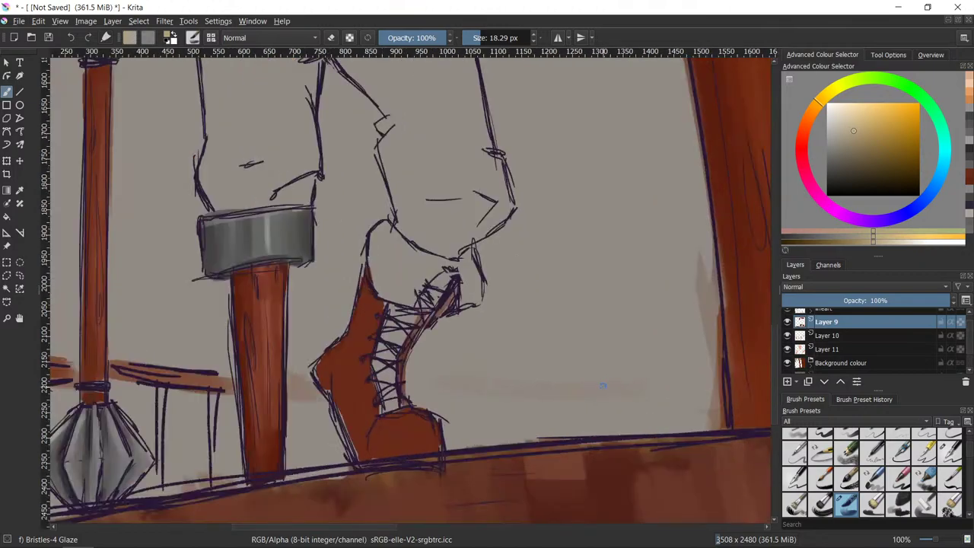
{"action": "scroll", "coordinate": [602, 386], "scroll_direction": "up", "scroll_amount": 1}
{"action": "mouse_move", "coordinate": [294, 176]}
{"action": "left_mouse_down"}
{"action": "mouse_move", "coordinate": [289, 250]}
{"action": "mouse_move", "coordinate": [285, 201]}
{"action": "mouse_move", "coordinate": [295, 190]}
{"action": "mouse_move", "coordinate": [343, 208]}
{"action": "mouse_move", "coordinate": [320, 181]}
{"action": "mouse_move", "coordinate": [287, 238]}
{"action": "mouse_move", "coordinate": [280, 225]}
{"action": "mouse_move", "coordinate": [307, 251]}
{"action": "mouse_move", "coordinate": [337, 225]}
{"action": "mouse_move", "coordinate": [339, 208]}
{"action": "mouse_move", "coordinate": [322, 226]}
{"action": "mouse_move", "coordinate": [340, 218]}
{"action": "mouse_move", "coordinate": [348, 239]}
{"action": "mouse_move", "coordinate": [322, 249]}
{"action": "left_mouse_up"}
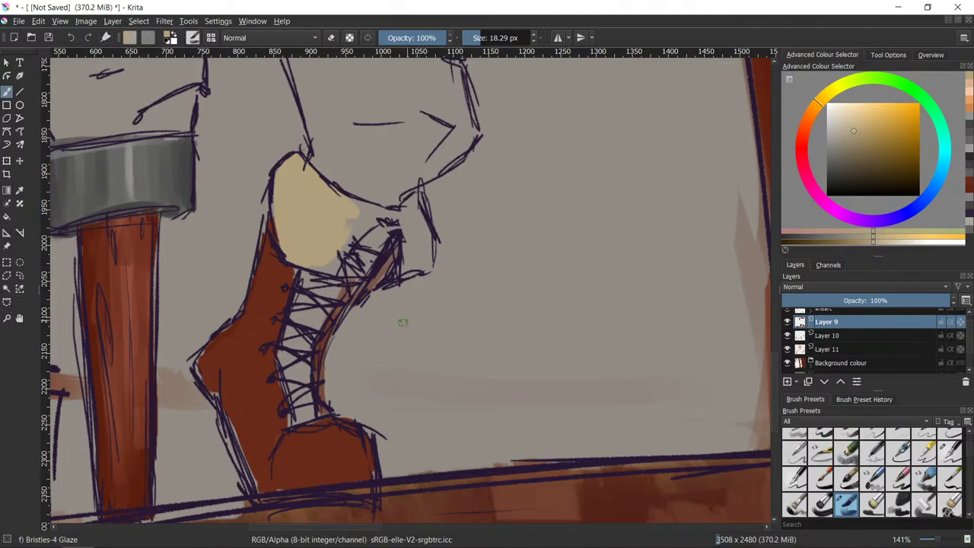
{"action": "mouse_move", "coordinate": [328, 271]}
{"action": "left_mouse_down"}
{"action": "mouse_move", "coordinate": [361, 225]}
{"action": "mouse_move", "coordinate": [360, 233]}
{"action": "left_mouse_up"}
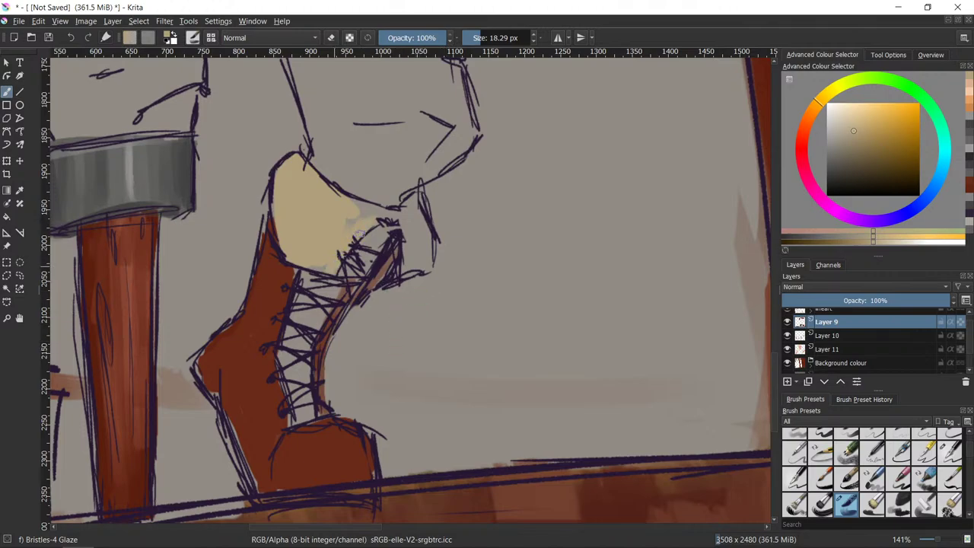
{"action": "mouse_move", "coordinate": [327, 261]}
{"action": "left_mouse_down"}
{"action": "mouse_move", "coordinate": [335, 206]}
{"action": "mouse_move", "coordinate": [383, 215]}
{"action": "mouse_move", "coordinate": [365, 219]}
{"action": "mouse_move", "coordinate": [332, 259]}
{"action": "mouse_move", "coordinate": [302, 261]}
{"action": "mouse_move", "coordinate": [320, 269]}
{"action": "mouse_move", "coordinate": [358, 222]}
{"action": "mouse_move", "coordinate": [420, 197]}
{"action": "mouse_move", "coordinate": [407, 214]}
{"action": "mouse_move", "coordinate": [421, 194]}
{"action": "mouse_move", "coordinate": [425, 227]}
{"action": "mouse_move", "coordinate": [402, 222]}
{"action": "mouse_move", "coordinate": [407, 251]}
{"action": "mouse_move", "coordinate": [420, 251]}
{"action": "mouse_move", "coordinate": [407, 270]}
{"action": "mouse_move", "coordinate": [427, 248]}
{"action": "mouse_move", "coordinate": [410, 265]}
{"action": "left_mouse_up"}
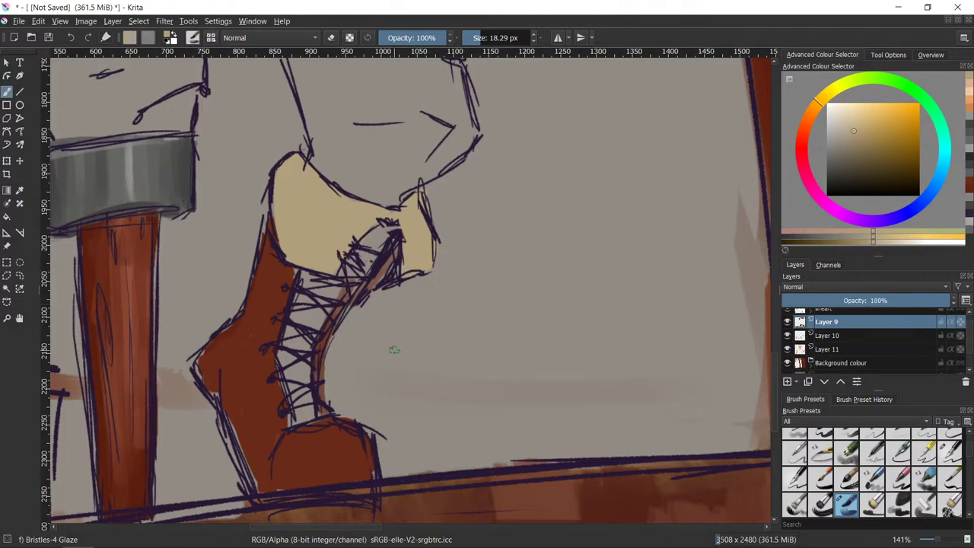
- Try the reddish brown sampled from the peg leg, and a paler tint of it, on the boot's tongue behind the lacing
{"action": "left_click", "coordinate": [126, 276], "text": "ctrl"}
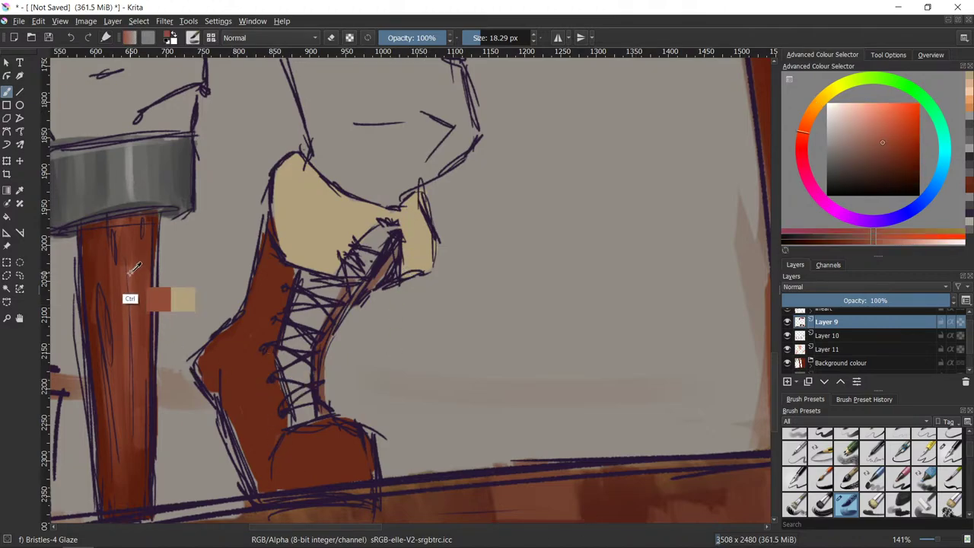
{"action": "mouse_move", "coordinate": [298, 295]}
{"action": "left_mouse_down"}
{"action": "mouse_move", "coordinate": [283, 372]}
{"action": "mouse_move", "coordinate": [299, 411]}
{"action": "mouse_move", "coordinate": [296, 397]}
{"action": "mouse_move", "coordinate": [310, 404]}
{"action": "mouse_move", "coordinate": [302, 353]}
{"action": "mouse_move", "coordinate": [305, 423]}
{"action": "left_mouse_up"}
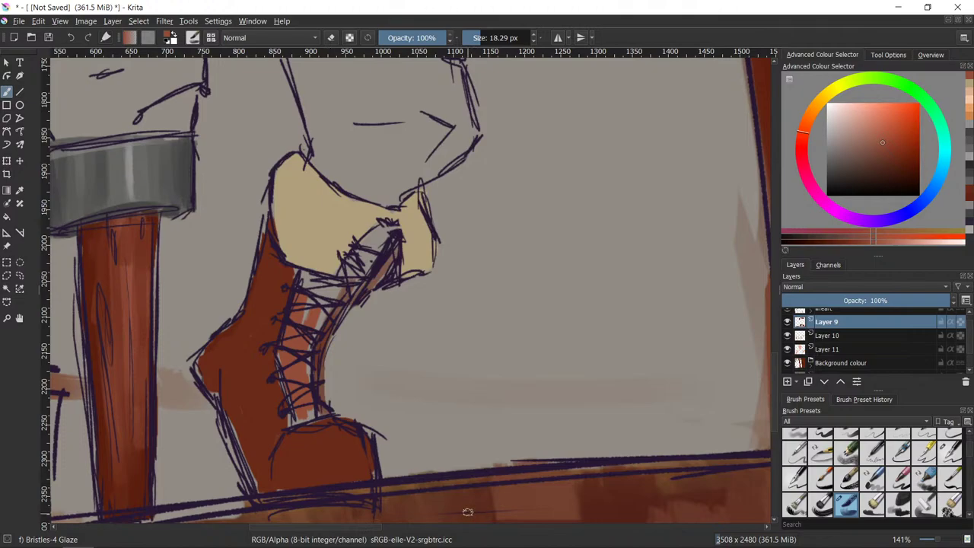
{"action": "key", "text": "ctrl+z"}
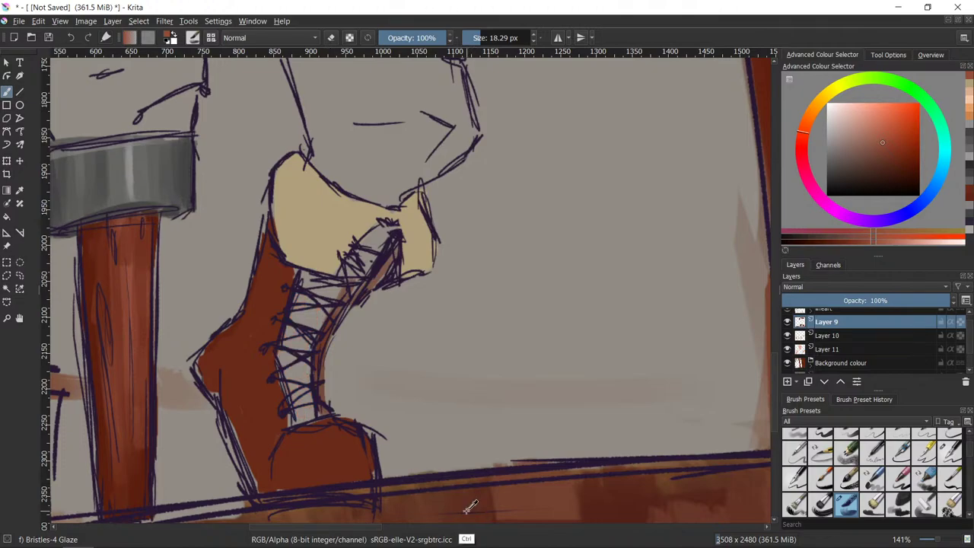
{"action": "left_click", "coordinate": [867, 133]}
{"action": "left_click_drag", "start_coordinate": [293, 353], "coordinate": [282, 379]}
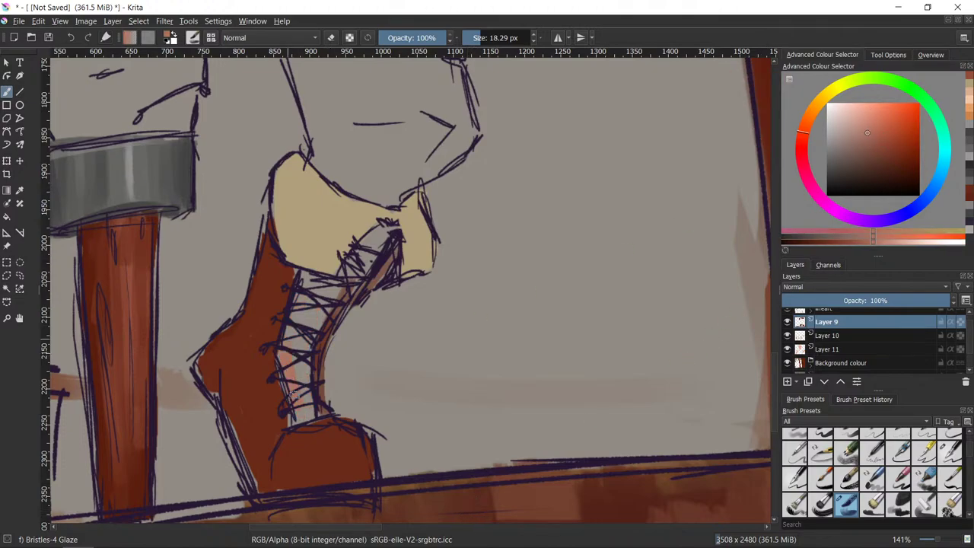
{"action": "key", "text": "ctrl+z"}
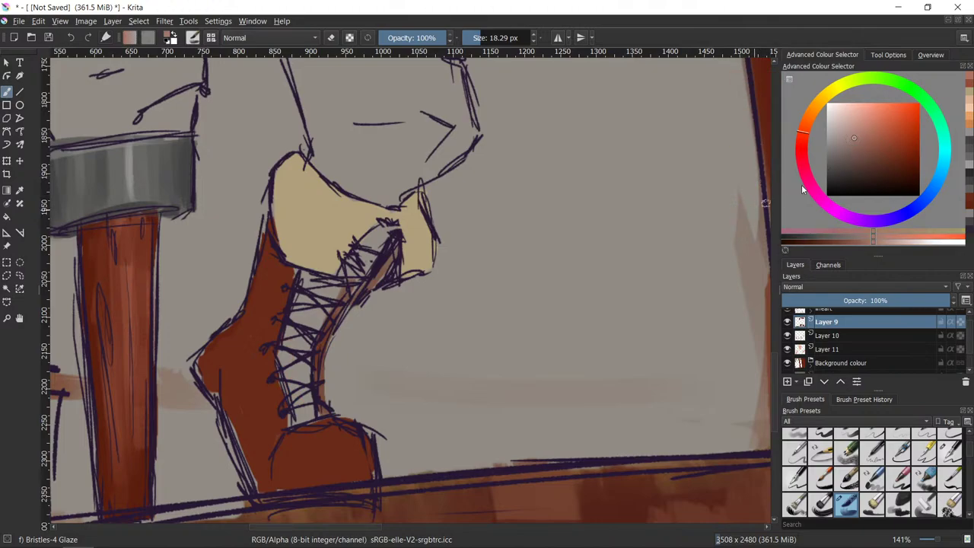
- Fill the boot's tongue behind the lacing with a muted greyish brown, up to the folded top
{"action": "left_click_drag", "start_coordinate": [854, 152], "coordinate": [865, 158]}
{"action": "mouse_move", "coordinate": [286, 356]}
{"action": "left_mouse_down"}
{"action": "mouse_move", "coordinate": [304, 413]}
{"action": "mouse_move", "coordinate": [304, 370]}
{"action": "mouse_move", "coordinate": [289, 335]}
{"action": "mouse_move", "coordinate": [304, 276]}
{"action": "mouse_move", "coordinate": [302, 346]}
{"action": "mouse_move", "coordinate": [353, 259]}
{"action": "mouse_move", "coordinate": [361, 250]}
{"action": "mouse_move", "coordinate": [352, 281]}
{"action": "mouse_move", "coordinate": [376, 253]}
{"action": "left_mouse_up"}
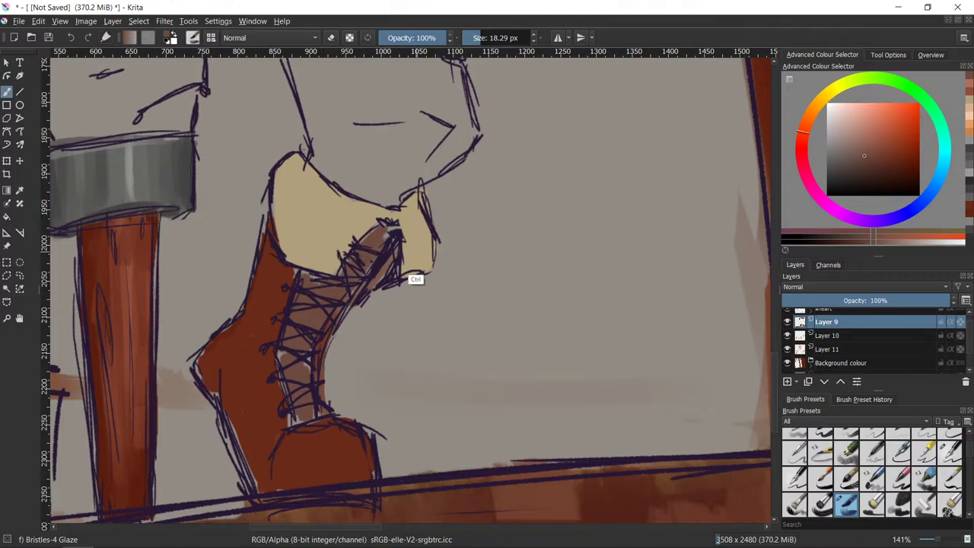
{"action": "left_click", "coordinate": [412, 275], "text": "ctrl"}
{"action": "left_click", "coordinate": [377, 249], "text": "ctrl"}
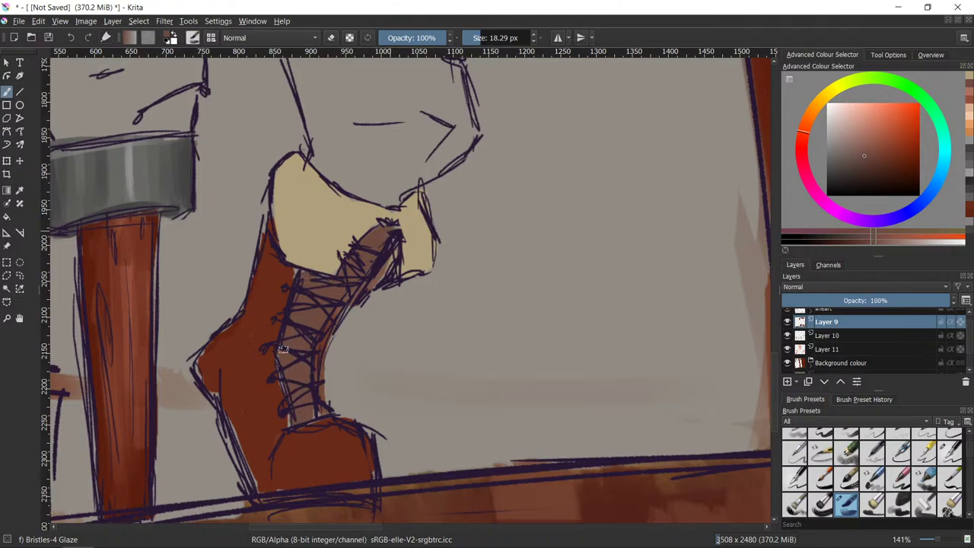
- Cover the gaps along the boot's back edge, heel and sole with its own red-brown, and resample the tongue's brown
{"action": "left_click", "coordinate": [283, 434], "text": "ctrl"}
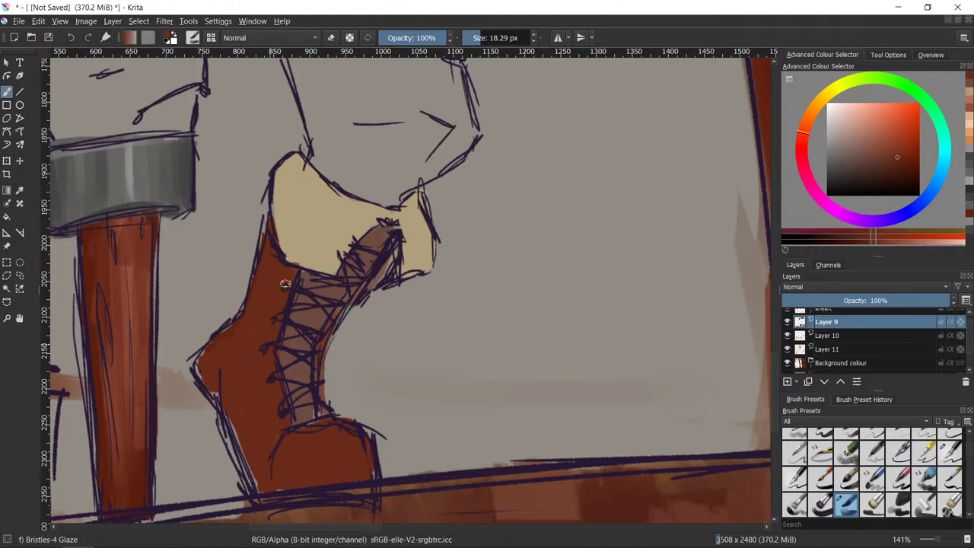
{"action": "mouse_move", "coordinate": [200, 354]}
{"action": "left_mouse_down"}
{"action": "mouse_move", "coordinate": [214, 398]}
{"action": "mouse_move", "coordinate": [279, 499]}
{"action": "left_mouse_up"}
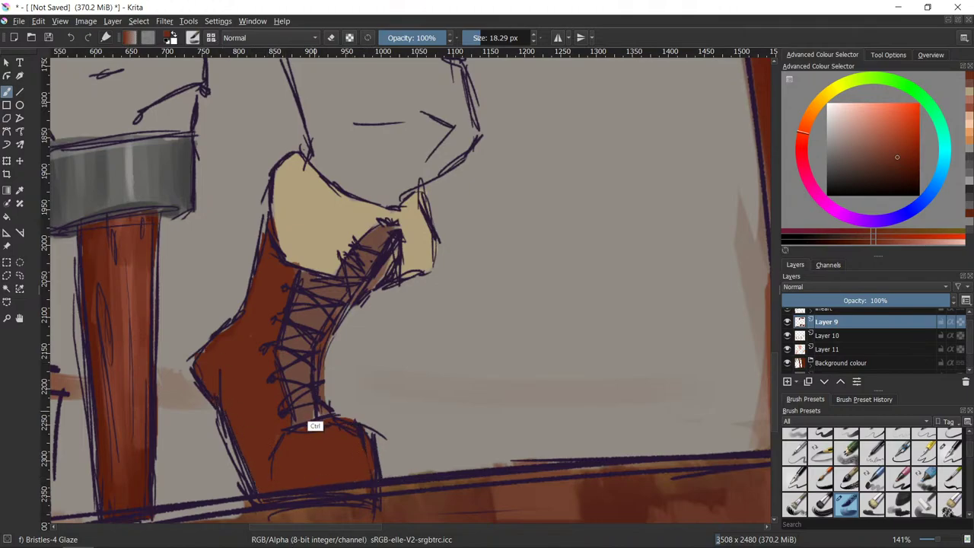
{"action": "left_click", "coordinate": [314, 417], "text": "ctrl"}
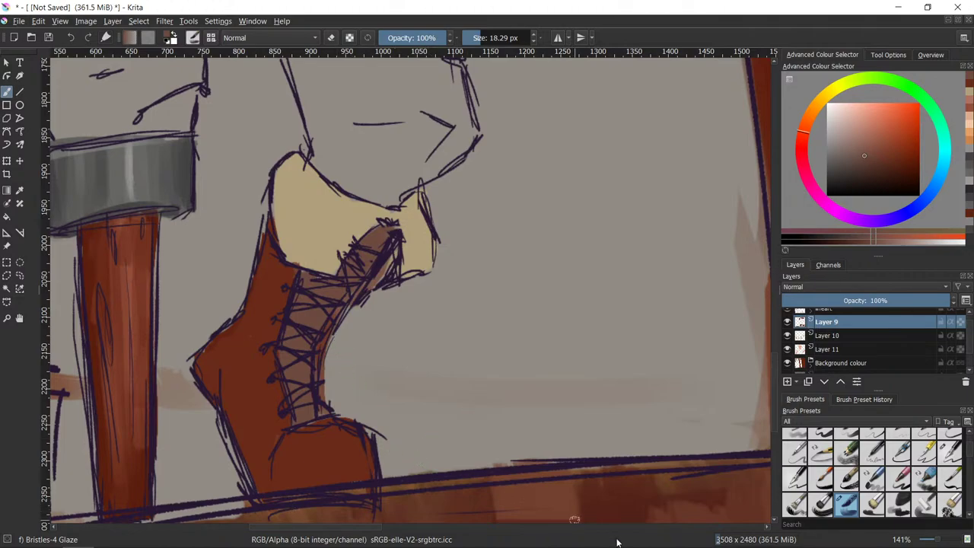
- Blend soft tonal variation into the boot's shaft, upper back edge and toe using red-browns sampled from the boot
{"action": "left_click", "coordinate": [236, 355], "text": "ctrl"}
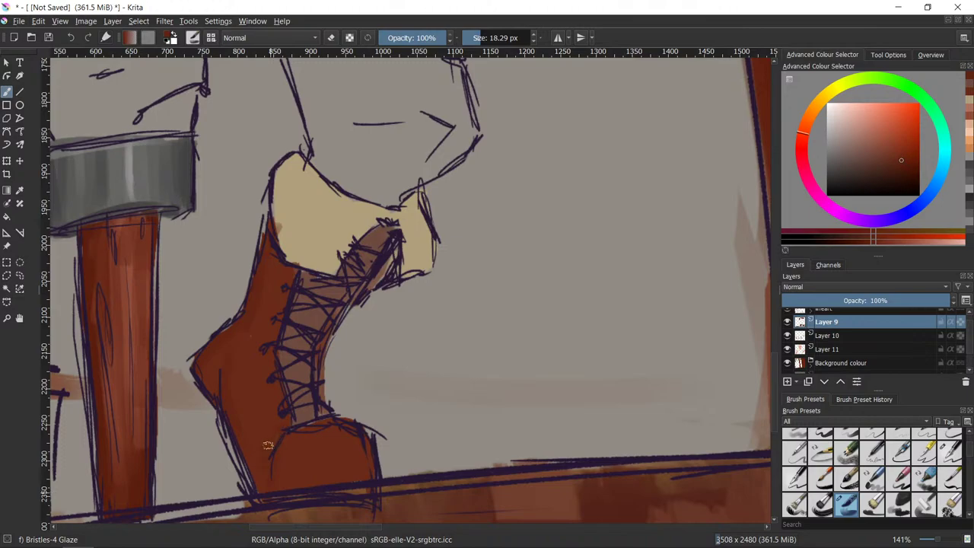
{"action": "left_click_drag", "start_coordinate": [273, 444], "coordinate": [259, 465]}
{"action": "left_click_drag", "start_coordinate": [266, 245], "coordinate": [263, 223]}
{"action": "left_click", "coordinate": [328, 474], "text": "ctrl"}
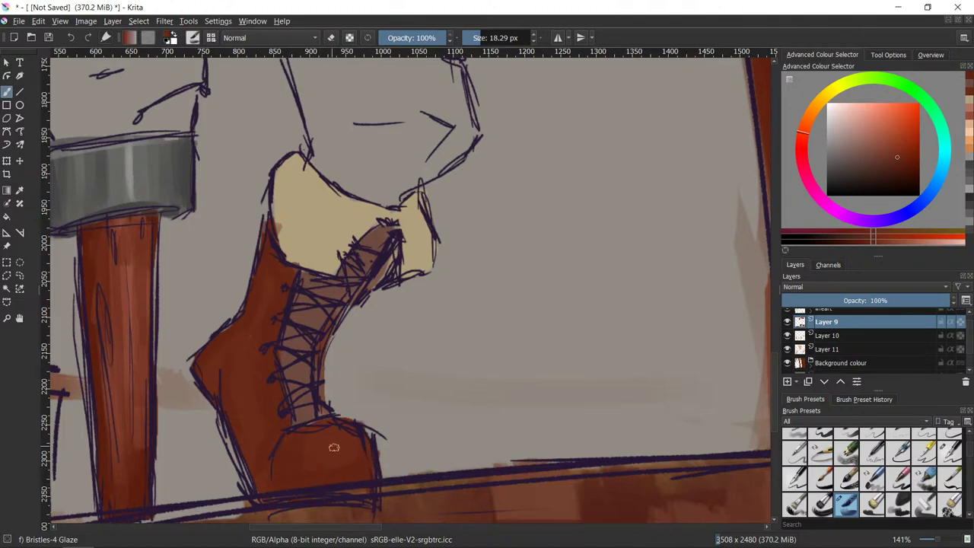
{"action": "left_click_drag", "start_coordinate": [316, 446], "coordinate": [345, 450]}
{"action": "left_click", "coordinate": [321, 476], "text": "ctrl"}
{"action": "left_click_drag", "start_coordinate": [310, 483], "coordinate": [373, 485]}
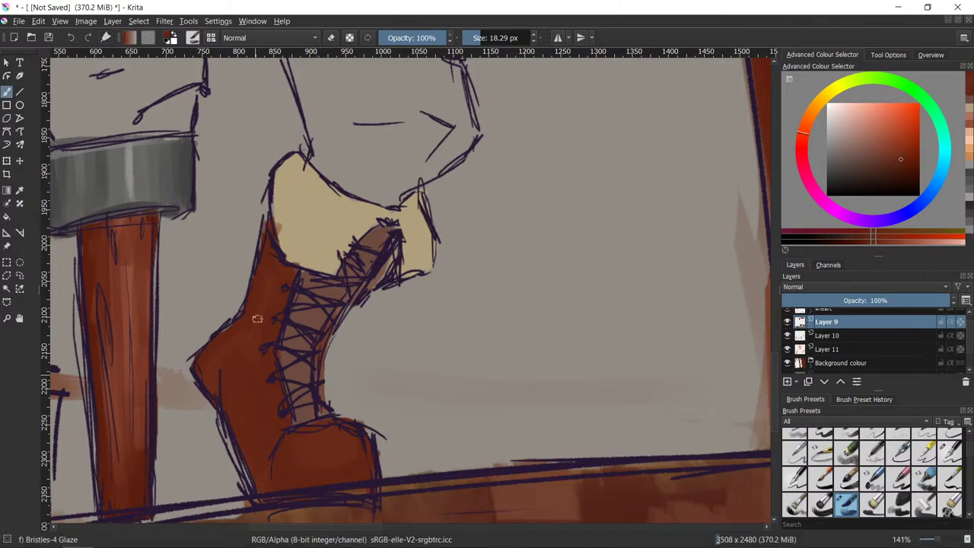
- Shade the boot's heel with dark red-brown sampled from the peg leg and highlight the toe and shaft with its lighter tone
{"action": "left_click", "coordinate": [139, 471], "text": "ctrl"}
{"action": "mouse_move", "coordinate": [225, 351]}
{"action": "left_mouse_down"}
{"action": "mouse_move", "coordinate": [211, 385]}
{"action": "mouse_move", "coordinate": [213, 356]}
{"action": "left_mouse_up"}
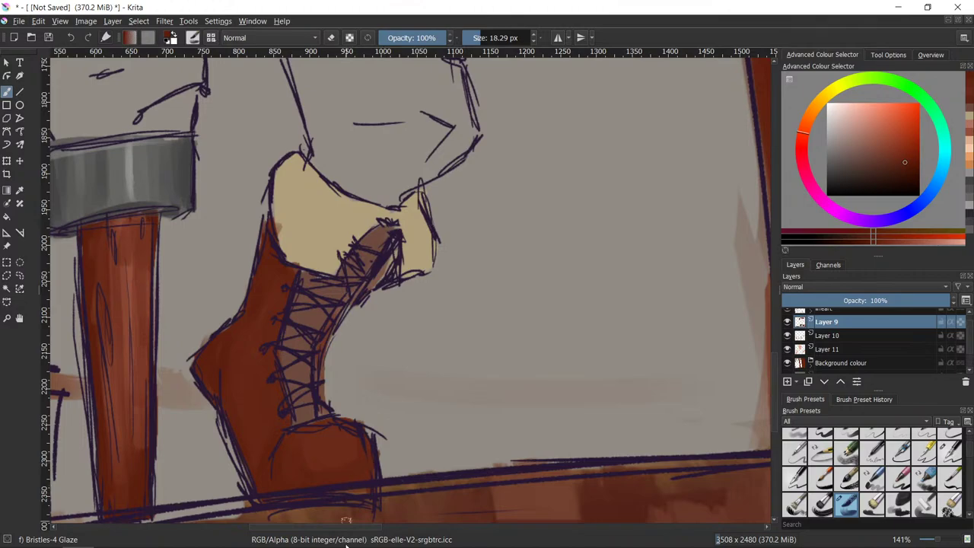
{"action": "left_click", "coordinate": [132, 296], "text": "ctrl"}
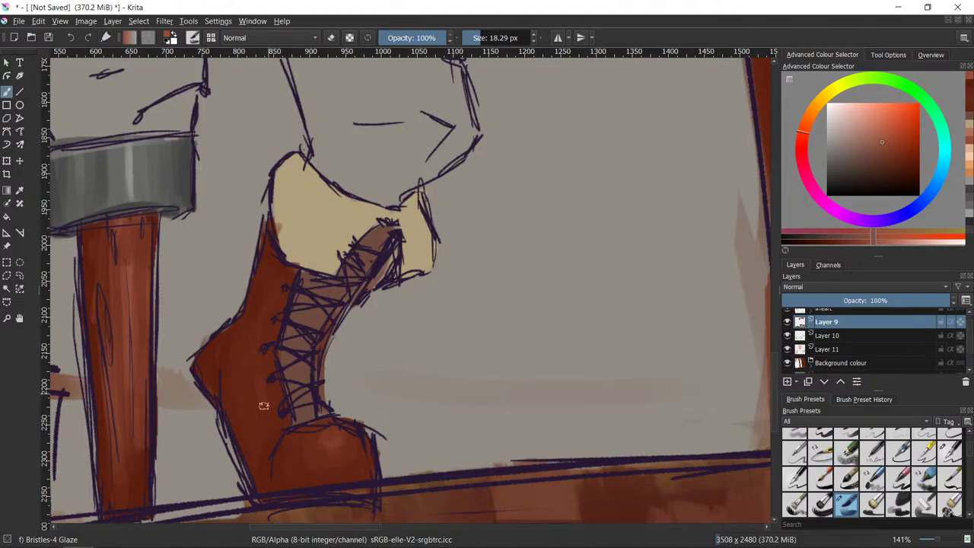
{"action": "mouse_move", "coordinate": [287, 520]}
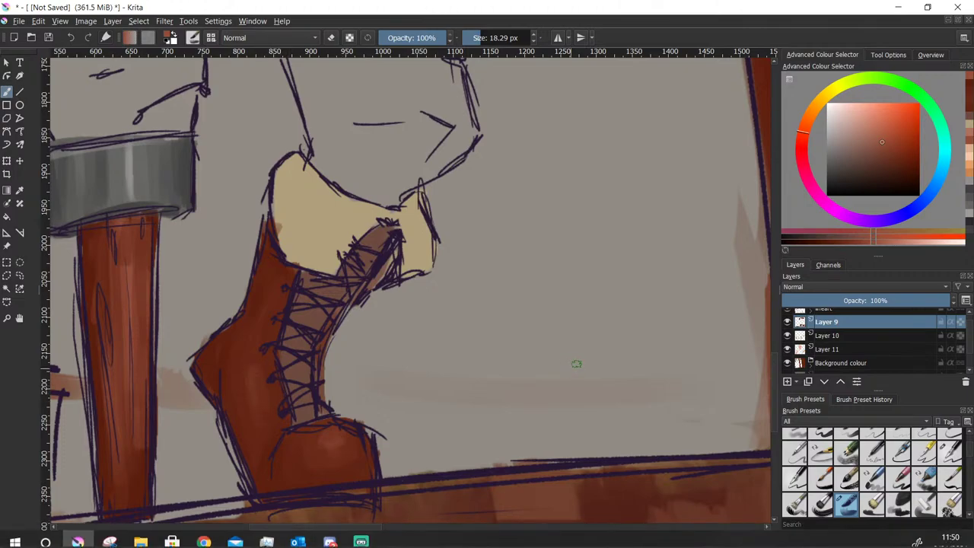
- Clean up the back edge of the boot's folded top with its own beige and check the whole figure
{"action": "left_click", "coordinate": [292, 216], "text": "ctrl"}
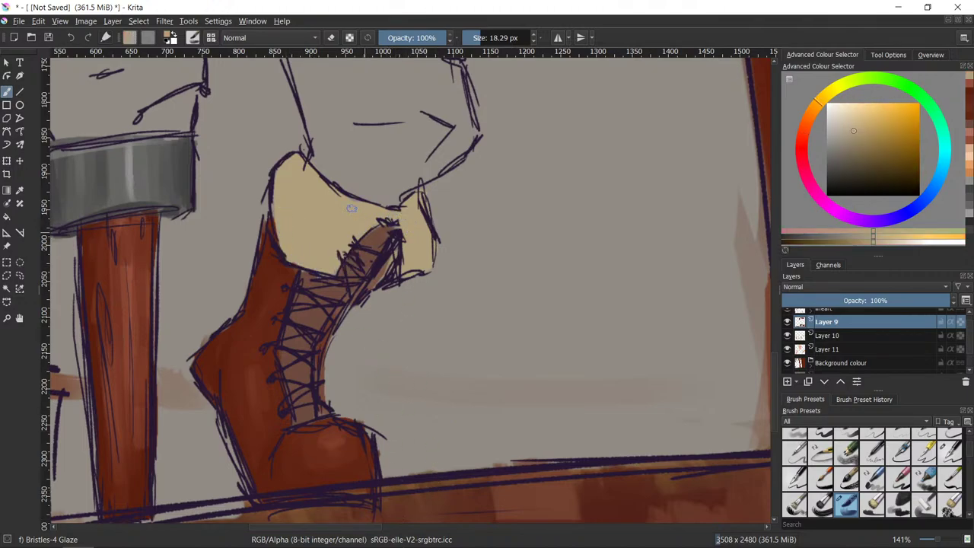
{"action": "left_click_drag", "start_coordinate": [280, 197], "coordinate": [280, 216]}
{"action": "scroll", "coordinate": [551, 376], "scroll_direction": "down", "scroll_amount": 1}
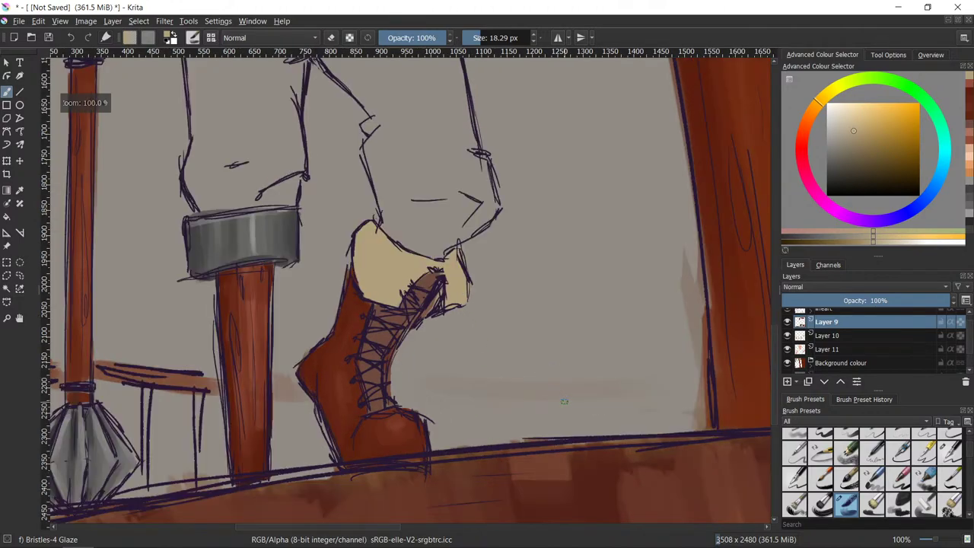
{"action": "scroll", "coordinate": [551, 376], "scroll_direction": "down", "scroll_amount": 1}
{"action": "scroll", "coordinate": [590, 331], "scroll_direction": "down", "scroll_amount": 2}
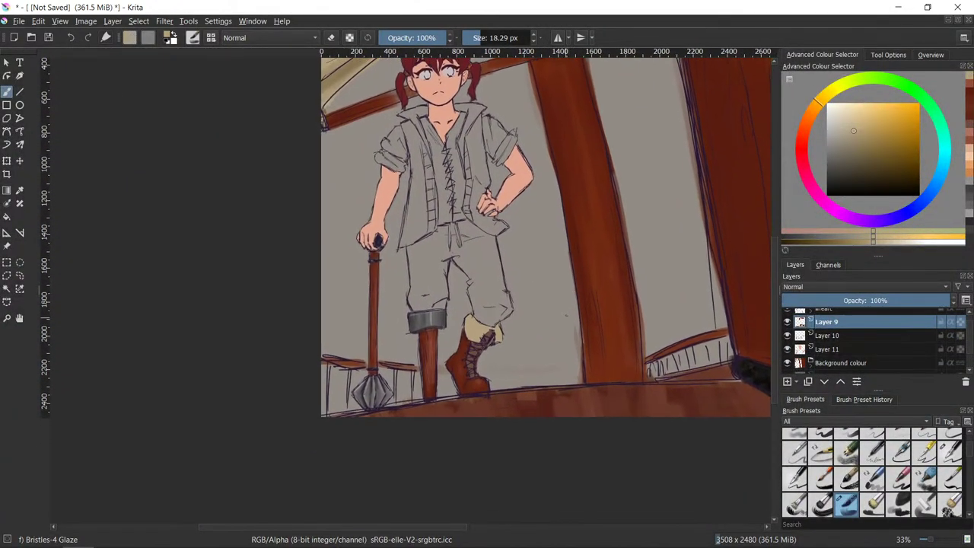
- Shade the boot's tongue behind the lacing with a darker, slightly redder brown than its base colour
{"action": "scroll", "coordinate": [552, 366], "scroll_direction": "up", "scroll_amount": 2}
{"action": "scroll", "coordinate": [532, 441], "scroll_direction": "up", "scroll_amount": 2}
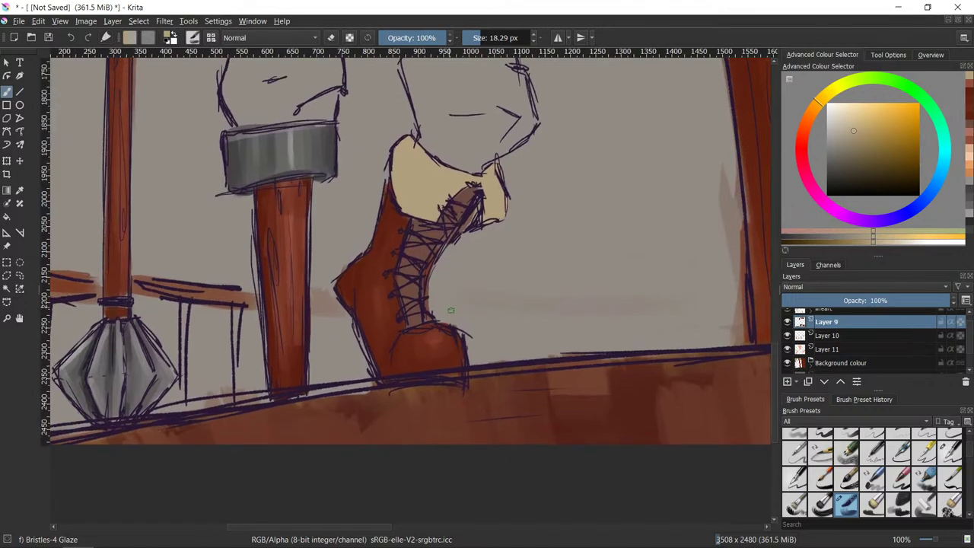
{"action": "left_click", "coordinate": [414, 293], "text": "ctrl"}
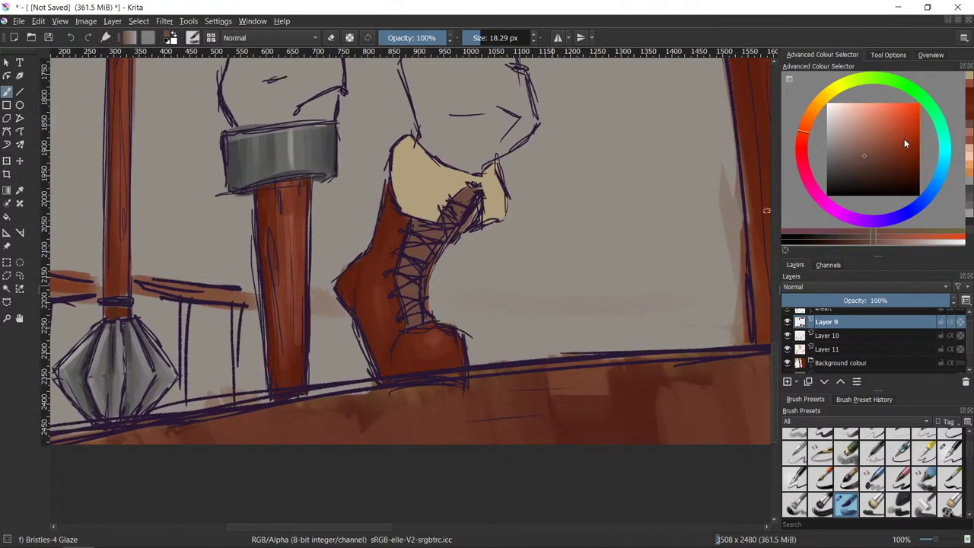
{"action": "left_click", "coordinate": [855, 165]}
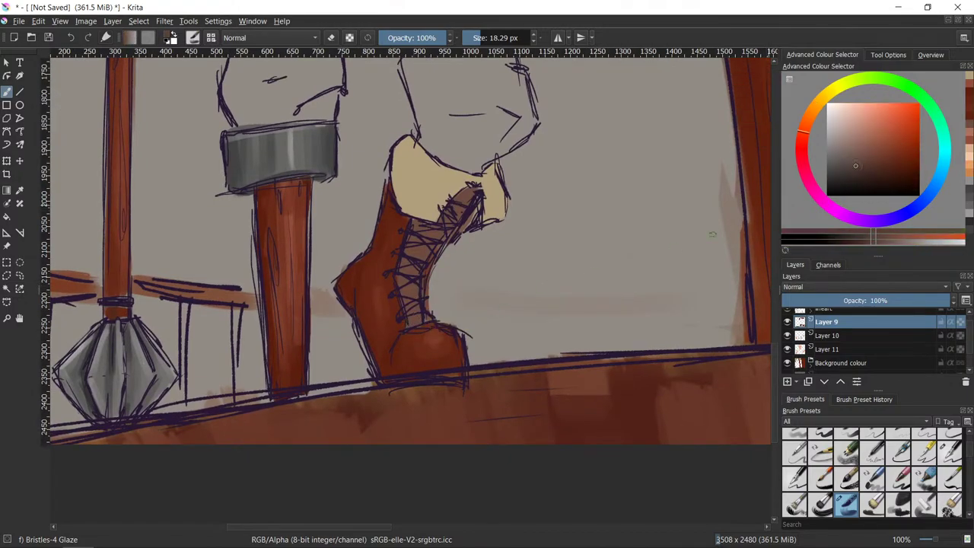
{"action": "left_click_drag", "start_coordinate": [410, 315], "coordinate": [411, 317]}
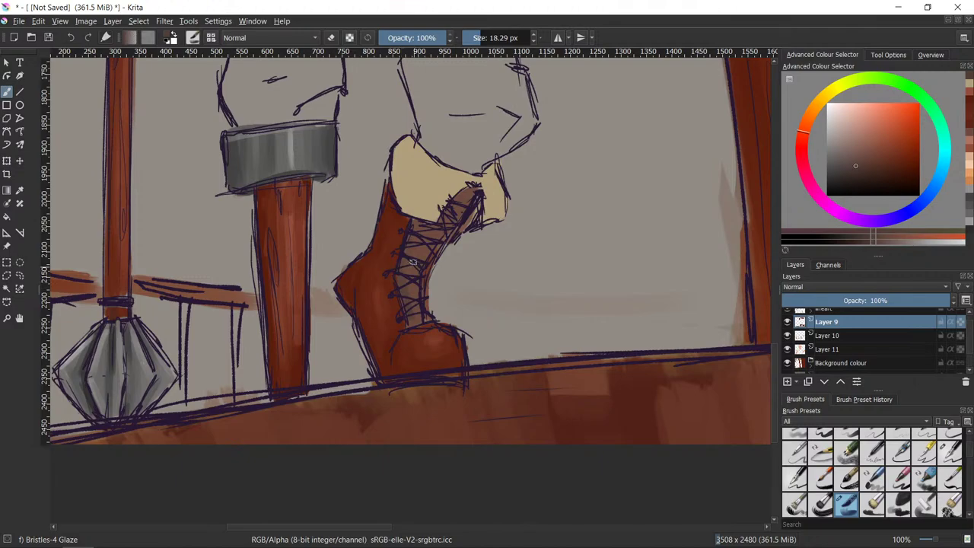
{"action": "left_click", "coordinate": [802, 140]}
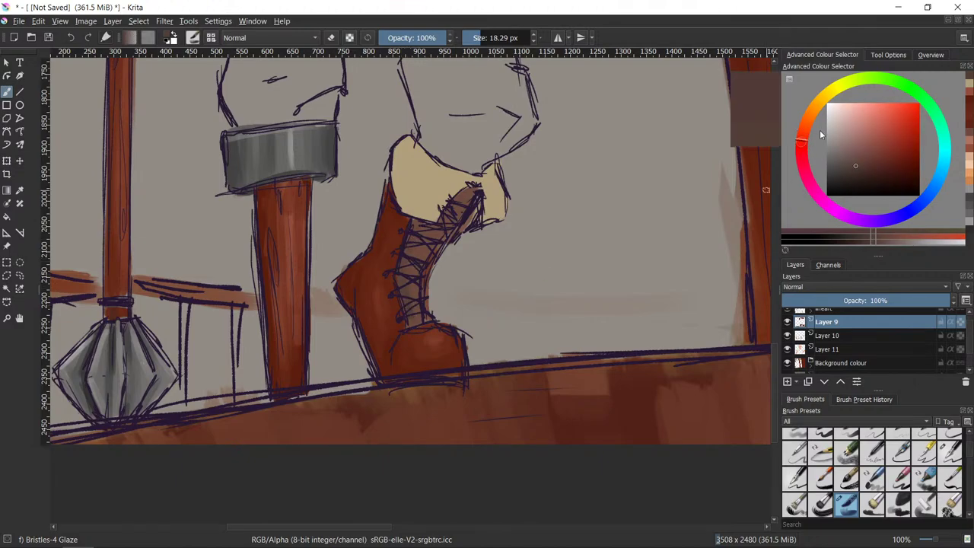
{"action": "left_click_drag", "start_coordinate": [407, 304], "coordinate": [409, 313]}
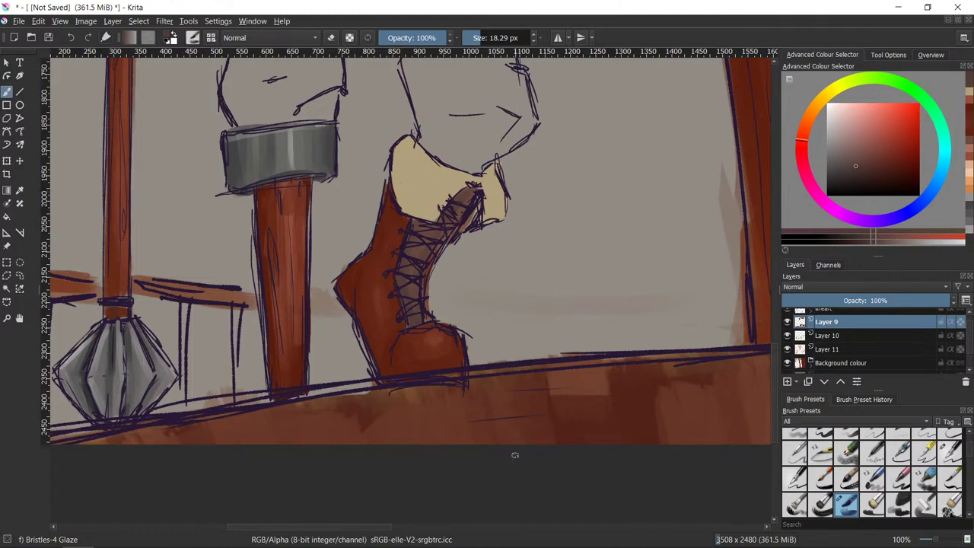
- Shade the boot's folded top around the lacing with a darker beige and blend it using tones sampled from the cloth
{"action": "scroll", "coordinate": [515, 455], "scroll_direction": "down", "scroll_amount": 2}
{"action": "left_click_drag", "start_coordinate": [596, 324], "coordinate": [571, 356]}
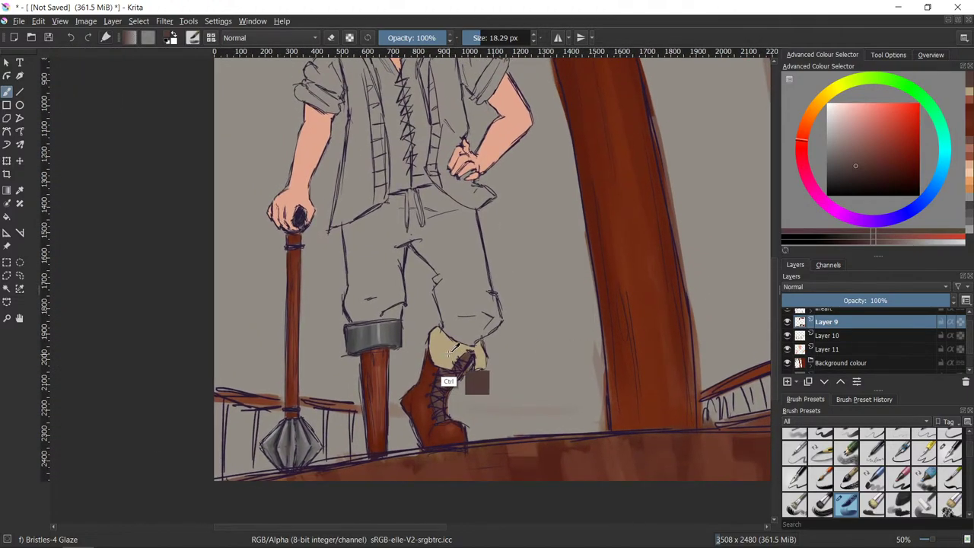
{"action": "left_click", "coordinate": [453, 350], "text": "ctrl"}
{"action": "left_click", "coordinate": [852, 141]}
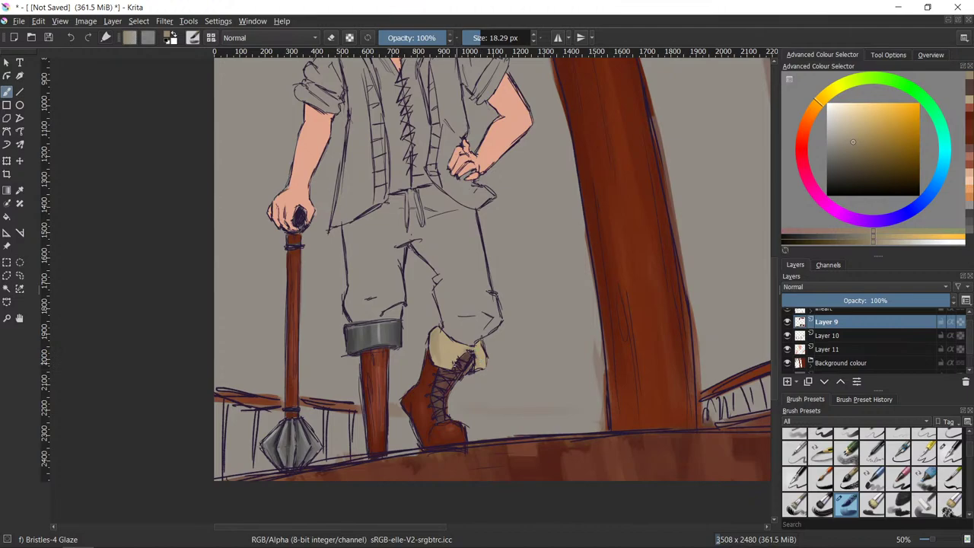
{"action": "left_click", "coordinate": [455, 367], "text": "ctrl"}
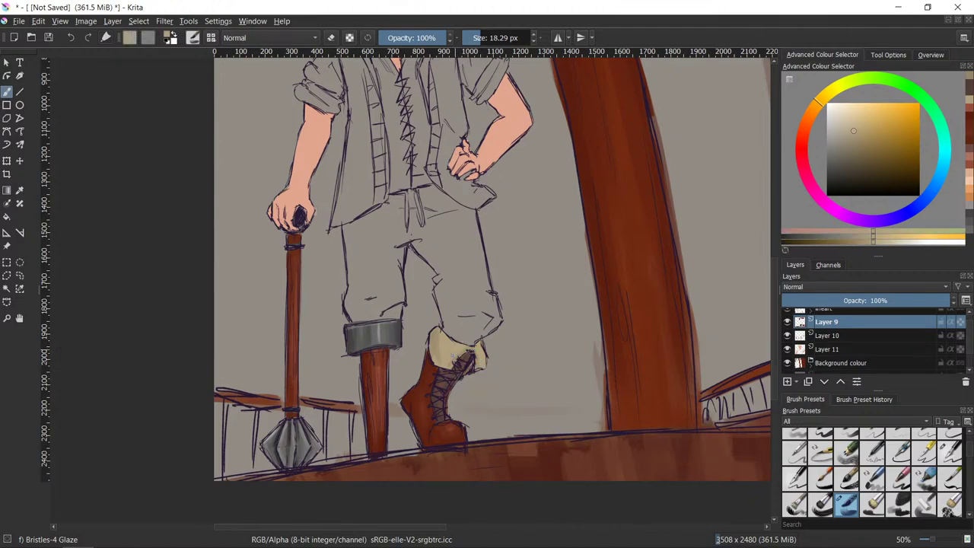
{"action": "left_click", "coordinate": [461, 370]}
{"action": "left_click", "coordinate": [461, 369], "text": "ctrl"}
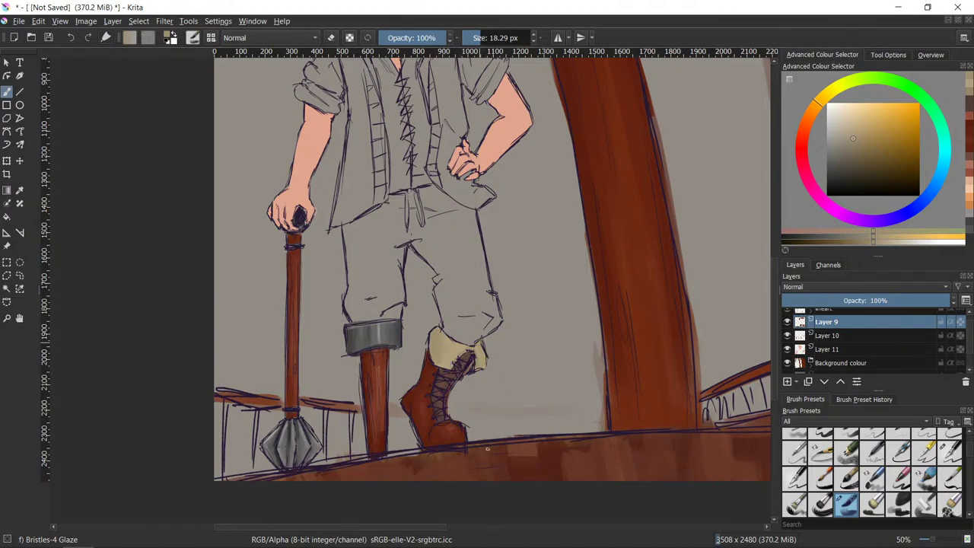
- Add a lighter beige highlight to the boot's folded top and choose a deeper beige for its shadows
{"action": "left_click", "coordinate": [846, 119]}
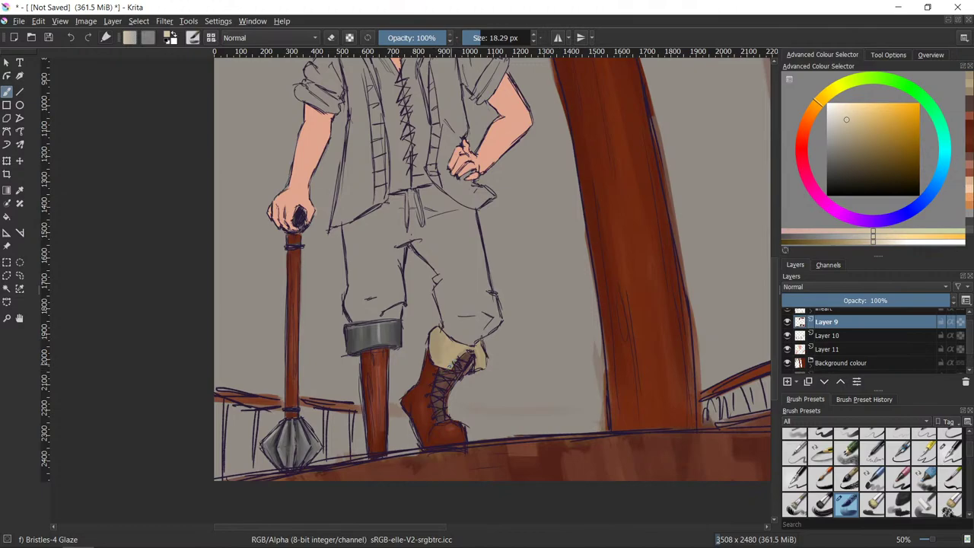
{"action": "left_click", "coordinate": [451, 364]}
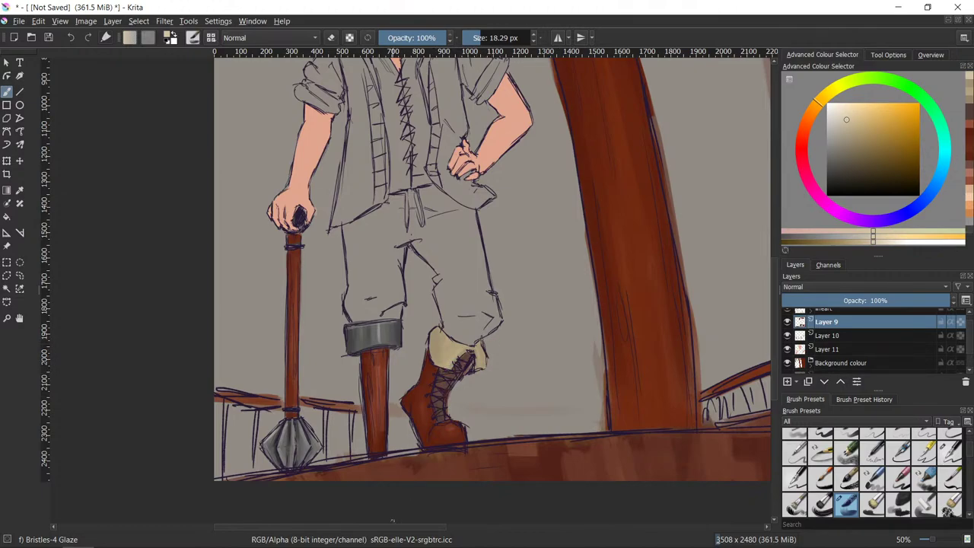
{"action": "left_click", "coordinate": [434, 372], "text": "ctrl"}
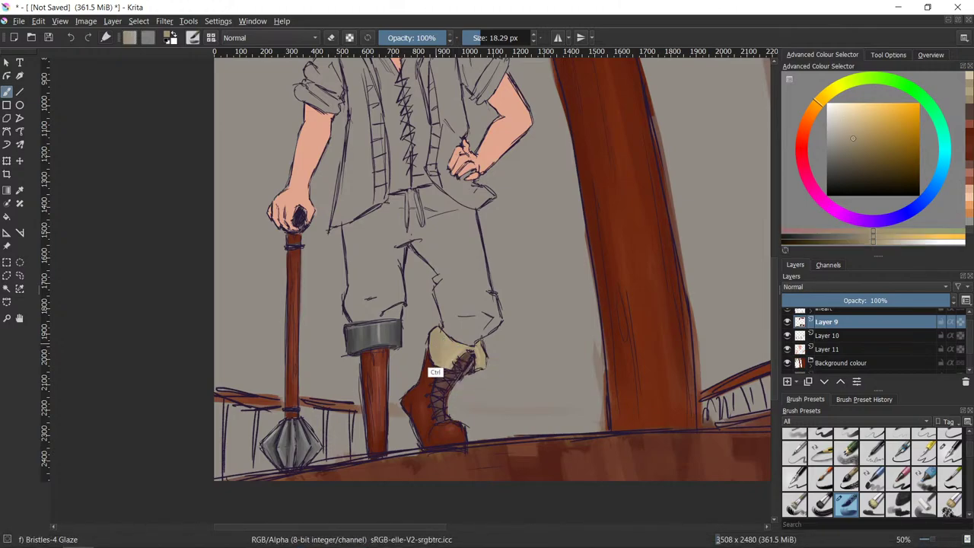
{"action": "left_click", "coordinate": [851, 147]}
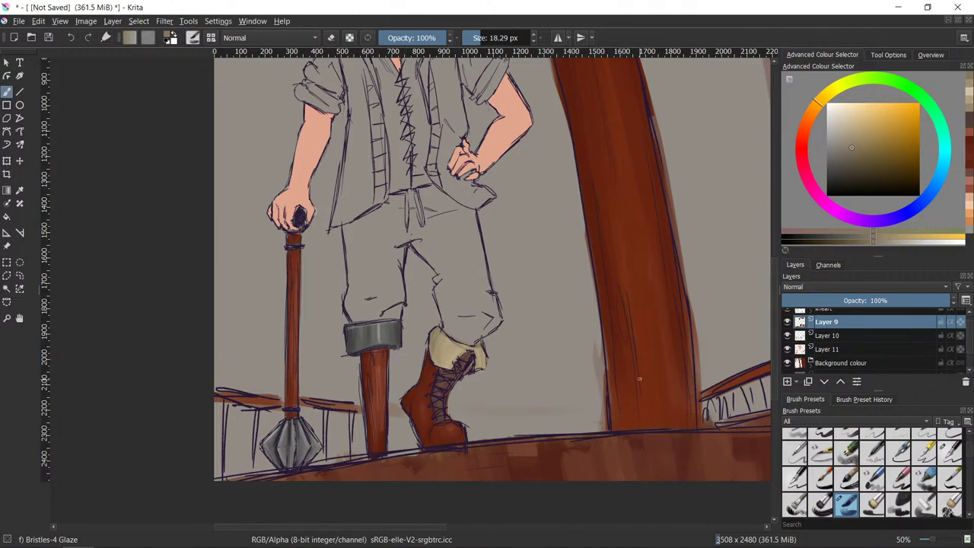
- Fill the vest panel on the cane side with reddish brown sampled from the boot on Layer 9, using a larger brush
{"action": "mouse_move", "coordinate": [616, 347]}
{"action": "left_mouse_down"}
{"action": "mouse_move", "coordinate": [591, 442]}
{"action": "mouse_move", "coordinate": [604, 369]}
{"action": "mouse_move", "coordinate": [605, 447]}
{"action": "mouse_move", "coordinate": [617, 394]}
{"action": "mouse_move", "coordinate": [618, 262]}
{"action": "mouse_move", "coordinate": [615, 505]}
{"action": "mouse_move", "coordinate": [629, 315]}
{"action": "left_mouse_up"}
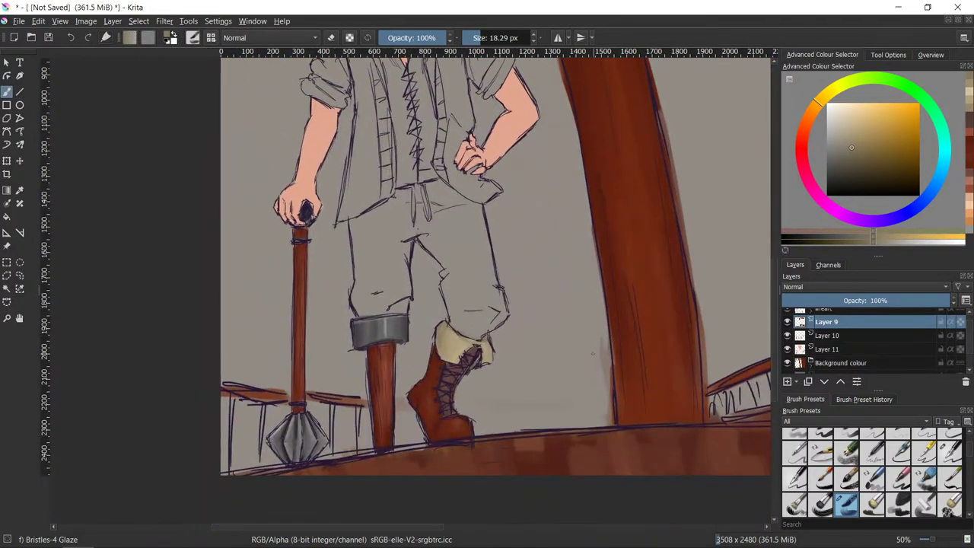
{"action": "left_click", "coordinate": [422, 393], "text": "ctrl"}
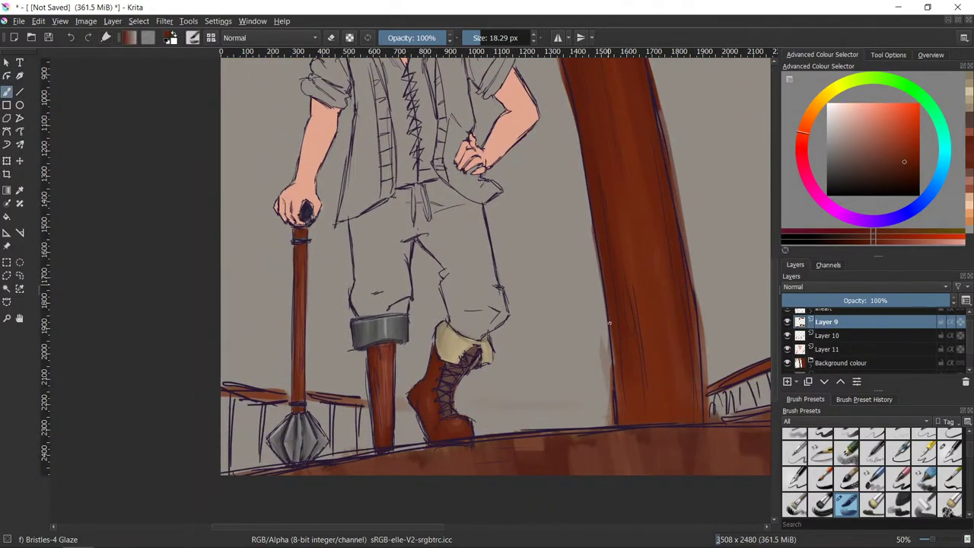
{"action": "scroll", "coordinate": [529, 341], "scroll_direction": "up", "scroll_amount": 5}
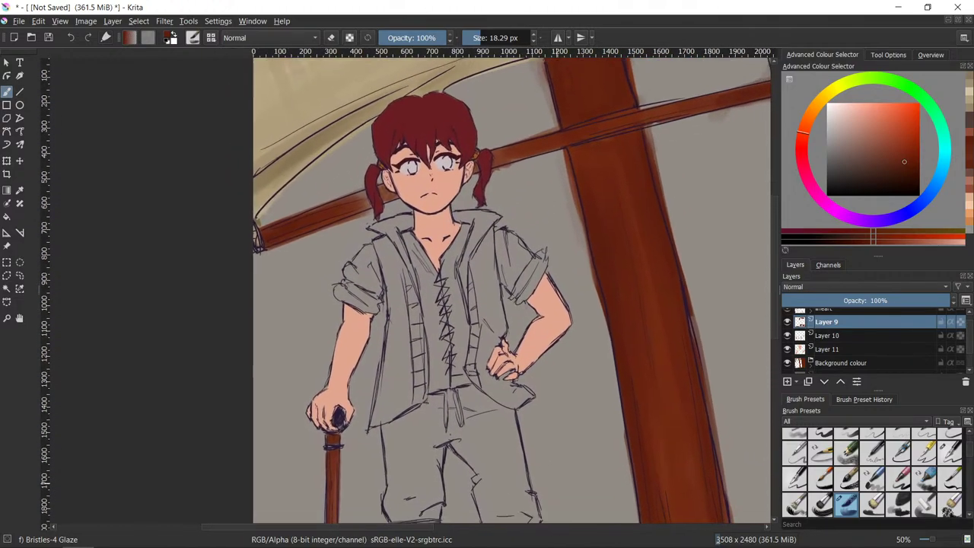
{"action": "left_click", "coordinate": [787, 322]}
{"action": "left_click", "coordinate": [787, 322]}
{"action": "left_click", "coordinate": [787, 321]}
{"action": "left_click", "coordinate": [788, 322]}
{"action": "mouse_move", "coordinate": [378, 242]}
{"action": "left_mouse_down"}
{"action": "mouse_move", "coordinate": [387, 276]}
{"action": "mouse_move", "coordinate": [390, 244]}
{"action": "mouse_move", "coordinate": [391, 306]}
{"action": "left_mouse_up"}
{"action": "mouse_move", "coordinate": [384, 266]}
{"action": "left_mouse_down"}
{"action": "mouse_move", "coordinate": [406, 369]}
{"action": "mouse_move", "coordinate": [386, 358]}
{"action": "mouse_move", "coordinate": [389, 382]}
{"action": "mouse_move", "coordinate": [400, 383]}
{"action": "left_mouse_up"}
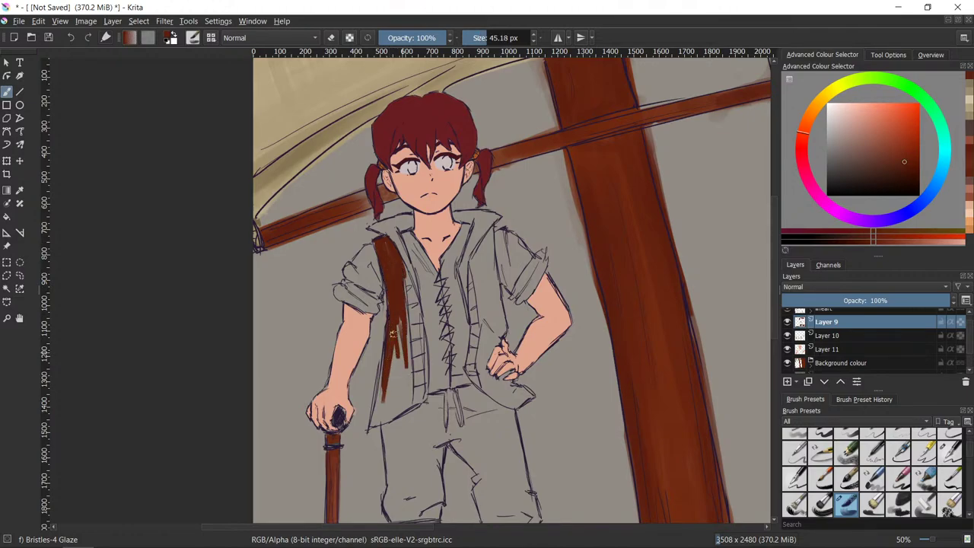
{"action": "mouse_move", "coordinate": [391, 332]}
{"action": "left_mouse_down"}
{"action": "mouse_move", "coordinate": [387, 386]}
{"action": "mouse_move", "coordinate": [402, 358]}
{"action": "mouse_move", "coordinate": [388, 253]}
{"action": "mouse_move", "coordinate": [396, 383]}
{"action": "mouse_move", "coordinate": [377, 420]}
{"action": "mouse_move", "coordinate": [390, 352]}
{"action": "mouse_move", "coordinate": [375, 419]}
{"action": "mouse_move", "coordinate": [402, 352]}
{"action": "mouse_move", "coordinate": [398, 362]}
{"action": "mouse_move", "coordinate": [401, 306]}
{"action": "mouse_move", "coordinate": [401, 395]}
{"action": "mouse_move", "coordinate": [400, 371]}
{"action": "mouse_move", "coordinate": [378, 420]}
{"action": "mouse_move", "coordinate": [410, 389]}
{"action": "left_mouse_up"}
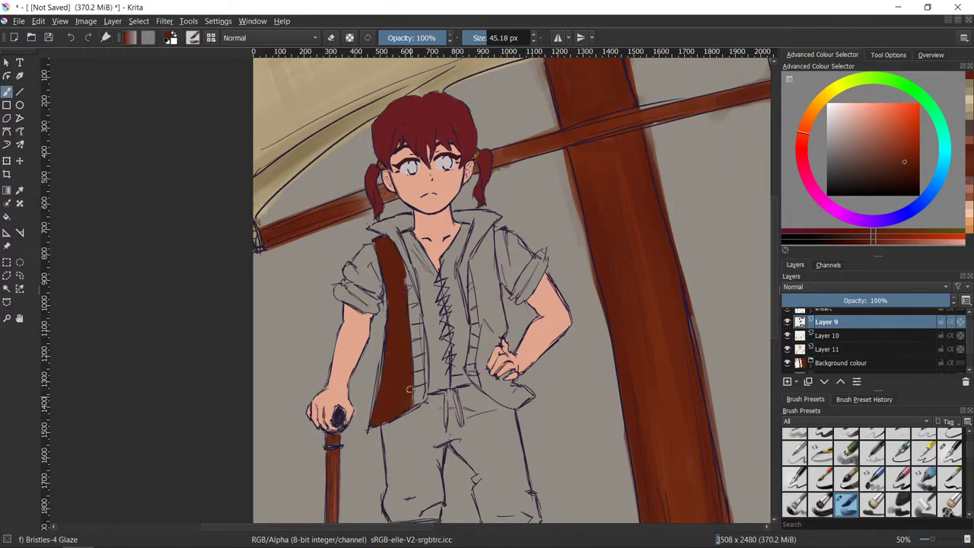
- Fill the opposite vest panel with the same reddish brown, continuing behind the hand on the hip to the flared hem
{"action": "mouse_move", "coordinate": [487, 253]}
{"action": "left_mouse_down"}
{"action": "mouse_move", "coordinate": [478, 243]}
{"action": "mouse_move", "coordinate": [488, 230]}
{"action": "mouse_move", "coordinate": [484, 317]}
{"action": "mouse_move", "coordinate": [482, 299]}
{"action": "mouse_move", "coordinate": [487, 245]}
{"action": "mouse_move", "coordinate": [499, 315]}
{"action": "left_mouse_up"}
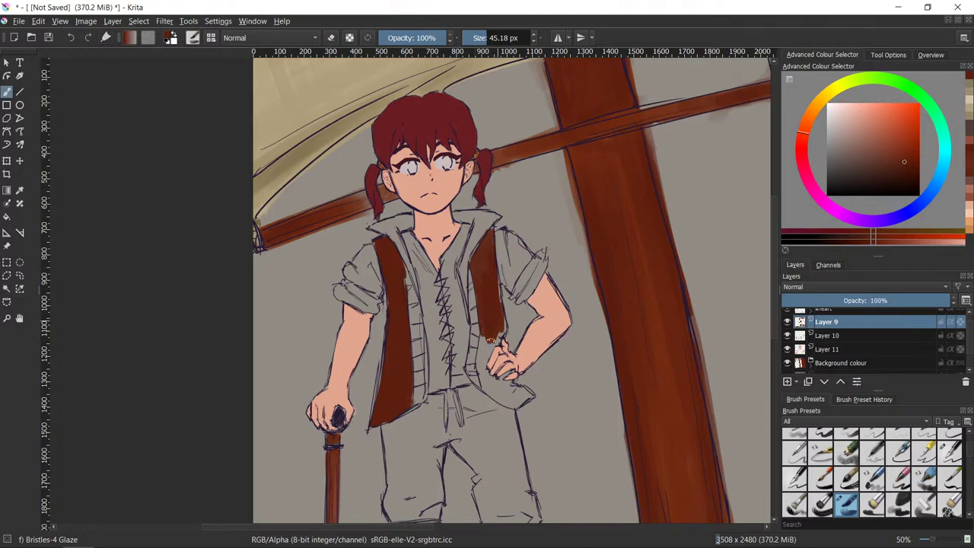
{"action": "mouse_move", "coordinate": [492, 339]}
{"action": "left_mouse_down"}
{"action": "mouse_move", "coordinate": [487, 346]}
{"action": "mouse_move", "coordinate": [503, 338]}
{"action": "mouse_move", "coordinate": [493, 371]}
{"action": "mouse_move", "coordinate": [482, 347]}
{"action": "mouse_move", "coordinate": [492, 380]}
{"action": "left_mouse_up"}
{"action": "key", "text": "/"}
{"action": "key", "text": "/"}
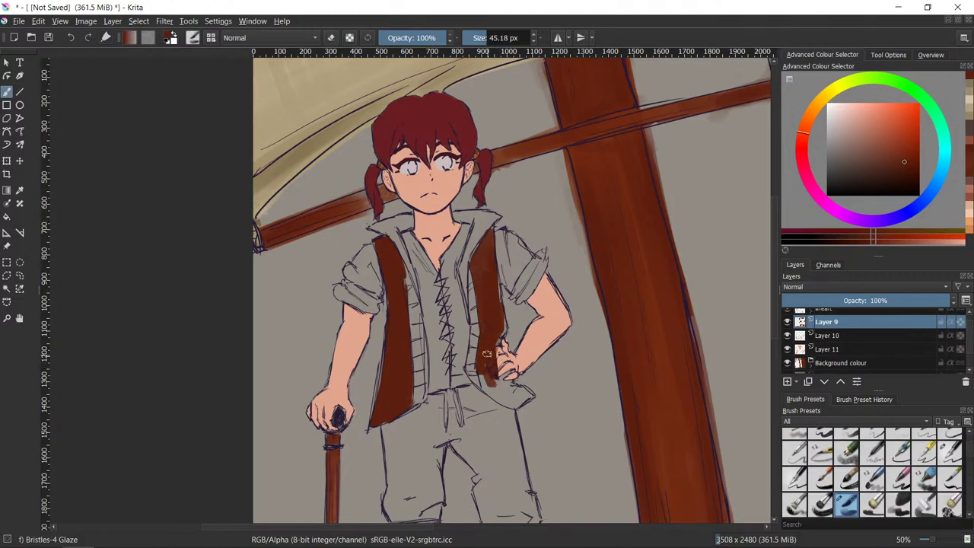
{"action": "mouse_move", "coordinate": [501, 326]}
{"action": "left_mouse_down"}
{"action": "mouse_move", "coordinate": [502, 336]}
{"action": "mouse_move", "coordinate": [498, 308]}
{"action": "left_mouse_up"}
{"action": "key", "text": "/"}
{"action": "mouse_move", "coordinate": [500, 354]}
{"action": "left_mouse_down"}
{"action": "mouse_move", "coordinate": [490, 392]}
{"action": "mouse_move", "coordinate": [502, 397]}
{"action": "mouse_move", "coordinate": [503, 378]}
{"action": "mouse_move", "coordinate": [514, 400]}
{"action": "mouse_move", "coordinate": [525, 390]}
{"action": "mouse_move", "coordinate": [509, 397]}
{"action": "left_mouse_up"}
- Erase the brown that spills over the hand on the hip and touch up the vest's edges around the fingers
{"action": "key", "text": "e"}
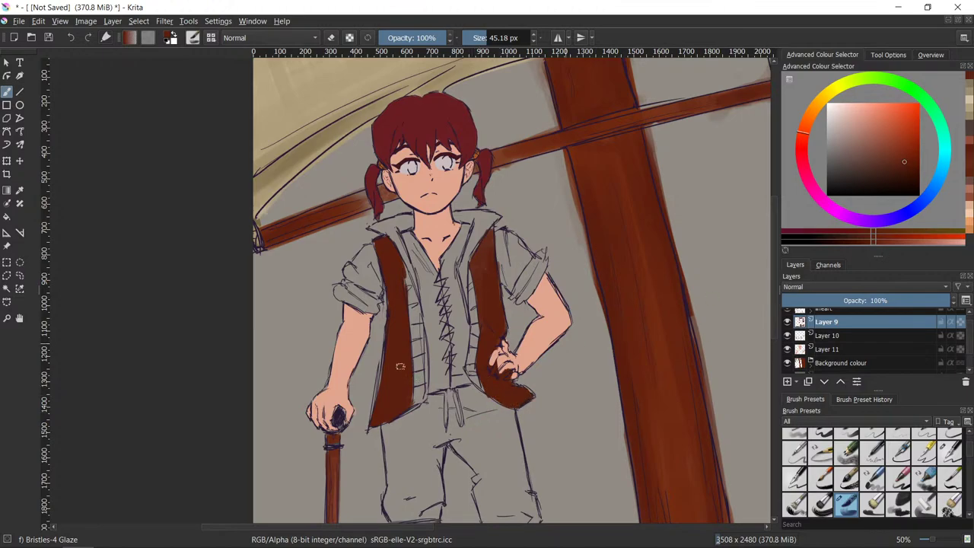
{"action": "key", "text": "e"}
{"action": "key", "text": "e"}
{"action": "key", "text": "e"}
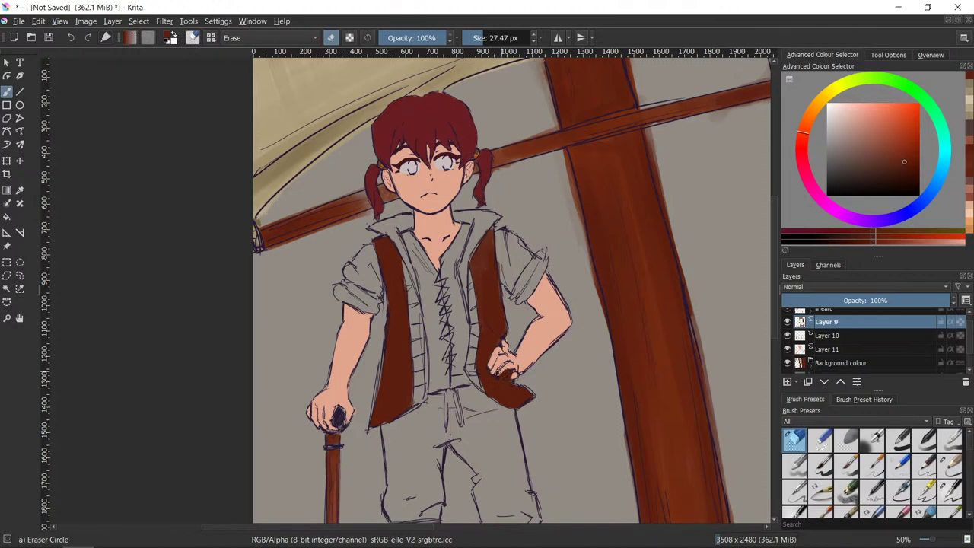
{"action": "left_click_drag", "start_coordinate": [497, 358], "coordinate": [503, 357]}
{"action": "key", "text": "e"}
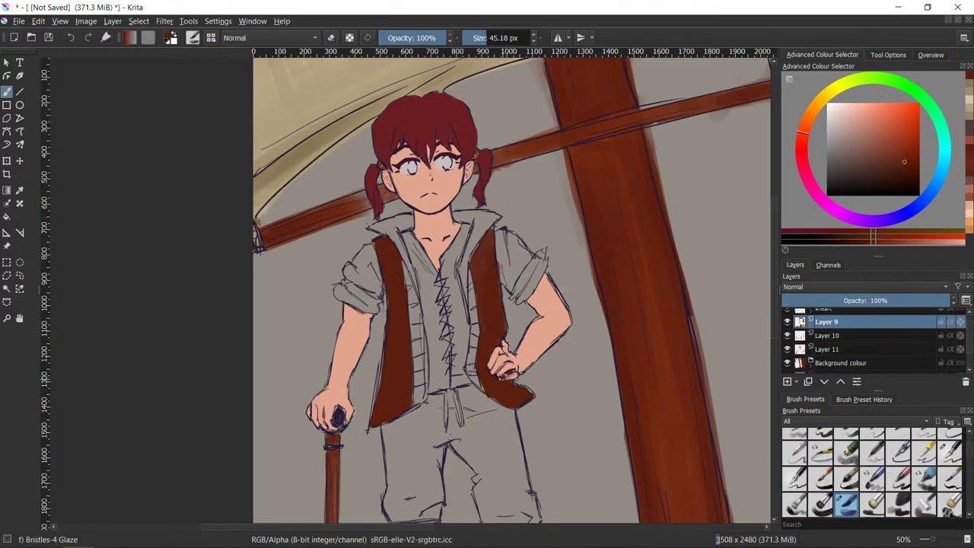
{"action": "key", "text": "slash"}
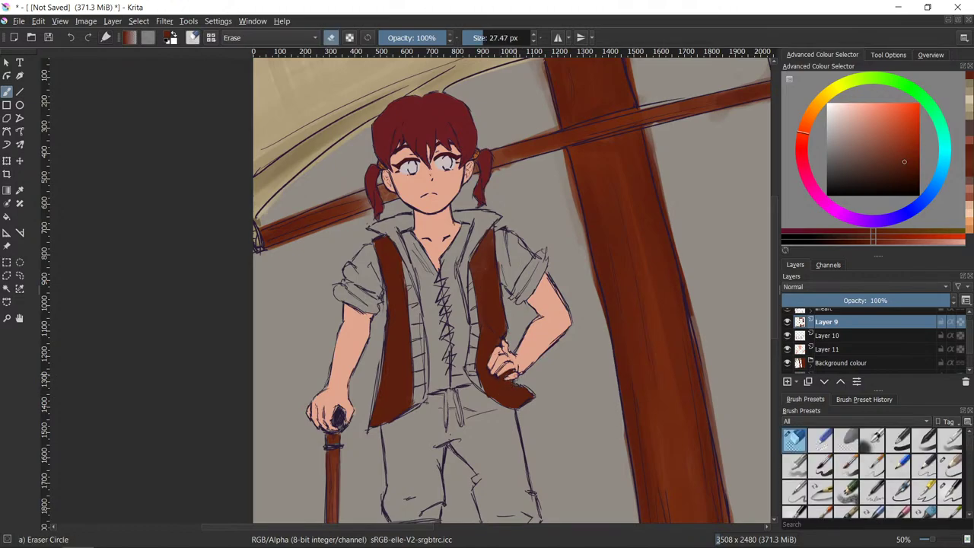
{"action": "key", "text": "slash"}
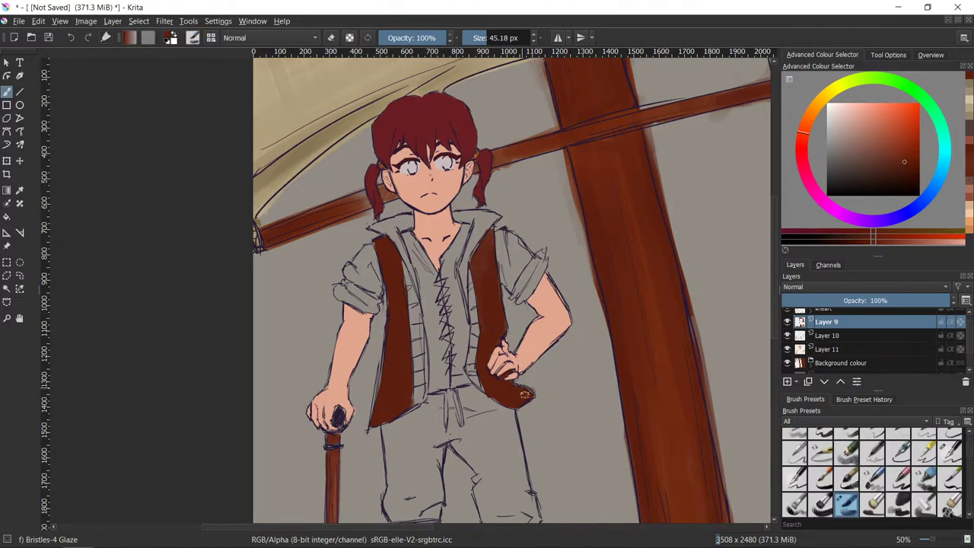
{"action": "key", "text": "slash"}
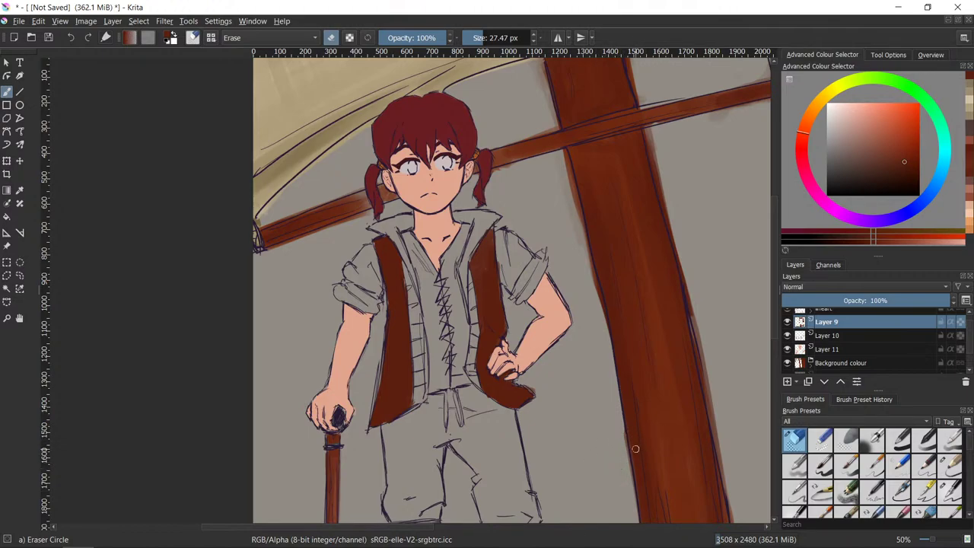
- Examine the figure from face to boots to judge the vest's colour against the still uncoloured clothing
{"action": "left_click_drag", "start_coordinate": [624, 422], "coordinate": [692, 249]}
{"action": "scroll", "coordinate": [538, 421], "scroll_direction": "up", "scroll_amount": 1}
{"action": "scroll", "coordinate": [592, 423], "scroll_direction": "up", "scroll_amount": 5}
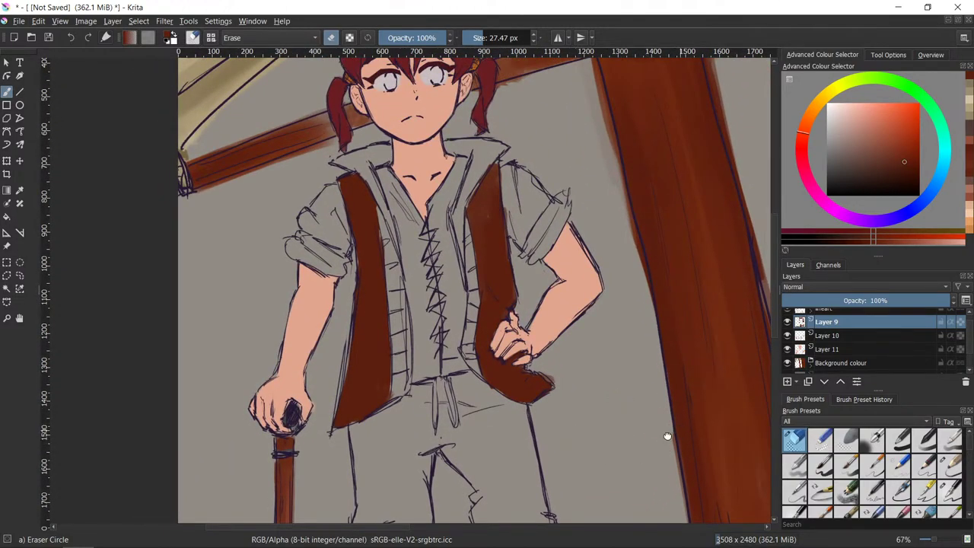
{"action": "scroll", "coordinate": [668, 437], "scroll_direction": "down", "scroll_amount": 2}
{"action": "left_click_drag", "start_coordinate": [654, 476], "coordinate": [614, 386]}
{"action": "left_click_drag", "start_coordinate": [615, 434], "coordinate": [615, 318]}
{"action": "scroll", "coordinate": [616, 452], "scroll_direction": "up", "scroll_amount": 3}
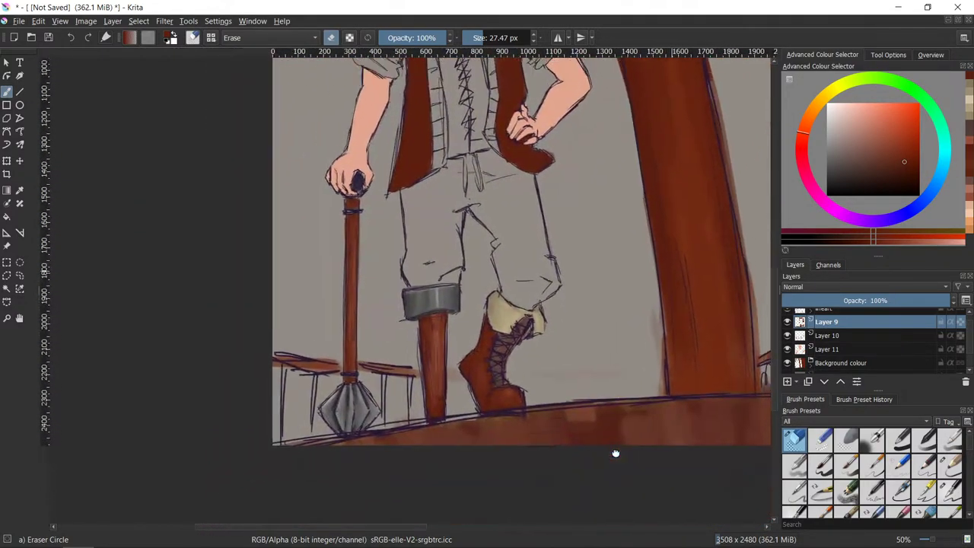
{"action": "scroll", "coordinate": [608, 428], "scroll_direction": "up", "scroll_amount": 1}
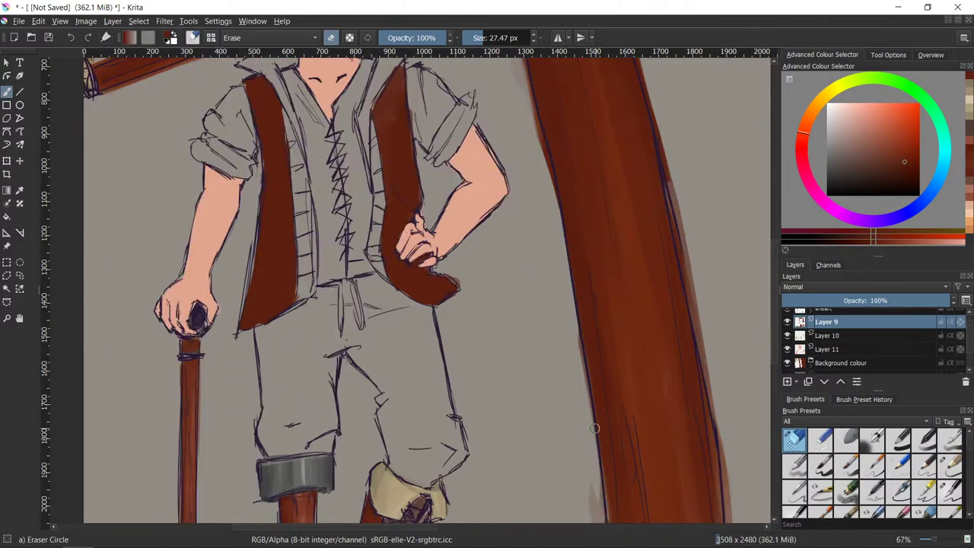
{"action": "scroll", "coordinate": [598, 315], "scroll_direction": "up", "scroll_amount": 2}
{"action": "scroll", "coordinate": [658, 400], "scroll_direction": "down", "scroll_amount": 1}
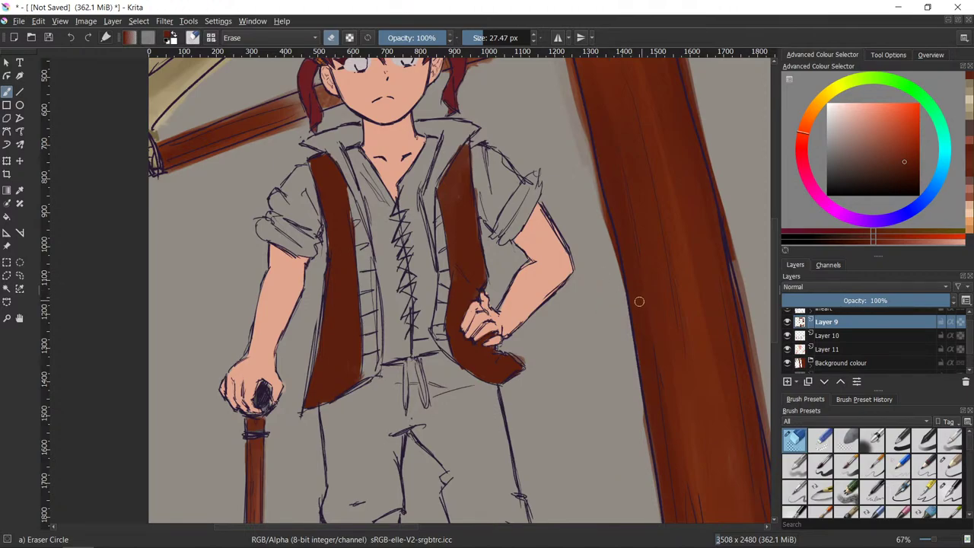
{"action": "left_click_drag", "start_coordinate": [617, 363], "coordinate": [614, 399]}
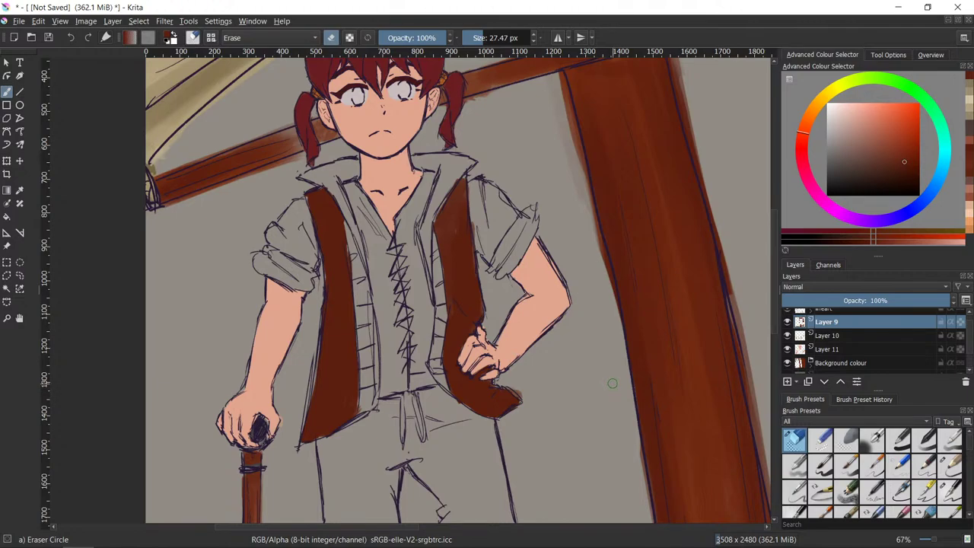
{"action": "scroll", "coordinate": [619, 416], "scroll_direction": "down", "scroll_amount": 1}
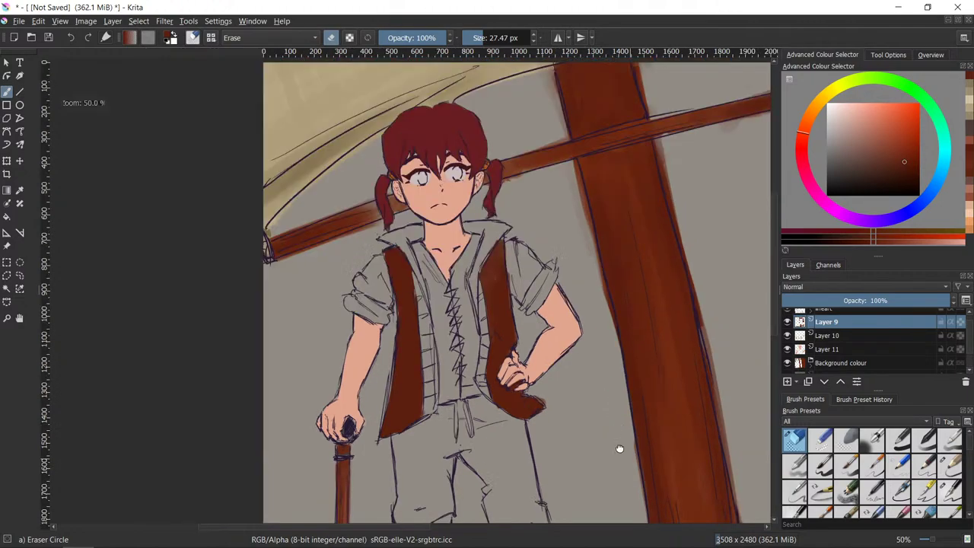
- Fill both rolled sleeves on Layer 10 with greyish brown sampled from the boot's tongue and tidy their edges
{"action": "left_click_drag", "start_coordinate": [620, 449], "coordinate": [581, 216]}
{"action": "left_click", "coordinate": [463, 361], "text": "ctrl"}
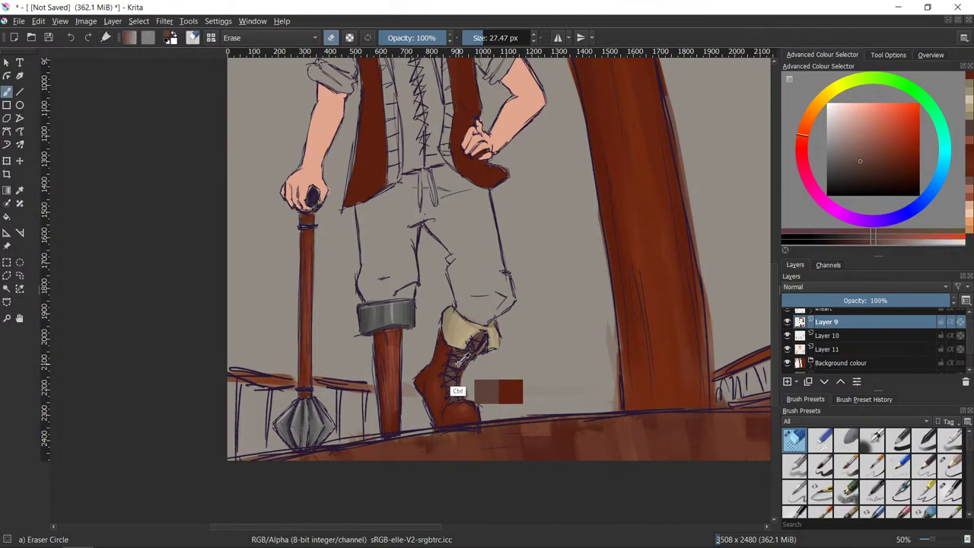
{"action": "left_click_drag", "start_coordinate": [606, 257], "coordinate": [668, 479]}
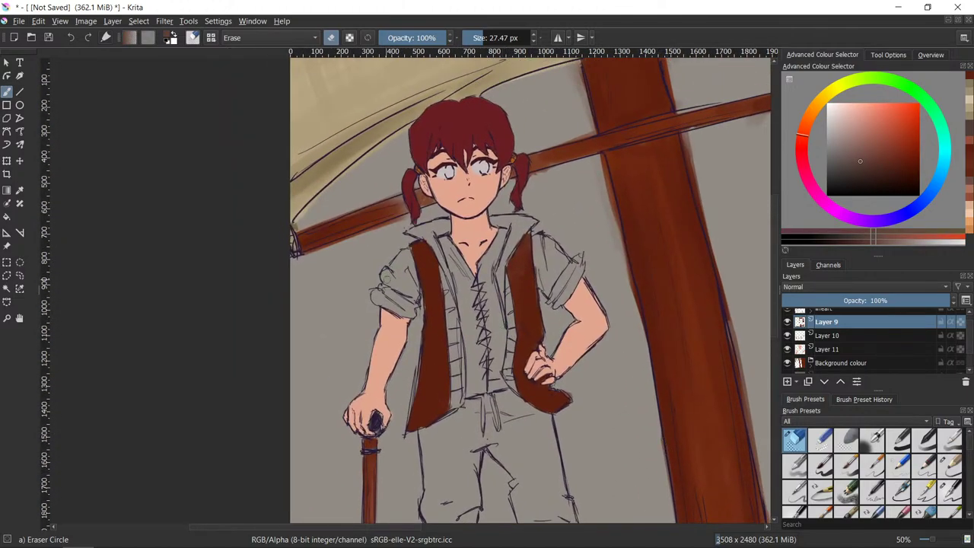
{"action": "key", "text": "slash"}
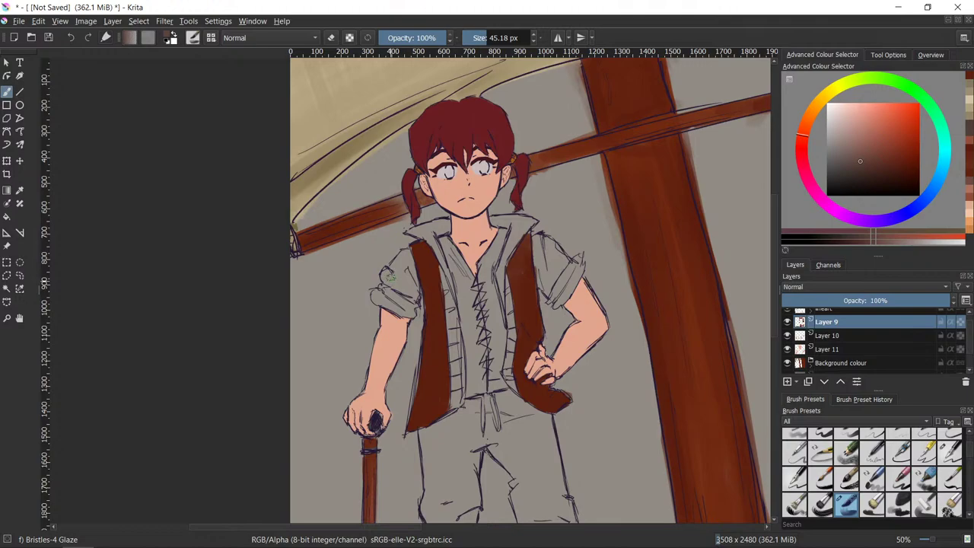
{"action": "left_click", "coordinate": [849, 336]}
{"action": "mouse_move", "coordinate": [409, 250]}
{"action": "left_mouse_down"}
{"action": "mouse_move", "coordinate": [415, 298]}
{"action": "mouse_move", "coordinate": [397, 270]}
{"action": "mouse_move", "coordinate": [403, 289]}
{"action": "mouse_move", "coordinate": [412, 286]}
{"action": "mouse_move", "coordinate": [411, 304]}
{"action": "mouse_move", "coordinate": [388, 278]}
{"action": "mouse_move", "coordinate": [392, 298]}
{"action": "mouse_move", "coordinate": [381, 295]}
{"action": "mouse_move", "coordinate": [411, 312]}
{"action": "left_mouse_up"}
{"action": "key", "text": "e"}
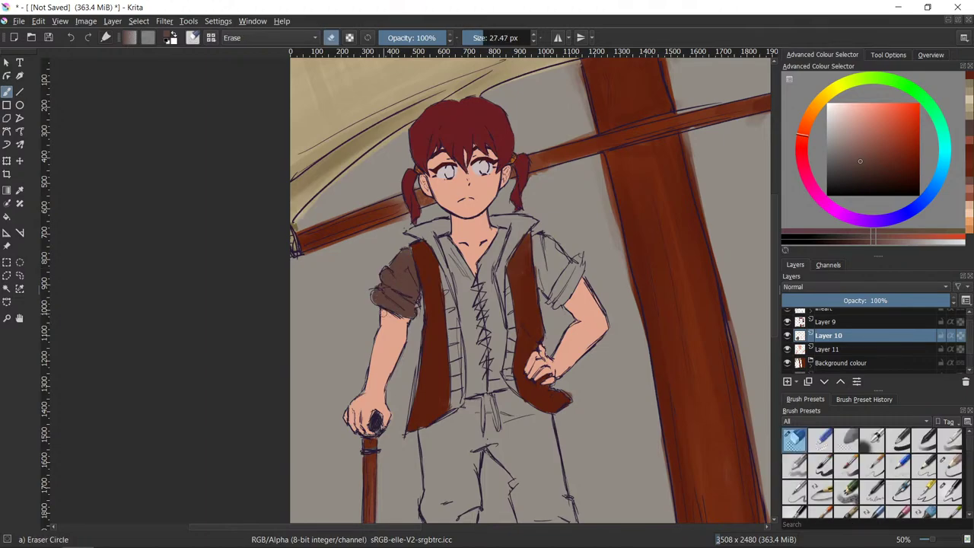
{"action": "key", "text": "slash"}
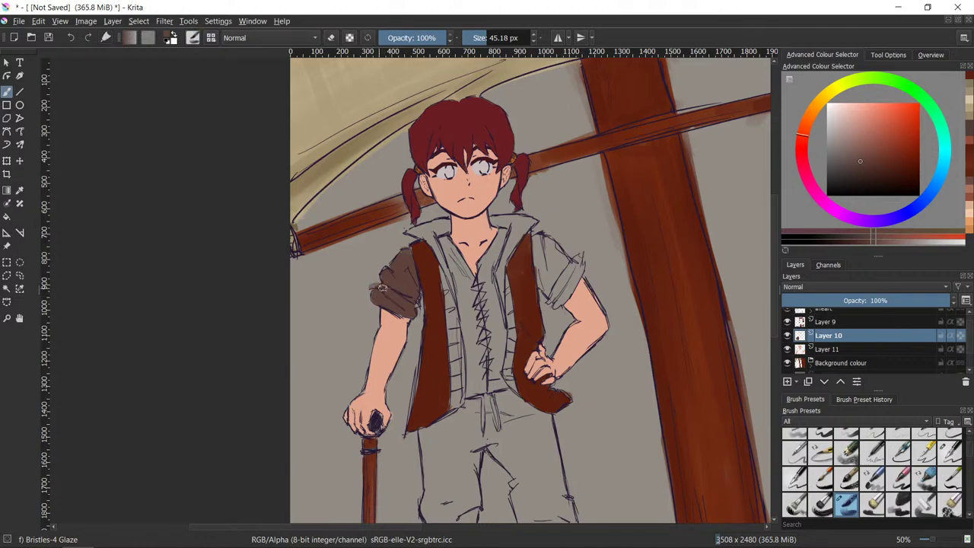
{"action": "key", "text": "e"}
{"action": "key", "text": "slash"}
{"action": "mouse_move", "coordinate": [533, 240]}
{"action": "left_mouse_down"}
{"action": "mouse_move", "coordinate": [538, 256]}
{"action": "mouse_move", "coordinate": [560, 263]}
{"action": "mouse_move", "coordinate": [546, 287]}
{"action": "mouse_move", "coordinate": [566, 266]}
{"action": "mouse_move", "coordinate": [552, 296]}
{"action": "mouse_move", "coordinate": [579, 262]}
{"action": "mouse_move", "coordinate": [559, 260]}
{"action": "mouse_move", "coordinate": [566, 300]}
{"action": "left_mouse_up"}
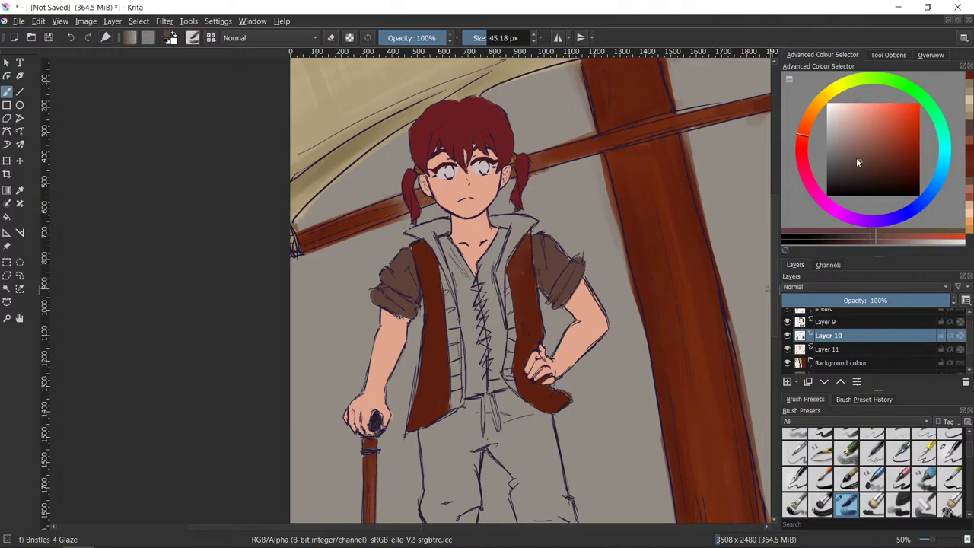
- Shade the rolled sleeves with a lighter greyish brown on the cuffs and a darker tone in the folds
{"action": "left_click", "coordinate": [855, 154]}
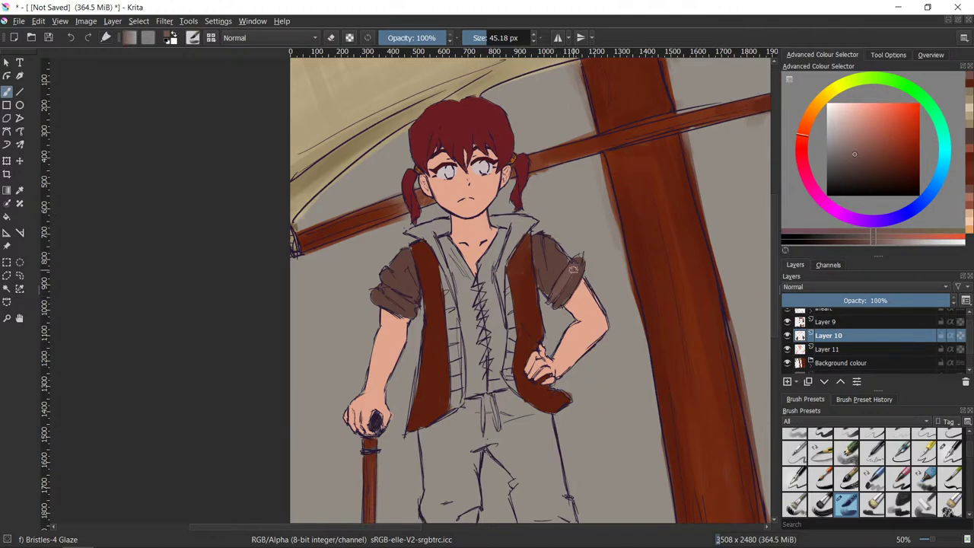
{"action": "left_click_drag", "start_coordinate": [572, 269], "coordinate": [559, 298]}
{"action": "mouse_move", "coordinate": [380, 295]}
{"action": "left_mouse_down"}
{"action": "mouse_move", "coordinate": [411, 309]}
{"action": "mouse_move", "coordinate": [412, 293]}
{"action": "left_mouse_up"}
{"action": "left_click", "coordinate": [859, 167]}
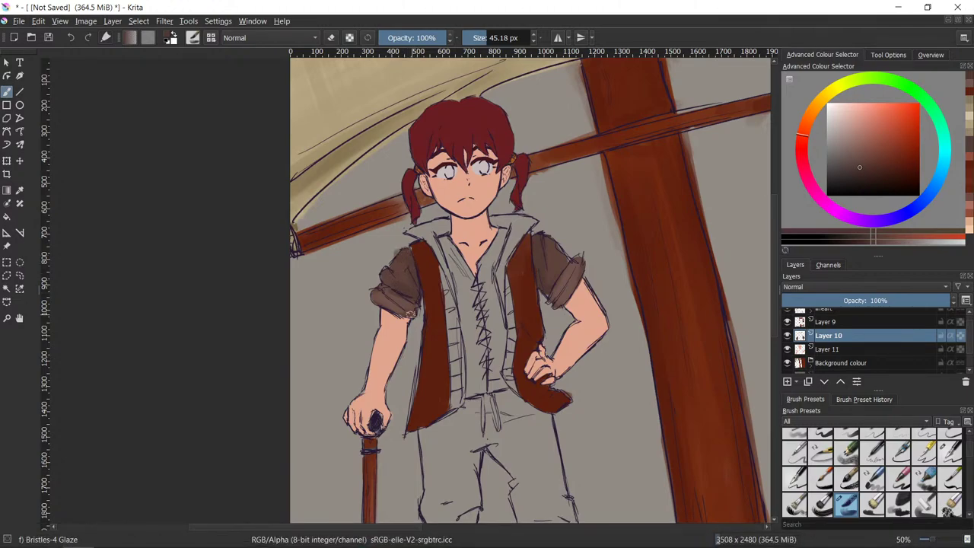
{"action": "left_click", "coordinate": [390, 278], "text": "ctrl"}
{"action": "left_click", "coordinate": [430, 323], "text": "ctrl"}
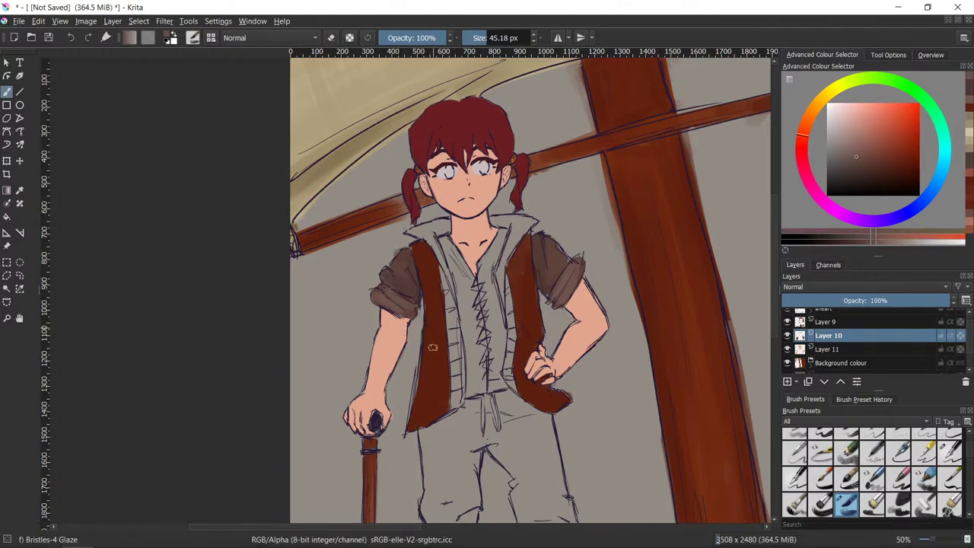
{"action": "key", "text": "slash"}
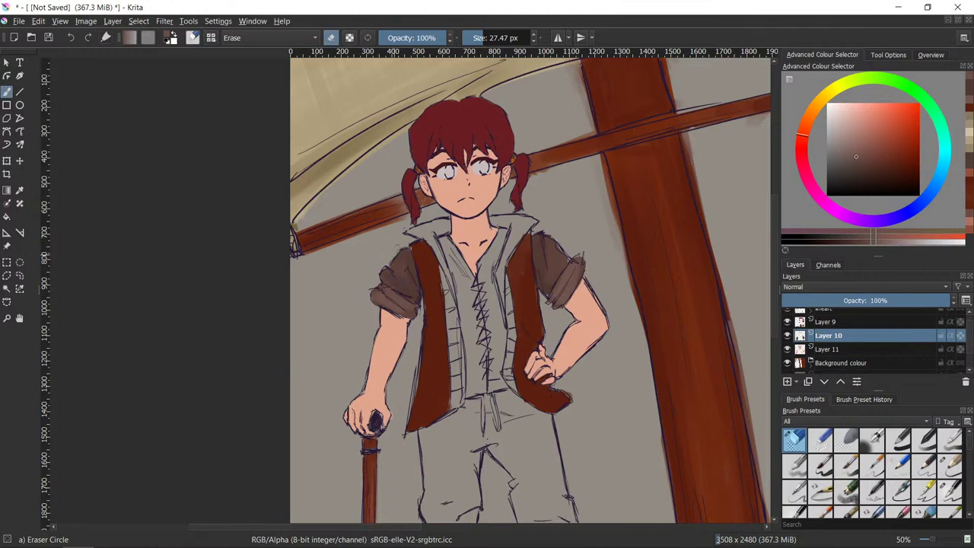
{"action": "key", "text": "e"}
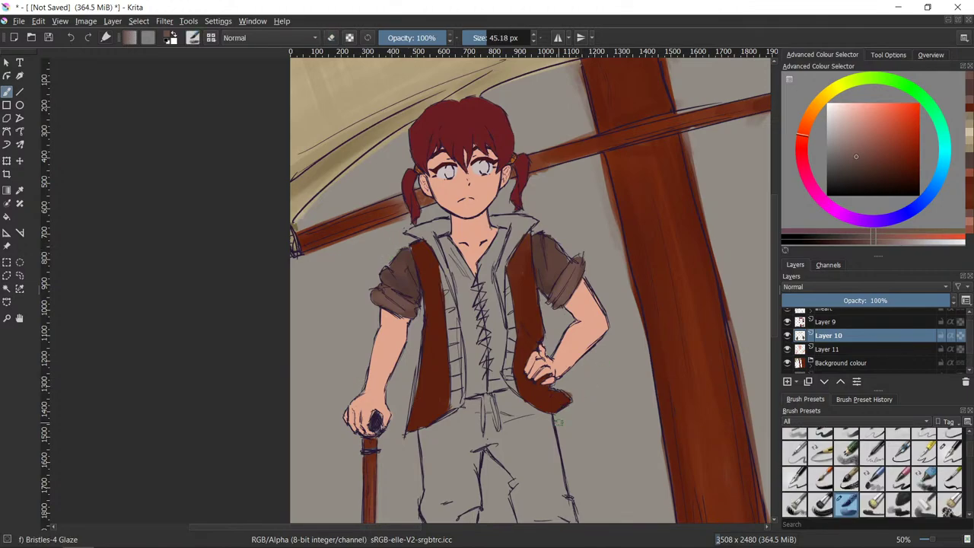
- Fill the laced shirt front from the neckline to the waist with greyish brown sampled from the sleeve
{"action": "left_click_drag", "start_coordinate": [662, 422], "coordinate": [666, 484]}
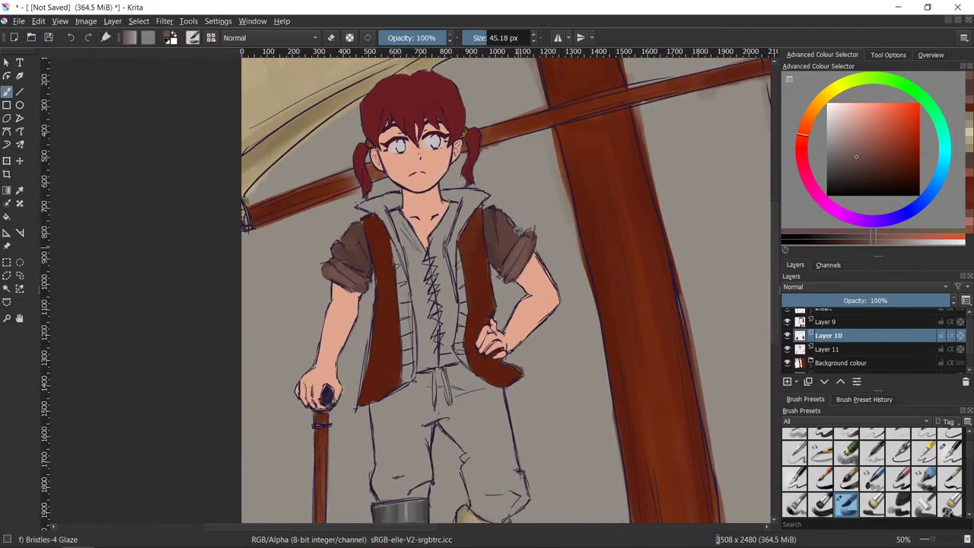
{"action": "left_click", "coordinate": [507, 256], "text": "ctrl"}
{"action": "mouse_move", "coordinate": [454, 210]}
{"action": "left_mouse_down"}
{"action": "mouse_move", "coordinate": [436, 238]}
{"action": "mouse_move", "coordinate": [449, 214]}
{"action": "mouse_move", "coordinate": [436, 281]}
{"action": "left_mouse_up"}
{"action": "key", "text": "e"}
{"action": "key", "text": "slash"}
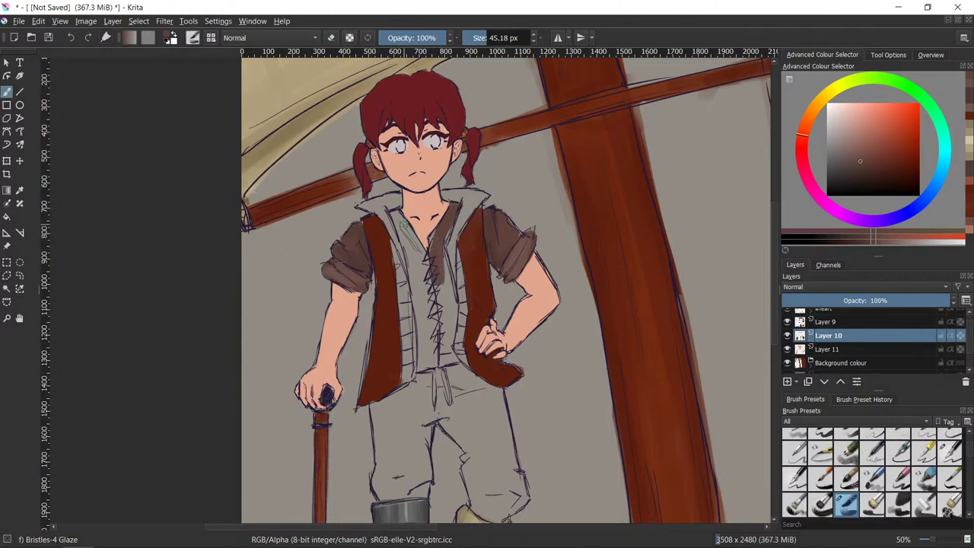
{"action": "left_click_drag", "start_coordinate": [396, 211], "coordinate": [422, 275]}
{"action": "mouse_move", "coordinate": [400, 233]}
{"action": "left_mouse_down"}
{"action": "mouse_move", "coordinate": [423, 362]}
{"action": "mouse_move", "coordinate": [442, 363]}
{"action": "mouse_move", "coordinate": [418, 256]}
{"action": "mouse_move", "coordinate": [444, 325]}
{"action": "left_mouse_up"}
{"action": "mouse_move", "coordinate": [446, 246]}
{"action": "left_mouse_down"}
{"action": "mouse_move", "coordinate": [447, 364]}
{"action": "mouse_move", "coordinate": [447, 346]}
{"action": "mouse_move", "coordinate": [458, 352]}
{"action": "left_mouse_up"}
- Finish filling the shirt front on Layer 10 with greyish brown on both sides of the lacing
{"action": "key", "text": "e"}
{"action": "key", "text": "e"}
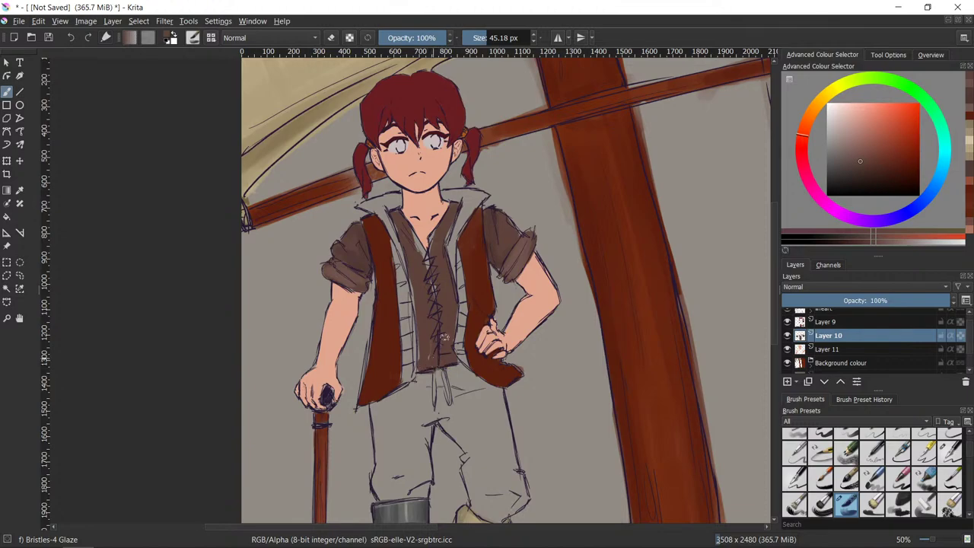
{"action": "key", "text": "e"}
{"action": "key", "text": "e"}
{"action": "key", "text": "e"}
{"action": "key", "text": "e"}
{"action": "mouse_move", "coordinate": [430, 277]}
{"action": "left_mouse_down"}
{"action": "mouse_move", "coordinate": [411, 228]}
{"action": "mouse_move", "coordinate": [434, 243]}
{"action": "mouse_move", "coordinate": [447, 216]}
{"action": "left_mouse_up"}
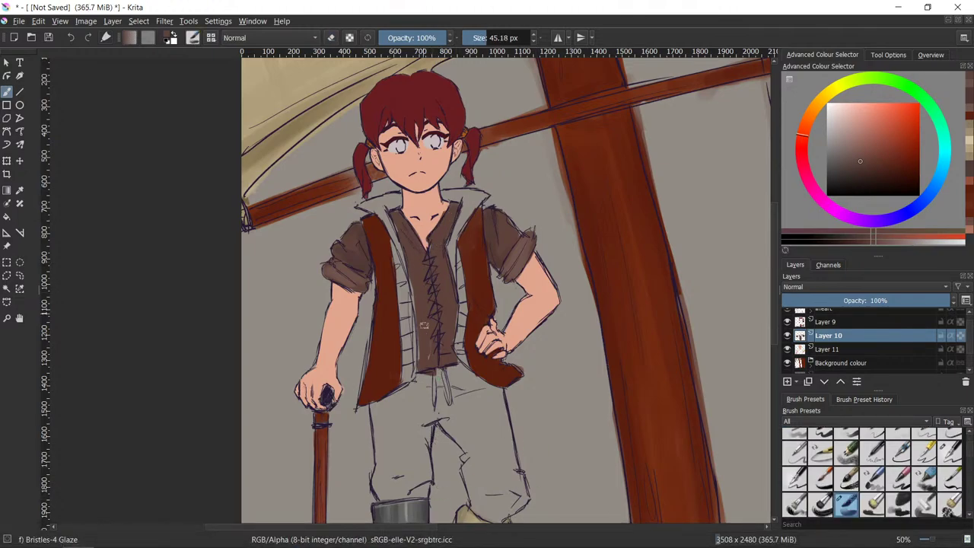
- Clean up the shirt front's edges along the neckline and the vest lining
{"action": "key", "text": "e"}
{"action": "key", "text": "e"}
{"action": "key", "text": "e"}
{"action": "mouse_move", "coordinate": [400, 229]}
{"action": "left_mouse_down"}
{"action": "mouse_move", "coordinate": [395, 218]}
{"action": "mouse_move", "coordinate": [407, 230]}
{"action": "left_mouse_up"}
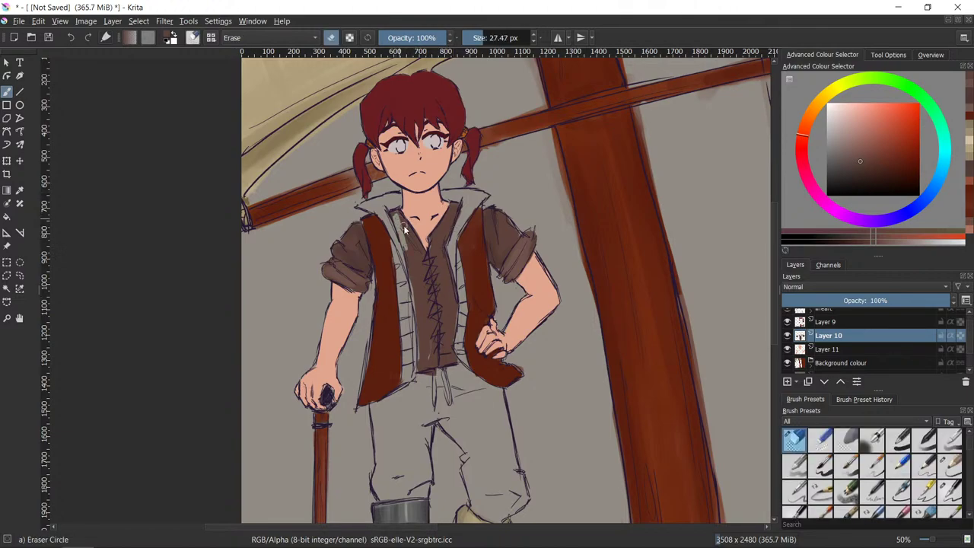
{"action": "key", "text": "e"}
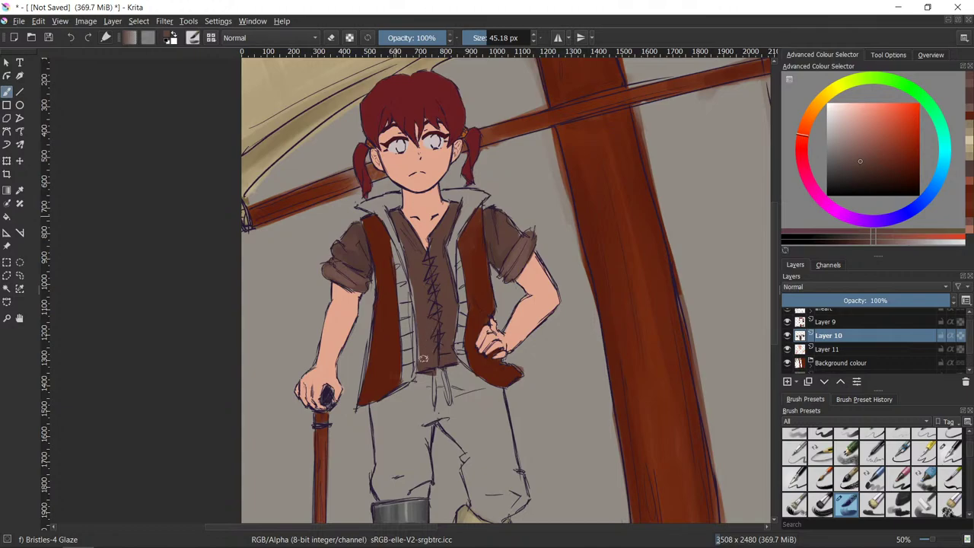
- Shade the shirt front beside the lacing with darker greyish browns sampled from the clothing and tidy its edges
{"action": "left_click", "coordinate": [395, 287], "text": "ctrl"}
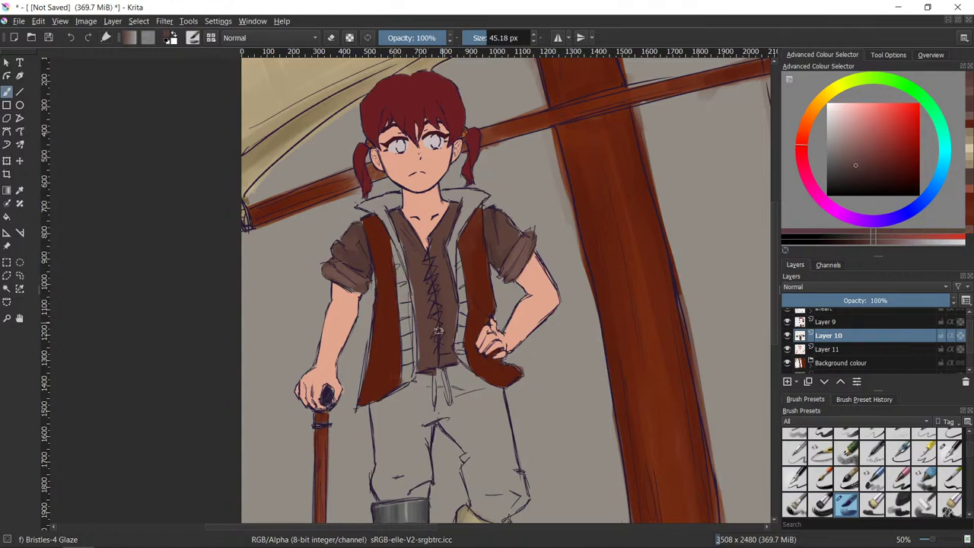
{"action": "left_click_drag", "start_coordinate": [407, 246], "coordinate": [419, 346]}
{"action": "left_click", "coordinate": [489, 243], "text": "ctrl"}
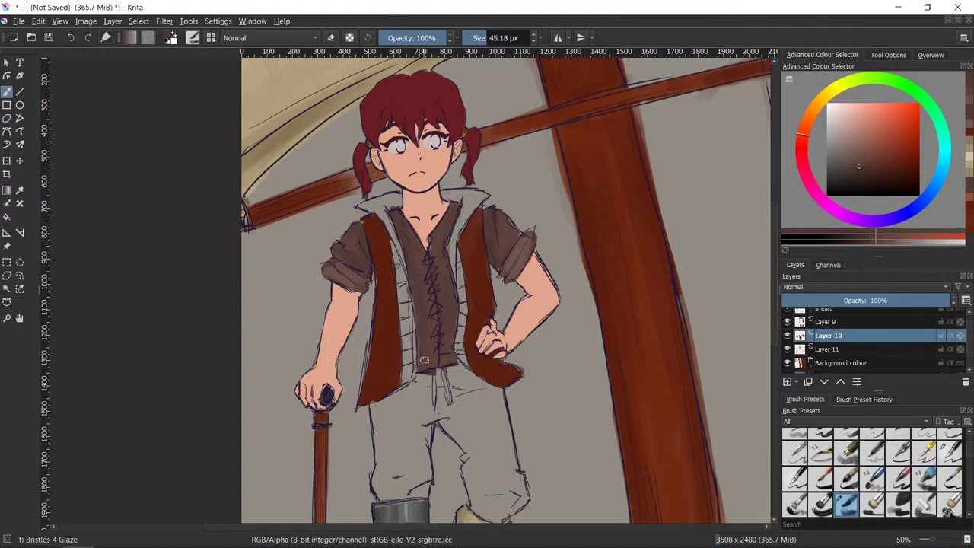
{"action": "key", "text": "e"}
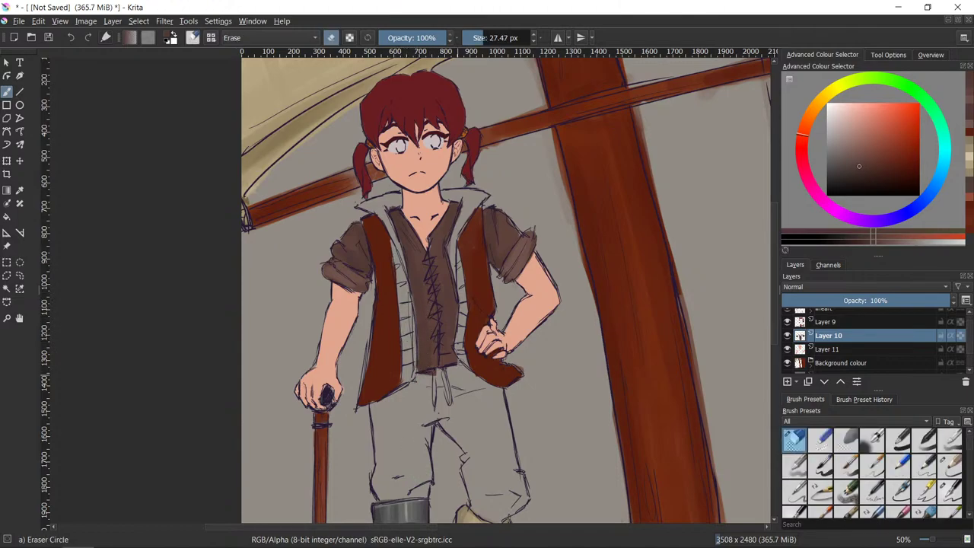
{"action": "key", "text": "slash"}
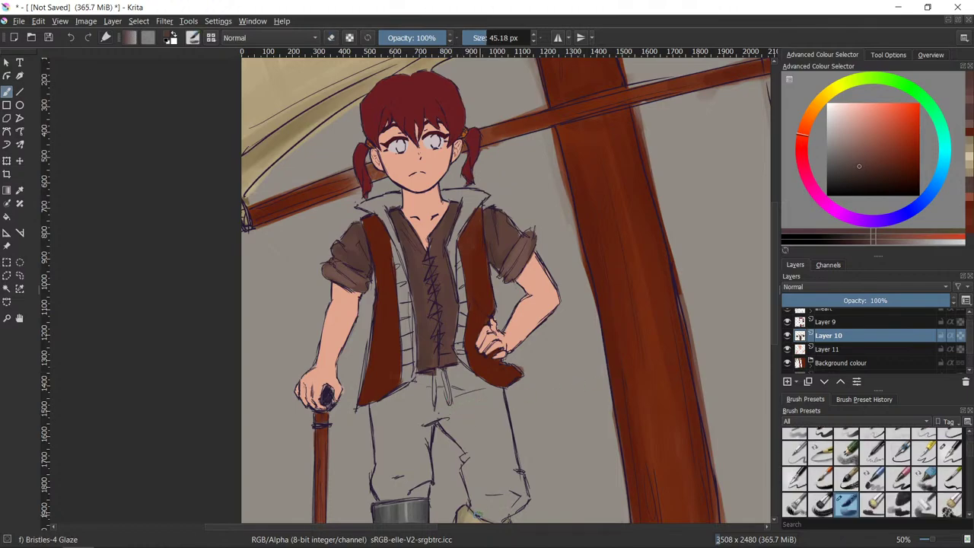
- Fill the left half of the vest's collar on Layer 9 with beige sampled from the boot and tidy its edges
{"action": "left_click", "coordinate": [475, 513], "text": "ctrl"}
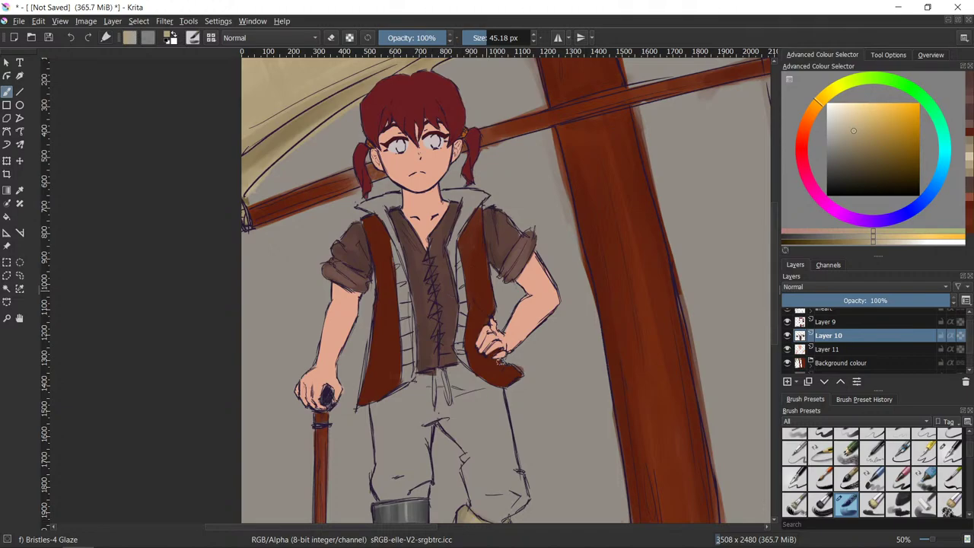
{"action": "left_click", "coordinate": [837, 322]}
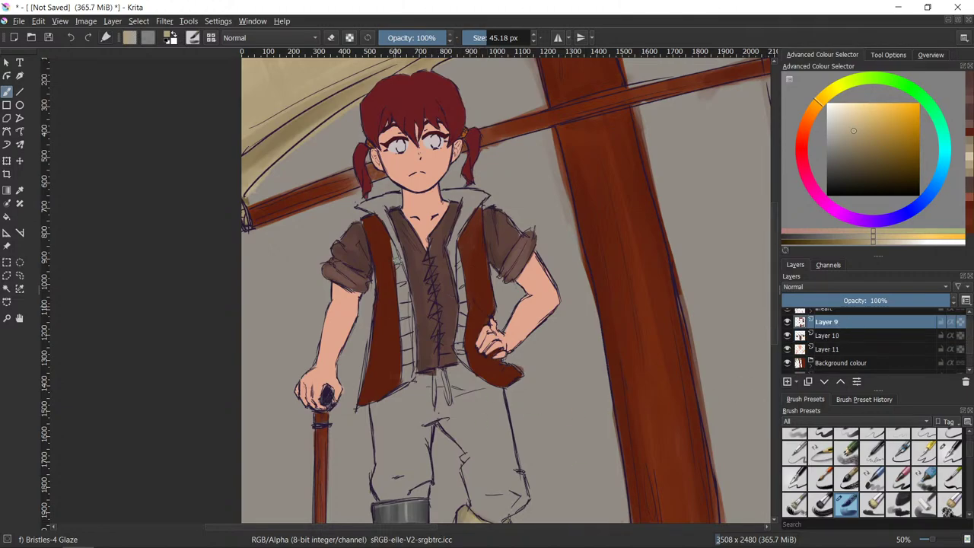
{"action": "key", "text": "e"}
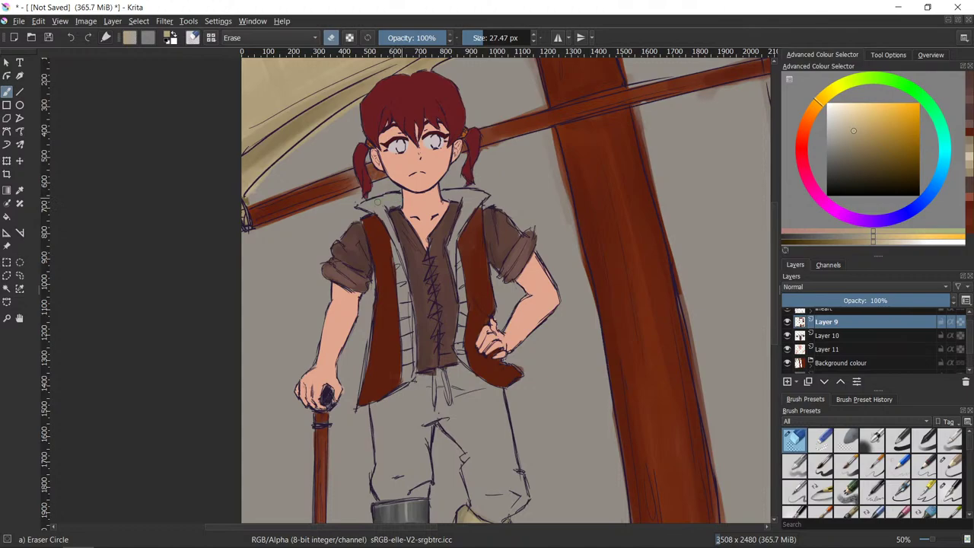
{"action": "key", "text": "e"}
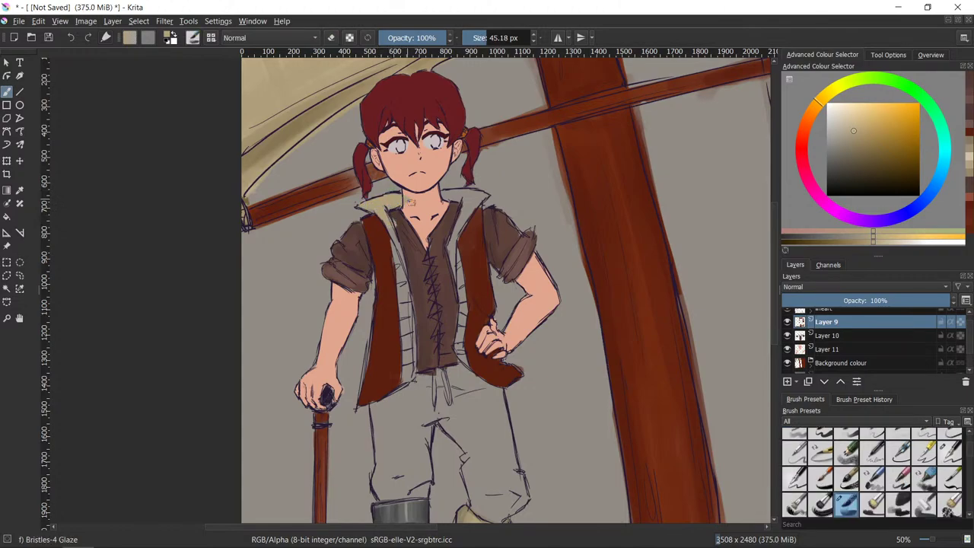
{"action": "key", "text": "e"}
{"action": "key", "text": "e"}
{"action": "key", "text": "e"}
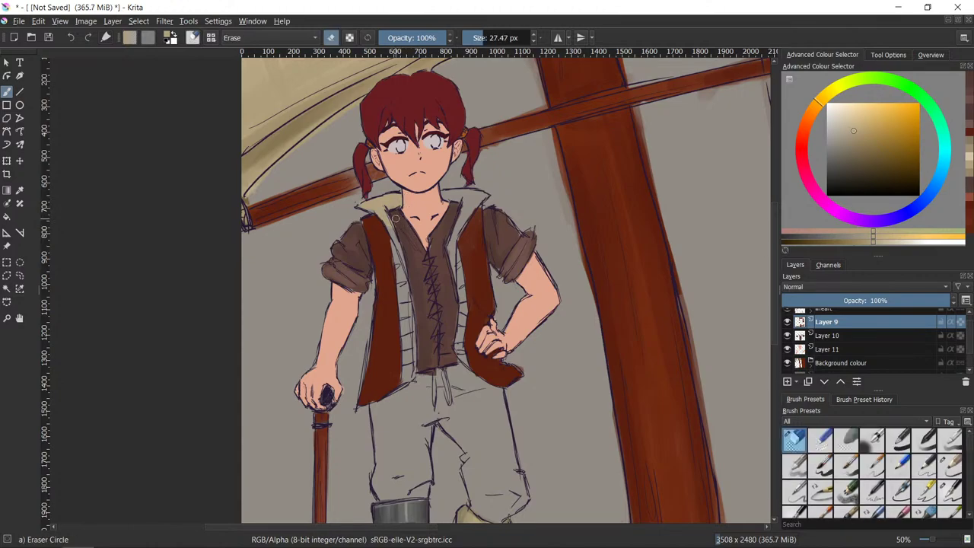
- Fill the vest's left lining strip with the same beige from the collar down to the hem
{"action": "key", "text": "e"}
{"action": "left_click_drag", "start_coordinate": [392, 223], "coordinate": [404, 314]}
{"action": "left_click_drag", "start_coordinate": [396, 253], "coordinate": [408, 353]}
{"action": "left_click_drag", "start_coordinate": [411, 317], "coordinate": [415, 341]}
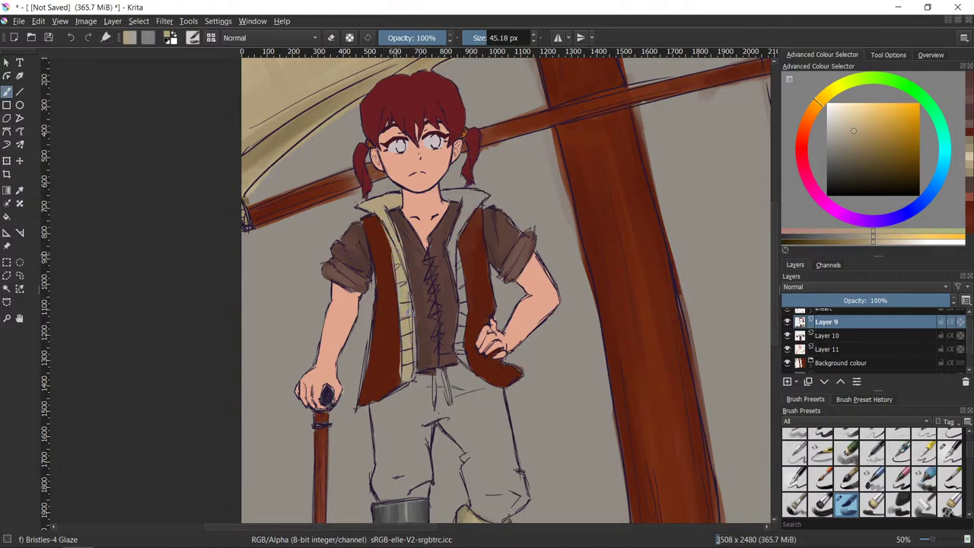
- Neaten the border between the left vest panel and its lining with sampled reddish brown and beige
{"action": "left_click", "coordinate": [393, 404], "text": "ctrl"}
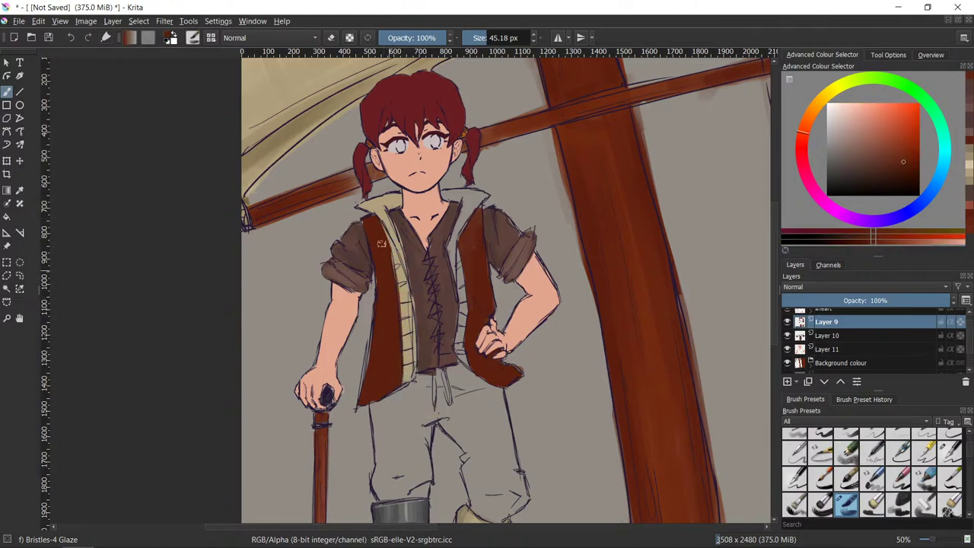
{"action": "key", "text": "slash"}
{"action": "key", "text": "slash"}
{"action": "left_click", "coordinate": [381, 236], "text": "ctrl"}
{"action": "key", "text": "slash"}
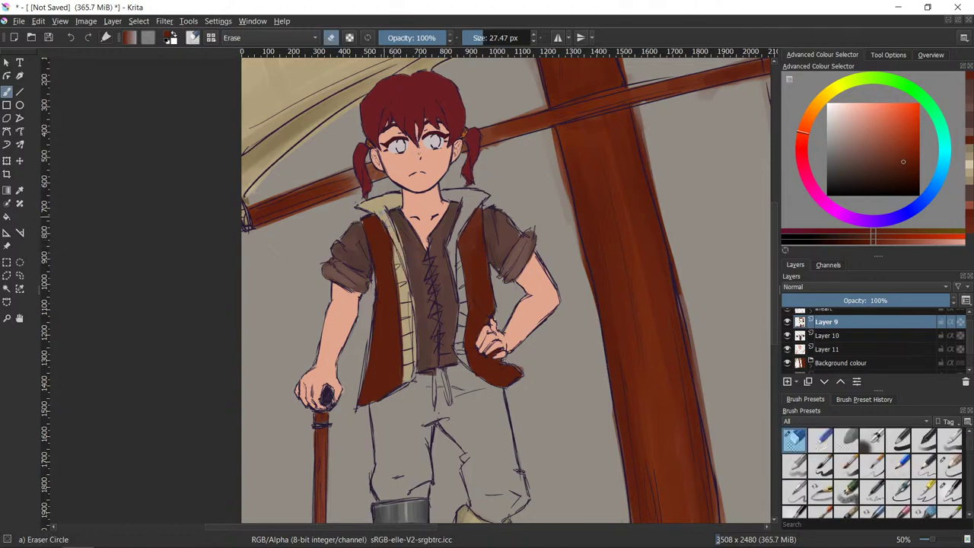
{"action": "key", "text": "slash"}
{"action": "left_click", "coordinate": [384, 222], "text": "ctrl"}
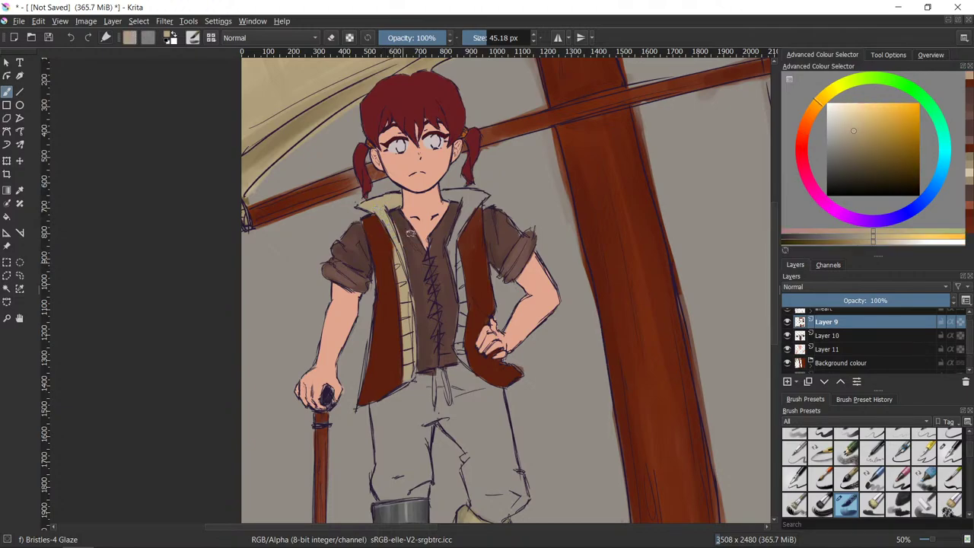
{"action": "key", "text": "slash"}
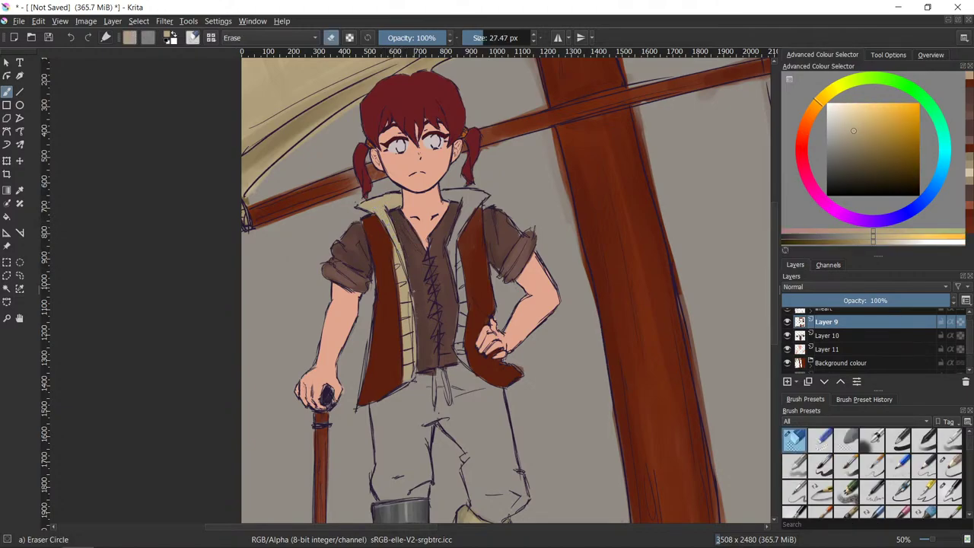
{"action": "key", "text": "slash"}
{"action": "left_click_drag", "start_coordinate": [400, 279], "coordinate": [401, 335]}
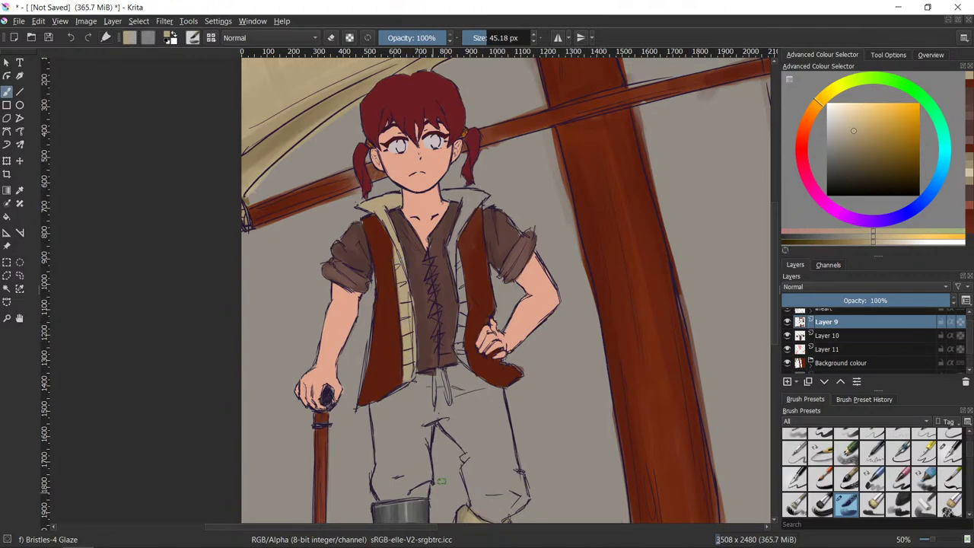
- Fill the collar's right half and the upper right lining strip with beige, using a 29.76 px brush
{"action": "left_click_drag", "start_coordinate": [425, 225], "coordinate": [447, 209], "text": "shift"}
{"action": "scroll", "coordinate": [503, 265], "scroll_direction": "up", "scroll_amount": 1}
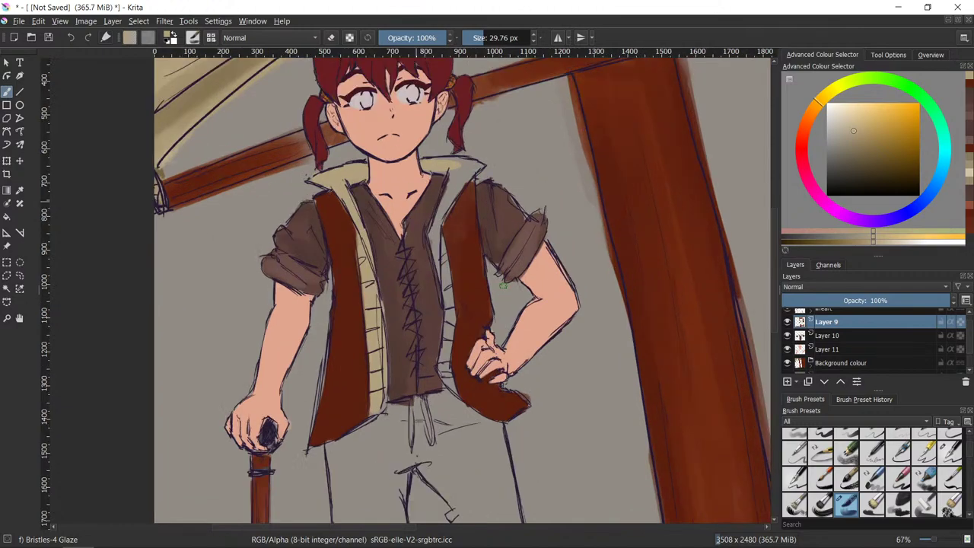
{"action": "scroll", "coordinate": [532, 276], "scroll_direction": "up", "scroll_amount": 1}
{"action": "left_click_drag", "start_coordinate": [564, 290], "coordinate": [550, 311]}
{"action": "mouse_move", "coordinate": [354, 126]}
{"action": "left_mouse_down"}
{"action": "mouse_move", "coordinate": [410, 132]}
{"action": "mouse_move", "coordinate": [373, 136]}
{"action": "mouse_move", "coordinate": [410, 150]}
{"action": "mouse_move", "coordinate": [408, 126]}
{"action": "mouse_move", "coordinate": [432, 137]}
{"action": "mouse_move", "coordinate": [382, 197]}
{"action": "mouse_move", "coordinate": [440, 133]}
{"action": "left_mouse_up"}
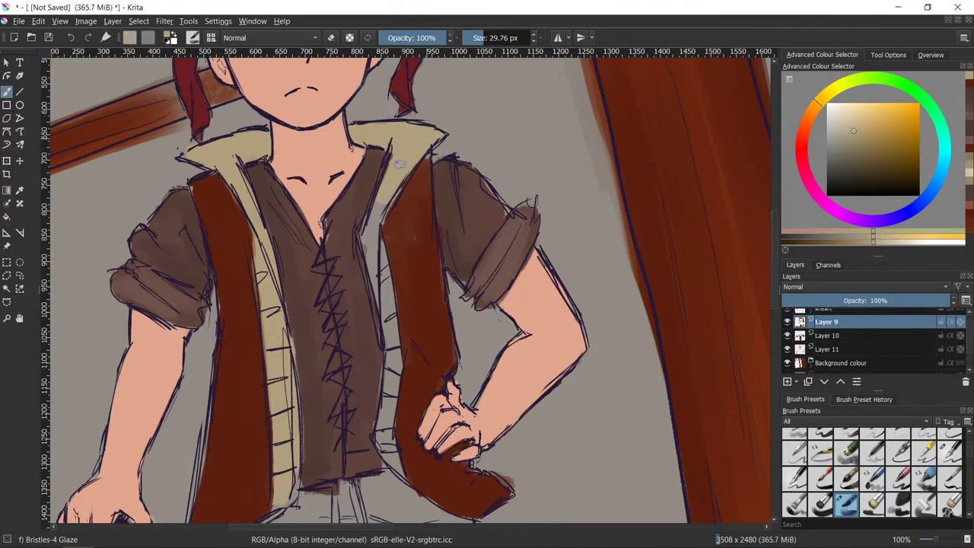
{"action": "mouse_move", "coordinate": [398, 162]}
{"action": "left_mouse_down"}
{"action": "mouse_move", "coordinate": [373, 232]}
{"action": "mouse_move", "coordinate": [373, 266]}
{"action": "mouse_move", "coordinate": [366, 224]}
{"action": "mouse_move", "coordinate": [393, 343]}
{"action": "mouse_move", "coordinate": [373, 286]}
{"action": "mouse_move", "coordinate": [389, 367]}
{"action": "mouse_move", "coordinate": [386, 405]}
{"action": "left_mouse_up"}
- Extend the beige down the rest of the right lining strip and erase the overspill
{"action": "key", "text": "slash"}
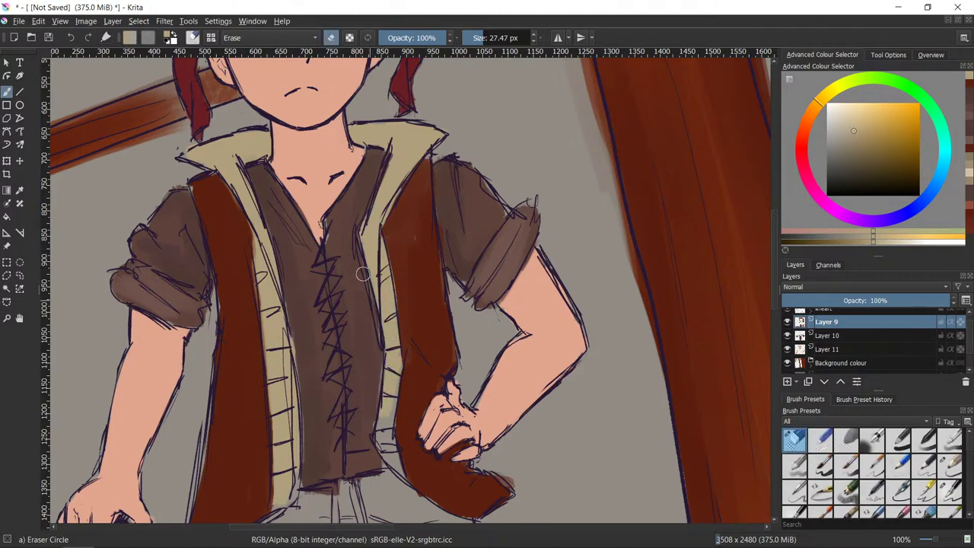
{"action": "key", "text": "e"}
{"action": "mouse_move", "coordinate": [399, 352]}
{"action": "left_mouse_down"}
{"action": "mouse_move", "coordinate": [380, 431]}
{"action": "mouse_move", "coordinate": [397, 461]}
{"action": "left_mouse_up"}
{"action": "key", "text": "e"}
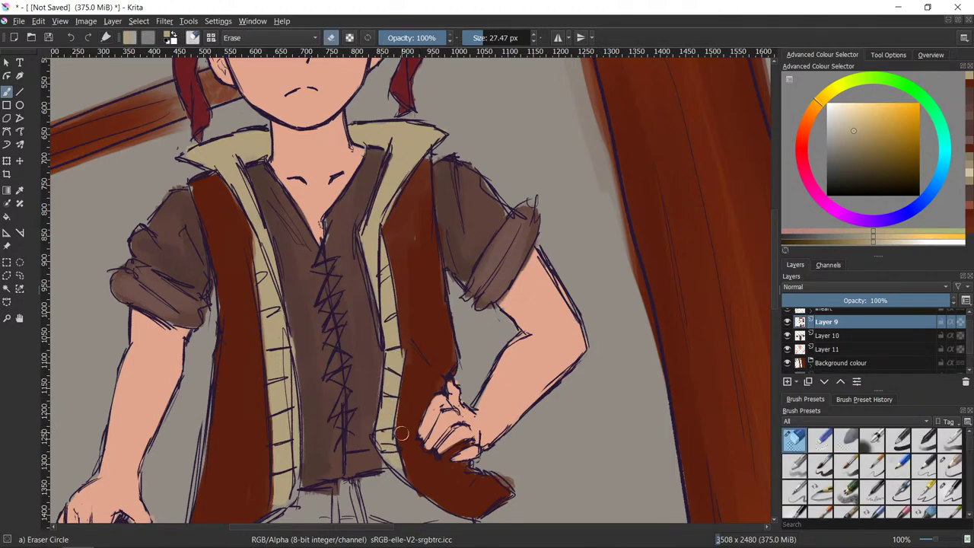
- Restore the right vest panel's edge beside the lining with reddish brown sampled from the vest and touch up the beige
{"action": "key", "text": "slash"}
{"action": "left_click", "coordinate": [411, 398], "text": "ctrl"}
{"action": "left_click_drag", "start_coordinate": [405, 398], "coordinate": [402, 441]}
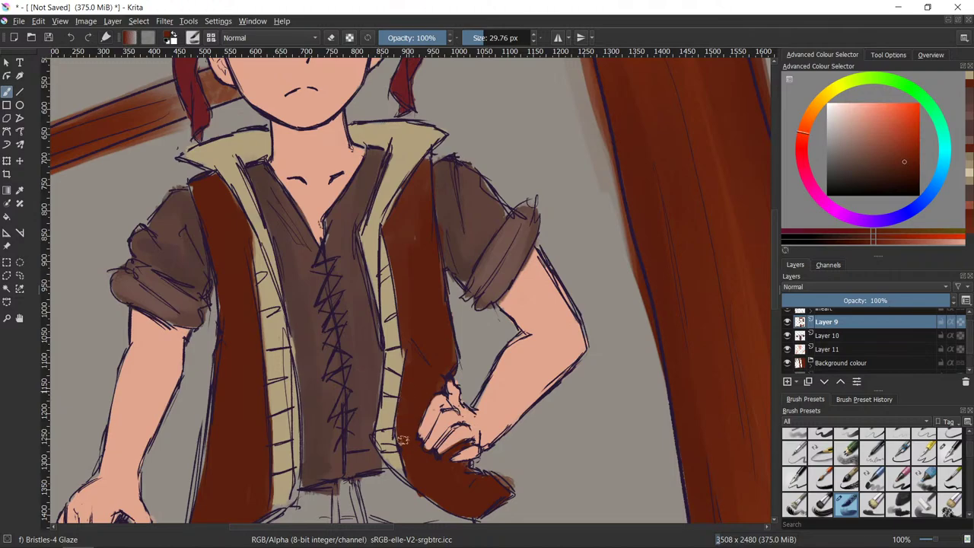
{"action": "key", "text": "e"}
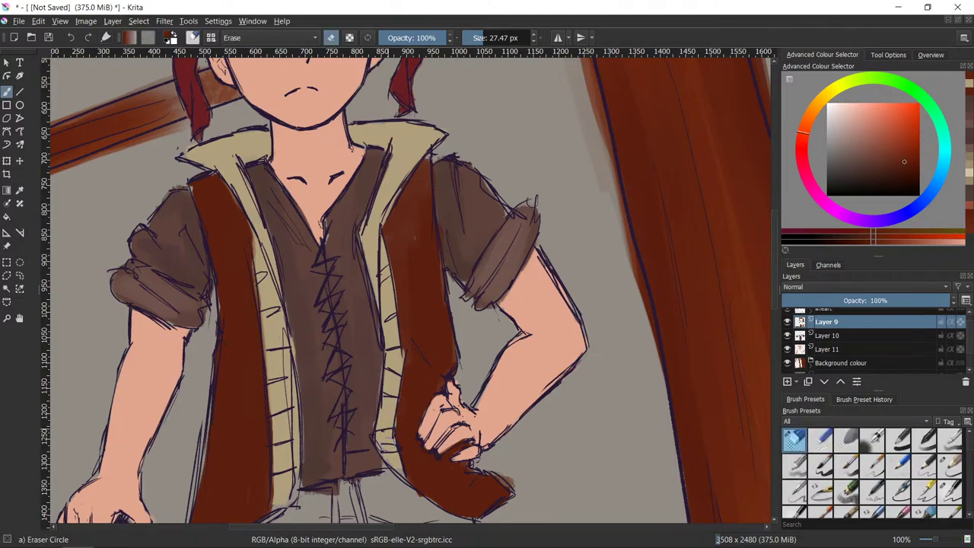
{"action": "key", "text": "e"}
{"action": "left_click", "coordinate": [386, 421], "text": "ctrl"}
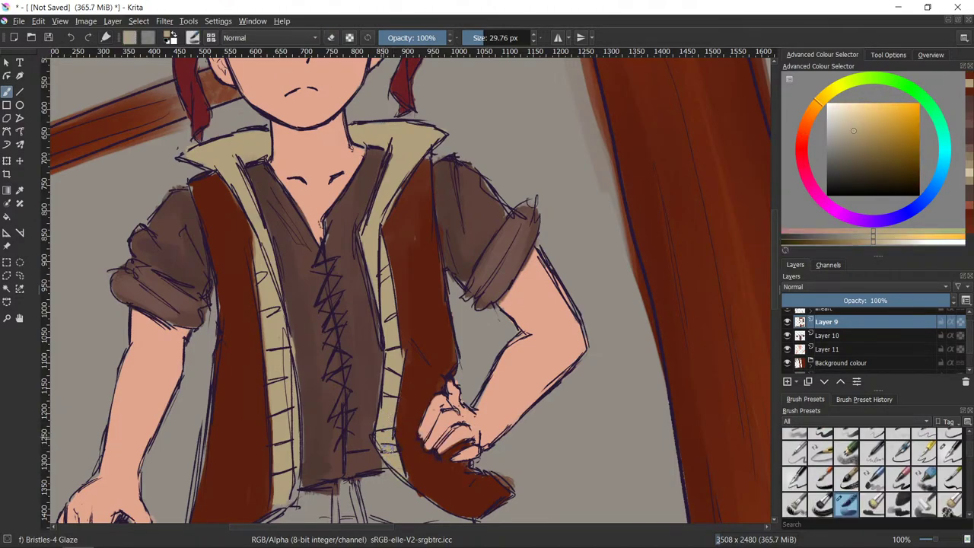
{"action": "left_click", "coordinate": [414, 475], "text": "ctrl"}
{"action": "mouse_move", "coordinate": [387, 447]}
{"action": "left_mouse_down"}
{"action": "mouse_move", "coordinate": [408, 476]}
{"action": "mouse_move", "coordinate": [404, 441]}
{"action": "left_mouse_up"}
{"action": "mouse_move", "coordinate": [413, 397]}
{"action": "left_mouse_down"}
{"action": "mouse_move", "coordinate": [417, 220]}
{"action": "mouse_move", "coordinate": [395, 213]}
{"action": "left_mouse_up"}
- Shade the vest panels and lining beneath the collar with a darker reddish brown and a darker beige
{"action": "mouse_move", "coordinate": [416, 518]}
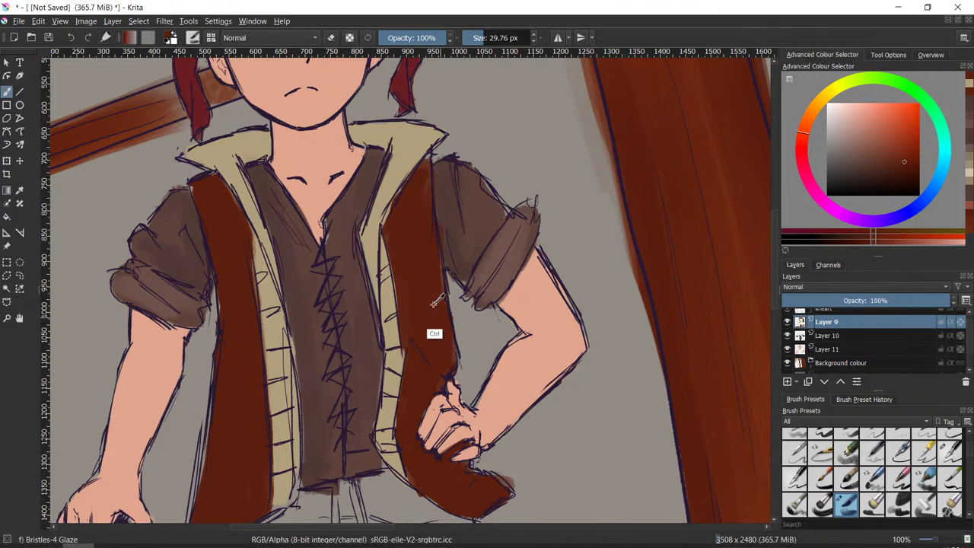
{"action": "left_click", "coordinate": [903, 172]}
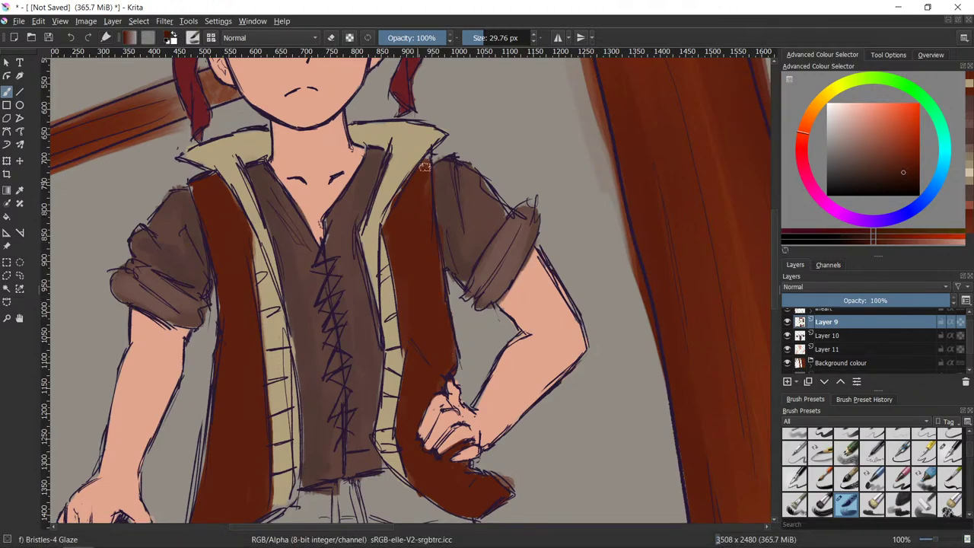
{"action": "mouse_move", "coordinate": [425, 167]}
{"action": "left_mouse_down"}
{"action": "mouse_move", "coordinate": [387, 252]}
{"action": "mouse_move", "coordinate": [418, 159]}
{"action": "left_mouse_up"}
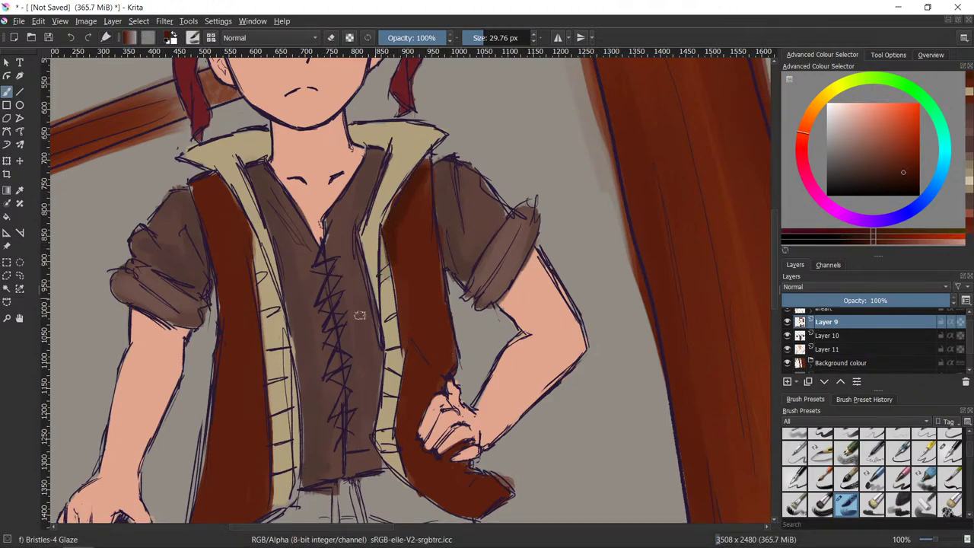
{"action": "left_click_drag", "start_coordinate": [220, 184], "coordinate": [237, 223]}
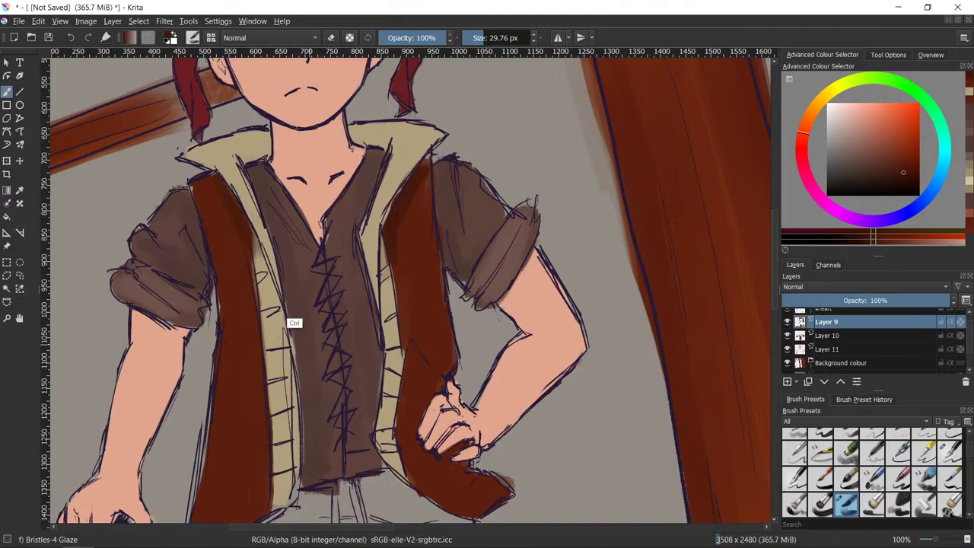
{"action": "left_click", "coordinate": [244, 182], "text": "ctrl"}
{"action": "left_click", "coordinate": [854, 147]}
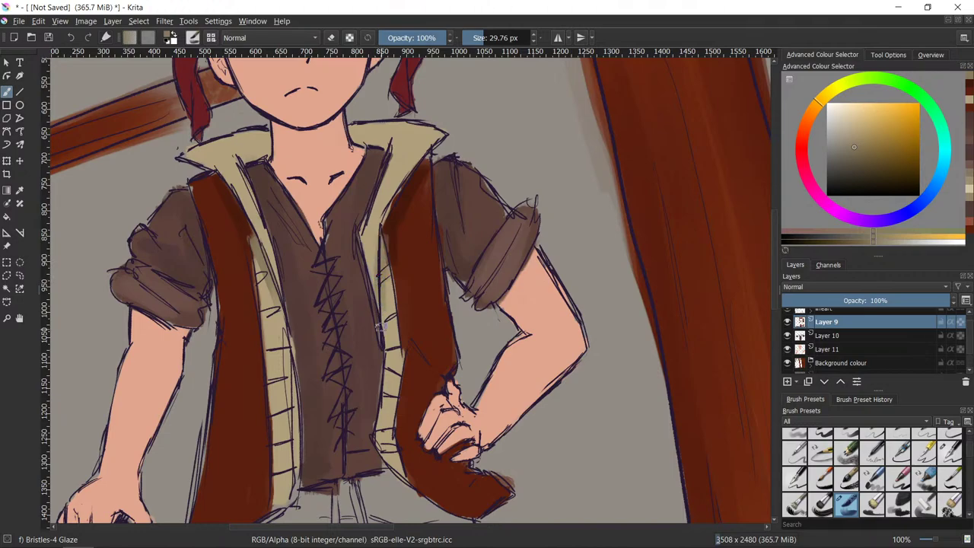
- Deepen the vest's shading along its outer edge and near the hand with dark reddish browns sampled from the vest
{"action": "left_click", "coordinate": [422, 239], "text": "ctrl"}
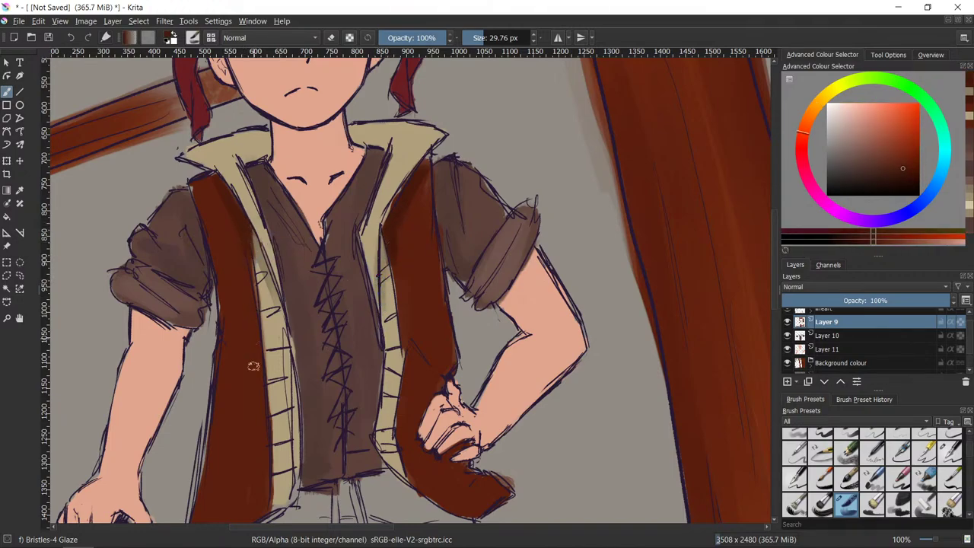
{"action": "left_click", "coordinate": [403, 210], "text": "ctrl"}
{"action": "left_click", "coordinate": [420, 363], "text": "ctrl"}
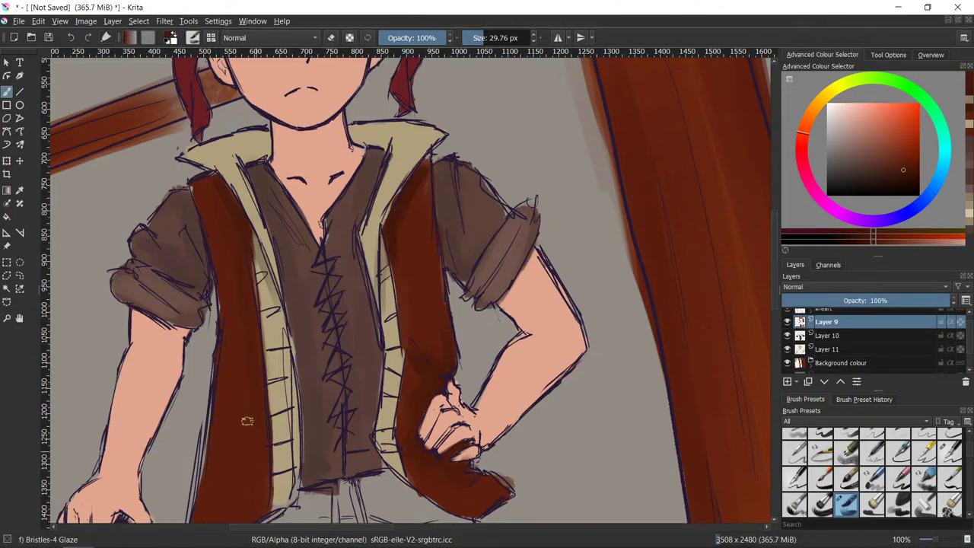
{"action": "mouse_move", "coordinate": [220, 305]}
{"action": "left_mouse_down"}
{"action": "mouse_move", "coordinate": [200, 500]}
{"action": "mouse_move", "coordinate": [210, 315]}
{"action": "mouse_move", "coordinate": [205, 411]}
{"action": "left_mouse_up"}
{"action": "key", "text": "slash"}
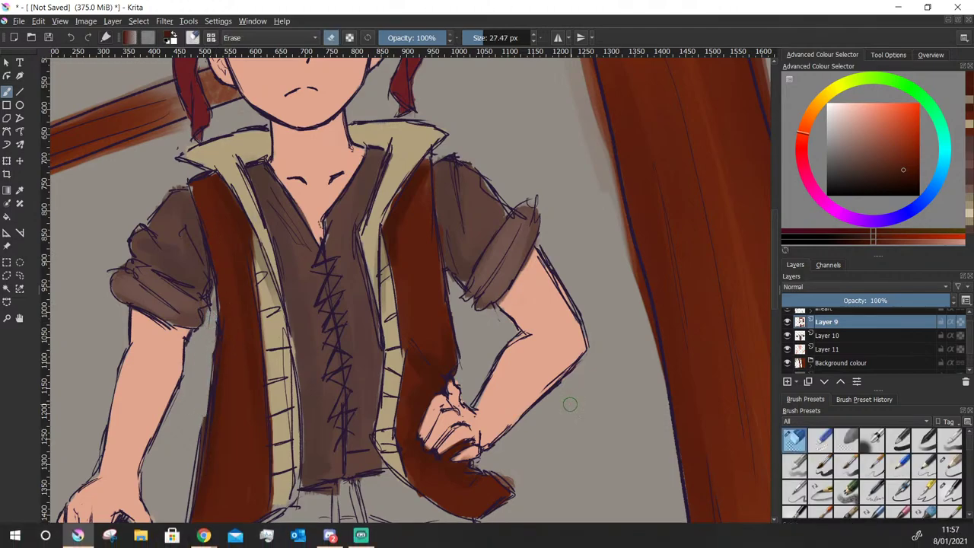
{"action": "key", "text": "e"}
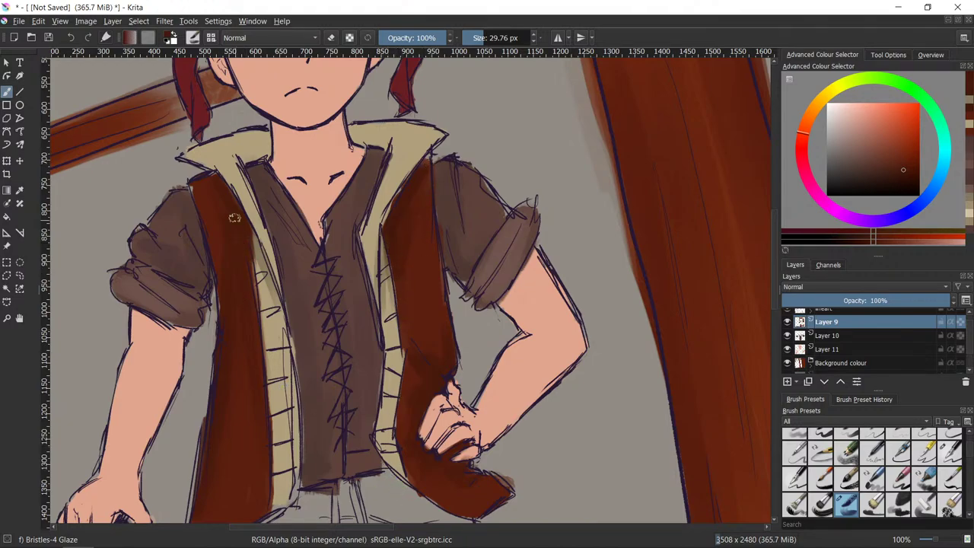
- Touch up the vest's shoulder edges in dark reddish brown and shade the collar and both lining strips with a sampled darker beige
{"action": "left_click_drag", "start_coordinate": [192, 185], "coordinate": [200, 190]}
{"action": "left_click_drag", "start_coordinate": [424, 168], "coordinate": [428, 153]}
{"action": "left_click", "coordinate": [417, 169], "text": "ctrl"}
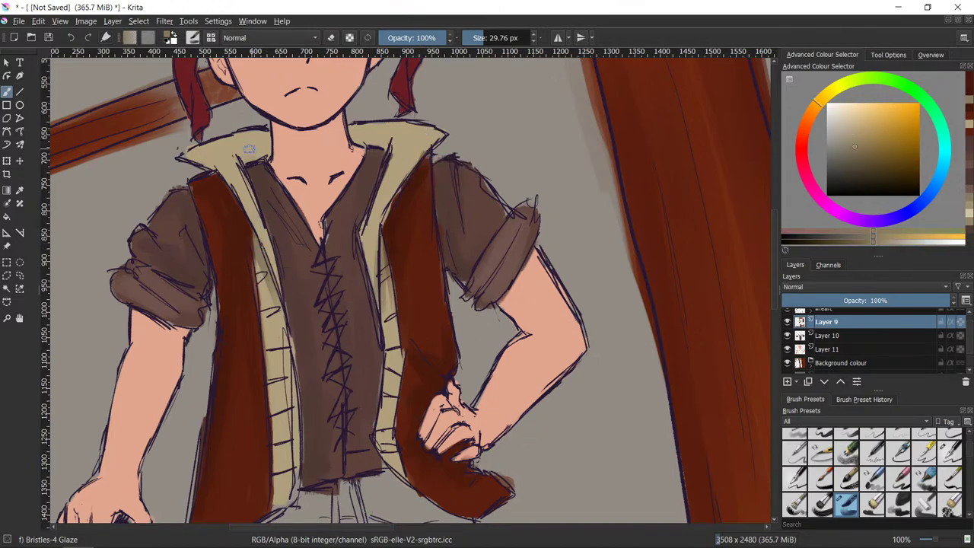
{"action": "left_click_drag", "start_coordinate": [249, 150], "coordinate": [249, 147]}
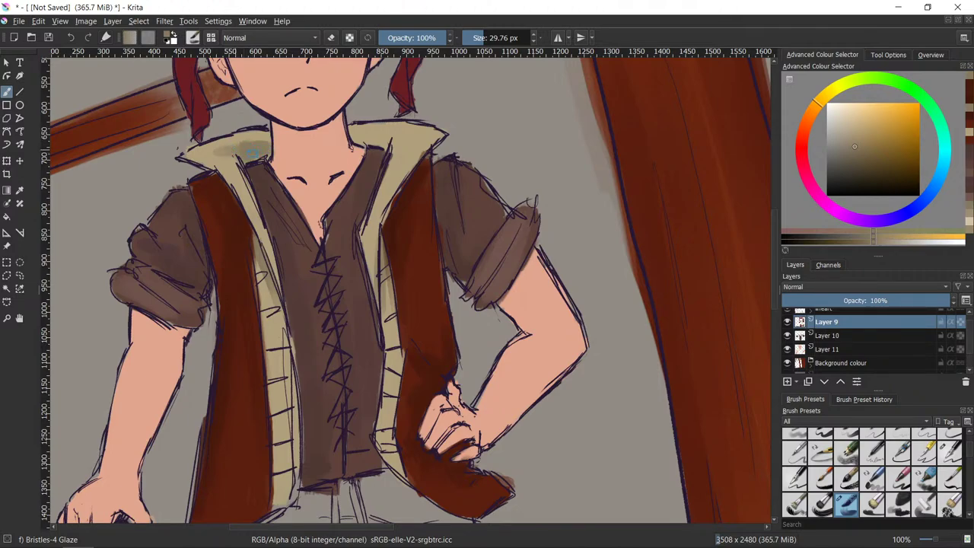
{"action": "mouse_move", "coordinate": [373, 158]}
{"action": "left_mouse_down"}
{"action": "mouse_move", "coordinate": [366, 139]}
{"action": "mouse_move", "coordinate": [377, 138]}
{"action": "mouse_move", "coordinate": [359, 131]}
{"action": "mouse_move", "coordinate": [403, 129]}
{"action": "left_mouse_up"}
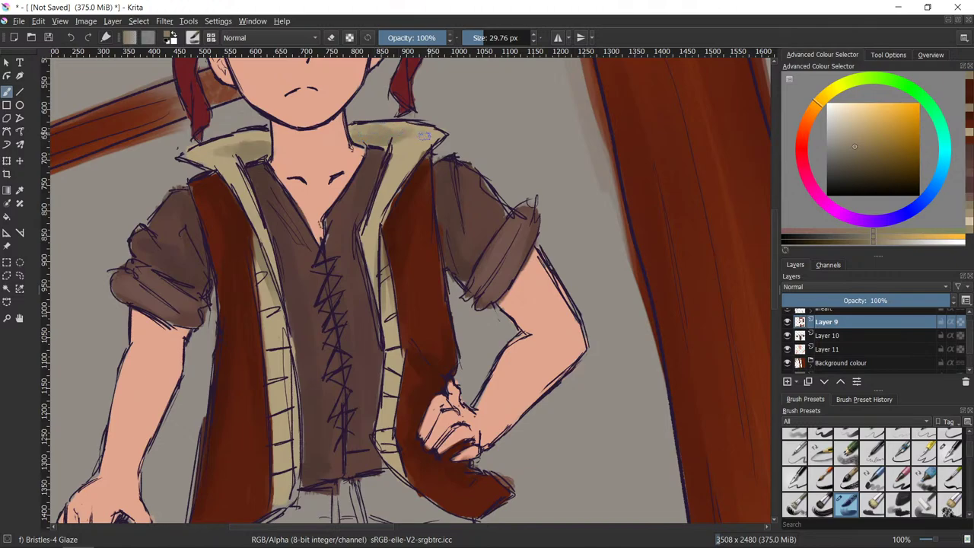
{"action": "left_click_drag", "start_coordinate": [245, 136], "coordinate": [271, 139]}
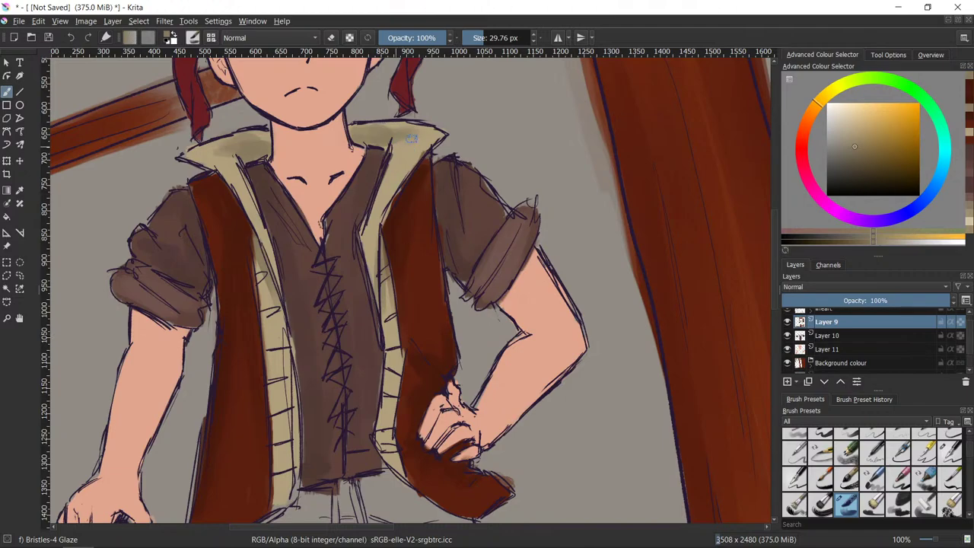
{"action": "left_click_drag", "start_coordinate": [412, 139], "coordinate": [372, 235]}
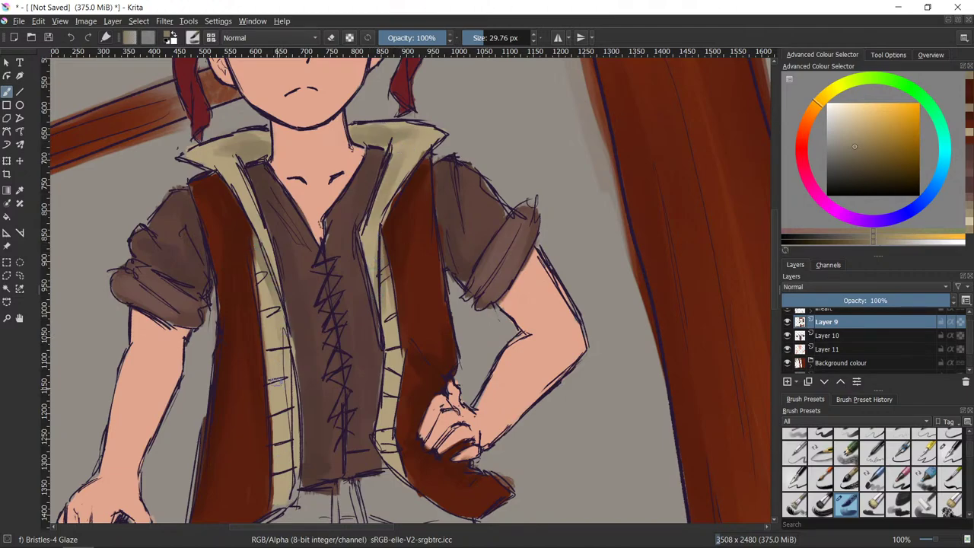
{"action": "left_click_drag", "start_coordinate": [267, 285], "coordinate": [278, 432]}
{"action": "left_click_drag", "start_coordinate": [391, 294], "coordinate": [373, 473]}
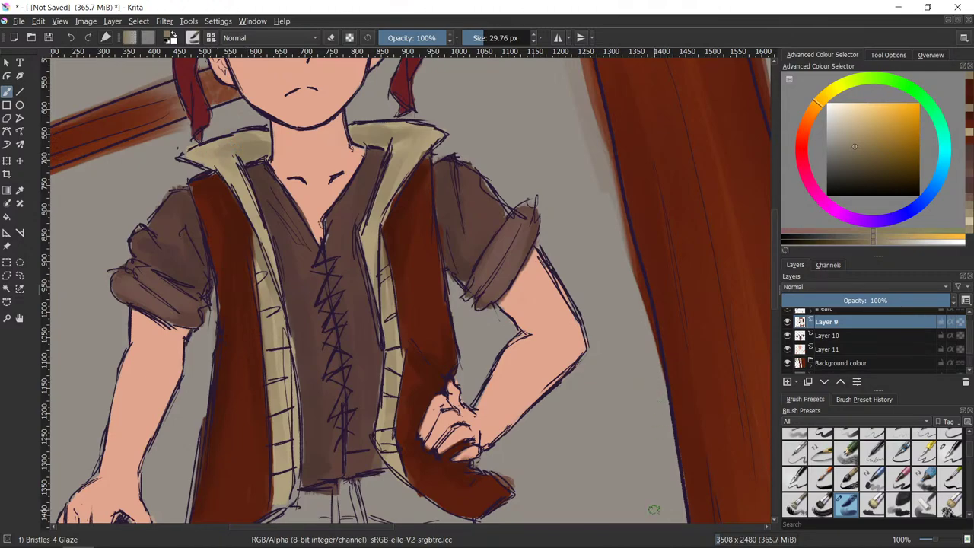
- Examine the figure from head to boots to check the shaded vest, lining and shirt against the uncoloured trousers
{"action": "scroll", "coordinate": [654, 510], "scroll_direction": "down", "scroll_amount": 1}
{"action": "left_click_drag", "start_coordinate": [659, 460], "coordinate": [698, 357]}
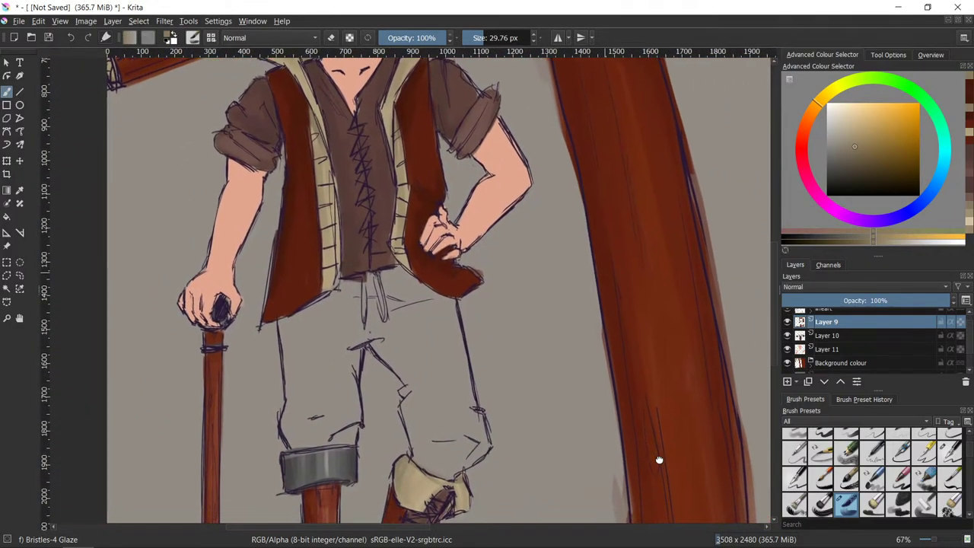
{"action": "scroll", "coordinate": [658, 459], "scroll_direction": "up", "scroll_amount": 1}
{"action": "scroll", "coordinate": [576, 426], "scroll_direction": "down", "scroll_amount": 3}
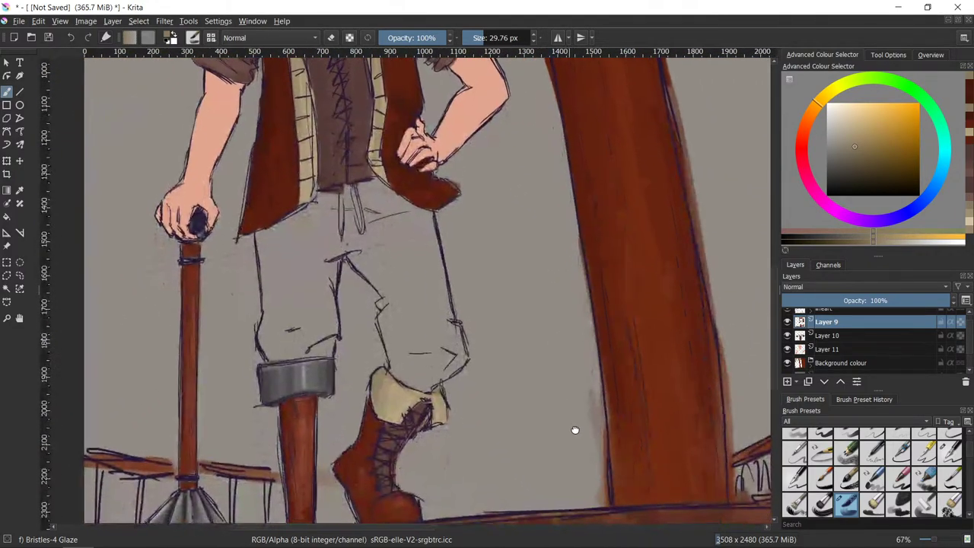
{"action": "scroll", "coordinate": [575, 430], "scroll_direction": "up", "scroll_amount": 5}
{"action": "scroll", "coordinate": [575, 430], "scroll_direction": "down", "scroll_amount": 1}
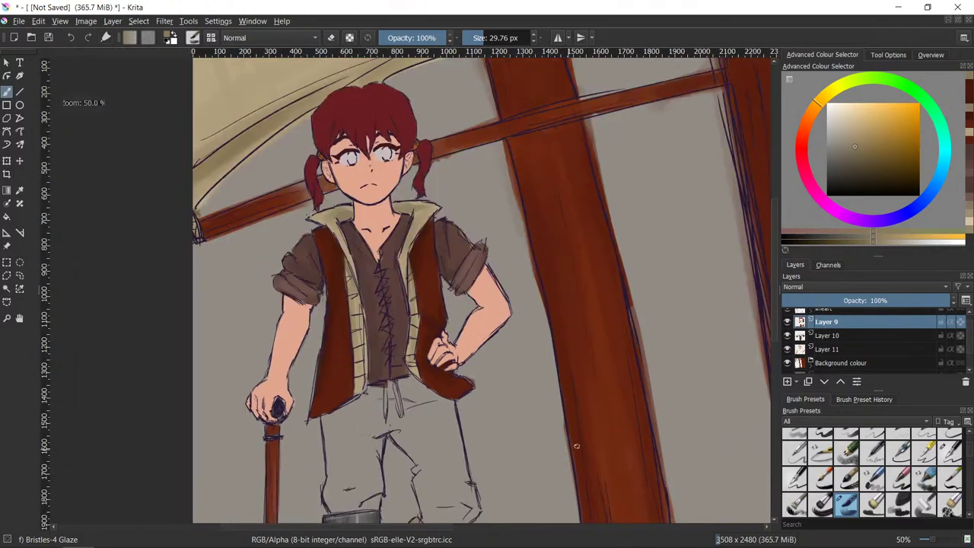
{"action": "scroll", "coordinate": [576, 448], "scroll_direction": "down", "scroll_amount": 4}
{"action": "scroll", "coordinate": [575, 463], "scroll_direction": "up", "scroll_amount": 2}
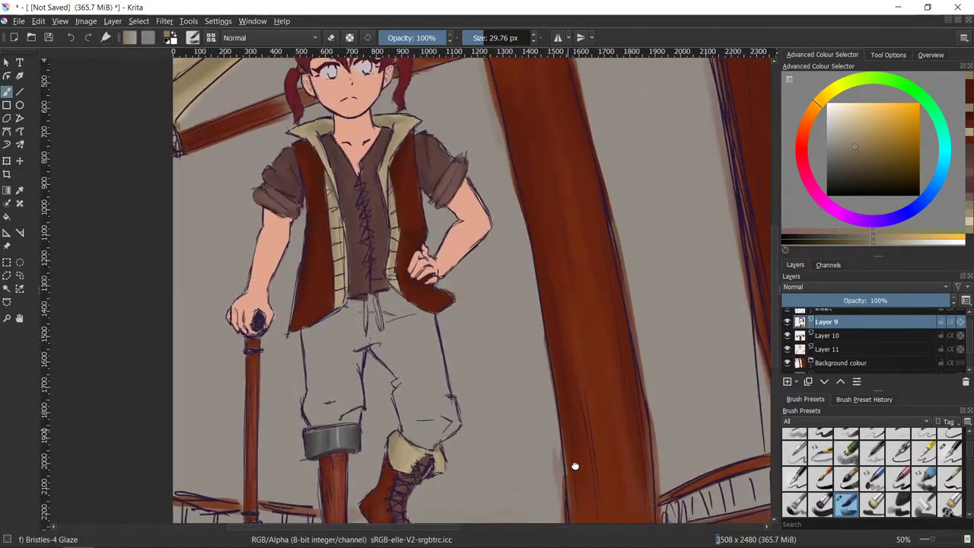
{"action": "scroll", "coordinate": [574, 466], "scroll_direction": "up", "scroll_amount": 3}
{"action": "scroll", "coordinate": [574, 466], "scroll_direction": "down", "scroll_amount": 4}
{"action": "scroll", "coordinate": [574, 465], "scroll_direction": "up", "scroll_amount": 1}
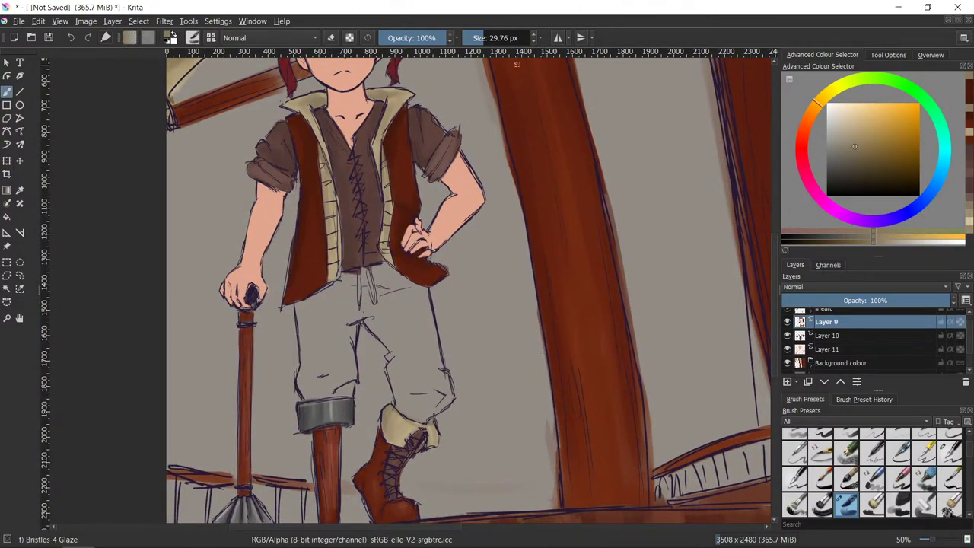
{"action": "key", "text": "alt+Tab"}
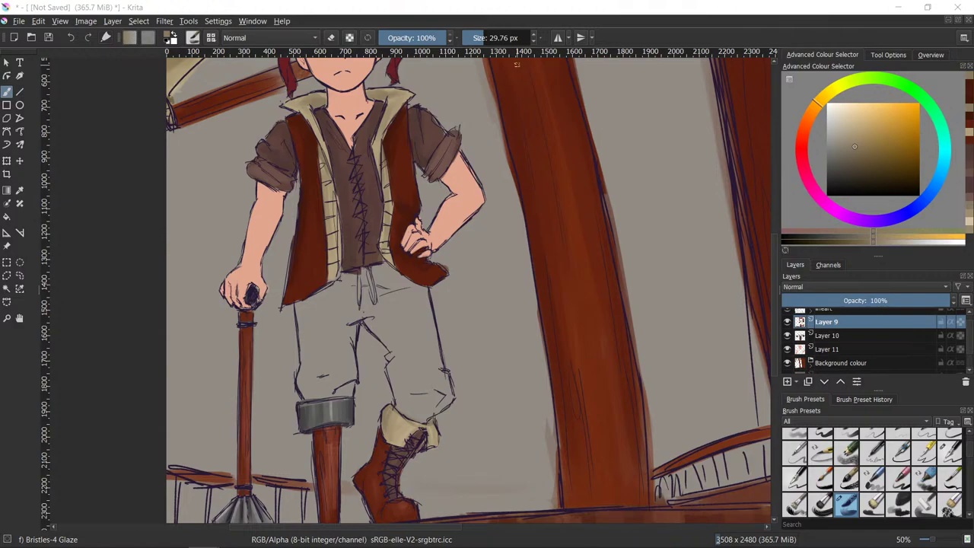
{"action": "left_click", "coordinate": [559, 355]}
- Sample the dark red of the character's hair and make Layer 11 the active layer
{"action": "left_click_drag", "start_coordinate": [558, 259], "coordinate": [567, 354]}
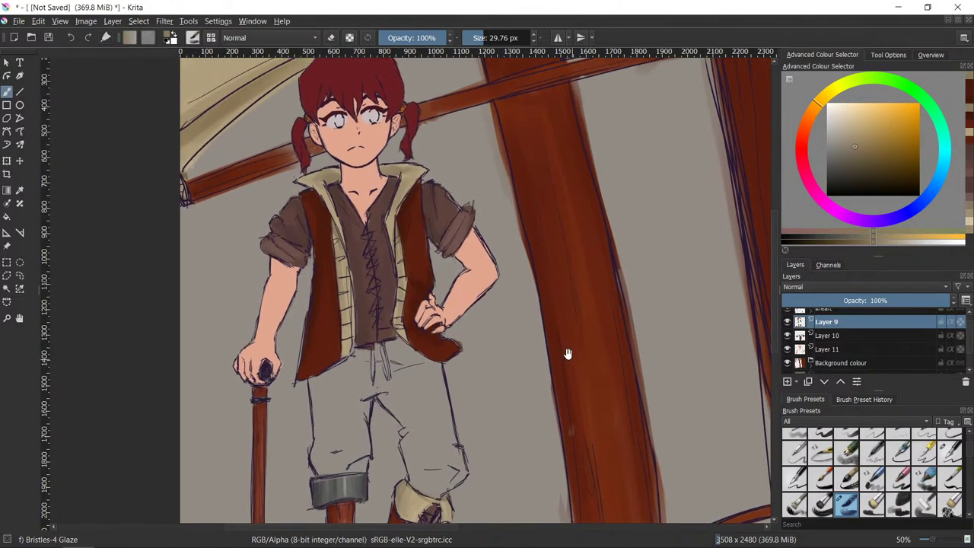
{"action": "left_click", "coordinate": [394, 99], "text": "ctrl"}
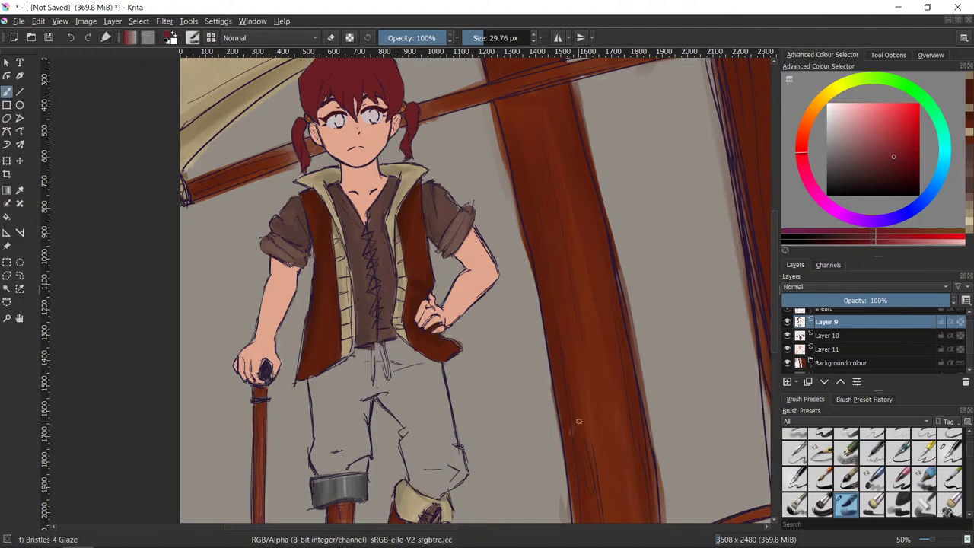
{"action": "left_click_drag", "start_coordinate": [603, 442], "coordinate": [572, 348]}
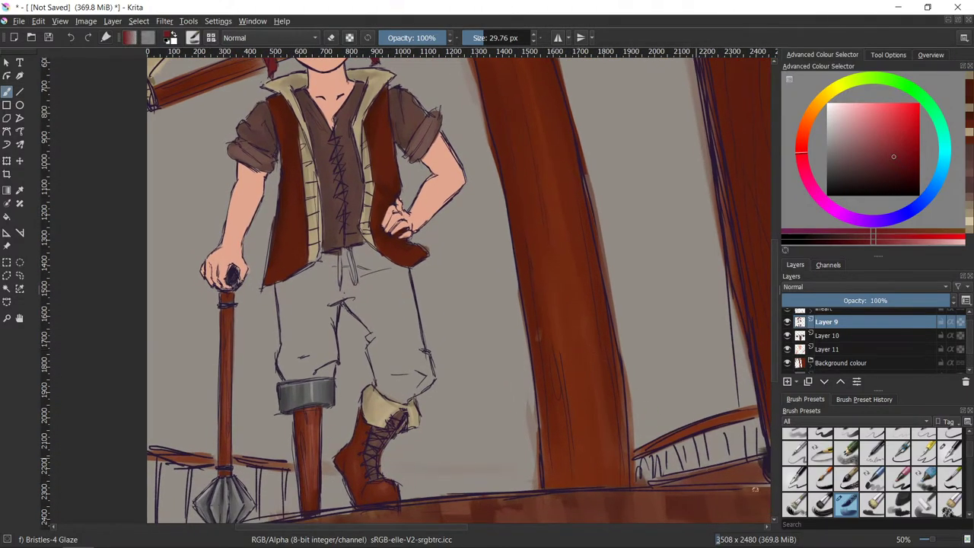
{"action": "left_click", "coordinate": [836, 337]}
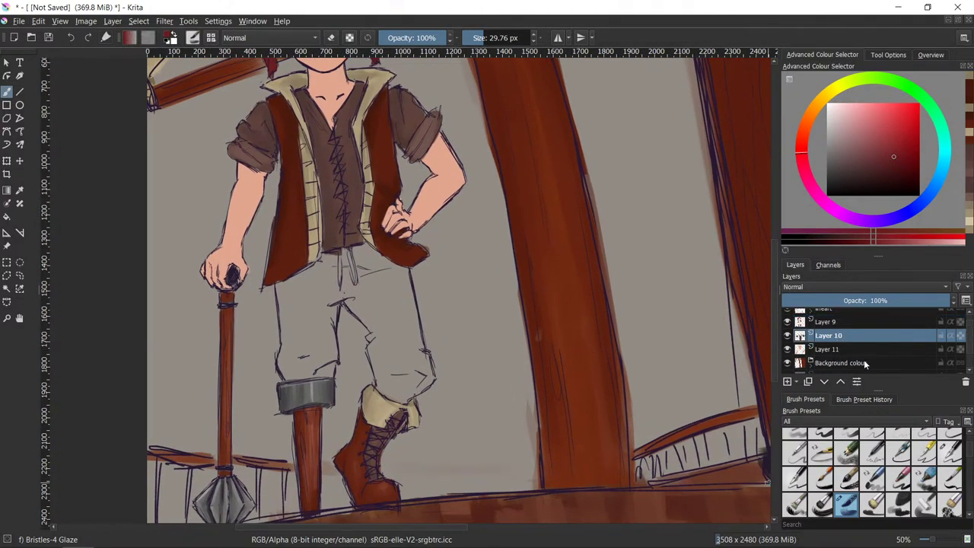
{"action": "left_click", "coordinate": [858, 350]}
{"action": "left_click_drag", "start_coordinate": [309, 289], "coordinate": [304, 341]}
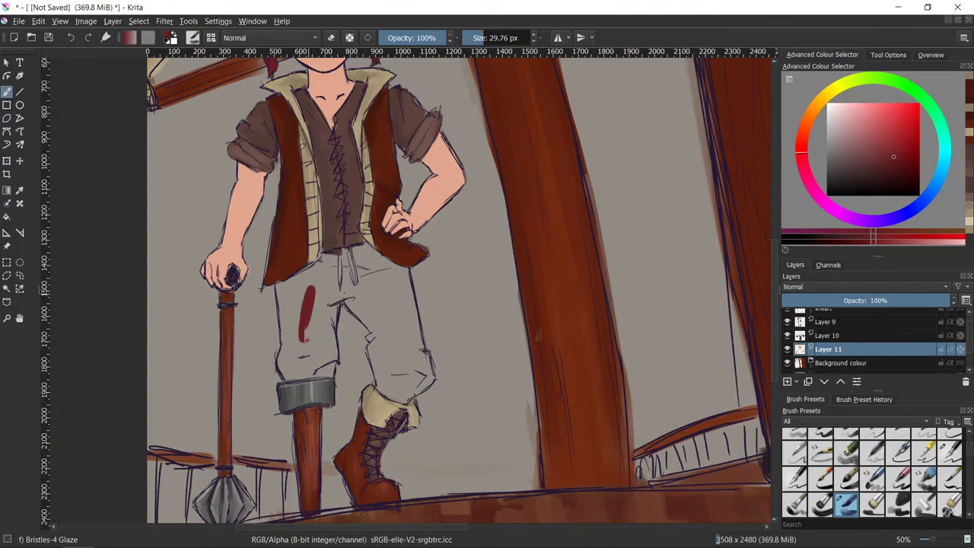
{"action": "key", "text": "ctrl+z"}
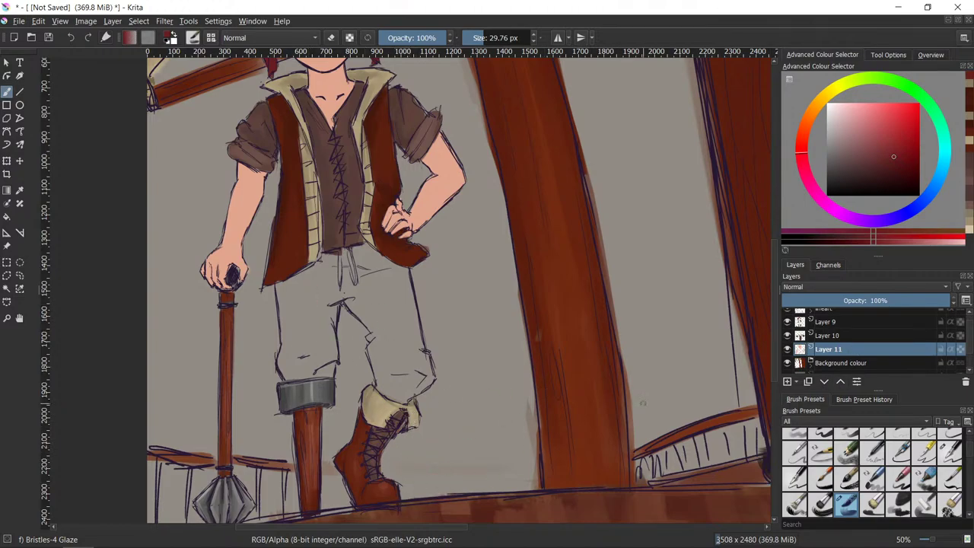
{"action": "left_click", "coordinate": [787, 349]}
{"action": "left_click", "coordinate": [788, 349]}
{"action": "mouse_move", "coordinate": [320, 311]}
{"action": "left_mouse_down"}
{"action": "mouse_move", "coordinate": [338, 312]}
{"action": "mouse_move", "coordinate": [307, 348]}
{"action": "mouse_move", "coordinate": [306, 367]}
{"action": "left_mouse_up"}
{"action": "key", "text": "ctrl+z"}
- Fill both trouser legs on Layer 11 with a slightly lighter, less saturated red, using a brush of about 61 px
{"action": "left_click", "coordinate": [887, 152]}
{"action": "mouse_move", "coordinate": [308, 289]}
{"action": "left_mouse_down"}
{"action": "mouse_move", "coordinate": [297, 335]}
{"action": "mouse_move", "coordinate": [293, 289]}
{"action": "mouse_move", "coordinate": [334, 257]}
{"action": "mouse_move", "coordinate": [353, 259]}
{"action": "mouse_move", "coordinate": [346, 252]}
{"action": "mouse_move", "coordinate": [369, 259]}
{"action": "mouse_move", "coordinate": [338, 289]}
{"action": "mouse_move", "coordinate": [304, 295]}
{"action": "left_mouse_up"}
{"action": "mouse_move", "coordinate": [283, 289]}
{"action": "left_mouse_down"}
{"action": "mouse_move", "coordinate": [289, 369]}
{"action": "mouse_move", "coordinate": [286, 353]}
{"action": "mouse_move", "coordinate": [308, 353]}
{"action": "mouse_move", "coordinate": [312, 373]}
{"action": "mouse_move", "coordinate": [316, 326]}
{"action": "mouse_move", "coordinate": [373, 268]}
{"action": "mouse_move", "coordinate": [359, 316]}
{"action": "mouse_move", "coordinate": [389, 356]}
{"action": "left_mouse_up"}
{"action": "left_click_drag", "start_coordinate": [326, 330], "coordinate": [330, 373]}
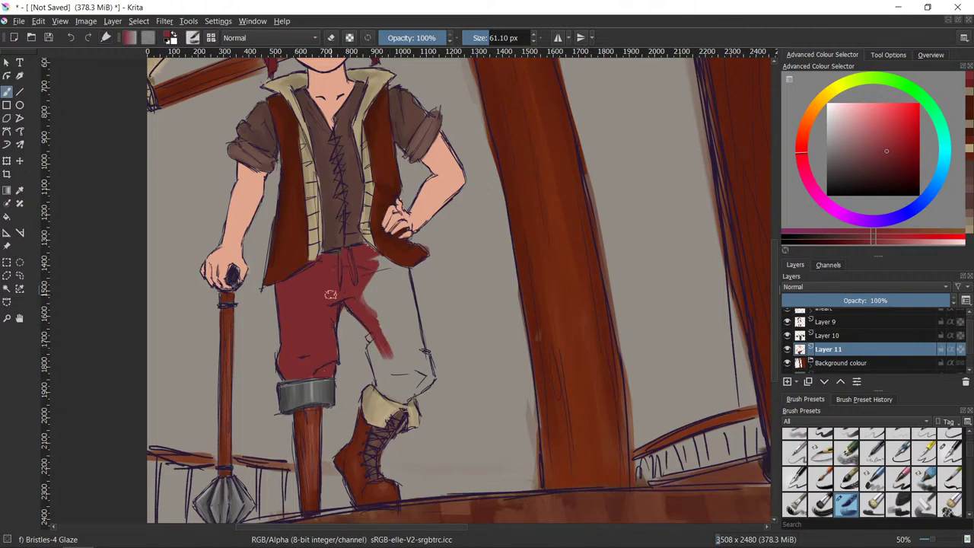
{"action": "key", "text": "slash"}
{"action": "key", "text": "/"}
{"action": "mouse_move", "coordinate": [373, 335]}
{"action": "left_mouse_down"}
{"action": "mouse_move", "coordinate": [384, 387]}
{"action": "mouse_move", "coordinate": [377, 283]}
{"action": "mouse_move", "coordinate": [393, 285]}
{"action": "mouse_move", "coordinate": [399, 268]}
{"action": "mouse_move", "coordinate": [367, 303]}
{"action": "mouse_move", "coordinate": [370, 311]}
{"action": "mouse_move", "coordinate": [390, 292]}
{"action": "mouse_move", "coordinate": [391, 281]}
{"action": "mouse_move", "coordinate": [398, 316]}
{"action": "mouse_move", "coordinate": [397, 275]}
{"action": "mouse_move", "coordinate": [418, 370]}
{"action": "mouse_move", "coordinate": [422, 352]}
{"action": "mouse_move", "coordinate": [426, 368]}
{"action": "mouse_move", "coordinate": [407, 392]}
{"action": "mouse_move", "coordinate": [394, 379]}
{"action": "mouse_move", "coordinate": [395, 391]}
{"action": "mouse_move", "coordinate": [413, 362]}
{"action": "mouse_move", "coordinate": [387, 386]}
{"action": "left_mouse_up"}
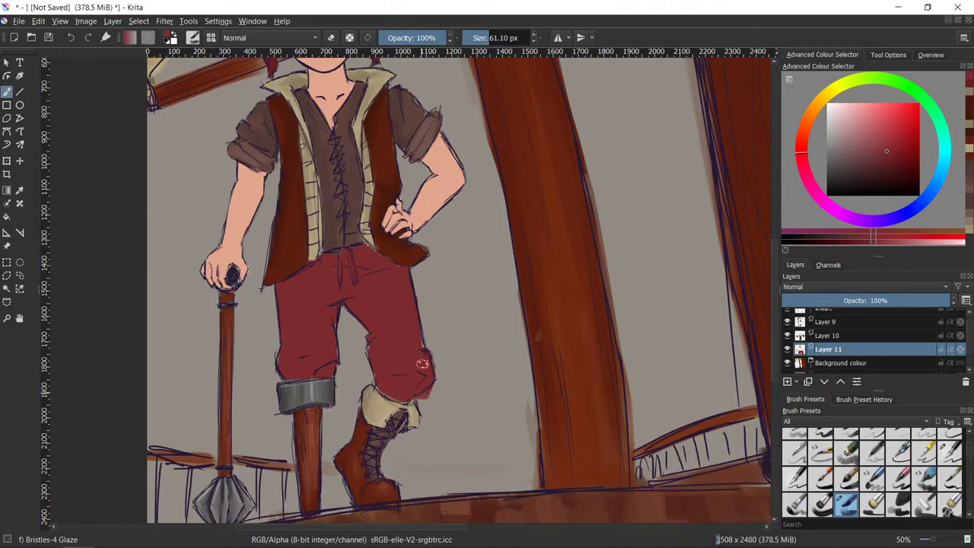
- Erase the overspill around the trouser edges, switch to Layer 10 and sample the shirt's brown
{"action": "key", "text": "e"}
{"action": "key", "text": "e"}
{"action": "key", "text": "e"}
{"action": "left_click", "coordinate": [879, 335]}
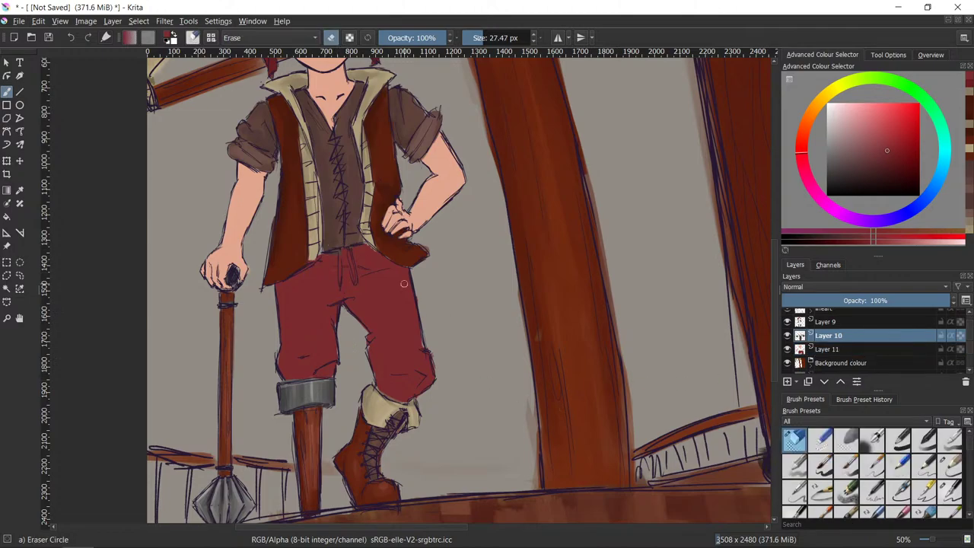
{"action": "key", "text": "e"}
{"action": "left_click", "coordinate": [334, 263], "text": "ctrl"}
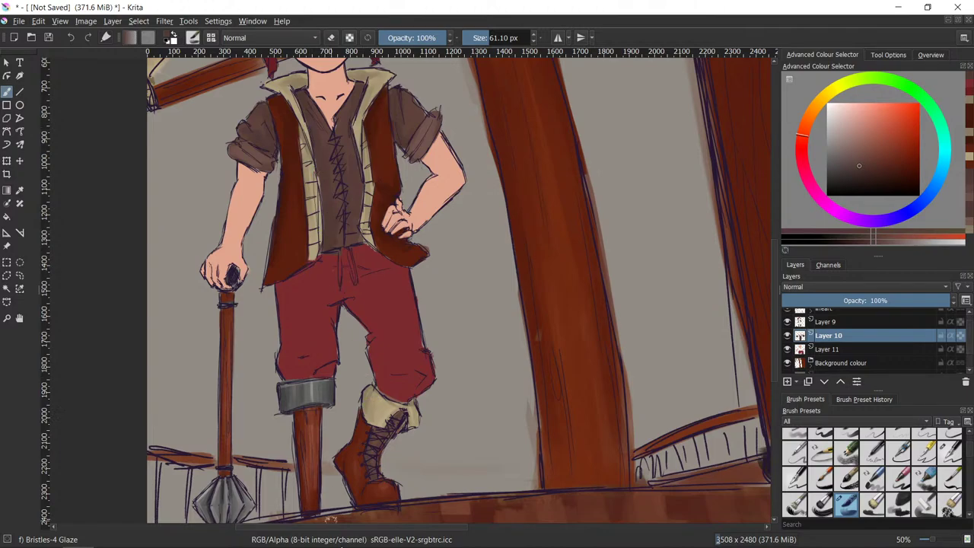
- Touch up the inner side of the peg-leg trouser leg on Layer 11 with red sampled from the trousers
{"action": "left_click", "coordinate": [858, 349]}
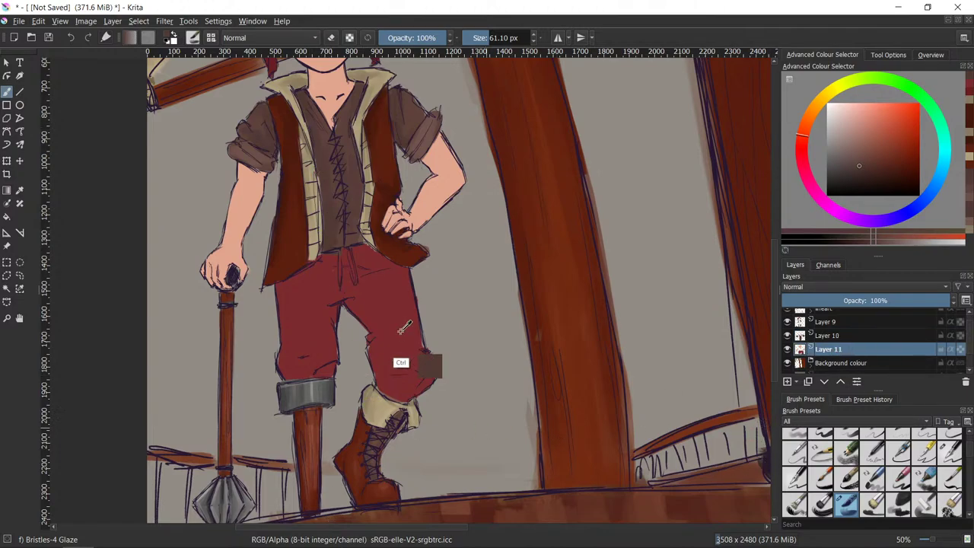
{"action": "left_click", "coordinate": [400, 327], "text": "ctrl"}
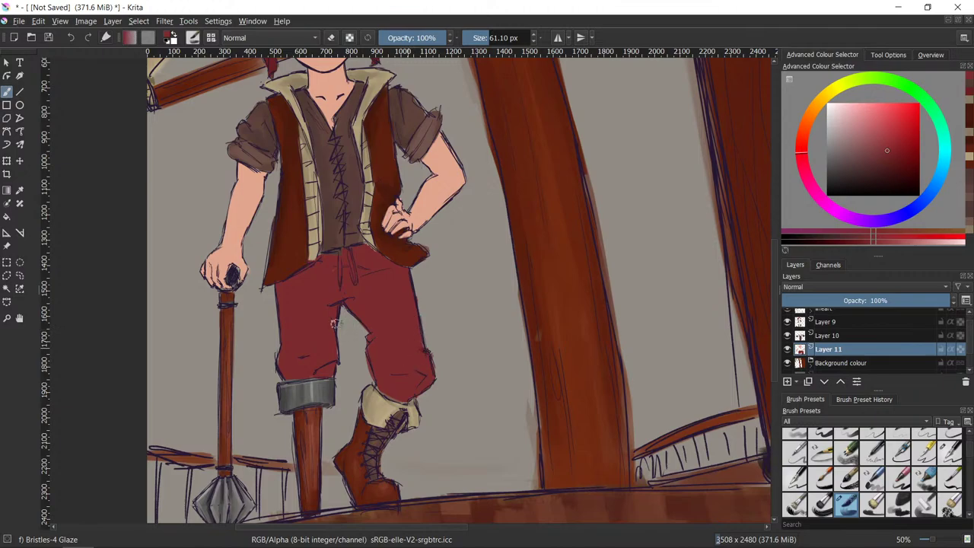
{"action": "mouse_move", "coordinate": [328, 313]}
{"action": "left_mouse_down"}
{"action": "mouse_move", "coordinate": [322, 286]}
{"action": "mouse_move", "coordinate": [293, 356]}
{"action": "mouse_move", "coordinate": [327, 357]}
{"action": "left_mouse_up"}
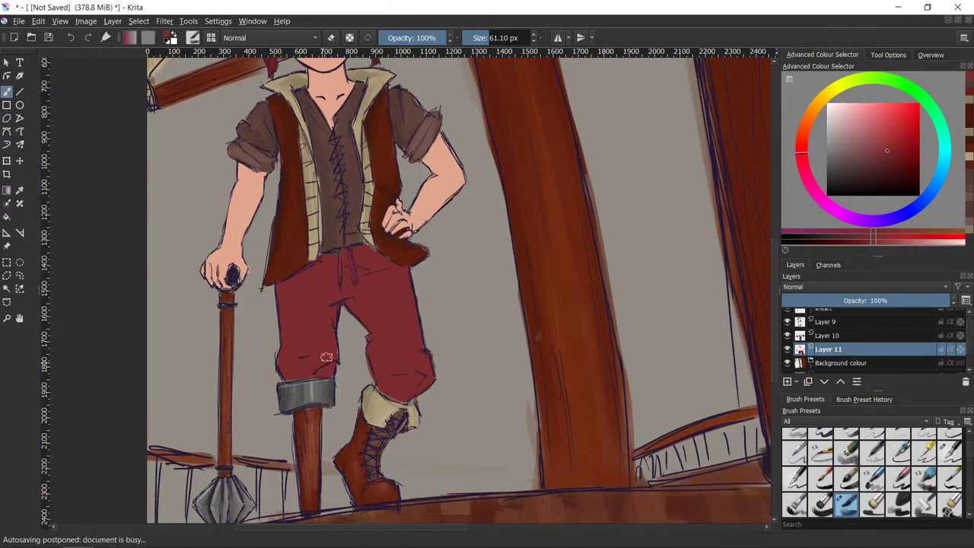
- Shade the trousers' inner legs, folds and gathered knees with a darker crimson on Layer 11
{"action": "scroll", "coordinate": [559, 400], "scroll_direction": "down", "scroll_amount": 2}
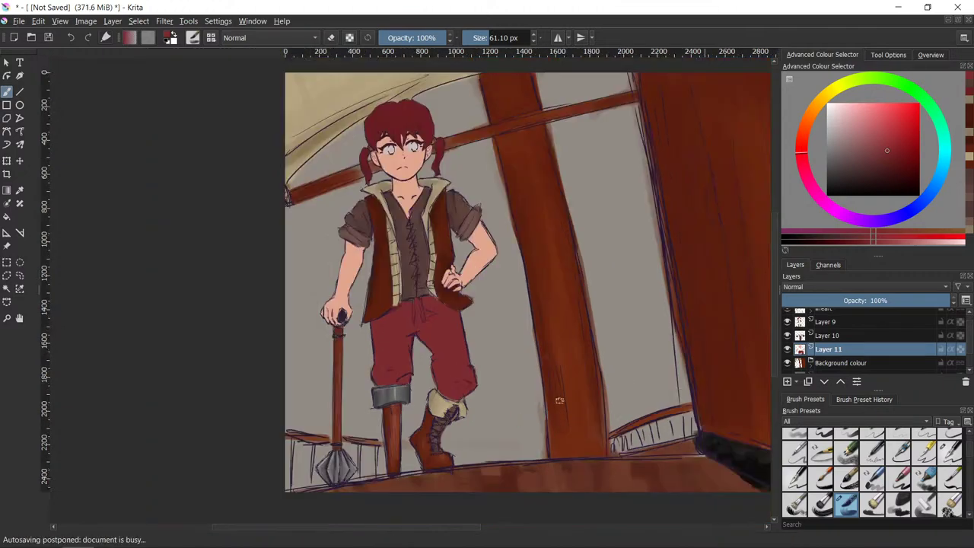
{"action": "scroll", "coordinate": [559, 400], "scroll_direction": "down", "scroll_amount": 1}
{"action": "scroll", "coordinate": [532, 386], "scroll_direction": "up", "scroll_amount": 1}
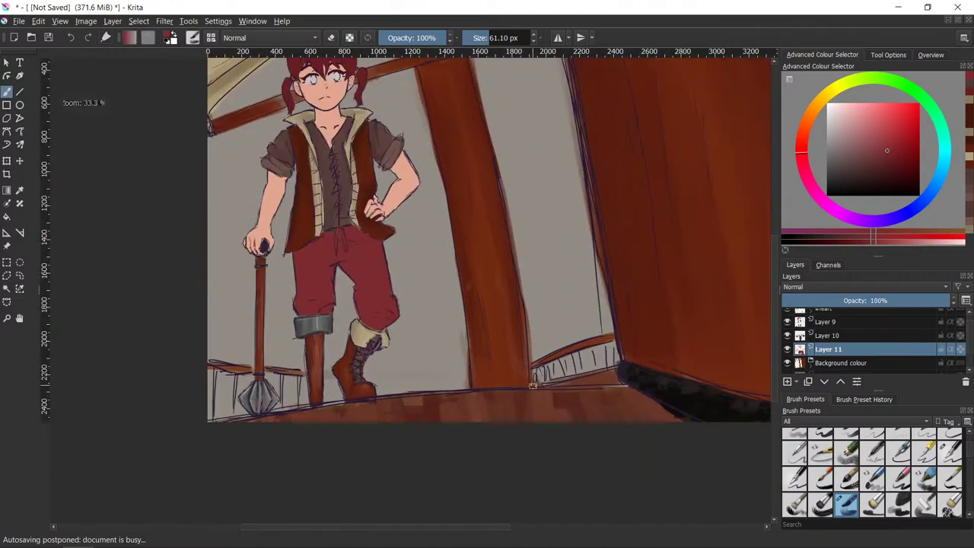
{"action": "scroll", "coordinate": [532, 386], "scroll_direction": "up", "scroll_amount": 3}
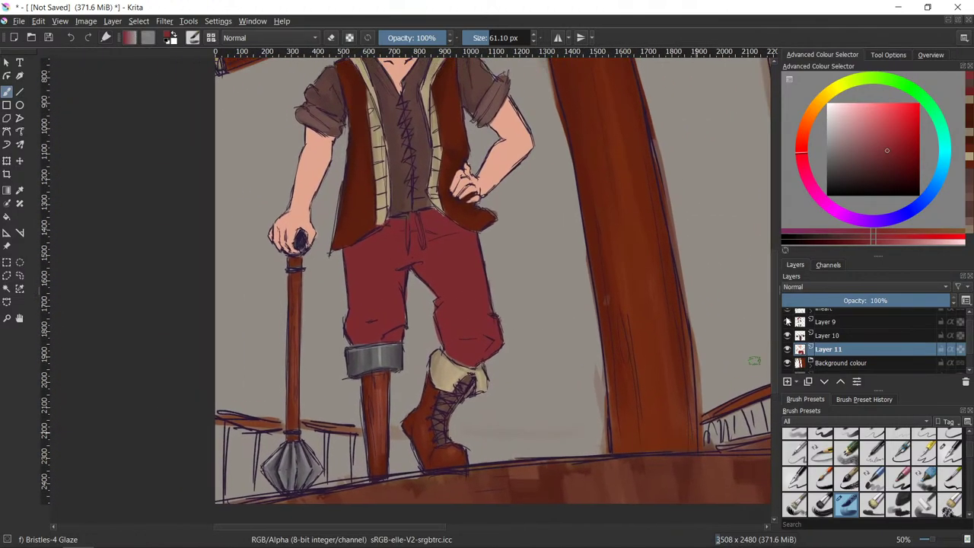
{"action": "left_click", "coordinate": [885, 165]}
{"action": "left_click_drag", "start_coordinate": [802, 159], "coordinate": [804, 172]}
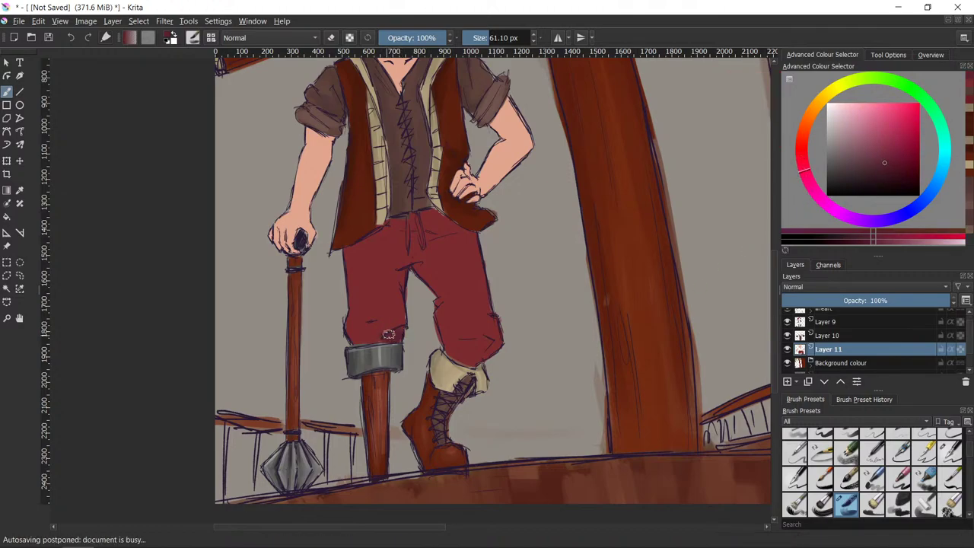
{"action": "mouse_move", "coordinate": [472, 339]}
{"action": "left_mouse_down"}
{"action": "mouse_move", "coordinate": [486, 347]}
{"action": "mouse_move", "coordinate": [480, 357]}
{"action": "left_mouse_up"}
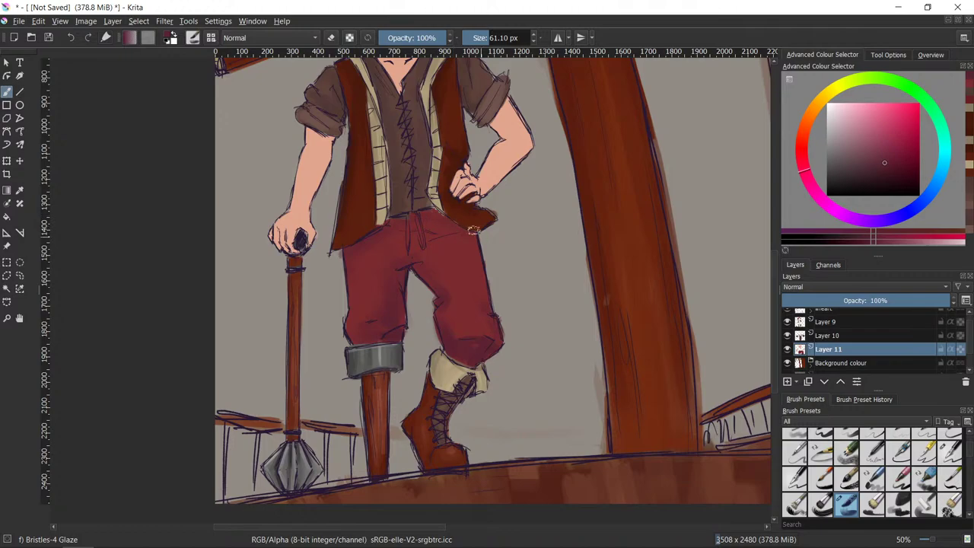
- Reduce the brush to about 17 px and try painting the trouser drawstring in pale grey
{"action": "left_click_drag", "start_coordinate": [846, 172], "coordinate": [830, 137]}
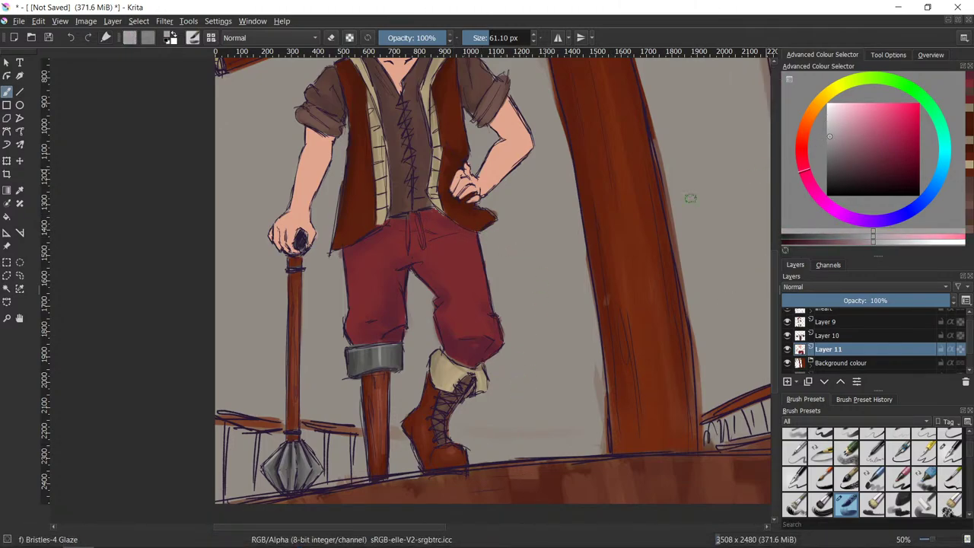
{"action": "left_click_drag", "start_coordinate": [433, 242], "coordinate": [414, 265], "text": "shift"}
{"action": "mouse_move", "coordinate": [417, 219]}
{"action": "left_mouse_down"}
{"action": "mouse_move", "coordinate": [420, 248]}
{"action": "mouse_move", "coordinate": [407, 255]}
{"action": "left_mouse_up"}
{"action": "key", "text": "ctrl+z"}
{"action": "key", "text": "ctrl+z"}
{"action": "key", "text": "ctrl+z"}
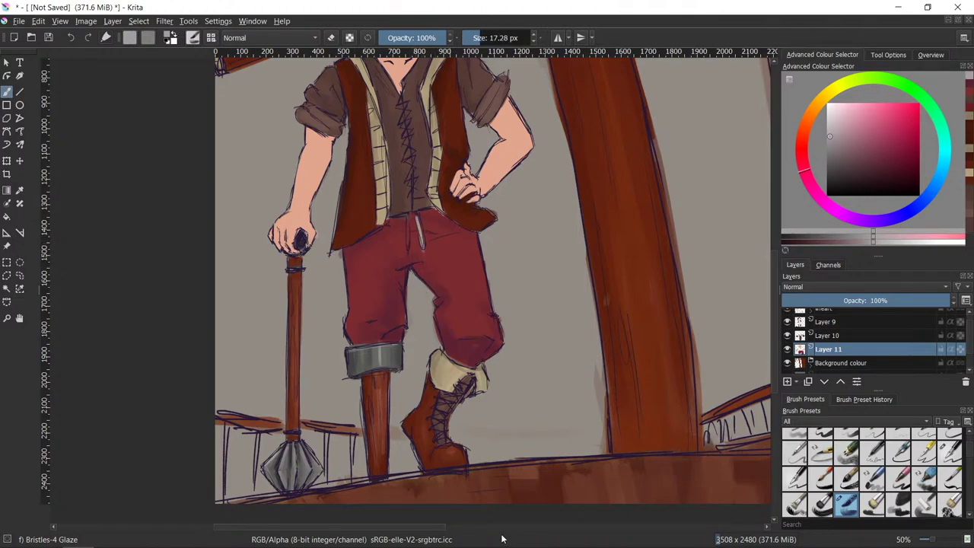
- Undo the grey drawstring and repaint both hanging strands in pale cream on Layer 11, using a lightened tan sampled from the artwork
{"action": "left_click", "coordinate": [412, 234], "text": "ctrl"}
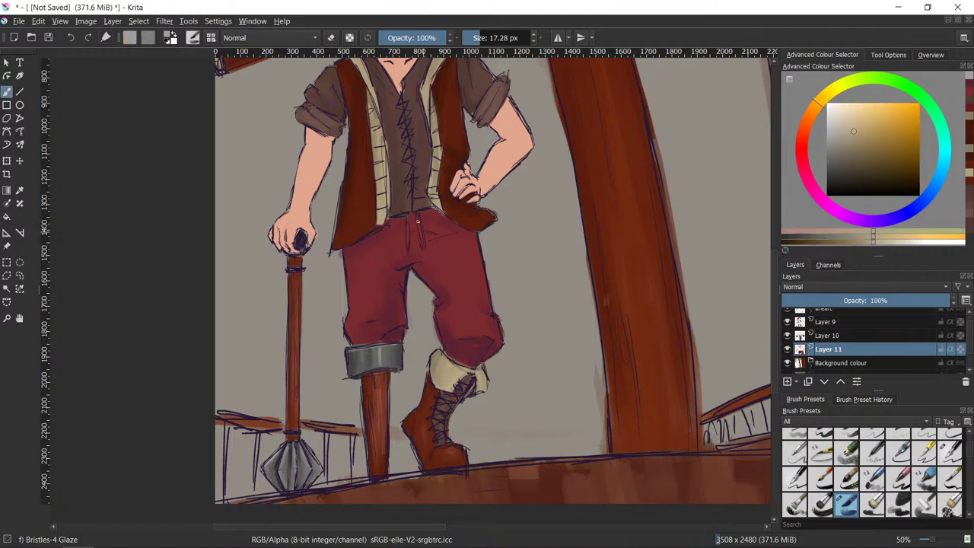
{"action": "key", "text": "ctrl+z"}
{"action": "left_click", "coordinate": [850, 122]}
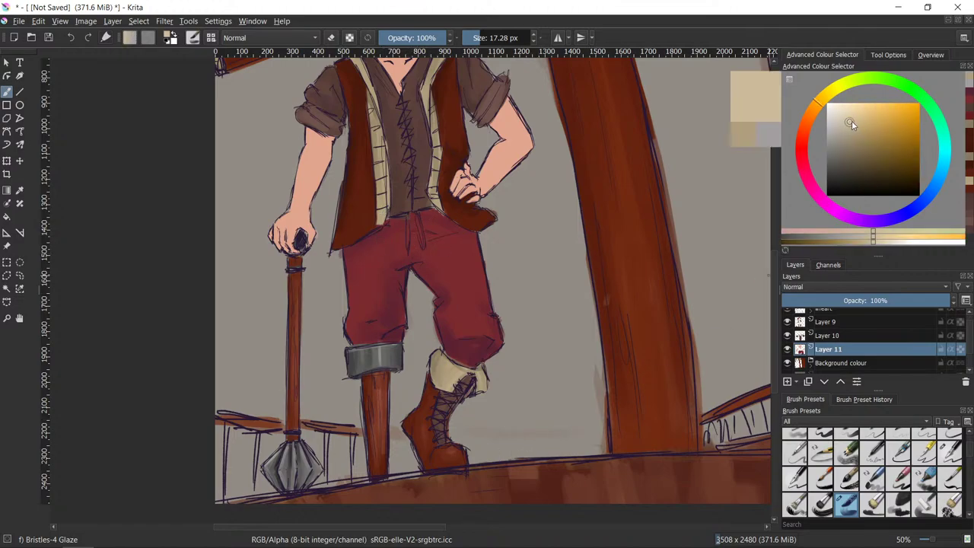
{"action": "left_click", "coordinate": [849, 118]}
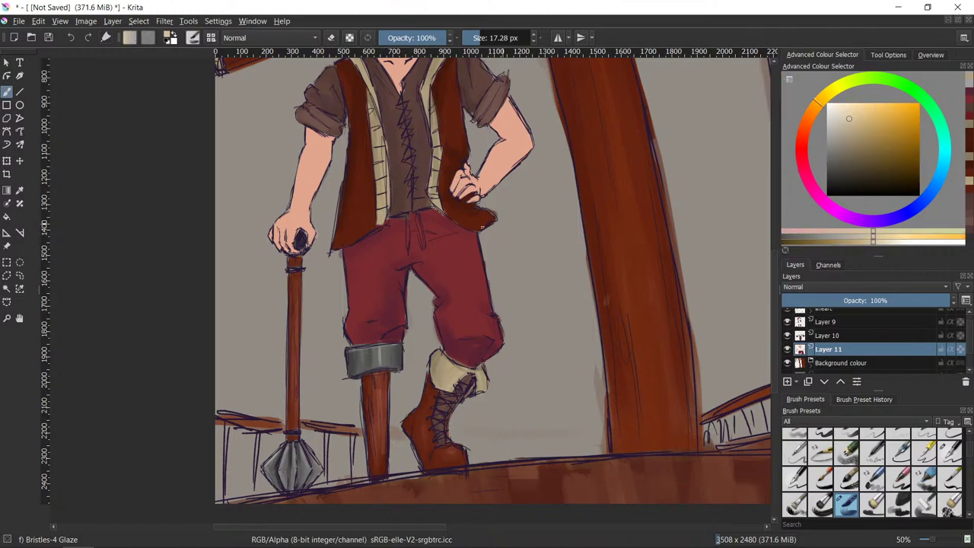
{"action": "left_click", "coordinate": [414, 258], "text": "ctrl"}
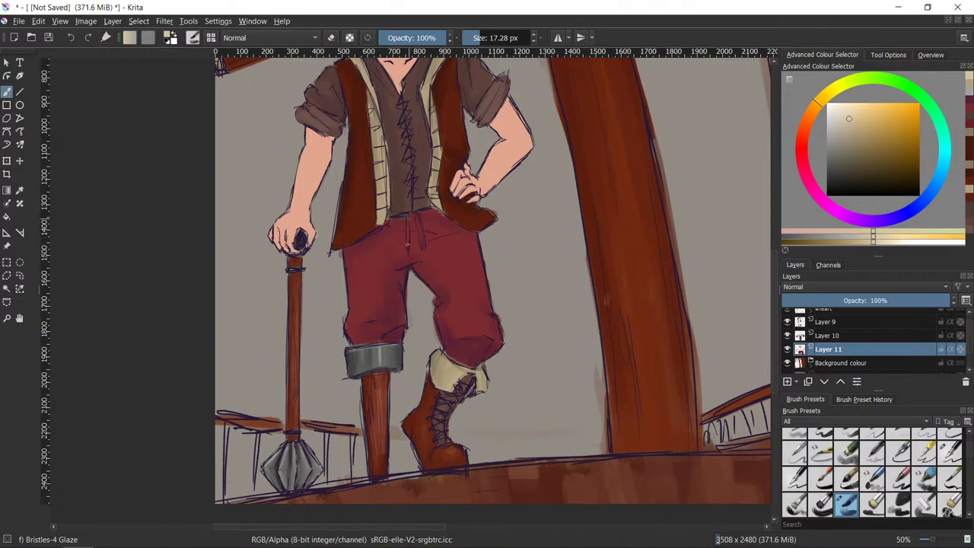
{"action": "left_click_drag", "start_coordinate": [422, 218], "coordinate": [424, 248]}
{"action": "left_click", "coordinate": [857, 114]}
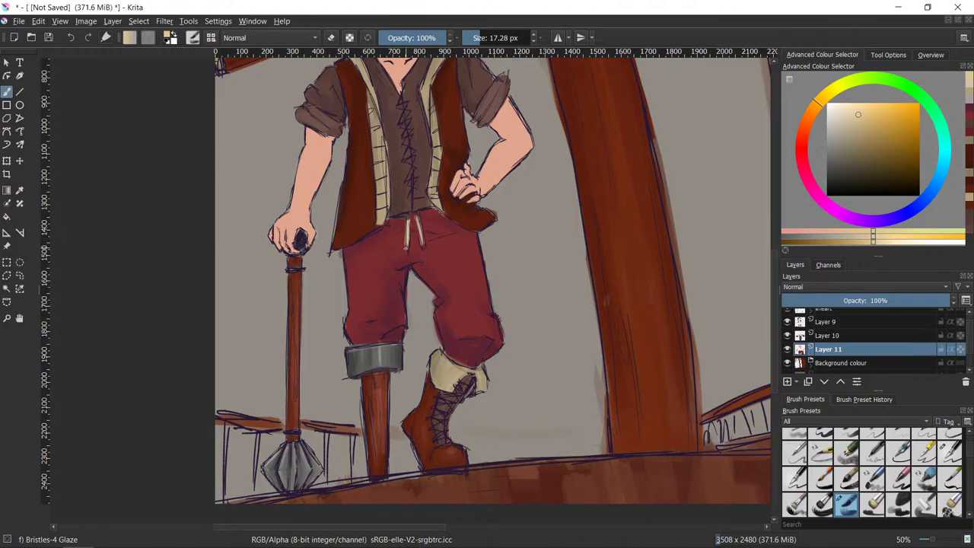
- Blend the trousers' shading with reds sampled from both legs, enlarging the brush to 40 px
{"action": "left_click", "coordinate": [388, 288], "text": "ctrl"}
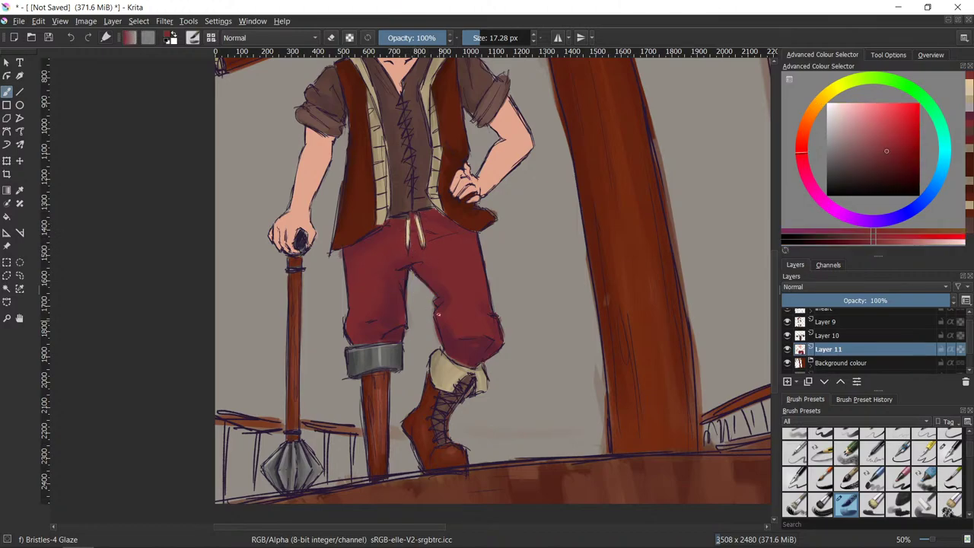
{"action": "left_click", "coordinate": [447, 323], "text": "ctrl"}
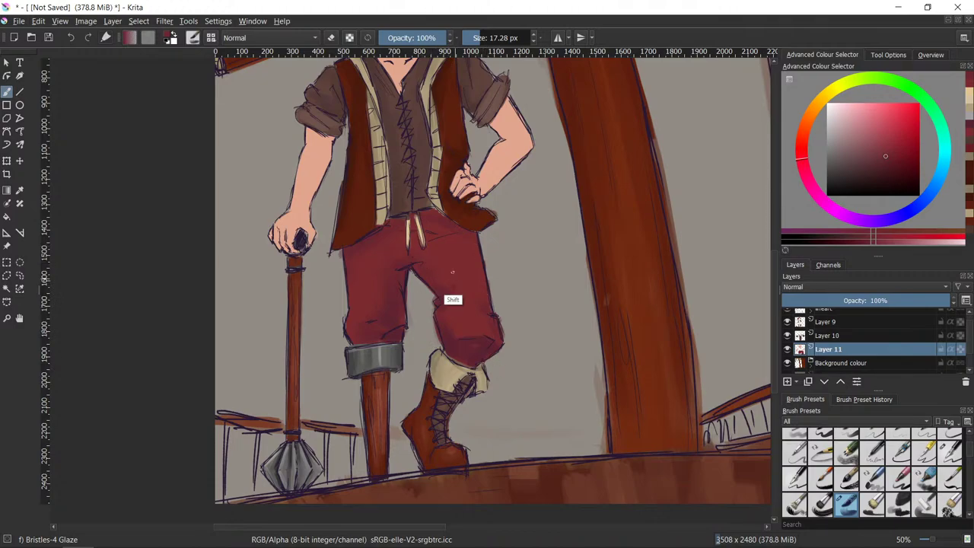
{"action": "left_click_drag", "start_coordinate": [448, 271], "coordinate": [459, 271], "text": "shift"}
{"action": "key", "text": "slash"}
{"action": "key", "text": "slash"}
{"action": "left_click", "coordinate": [381, 295], "text": "ctrl"}
{"action": "mouse_move", "coordinate": [375, 263]}
{"action": "left_mouse_down"}
{"action": "mouse_move", "coordinate": [391, 246]}
{"action": "mouse_move", "coordinate": [394, 257]}
{"action": "left_mouse_up"}
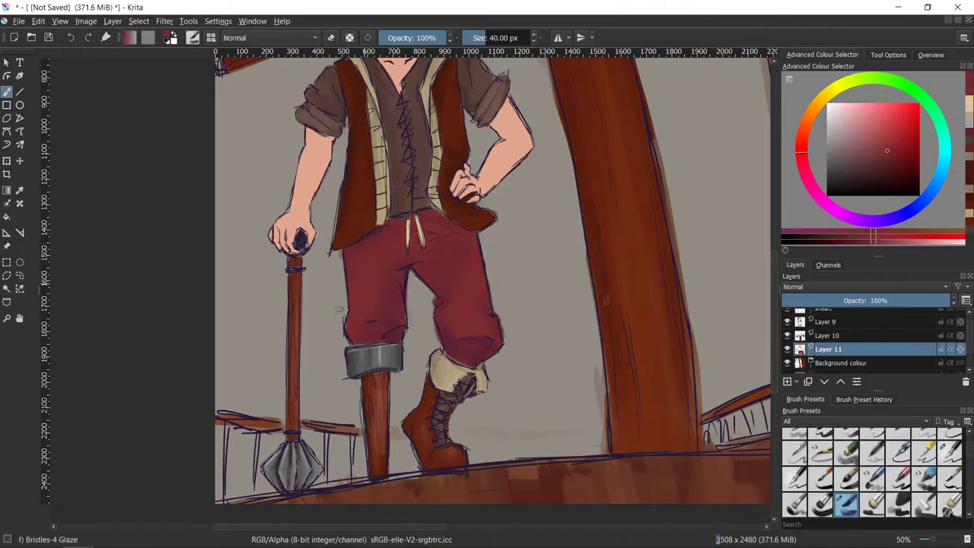
{"action": "left_click", "coordinate": [405, 296], "text": "ctrl"}
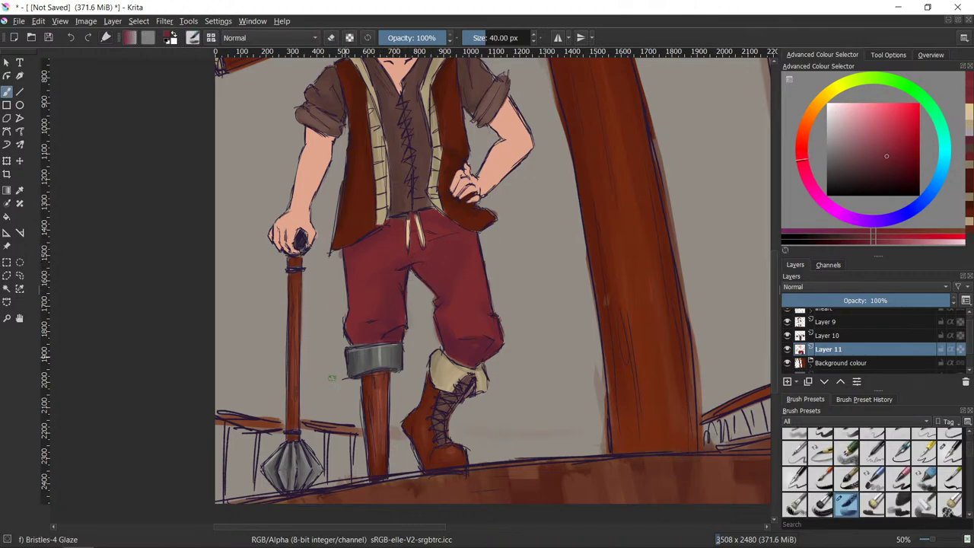
{"action": "left_click", "coordinate": [365, 292], "text": "ctrl"}
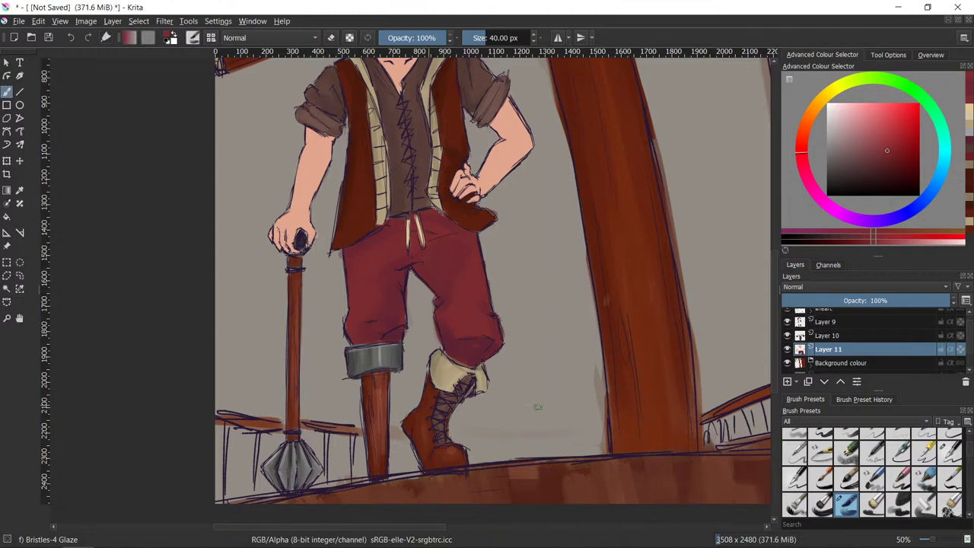
- Work lighter, warmer red highlights into the bent knee and thigh, undoing unwanted strokes and blending with sampled trouser red
{"action": "left_click_drag", "start_coordinate": [562, 337], "coordinate": [572, 306]}
{"action": "scroll", "coordinate": [564, 336], "scroll_direction": "up", "scroll_amount": 1}
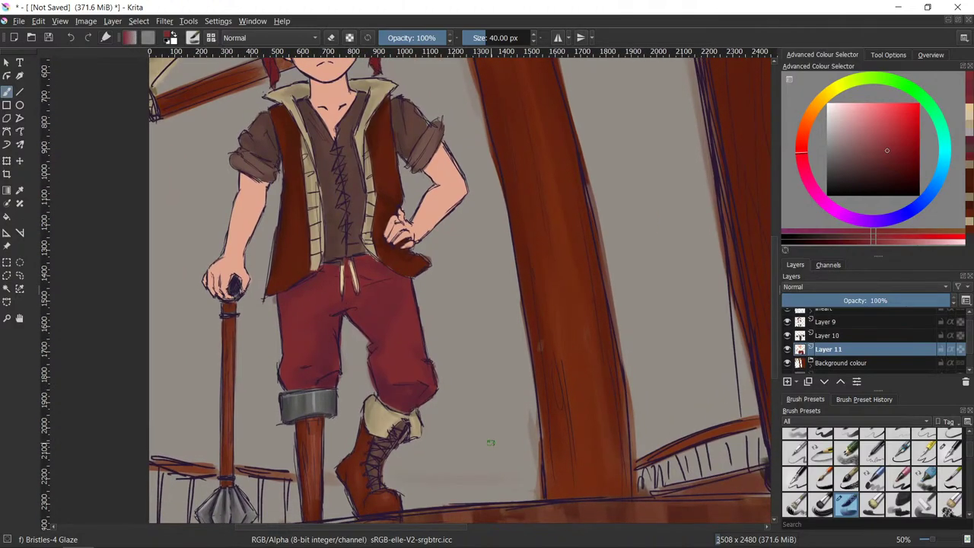
{"action": "scroll", "coordinate": [515, 340], "scroll_direction": "up", "scroll_amount": 1}
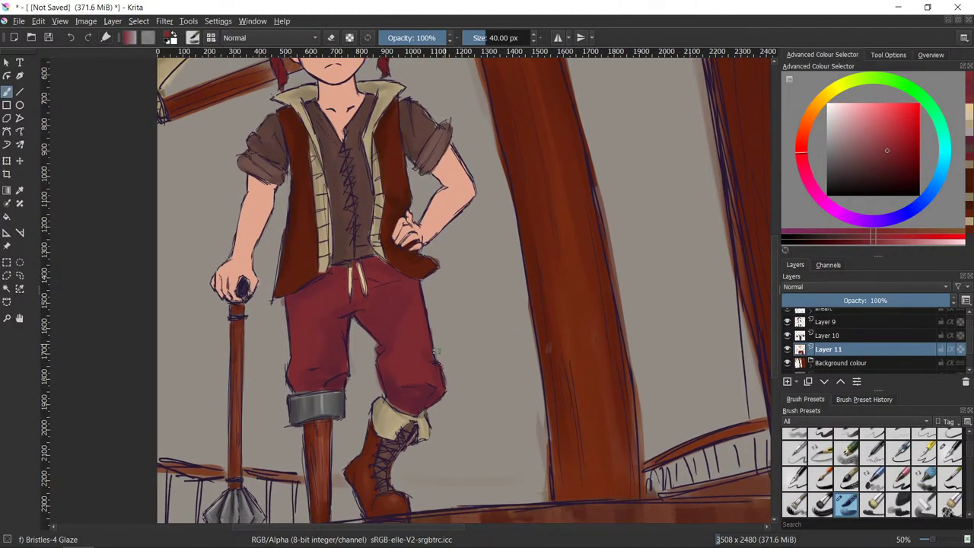
{"action": "left_click", "coordinate": [874, 143]}
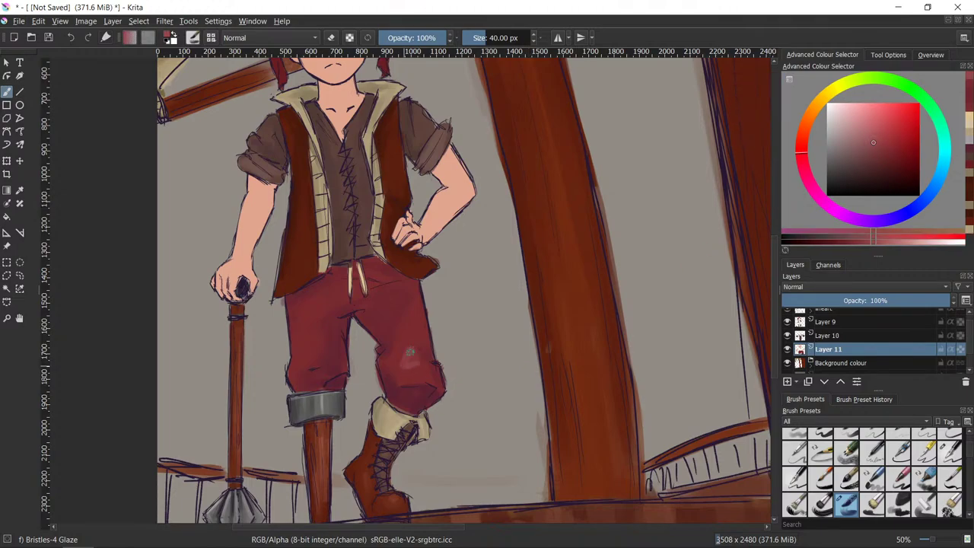
{"action": "left_click", "coordinate": [802, 144]}
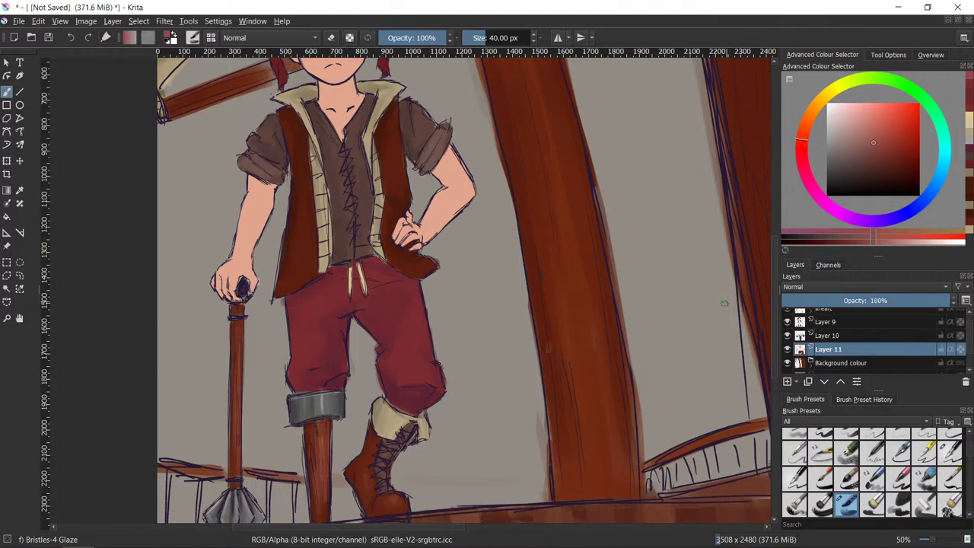
{"action": "mouse_move", "coordinate": [409, 357]}
{"action": "left_mouse_down"}
{"action": "mouse_move", "coordinate": [415, 371]}
{"action": "mouse_move", "coordinate": [427, 368]}
{"action": "mouse_move", "coordinate": [414, 346]}
{"action": "left_mouse_up"}
{"action": "key", "text": "ctrl+z"}
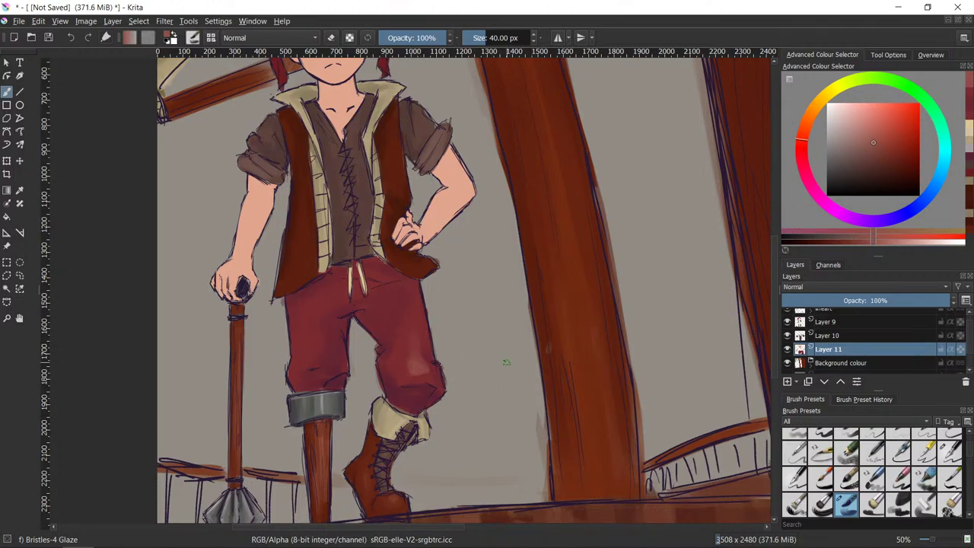
{"action": "key", "text": "ctrl+z"}
{"action": "left_click", "coordinate": [407, 375], "text": "ctrl"}
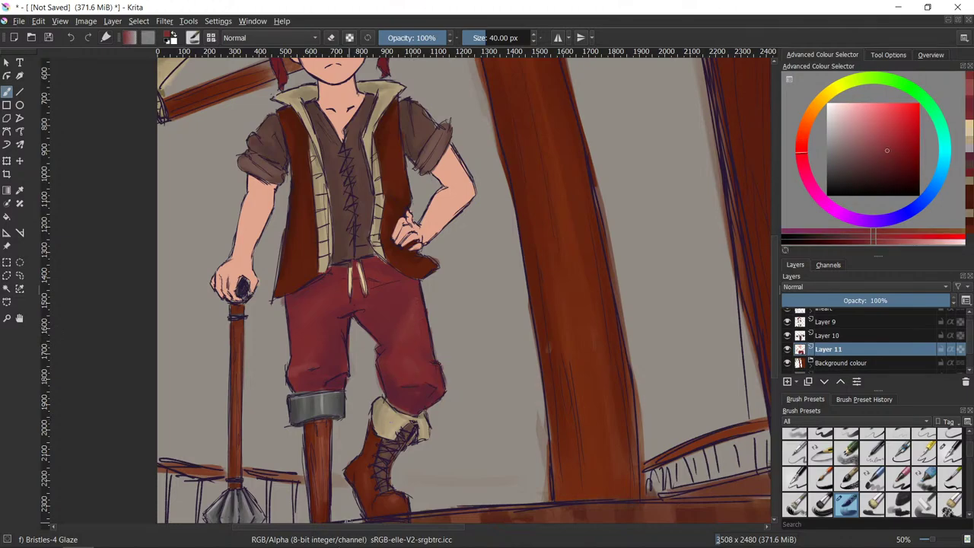
{"action": "left_click_drag", "start_coordinate": [420, 354], "coordinate": [421, 315]}
- Shade the drawstring strands with a darker tan using a brush of about 20 px, and sample the surrounding trouser red
{"action": "left_click", "coordinate": [299, 120], "text": "ctrl"}
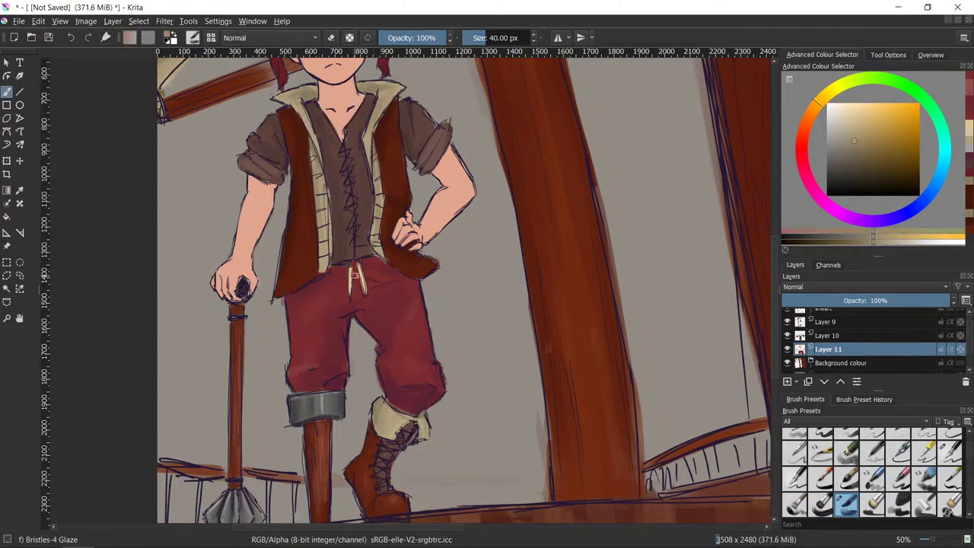
{"action": "mouse_move", "coordinate": [367, 307]}
{"action": "left_mouse_down", "text": "shift"}
{"action": "mouse_move", "coordinate": [352, 312]}
{"action": "mouse_move", "coordinate": [351, 288]}
{"action": "left_mouse_up", "text": "shift"}
{"action": "left_click", "coordinate": [351, 277], "text": "ctrl"}
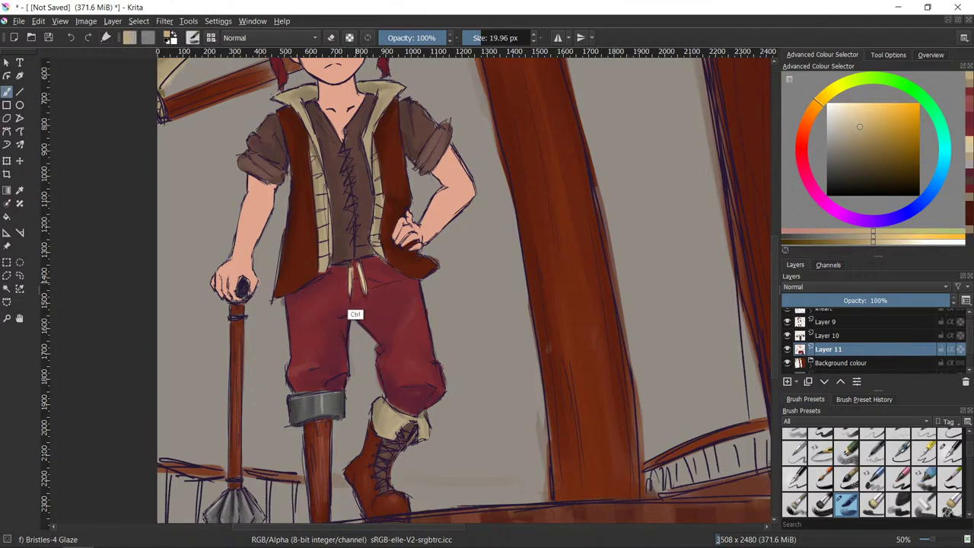
{"action": "left_click", "coordinate": [865, 140]}
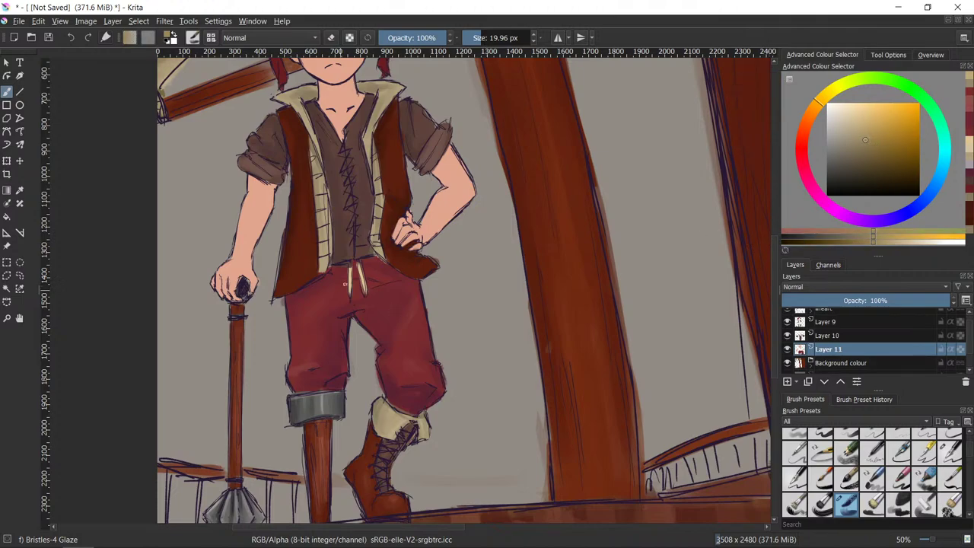
{"action": "left_click_drag", "start_coordinate": [351, 277], "coordinate": [349, 290]}
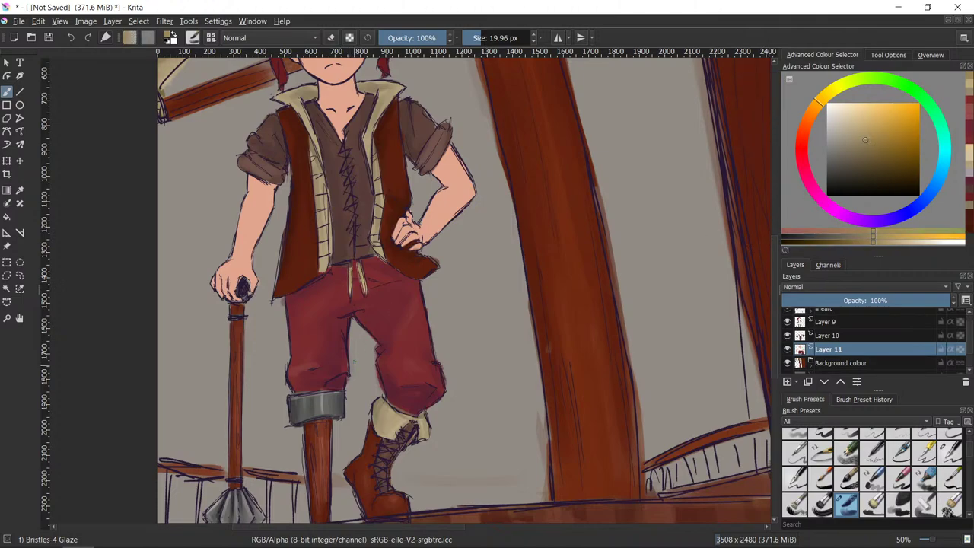
{"action": "left_click", "coordinate": [359, 285], "text": "ctrl"}
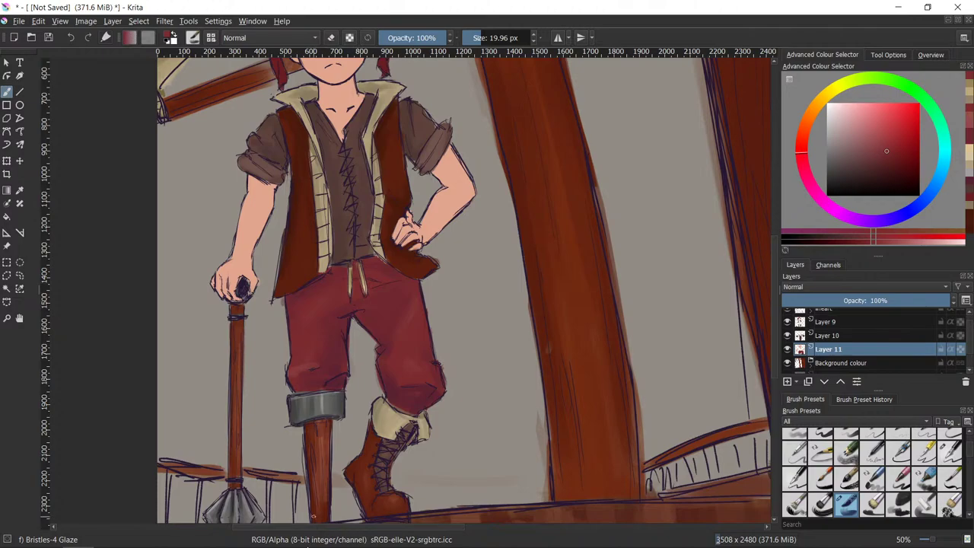
- Save the painting as a Krita document named Pirate Girl in the Art folder
{"action": "left_click", "coordinate": [47, 37]}
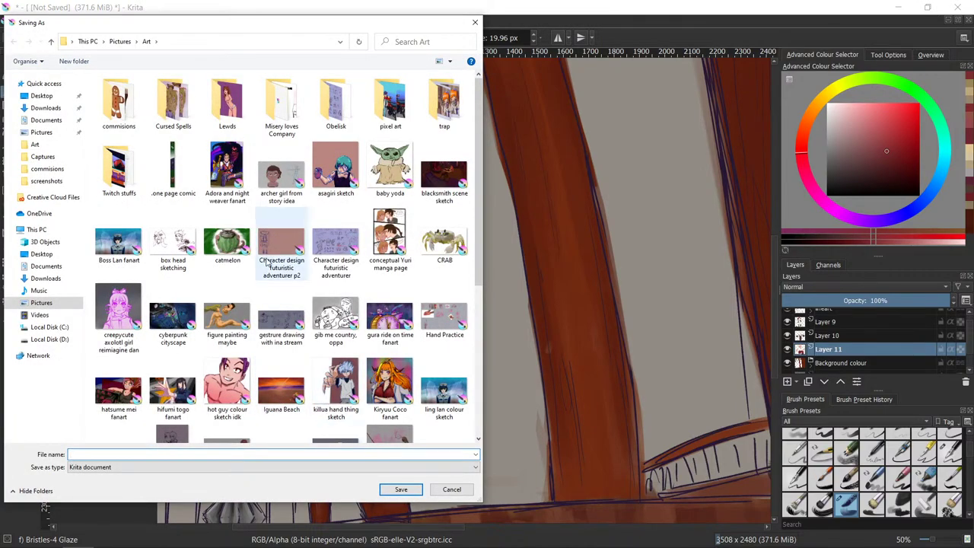
{"action": "scroll", "coordinate": [268, 261], "scroll_direction": "down", "scroll_amount": 4}
{"action": "scroll", "coordinate": [249, 326], "scroll_direction": "up", "scroll_amount": 4}
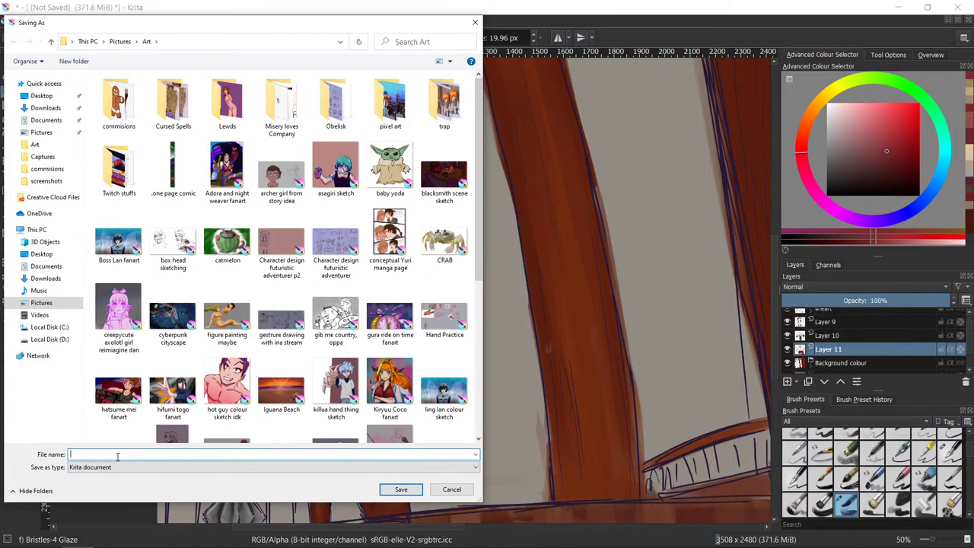
{"action": "type", "text": "Pirate Girl"}
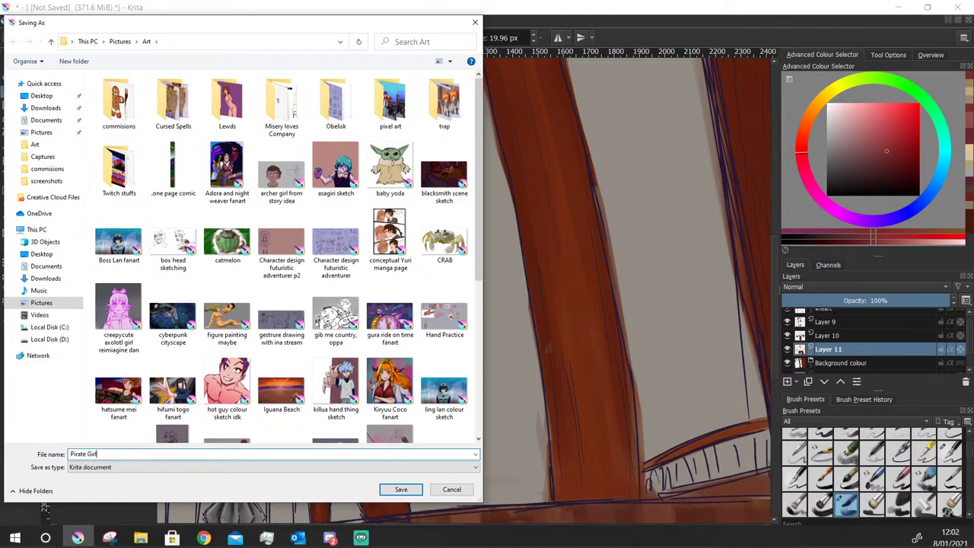
{"action": "left_click", "coordinate": [394, 490]}
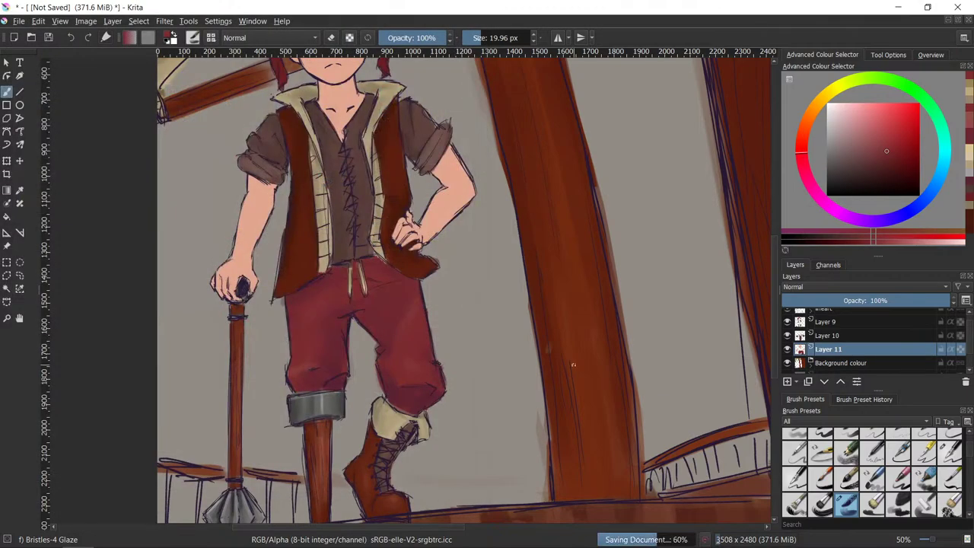
- Make Layer 9, which holds the hair, the active painting layer
{"action": "scroll", "coordinate": [461, 362], "scroll_direction": "down", "scroll_amount": 1}
{"action": "scroll", "coordinate": [460, 362], "scroll_direction": "up", "scroll_amount": 1}
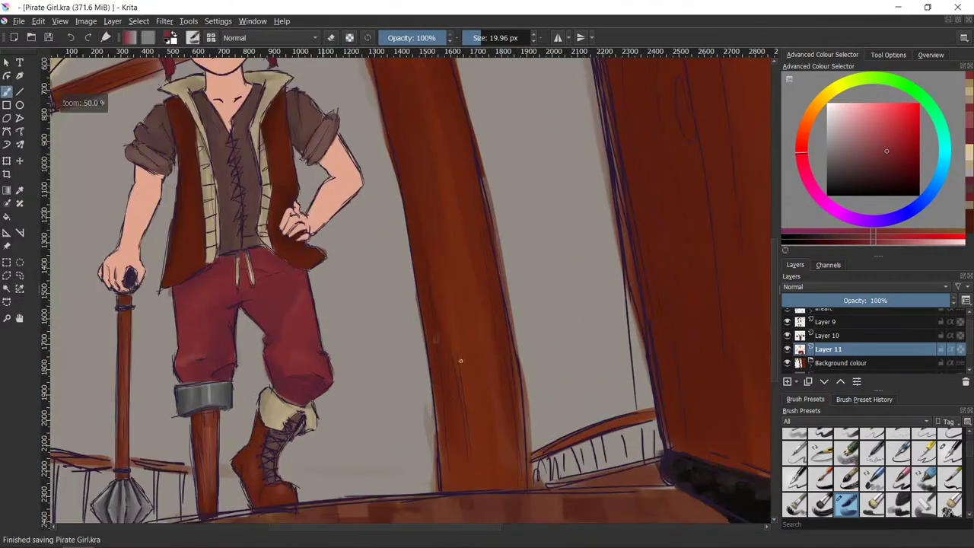
{"action": "left_click_drag", "start_coordinate": [421, 264], "coordinate": [481, 435]}
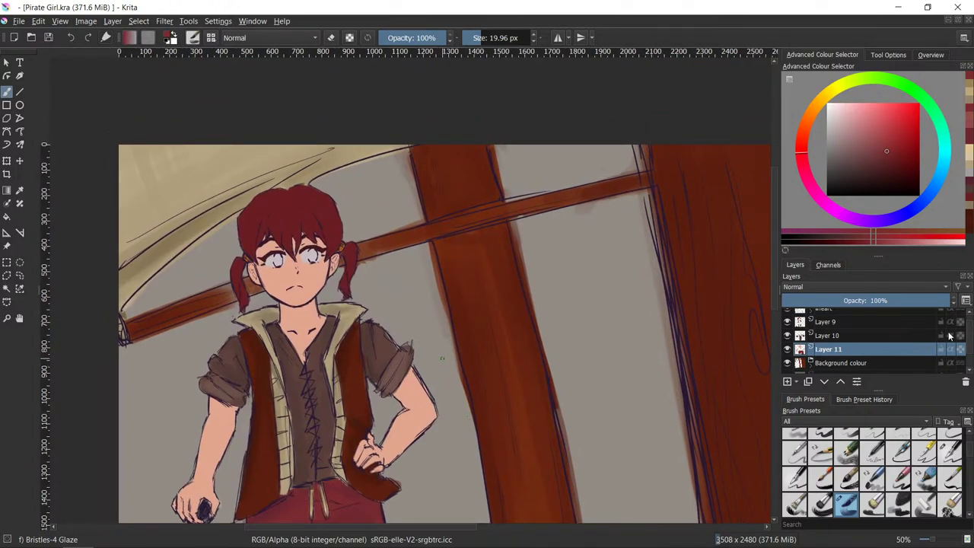
{"action": "scroll", "coordinate": [971, 332], "scroll_direction": "up", "scroll_amount": 1}
{"action": "left_click", "coordinate": [811, 317]}
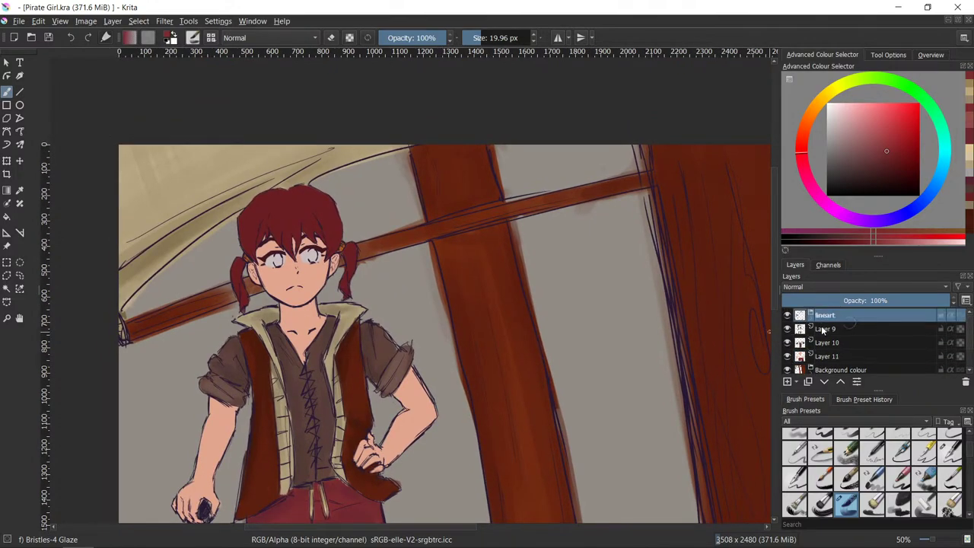
{"action": "left_click", "coordinate": [797, 329]}
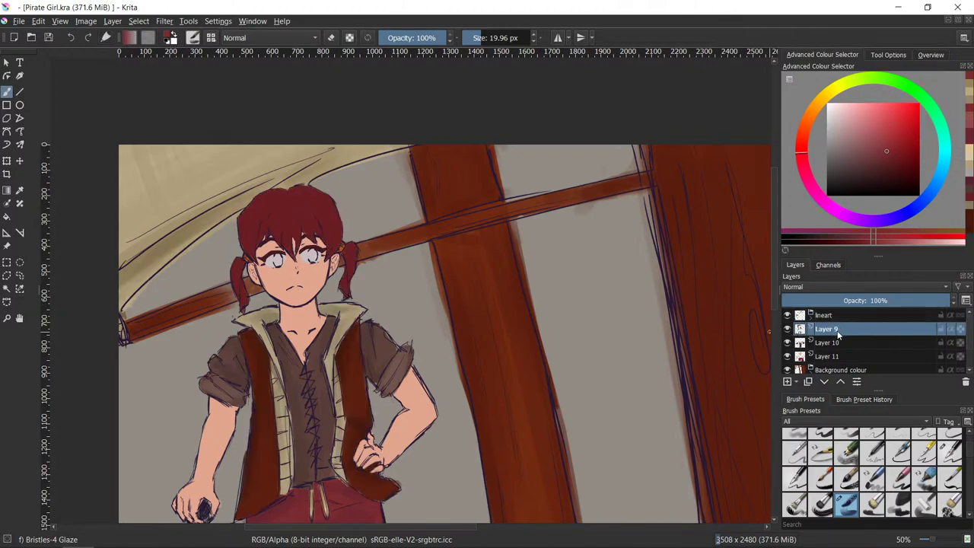
{"action": "scroll", "coordinate": [456, 338], "scroll_direction": "up", "scroll_amount": 2}
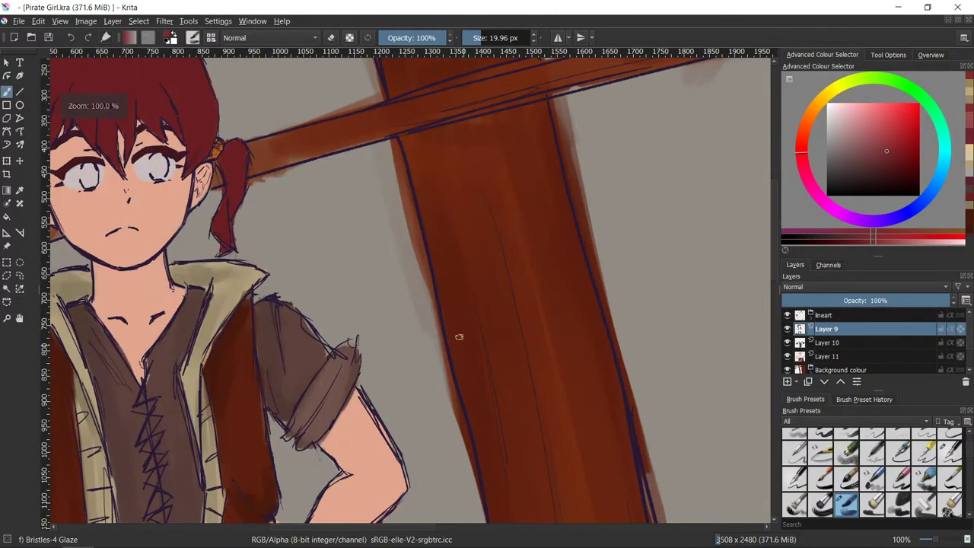
{"action": "left_click_drag", "start_coordinate": [378, 285], "coordinate": [701, 428]}
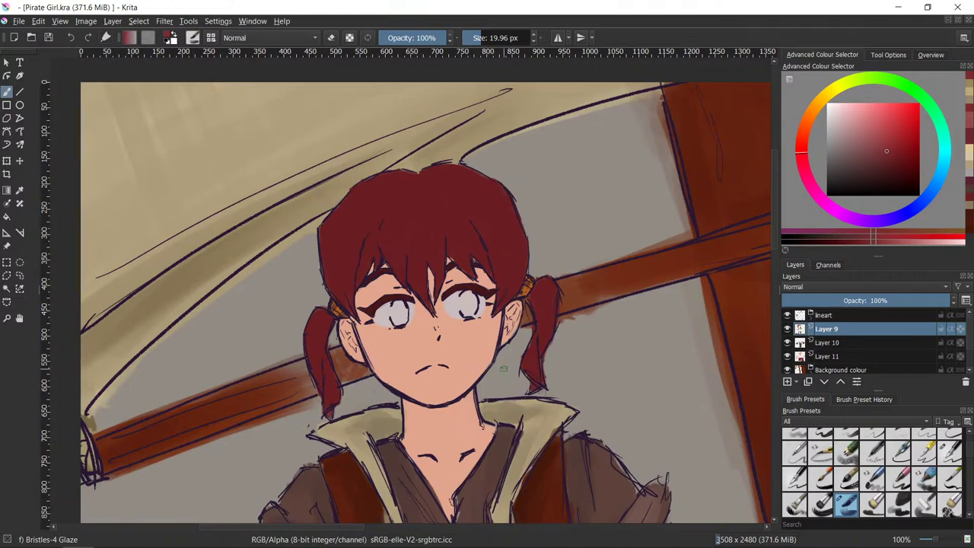
- Shade the outer edge of the hair and the pigtail on the left with a darker, purplish red
{"action": "left_click", "coordinate": [894, 166]}
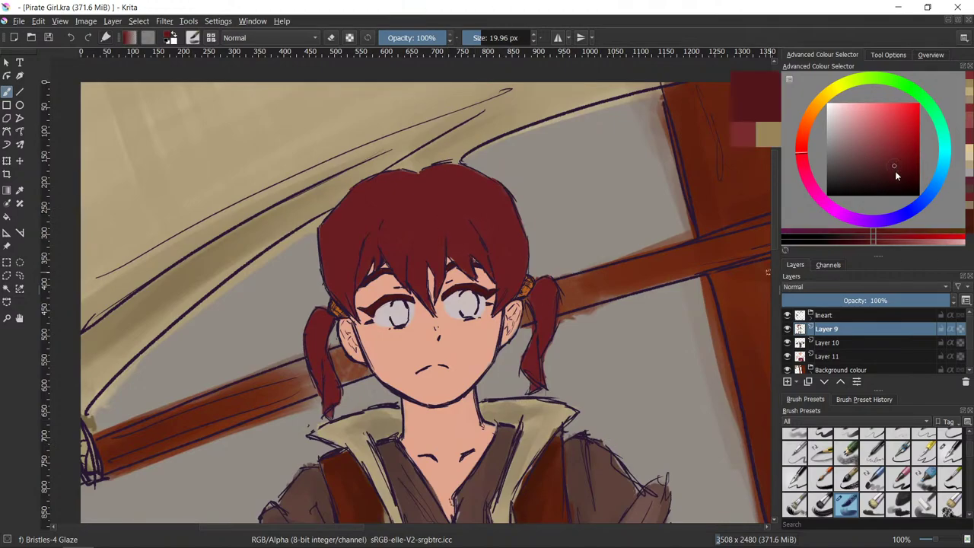
{"action": "left_click", "coordinate": [807, 172]}
{"action": "left_click_drag", "start_coordinate": [332, 276], "coordinate": [340, 207]}
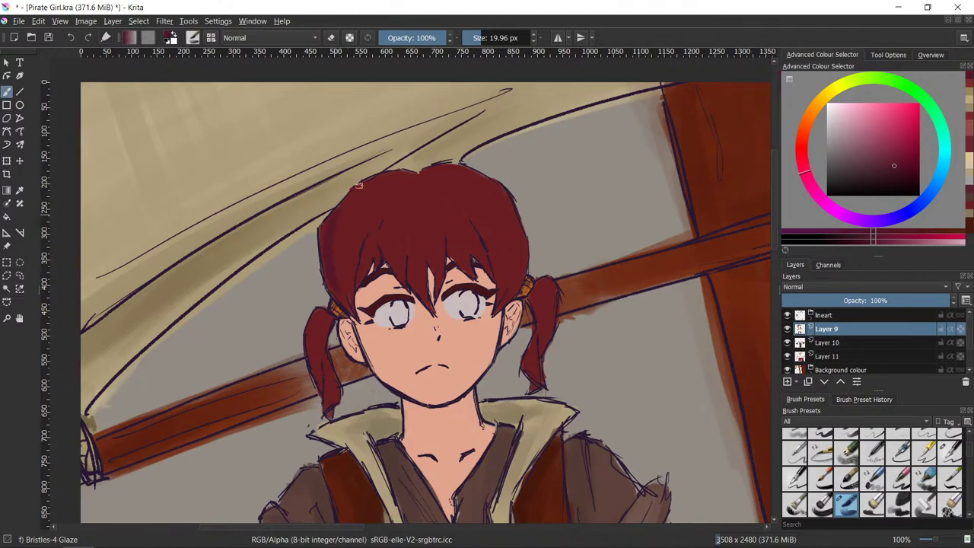
{"action": "key", "text": "ctrl+s"}
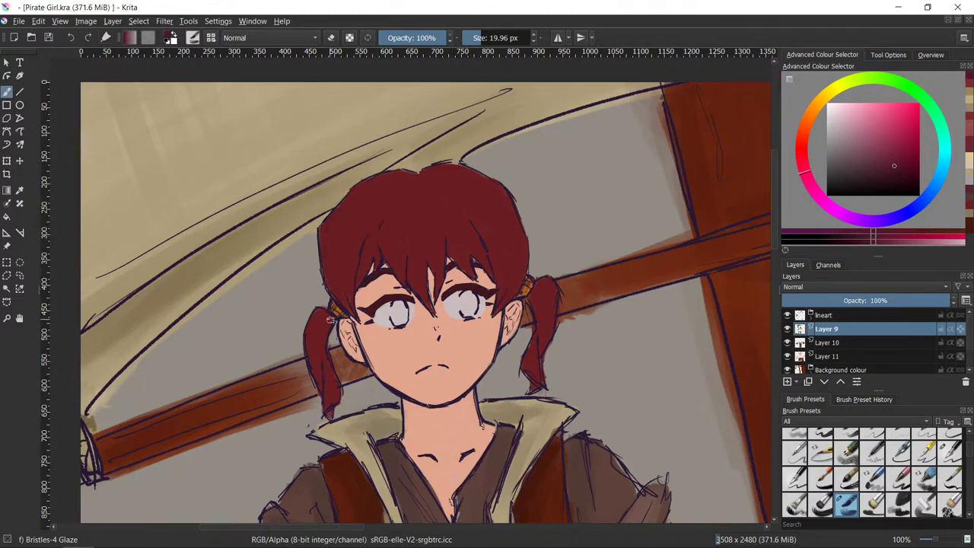
{"action": "left_click_drag", "start_coordinate": [330, 319], "coordinate": [317, 336]}
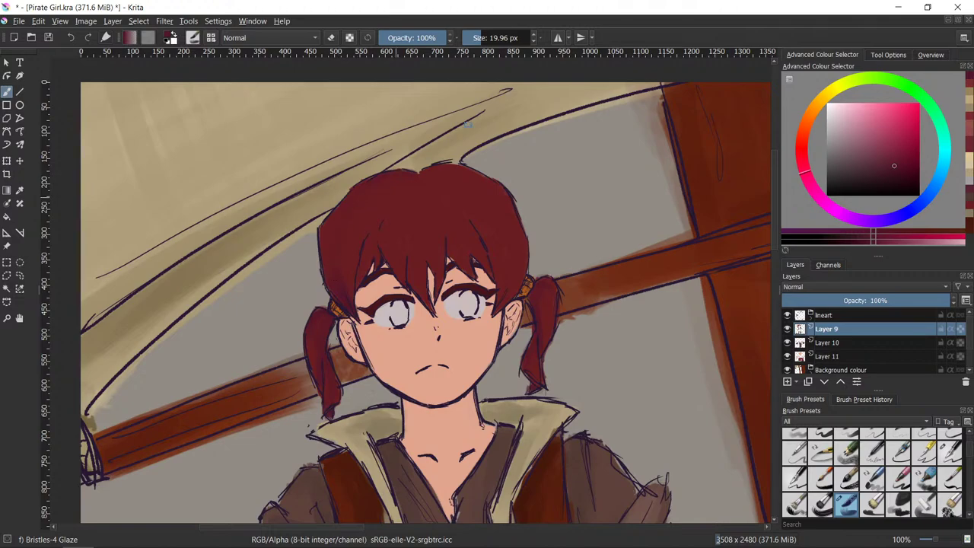
{"action": "left_click_drag", "start_coordinate": [325, 232], "coordinate": [344, 198]}
- Blend the shading along the fringe strands and crown with several reds sampled from the surrounding hair
{"action": "left_click", "coordinate": [350, 259], "text": "ctrl"}
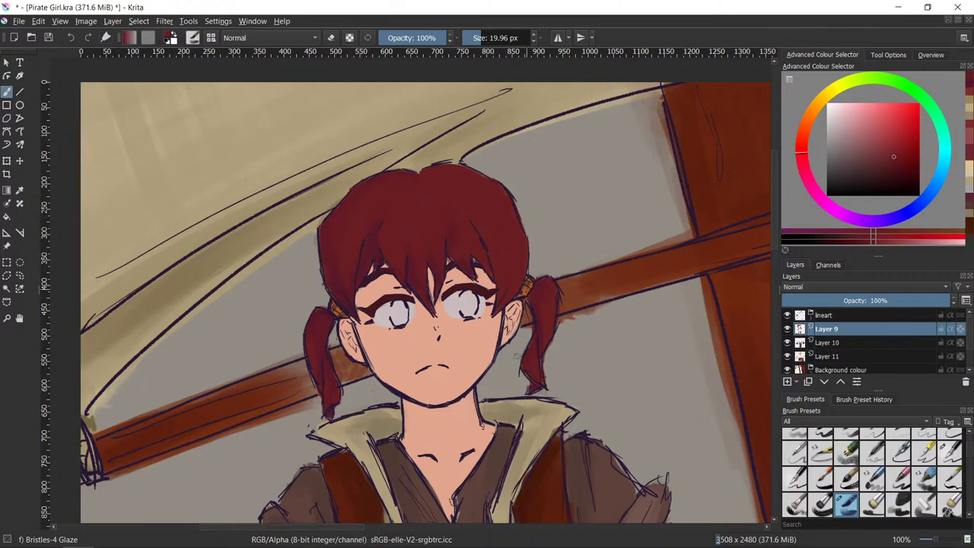
{"action": "left_click", "coordinate": [373, 275], "text": "ctrl"}
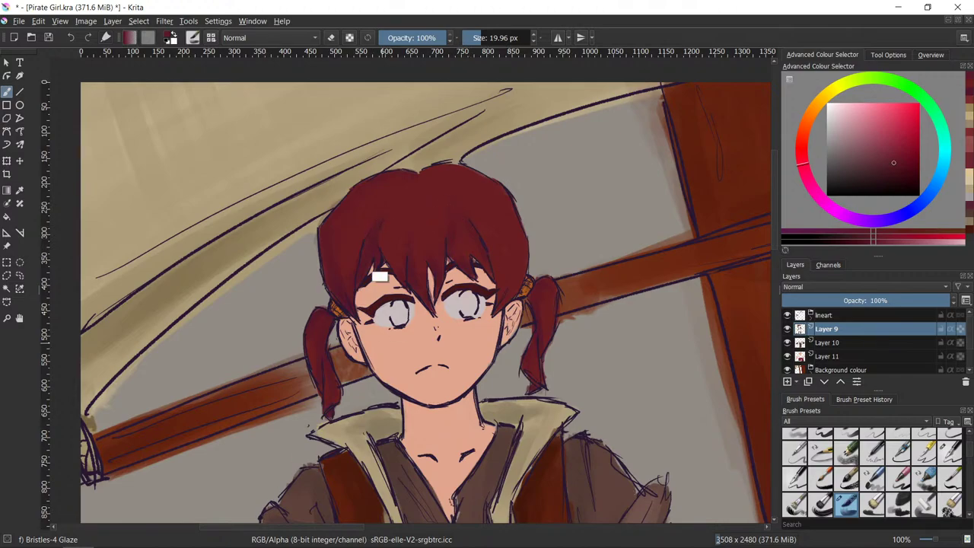
{"action": "left_click", "coordinate": [380, 277], "text": "ctrl"}
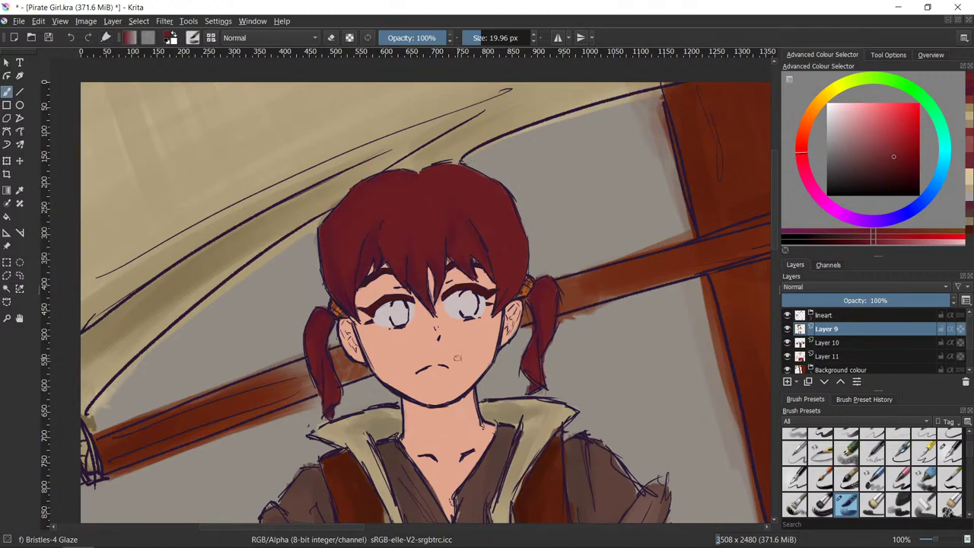
{"action": "left_click", "coordinate": [472, 235], "text": "ctrl"}
{"action": "left_click_drag", "start_coordinate": [462, 219], "coordinate": [484, 266]}
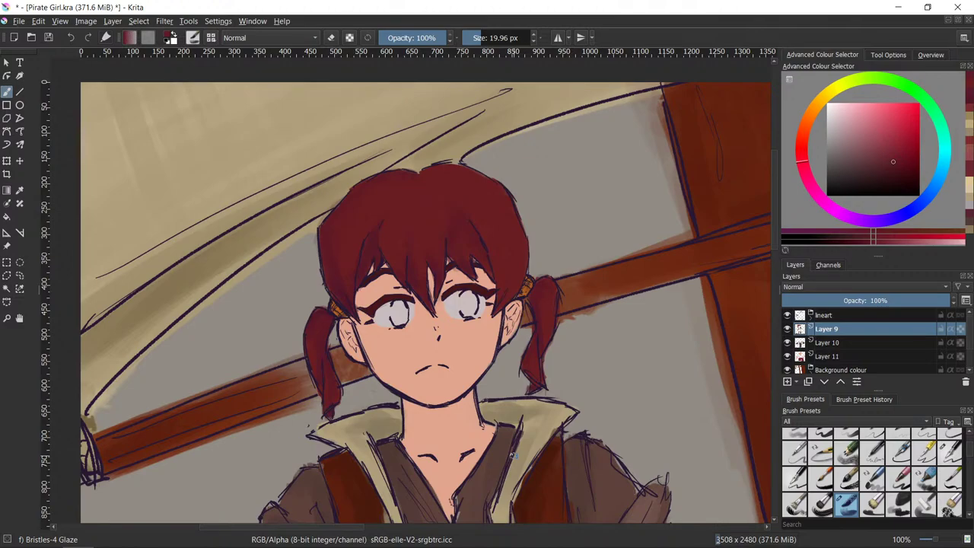
{"action": "left_click", "coordinate": [463, 242], "text": "ctrl"}
{"action": "left_click", "coordinate": [359, 215], "text": "ctrl"}
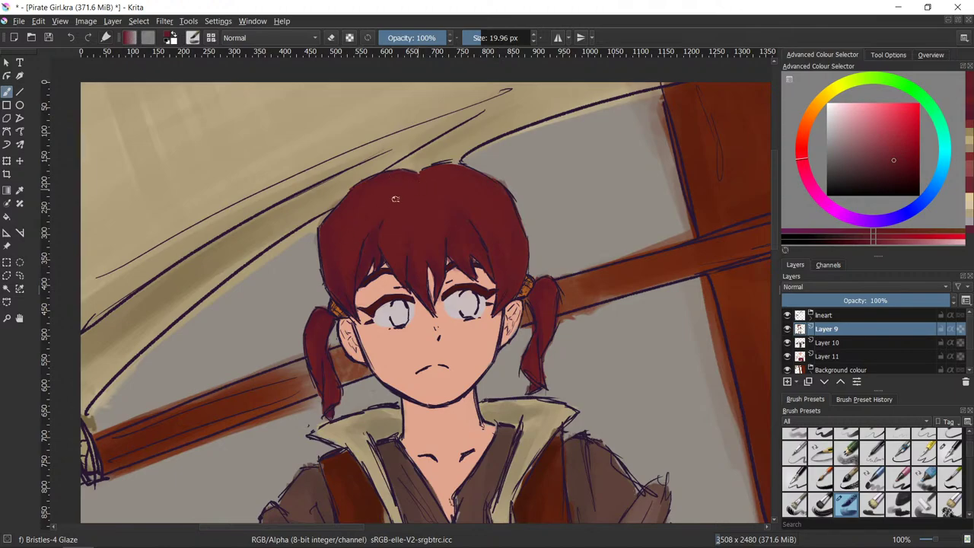
- Add warm orange-red highlights to the fringe strands and blend them using reds sampled from the hair
{"action": "key", "text": "ctrl"}
{"action": "left_click_drag", "start_coordinate": [791, 147], "coordinate": [798, 134]}
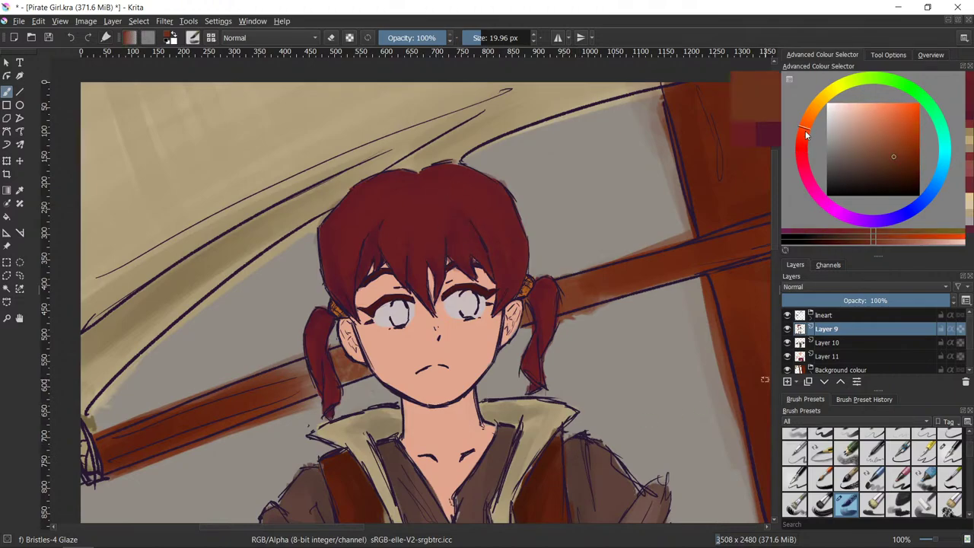
{"action": "left_click", "coordinate": [878, 149]}
{"action": "left_click_drag", "start_coordinate": [878, 150], "coordinate": [895, 138]}
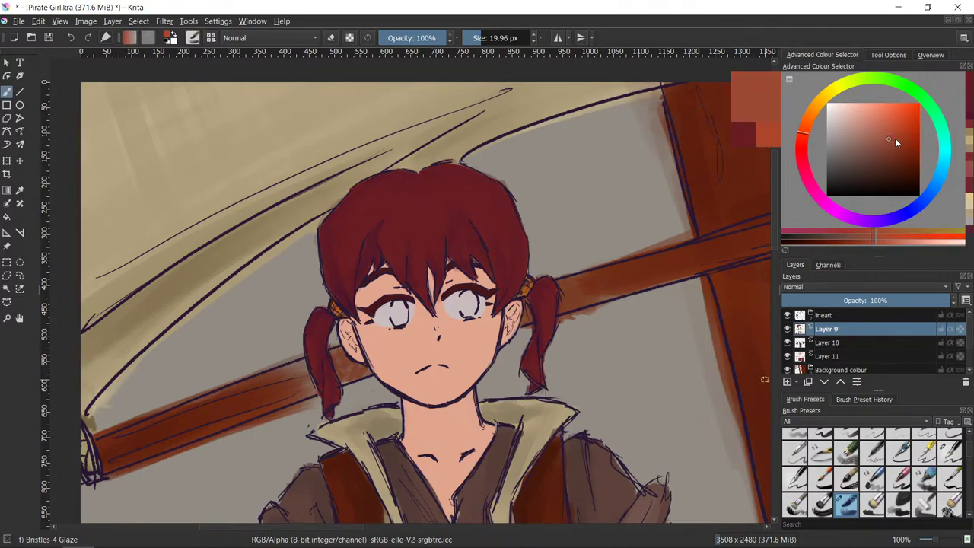
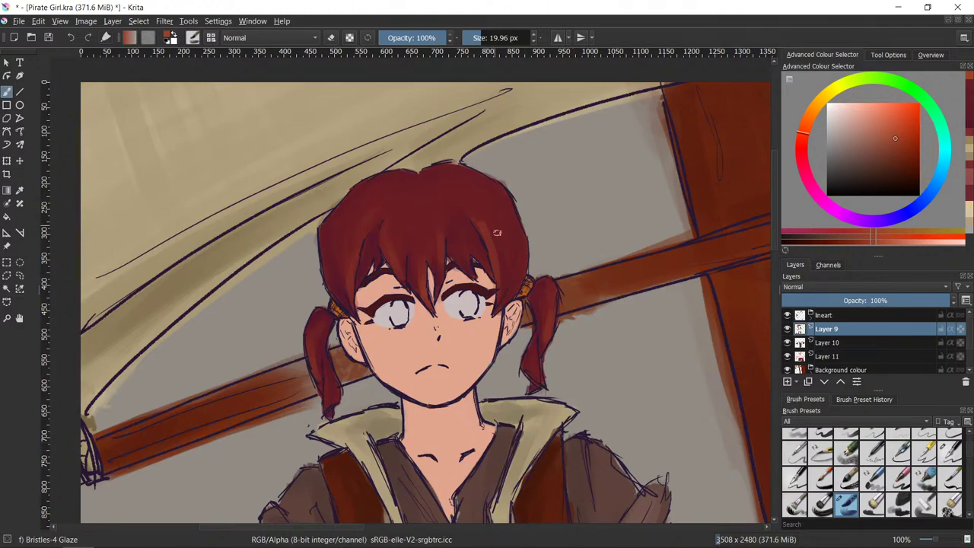
{"action": "left_click", "coordinate": [488, 220], "text": "ctrl"}
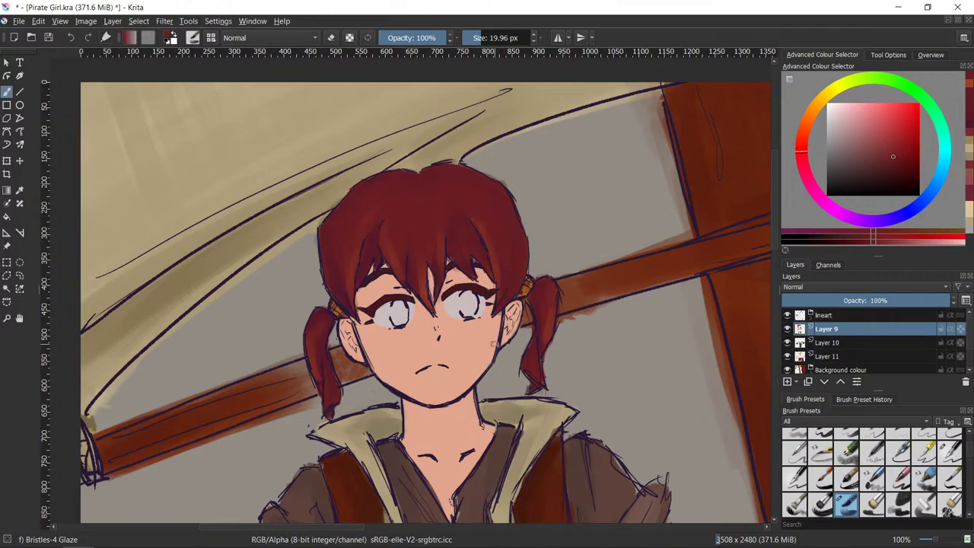
{"action": "left_click", "coordinate": [425, 263], "text": "ctrl"}
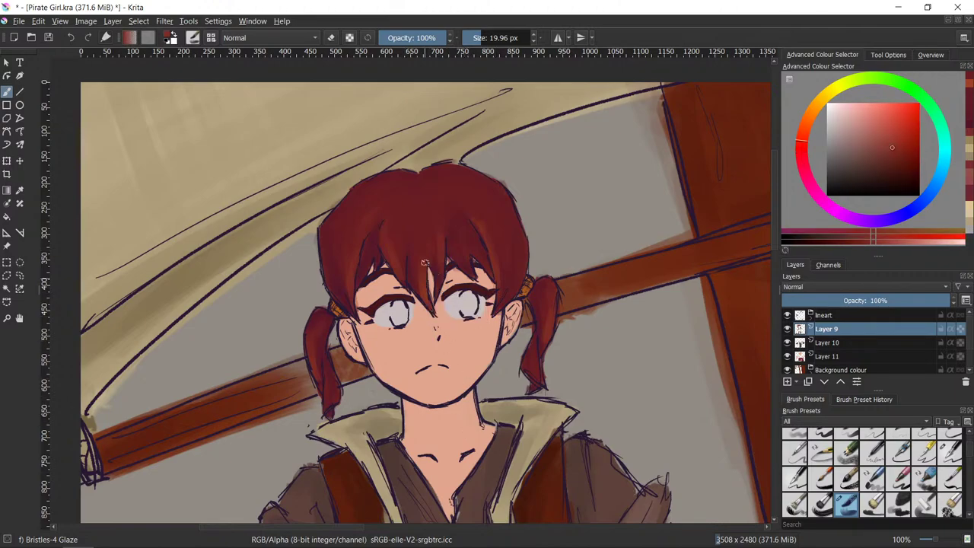
{"action": "left_click", "coordinate": [515, 354], "text": "ctrl"}
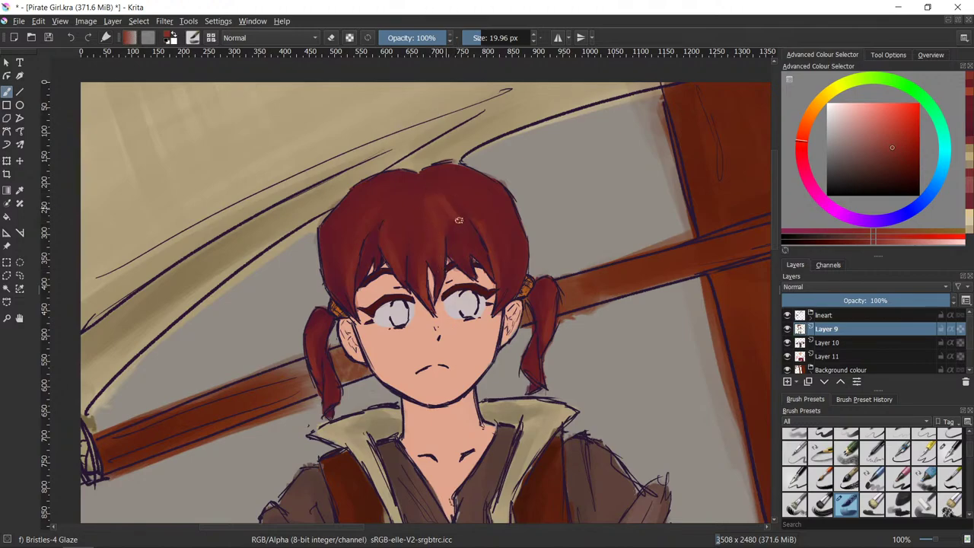
{"action": "left_click_drag", "start_coordinate": [455, 208], "coordinate": [501, 217]}
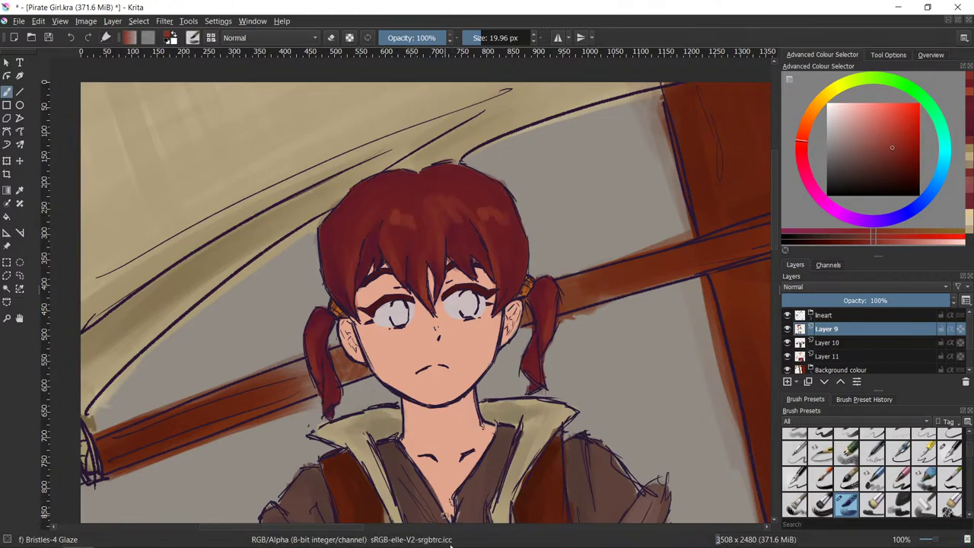
{"action": "key", "text": "ctrl+z"}
{"action": "key", "text": "ctrl+z"}
{"action": "key", "text": "ctrl+z"}
{"action": "key", "text": "ctrl+z"}
{"action": "key", "text": "ctrl+z"}
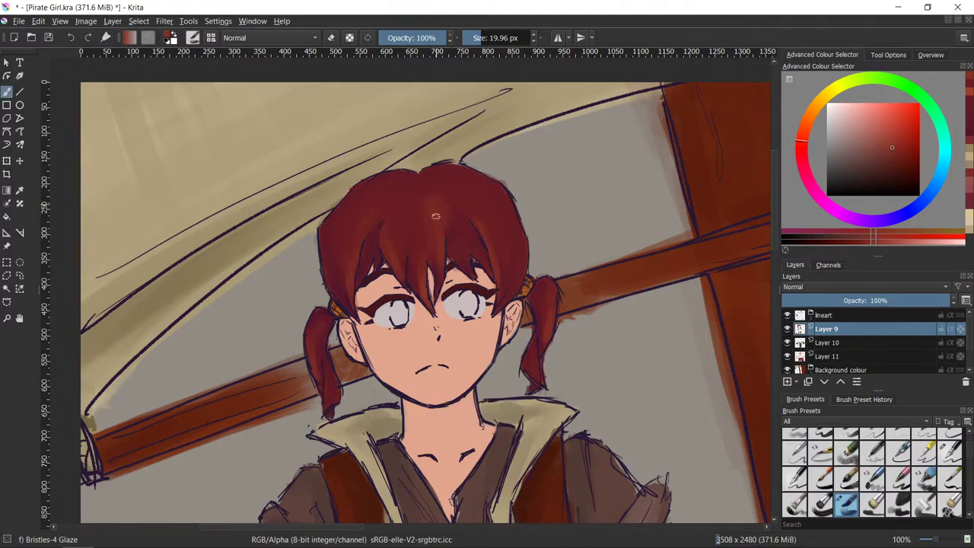
{"action": "left_click_drag", "start_coordinate": [436, 215], "coordinate": [442, 226]}
{"action": "key", "text": "ctrl+z"}
{"action": "left_click_drag", "start_coordinate": [404, 194], "coordinate": [391, 205]}
{"action": "left_click", "coordinate": [403, 218]}
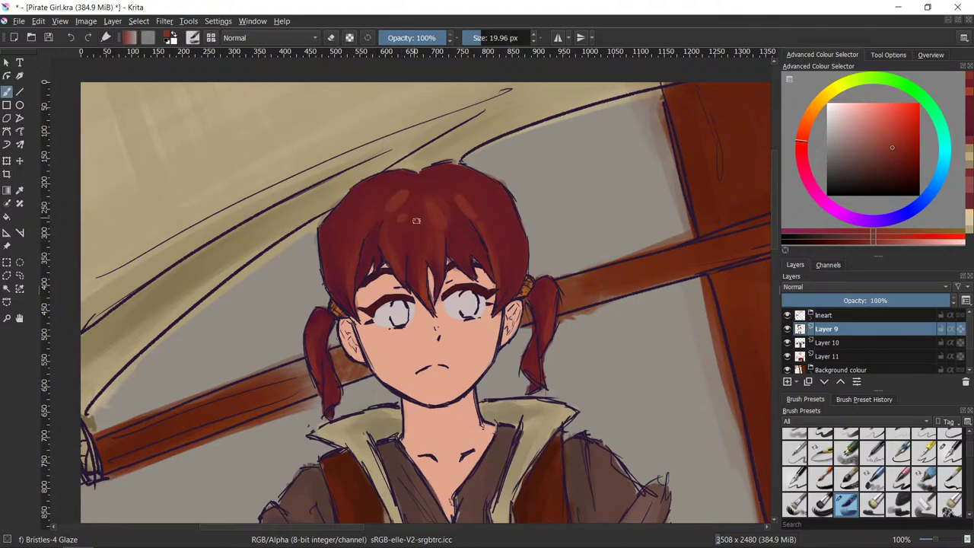
{"action": "left_click", "coordinate": [413, 223]}
{"action": "left_click", "coordinate": [455, 217]}
{"action": "key", "text": "ctrl+z"}
{"action": "key", "text": "ctrl+z"}
{"action": "key", "text": "ctrl+z"}
{"action": "mouse_move", "coordinate": [404, 182]}
{"action": "left_mouse_down"}
{"action": "mouse_move", "coordinate": [379, 194]}
{"action": "mouse_move", "coordinate": [407, 259]}
{"action": "mouse_move", "coordinate": [417, 238]}
{"action": "mouse_move", "coordinate": [399, 198]}
{"action": "mouse_move", "coordinate": [396, 207]}
{"action": "mouse_move", "coordinate": [416, 191]}
{"action": "mouse_move", "coordinate": [448, 214]}
{"action": "left_mouse_up"}
{"action": "key", "text": "ctrl+z"}
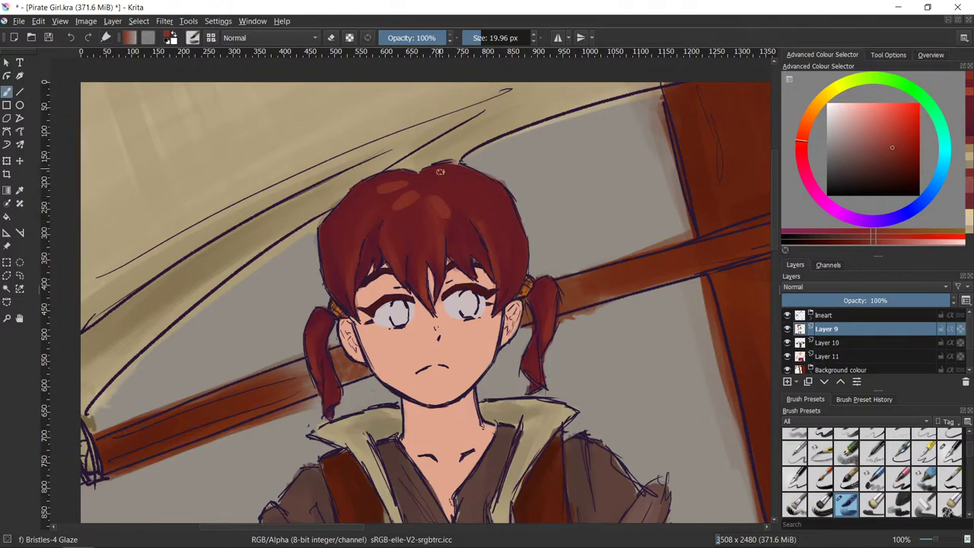
{"action": "mouse_move", "coordinate": [441, 184]}
{"action": "left_mouse_down"}
{"action": "mouse_move", "coordinate": [393, 231]}
{"action": "mouse_move", "coordinate": [348, 375]}
{"action": "mouse_move", "coordinate": [437, 196]}
{"action": "mouse_move", "coordinate": [457, 178]}
{"action": "left_mouse_up"}
{"action": "key", "text": "ctrl+z"}
{"action": "left_click", "coordinate": [465, 195]}
{"action": "left_click_drag", "start_coordinate": [411, 210], "coordinate": [423, 220]}
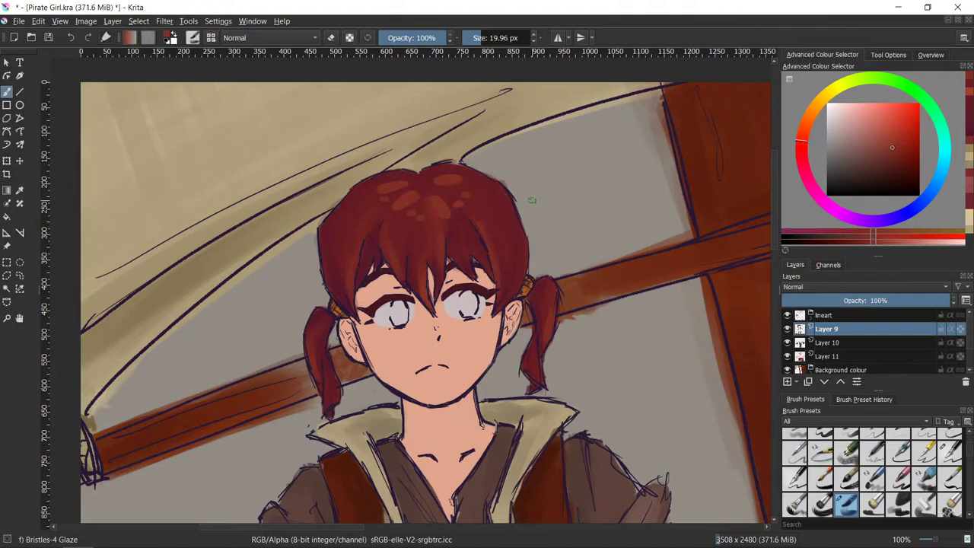
{"action": "key", "text": "ctrl+z"}
{"action": "key", "text": "ctrl+z"}
{"action": "key", "text": "ctrl+z"}
{"action": "key", "text": "ctrl+z"}
{"action": "key", "text": "ctrl+z"}
{"action": "key", "text": "ctrl+z"}
- Paint a curved band of short light-red highlight strokes across the hair above the fringe
{"action": "left_click_drag", "start_coordinate": [338, 217], "coordinate": [339, 218]}
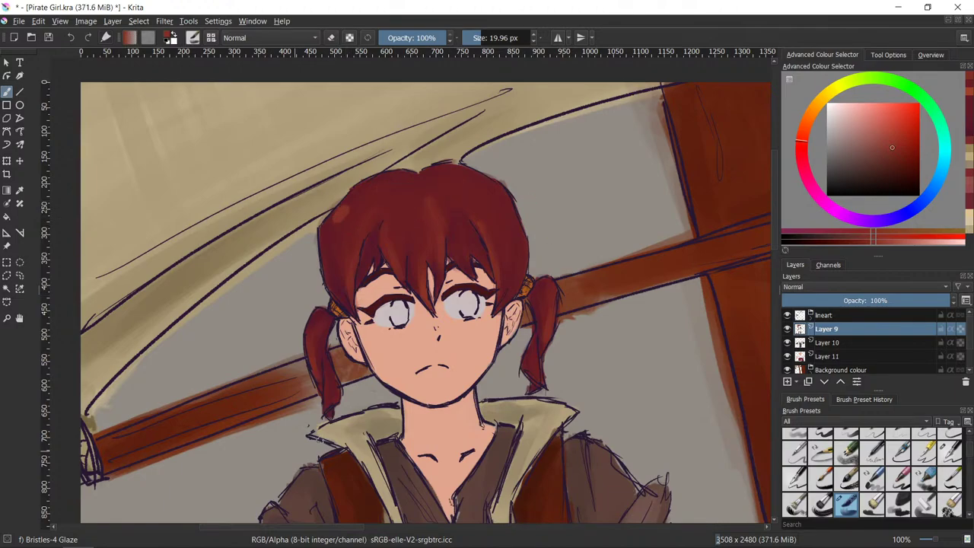
{"action": "mouse_move", "coordinate": [391, 233]}
{"action": "left_mouse_down"}
{"action": "mouse_move", "coordinate": [413, 219]}
{"action": "mouse_move", "coordinate": [473, 250]}
{"action": "mouse_move", "coordinate": [440, 236]}
{"action": "mouse_move", "coordinate": [454, 226]}
{"action": "mouse_move", "coordinate": [447, 217]}
{"action": "mouse_move", "coordinate": [518, 231]}
{"action": "mouse_move", "coordinate": [479, 215]}
{"action": "left_mouse_up"}
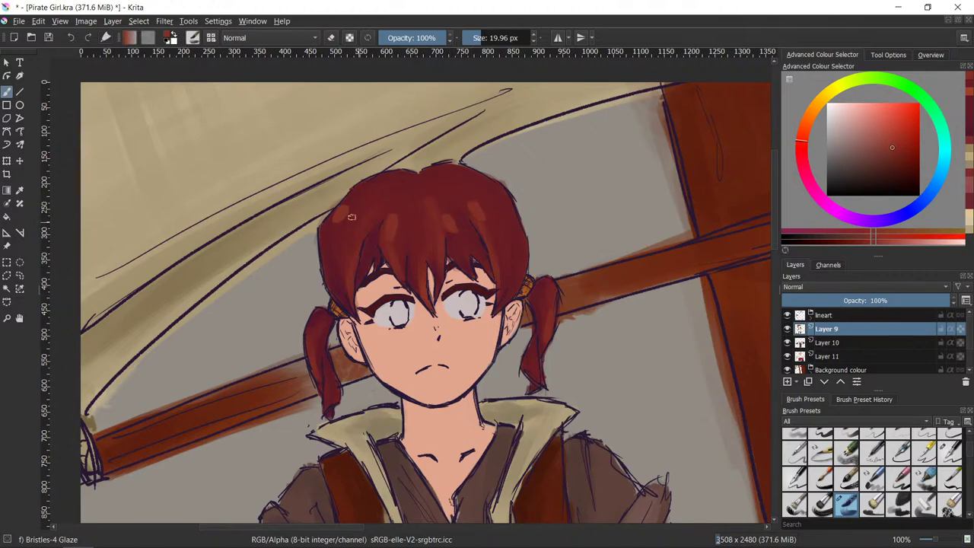
{"action": "left_click_drag", "start_coordinate": [347, 218], "coordinate": [427, 235]}
{"action": "left_click_drag", "start_coordinate": [469, 227], "coordinate": [463, 228]}
- Soften the highlight band on the left side and middle of the fringe with reds sampled from nearby hair
{"action": "left_click", "coordinate": [350, 233], "text": "ctrl"}
{"action": "left_click_drag", "start_coordinate": [354, 204], "coordinate": [336, 218]}
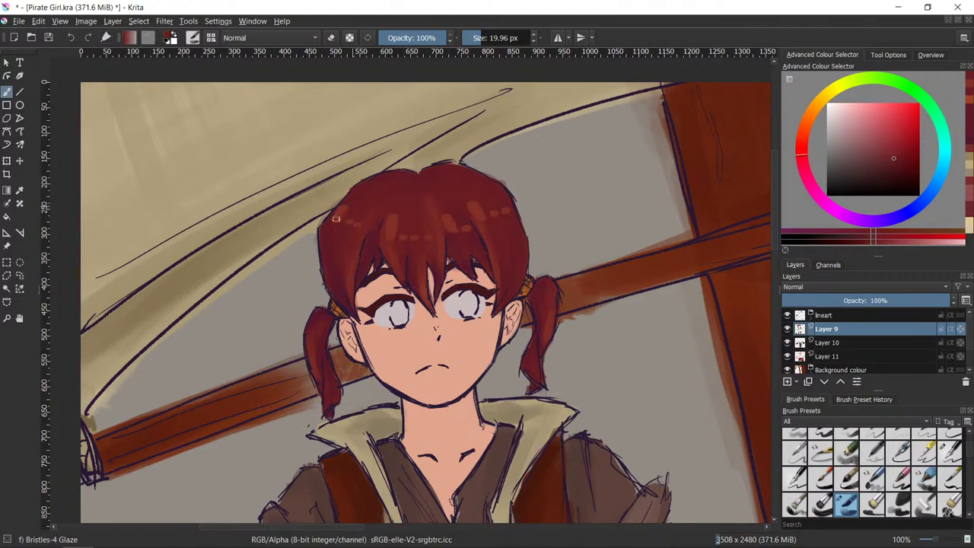
{"action": "left_click", "coordinate": [354, 267], "text": "ctrl"}
{"action": "left_click_drag", "start_coordinate": [476, 225], "coordinate": [408, 256]}
{"action": "left_click", "coordinate": [410, 238], "text": "ctrl"}
{"action": "left_click_drag", "start_coordinate": [408, 219], "coordinate": [416, 244]}
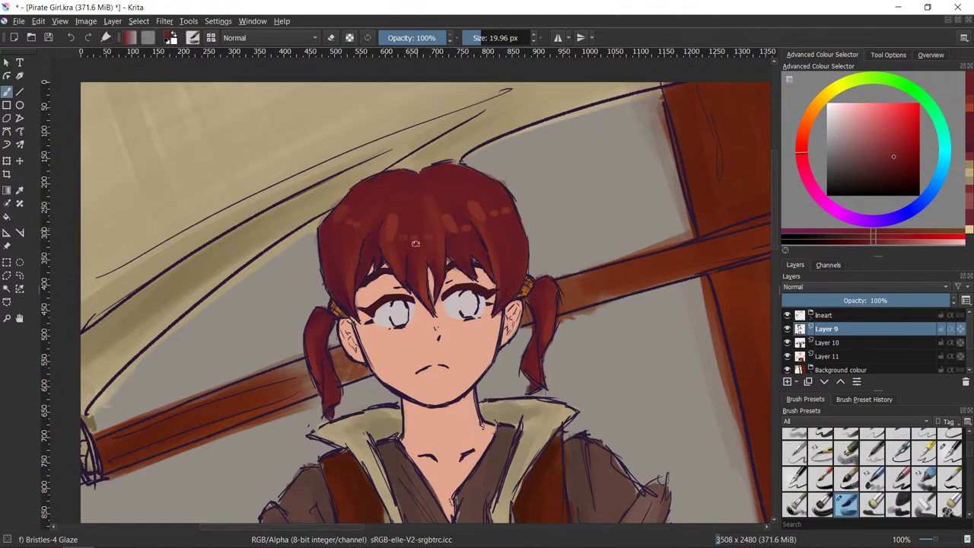
{"action": "left_click", "coordinate": [408, 210], "text": "ctrl"}
{"action": "left_click_drag", "start_coordinate": [405, 210], "coordinate": [394, 244]}
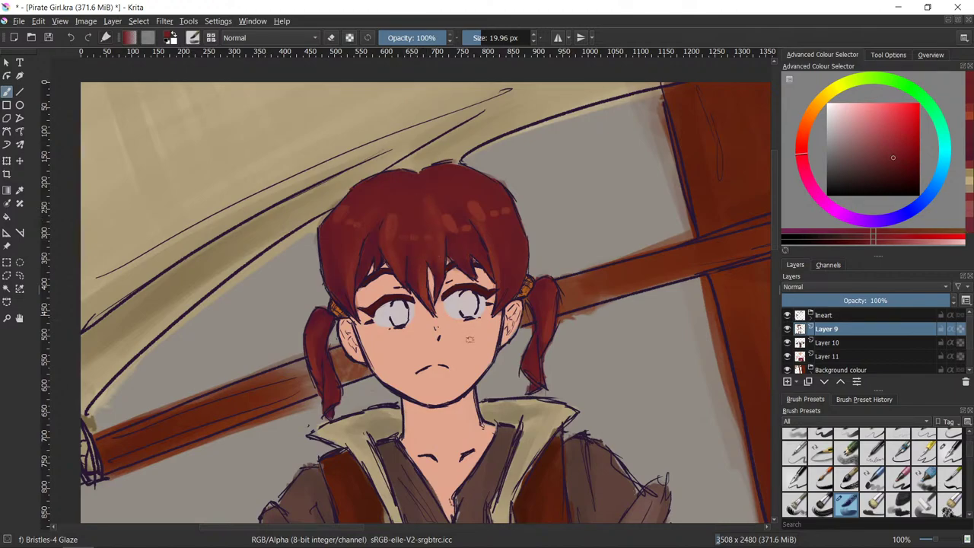
- Blend the highlights on the right side of the hair, and soften the central fringe highlight with sampled reds
{"action": "left_click", "coordinate": [446, 232], "text": "ctrl"}
{"action": "left_click_drag", "start_coordinate": [443, 209], "coordinate": [461, 245]}
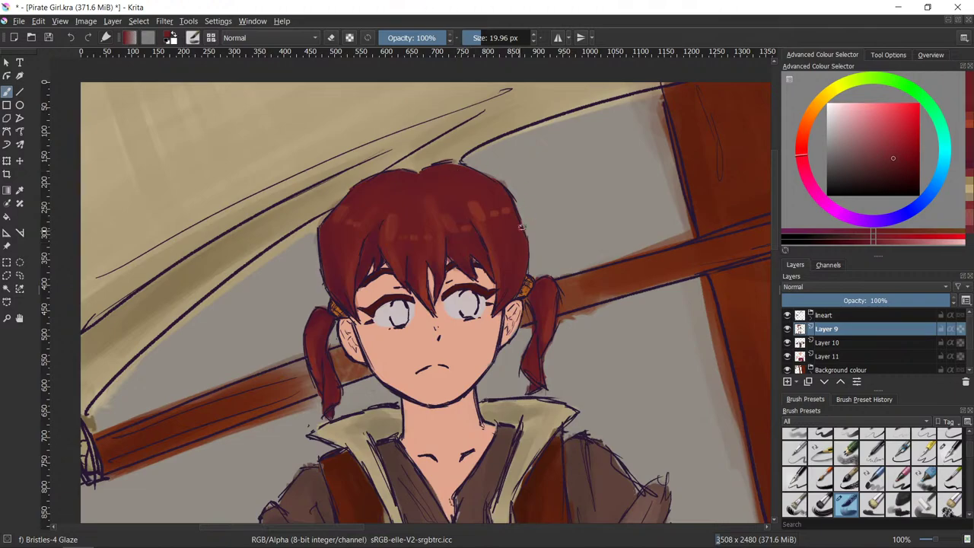
{"action": "left_click", "coordinate": [508, 226], "text": "ctrl"}
{"action": "left_click_drag", "start_coordinate": [480, 200], "coordinate": [473, 195]}
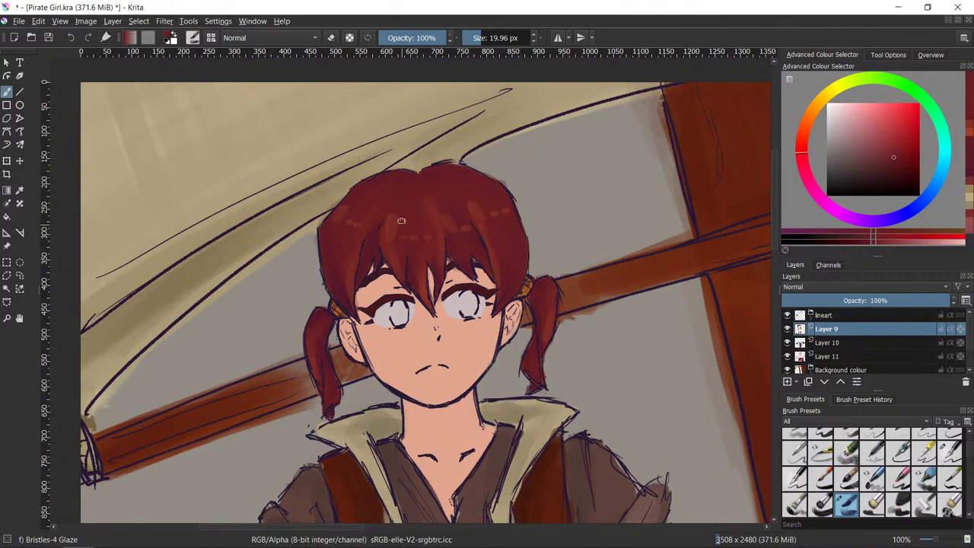
{"action": "left_click", "coordinate": [396, 216], "text": "ctrl"}
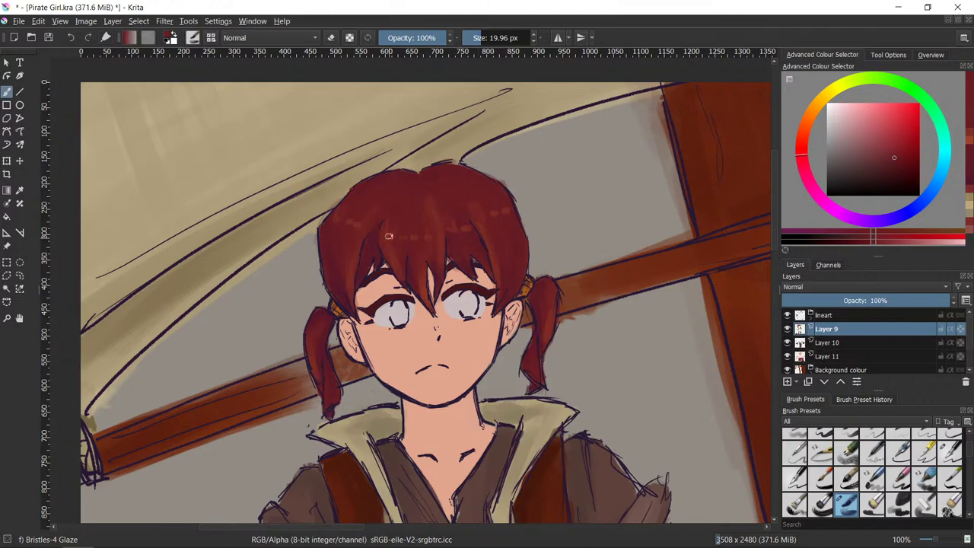
{"action": "left_click", "coordinate": [403, 247], "text": "ctrl"}
{"action": "scroll", "coordinate": [614, 418], "scroll_direction": "down", "scroll_amount": 2}
{"action": "left_click_drag", "start_coordinate": [674, 460], "coordinate": [602, 418]}
{"action": "scroll", "coordinate": [600, 411], "scroll_direction": "up", "scroll_amount": 2}
{"action": "left_click_drag", "start_coordinate": [523, 358], "coordinate": [690, 392]}
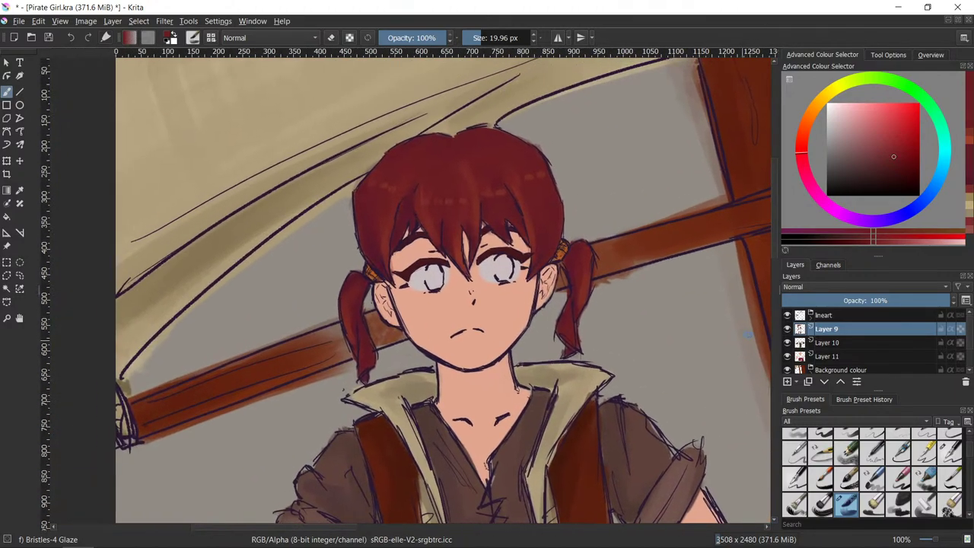
- Paint short light orange-red highlight strokes on both pigtails
{"action": "left_click", "coordinate": [970, 145]}
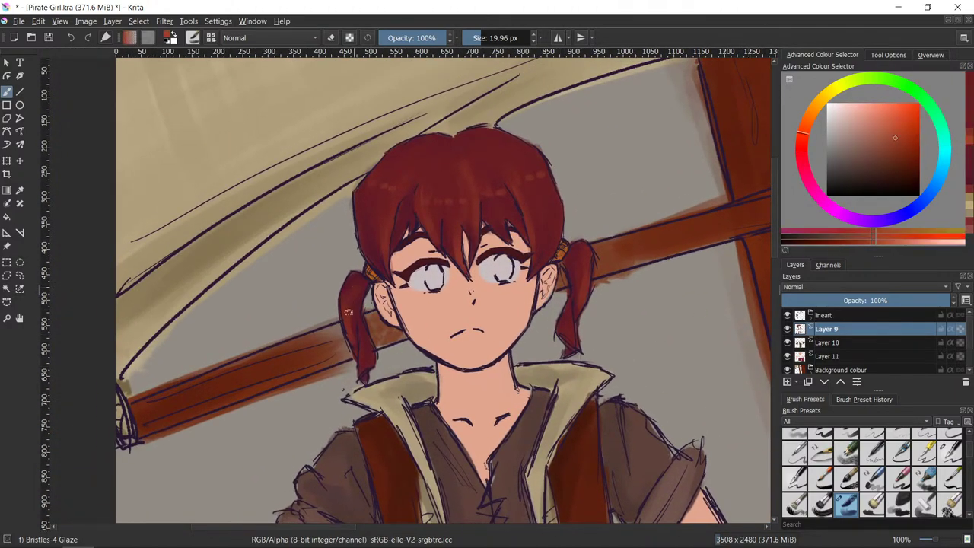
{"action": "mouse_move", "coordinate": [584, 257]}
{"action": "left_mouse_down"}
{"action": "mouse_move", "coordinate": [587, 343]}
{"action": "mouse_move", "coordinate": [585, 271]}
{"action": "left_mouse_up"}
{"action": "key", "text": "ctrl+z"}
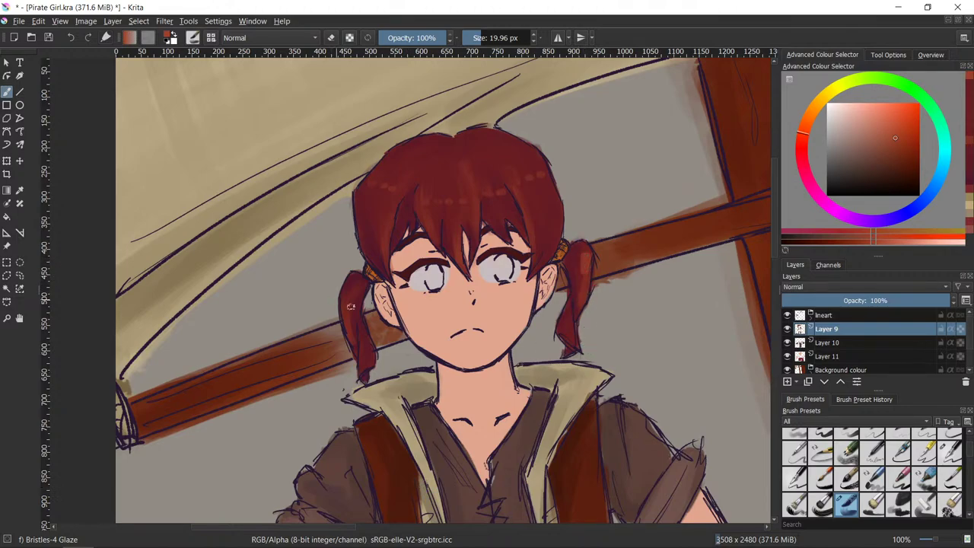
{"action": "key", "text": "ctrl"}
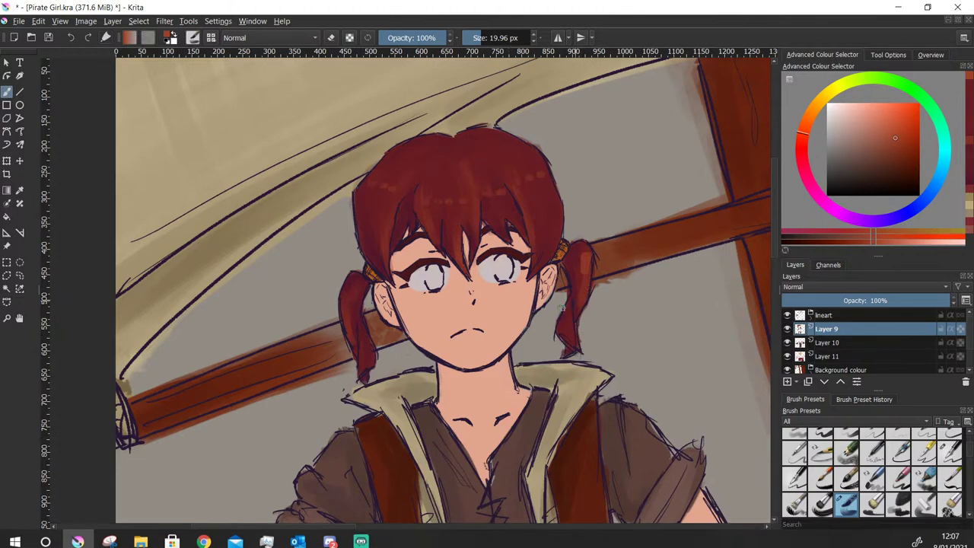
{"action": "left_click_drag", "start_coordinate": [370, 342], "coordinate": [368, 359]}
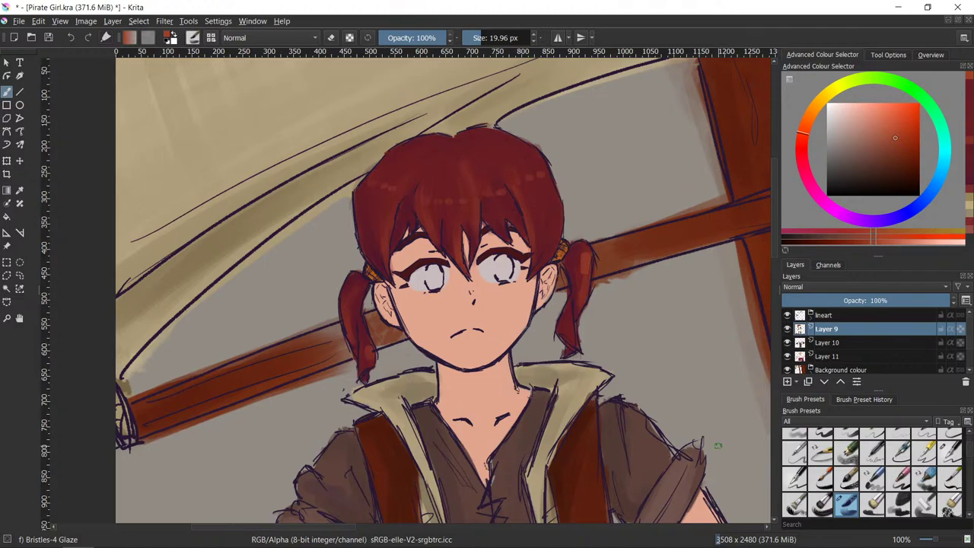
- Reduce the brush size to 7.08 px and paint thin orange-red highlight strands down the hair from the parting through the fringe
{"action": "key", "text": "minus"}
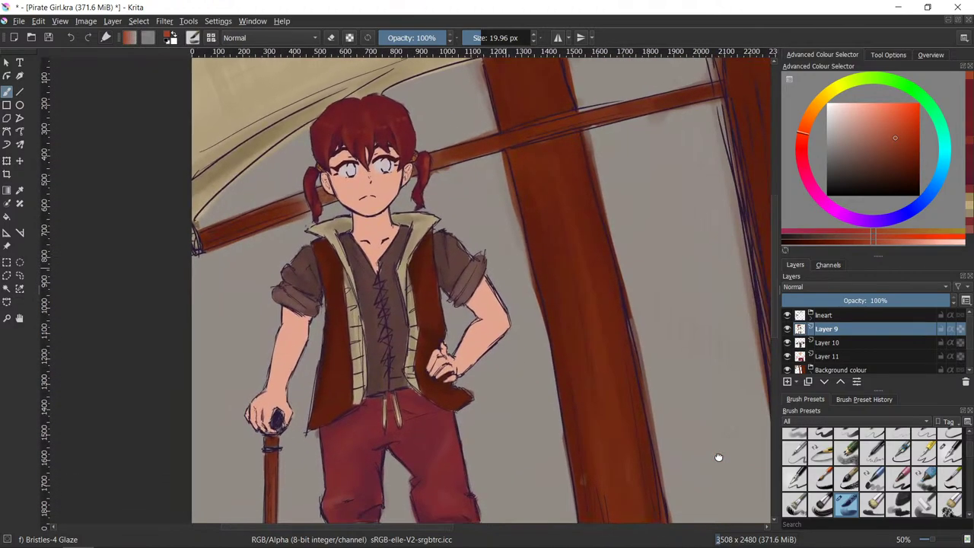
{"action": "mouse_move", "coordinate": [718, 458]}
{"action": "left_mouse_down"}
{"action": "mouse_move", "coordinate": [732, 416]}
{"action": "mouse_move", "coordinate": [805, 327]}
{"action": "mouse_move", "coordinate": [785, 372]}
{"action": "mouse_move", "coordinate": [539, 277]}
{"action": "mouse_move", "coordinate": [552, 278]}
{"action": "mouse_move", "coordinate": [593, 395]}
{"action": "left_mouse_up"}
{"action": "scroll", "coordinate": [592, 394], "scroll_direction": "up", "scroll_amount": 1}
{"action": "mouse_move", "coordinate": [558, 339]}
{"action": "left_mouse_down"}
{"action": "mouse_move", "coordinate": [602, 383]}
{"action": "mouse_move", "coordinate": [624, 446]}
{"action": "mouse_move", "coordinate": [599, 381]}
{"action": "mouse_move", "coordinate": [703, 456]}
{"action": "left_mouse_up"}
{"action": "scroll", "coordinate": [624, 446], "scroll_direction": "up", "scroll_amount": 2}
{"action": "mouse_move", "coordinate": [625, 212]}
{"action": "left_mouse_down", "text": "shift"}
{"action": "mouse_move", "coordinate": [596, 243]}
{"action": "mouse_move", "coordinate": [607, 241]}
{"action": "mouse_move", "coordinate": [594, 269]}
{"action": "left_mouse_up", "text": "shift"}
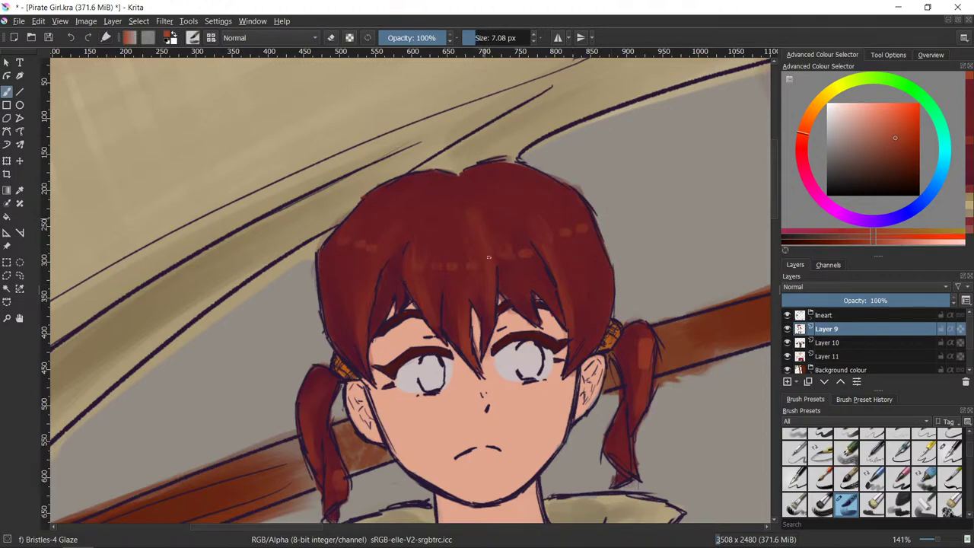
{"action": "left_click_drag", "start_coordinate": [485, 232], "coordinate": [491, 317]}
{"action": "key", "text": "ctrl+z"}
{"action": "left_click_drag", "start_coordinate": [486, 234], "coordinate": [490, 334]}
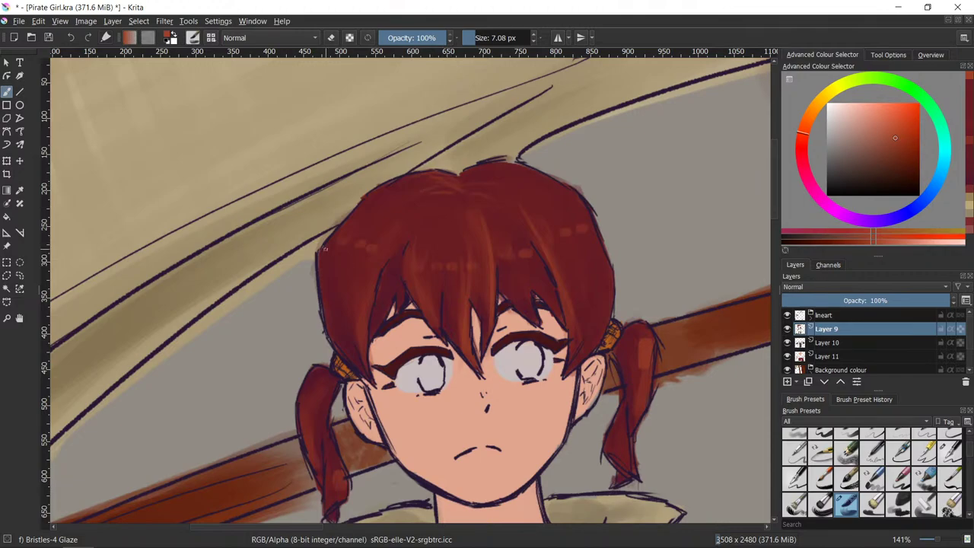
- Sample a dark purplish red from the hair and paint thin shadow strands on the left side of the fringe
{"action": "left_click", "coordinate": [357, 348], "text": "ctrl"}
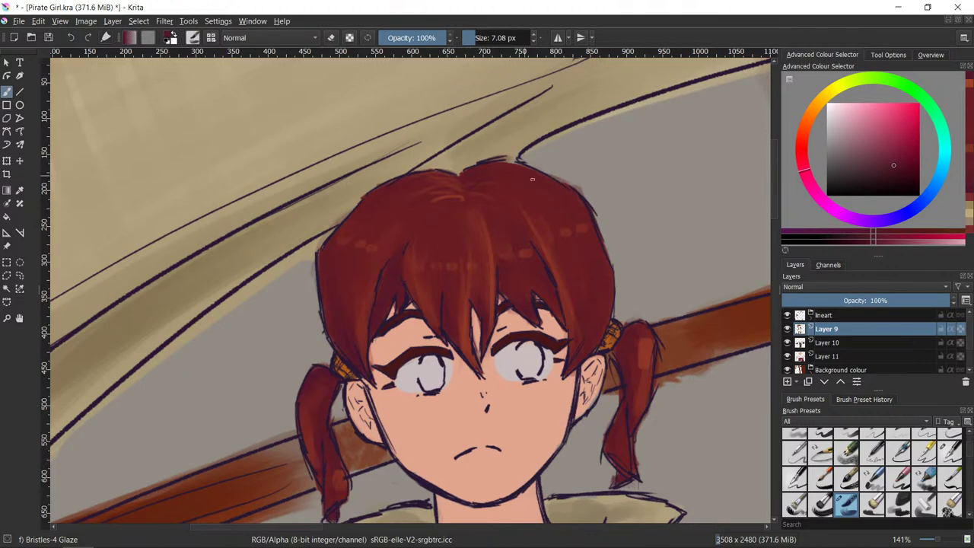
{"action": "left_click_drag", "start_coordinate": [393, 269], "coordinate": [375, 310]}
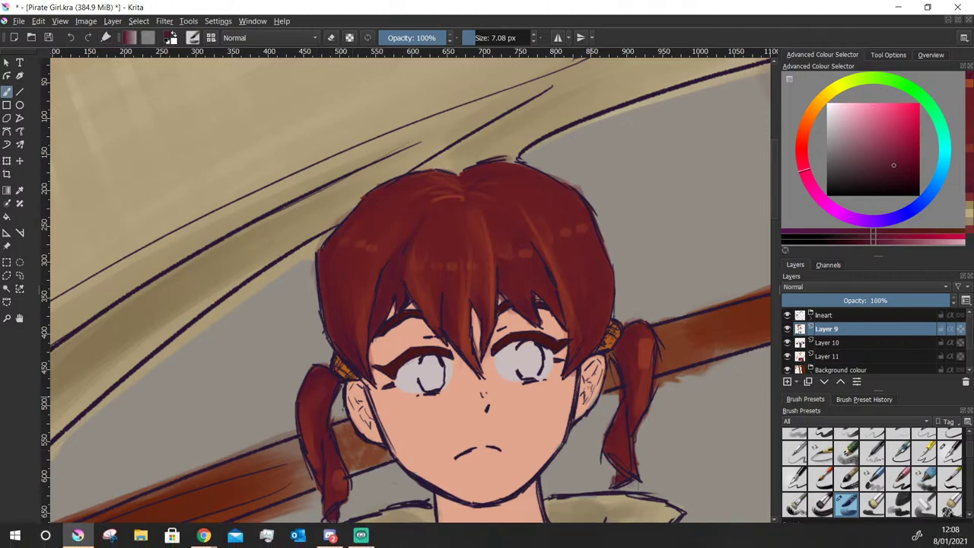
- Undo and redo the latest hair shading stroke on Layer 9 to compare, leaving it undone
{"action": "key", "text": "ctrl+z"}
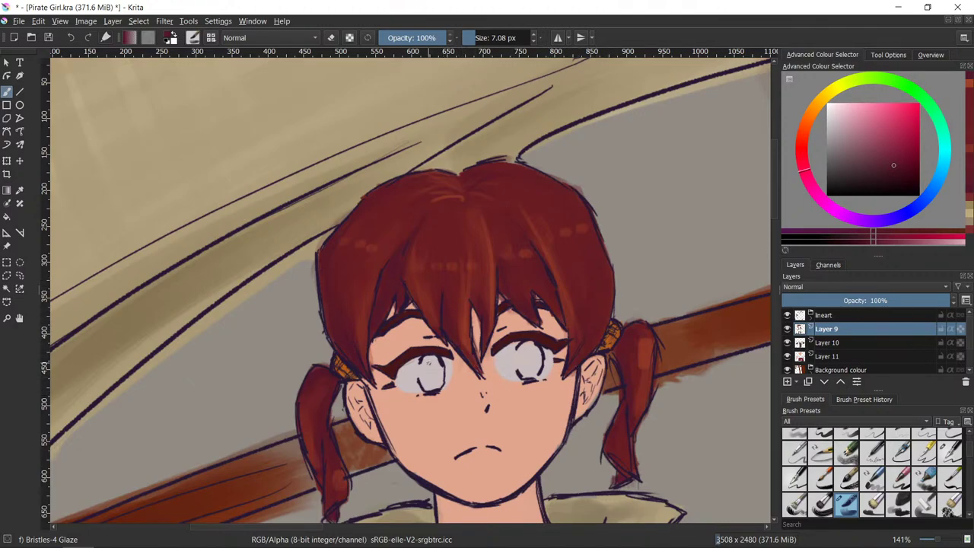
{"action": "key", "text": "ctrl+shift+z"}
{"action": "key", "text": "ctrl+shift+z"}
{"action": "key", "text": "ctrl+z"}
- Examine the hair and pigtail shading up close and against the face, upper body and mast
{"action": "scroll", "coordinate": [663, 493], "scroll_direction": "down", "scroll_amount": 2}
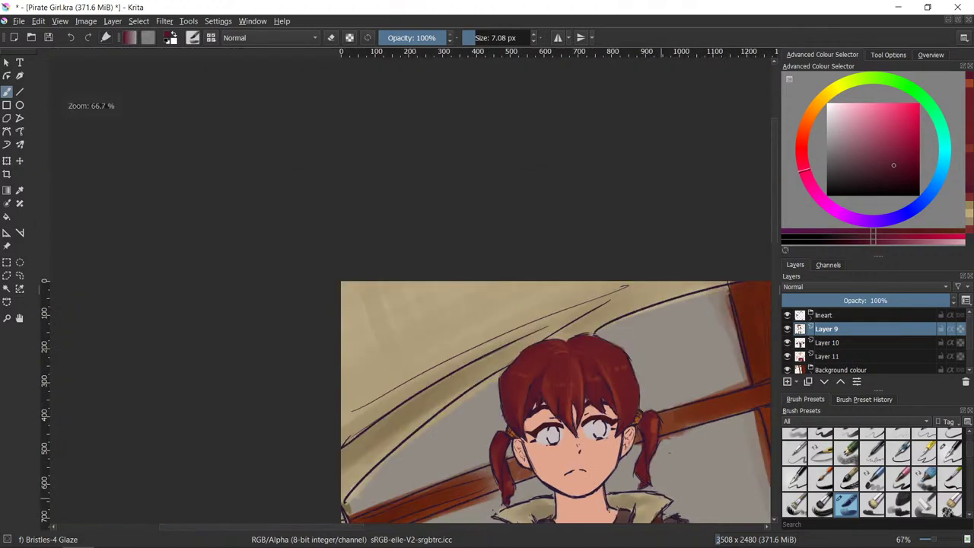
{"action": "left_click_drag", "start_coordinate": [710, 461], "coordinate": [467, 252]}
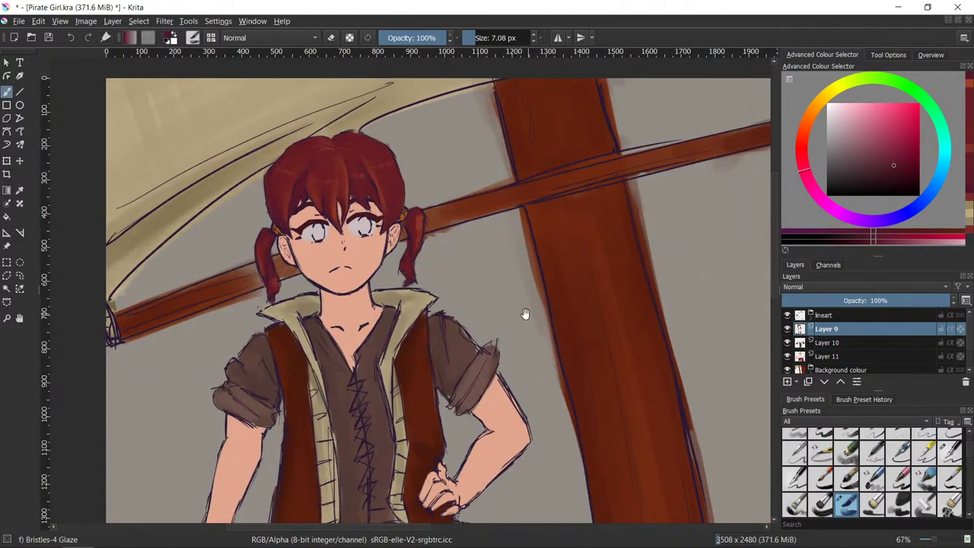
{"action": "left_click_drag", "start_coordinate": [526, 315], "coordinate": [652, 391]}
{"action": "scroll", "coordinate": [652, 391], "scroll_direction": "up", "scroll_amount": 1}
{"action": "left_click_drag", "start_coordinate": [502, 254], "coordinate": [666, 349]}
{"action": "scroll", "coordinate": [648, 345], "scroll_direction": "up", "scroll_amount": 1}
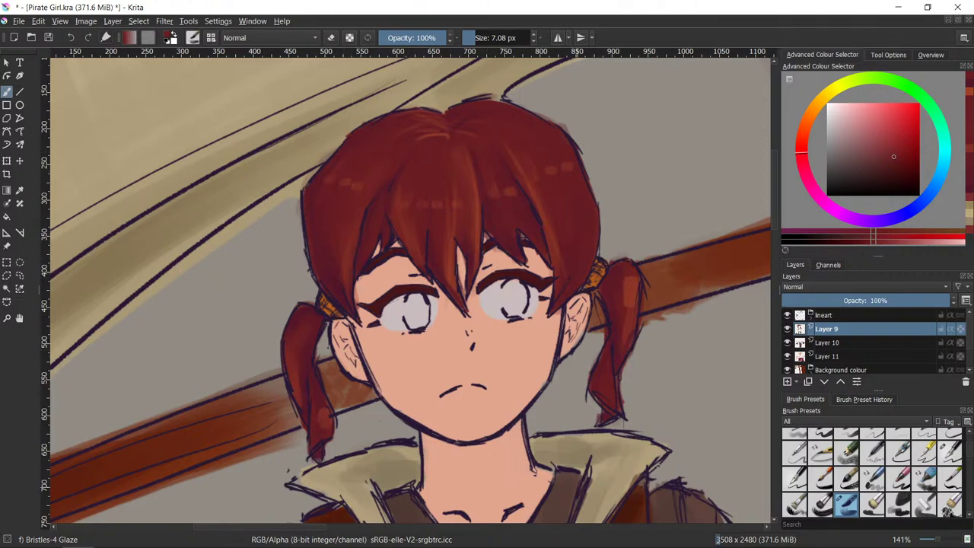
{"action": "key", "text": "1"}
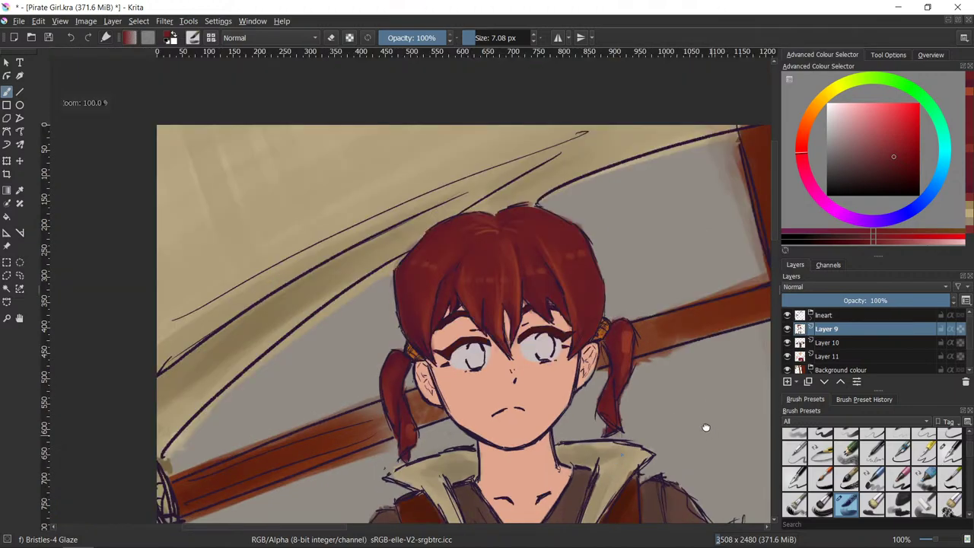
{"action": "left_click_drag", "start_coordinate": [706, 427], "coordinate": [669, 422]}
{"action": "scroll", "coordinate": [505, 314], "scroll_direction": "up", "scroll_amount": 2}
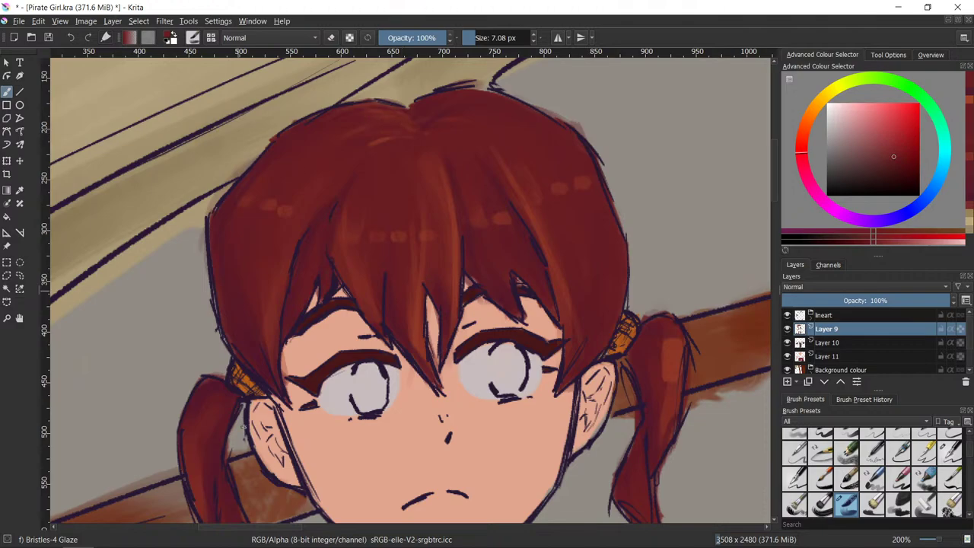
{"action": "scroll", "coordinate": [656, 477], "scroll_direction": "down", "scroll_amount": 1}
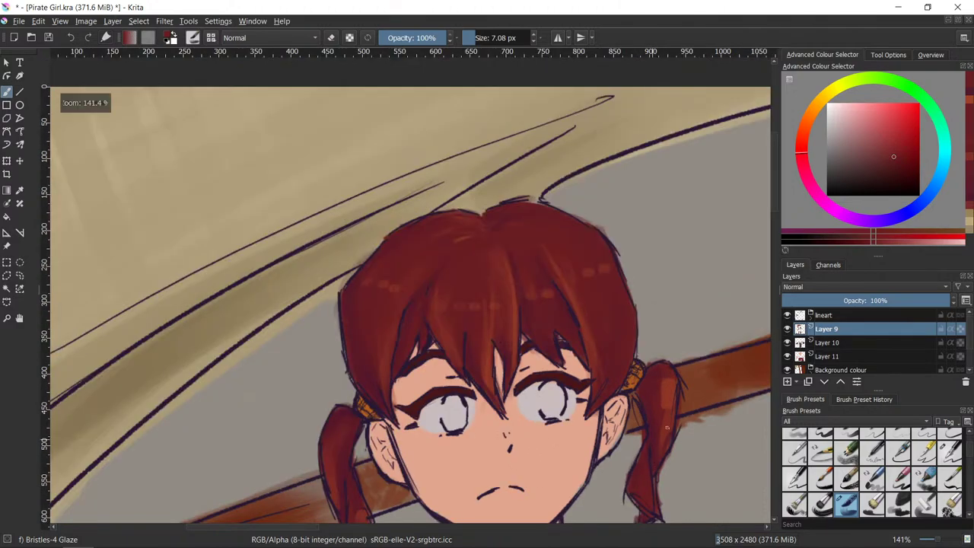
{"action": "left_click_drag", "start_coordinate": [672, 482], "coordinate": [524, 327]}
{"action": "scroll", "coordinate": [594, 350], "scroll_direction": "down", "scroll_amount": 2}
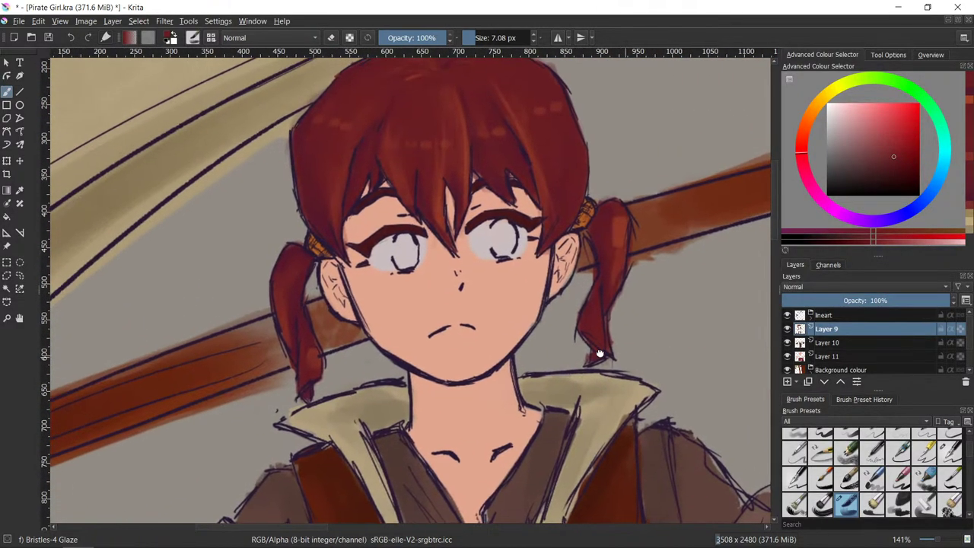
{"action": "scroll", "coordinate": [693, 426], "scroll_direction": "up", "scroll_amount": 1}
{"action": "left_click_drag", "start_coordinate": [694, 426], "coordinate": [482, 367]}
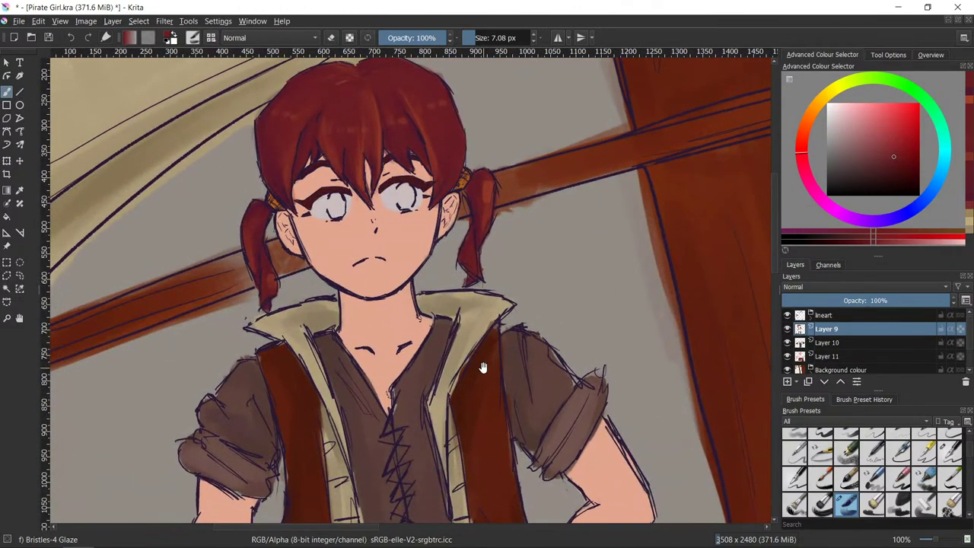
{"action": "scroll", "coordinate": [483, 367], "scroll_direction": "down", "scroll_amount": 1}
{"action": "left_click_drag", "start_coordinate": [636, 494], "coordinate": [597, 429]}
{"action": "scroll", "coordinate": [607, 402], "scroll_direction": "up", "scroll_amount": 1}
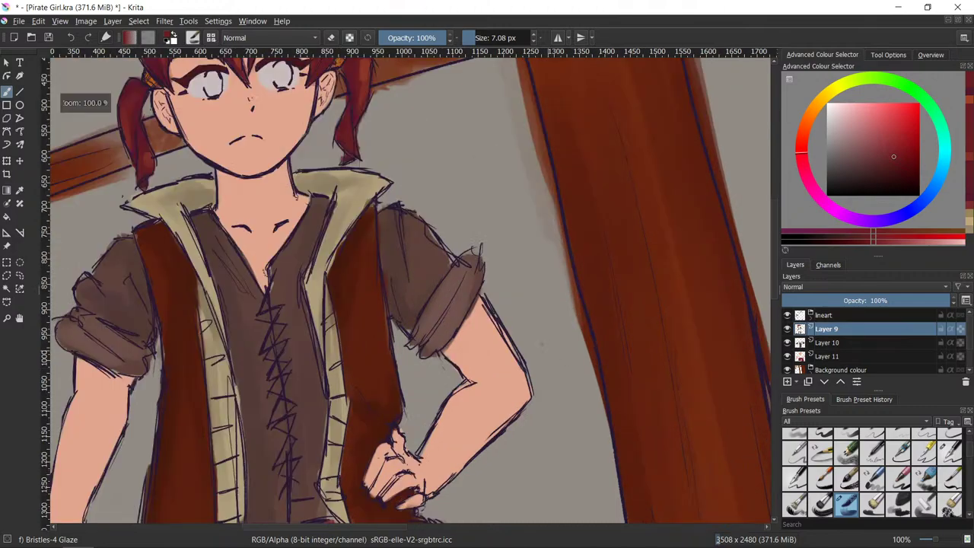
{"action": "left_click_drag", "start_coordinate": [514, 263], "coordinate": [659, 436]}
{"action": "scroll", "coordinate": [647, 432], "scroll_direction": "up", "scroll_amount": 2}
{"action": "left_click_drag", "start_coordinate": [531, 288], "coordinate": [556, 321]}
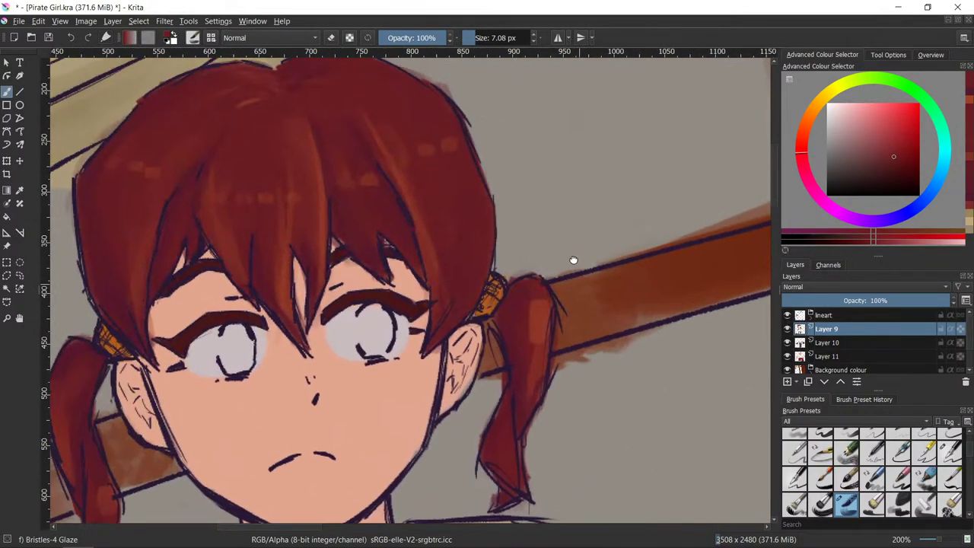
{"action": "left_click_drag", "start_coordinate": [573, 261], "coordinate": [704, 299]}
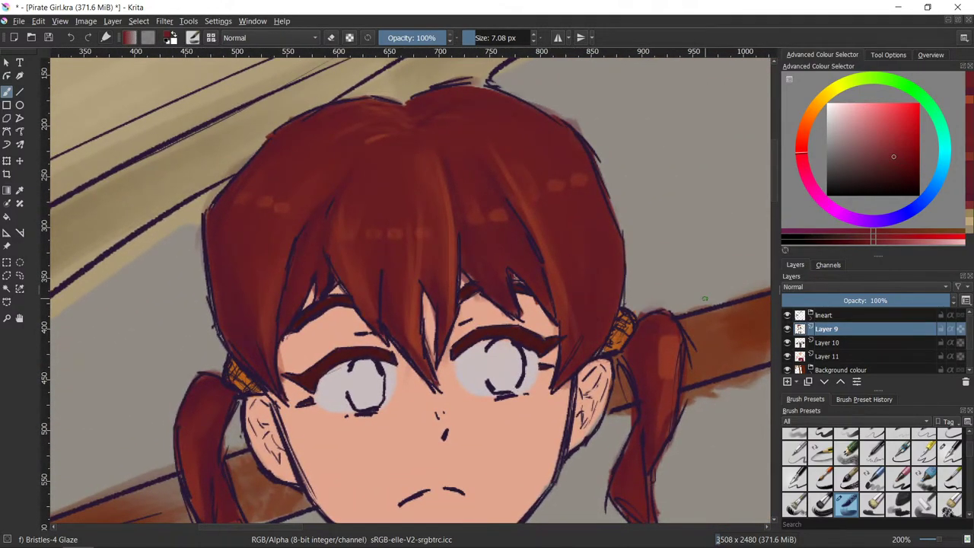
- Sample a dark crimson from the hair and glaze darker strands into the shaded side of the hair
{"action": "left_click", "coordinate": [232, 321], "text": "ctrl"}
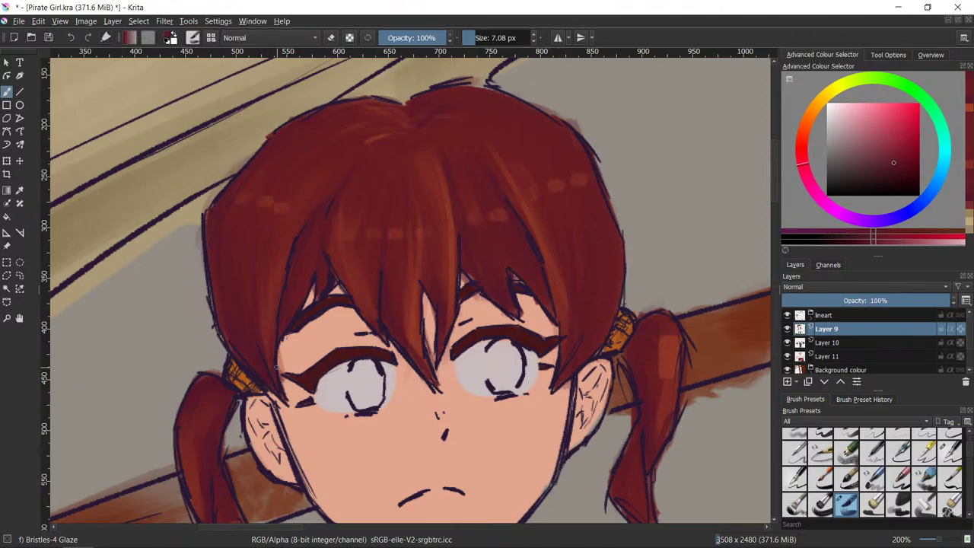
{"action": "left_click_drag", "start_coordinate": [651, 456], "coordinate": [717, 317]}
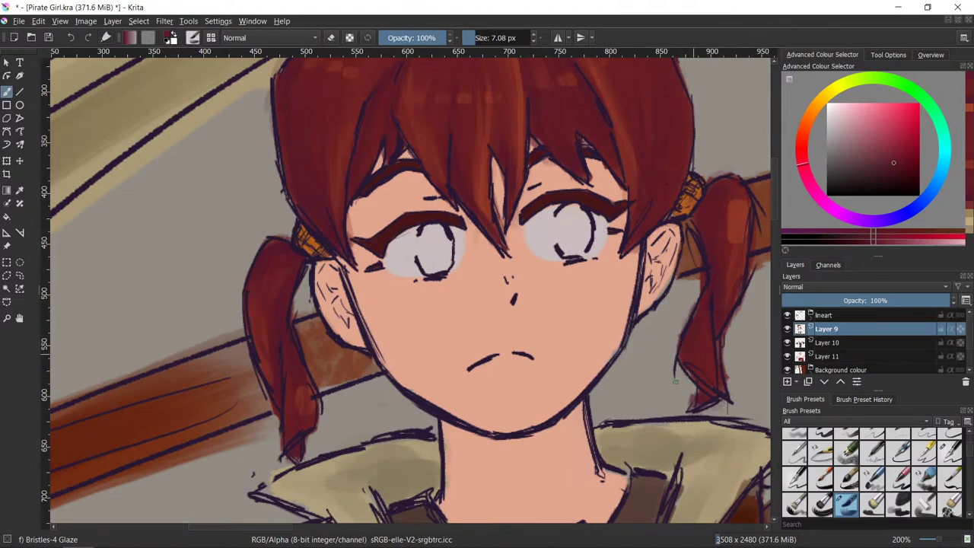
{"action": "scroll", "coordinate": [674, 381], "scroll_direction": "down", "scroll_amount": 1}
{"action": "left_click_drag", "start_coordinate": [703, 439], "coordinate": [531, 447]}
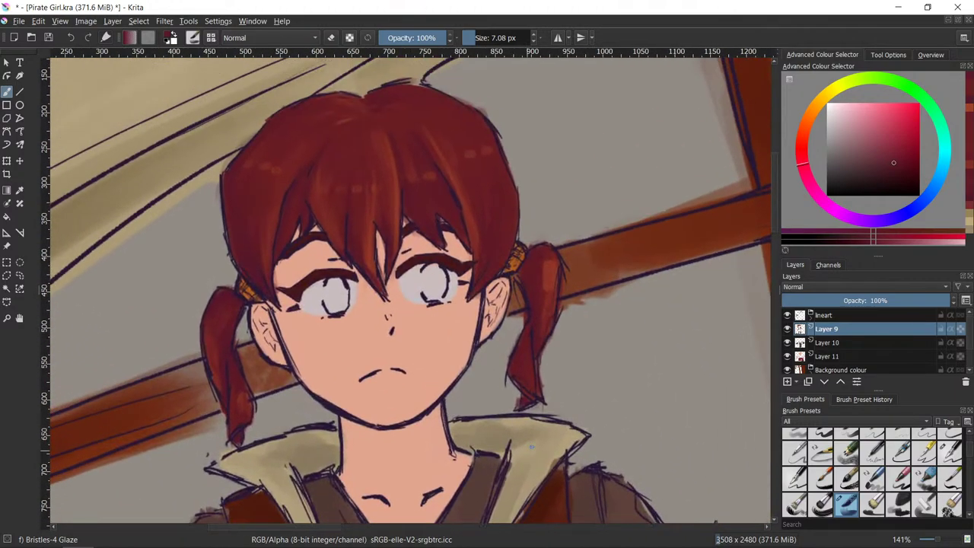
- Make Layer 11 the active layer and toggle its visibility to check which parts of the figure it holds
{"action": "scroll", "coordinate": [677, 449], "scroll_direction": "down", "scroll_amount": 1}
{"action": "left_click_drag", "start_coordinate": [687, 472], "coordinate": [614, 376]}
{"action": "scroll", "coordinate": [614, 376], "scroll_direction": "down", "scroll_amount": 2}
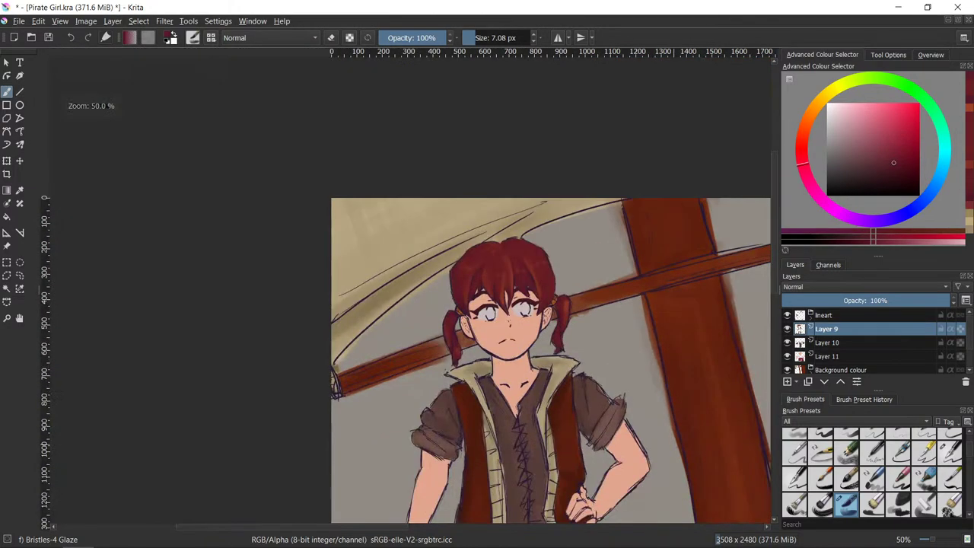
{"action": "left_click_drag", "start_coordinate": [671, 469], "coordinate": [568, 252]}
{"action": "left_click_drag", "start_coordinate": [620, 446], "coordinate": [595, 456]}
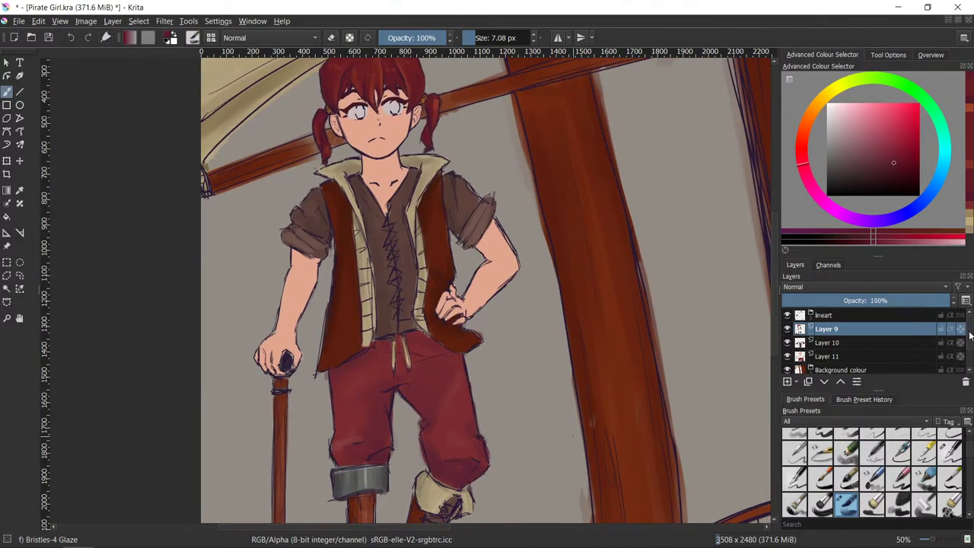
{"action": "left_click_drag", "start_coordinate": [969, 335], "coordinate": [970, 340]}
{"action": "left_click", "coordinate": [881, 347]}
{"action": "left_click", "coordinate": [788, 347]}
{"action": "left_click", "coordinate": [787, 347]}
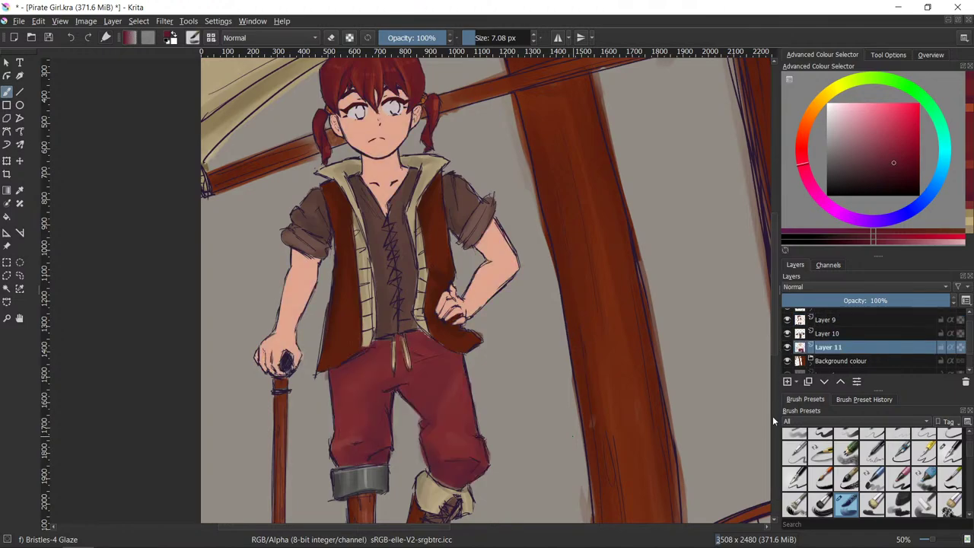
- Sample the arm's skin tone, shift it to a more saturated reddish pink, and glaze blush on the cheek with an 85.39 px brush
{"action": "scroll", "coordinate": [583, 427], "scroll_direction": "up", "scroll_amount": 1}
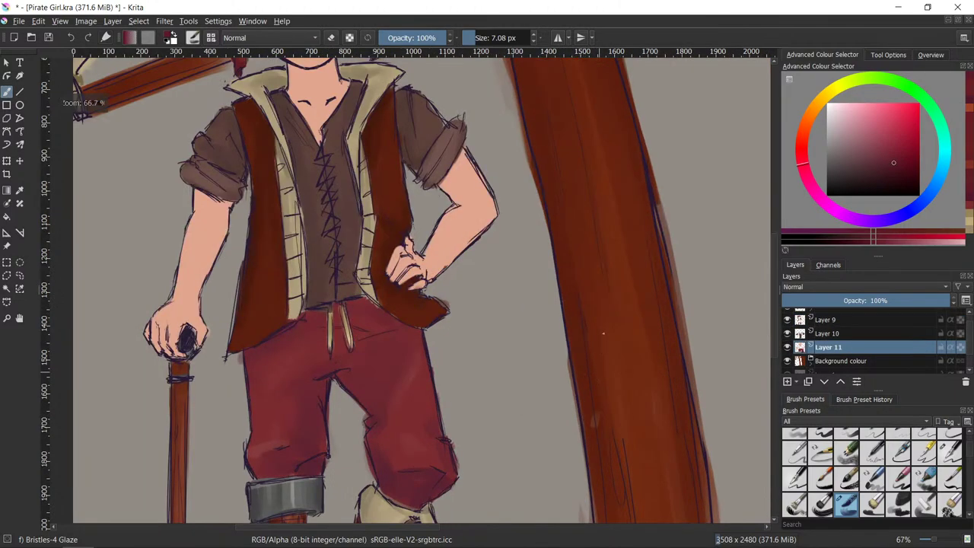
{"action": "mouse_move", "coordinate": [600, 253]}
{"action": "left_mouse_down"}
{"action": "mouse_move", "coordinate": [681, 339]}
{"action": "mouse_move", "coordinate": [653, 395]}
{"action": "mouse_move", "coordinate": [606, 261]}
{"action": "mouse_move", "coordinate": [608, 270]}
{"action": "left_mouse_up"}
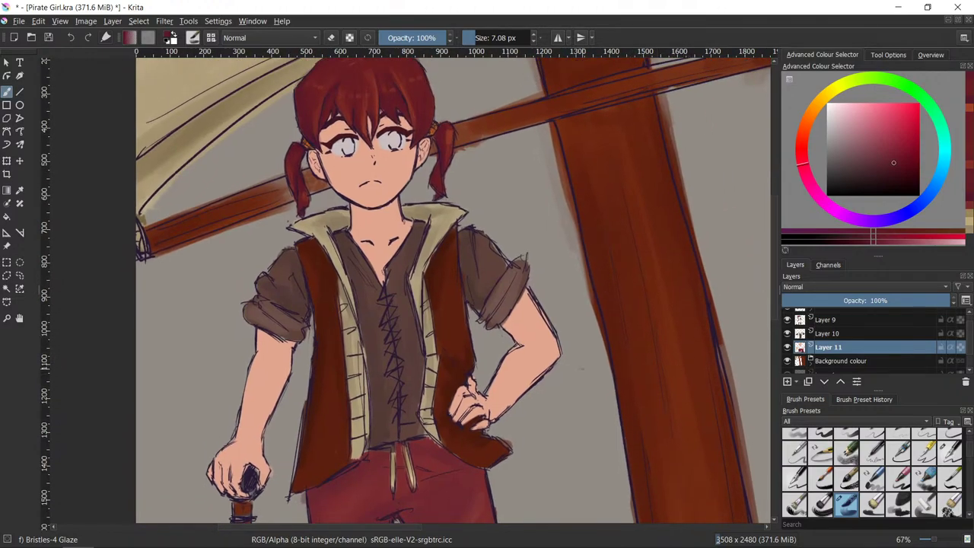
{"action": "left_click", "coordinate": [540, 383], "text": "ctrl"}
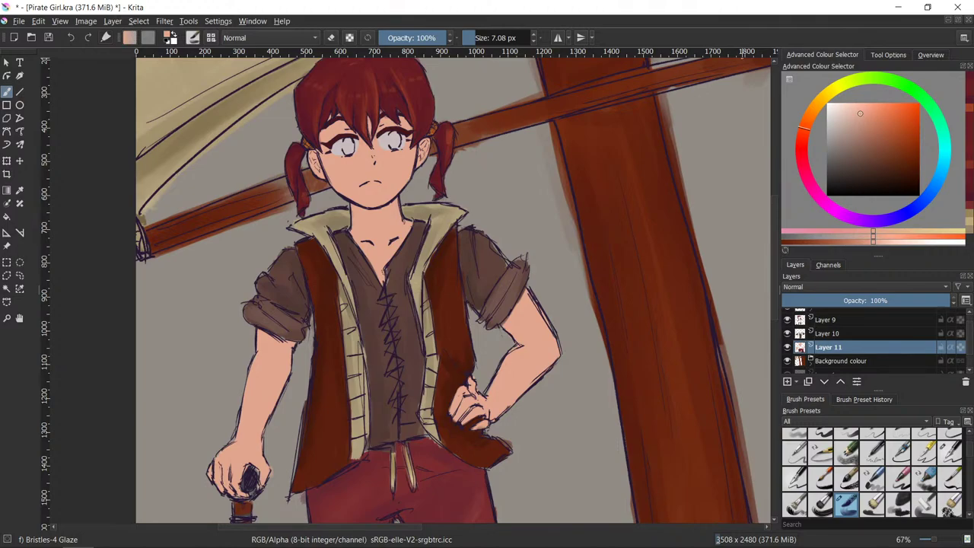
{"action": "left_click", "coordinate": [803, 147]}
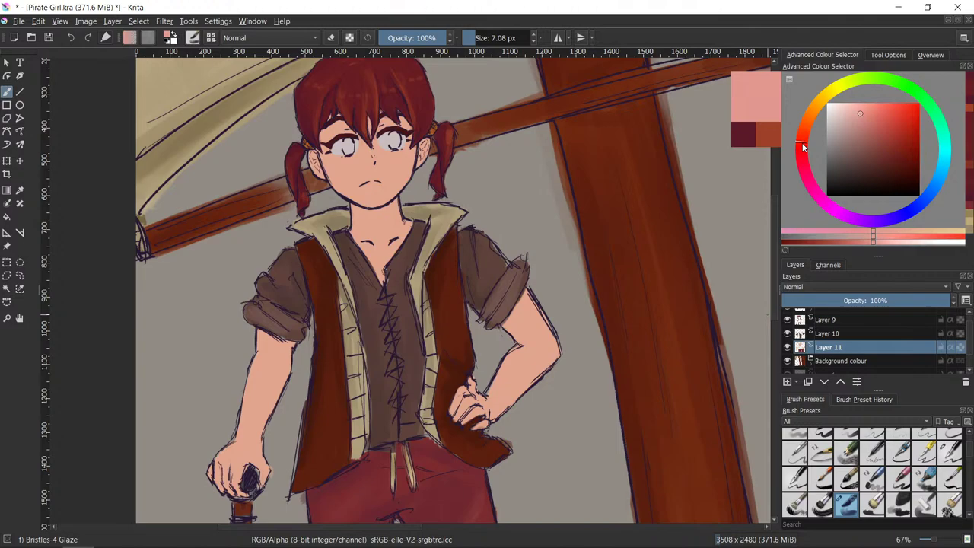
{"action": "left_click", "coordinate": [871, 116]}
{"action": "left_click_drag", "start_coordinate": [575, 260], "coordinate": [585, 262], "text": "shift"}
{"action": "left_click_drag", "start_coordinate": [410, 162], "coordinate": [402, 175]}
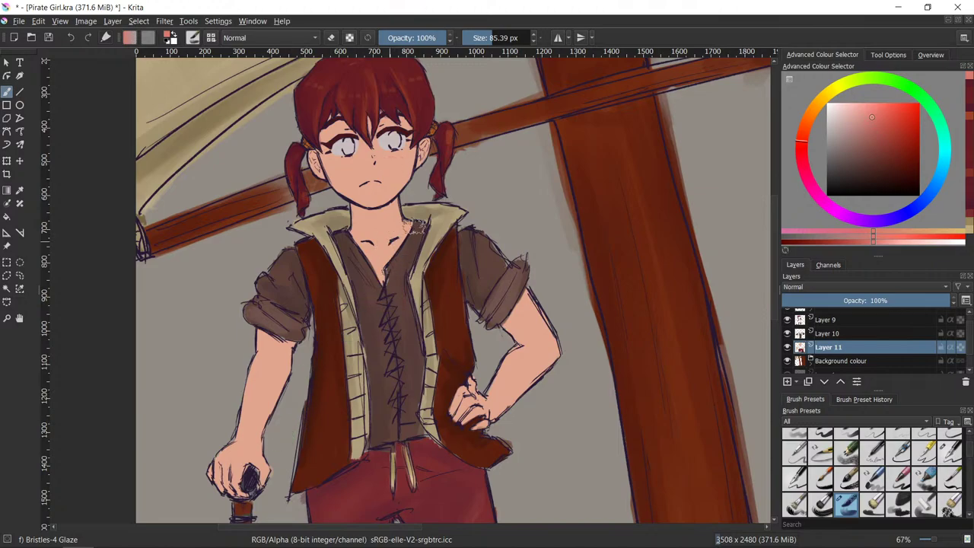
- Tint the ears with the reddish pink, bringing the glaze brush size down to 55.62 px
{"action": "mouse_move", "coordinate": [552, 300]}
{"action": "left_mouse_down", "text": "shift"}
{"action": "mouse_move", "coordinate": [530, 315]}
{"action": "mouse_move", "coordinate": [578, 296]}
{"action": "mouse_move", "coordinate": [557, 316]}
{"action": "left_mouse_up", "text": "shift"}
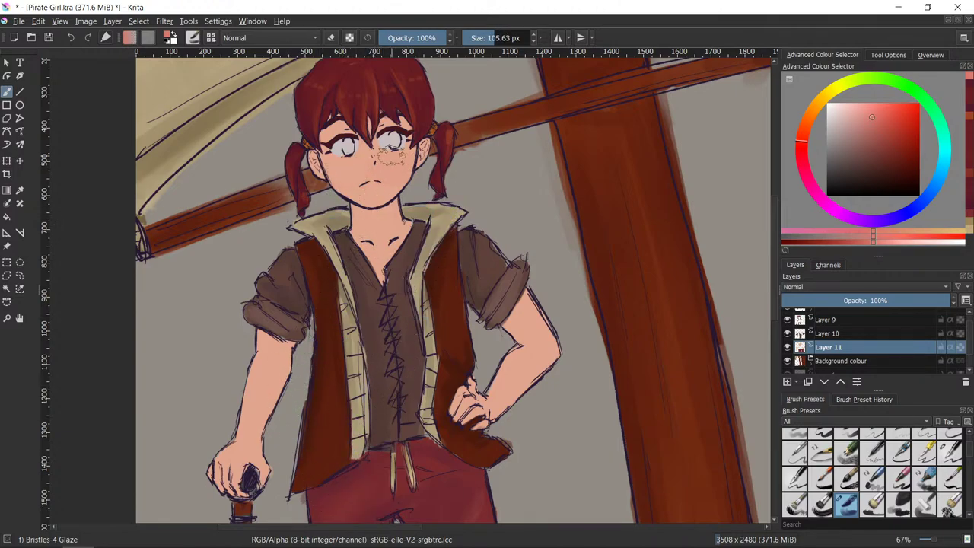
{"action": "left_click_drag", "start_coordinate": [393, 169], "coordinate": [380, 168], "text": "shift"}
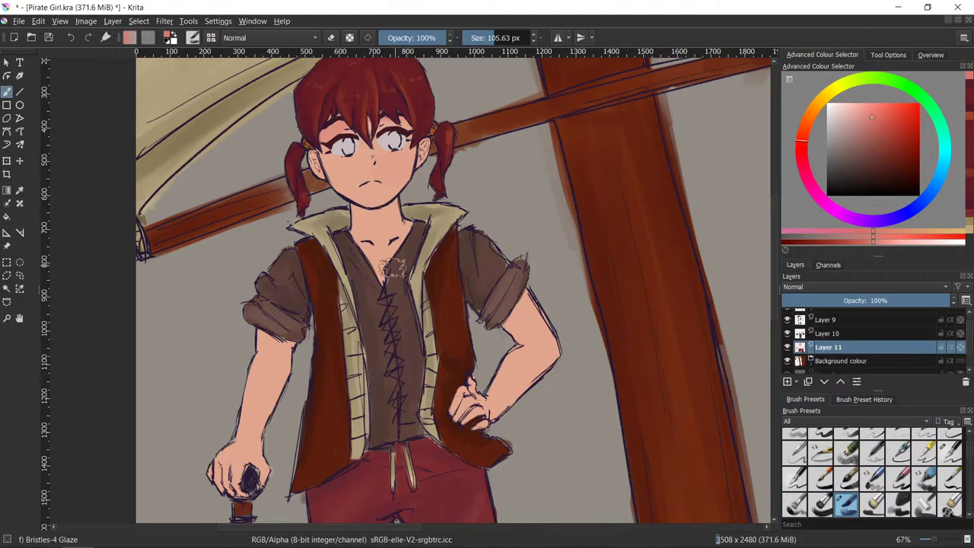
{"action": "key", "text": "ctrl"}
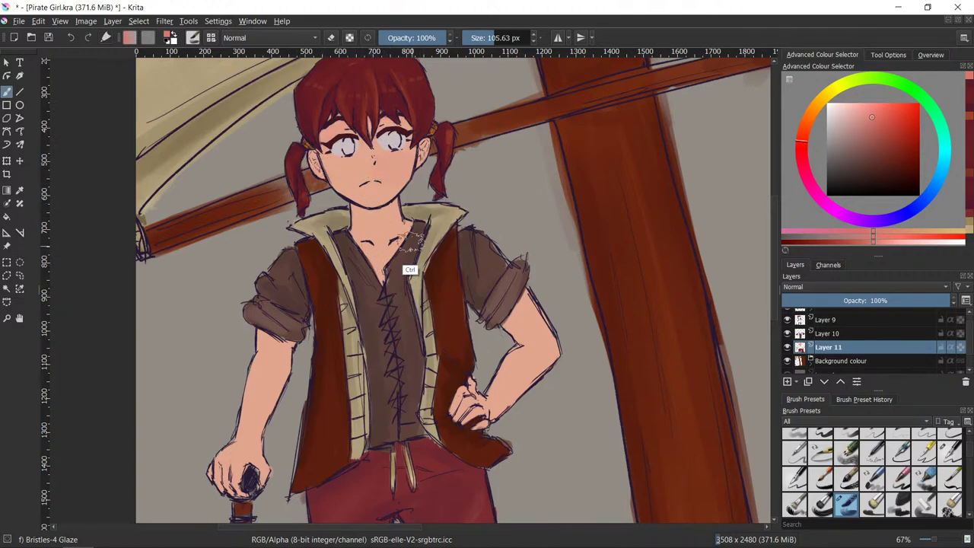
{"action": "left_click_drag", "start_coordinate": [348, 226], "coordinate": [330, 244], "text": "shift"}
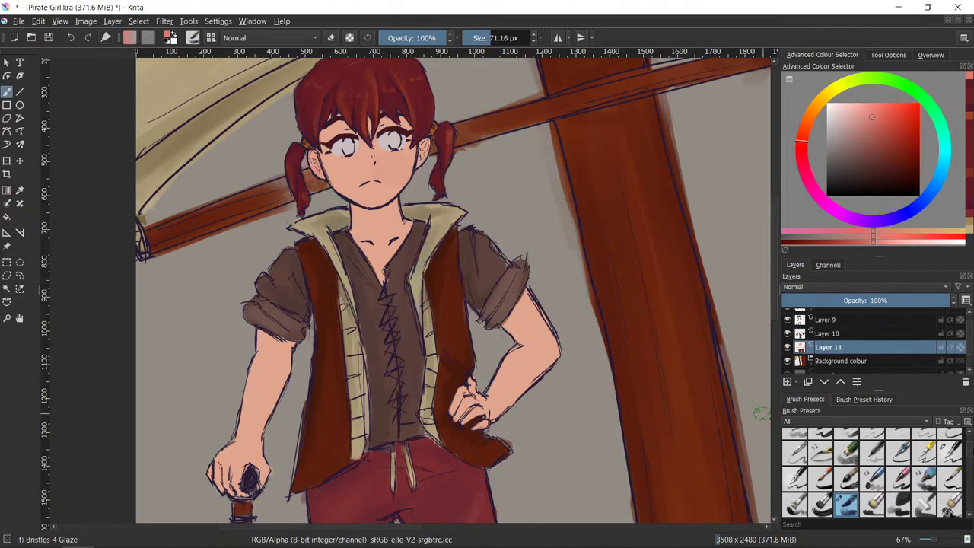
{"action": "key", "text": "bracketleft"}
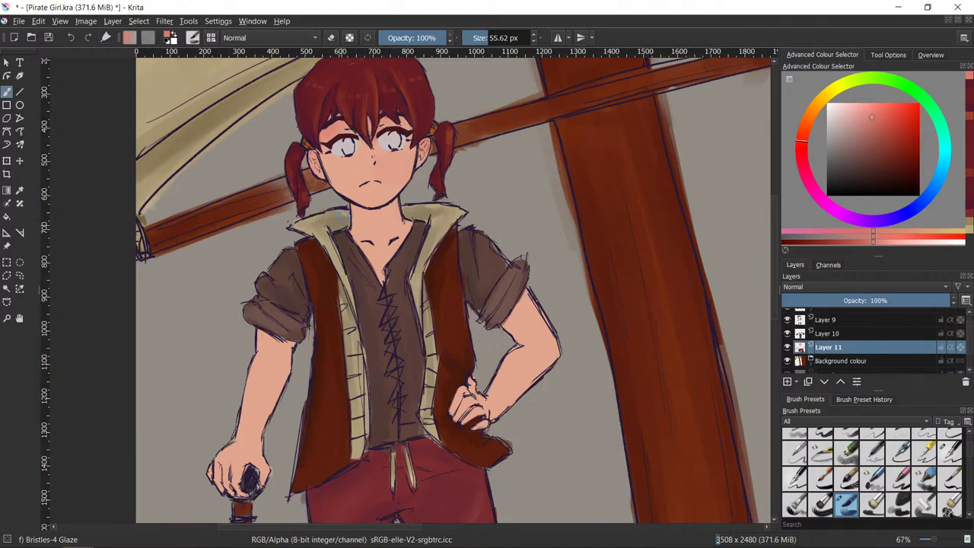
- Try dabbing the reused reddish pink onto both cheeks and undo the dabs
{"action": "left_click", "coordinate": [362, 202], "text": "ctrl"}
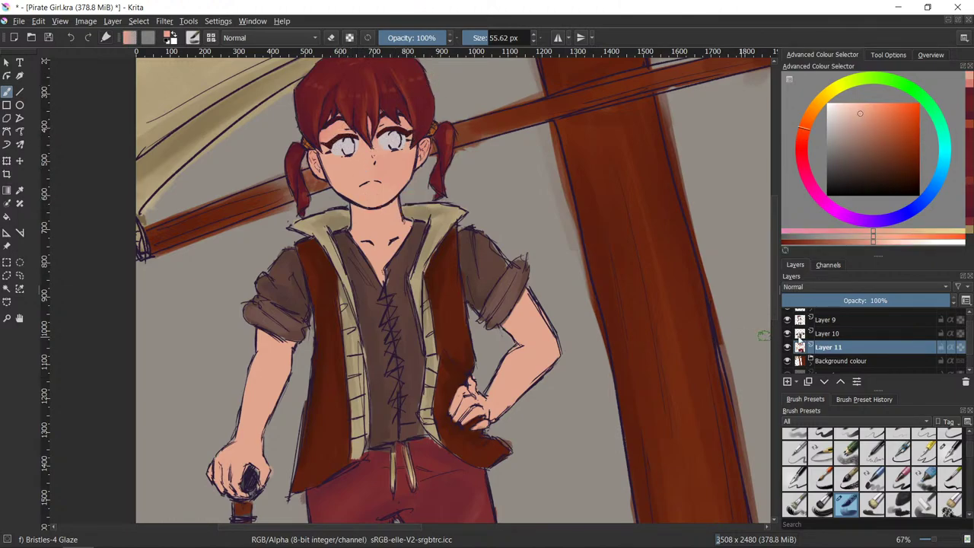
{"action": "left_click", "coordinate": [969, 85]}
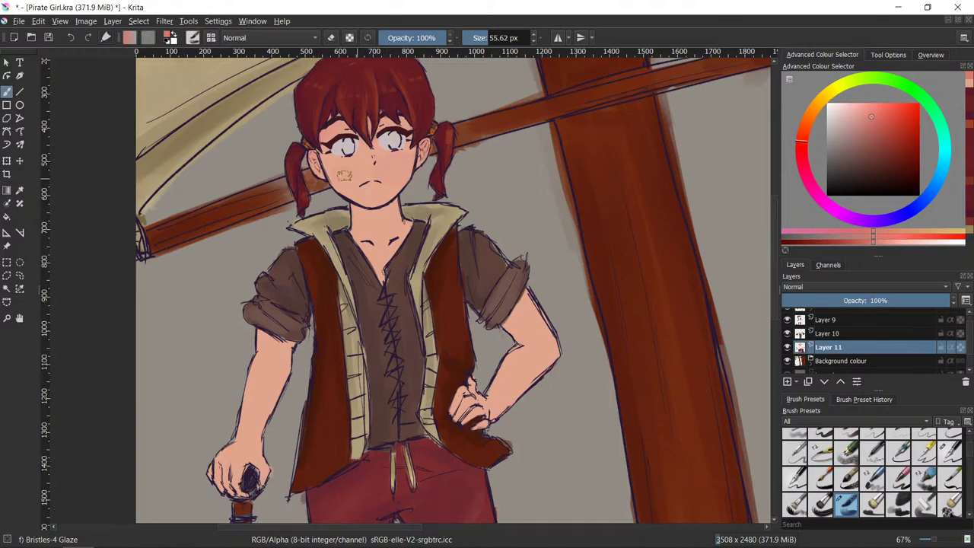
{"action": "key", "text": "ctrl+z"}
{"action": "left_click", "coordinate": [394, 162]}
{"action": "key", "text": "ctrl+z"}
- Glaze a lighter pink over the bent elbow and the cane hand with a 96.95 px brush, erasing colour outside the outlines
{"action": "left_click_drag", "start_coordinate": [357, 181], "coordinate": [377, 179], "text": "shift"}
{"action": "left_click", "coordinate": [862, 112]}
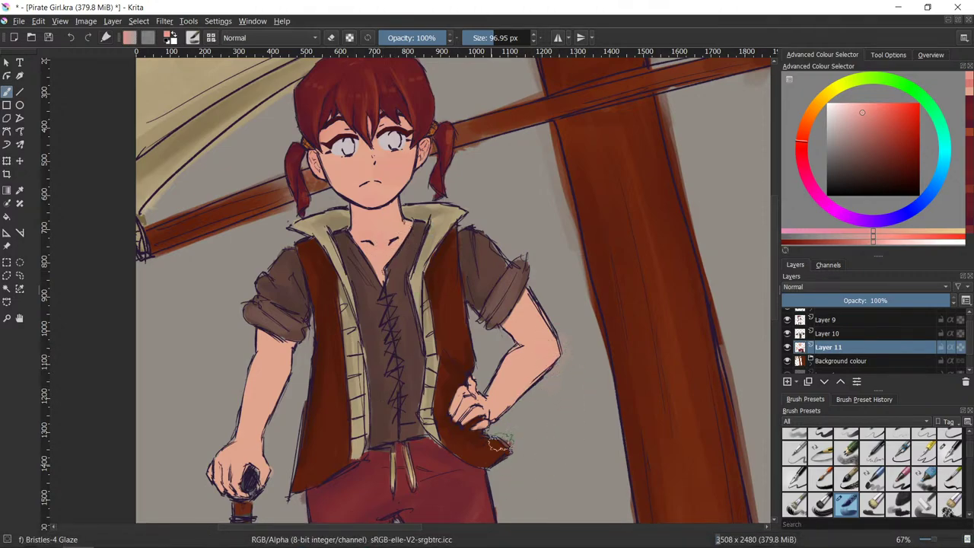
{"action": "key", "text": "e"}
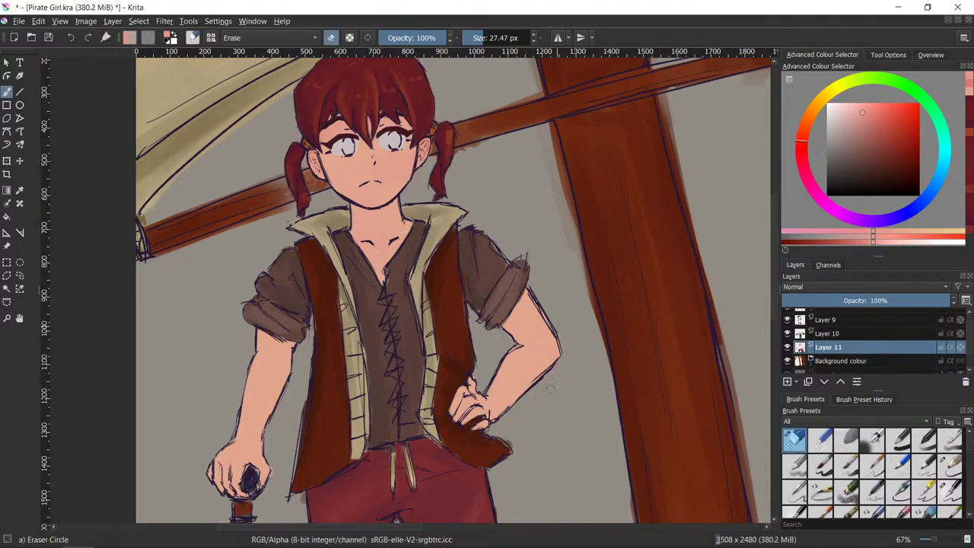
{"action": "key", "text": "e"}
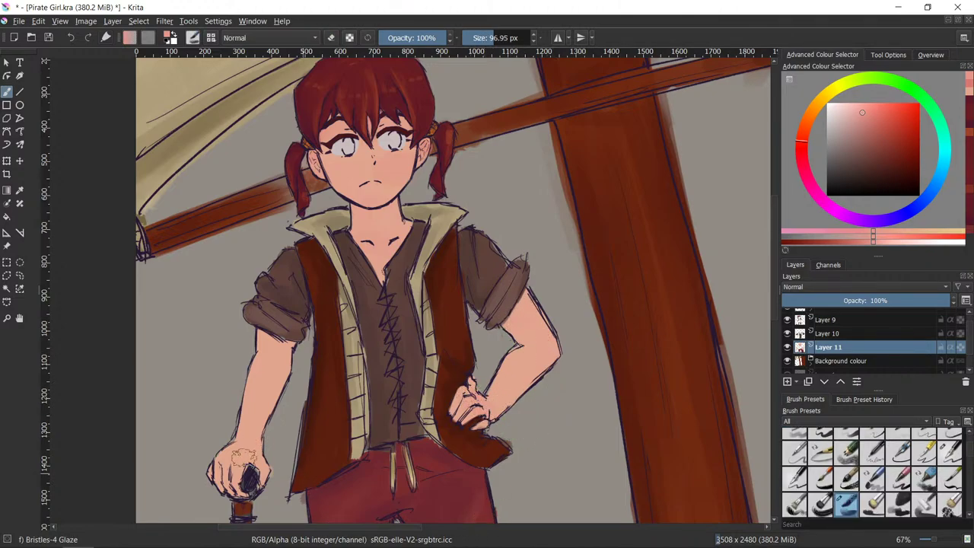
{"action": "key", "text": "e"}
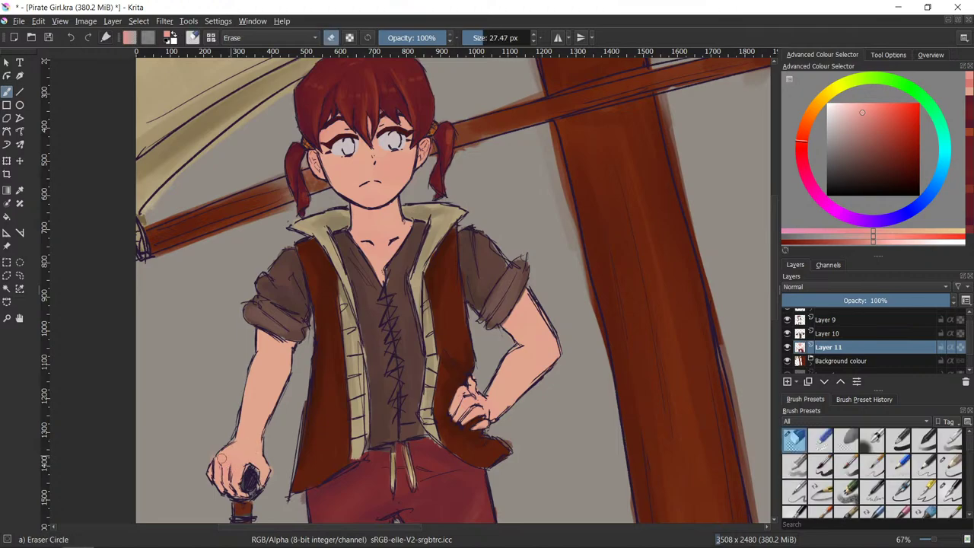
{"action": "key", "text": "e"}
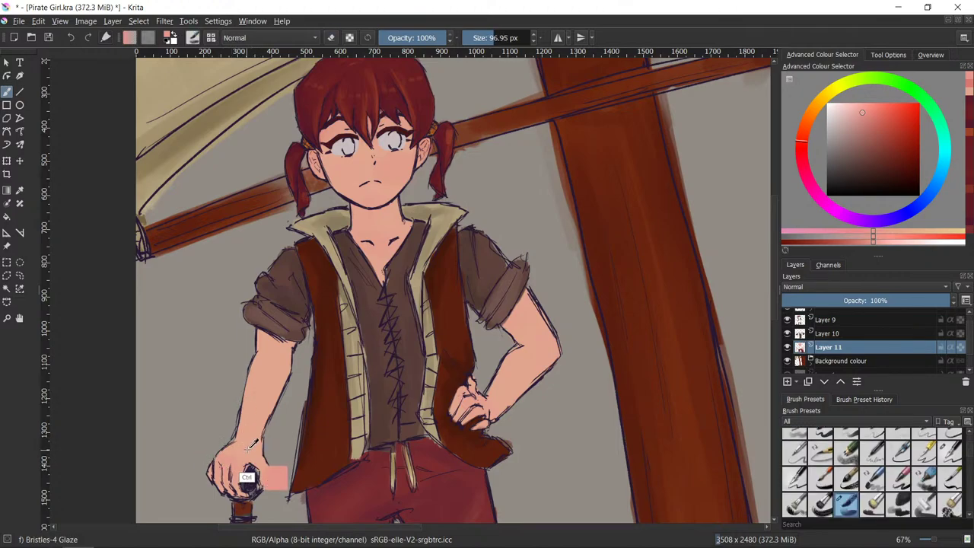
- Erase colour spilling past the cane hand's outline and blend the wrist and neckline with sampled skin tones
{"action": "key", "text": "e"}
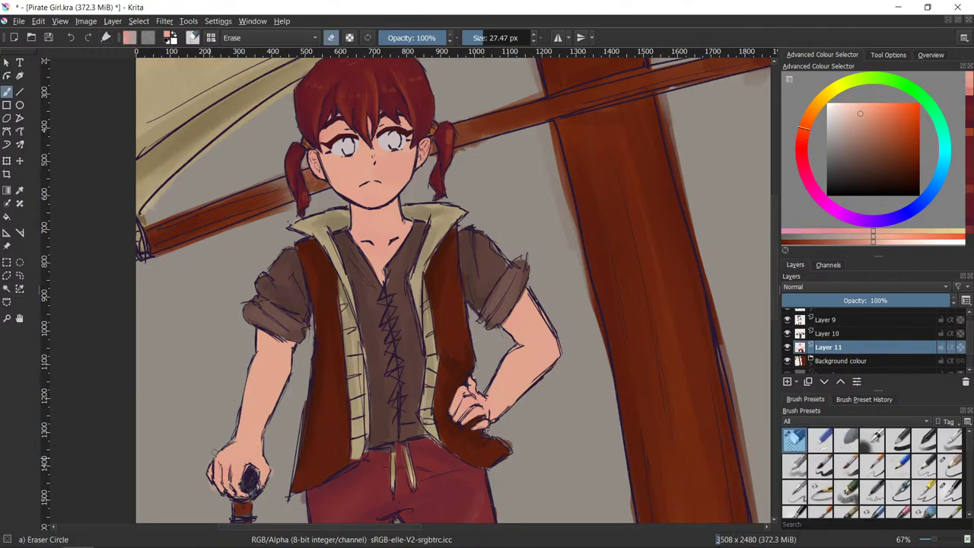
{"action": "key", "text": "e"}
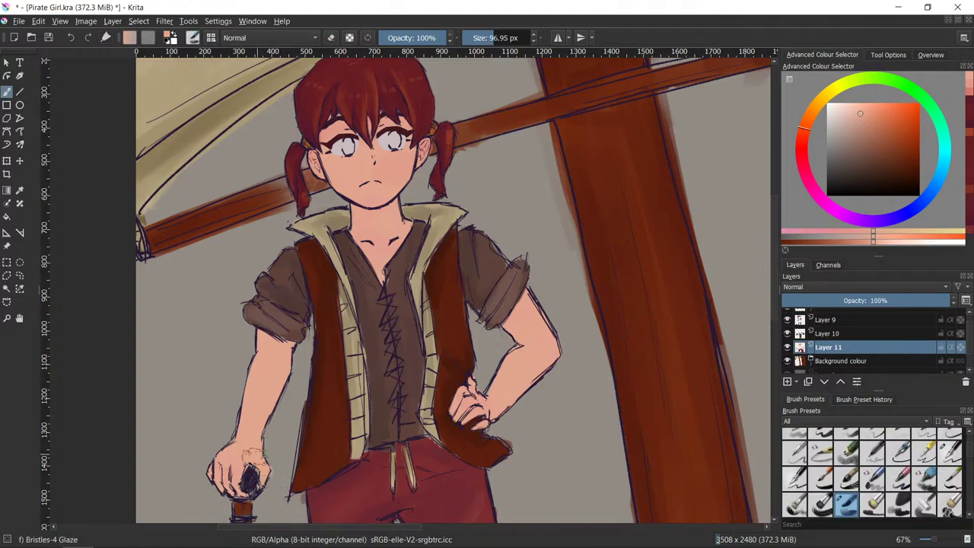
{"action": "left_click", "coordinate": [398, 279], "text": "ctrl"}
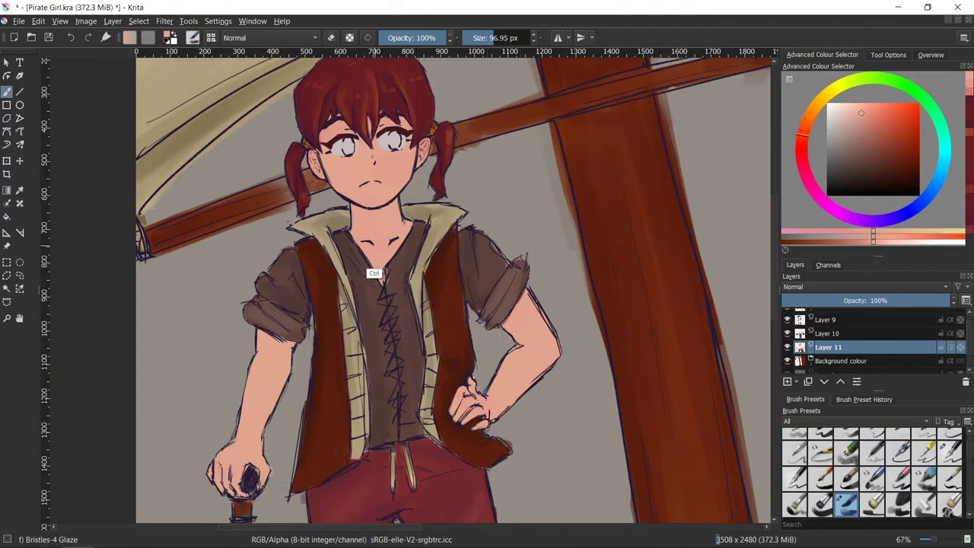
- Glaze sampled skin tones over the forearm above the cane hand, erasing excess colour along its outline
{"action": "left_click", "coordinate": [270, 402], "text": "ctrl"}
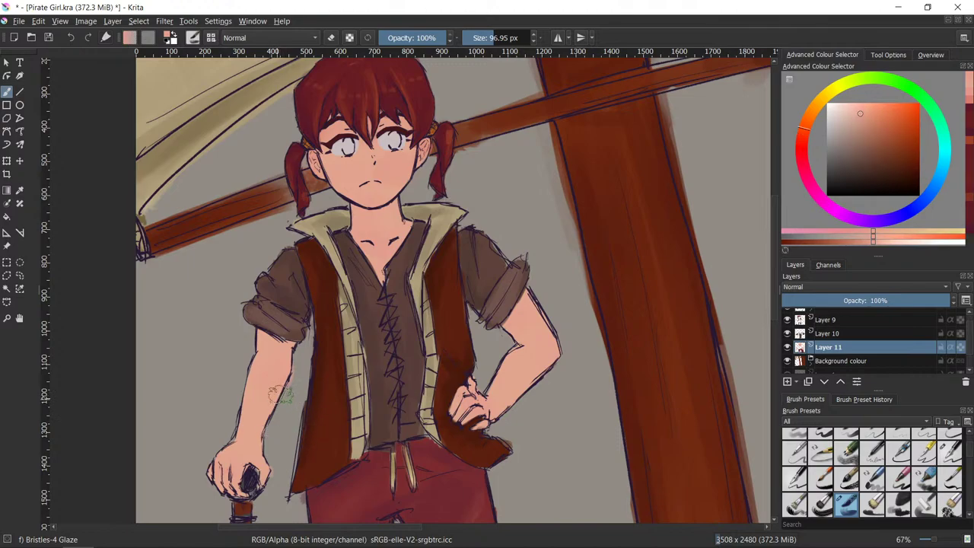
{"action": "key", "text": "slash"}
{"action": "mouse_move", "coordinate": [292, 381]}
{"action": "left_mouse_down"}
{"action": "mouse_move", "coordinate": [293, 365]}
{"action": "mouse_move", "coordinate": [266, 334]}
{"action": "mouse_move", "coordinate": [282, 345]}
{"action": "mouse_move", "coordinate": [251, 336]}
{"action": "left_mouse_up"}
{"action": "left_click", "coordinate": [283, 362], "text": "ctrl"}
{"action": "key", "text": "slash"}
{"action": "left_click", "coordinate": [288, 350], "text": "ctrl"}
{"action": "key", "text": "slash"}
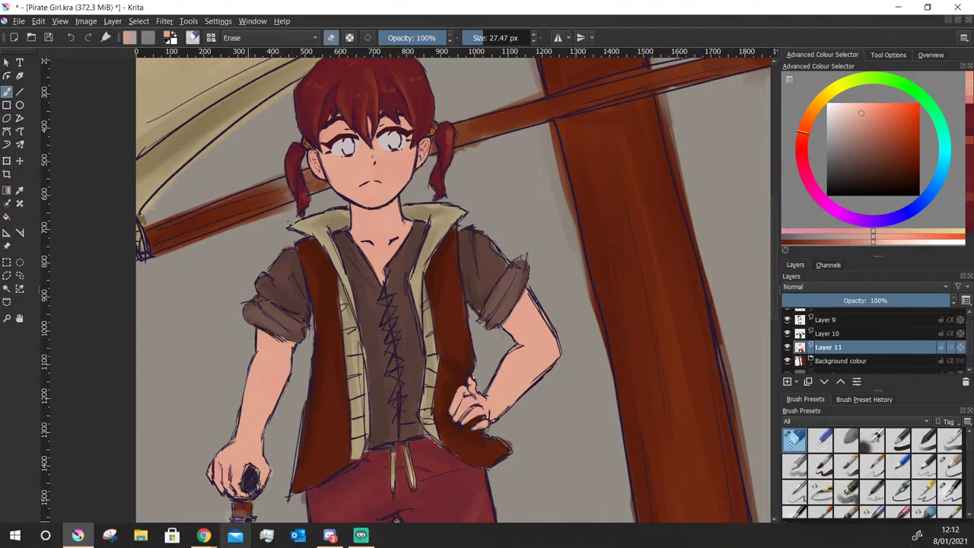
- Sample the face's skin tones and glaze them over the cheek with the 96.95 px Bristles-4 Glaze brush
{"action": "scroll", "coordinate": [659, 432], "scroll_direction": "down", "scroll_amount": 1}
{"action": "scroll", "coordinate": [658, 437], "scroll_direction": "up", "scroll_amount": 2}
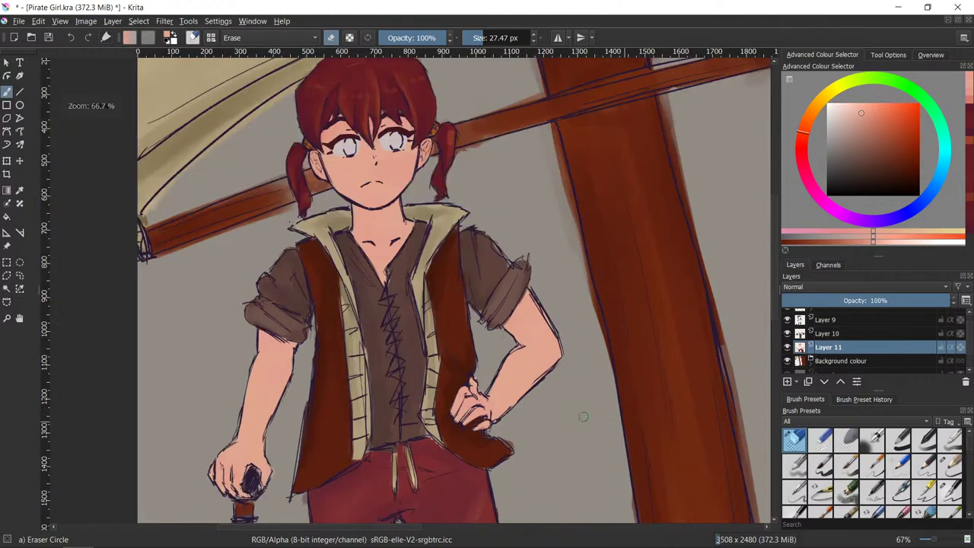
{"action": "left_click_drag", "start_coordinate": [584, 205], "coordinate": [657, 382]}
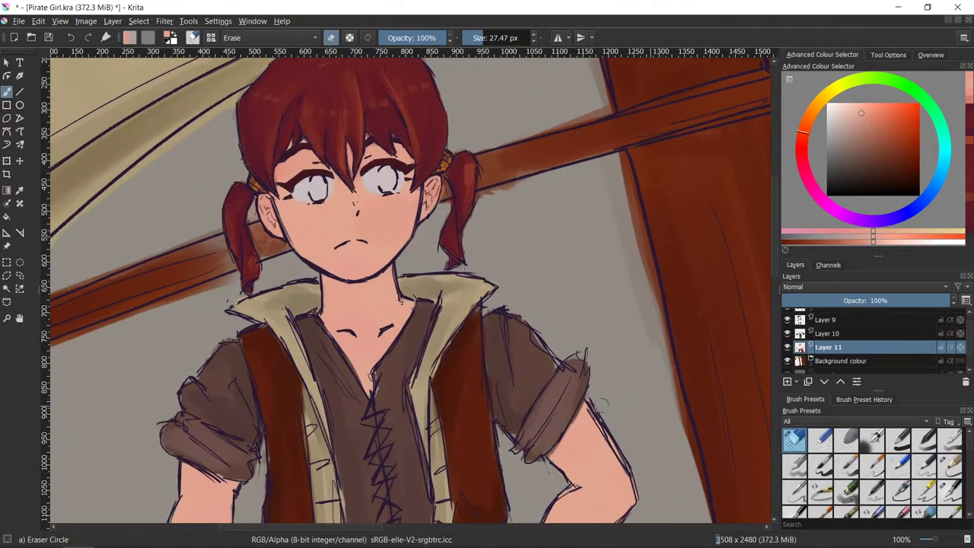
{"action": "left_click", "coordinate": [380, 278], "text": "ctrl"}
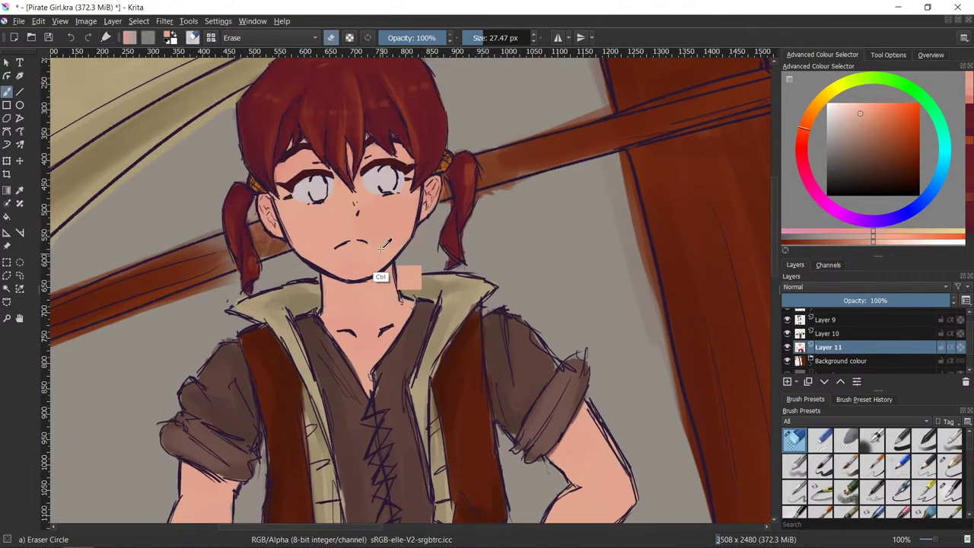
{"action": "key", "text": "/"}
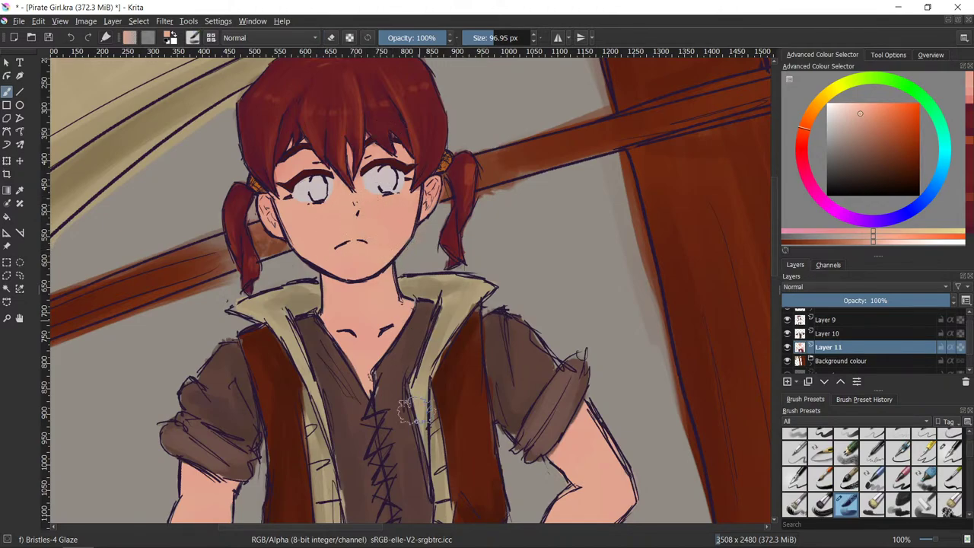
{"action": "left_click", "coordinate": [400, 227], "text": "ctrl"}
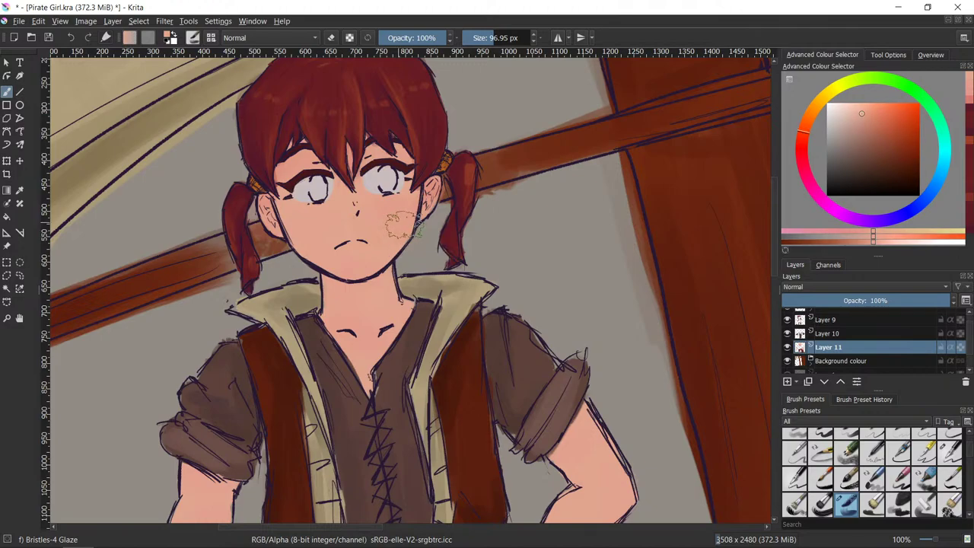
- Reduce the glaze brush to 23.95 px and touch up the skin around the nose with sampled face tones
{"action": "left_click_drag", "start_coordinate": [394, 241], "coordinate": [356, 273], "text": "shift"}
{"action": "left_click_drag", "start_coordinate": [355, 195], "coordinate": [365, 215]}
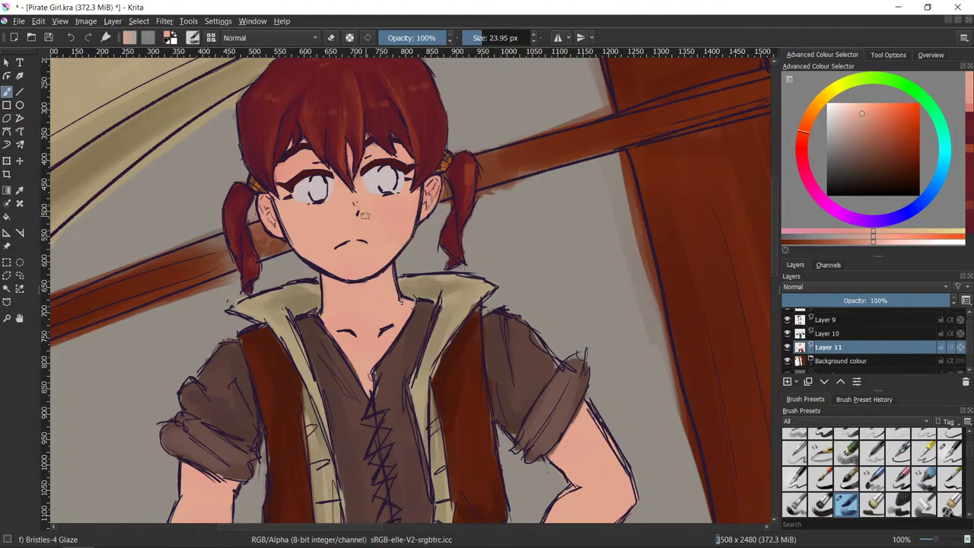
{"action": "left_click", "coordinate": [352, 234], "text": "ctrl"}
{"action": "left_click", "coordinate": [352, 200]}
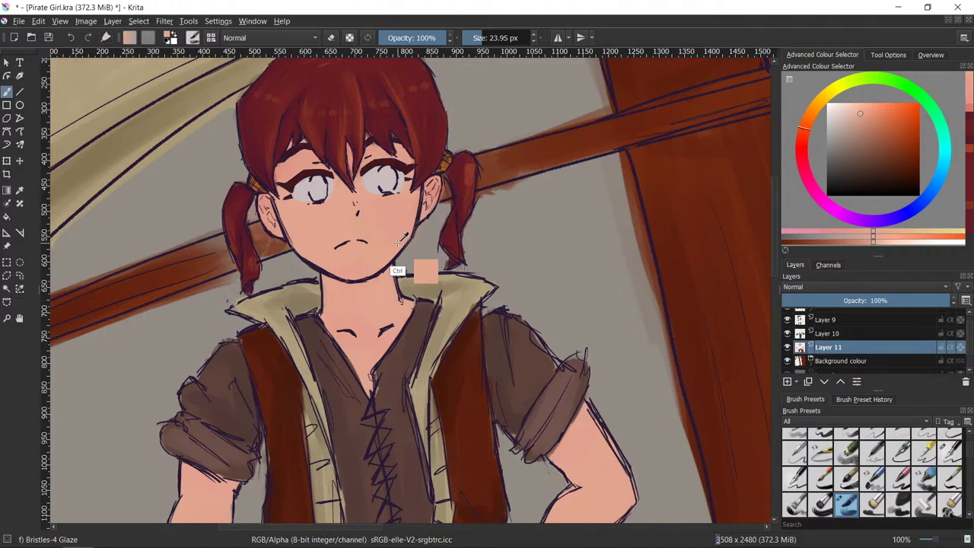
- Sample the jaw's skin tone, shift it to a more saturated reddish pink, and reduce the brush to 18.35 px
{"action": "left_click", "coordinate": [391, 275], "text": "ctrl"}
{"action": "left_click", "coordinate": [388, 281], "text": "ctrl"}
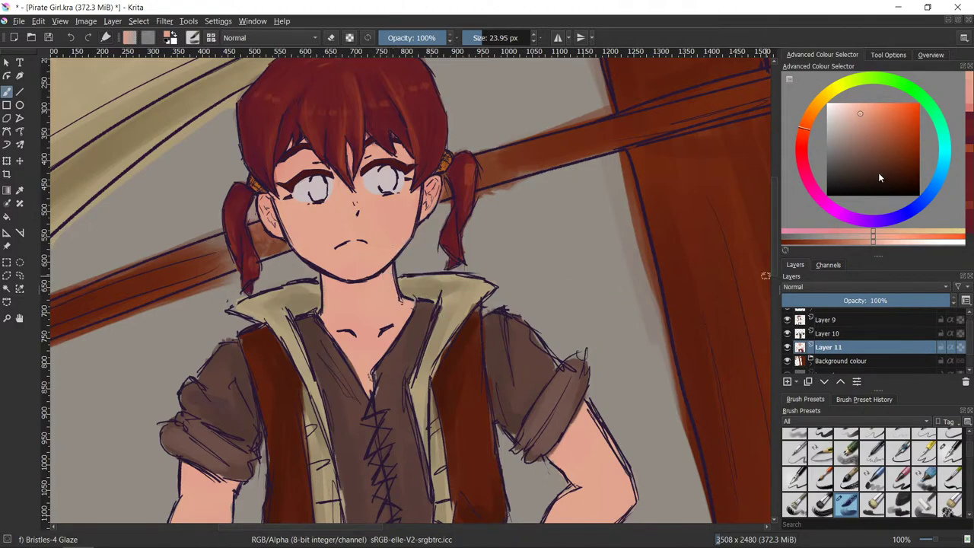
{"action": "left_click", "coordinate": [807, 141]}
{"action": "left_click", "coordinate": [869, 116]}
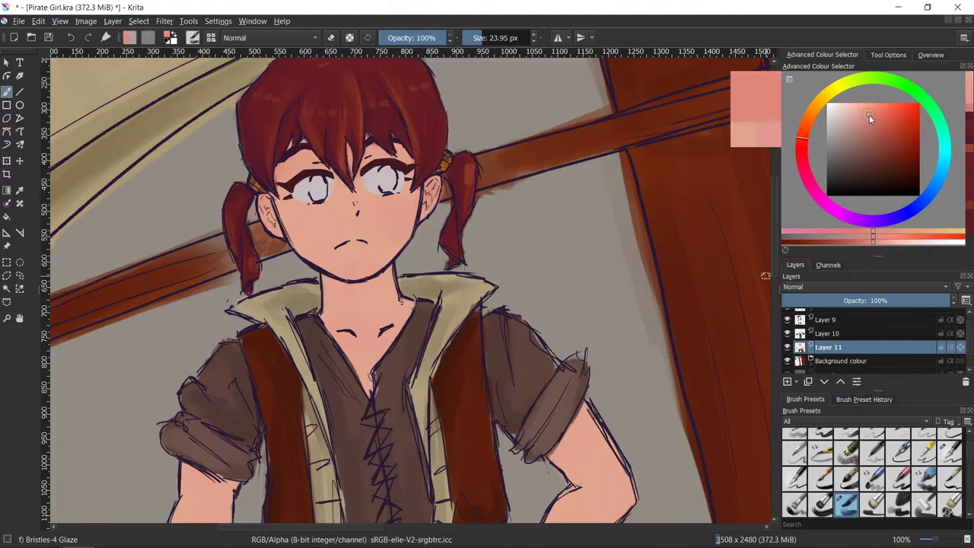
{"action": "left_click_drag", "start_coordinate": [435, 249], "coordinate": [431, 256], "text": "shift"}
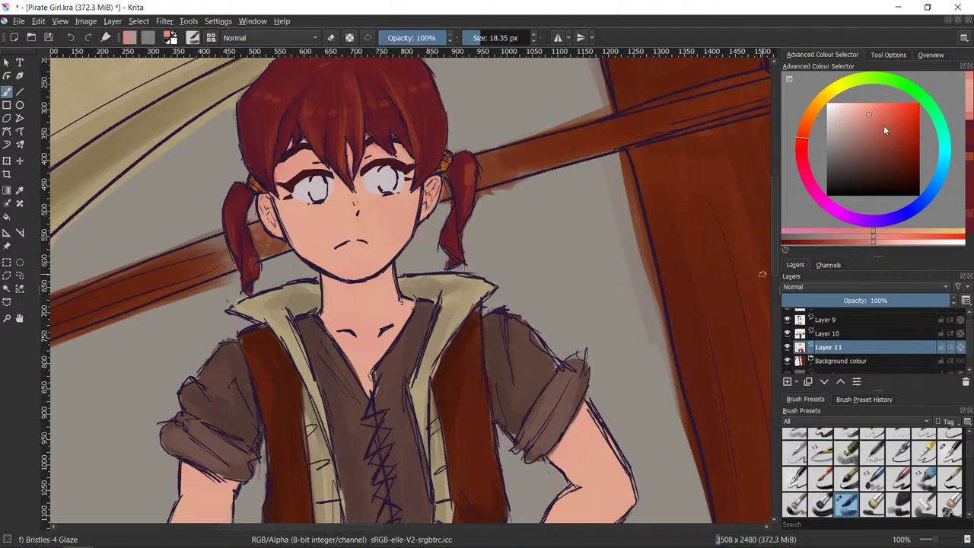
- Shift the colour to a cooler rose pink and glaze it above the eye, just beneath the fringe
{"action": "left_click_drag", "start_coordinate": [808, 144], "coordinate": [812, 159]}
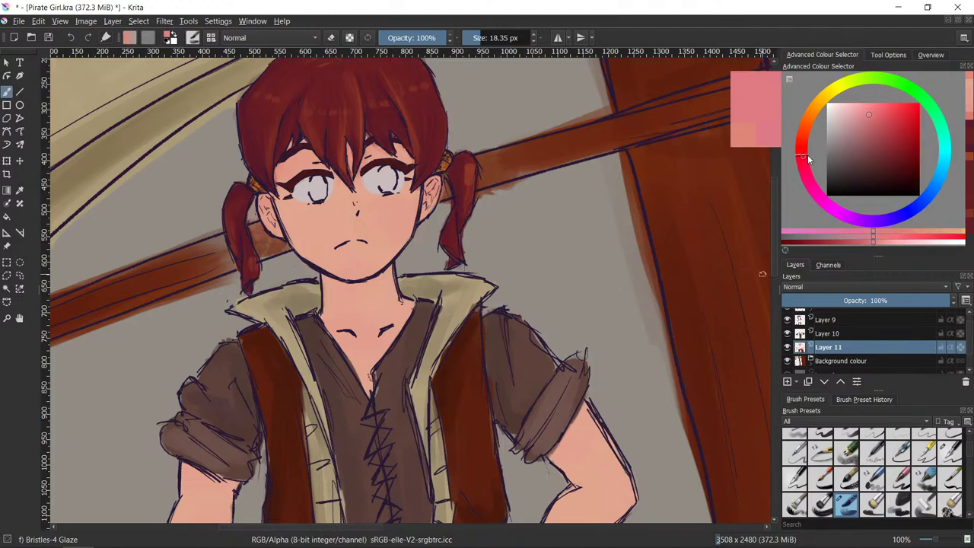
{"action": "left_click", "coordinate": [876, 118]}
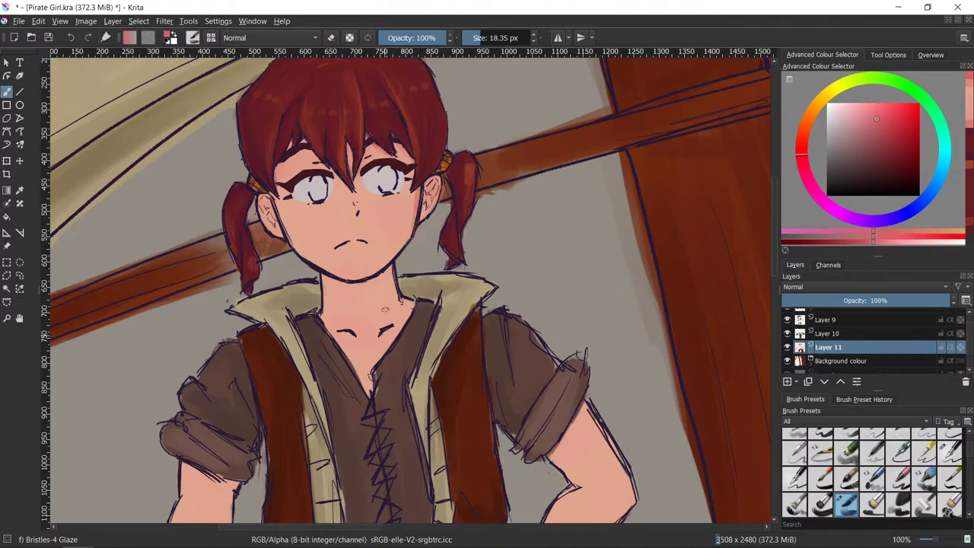
{"action": "left_click", "coordinate": [867, 114]}
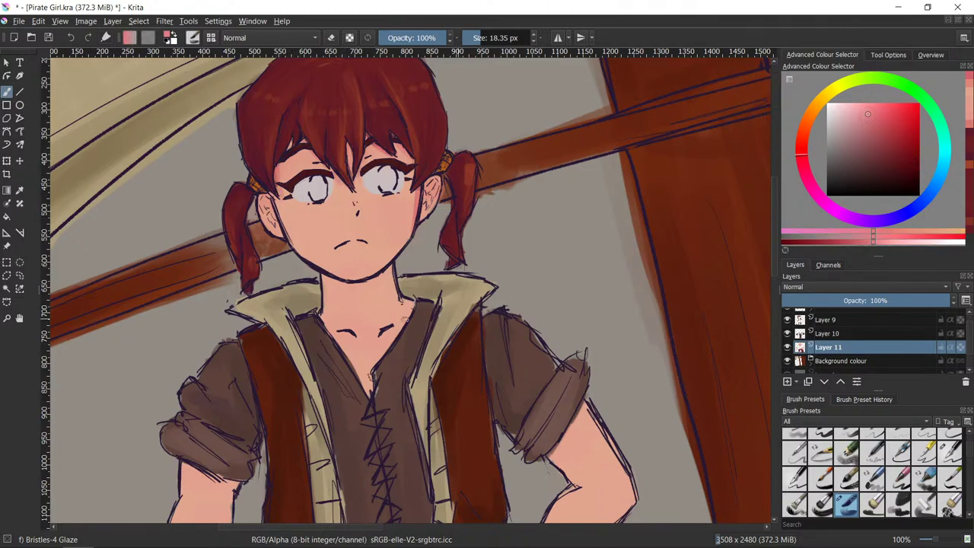
- Darken the pink to a muted rose, shade the ear on the face's right side, and blend with sampled cheek tone
{"action": "left_click", "coordinate": [864, 128]}
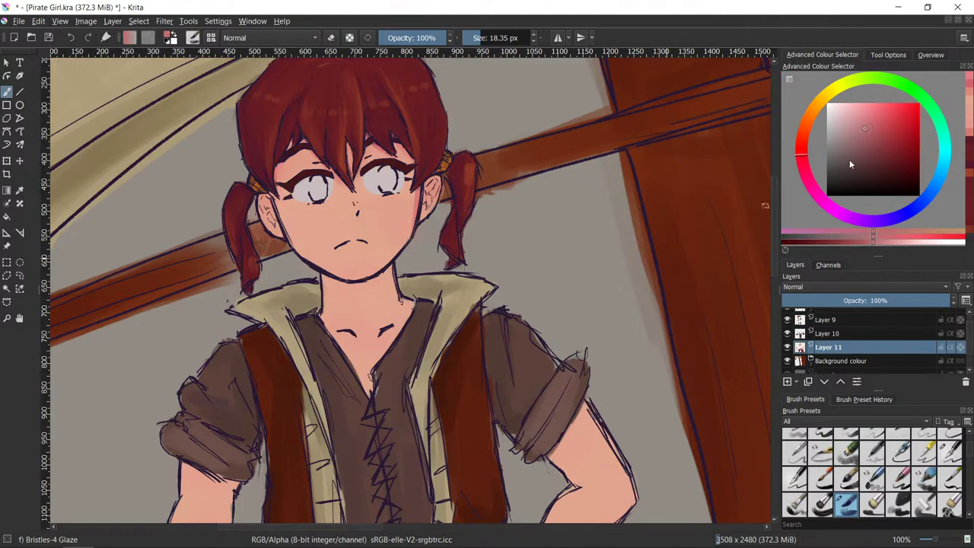
{"action": "left_click", "coordinate": [866, 139]}
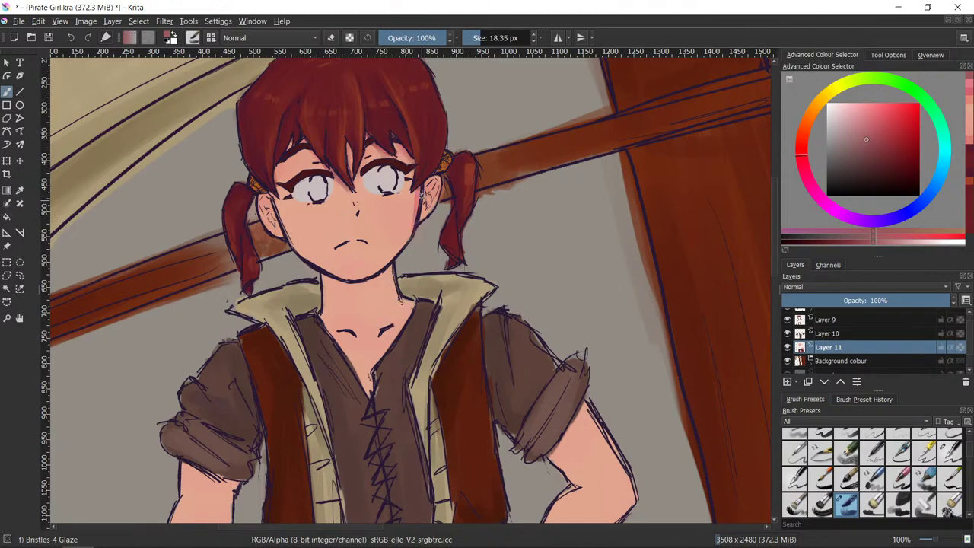
{"action": "mouse_move", "coordinate": [432, 187]}
{"action": "left_mouse_down"}
{"action": "mouse_move", "coordinate": [408, 236]}
{"action": "mouse_move", "coordinate": [415, 213]}
{"action": "left_mouse_up"}
{"action": "key", "text": "slash"}
{"action": "key", "text": "ctrl+z"}
{"action": "key", "text": "slash"}
{"action": "left_click", "coordinate": [408, 229], "text": "ctrl"}
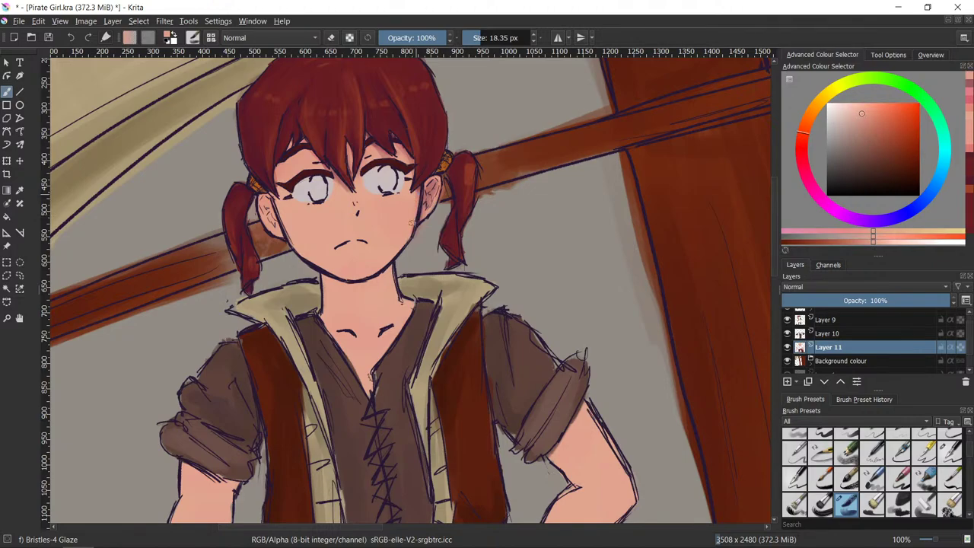
- Recall the recently used muted rose and shade the other ear and the forehead beneath the fringe
{"action": "left_click", "coordinate": [388, 178], "text": "ctrl"}
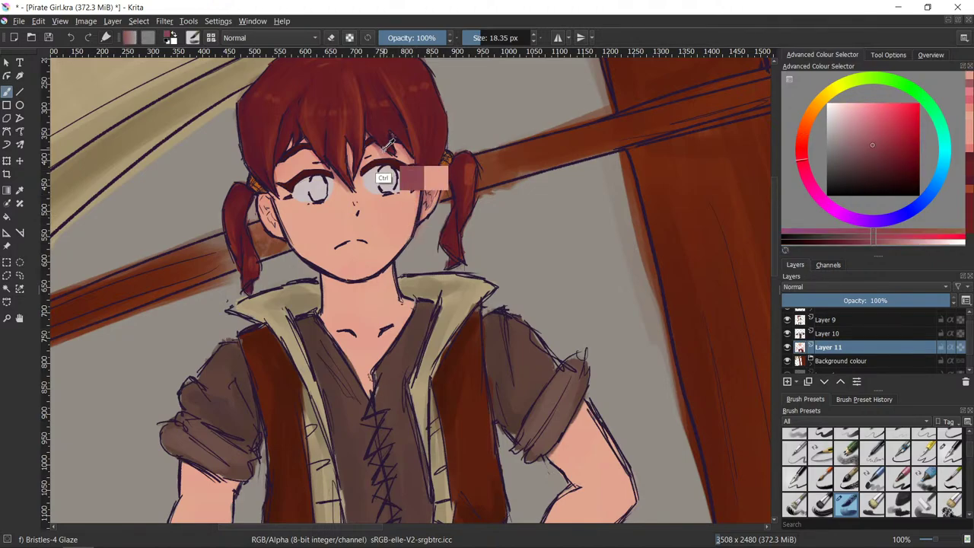
{"action": "left_click", "coordinate": [970, 76]}
{"action": "left_click", "coordinate": [969, 83]}
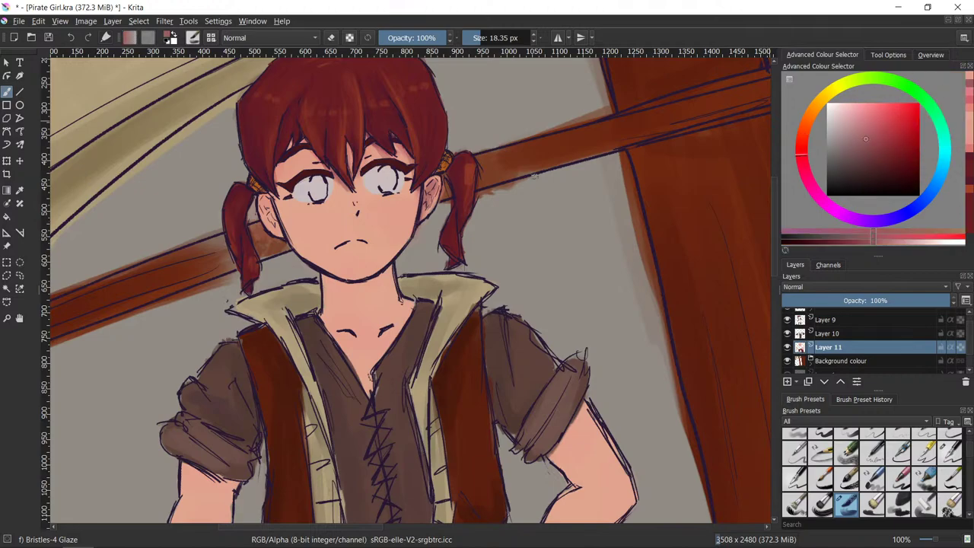
{"action": "left_click_drag", "start_coordinate": [269, 194], "coordinate": [269, 218]}
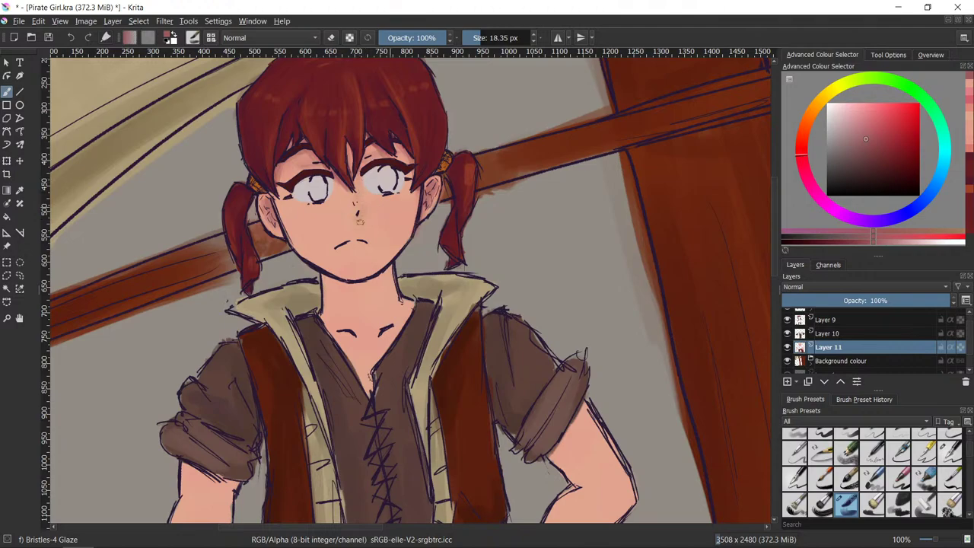
- Erase around the nose's edge and sample the cheek's skin tone to blend the nose area
{"action": "key", "text": "slash"}
{"action": "left_click_drag", "start_coordinate": [375, 204], "coordinate": [360, 218]}
{"action": "key", "text": "slash"}
{"action": "left_click", "coordinate": [379, 219], "text": "ctrl"}
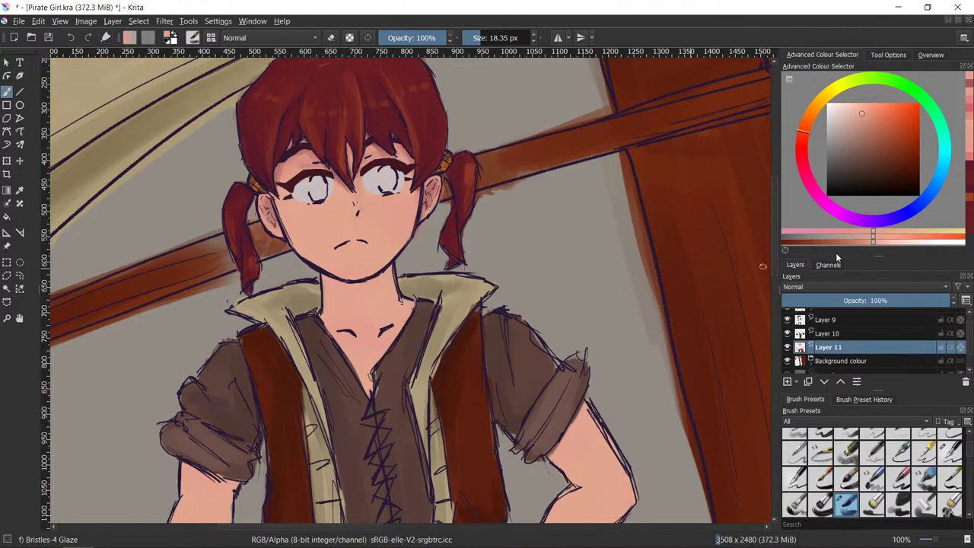
- Shade below the lip and beneath the chin with the muted rose, softening the neck's left edge with sampled chest tone
{"action": "left_click", "coordinate": [690, 203], "text": "ctrl"}
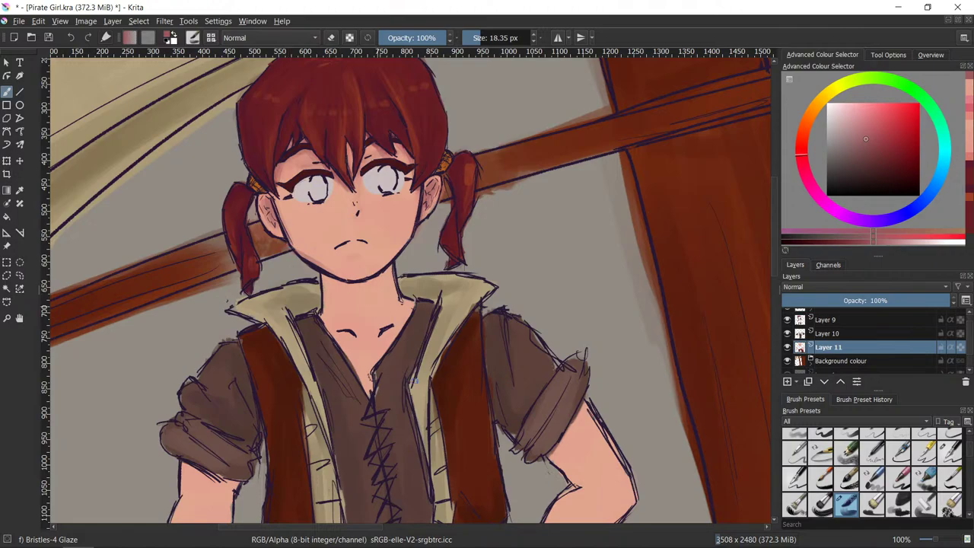
{"action": "mouse_move", "coordinate": [330, 283]}
{"action": "left_mouse_down"}
{"action": "mouse_move", "coordinate": [328, 309]}
{"action": "mouse_move", "coordinate": [383, 274]}
{"action": "mouse_move", "coordinate": [333, 297]}
{"action": "mouse_move", "coordinate": [337, 334]}
{"action": "left_mouse_up"}
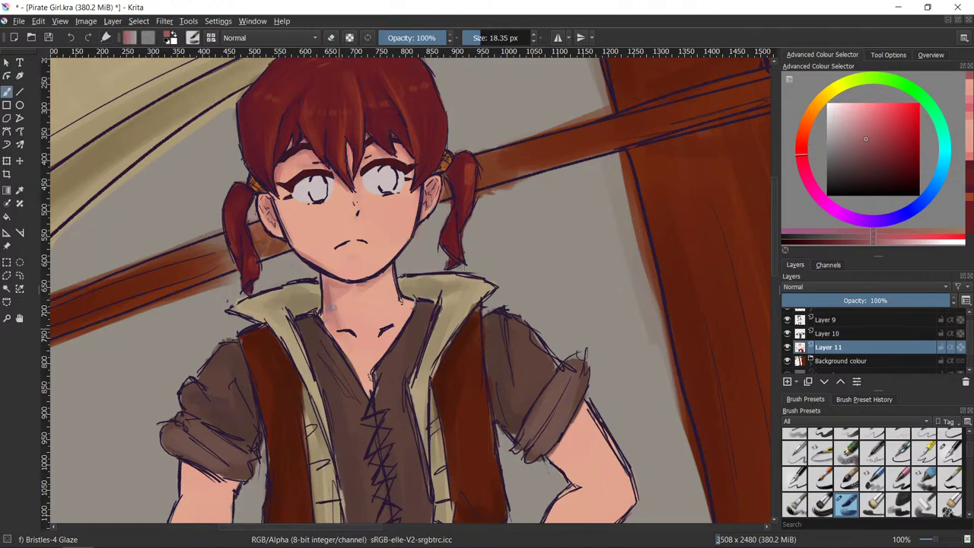
{"action": "left_click", "coordinate": [355, 344], "text": "ctrl"}
{"action": "left_click_drag", "start_coordinate": [328, 283], "coordinate": [327, 320]}
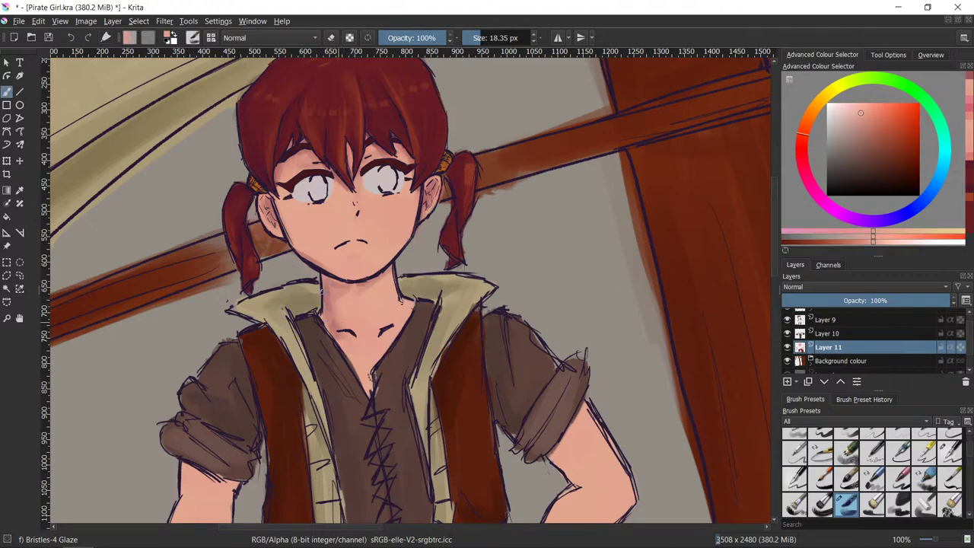
{"action": "left_click_drag", "start_coordinate": [325, 281], "coordinate": [327, 314]}
- Sample the neck shadow's mid-tone and extend the shading down the neck and beneath the jaw
{"action": "left_click", "coordinate": [335, 314], "text": "ctrl"}
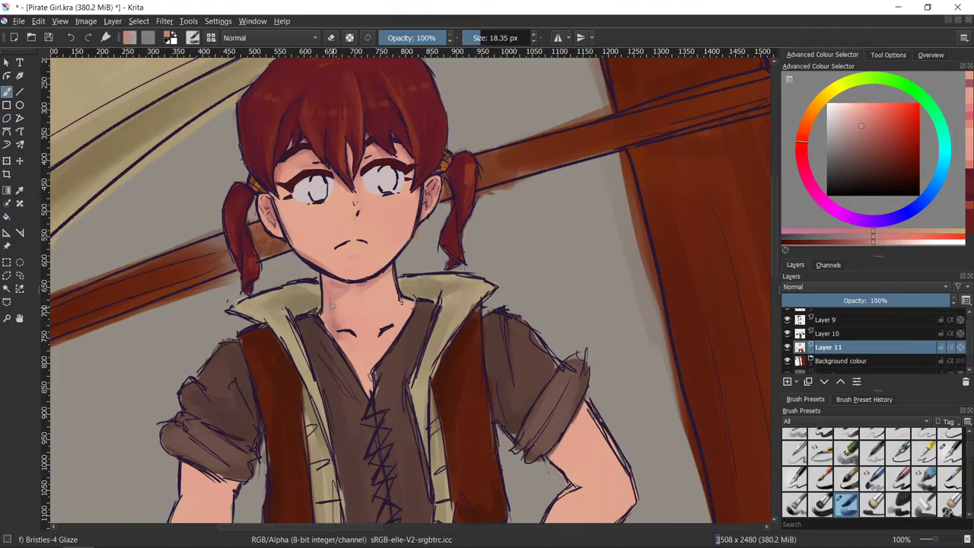
{"action": "left_click_drag", "start_coordinate": [340, 297], "coordinate": [347, 319]}
{"action": "left_click_drag", "start_coordinate": [379, 284], "coordinate": [357, 297]}
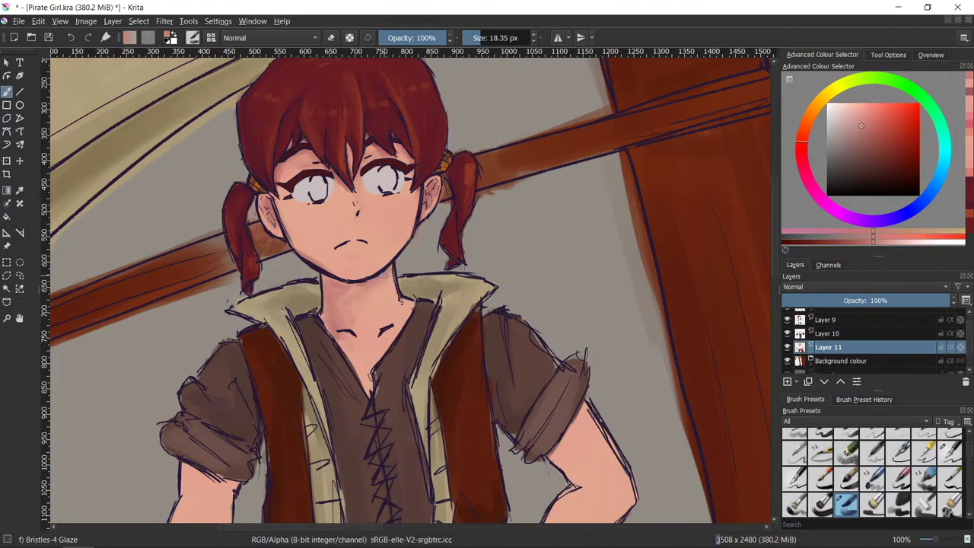
- Blend the neck shadow into the lit skin and touch up the neckline with sampled neck and chest tones
{"action": "left_click", "coordinate": [385, 312], "text": "ctrl"}
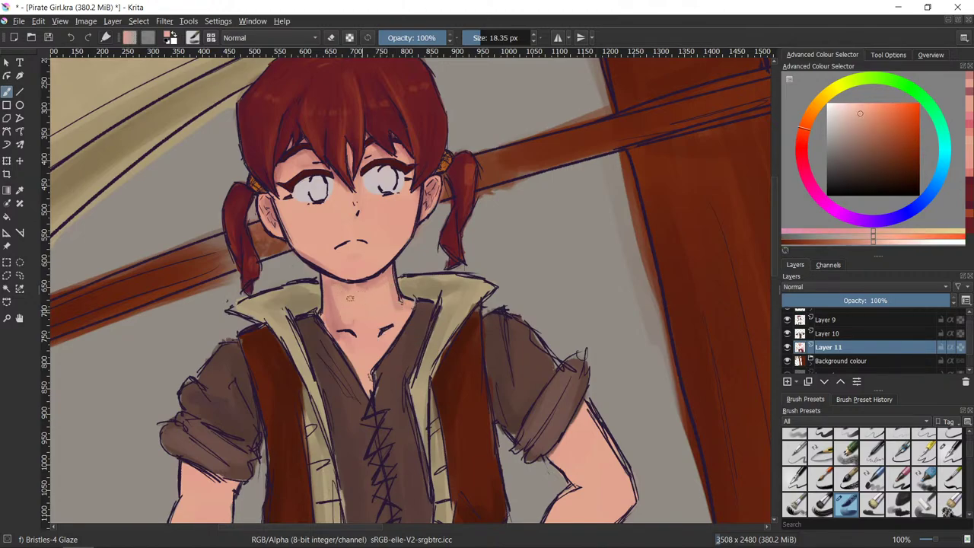
{"action": "left_click", "coordinate": [340, 279], "text": "ctrl"}
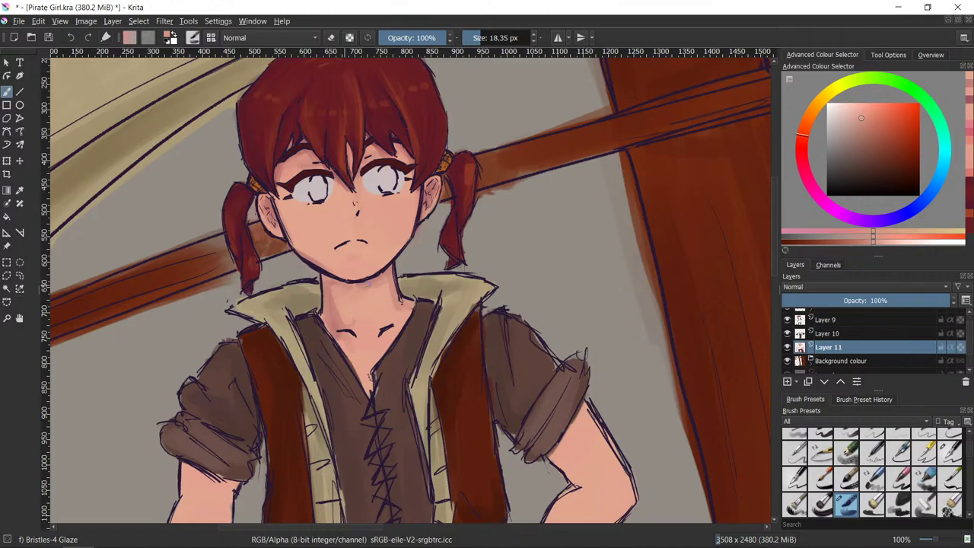
{"action": "left_click_drag", "start_coordinate": [338, 283], "coordinate": [332, 321]}
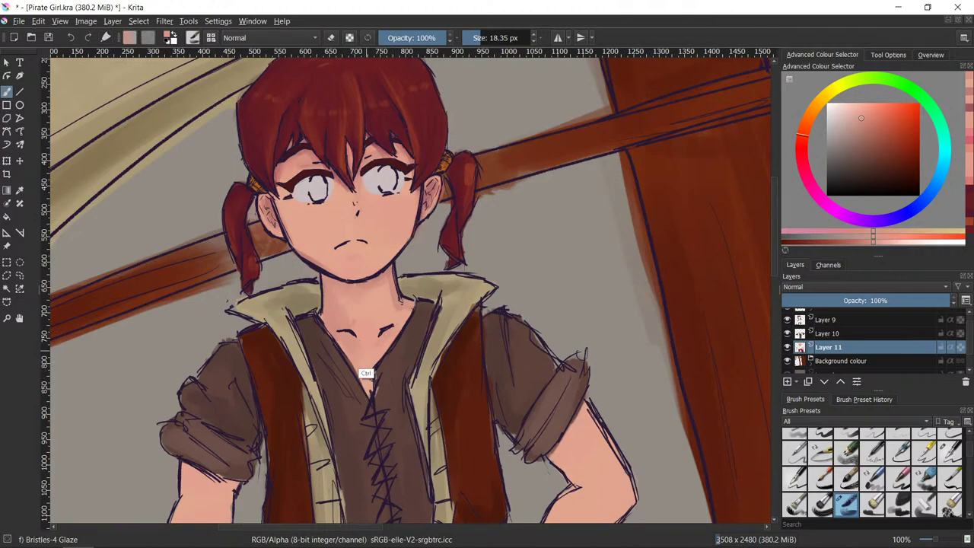
{"action": "left_click", "coordinate": [368, 356], "text": "ctrl"}
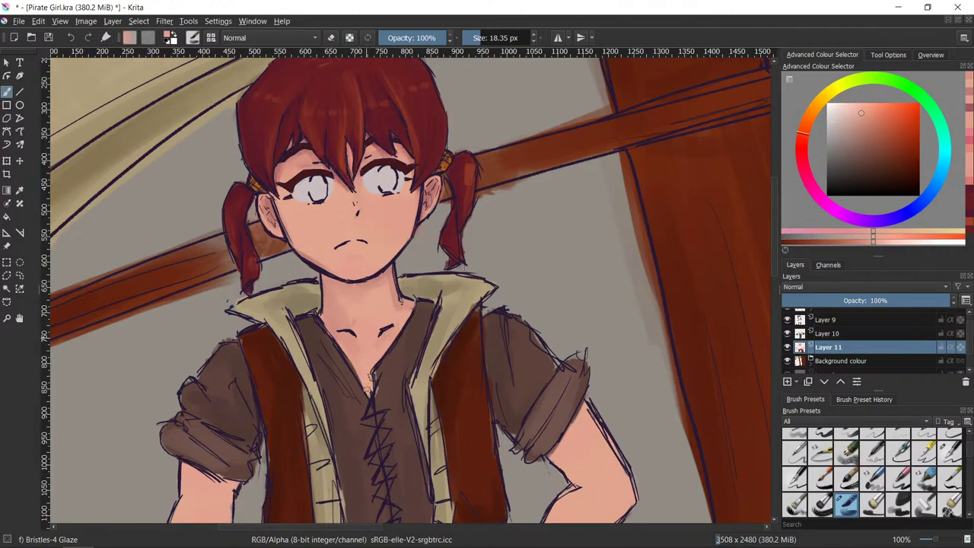
{"action": "left_click", "coordinate": [370, 315], "text": "ctrl"}
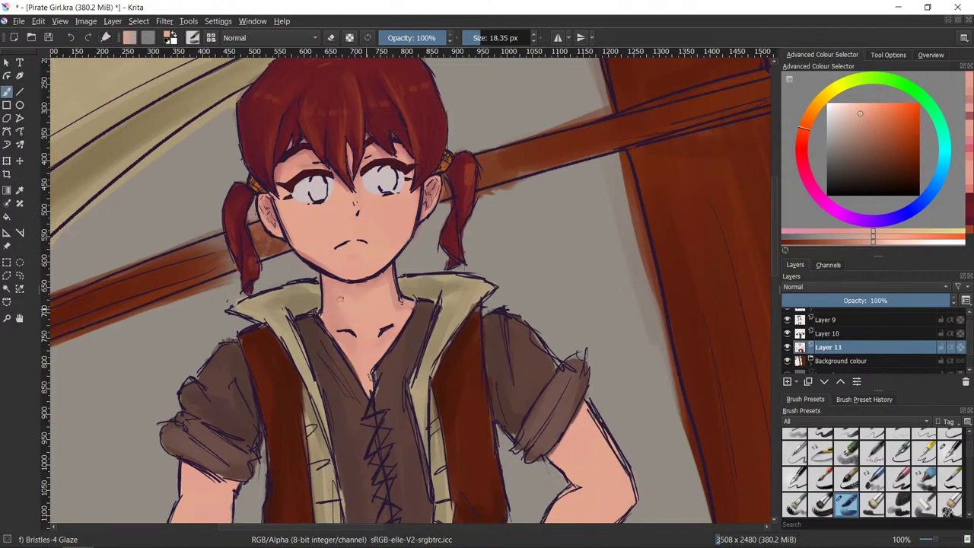
- Sample skin tones from the neck and blend the shadow beneath the jaw into the lit skin
{"action": "key", "text": "ctrl"}
{"action": "left_click", "coordinate": [362, 283], "text": "ctrl"}
{"action": "left_click", "coordinate": [374, 294], "text": "ctrl"}
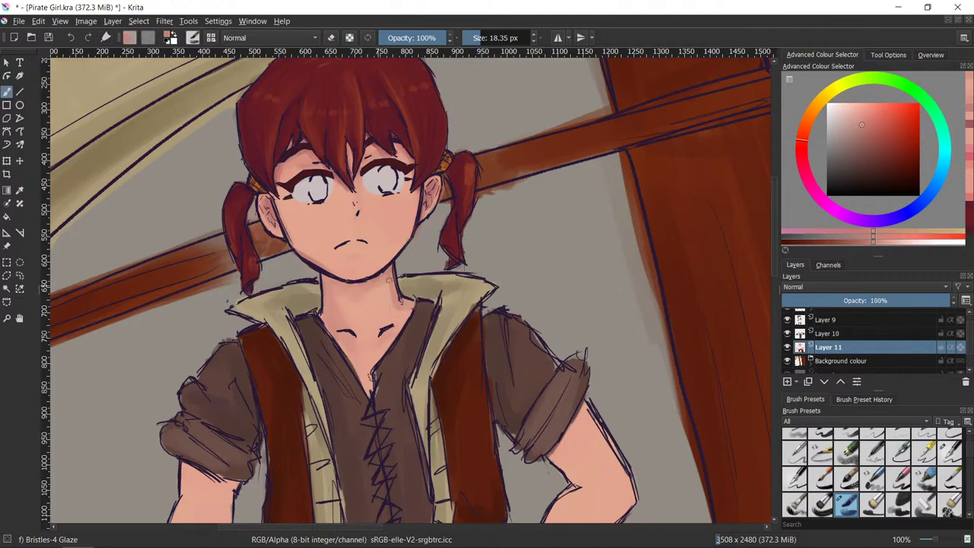
{"action": "left_click", "coordinate": [384, 310], "text": "ctrl"}
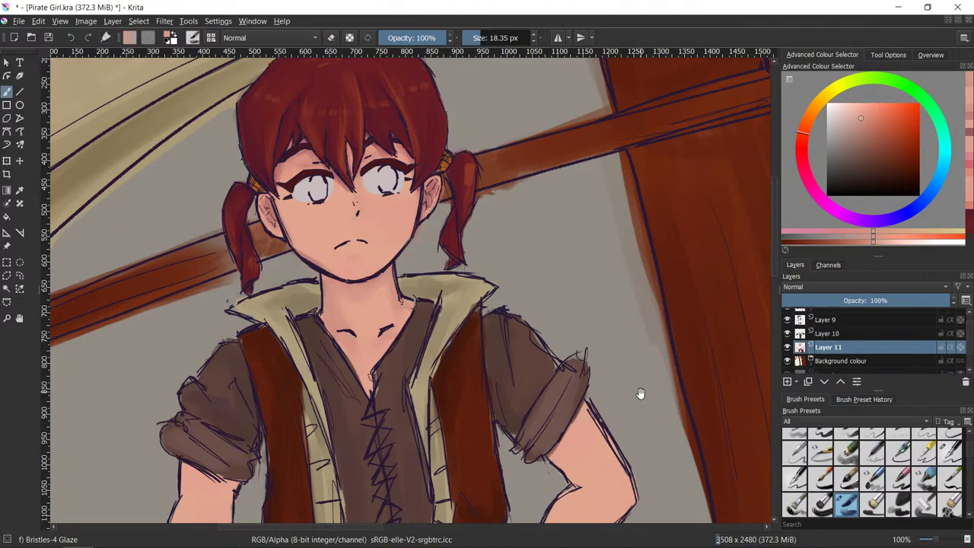
- Shade the straight forearm and the hand on the mace handle, blending with skin tones sampled from them
{"action": "mouse_move", "coordinate": [646, 414]}
{"action": "left_mouse_down"}
{"action": "mouse_move", "coordinate": [649, 369]}
{"action": "mouse_move", "coordinate": [679, 312]}
{"action": "mouse_move", "coordinate": [717, 284]}
{"action": "mouse_move", "coordinate": [746, 183]}
{"action": "left_mouse_up"}
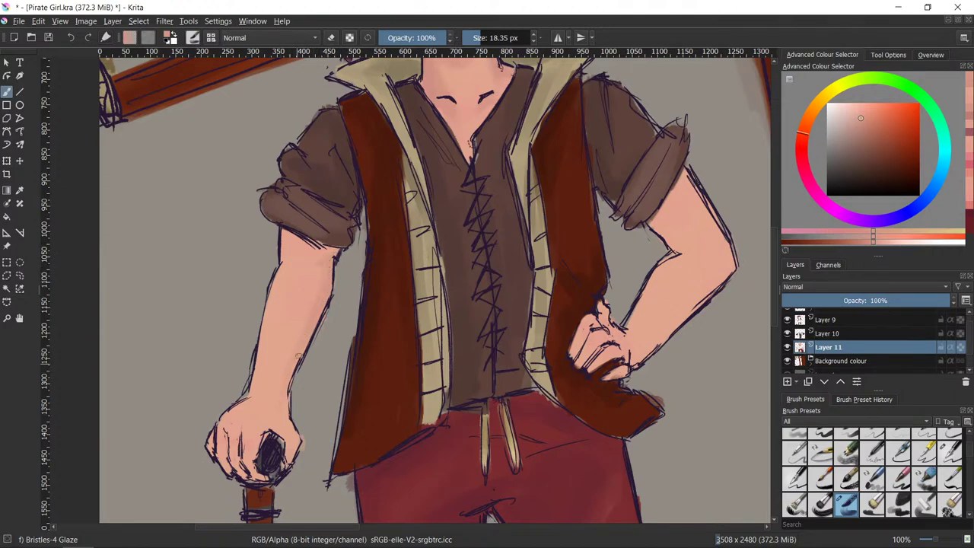
{"action": "left_click", "coordinate": [280, 440], "text": "ctrl"}
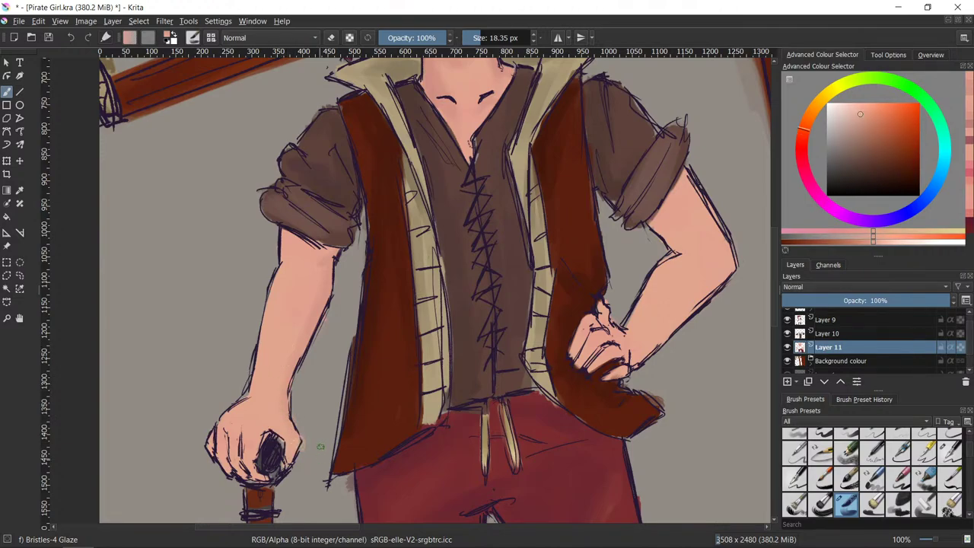
{"action": "left_click", "coordinate": [318, 356], "text": "ctrl"}
{"action": "left_click", "coordinate": [317, 291], "text": "ctrl"}
{"action": "left_click", "coordinate": [324, 322], "text": "ctrl"}
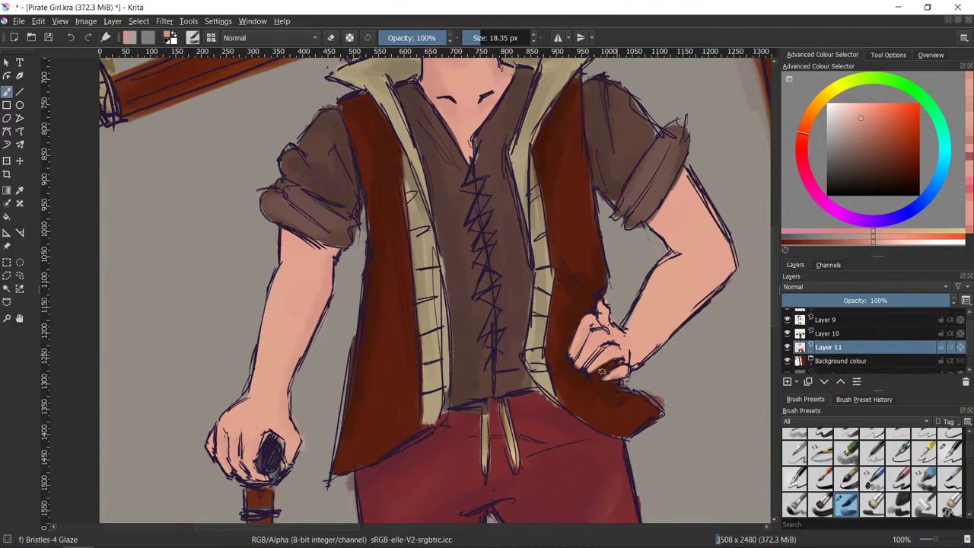
- Shade the hand on the hip and the bent arm below the rolled sleeve with the sampled skin tone
{"action": "left_click_drag", "start_coordinate": [601, 371], "coordinate": [584, 360]}
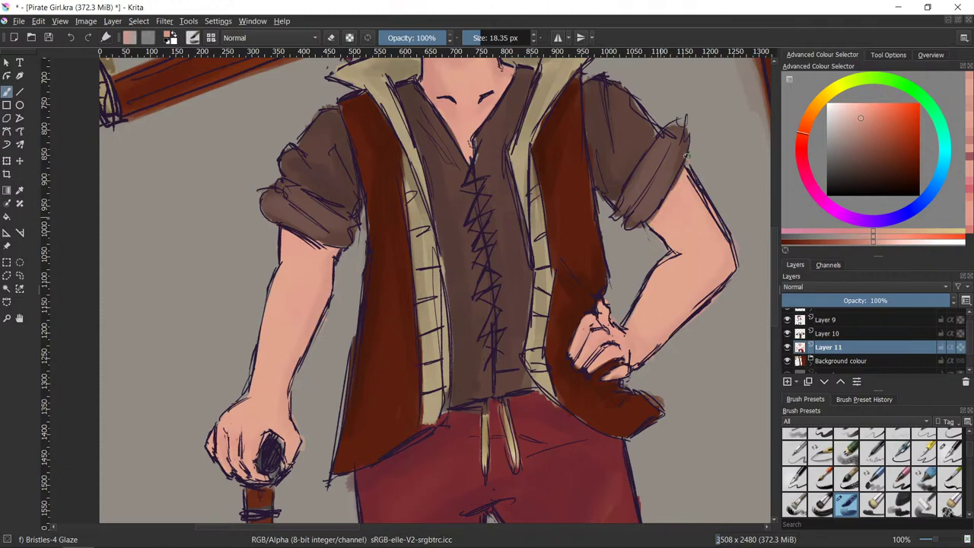
{"action": "scroll", "coordinate": [770, 239], "scroll_direction": "up", "scroll_amount": 3}
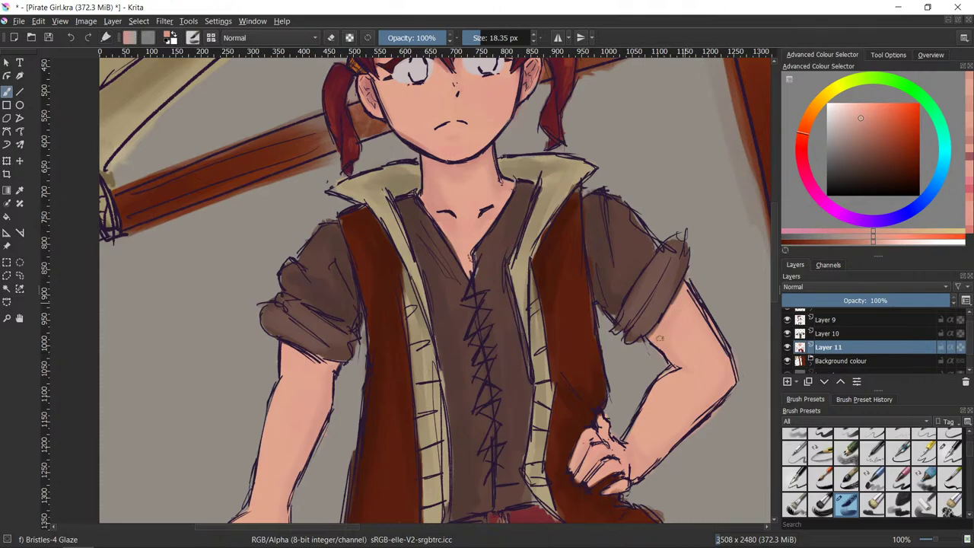
{"action": "left_click_drag", "start_coordinate": [772, 301], "coordinate": [749, 339]}
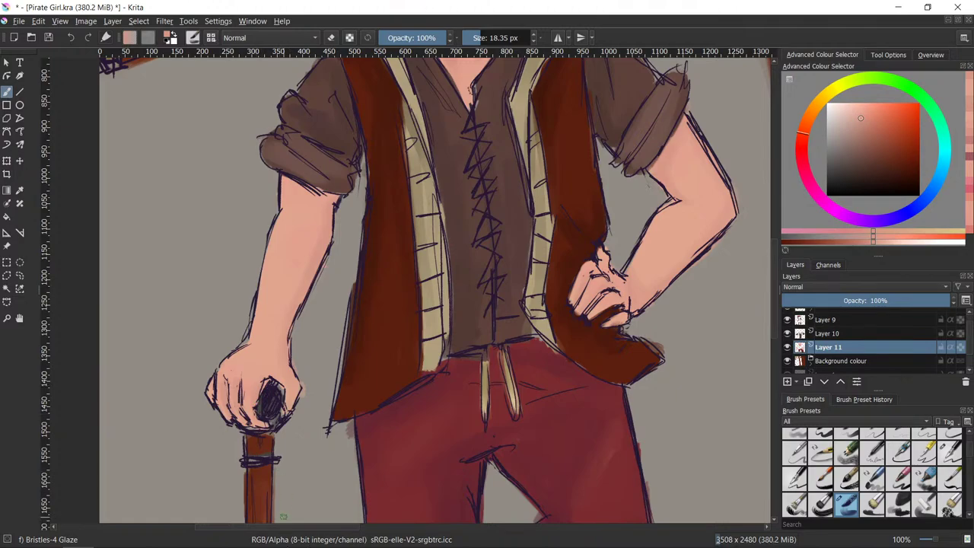
{"action": "scroll", "coordinate": [669, 411], "scroll_direction": "down", "scroll_amount": 2}
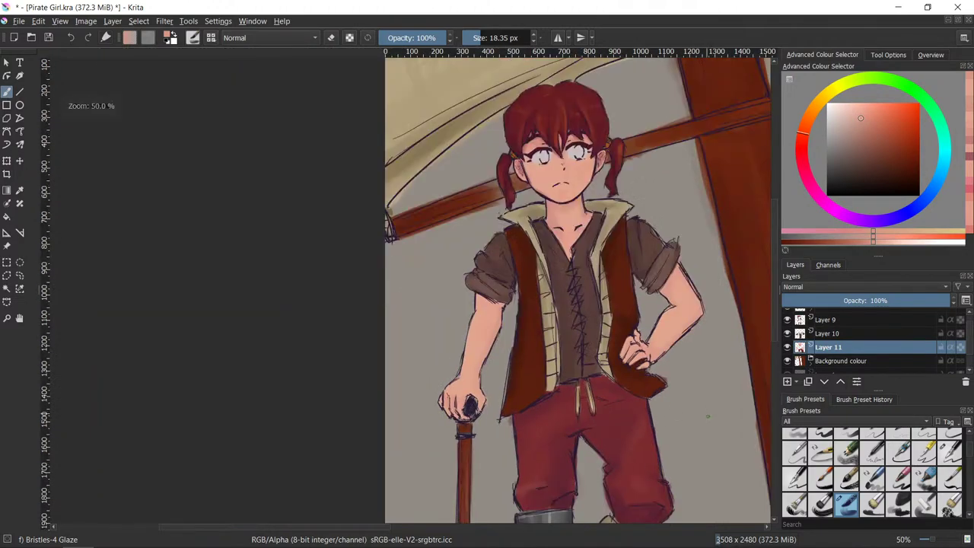
- Examine the shading on the girl's arms and hands, both close up and against the full figure
{"action": "left_click_drag", "start_coordinate": [716, 421], "coordinate": [552, 491]}
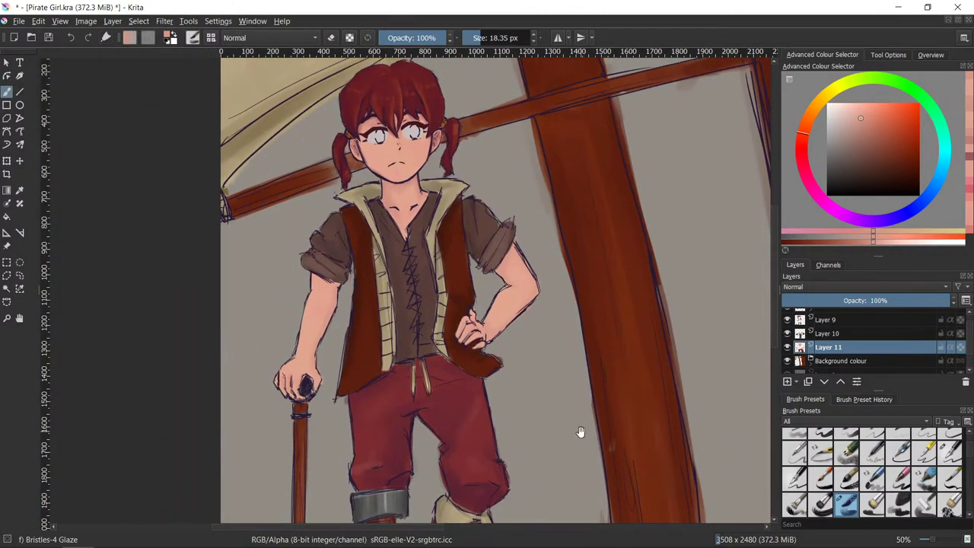
{"action": "left_click_drag", "start_coordinate": [581, 432], "coordinate": [633, 356]}
{"action": "scroll", "coordinate": [633, 356], "scroll_direction": "up", "scroll_amount": 2}
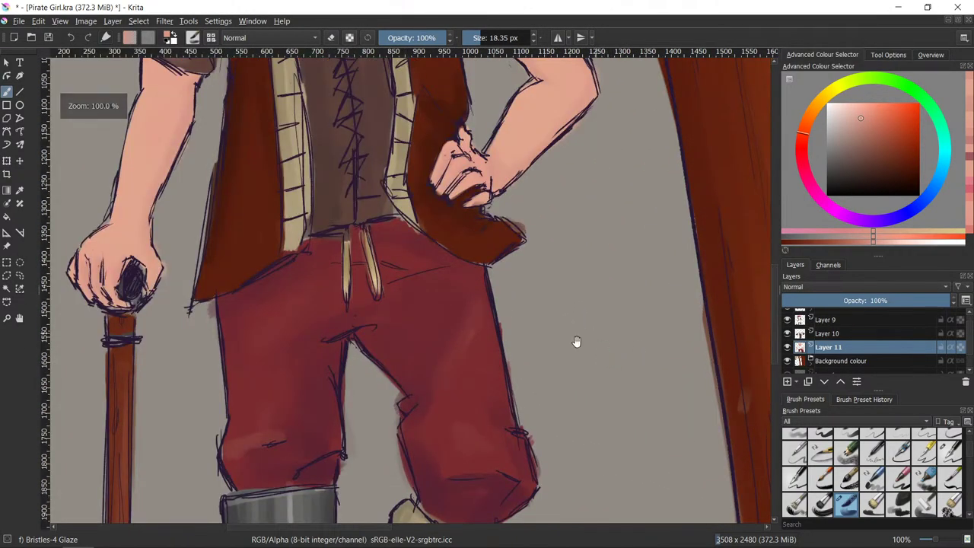
{"action": "left_click_drag", "start_coordinate": [457, 342], "coordinate": [666, 355]}
{"action": "left_click_drag", "start_coordinate": [702, 319], "coordinate": [639, 382]}
{"action": "scroll", "coordinate": [639, 382], "scroll_direction": "down", "scroll_amount": 2}
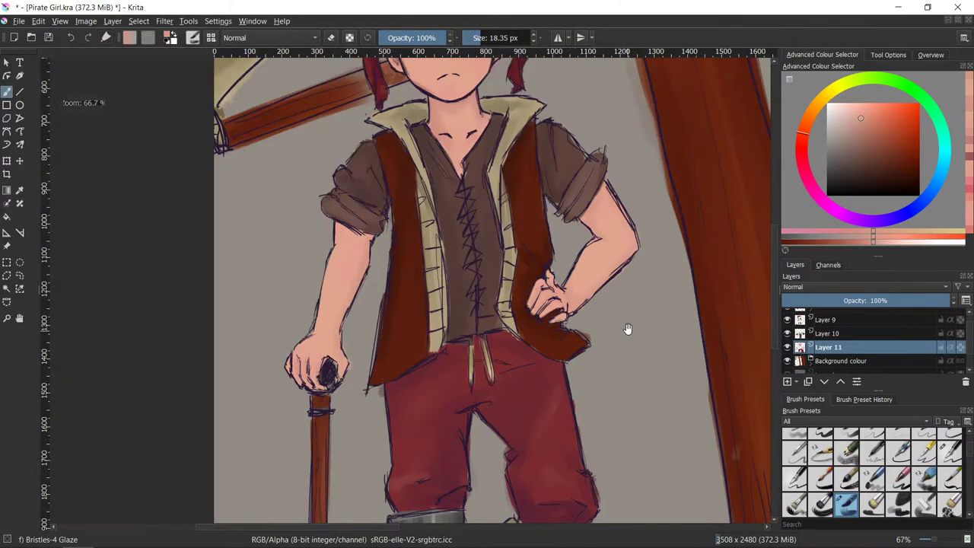
{"action": "scroll", "coordinate": [626, 343], "scroll_direction": "up", "scroll_amount": 1}
{"action": "scroll", "coordinate": [568, 368], "scroll_direction": "down", "scroll_amount": 1}
{"action": "mouse_move", "coordinate": [605, 400]}
{"action": "left_mouse_down"}
{"action": "mouse_move", "coordinate": [540, 342]}
{"action": "mouse_move", "coordinate": [548, 405]}
{"action": "mouse_move", "coordinate": [609, 397]}
{"action": "left_mouse_up"}
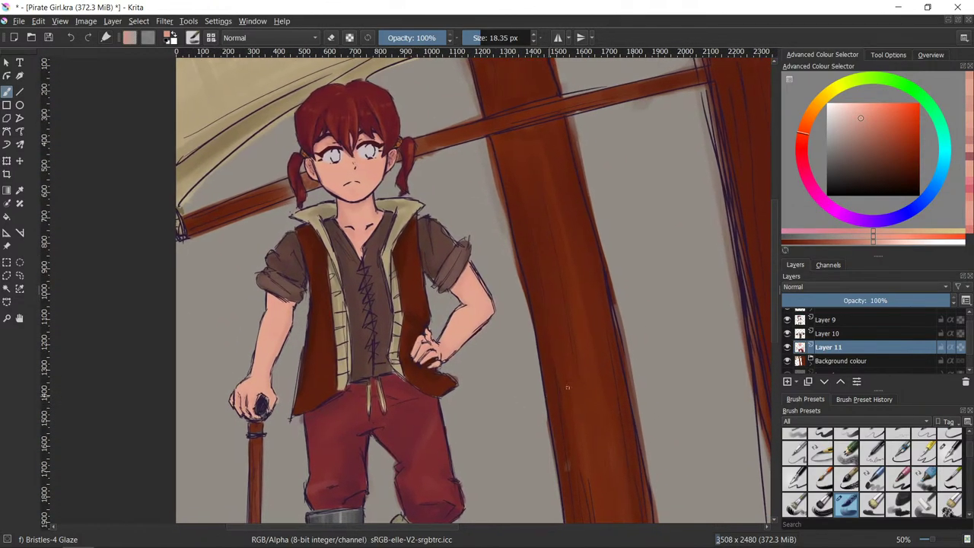
- Shade both arms with muted rose sampled from the neck, softening the straight arm with its own sampled skin tones
{"action": "left_click", "coordinate": [335, 218], "text": "ctrl"}
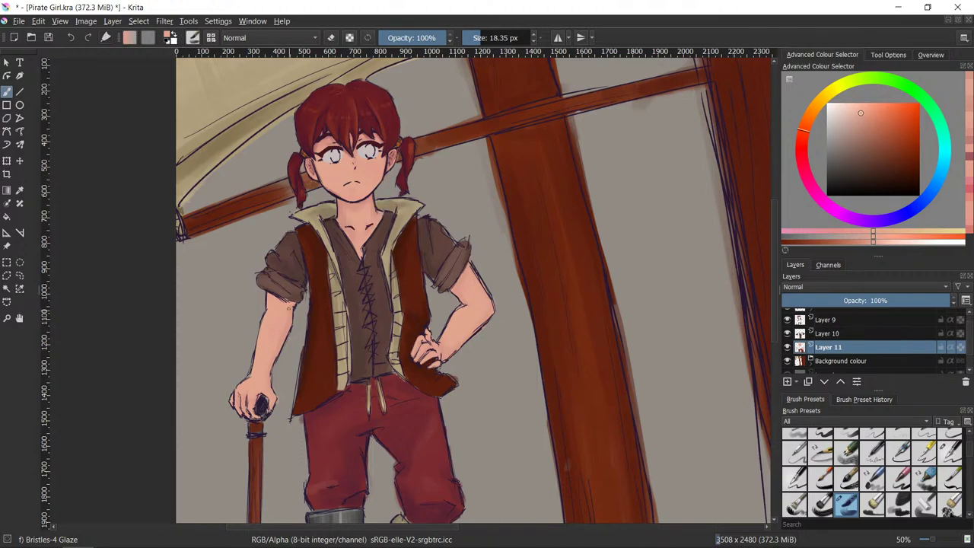
{"action": "left_click", "coordinate": [339, 186], "text": "ctrl"}
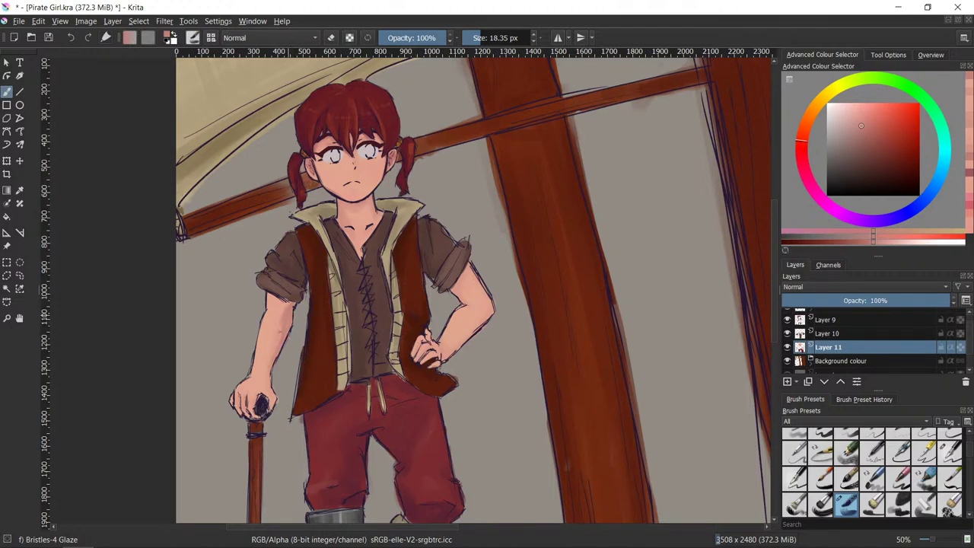
{"action": "left_click", "coordinate": [272, 361], "text": "ctrl"}
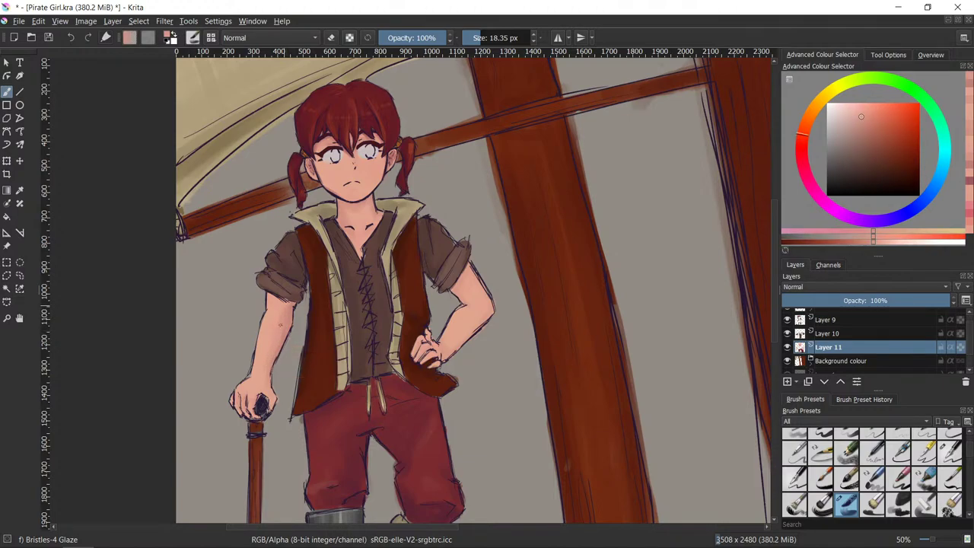
{"action": "left_click", "coordinate": [267, 355], "text": "ctrl"}
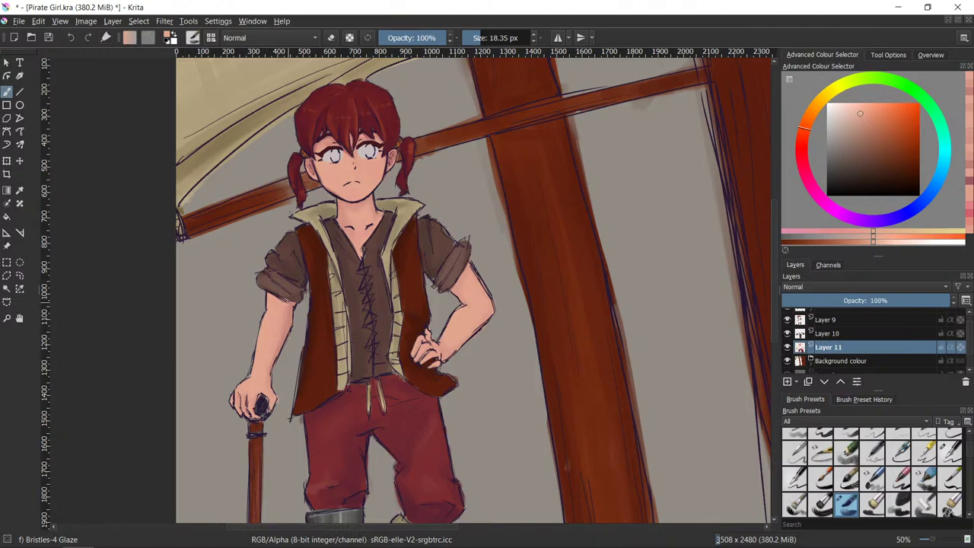
{"action": "left_click", "coordinate": [283, 322], "text": "ctrl"}
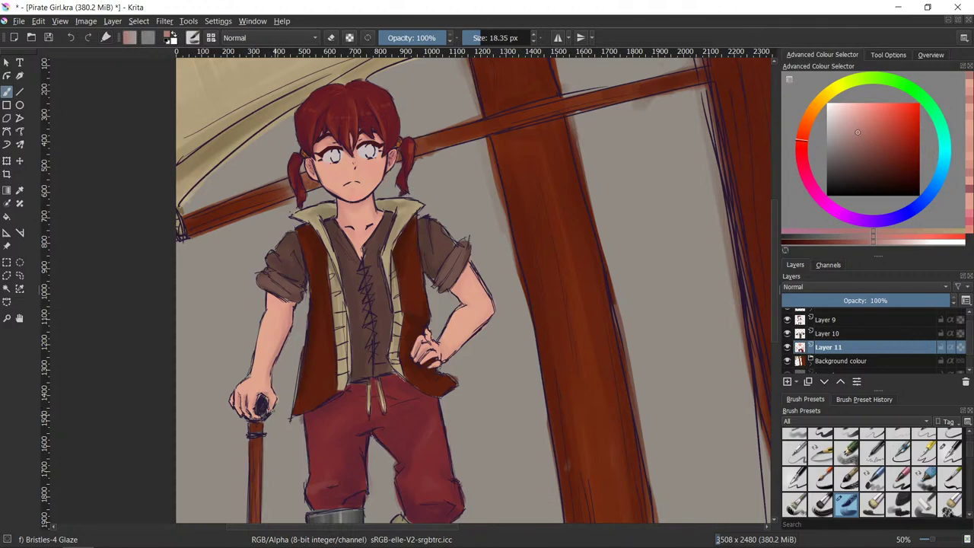
{"action": "left_click_drag", "start_coordinate": [471, 335], "coordinate": [447, 353]}
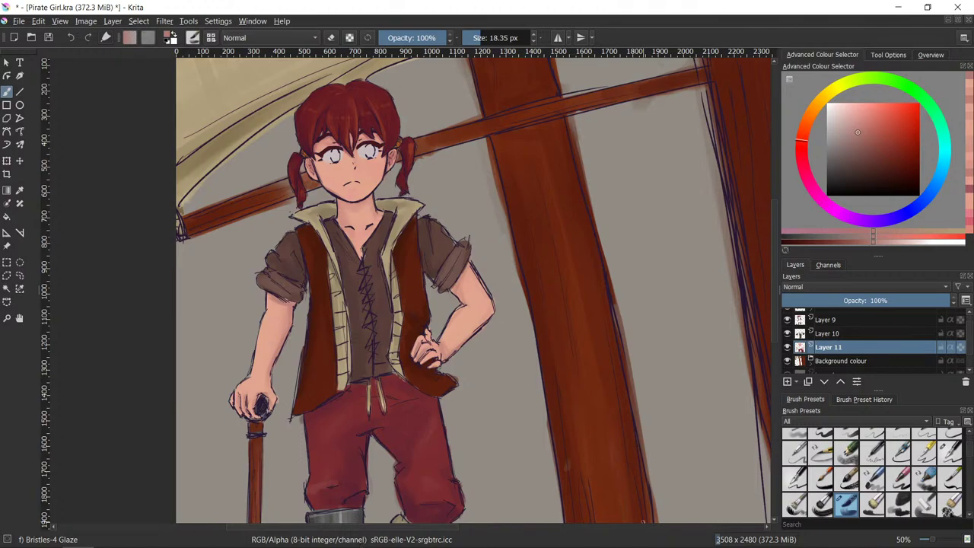
- Extend the shadow along the straight arm's outer edge below the sleeve and blend it with sampled arm tones
{"action": "mouse_move", "coordinate": [643, 546]}
{"action": "left_click_drag", "start_coordinate": [269, 307], "coordinate": [261, 338]}
{"action": "left_click", "coordinate": [278, 350], "text": "ctrl"}
{"action": "left_click", "coordinate": [276, 318], "text": "ctrl"}
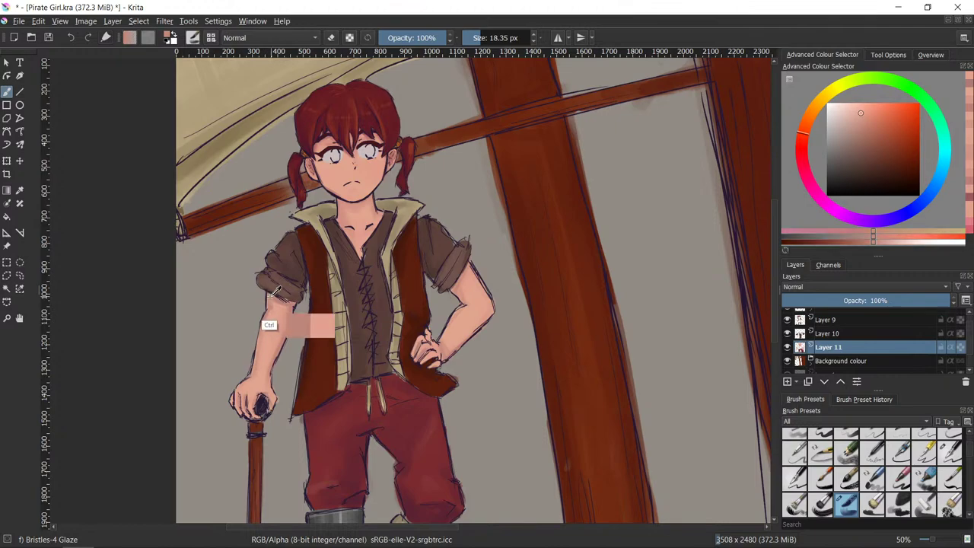
{"action": "left_click", "coordinate": [271, 296], "text": "ctrl"}
{"action": "mouse_move", "coordinate": [264, 341]}
{"action": "left_mouse_down"}
{"action": "mouse_move", "coordinate": [258, 370]}
{"action": "mouse_move", "coordinate": [265, 325]}
{"action": "left_mouse_up"}
{"action": "left_click", "coordinate": [272, 361], "text": "ctrl"}
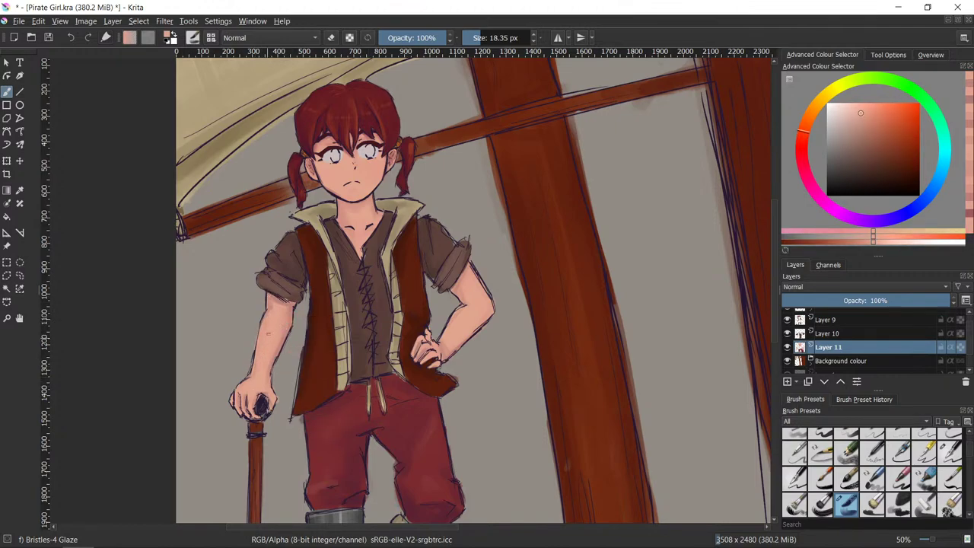
{"action": "left_click", "coordinate": [275, 335], "text": "ctrl"}
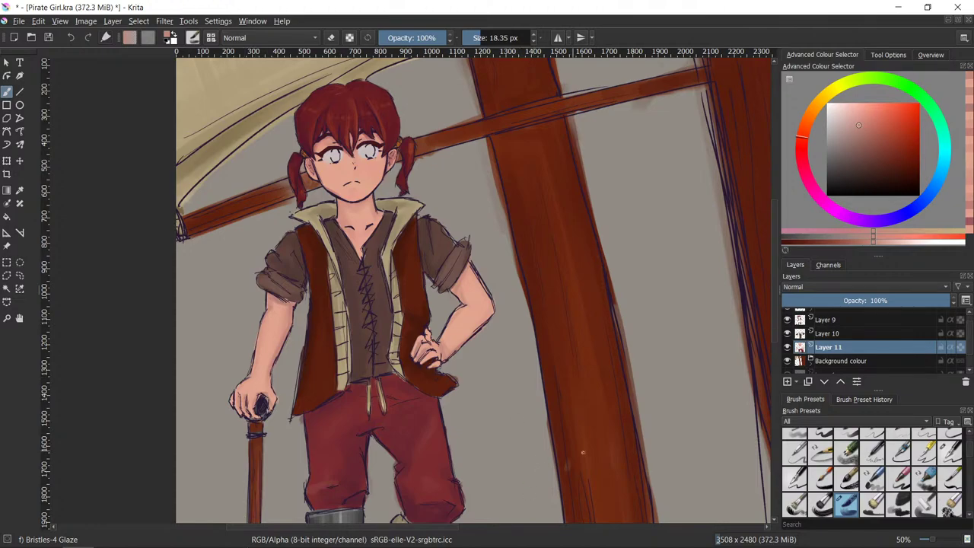
{"action": "scroll", "coordinate": [583, 452], "scroll_direction": "down", "scroll_amount": 1}
{"action": "left_click_drag", "start_coordinate": [607, 463], "coordinate": [609, 443]}
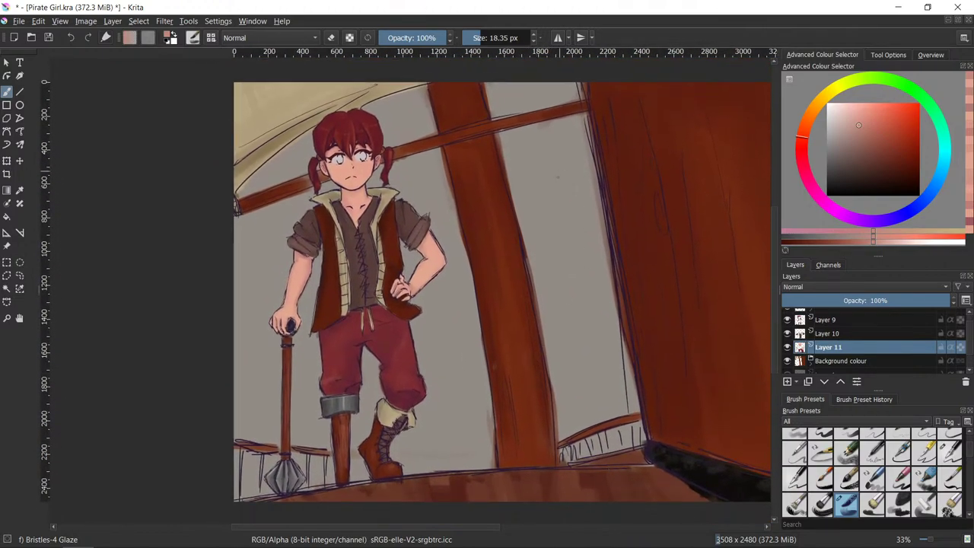
{"action": "left_click_drag", "start_coordinate": [517, 218], "coordinate": [488, 254]}
{"action": "left_click_drag", "start_coordinate": [508, 213], "coordinate": [472, 270]}
{"action": "left_click_drag", "start_coordinate": [519, 247], "coordinate": [474, 280]}
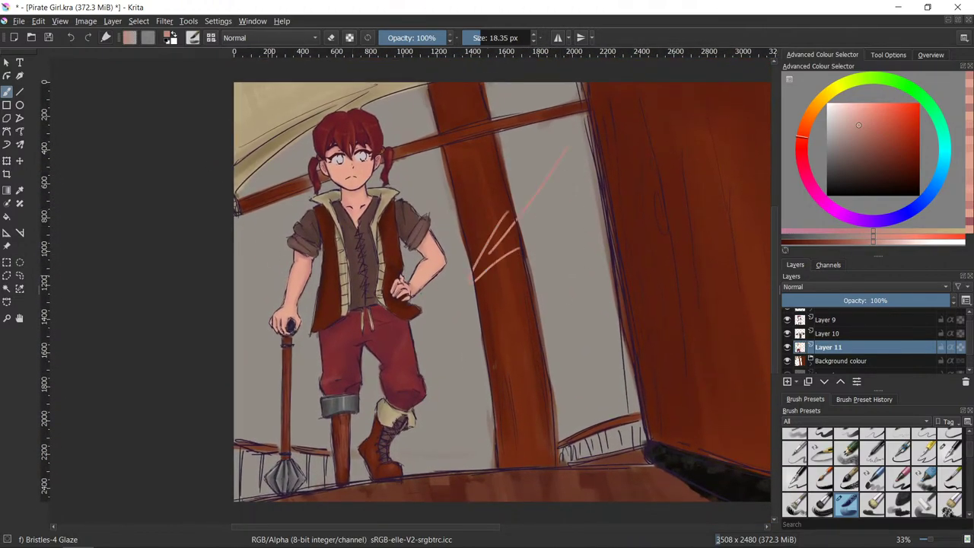
{"action": "mouse_move", "coordinate": [298, 534]}
{"action": "key", "text": "ctrl+z"}
{"action": "key", "text": "ctrl+z"}
{"action": "key", "text": "ctrl+z"}
{"action": "key", "text": "ctrl+z"}
{"action": "key", "text": "ctrl+z"}
{"action": "key", "text": "ctrl+z"}
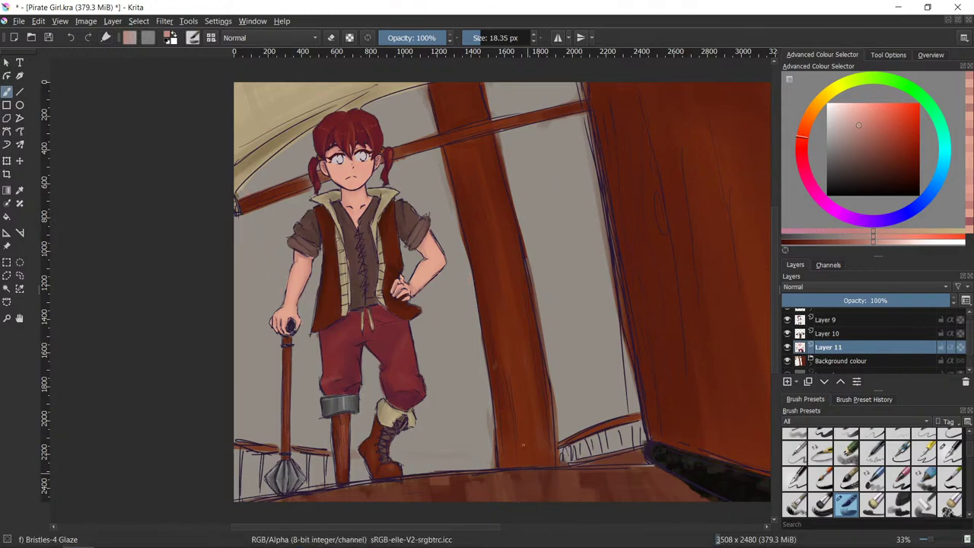
{"action": "left_click_drag", "start_coordinate": [531, 103], "coordinate": [450, 175]}
{"action": "key", "text": "ctrl+z"}
- Examine the whole composition, then the girl's head and shoulders up close
{"action": "mouse_move", "coordinate": [547, 270]}
{"action": "left_mouse_down"}
{"action": "mouse_move", "coordinate": [542, 406]}
{"action": "mouse_move", "coordinate": [547, 265]}
{"action": "left_mouse_up"}
{"action": "left_click_drag", "start_coordinate": [553, 368], "coordinate": [513, 362]}
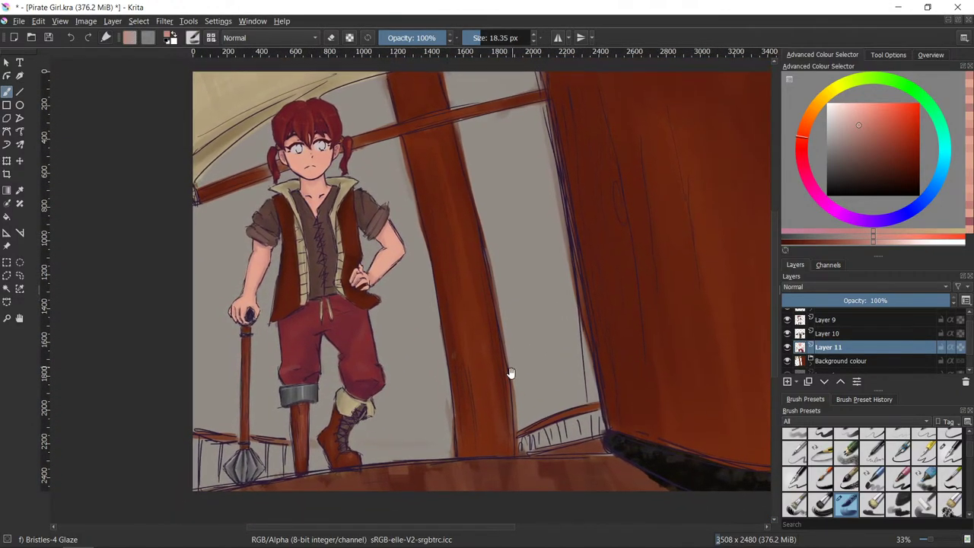
{"action": "left_click_drag", "start_coordinate": [523, 297], "coordinate": [581, 343]}
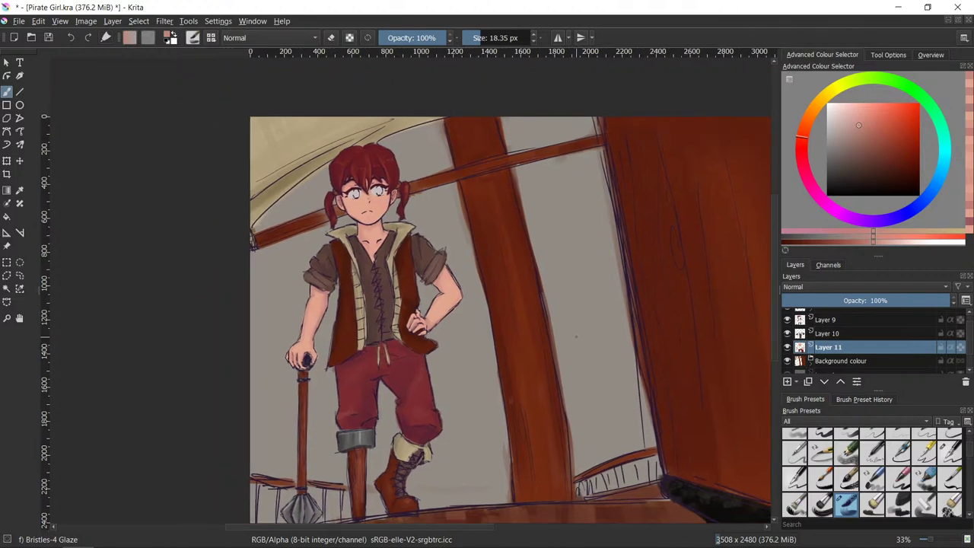
{"action": "scroll", "coordinate": [576, 336], "scroll_direction": "up", "scroll_amount": 1}
{"action": "left_click_drag", "start_coordinate": [531, 385], "coordinate": [614, 469]}
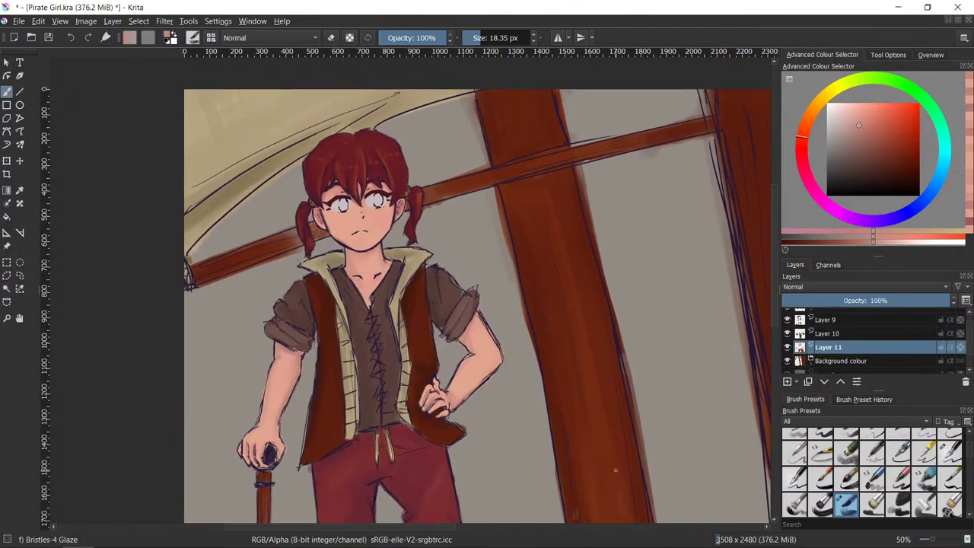
{"action": "scroll", "coordinate": [615, 468], "scroll_direction": "up", "scroll_amount": 1}
{"action": "left_click_drag", "start_coordinate": [466, 256], "coordinate": [439, 289]}
{"action": "left_click_drag", "start_coordinate": [530, 375], "coordinate": [553, 393]}
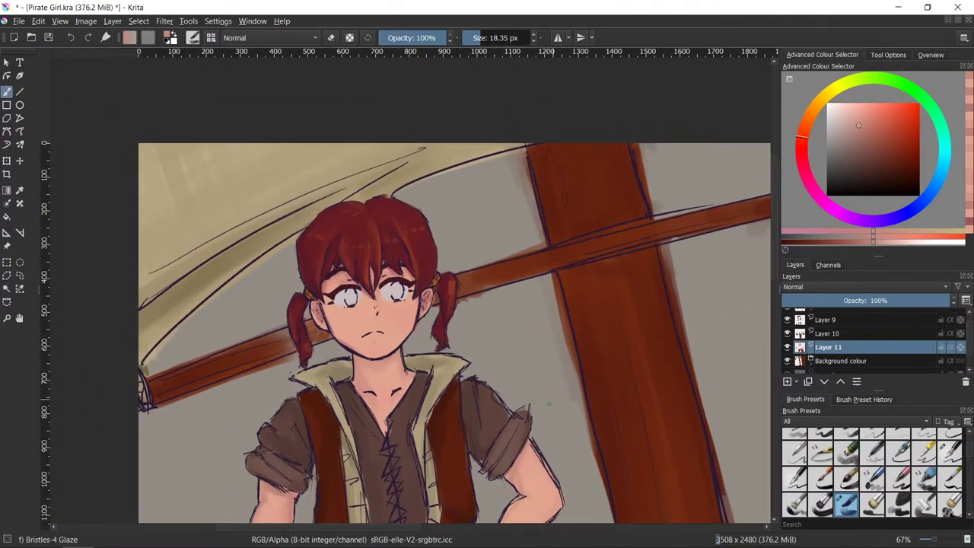
{"action": "scroll", "coordinate": [544, 403], "scroll_direction": "up", "scroll_amount": 1}
{"action": "left_click_drag", "start_coordinate": [489, 398], "coordinate": [532, 381]}
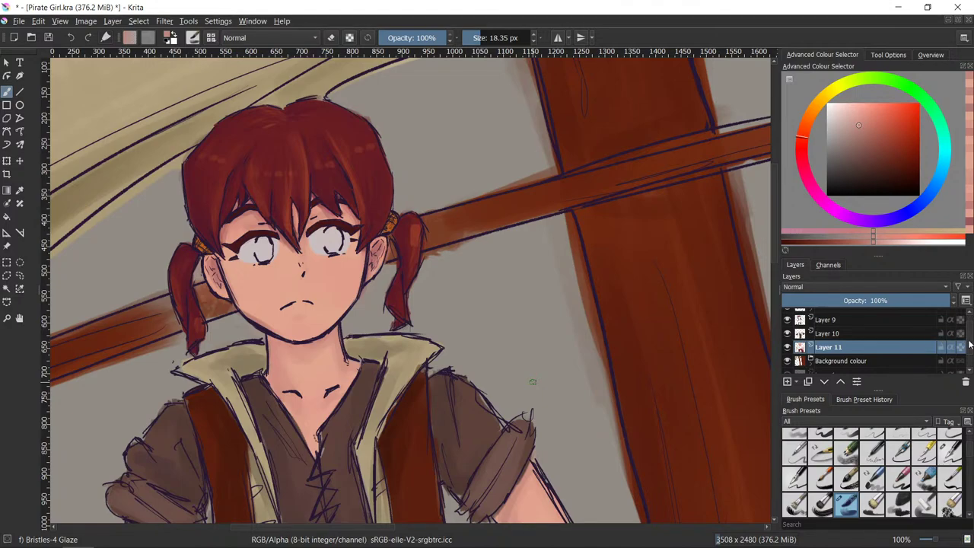
- Add a new paint layer directly above Layer 10
{"action": "left_click_drag", "start_coordinate": [970, 345], "coordinate": [969, 332]}
{"action": "left_click", "coordinate": [863, 328]}
{"action": "left_click", "coordinate": [863, 339]}
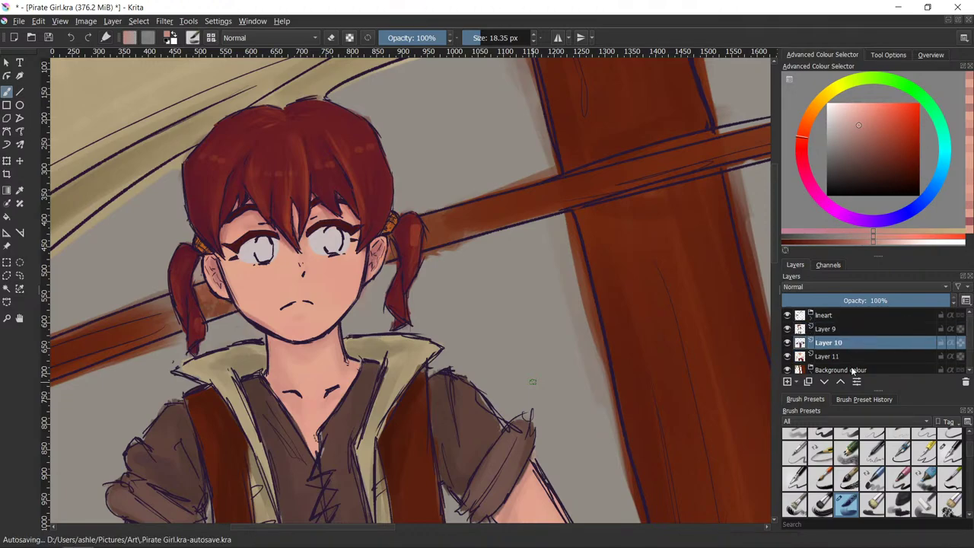
{"action": "left_click", "coordinate": [786, 381]}
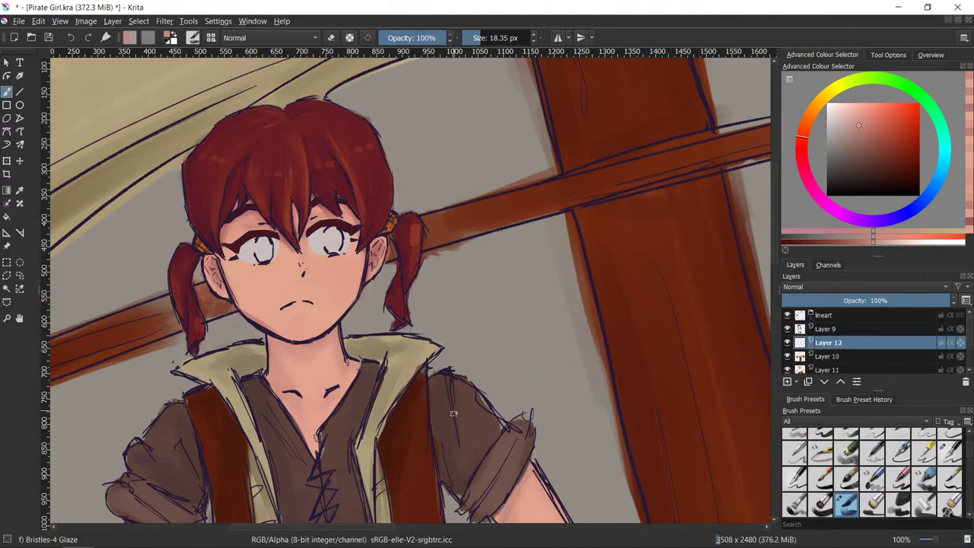
- Fill the irises of both eyes with saturated bright orange on Layer 12, using a brush of about 18.6 px
{"action": "scroll", "coordinate": [454, 406], "scroll_direction": "up", "scroll_amount": 1}
{"action": "left_click_drag", "start_coordinate": [449, 306], "coordinate": [600, 468]}
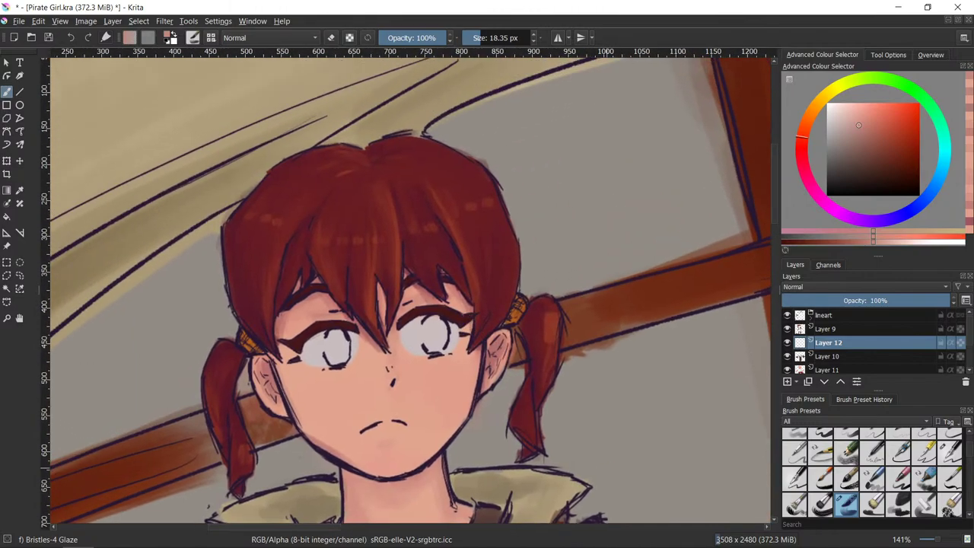
{"action": "scroll", "coordinate": [593, 464], "scroll_direction": "up", "scroll_amount": 3}
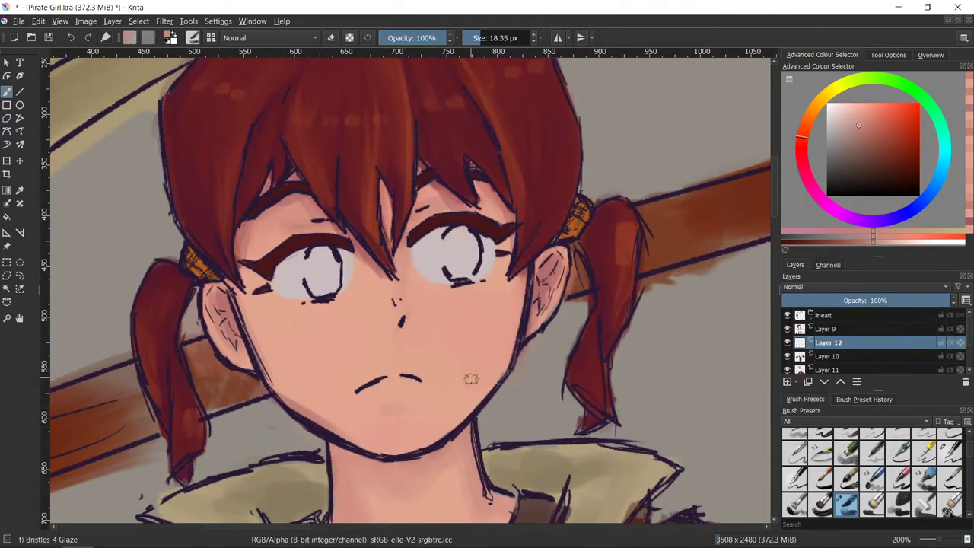
{"action": "left_click_drag", "start_coordinate": [487, 332], "coordinate": [480, 333]}
{"action": "left_click_drag", "start_coordinate": [477, 379], "coordinate": [468, 379]}
{"action": "left_click", "coordinate": [816, 119]}
{"action": "left_click_drag", "start_coordinate": [896, 112], "coordinate": [923, 100]}
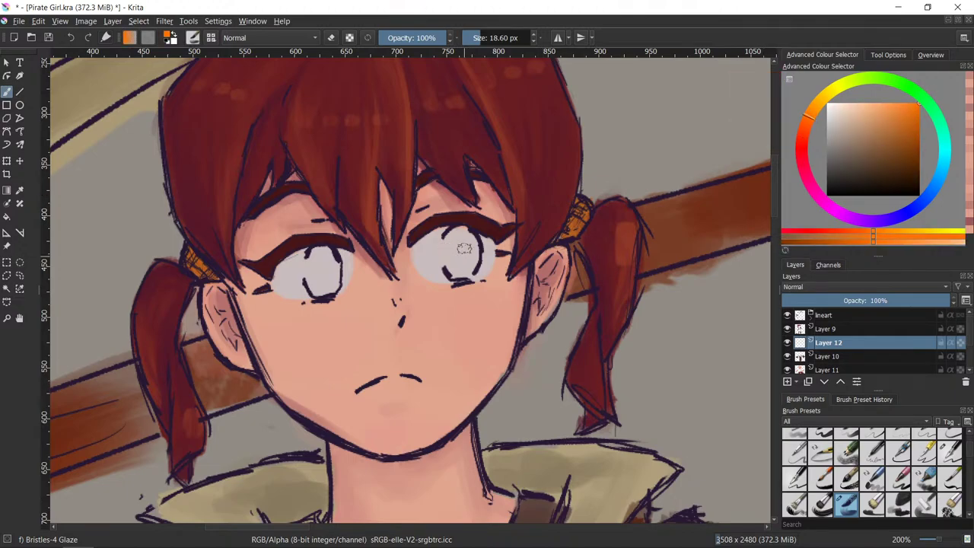
{"action": "left_click_drag", "start_coordinate": [464, 247], "coordinate": [462, 253]}
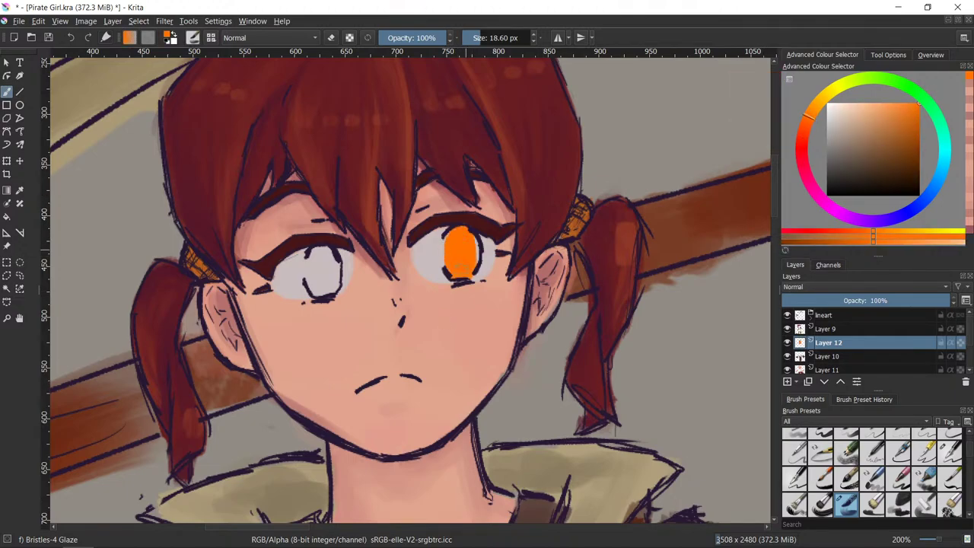
{"action": "mouse_move", "coordinate": [320, 275]}
{"action": "left_mouse_down"}
{"action": "mouse_move", "coordinate": [325, 264]}
{"action": "mouse_move", "coordinate": [316, 279]}
{"action": "left_mouse_up"}
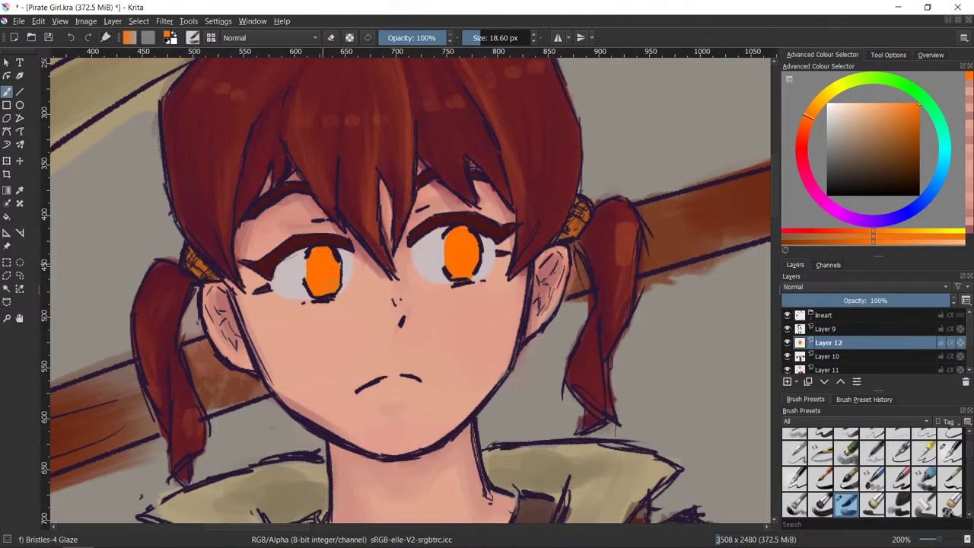
- Examine the orange eyes against the whole figure and up close on the face
{"action": "scroll", "coordinate": [573, 430], "scroll_direction": "down", "scroll_amount": 5}
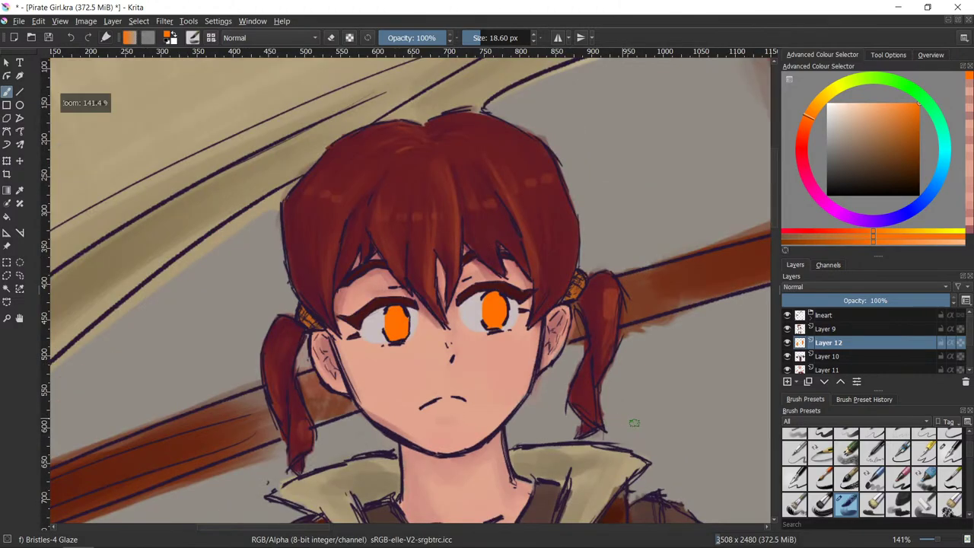
{"action": "left_click_drag", "start_coordinate": [674, 468], "coordinate": [485, 234]}
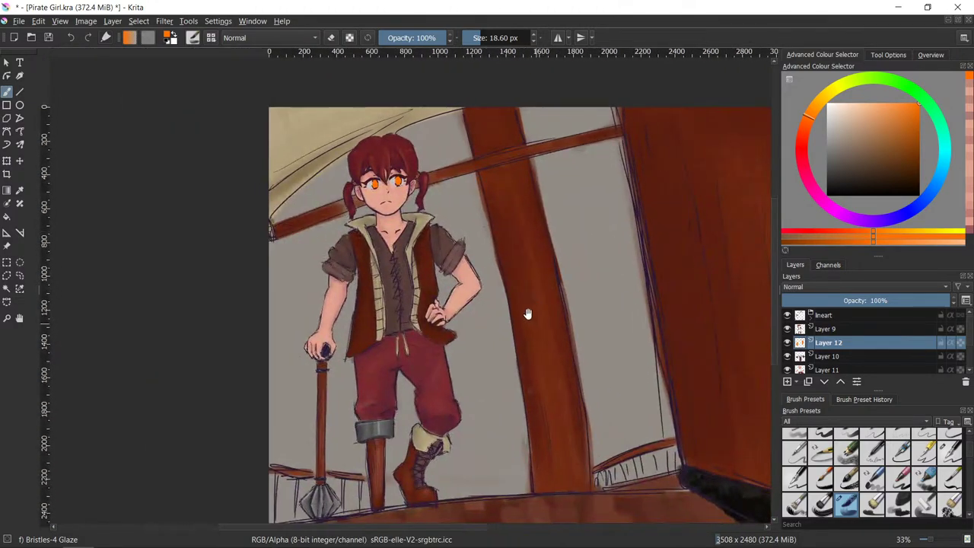
{"action": "left_click_drag", "start_coordinate": [442, 114], "coordinate": [546, 283]}
{"action": "scroll", "coordinate": [593, 401], "scroll_direction": "up", "scroll_amount": 4}
{"action": "left_click_drag", "start_coordinate": [416, 317], "coordinate": [626, 329]}
{"action": "scroll", "coordinate": [487, 333], "scroll_direction": "up", "scroll_amount": 2}
{"action": "scroll", "coordinate": [591, 419], "scroll_direction": "down", "scroll_amount": 2}
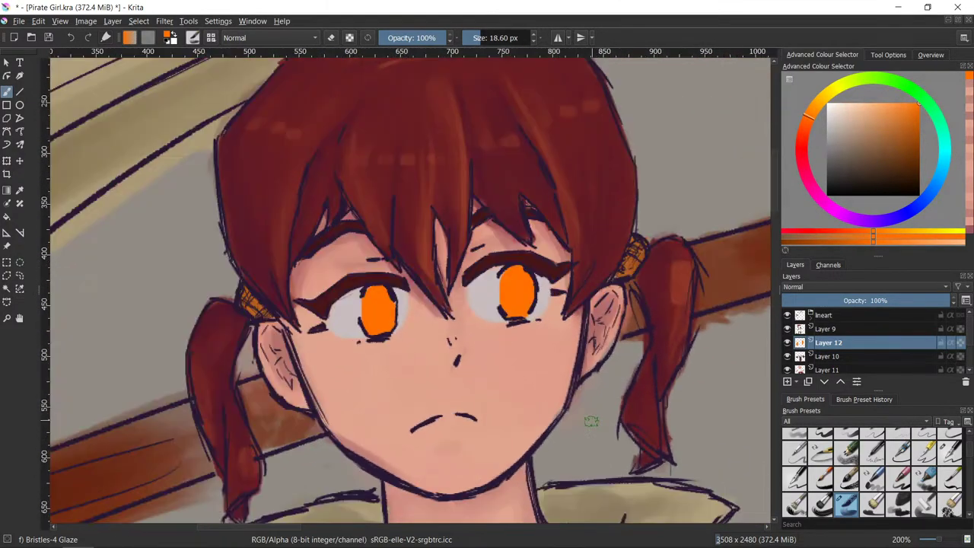
{"action": "scroll", "coordinate": [594, 414], "scroll_direction": "up", "scroll_amount": 1}
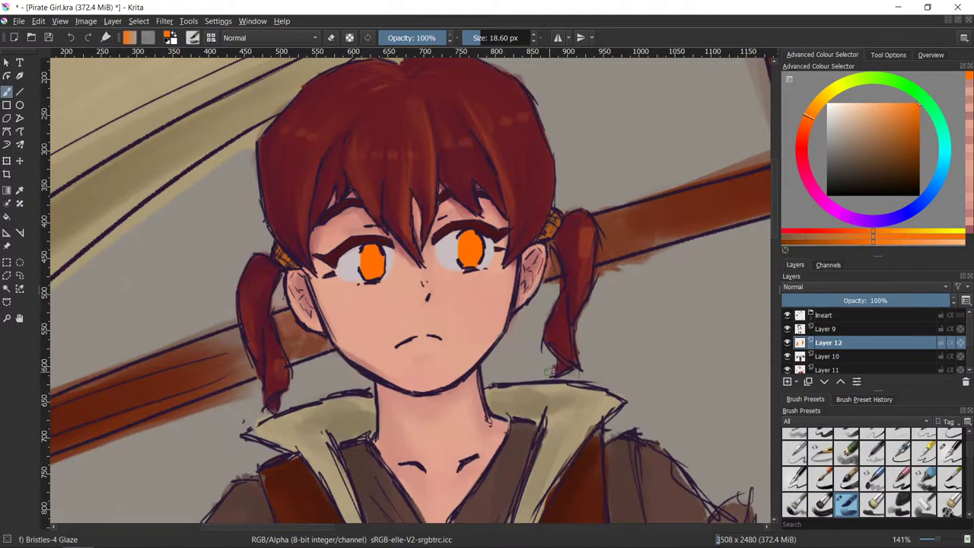
{"action": "scroll", "coordinate": [557, 367], "scroll_direction": "up", "scroll_amount": 1}
{"action": "left_click_drag", "start_coordinate": [553, 365], "coordinate": [564, 400]}
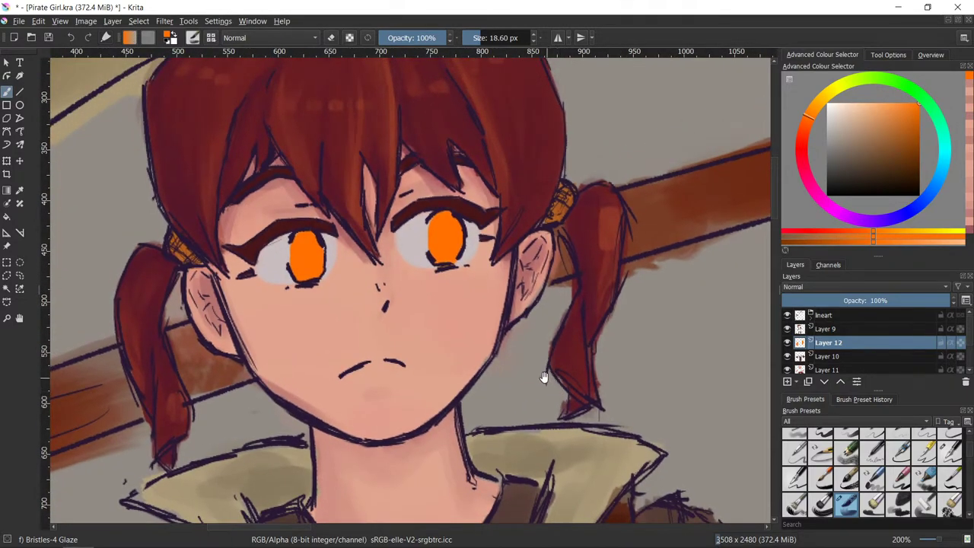
{"action": "scroll", "coordinate": [537, 374], "scroll_direction": "down", "scroll_amount": 2}
{"action": "scroll", "coordinate": [562, 380], "scroll_direction": "up", "scroll_amount": 1}
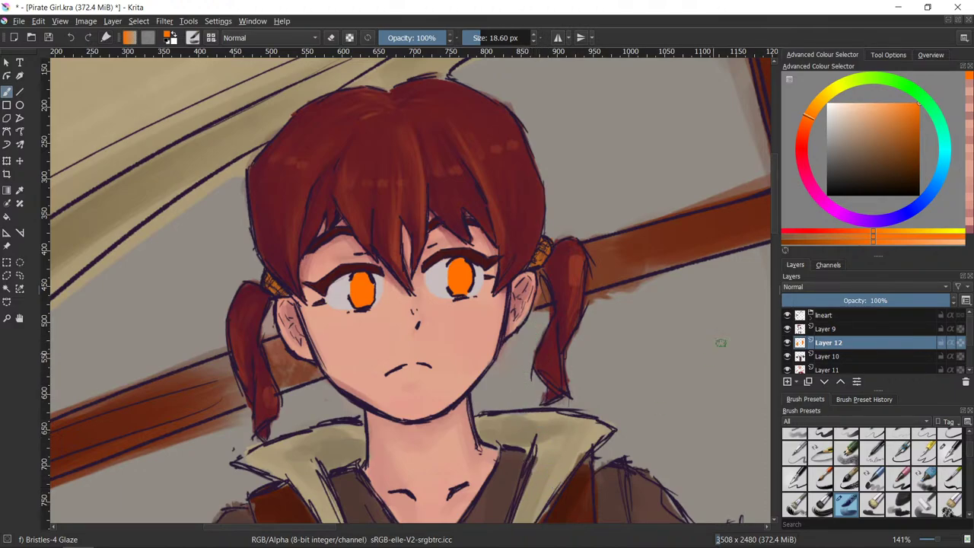
- Repaint both irises in a lighter, softer orange
{"action": "left_click", "coordinate": [898, 110]}
{"action": "left_click", "coordinate": [900, 116]}
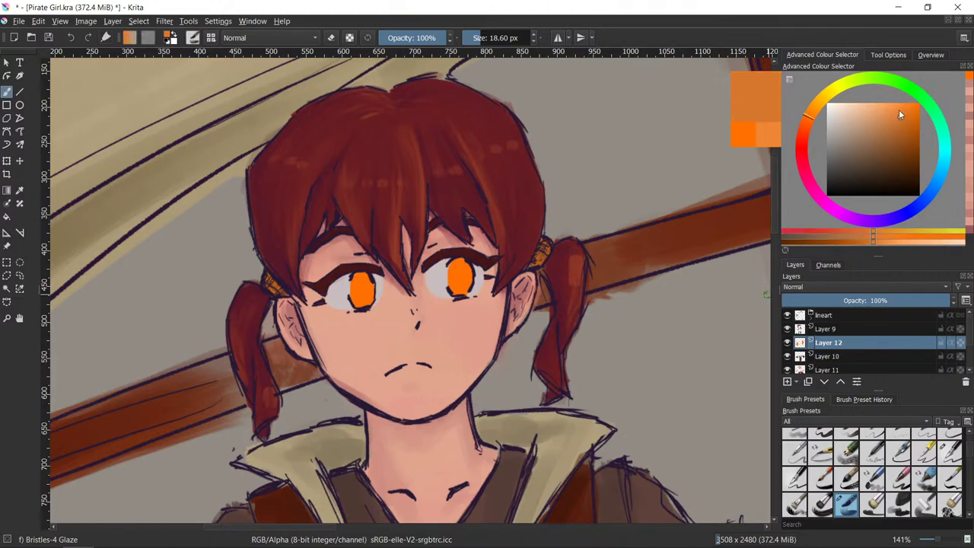
{"action": "left_click", "coordinate": [899, 110]}
{"action": "left_click", "coordinate": [897, 117]}
{"action": "left_click_drag", "start_coordinate": [898, 117], "coordinate": [896, 117]}
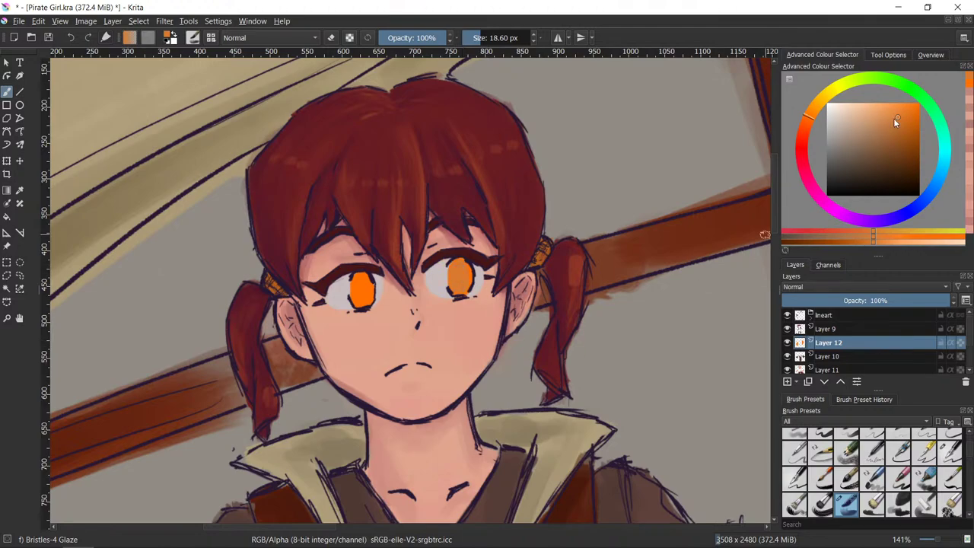
{"action": "left_click_drag", "start_coordinate": [893, 118], "coordinate": [891, 103]}
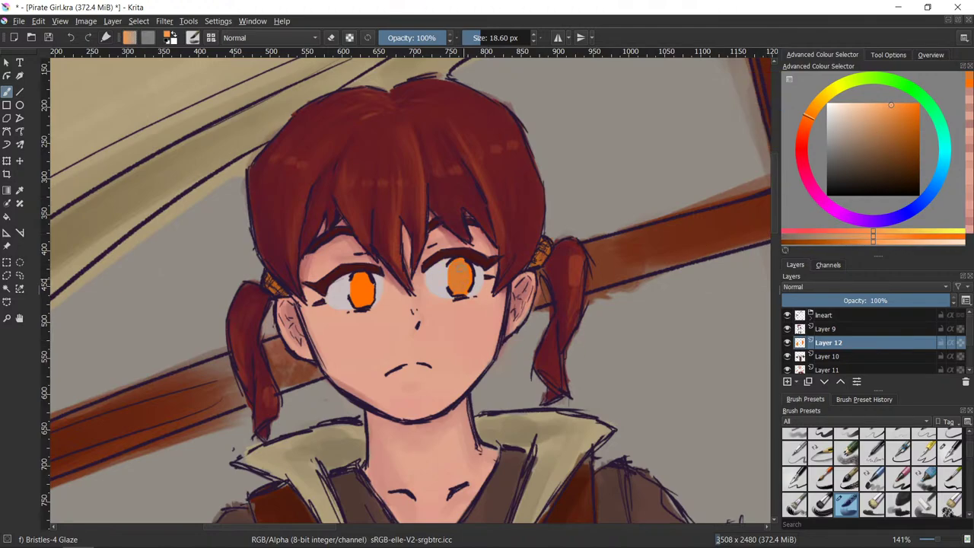
{"action": "mouse_move", "coordinate": [463, 291]}
{"action": "left_mouse_down"}
{"action": "mouse_move", "coordinate": [454, 266]}
{"action": "mouse_move", "coordinate": [458, 279]}
{"action": "left_mouse_up"}
{"action": "left_click_drag", "start_coordinate": [458, 283], "coordinate": [463, 283]}
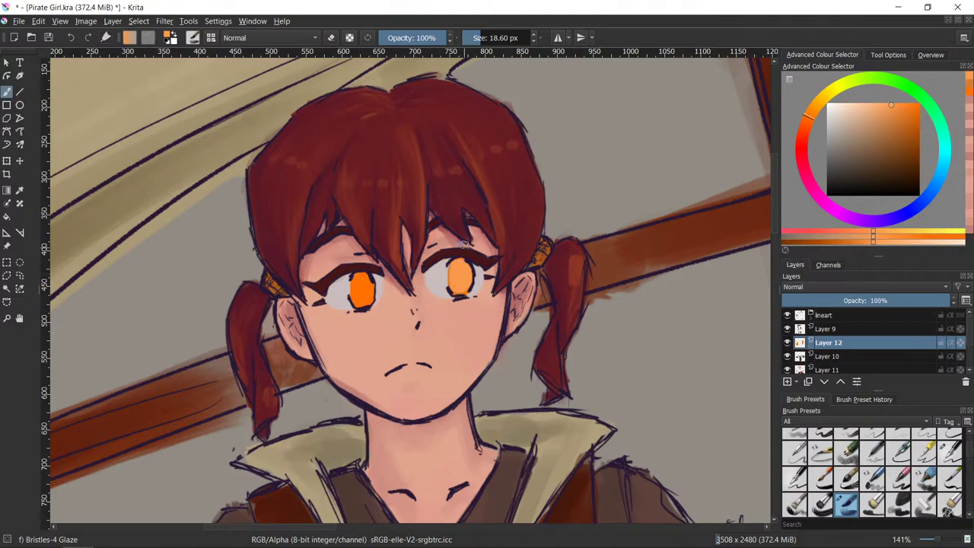
{"action": "mouse_move", "coordinate": [362, 276]}
{"action": "left_mouse_down"}
{"action": "mouse_move", "coordinate": [358, 299]}
{"action": "mouse_move", "coordinate": [368, 279]}
{"action": "left_mouse_up"}
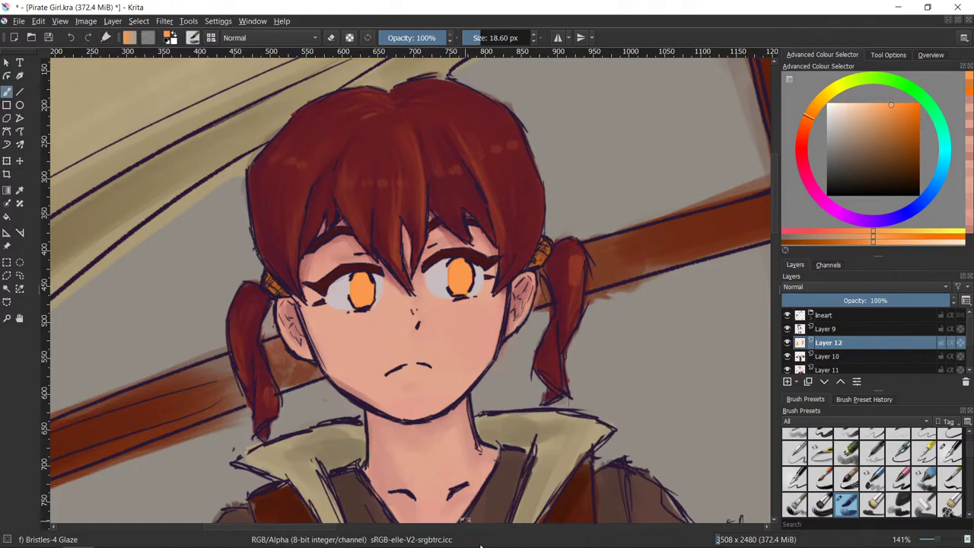
- Shade the upper part of both irises with redder orange at about 14 px, touching up the lower part with sampled light orange
{"action": "left_click", "coordinate": [897, 112]}
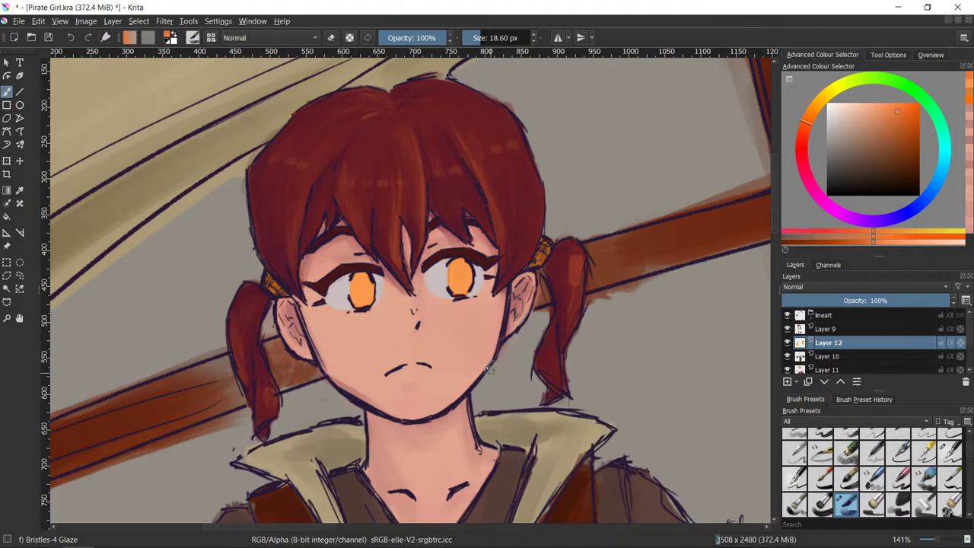
{"action": "key", "text": "bracketleft"}
{"action": "key", "text": "bracketleft"}
{"action": "key", "text": "bracketleft"}
{"action": "mouse_move", "coordinate": [453, 271]}
{"action": "left_mouse_down"}
{"action": "mouse_move", "coordinate": [469, 324]}
{"action": "mouse_move", "coordinate": [460, 275]}
{"action": "left_mouse_up"}
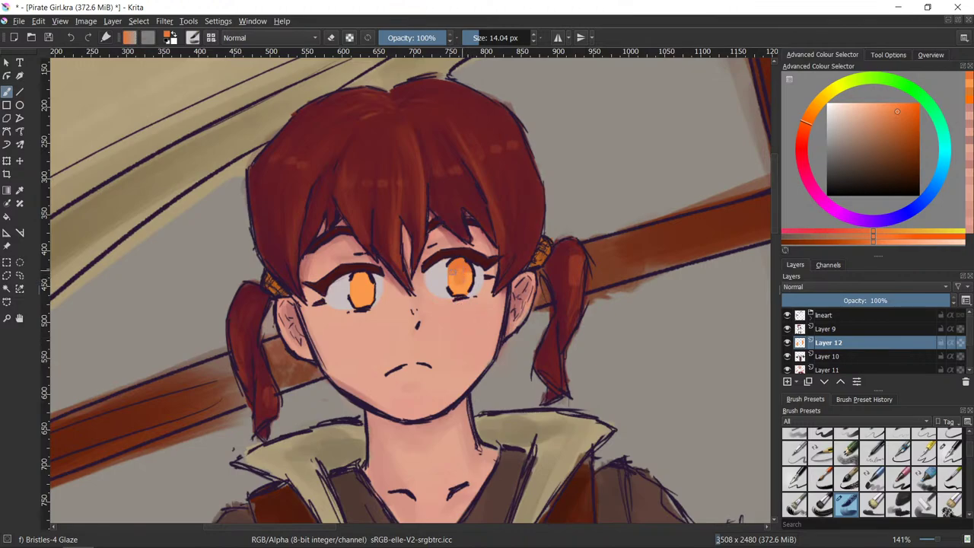
{"action": "key", "text": "ctrl+z"}
{"action": "left_click_drag", "start_coordinate": [456, 272], "coordinate": [465, 275]}
{"action": "left_click", "coordinate": [362, 288]}
{"action": "mouse_move", "coordinate": [364, 280]}
{"action": "left_mouse_down"}
{"action": "mouse_move", "coordinate": [355, 283]}
{"action": "mouse_move", "coordinate": [368, 278]}
{"action": "left_mouse_up"}
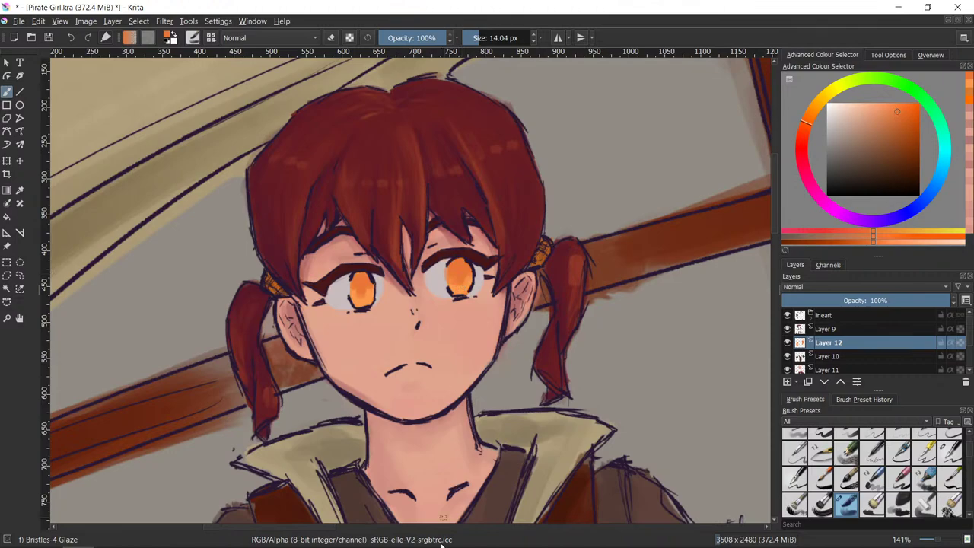
{"action": "left_click", "coordinate": [460, 286], "text": "ctrl"}
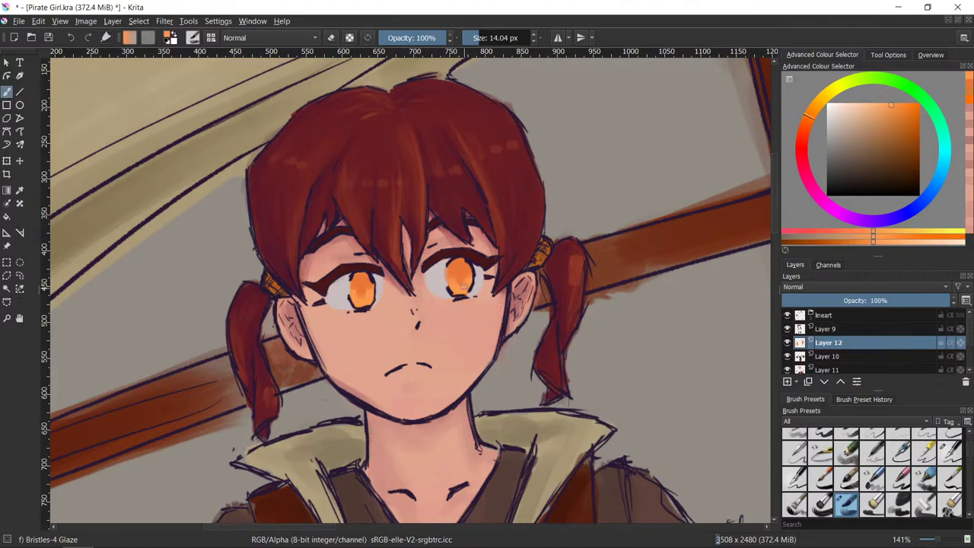
{"action": "left_click_drag", "start_coordinate": [361, 300], "coordinate": [366, 295]}
- Paint a small dark red-brown pupil in the centre of each iris with a brush of about 9.2 px
{"action": "left_click", "coordinate": [465, 288], "text": "ctrl"}
{"action": "left_click", "coordinate": [802, 137]}
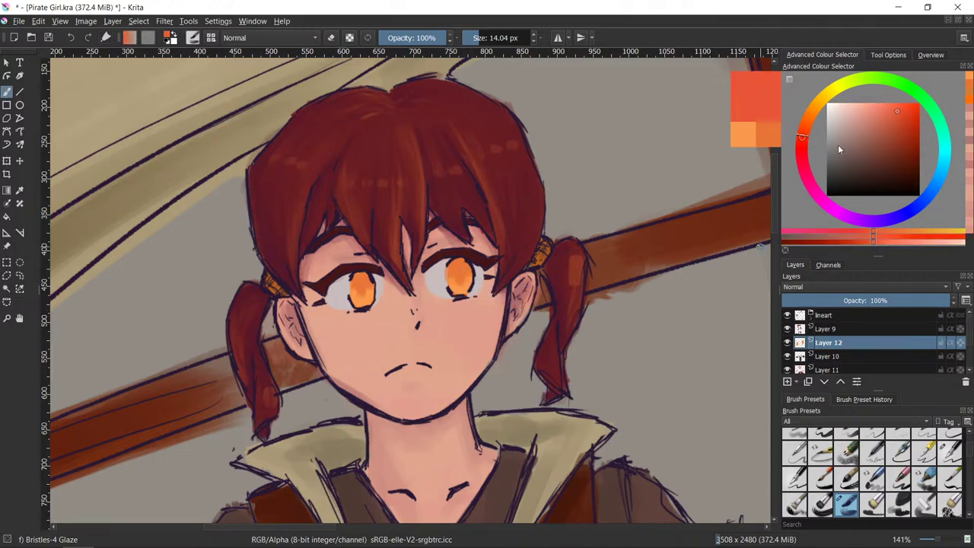
{"action": "left_click_drag", "start_coordinate": [903, 138], "coordinate": [898, 145]}
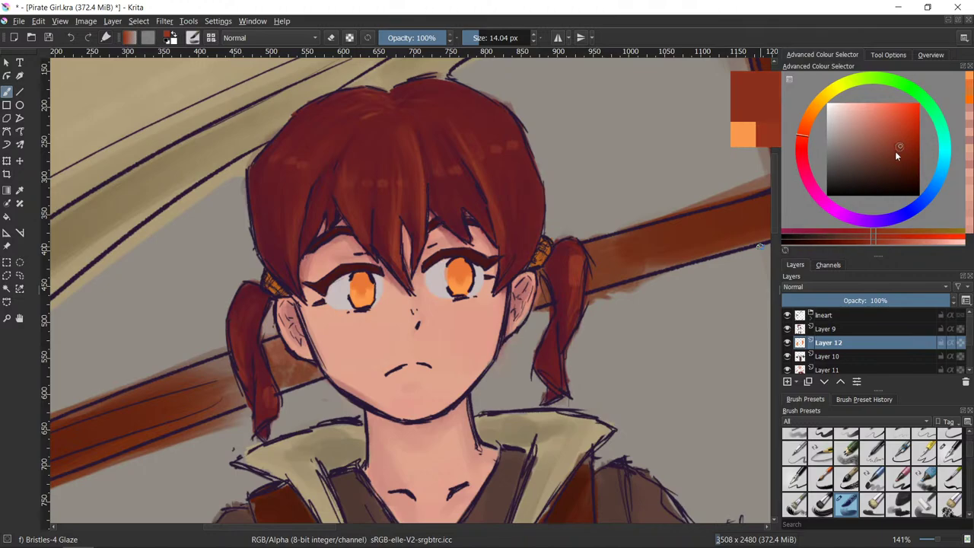
{"action": "left_click", "coordinate": [901, 159]}
{"action": "left_click_drag", "start_coordinate": [522, 303], "coordinate": [519, 318], "text": "shift"}
{"action": "left_click_drag", "start_coordinate": [463, 277], "coordinate": [460, 281]}
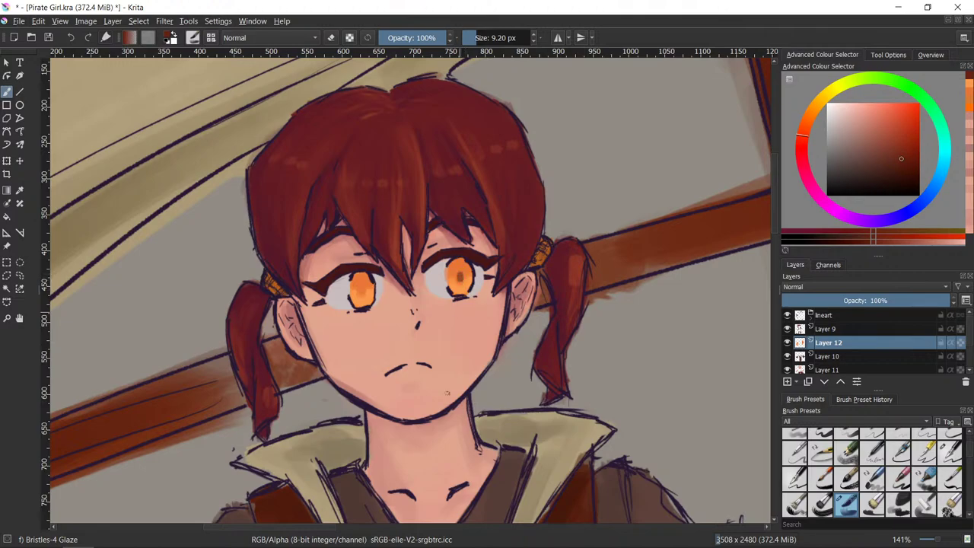
{"action": "left_click_drag", "start_coordinate": [361, 290], "coordinate": [360, 293]}
- Refine and soften both pupils against the irises using light and reddish oranges sampled from the eyes
{"action": "mouse_move", "coordinate": [329, 535]}
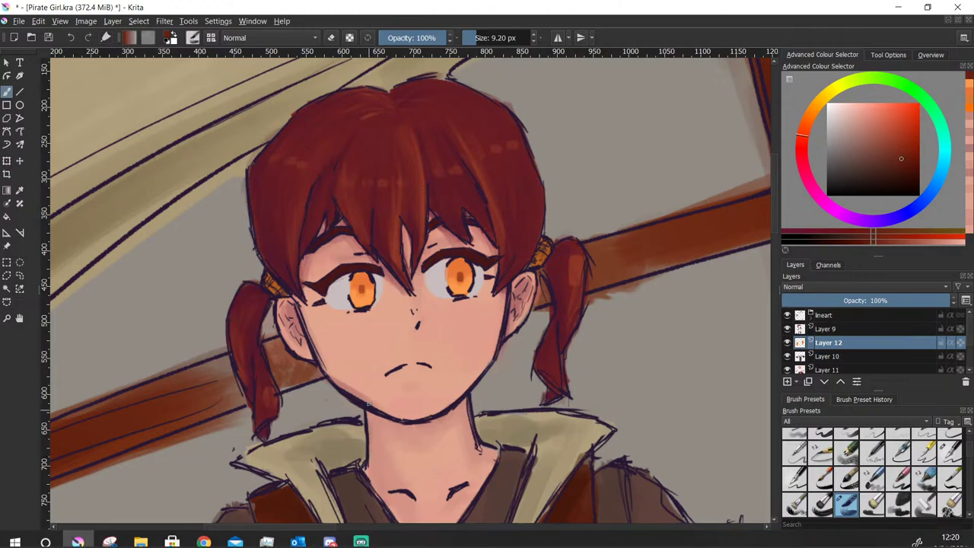
{"action": "left_click", "coordinate": [361, 295], "text": "ctrl"}
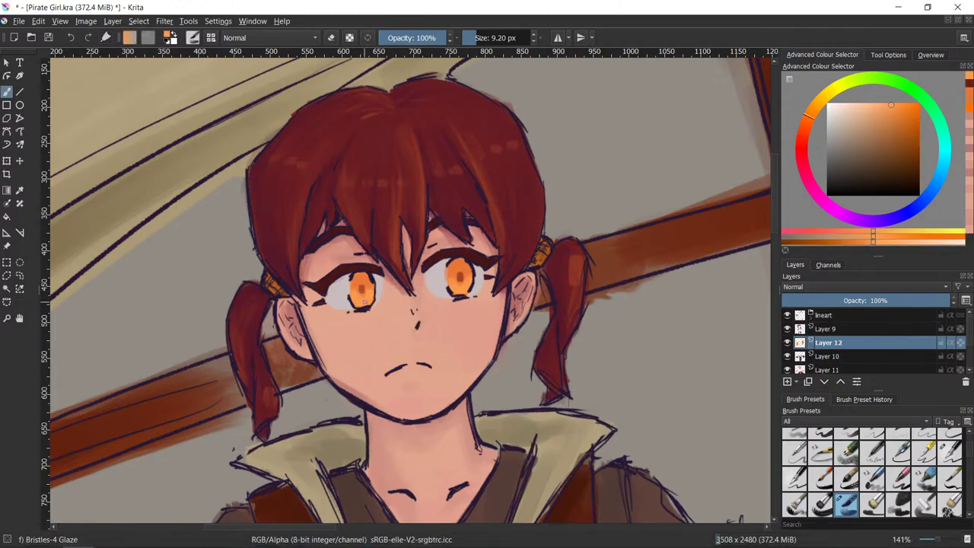
{"action": "left_click", "coordinate": [362, 289], "text": "ctrl"}
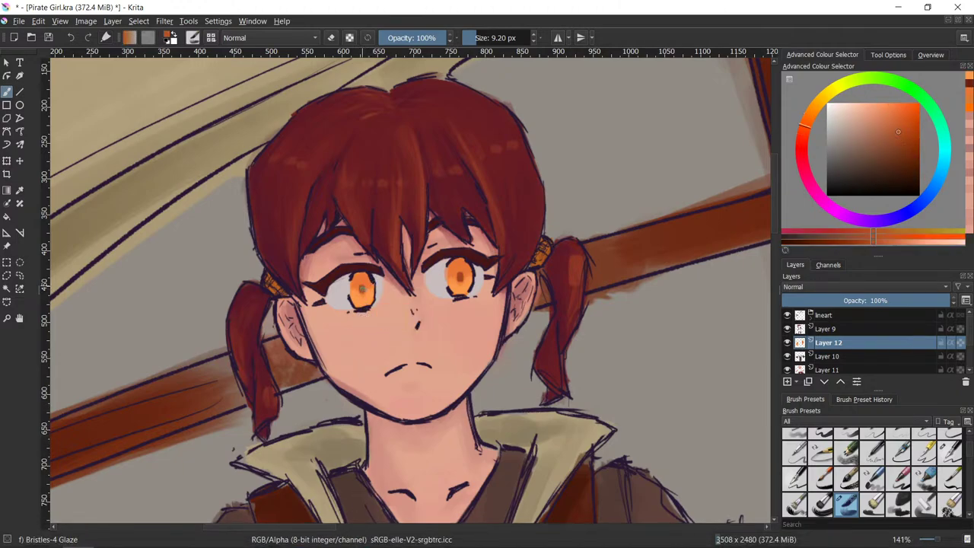
{"action": "left_click", "coordinate": [462, 301], "text": "ctrl"}
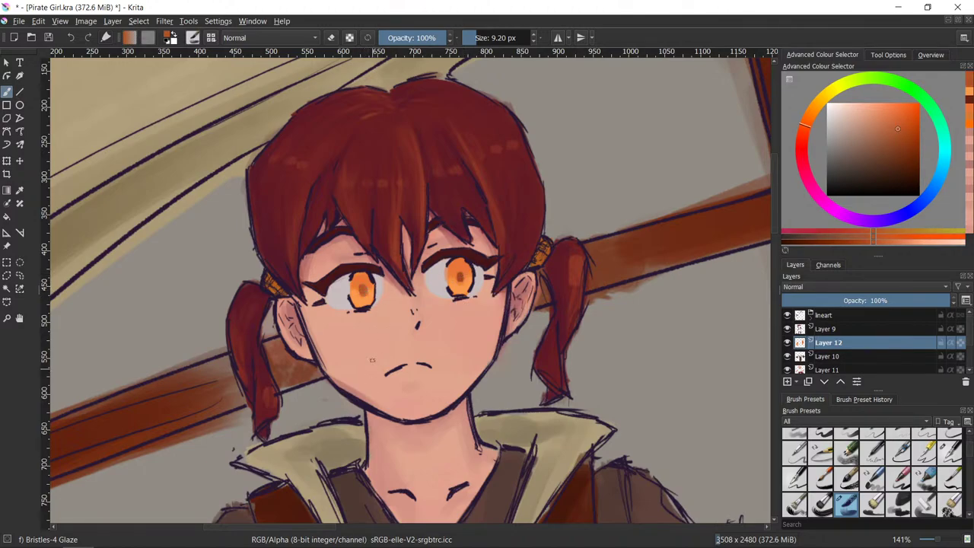
{"action": "left_click", "coordinate": [366, 298], "text": "ctrl"}
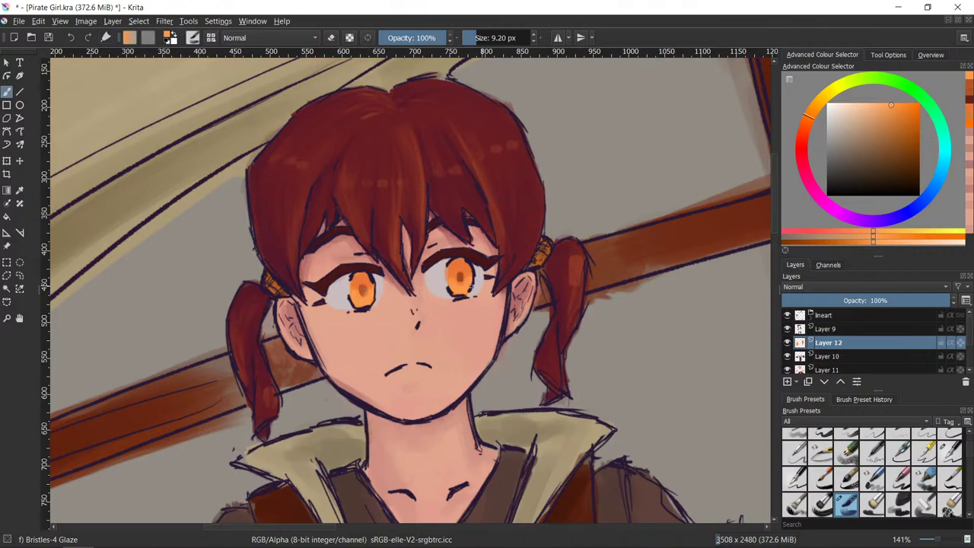
{"action": "left_click", "coordinate": [464, 300], "text": "ctrl"}
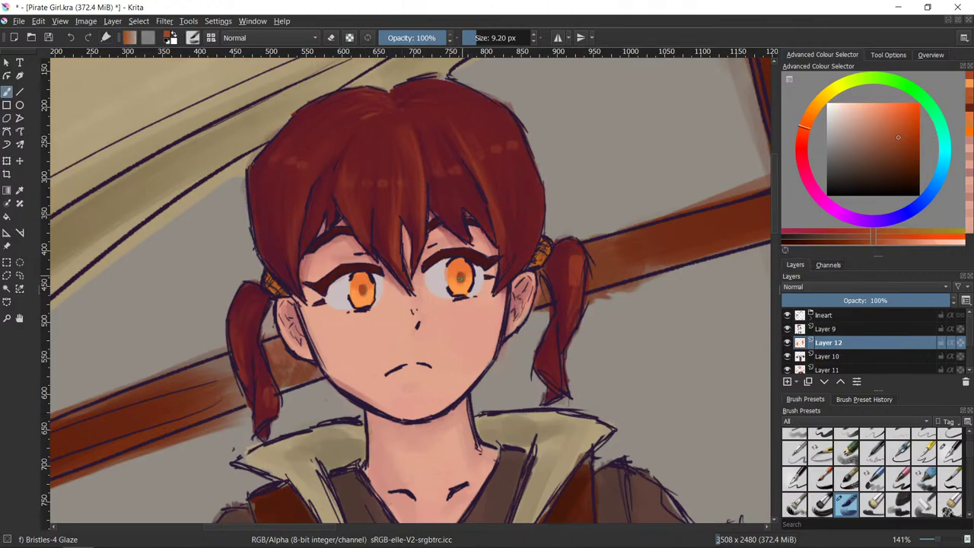
{"action": "left_click", "coordinate": [464, 301], "text": "ctrl"}
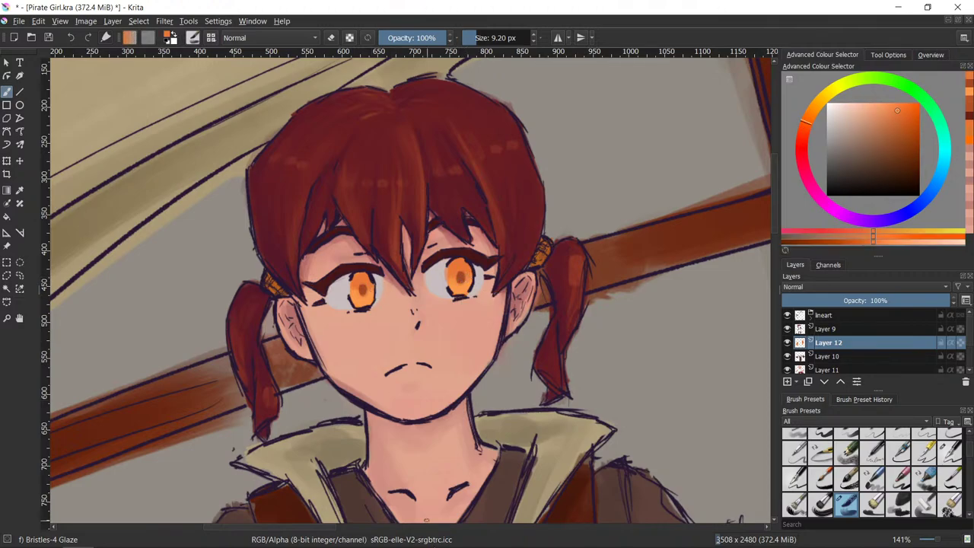
- Darken the top of both irises below the lashes with sampled brown-orange and blend it with sampled light orange
{"action": "left_click", "coordinate": [462, 299], "text": "ctrl"}
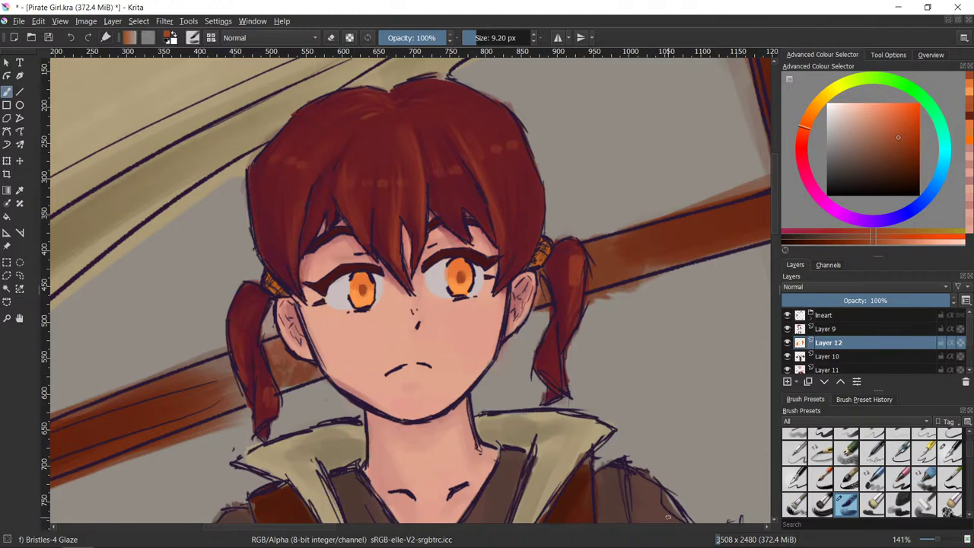
{"action": "left_click_drag", "start_coordinate": [353, 281], "coordinate": [365, 279]}
{"action": "left_click_drag", "start_coordinate": [460, 261], "coordinate": [456, 268]}
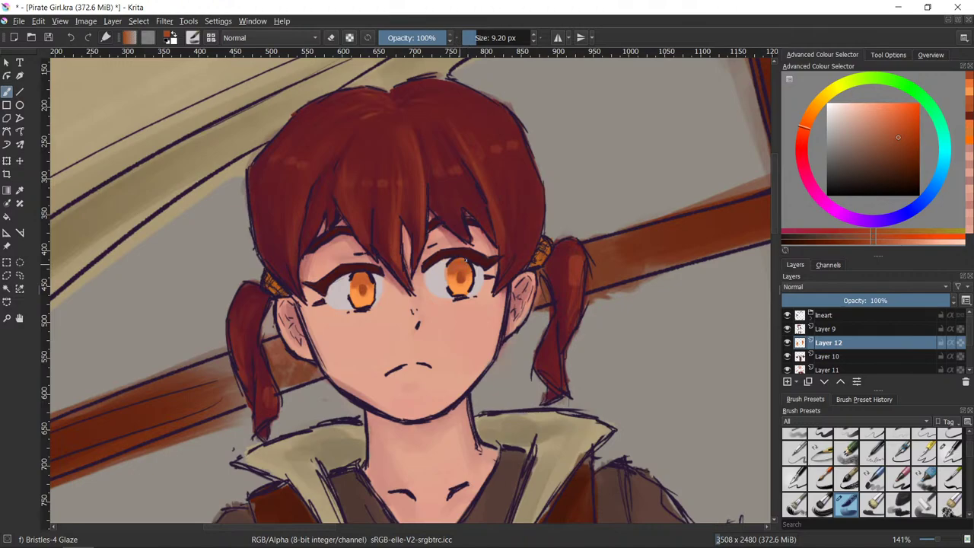
{"action": "key", "text": "ctrl"}
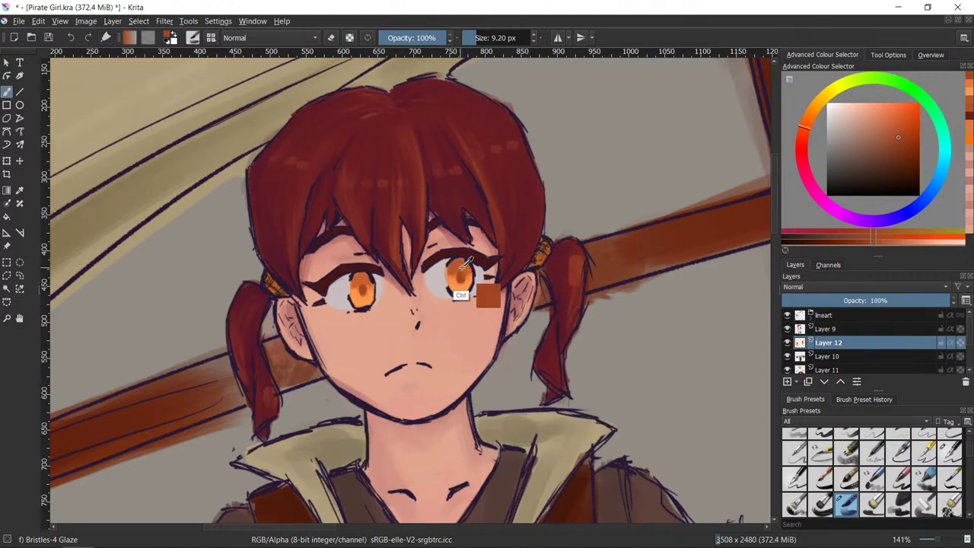
{"action": "left_click", "coordinate": [462, 278], "text": "ctrl"}
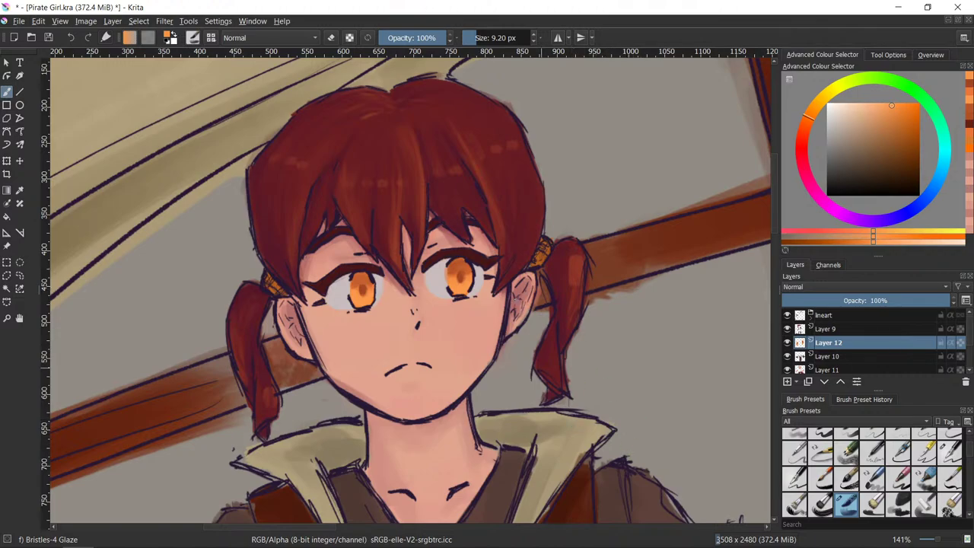
- Paint a small crimson accent in the lower part of each iris with a brush of about 5.67 px
{"action": "key", "text": "ctrl"}
{"action": "left_click", "coordinate": [802, 132]}
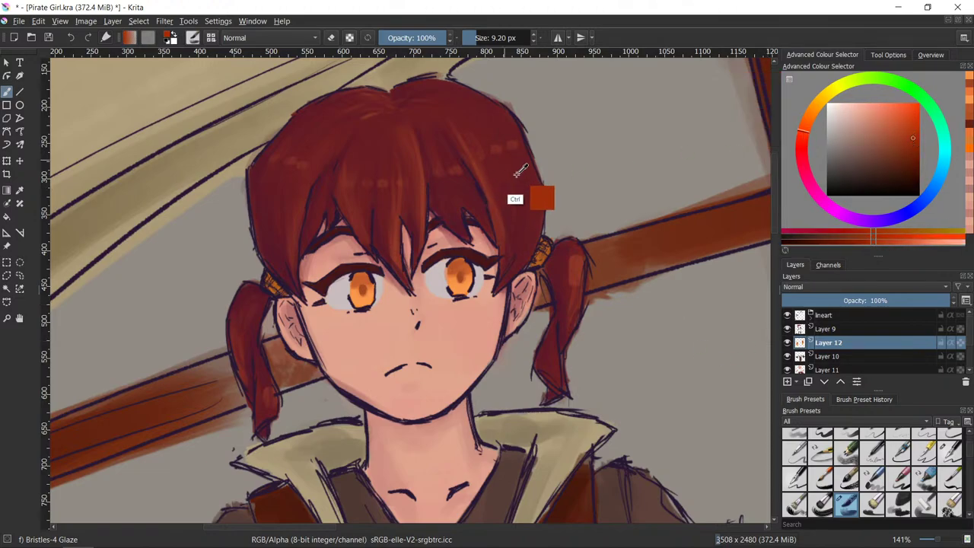
{"action": "left_click", "coordinate": [525, 200], "text": "ctrl"}
{"action": "left_click_drag", "start_coordinate": [912, 174], "coordinate": [912, 146]}
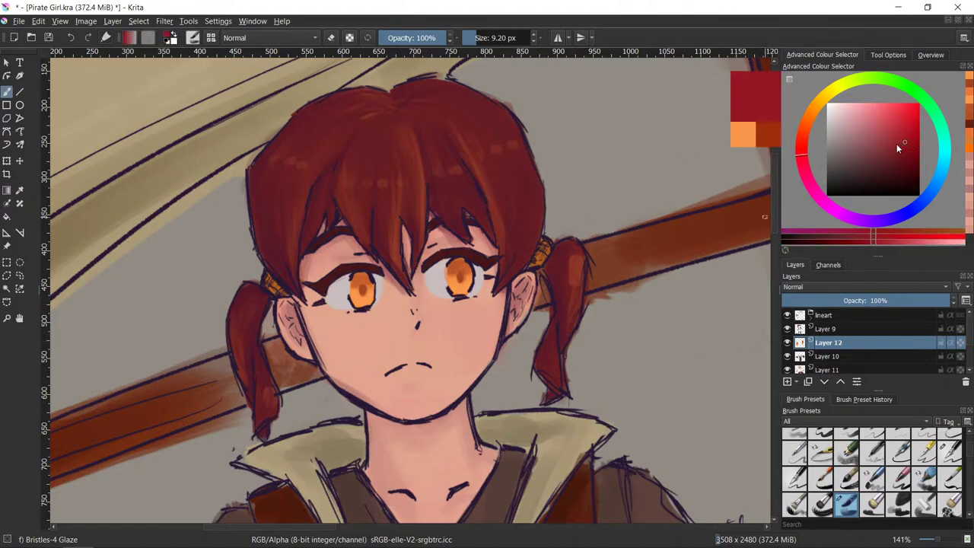
{"action": "left_click", "coordinate": [901, 125]}
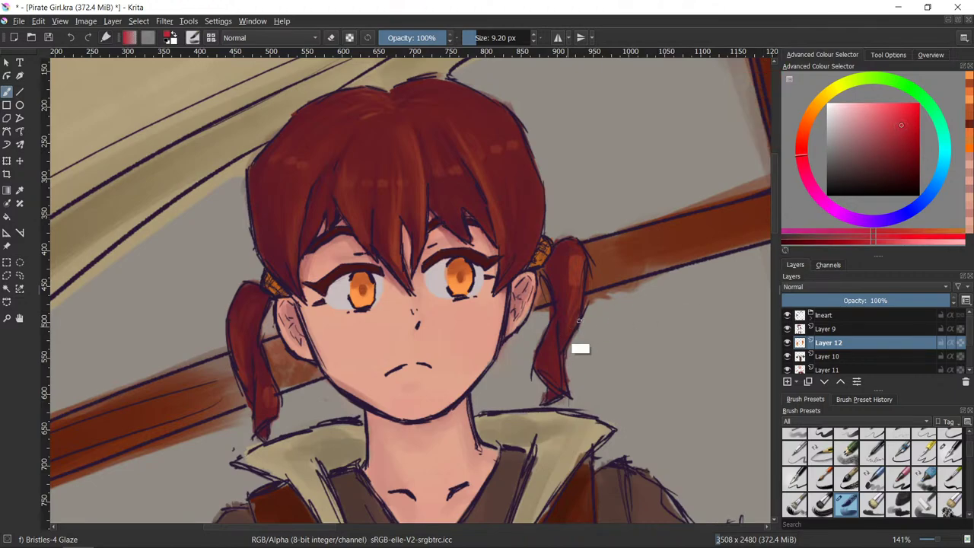
{"action": "left_click_drag", "start_coordinate": [578, 319], "coordinate": [592, 336], "text": "shift"}
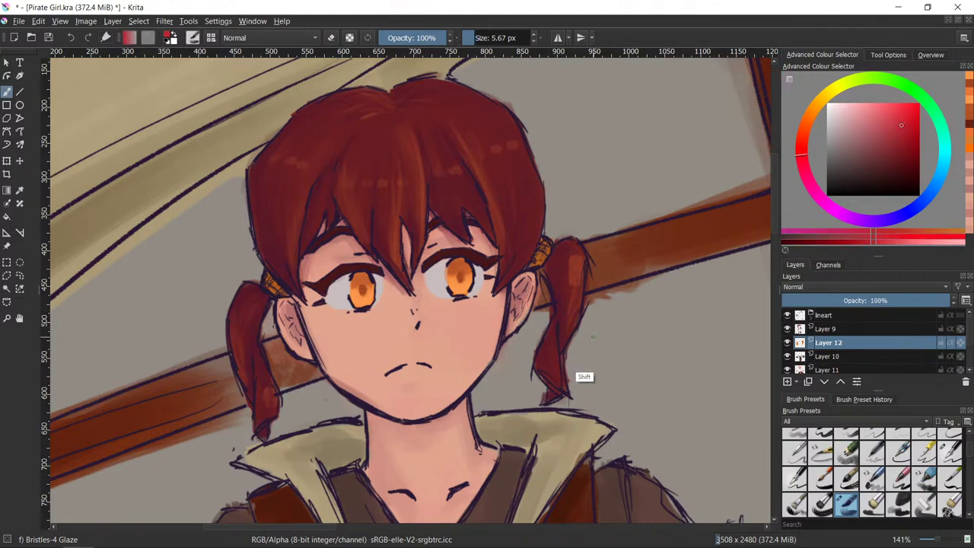
{"action": "scroll", "coordinate": [558, 355], "scroll_direction": "up", "scroll_amount": 2}
{"action": "left_click_drag", "start_coordinate": [391, 271], "coordinate": [511, 311]}
{"action": "left_click_drag", "start_coordinate": [494, 228], "coordinate": [496, 223]}
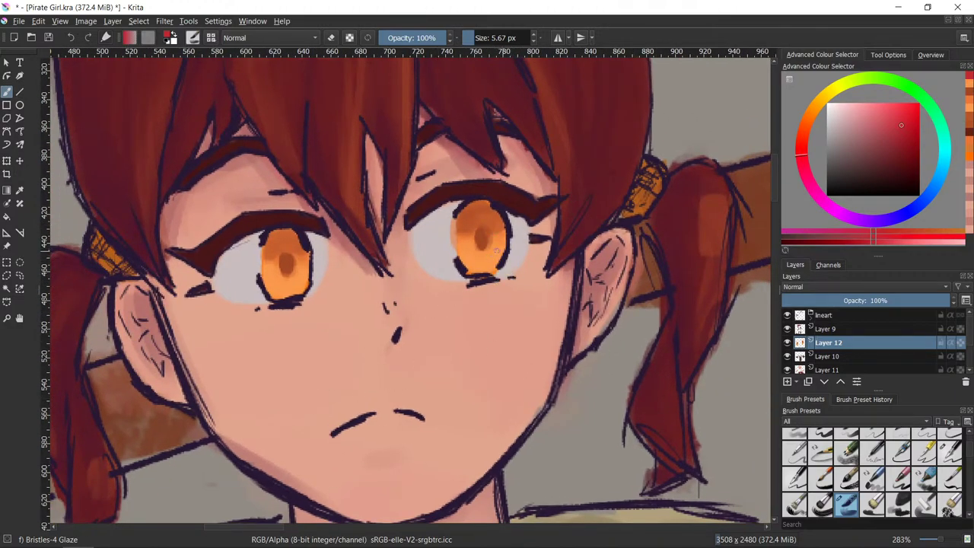
{"action": "left_click", "coordinate": [496, 248]}
{"action": "left_click", "coordinate": [301, 272]}
- Dot small muted-yellow accents in the lower part of both irises, touching them up with red and yellow sampled from the eyes
{"action": "scroll", "coordinate": [672, 417], "scroll_direction": "down", "scroll_amount": 5}
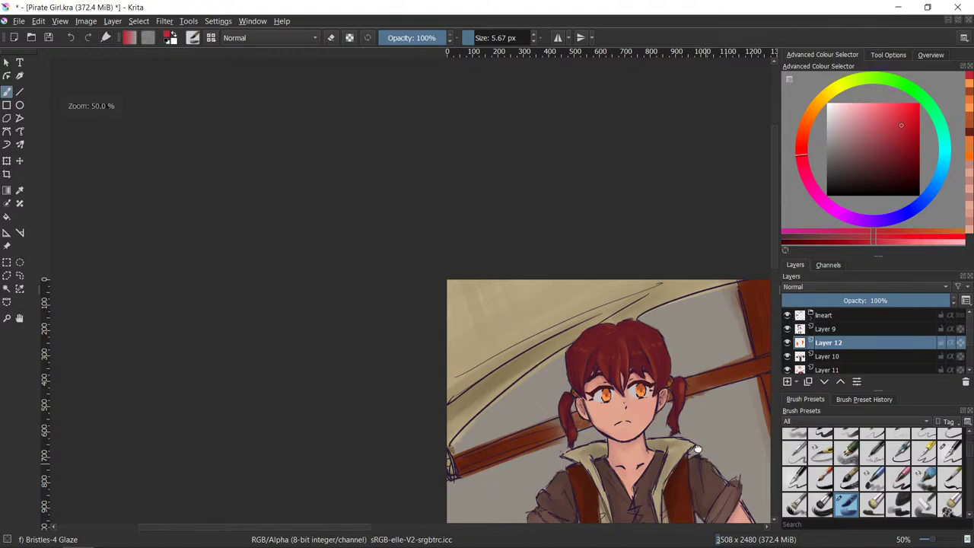
{"action": "left_click_drag", "start_coordinate": [700, 447], "coordinate": [493, 121]}
{"action": "left_click_drag", "start_coordinate": [570, 378], "coordinate": [535, 545]}
{"action": "key", "text": "plus"}
{"action": "key", "text": "plus"}
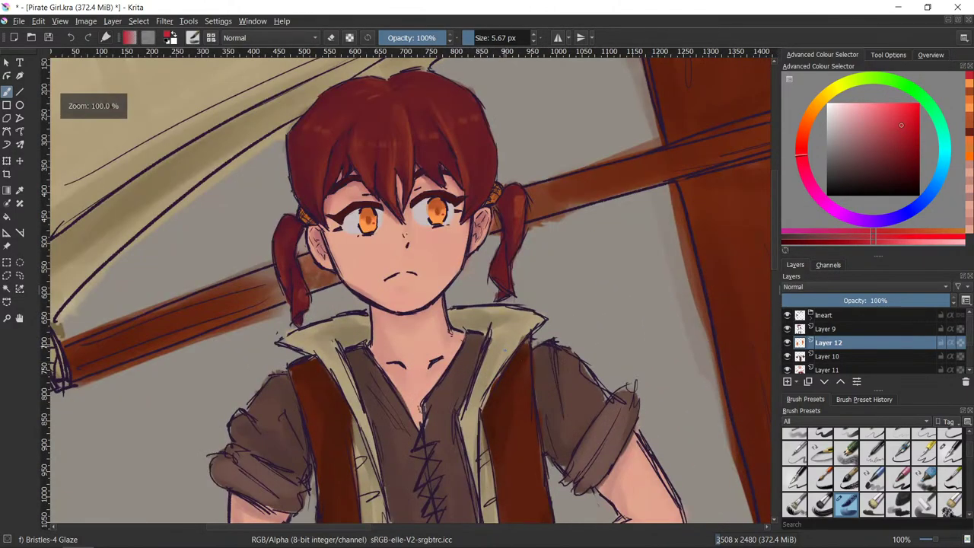
{"action": "key", "text": "plus"}
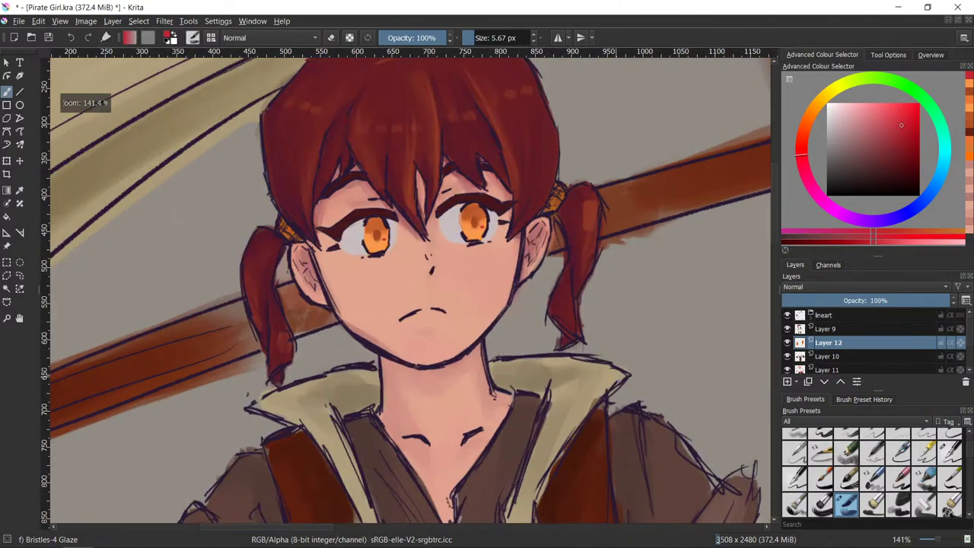
{"action": "left_click", "coordinate": [644, 406], "text": "ctrl"}
{"action": "left_click", "coordinate": [868, 124]}
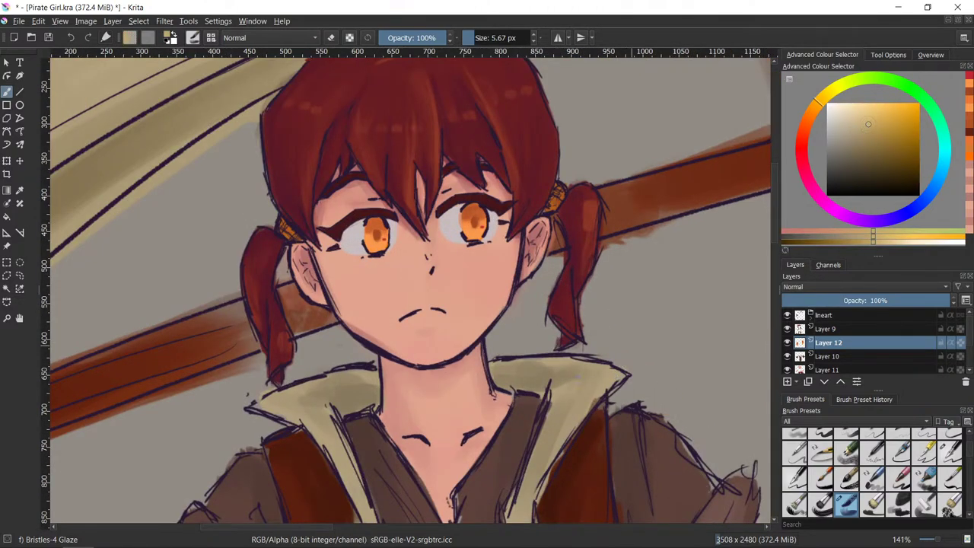
{"action": "left_click", "coordinate": [884, 136]}
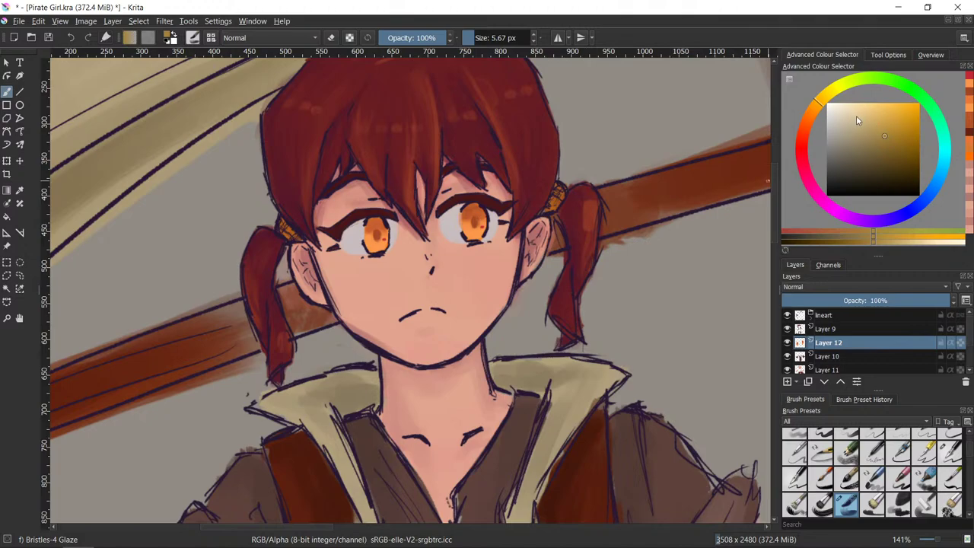
{"action": "left_click", "coordinate": [856, 116]}
{"action": "left_click", "coordinate": [824, 96]}
{"action": "left_click", "coordinate": [830, 89]}
{"action": "left_click", "coordinate": [877, 129]}
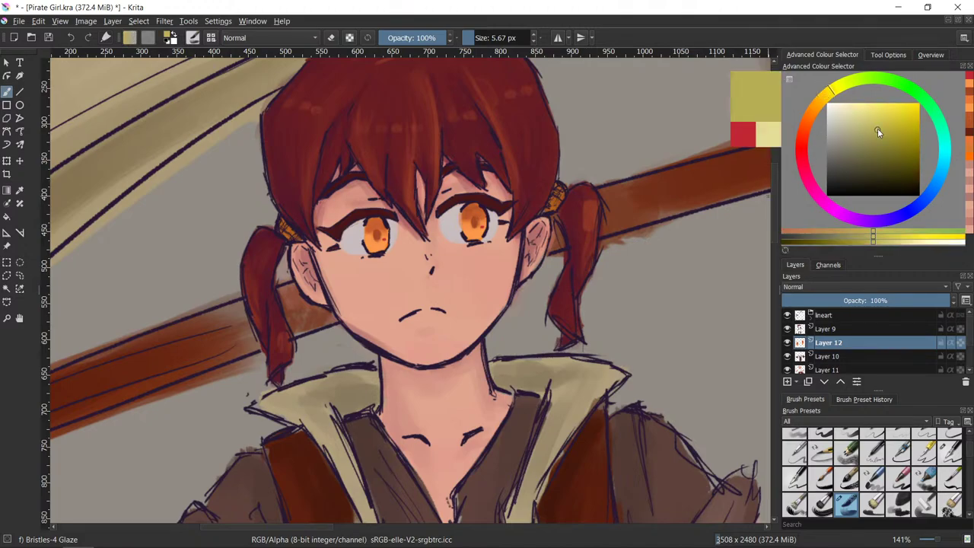
{"action": "left_click", "coordinate": [886, 115]}
{"action": "left_click_drag", "start_coordinate": [614, 265], "coordinate": [643, 338]}
{"action": "scroll", "coordinate": [643, 338], "scroll_direction": "up", "scroll_amount": 1}
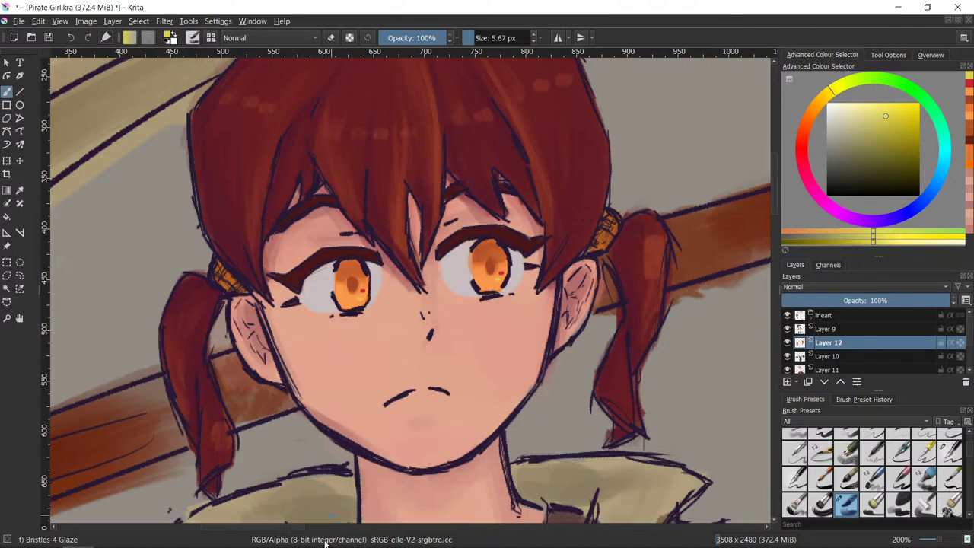
{"action": "left_click", "coordinate": [499, 292], "text": "ctrl"}
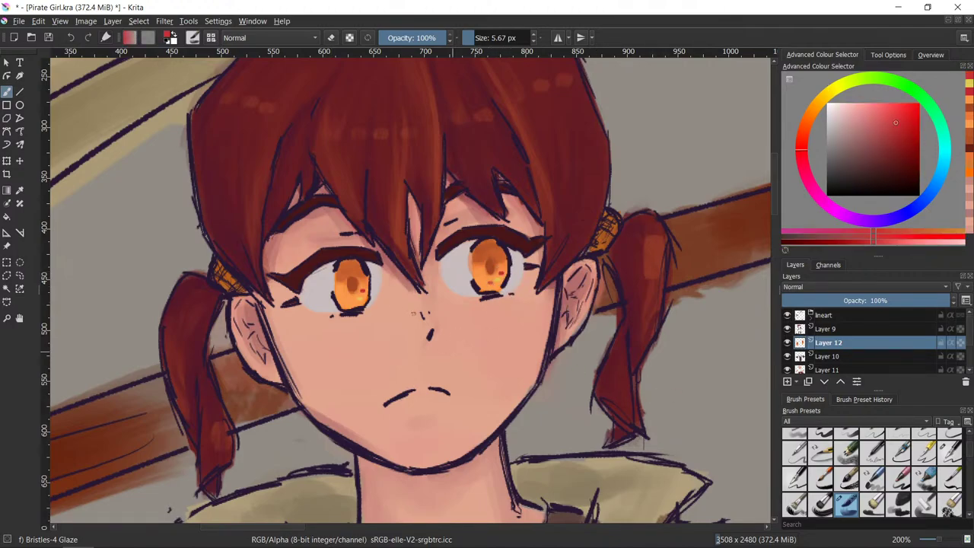
{"action": "left_click", "coordinate": [502, 272], "text": "ctrl"}
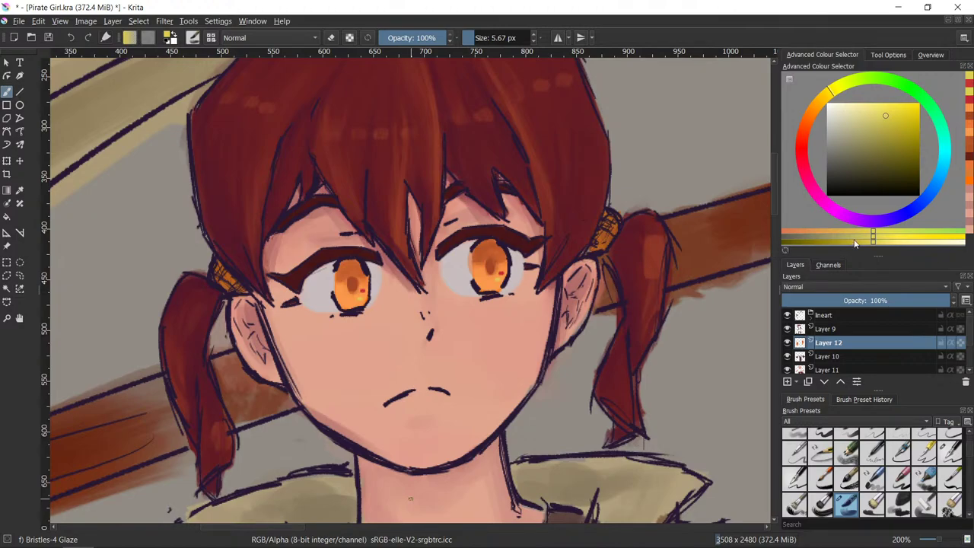
{"action": "left_click_drag", "start_coordinate": [850, 124], "coordinate": [827, 99]}
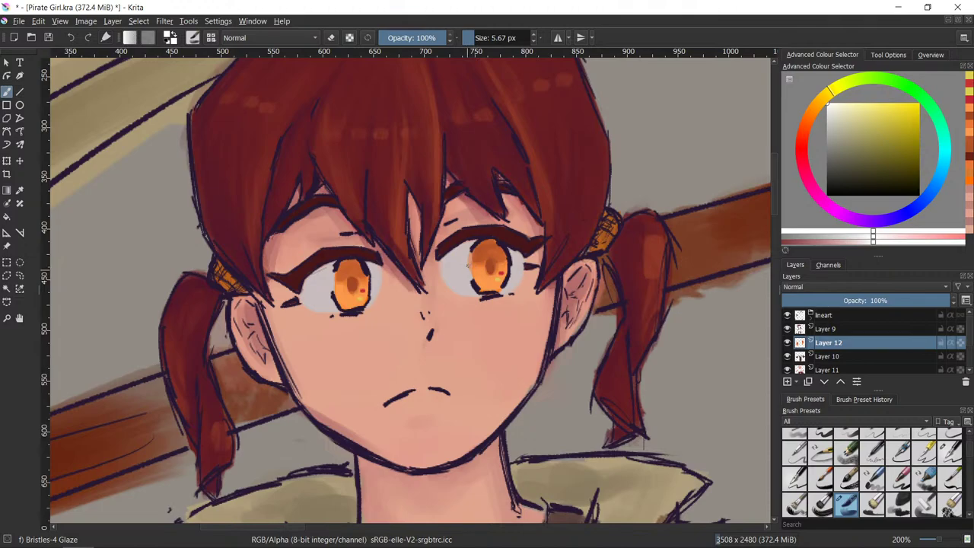
{"action": "mouse_move", "coordinate": [465, 266]}
{"action": "left_mouse_down"}
{"action": "mouse_move", "coordinate": [477, 262]}
{"action": "mouse_move", "coordinate": [460, 268]}
{"action": "left_mouse_up"}
{"action": "key", "text": "ctrl+z"}
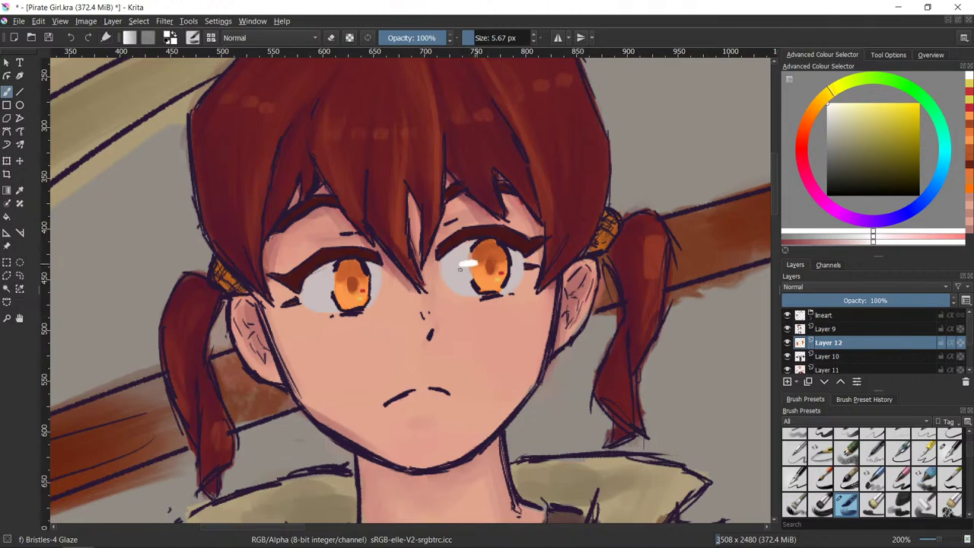
{"action": "mouse_move", "coordinate": [324, 283]}
{"action": "left_mouse_down"}
{"action": "mouse_move", "coordinate": [334, 282]}
{"action": "mouse_move", "coordinate": [326, 285]}
{"action": "left_mouse_up"}
{"action": "key", "text": "ctrl+z"}
{"action": "key", "text": "ctrl+z"}
{"action": "left_click_drag", "start_coordinate": [472, 255], "coordinate": [472, 278]}
{"action": "key", "text": "ctrl+z"}
- Paint a soft off-white oval highlight on the white of each eye, beside the iris
{"action": "left_click", "coordinate": [831, 114]}
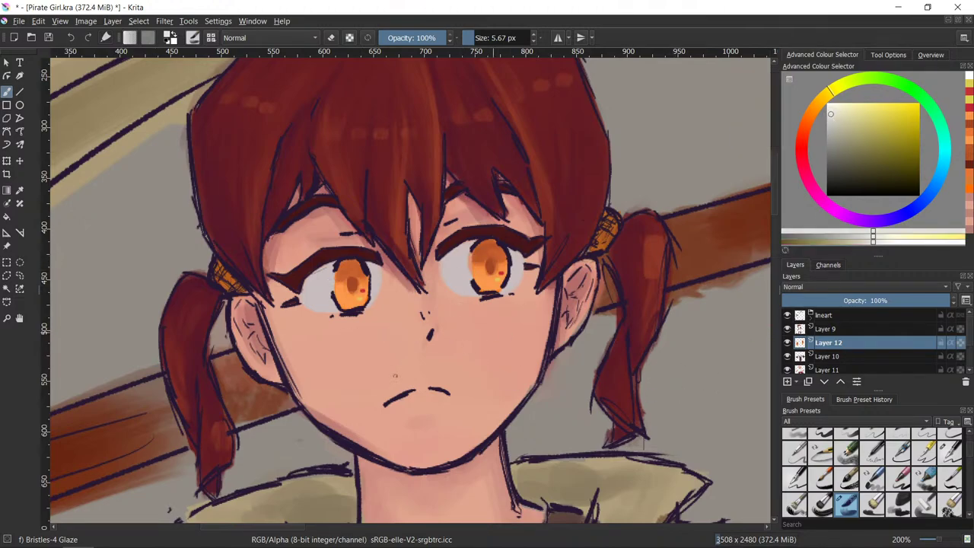
{"action": "left_click_drag", "start_coordinate": [468, 261], "coordinate": [470, 275]}
{"action": "key", "text": "ctrl+z"}
{"action": "key", "text": "ctrl+z"}
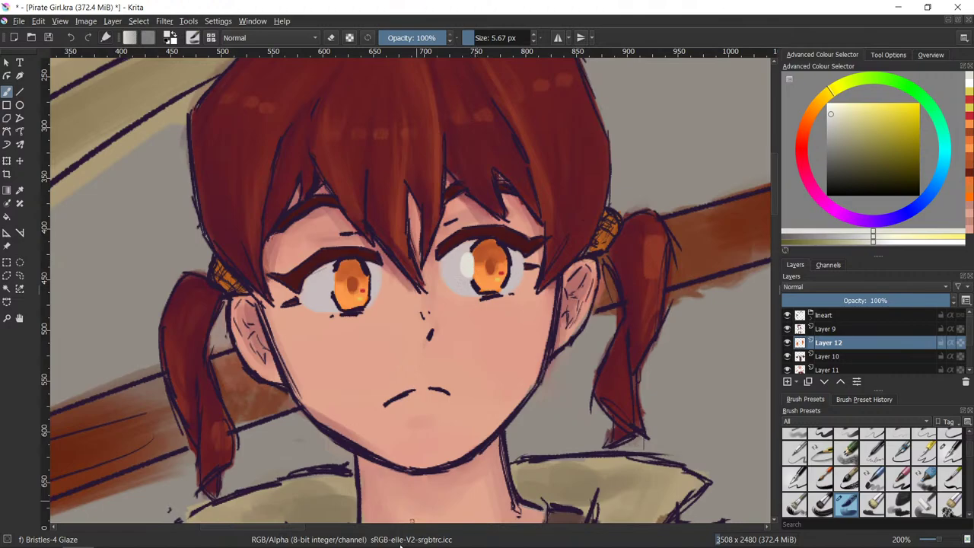
{"action": "left_click_drag", "start_coordinate": [327, 274], "coordinate": [333, 281]}
- Add small off-white highlight dashes along the edge of both irises and touch up the irises with sampled reddish orange
{"action": "left_click_drag", "start_coordinate": [343, 272], "coordinate": [342, 270]}
{"action": "key", "text": "ctrl"}
{"action": "left_click", "coordinate": [479, 260]}
{"action": "left_click", "coordinate": [357, 300], "text": "ctrl"}
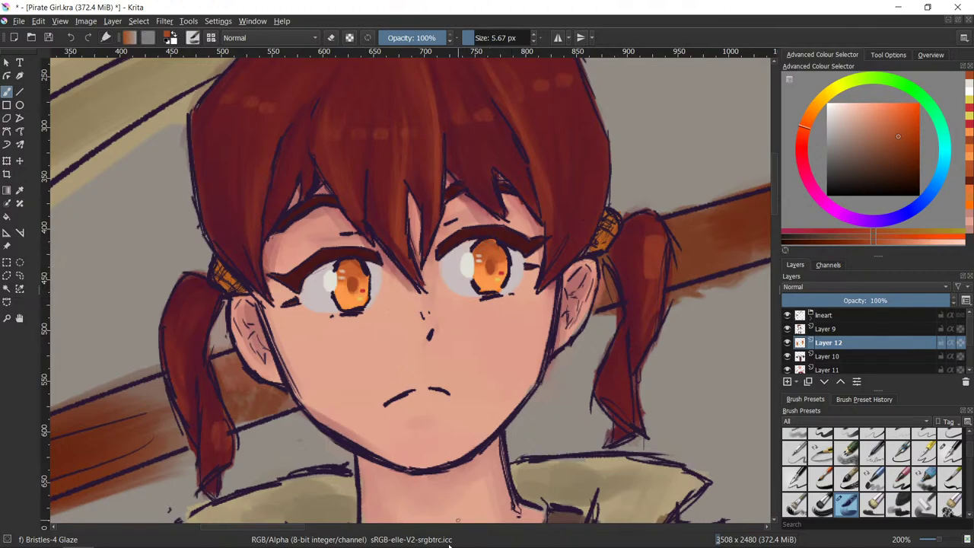
- On Layer 2 of the lineart group, erase the dark outlines around both irises with the Eraser Circle at about 12 px
{"action": "left_click", "coordinate": [811, 315]}
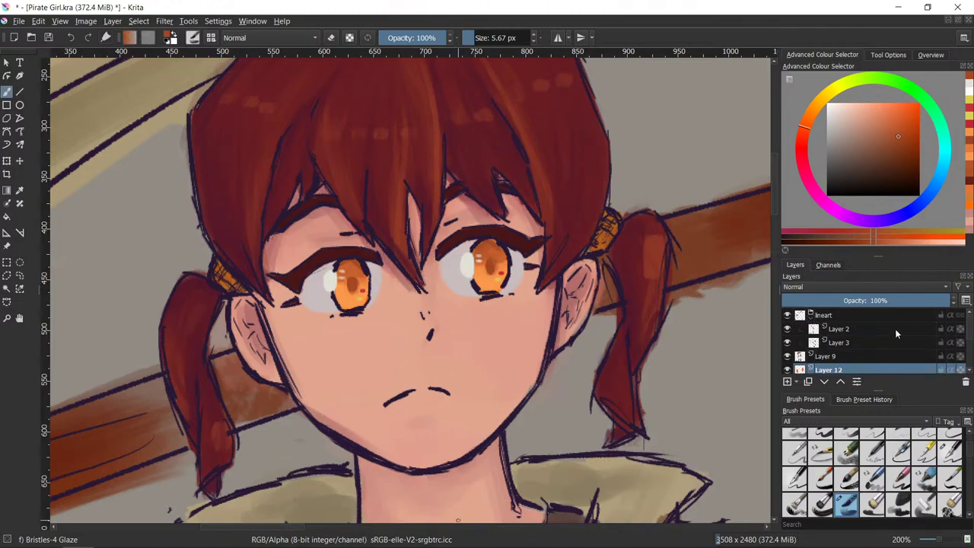
{"action": "left_click", "coordinate": [878, 330]}
{"action": "left_click", "coordinate": [786, 328]}
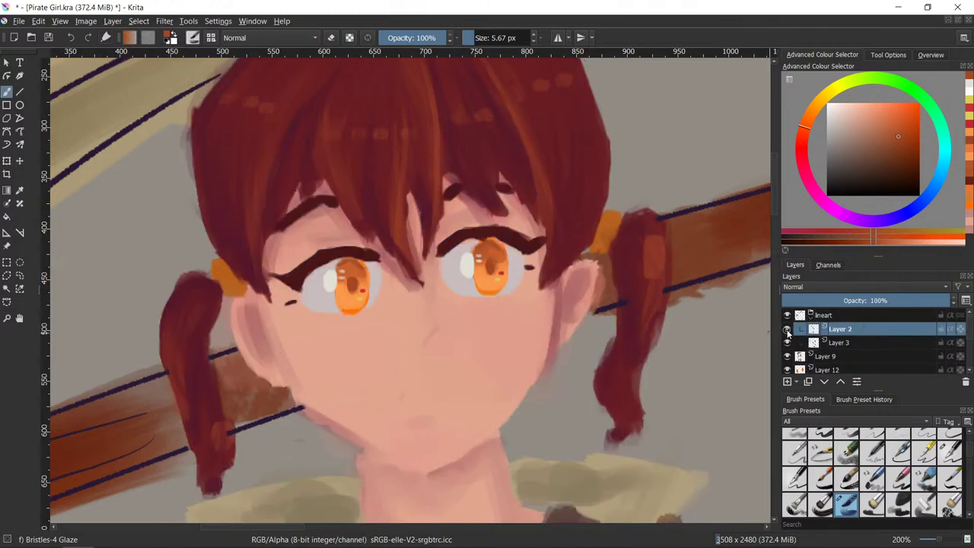
{"action": "left_click", "coordinate": [786, 328]}
{"action": "key", "text": "e"}
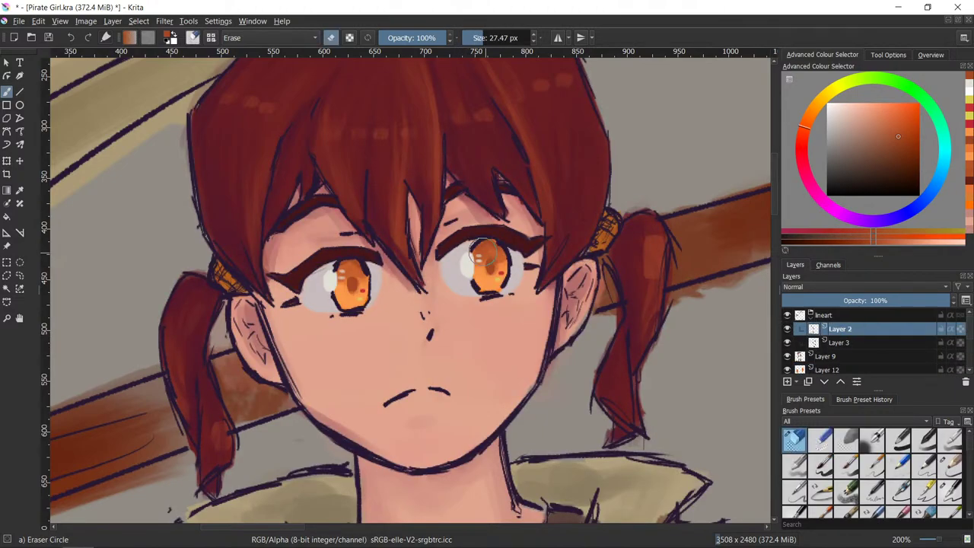
{"action": "key", "text": "e"}
{"action": "key", "text": "e"}
{"action": "key", "text": "bracketleft"}
{"action": "key", "text": "bracketleft"}
{"action": "key", "text": "bracketleft"}
{"action": "key", "text": "bracketleft"}
{"action": "mouse_move", "coordinate": [502, 248]}
{"action": "left_mouse_down"}
{"action": "mouse_move", "coordinate": [503, 283]}
{"action": "mouse_move", "coordinate": [474, 283]}
{"action": "mouse_move", "coordinate": [484, 283]}
{"action": "mouse_move", "coordinate": [489, 304]}
{"action": "mouse_move", "coordinate": [509, 297]}
{"action": "mouse_move", "coordinate": [495, 283]}
{"action": "mouse_move", "coordinate": [476, 287]}
{"action": "mouse_move", "coordinate": [503, 286]}
{"action": "left_mouse_up"}
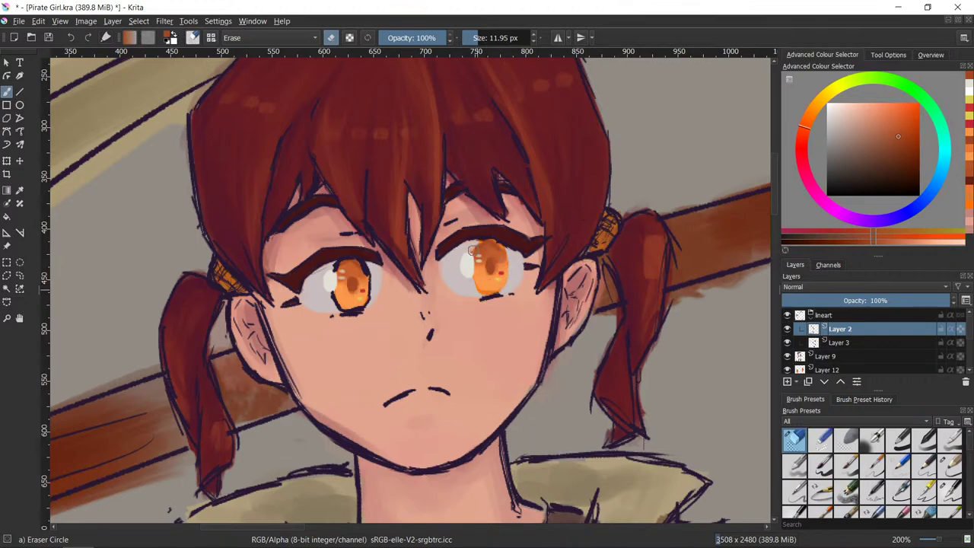
{"action": "mouse_move", "coordinate": [335, 273]}
{"action": "left_mouse_down"}
{"action": "mouse_move", "coordinate": [367, 268]}
{"action": "mouse_move", "coordinate": [346, 302]}
{"action": "mouse_move", "coordinate": [371, 296]}
{"action": "mouse_move", "coordinate": [341, 306]}
{"action": "mouse_move", "coordinate": [366, 303]}
{"action": "left_mouse_up"}
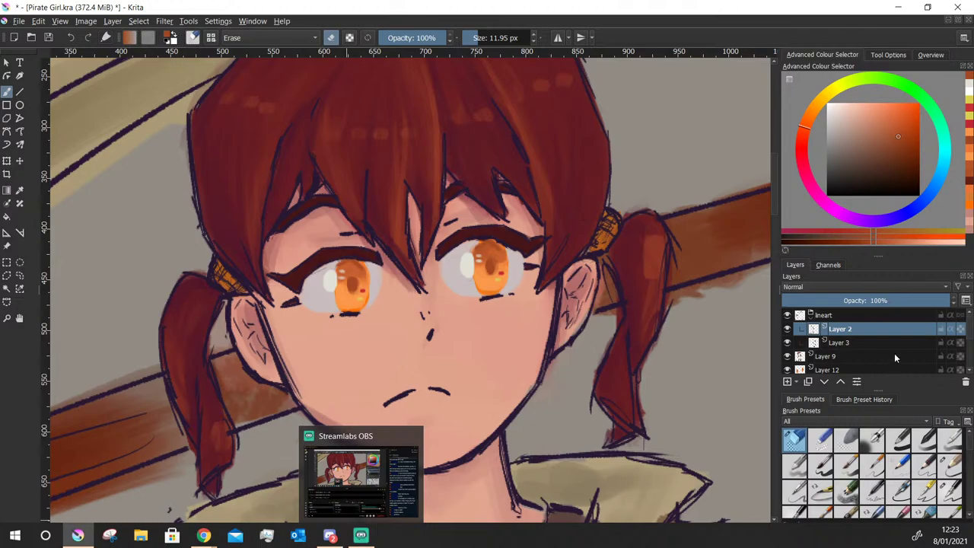
- On Layer 12, outline the iris on the right in dark red with the Bristles-4 Glaze brush at 4.7 px
{"action": "scroll", "coordinate": [884, 334], "scroll_direction": "down", "scroll_amount": 2}
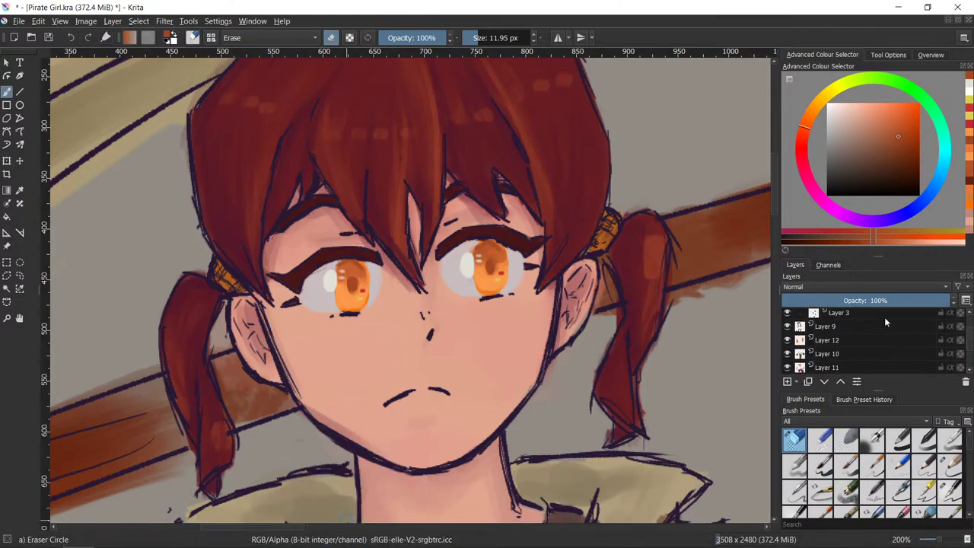
{"action": "left_click", "coordinate": [823, 340]}
{"action": "left_click", "coordinate": [786, 340]}
{"action": "left_click", "coordinate": [787, 340]}
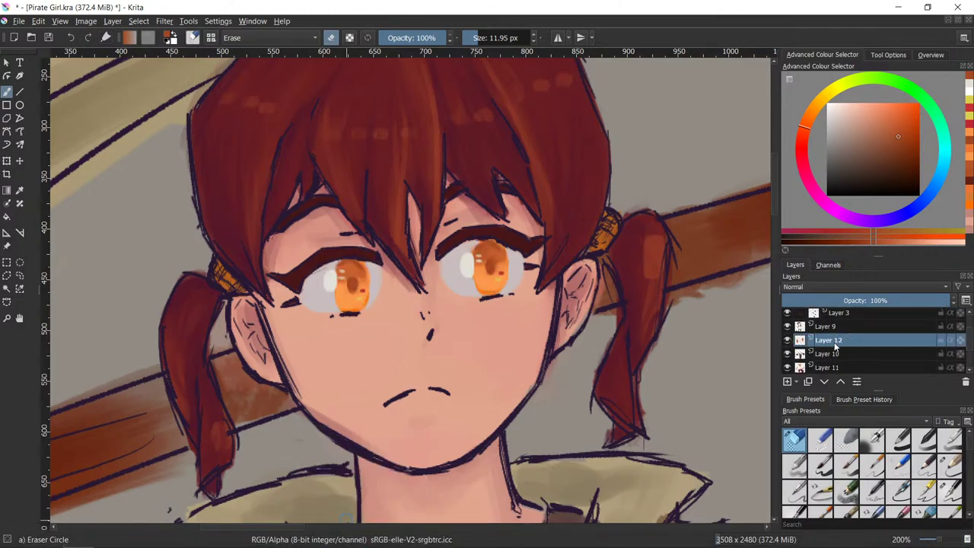
{"action": "key", "text": "ctrl"}
{"action": "left_click", "coordinate": [900, 154]}
{"action": "left_click", "coordinate": [800, 140]}
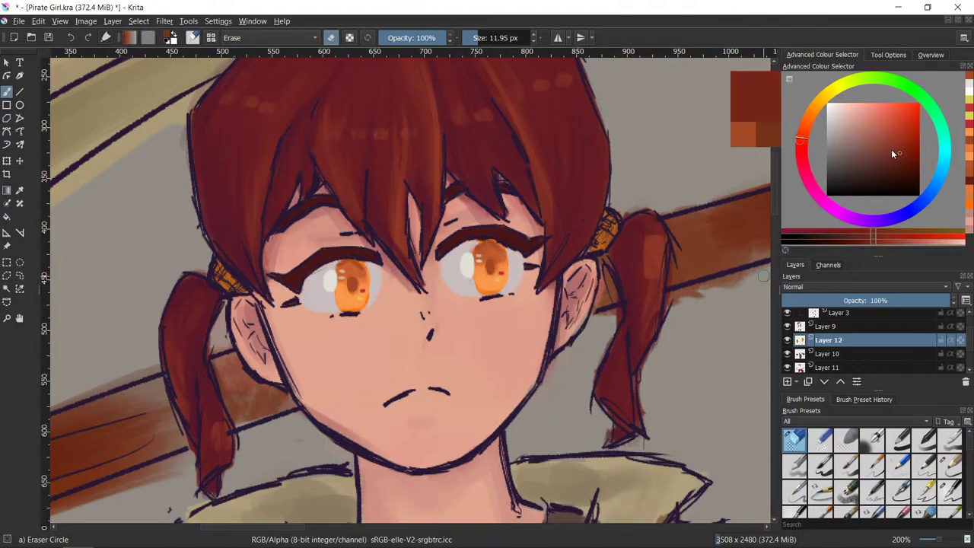
{"action": "left_click", "coordinate": [900, 162]}
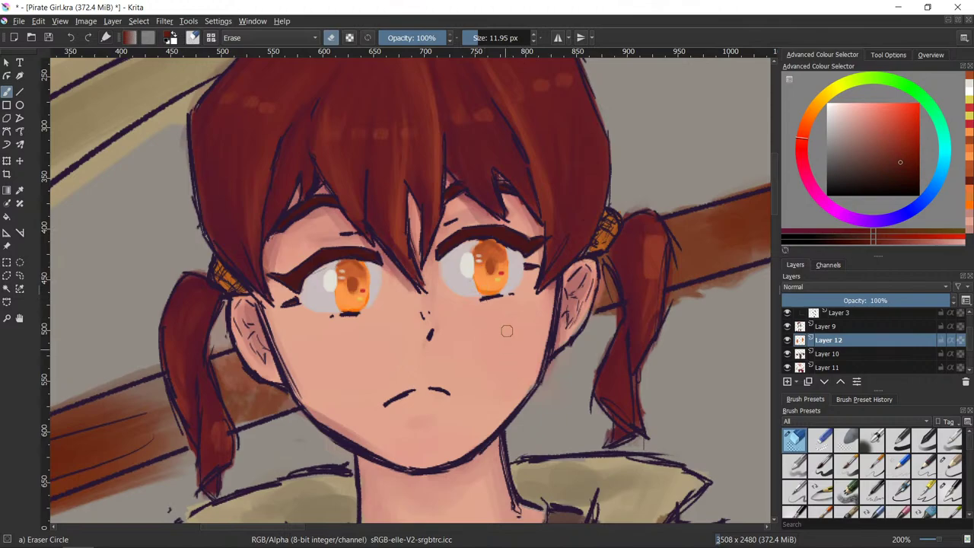
{"action": "mouse_move", "coordinate": [518, 312]}
{"action": "left_mouse_down", "text": "shift"}
{"action": "mouse_move", "coordinate": [502, 327]}
{"action": "mouse_move", "coordinate": [519, 314]}
{"action": "left_mouse_up", "text": "shift"}
{"action": "key", "text": "/"}
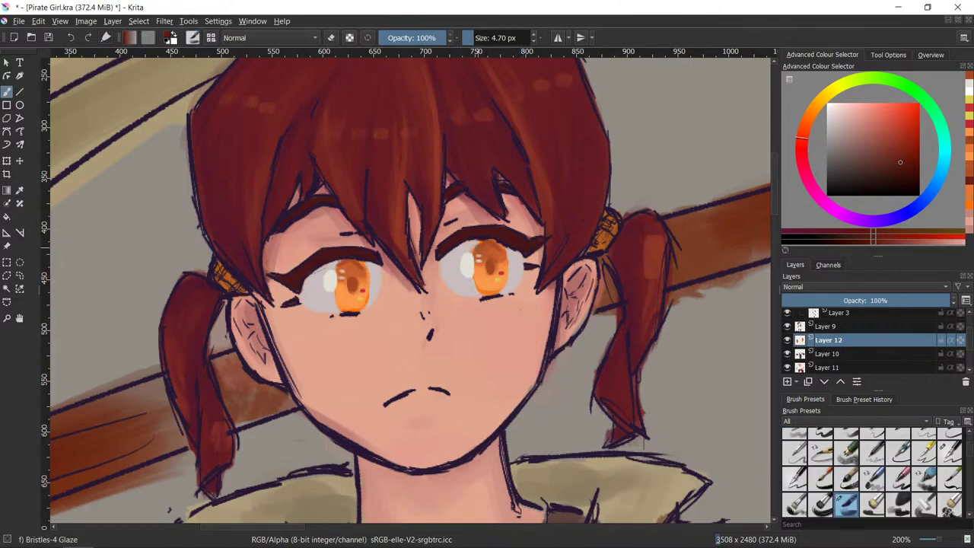
{"action": "mouse_move", "coordinate": [476, 249]}
{"action": "left_mouse_down"}
{"action": "mouse_move", "coordinate": [489, 242]}
{"action": "mouse_move", "coordinate": [508, 262]}
{"action": "left_mouse_up"}
{"action": "mouse_move", "coordinate": [502, 245]}
{"action": "left_mouse_down"}
{"action": "mouse_move", "coordinate": [507, 283]}
{"action": "mouse_move", "coordinate": [480, 293]}
{"action": "mouse_move", "coordinate": [494, 293]}
{"action": "left_mouse_up"}
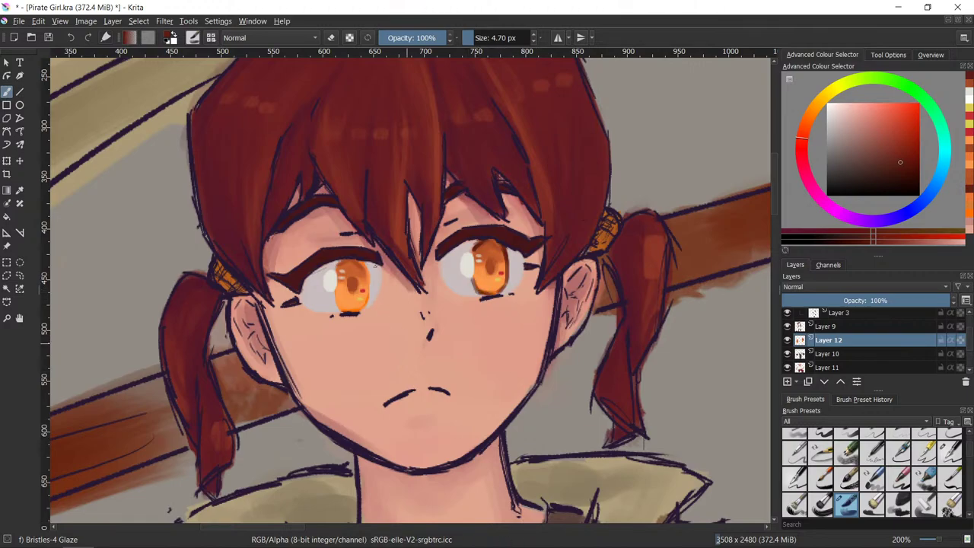
- Outline the iris on the left and darken both pupils in the same dark red, cleaning the edges with the eraser at about 10 px
{"action": "mouse_move", "coordinate": [362, 260]}
{"action": "left_mouse_down"}
{"action": "mouse_move", "coordinate": [366, 307]}
{"action": "mouse_move", "coordinate": [334, 304]}
{"action": "mouse_move", "coordinate": [351, 311]}
{"action": "left_mouse_up"}
{"action": "key", "text": "ctrl+z"}
{"action": "mouse_move", "coordinate": [254, 543]}
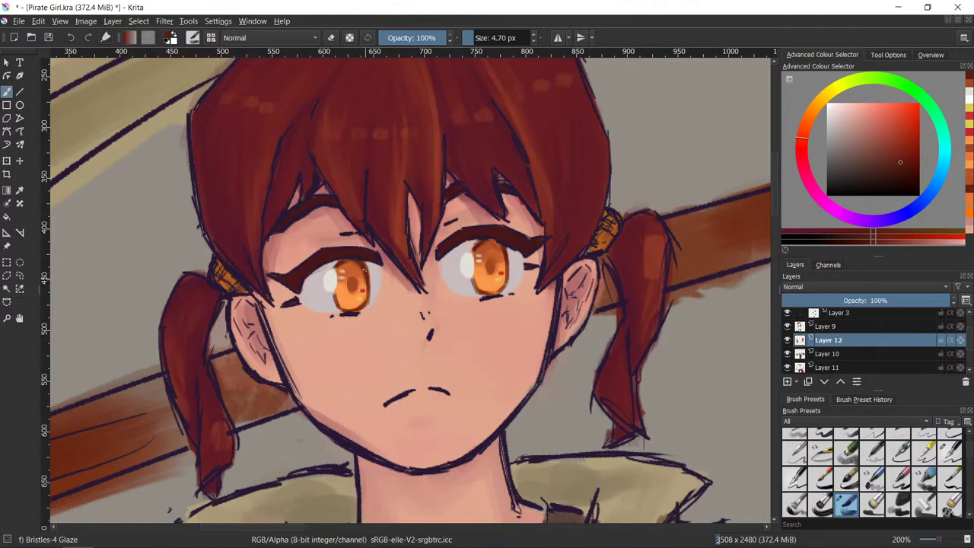
{"action": "mouse_move", "coordinate": [367, 277]}
{"action": "left_mouse_down"}
{"action": "mouse_move", "coordinate": [366, 302]}
{"action": "mouse_move", "coordinate": [351, 288]}
{"action": "left_mouse_up"}
{"action": "left_click_drag", "start_coordinate": [503, 245], "coordinate": [507, 289]}
{"action": "key", "text": "e"}
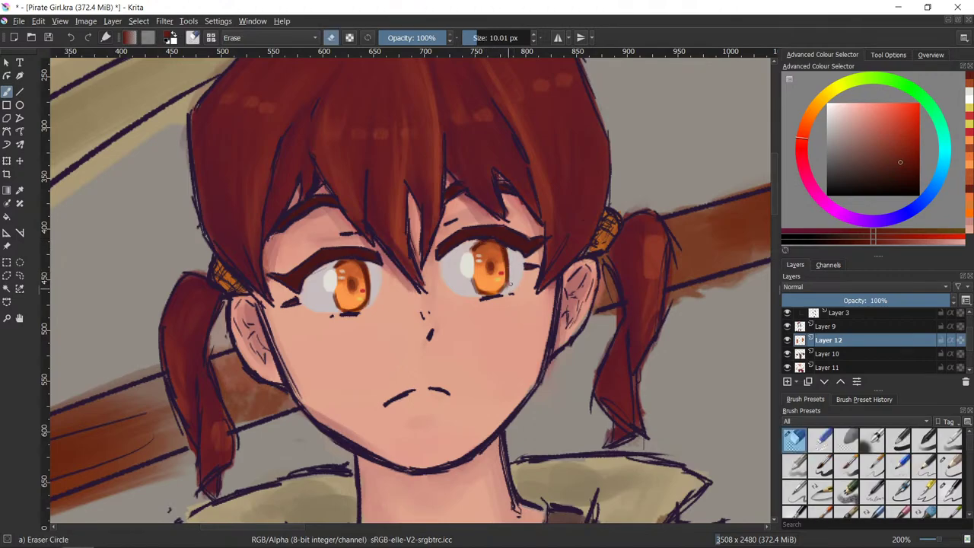
{"action": "key", "text": "e"}
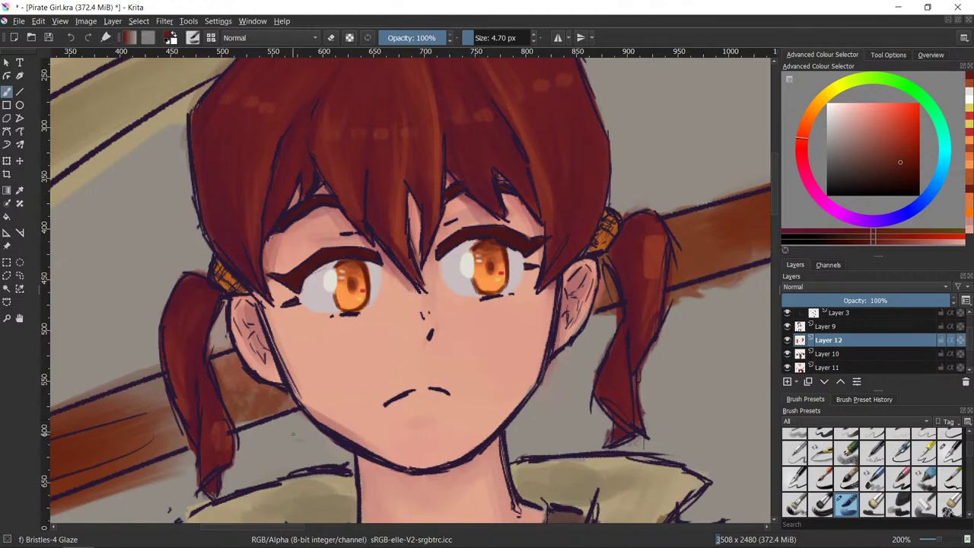
- Touch up the lower part of the iris on the left with light orange sampled from it
{"action": "left_click", "coordinate": [358, 293], "text": "ctrl"}
{"action": "left_click", "coordinate": [360, 297], "text": "ctrl"}
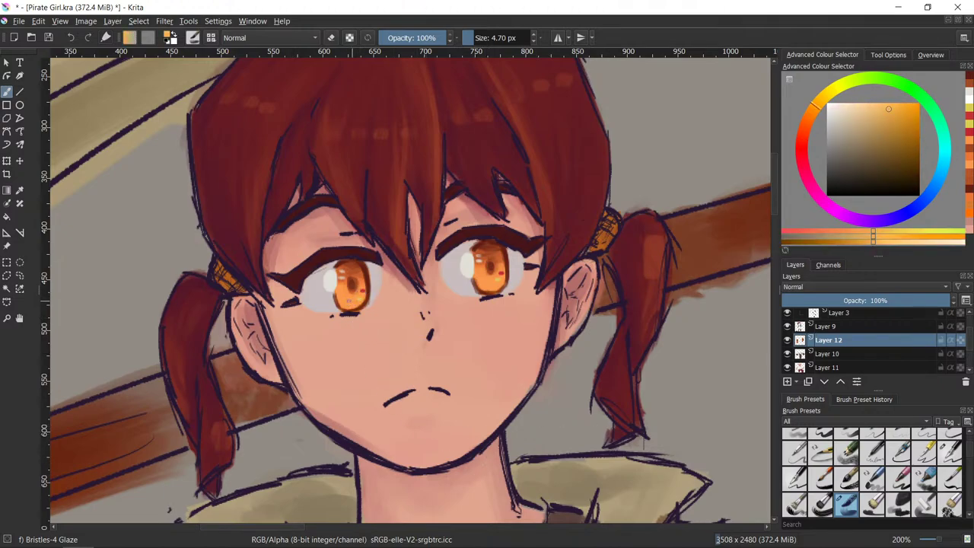
{"action": "left_click", "coordinate": [357, 302]}
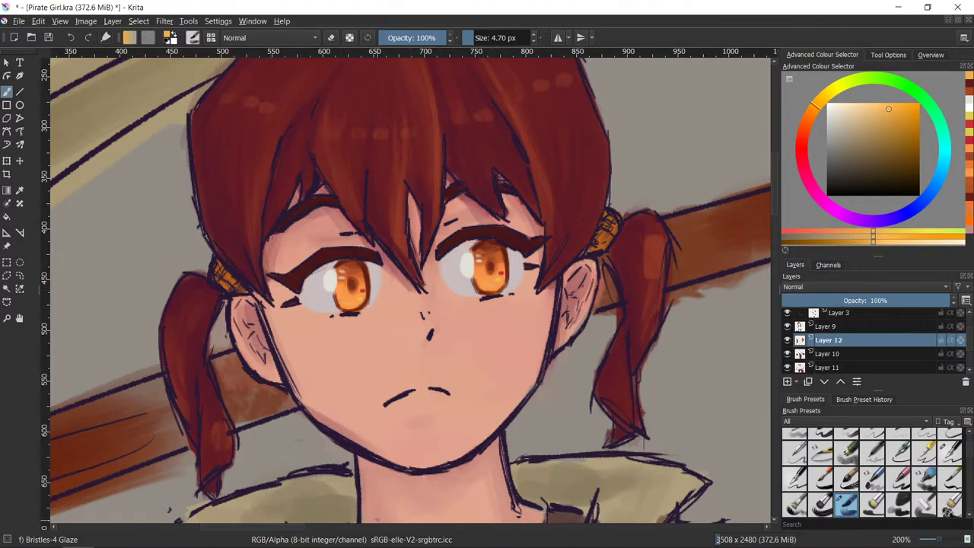
- Brighten the small red accents in the irises with a more vivid red based on the sampled accent colour
{"action": "left_click", "coordinate": [504, 298], "text": "ctrl"}
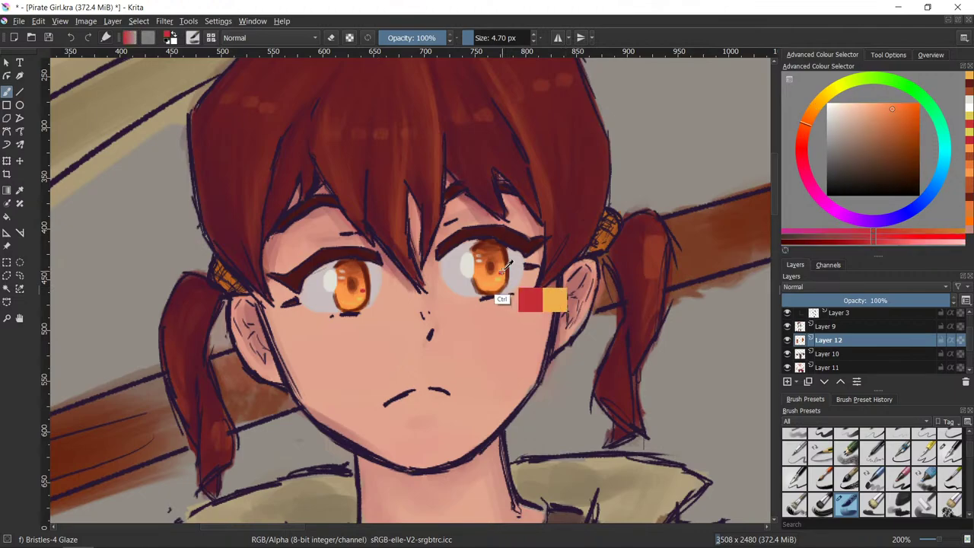
{"action": "left_click", "coordinate": [895, 108]}
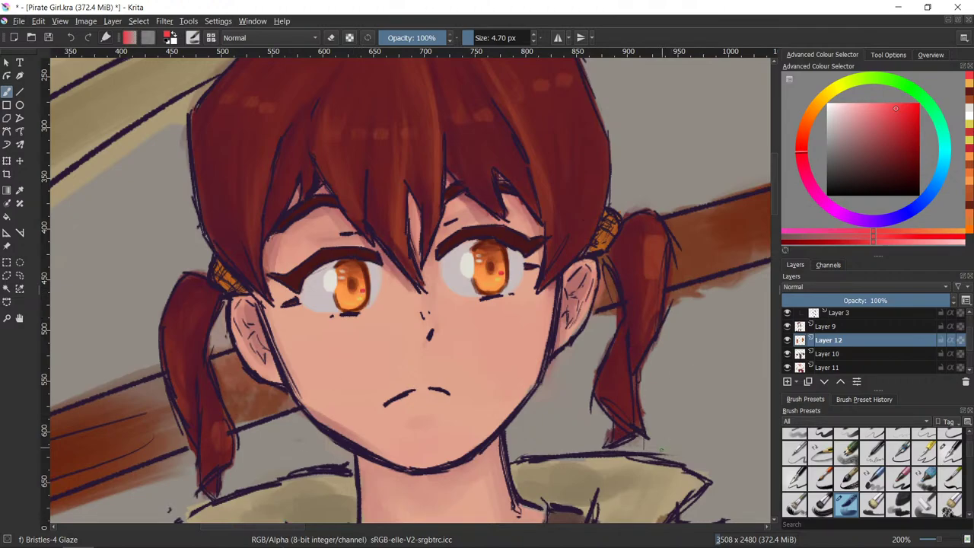
- Refine the shading and edges of the iris on the left with brown and orange tones sampled from it
{"action": "scroll", "coordinate": [661, 450], "scroll_direction": "down", "scroll_amount": 2}
{"action": "left_click_drag", "start_coordinate": [703, 478], "coordinate": [578, 318]}
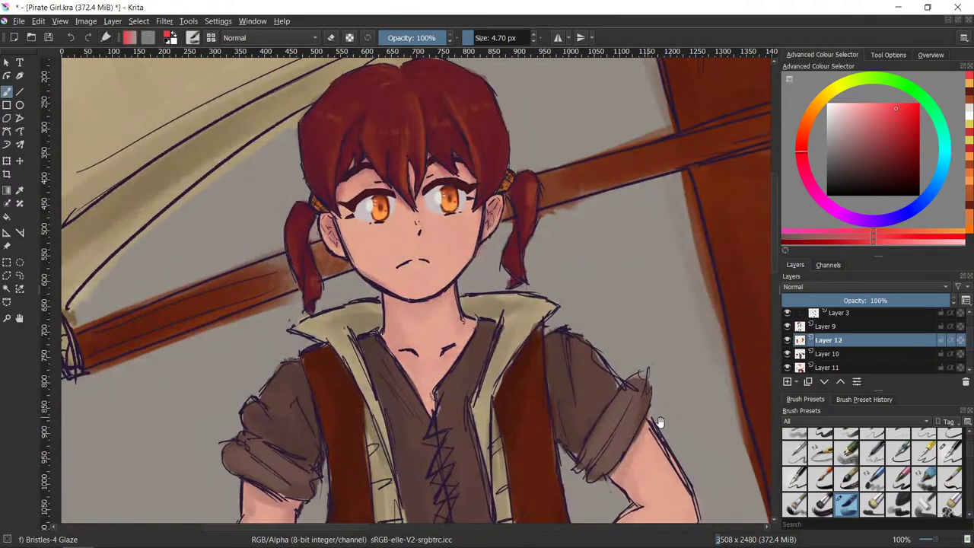
{"action": "mouse_move", "coordinate": [661, 421]}
{"action": "left_mouse_down"}
{"action": "mouse_move", "coordinate": [644, 443]}
{"action": "mouse_move", "coordinate": [655, 429]}
{"action": "left_mouse_up"}
{"action": "scroll", "coordinate": [654, 414], "scroll_direction": "up", "scroll_amount": 3}
{"action": "key", "text": "minus"}
{"action": "scroll", "coordinate": [656, 429], "scroll_direction": "up", "scroll_amount": 4}
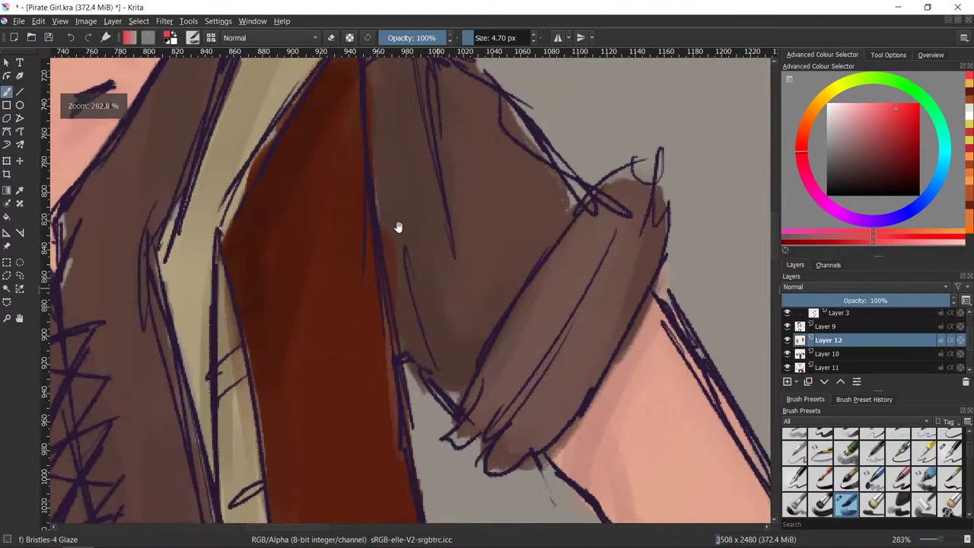
{"action": "left_click_drag", "start_coordinate": [399, 227], "coordinate": [756, 522]}
{"action": "left_click_drag", "start_coordinate": [465, 148], "coordinate": [606, 495]}
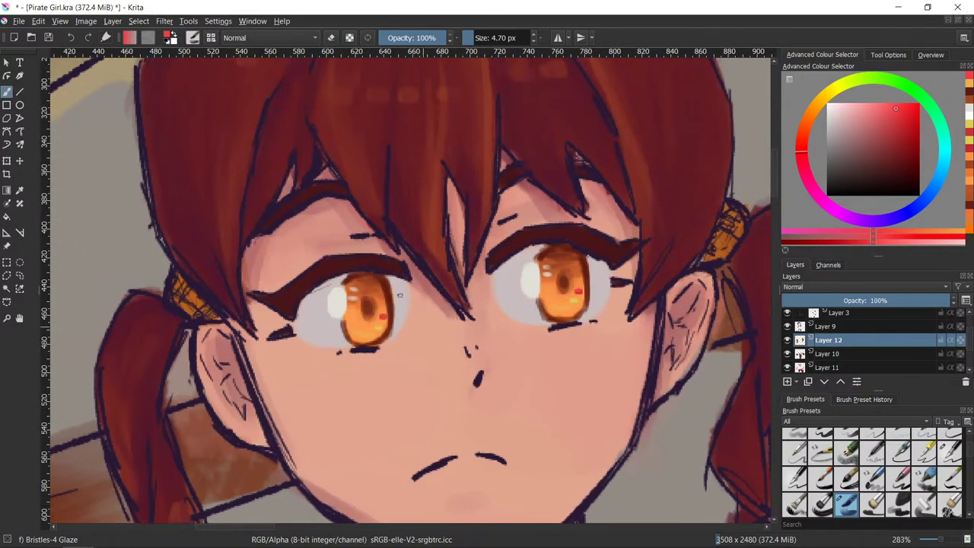
{"action": "left_click", "coordinate": [387, 313], "text": "ctrl"}
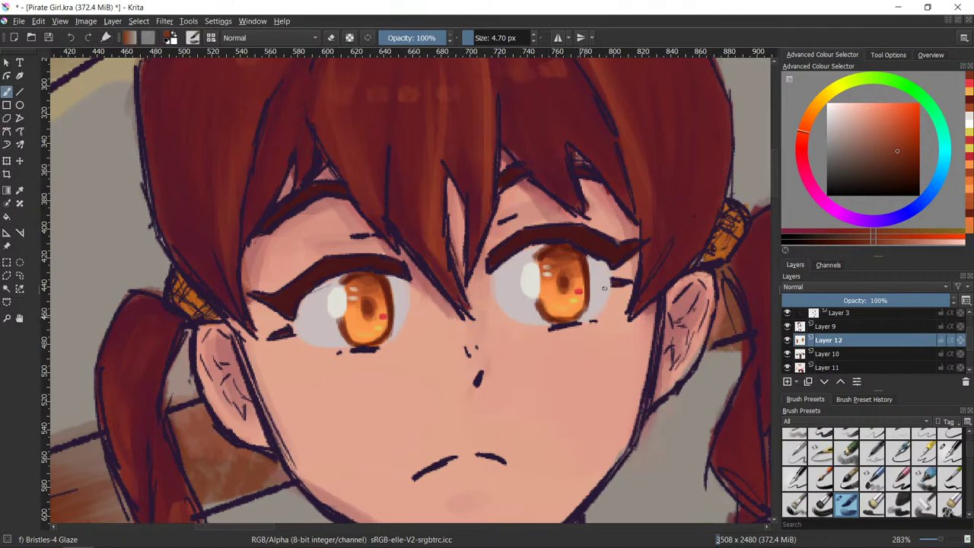
{"action": "left_click", "coordinate": [382, 323], "text": "ctrl"}
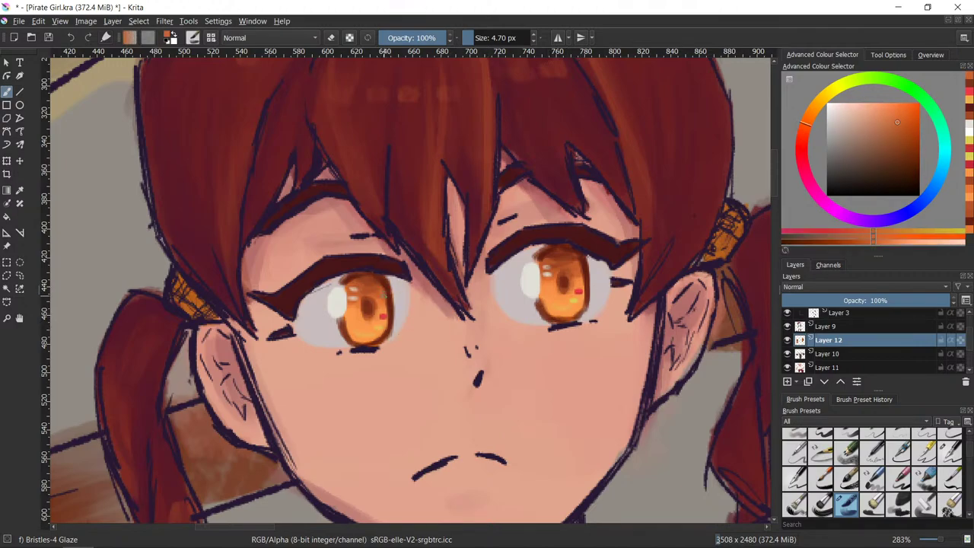
{"action": "left_click", "coordinate": [384, 335], "text": "ctrl"}
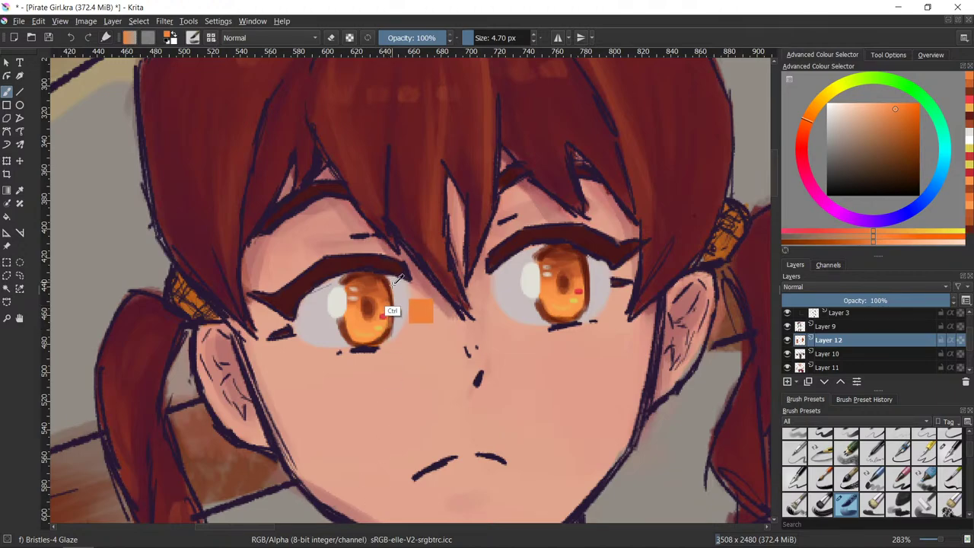
{"action": "left_click", "coordinate": [382, 312], "text": "ctrl"}
{"action": "left_click", "coordinate": [351, 344], "text": "ctrl"}
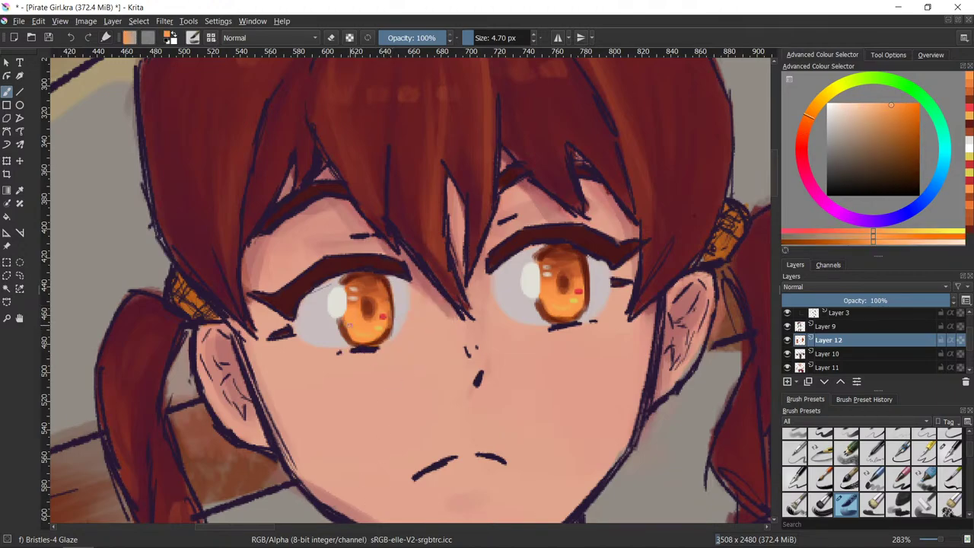
- Refine the iris on the right with orange and reddish-brown tones sampled from it, including its left edge
{"action": "left_click", "coordinate": [584, 284], "text": "ctrl"}
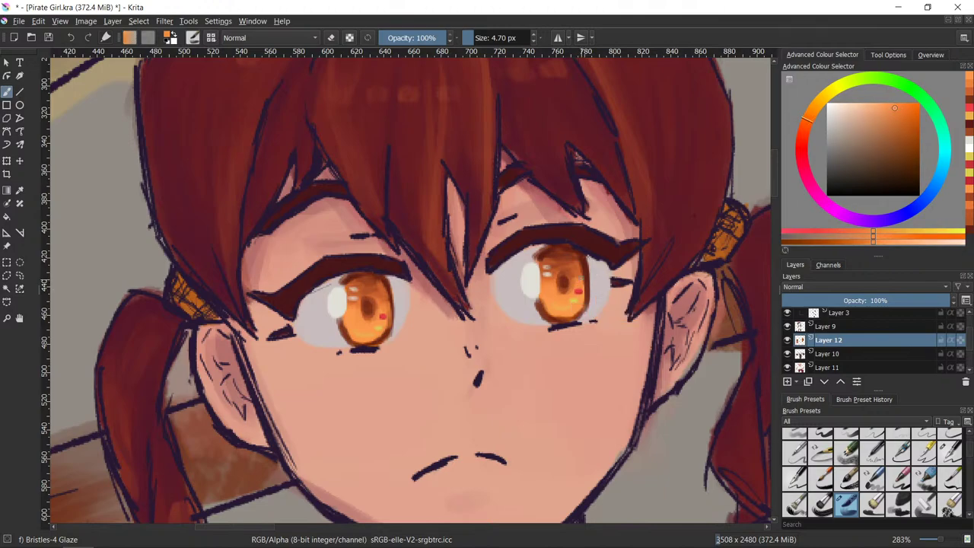
{"action": "left_click", "coordinate": [580, 292], "text": "ctrl"}
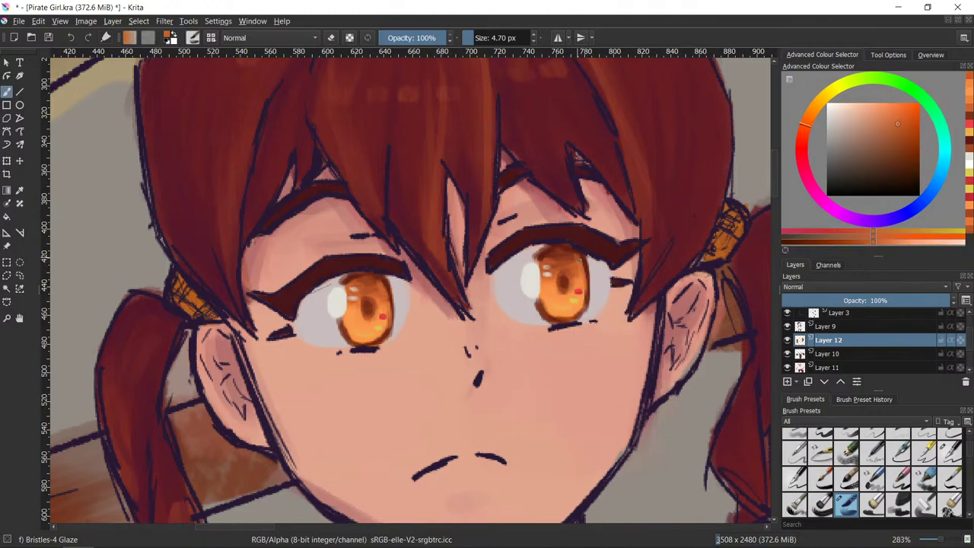
{"action": "left_click", "coordinate": [573, 287], "text": "ctrl"}
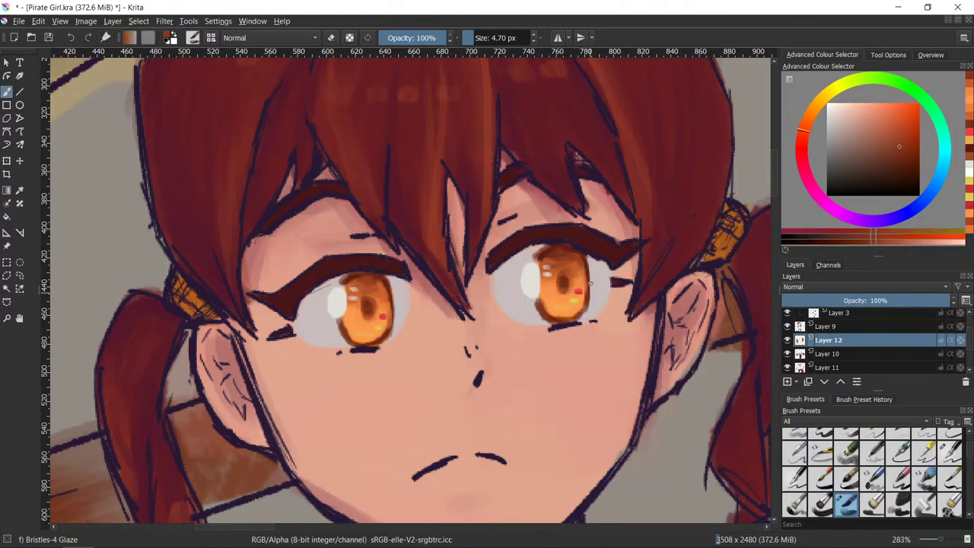
{"action": "left_click", "coordinate": [583, 320], "text": "ctrl"}
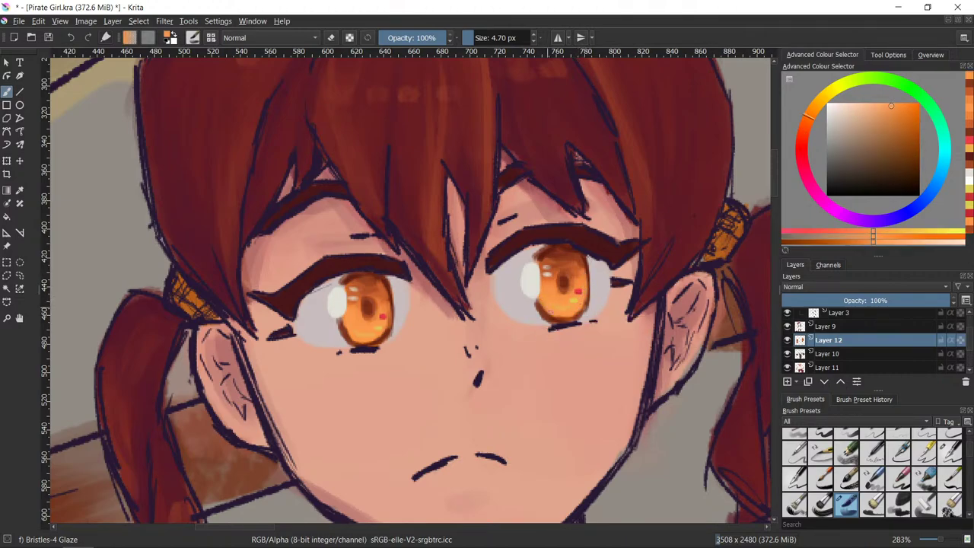
{"action": "left_click_drag", "start_coordinate": [547, 289], "coordinate": [541, 300]}
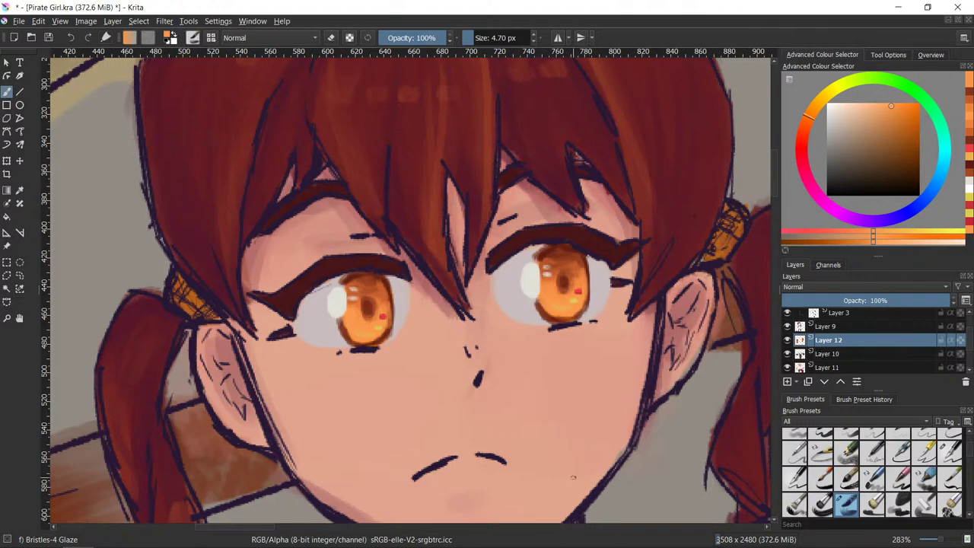
- Examine the whole illustration, from the girl's face and clothes down to the boots, deck, mast and background
{"action": "scroll", "coordinate": [618, 521], "scroll_direction": "down", "scroll_amount": 2}
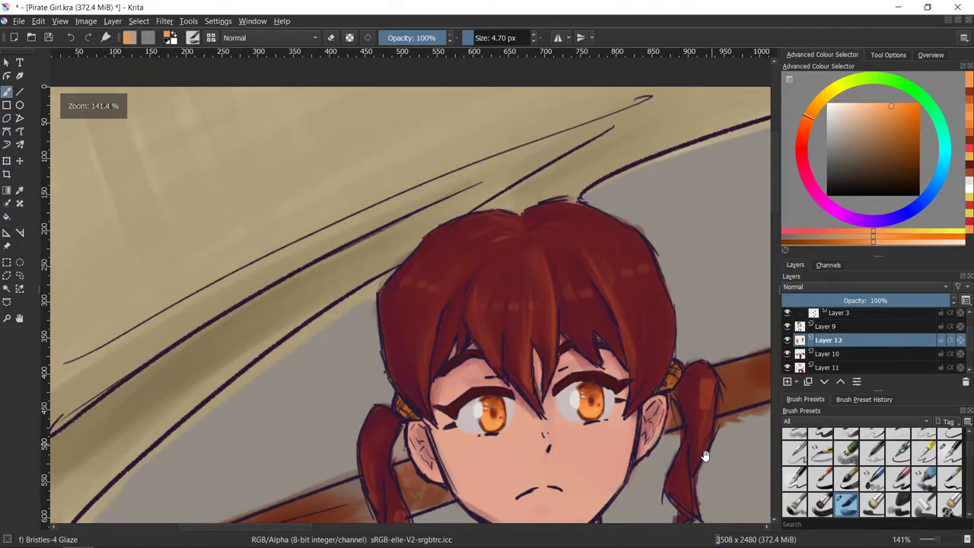
{"action": "left_click_drag", "start_coordinate": [702, 454], "coordinate": [706, 481]}
{"action": "scroll", "coordinate": [620, 445], "scroll_direction": "down", "scroll_amount": 1}
{"action": "scroll", "coordinate": [620, 446], "scroll_direction": "down", "scroll_amount": 3}
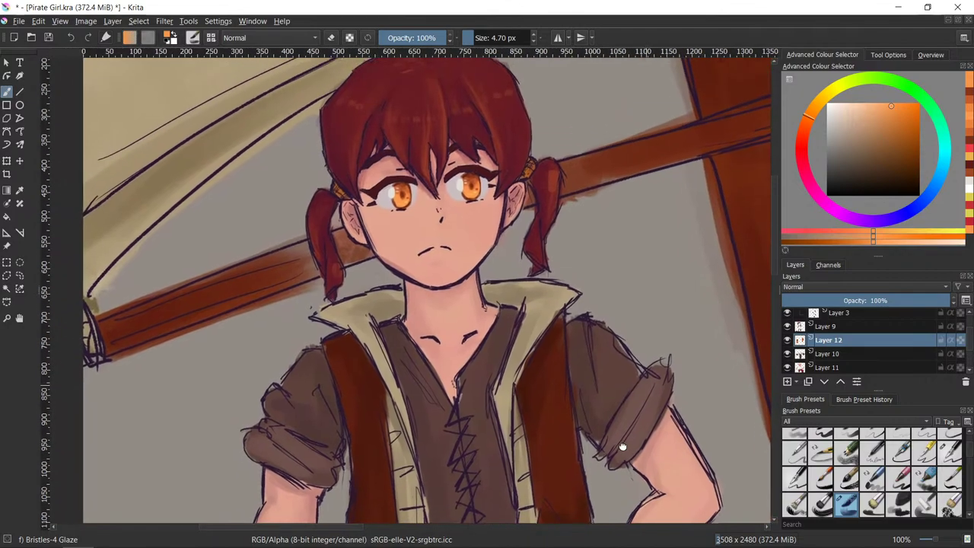
{"action": "left_click_drag", "start_coordinate": [622, 446], "coordinate": [617, 435]}
{"action": "scroll", "coordinate": [622, 447], "scroll_direction": "up", "scroll_amount": 1}
{"action": "scroll", "coordinate": [628, 343], "scroll_direction": "down", "scroll_amount": 1}
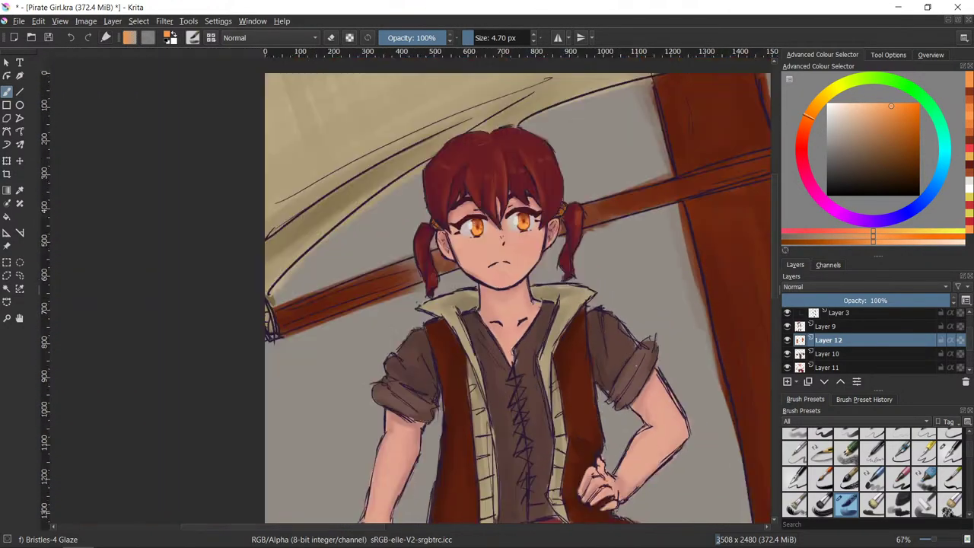
{"action": "left_click_drag", "start_coordinate": [645, 487], "coordinate": [520, 430]}
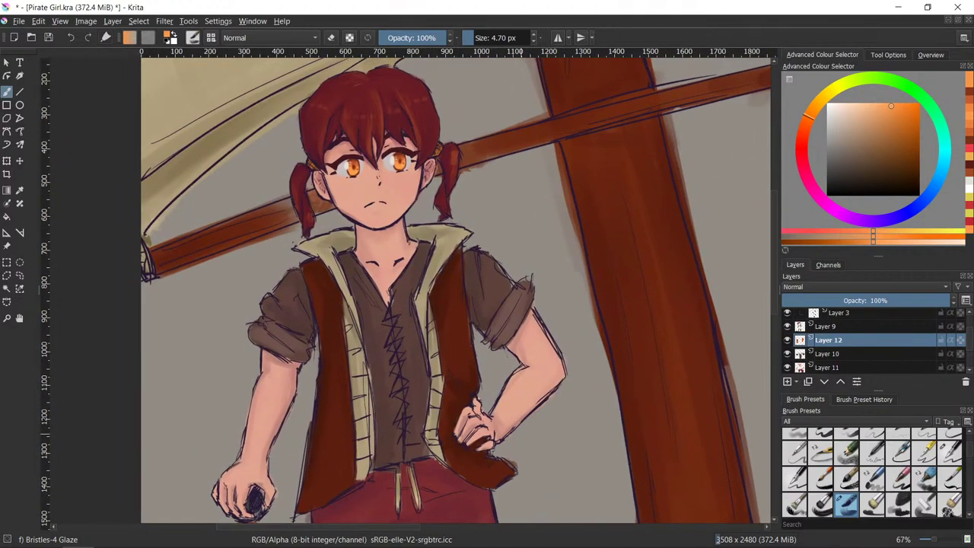
{"action": "scroll", "coordinate": [559, 426], "scroll_direction": "down", "scroll_amount": 1}
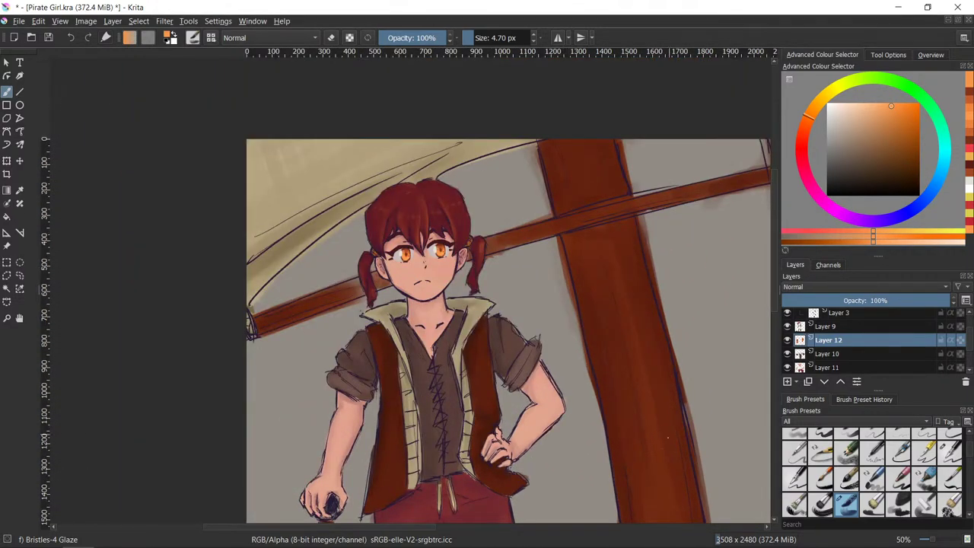
{"action": "scroll", "coordinate": [658, 456], "scroll_direction": "down", "scroll_amount": 4}
{"action": "scroll", "coordinate": [657, 456], "scroll_direction": "down", "scroll_amount": 1}
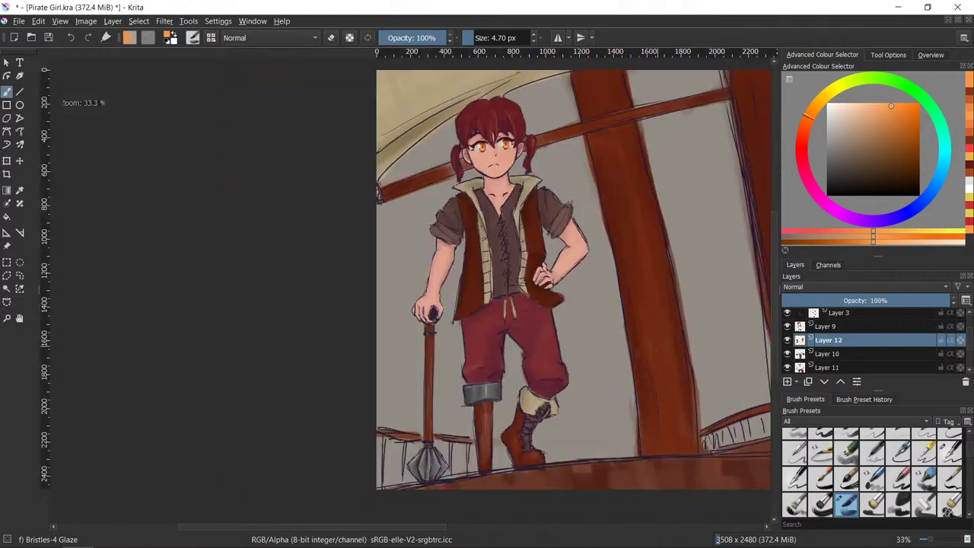
{"action": "left_click_drag", "start_coordinate": [667, 418], "coordinate": [506, 439]}
{"action": "scroll", "coordinate": [560, 336], "scroll_direction": "up", "scroll_amount": 1}
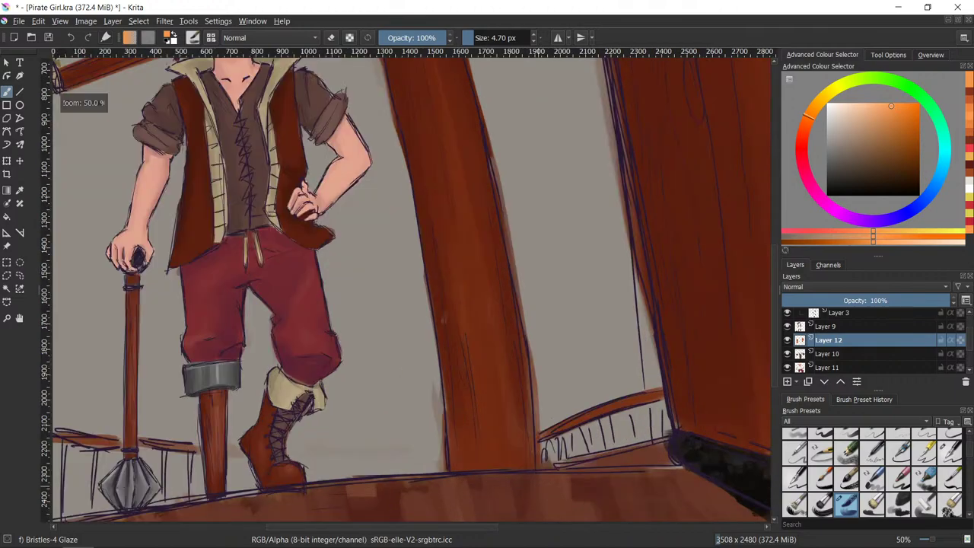
{"action": "scroll", "coordinate": [560, 336], "scroll_direction": "up", "scroll_amount": 4}
{"action": "scroll", "coordinate": [560, 337], "scroll_direction": "up", "scroll_amount": 1}
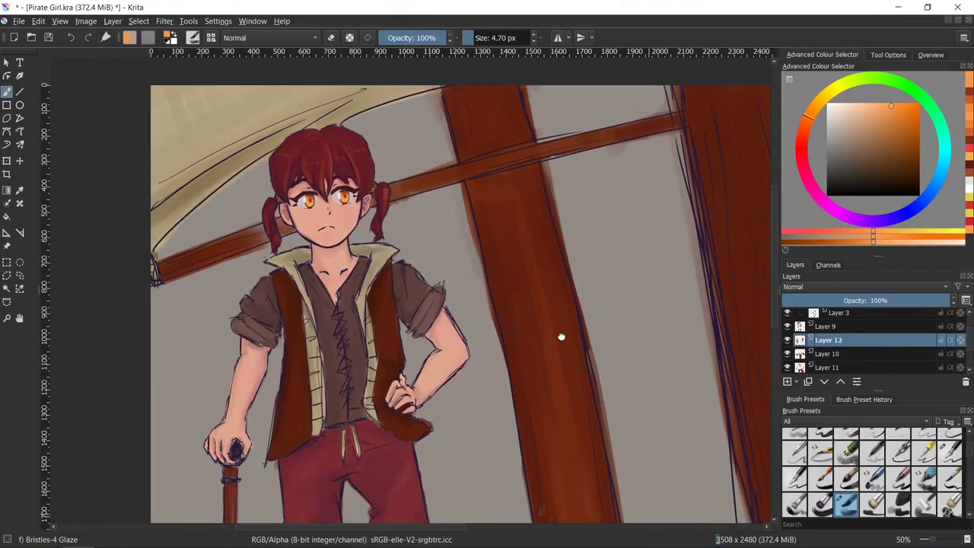
{"action": "scroll", "coordinate": [560, 336], "scroll_direction": "down", "scroll_amount": 1}
{"action": "mouse_move", "coordinate": [648, 494]}
{"action": "left_mouse_down"}
{"action": "mouse_move", "coordinate": [577, 326]}
{"action": "mouse_move", "coordinate": [556, 318]}
{"action": "mouse_move", "coordinate": [461, 353]}
{"action": "mouse_move", "coordinate": [450, 347]}
{"action": "mouse_move", "coordinate": [449, 364]}
{"action": "left_mouse_up"}
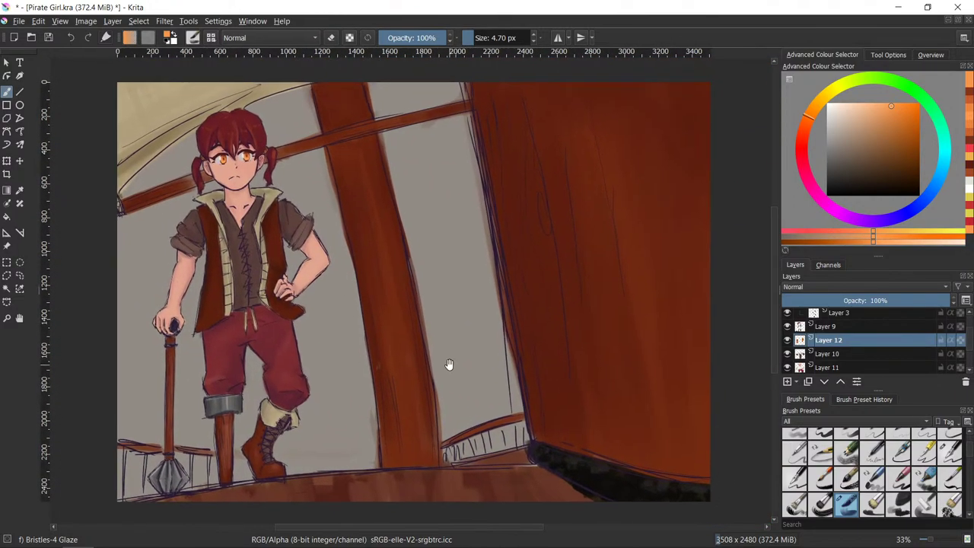
{"action": "mouse_move", "coordinate": [554, 339]}
{"action": "left_mouse_down"}
{"action": "mouse_move", "coordinate": [551, 362]}
{"action": "mouse_move", "coordinate": [511, 344]}
{"action": "mouse_move", "coordinate": [546, 333]}
{"action": "mouse_move", "coordinate": [572, 352]}
{"action": "mouse_move", "coordinate": [556, 339]}
{"action": "mouse_move", "coordinate": [549, 349]}
{"action": "left_mouse_up"}
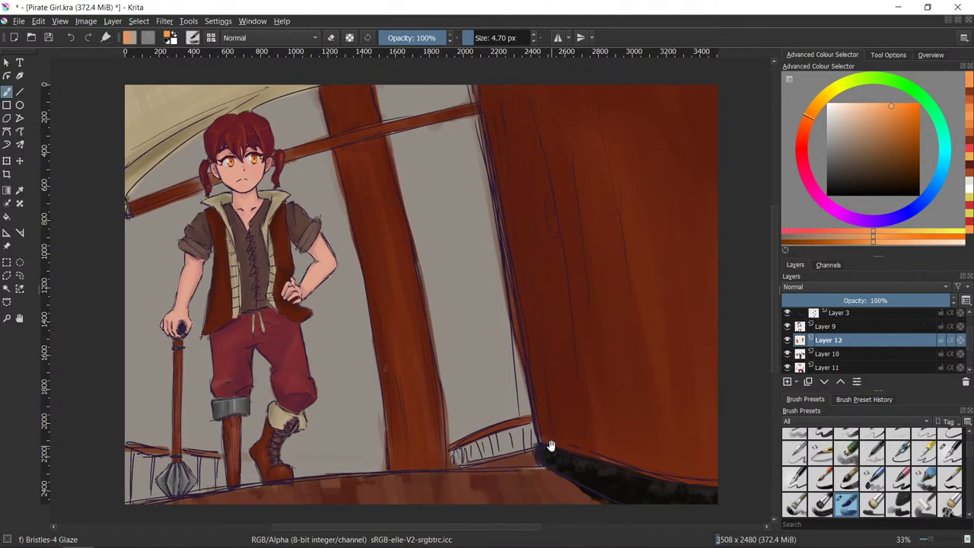
{"action": "left_click_drag", "start_coordinate": [524, 393], "coordinate": [552, 386]}
{"action": "scroll", "coordinate": [552, 388], "scroll_direction": "down", "scroll_amount": 1}
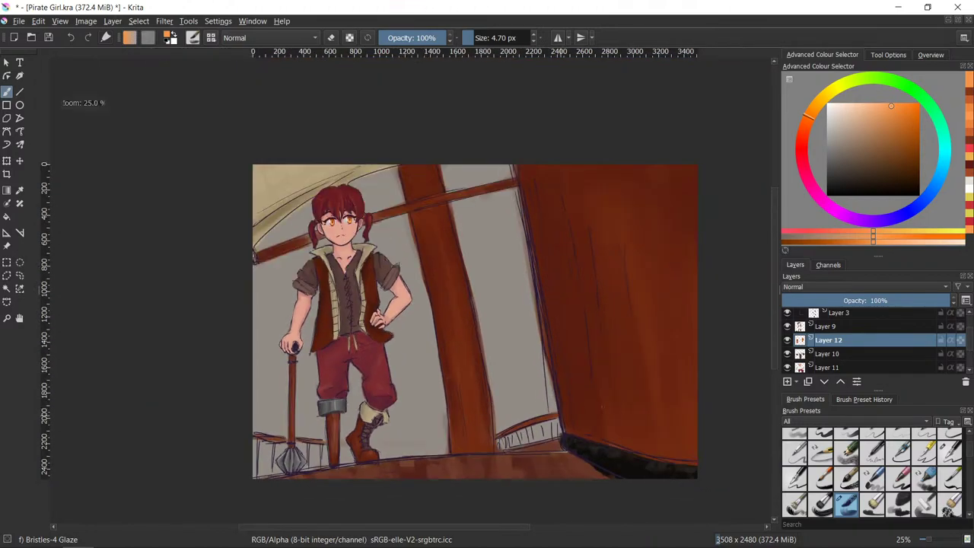
{"action": "left_click_drag", "start_coordinate": [635, 426], "coordinate": [604, 368]}
{"action": "scroll", "coordinate": [562, 423], "scroll_direction": "up", "scroll_amount": 1}
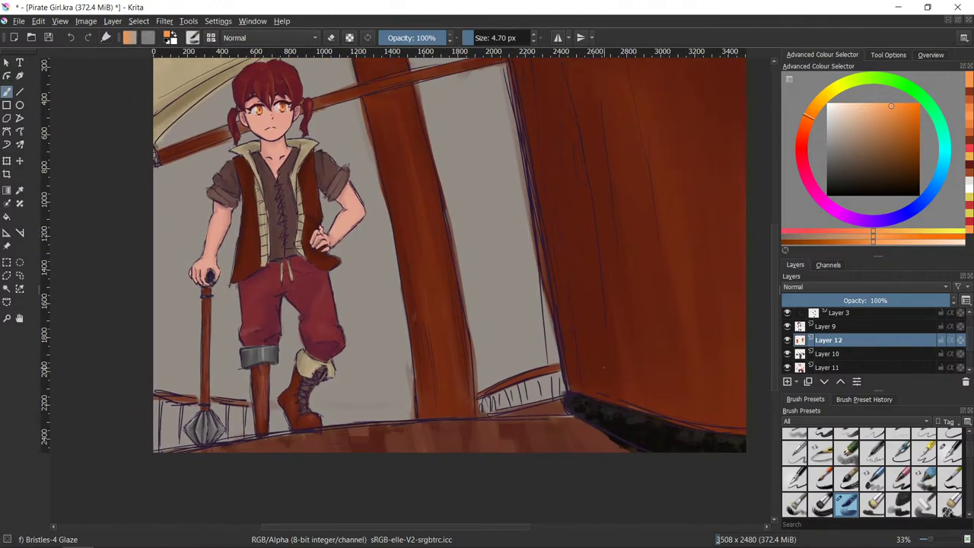
{"action": "left_click_drag", "start_coordinate": [546, 355], "coordinate": [552, 390]}
{"action": "scroll", "coordinate": [554, 382], "scroll_direction": "down", "scroll_amount": 1}
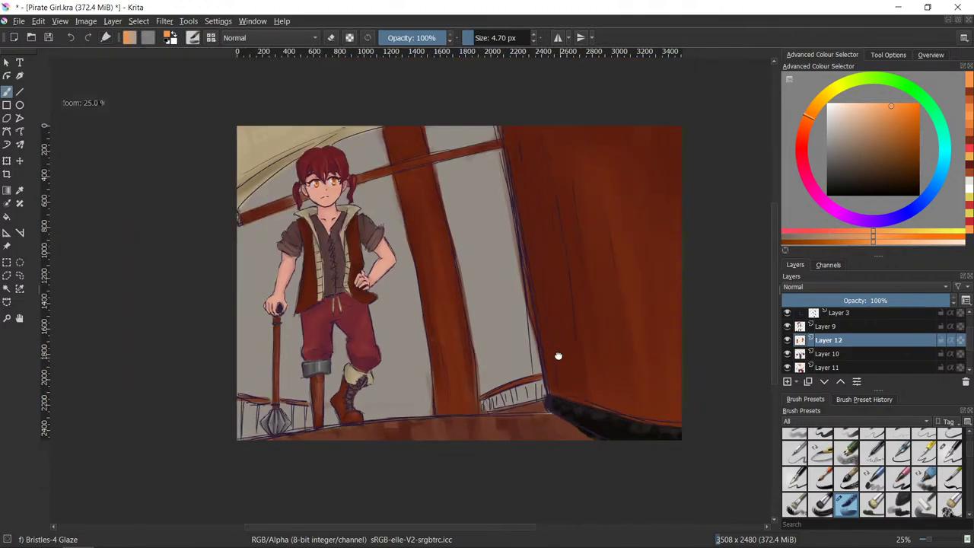
{"action": "left_click_drag", "start_coordinate": [558, 355], "coordinate": [556, 376]}
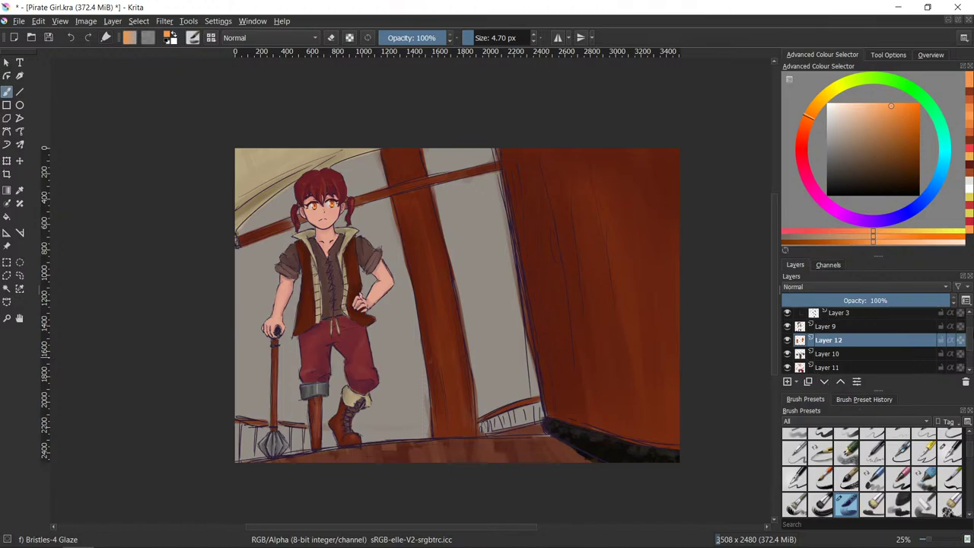
- Expand the Background colour group and add a new paint layer above Layer 4 inside it
{"action": "scroll", "coordinate": [967, 366], "scroll_direction": "down", "scroll_amount": 2}
{"action": "left_click", "coordinate": [822, 342]}
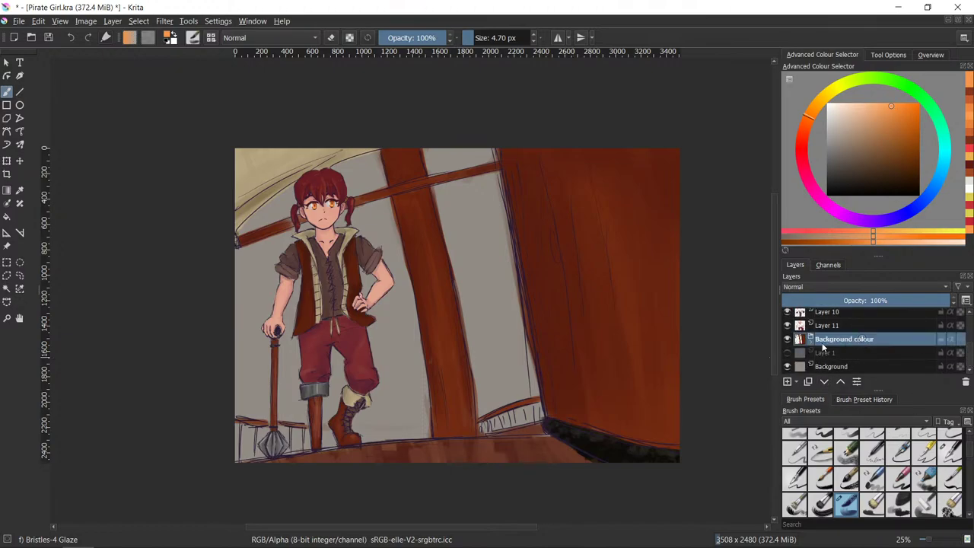
{"action": "left_click", "coordinate": [811, 342]}
{"action": "scroll", "coordinate": [966, 350], "scroll_direction": "down", "scroll_amount": 1}
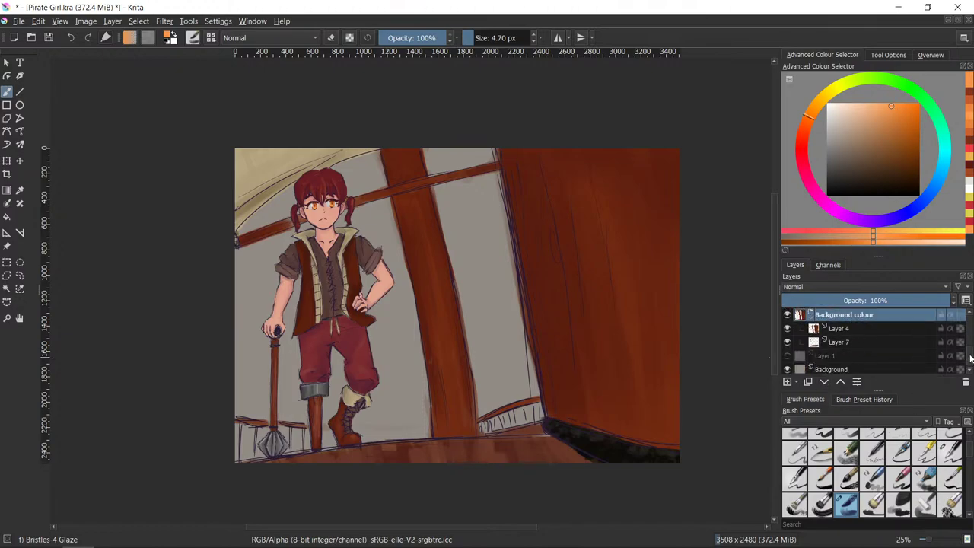
{"action": "left_click", "coordinate": [878, 325]}
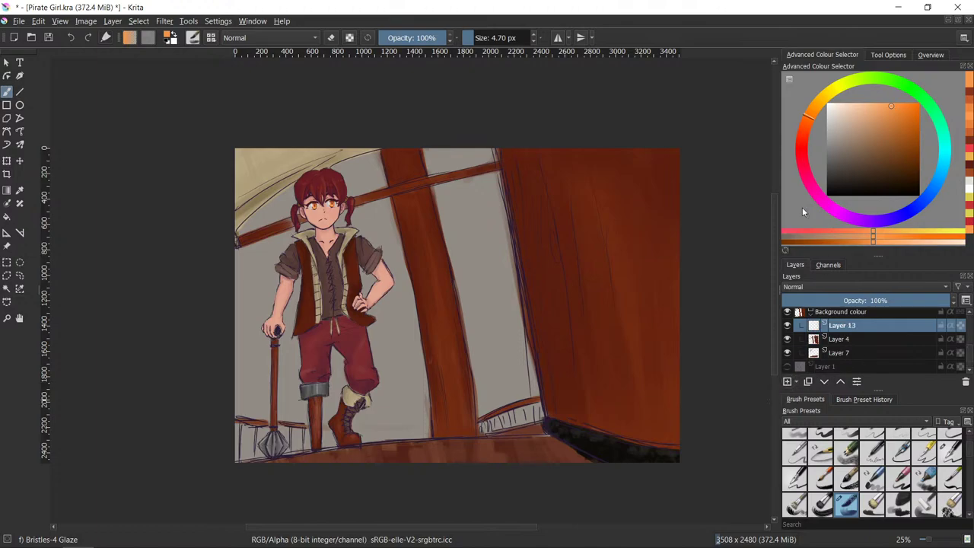
- Sample the grey of the background, adjust it to a slightly darker shade, and enlarge the bristle brush to about 564 px
{"action": "left_click", "coordinate": [494, 298], "text": "ctrl"}
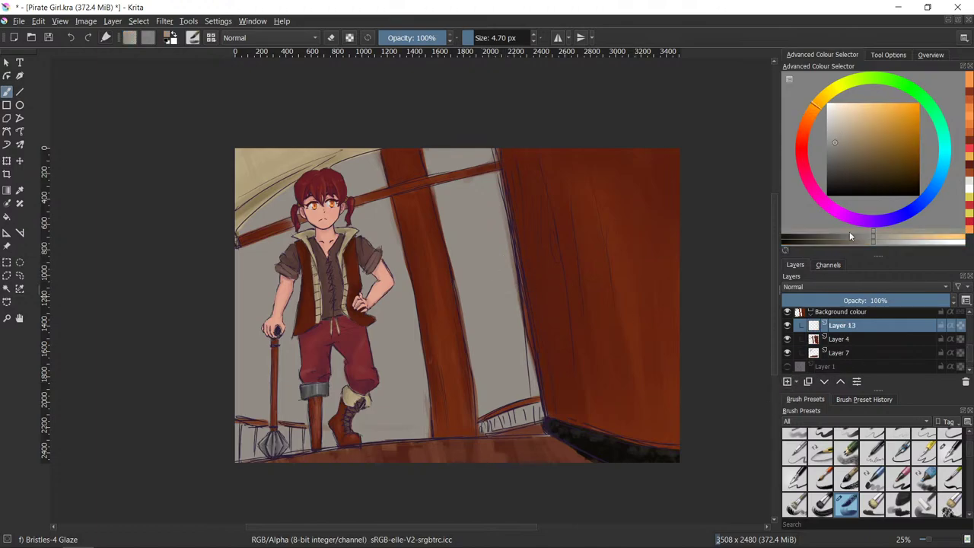
{"action": "left_click", "coordinate": [836, 128]}
{"action": "left_click", "coordinate": [836, 134]}
{"action": "left_click", "coordinate": [835, 137]}
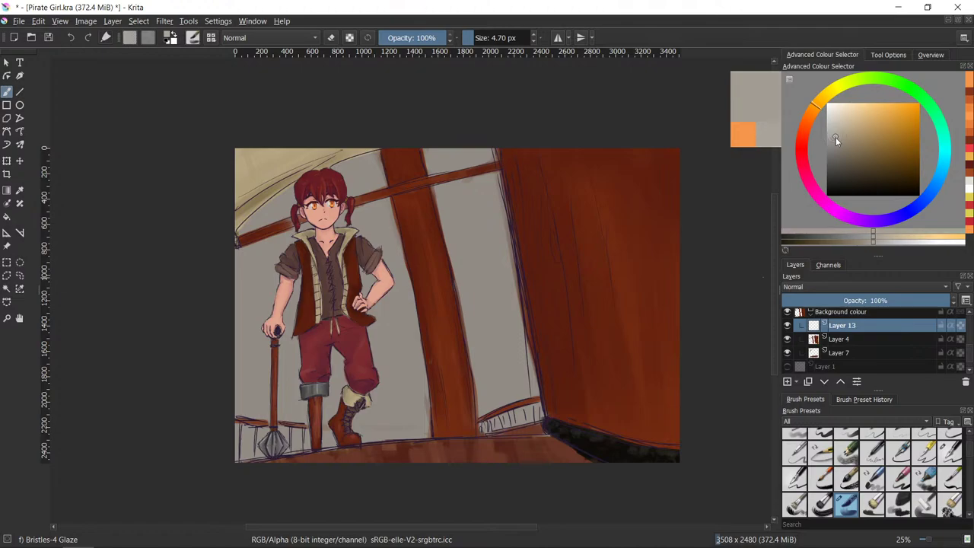
{"action": "left_click_drag", "start_coordinate": [834, 140], "coordinate": [833, 147]}
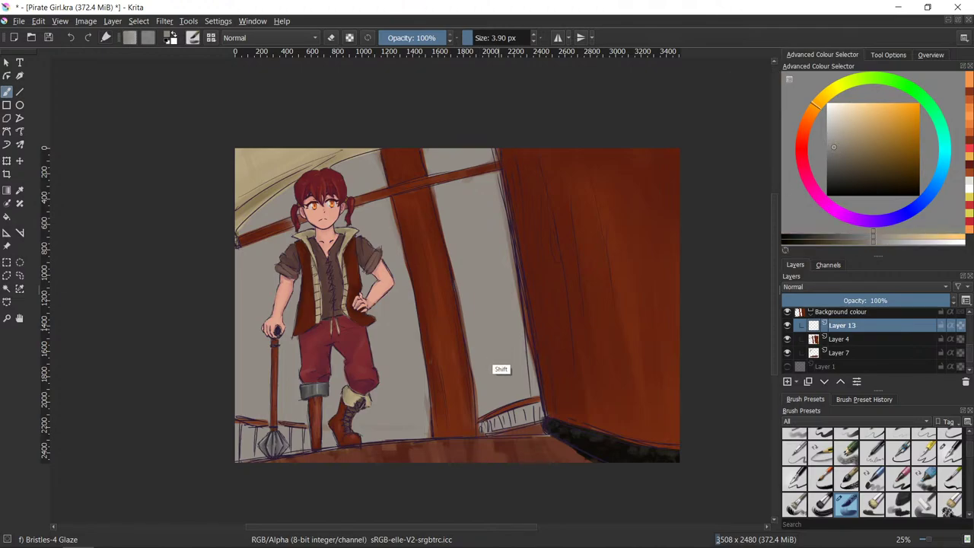
{"action": "mouse_move", "coordinate": [502, 342]}
{"action": "left_mouse_down", "text": "shift"}
{"action": "mouse_move", "coordinate": [616, 335]}
{"action": "mouse_move", "coordinate": [609, 350]}
{"action": "mouse_move", "coordinate": [799, 340]}
{"action": "left_mouse_up", "text": "shift"}
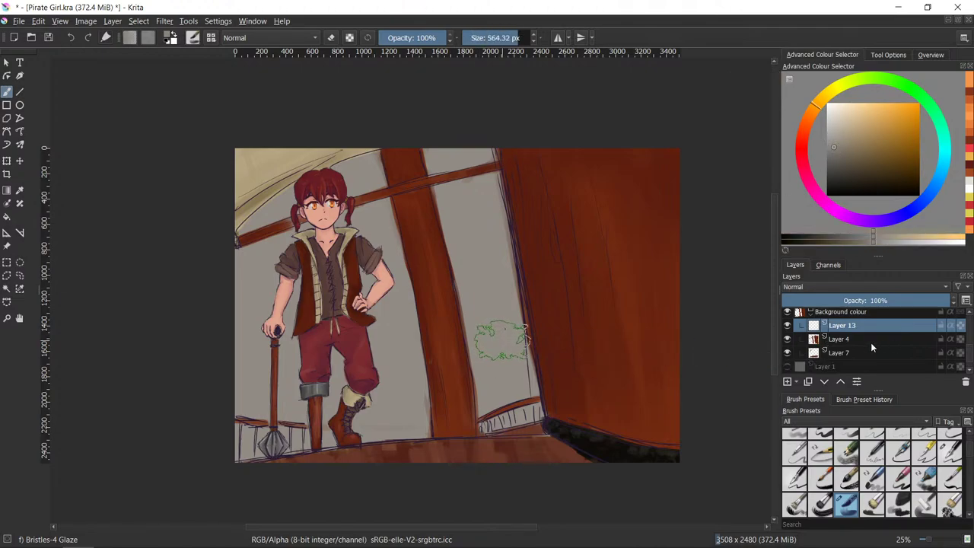
- Paint darker and lighter grey tones across the background on Layer 7 with the bristle brush at about 998 px
{"action": "left_click", "coordinate": [865, 353]}
{"action": "left_click", "coordinate": [786, 353]}
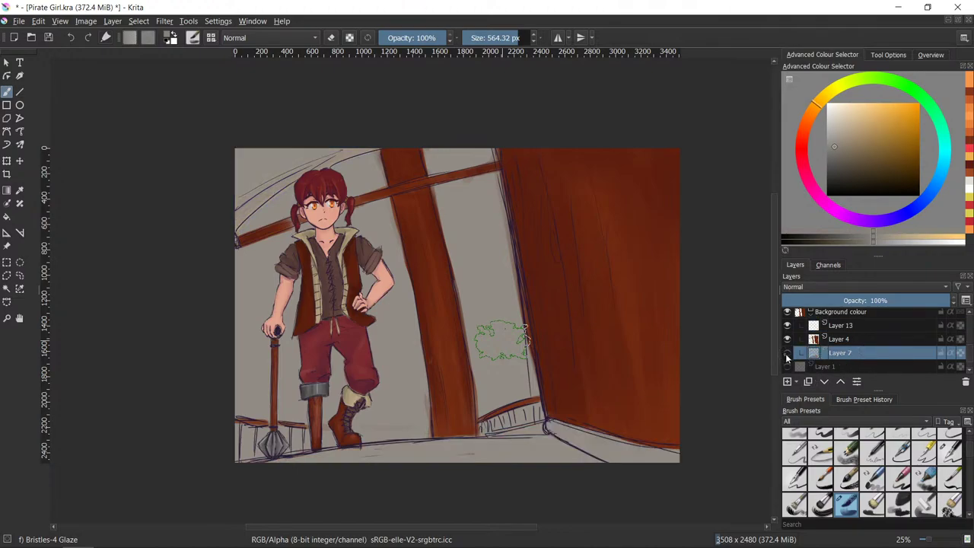
{"action": "left_click", "coordinate": [786, 353]}
{"action": "left_click_drag", "start_coordinate": [475, 387], "coordinate": [753, 331], "text": "shift"}
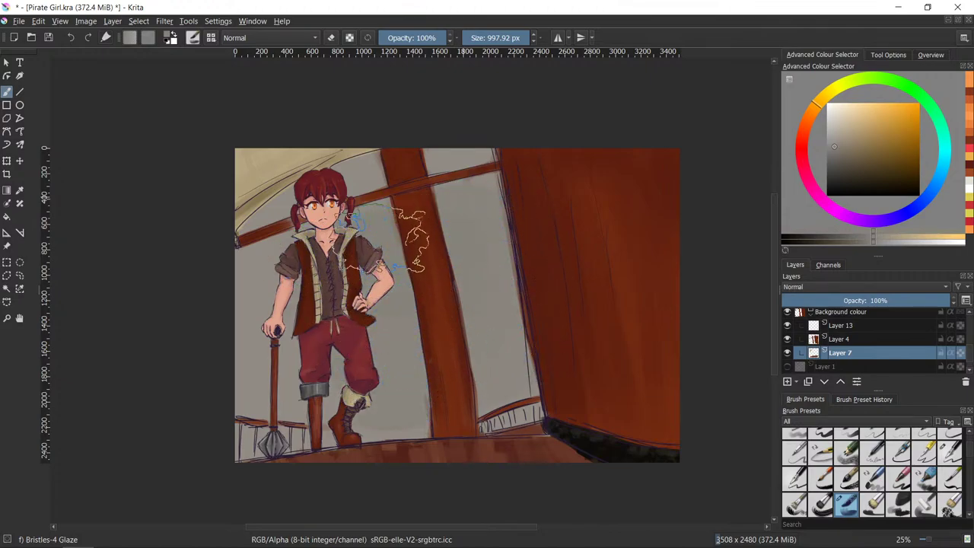
{"action": "left_click_drag", "start_coordinate": [834, 165], "coordinate": [834, 157]}
{"action": "mouse_move", "coordinate": [445, 217]}
{"action": "left_mouse_down"}
{"action": "mouse_move", "coordinate": [416, 218]}
{"action": "mouse_move", "coordinate": [387, 266]}
{"action": "mouse_move", "coordinate": [470, 285]}
{"action": "left_mouse_up"}
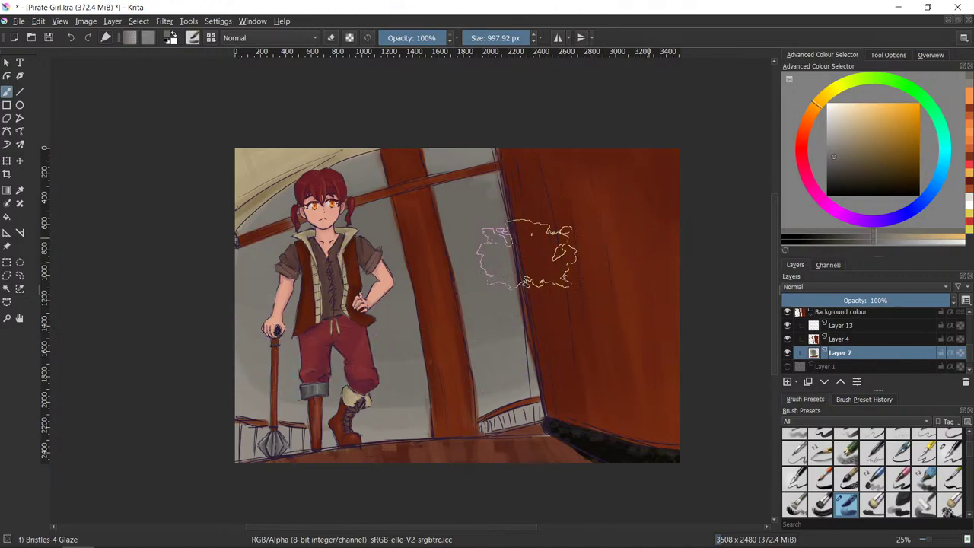
{"action": "left_click", "coordinate": [835, 144]}
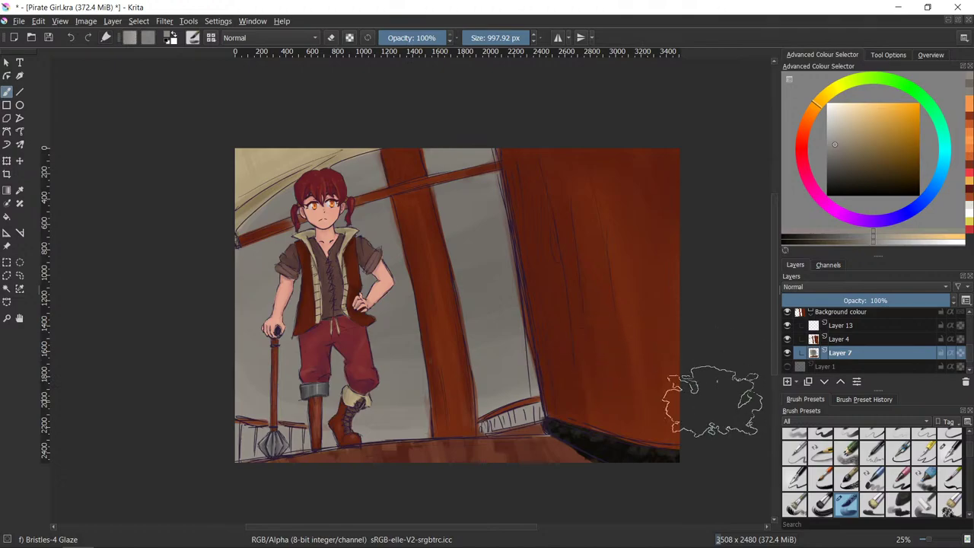
- Glaze translucent grey mist over the lower mast and the railings on Layer 13, reducing the brush size from about 998 px to 304 px
{"action": "left_click", "coordinate": [871, 327]}
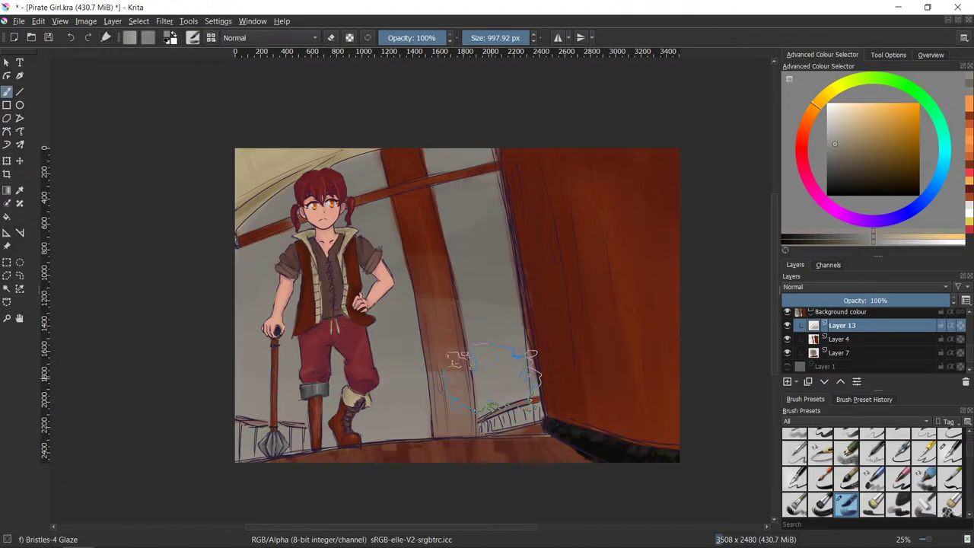
{"action": "left_click_drag", "start_coordinate": [531, 419], "coordinate": [461, 399], "text": "shift"}
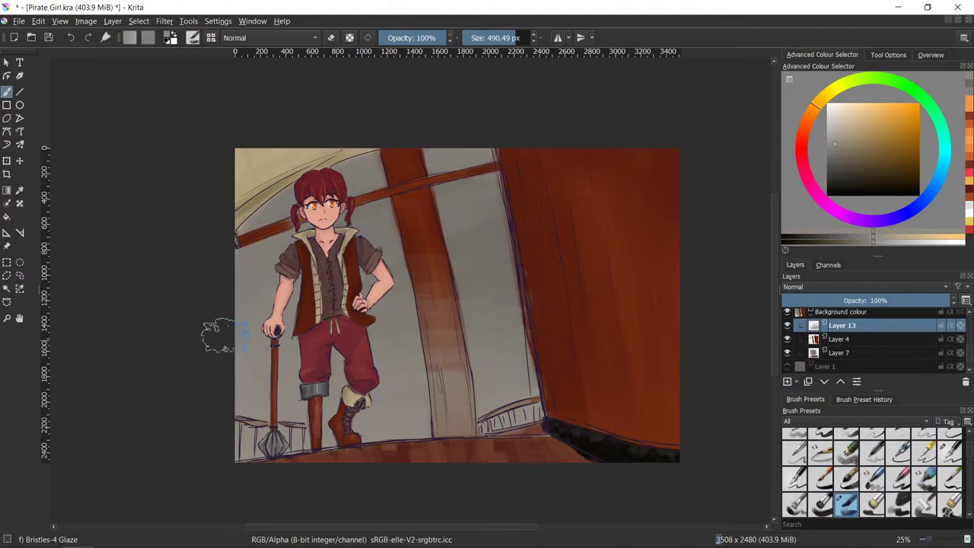
{"action": "mouse_move", "coordinate": [475, 521]}
{"action": "mouse_move", "coordinate": [426, 437]}
{"action": "left_mouse_down"}
{"action": "mouse_move", "coordinate": [475, 449]}
{"action": "mouse_move", "coordinate": [405, 461]}
{"action": "left_mouse_up"}
{"action": "key", "text": "ctrl+z"}
{"action": "left_click_drag", "start_coordinate": [243, 445], "coordinate": [600, 427]}
{"action": "key", "text": "ctrl+z"}
{"action": "mouse_move", "coordinate": [256, 443]}
{"action": "left_mouse_down"}
{"action": "mouse_move", "coordinate": [397, 426]}
{"action": "mouse_move", "coordinate": [511, 469]}
{"action": "left_mouse_up"}
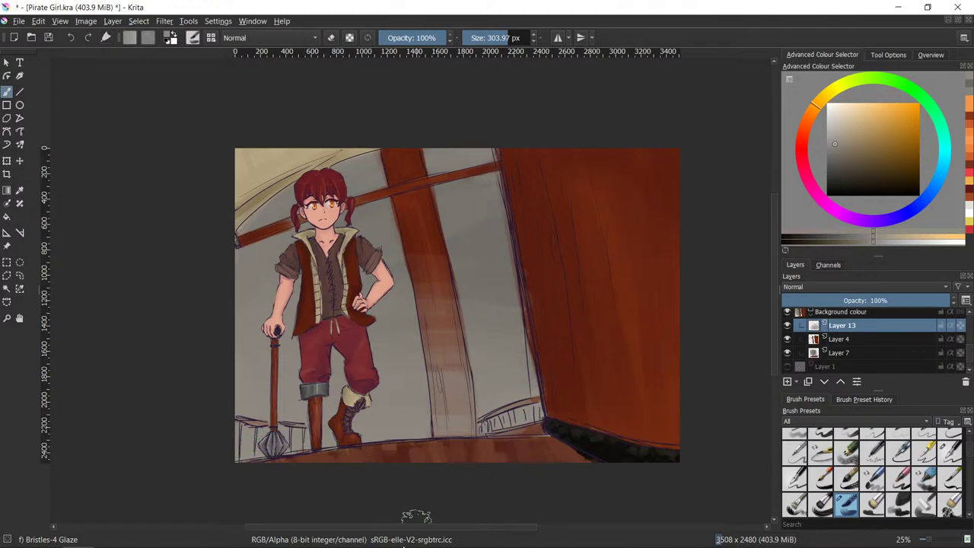
- Check which lineart layer holds the background lines by toggling its visibility, and make Layer 3 active
{"action": "scroll", "coordinate": [971, 331], "scroll_direction": "up", "scroll_amount": 3}
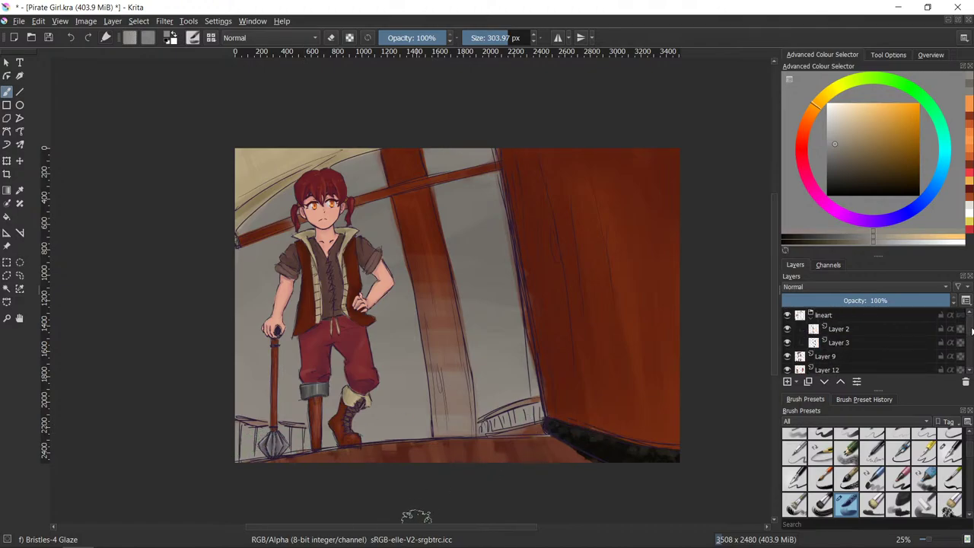
{"action": "left_click", "coordinate": [788, 344]}
{"action": "left_click", "coordinate": [787, 343]}
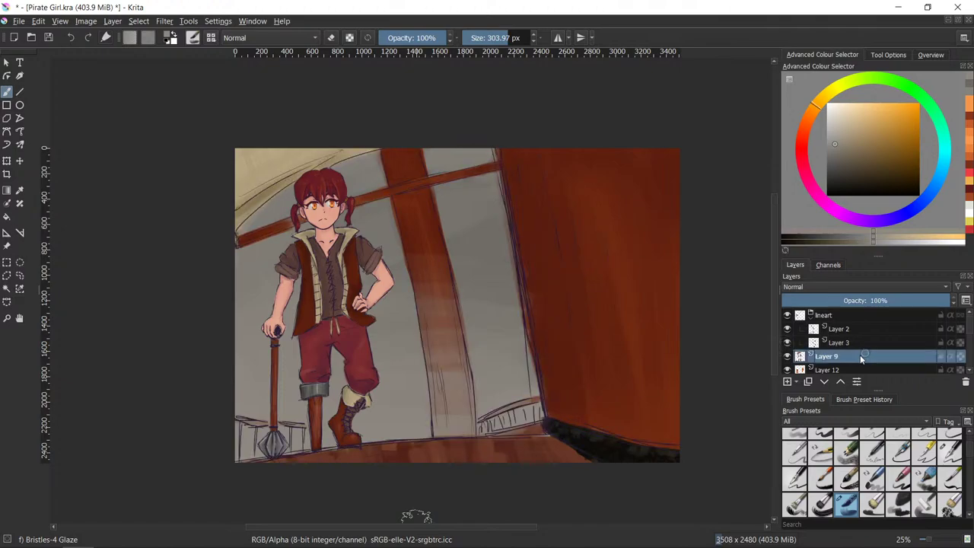
{"action": "left_click", "coordinate": [869, 345]}
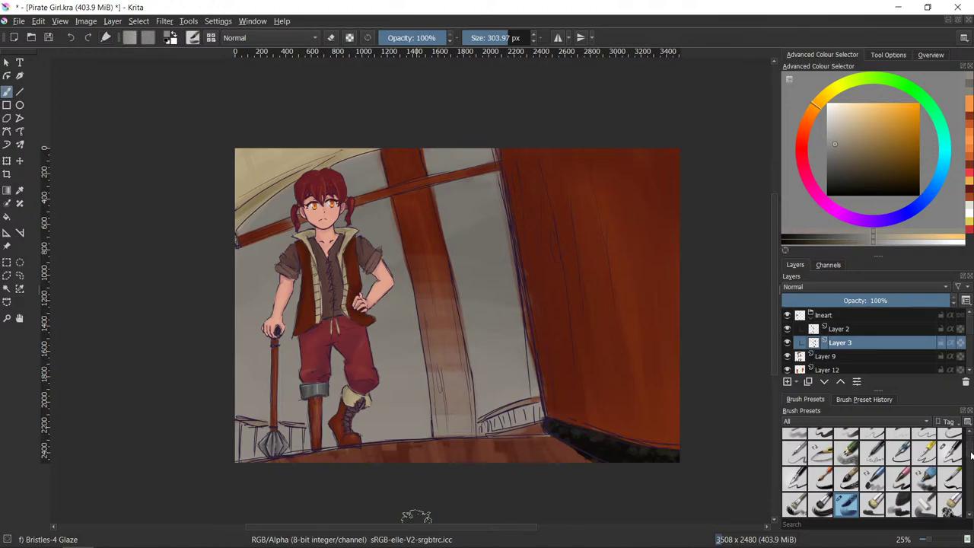
- Fade the background line art around the lower mast, railings and deck edge by erasing with the Airbrush Soft preset
{"action": "scroll", "coordinate": [970, 454], "scroll_direction": "up", "scroll_amount": 3}
{"action": "left_click", "coordinate": [897, 439]}
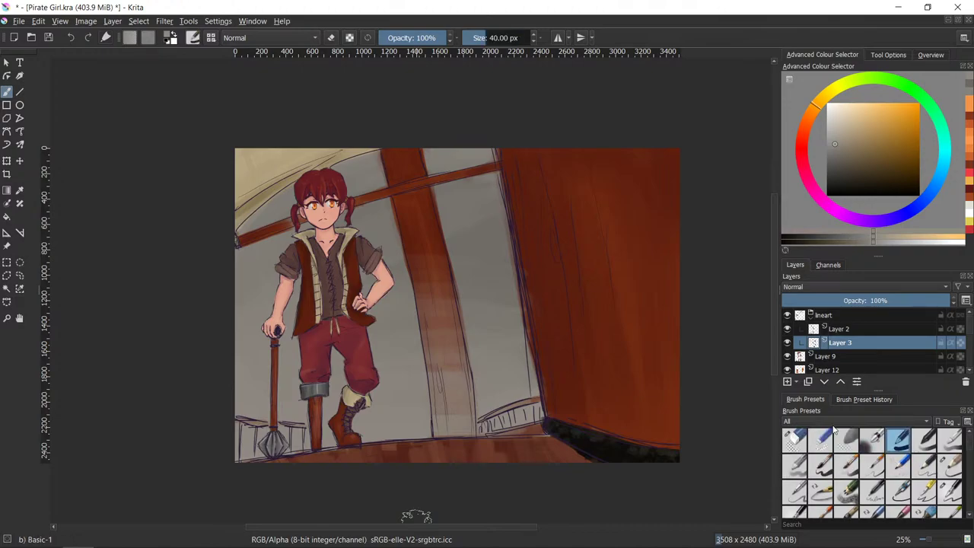
{"action": "left_click", "coordinate": [874, 439]}
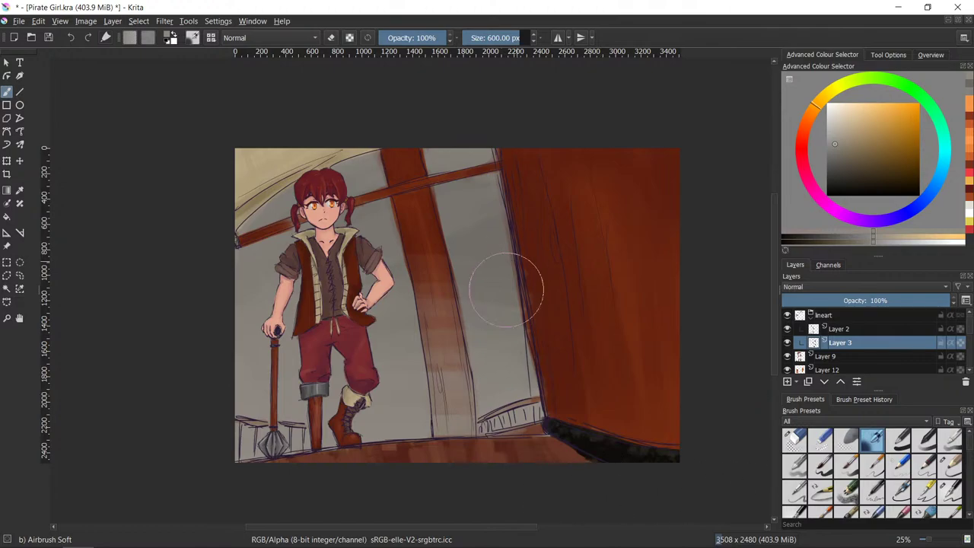
{"action": "mouse_move", "coordinate": [506, 291]}
{"action": "left_mouse_down"}
{"action": "mouse_move", "coordinate": [584, 338]}
{"action": "mouse_move", "coordinate": [626, 325]}
{"action": "mouse_move", "coordinate": [586, 309]}
{"action": "left_mouse_up"}
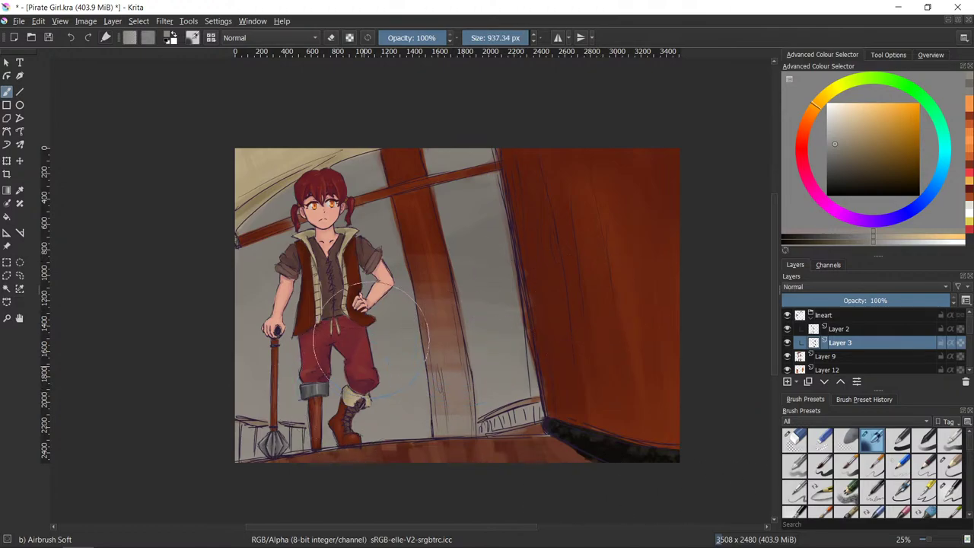
{"action": "key", "text": "e"}
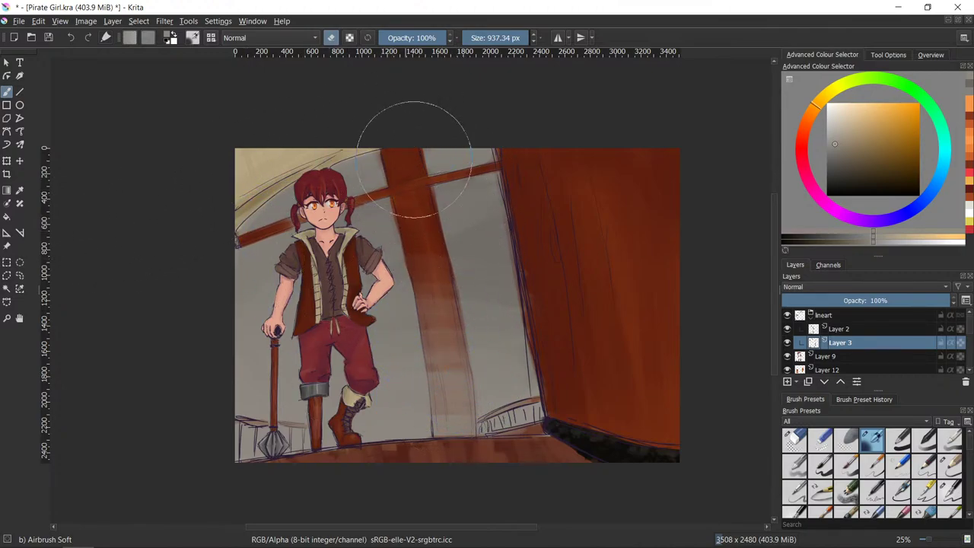
{"action": "mouse_move", "coordinate": [486, 376]}
{"action": "left_mouse_down"}
{"action": "mouse_move", "coordinate": [434, 432]}
{"action": "mouse_move", "coordinate": [350, 486]}
{"action": "mouse_move", "coordinate": [261, 490]}
{"action": "left_mouse_up"}
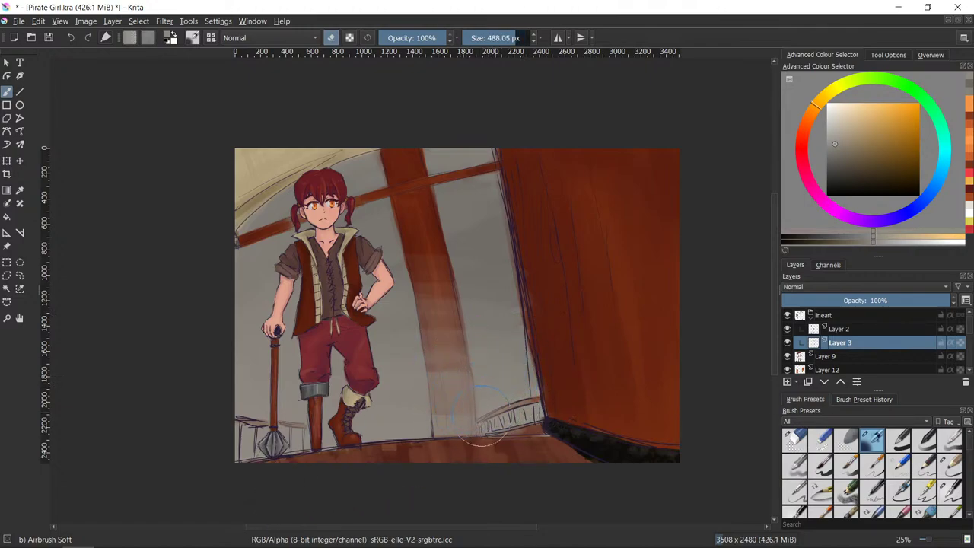
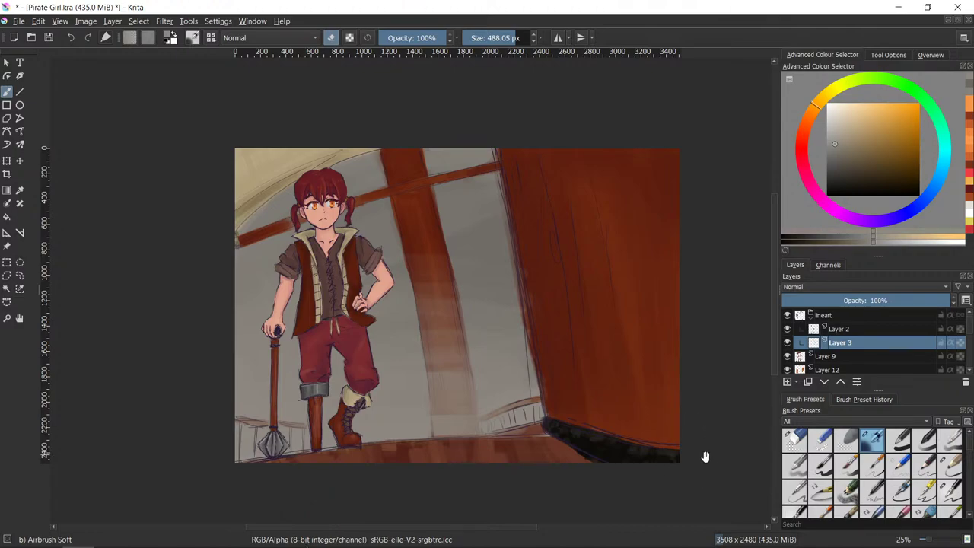
- Switch back to the Bristles-4 Glaze brush and reduce its size to about 147 px
{"action": "left_click_drag", "start_coordinate": [704, 456], "coordinate": [658, 445]}
{"action": "mouse_move", "coordinate": [678, 546]}
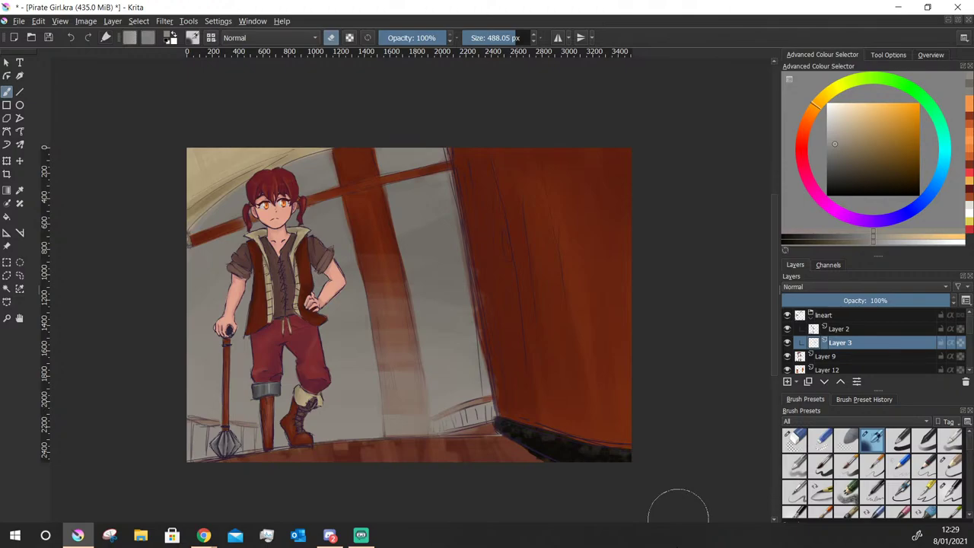
{"action": "scroll", "coordinate": [626, 230], "scroll_direction": "up", "scroll_amount": 1}
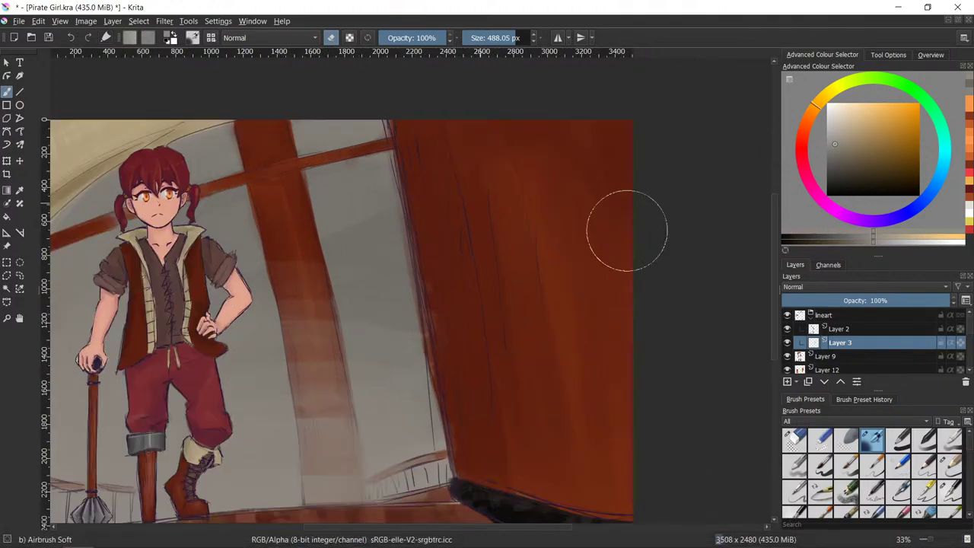
{"action": "mouse_move", "coordinate": [614, 294]}
{"action": "left_mouse_down"}
{"action": "mouse_move", "coordinate": [659, 289]}
{"action": "mouse_move", "coordinate": [741, 248]}
{"action": "mouse_move", "coordinate": [707, 254]}
{"action": "left_mouse_up"}
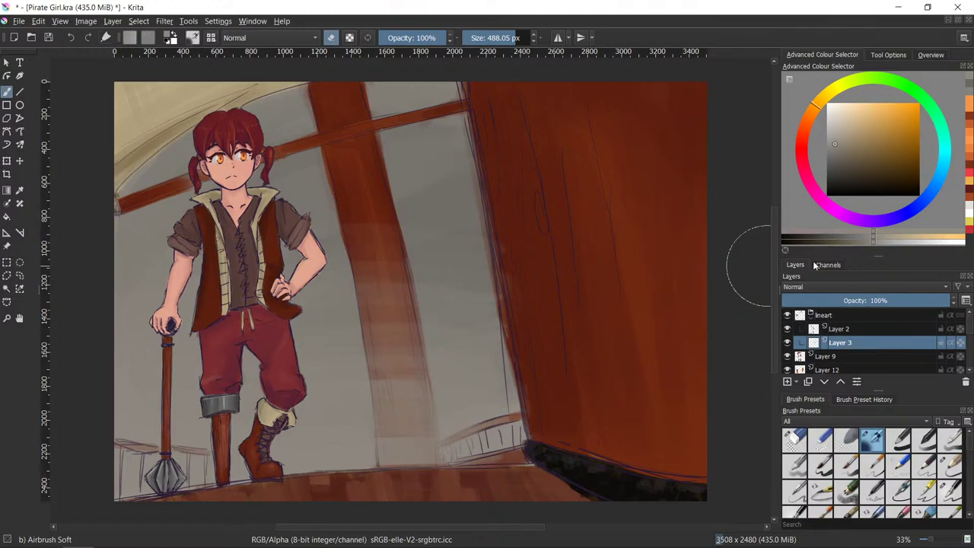
{"action": "scroll", "coordinate": [903, 506], "scroll_direction": "down", "scroll_amount": 3}
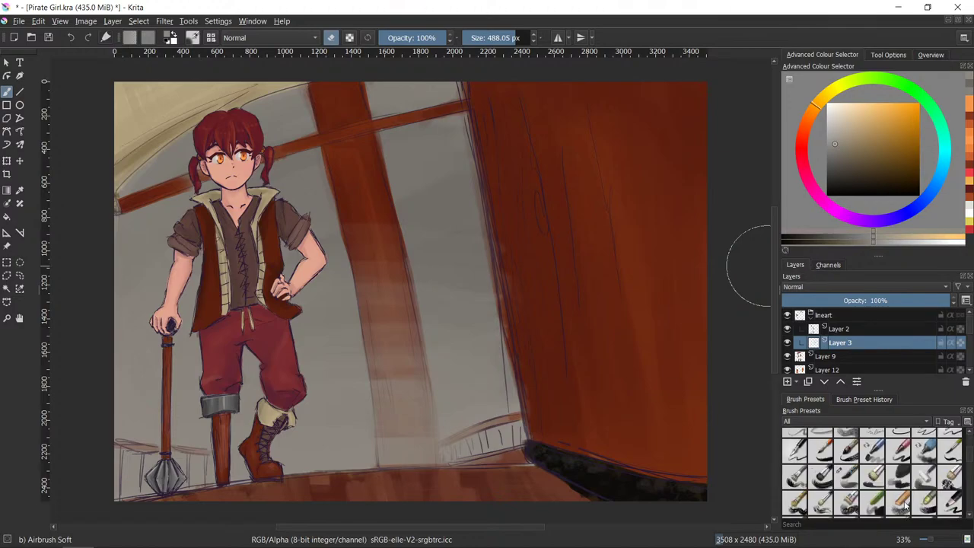
{"action": "left_click", "coordinate": [821, 476]}
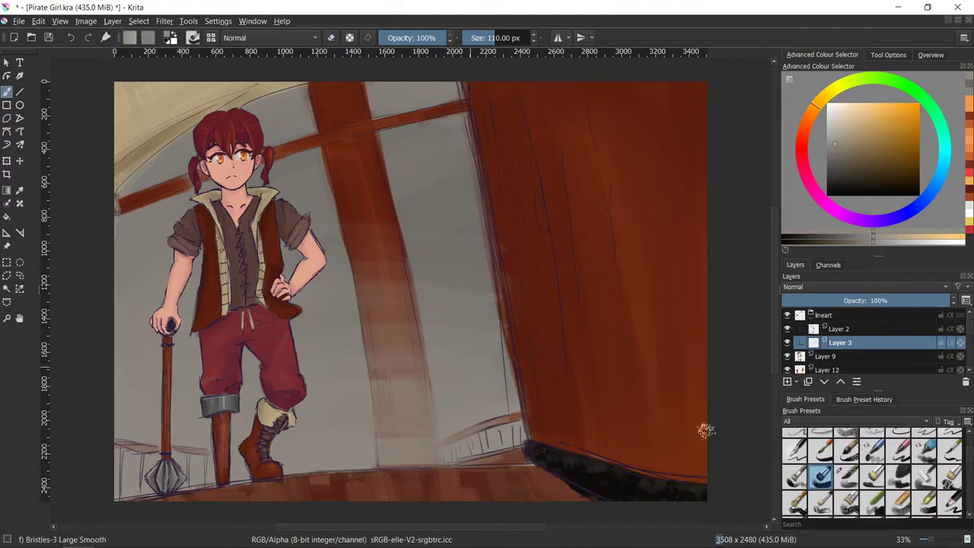
{"action": "left_click", "coordinate": [846, 476]}
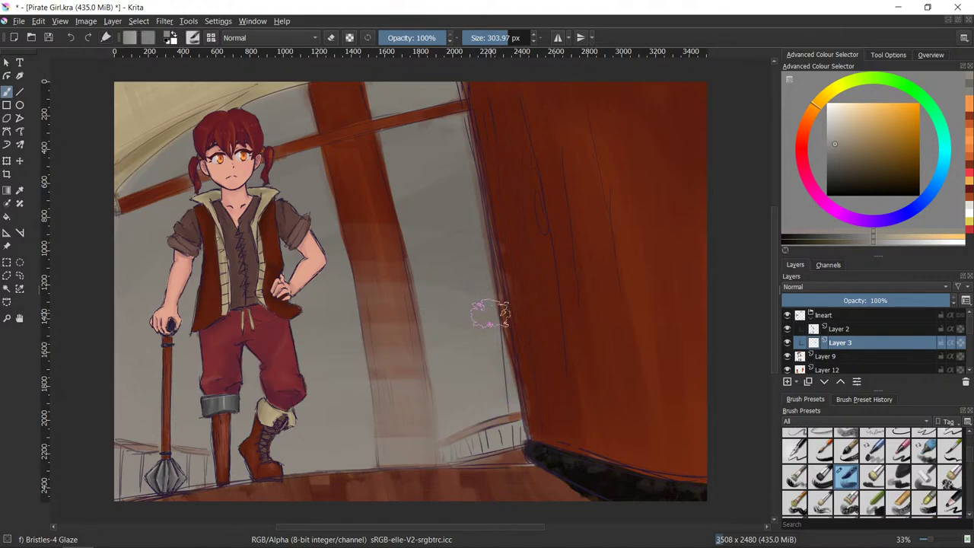
{"action": "left_click_drag", "start_coordinate": [508, 311], "coordinate": [432, 311], "text": "shift"}
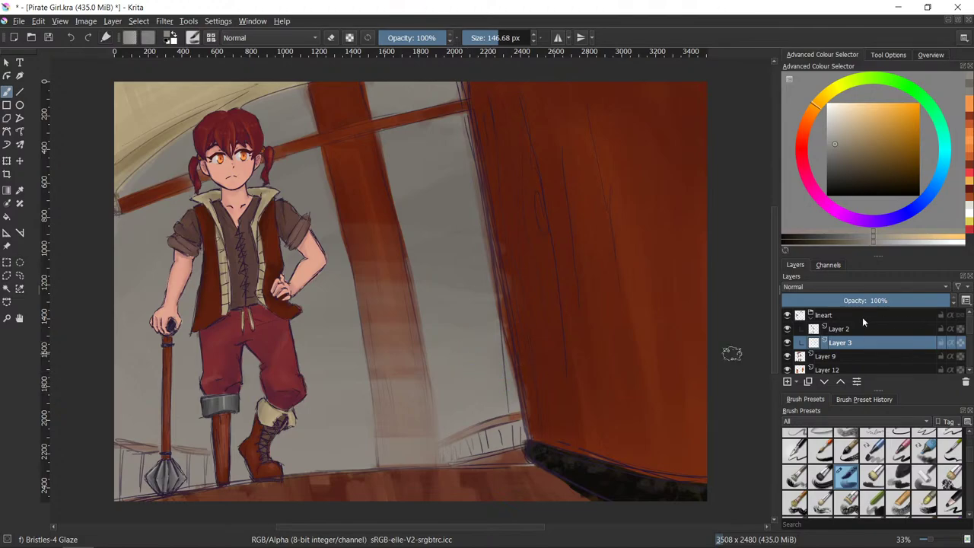
- Add a new paint layer directly above Layer 4 in the Background colour group and choose black as the painting colour
{"action": "scroll", "coordinate": [862, 317], "scroll_direction": "down", "scroll_amount": 5}
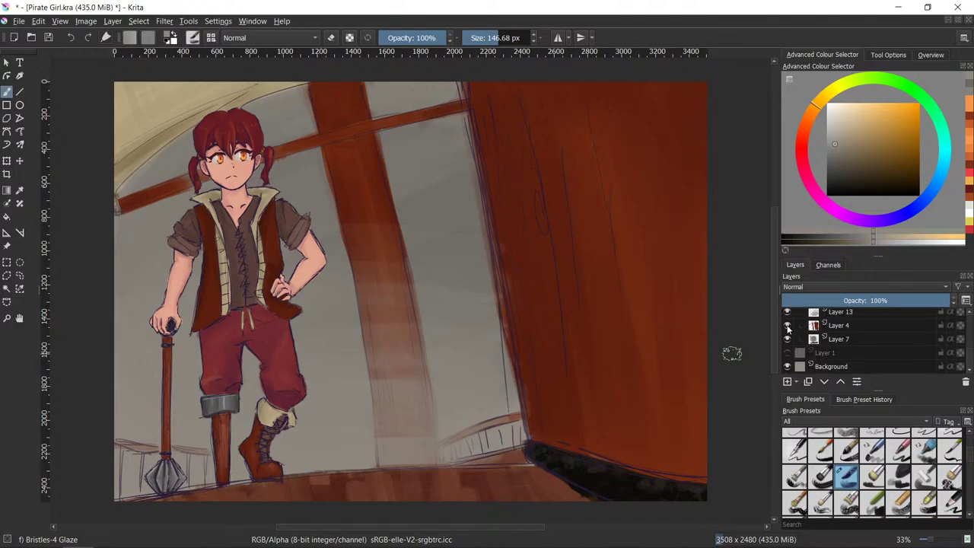
{"action": "left_click", "coordinate": [843, 330]}
{"action": "left_click", "coordinate": [787, 381]}
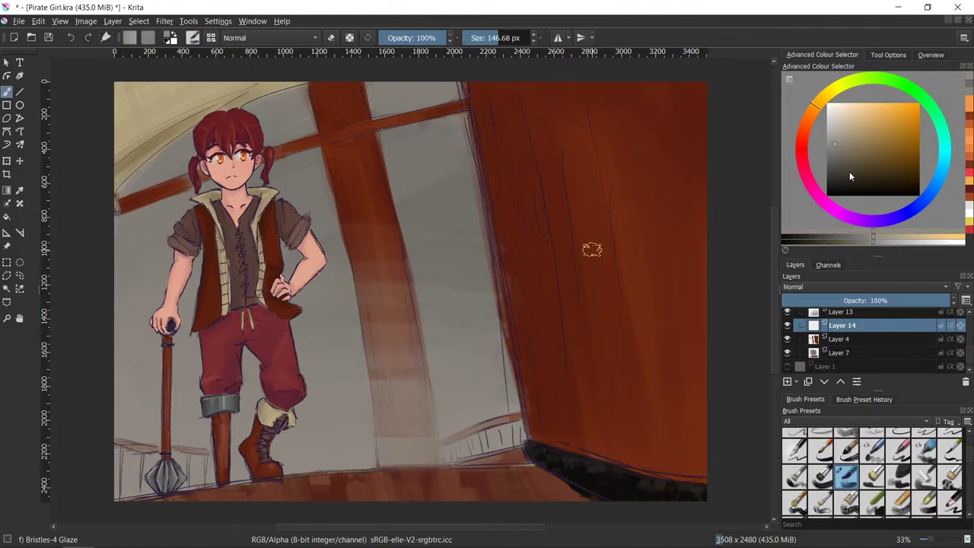
{"action": "left_click_drag", "start_coordinate": [850, 173], "coordinate": [886, 195]}
{"action": "left_click", "coordinate": [441, 364]}
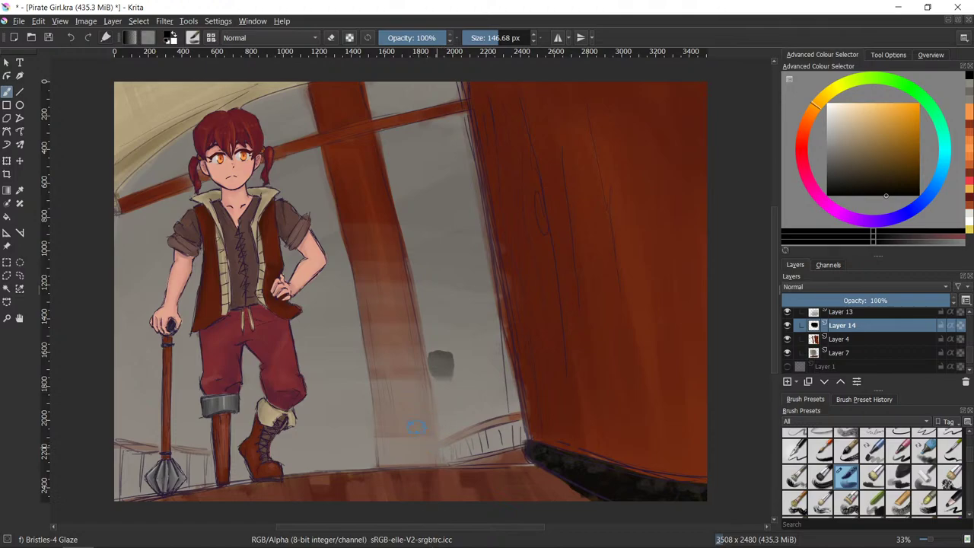
{"action": "key", "text": "ctrl+z"}
{"action": "left_click", "coordinate": [439, 347]}
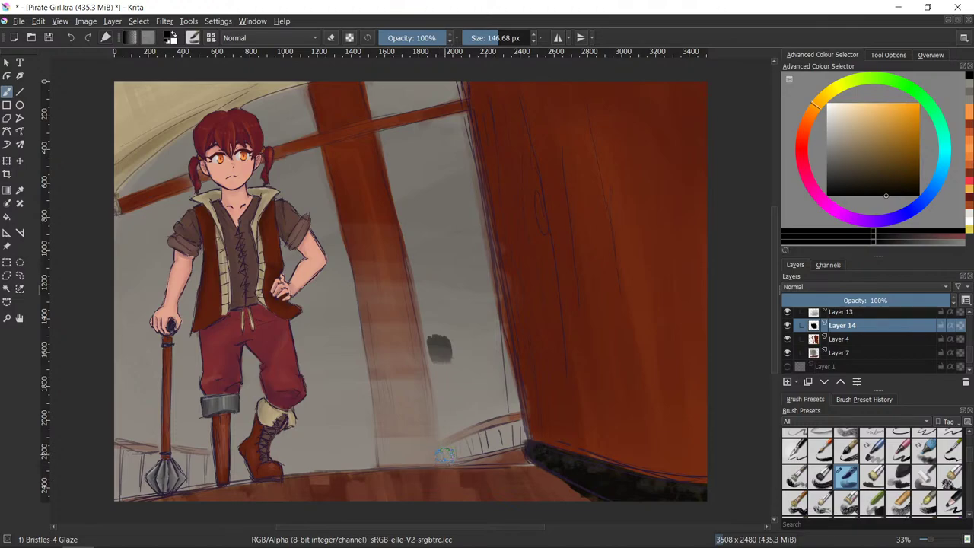
{"action": "key", "text": "ctrl+z"}
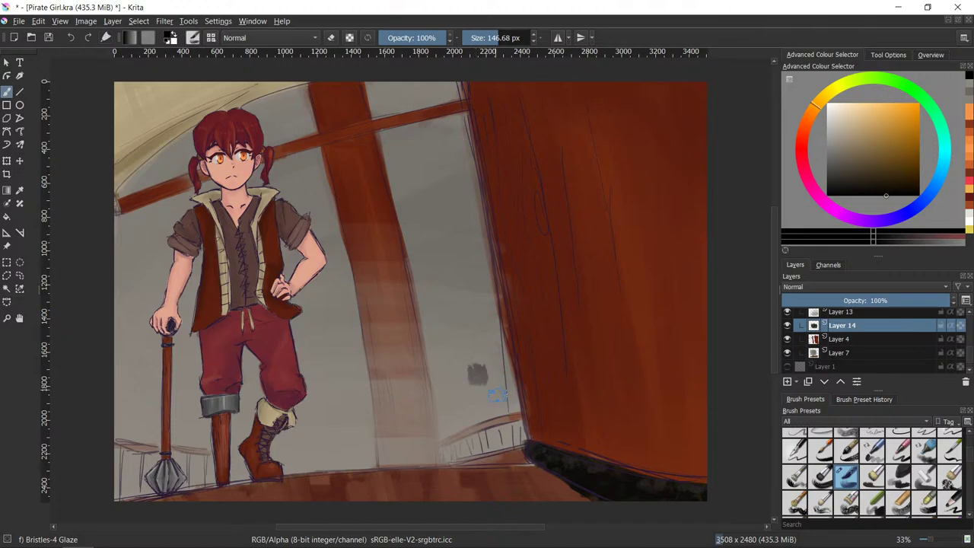
- Reduce the brush to about 80 px and block in the distant figure's head and torso beside the foreground mast, trimming the leg with the eraser
{"action": "mouse_move", "coordinate": [480, 391]}
{"action": "left_mouse_down", "text": "shift"}
{"action": "mouse_move", "coordinate": [485, 401]}
{"action": "mouse_move", "coordinate": [473, 395]}
{"action": "mouse_move", "coordinate": [457, 410]}
{"action": "mouse_move", "coordinate": [479, 387]}
{"action": "mouse_move", "coordinate": [485, 433]}
{"action": "mouse_move", "coordinate": [484, 420]}
{"action": "mouse_move", "coordinate": [473, 455]}
{"action": "mouse_move", "coordinate": [487, 445]}
{"action": "mouse_move", "coordinate": [464, 462]}
{"action": "mouse_move", "coordinate": [509, 460]}
{"action": "left_mouse_up", "text": "shift"}
{"action": "key", "text": "ctrl+z"}
{"action": "key", "text": "ctrl+z"}
{"action": "key", "text": "ctrl+z"}
{"action": "key", "text": "ctrl+z"}
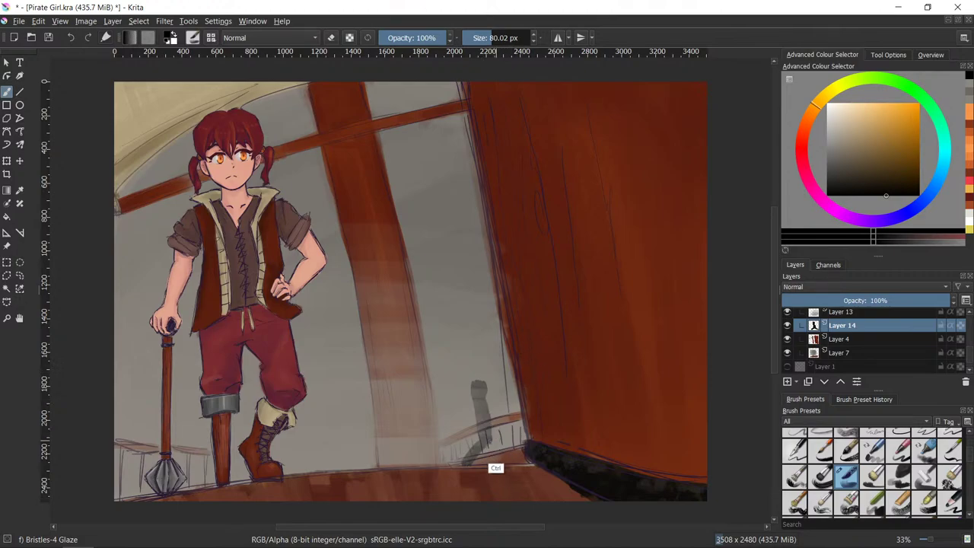
{"action": "key", "text": "/"}
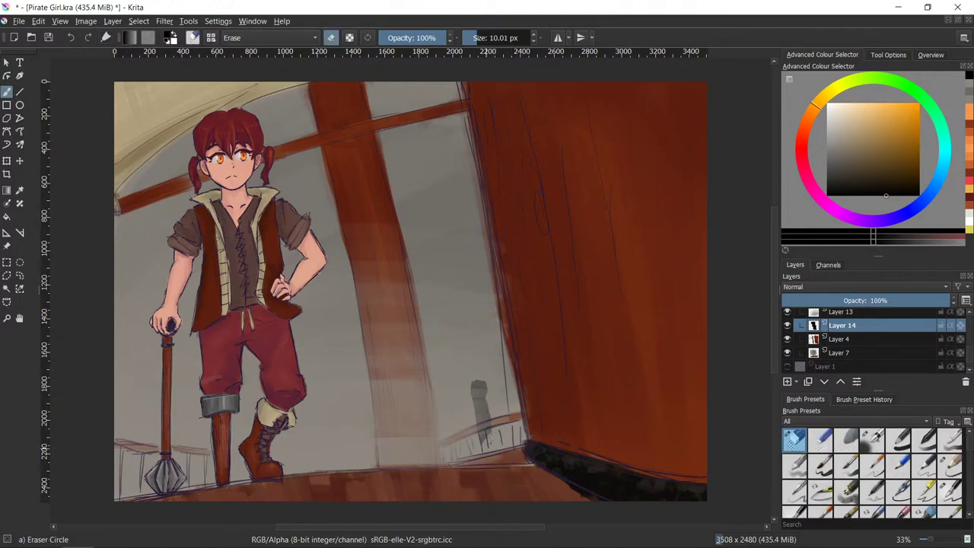
{"action": "key", "text": "e"}
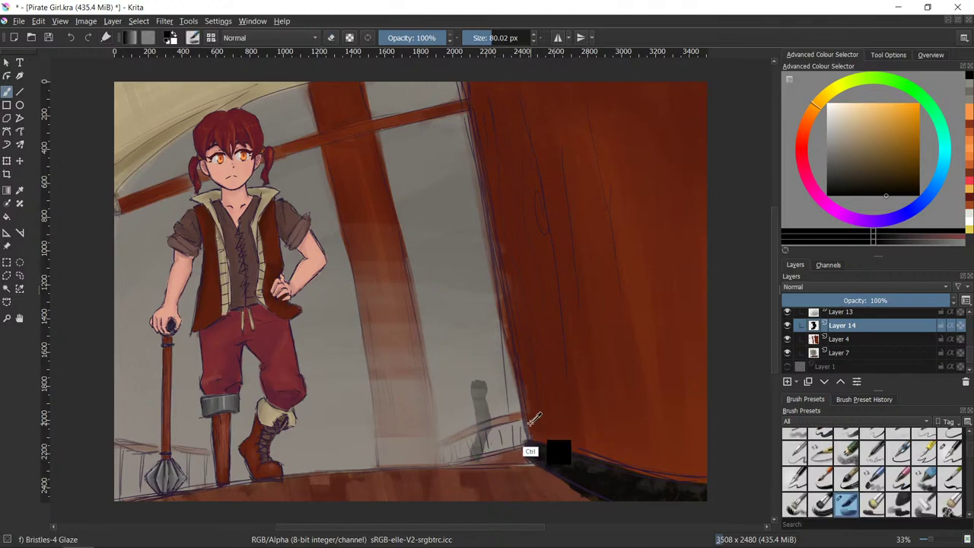
{"action": "left_click", "coordinate": [487, 429], "text": "ctrl"}
{"action": "left_click_drag", "start_coordinate": [491, 426], "coordinate": [487, 422], "text": "ctrl"}
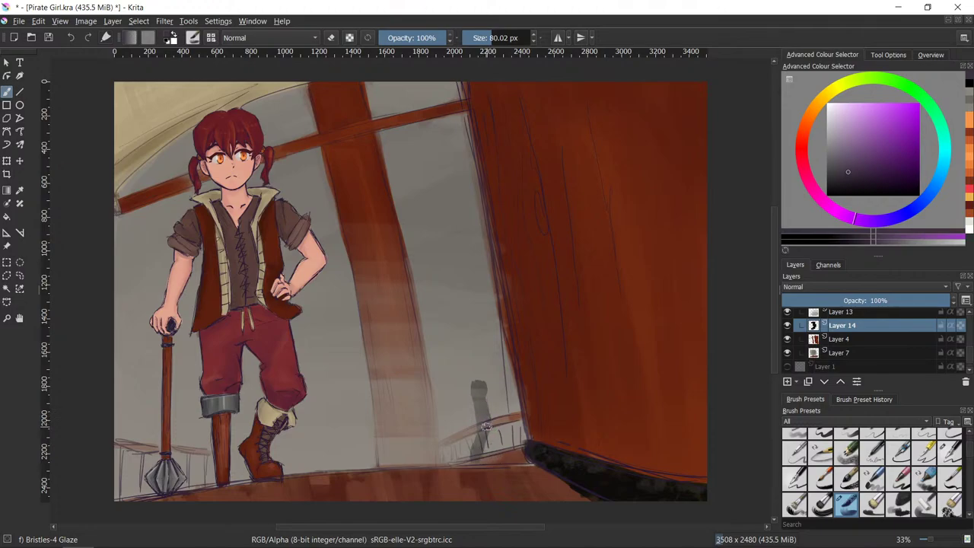
{"action": "key", "text": "e"}
{"action": "key", "text": "e"}
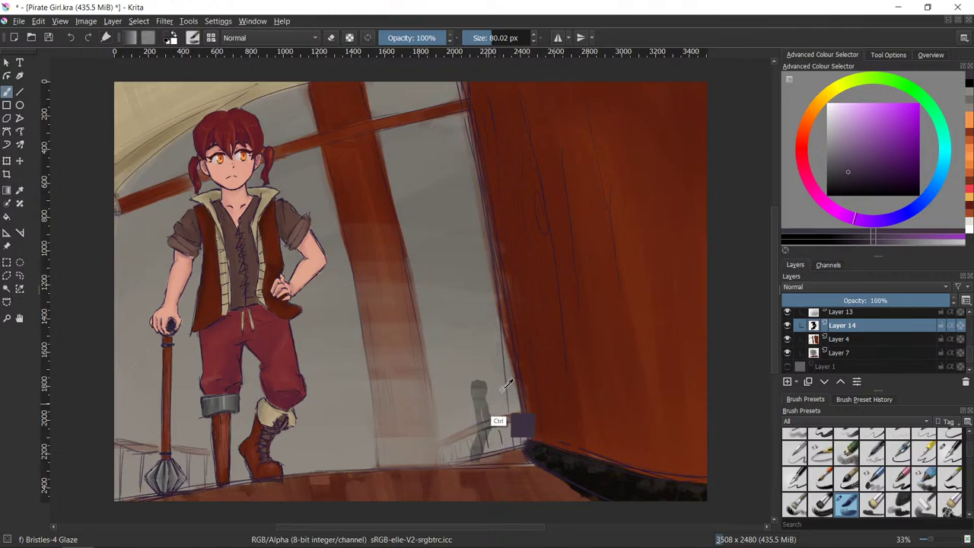
{"action": "left_click", "coordinate": [969, 82]}
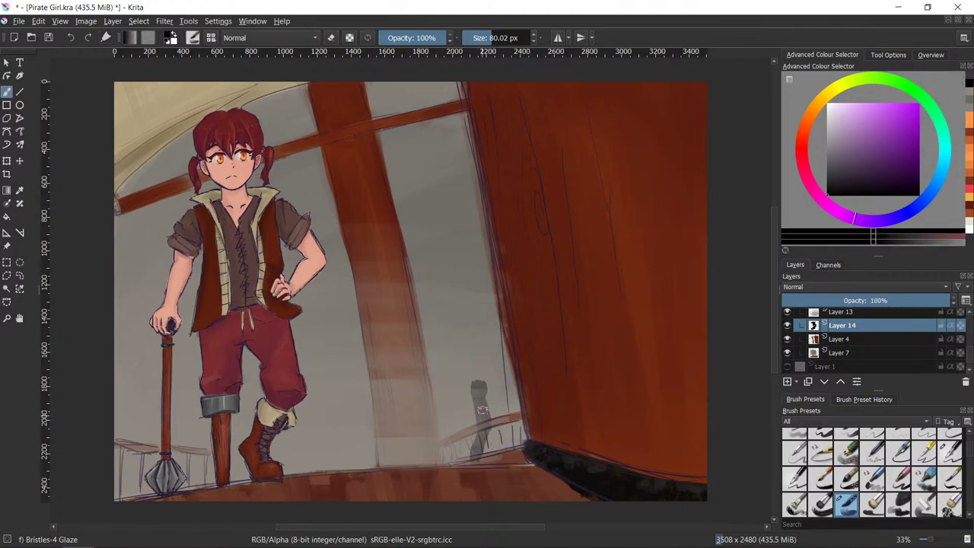
- Paint the distant figure's striding legs in black down to the deck and try out strokes for its outstretched arm
{"action": "left_click", "coordinate": [479, 390]}
{"action": "left_click_drag", "start_coordinate": [494, 444], "coordinate": [503, 459]}
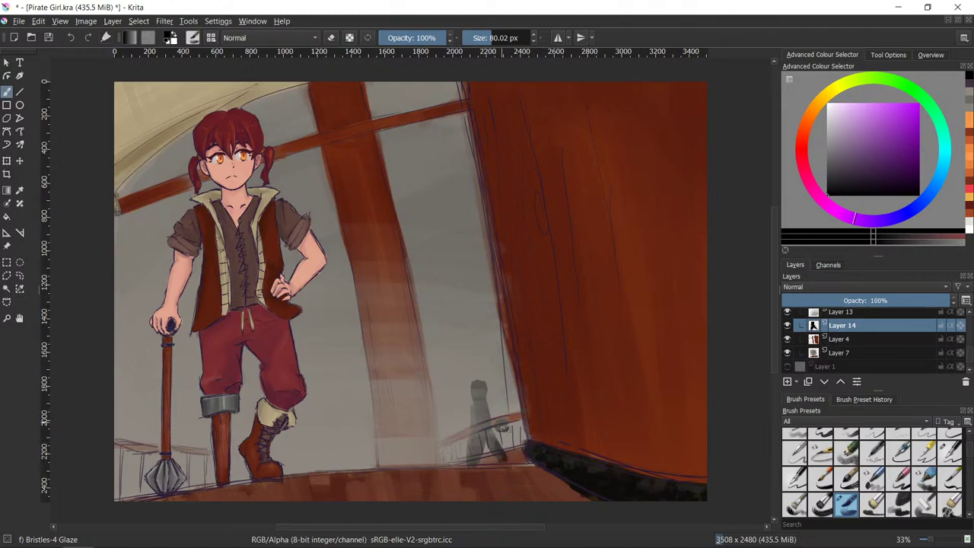
{"action": "mouse_move", "coordinate": [504, 419]}
{"action": "left_mouse_down"}
{"action": "mouse_move", "coordinate": [518, 425]}
{"action": "mouse_move", "coordinate": [515, 437]}
{"action": "mouse_move", "coordinate": [491, 403]}
{"action": "mouse_move", "coordinate": [514, 439]}
{"action": "left_mouse_up"}
{"action": "key", "text": "ctrl+z"}
{"action": "key", "text": "ctrl+z"}
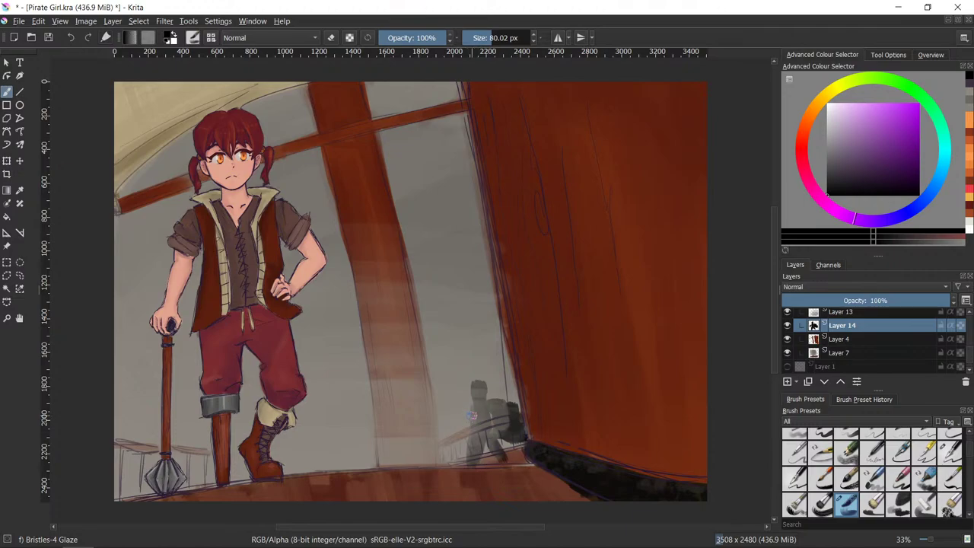
- Fill out the distant figure's shoulders and arm and the bulky dark shape next to it against the foreground mast
{"action": "left_click_drag", "start_coordinate": [472, 416], "coordinate": [464, 423]}
{"action": "left_click_drag", "start_coordinate": [498, 421], "coordinate": [505, 426]}
{"action": "left_click_drag", "start_coordinate": [476, 394], "coordinate": [473, 413]}
{"action": "left_click_drag", "start_coordinate": [501, 407], "coordinate": [518, 423]}
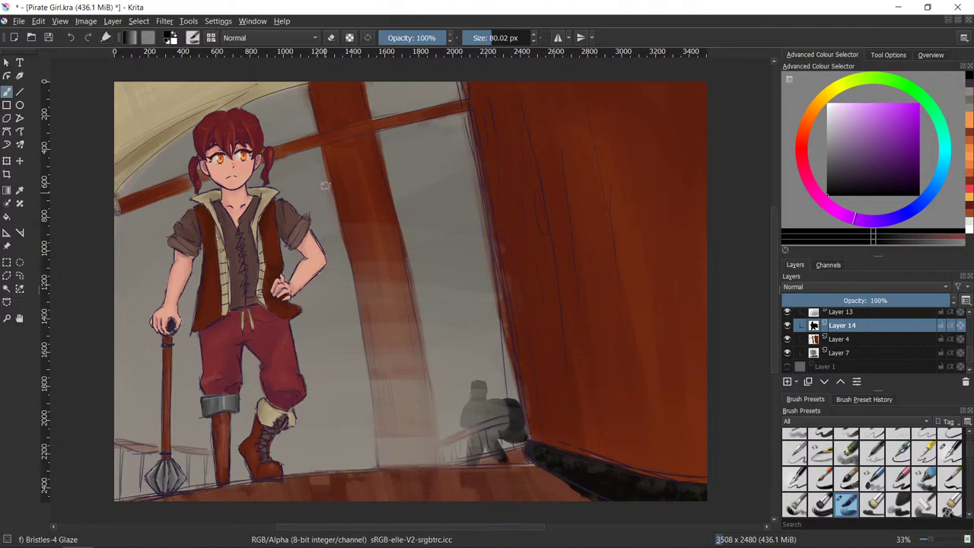
{"action": "left_click_drag", "start_coordinate": [315, 165], "coordinate": [320, 169]}
{"action": "key", "text": "ctrl+z"}
{"action": "left_click", "coordinate": [321, 168]}
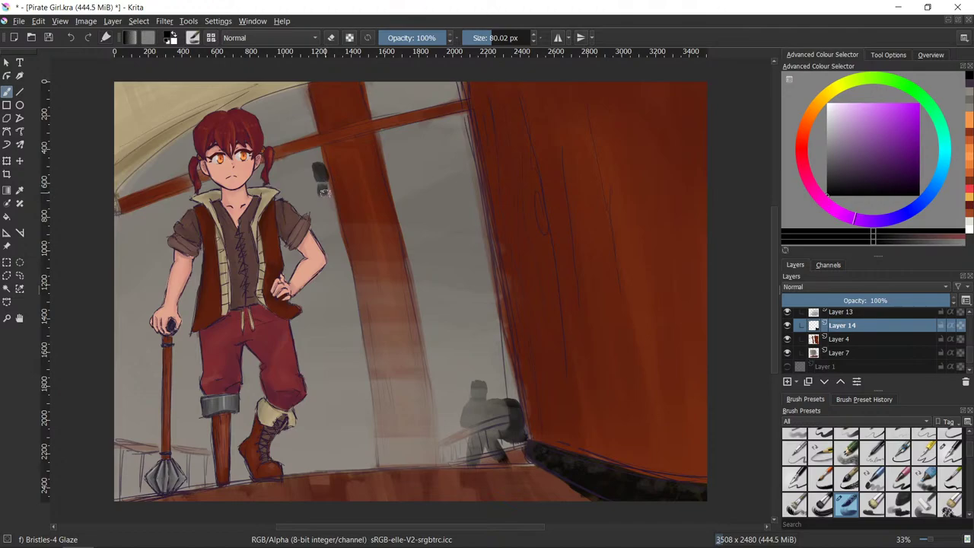
{"action": "mouse_move", "coordinate": [323, 191]}
{"action": "left_mouse_down"}
{"action": "mouse_move", "coordinate": [315, 214]}
{"action": "mouse_move", "coordinate": [331, 216]}
{"action": "mouse_move", "coordinate": [333, 227]}
{"action": "mouse_move", "coordinate": [312, 210]}
{"action": "mouse_move", "coordinate": [335, 255]}
{"action": "left_mouse_up"}
{"action": "key", "text": "ctrl+z"}
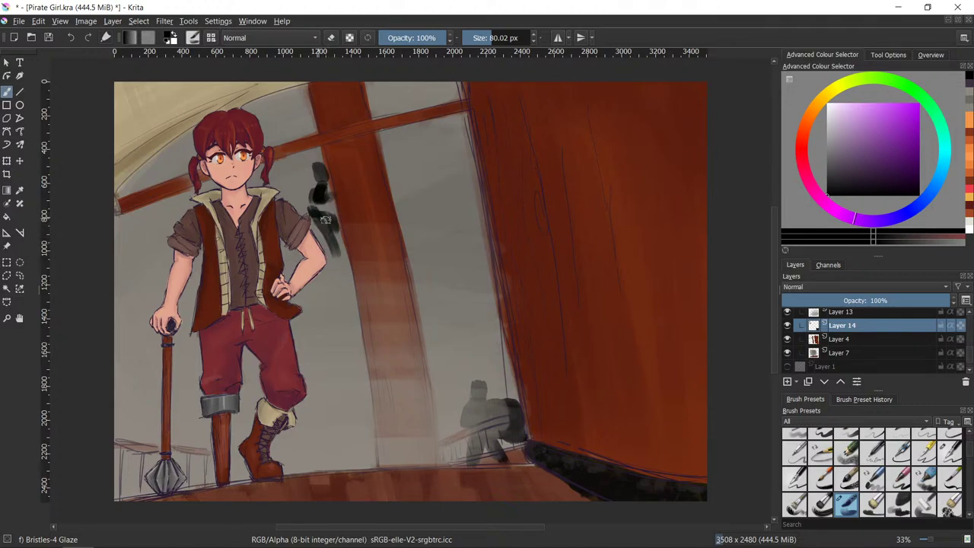
{"action": "key", "text": "ctrl+z"}
{"action": "key", "text": "ctrl+z"}
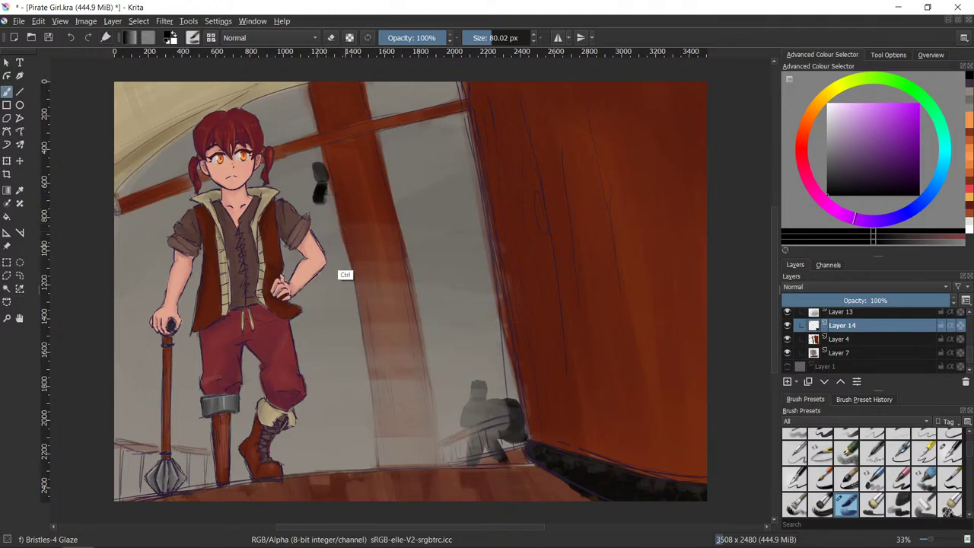
{"action": "key", "text": "ctrl+z"}
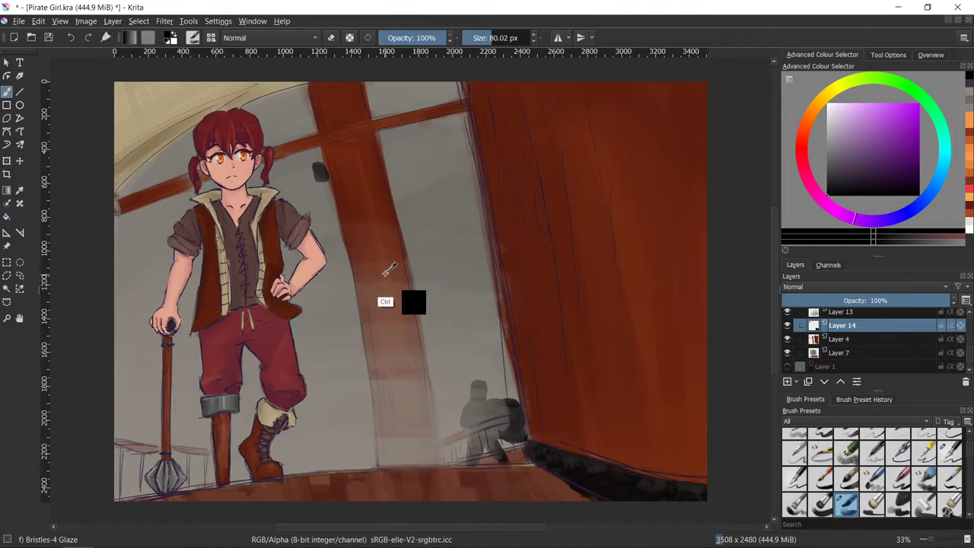
{"action": "key", "text": "ctrl+z"}
- Reduce the brush to about 44 px and paint a small black climbing figure in front of the background mast, beside the girl's shoulder
{"action": "key", "text": "bracketleft"}
{"action": "key", "text": "bracketleft"}
{"action": "key", "text": "bracketleft"}
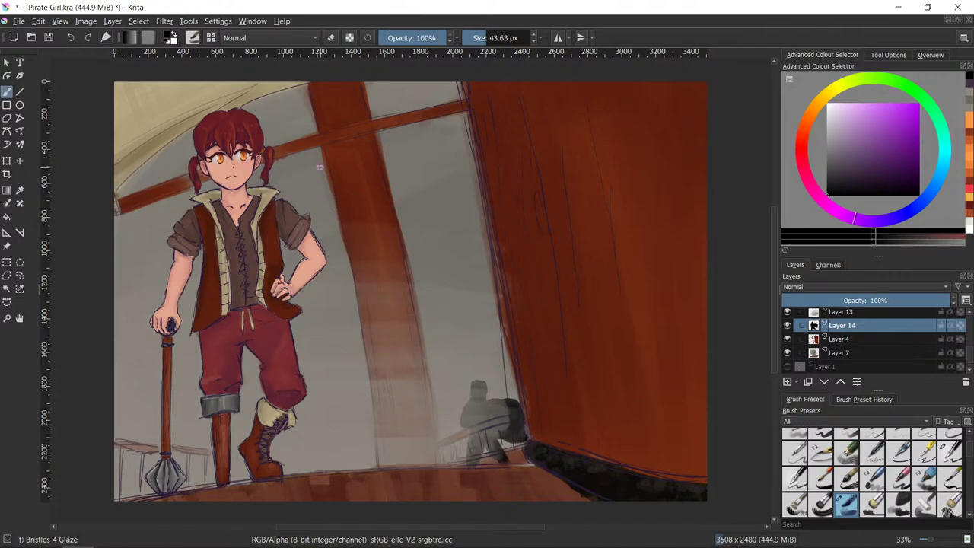
{"action": "left_click", "coordinate": [320, 168]}
{"action": "mouse_move", "coordinate": [317, 176]}
{"action": "left_mouse_down"}
{"action": "mouse_move", "coordinate": [332, 230]}
{"action": "mouse_move", "coordinate": [315, 199]}
{"action": "mouse_move", "coordinate": [315, 210]}
{"action": "mouse_move", "coordinate": [332, 231]}
{"action": "mouse_move", "coordinate": [317, 163]}
{"action": "mouse_move", "coordinate": [315, 172]}
{"action": "left_mouse_up"}
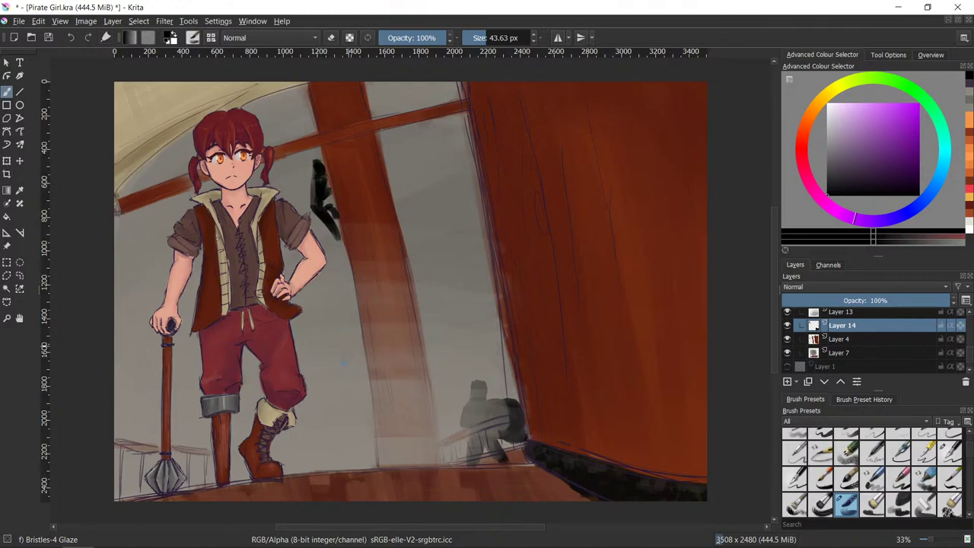
- Refine the climbing figure's head, arms and legs by alternating between the Eraser Circle and the Bristles-4 Glaze brush
{"action": "key", "text": "e"}
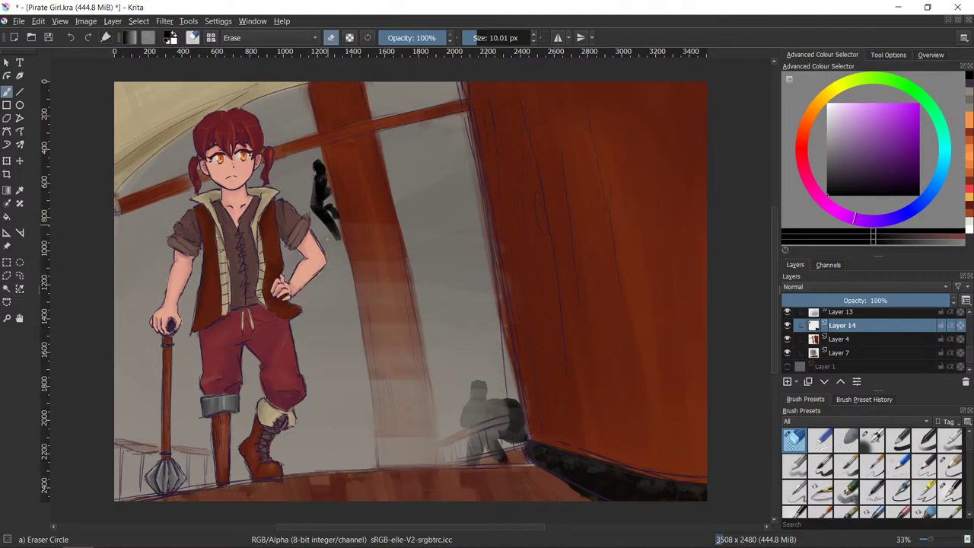
{"action": "key", "text": "e"}
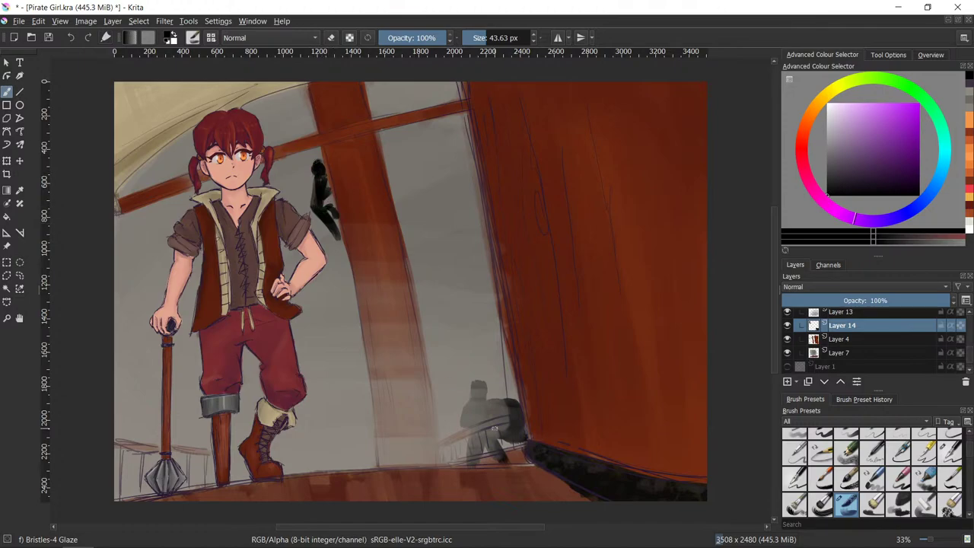
{"action": "key", "text": "e"}
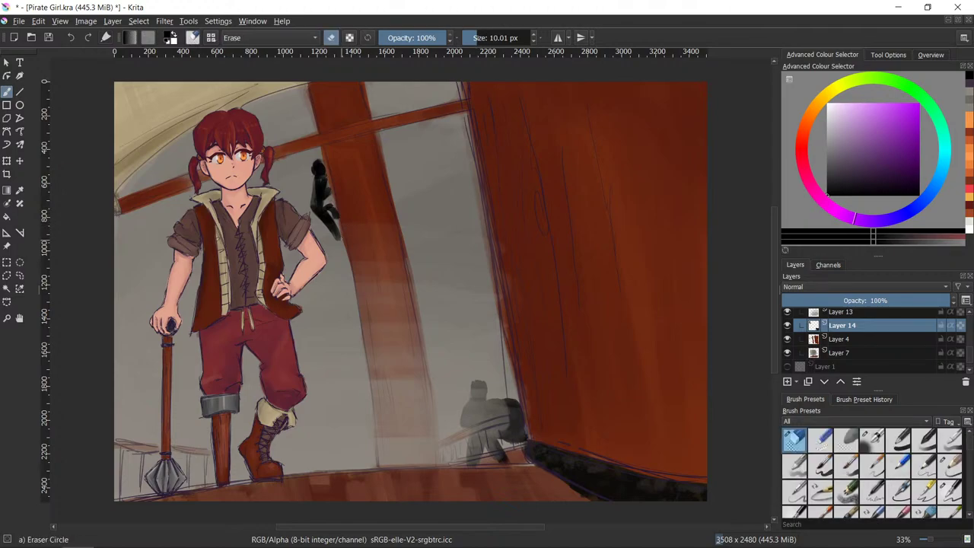
{"action": "key", "text": "e"}
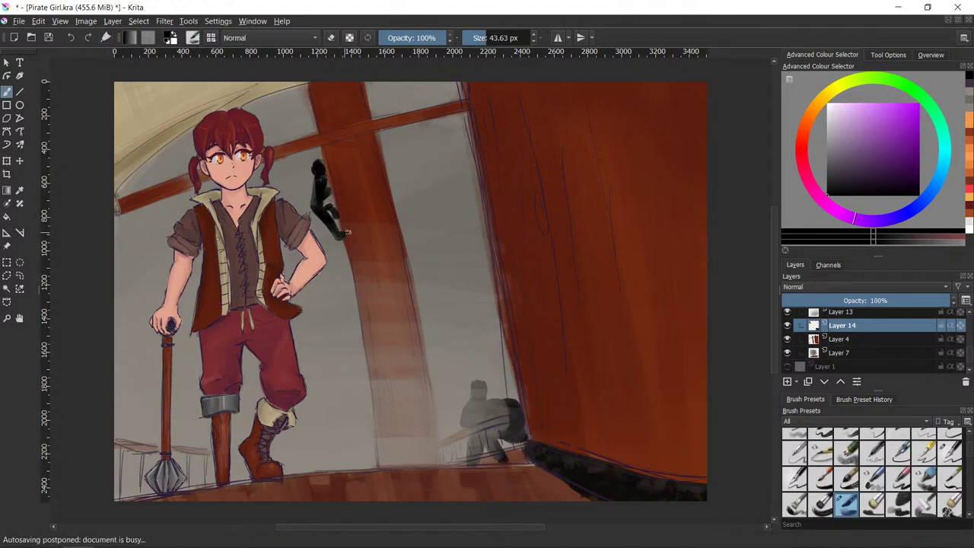
{"action": "key", "text": "e"}
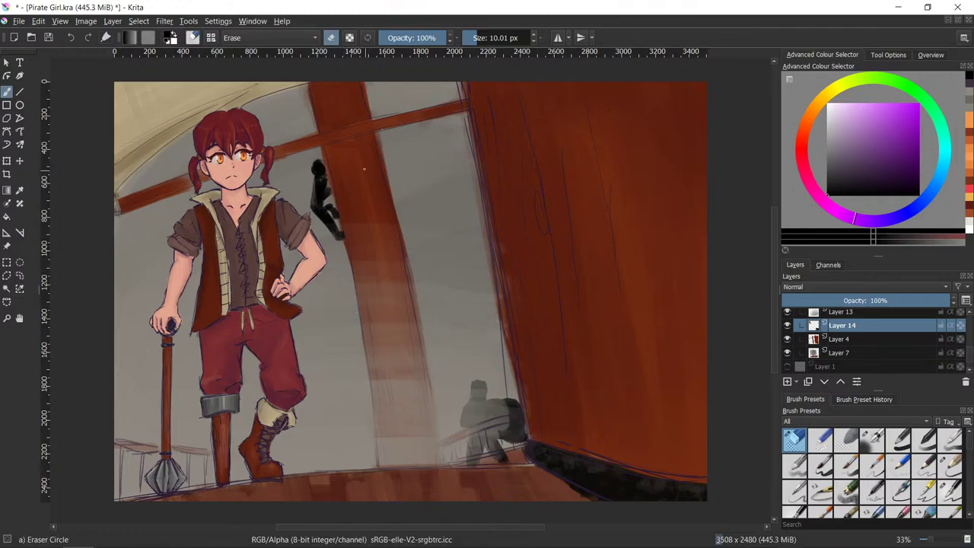
- Sample the sail's beige and paint two thin ropes with the brush at about 28 px, running from the yard past the climbing figure
{"action": "left_click", "coordinate": [367, 214], "text": "ctrl"}
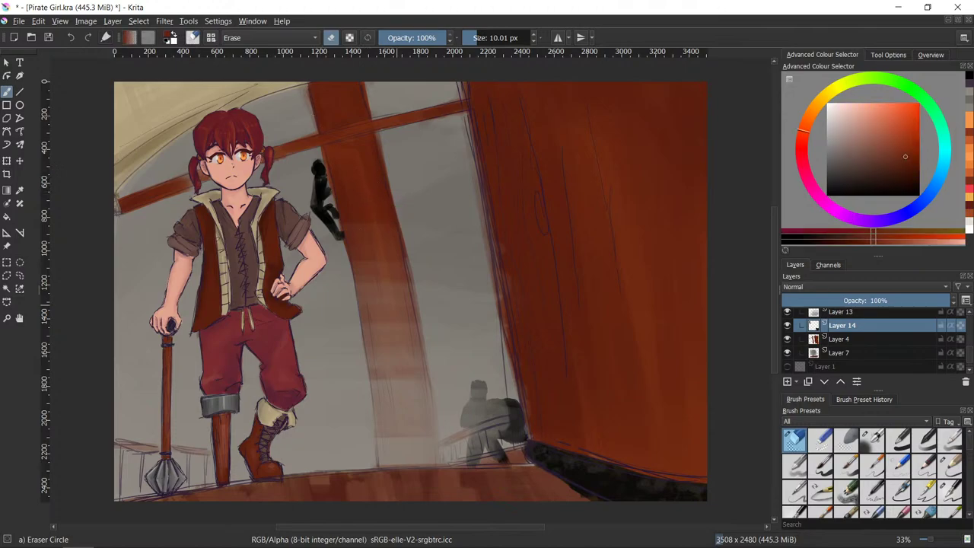
{"action": "left_click", "coordinate": [180, 99], "text": "ctrl"}
{"action": "left_click_drag", "start_coordinate": [324, 164], "coordinate": [335, 218]}
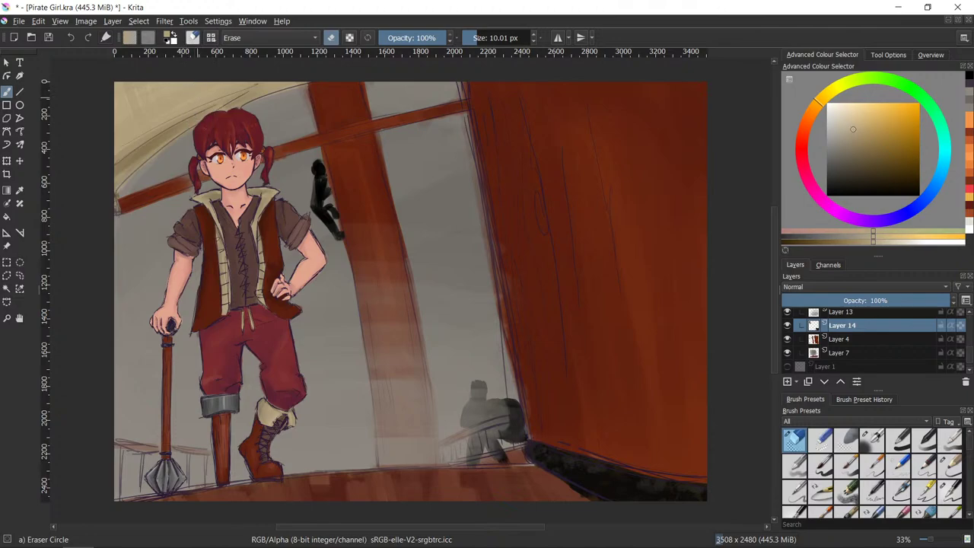
{"action": "key", "text": "slash"}
{"action": "left_click_drag", "start_coordinate": [325, 169], "coordinate": [337, 269]}
{"action": "key", "text": "ctrl+z"}
{"action": "left_click_drag", "start_coordinate": [315, 115], "coordinate": [341, 290]}
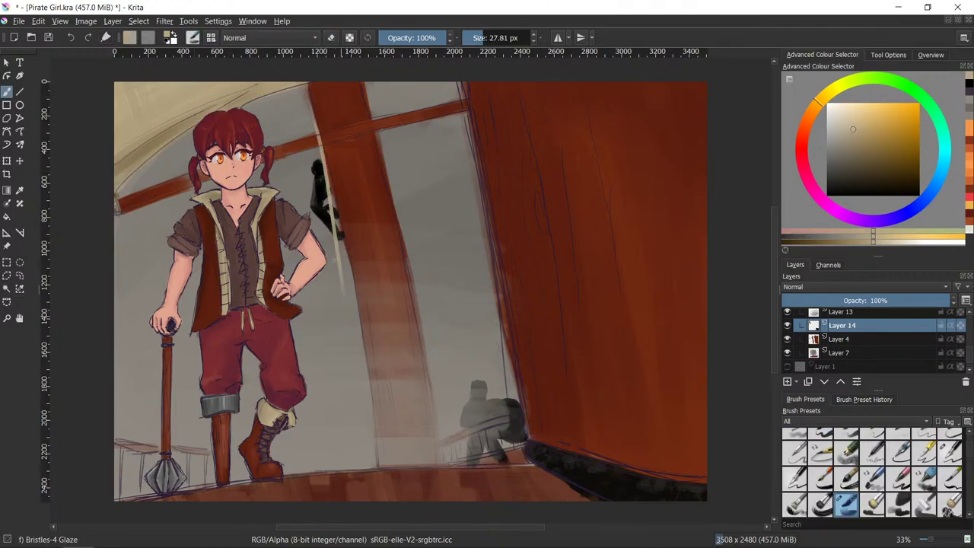
{"action": "key", "text": "ctrl+z"}
{"action": "left_click_drag", "start_coordinate": [312, 95], "coordinate": [343, 325]}
{"action": "left_click_drag", "start_coordinate": [313, 131], "coordinate": [351, 373]}
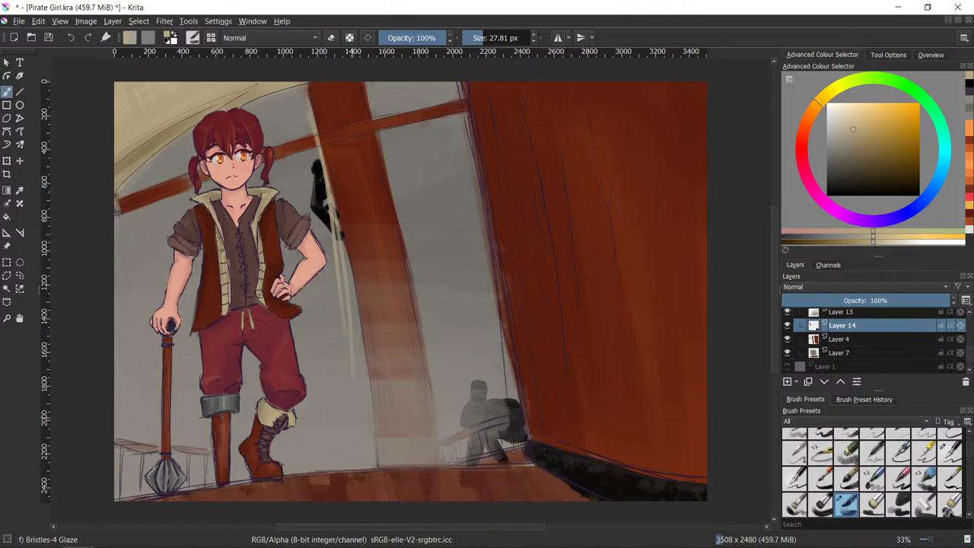
- Extend the beige rigging into a net of curved ropes and rungs between the girl and the background mast, cleaning up with the eraser
{"action": "left_click_drag", "start_coordinate": [335, 290], "coordinate": [358, 403]}
{"action": "key", "text": "ctrl+z"}
{"action": "left_click_drag", "start_coordinate": [337, 292], "coordinate": [270, 445]}
{"action": "left_click_drag", "start_coordinate": [344, 320], "coordinate": [301, 440]}
{"action": "mouse_move", "coordinate": [333, 245]}
{"action": "left_mouse_down"}
{"action": "mouse_move", "coordinate": [298, 380]}
{"action": "mouse_move", "coordinate": [337, 306]}
{"action": "mouse_move", "coordinate": [335, 357]}
{"action": "left_mouse_up"}
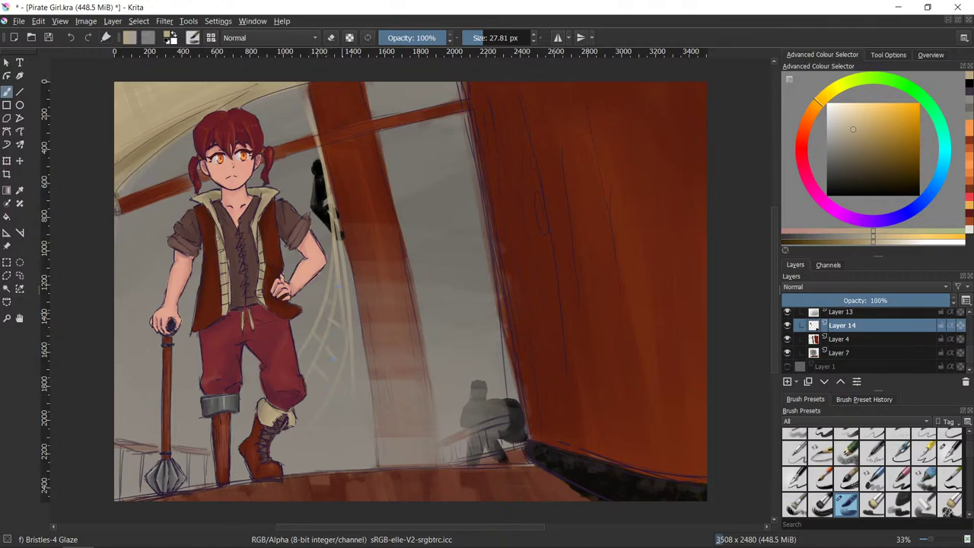
{"action": "key", "text": "e"}
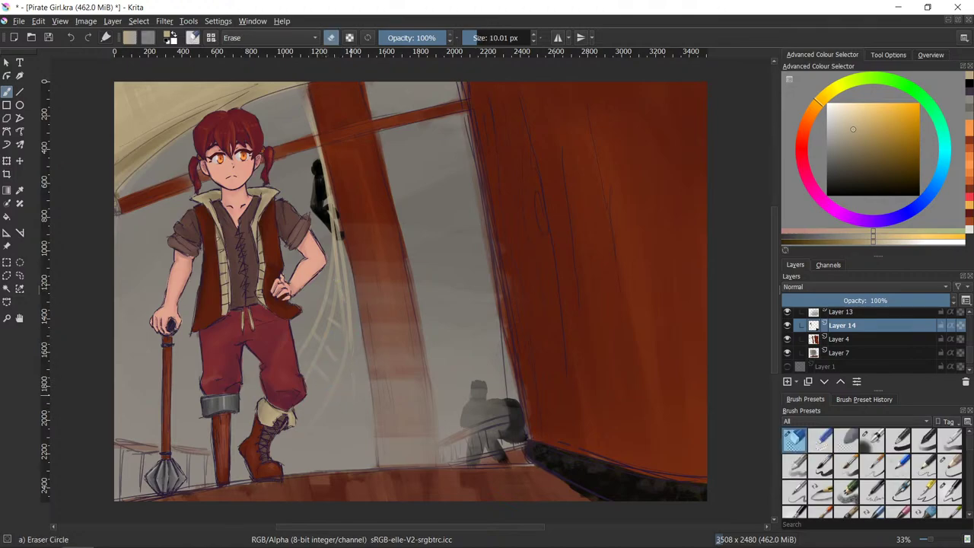
{"action": "key", "text": "e"}
{"action": "left_click_drag", "start_coordinate": [337, 213], "coordinate": [344, 254]}
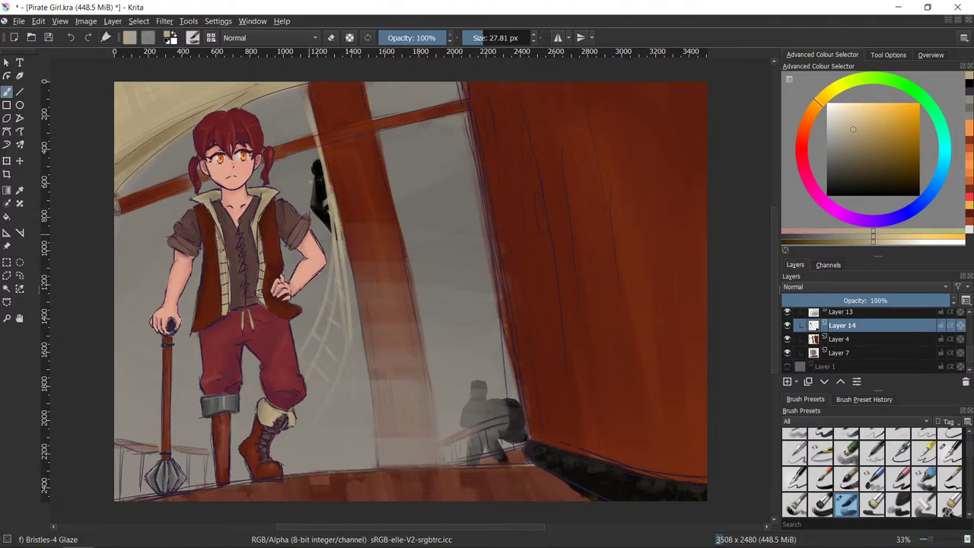
- Paint rope loops around the yard and long beige ropes curving from the background mast down to the foreground mast's base
{"action": "left_click_drag", "start_coordinate": [310, 131], "coordinate": [315, 146]}
{"action": "mouse_move", "coordinate": [379, 121]}
{"action": "left_mouse_down"}
{"action": "mouse_move", "coordinate": [437, 258]}
{"action": "mouse_move", "coordinate": [419, 228]}
{"action": "mouse_move", "coordinate": [475, 328]}
{"action": "left_mouse_up"}
{"action": "left_click_drag", "start_coordinate": [520, 387], "coordinate": [526, 397]}
{"action": "mouse_move", "coordinate": [398, 184]}
{"action": "left_mouse_down"}
{"action": "mouse_move", "coordinate": [460, 305]}
{"action": "mouse_move", "coordinate": [531, 402]}
{"action": "mouse_move", "coordinate": [483, 337]}
{"action": "left_mouse_up"}
{"action": "left_click_drag", "start_coordinate": [402, 232], "coordinate": [454, 384]}
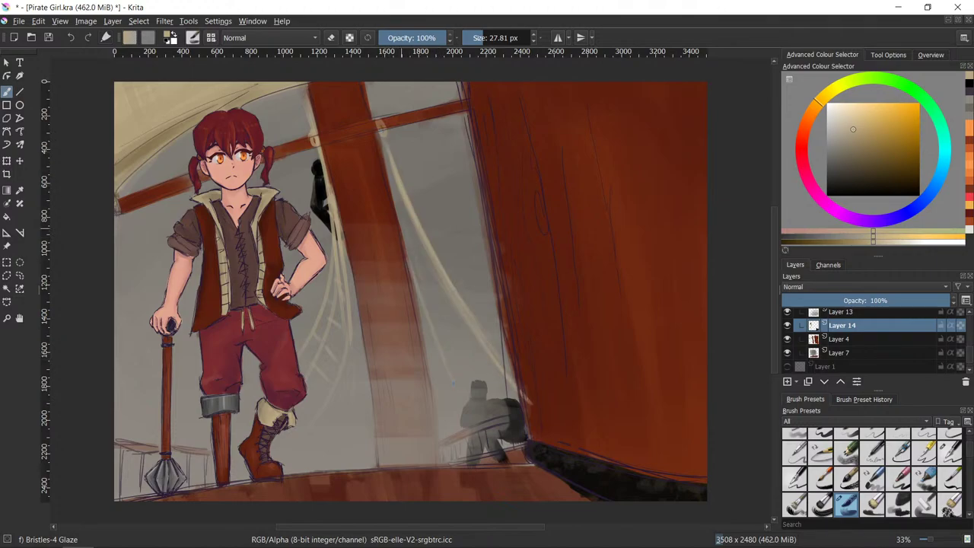
- Add crossing ropes and rungs to the rigging between the background mast and the foreground mast
{"action": "left_click_drag", "start_coordinate": [401, 210], "coordinate": [412, 298]}
{"action": "left_click_drag", "start_coordinate": [427, 345], "coordinate": [438, 369]}
{"action": "left_click_drag", "start_coordinate": [419, 222], "coordinate": [409, 253]}
{"action": "left_click_drag", "start_coordinate": [434, 270], "coordinate": [421, 283]}
{"action": "mouse_move", "coordinate": [407, 220]}
{"action": "left_mouse_down"}
{"action": "mouse_move", "coordinate": [450, 326]}
{"action": "mouse_move", "coordinate": [483, 371]}
{"action": "left_mouse_up"}
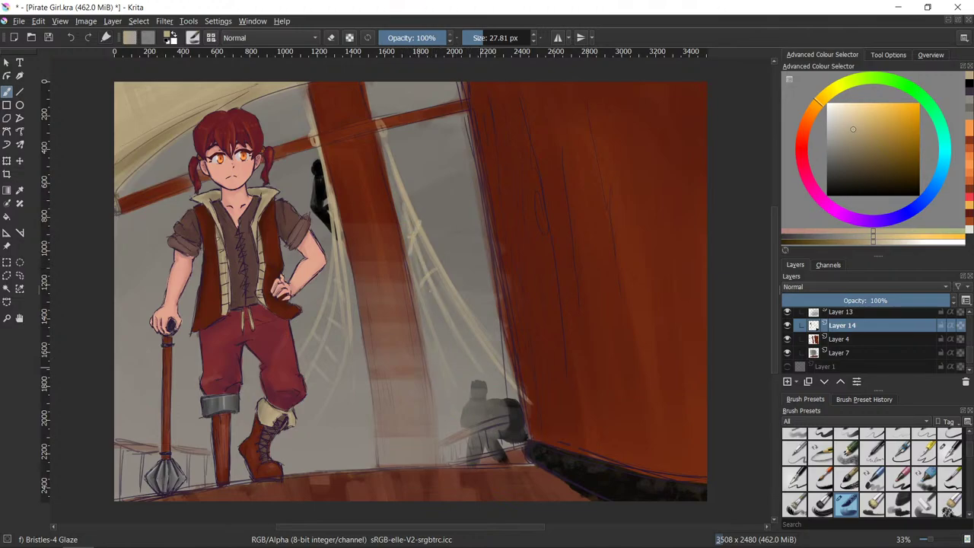
{"action": "left_click_drag", "start_coordinate": [440, 315], "coordinate": [433, 324]}
{"action": "mouse_move", "coordinate": [384, 147]}
{"action": "left_mouse_down"}
{"action": "mouse_move", "coordinate": [427, 271]}
{"action": "mouse_move", "coordinate": [429, 315]}
{"action": "left_mouse_up"}
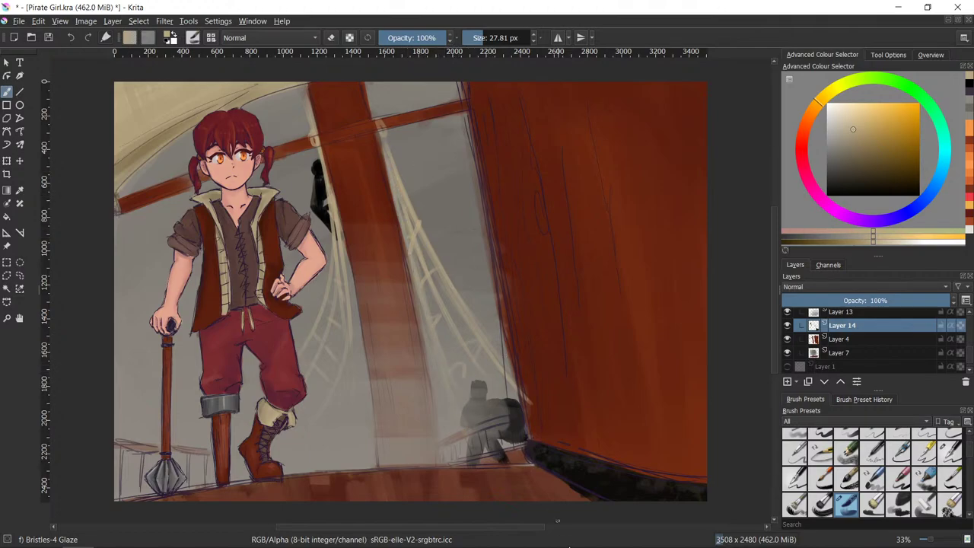
- Erase the rope ends overlapping the foreground mast and return to black for touching up the distant figure
{"action": "key", "text": "e"}
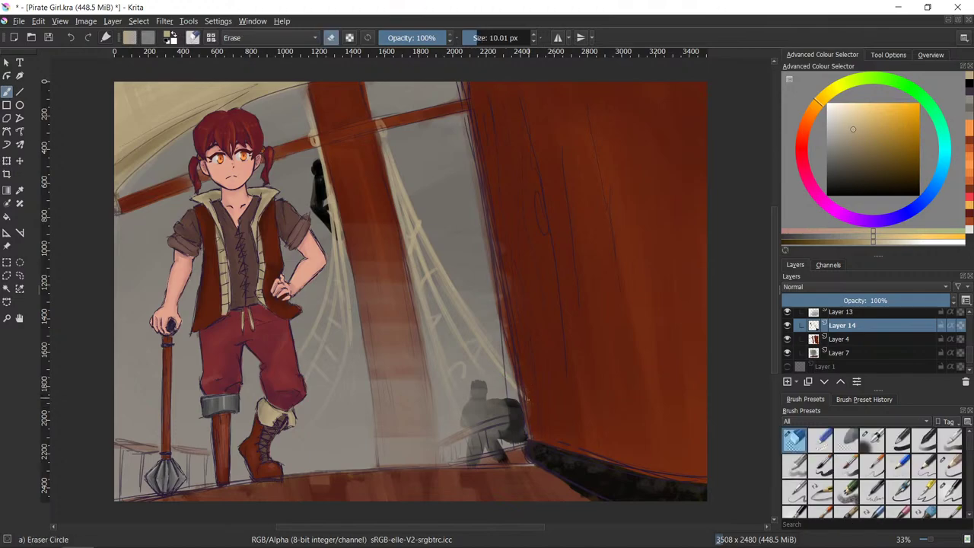
{"action": "key", "text": "e"}
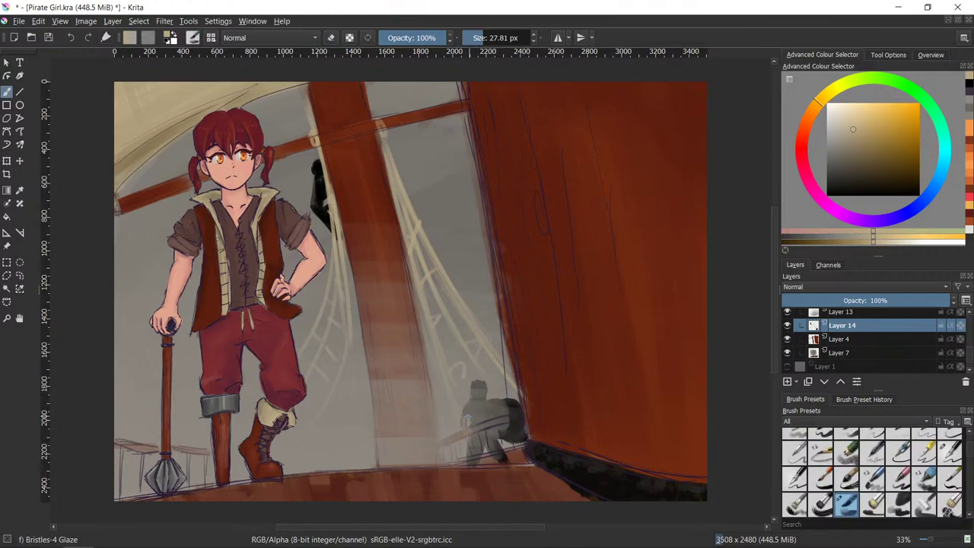
{"action": "key", "text": "e"}
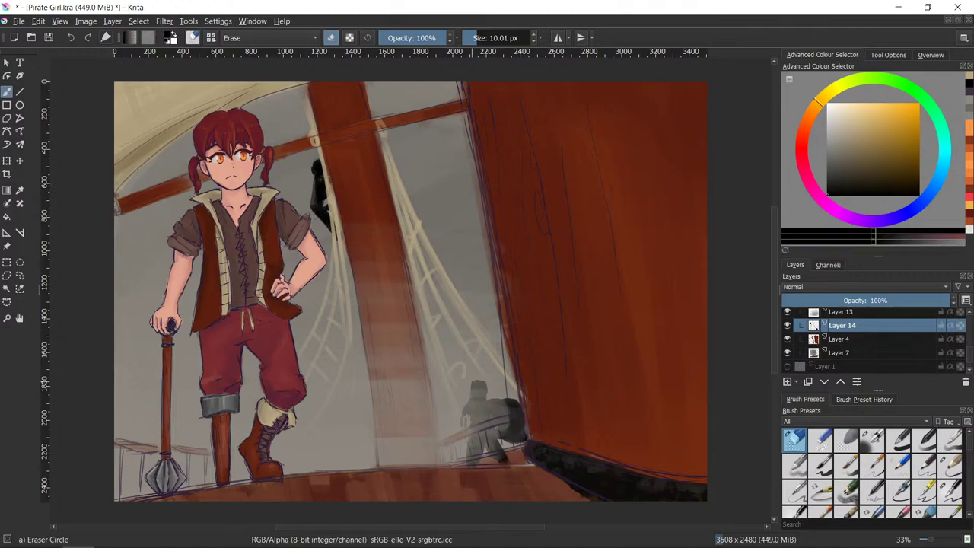
{"action": "key", "text": "e"}
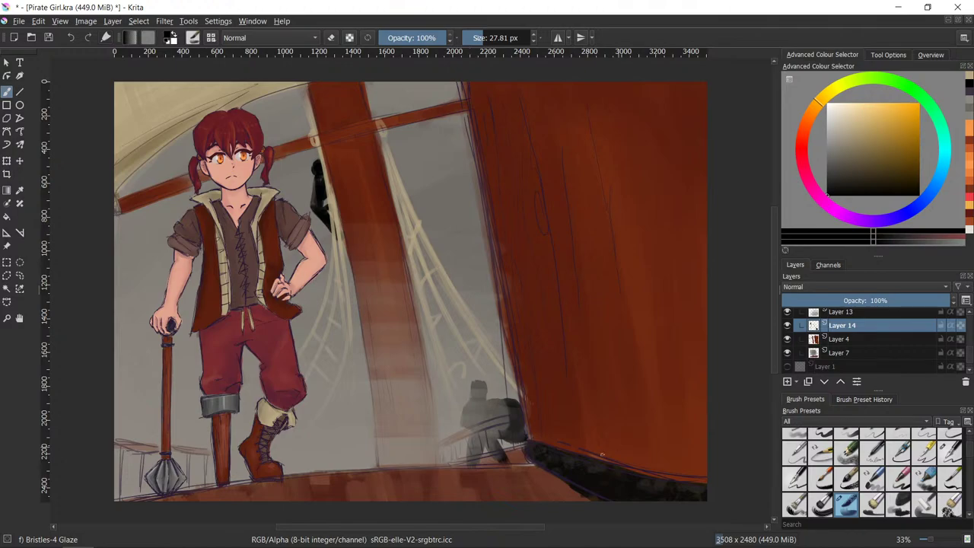
- Shade the beige rigging ropes on both sides of the background mast with a darker brown-beige on Layer 14
{"action": "key", "text": "e"}
{"action": "left_click", "coordinate": [160, 171], "text": "ctrl"}
{"action": "key", "text": "e"}
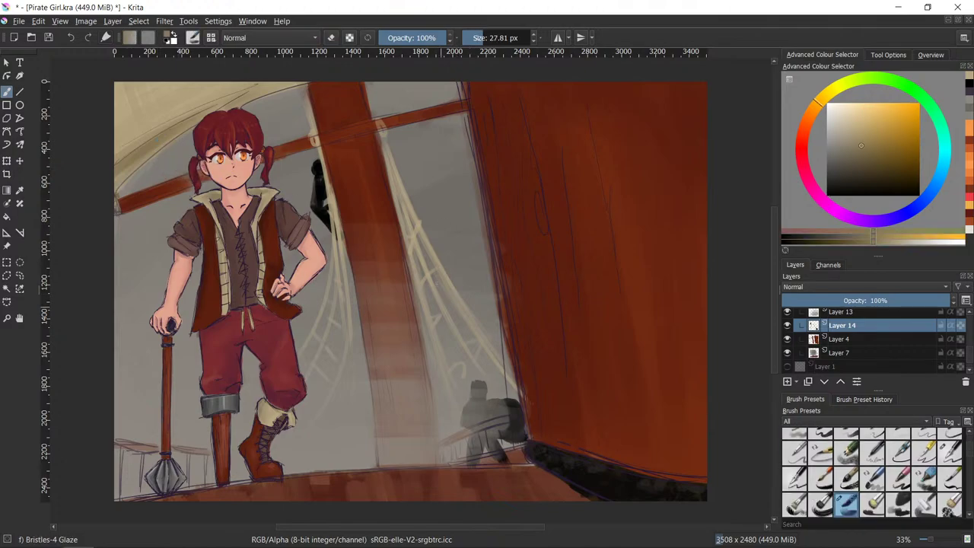
{"action": "mouse_move", "coordinate": [409, 245]}
{"action": "left_mouse_down"}
{"action": "mouse_move", "coordinate": [449, 374]}
{"action": "mouse_move", "coordinate": [401, 204]}
{"action": "left_mouse_up"}
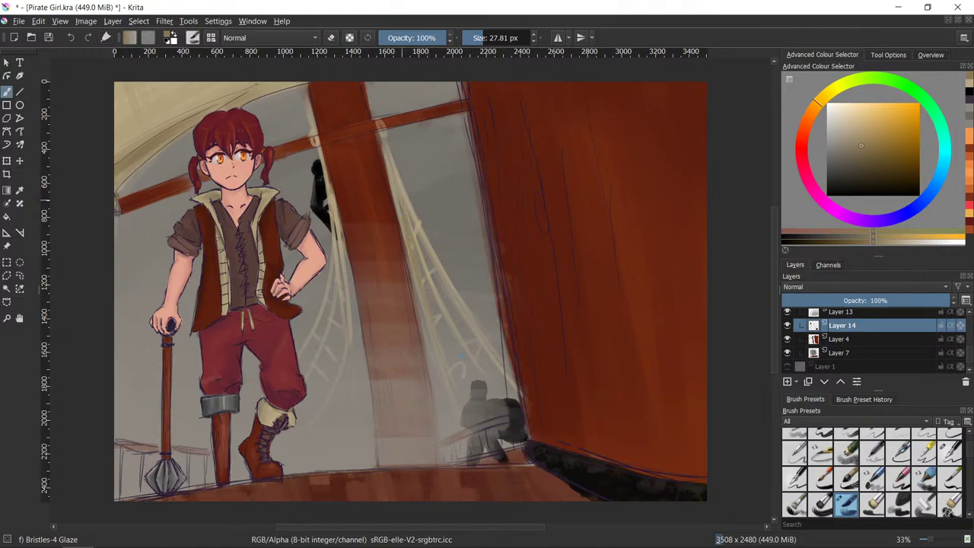
{"action": "left_click_drag", "start_coordinate": [441, 270], "coordinate": [417, 216]}
{"action": "left_click_drag", "start_coordinate": [454, 288], "coordinate": [442, 268]}
{"action": "left_click_drag", "start_coordinate": [421, 233], "coordinate": [408, 198]}
{"action": "mouse_move", "coordinate": [505, 523]}
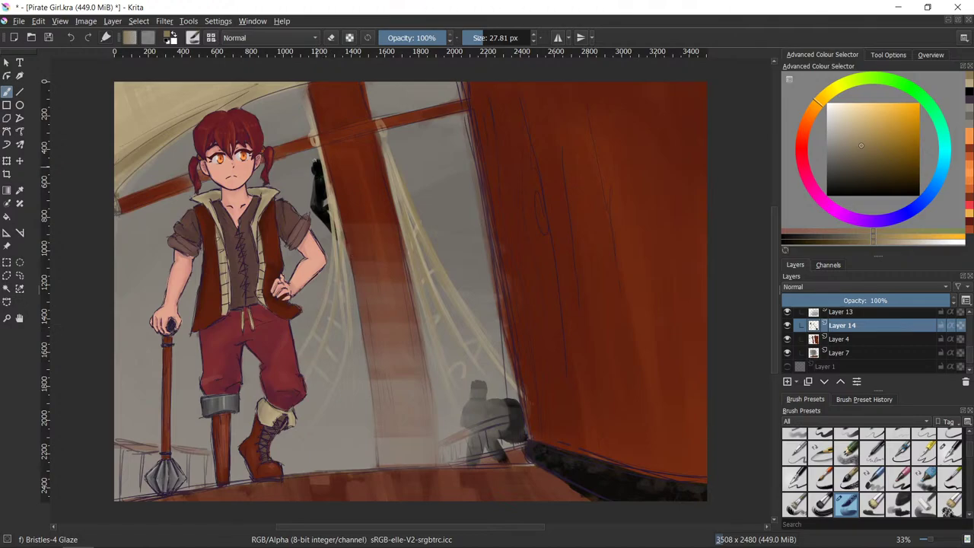
{"action": "left_click_drag", "start_coordinate": [320, 159], "coordinate": [330, 231]}
- Erase the sketch lines crossing the crouching background figure on Layer 3 of the lineart group
{"action": "scroll", "coordinate": [963, 330], "scroll_direction": "up", "scroll_amount": 5}
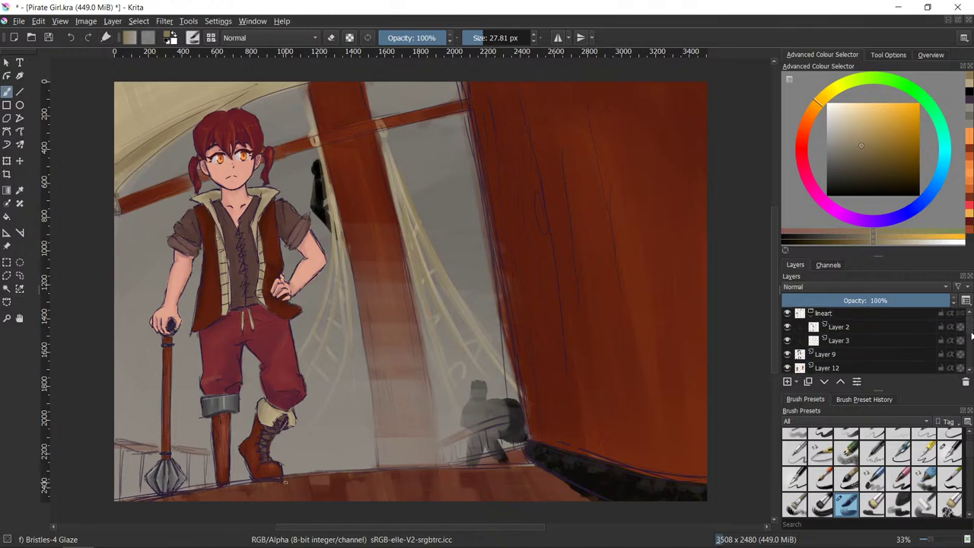
{"action": "left_click", "coordinate": [861, 344]}
{"action": "key", "text": "e"}
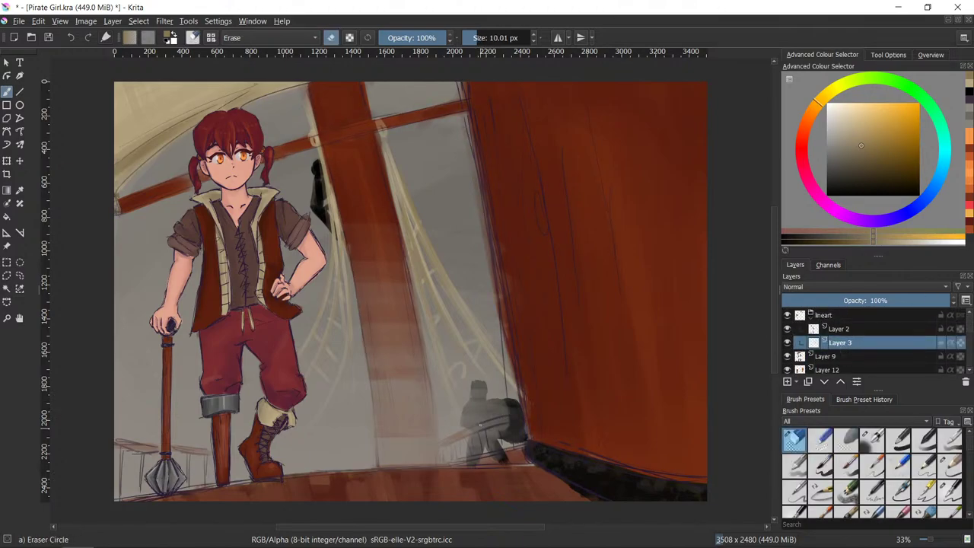
{"action": "key", "text": "e"}
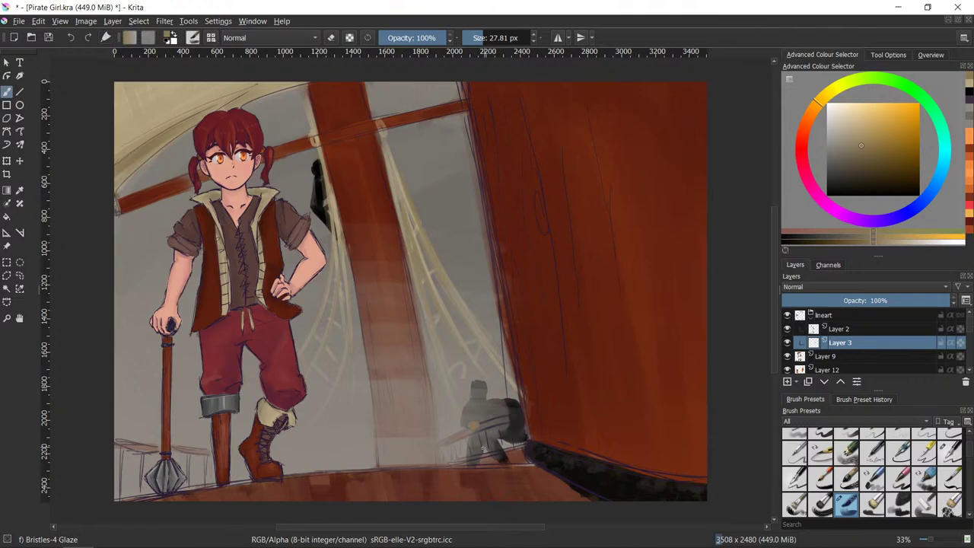
{"action": "key", "text": "e"}
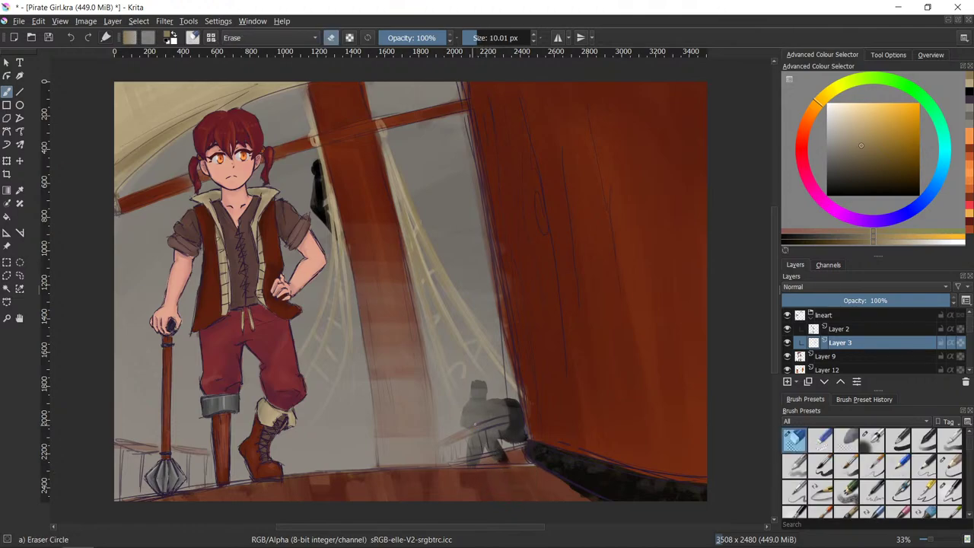
{"action": "mouse_move", "coordinate": [474, 423]}
{"action": "left_mouse_down"}
{"action": "mouse_move", "coordinate": [521, 418]}
{"action": "mouse_move", "coordinate": [480, 433]}
{"action": "mouse_move", "coordinate": [472, 452]}
{"action": "mouse_move", "coordinate": [488, 435]}
{"action": "mouse_move", "coordinate": [489, 446]}
{"action": "left_mouse_up"}
{"action": "left_click_drag", "start_coordinate": [655, 423], "coordinate": [652, 366]}
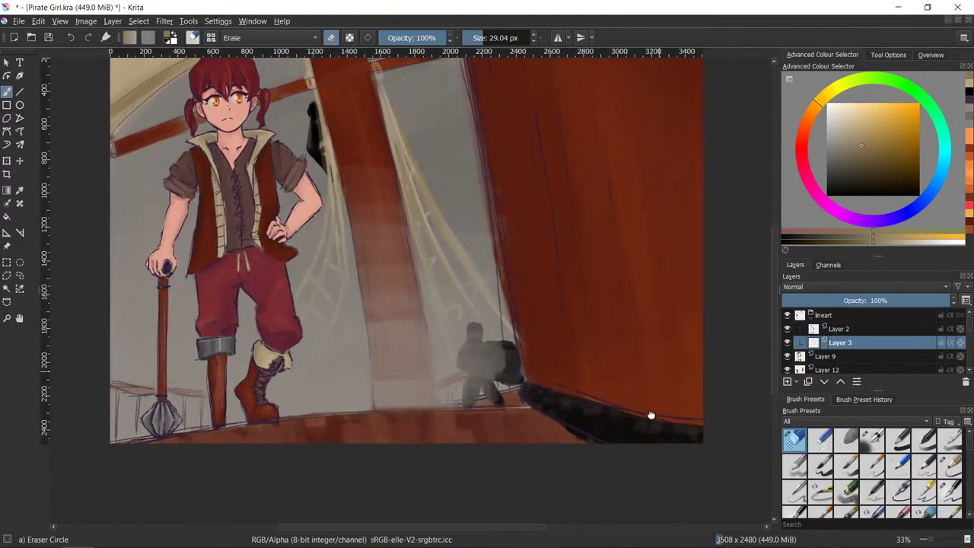
{"action": "scroll", "coordinate": [650, 415], "scroll_direction": "up", "scroll_amount": 2}
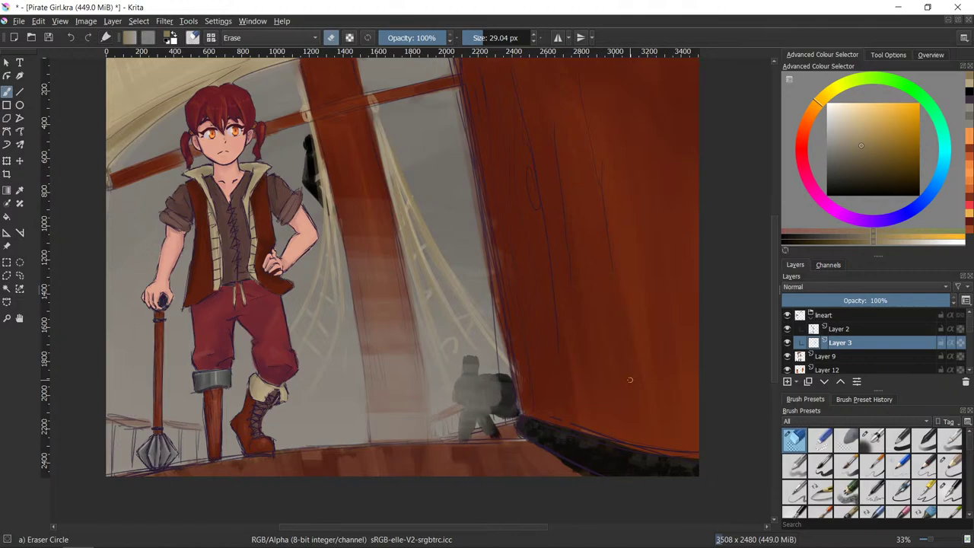
- Outline the yard's rope loops and the rope beside the upper silhouetted figure in thin black with a 6.50 px brush
{"action": "key", "text": "slash"}
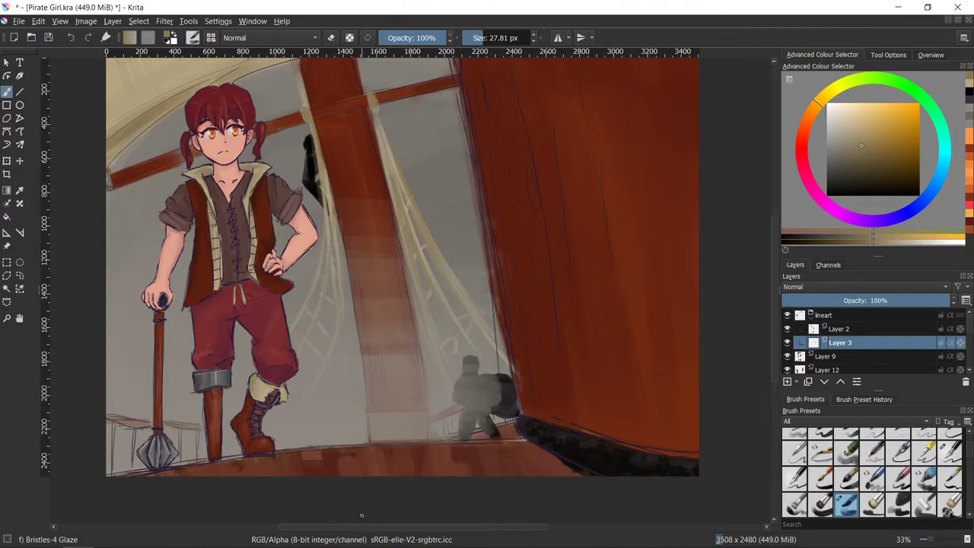
{"action": "left_click_drag", "start_coordinate": [864, 166], "coordinate": [838, 197]}
{"action": "left_click_drag", "start_coordinate": [393, 111], "coordinate": [374, 130], "text": "shift"}
{"action": "left_click", "coordinate": [372, 112]}
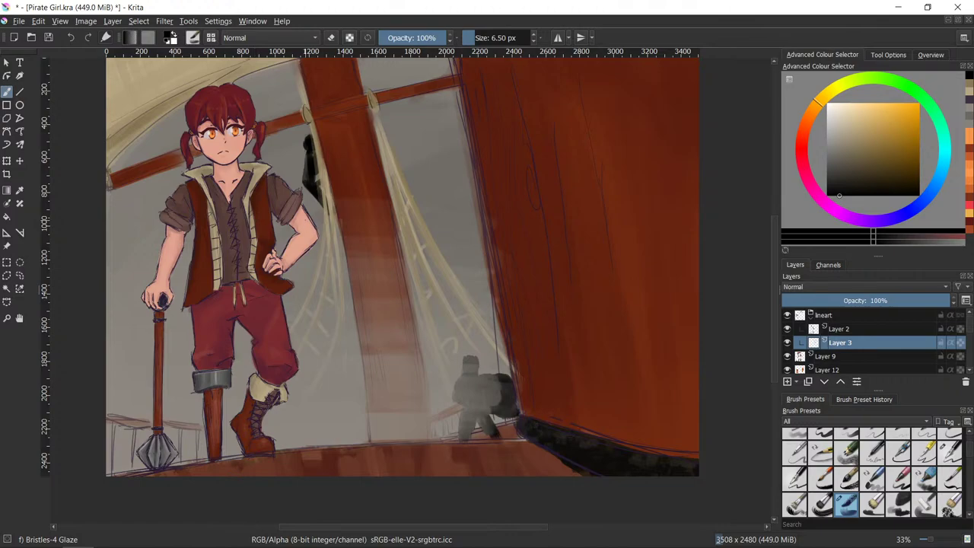
{"action": "left_click_drag", "start_coordinate": [311, 122], "coordinate": [320, 179]}
{"action": "left_click_drag", "start_coordinate": [312, 139], "coordinate": [320, 187]}
- Add thin black contour lines along the rigging ropes between the two masts and check the picture mirrored
{"action": "left_click_drag", "start_coordinate": [406, 216], "coordinate": [438, 297]}
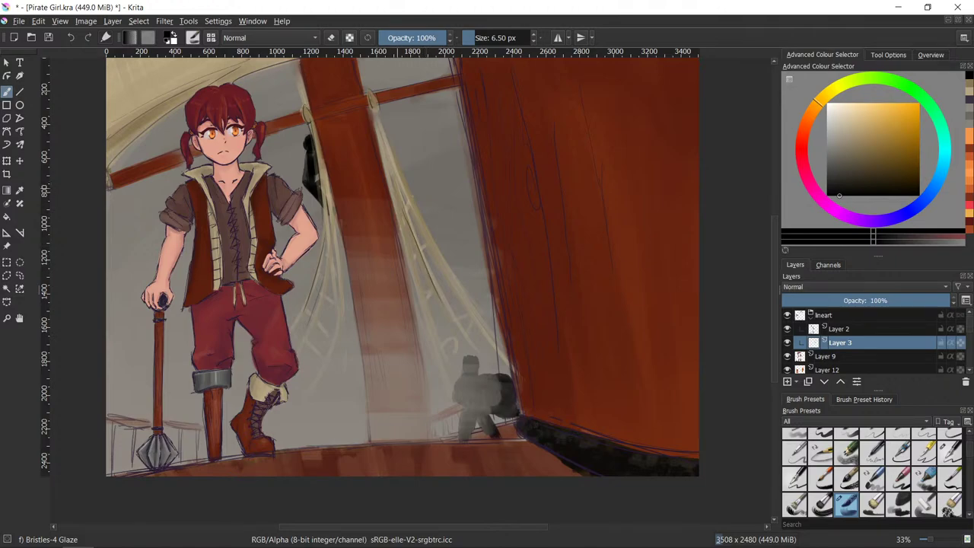
{"action": "left_click_drag", "start_coordinate": [401, 210], "coordinate": [437, 332]}
{"action": "left_click_drag", "start_coordinate": [409, 204], "coordinate": [448, 293]}
{"action": "mouse_move", "coordinate": [203, 542]}
{"action": "key", "text": "m"}
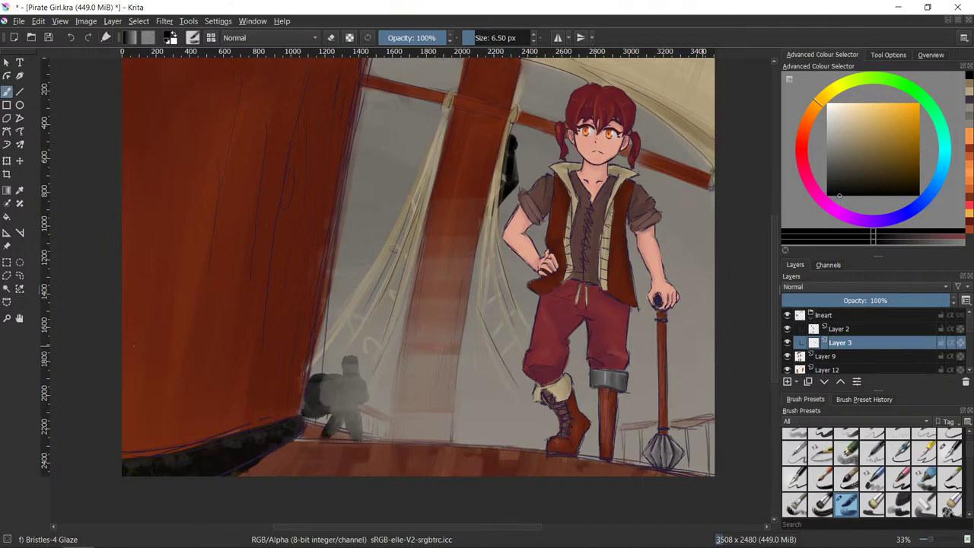
{"action": "key", "text": "m"}
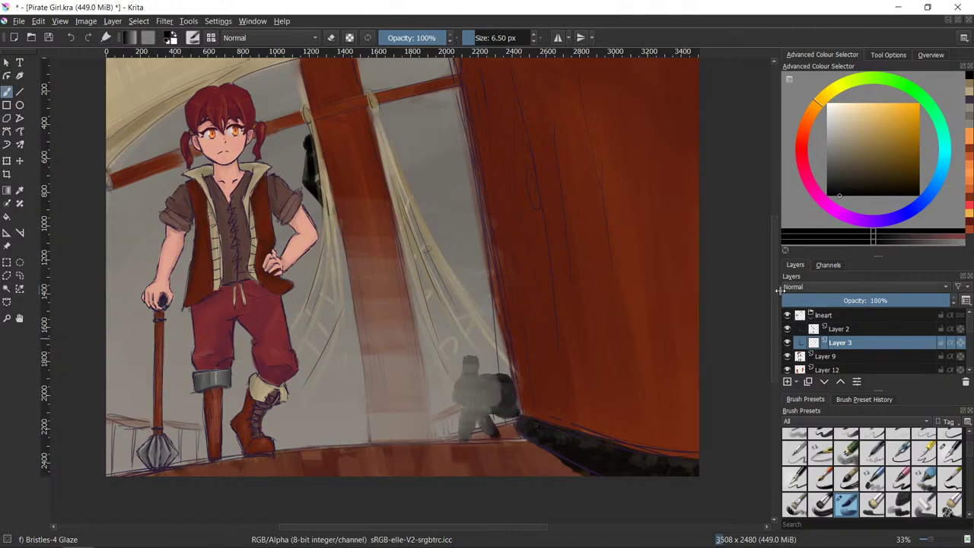
{"action": "left_click_drag", "start_coordinate": [773, 279], "coordinate": [771, 273]}
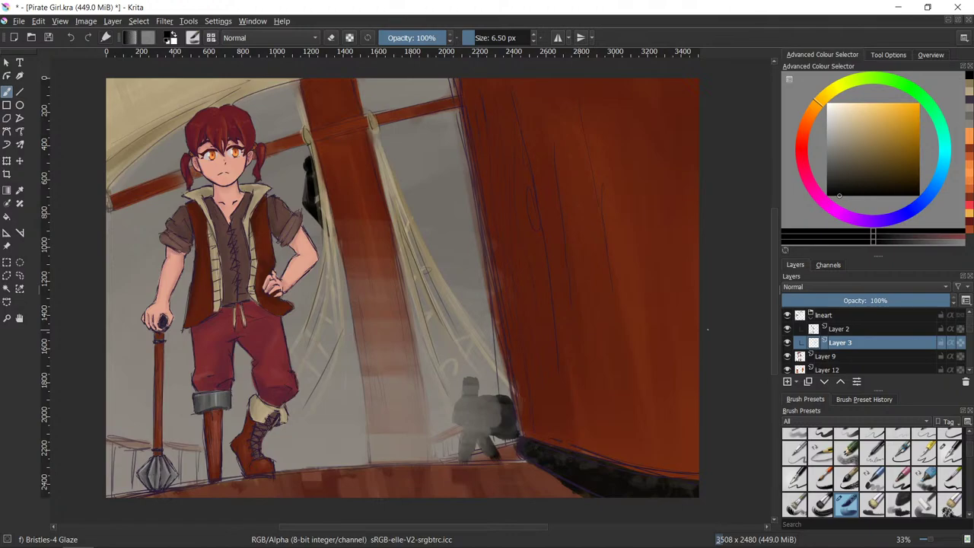
- Add a new paint layer directly above Layer 10
{"action": "scroll", "coordinate": [867, 342], "scroll_direction": "down", "scroll_amount": 5}
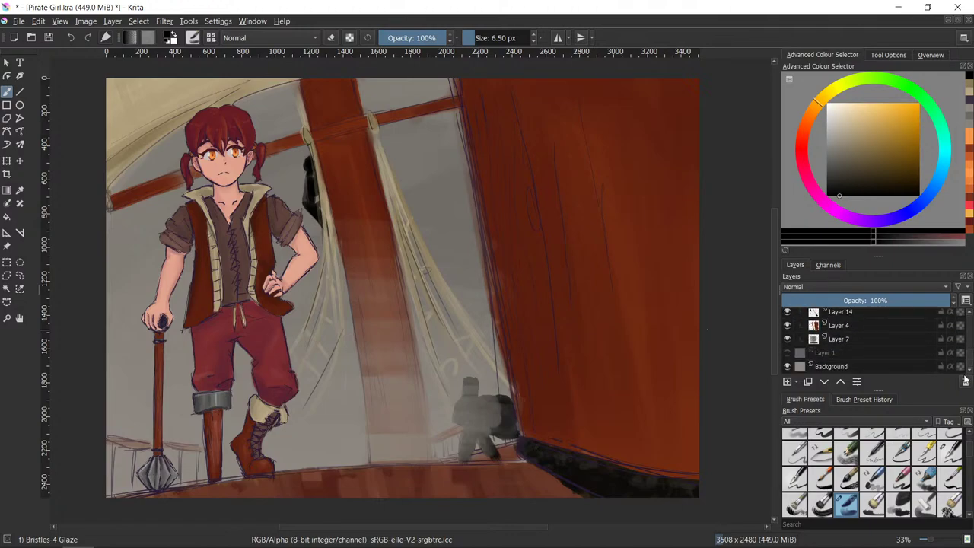
{"action": "left_click", "coordinate": [896, 368]}
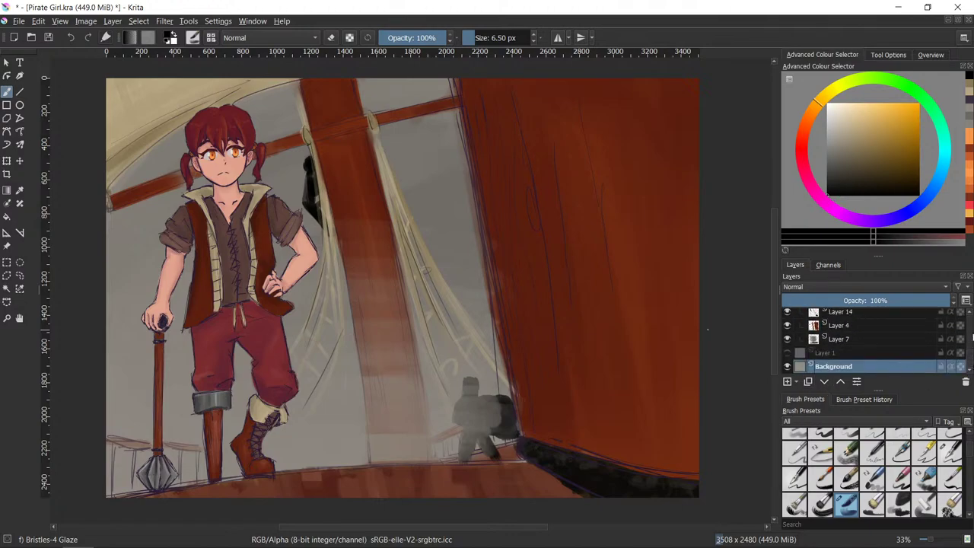
{"action": "scroll", "coordinate": [875, 343], "scroll_direction": "up", "scroll_amount": 3}
{"action": "left_click", "coordinate": [787, 381]}
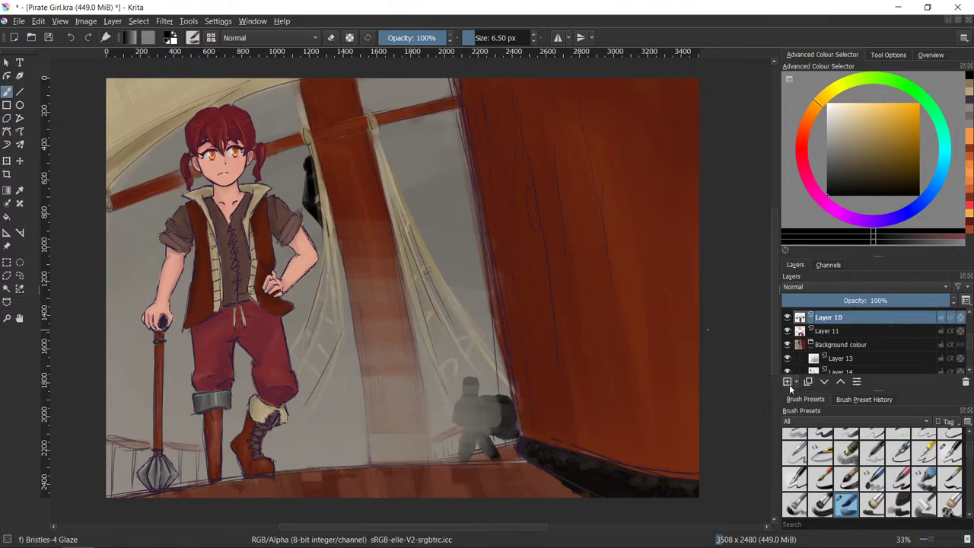
- Try a black artist's signature on the lower part of the foreground mast, and clear it from the layer
{"action": "left_click", "coordinate": [847, 177]}
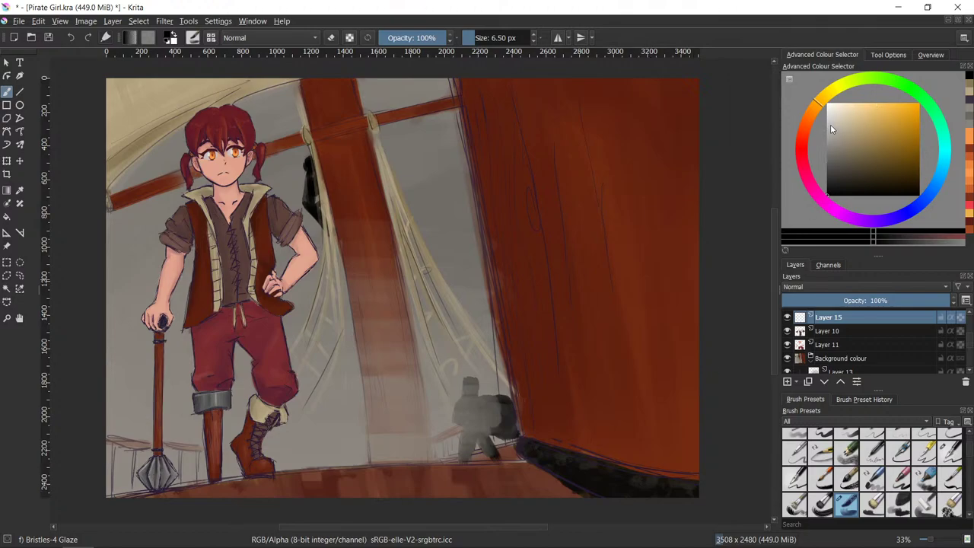
{"action": "left_click_drag", "start_coordinate": [830, 124], "coordinate": [826, 103]}
{"action": "left_click", "coordinate": [827, 194]}
{"action": "mouse_move", "coordinate": [590, 423]}
{"action": "left_mouse_down"}
{"action": "mouse_move", "coordinate": [630, 425]}
{"action": "mouse_move", "coordinate": [638, 459]}
{"action": "mouse_move", "coordinate": [604, 437]}
{"action": "mouse_move", "coordinate": [636, 452]}
{"action": "mouse_move", "coordinate": [657, 429]}
{"action": "mouse_move", "coordinate": [647, 462]}
{"action": "mouse_move", "coordinate": [660, 441]}
{"action": "left_mouse_up"}
{"action": "key", "text": "Delete"}
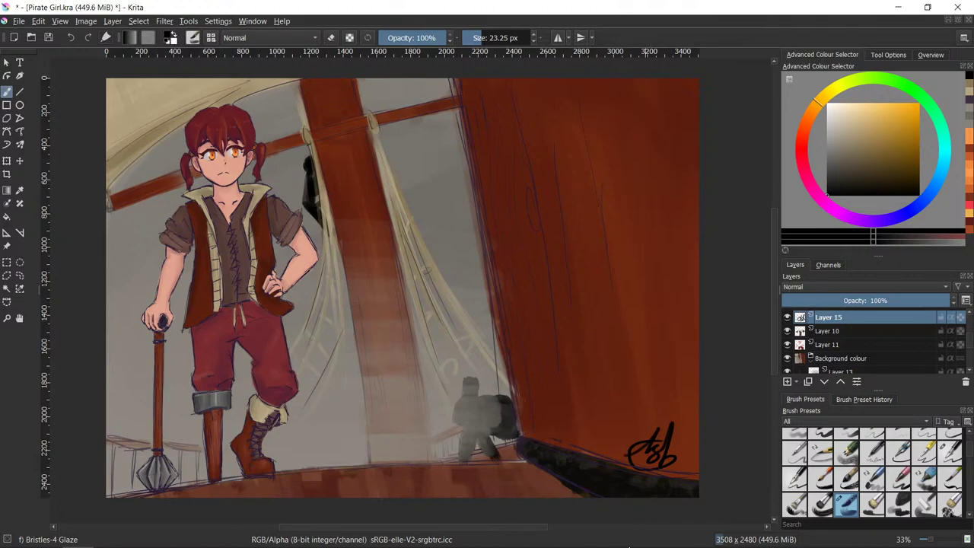
{"action": "key", "text": "ctrl+x"}
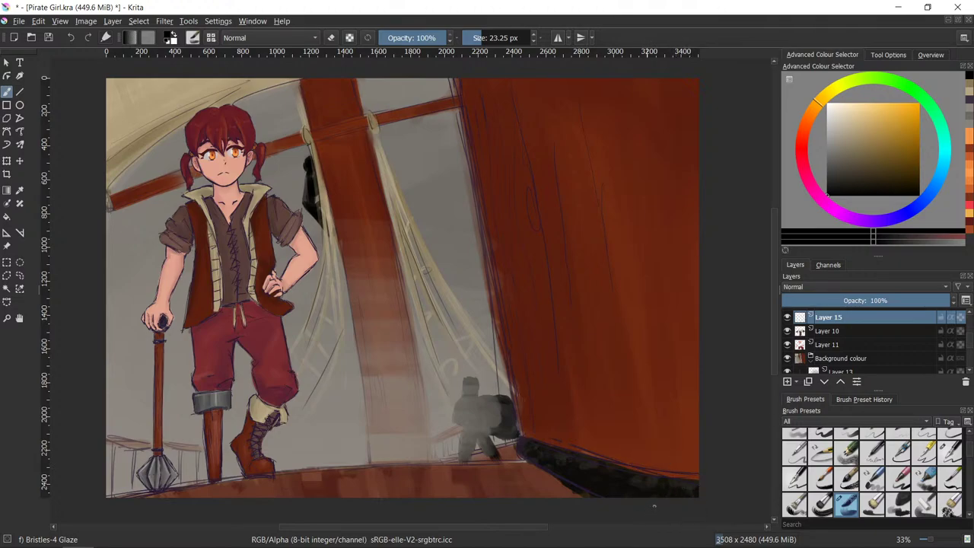
- Sign the illustration in white at the canvas's lower-right corner, clearing the rejected attempts from the layer
{"action": "left_click_drag", "start_coordinate": [836, 124], "coordinate": [823, 95]}
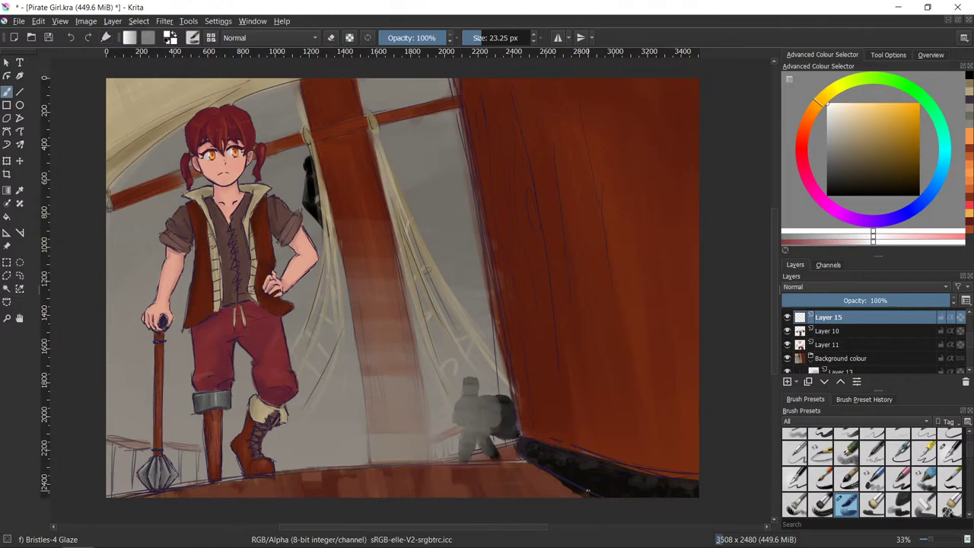
{"action": "mouse_move", "coordinate": [588, 491]}
{"action": "left_mouse_down"}
{"action": "mouse_move", "coordinate": [605, 448]}
{"action": "mouse_move", "coordinate": [609, 482]}
{"action": "mouse_move", "coordinate": [622, 444]}
{"action": "mouse_move", "coordinate": [641, 479]}
{"action": "left_mouse_up"}
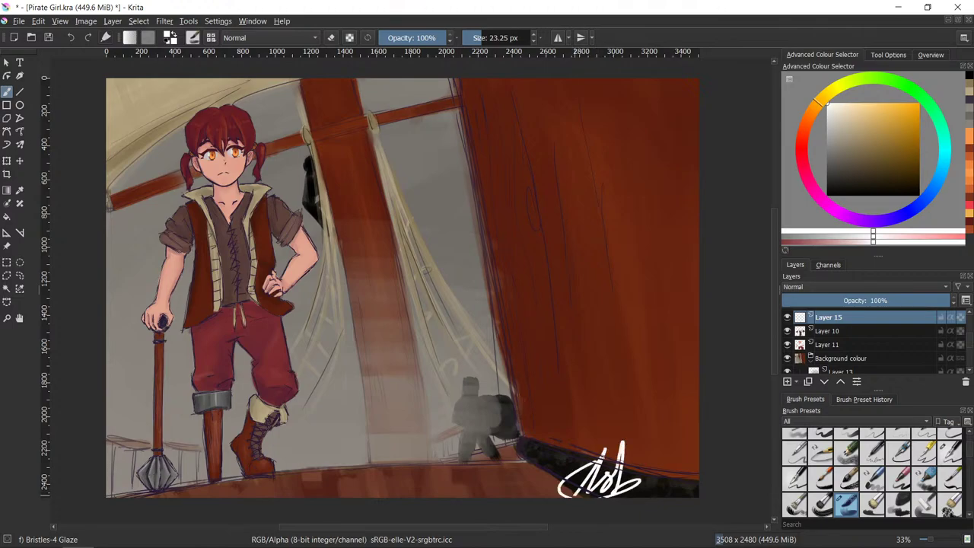
{"action": "key", "text": "Delete"}
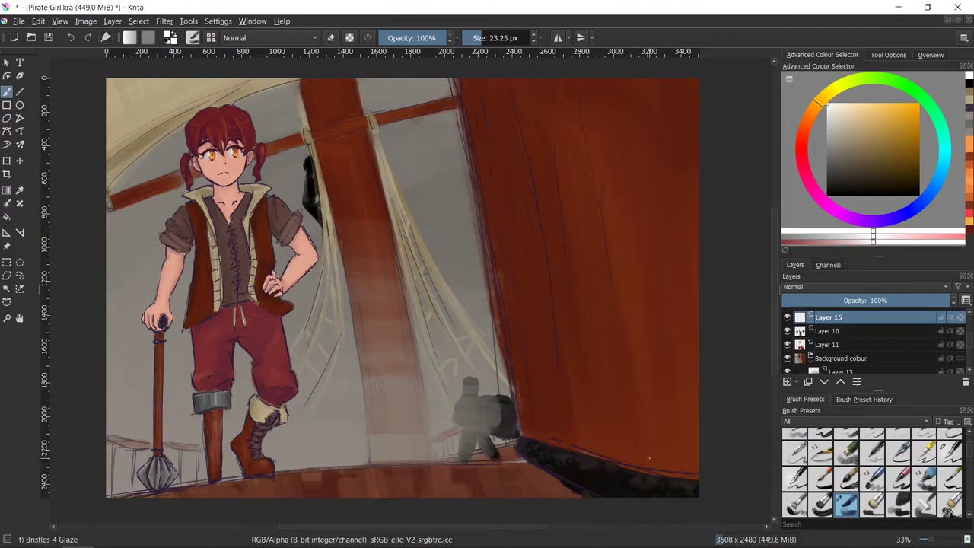
{"action": "mouse_move", "coordinate": [628, 491]}
{"action": "left_mouse_down"}
{"action": "mouse_move", "coordinate": [648, 460]}
{"action": "mouse_move", "coordinate": [669, 481]}
{"action": "mouse_move", "coordinate": [619, 488]}
{"action": "mouse_move", "coordinate": [671, 461]}
{"action": "mouse_move", "coordinate": [656, 445]}
{"action": "mouse_move", "coordinate": [678, 495]}
{"action": "left_mouse_up"}
{"action": "left_click", "coordinate": [666, 494]}
{"action": "key", "text": "Delete"}
{"action": "left_click_drag", "start_coordinate": [678, 440], "coordinate": [689, 496]}
{"action": "left_click_drag", "start_coordinate": [660, 464], "coordinate": [700, 452]}
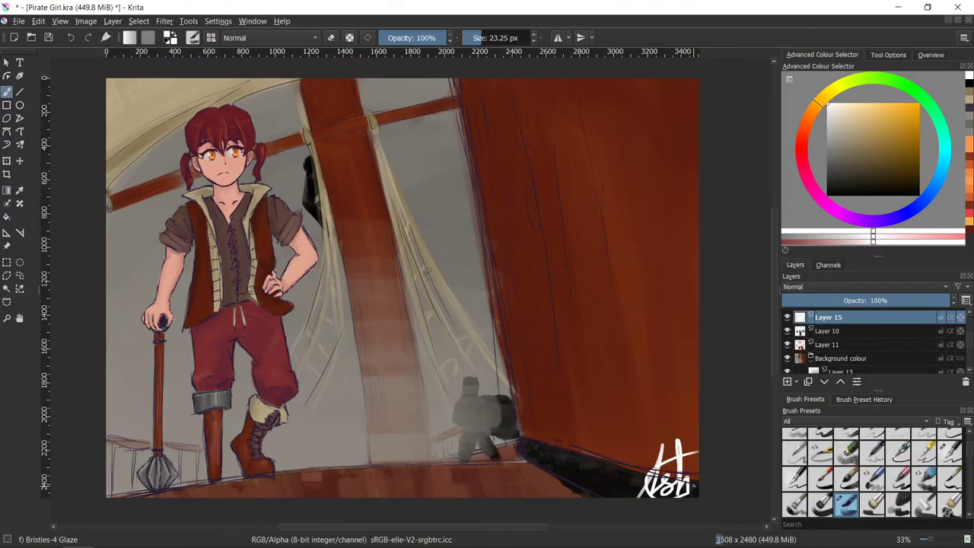
- Move the signature's Layer 15 to the top of the stack, above the lineart group, and collapse that group
{"action": "scroll", "coordinate": [862, 368], "scroll_direction": "up", "scroll_amount": 3}
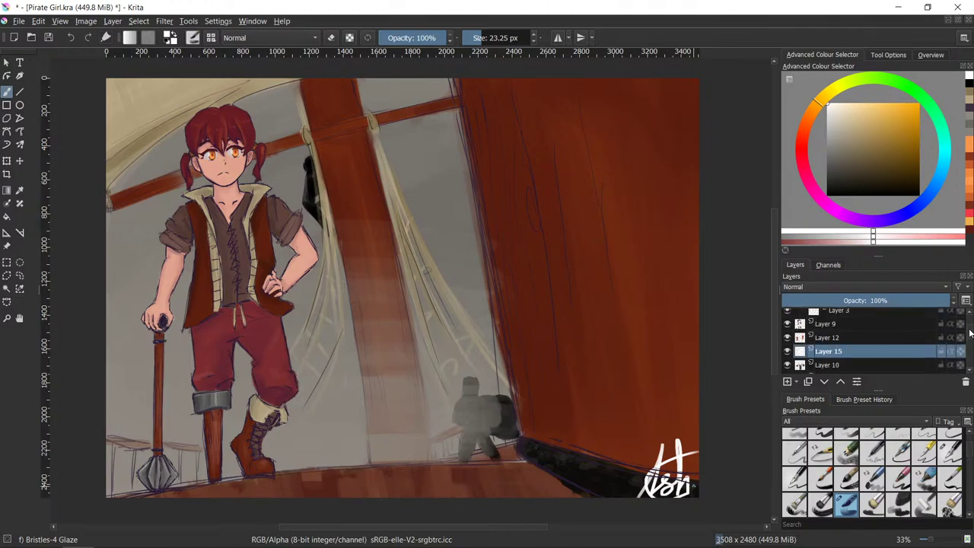
{"action": "left_click_drag", "start_coordinate": [862, 368], "coordinate": [861, 315]}
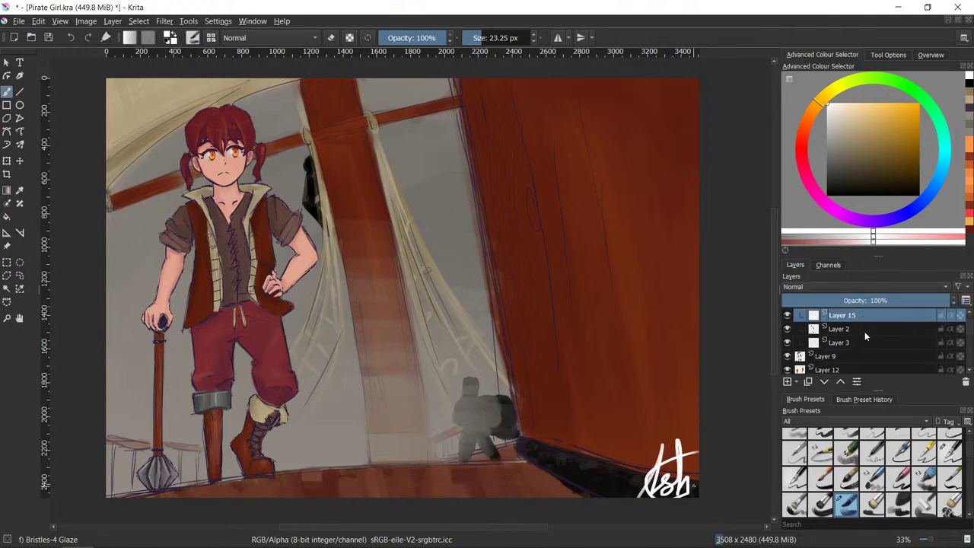
{"action": "scroll", "coordinate": [860, 335], "scroll_direction": "up", "scroll_amount": 1}
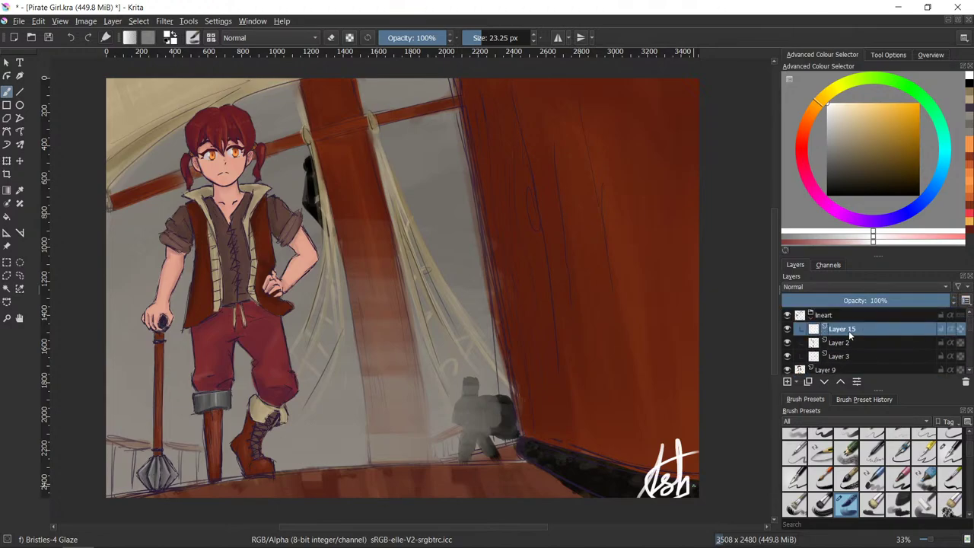
{"action": "mouse_move", "coordinate": [850, 336]}
{"action": "left_mouse_down"}
{"action": "mouse_move", "coordinate": [852, 308]}
{"action": "mouse_move", "coordinate": [846, 323]}
{"action": "left_mouse_up"}
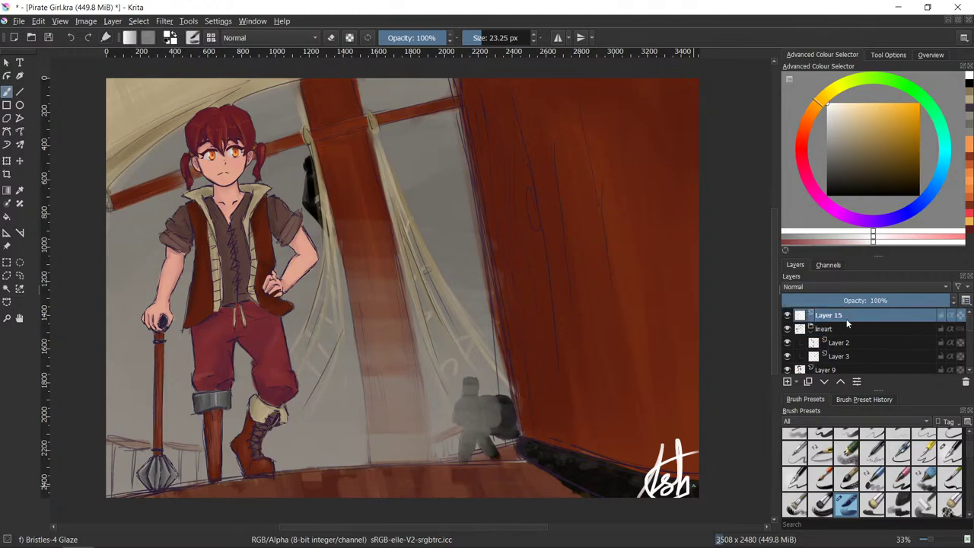
{"action": "left_click", "coordinate": [810, 328]}
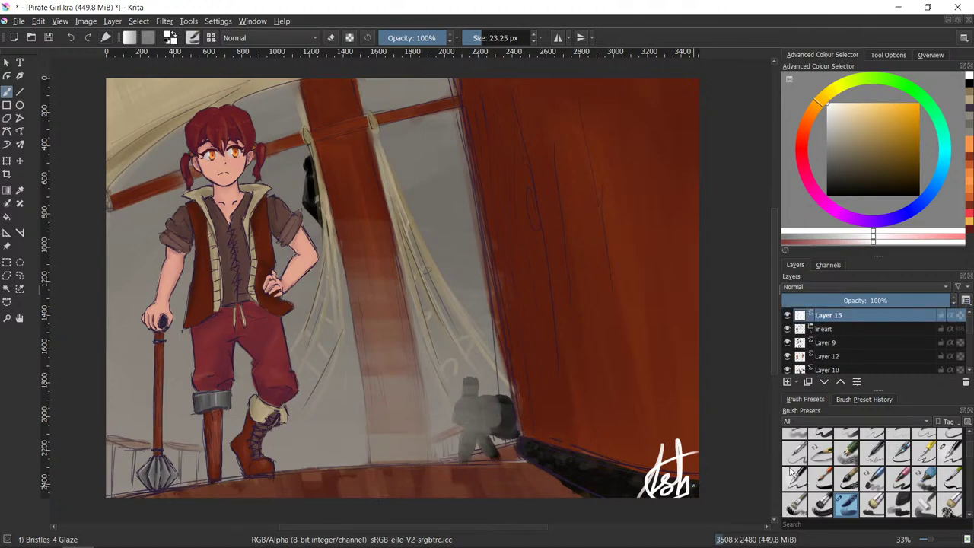
- Group the character's paint layers, Layer 9, Layer 12, Layer 10 and Layer 11, into one new layer group
{"action": "scroll", "coordinate": [968, 344], "scroll_direction": "down", "scroll_amount": 2}
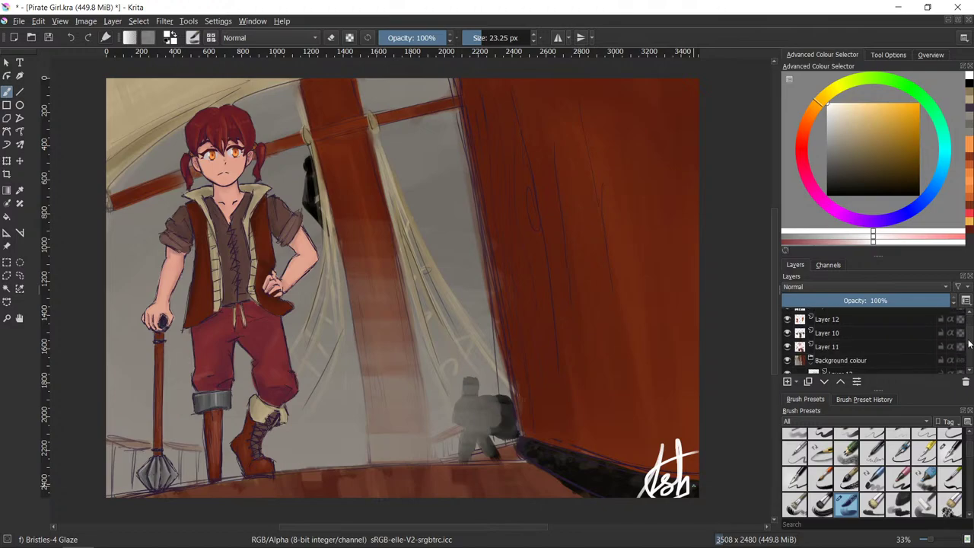
{"action": "scroll", "coordinate": [845, 364], "scroll_direction": "up", "scroll_amount": 1}
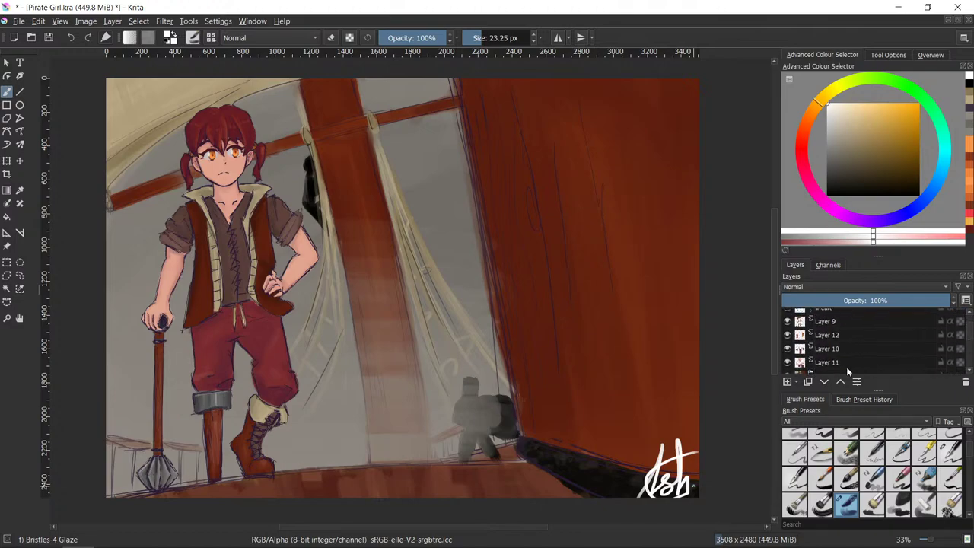
{"action": "scroll", "coordinate": [969, 333], "scroll_direction": "up", "scroll_amount": 2}
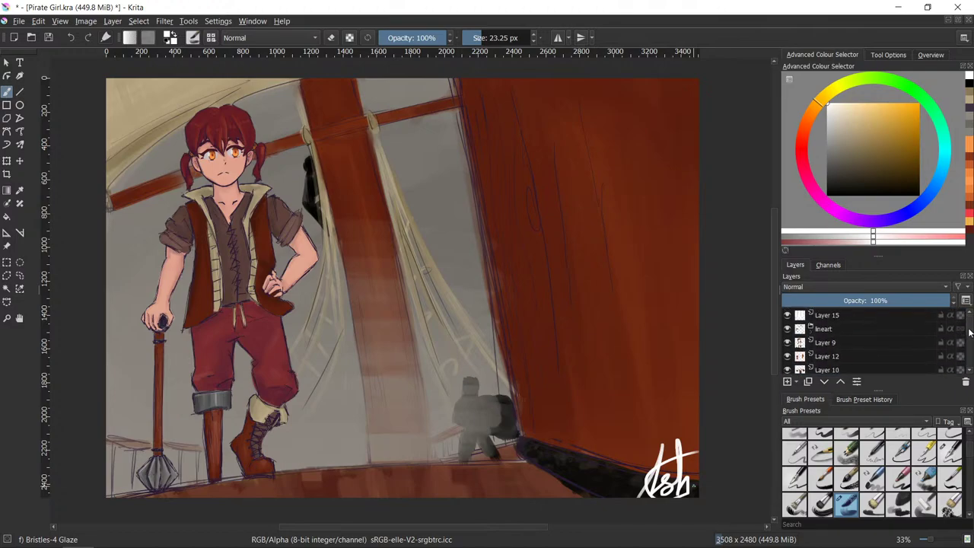
{"action": "left_click", "coordinate": [849, 342], "text": "shift"}
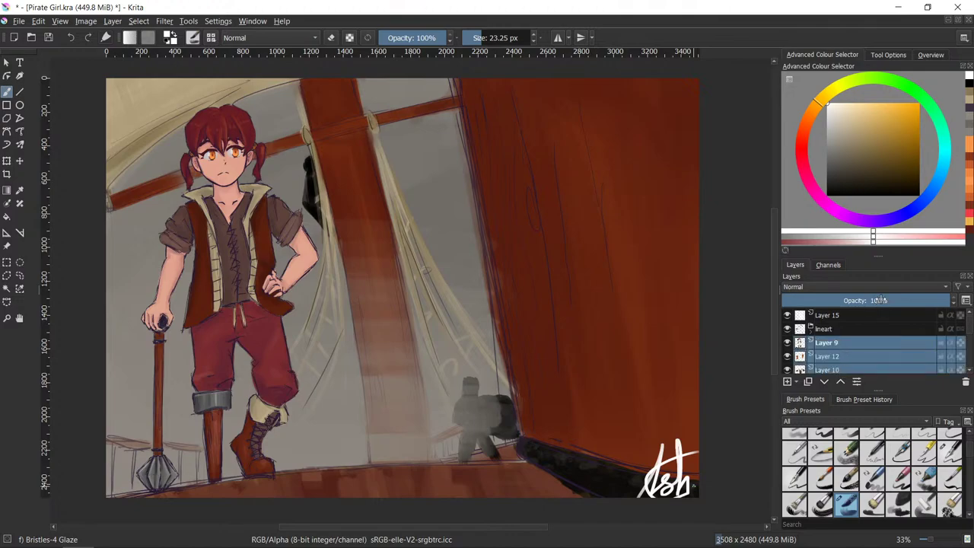
{"action": "right_click", "coordinate": [864, 342]}
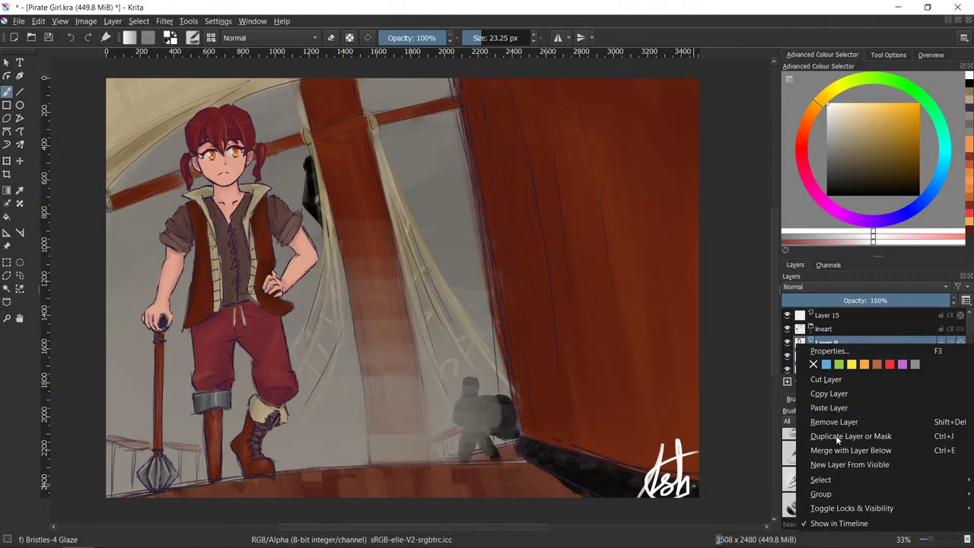
{"action": "mouse_move", "coordinate": [831, 493]}
{"action": "left_click", "coordinate": [731, 491]}
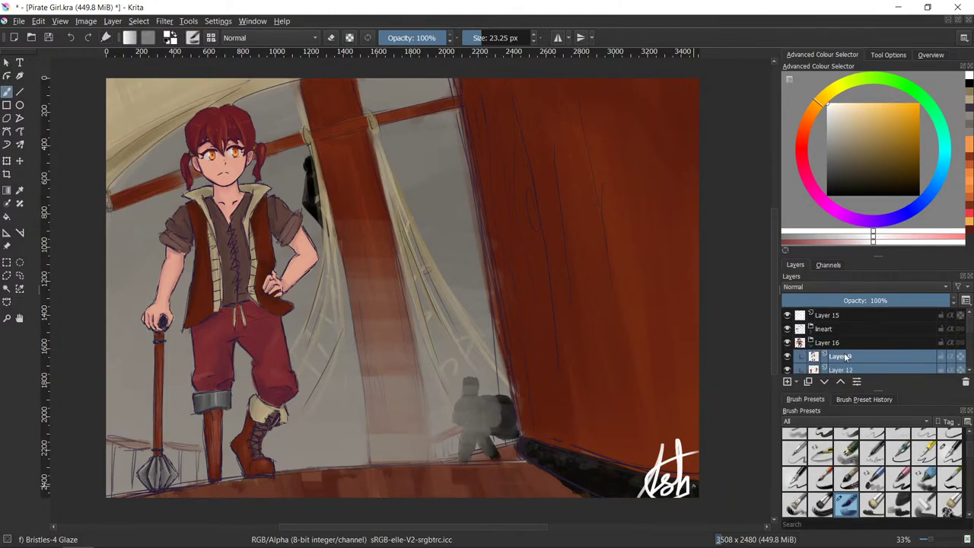
- Rename the new layer group "character colour"
{"action": "type", "text": "chara"}
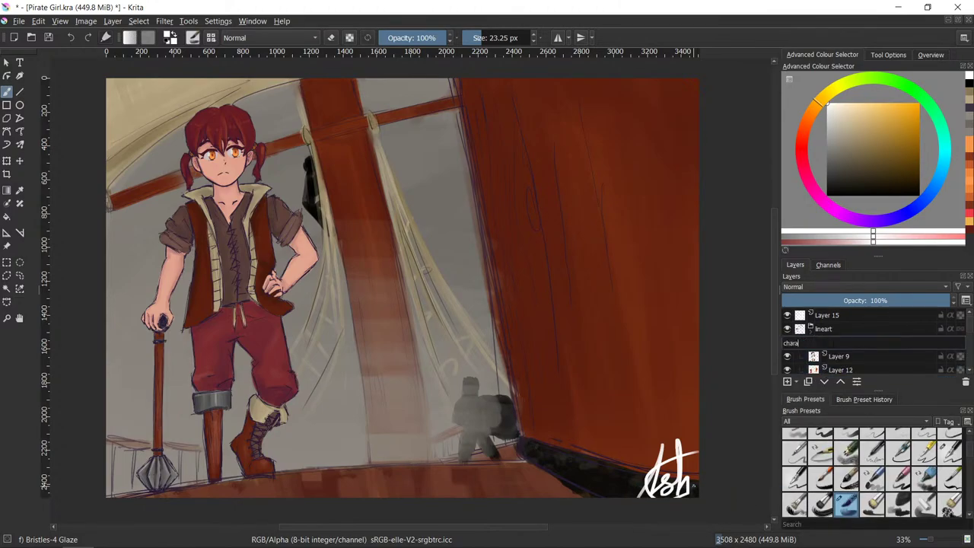
{"action": "type", "text": "cter colour"}
{"action": "key", "text": "Return"}
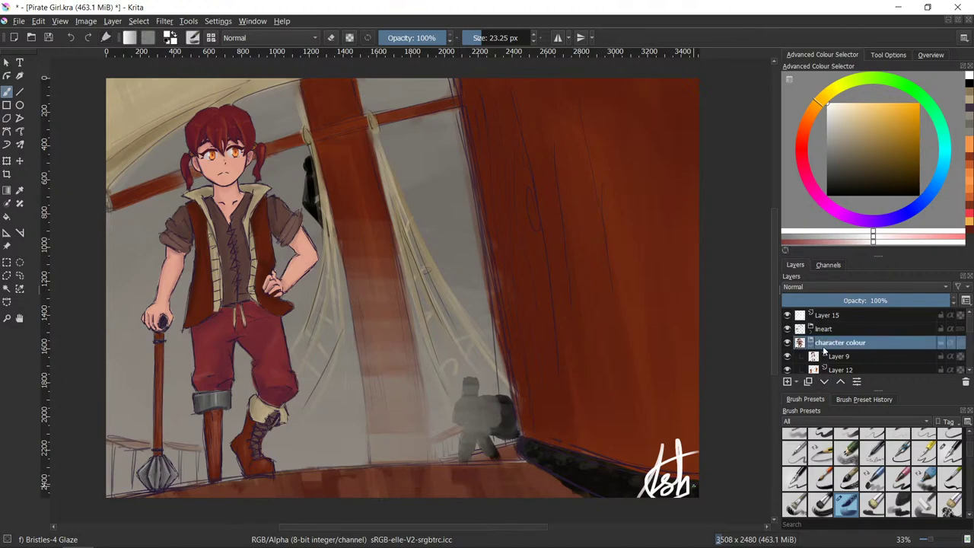
- Collapse the character colour group and toggle its visibility off and back on to check what it contains
{"action": "left_click", "coordinate": [792, 344]}
{"action": "left_click", "coordinate": [788, 344]}
{"action": "left_click", "coordinate": [788, 343]}
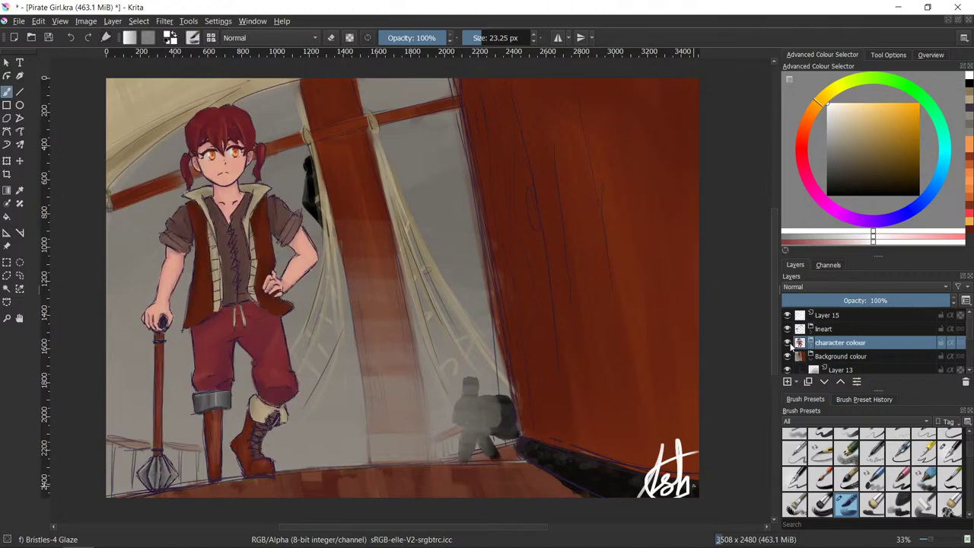
{"action": "left_click", "coordinate": [788, 343]}
{"action": "left_click", "coordinate": [788, 343]}
- Collapse the Background colour group and toggle its visibility off and back on to check the background painting
{"action": "scroll", "coordinate": [855, 342], "scroll_direction": "down", "scroll_amount": 2}
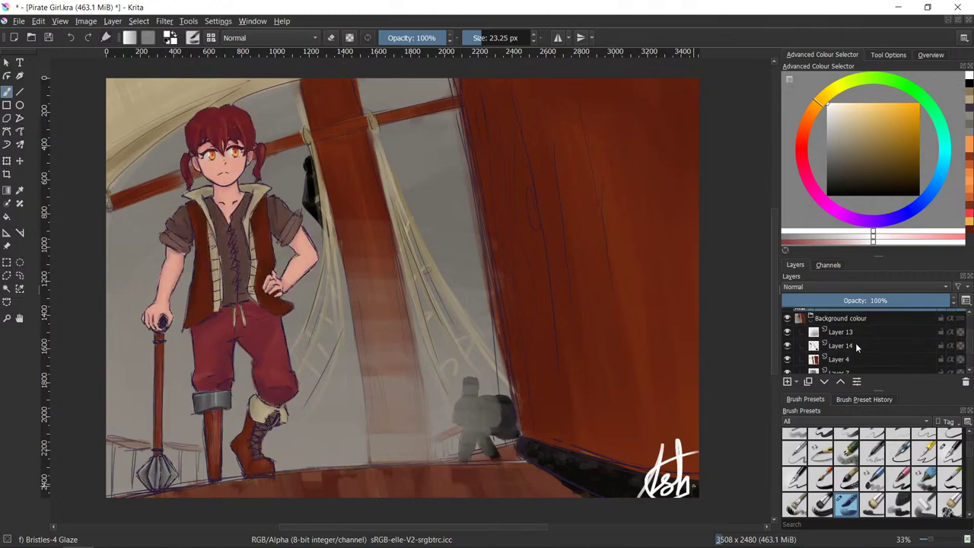
{"action": "scroll", "coordinate": [818, 333], "scroll_direction": "up", "scroll_amount": 2}
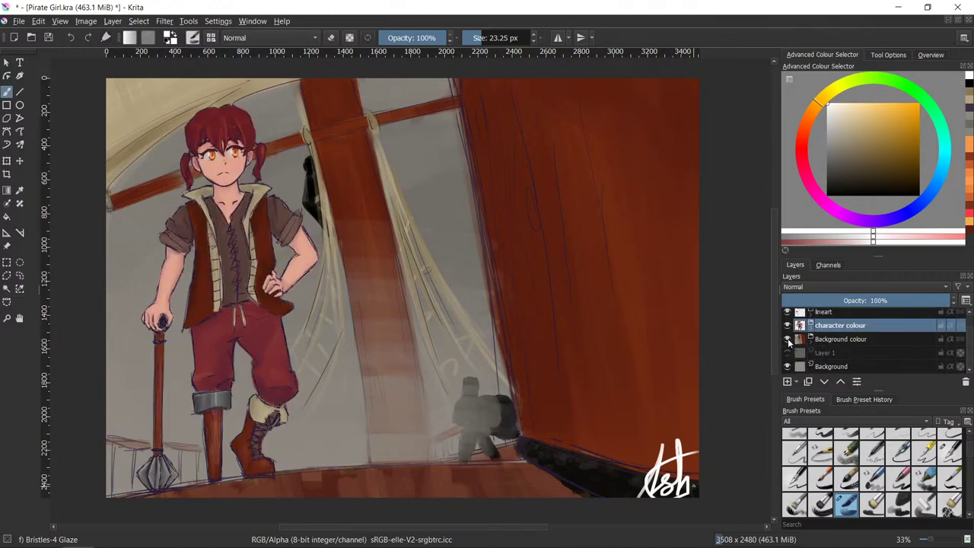
{"action": "left_click", "coordinate": [787, 338]}
{"action": "left_click", "coordinate": [785, 339]}
{"action": "left_click", "coordinate": [786, 339]}
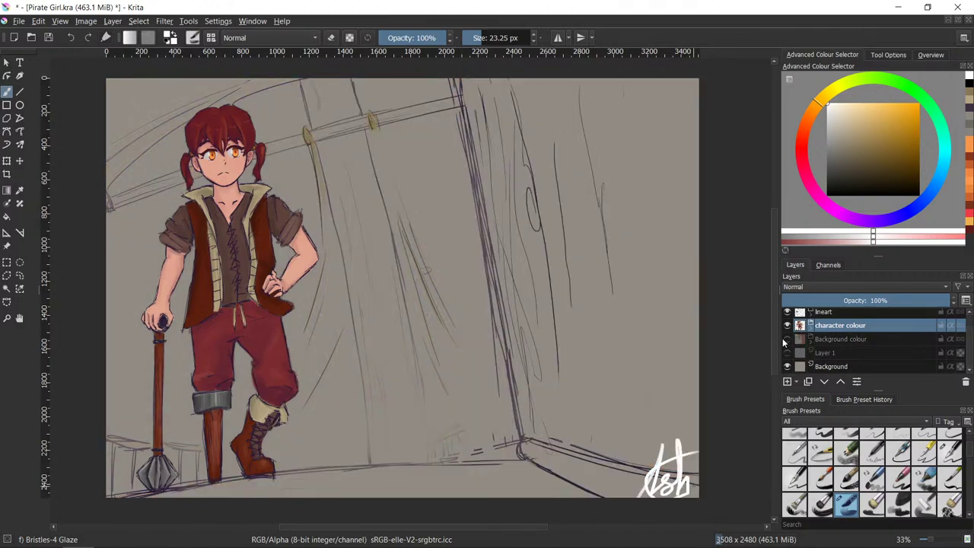
{"action": "left_click", "coordinate": [785, 339]}
{"action": "scroll", "coordinate": [787, 343], "scroll_direction": "up", "scroll_amount": 1}
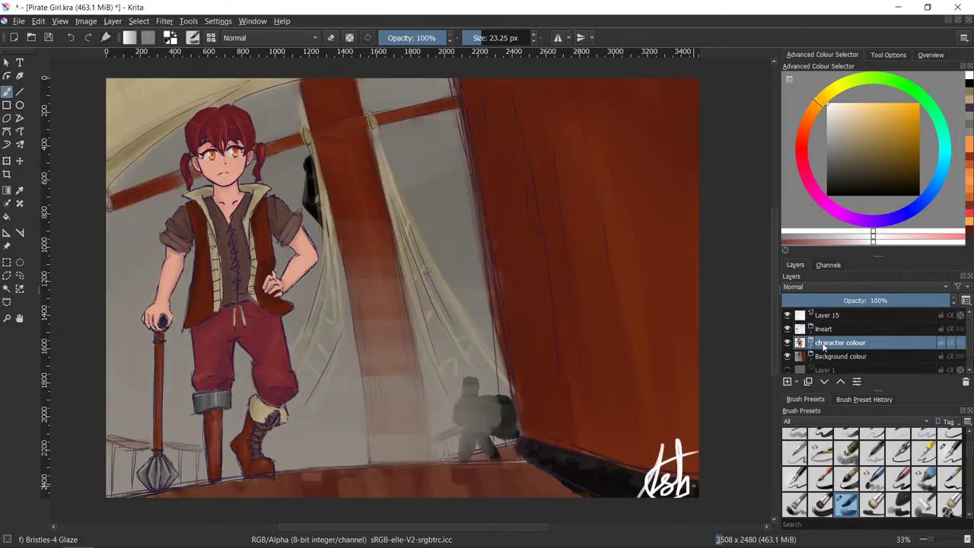
{"action": "left_click", "coordinate": [788, 356]}
{"action": "left_click", "coordinate": [787, 356]}
- Look over the whole illustration and save the Pirate Girl document
{"action": "mouse_move", "coordinate": [821, 335]}
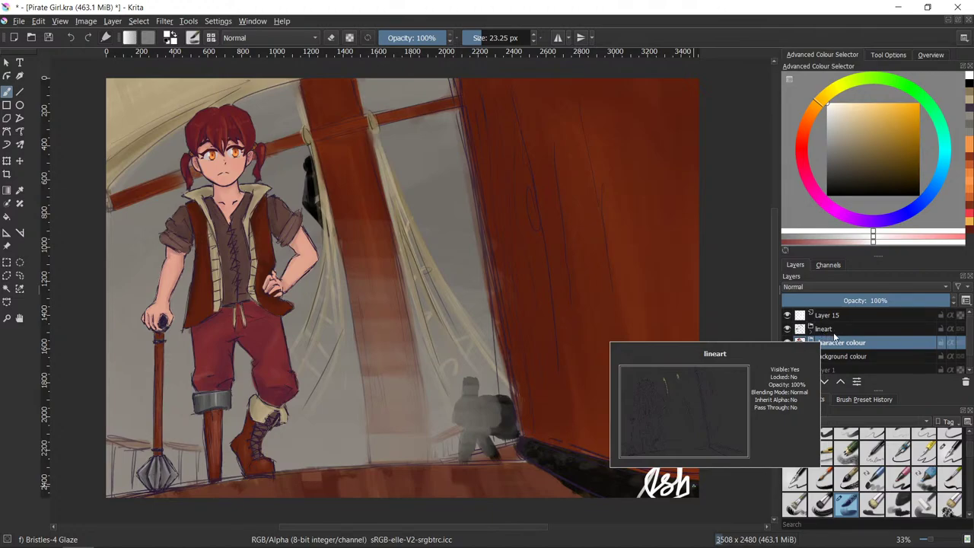
{"action": "scroll", "coordinate": [595, 359], "scroll_direction": "down", "scroll_amount": 2}
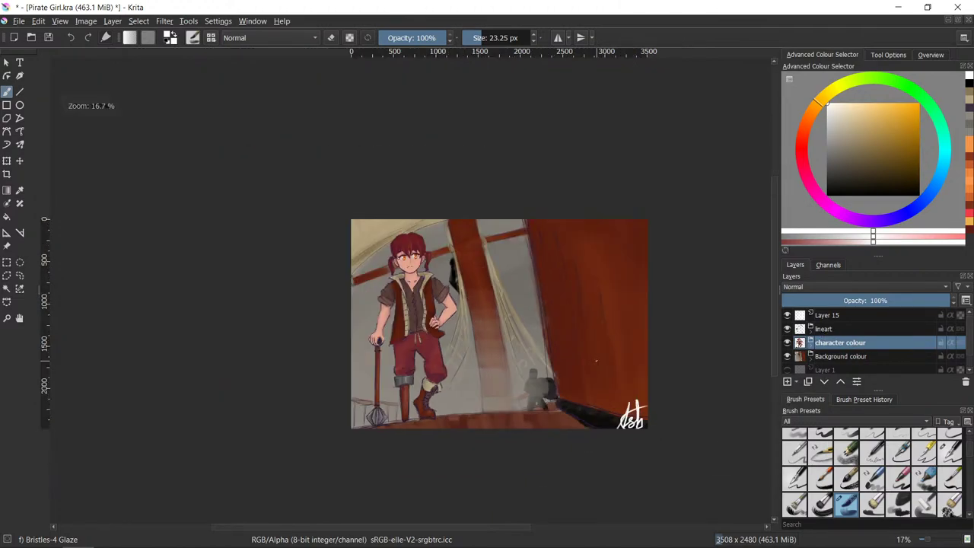
{"action": "scroll", "coordinate": [595, 359], "scroll_direction": "up", "scroll_amount": 2}
{"action": "left_click_drag", "start_coordinate": [595, 359], "coordinate": [600, 389]}
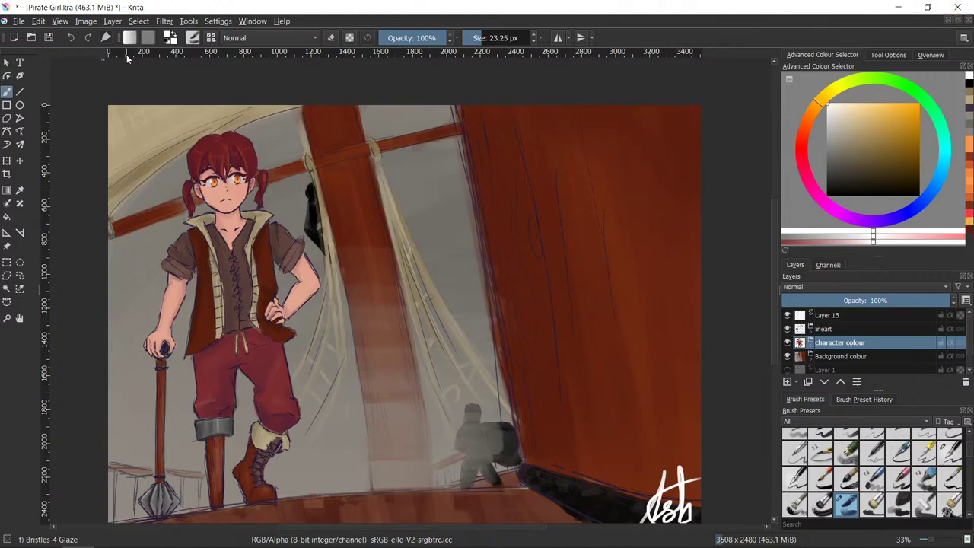
{"action": "left_click", "coordinate": [49, 36]}
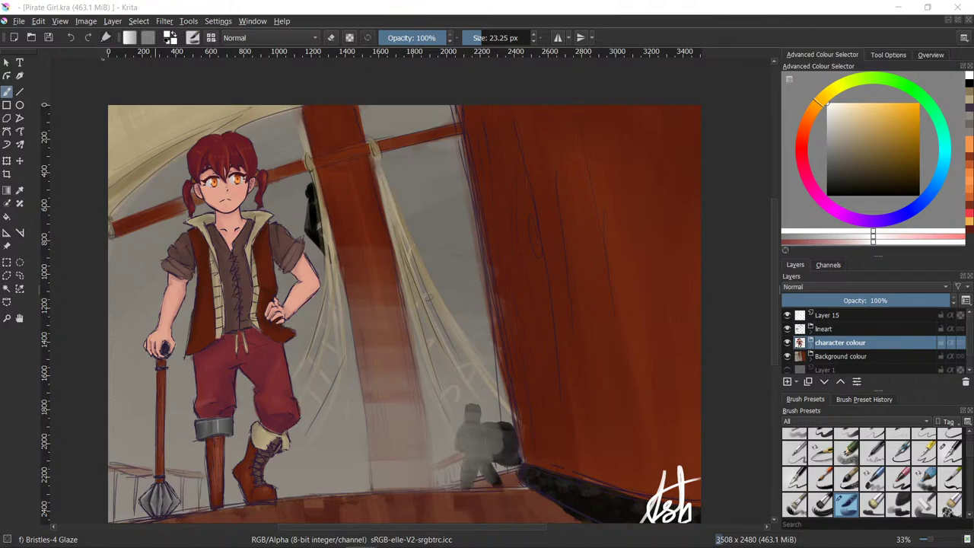
- Export the illustration to the Art folder as a PNG image named Pirate Girl, accepting the offered PNG options
{"action": "left_click", "coordinate": [21, 23]}
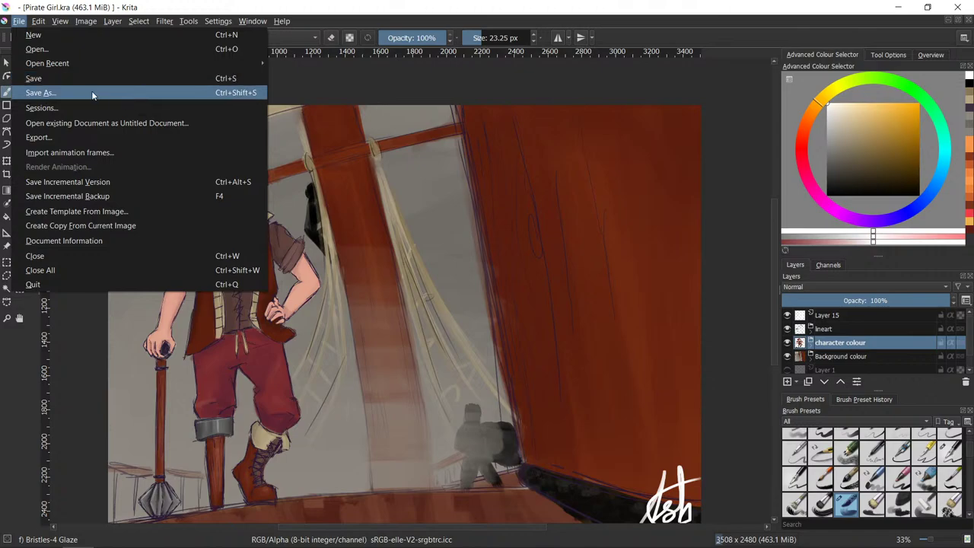
{"action": "left_click", "coordinate": [81, 133]}
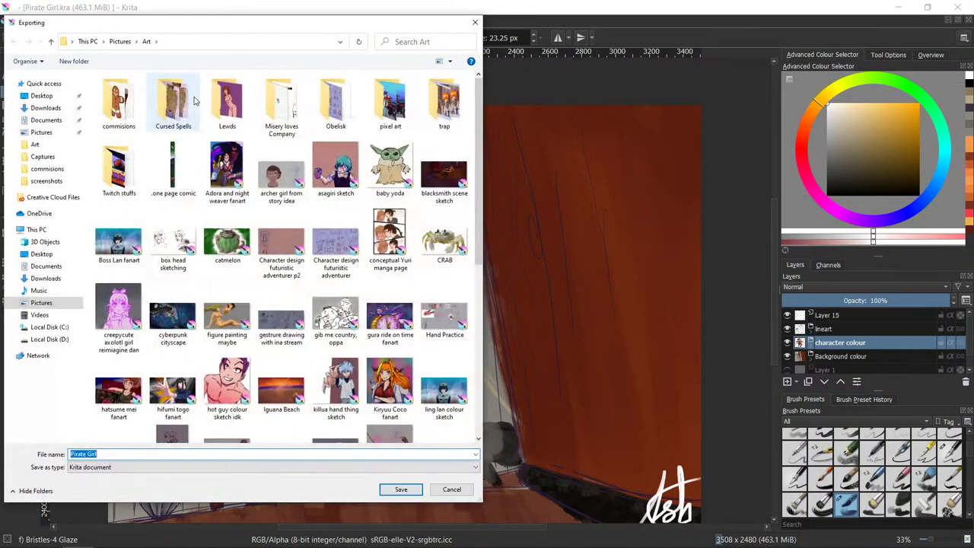
{"action": "left_click", "coordinate": [394, 468]}
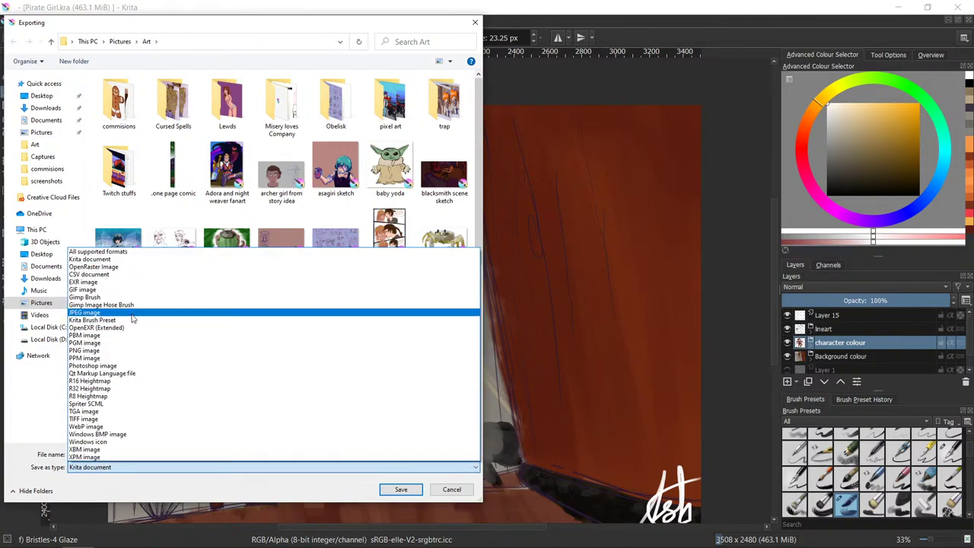
{"action": "left_click", "coordinate": [113, 352]}
{"action": "left_click", "coordinate": [401, 489]}
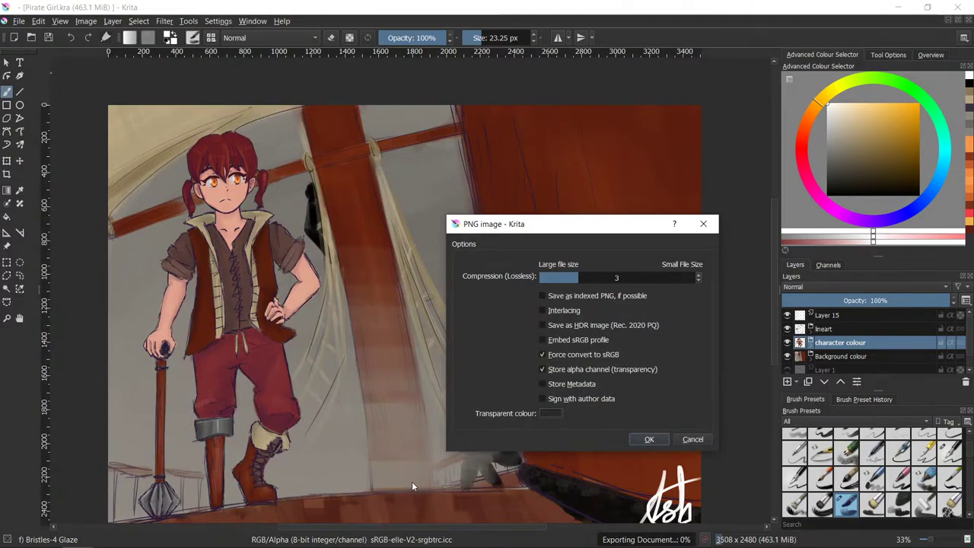
{"action": "left_click", "coordinate": [665, 442]}
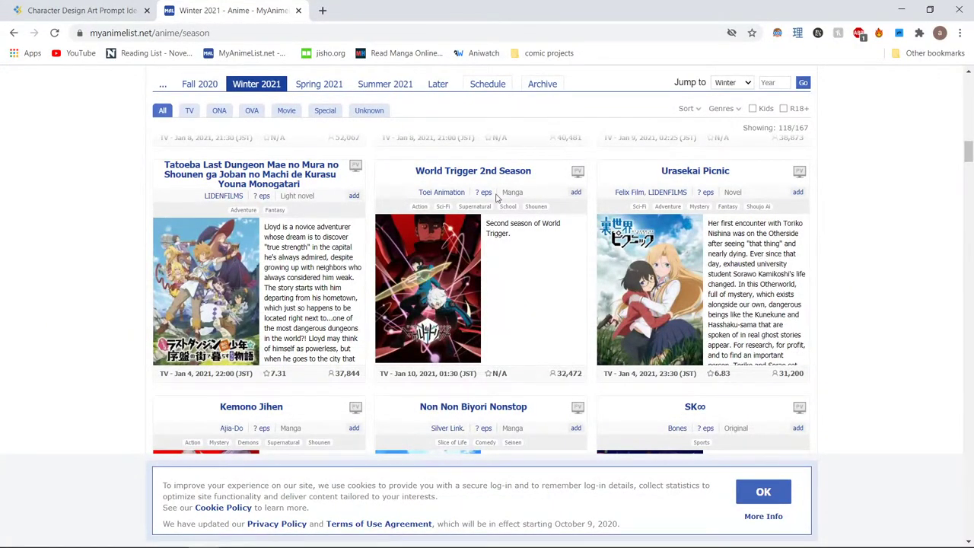
- Browse the Winter 2021 seasonal anime list on MyAnimeList, examining the show titles and descriptions
{"action": "scroll", "coordinate": [484, 195], "scroll_direction": "up", "scroll_amount": 2}
{"action": "scroll", "coordinate": [484, 196], "scroll_direction": "down", "scroll_amount": 3}
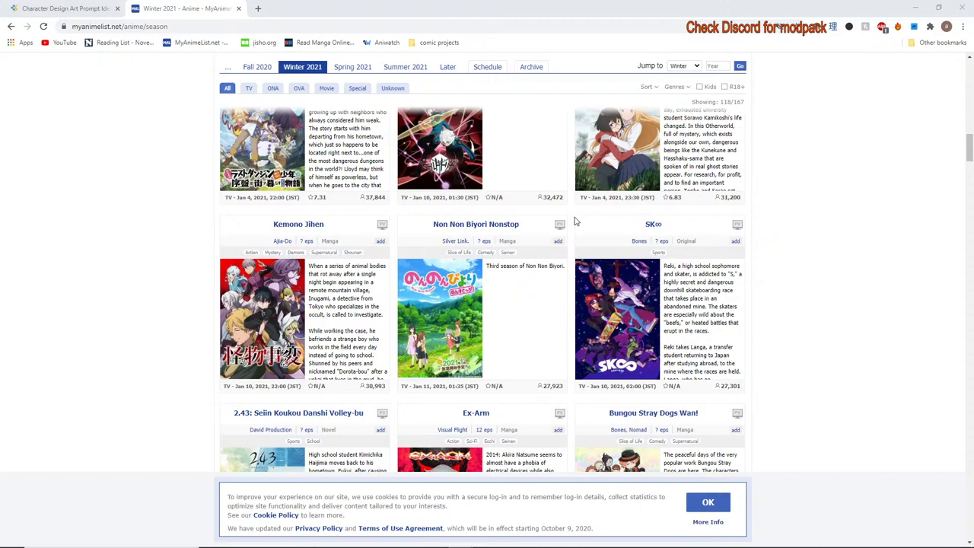
{"action": "scroll", "coordinate": [485, 277], "scroll_direction": "up", "scroll_amount": 4}
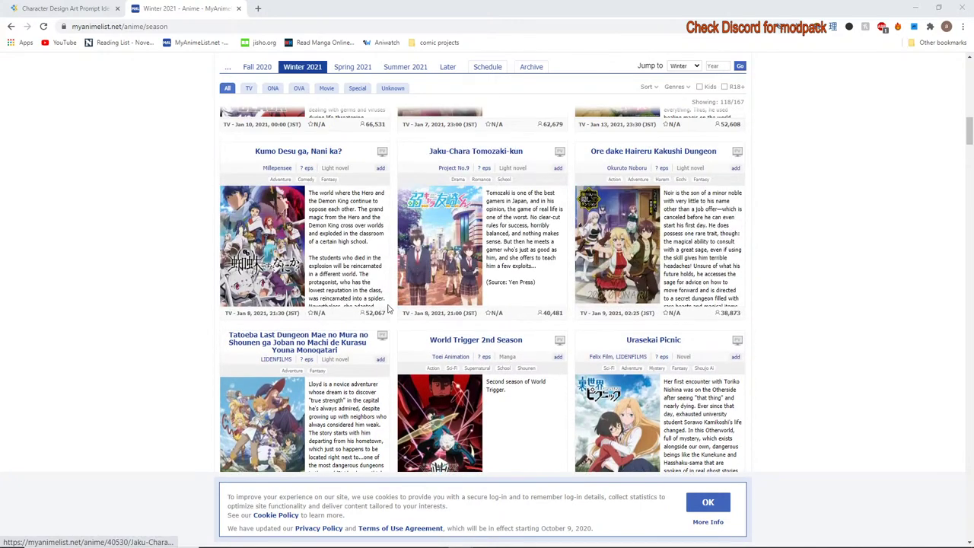
{"action": "scroll", "coordinate": [307, 232], "scroll_direction": "up", "scroll_amount": 1}
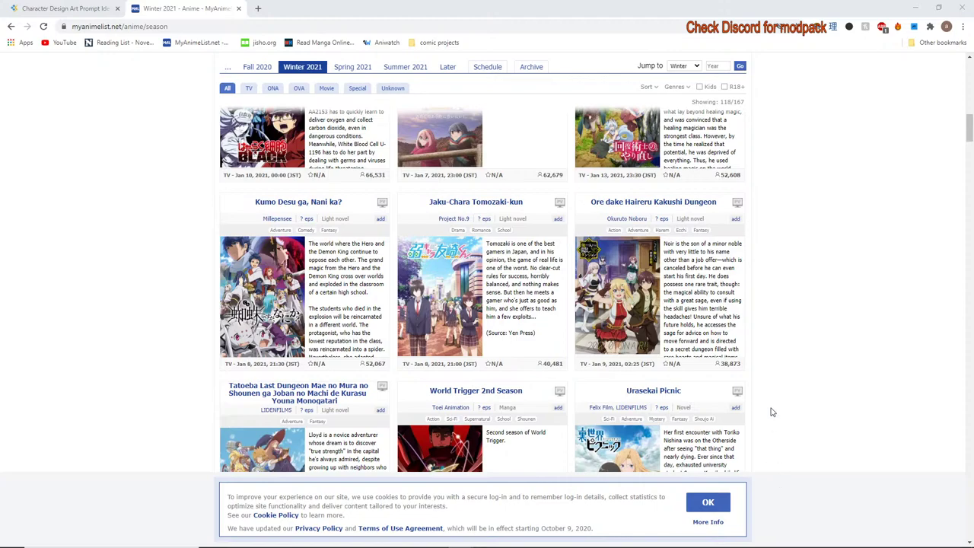
{"action": "scroll", "coordinate": [844, 335], "scroll_direction": "down", "scroll_amount": 1}
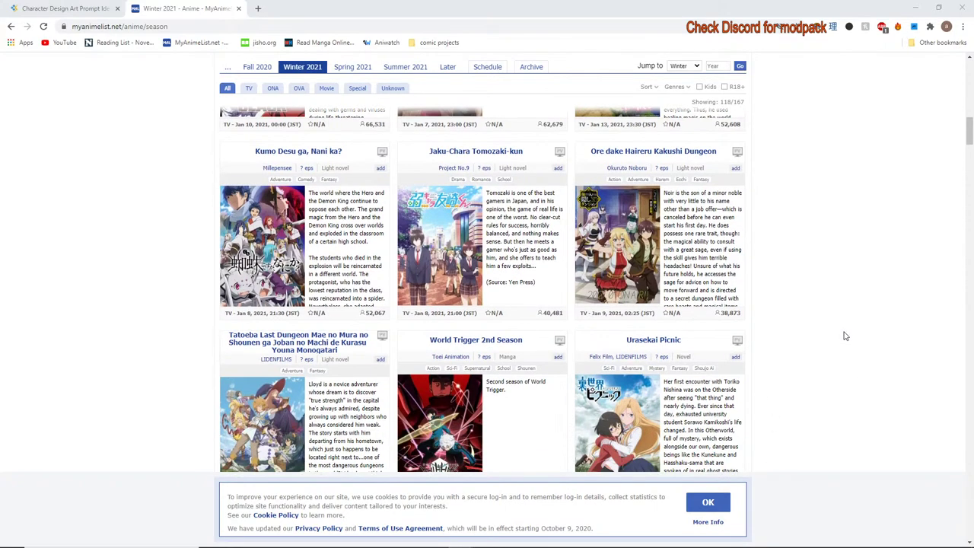
{"action": "scroll", "coordinate": [845, 335], "scroll_direction": "down", "scroll_amount": 2}
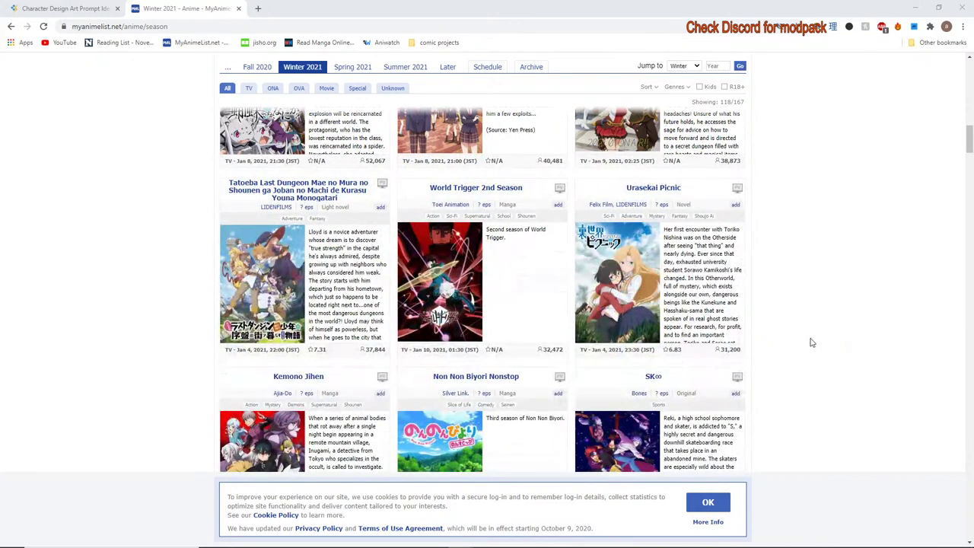
{"action": "scroll", "coordinate": [837, 362], "scroll_direction": "down", "scroll_amount": 1}
{"action": "scroll", "coordinate": [776, 360], "scroll_direction": "down", "scroll_amount": 1}
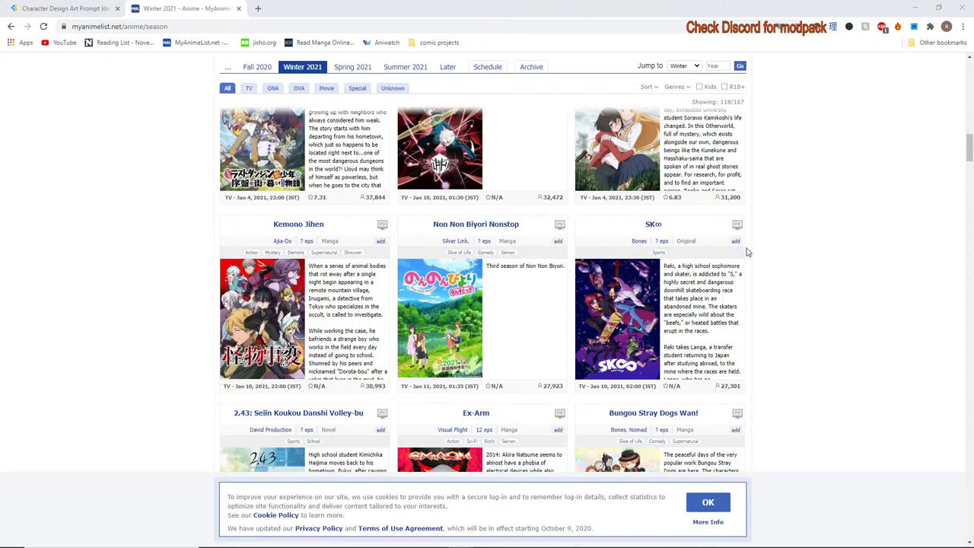
{"action": "scroll", "coordinate": [791, 305], "scroll_direction": "down", "scroll_amount": 1}
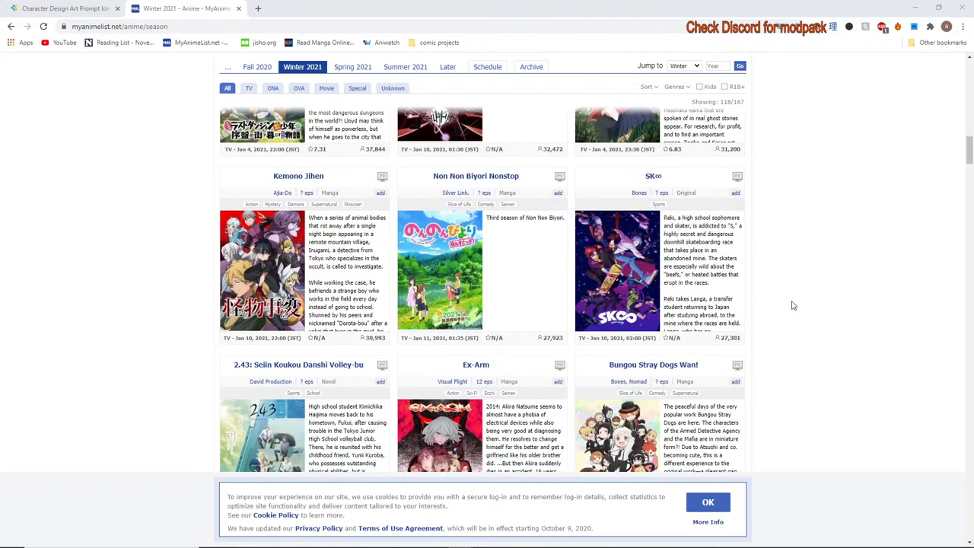
{"action": "scroll", "coordinate": [797, 300], "scroll_direction": "down", "scroll_amount": 2}
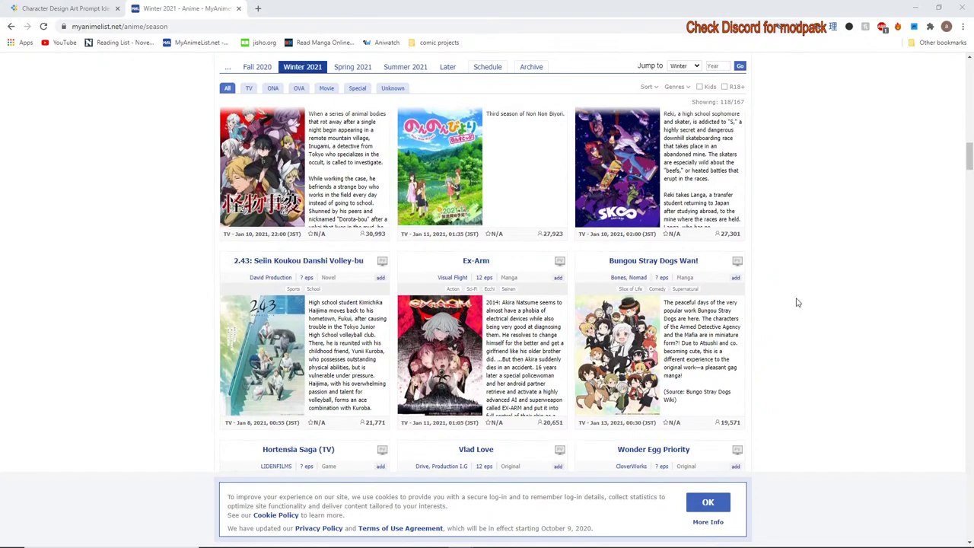
{"action": "scroll", "coordinate": [797, 303], "scroll_direction": "up", "scroll_amount": 4}
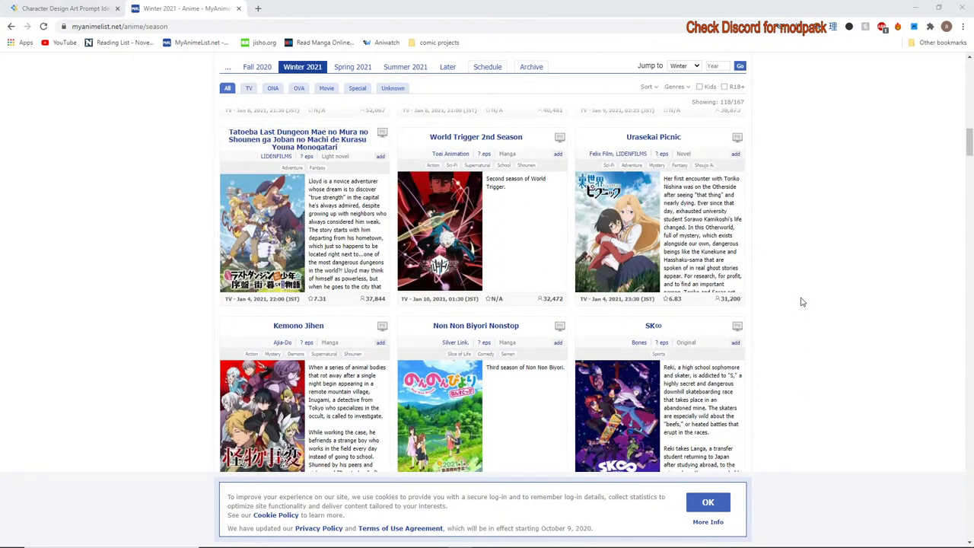
{"action": "scroll", "coordinate": [800, 302], "scroll_direction": "up", "scroll_amount": 1}
{"action": "scroll", "coordinate": [800, 301], "scroll_direction": "up", "scroll_amount": 5}
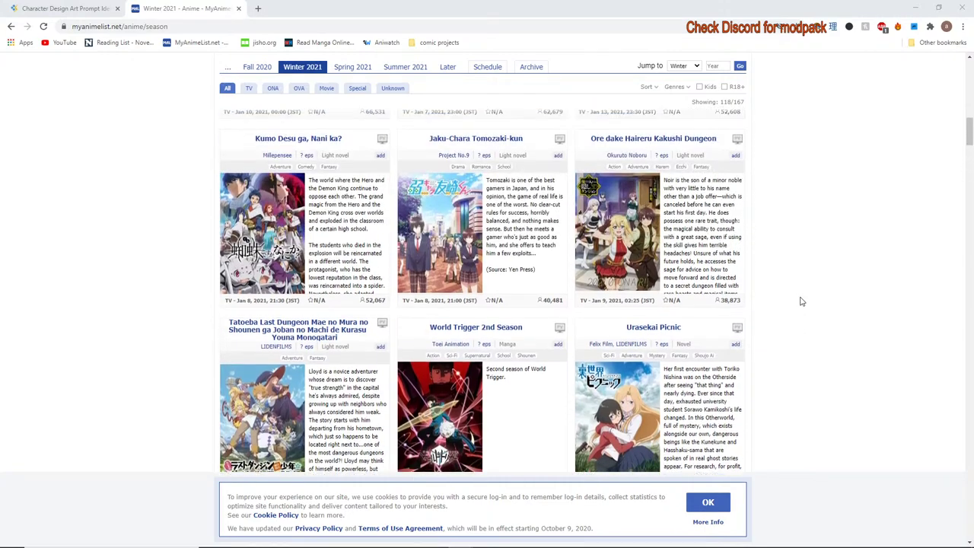
{"action": "scroll", "coordinate": [799, 302], "scroll_direction": "up", "scroll_amount": 3}
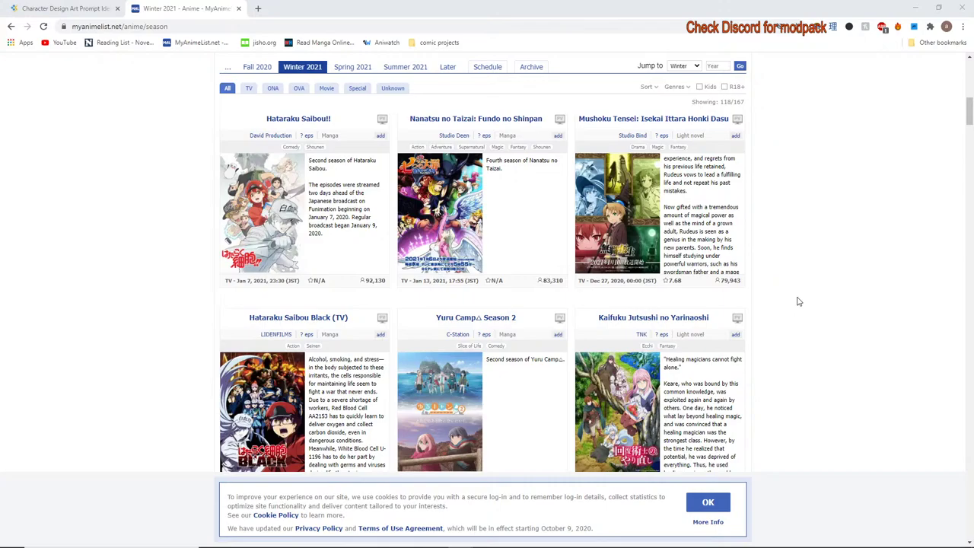
{"action": "scroll", "coordinate": [799, 301], "scroll_direction": "up", "scroll_amount": 1}
{"action": "scroll", "coordinate": [798, 301], "scroll_direction": "down", "scroll_amount": 2}
{"action": "scroll", "coordinate": [798, 302], "scroll_direction": "up", "scroll_amount": 2}
{"action": "scroll", "coordinate": [799, 301], "scroll_direction": "down", "scroll_amount": 3}
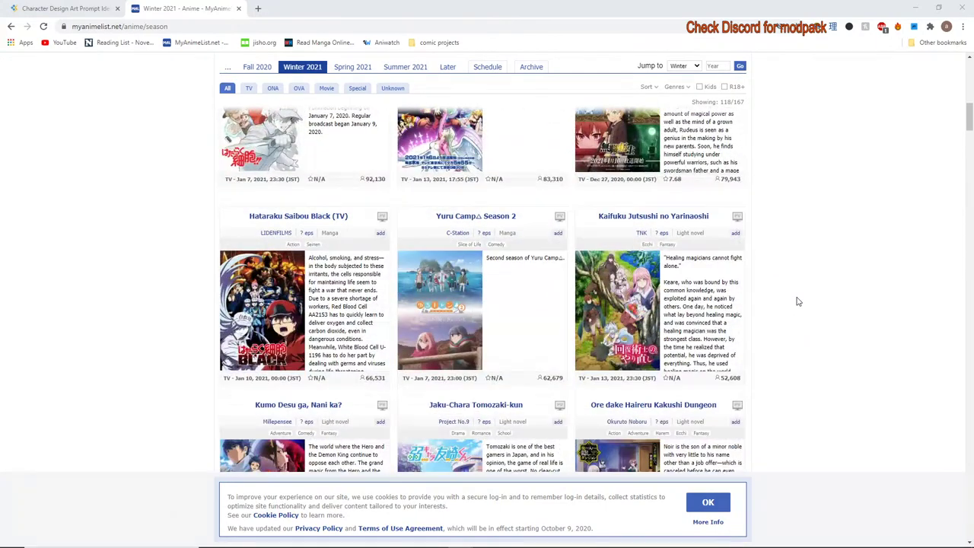
{"action": "scroll", "coordinate": [798, 301], "scroll_direction": "down", "scroll_amount": 4}
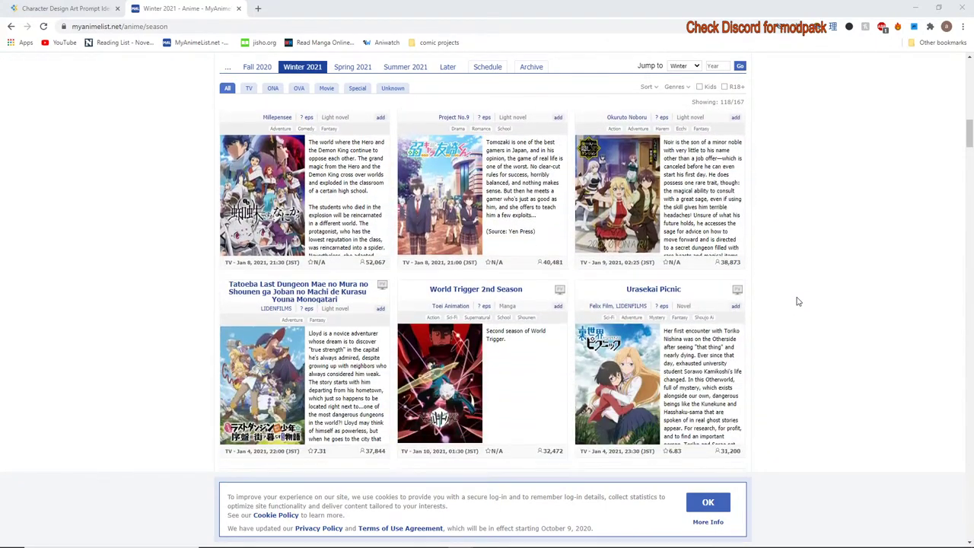
{"action": "scroll", "coordinate": [798, 302], "scroll_direction": "down", "scroll_amount": 1}
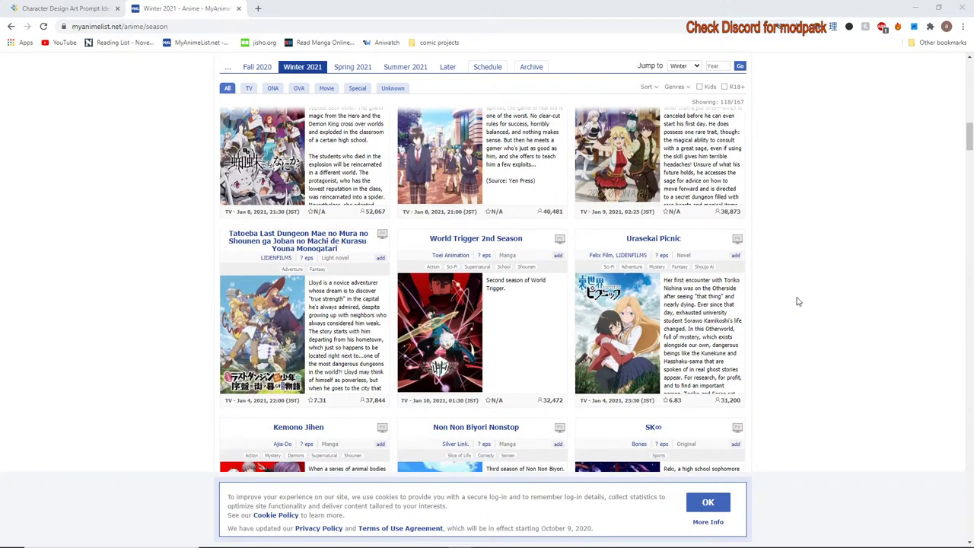